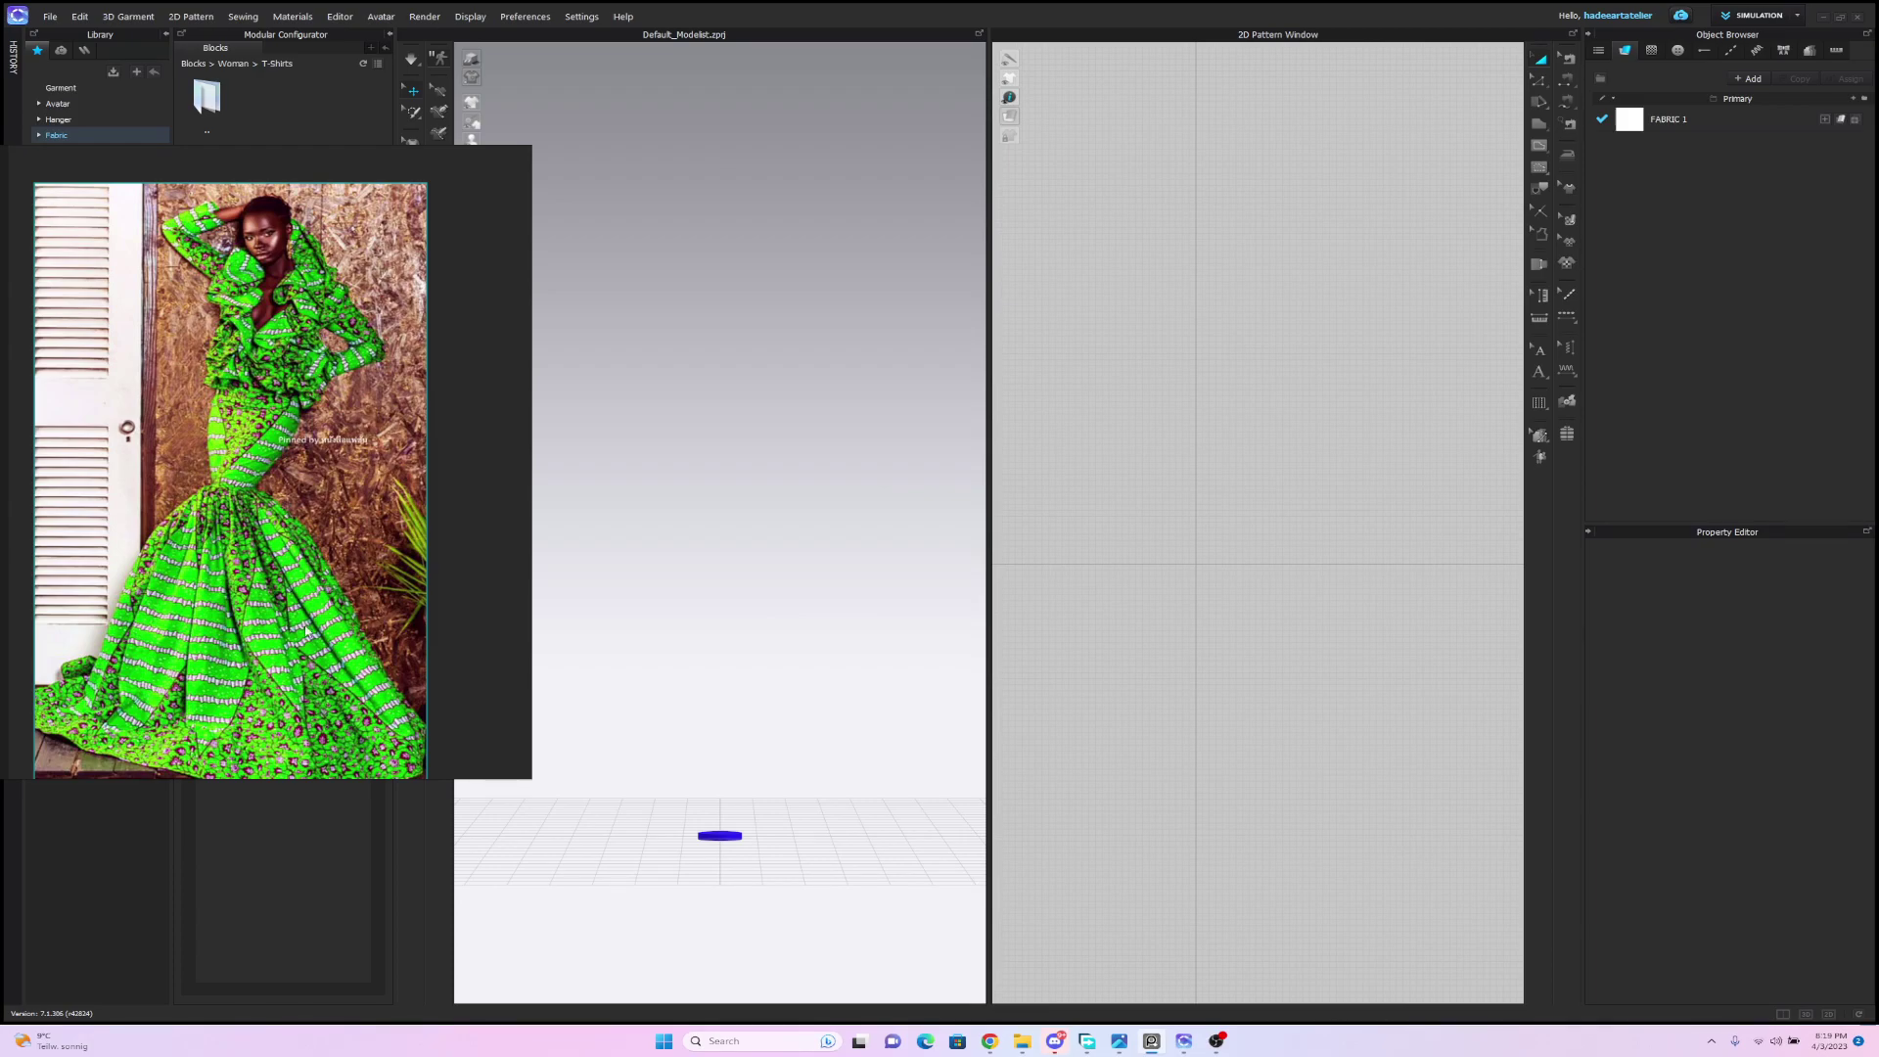
Fit the green dress reference image in its window and move it over the lower part of the library.
right_click_drag(301, 577, 341, 606)
left_click_drag(343, 613, 330, 612)
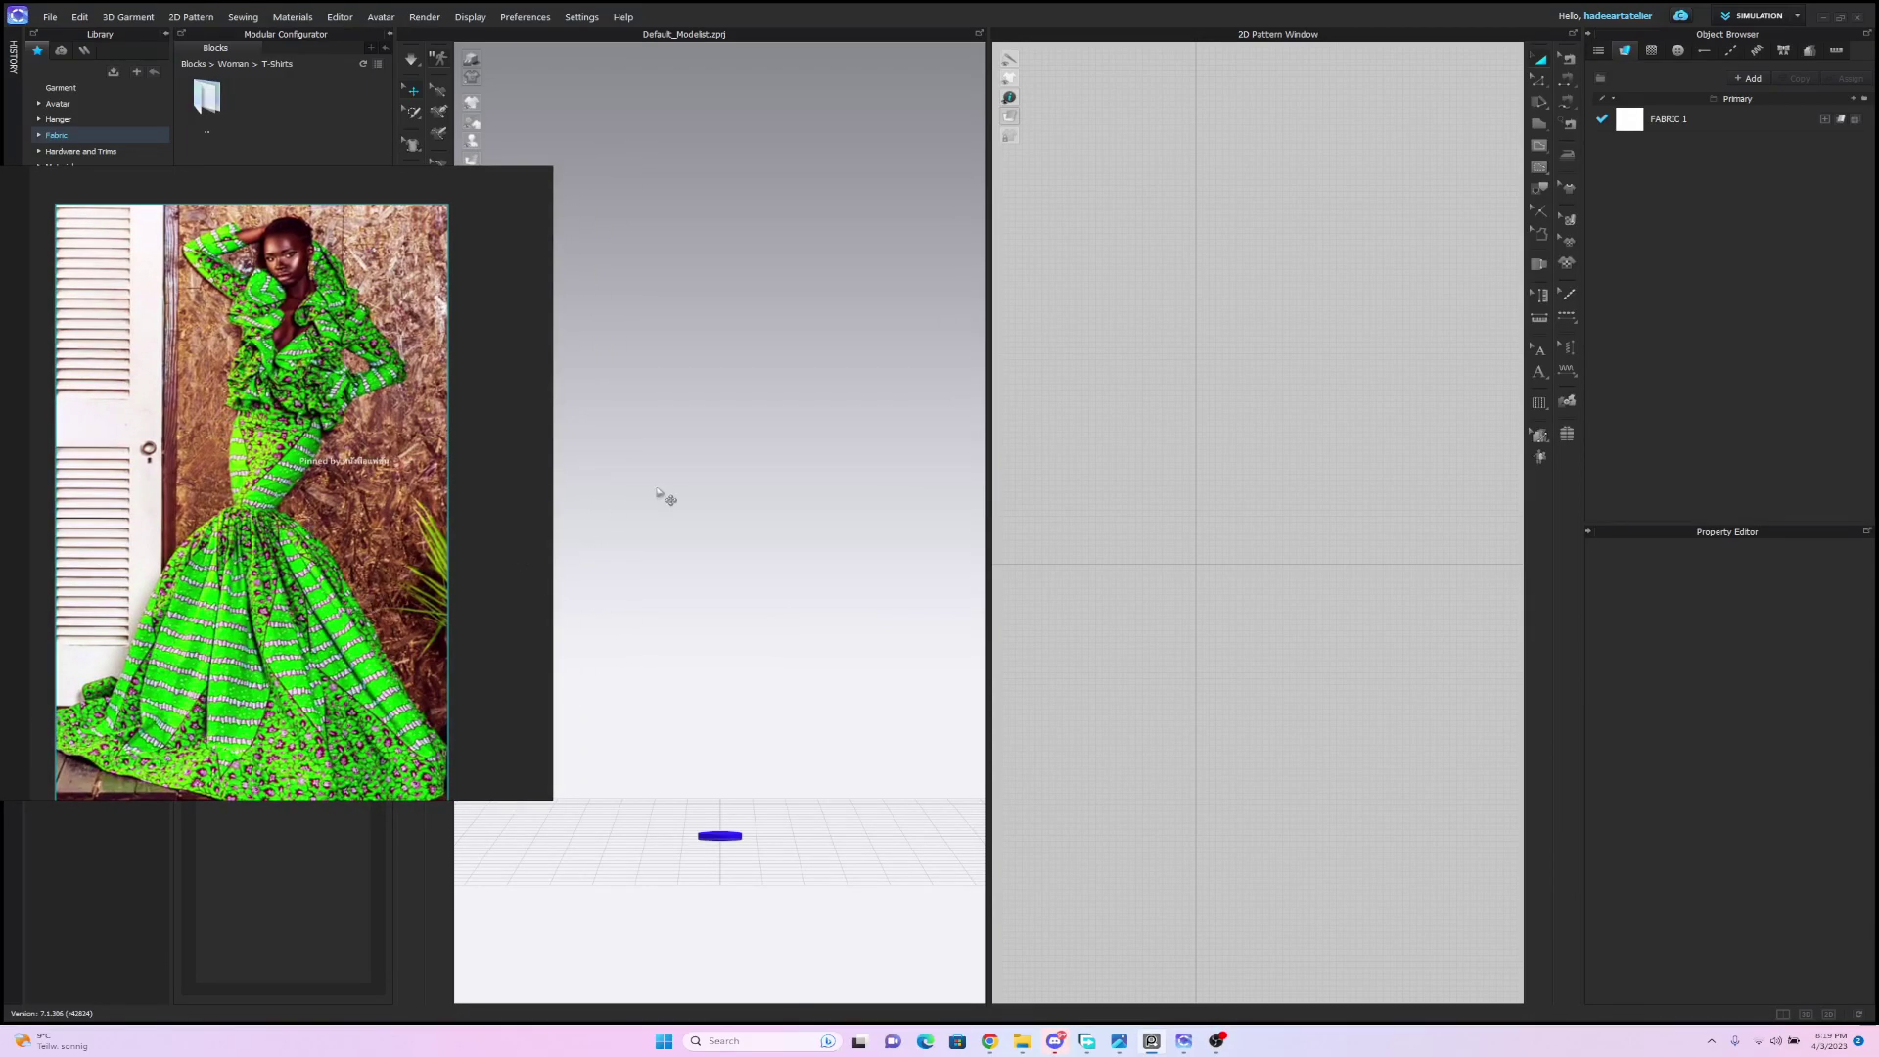
left_click_drag(342, 388, 346, 410)
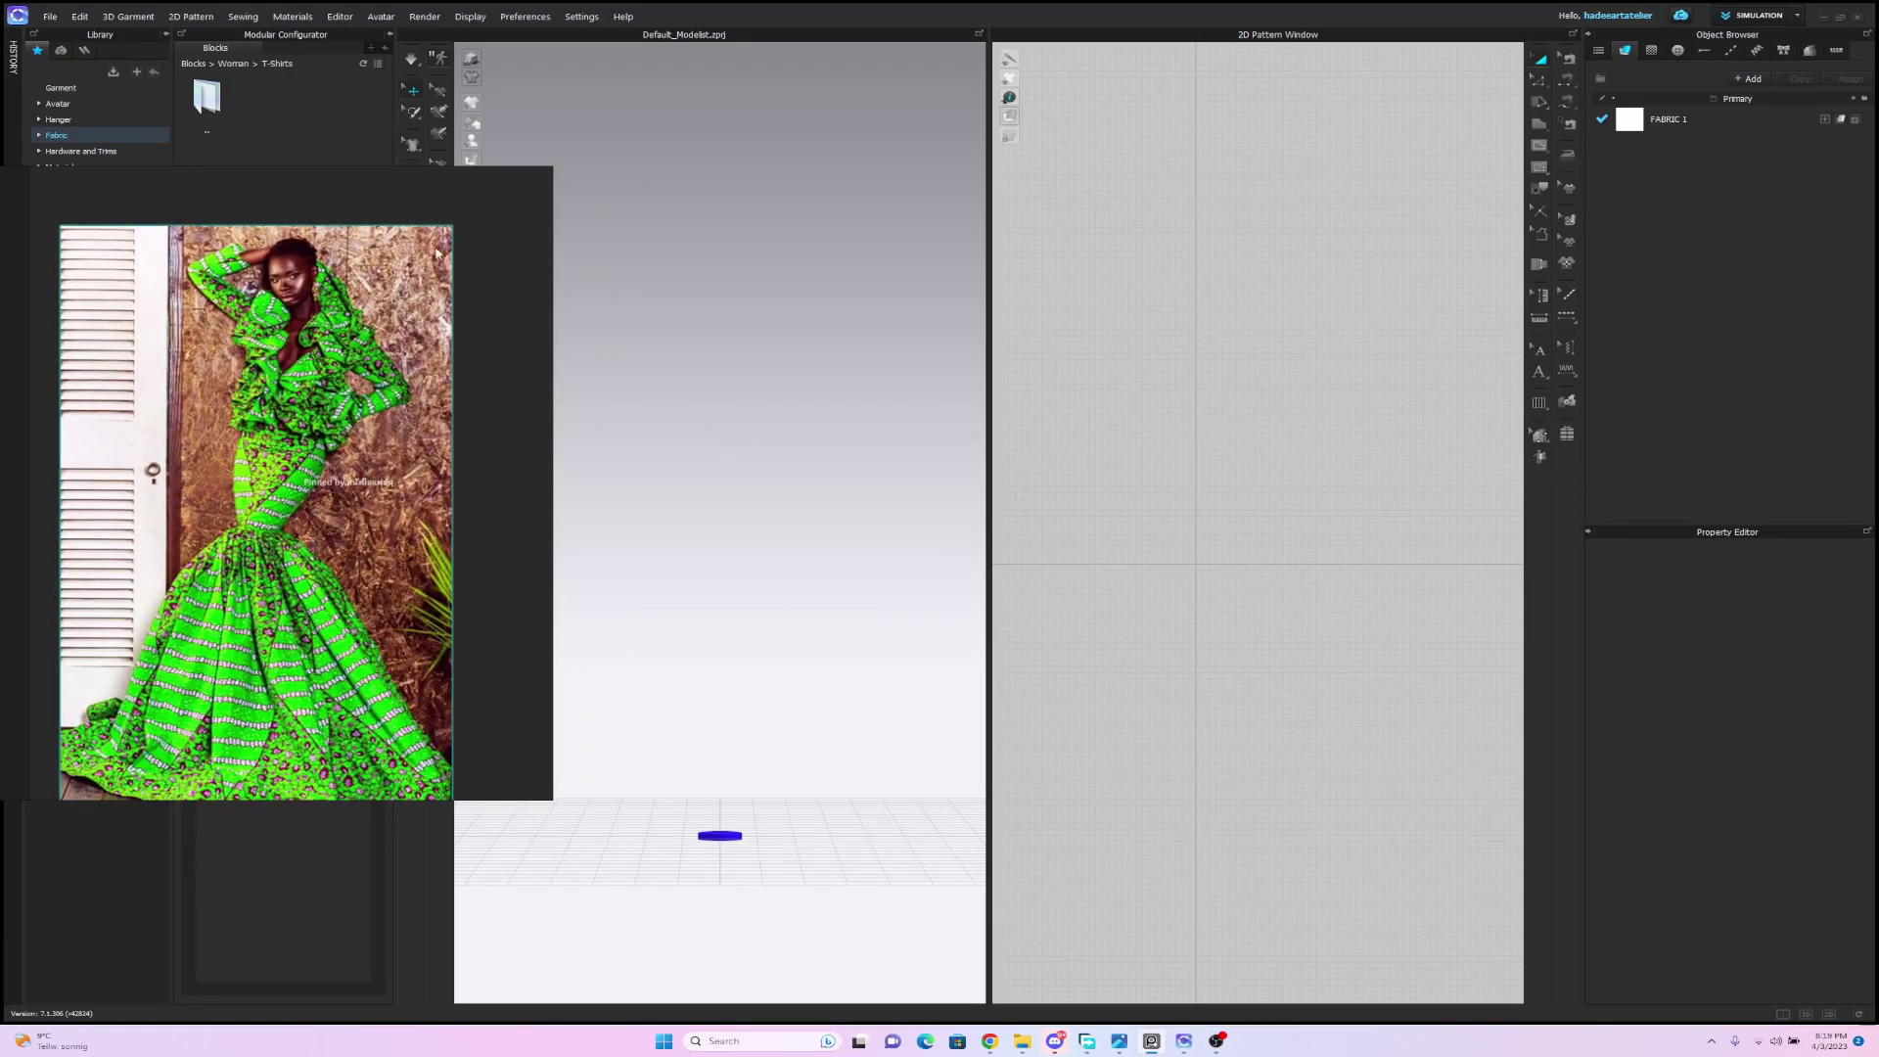
double_click(288, 337)
left_click_drag(288, 338, 329, 318)
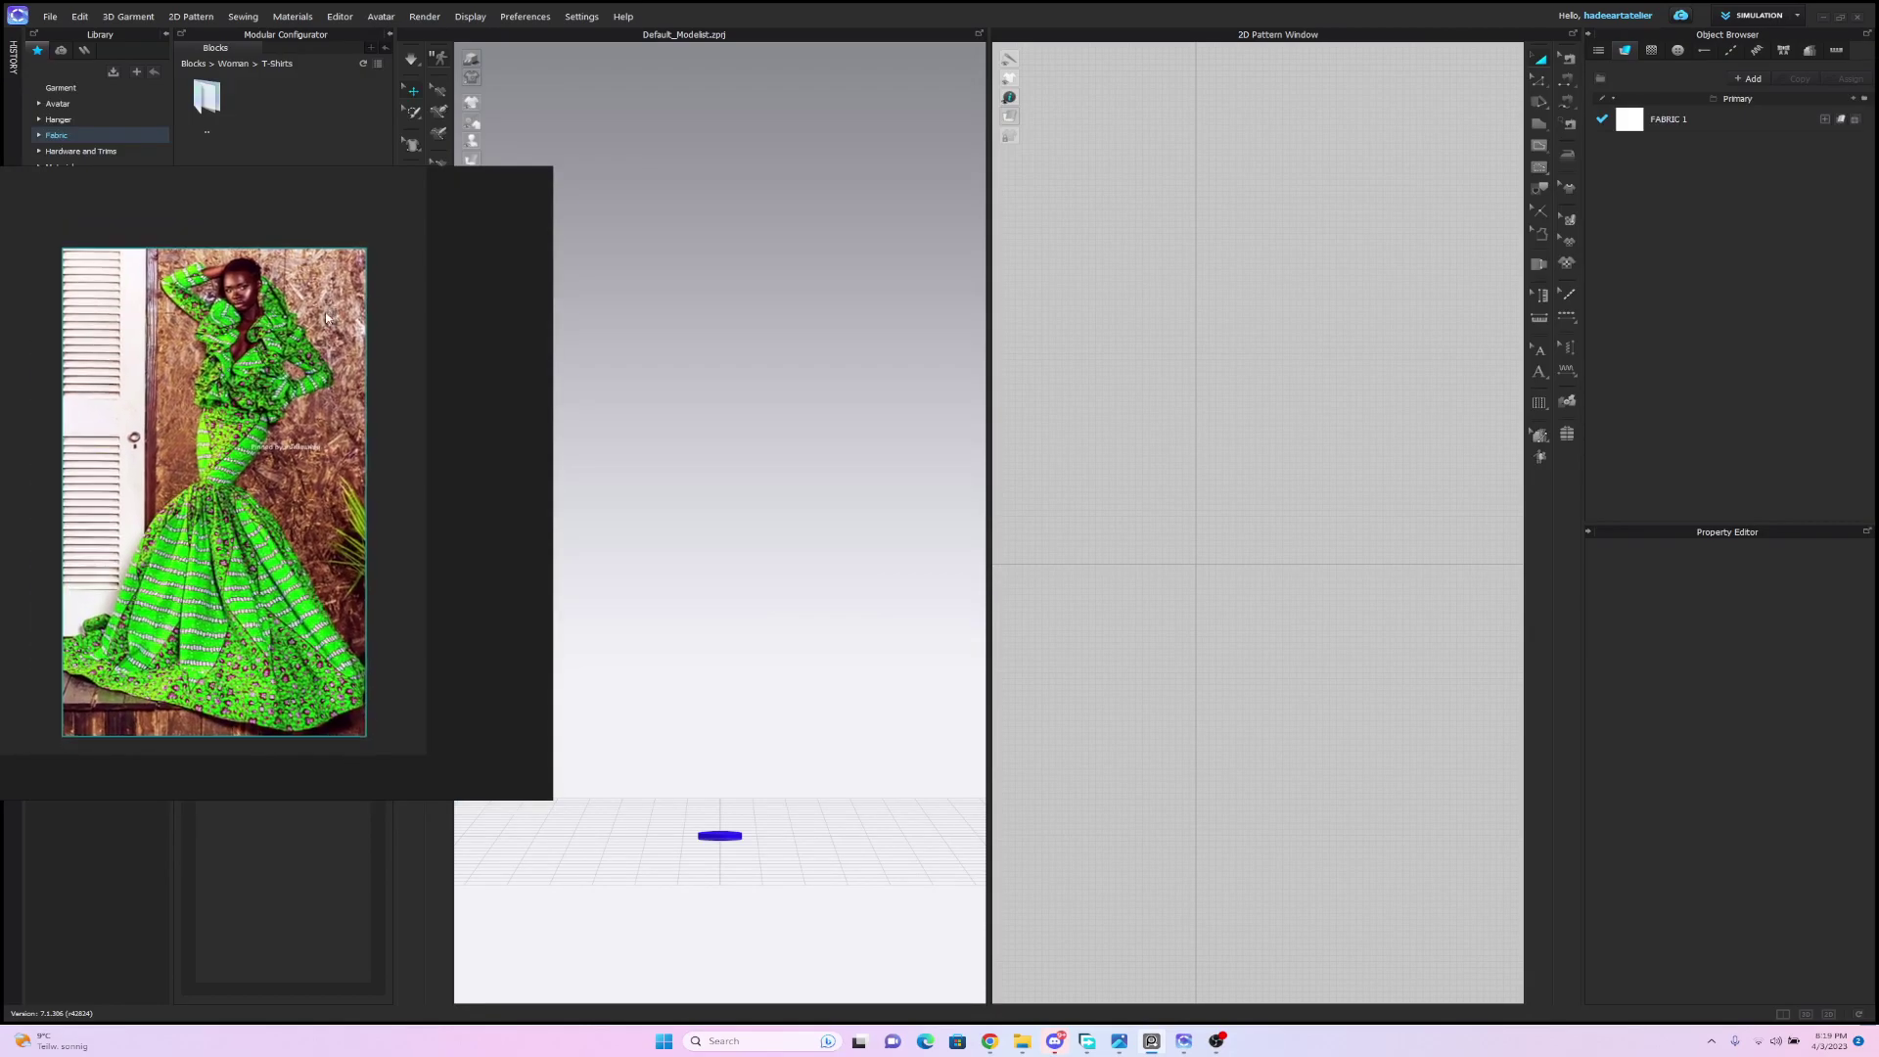
double_click(329, 318)
right_click_drag(380, 280, 280, 399)
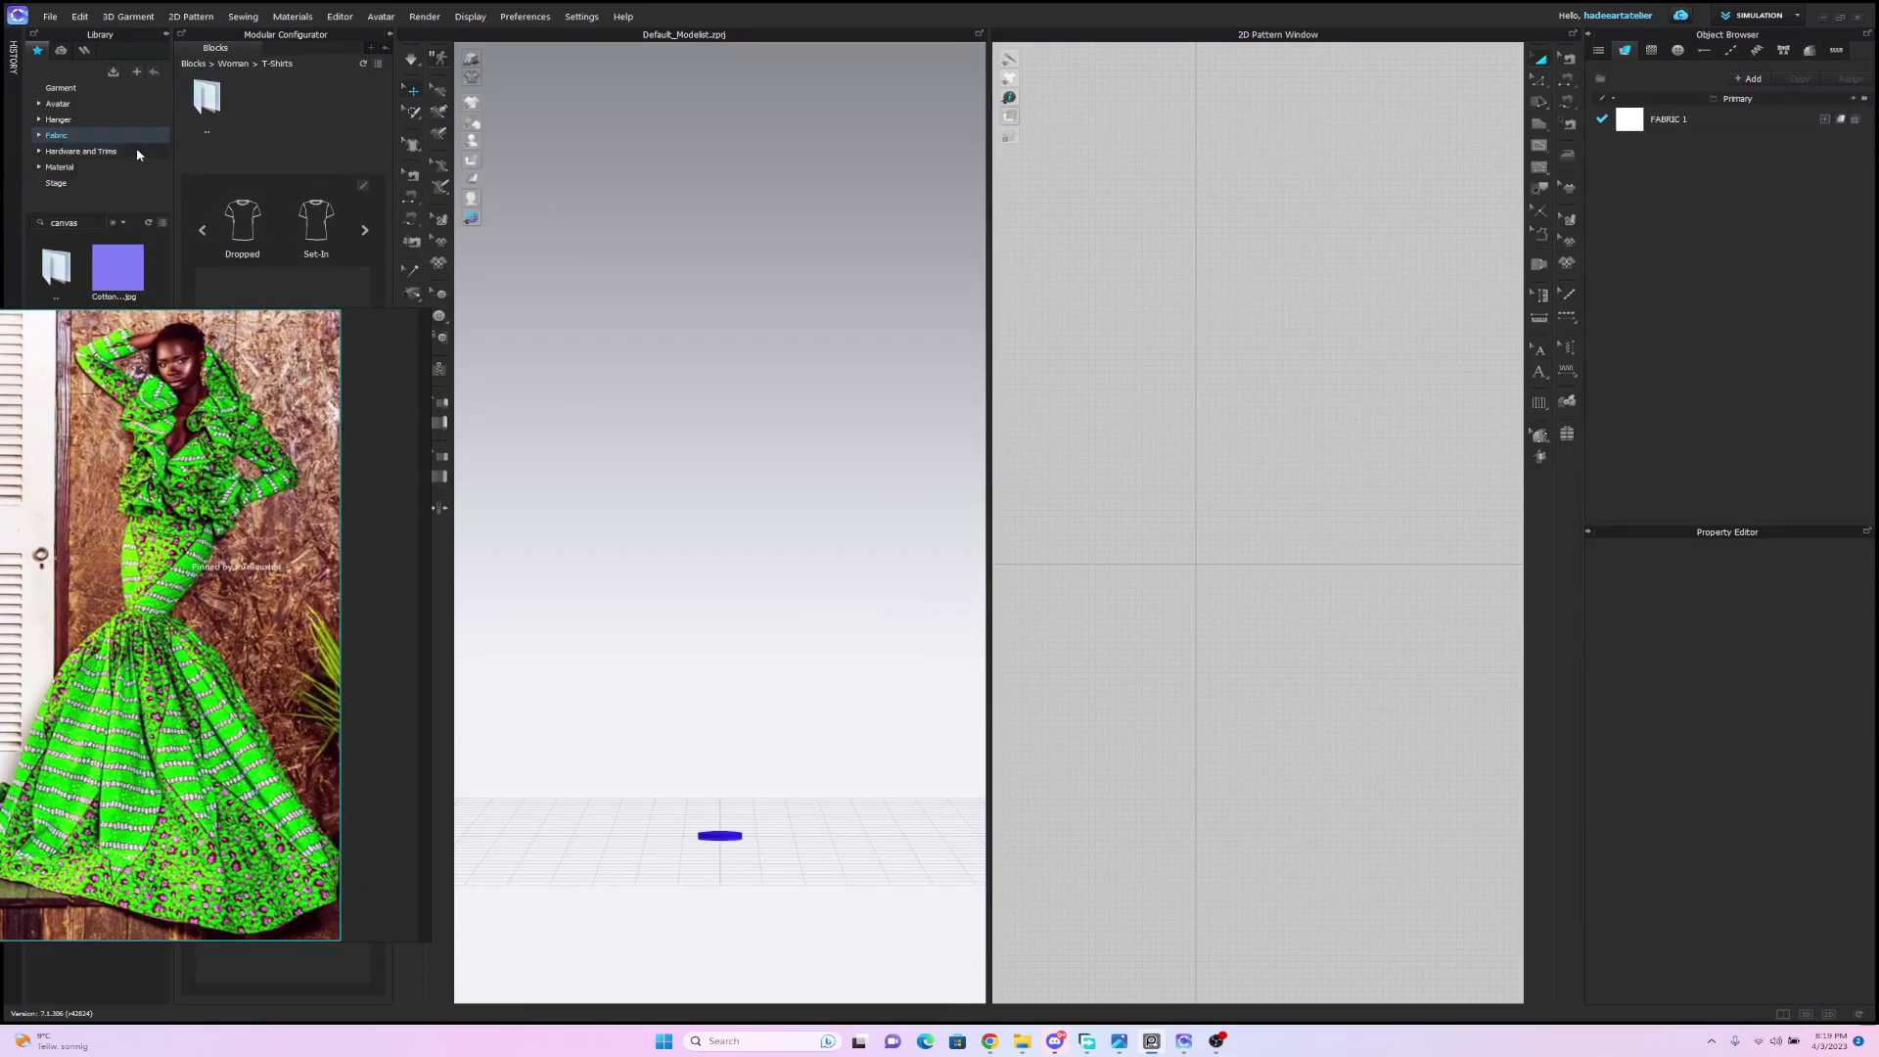
Import the Avatar Azeema OBJ file as an avatar at cm (DAZ Studio) scale with automatic arrangement points and a fitting suit.
left_click(50, 16)
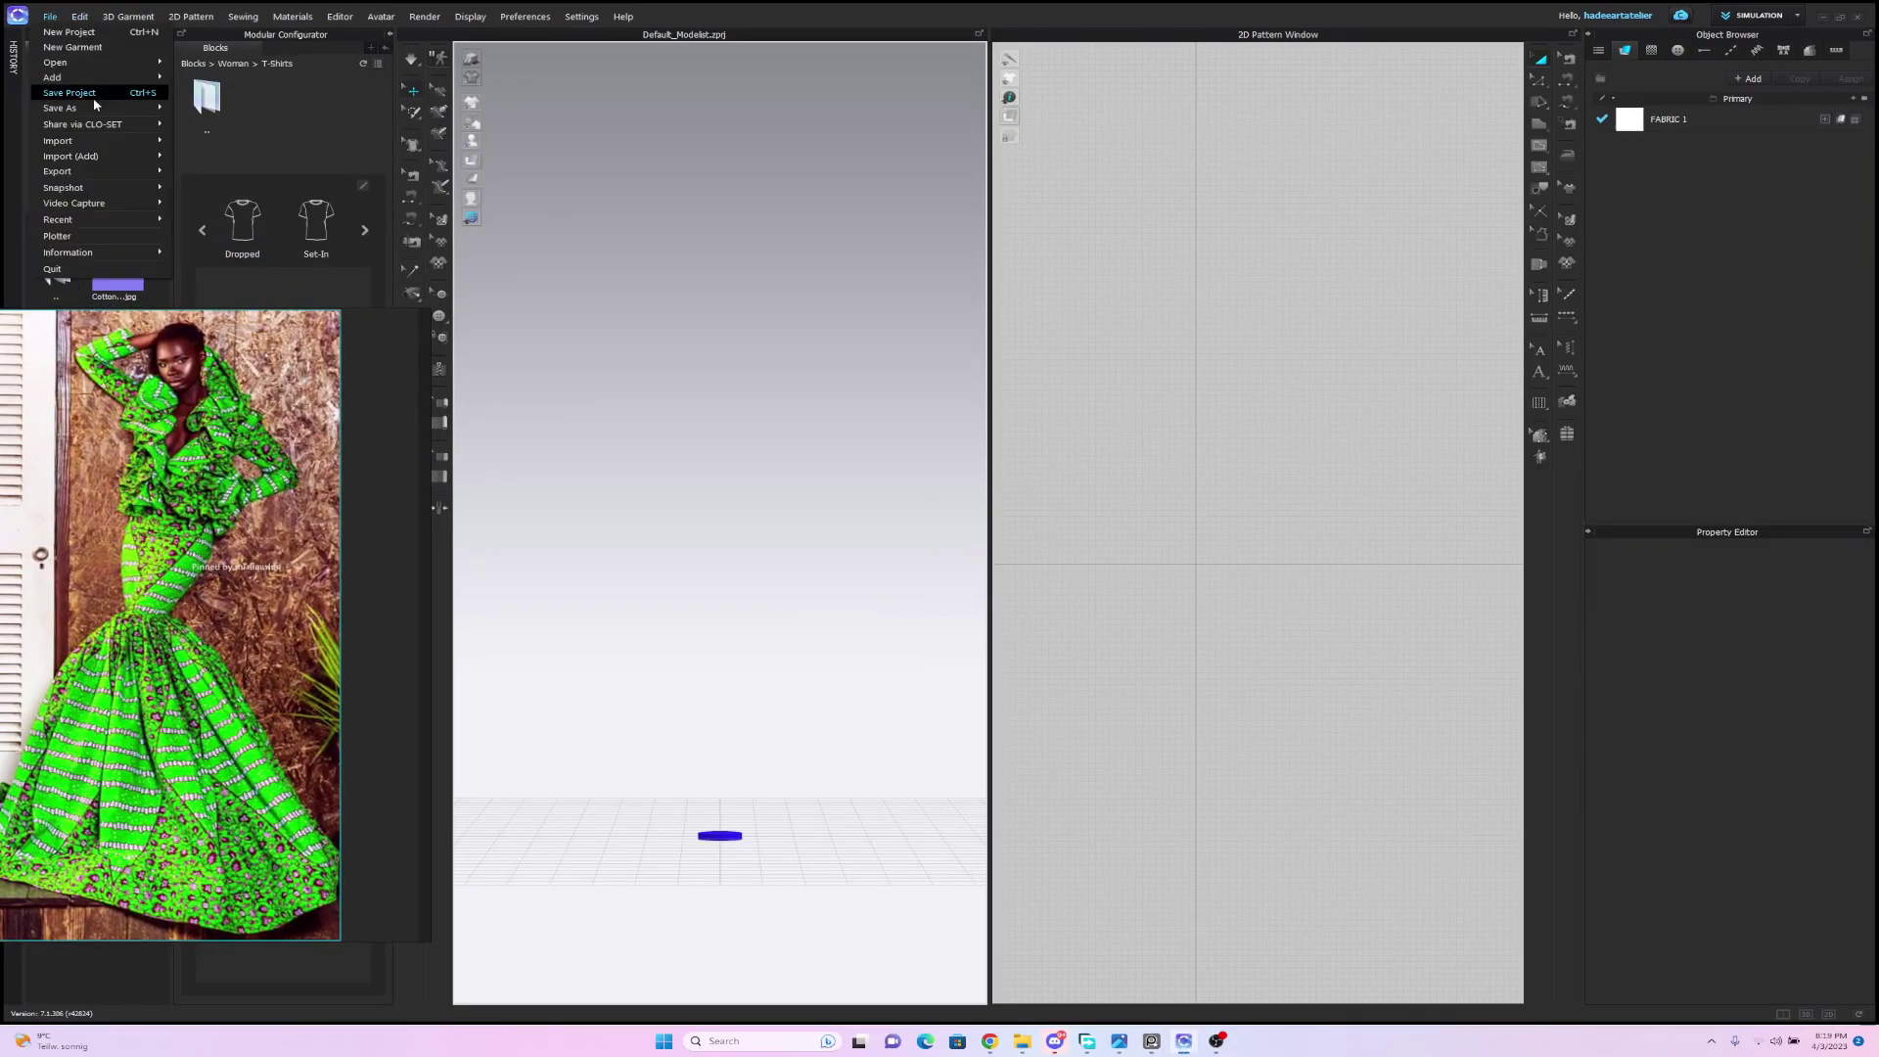
mouse_move(98, 140)
left_click(258, 190)
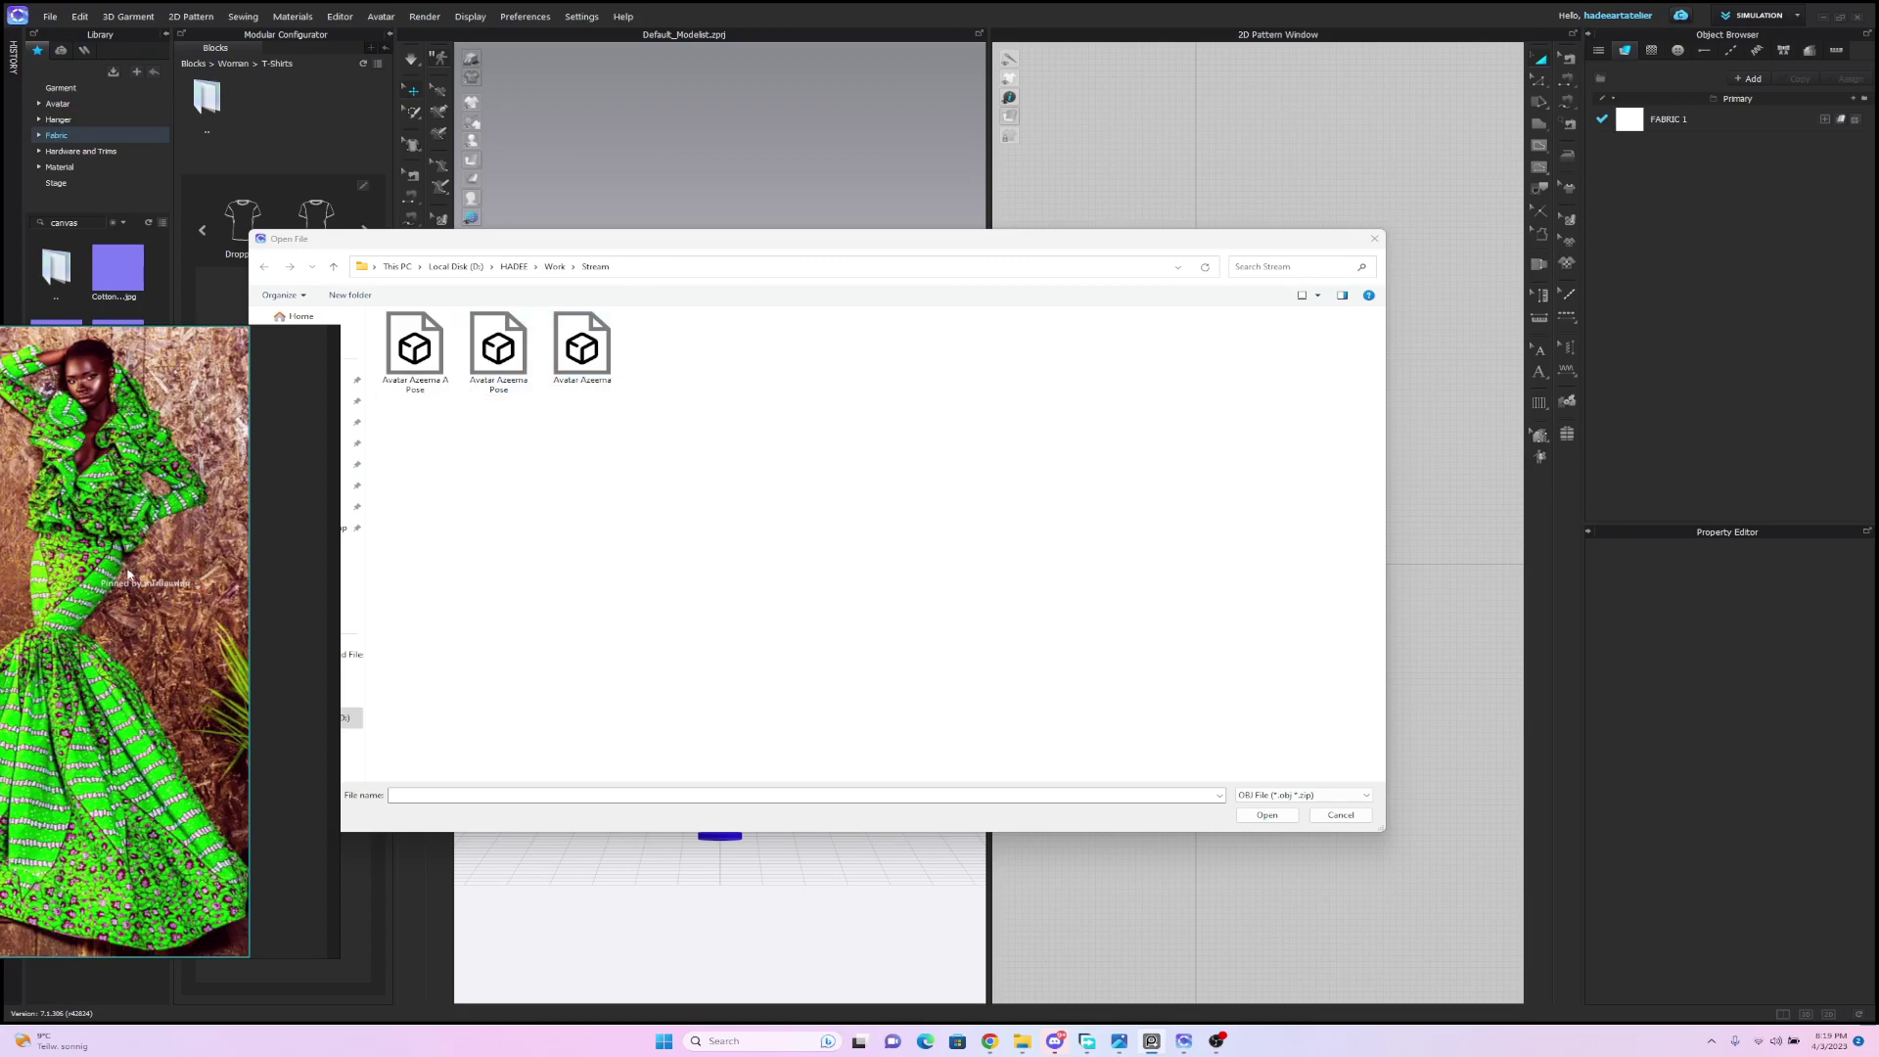
left_click(594, 386)
left_click(1271, 816)
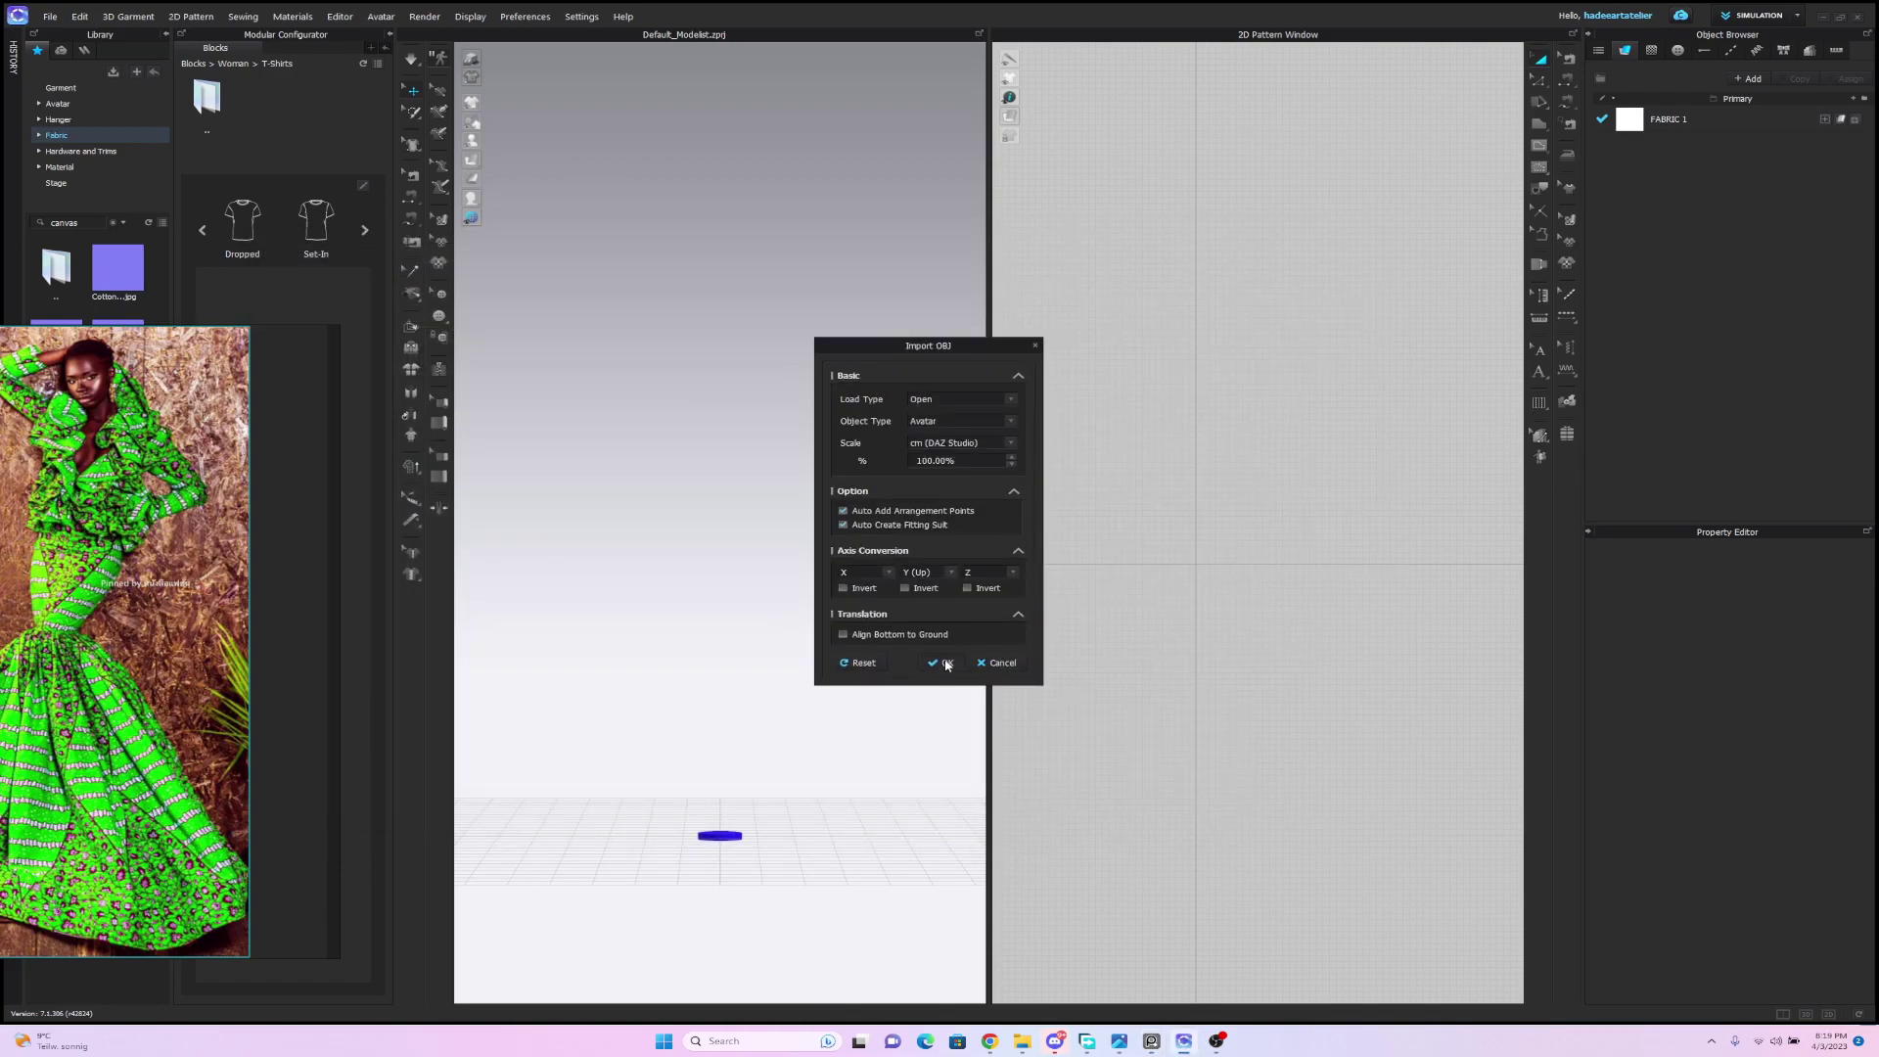
left_click(945, 663)
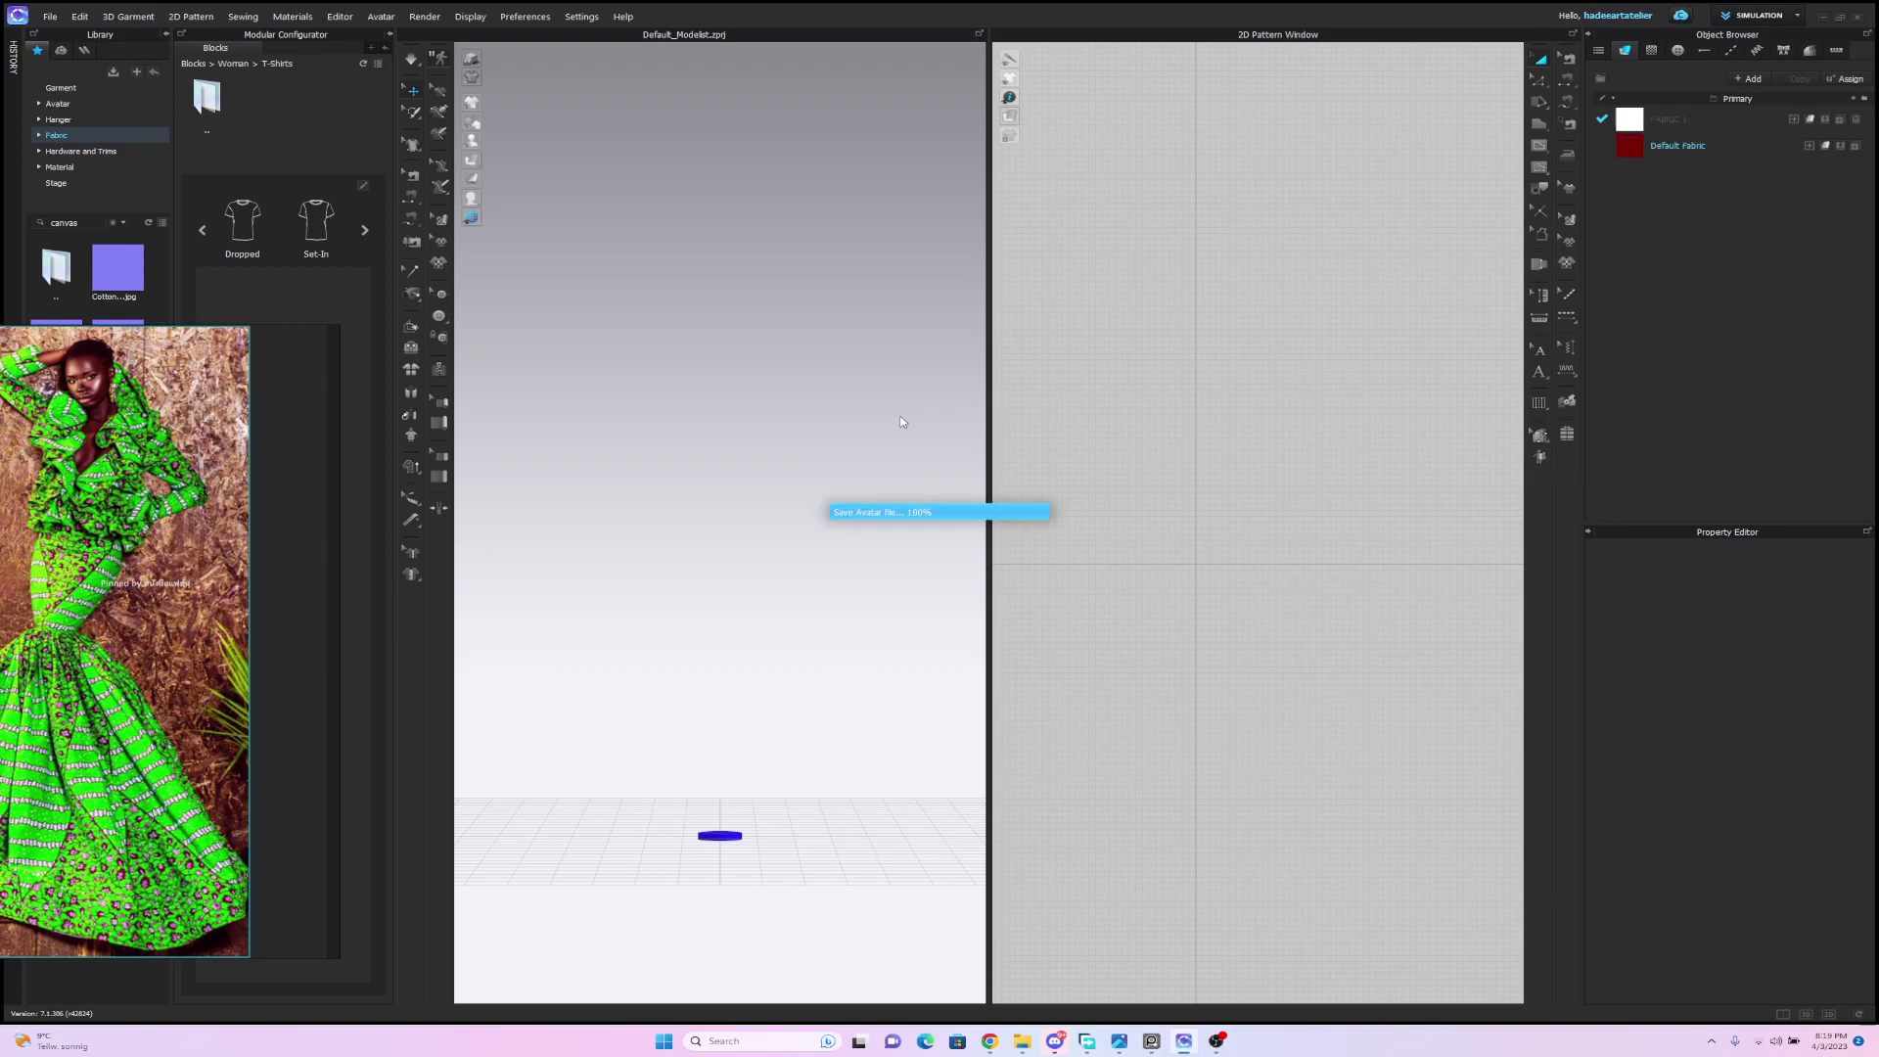
mouse_move(886, 416)
right_mouse_down()
mouse_move(1078, 432)
mouse_move(715, 434)
mouse_move(868, 437)
right_mouse_up()
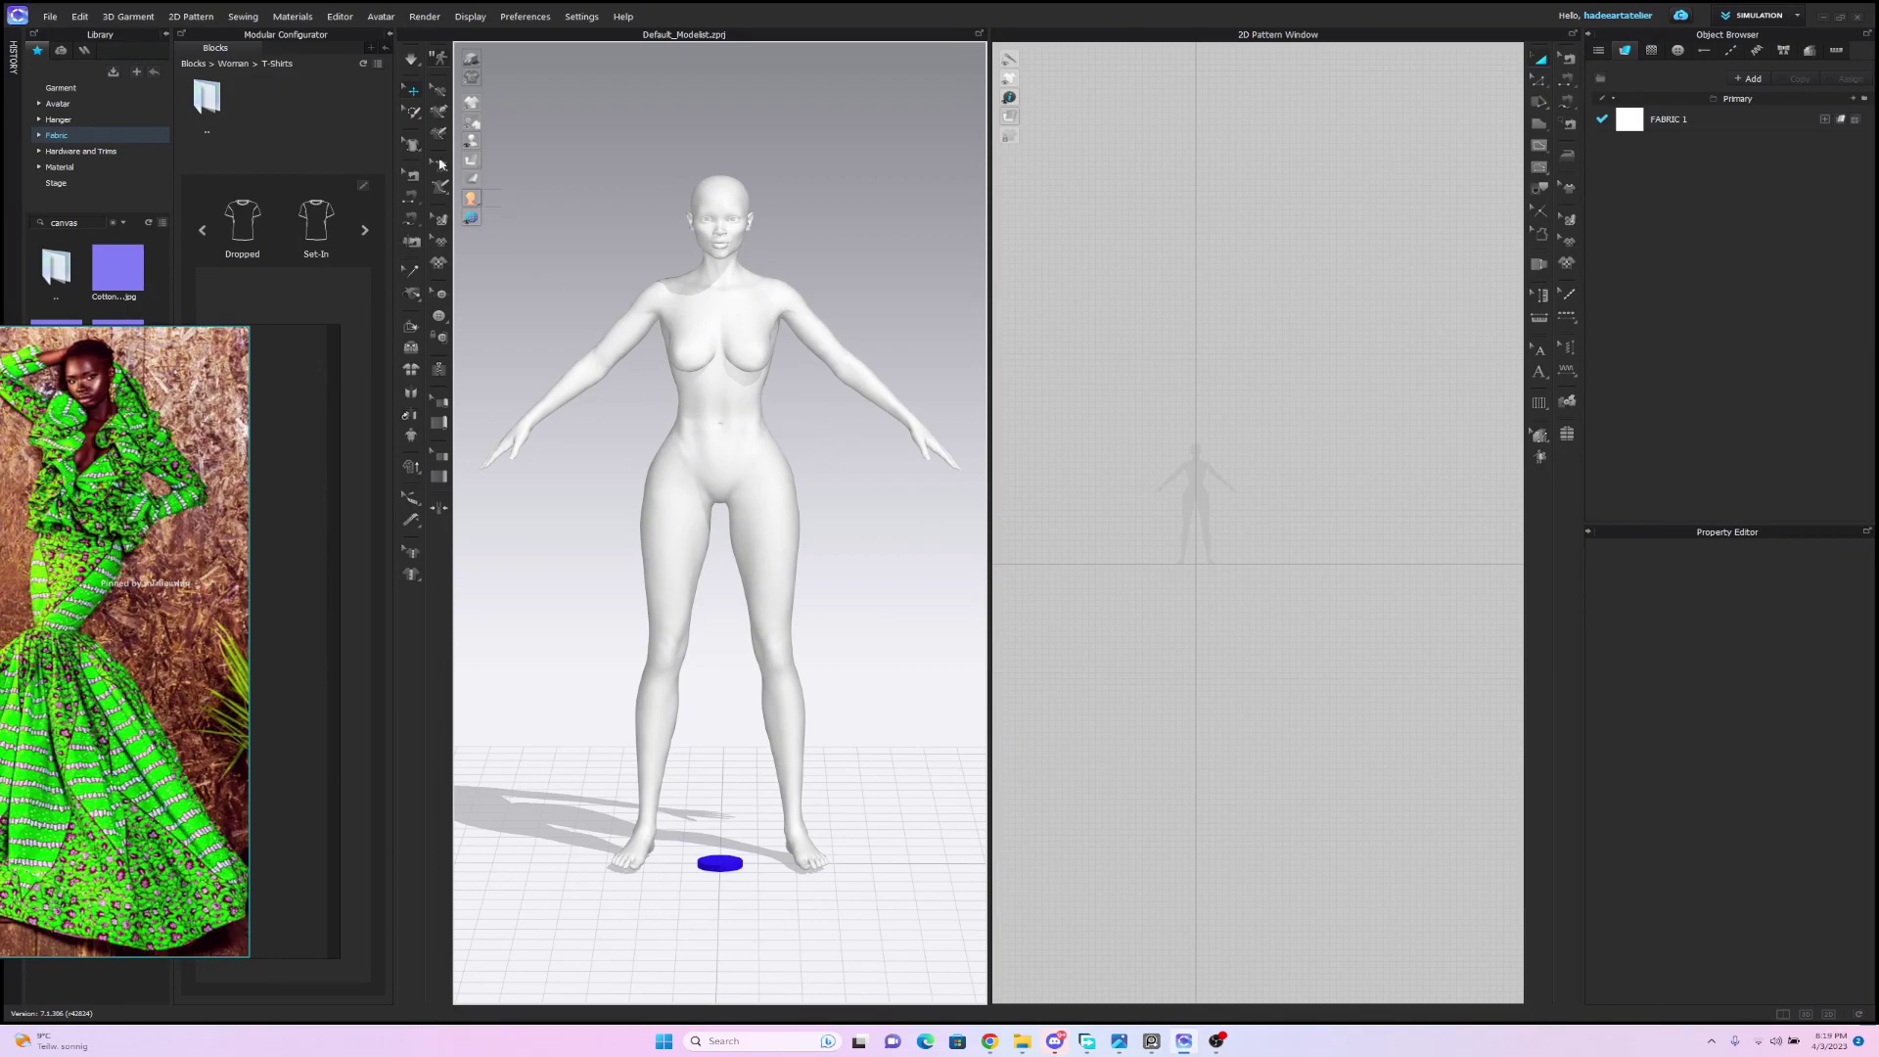
Show the avatar's arrangement points and move the reference image off the library onto the 2D pattern side.
left_click(514, 141)
mouse_move(836, 300)
right_mouse_down()
mouse_move(1019, 286)
mouse_move(650, 285)
mouse_move(1019, 294)
mouse_move(857, 285)
right_mouse_up()
left_click_drag(85, 458, 1556, 355)
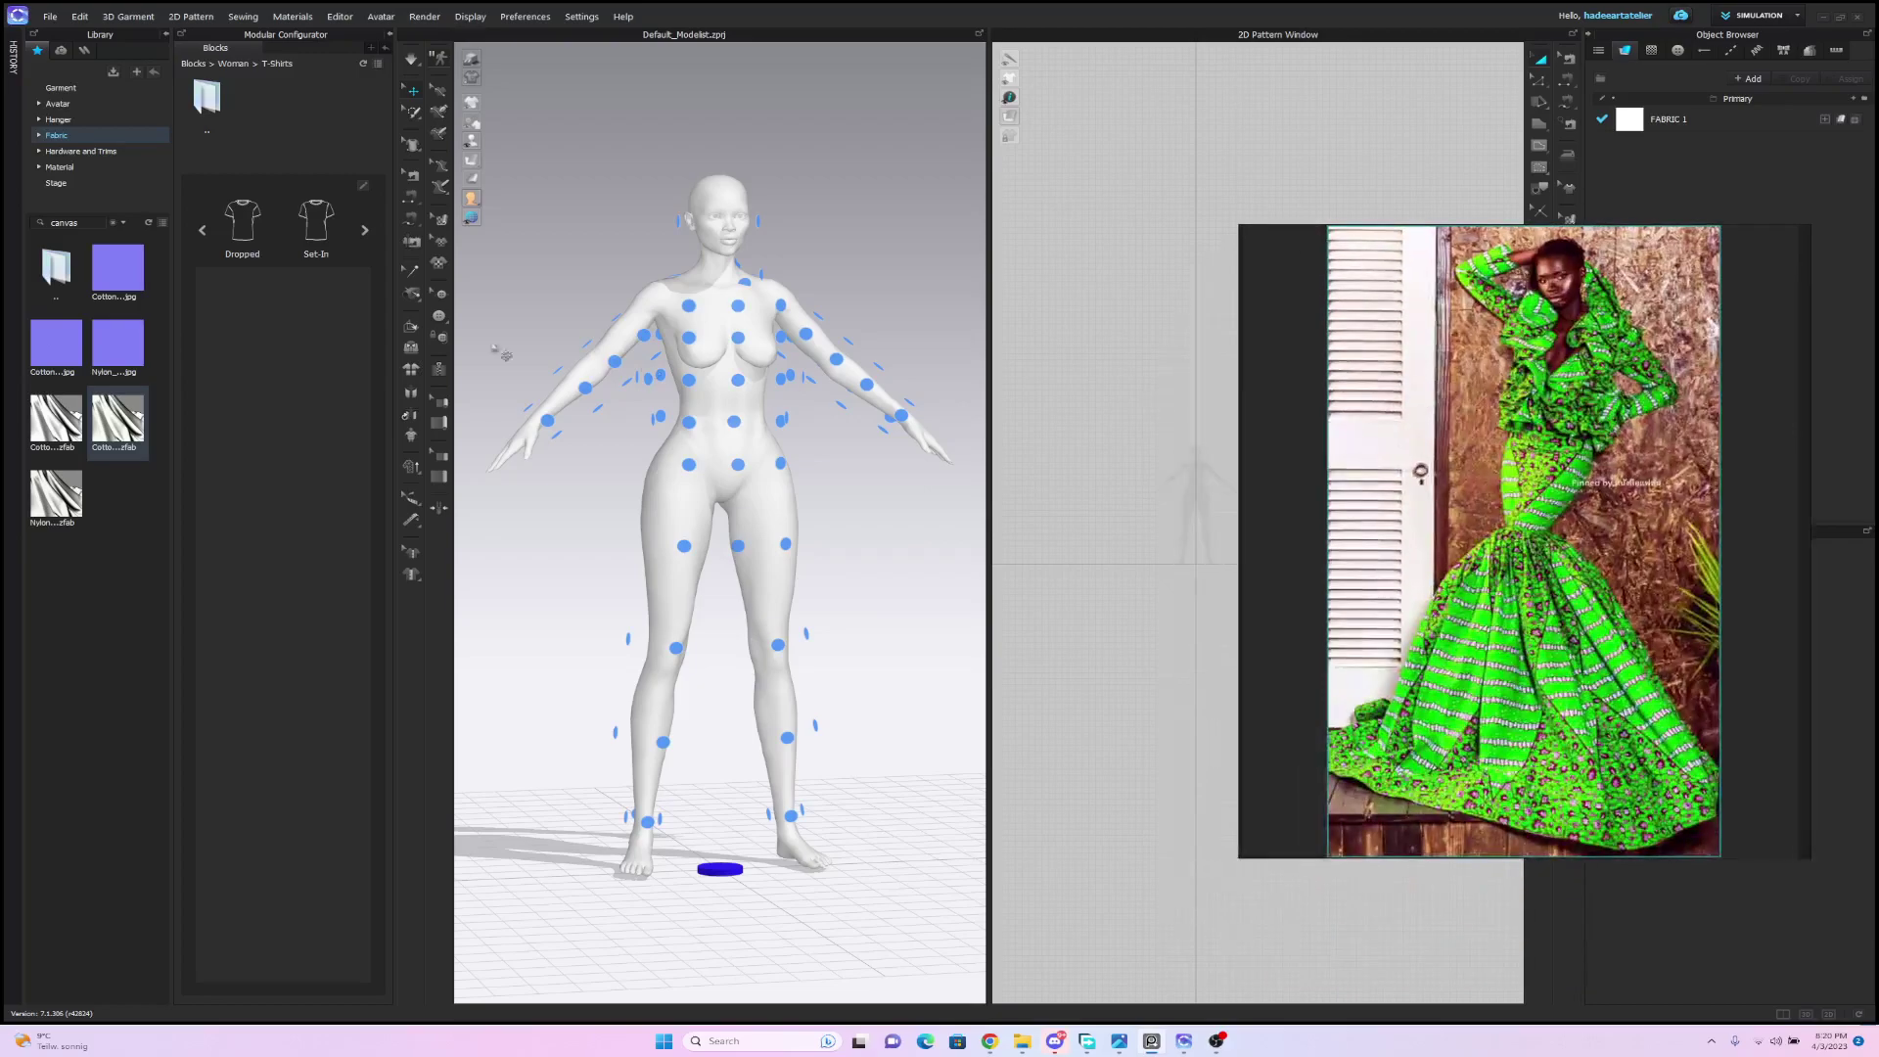
Add the library's Grace avatar to the scene alongside the imported avatar, using the Add load type.
left_click(70, 105)
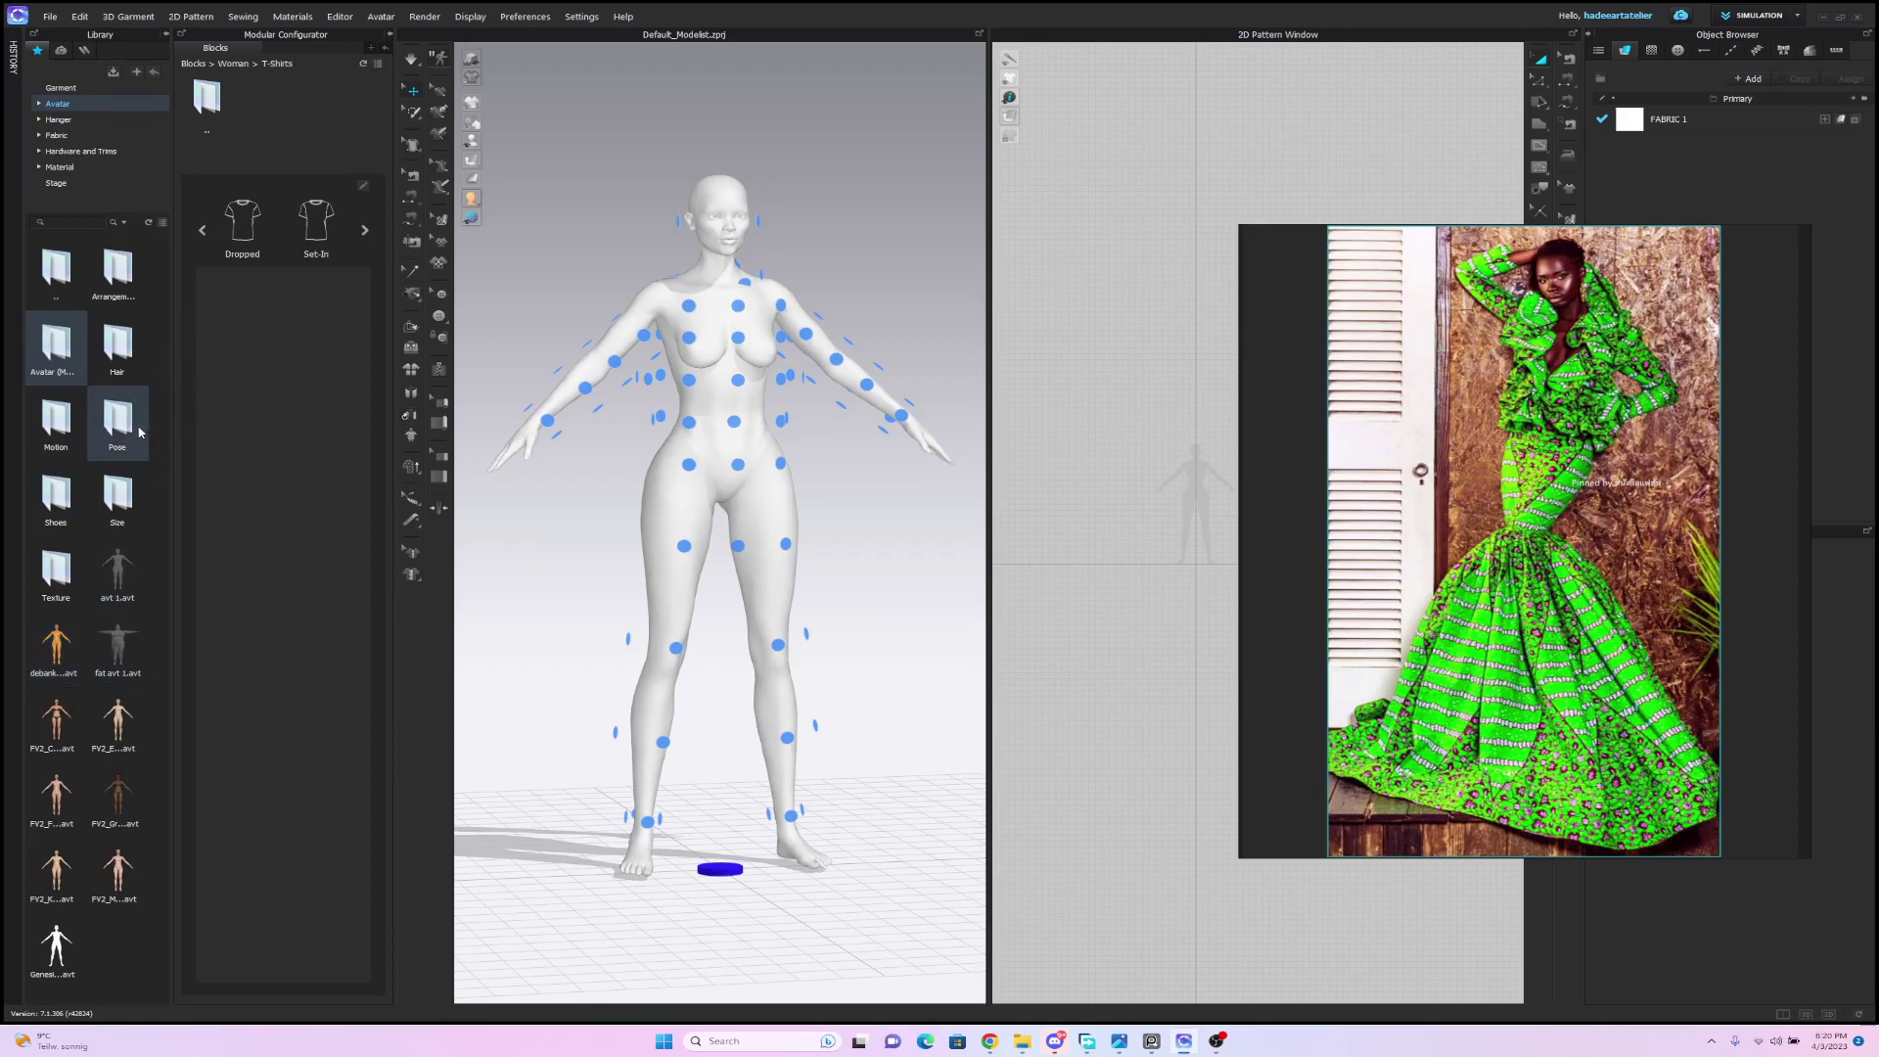
double_click(124, 795)
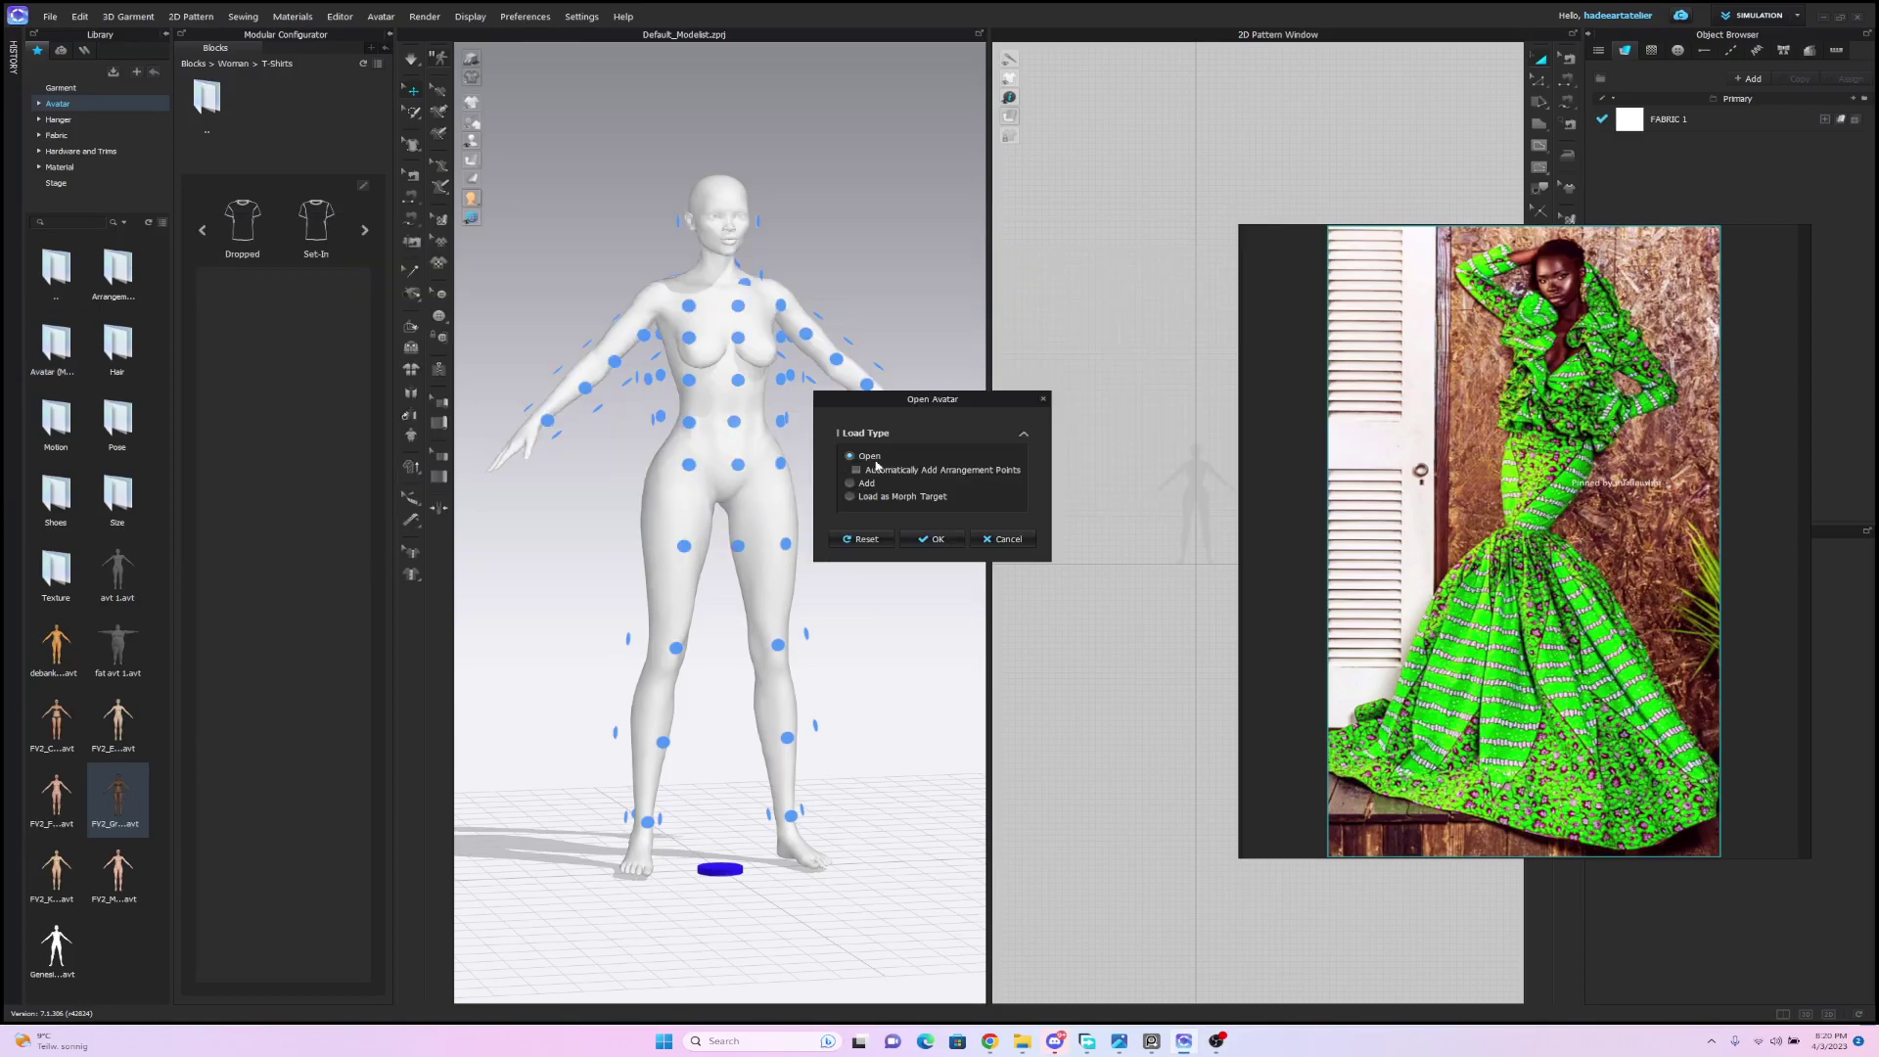
left_click(854, 487)
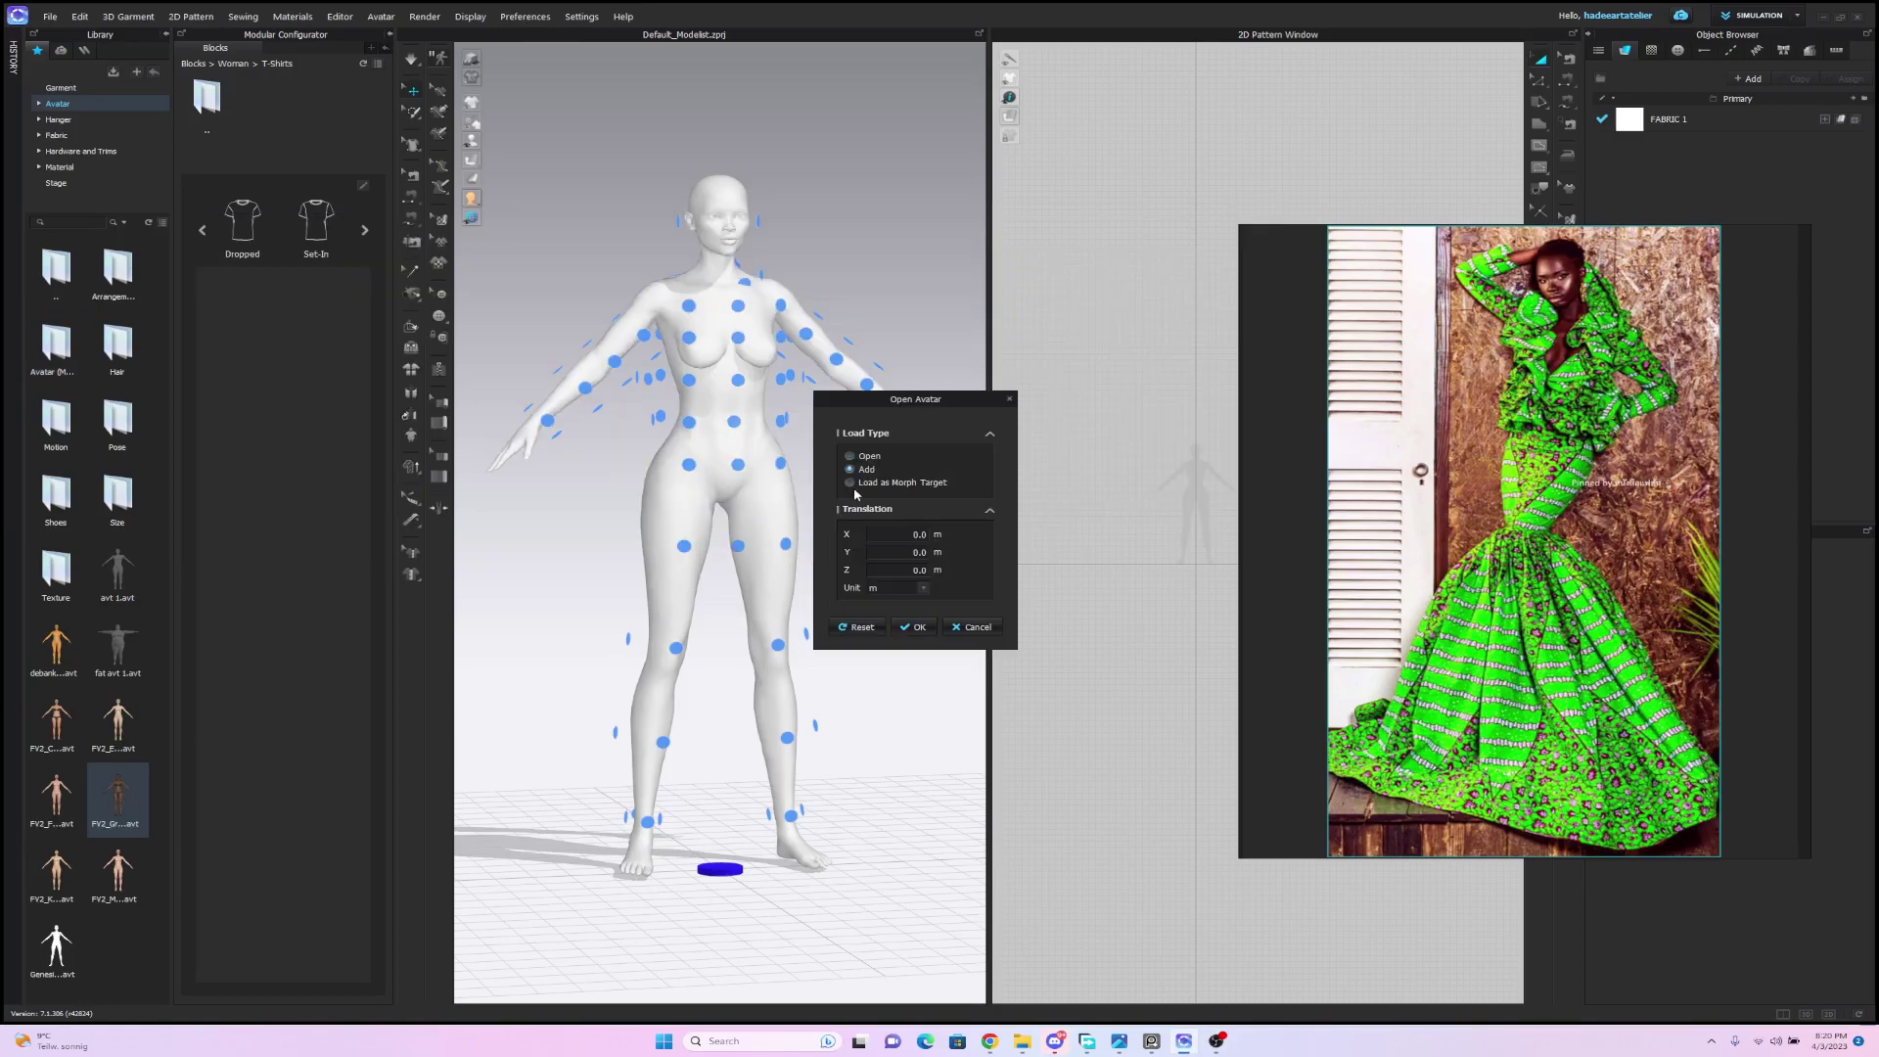
left_click(916, 629)
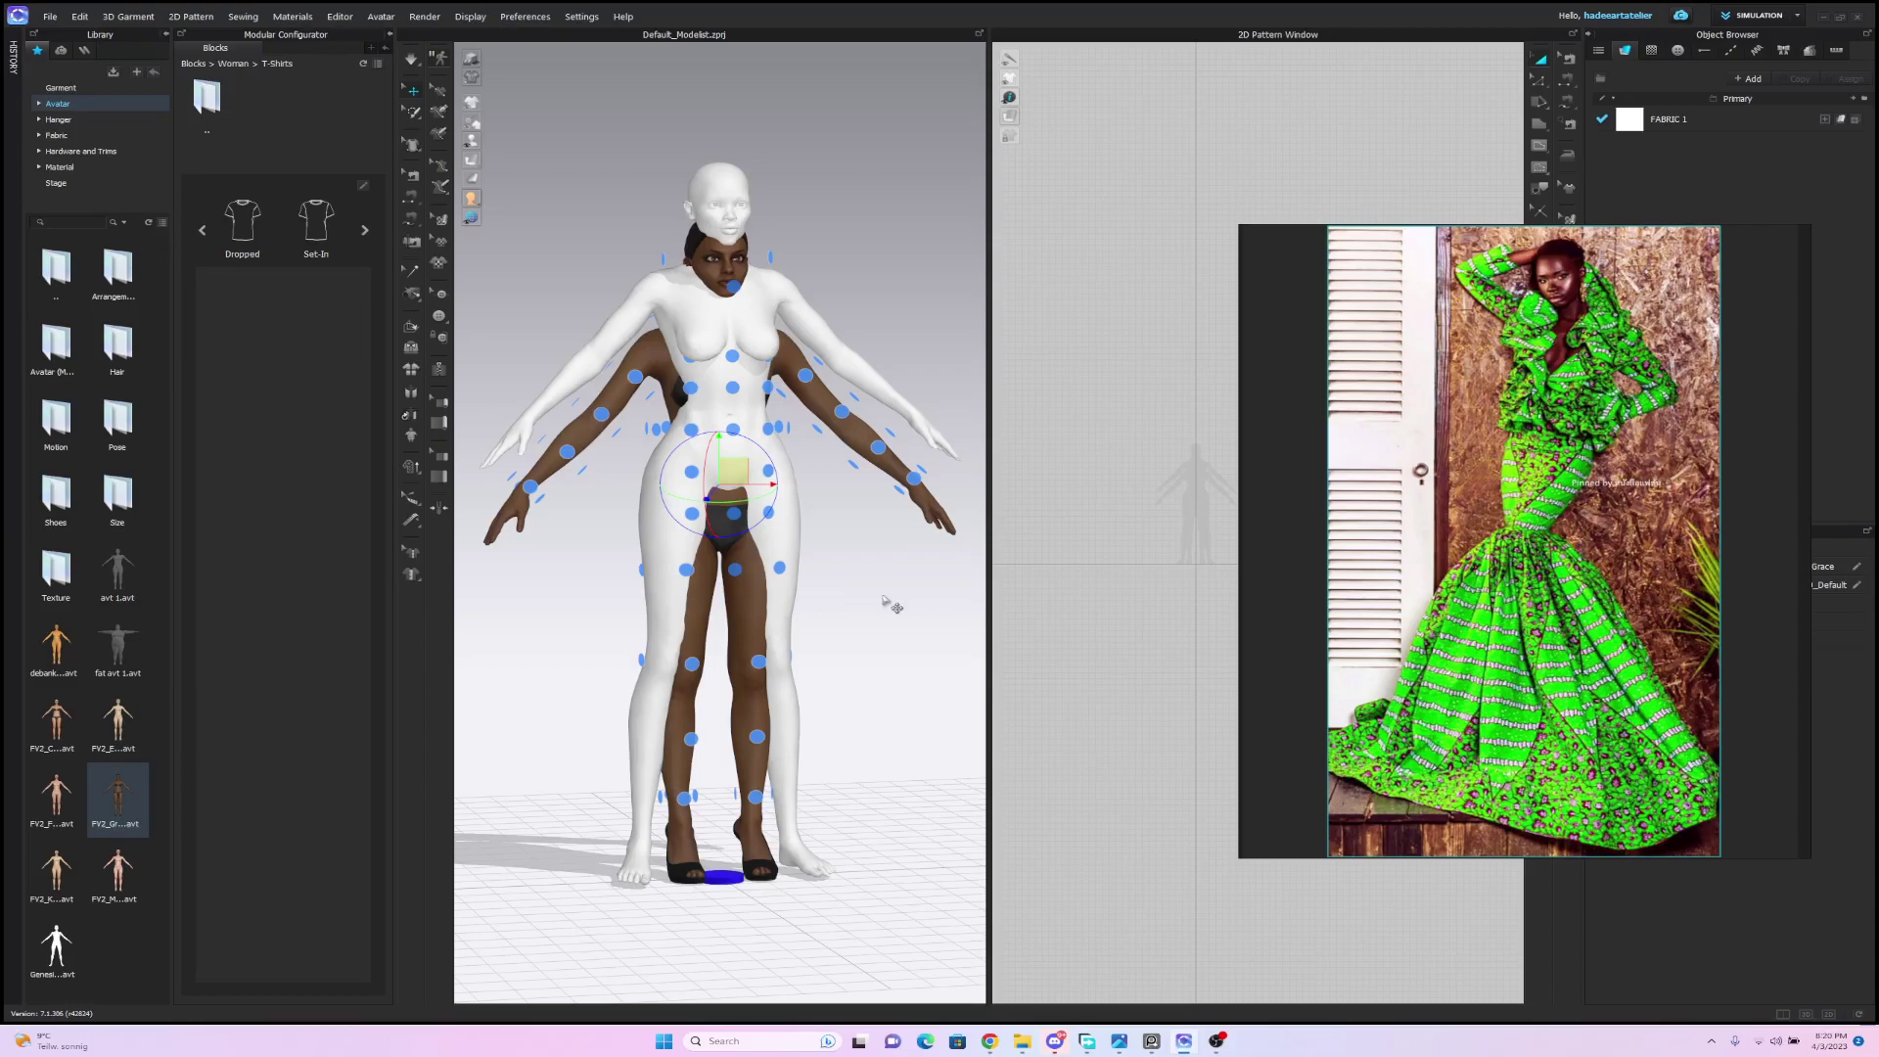
right_click_drag(891, 604, 760, 561)
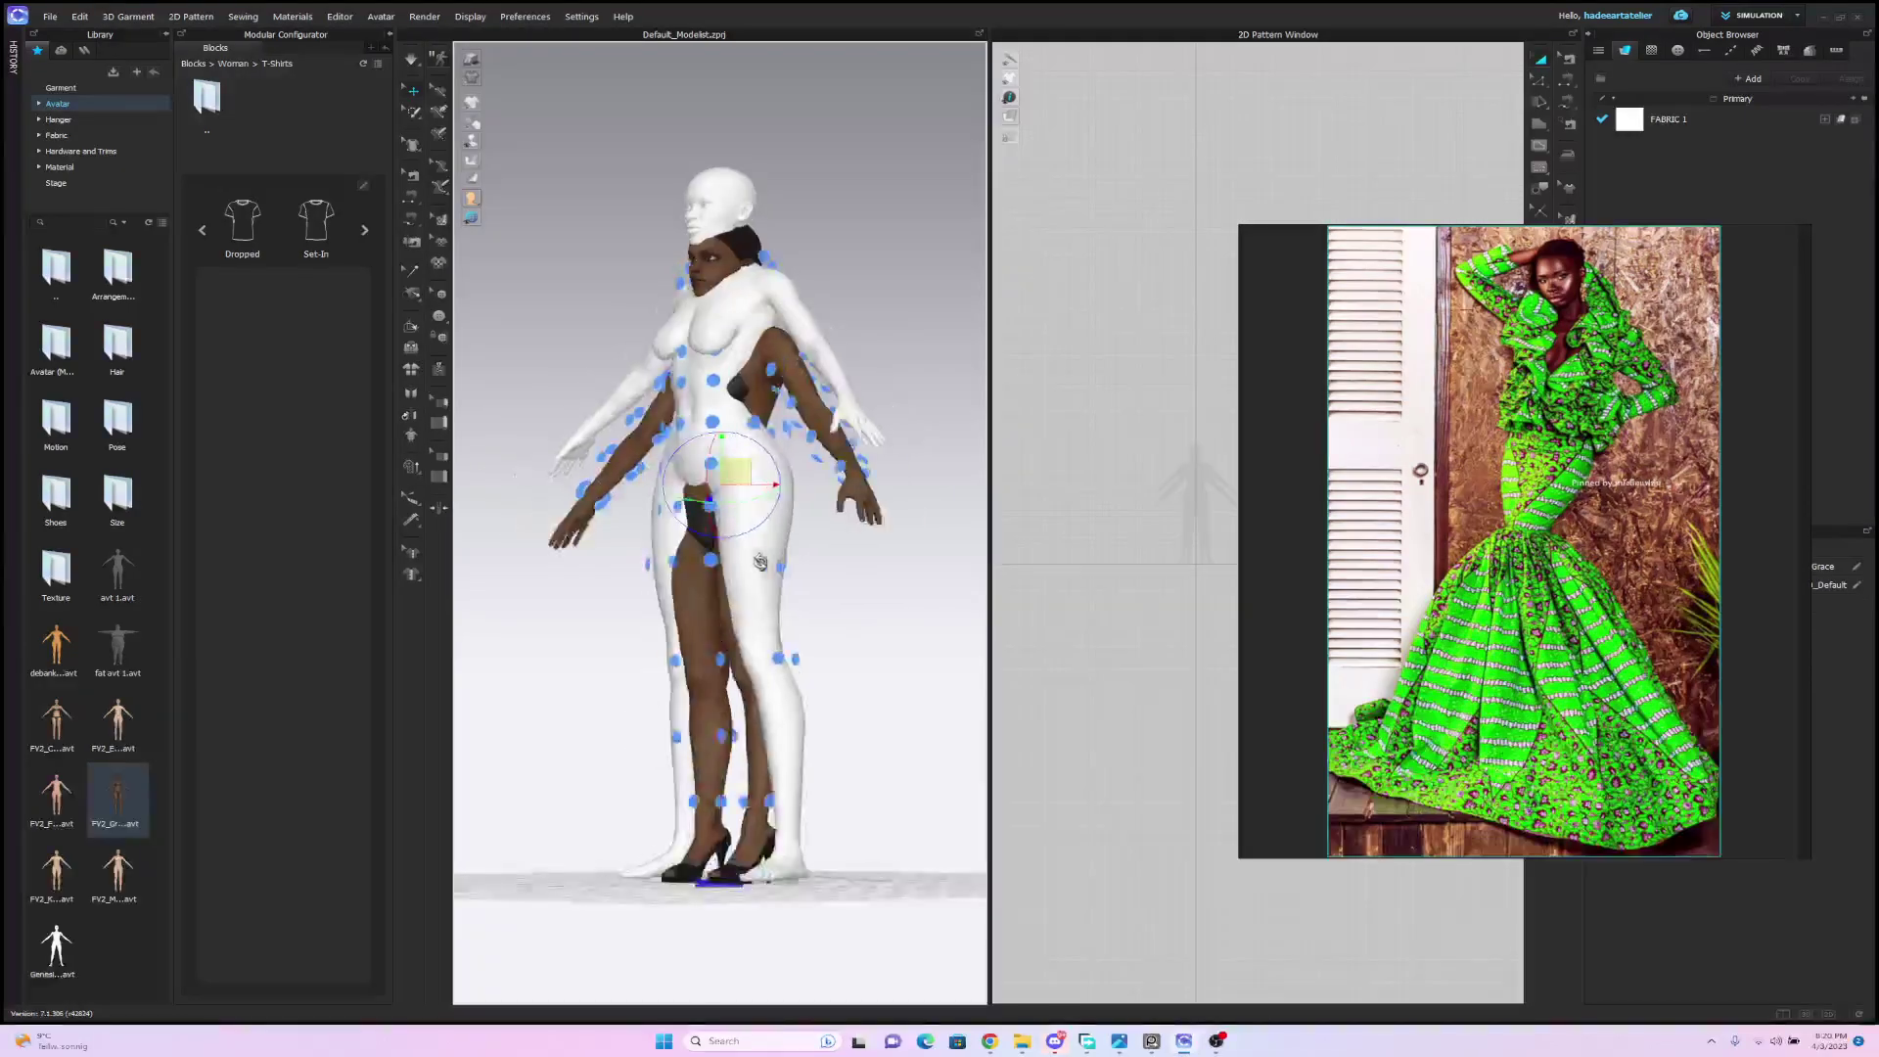
Delete the added Grace avatar, leaving only the imported avatar in the 3D scene.
key("2")
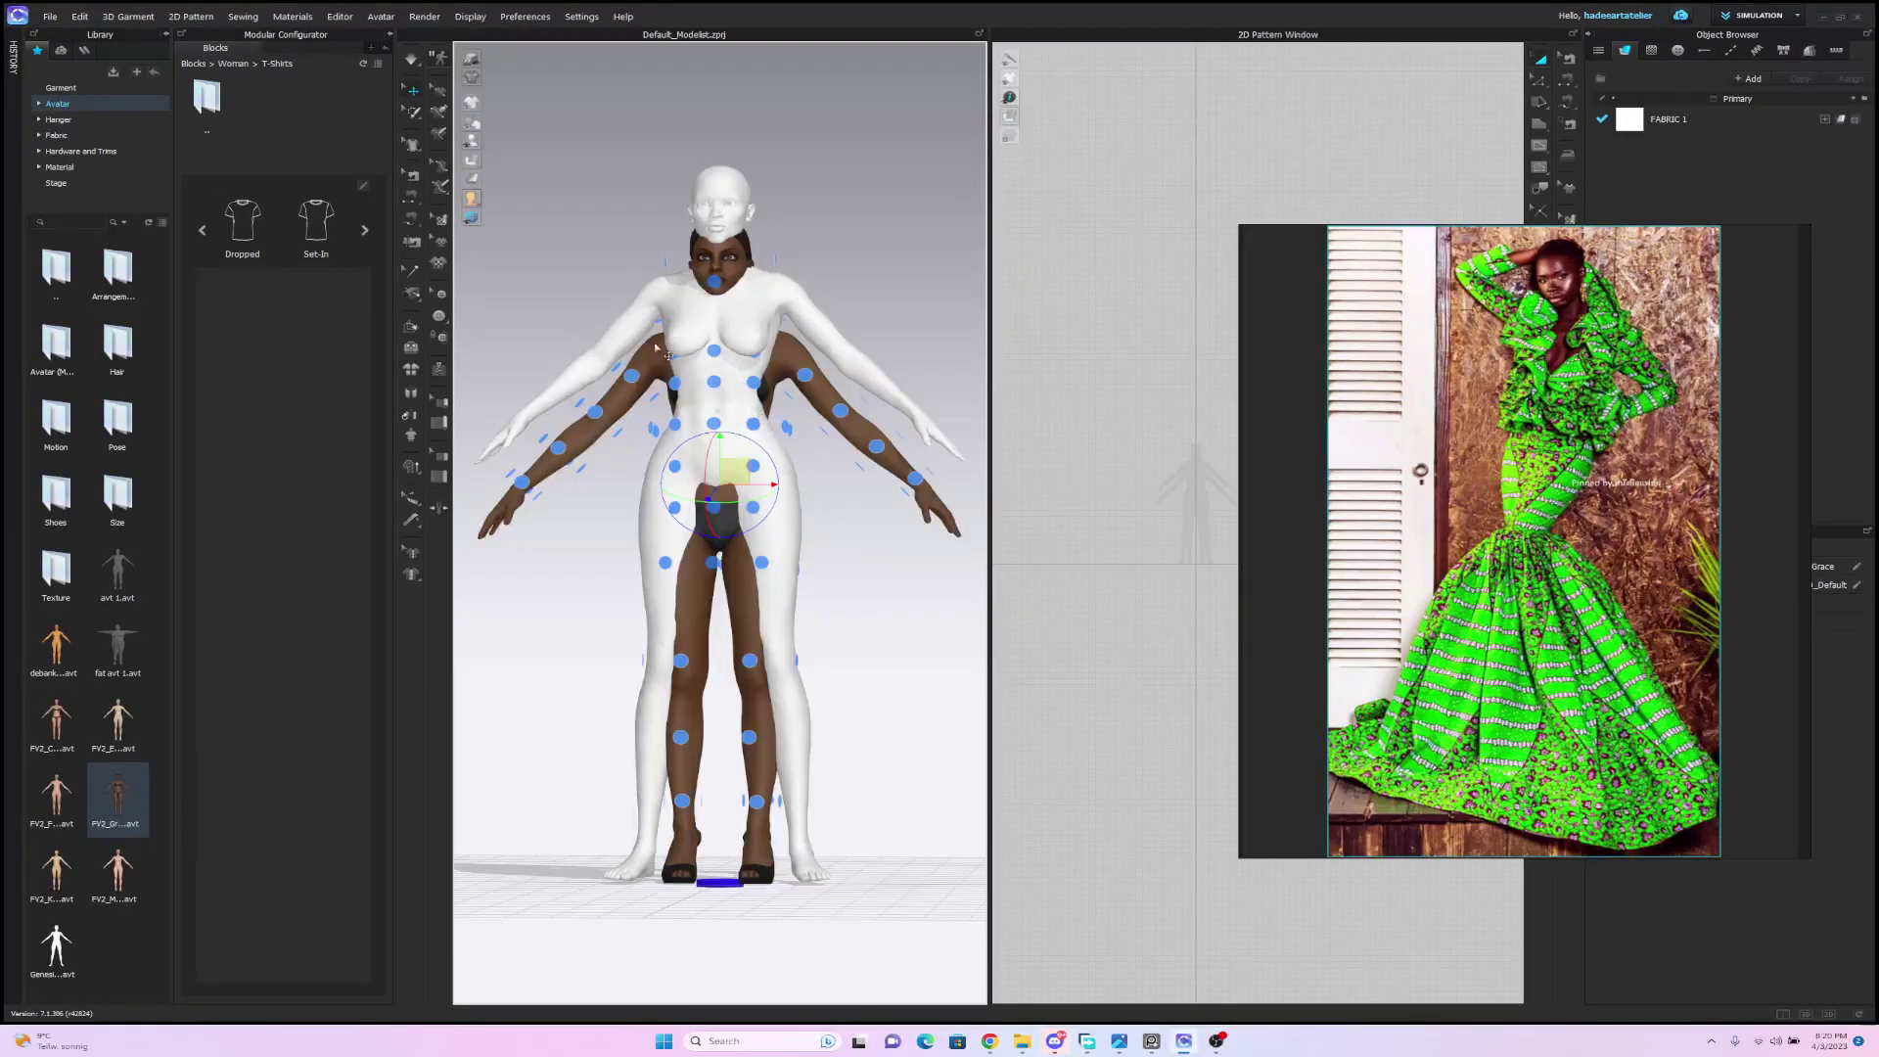
left_click(648, 356)
key("Delete")
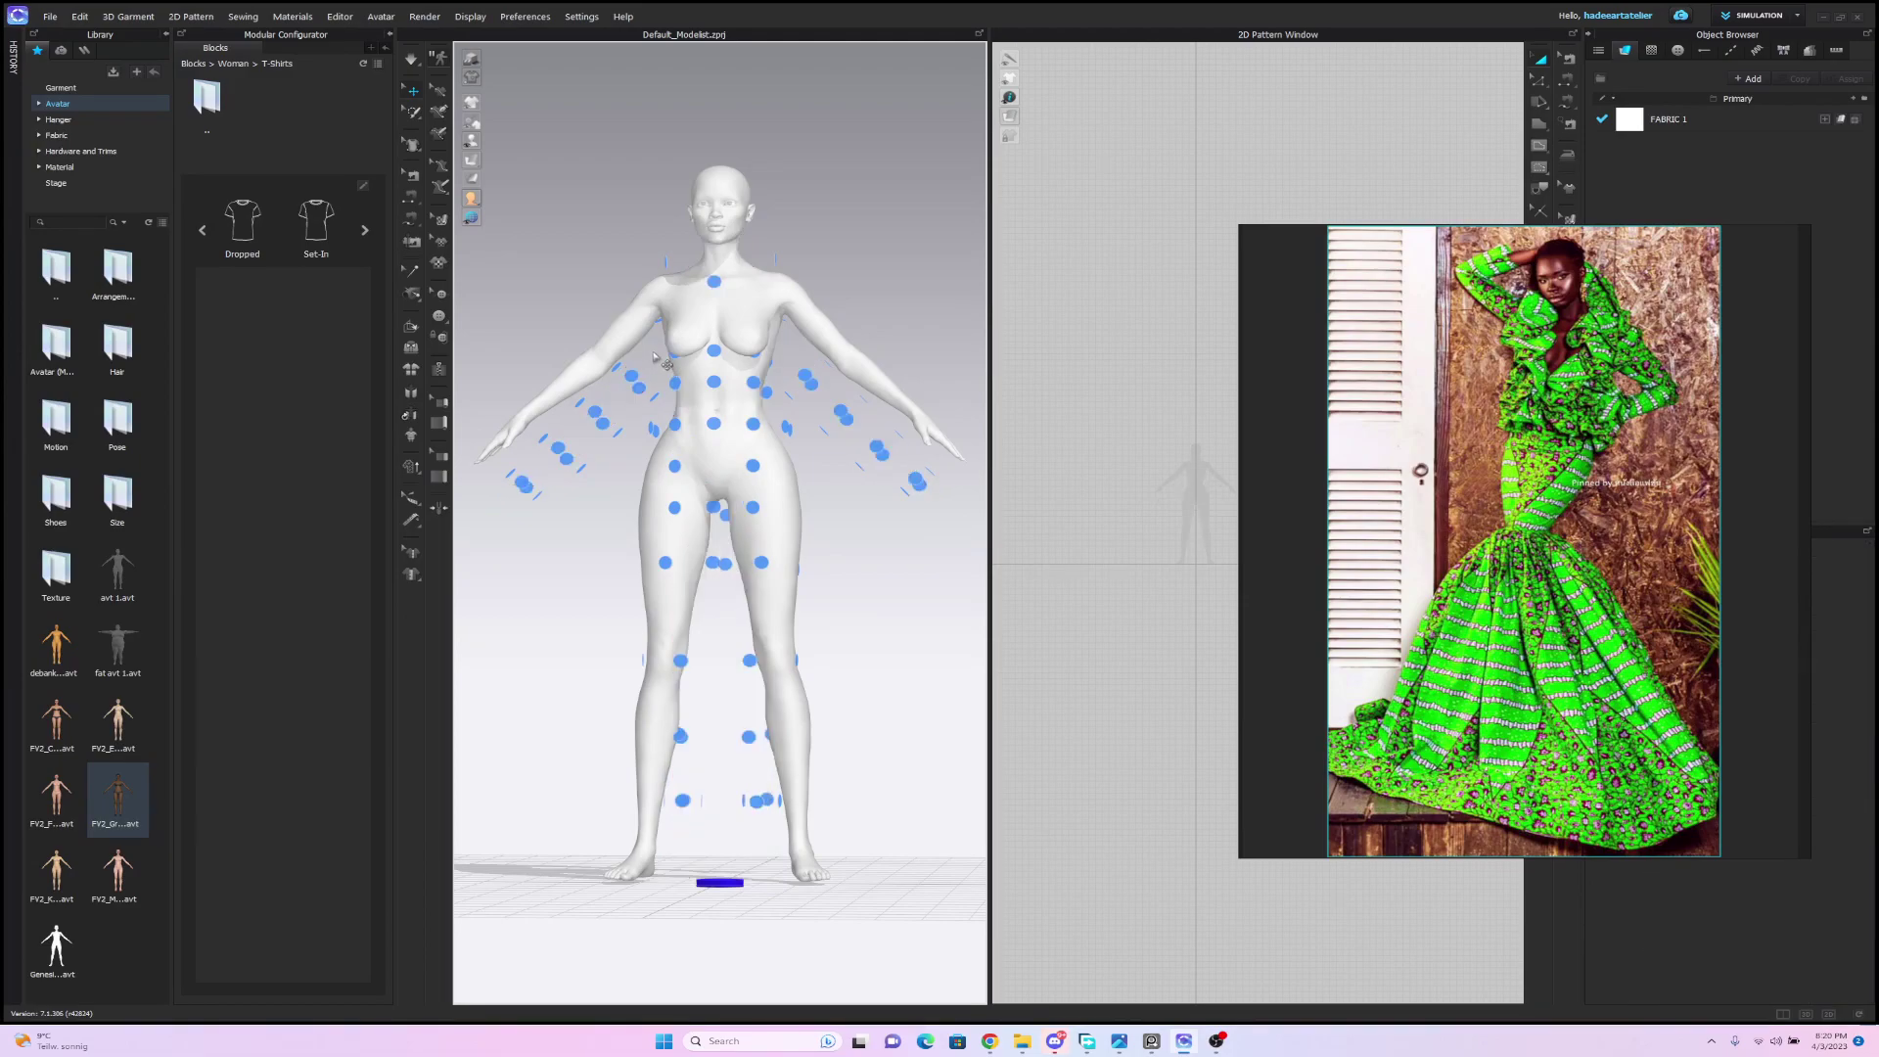
mouse_move(846, 479)
right_mouse_down()
mouse_move(1011, 498)
mouse_move(748, 487)
mouse_move(1019, 495)
mouse_move(833, 490)
mouse_move(890, 489)
mouse_move(852, 496)
mouse_move(874, 486)
right_mouse_up()
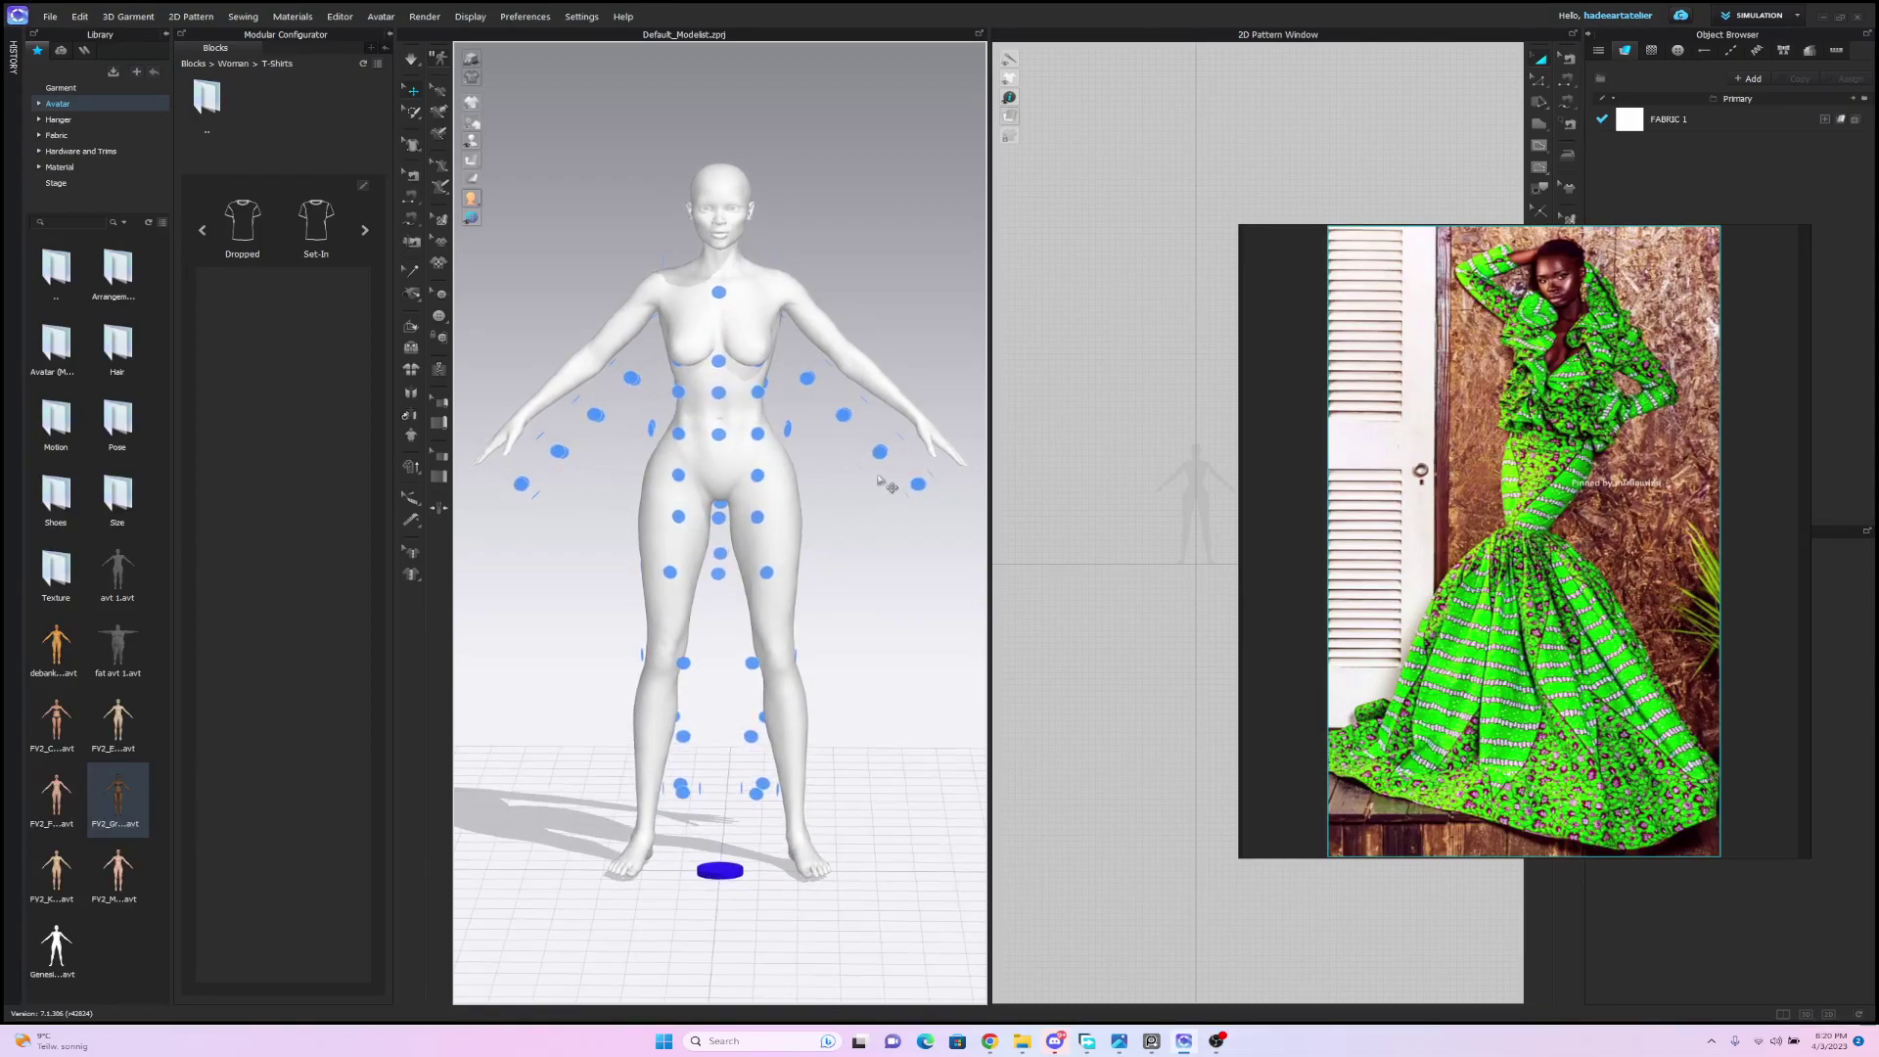
Move the reference image back over the library, clear of the 3D avatar and the 2D pattern area.
left_click_drag(1496, 459, 134, 443)
right_click_drag(135, 442, 90, 474)
right_click_drag(202, 405, 152, 451)
left_click_drag(151, 452, 240, 446)
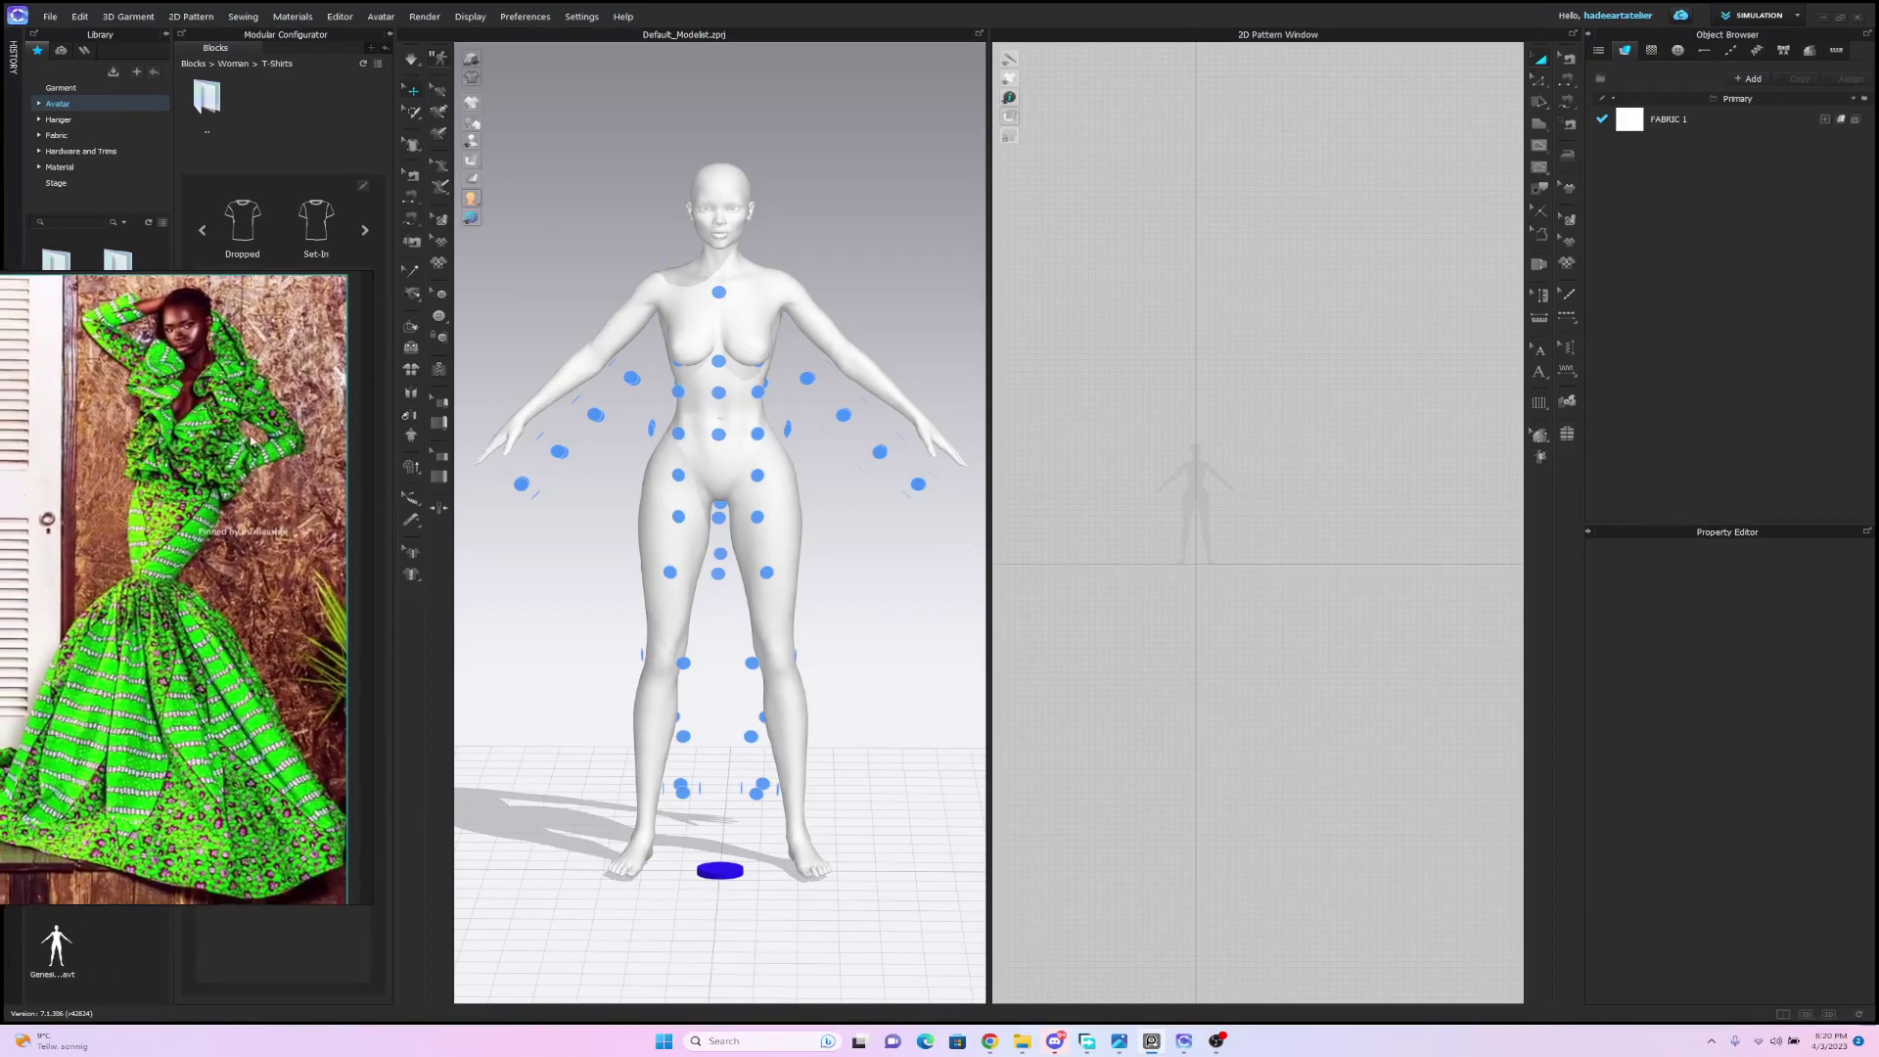
Frame the whole avatar silhouette in the 2D pattern area and lower the reference image to uncover the first library folders.
scroll(1206, 368, "up", 3)
middle_click_drag(1173, 376, 1300, 466)
scroll(1282, 331, "down", 1)
scroll(1276, 327, "up", 3)
scroll(1279, 365, "down", 2)
scroll(1279, 335, "up", 4)
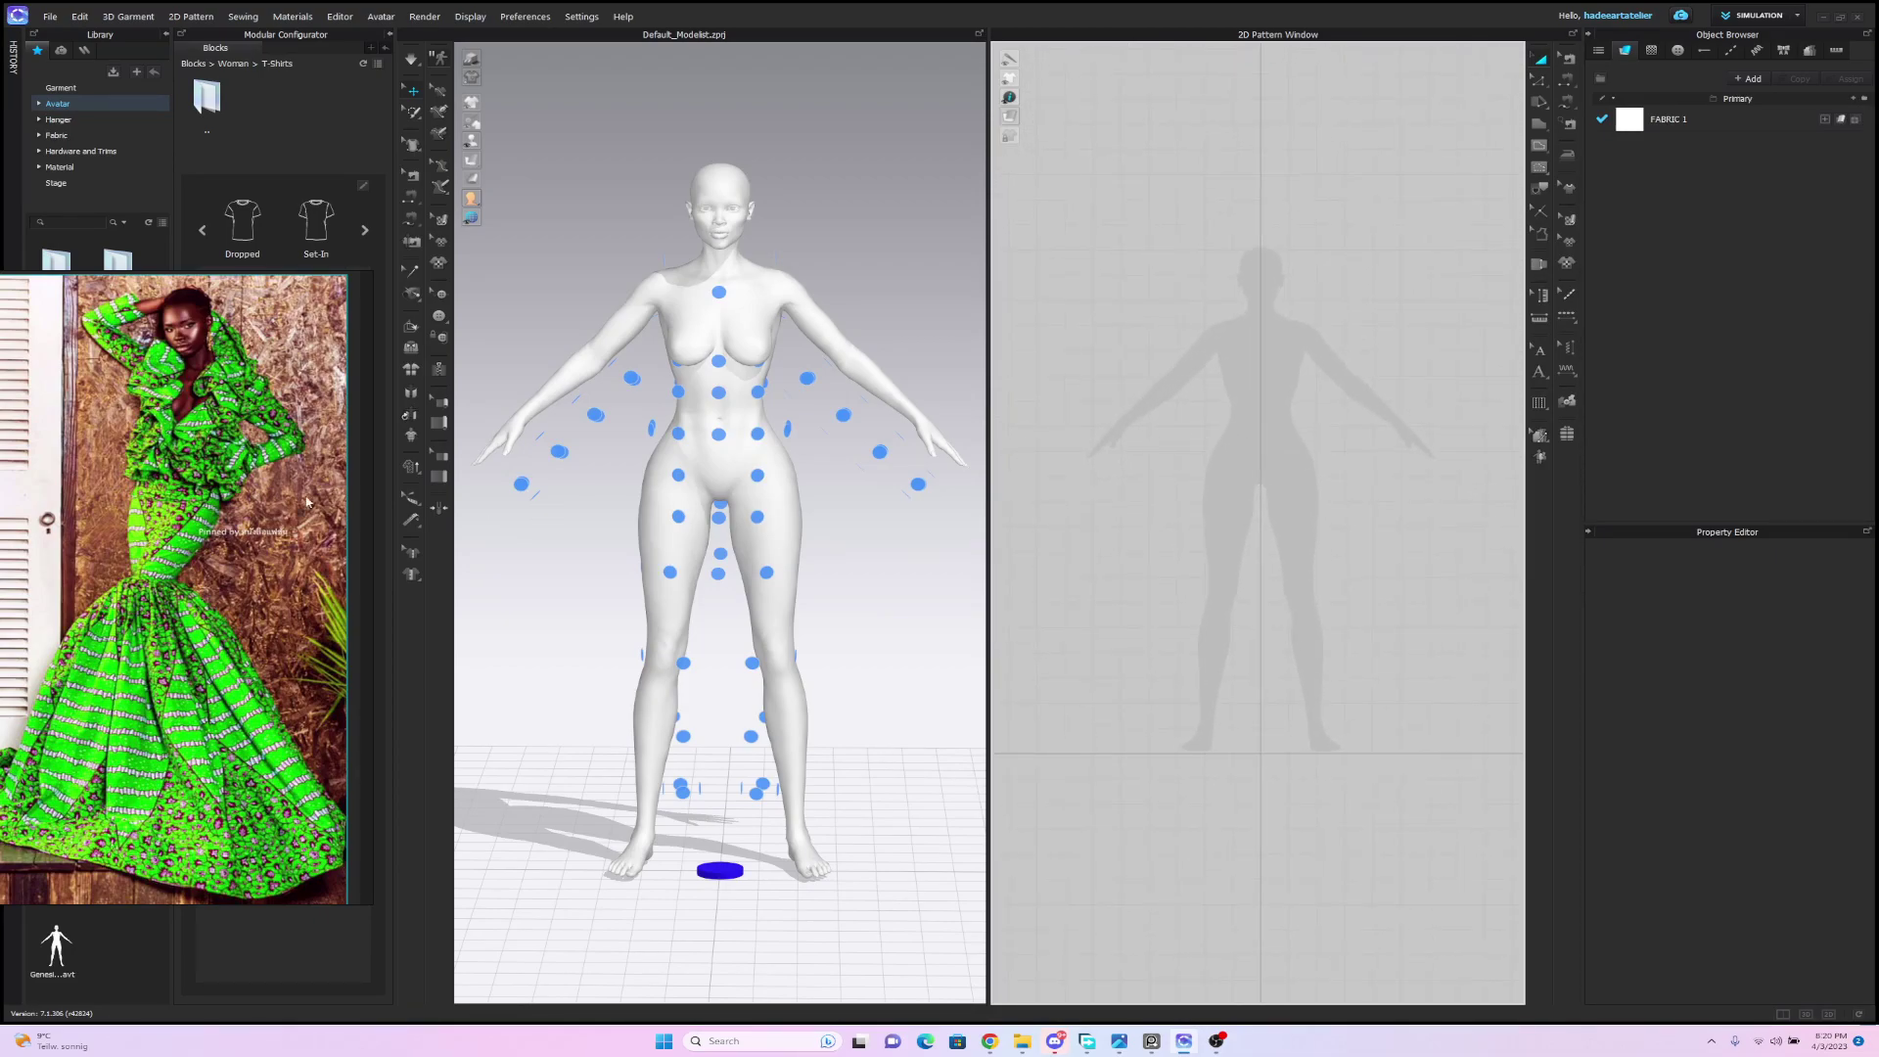
left_click_drag(228, 388, 150, 512)
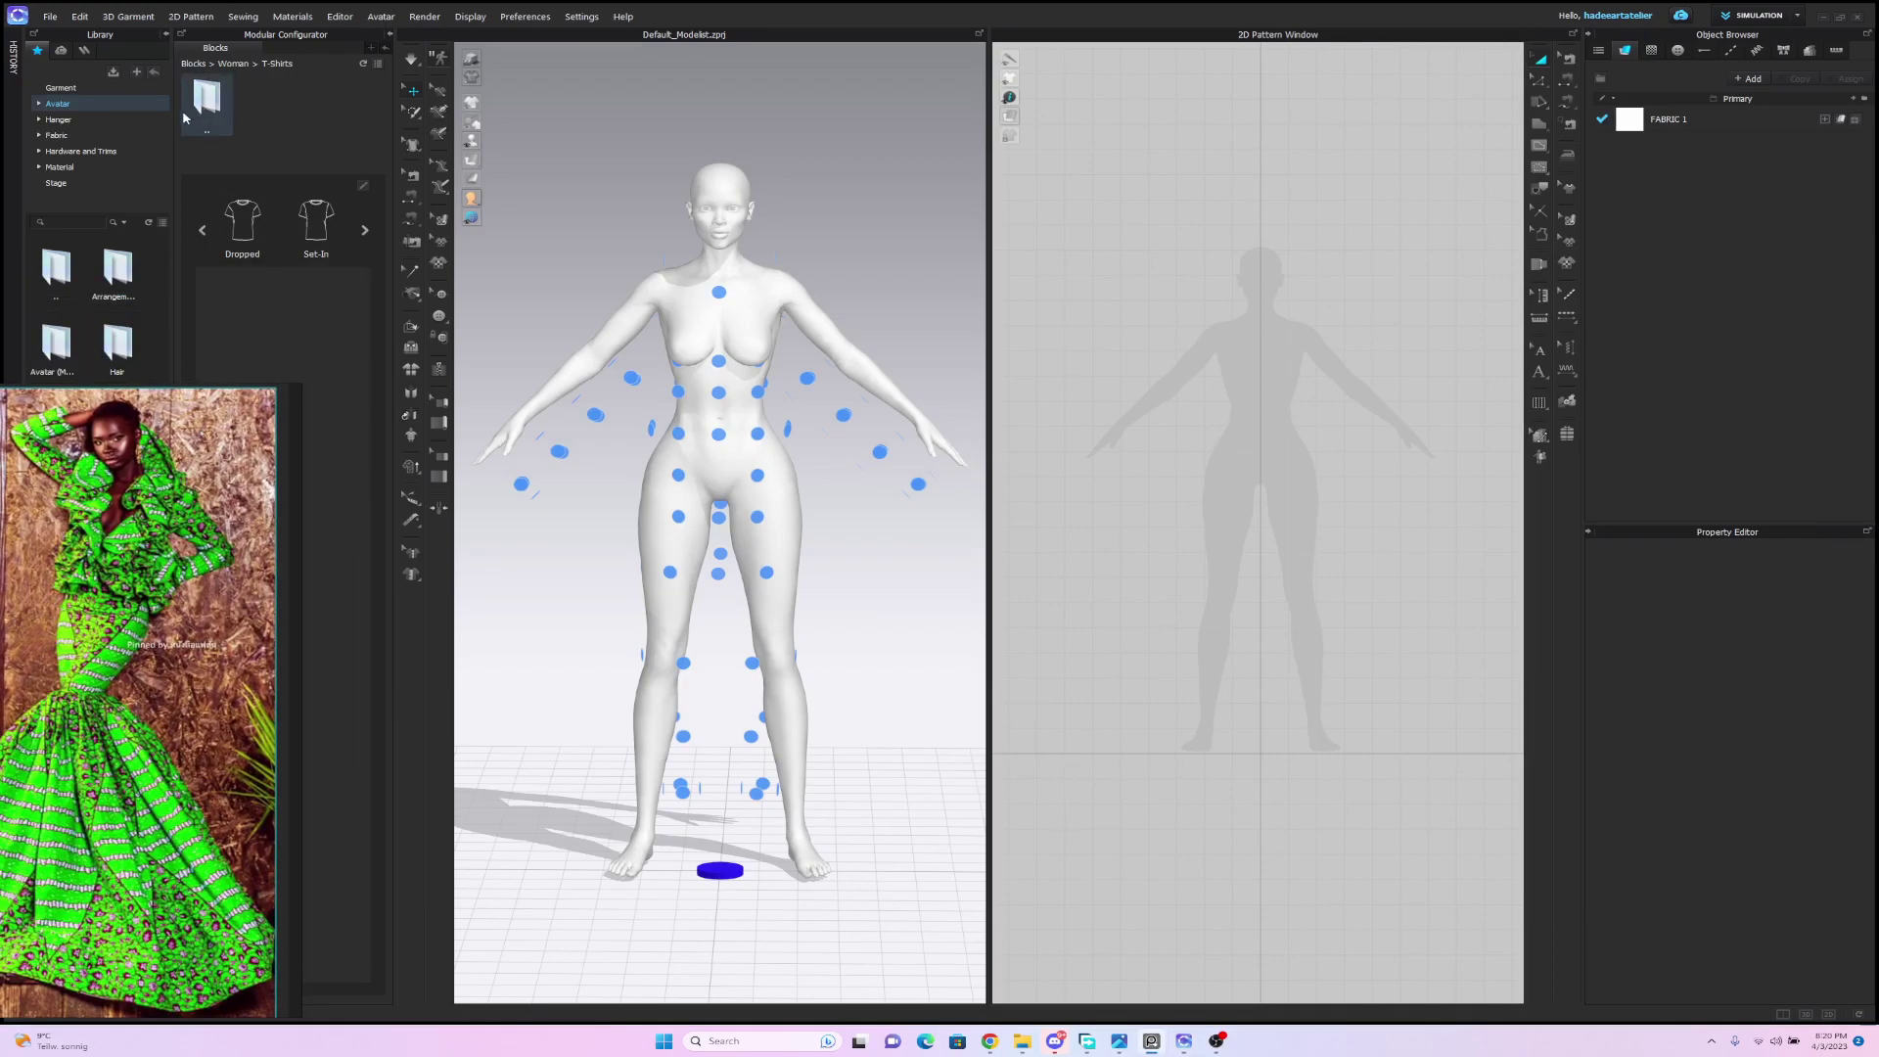
Browse the library's Fabric and Avatar categories and collapse the Modular Configurator.
left_click(85, 138)
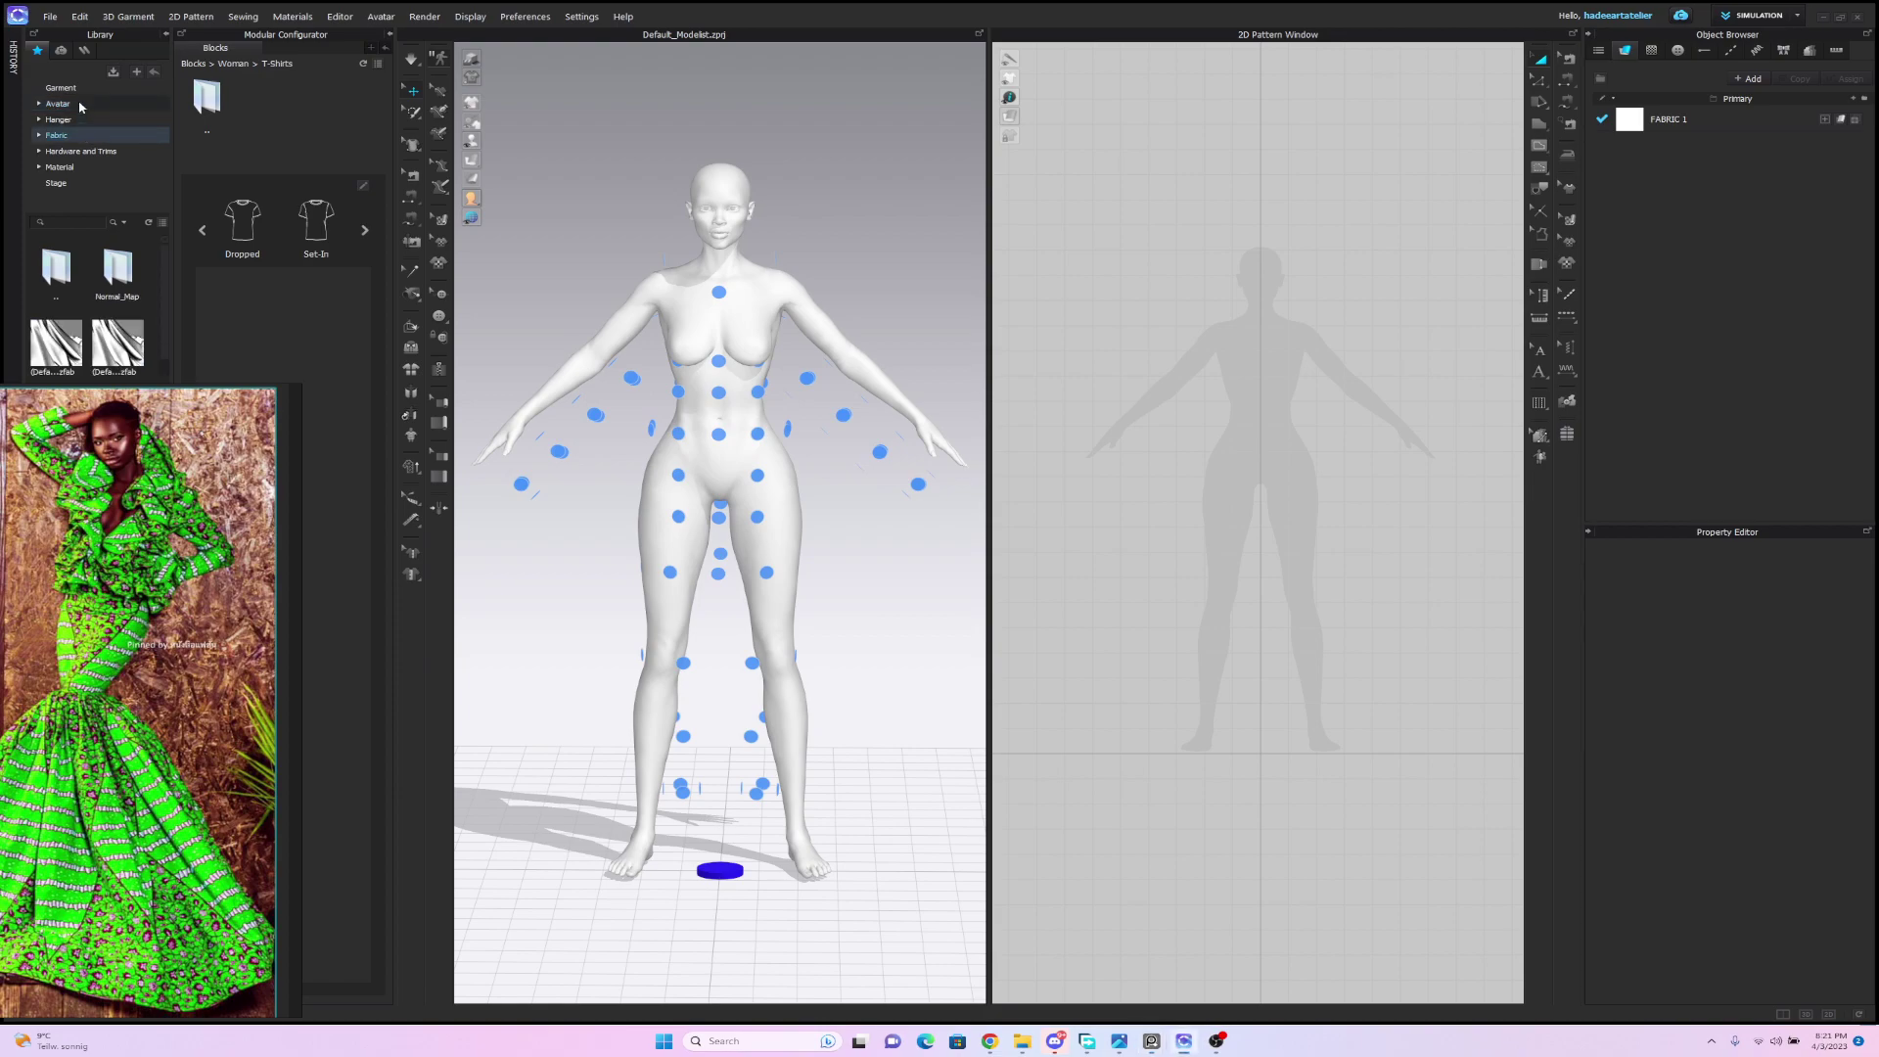
left_click(82, 106)
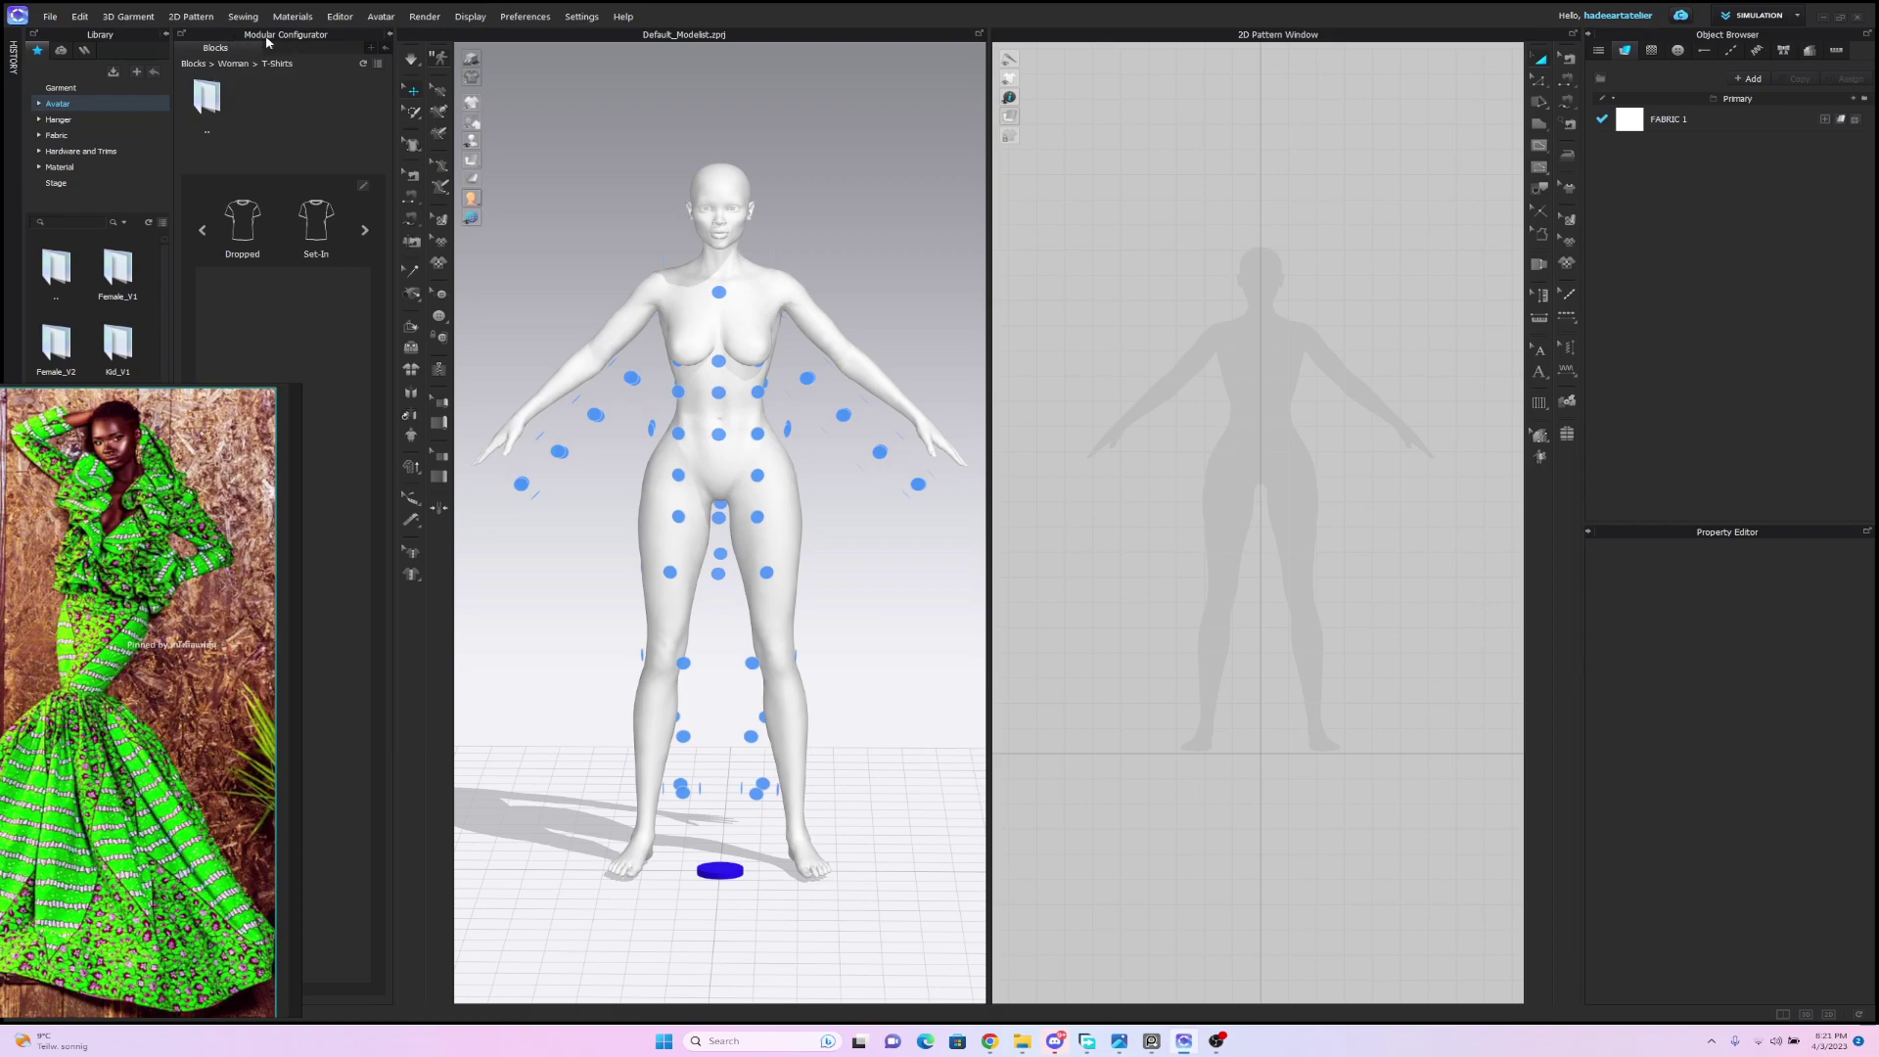
left_click(391, 37)
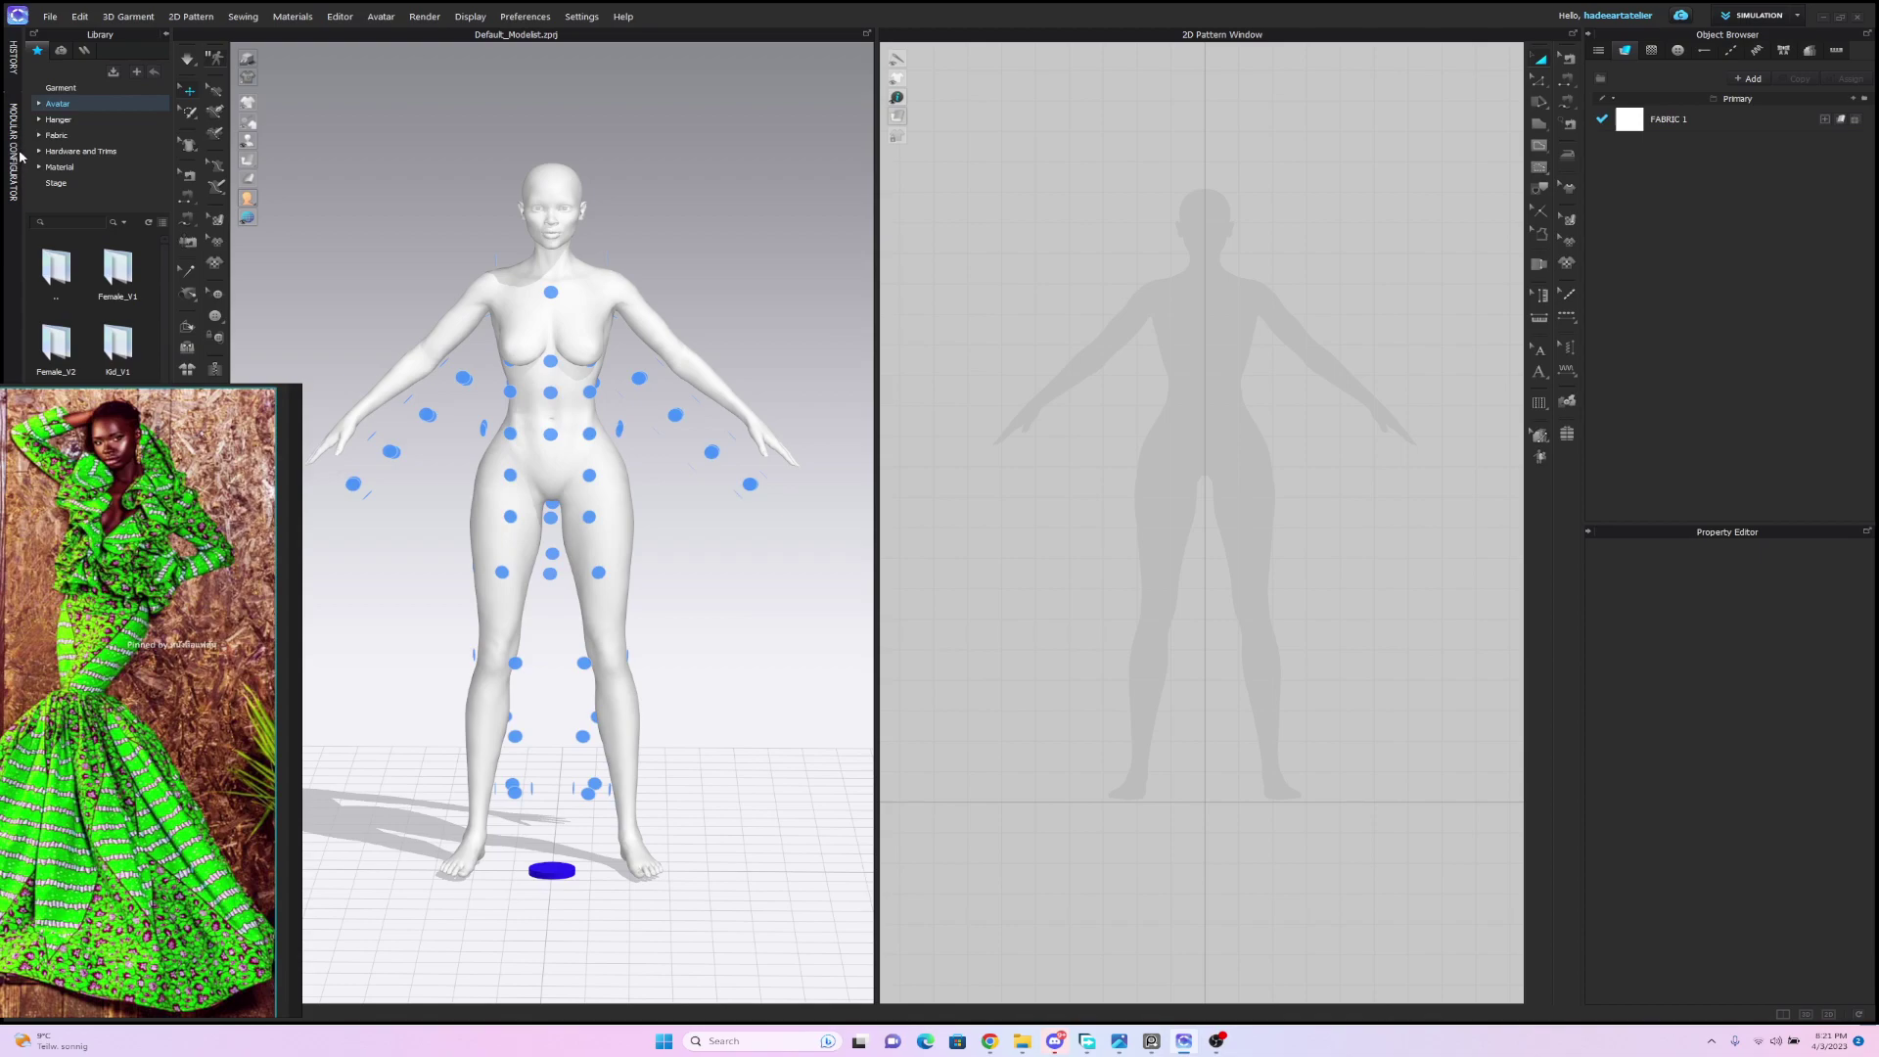
Trim the reference window's empty margins down to the dress picture and place it over the lower library.
right_click_drag(166, 604, 476, 337)
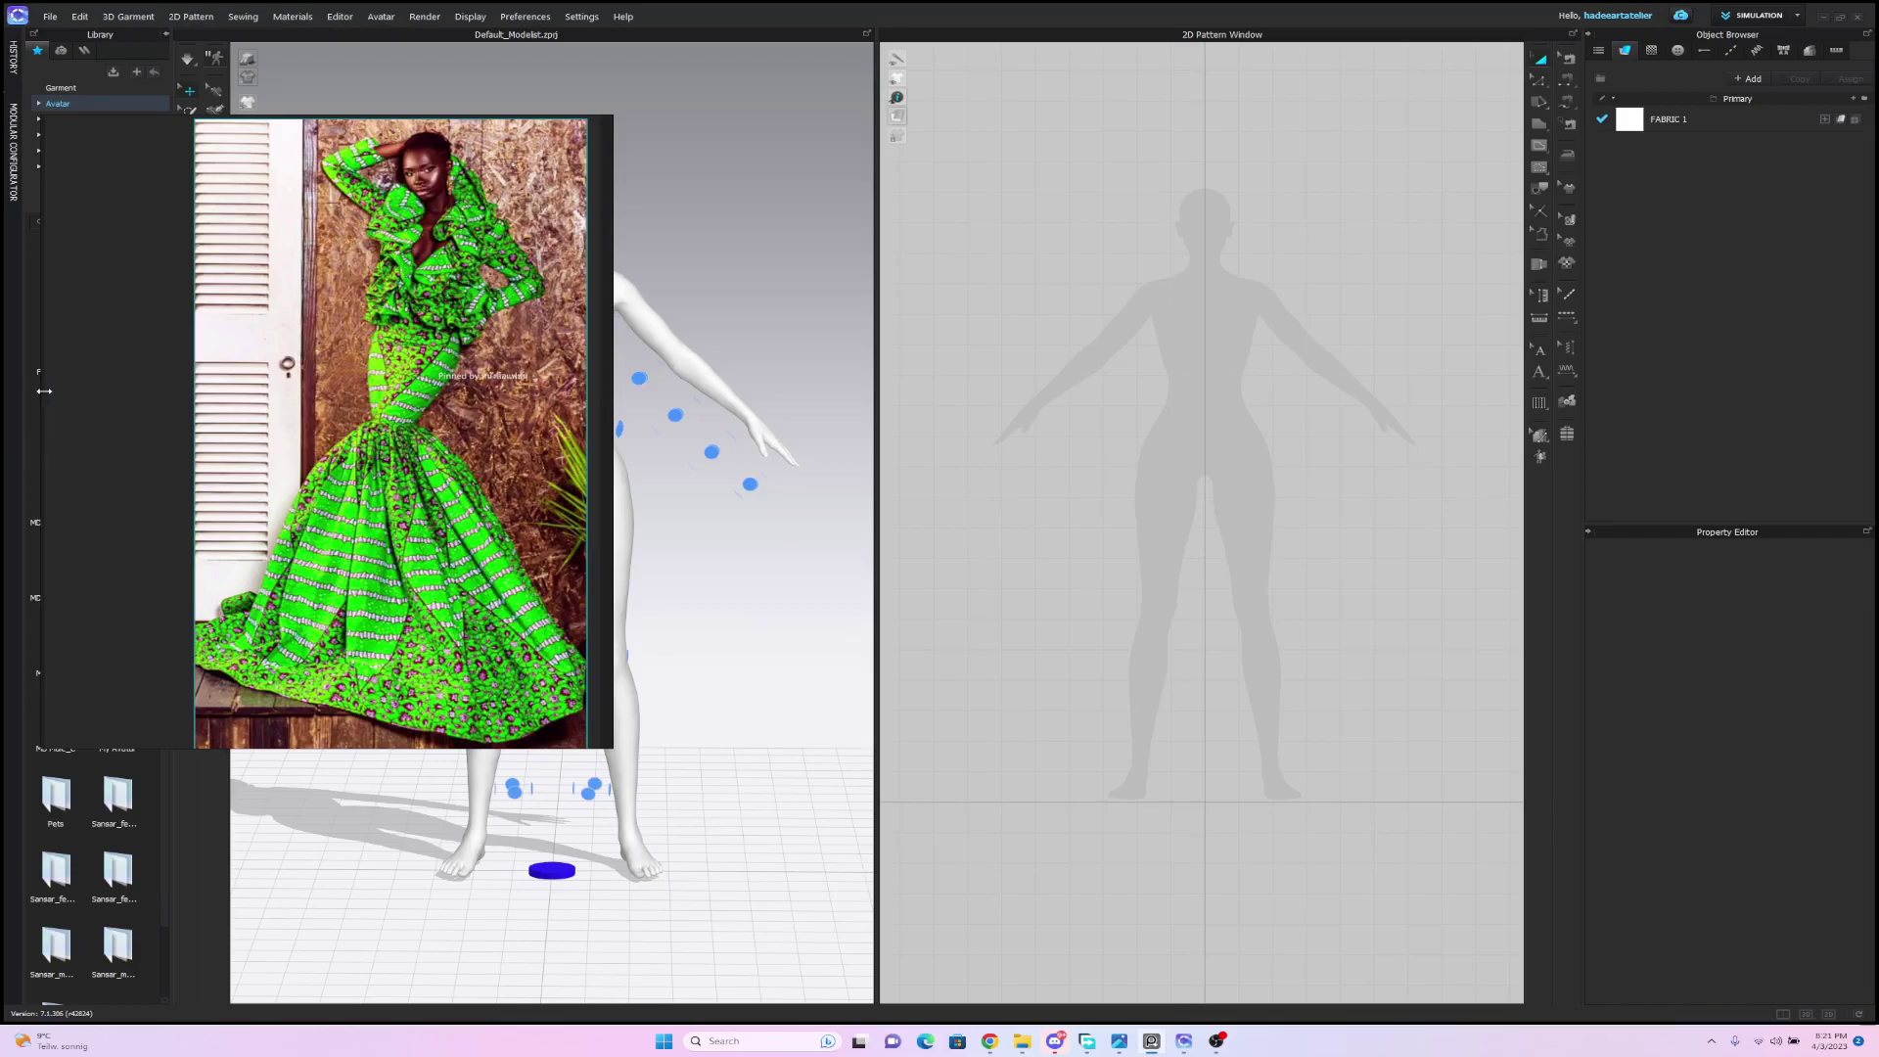
left_click_drag(43, 392, 210, 388)
middle_click_drag(485, 370, 355, 367)
right_click_drag(388, 365, 102, 632)
left_click_drag(103, 631, 156, 587)
right_click_drag(155, 588, 319, 440)
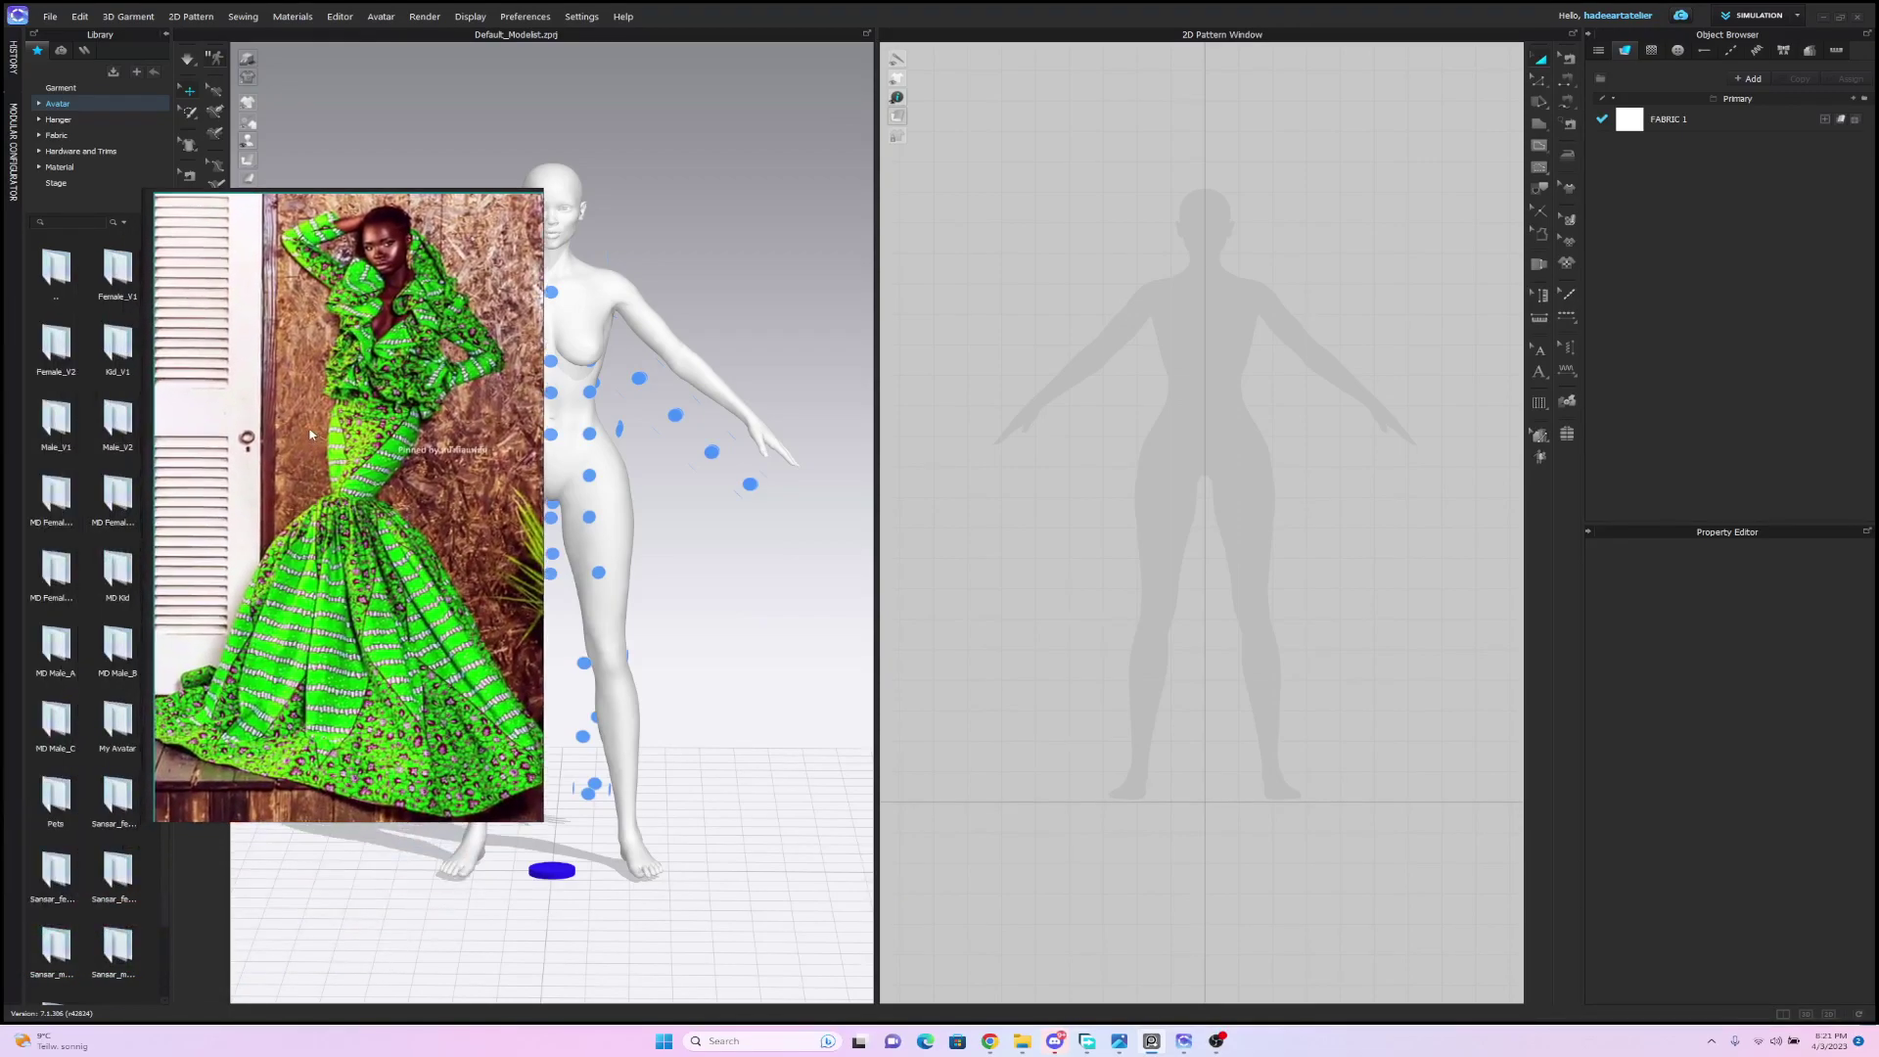
double_click(150, 513)
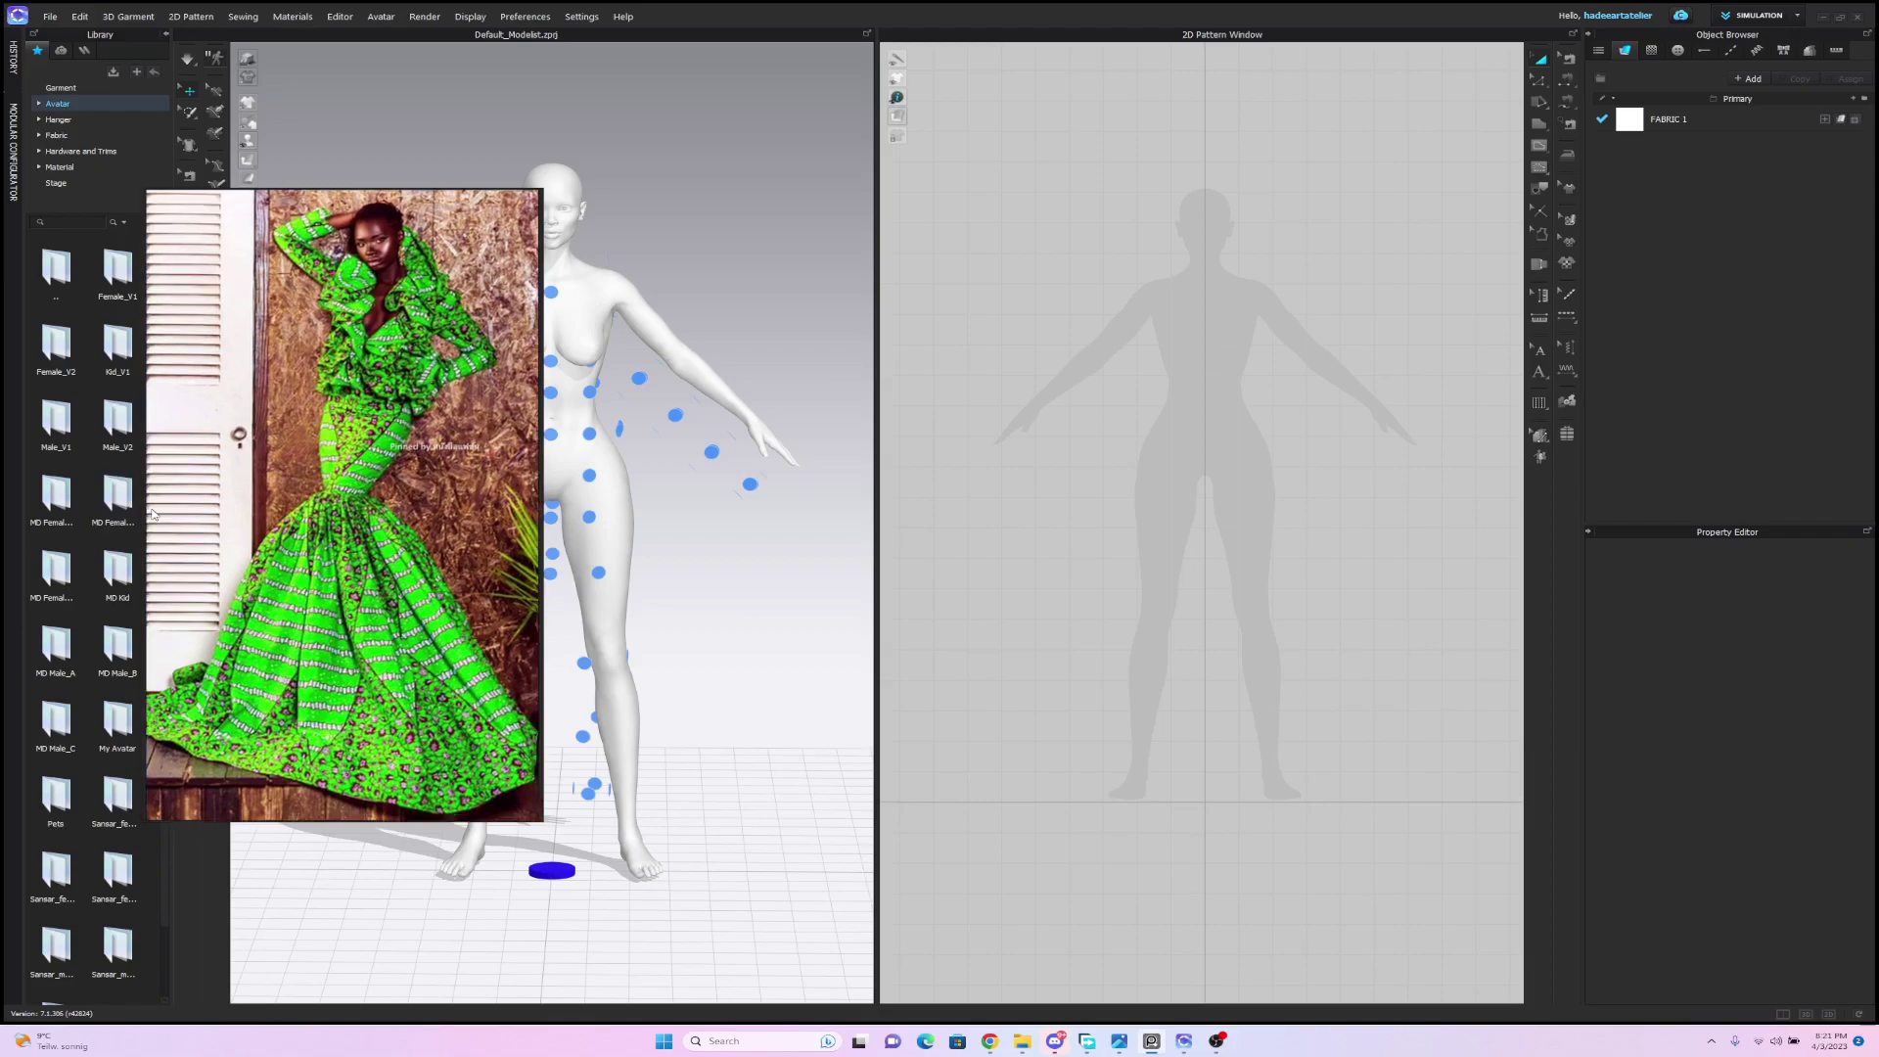
left_click_drag(146, 512, 221, 510)
left_click_drag(370, 509, 196, 584)
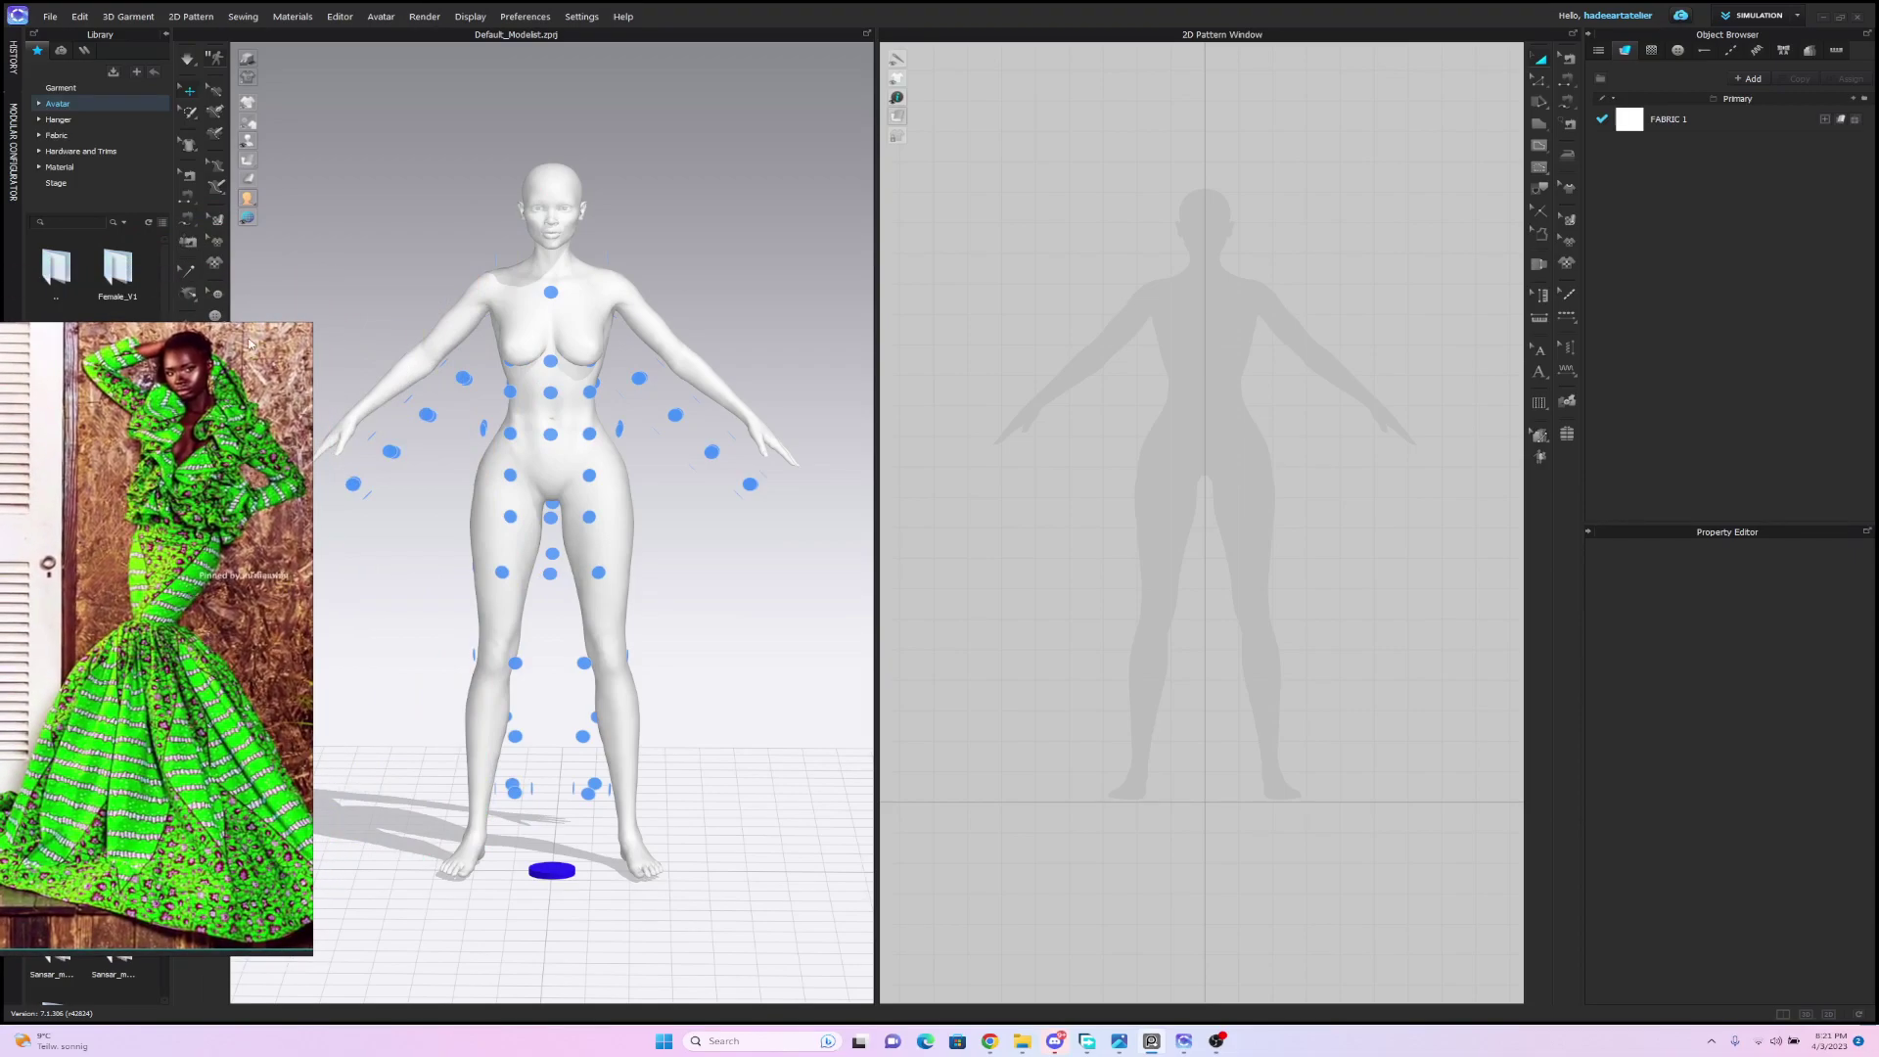
left_click_drag(249, 342, 224, 407)
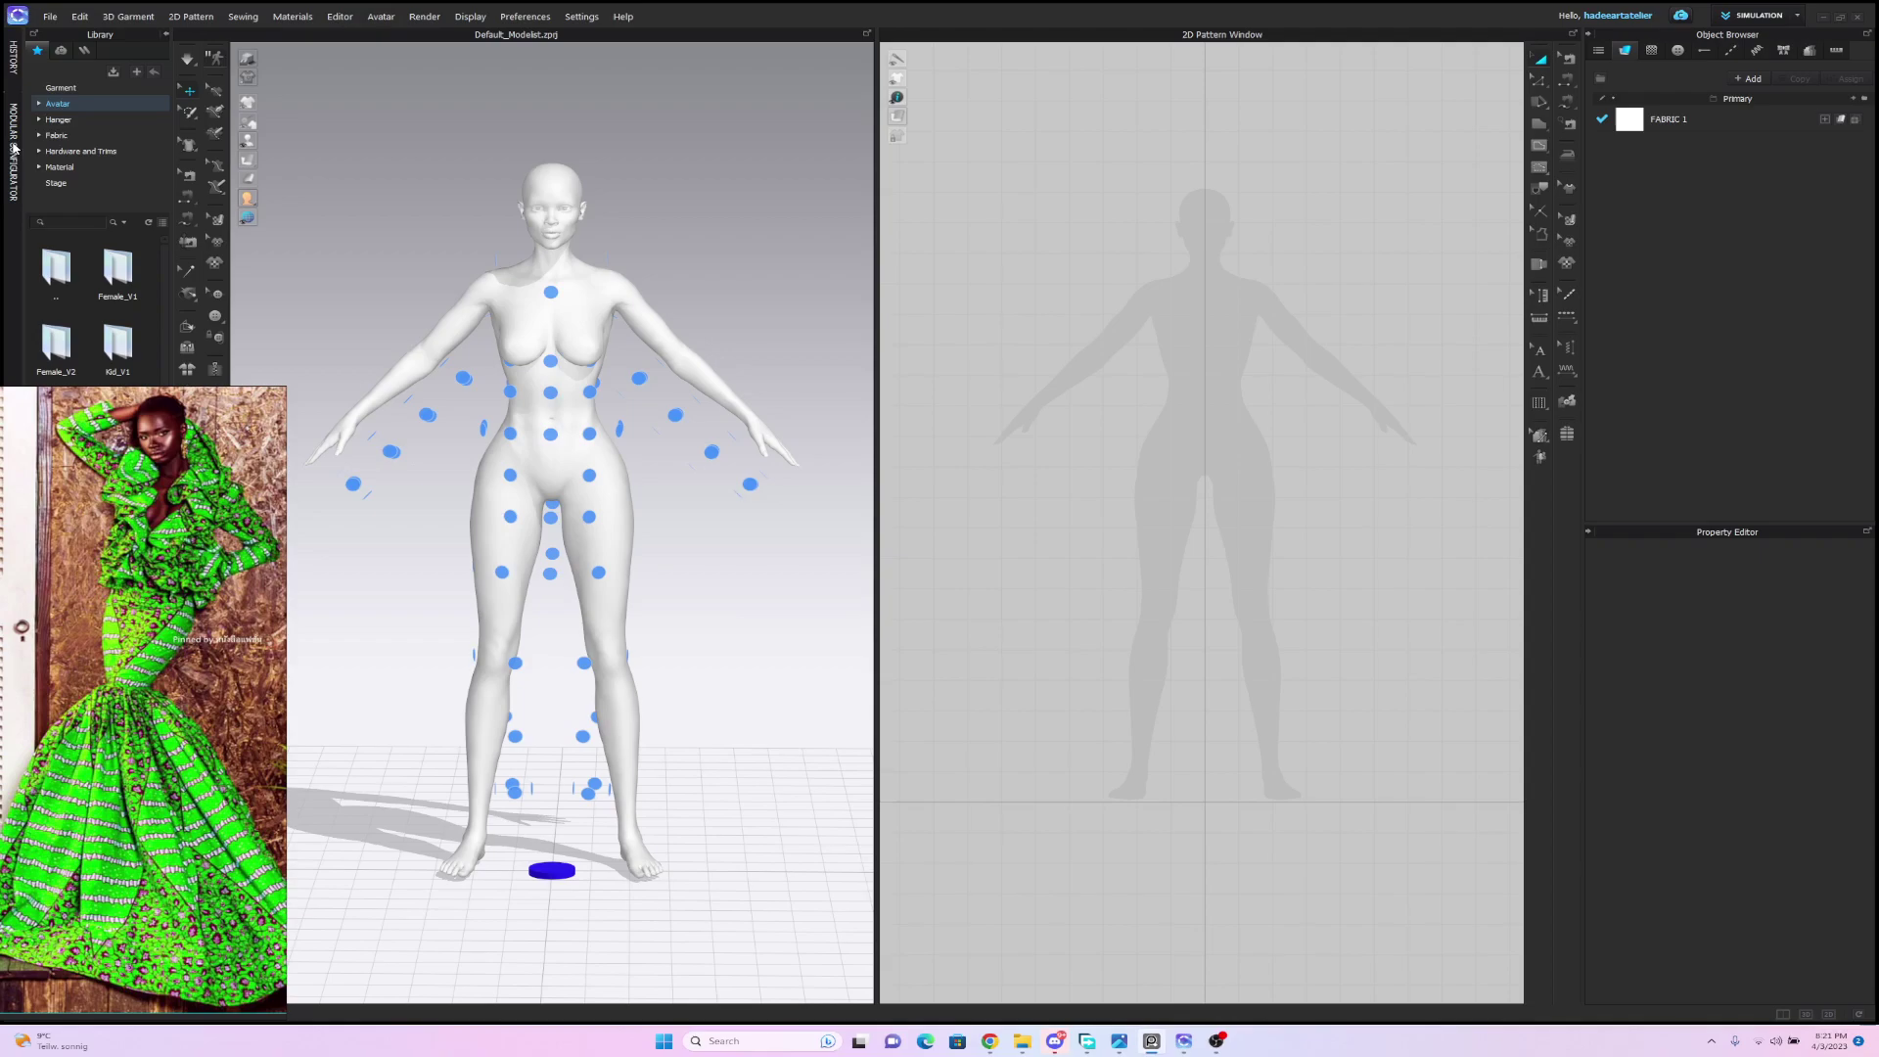
Reopen the Modular Configurator, check the women's Shirts blocks, and open the women's T-Shirts blocks.
left_click(14, 147)
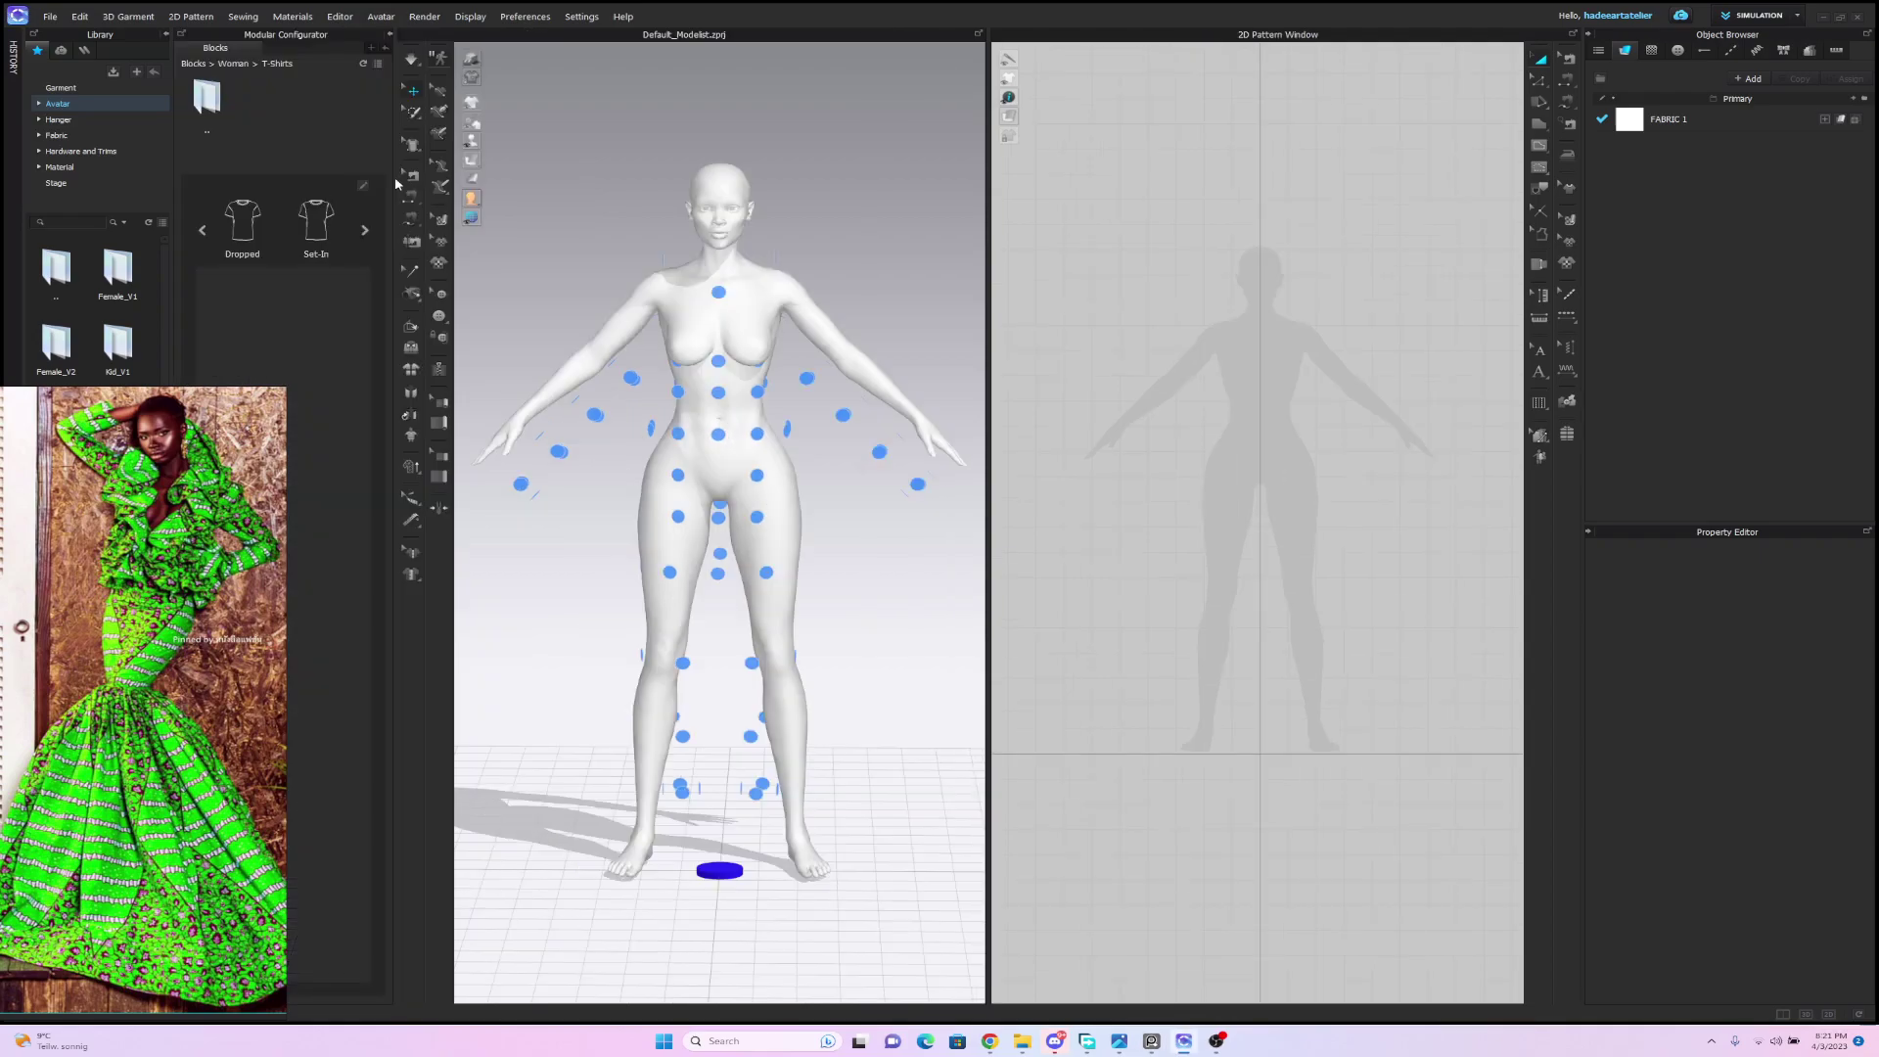
left_click(219, 52)
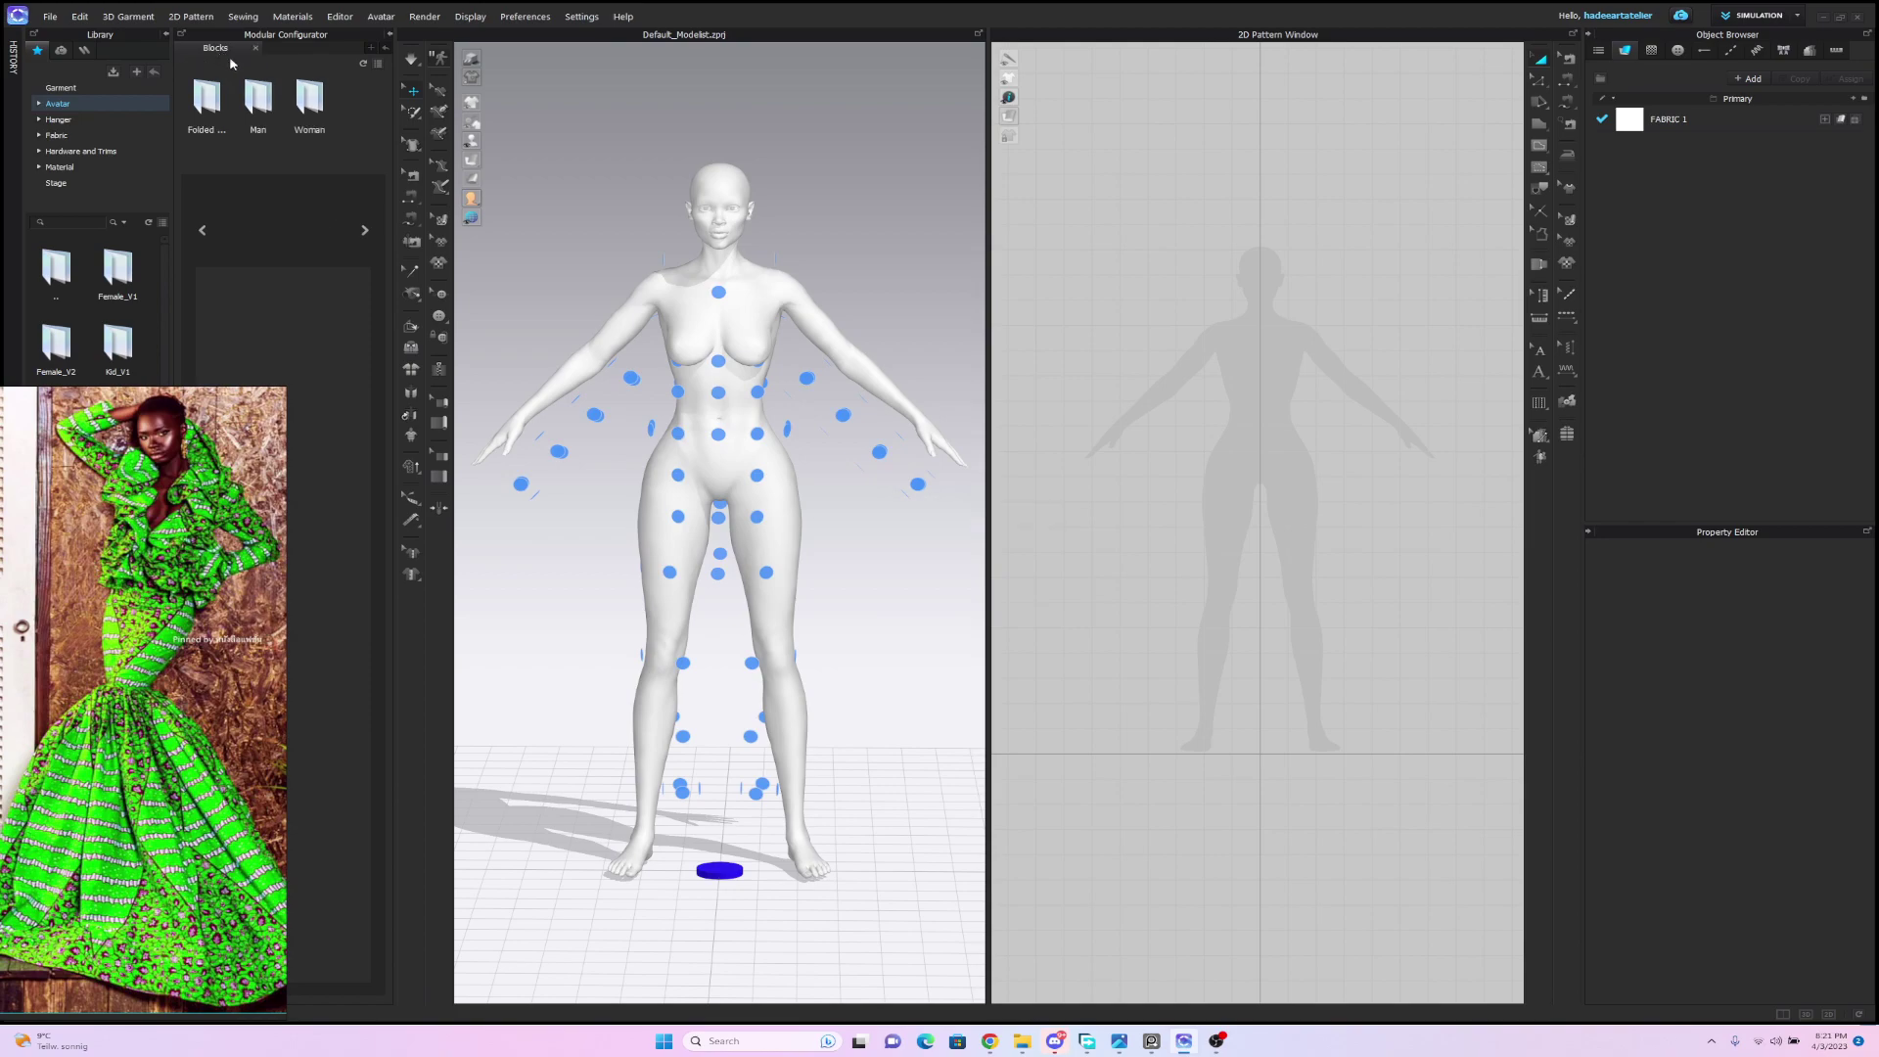
double_click(315, 115)
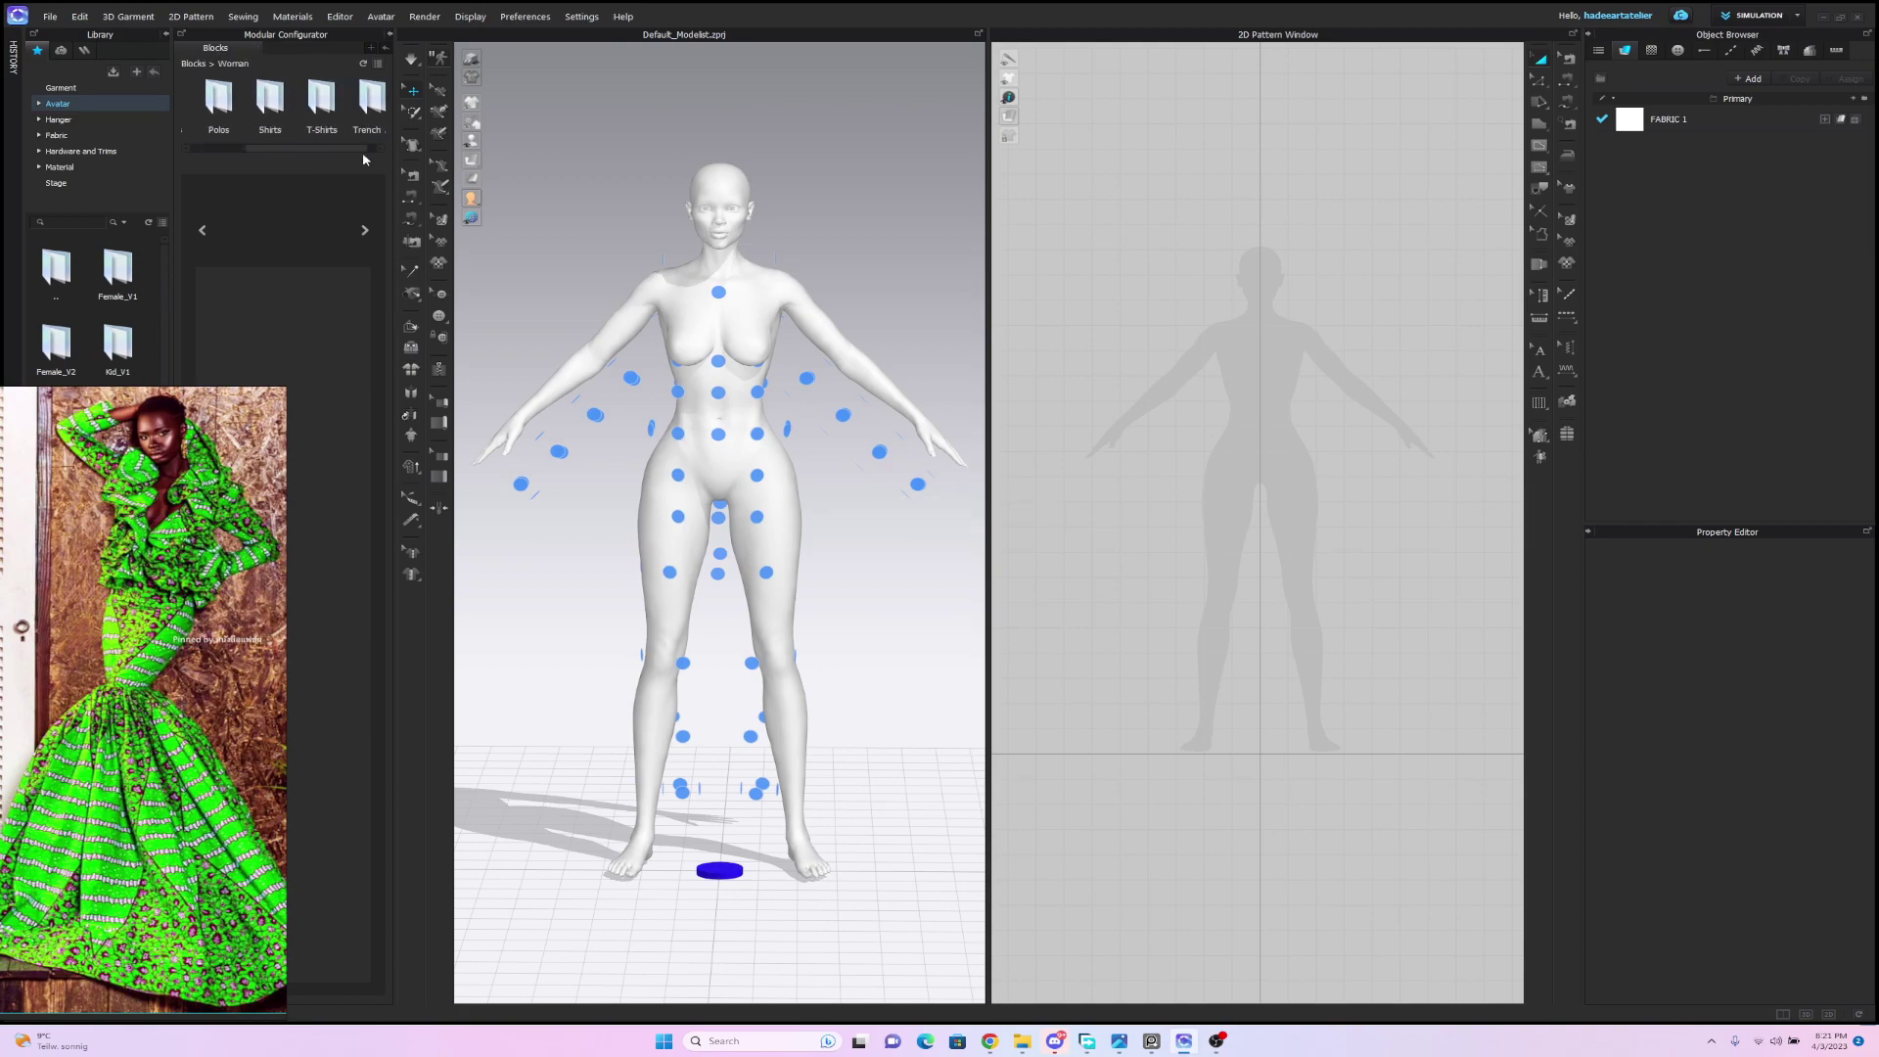
double_click(257, 108)
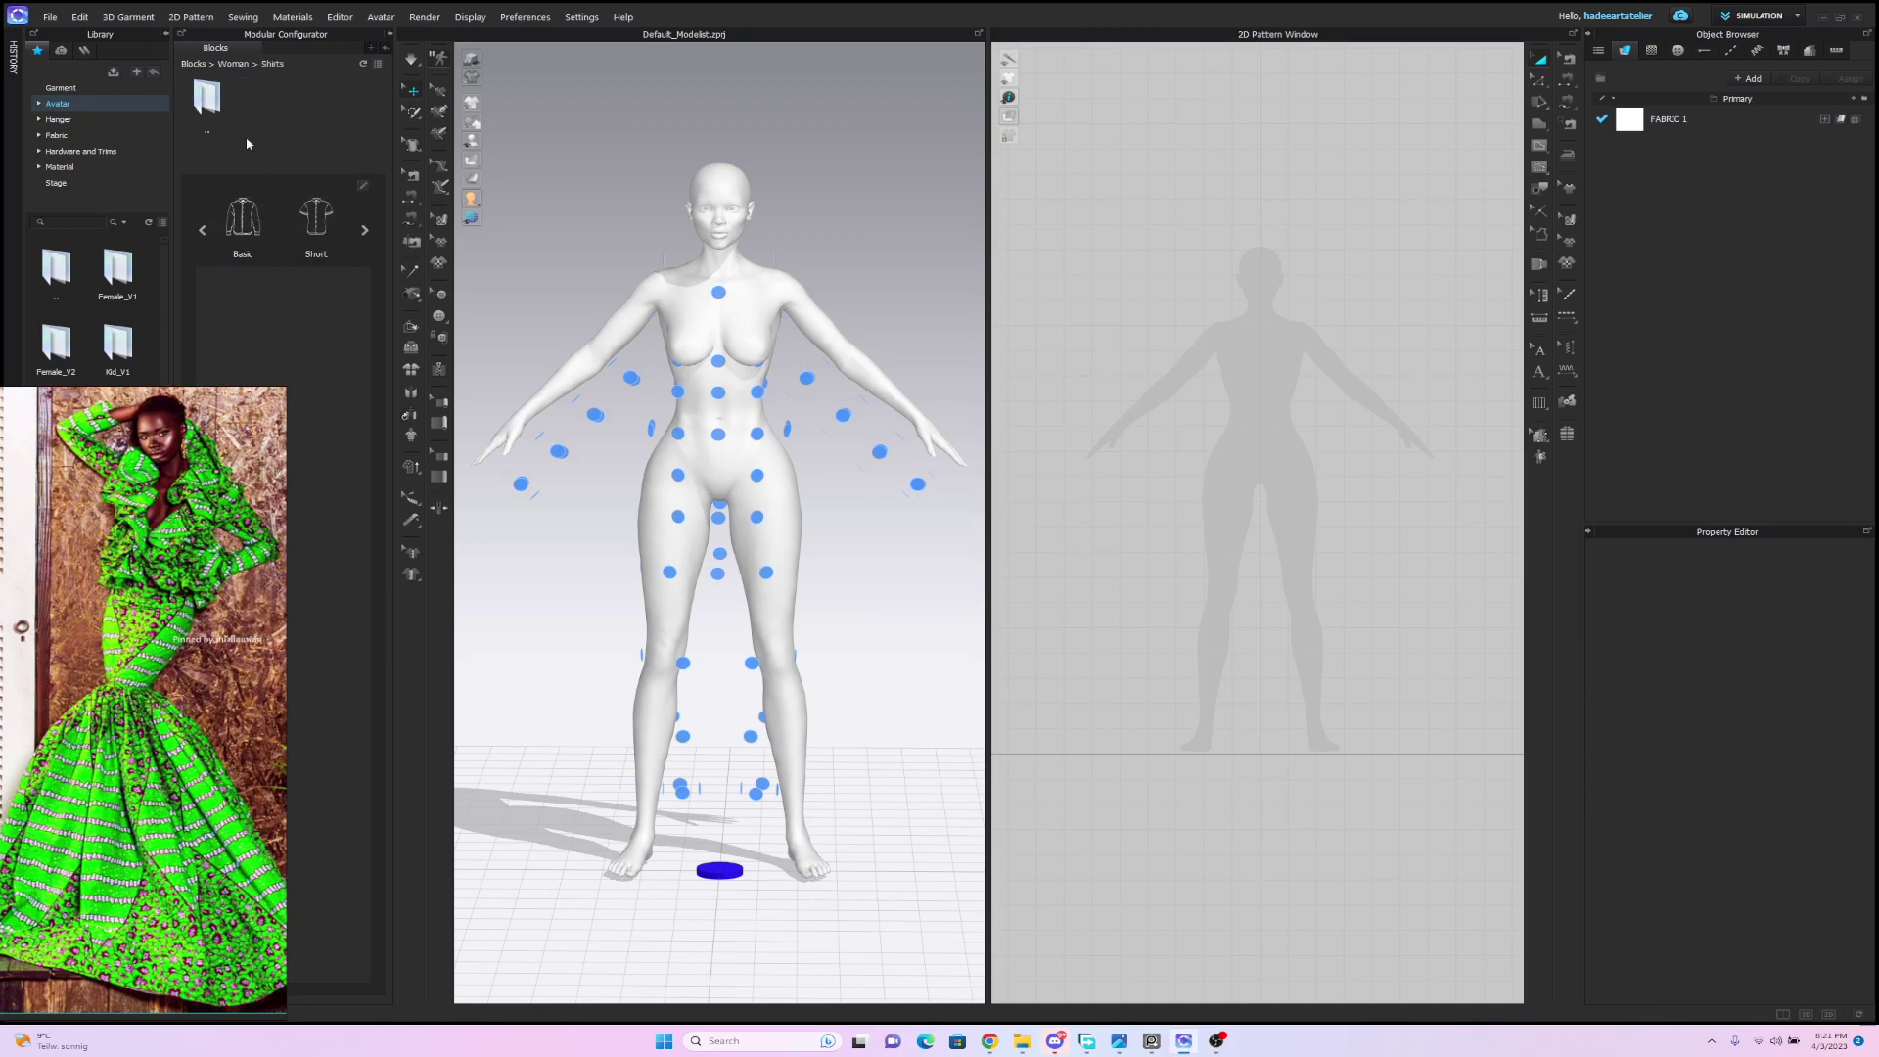
double_click(207, 98)
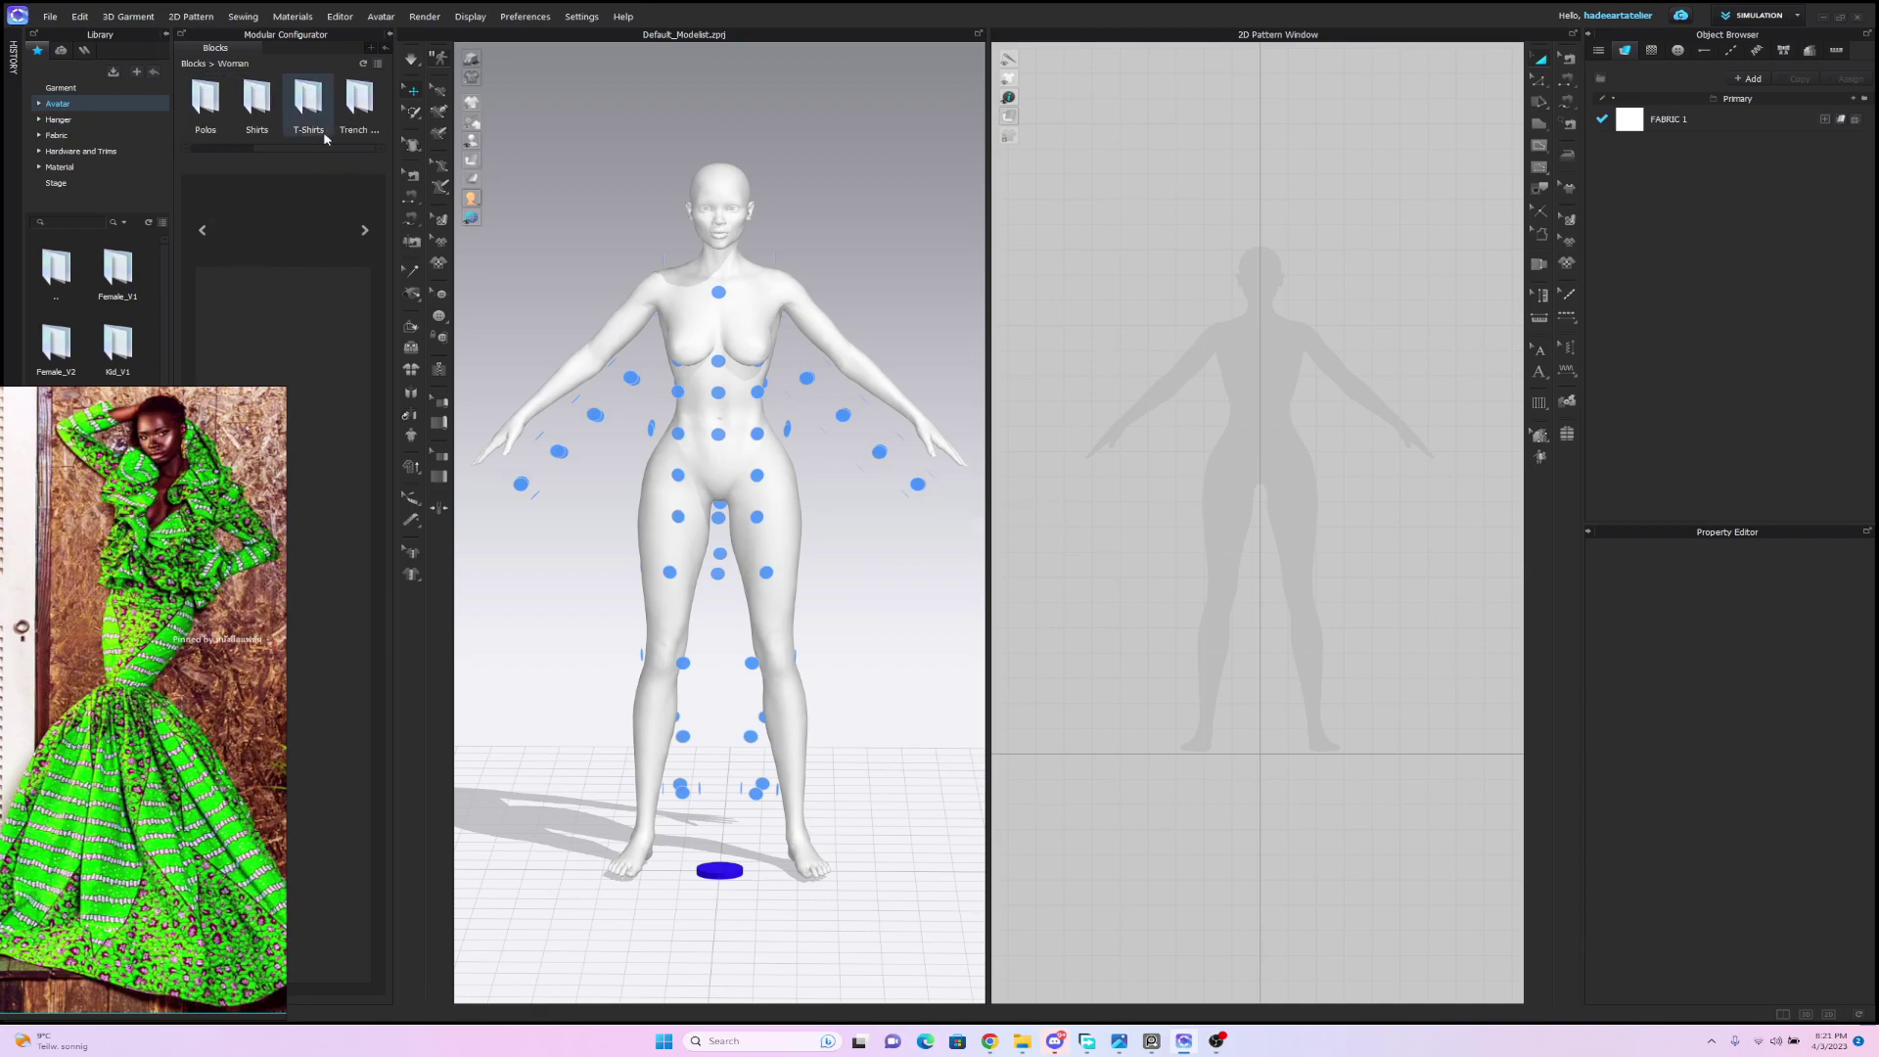
double_click(309, 98)
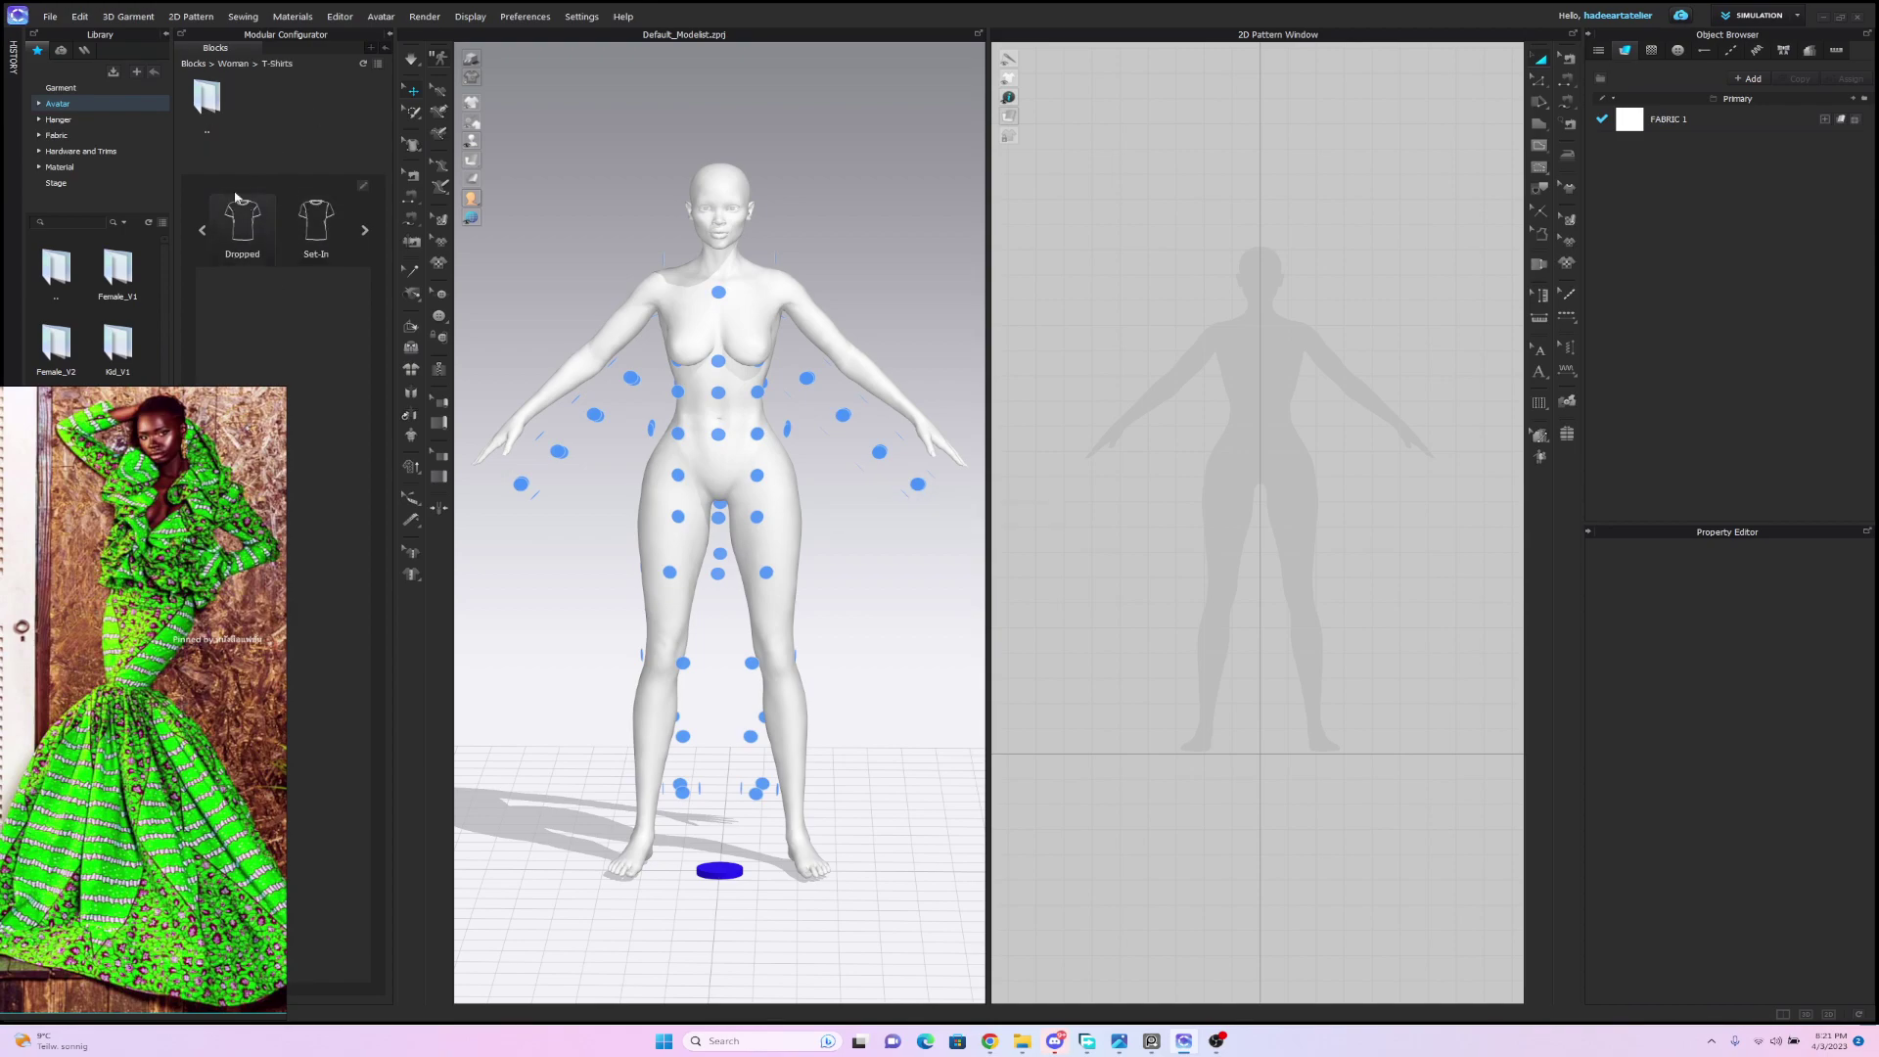
Load the Set-In T-shirt's V-neck body block and its long sleeve block, moving the reference image clear of the sleeve options.
left_click(319, 227)
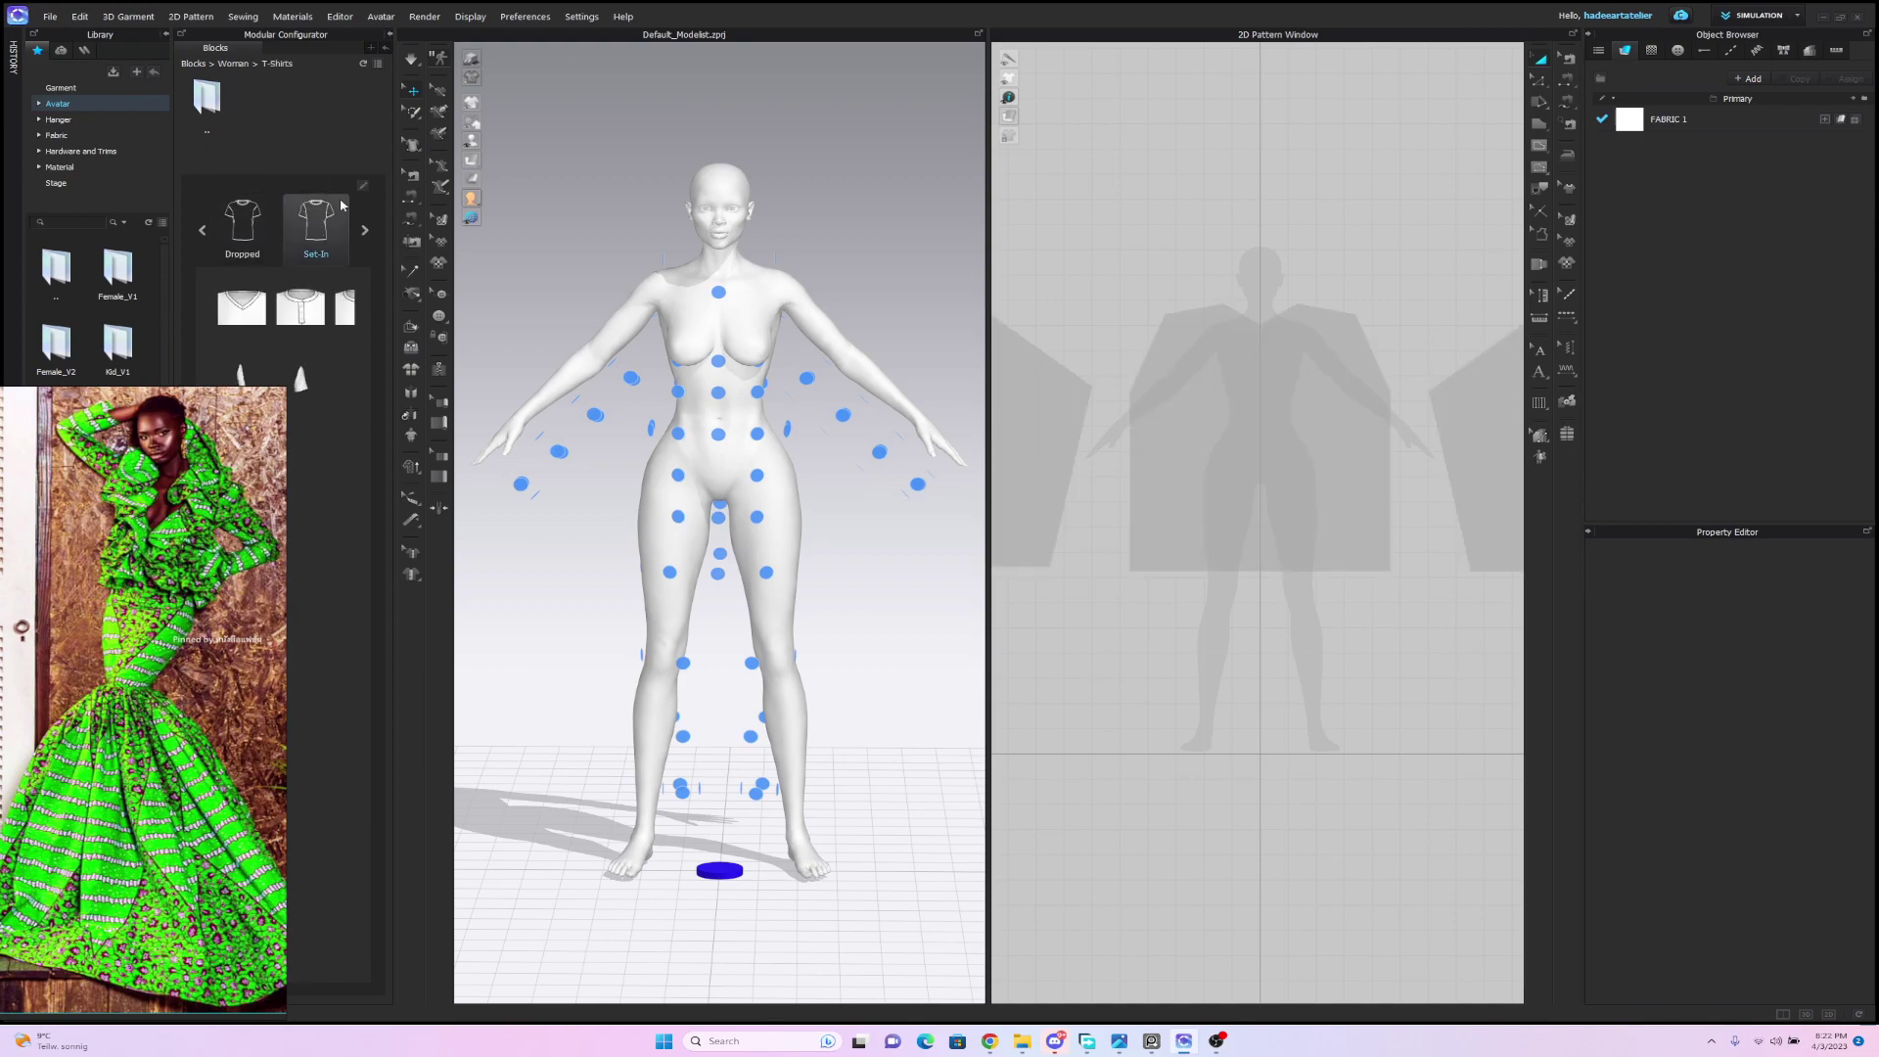
left_click_drag(166, 551, 192, 453)
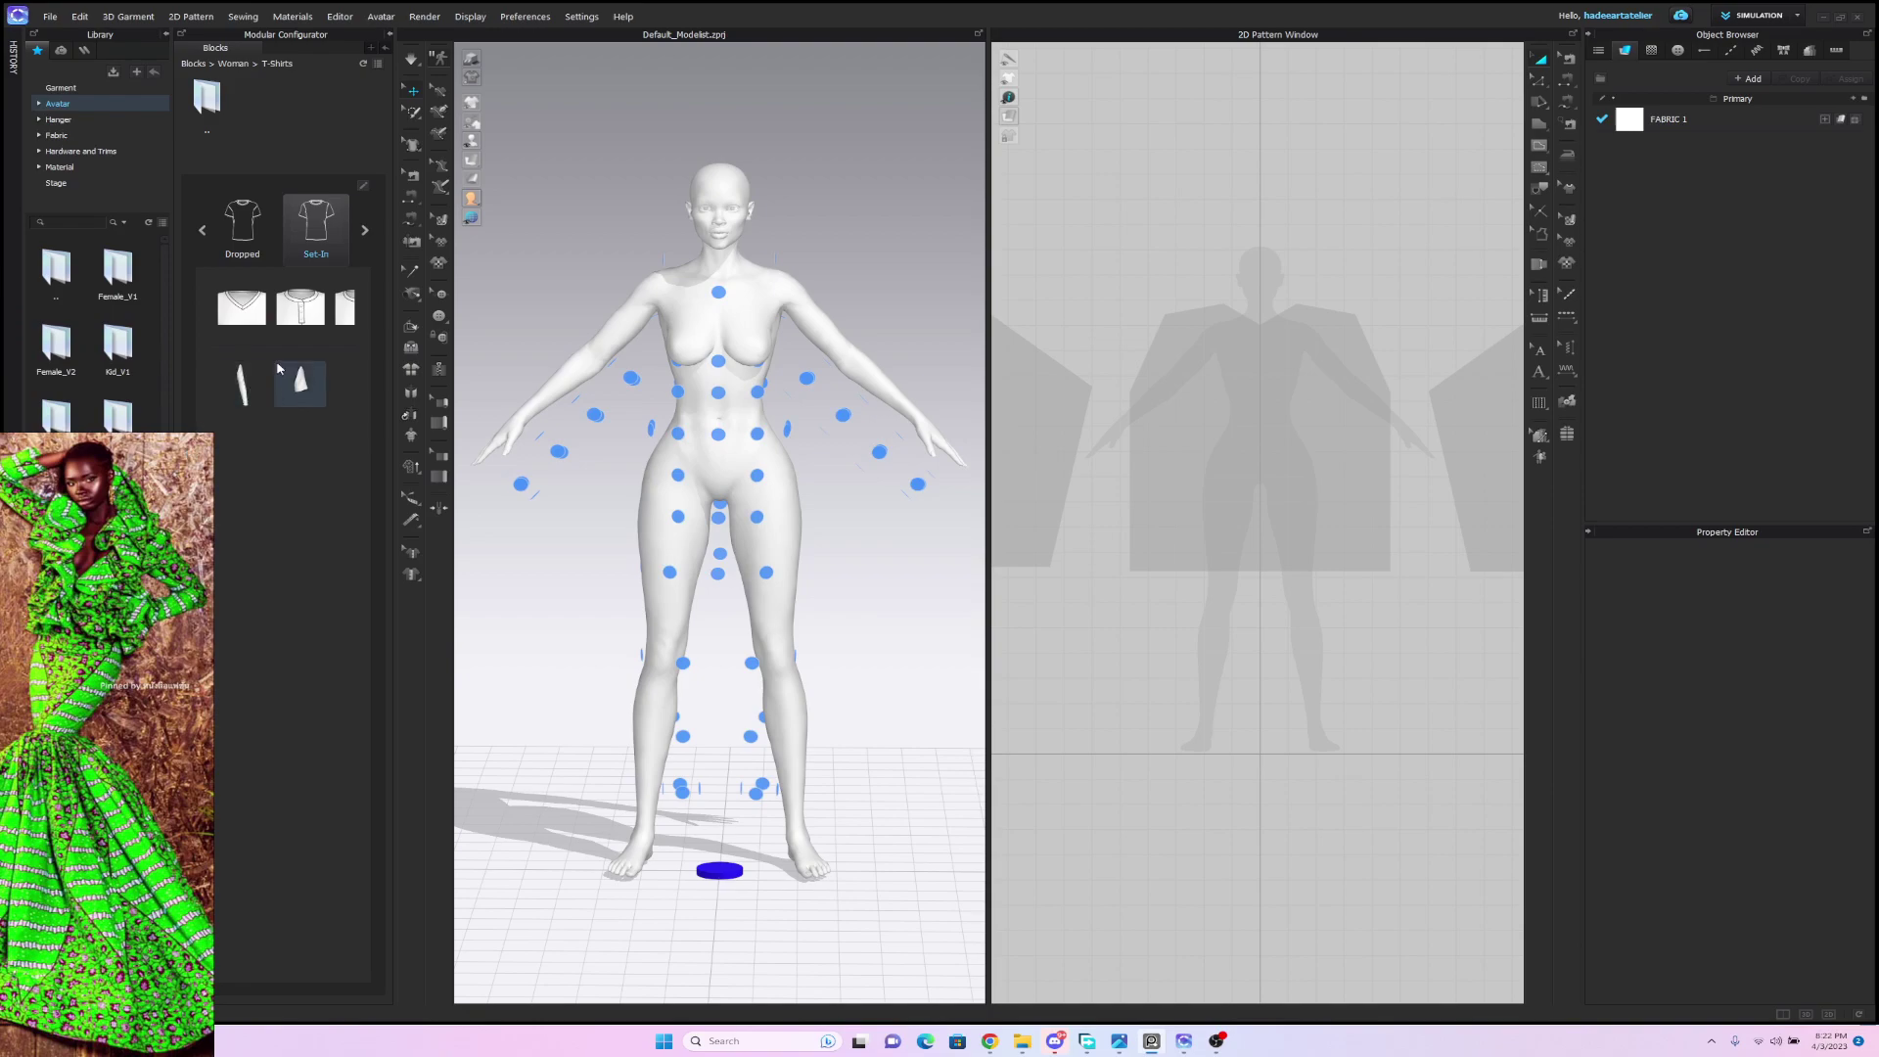
left_click(252, 322)
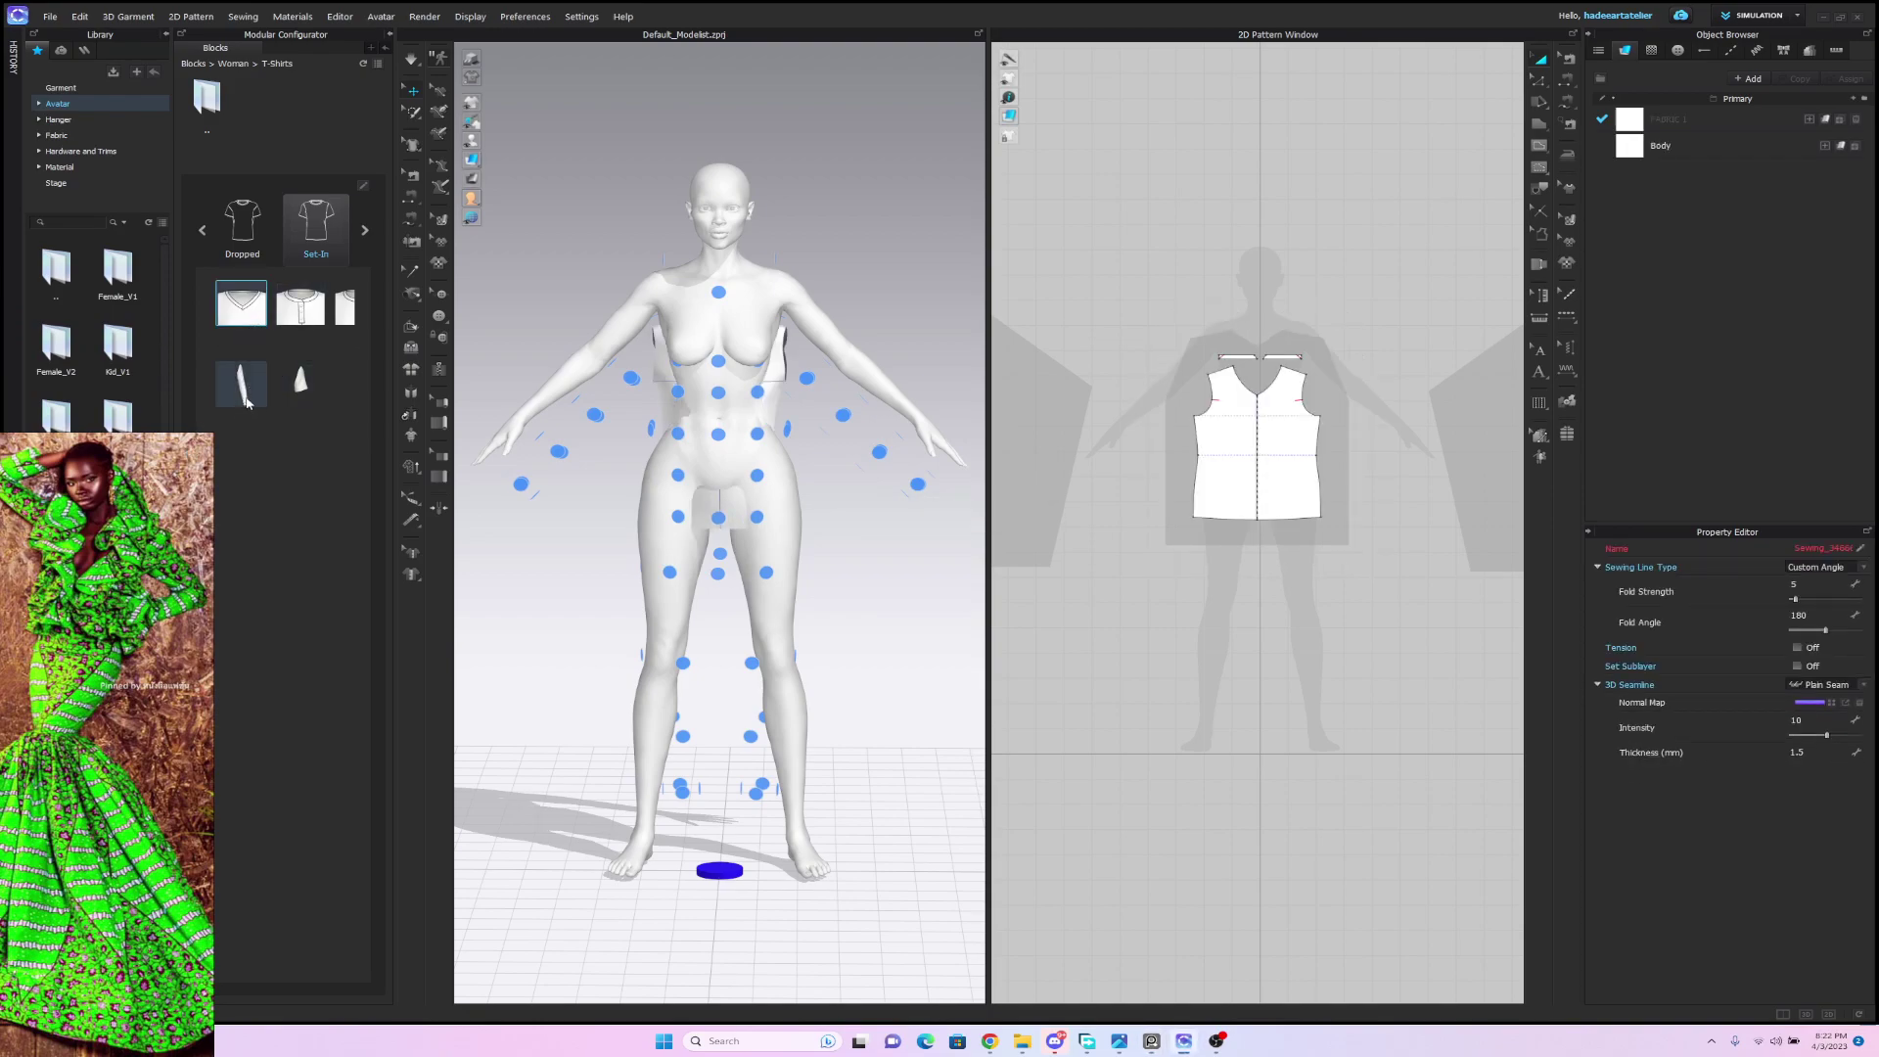
left_click(244, 394)
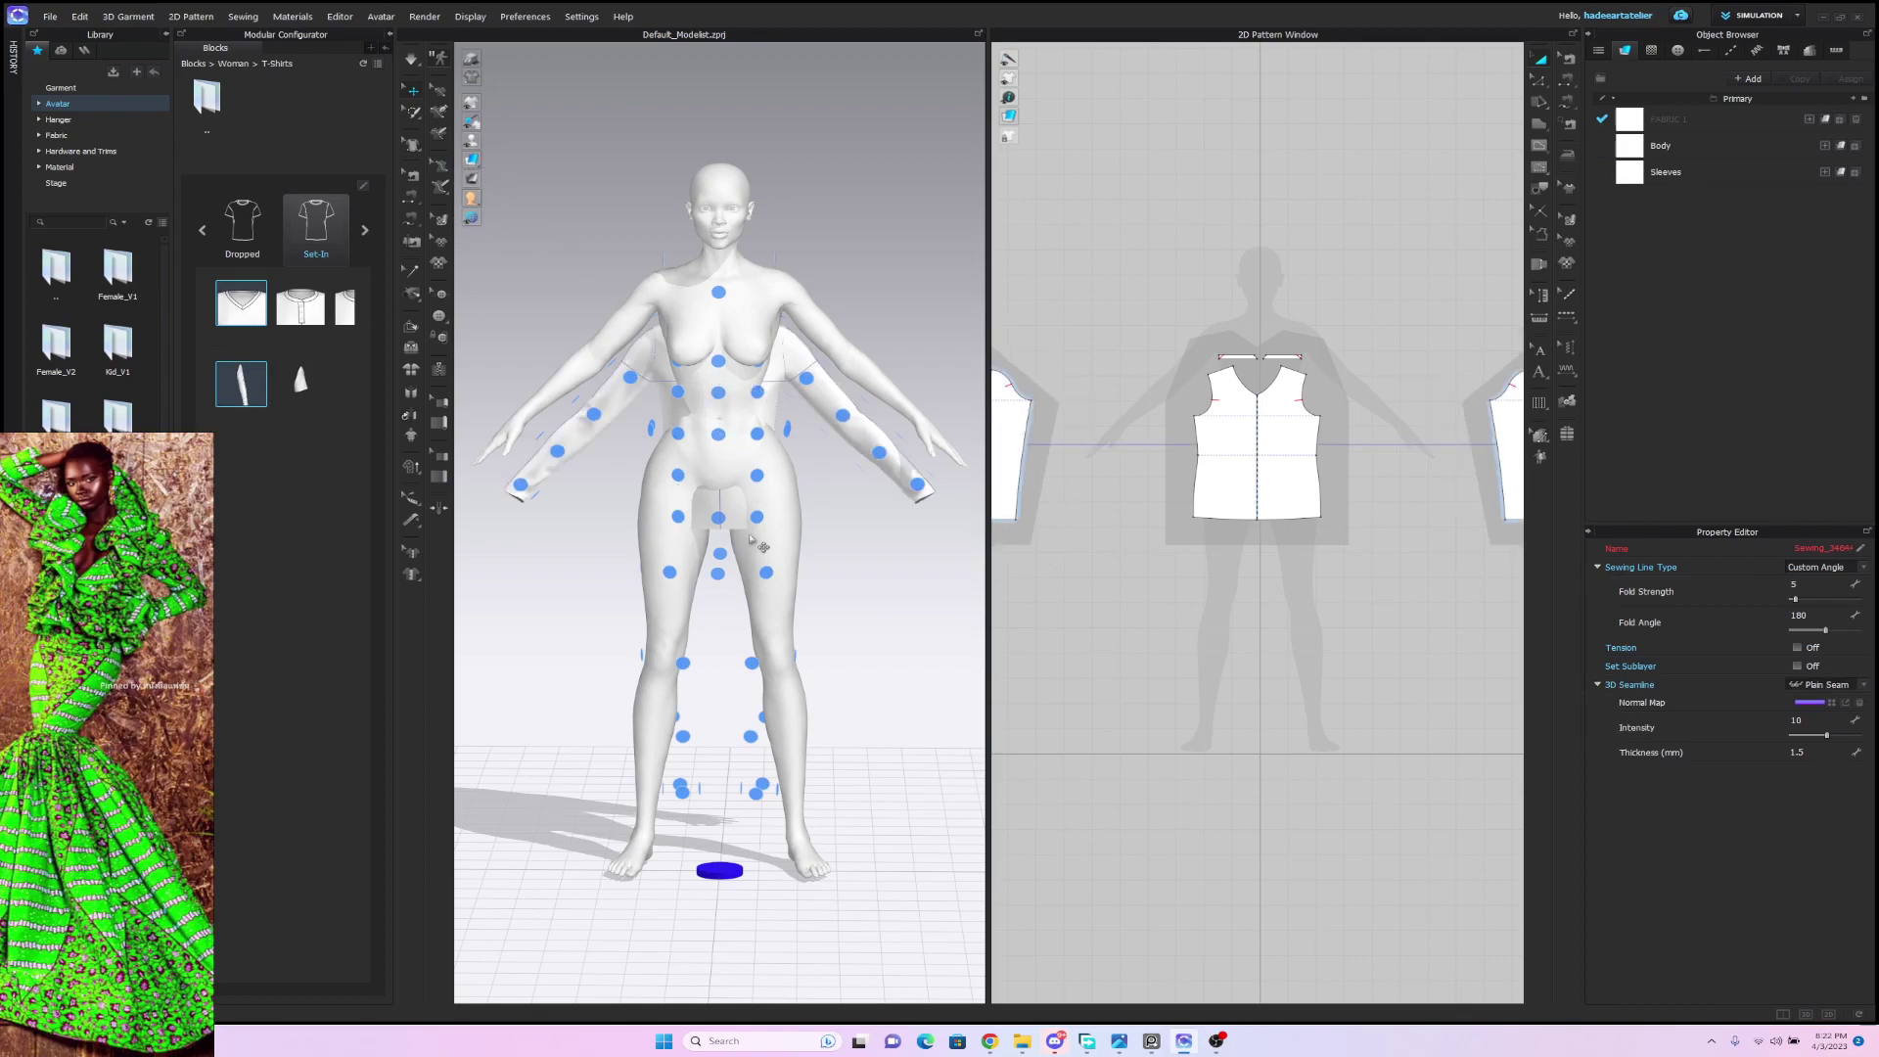
Hide the avatar's arrangement points and raise all the T-shirt pieces together until they sit at the avatar's shoulders and arms.
left_click(511, 142)
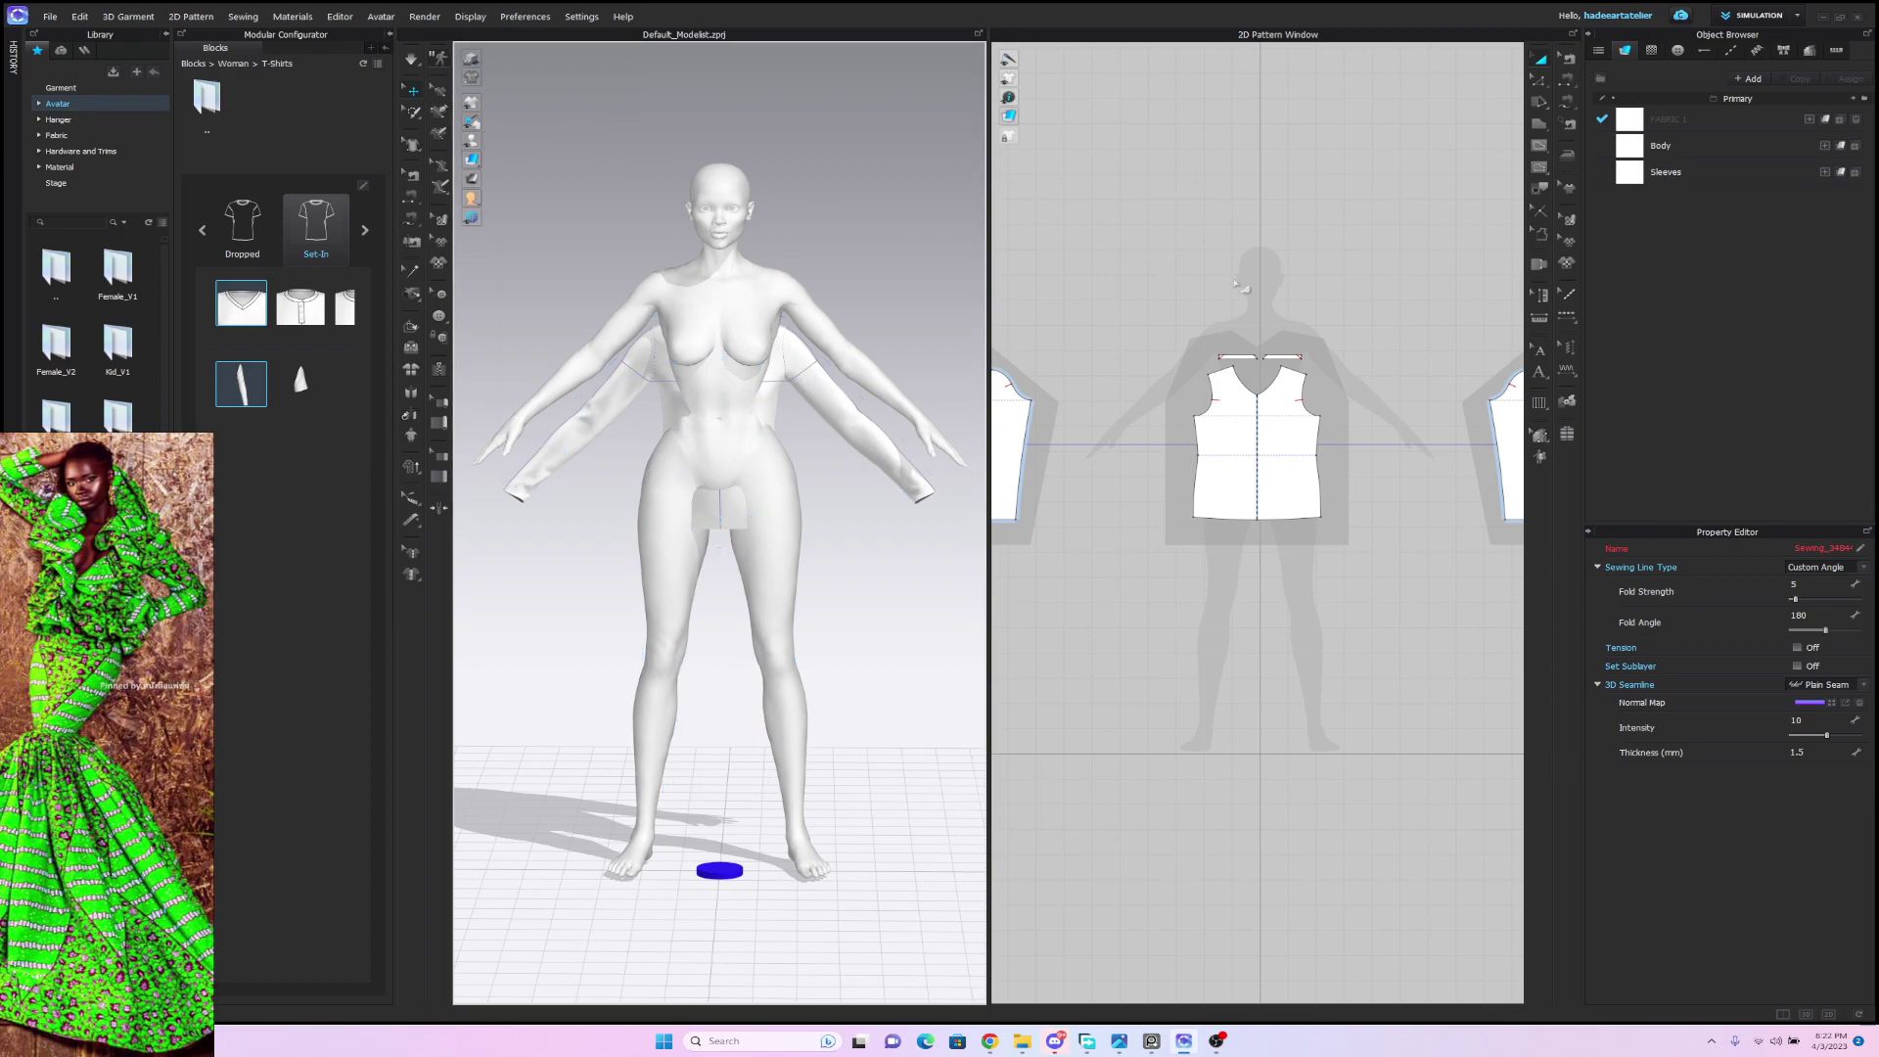
scroll(1285, 312, "down", 5)
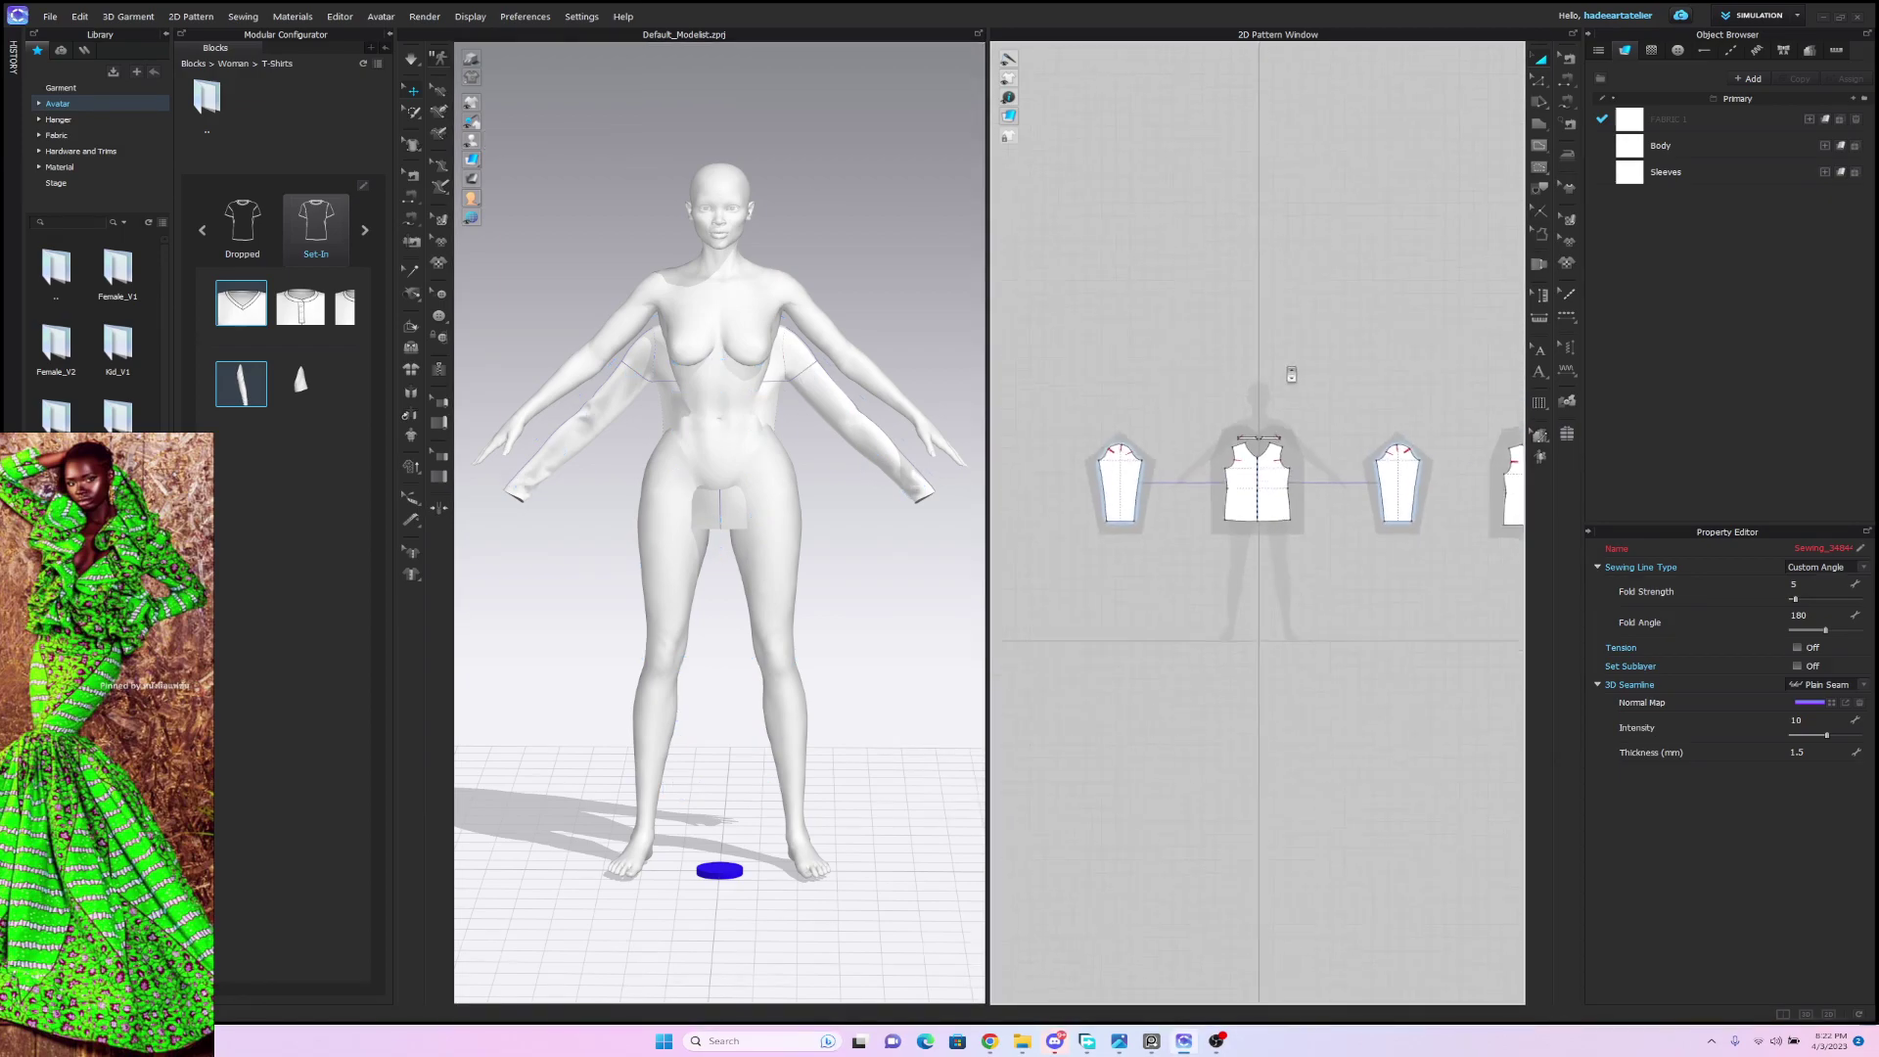
key("ctrl+a")
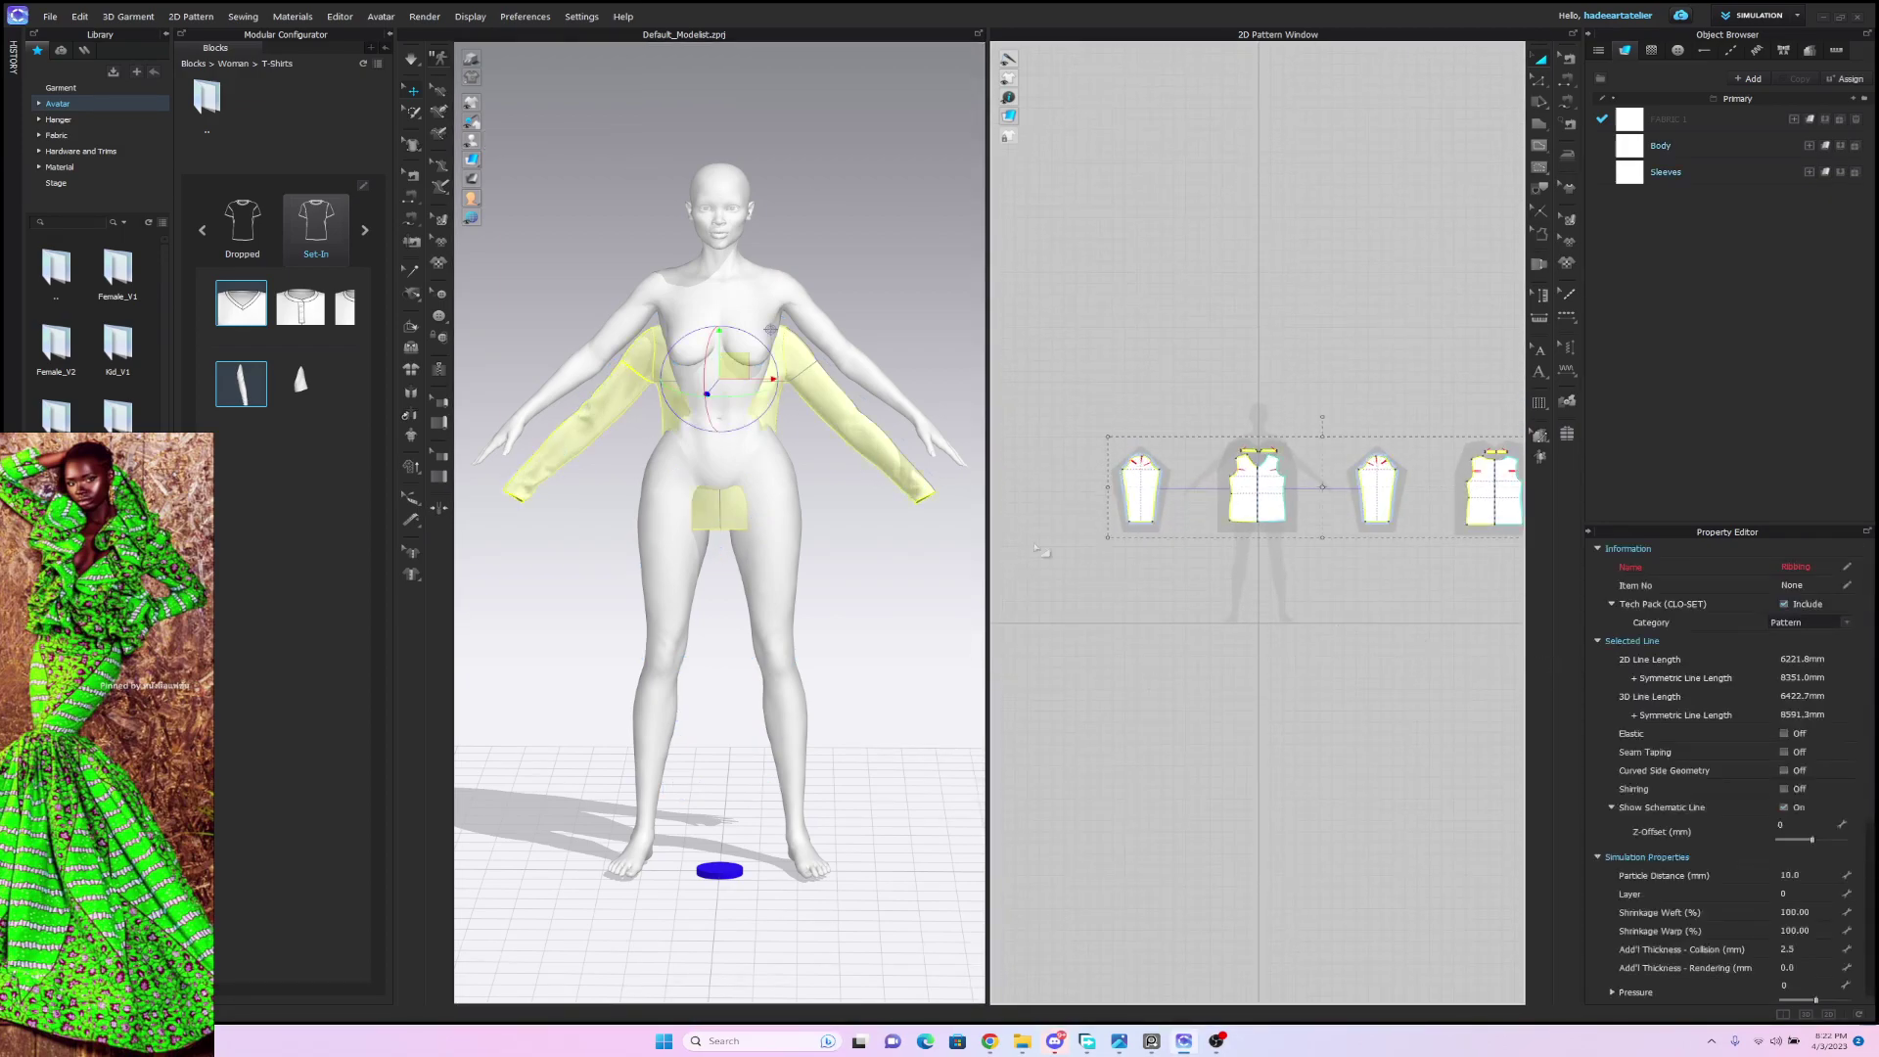
left_click_drag(740, 367, 725, 317)
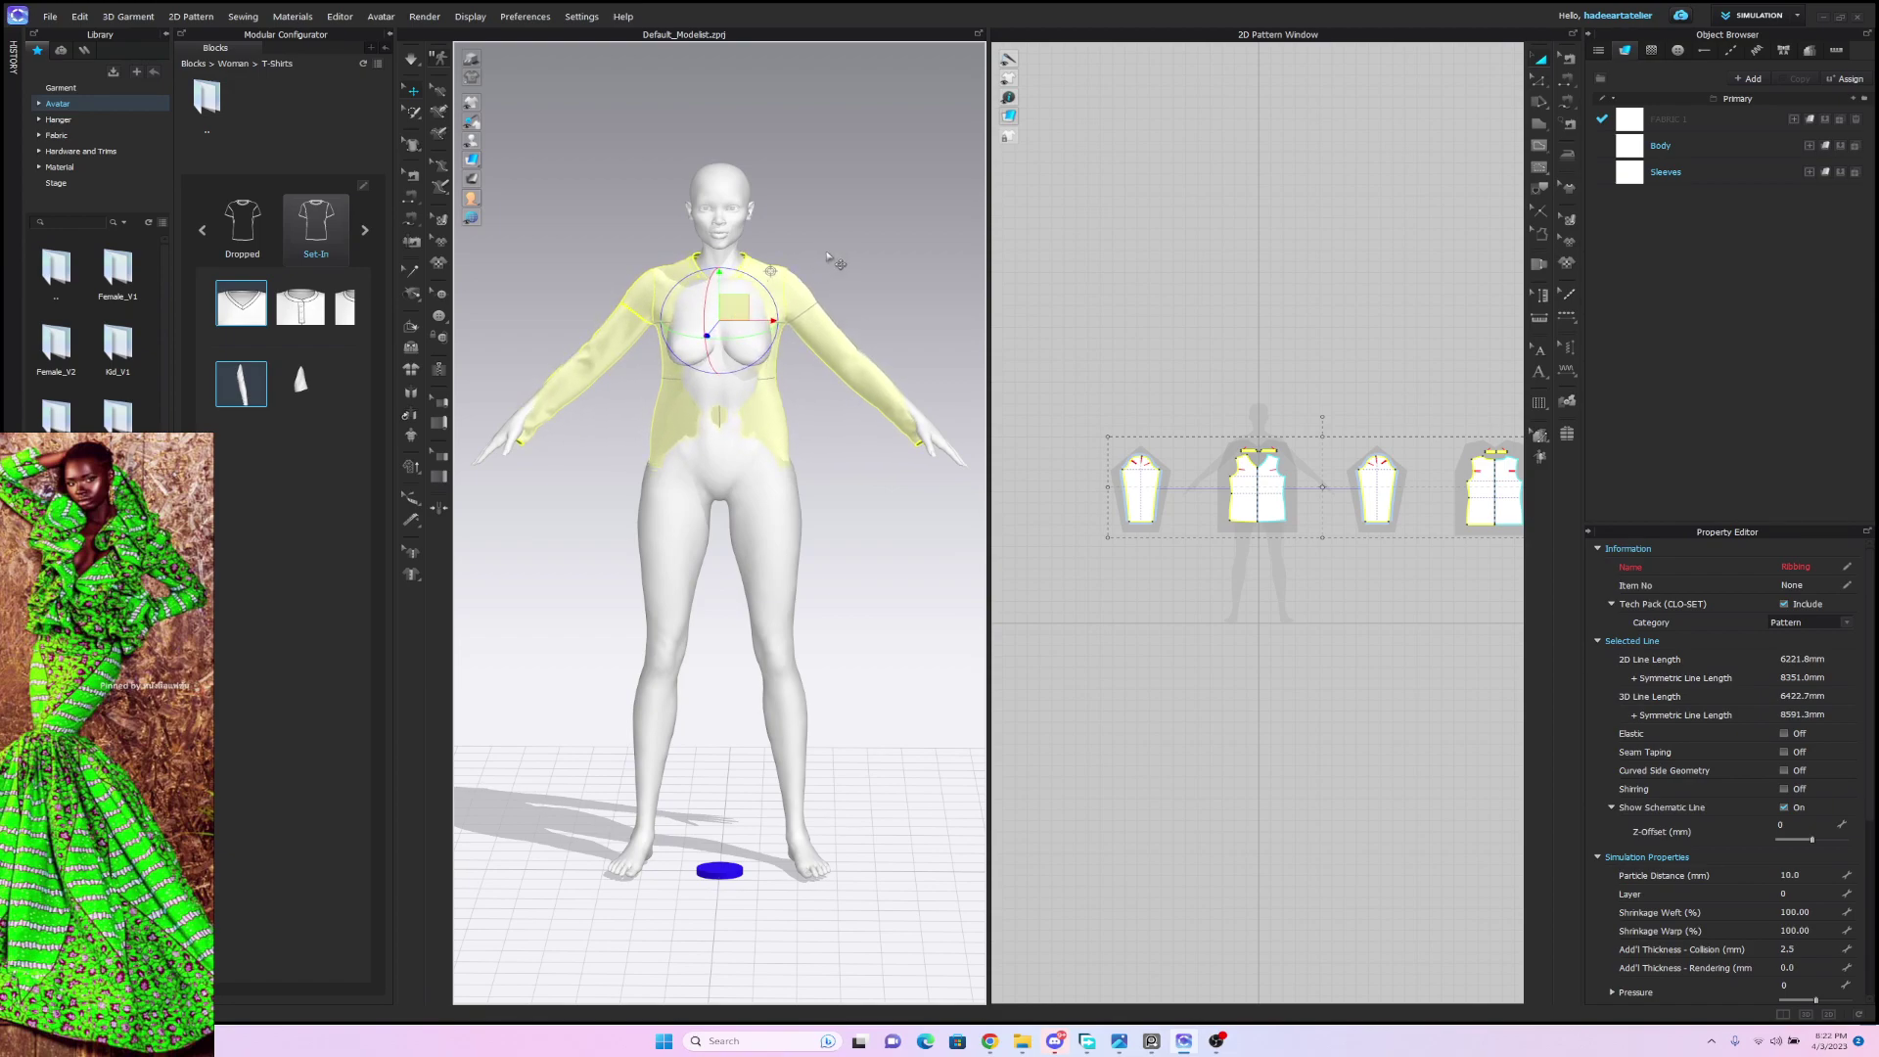
Simulate the T-shirt and pull both sleeve cuffs out over the avatar's wrists.
key("space")
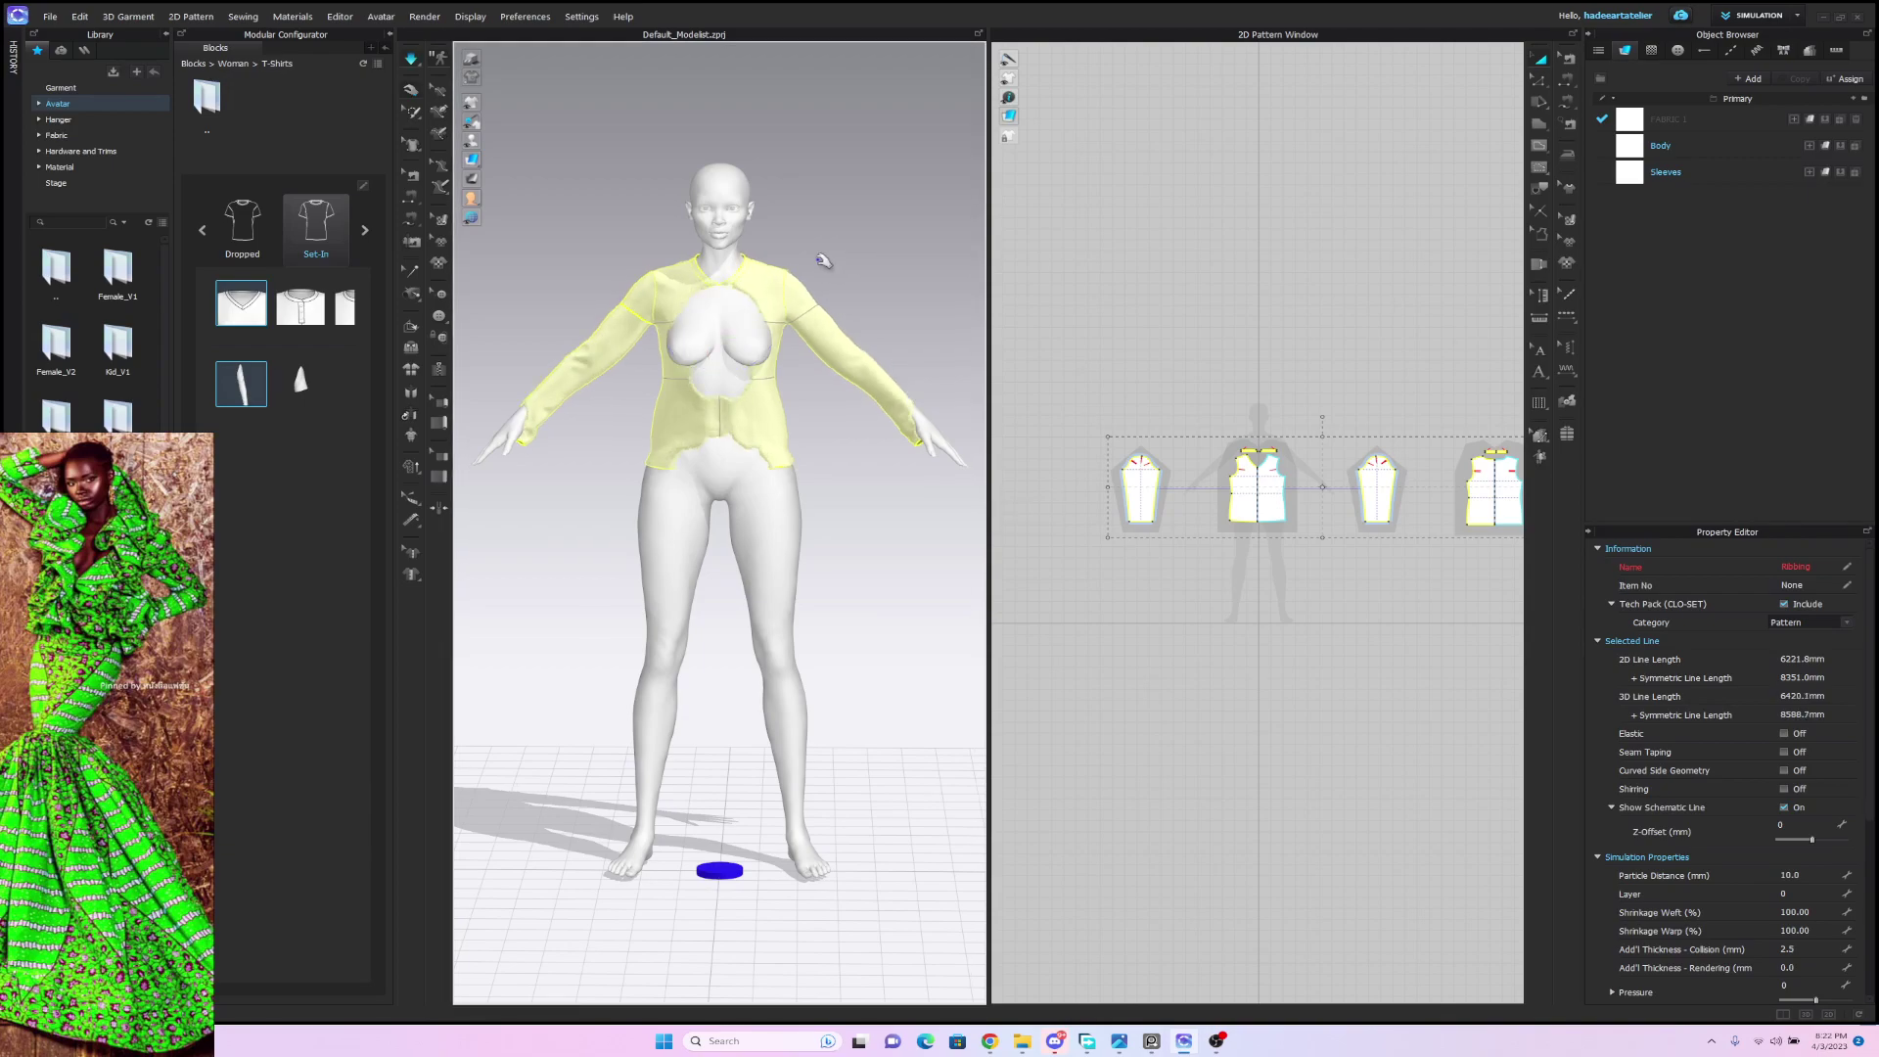
mouse_move(932, 411)
left_mouse_down()
mouse_move(954, 373)
mouse_move(948, 412)
left_mouse_up()
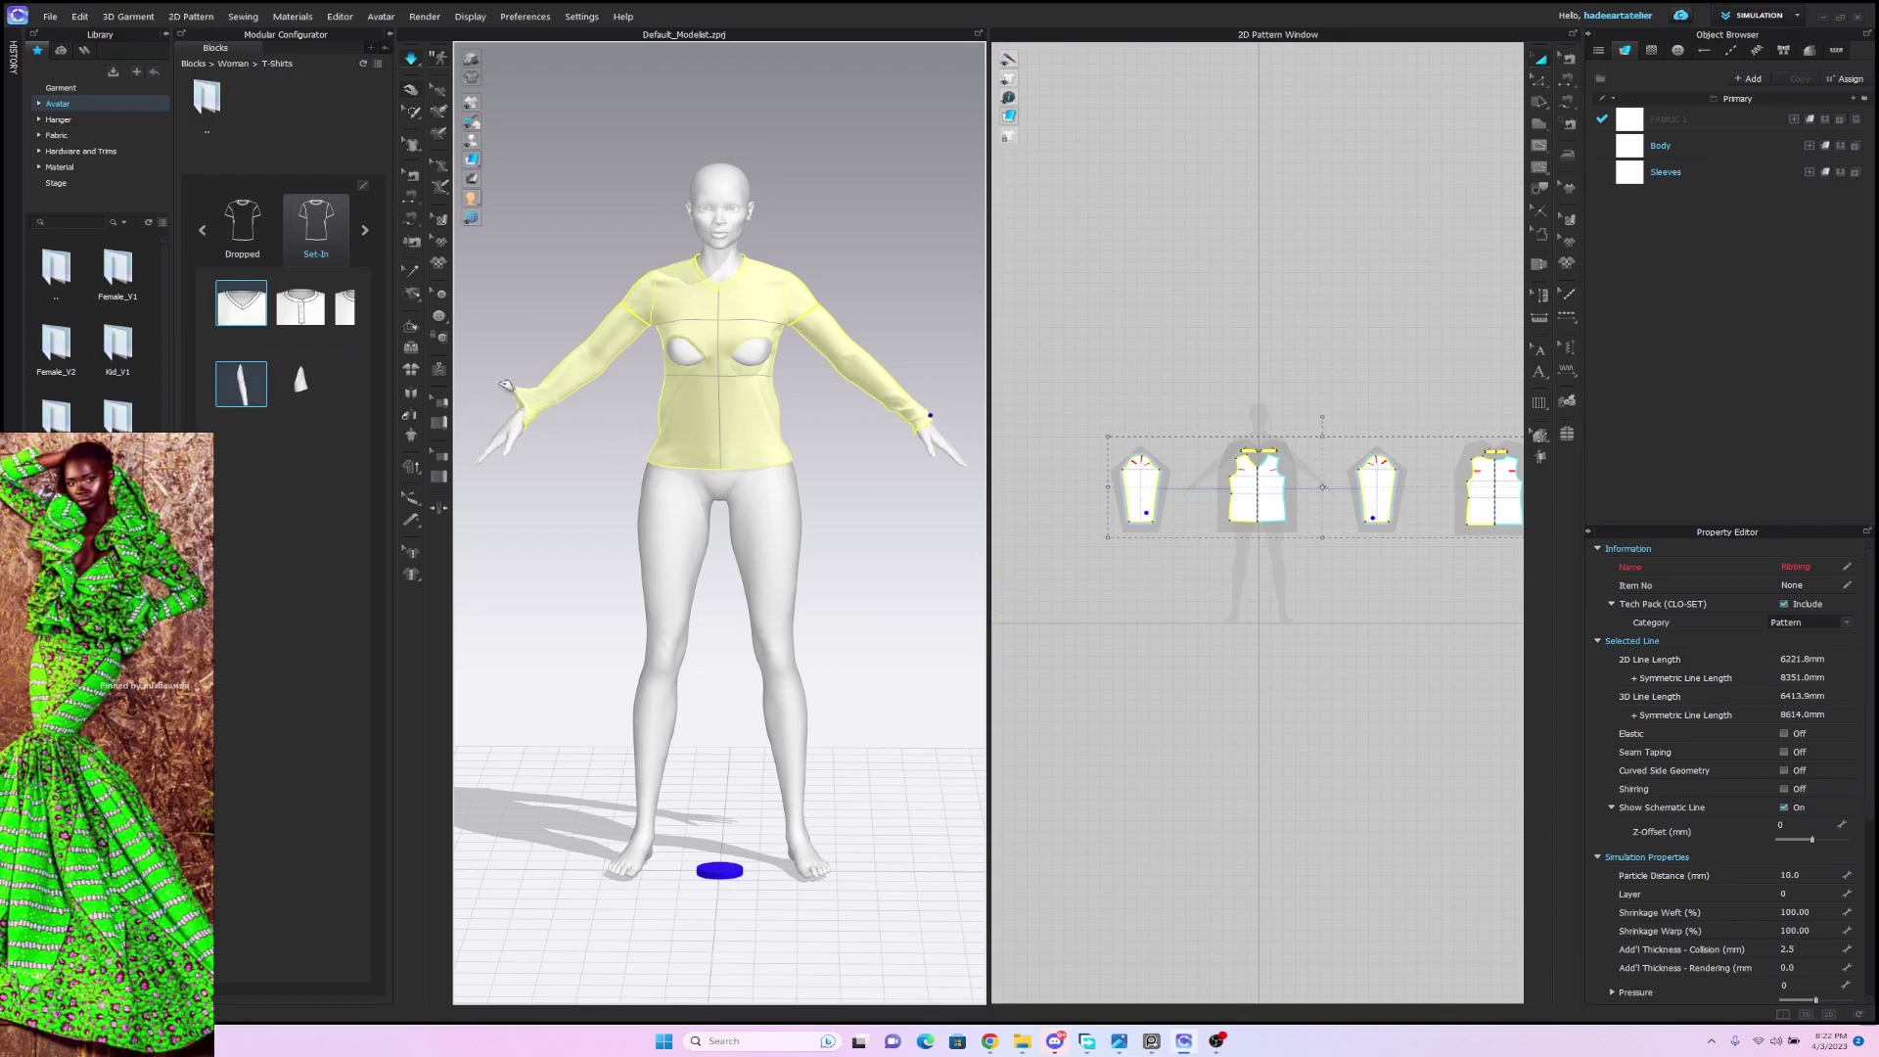
mouse_move(526, 405)
left_mouse_down()
mouse_move(470, 417)
mouse_move(511, 414)
left_mouse_up()
right_click_drag(559, 403, 798, 400)
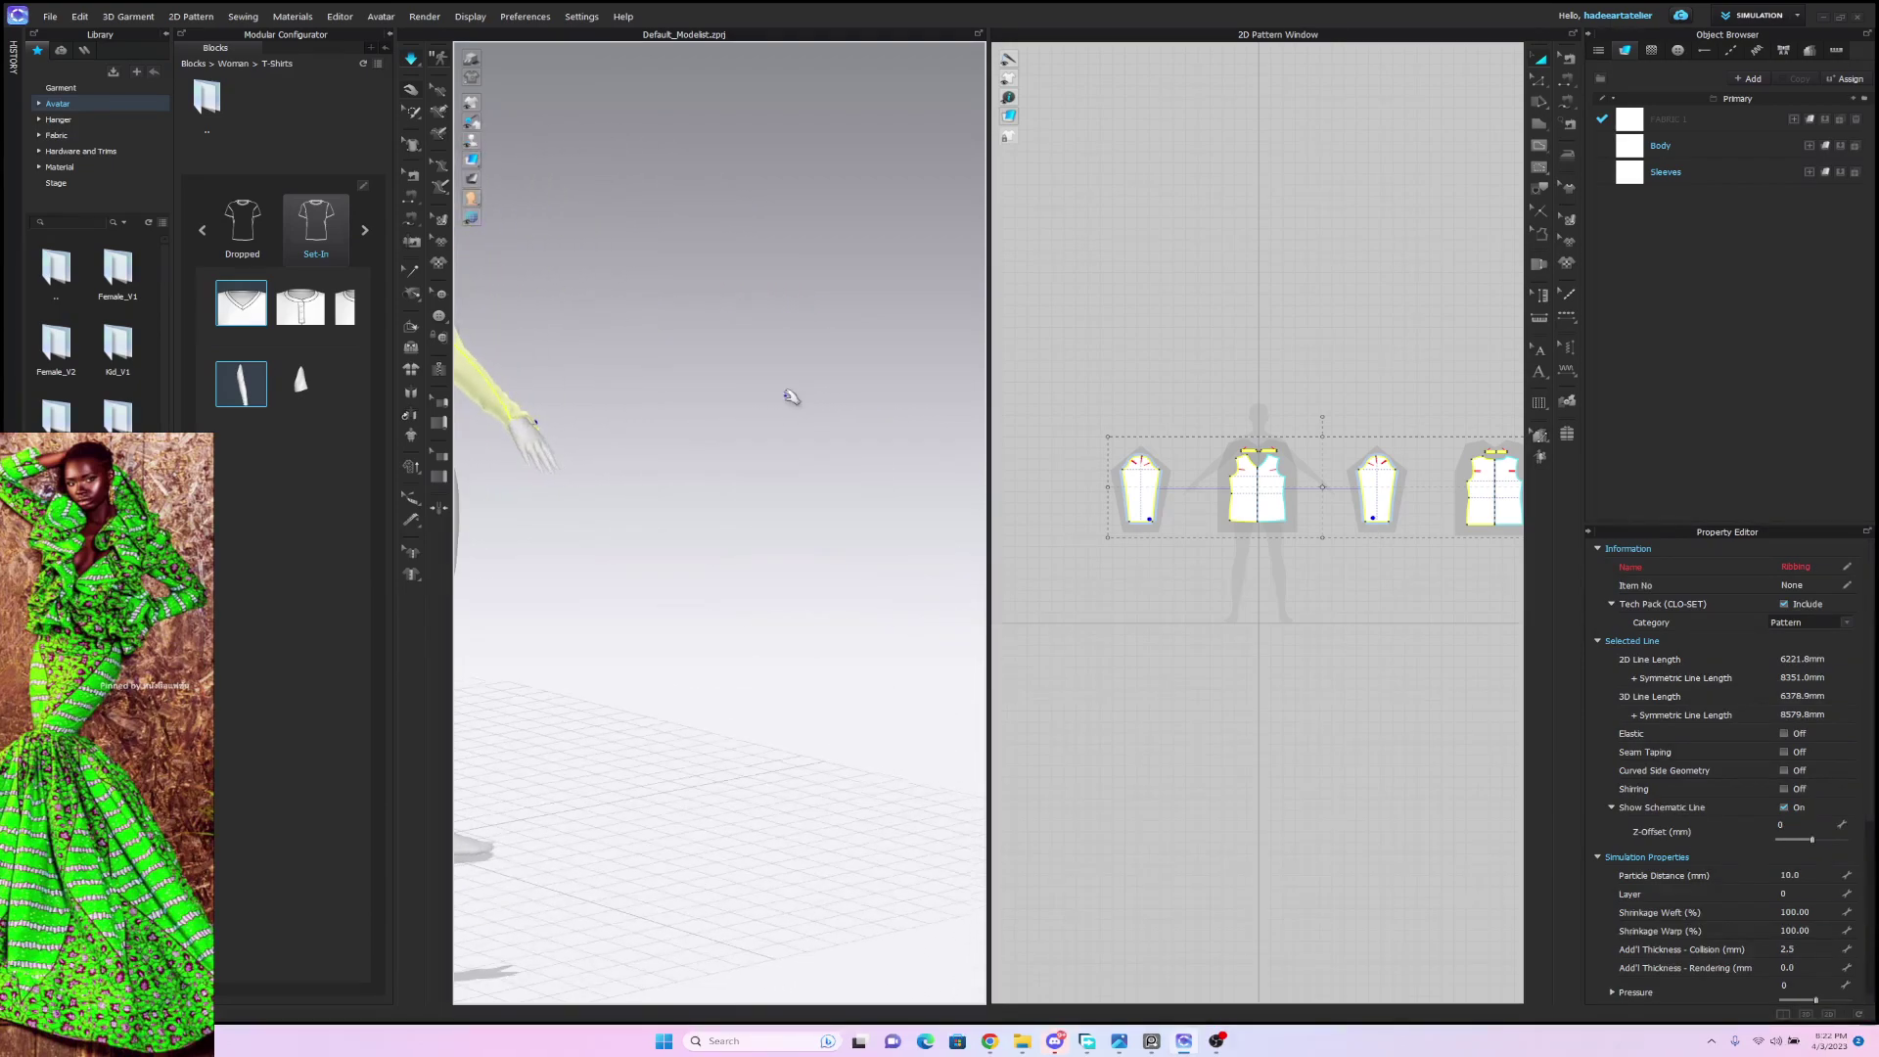
left_click_drag(505, 416, 584, 361)
left_click(707, 352)
Adjust the draped T-shirt while checking it from several angles, and stop the simulation.
right_click_drag(707, 351, 510, 348)
scroll(671, 324, "down", 3)
scroll(671, 322, "down", 1)
middle_click_drag(692, 320, 807, 377)
scroll(787, 327, "up", 4)
right_click_drag(634, 360, 680, 348)
left_click(597, 396)
left_click_drag(599, 424, 557, 443)
scroll(755, 314, "up", 3)
scroll(776, 323, "down", 3)
scroll(753, 331, "up", 2)
middle_click_drag(743, 334, 922, 343)
right_click_drag(894, 326, 826, 315)
scroll(855, 341, "down", 1)
scroll(866, 323, "up", 4)
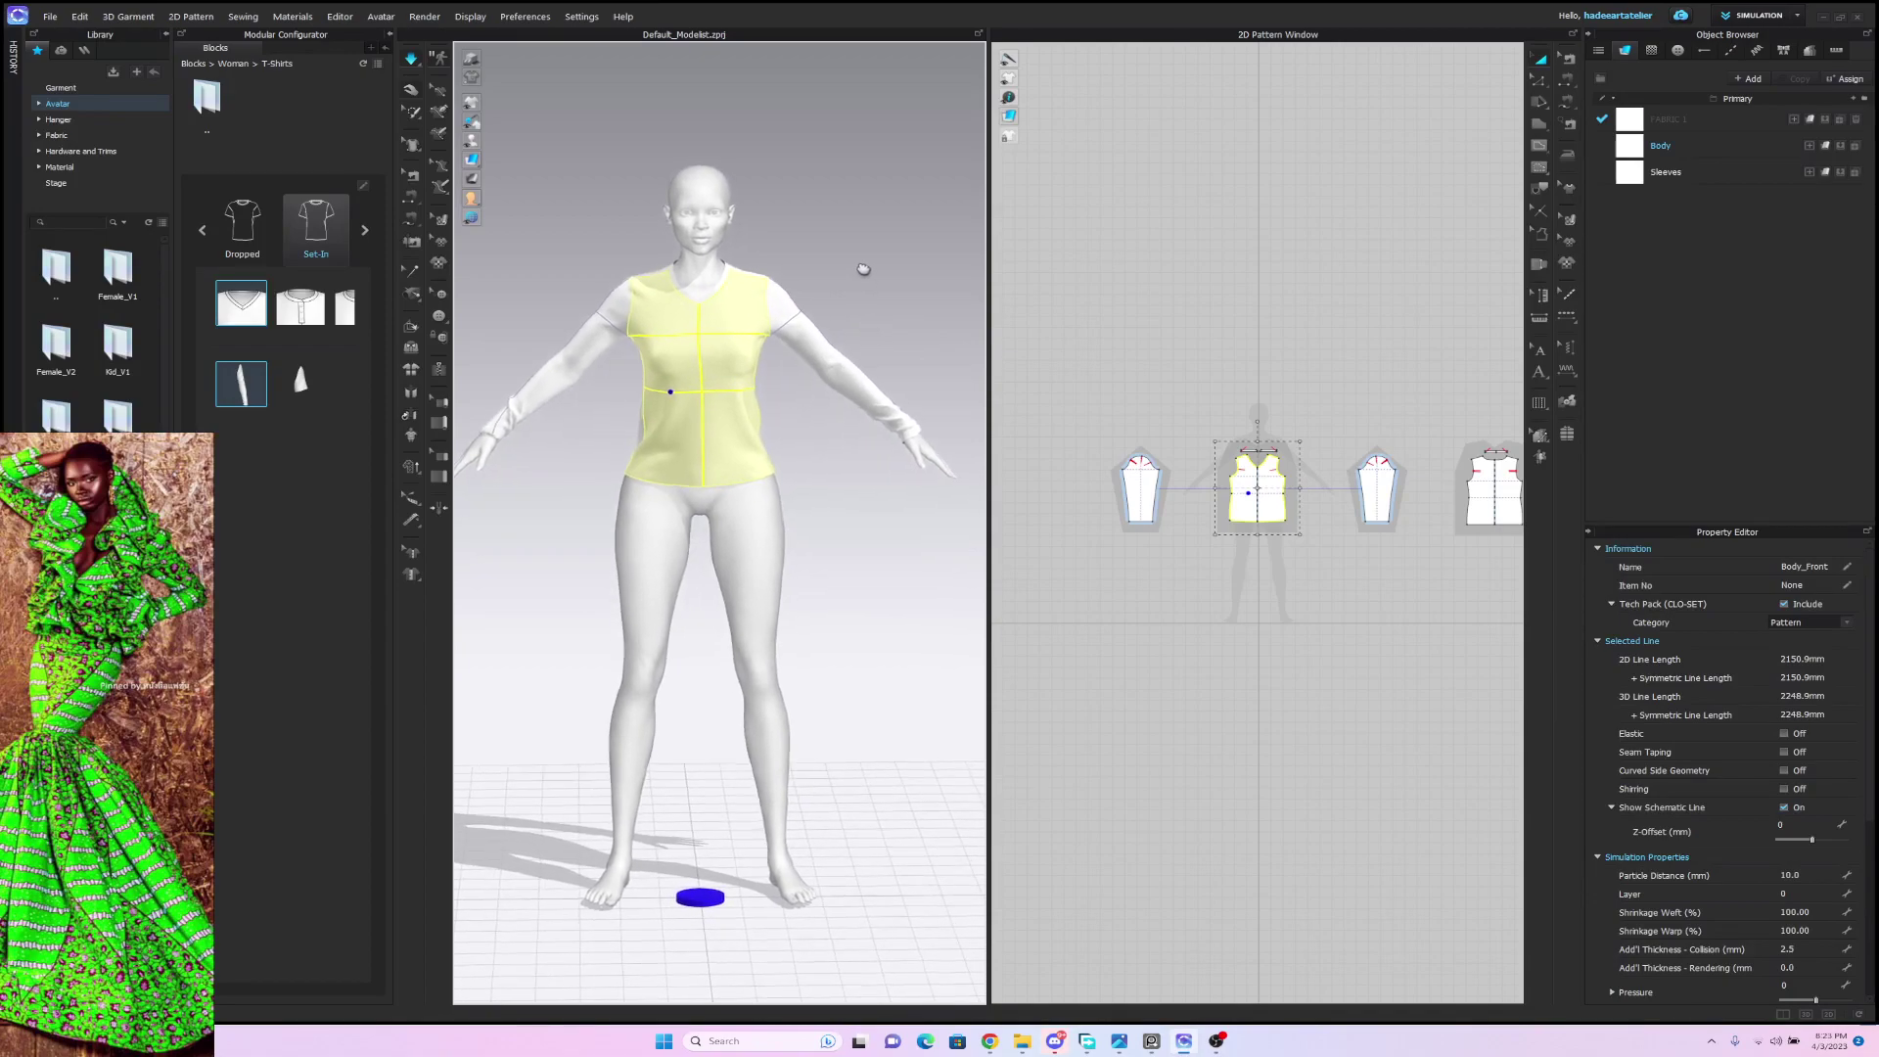
middle_click_drag(885, 277, 889, 293)
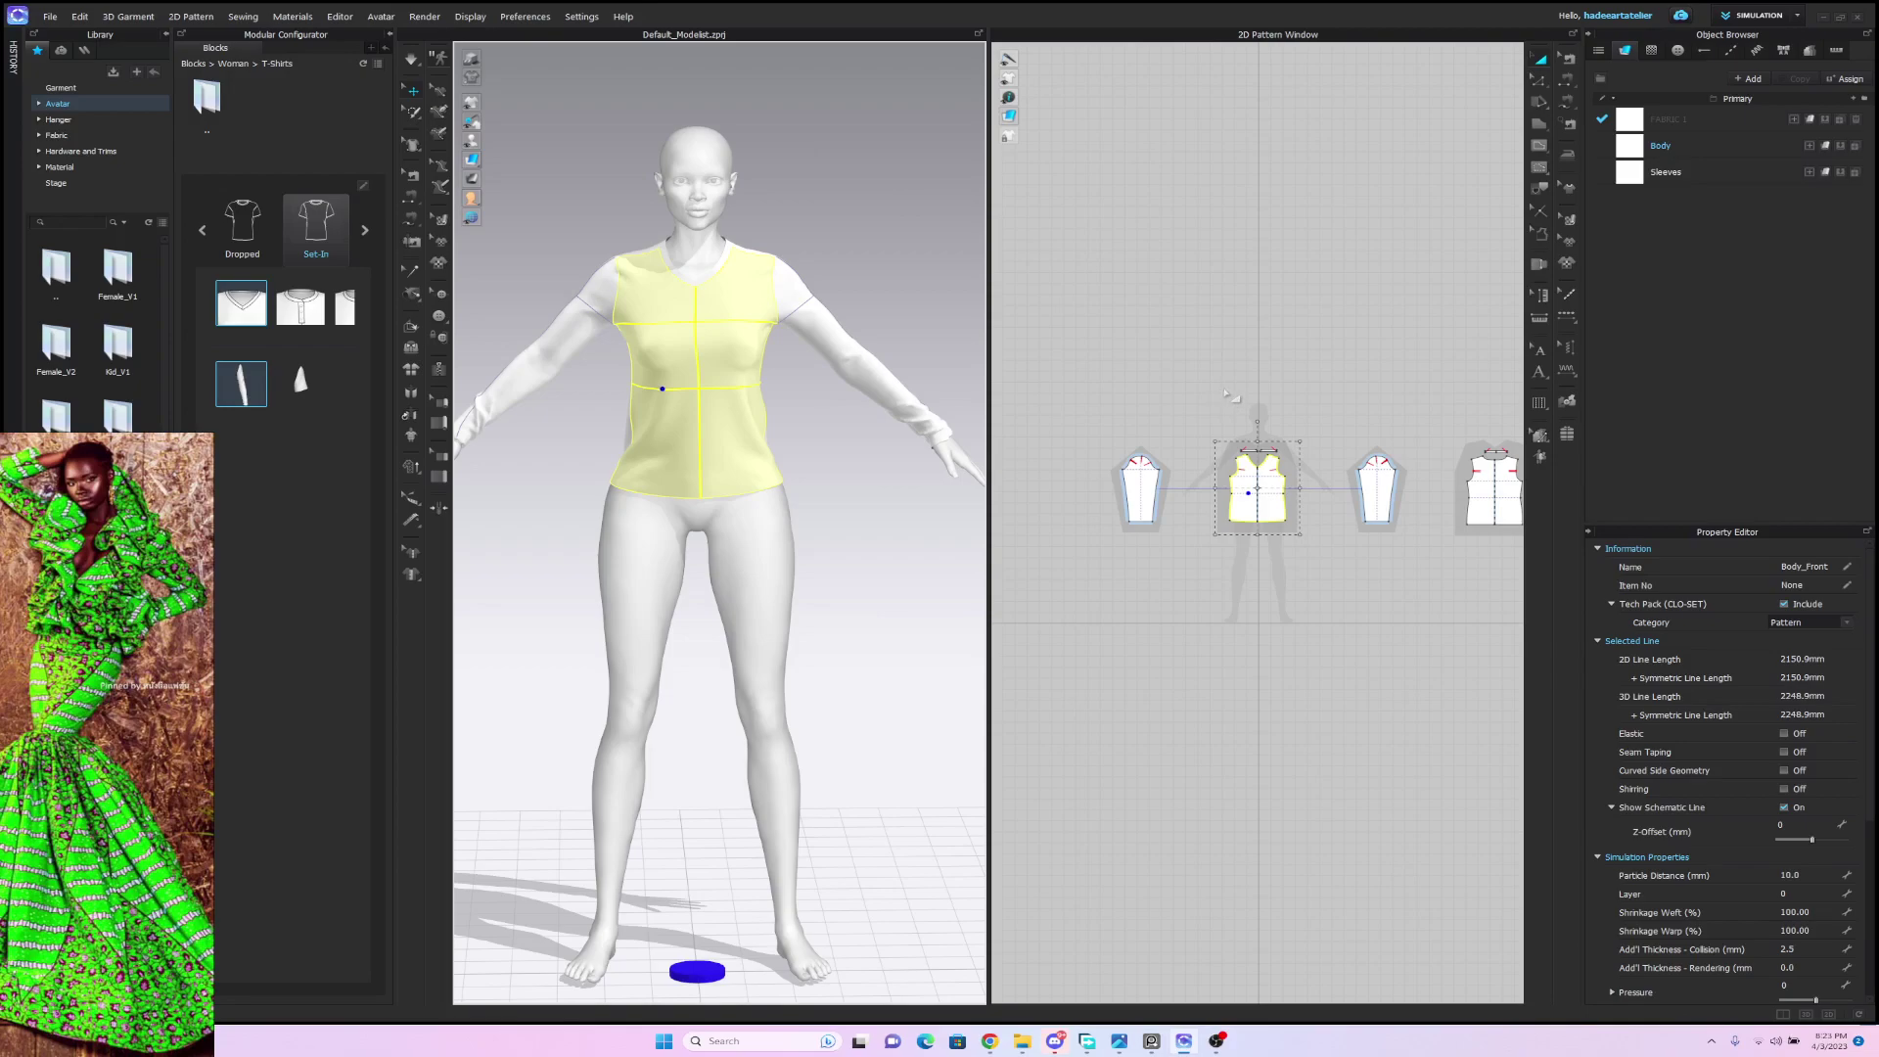
Delete the front and back neck ribbing pieces, accepting the deletion of the modular template.
left_click(1251, 433)
left_click_drag(1299, 466, 1301, 464)
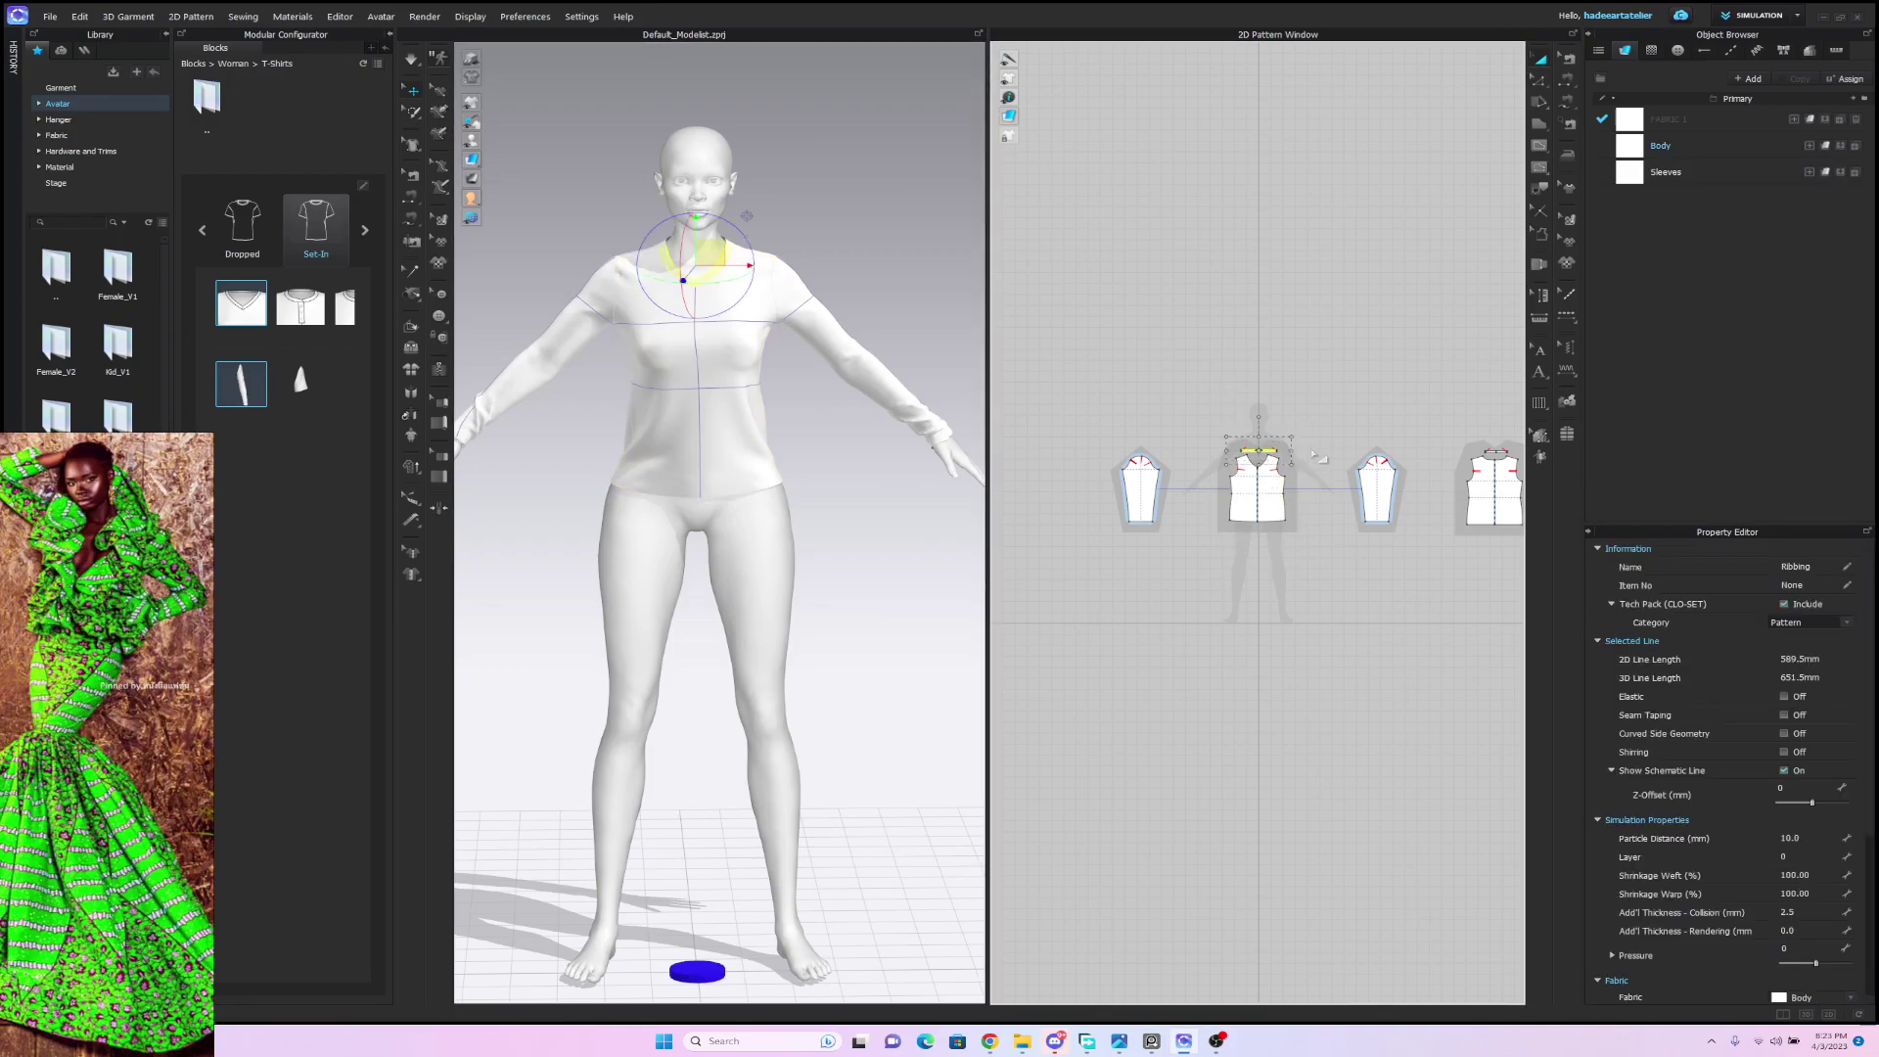
key("Delete")
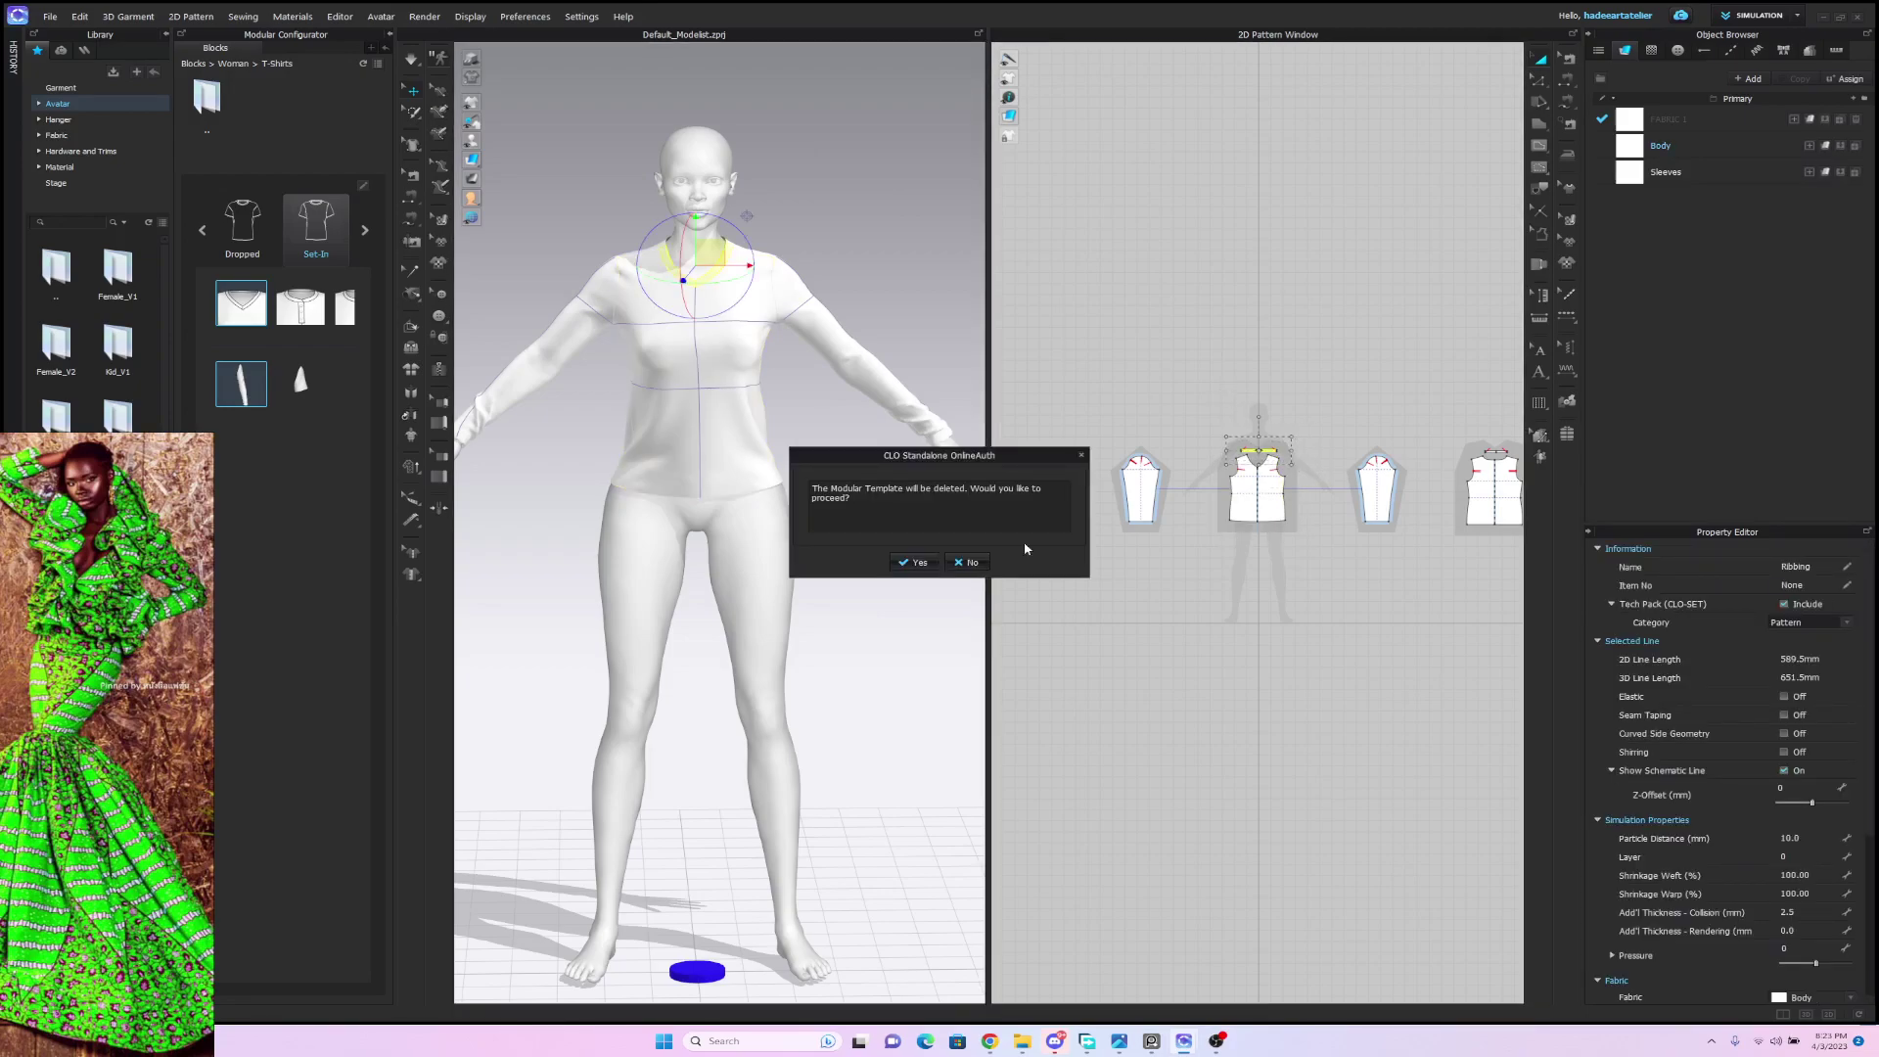
key("Return")
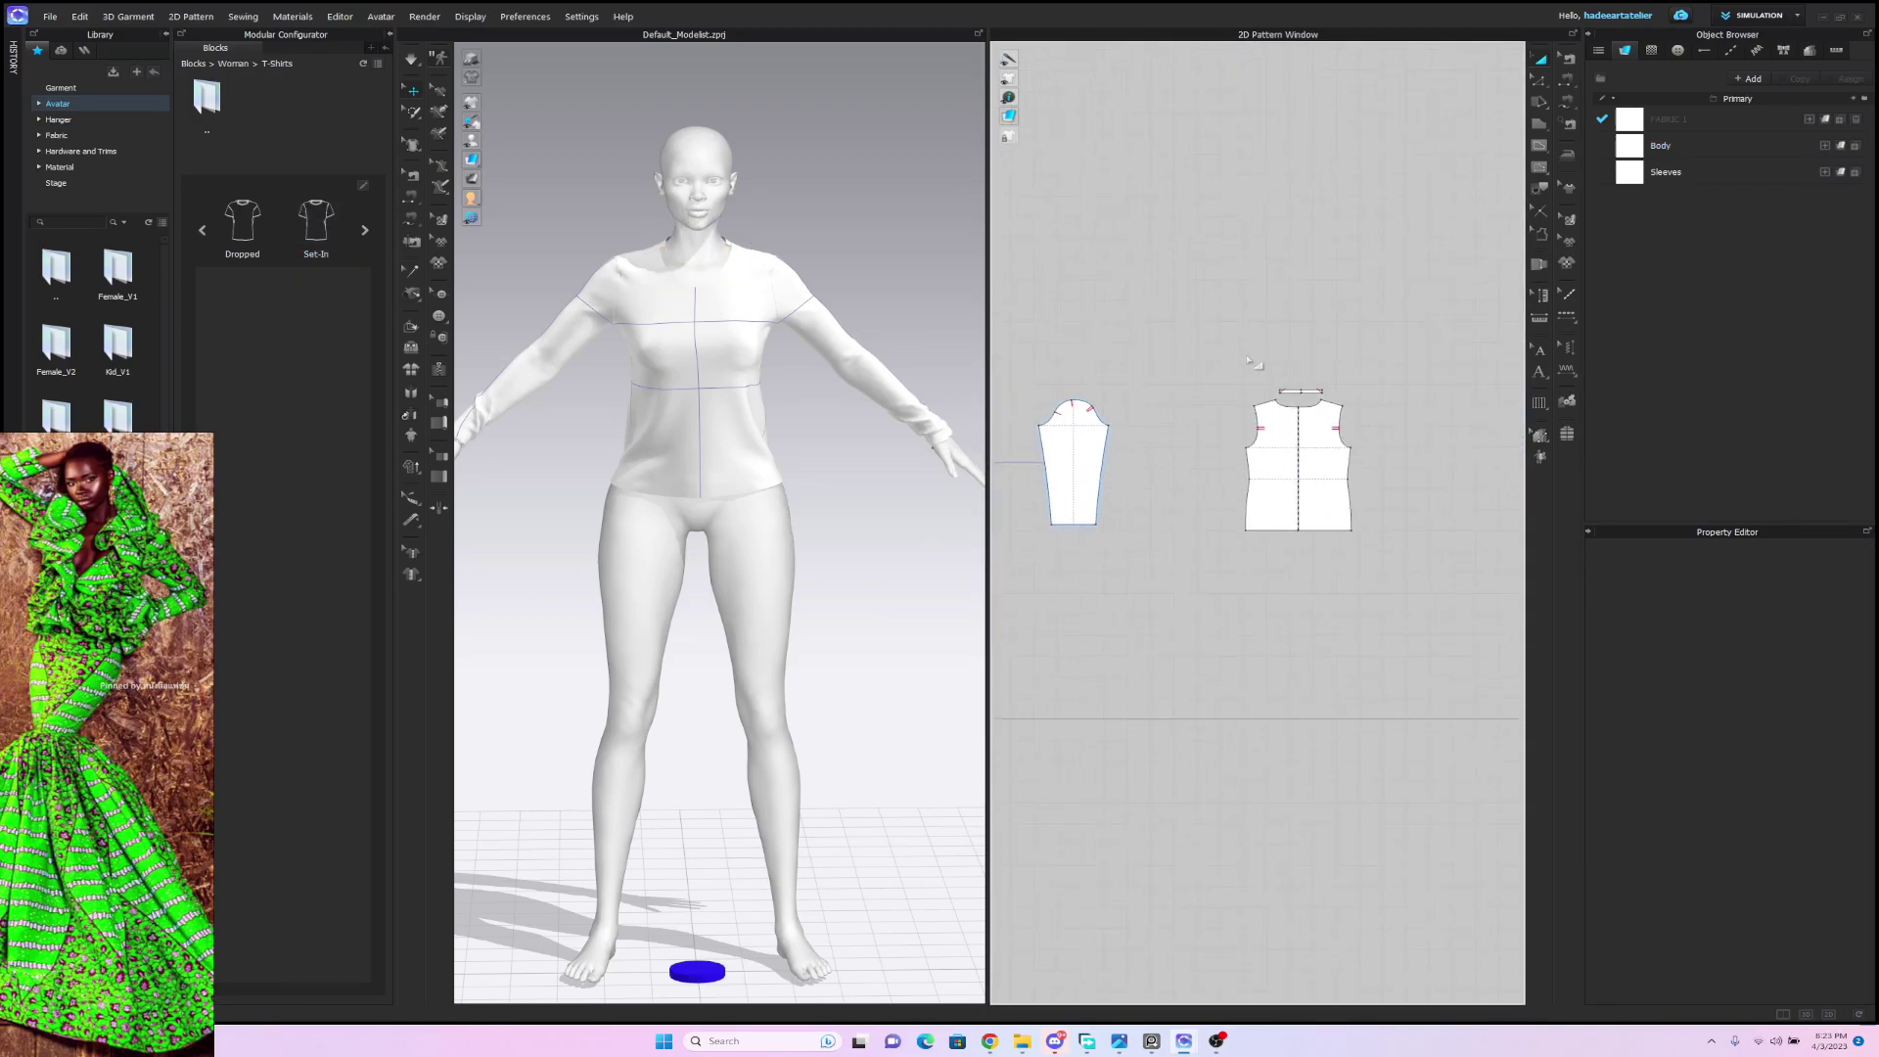
left_click_drag(1370, 415, 1370, 402)
key("Delete")
Simulate the T-shirt without its neck ribbing and bring all the remaining pattern pieces into view.
right_click_drag(778, 267, 808, 229)
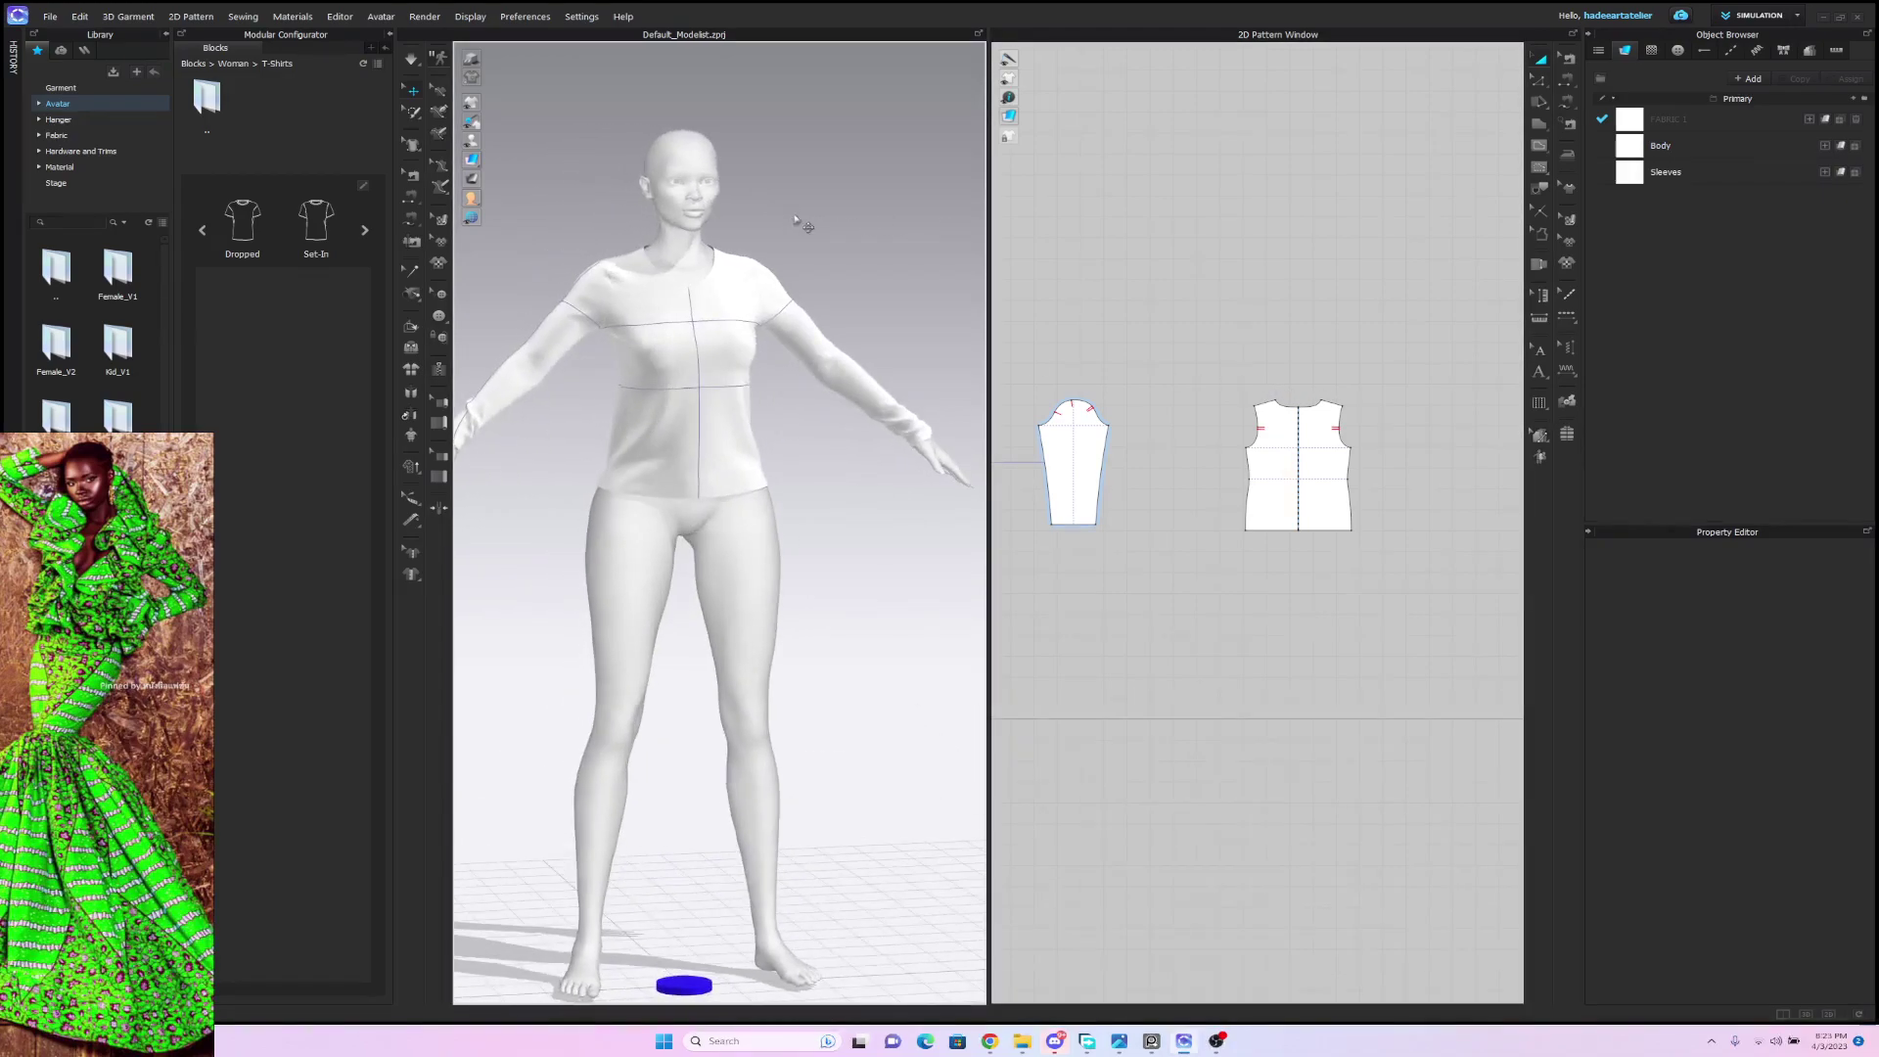
left_click(415, 64)
right_click_drag(848, 245, 1014, 258)
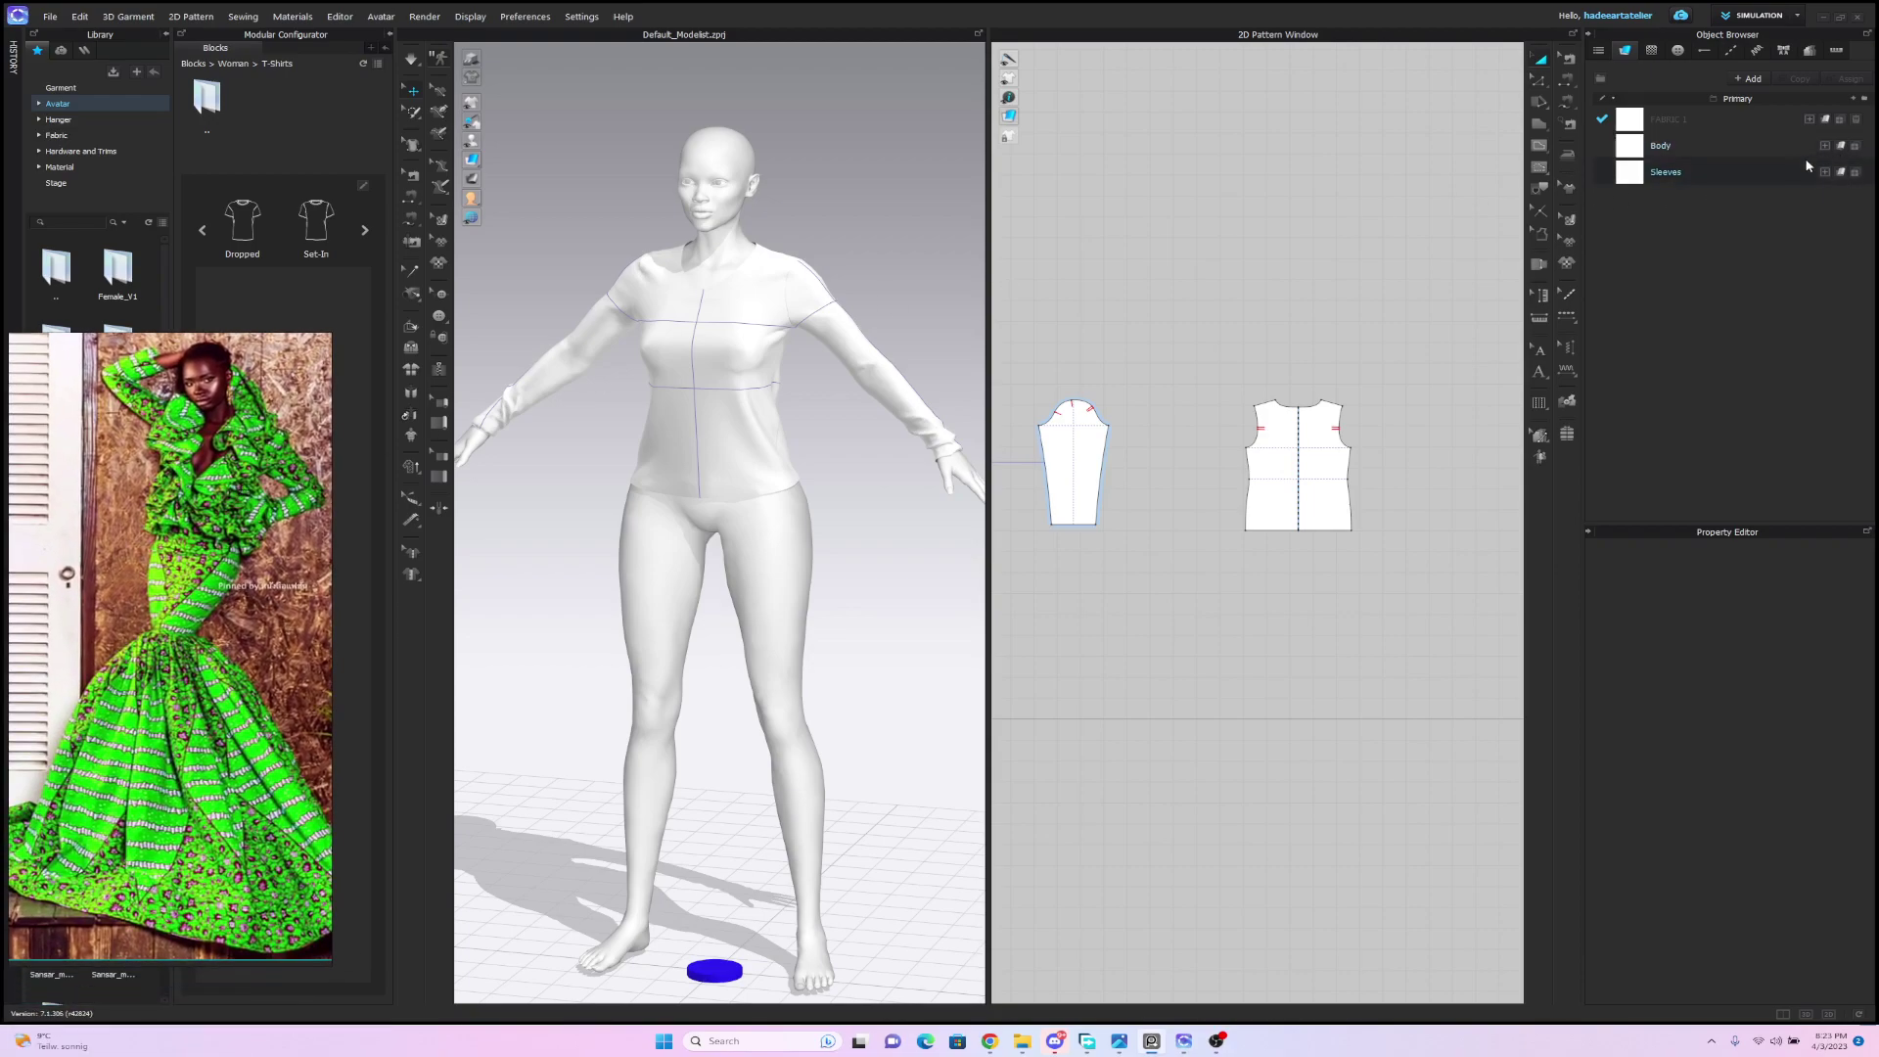
scroll(1321, 373, "down", 5)
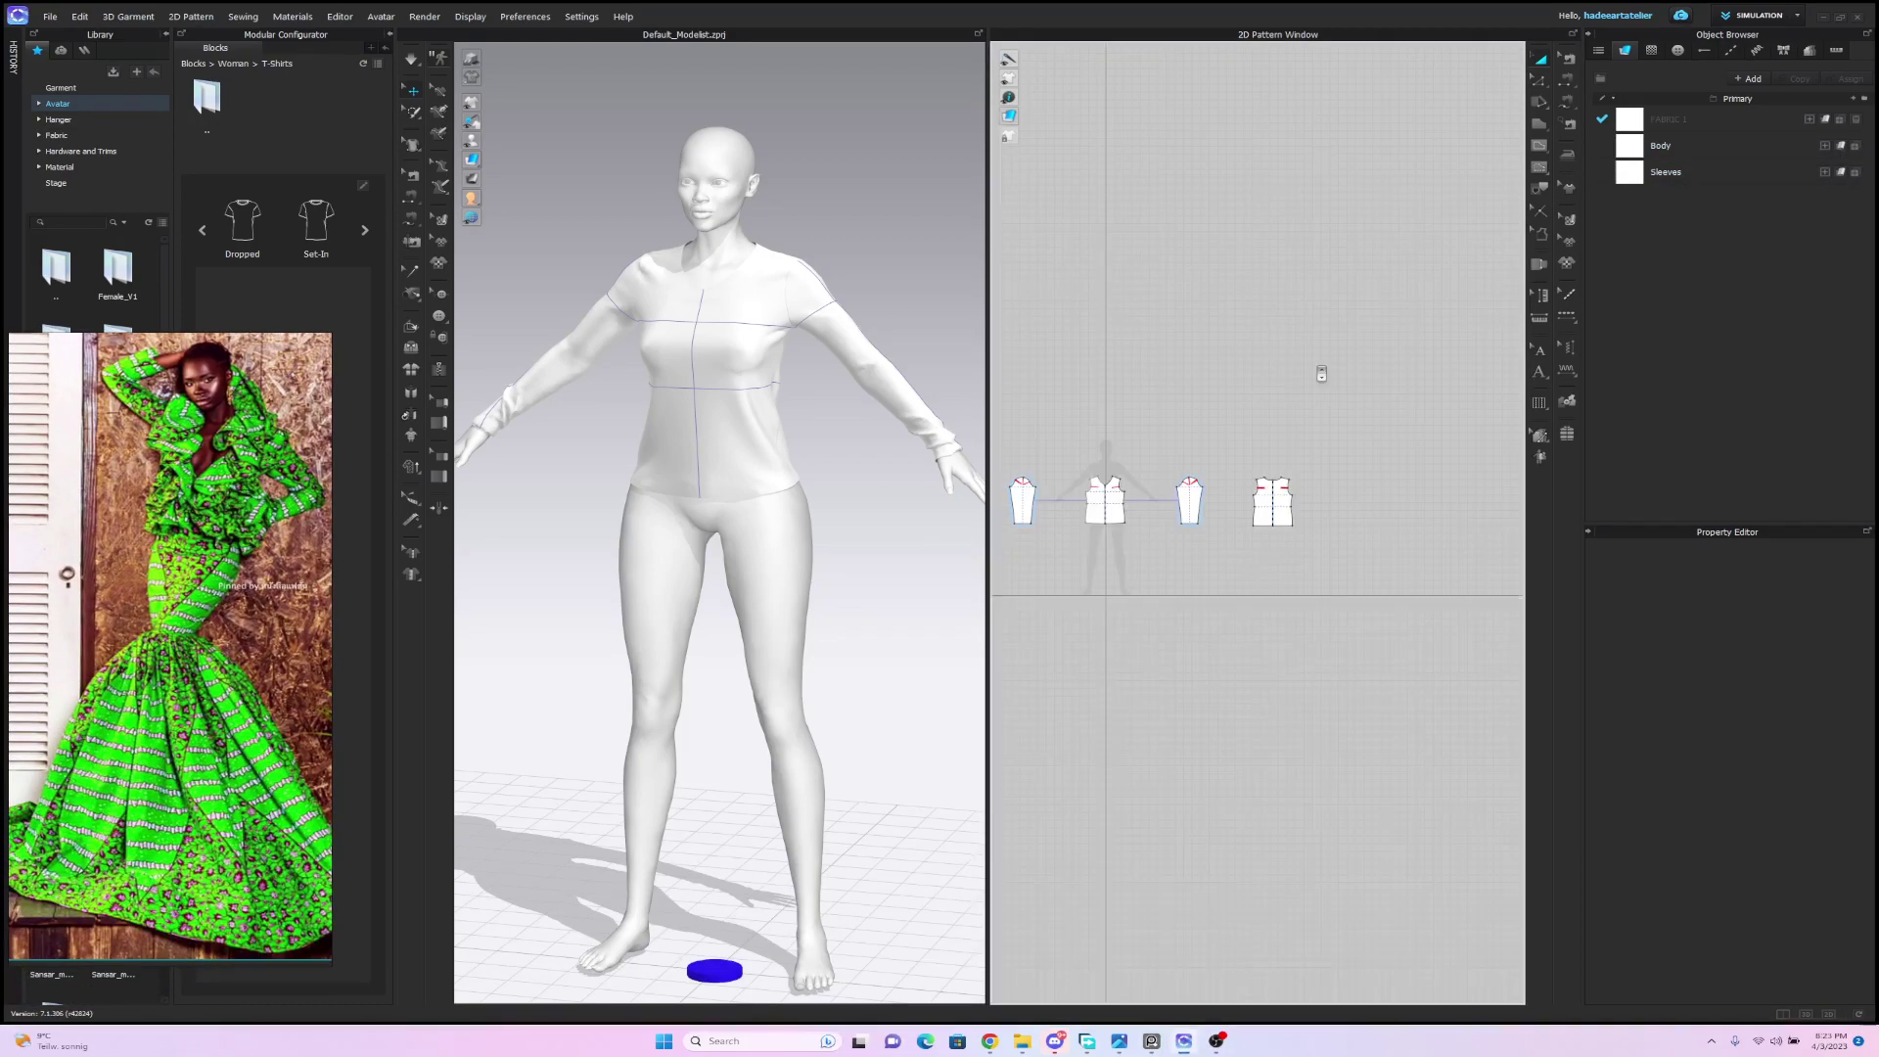
scroll(1321, 374, "up", 2)
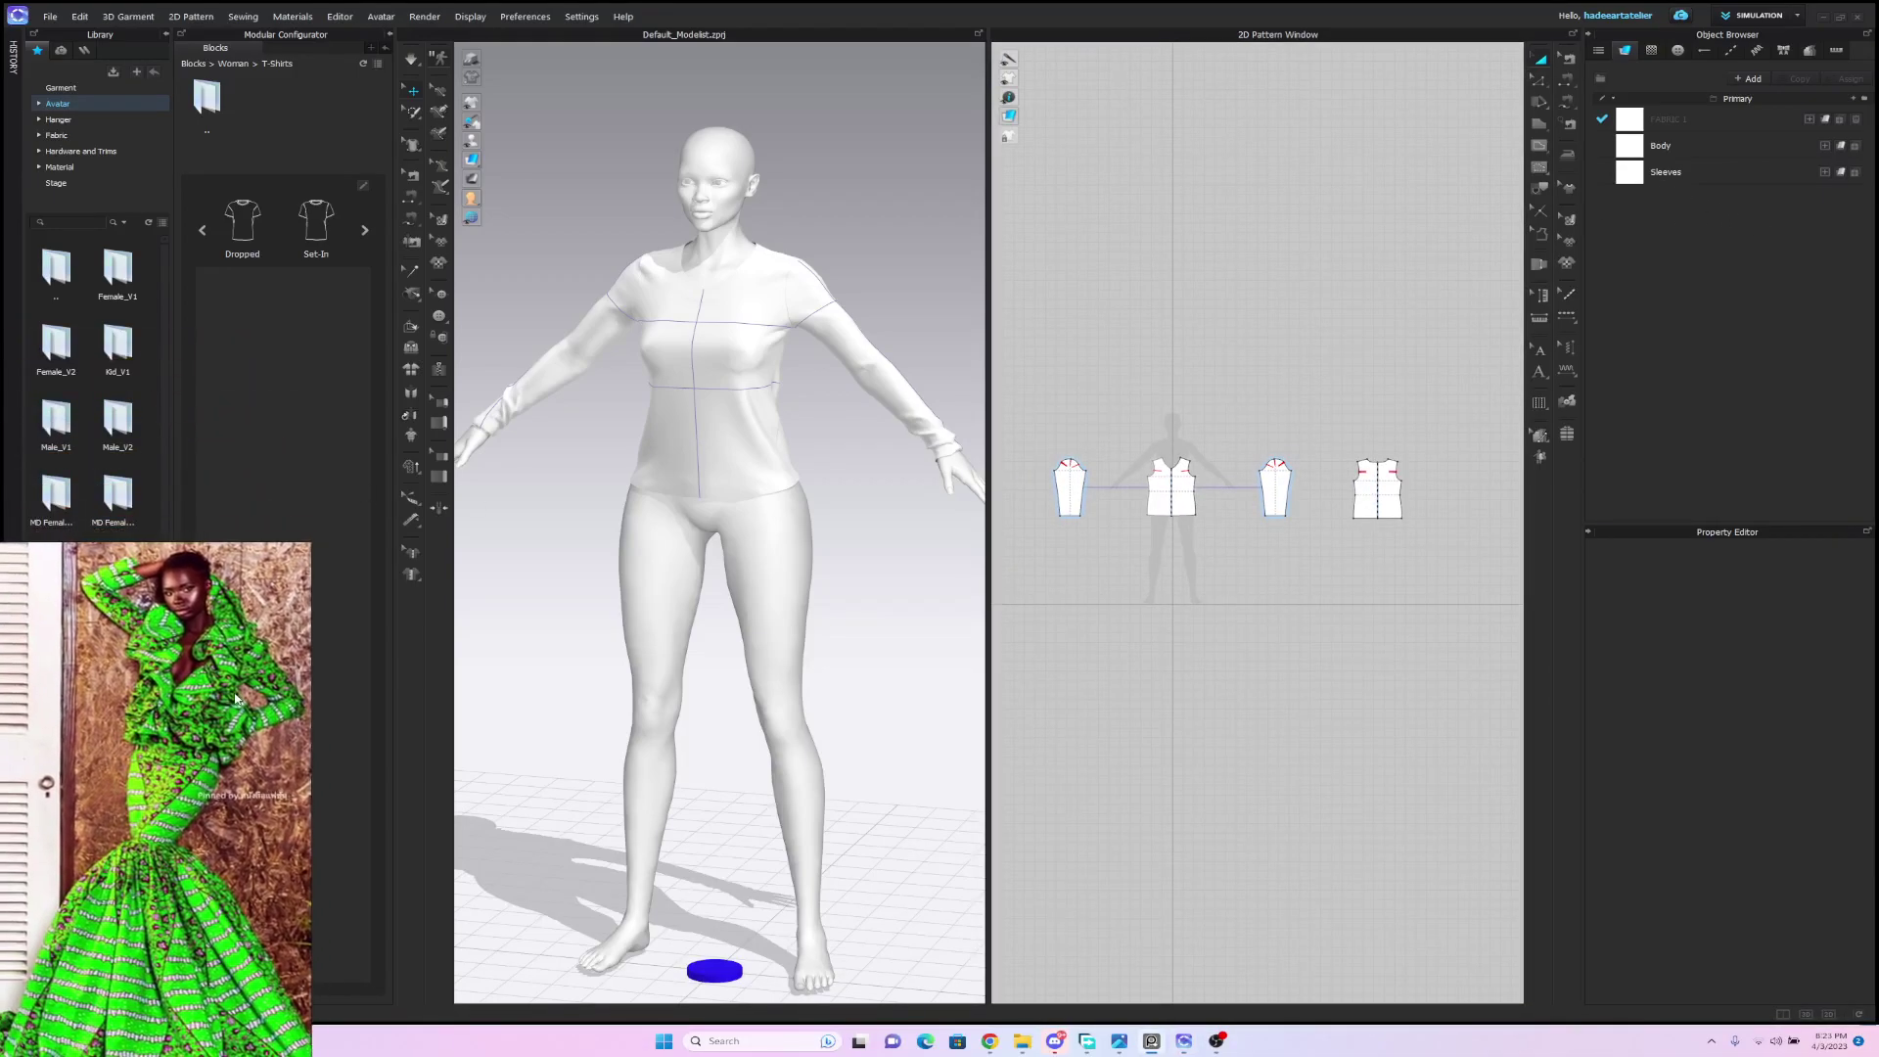
Search the library's Fabric category for "cotton".
double_click(82, 134)
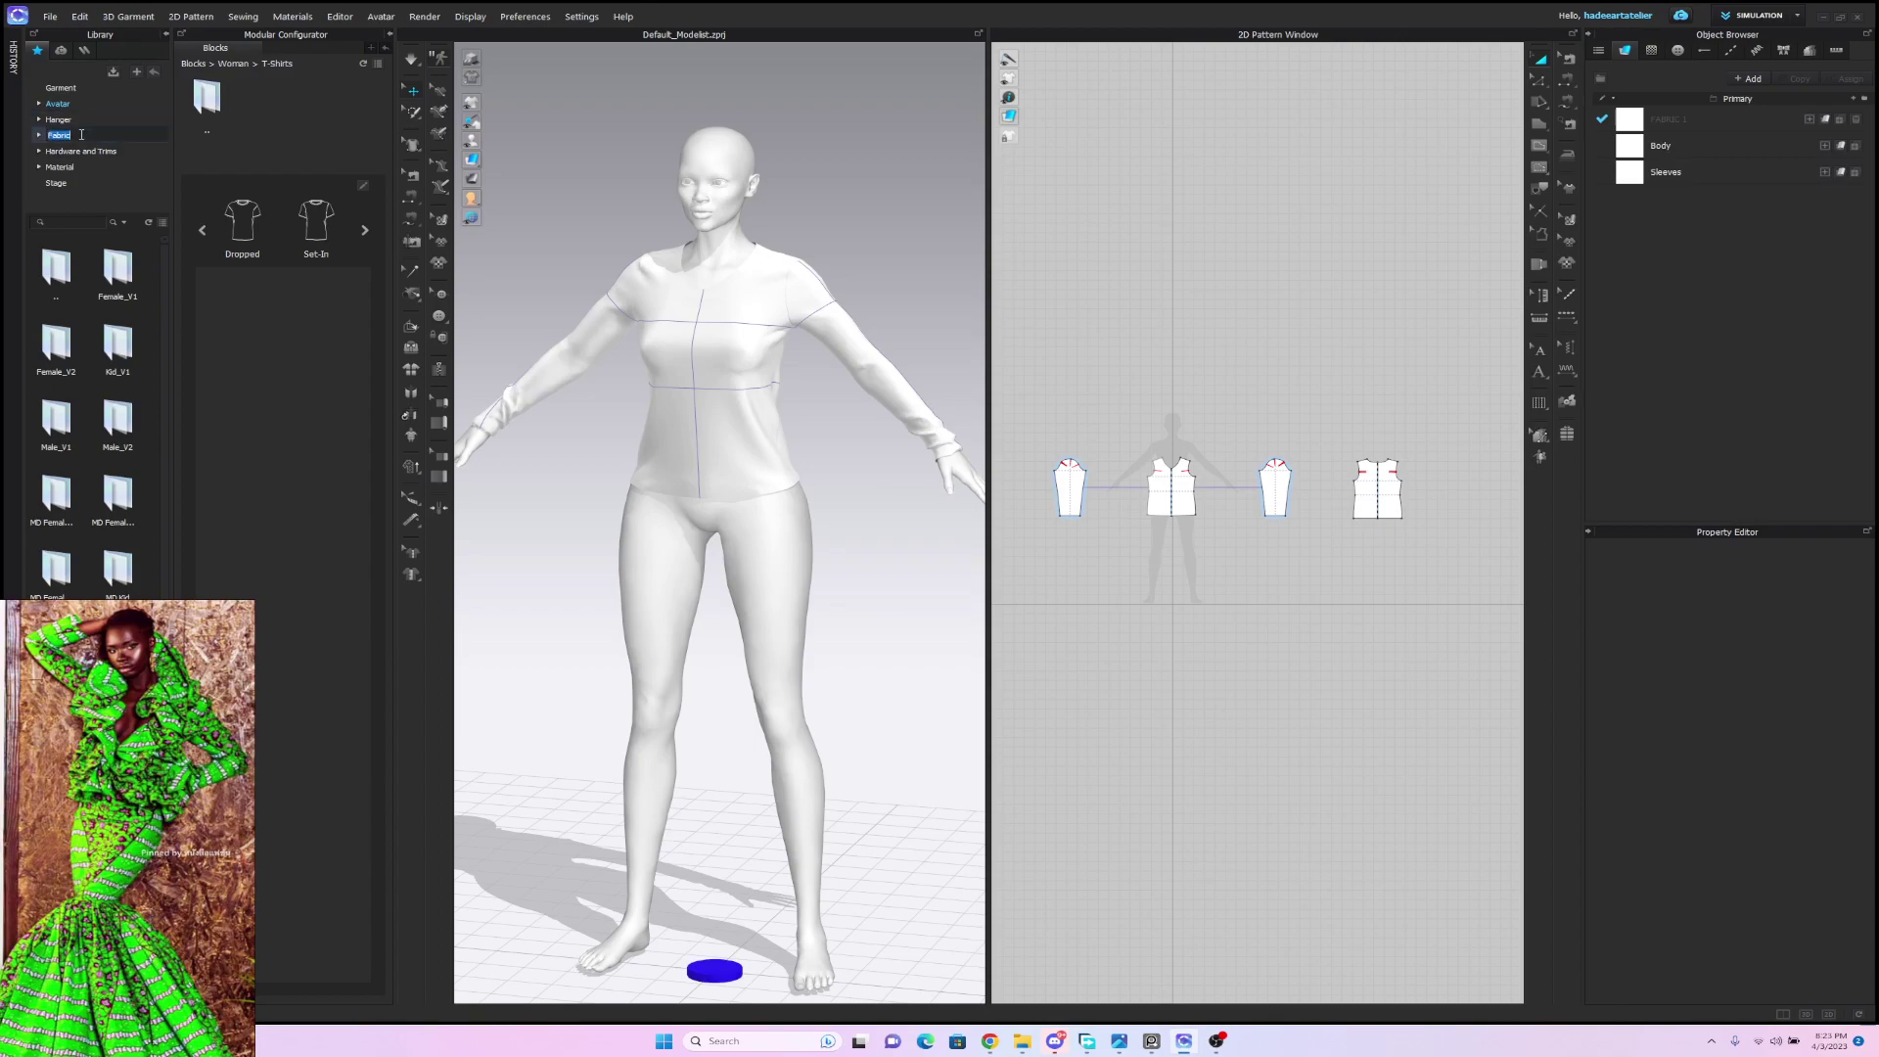
left_click(67, 138)
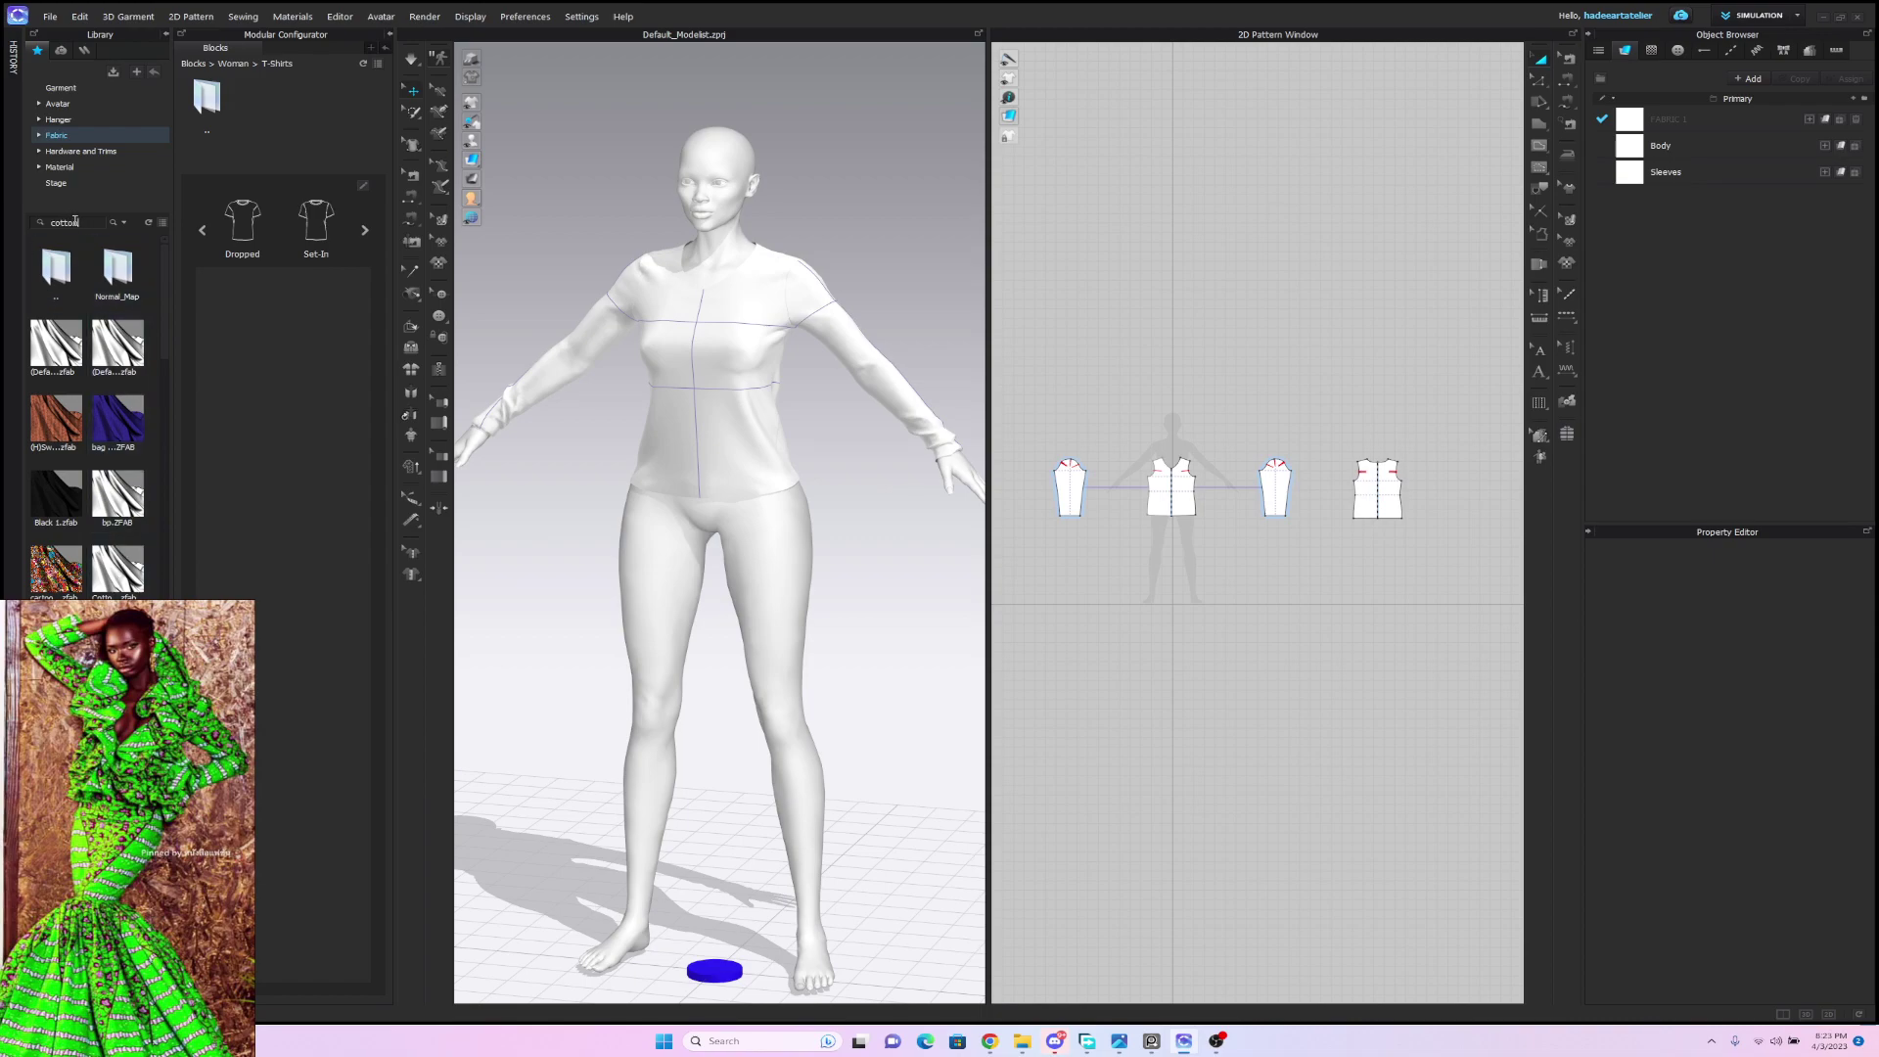
key("Return")
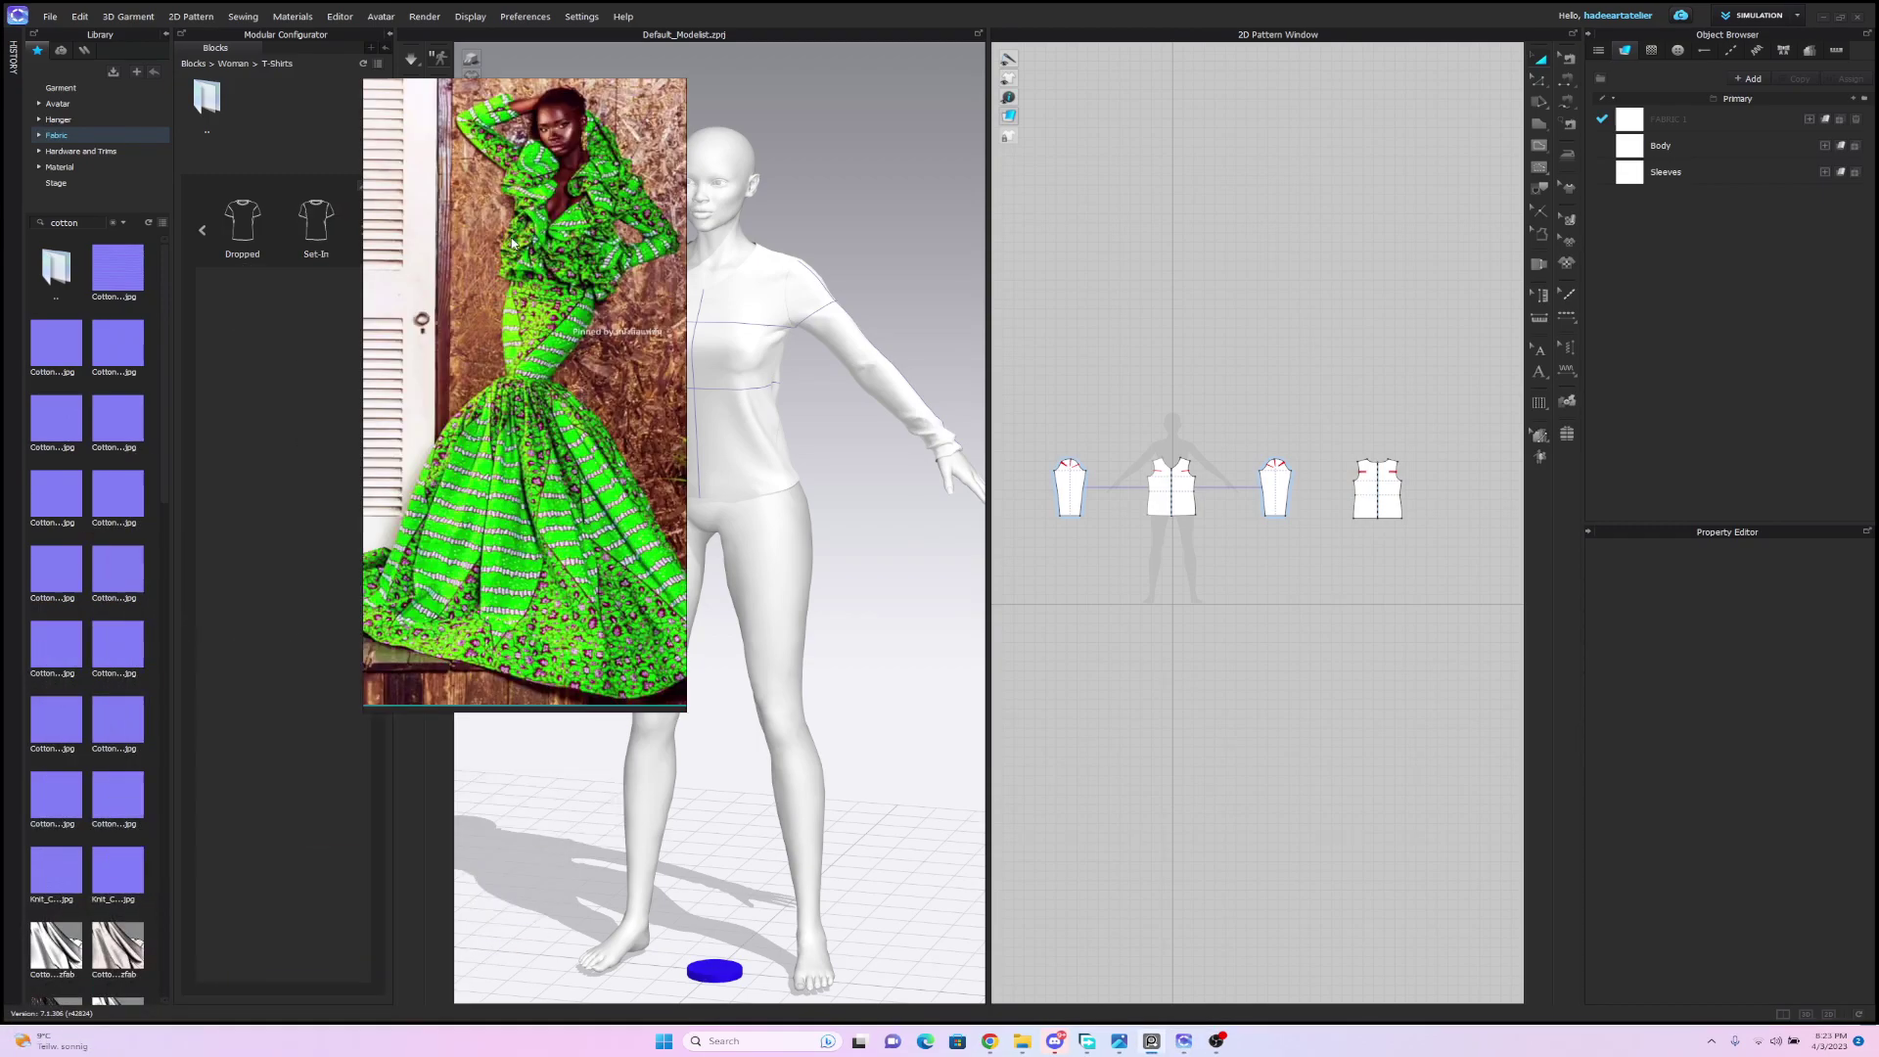
Compare the cotton fabric previews, including Cotton_Gabardine, Cotton_Heavy_Twill and Cotton_Canvas, with the reference image moved out of their way.
scroll(156, 489, "down", 5)
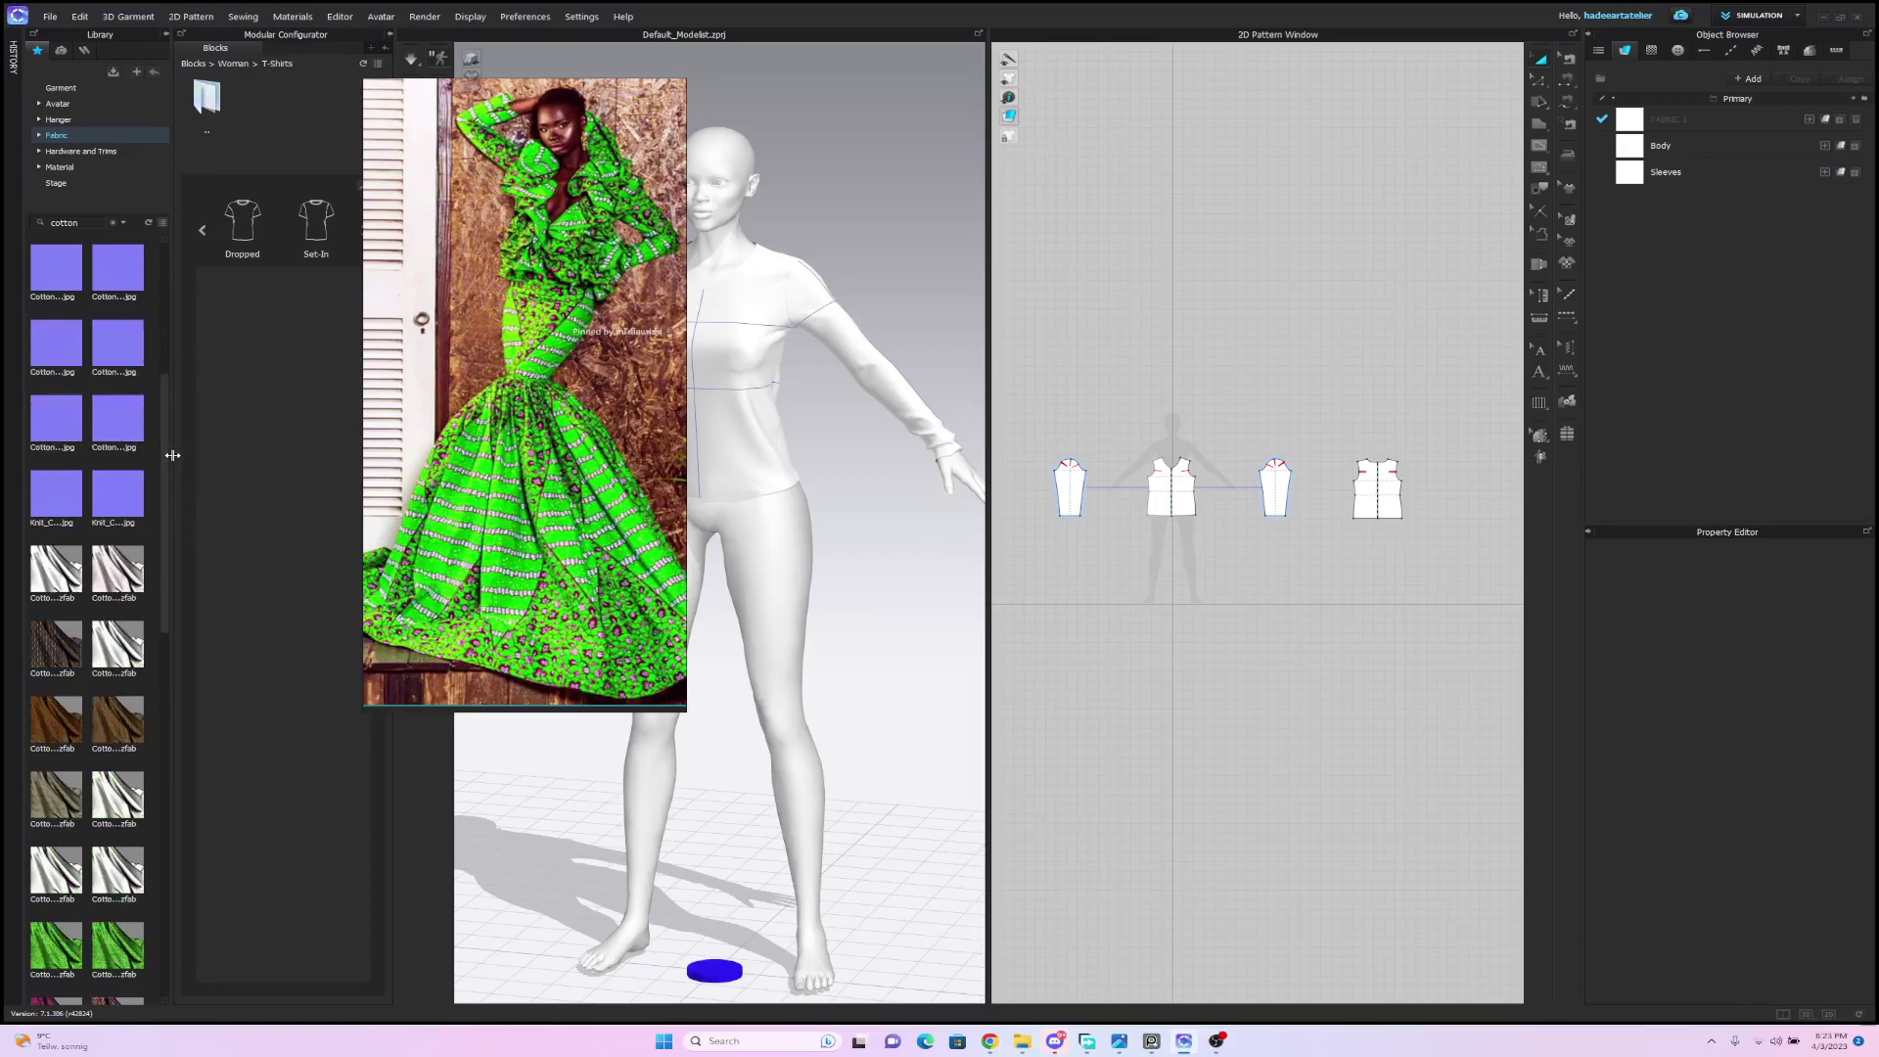
scroll(170, 516, "down", 2)
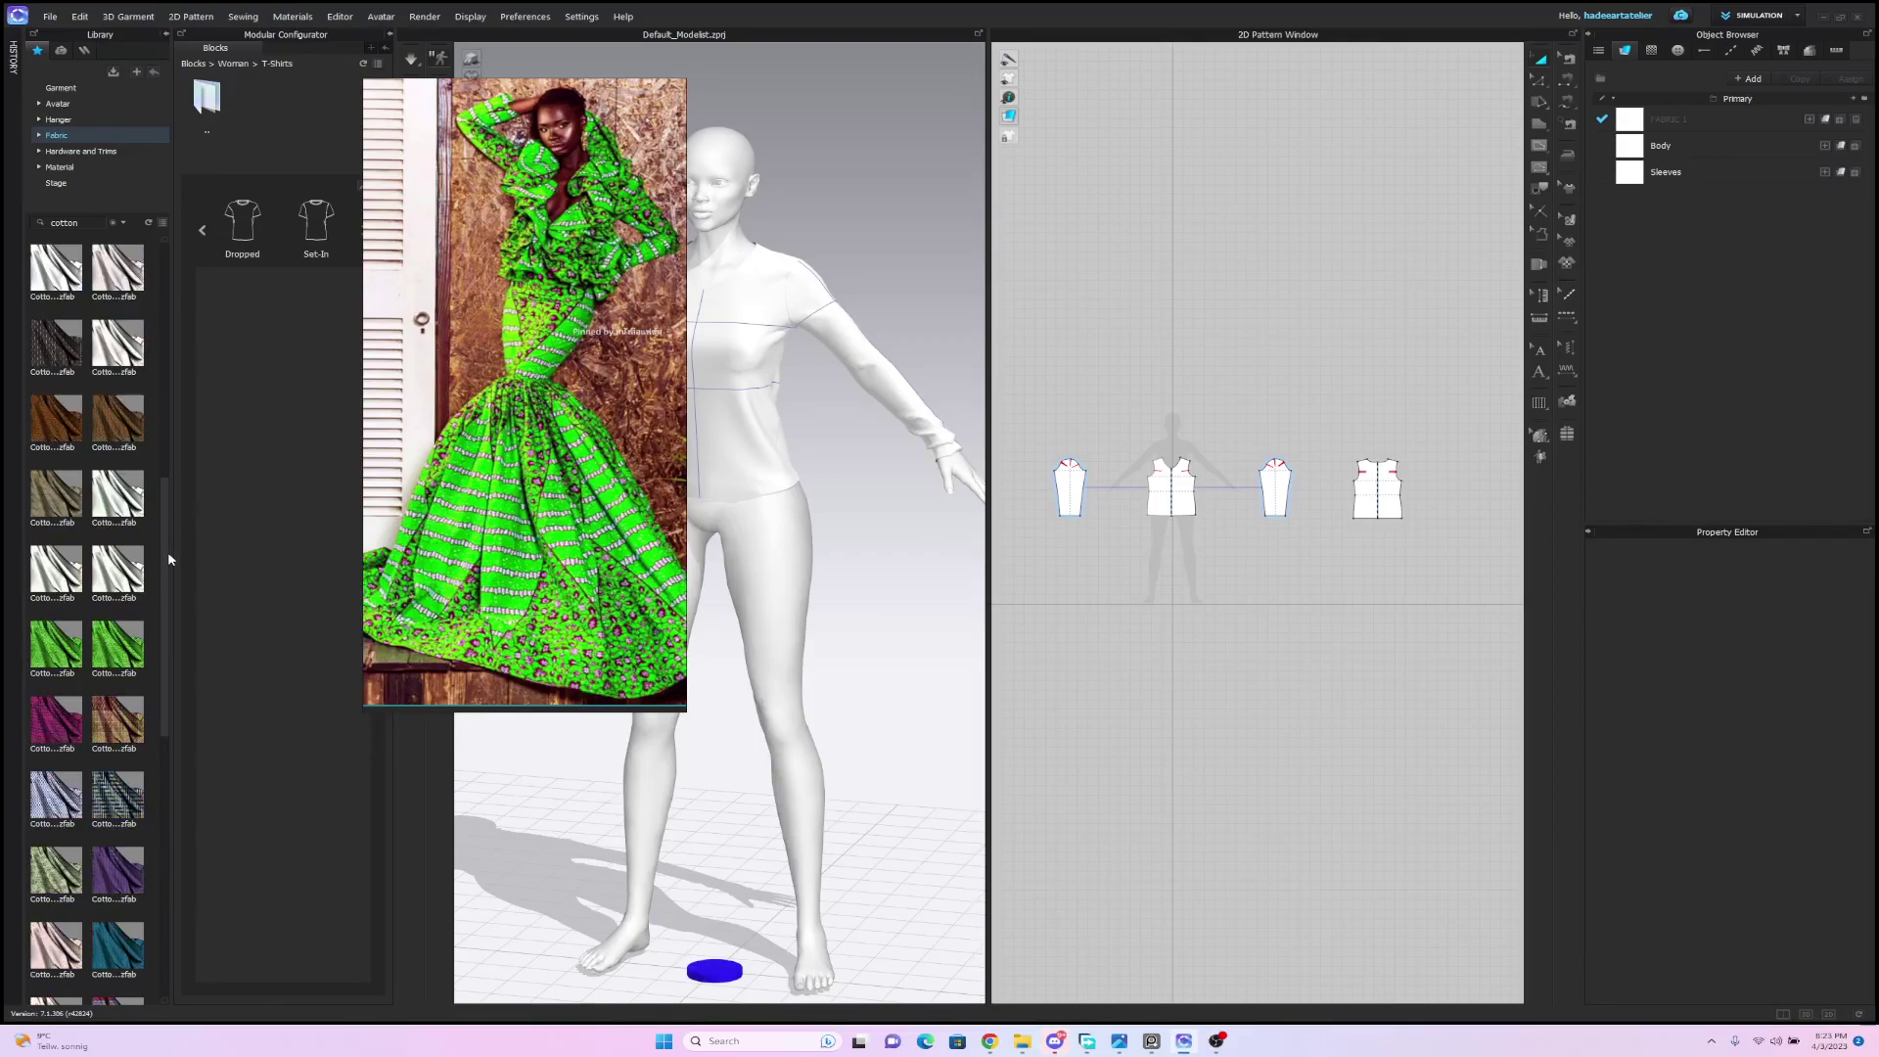
mouse_move(130, 521)
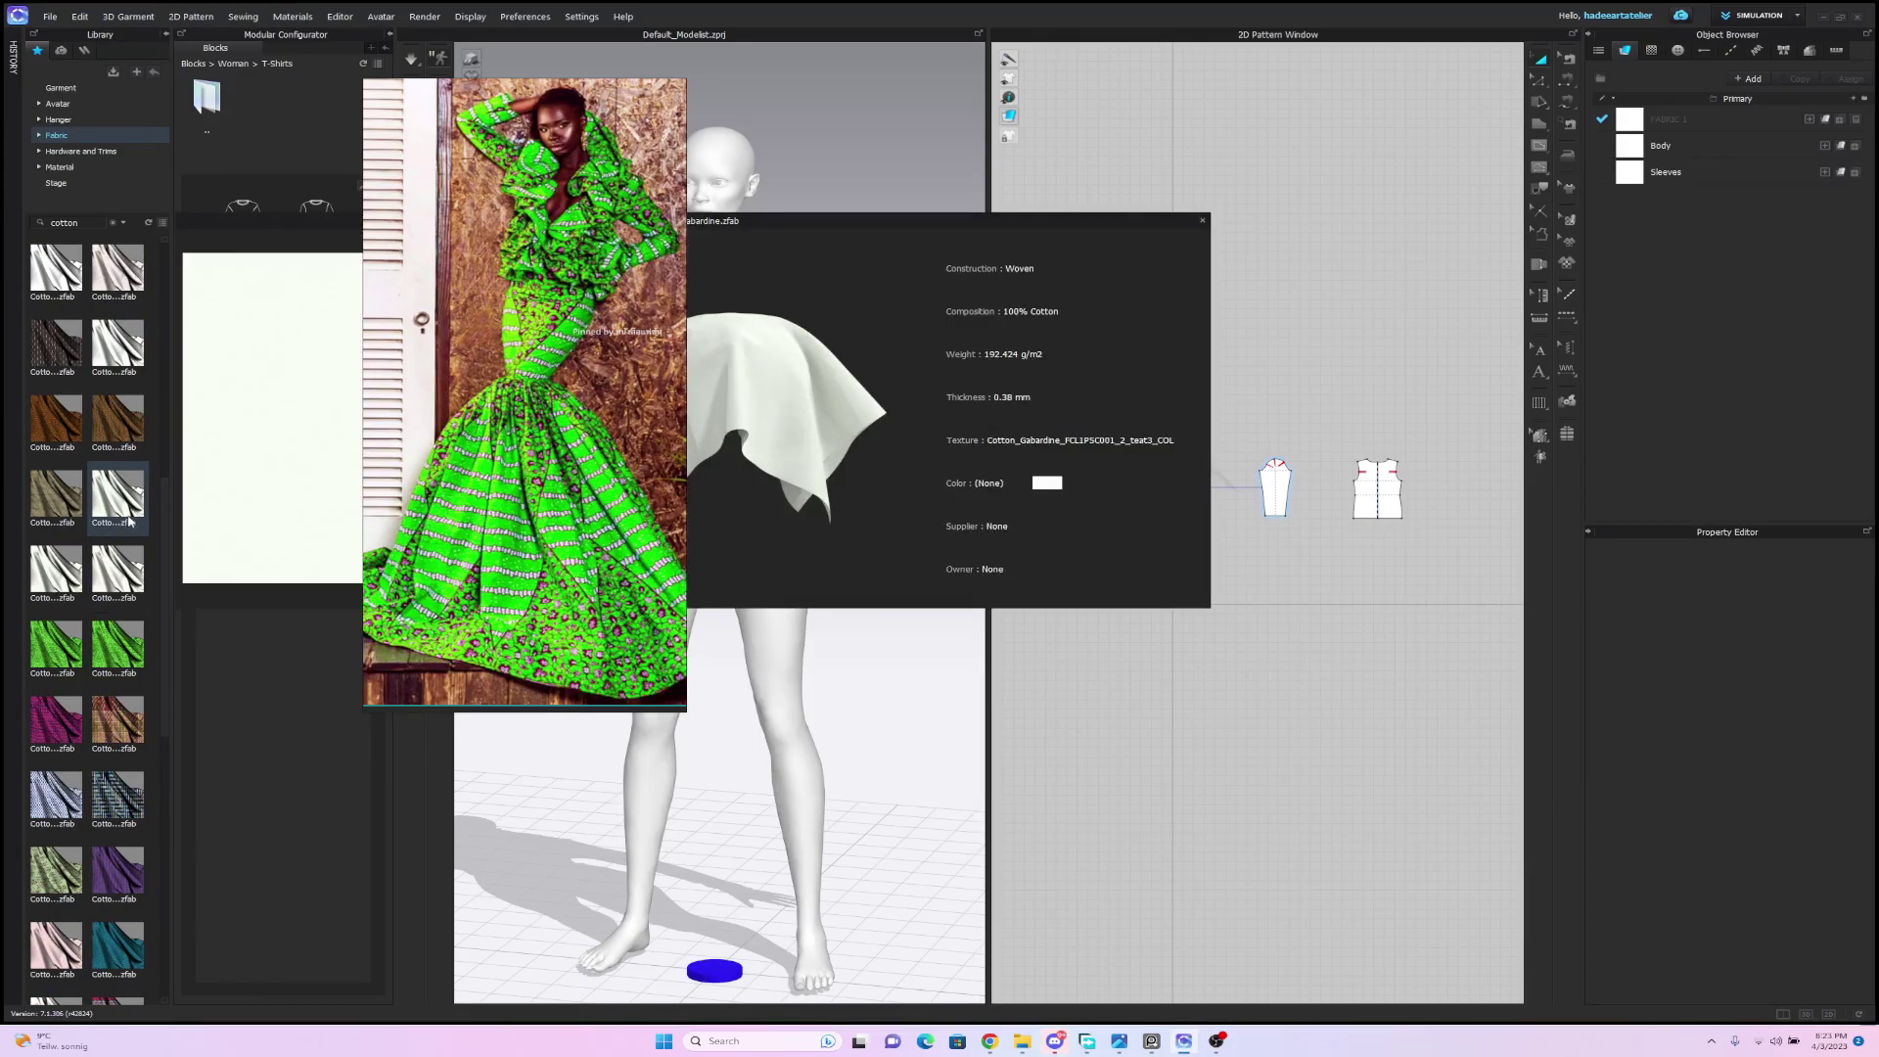
left_click_drag(583, 359, 1677, 699)
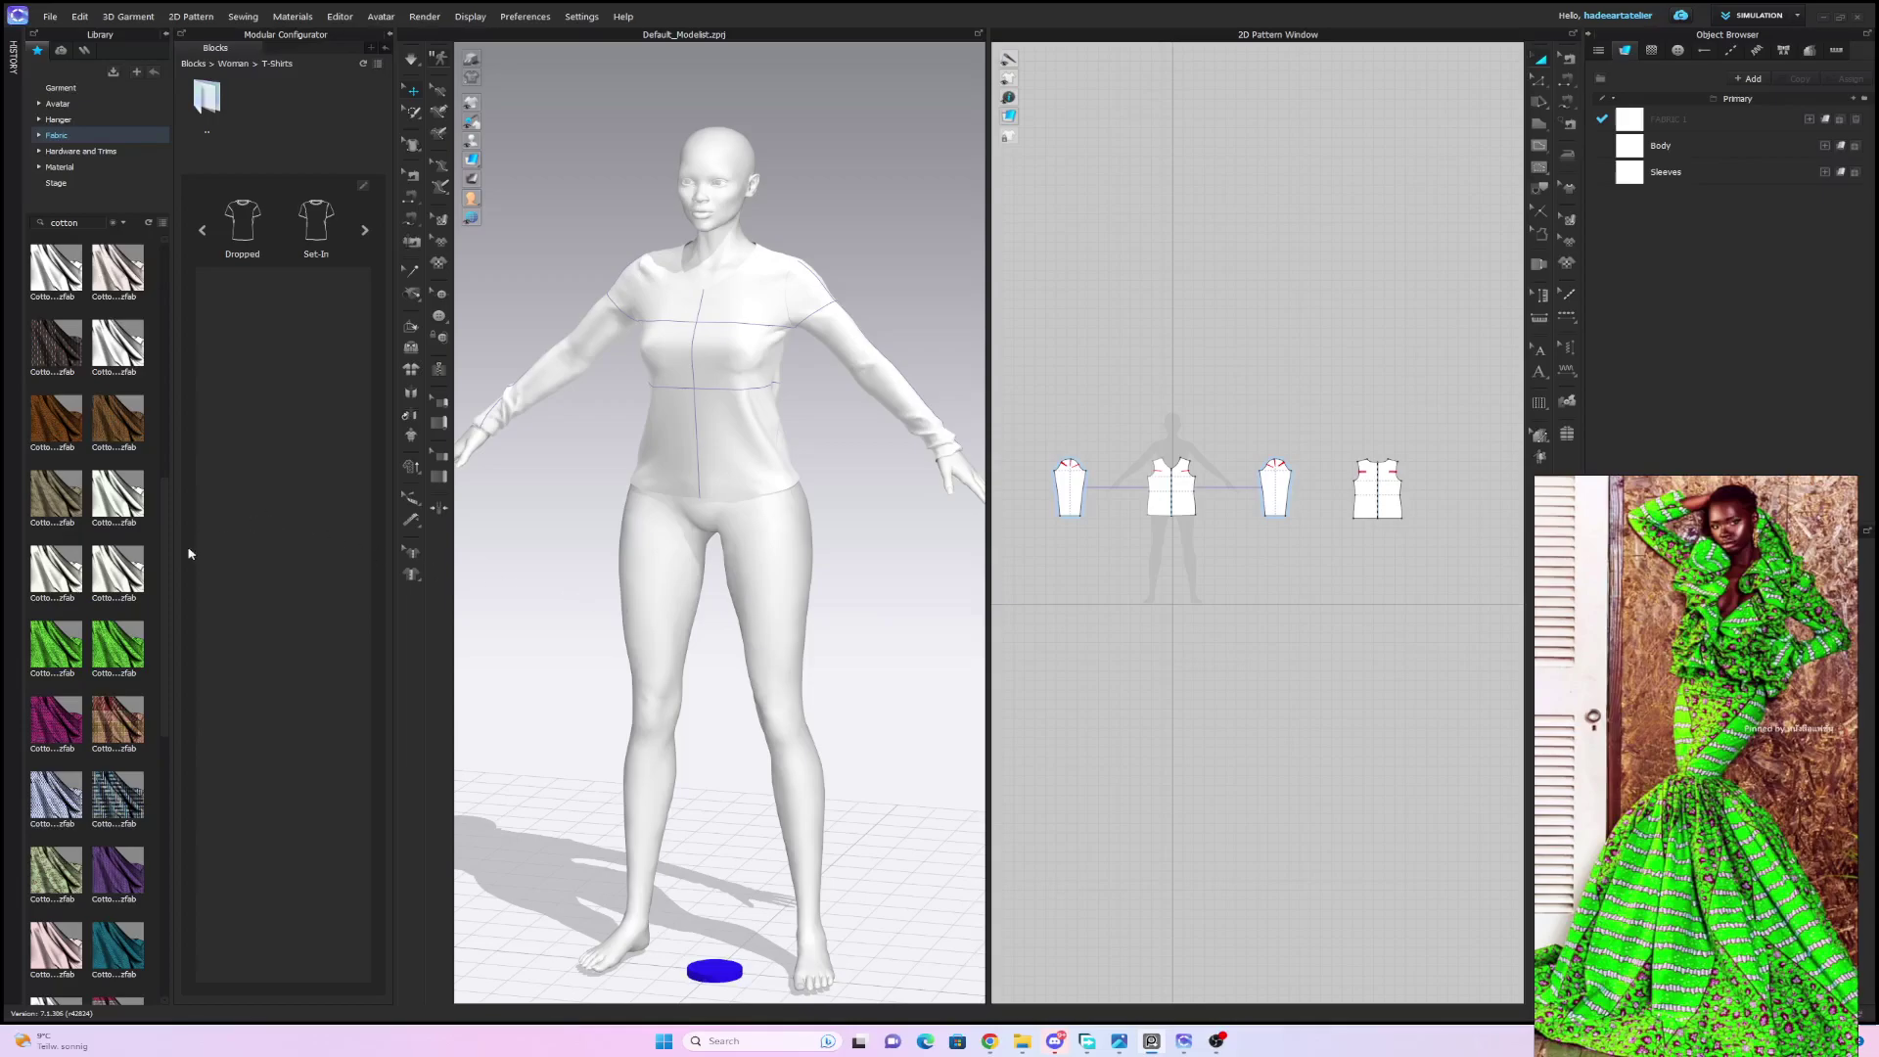
mouse_move(108, 513)
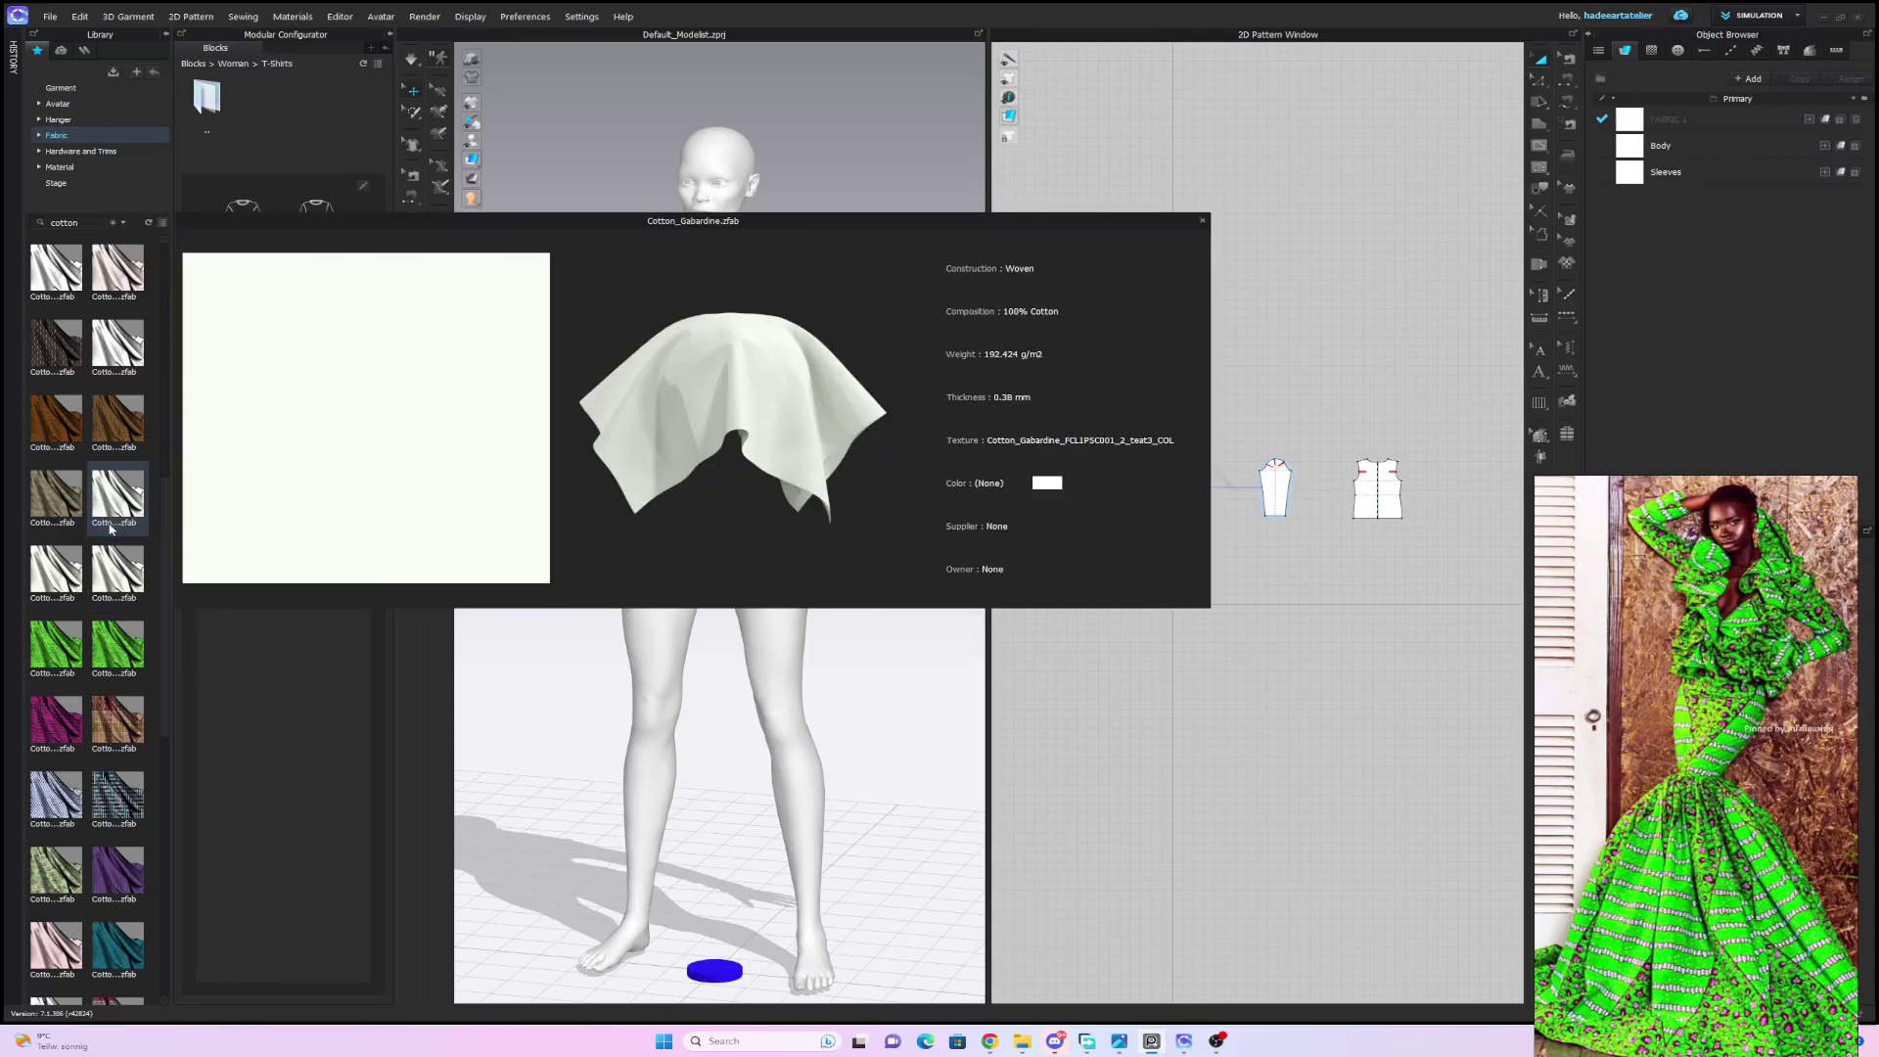
mouse_move(118, 586)
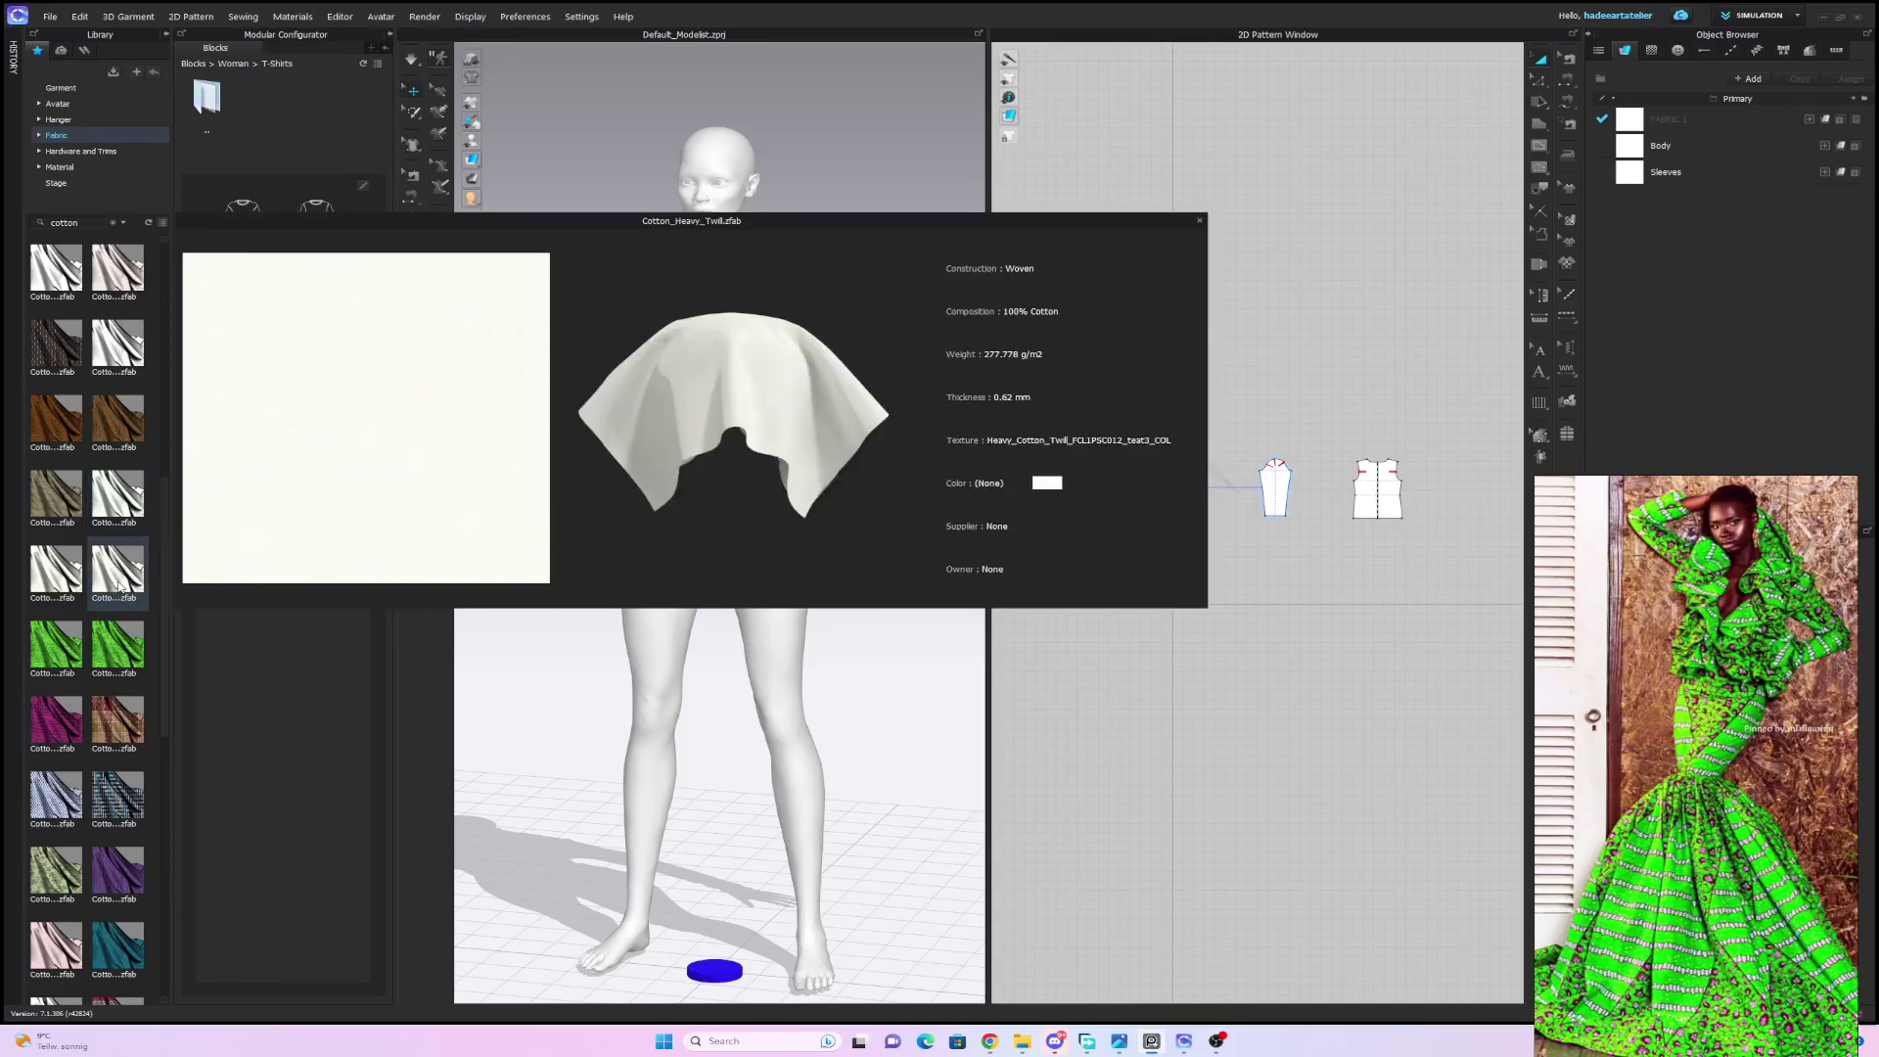
mouse_move(122, 641)
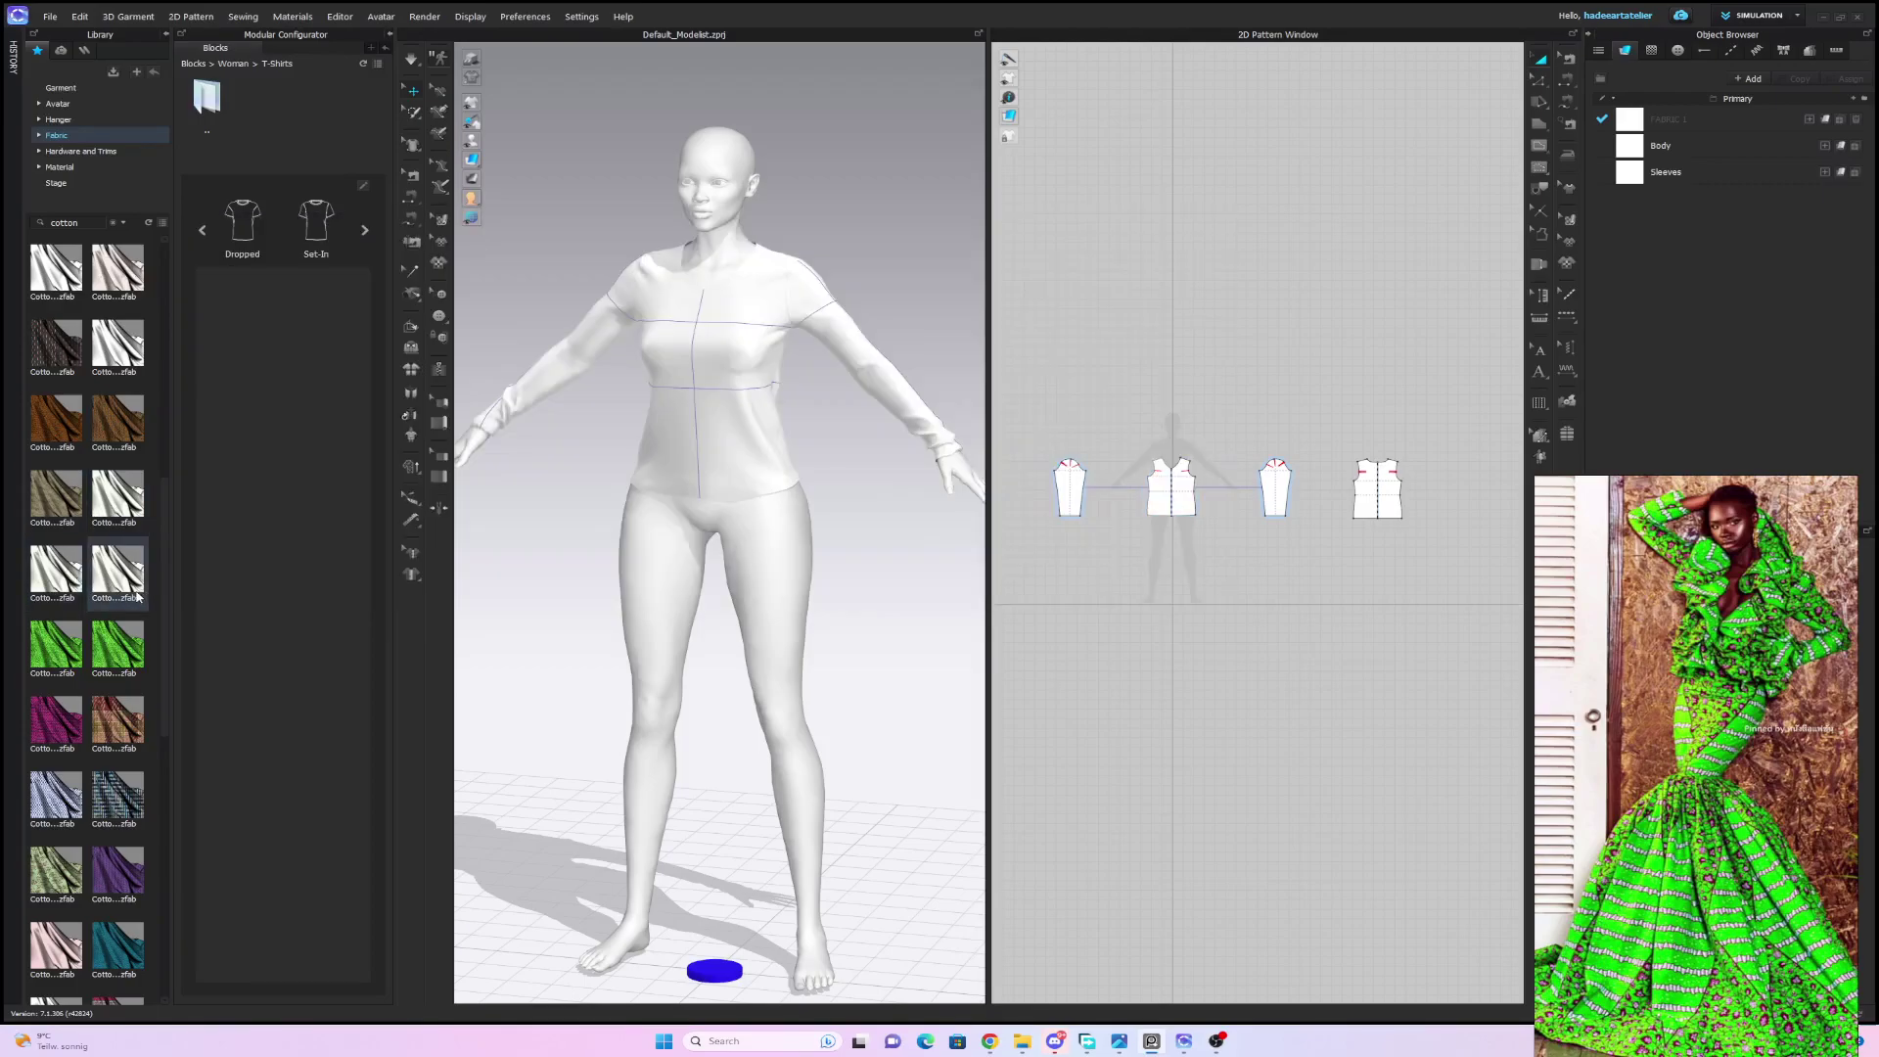
mouse_move(134, 358)
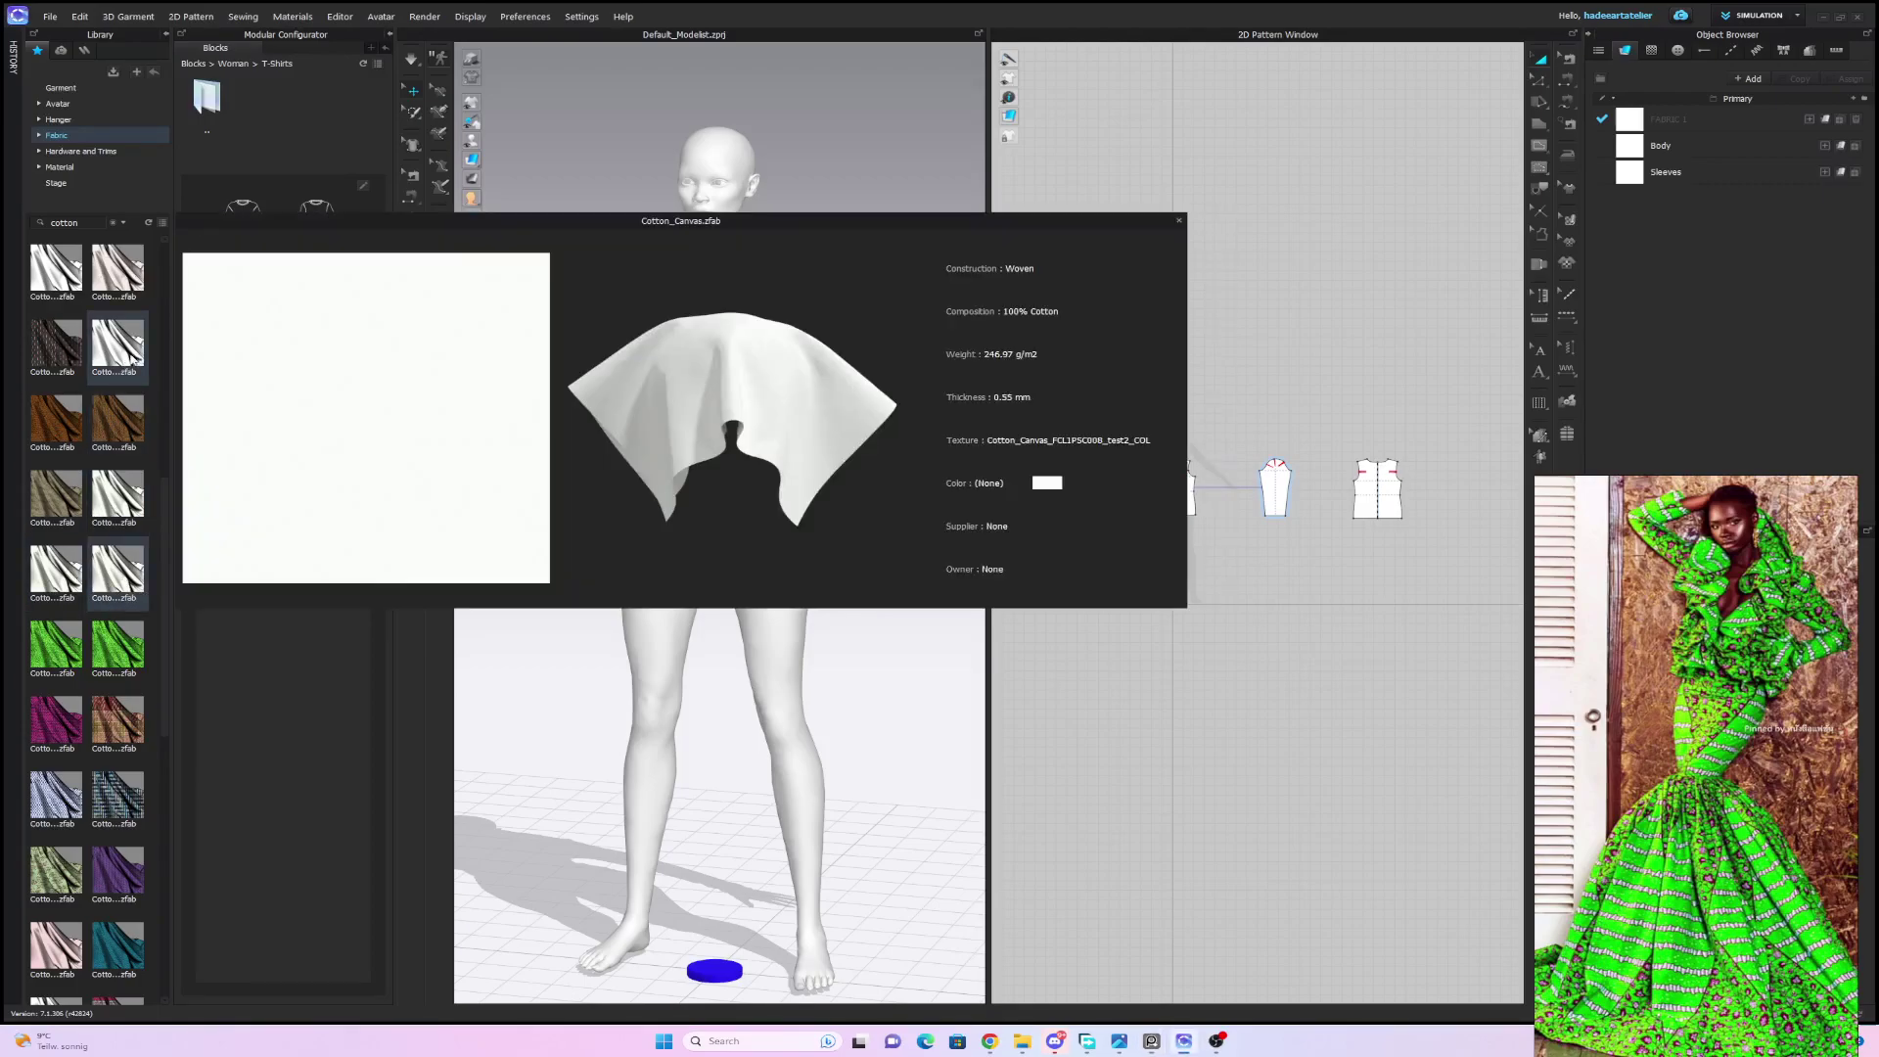
mouse_move(63, 285)
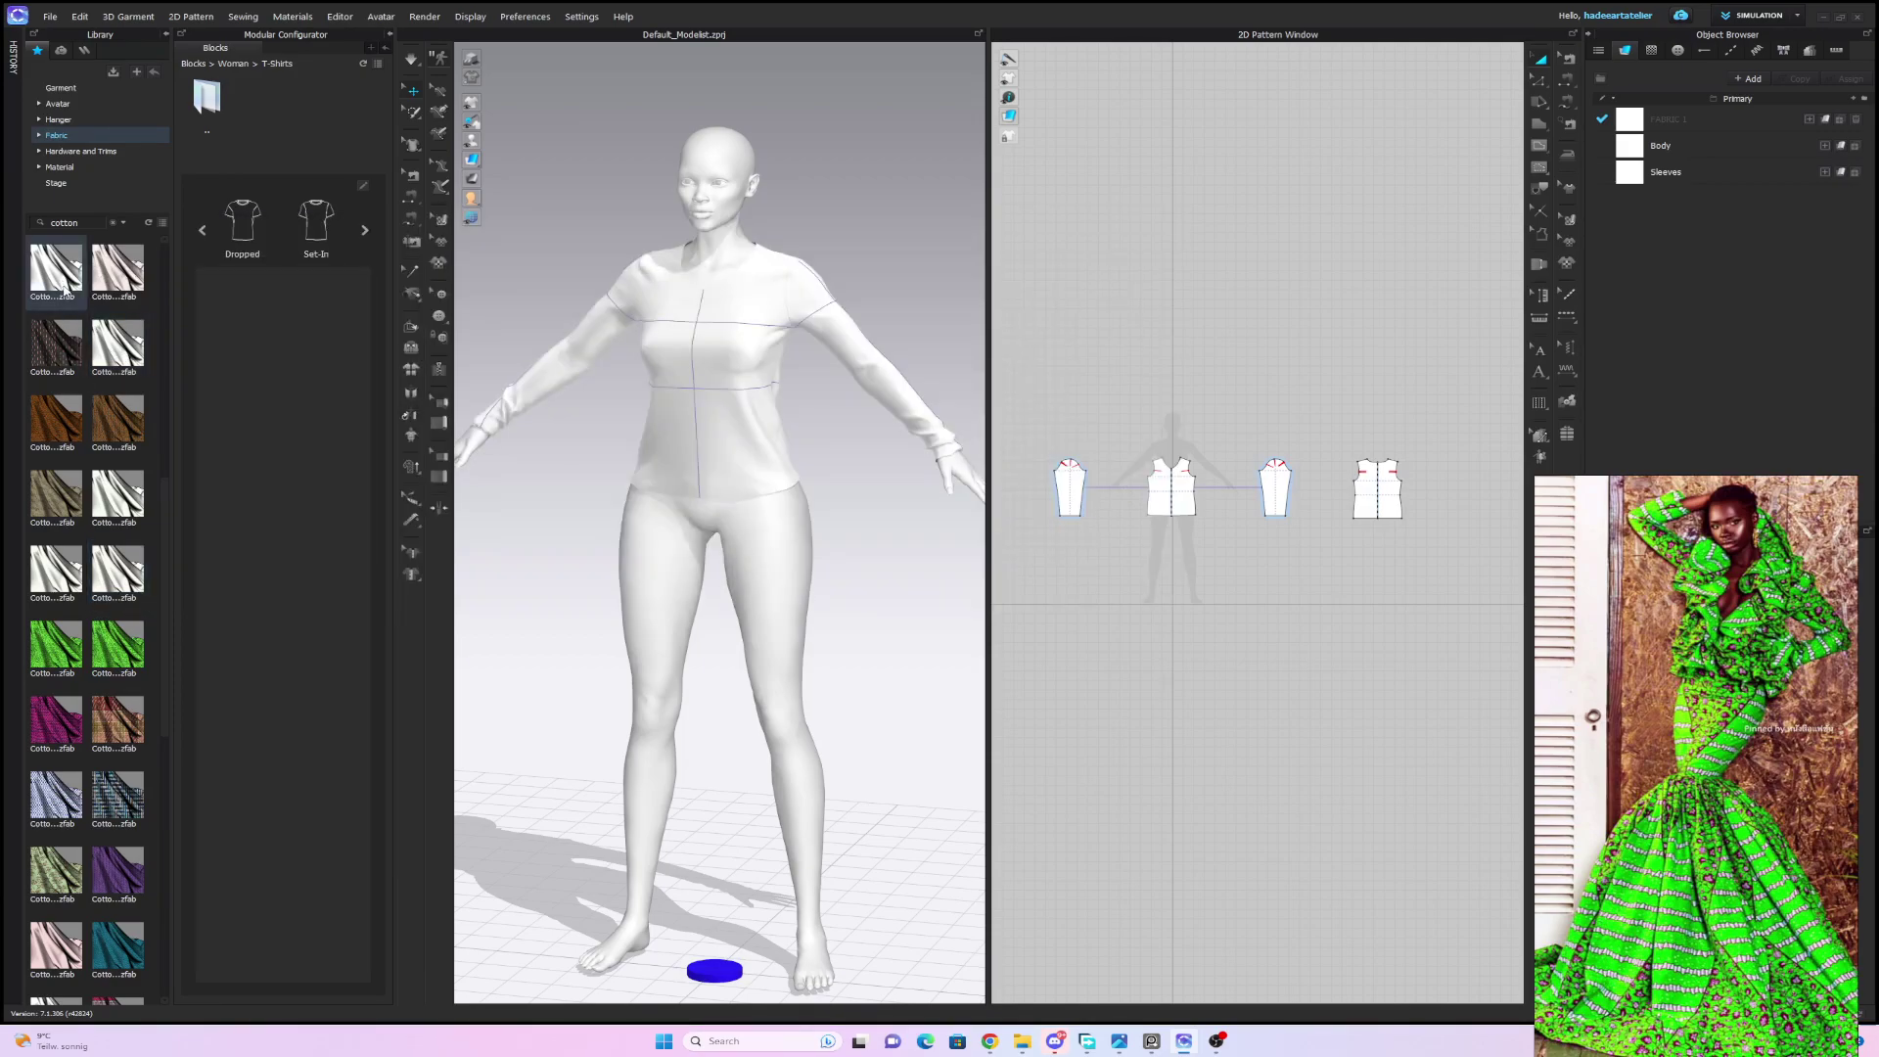
Add the Cotton CV1 fabric from the library and assign it to the front and back body pieces.
double_click(63, 285)
left_click(940, 561)
left_click_drag(1740, 657, 202, 479)
left_click(1185, 497)
left_click(1386, 489, "shift")
left_click(1826, 202)
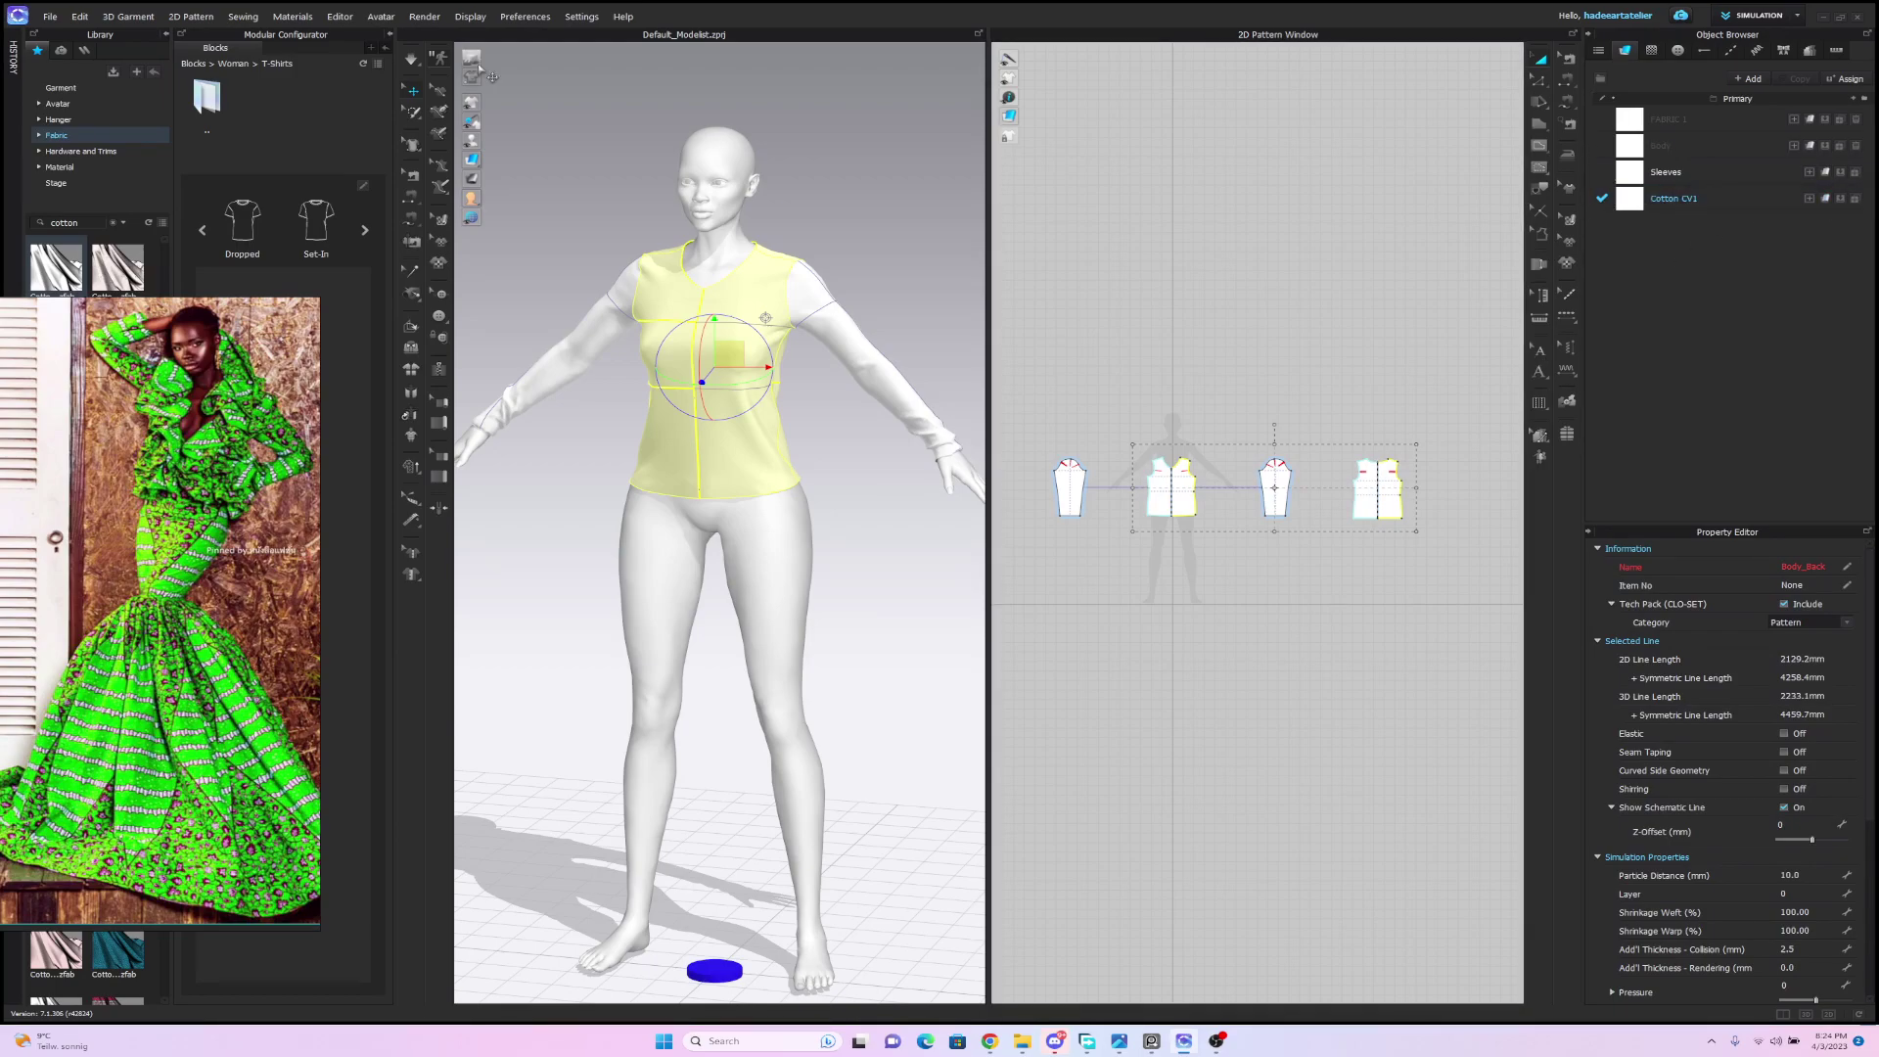
Simulate the T-shirt with the new body fabric and frame the pattern pieces in the 2D area.
left_click(411, 60)
mouse_move(905, 240)
right_mouse_down()
mouse_move(1175, 251)
mouse_move(937, 223)
right_mouse_up()
left_click(1253, 338)
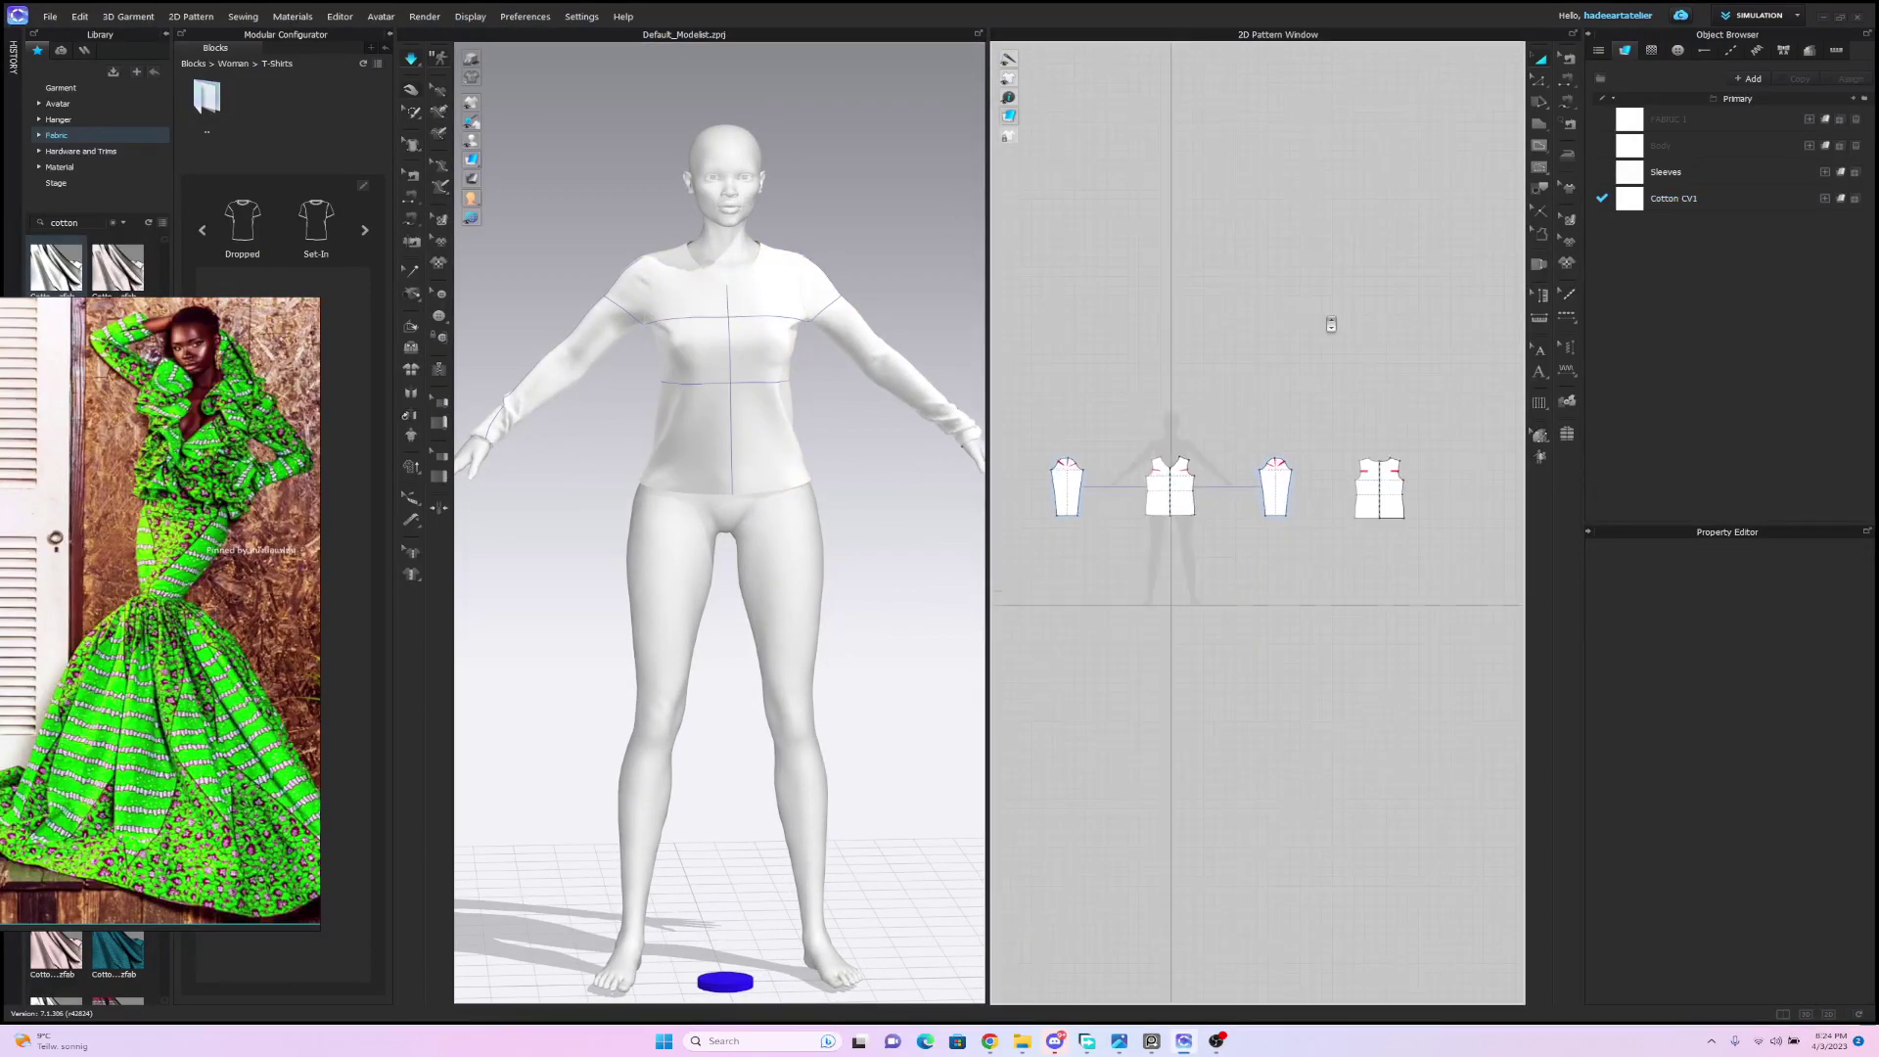
scroll(1336, 328, "up", 4)
scroll(1341, 330, "down", 3)
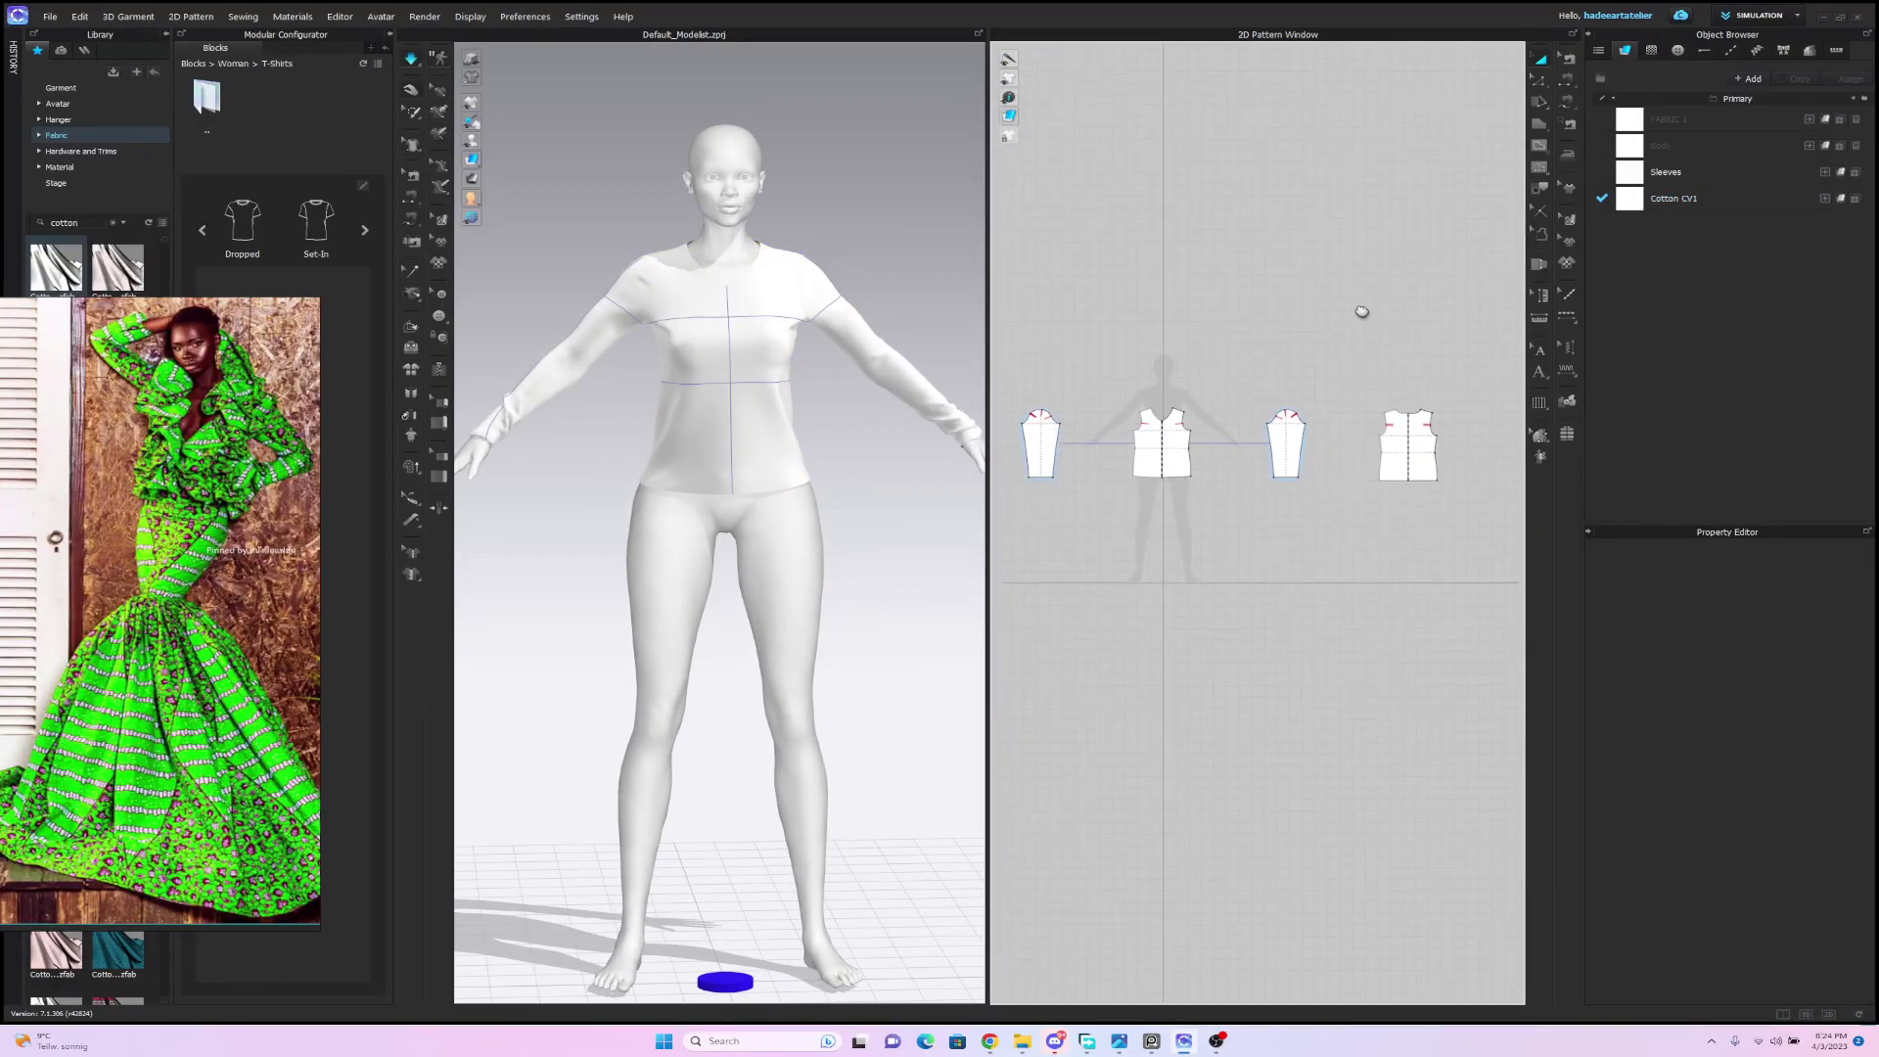
Deepen the front body piece's neckline into a low V by moving its centre neck point downward.
right_click_drag(1340, 289, 1380, 312)
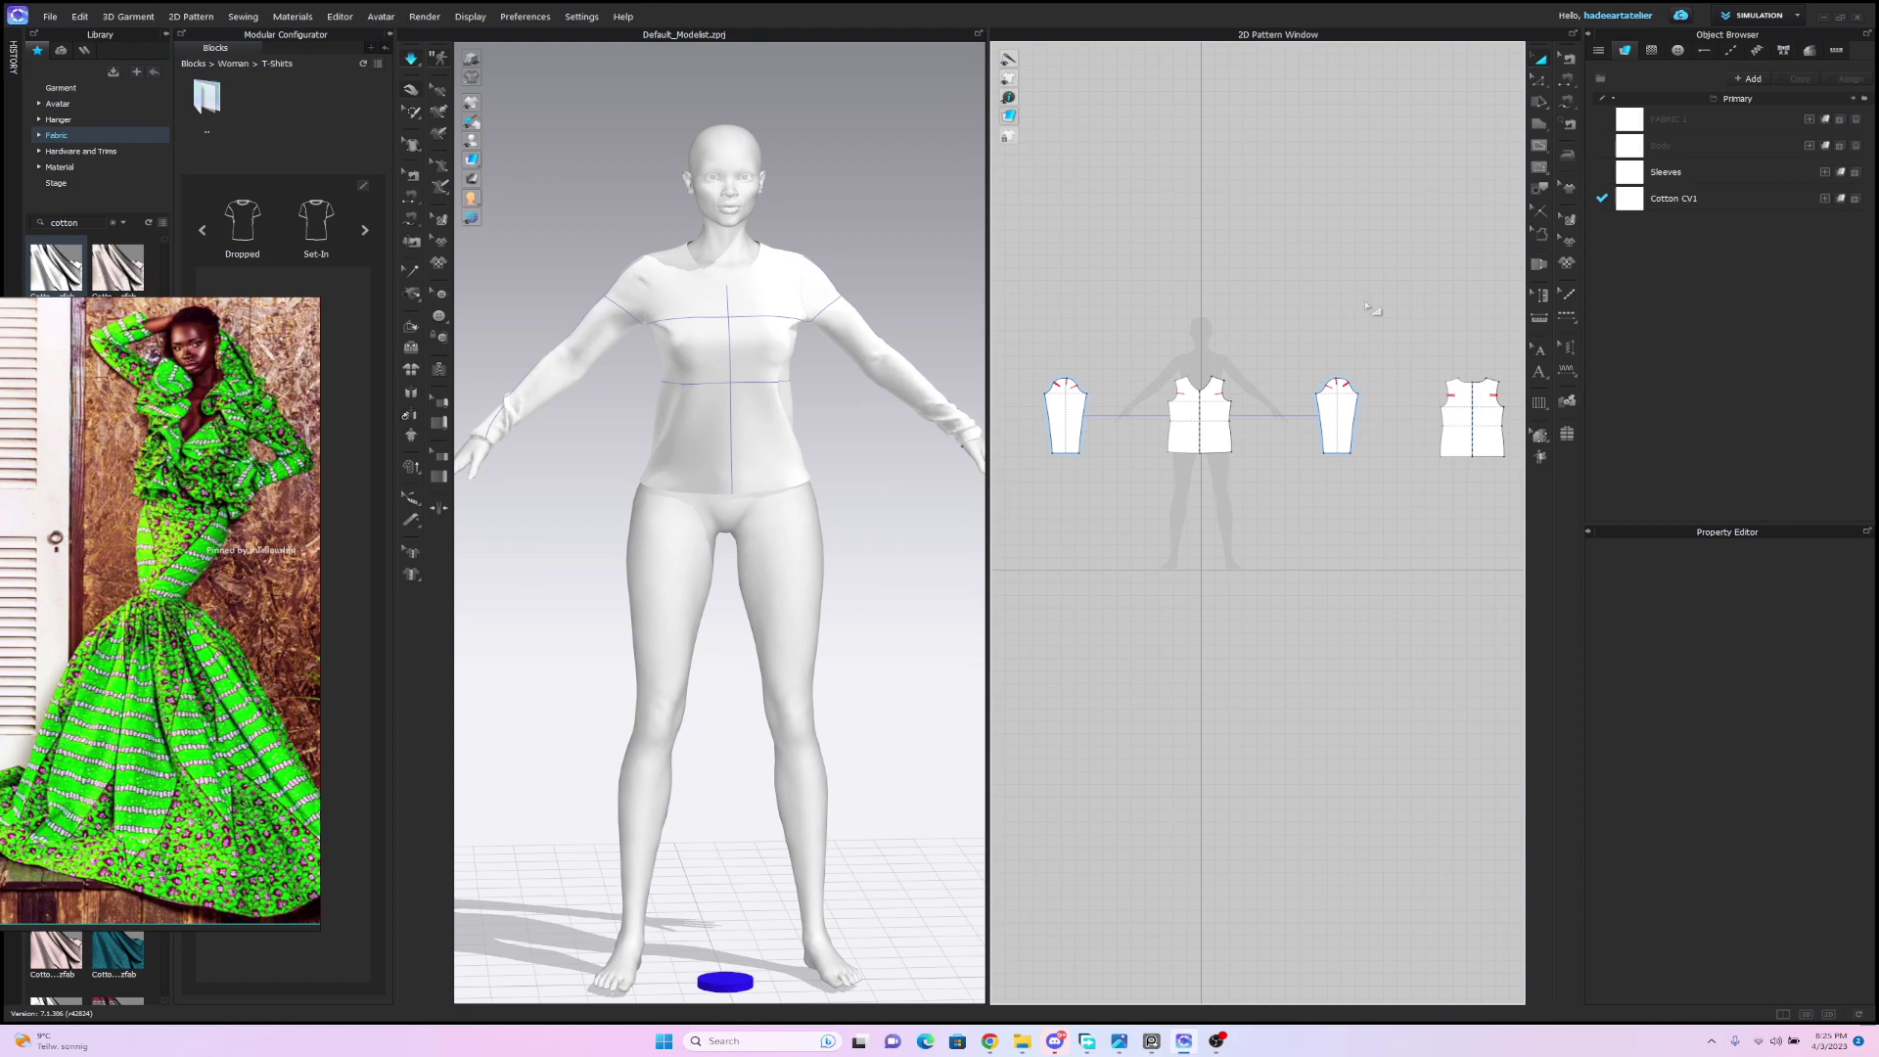
scroll(1266, 296, "up", 2)
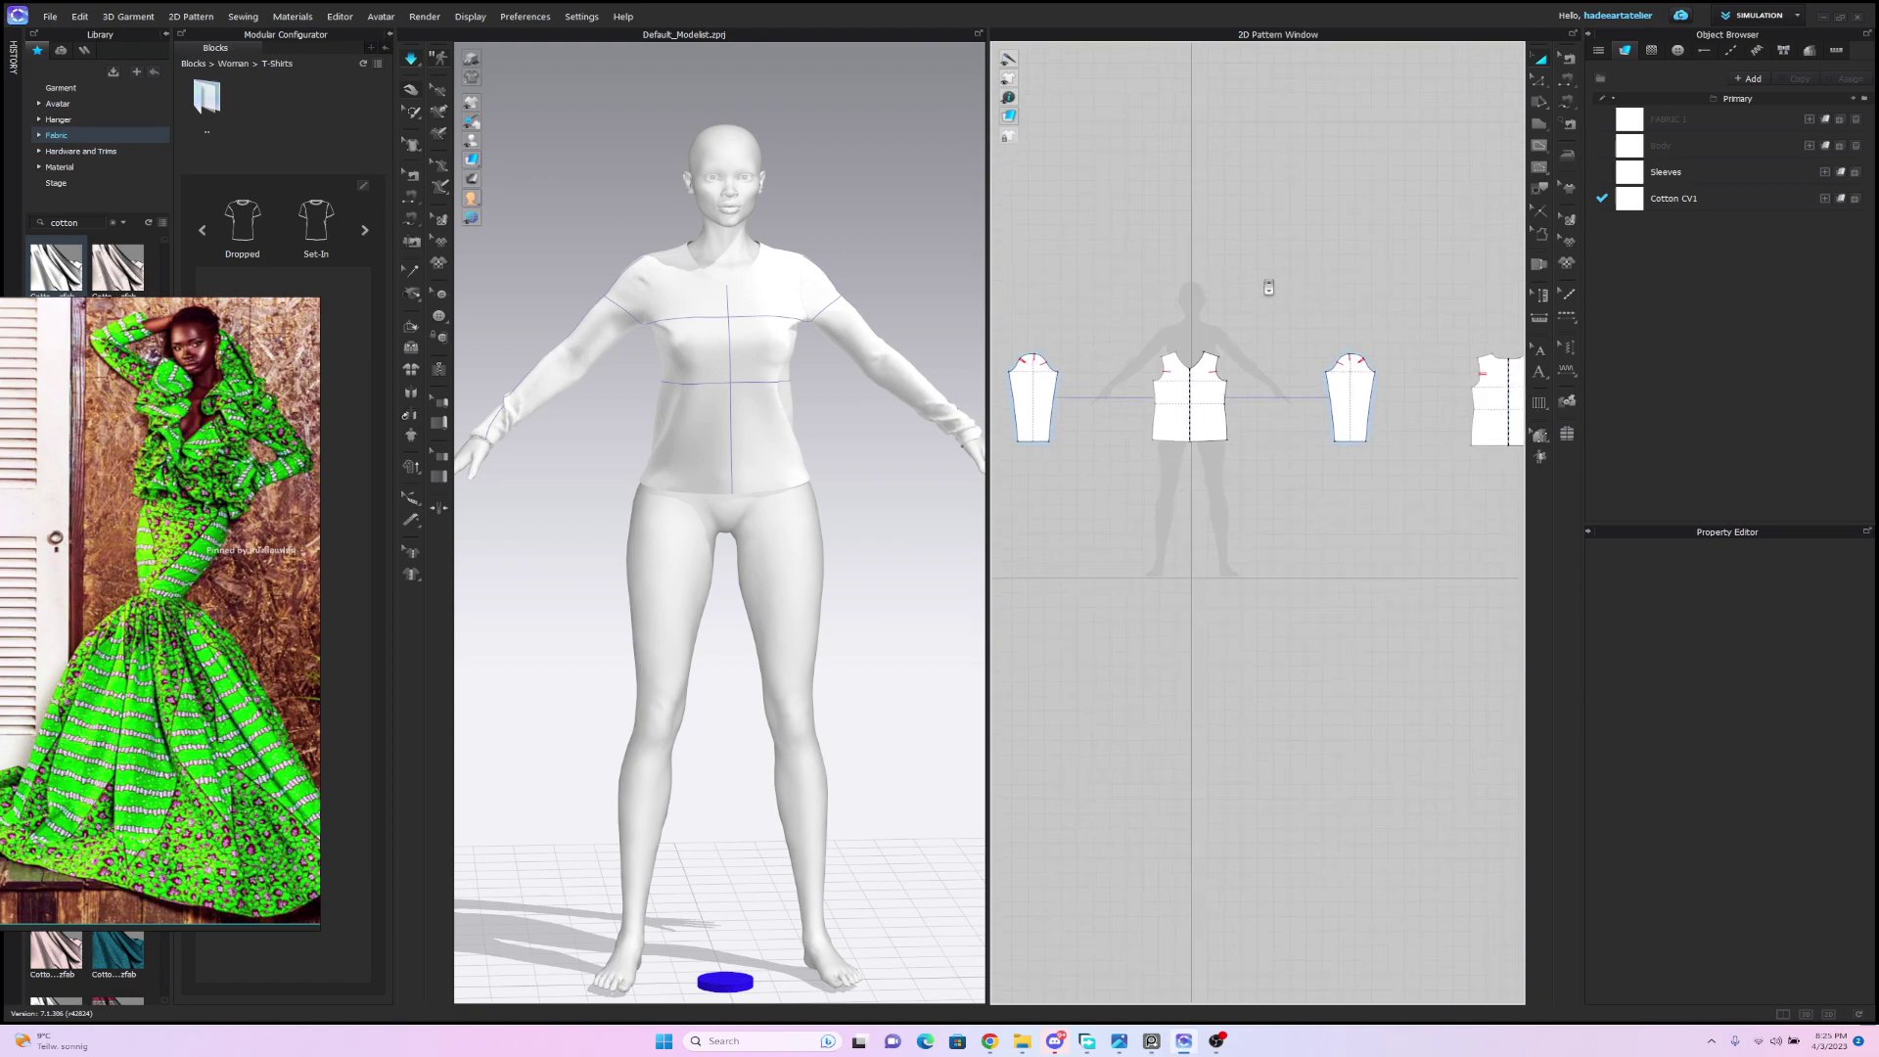
scroll(1268, 287, "up", 4)
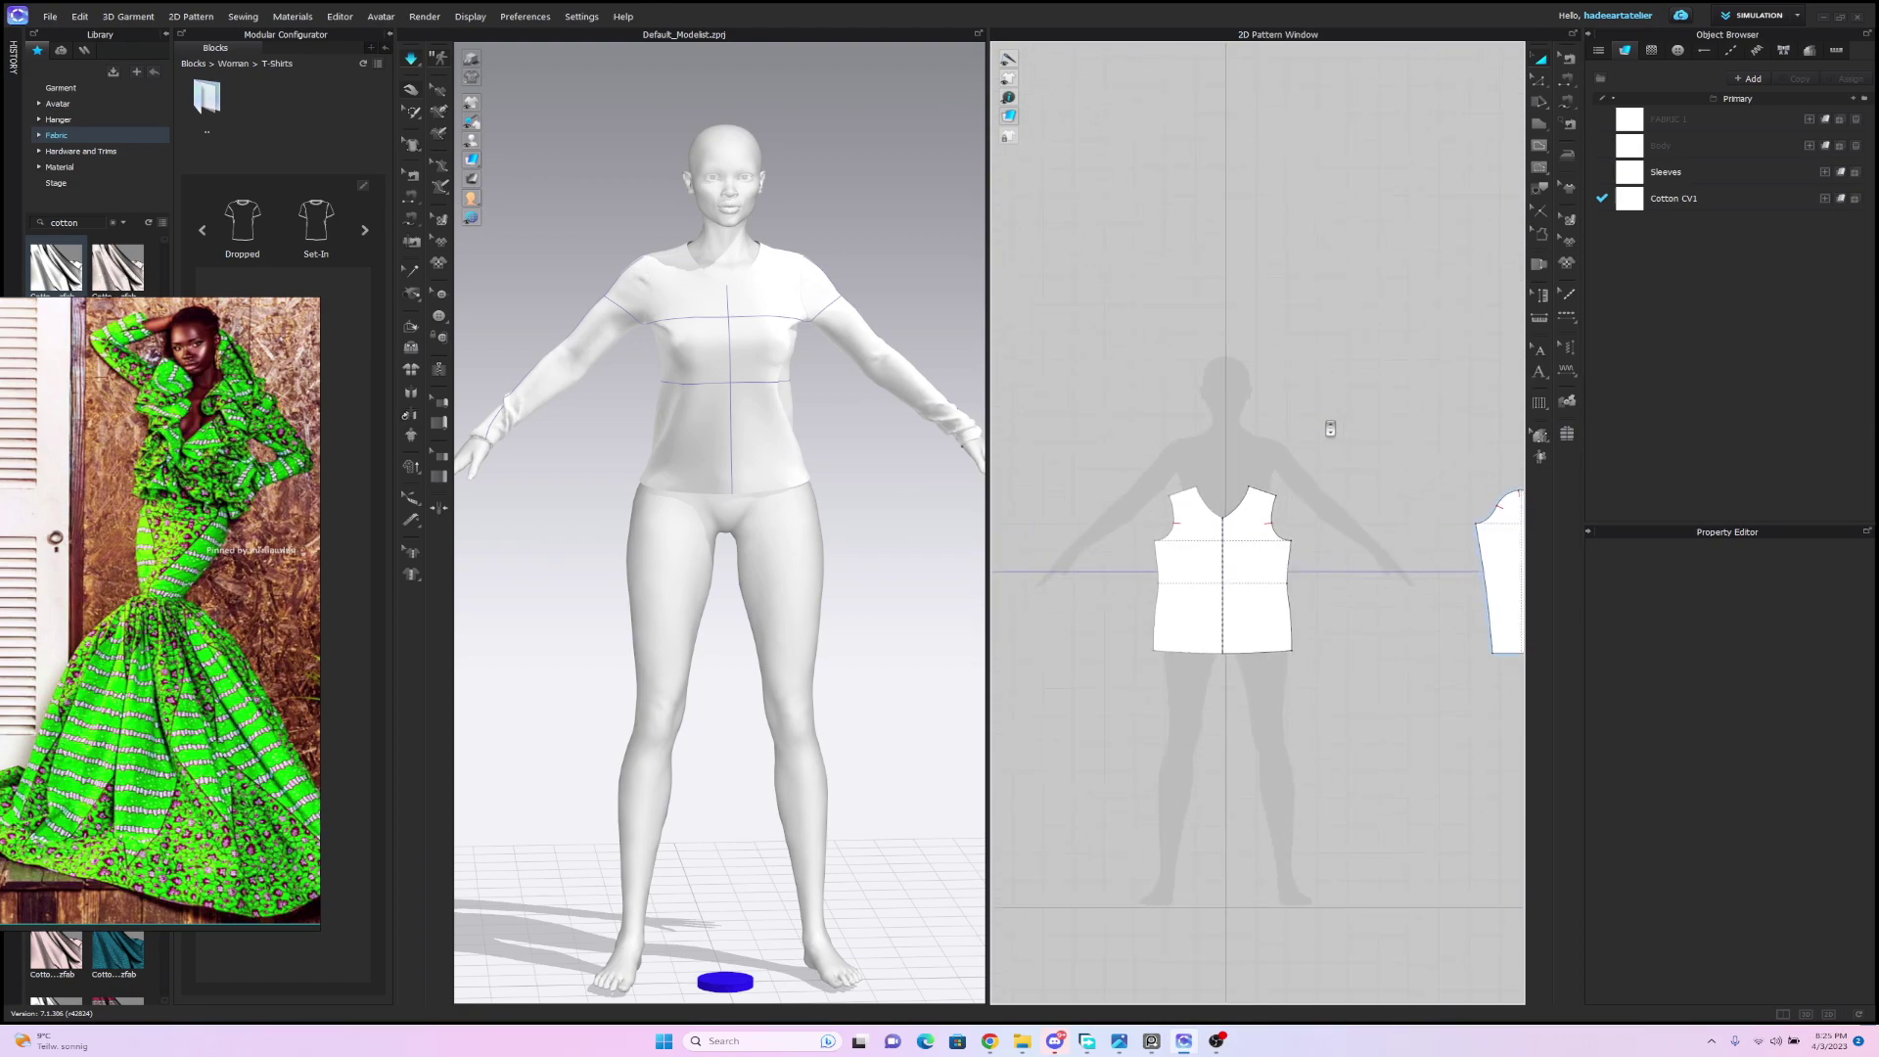
left_click(1539, 84)
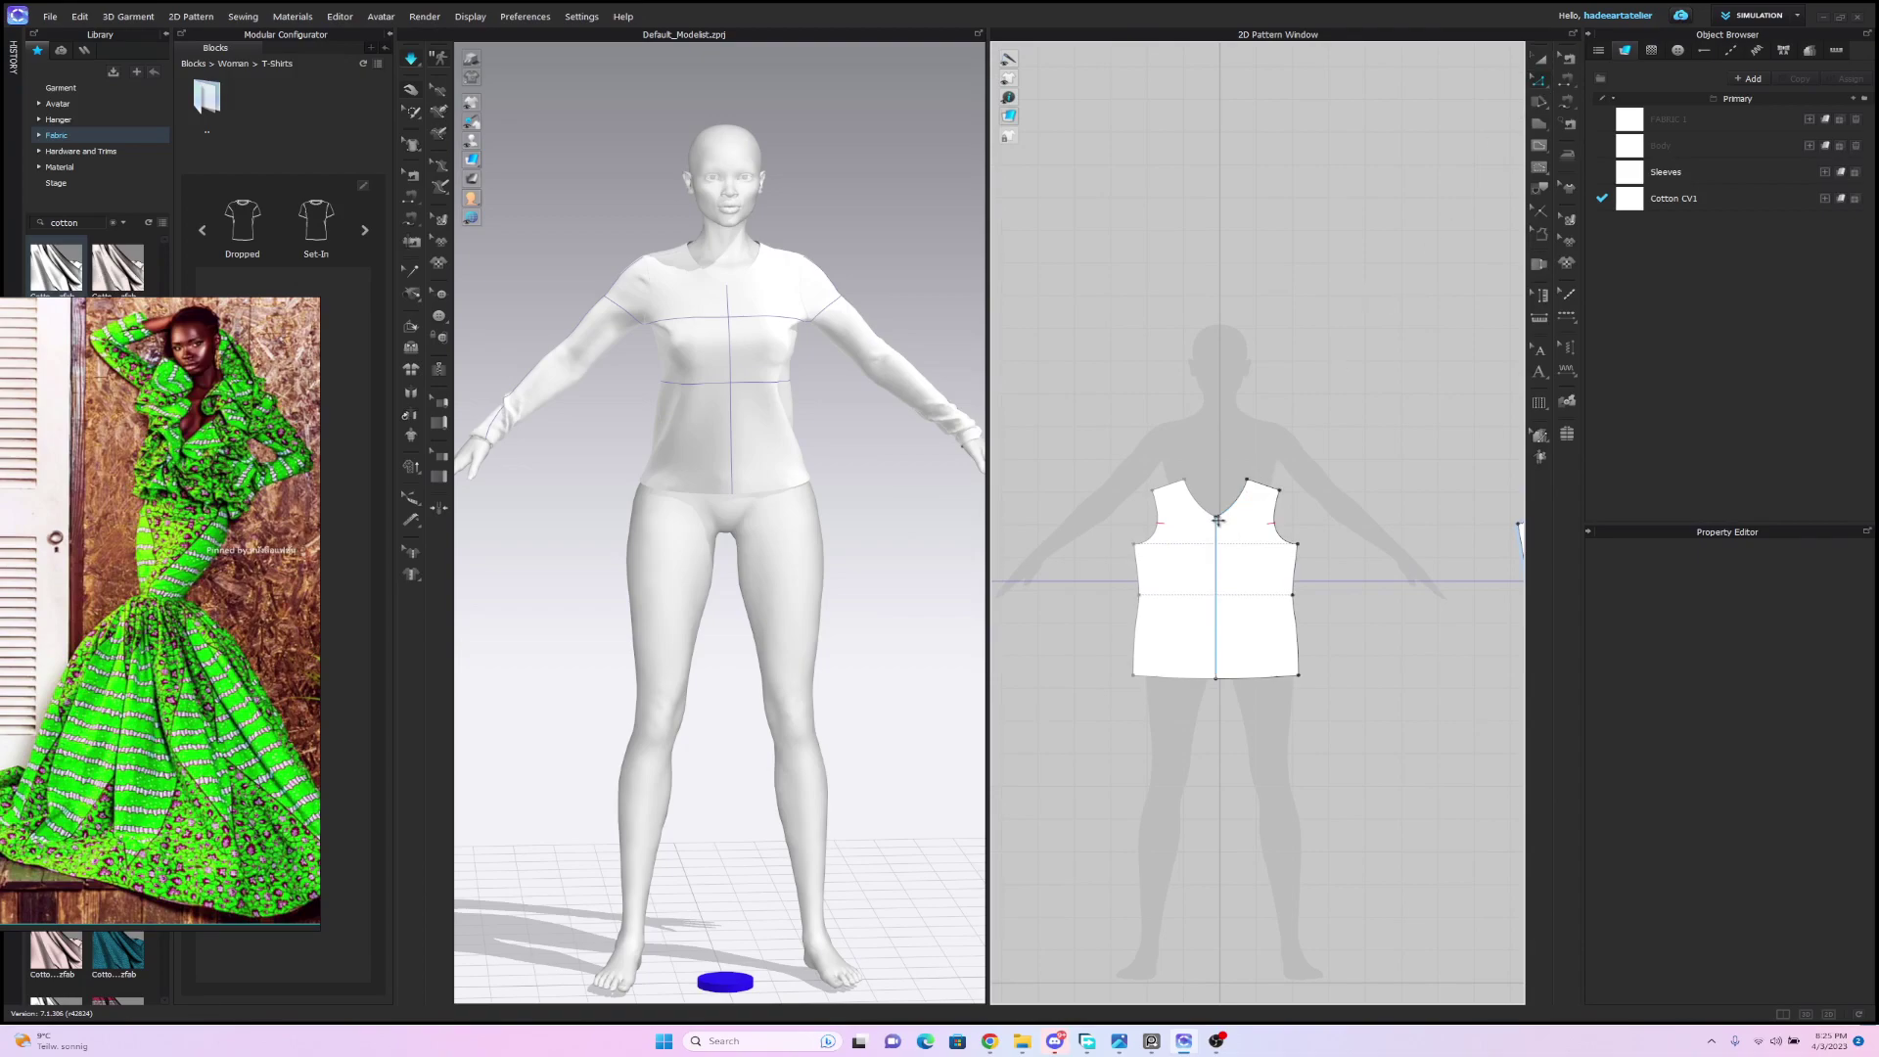
left_click_drag(1217, 517, 1217, 560)
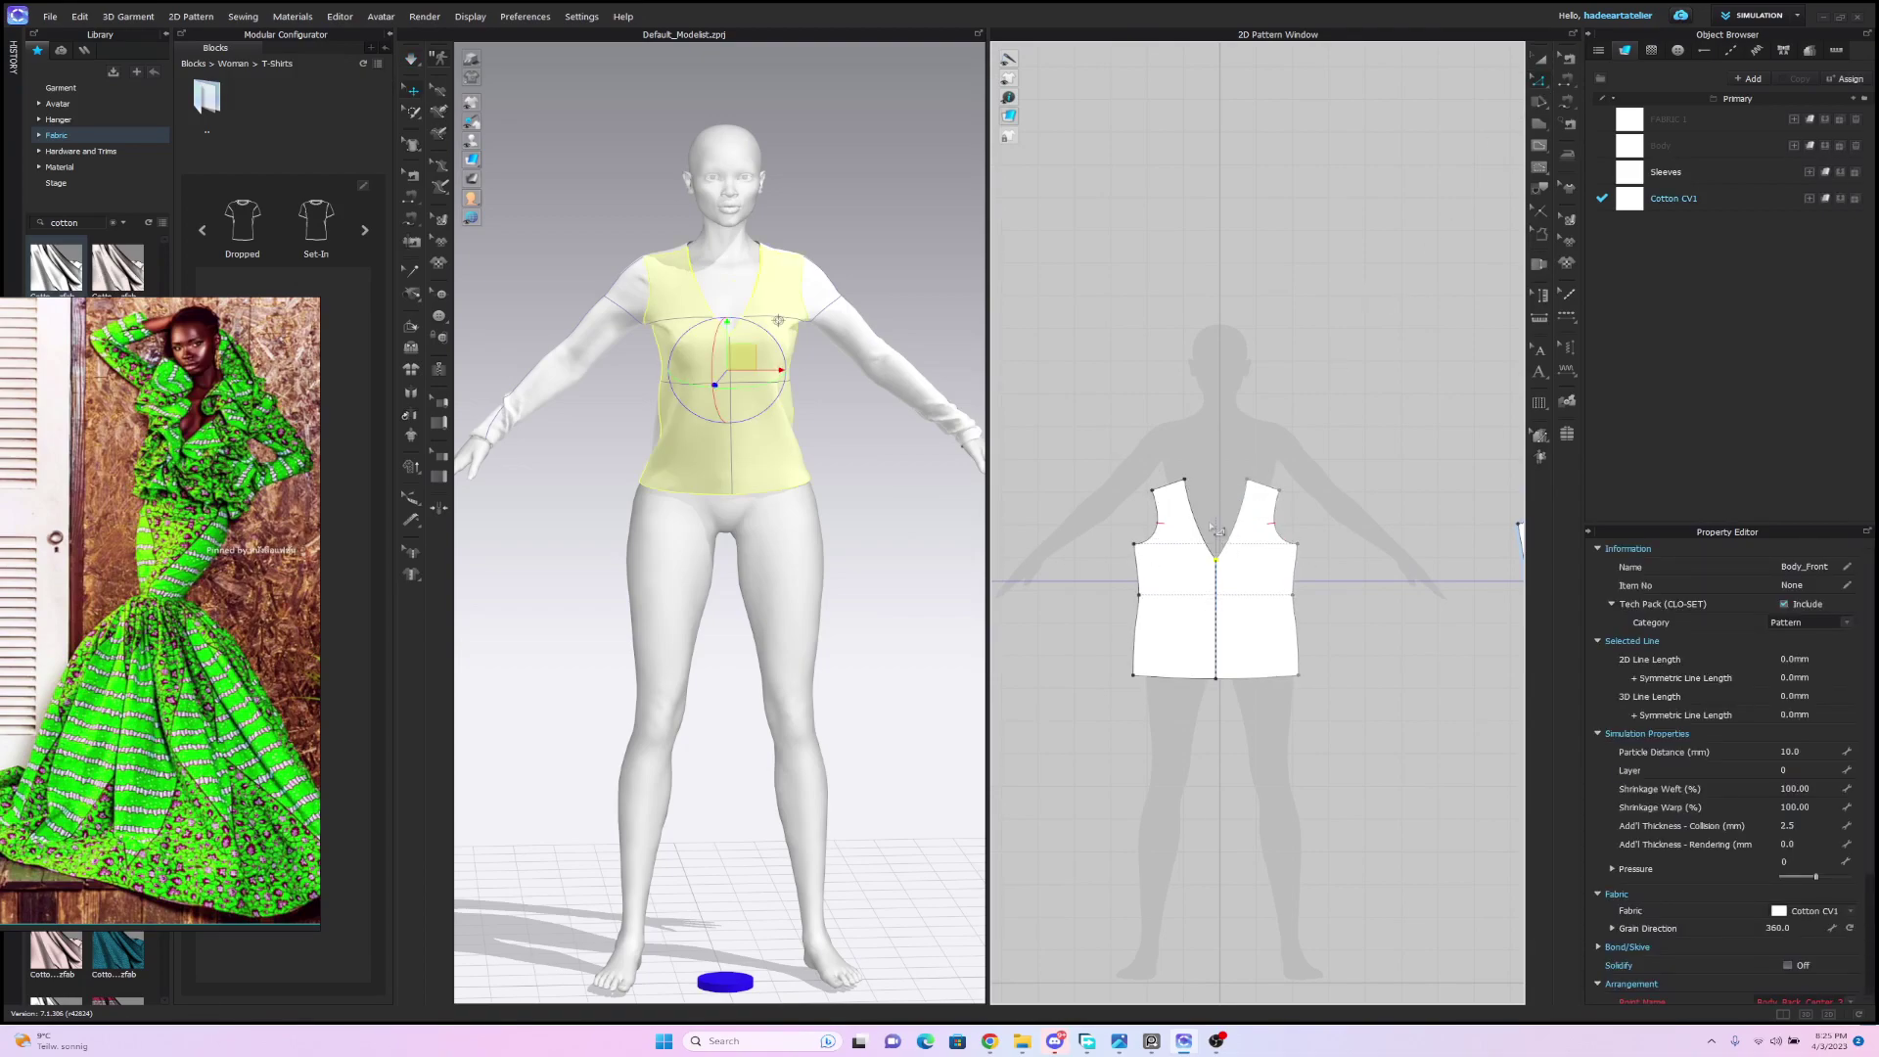
left_click(859, 237)
Tug down the hem of the V-neck top at the avatar's back and inspect the drape from all around.
right_click_drag(859, 231, 1200, 241)
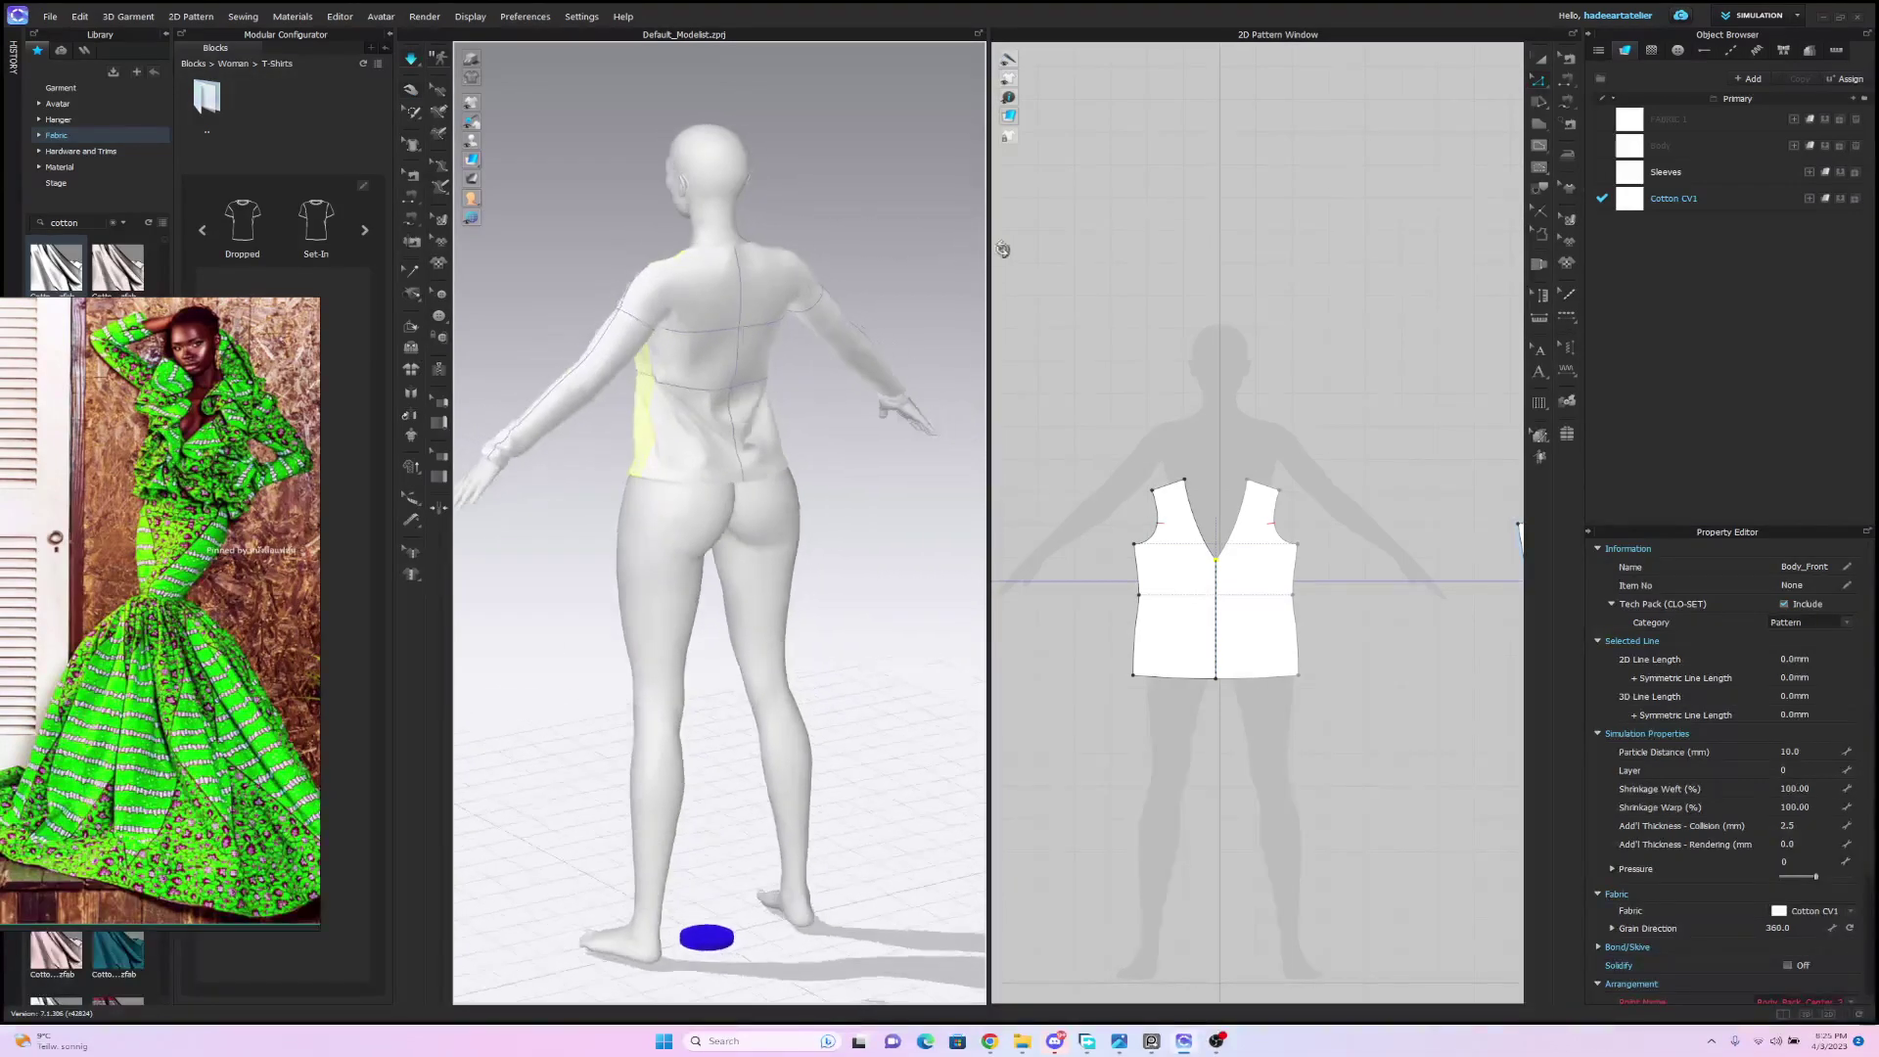
left_click(670, 480)
mouse_move(667, 486)
left_mouse_down()
mouse_move(749, 436)
mouse_move(786, 451)
mouse_move(675, 441)
mouse_move(667, 495)
left_mouse_up()
left_click(901, 222)
right_click_drag(837, 220, 1141, 235)
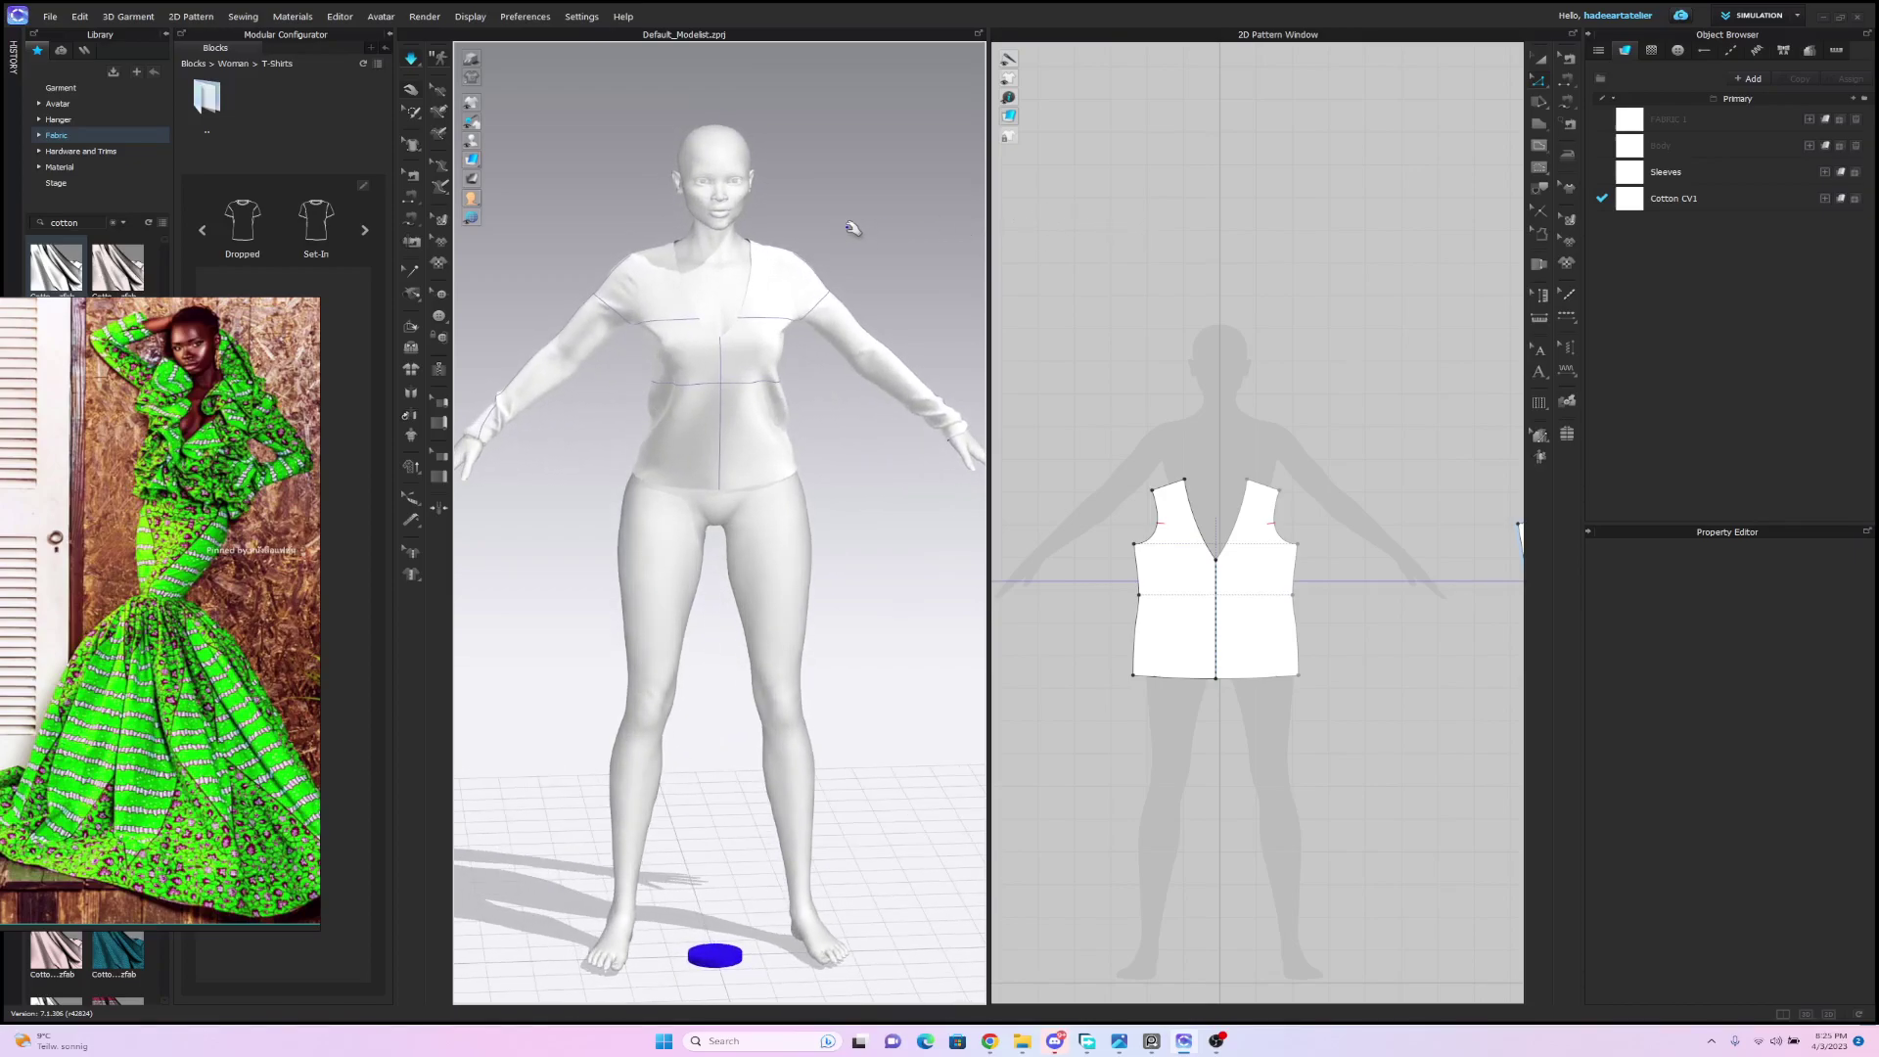
scroll(852, 228, "up", 2)
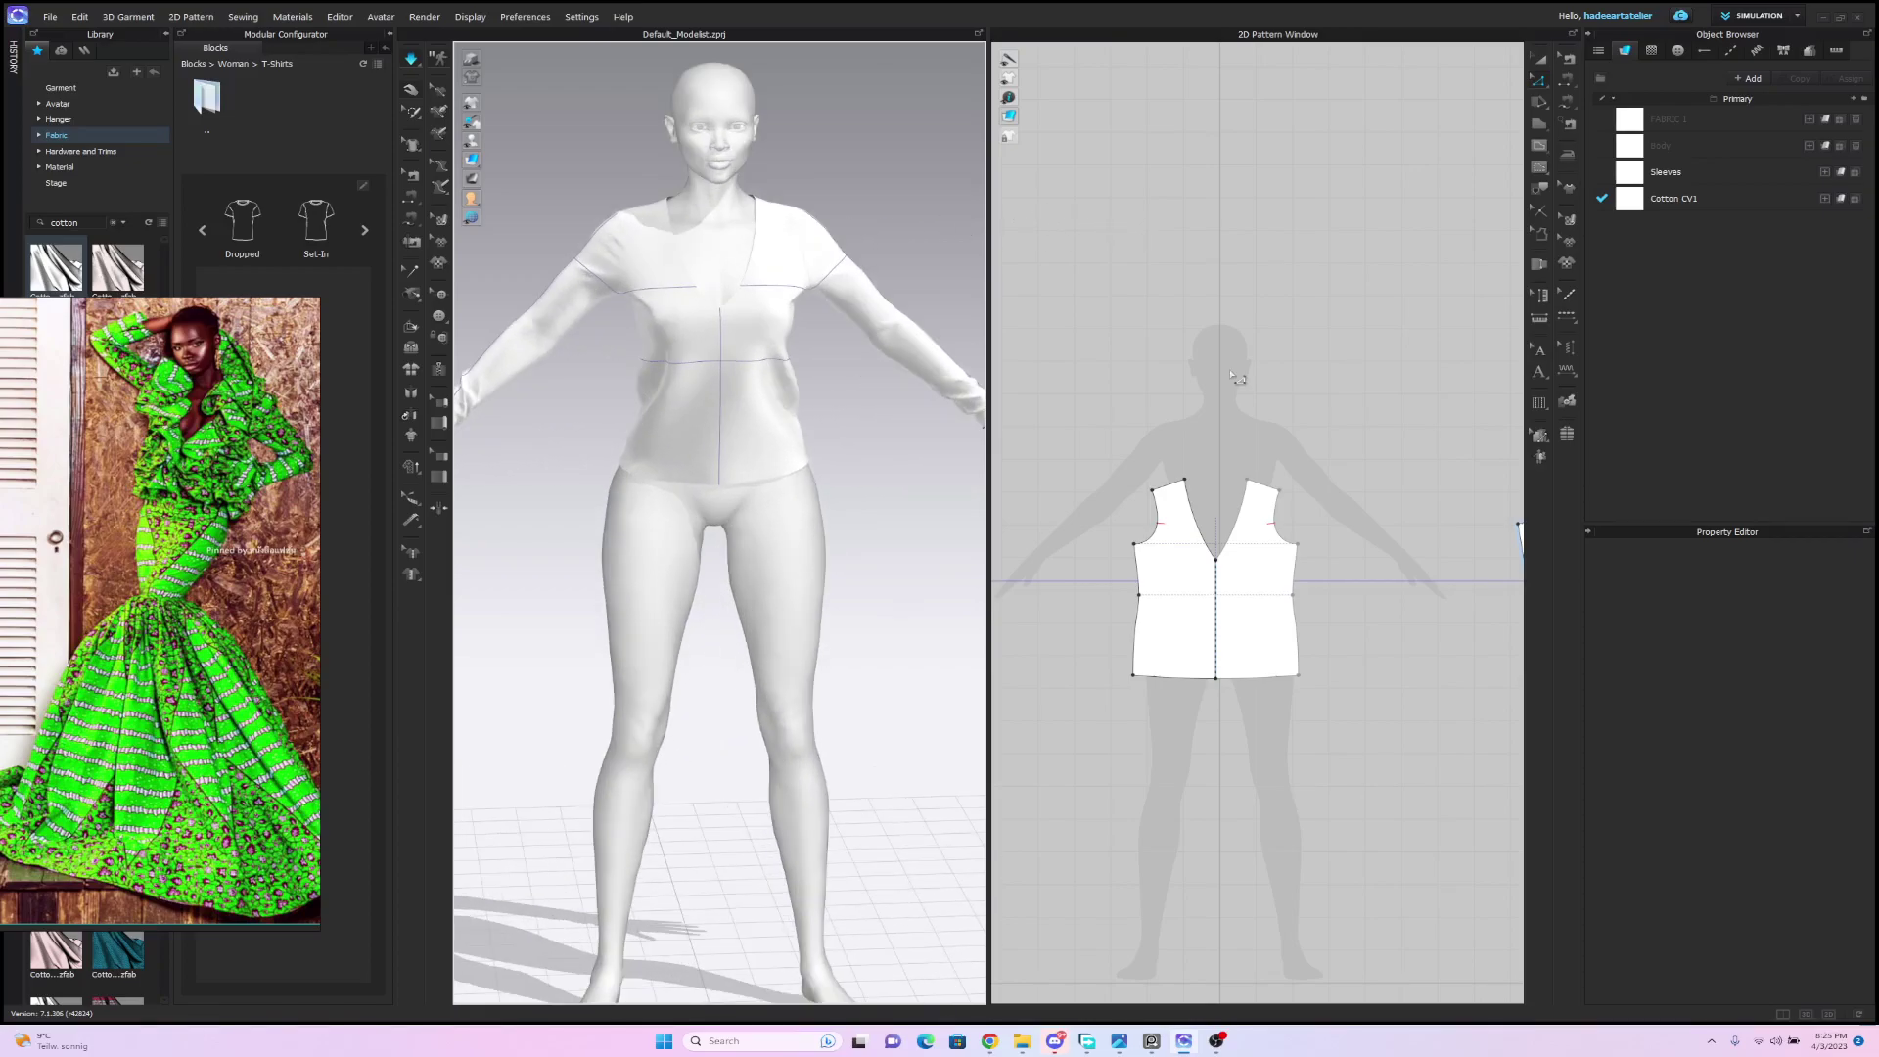
Reposition the reference image of the green ruffled dress so the whole dress can be compared with the pattern.
scroll(1235, 376, "down", 3)
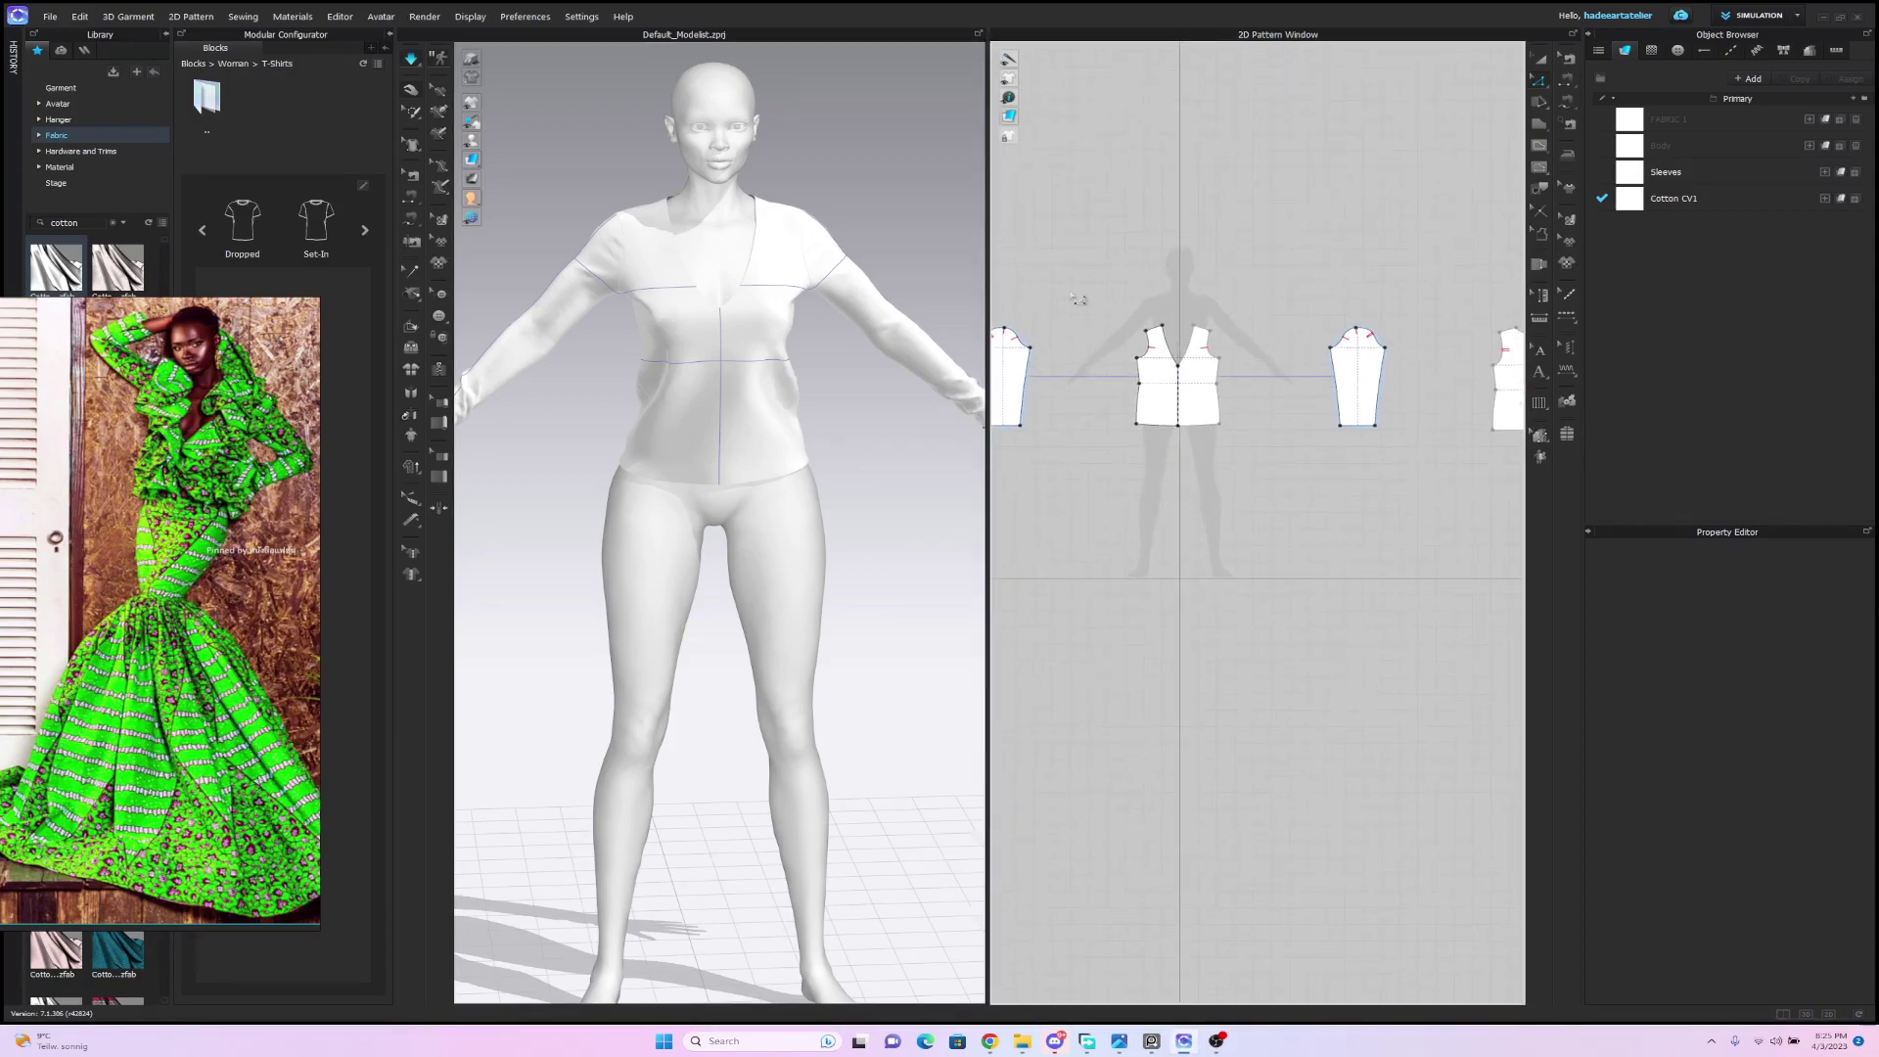
mouse_move(209, 497)
left_mouse_down()
mouse_move(215, 472)
mouse_move(220, 488)
left_mouse_up()
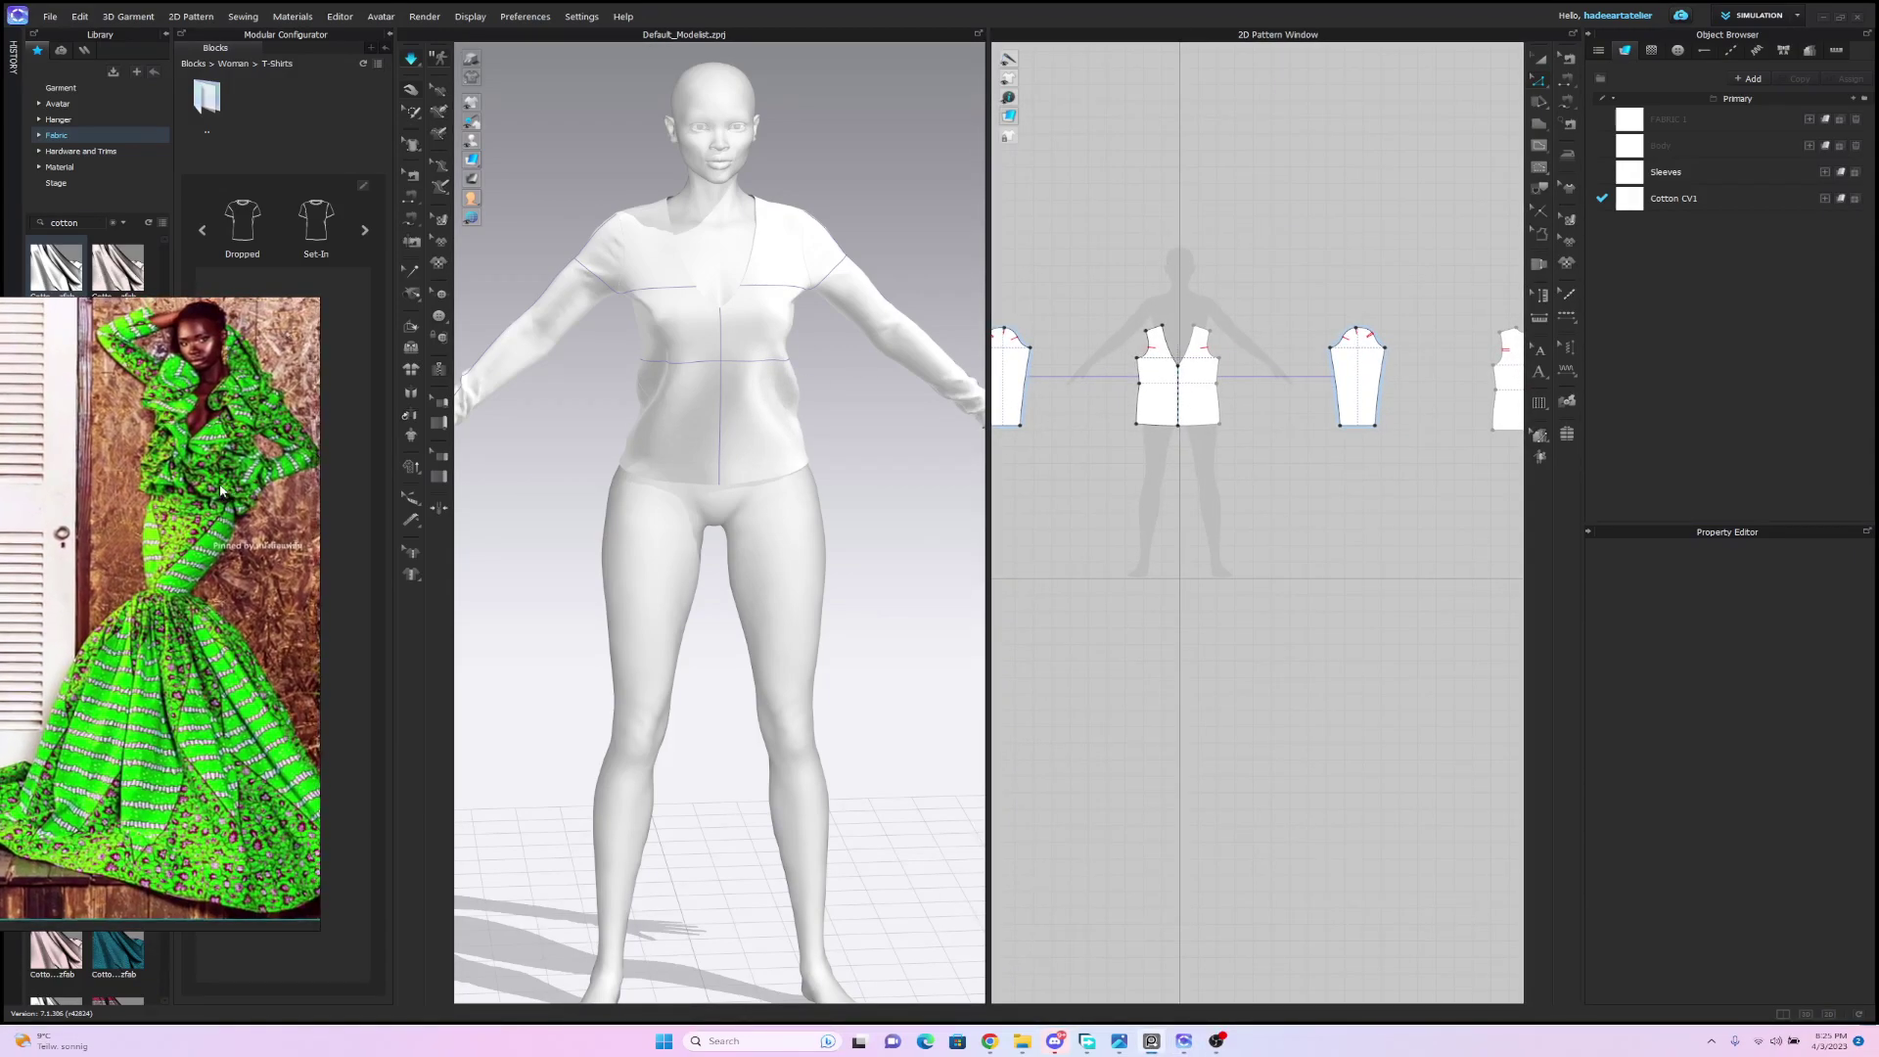
right_click_drag(220, 487, 262, 419)
left_click_drag(263, 423, 225, 458)
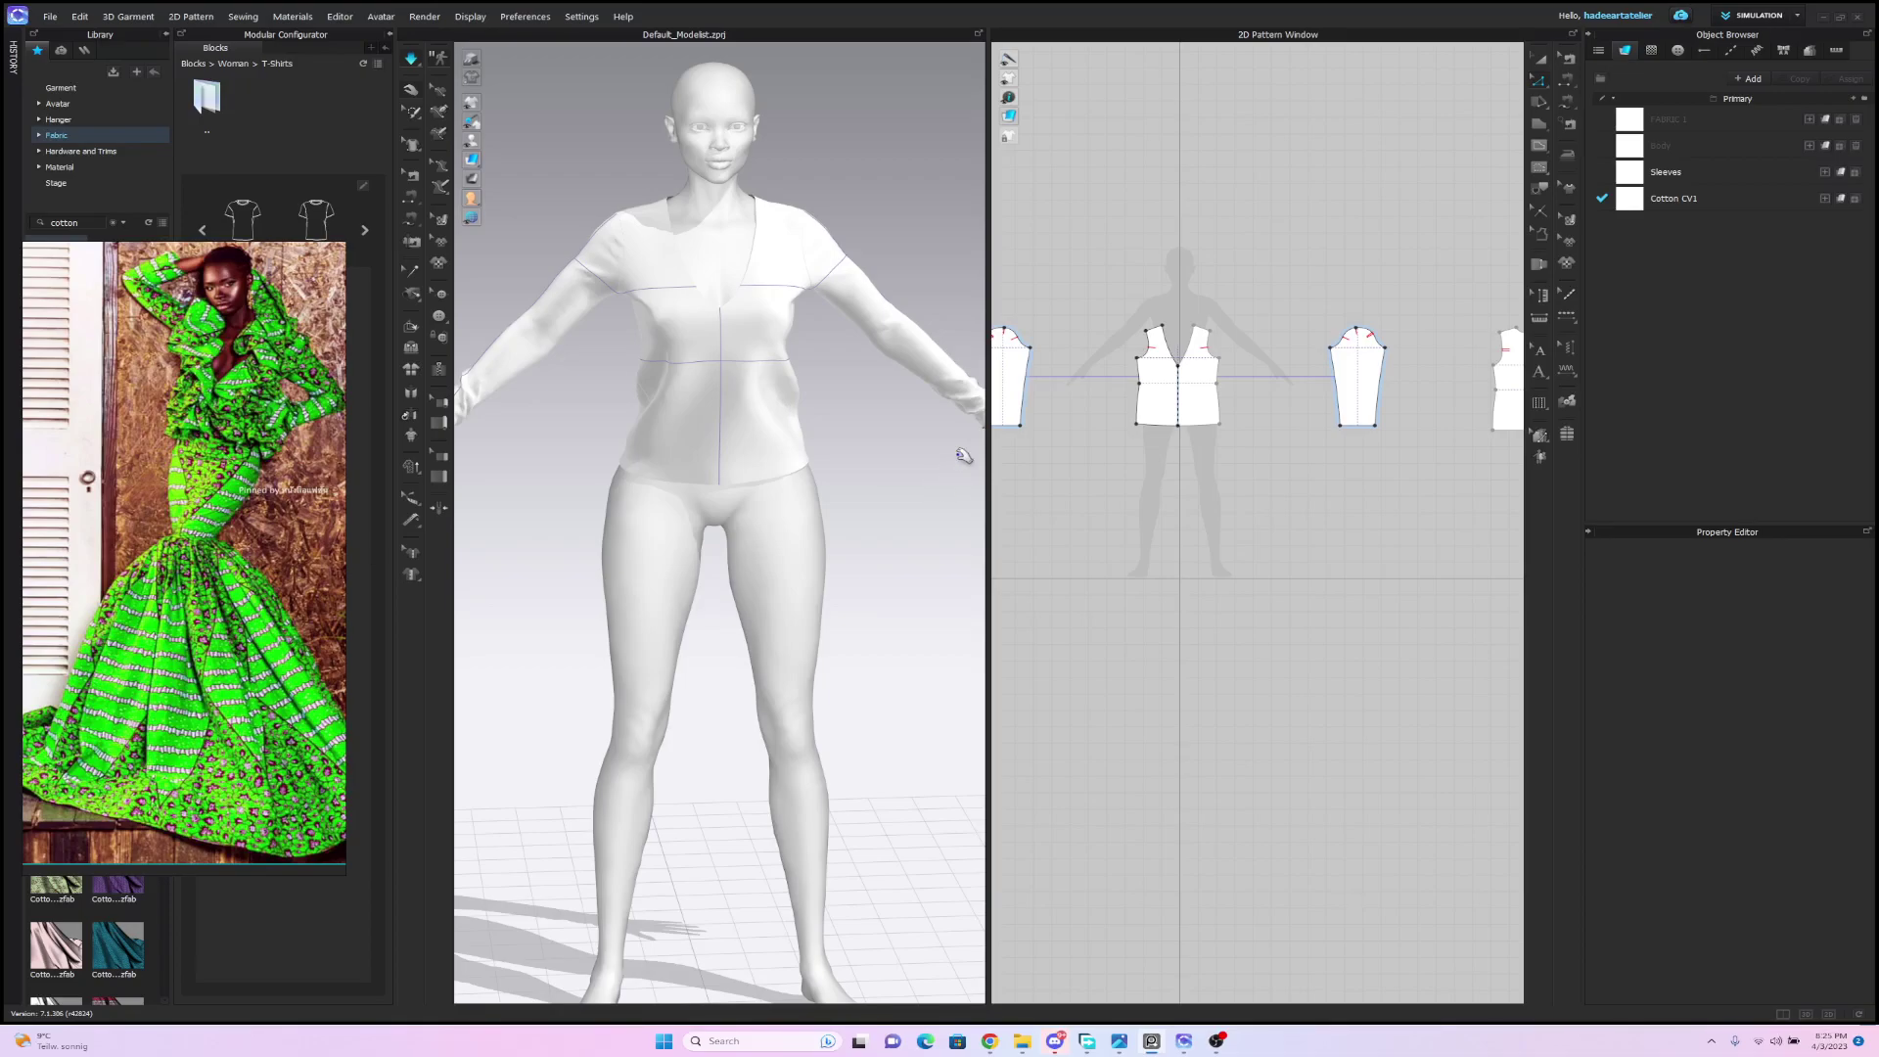
Take in the side seams at the waist on the front and back body pieces and simulate the closer fit.
scroll(1300, 511, "down", 5)
scroll(1300, 511, "up", 1)
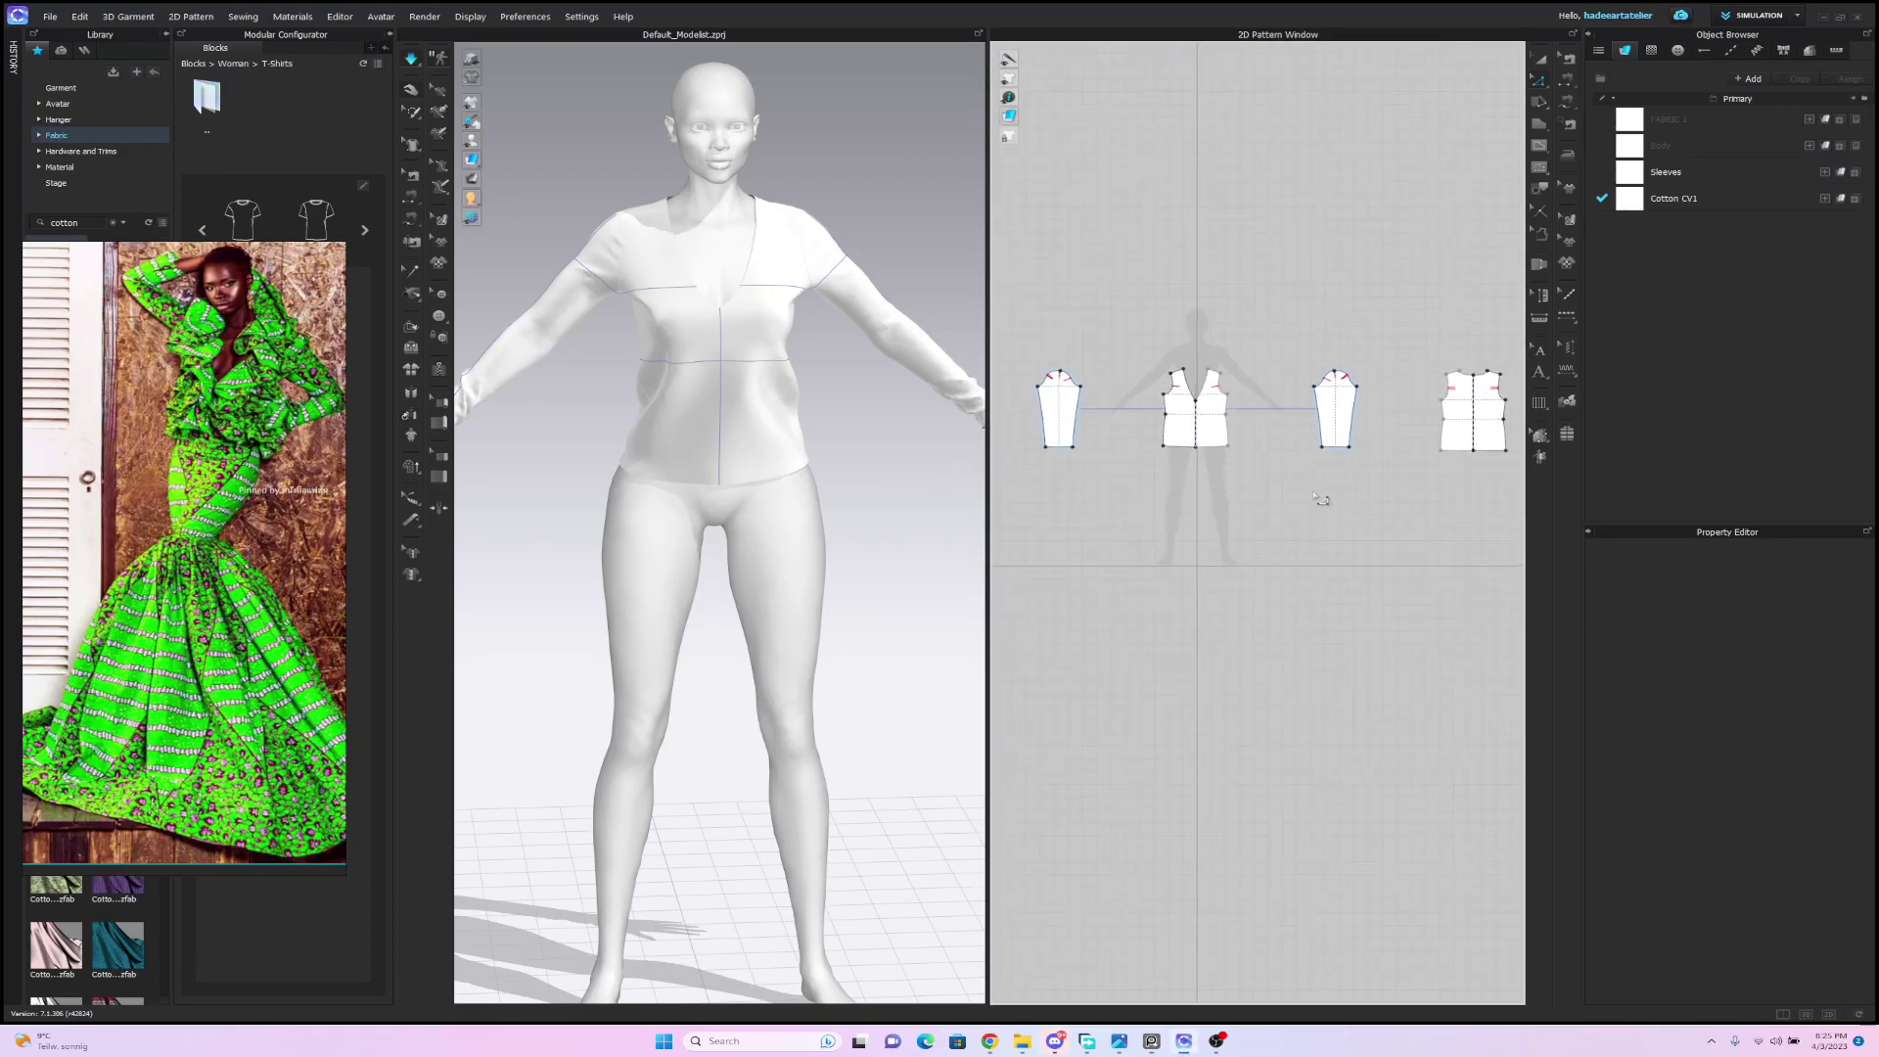
middle_click_drag(1295, 515, 1219, 534)
right_click_drag(1218, 534, 1205, 544)
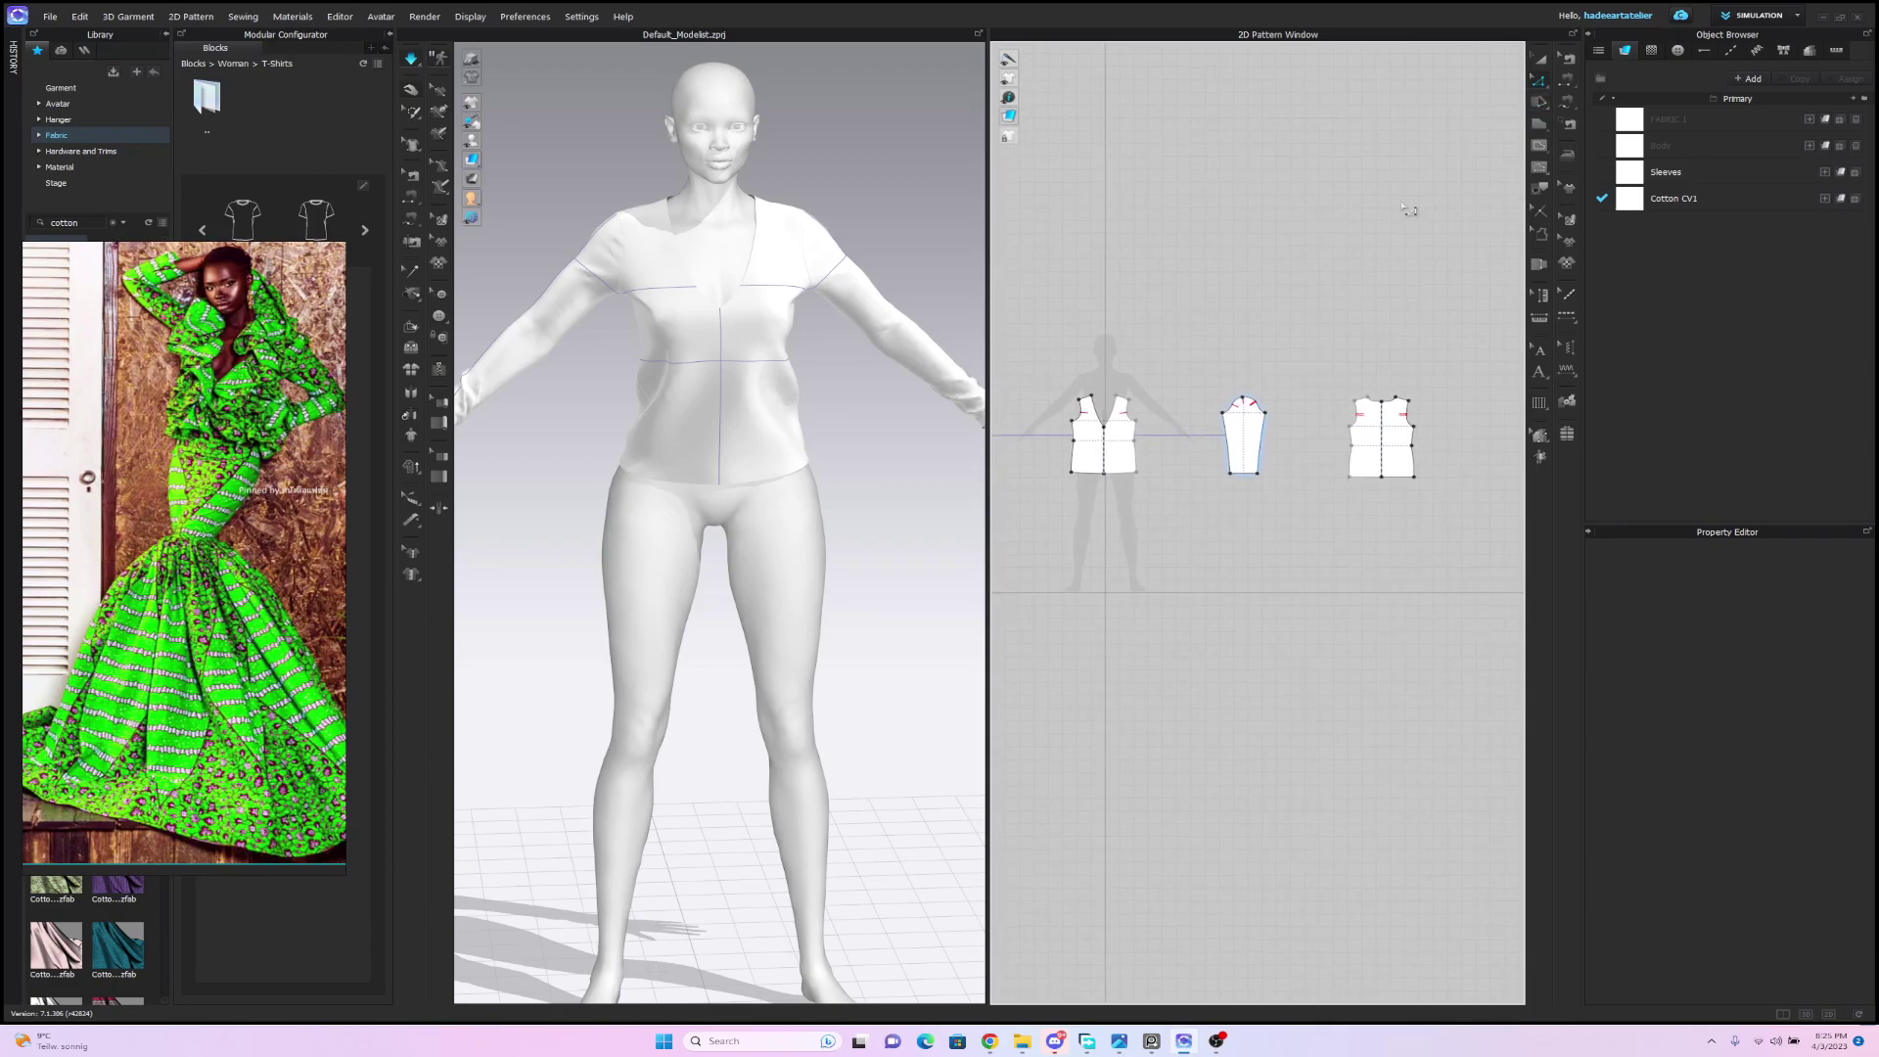
left_click(1094, 450)
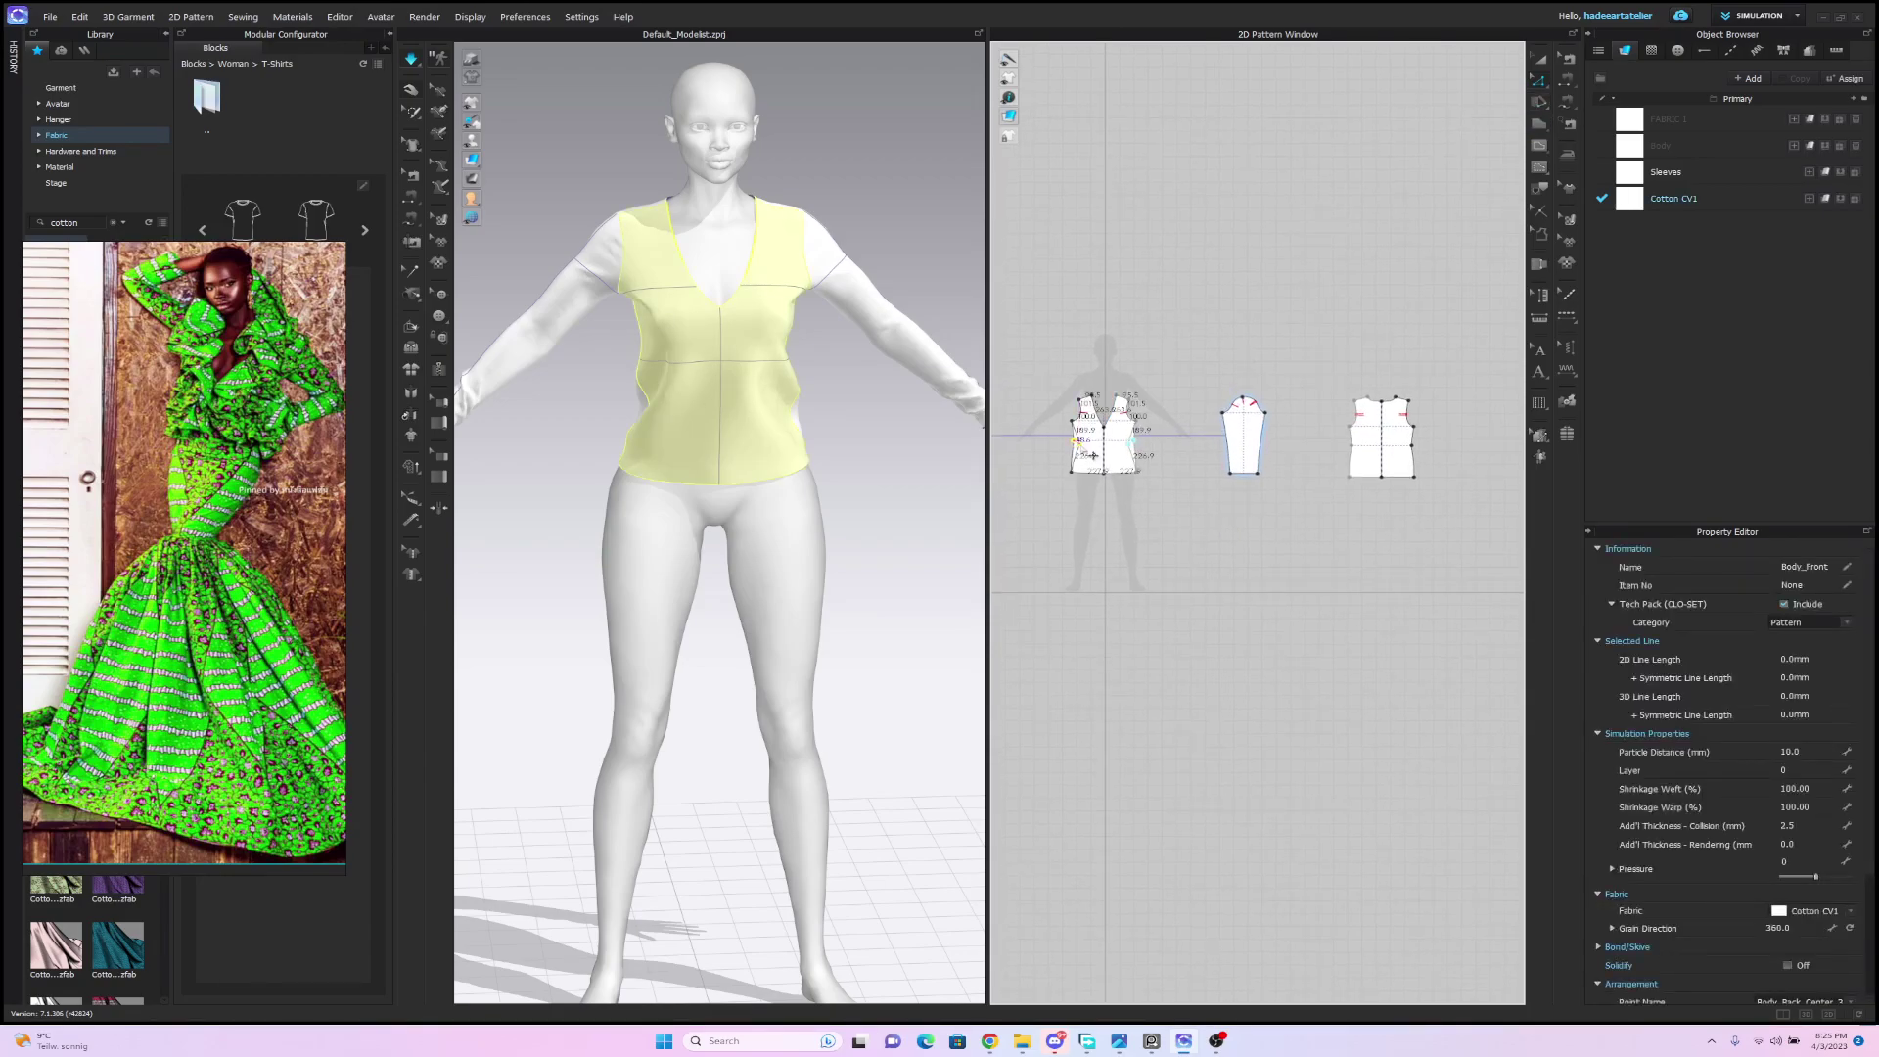
left_click_drag(1093, 455, 1088, 455)
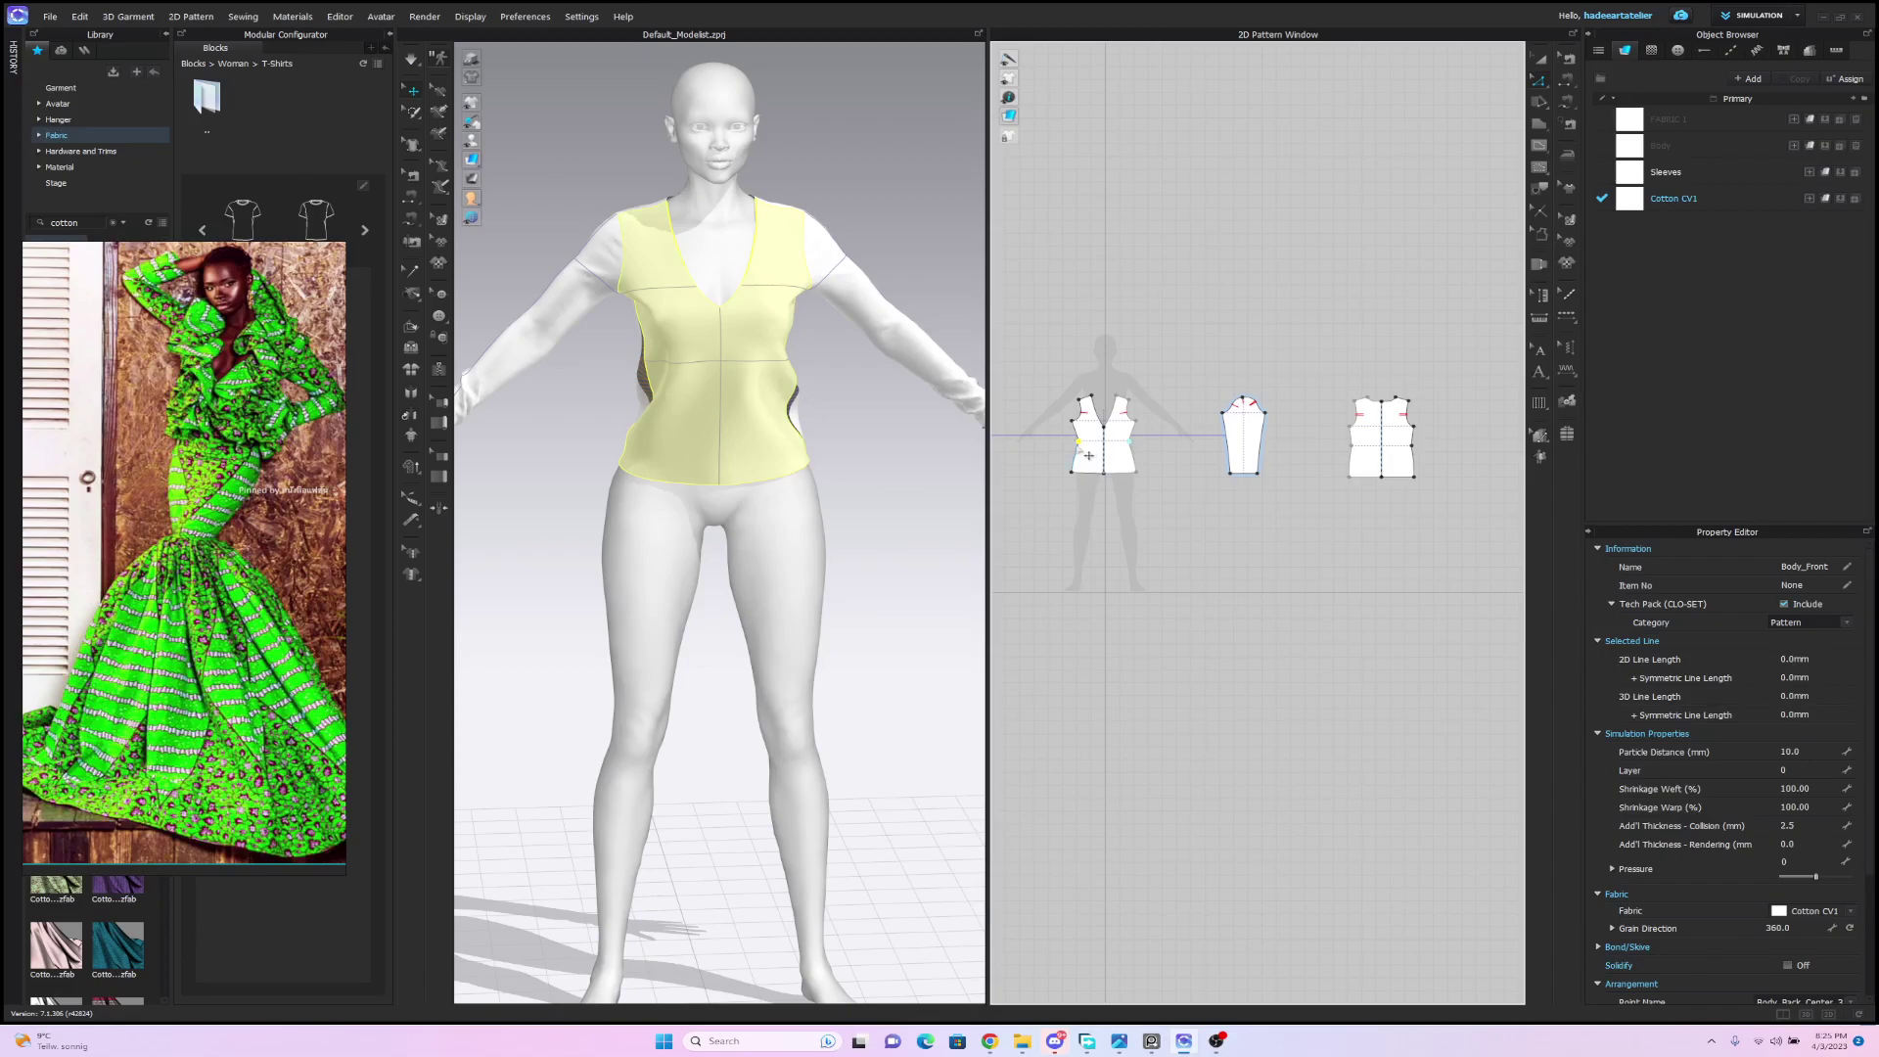
left_click(1365, 458)
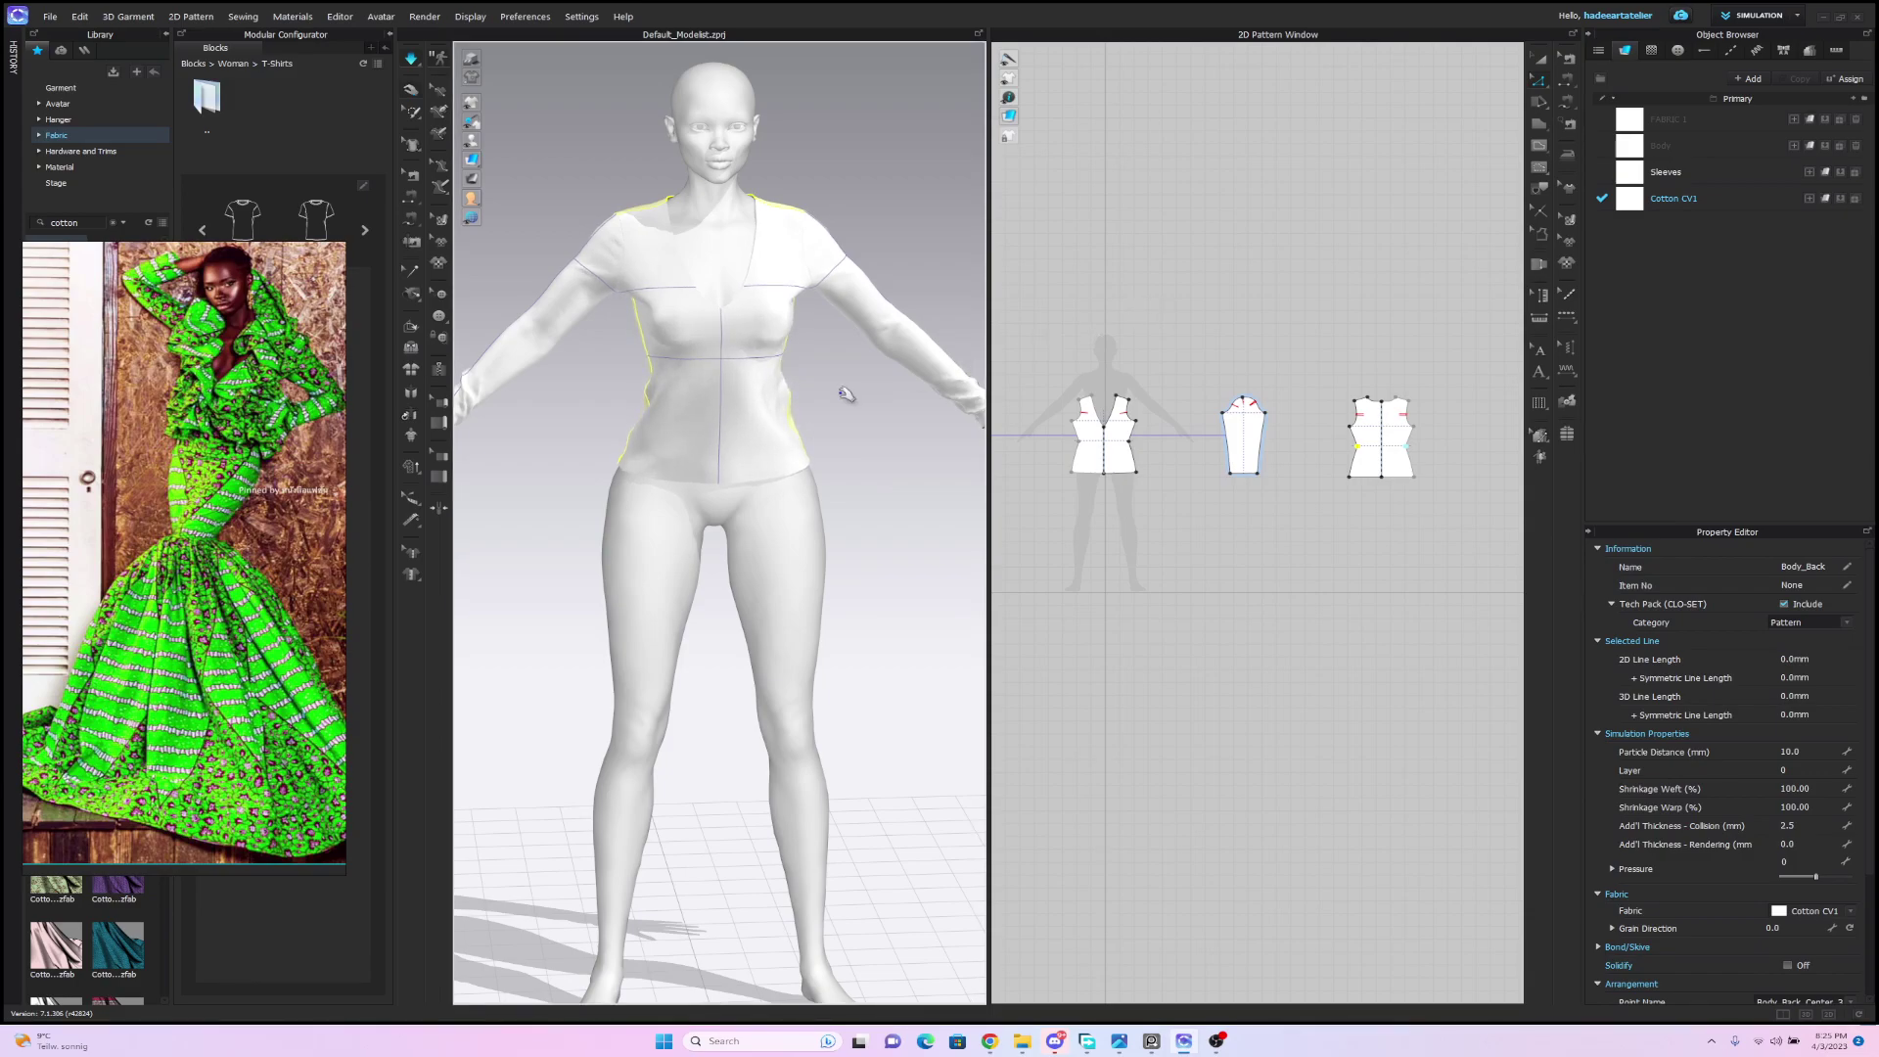
left_click(806, 478)
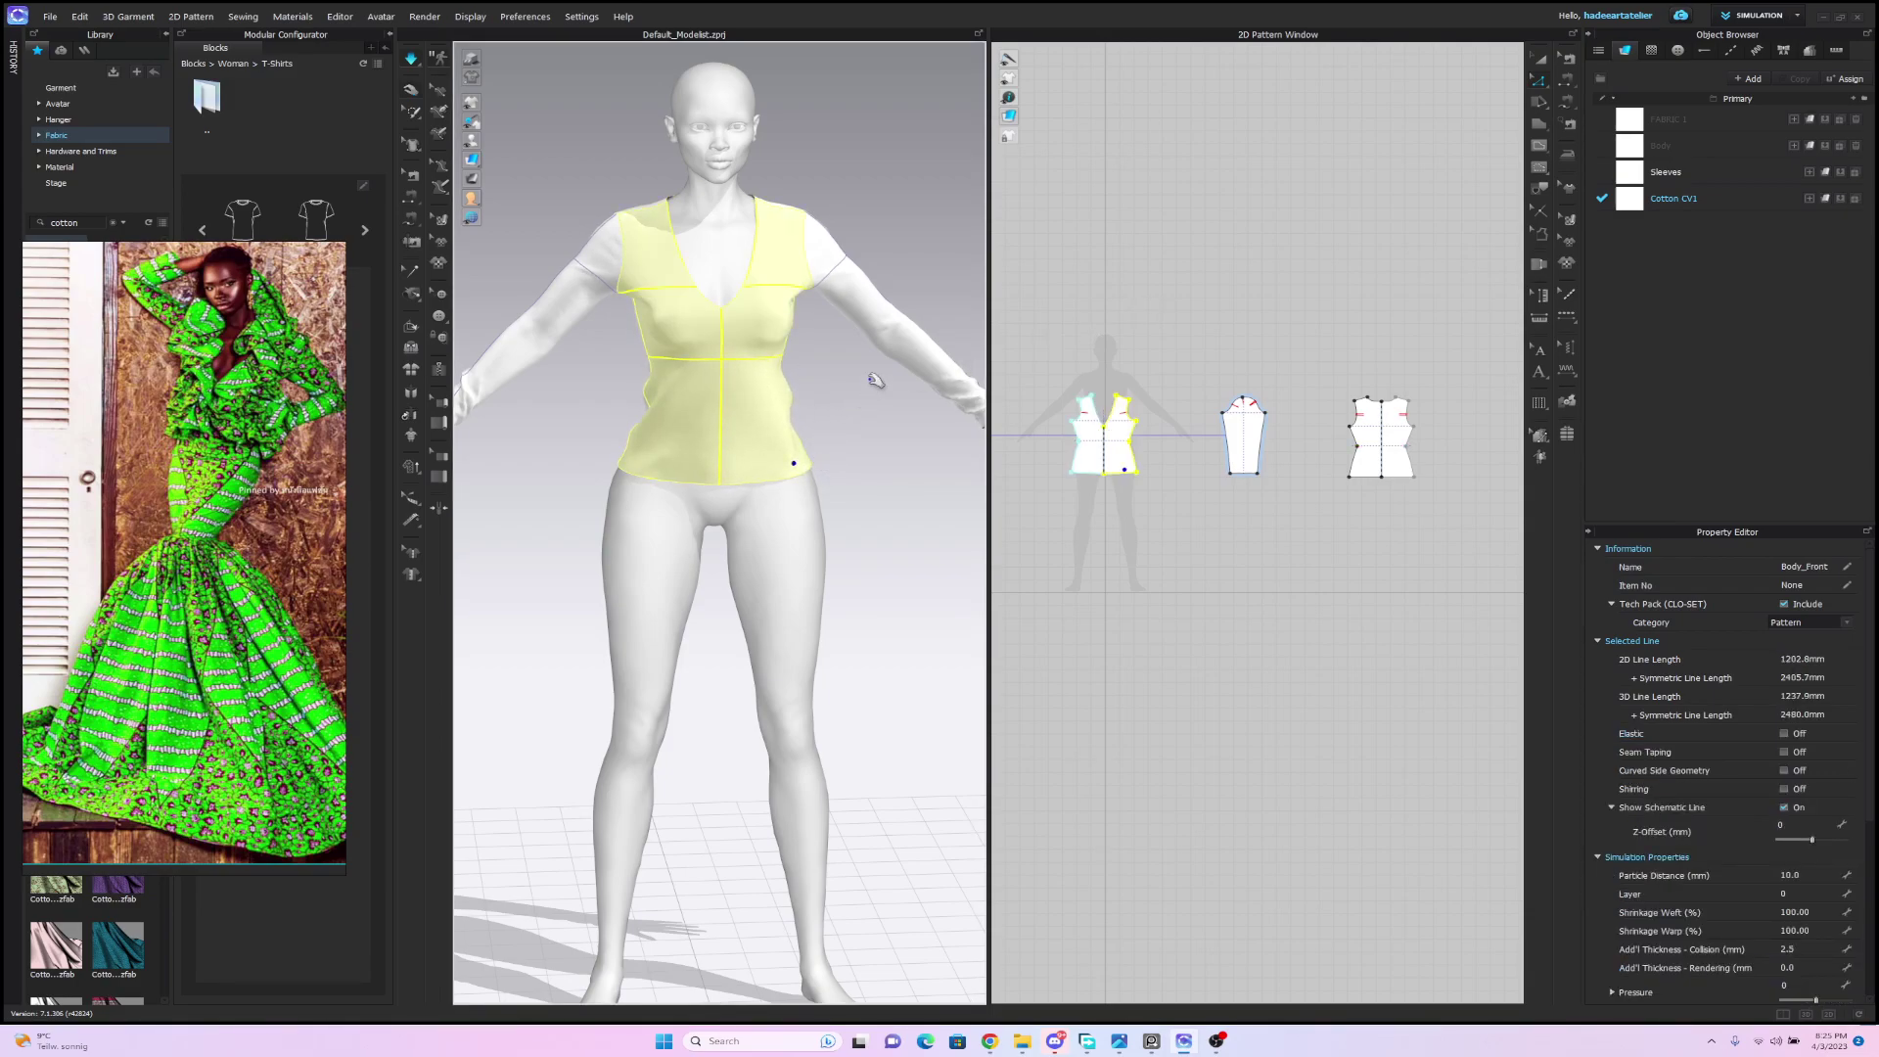
left_click(1058, 263)
key("space")
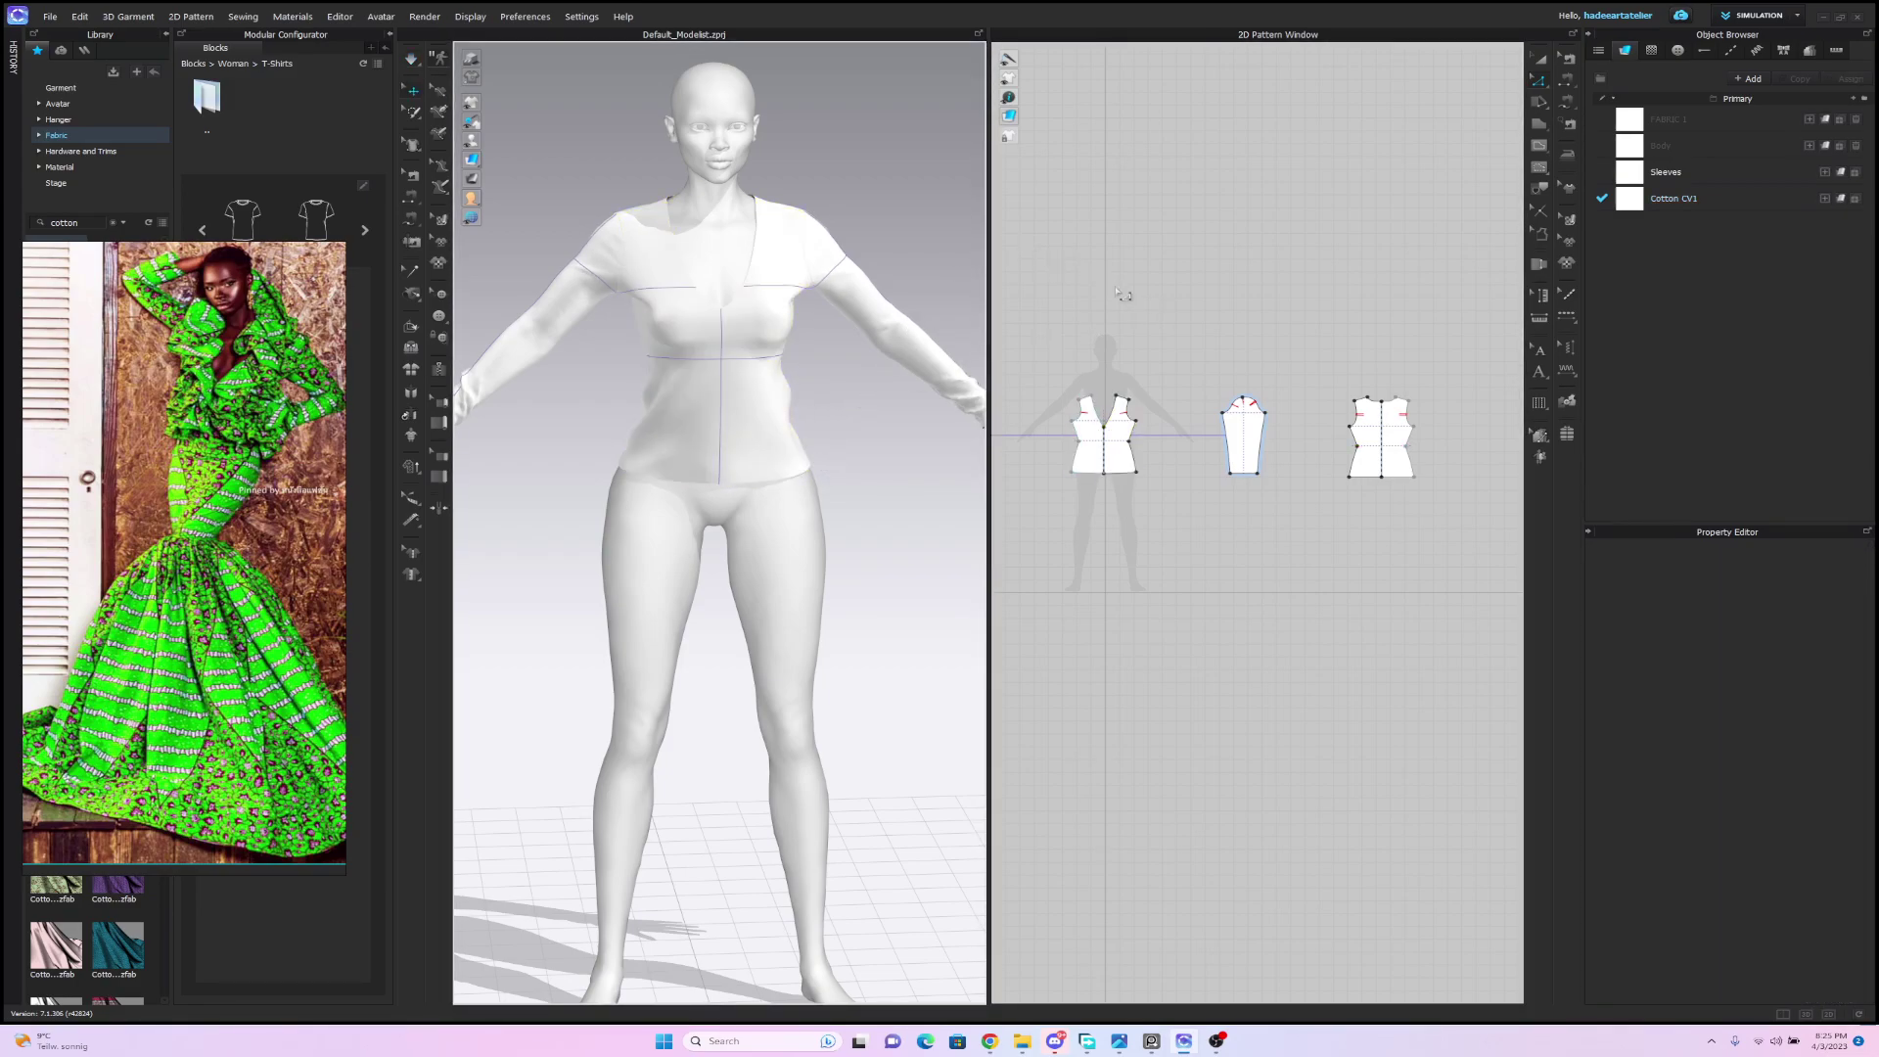
Lengthen the front and back body pieces together from their bottom edges into a thigh-length dress and simulate it.
left_click(1104, 473)
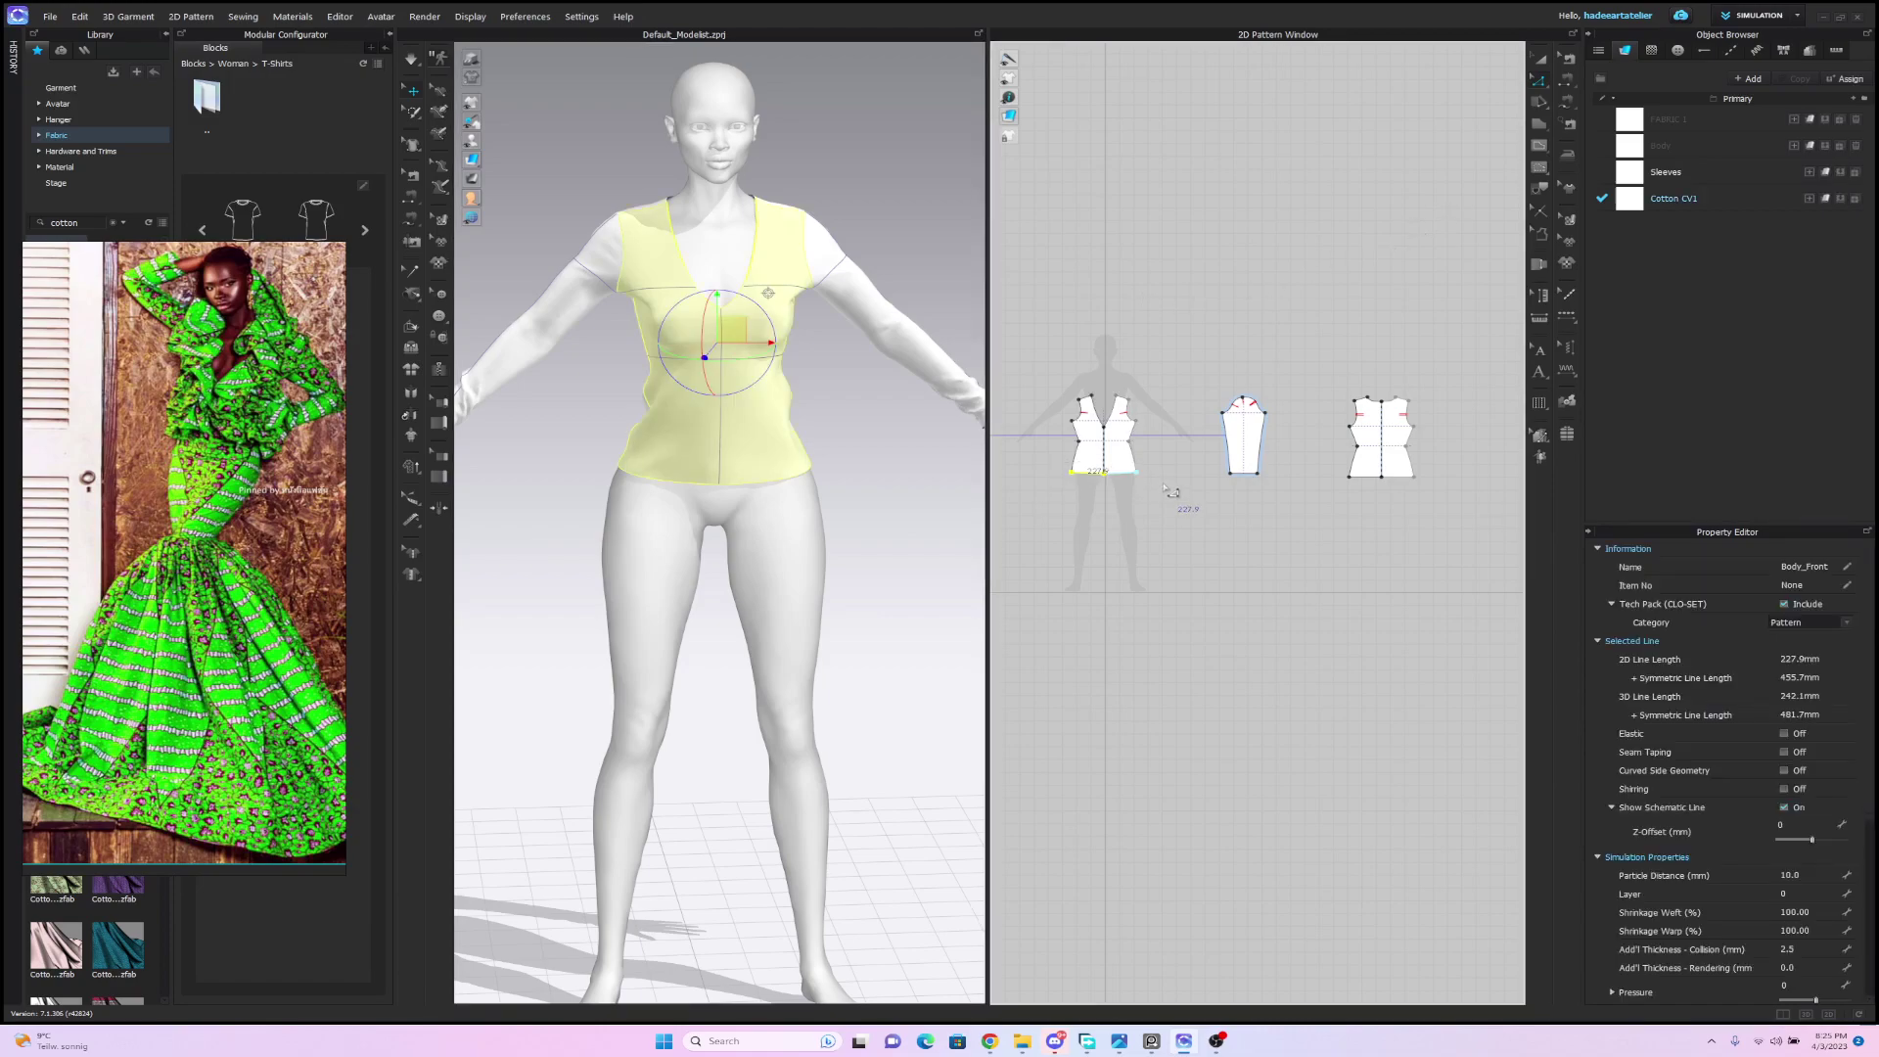
left_click_drag(1338, 467, 1408, 522, "shift")
key("space")
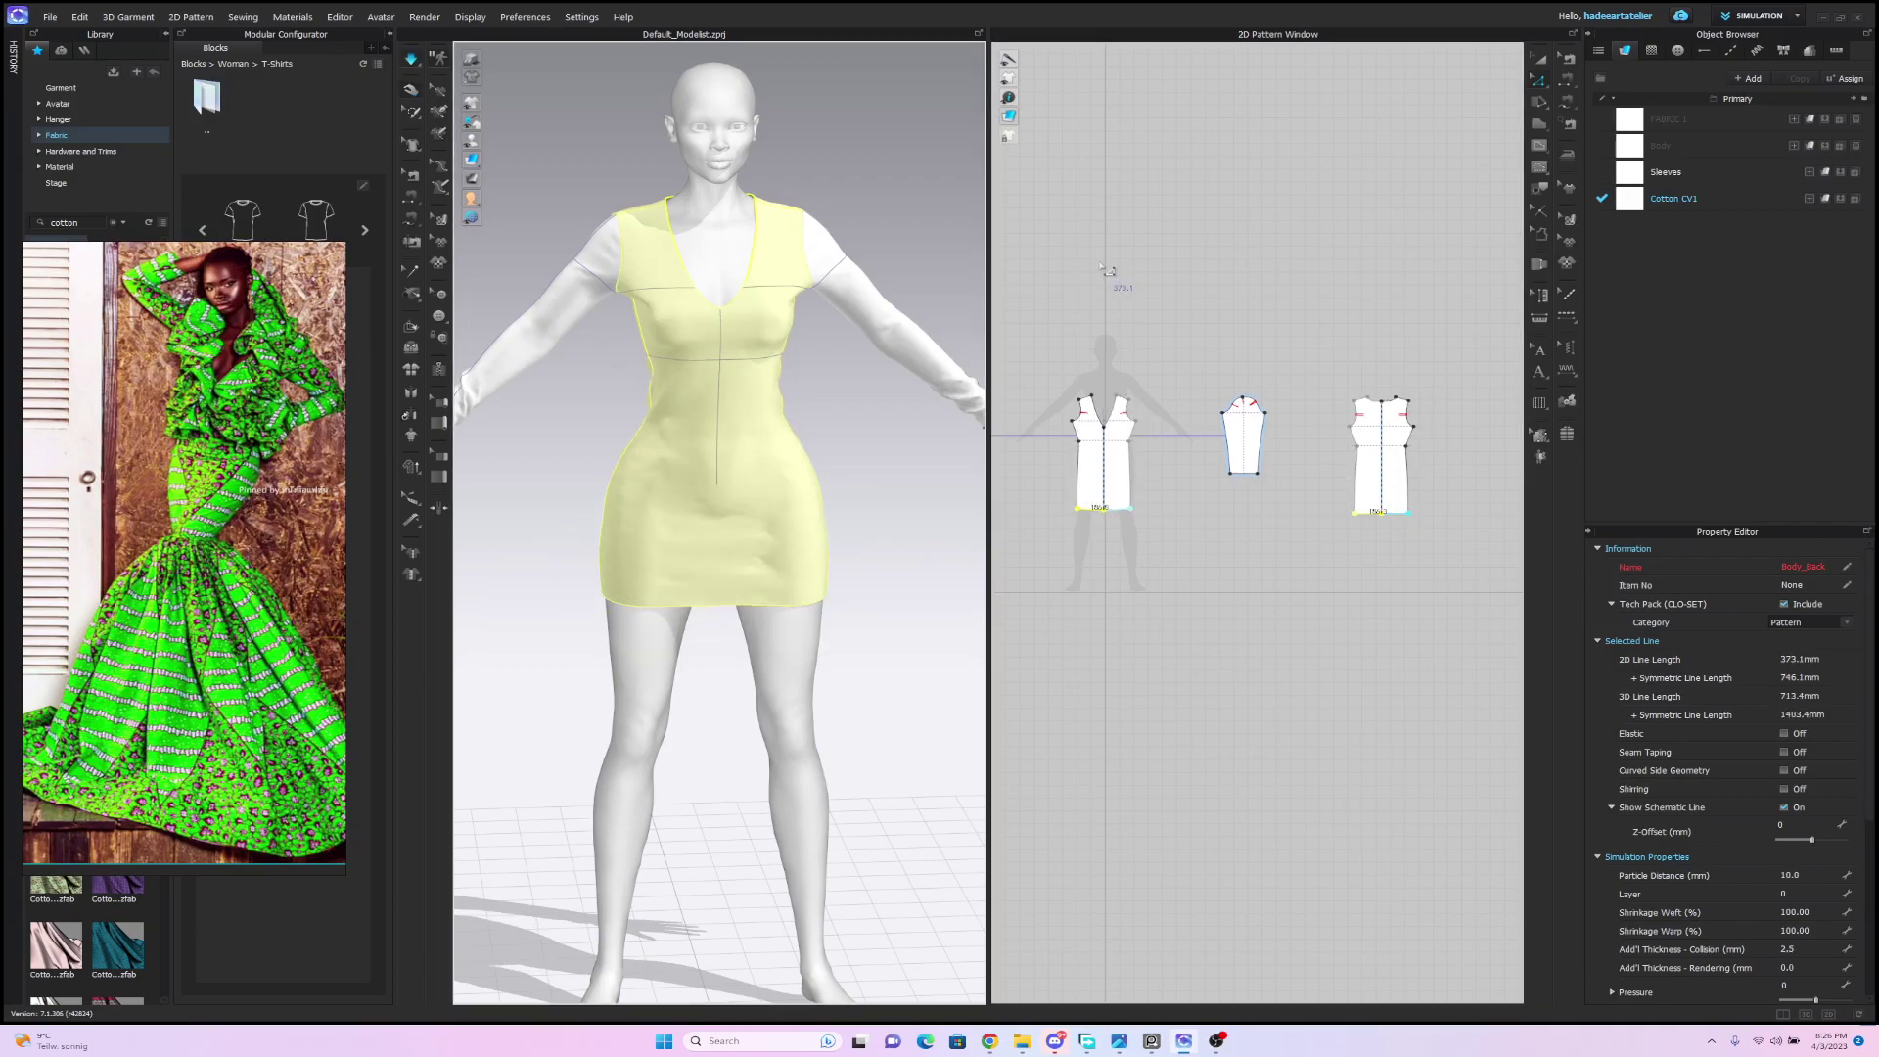
mouse_move(834, 238)
right_mouse_down()
mouse_move(874, 212)
mouse_move(663, 226)
mouse_move(859, 214)
mouse_move(715, 242)
mouse_move(1094, 218)
mouse_move(837, 203)
right_mouse_up()
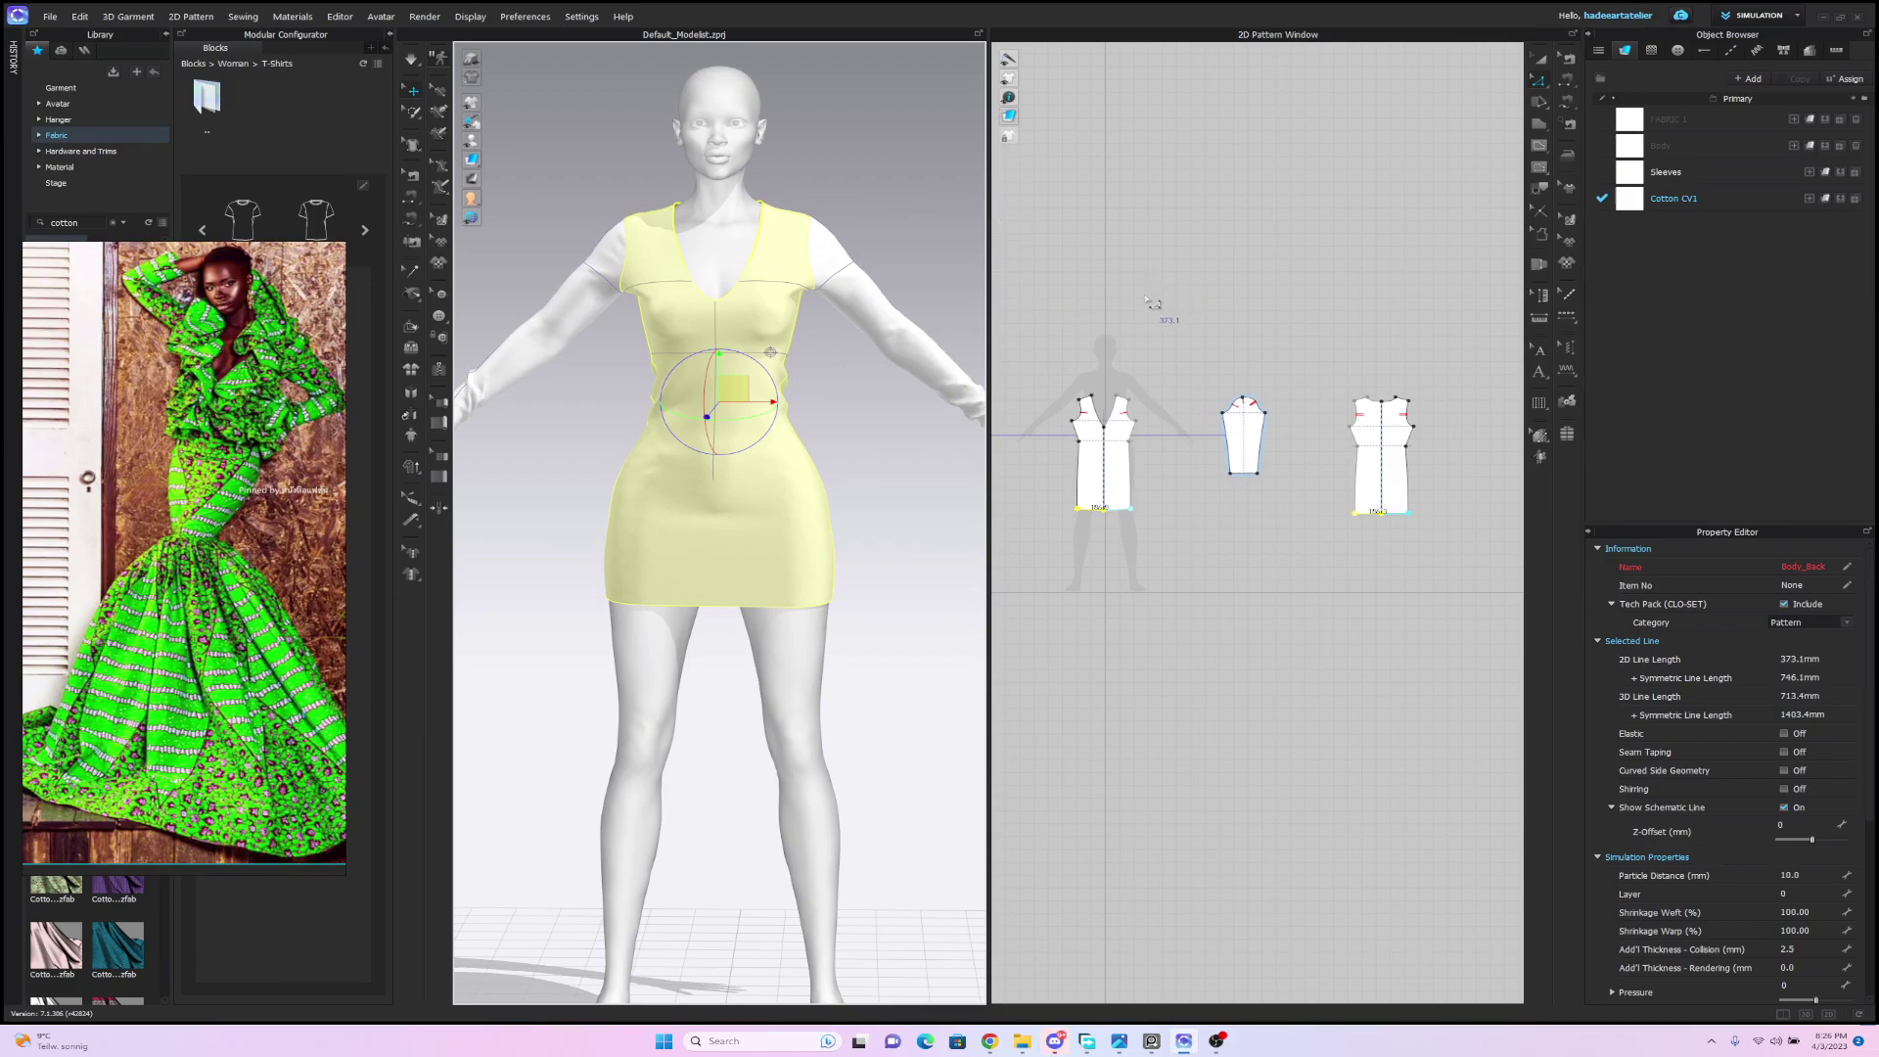
left_click(1540, 59)
key("ctrl+a")
scroll(1288, 268, "down", 10)
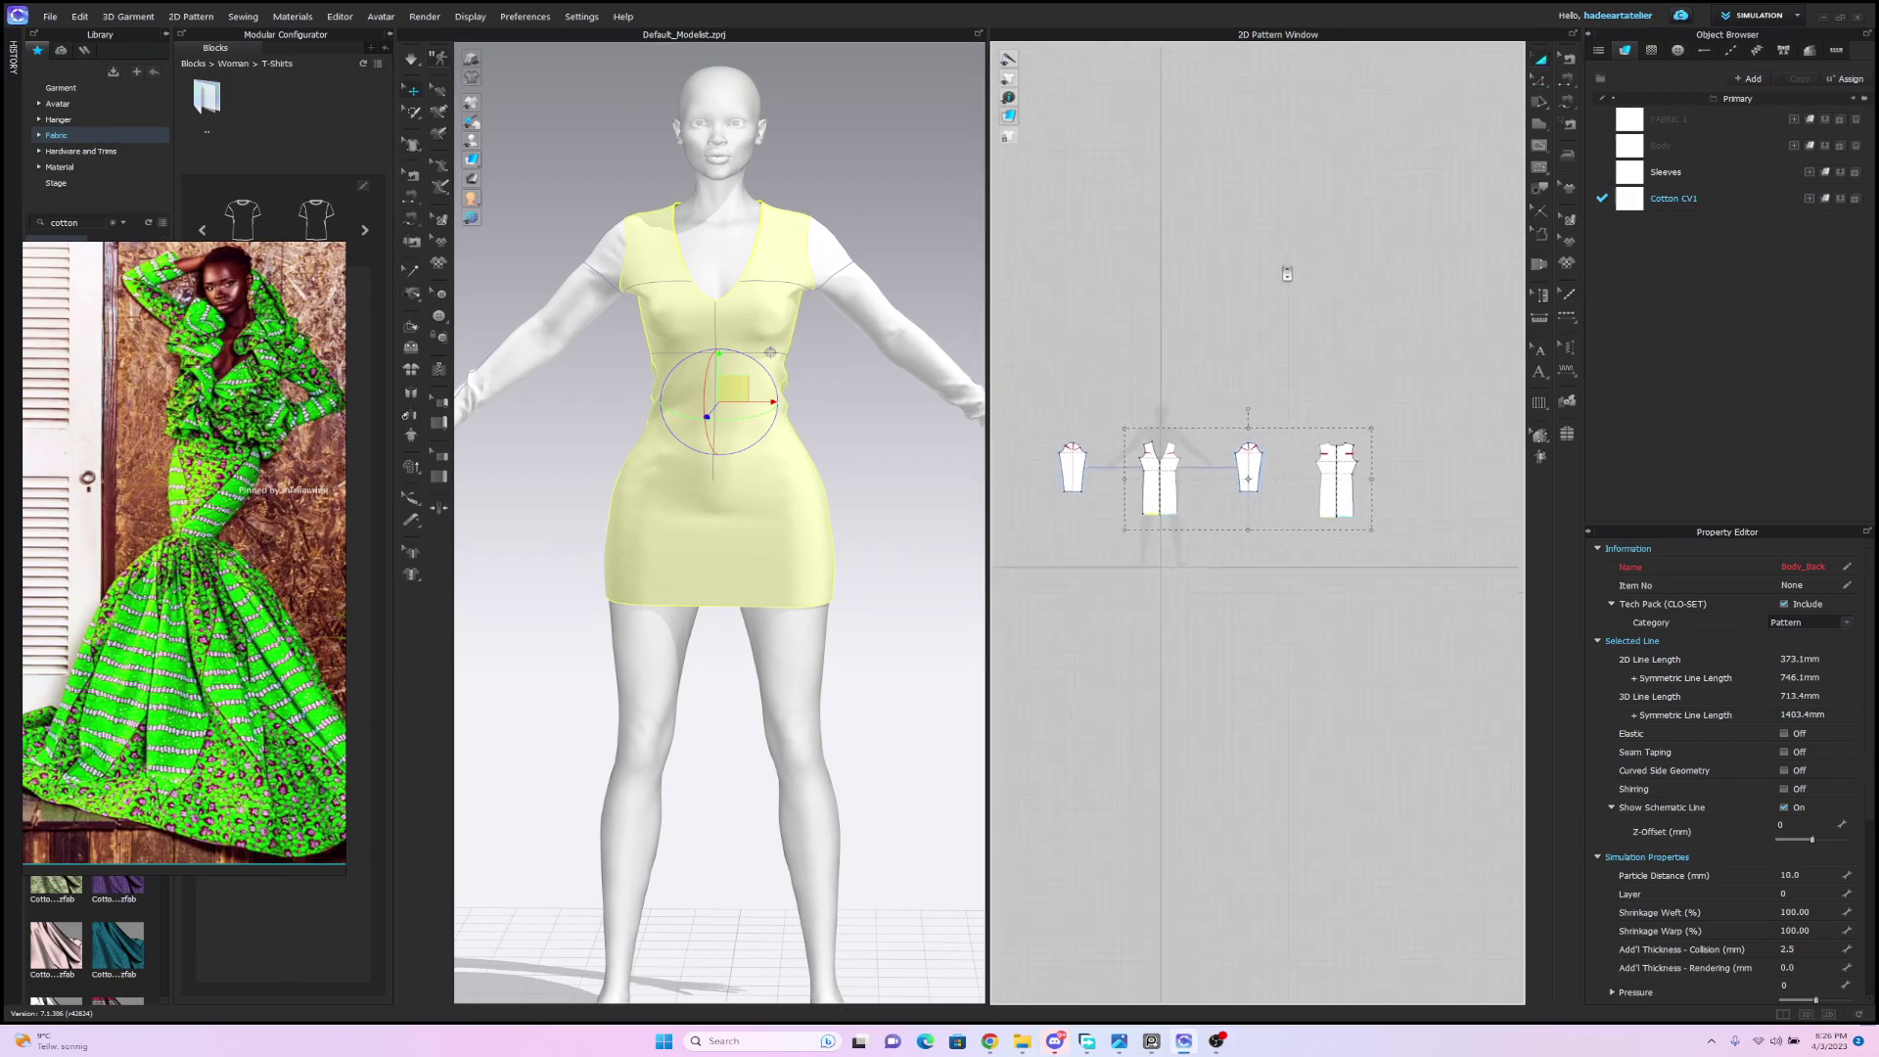
scroll(1288, 284, "up", 1)
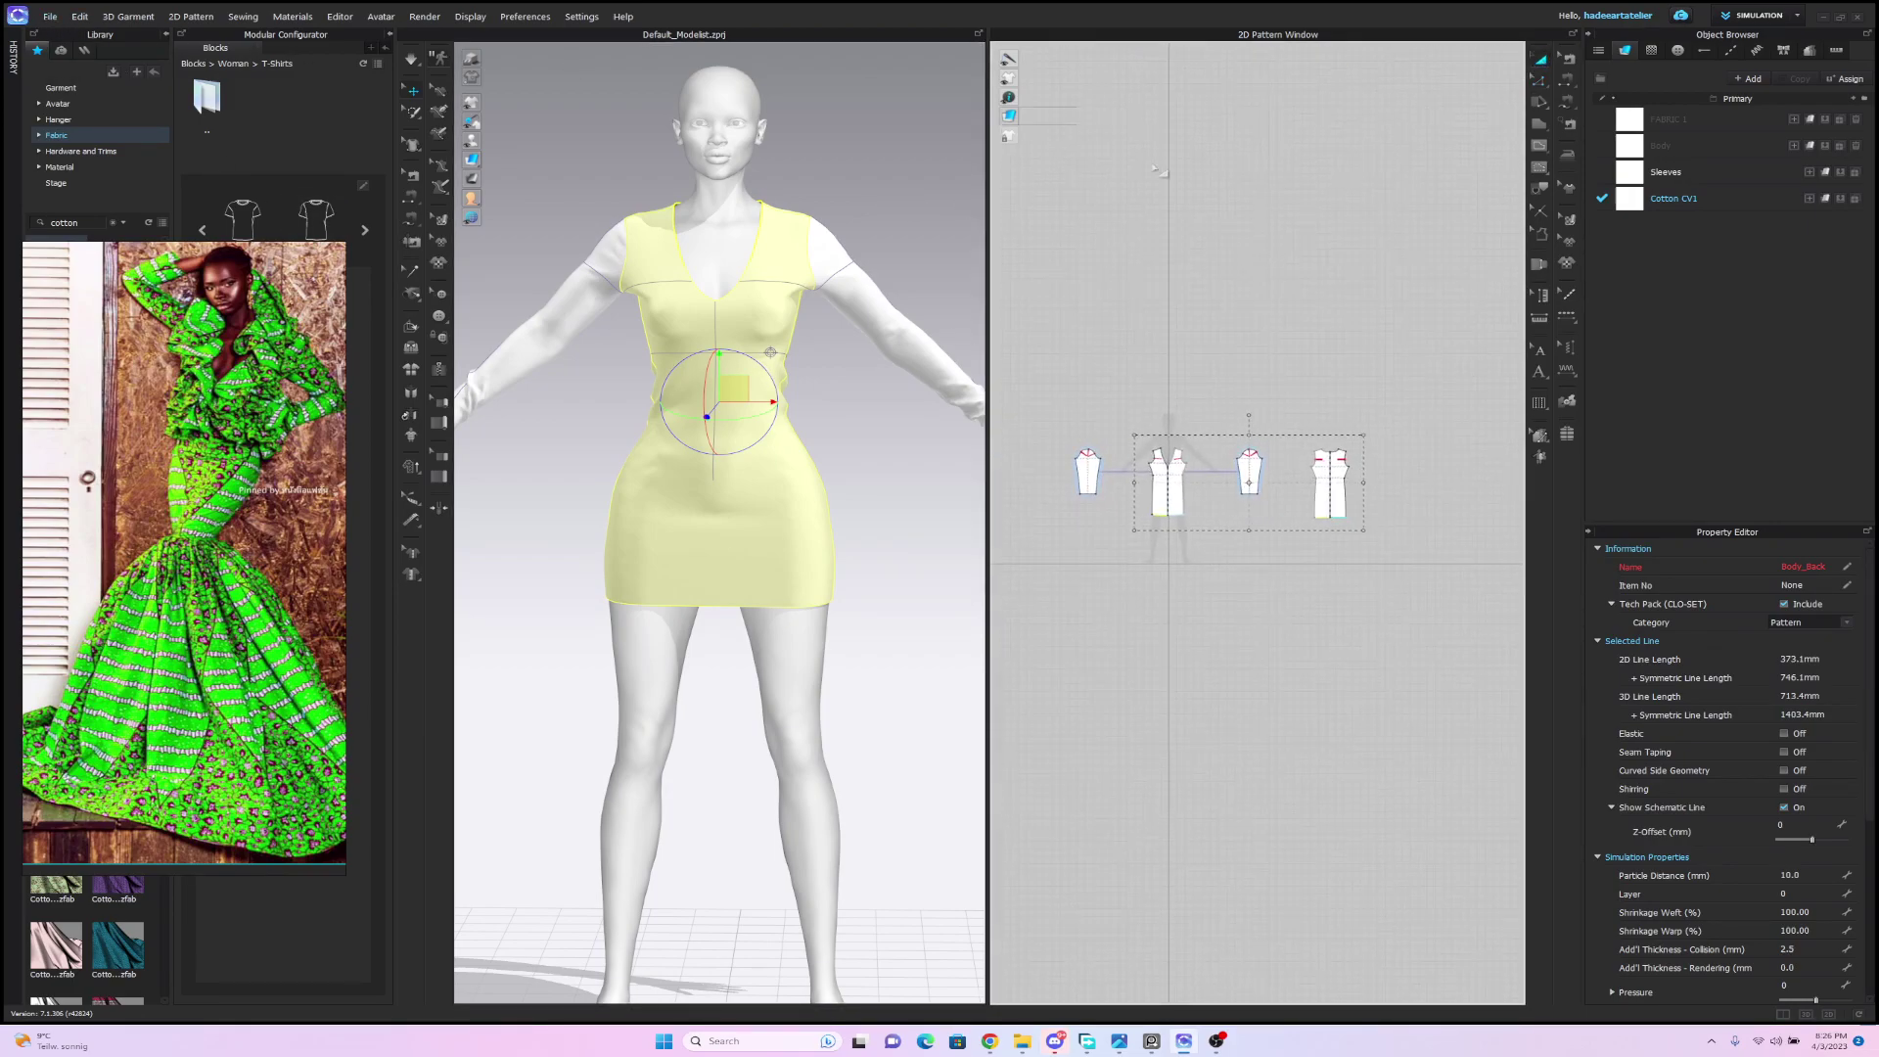
scroll(1191, 316, "down", 2)
left_click(1193, 334)
left_click_drag(1056, 406, 1450, 601)
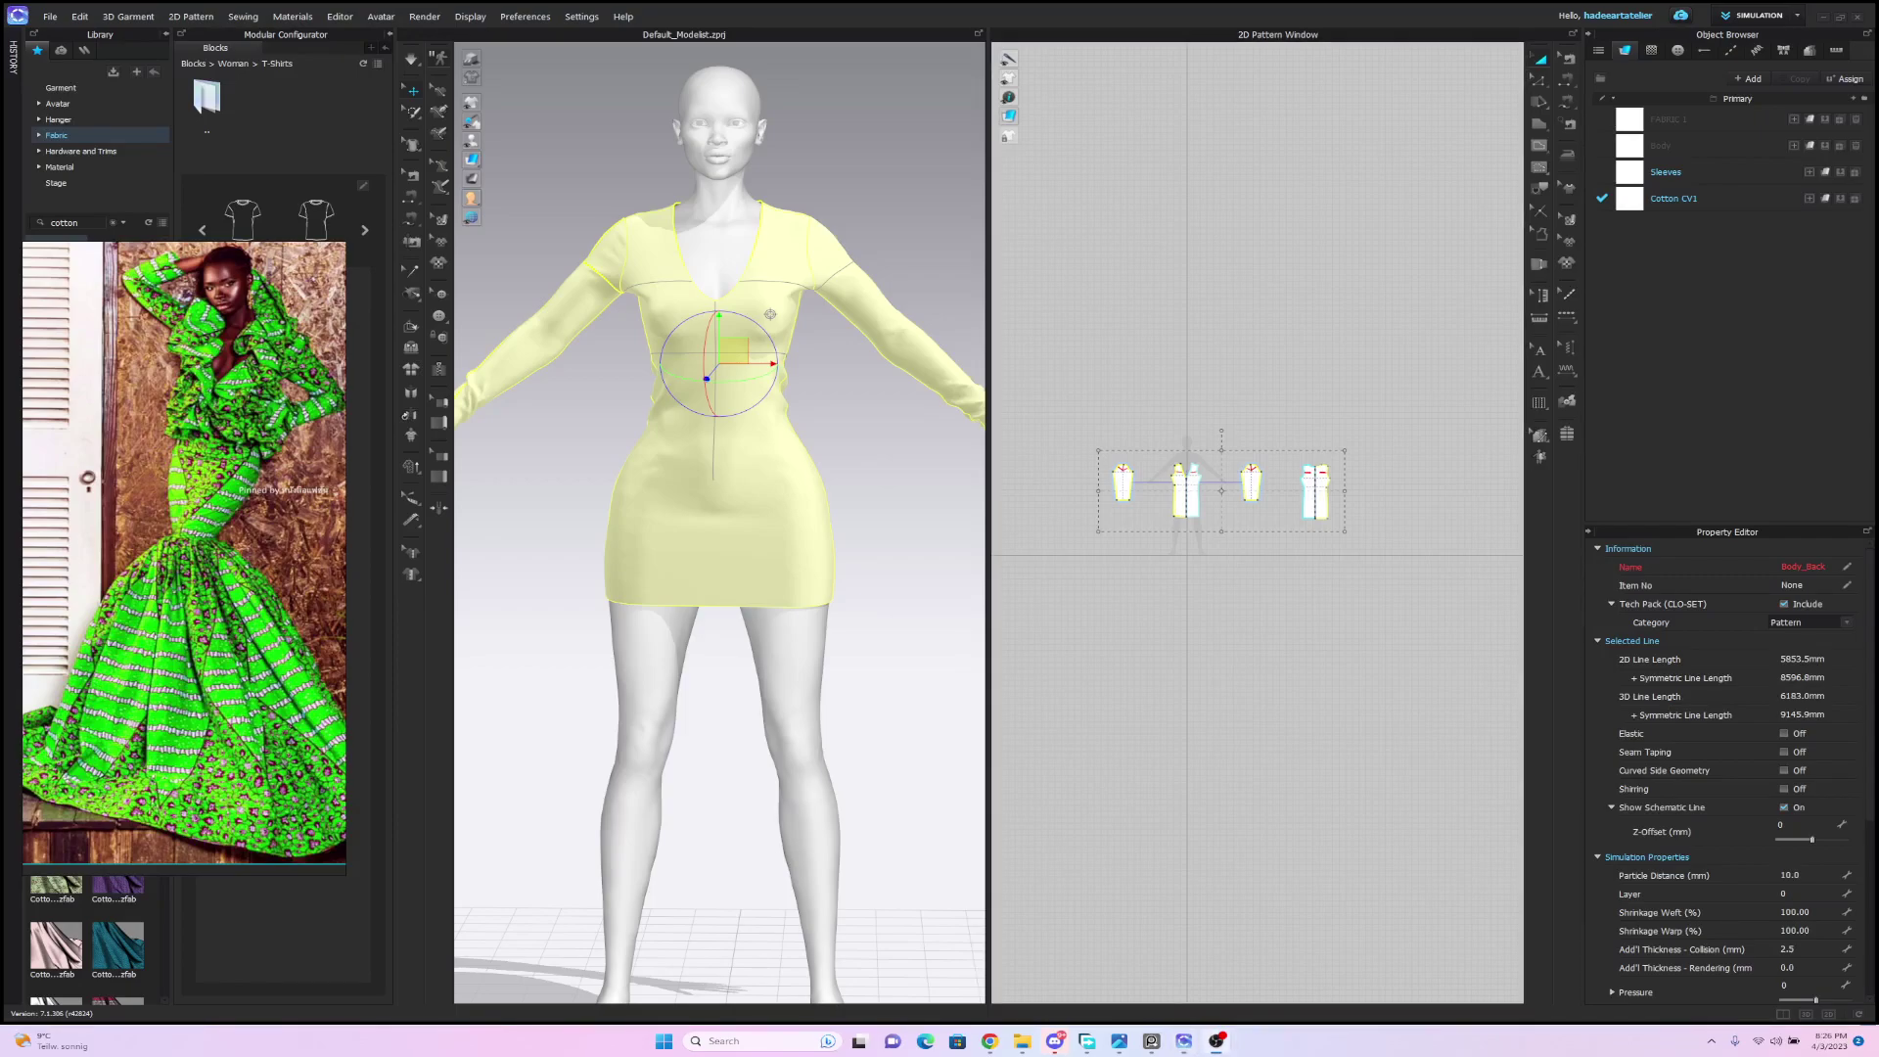
left_click(1166, 389)
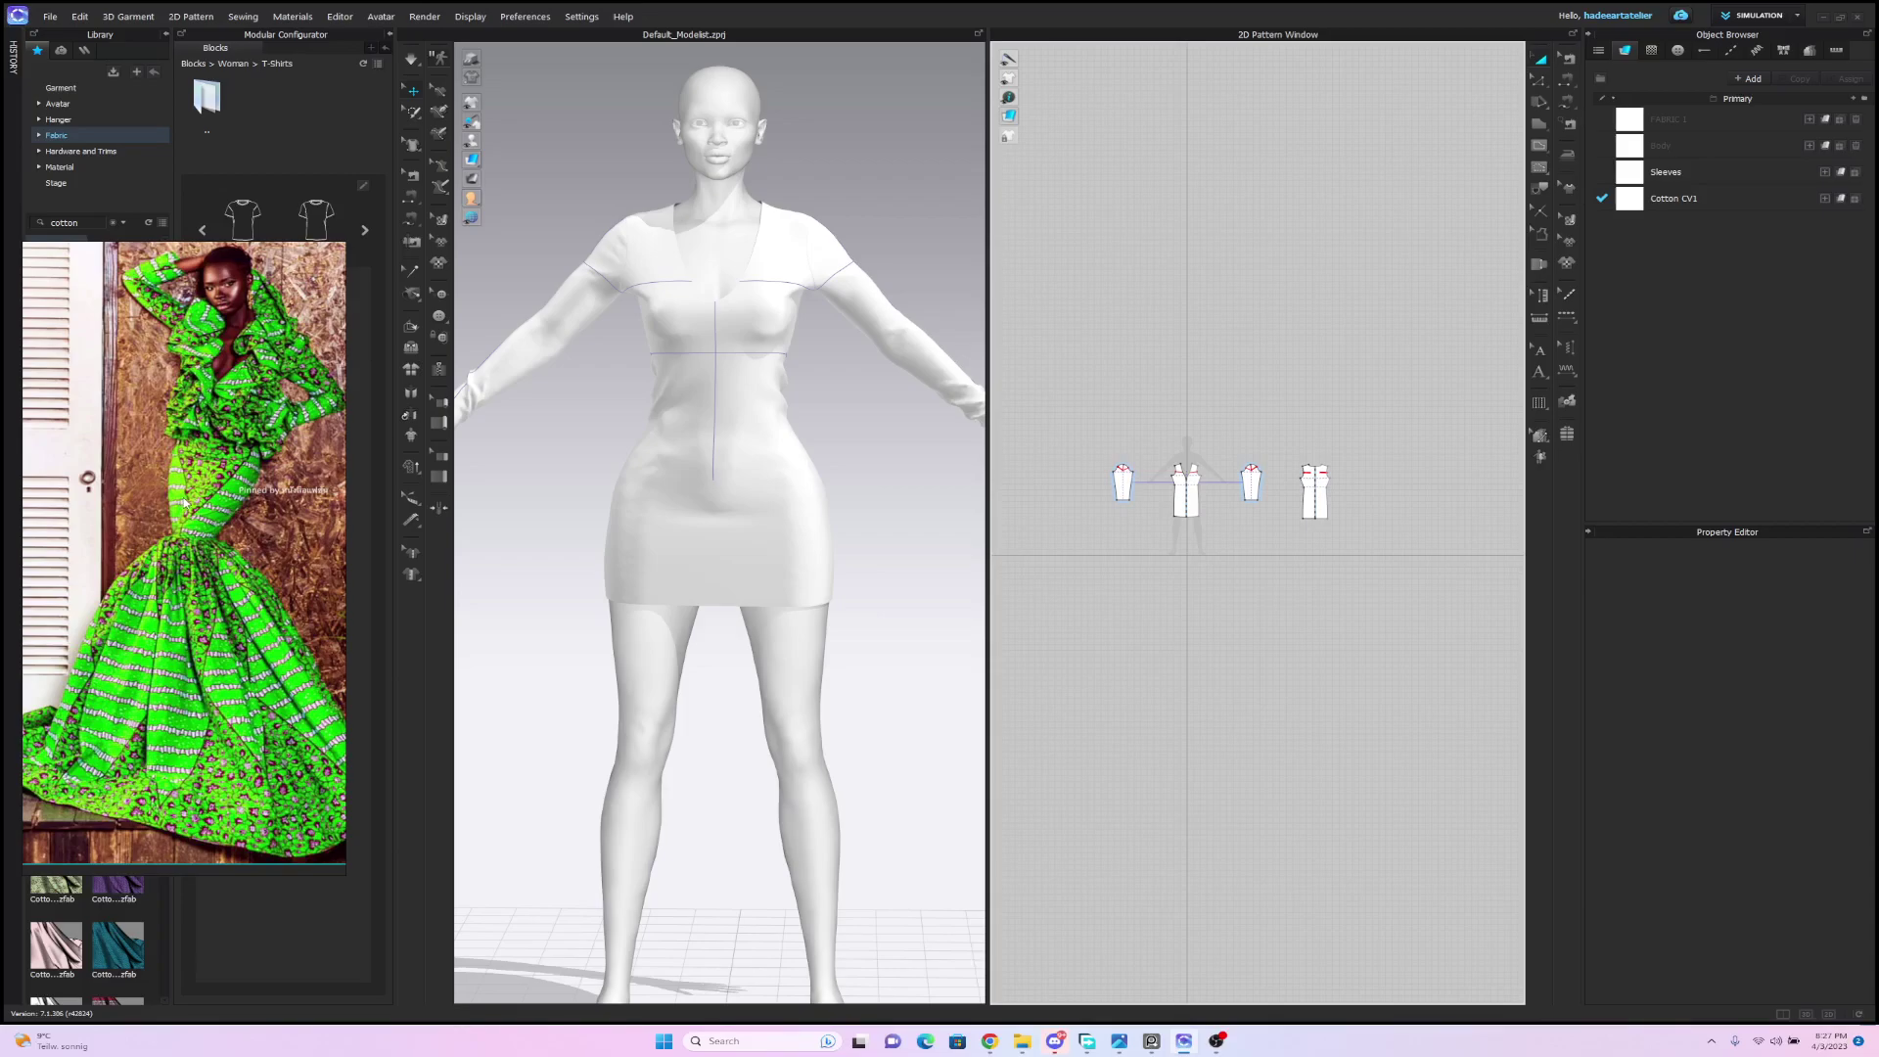
Import the OBJ file Avatar Azeema A Pose as an added Morph Target to bring the avatar into an A pose.
left_click(50, 16)
mouse_move(86, 78)
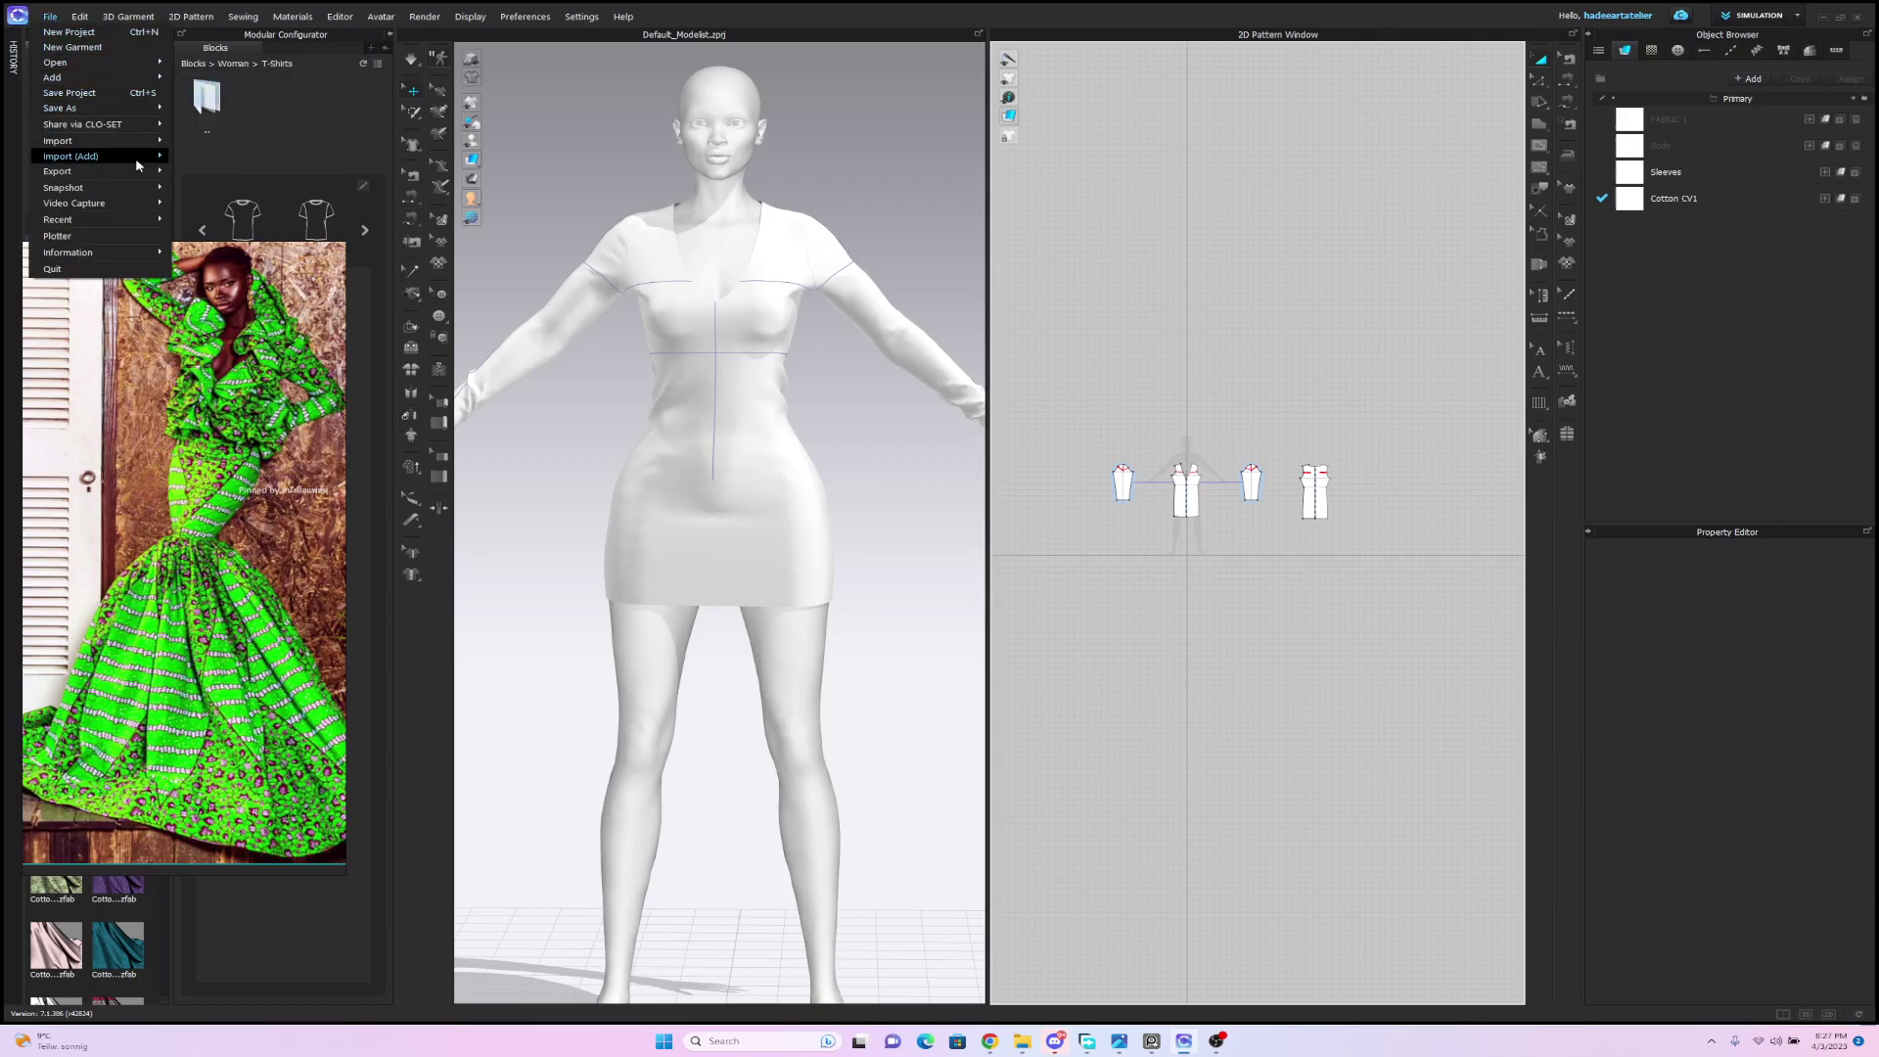
left_click(201, 176)
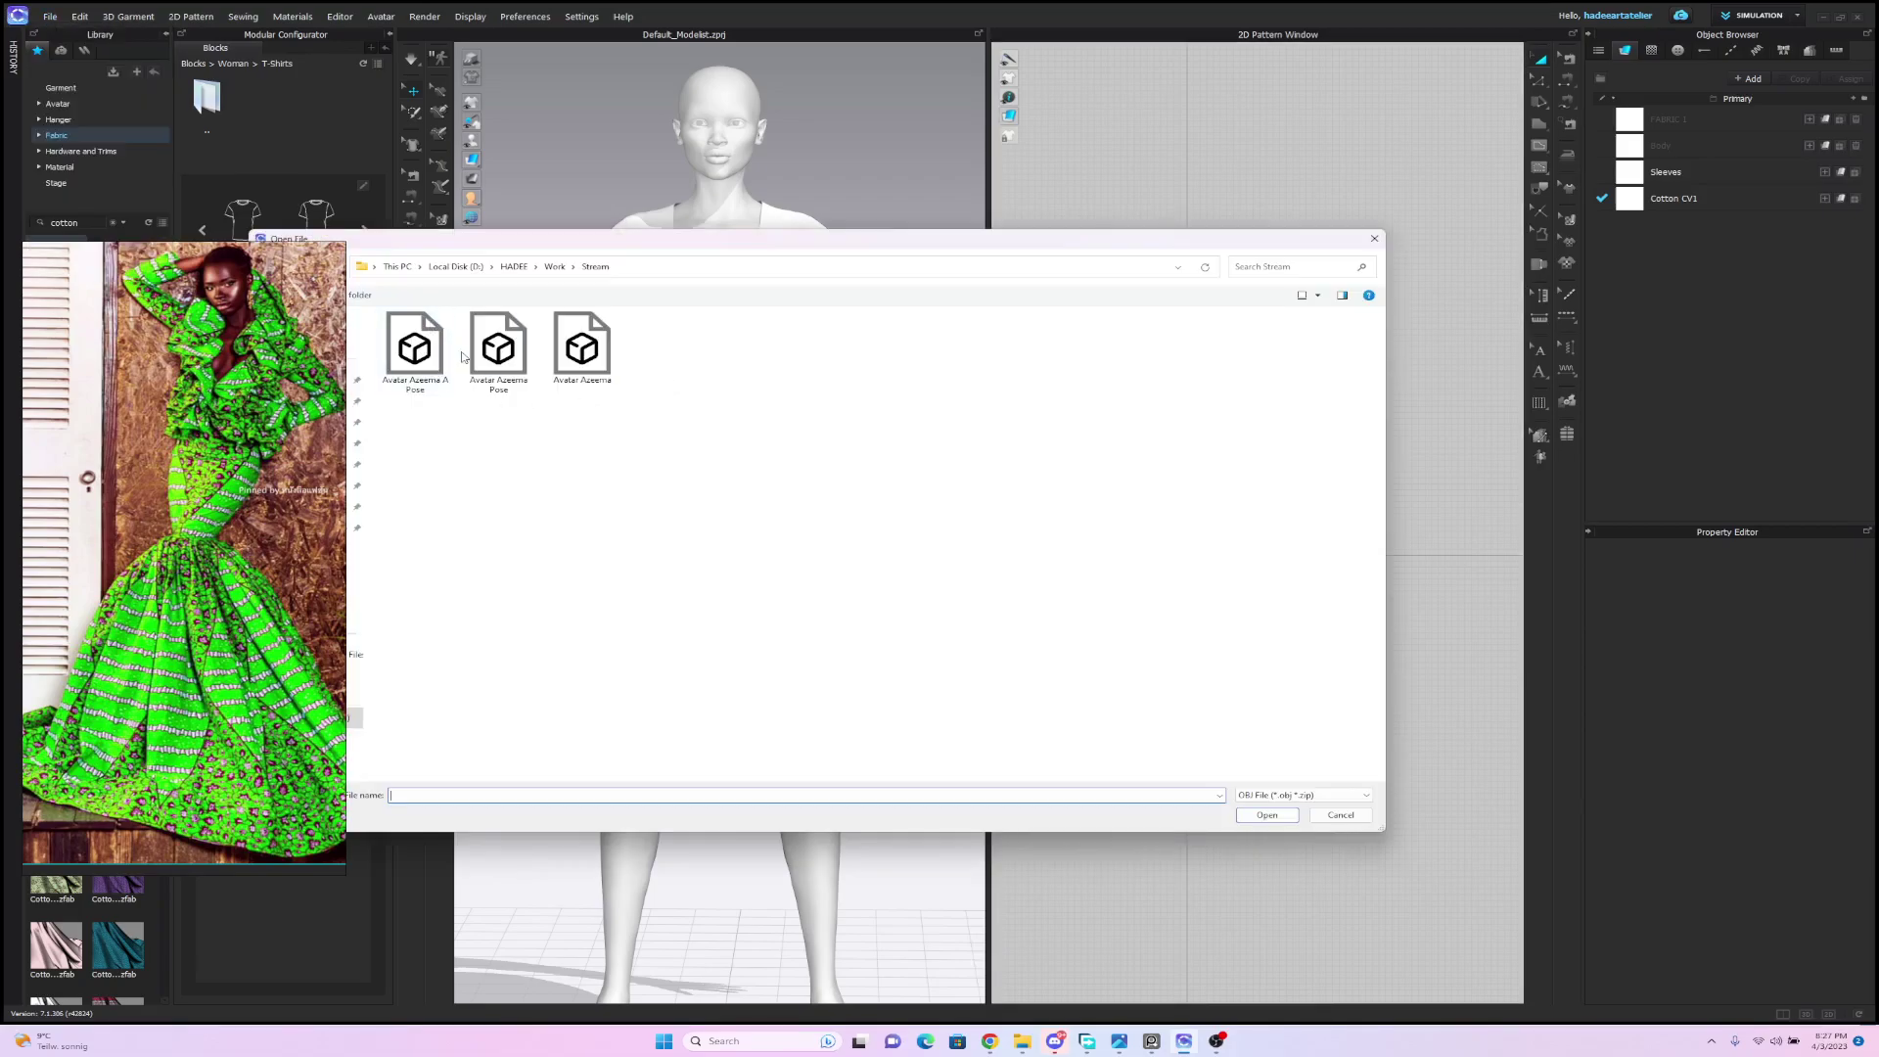
left_click(420, 359)
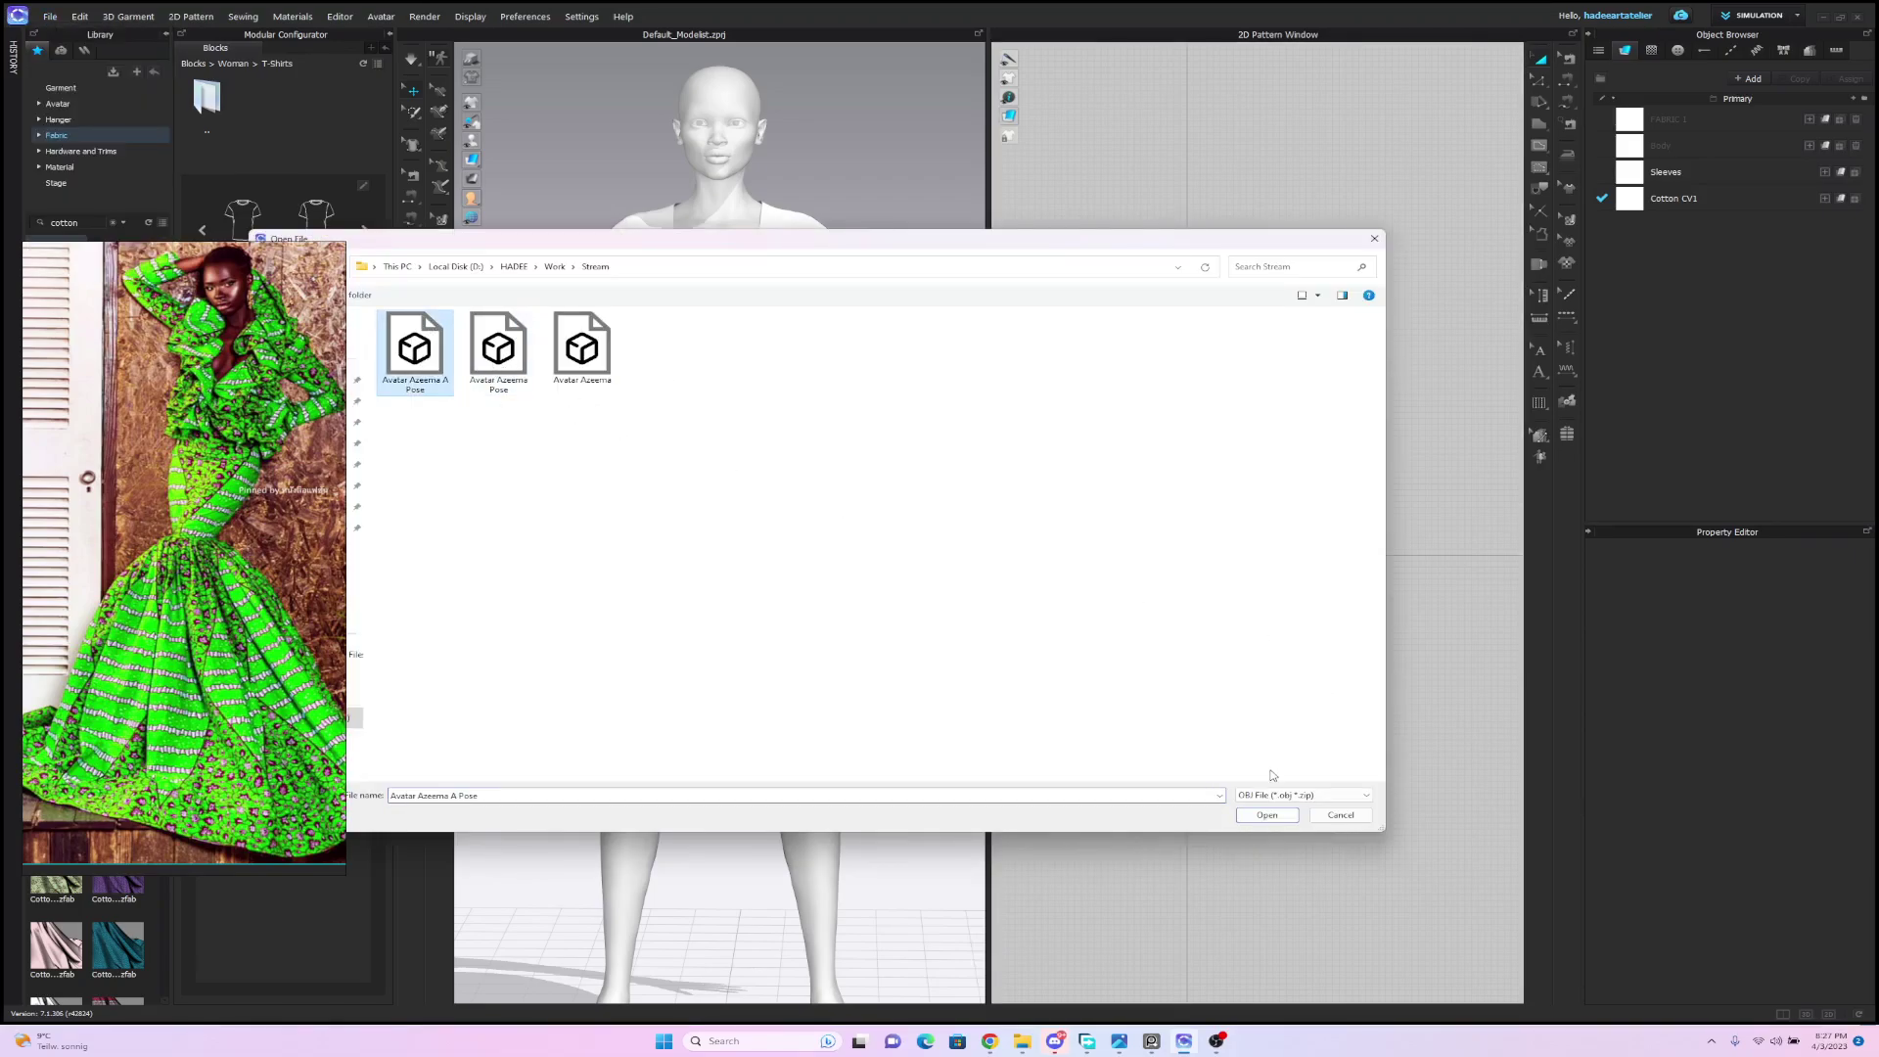
left_click(1266, 814)
left_click(965, 386)
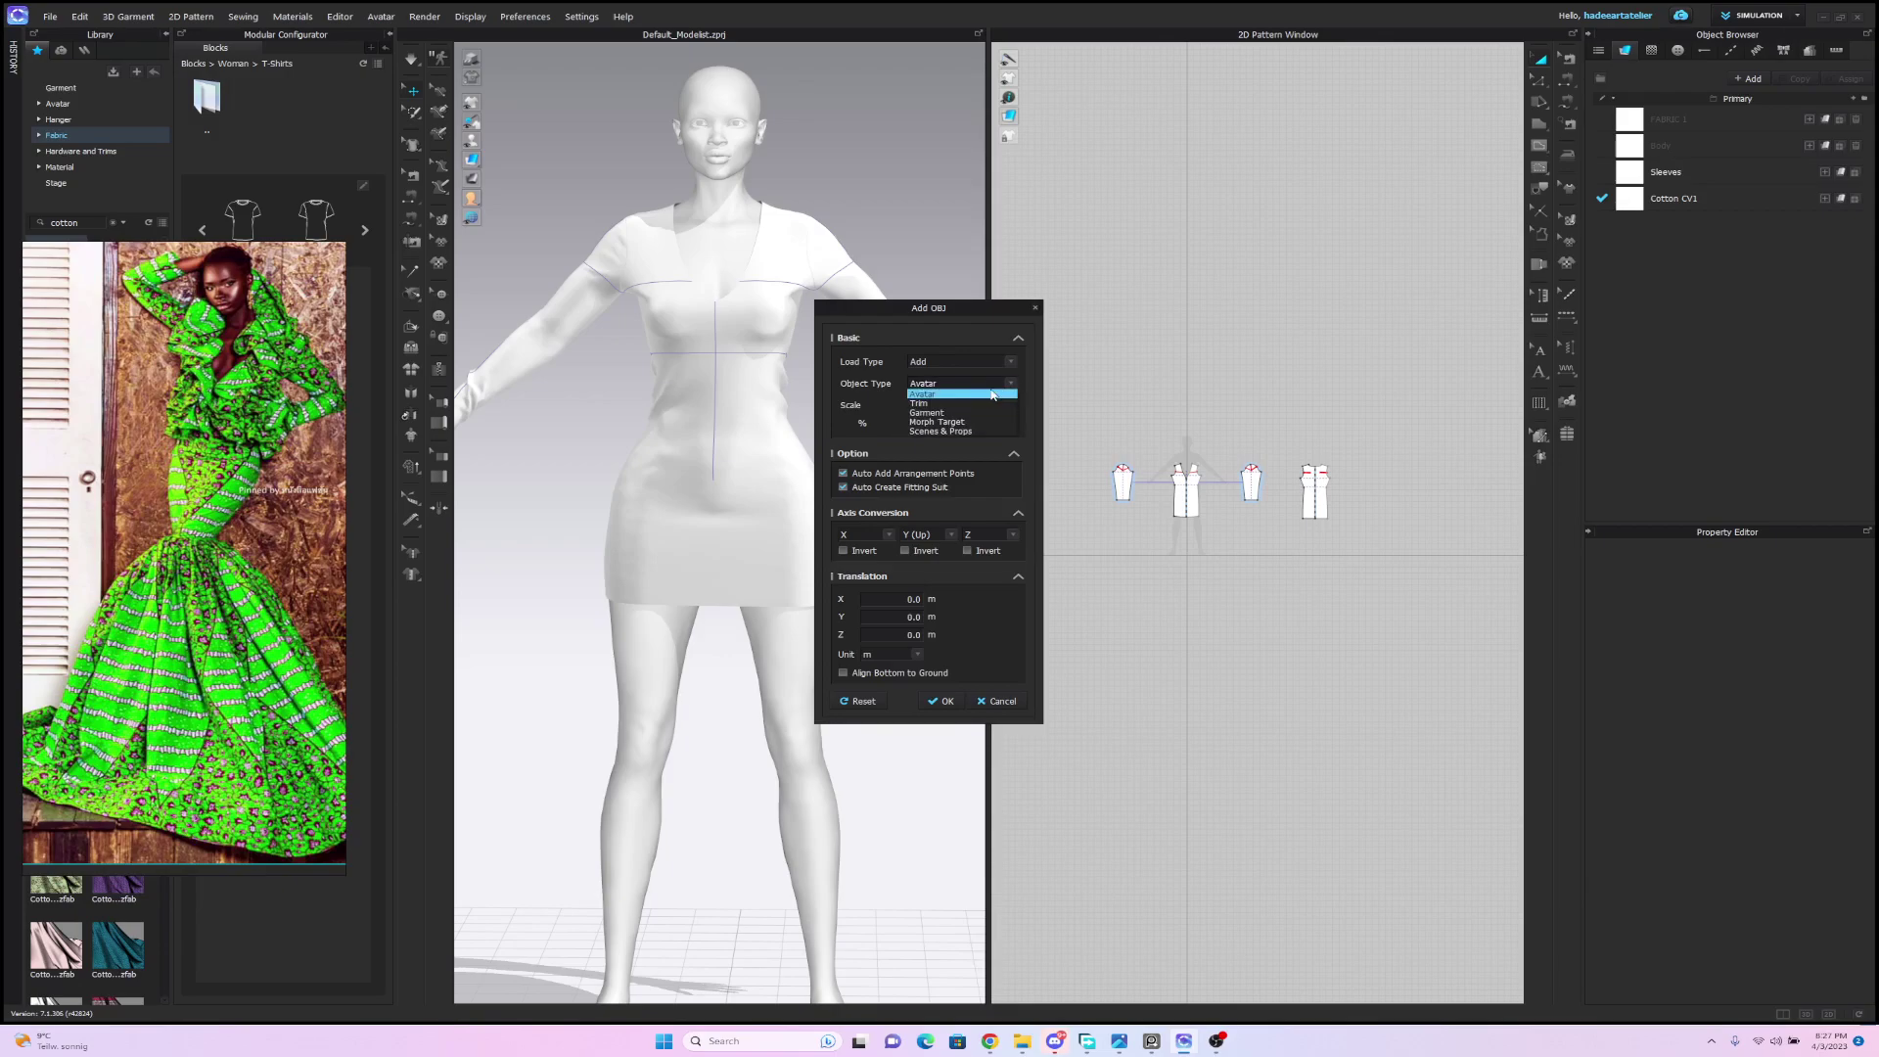
left_click(959, 421)
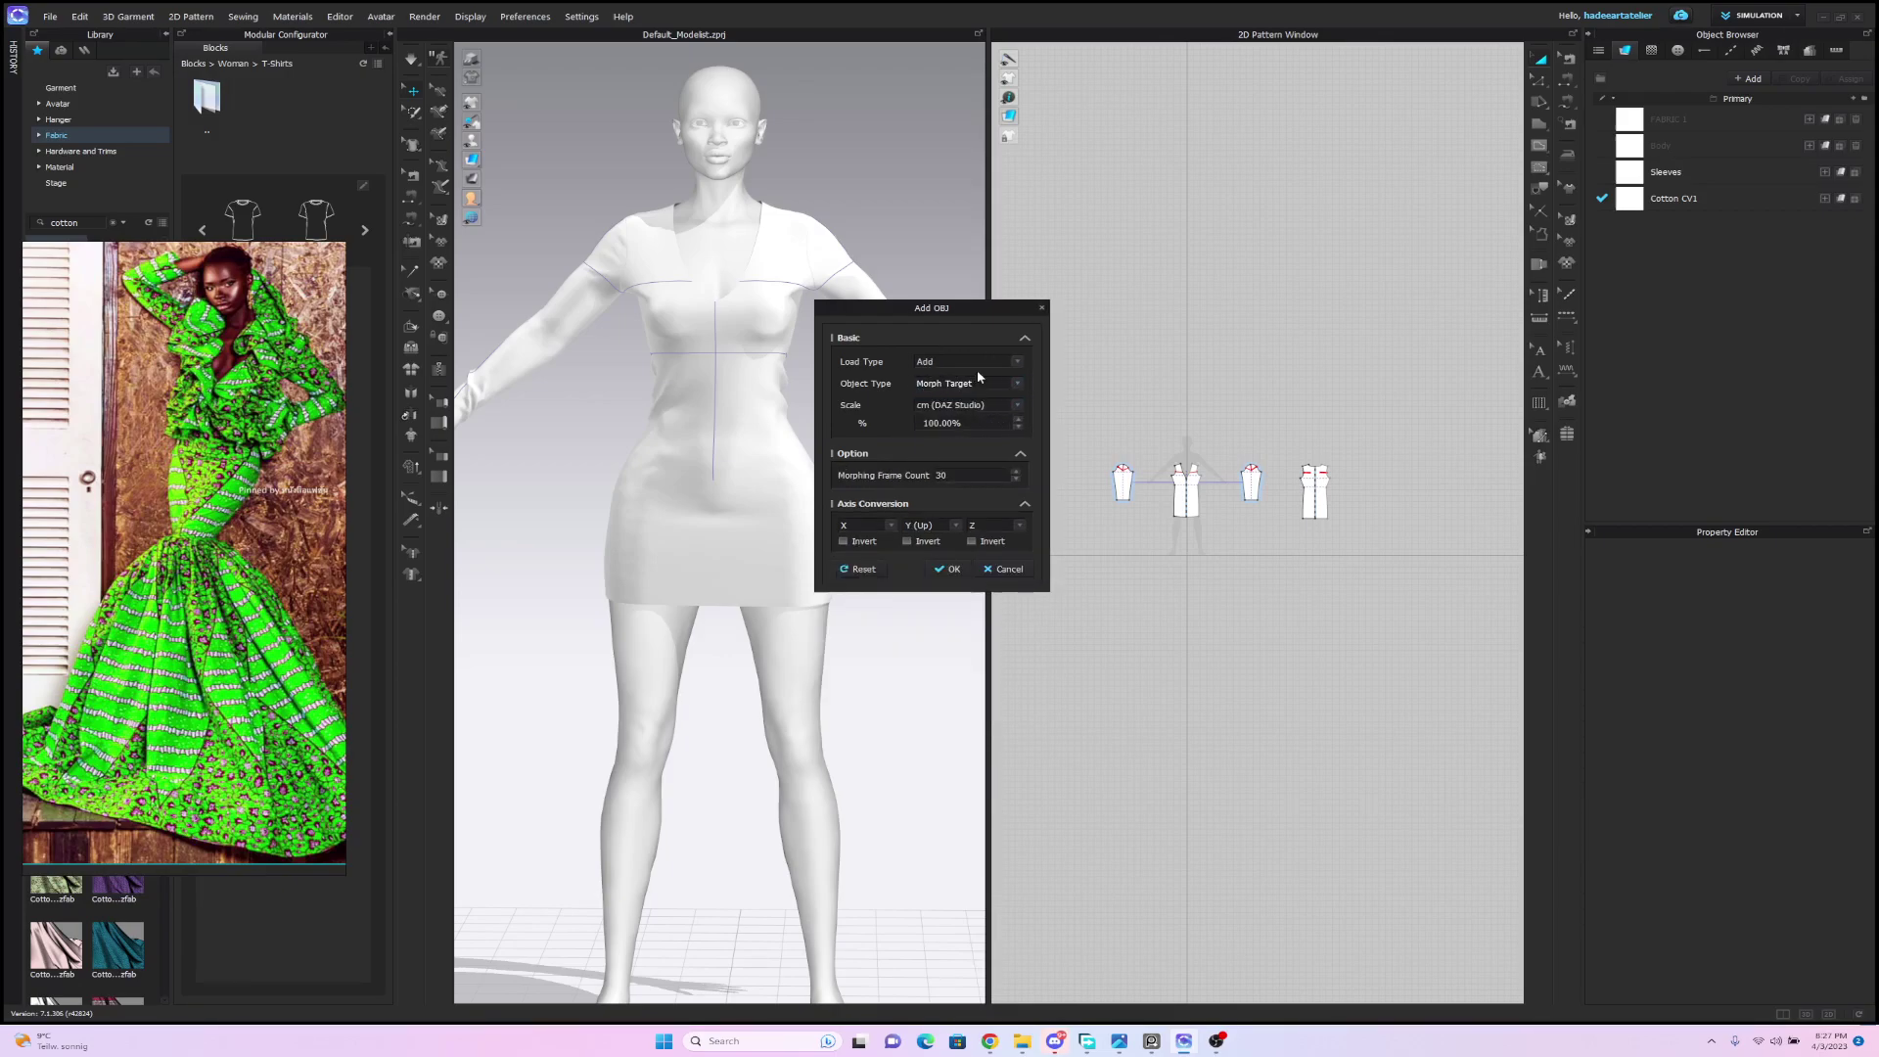
left_click(949, 569)
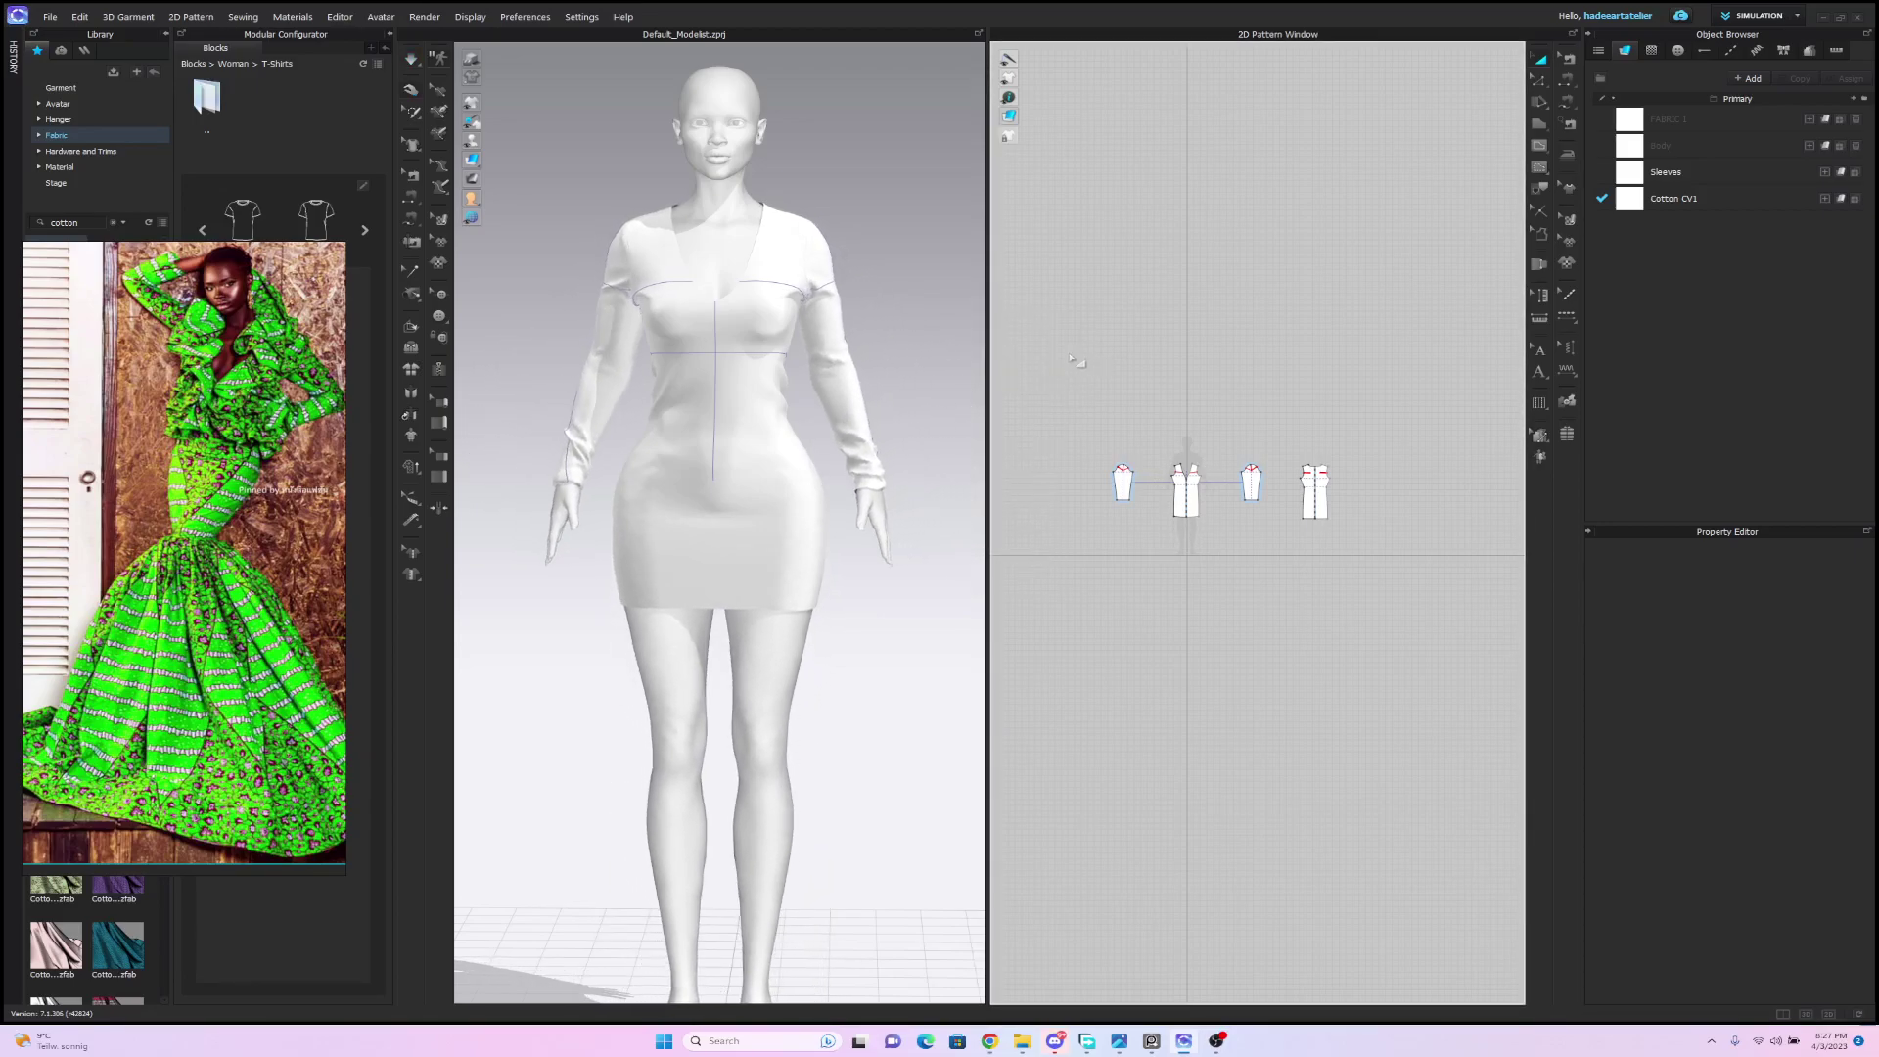
Examine the dress's fit on the A-posed avatar and the lengthened front and back body pieces.
right_click_drag(889, 315, 890, 268)
scroll(901, 284, "down", 2)
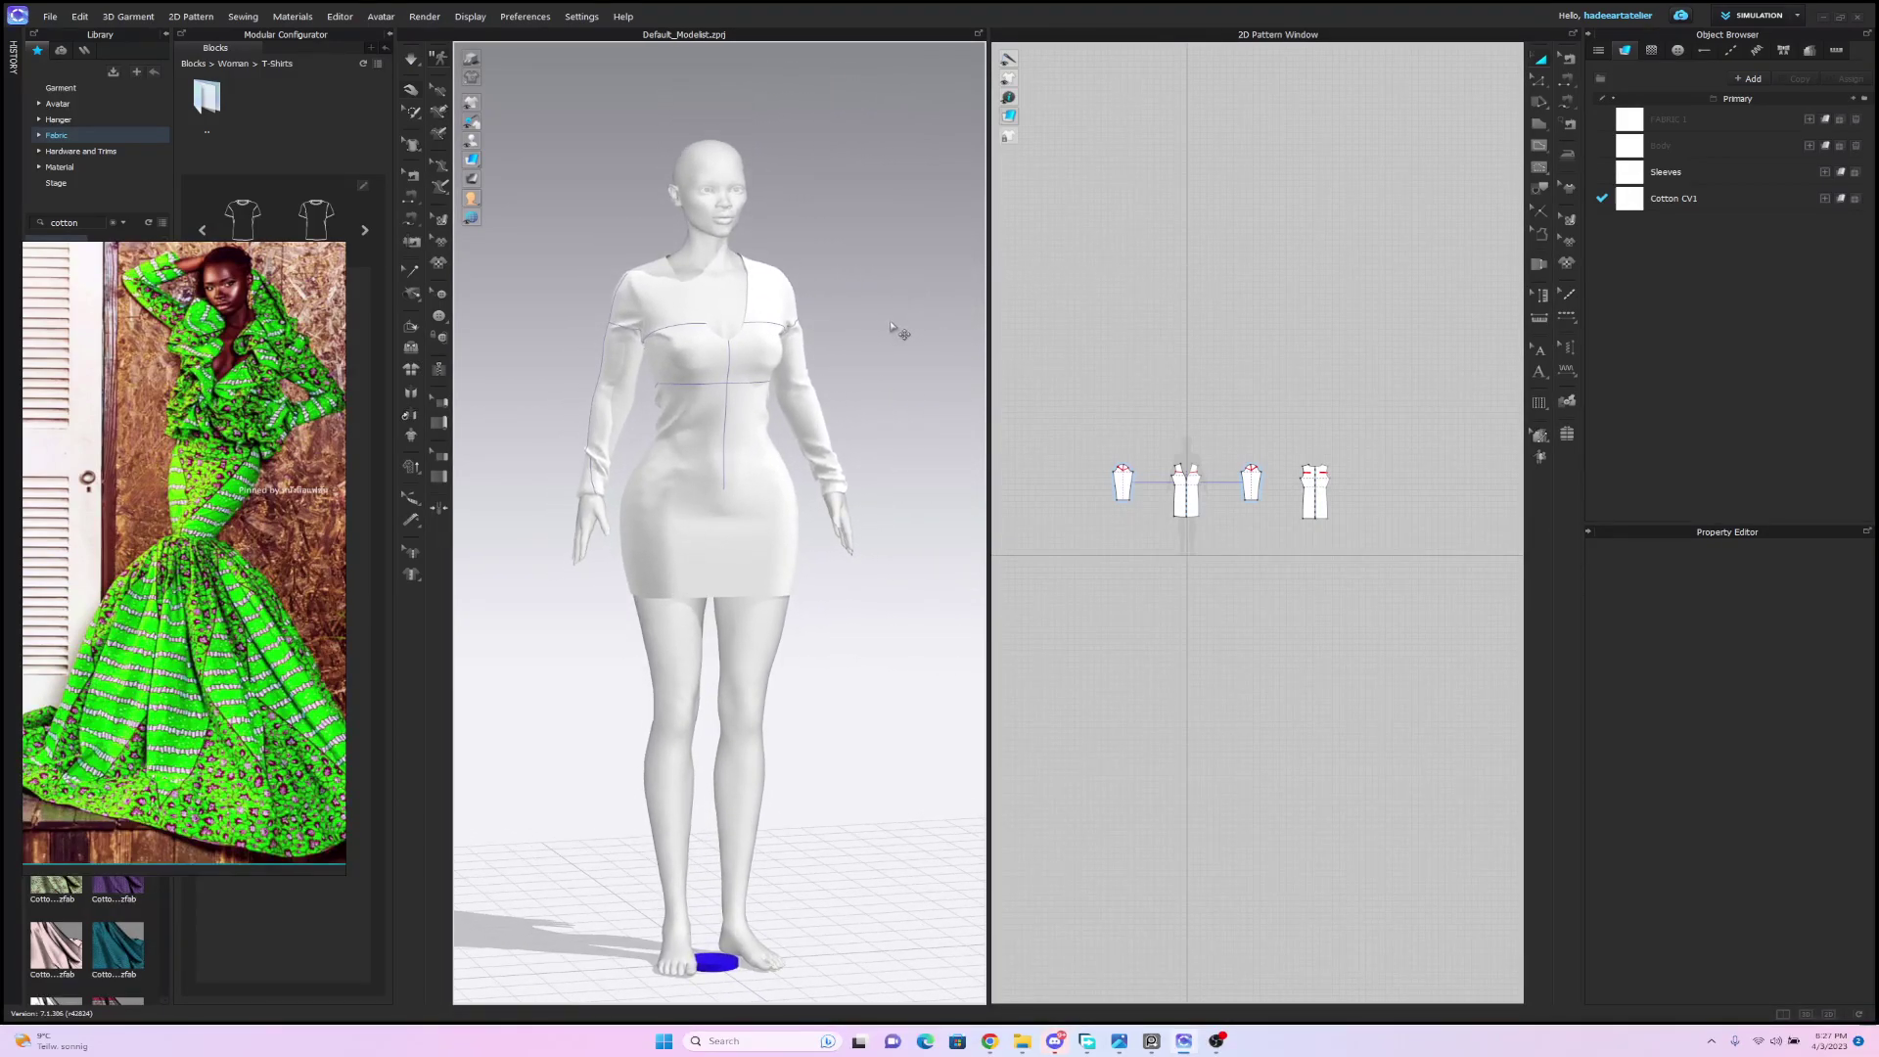
middle_click_drag(890, 327, 907, 283)
mouse_move(908, 284)
right_mouse_down()
mouse_move(887, 258)
mouse_move(926, 281)
mouse_move(918, 259)
right_mouse_up()
scroll(907, 263, "up", 2)
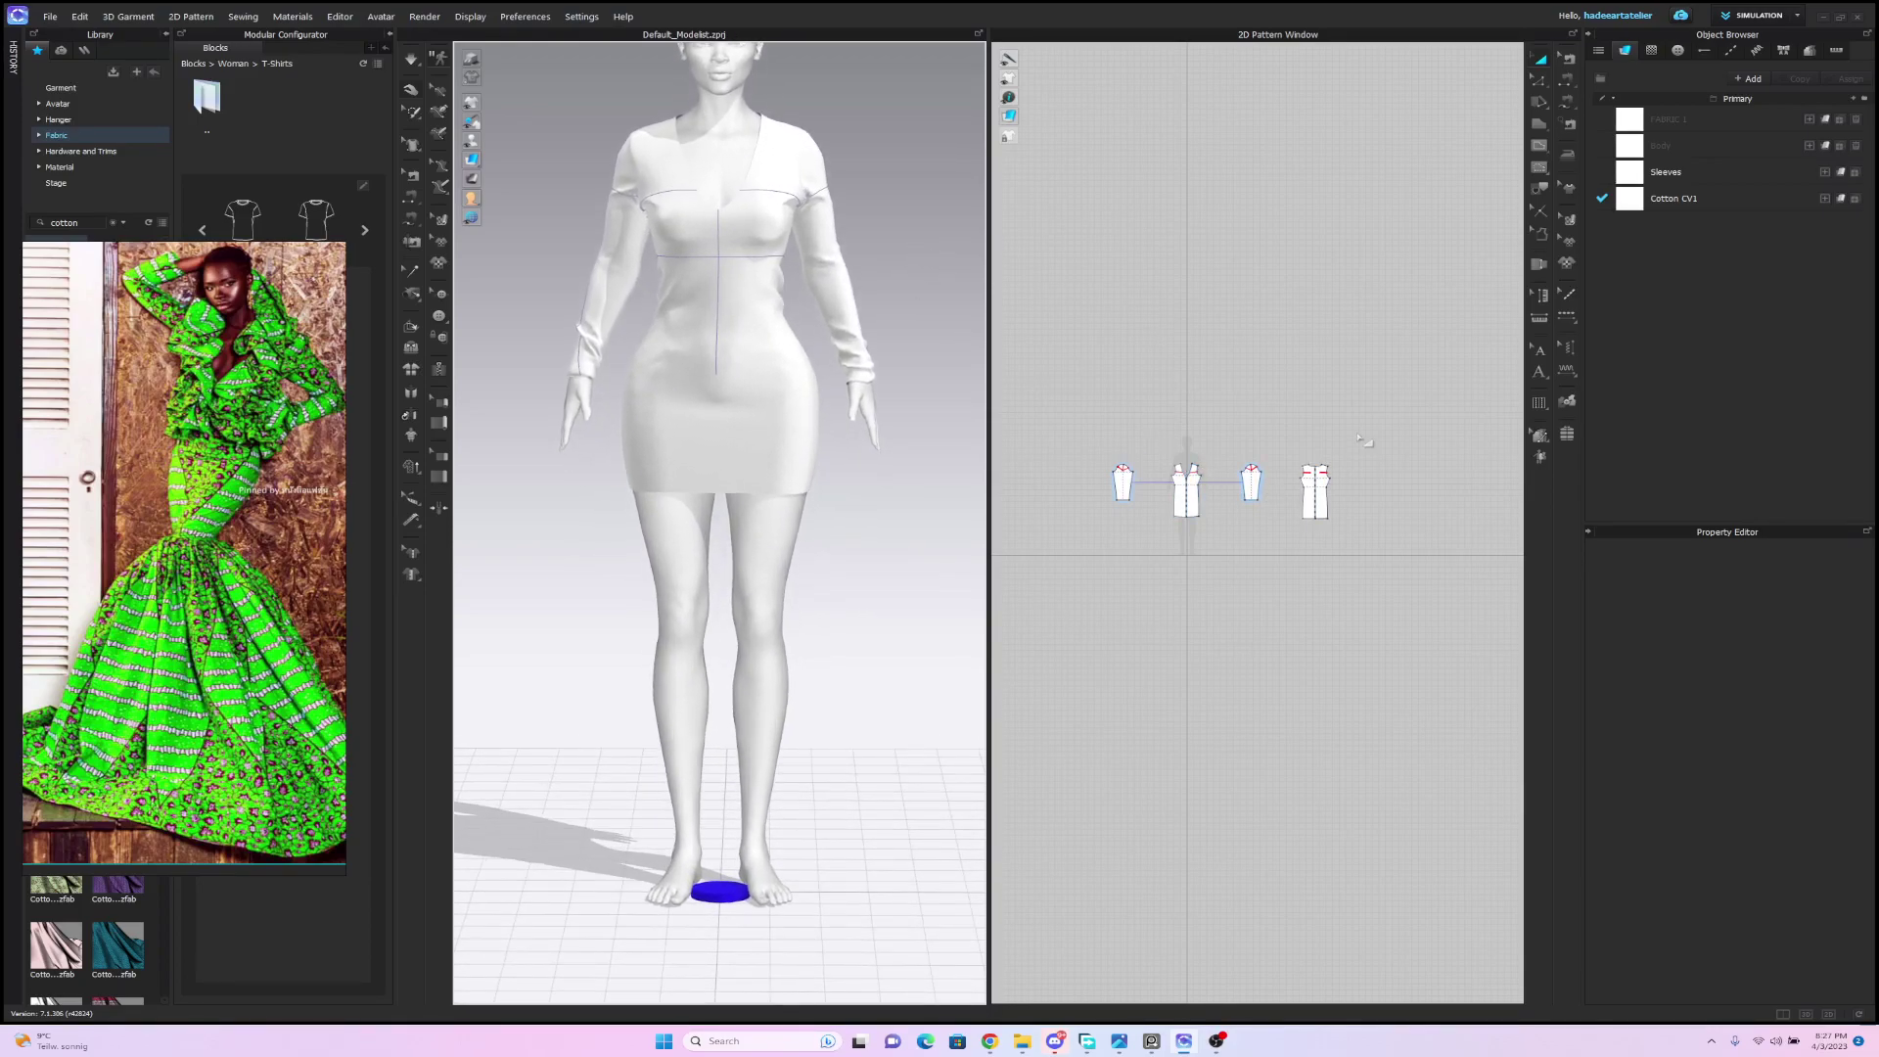
scroll(1264, 521, "up", 3)
middle_click_drag(1366, 388, 1330, 298)
scroll(1331, 297, "up", 2)
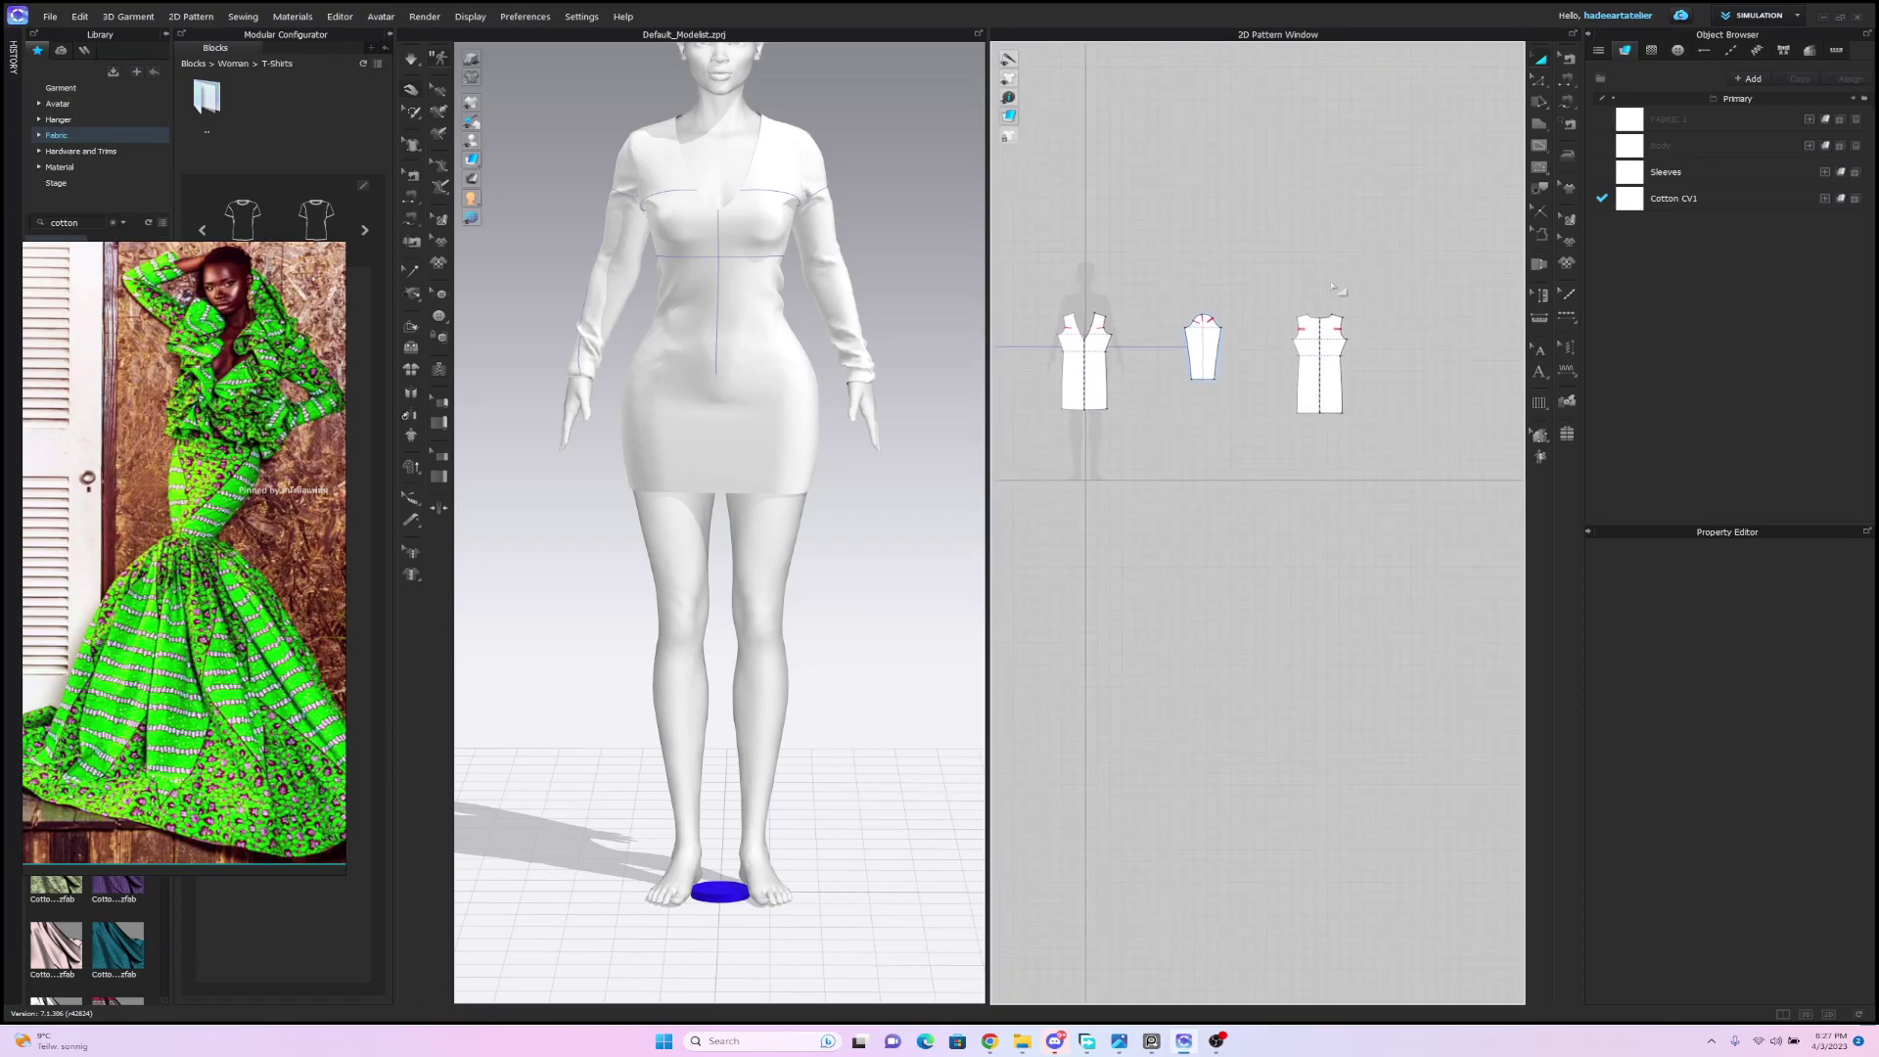
right_click_drag(1338, 285, 1348, 315)
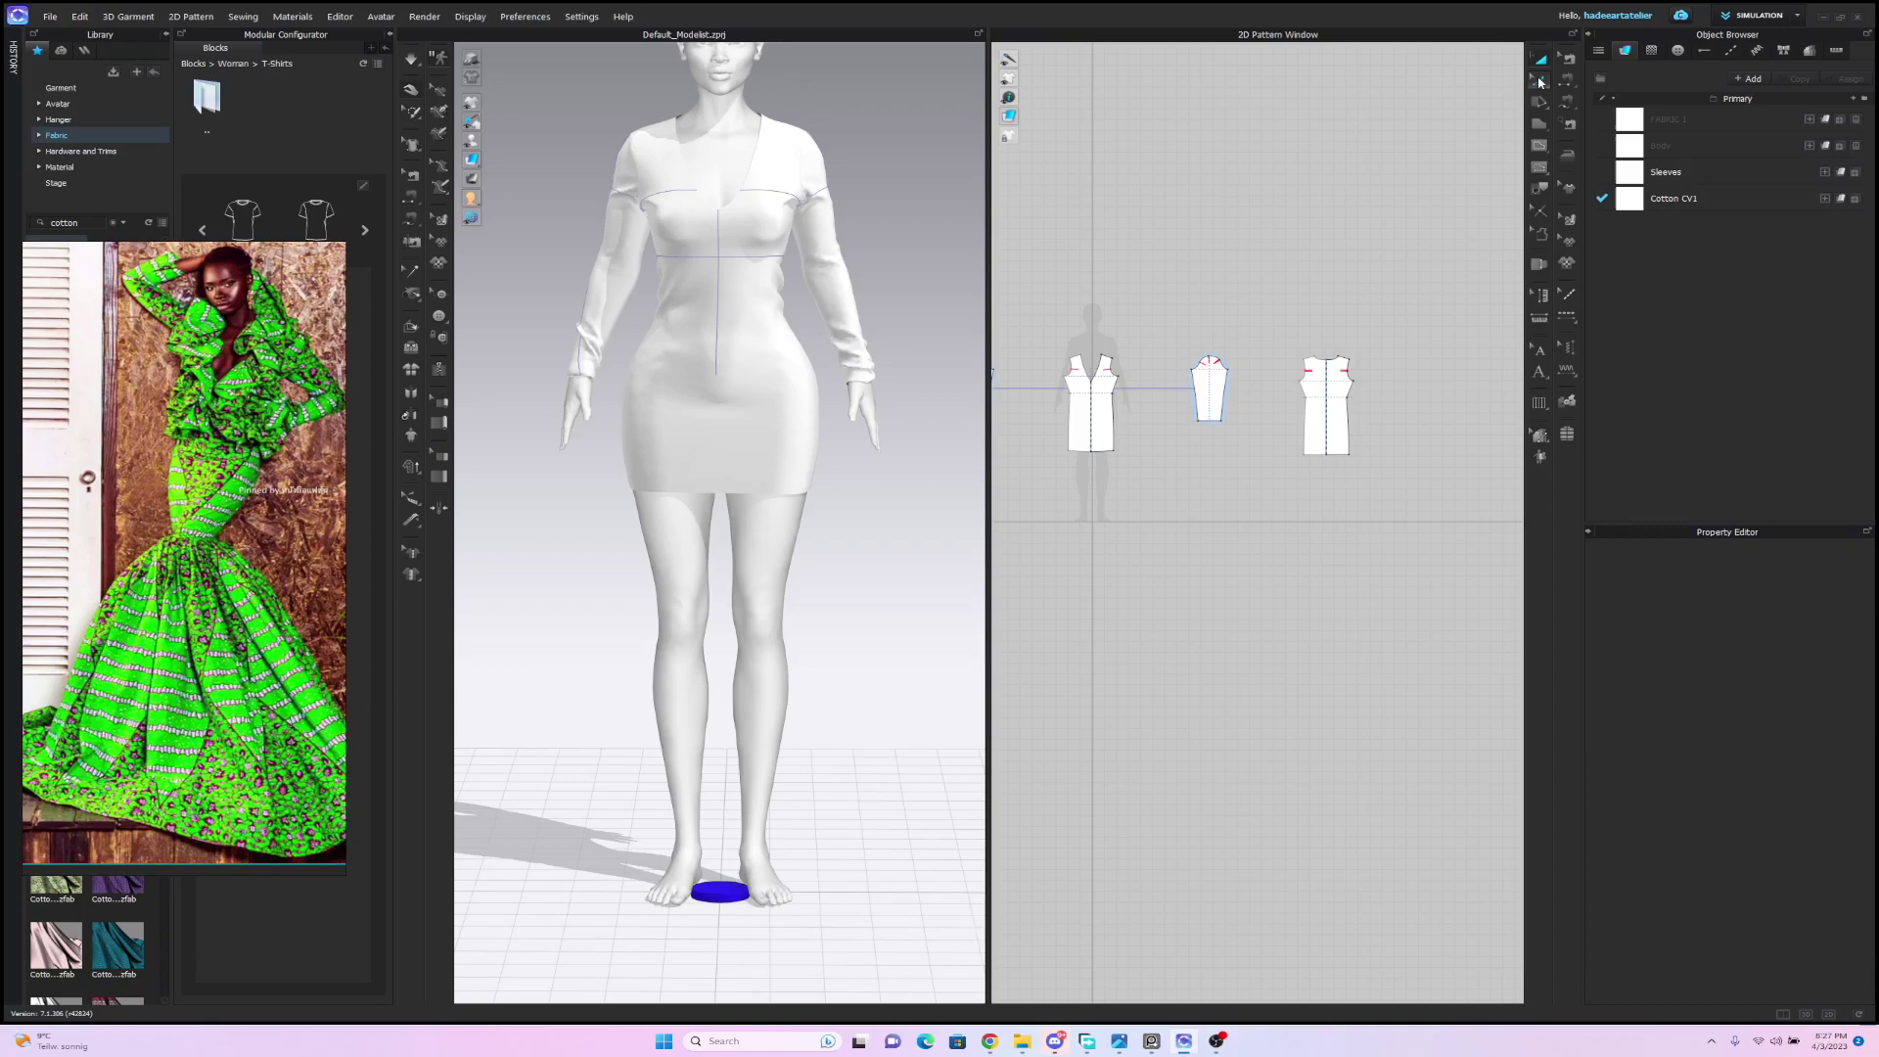
Lengthen the front and back body pieces a little more together from their bottom edges and check the longer dress.
left_click(1539, 82)
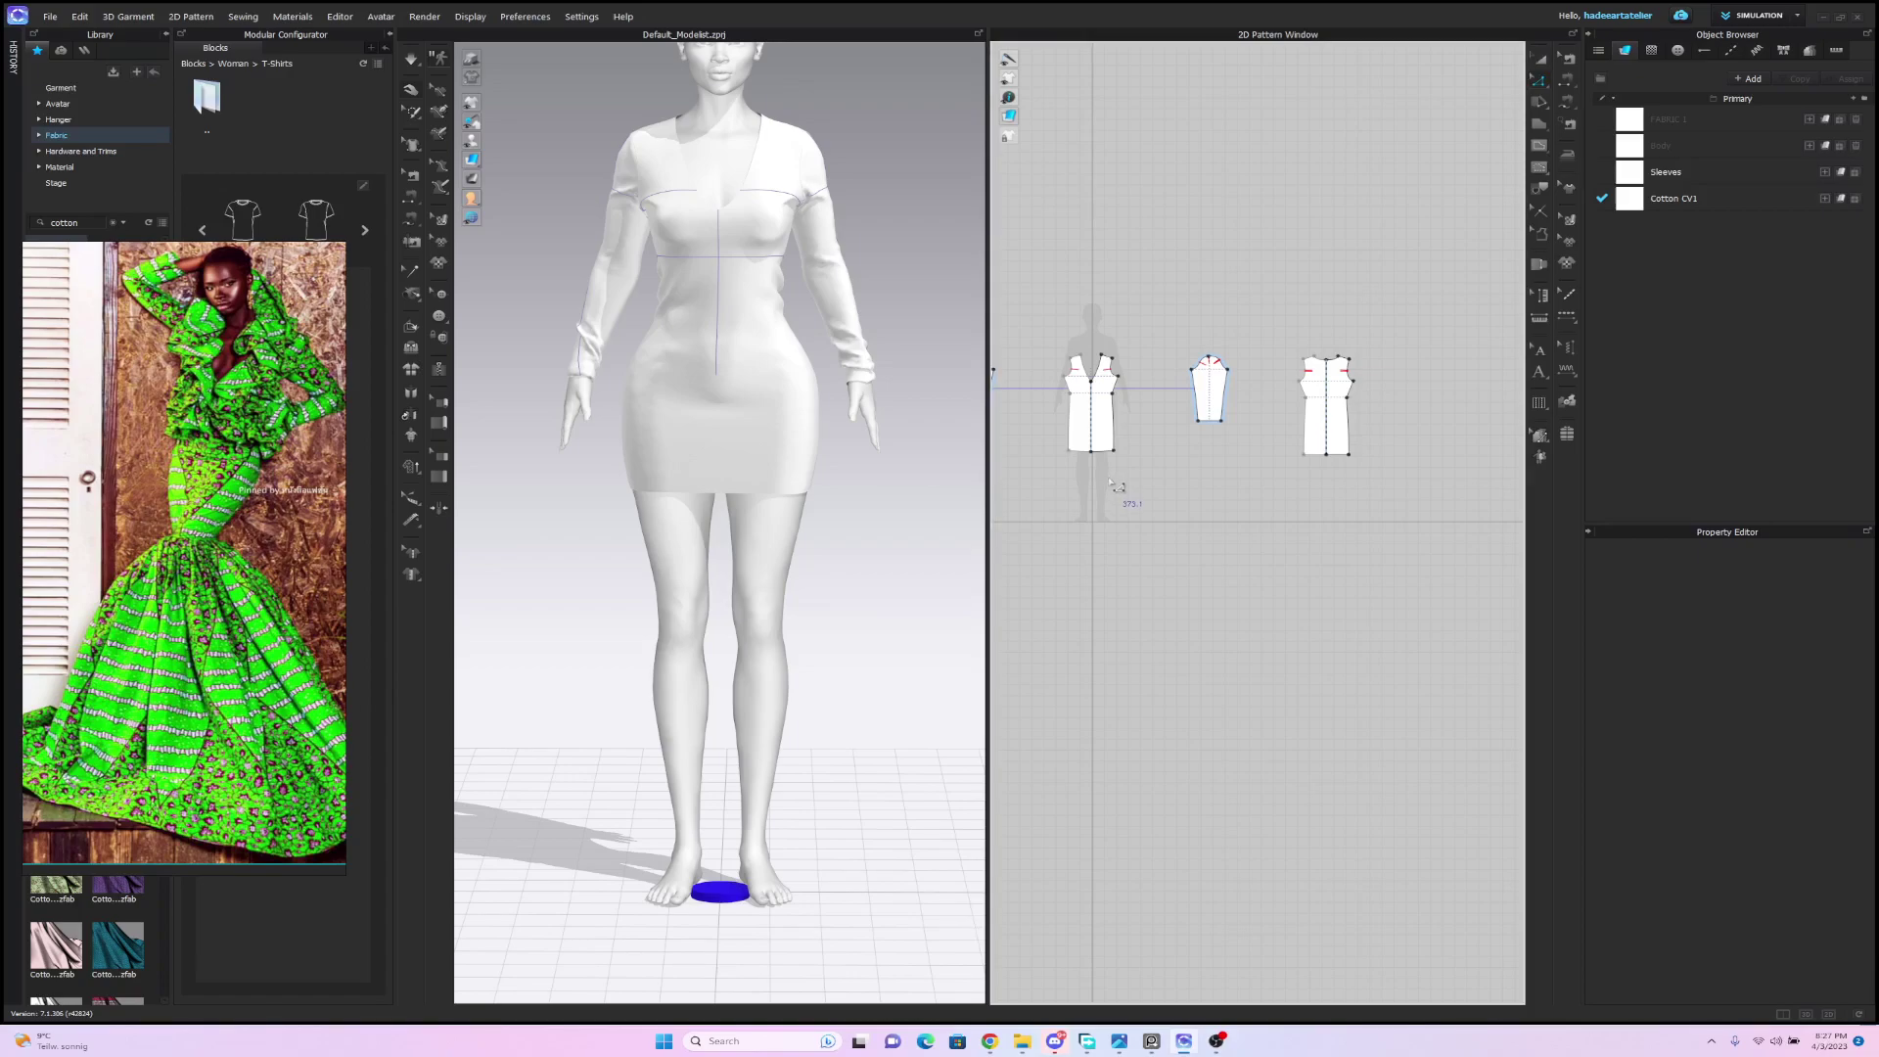
left_click_drag(1053, 438, 1324, 464)
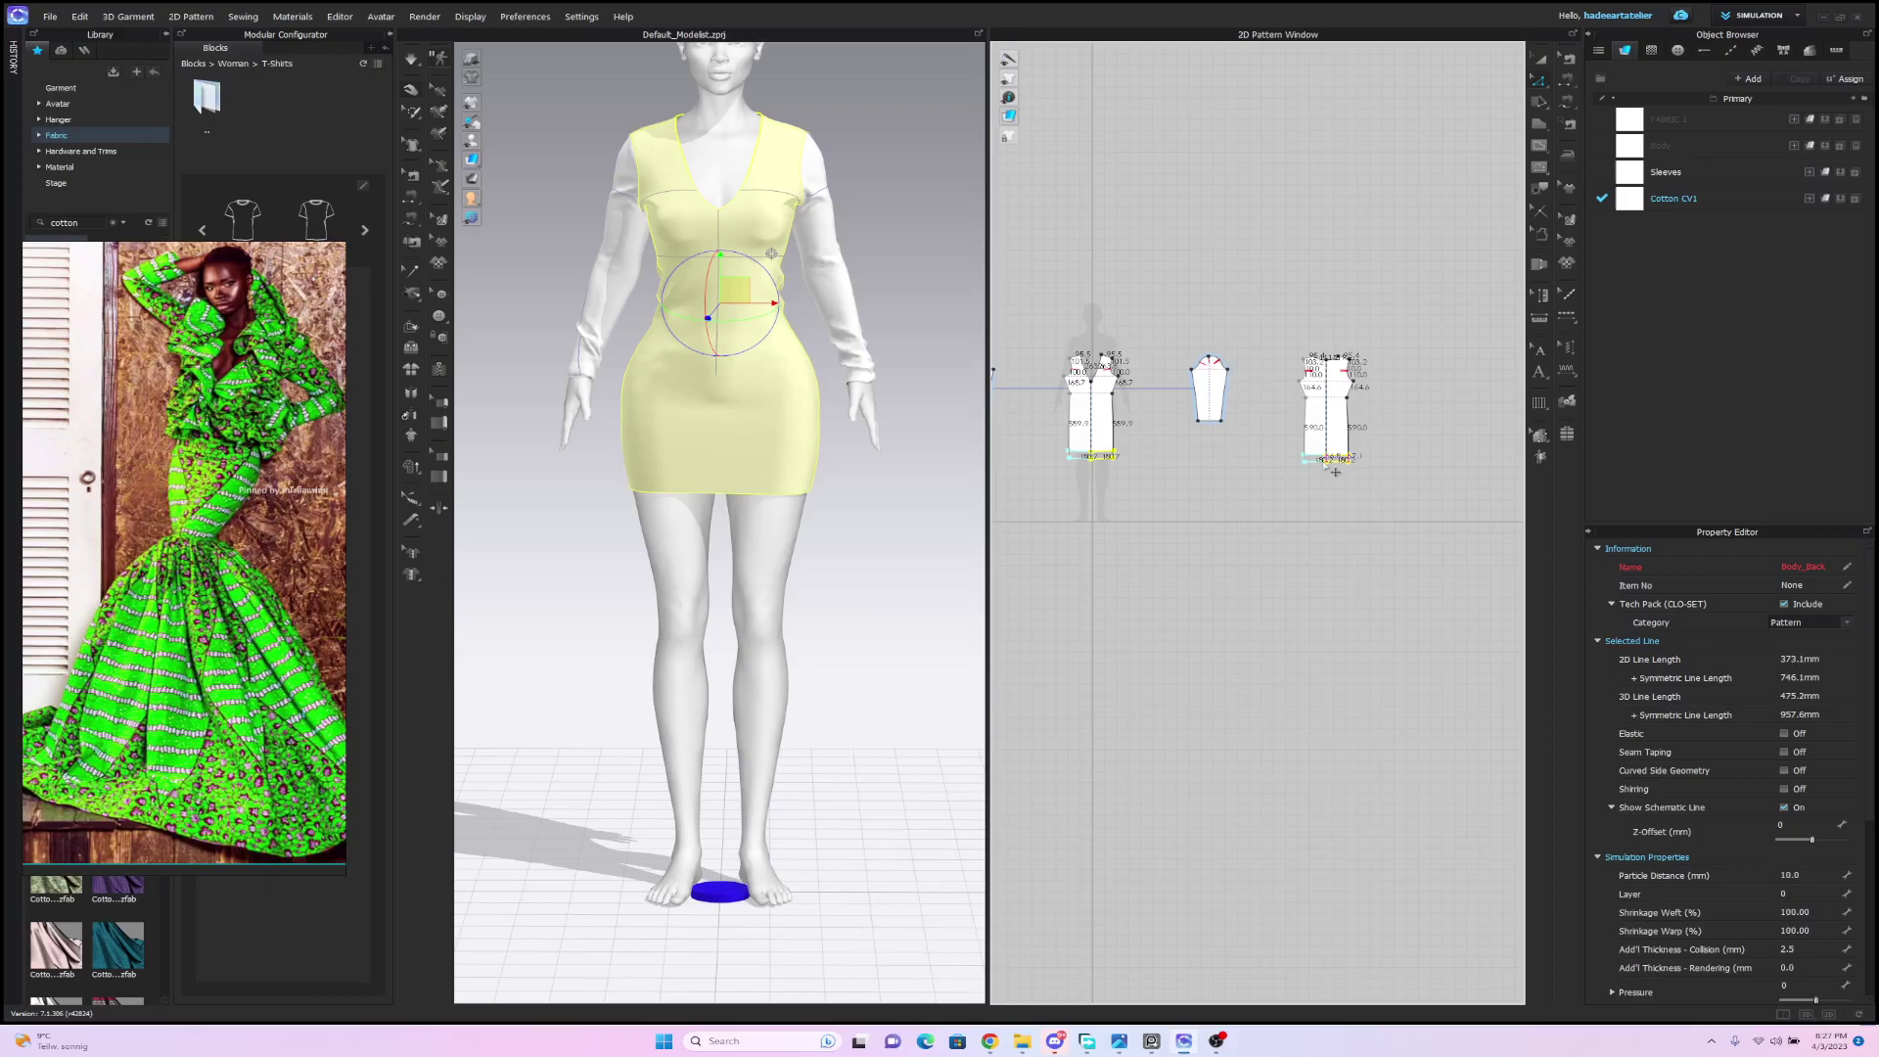
mouse_move(861, 495)
right_mouse_down()
mouse_move(1085, 507)
mouse_move(763, 503)
mouse_move(851, 503)
right_mouse_up()
scroll(873, 519, "down", 2)
scroll(877, 514, "up", 2)
scroll(885, 466, "up", 2)
middle_click_drag(899, 468, 891, 454)
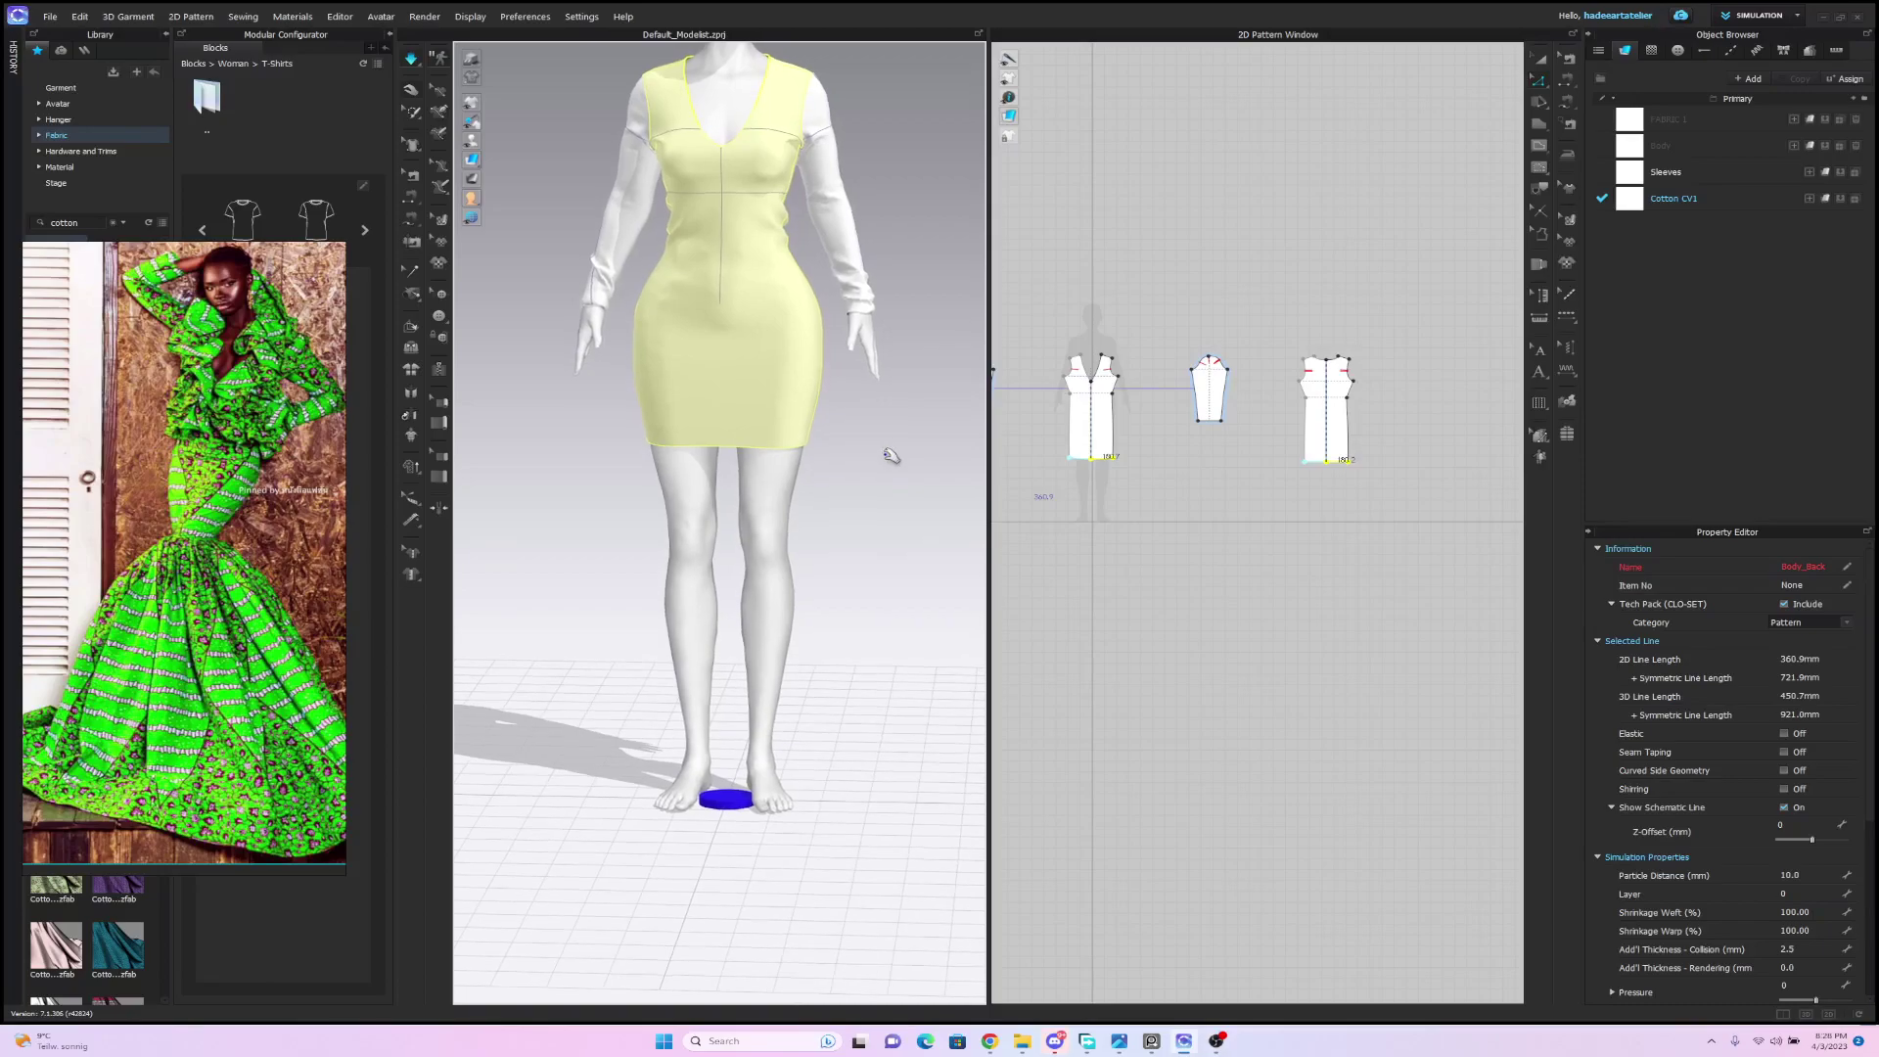
right_click_drag(887, 455, 913, 446)
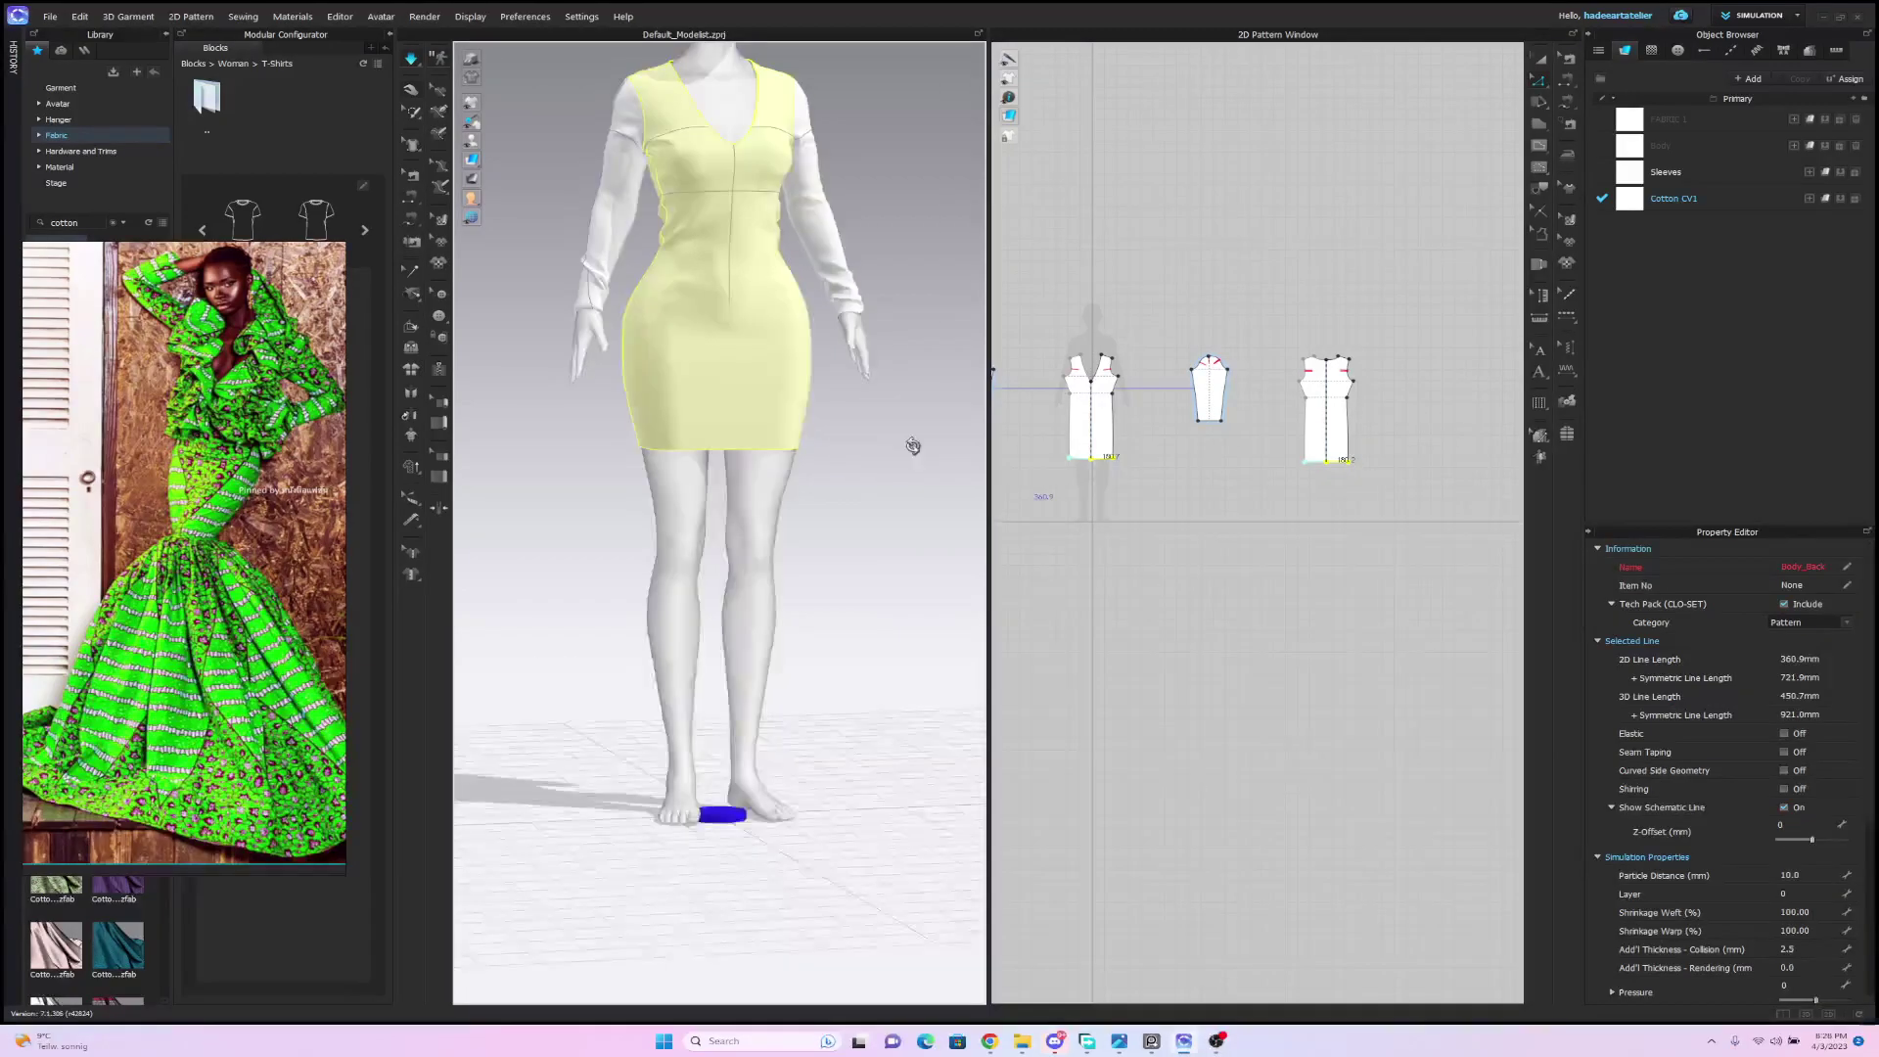
left_click(913, 445)
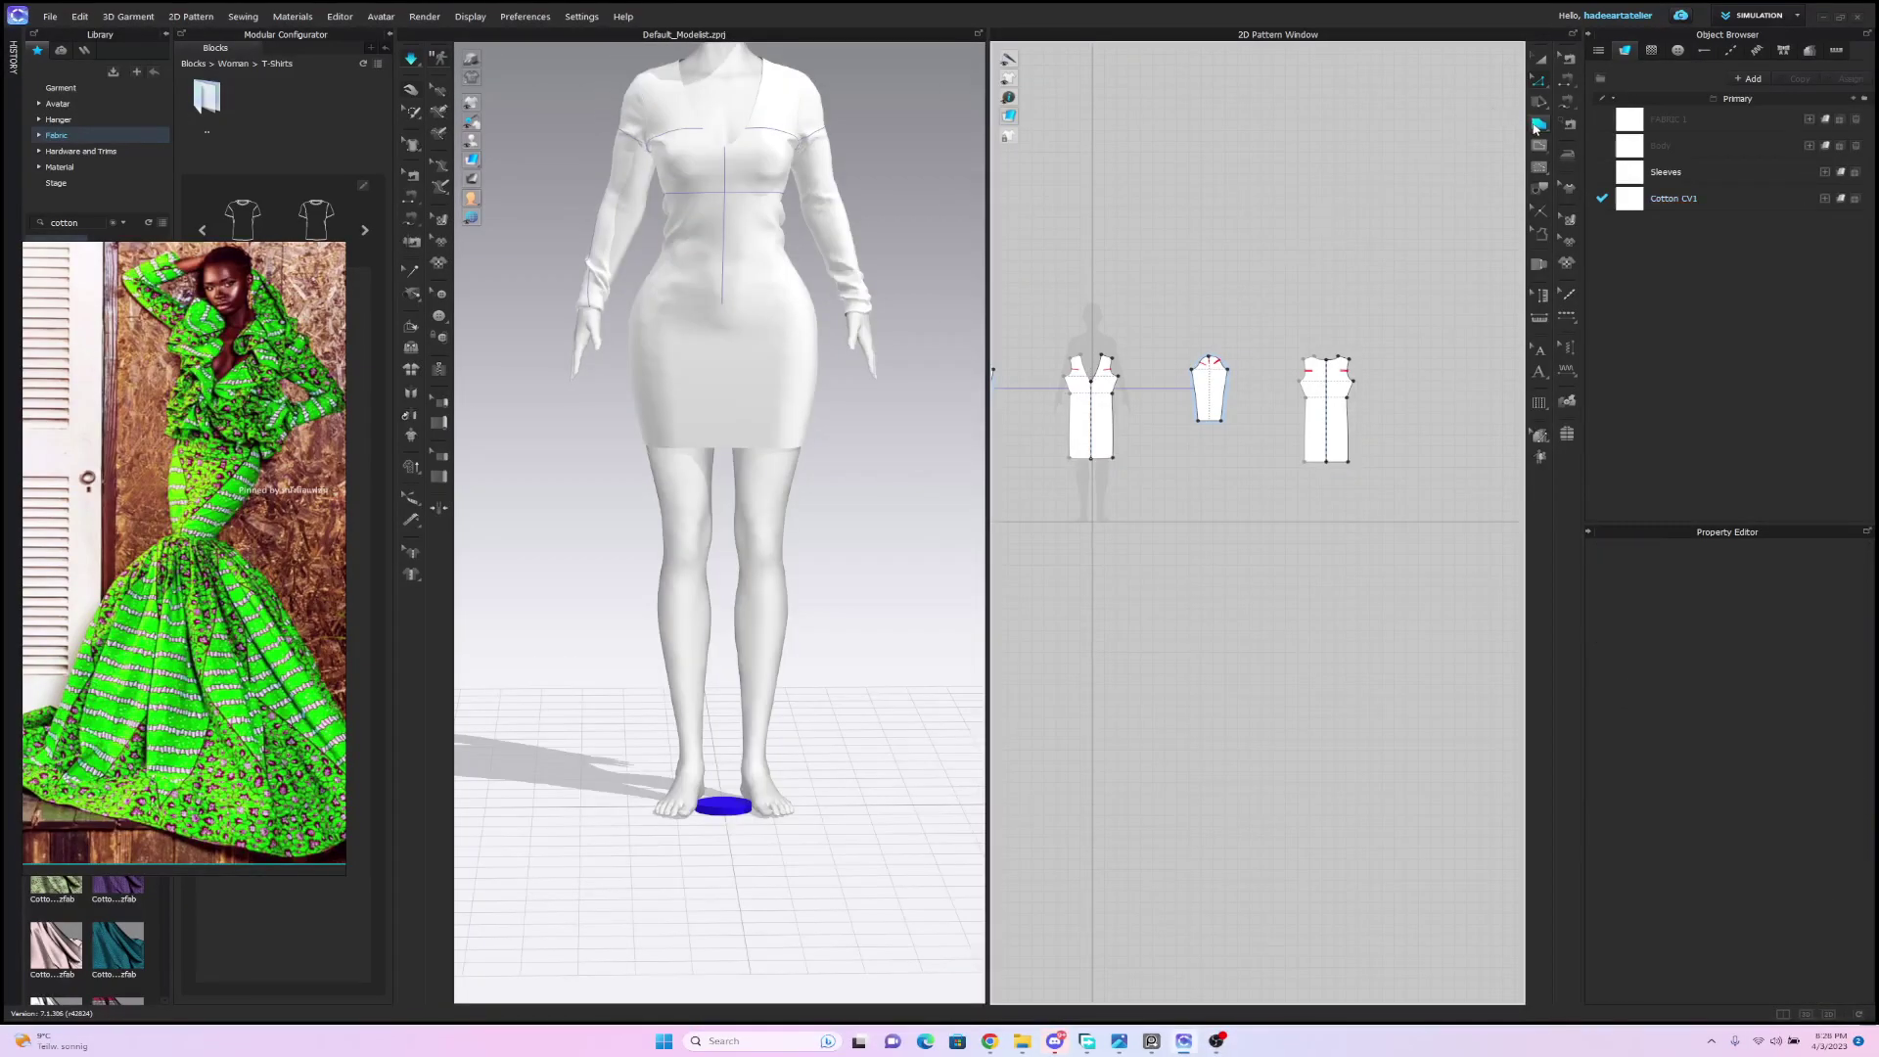
Draw a rectangular skirt panel about 827 mm tall just below the front body piece.
left_click(1538, 125)
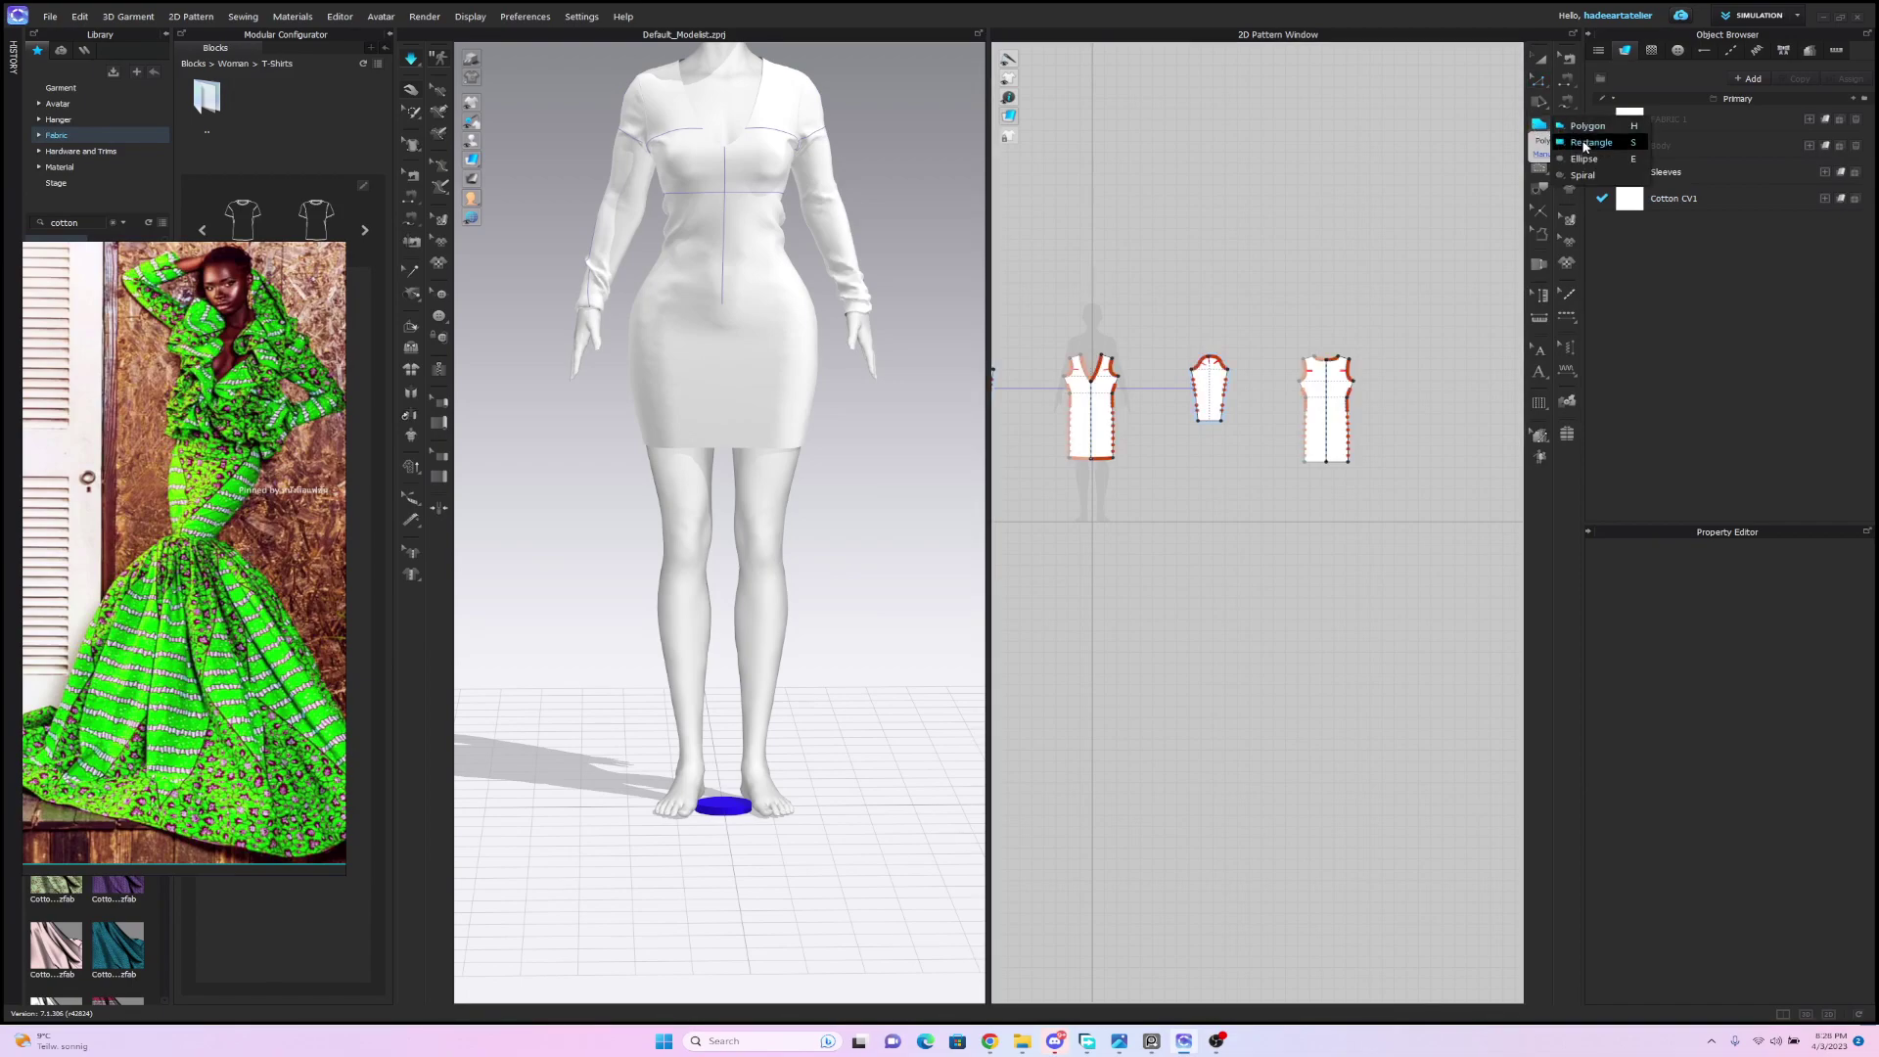
left_click(1587, 144)
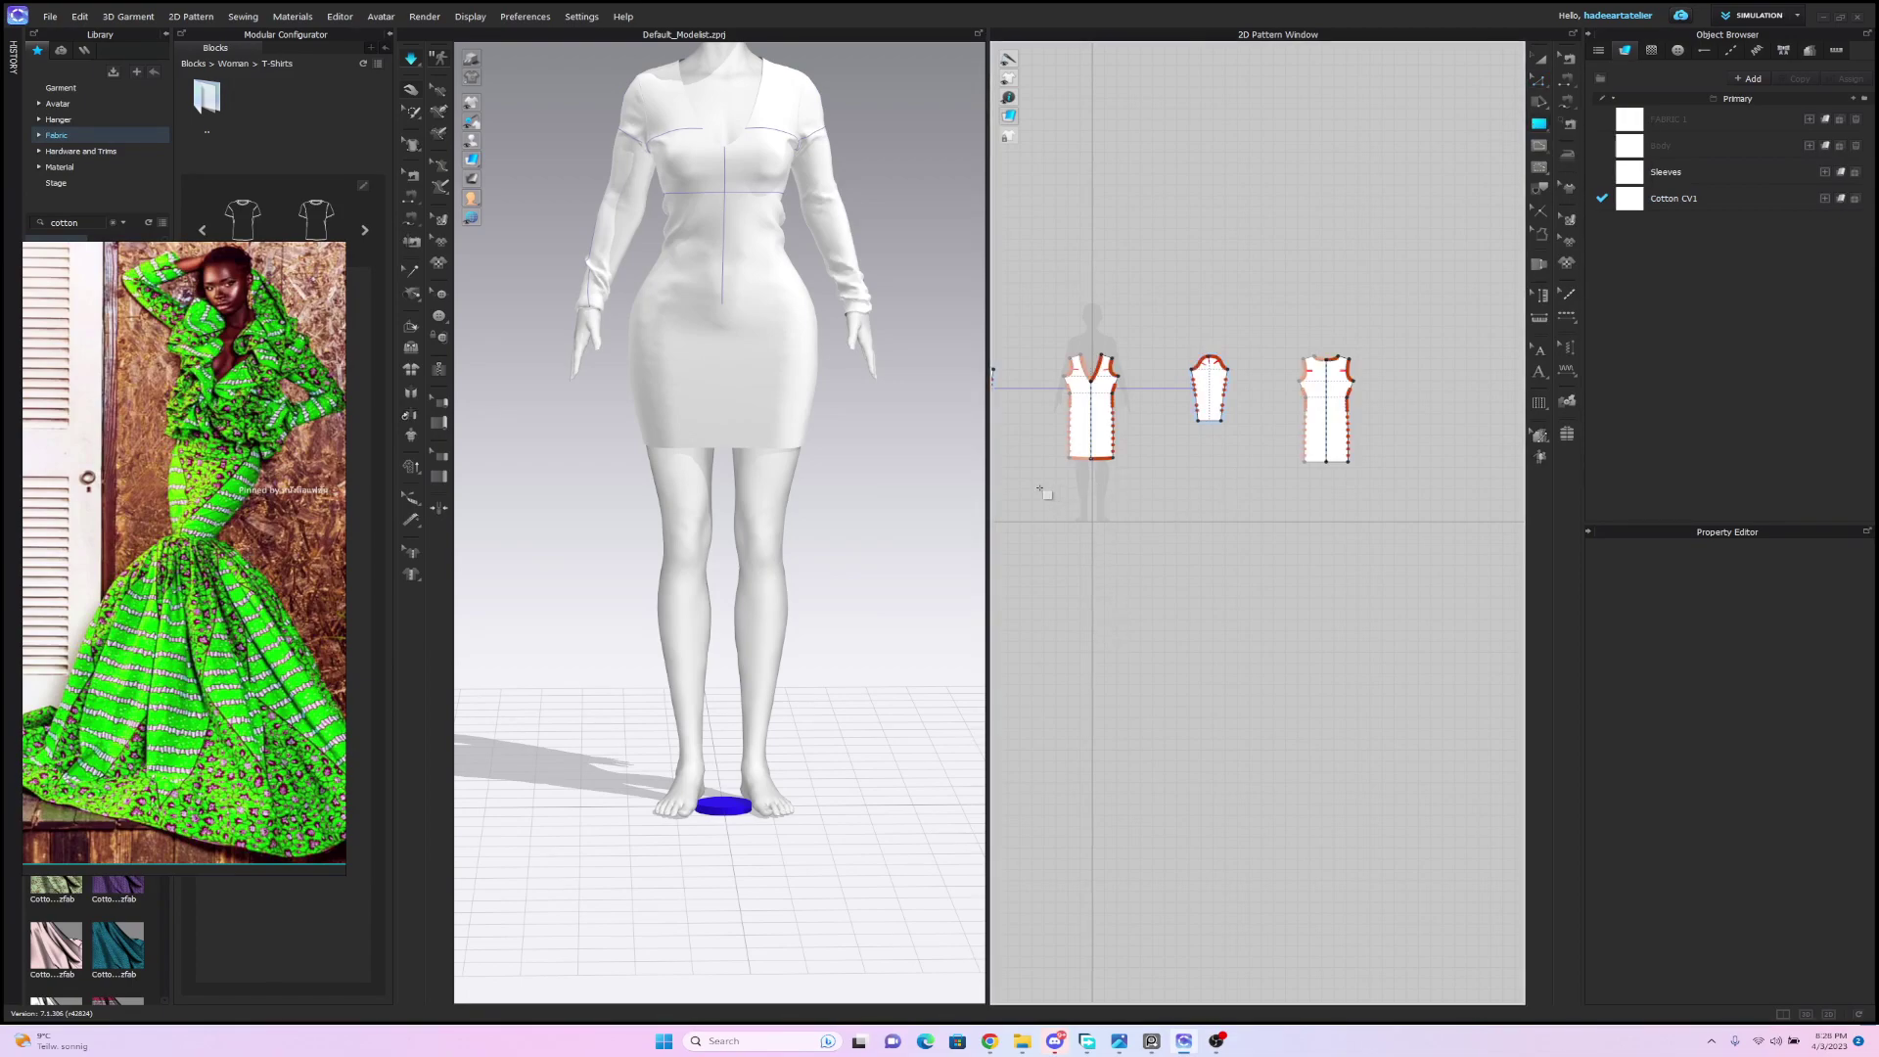
left_click_drag(1019, 487, 1094, 578)
key("a")
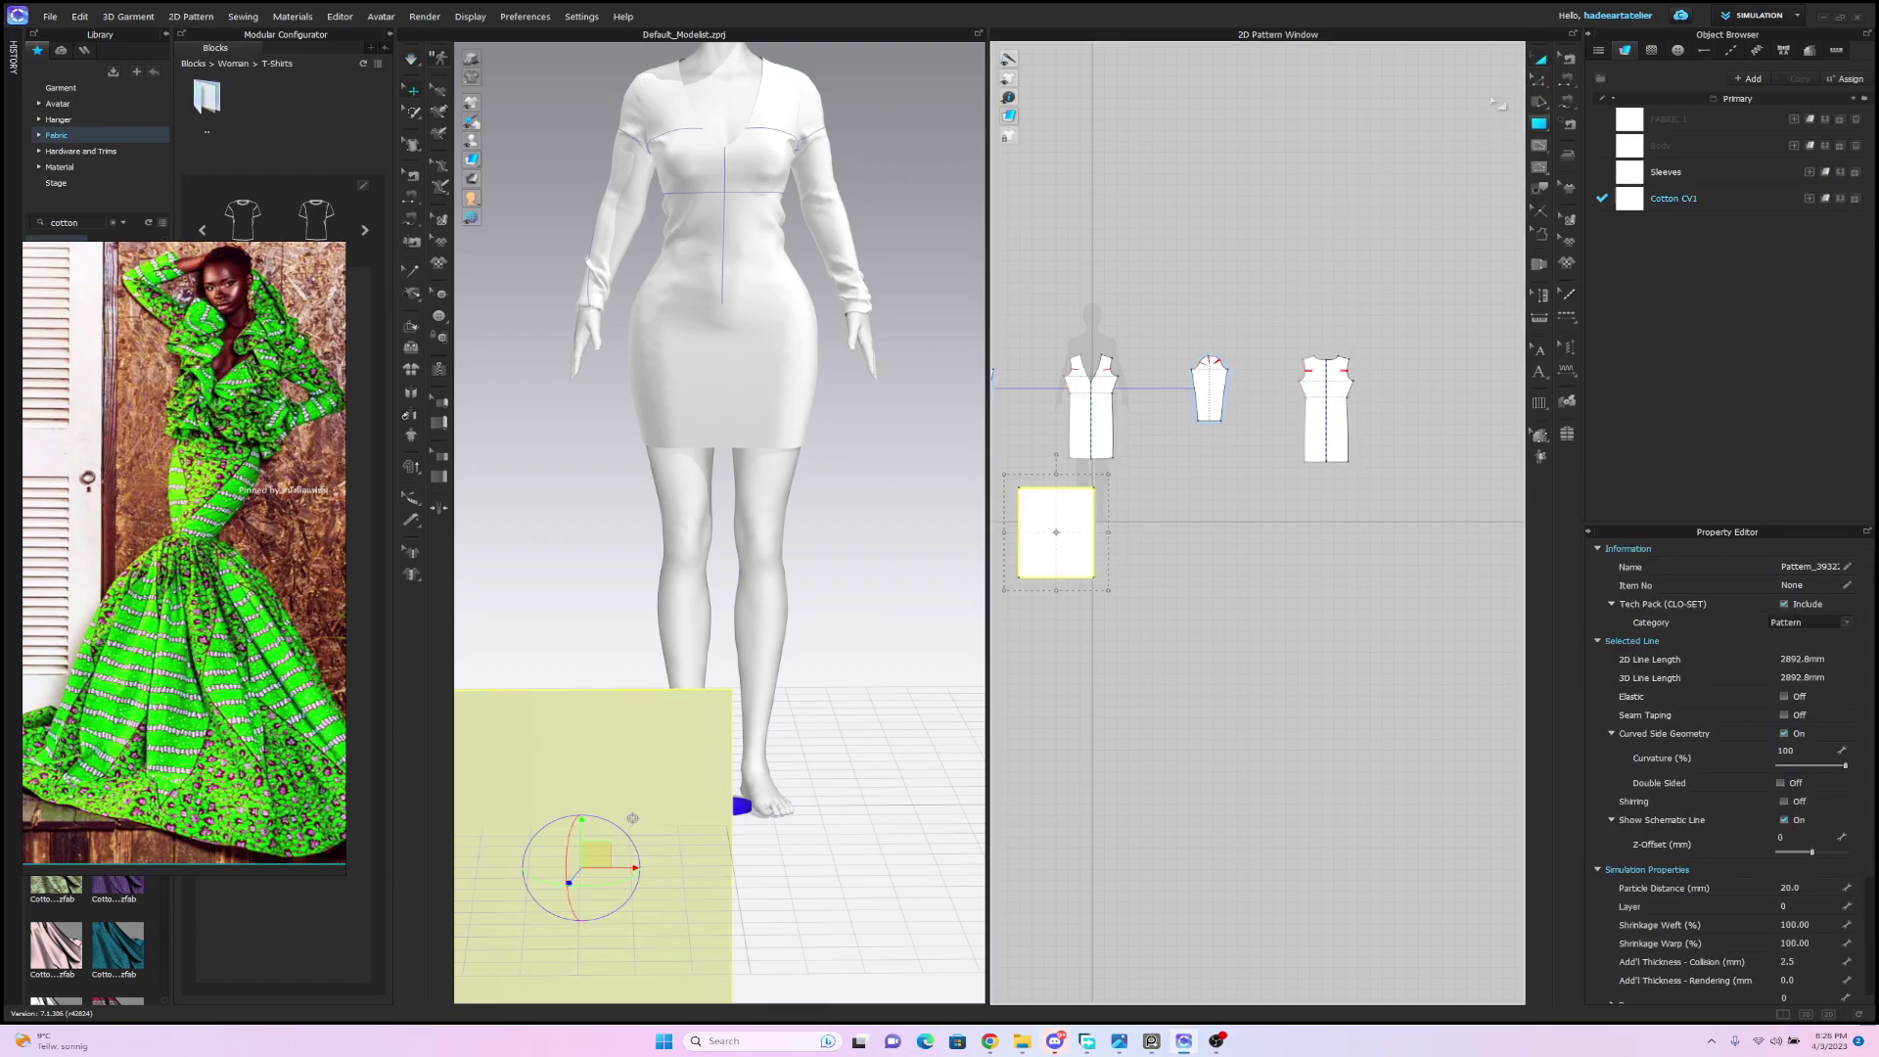
Raise the new skirt panel in 3D so it stands in front of the avatar's legs with its top at the dress hem.
scroll(881, 538, "down", 2)
middle_click_drag(886, 546, 893, 507)
left_click_drag(704, 684, 720, 497)
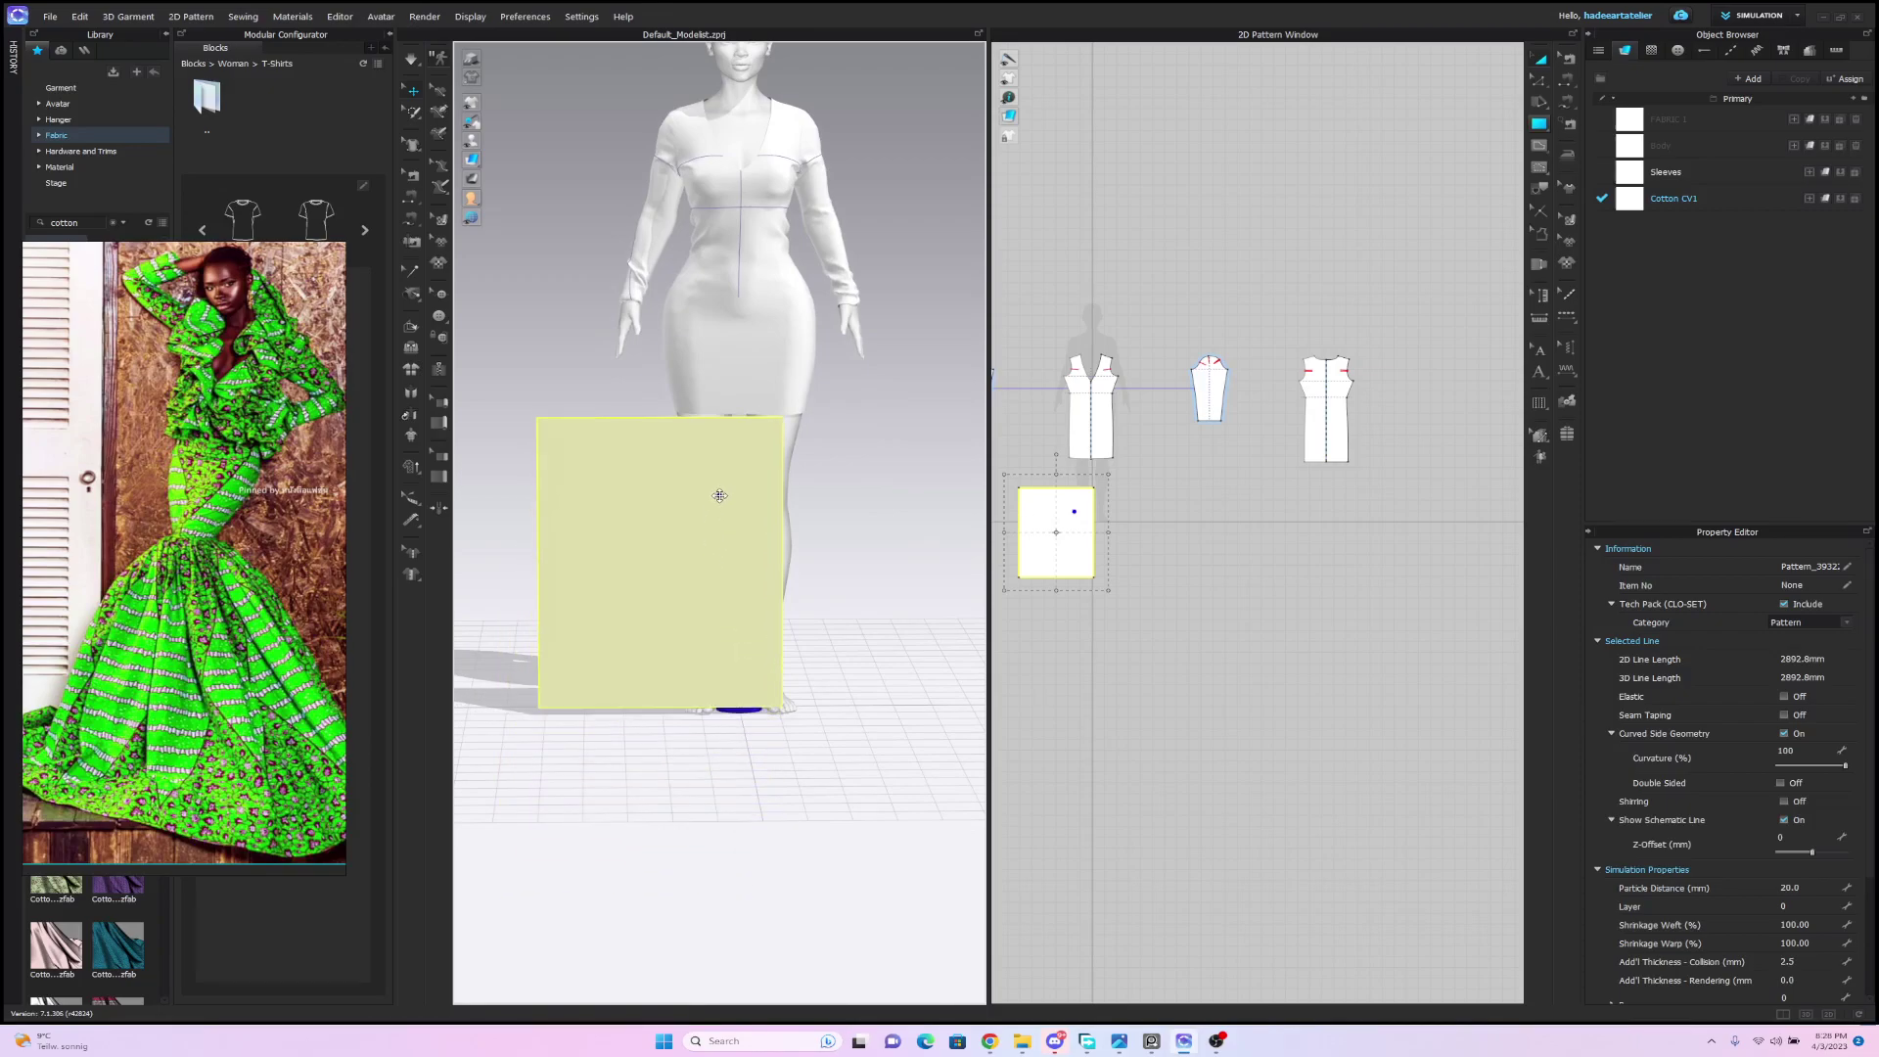
scroll(883, 455, "up", 1)
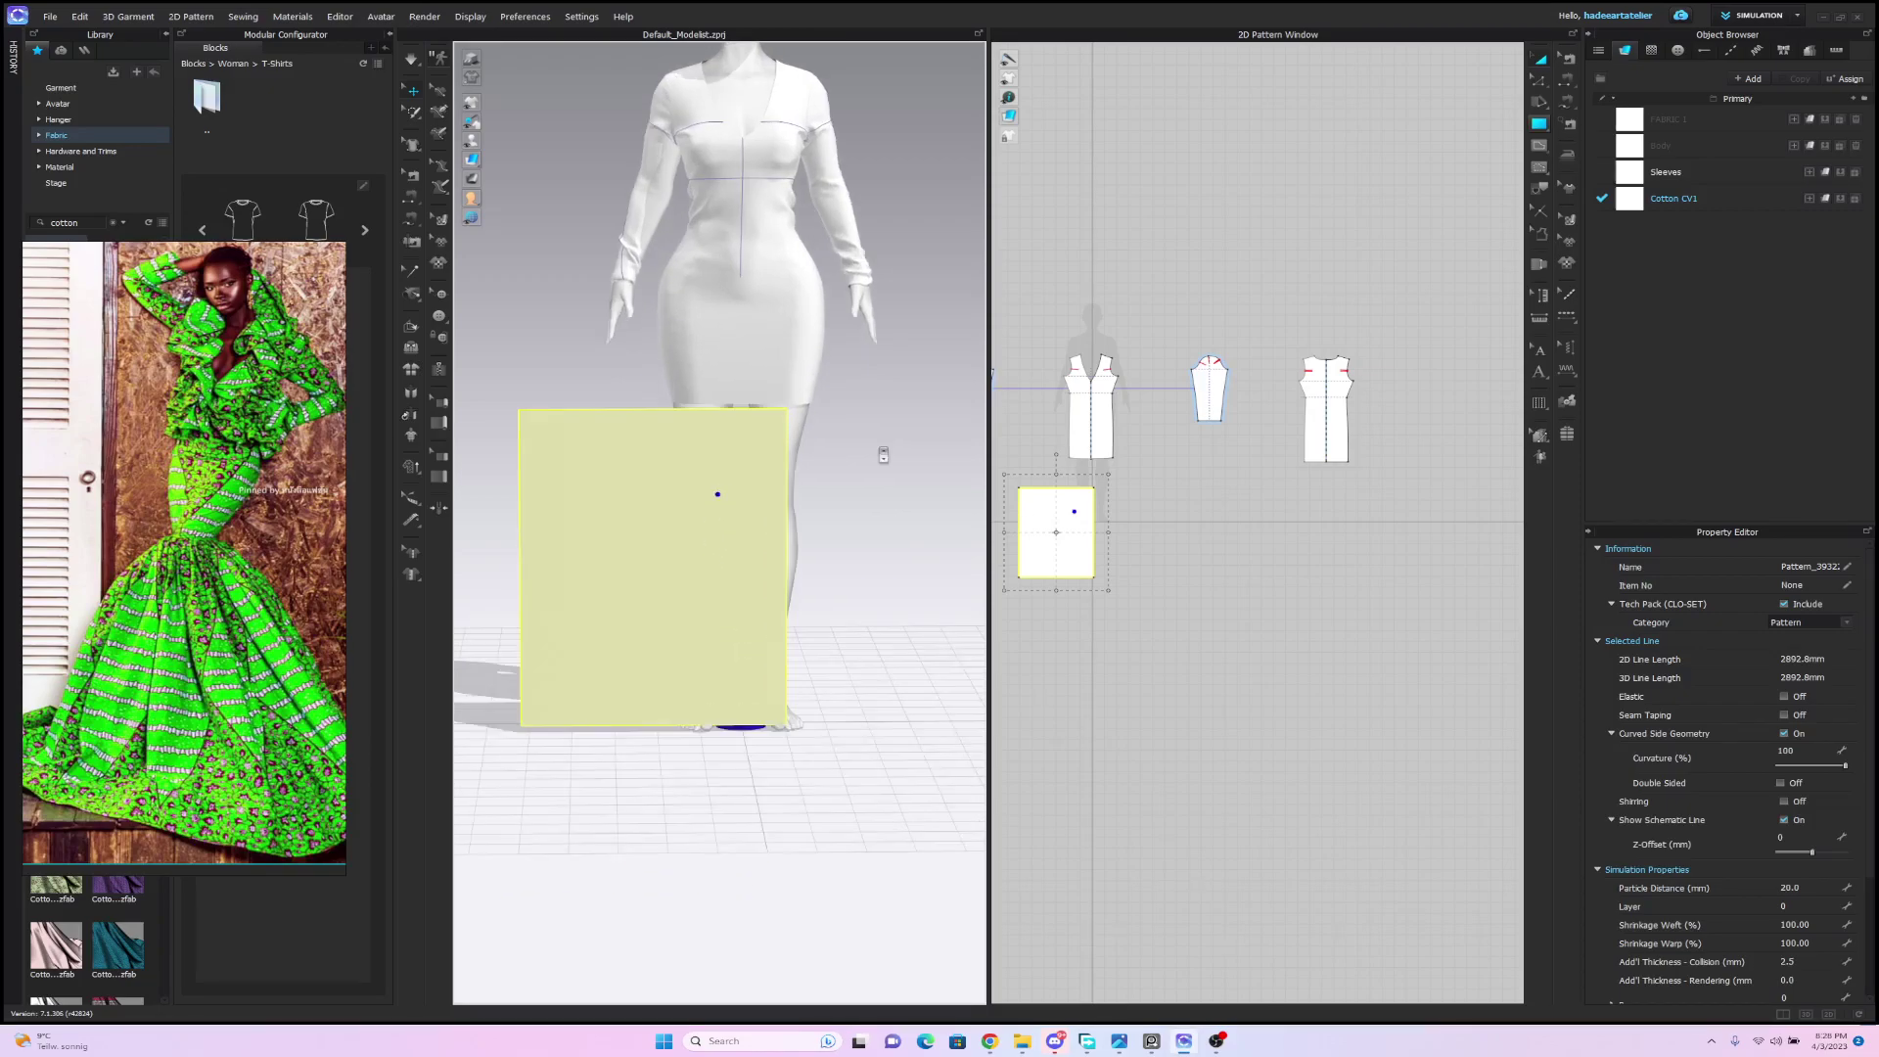
mouse_move(883, 455)
right_mouse_down()
mouse_move(758, 447)
mouse_move(863, 457)
right_mouse_up()
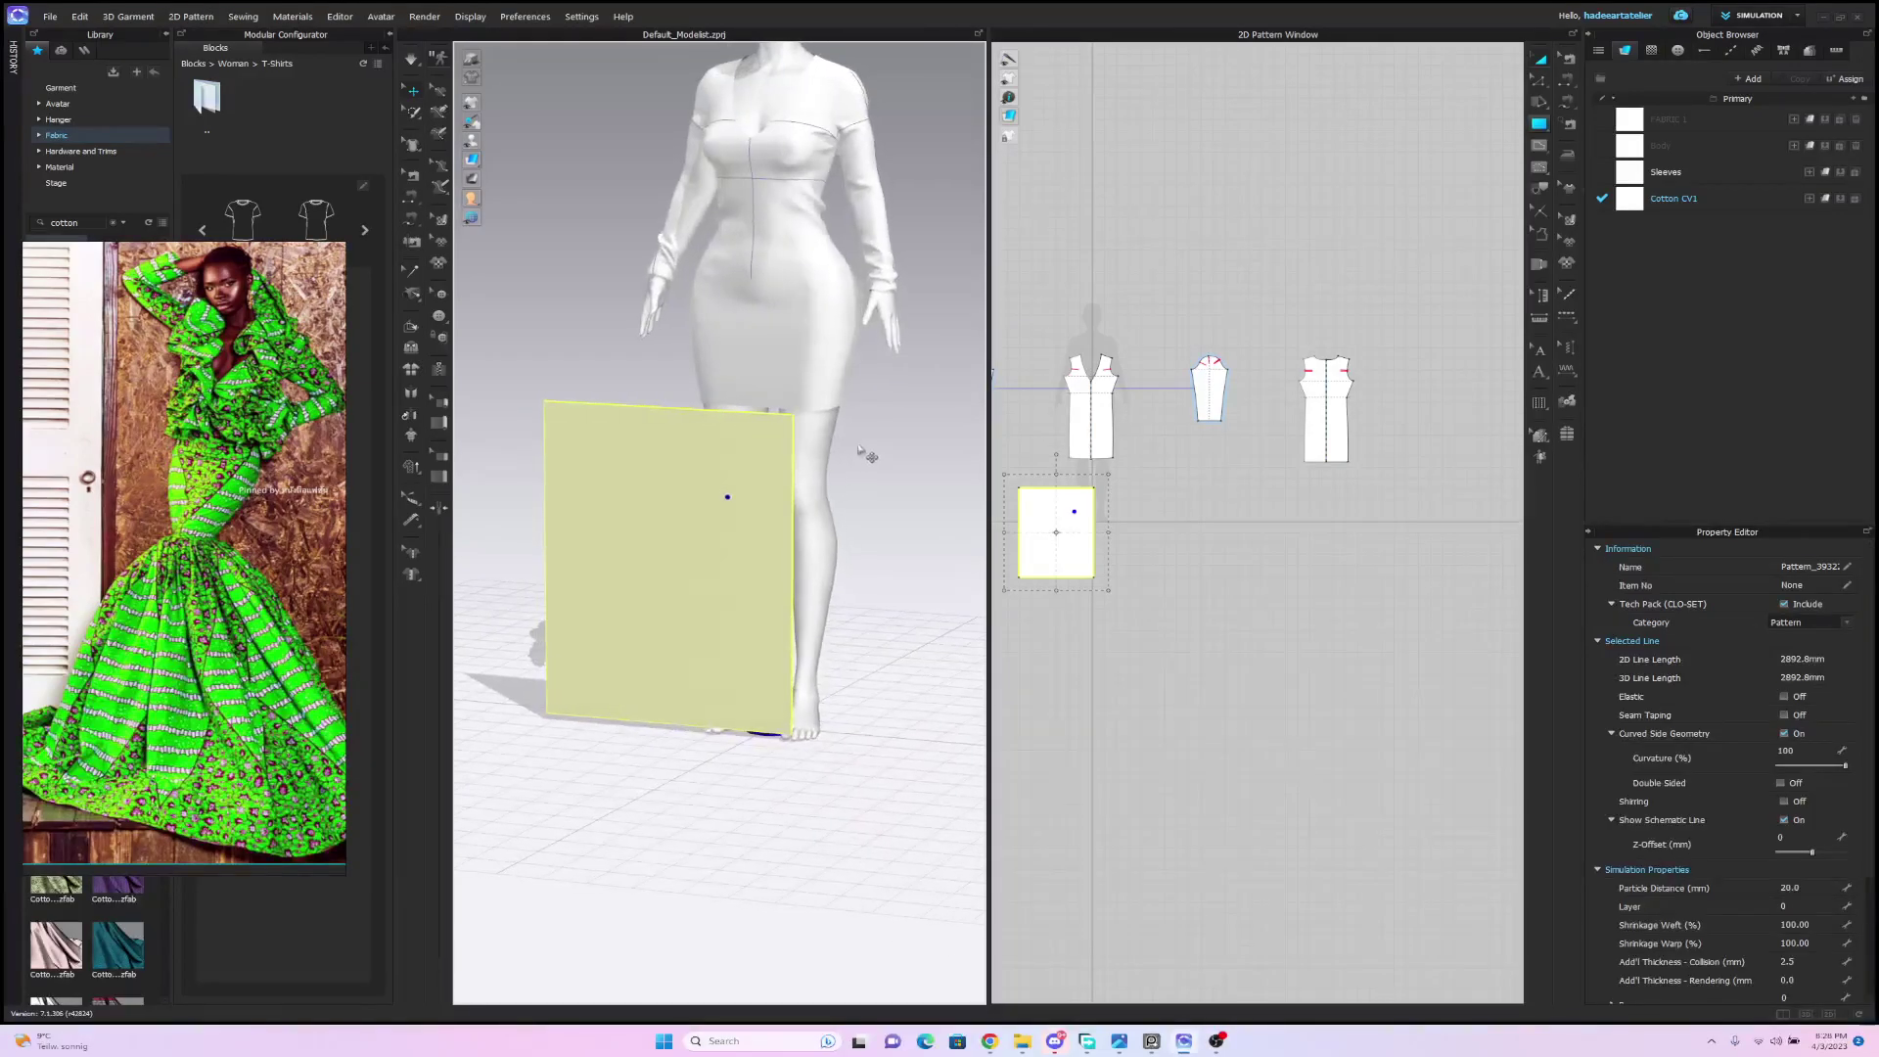
Narrow the rectangular skirt panel from its left edge.
left_click(1222, 528)
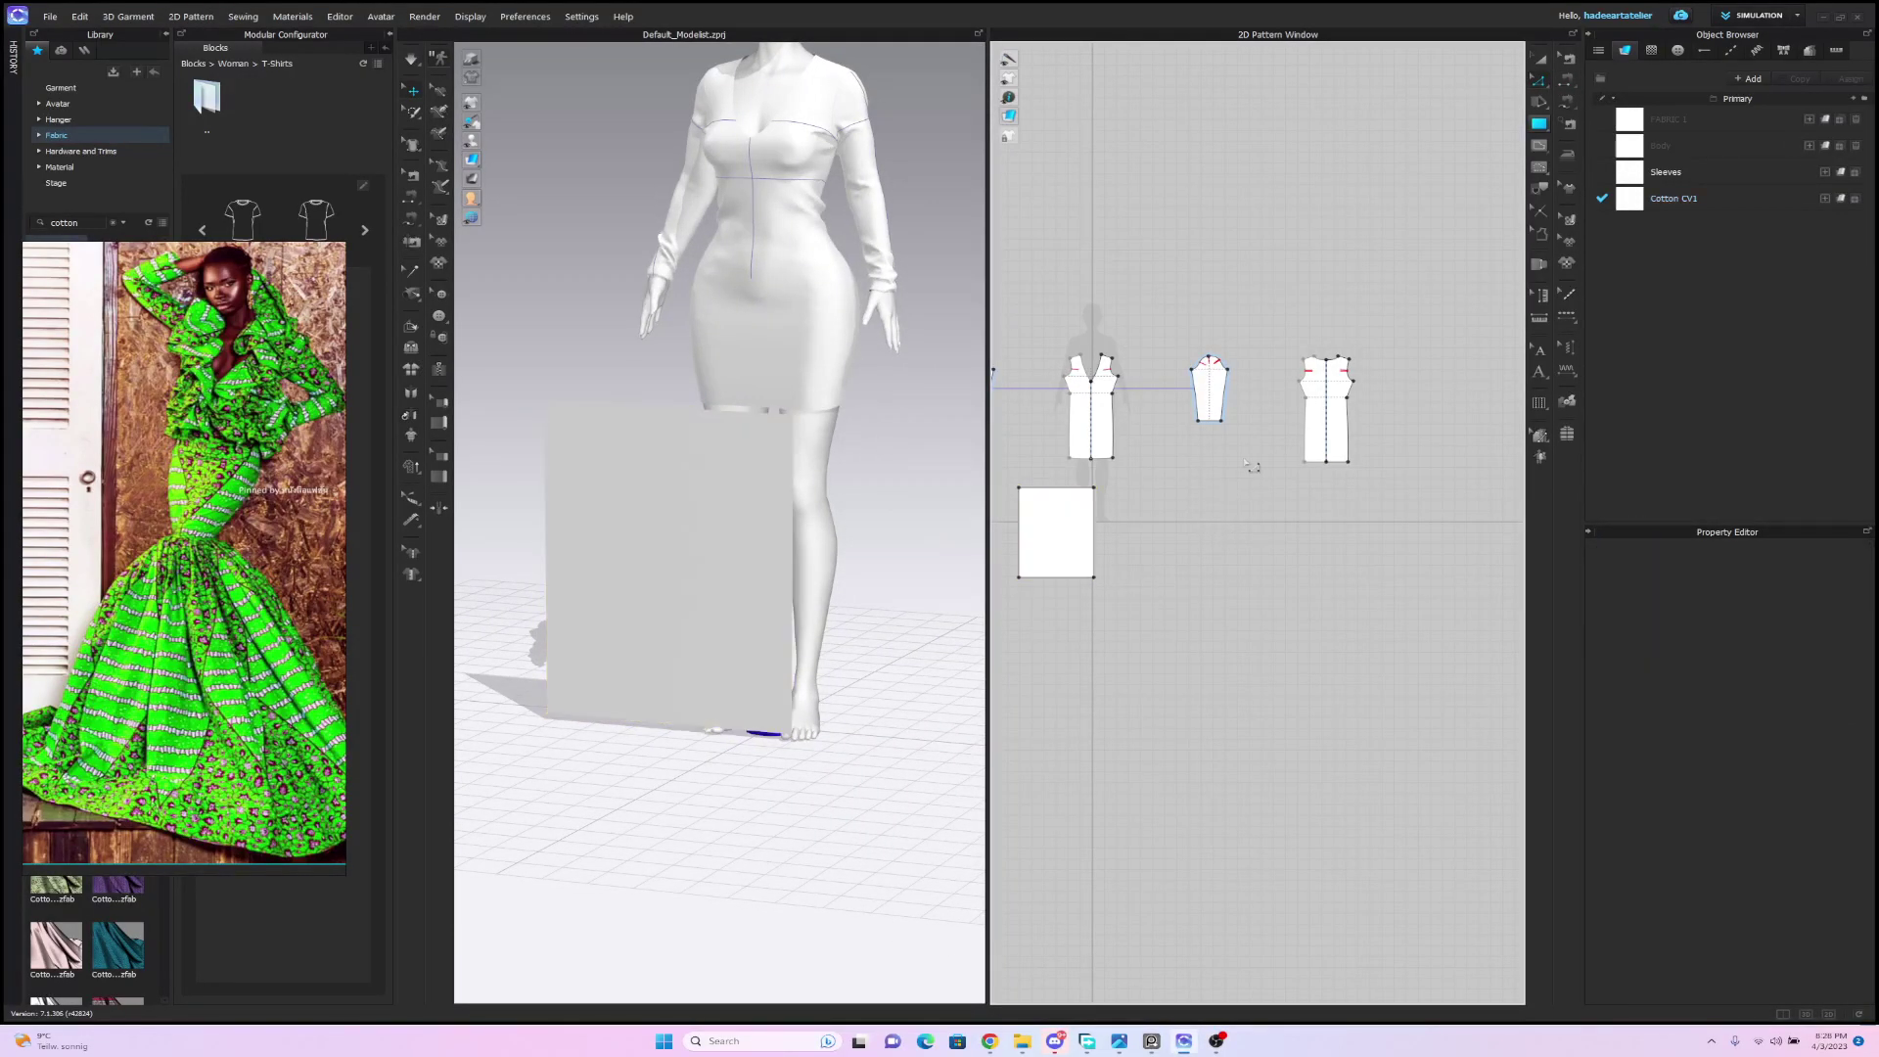
left_click(1074, 514)
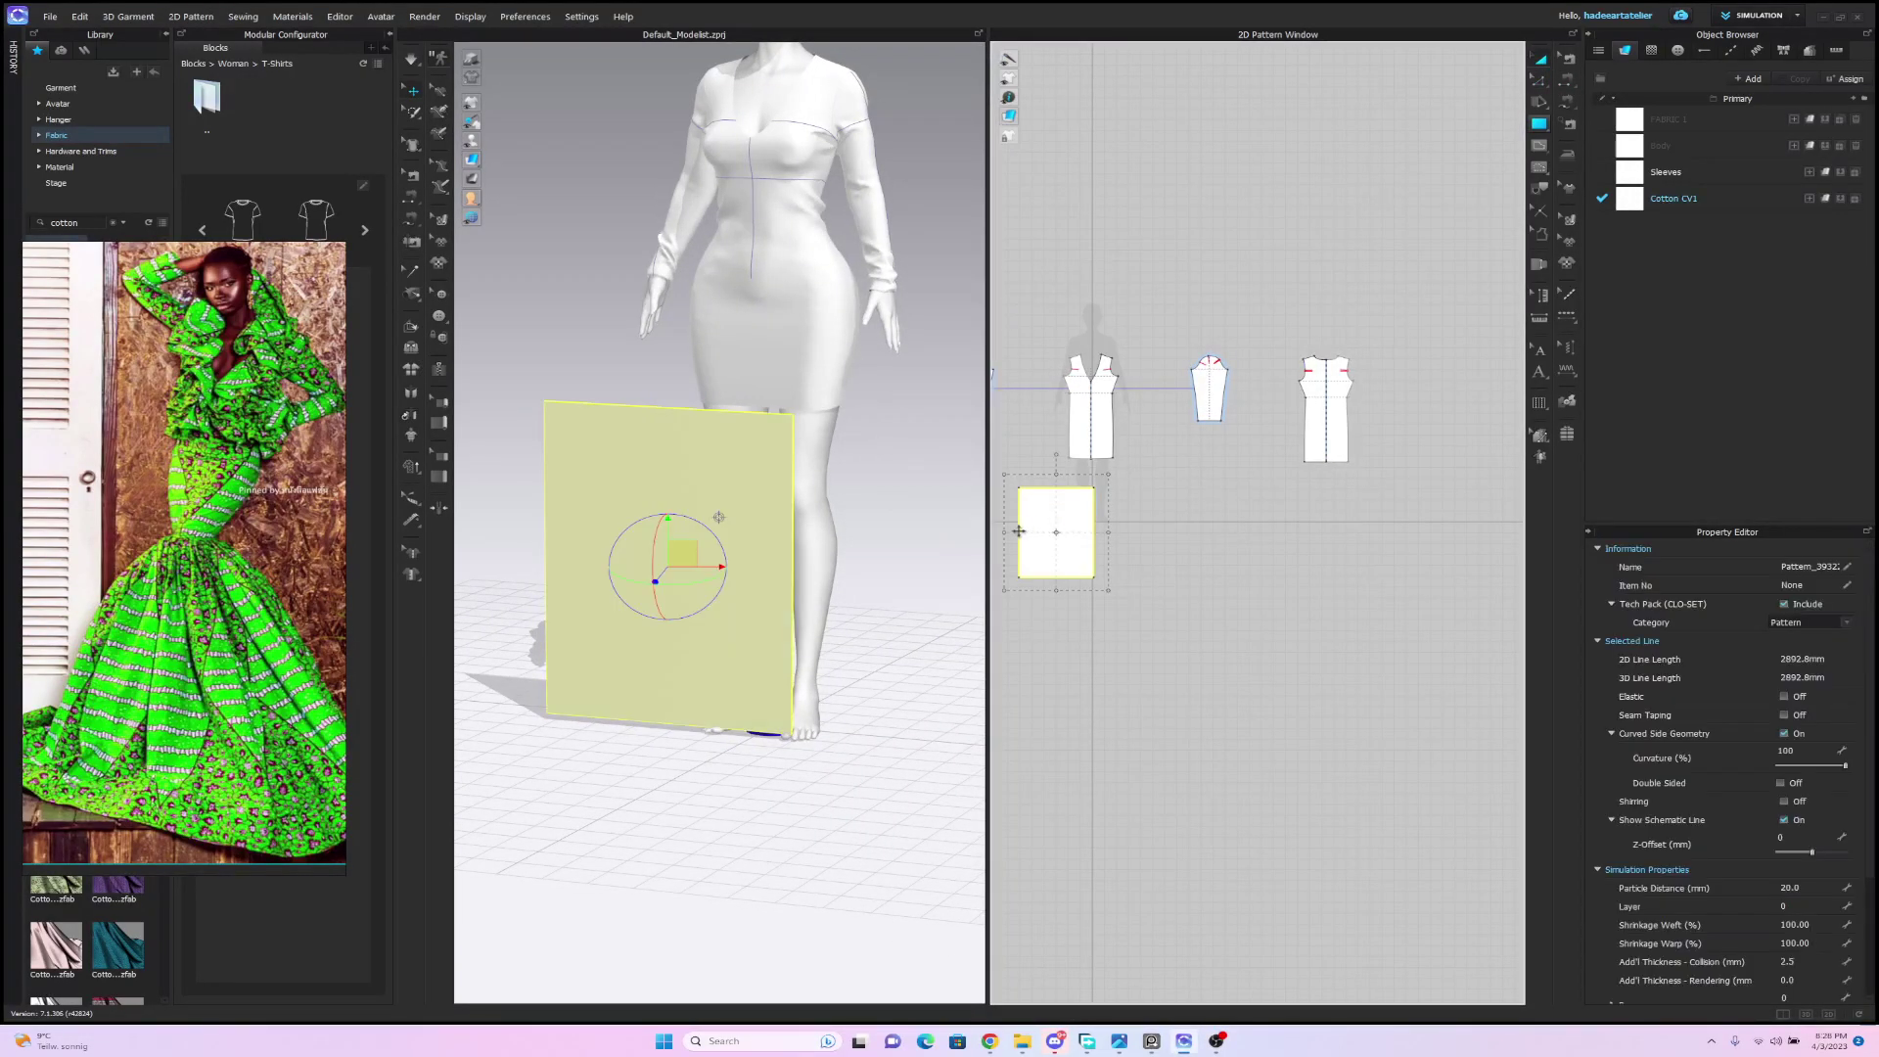
left_click_drag(1015, 536, 1034, 534)
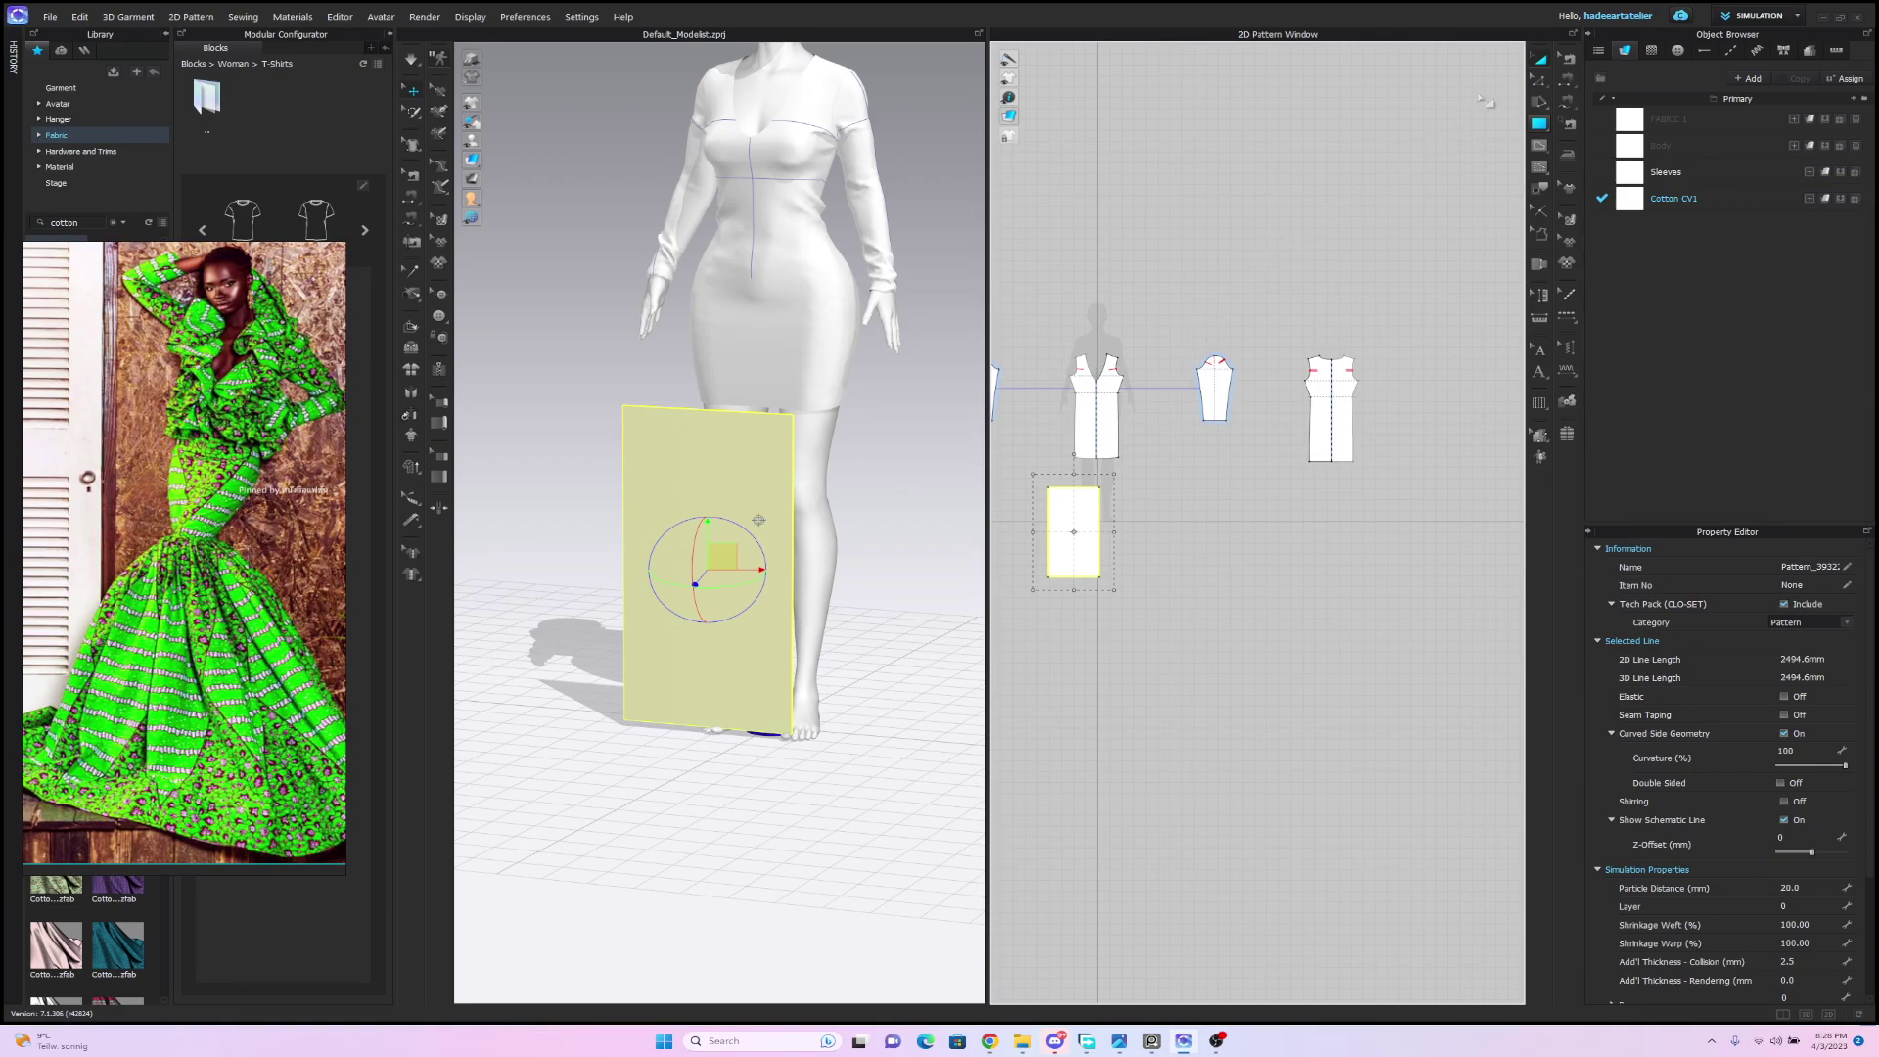
Unfold the skirt panel about its right edge with Unfold Symmetric Editing (with Sewing) and centre it in front of the legs.
left_click(1540, 82)
left_click(1214, 543)
left_click(1100, 530)
right_click(1101, 524)
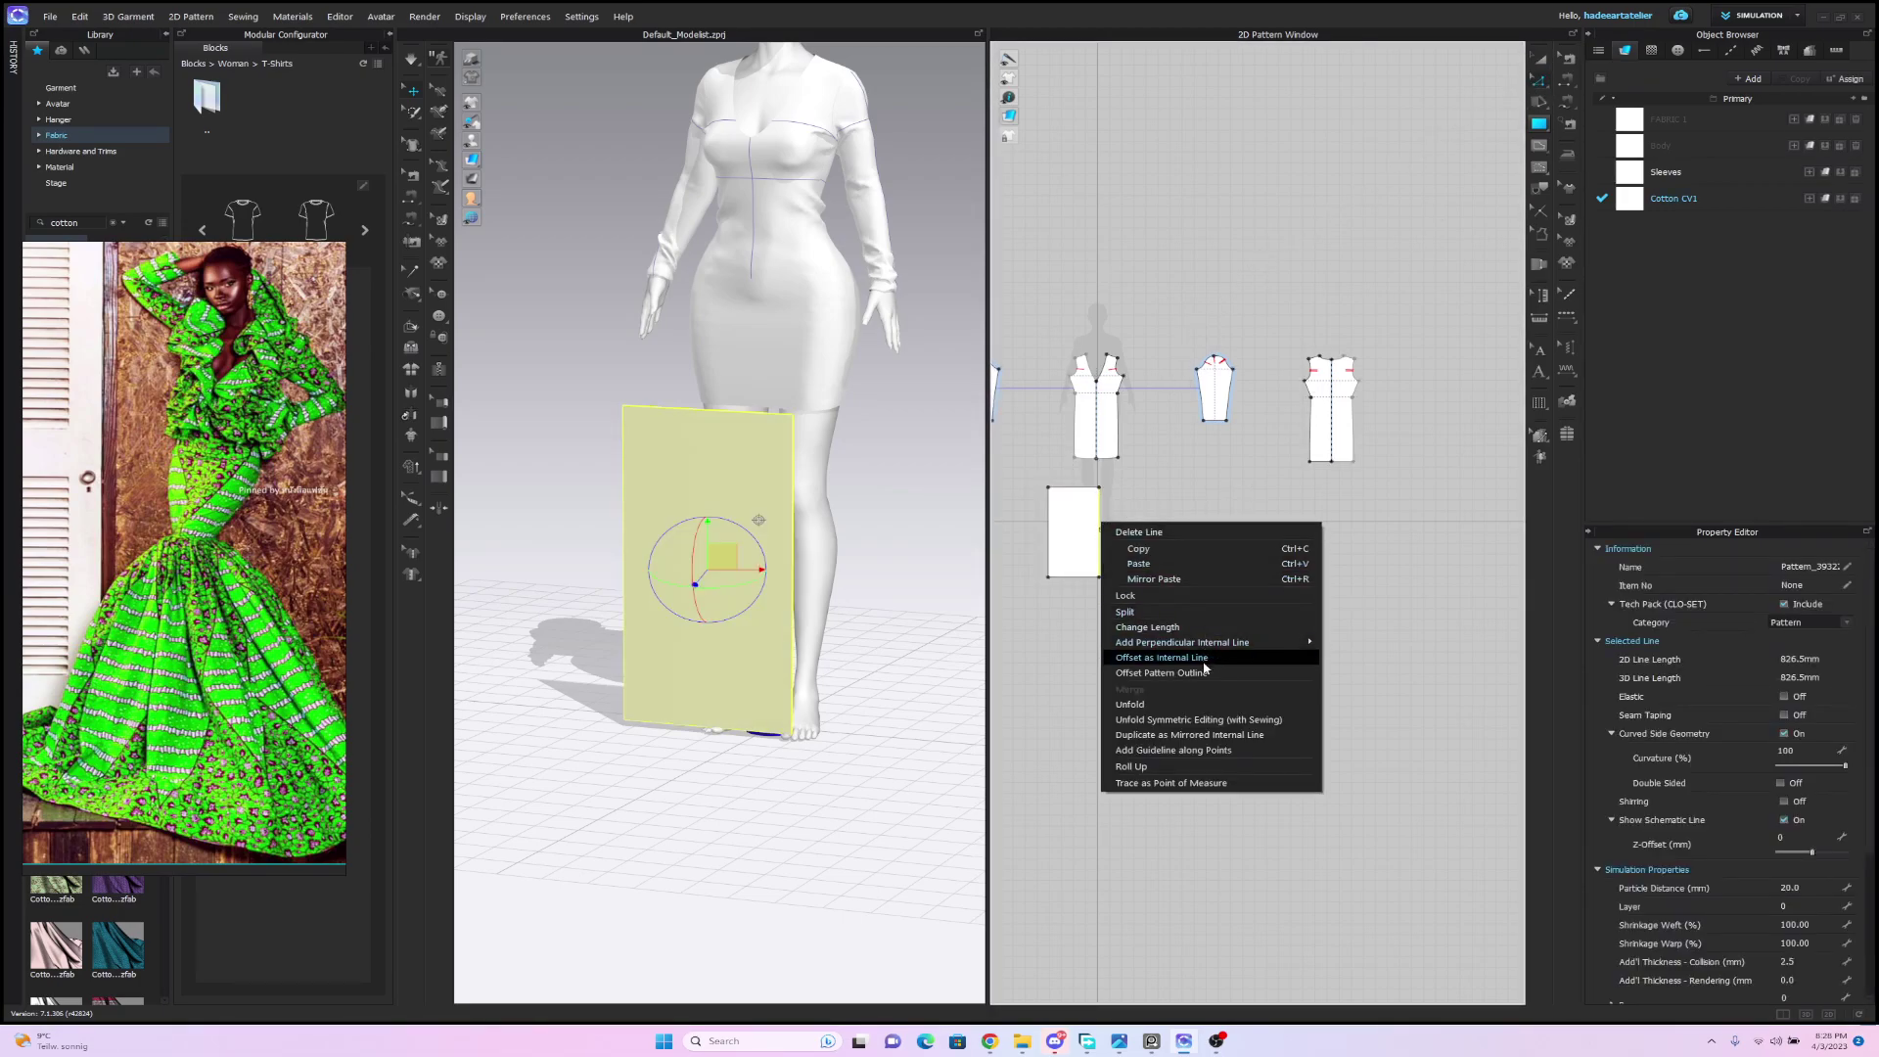
left_click(1226, 725)
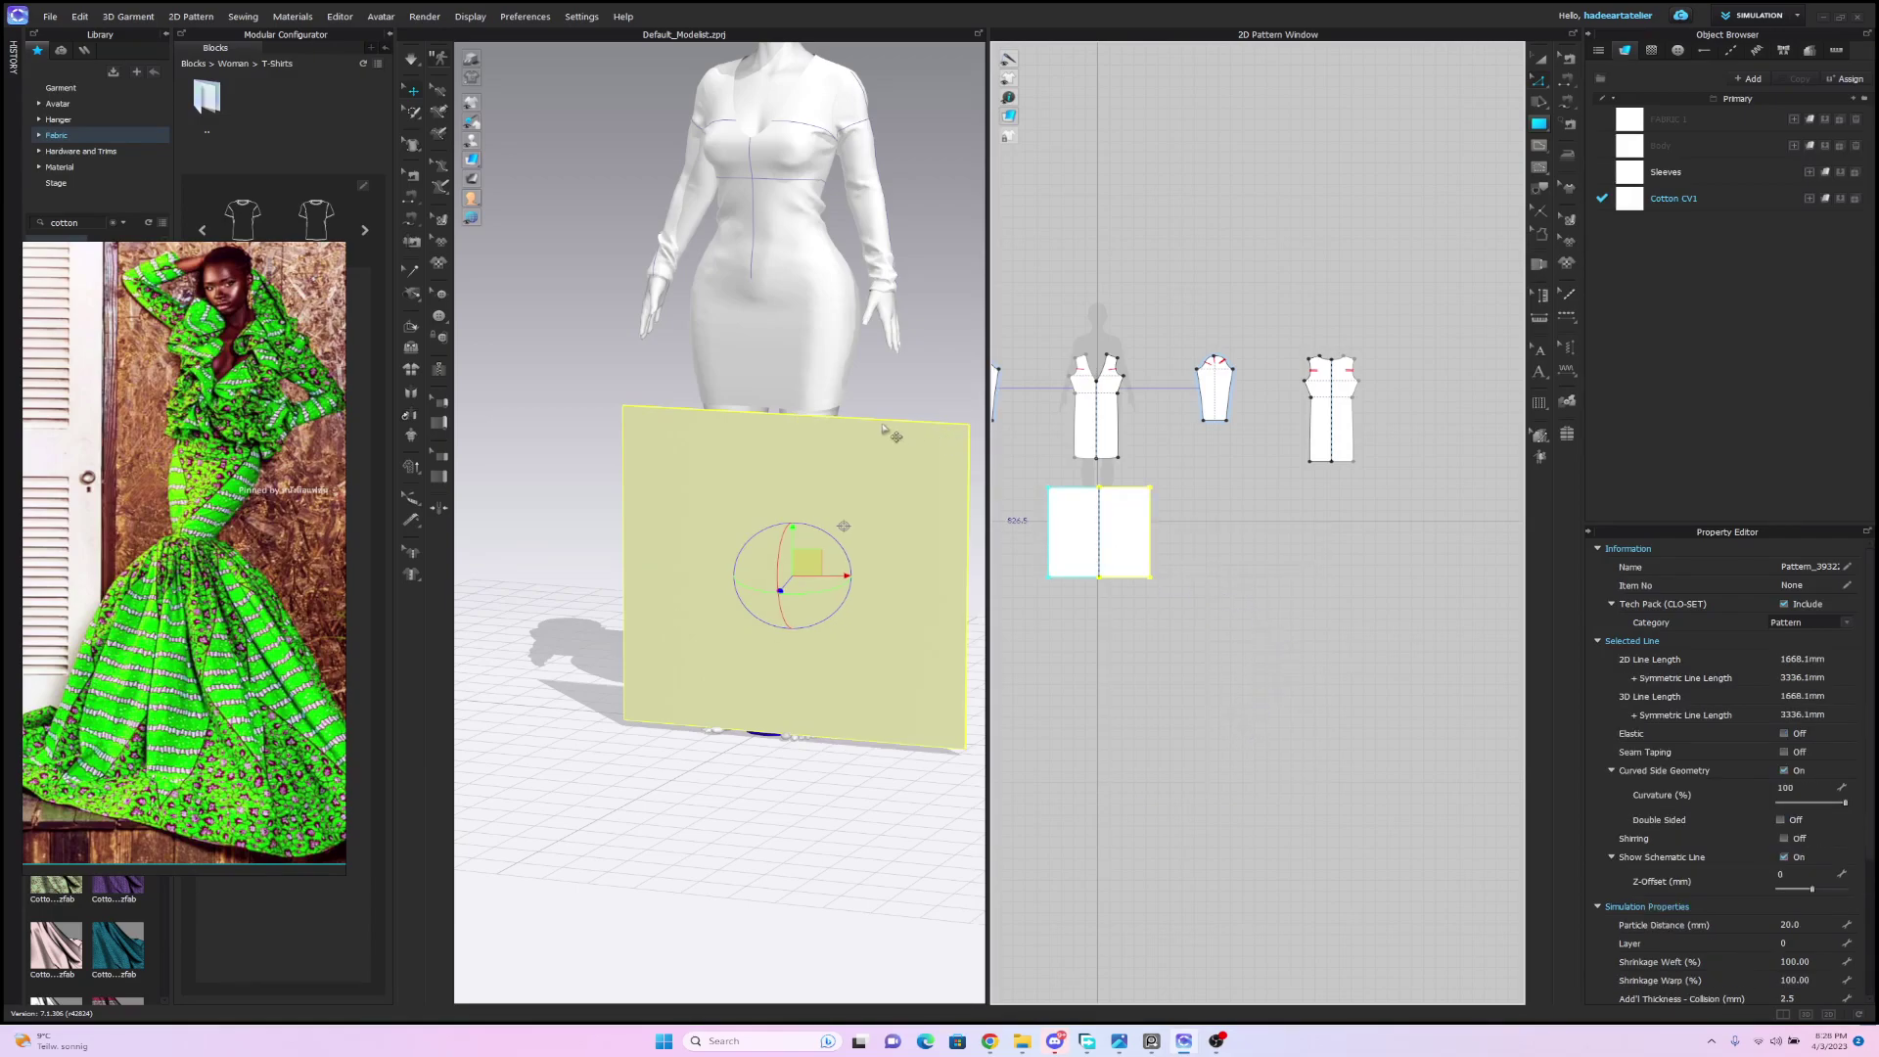
left_click_drag(810, 566, 783, 560)
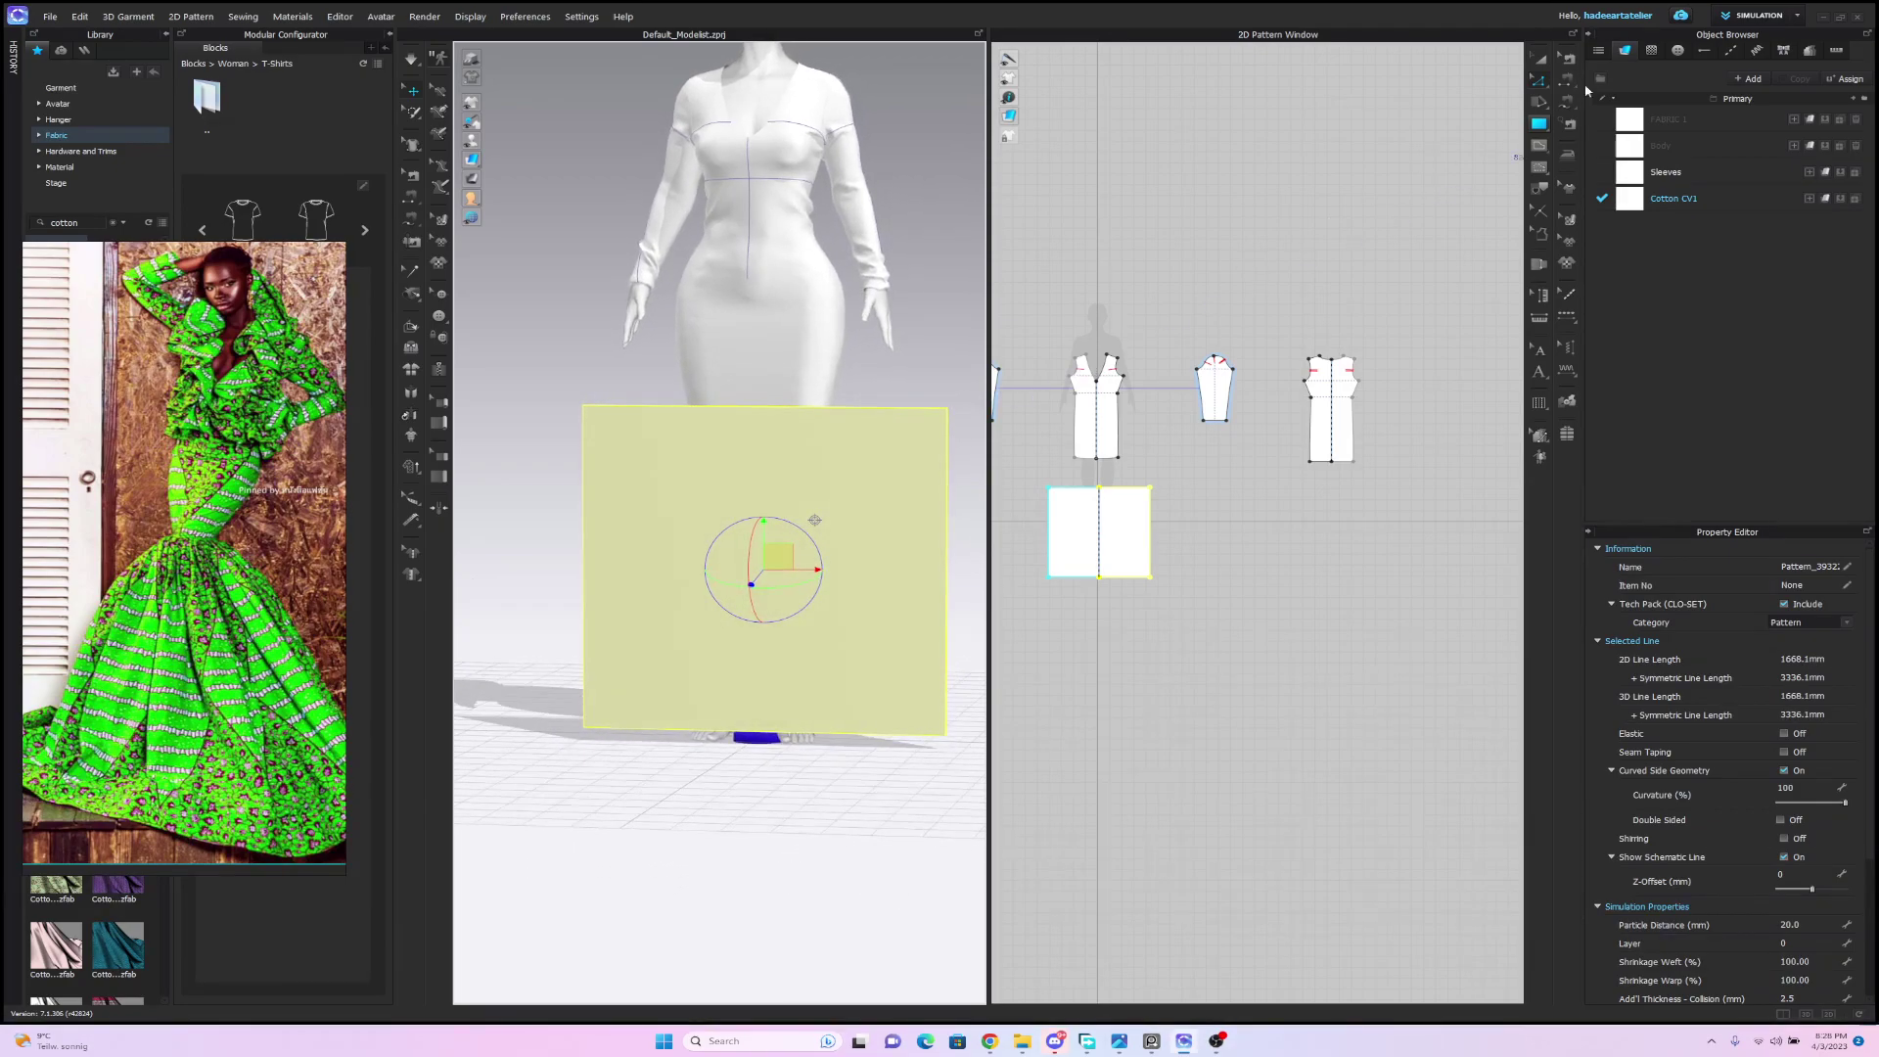
Sew both halves of the front body piece's bottom edge to the matching halves of the front skirt panel's top edge.
left_click(1567, 106)
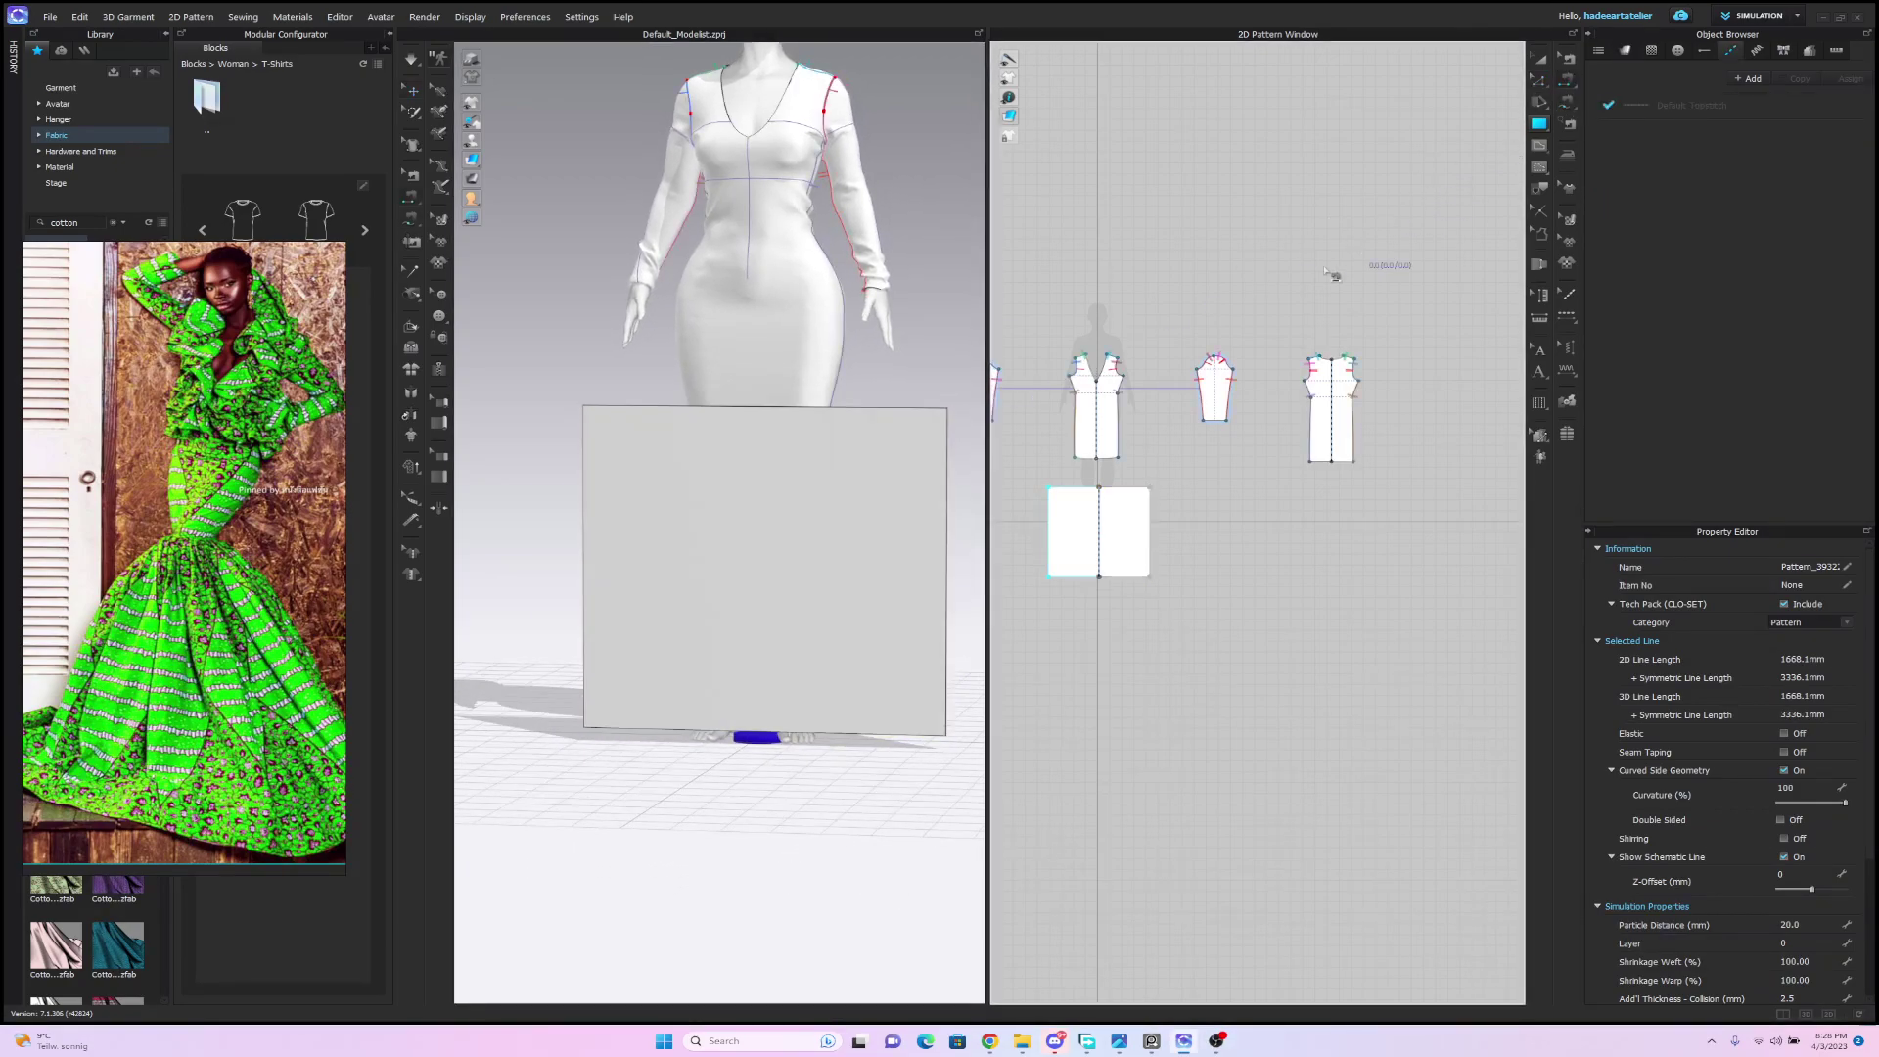
left_click(1075, 491)
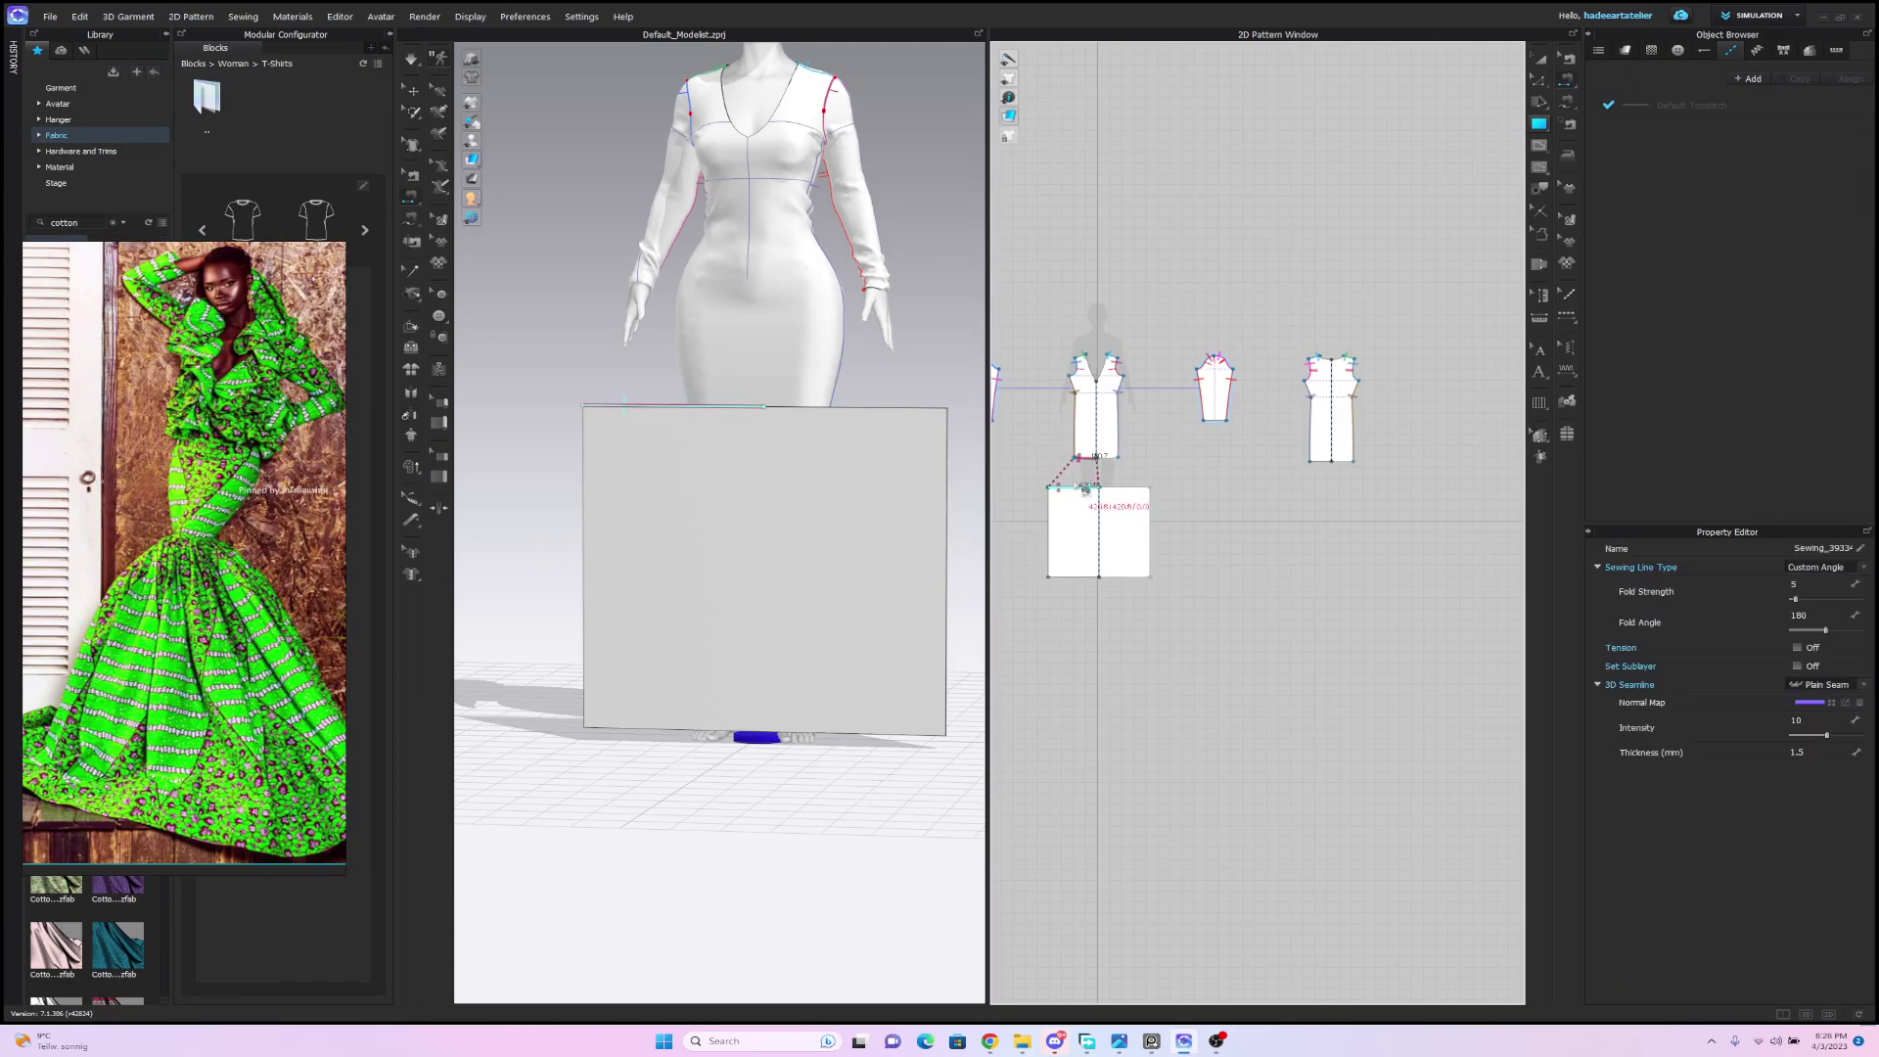
left_click(1112, 468)
left_click(1140, 487)
right_click_drag(930, 379, 1376, 185)
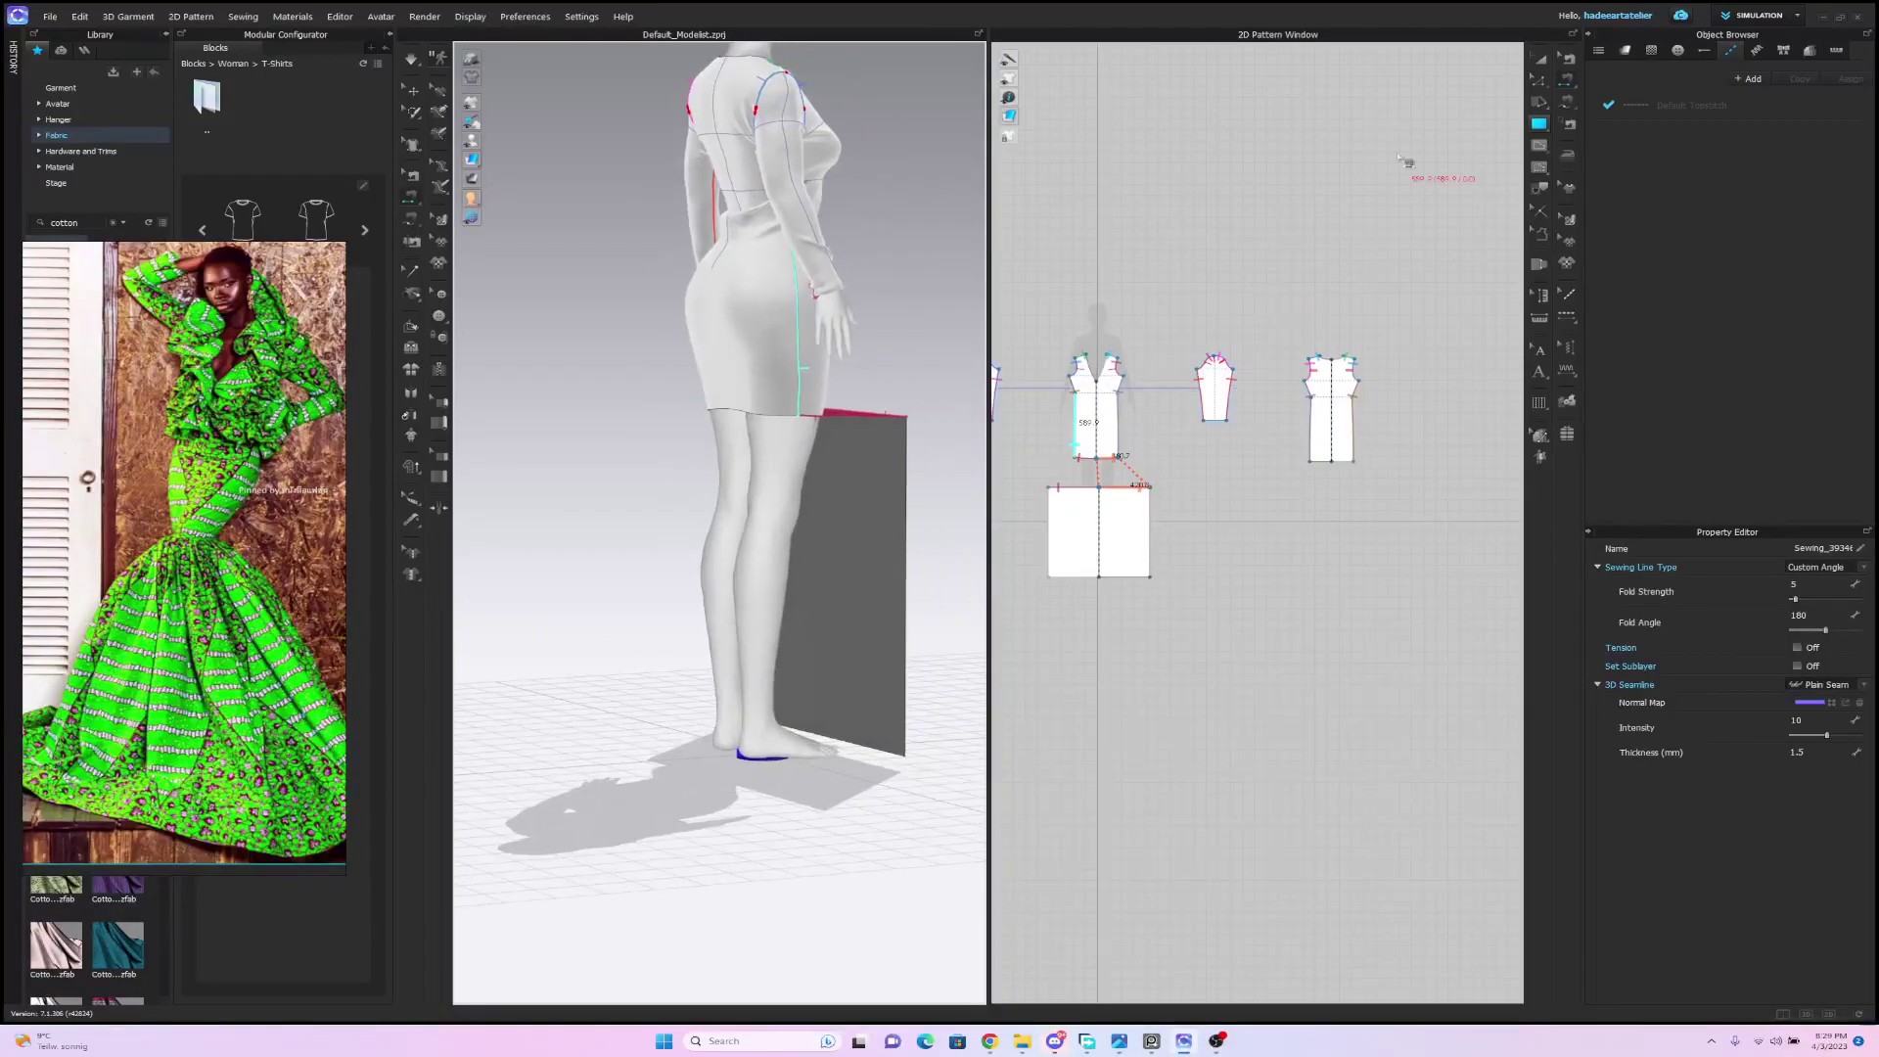
Duplicate the front skirt panel and place the copy directly below the back body piece.
left_click(1542, 60)
left_click(1134, 528)
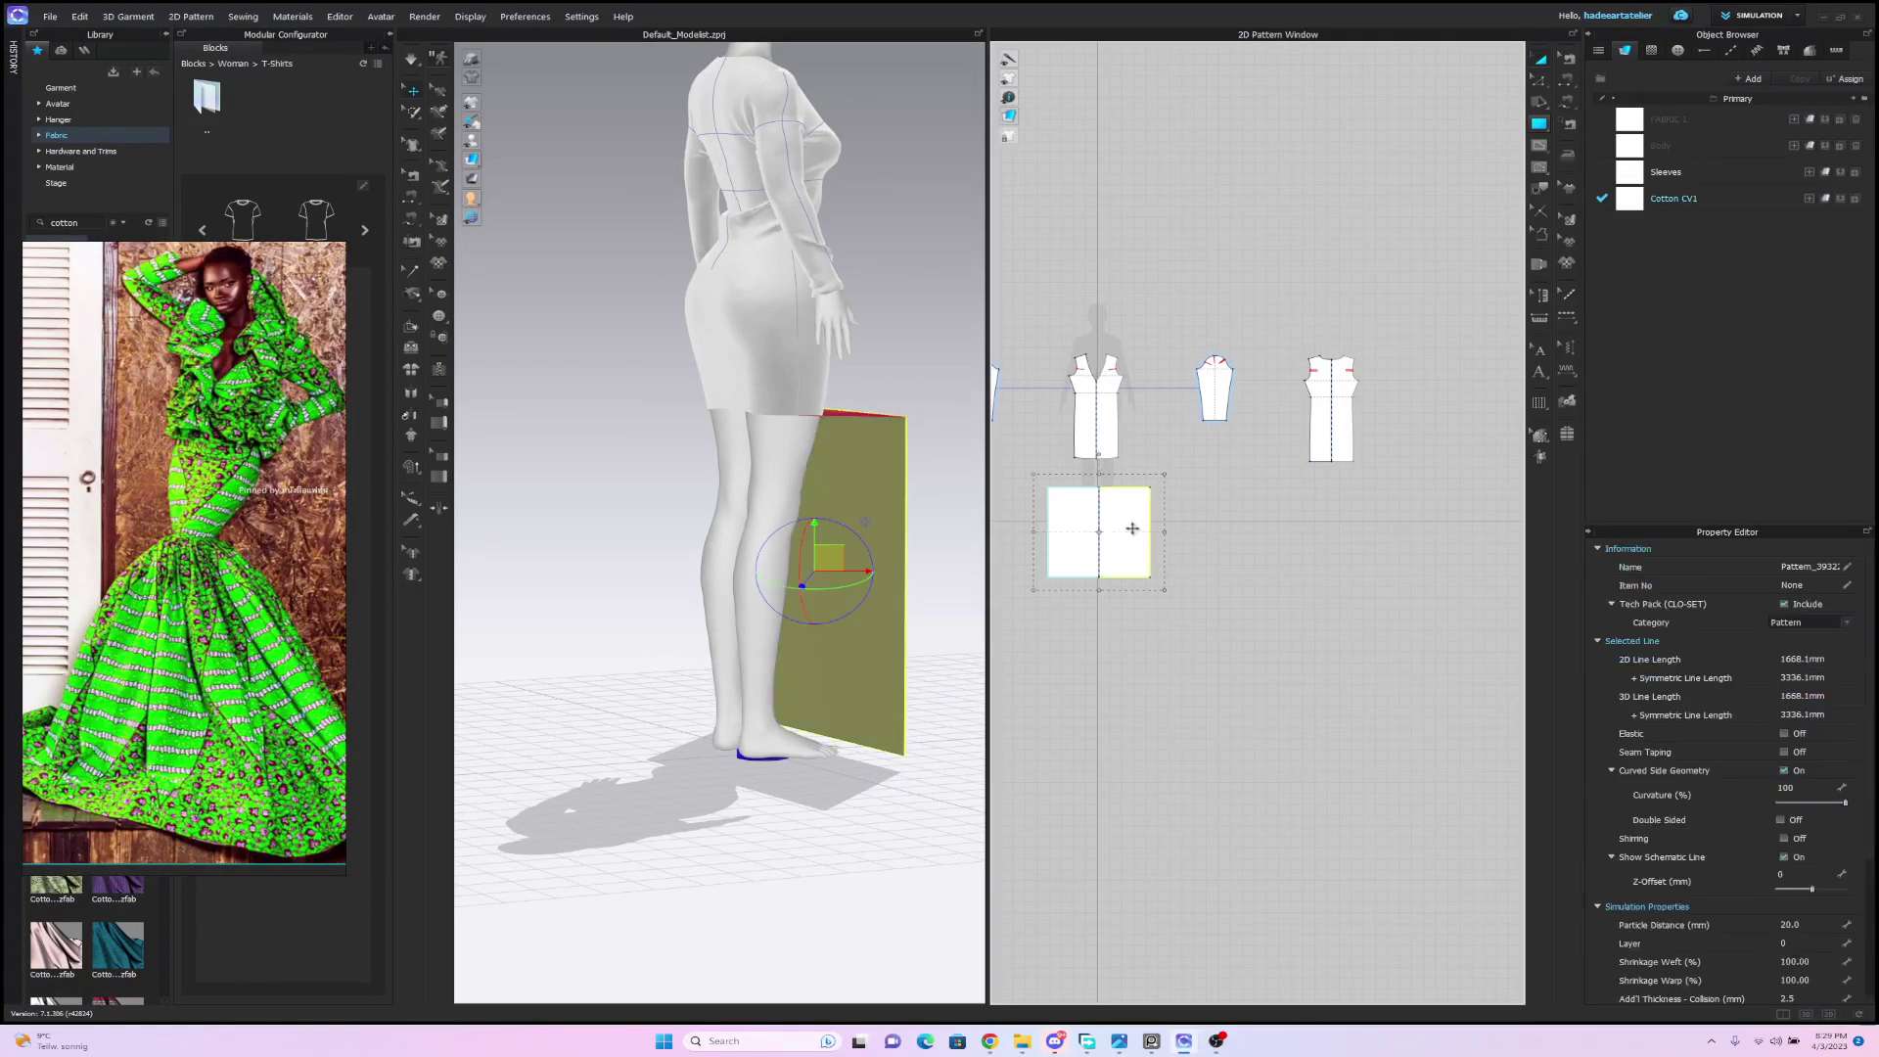
key("ctrl+v")
left_click(1331, 533)
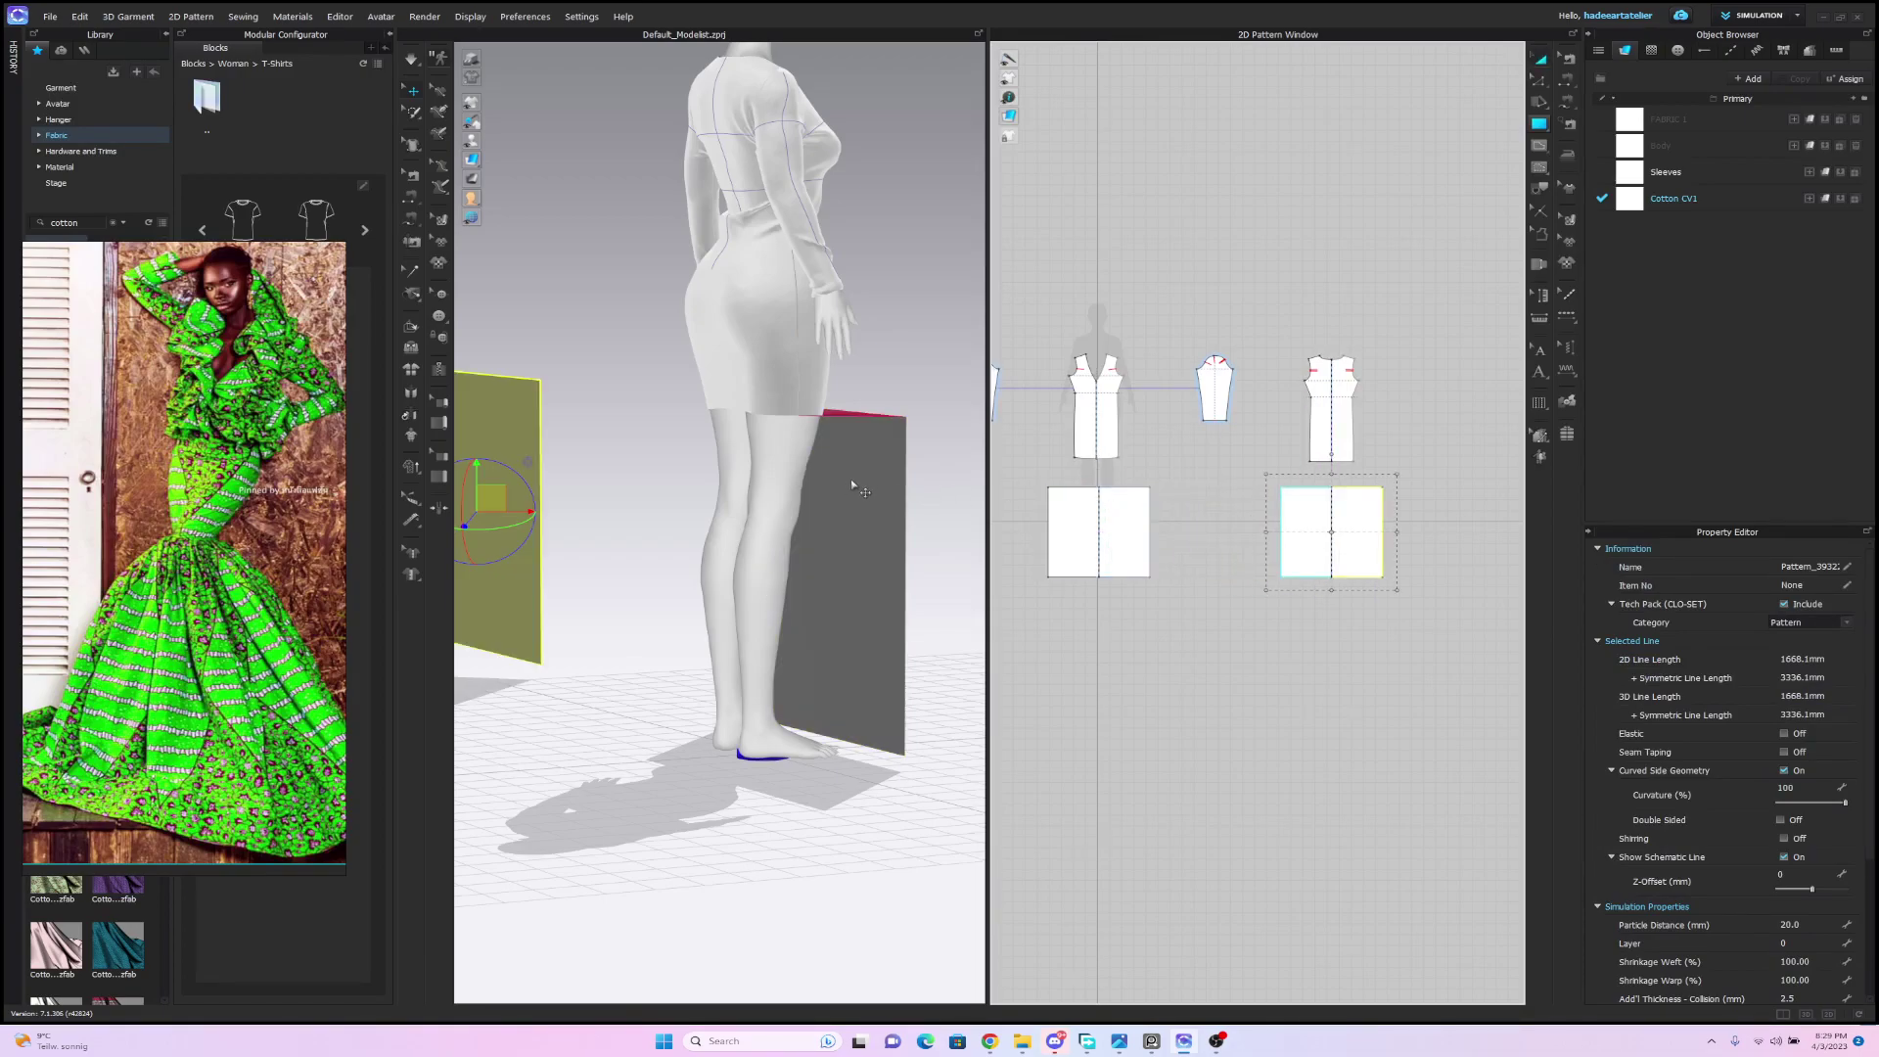
Turn the copied skirt panel to face backward and place it behind the avatar's legs, level with the front panel.
scroll(881, 493, "down", 4)
left_click_drag(582, 529, 755, 518)
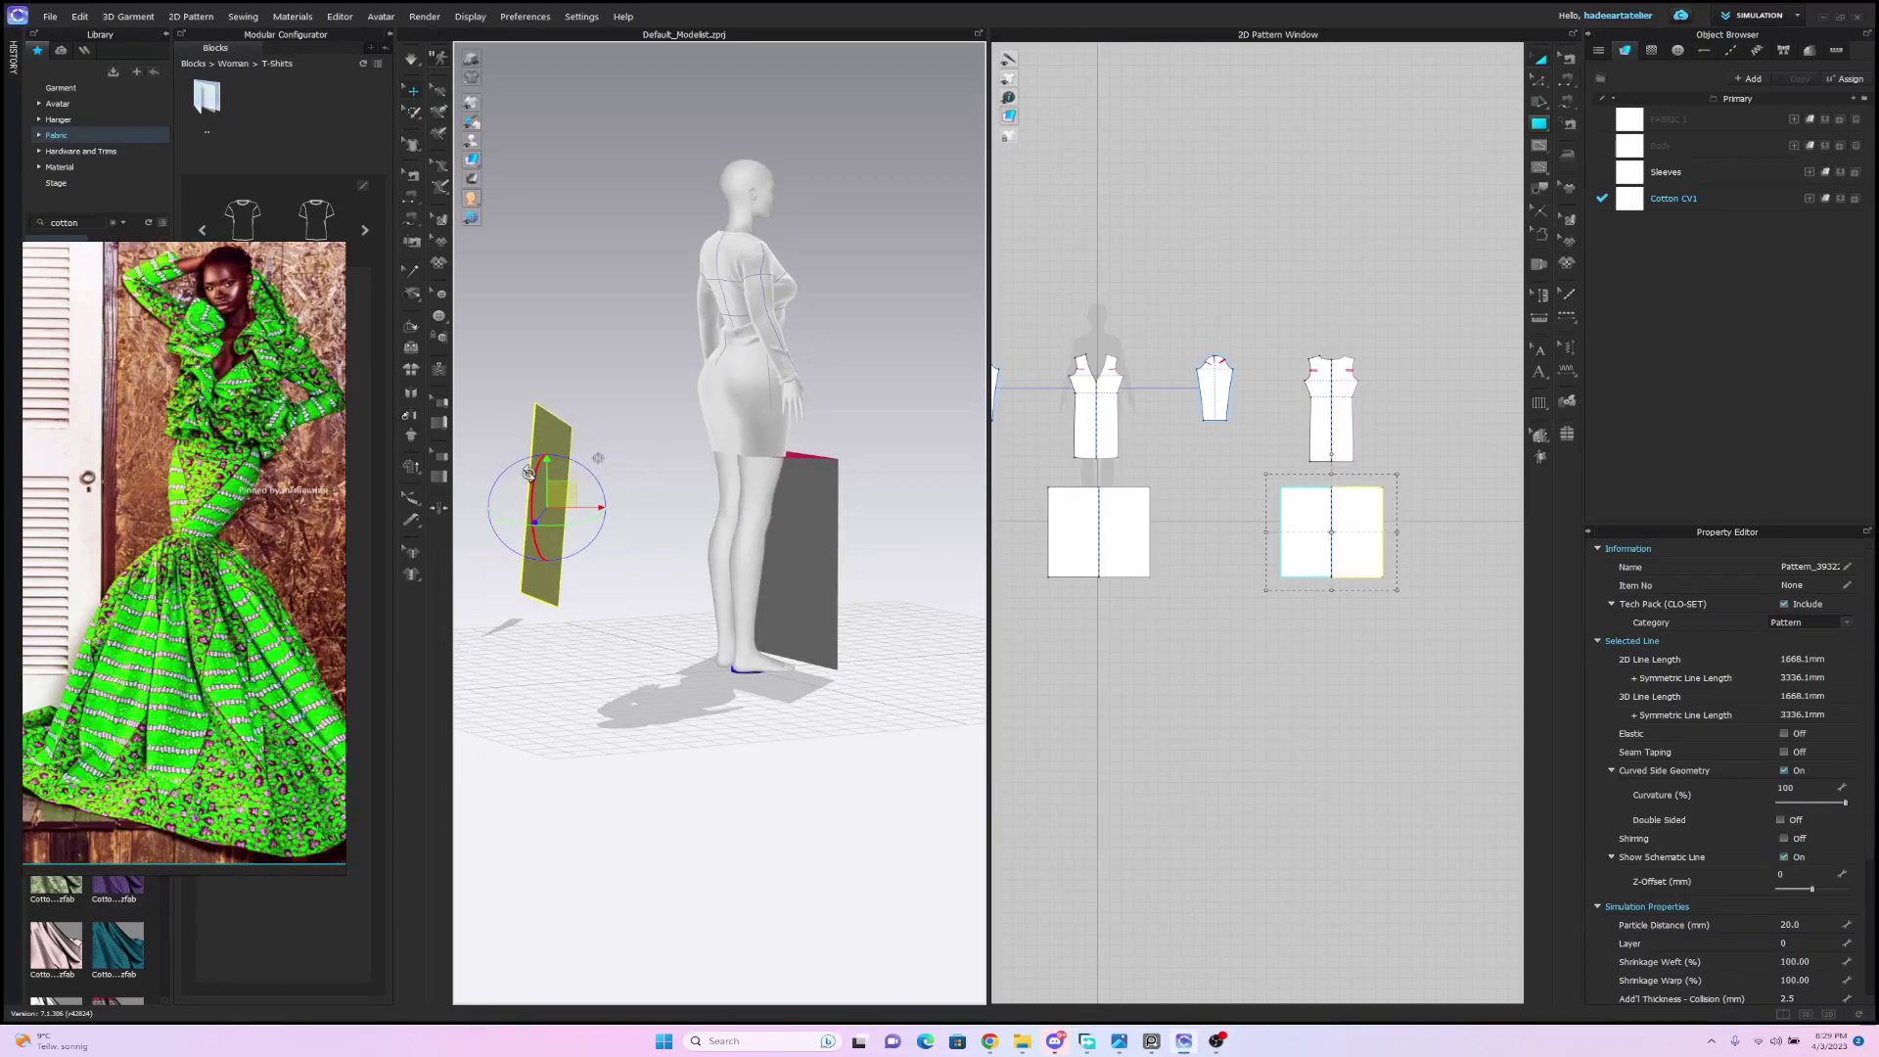
left_click_drag(535, 509, 698, 532)
right_click_drag(755, 512, 885, 508)
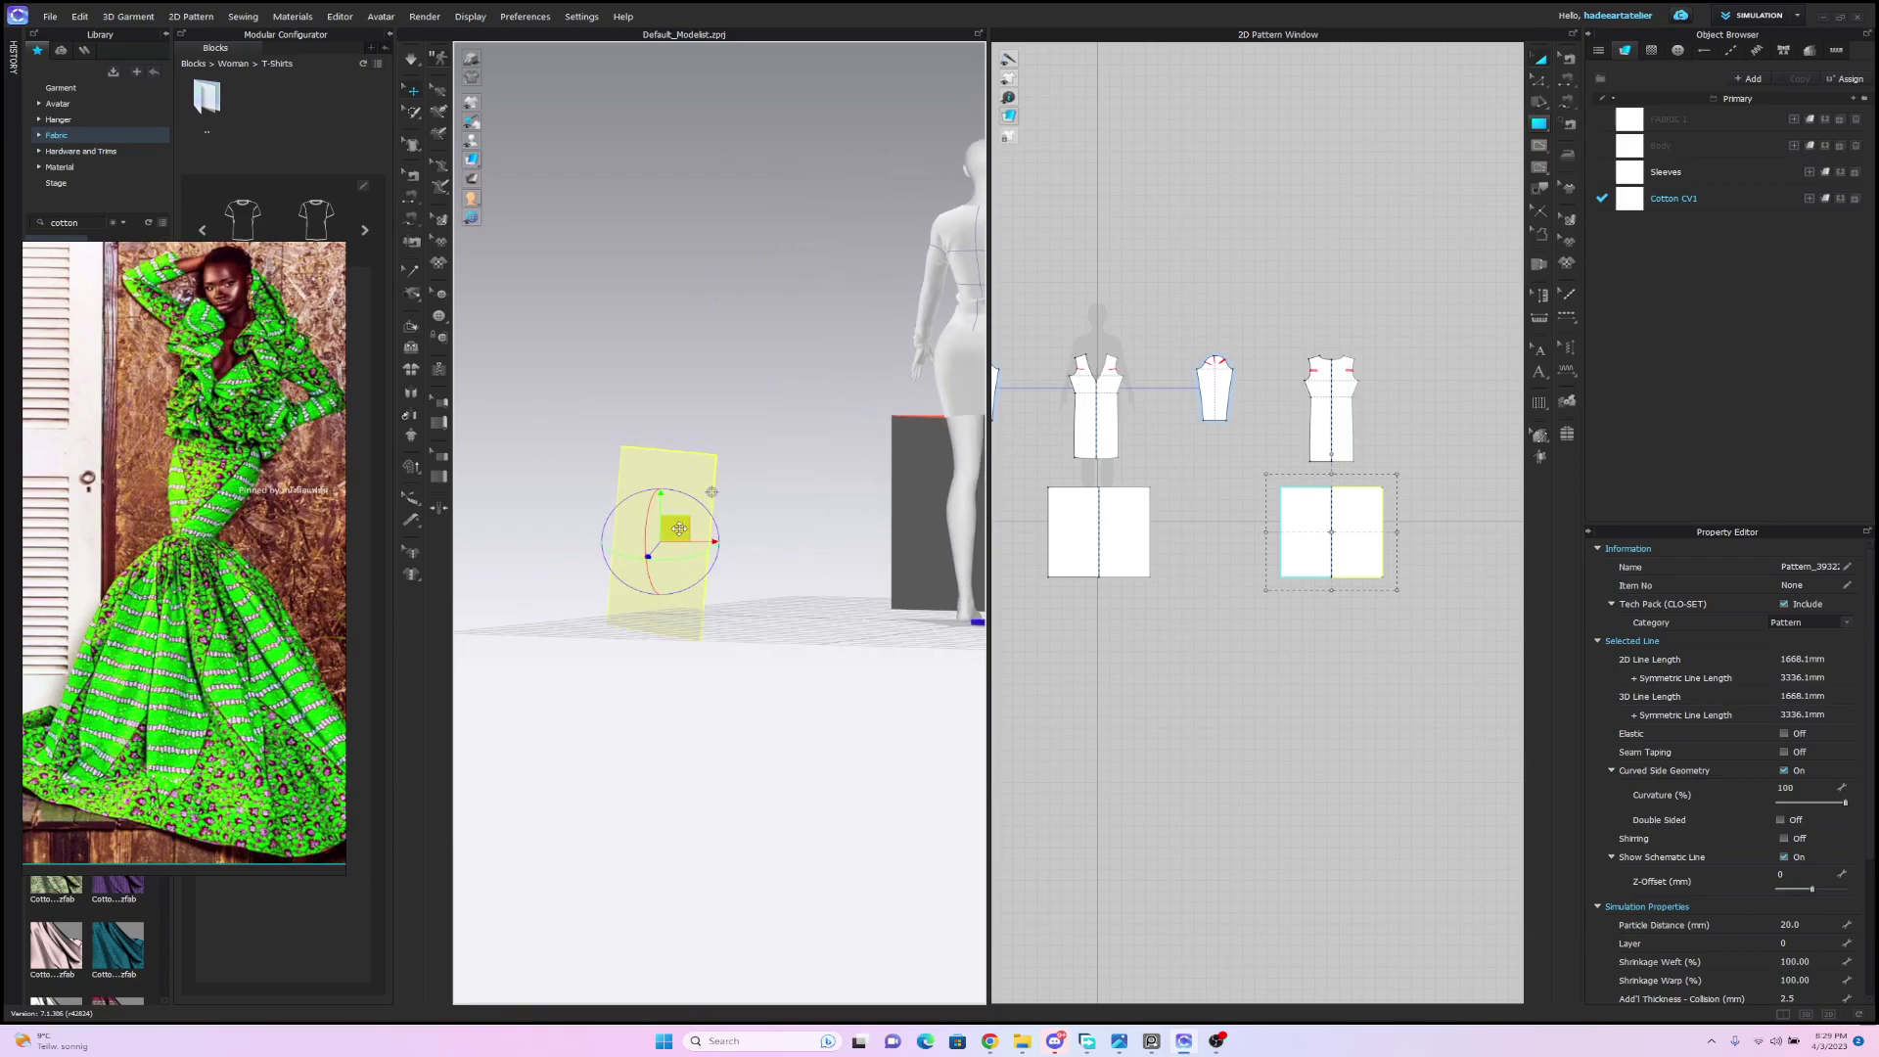
left_click_drag(671, 533, 966, 517)
right_click_drag(827, 483, 725, 472)
left_click_drag(675, 641, 568, 740)
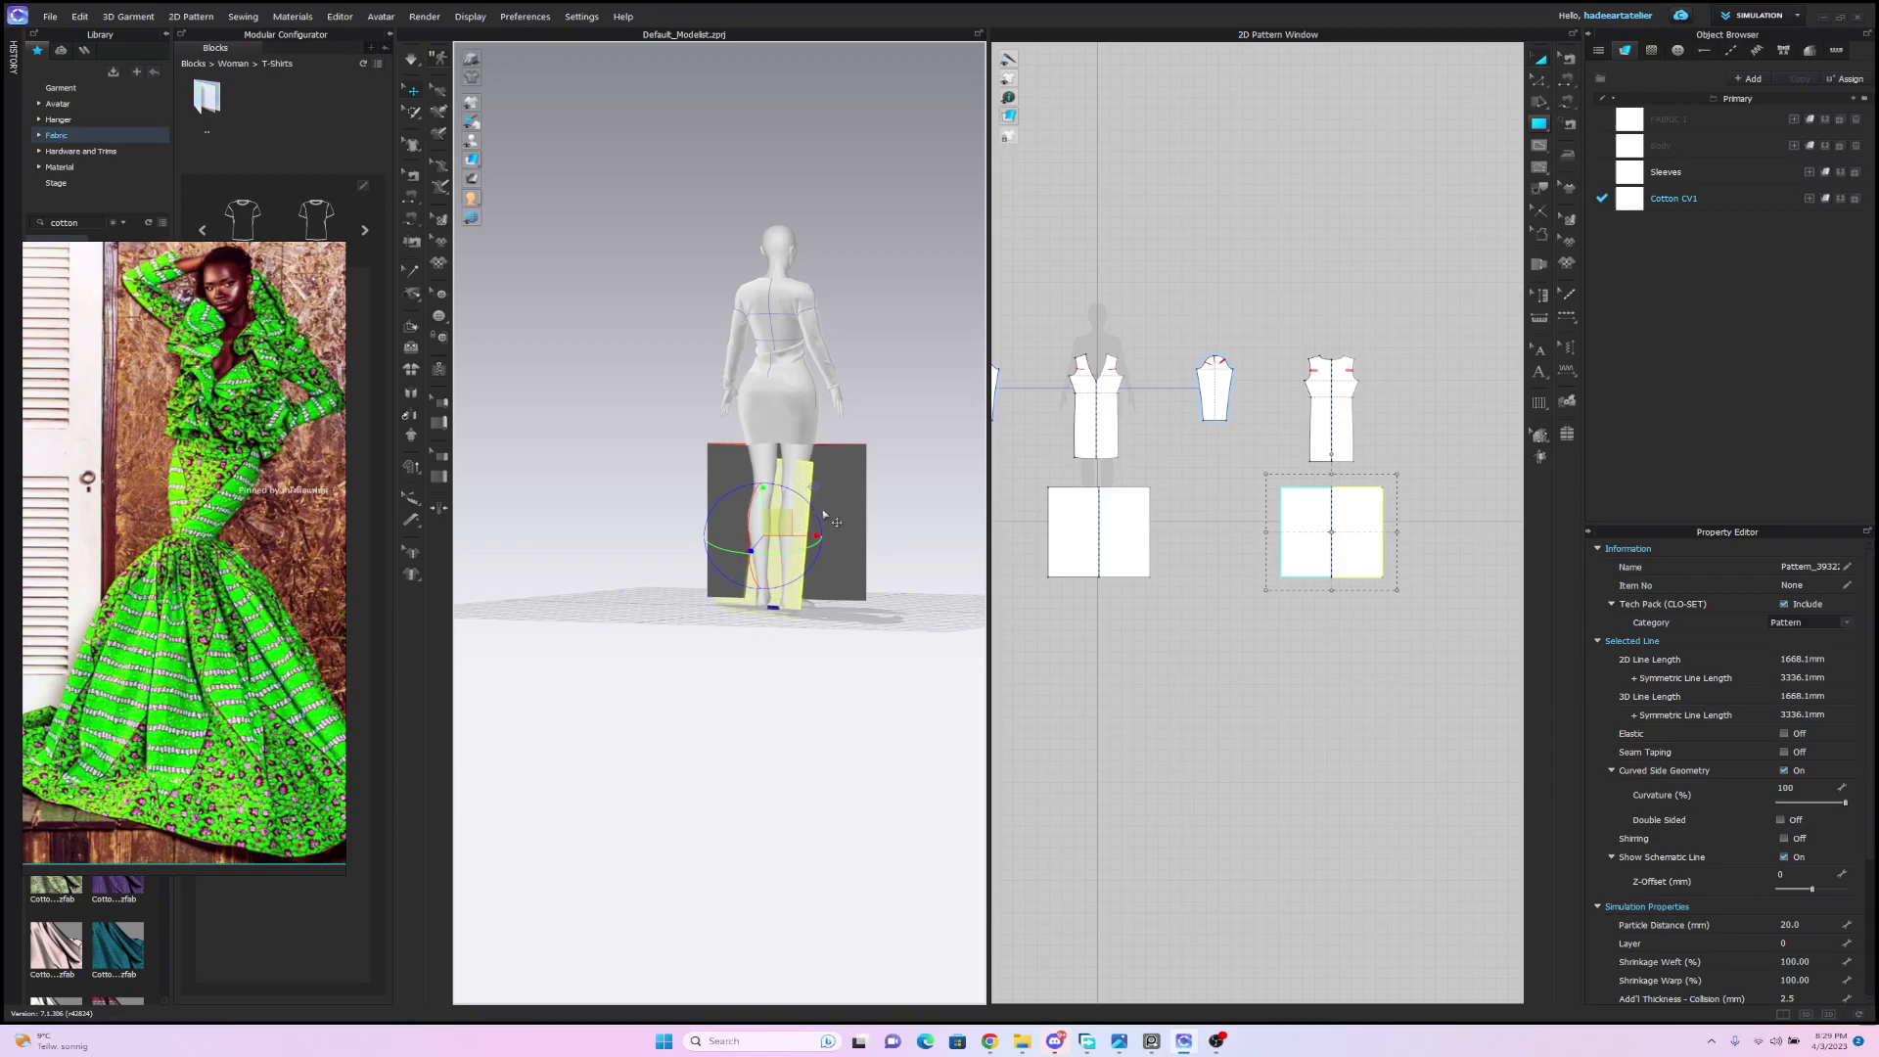
mouse_move(824, 513)
left_mouse_down()
mouse_move(797, 504)
mouse_move(820, 479)
left_mouse_up()
left_click(1213, 491)
mouse_move(900, 431)
right_mouse_down()
mouse_move(764, 412)
mouse_move(890, 418)
right_mouse_up()
left_click(758, 489)
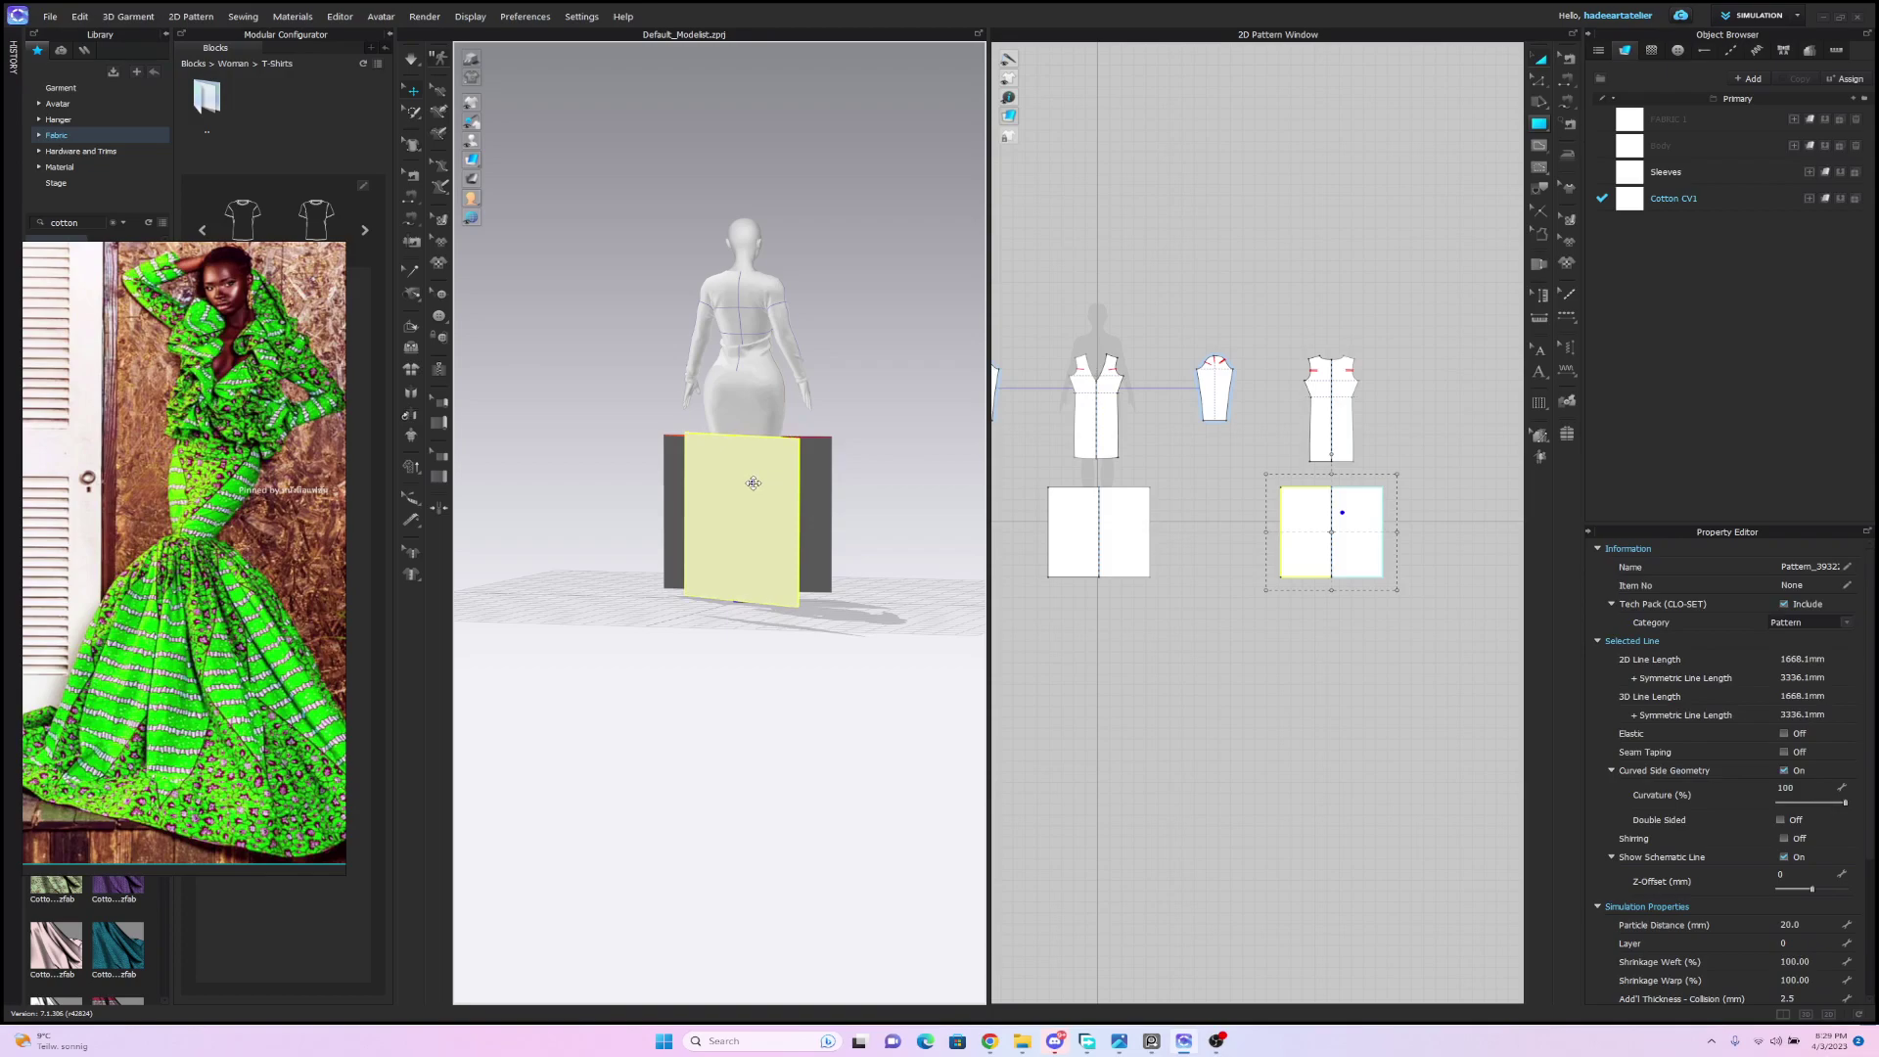
left_click(1492, 300)
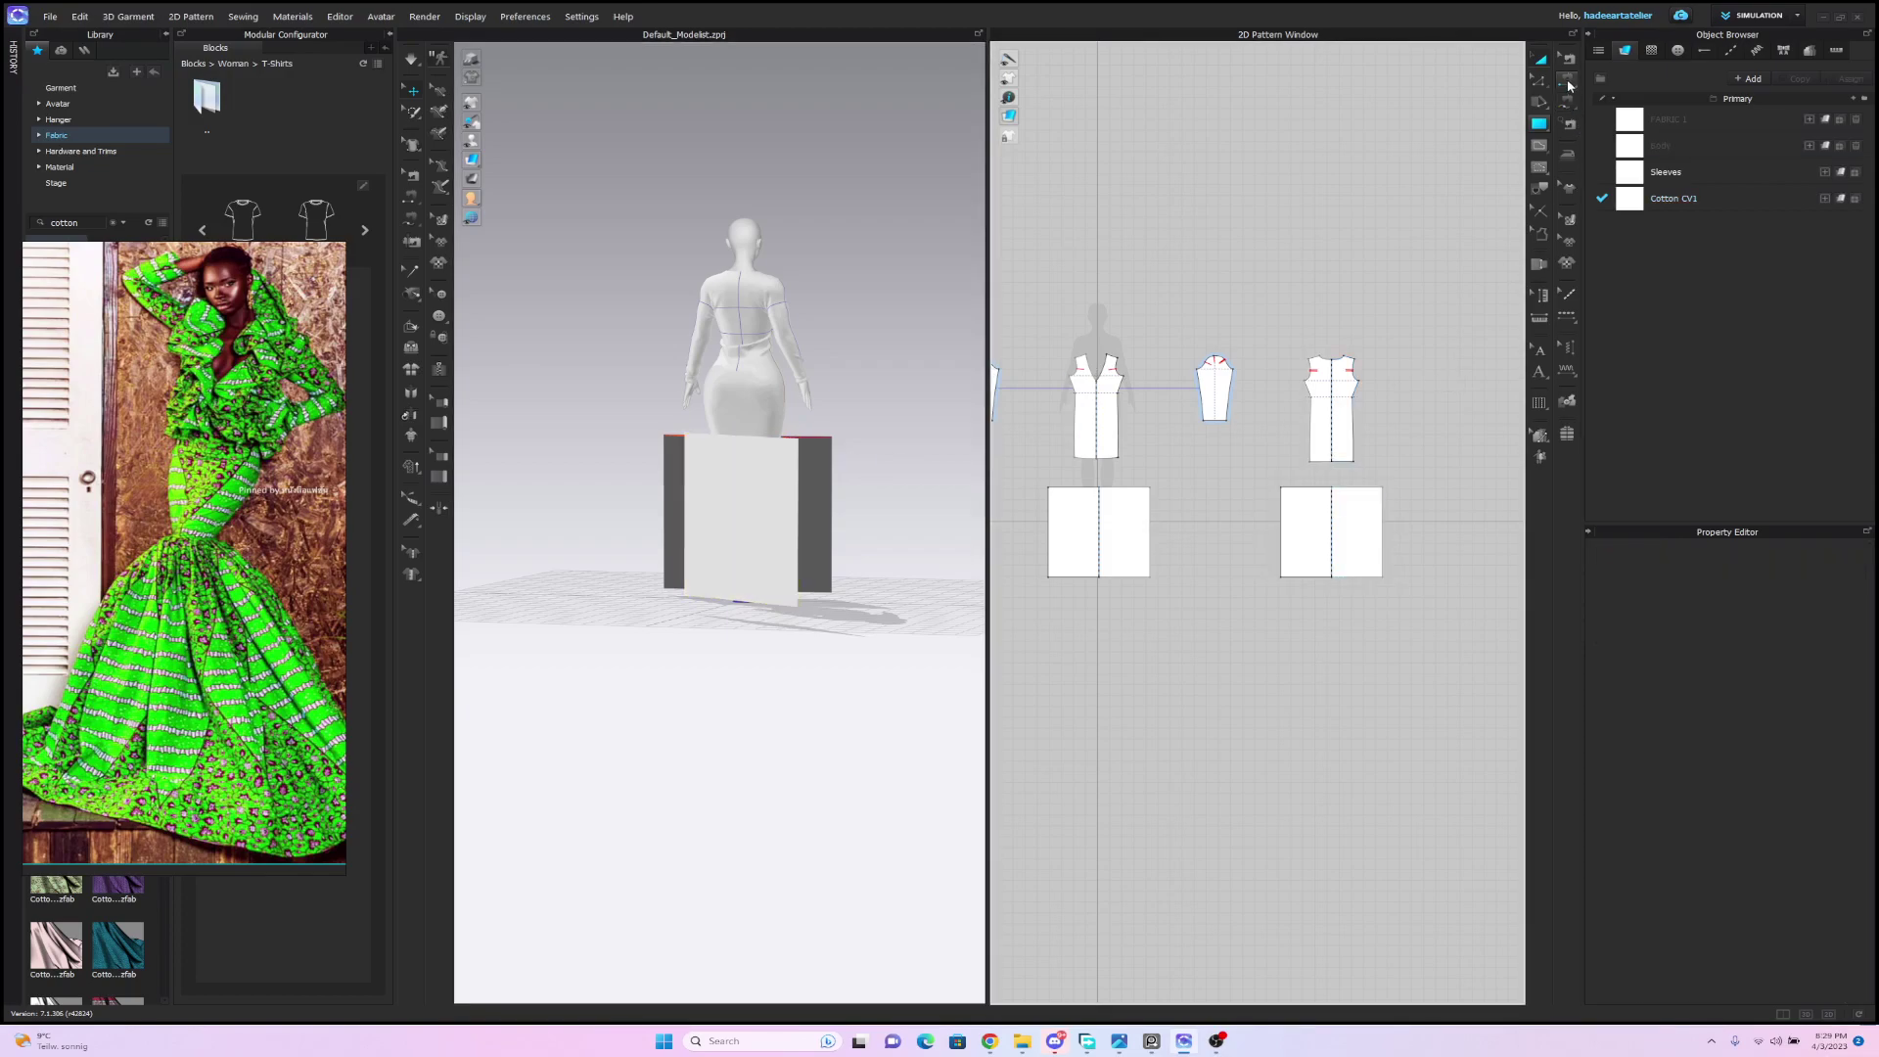
Sew both halves of the back body piece's bottom edge to the matching halves of the back skirt panel's top edge.
left_click(1567, 80)
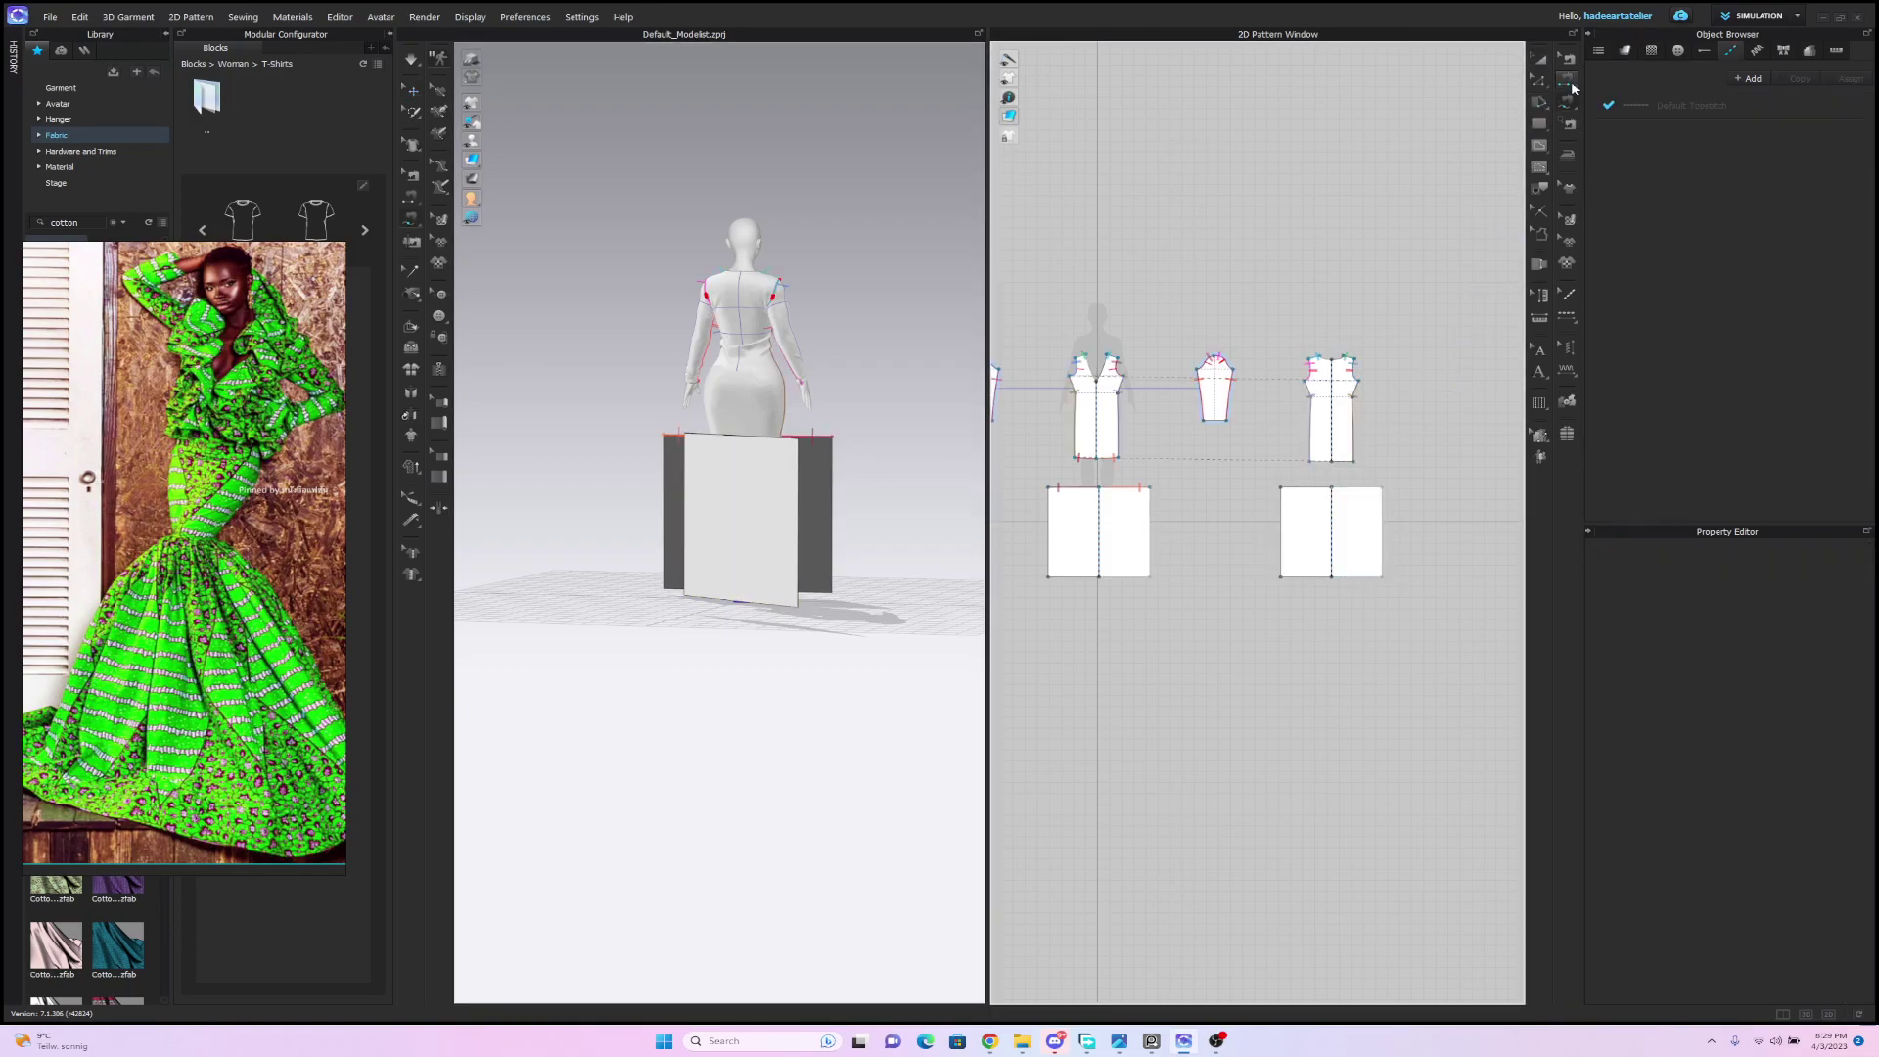
left_click(1321, 465)
left_click(1309, 490)
left_click(1346, 466)
left_click(1369, 489)
right_click_drag(881, 416, 918, 369)
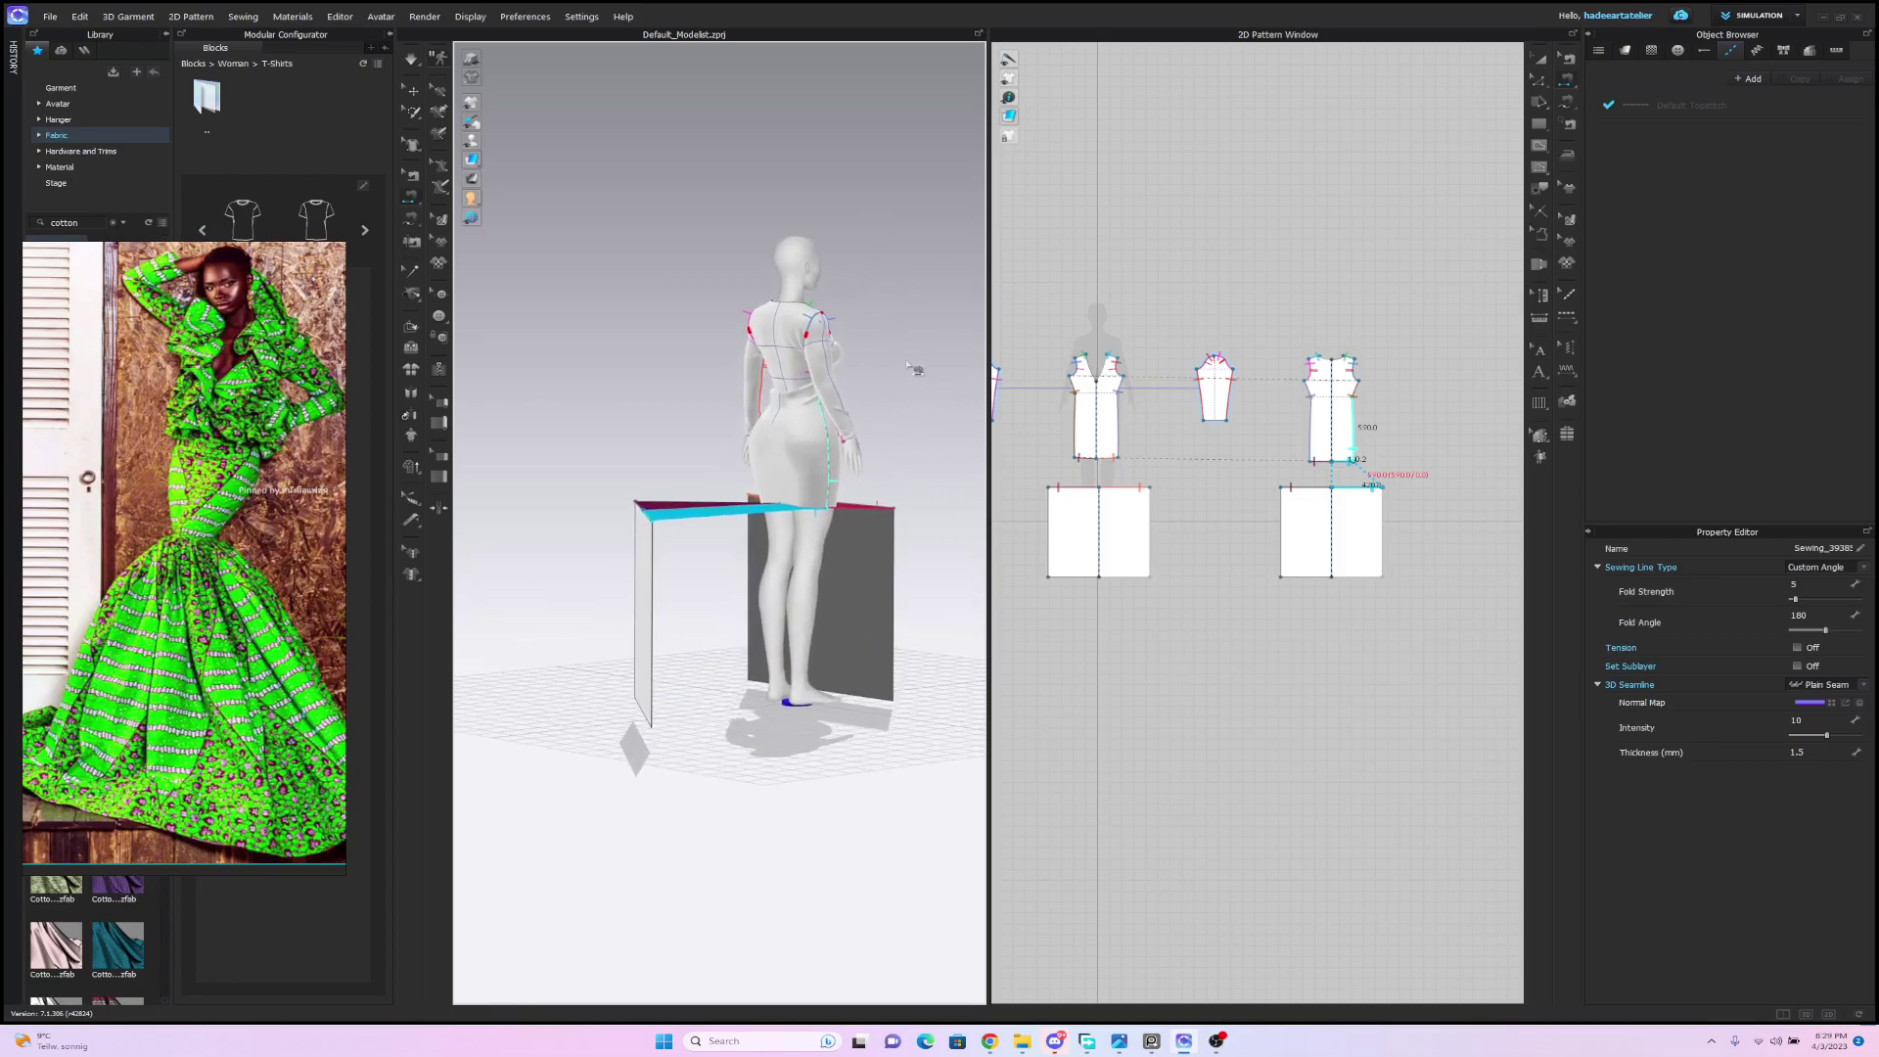
Move the back skirt panel forward in 3D until it stands close behind the avatar's legs.
scroll(933, 298, "up", 3)
right_click_drag(934, 298, 959, 352)
key("a")
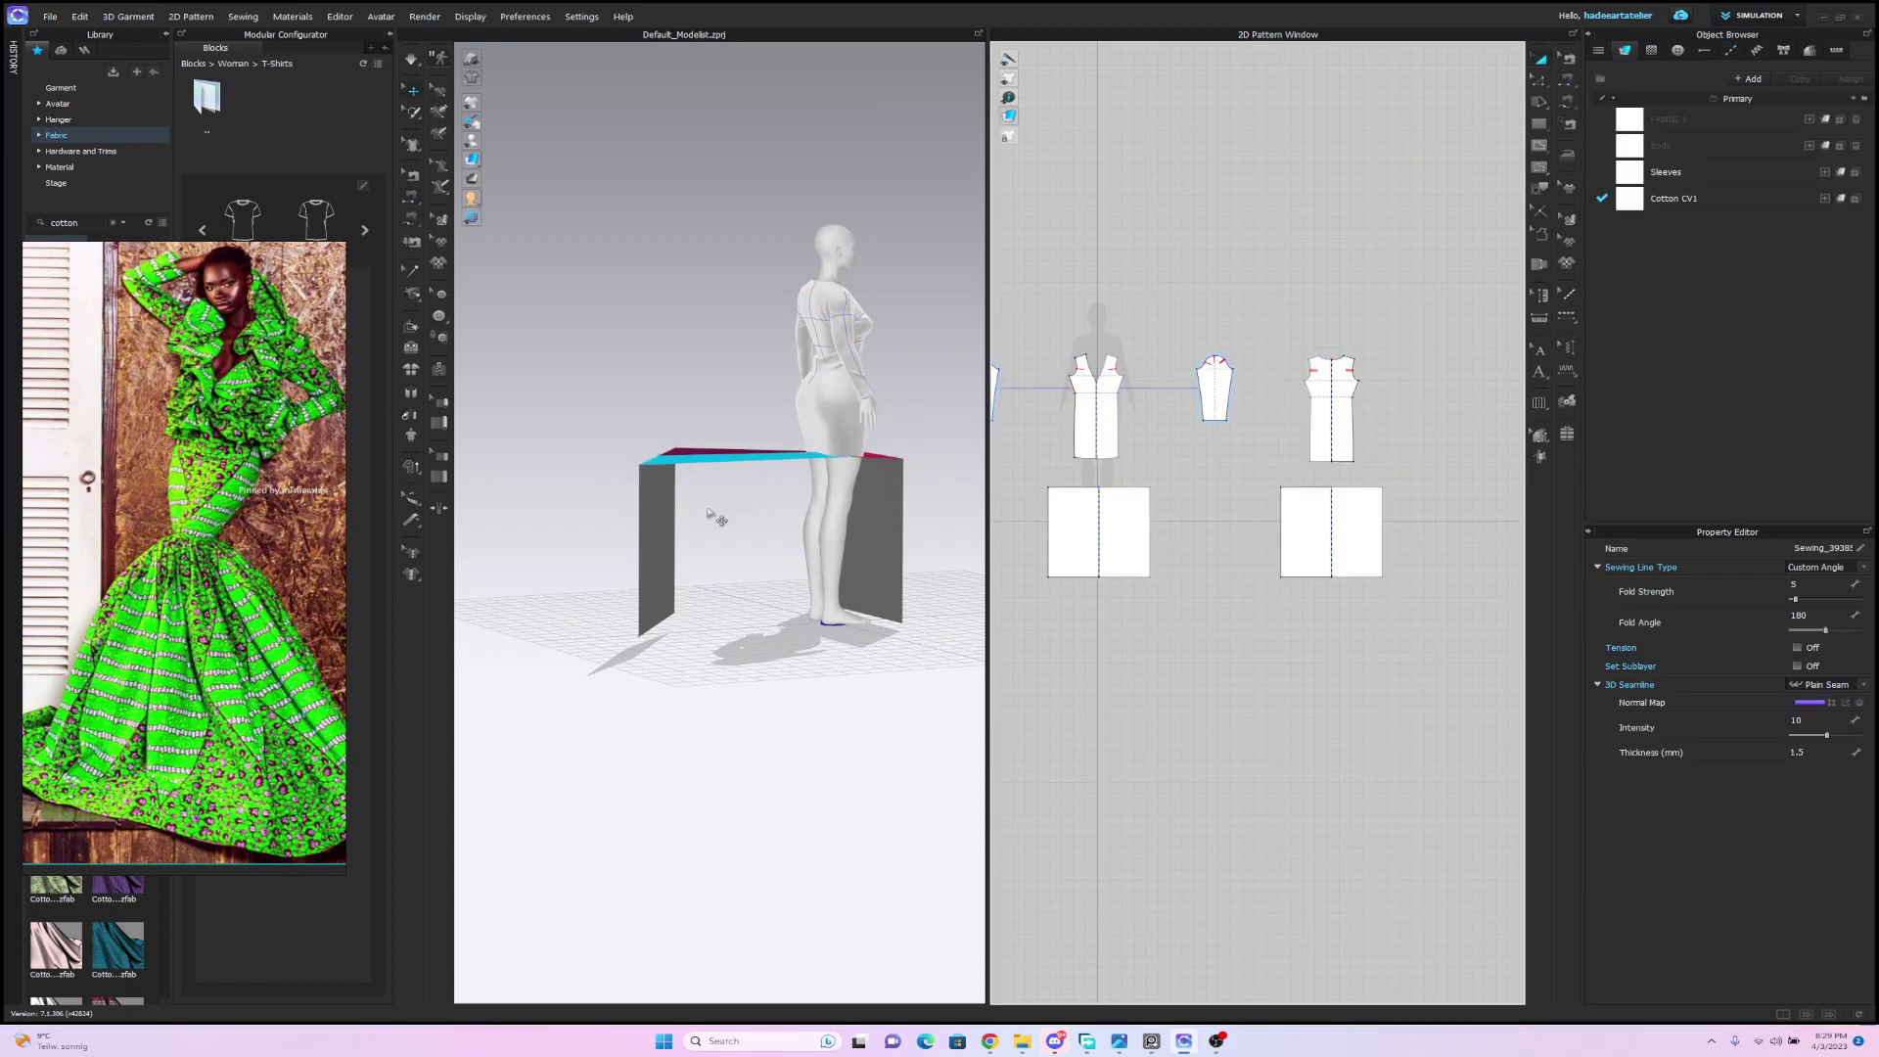
left_click(666, 531)
left_click(666, 533)
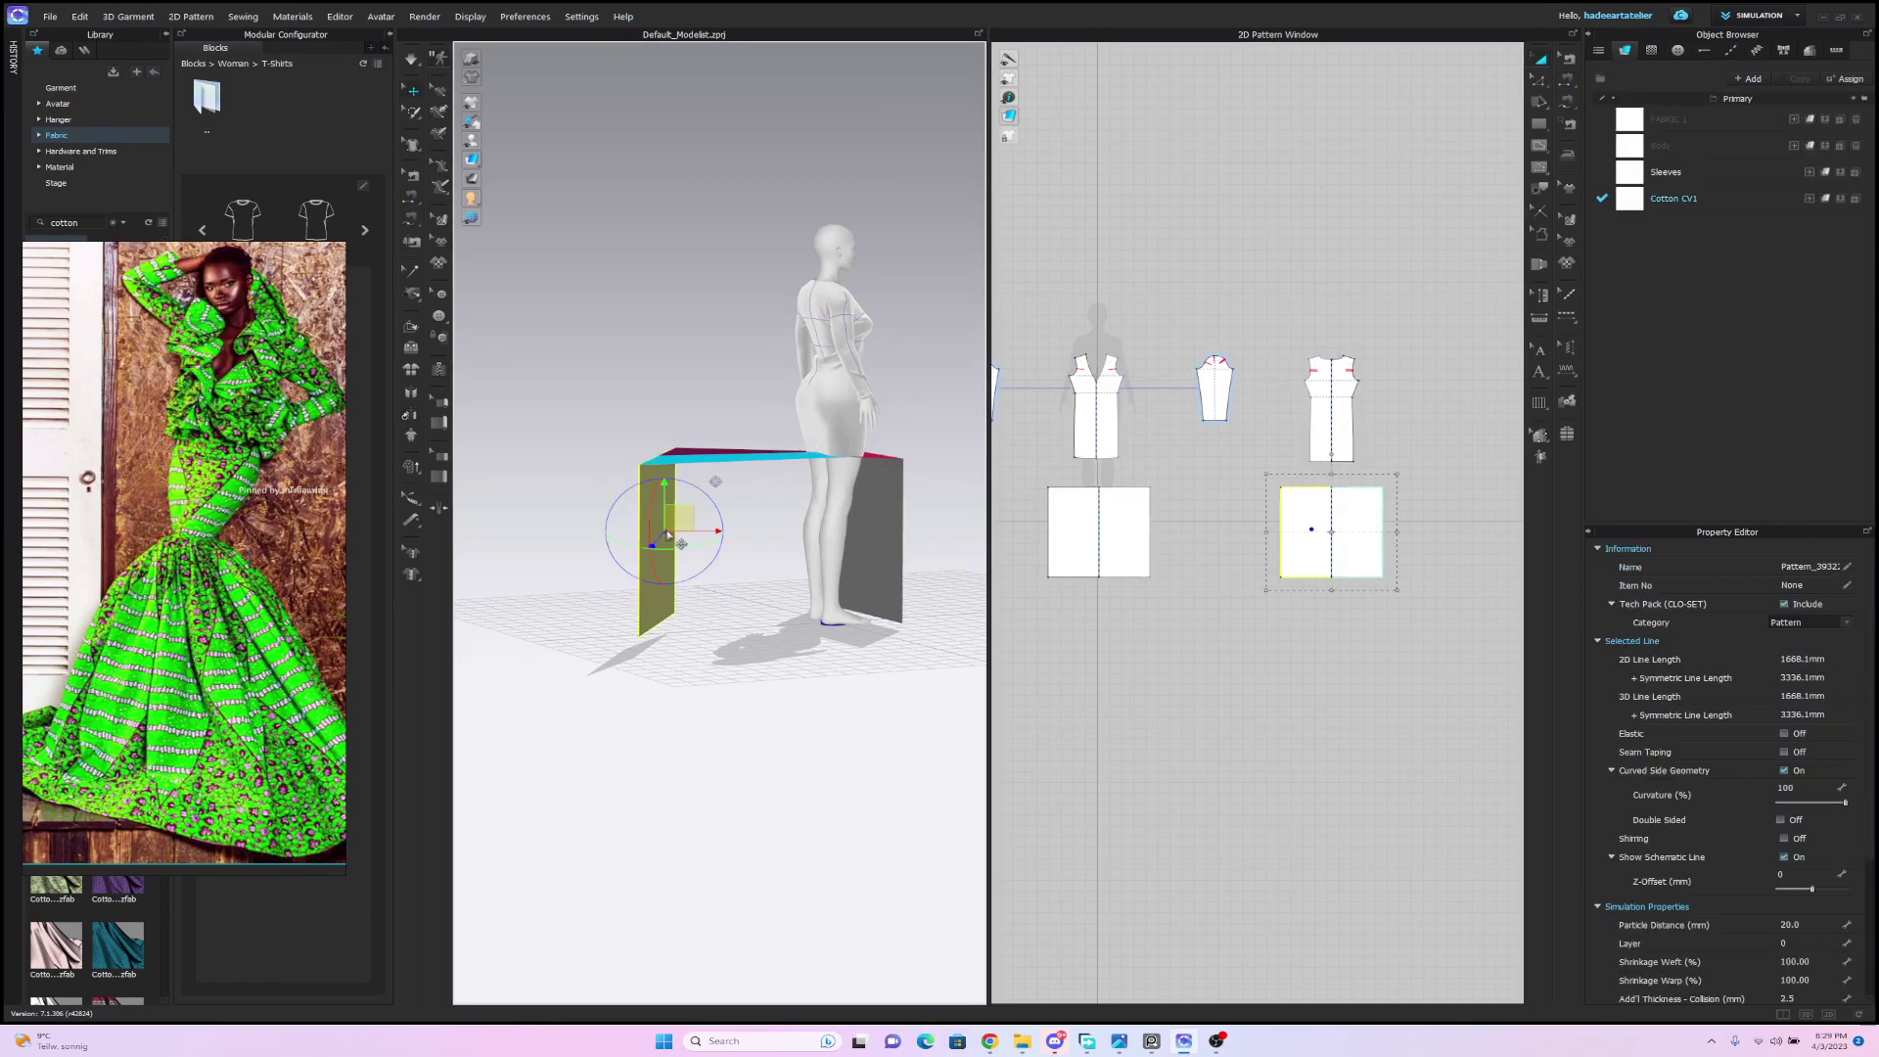
left_click(732, 531)
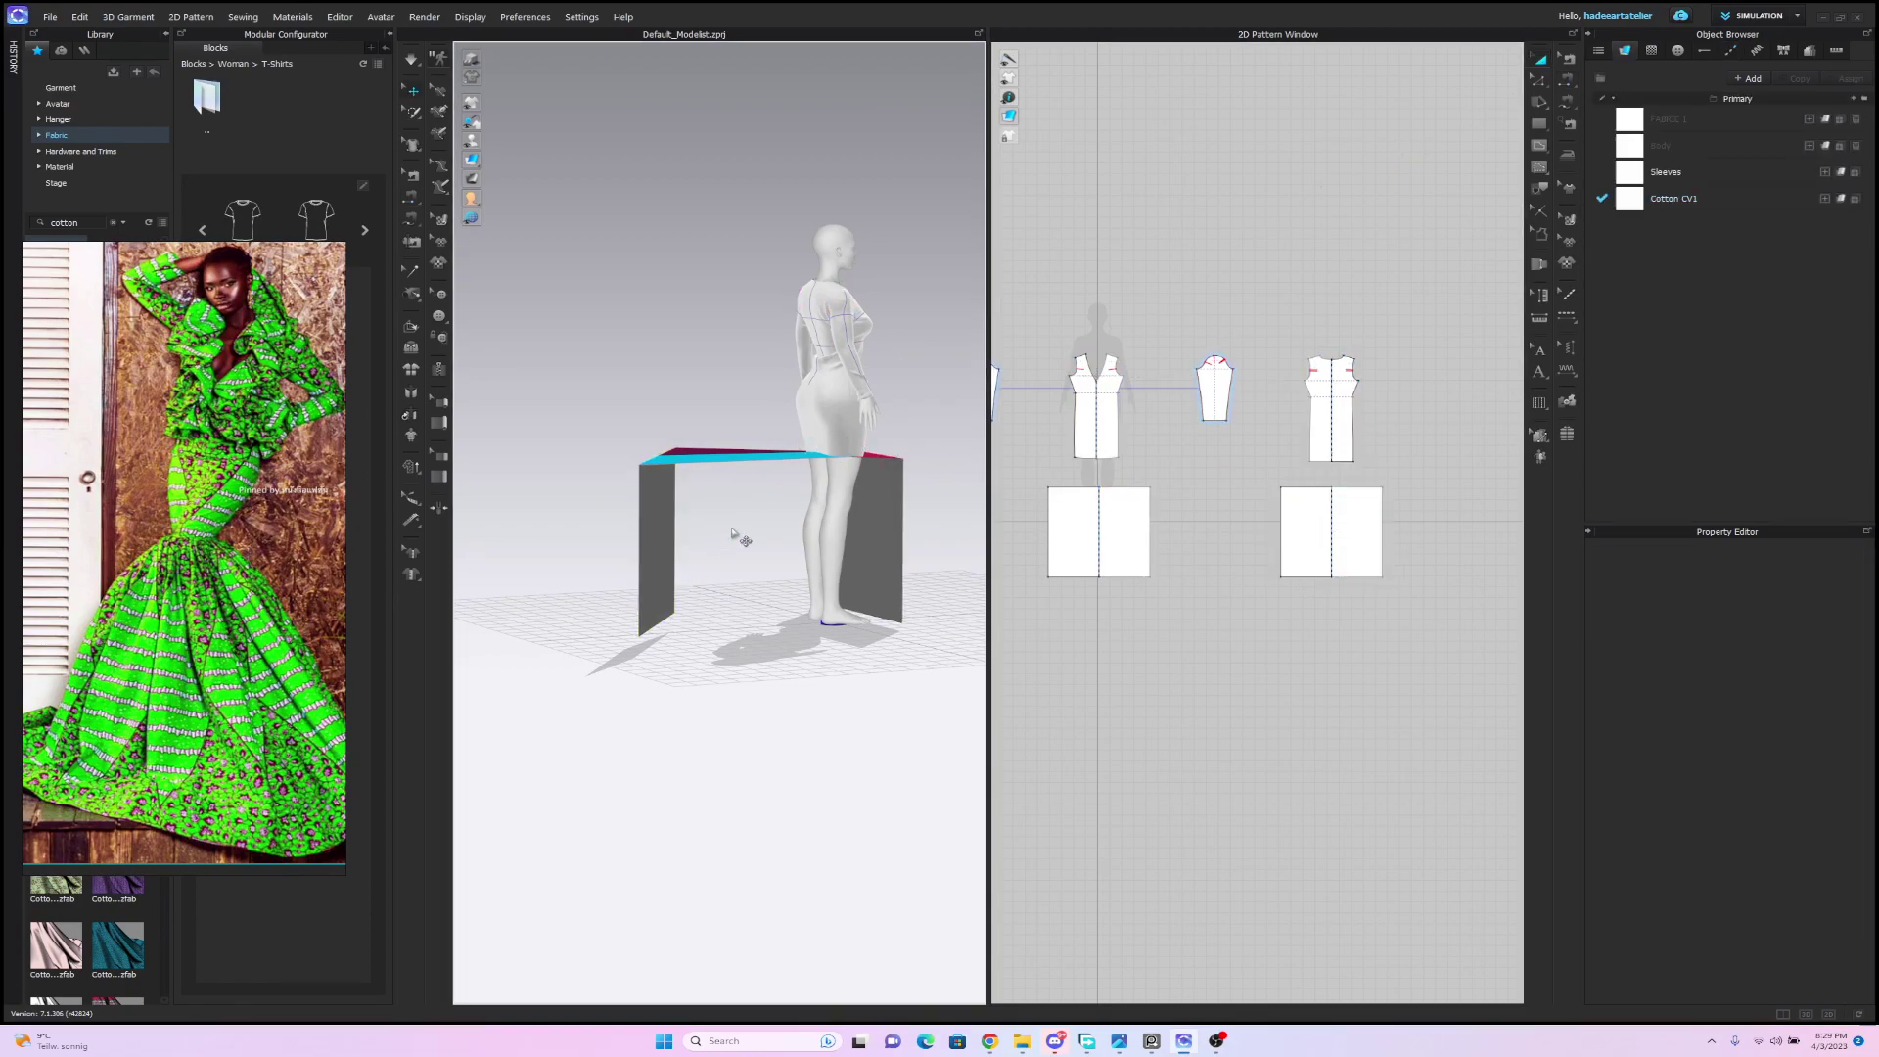
left_click_drag(661, 534, 842, 543)
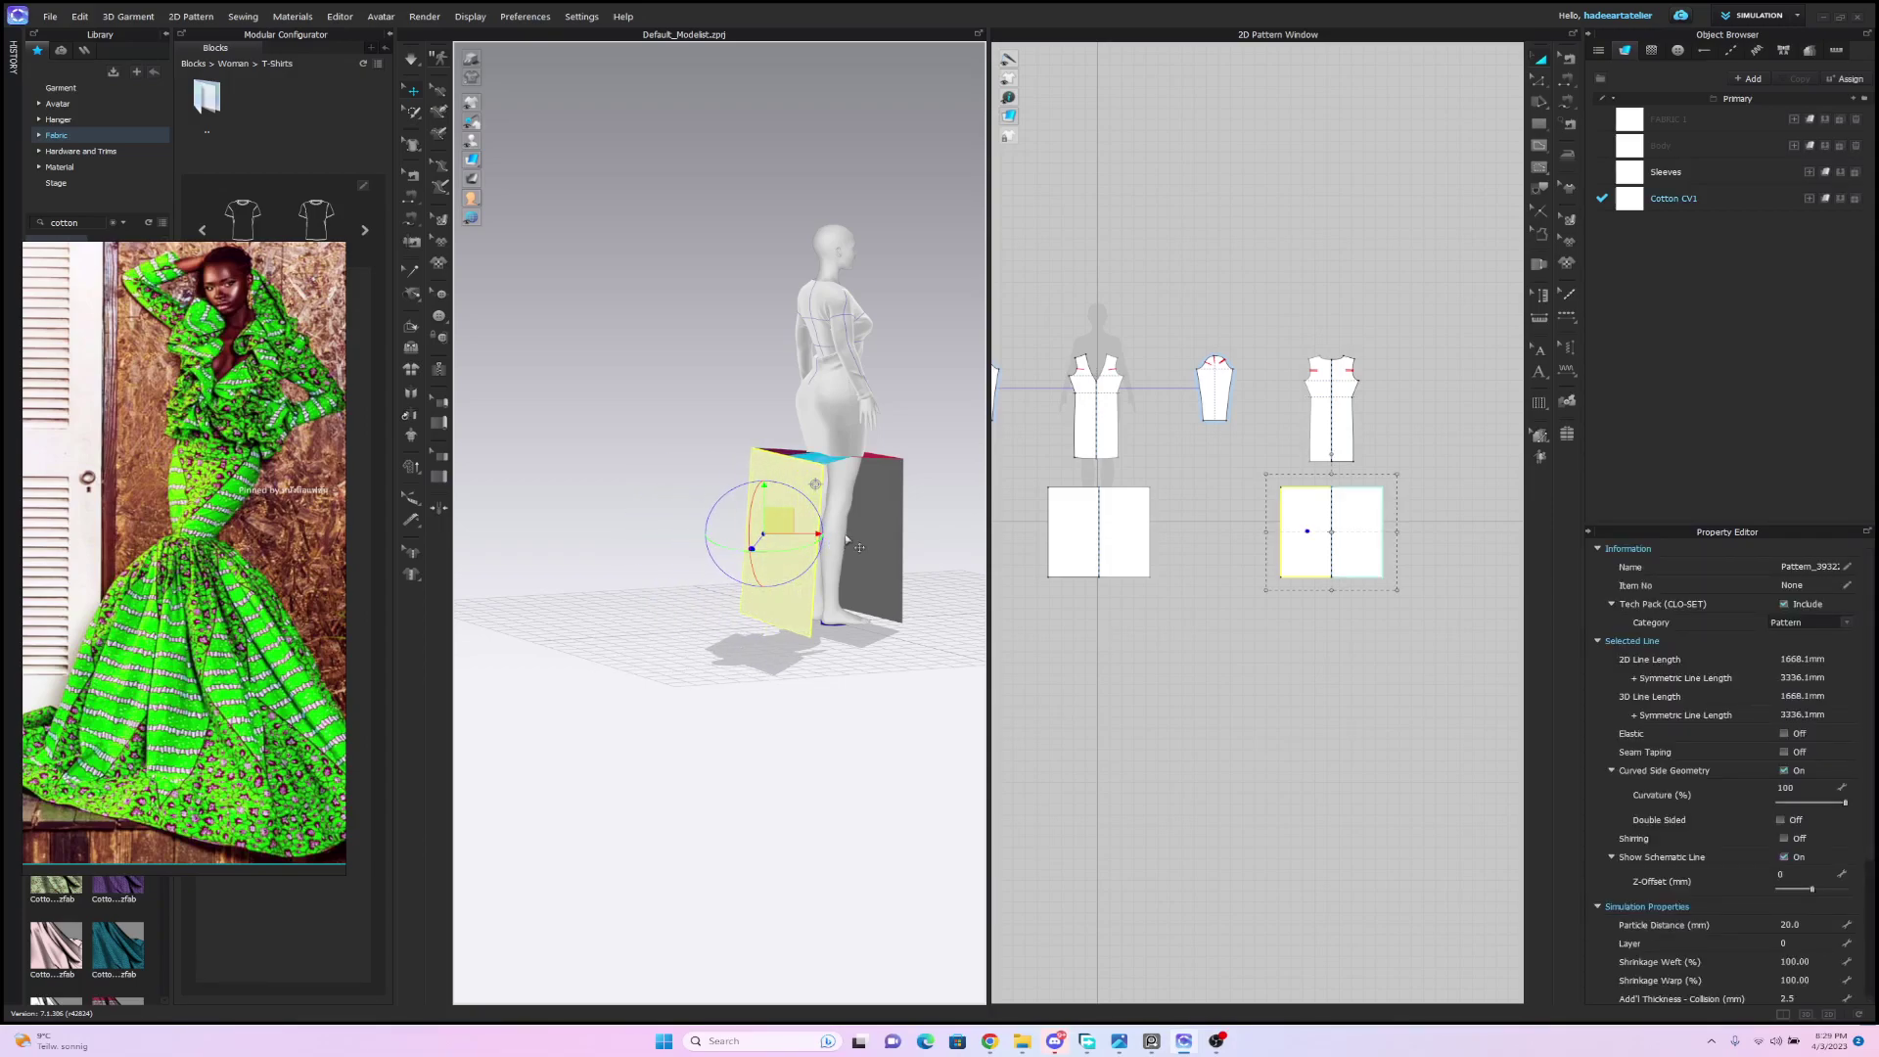
Try to sew the side edge of the back skirt panel to the front skirt panel's side edge.
left_click(1566, 86)
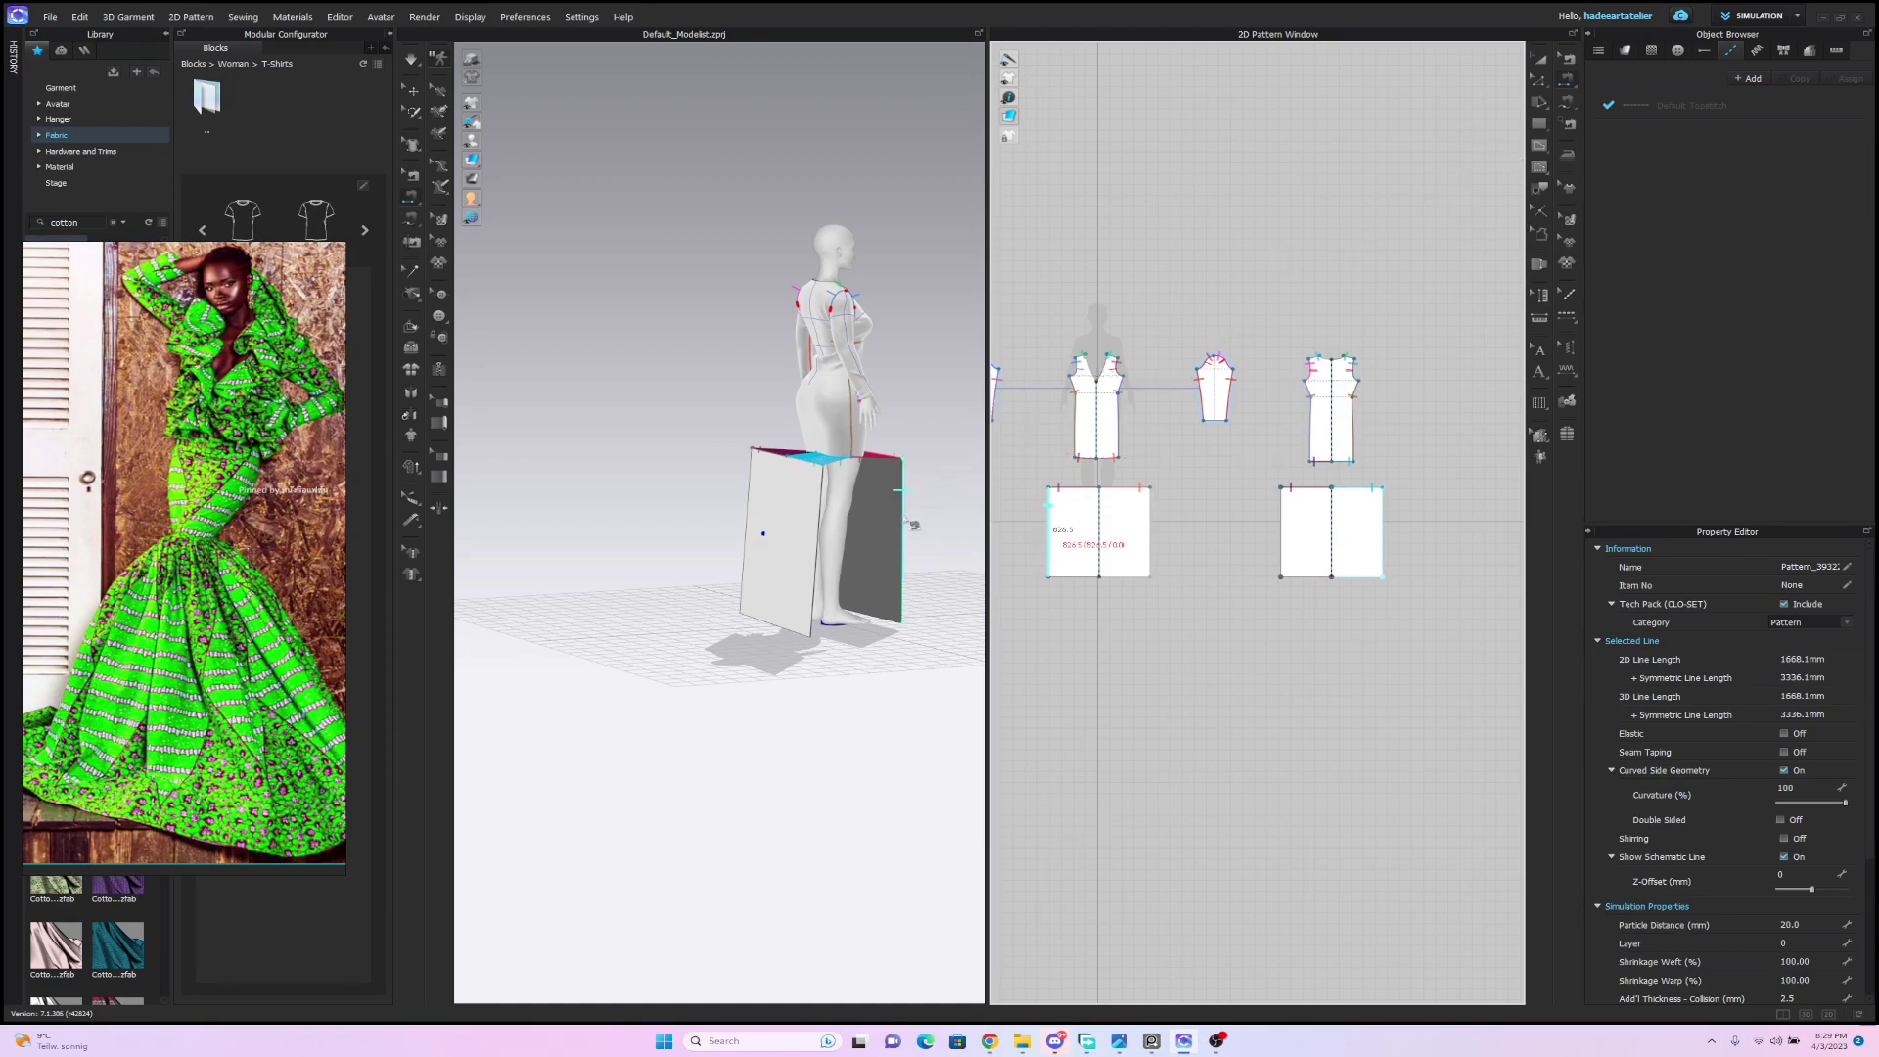
left_click(820, 544)
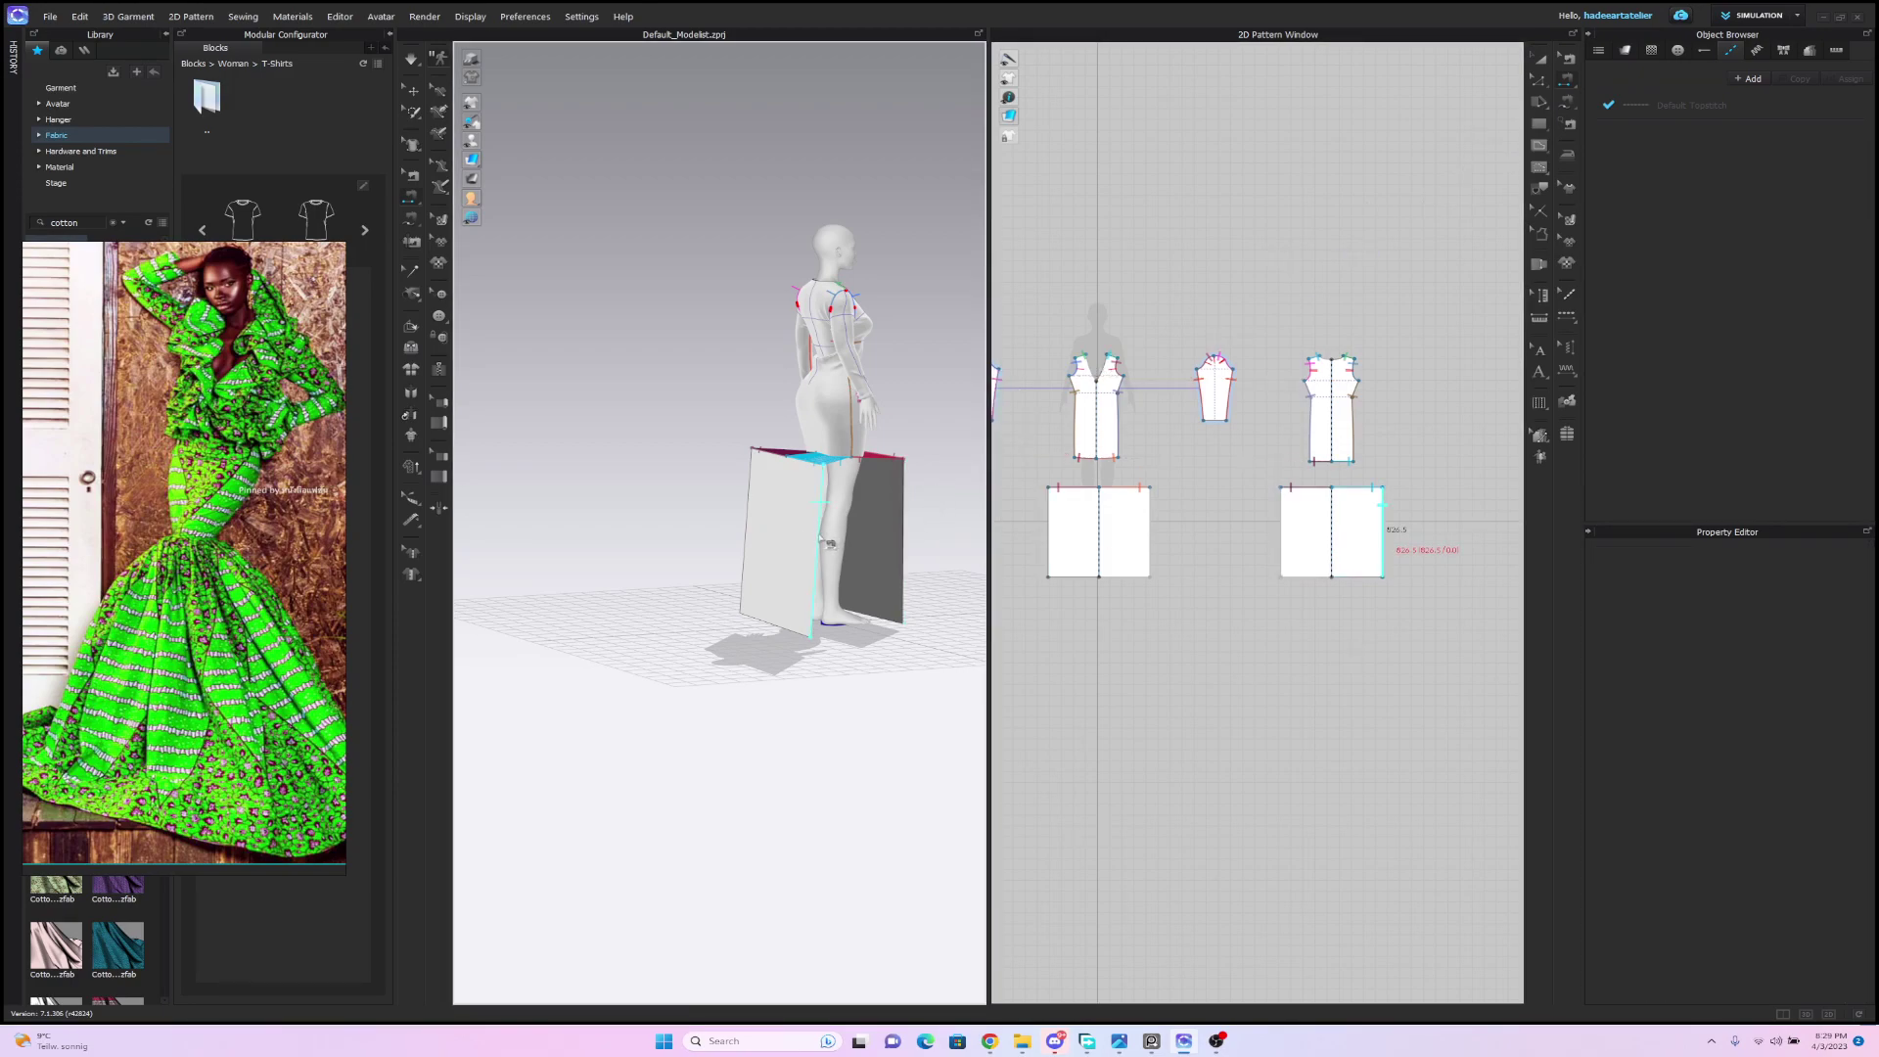
left_click(920, 533)
right_click_drag(959, 458, 744, 499)
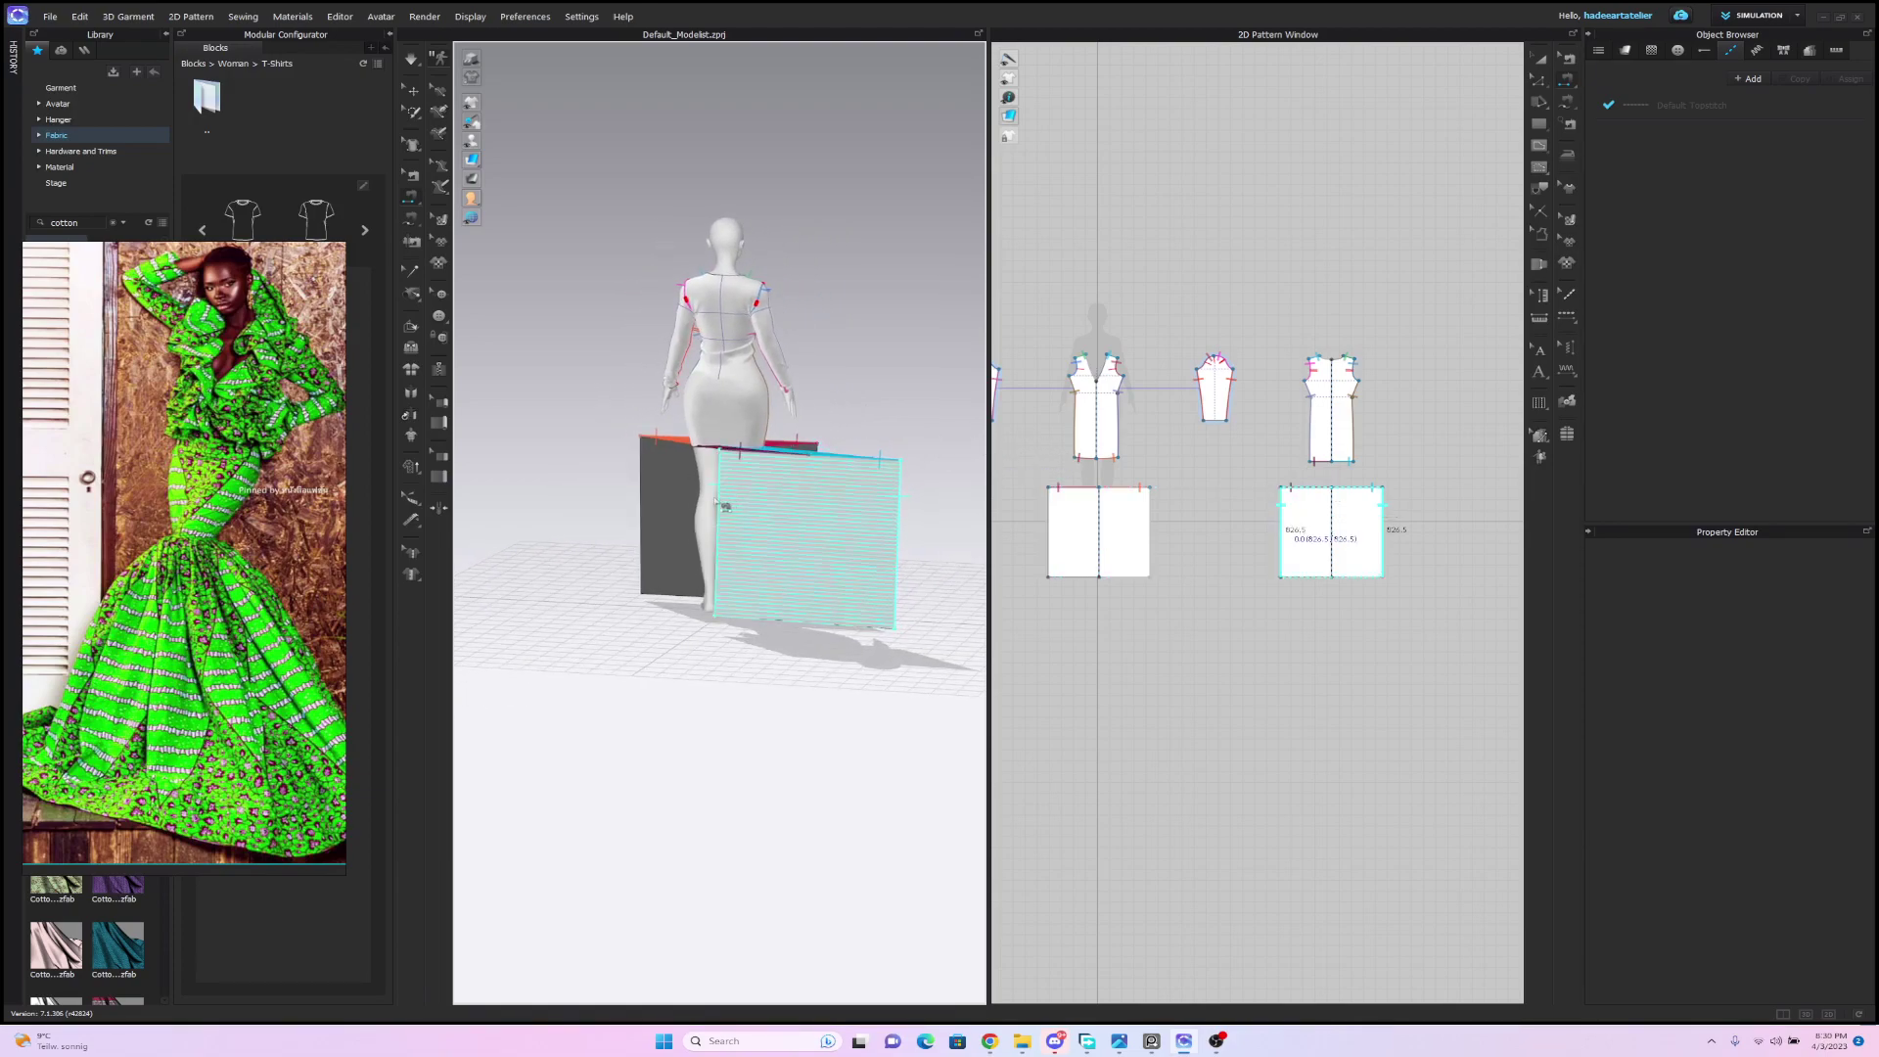
Adjust the back skirt panel's position slightly in 3D behind the avatar's legs.
left_click(1541, 57)
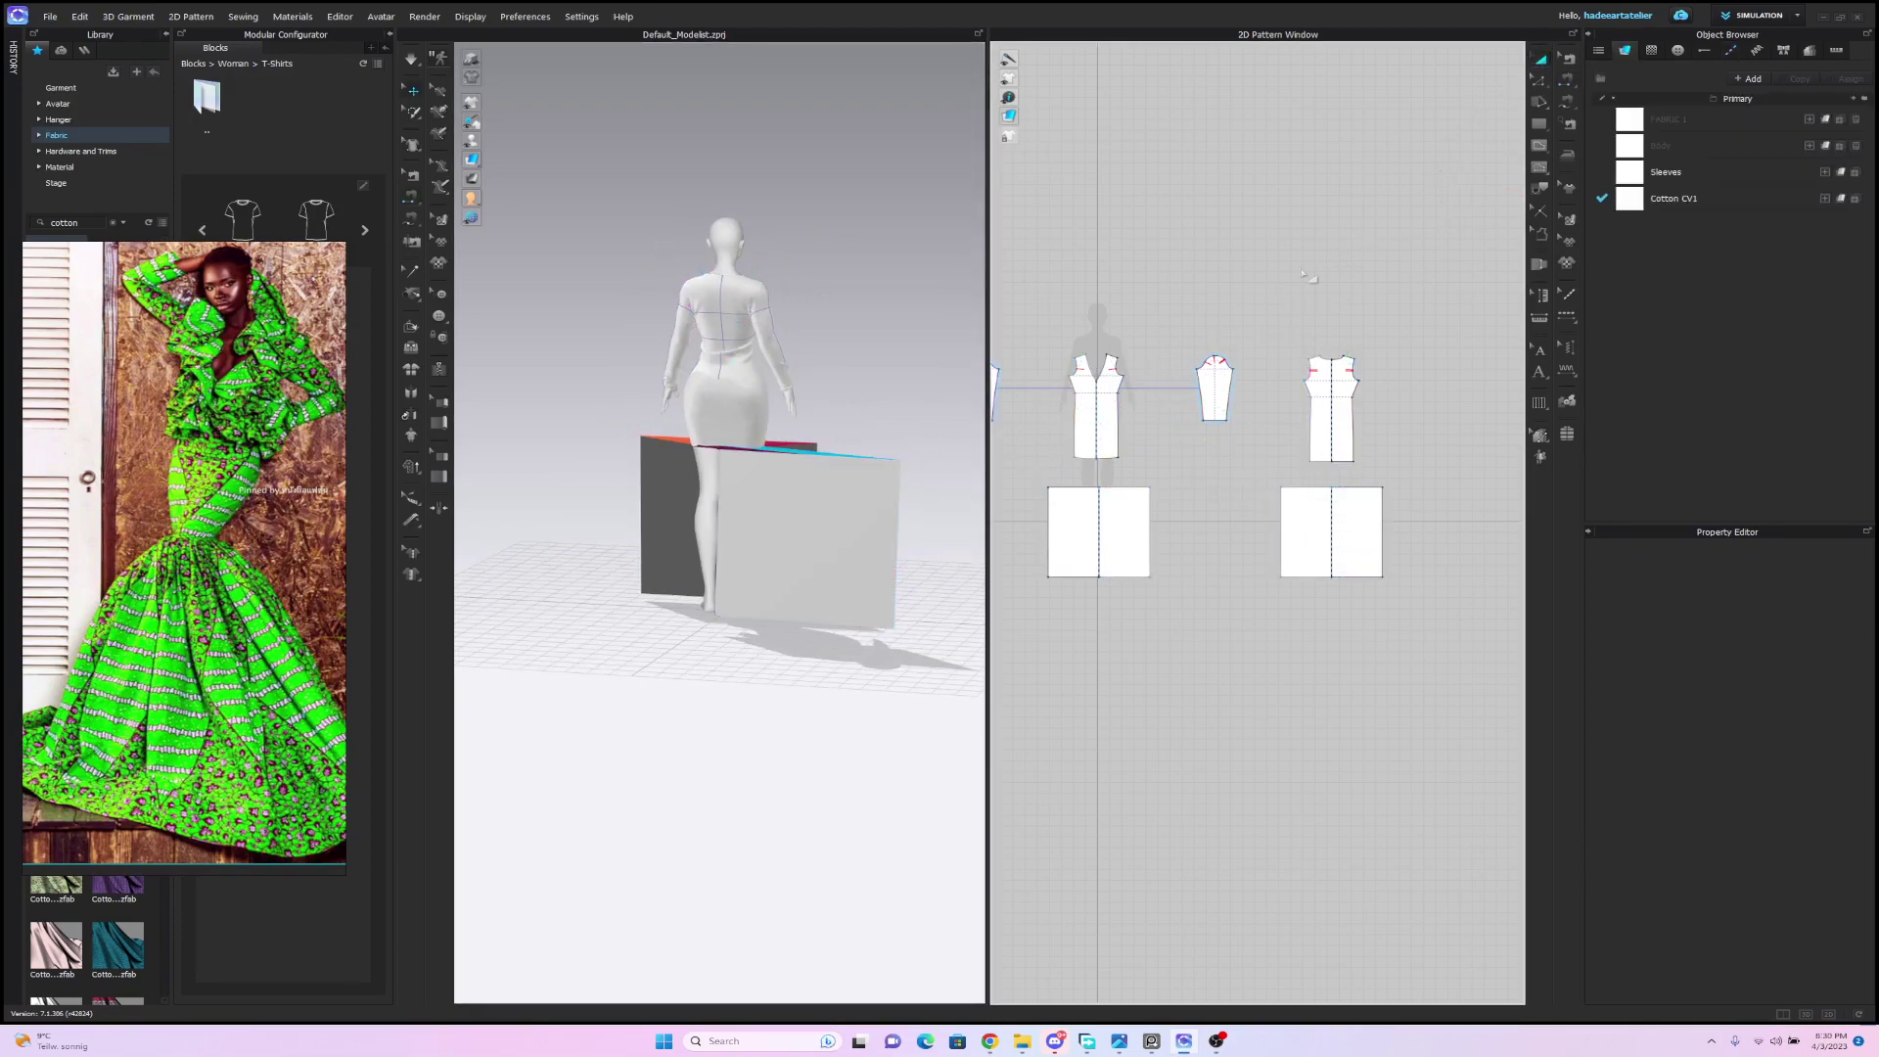
right_click_drag(898, 428, 813, 489)
left_click(795, 515)
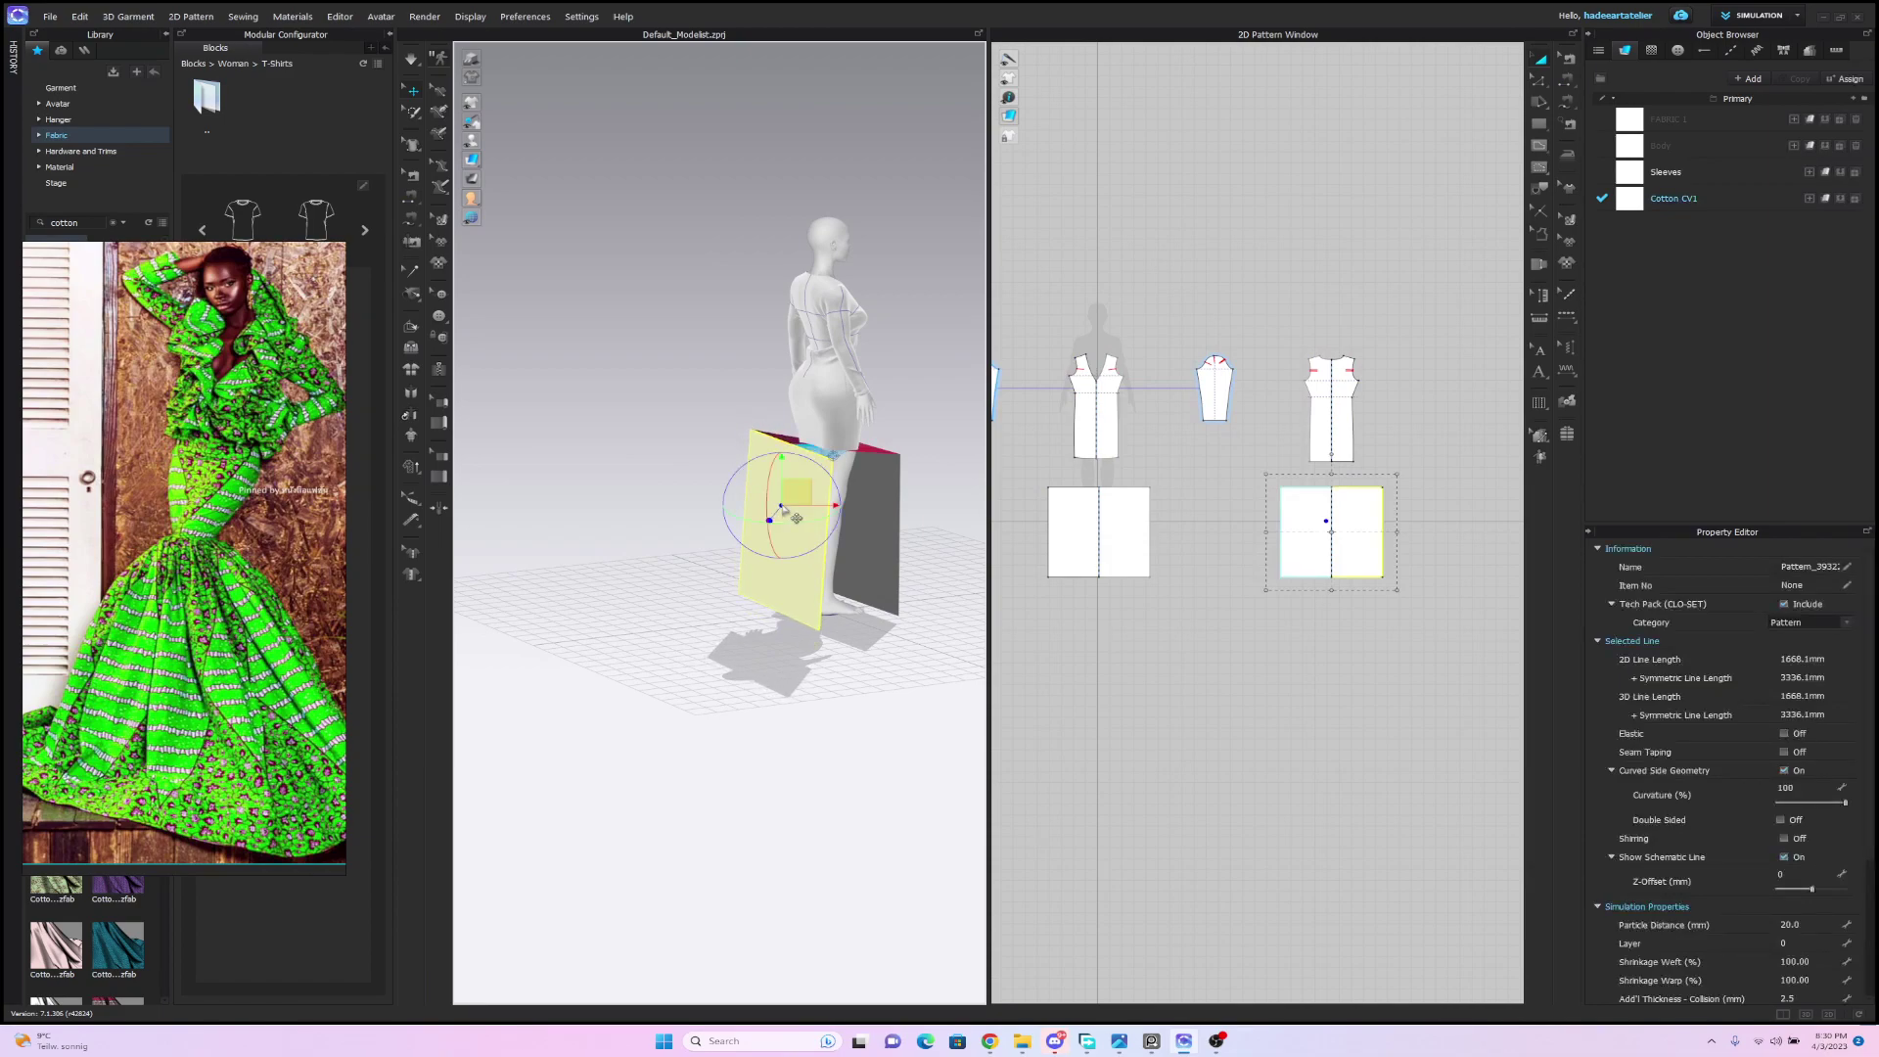
left_click_drag(778, 511, 769, 520)
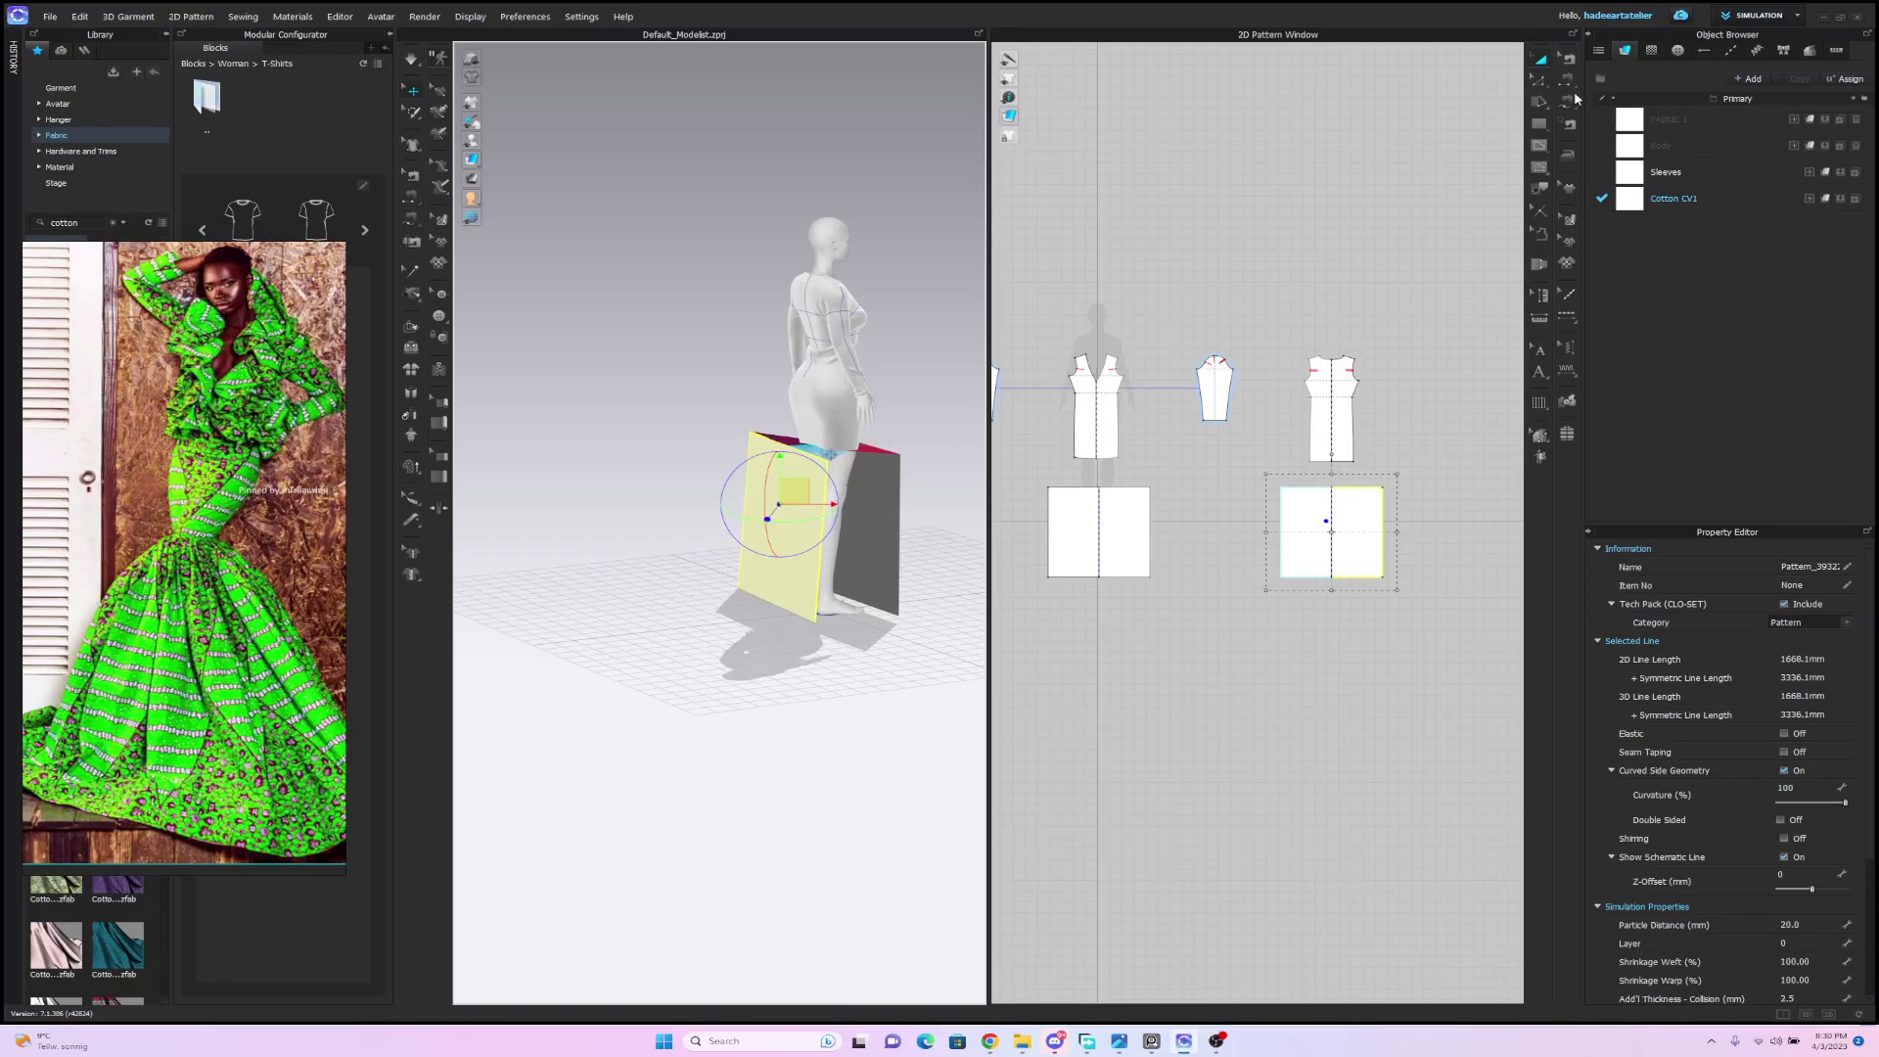
Sew the side edge of the back skirt panel to the matching side edge of the front skirt panel.
left_click(1567, 80)
left_click(898, 524)
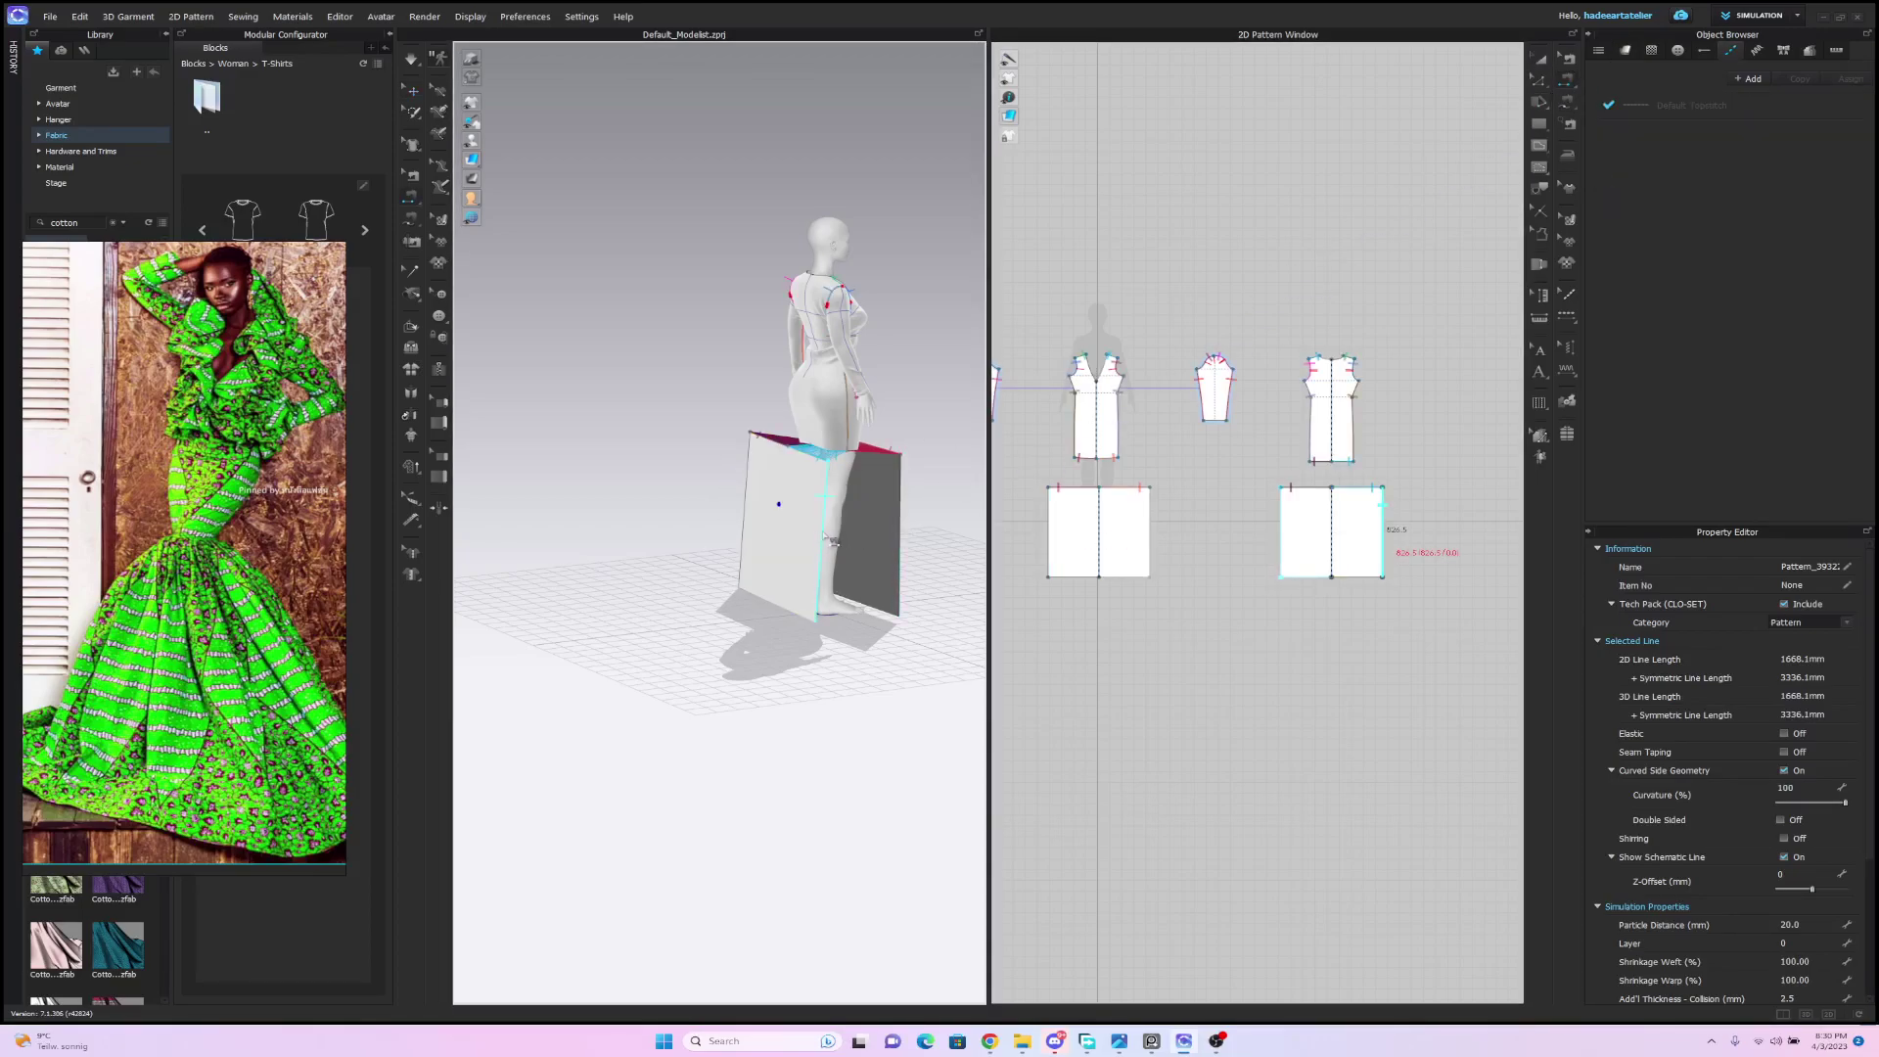
left_click(901, 527)
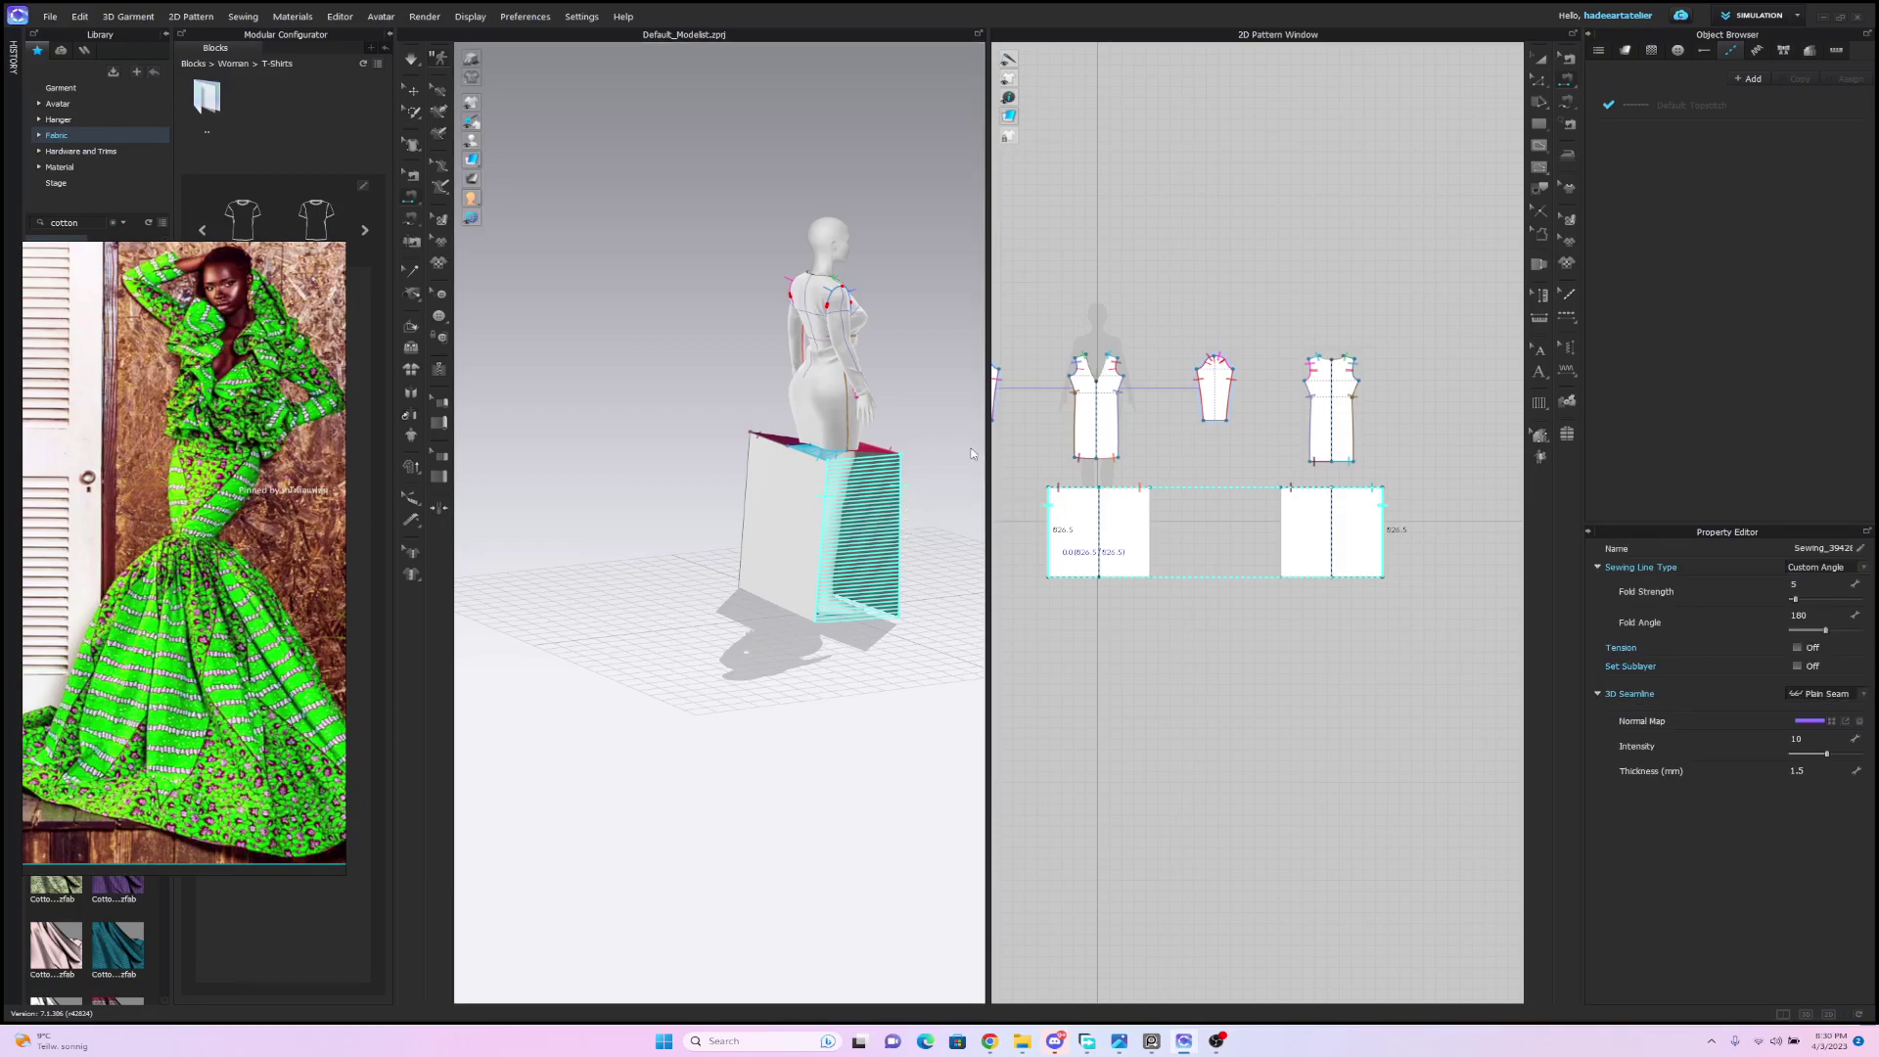
right_click_drag(956, 457, 897, 327)
left_click(1541, 60)
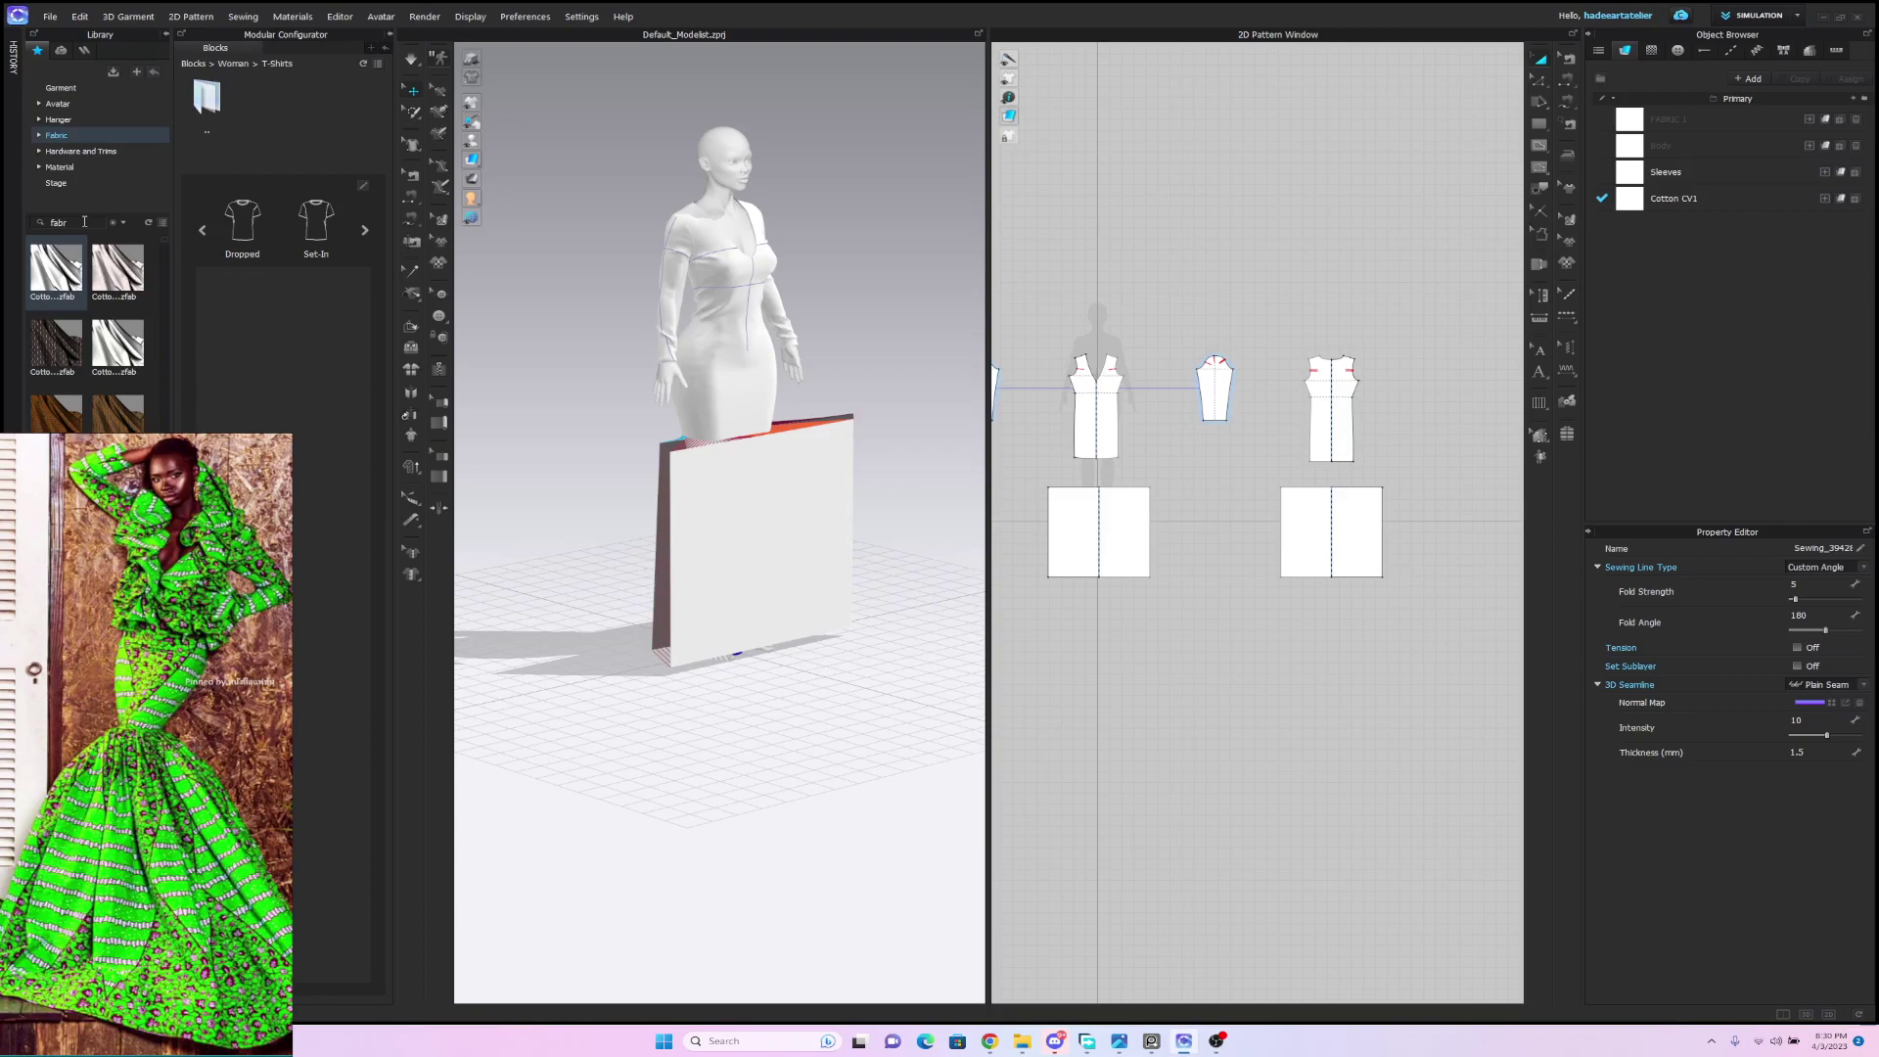
Search the fabric library for "fabric" and add FABRIC 1A to the project's fabrics.
key("Return")
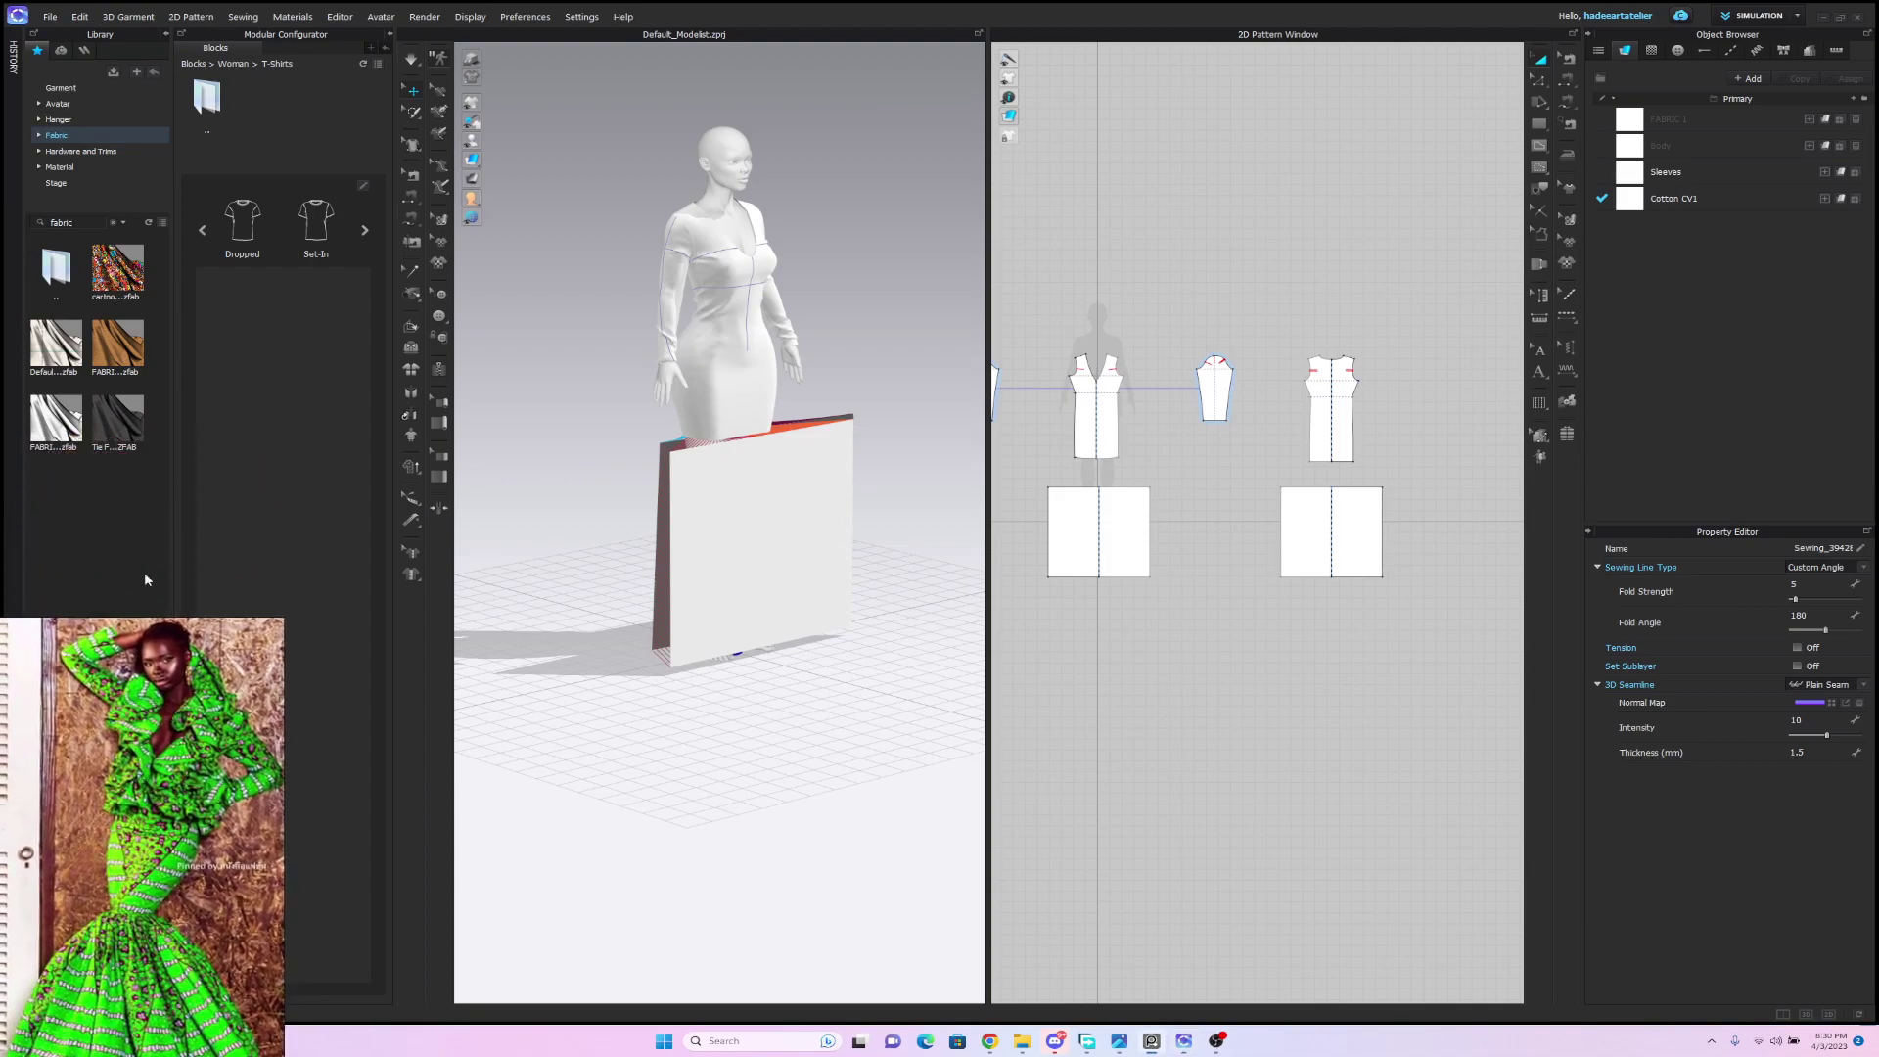
mouse_move(59, 352)
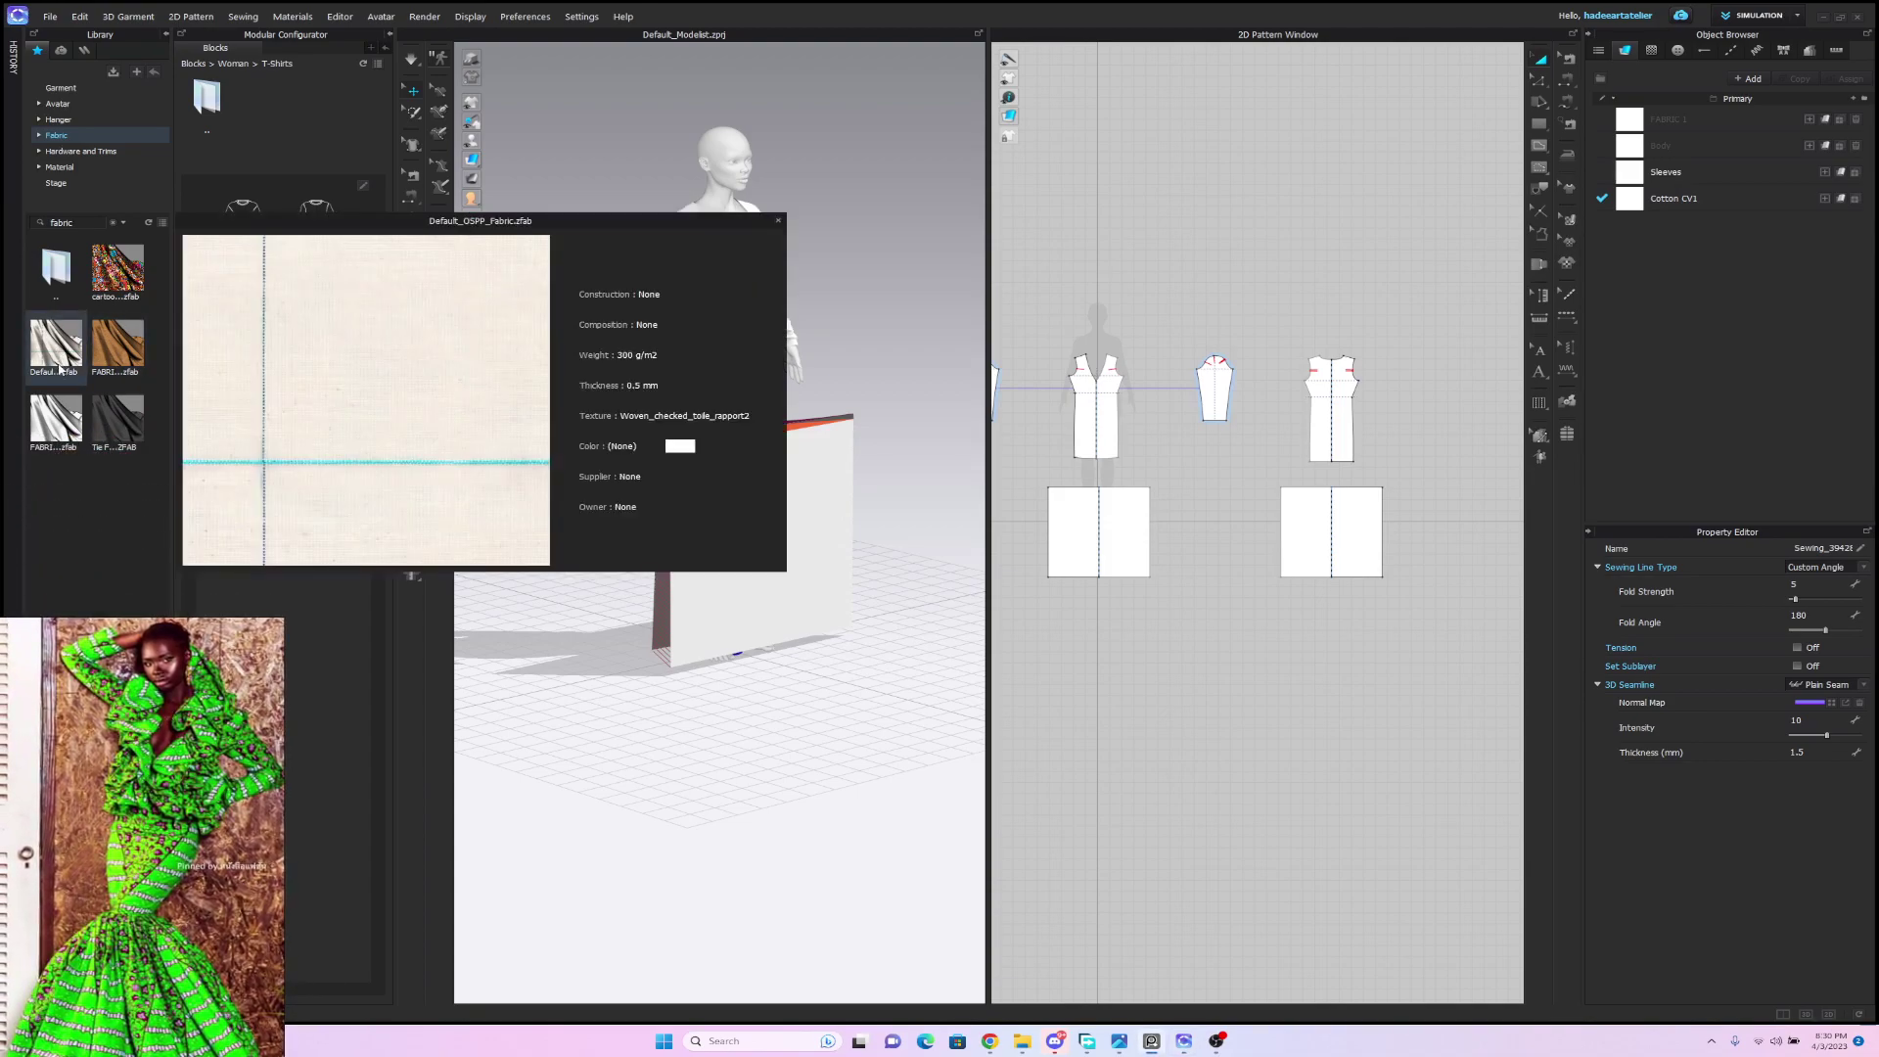
double_click(56, 423)
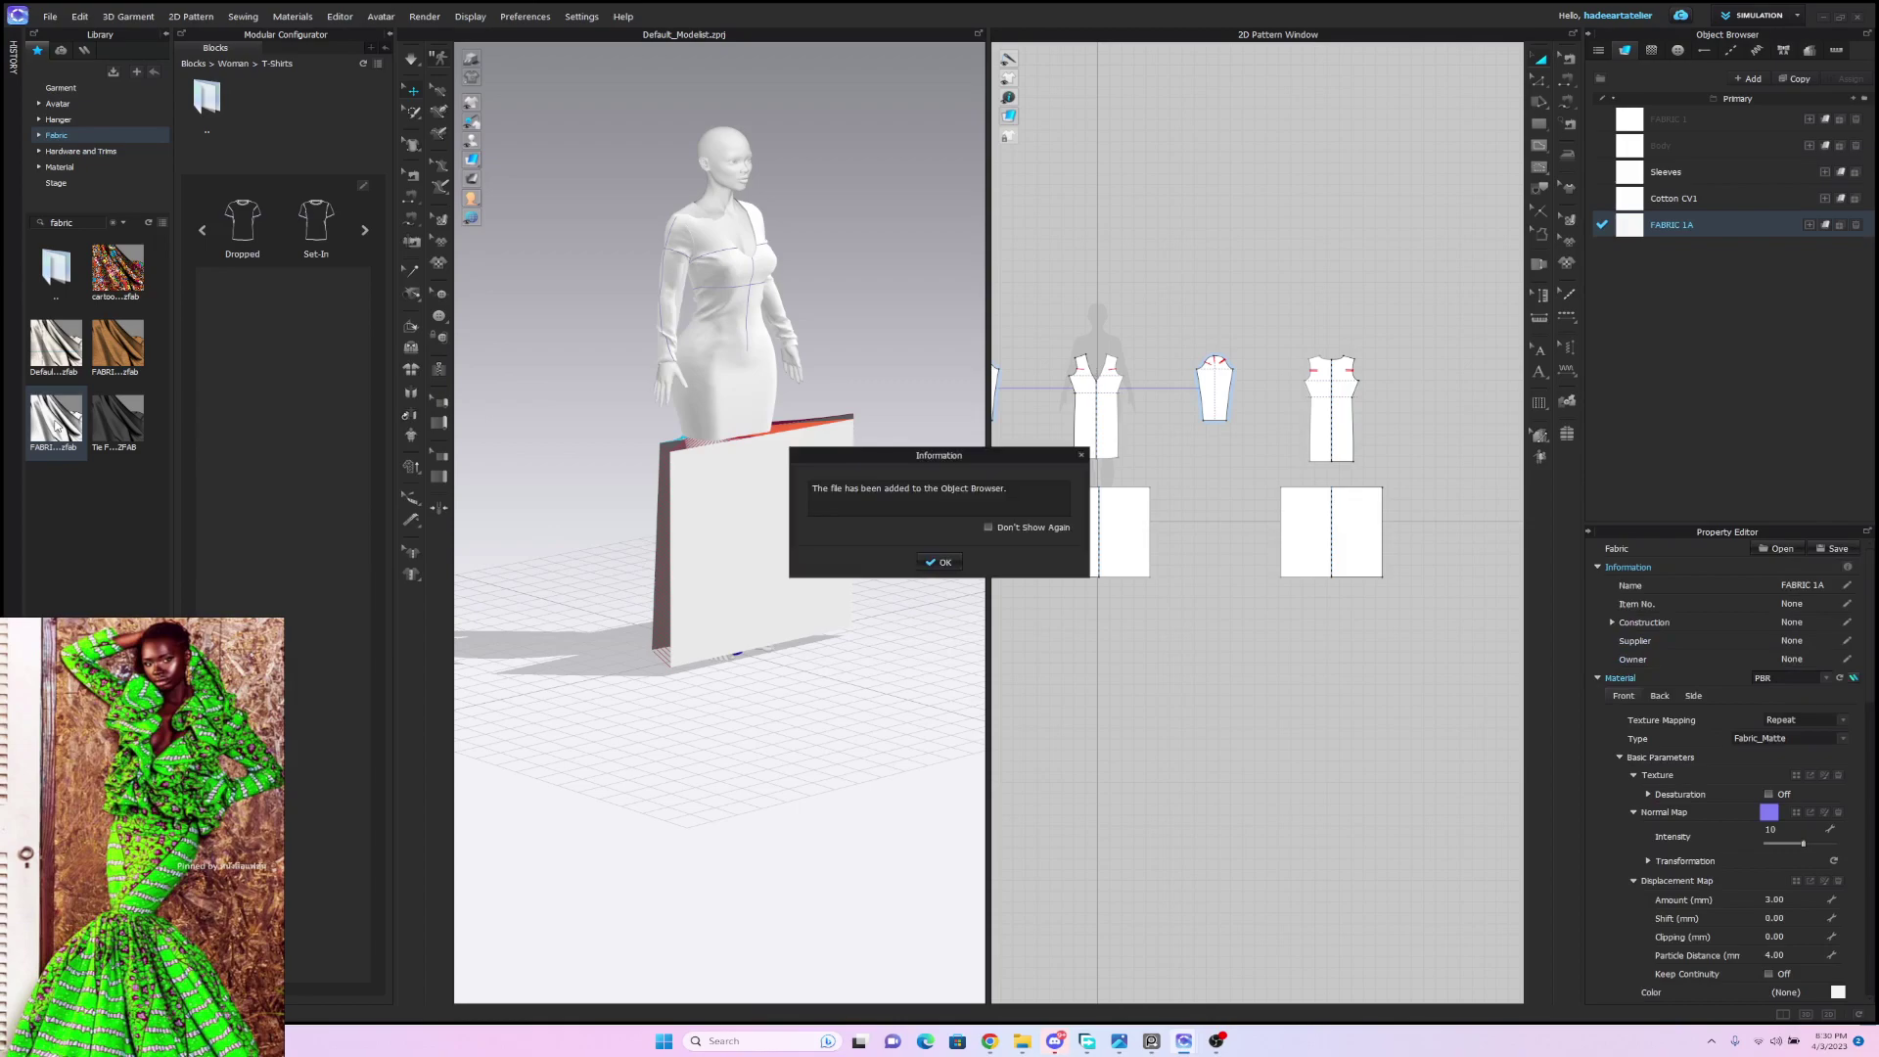
left_click(937, 561)
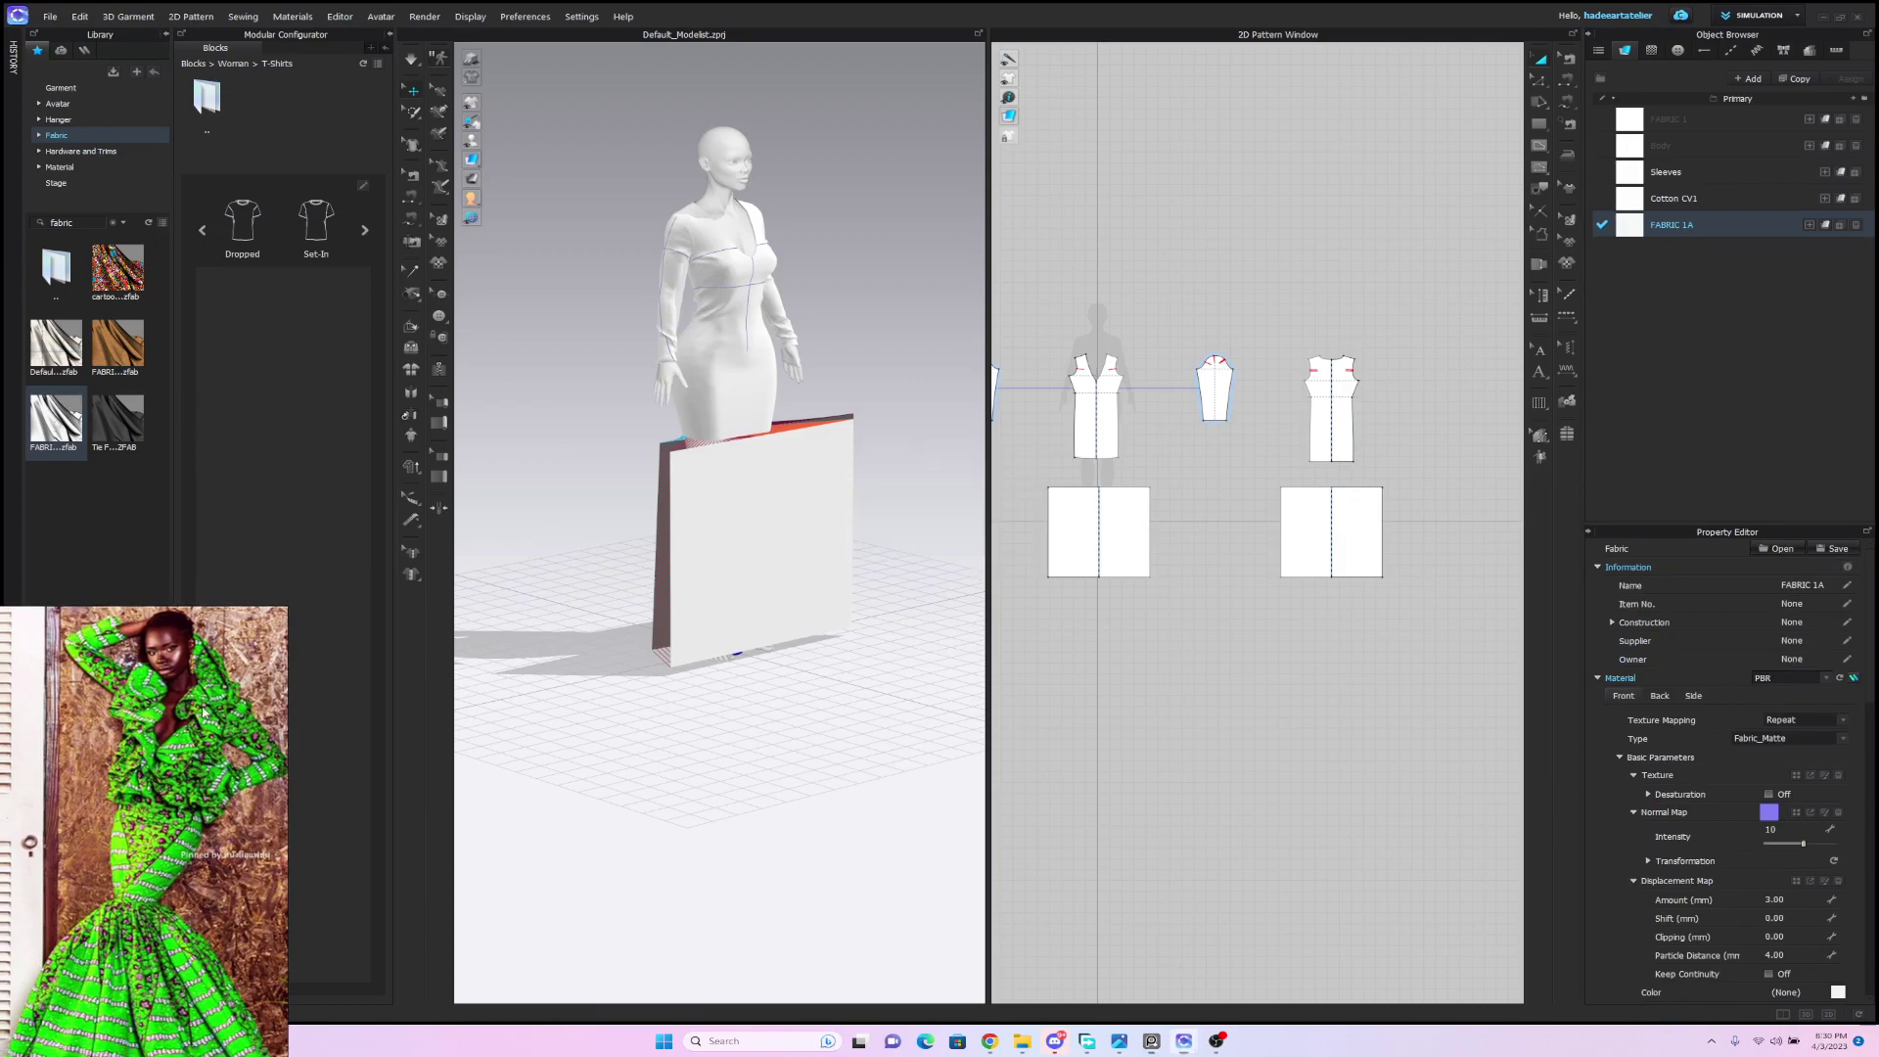
Assign FABRIC 1A to both the front and back skirt panels.
left_click(1119, 546)
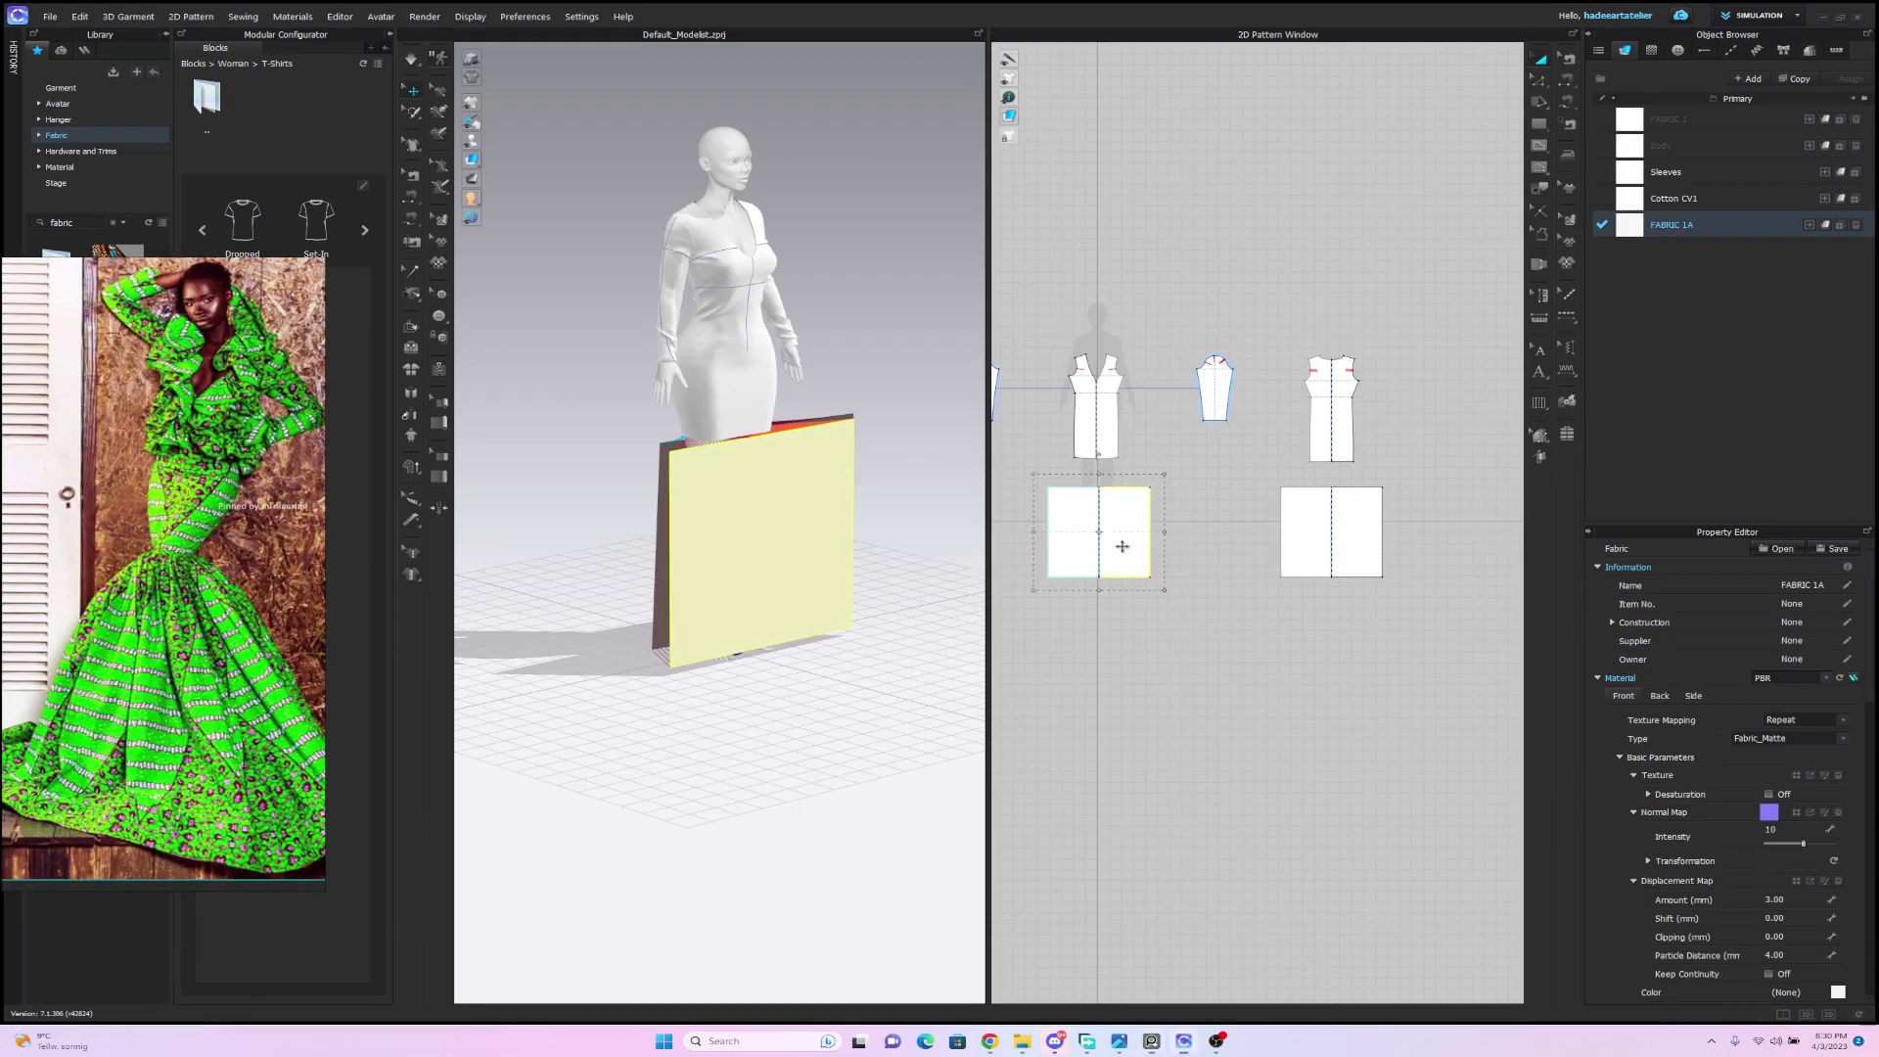
left_click(1306, 530, "shift")
left_click(1825, 227)
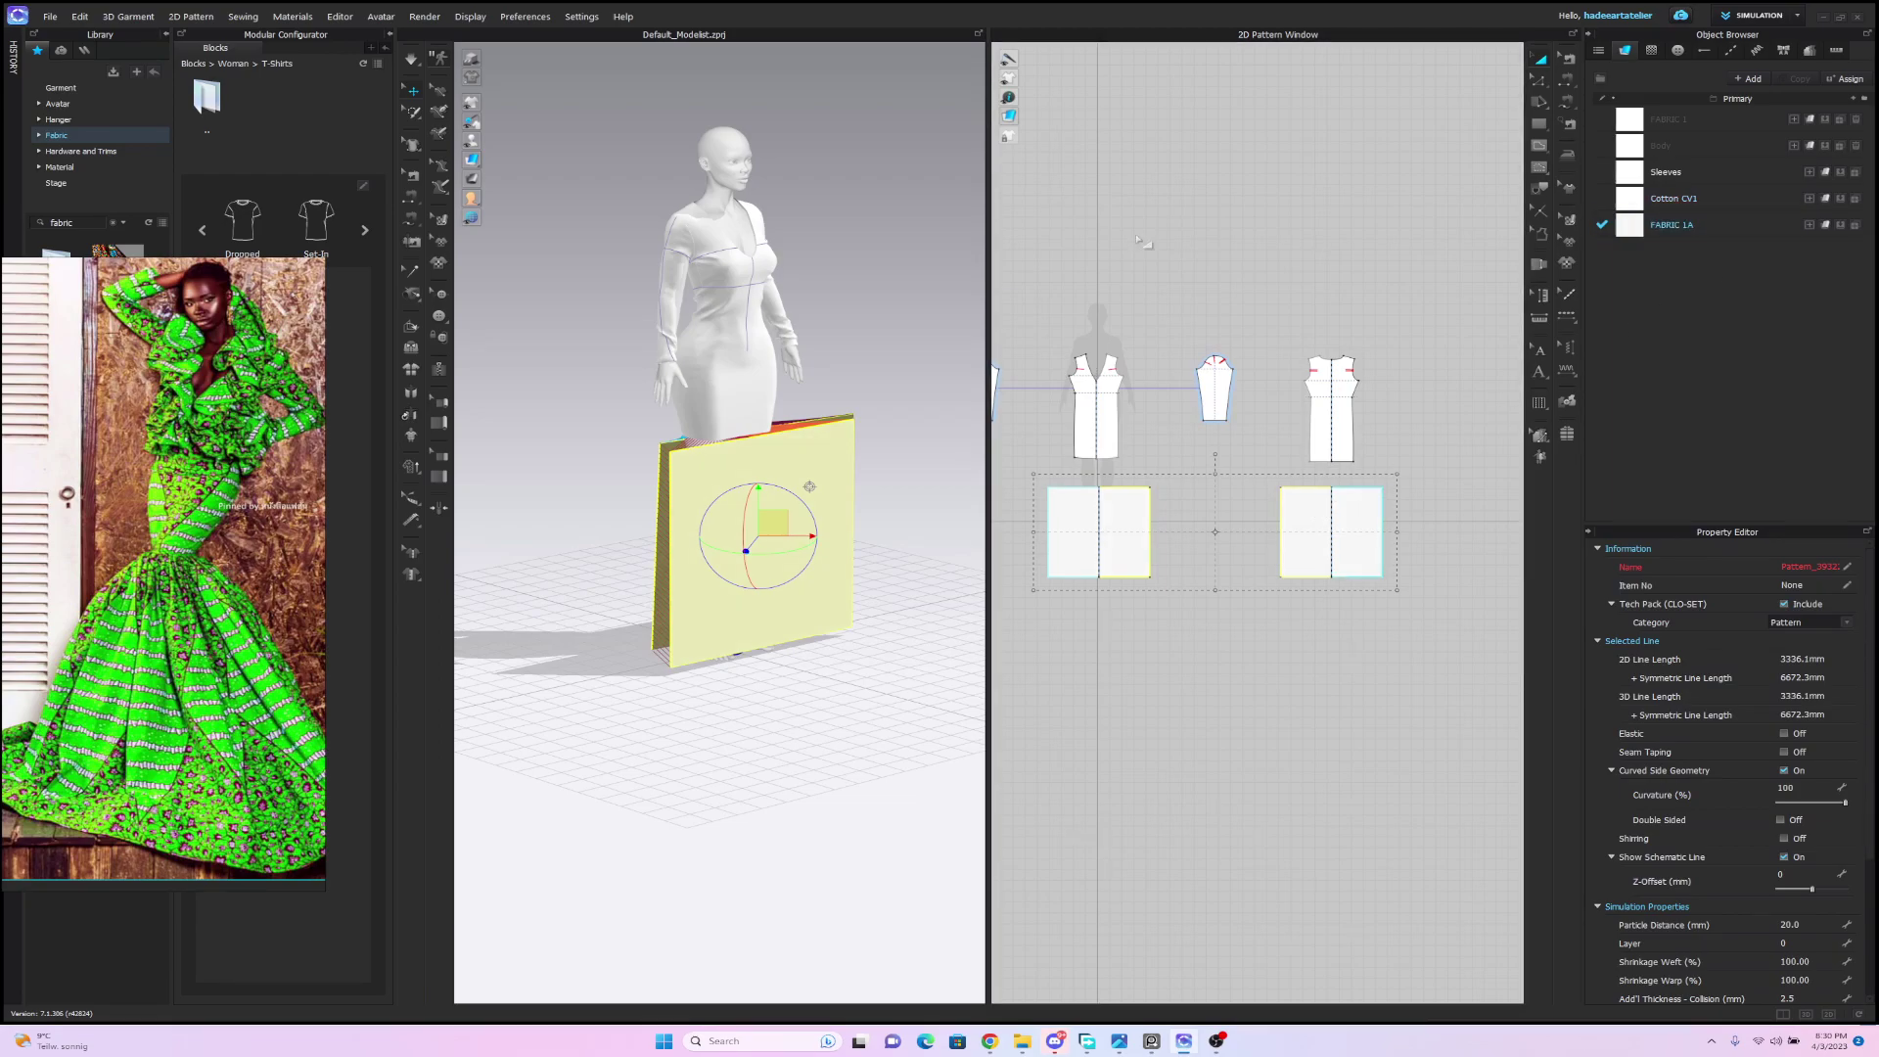
Simulate the garment so the skirt panels drape around the legs, then stop and view it from the front.
key("space")
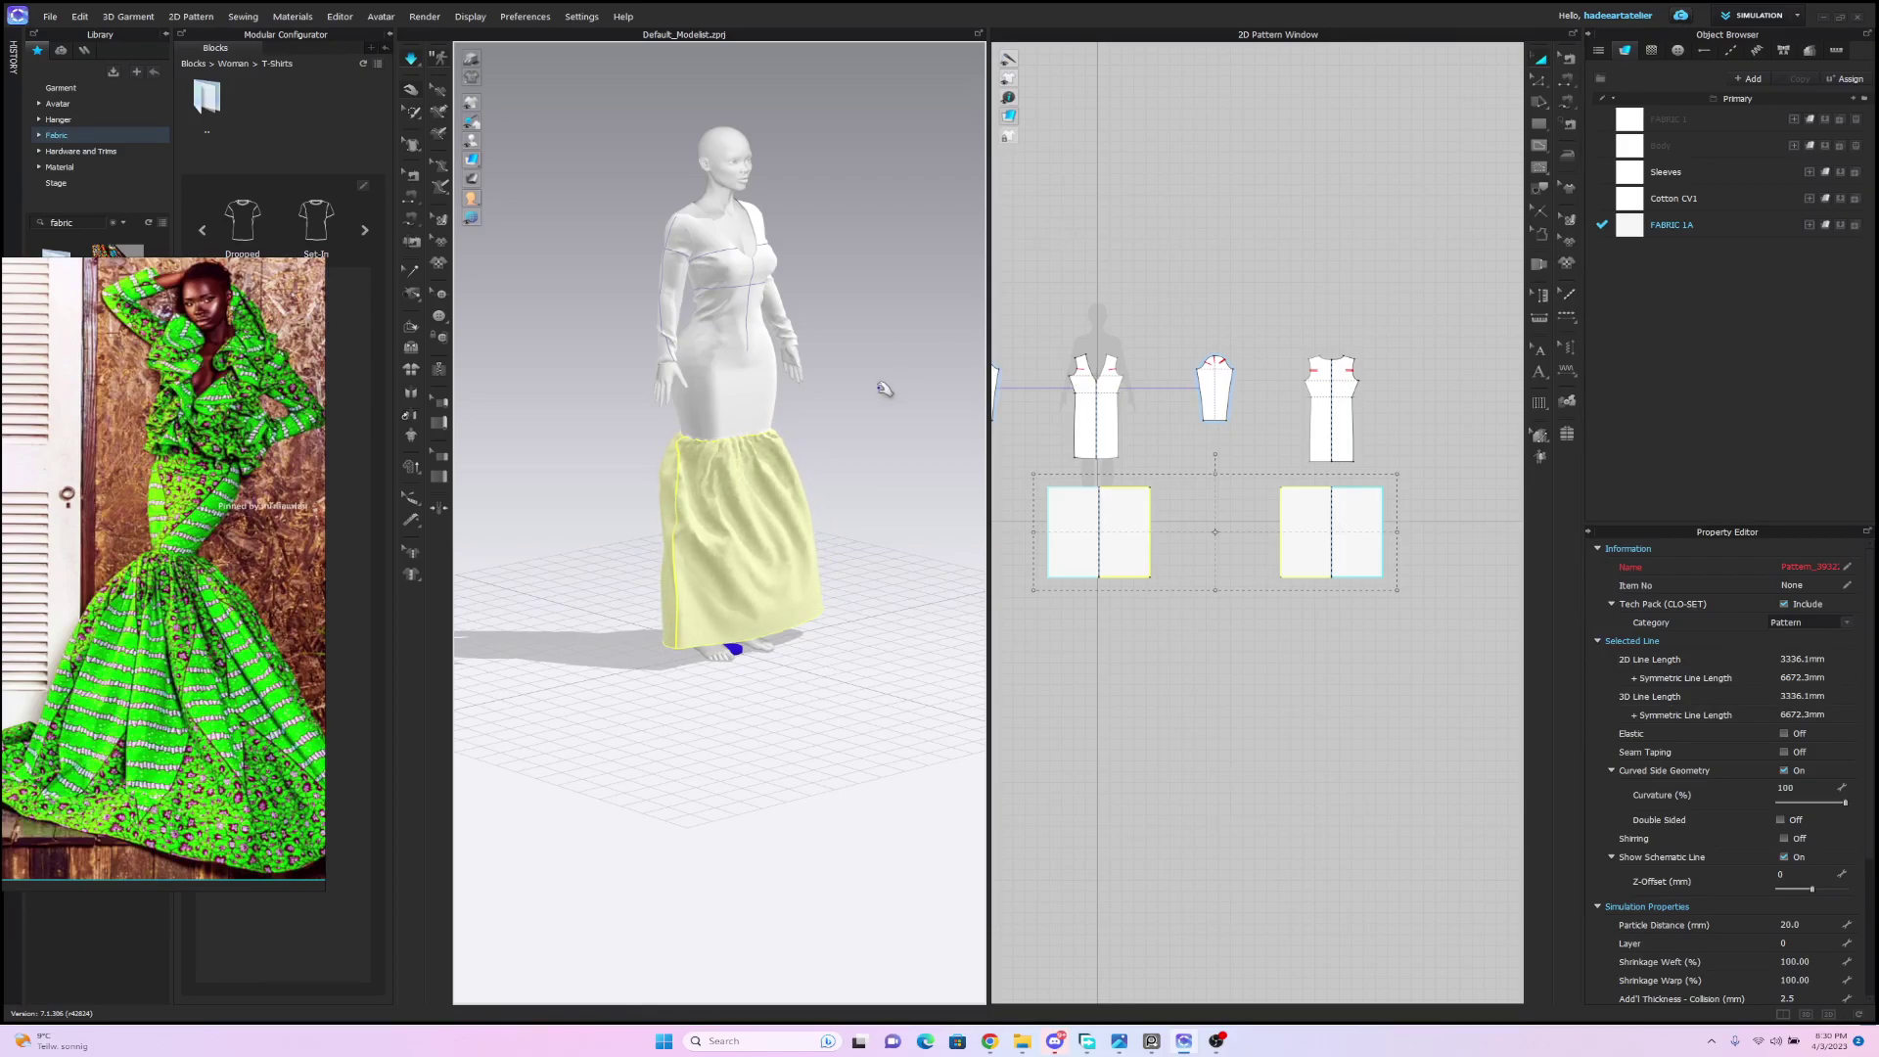
key("space")
key("2")
scroll(861, 366, "up", 3)
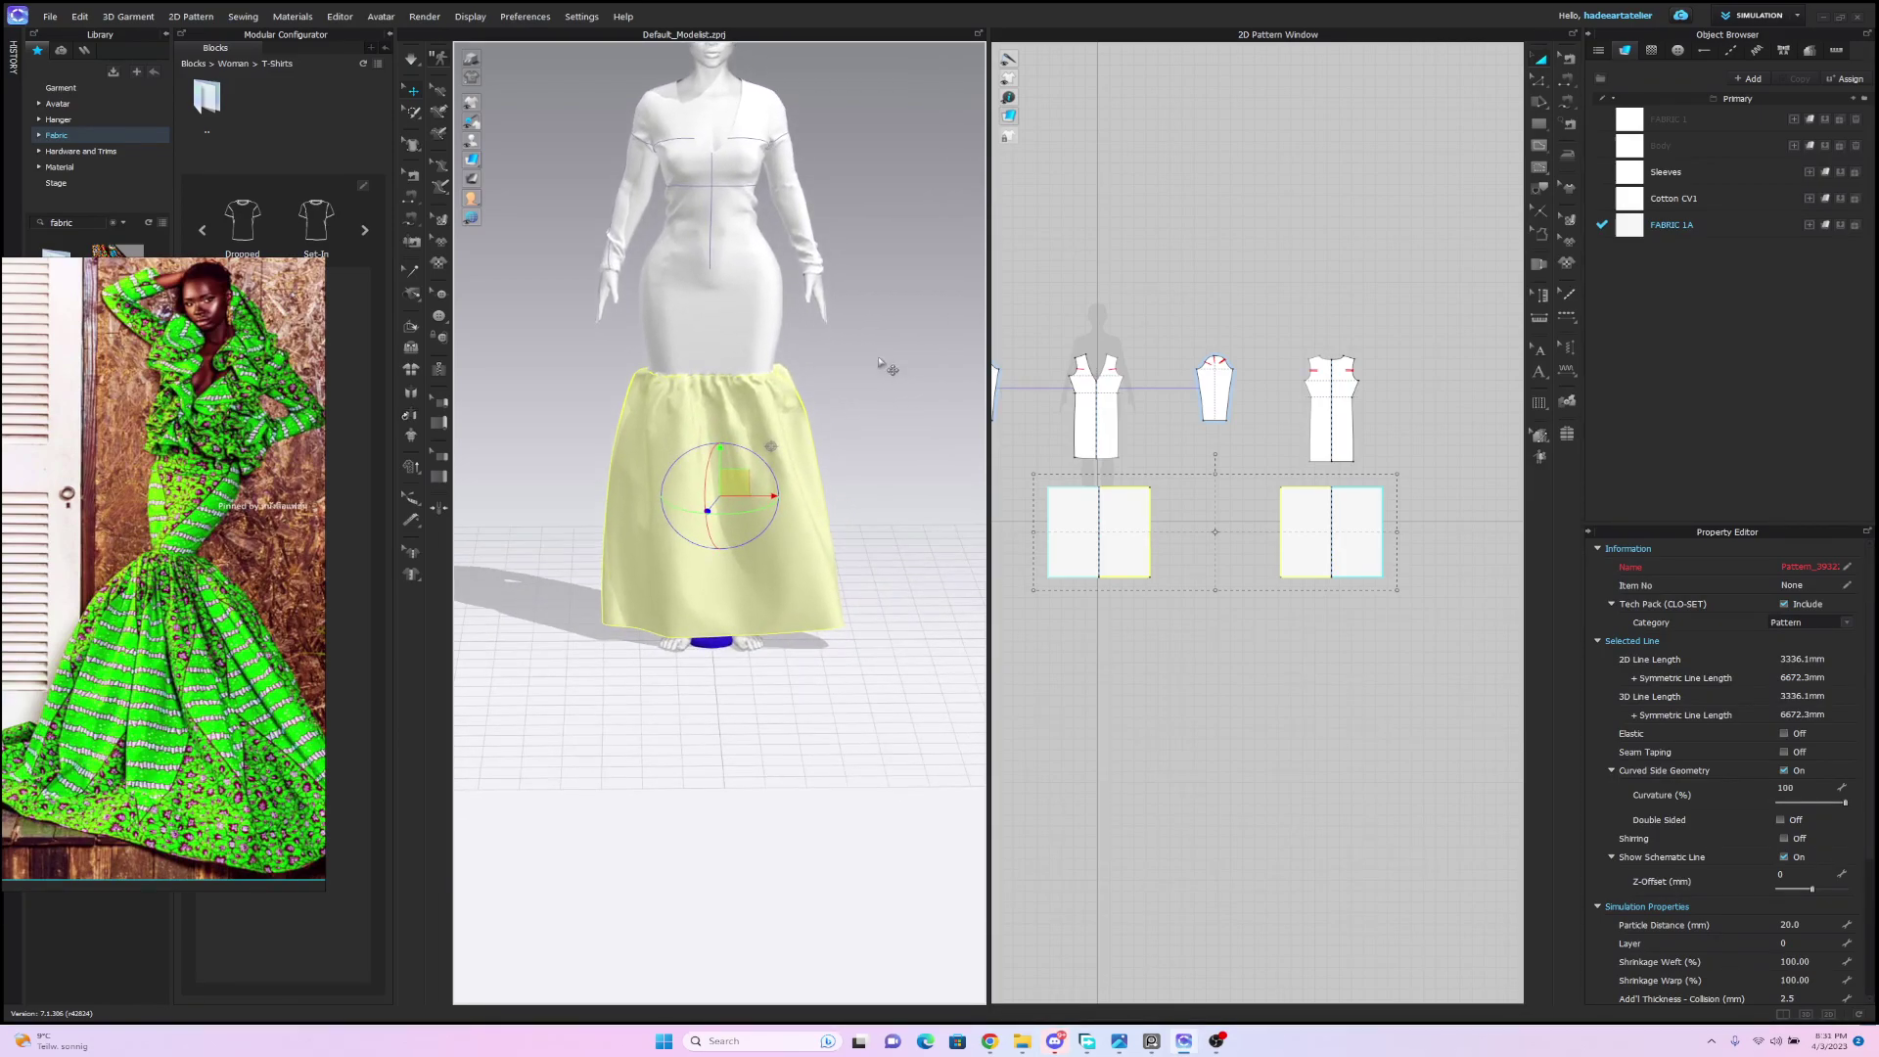
left_click(886, 367)
Lengthen both skirt panels slightly at their bottom edges and pull the draped skirt outward during simulation.
left_click_drag(216, 475, 250, 373)
left_click_drag(1033, 556, 1367, 597)
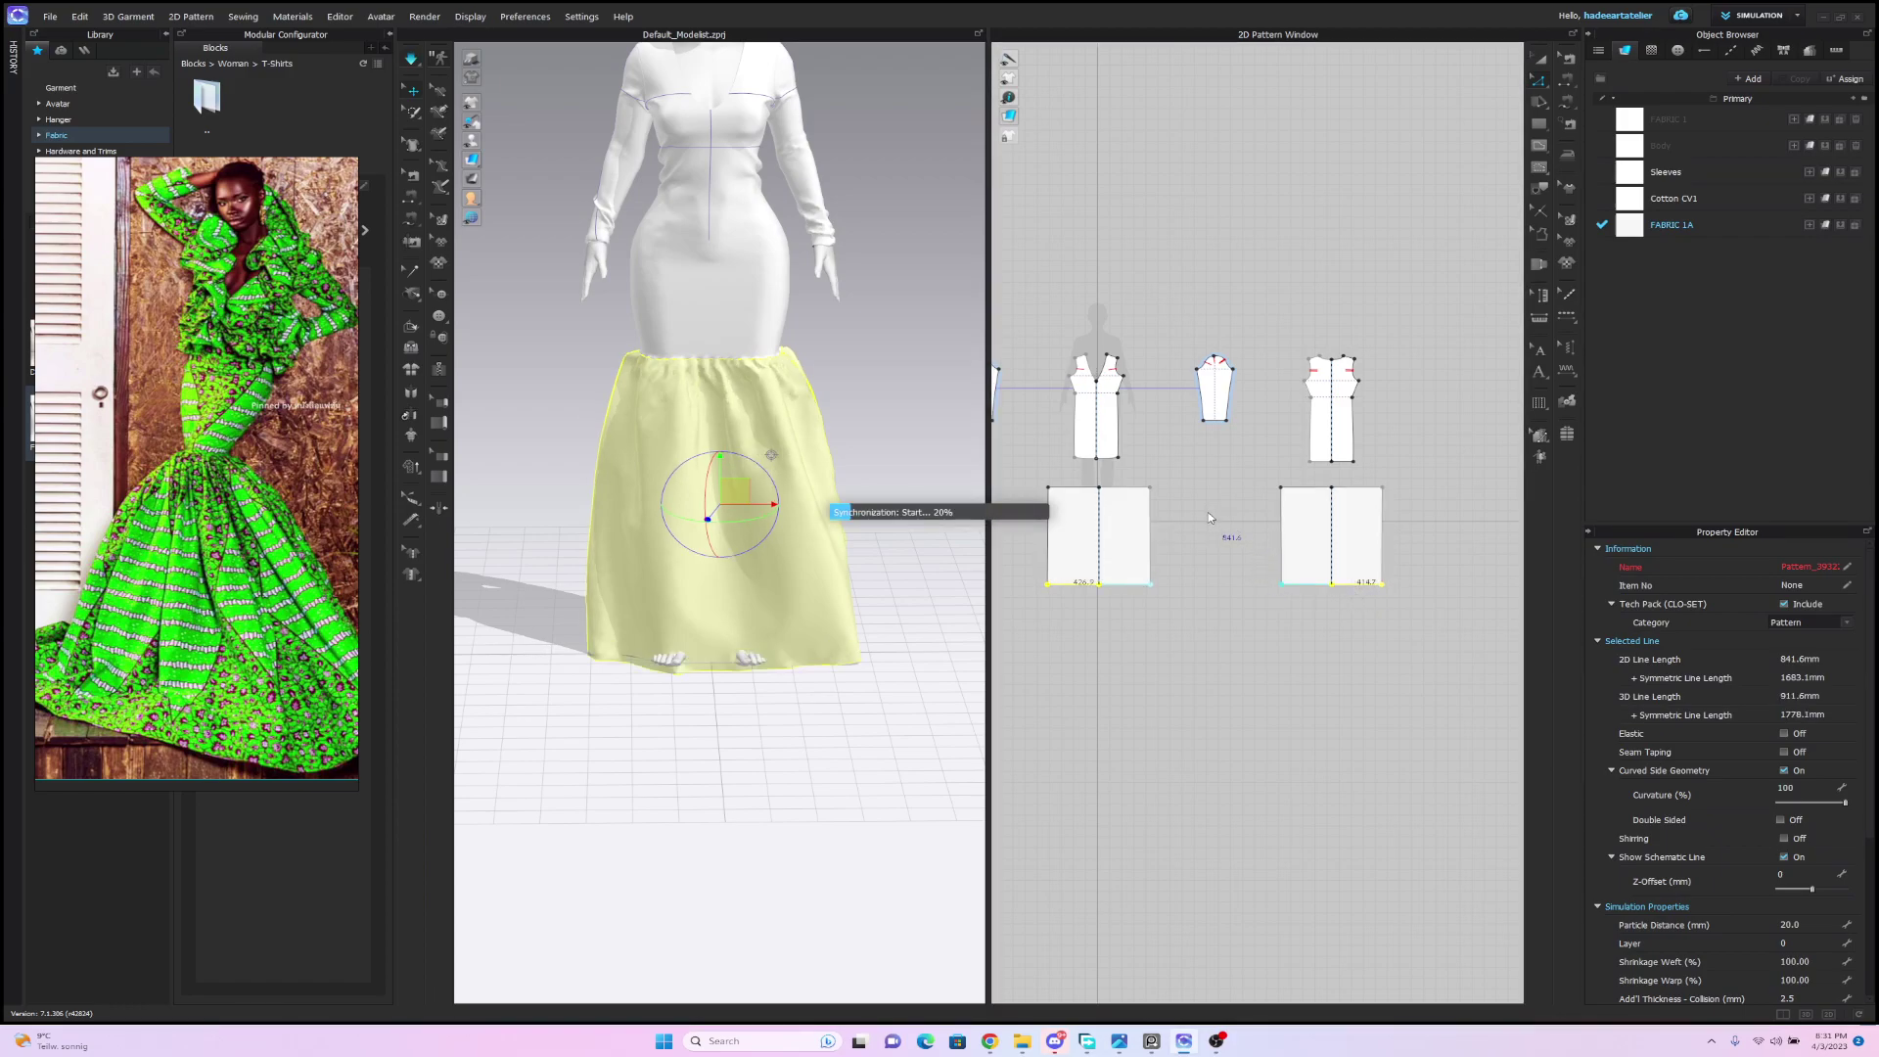
right_click_drag(764, 603, 839, 626)
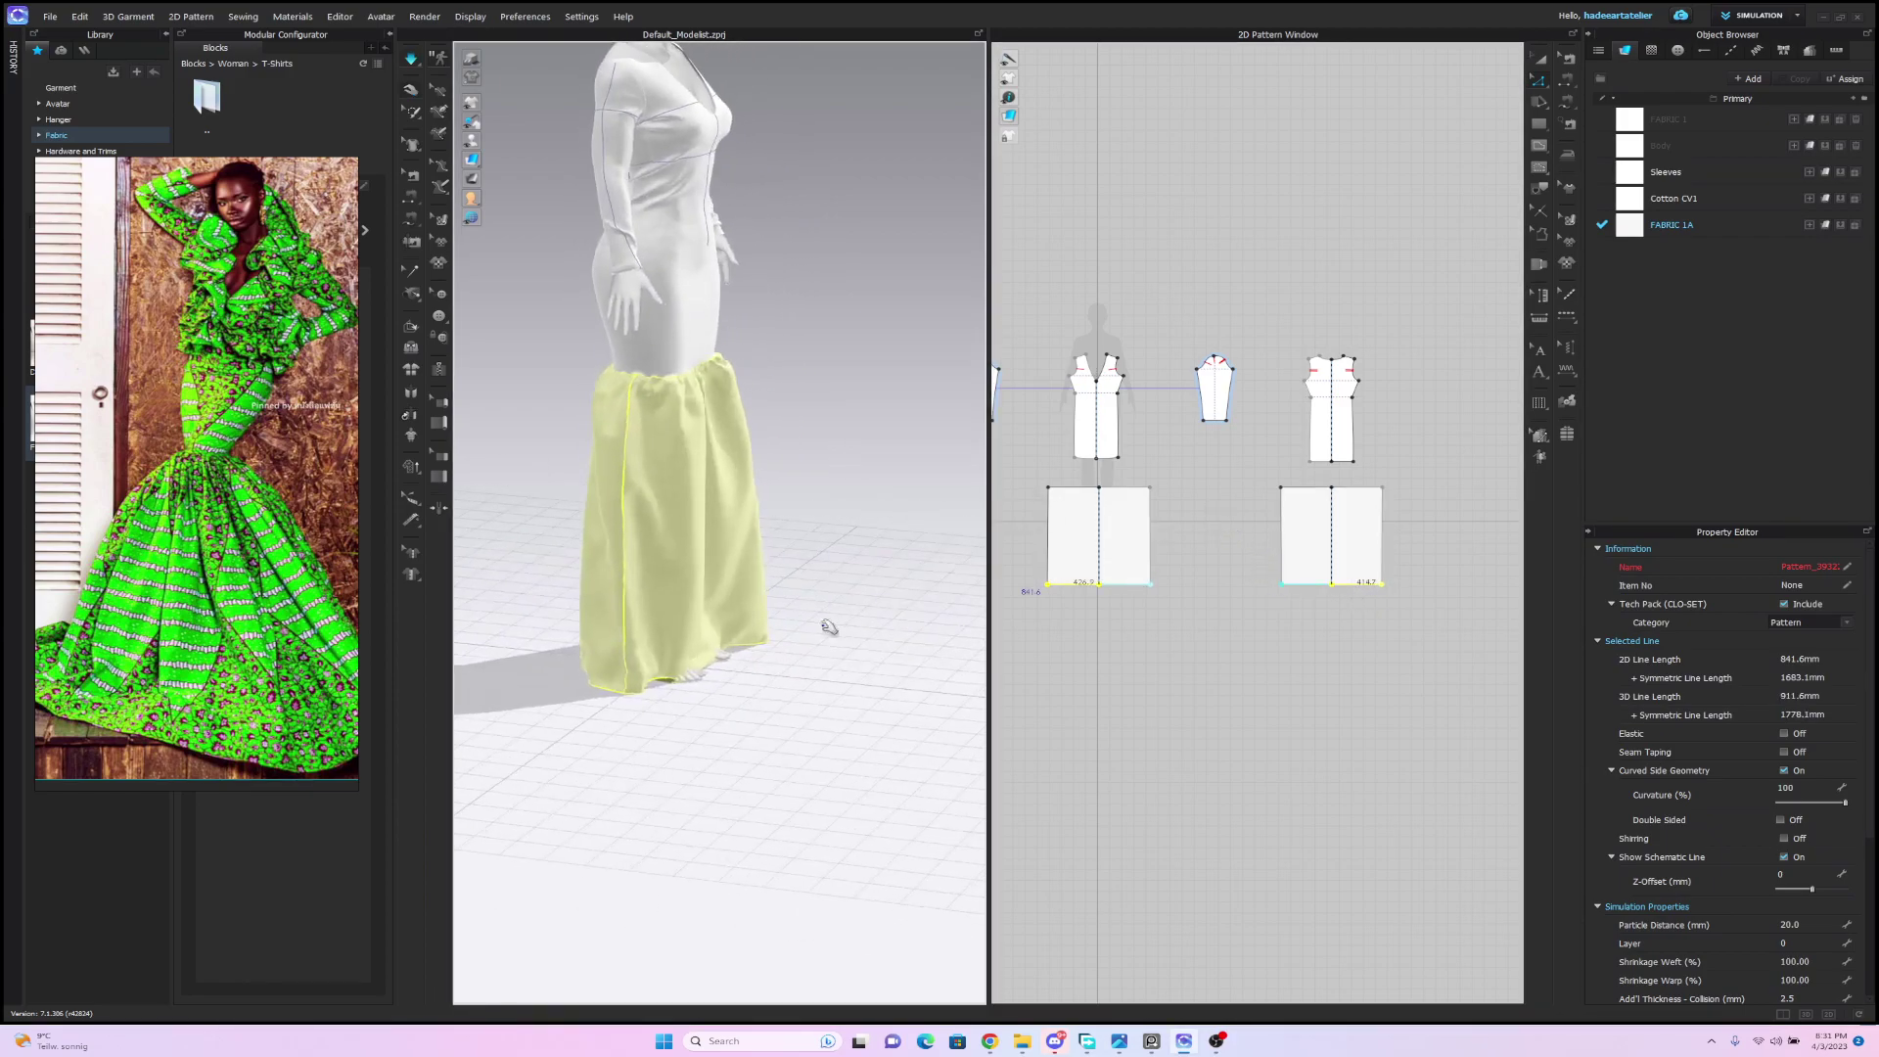
left_click_drag(702, 642, 850, 604)
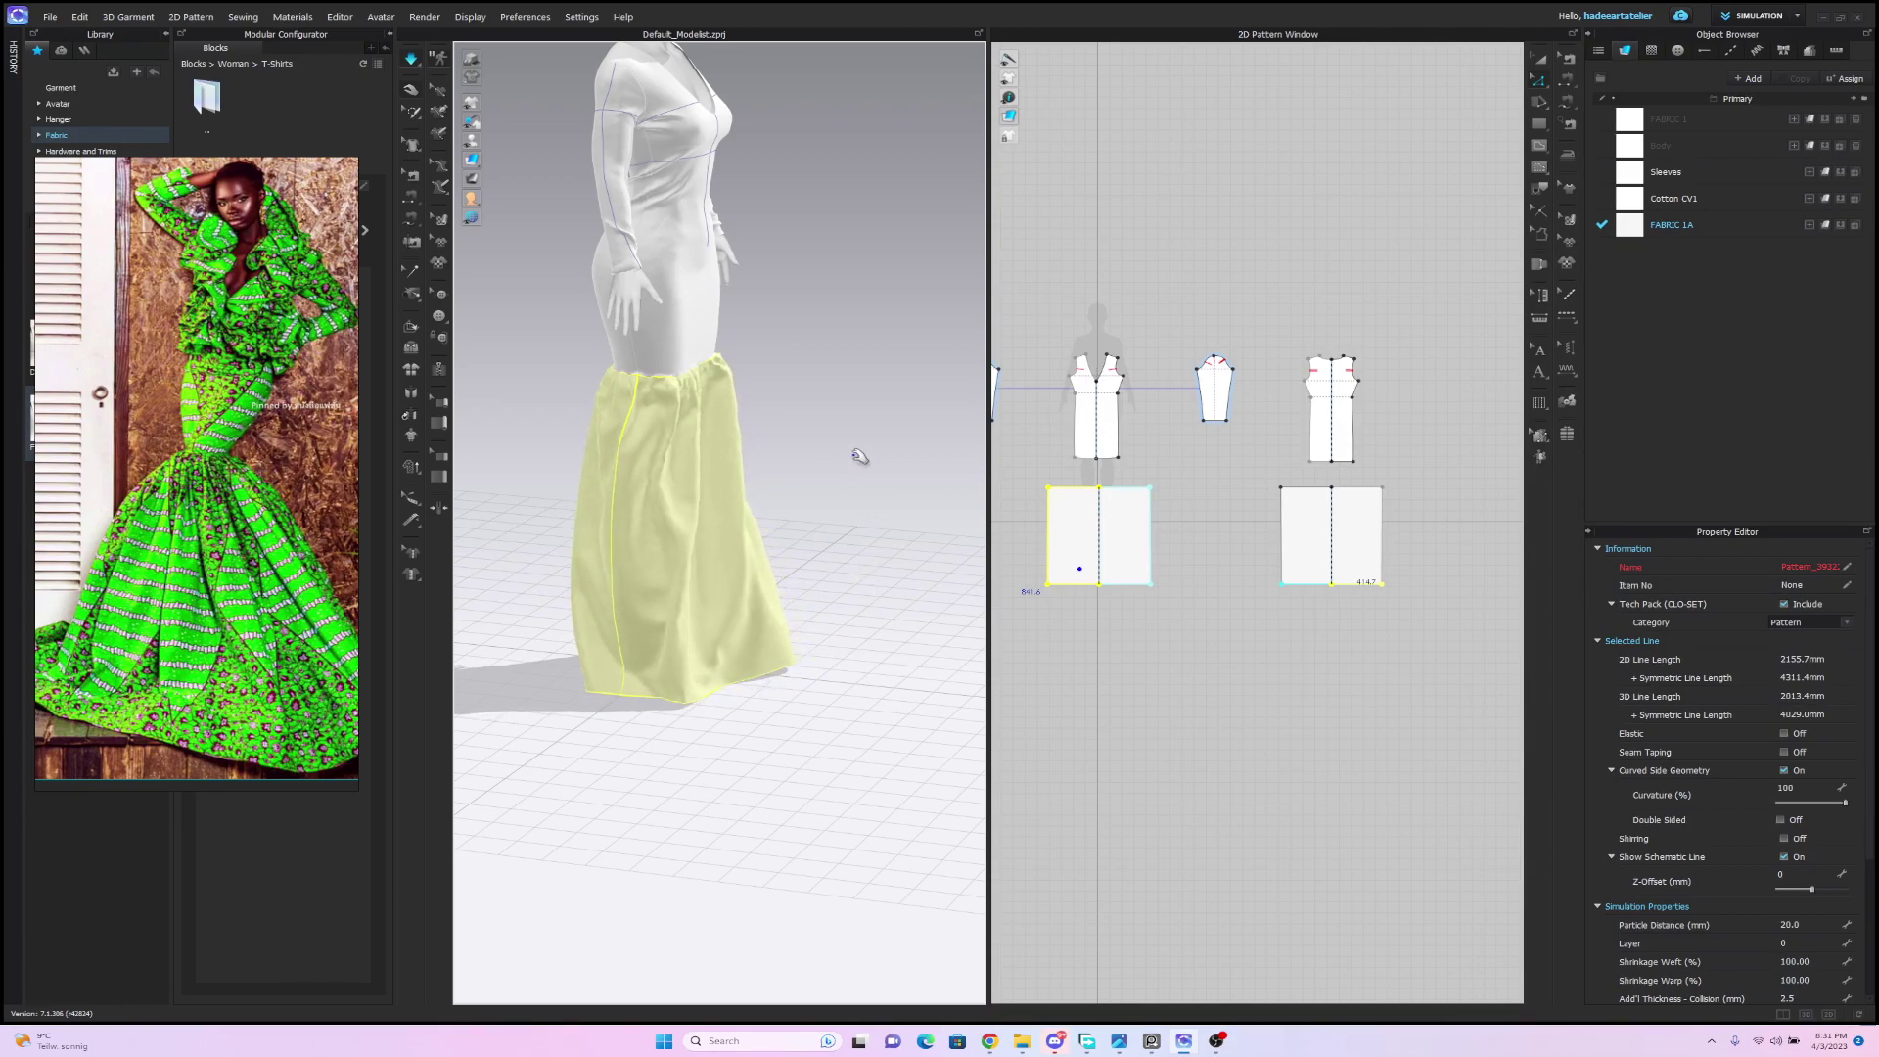
mouse_move(865, 461)
right_mouse_down()
mouse_move(811, 431)
mouse_move(914, 437)
mouse_move(860, 437)
mouse_move(886, 440)
right_mouse_up()
scroll(886, 440, "up", 2)
left_click(1235, 491)
left_click(1142, 495)
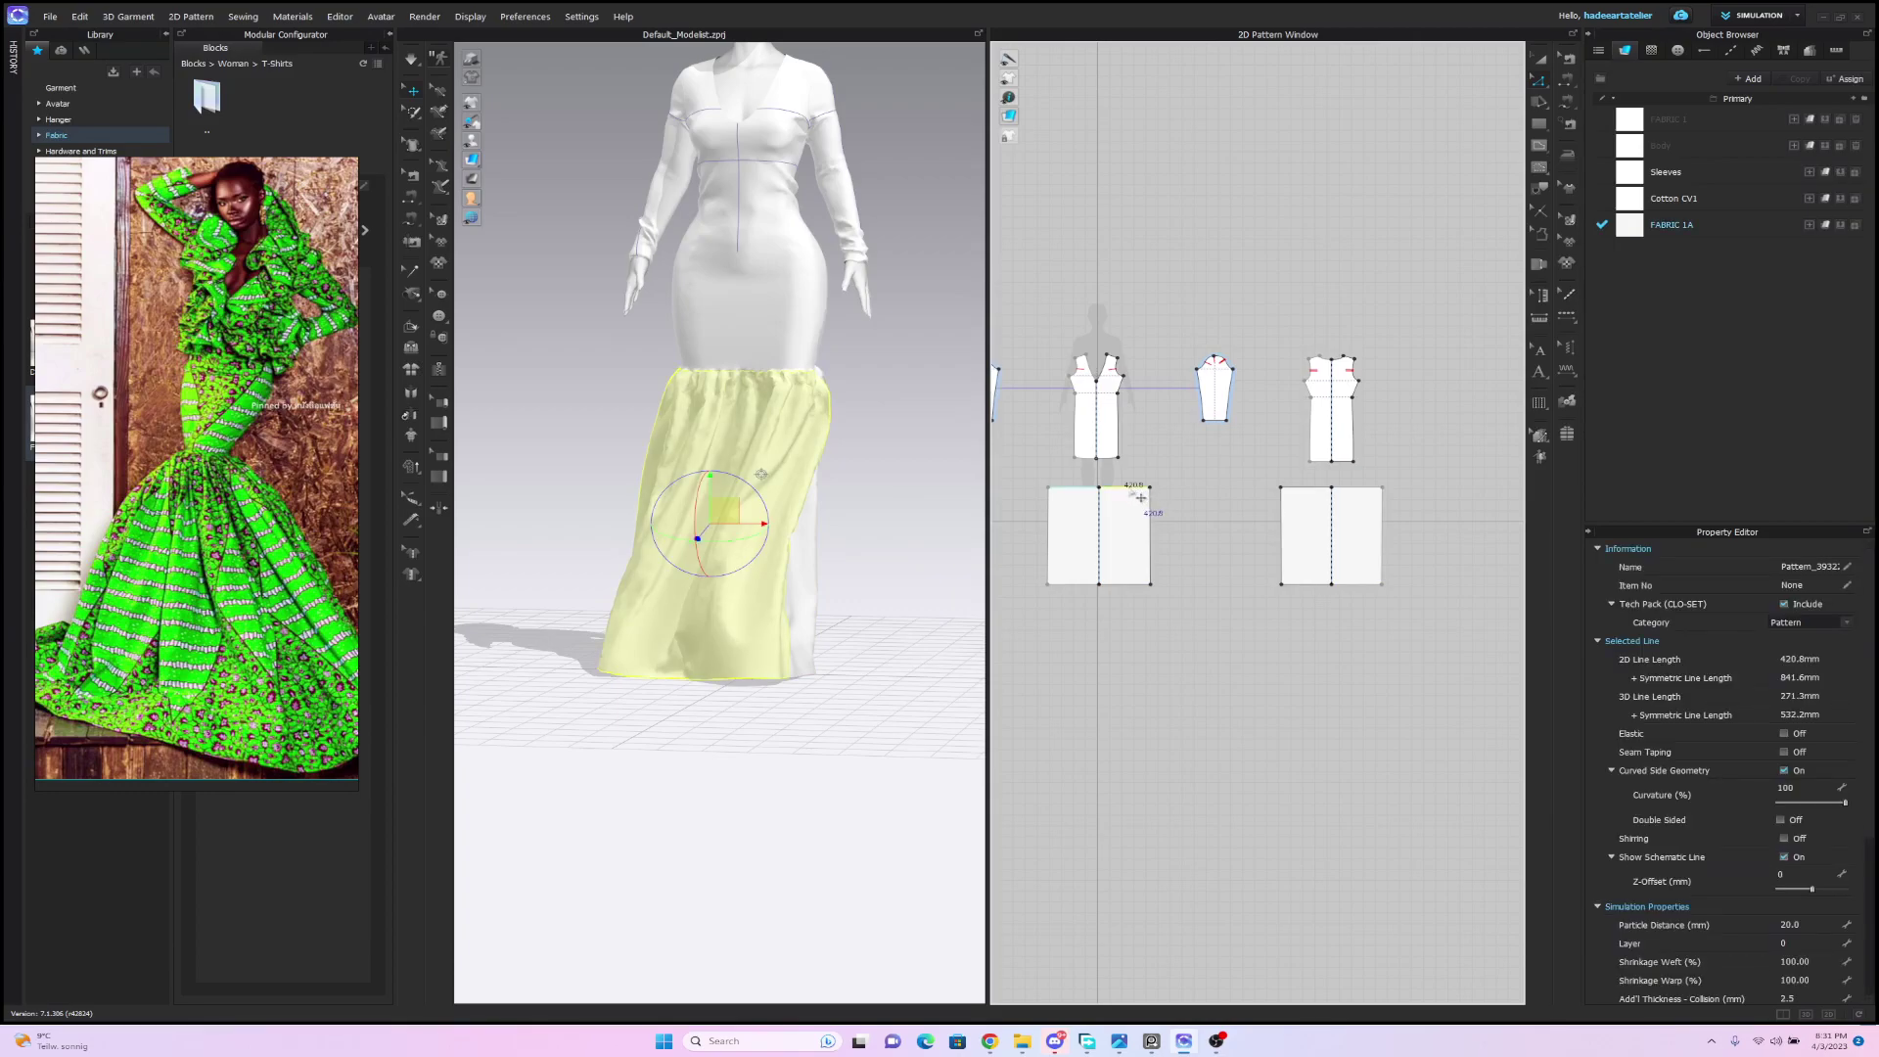
right_click(1131, 490)
left_click(1158, 469)
left_click_drag(1128, 489, 1148, 490)
left_click_drag(1153, 497, 1155, 495)
left_click(1182, 482)
left_click(1180, 483)
key("ctrl+z")
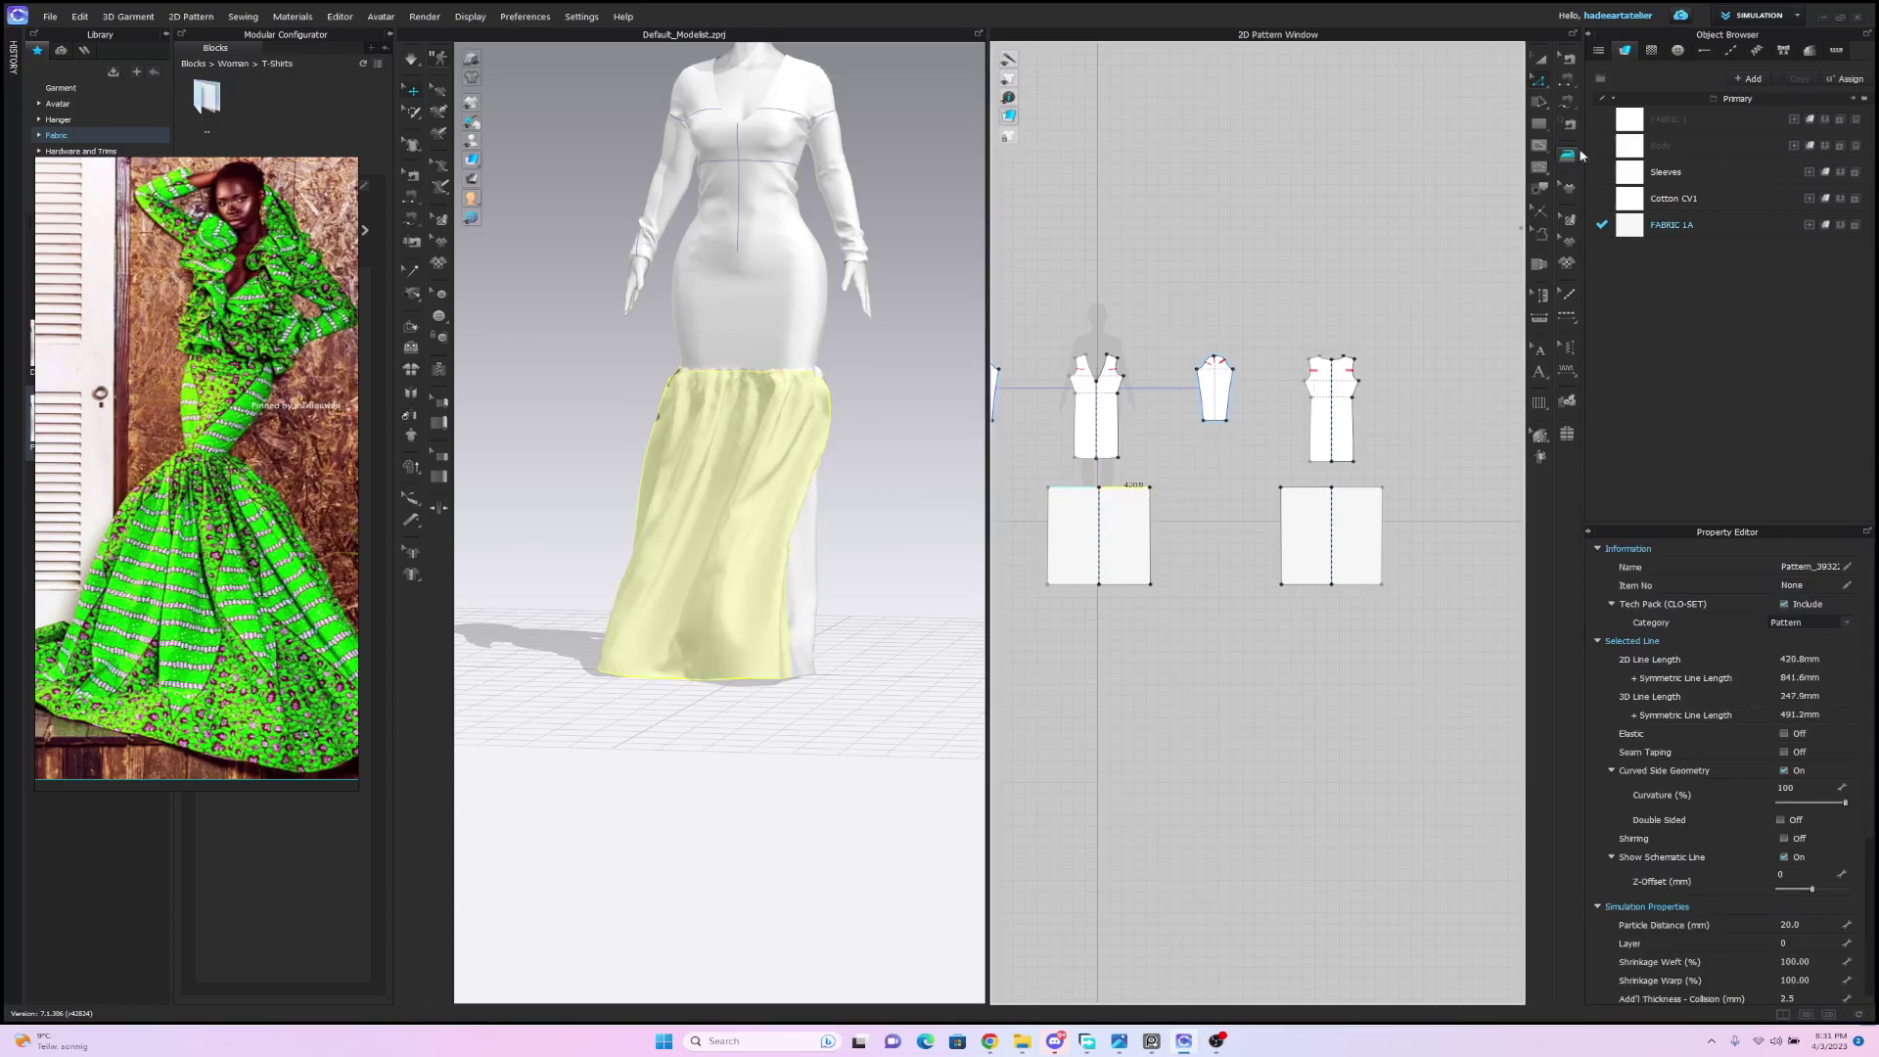
Widen the front skirt panel on both sides to about 1638 mm in total, simulating and pulling the fabric in between.
left_click_drag(1028, 474, 1169, 632)
left_click_drag(1166, 535, 1204, 534)
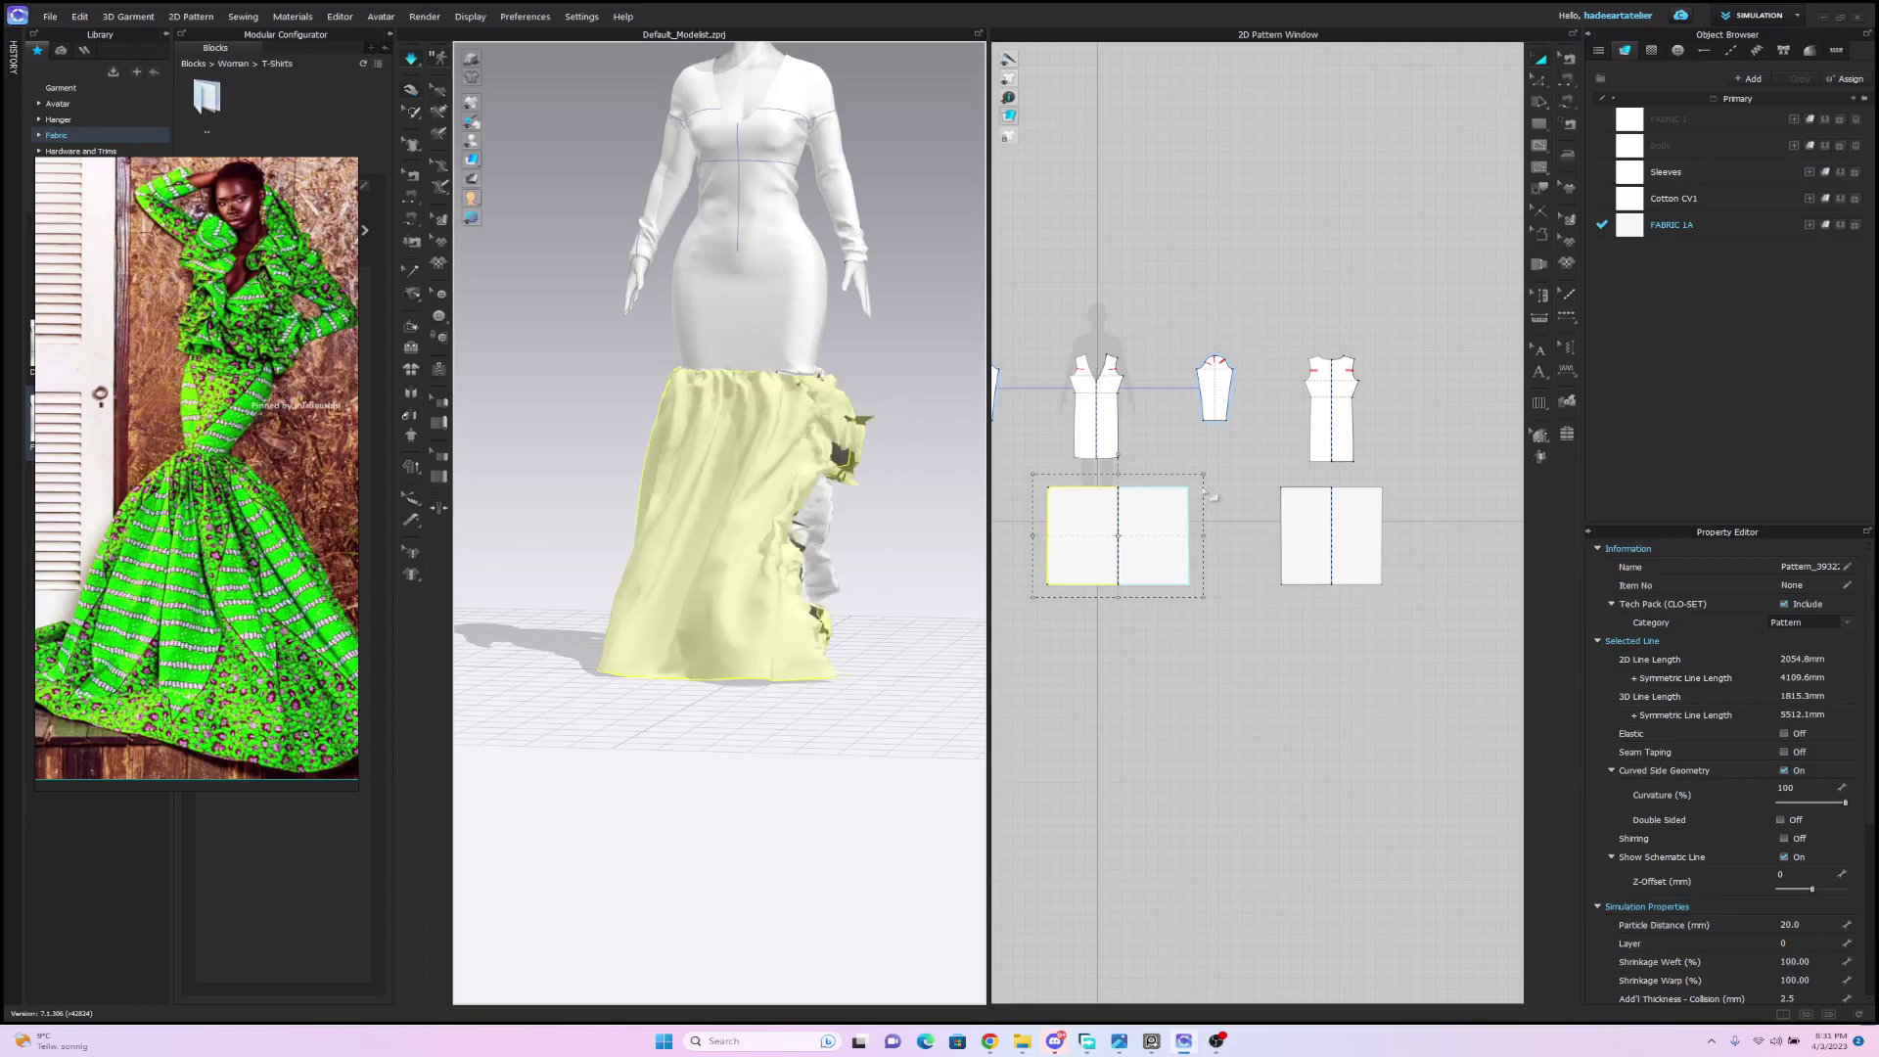
left_click(828, 542)
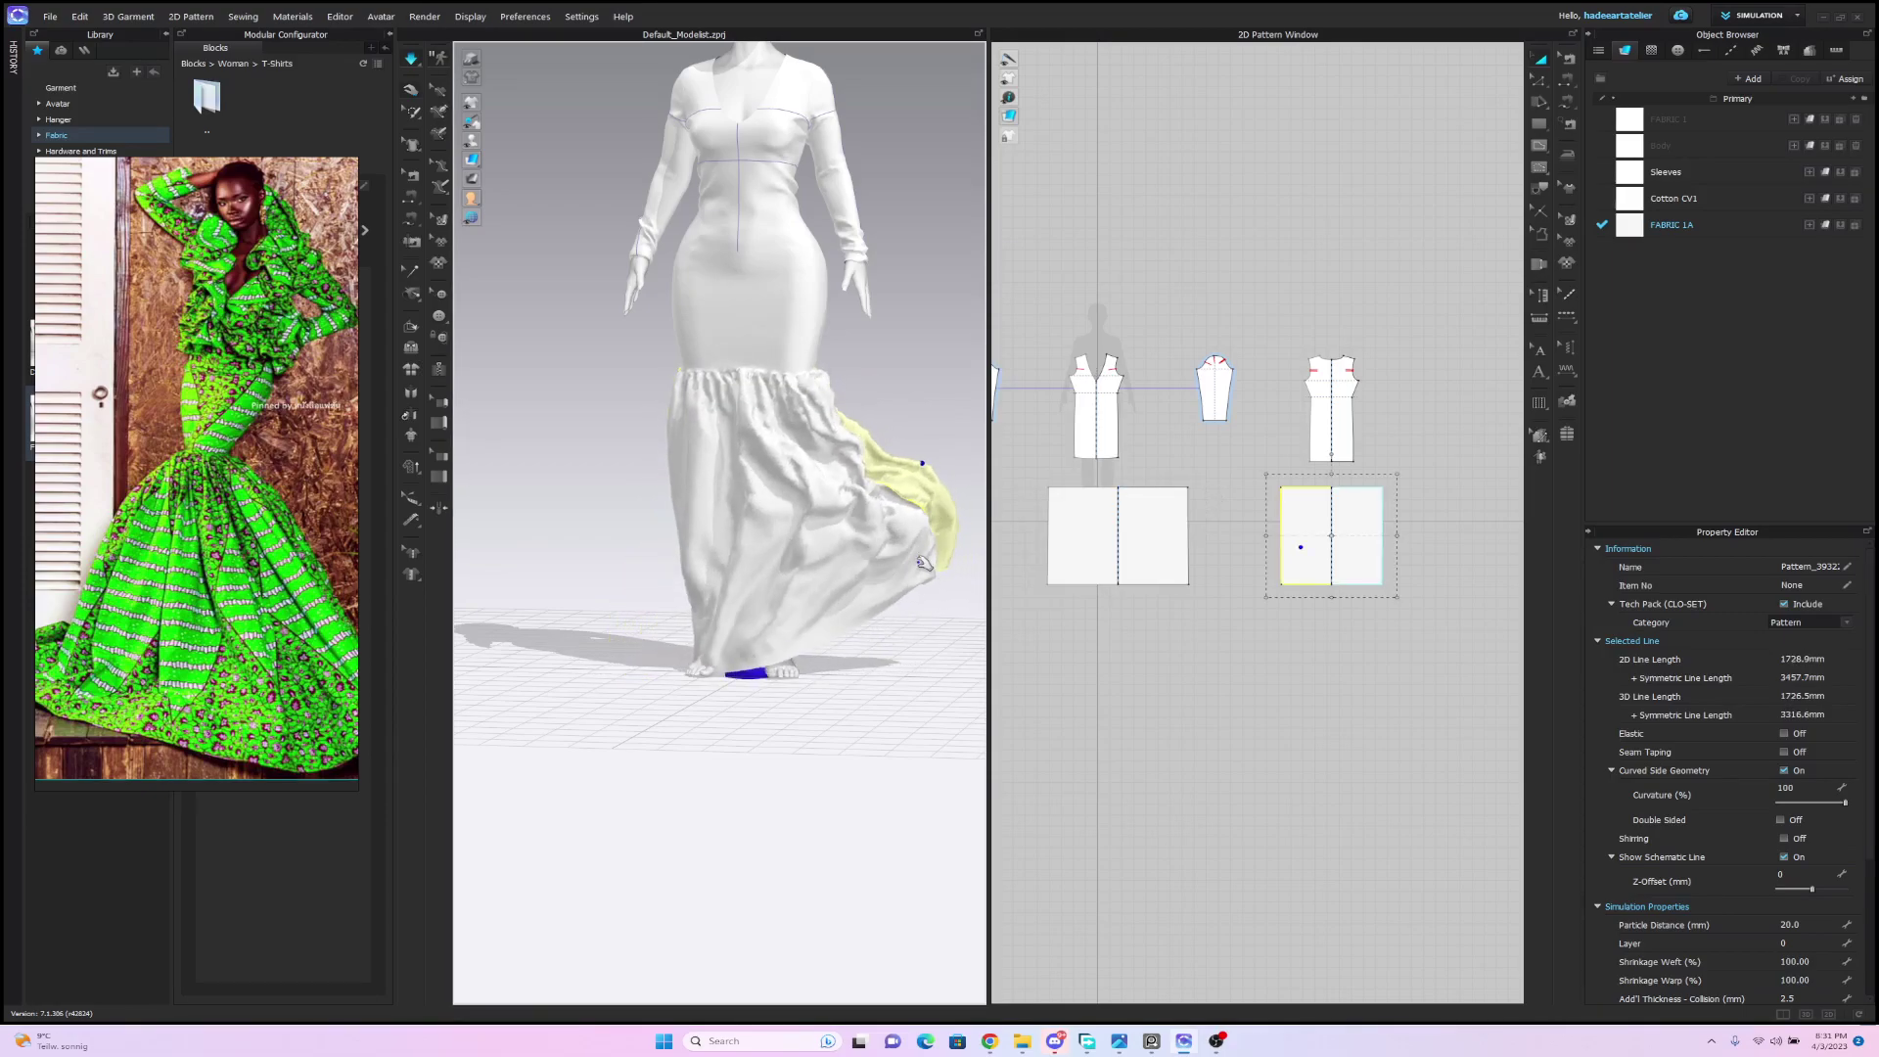
left_click(1047, 538)
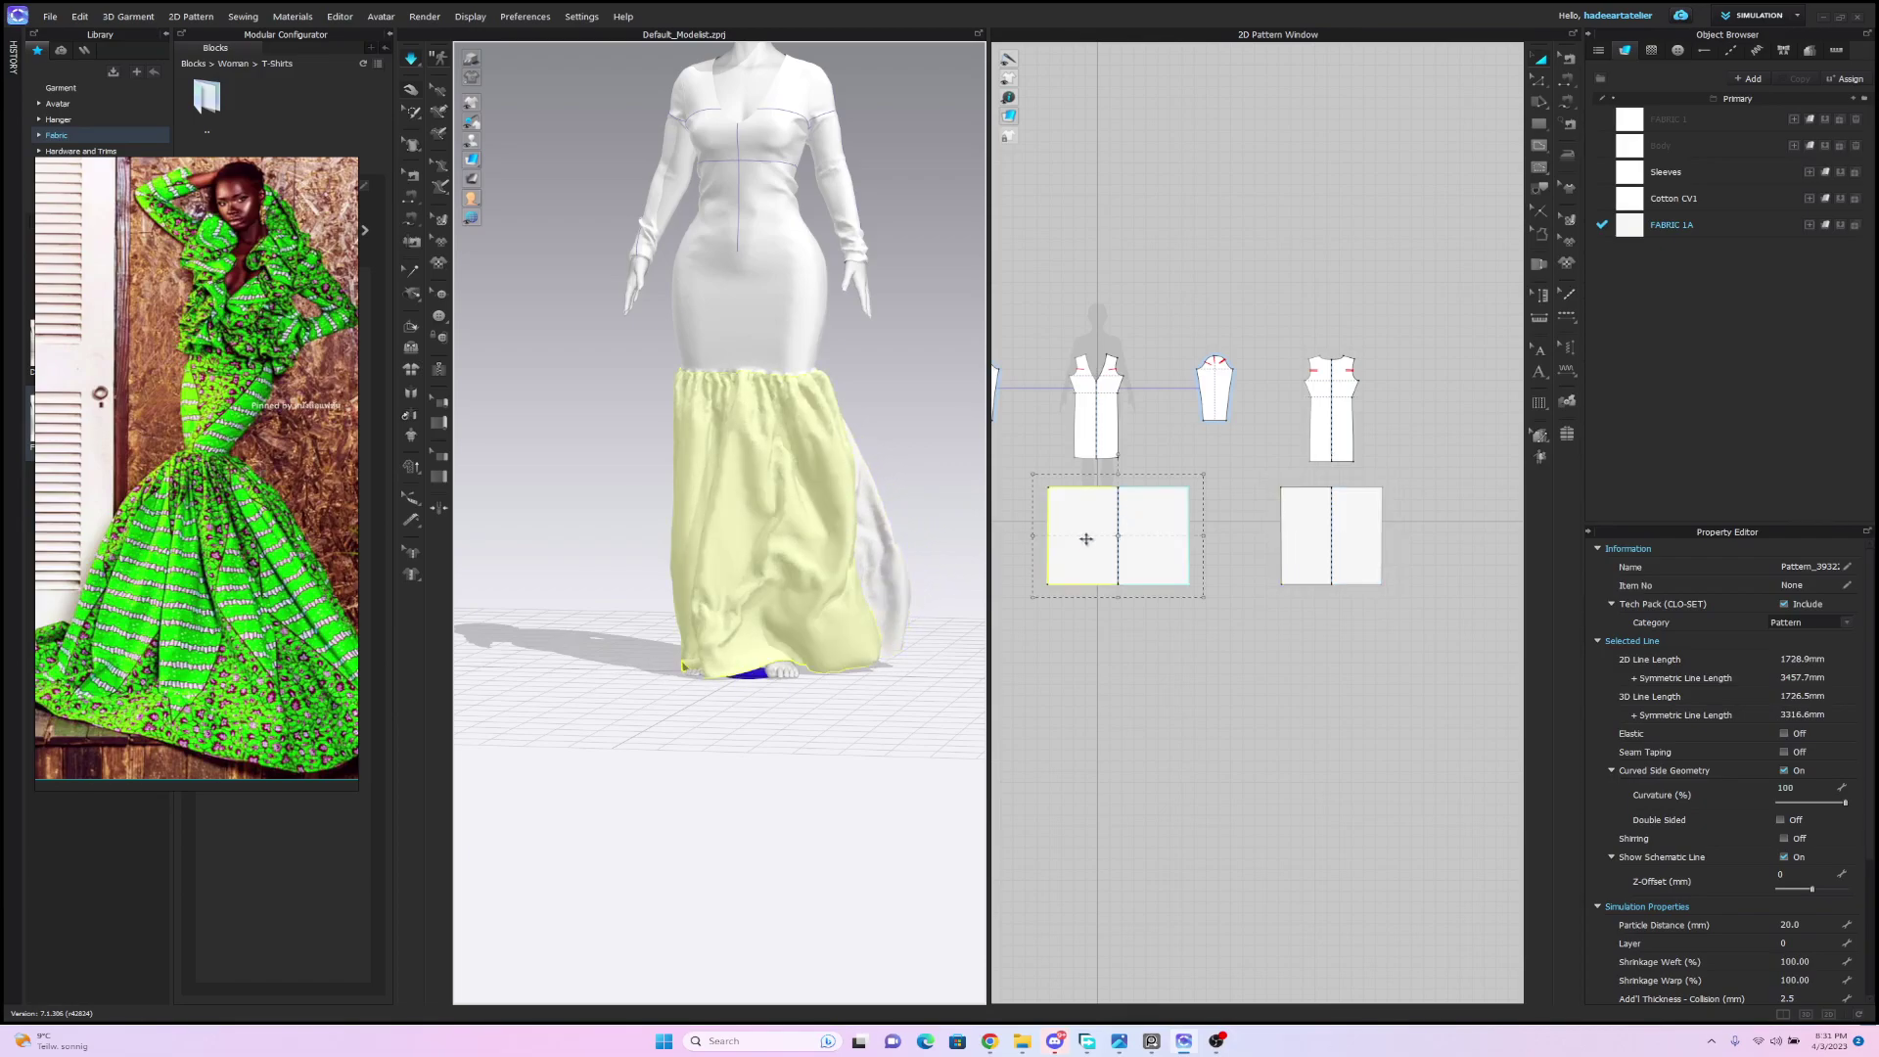
left_click_drag(1034, 538, 1006, 538)
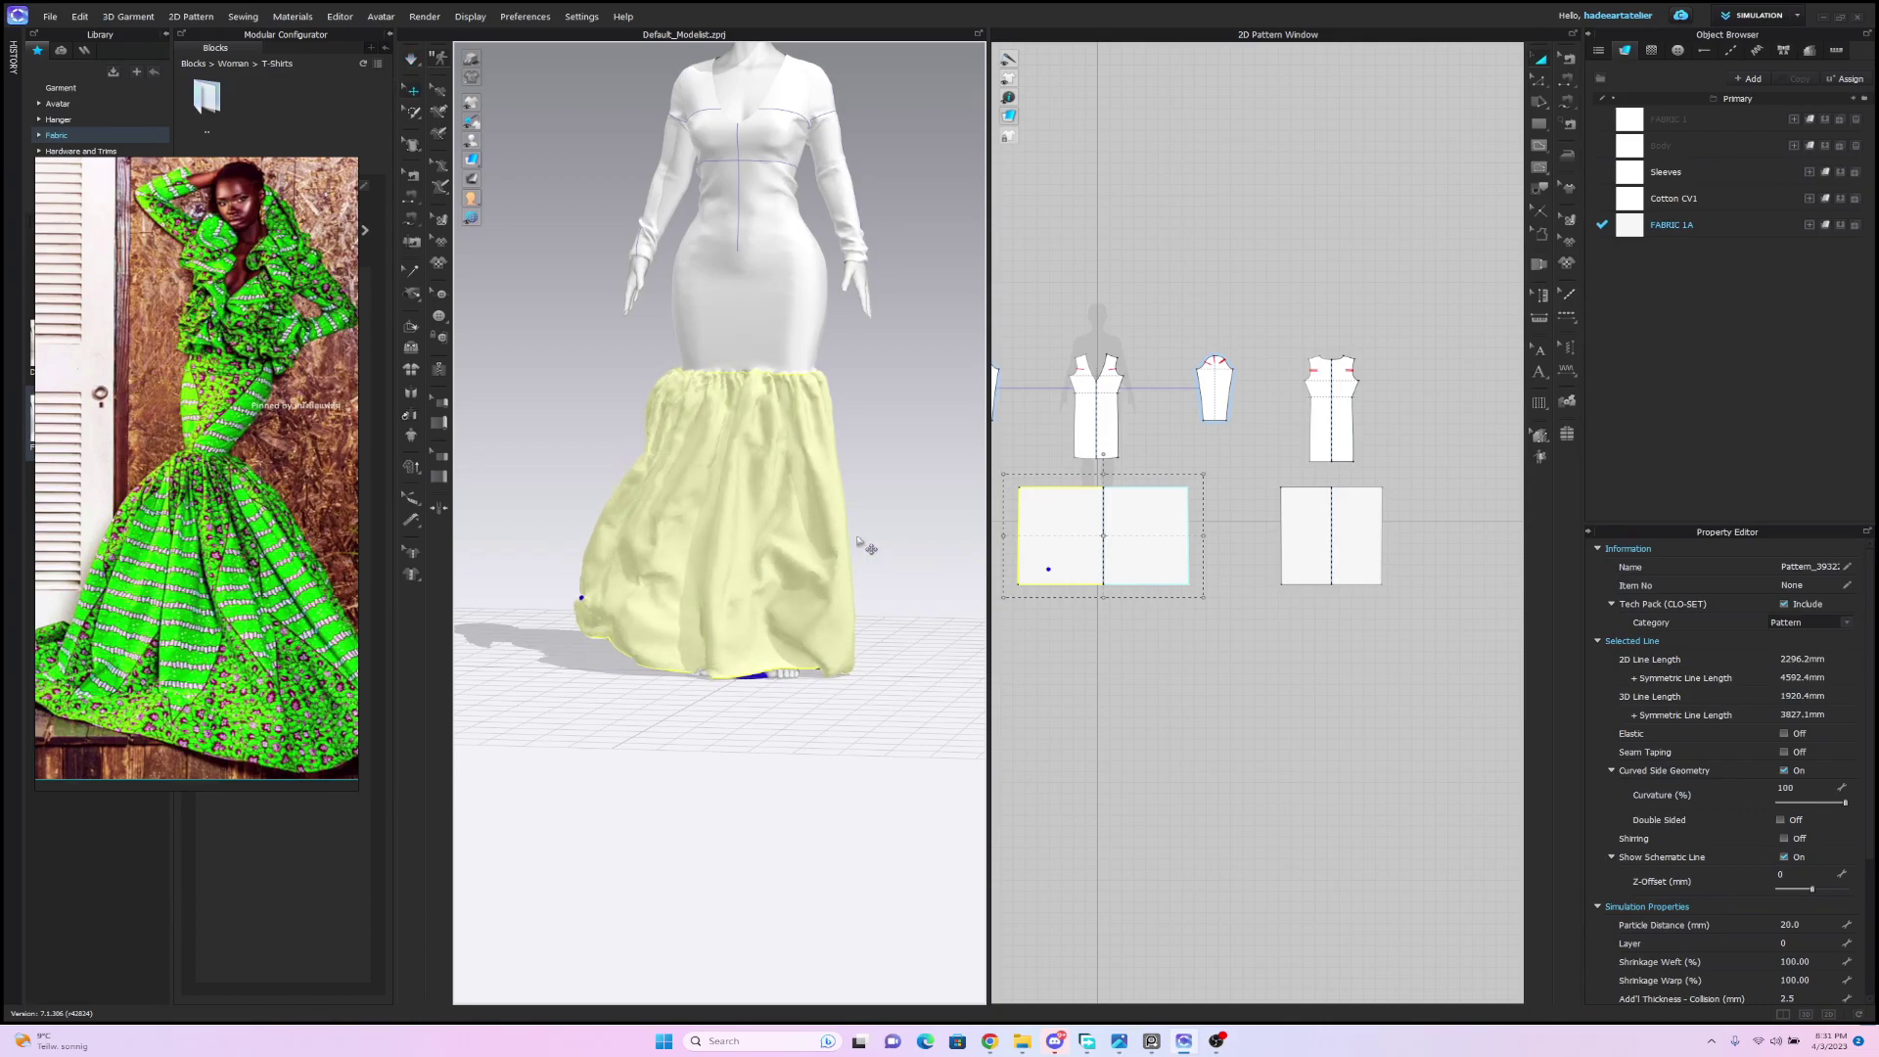
left_click_drag(1202, 535, 1230, 534)
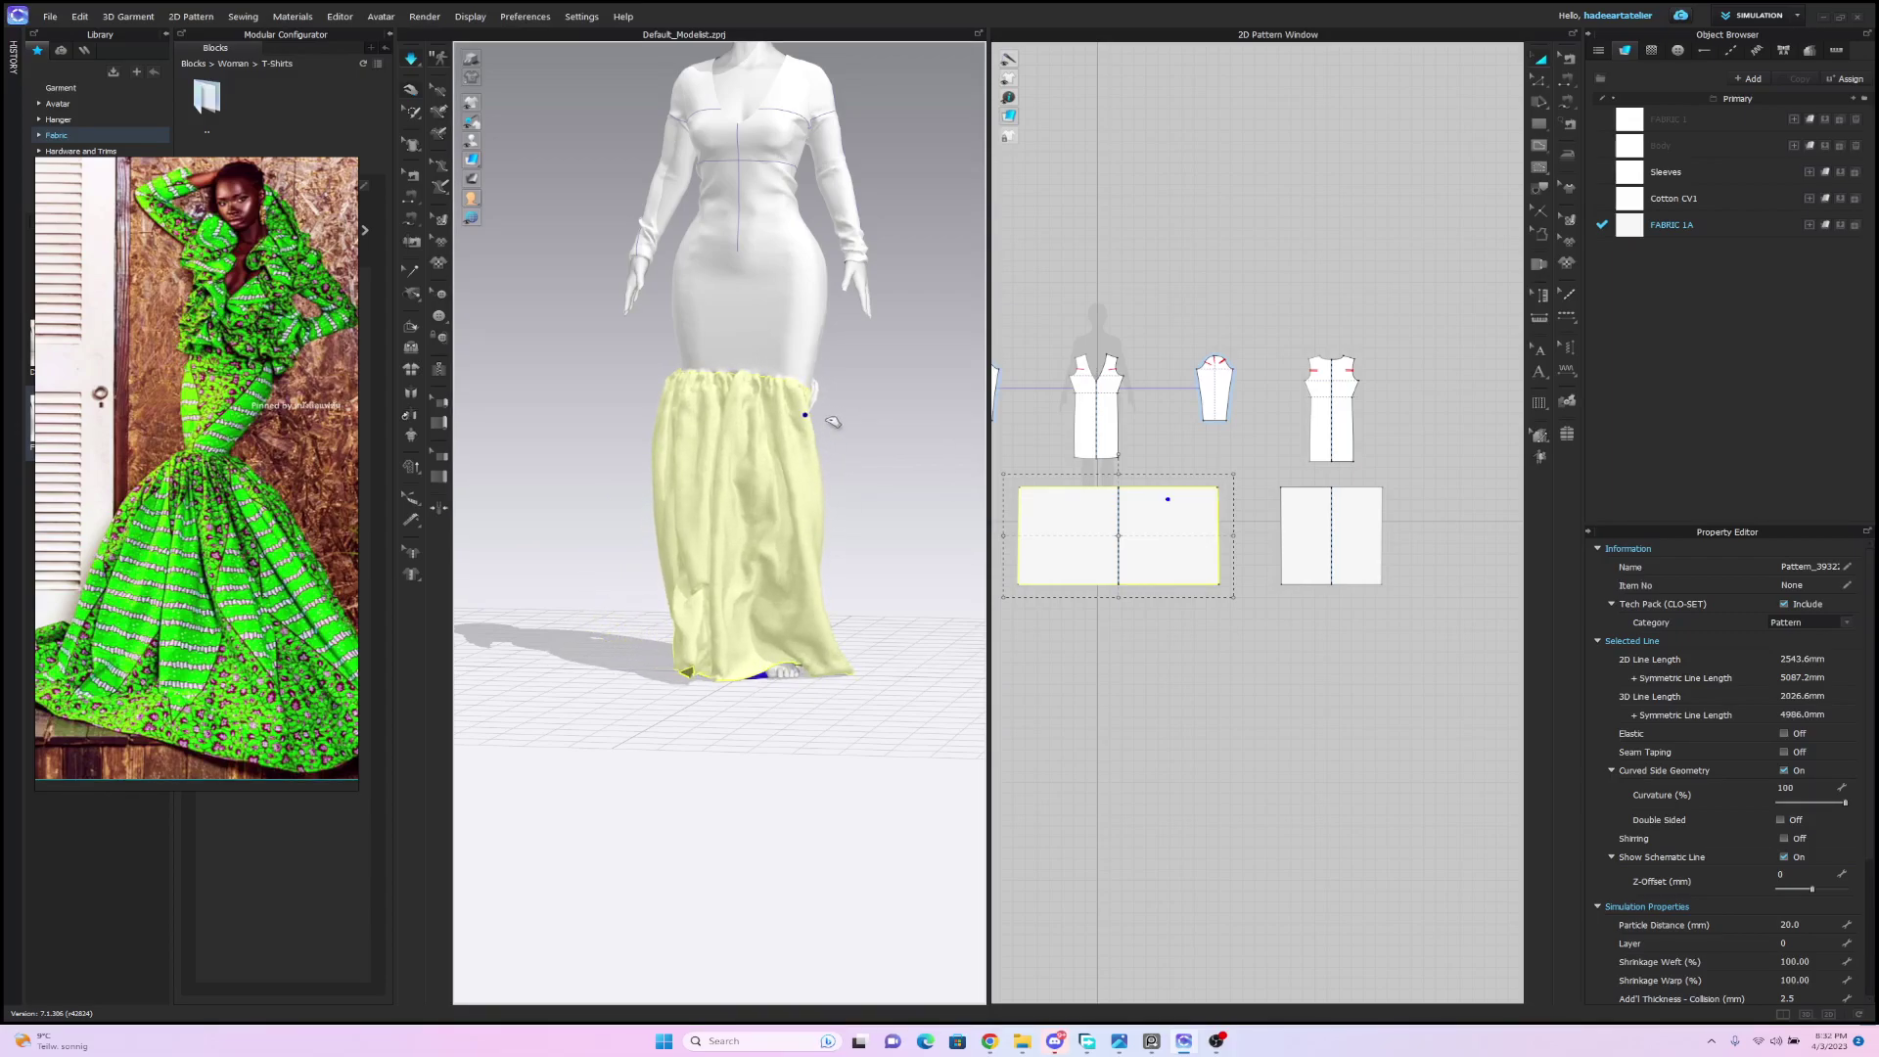
Pull the front and back skirt panels outward around the side seam during simulation to arrange their drape, then stop simulating.
right_click_drag(881, 424, 676, 419)
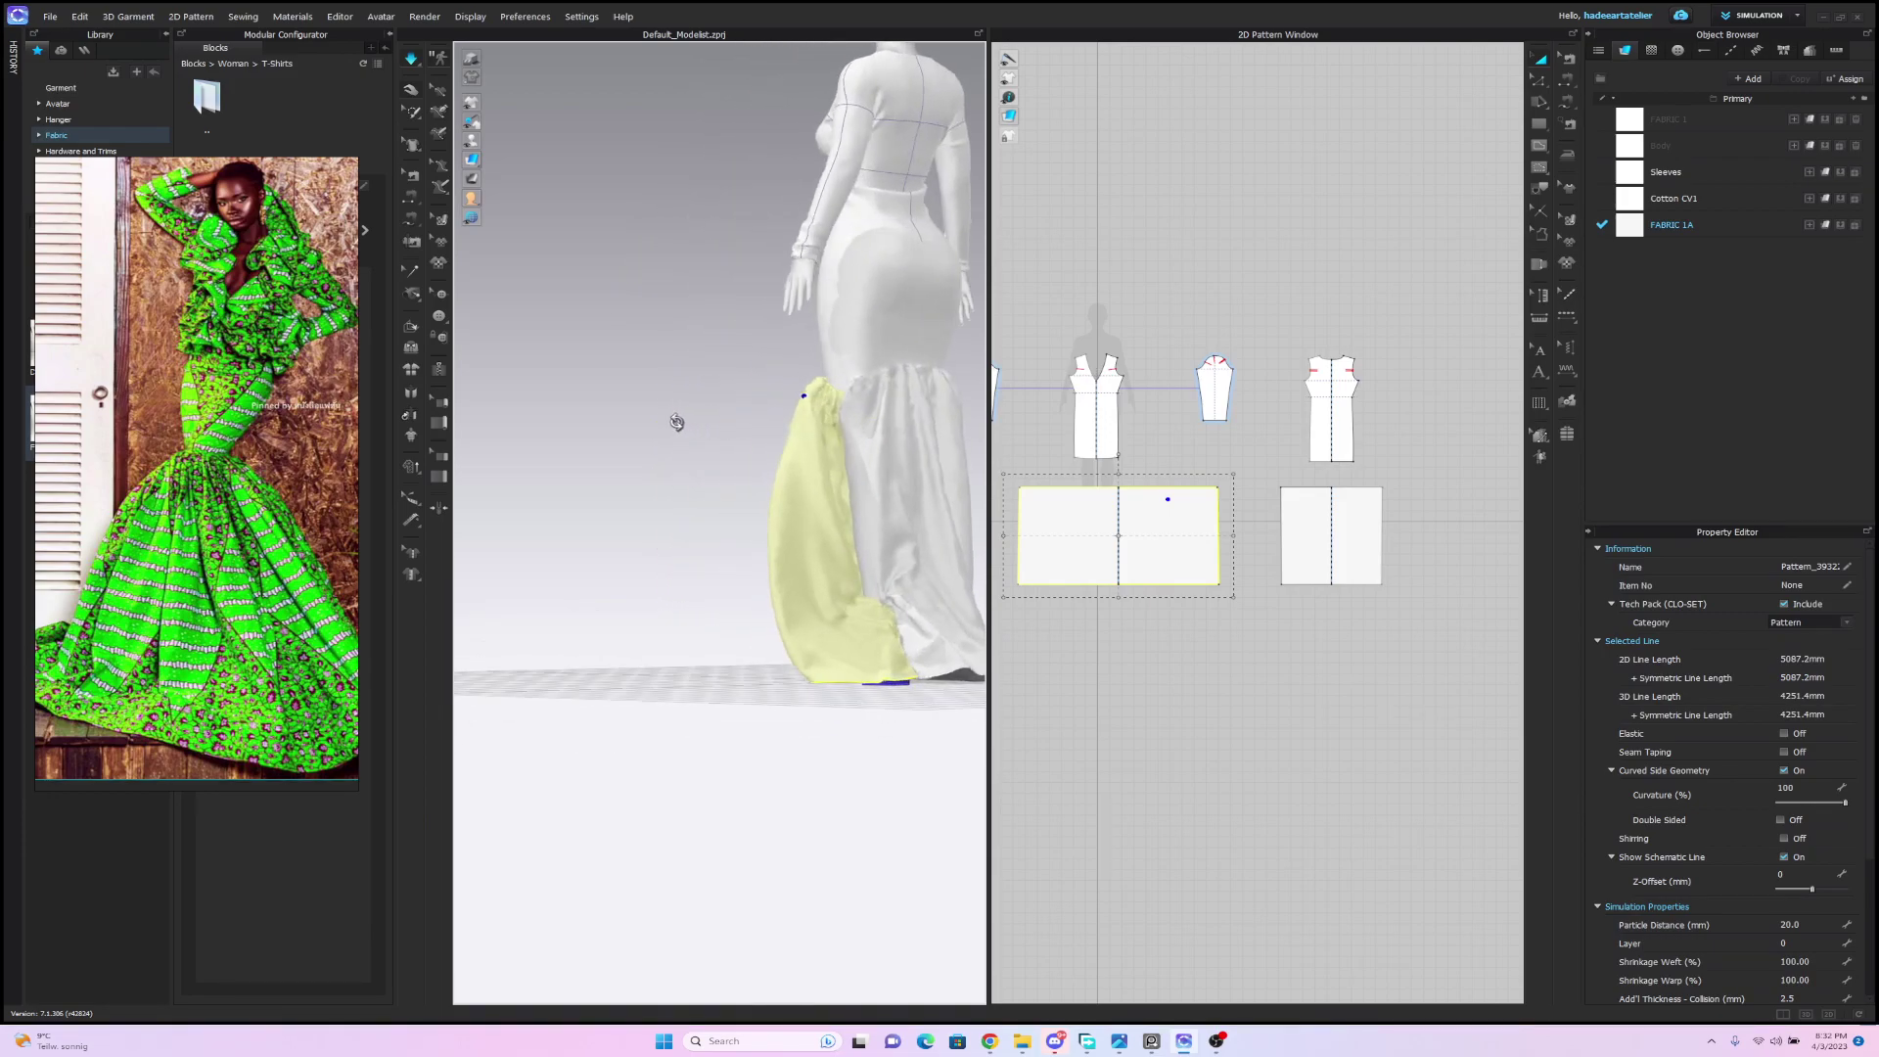
left_click_drag(866, 543, 547, 506)
mouse_move(827, 504)
right_mouse_down()
mouse_move(957, 528)
mouse_move(823, 515)
right_mouse_up()
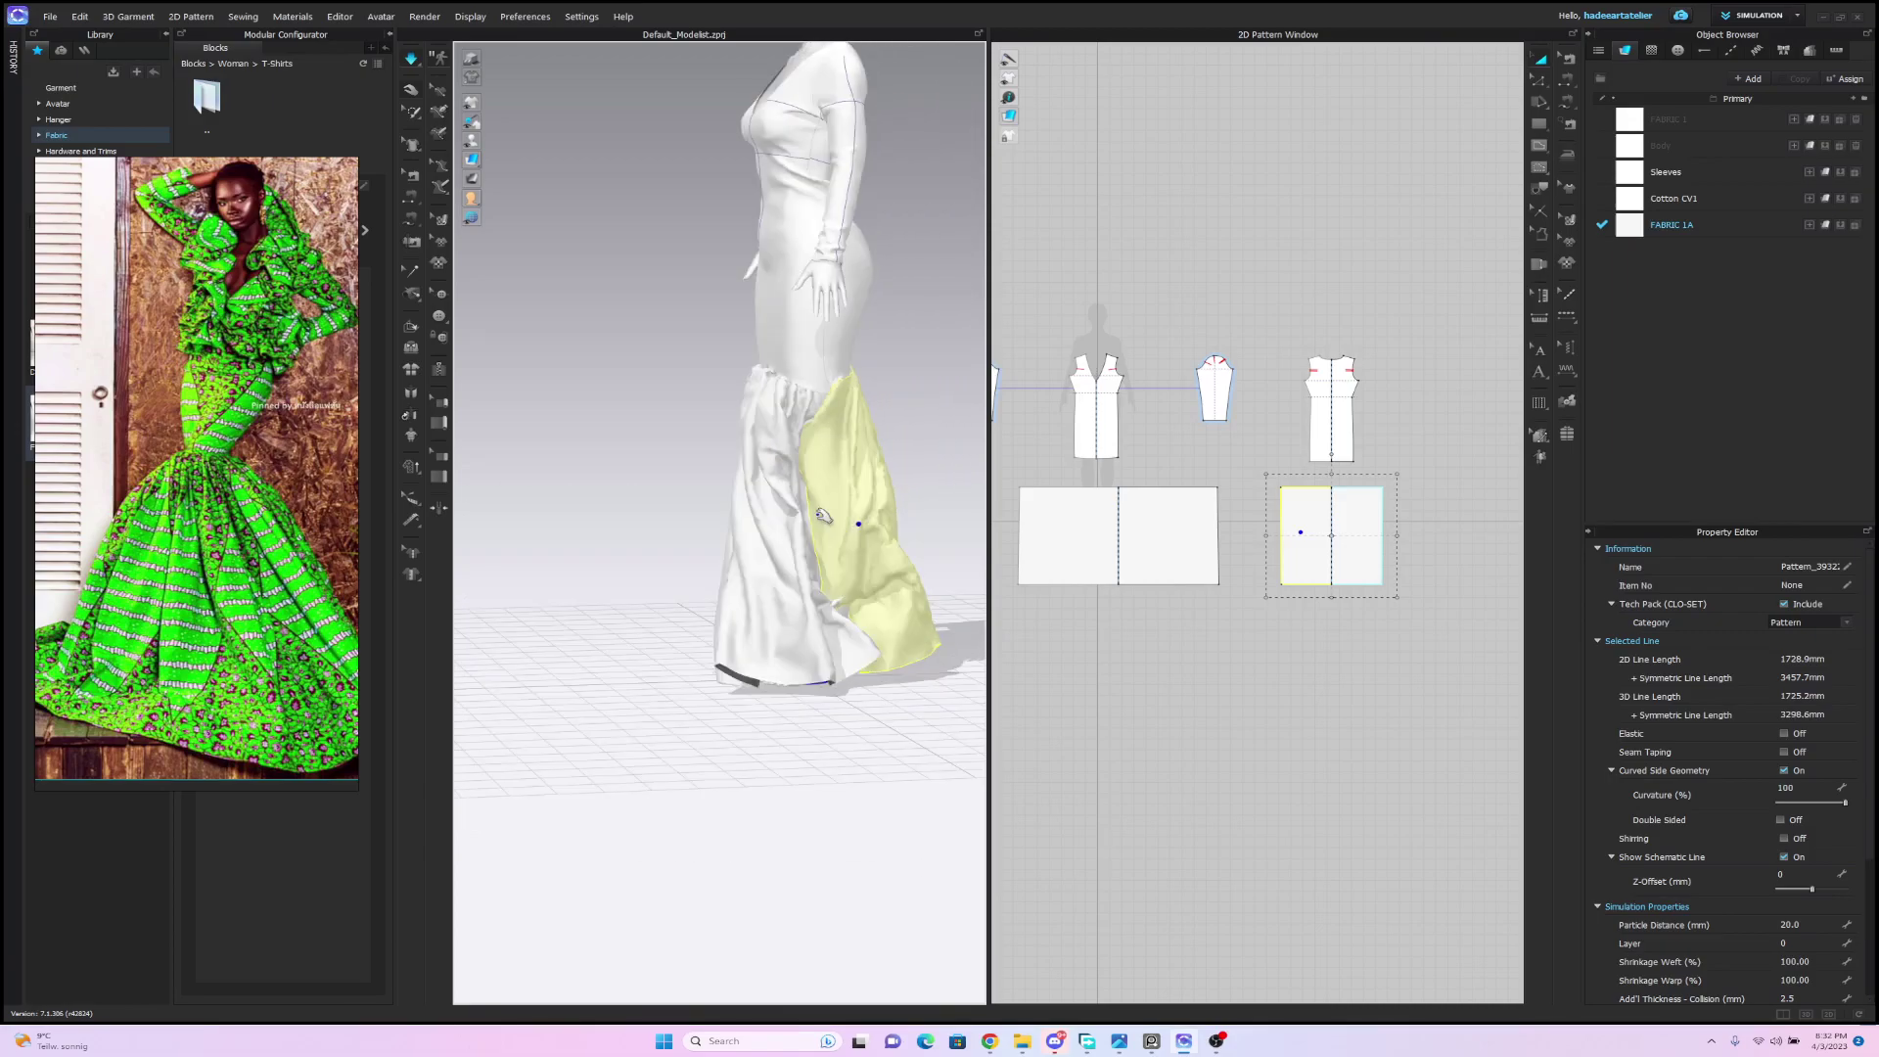
left_click(824, 405)
left_click(839, 456)
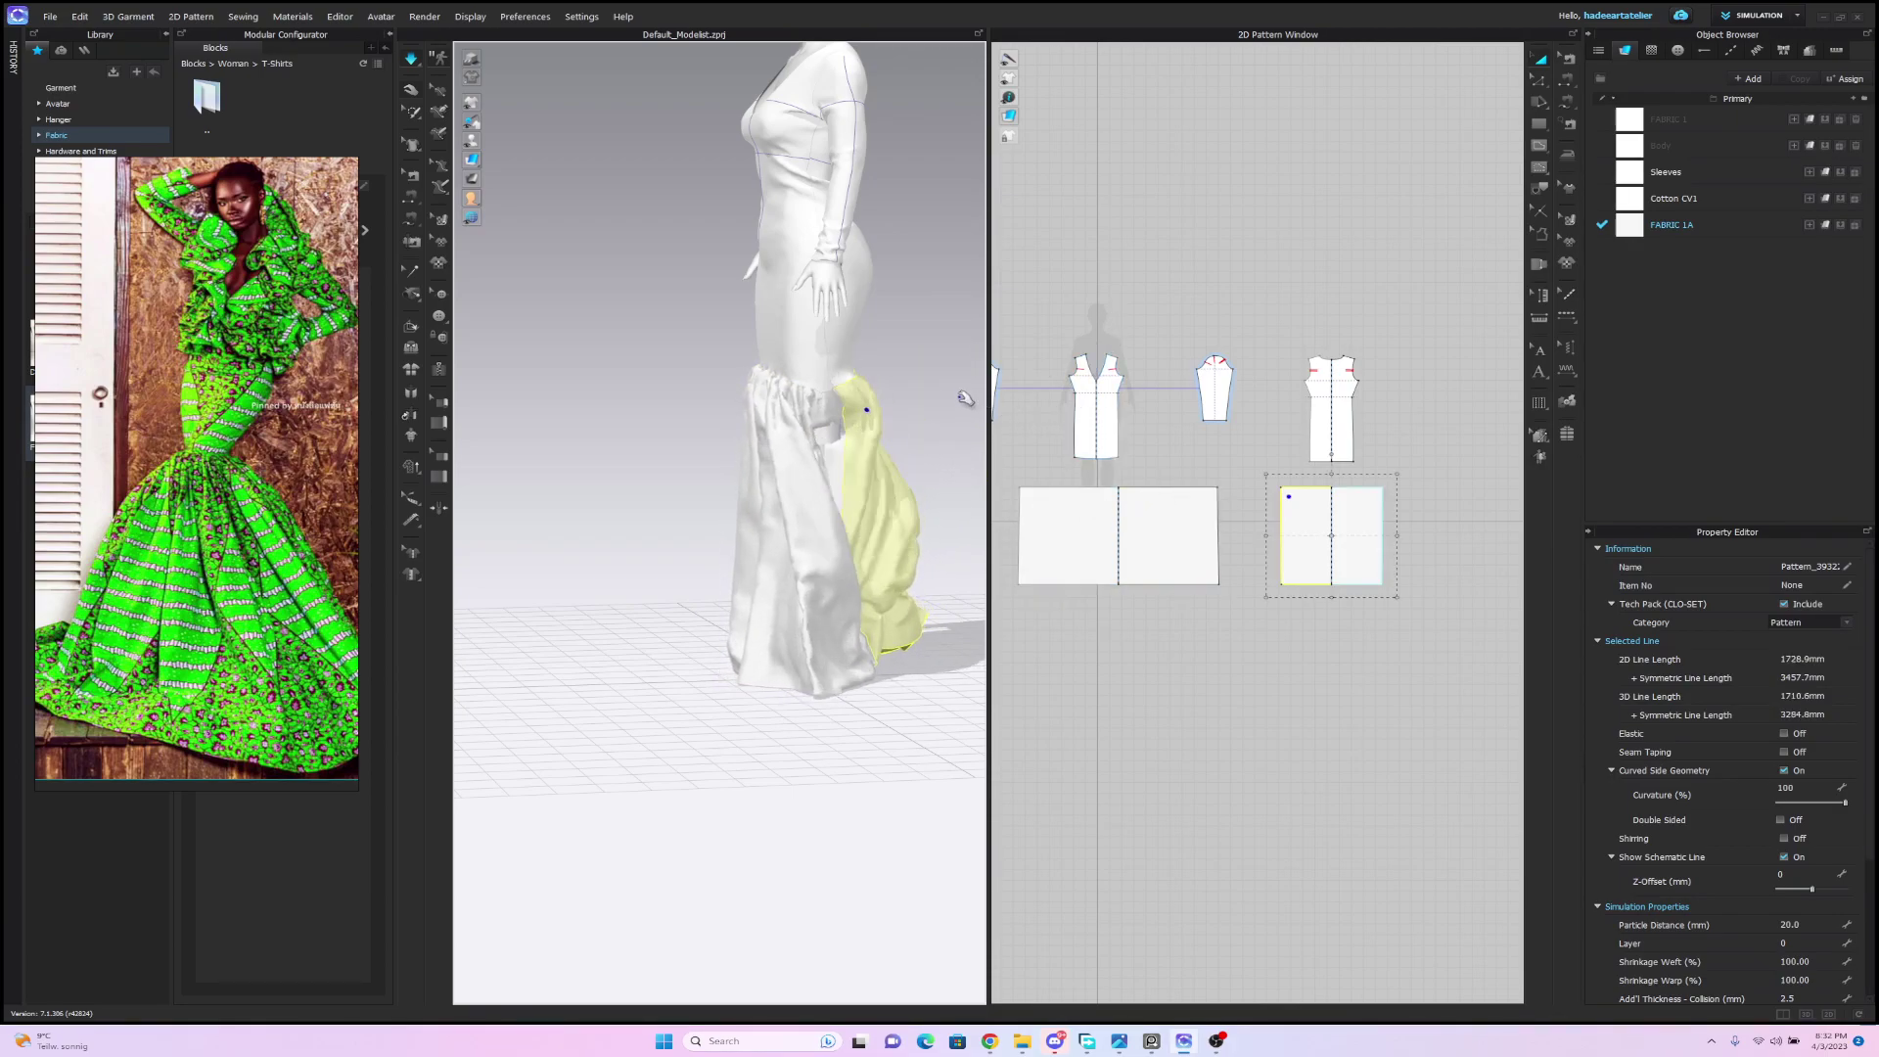
right_click_drag(936, 392, 858, 399)
left_click(801, 450)
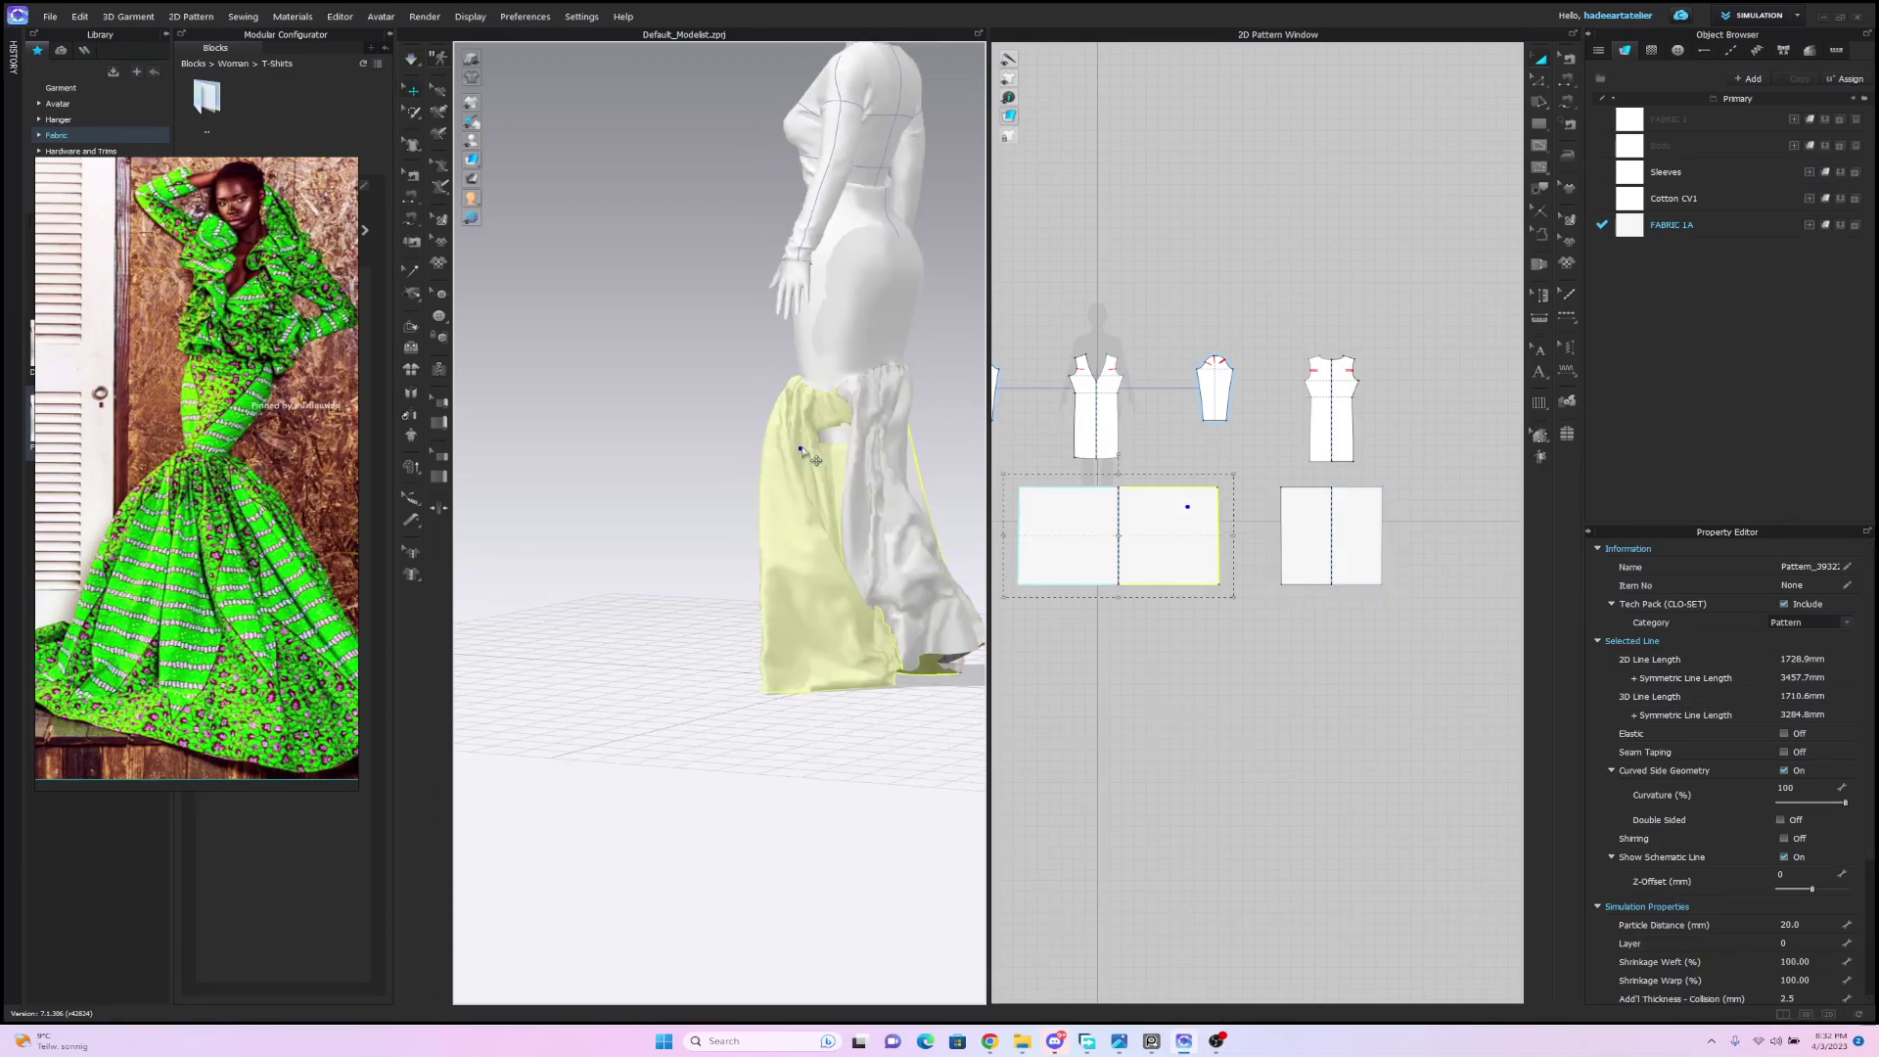
left_click_drag(800, 452, 751, 453)
key("space")
left_click_drag(903, 434, 986, 399)
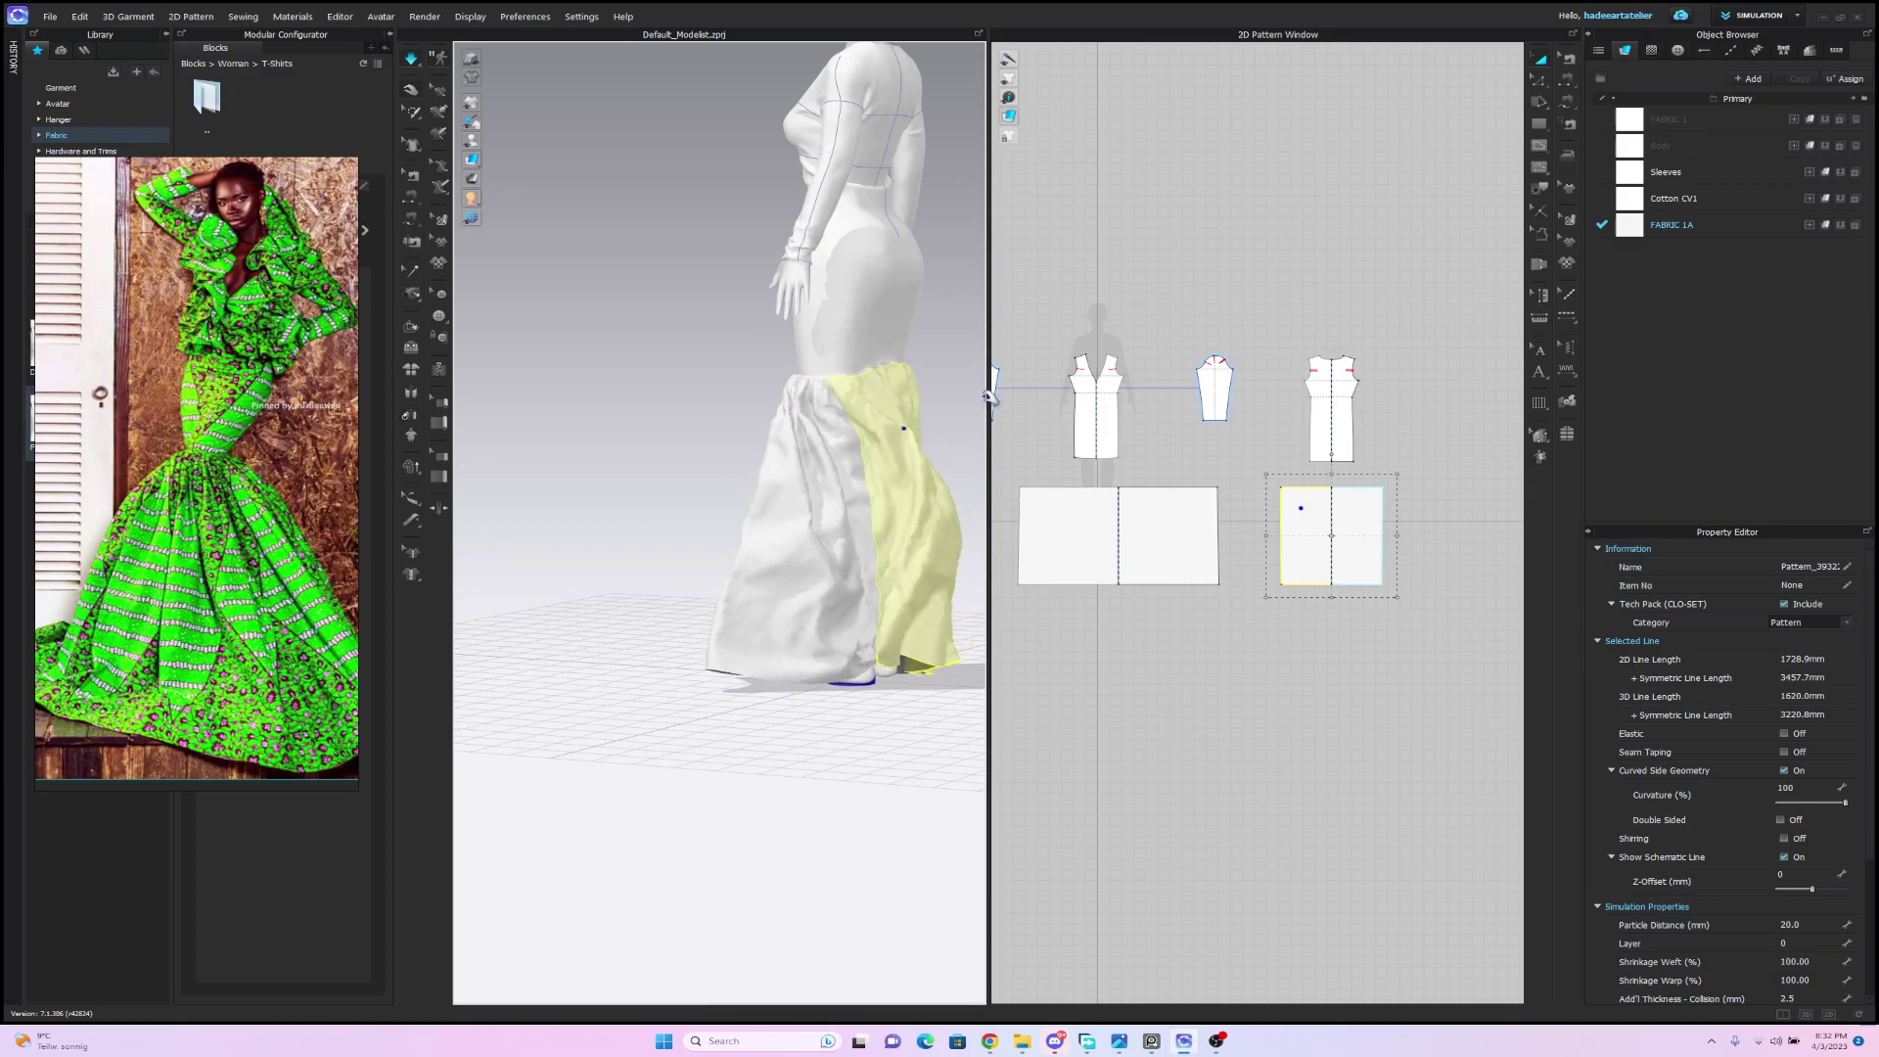
left_click(929, 413)
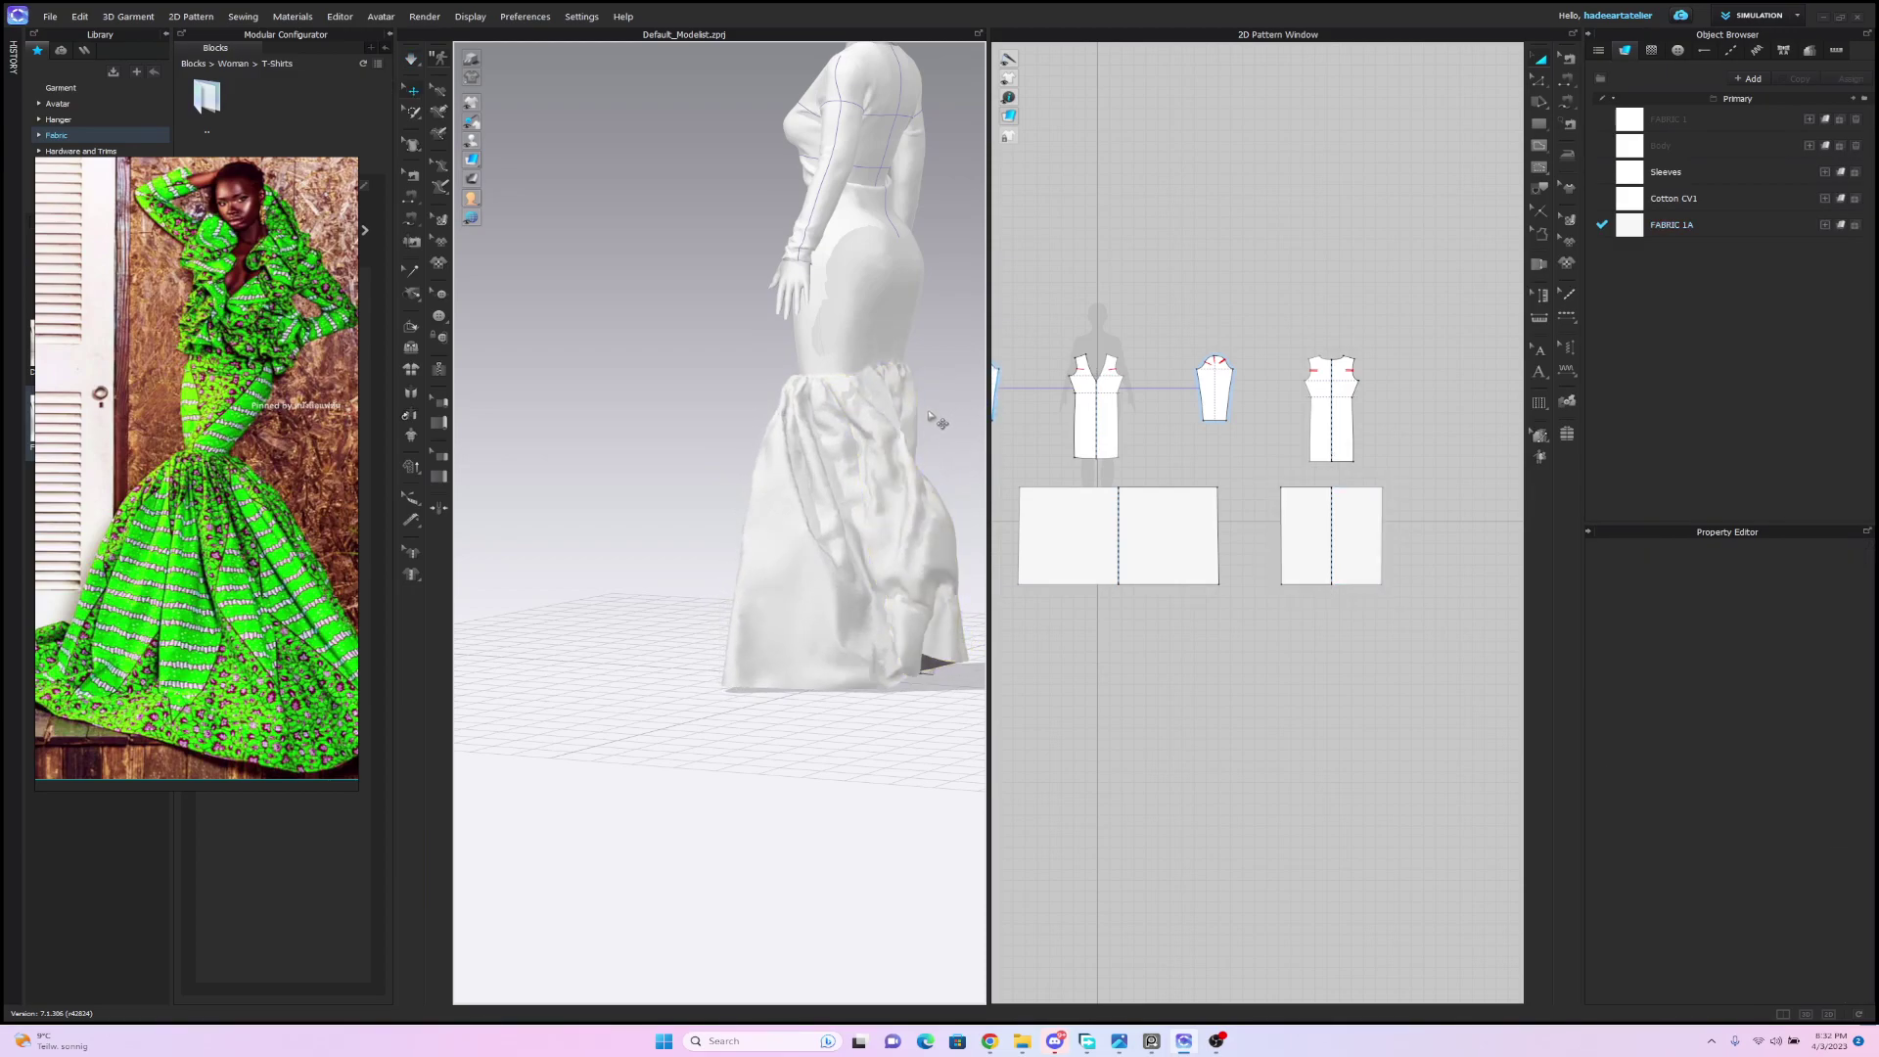
Set the length of the back skirt panel's upper edge to 600 mm on each symmetric half.
scroll(920, 435, "down", 2)
right_click_drag(912, 437, 1073, 426)
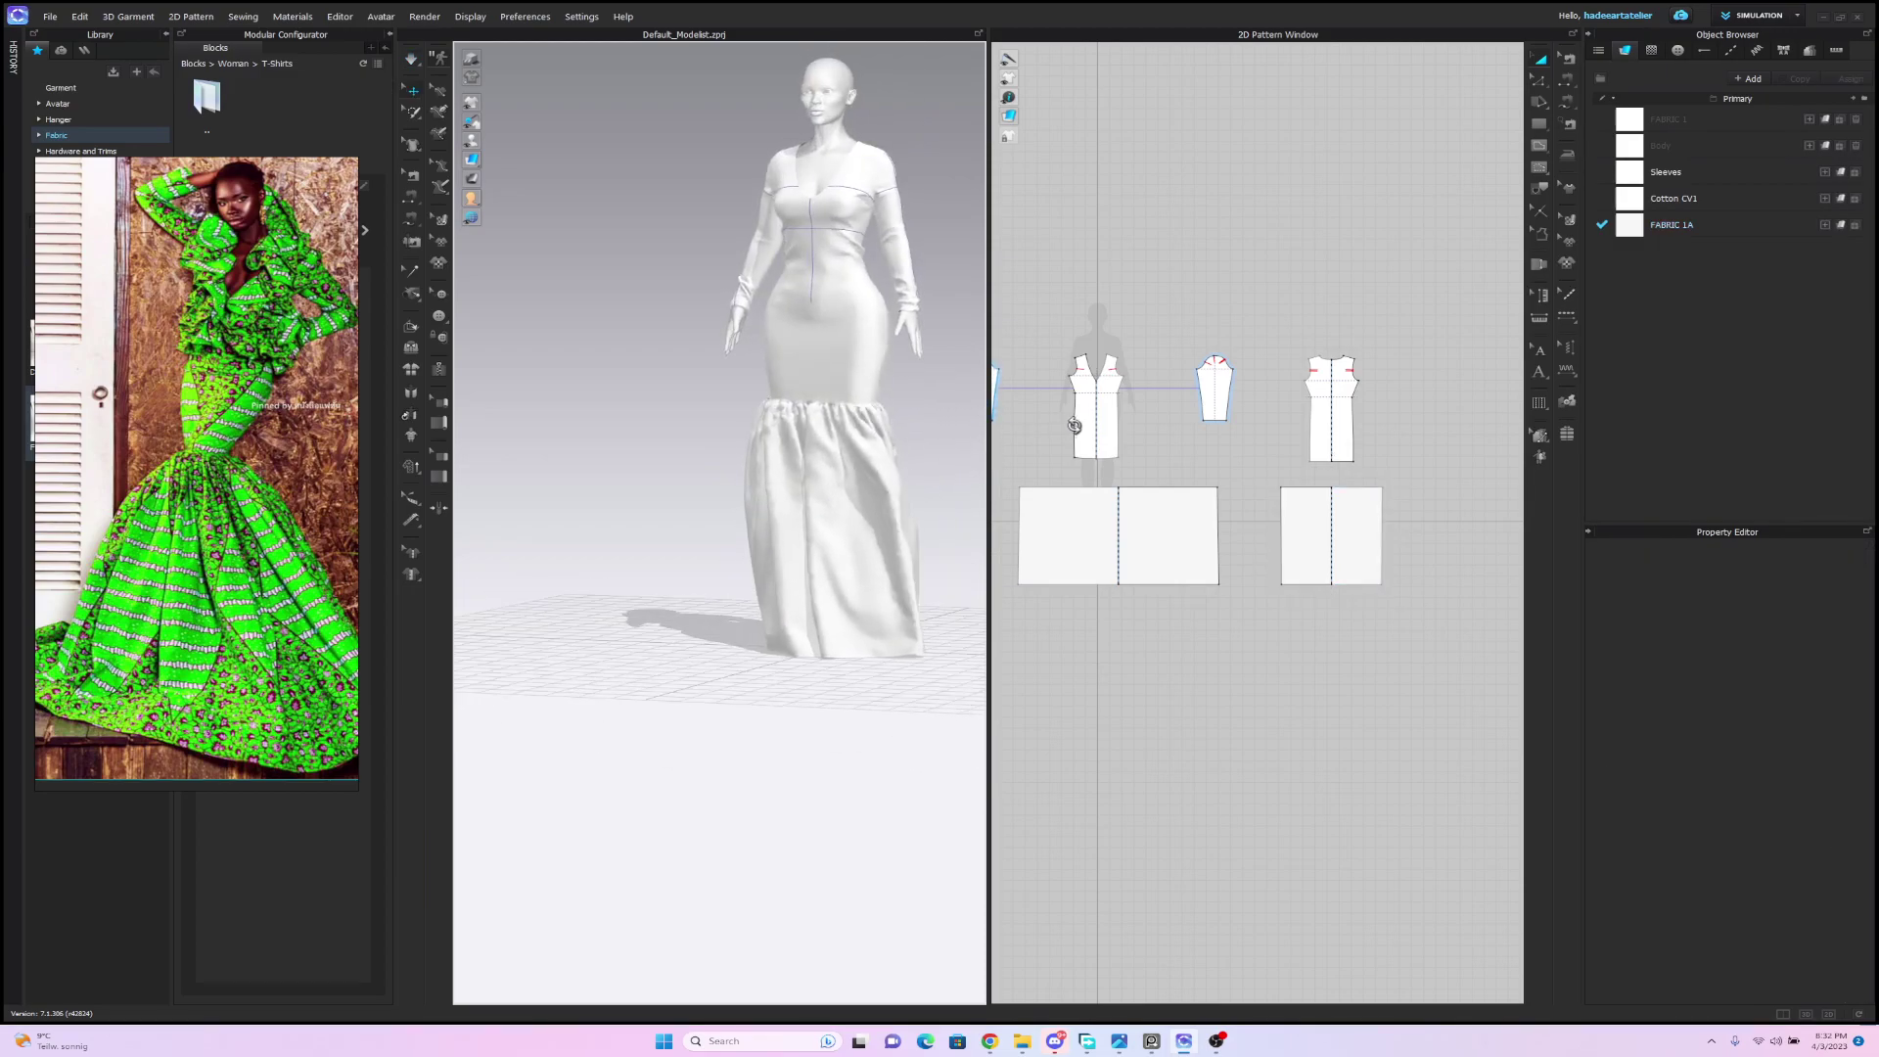
left_click(1162, 490)
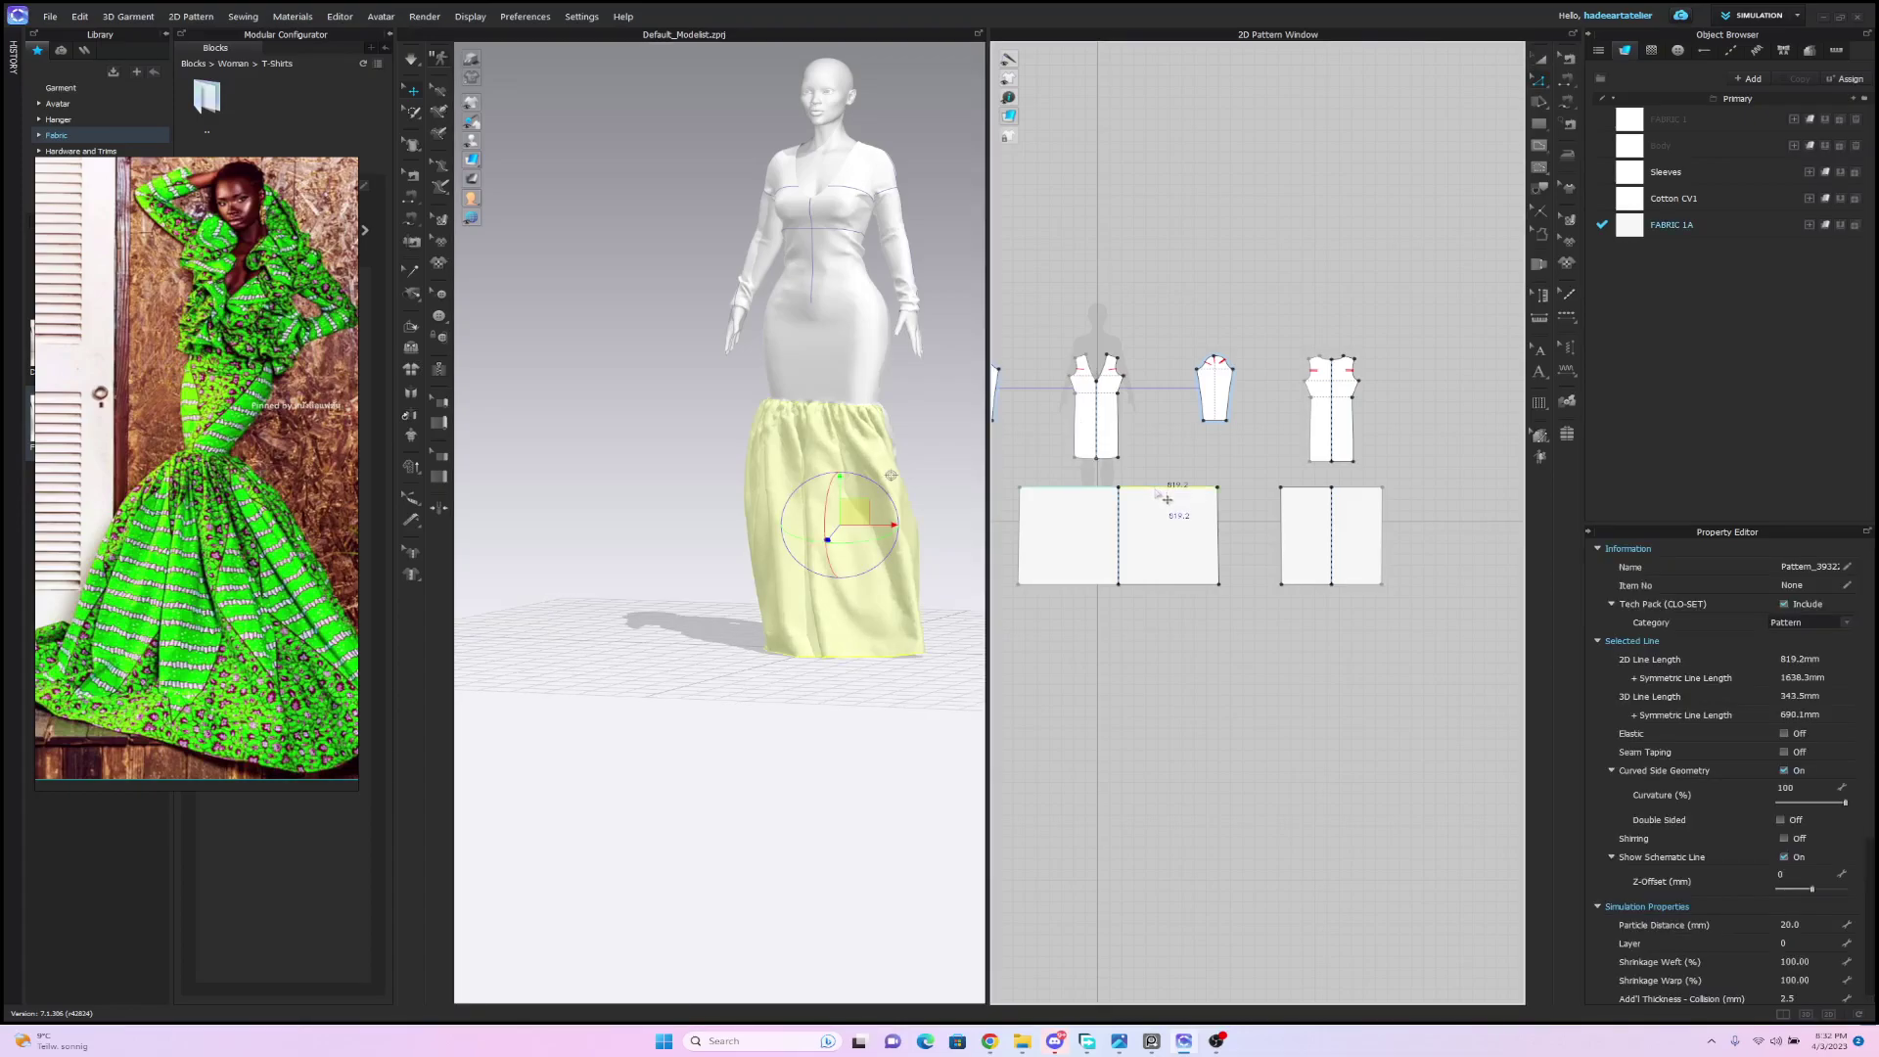
left_click(1271, 481)
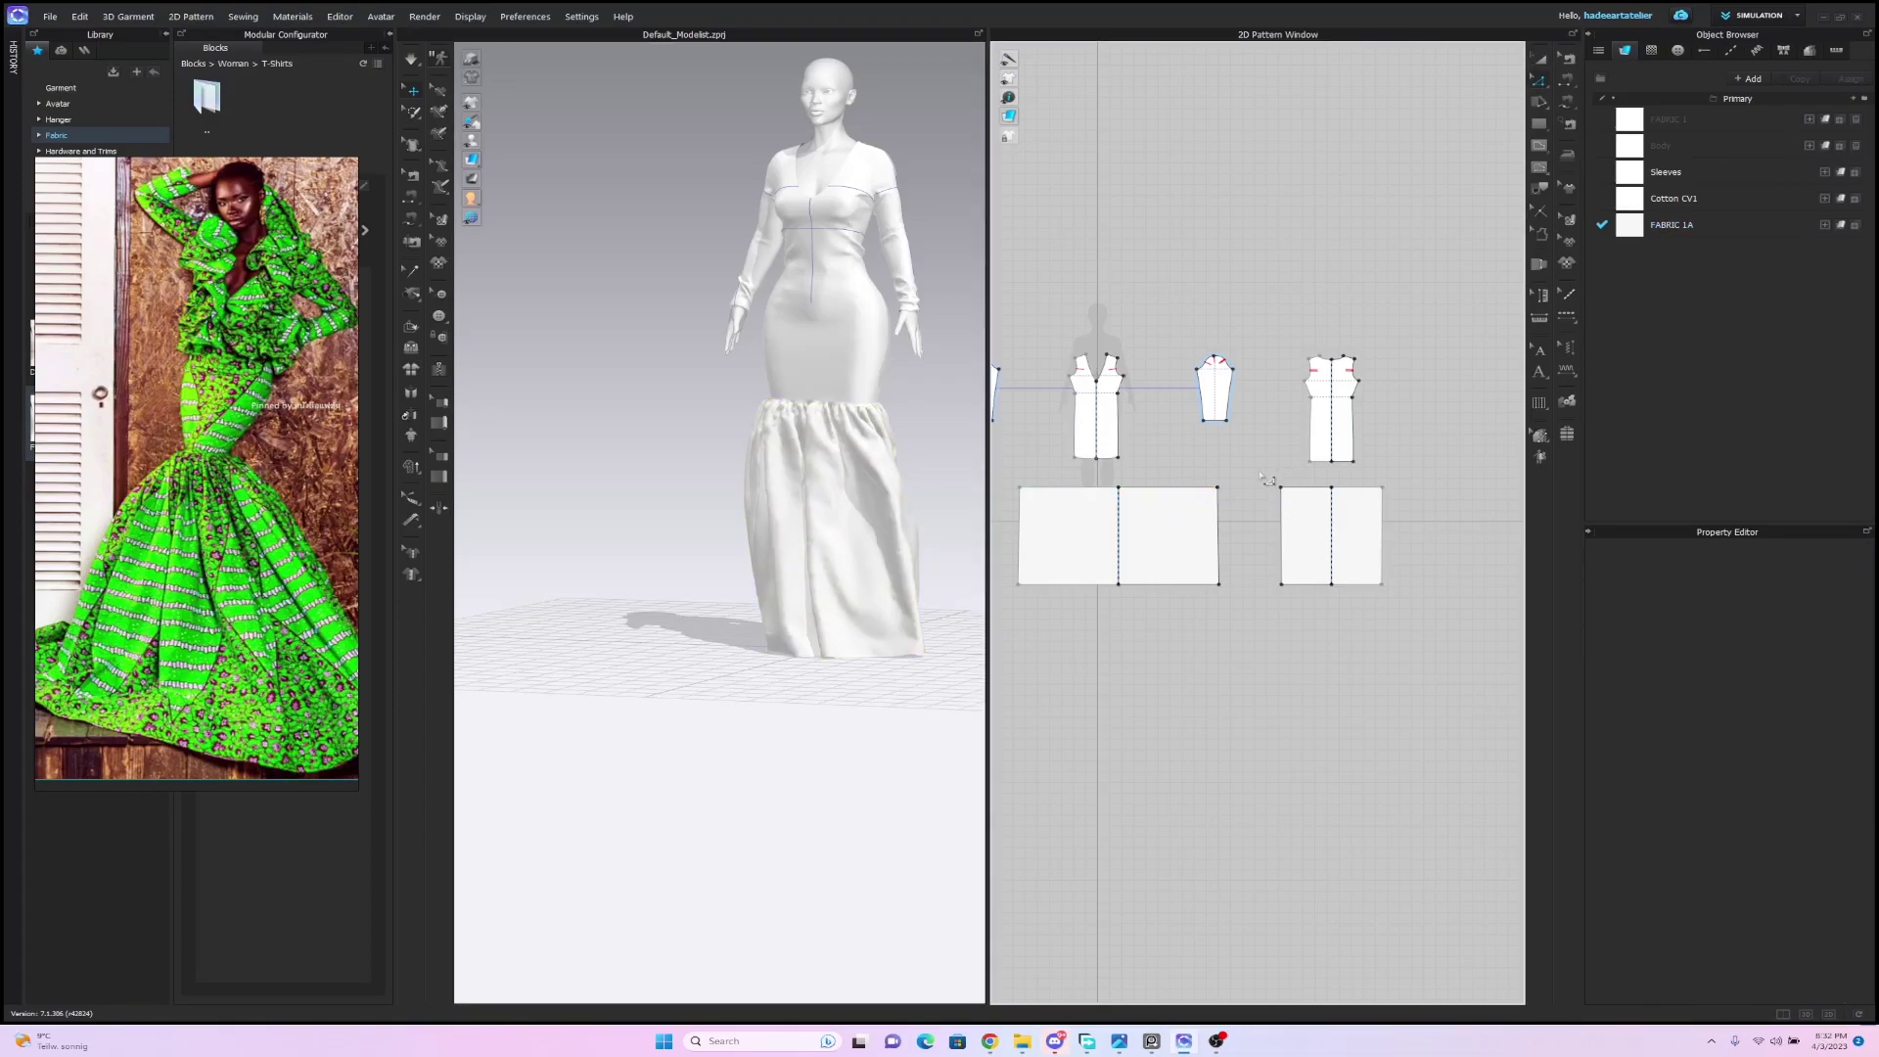
left_click(1312, 499)
right_click(1307, 488)
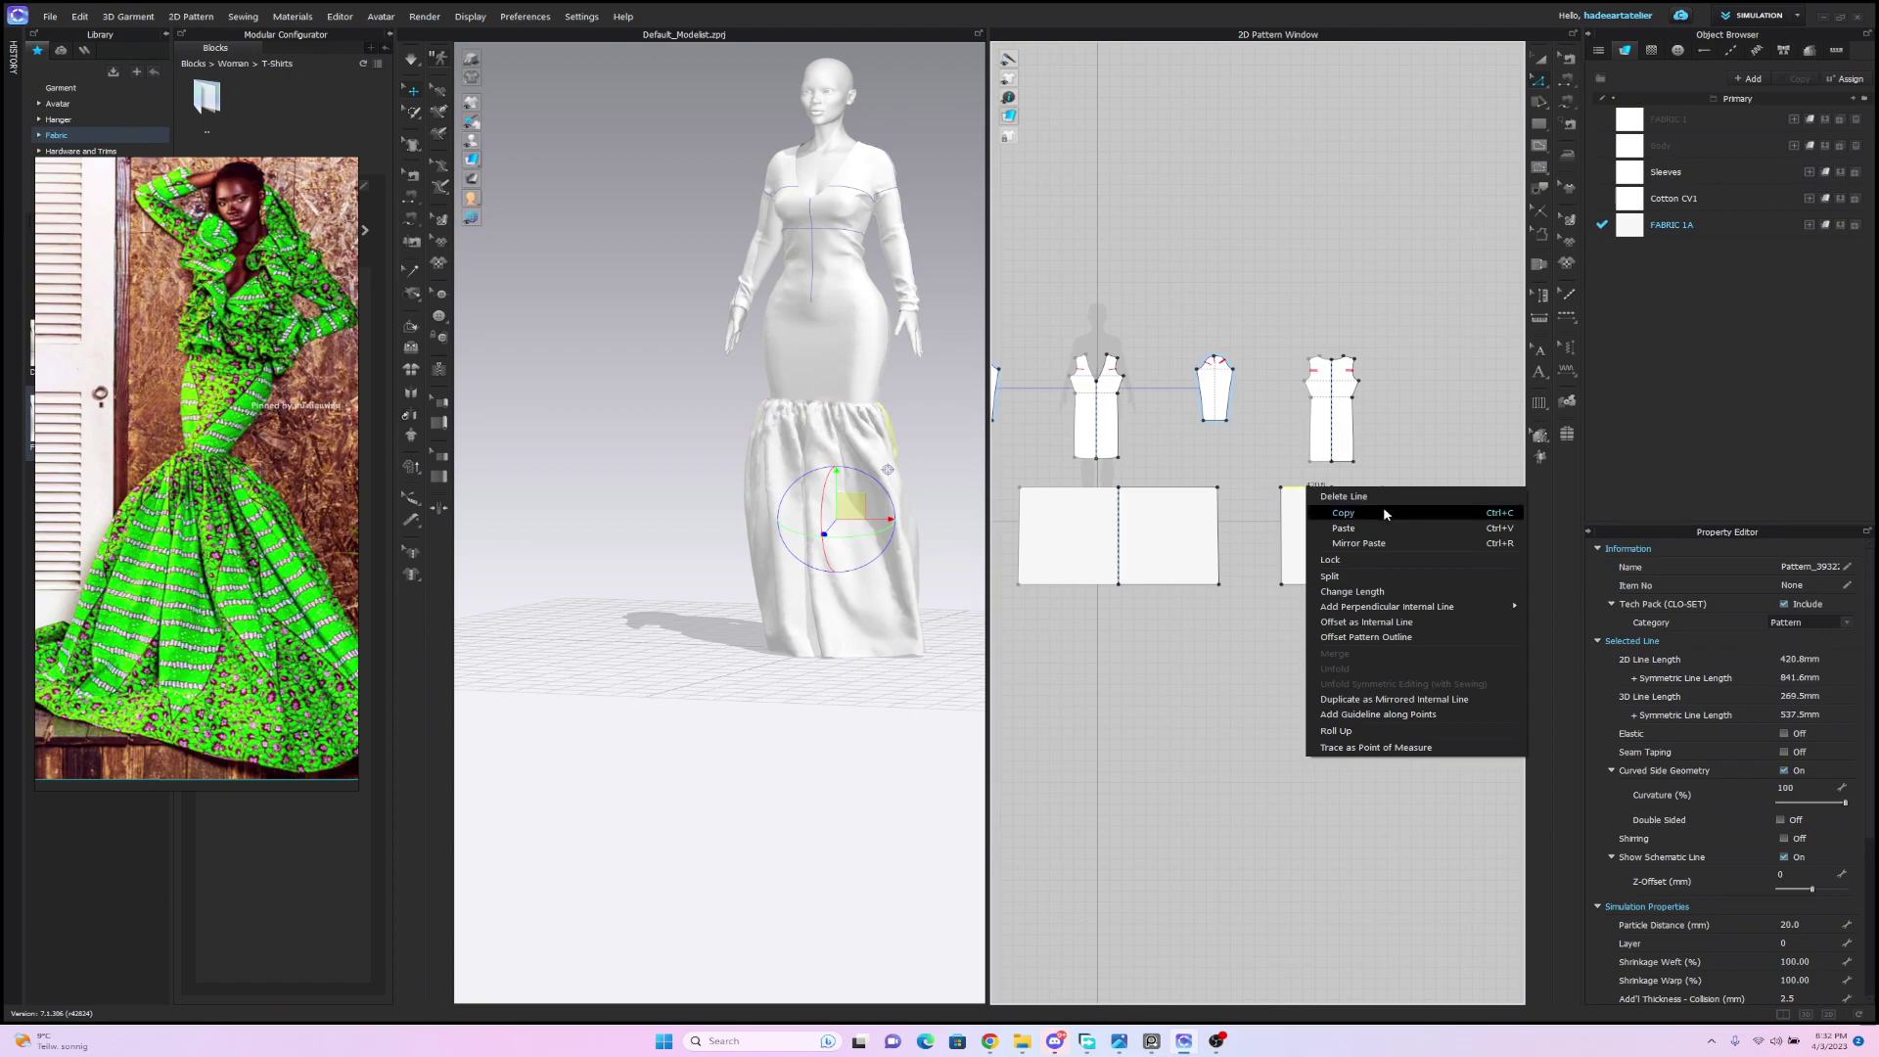
left_click(1367, 594)
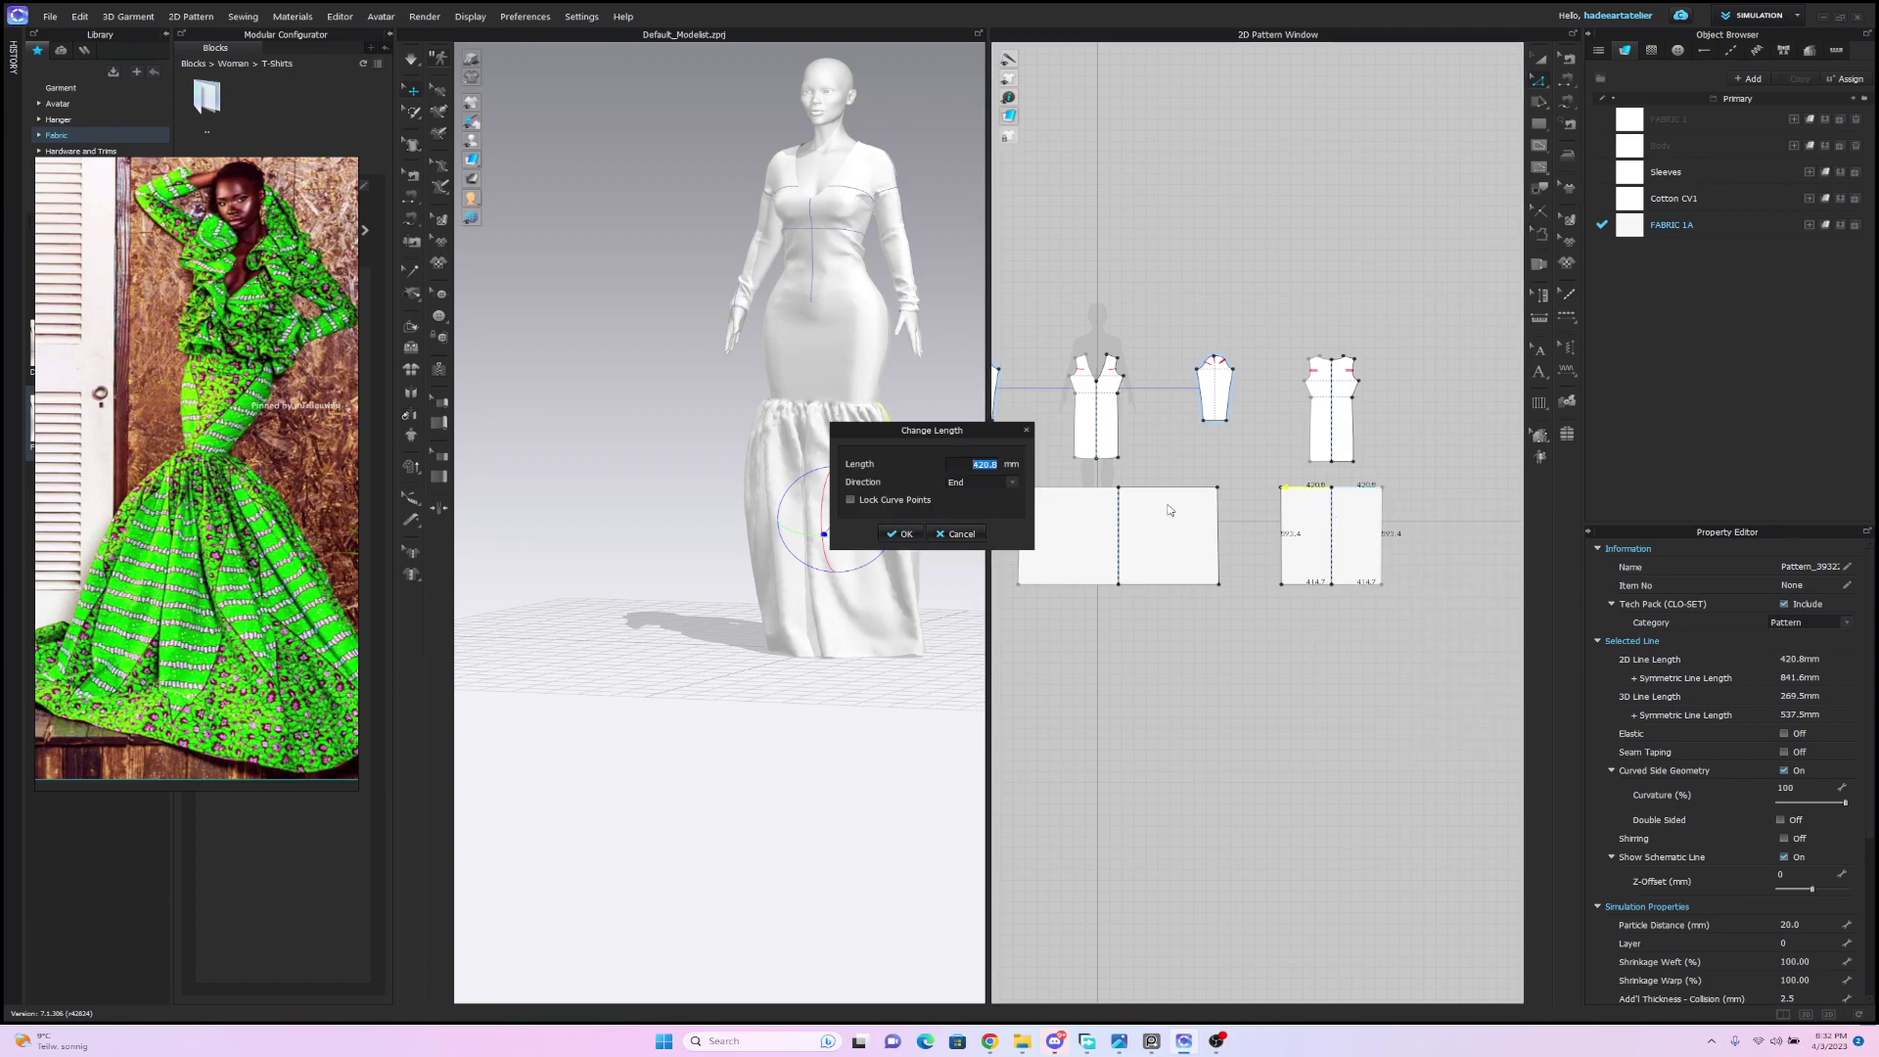
type("600")
left_click(907, 536)
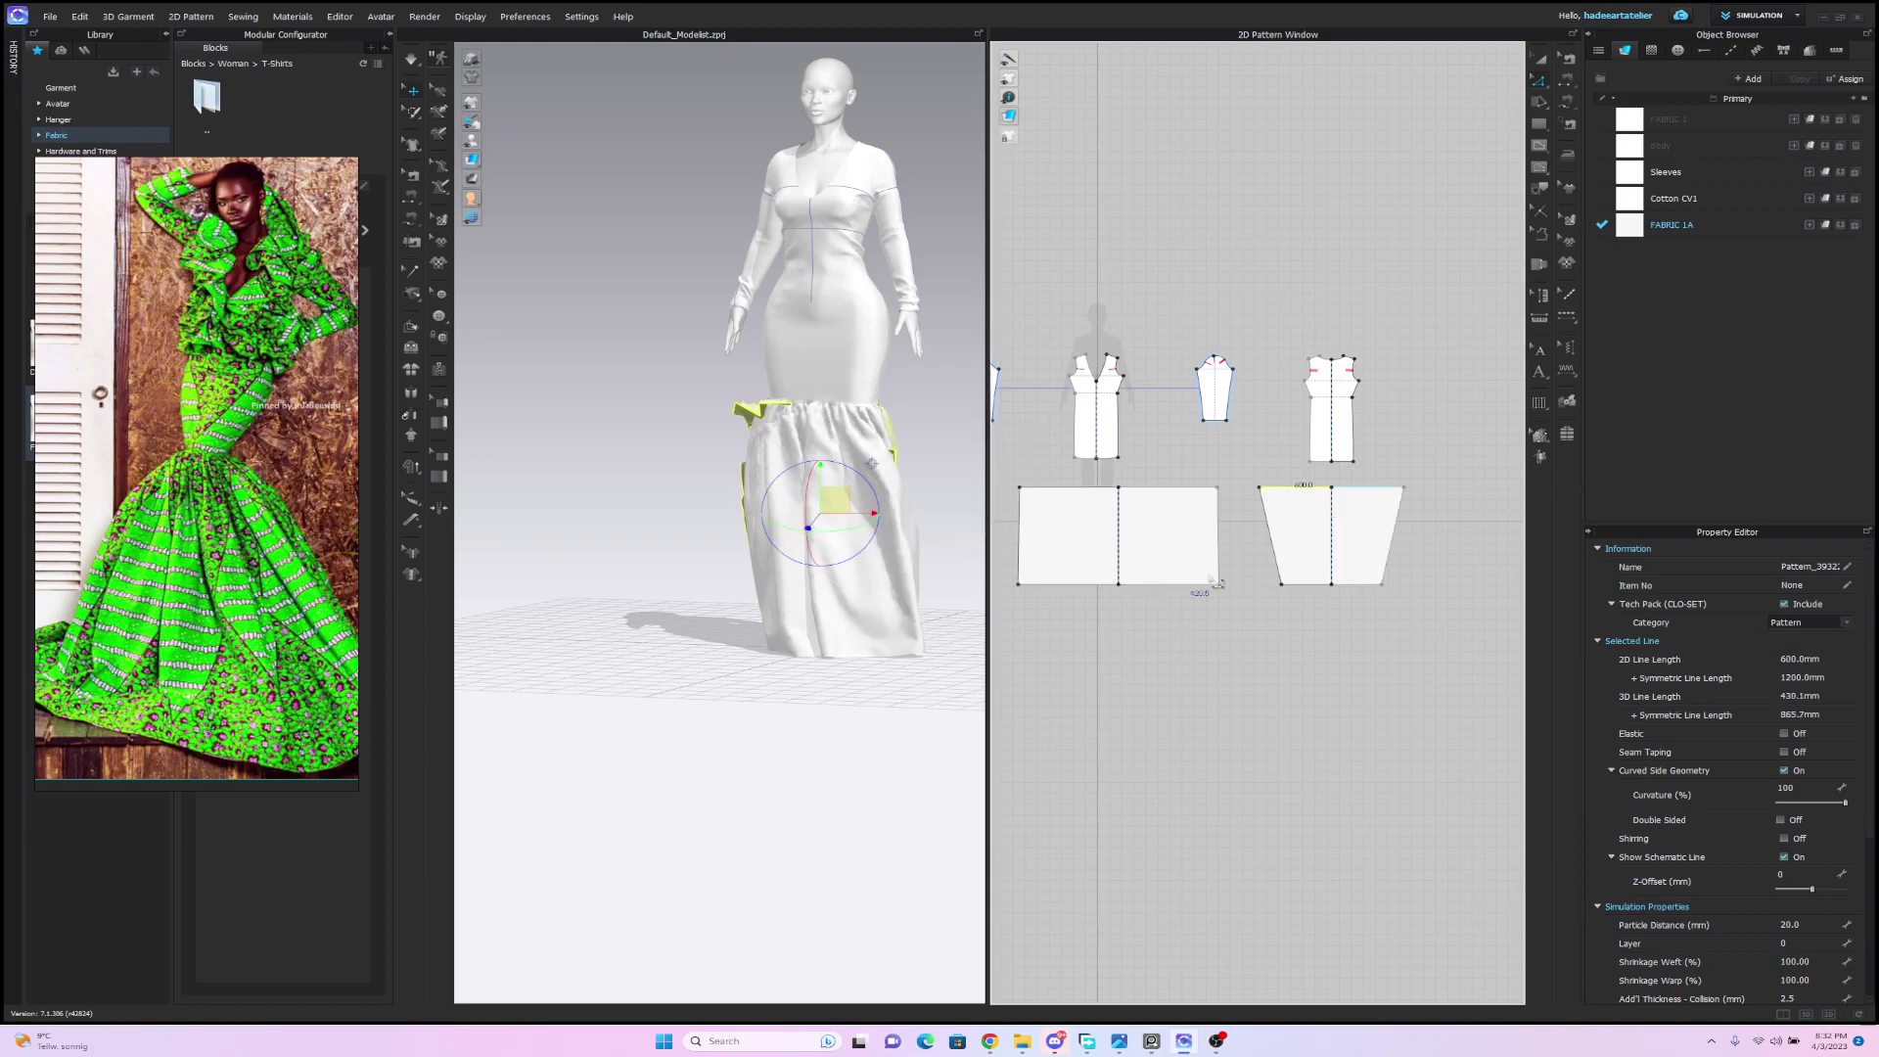
Set the back skirt panel's hem edge to 600 mm on each symmetric half and simulate the drape.
right_click(1310, 587)
left_click(1354, 713)
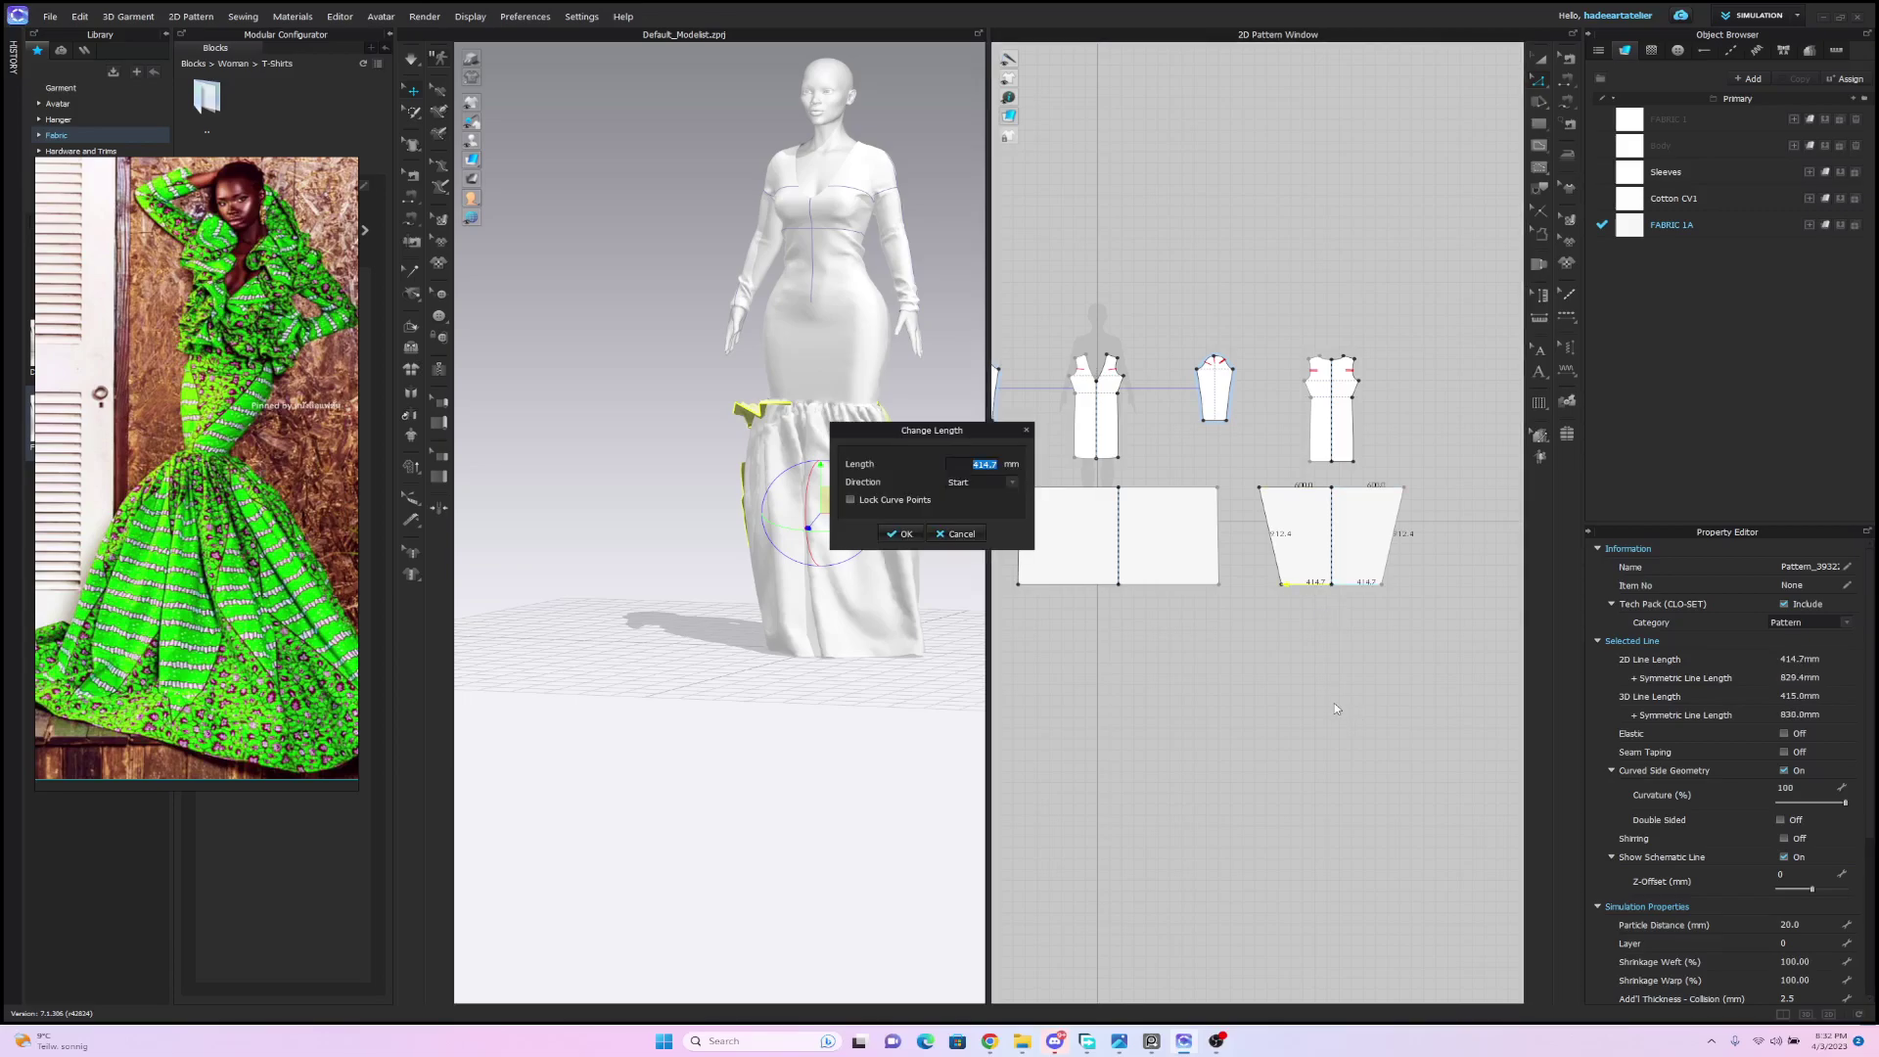
type("600")
left_click(901, 533)
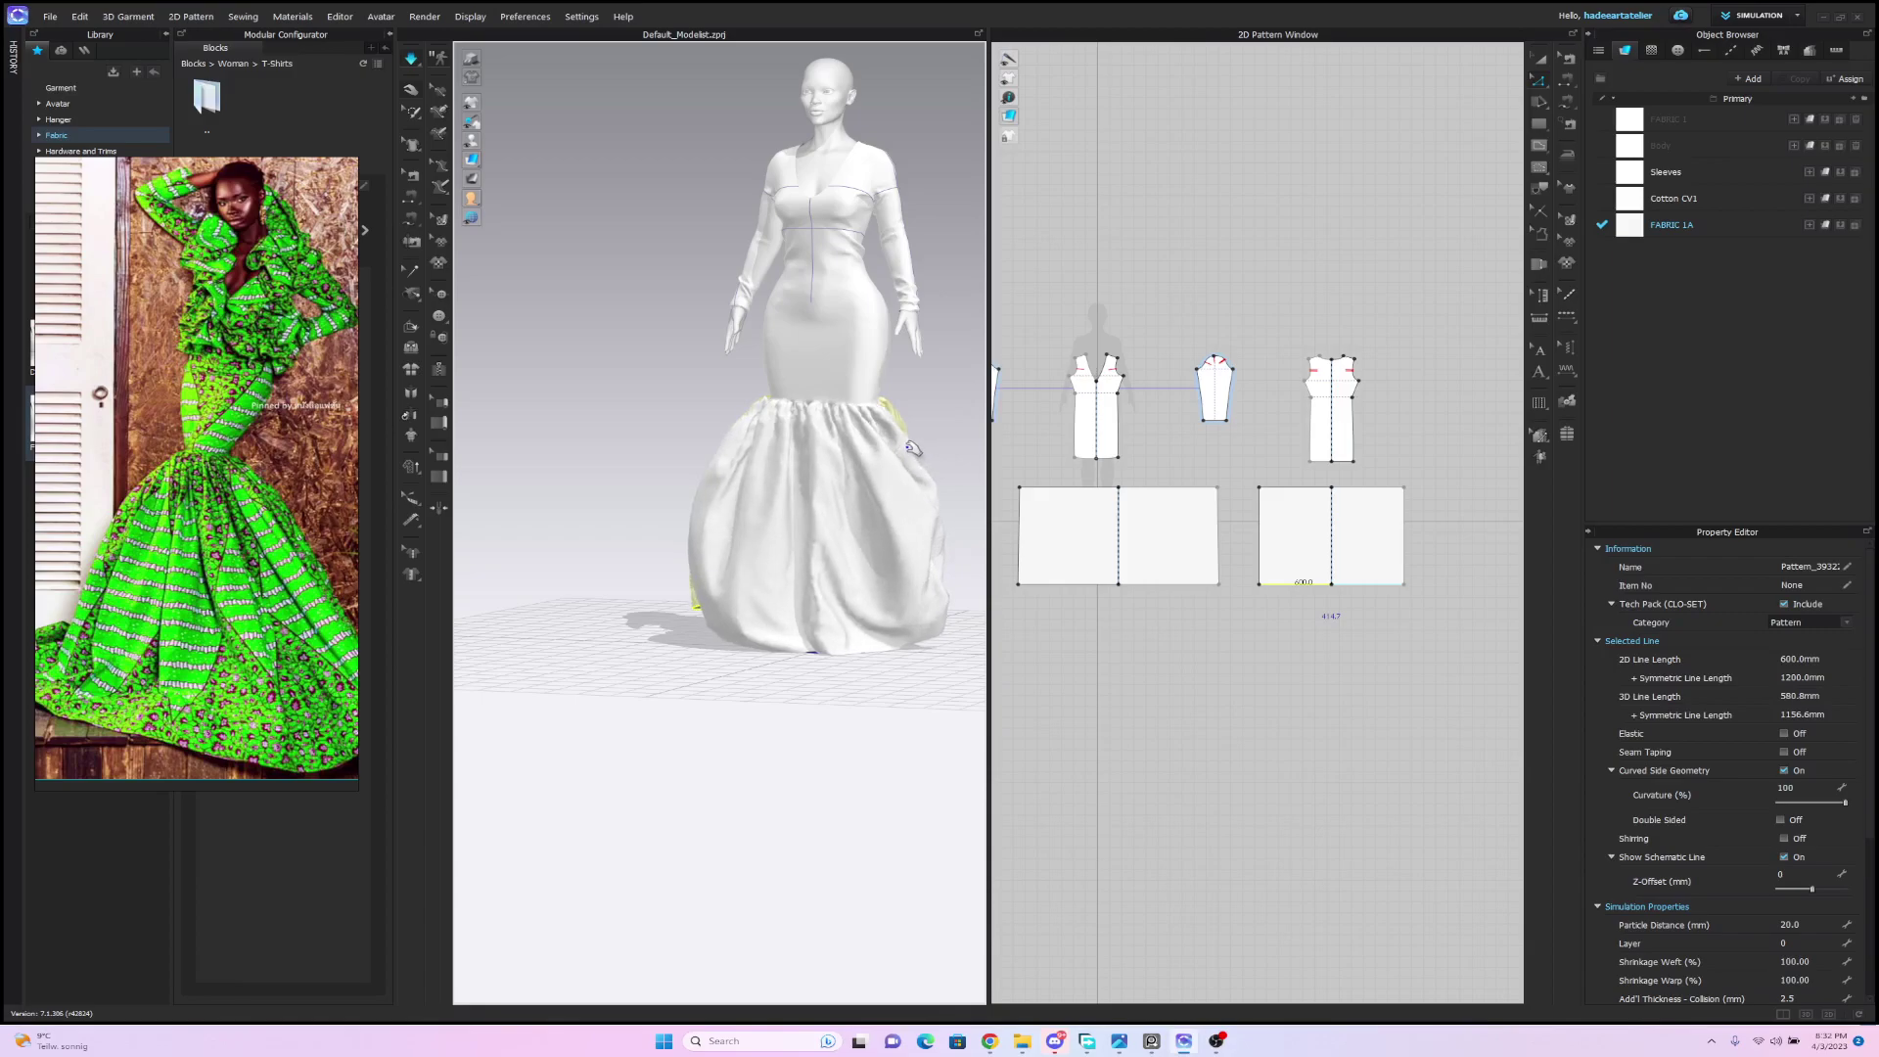
key("space")
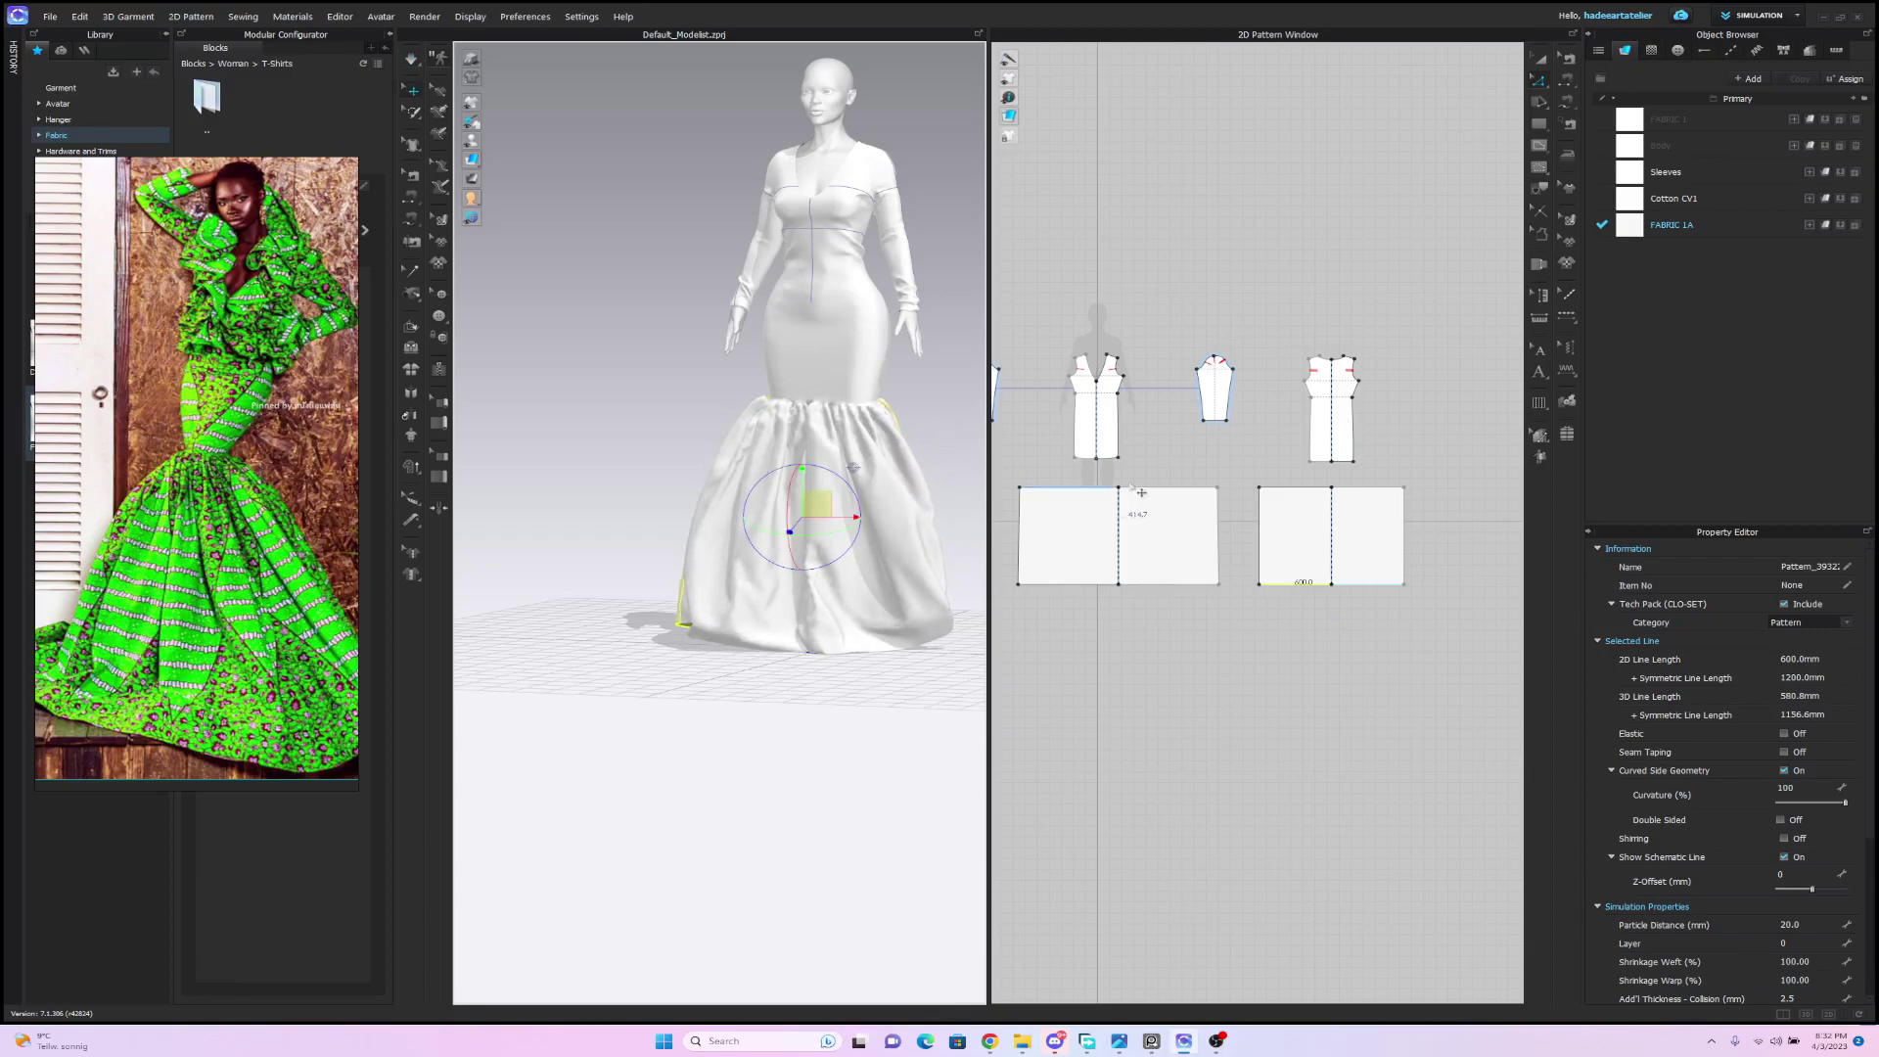
Widen the front skirt panel symmetrically and pull its draped fabric down toward the floor during simulation.
scroll(1238, 477, "down", 2)
left_click(1541, 59)
left_click(1102, 526)
left_click_drag(1045, 533, 1020, 534)
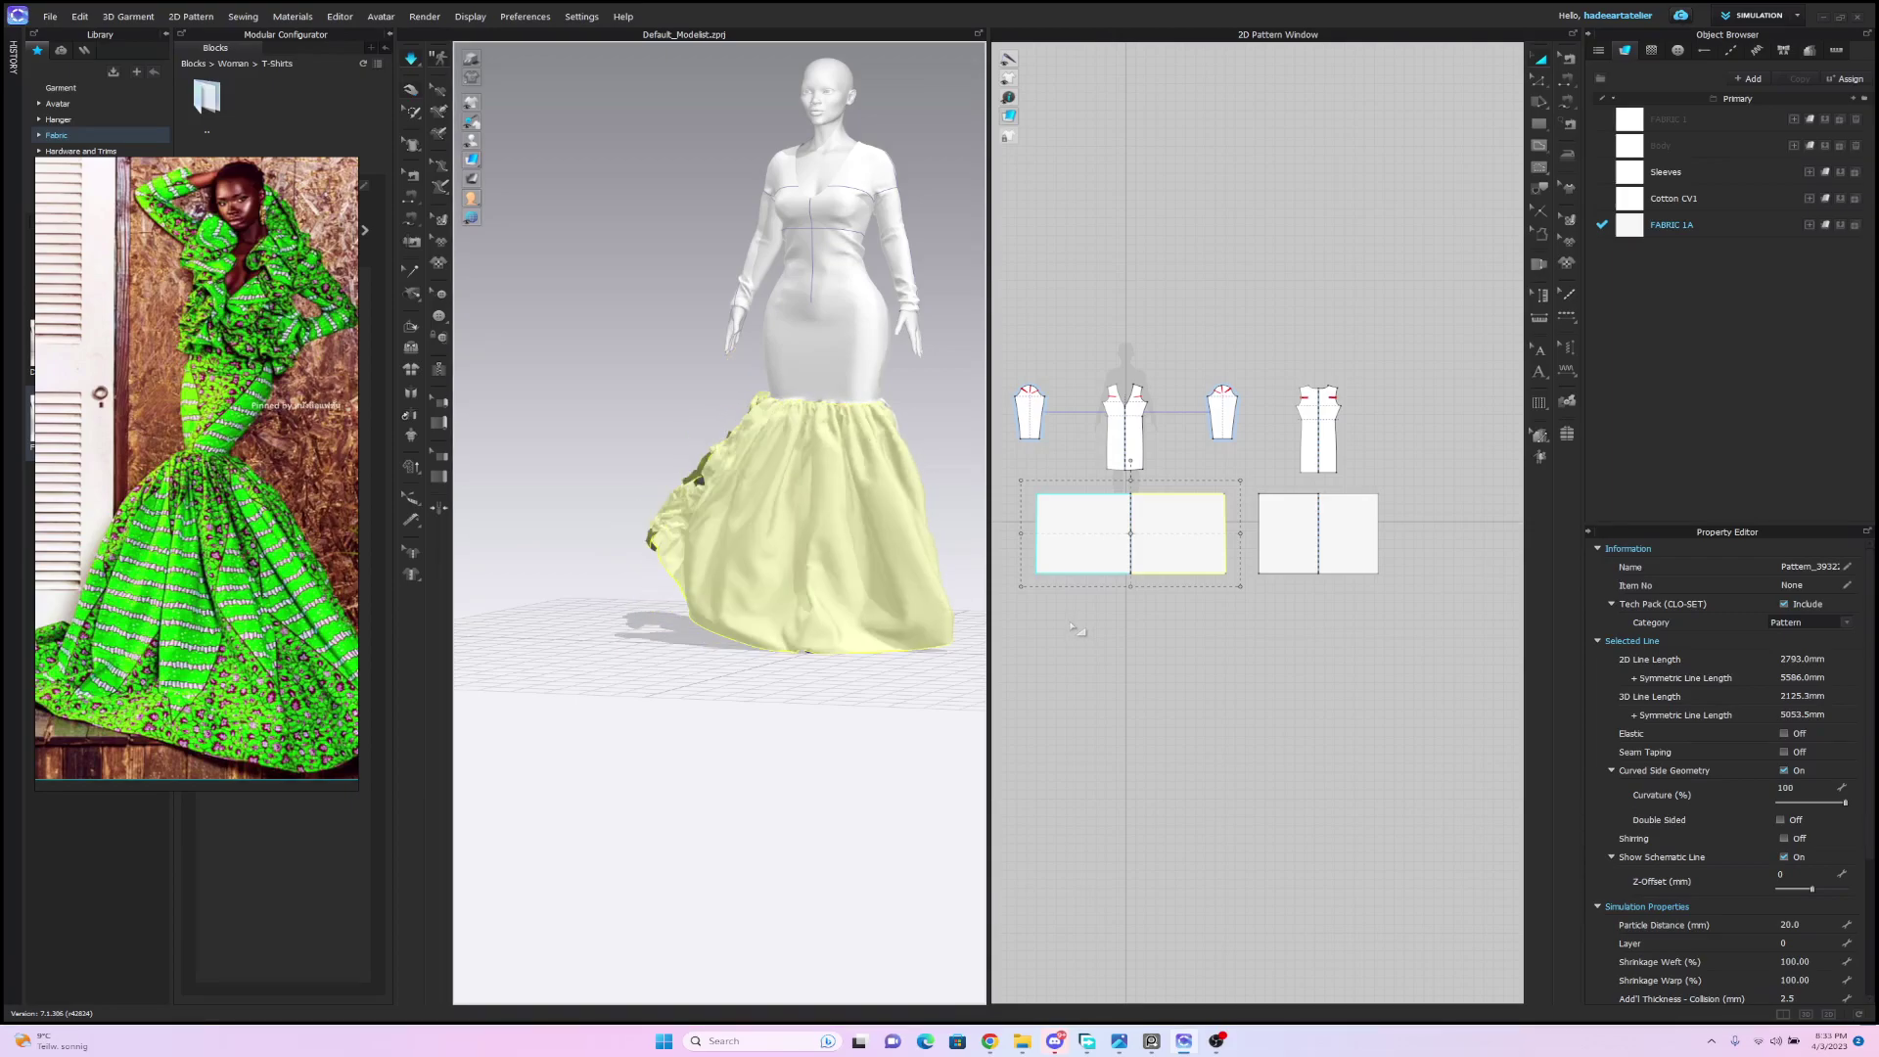
left_click_drag(658, 528, 687, 605)
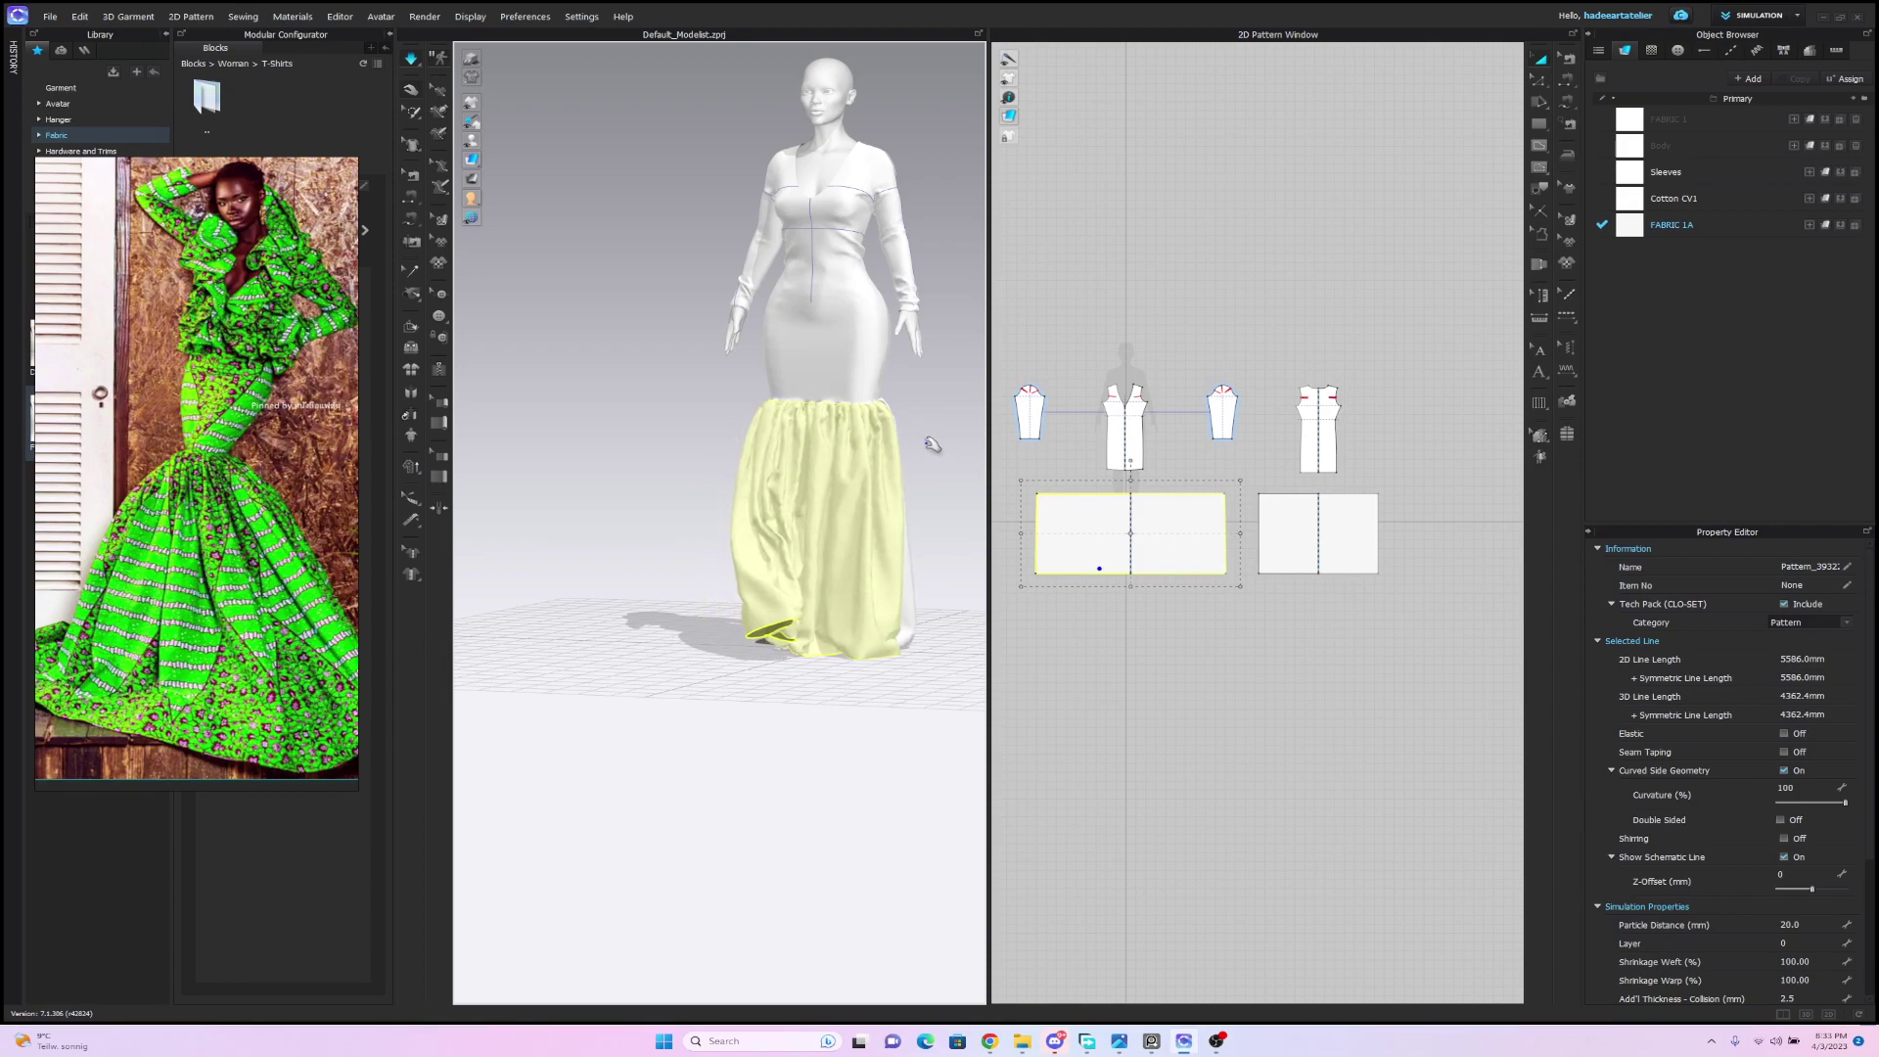
Try to widen the front skirt panel further by a large amount, and undo the change.
mouse_move(917, 456)
right_mouse_down()
mouse_move(1036, 455)
mouse_move(930, 453)
right_mouse_up()
left_click(1399, 443)
left_click(1540, 81)
left_click(1181, 502)
left_click(1534, 62)
left_click(1190, 489)
left_click(1179, 513)
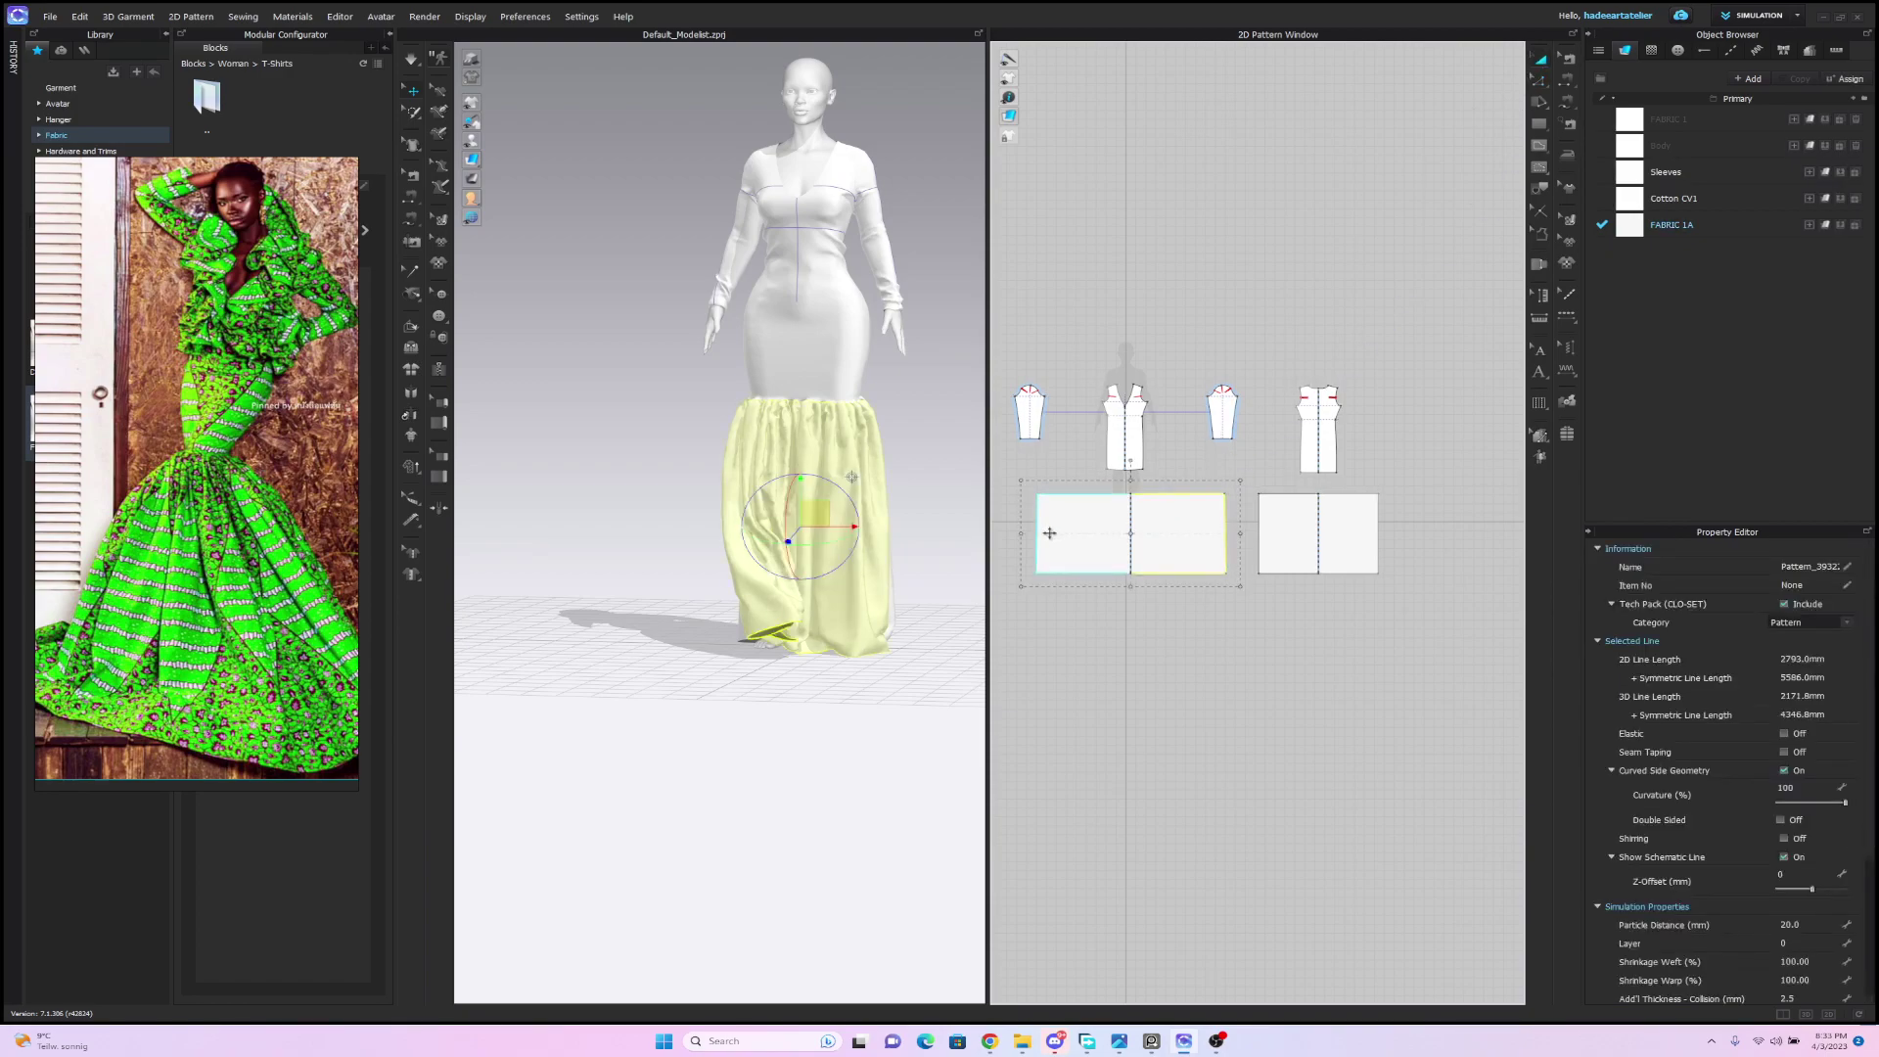
left_click_drag(1024, 534, 1019, 538)
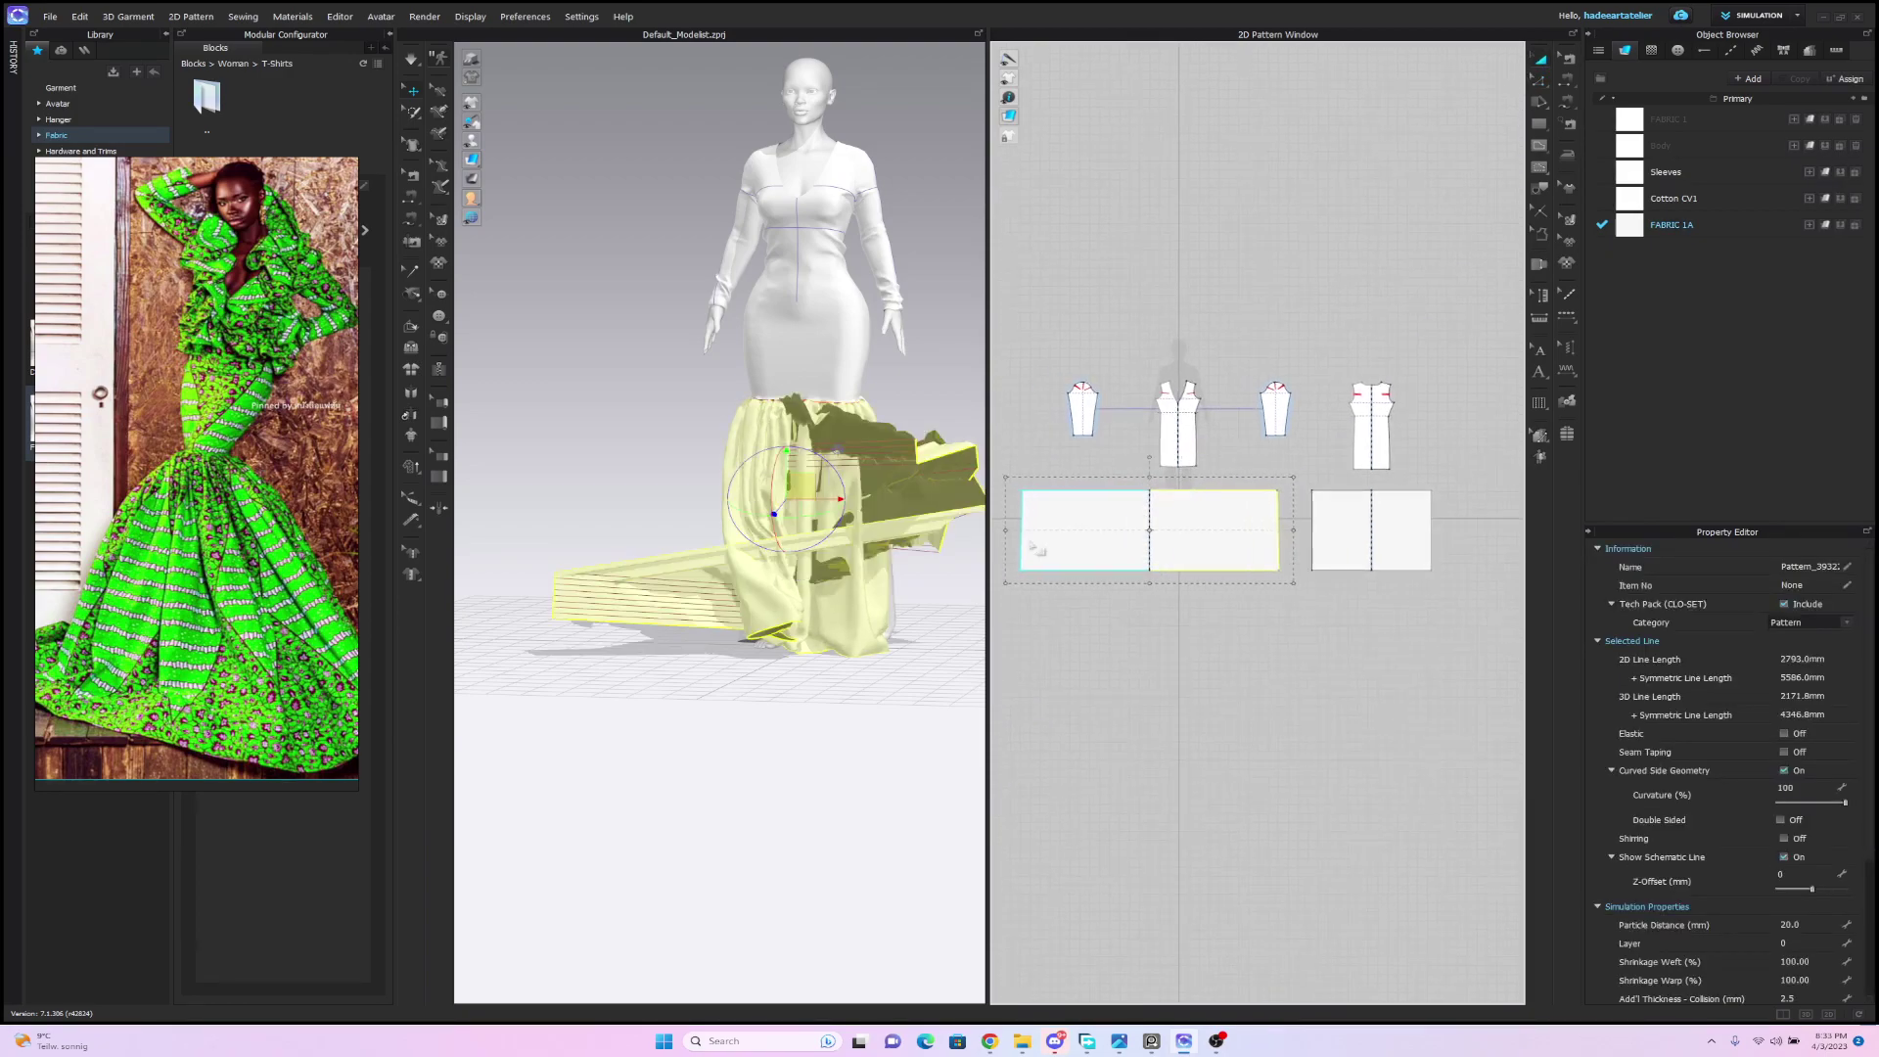
key("ctrl+z")
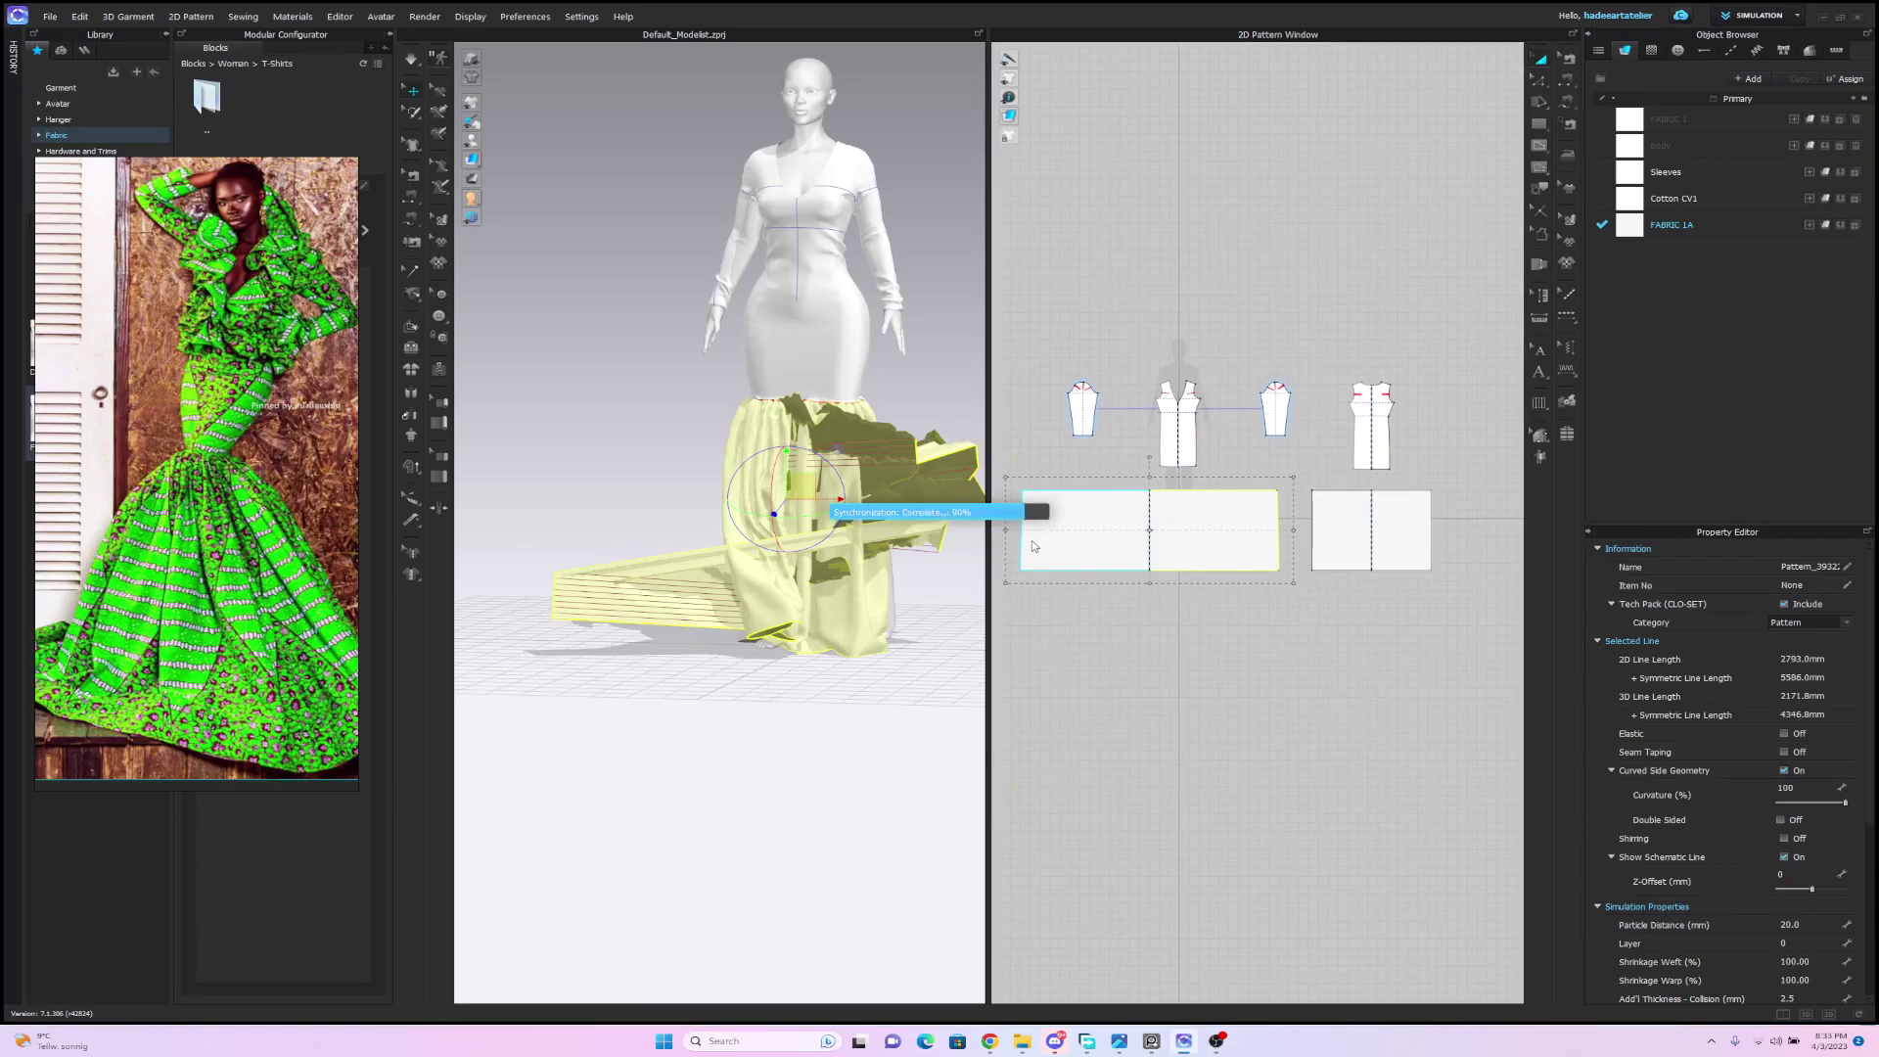
Widen the front skirt panel to about 2112 mm in total and pull its fabric outward during simulation.
left_click_drag(1077, 530, 1053, 537)
key("space")
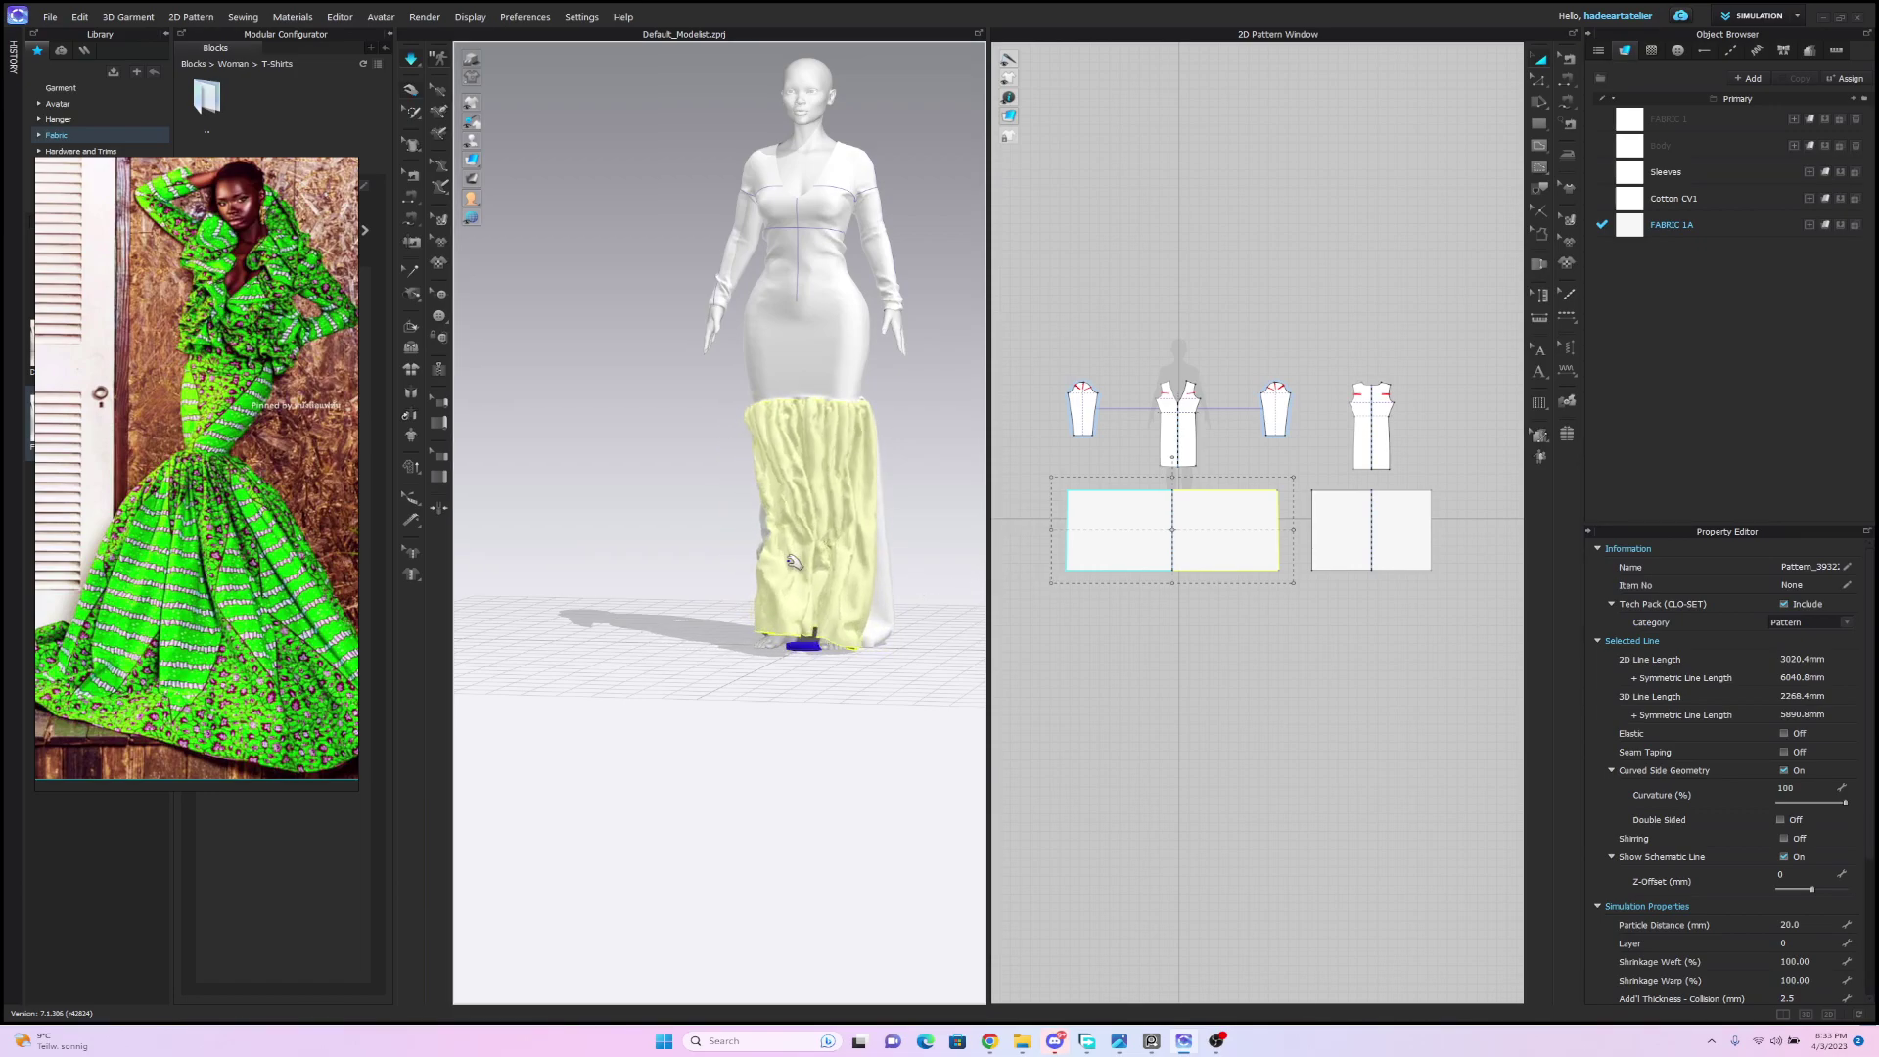
left_click_drag(793, 561, 760, 522)
key("space")
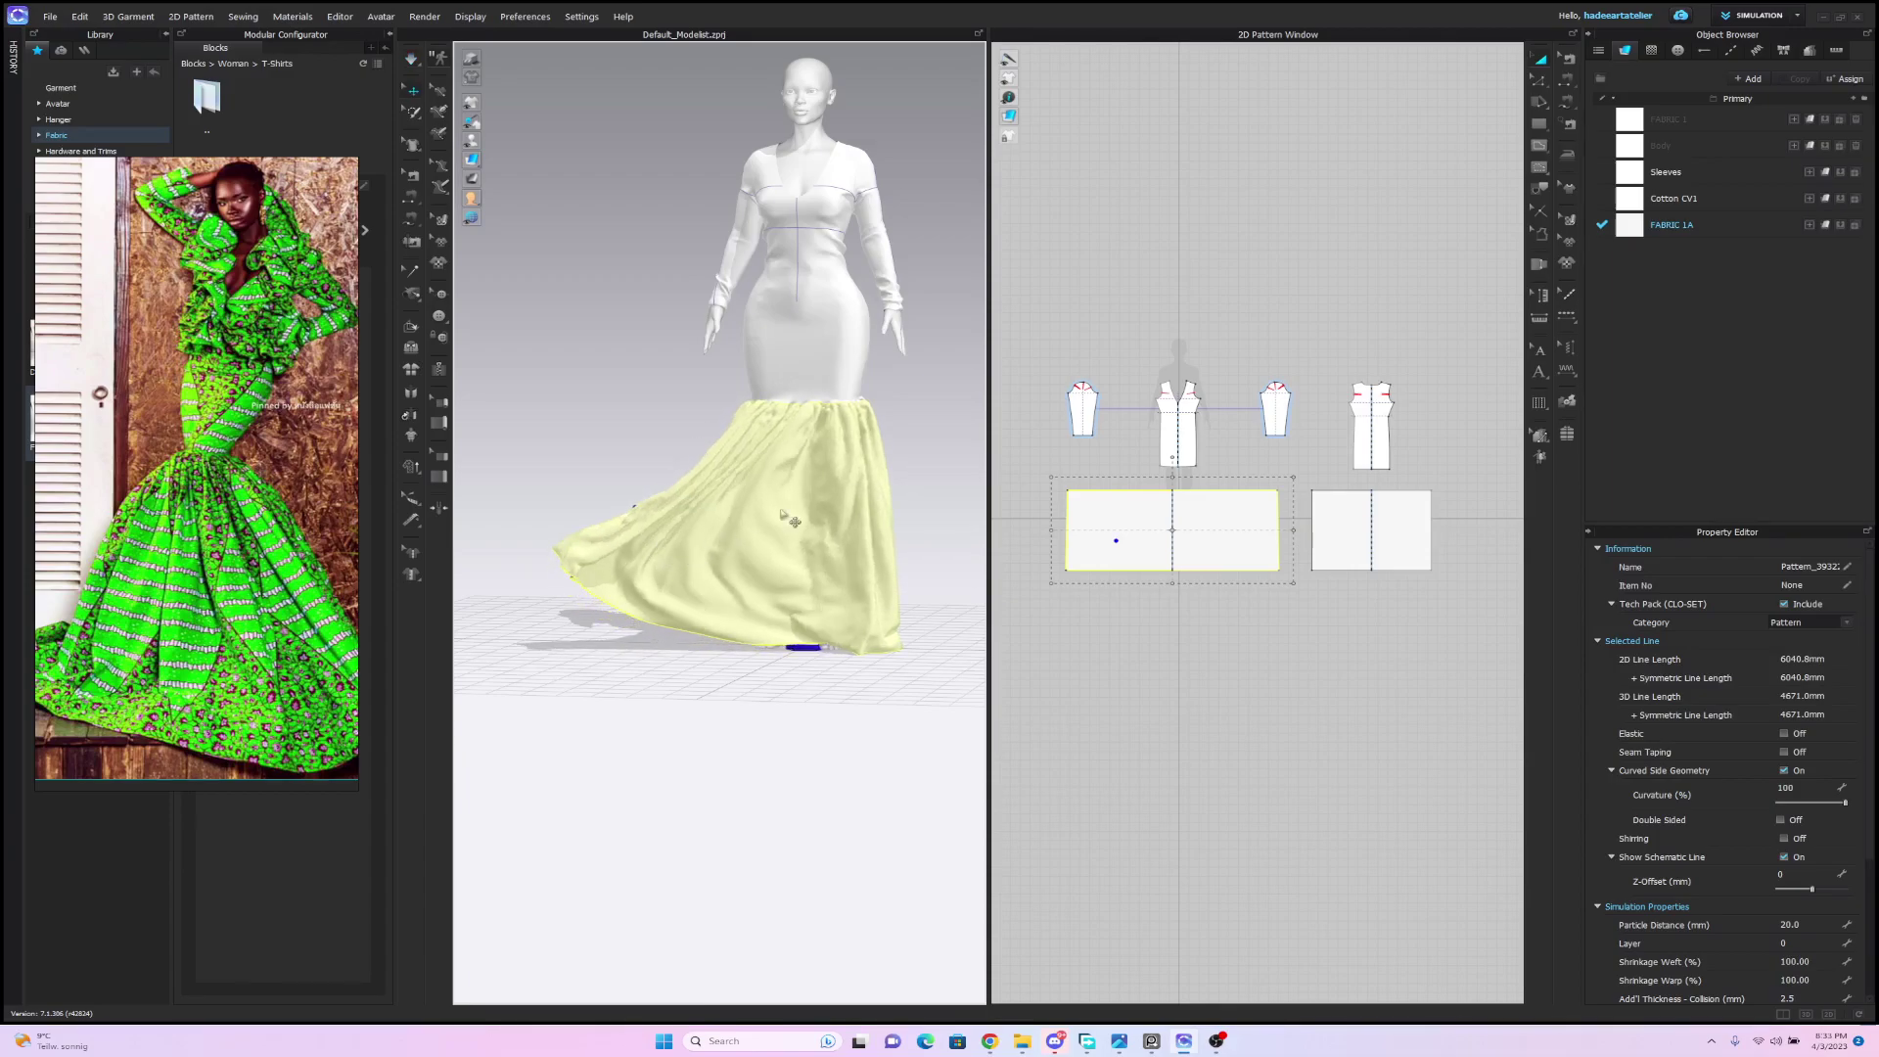
Pull the front and back skirt panels away from the legs at the side seam during simulation.
left_click(926, 438)
right_click_drag(926, 439, 827, 446)
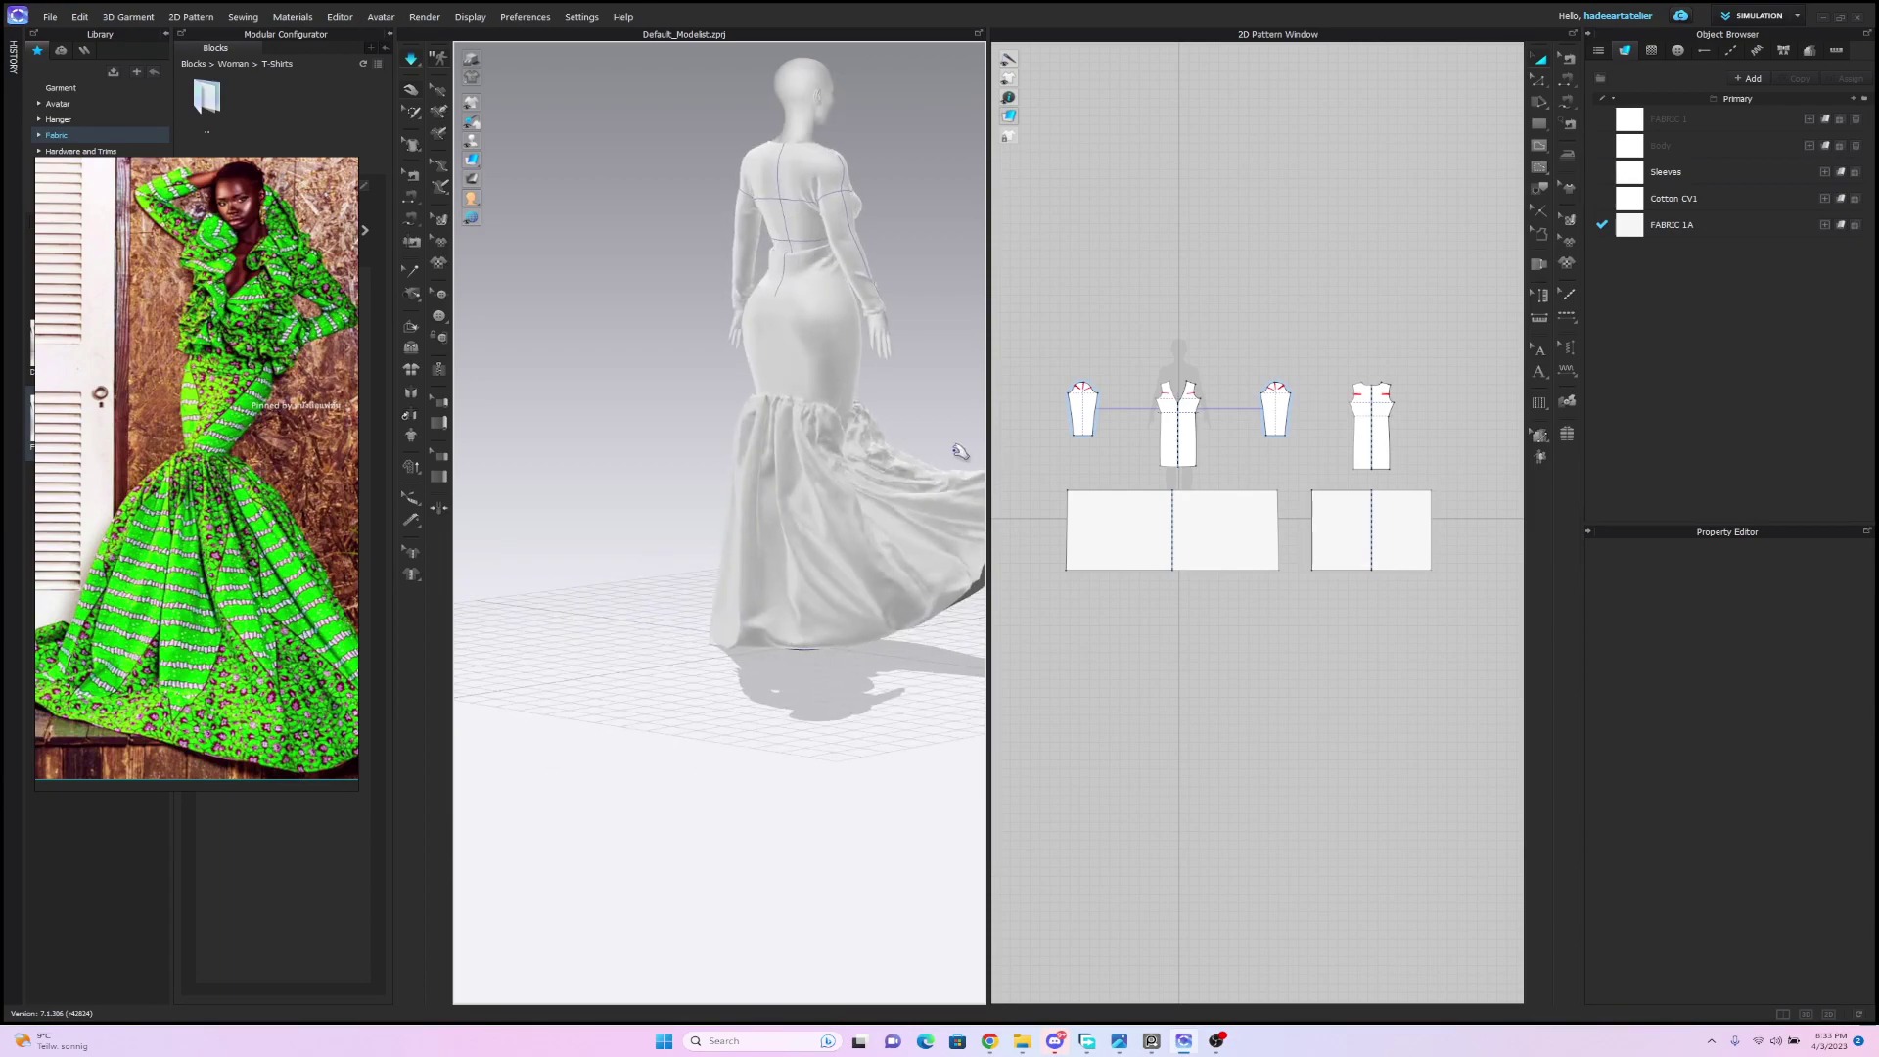
left_click(833, 462)
right_click_drag(833, 462, 704, 455)
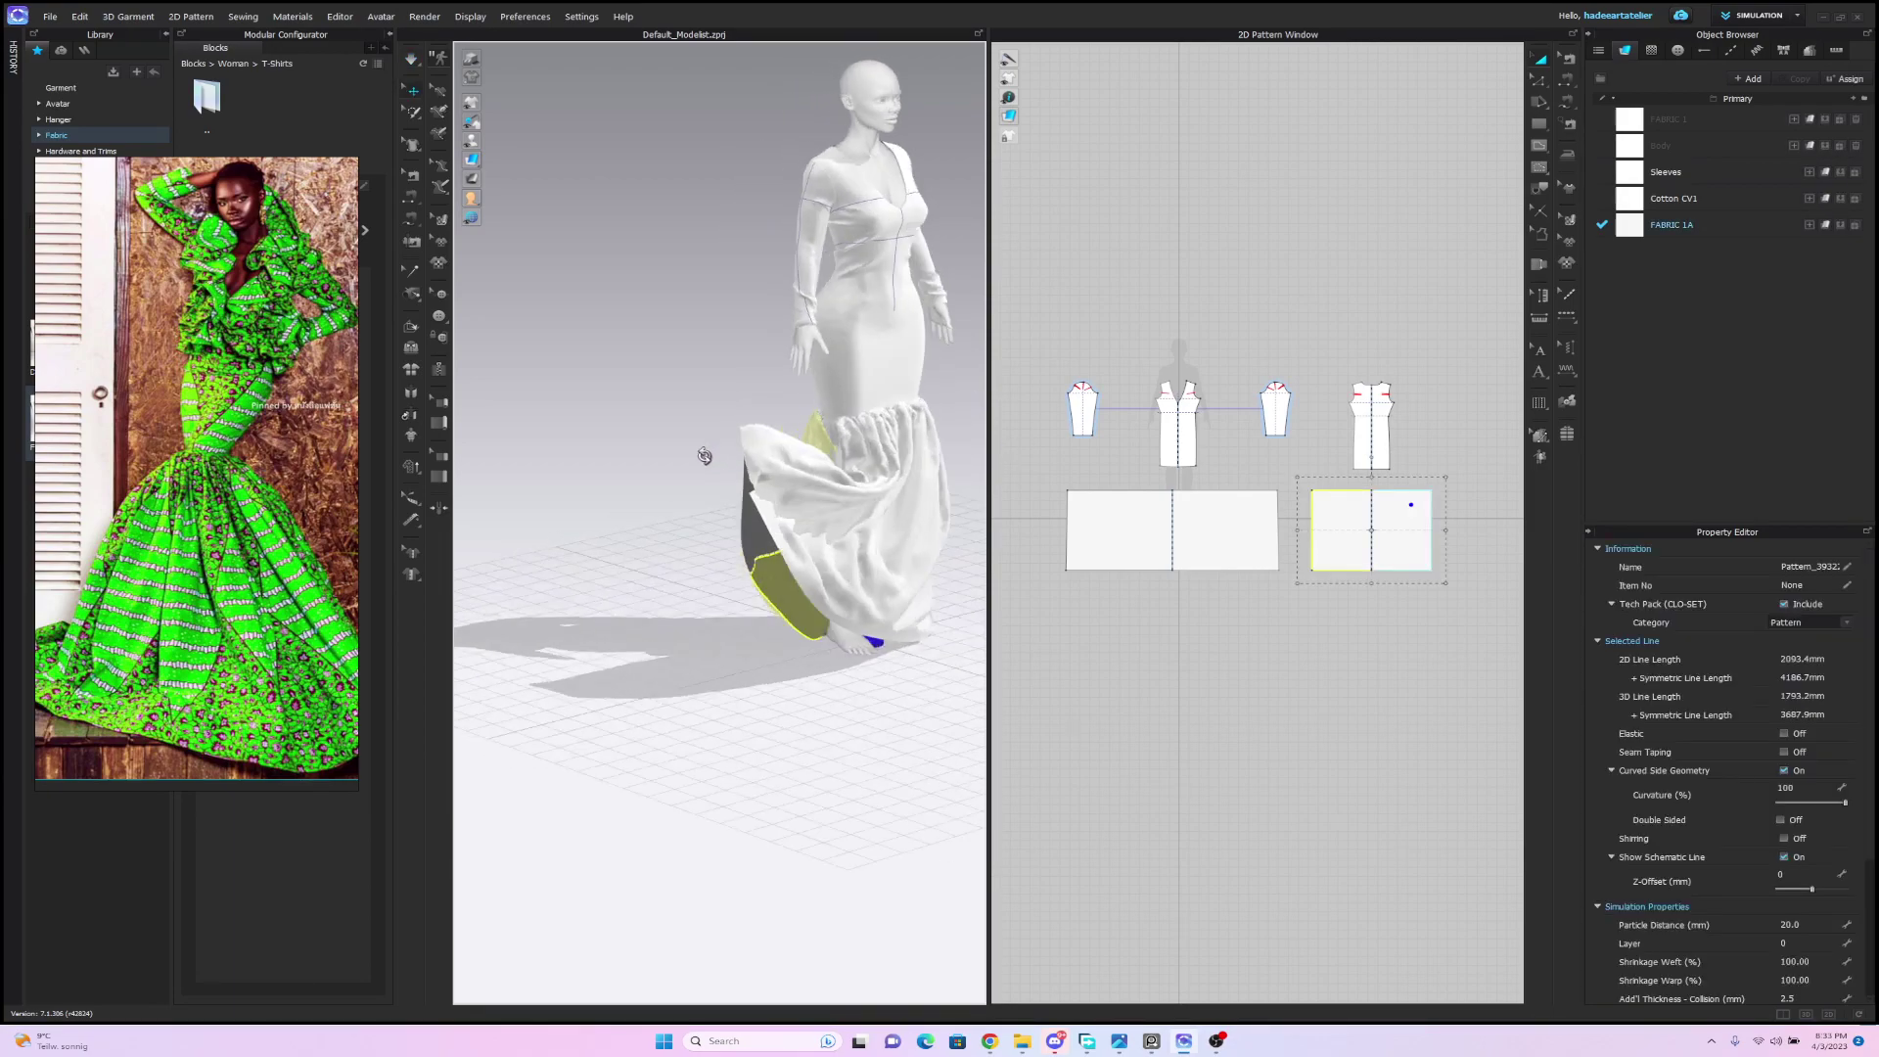
left_click(900, 464)
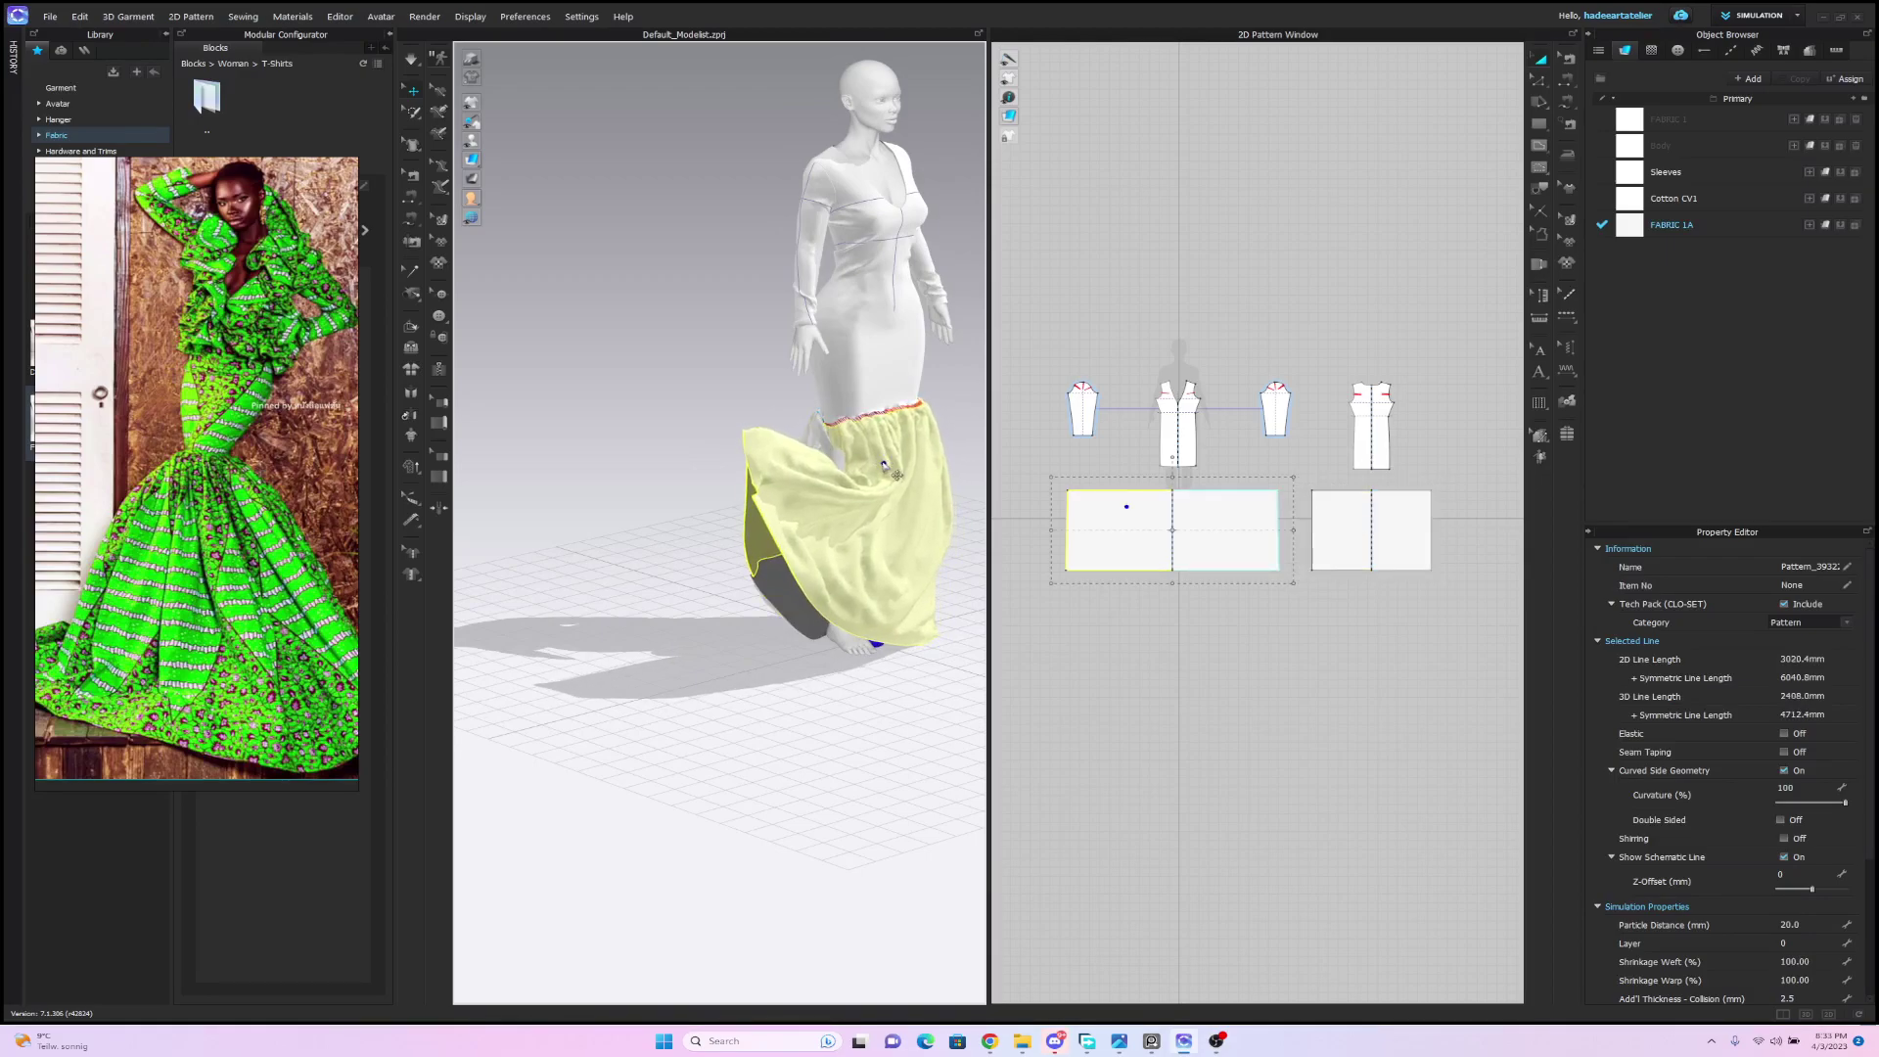
left_click(762, 480)
left_click_drag(691, 492, 584, 523)
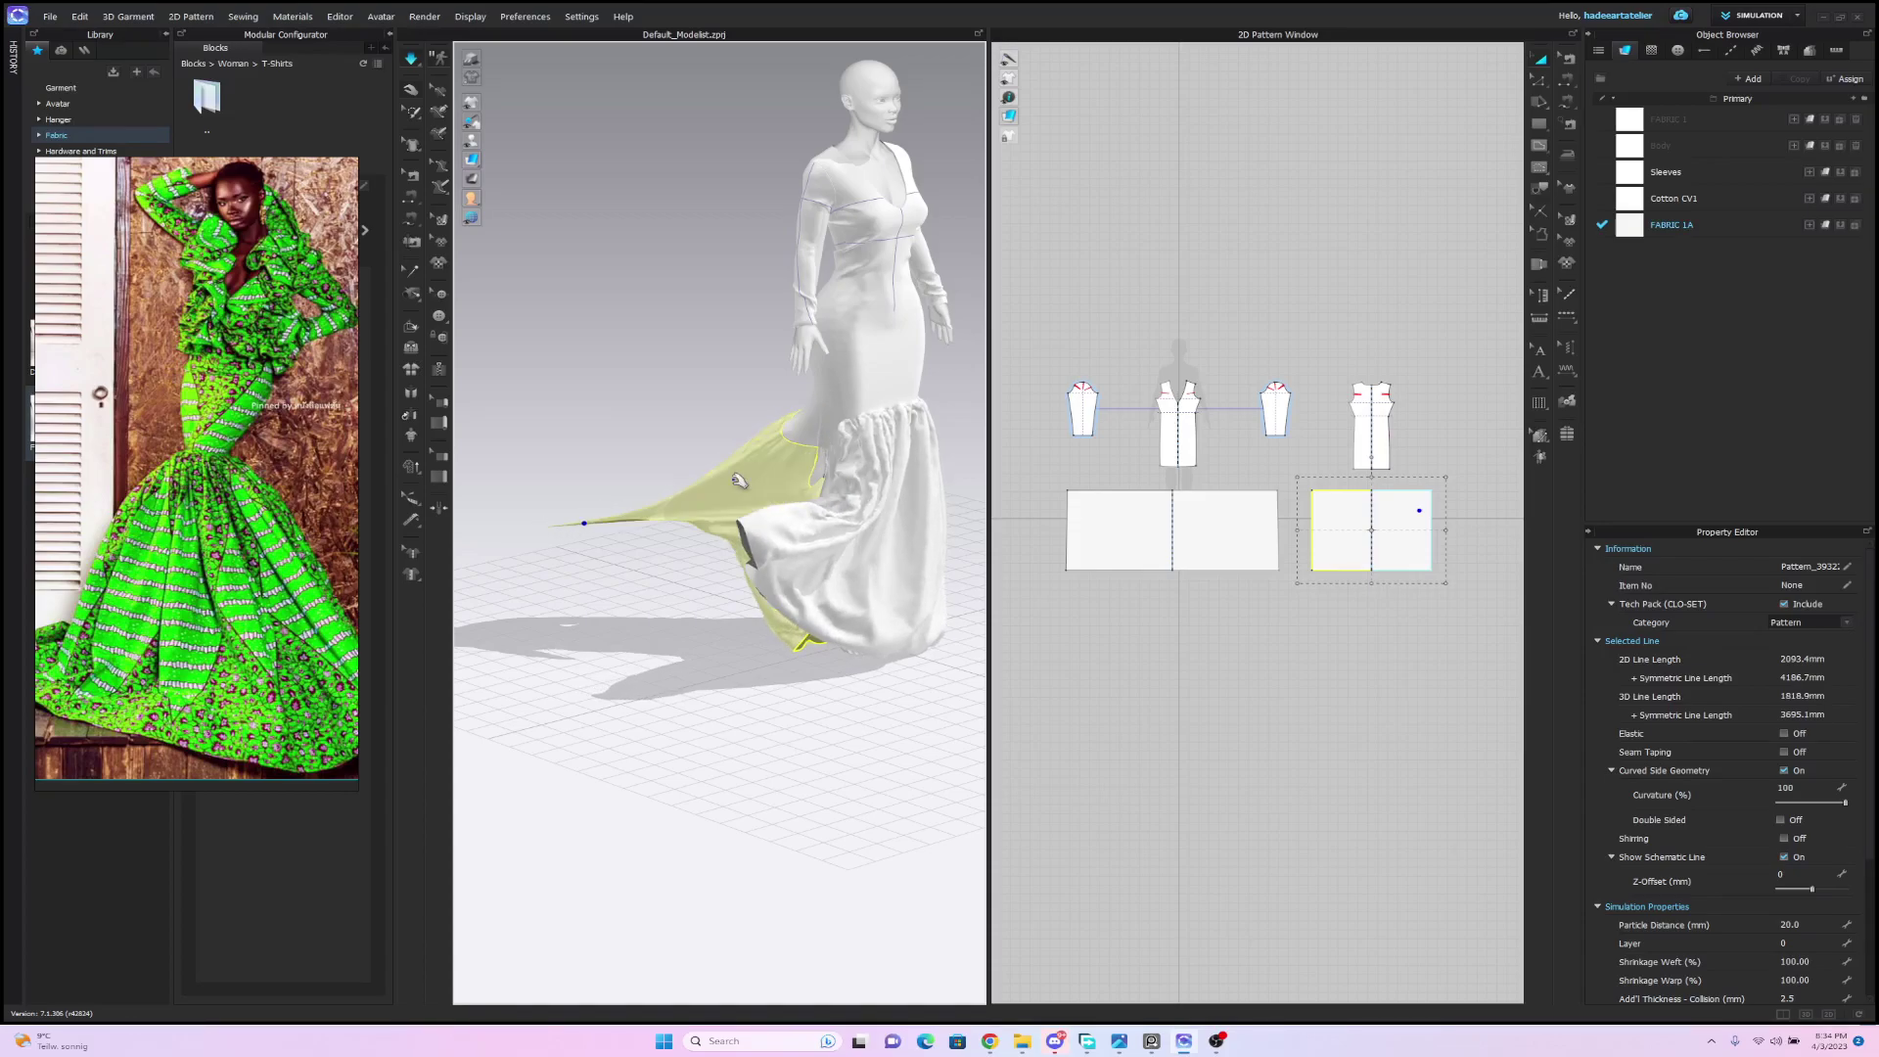
Pull the front panel outward beside the side seam from behind, stop simulating and return to the front view.
right_click_drag(739, 480, 852, 447)
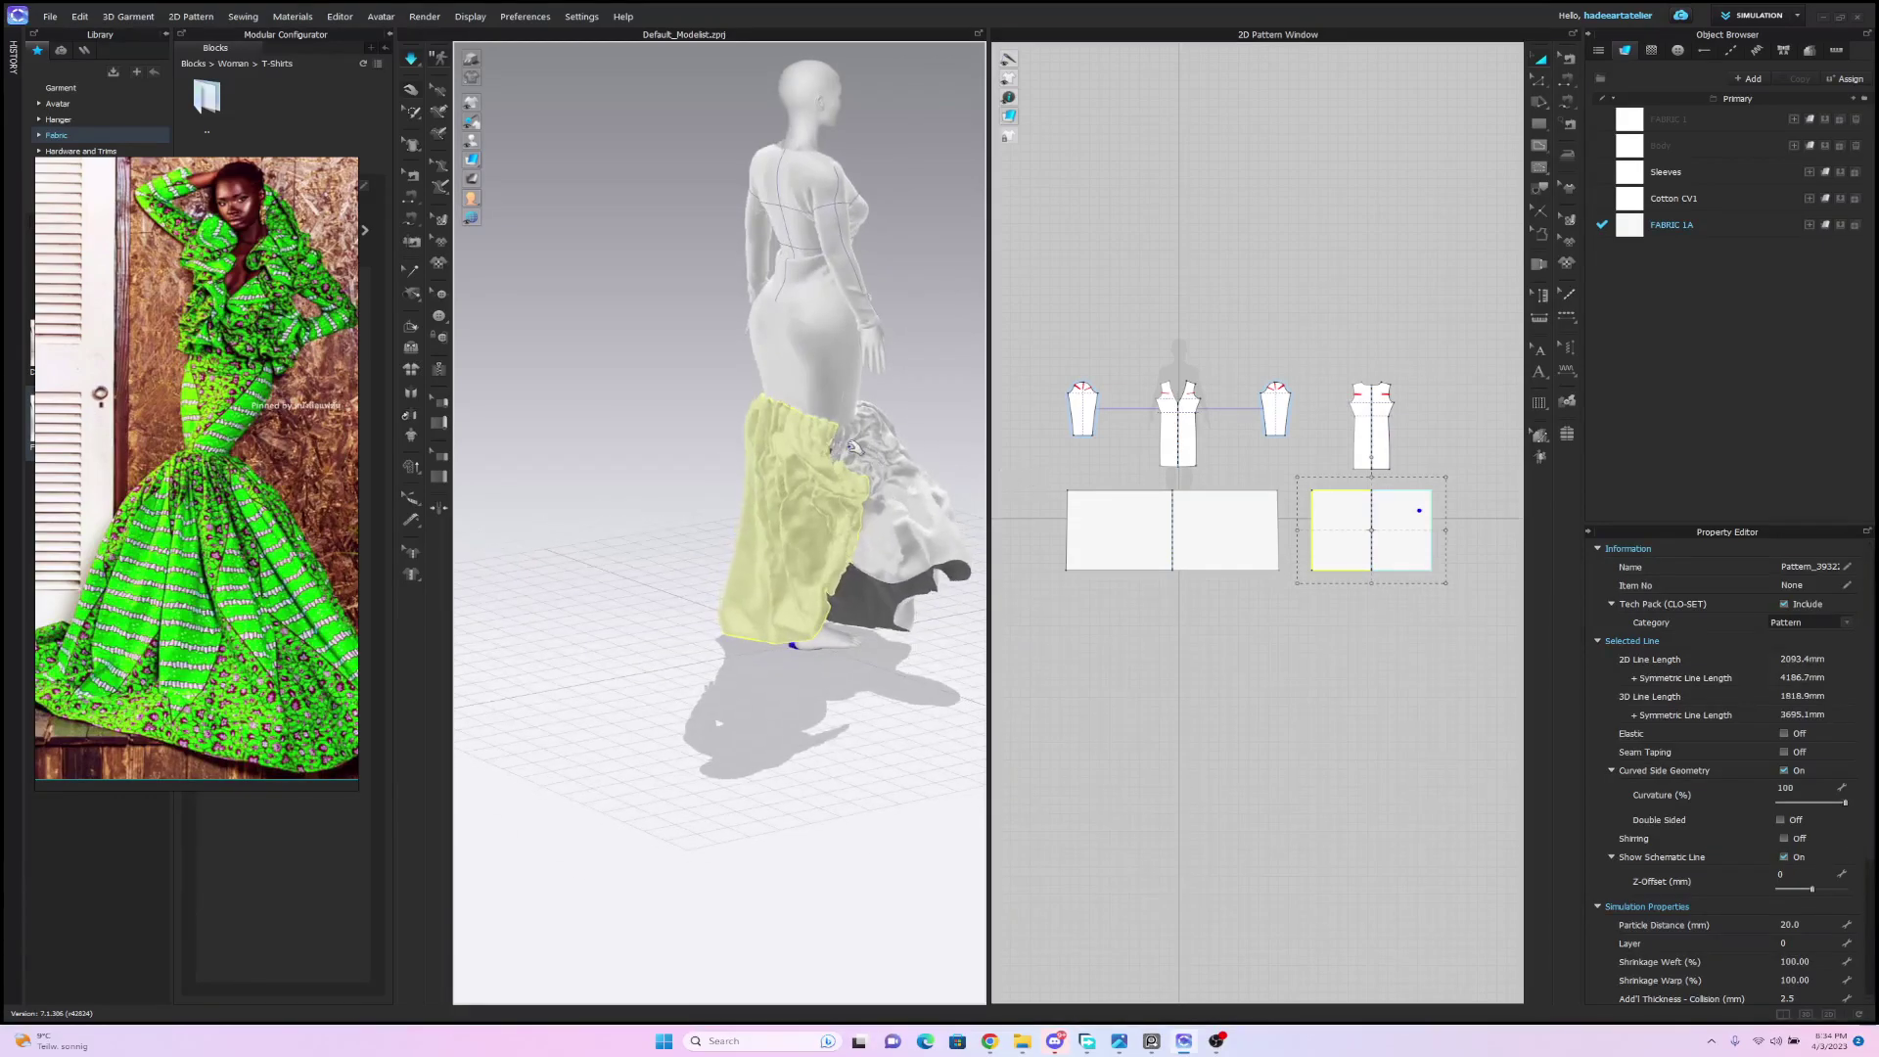
left_click(869, 447)
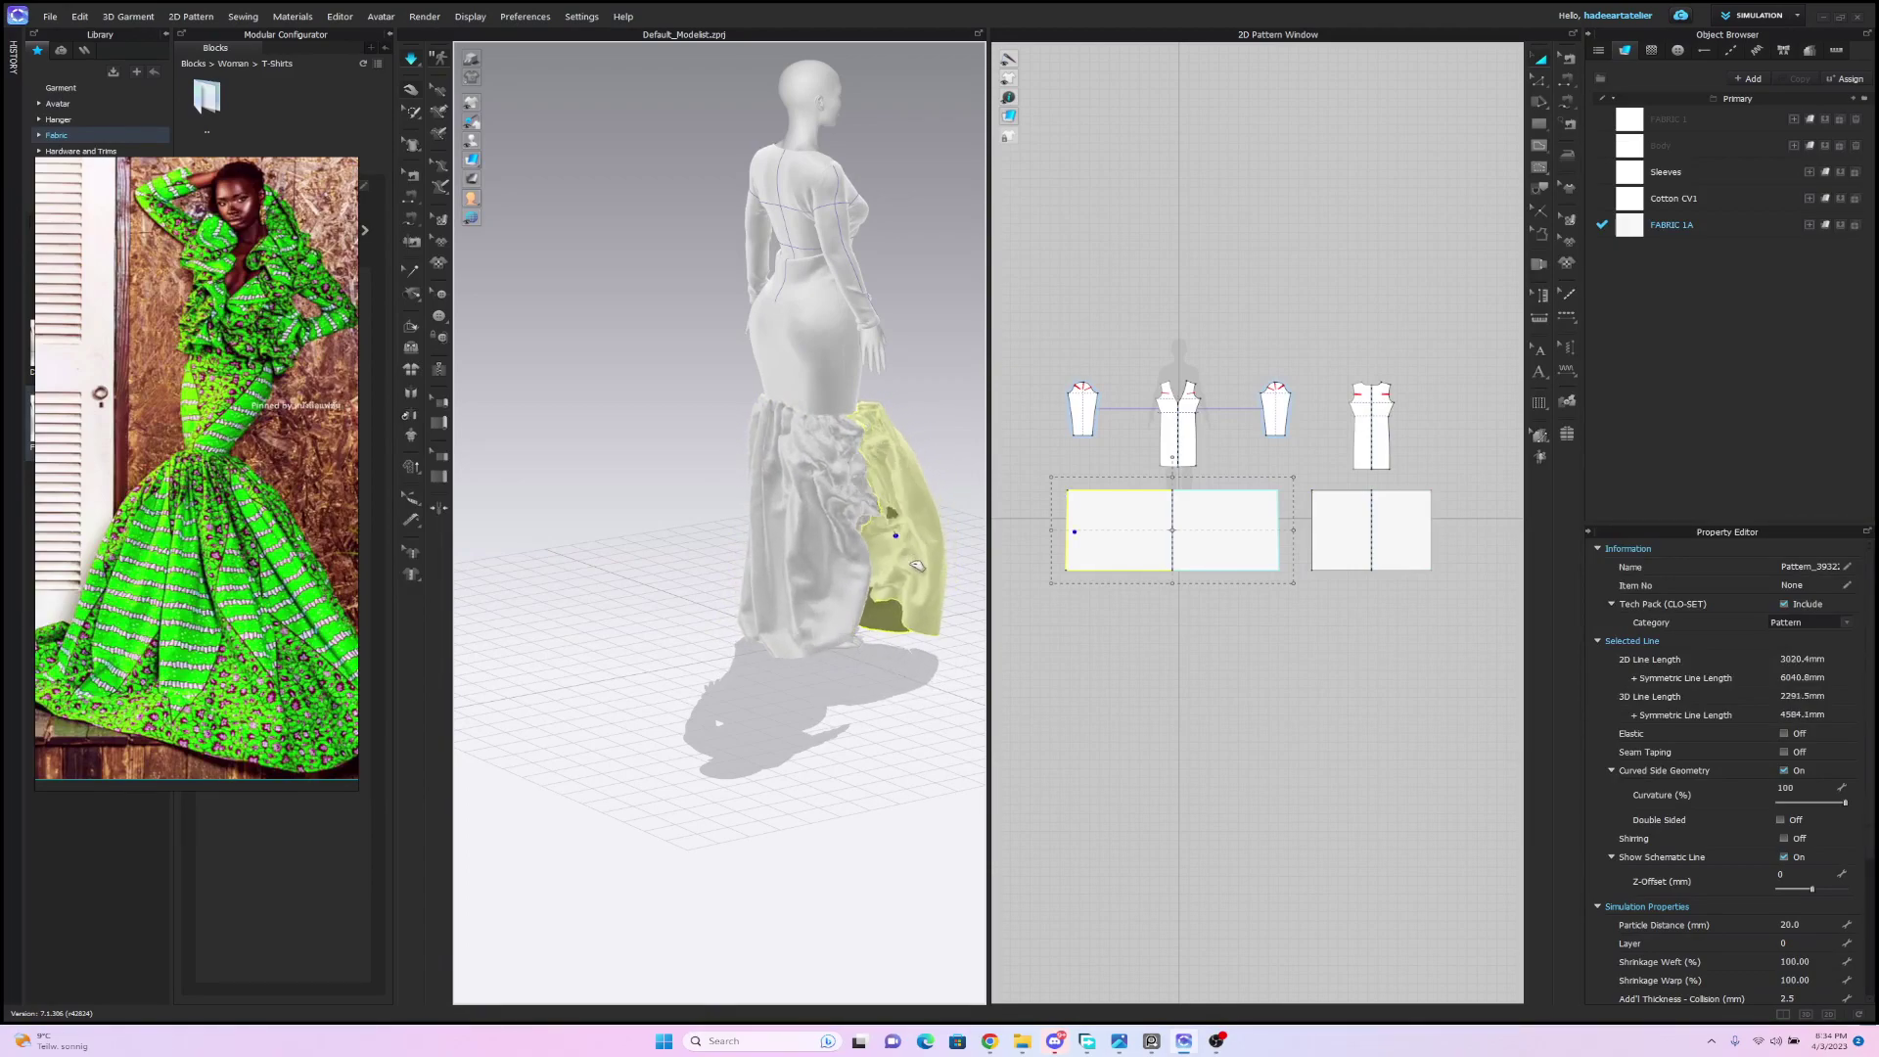
left_click(940, 468)
right_click_drag(942, 443, 734, 427)
scroll(937, 439, "down", 1)
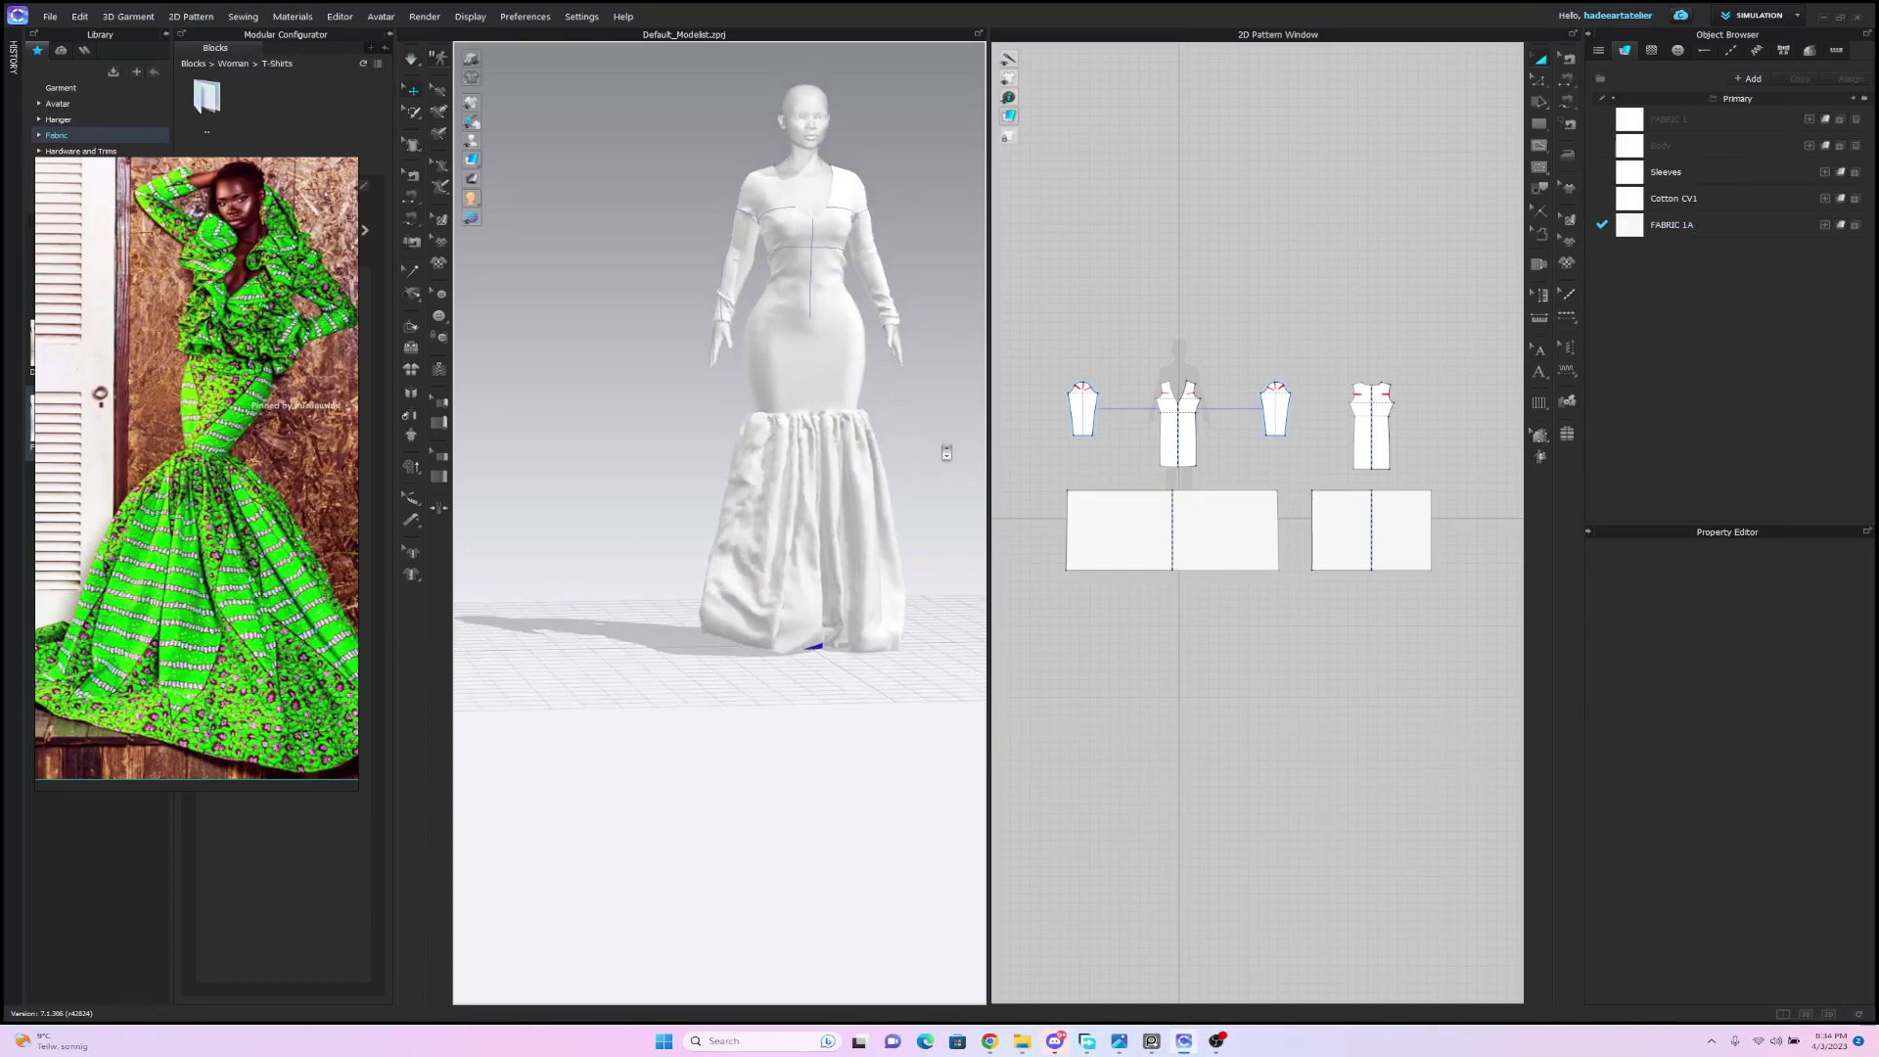
Set the back skirt panel's upper edge to 1055.8 mm per half to match the front panel.
scroll(949, 434, "up", 2)
left_click(1542, 83)
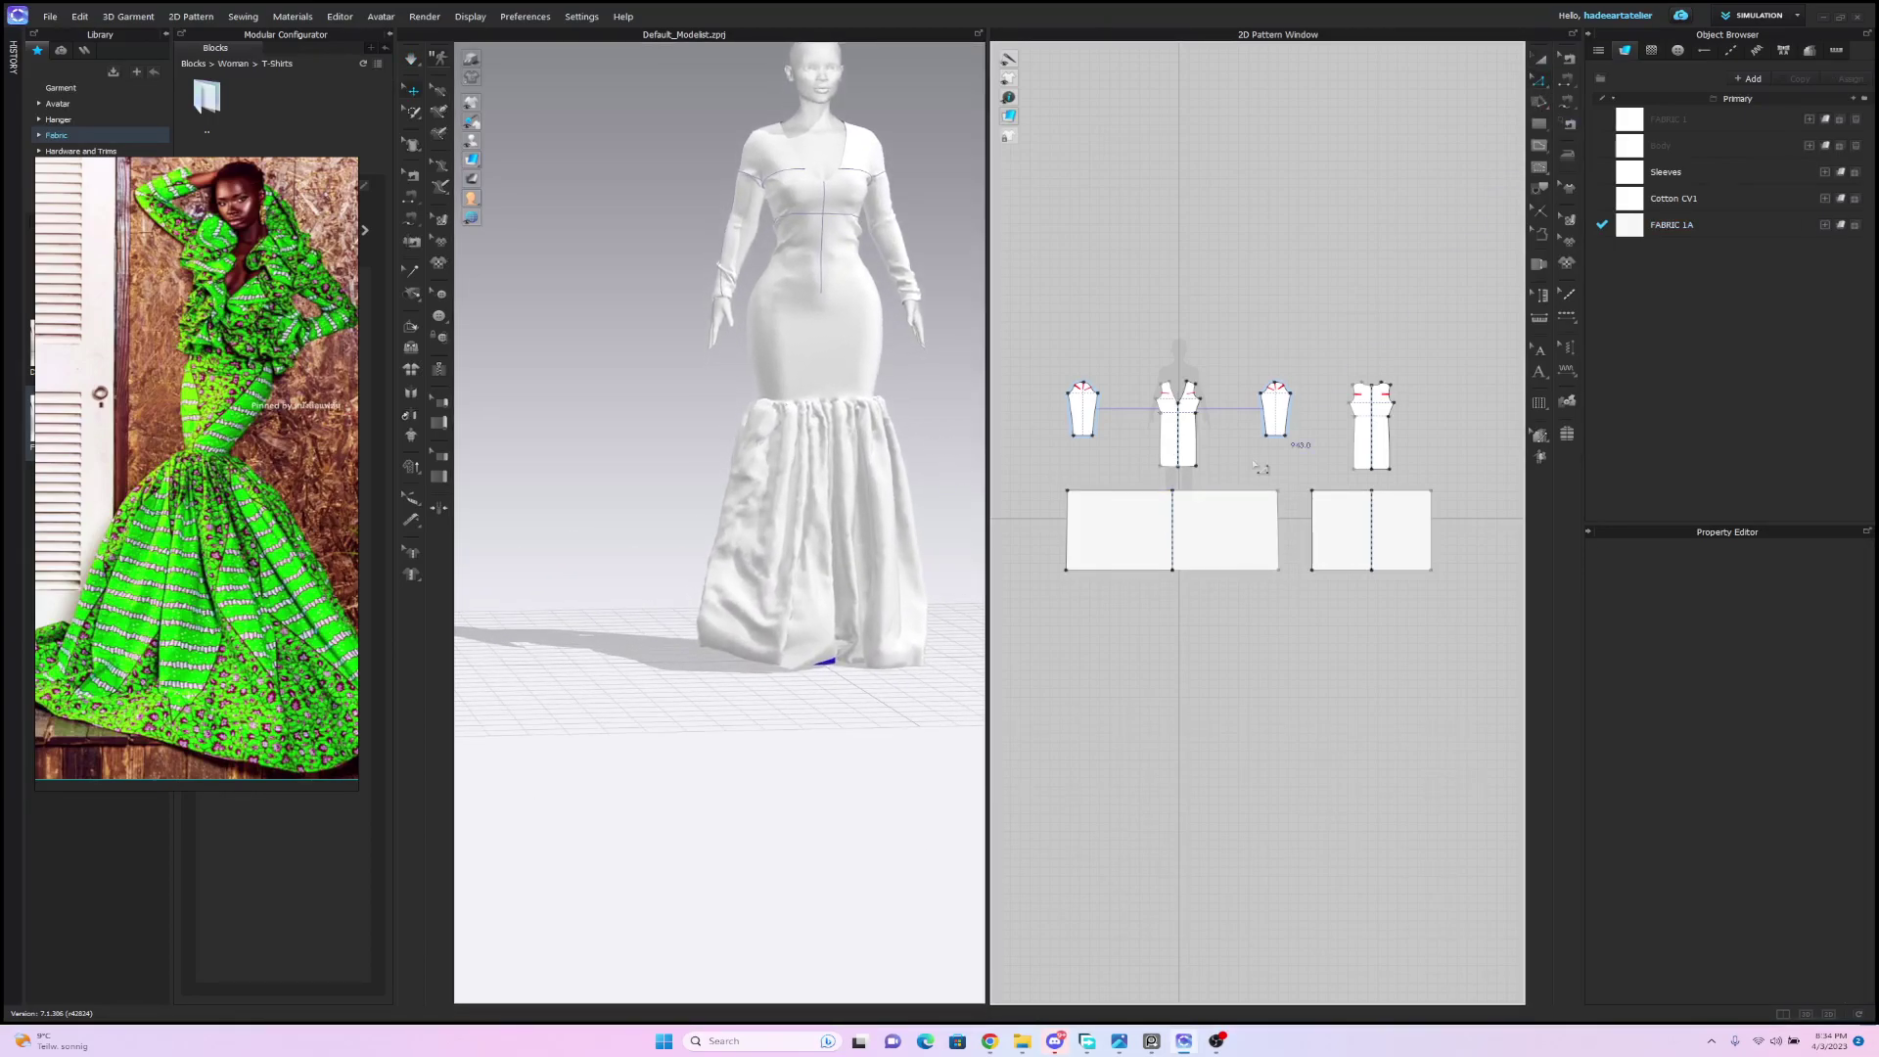
left_click(1231, 492)
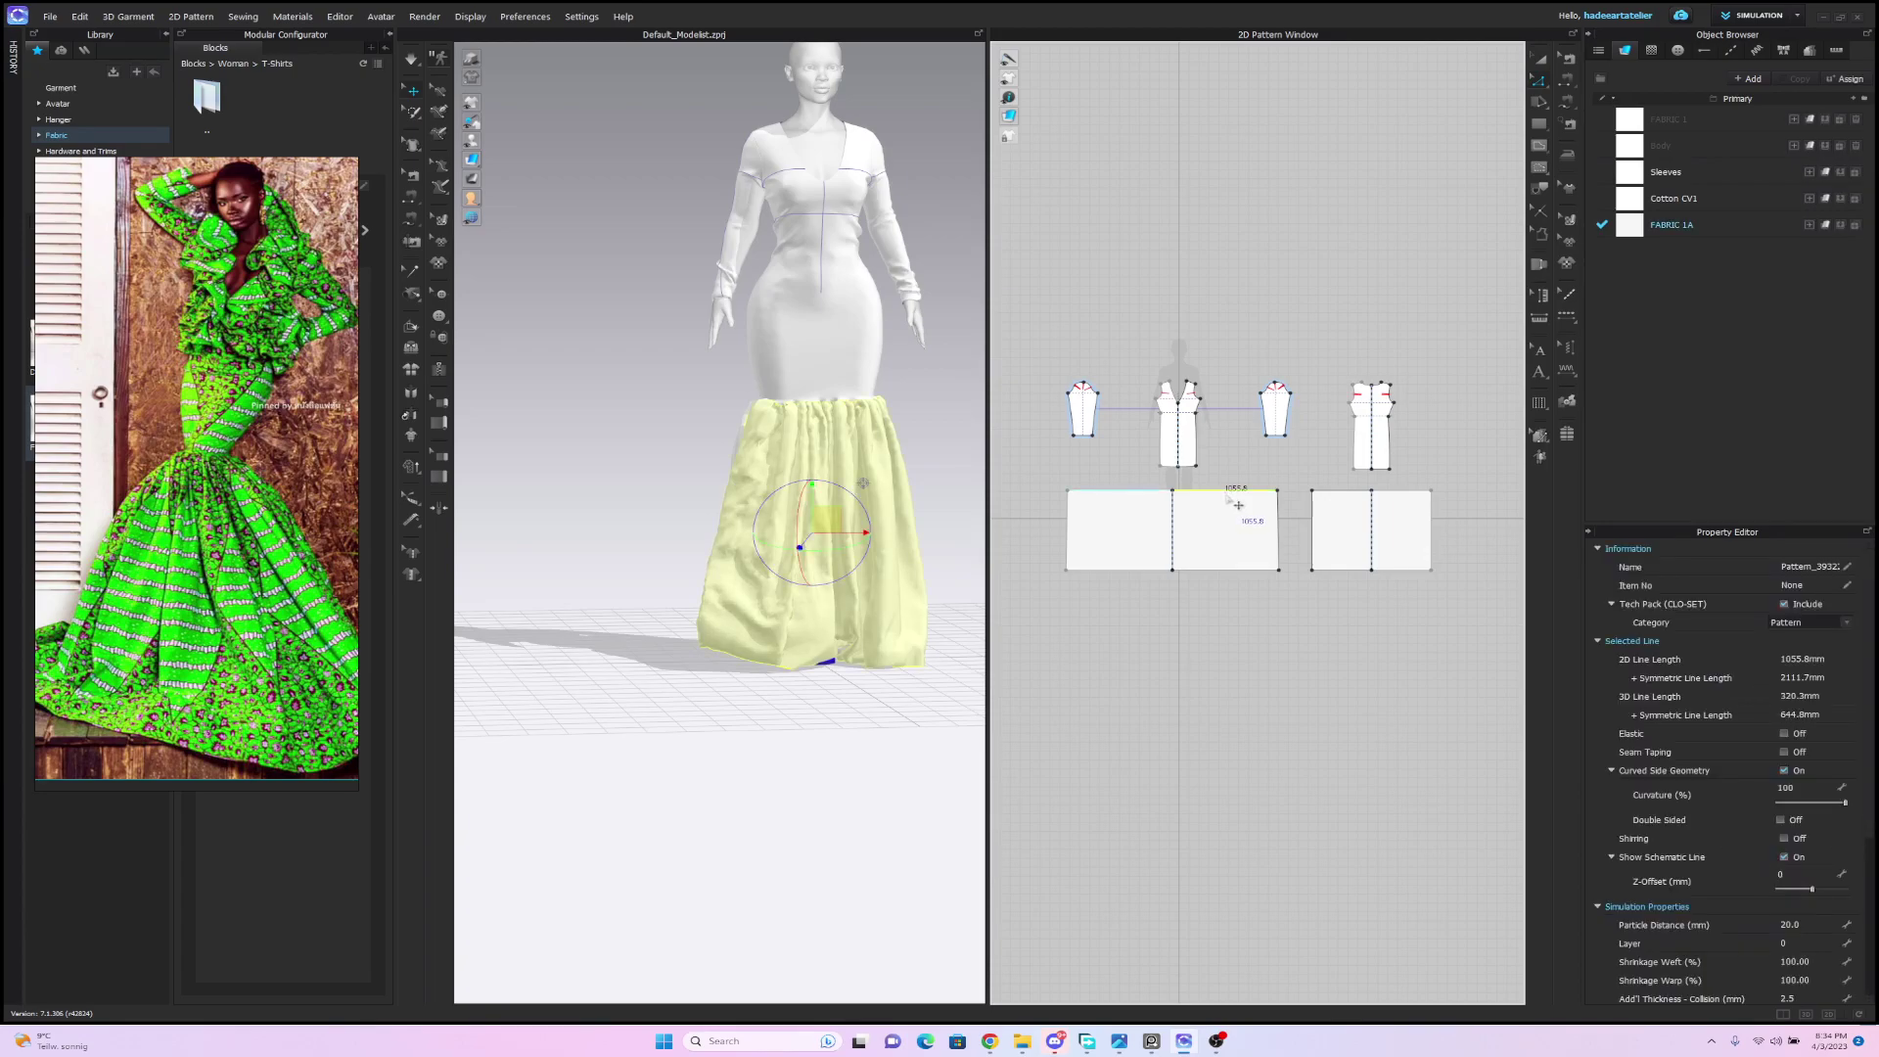
left_click(1407, 495)
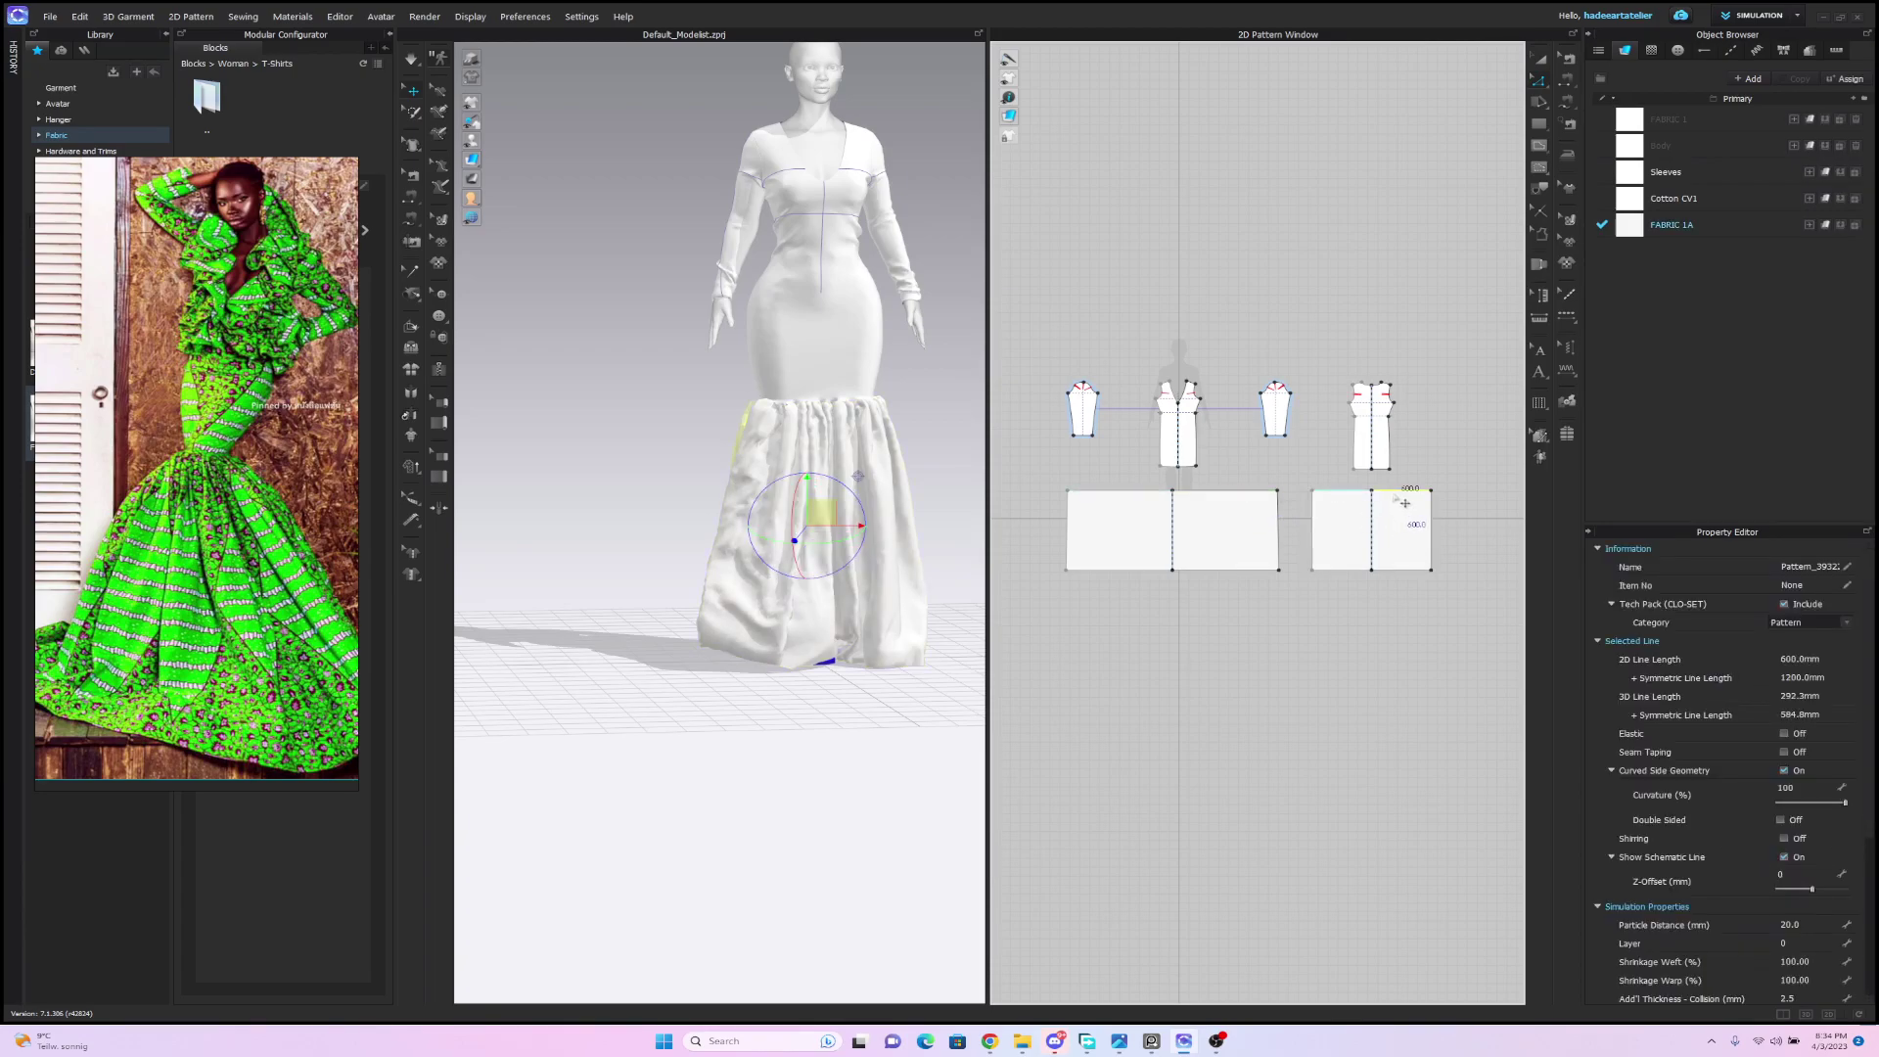
right_click(1407, 503)
left_click(1468, 597)
type("1055.8")
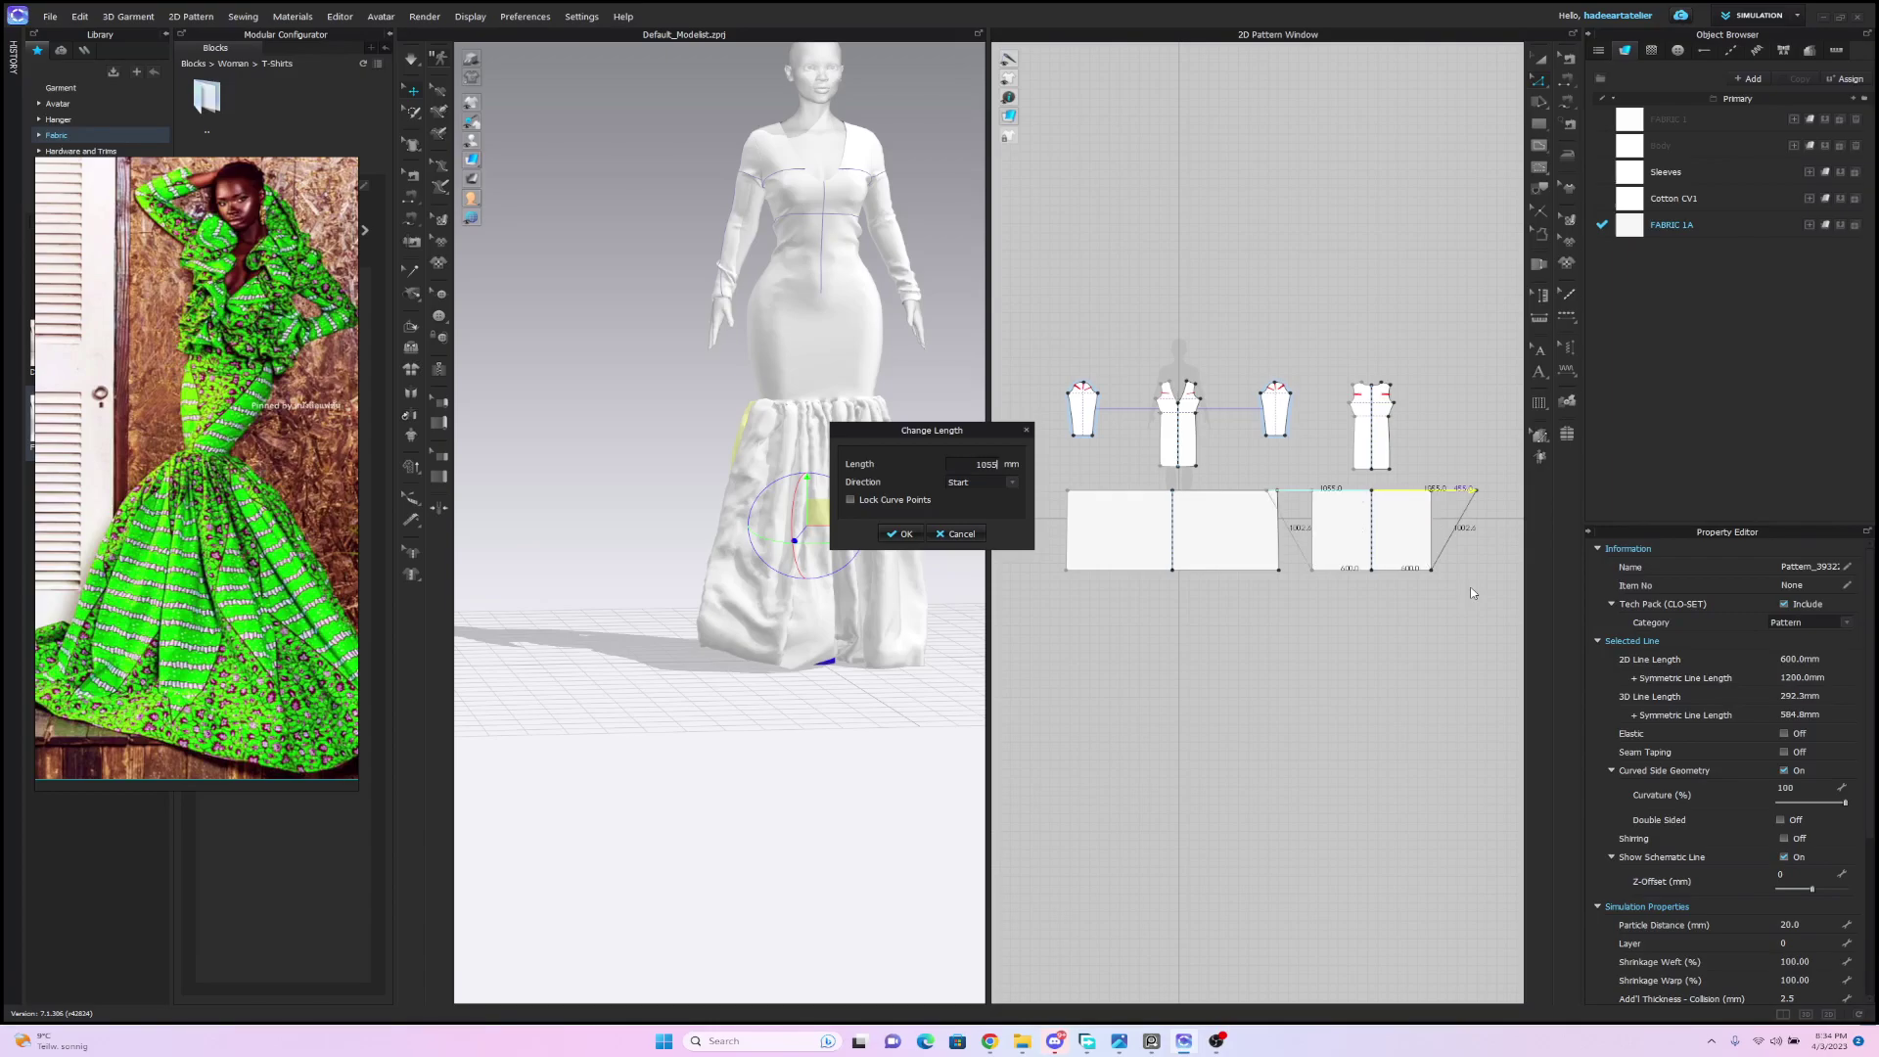
left_click(902, 534)
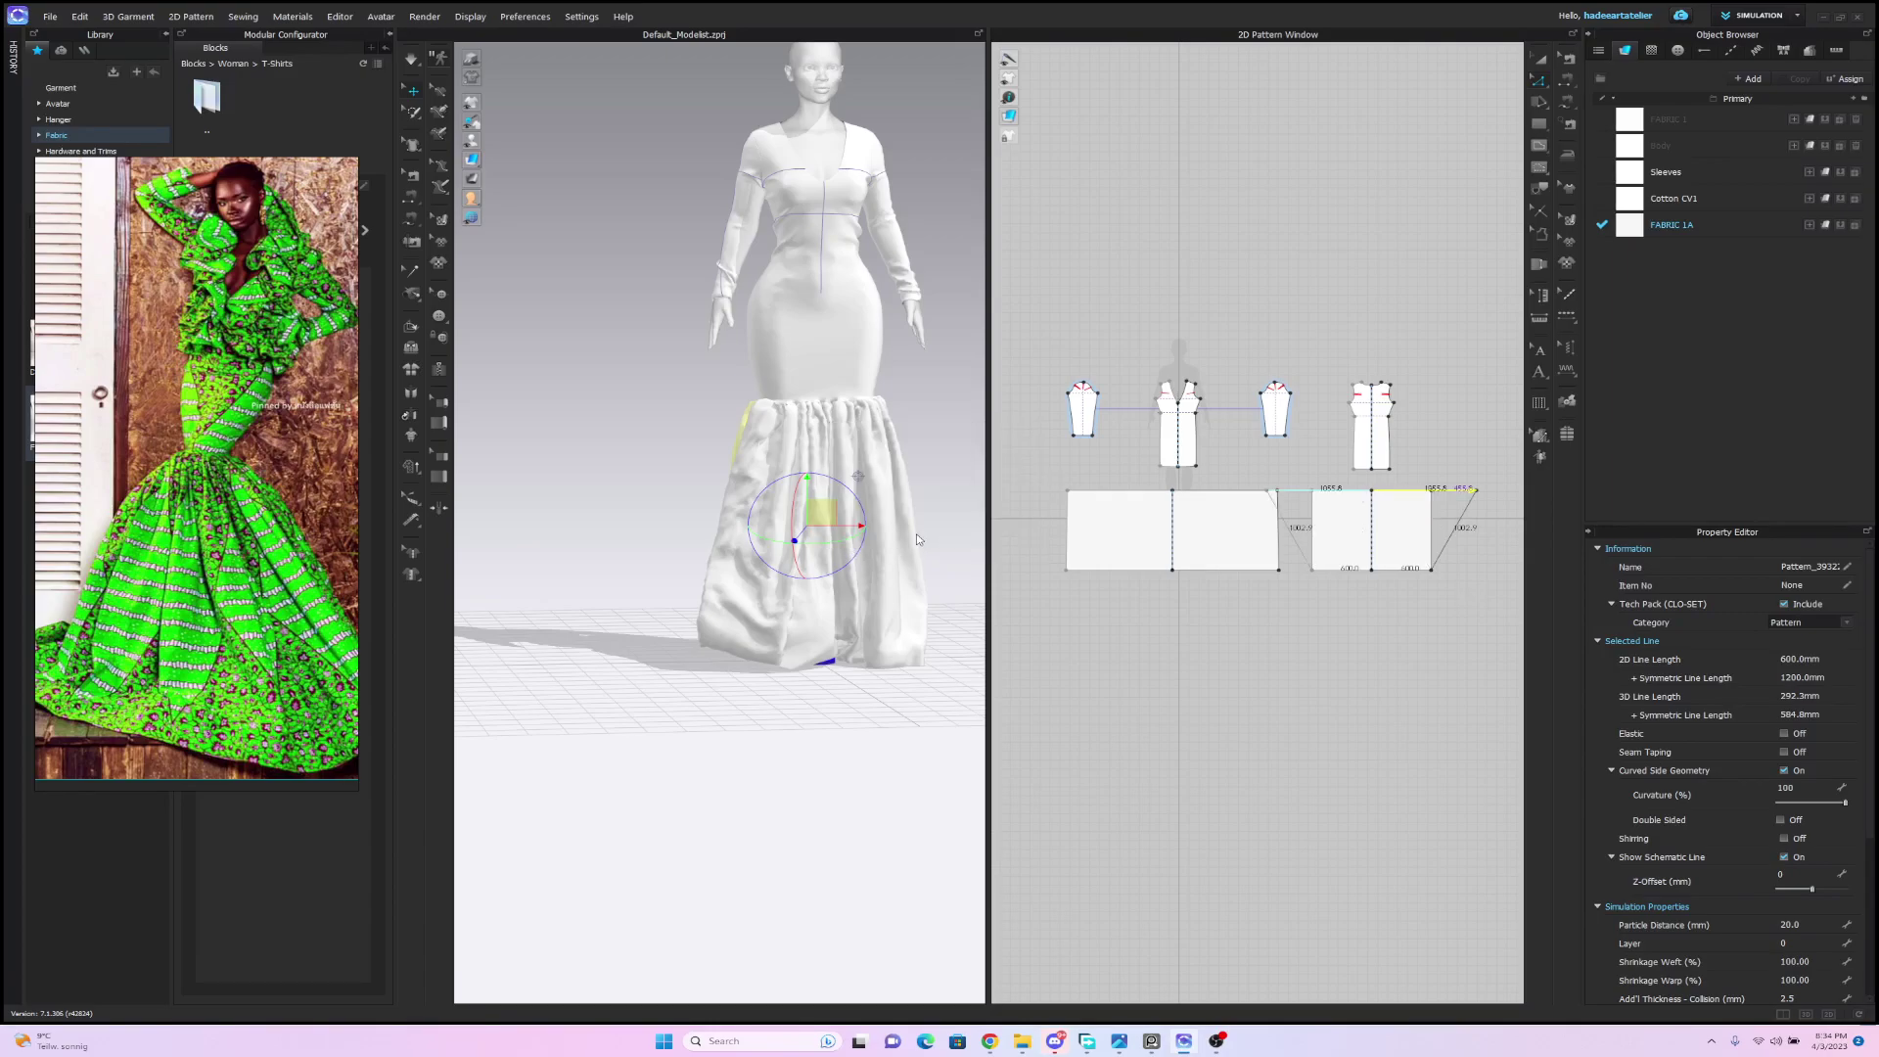
Set the back skirt panel's hem edge to 1055.8 mm on each symmetric half.
right_click(1362, 578)
left_click(1389, 679)
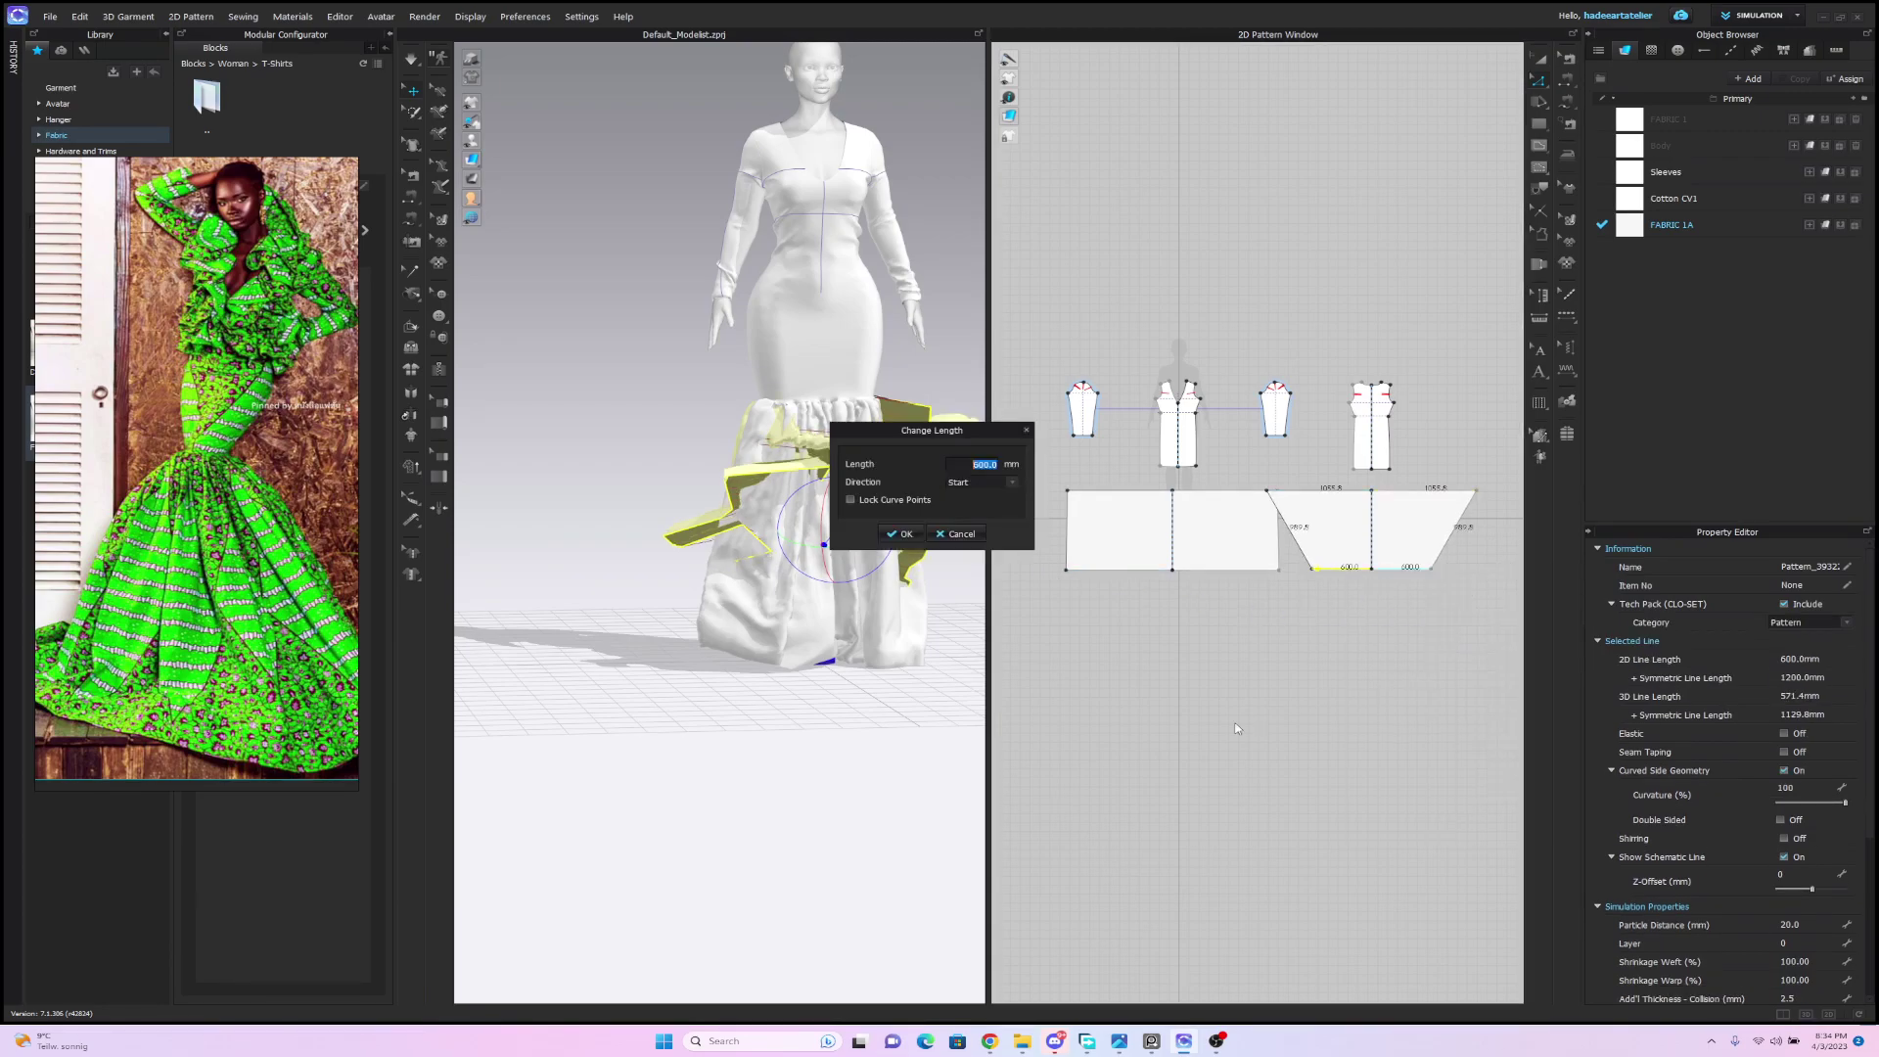
type("1055.8")
left_click(904, 534)
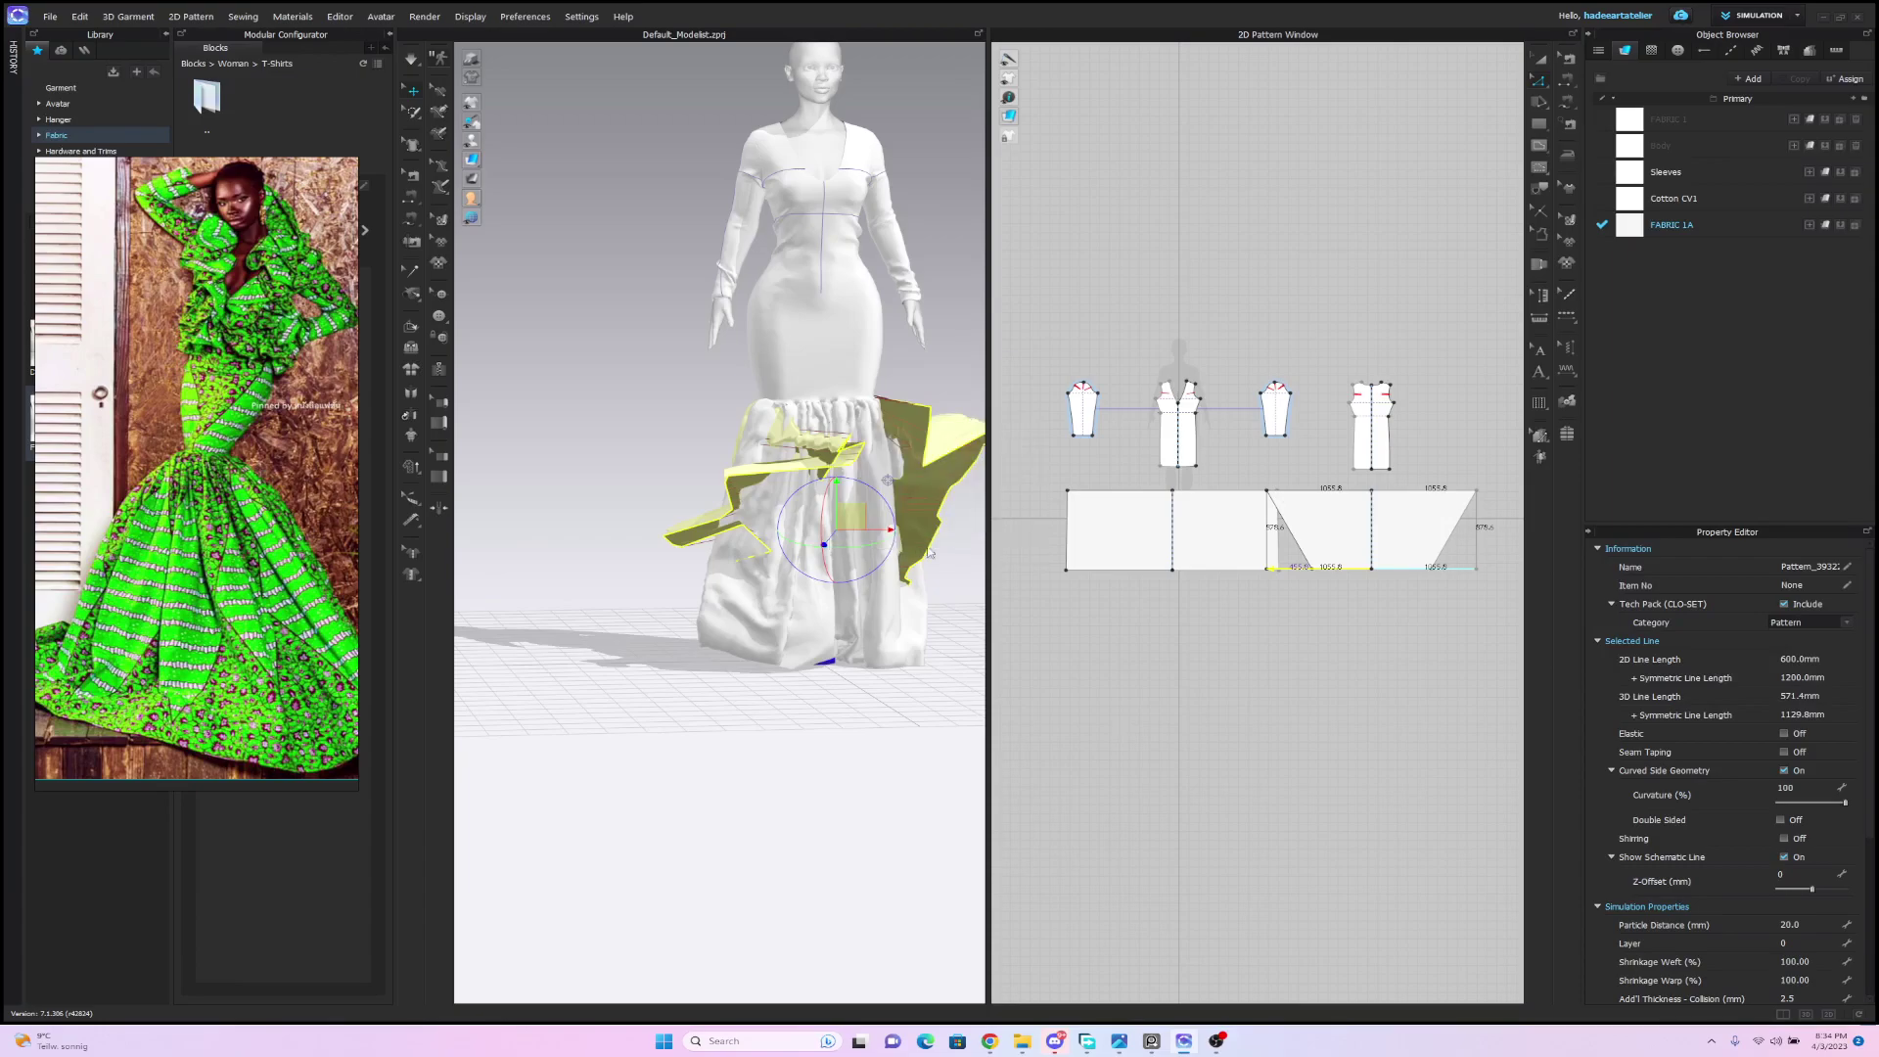
Simulate the widened lower skirt and pull its front panel forward, away from the legs.
key("space")
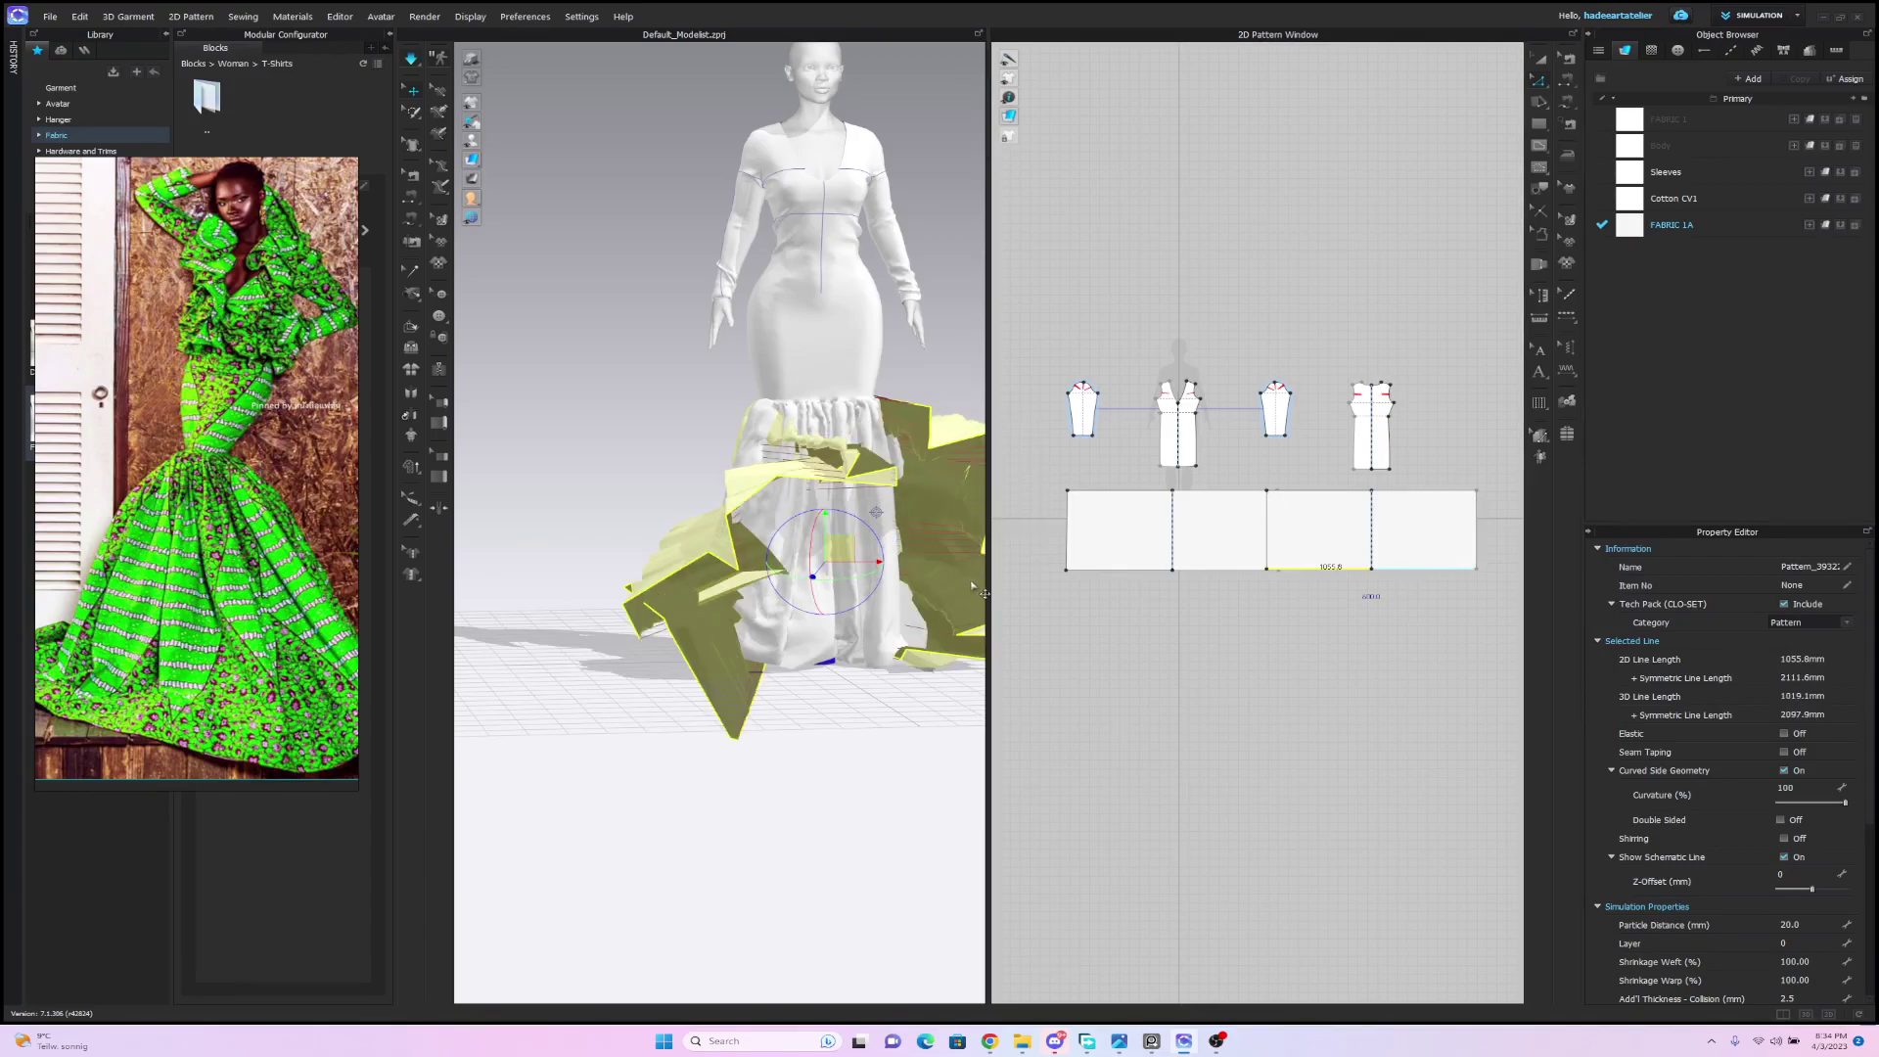
key("space")
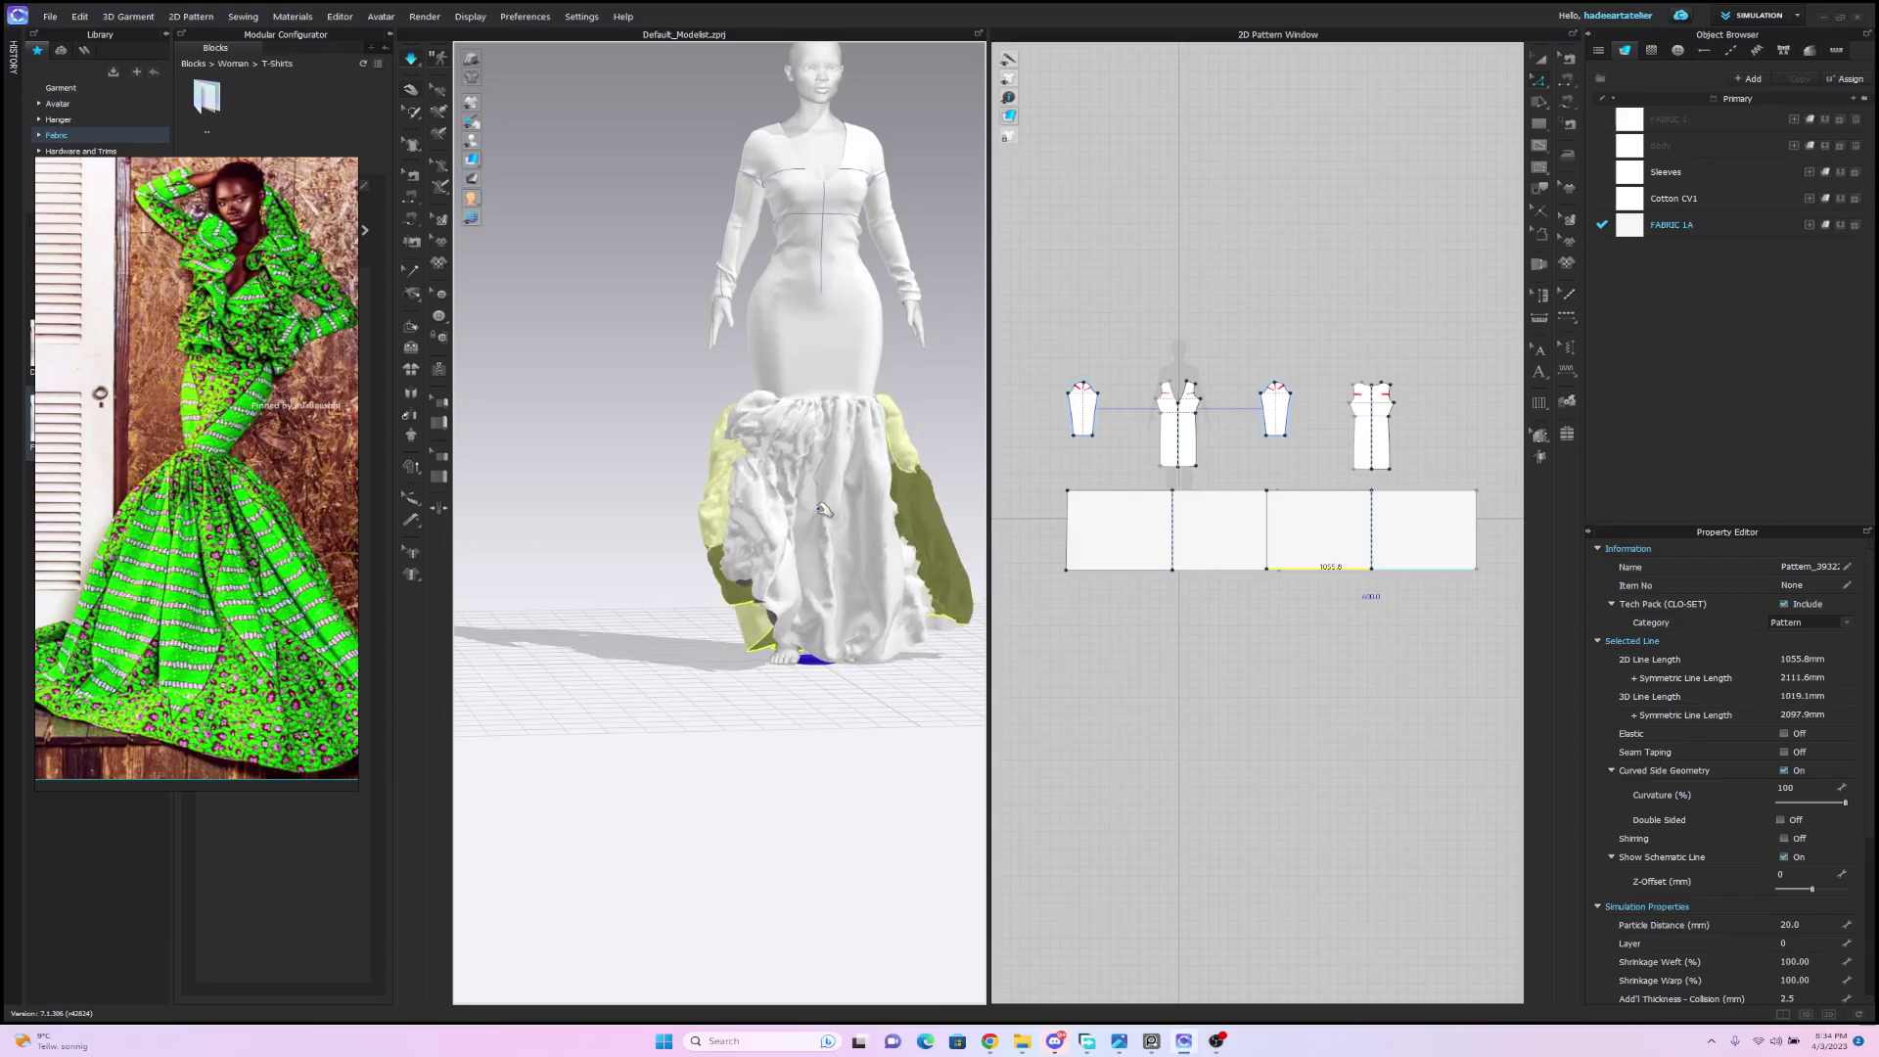
left_click_drag(854, 546, 927, 583)
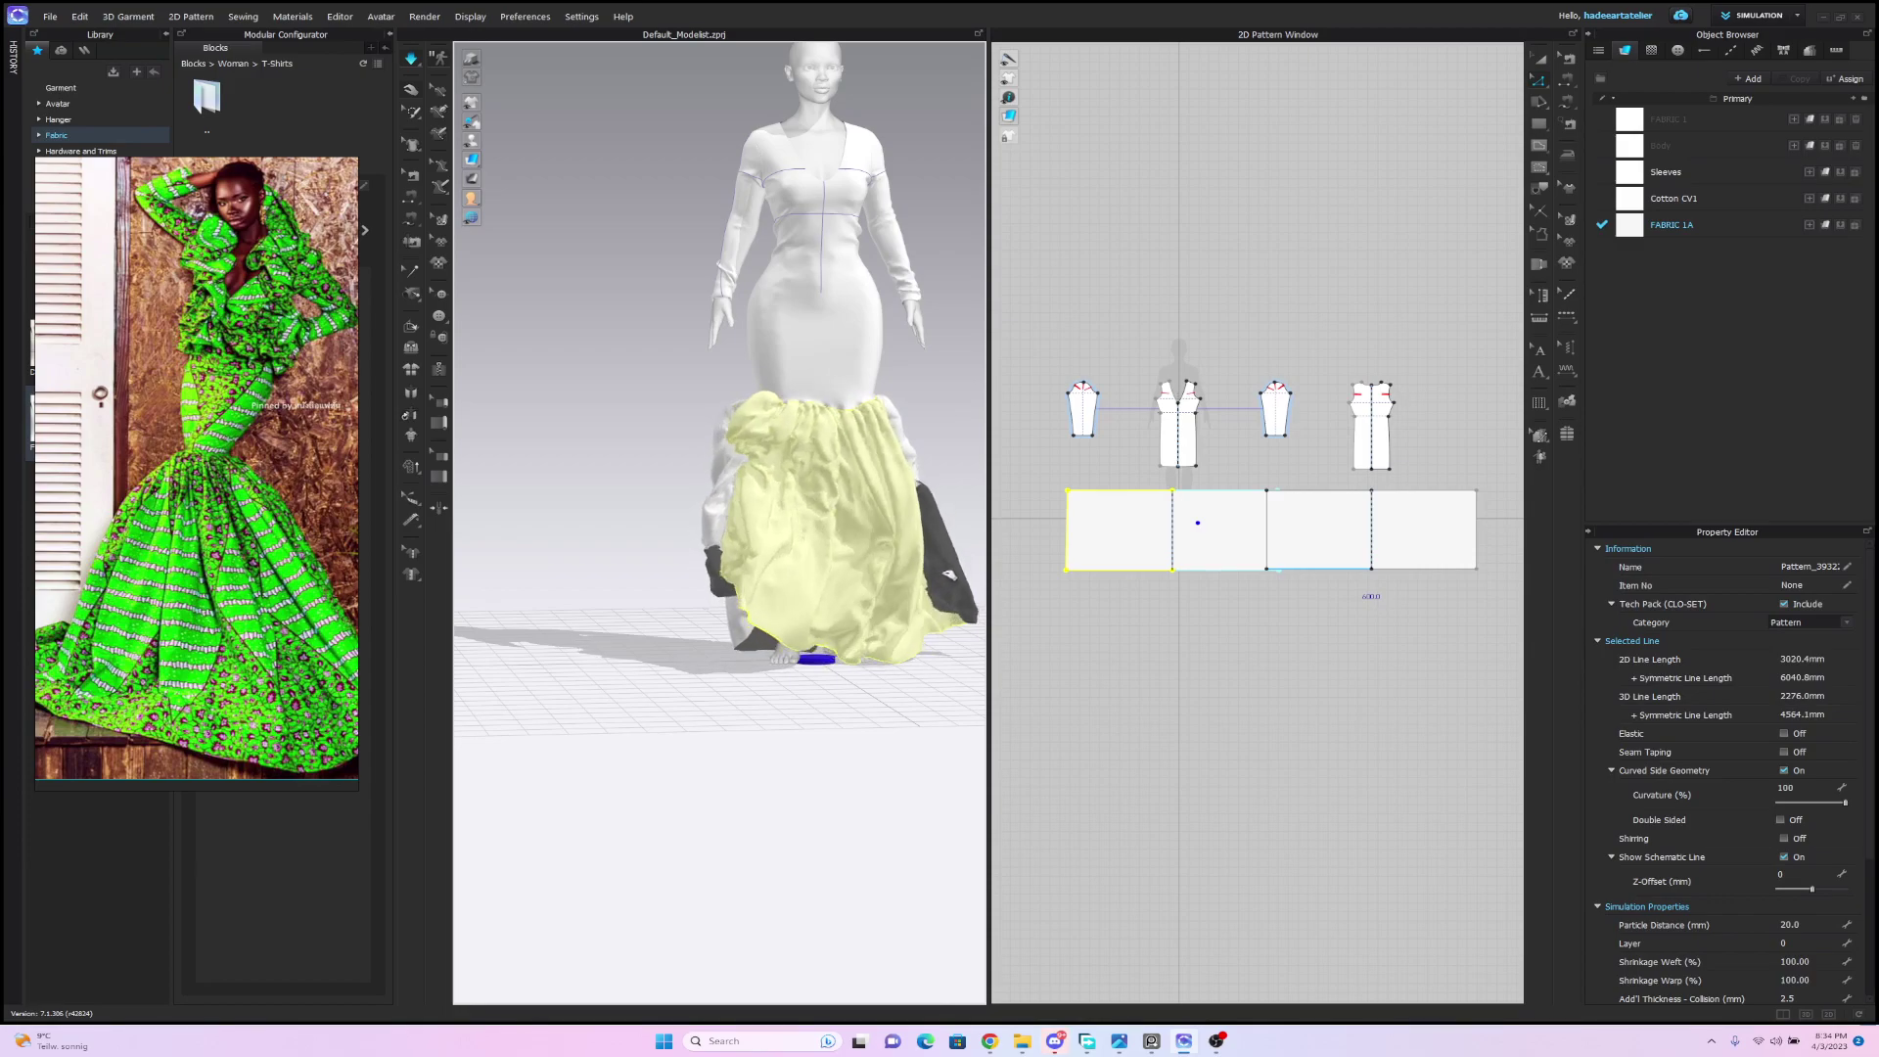
right_click_drag(873, 535, 1022, 519)
key("space")
left_click_drag(771, 560, 849, 559)
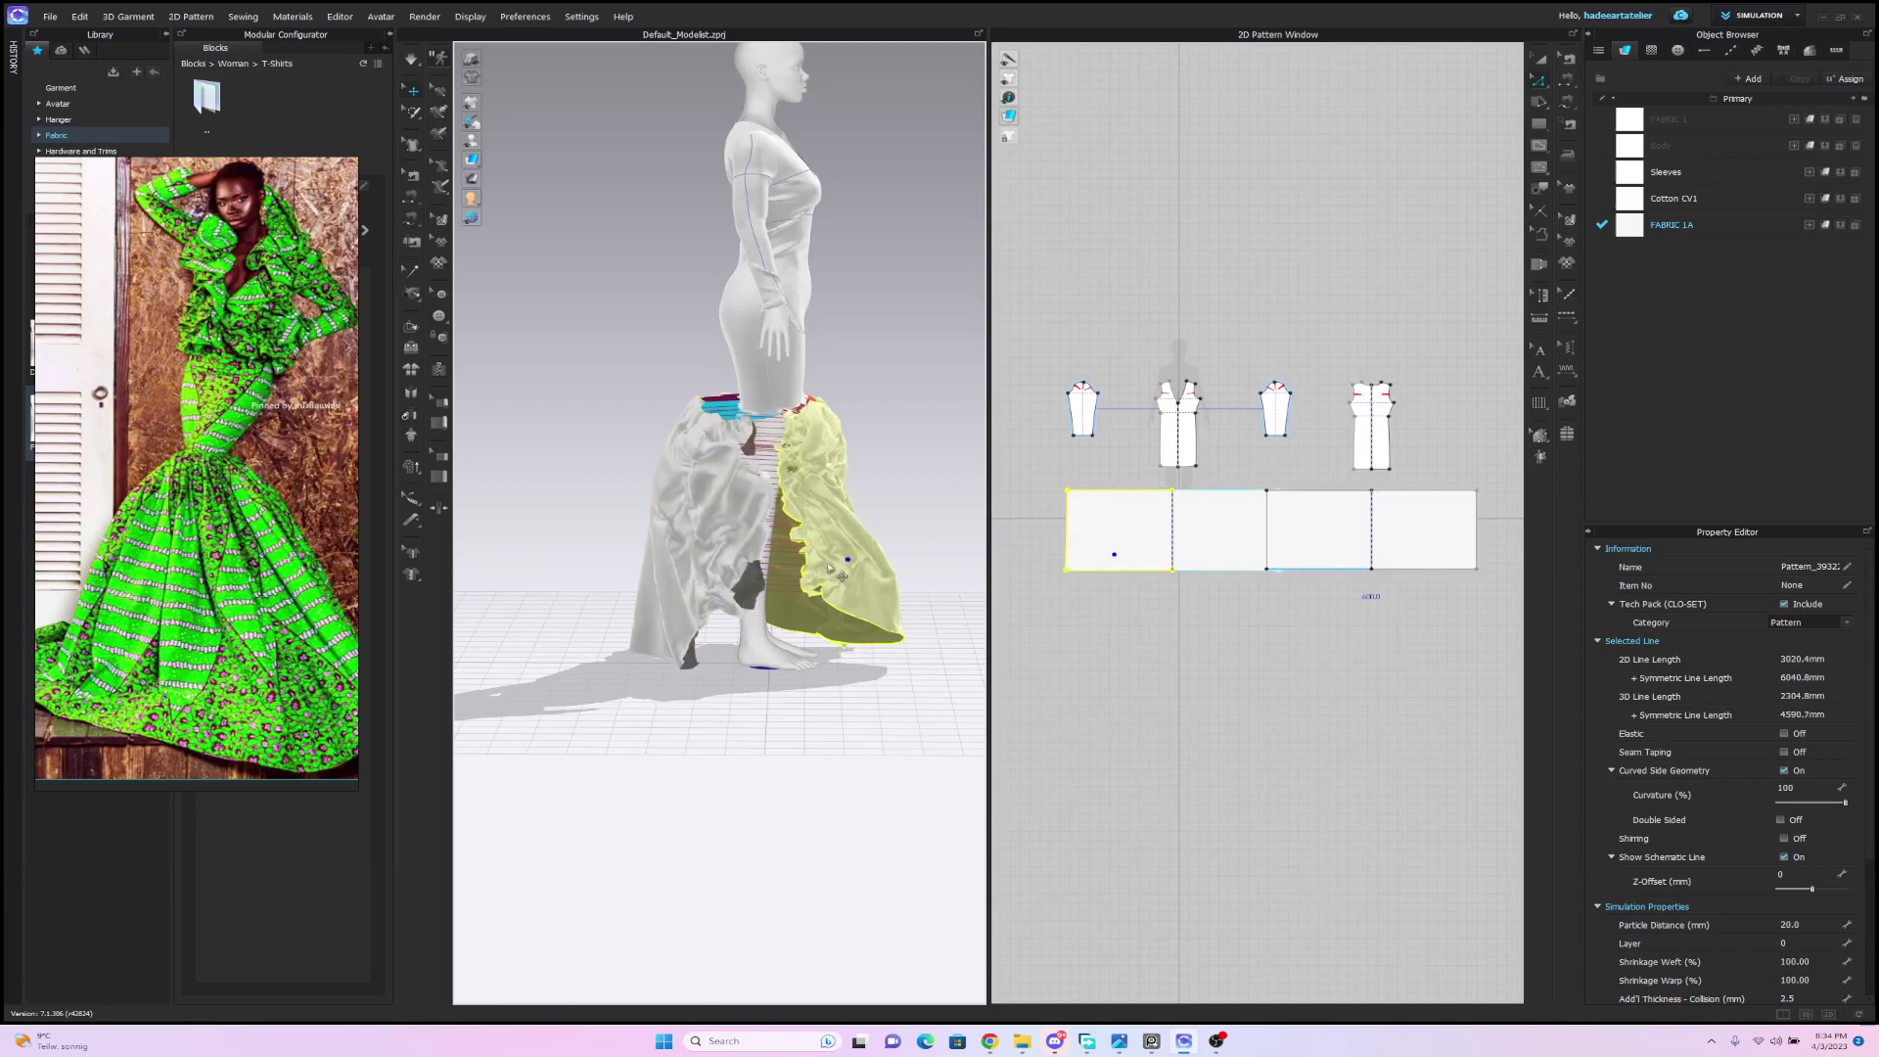
key("space")
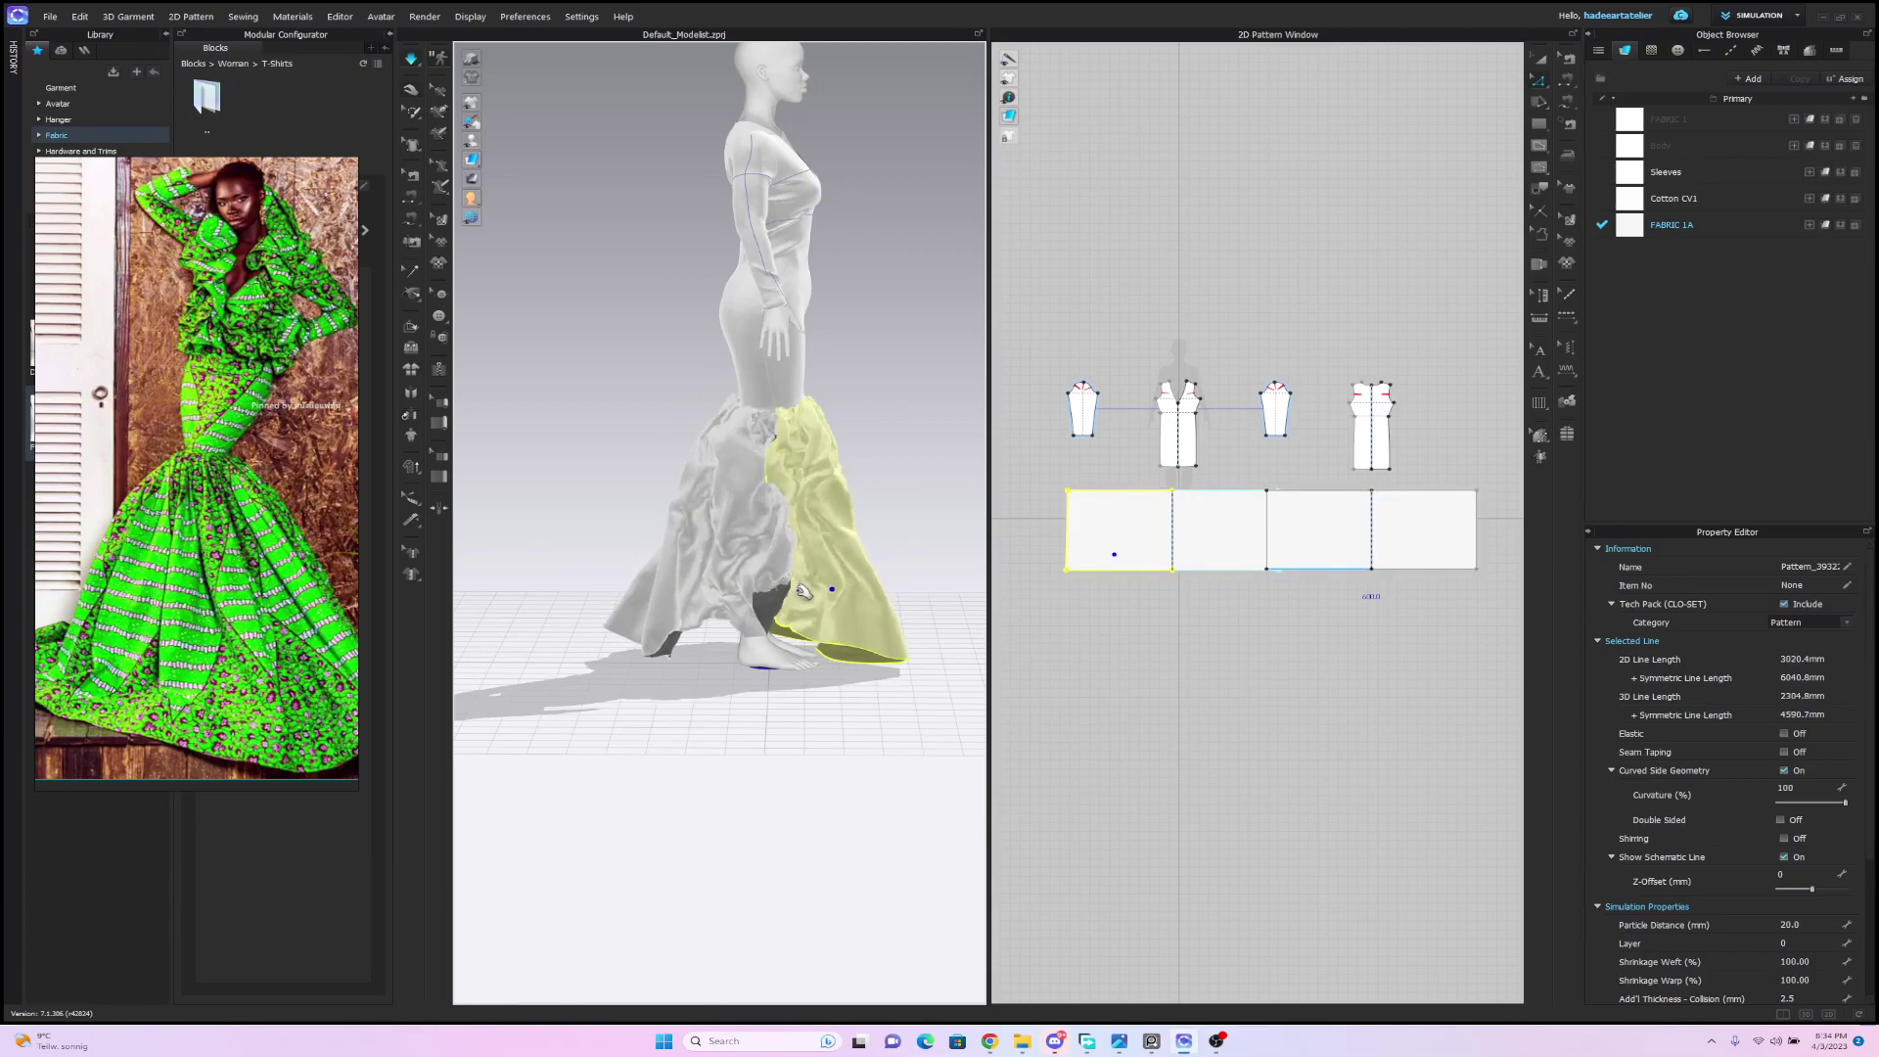
Pull the back skirt panel outward from behind, and let the skirt settle in front view before stopping the simulation.
right_click_drag(791, 466, 914, 457)
left_click(771, 447)
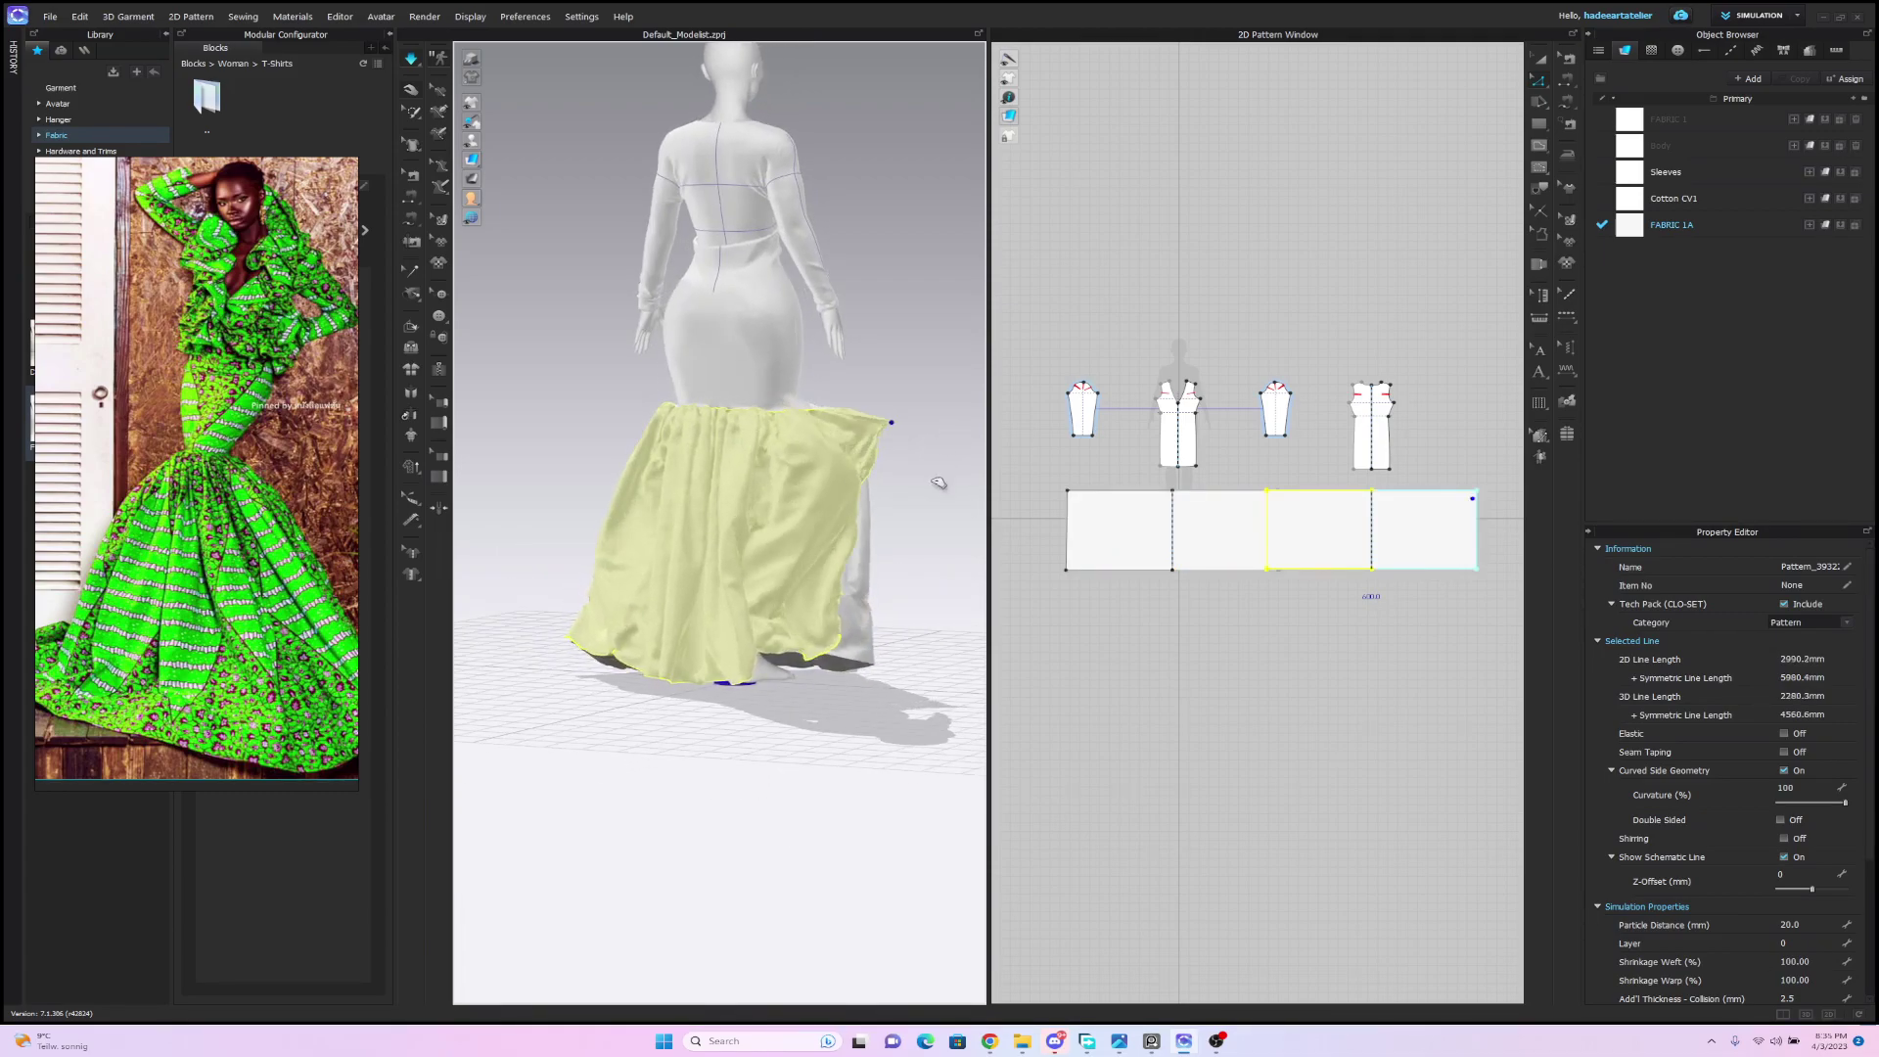
left_click_drag(834, 648, 959, 436)
key("space")
key("2")
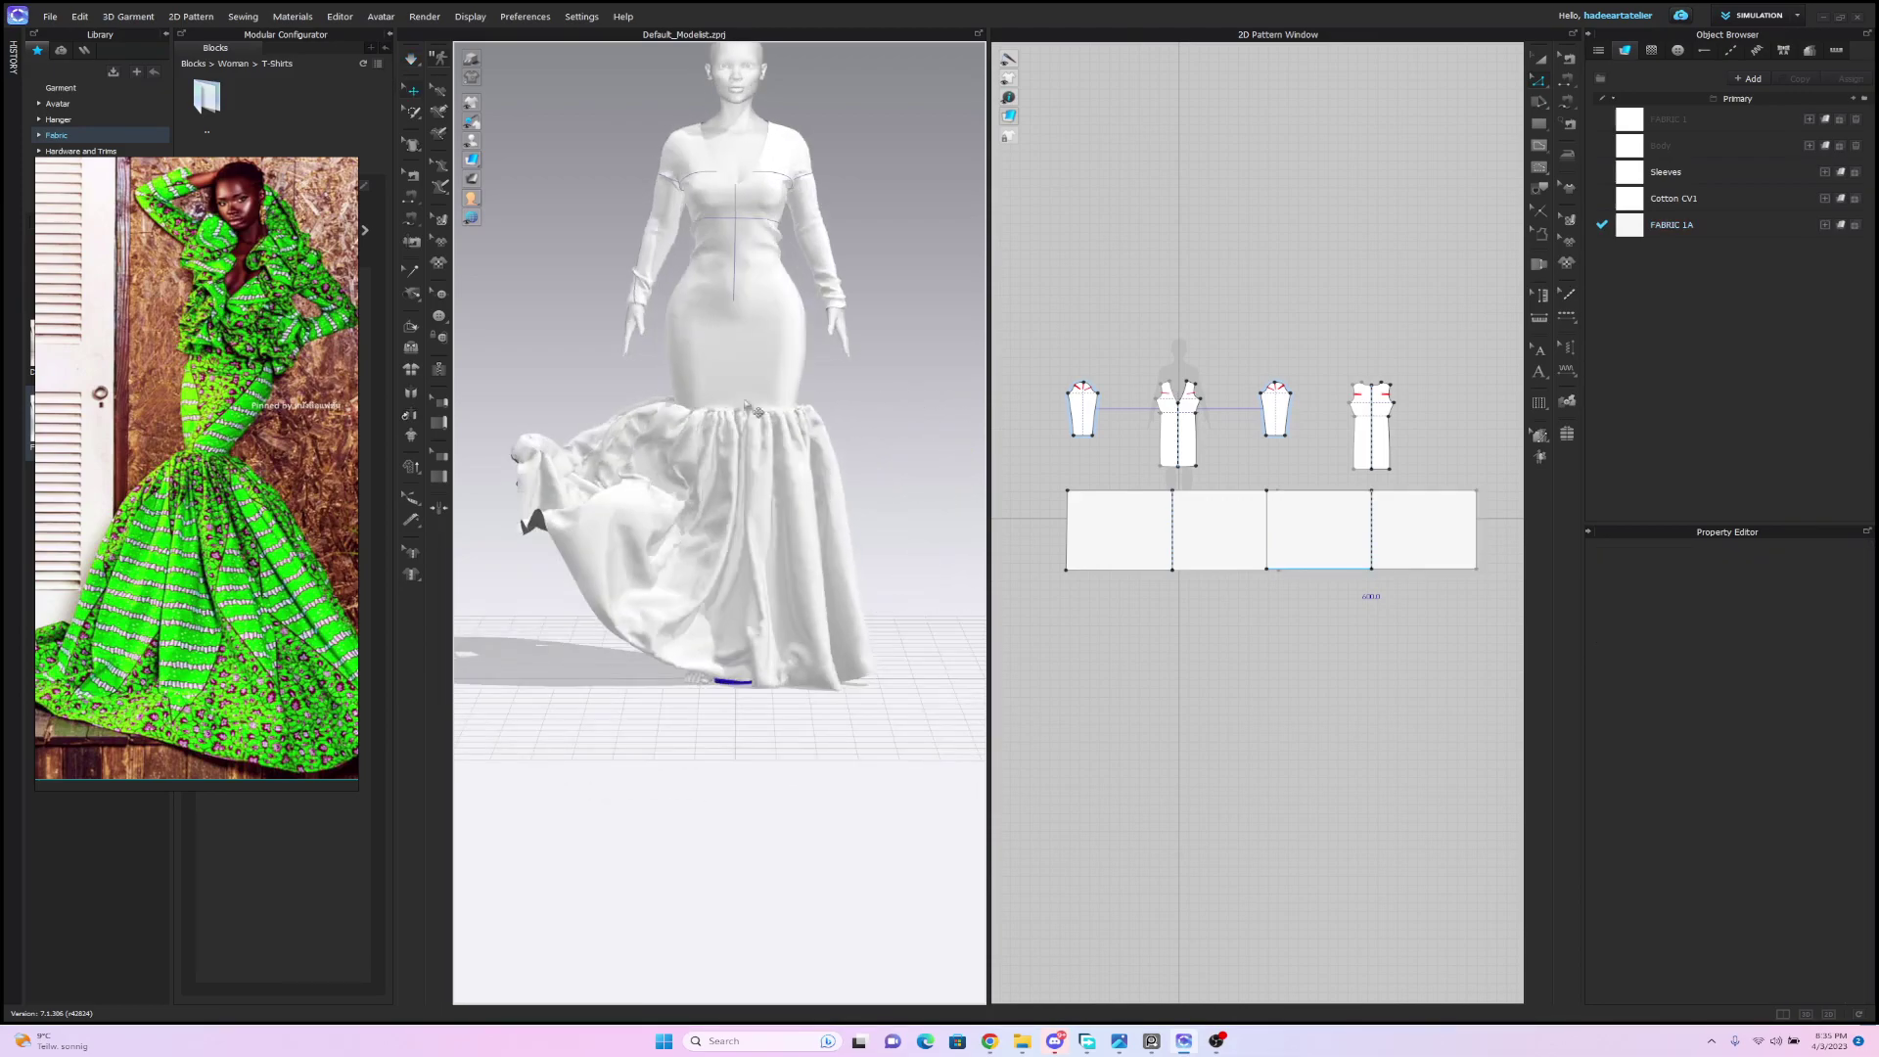
key("space")
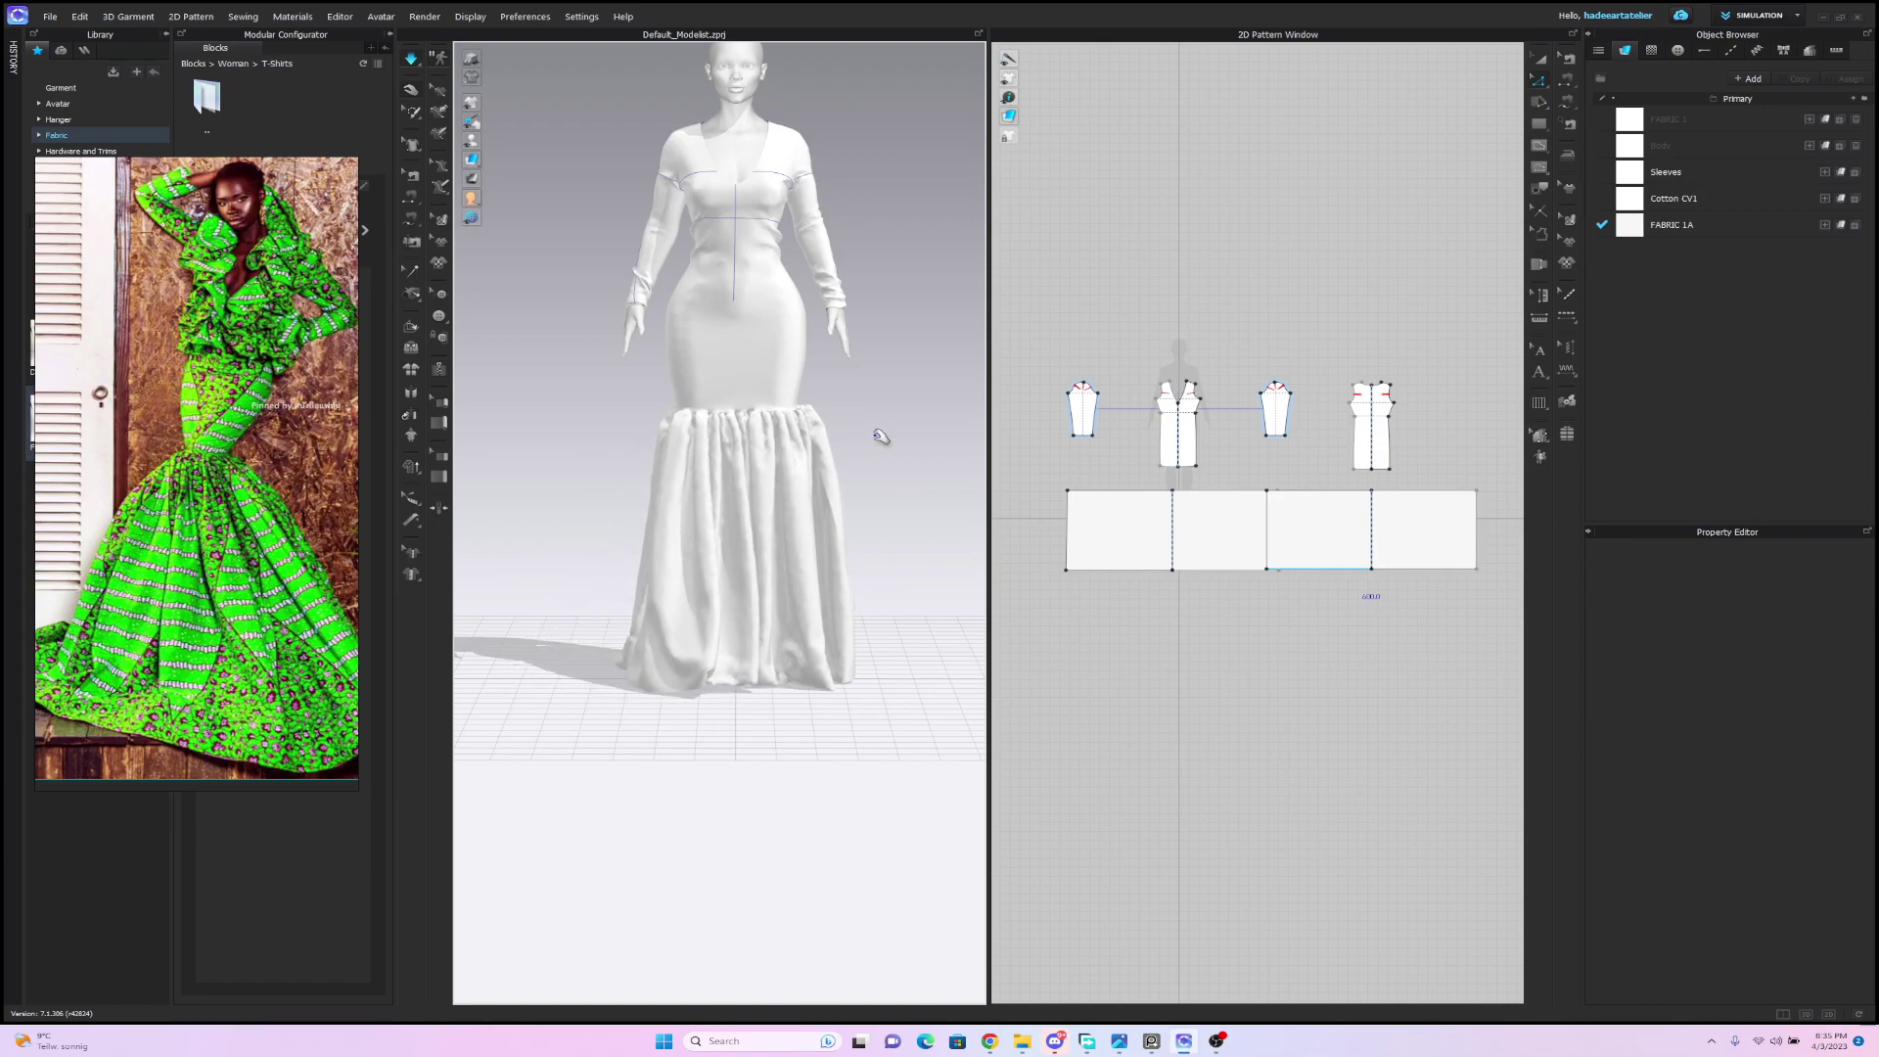
Move the back skirt panel sideways to leave a gap beside the front skirt panel in the 2D pattern layout.
mouse_move(881, 444)
right_mouse_down()
mouse_move(734, 427)
mouse_move(609, 440)
mouse_move(859, 434)
right_mouse_up()
left_click(1546, 58)
left_click(1484, 545)
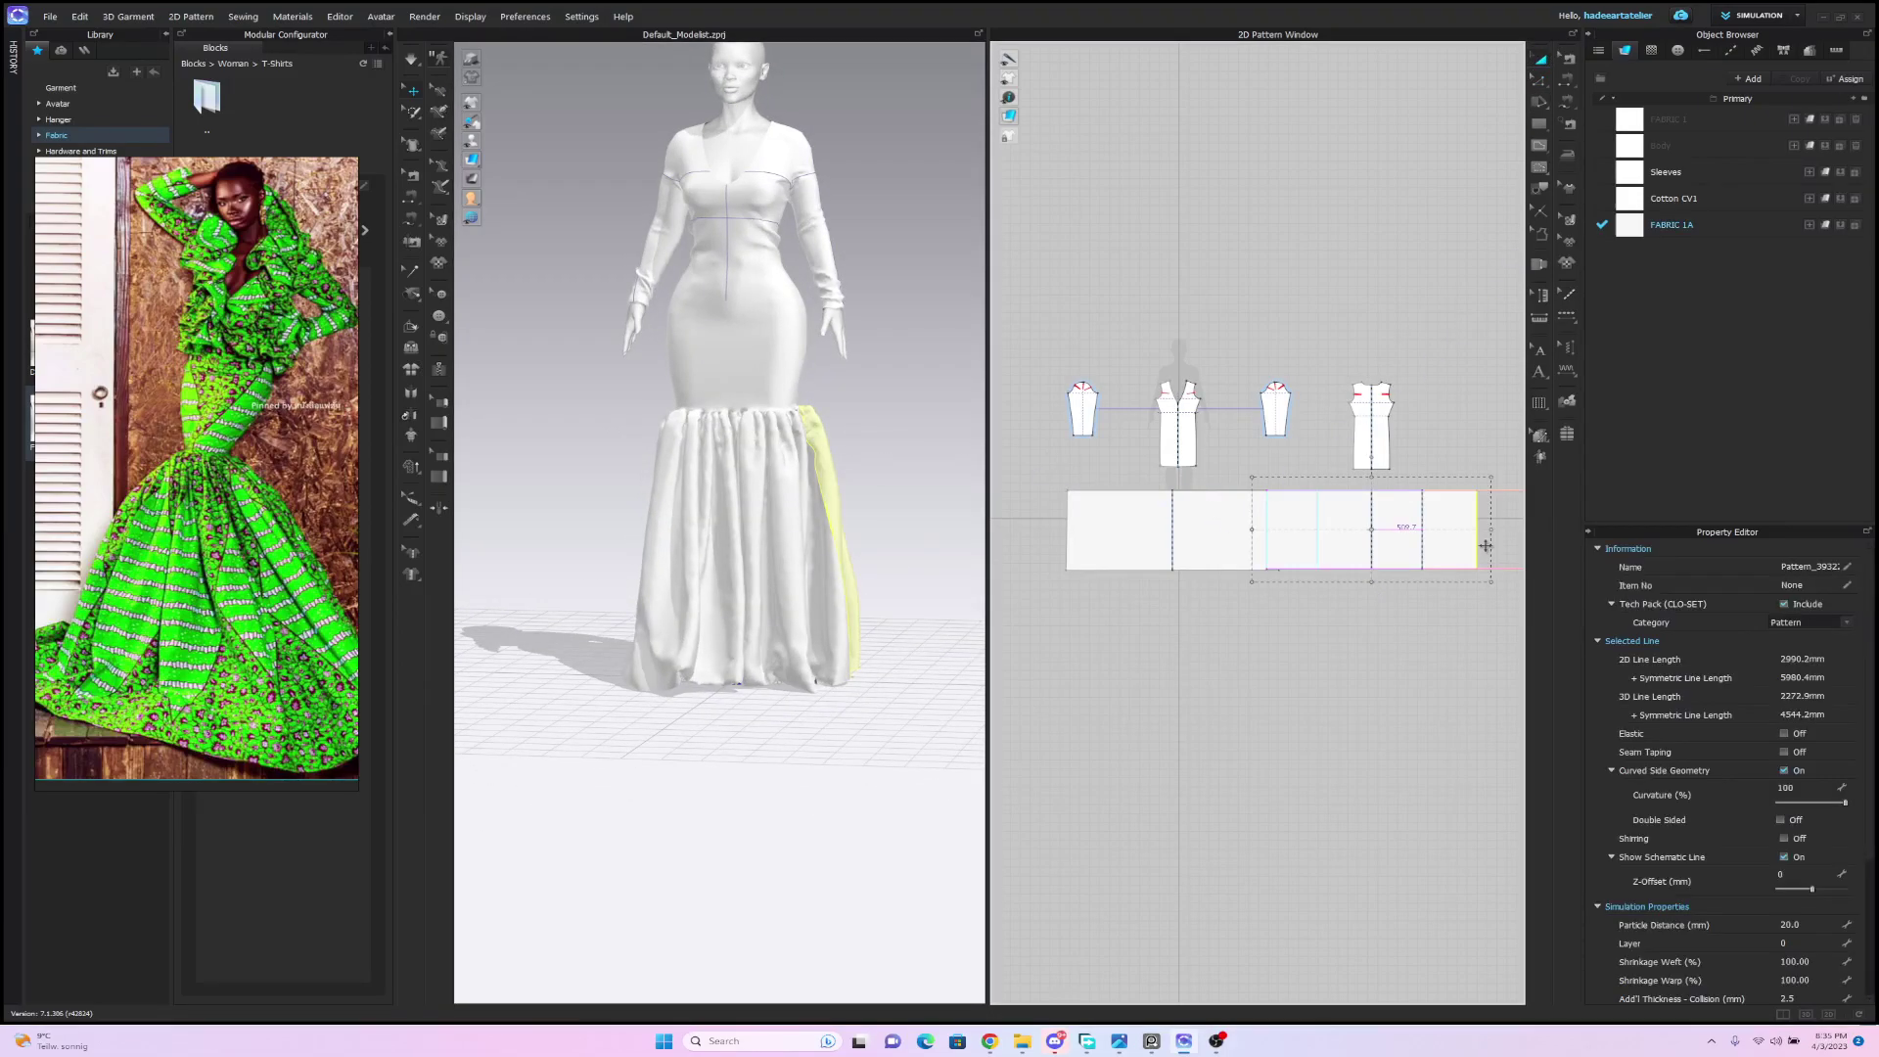
Lengthen the front and back skirt panels slightly at the hem and simulate the longer skirt.
left_click(1216, 530)
left_click_drag(1299, 583, 1300, 586)
key("space")
key("space")
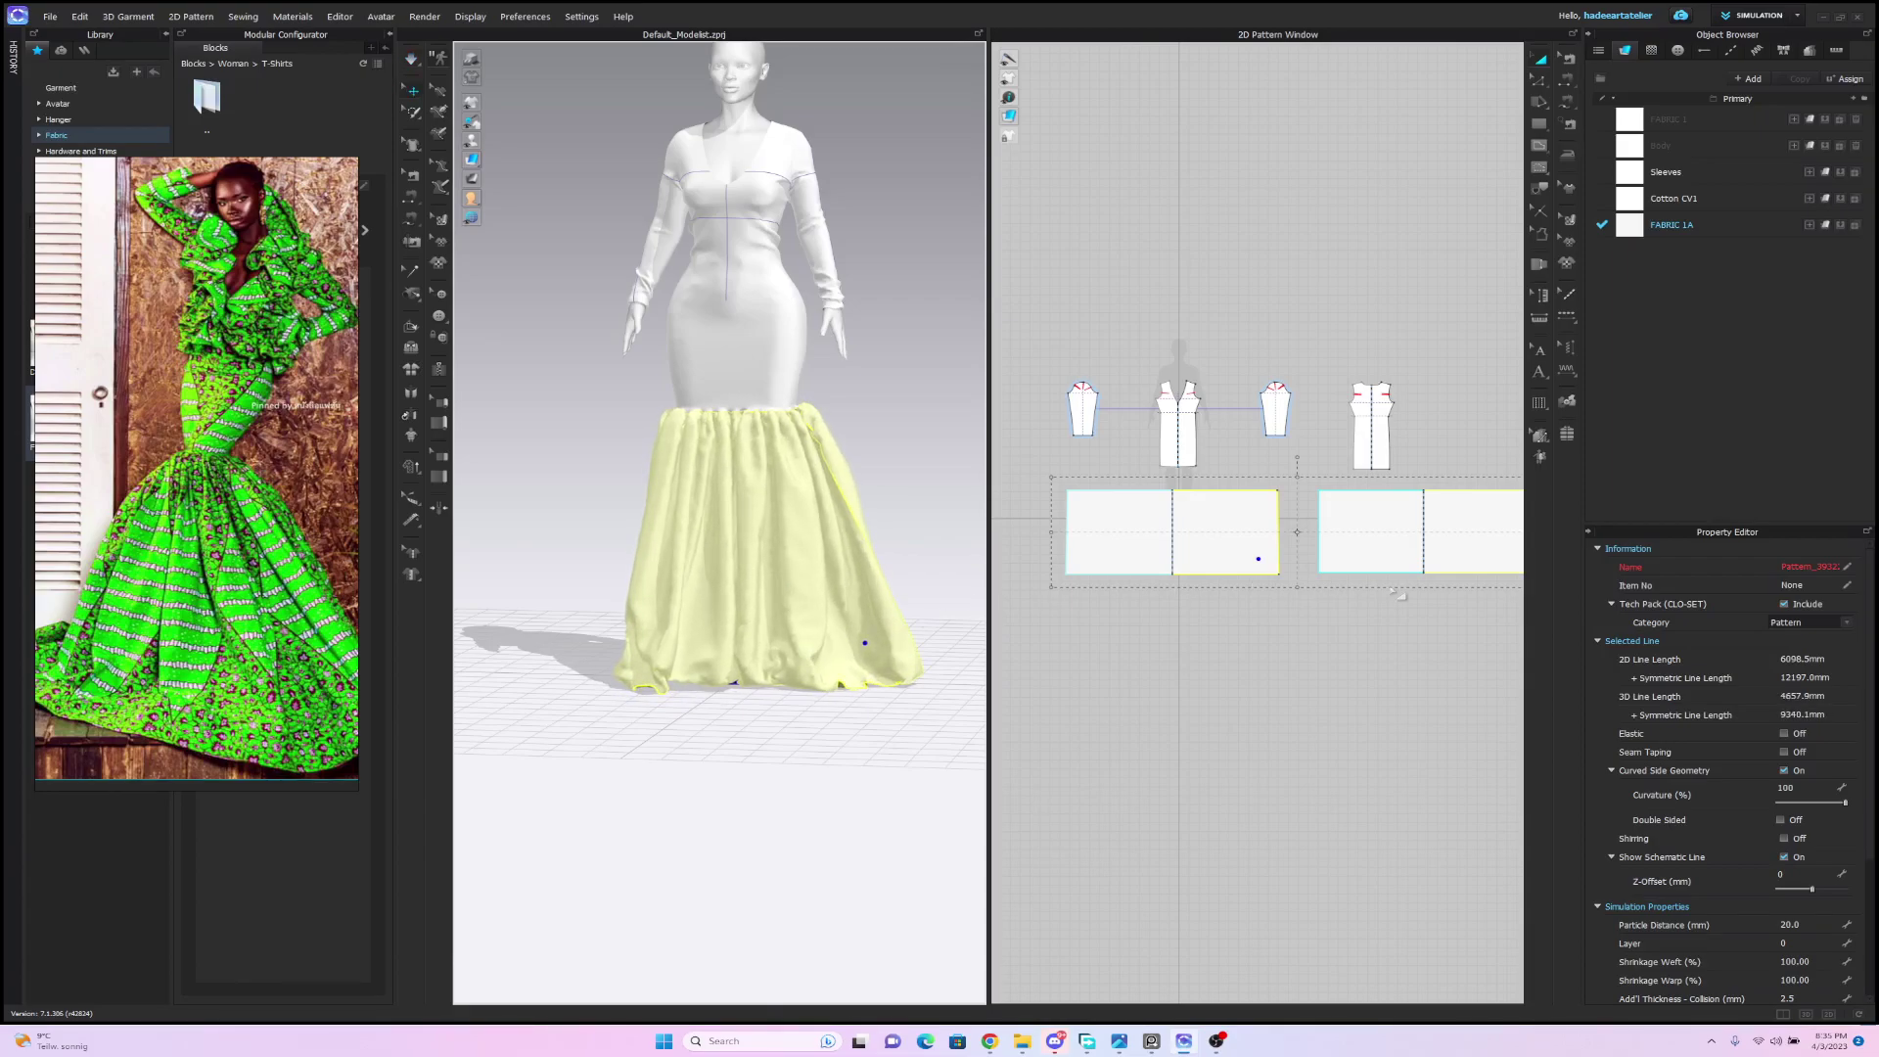
Set the particle distance of both skirt panels to 15 mm and finish the simulation.
scroll(1833, 766, "down", 3)
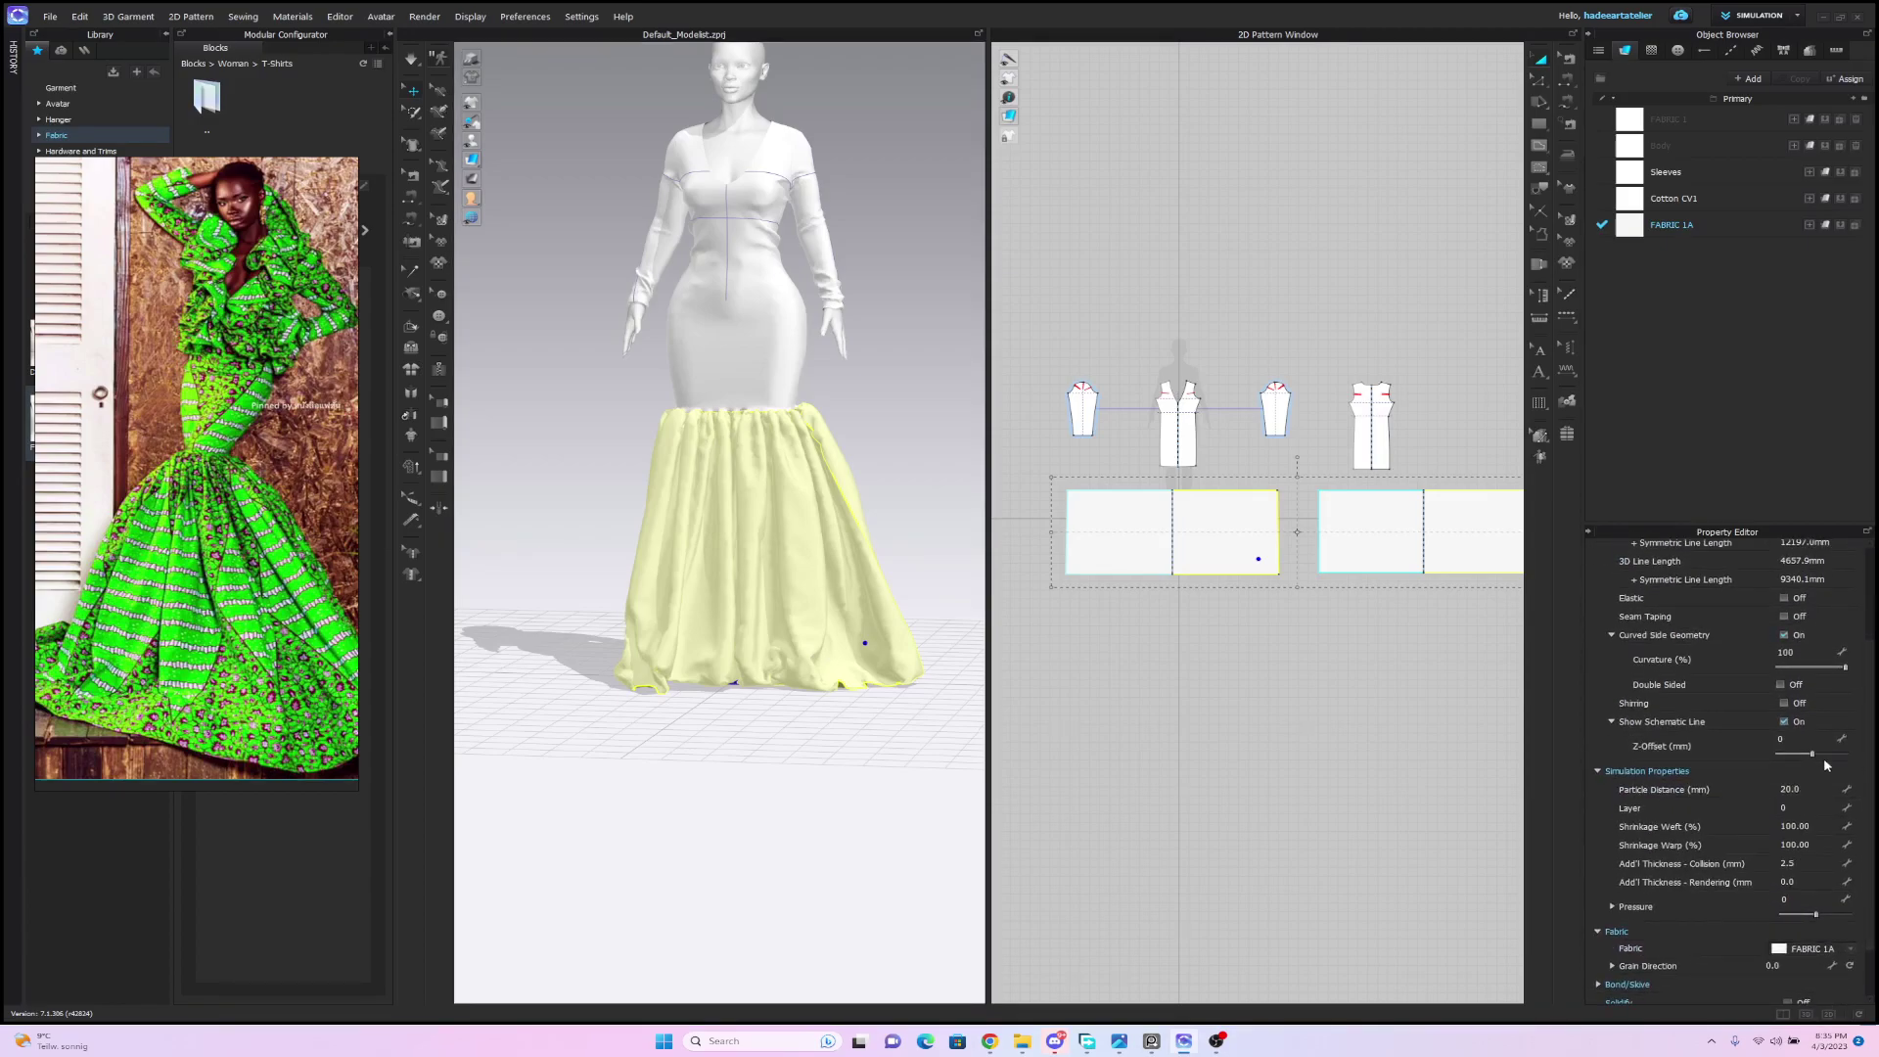
double_click(1804, 790)
type("15")
key("Return")
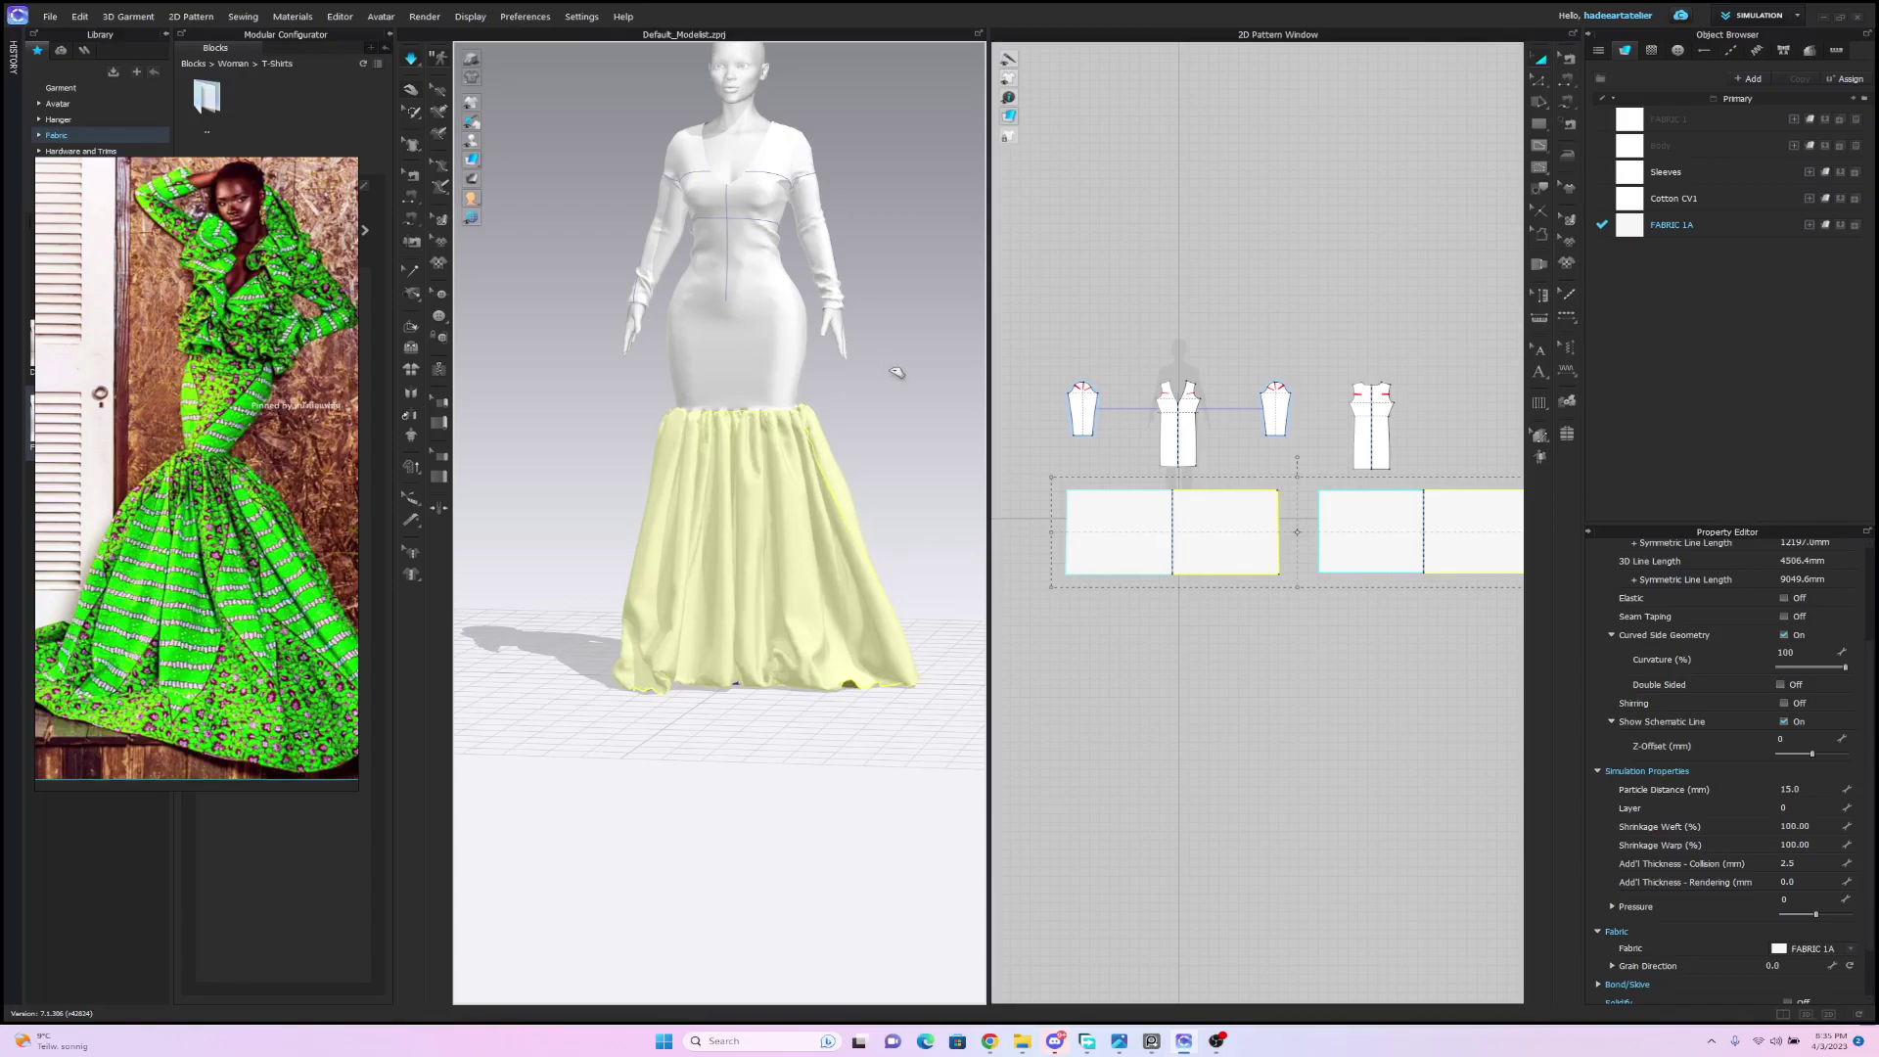
left_click(897, 372)
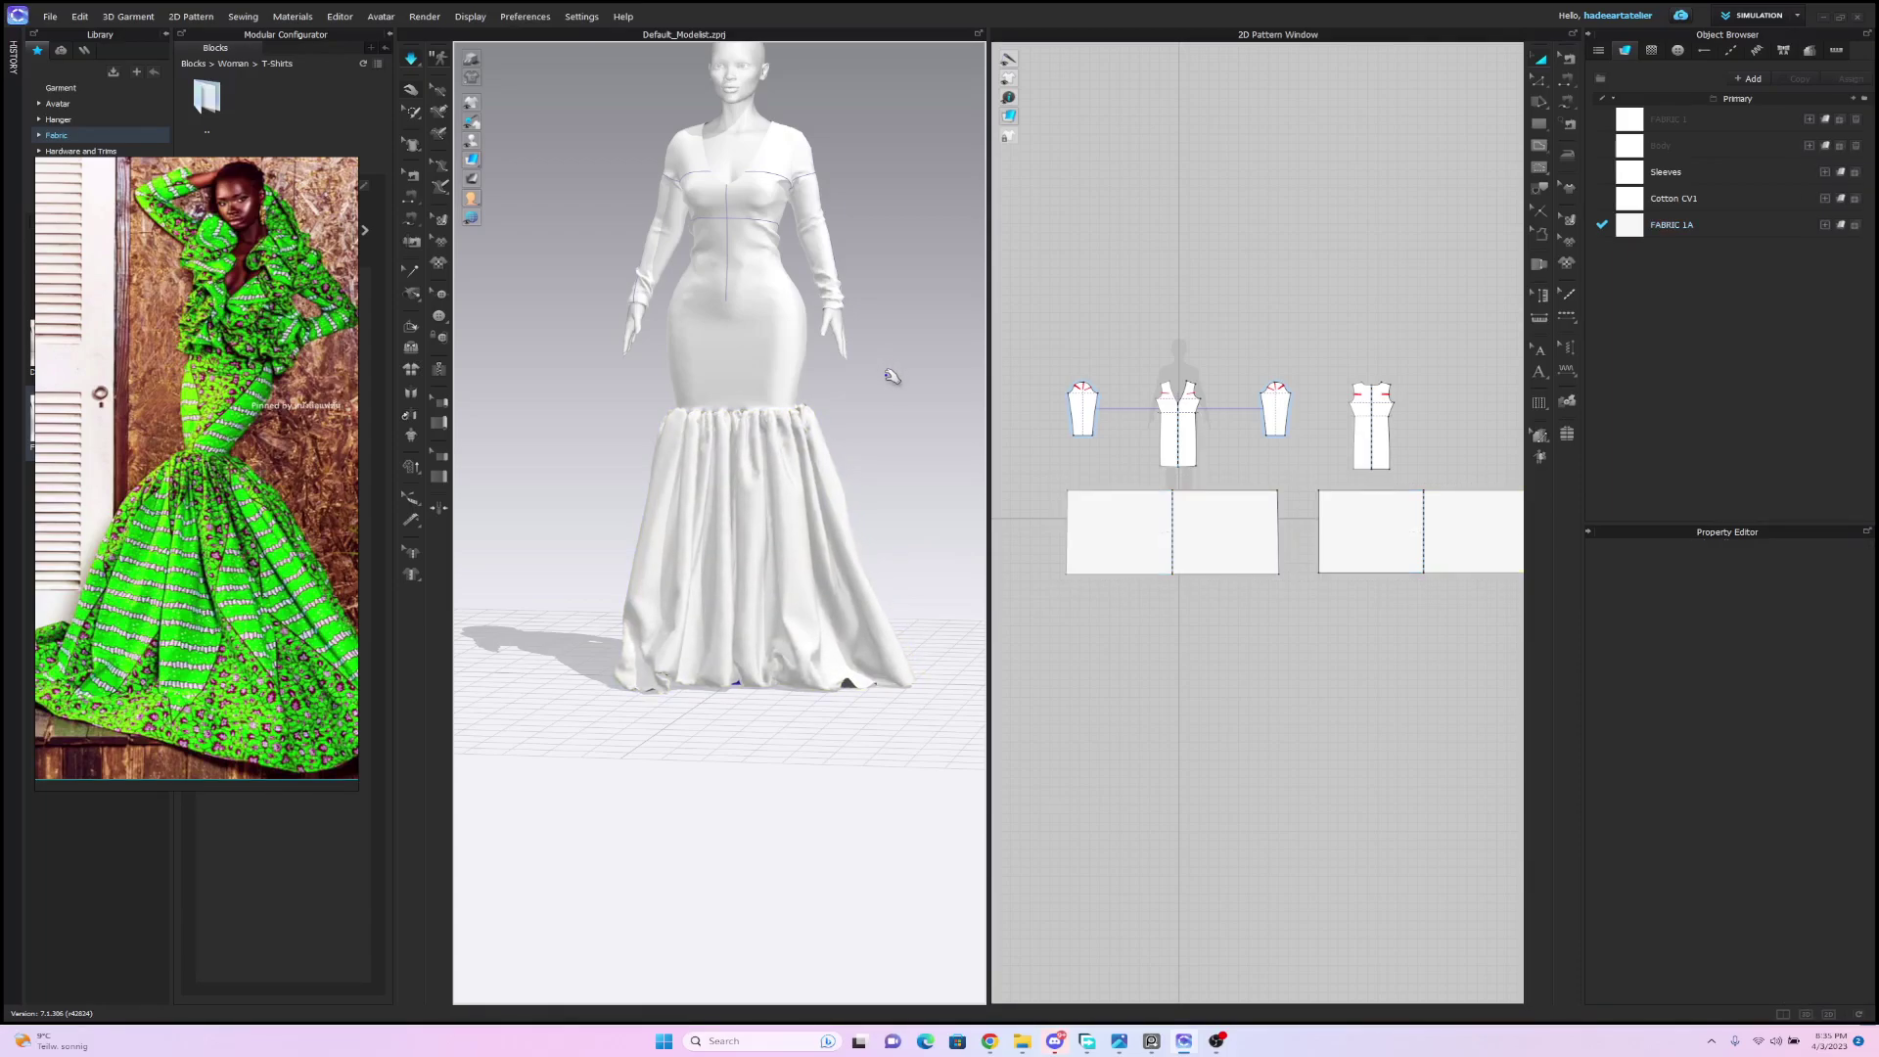
key("space")
Compare the whole dress with the reference photo from the front and from a three-quarter view.
mouse_move(885, 390)
right_mouse_down()
mouse_move(1092, 377)
mouse_move(878, 403)
right_mouse_up()
scroll(895, 395, "up", 1)
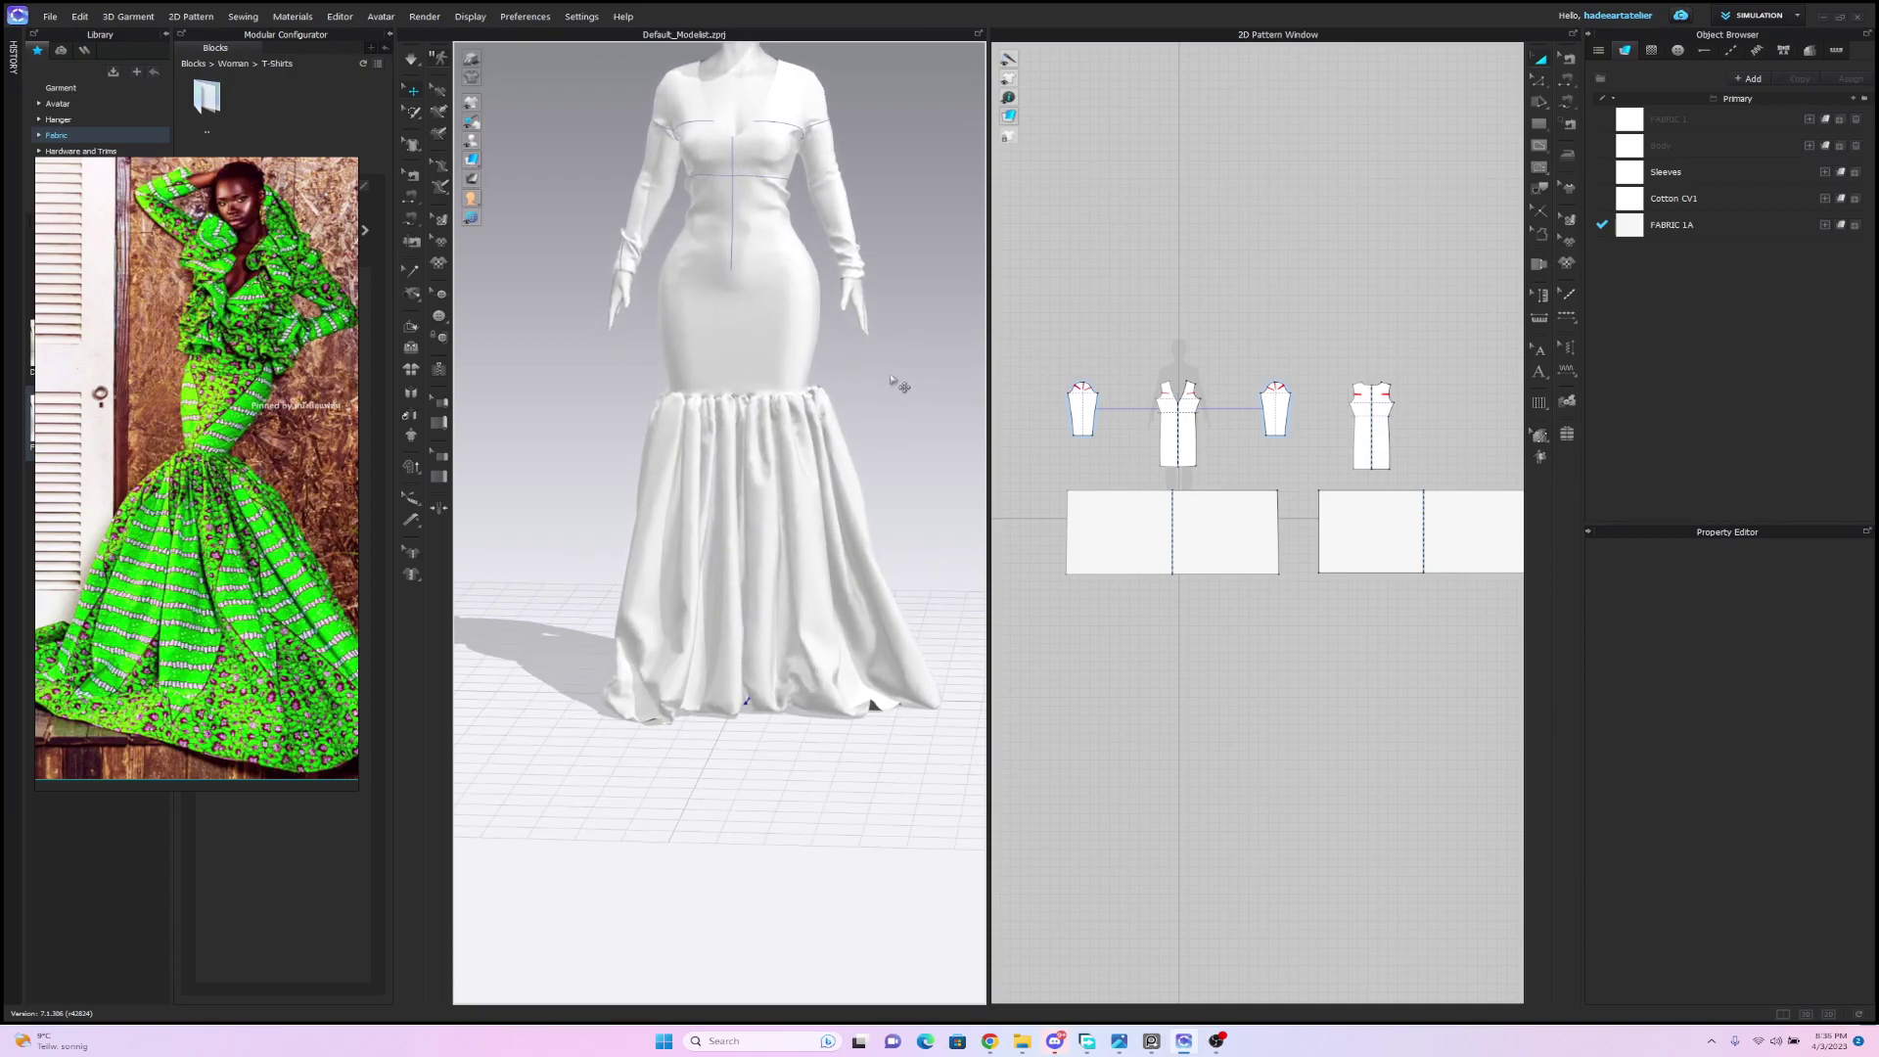
middle_click_drag(898, 386, 880, 494)
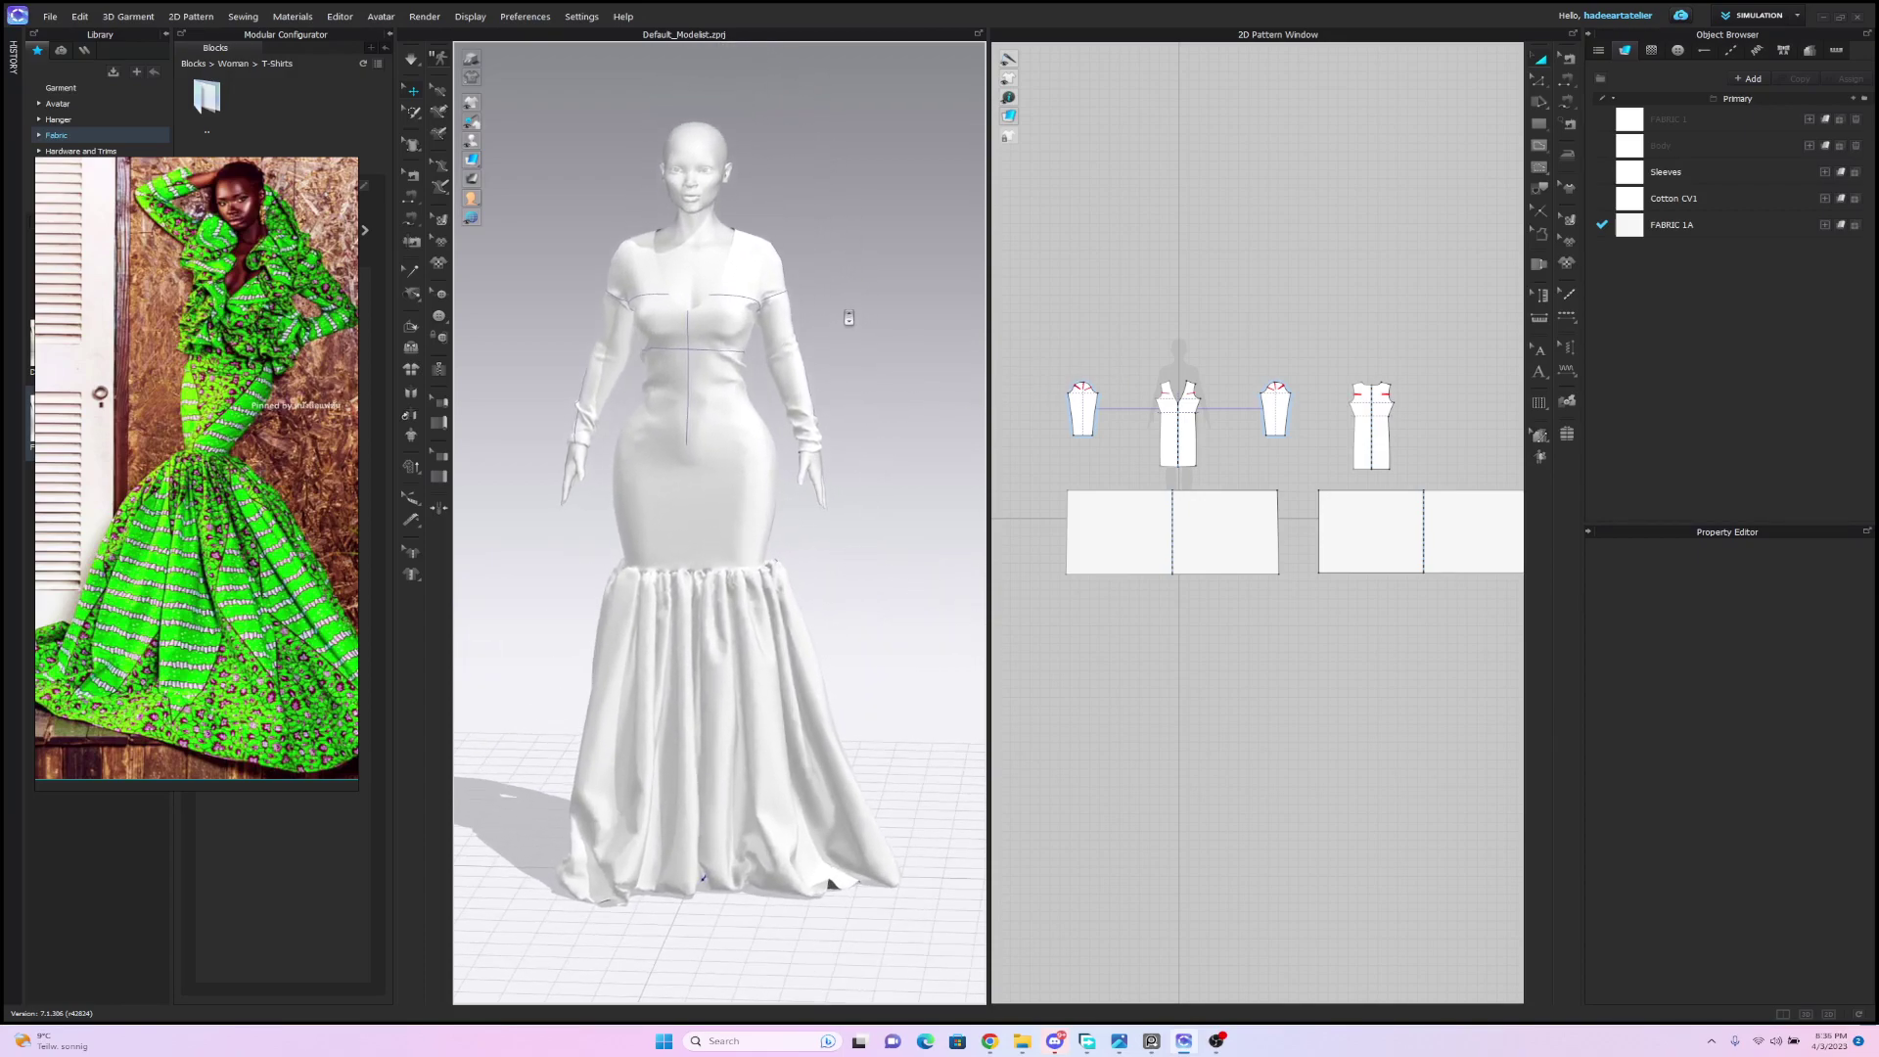
scroll(861, 299, "up", 2)
right_click_drag(864, 280, 870, 237)
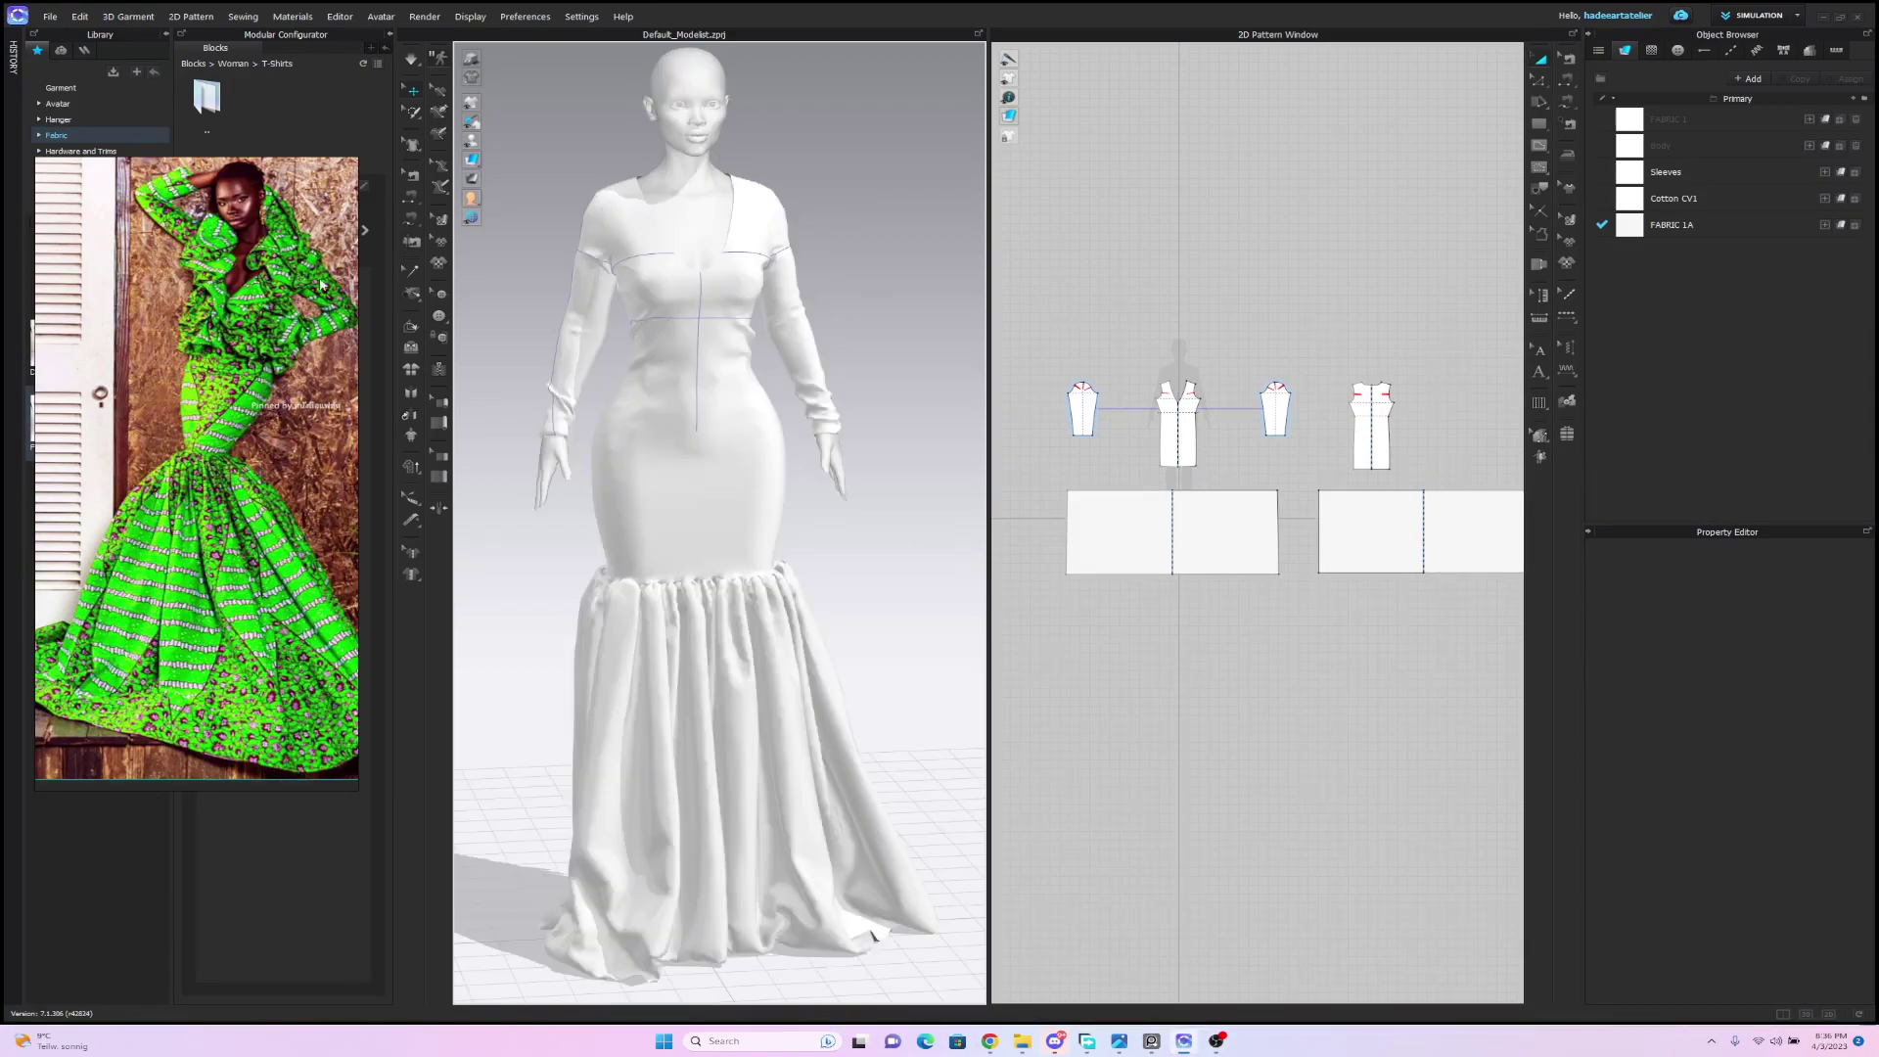
left_click_drag(290, 274, 272, 310)
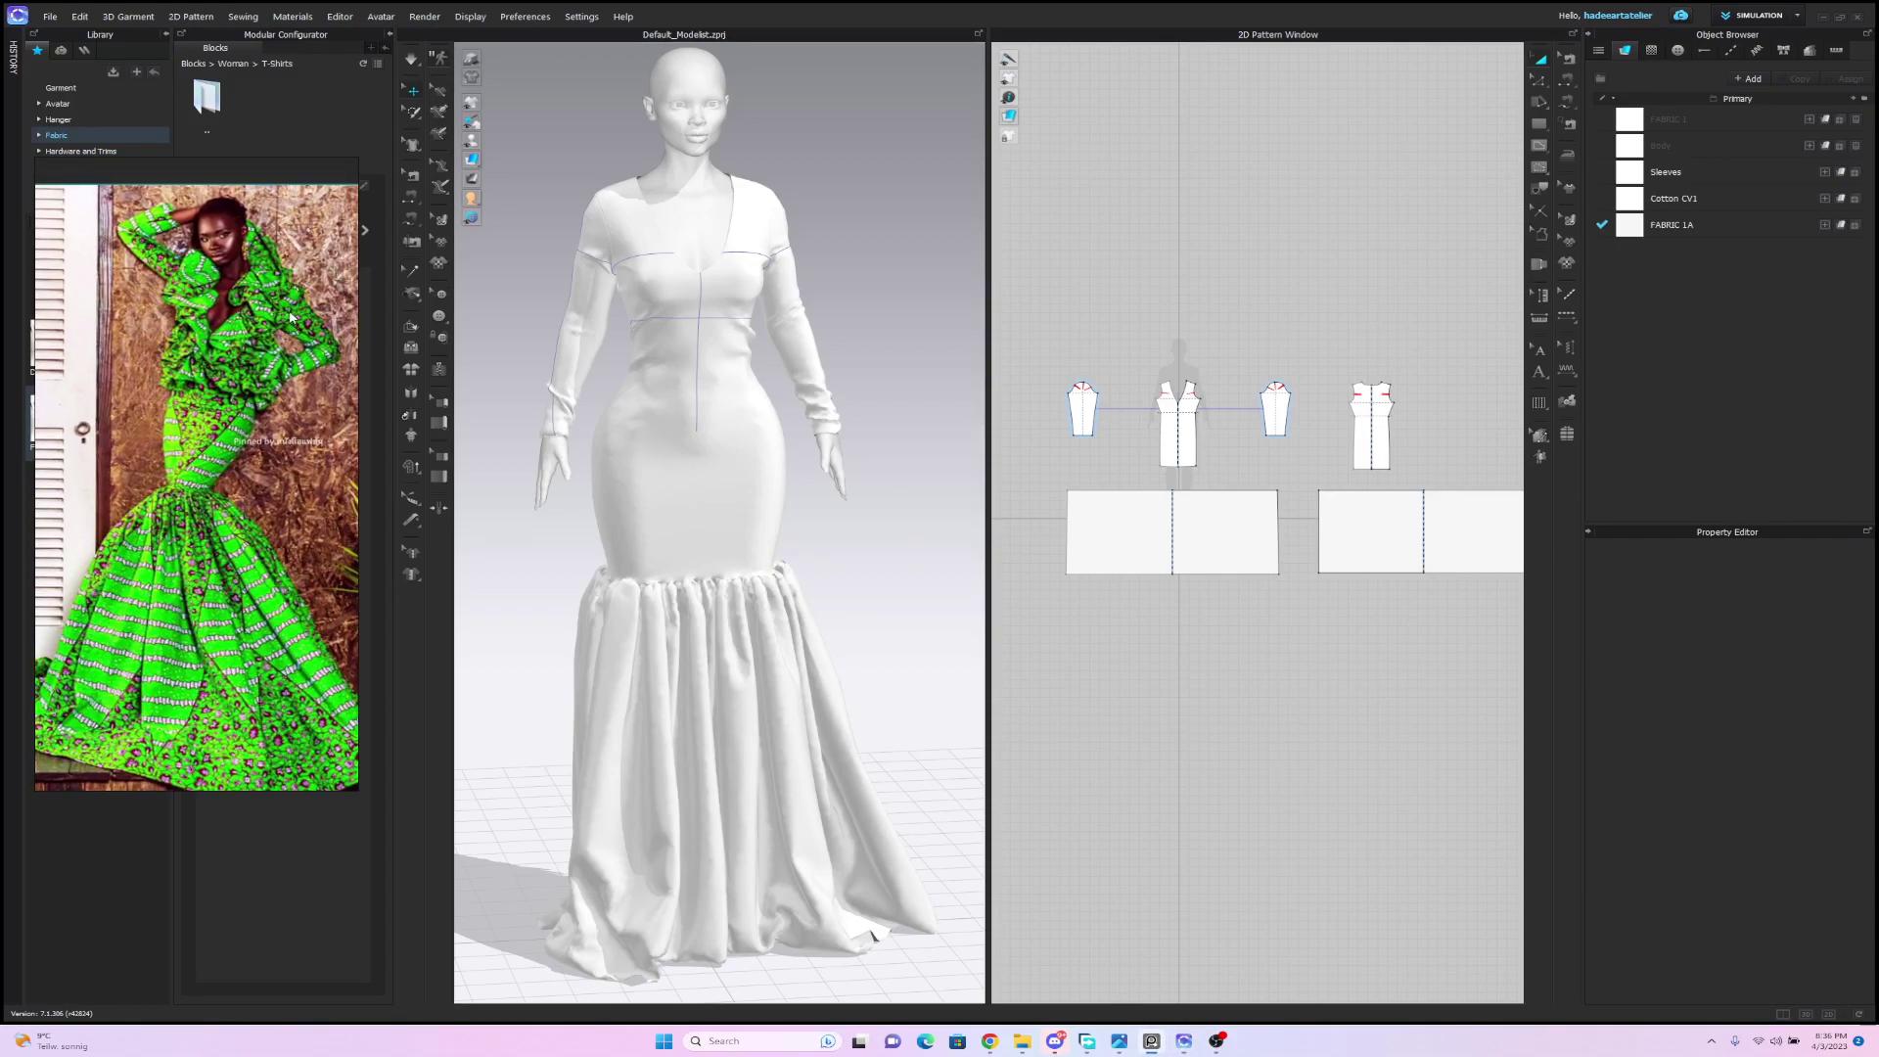
right_click_drag(901, 285, 822, 282)
Shorten the sleeve pattern from its lower edge in two small passes, simulating after each.
scroll(1257, 519, "up", 2)
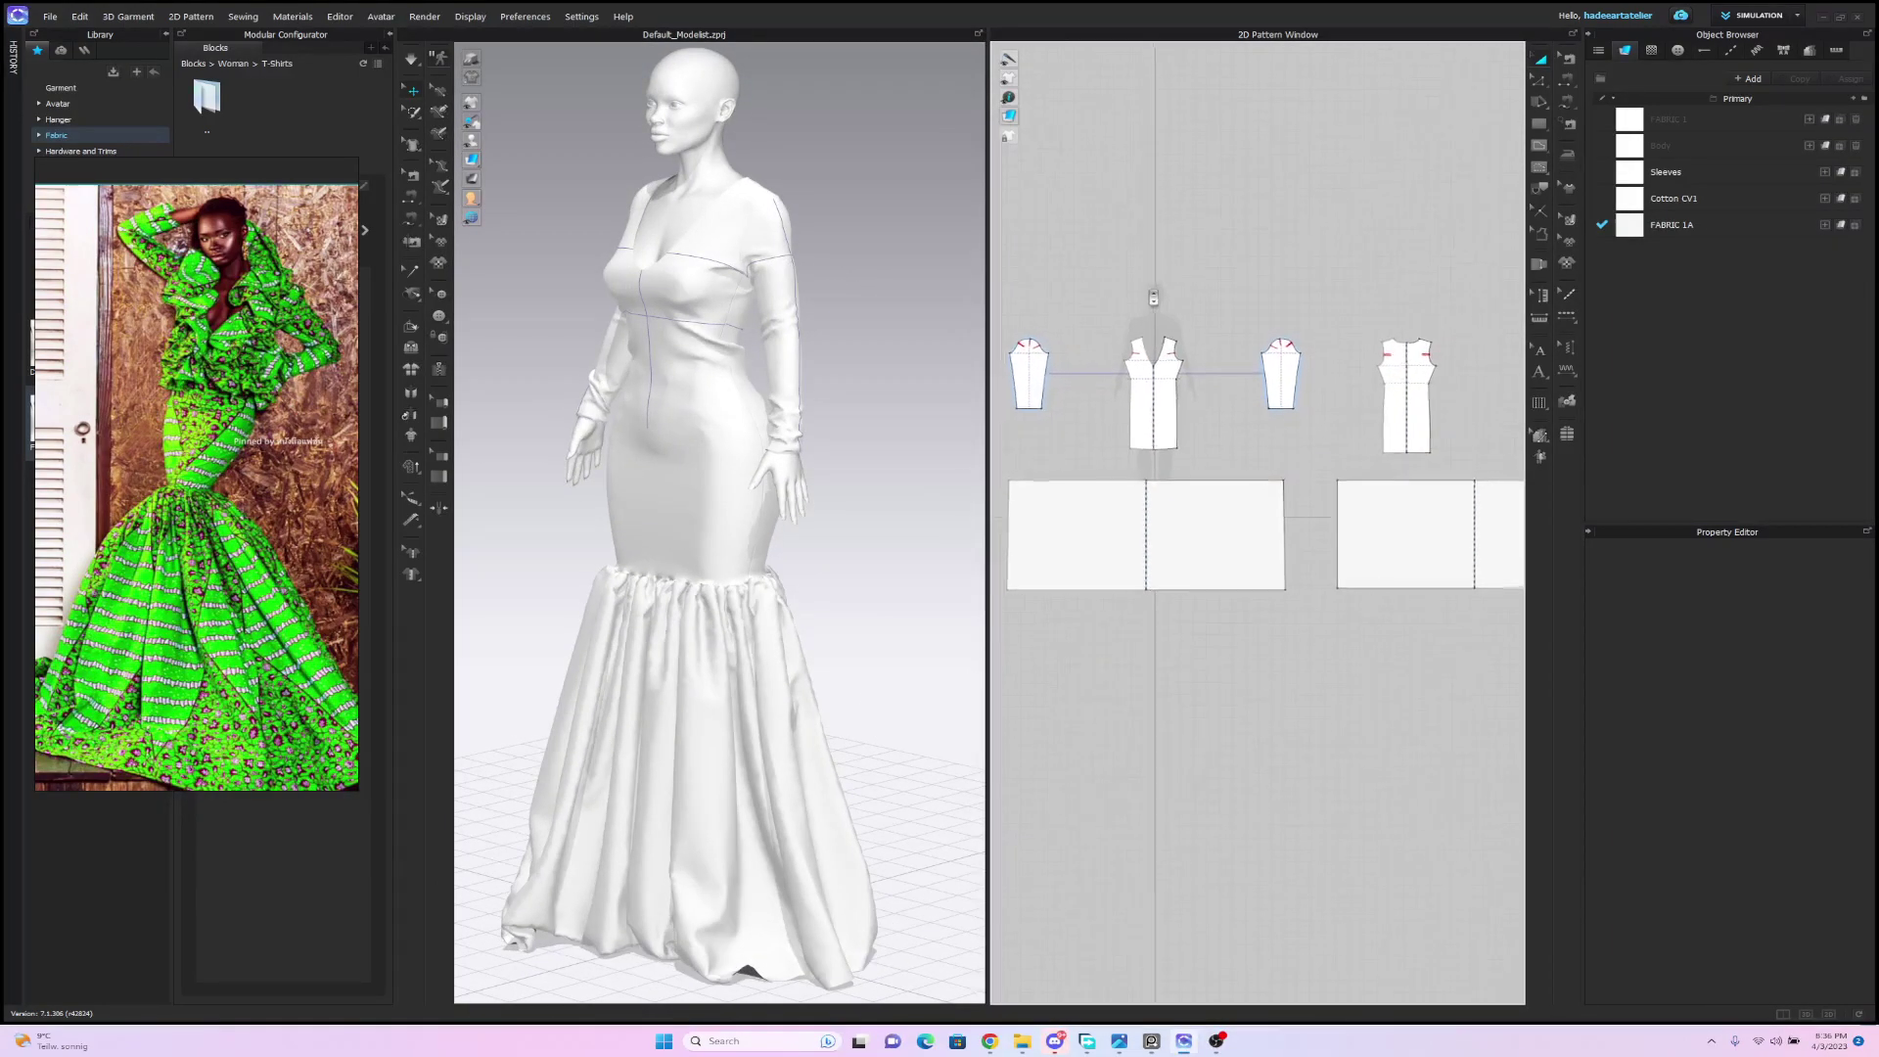
left_click(1023, 377)
middle_click_drag(1082, 368, 1159, 409)
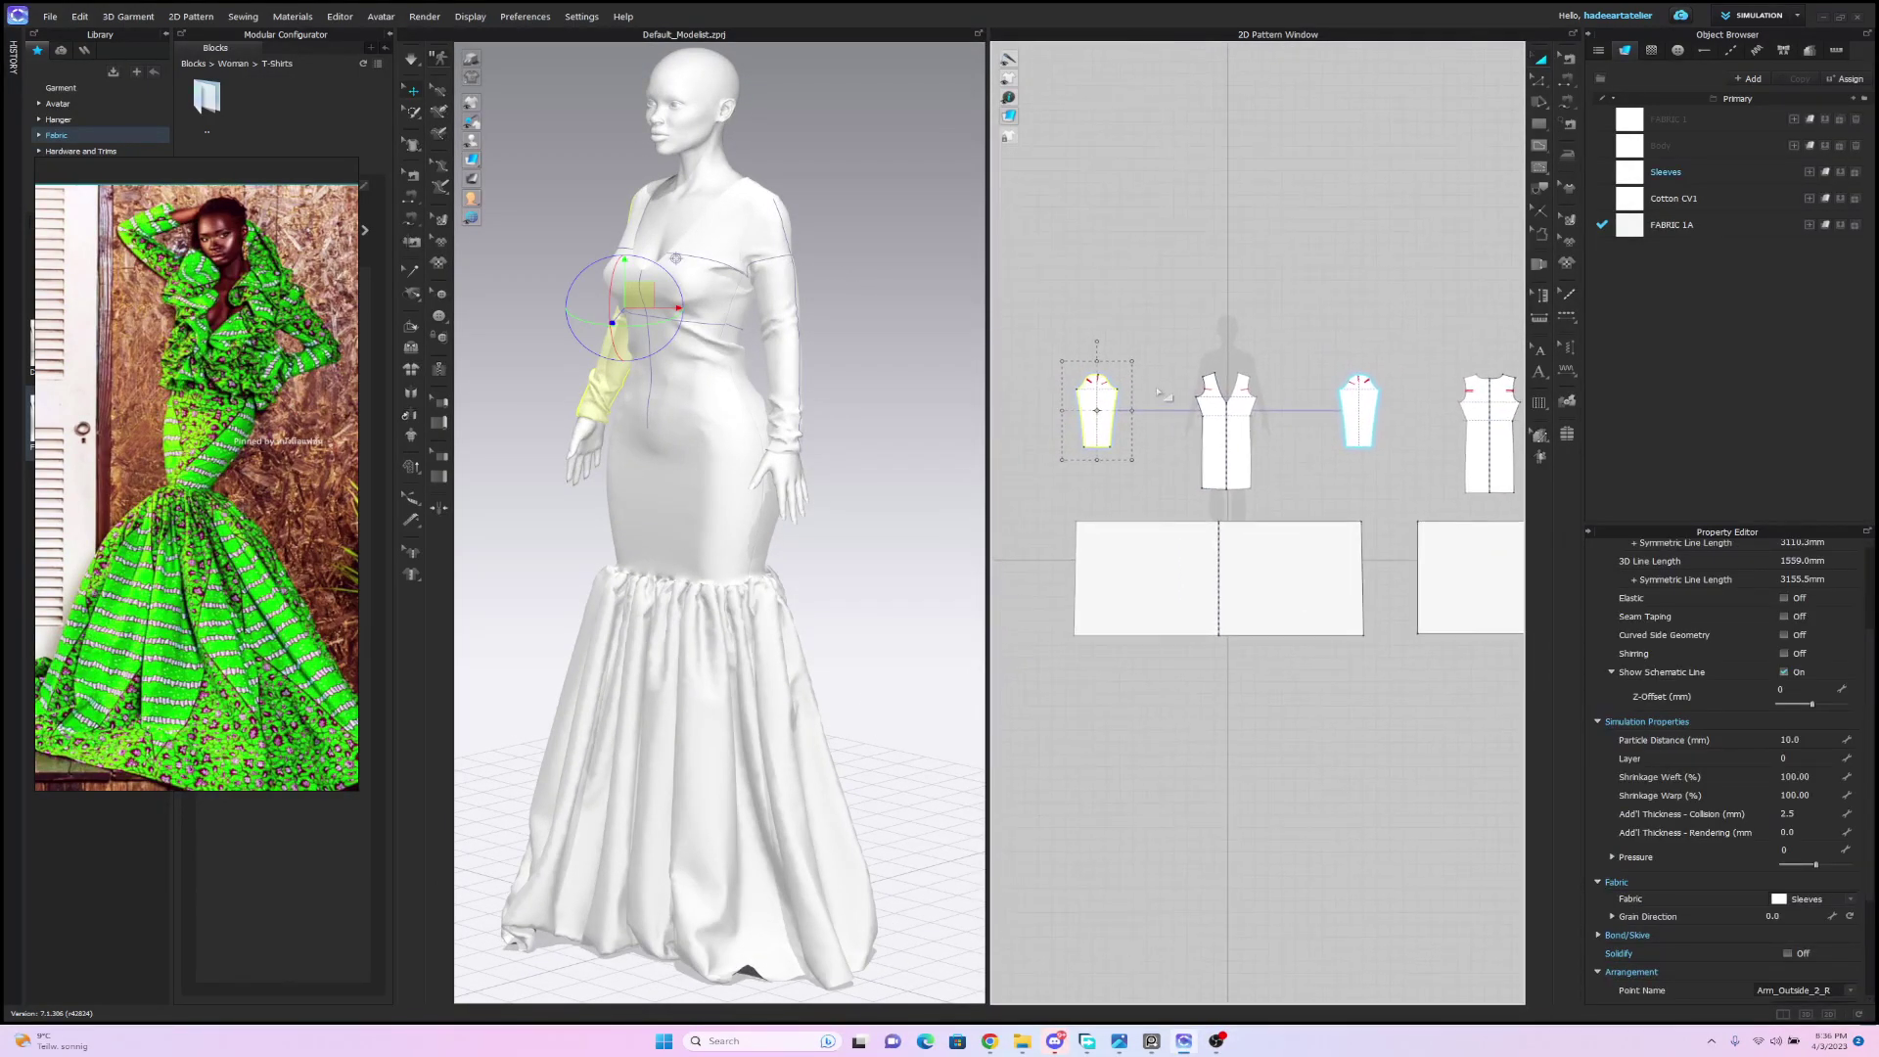
scroll(1150, 396, "up", 3)
middle_click_drag(1124, 347, 1260, 402)
scroll(1262, 402, "up", 4)
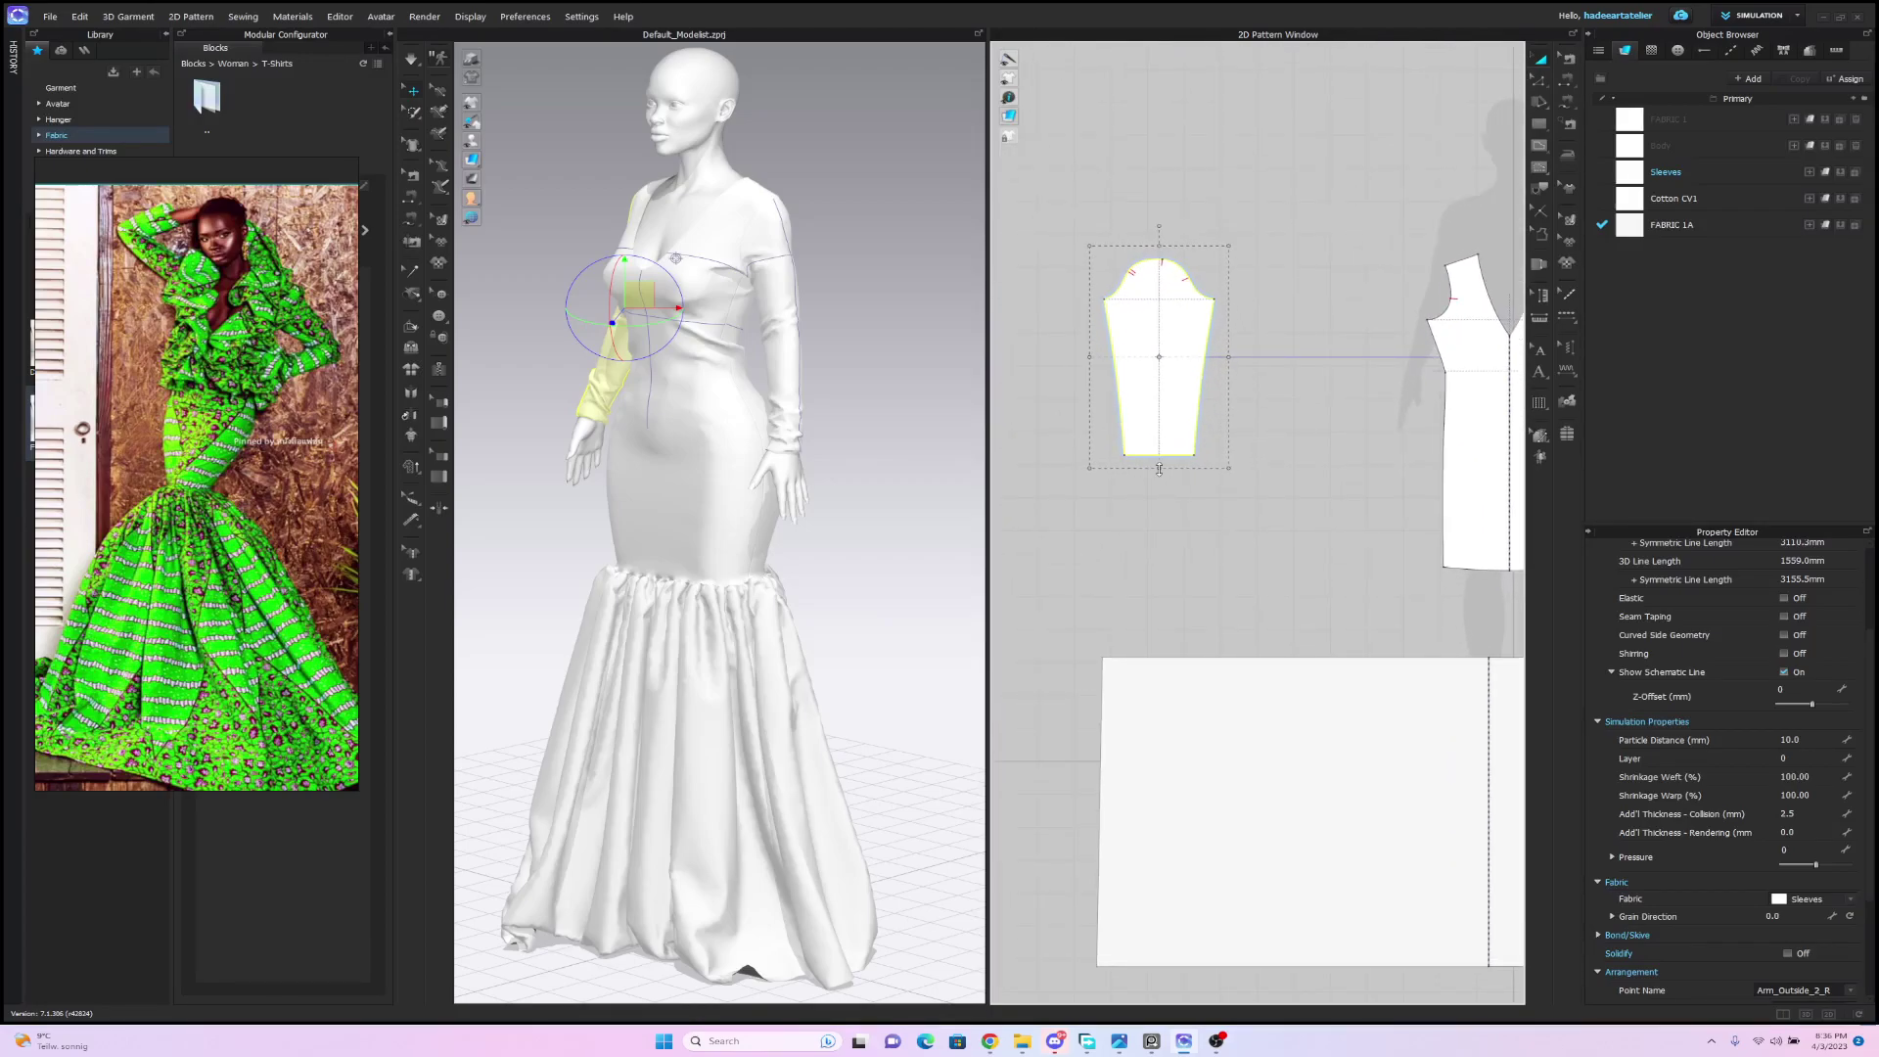
left_click_drag(1159, 468, 1159, 463)
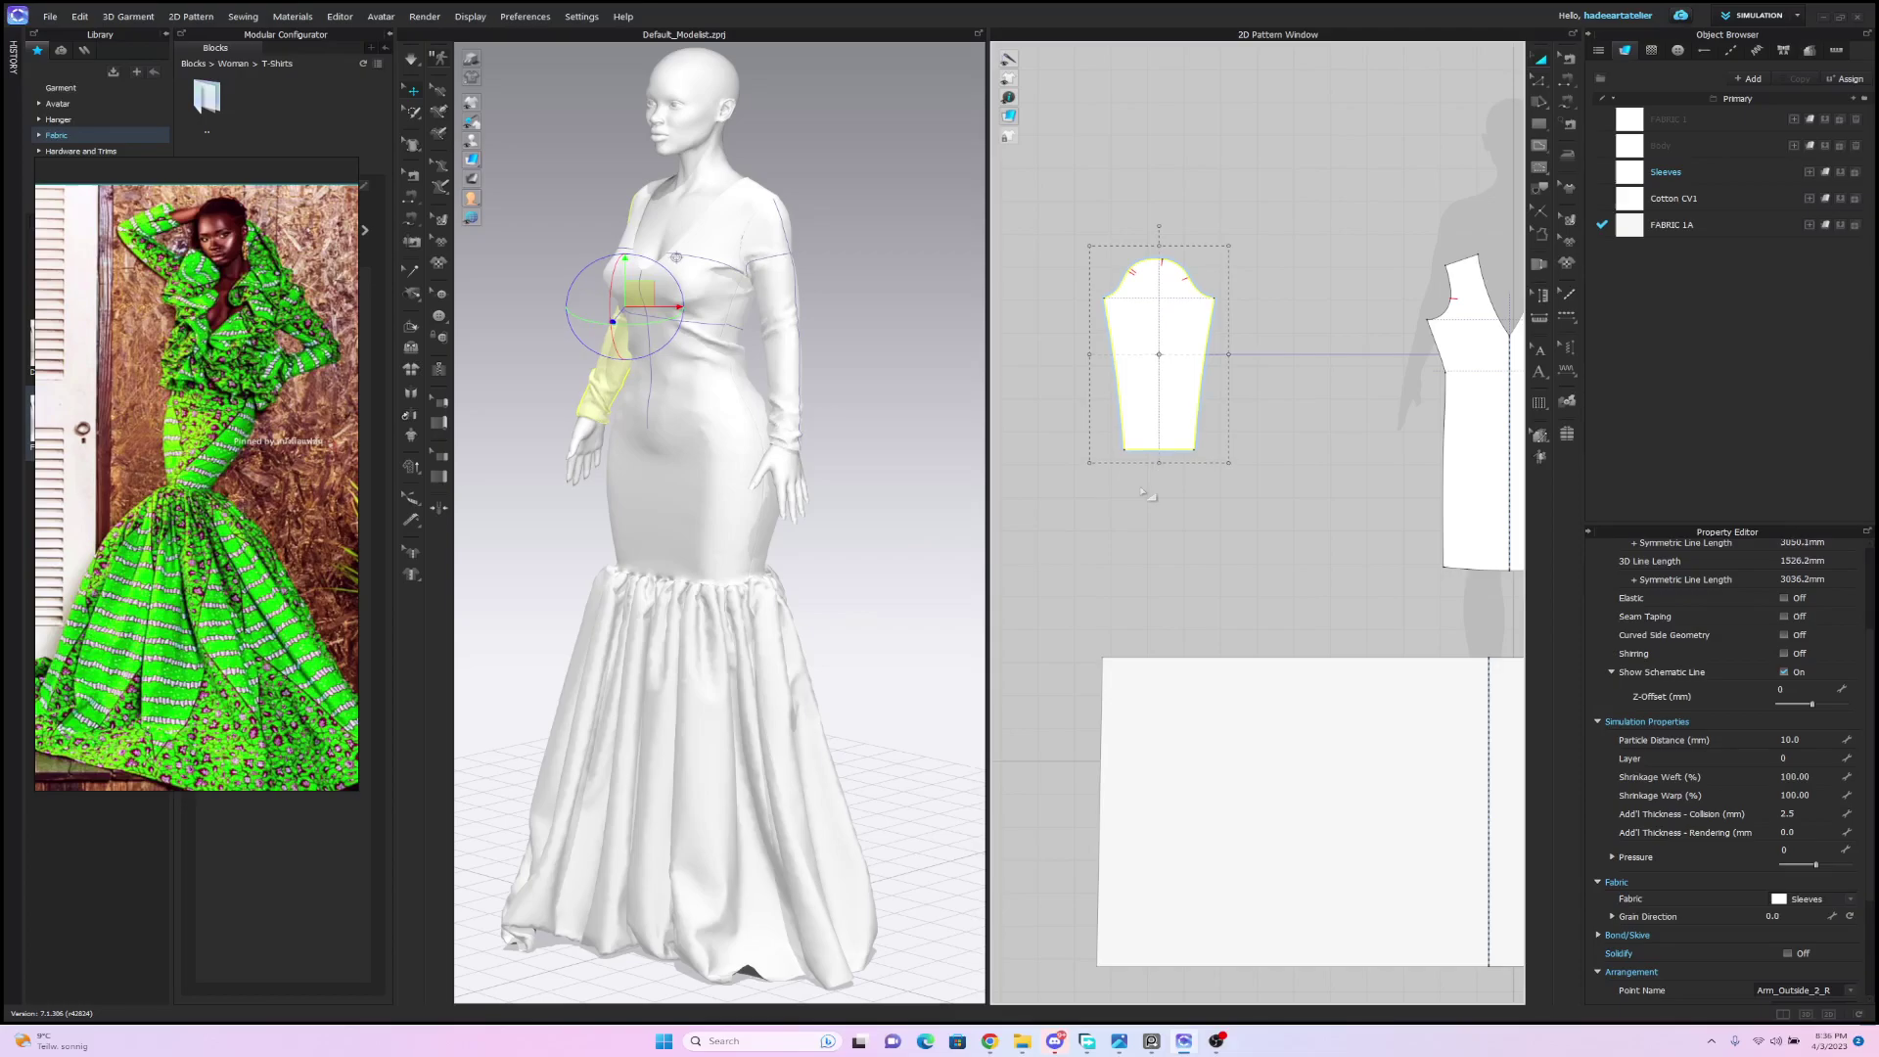
key("space")
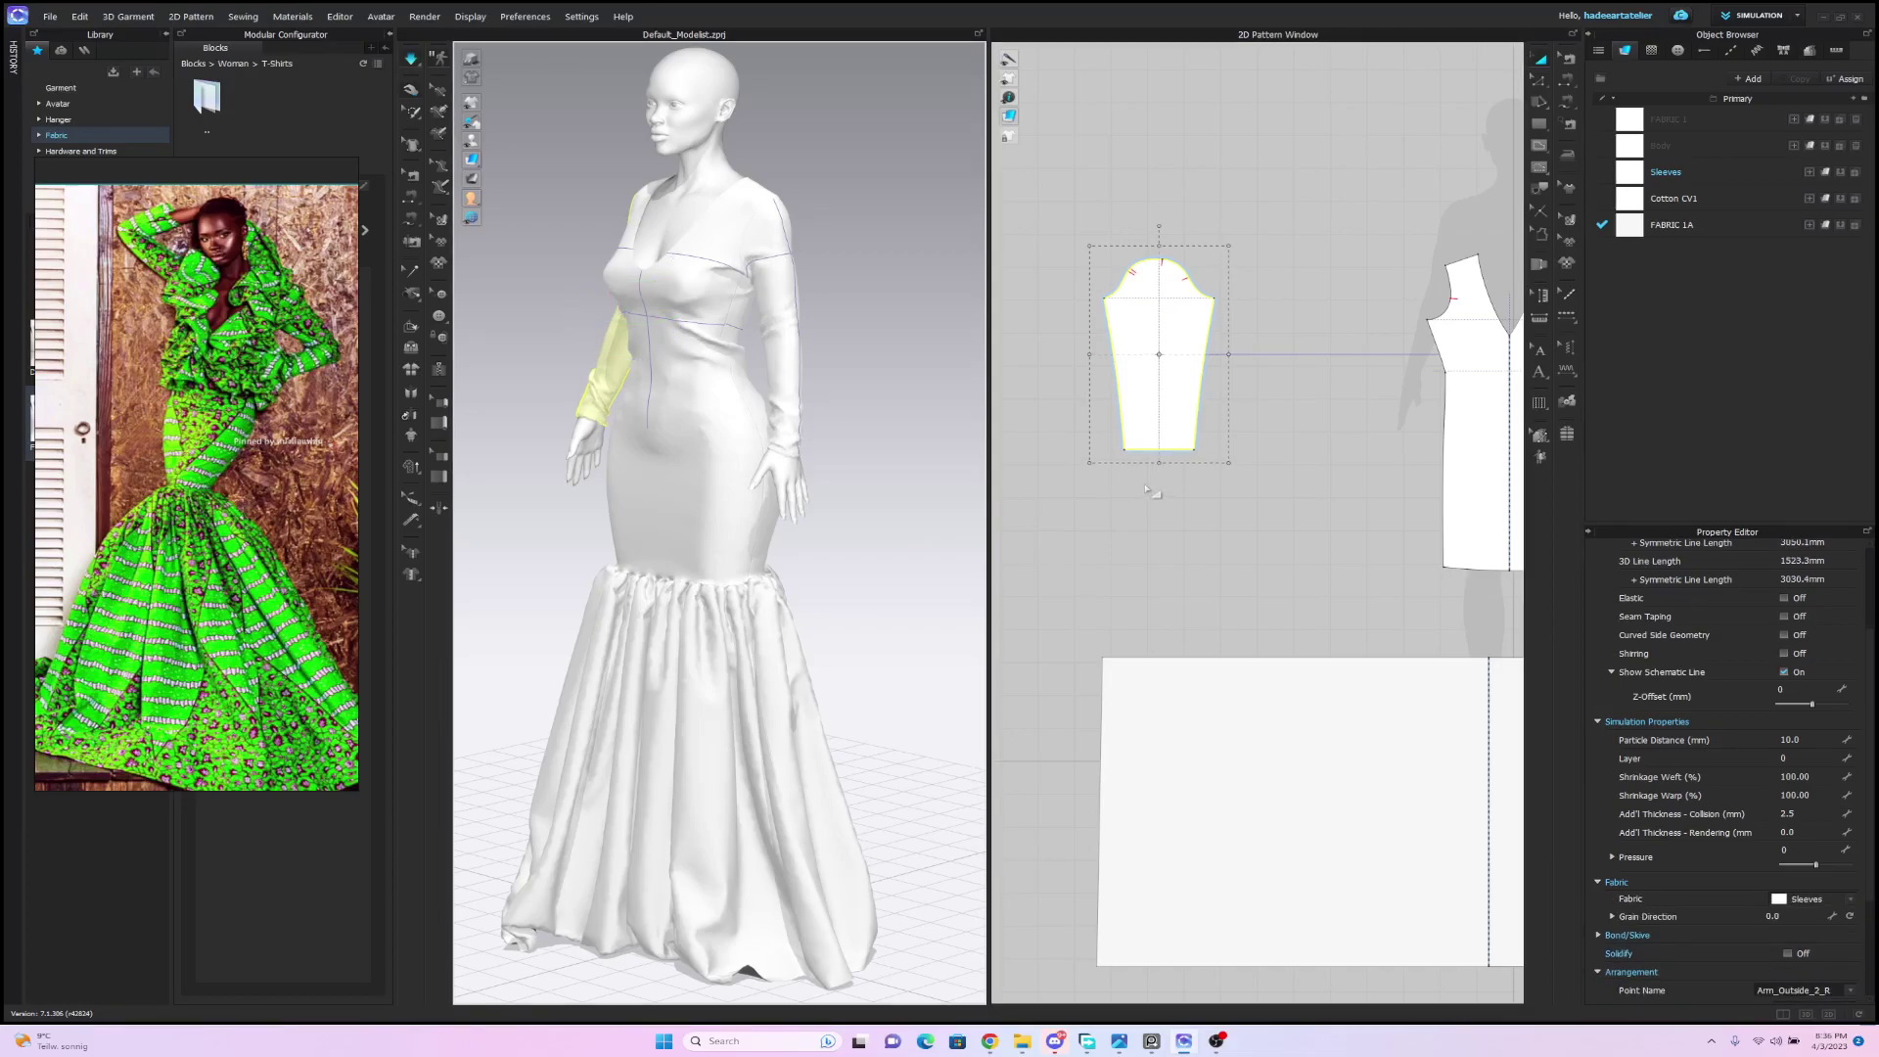
left_click_drag(1158, 463, 1162, 453)
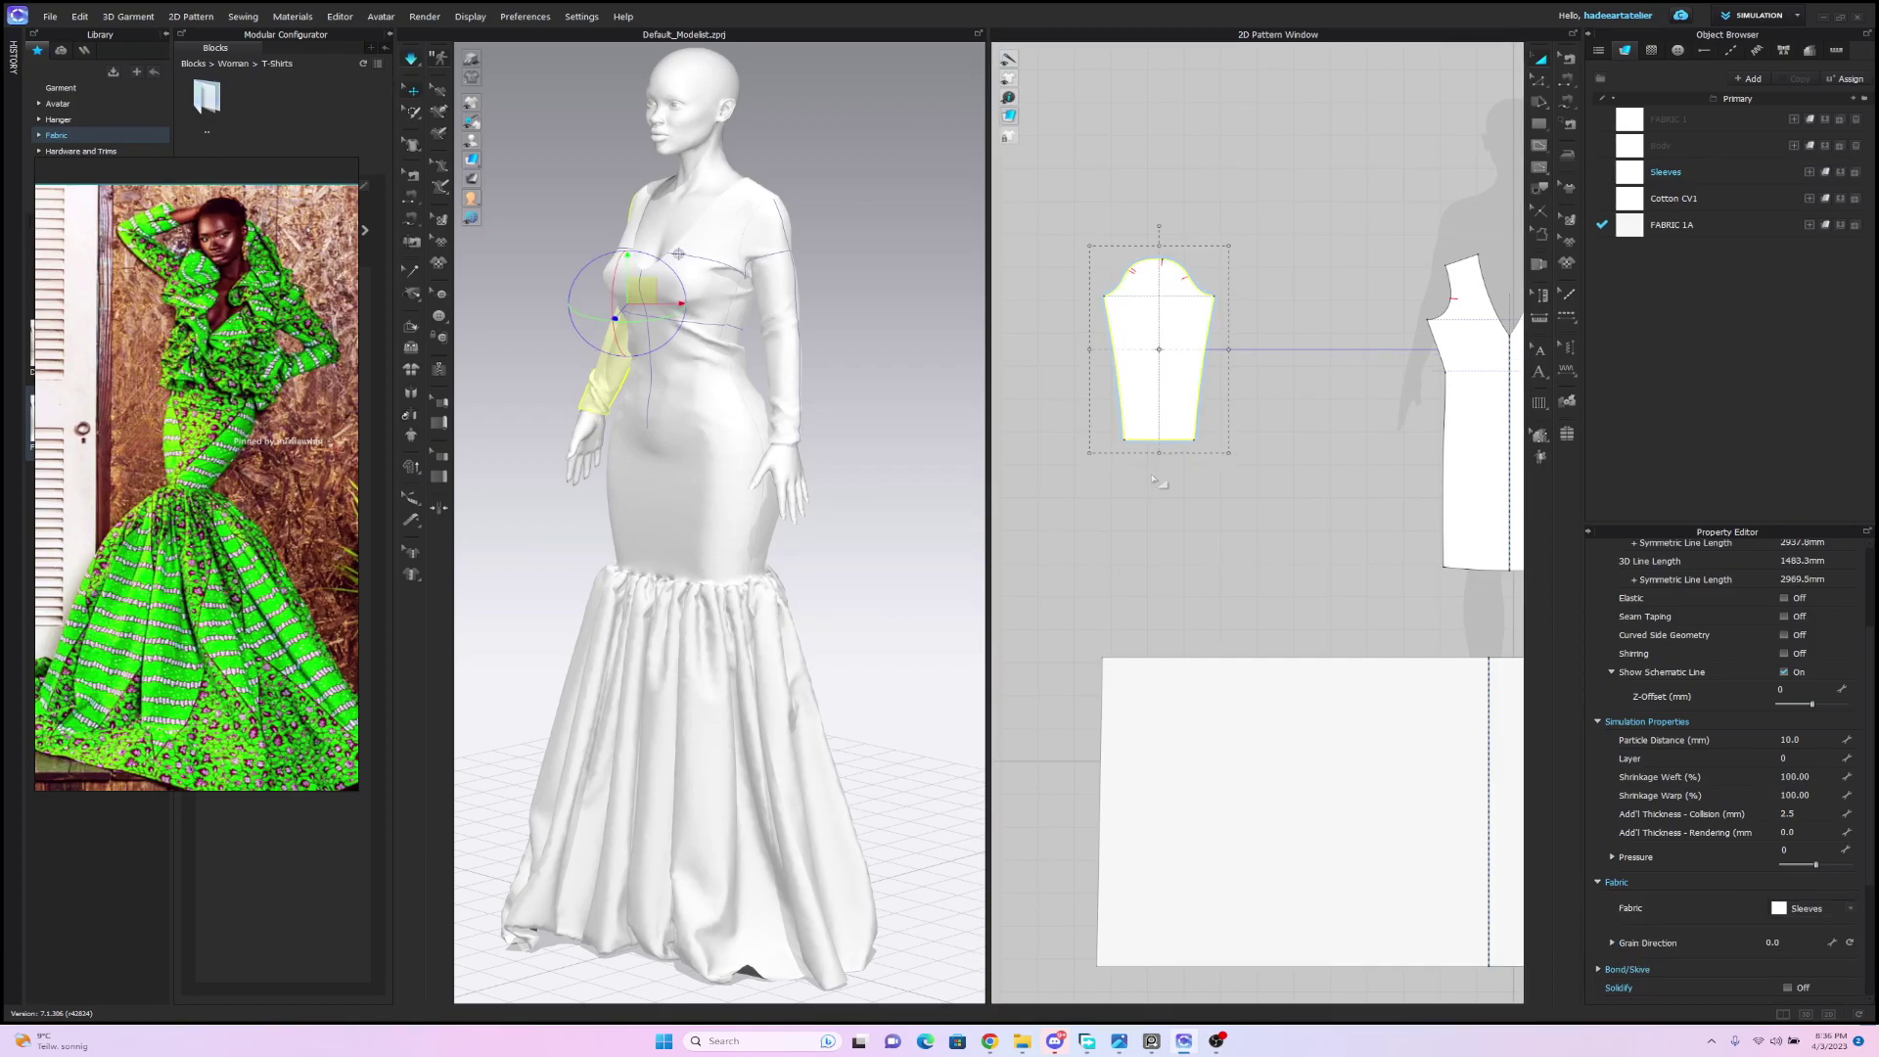
key("space")
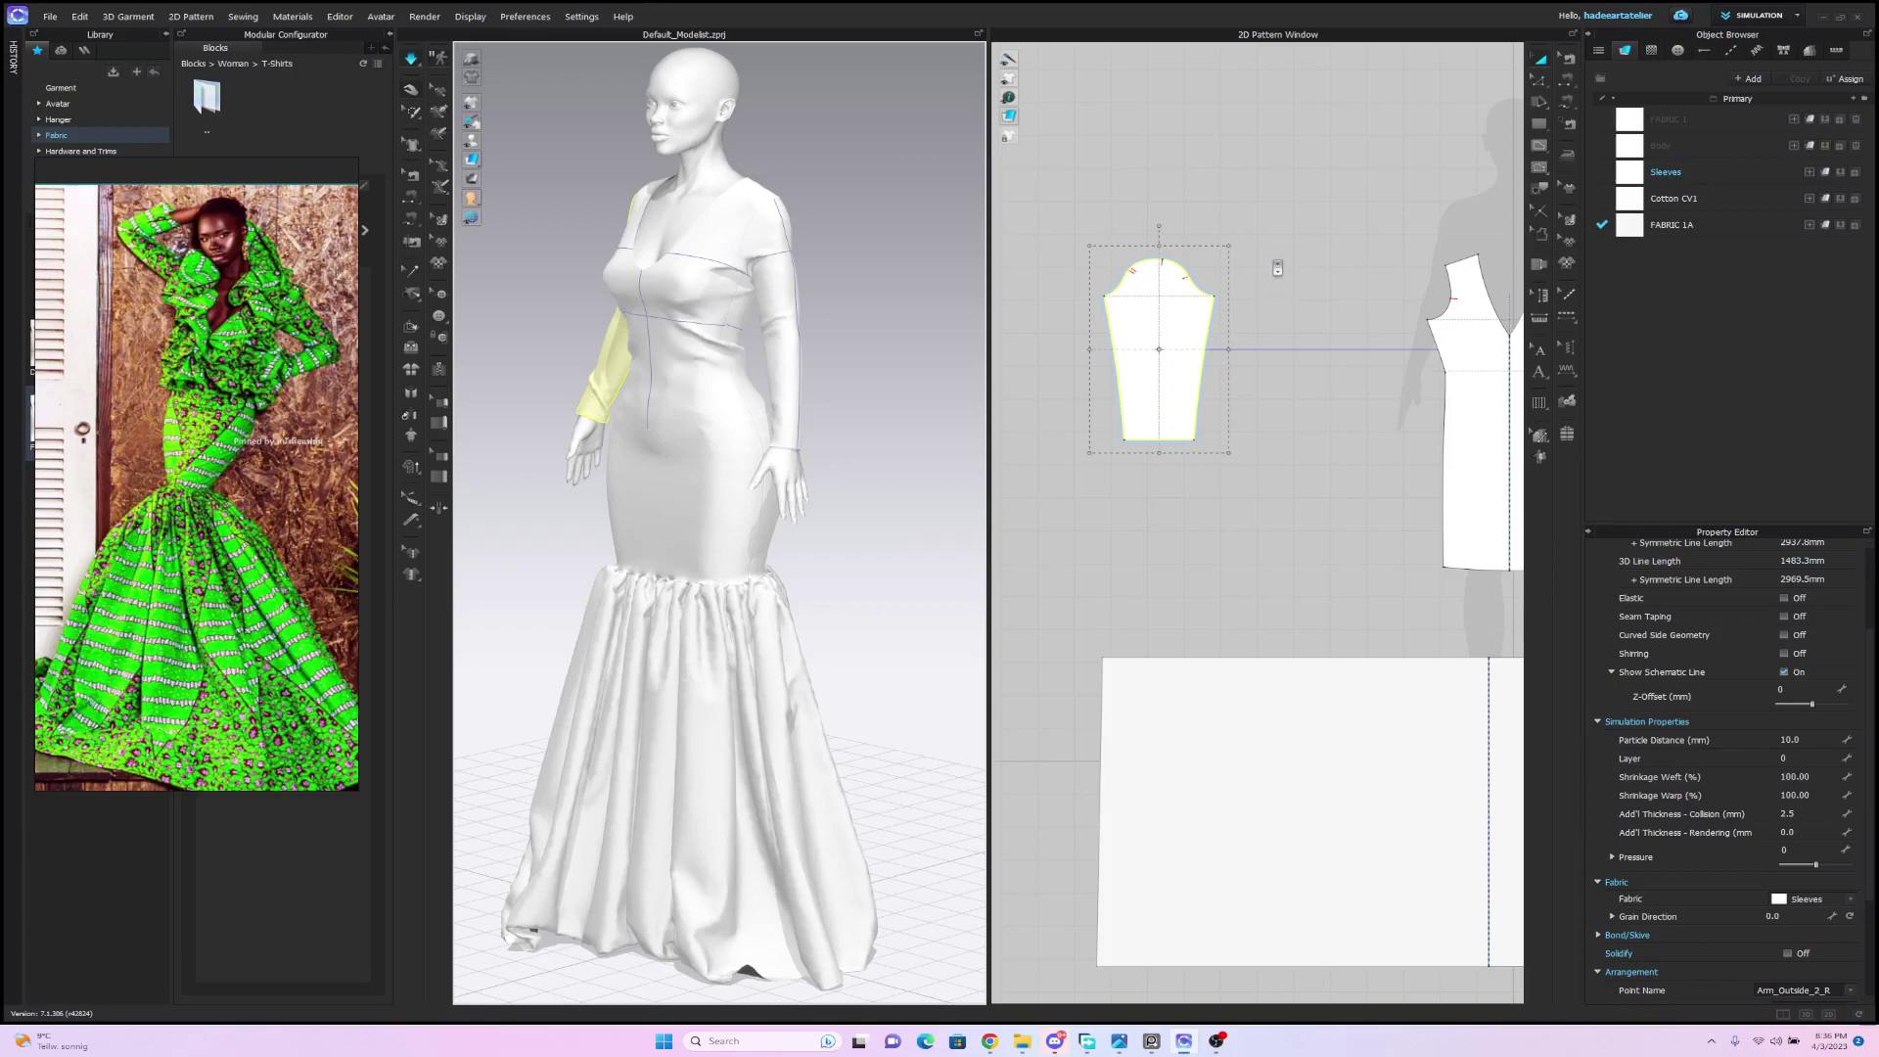
Slash the sleeve pattern from the hem's middle to the cap's top point and spread both sides open at the cap.
scroll(1277, 271, "up", 2)
middle_click_drag(1305, 338, 1357, 558)
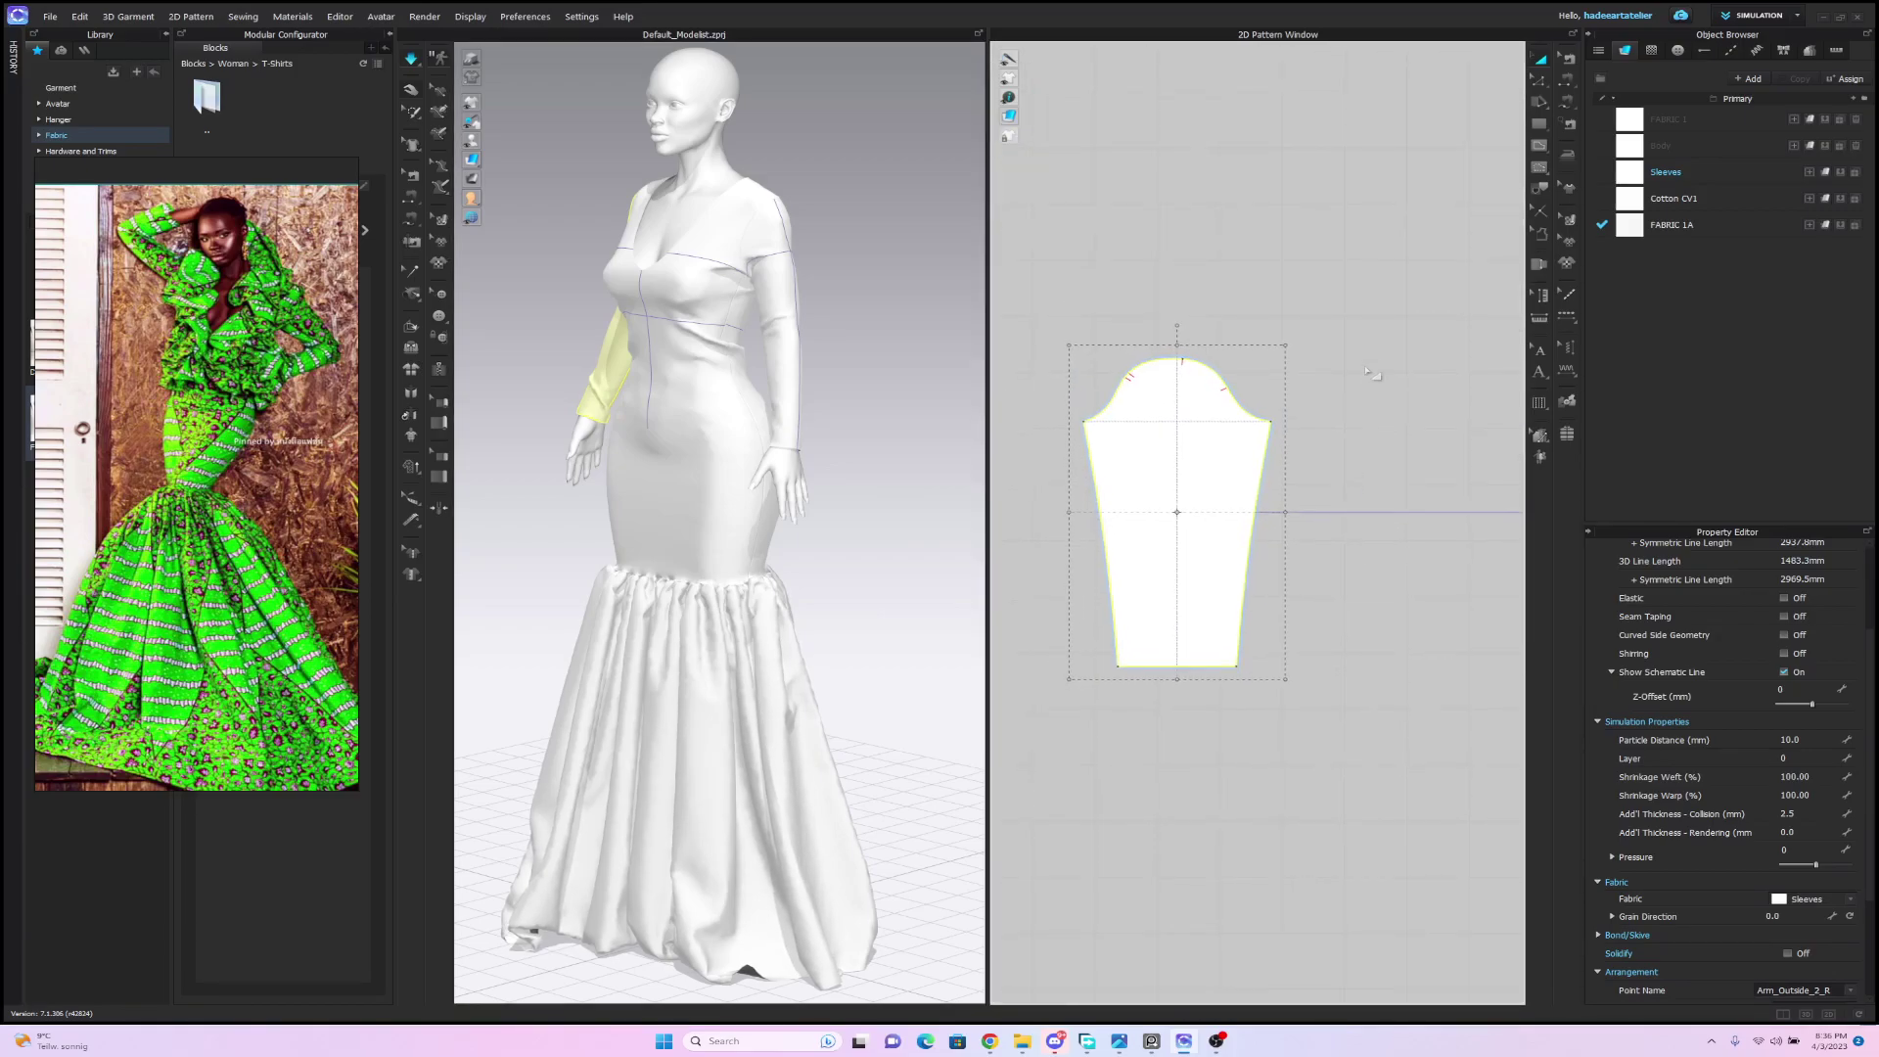
left_click(1366, 343)
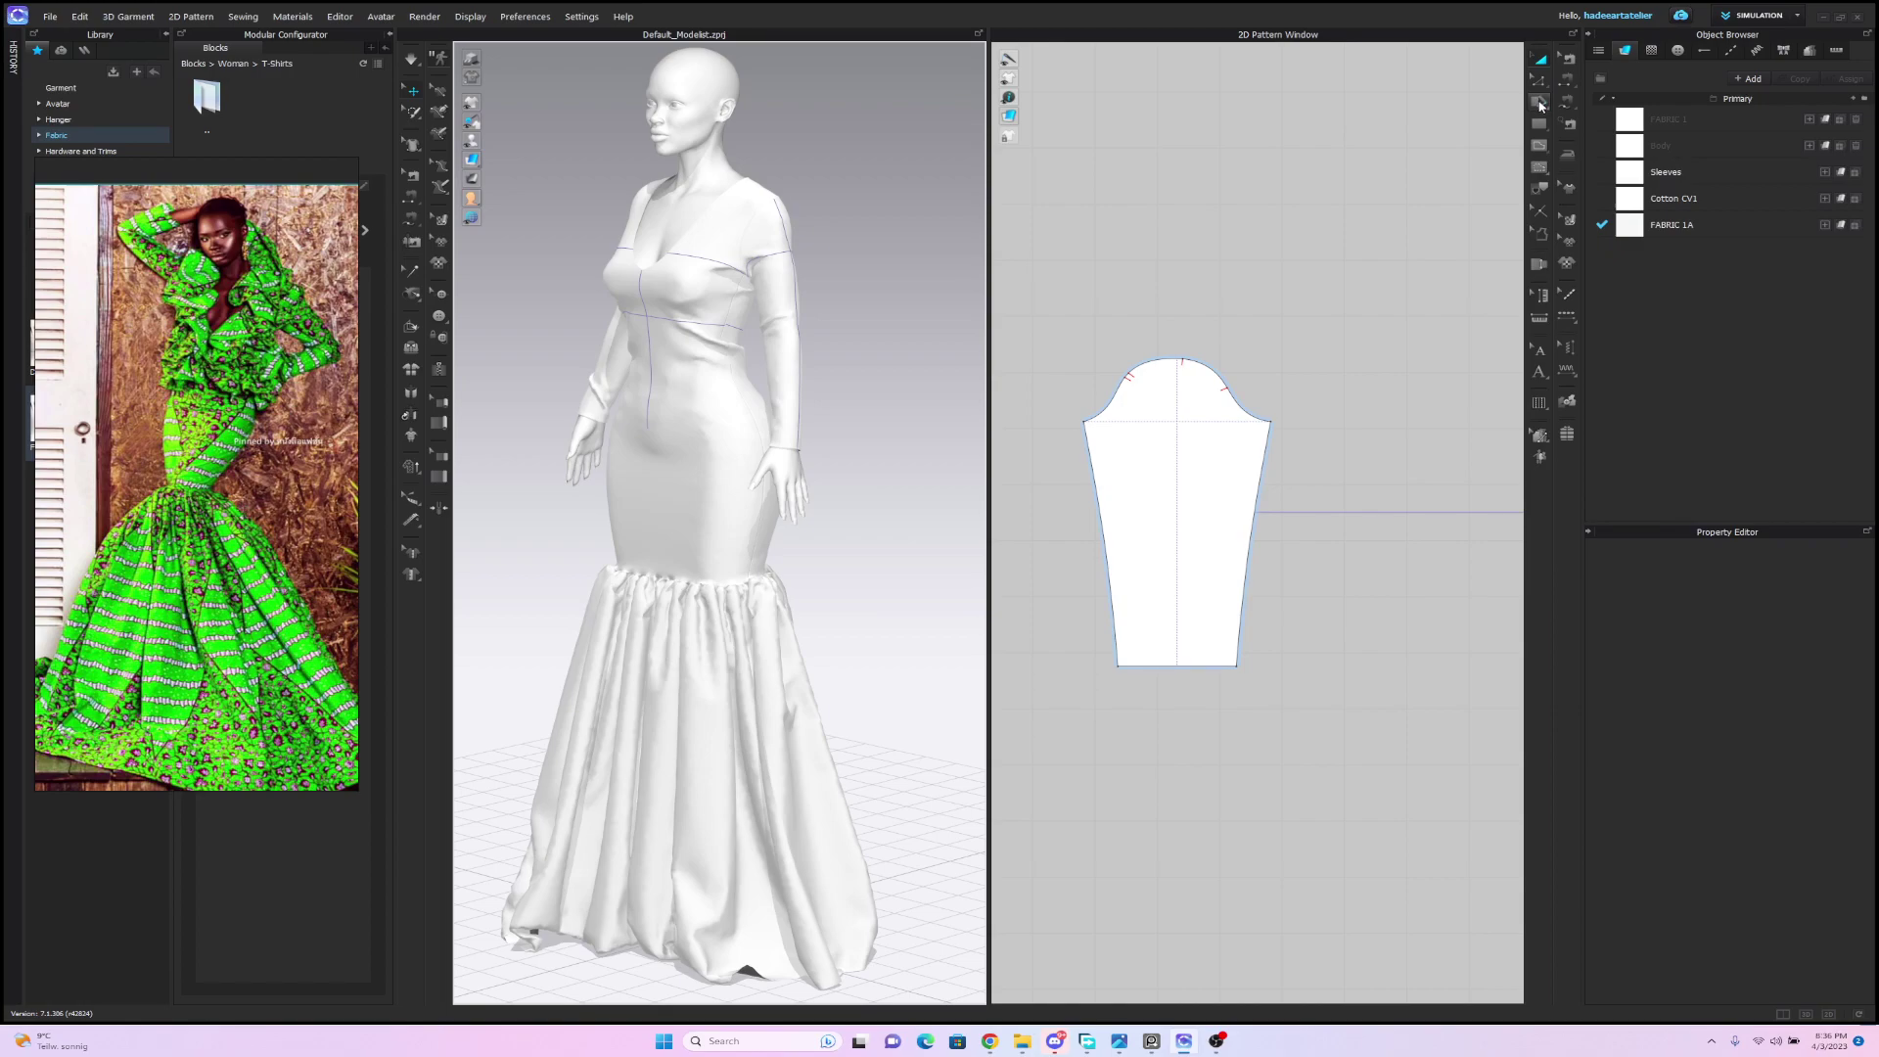
left_click(1539, 103)
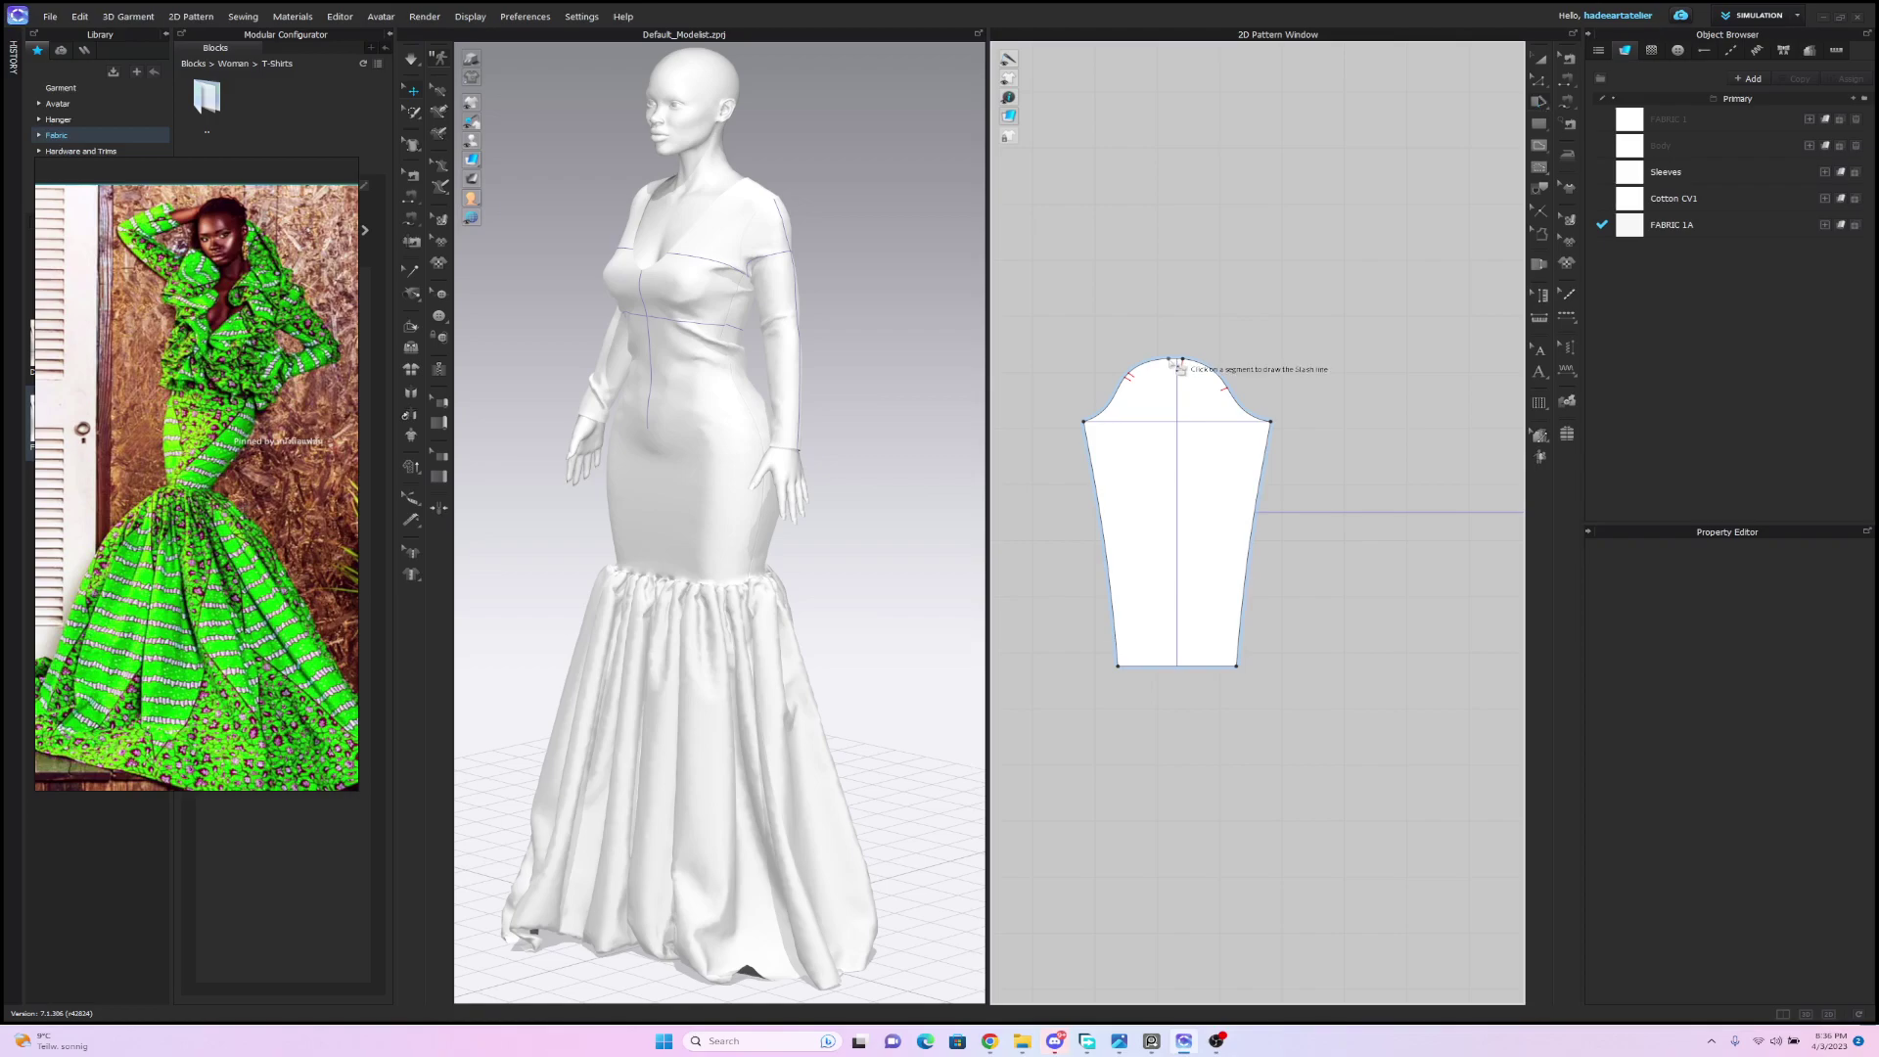
left_click(1179, 666)
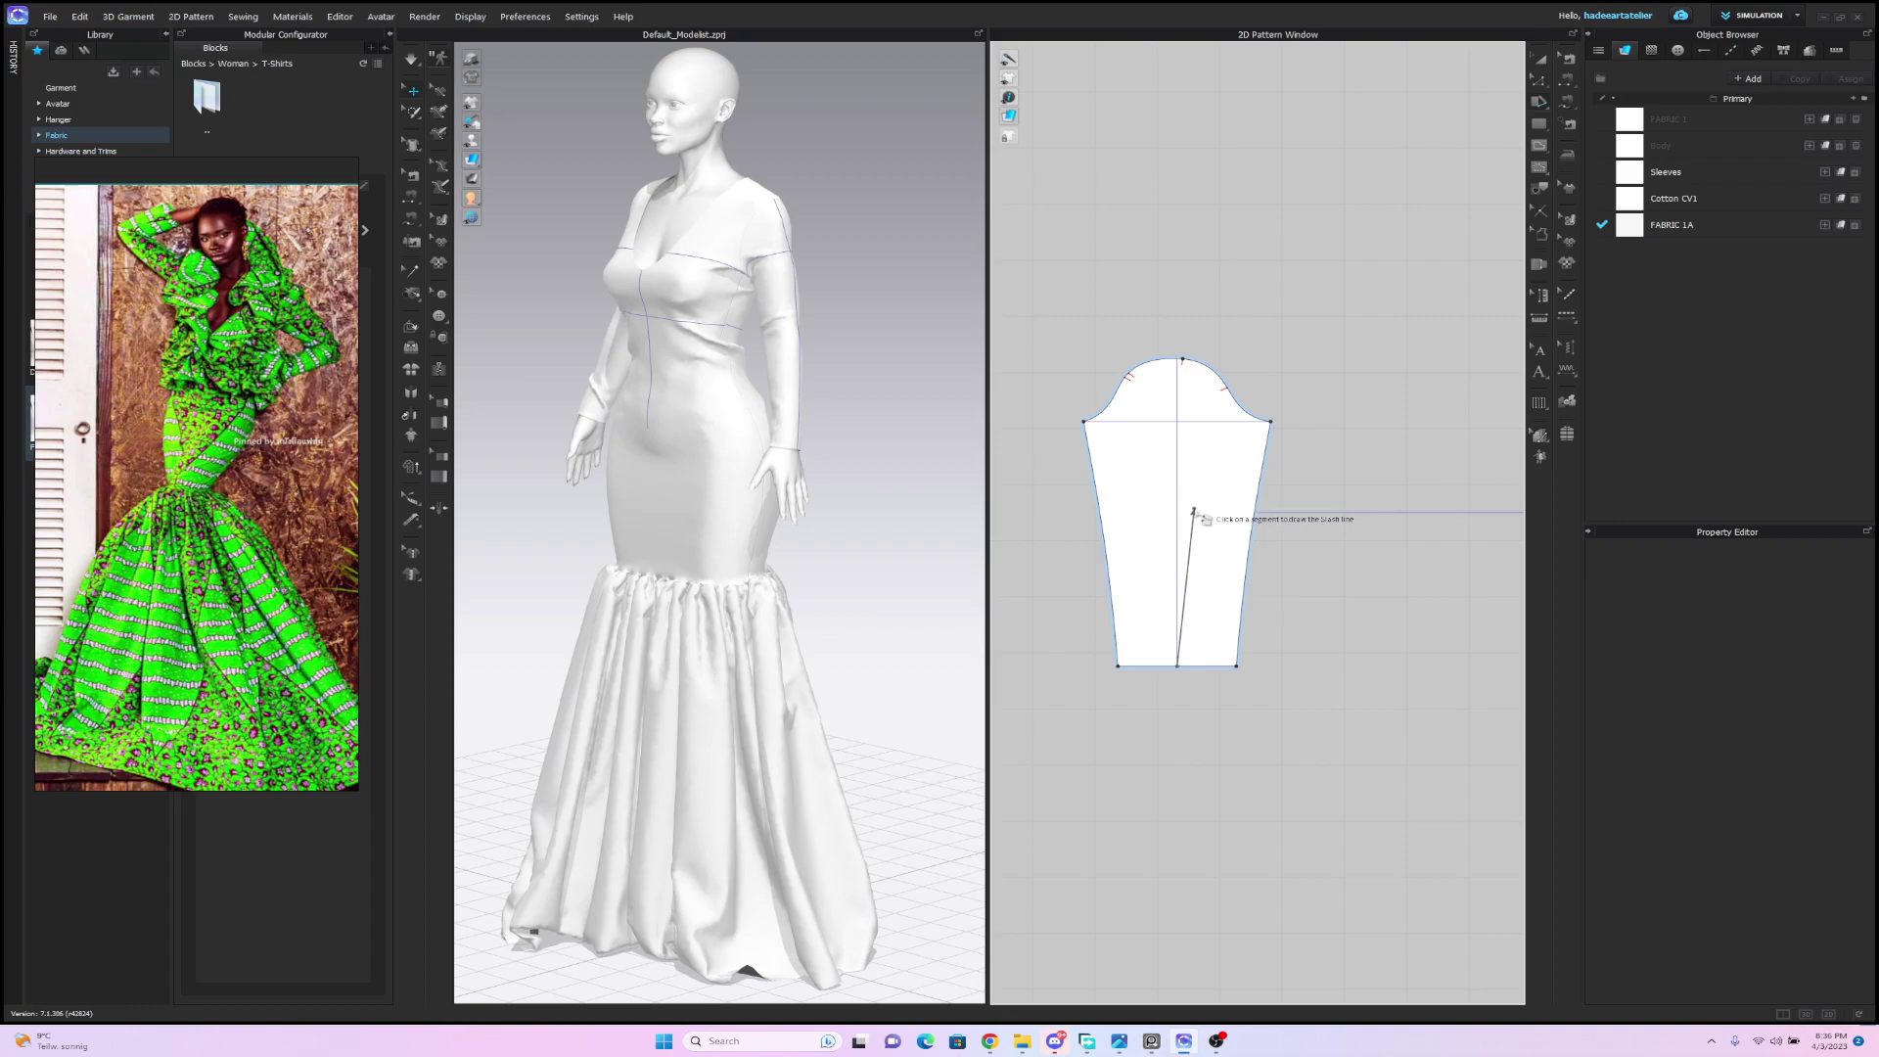
left_click(1182, 363)
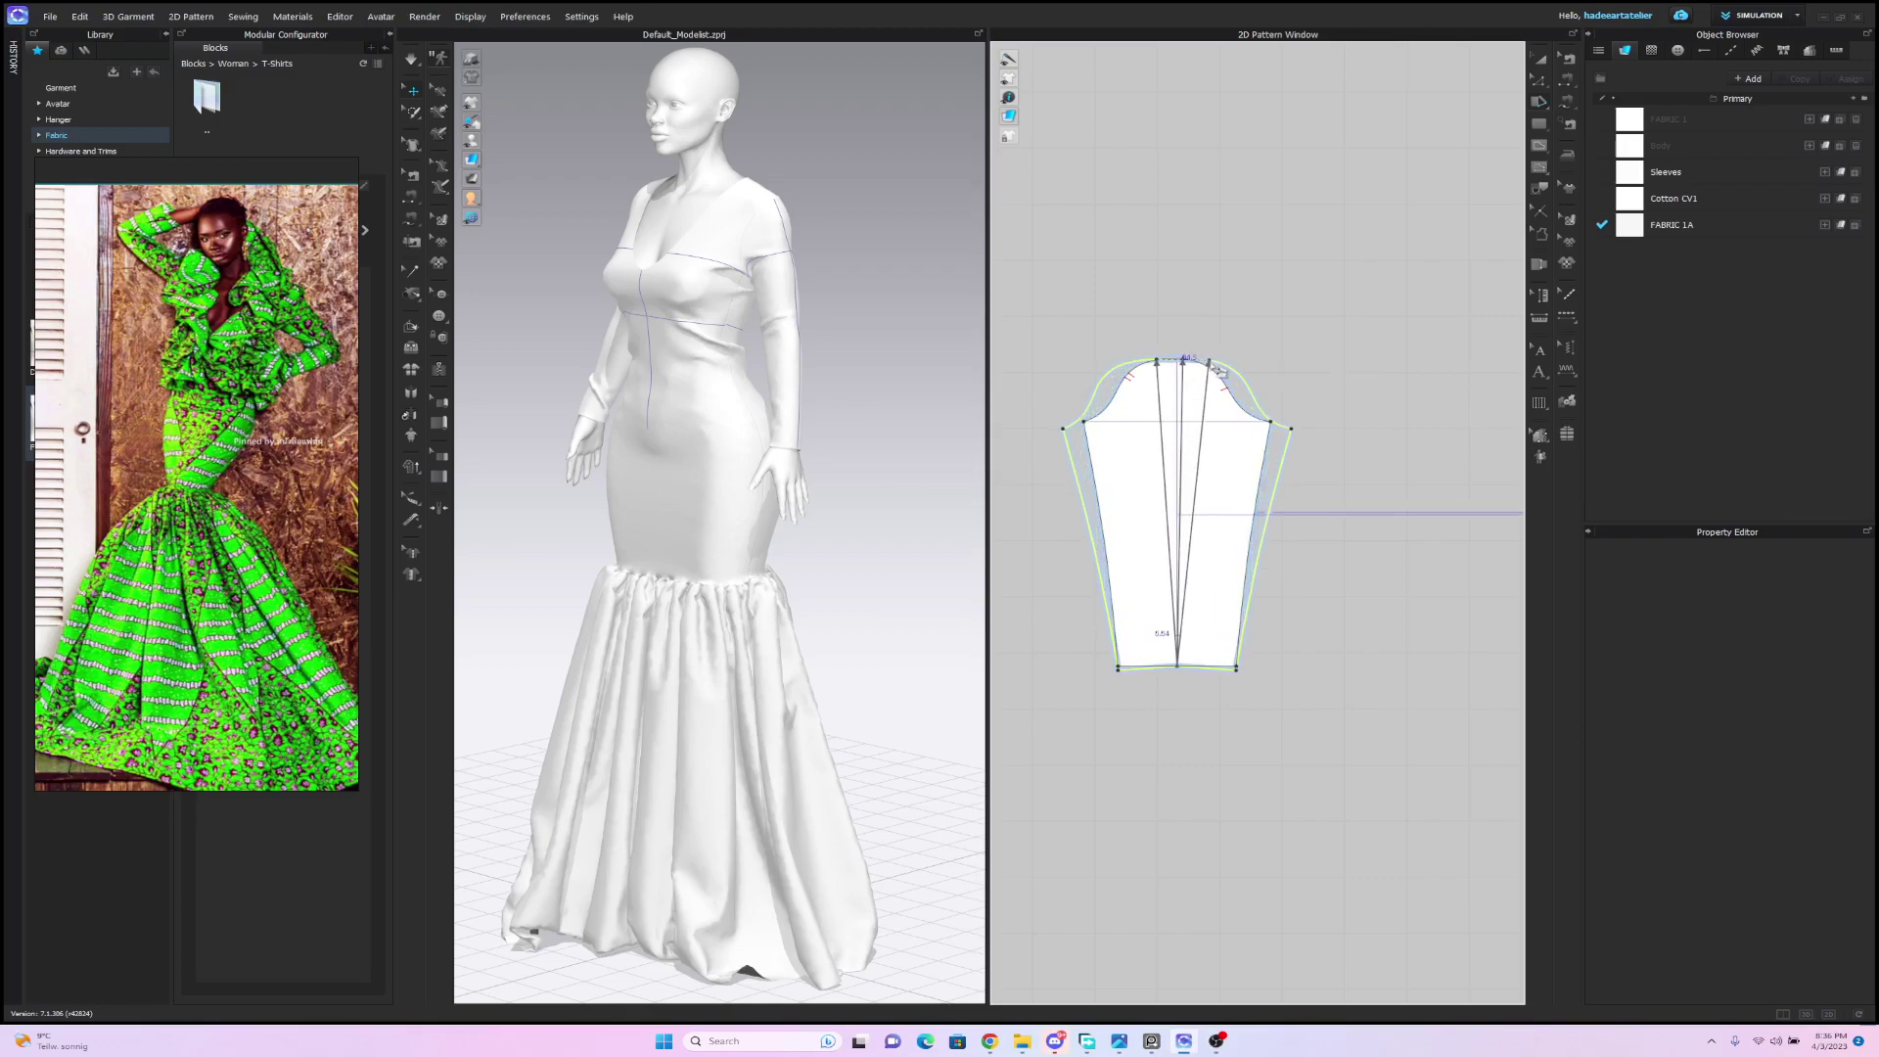
mouse_move(1233, 376)
left_mouse_down()
mouse_move(1188, 362)
mouse_move(1239, 380)
mouse_move(1188, 368)
mouse_move(1223, 372)
left_mouse_up()
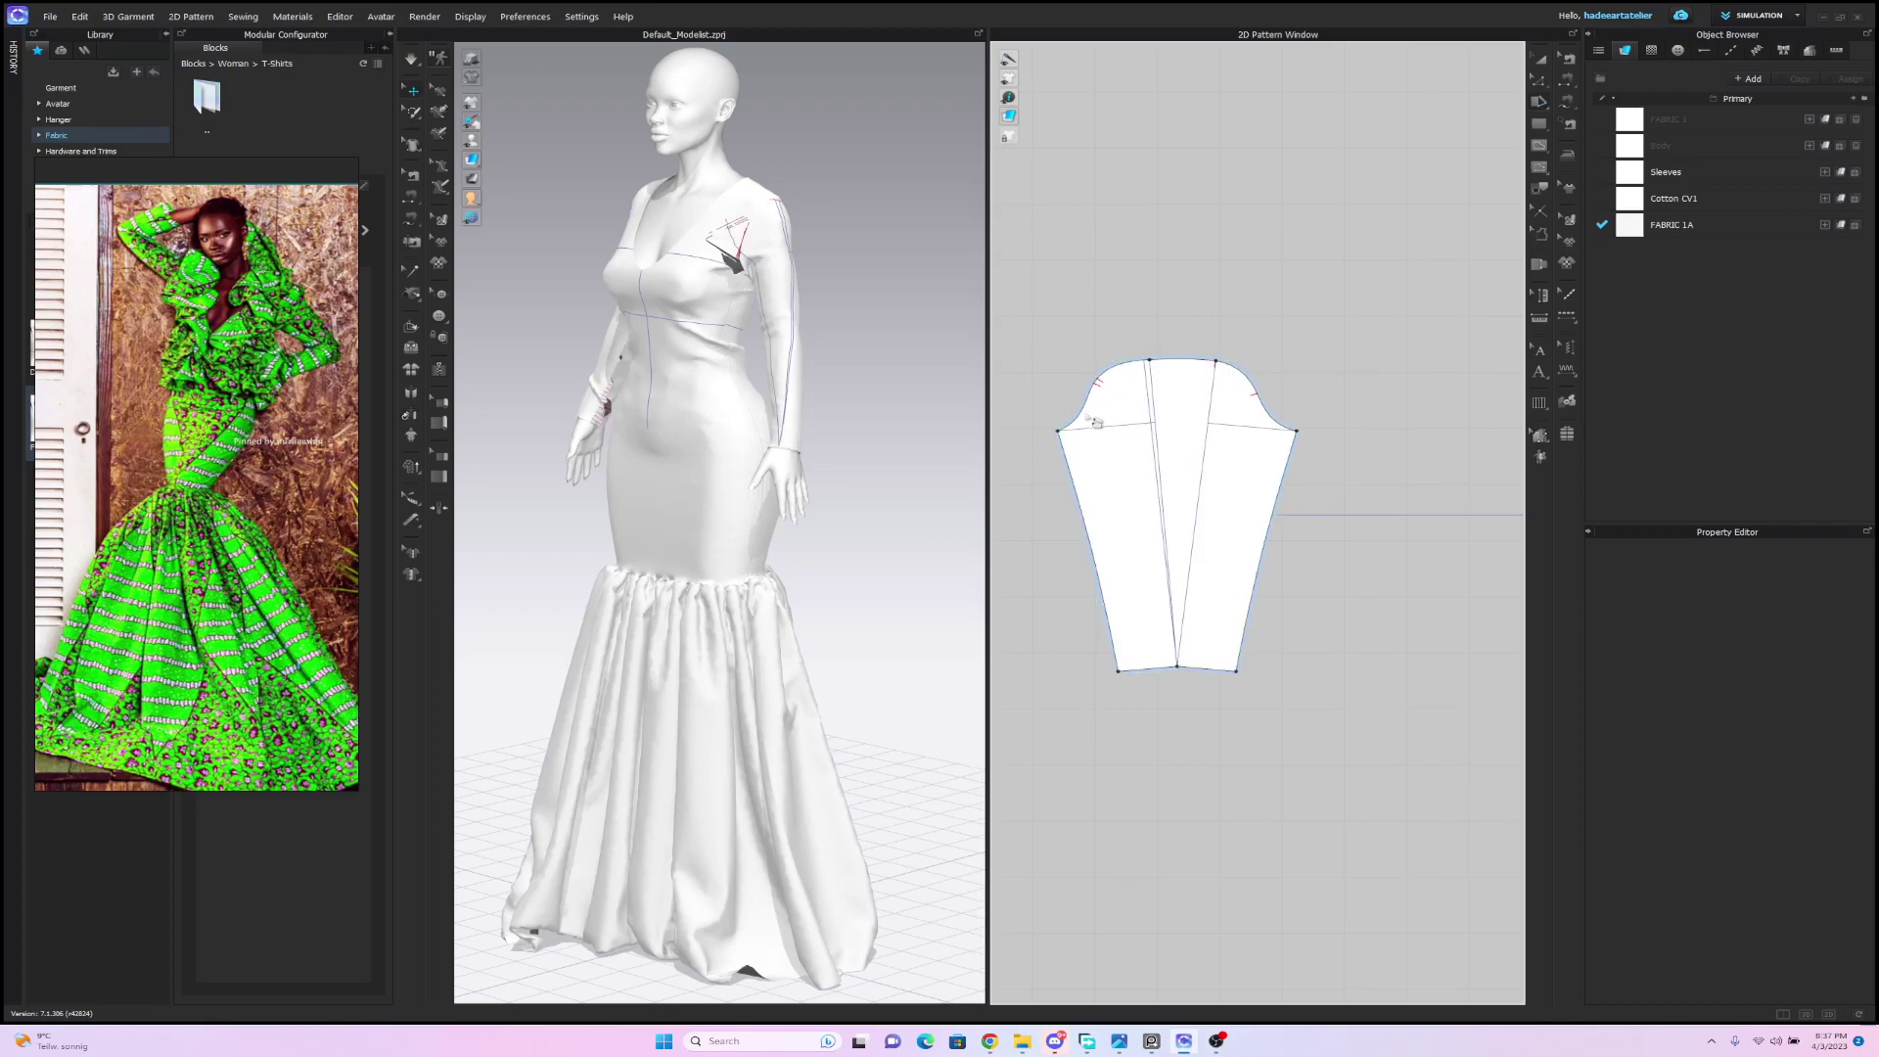
Check the sleeve cap's sewing and split the spread cap's top segment into two lines near its middle.
left_click(1568, 59)
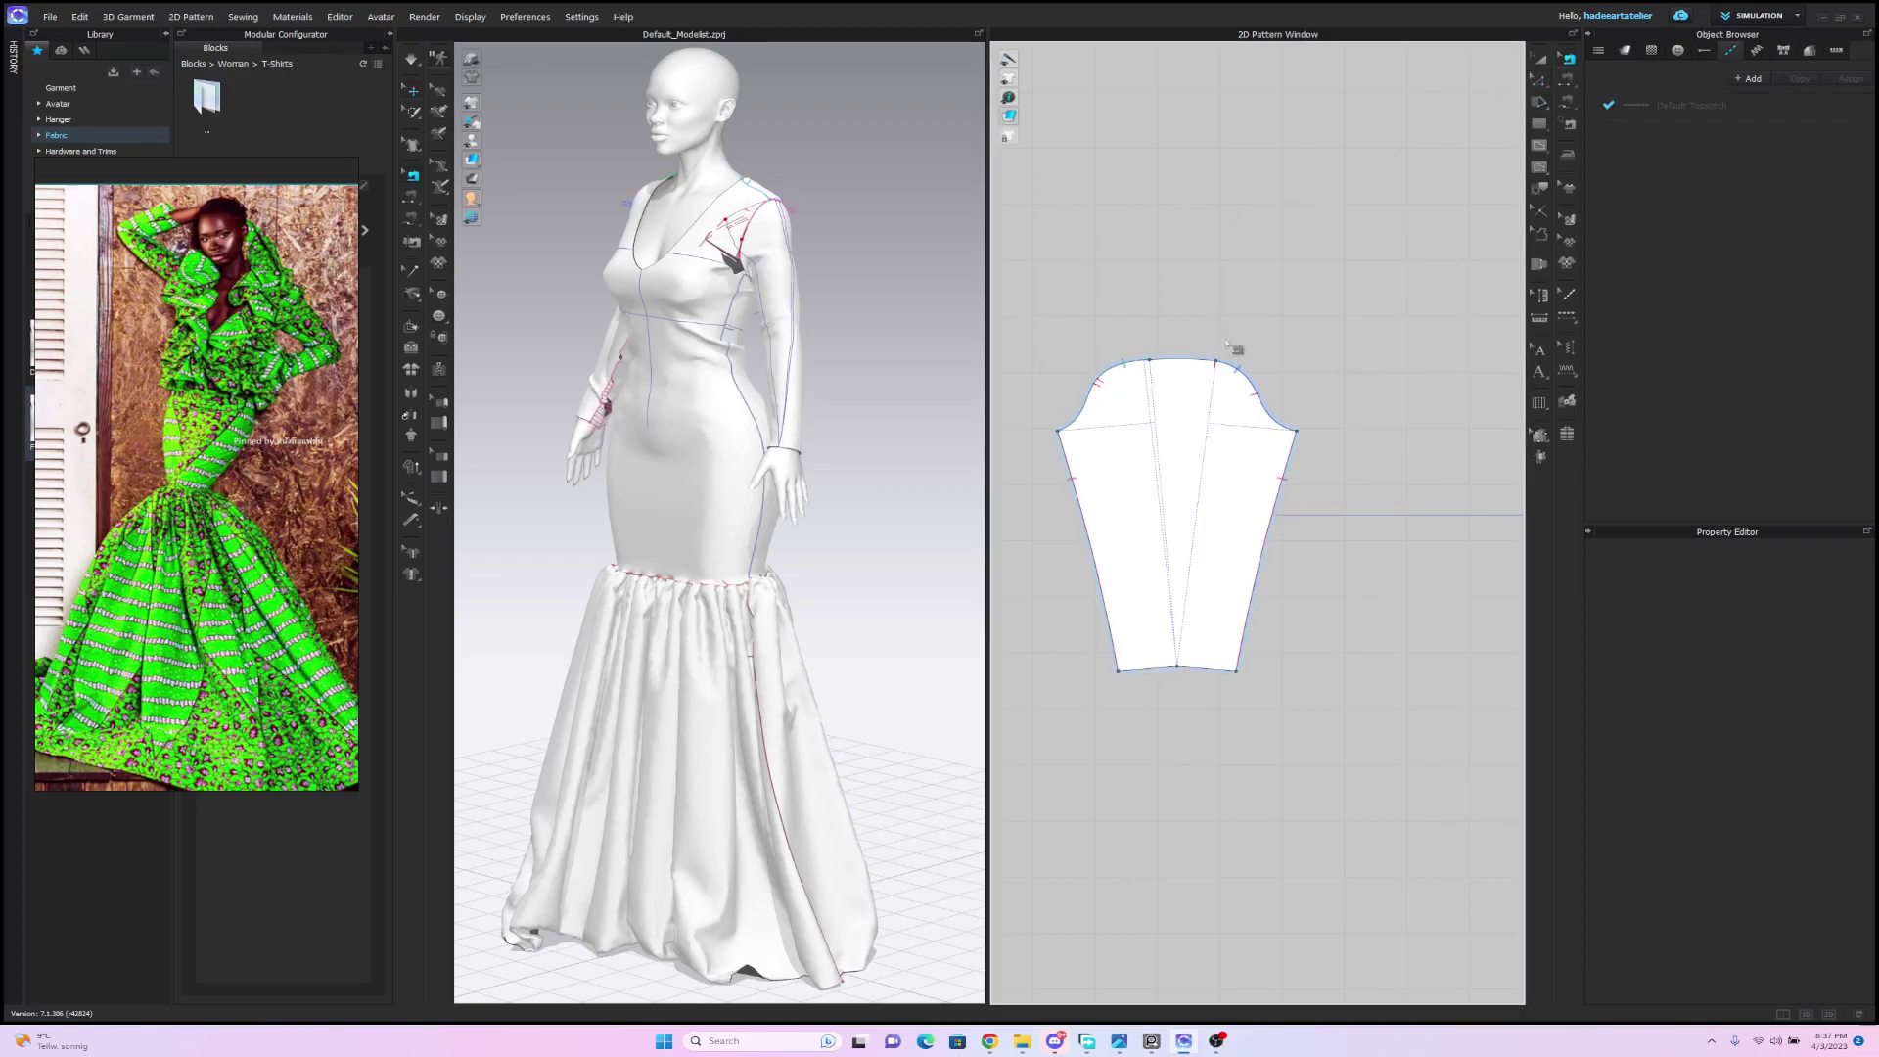
left_click(1247, 377)
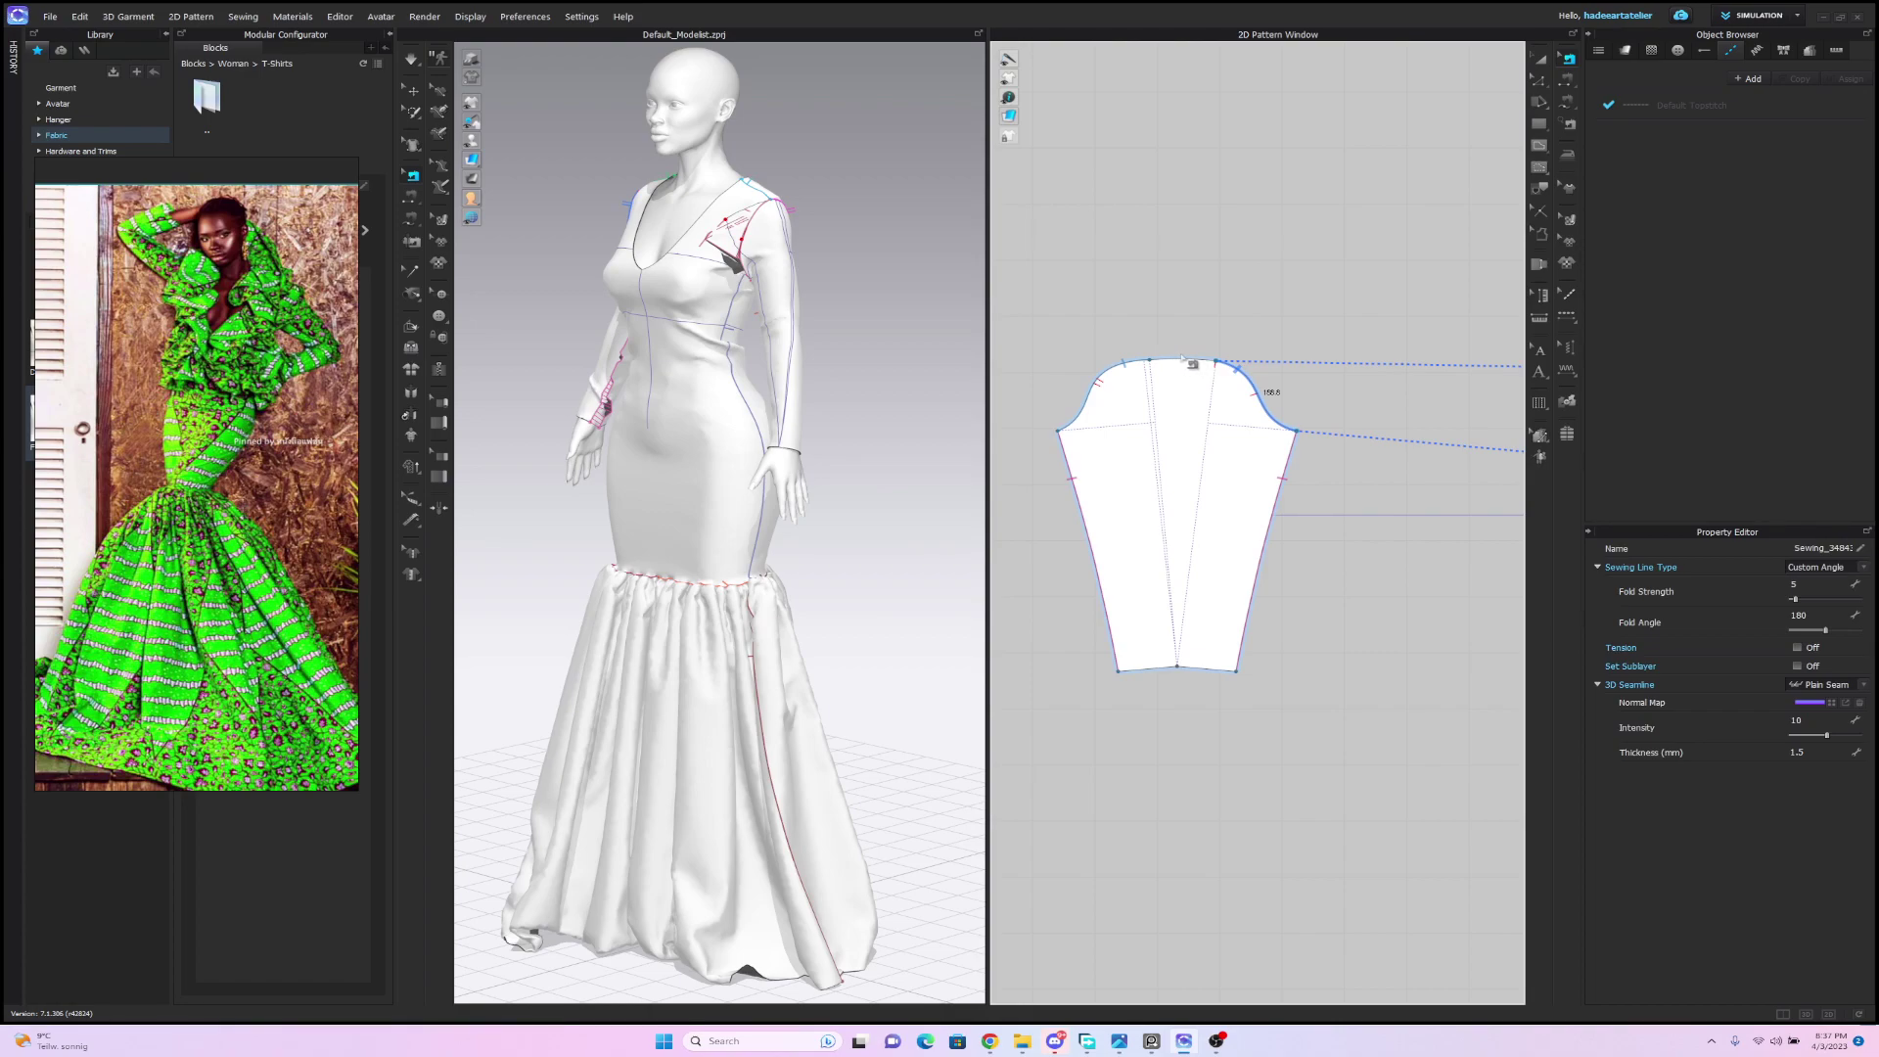
key("x")
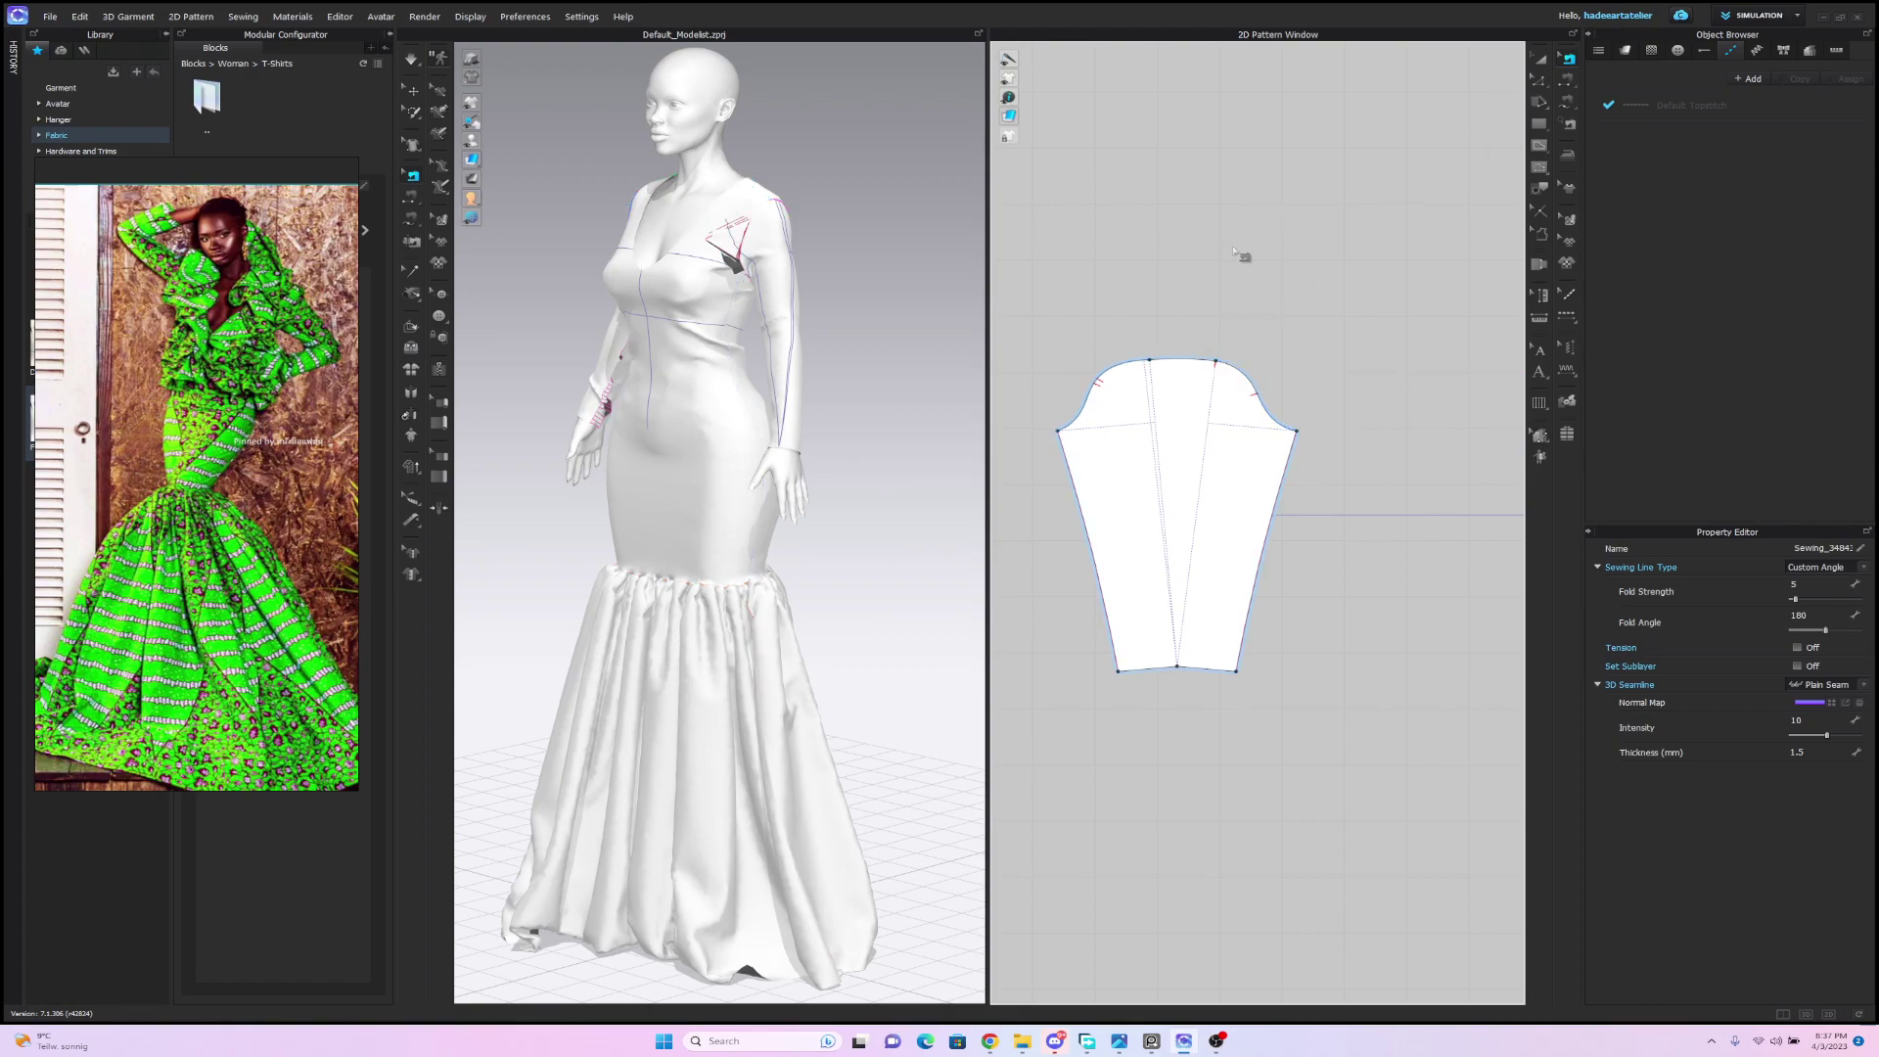
right_click(1186, 365)
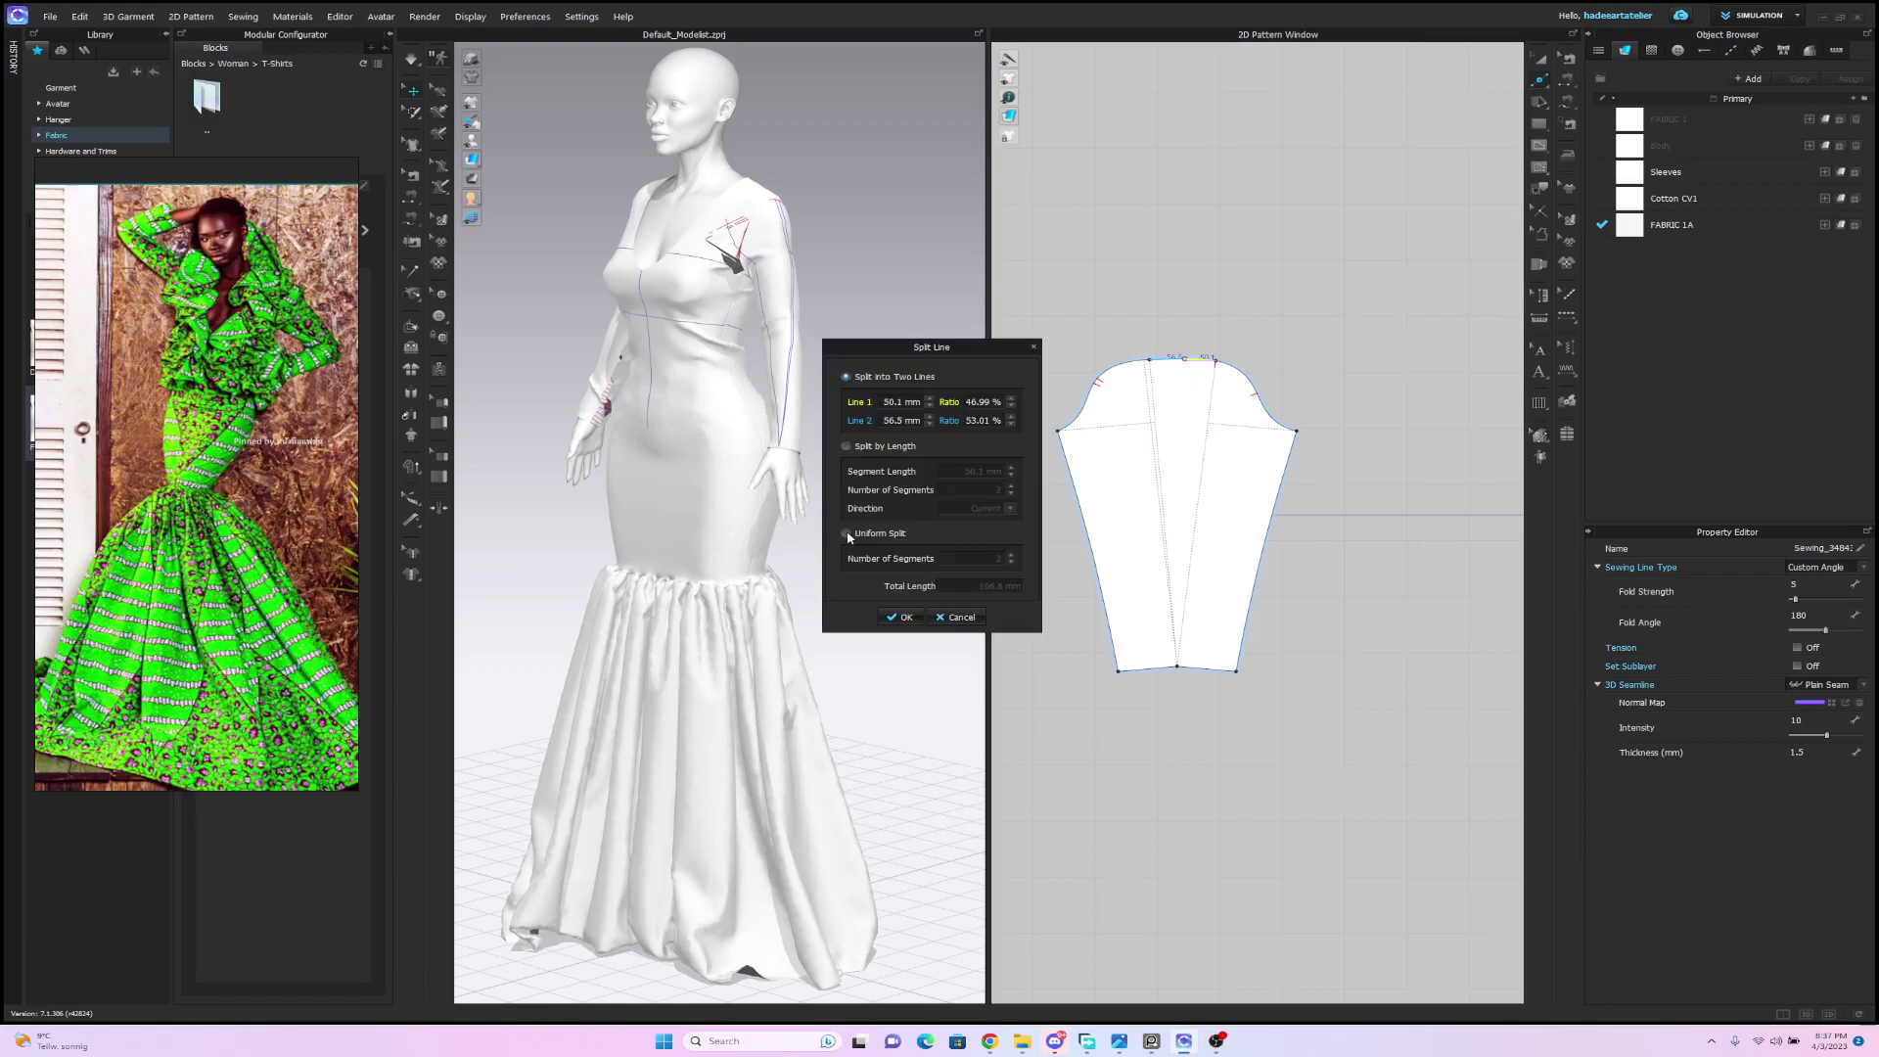
left_click(902, 617)
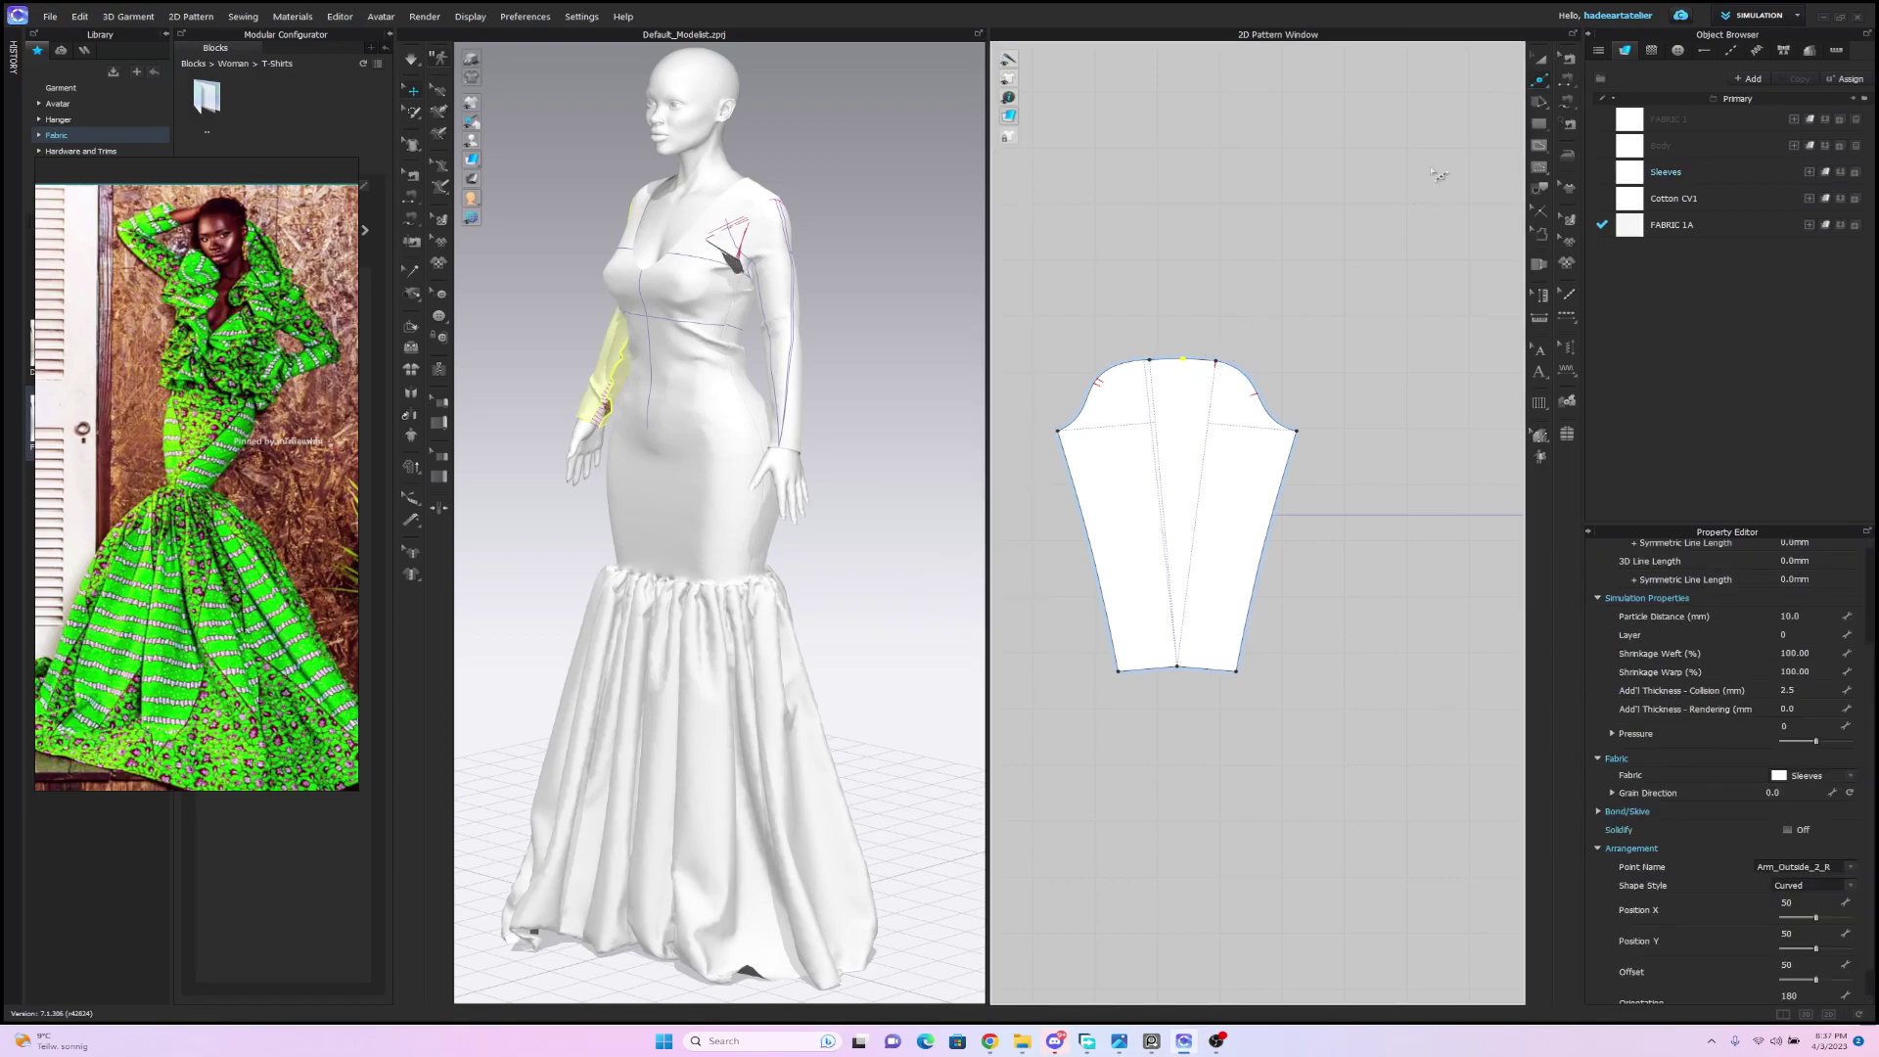
Extend the armhole seams on the right sleeve's cap so both ends meet at the new middle point.
left_click(1569, 59)
left_click(1256, 386)
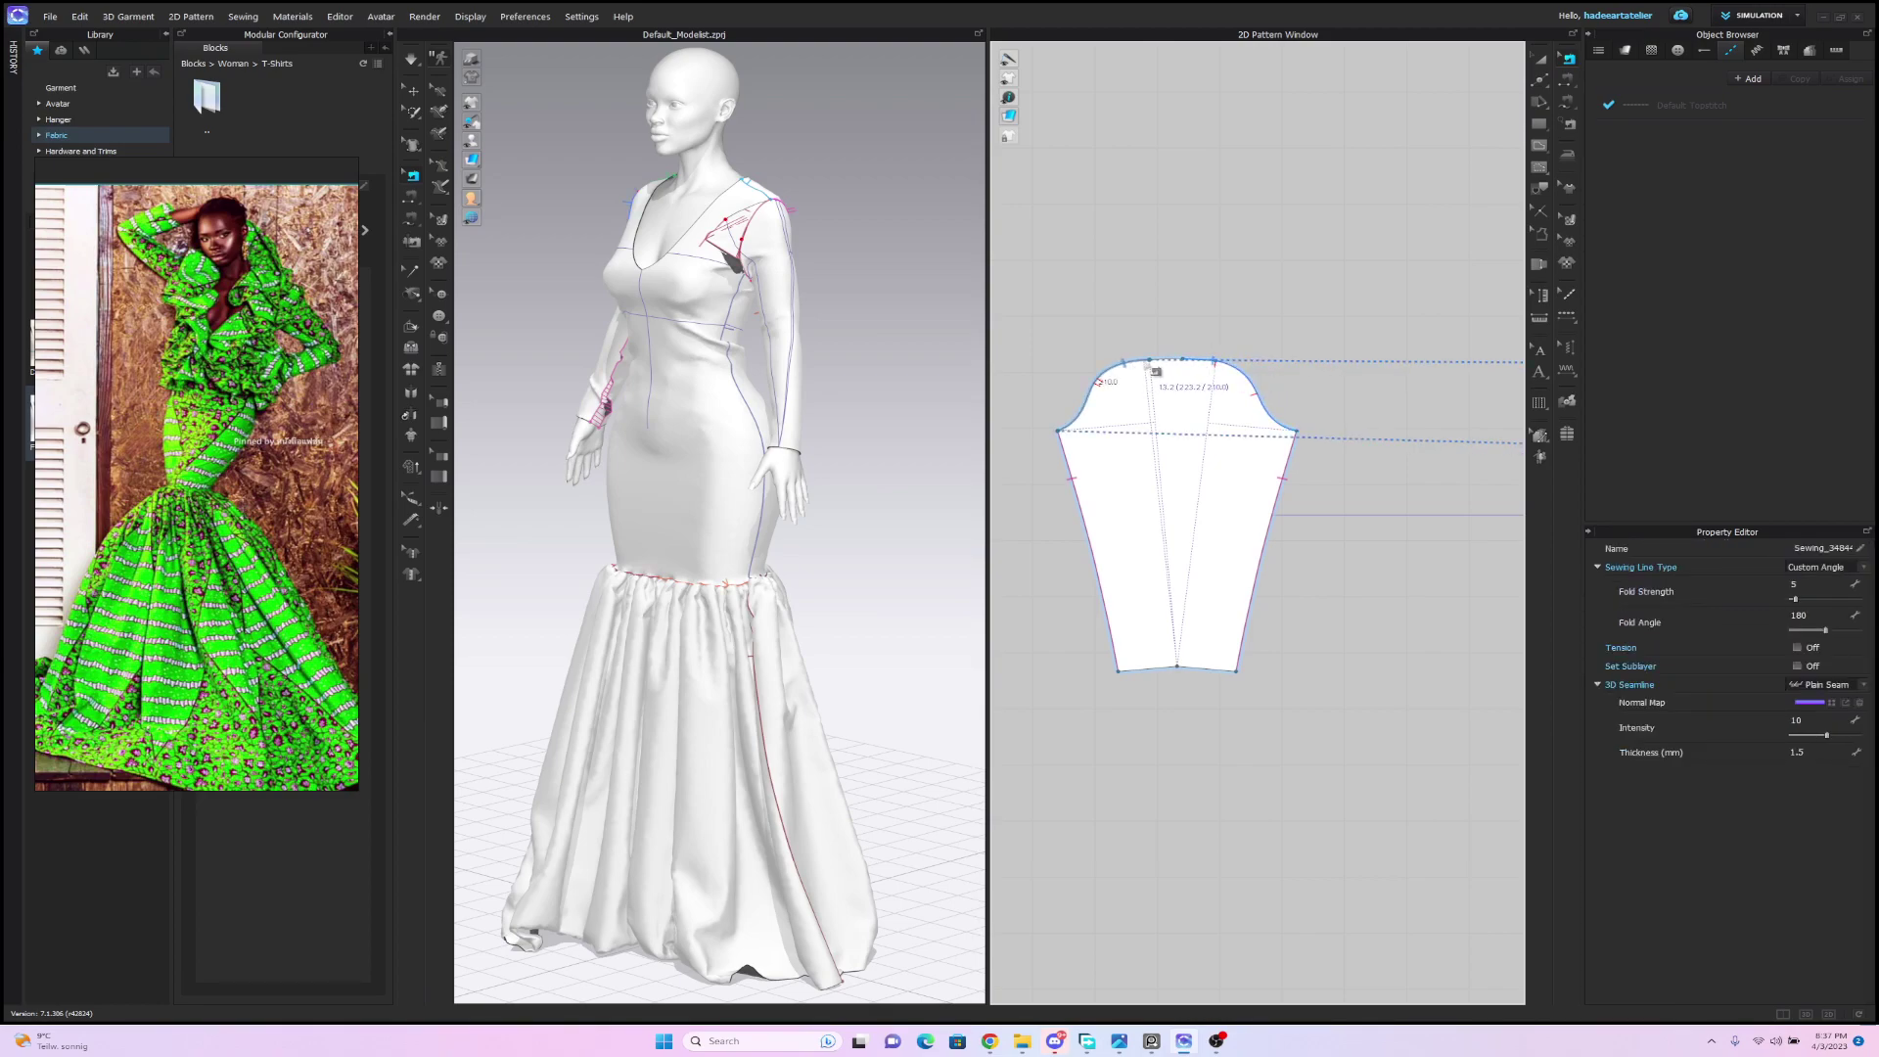
left_click_drag(1182, 362, 1183, 361)
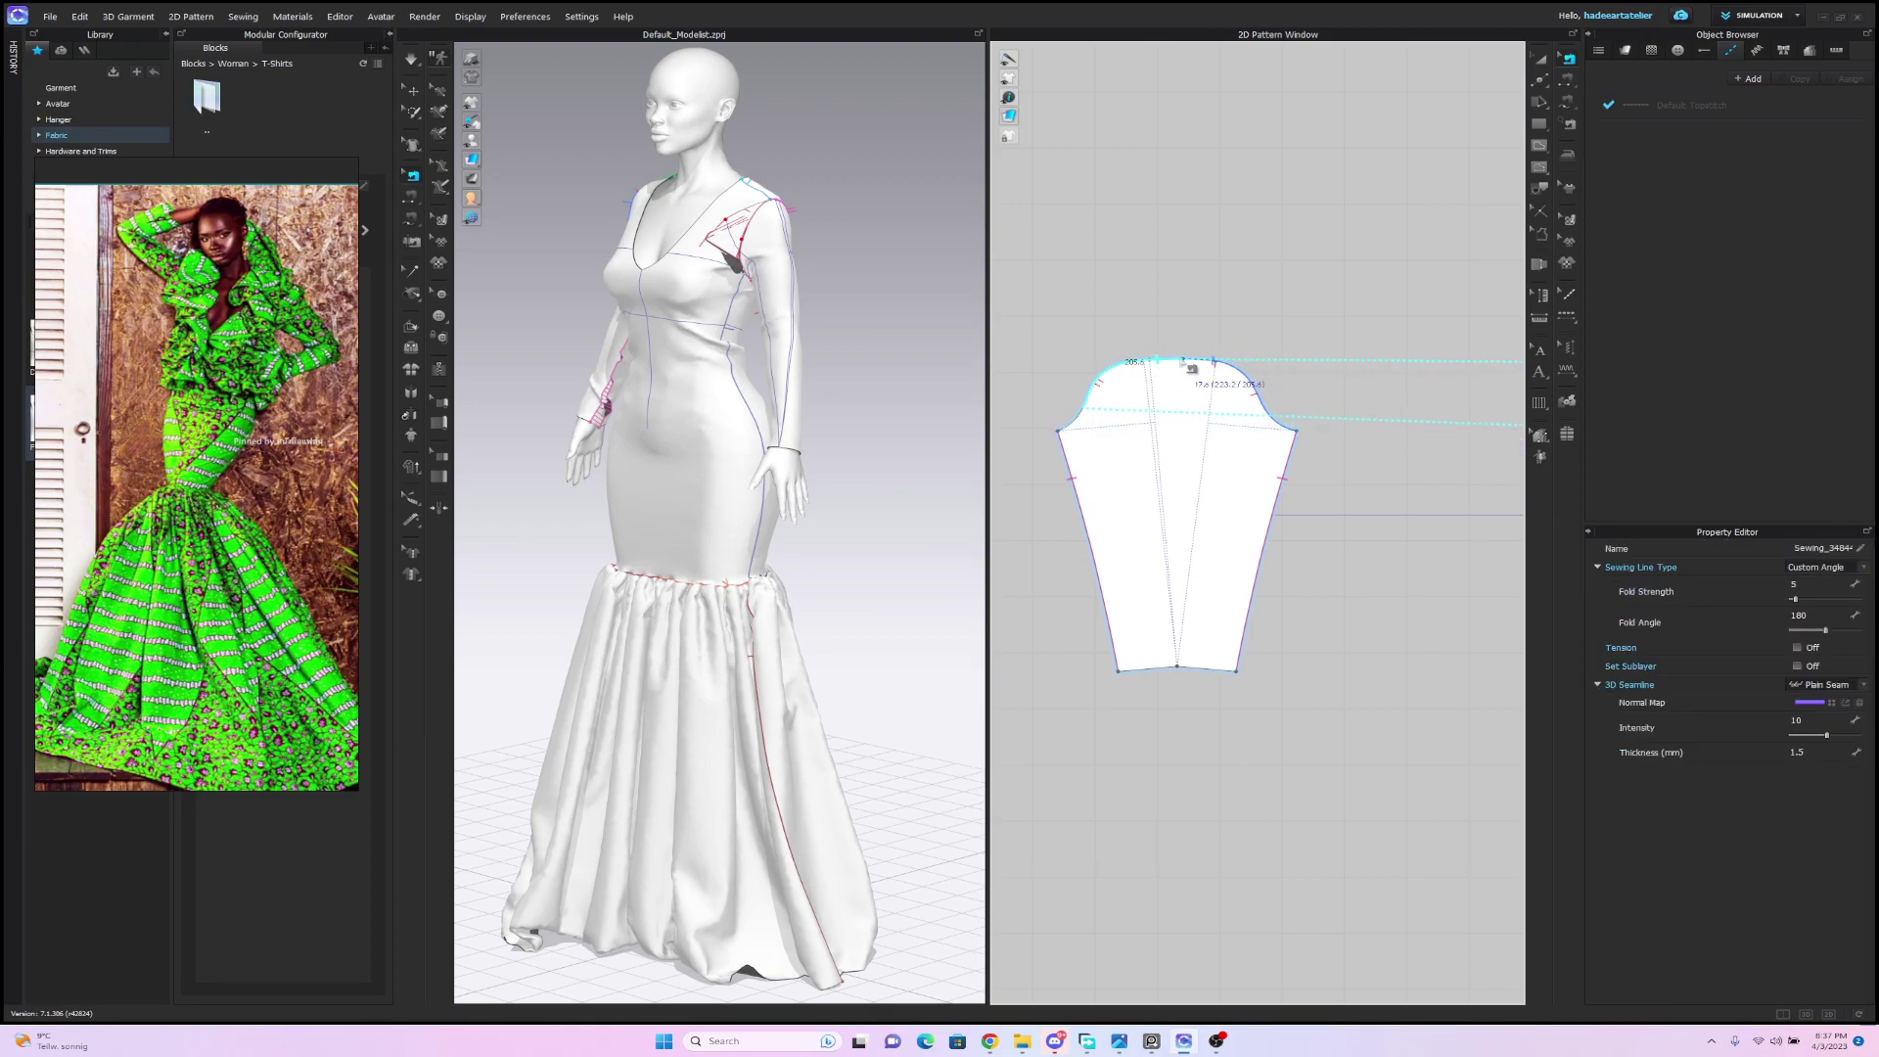
left_click(1095, 418)
Extend the armhole seams on the left sleeve's cap so both ends meet at its middle point.
scroll(1231, 283, "down", 4)
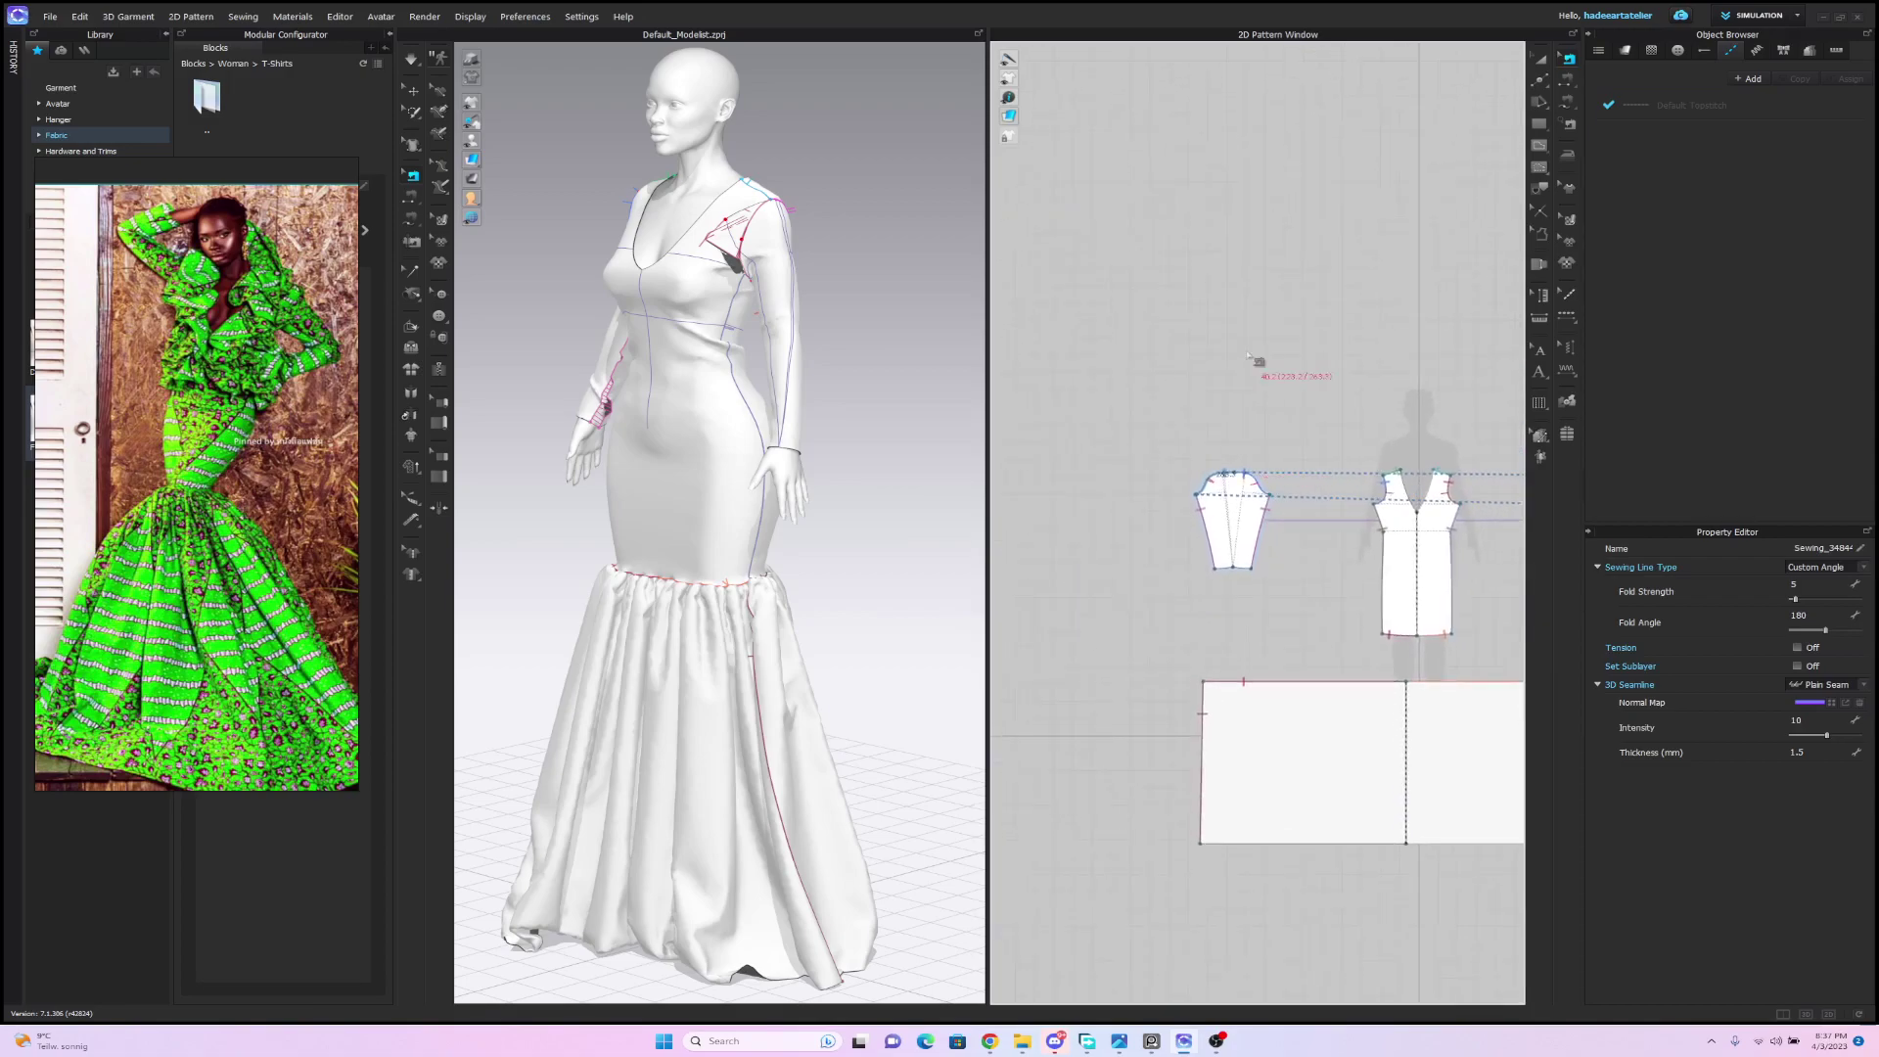
scroll(1233, 336, "up", 5)
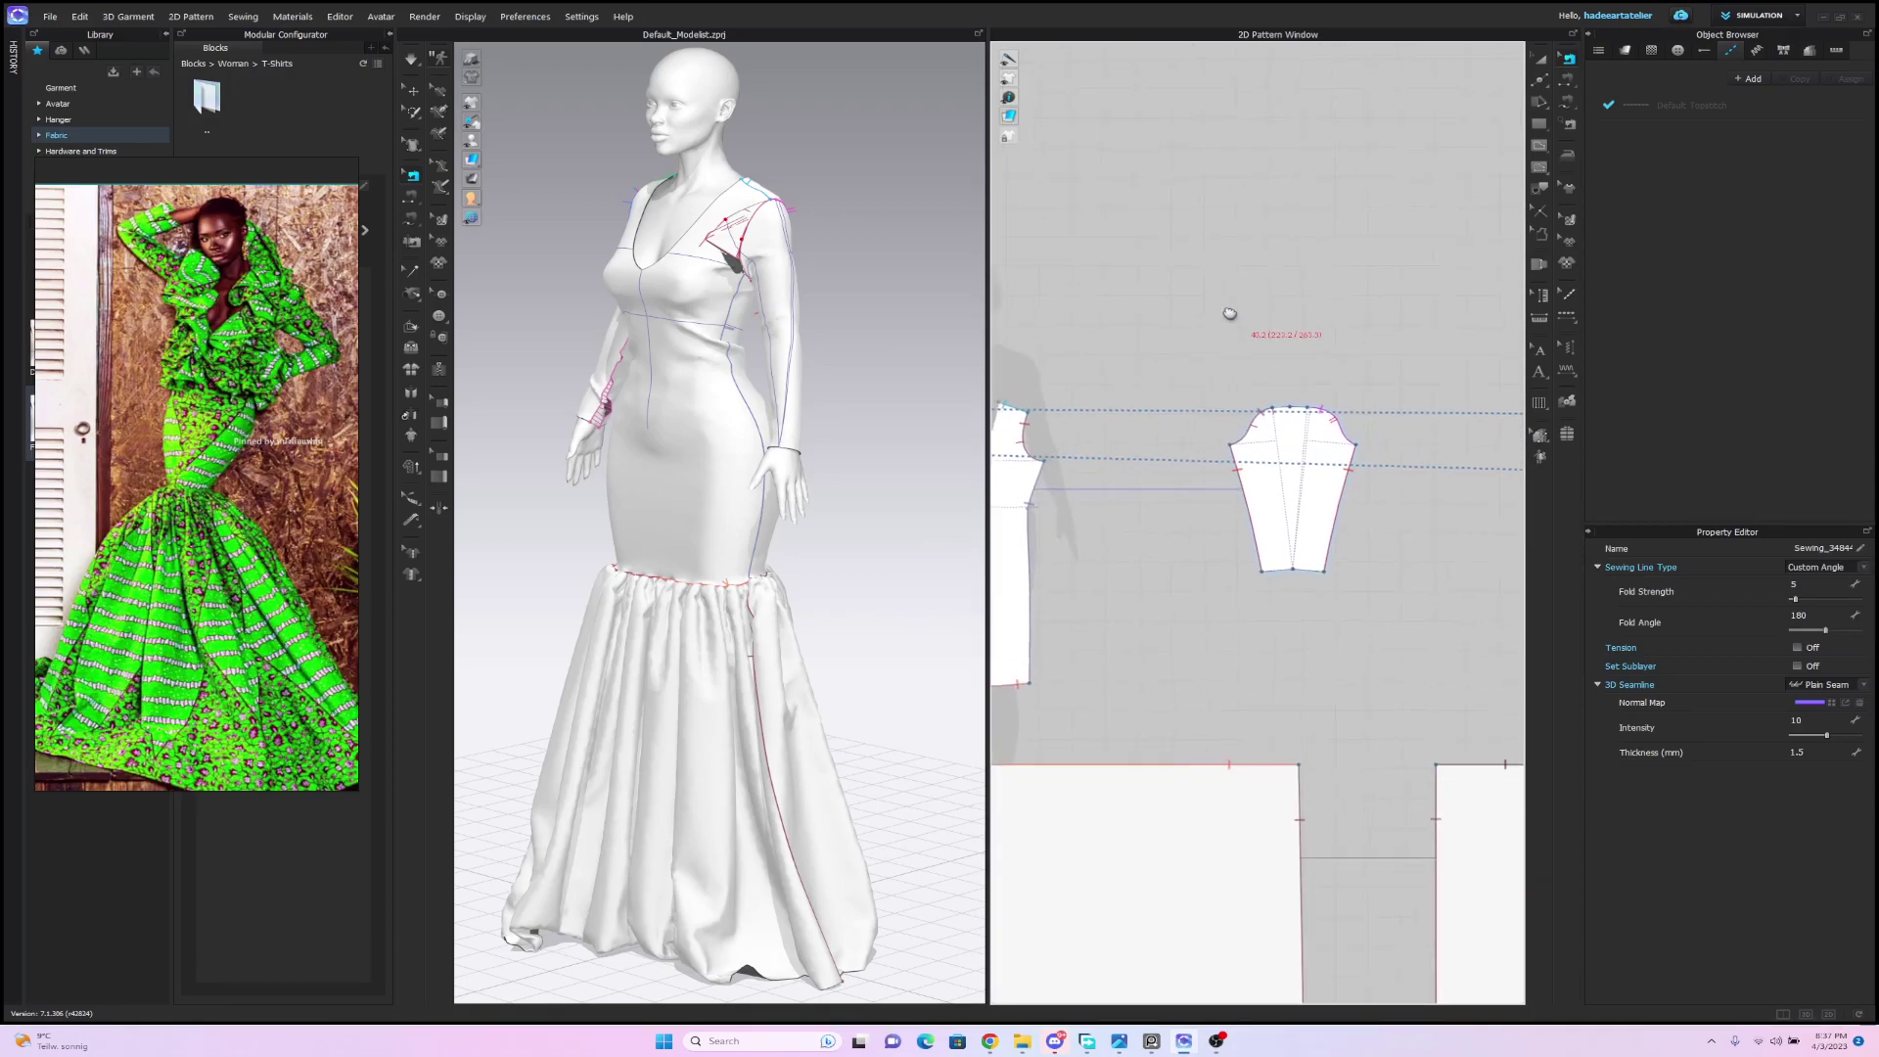
middle_click_drag(1304, 223, 1288, 294)
left_click(1346, 346)
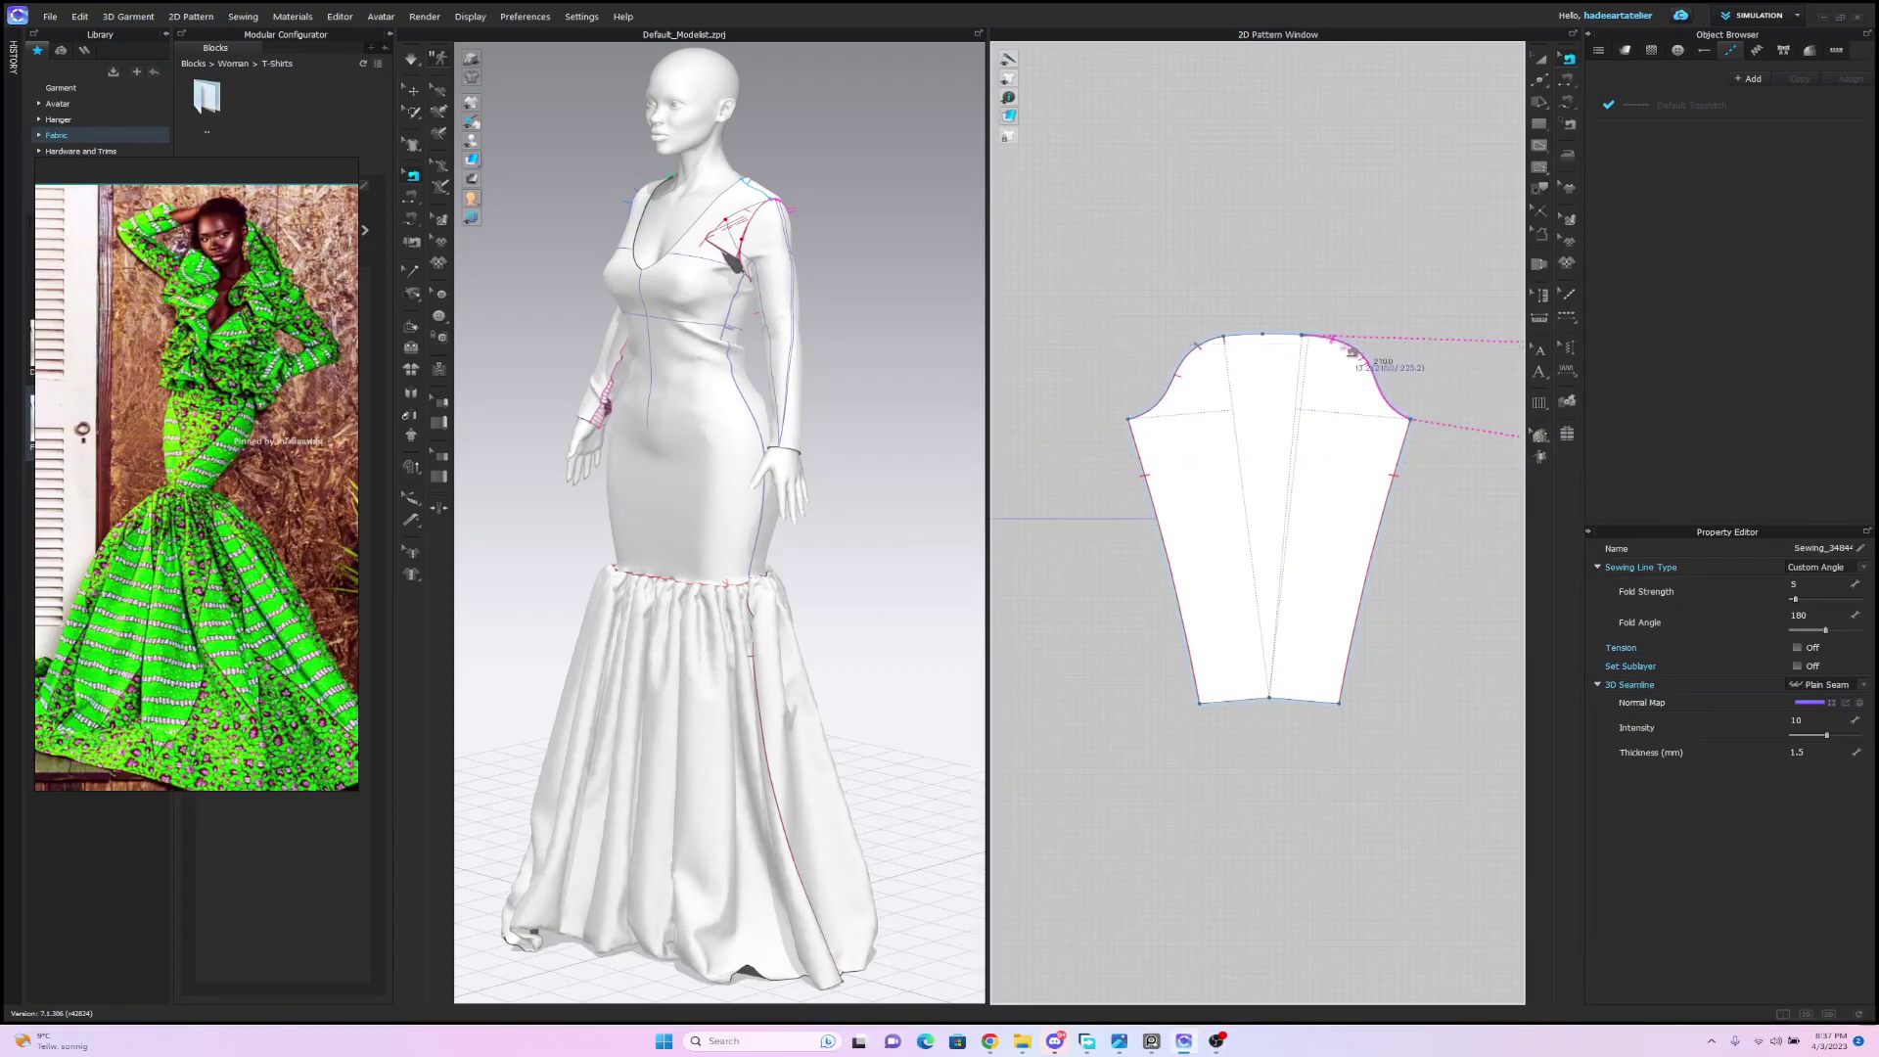
left_click_drag(1302, 337, 1262, 337)
left_click(1206, 346)
left_click(1259, 295)
Simulate the re-sewn sleeves and pull the left sleeve's cap outward on the avatar.
key("space")
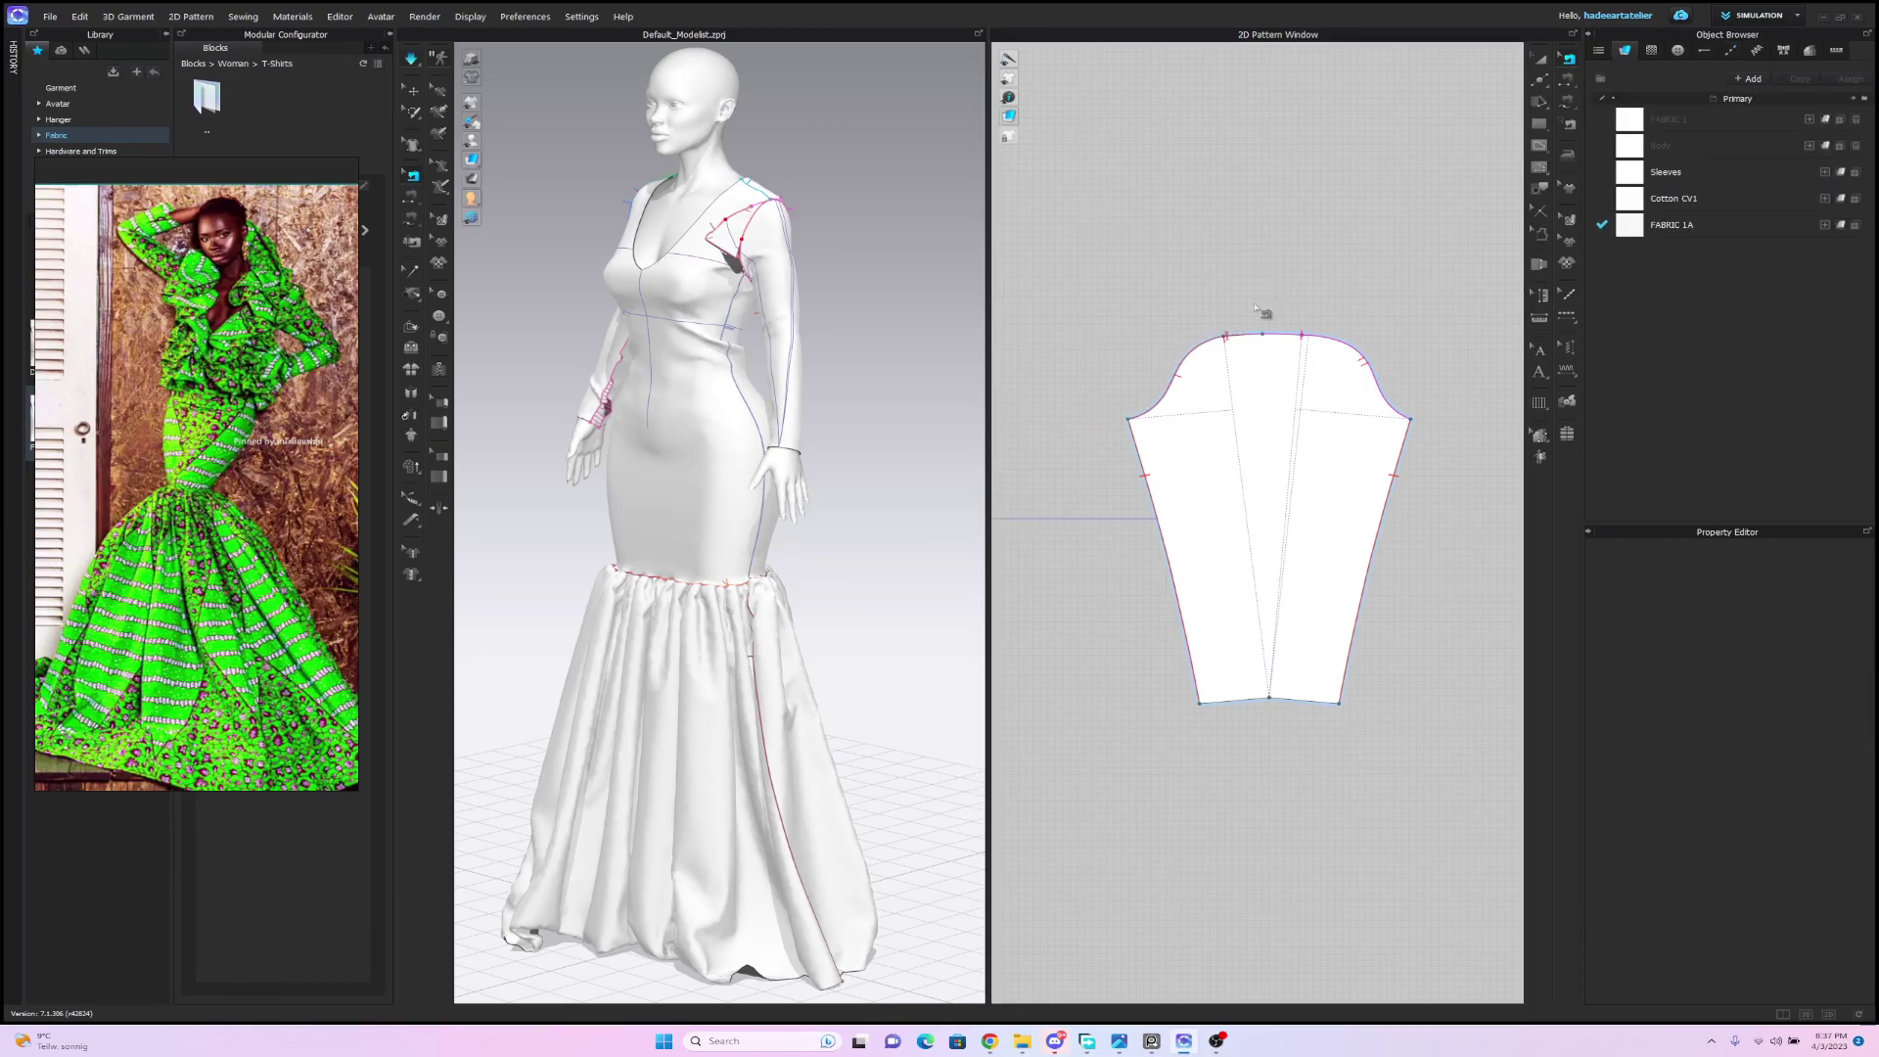
key("space")
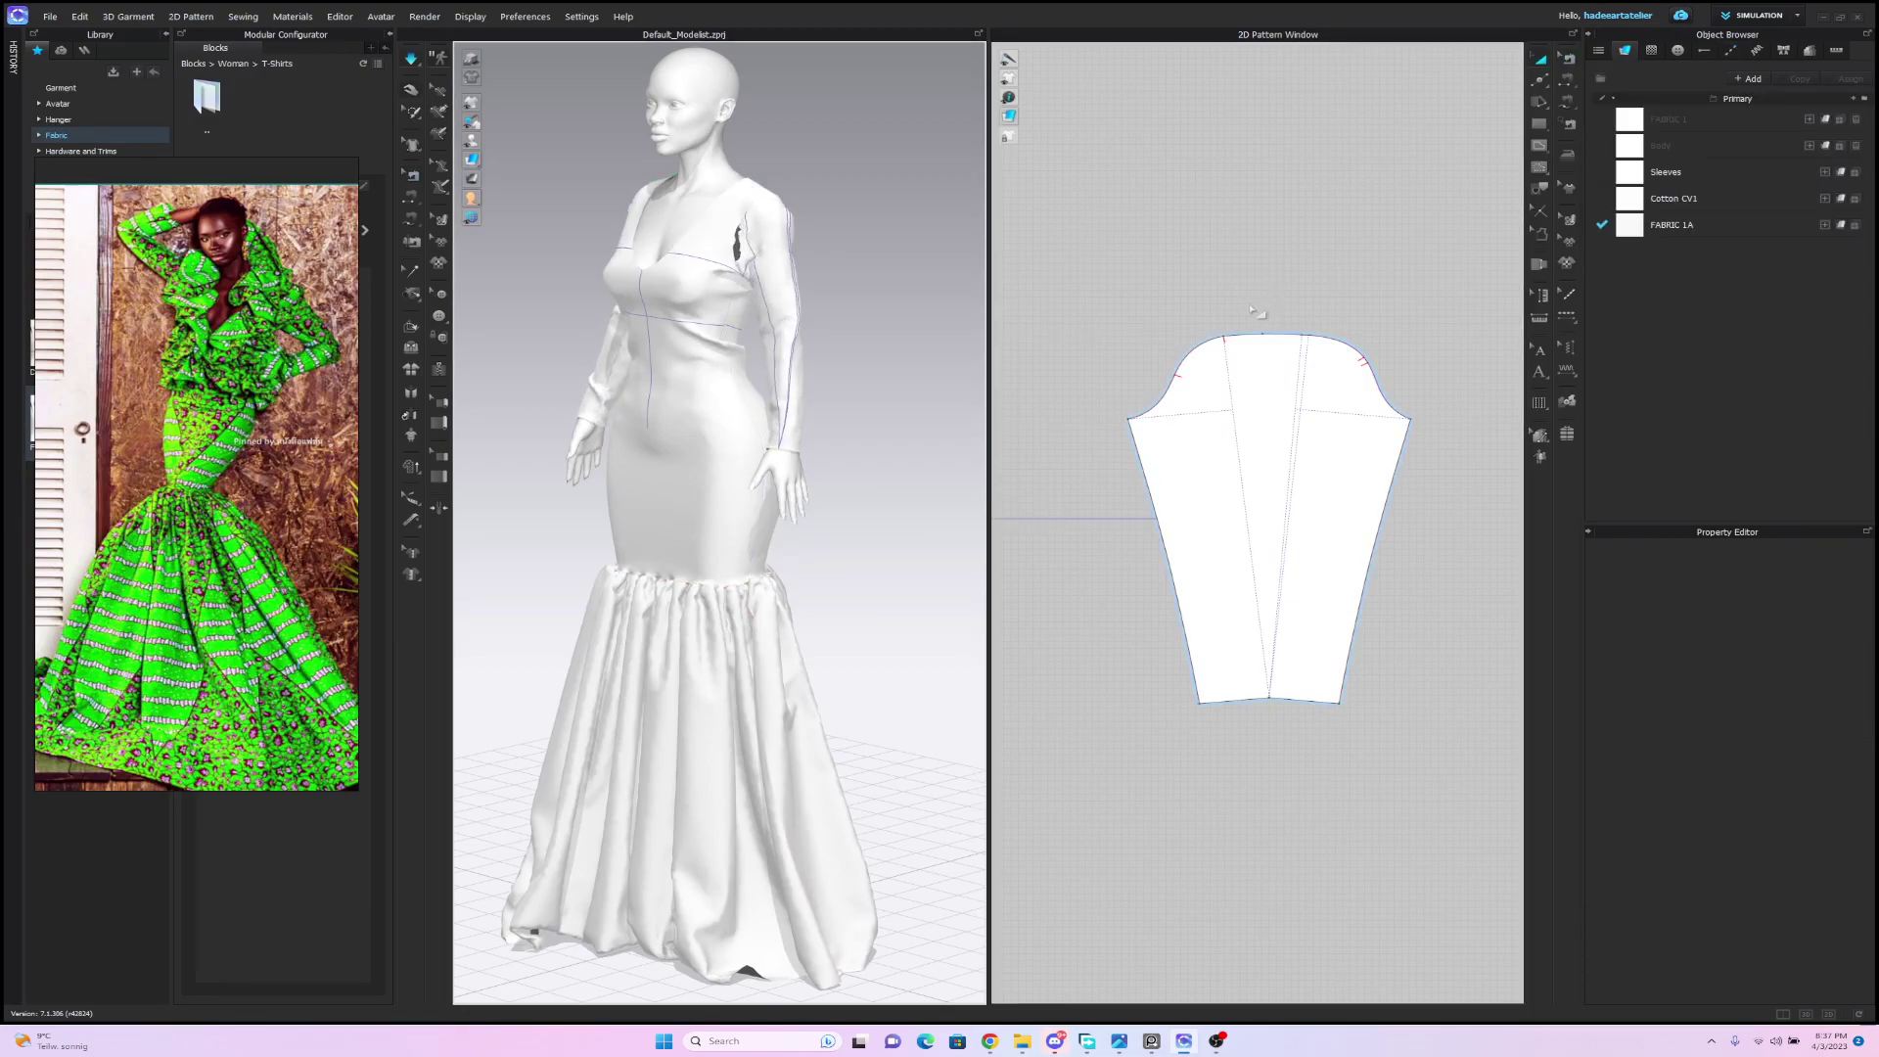
left_click_drag(774, 226, 830, 221)
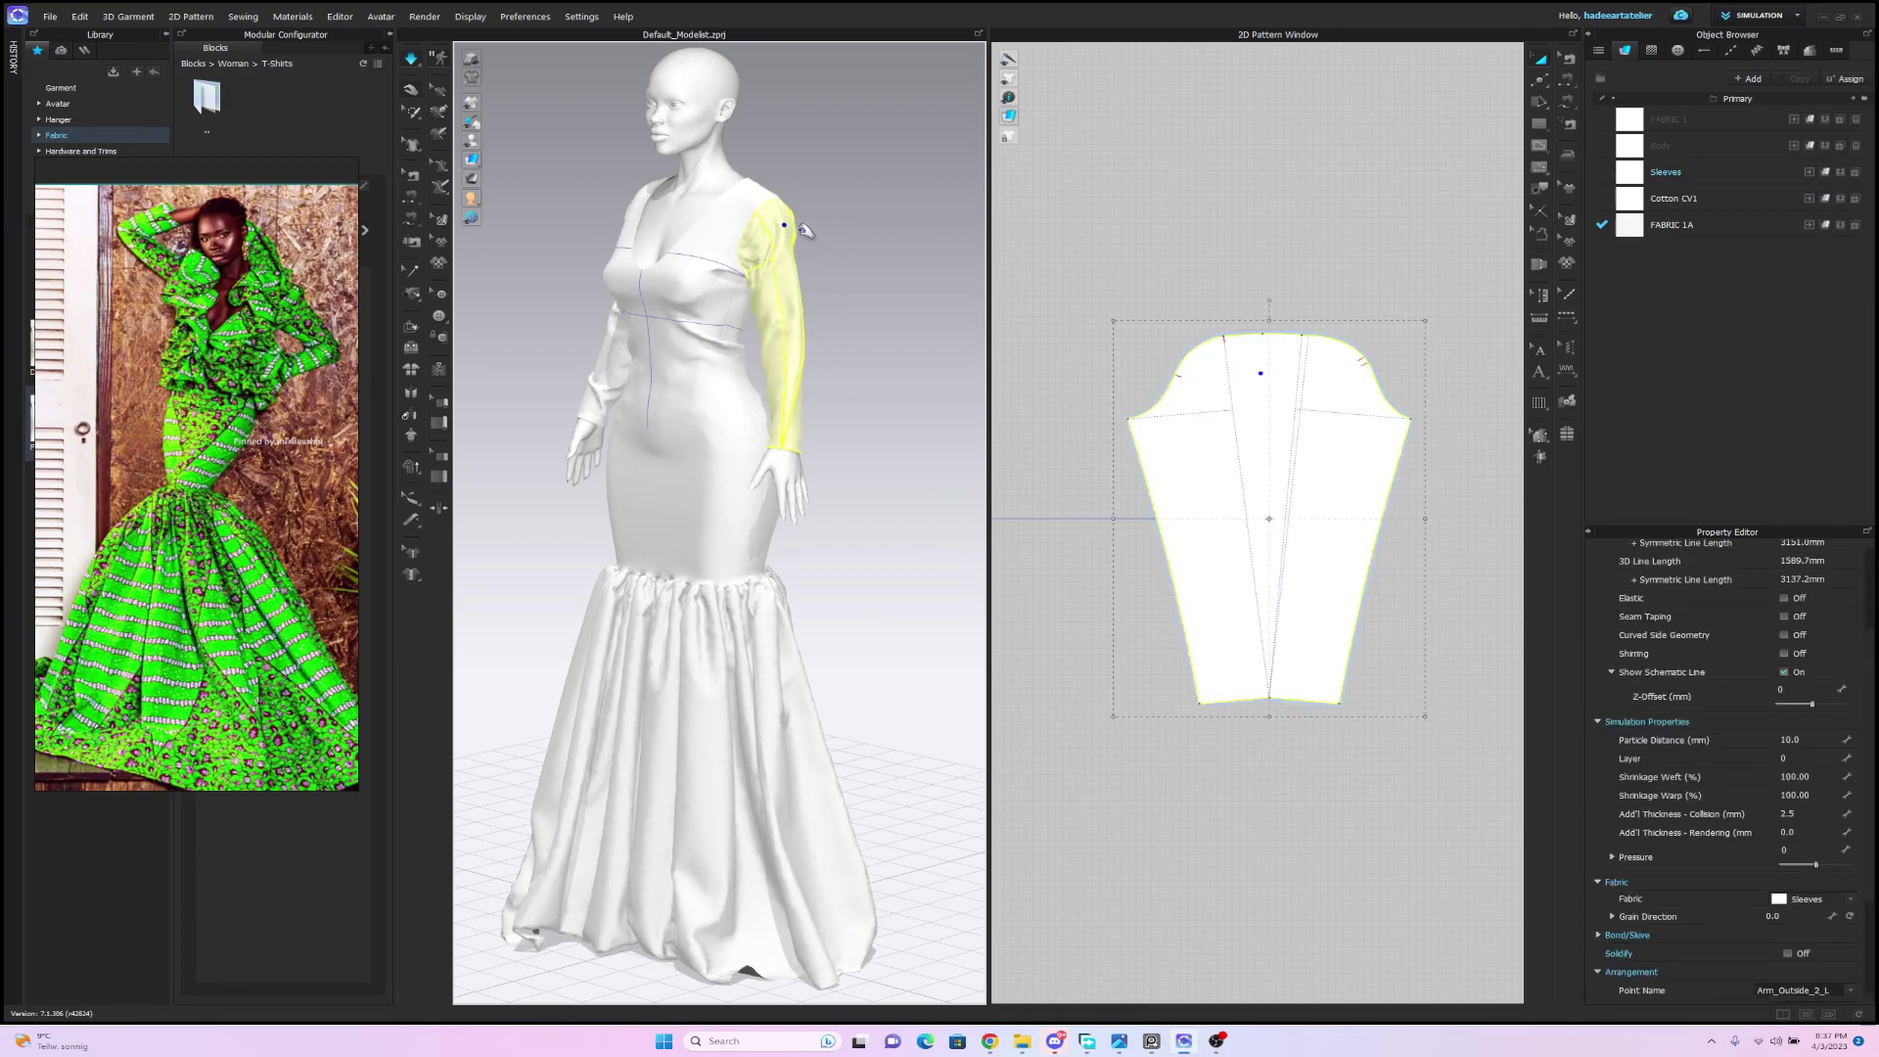
Slash the left sleeve pattern again from the hem's middle to the cap's top point and spread both sides wider.
key("b")
mouse_move(826, 223)
right_mouse_down()
mouse_move(1064, 226)
mouse_move(872, 209)
mouse_move(770, 227)
mouse_move(847, 219)
right_mouse_up()
scroll(1357, 274, "down", 3)
middle_click_drag(1357, 284, 1352, 231)
scroll(1352, 228, "up", 2)
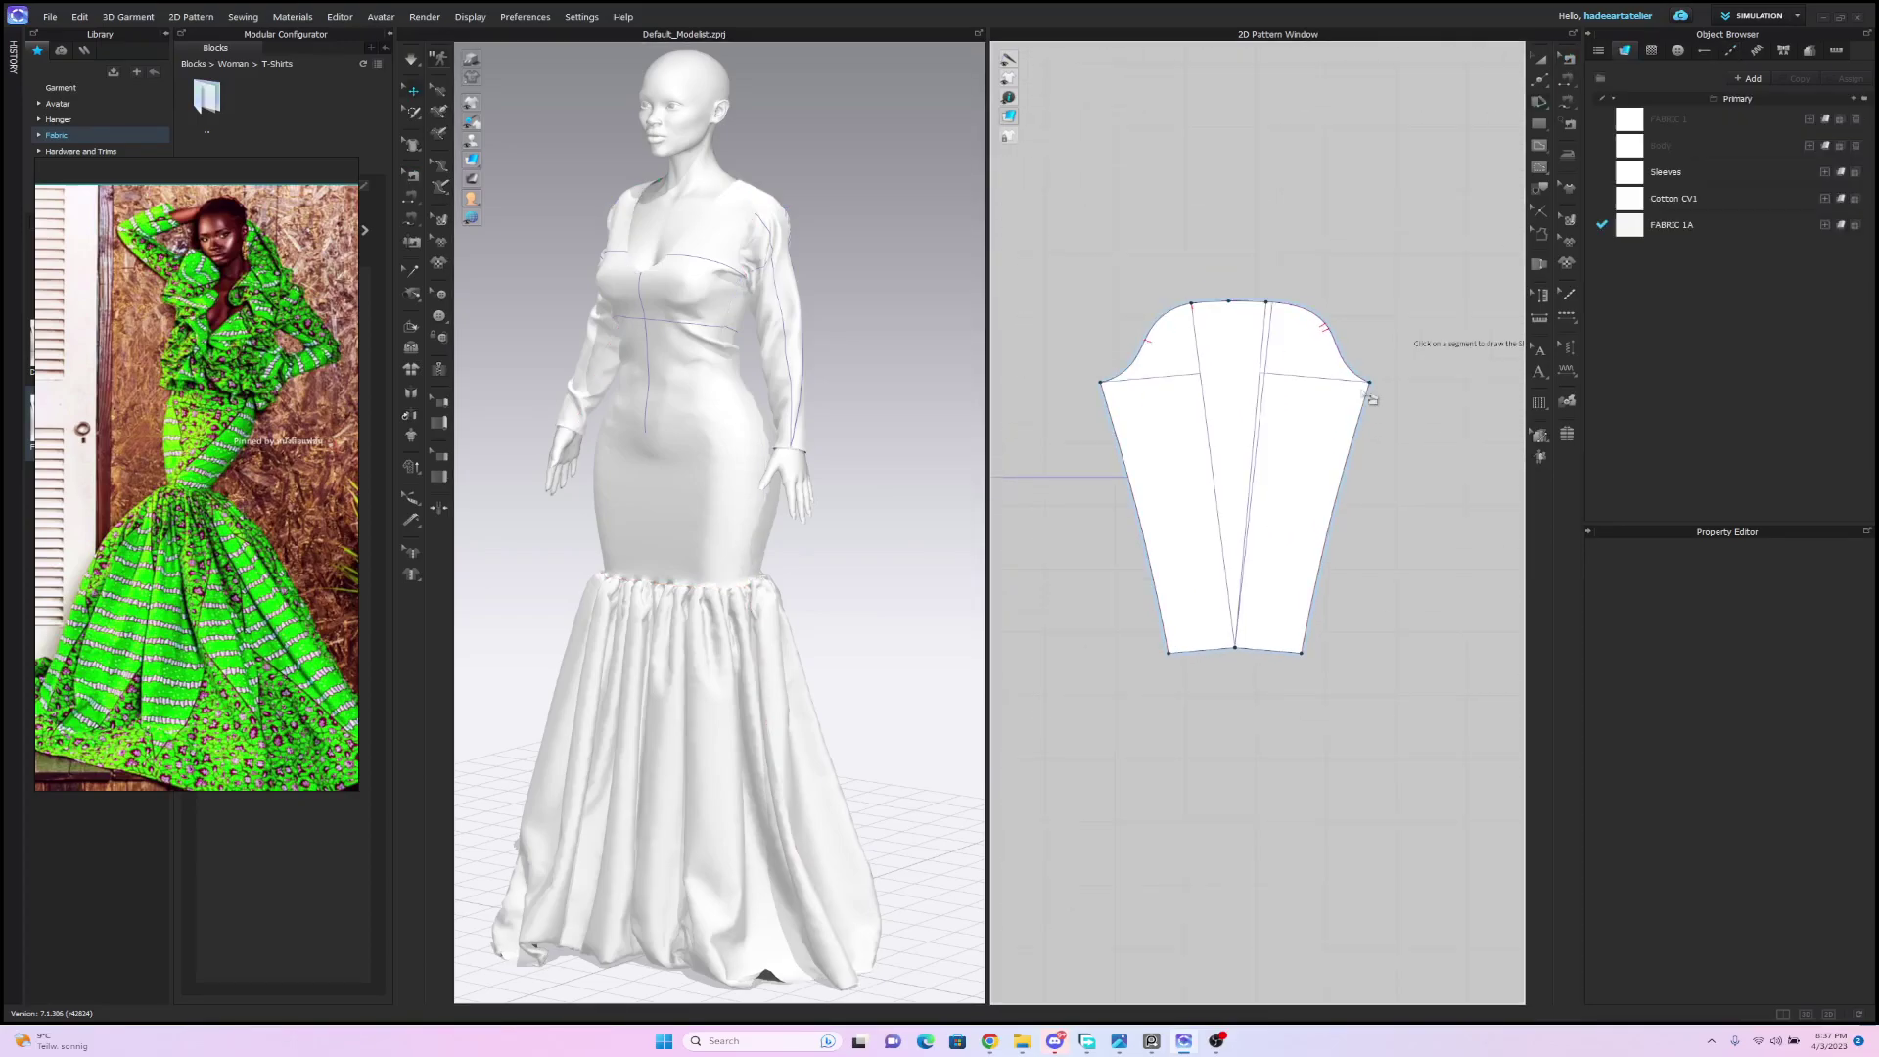
left_click(1222, 296)
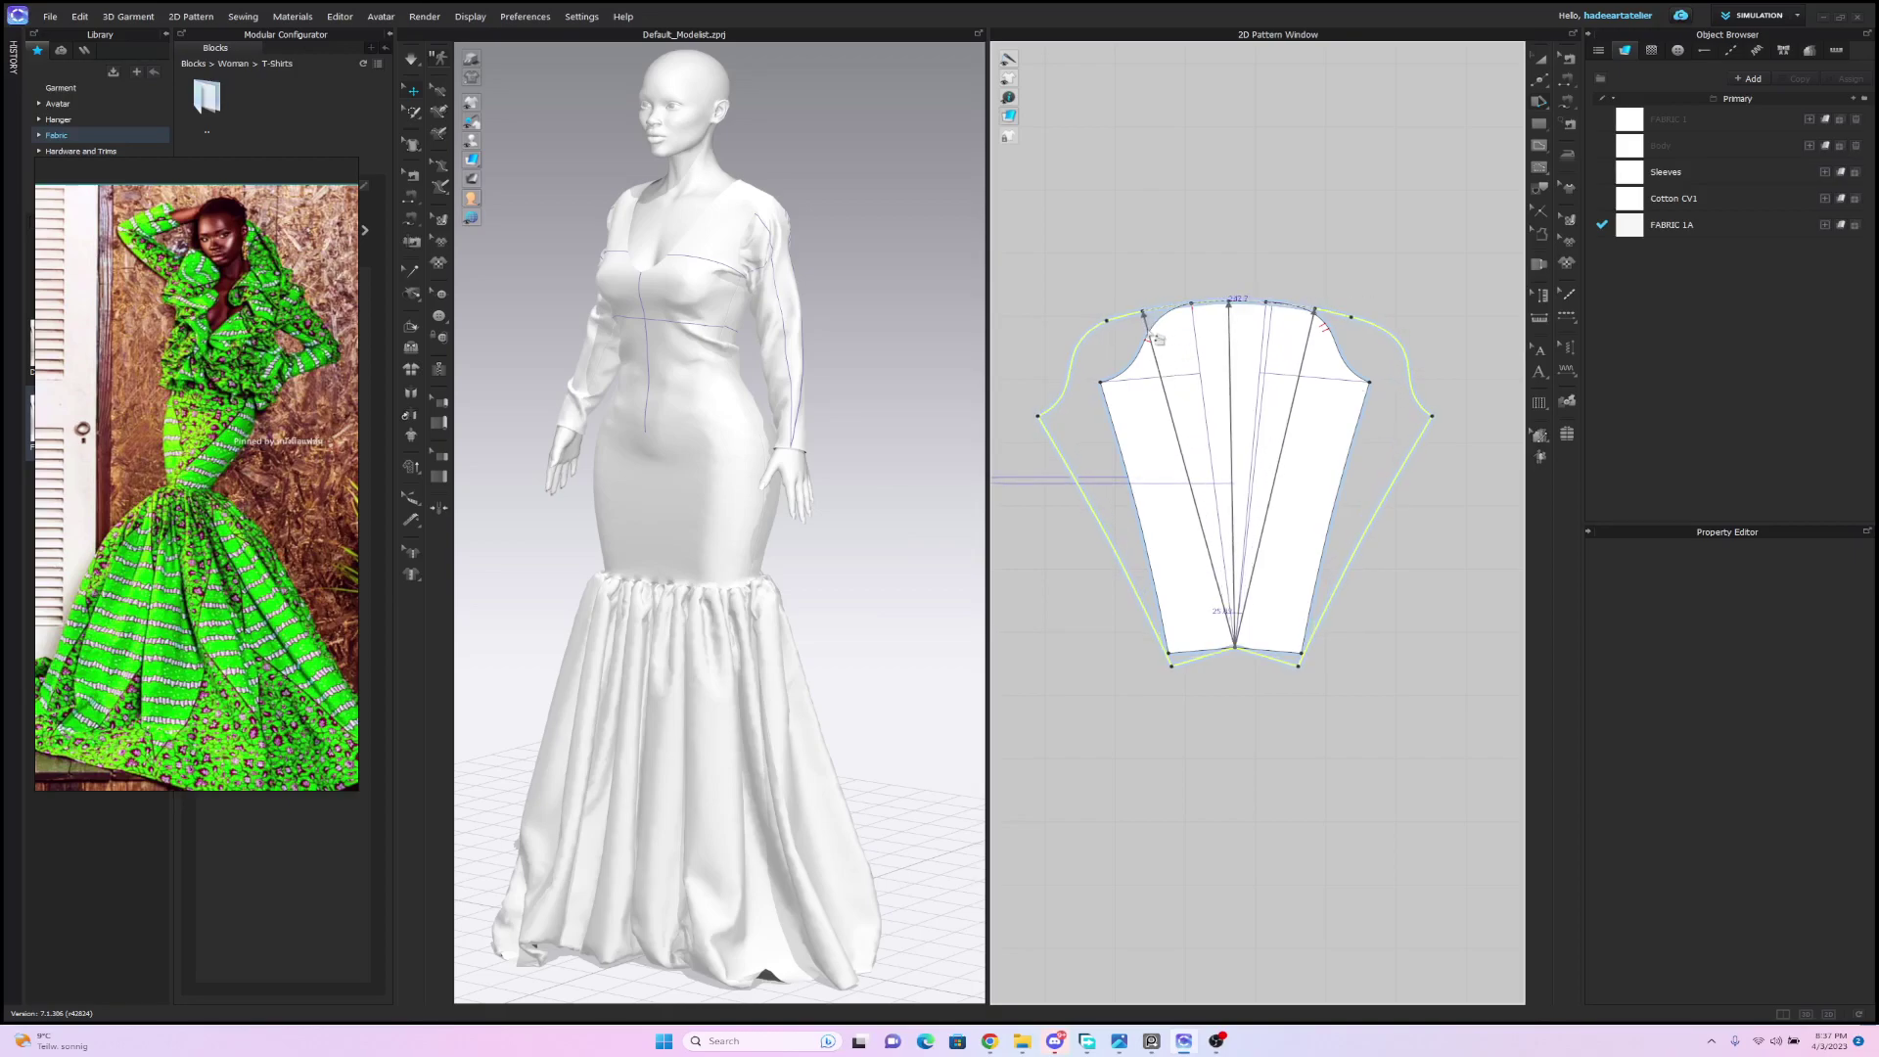
left_click(1150, 334)
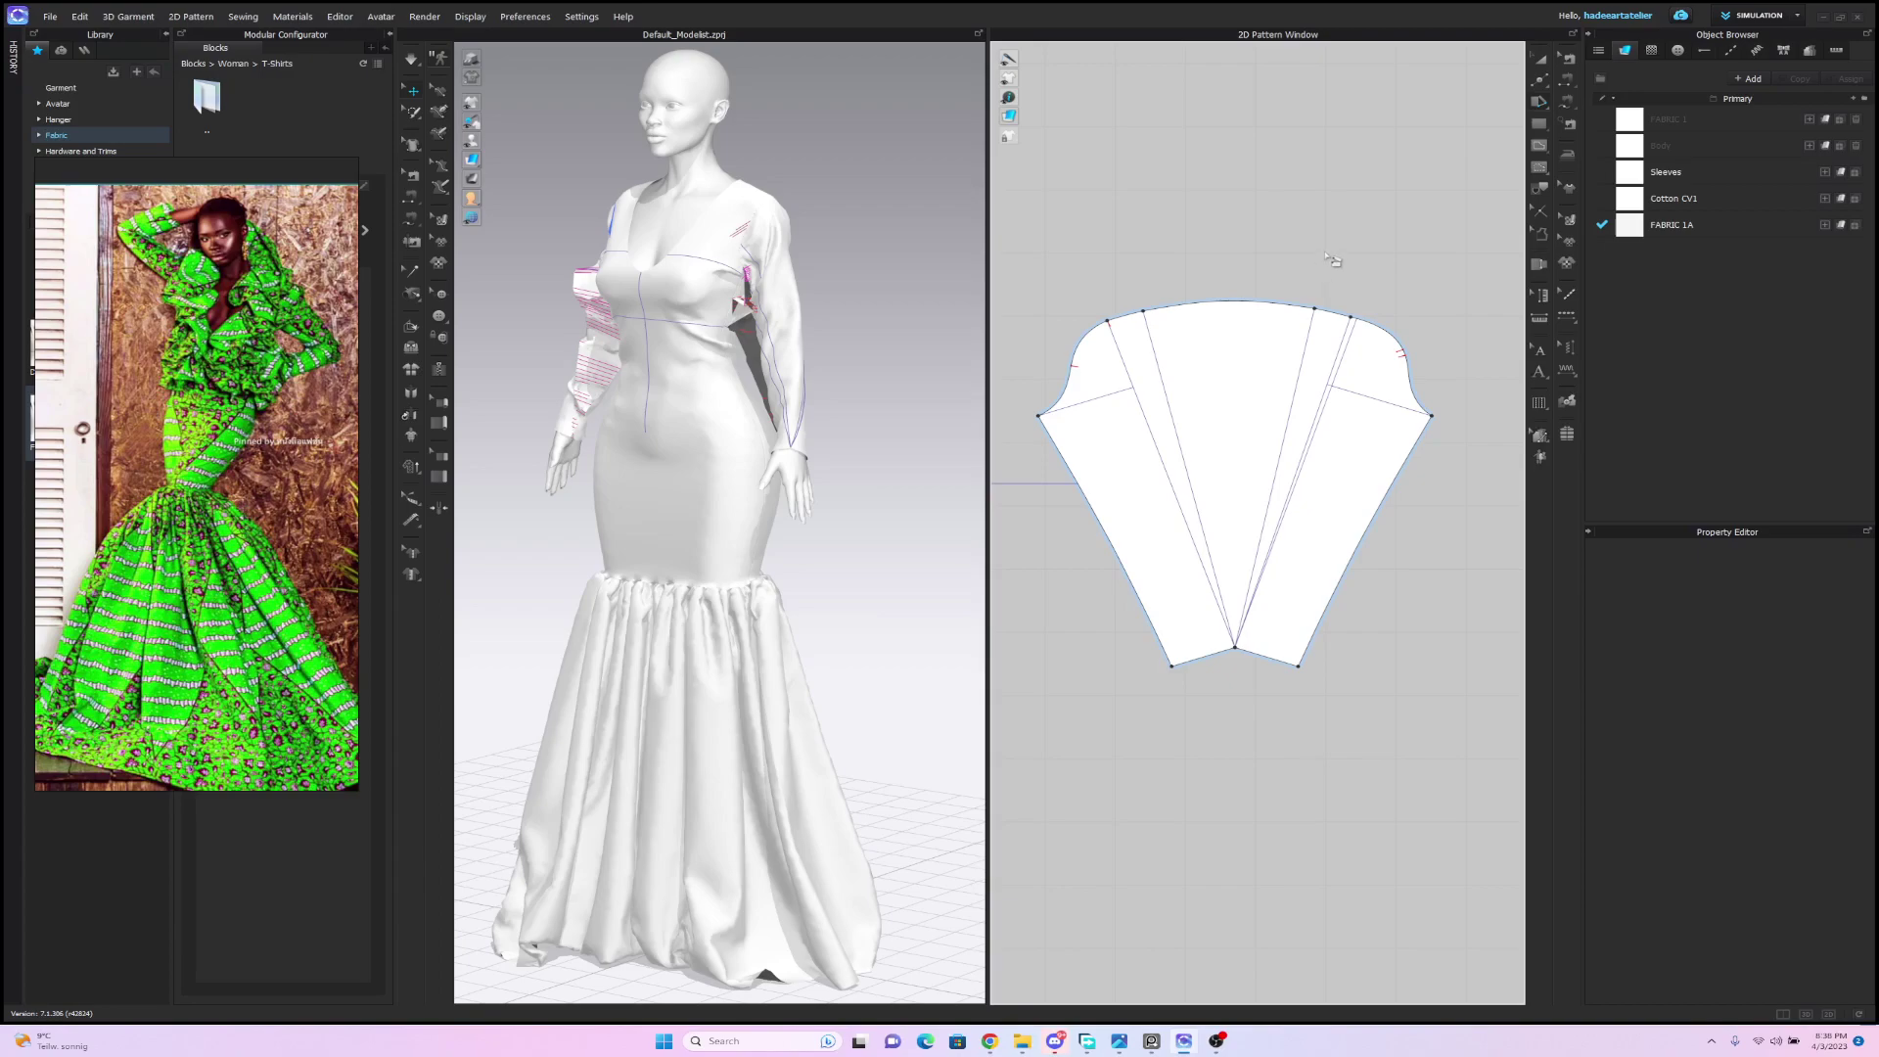
Check the widened cap's sewing and split its top segment uniformly into 2 segments.
left_click(1569, 61)
left_click(1370, 327)
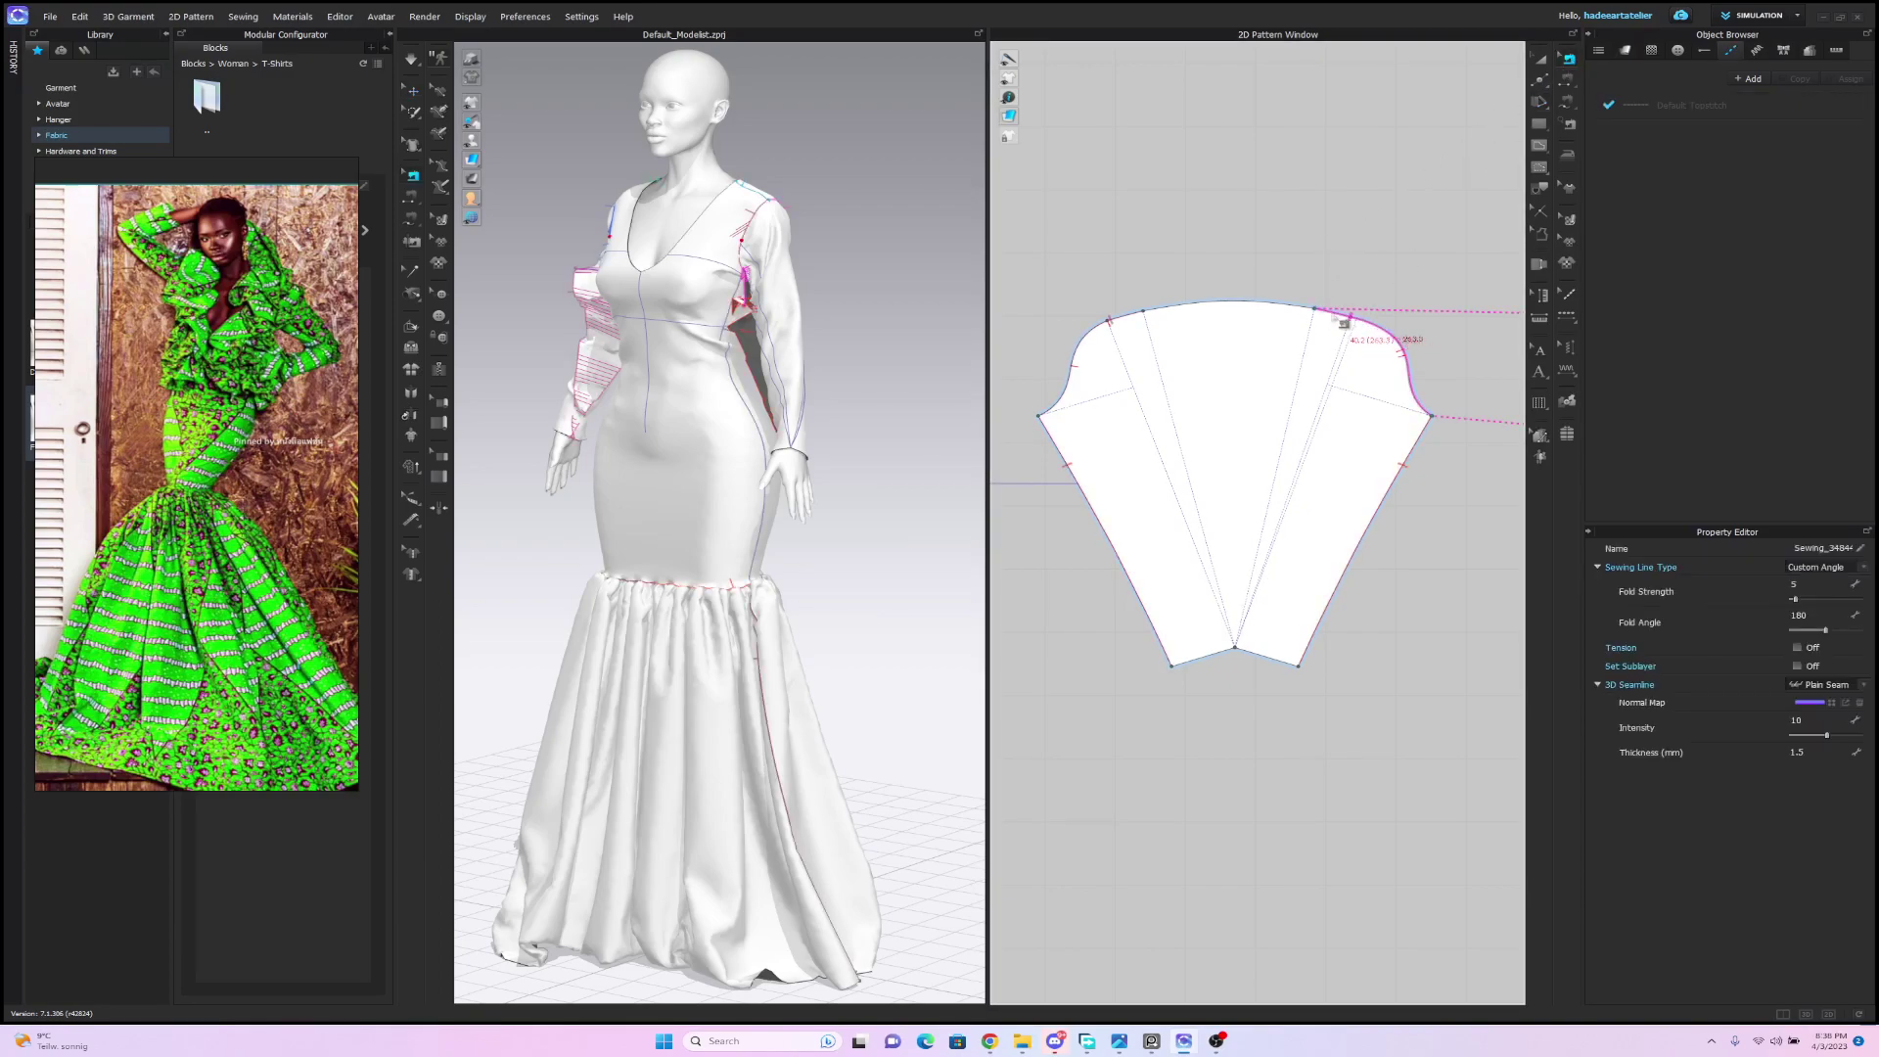
right_click(1236, 302)
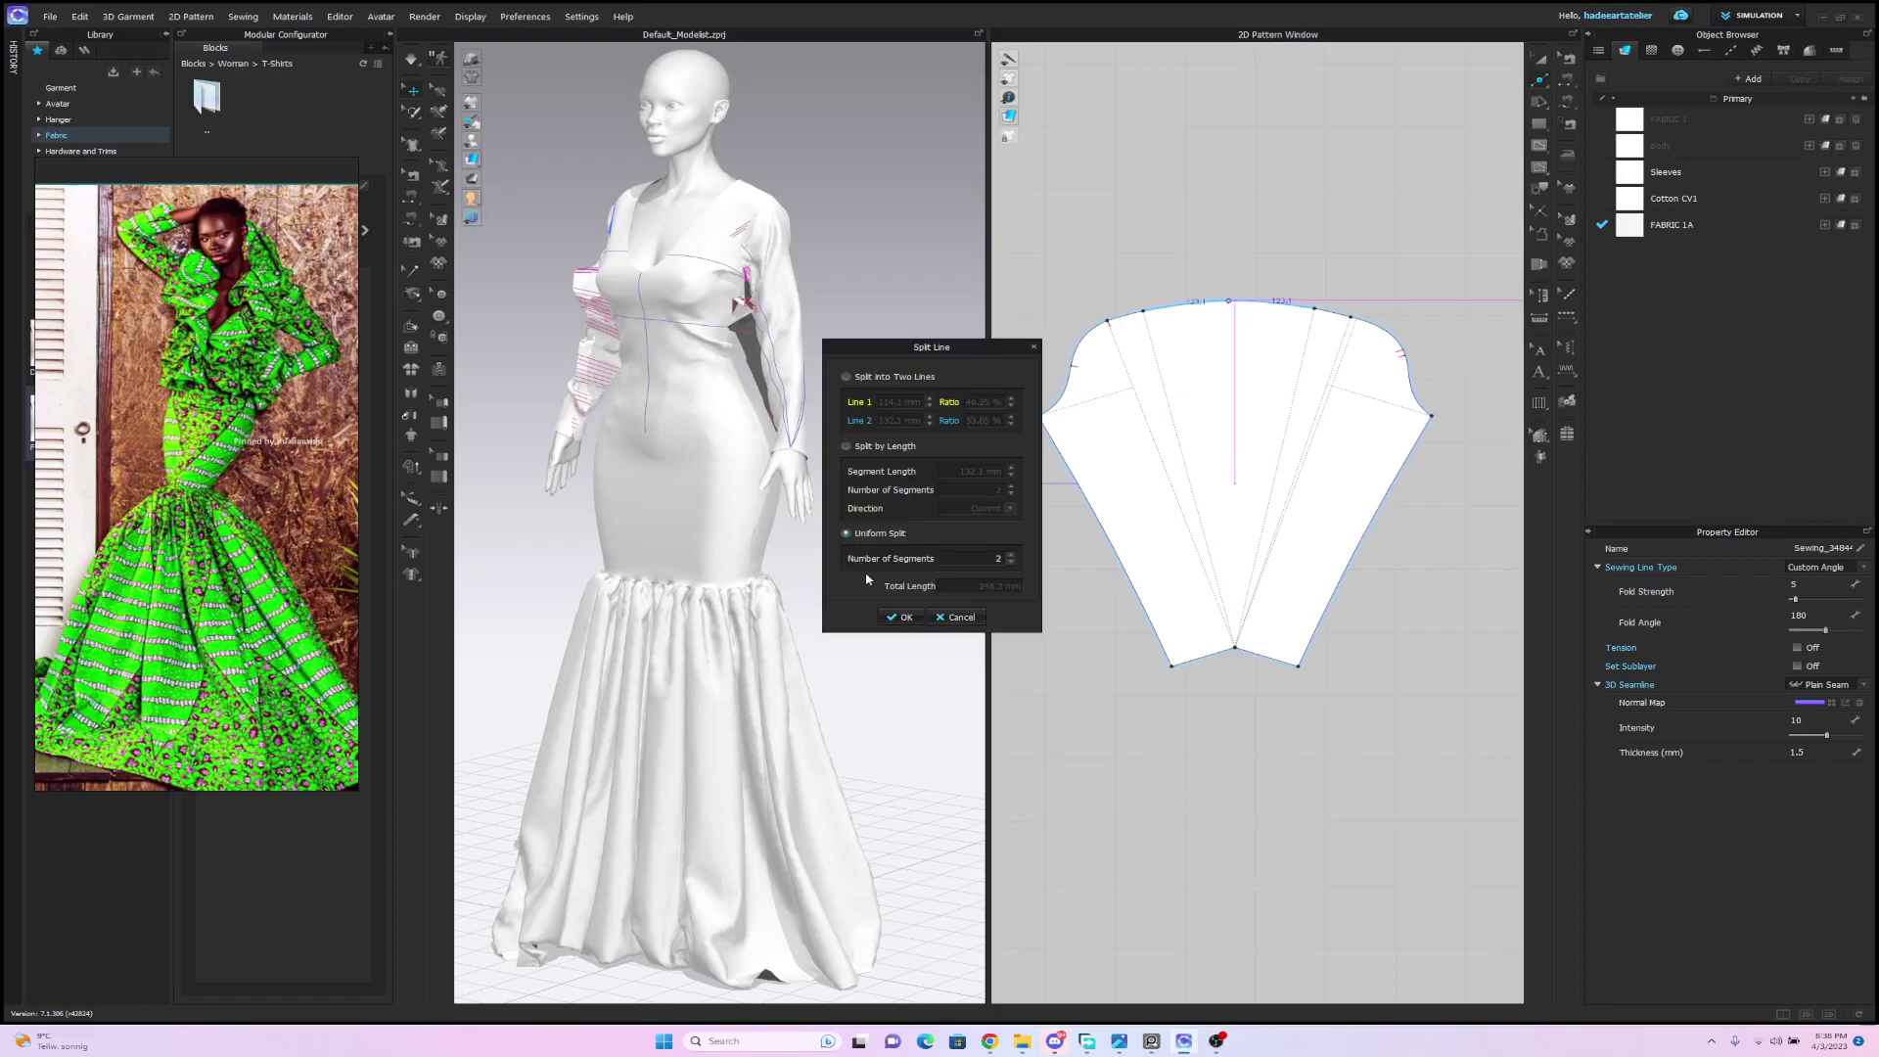
left_click(902, 622)
Extend both armhole seams on the widened left sleeve cap to the new split point at its top.
left_click(1569, 62)
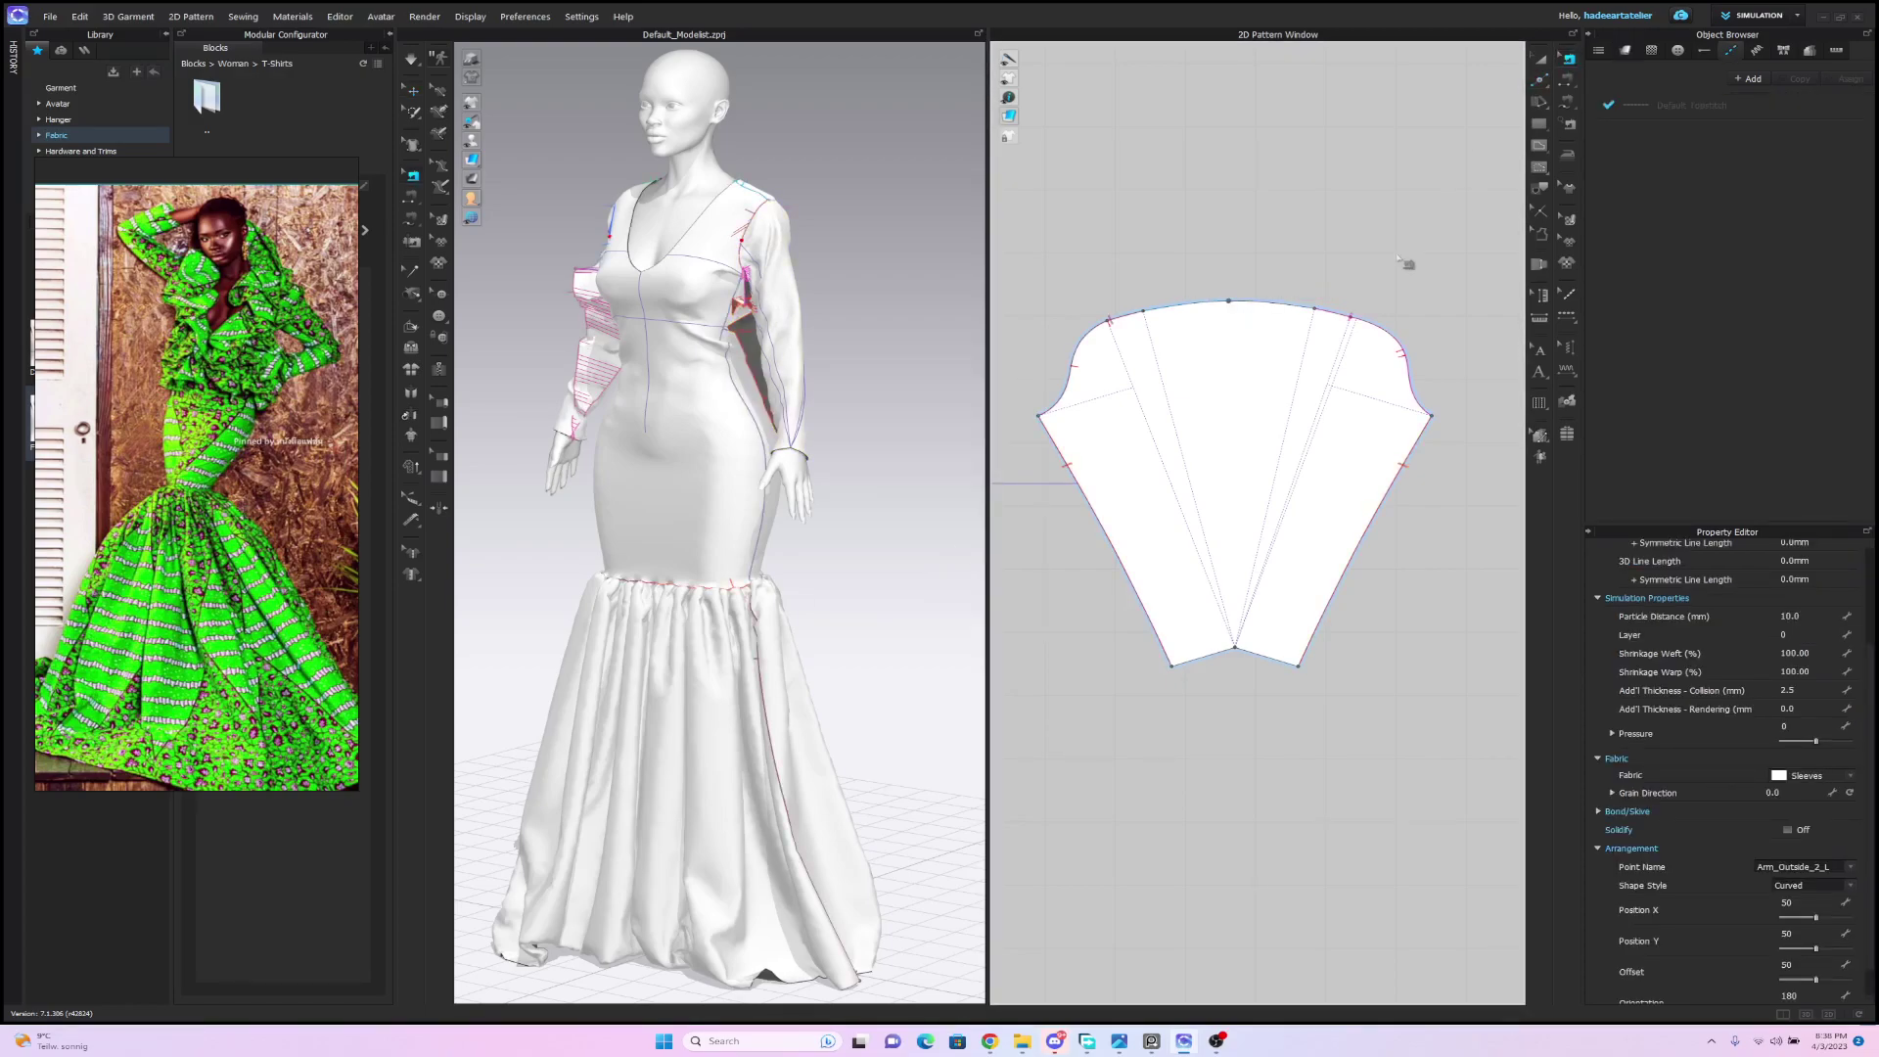
left_click(1365, 328)
left_click(1233, 306)
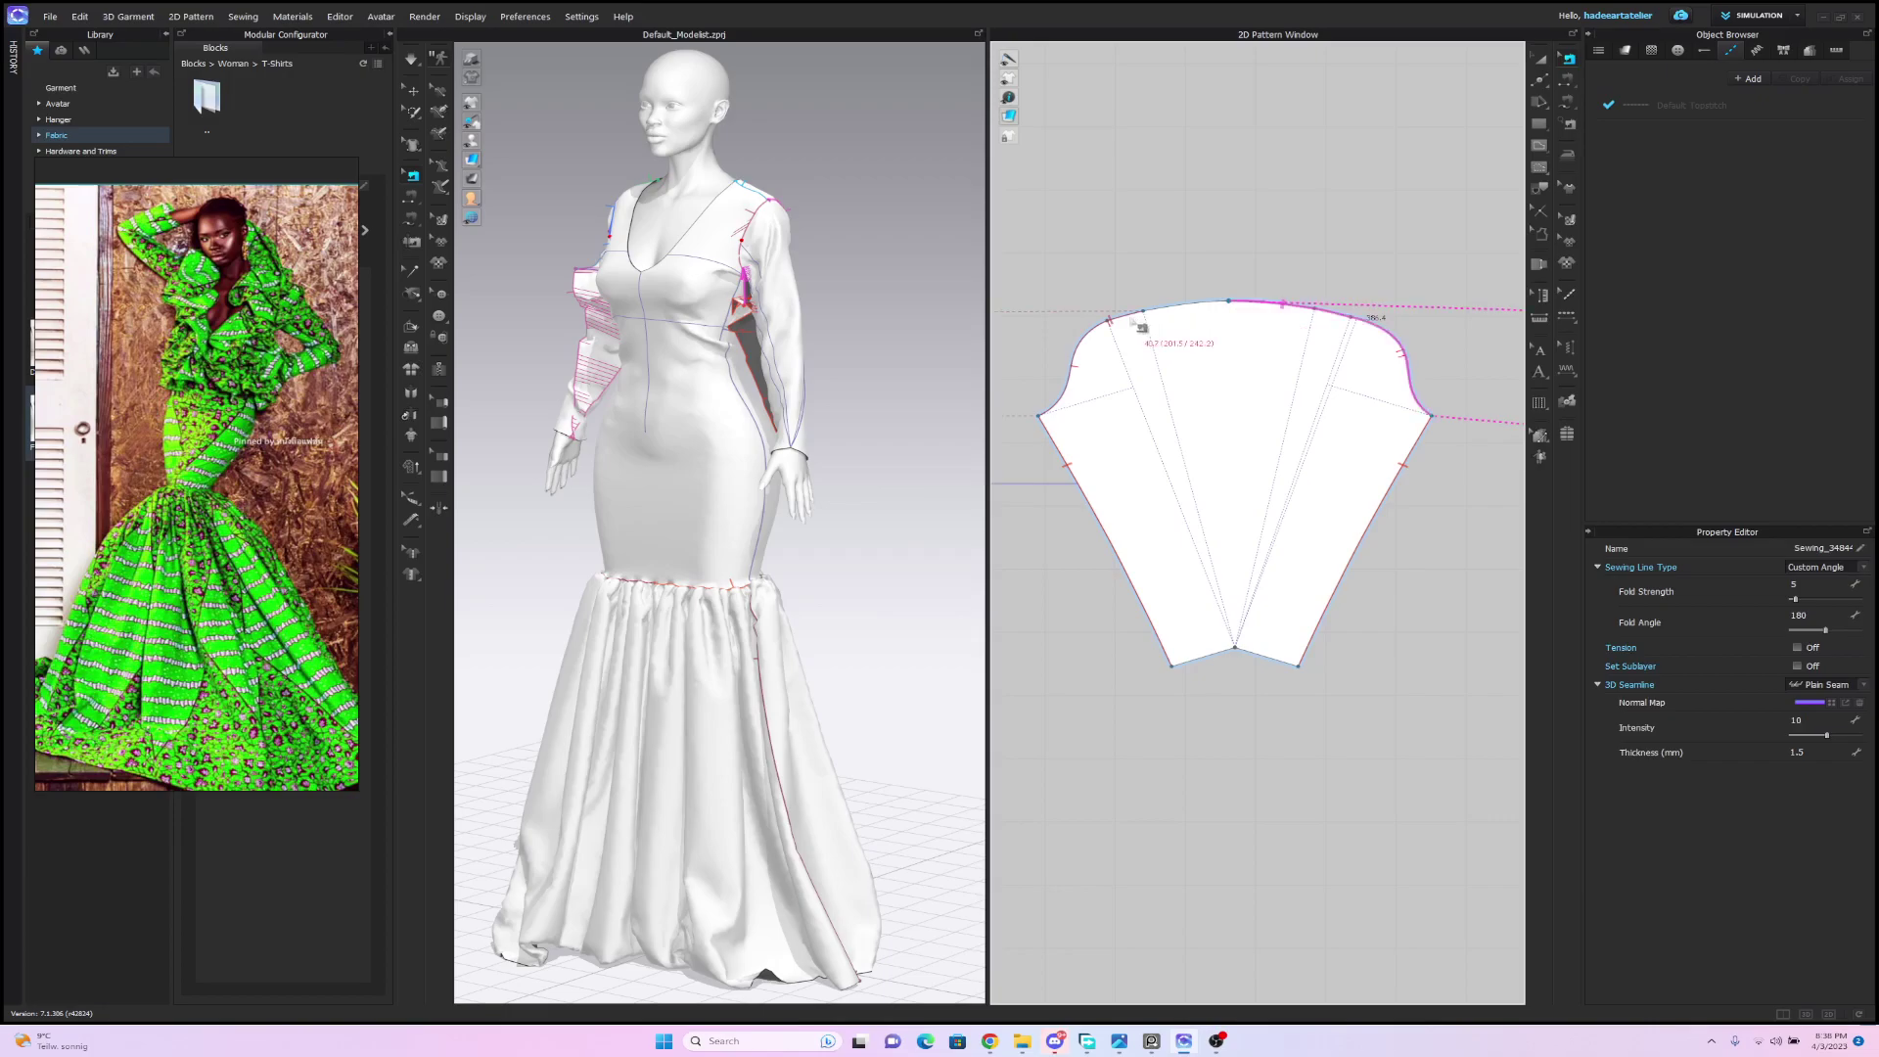
left_click(1232, 307)
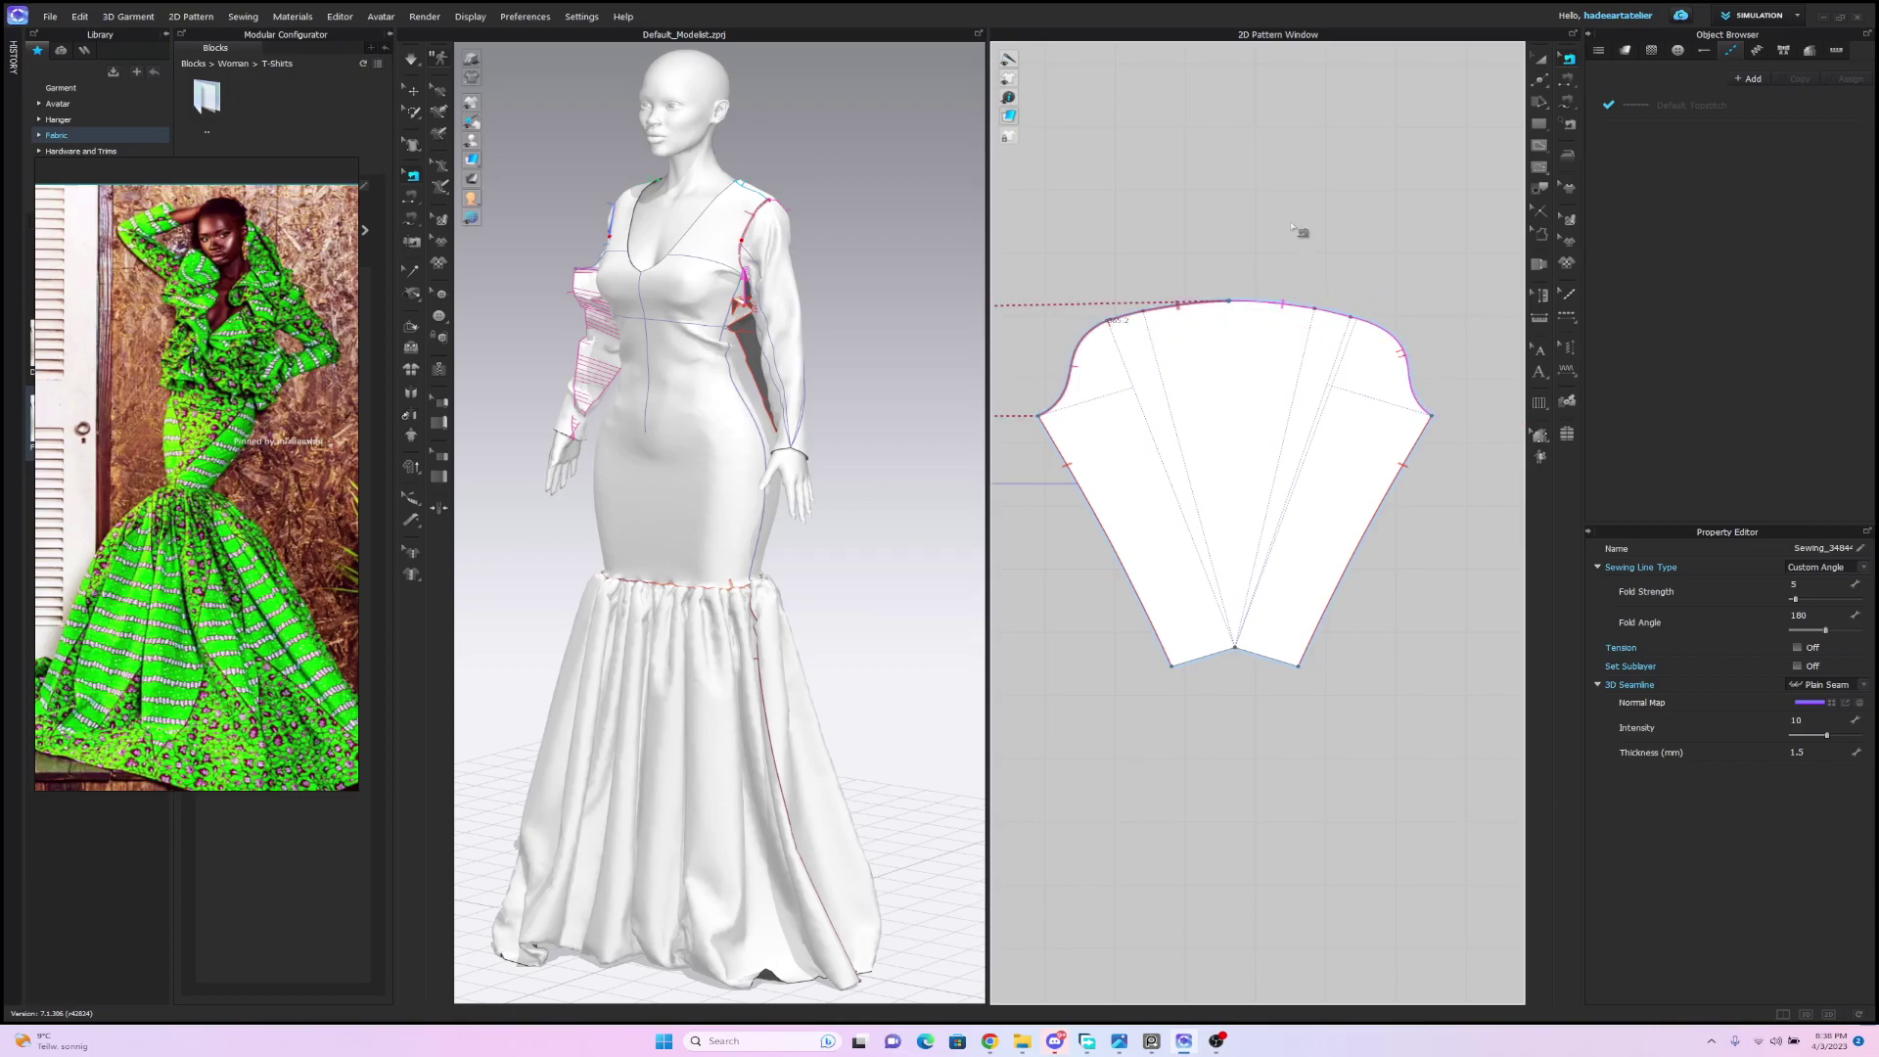
Extend both armhole seams on the widened right sleeve cap to the split point at its top.
scroll(1294, 228, "down", 6)
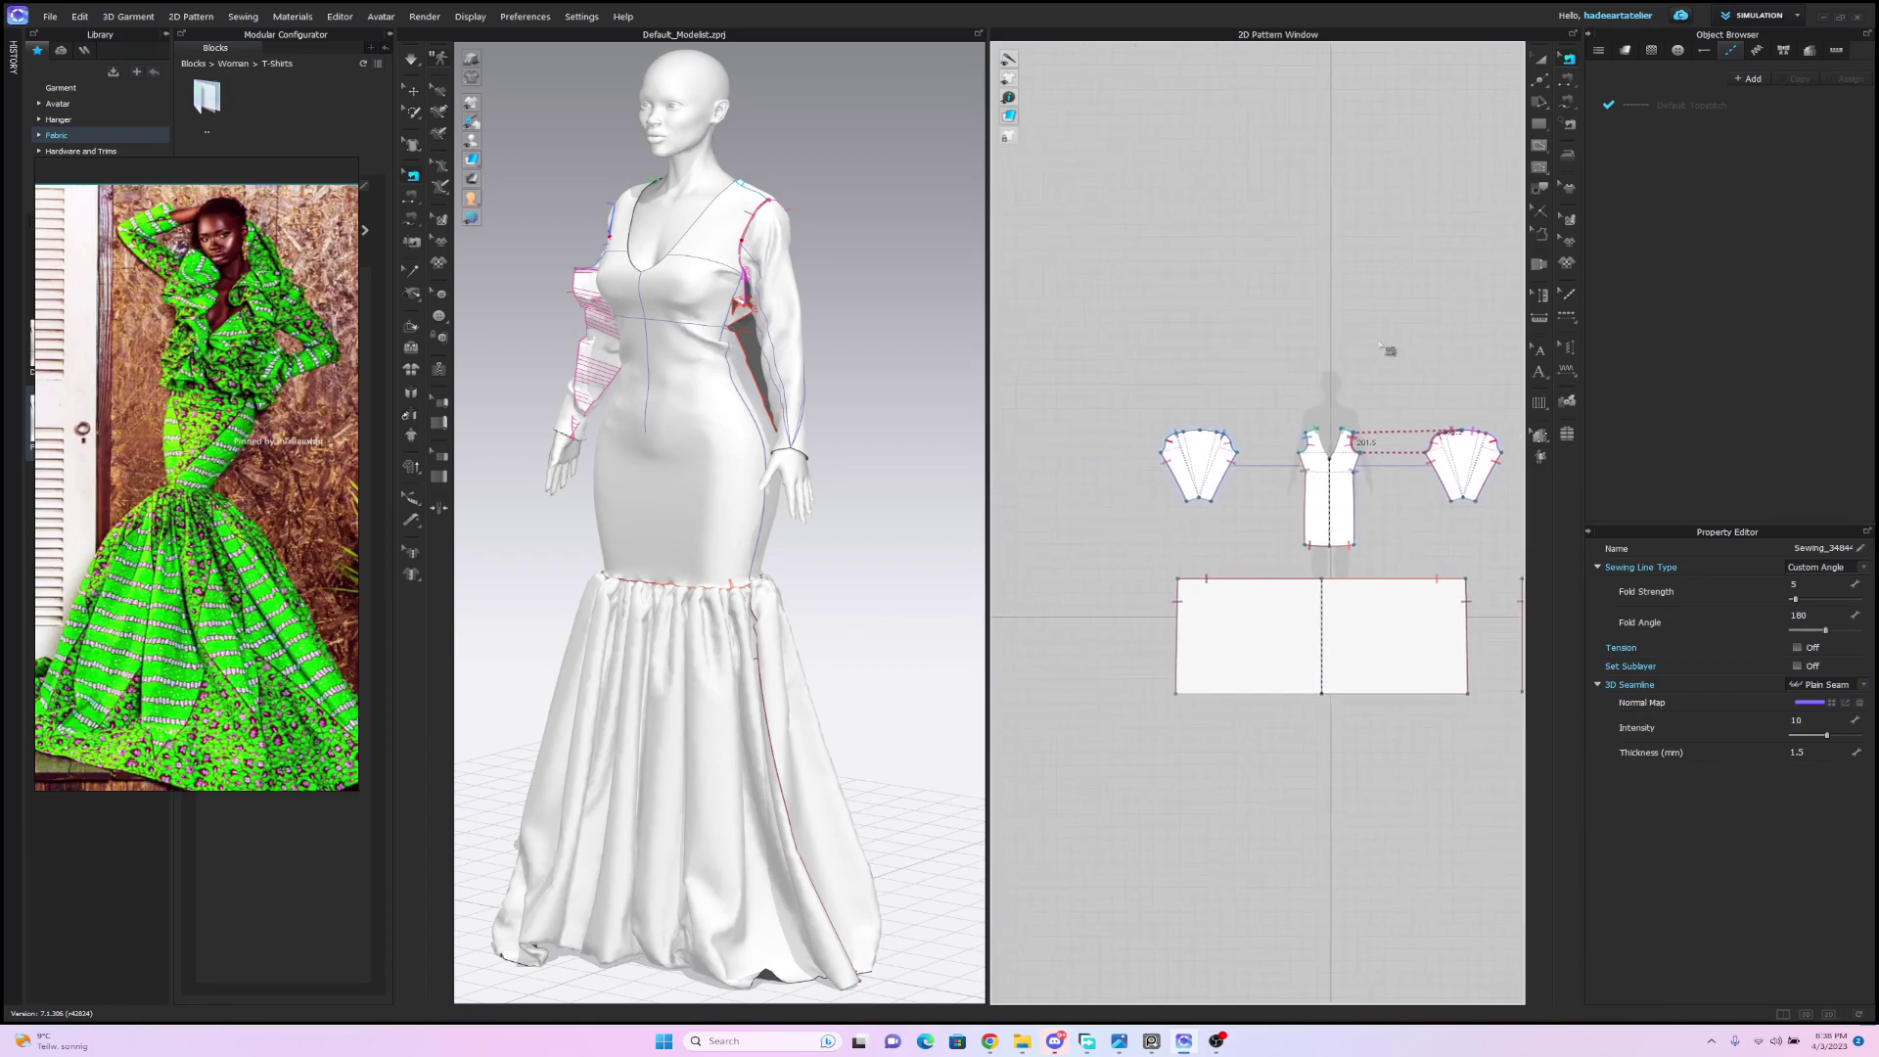
scroll(1385, 346, "up", 8)
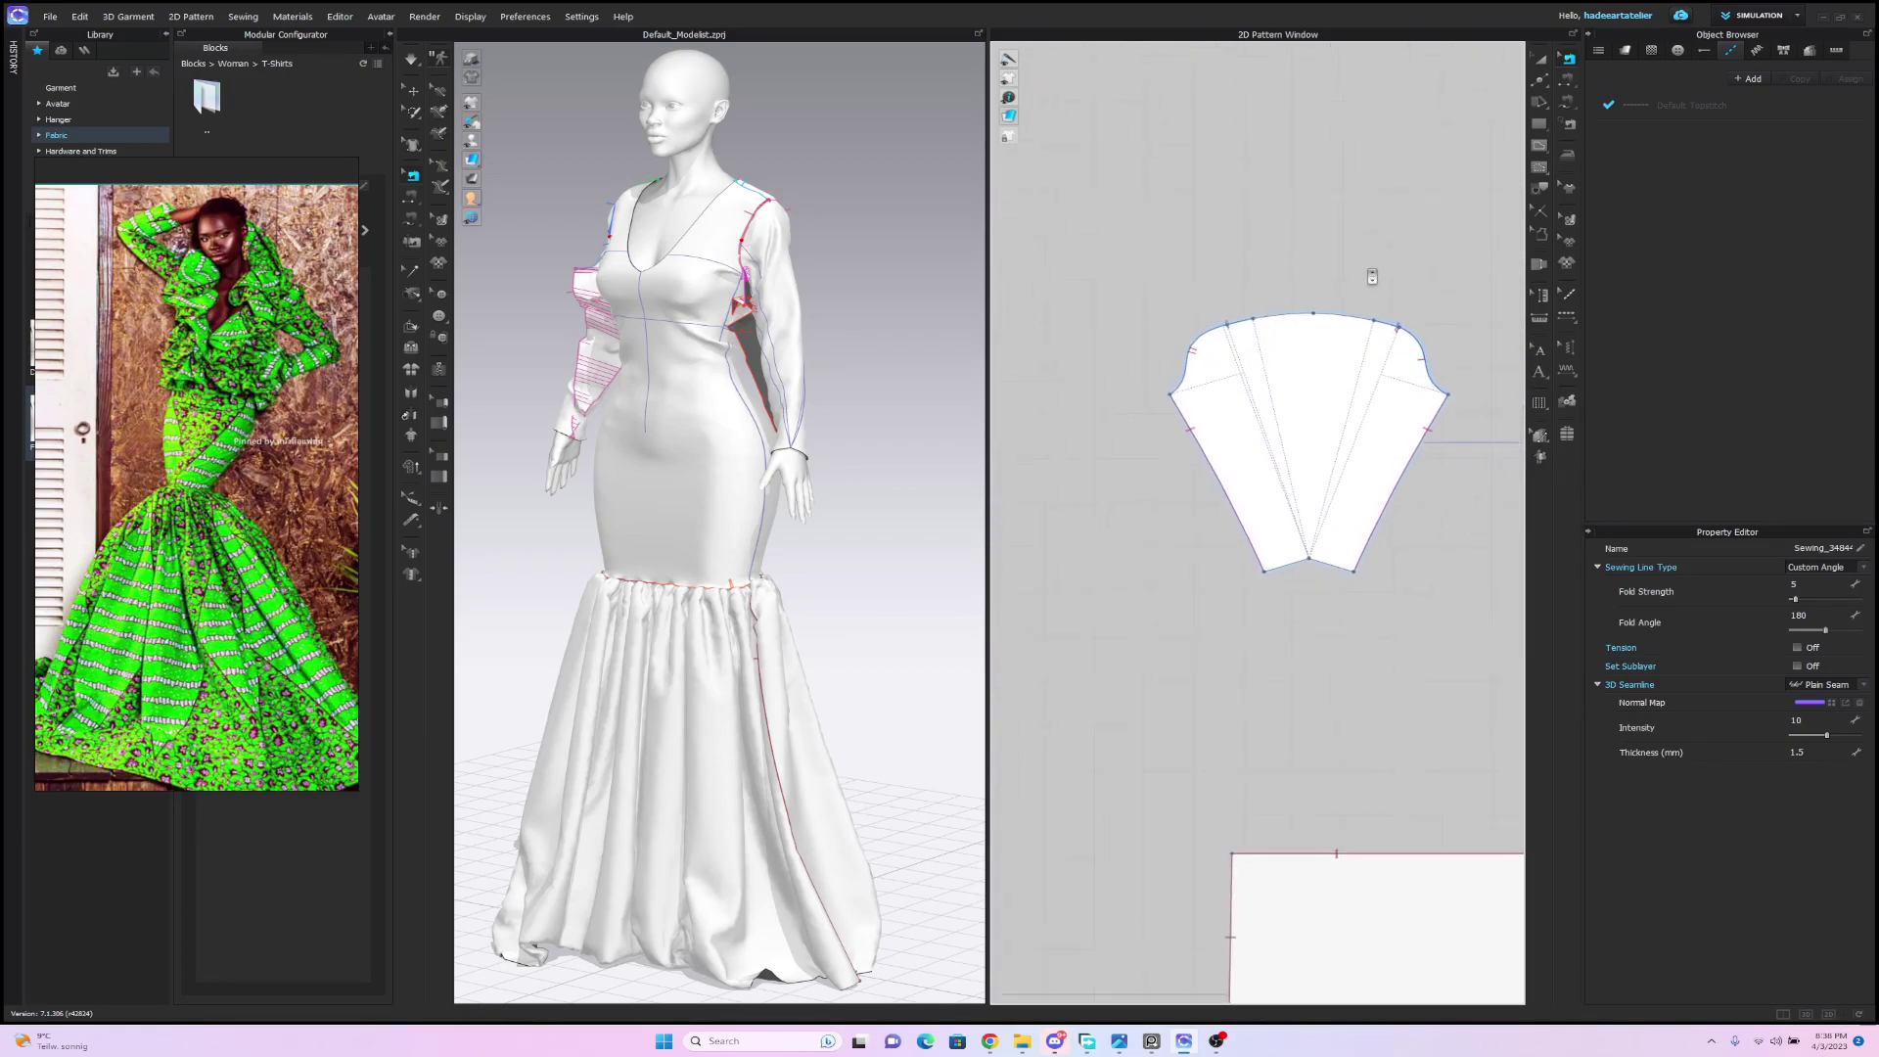
scroll(1372, 278, "up", 3)
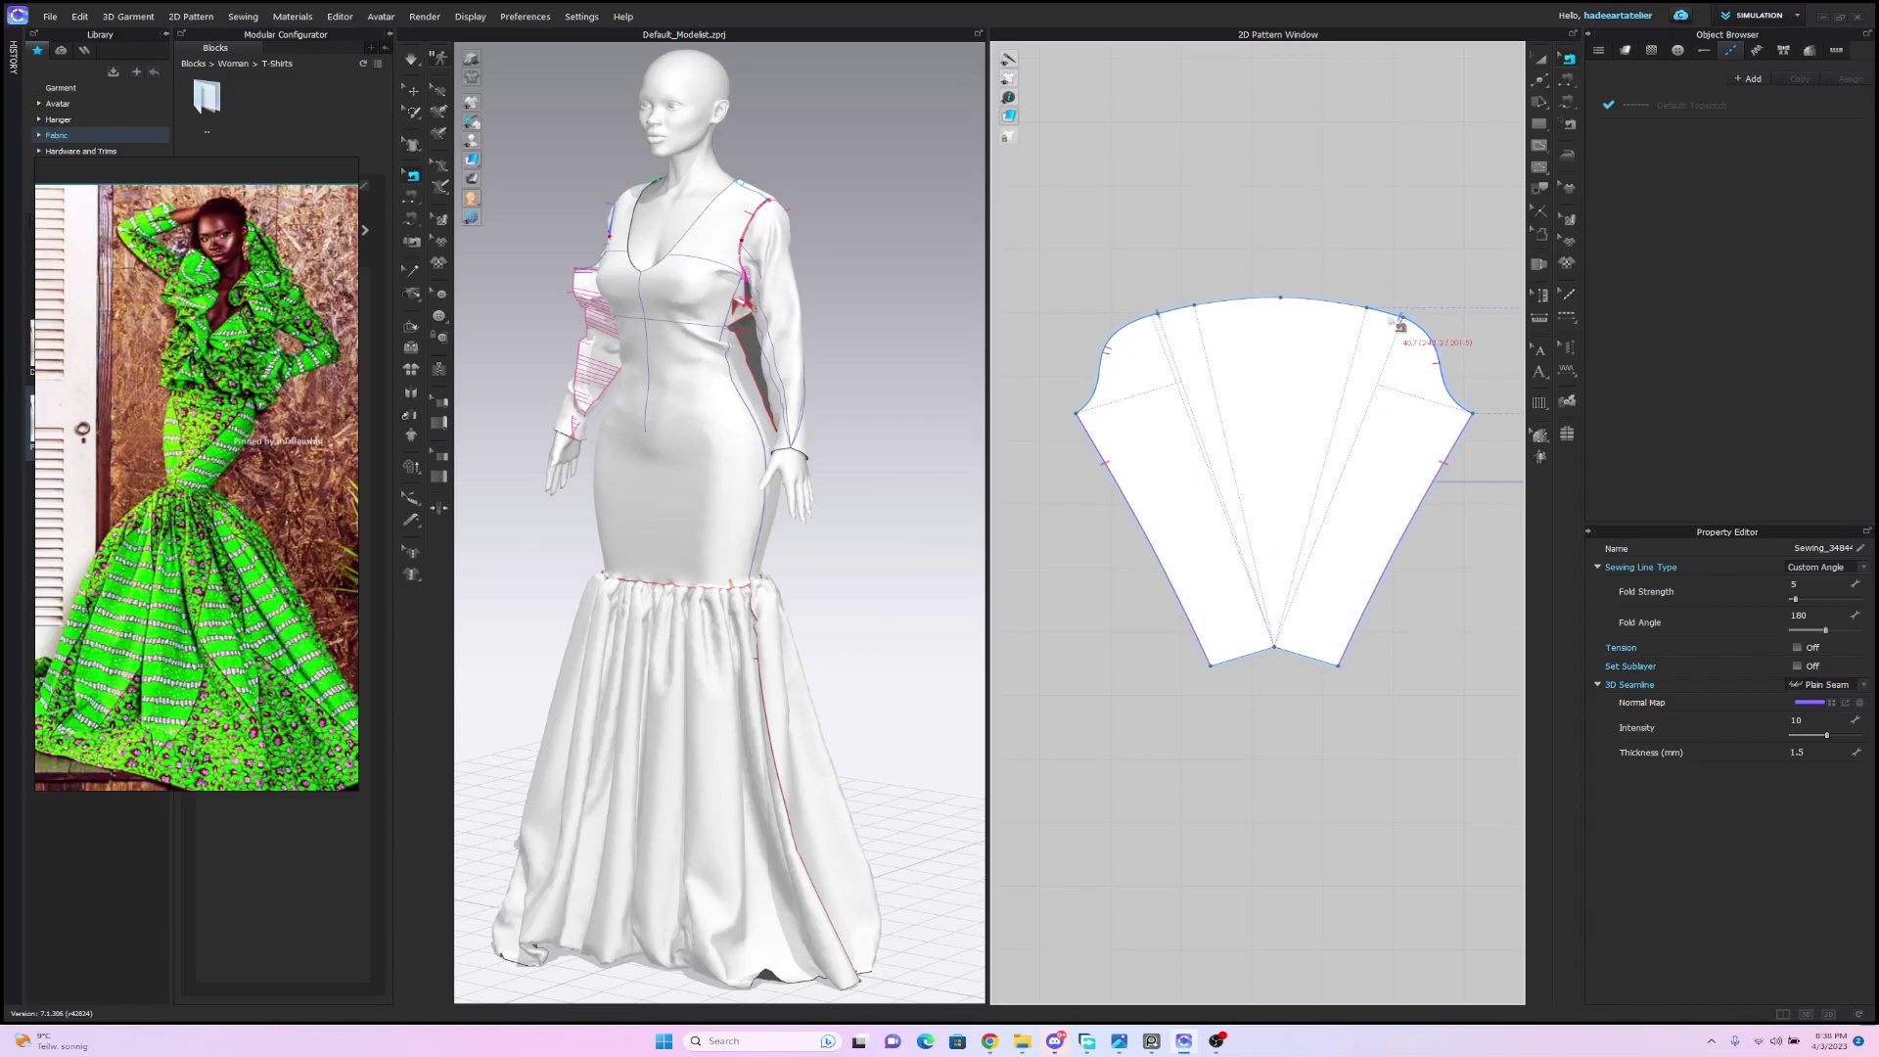
left_click_drag(1368, 310, 1282, 302)
left_click(1282, 300)
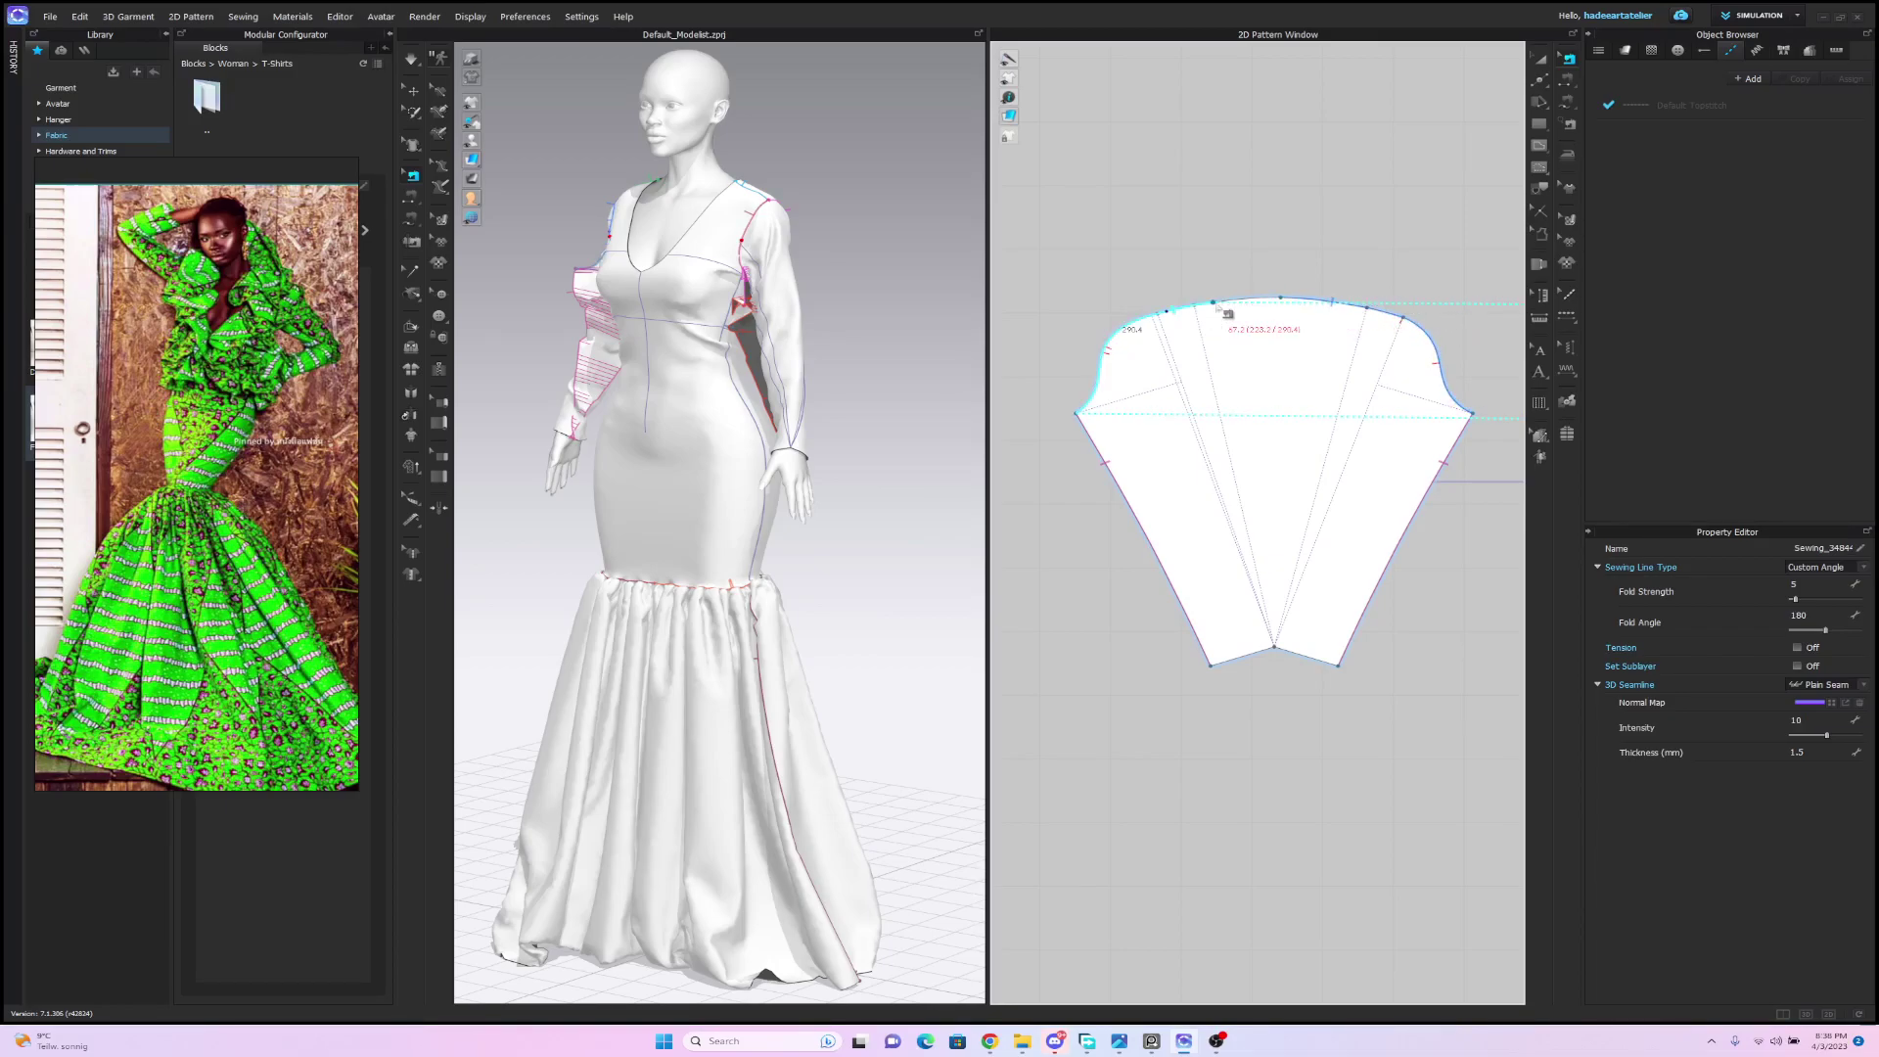
left_click(1219, 309)
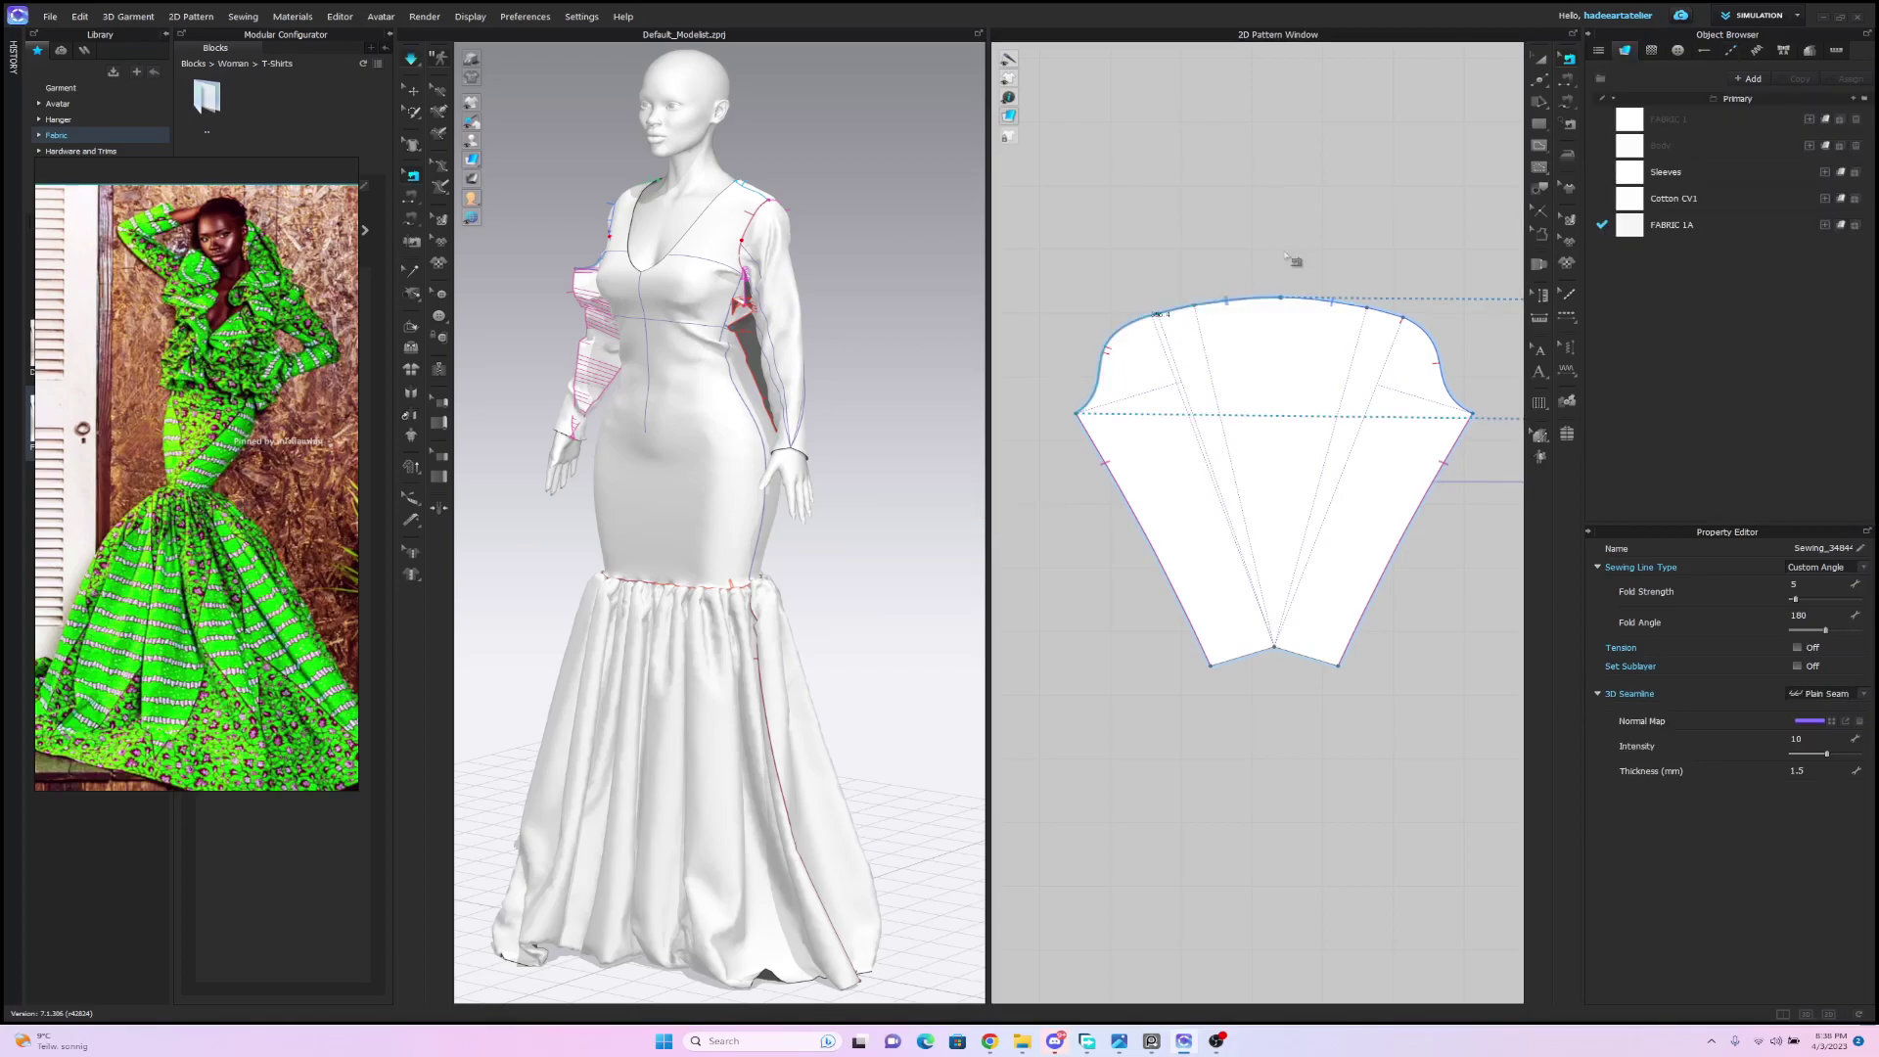
Simulate the widened sleeves and pull the left sleeve outward to settle its fuller cap.
key("space")
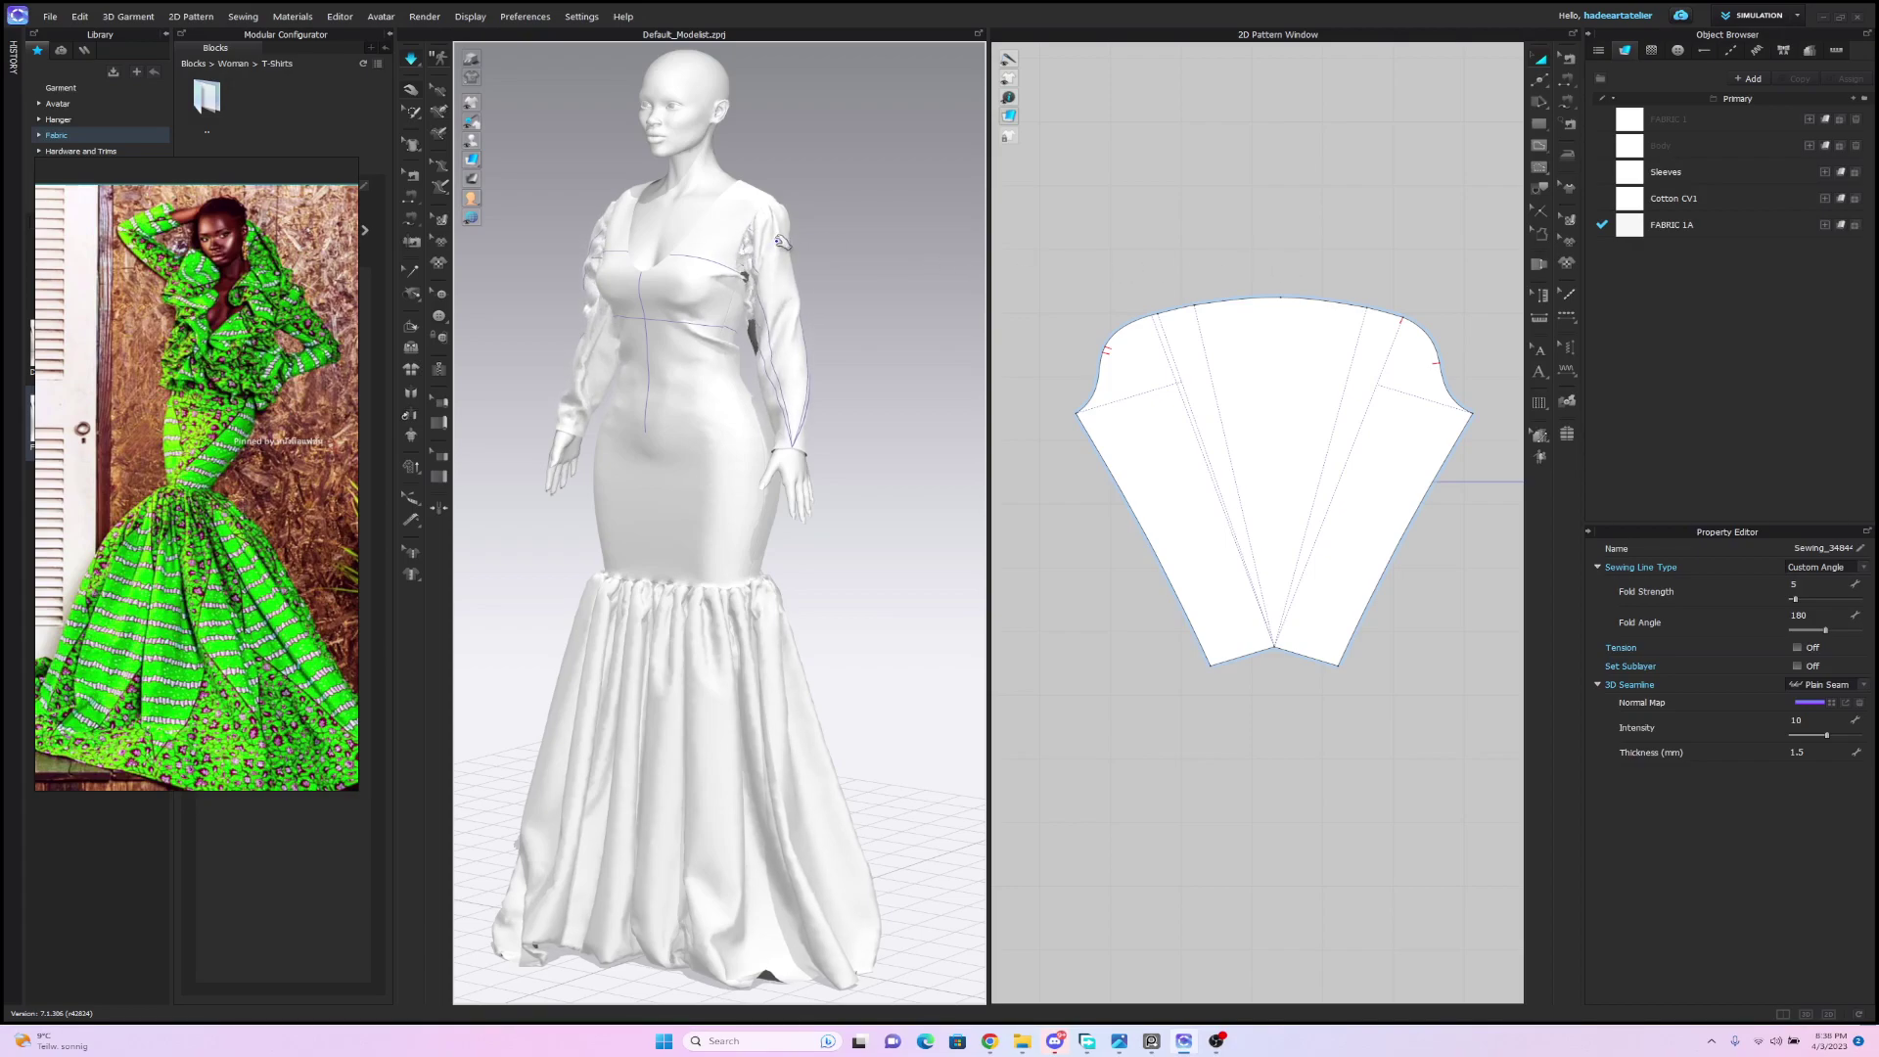
left_click_drag(781, 243, 886, 211)
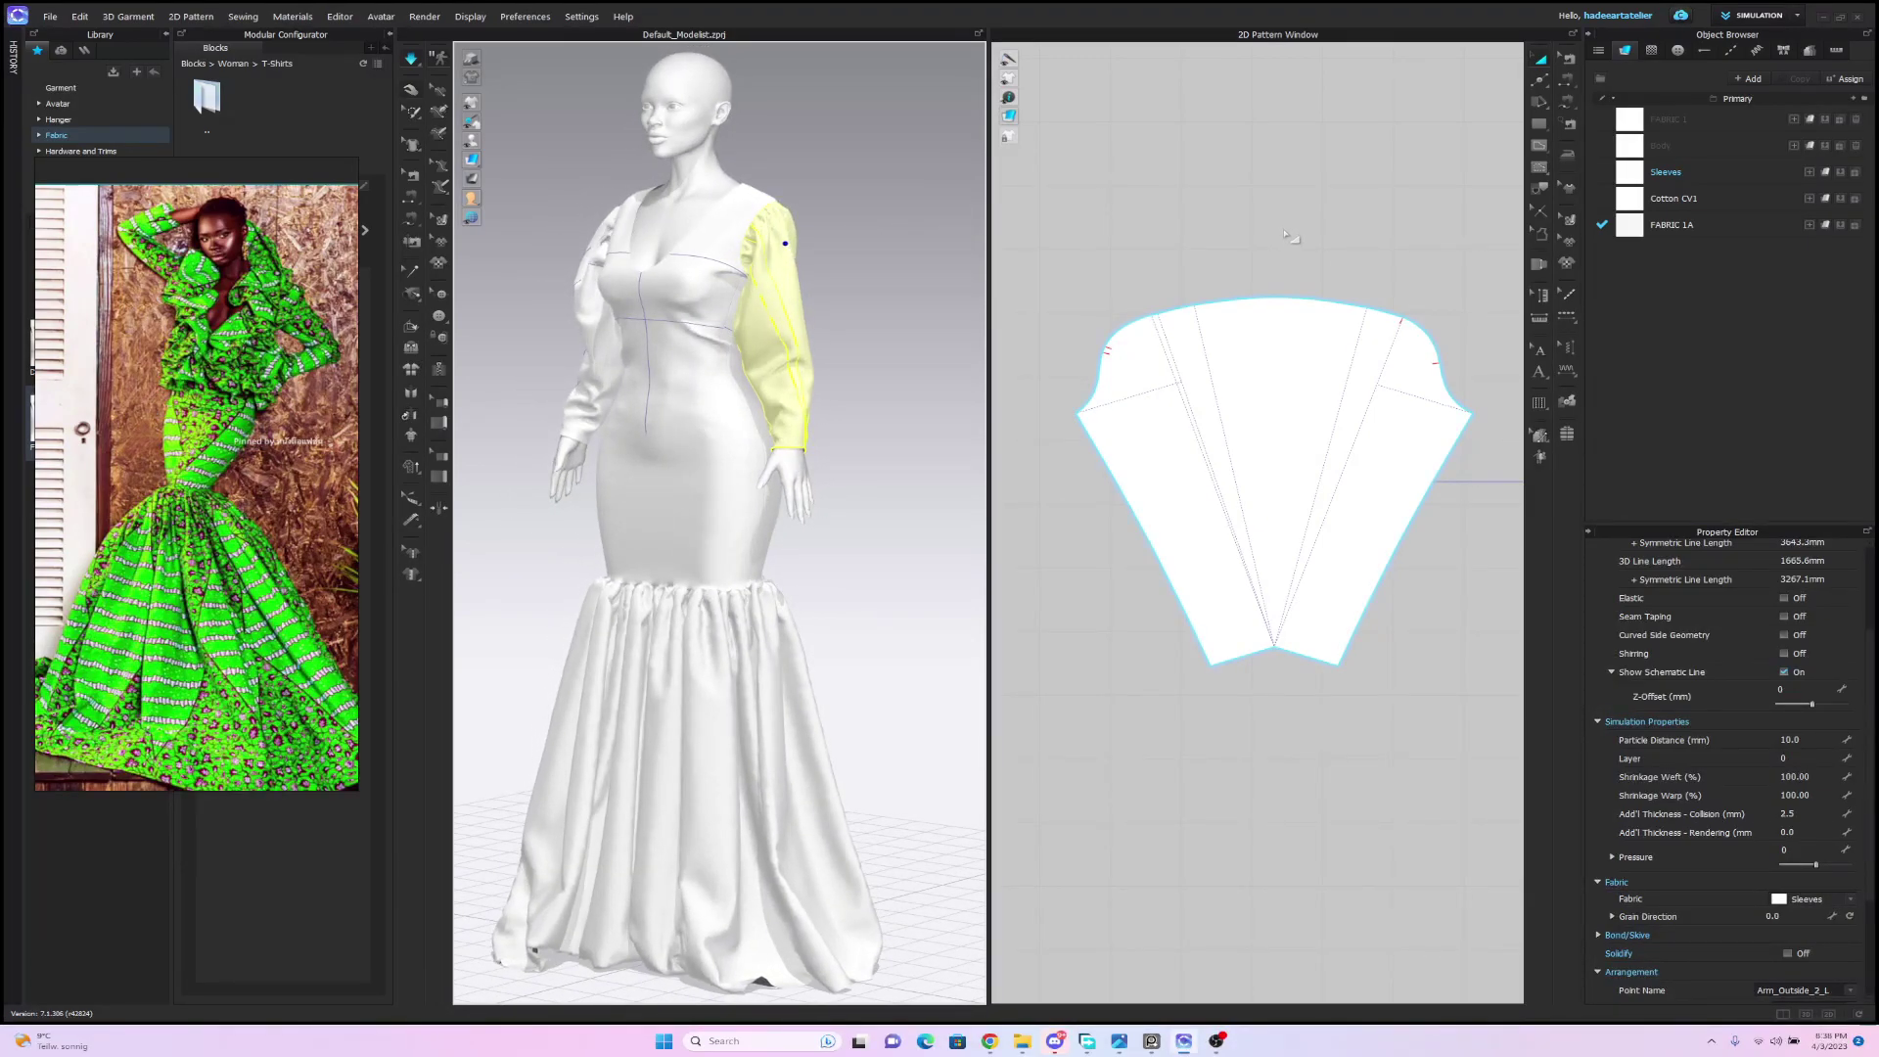
mouse_move(877, 218)
right_mouse_down()
mouse_move(729, 240)
mouse_move(897, 241)
right_mouse_up()
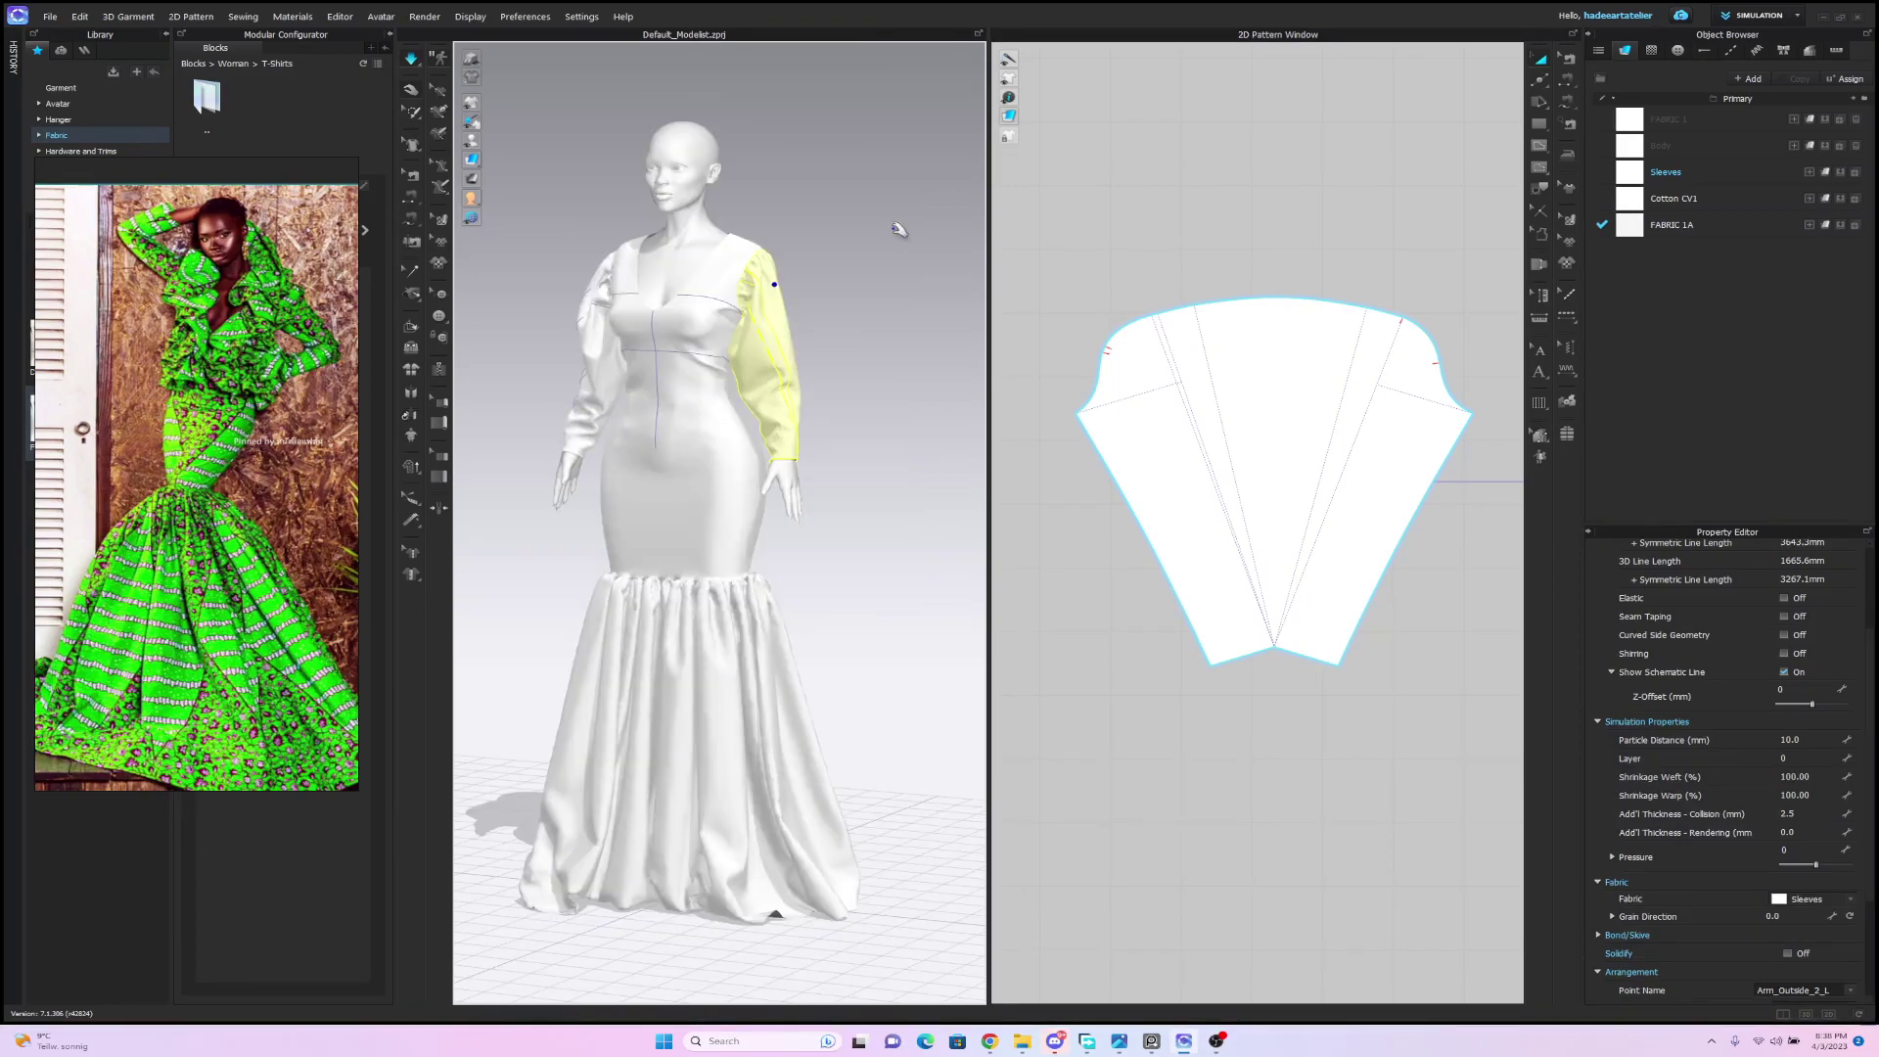
Delete the middle point of the sleeve pattern's hem to make the hem a straight line.
key("b")
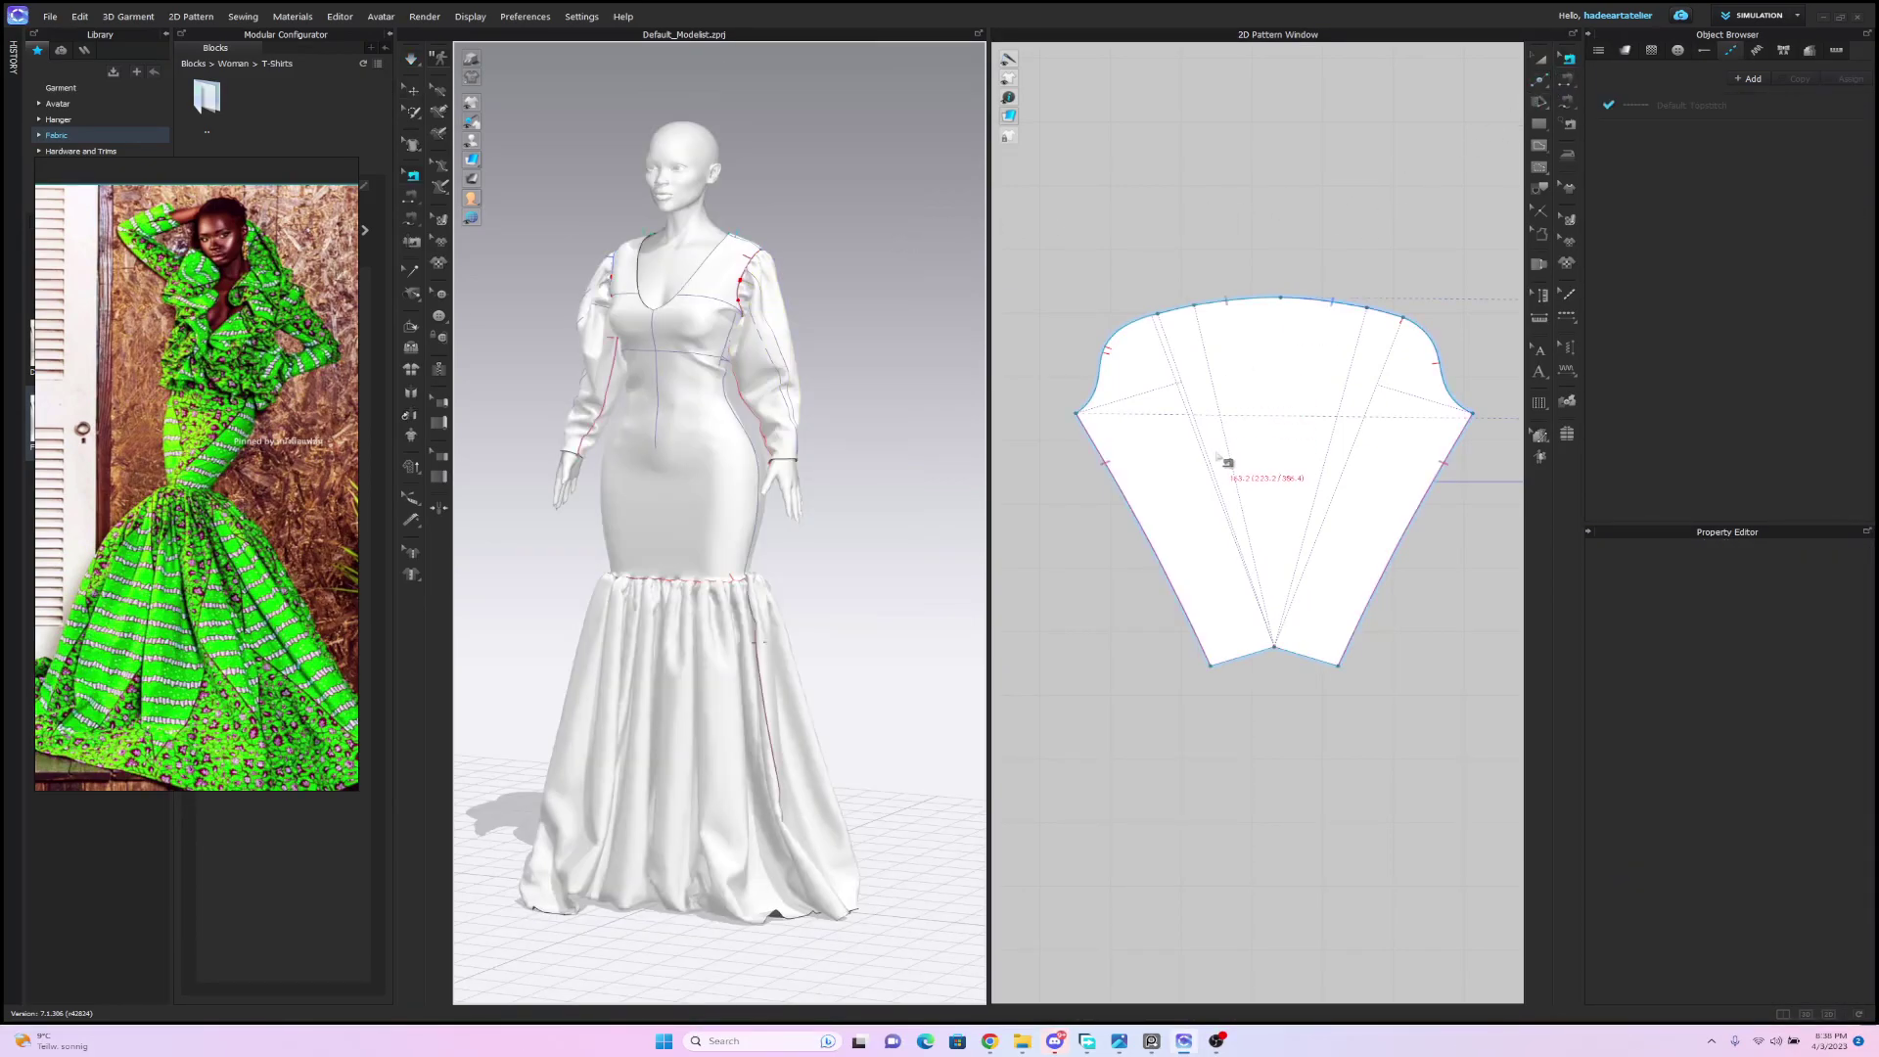
left_click(1274, 648)
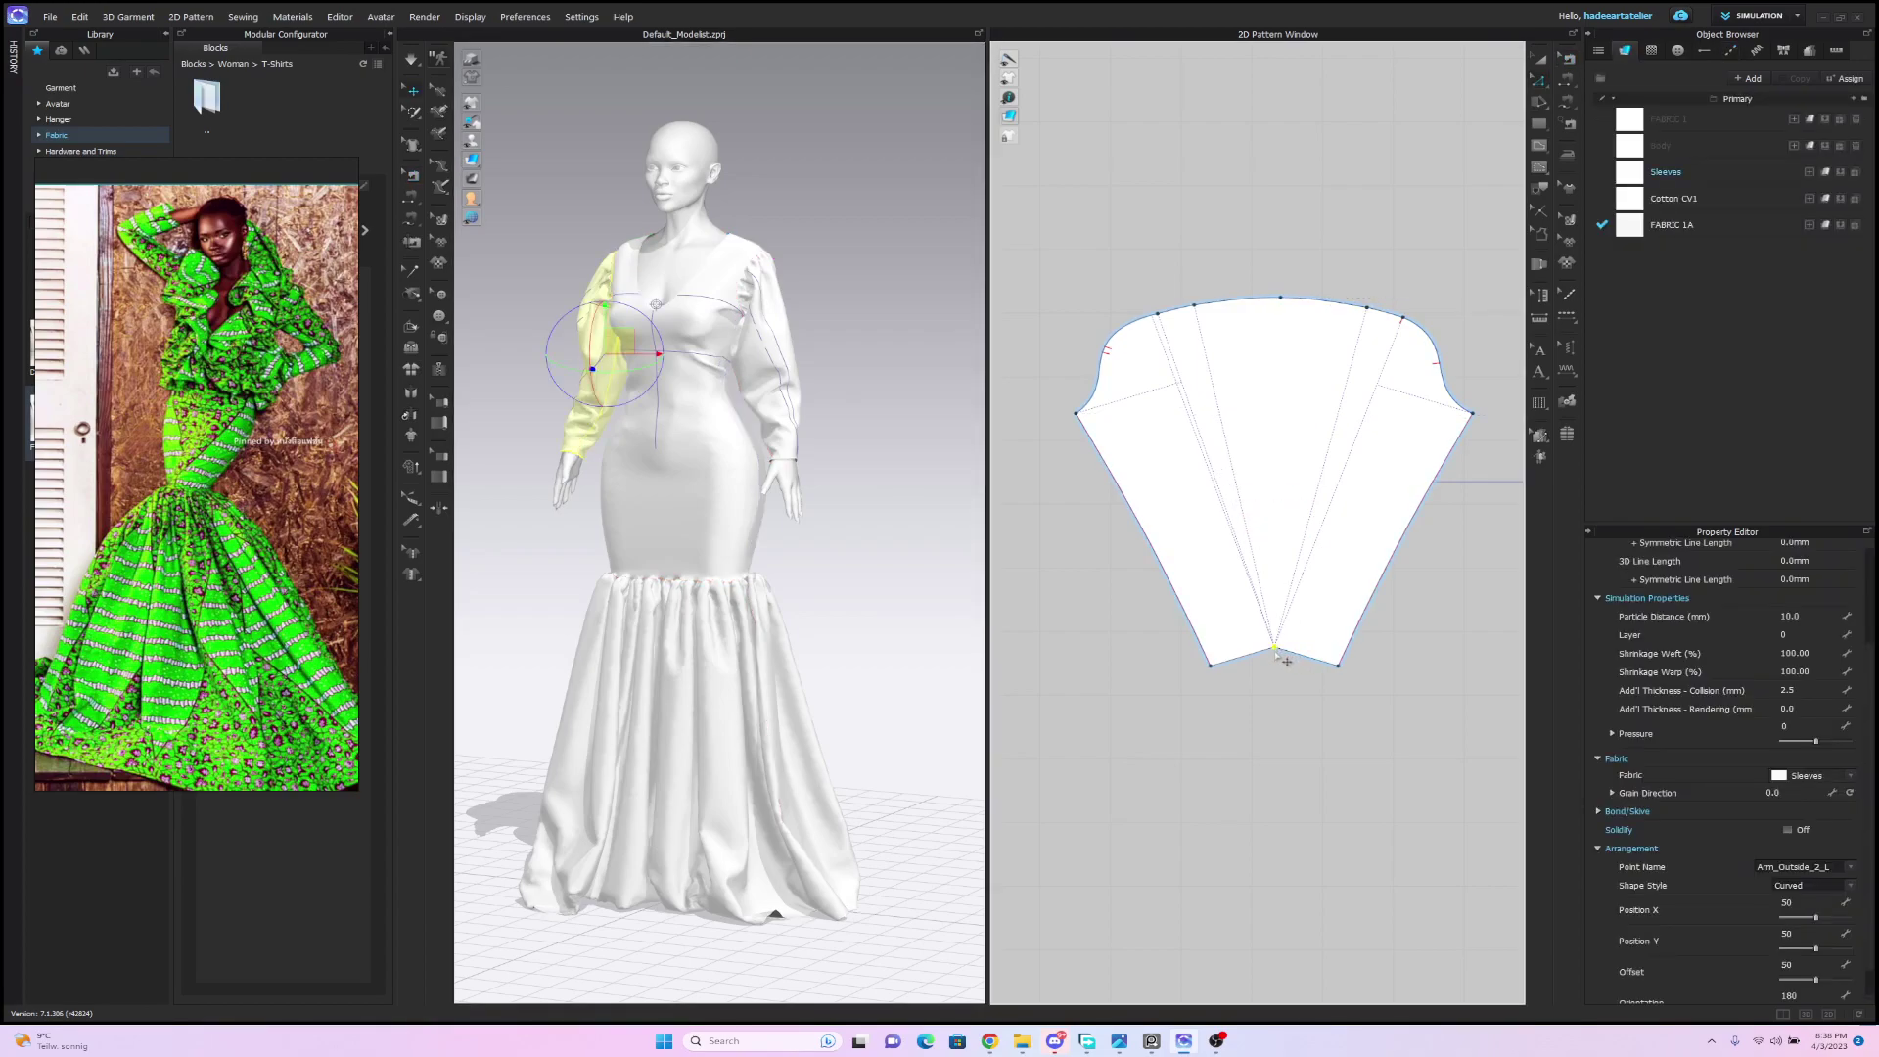
key("Delete")
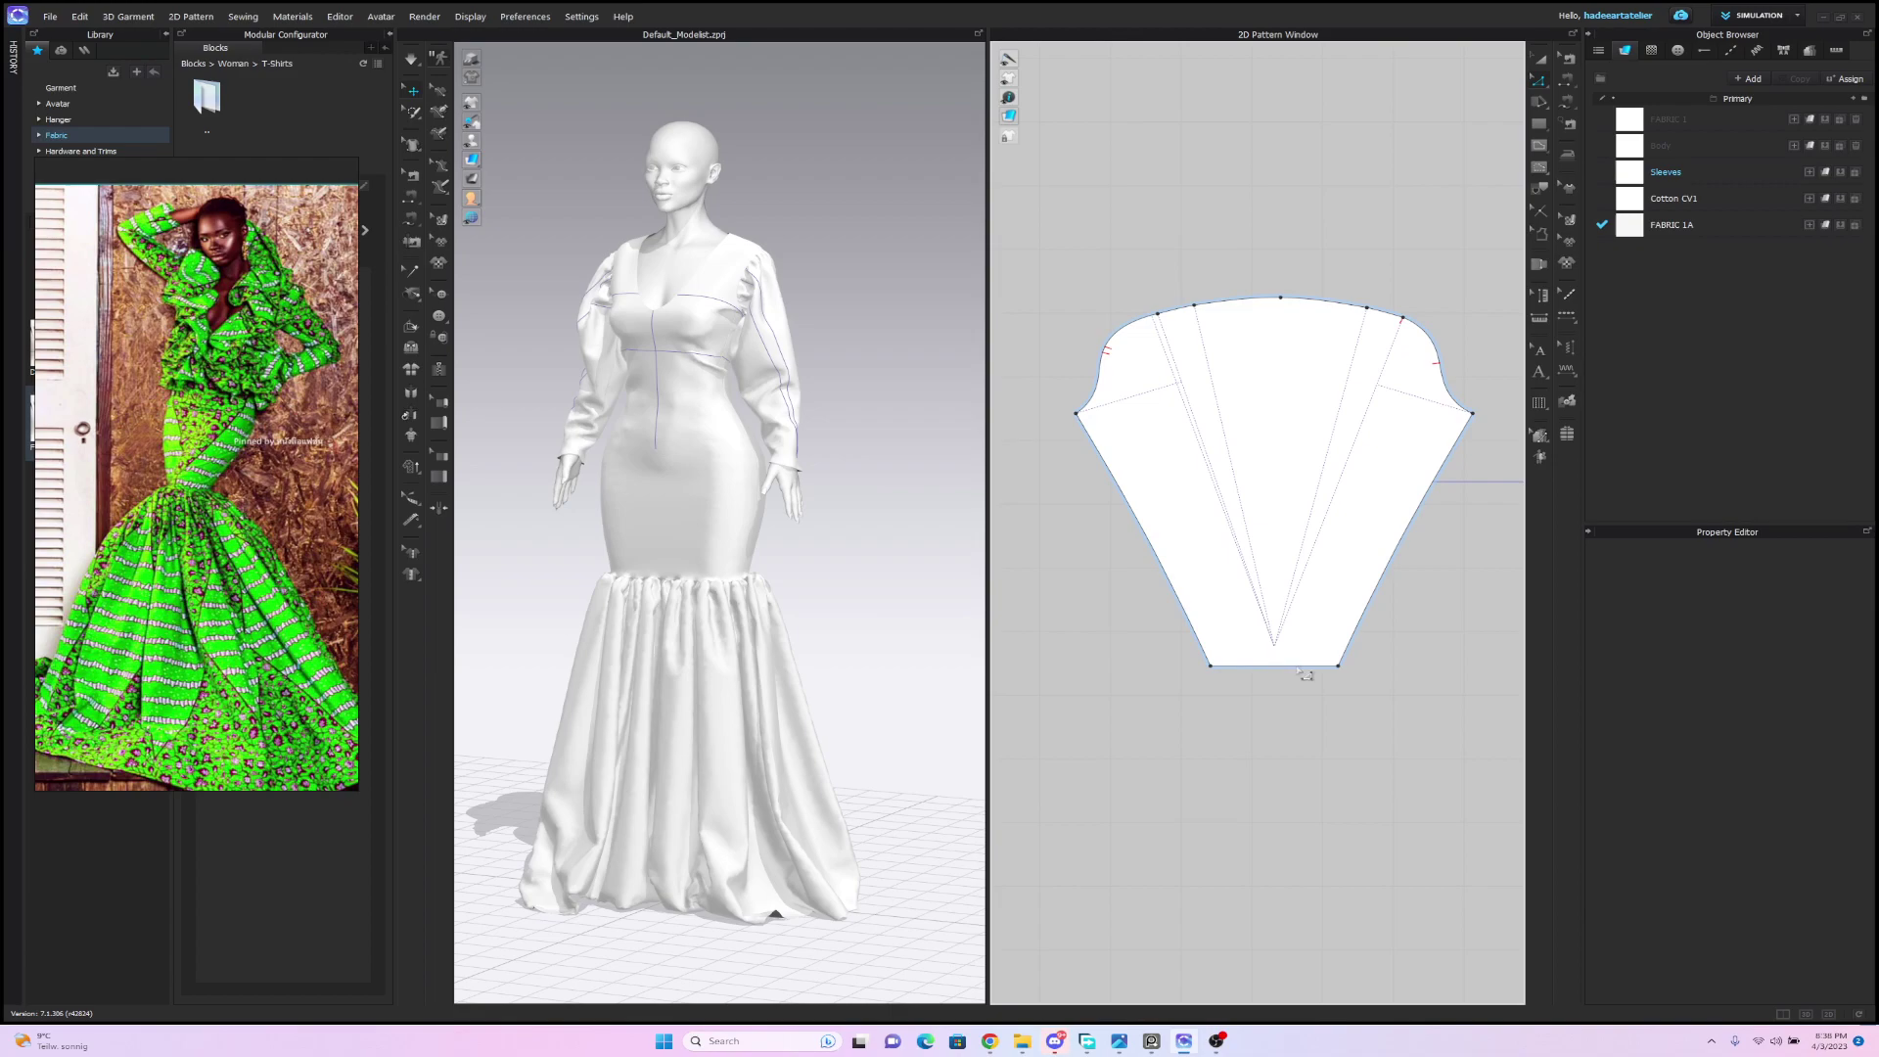
Set the sleeve hem's line length to 120 mm, shortening it evenly from both ends.
left_click(1287, 668)
right_click(1282, 666)
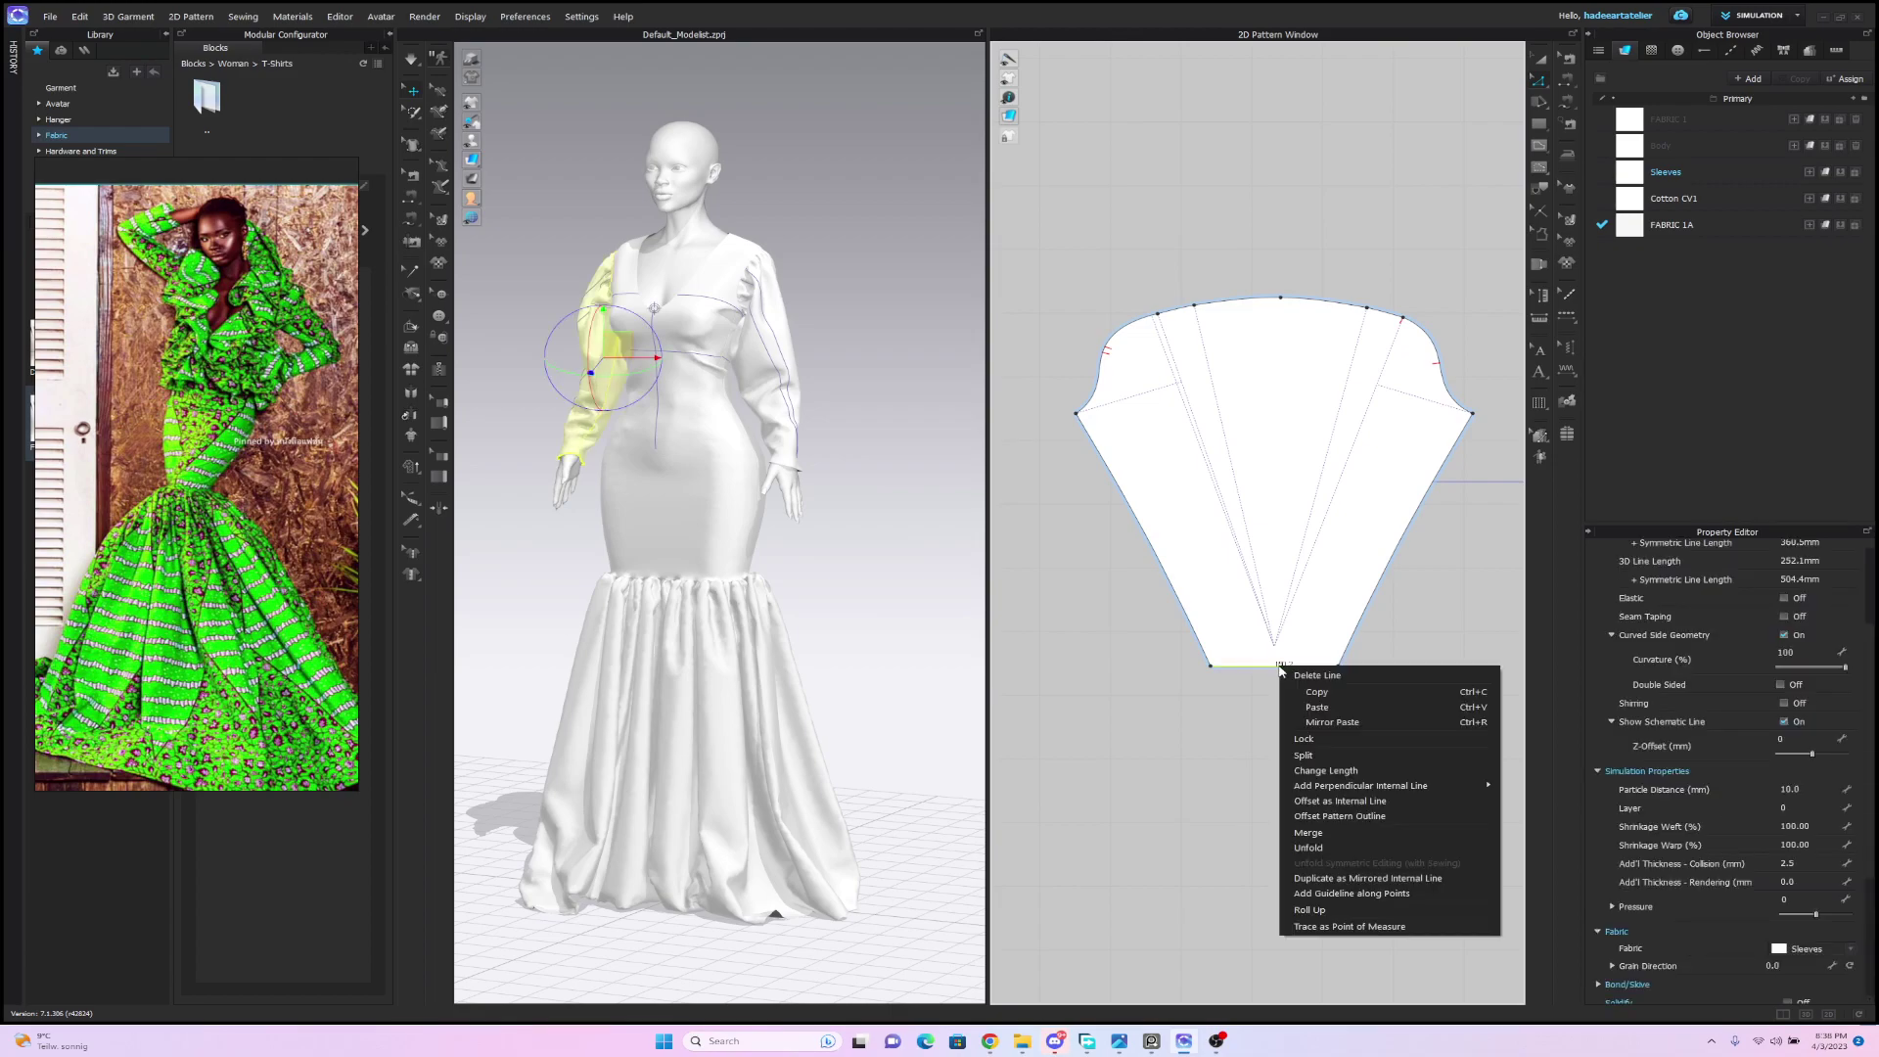
left_click(1356, 772)
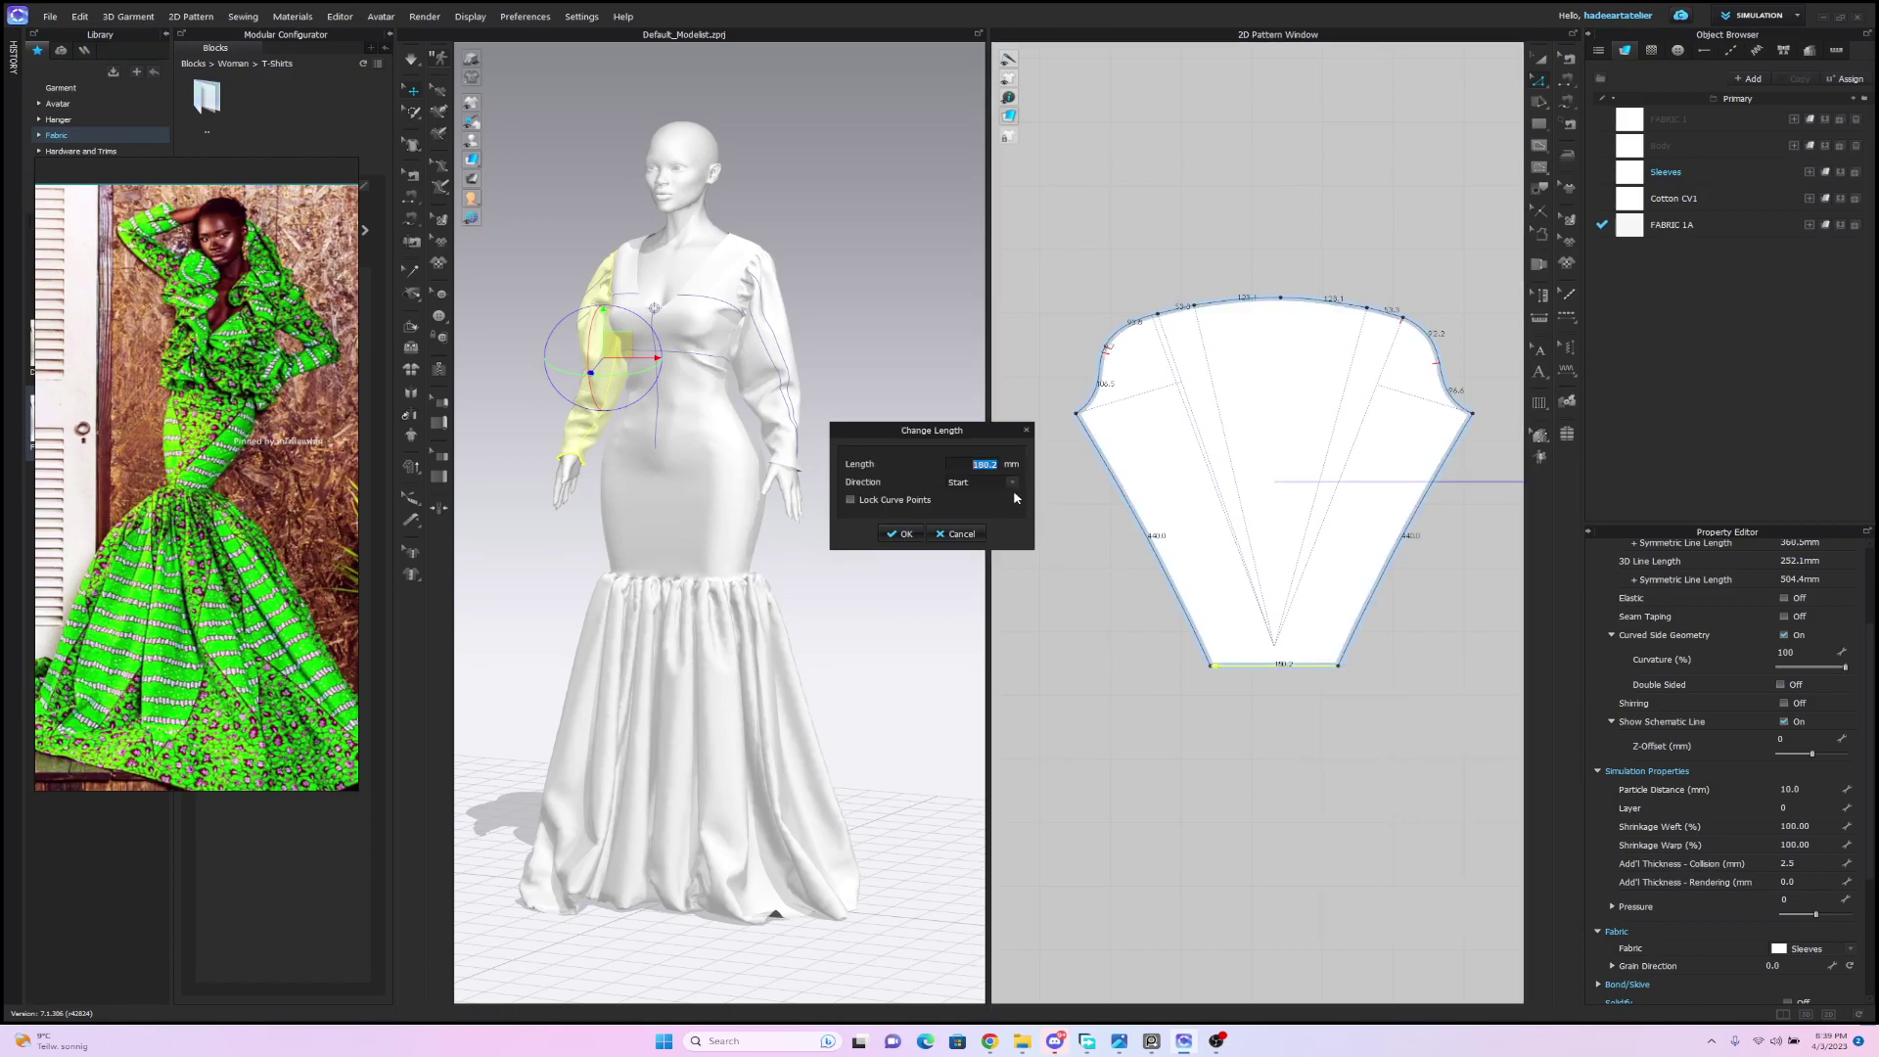
type("12")
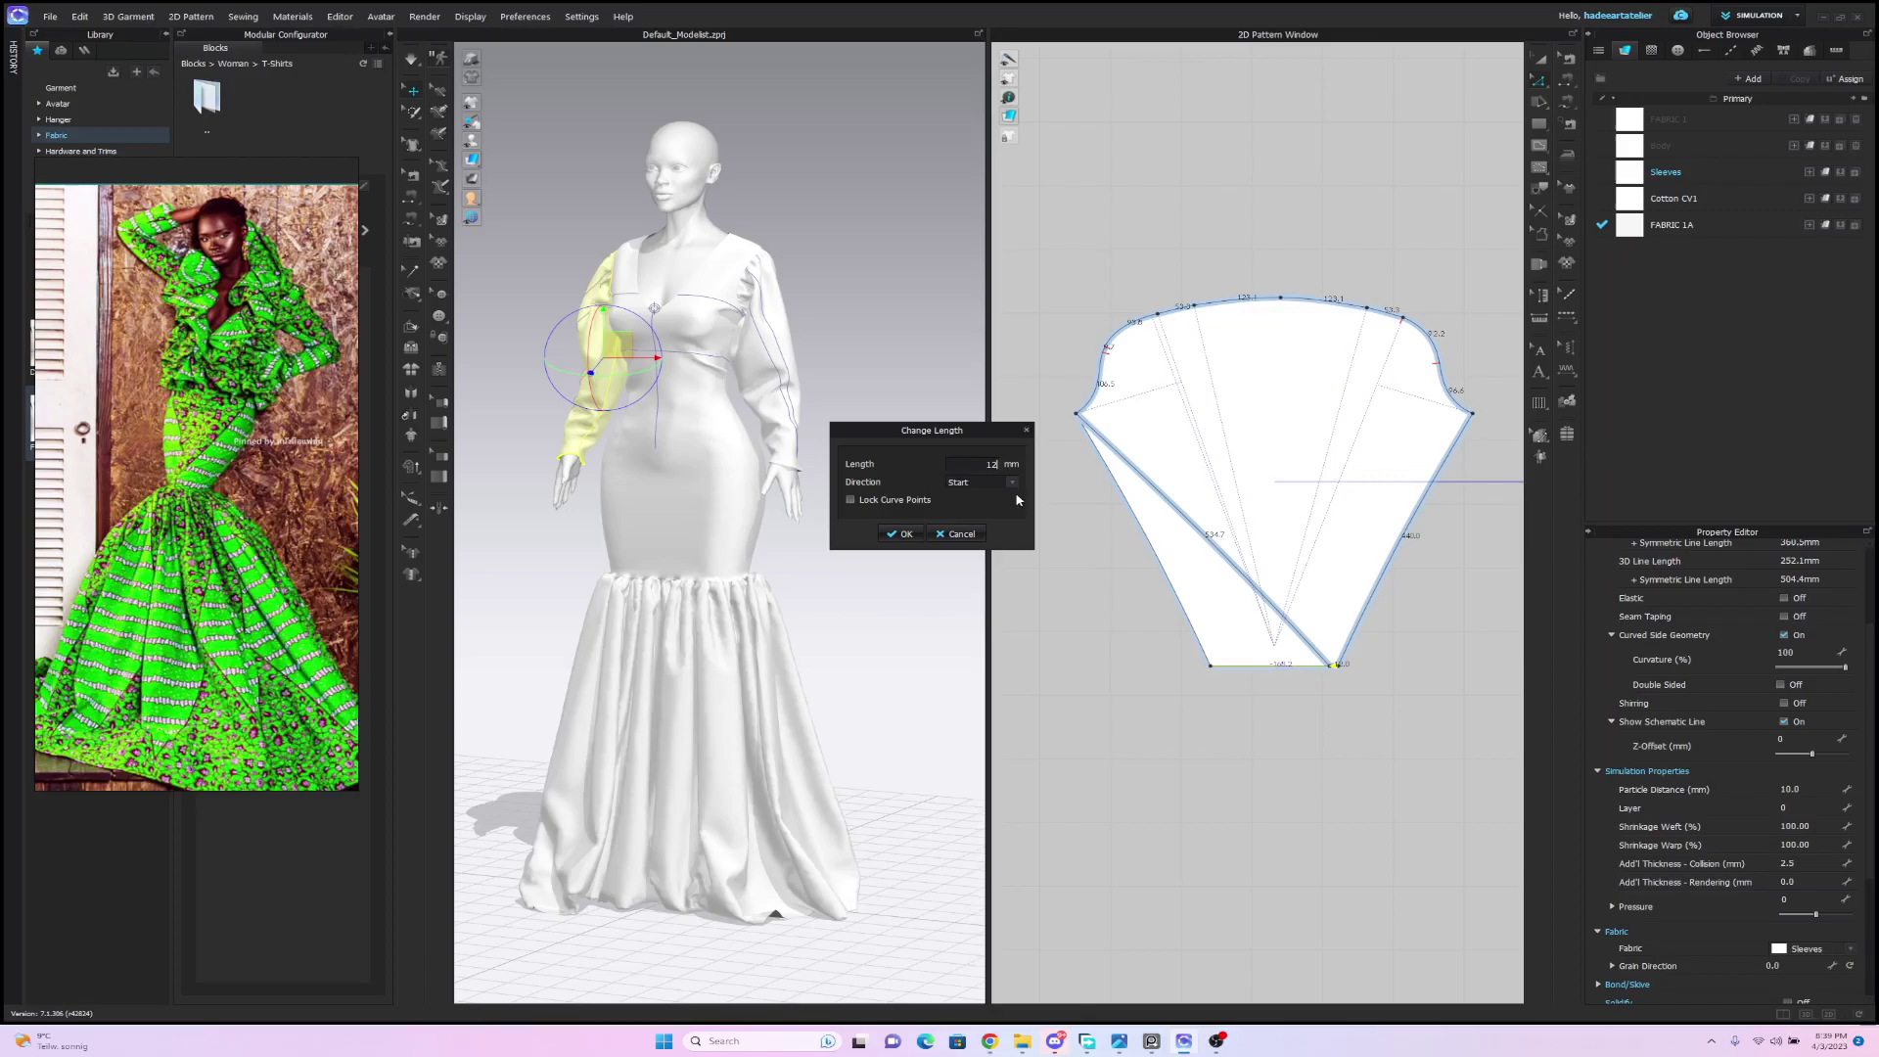
type("0")
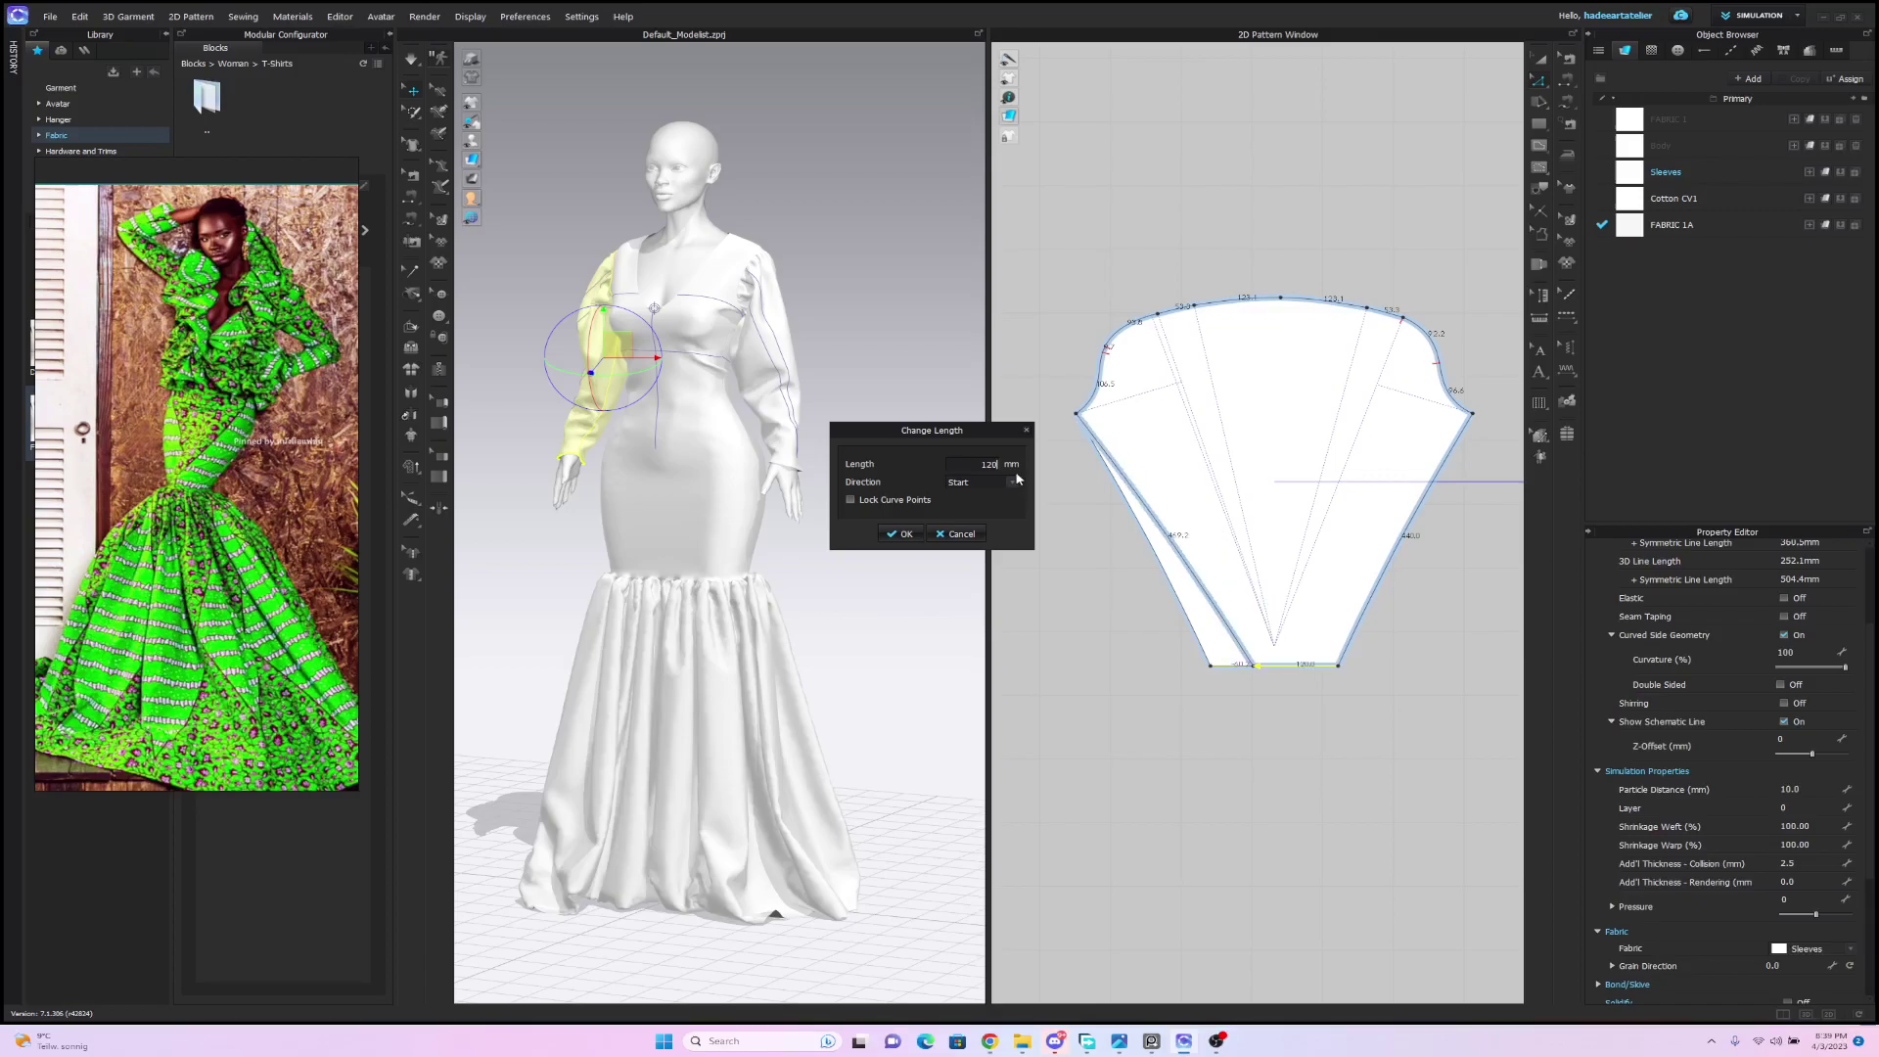
left_click(903, 534)
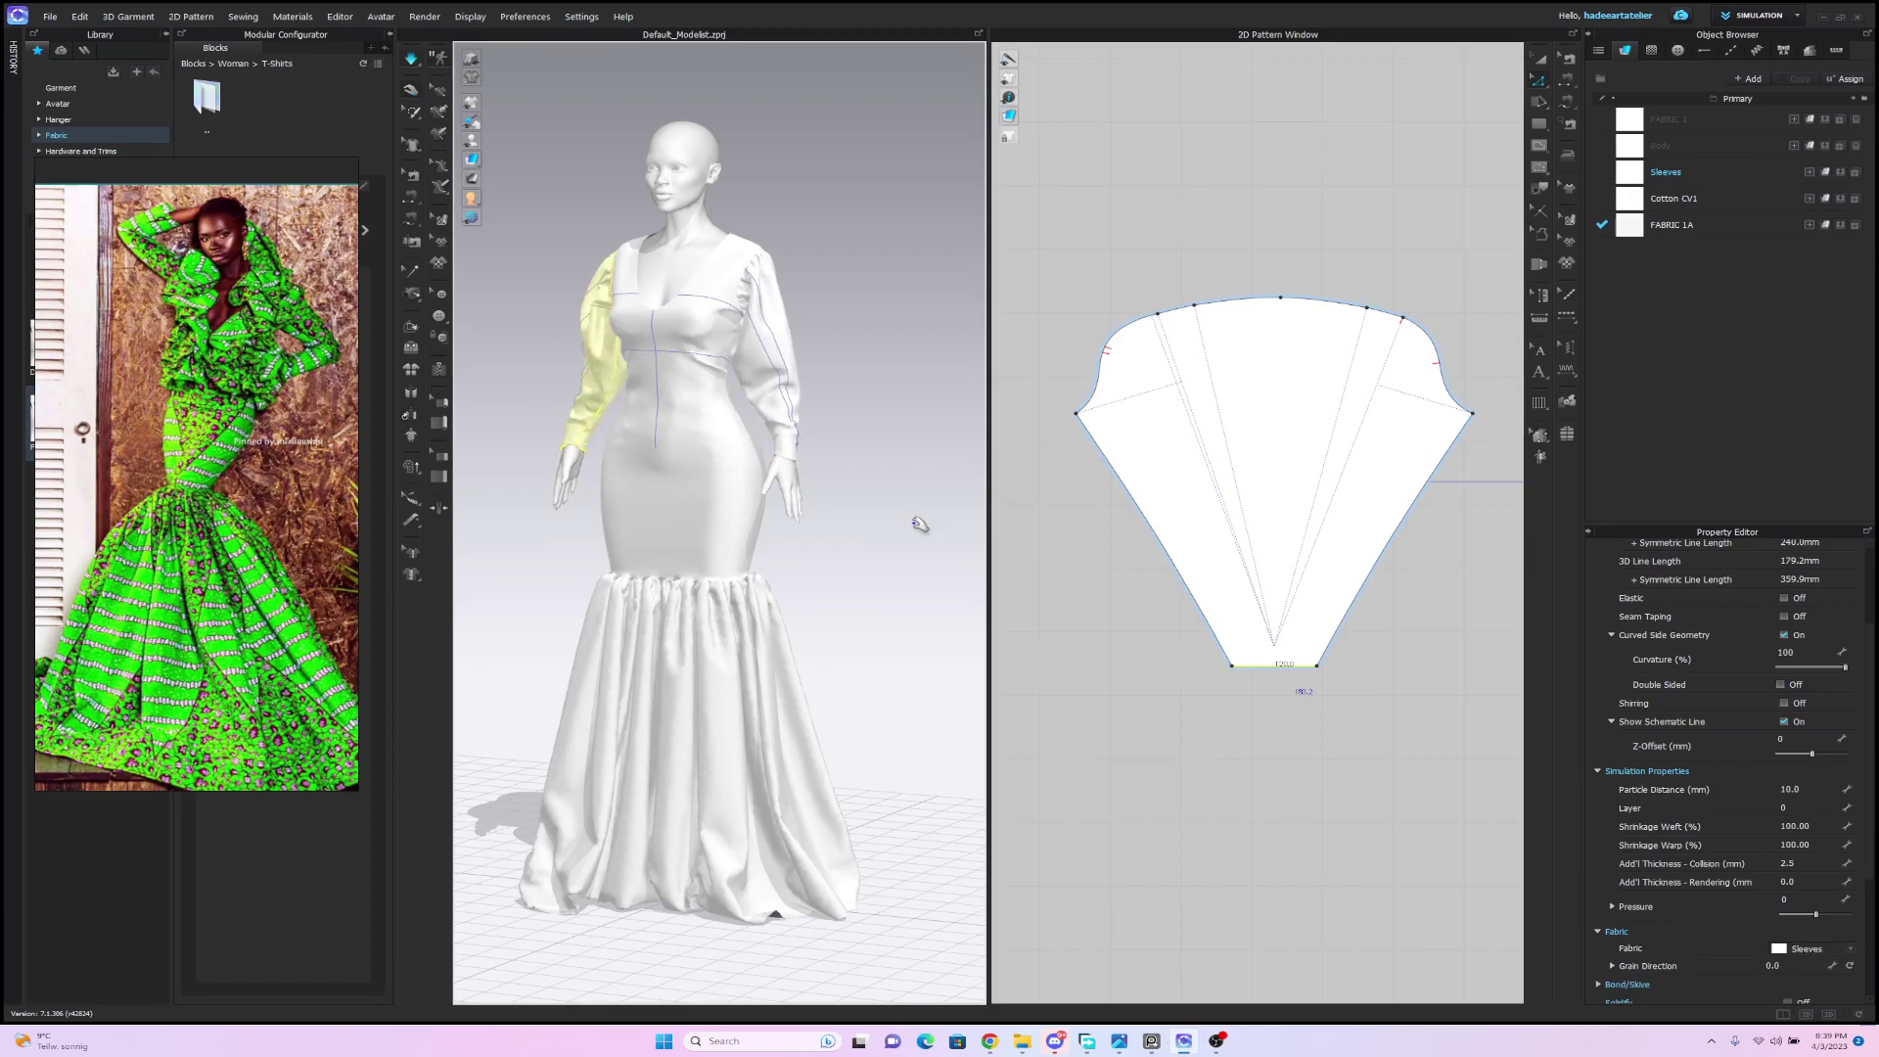
Check the right sleeve's cuff and the fuller sleeves on the avatar from a three-quarter view.
left_click(591, 422)
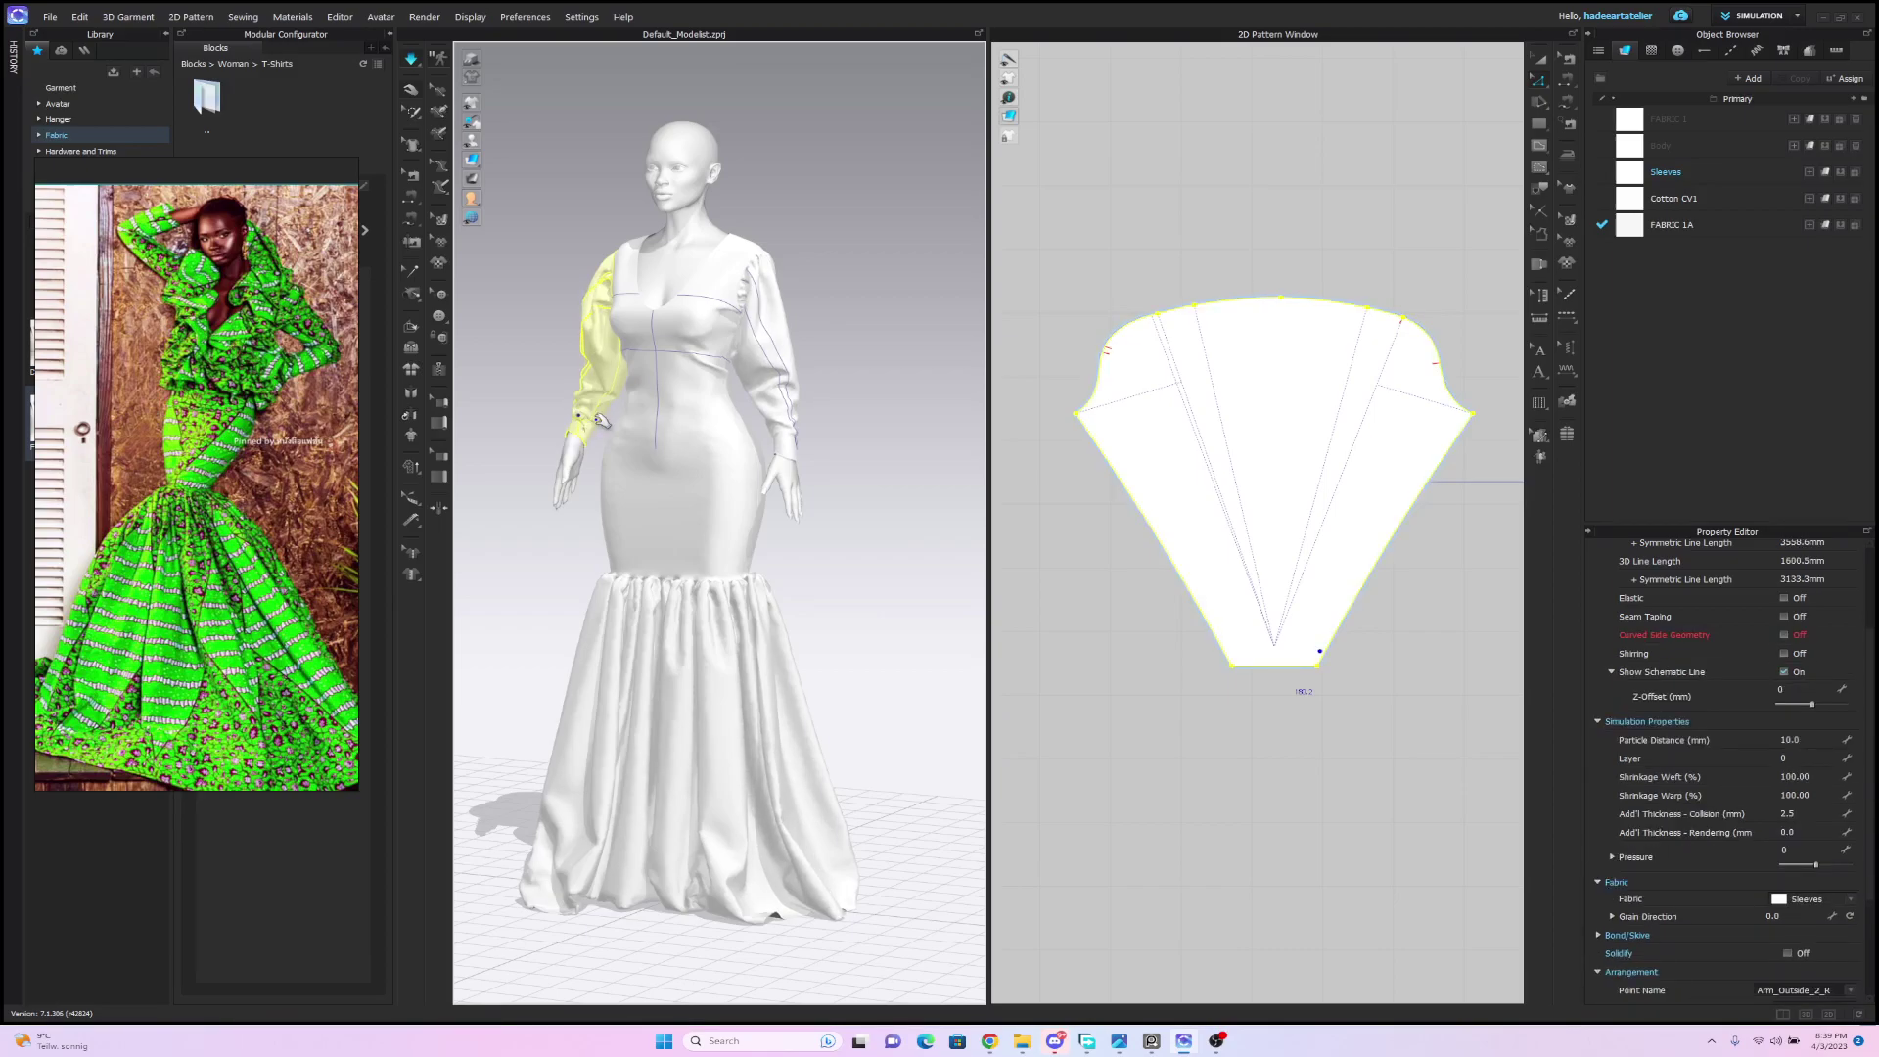
left_click(1427, 661)
mouse_move(900, 380)
right_mouse_down()
mouse_move(930, 369)
mouse_move(734, 400)
mouse_move(917, 397)
right_mouse_up()
mouse_move(1079, 415)
left_mouse_down()
mouse_move(1117, 420)
mouse_move(1081, 412)
left_mouse_up()
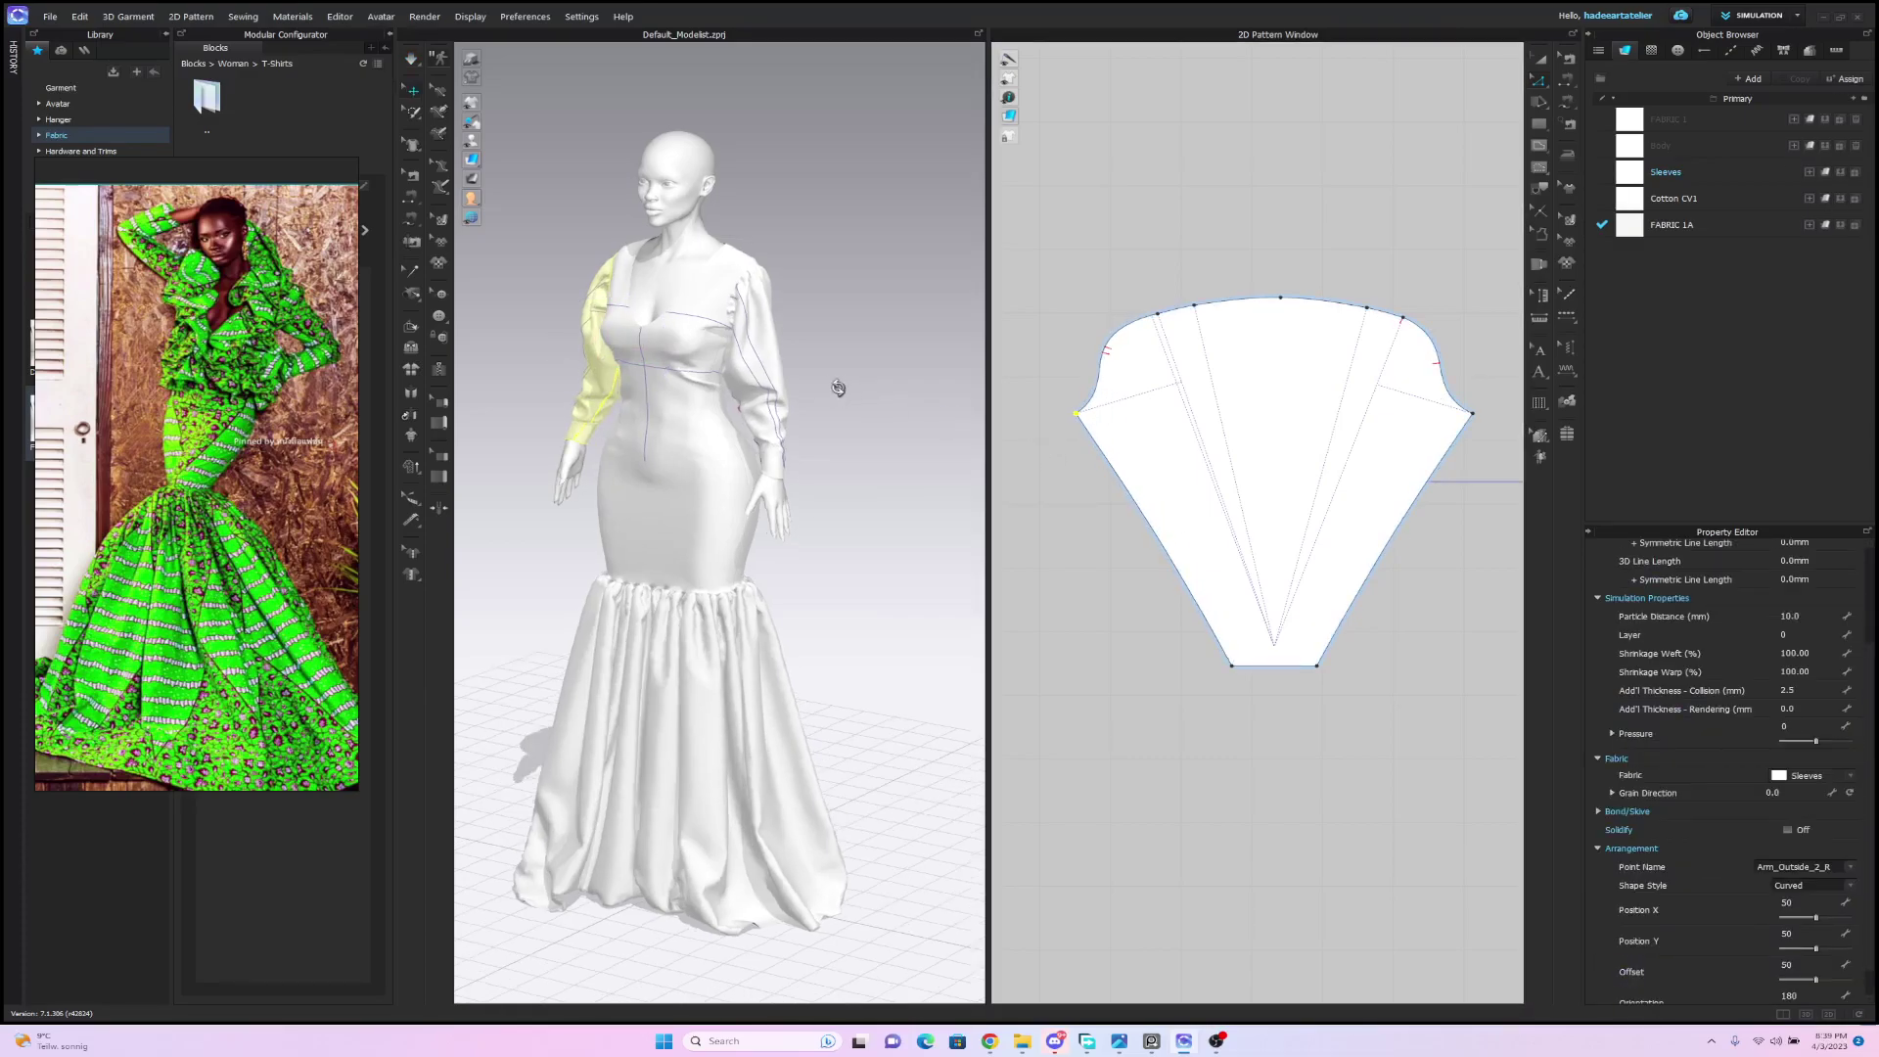
left_click(1292, 669)
right_click(1286, 668)
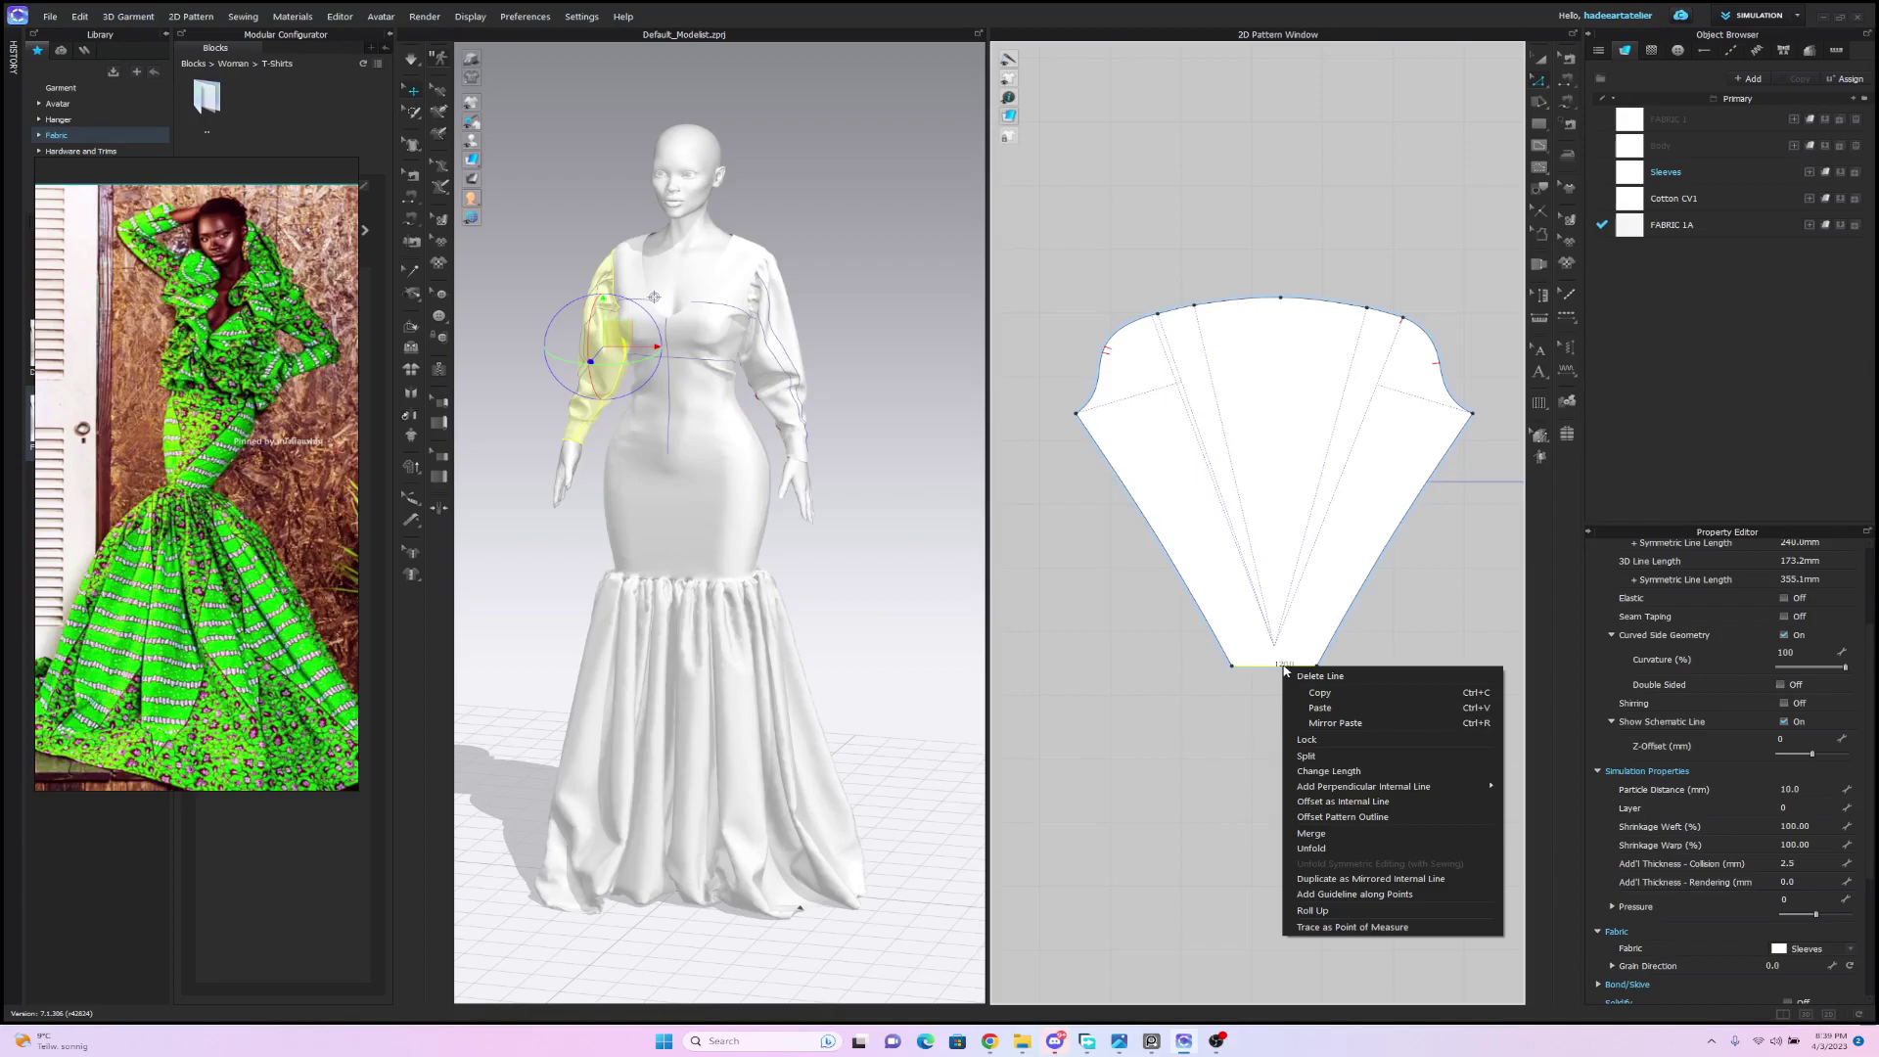
left_click(1368, 648)
left_click_drag(1281, 296, 1279, 293)
left_click(1291, 278)
left_click(1280, 294)
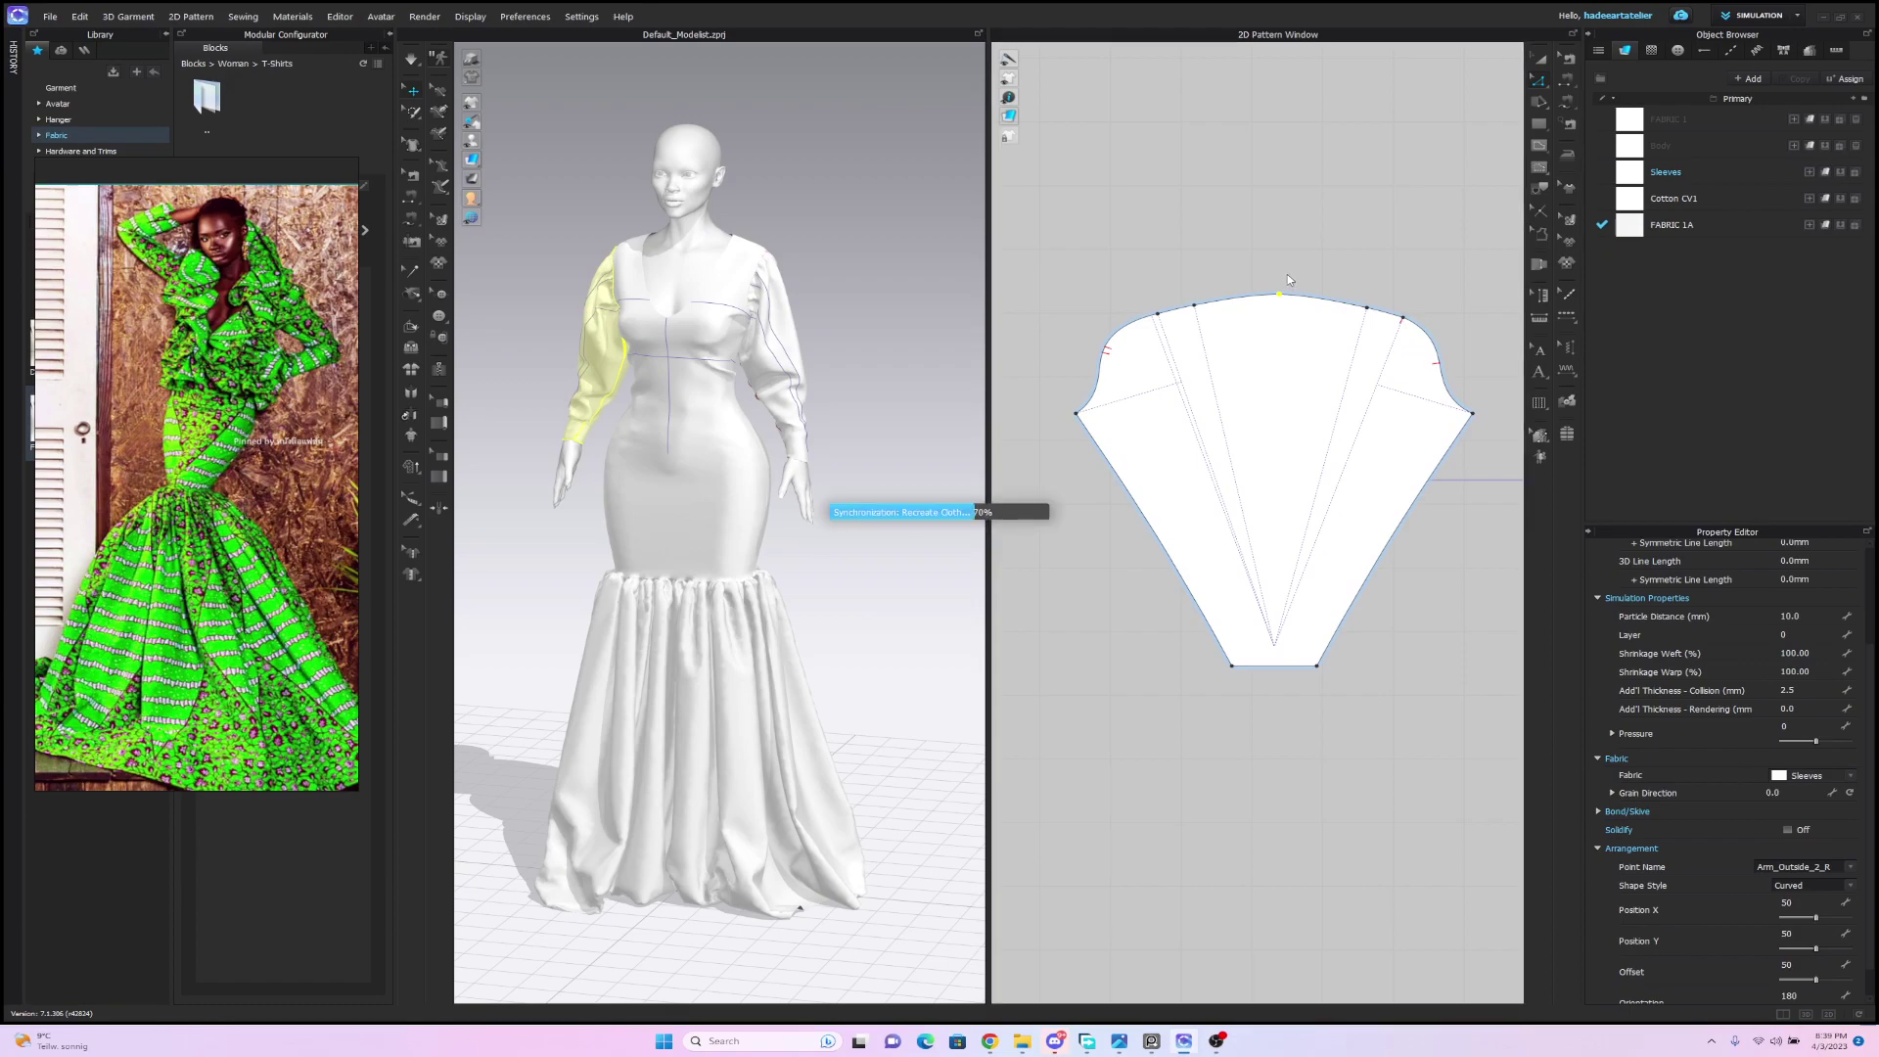
Convert the four slash points along the sleeve cap's upper edge to curve points.
left_click(1179, 315)
left_click(1184, 319)
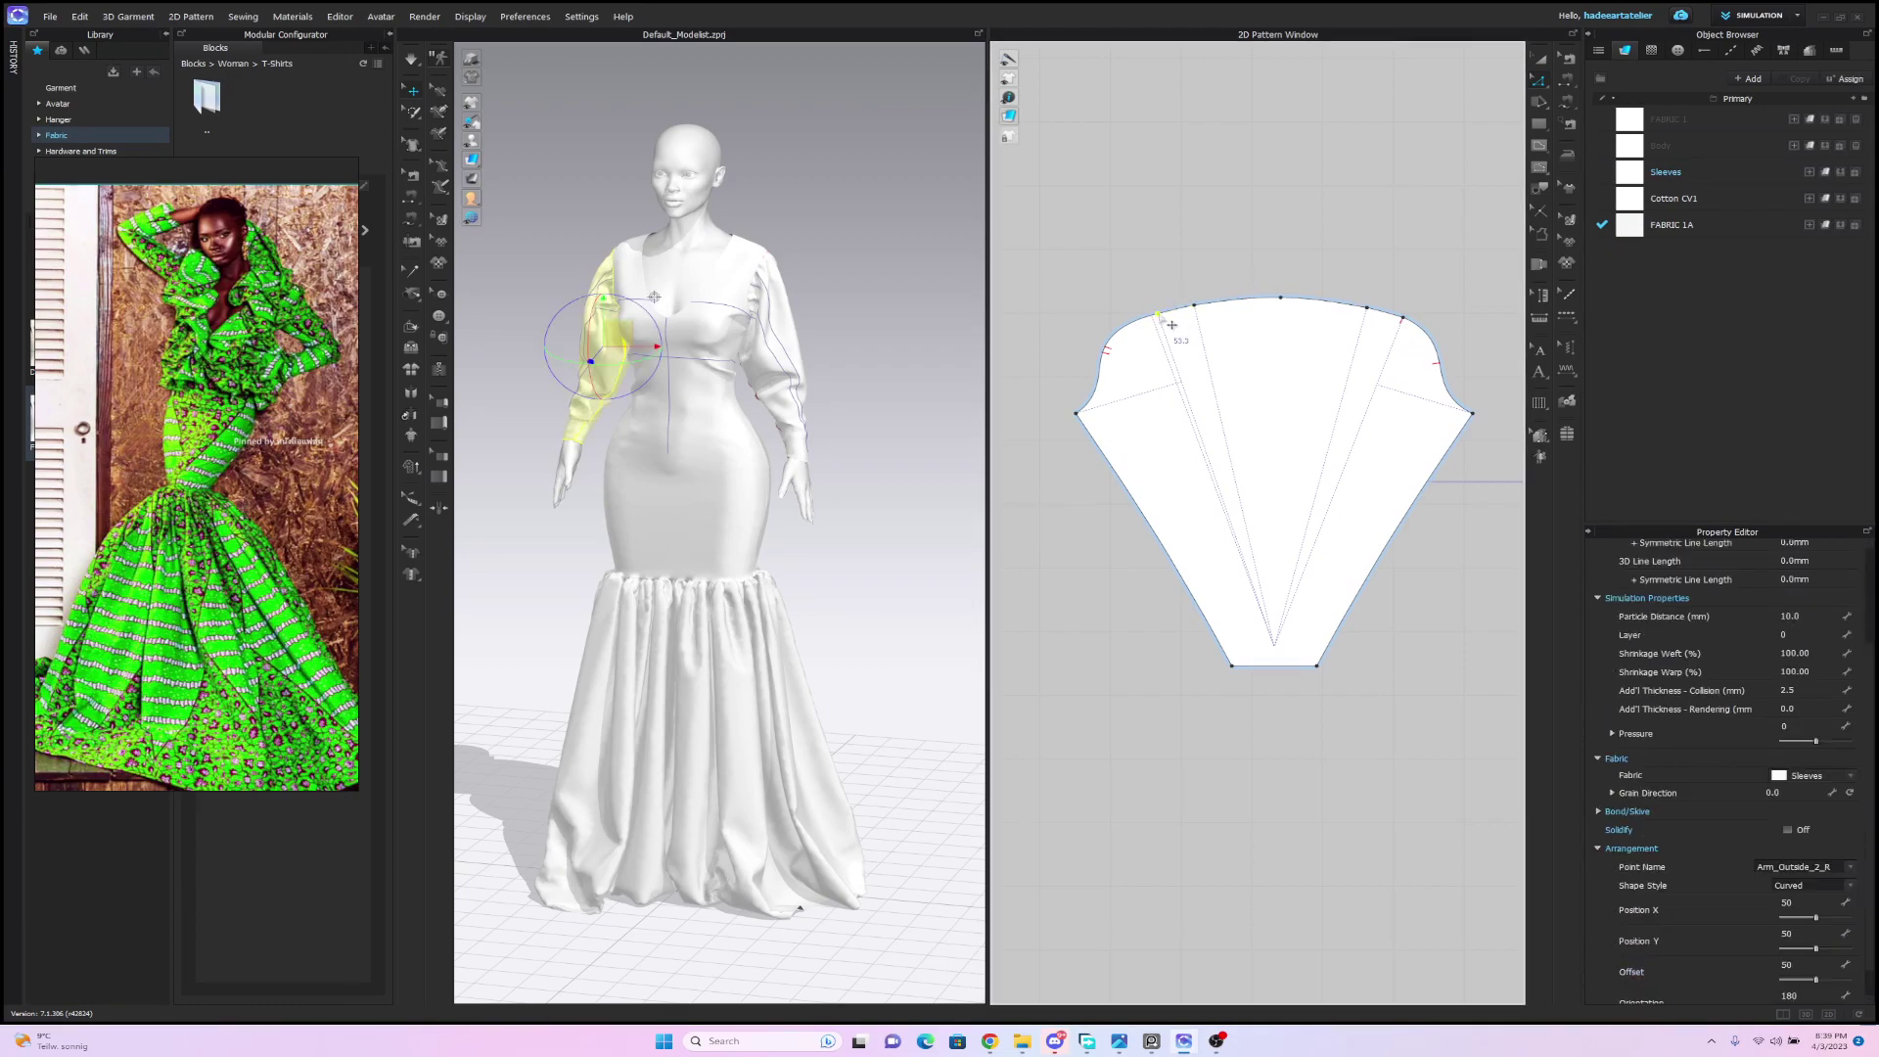
right_click(1403, 320)
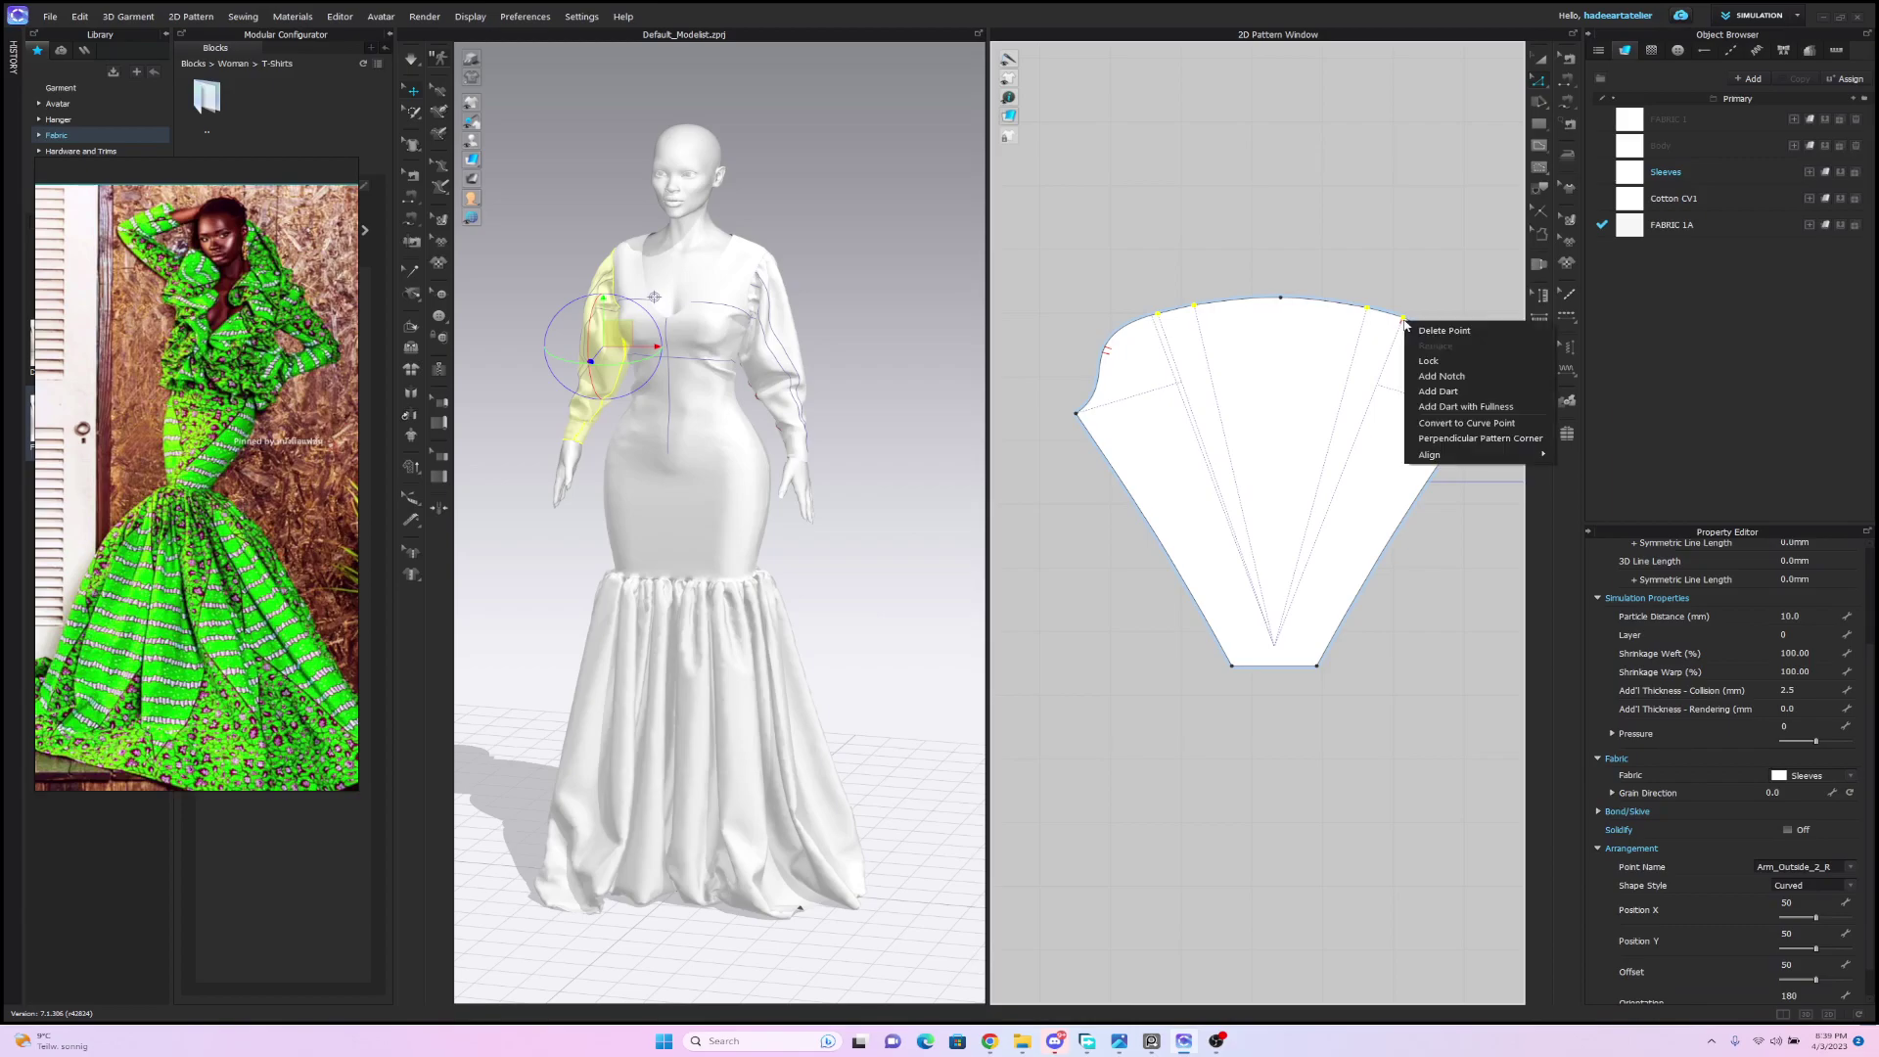
left_click(1480, 420)
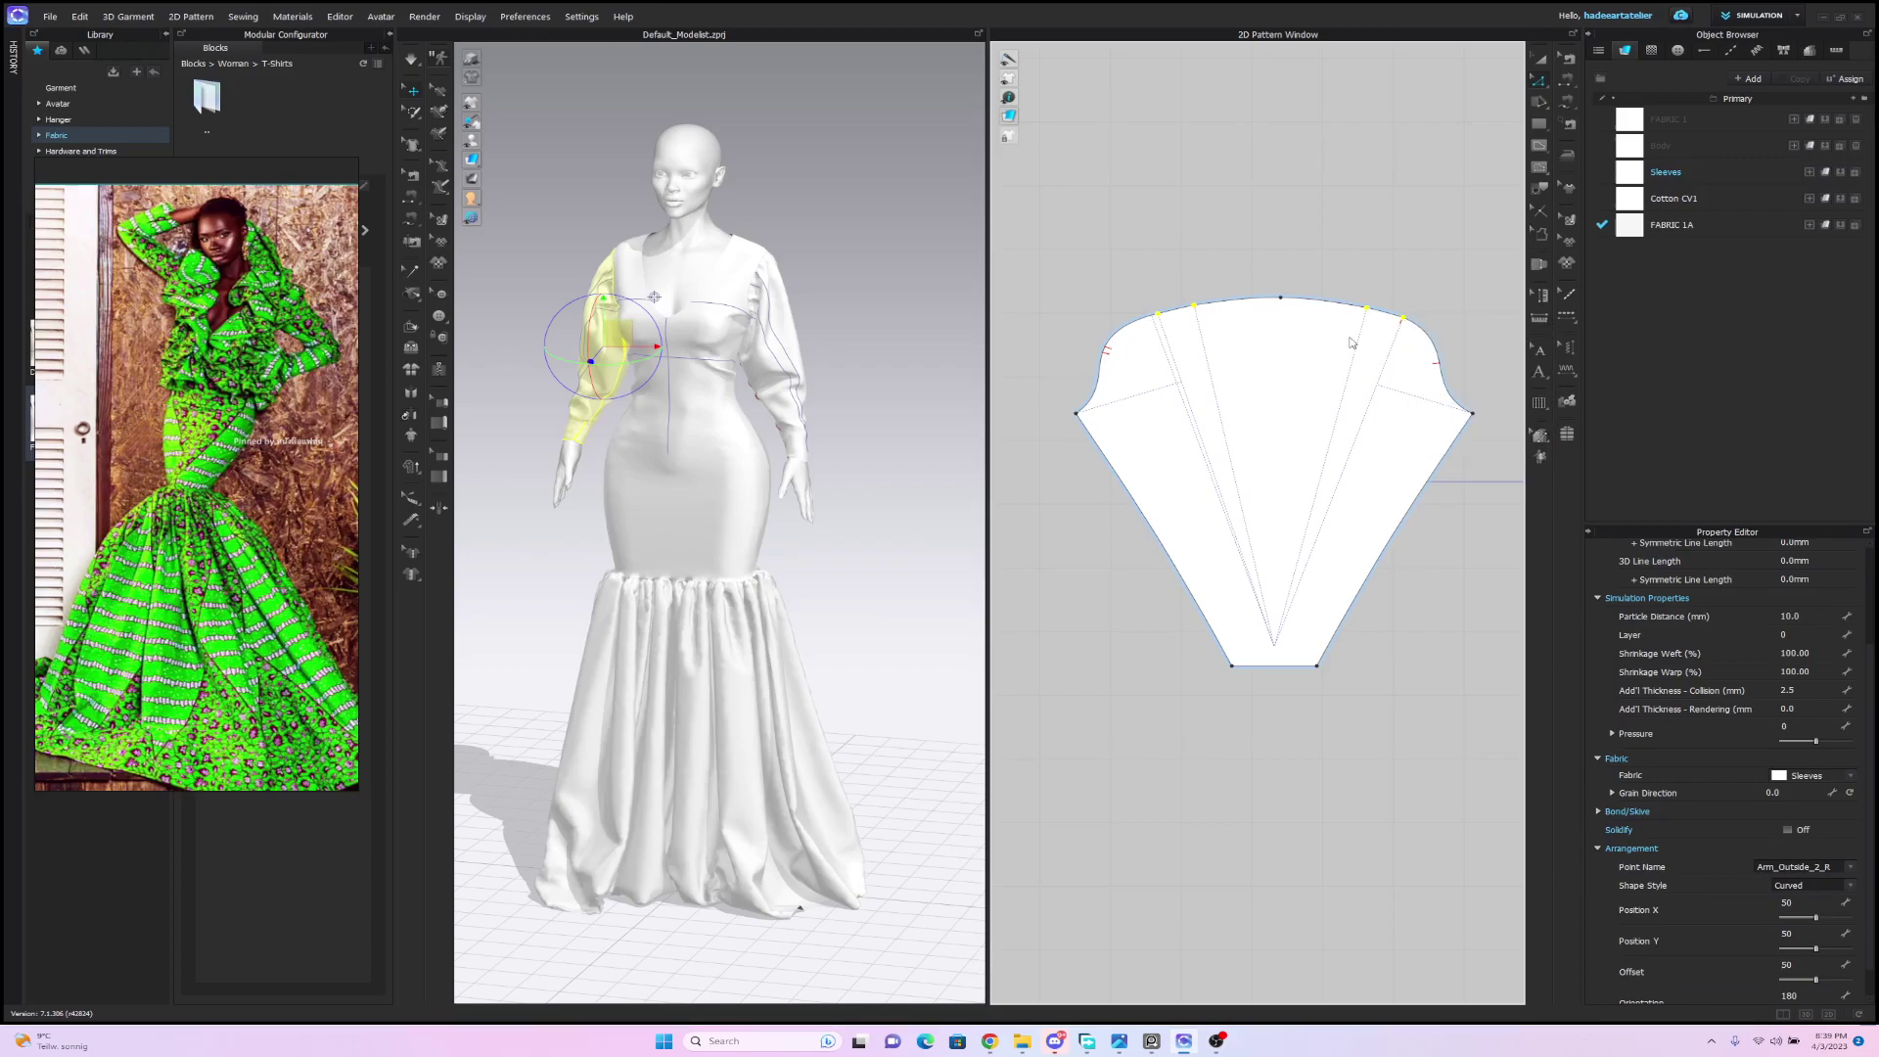
Raise the sleeve cap's top centre point well above its current edge and simulate the taller cap on the avatar.
left_click_drag(1280, 298, 1274, 245)
key("space")
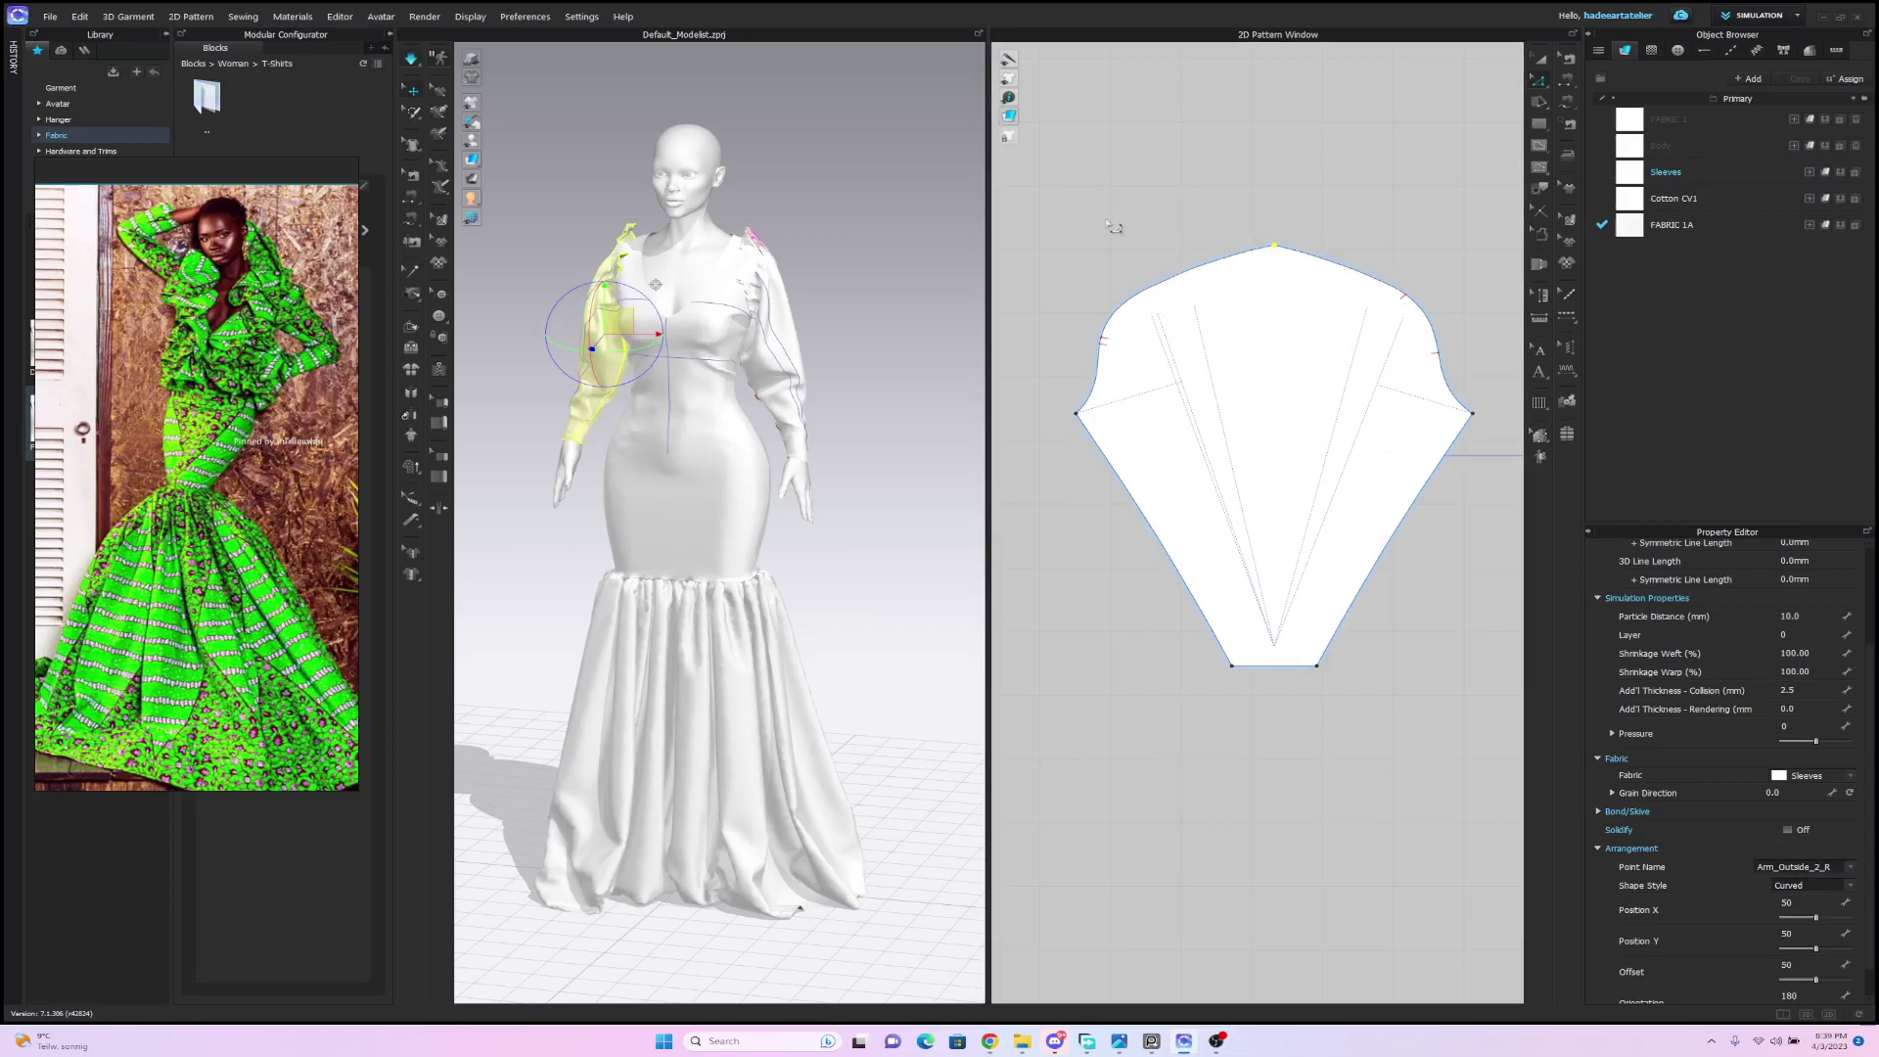
key("space")
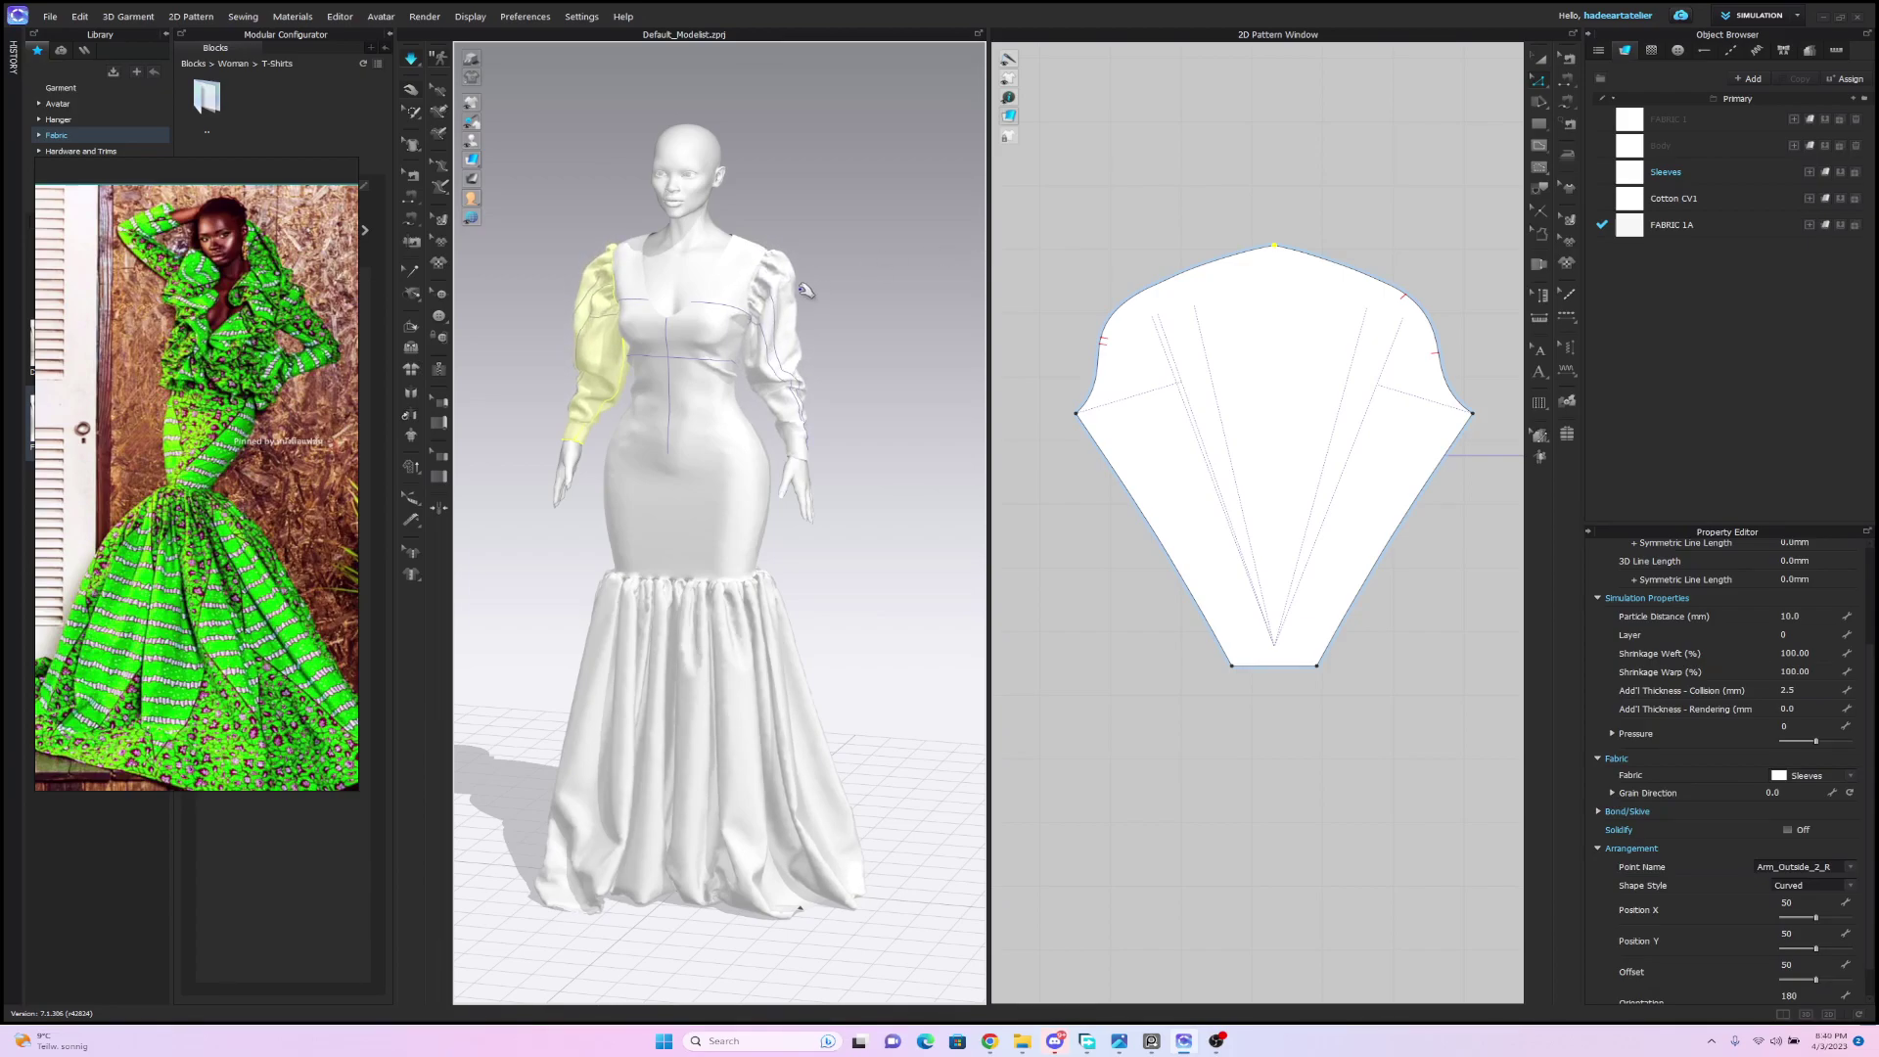
right_click_drag(860, 252, 817, 258)
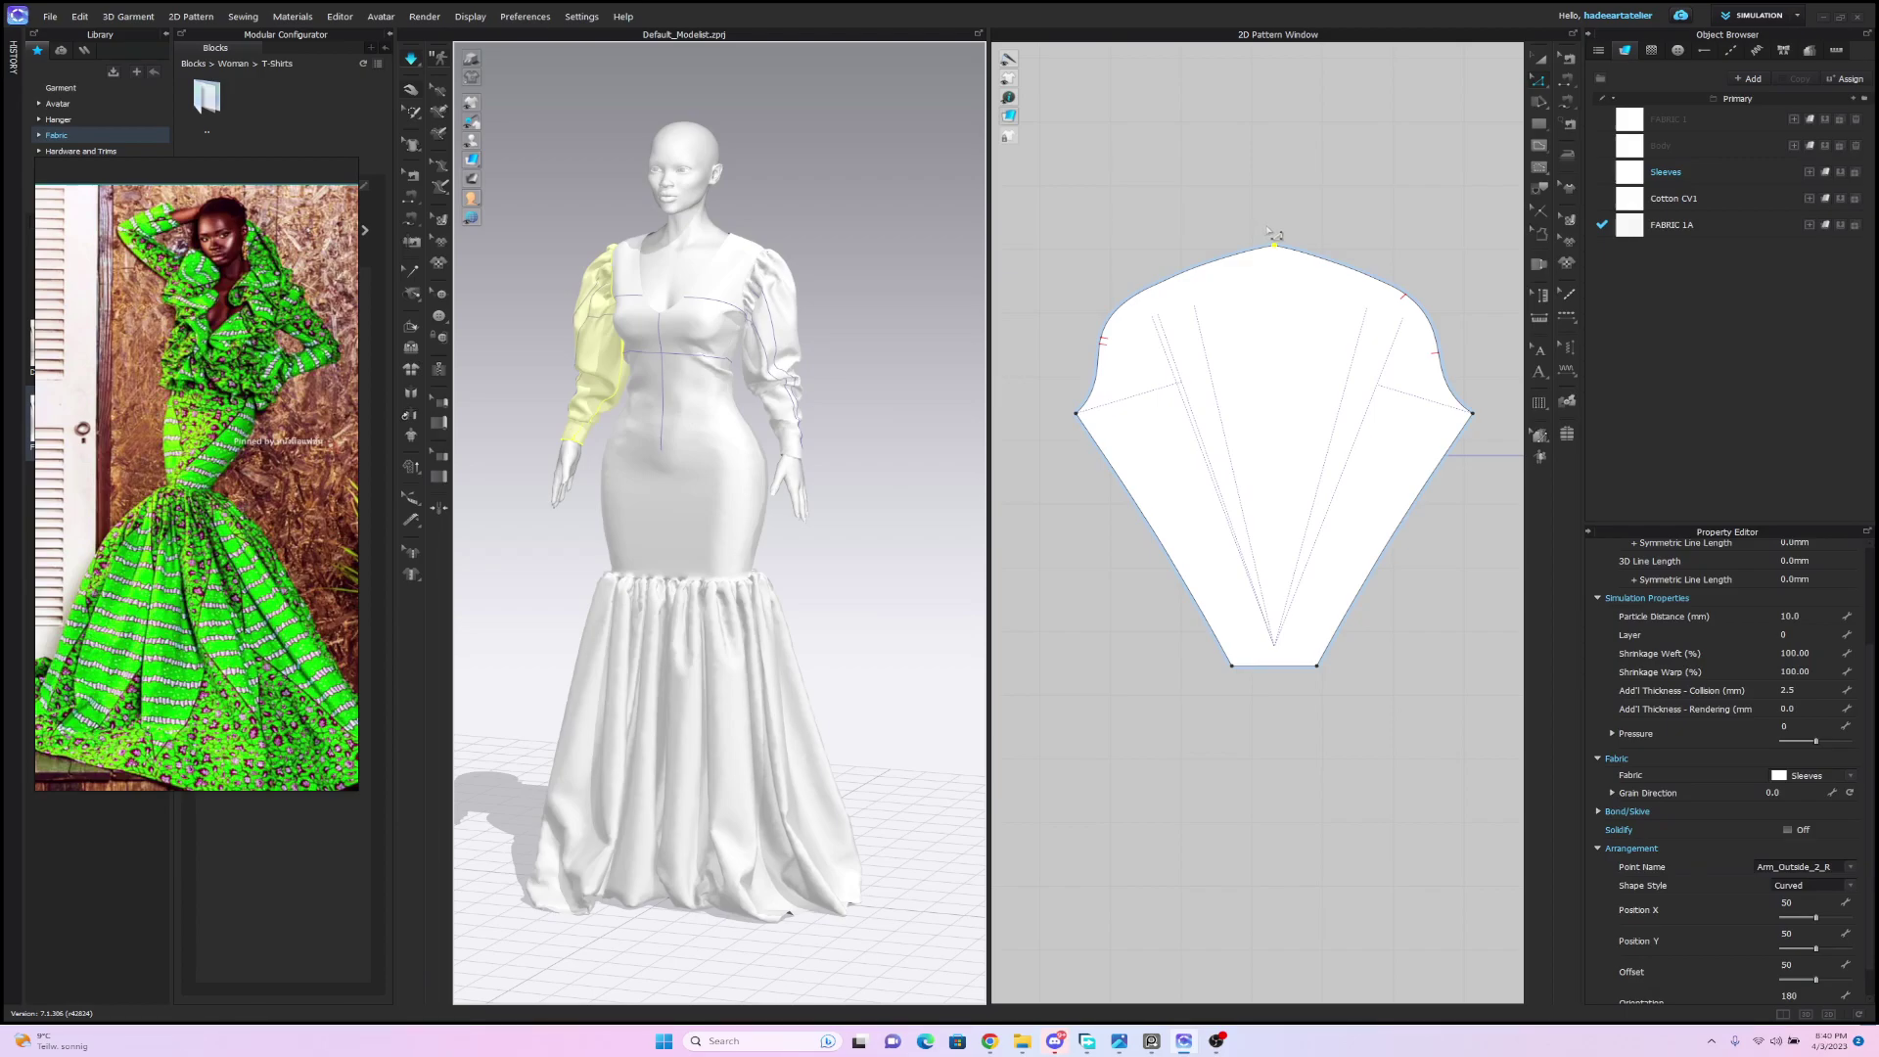
Raise the sleeve cap's peak slightly further, tug the left sleeve to settle it, and check the puffed sleeves from the front.
left_click_drag(1274, 243, 1269, 218)
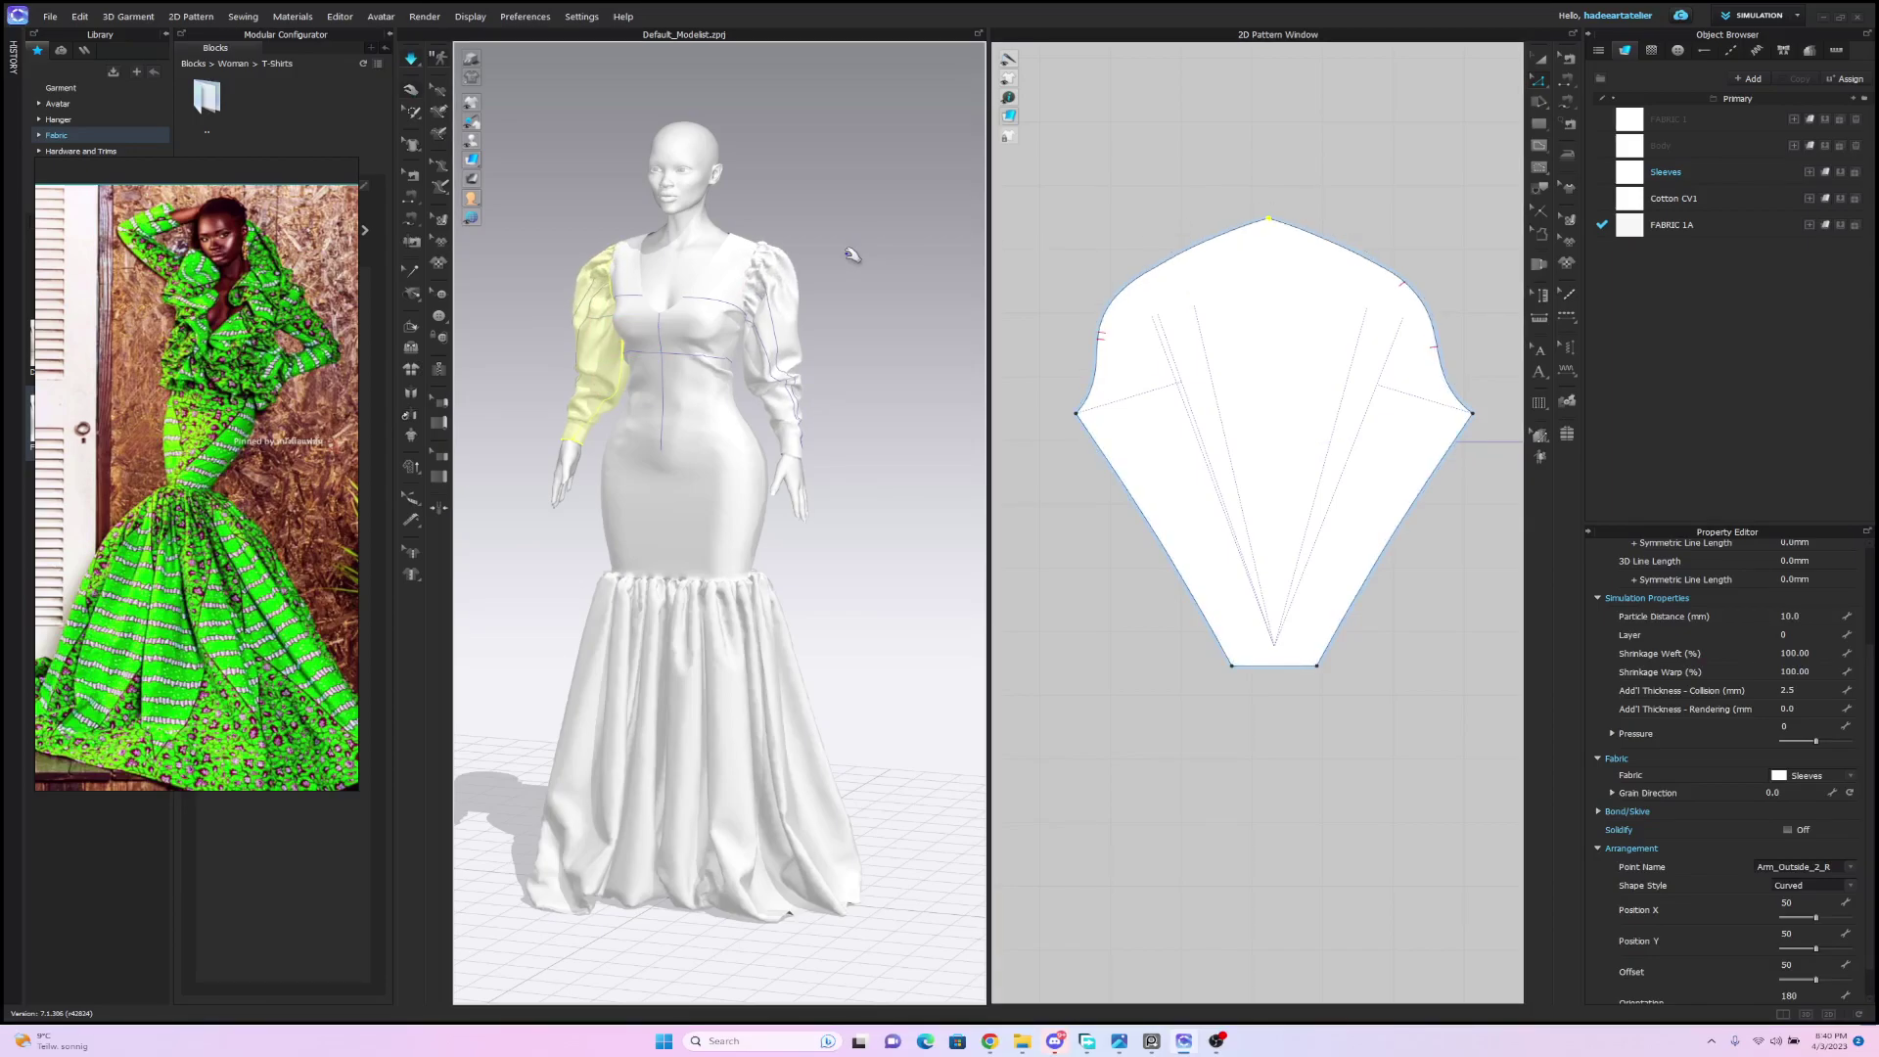
left_click(801, 282)
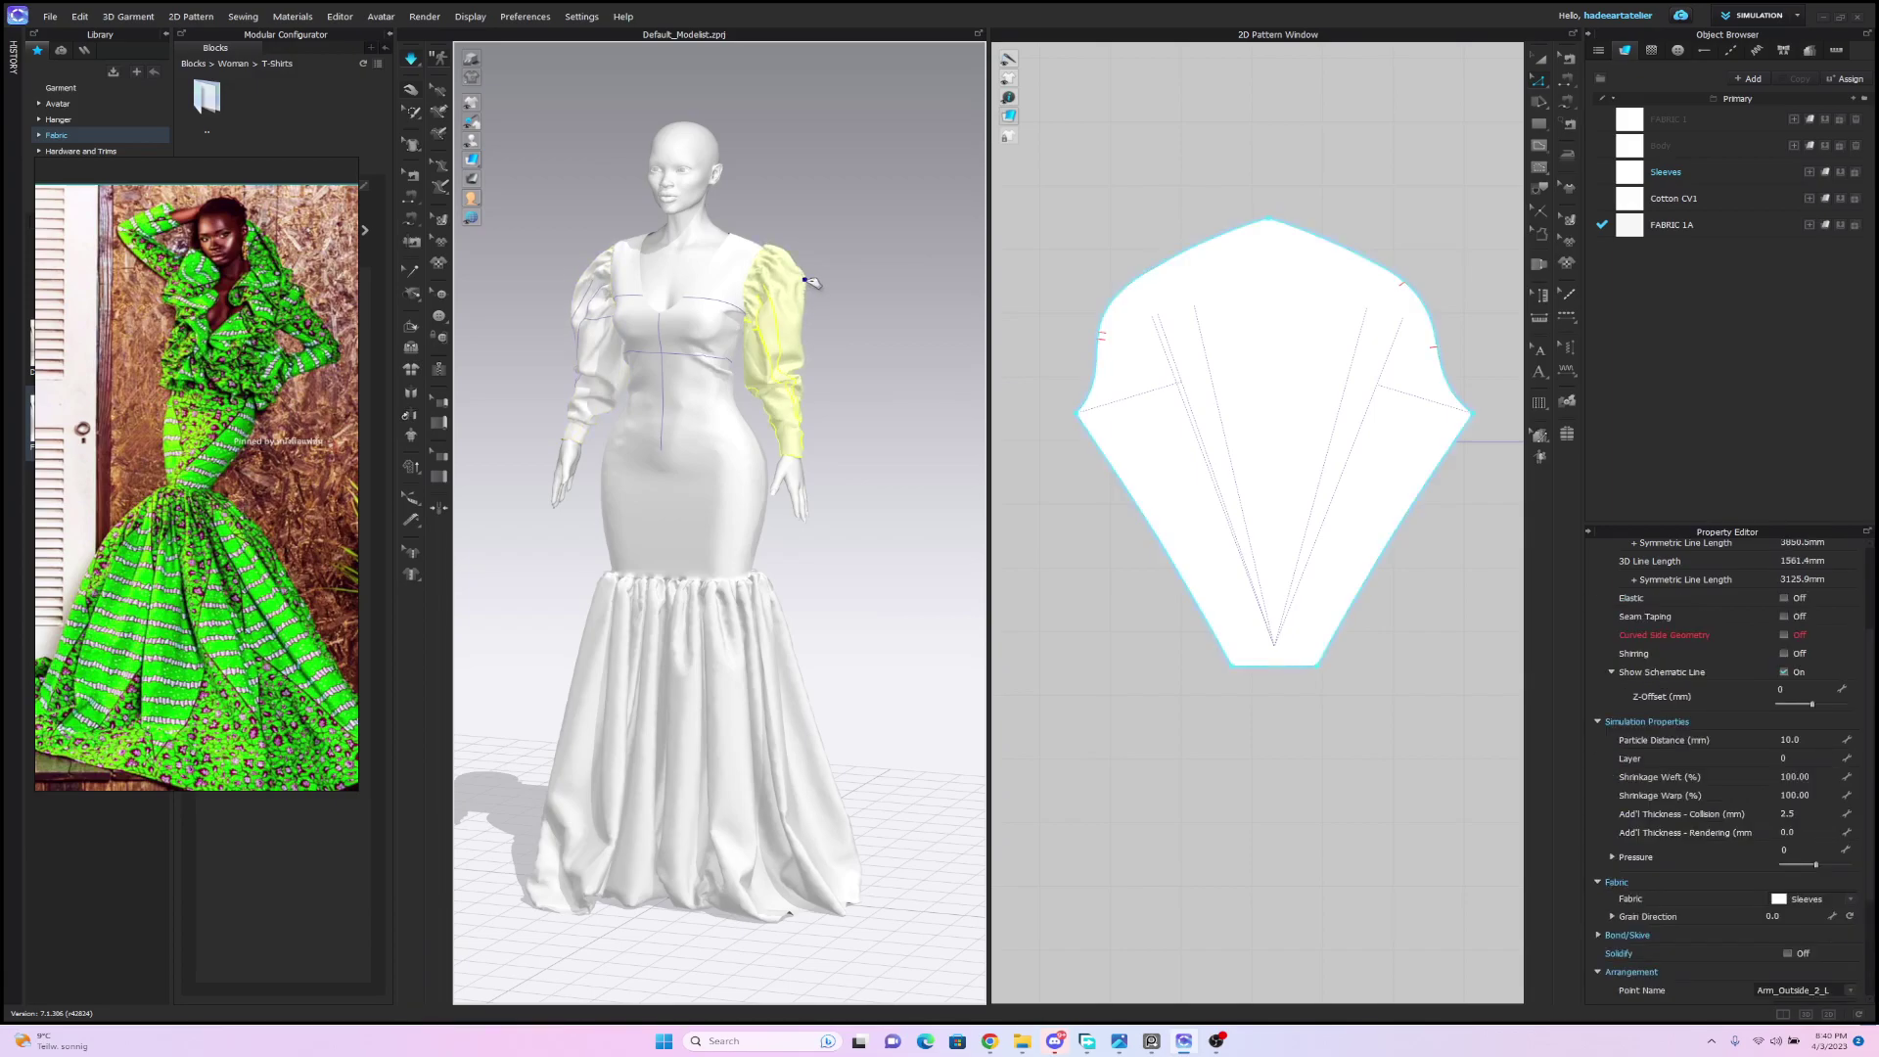
left_click(835, 237)
scroll(851, 244, "down", 3)
mouse_move(851, 294)
right_mouse_down()
mouse_move(805, 302)
mouse_move(1132, 303)
mouse_move(842, 303)
right_mouse_up()
scroll(843, 240, "up", 4)
right_click_drag(850, 235, 901, 221)
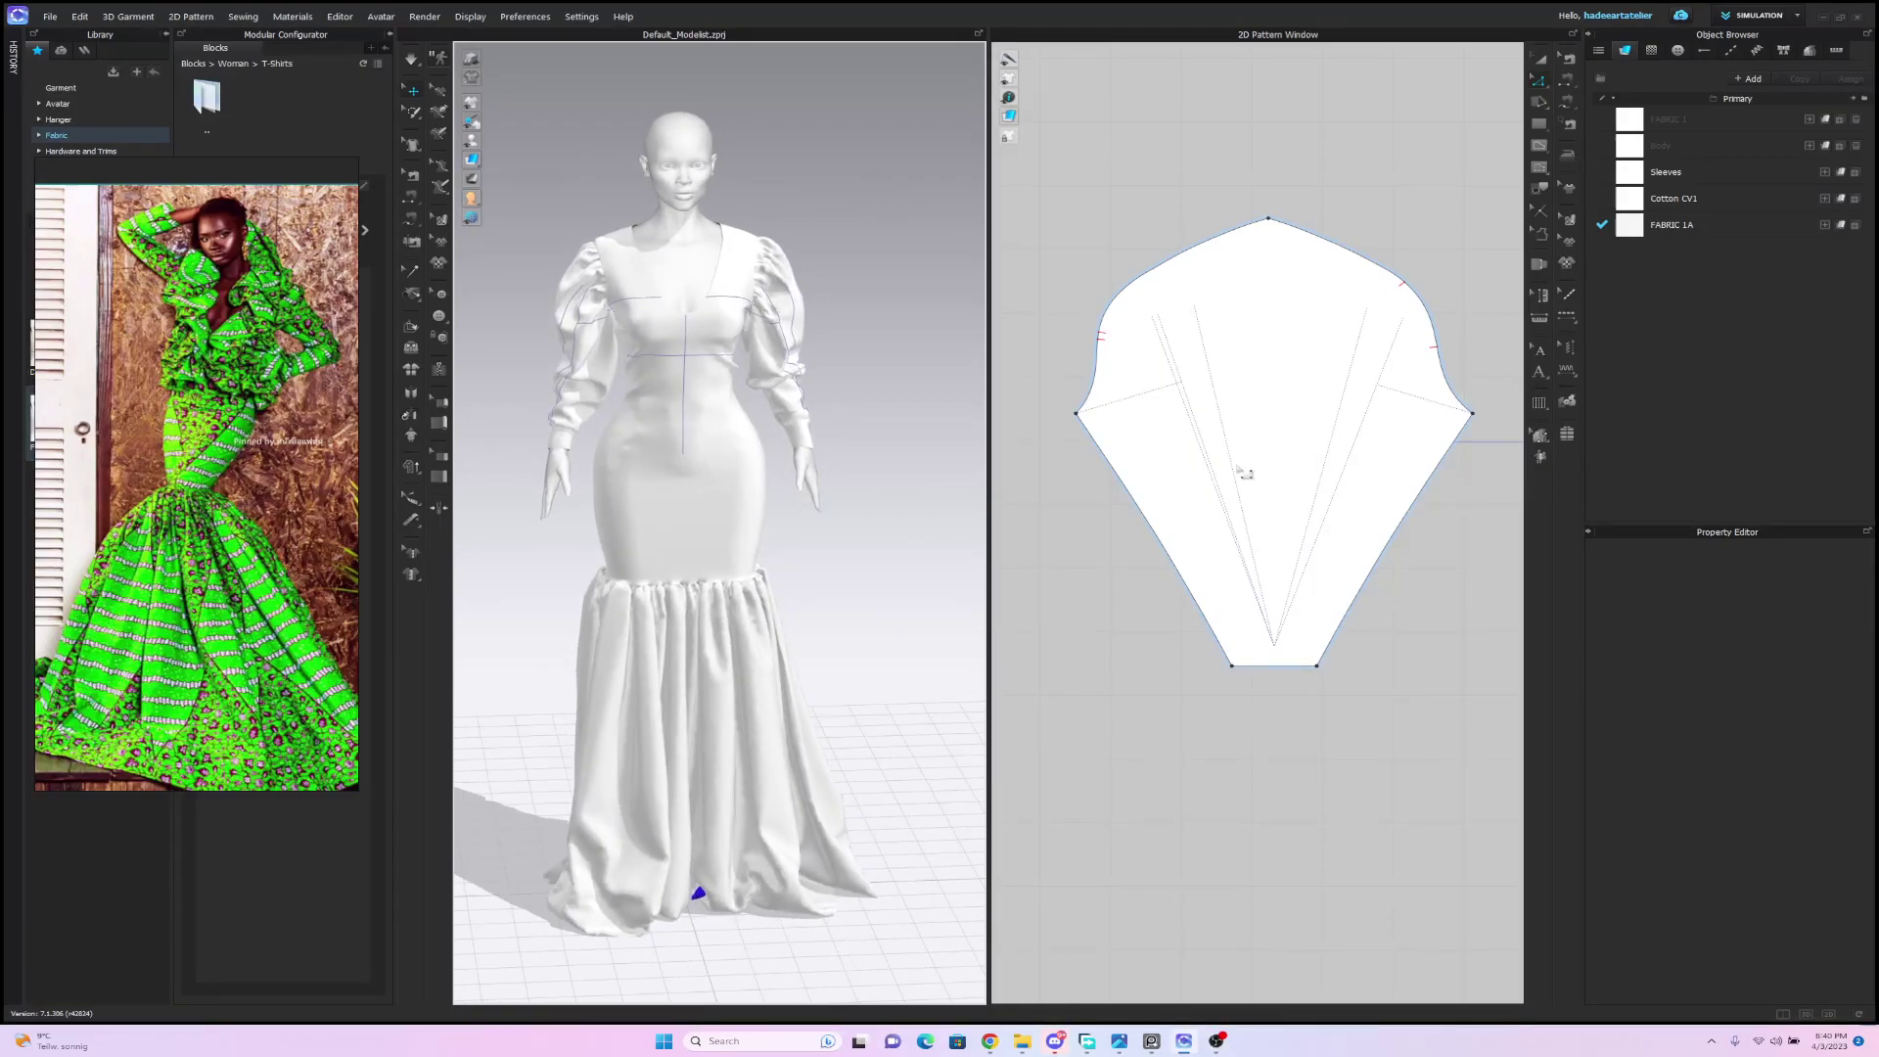
Set the sleeve hem's line length to 150 mm, extending it evenly from both ends, and simulate the wider cuffs.
right_click(1272, 666)
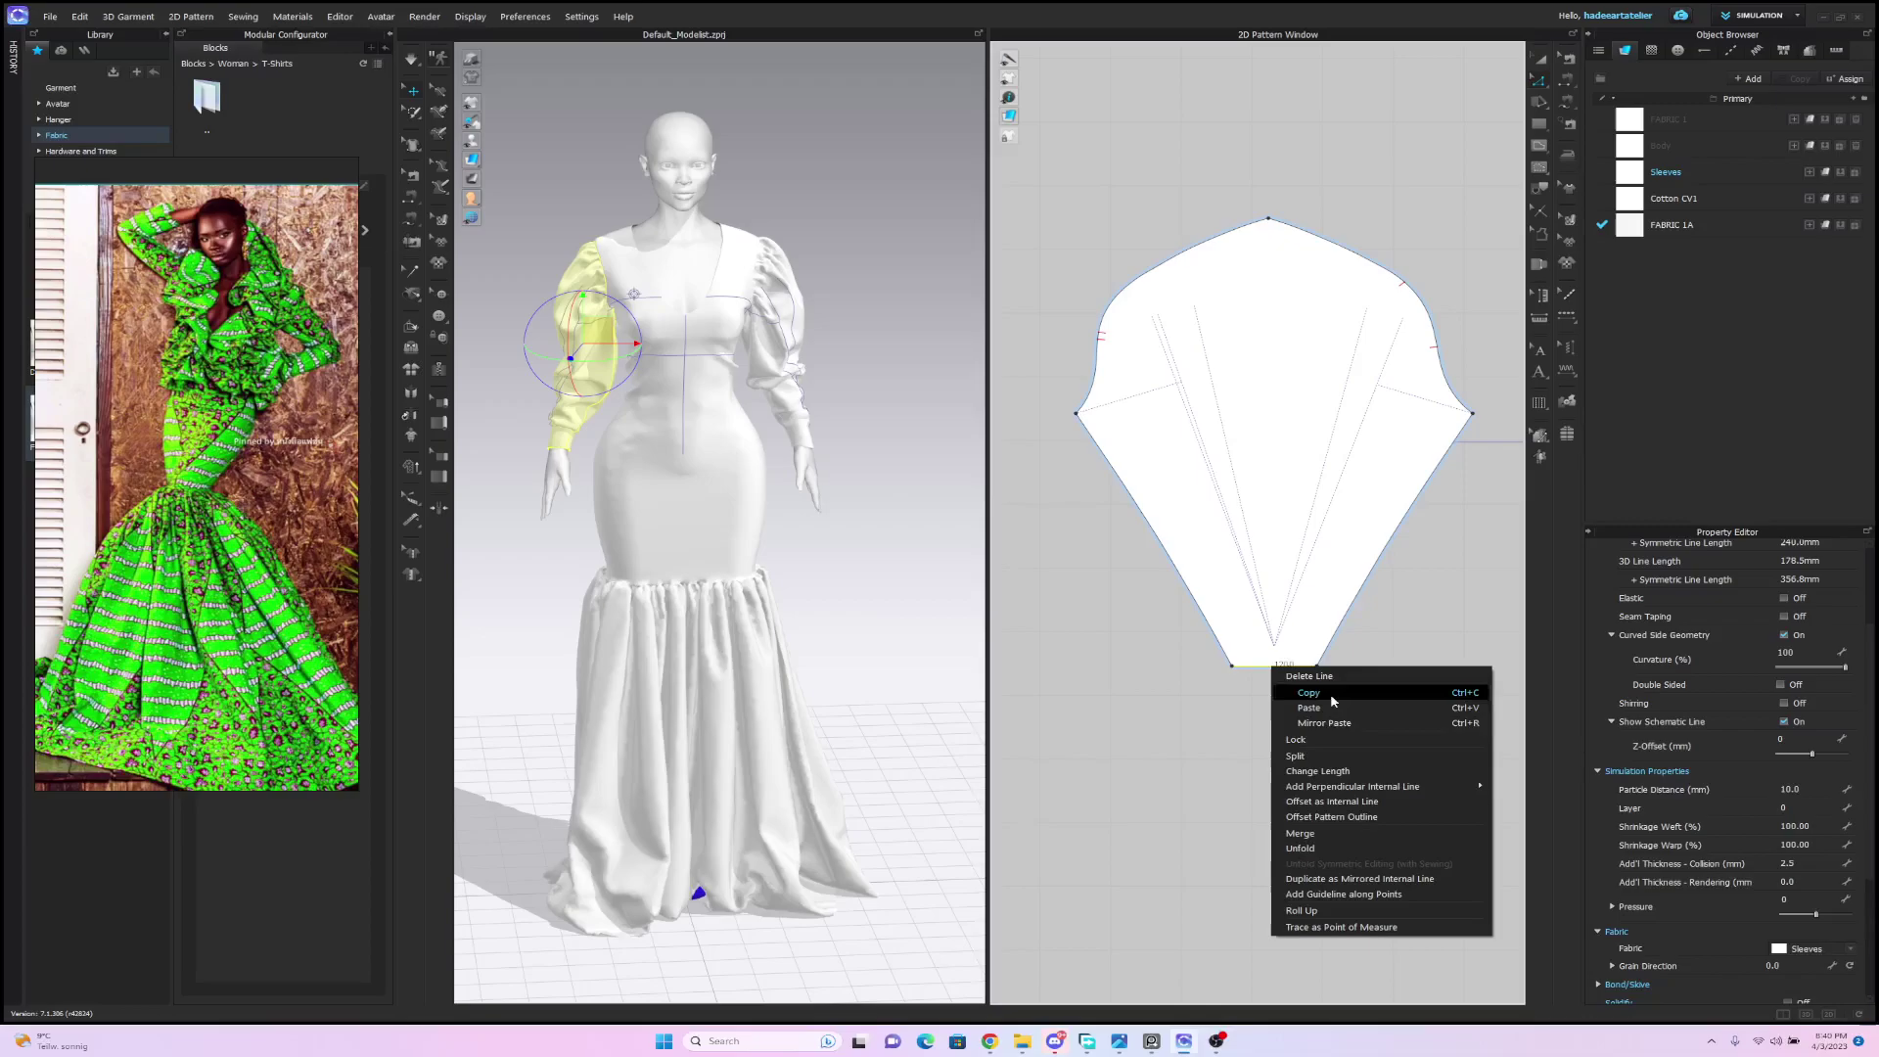
left_click(1347, 769)
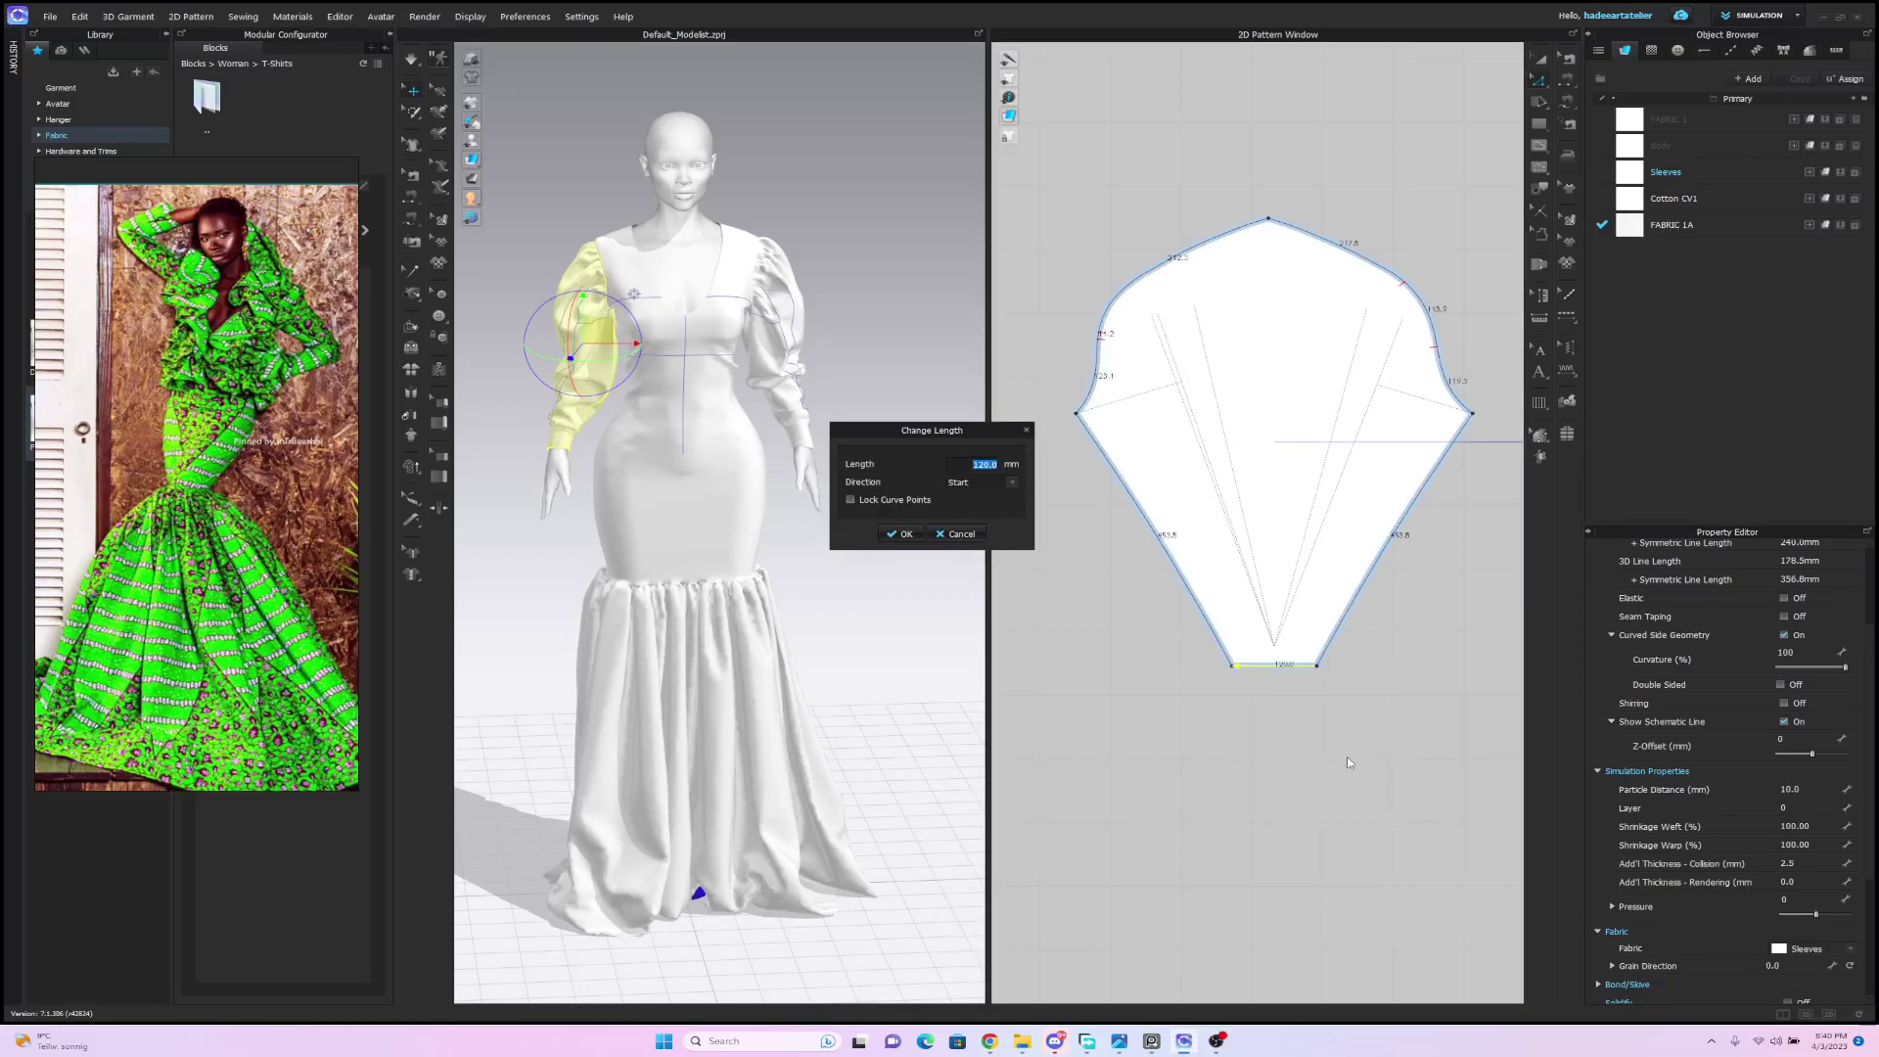
type("150")
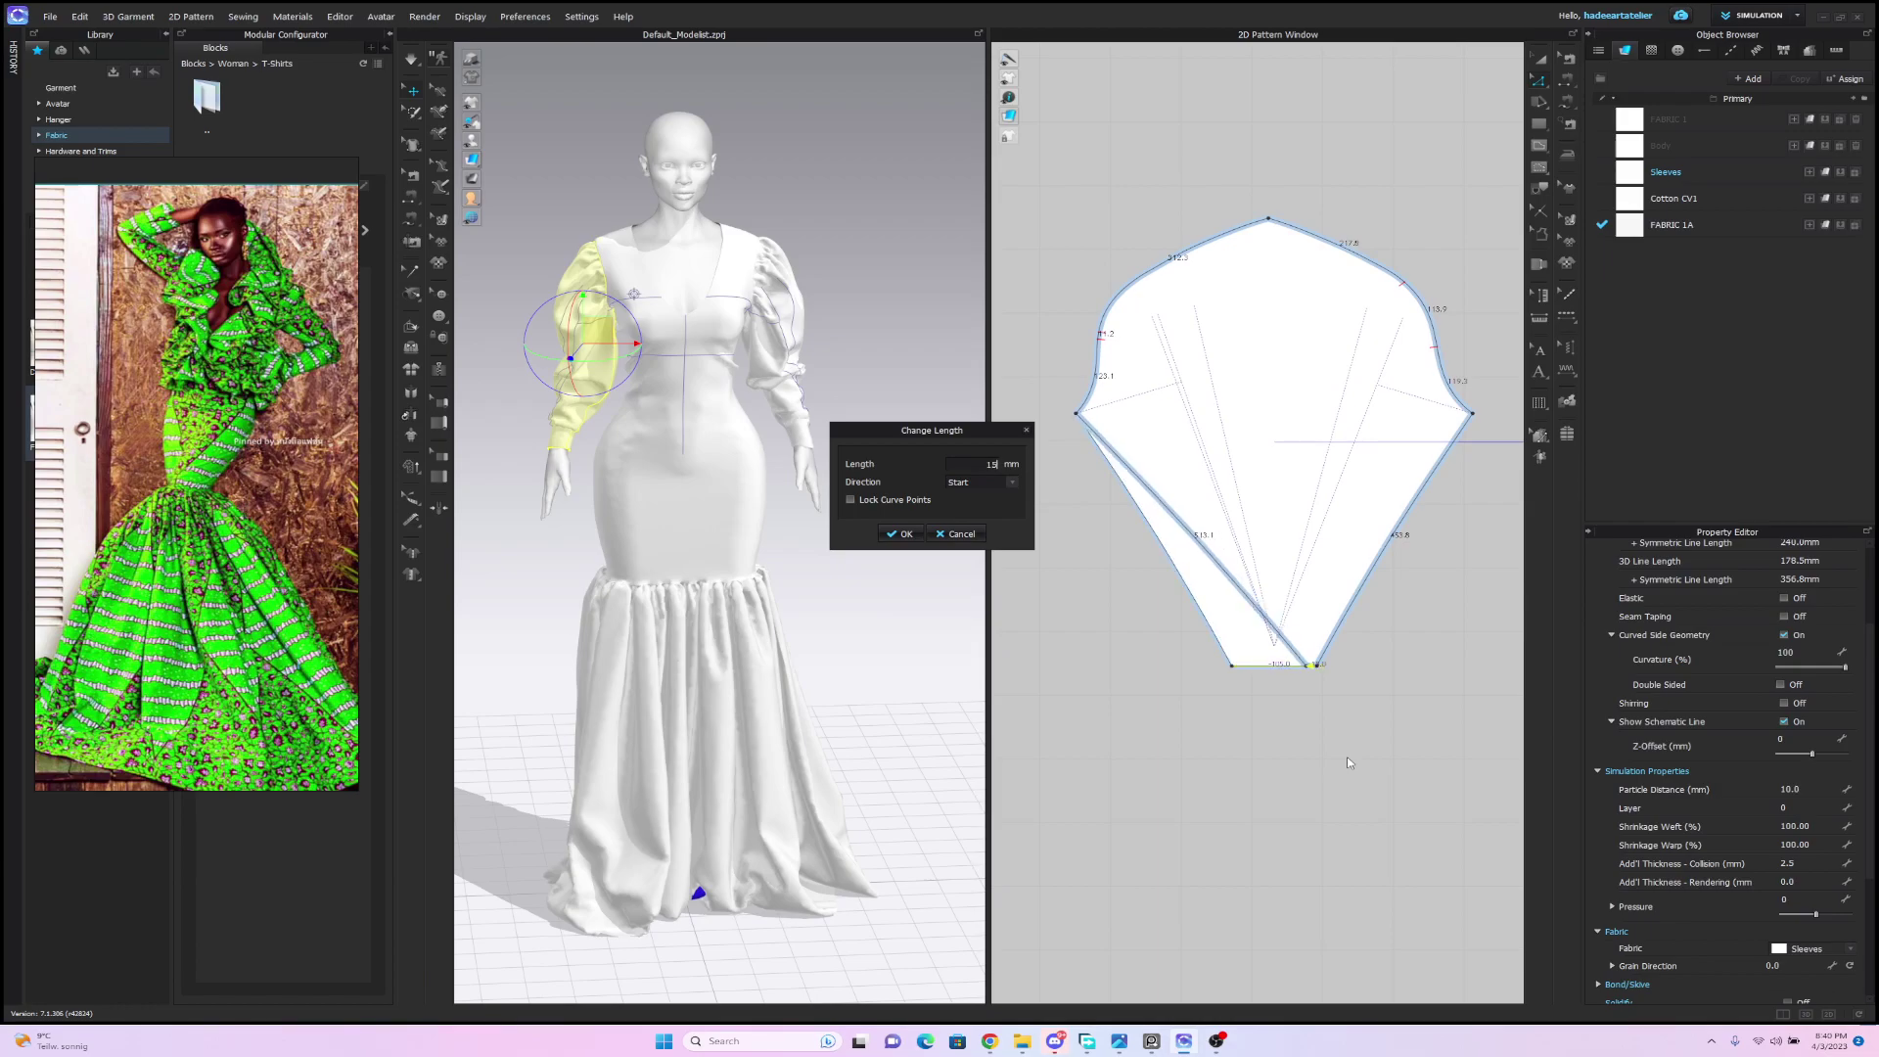
left_click(1013, 484)
left_click(969, 500)
left_click(901, 534)
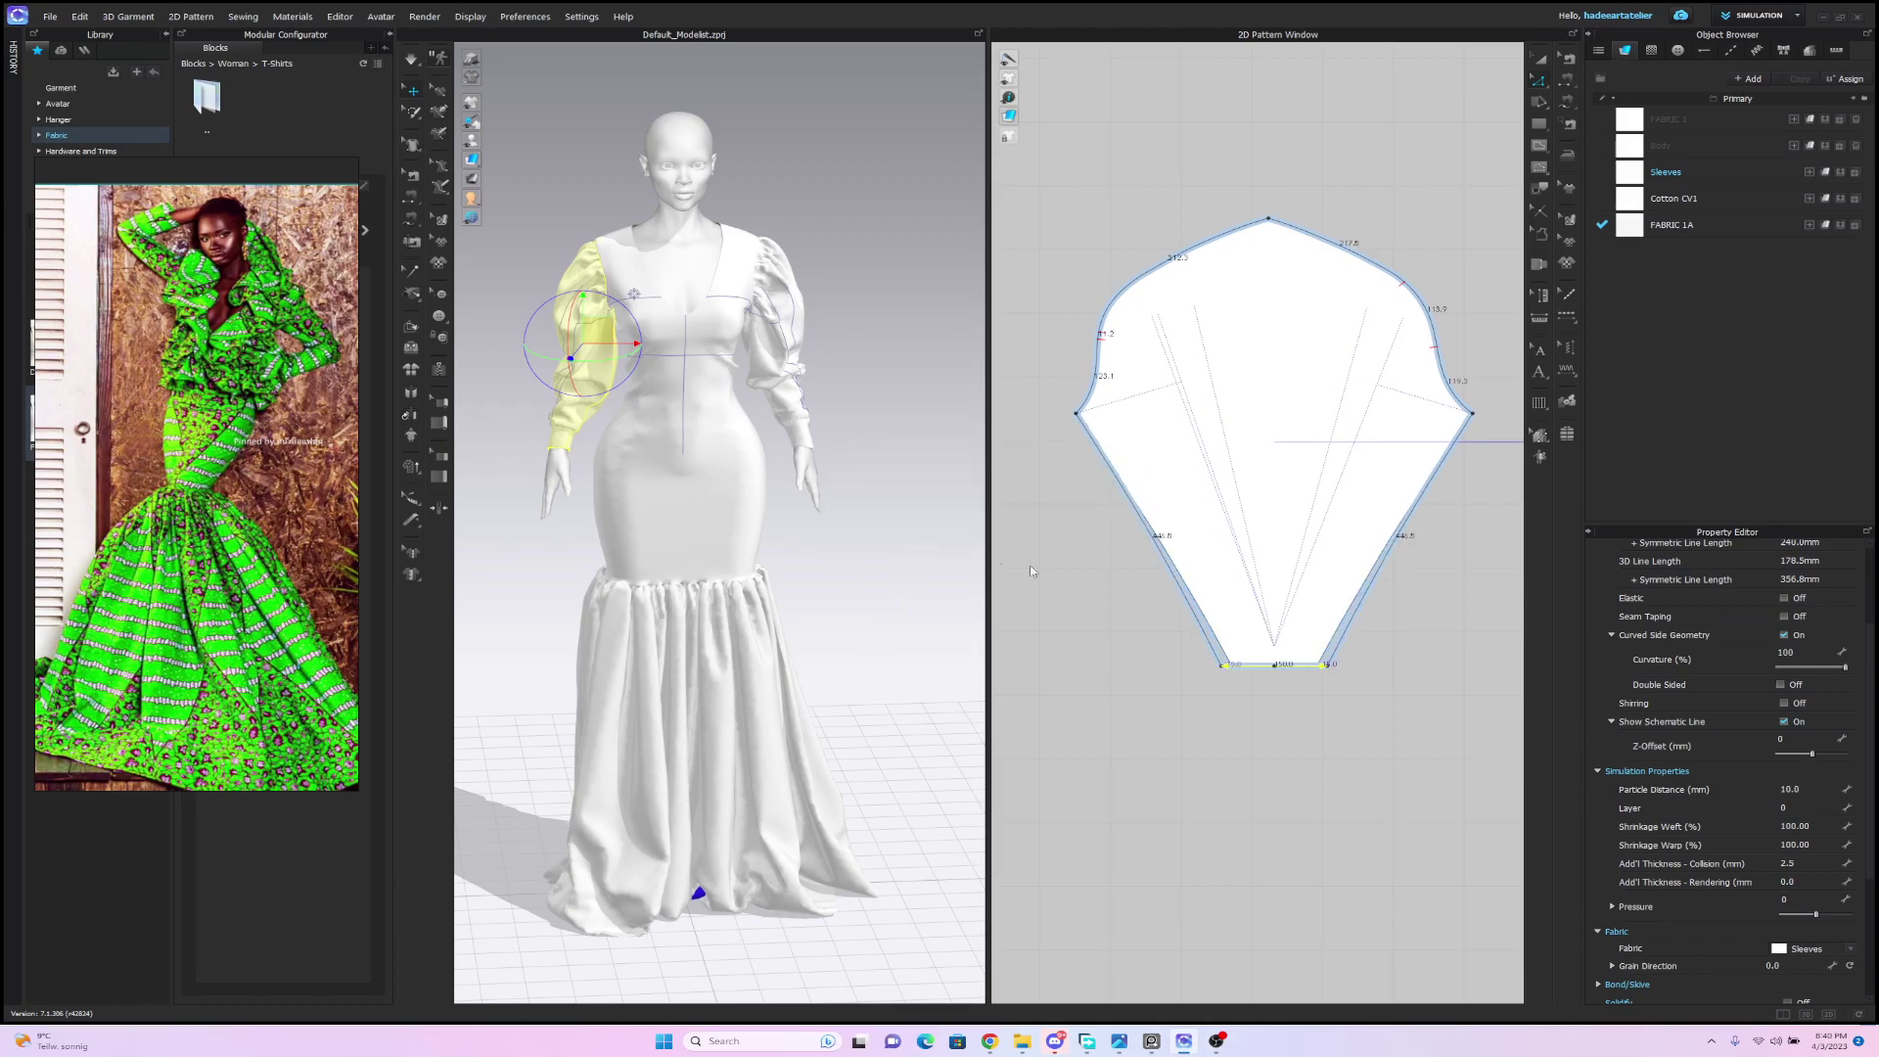
left_click(1074, 591)
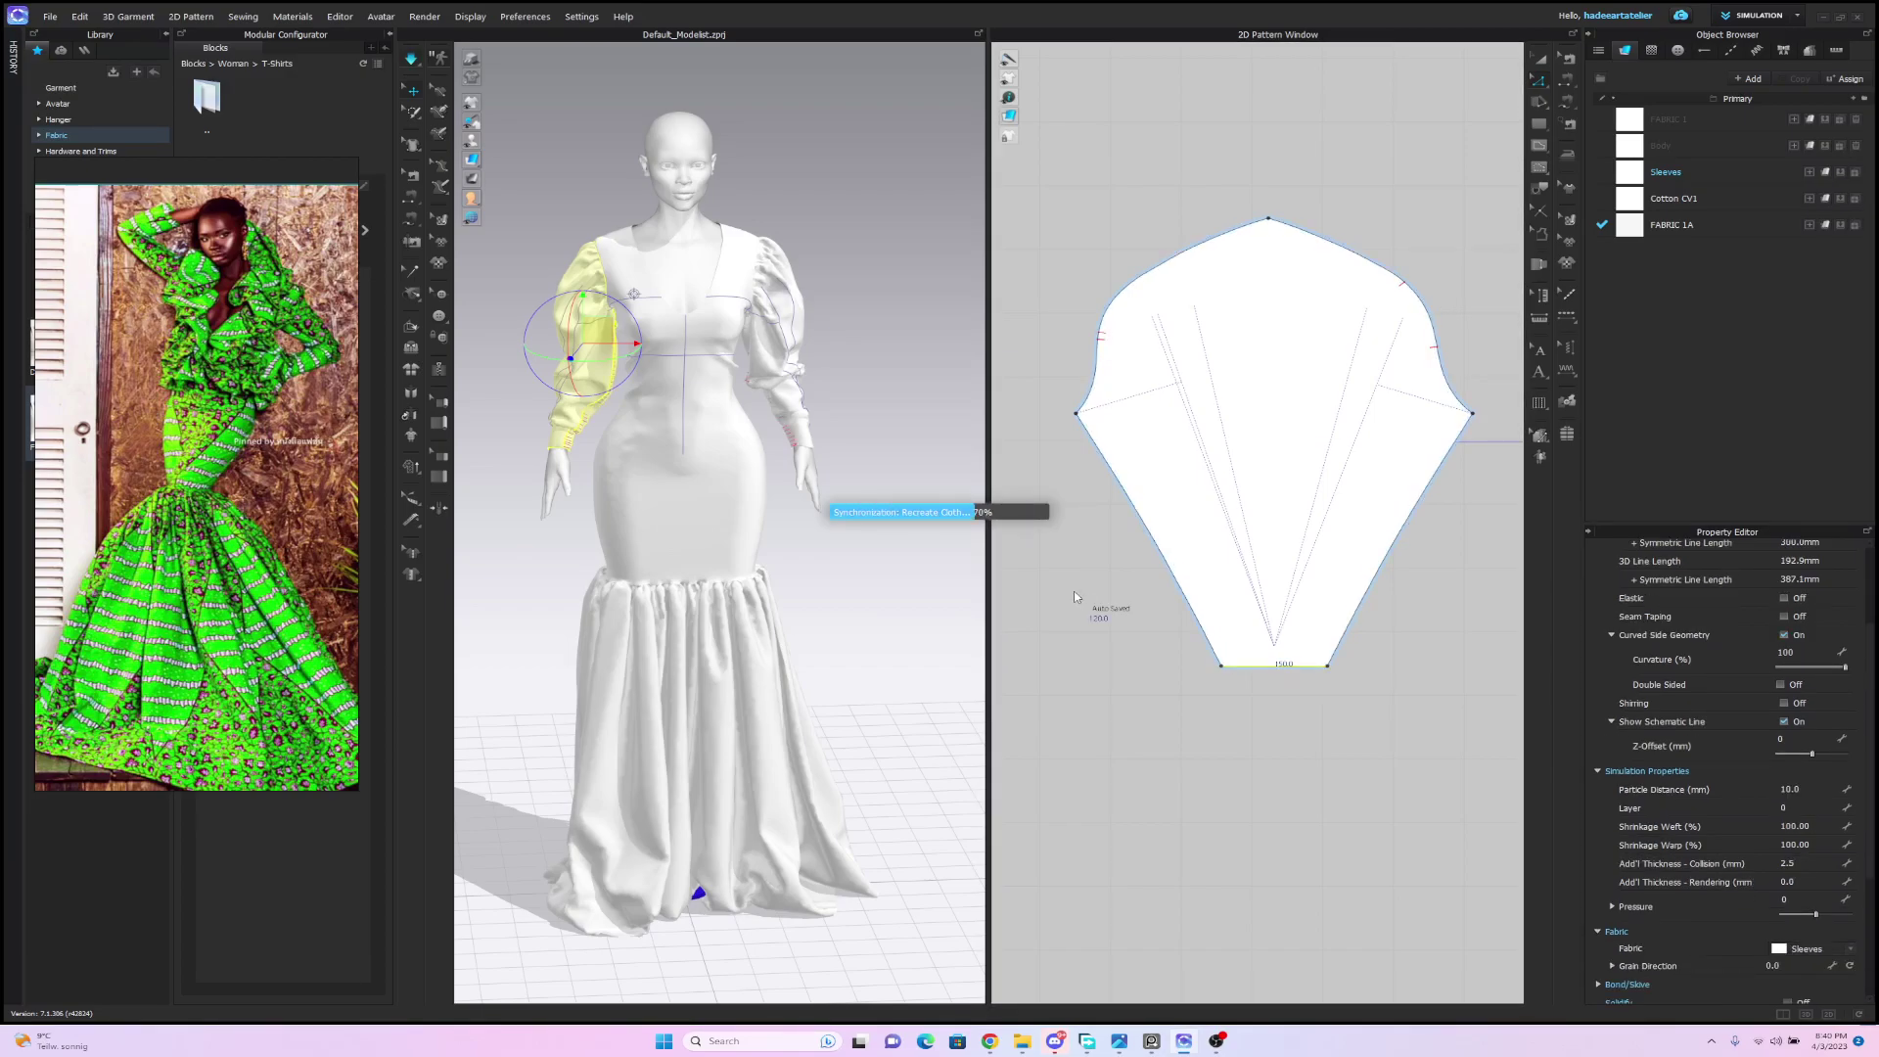
key("space")
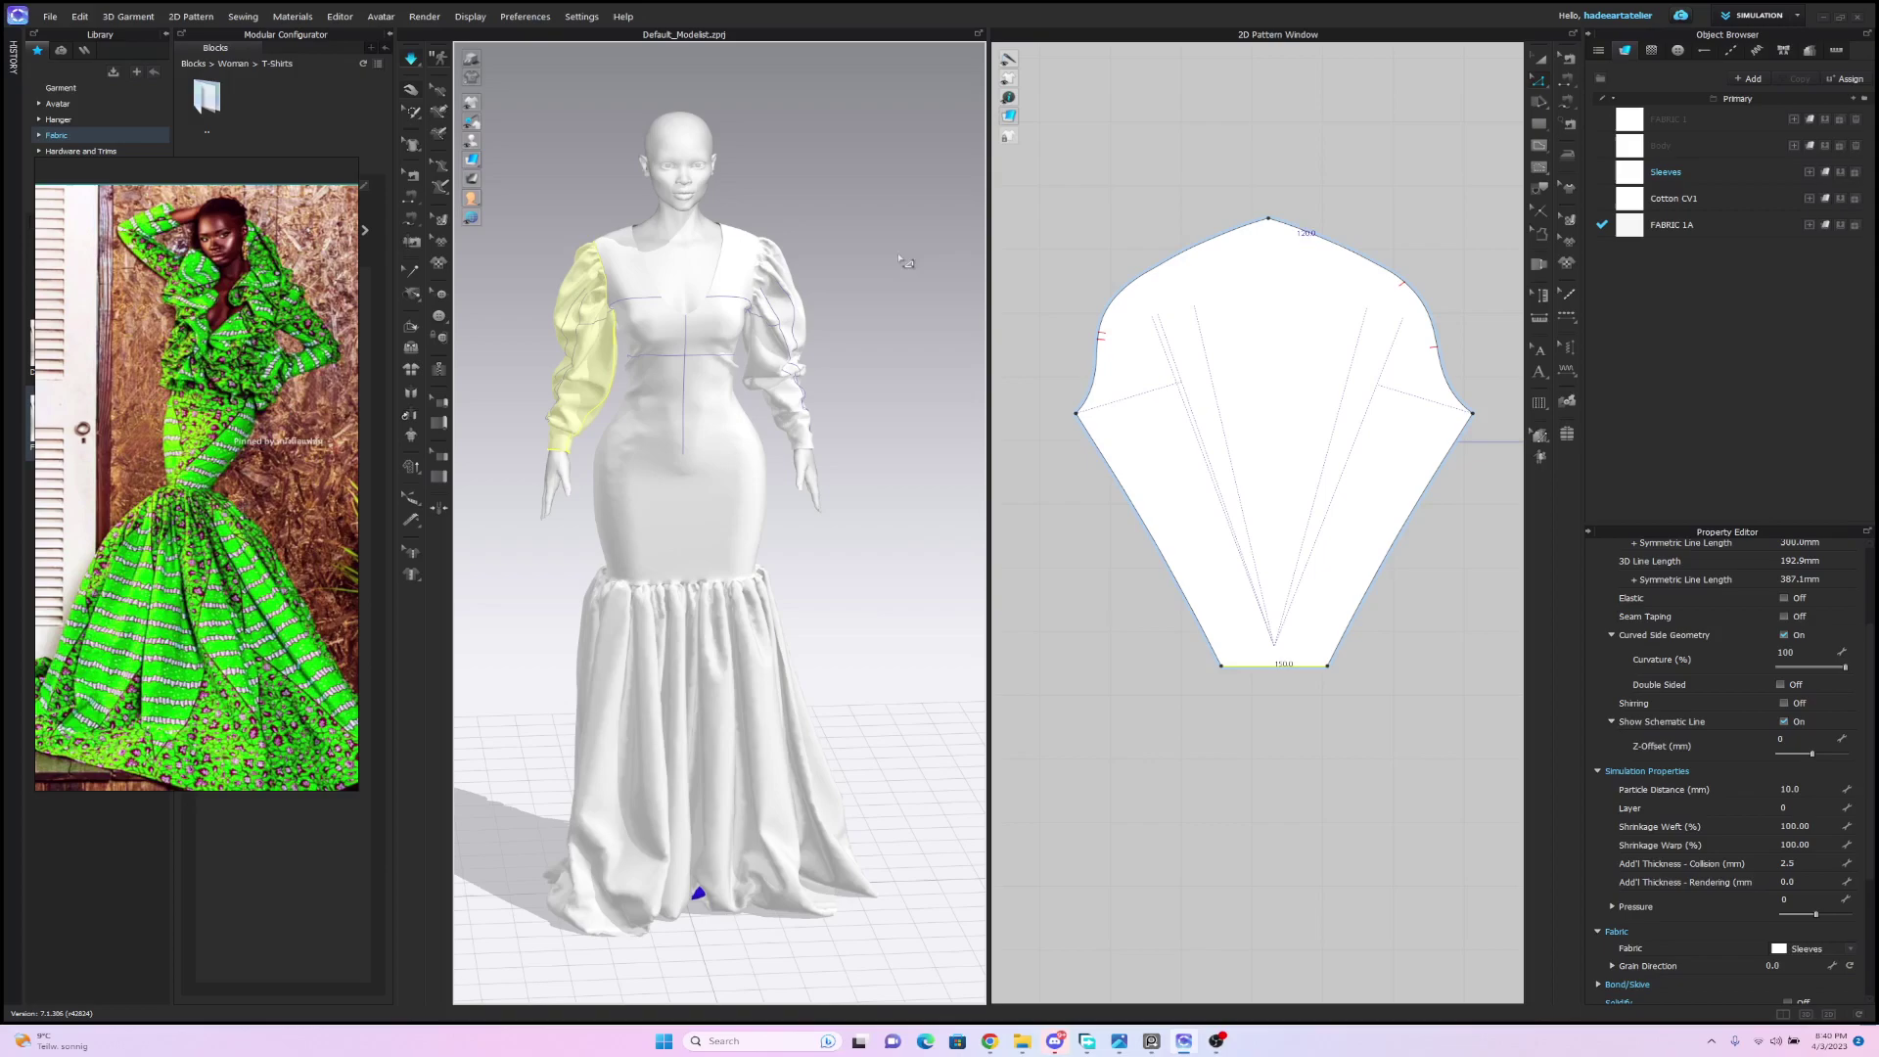
key("space")
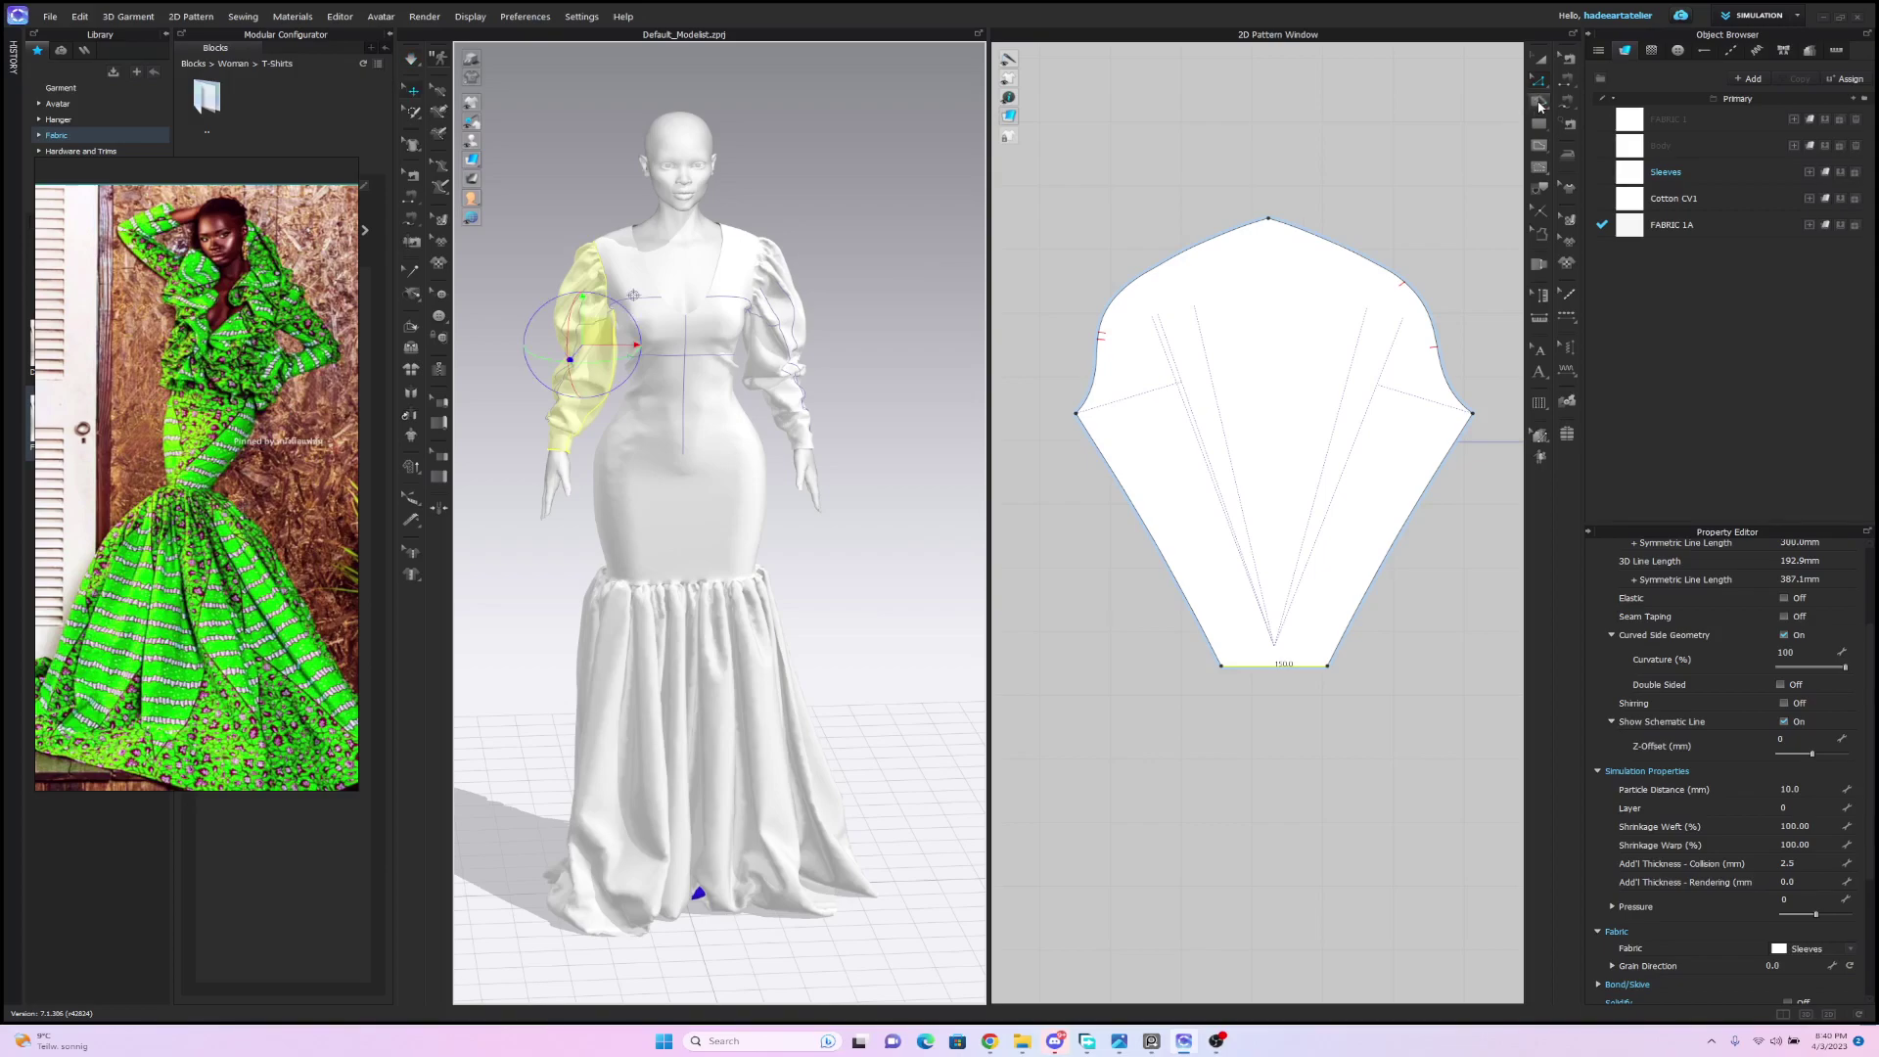
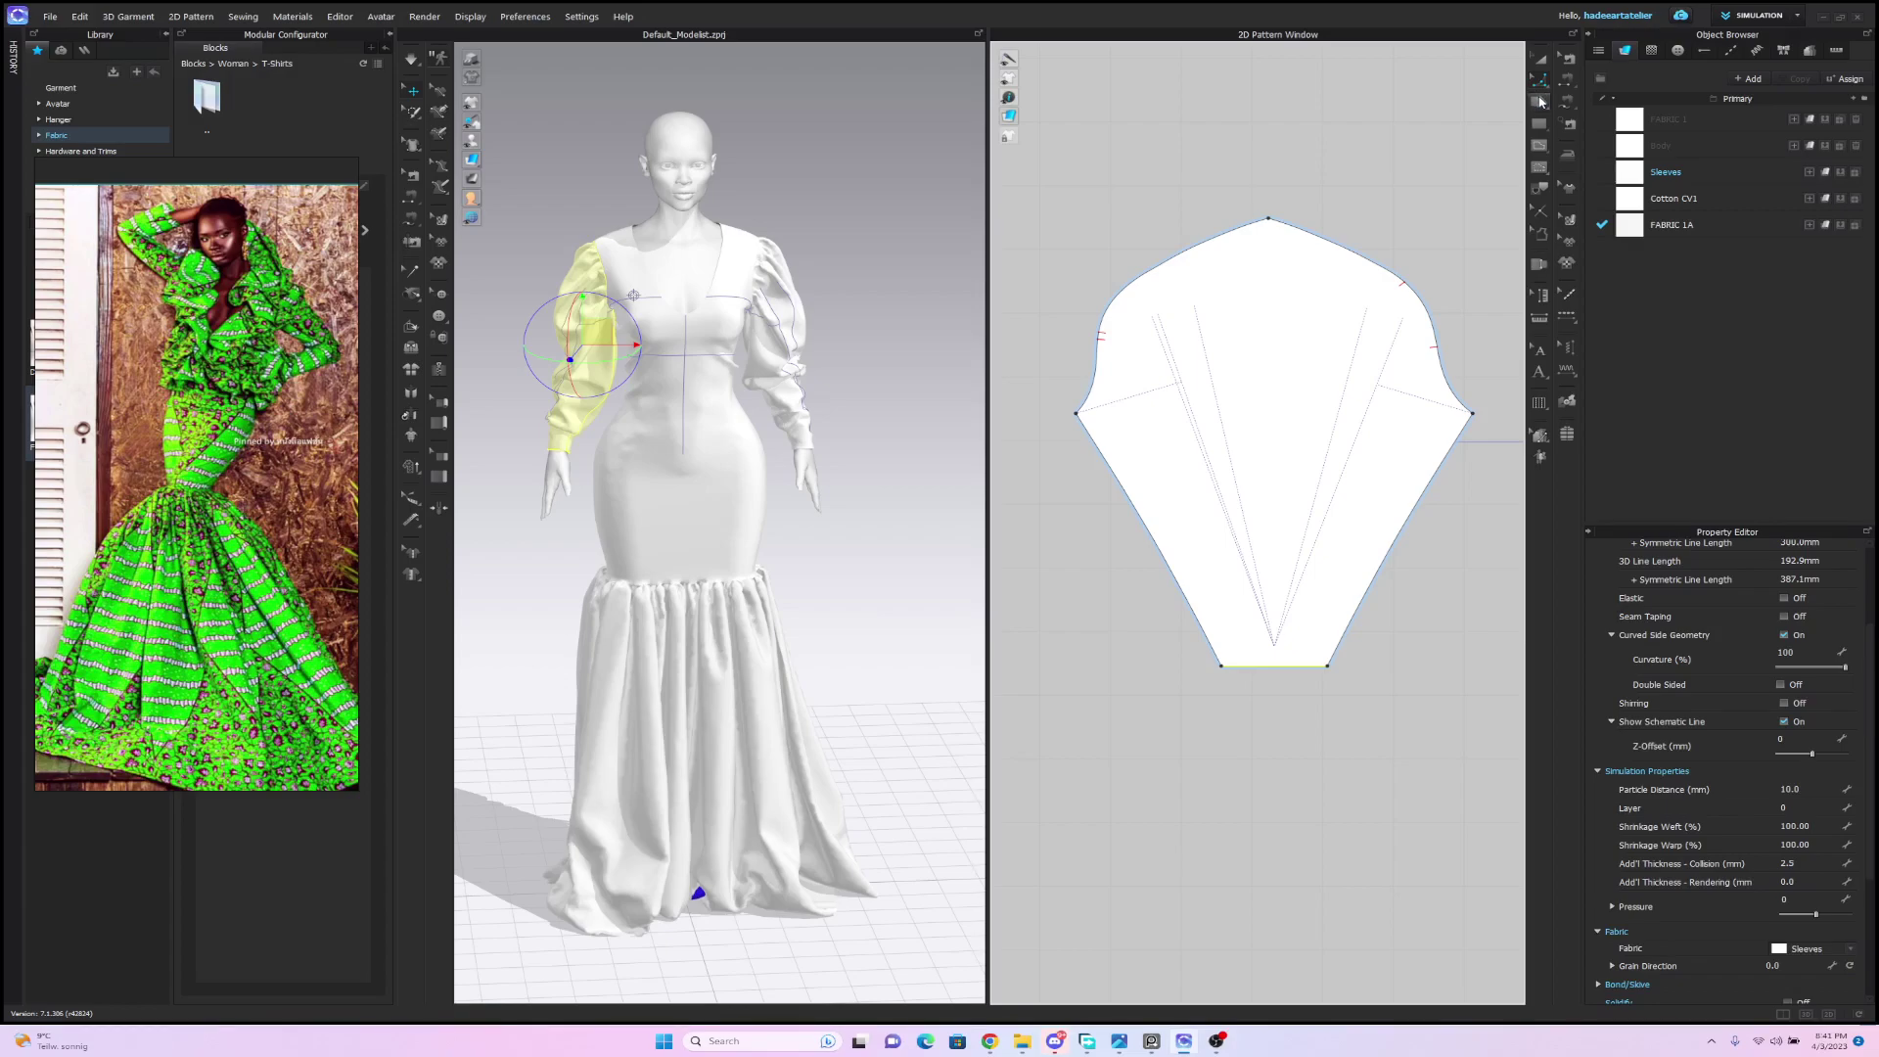
Redraw the sleeve cap as one smooth bell-shaped curve between the two underarm corners, peaking slightly above the current top point.
left_click(1535, 105)
left_click(1077, 415)
left_click(1473, 414)
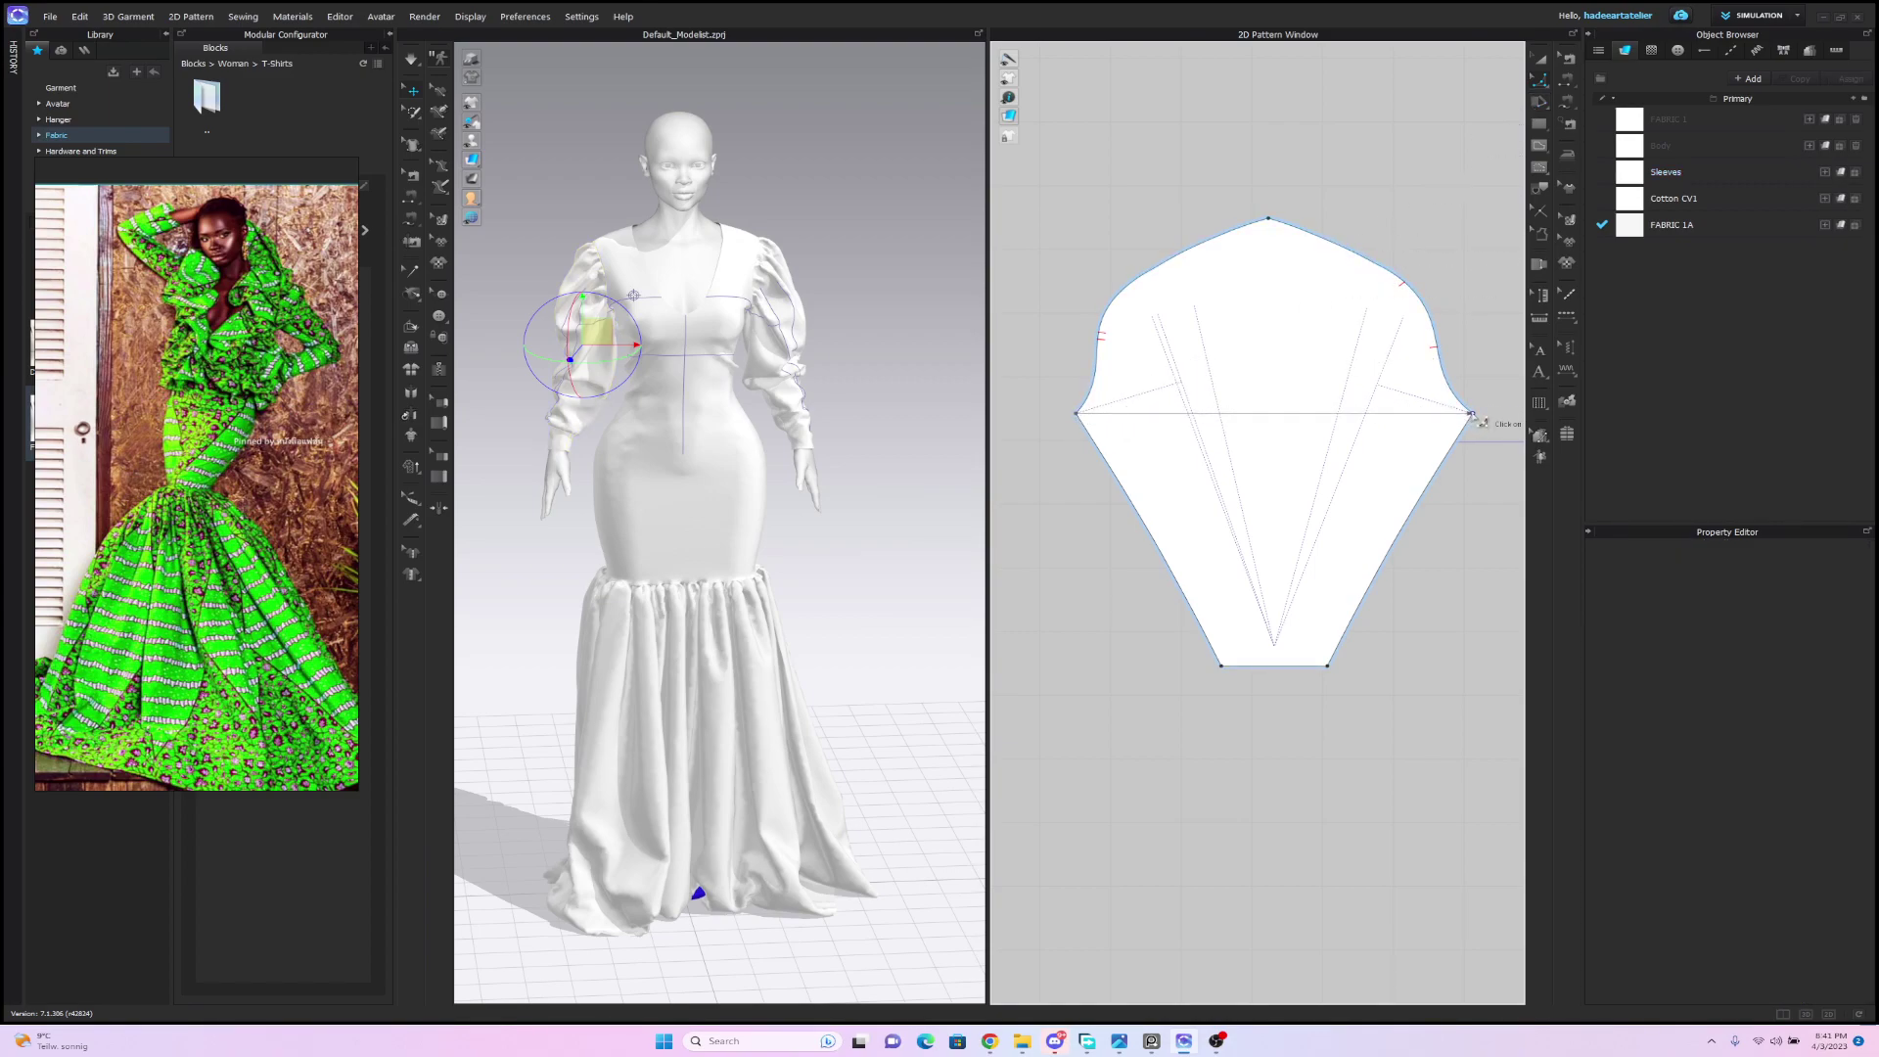
left_click(1445, 370)
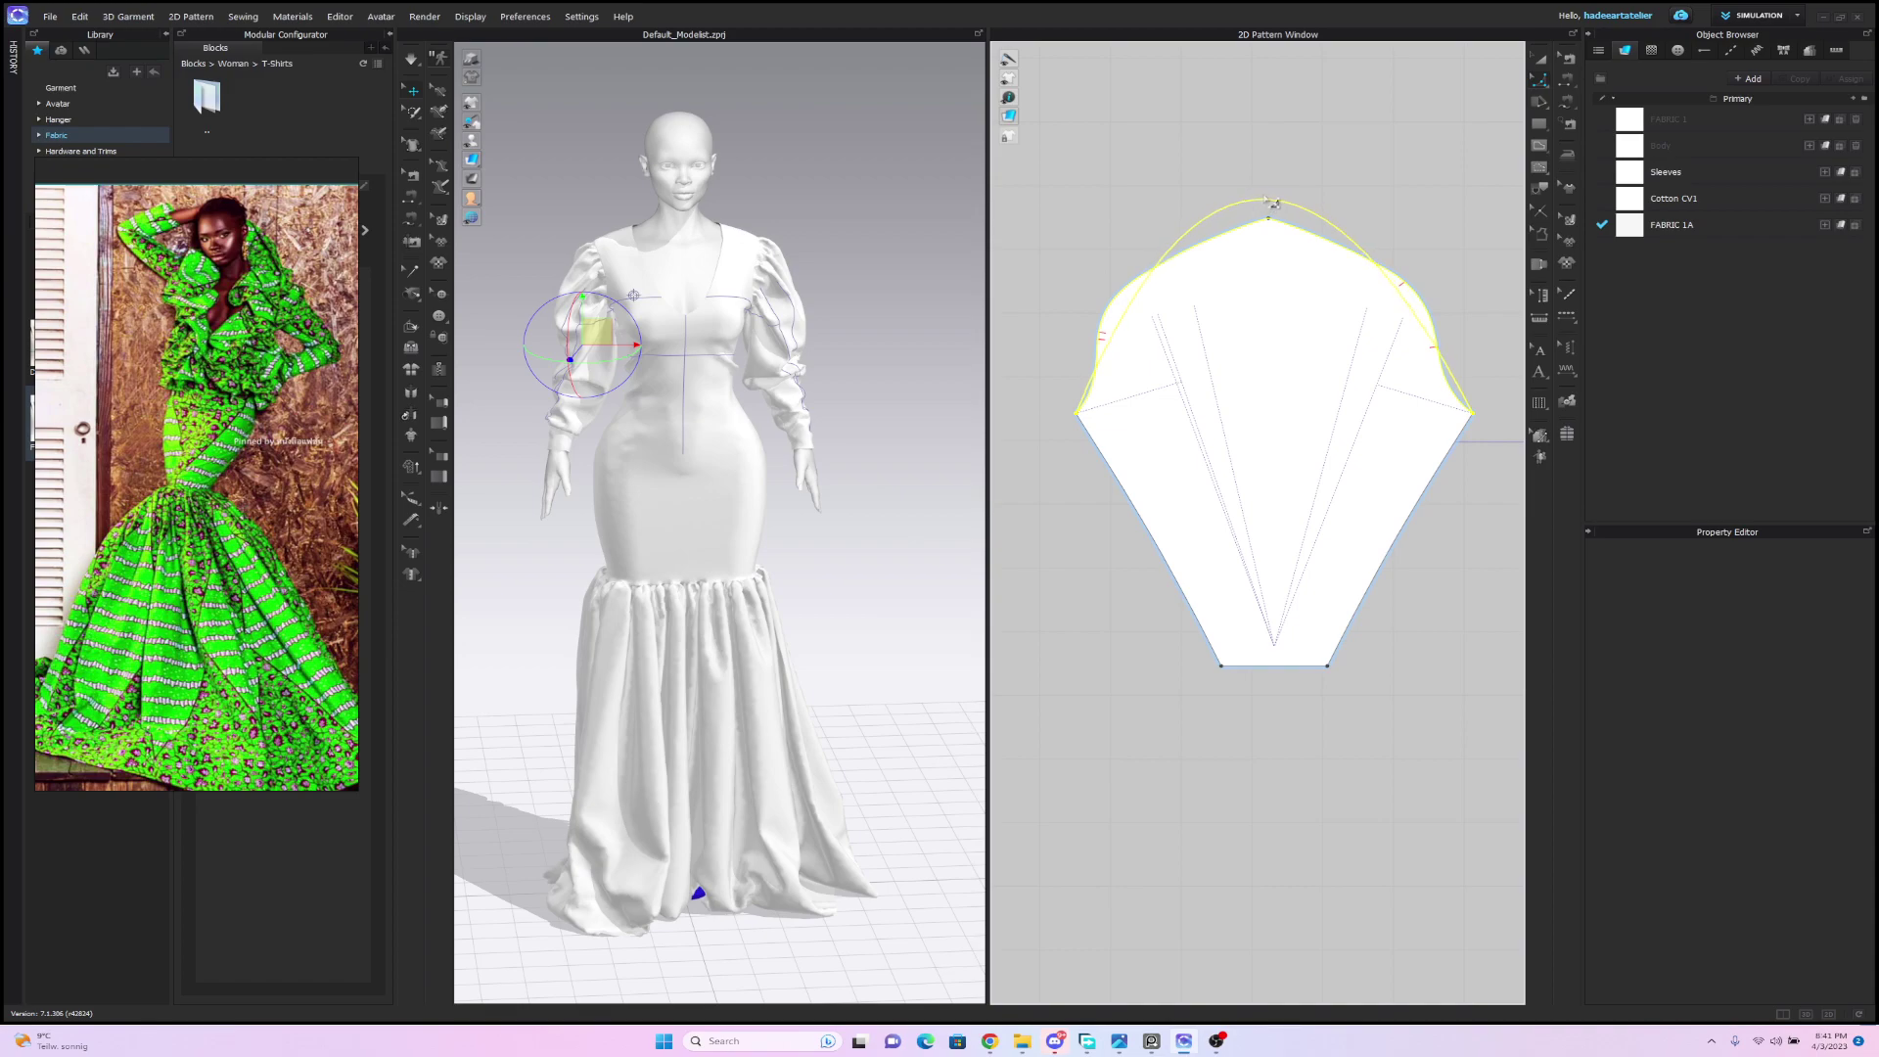
left_click(1265, 203)
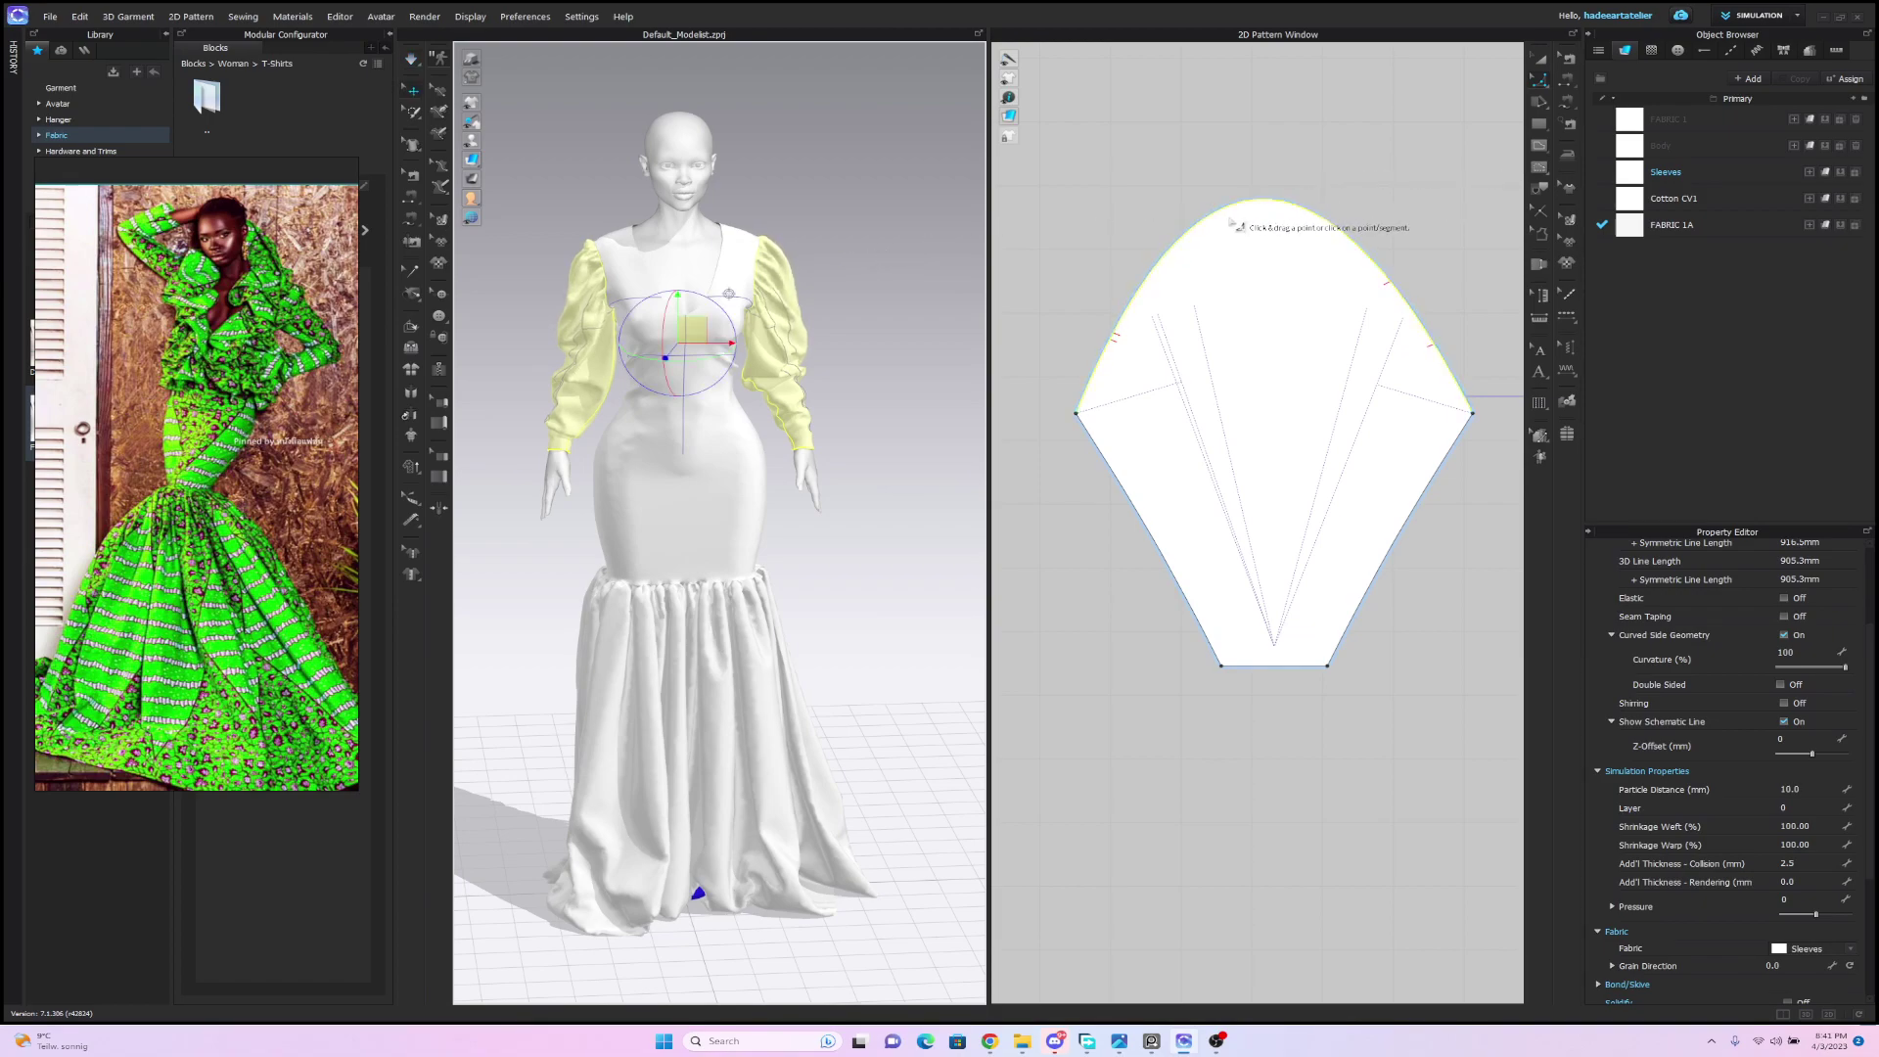
Slash the sleeve from the hem's midpoint to the cap's peak and spread it to both sides to widen the cap.
left_click(1539, 101)
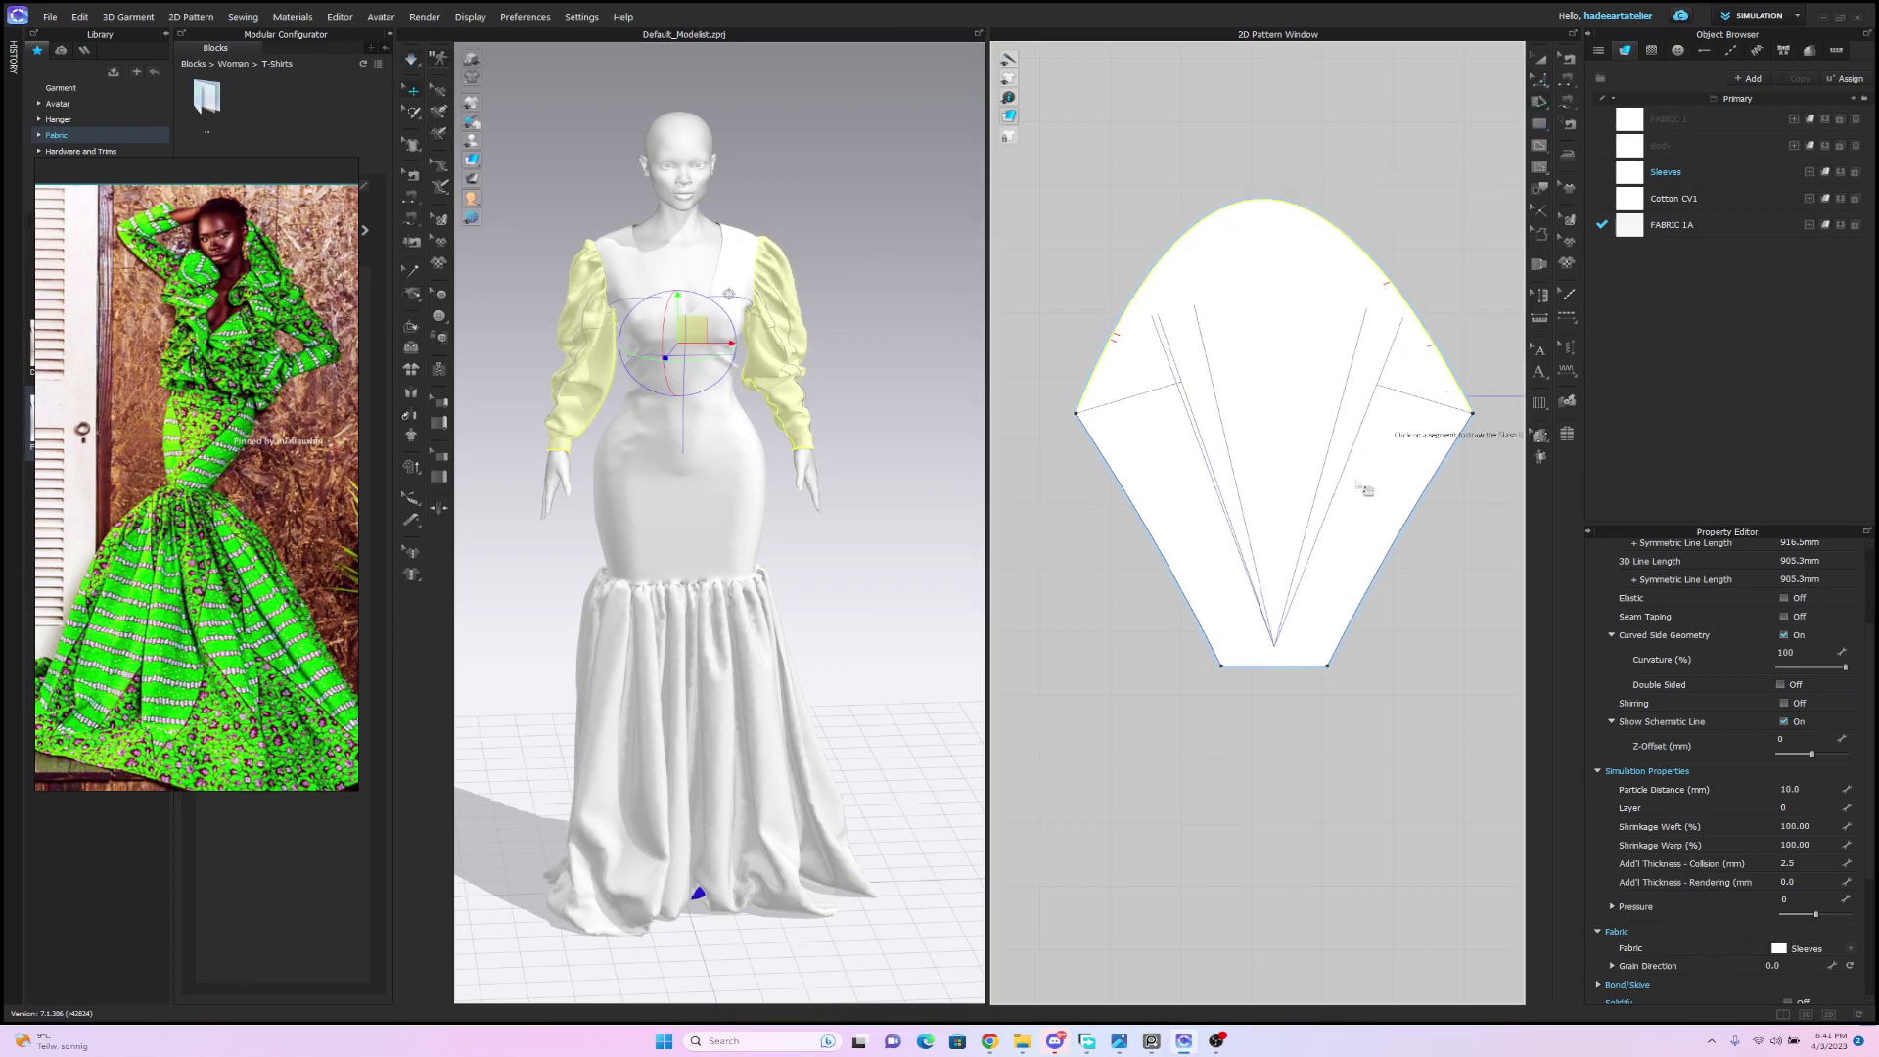
left_click(1276, 666)
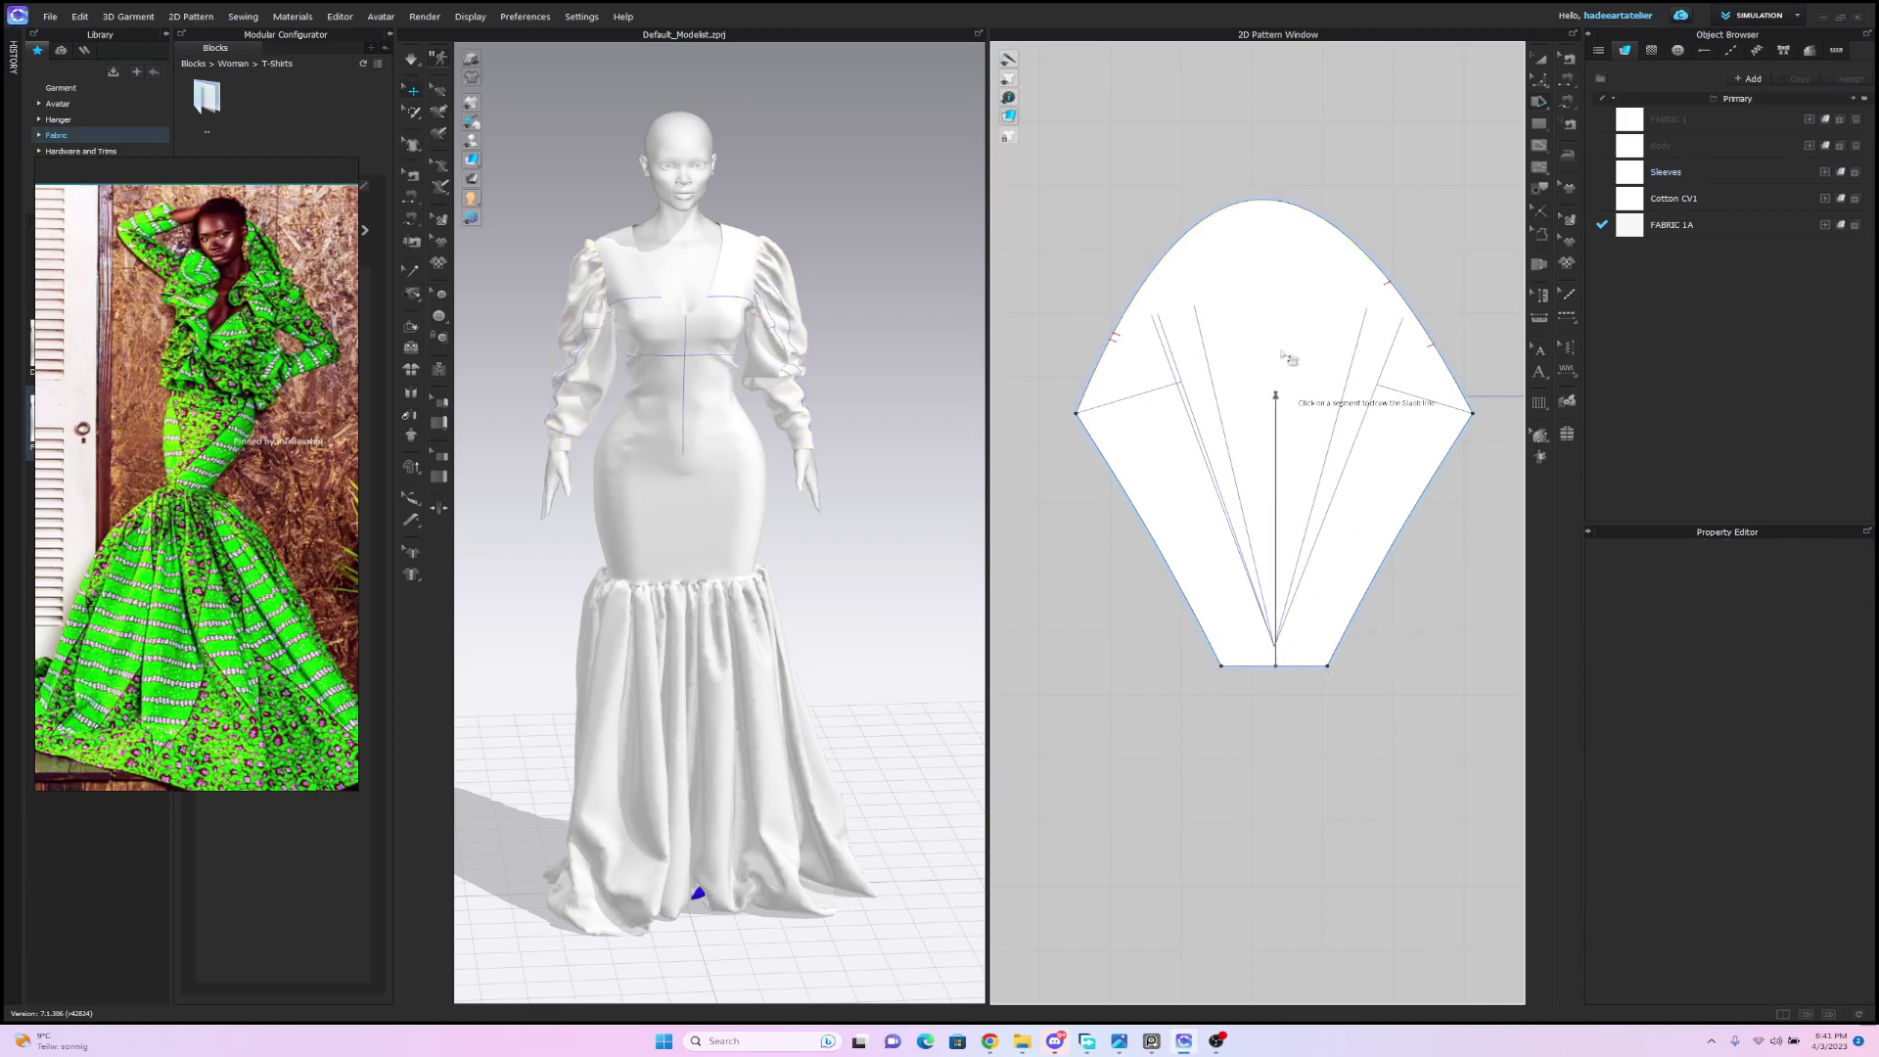
left_click(1258, 200)
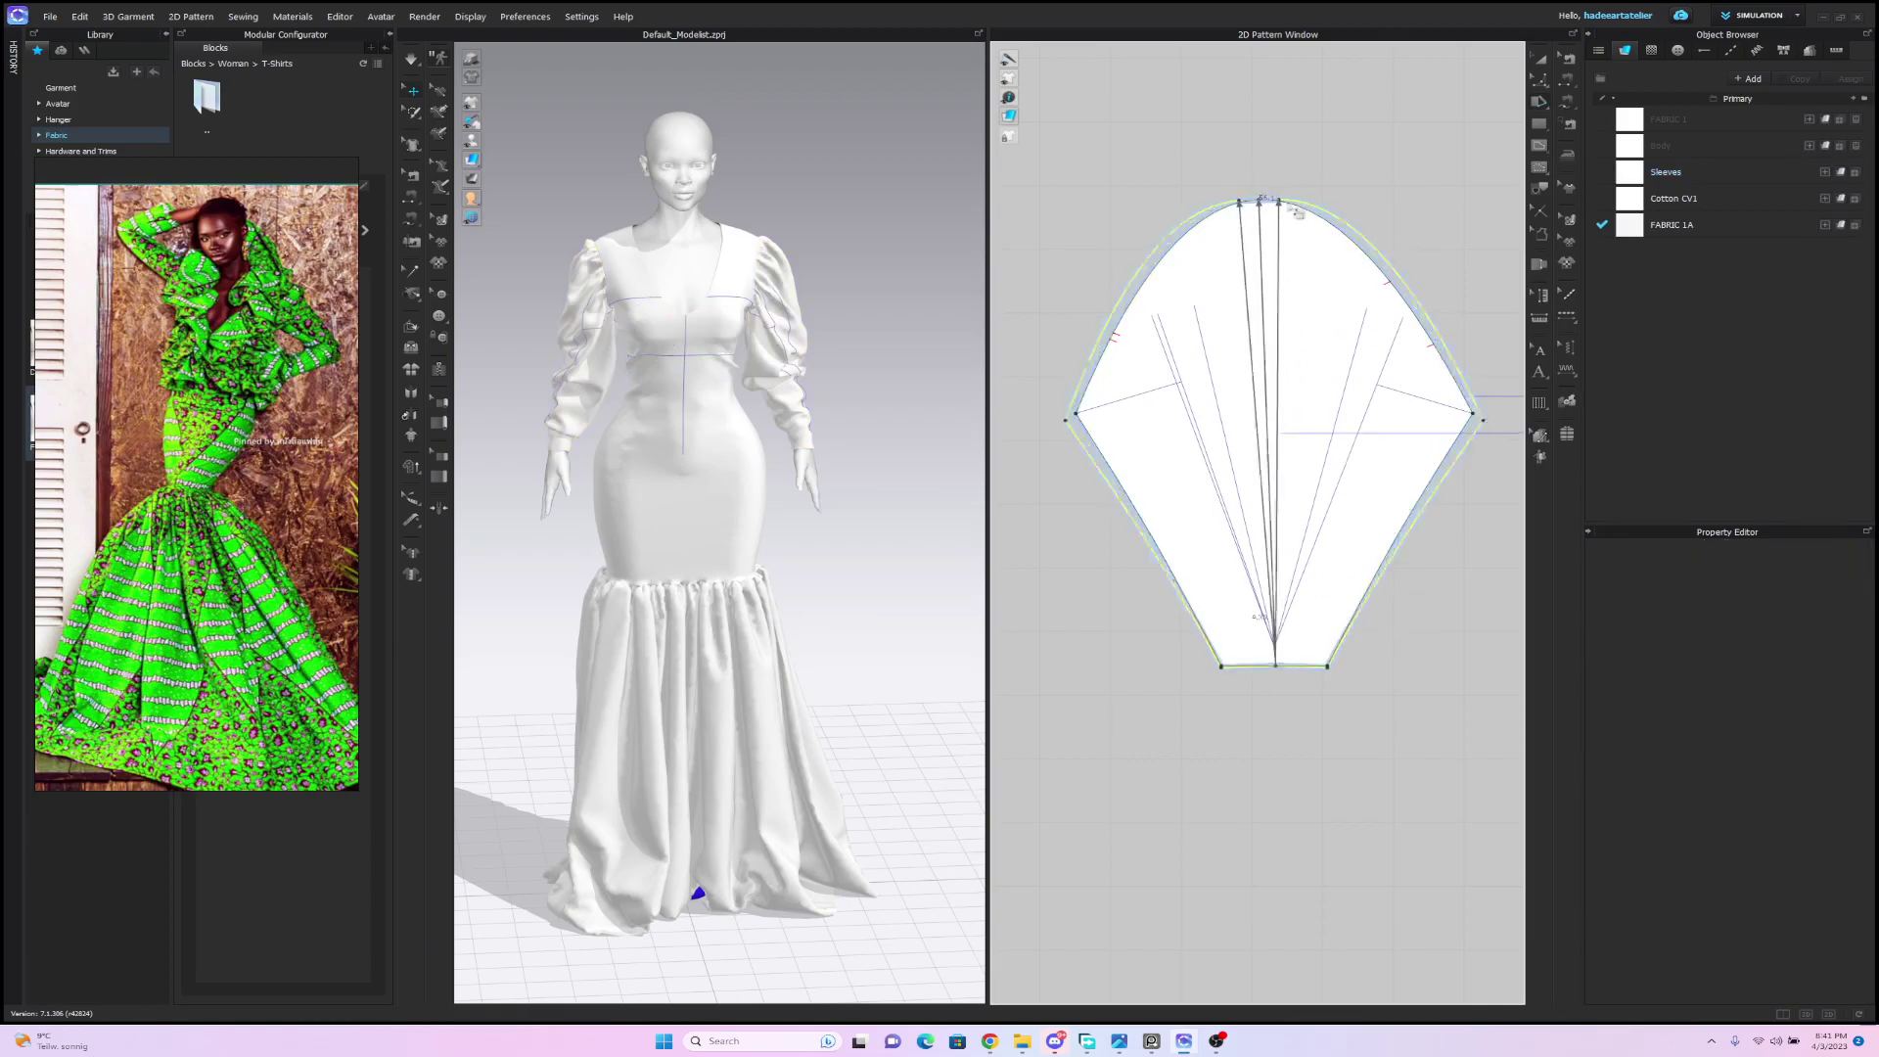
left_click(1343, 217)
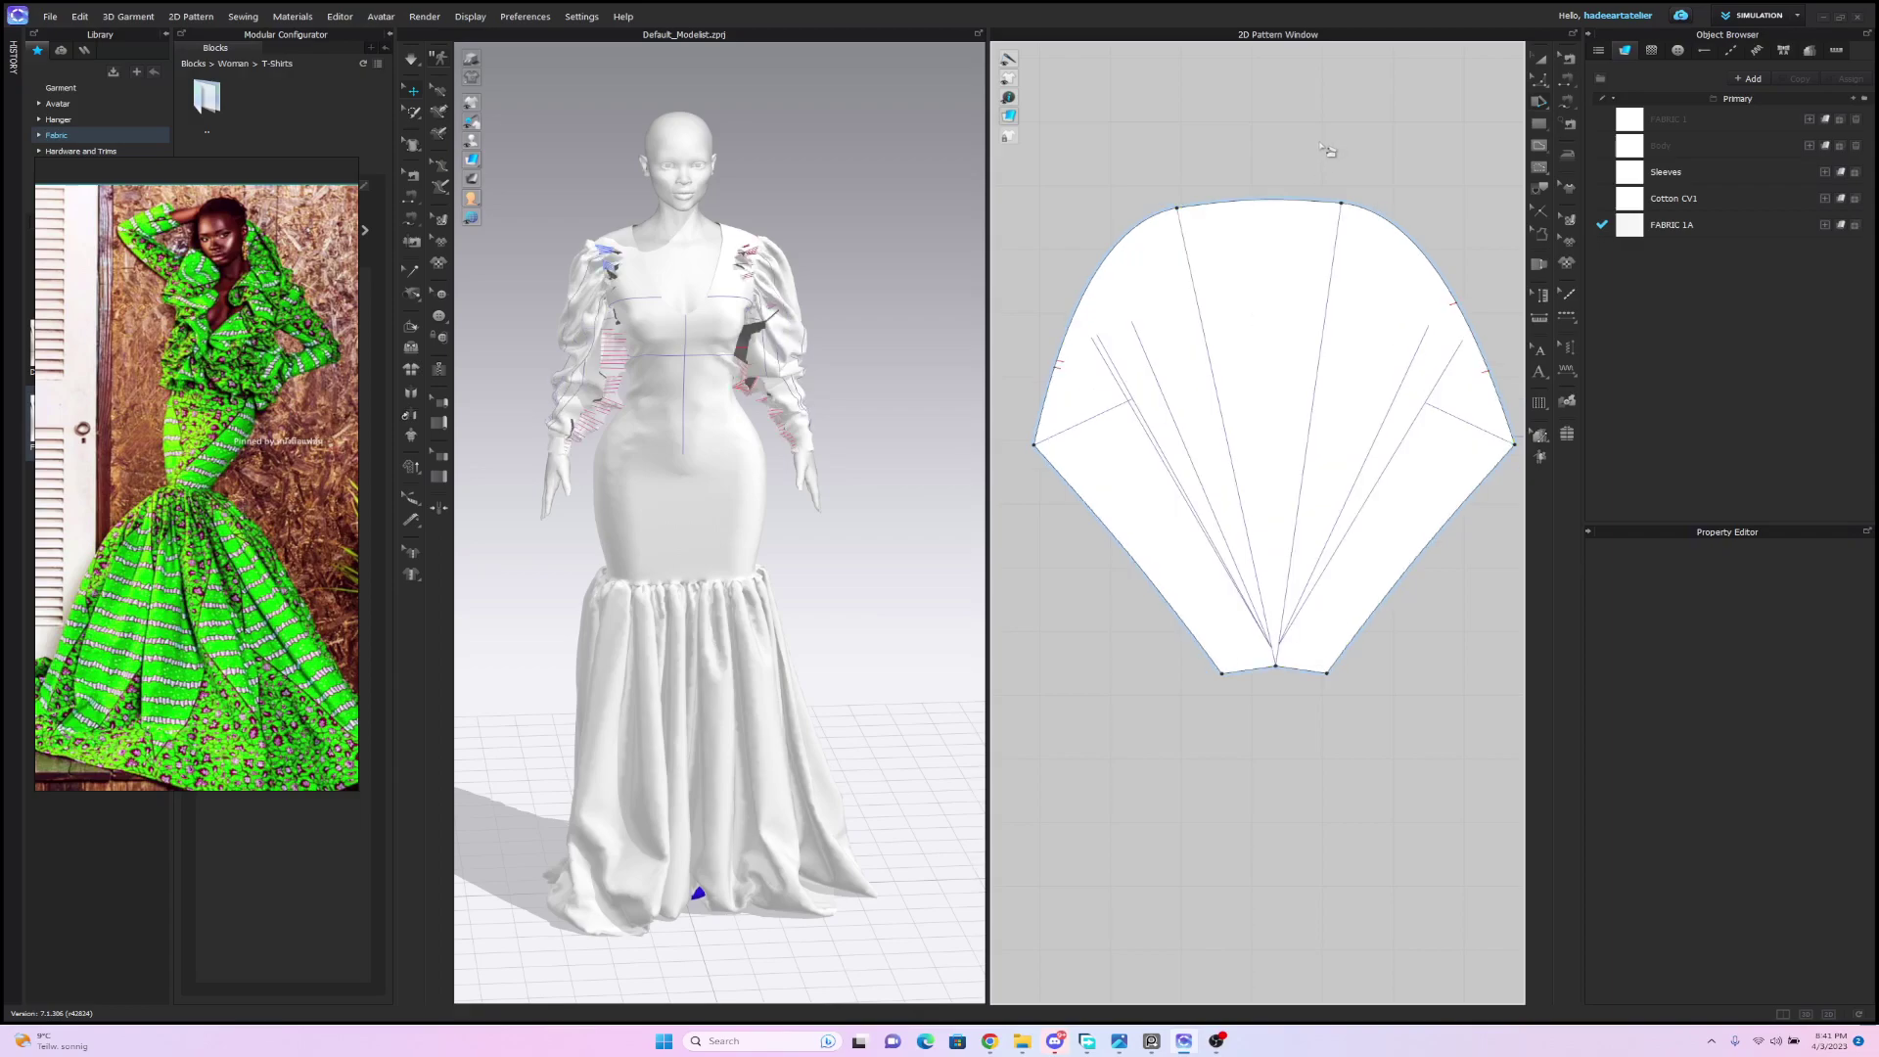
Simulate the spread sleeves, tug the right sleeve to settle it, and inspect their fullness against the reference dress.
key("space")
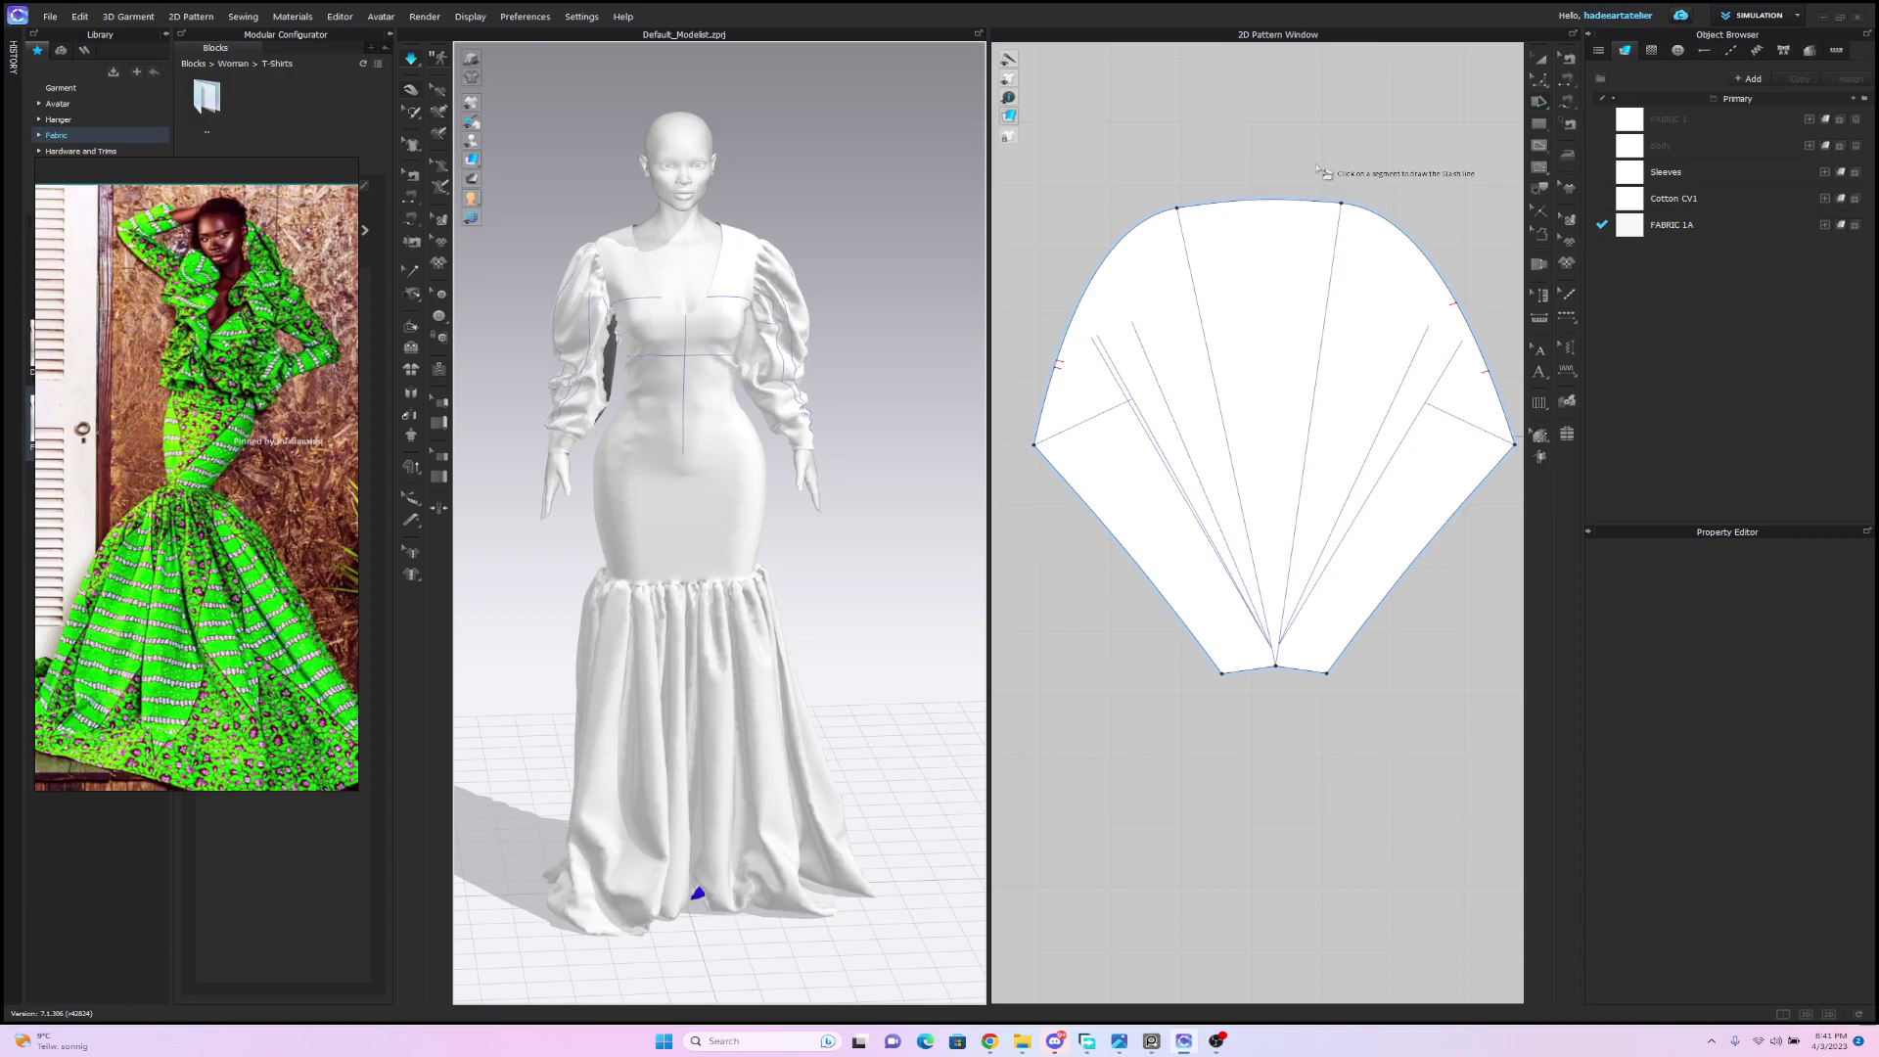
left_click(580, 358)
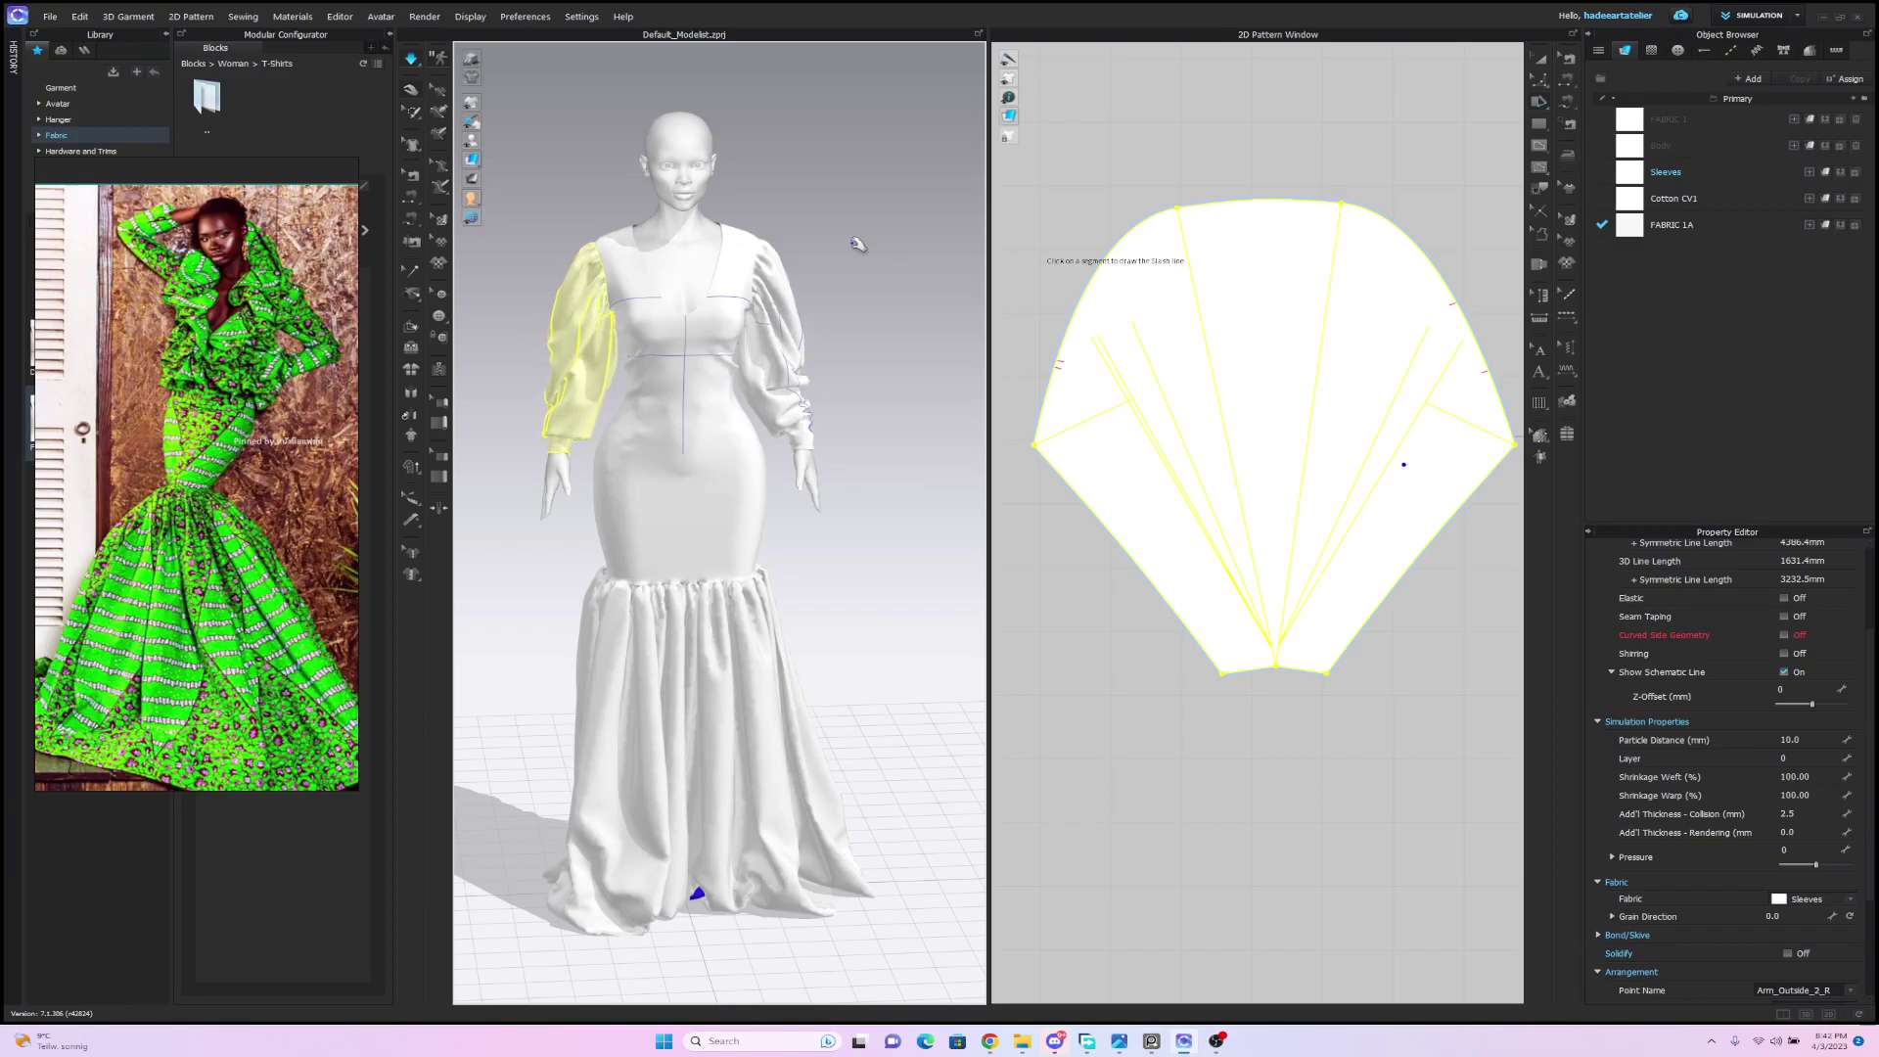
left_click(857, 243)
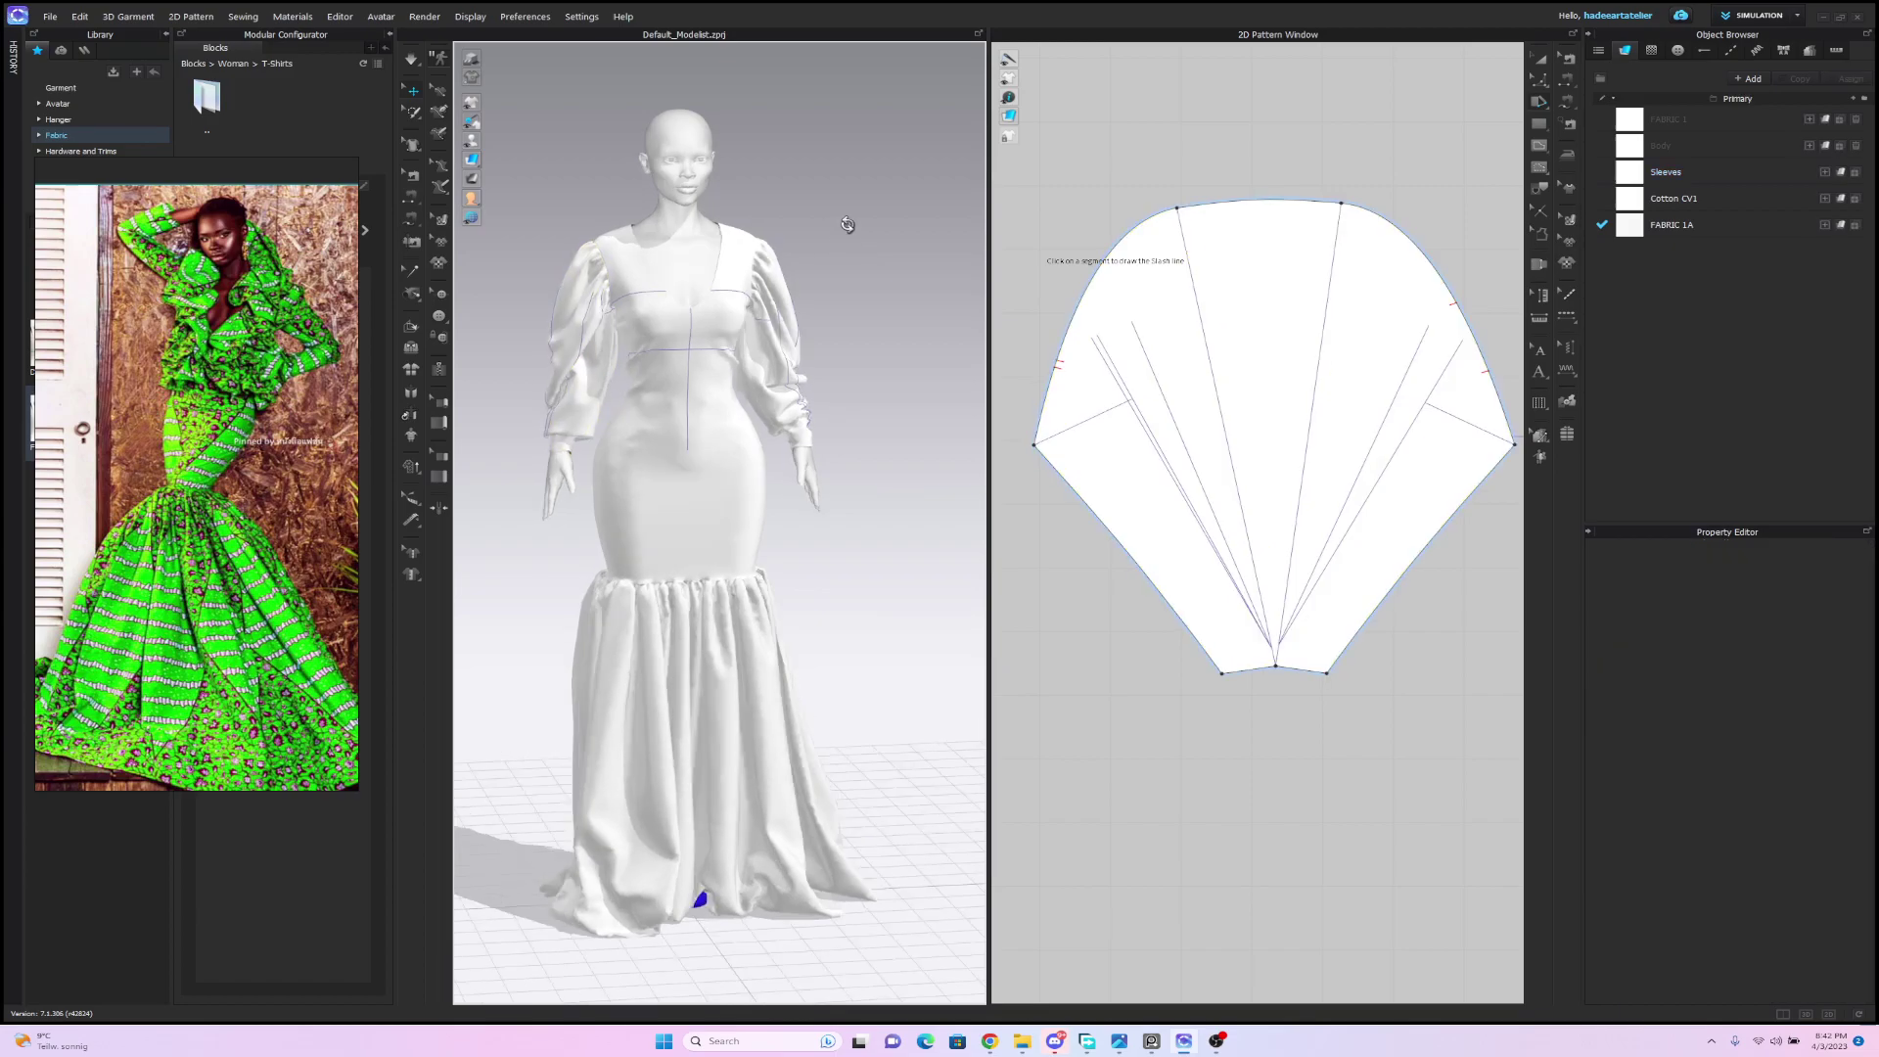
right_click_drag(856, 235, 937, 249)
right_click_drag(935, 247, 884, 255)
scroll(862, 227, "up", 3)
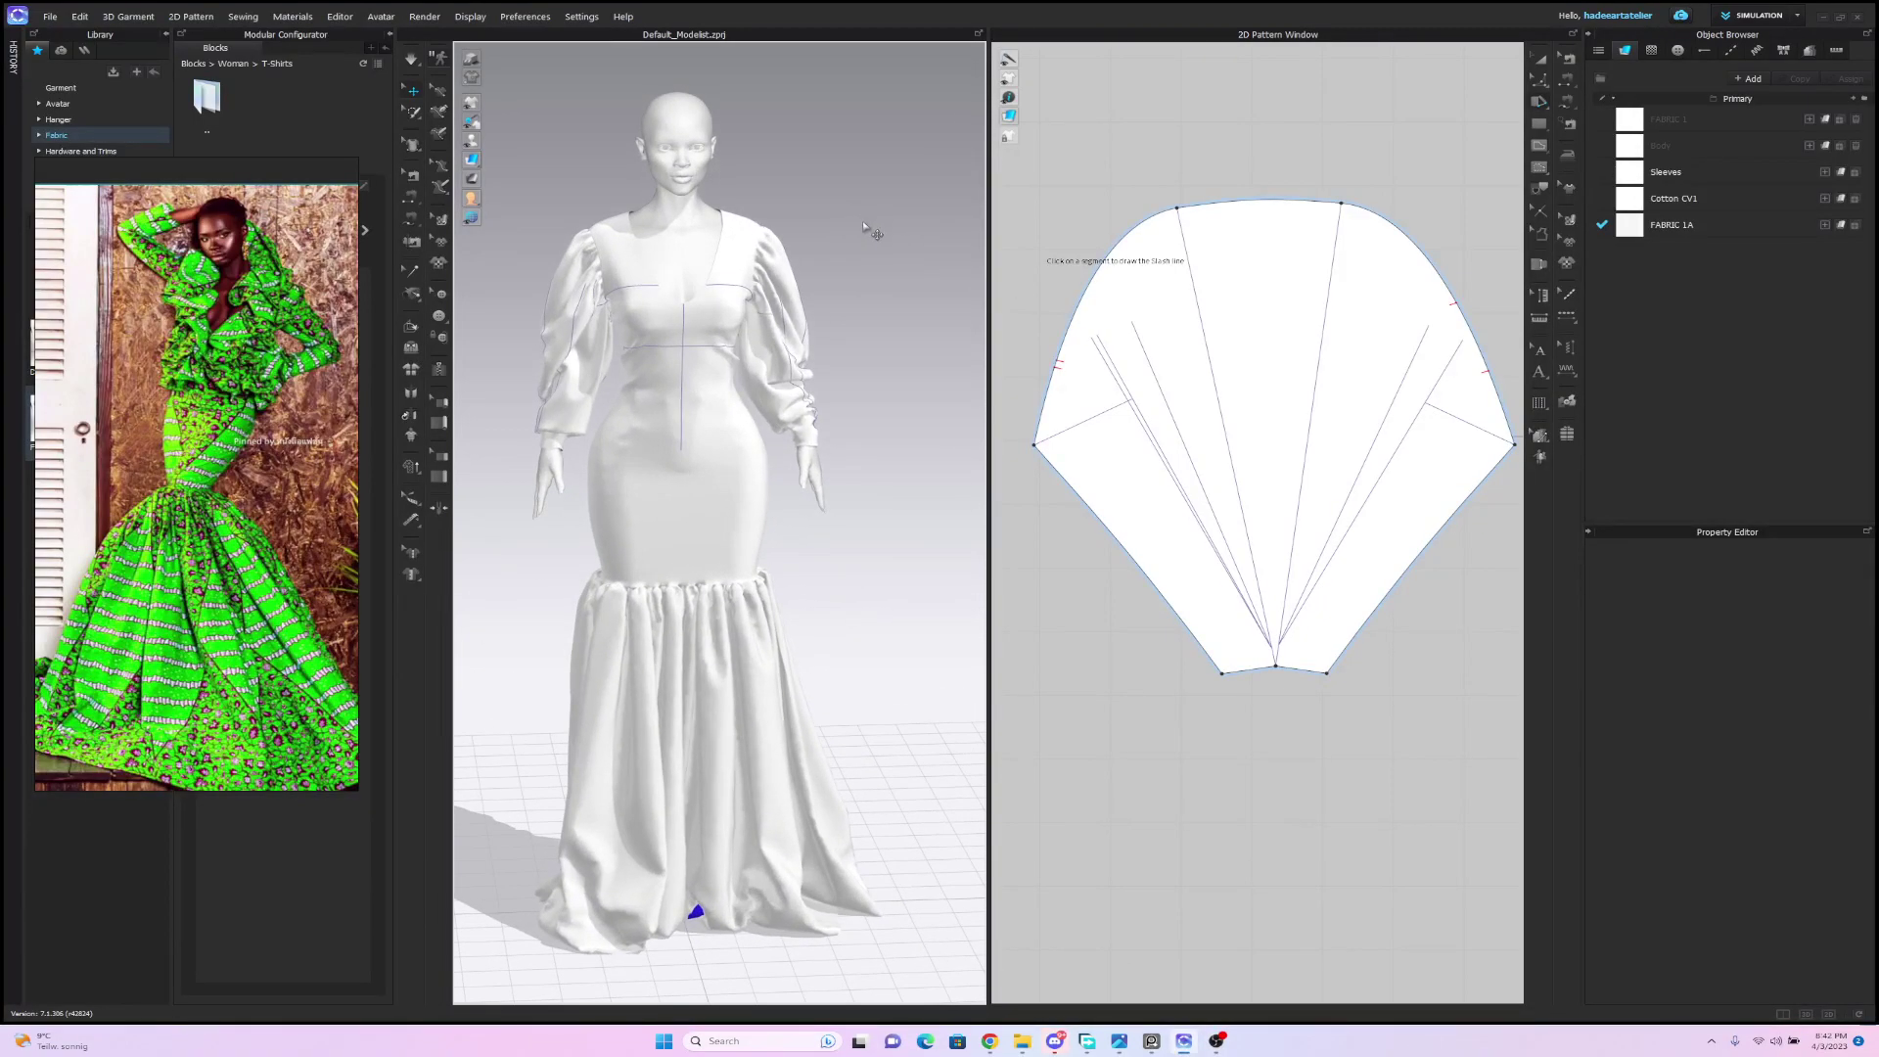
right_click_drag(859, 227, 831, 209)
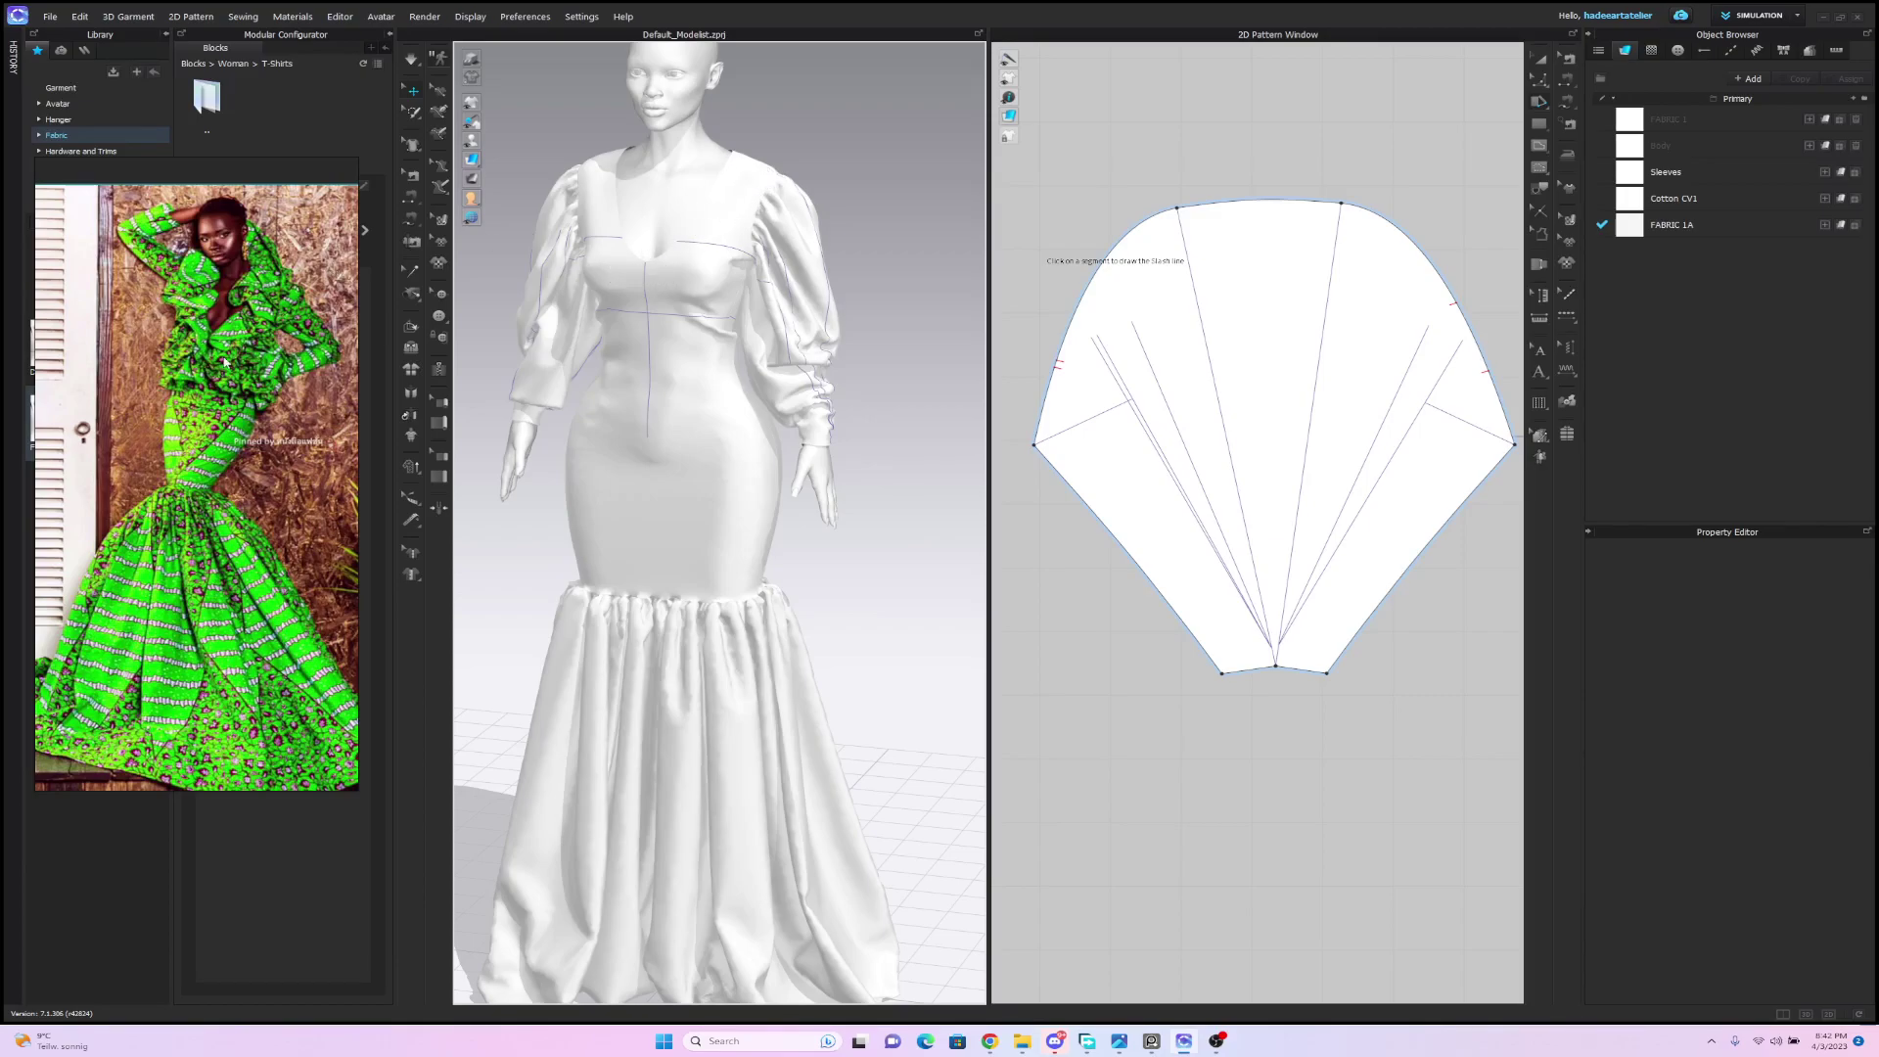
mouse_move(862, 155)
right_mouse_down()
mouse_move(884, 130)
mouse_move(813, 147)
mouse_move(957, 146)
mouse_move(735, 160)
mouse_move(862, 147)
right_mouse_up()
Create a clockwise spiral pattern piece above the front bodice with a 160 mm inner radius, 80 mm sides and a 200 mm offset.
scroll(1236, 147, "down", 5)
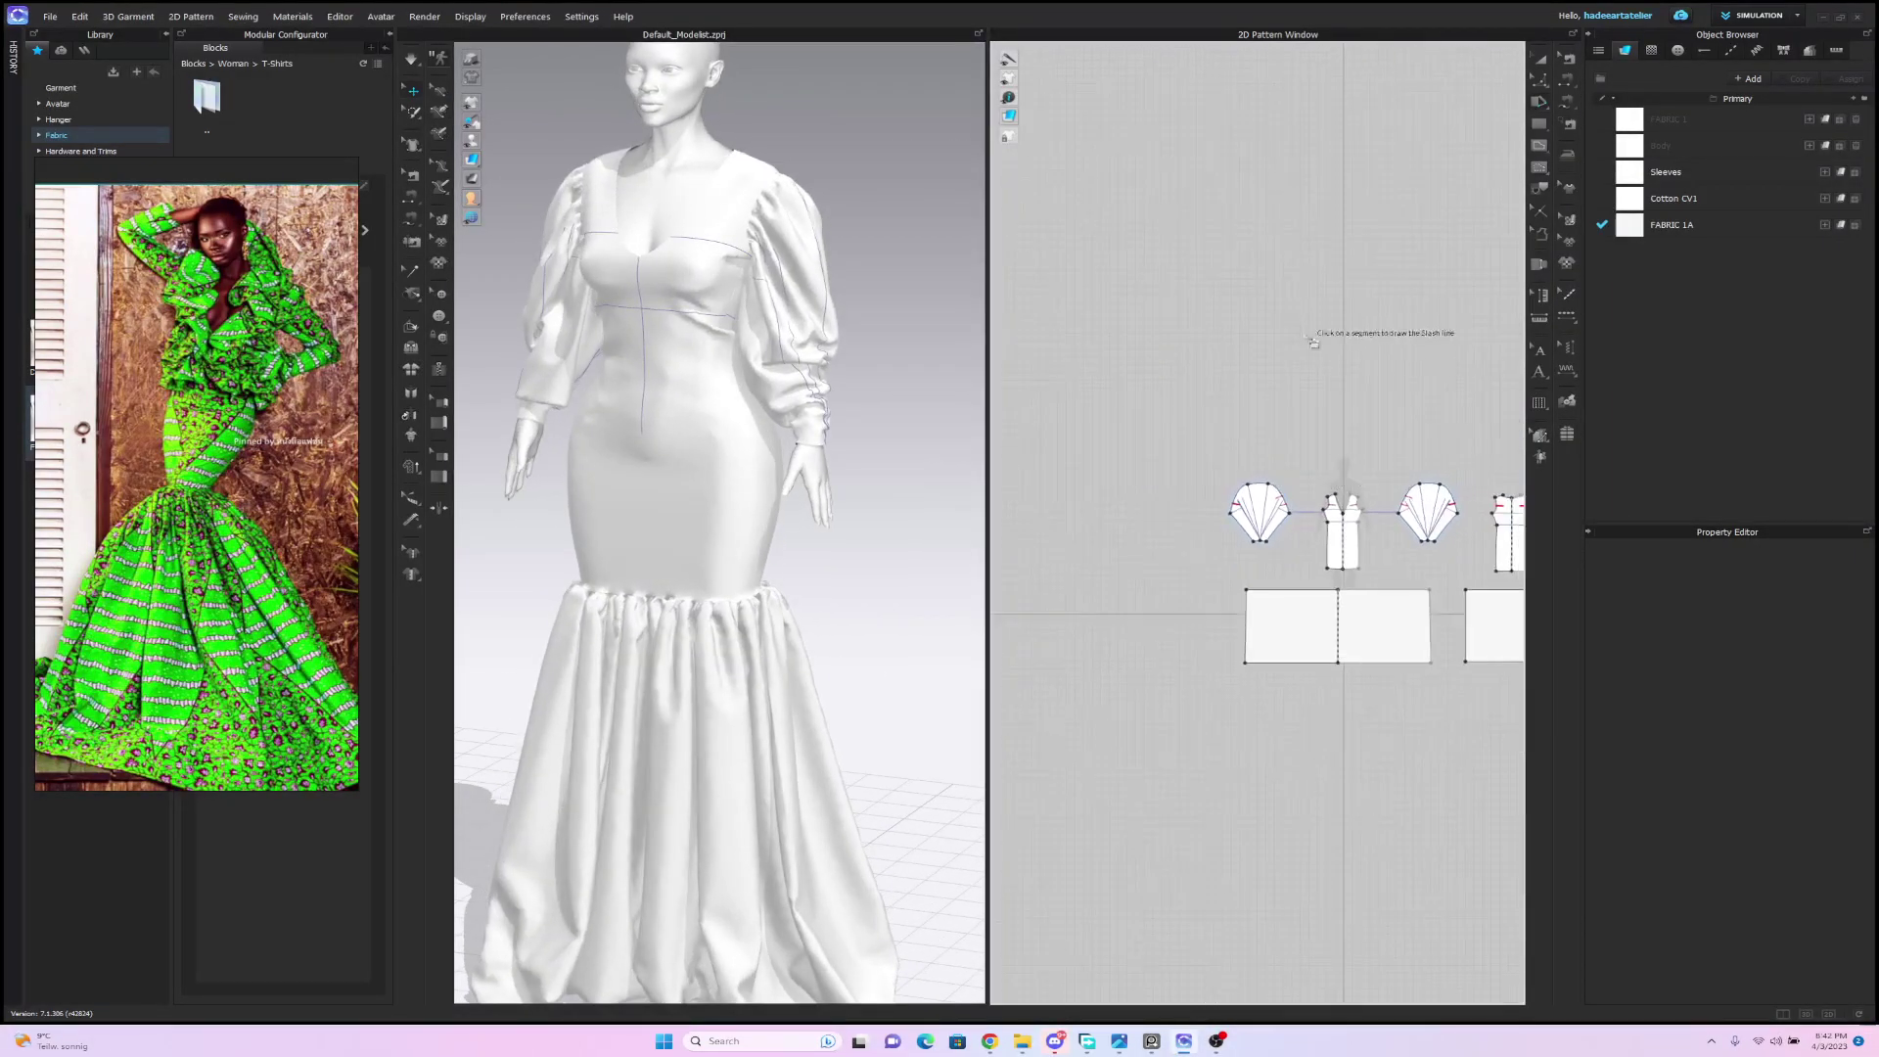
scroll(1273, 256, "up", 2)
scroll(1331, 248, "up", 3)
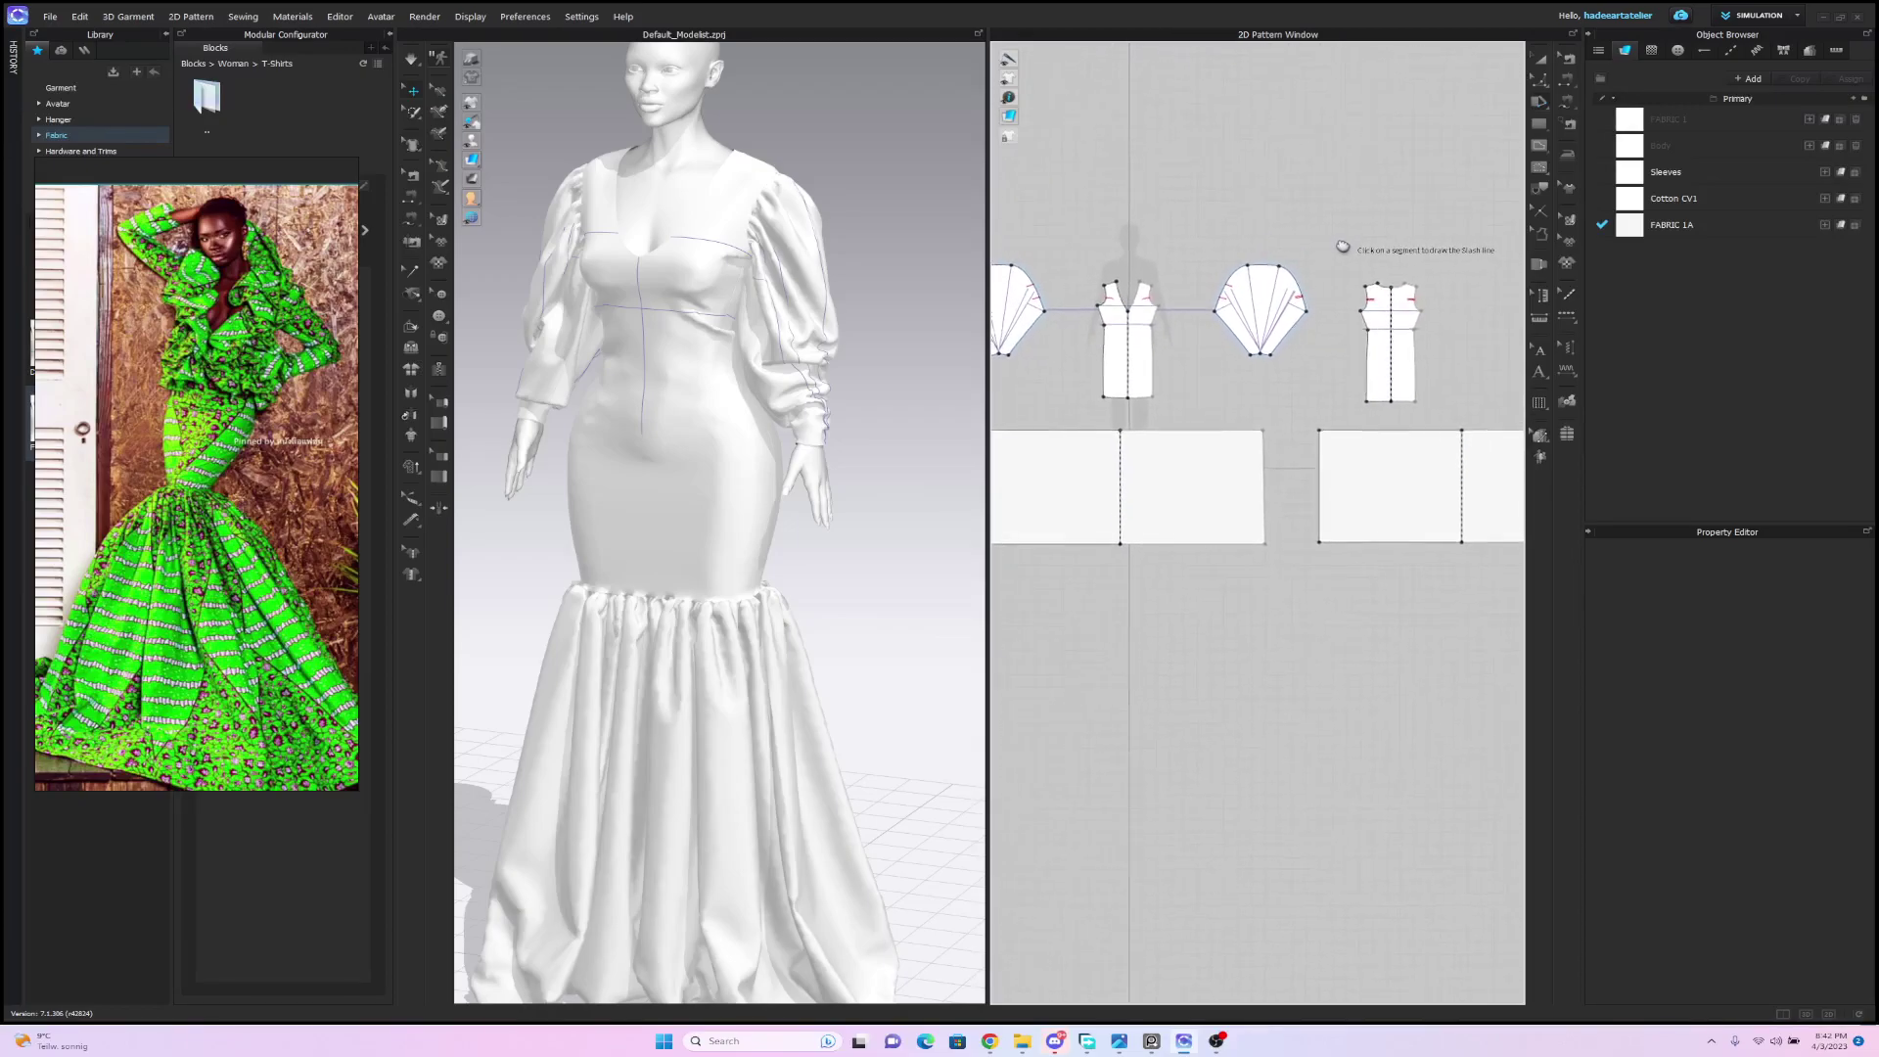
left_click(1540, 125)
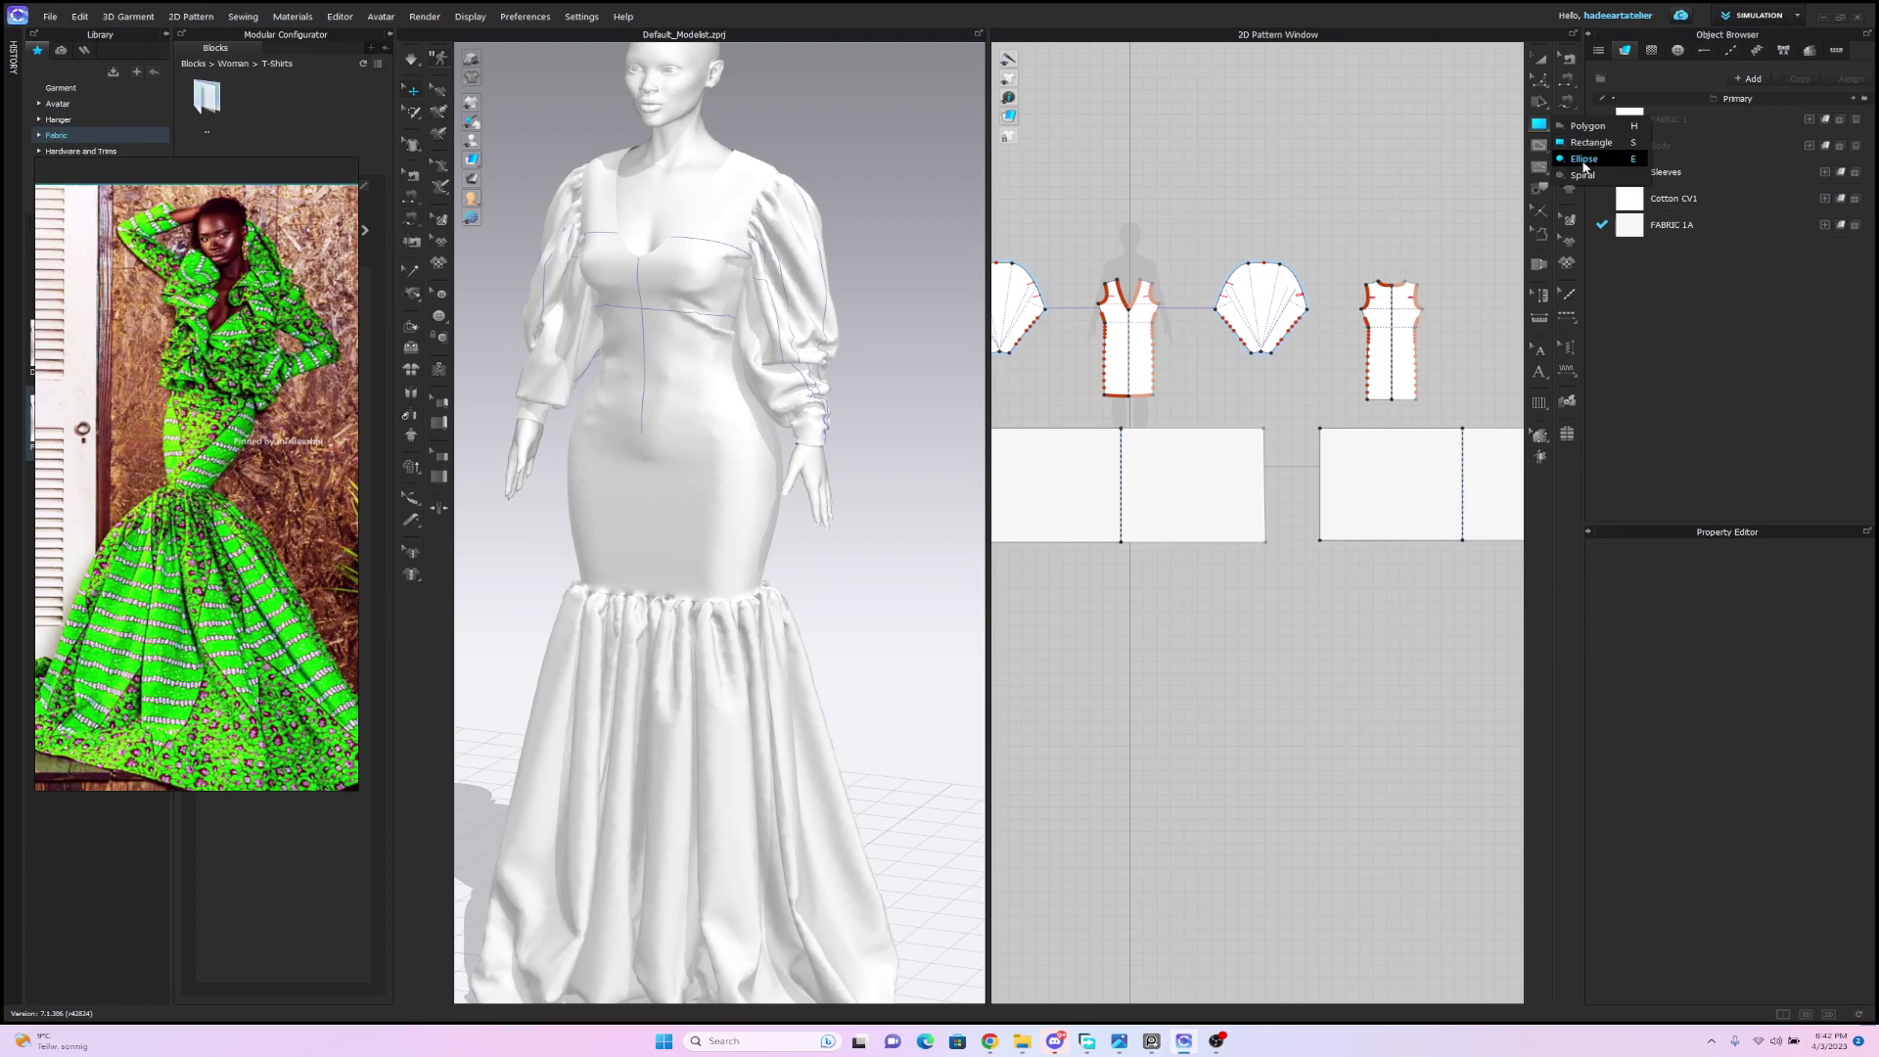
left_click(1584, 159)
scroll(1334, 180, "up", 2)
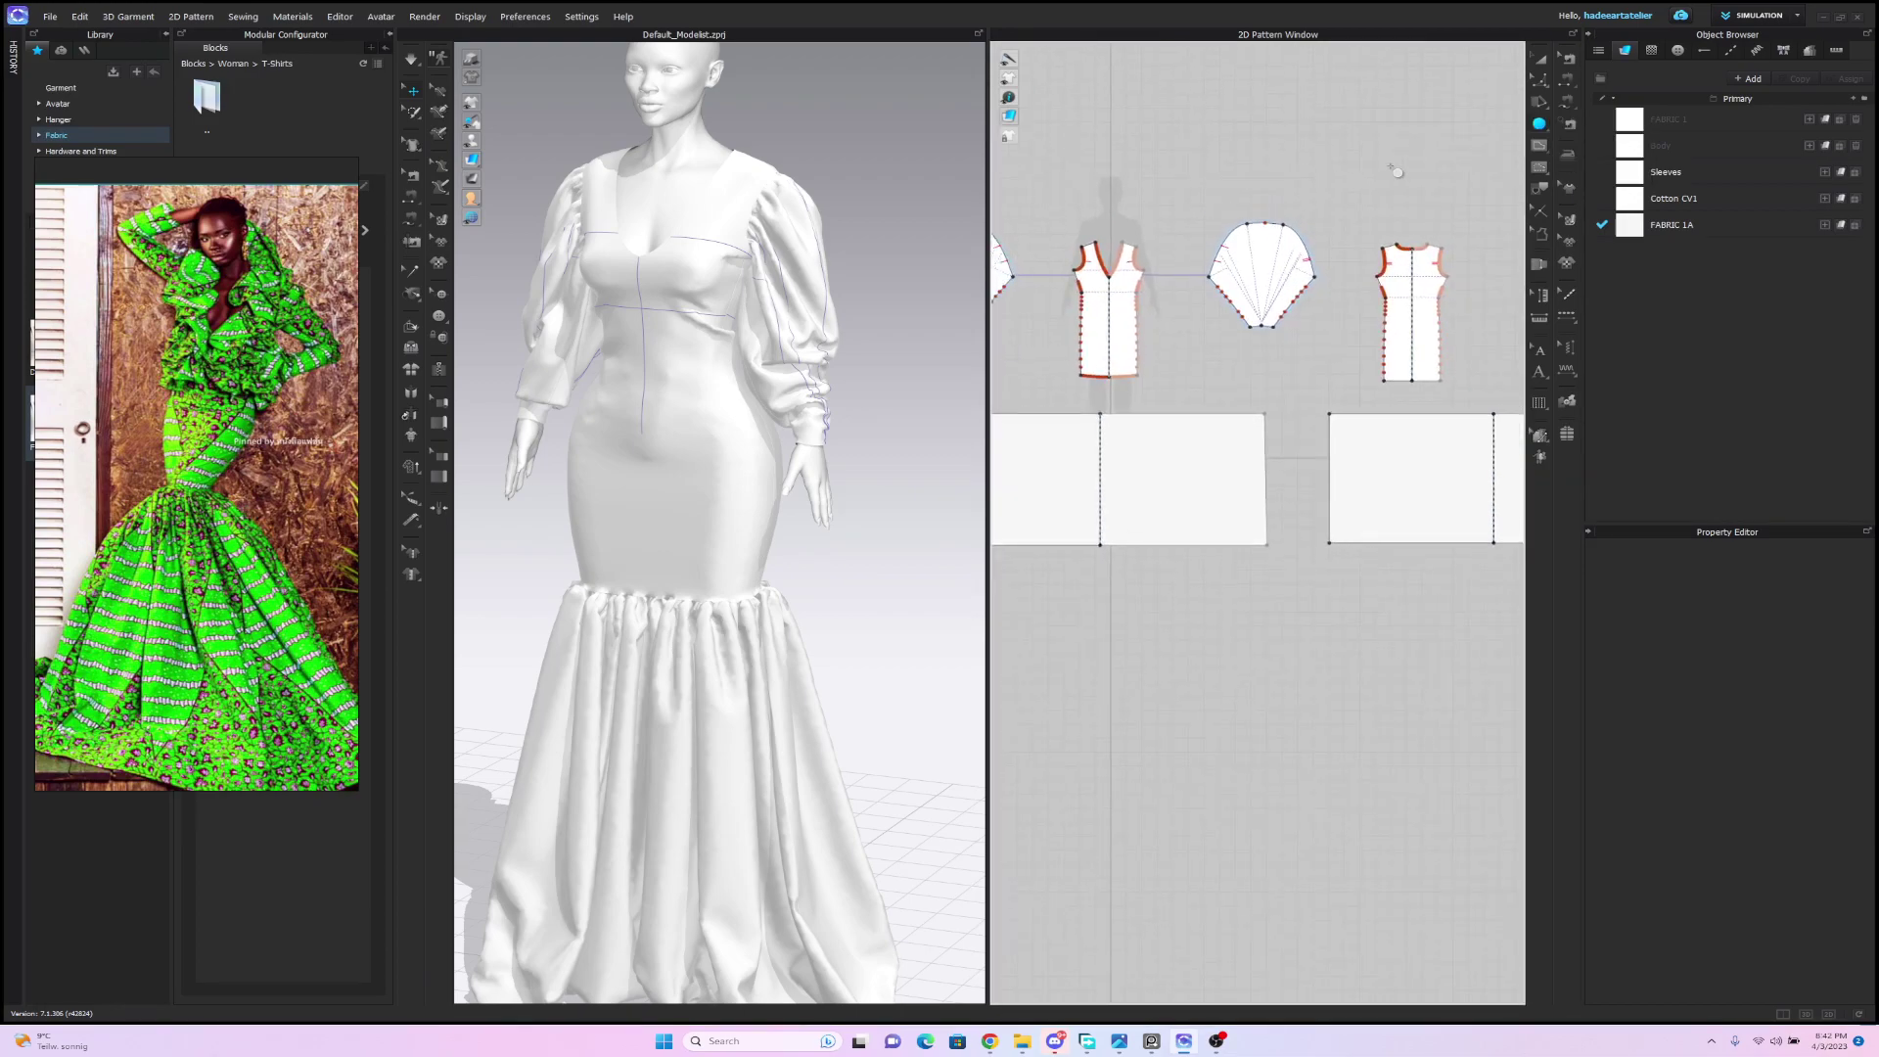
left_click(1539, 125)
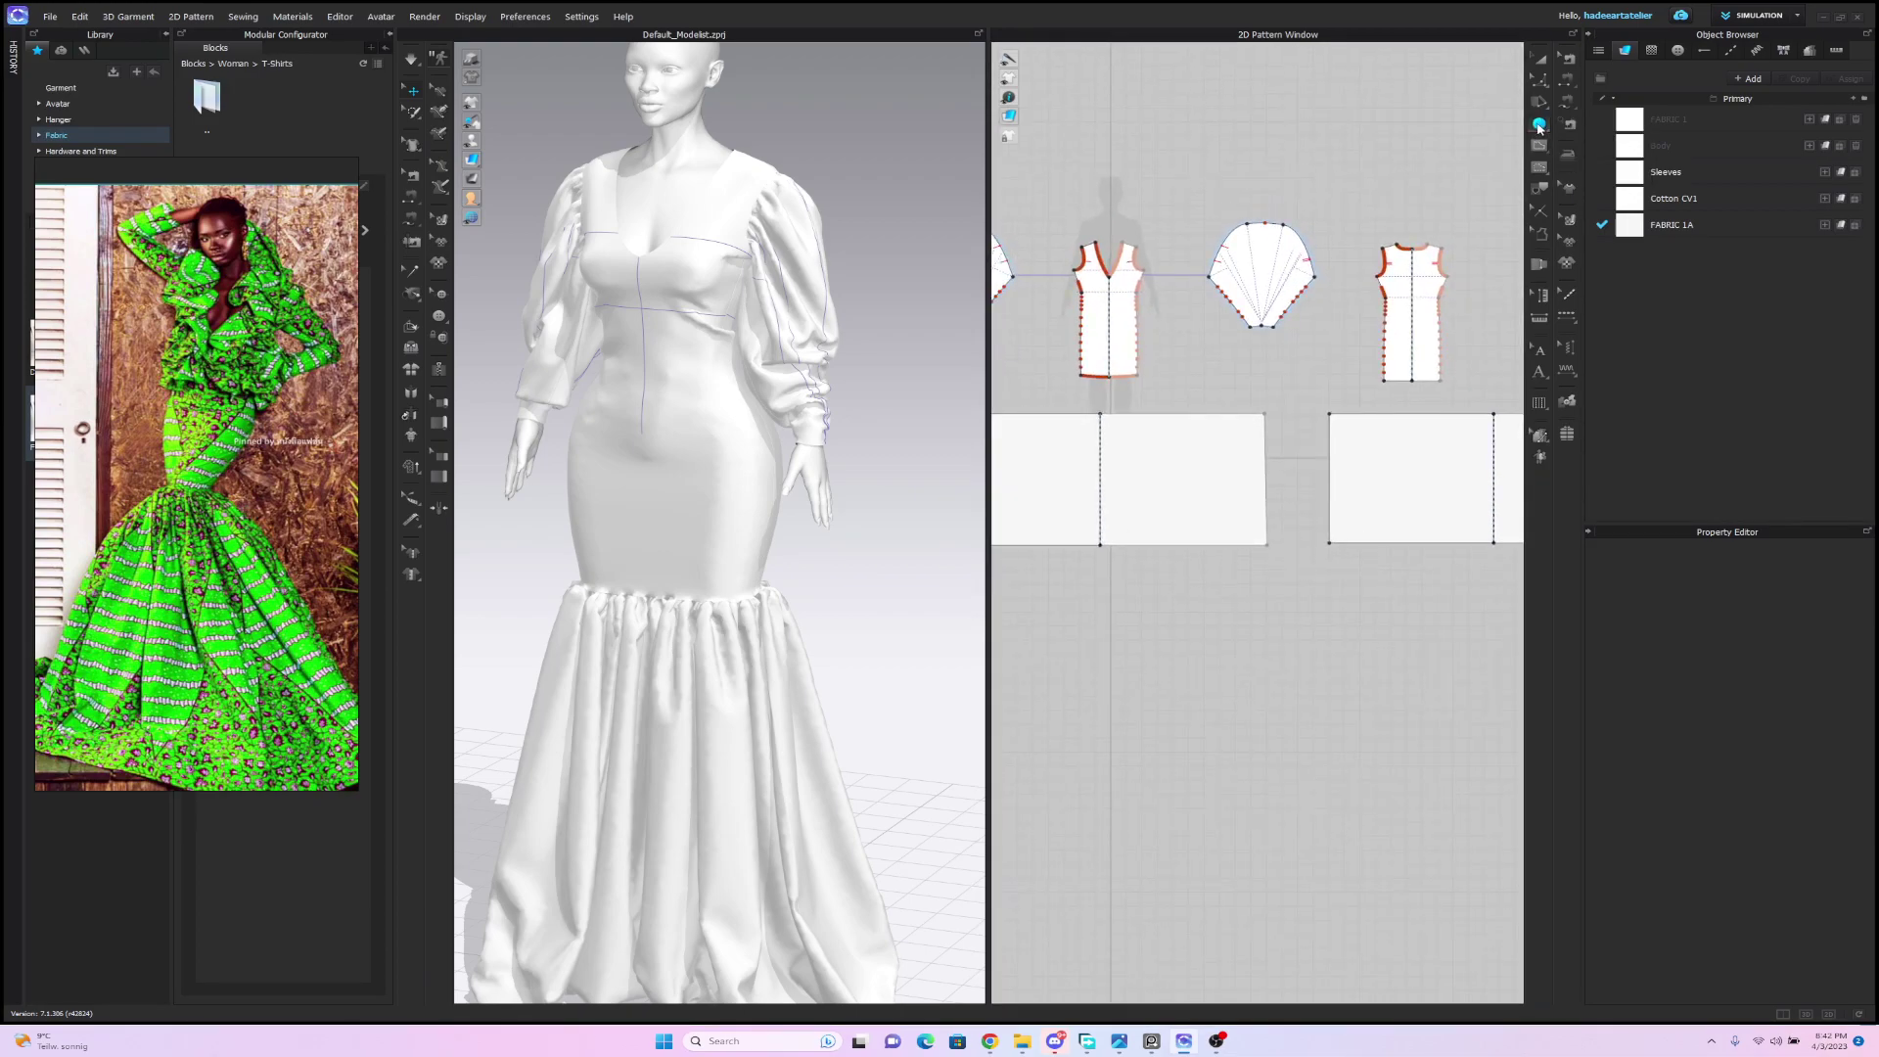
left_click(1580, 181)
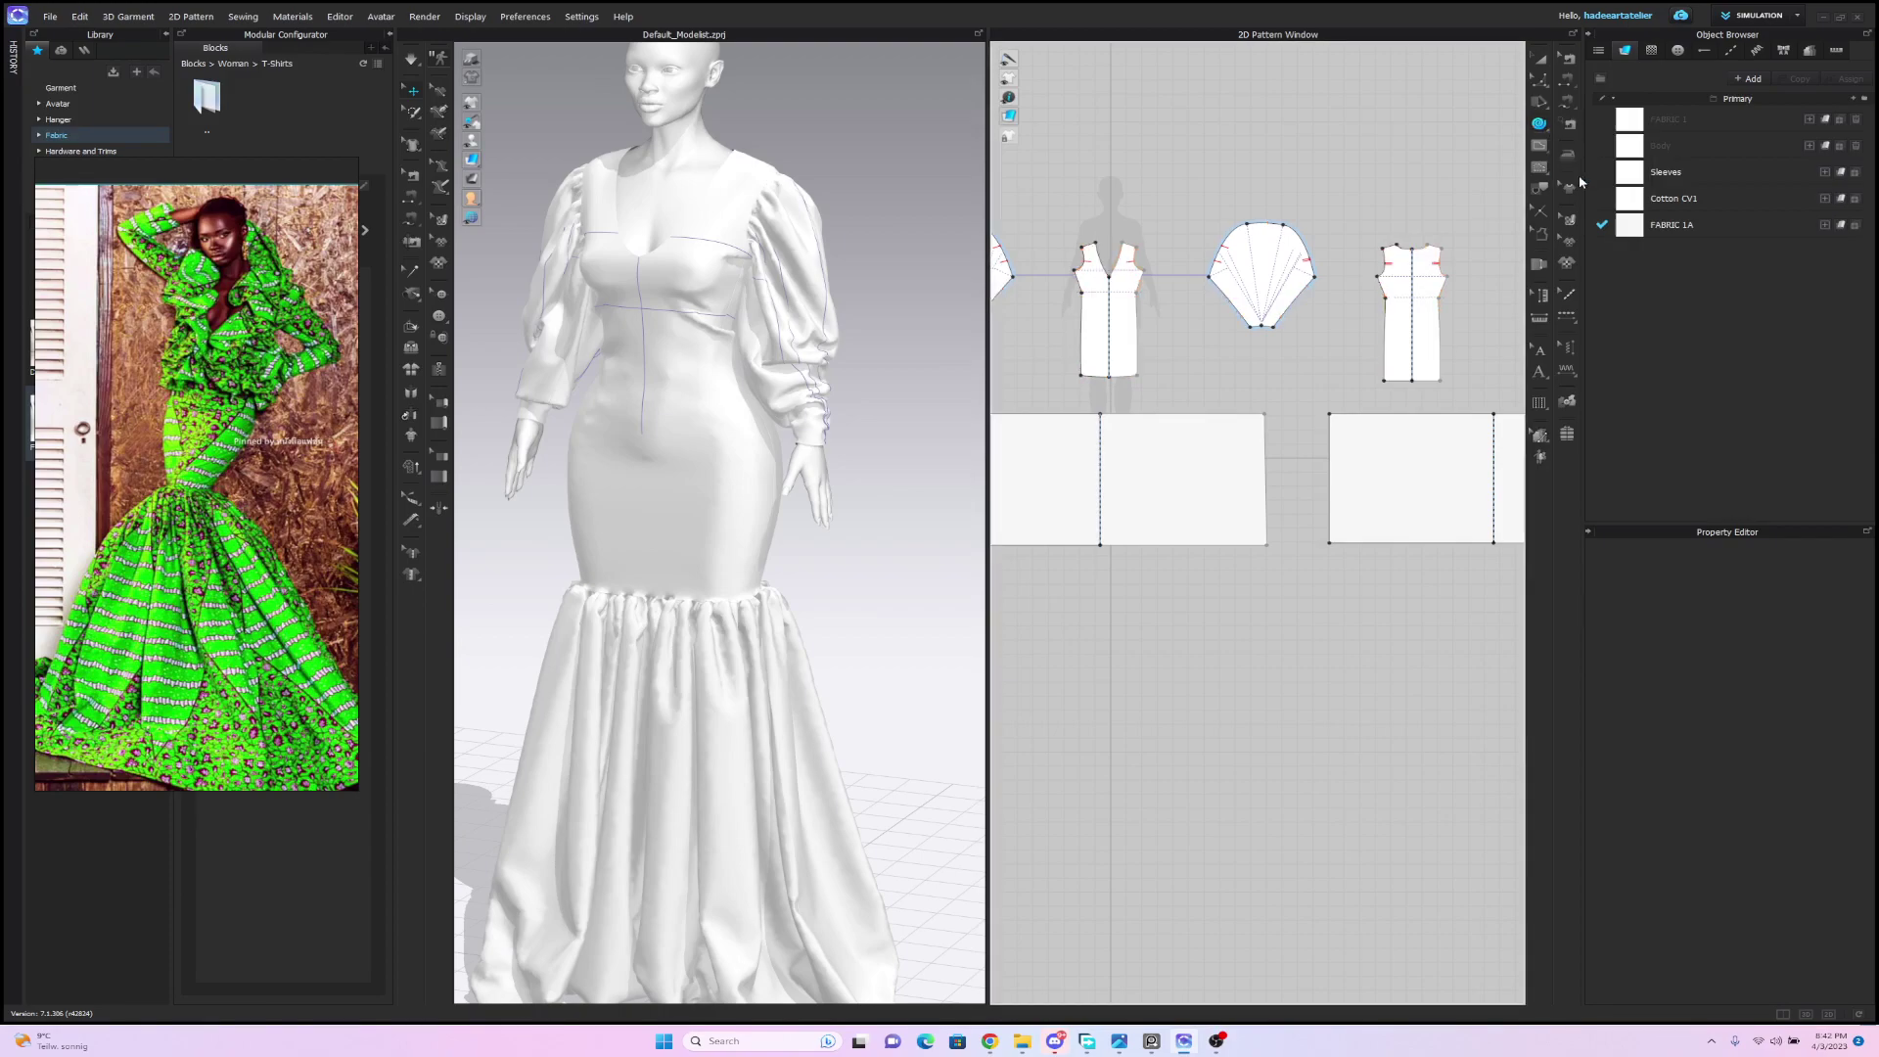
scroll(1316, 196, "up", 6)
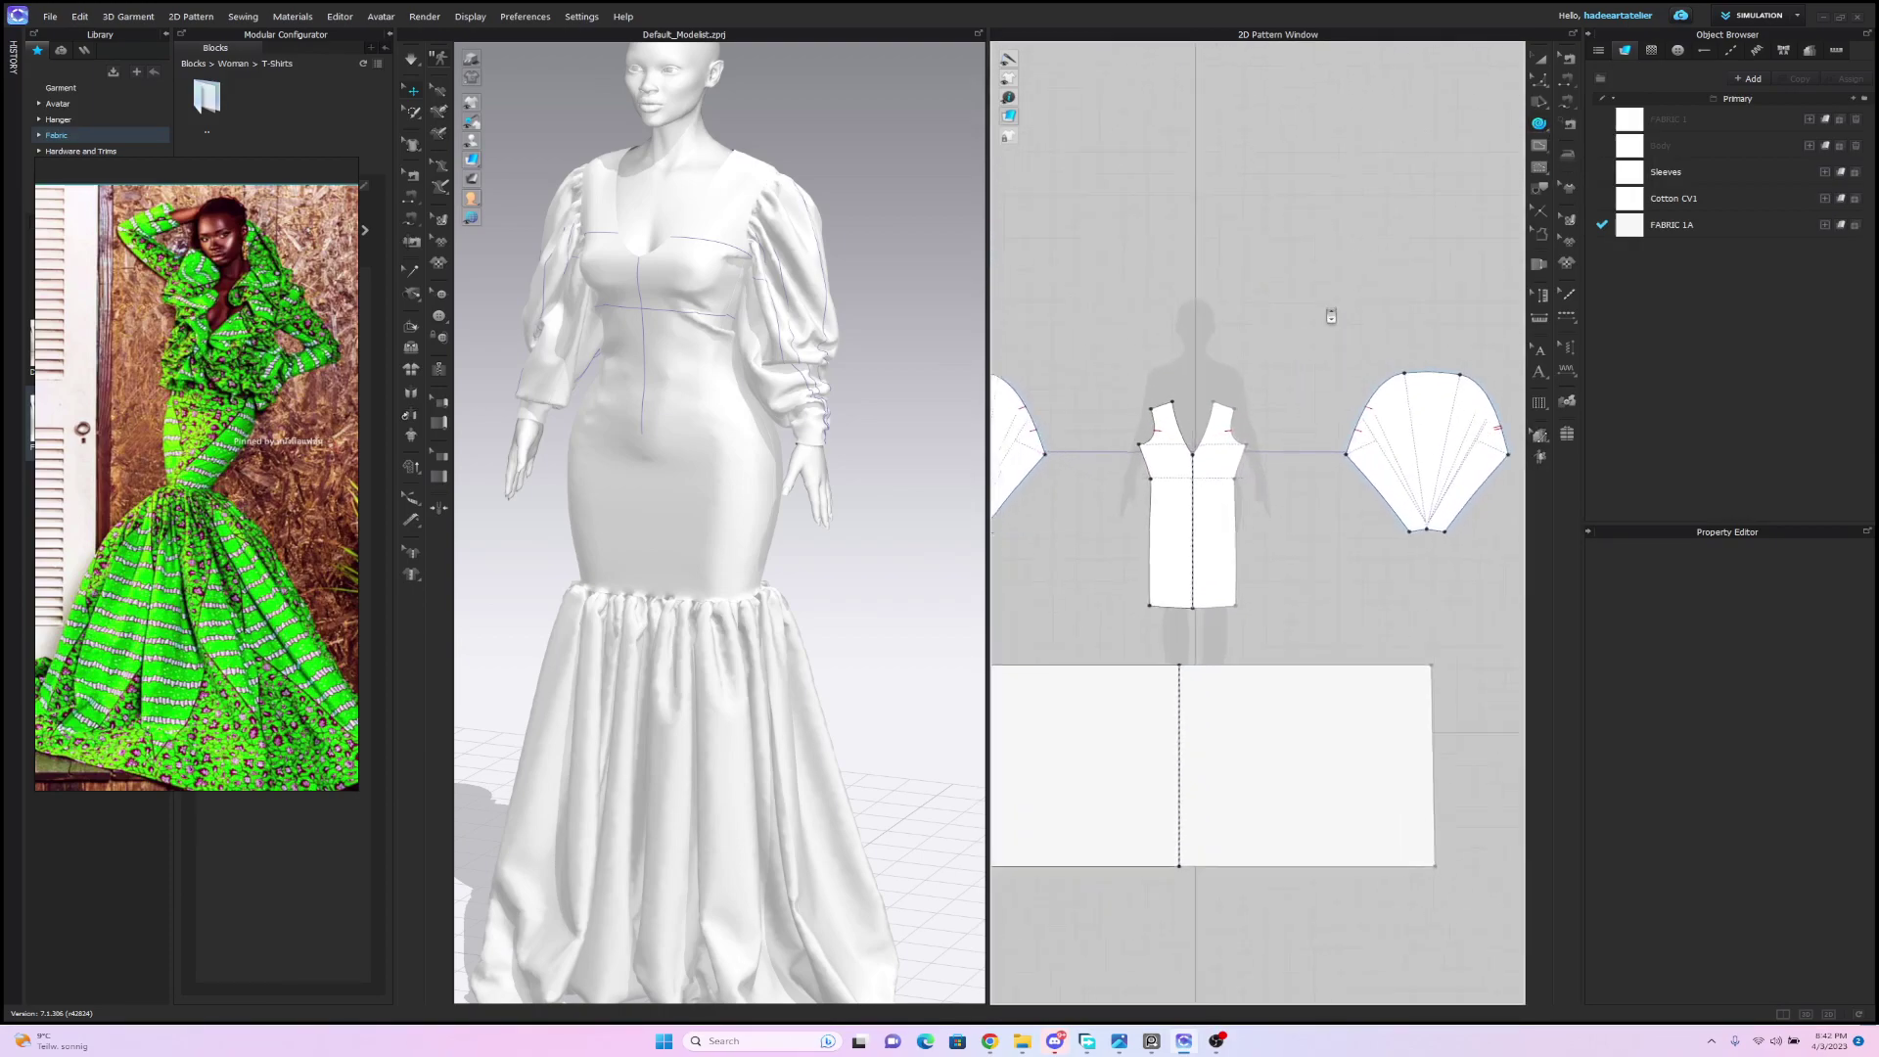
scroll(1326, 279, "down", 4)
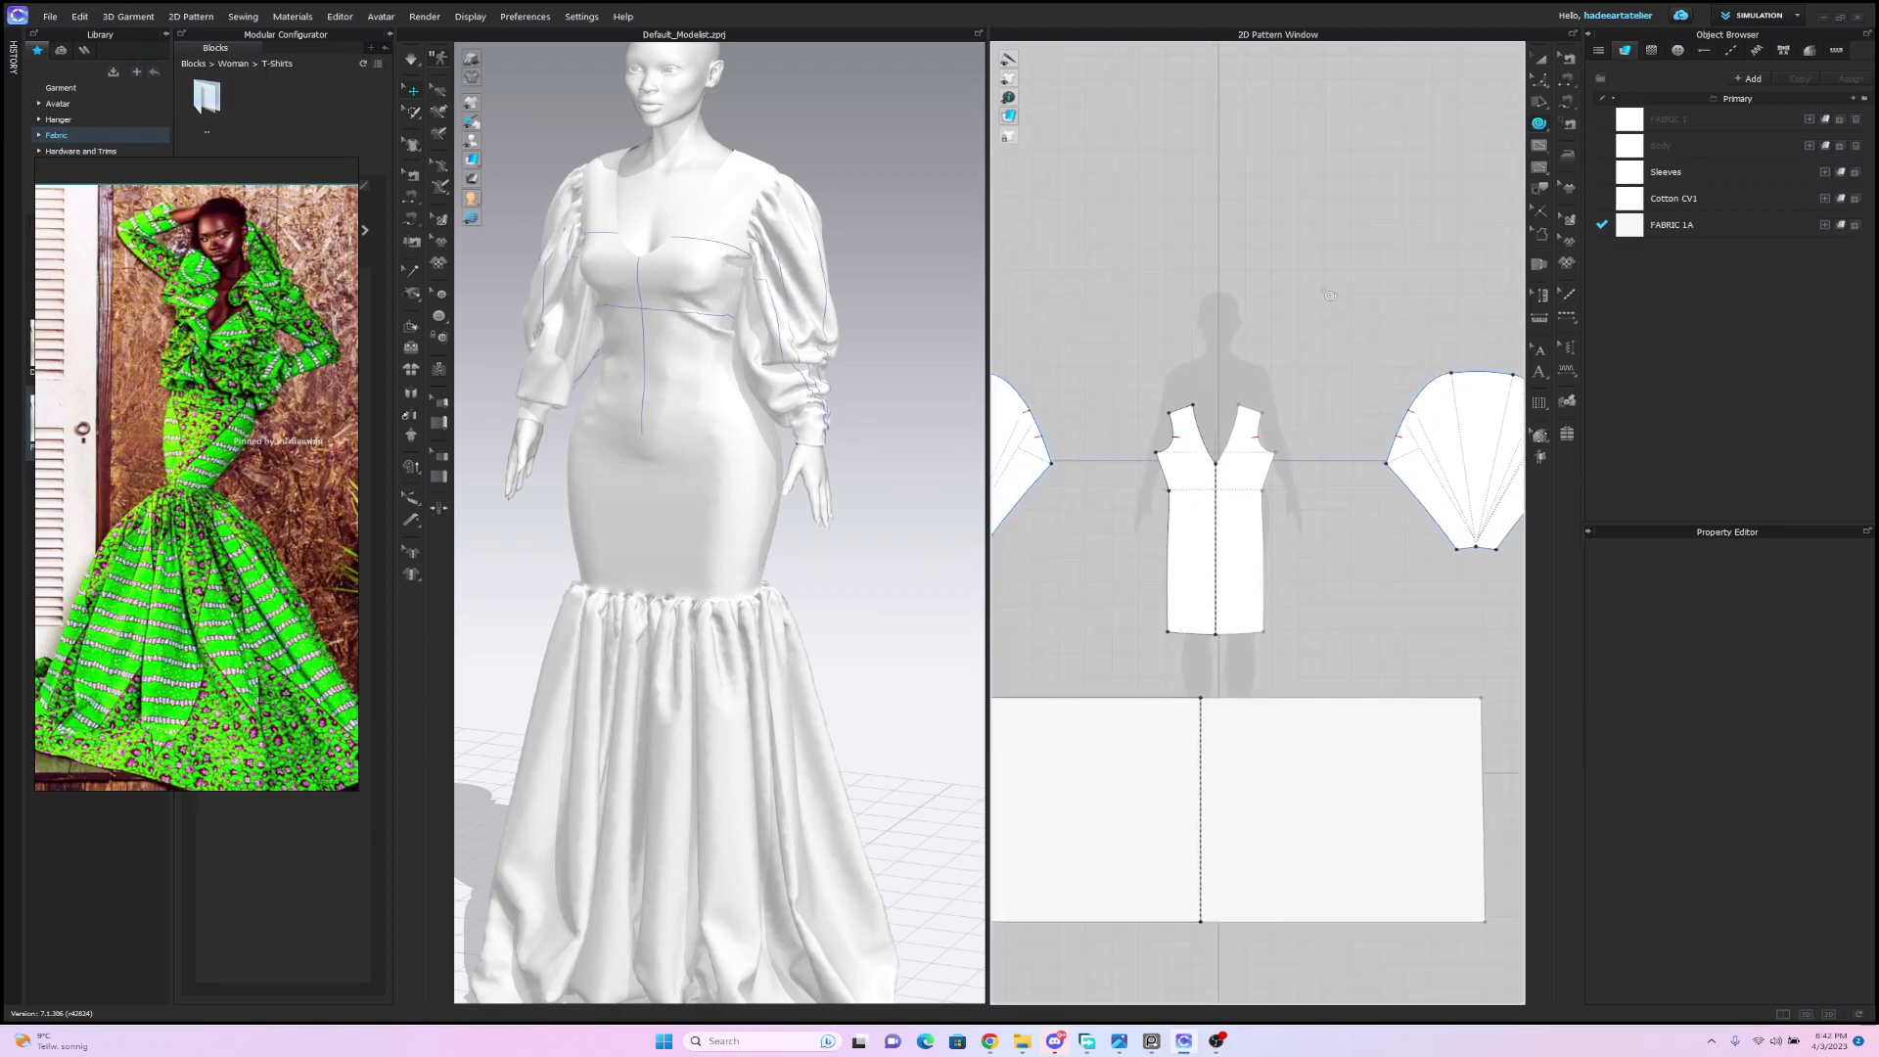
middle_click_drag(1255, 273, 1221, 266)
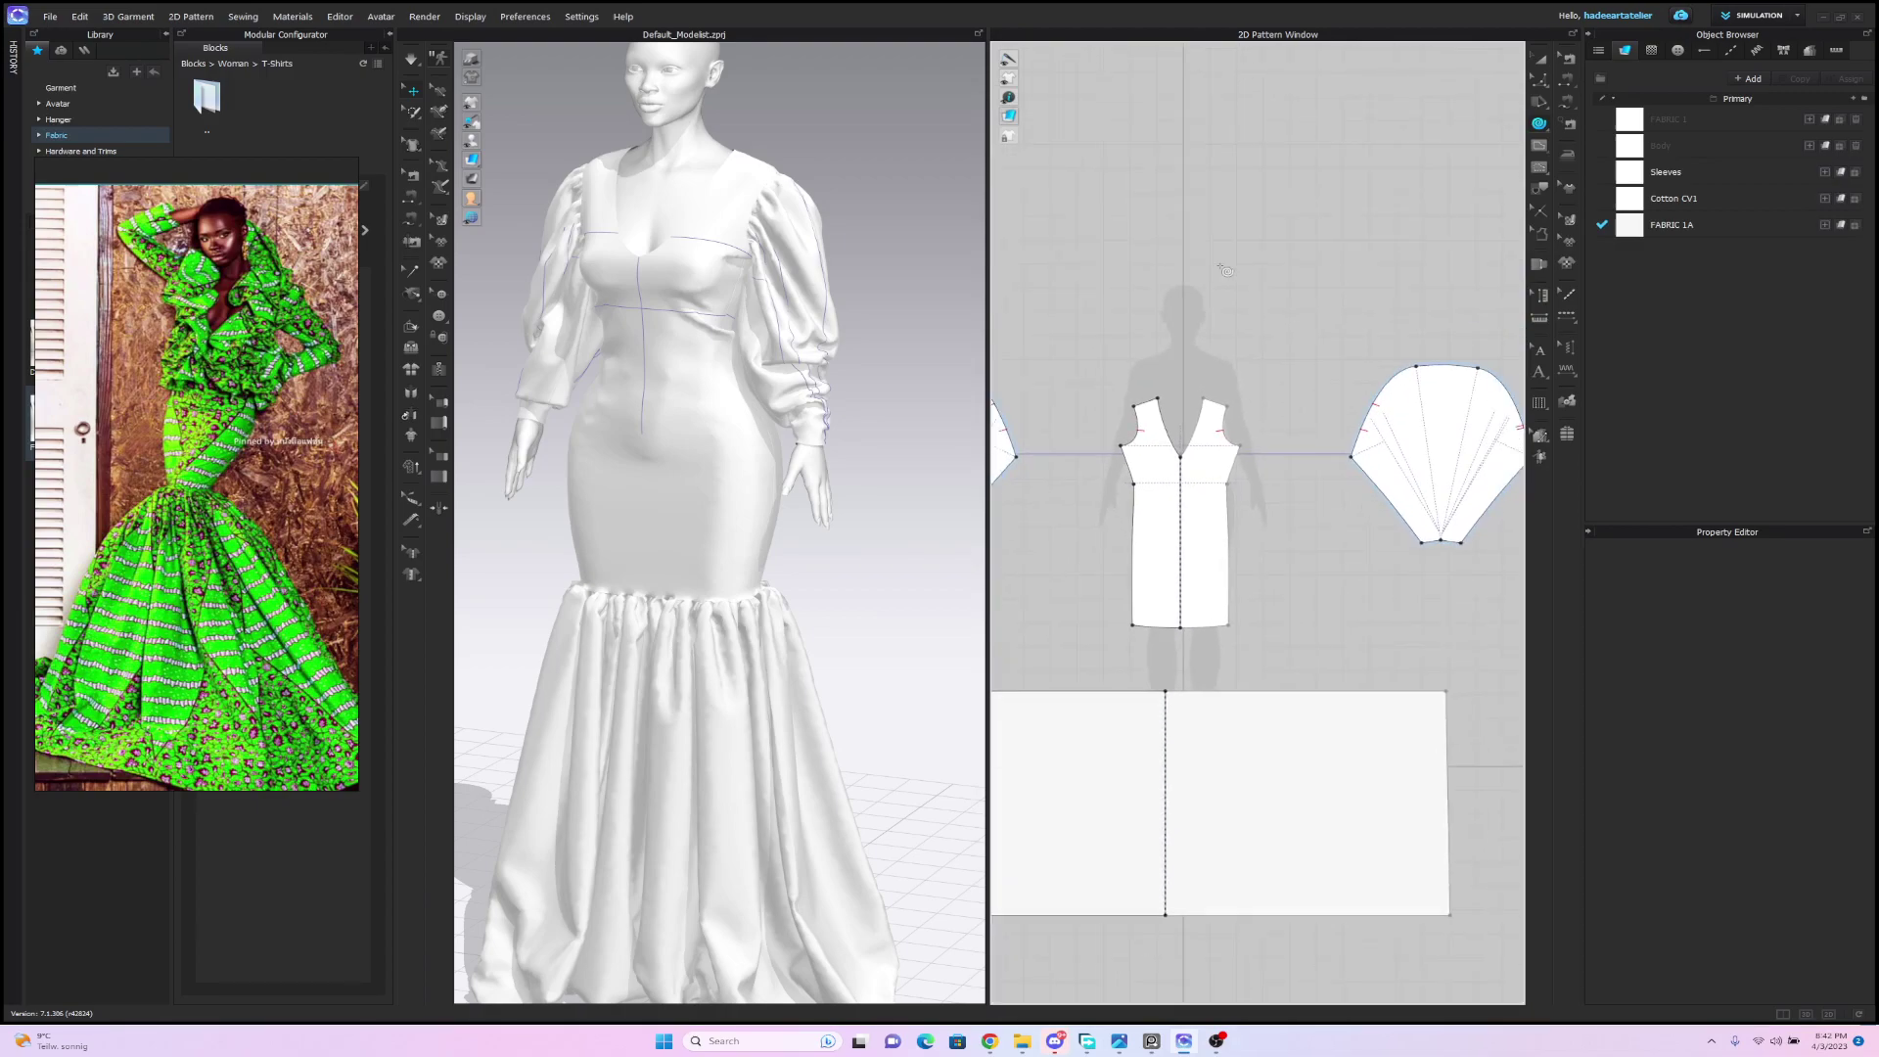
left_click(1225, 270)
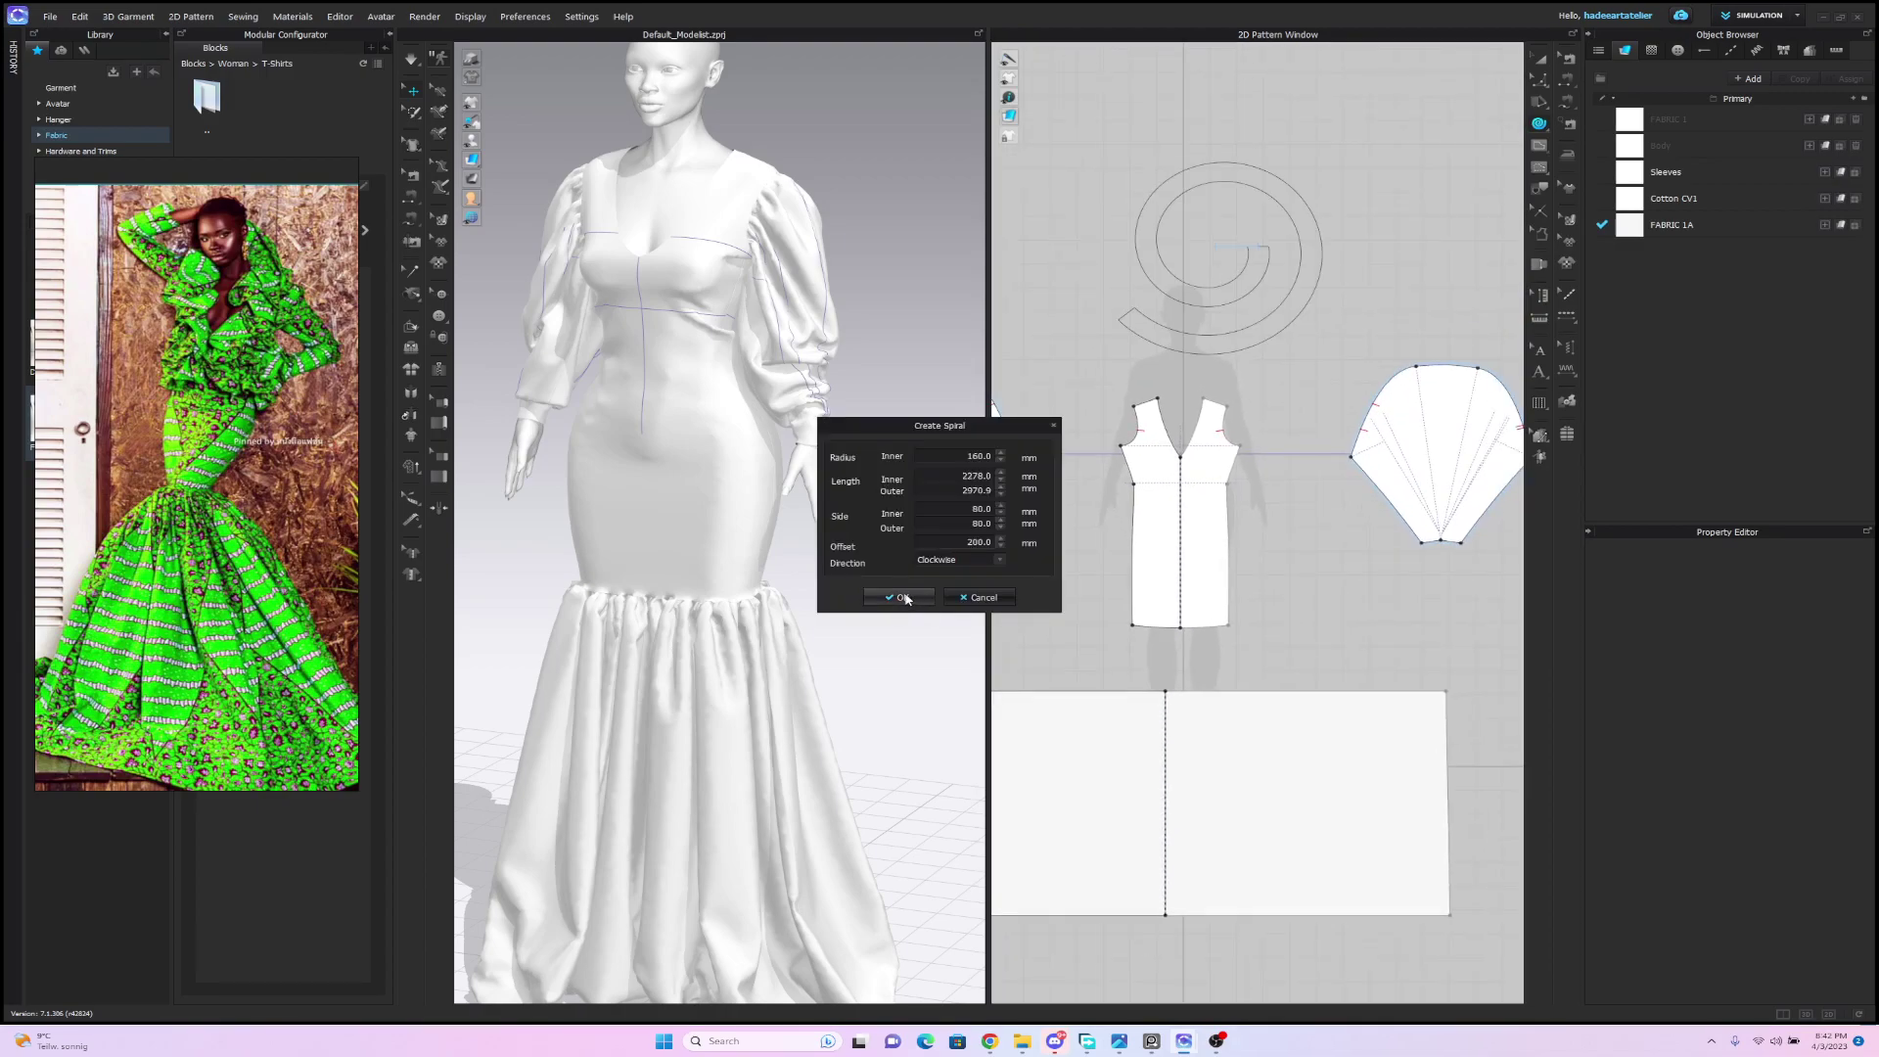
key("Return")
Shift the spiral piece lower in front of the avatar in 3D, and delete it.
scroll(865, 260, "down", 3)
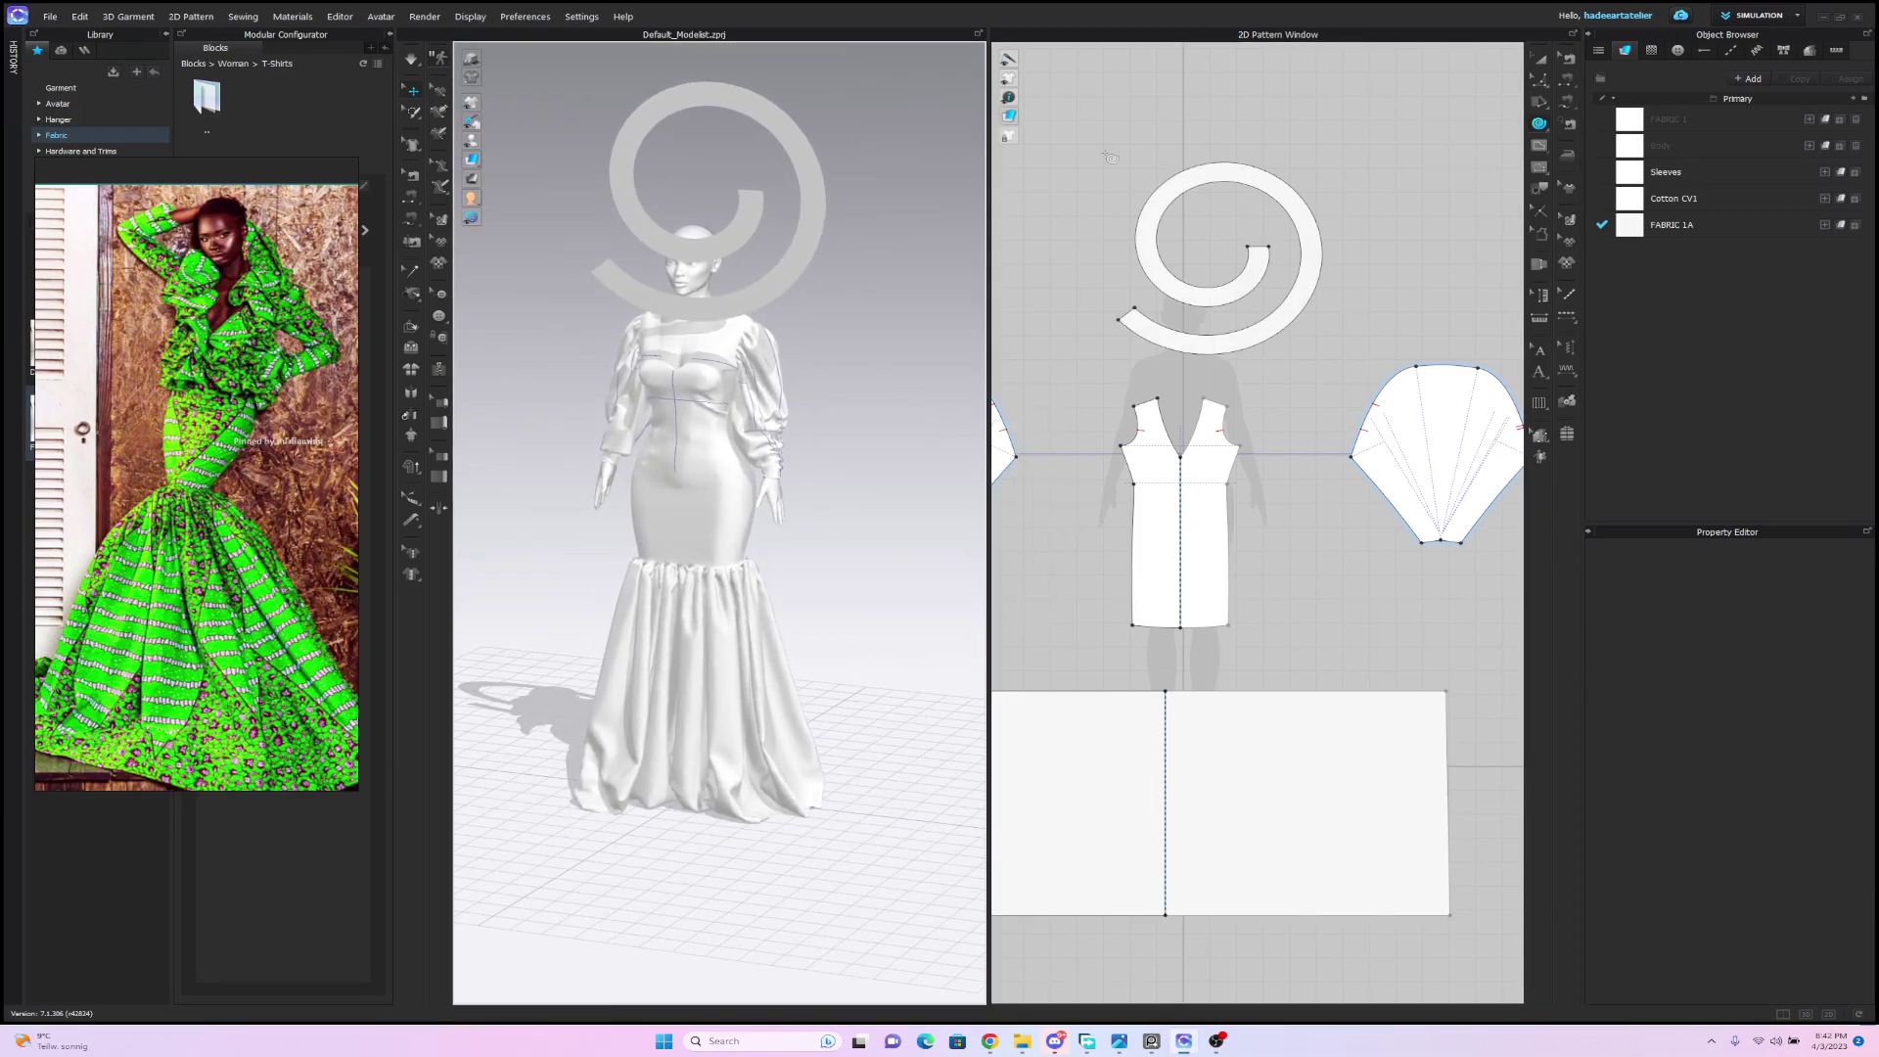
left_click(1540, 59)
left_click_drag(828, 201, 765, 353)
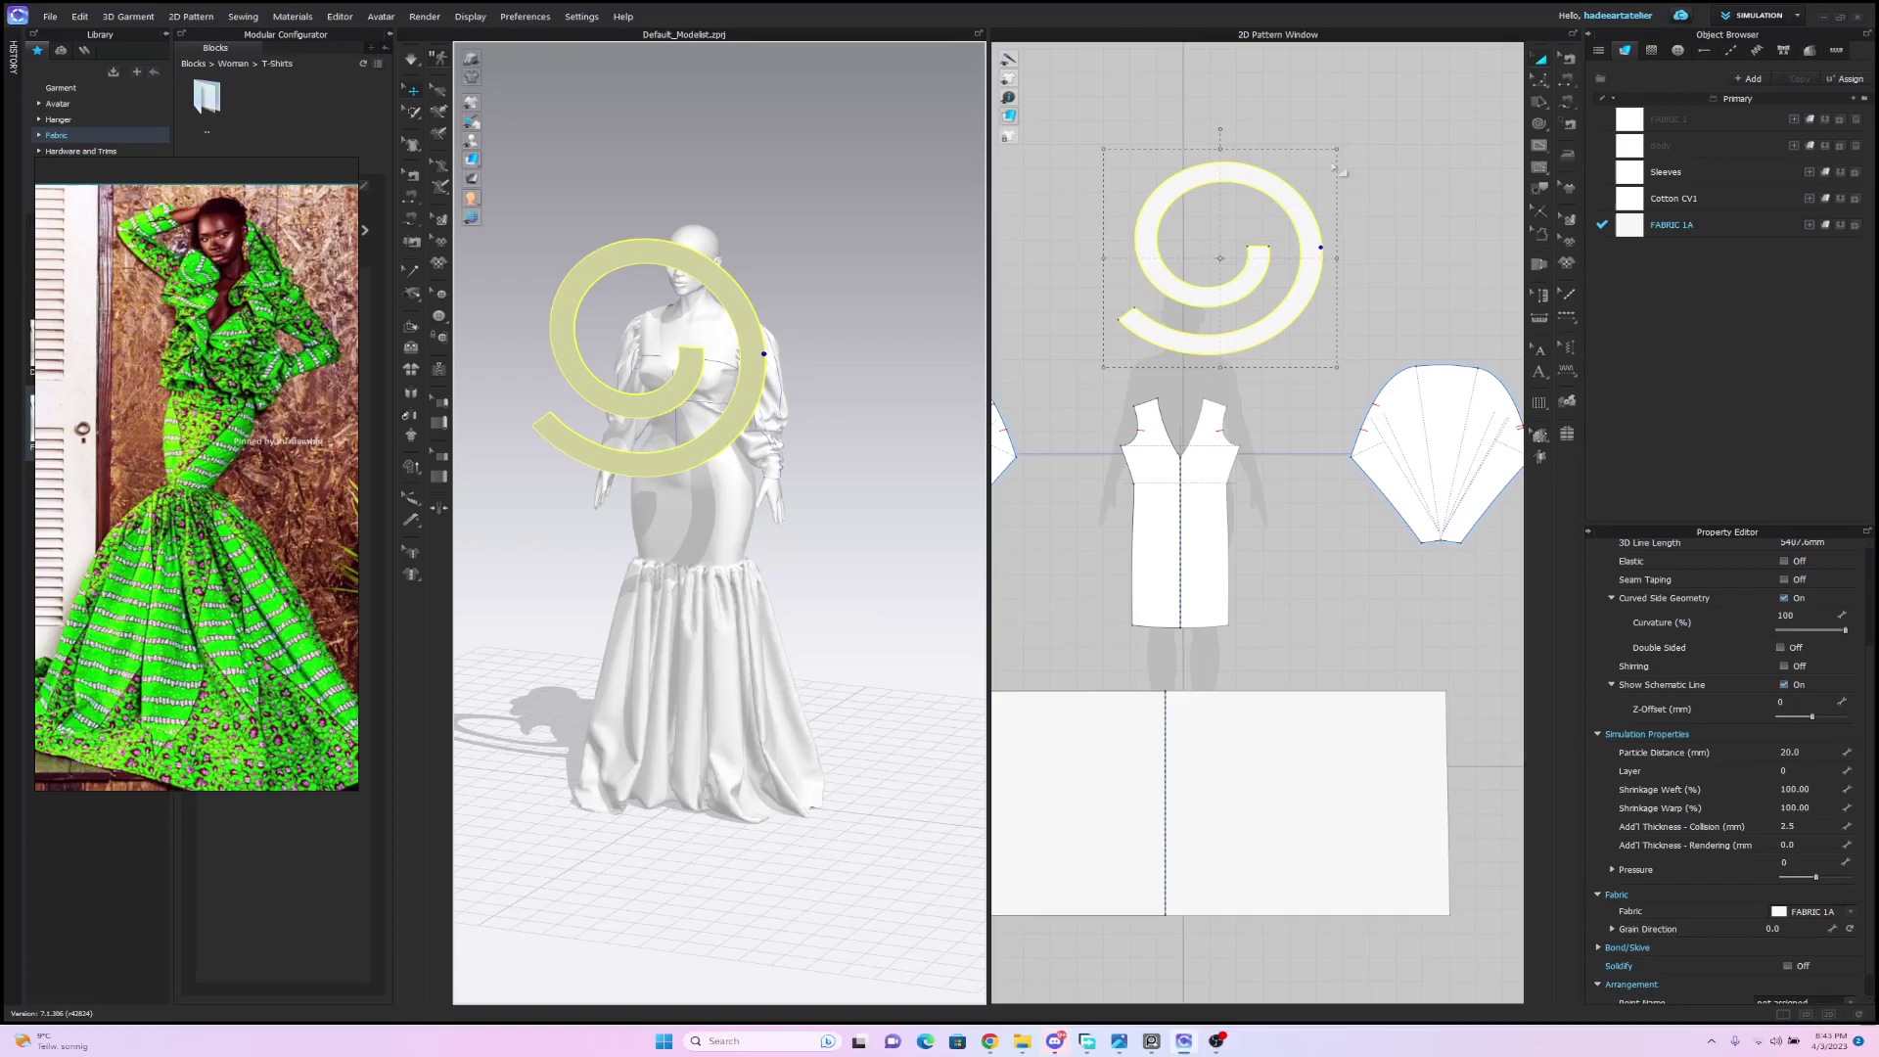
key("Delete")
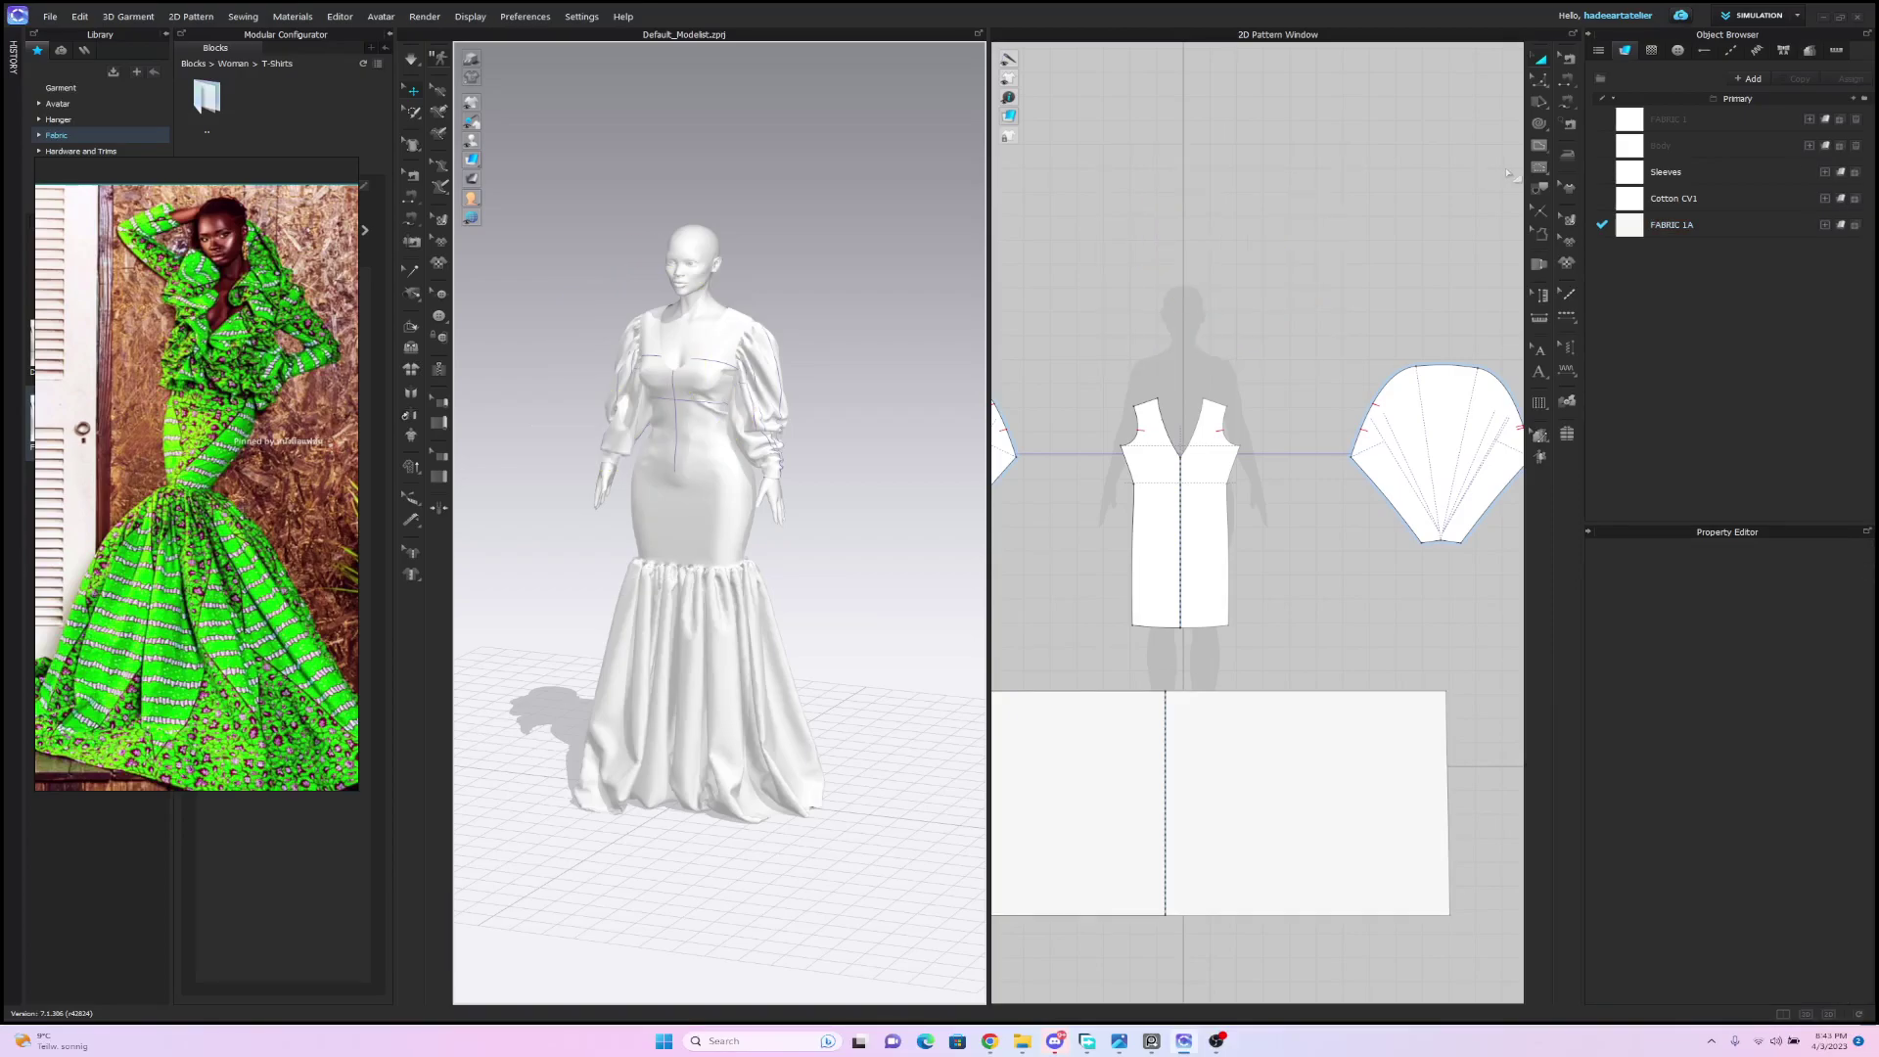
Draw a nearly circular pattern piece about 2130 mm around above the front bodice, with a centred internal circle about 815 mm around.
left_click(1541, 125)
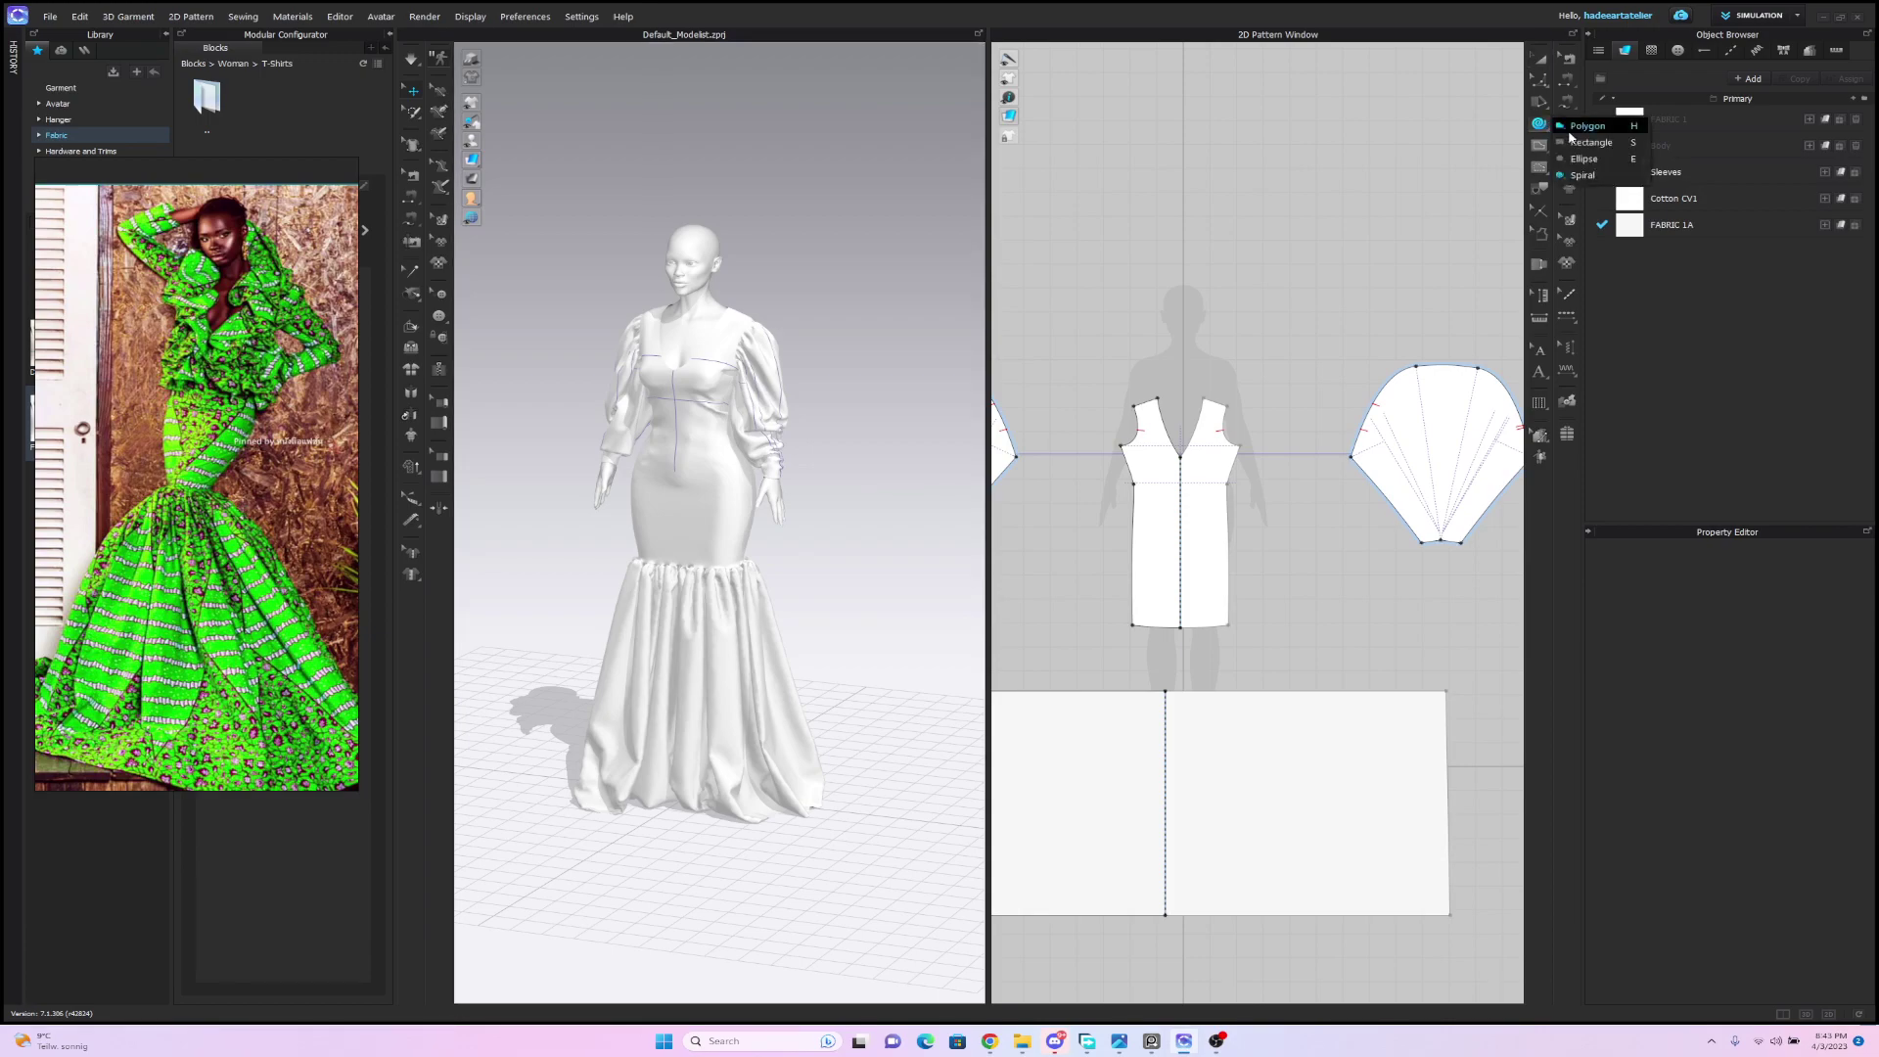
left_click(1583, 160)
left_click_drag(1144, 190, 1327, 354)
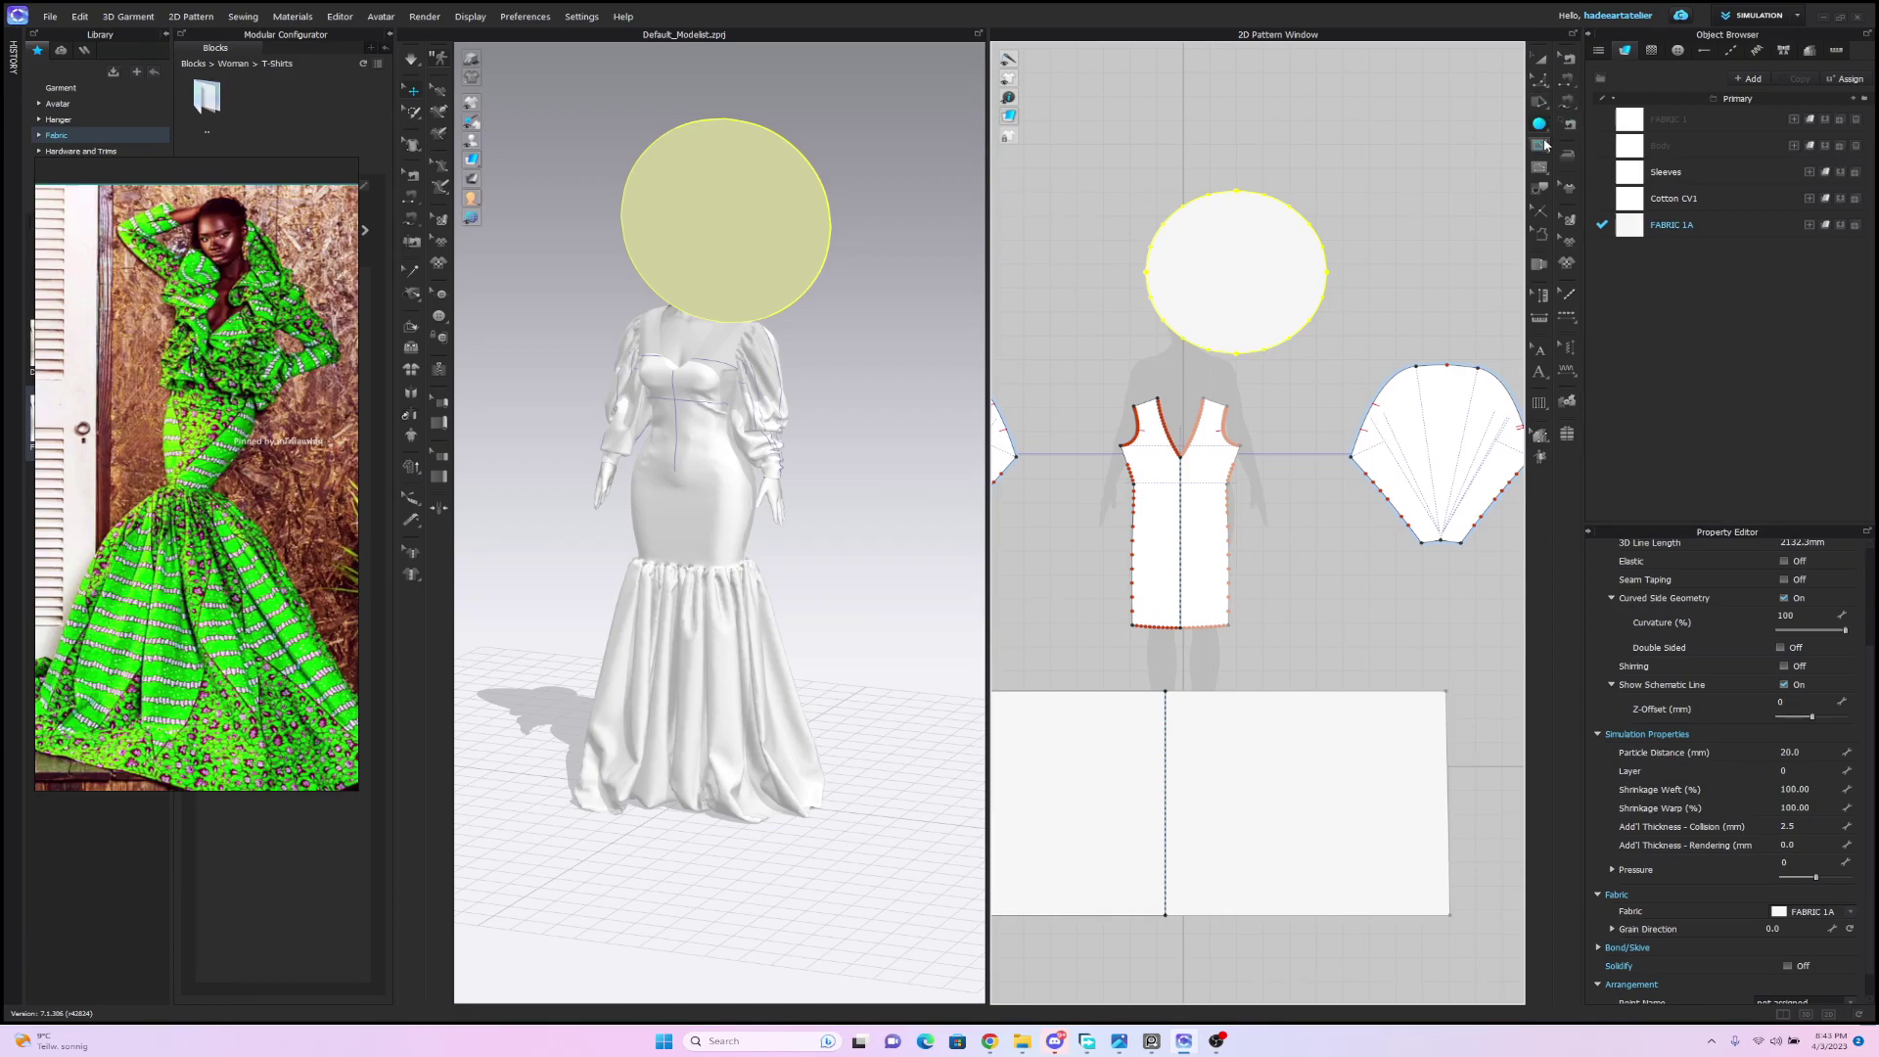
left_click(1545, 143)
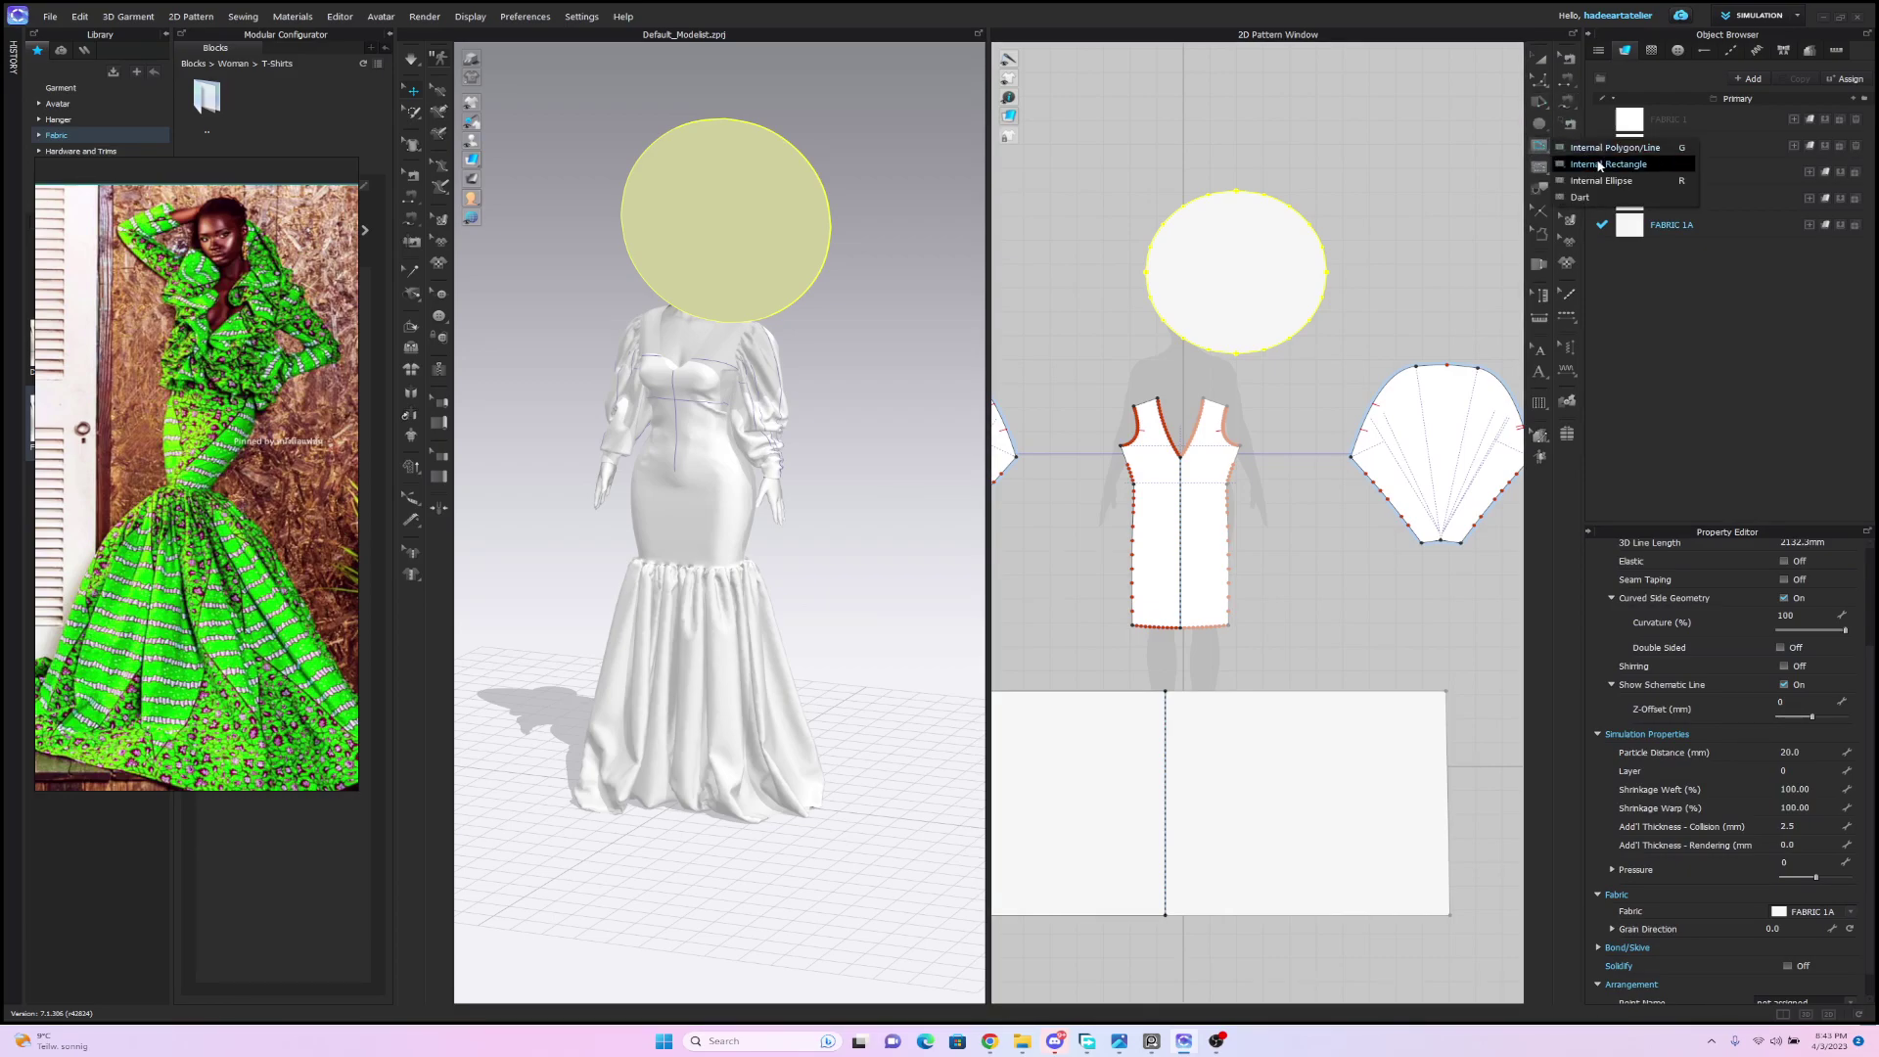
left_click(1602, 181)
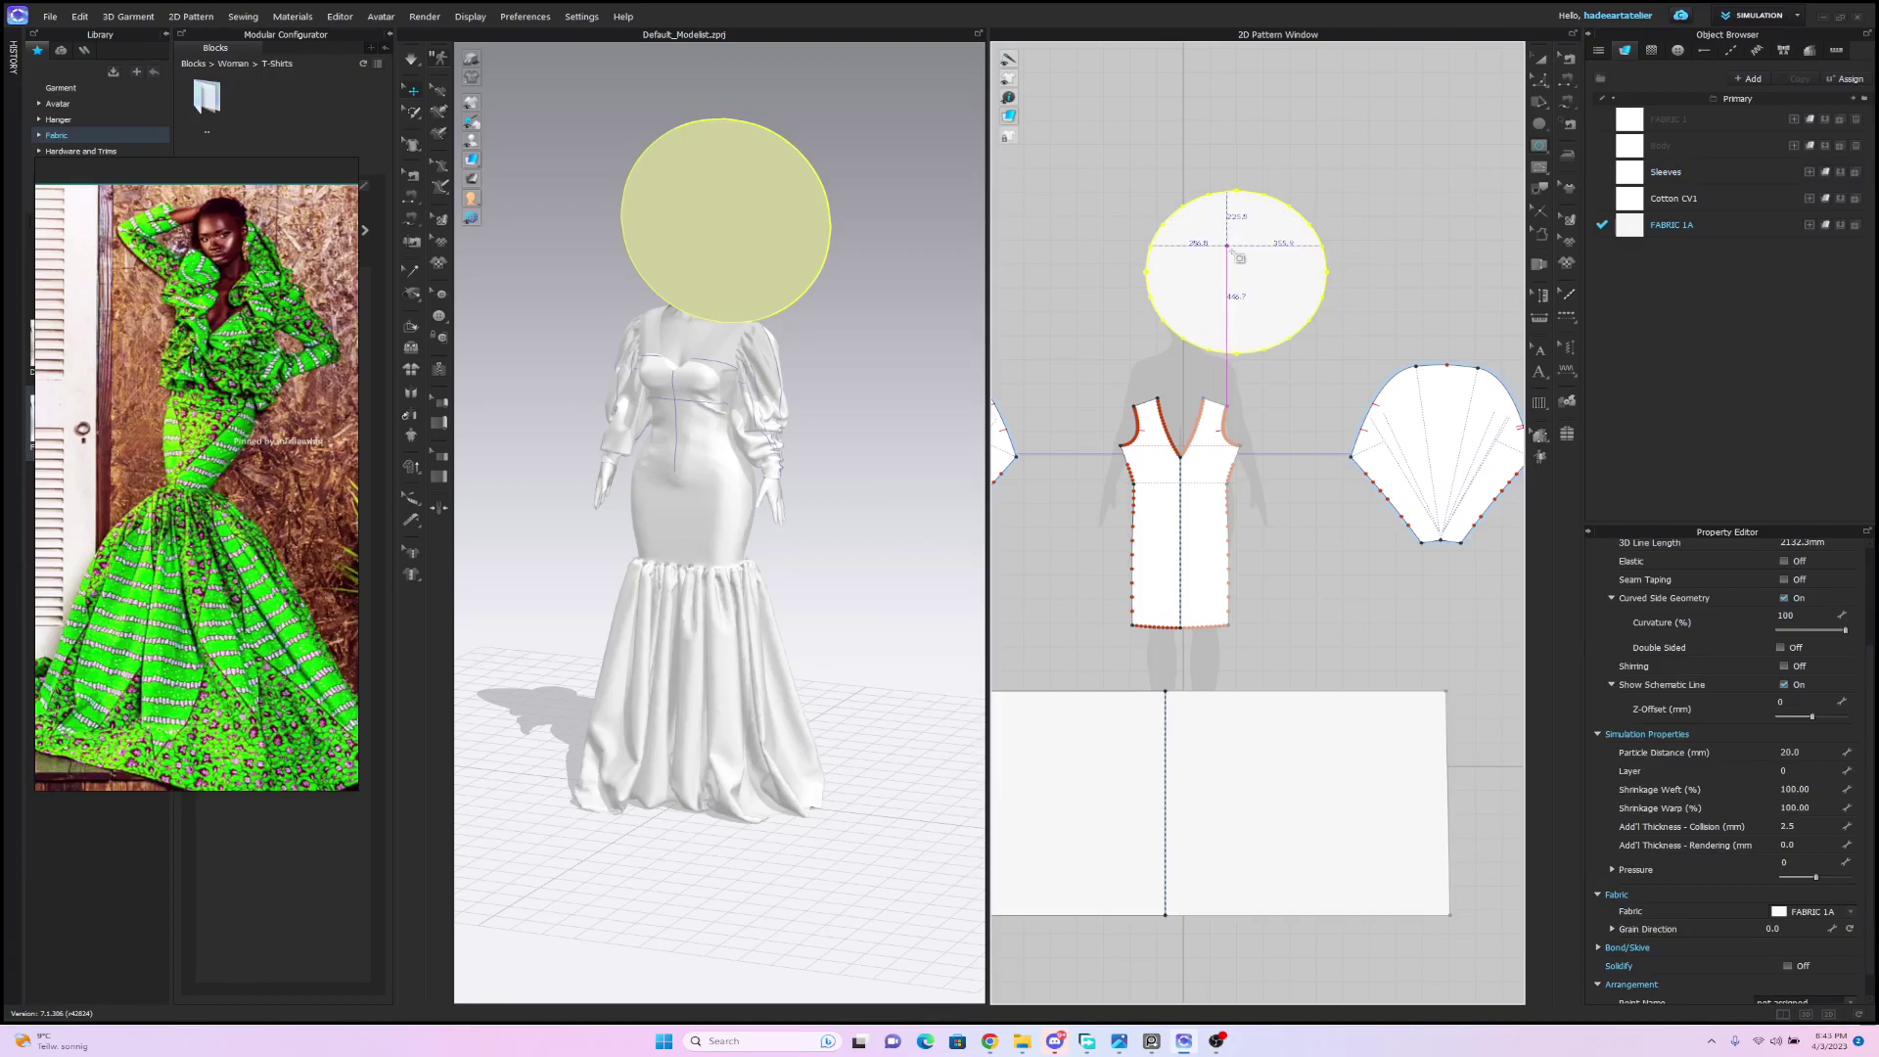
mouse_move(1229, 257)
left_mouse_down()
mouse_move(1292, 315)
mouse_move(1243, 247)
left_mouse_up()
key("a")
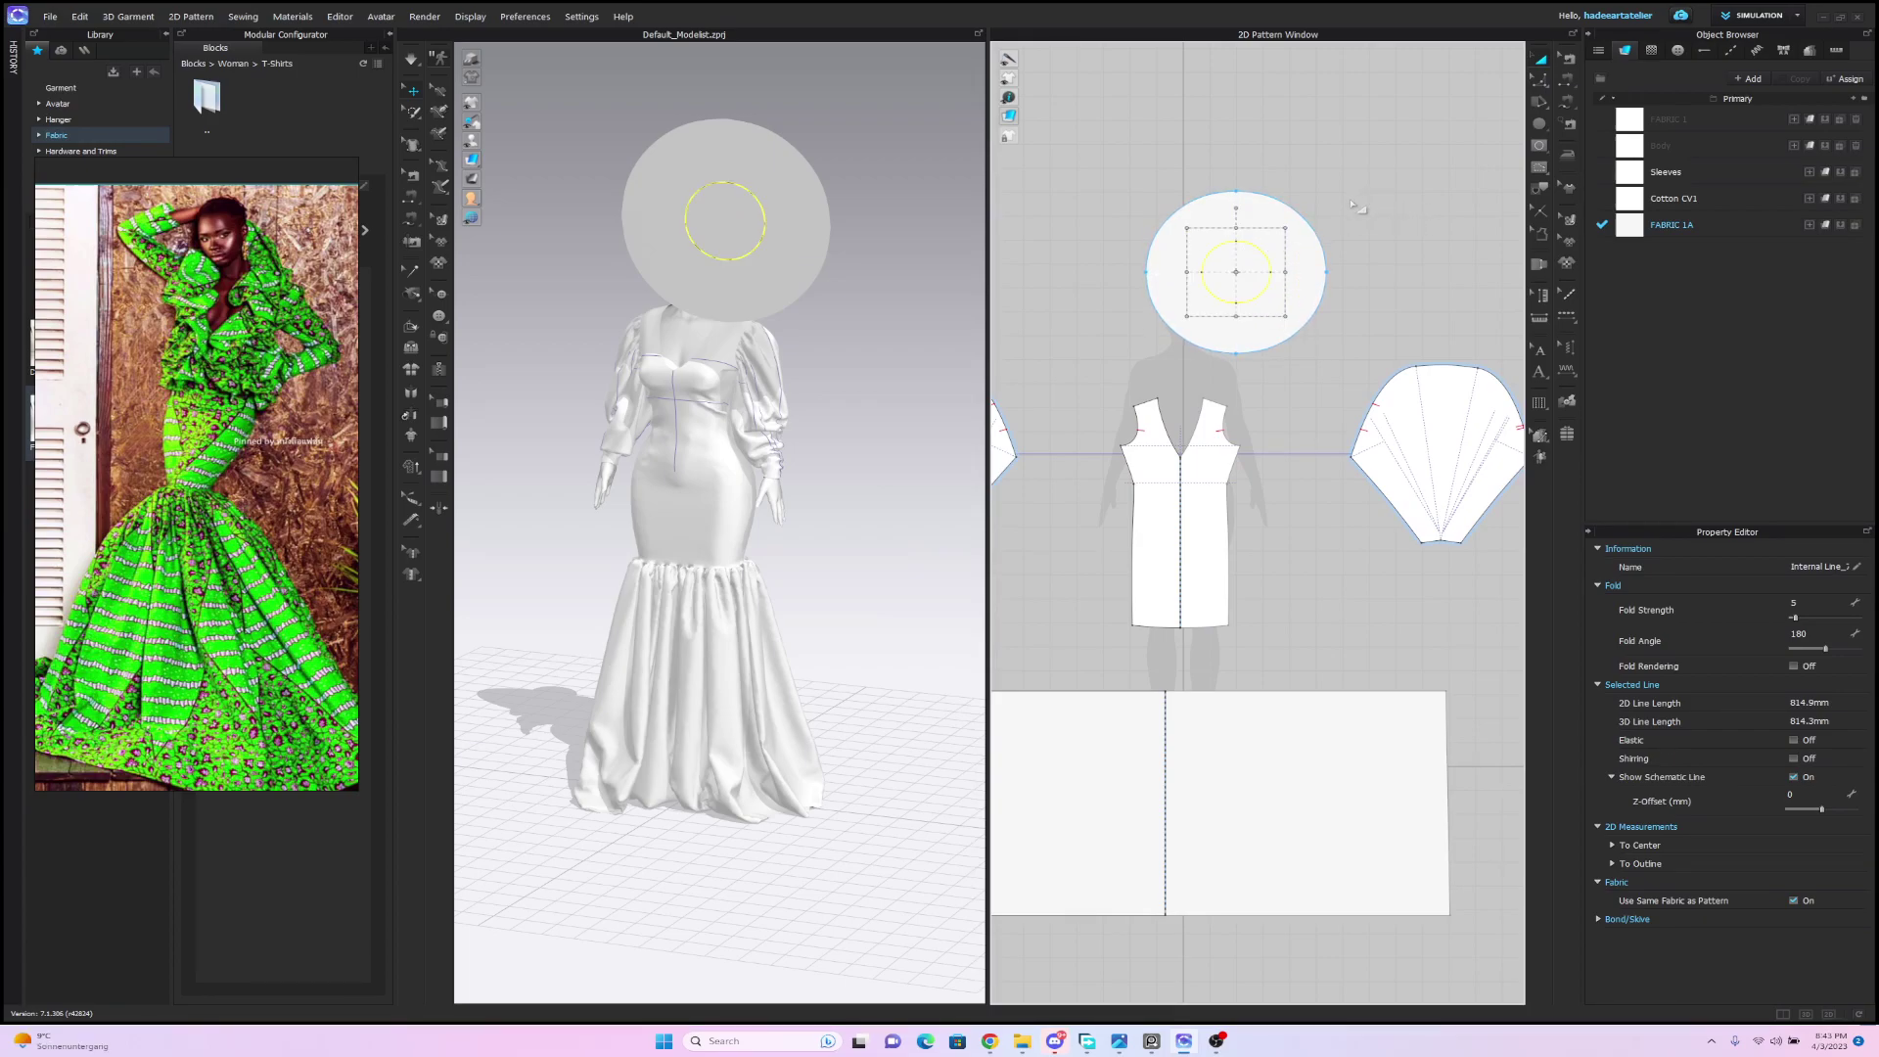
Cut the circular piece along its internal circle and delete the centre disc to leave a ring.
right_click(1266, 258)
left_click(1339, 486)
left_click(1254, 282)
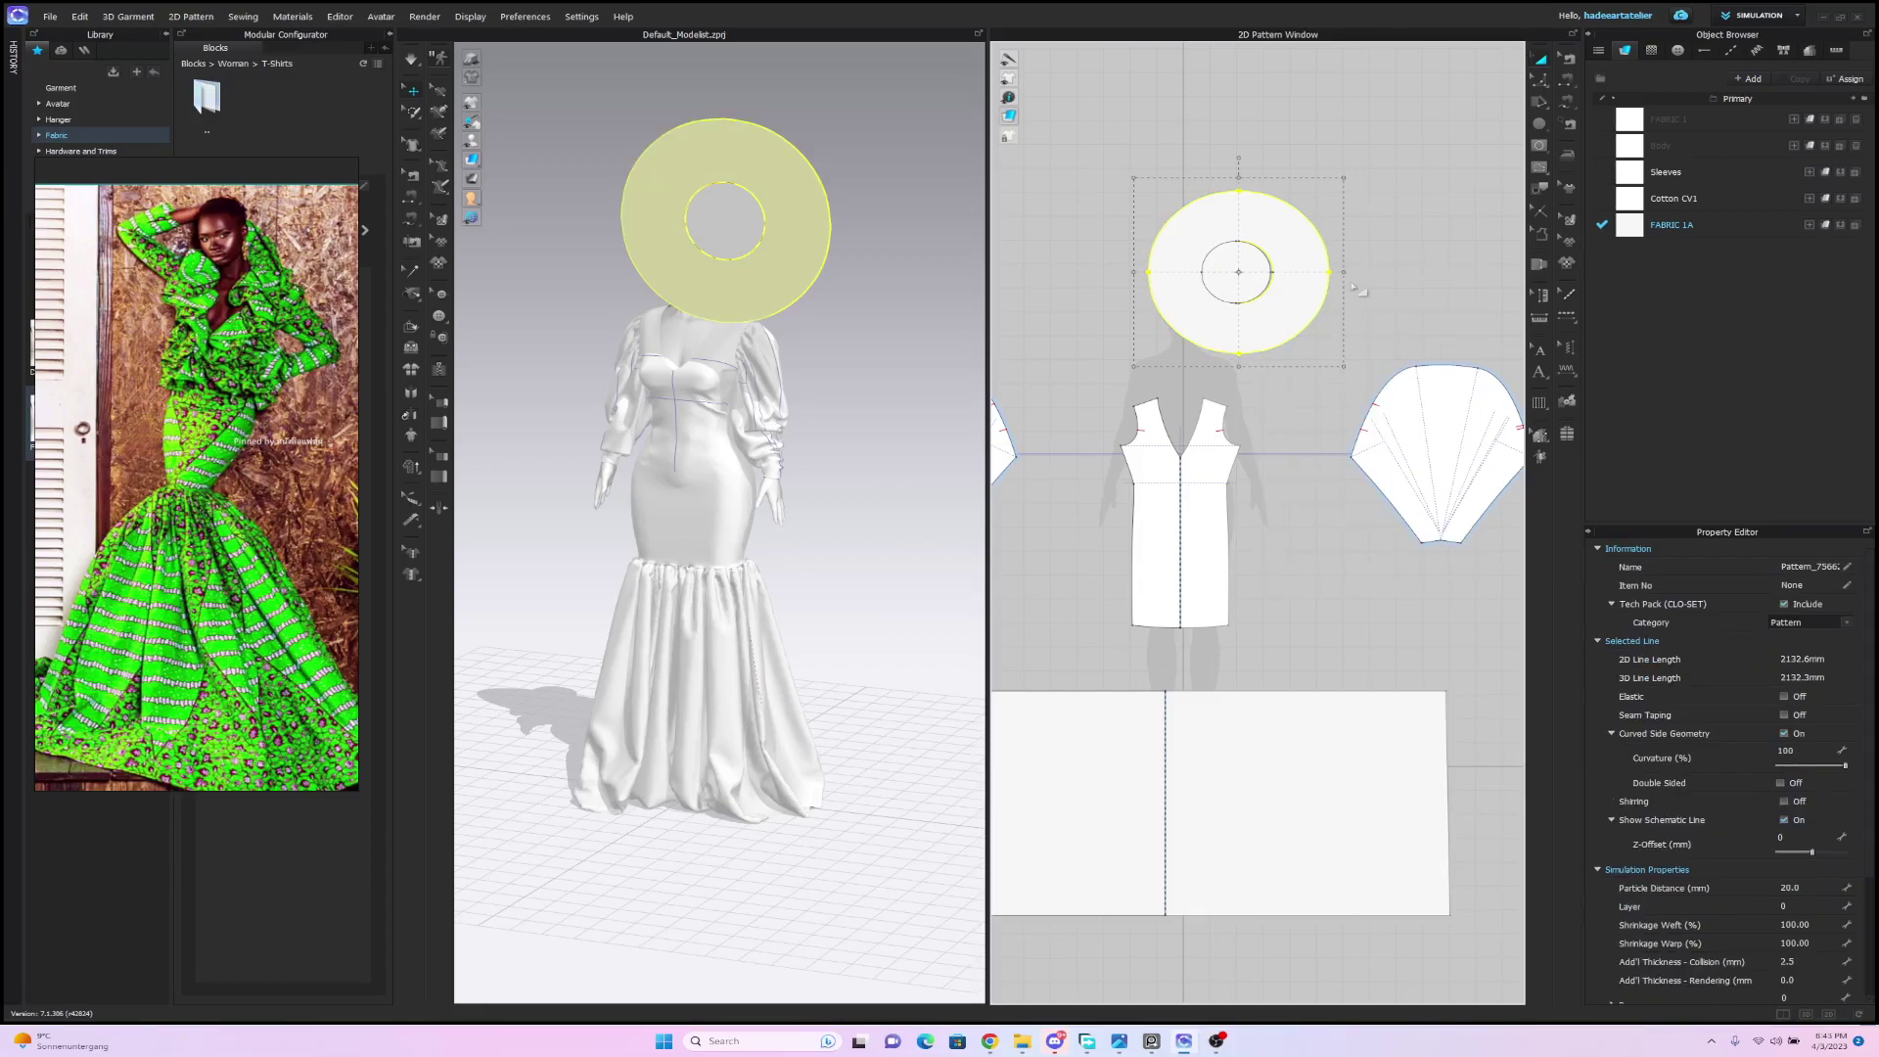
left_click(1237, 266)
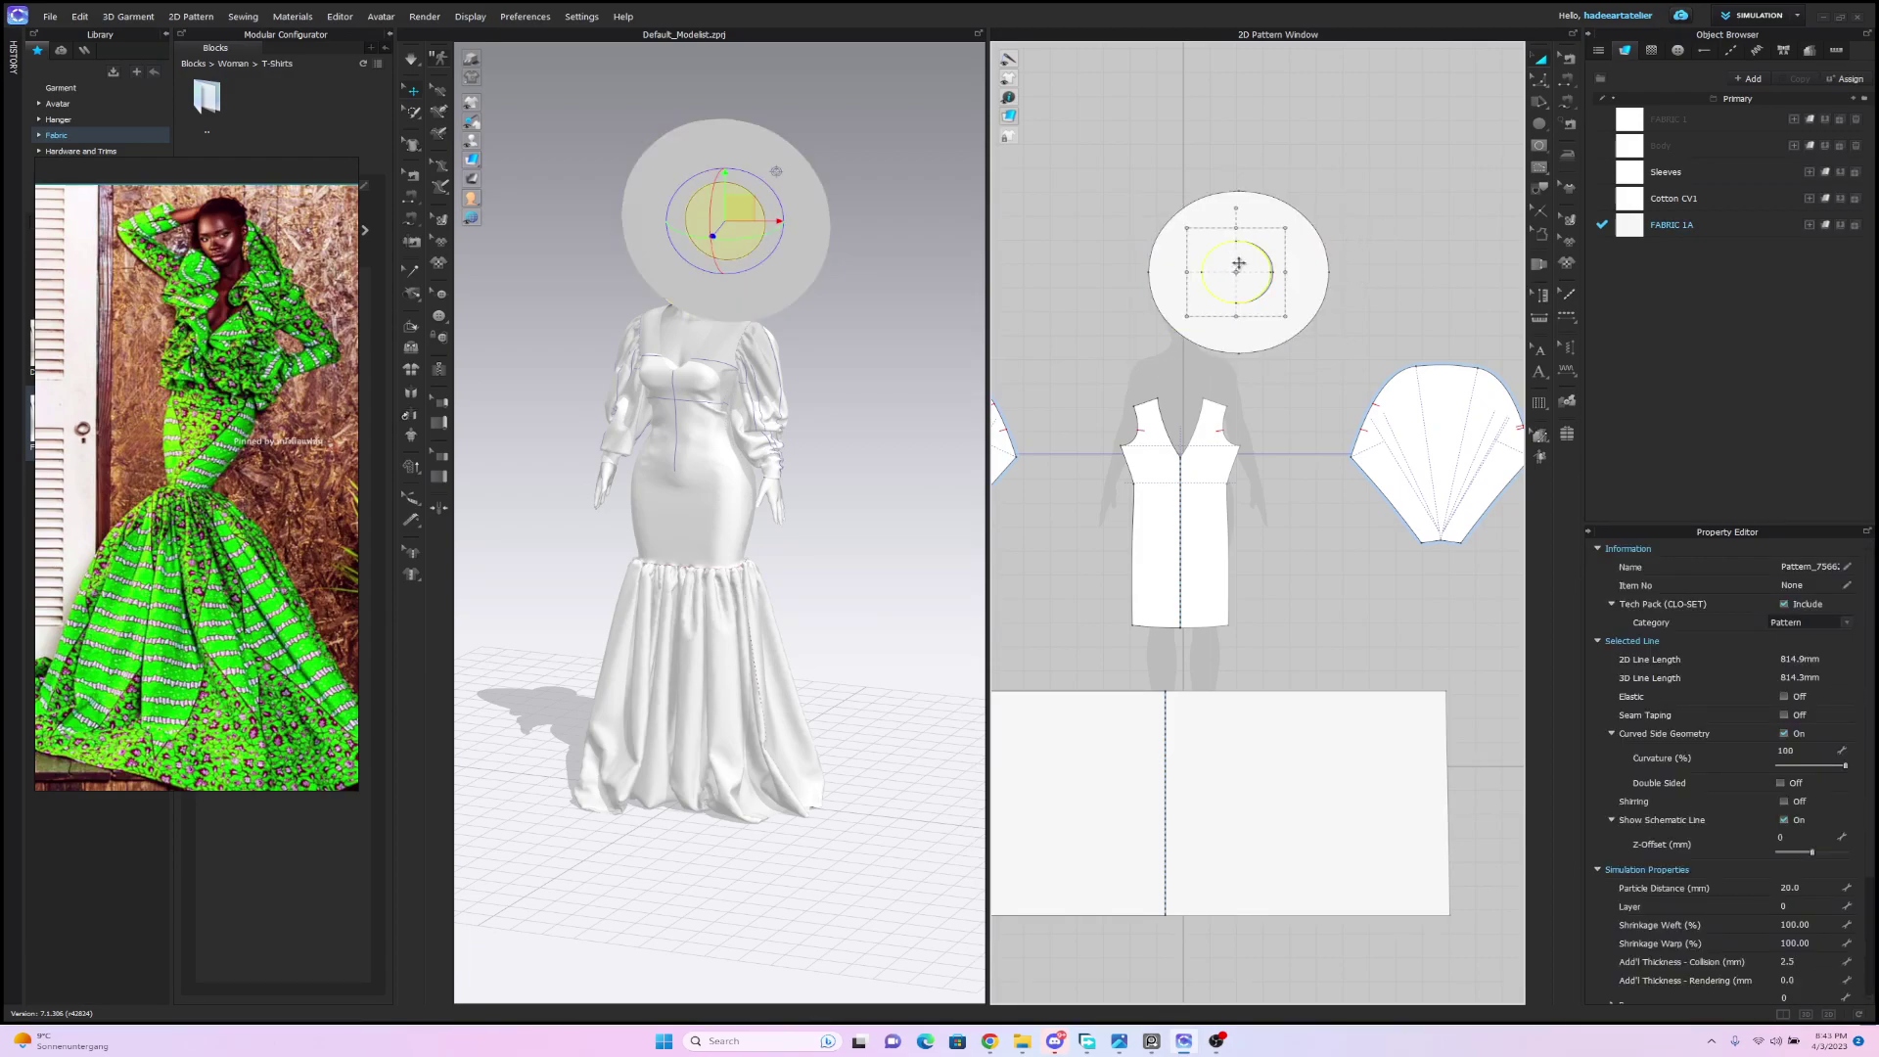
key("Delete")
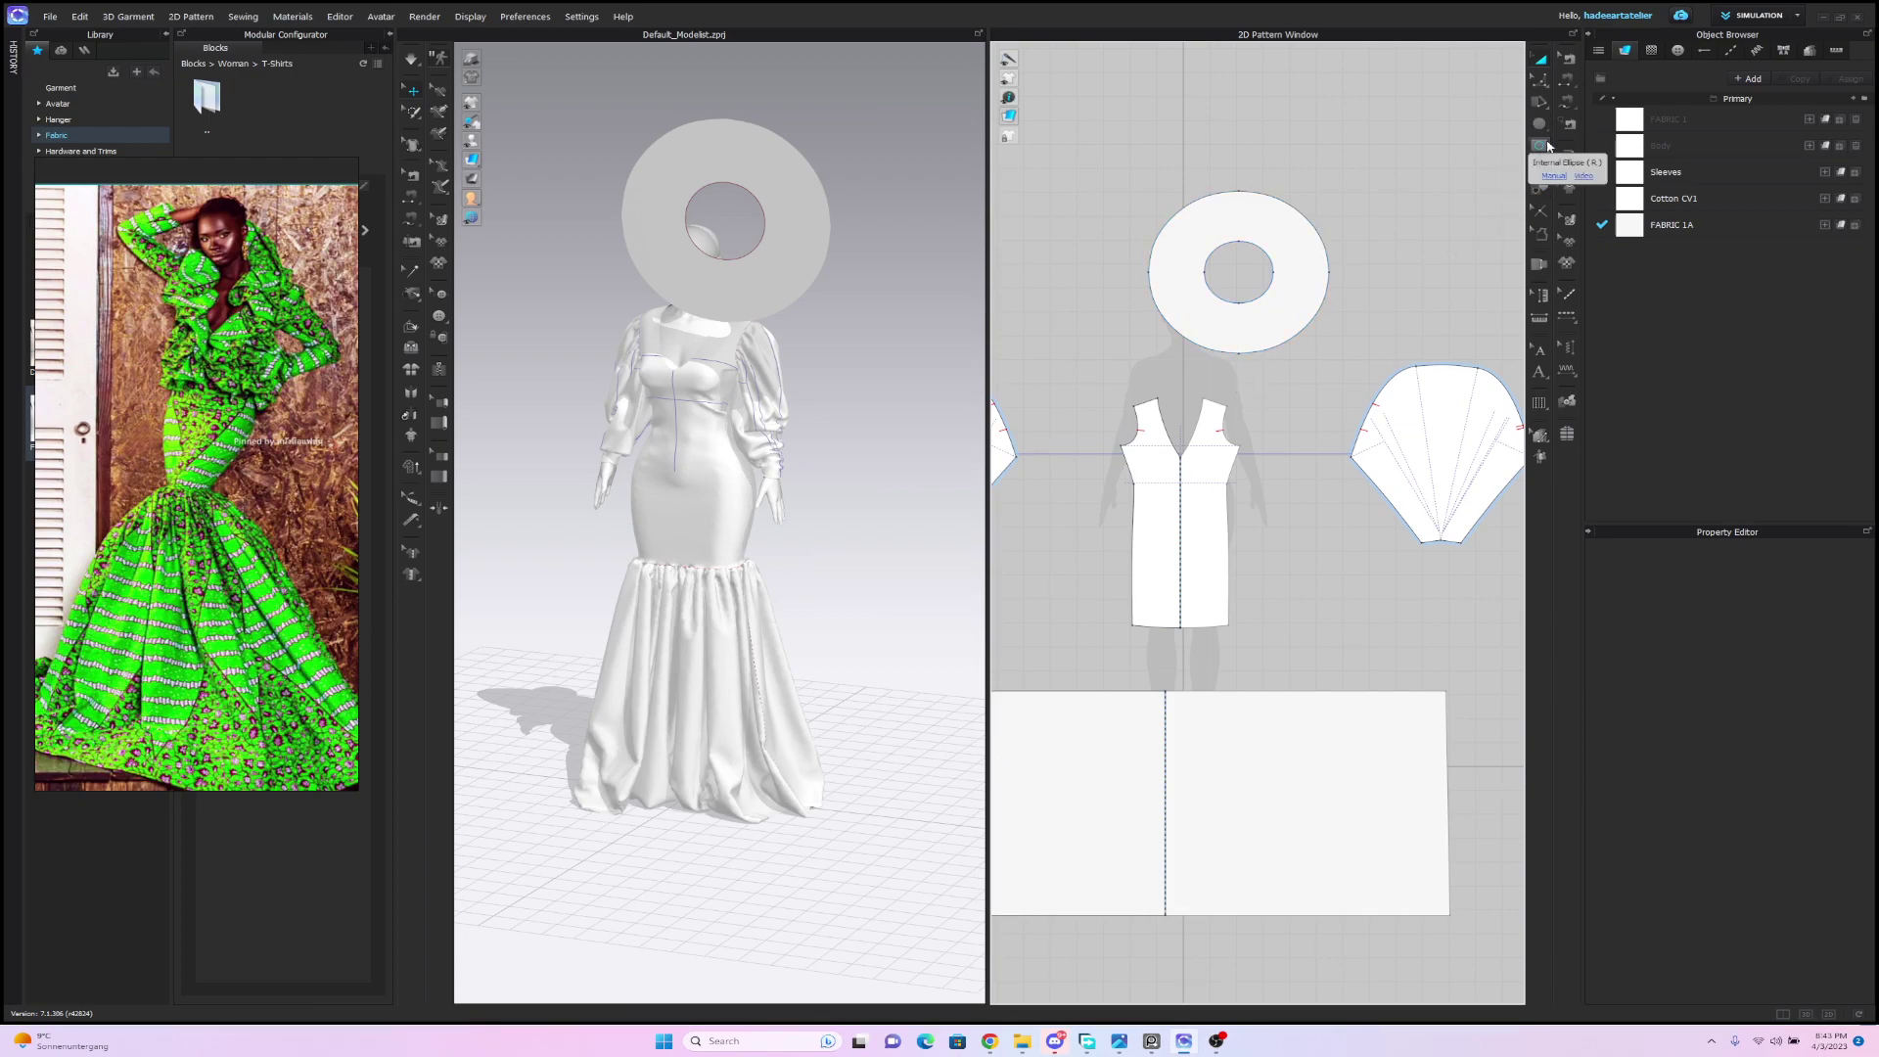
Draw two vertical internal lines, each about 210 mm long, joining the ring's inner and outer edges at its top and bottom points.
left_click(1547, 145)
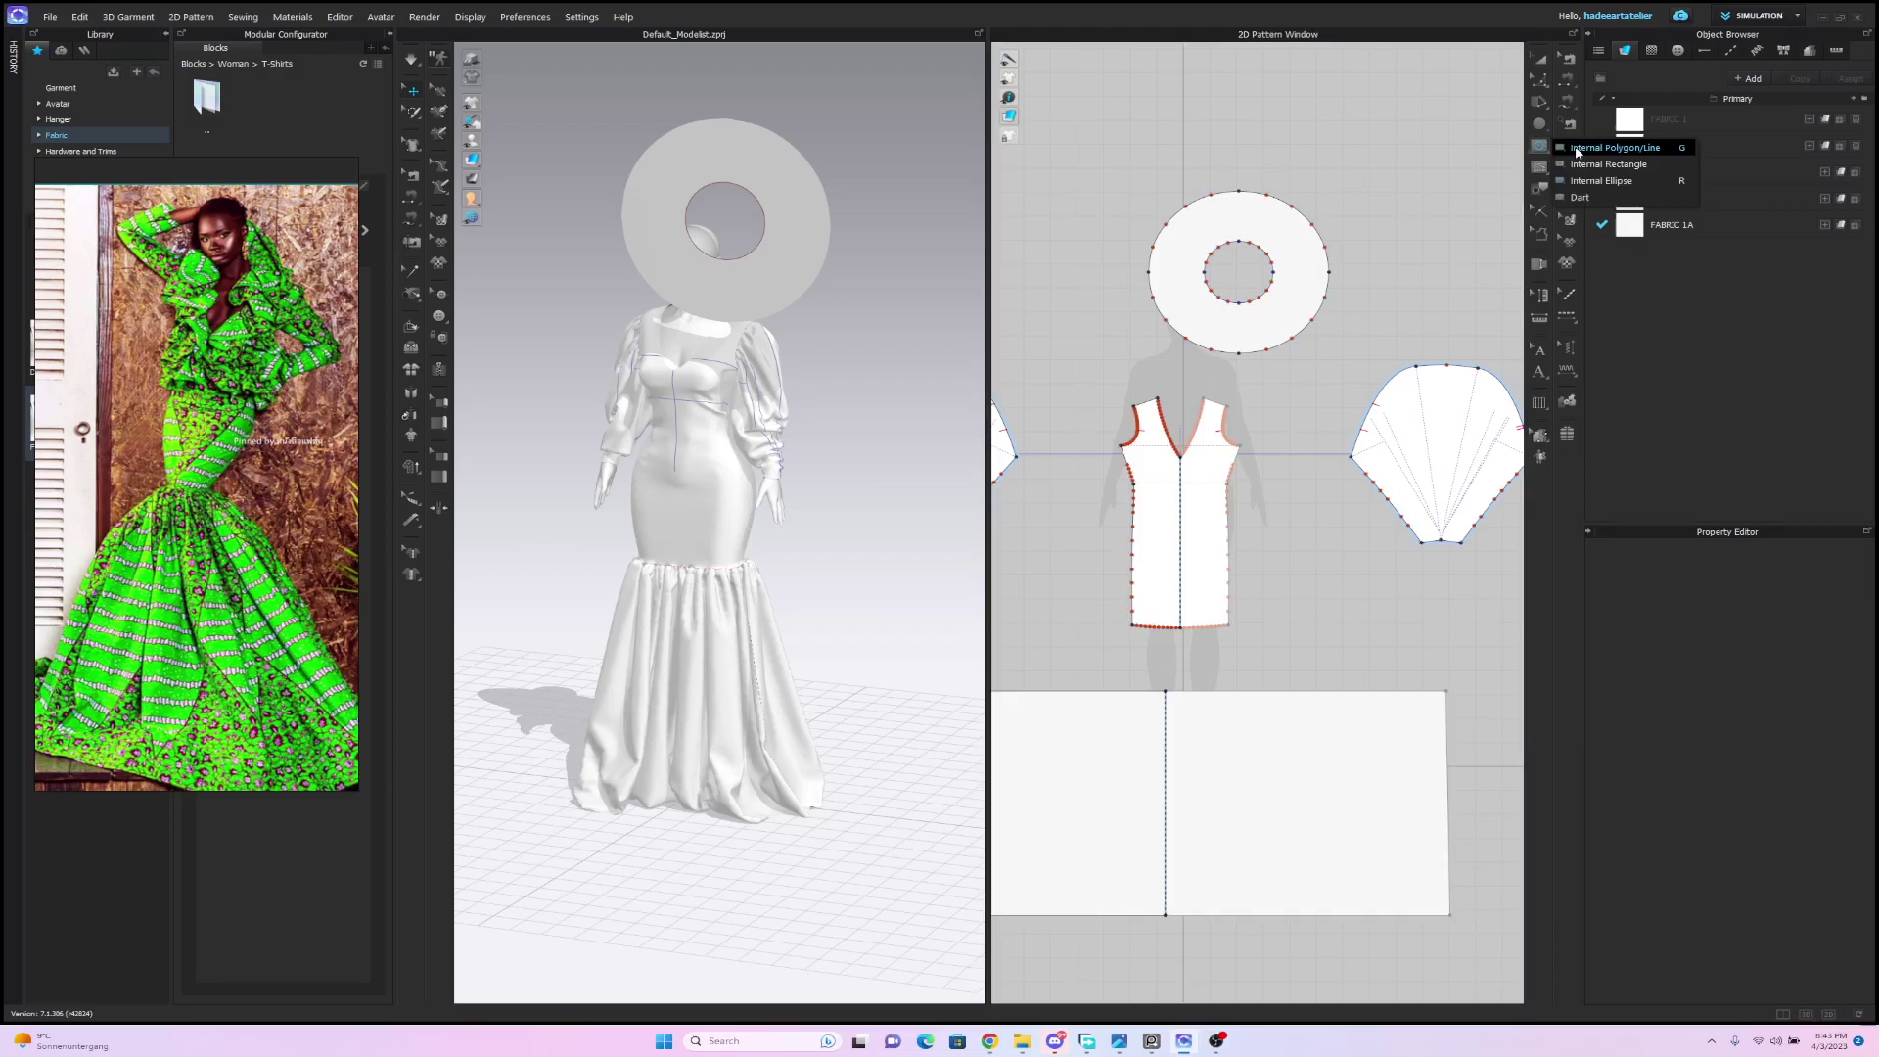
left_click(1613, 148)
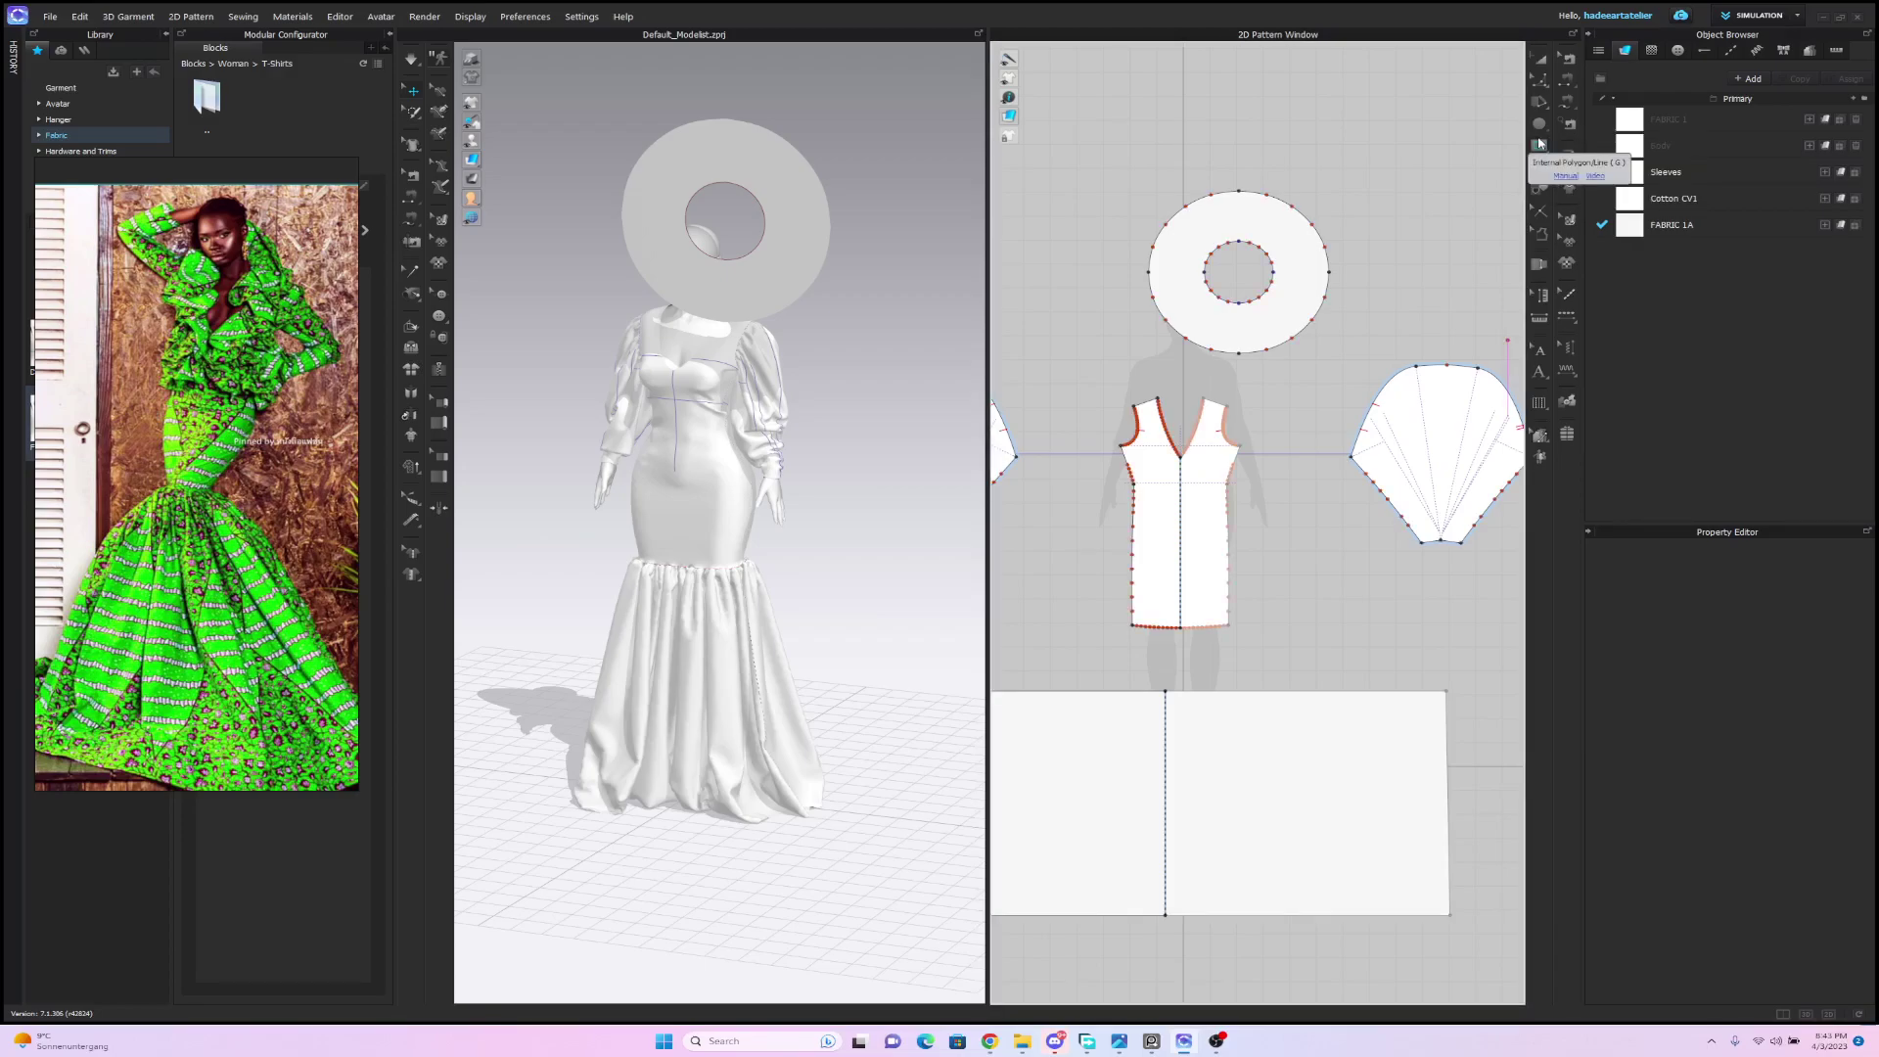
double_click(1241, 244)
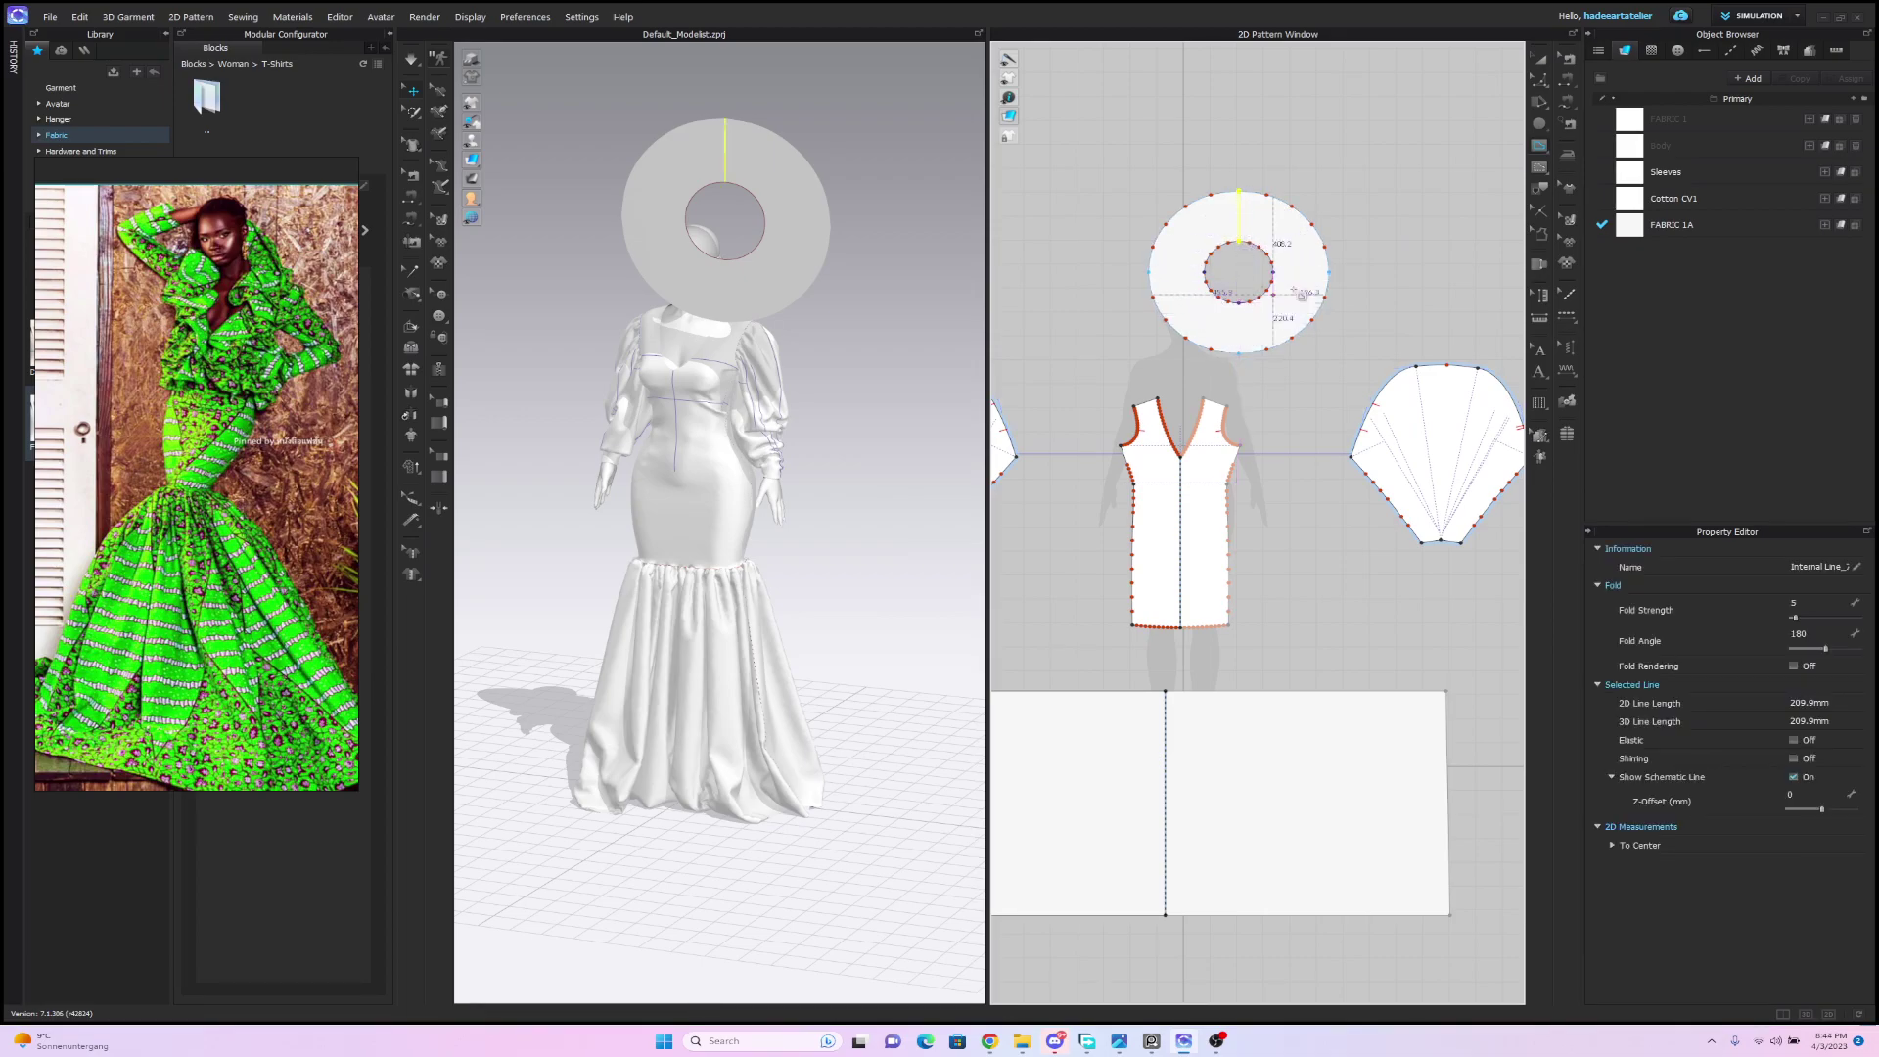
left_click(1239, 303)
double_click(1239, 354)
Cut the ring along both vertical lines and delete its left half.
key("a")
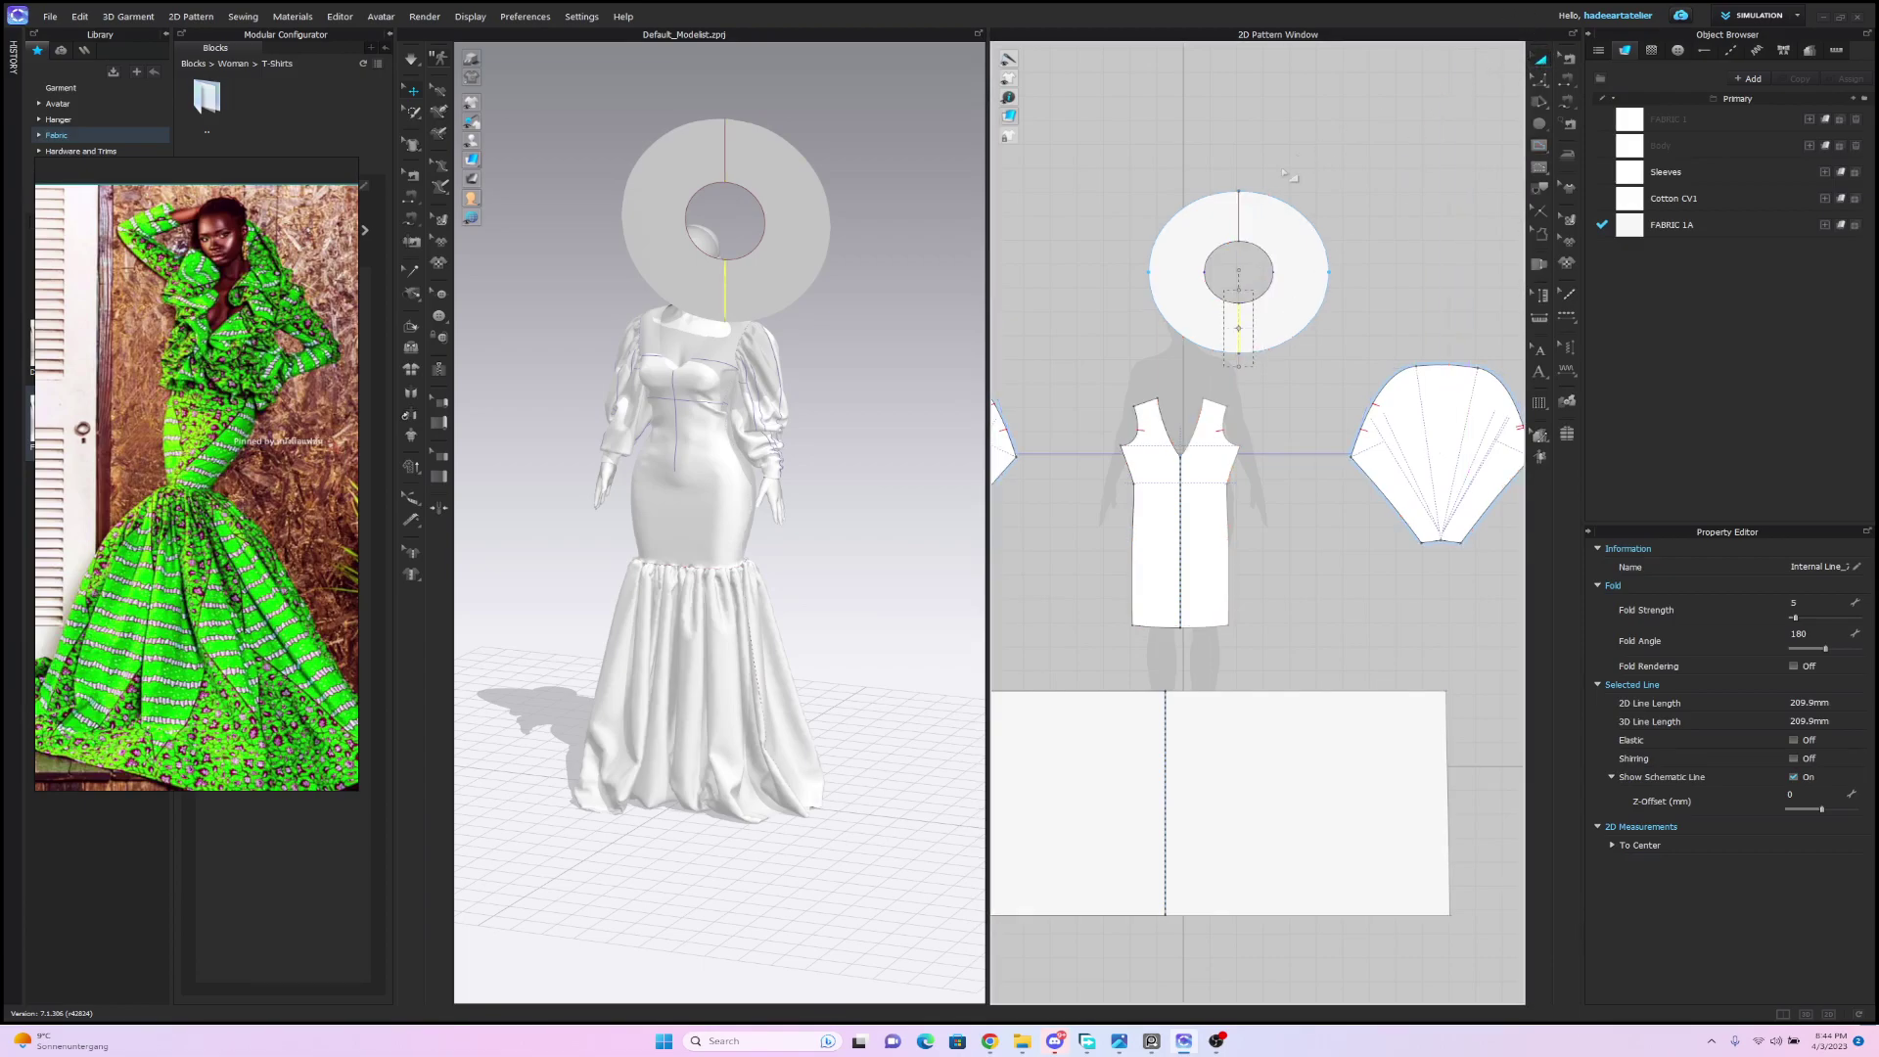
left_click(1239, 220, "shift")
right_click(1239, 220)
left_click(1292, 451)
left_click(1200, 244)
key("Delete")
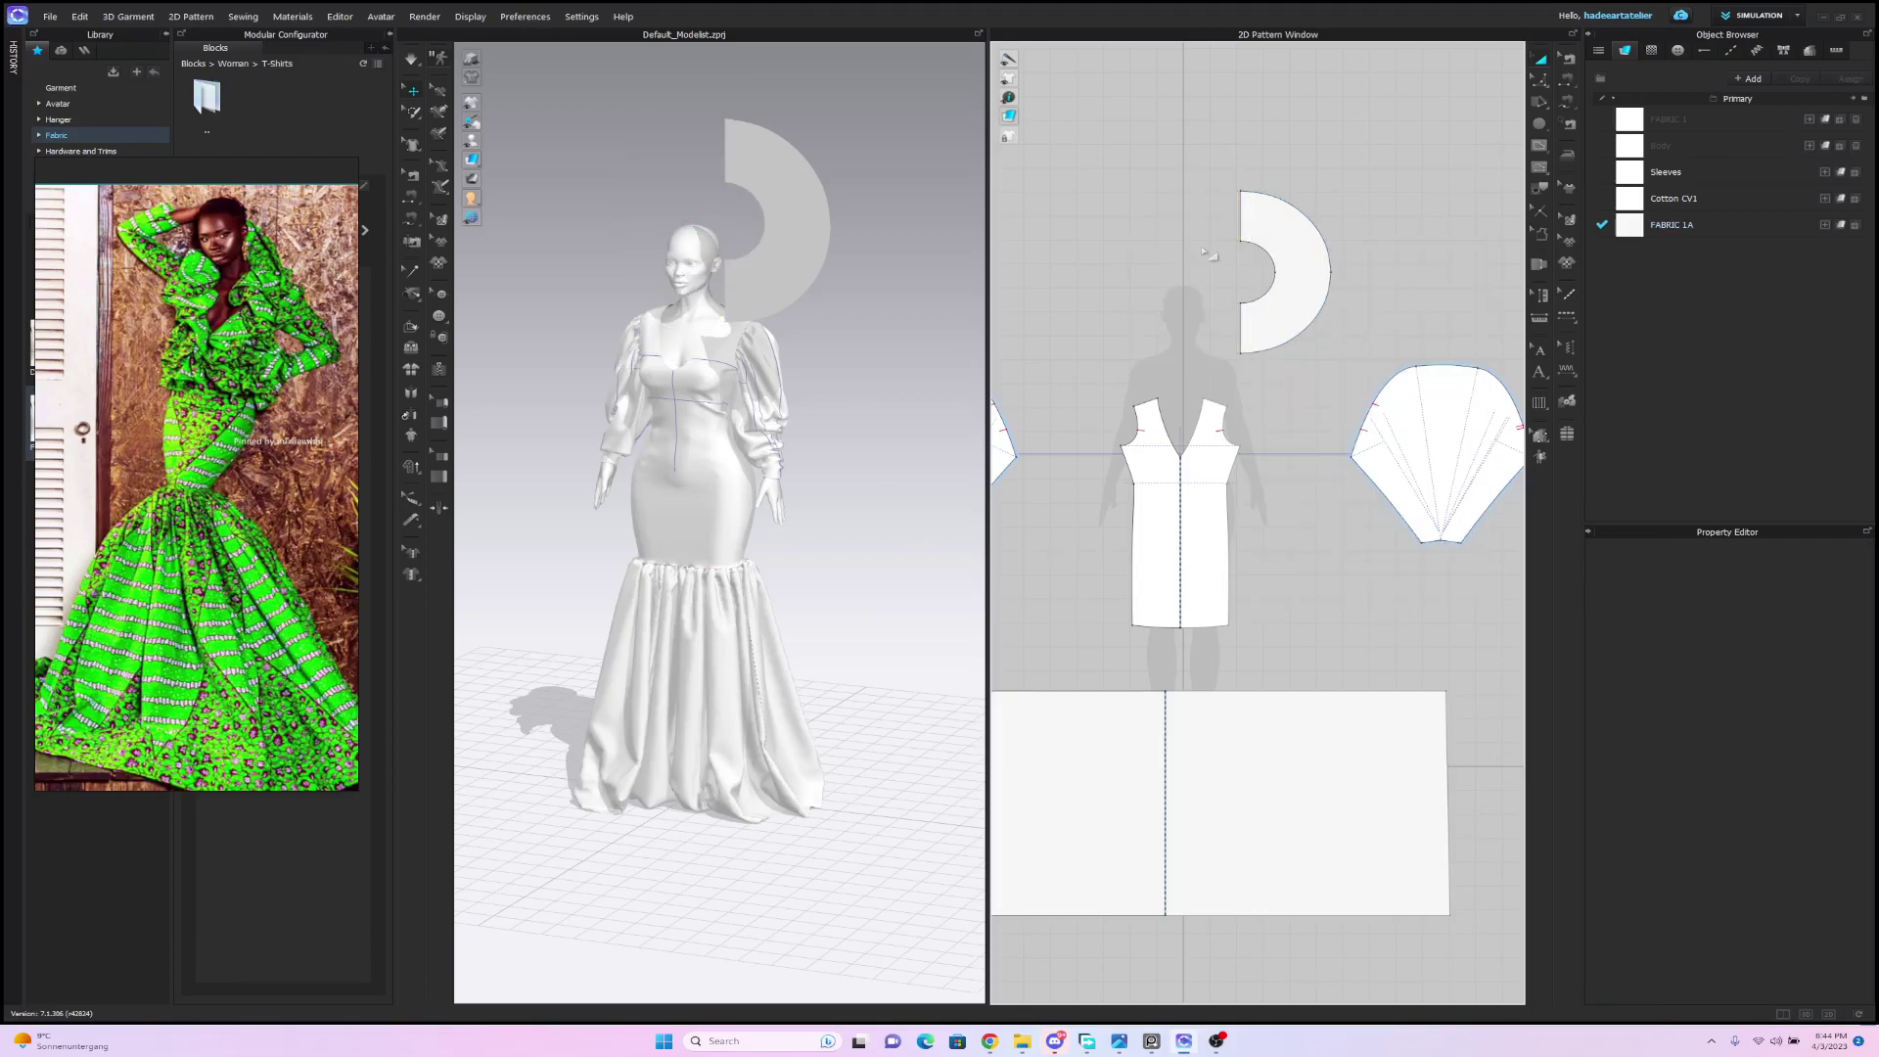
Lower the half-ring piece in 3D to beside the avatar's shoulder and check its placement.
left_click_drag(793, 241, 772, 364)
right_click_drag(829, 326, 735, 290)
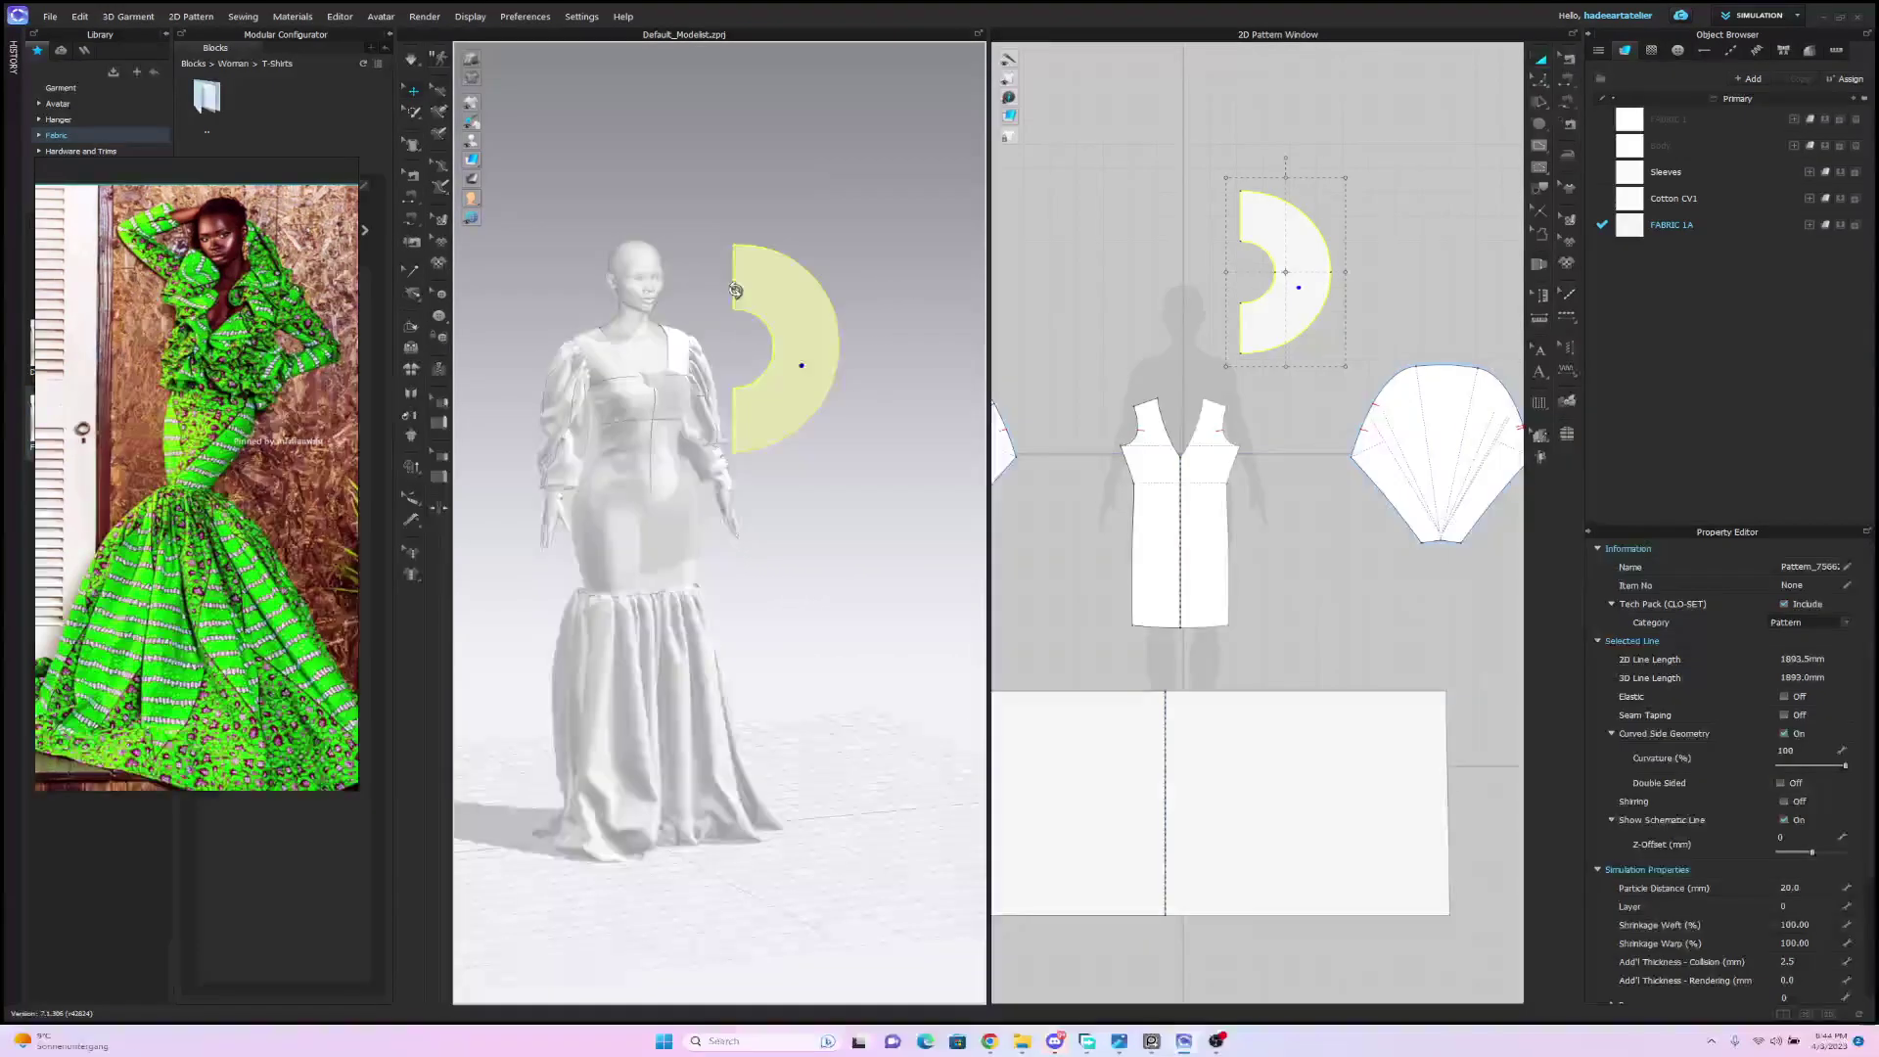
left_click(1396, 155)
Offset the half-ring's inner curve as a single internal line at a distance of 120 mm, extended to the piece's straight edges.
scroll(1400, 195, "up", 5)
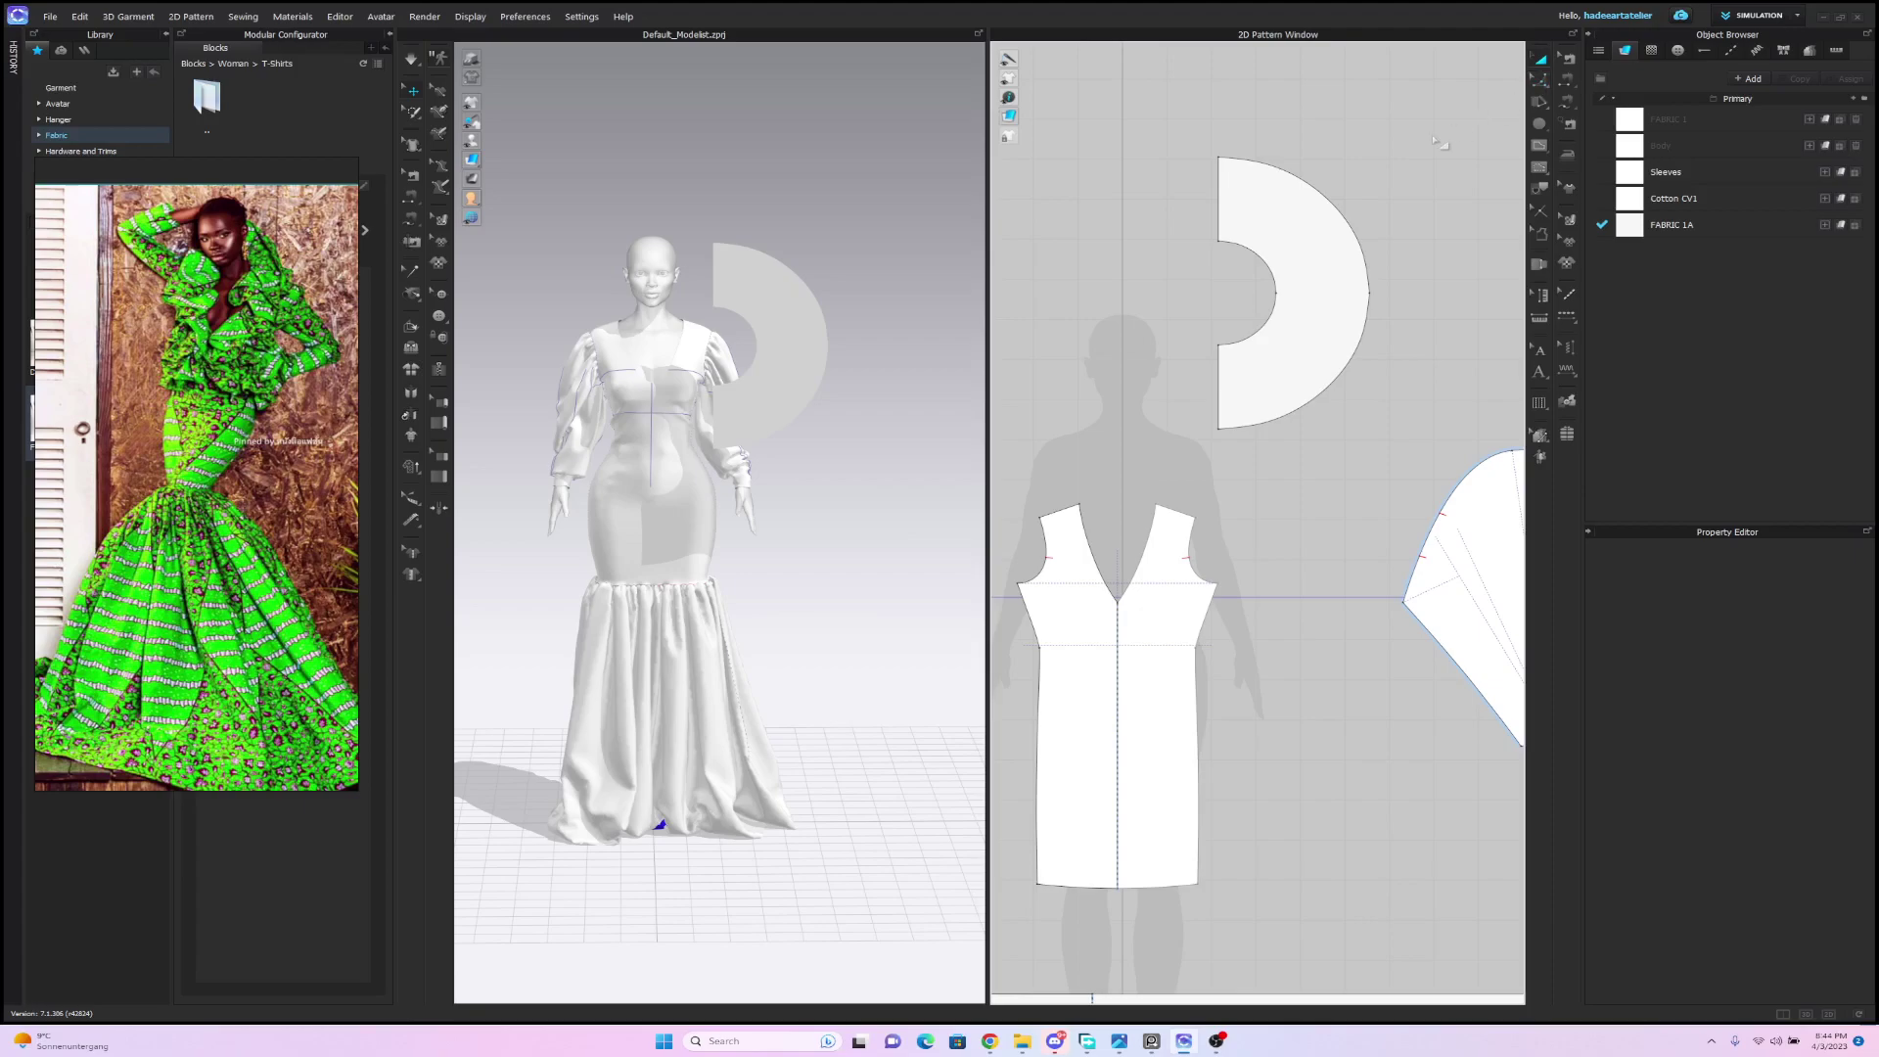
key("z")
left_click(1255, 256)
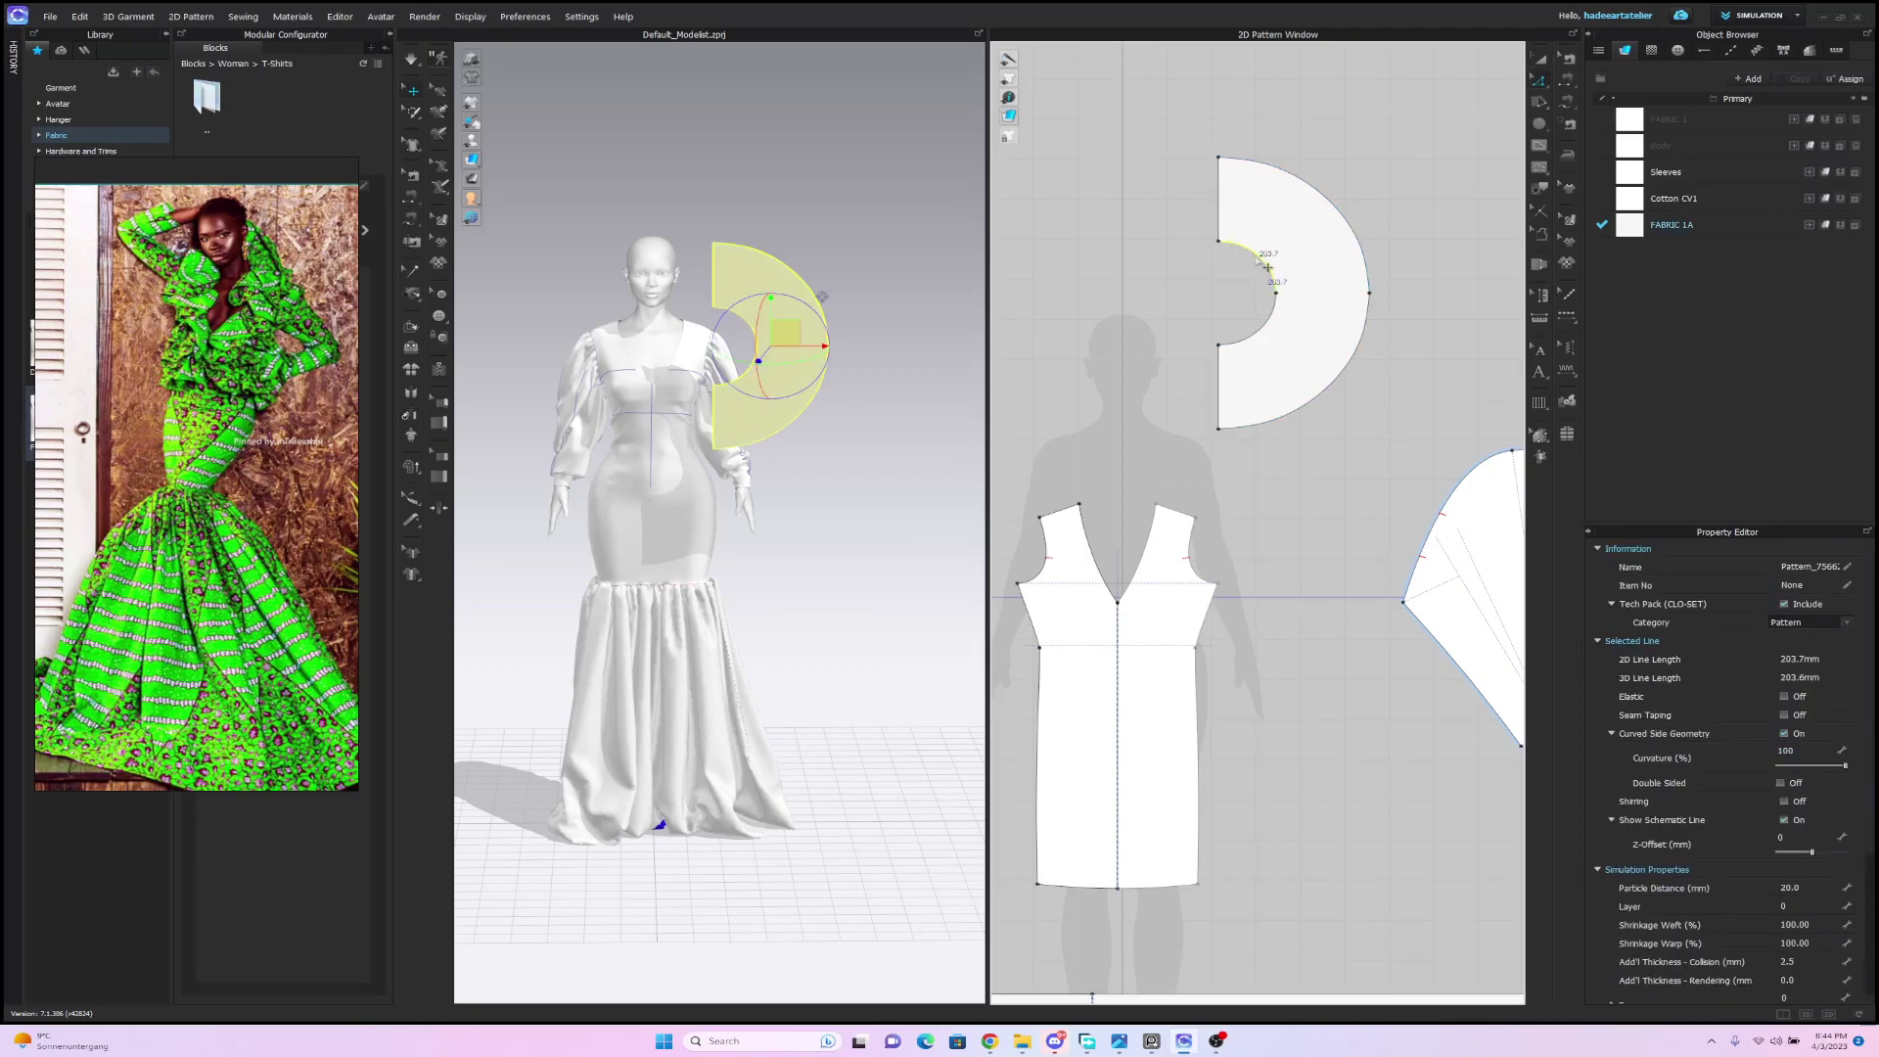
left_click(1268, 319, "shift")
right_click(1263, 328)
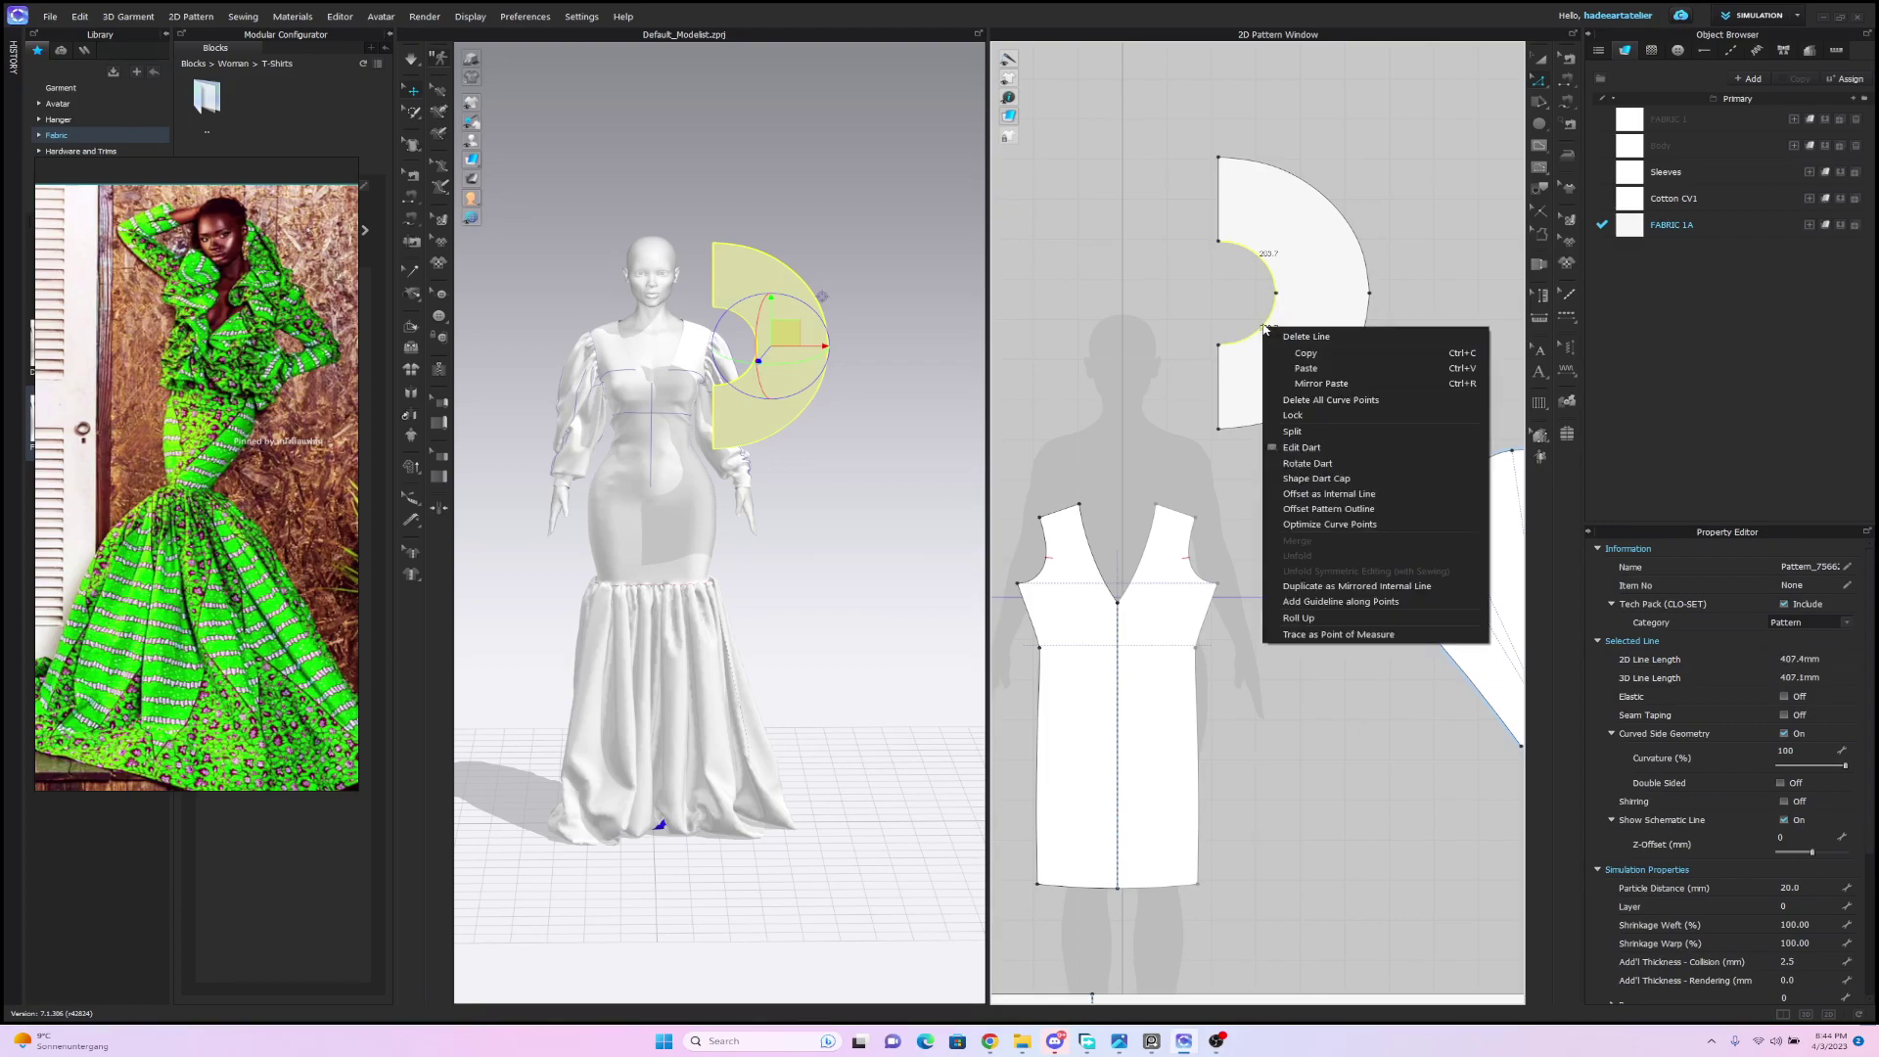
left_click(1377, 495)
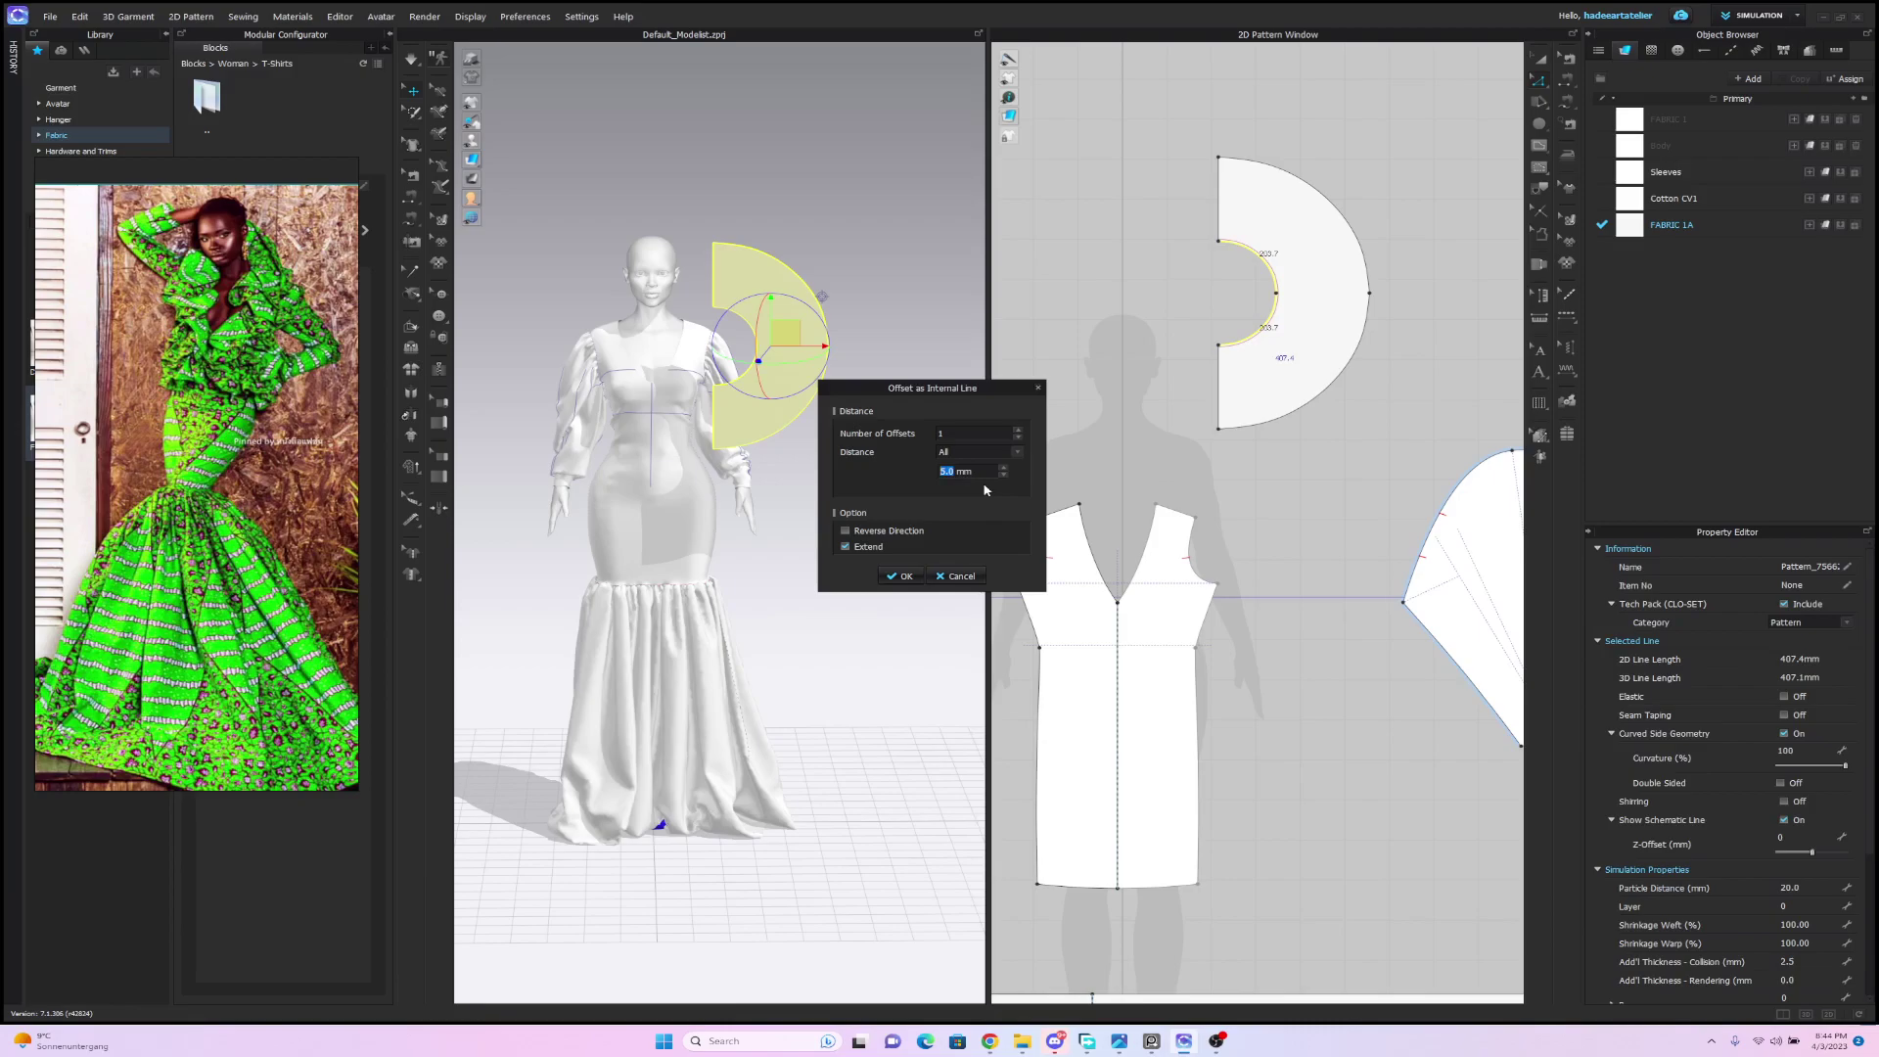
type("100")
left_click_drag(987, 475, 944, 477)
type("150120")
left_click(902, 575)
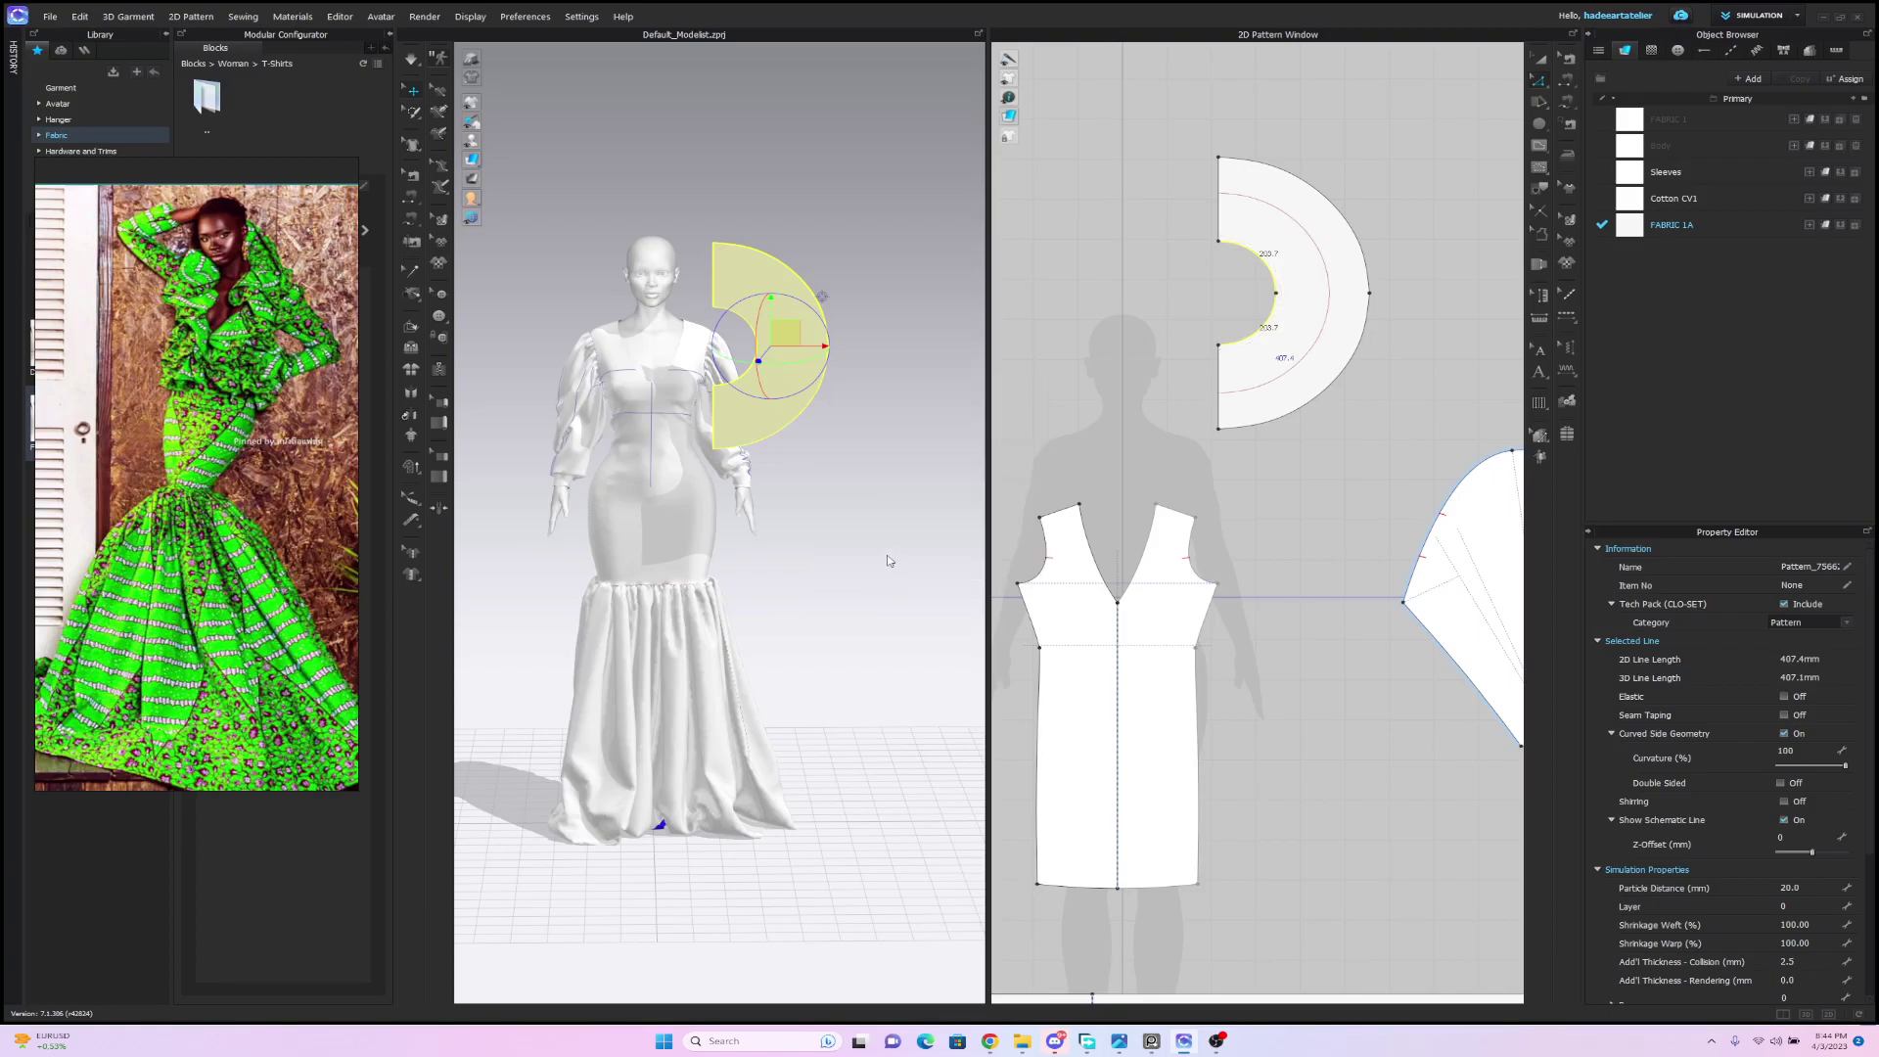
Cut the half-ring along the offset curve and delete the inner band, keeping the narrow outer one.
right_click(1329, 272)
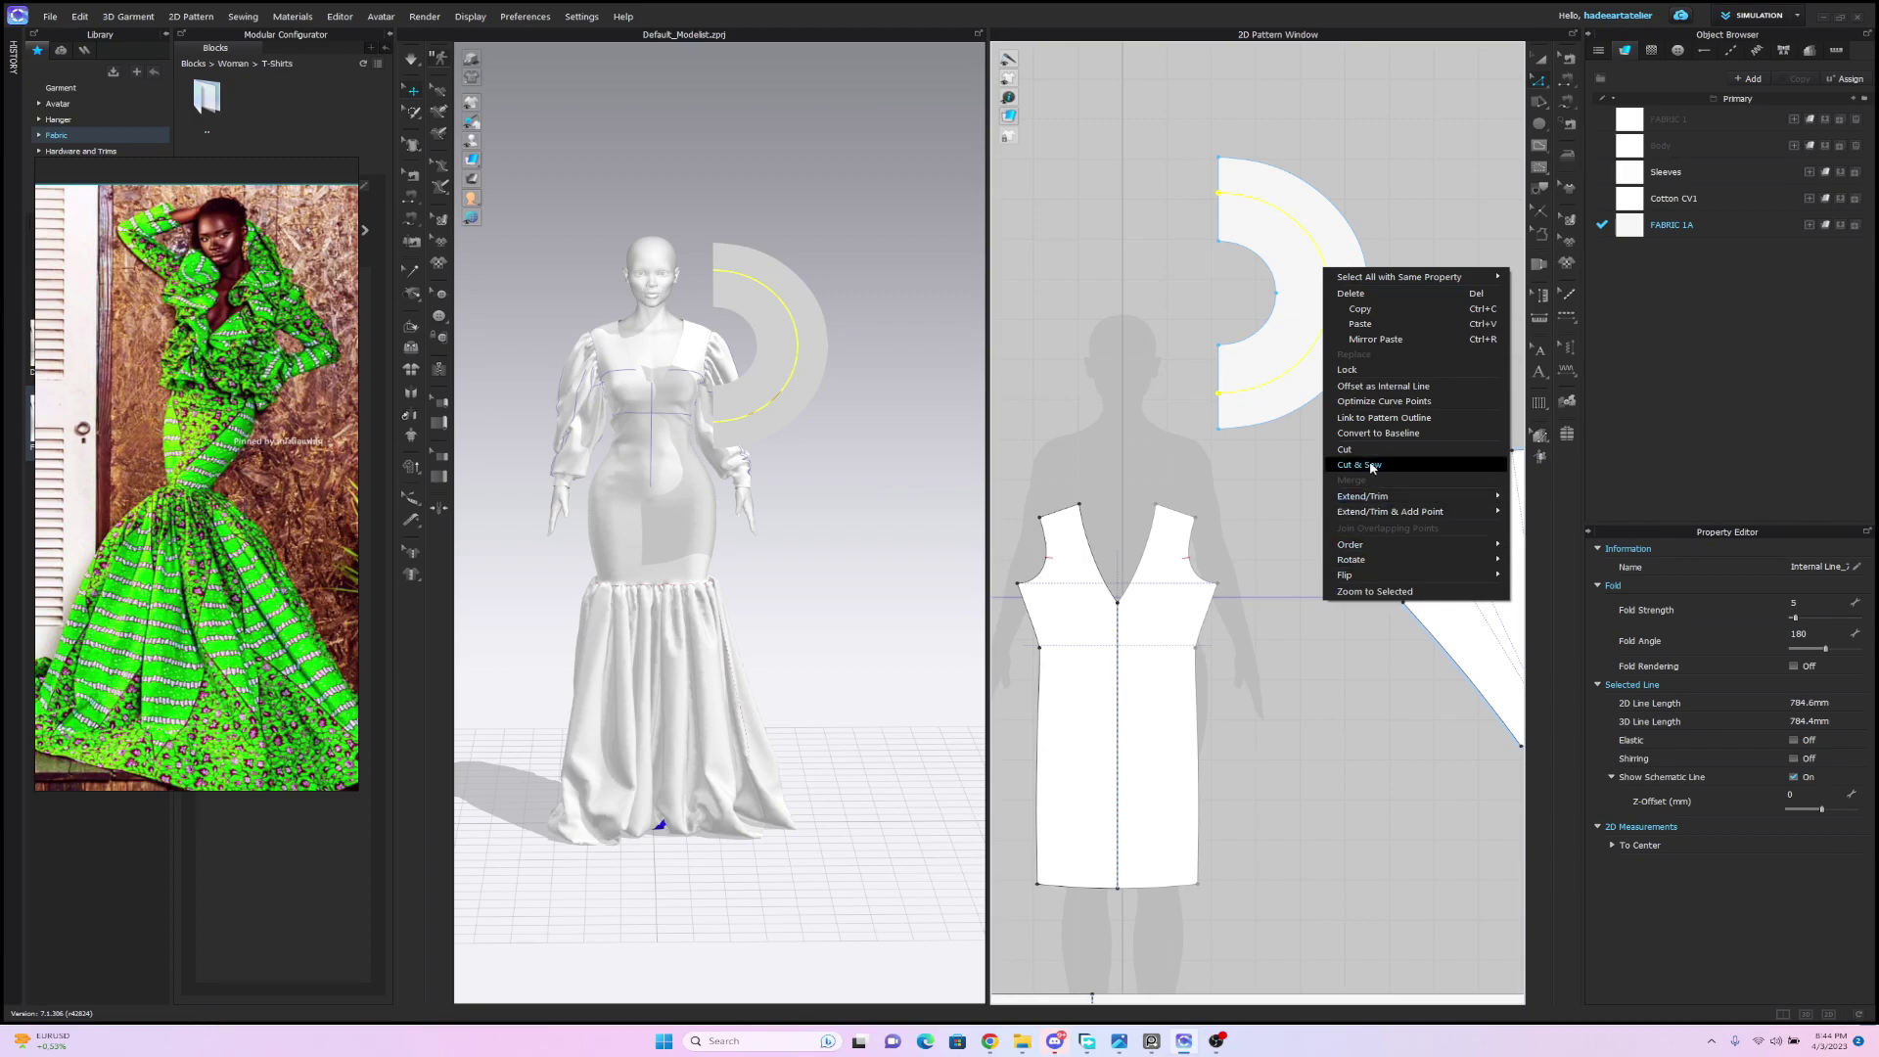
left_click(1345, 450)
left_click(1539, 59)
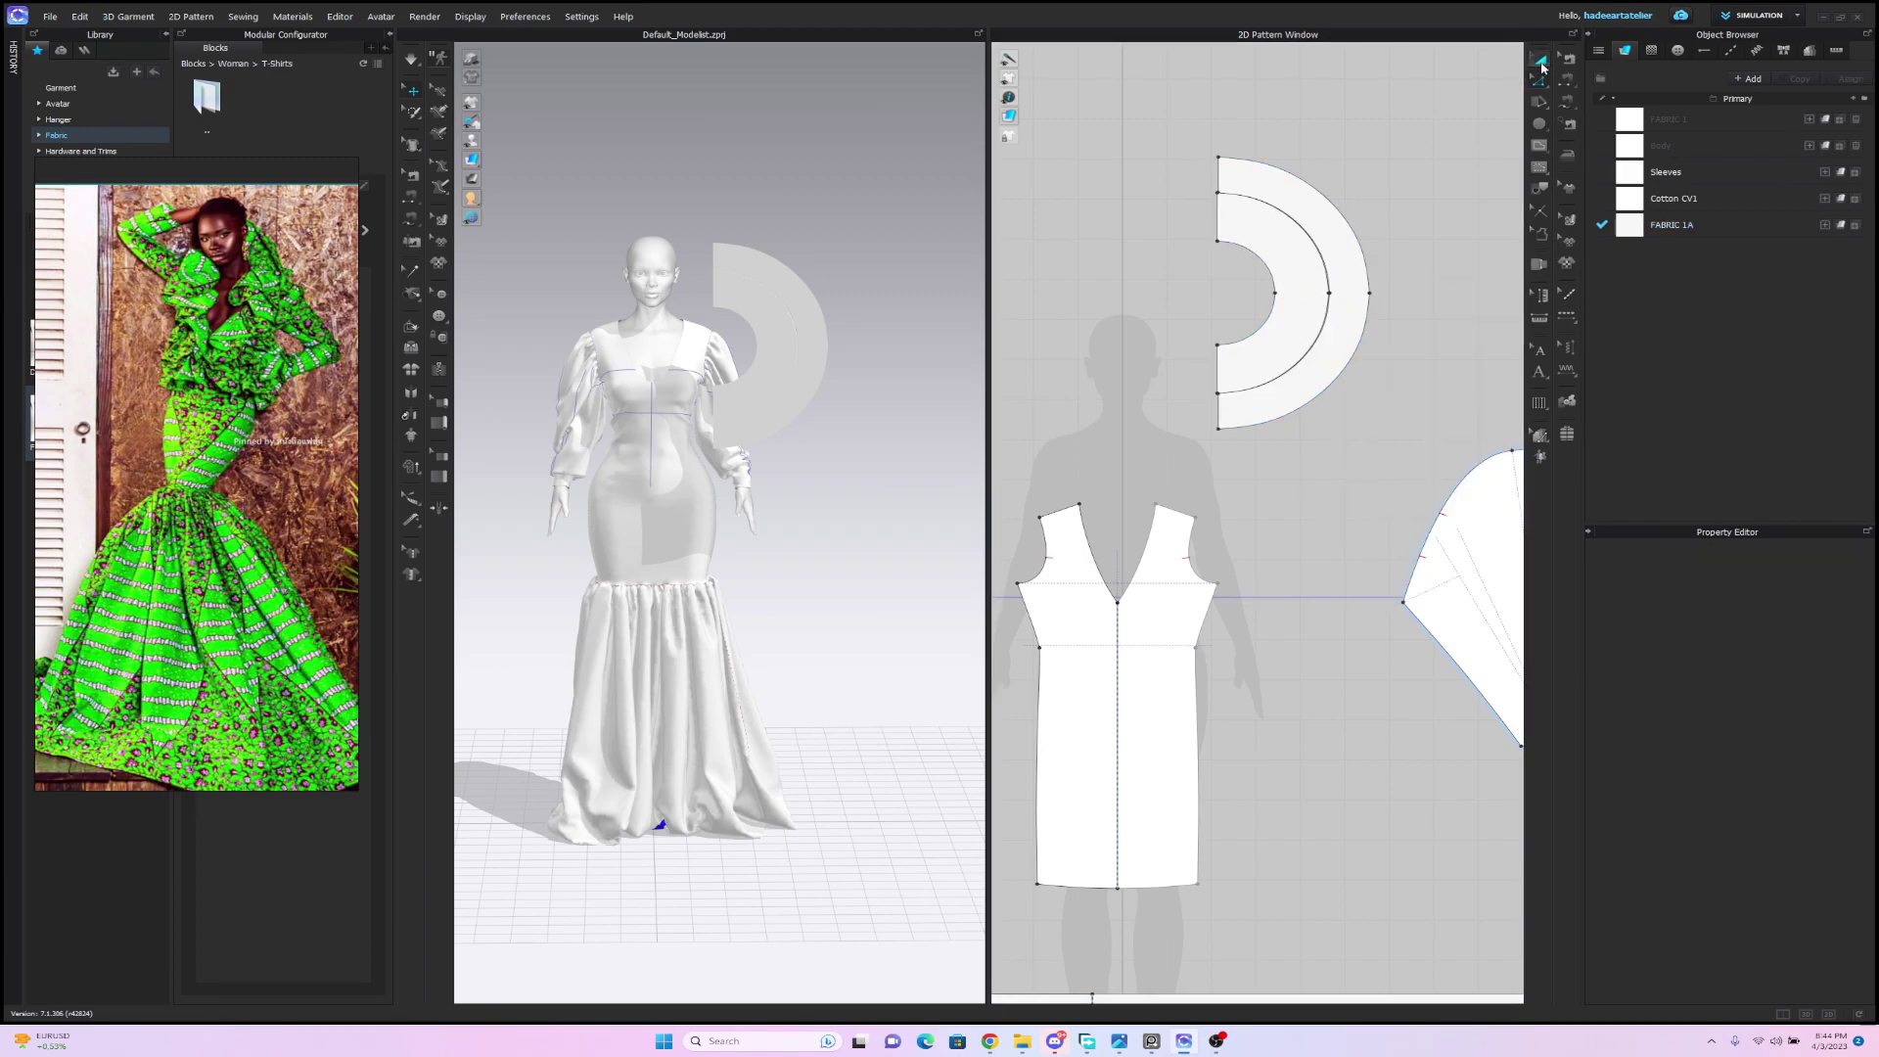
left_click(1271, 285)
key("Delete")
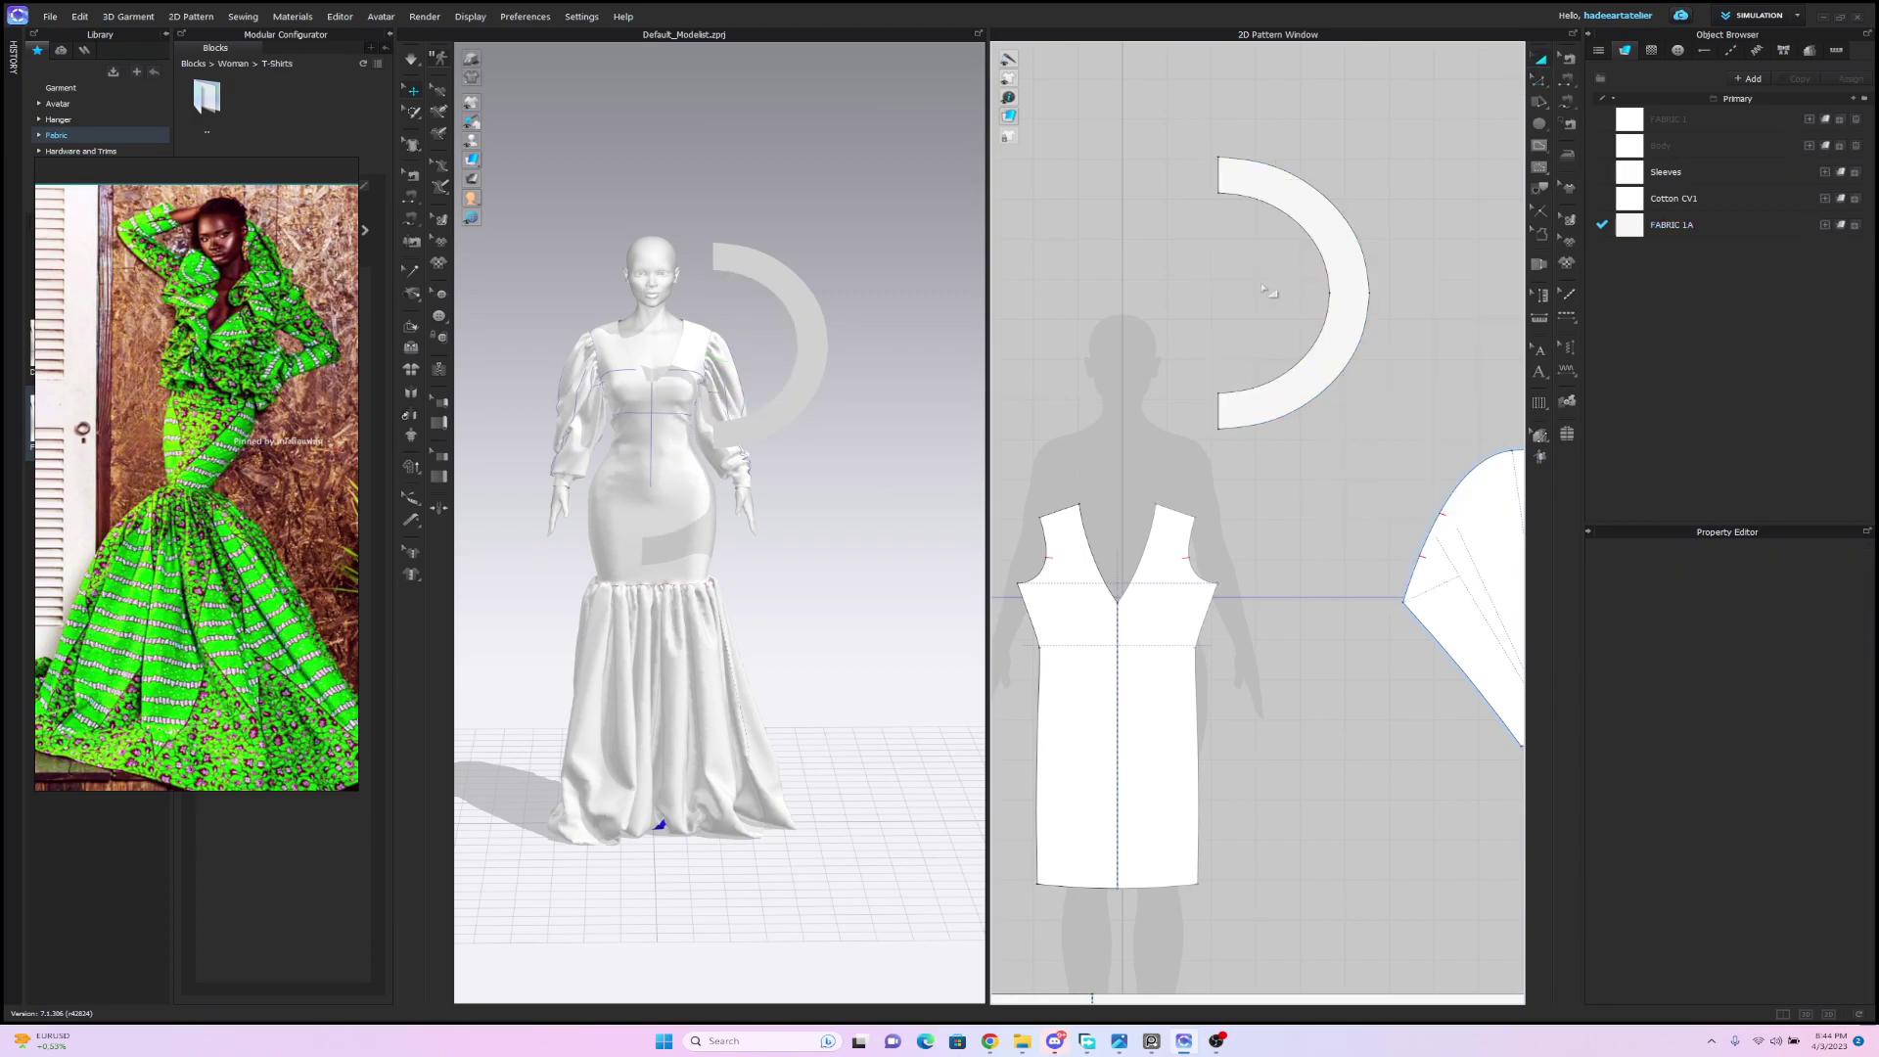
Move the half-ring piece in 3D closer to the avatar's neck and chest.
left_click_drag(831, 361, 773, 360)
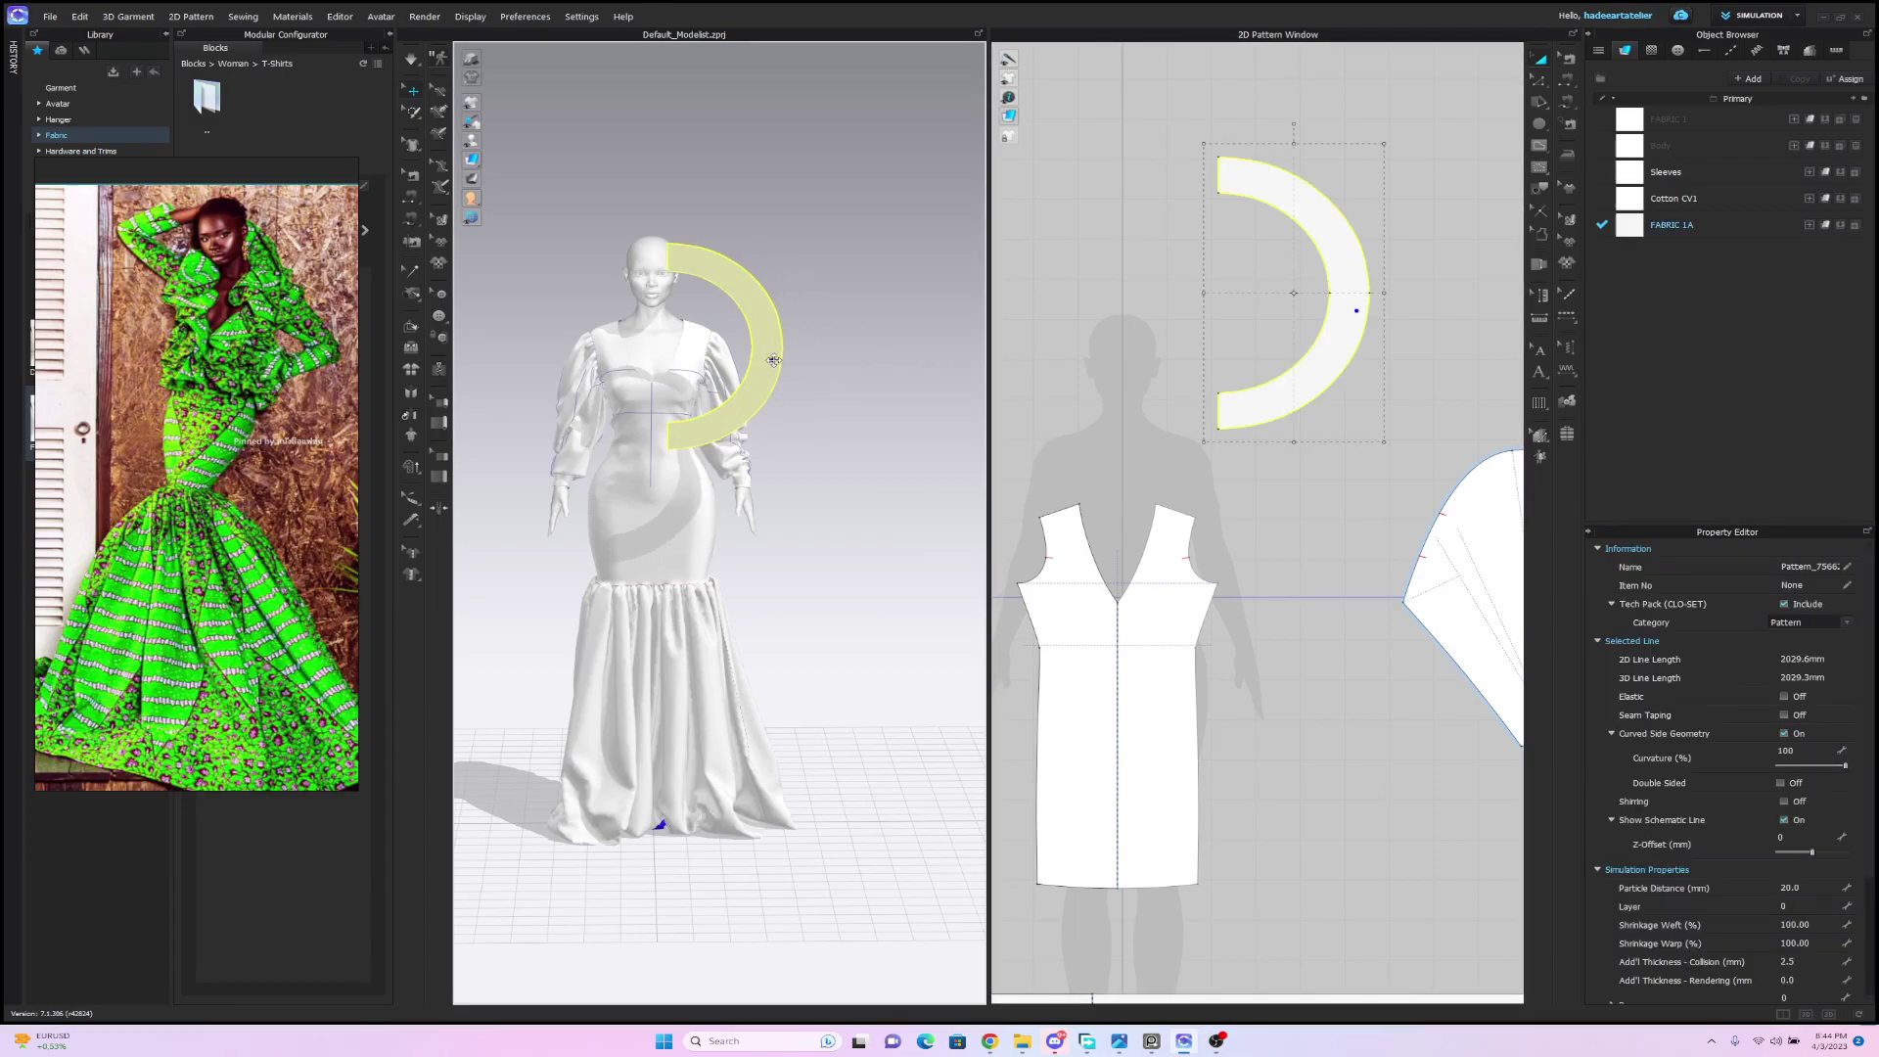
scroll(1223, 376, "down", 3)
scroll(1274, 533, "up", 2)
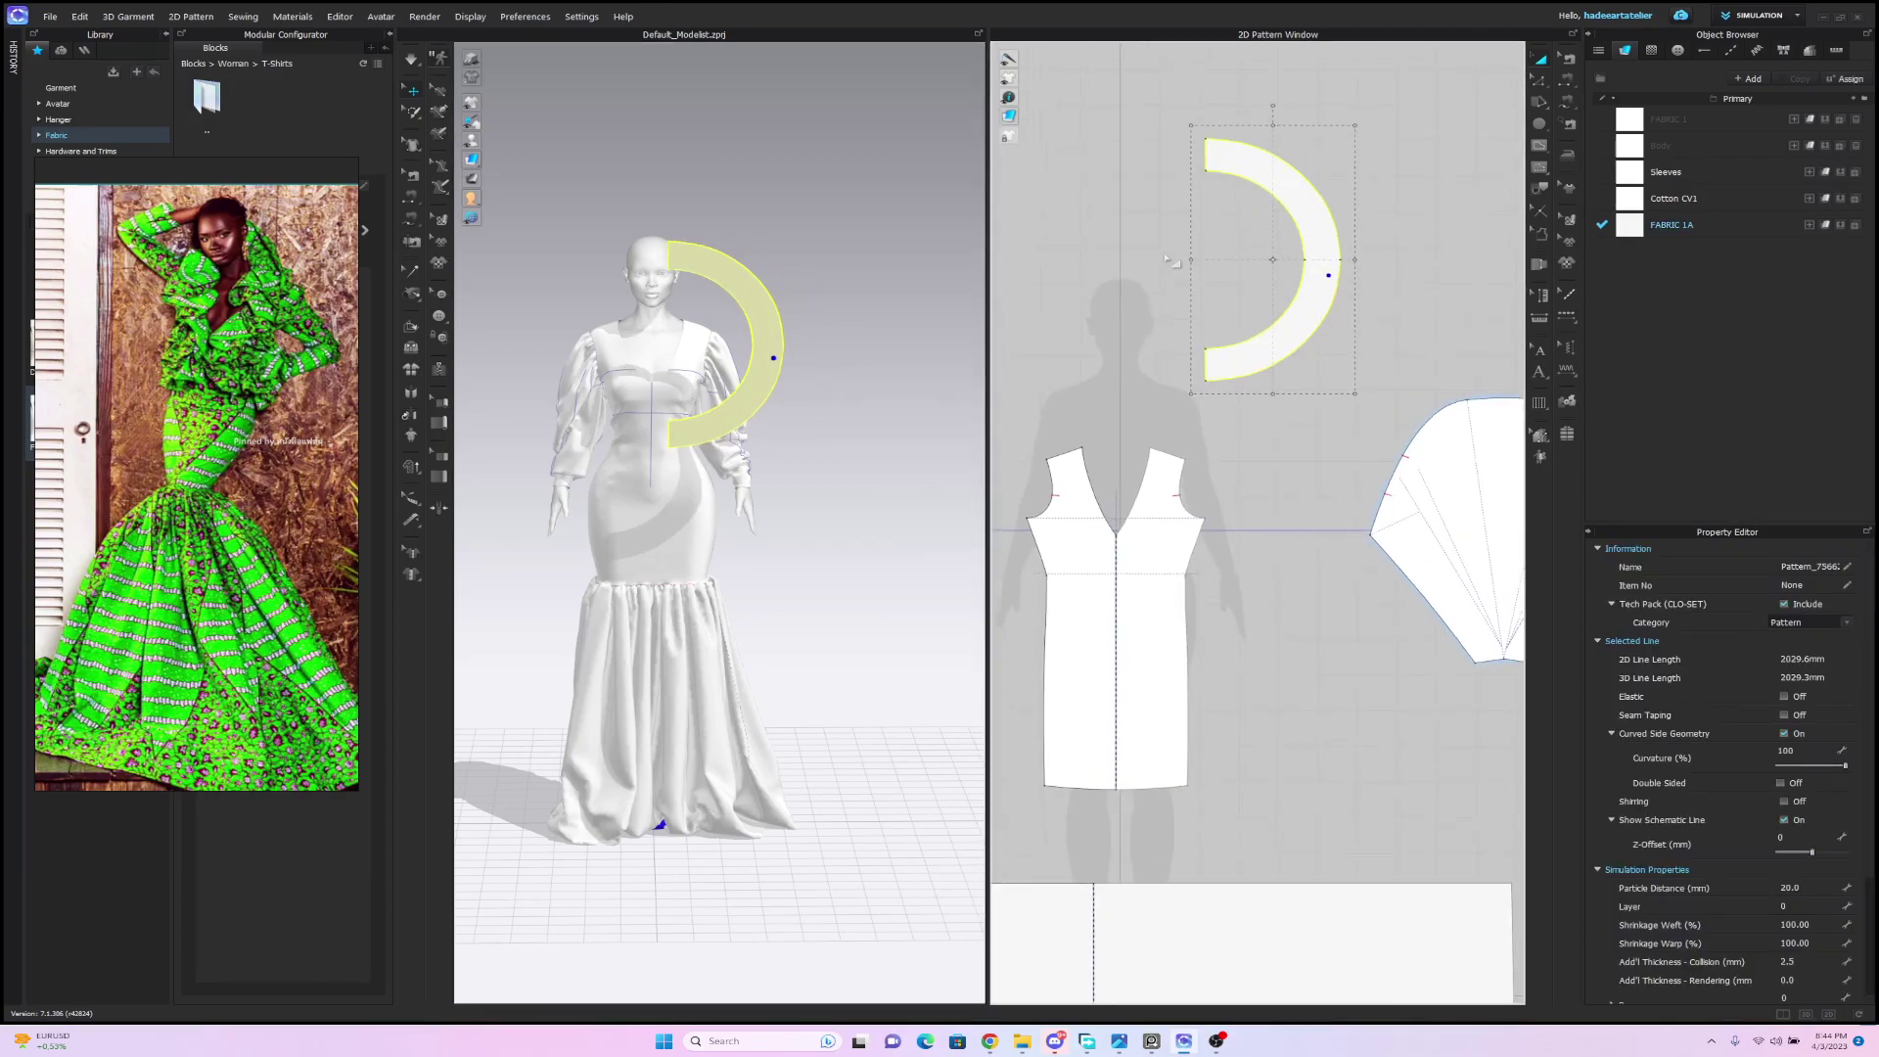
Sew the half-ring's inner curve to the nearer half of the bodice's V-neckline and simulate the drape.
left_click(1567, 102)
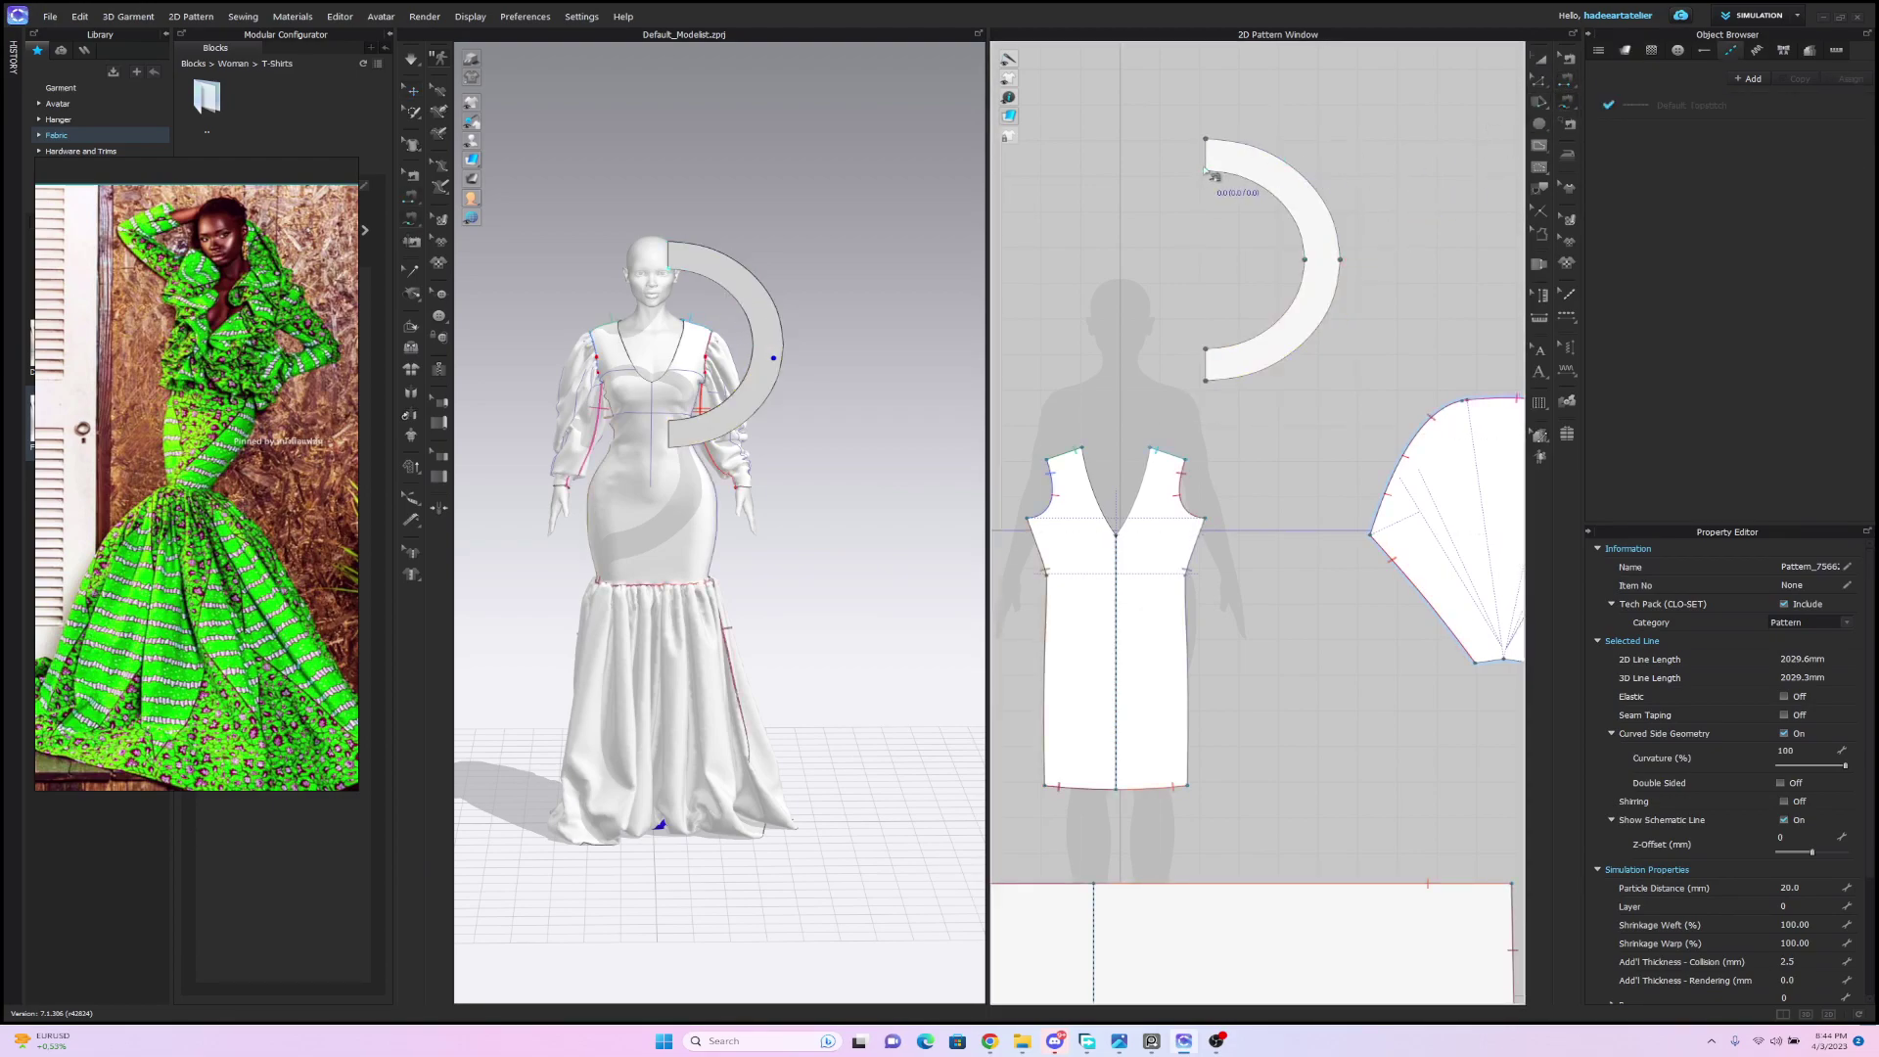
left_click(1219, 362)
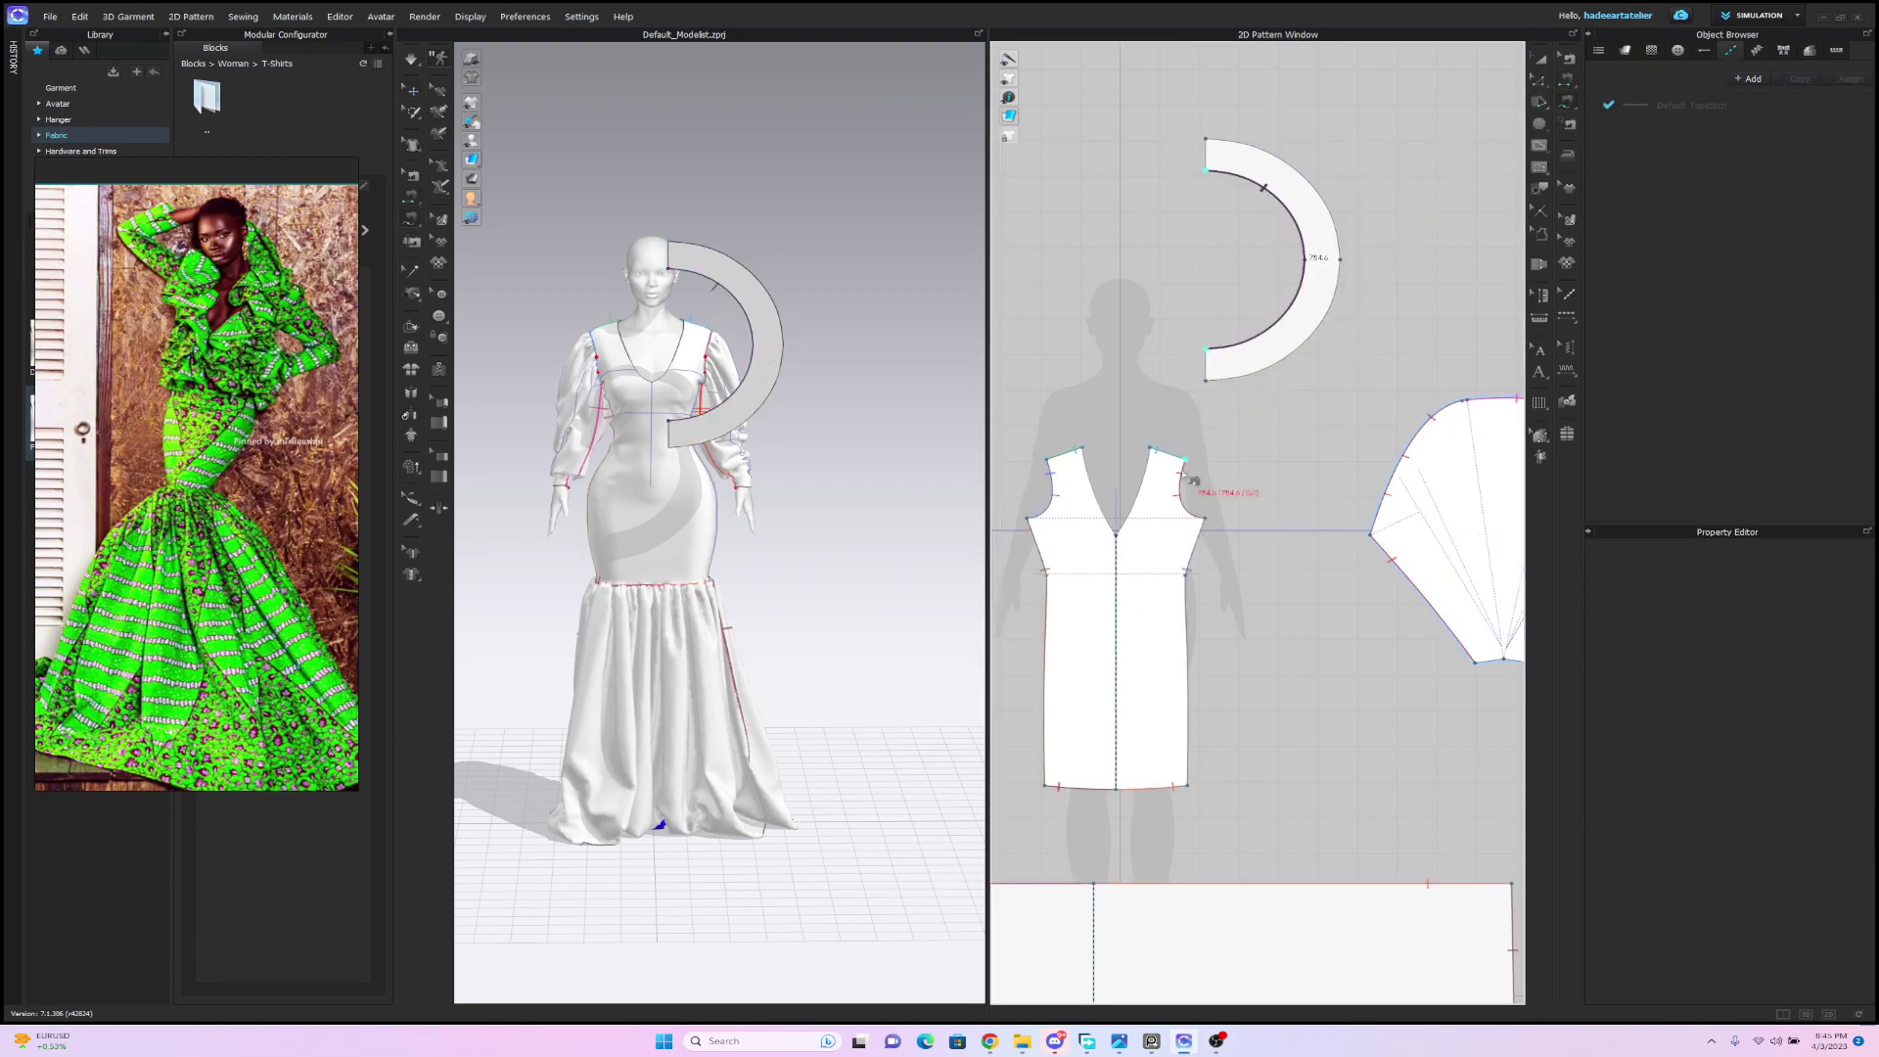
left_click(1126, 539)
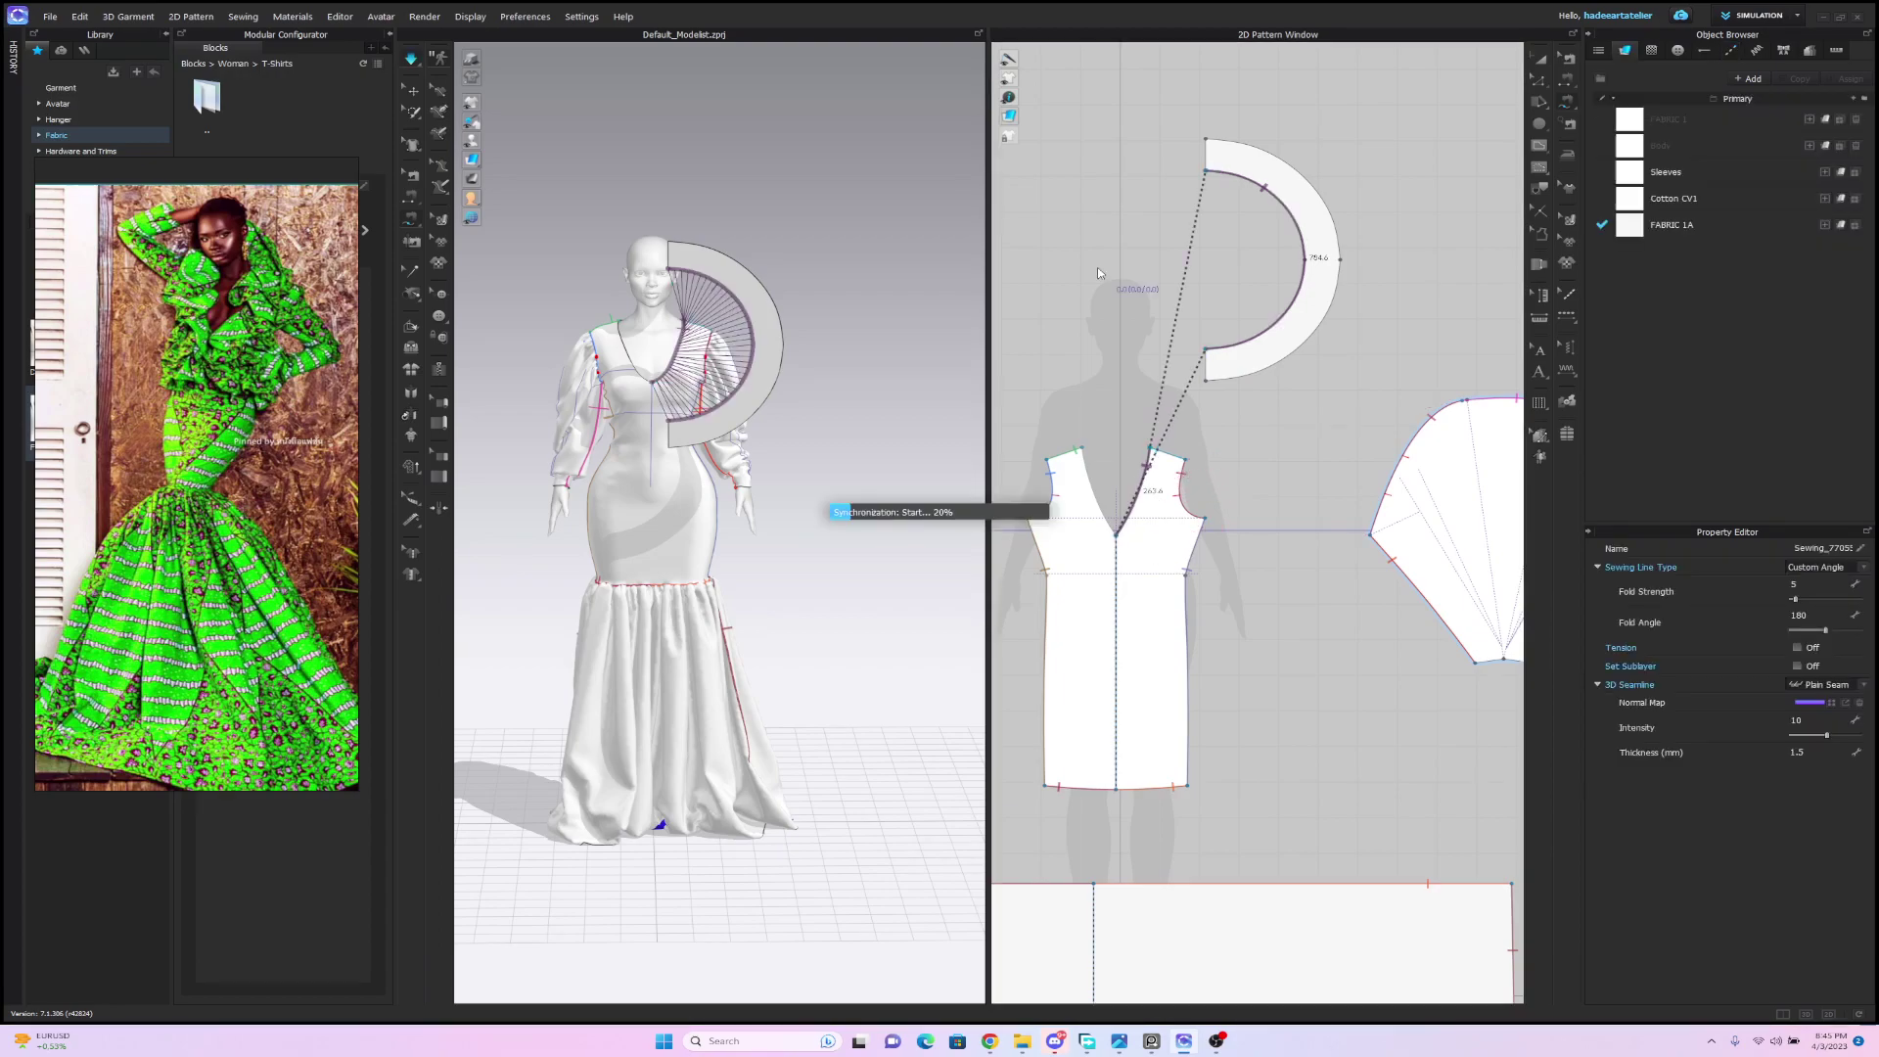
key("space")
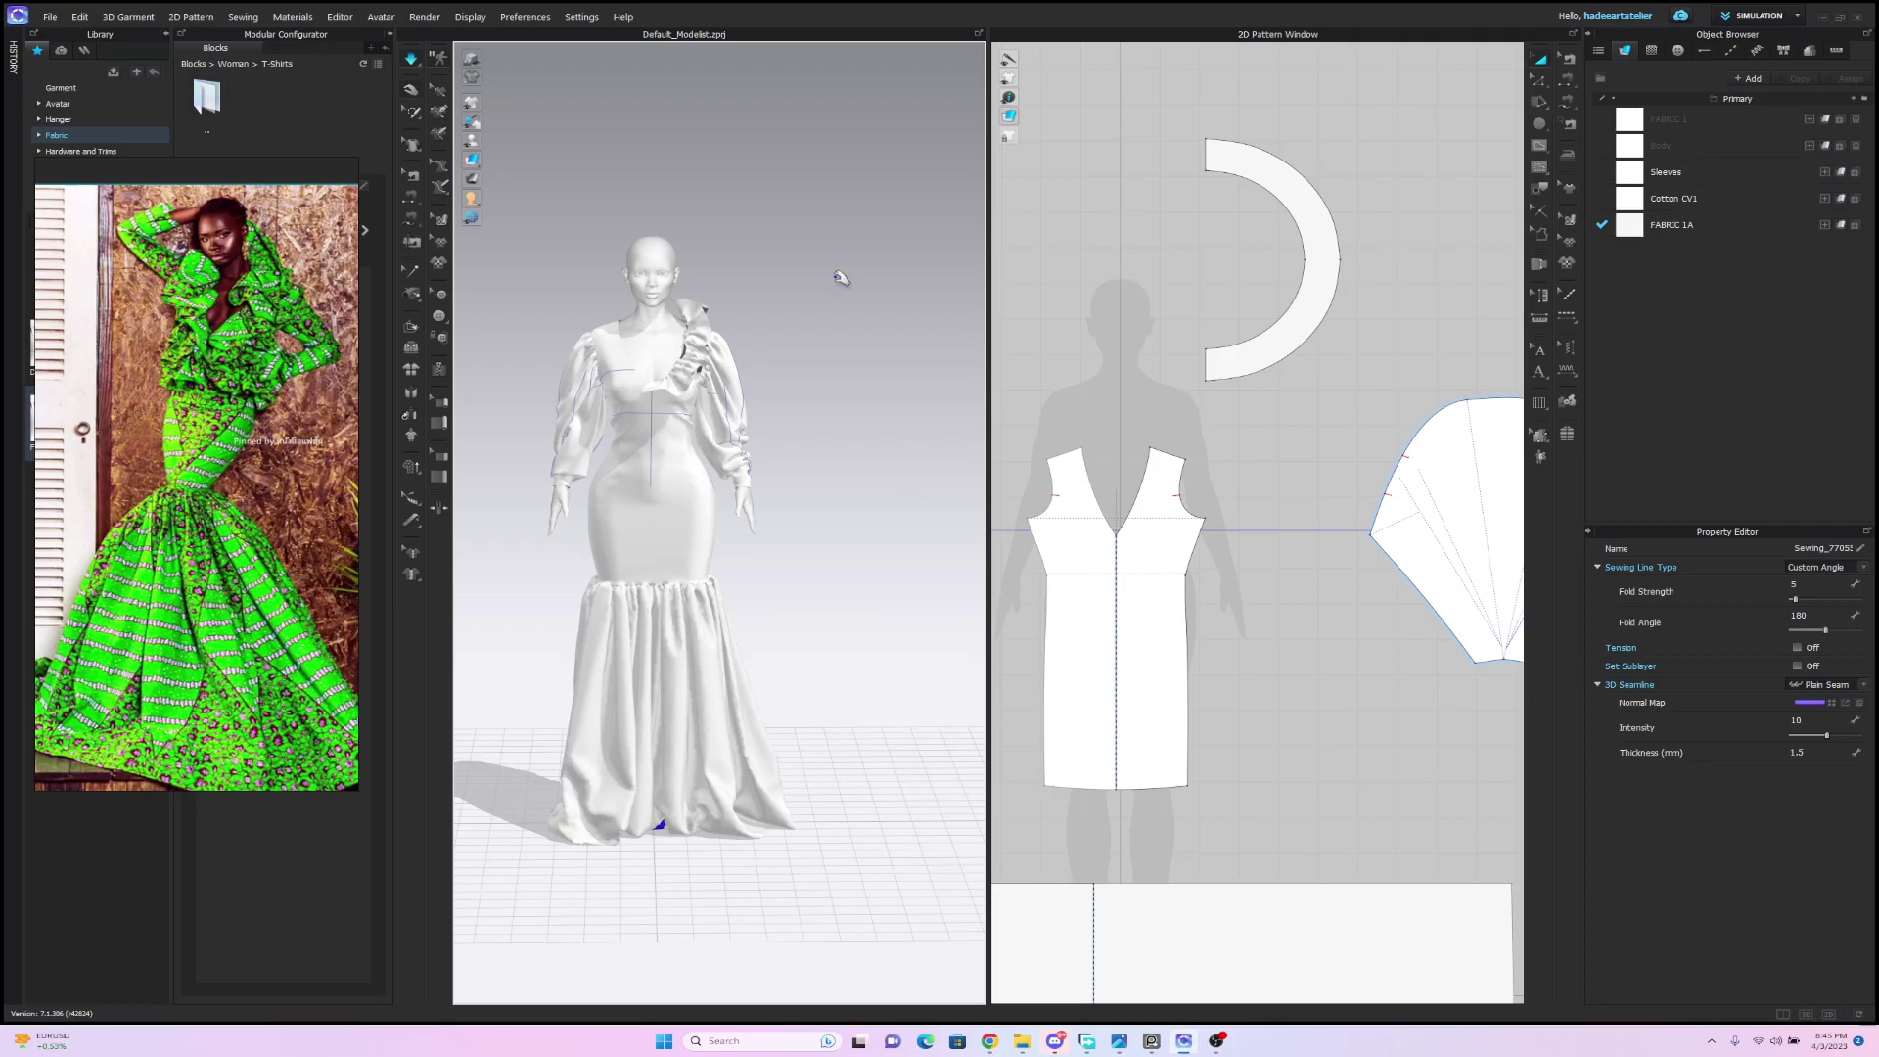
key("m")
scroll(844, 281, "up", 5)
middle_click_drag(867, 217, 898, 317)
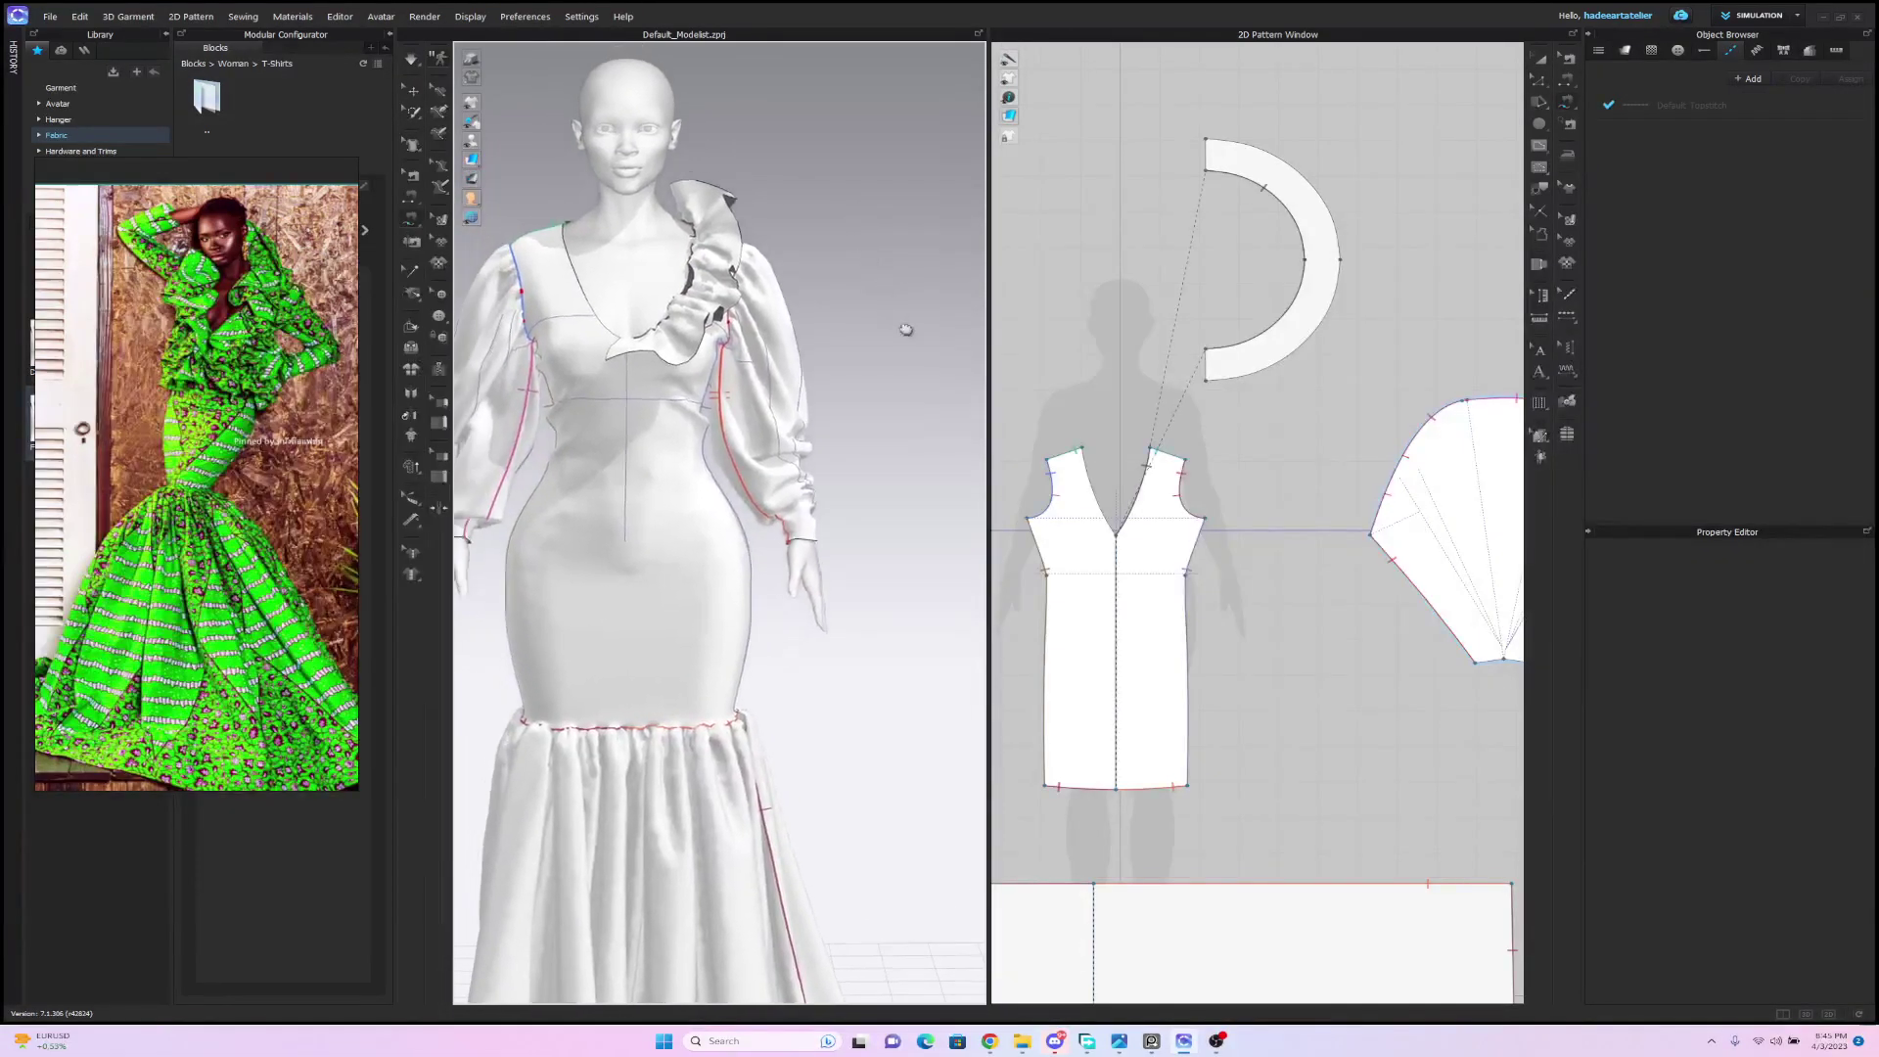
scroll(893, 332, "up", 4)
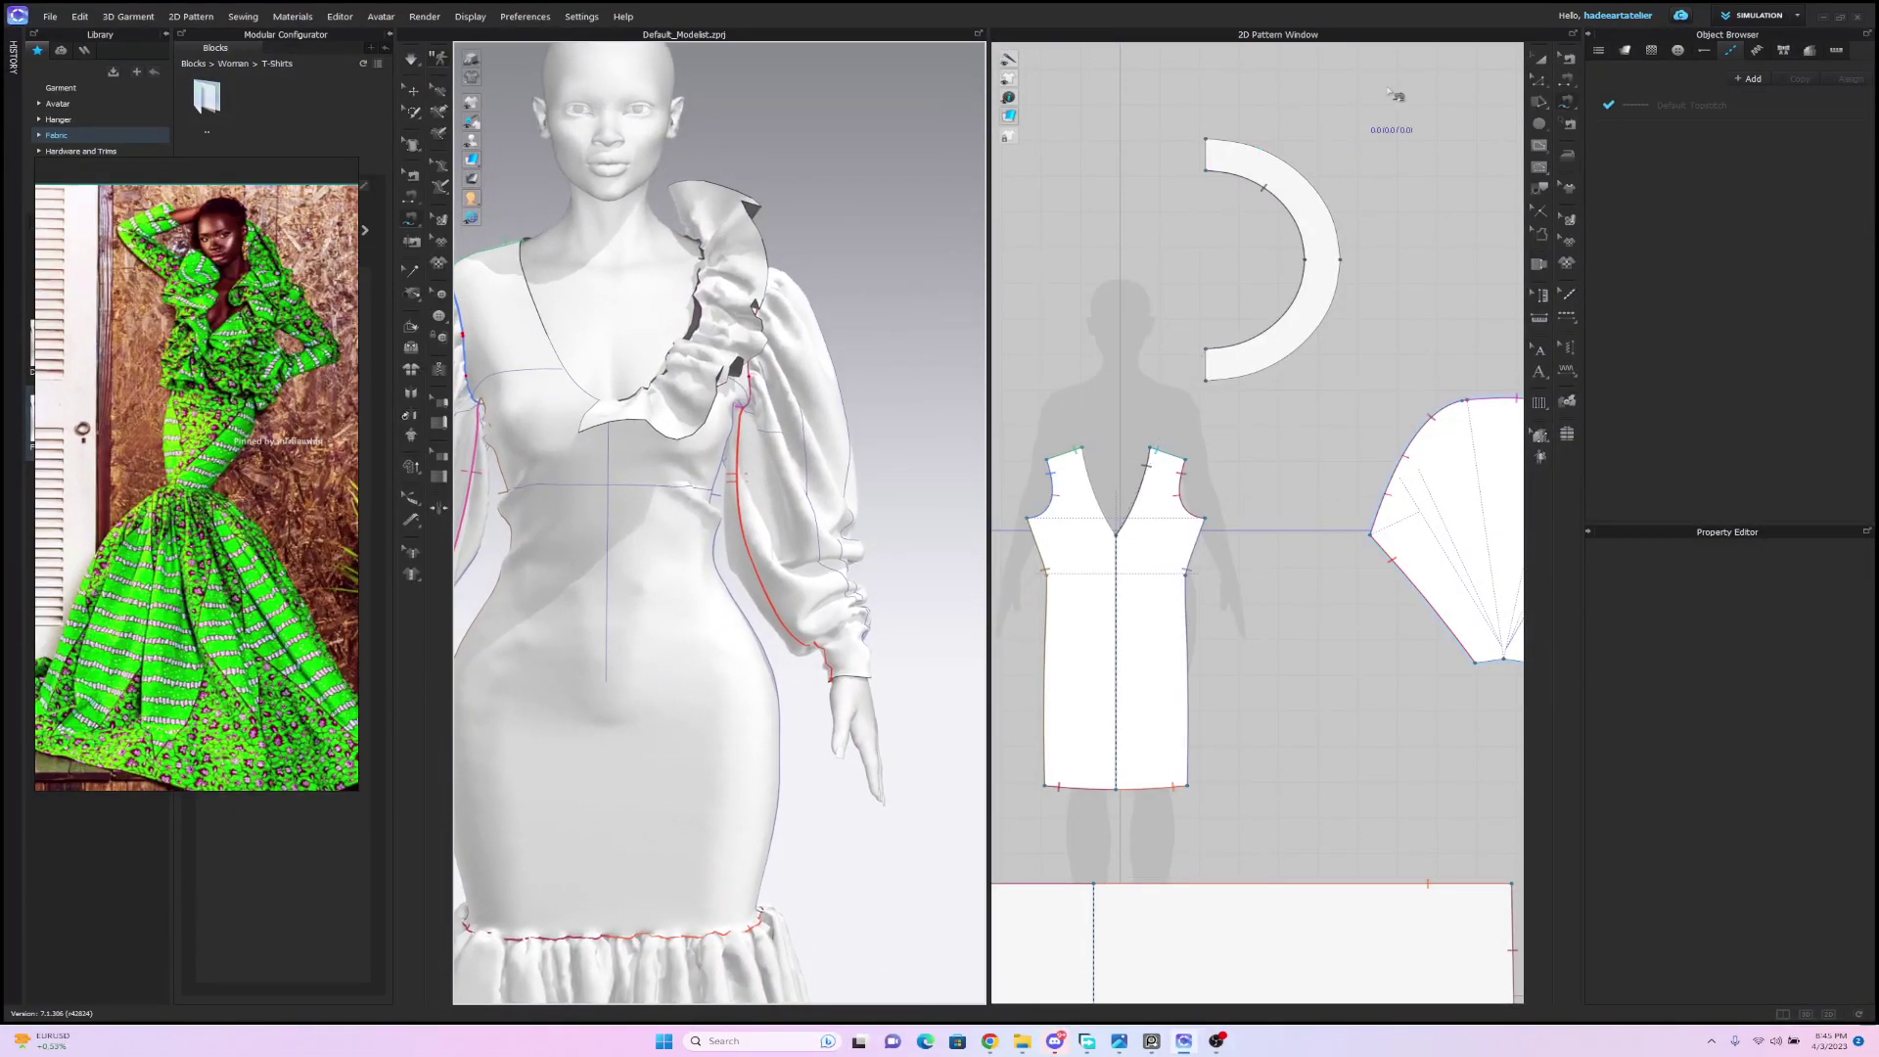
Remove the middle points on the half-ring's inner and outer curves.
left_click(1538, 80)
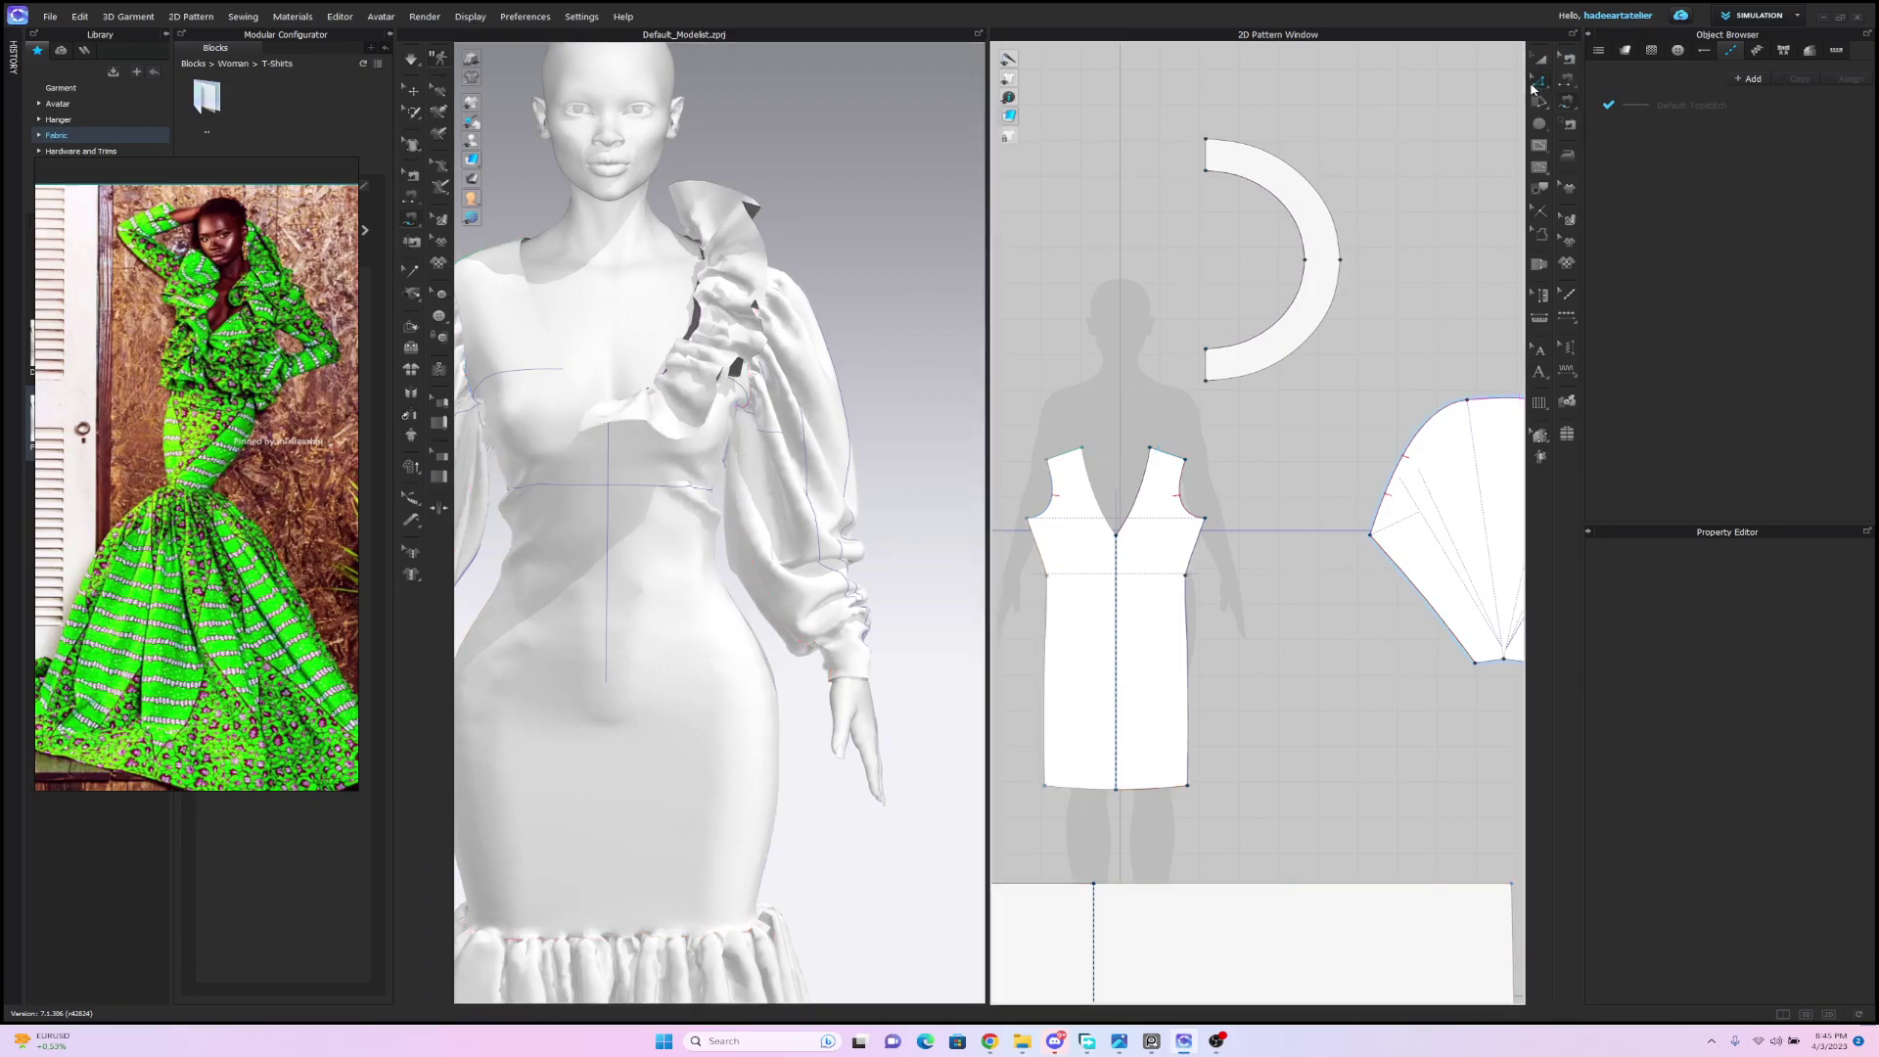
left_click(1341, 261)
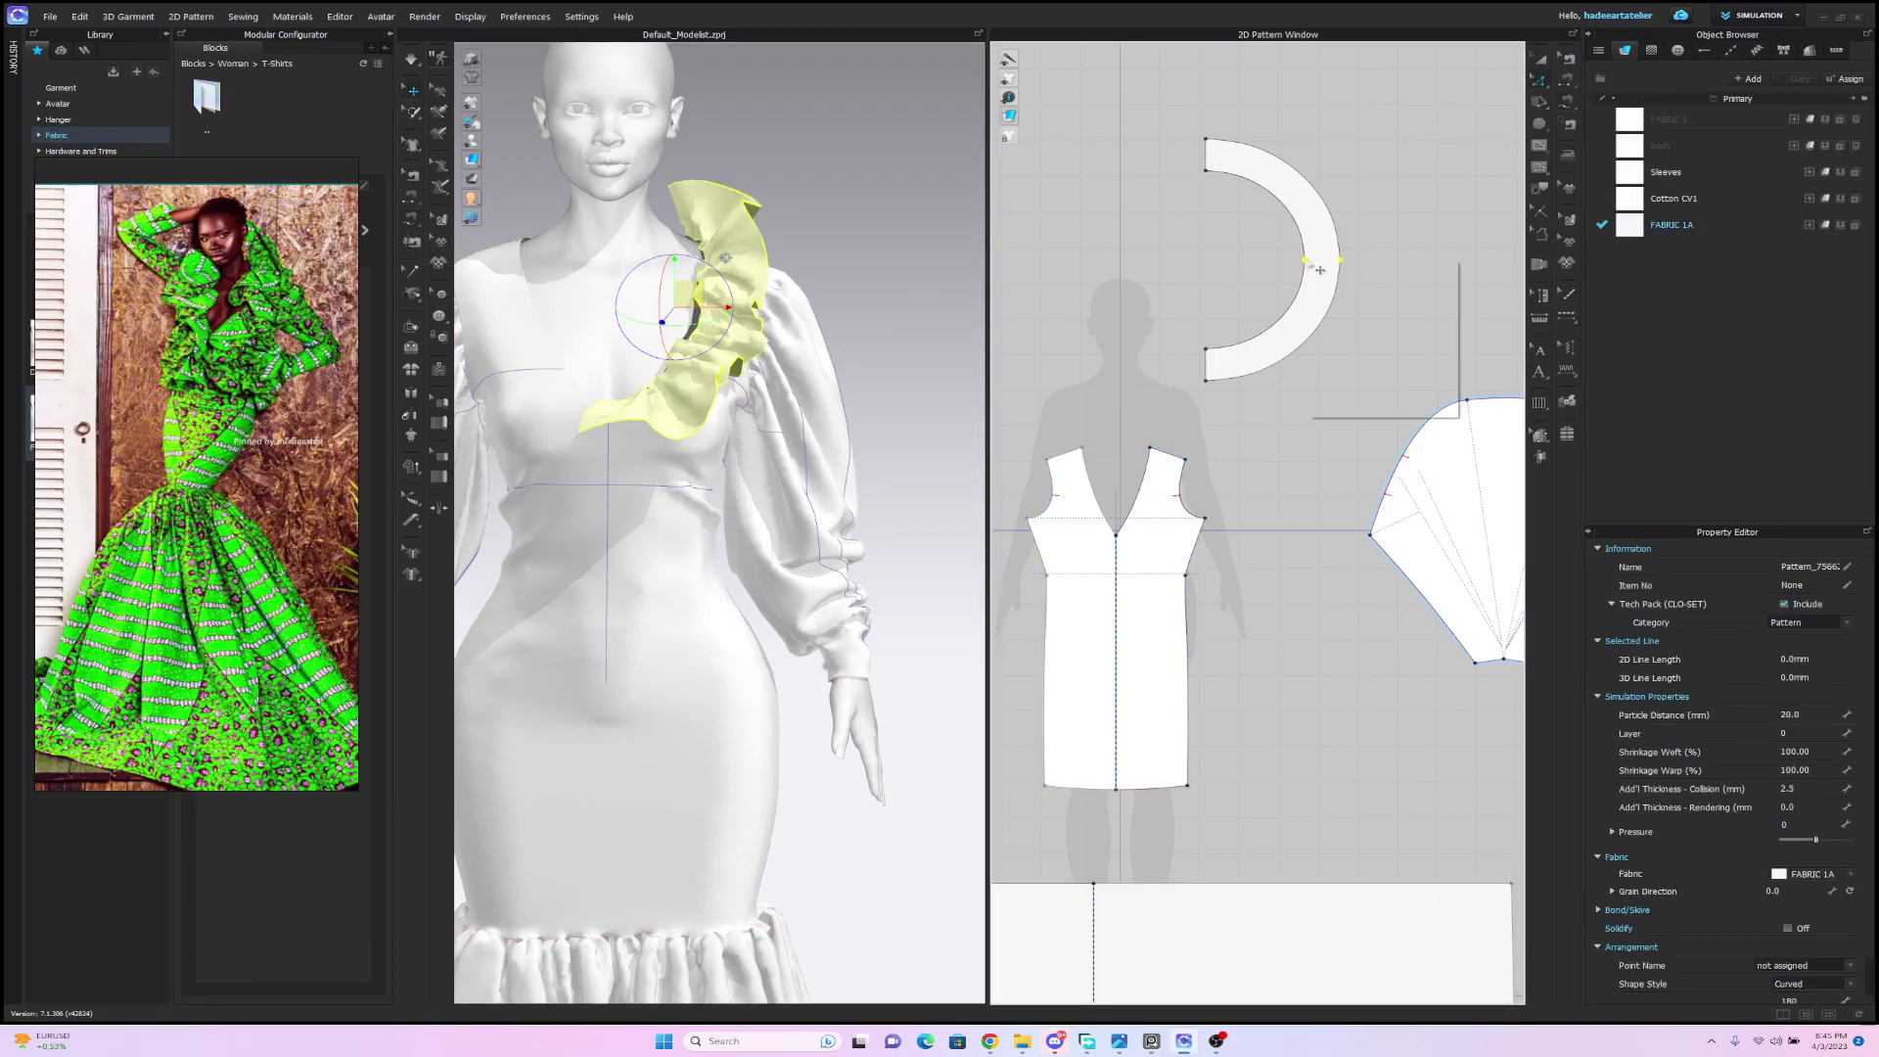
right_click(1307, 260)
left_click(1391, 379)
Offset the half-ring's outer curve outward as pattern outline by 50 mm to widen the flounce.
left_click(1351, 282)
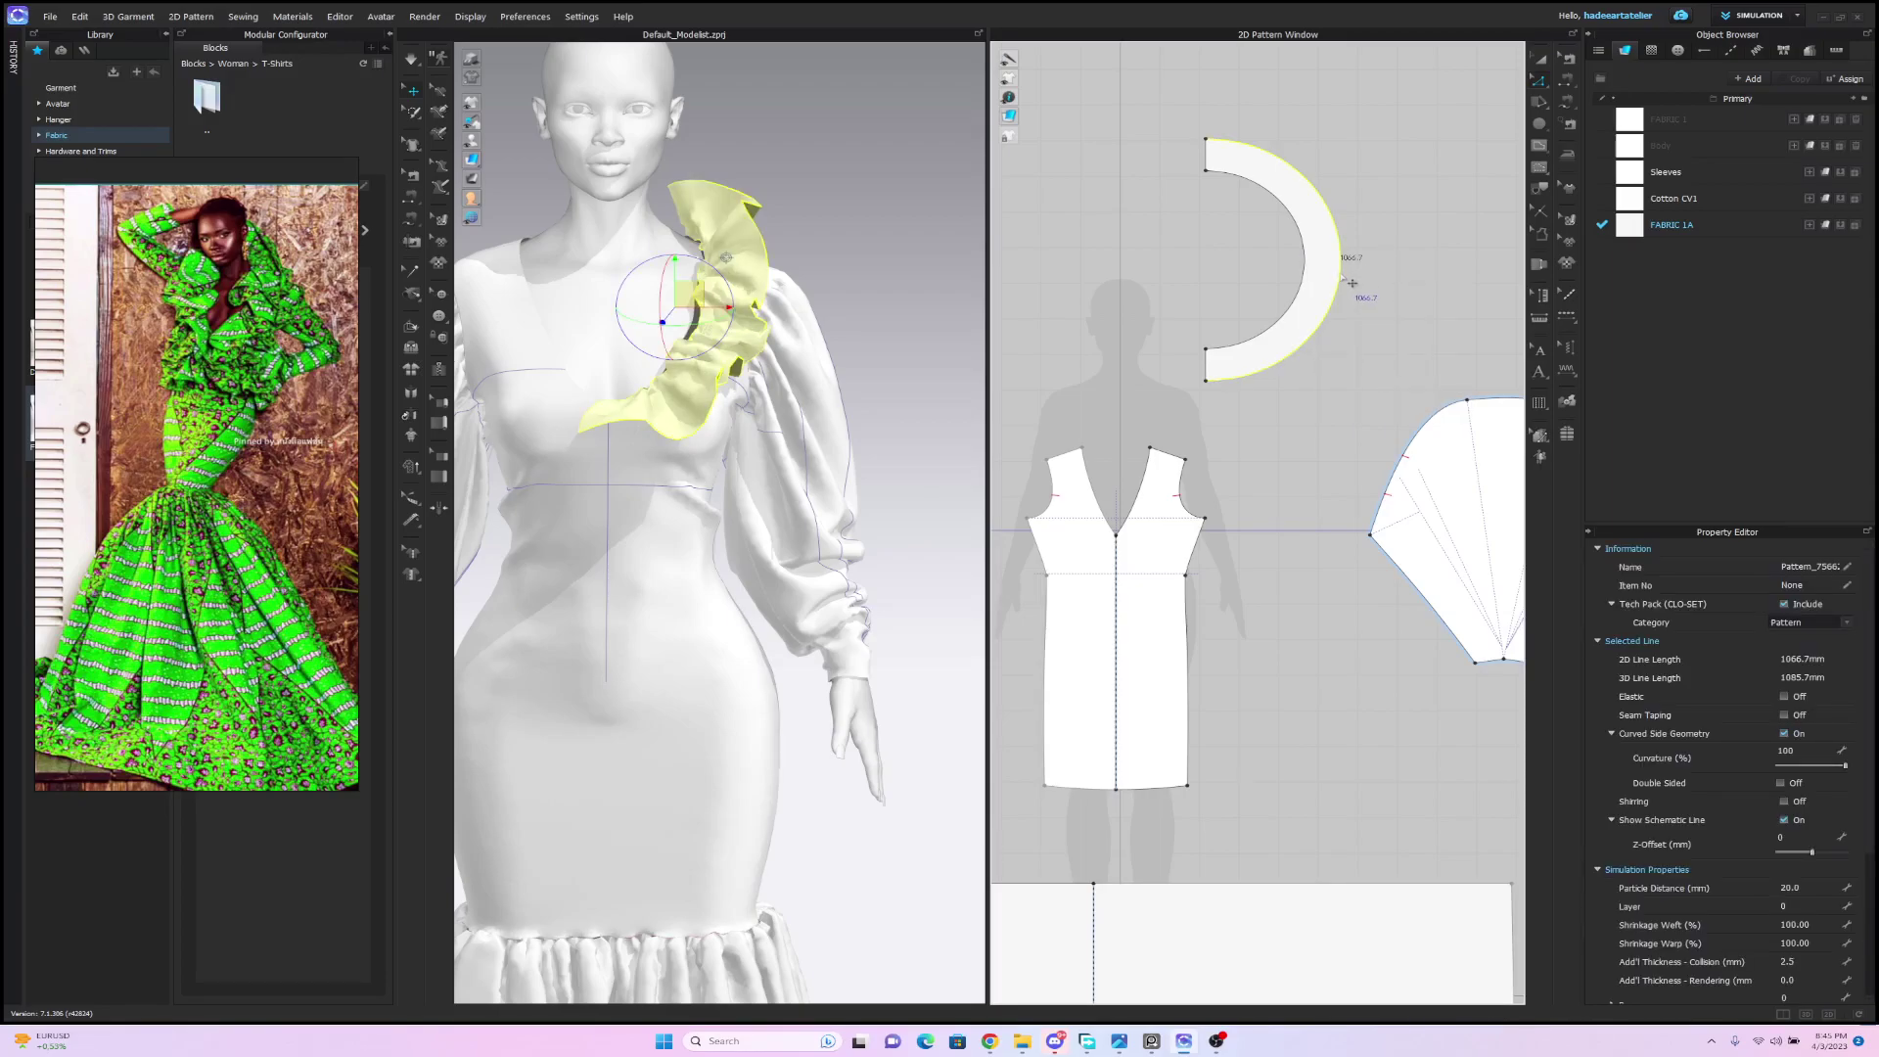
right_click(1343, 275)
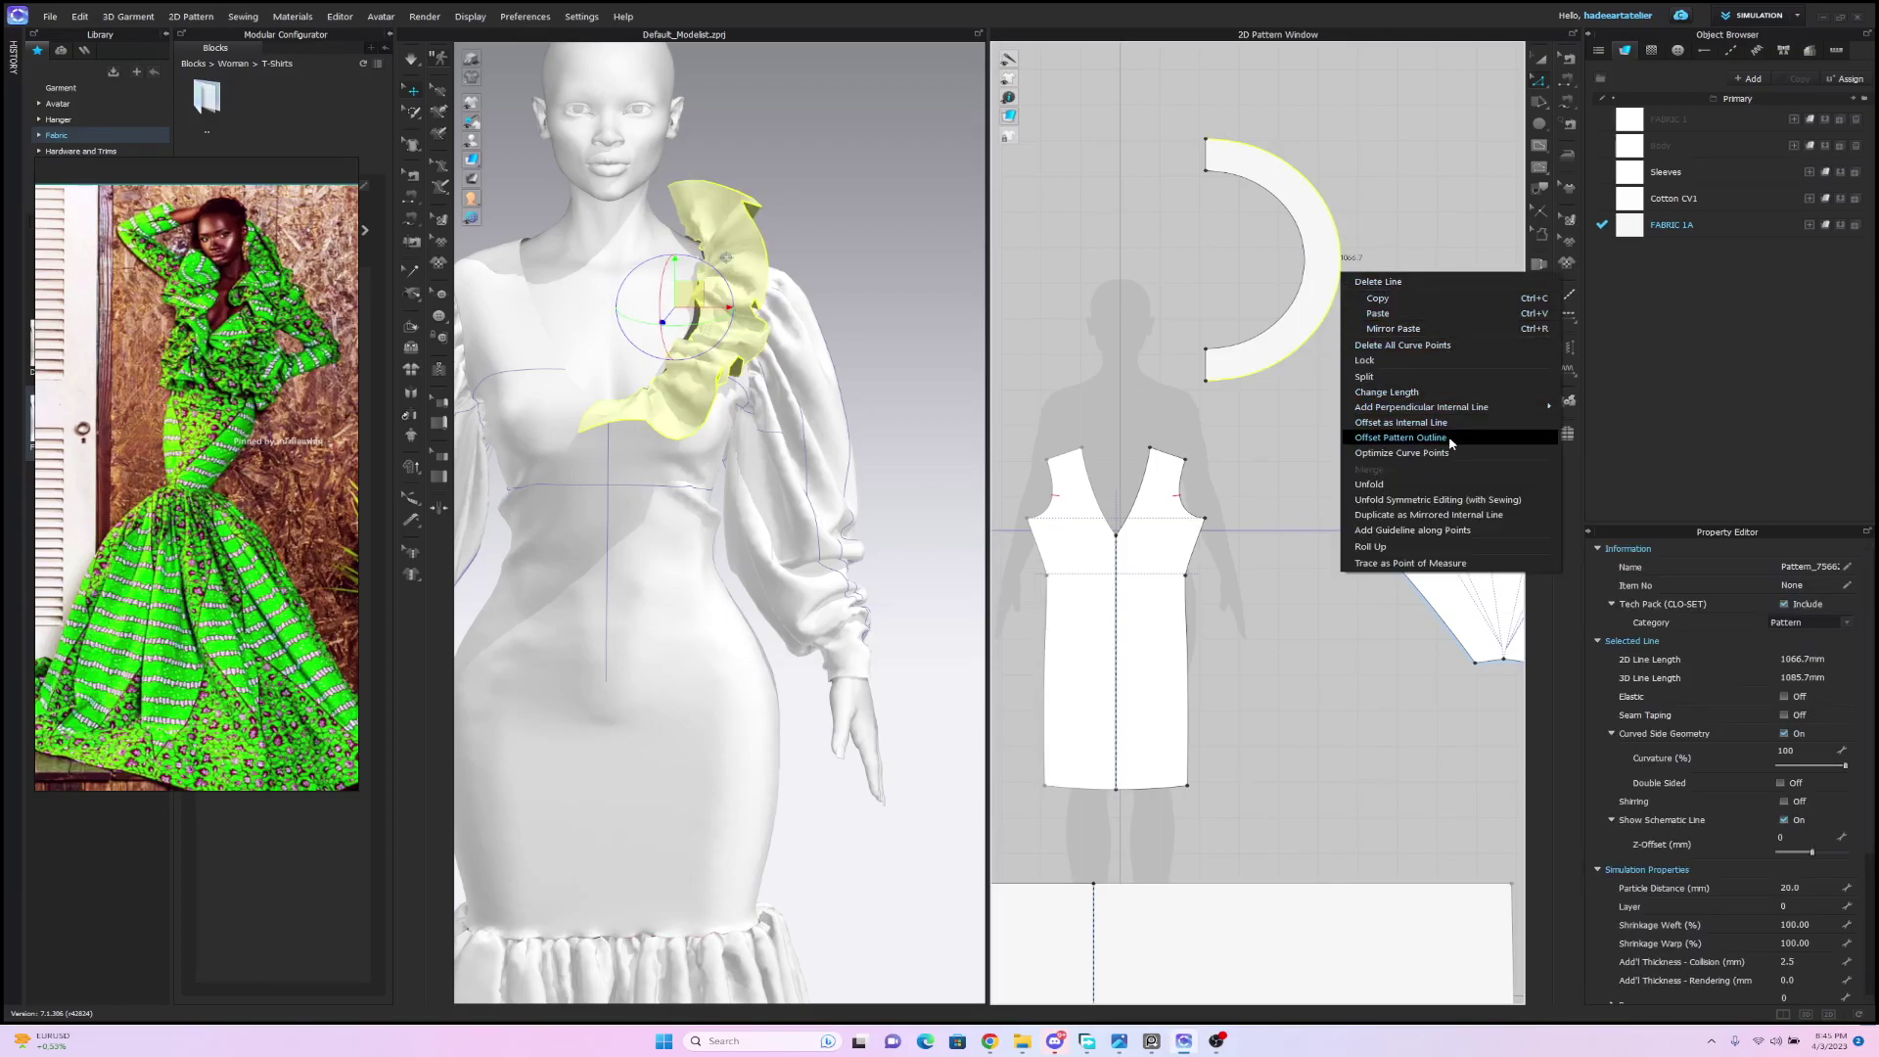
left_click(1401, 438)
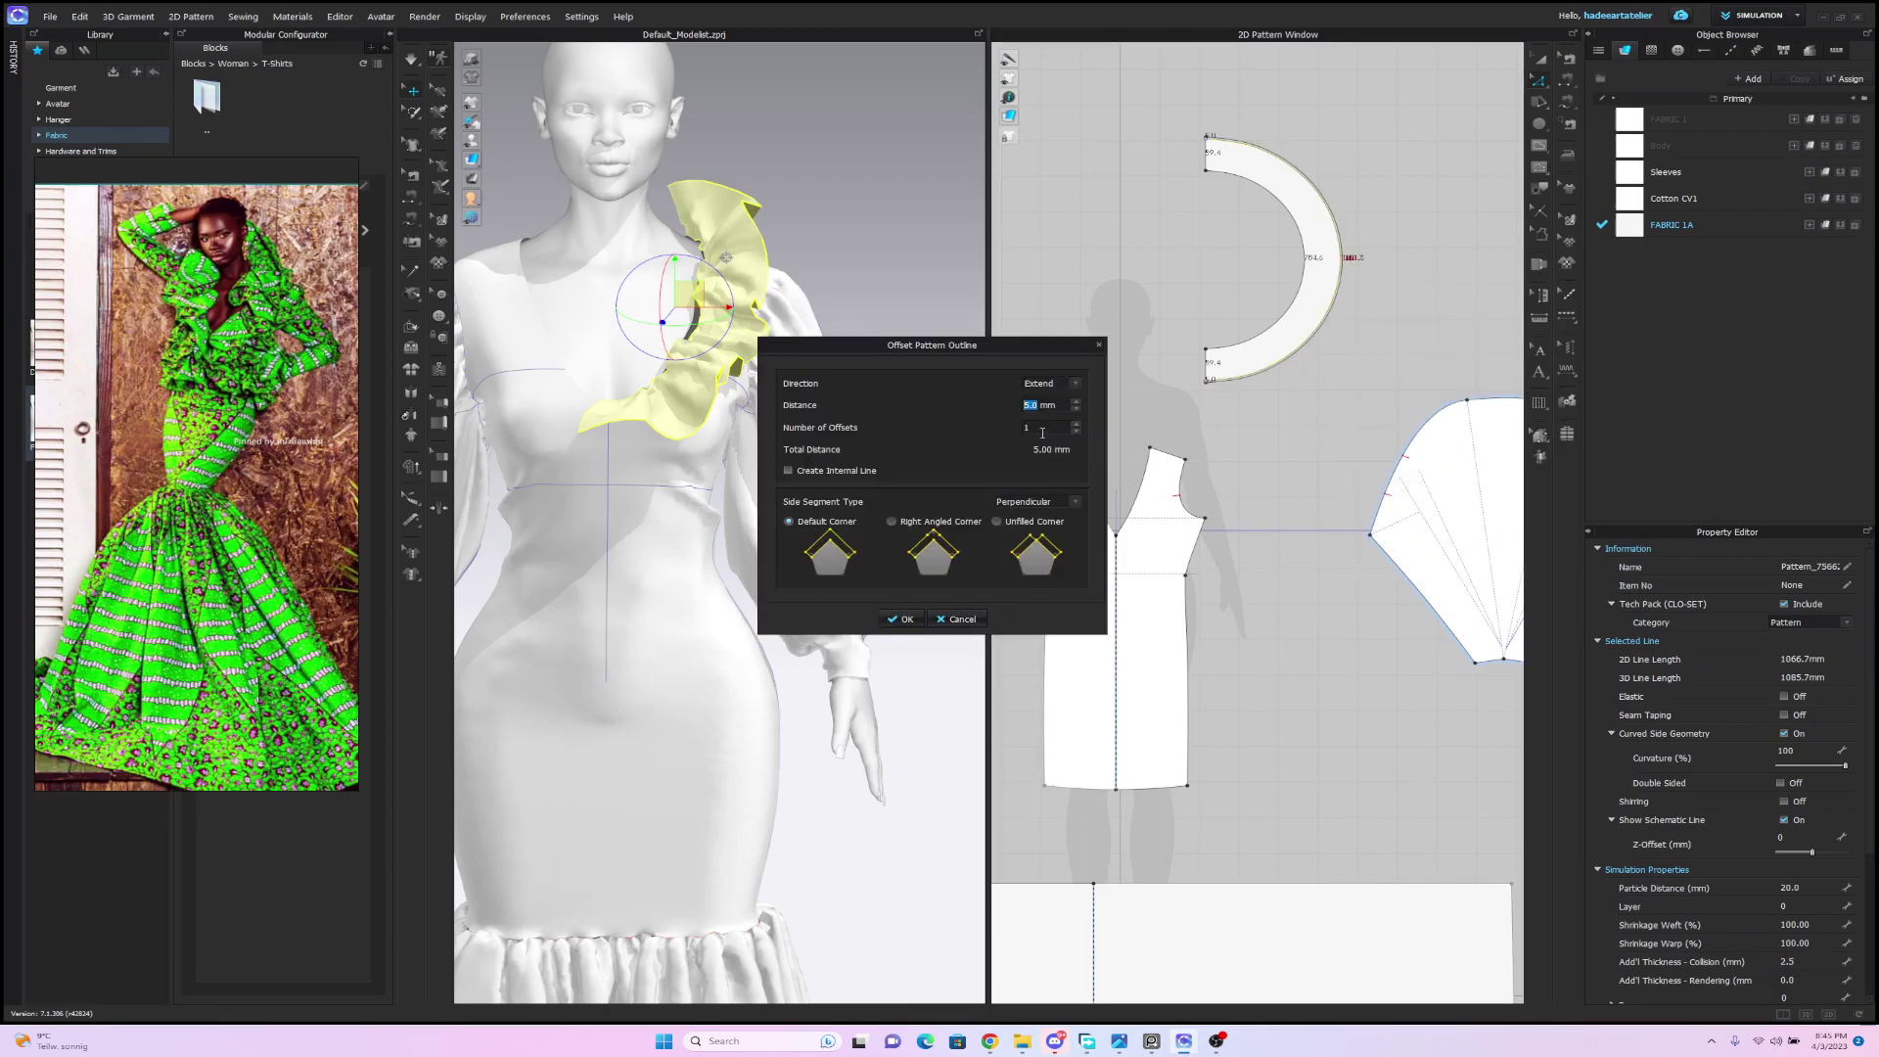
type("50")
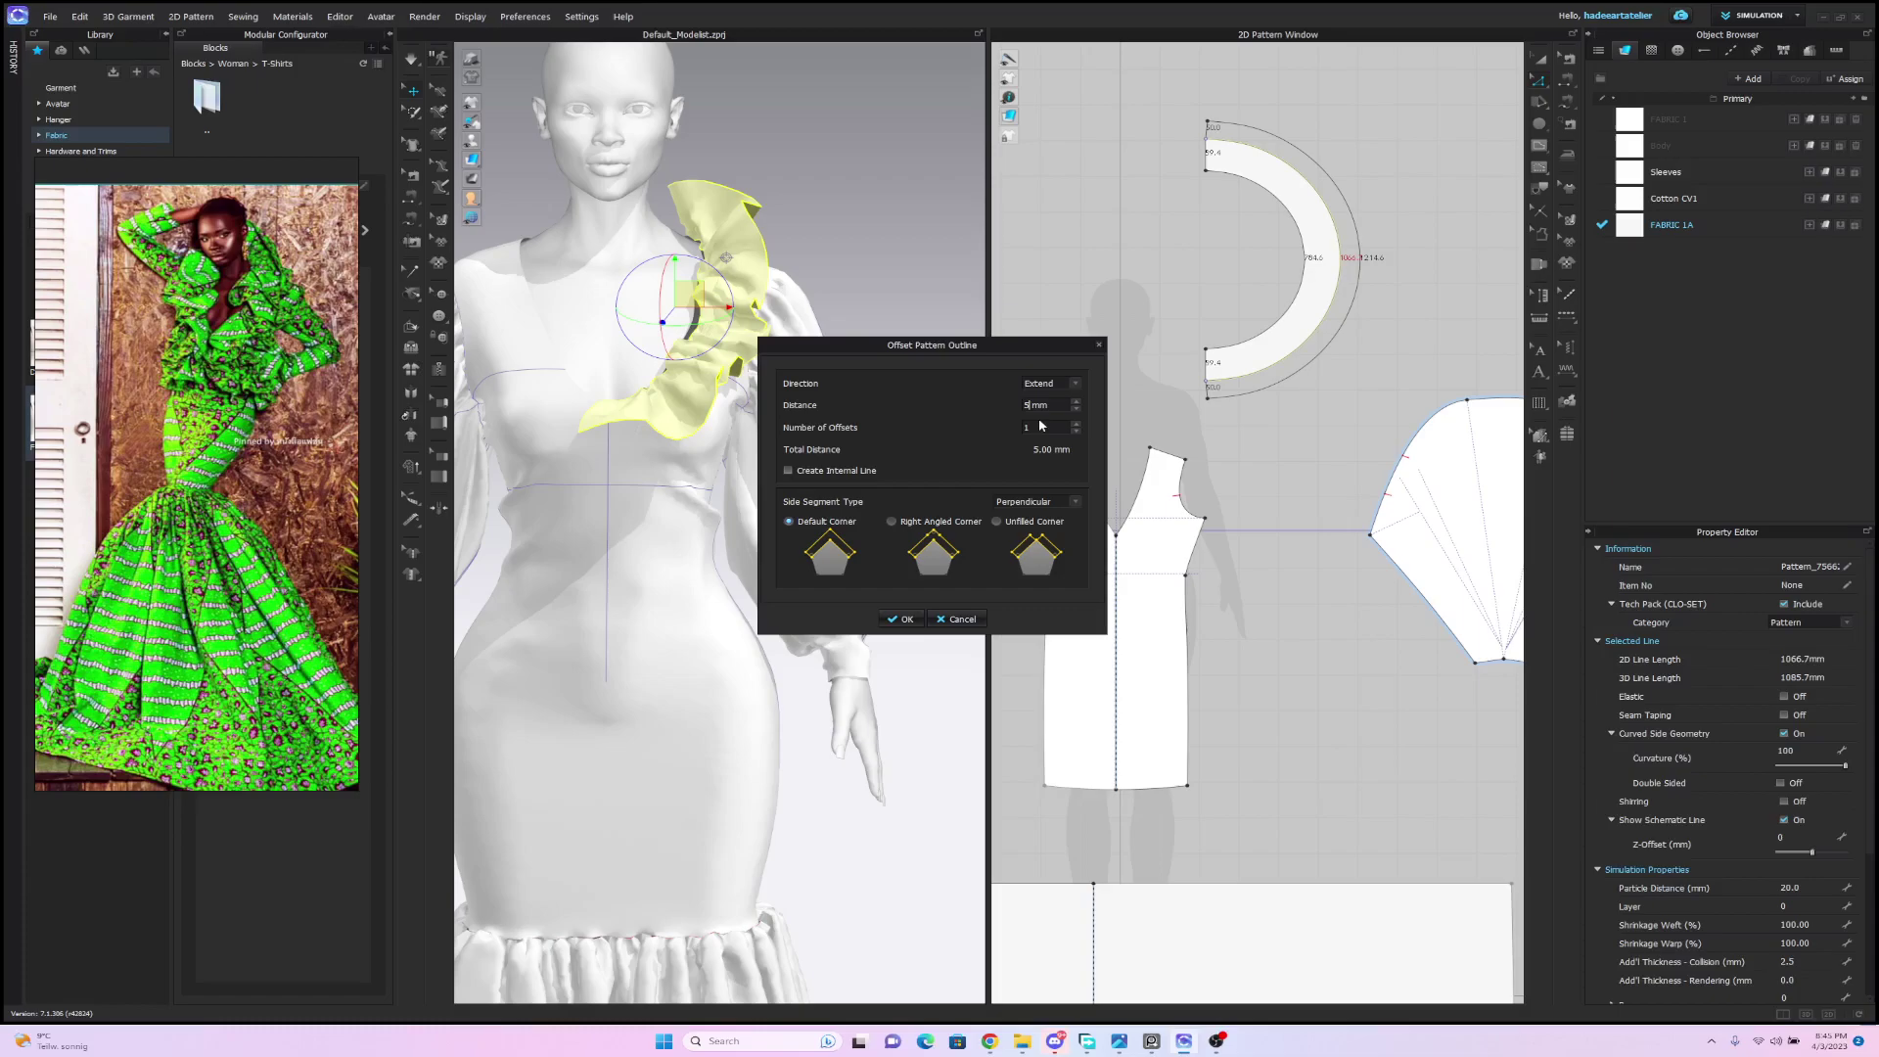
key("Return")
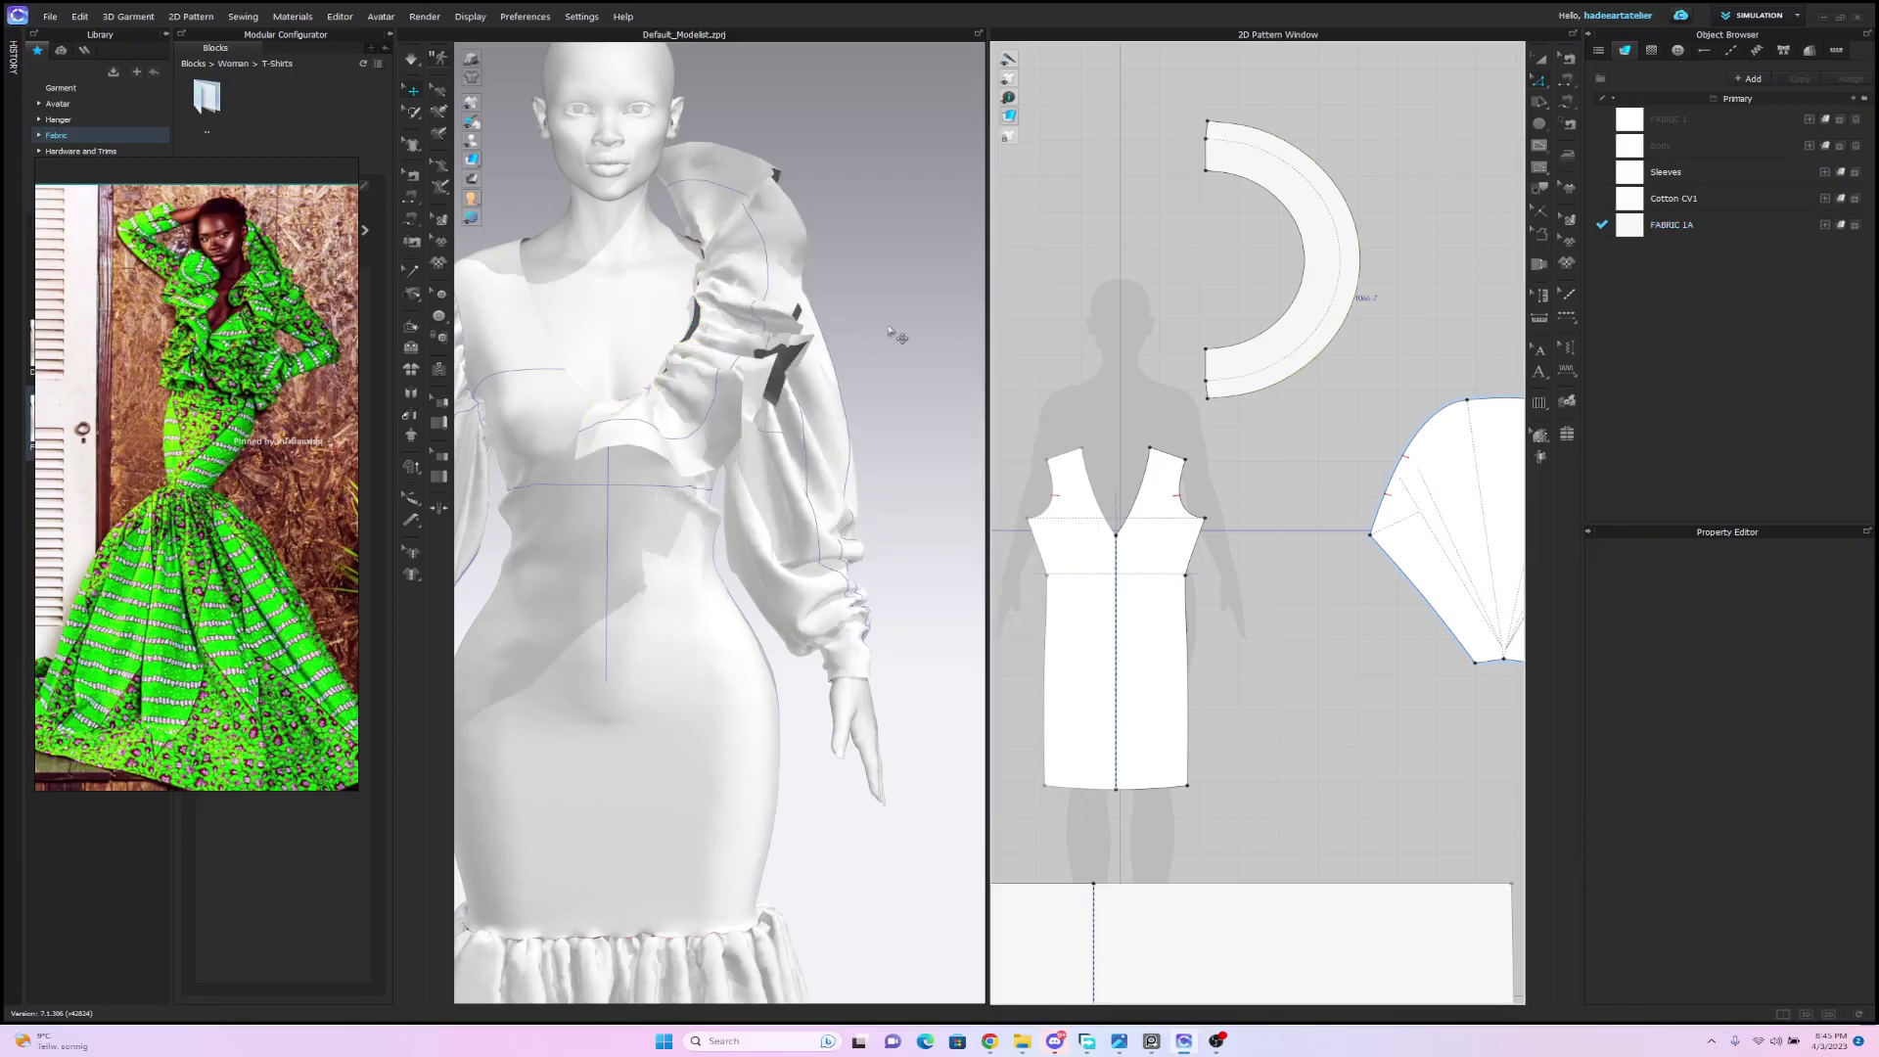
Simulate the widened neckline flounce until its ruffles settle on the avatar.
key("space")
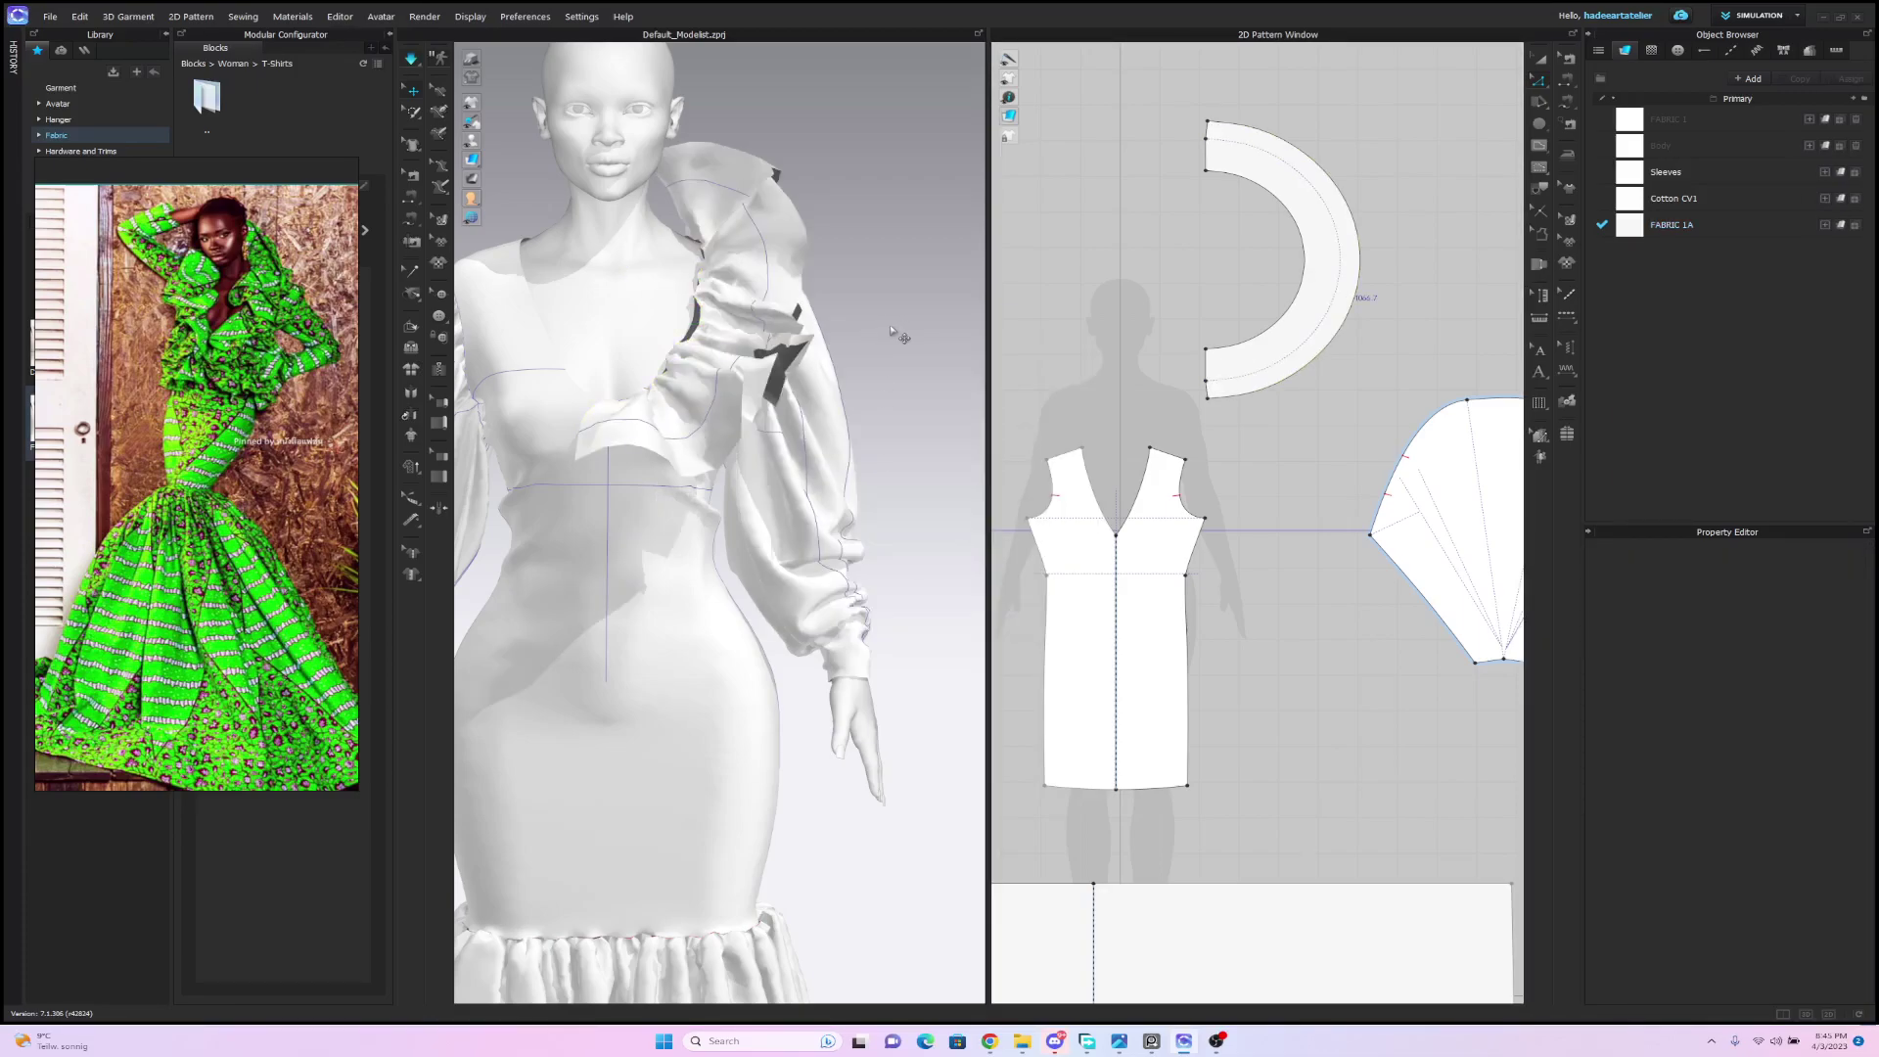
key("space")
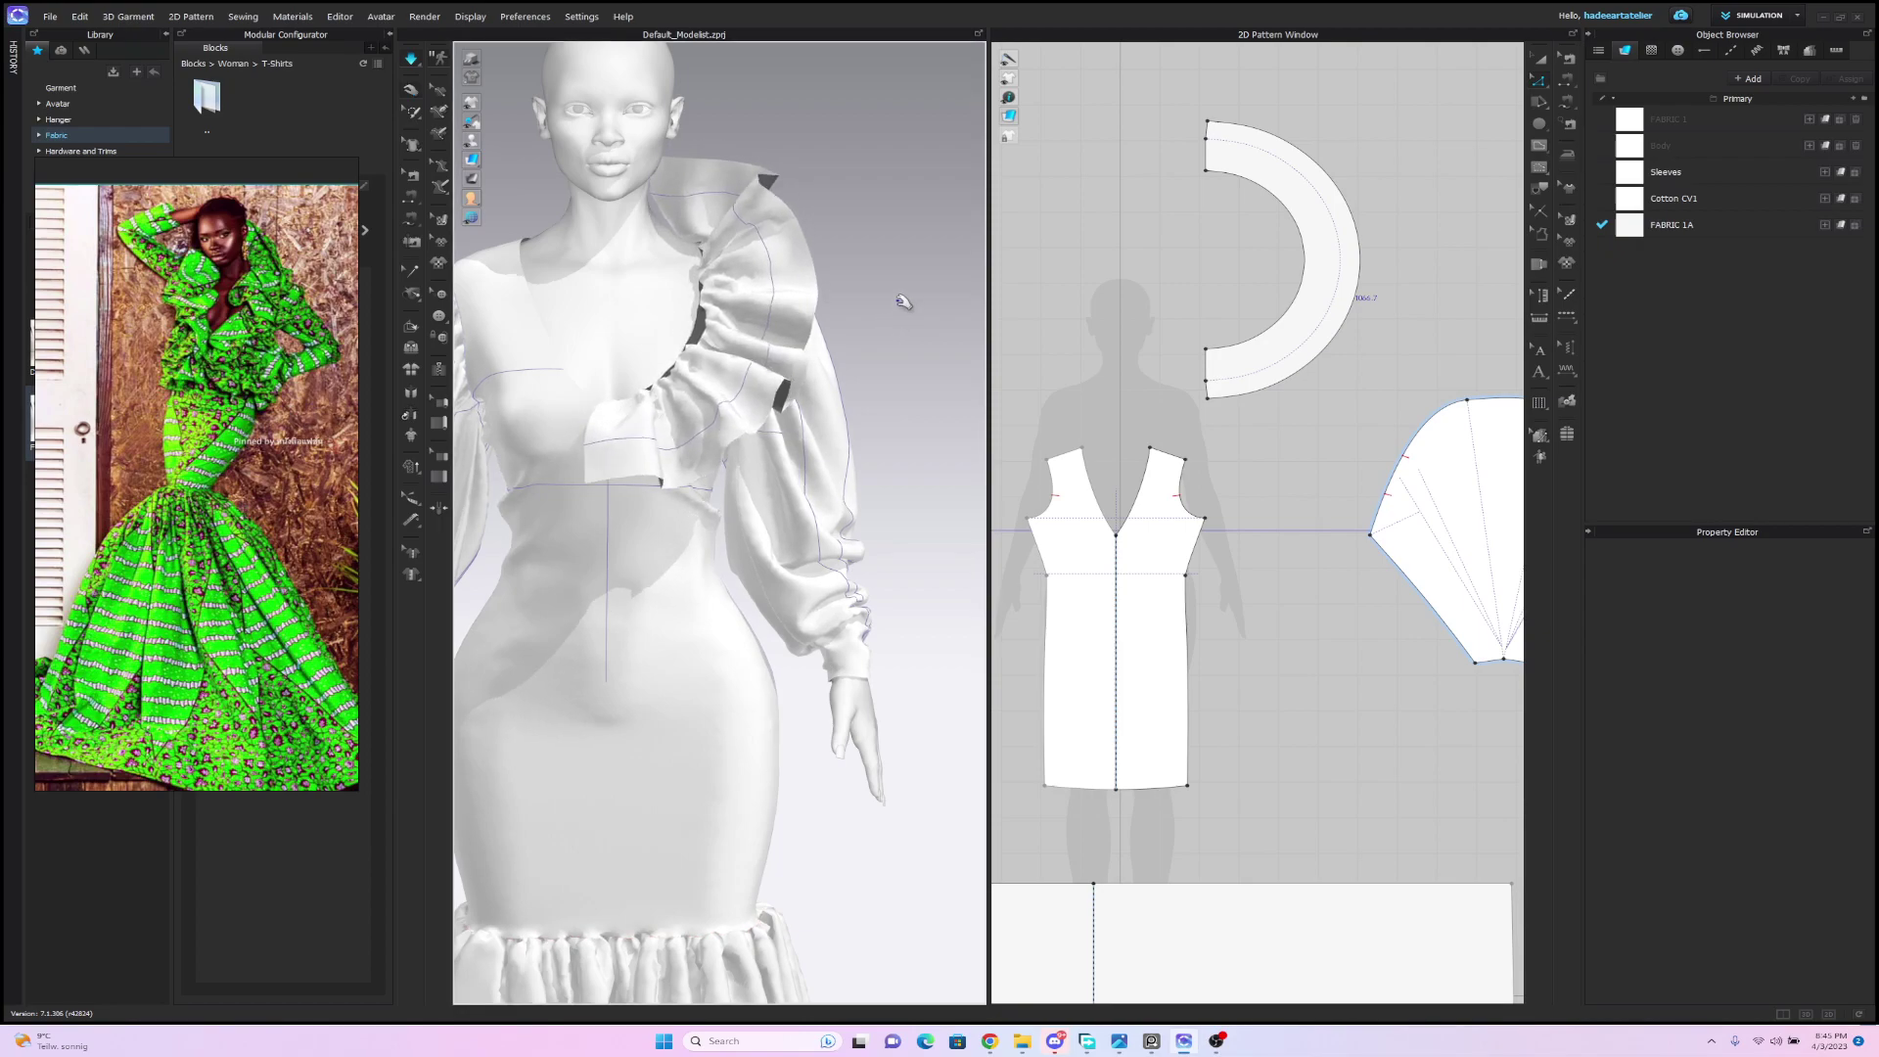
key("space")
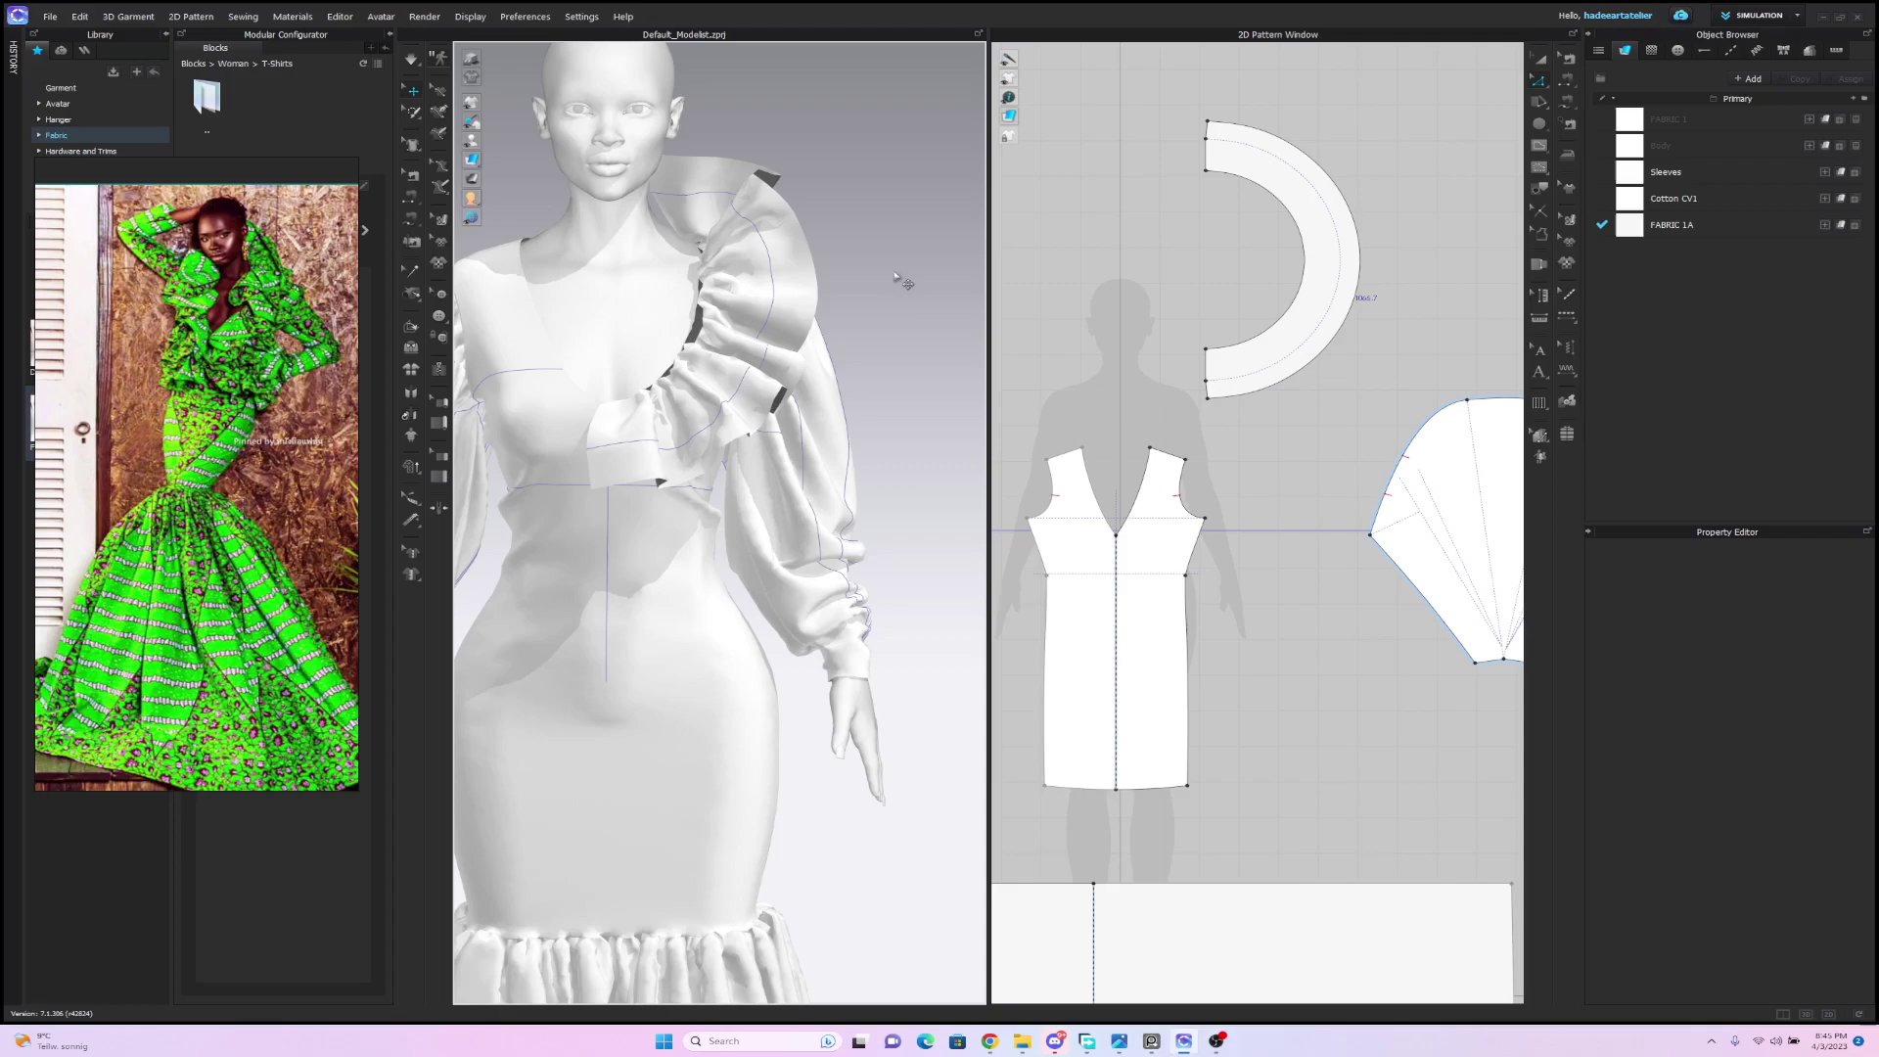
scroll(881, 311, "down", 4)
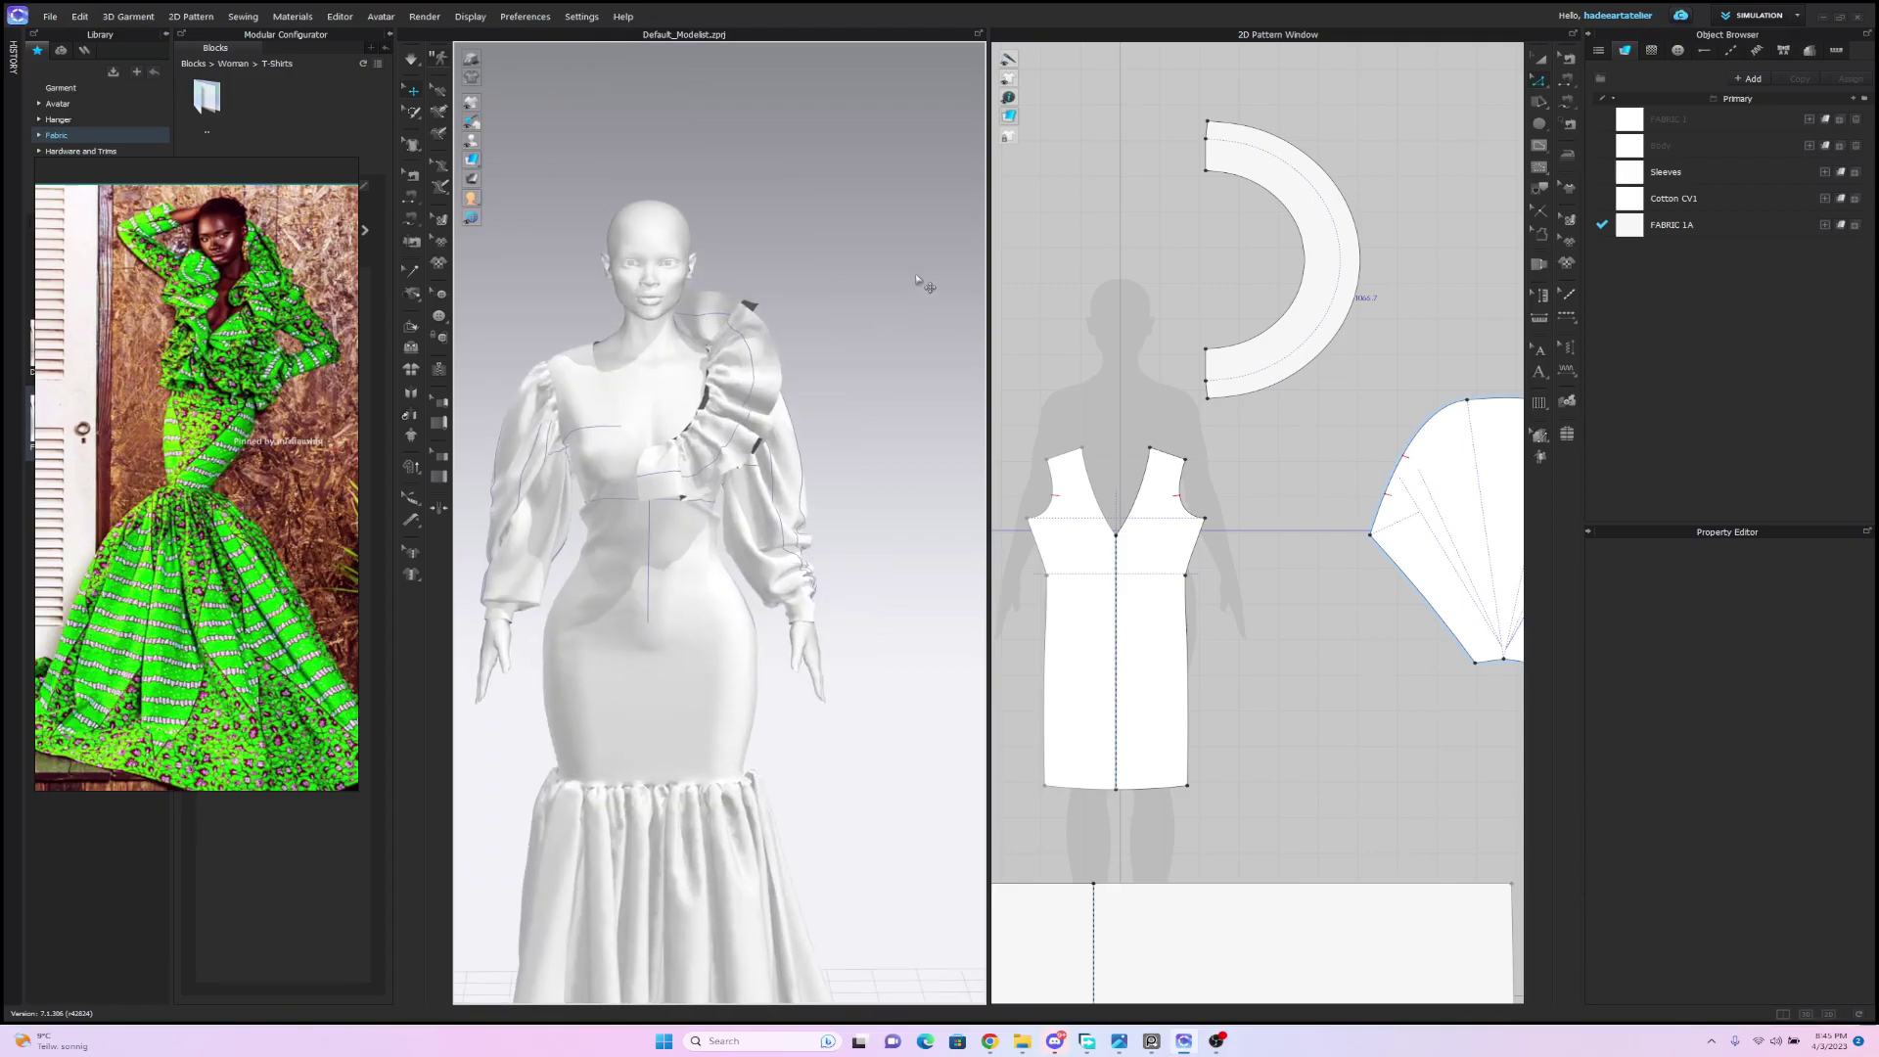
Copy the flounce piece and mirror-paste it on the opposite side of the 2D avatar silhouette.
left_click(1541, 61)
left_click(1325, 233)
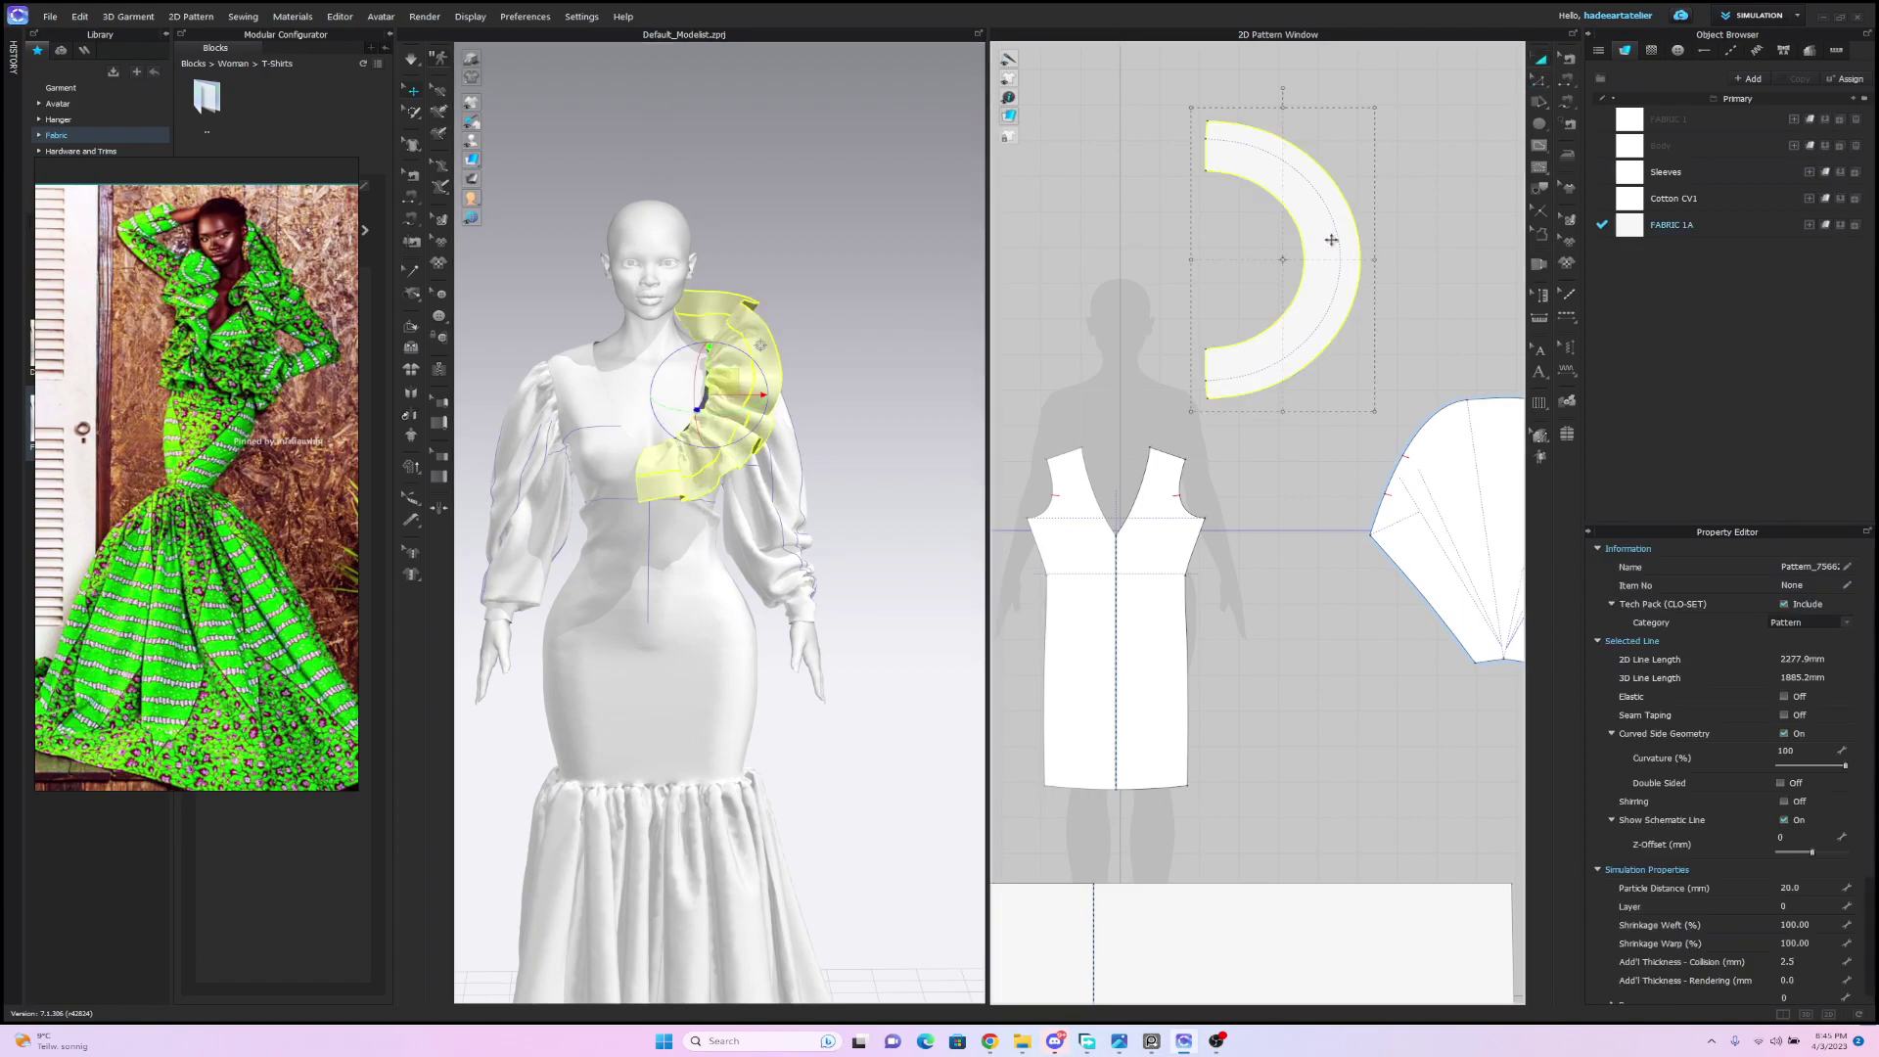
right_click(1327, 242)
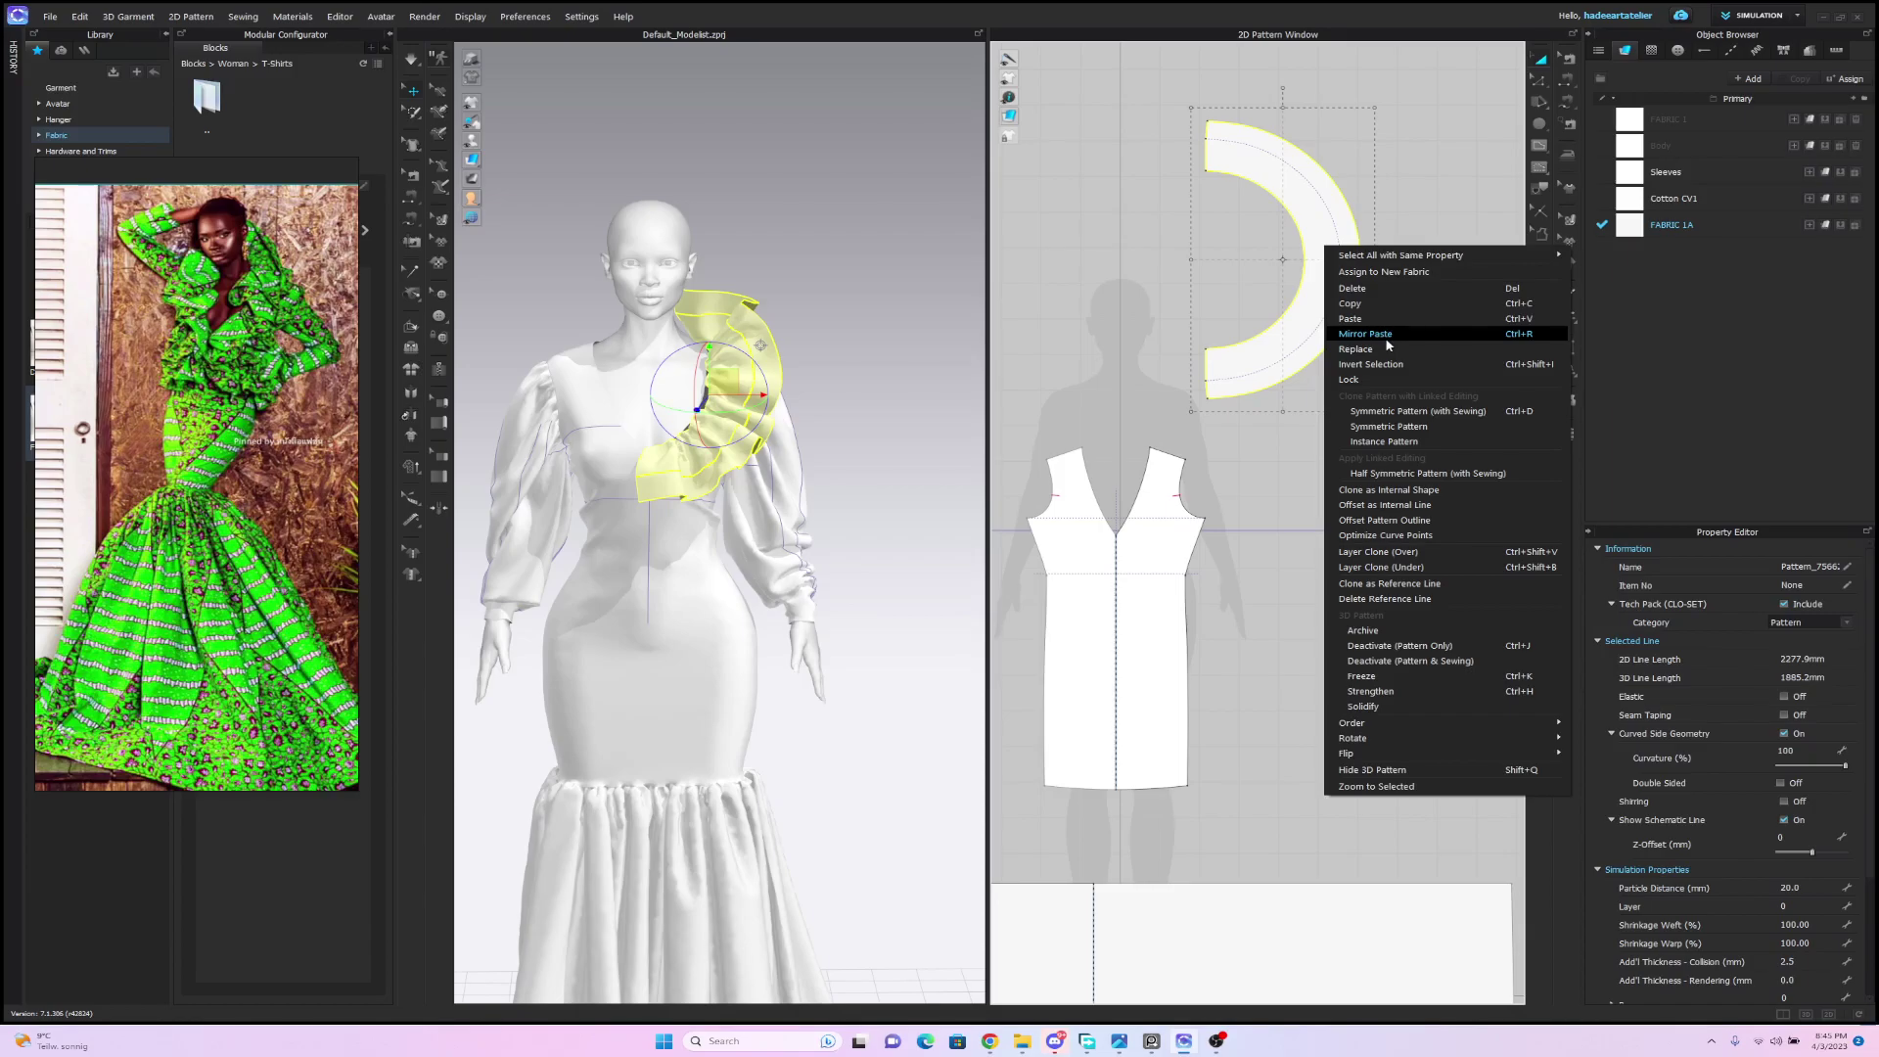
left_click(1369, 311)
key("ctrl+r")
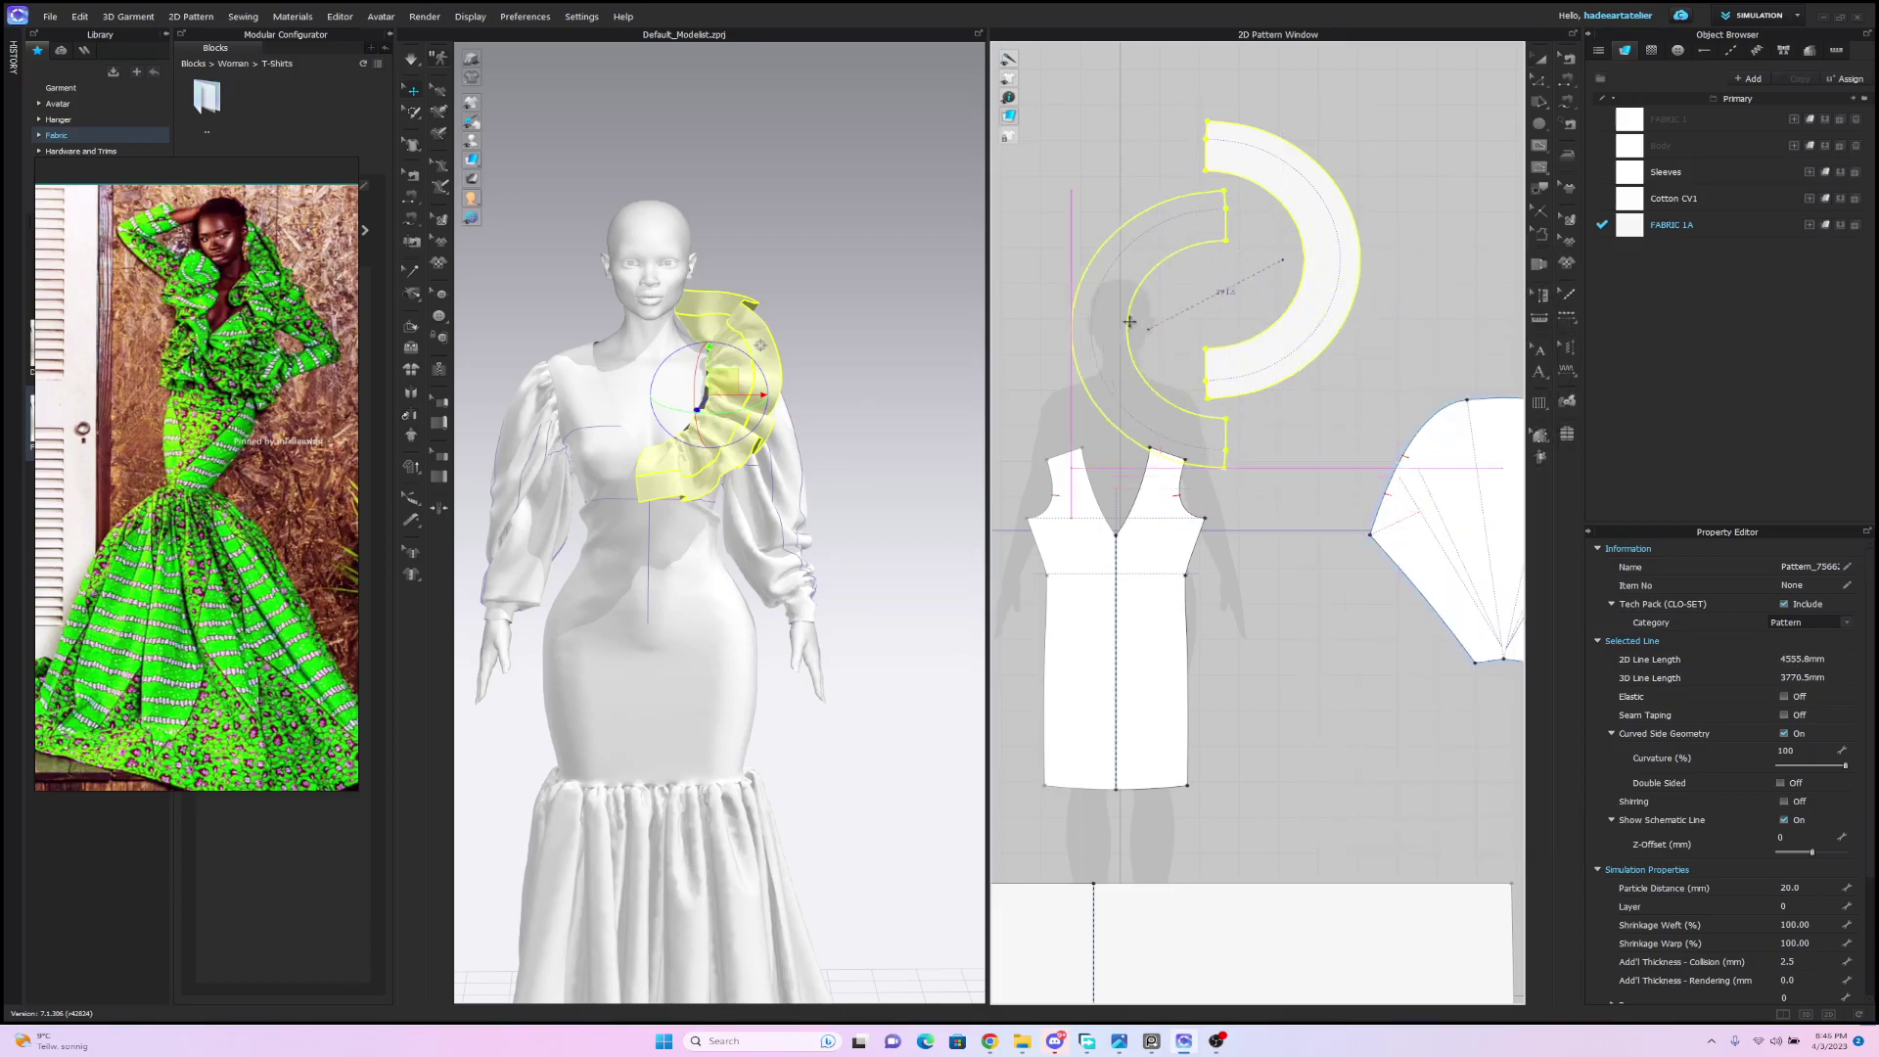
left_click(1060, 275)
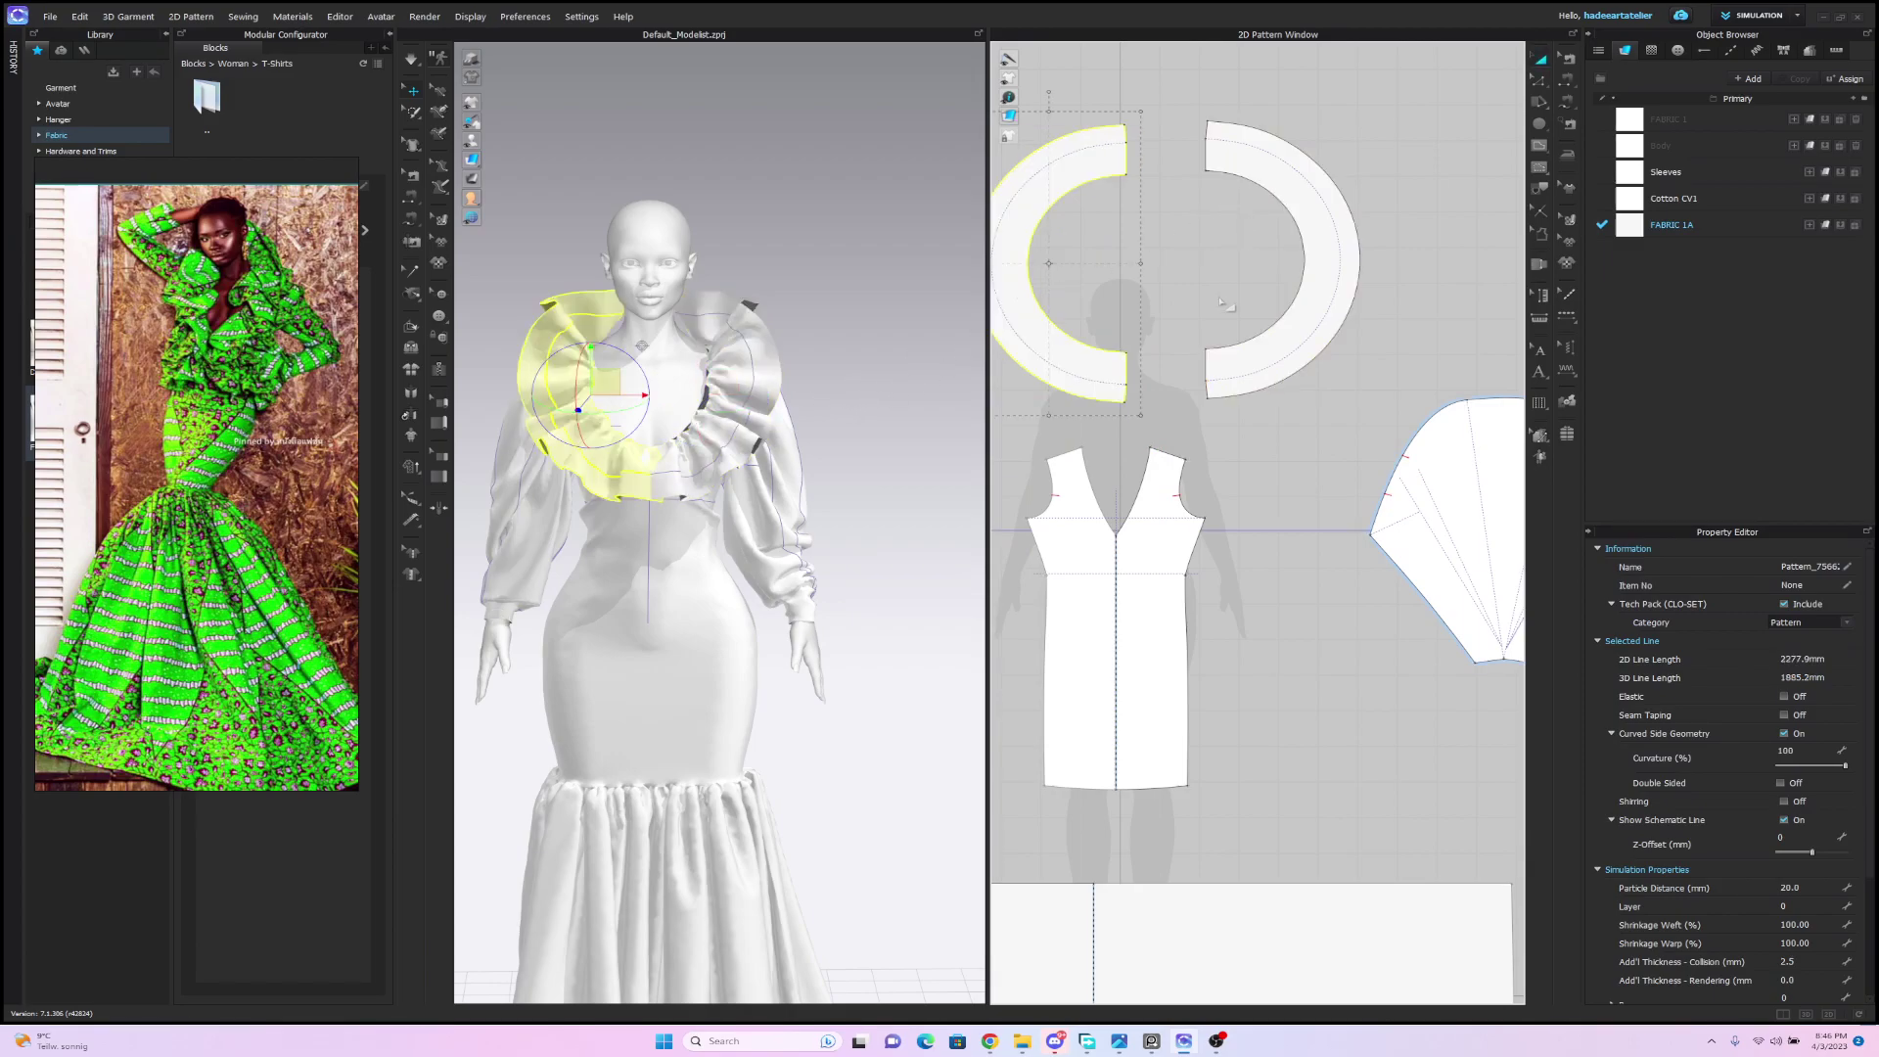
Sew the mirrored flounce's inner curve to the other half of the bodice's V-neckline.
left_click(1563, 84)
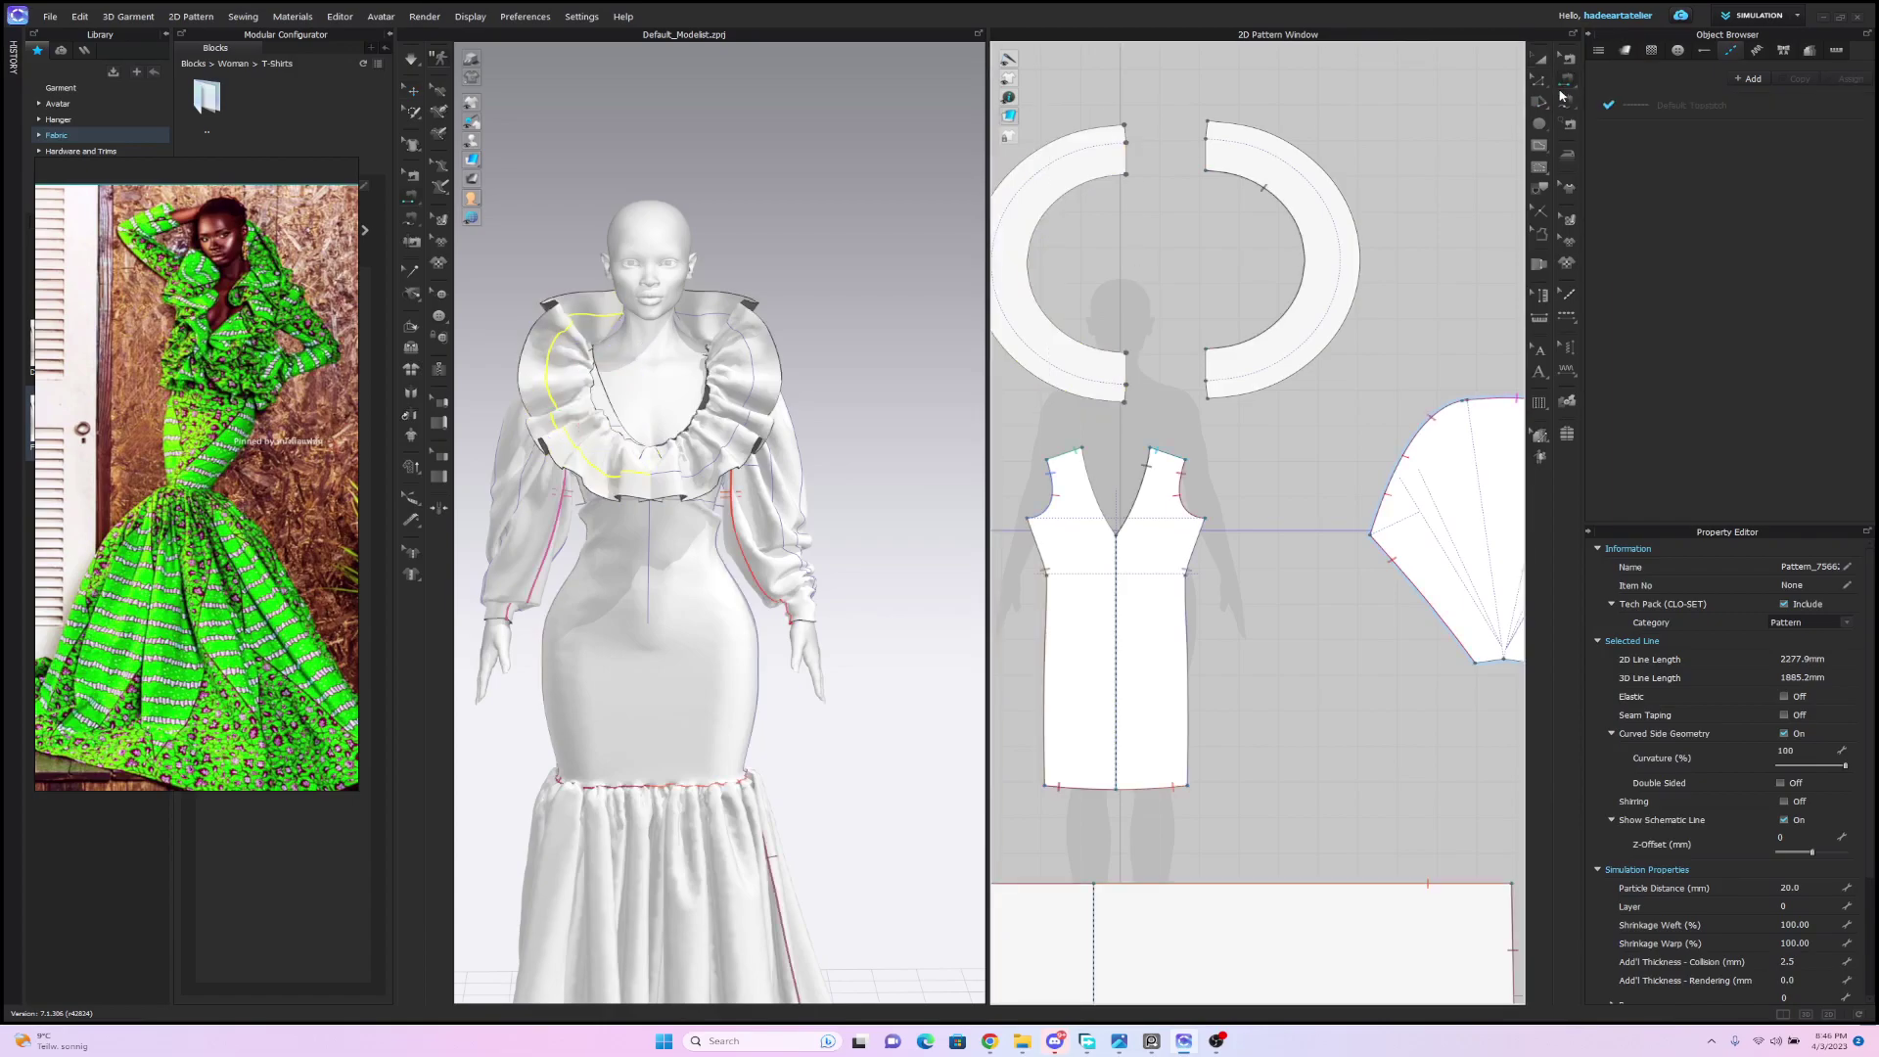
left_click(1029, 271)
left_click(1088, 479)
mouse_move(853, 324)
right_mouse_down()
mouse_move(915, 338)
mouse_move(864, 308)
right_mouse_up()
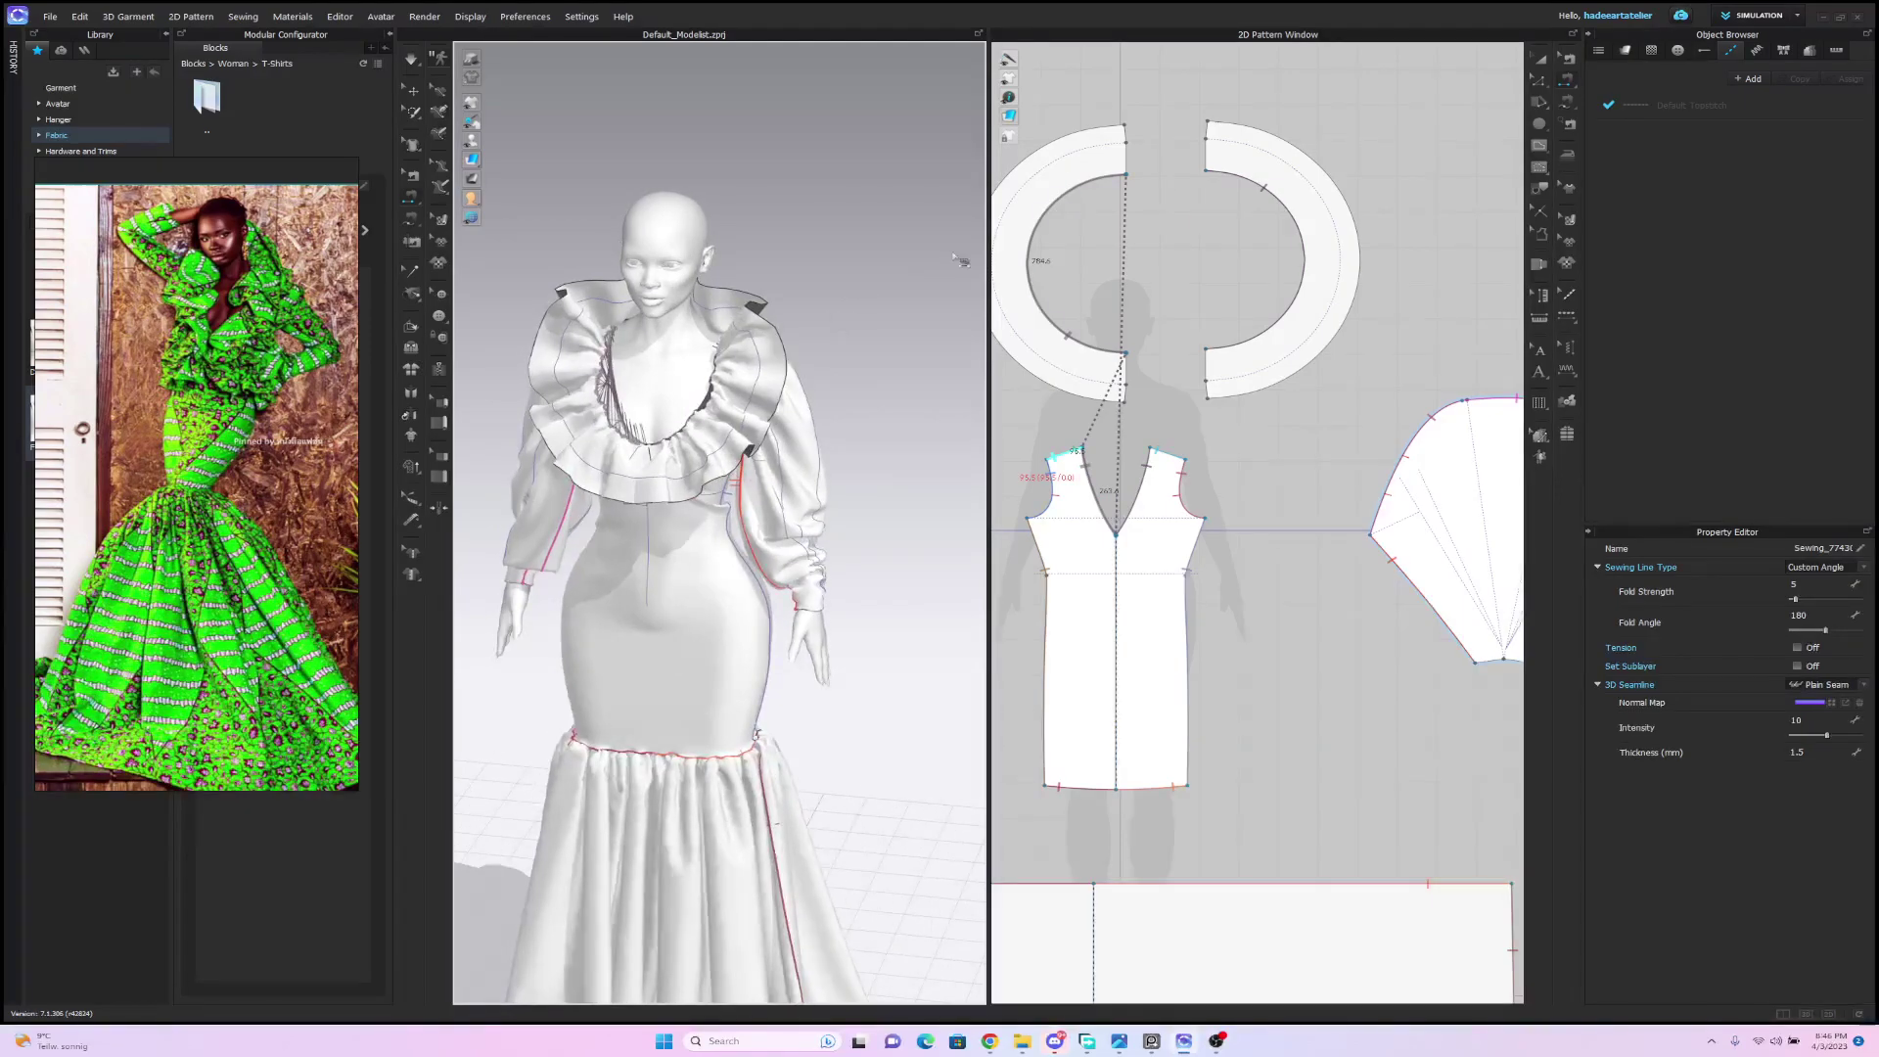
Move the mirrored flounce in 3D forward, away from the avatar's chest.
left_click(1540, 59)
right_click_drag(934, 240, 837, 251)
left_click(637, 384)
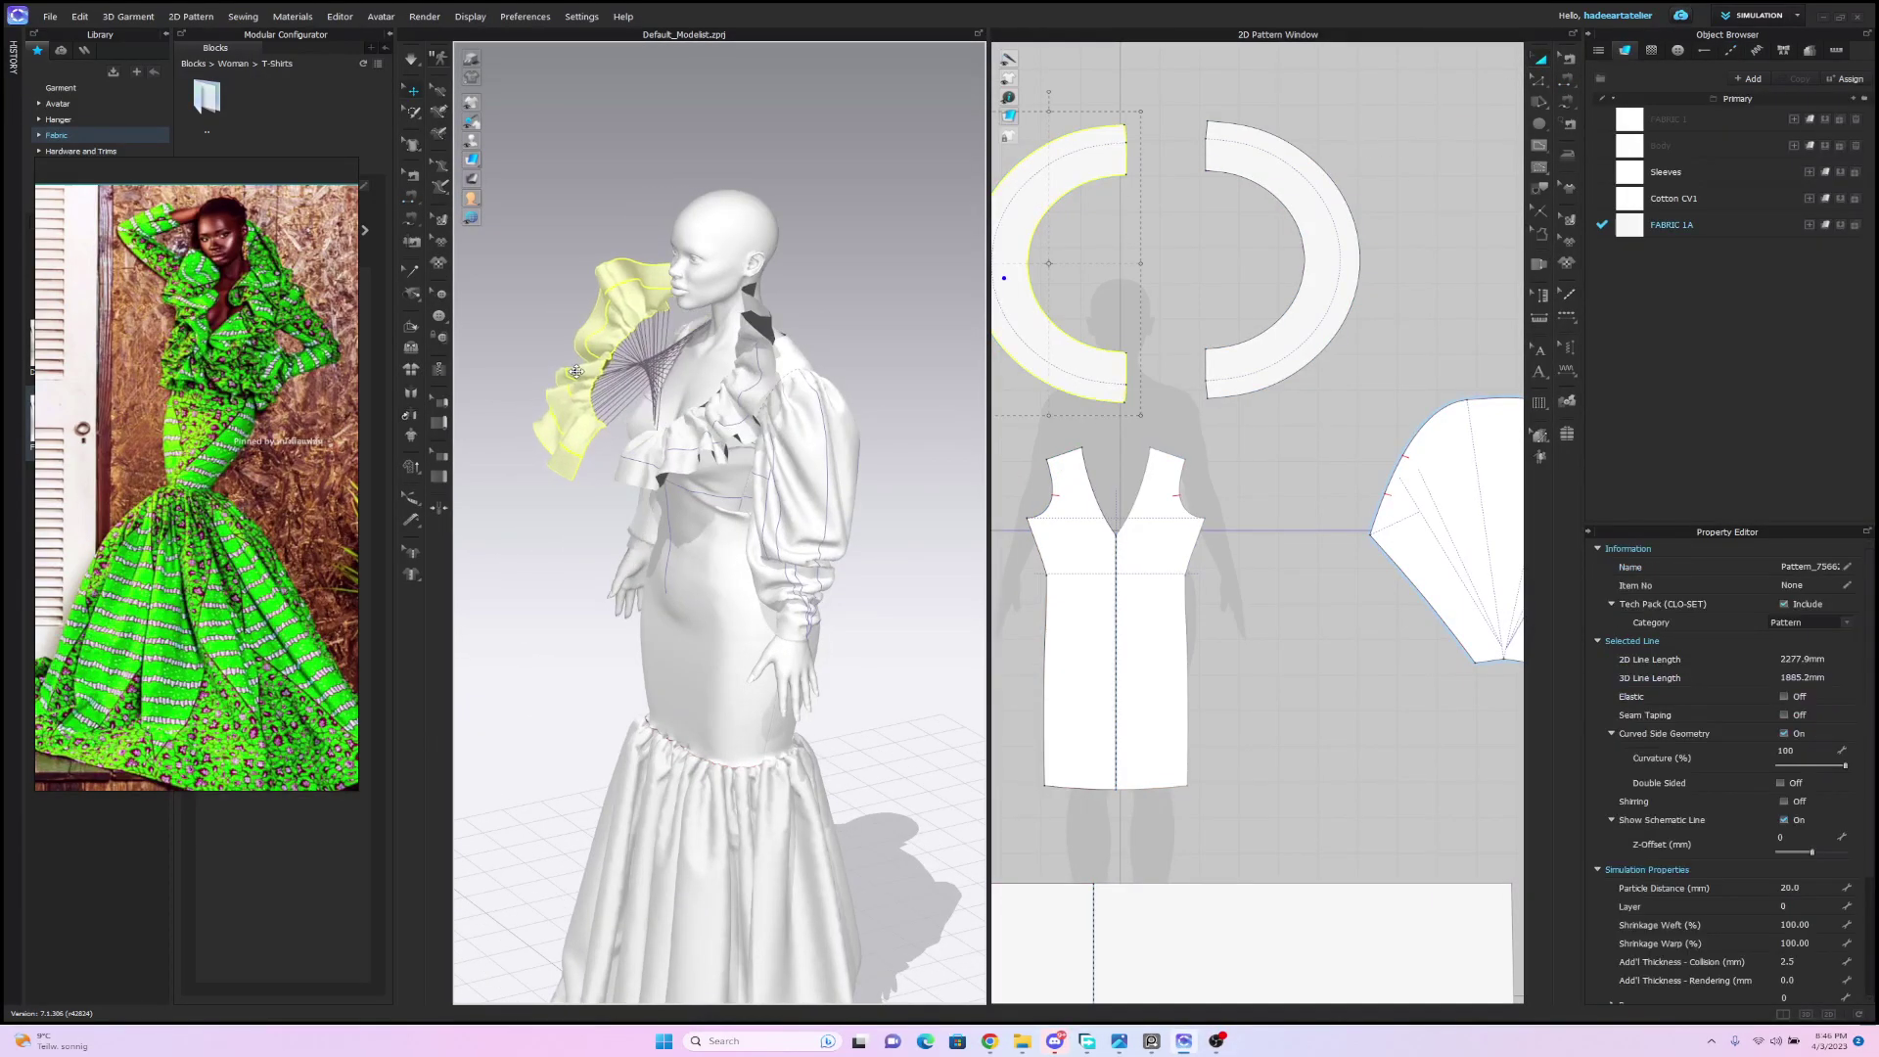
Reverse the direction of the mirrored flounce's neckline seam and simulate the drape.
left_click(1564, 59)
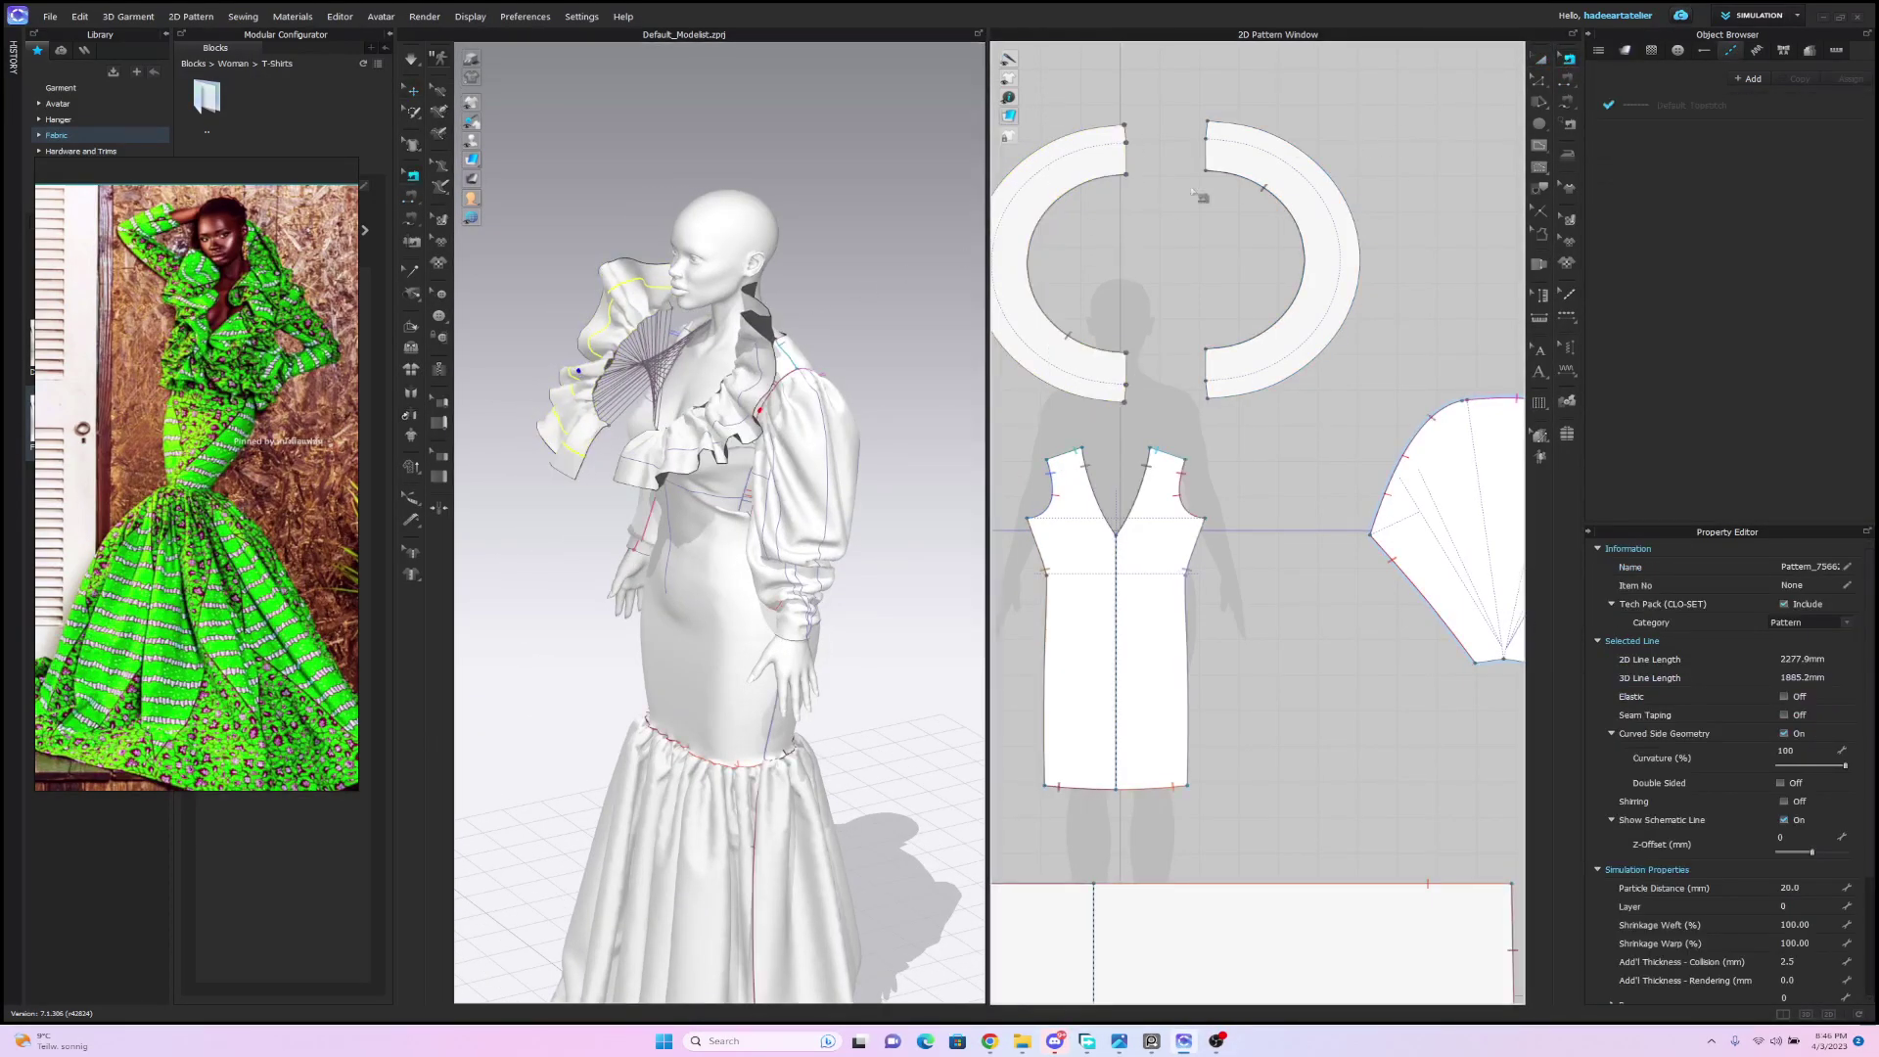
right_click(1053, 261)
left_click(1072, 290)
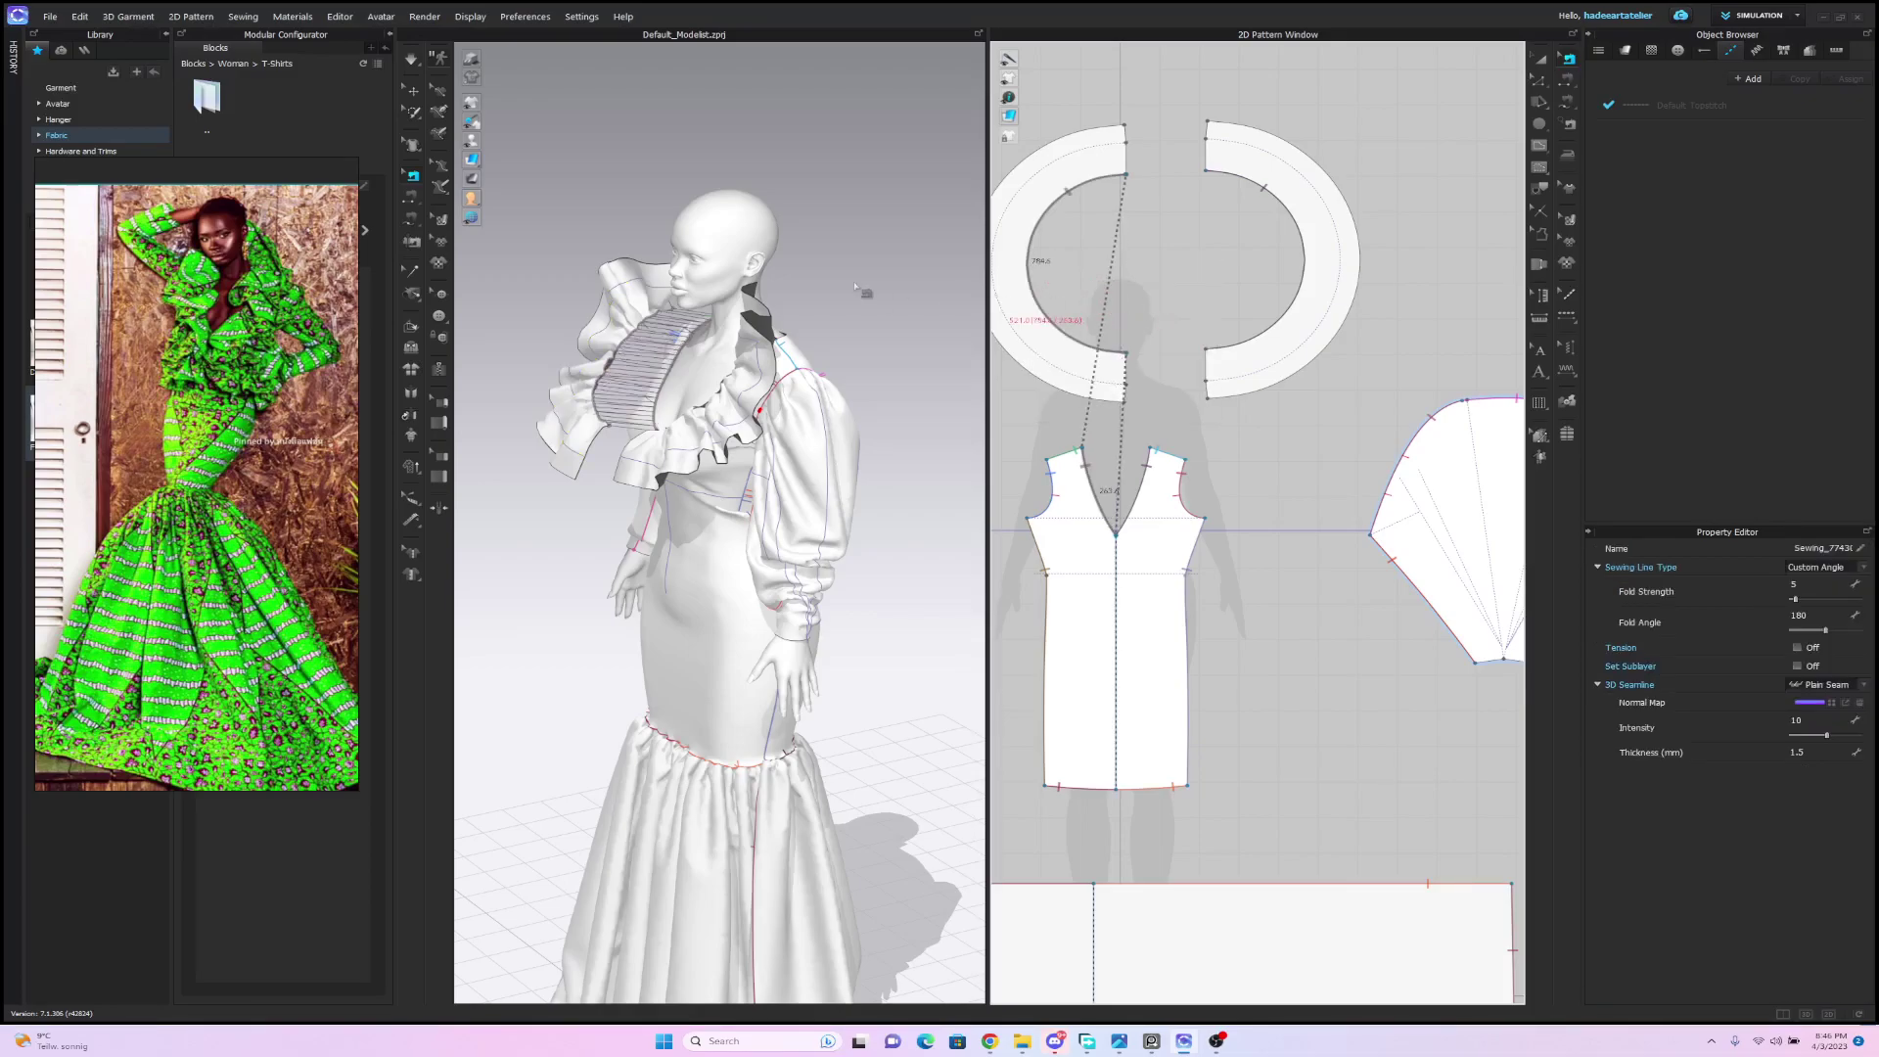
key("space")
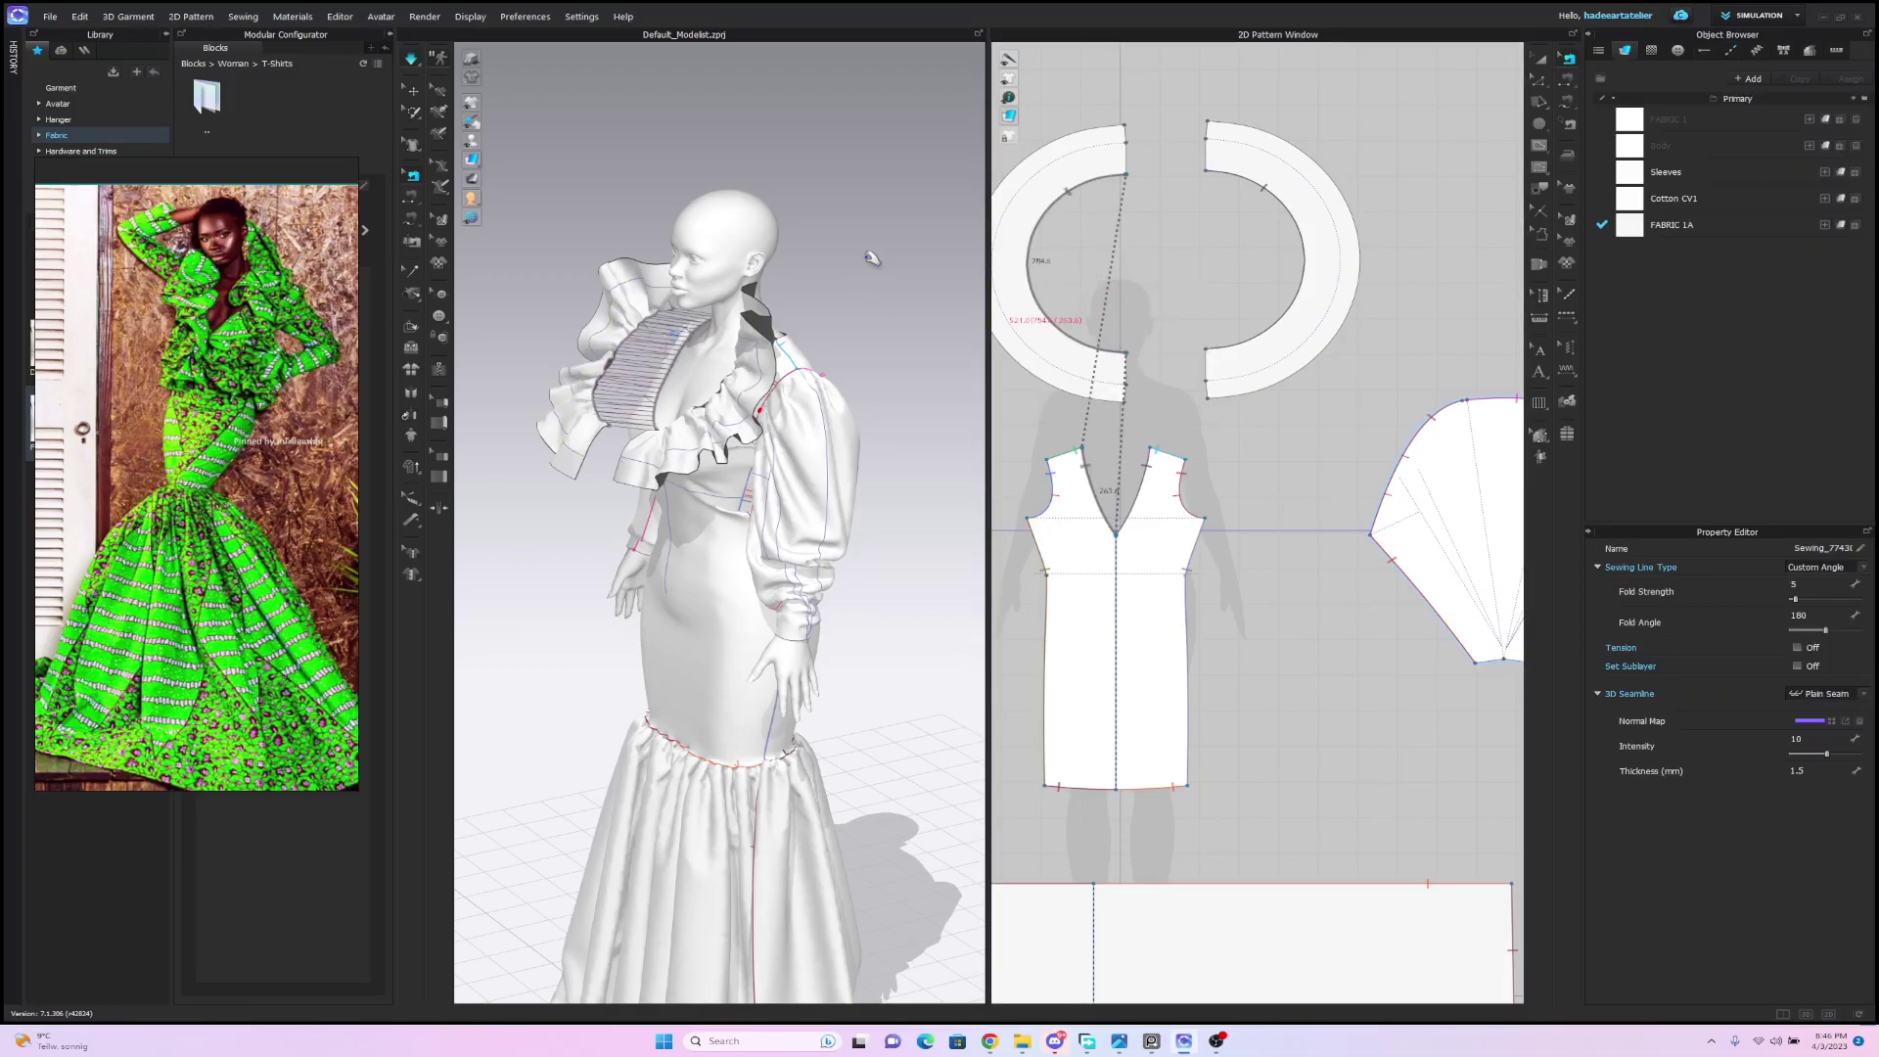
key("space")
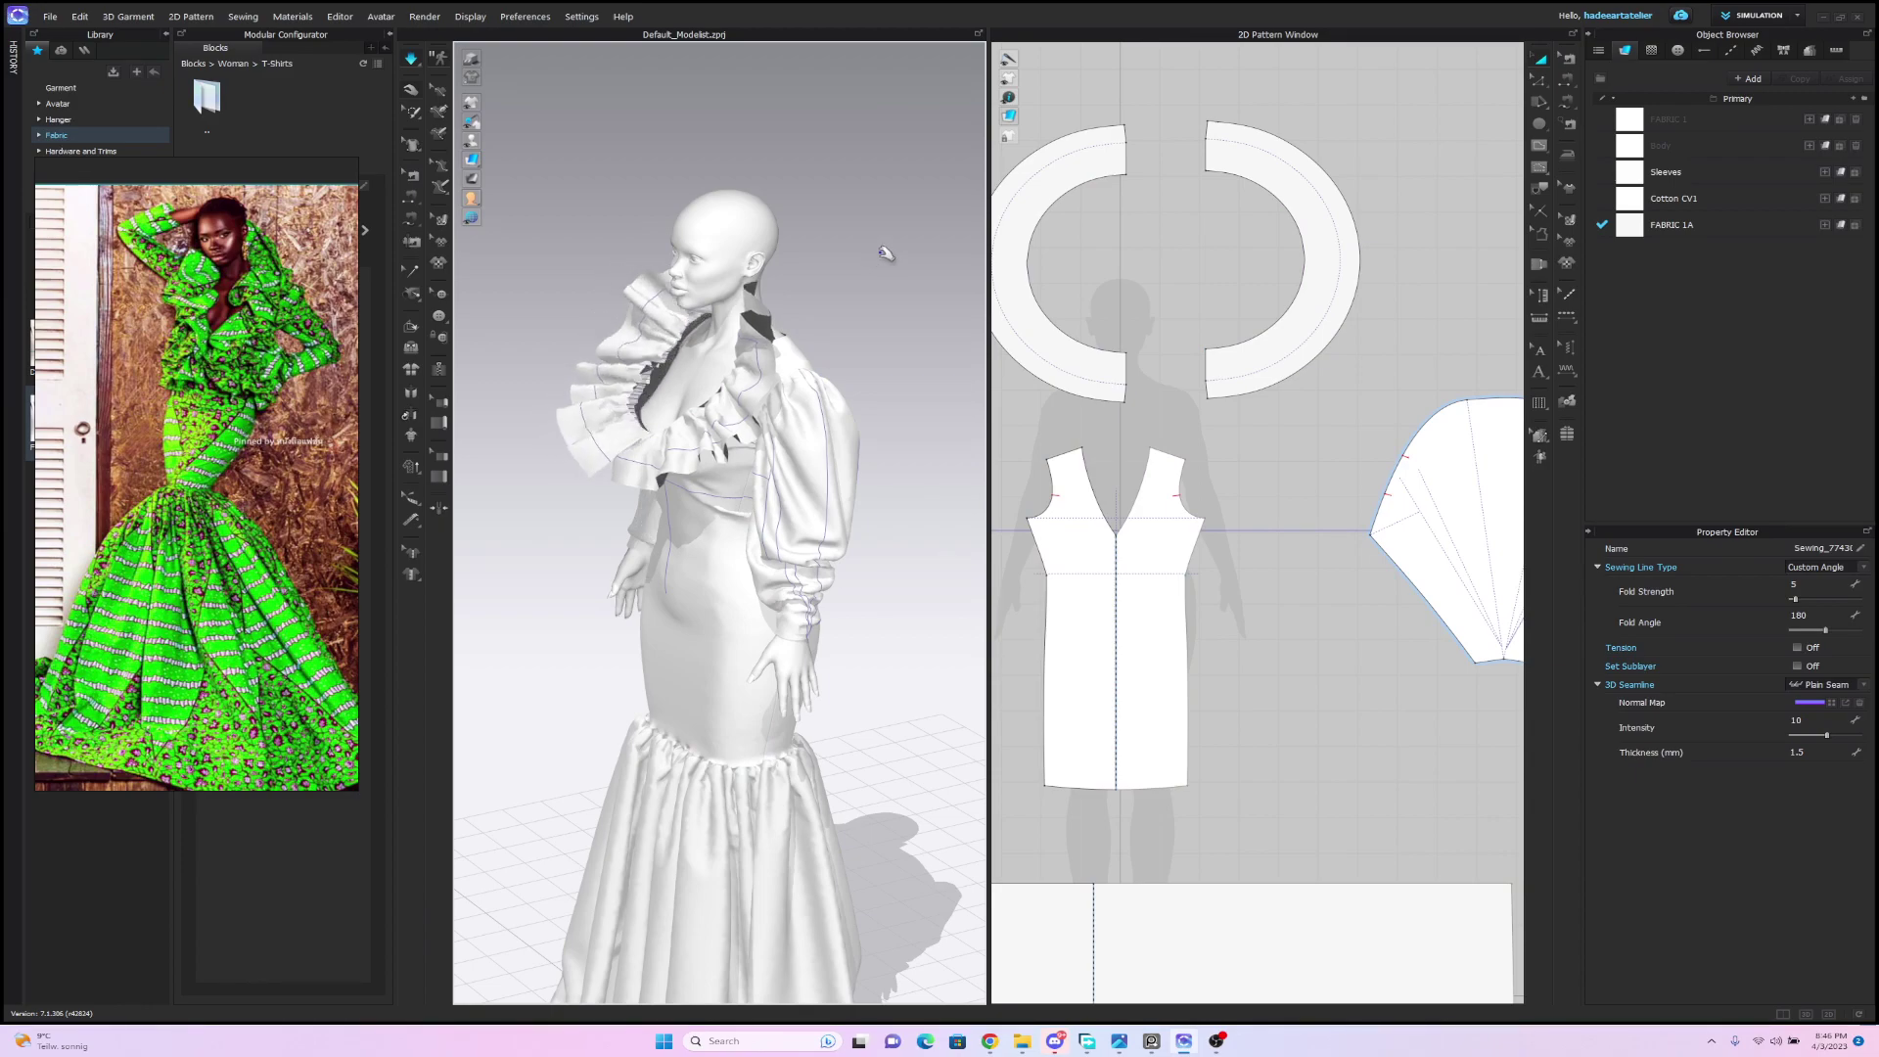
right_click_drag(894, 257, 934, 243)
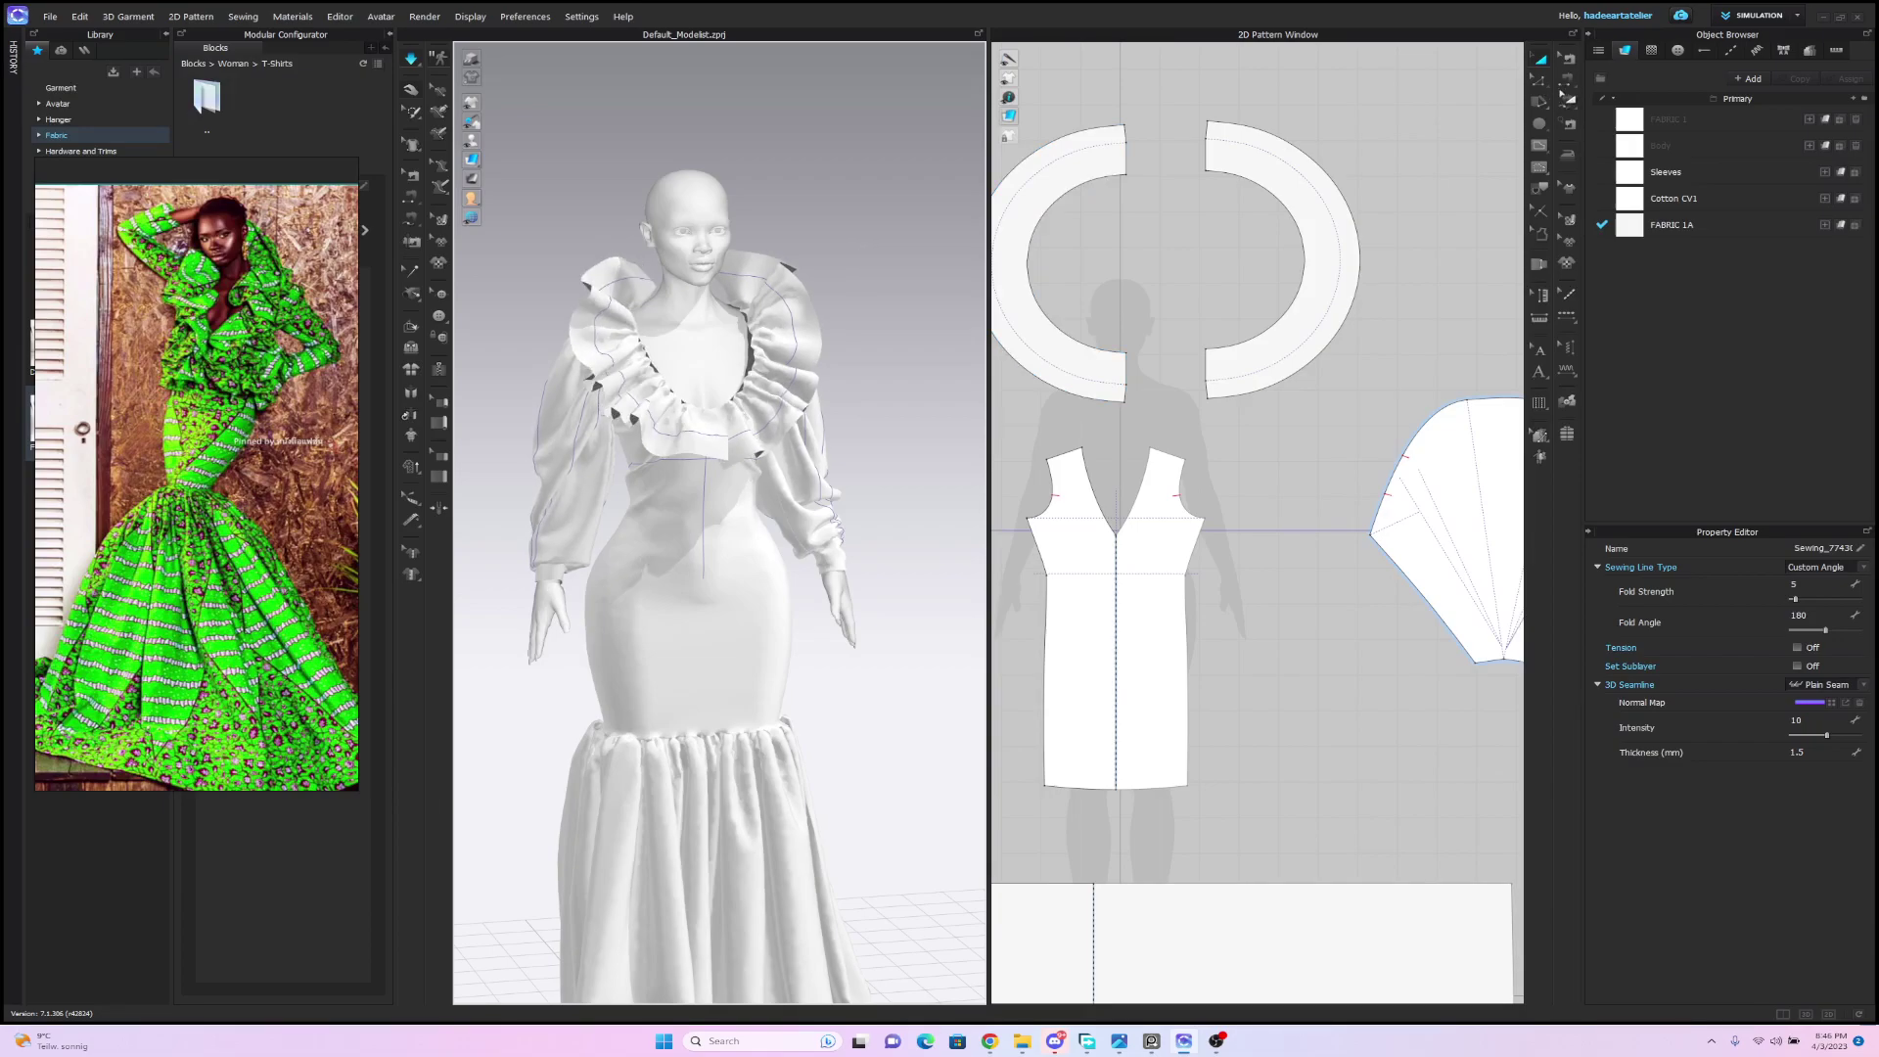
Sew the facing lower straight ends of the two flounces together at the center front and simulate.
left_click(1563, 90)
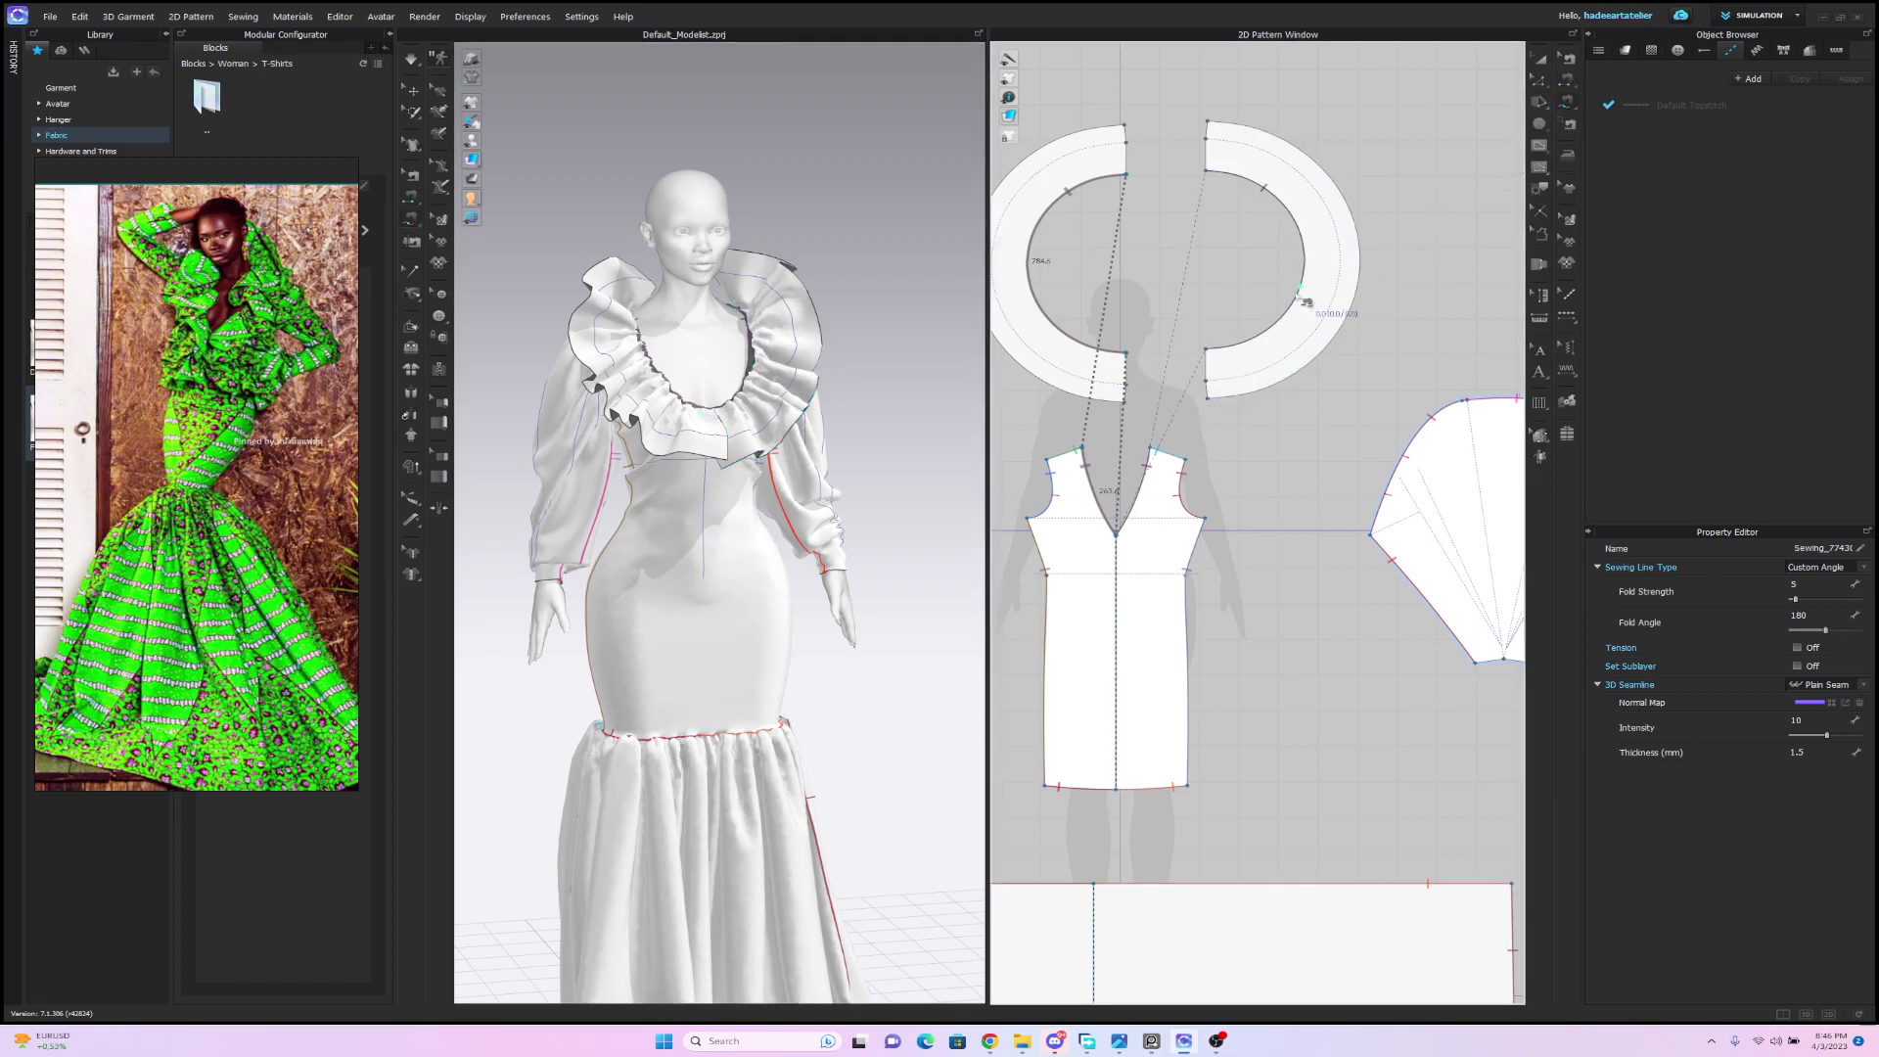
left_click(1126, 355)
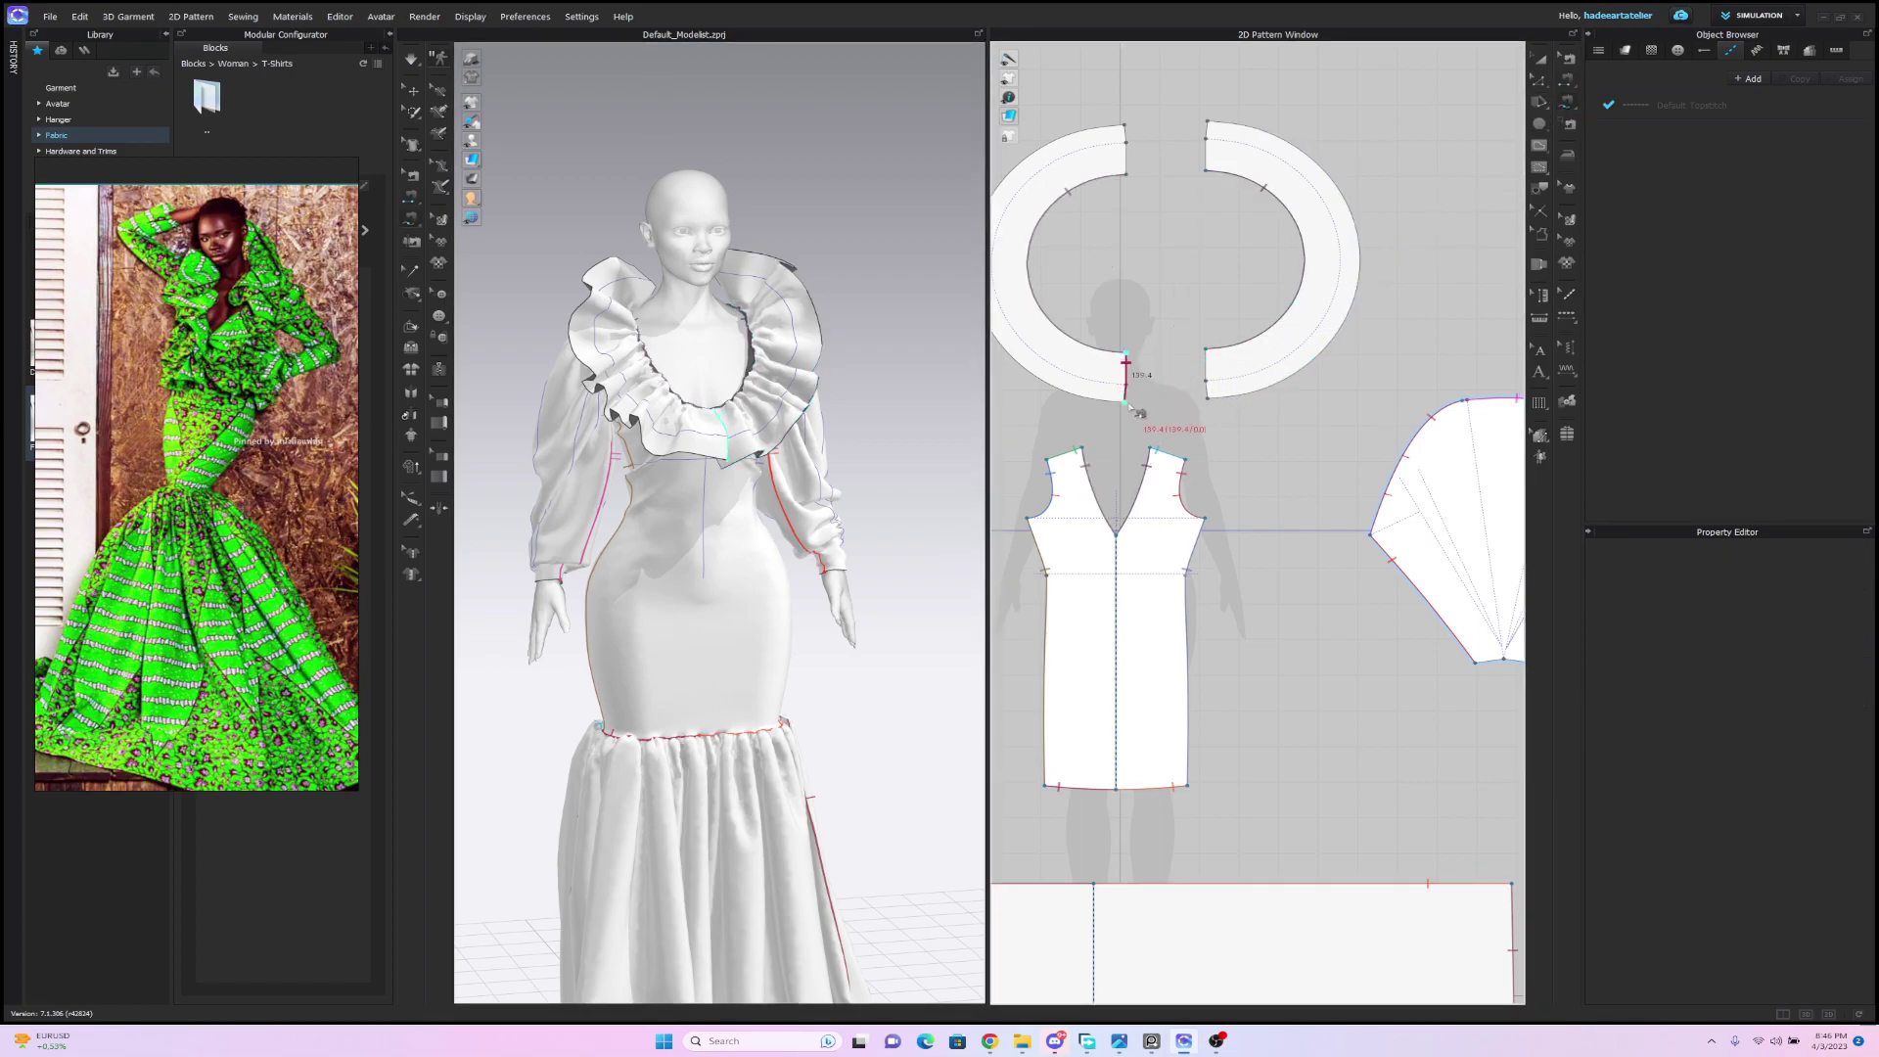
left_click(1214, 406)
key("space")
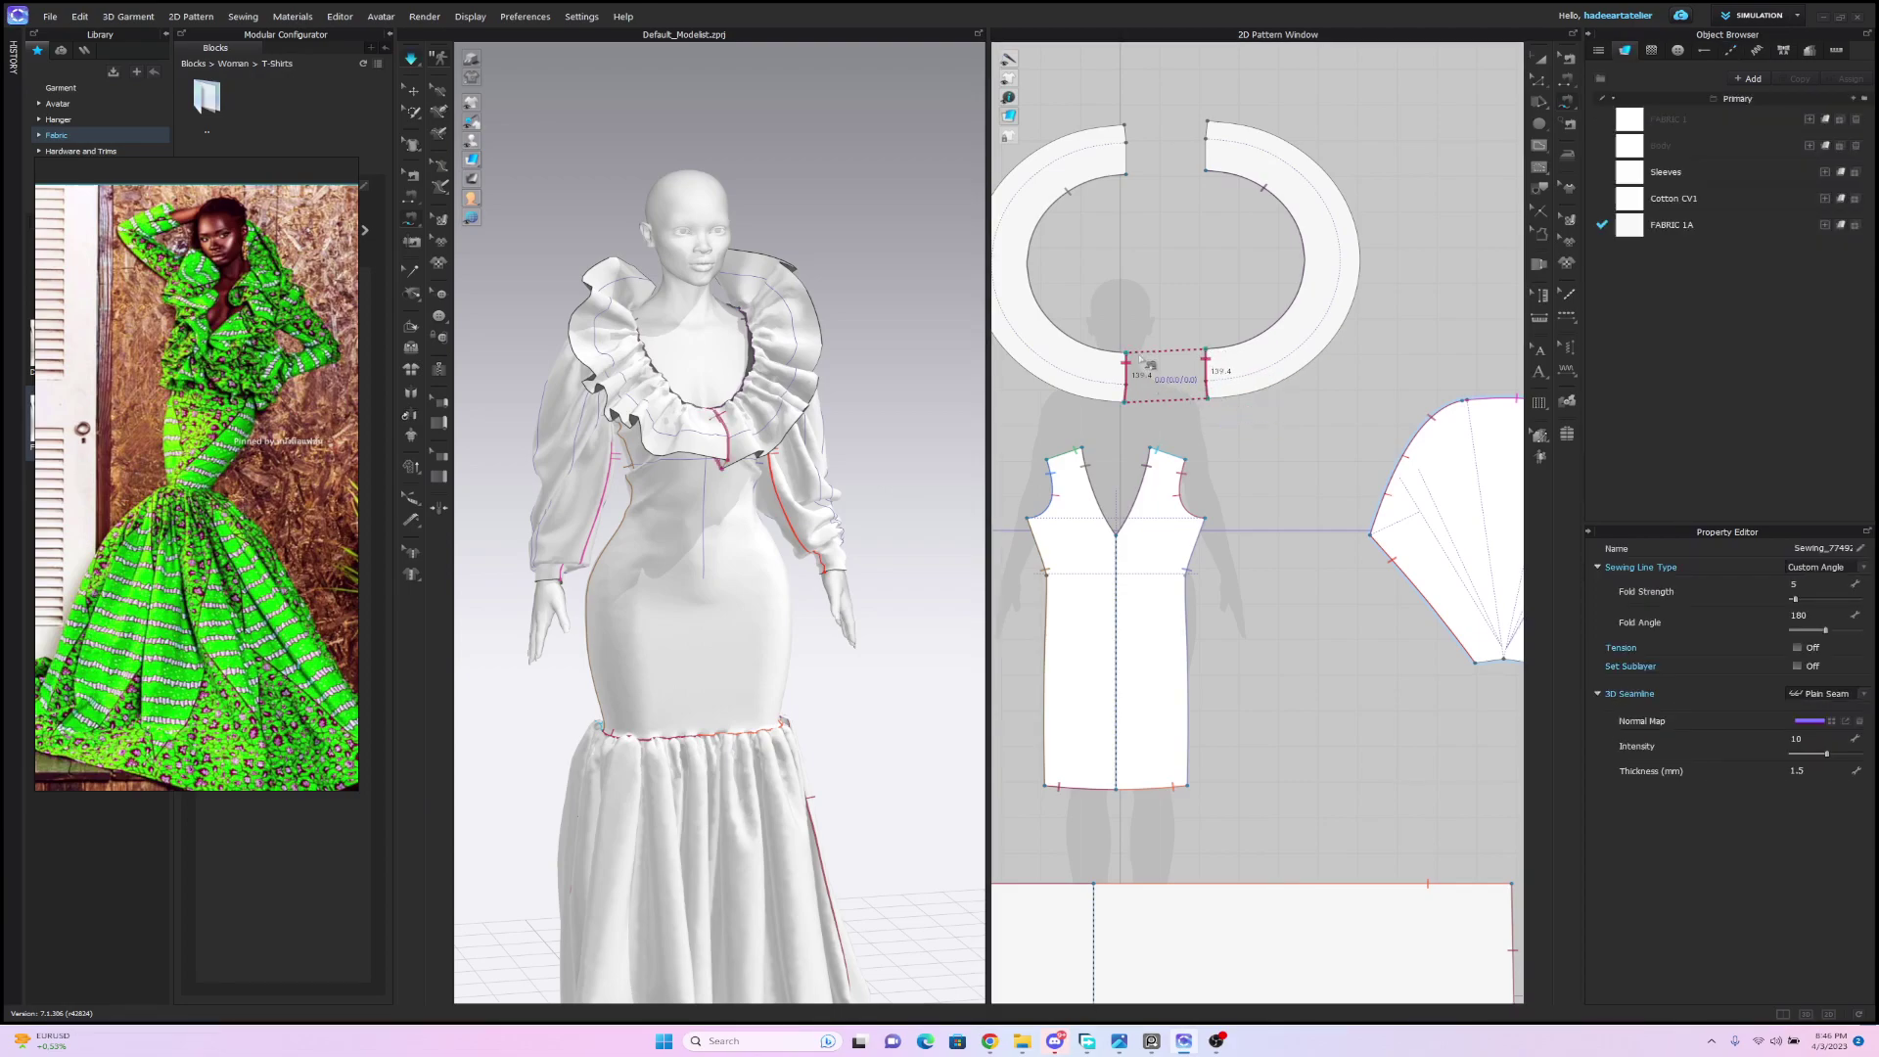
key("a")
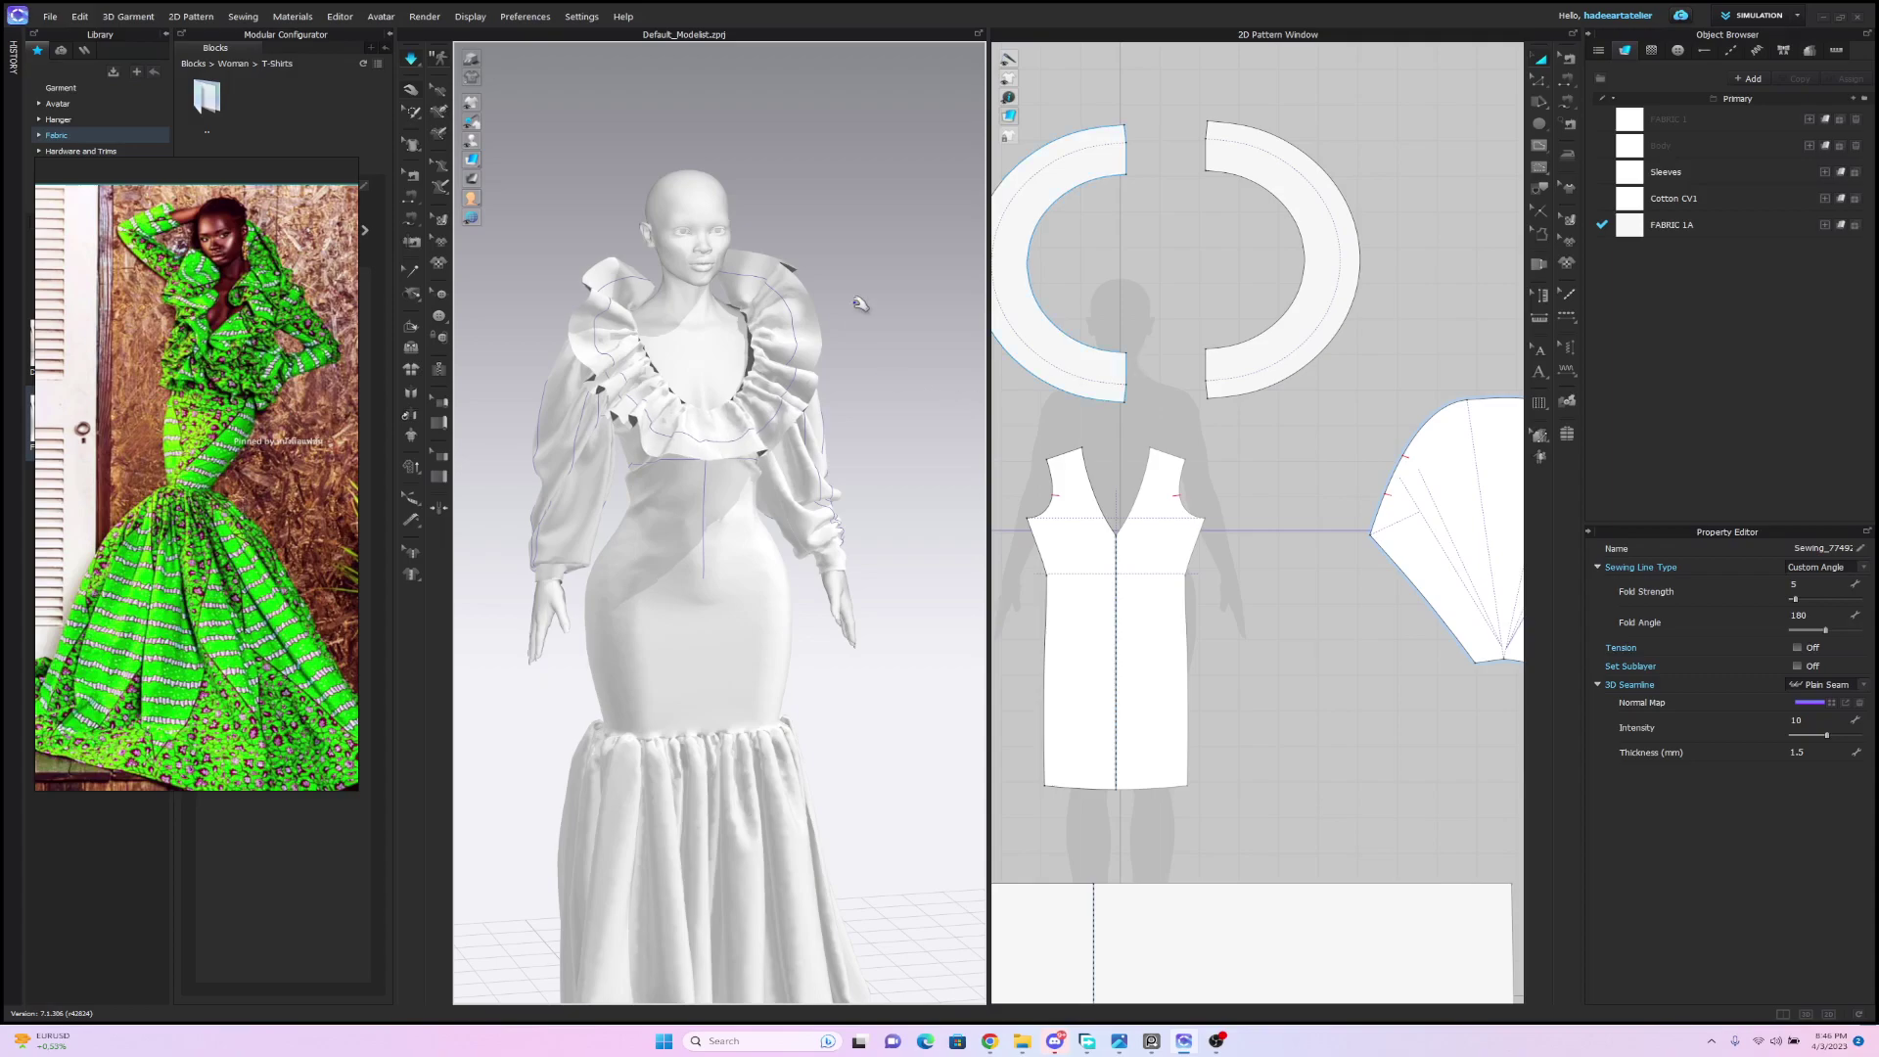
Split the bodice's center front line with a point about 96 mm below the V-neckline's tip.
key("m")
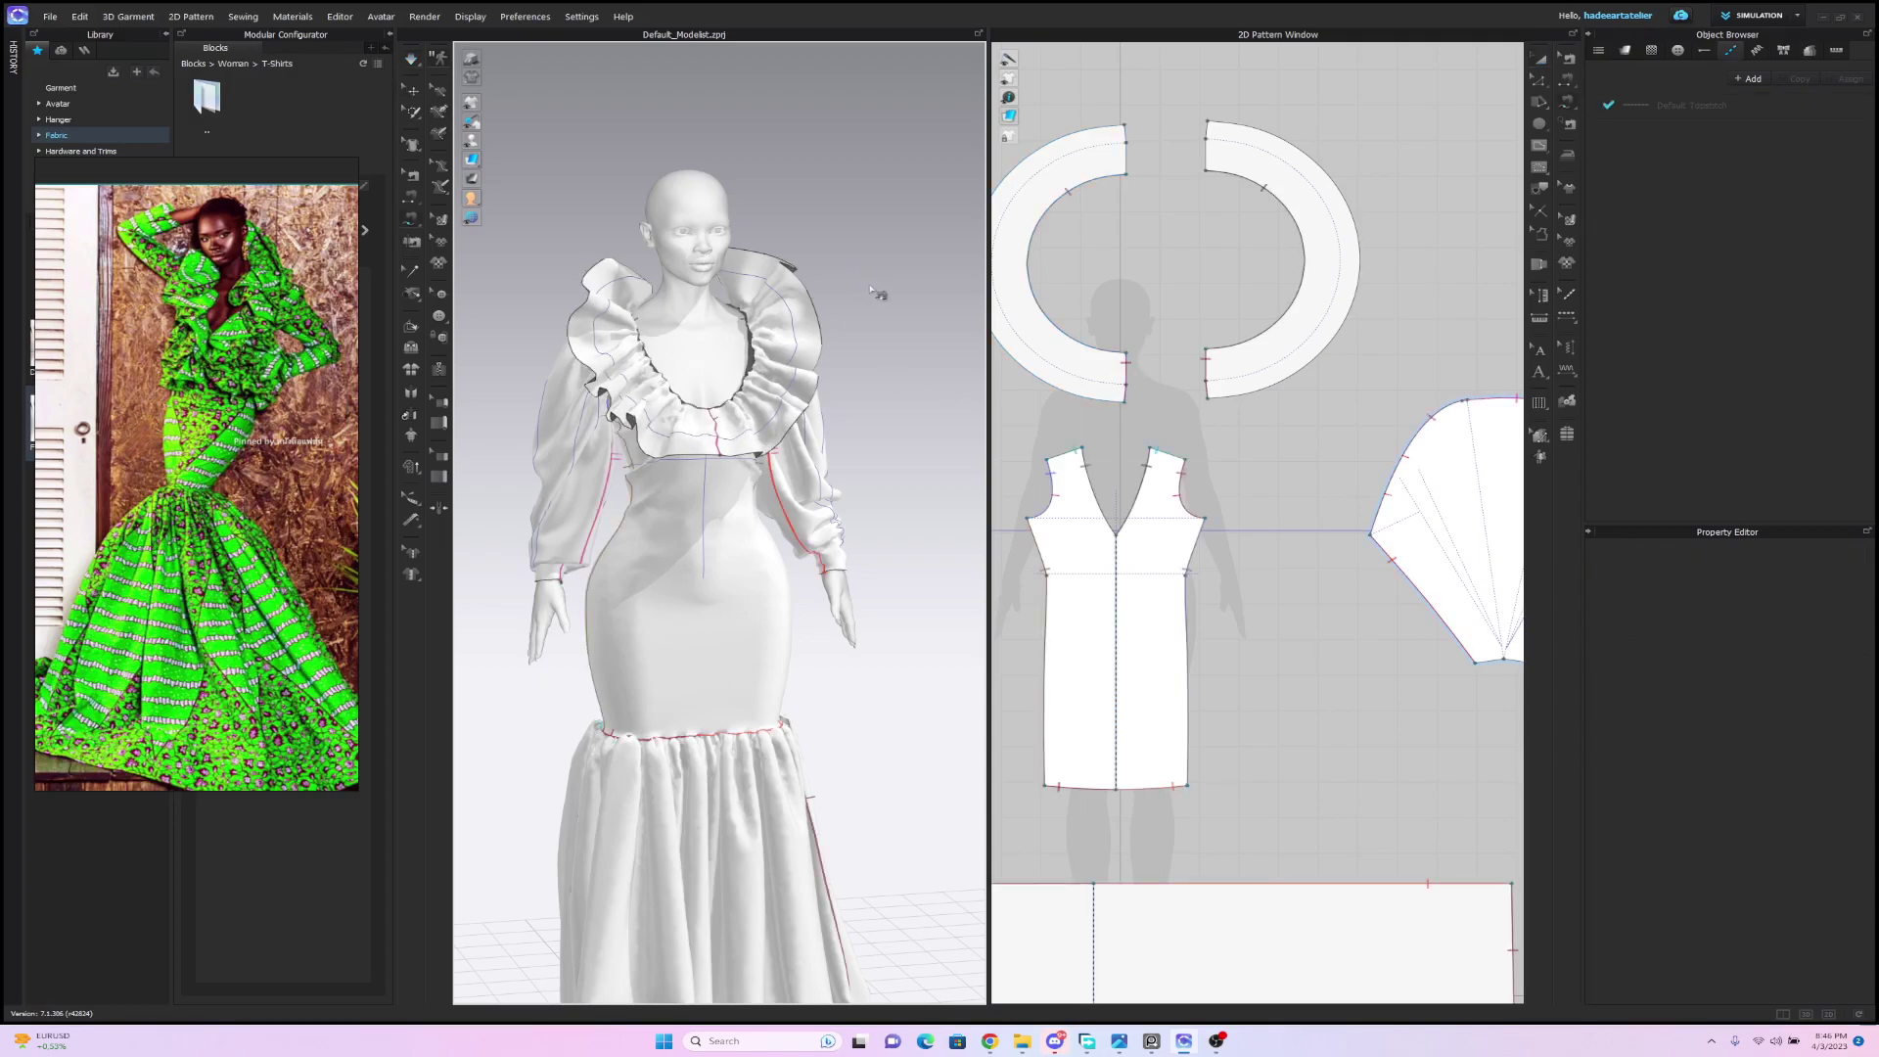
scroll(877, 279, "up", 2)
right_click_drag(881, 251, 818, 235)
scroll(1302, 370, "up", 5)
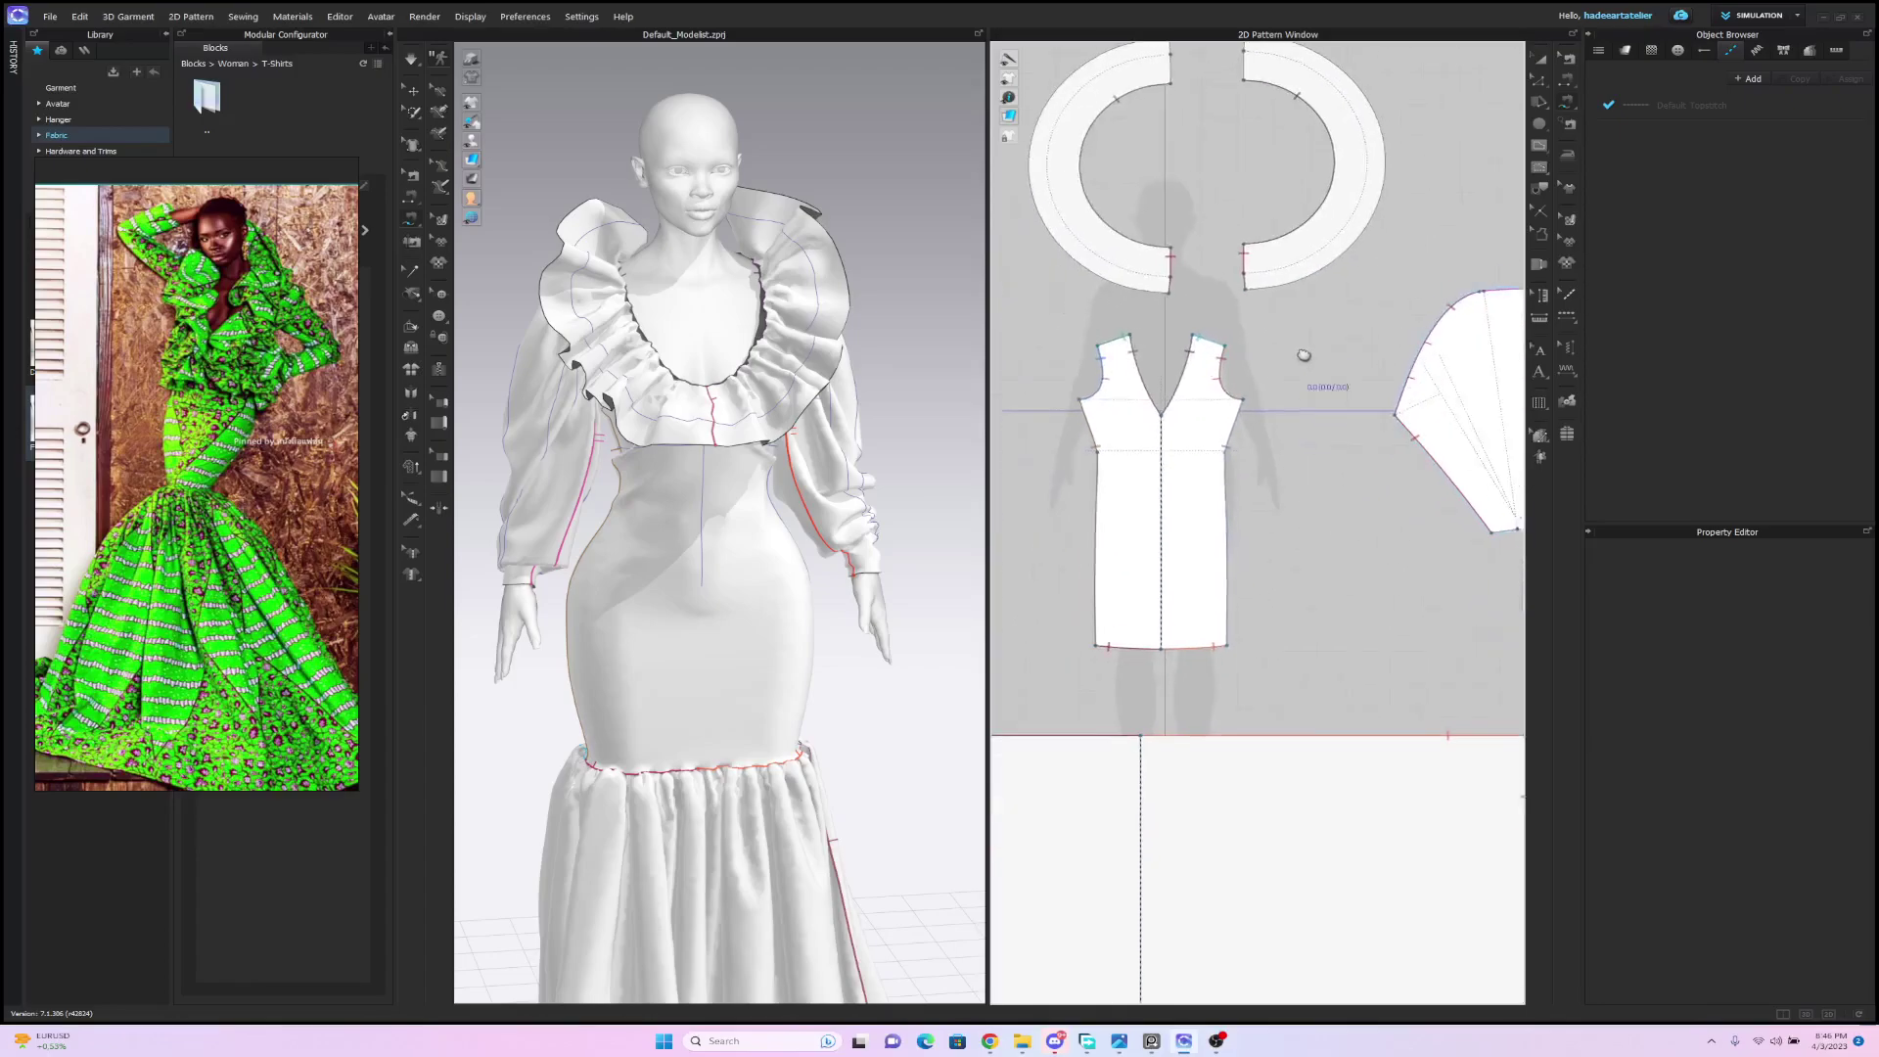
scroll(1318, 330, "up", 3)
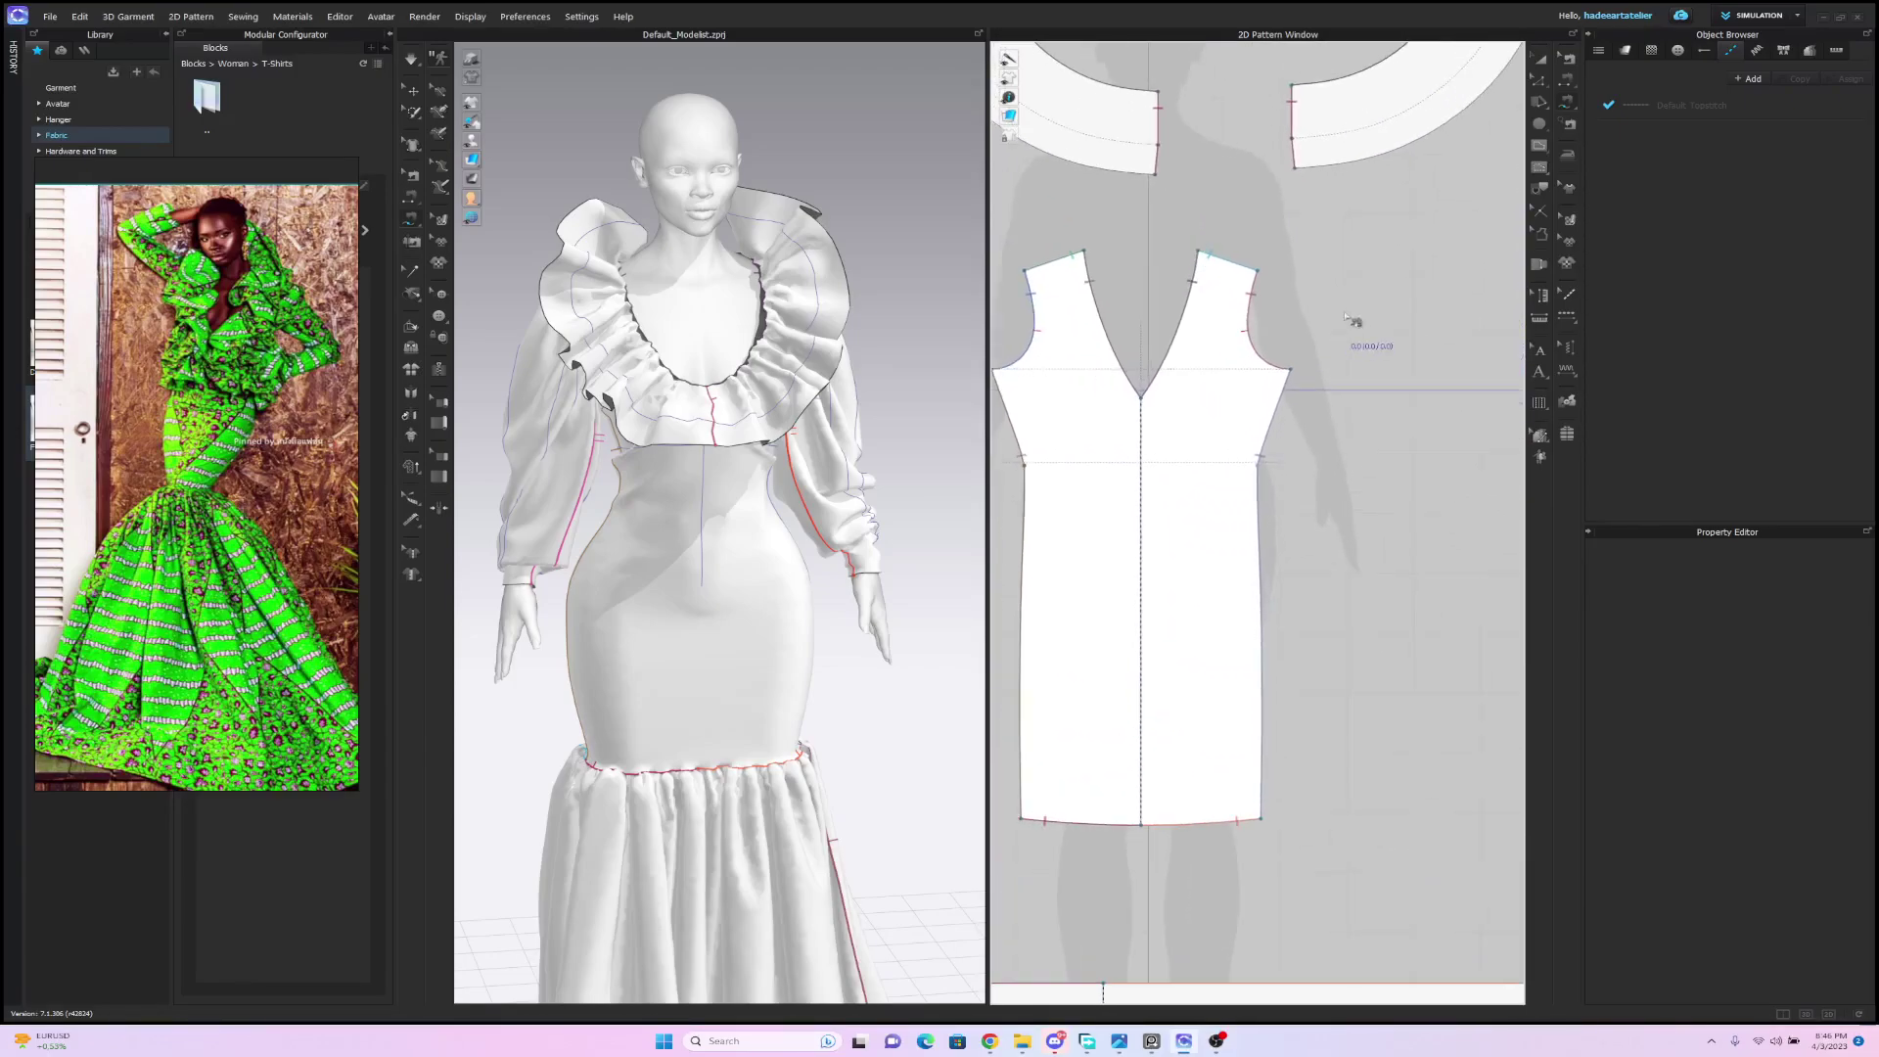
left_click(1540, 145)
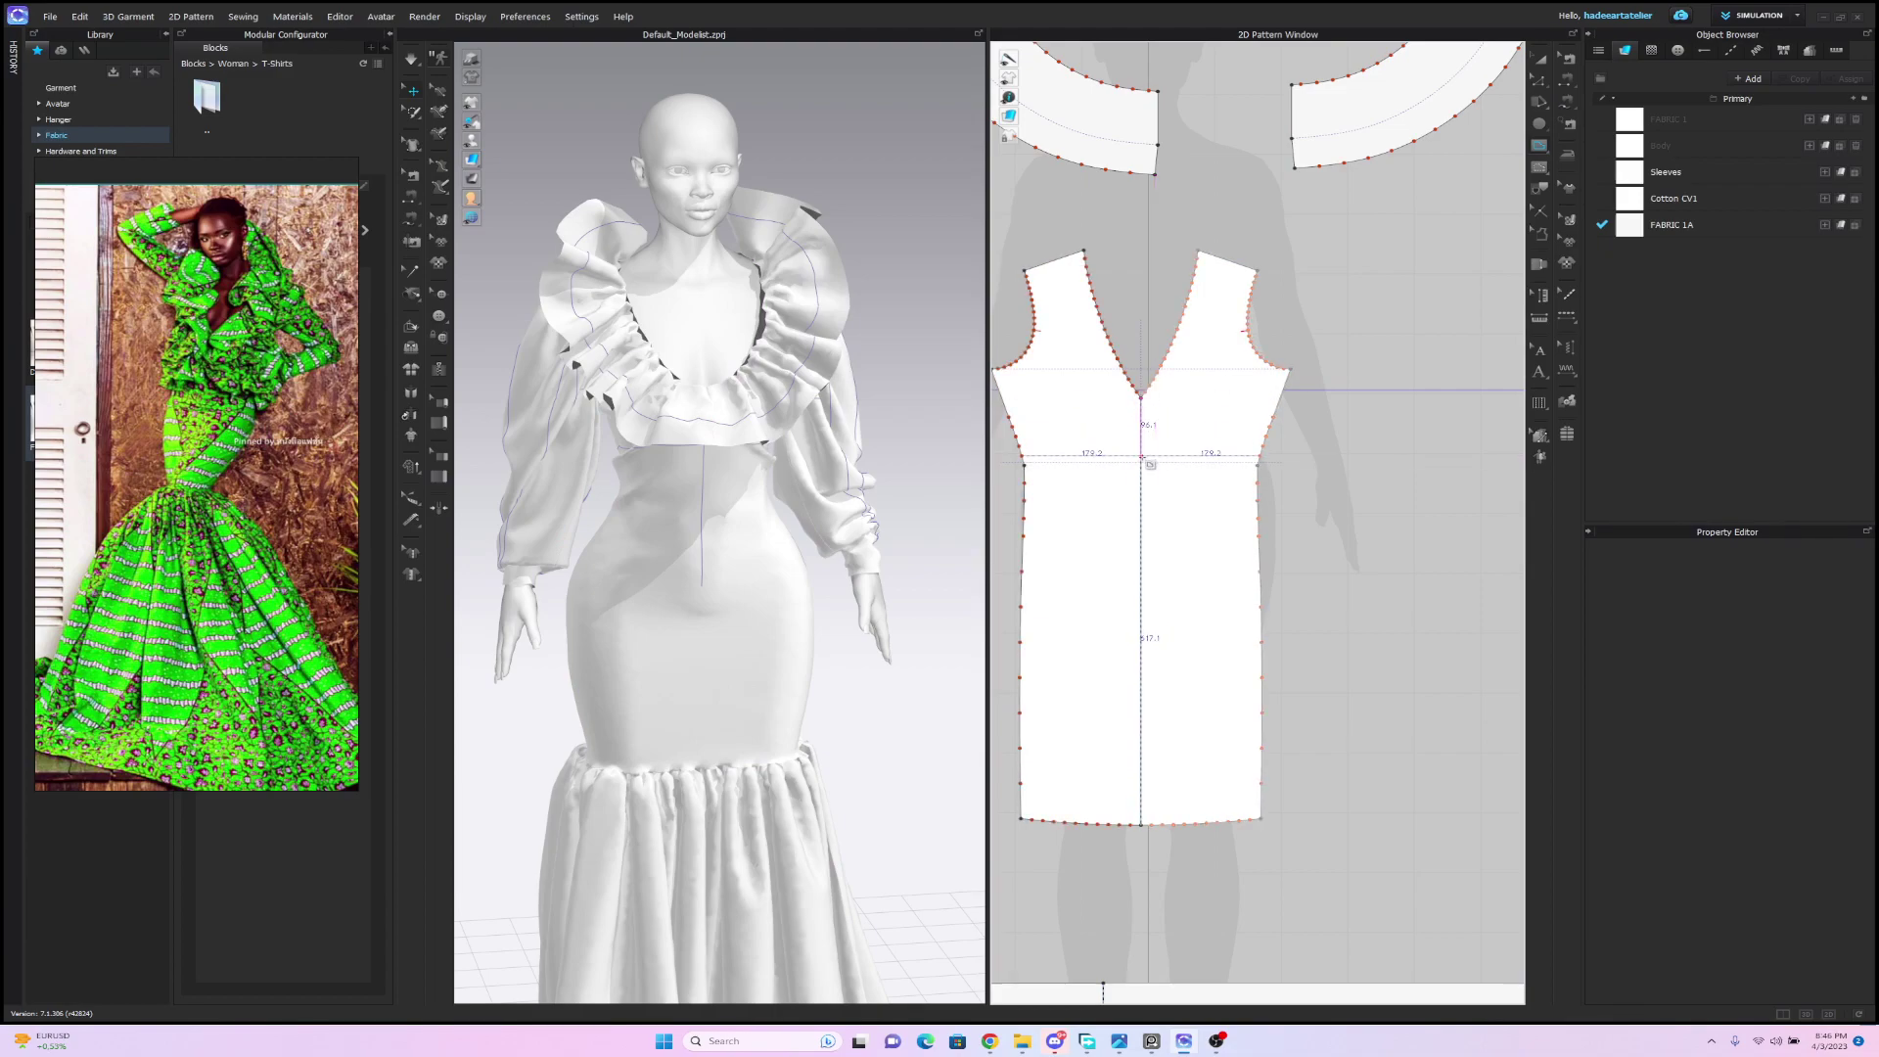
left_click(1142, 457)
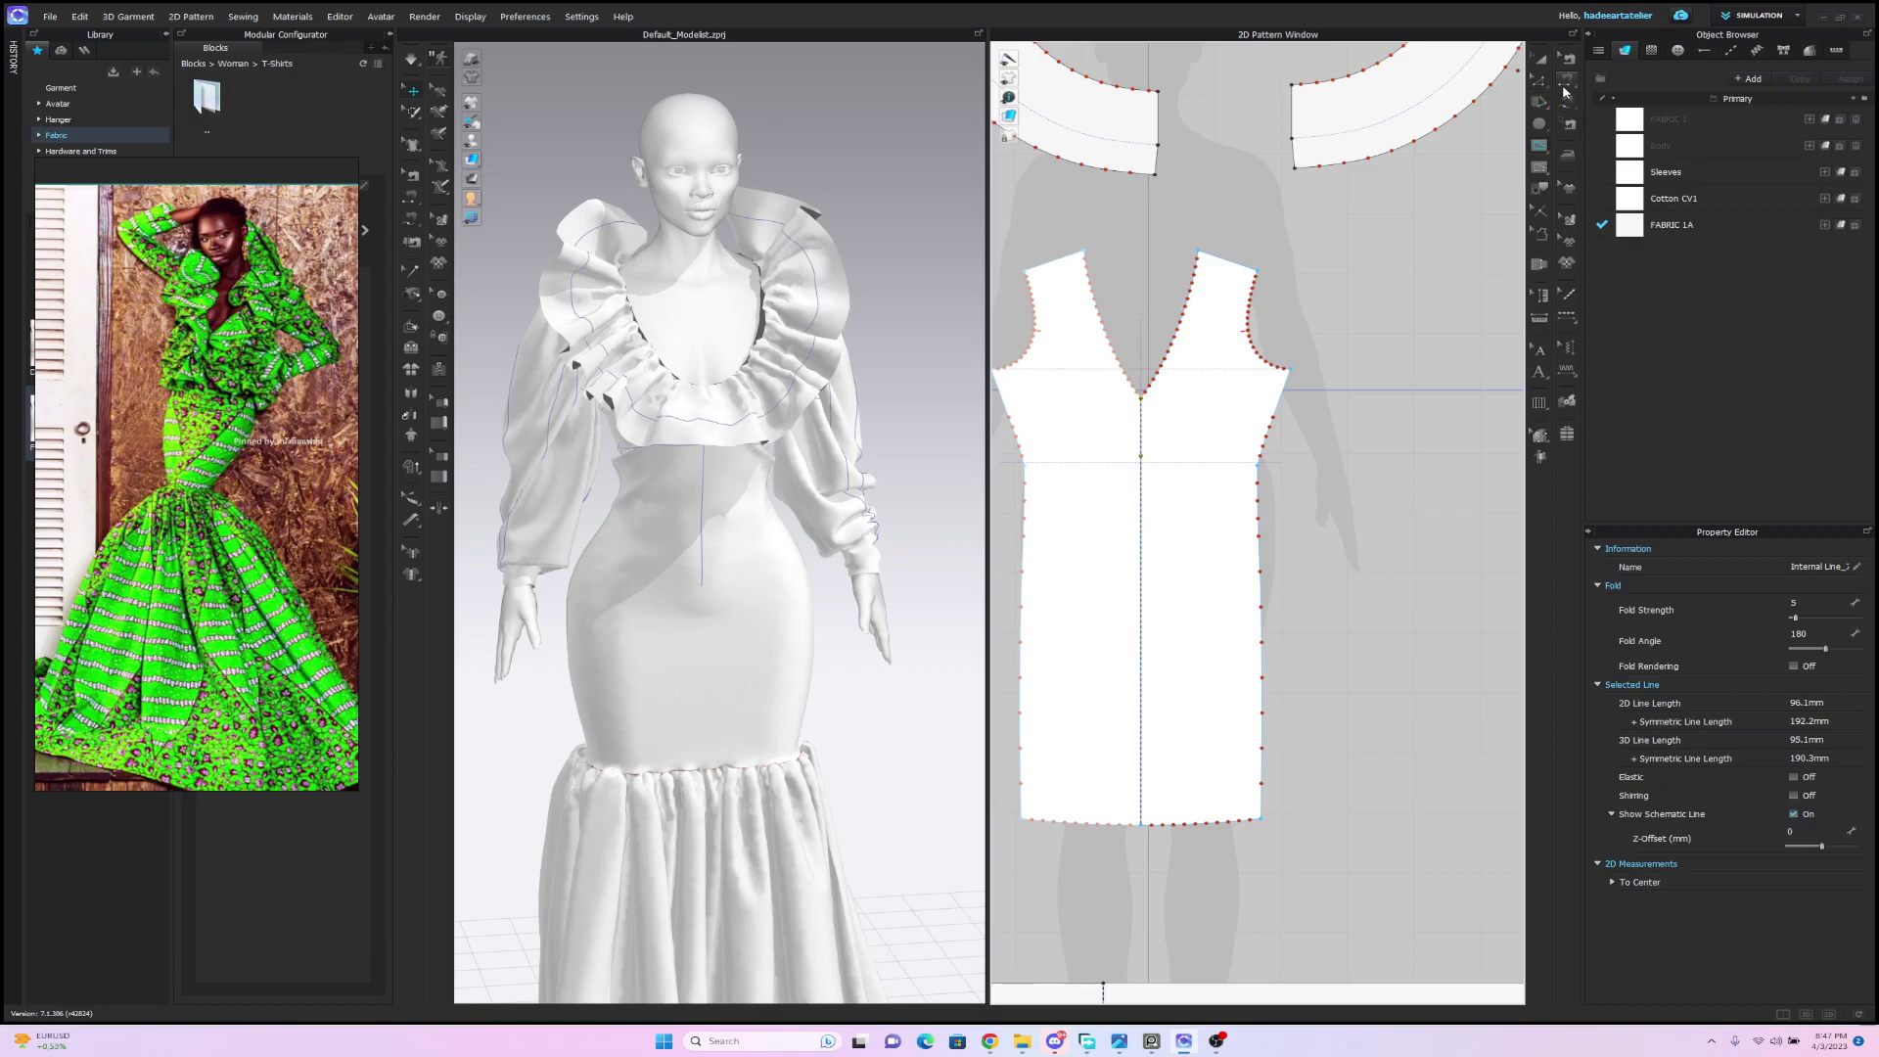
Sew the flounce's lower straight end to the center front line segment between the V-neckline's tip and the split point.
left_click(1567, 86)
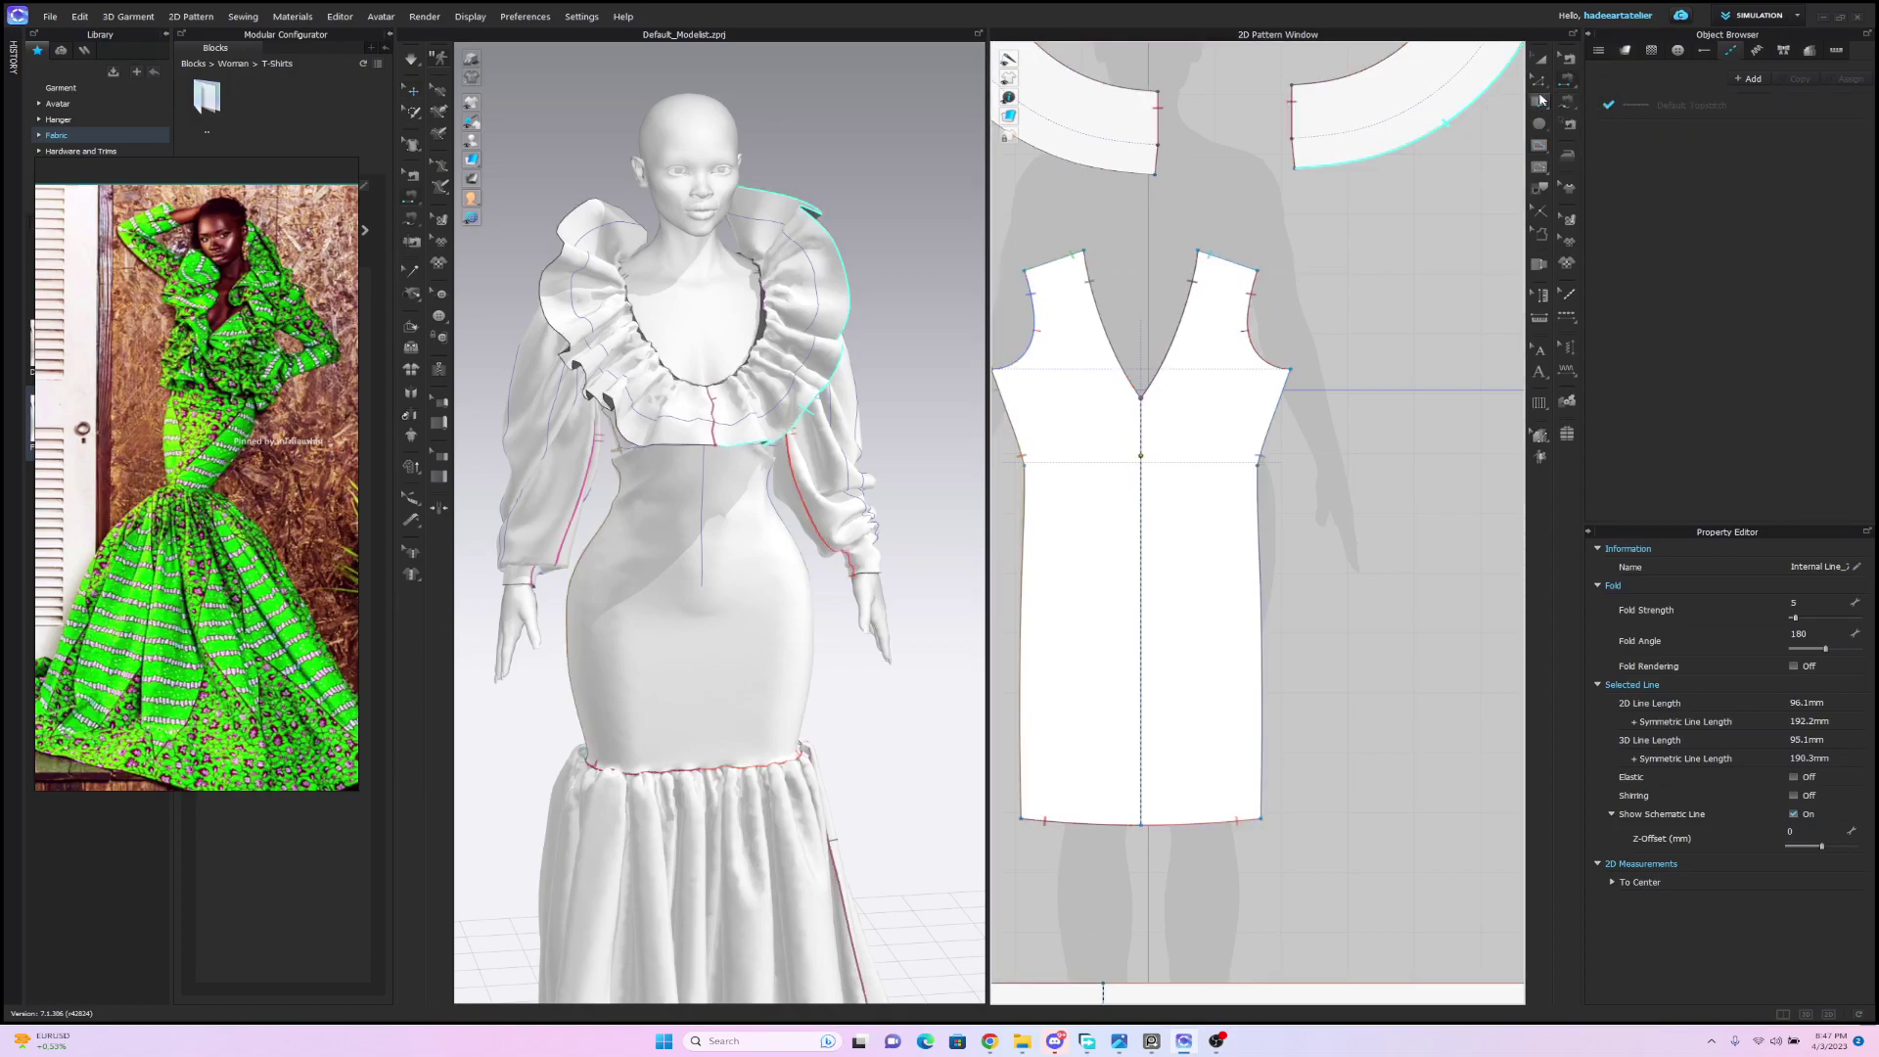
left_click(1567, 102)
left_click(1158, 93)
left_click(1172, 172)
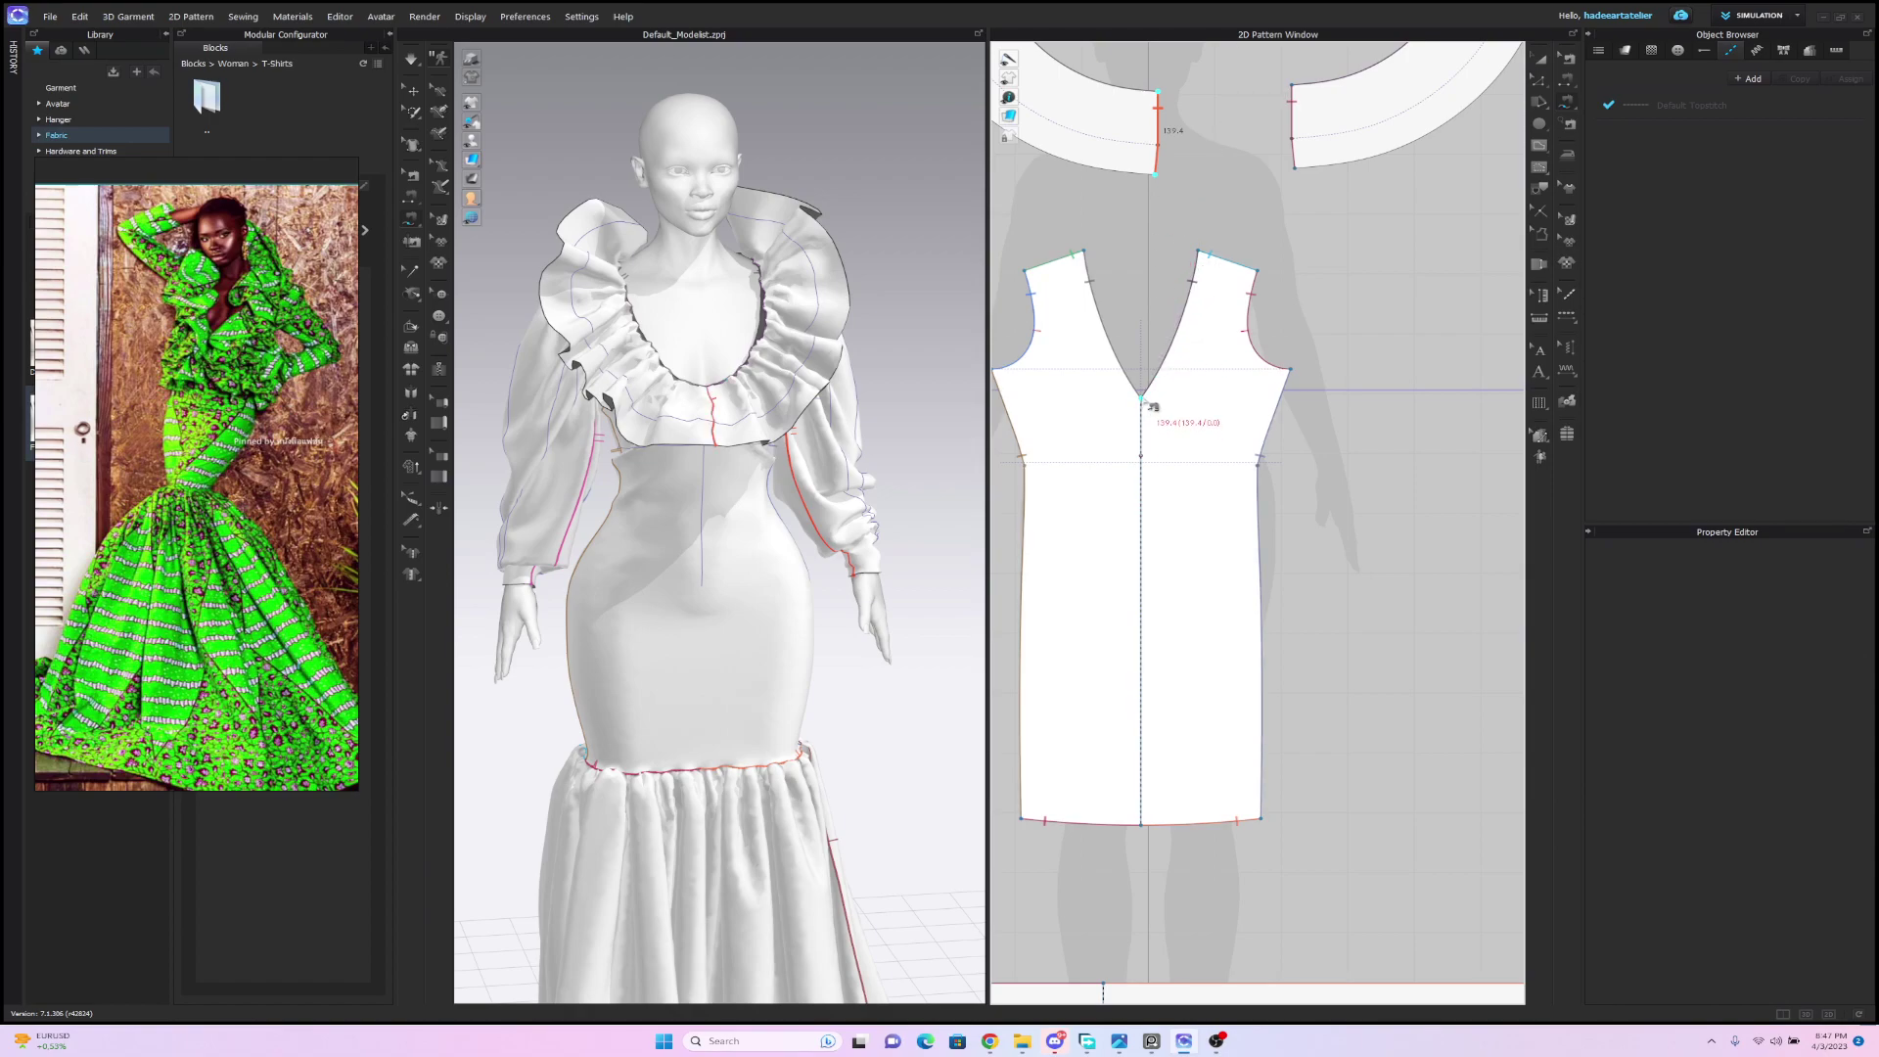
left_click(1153, 460)
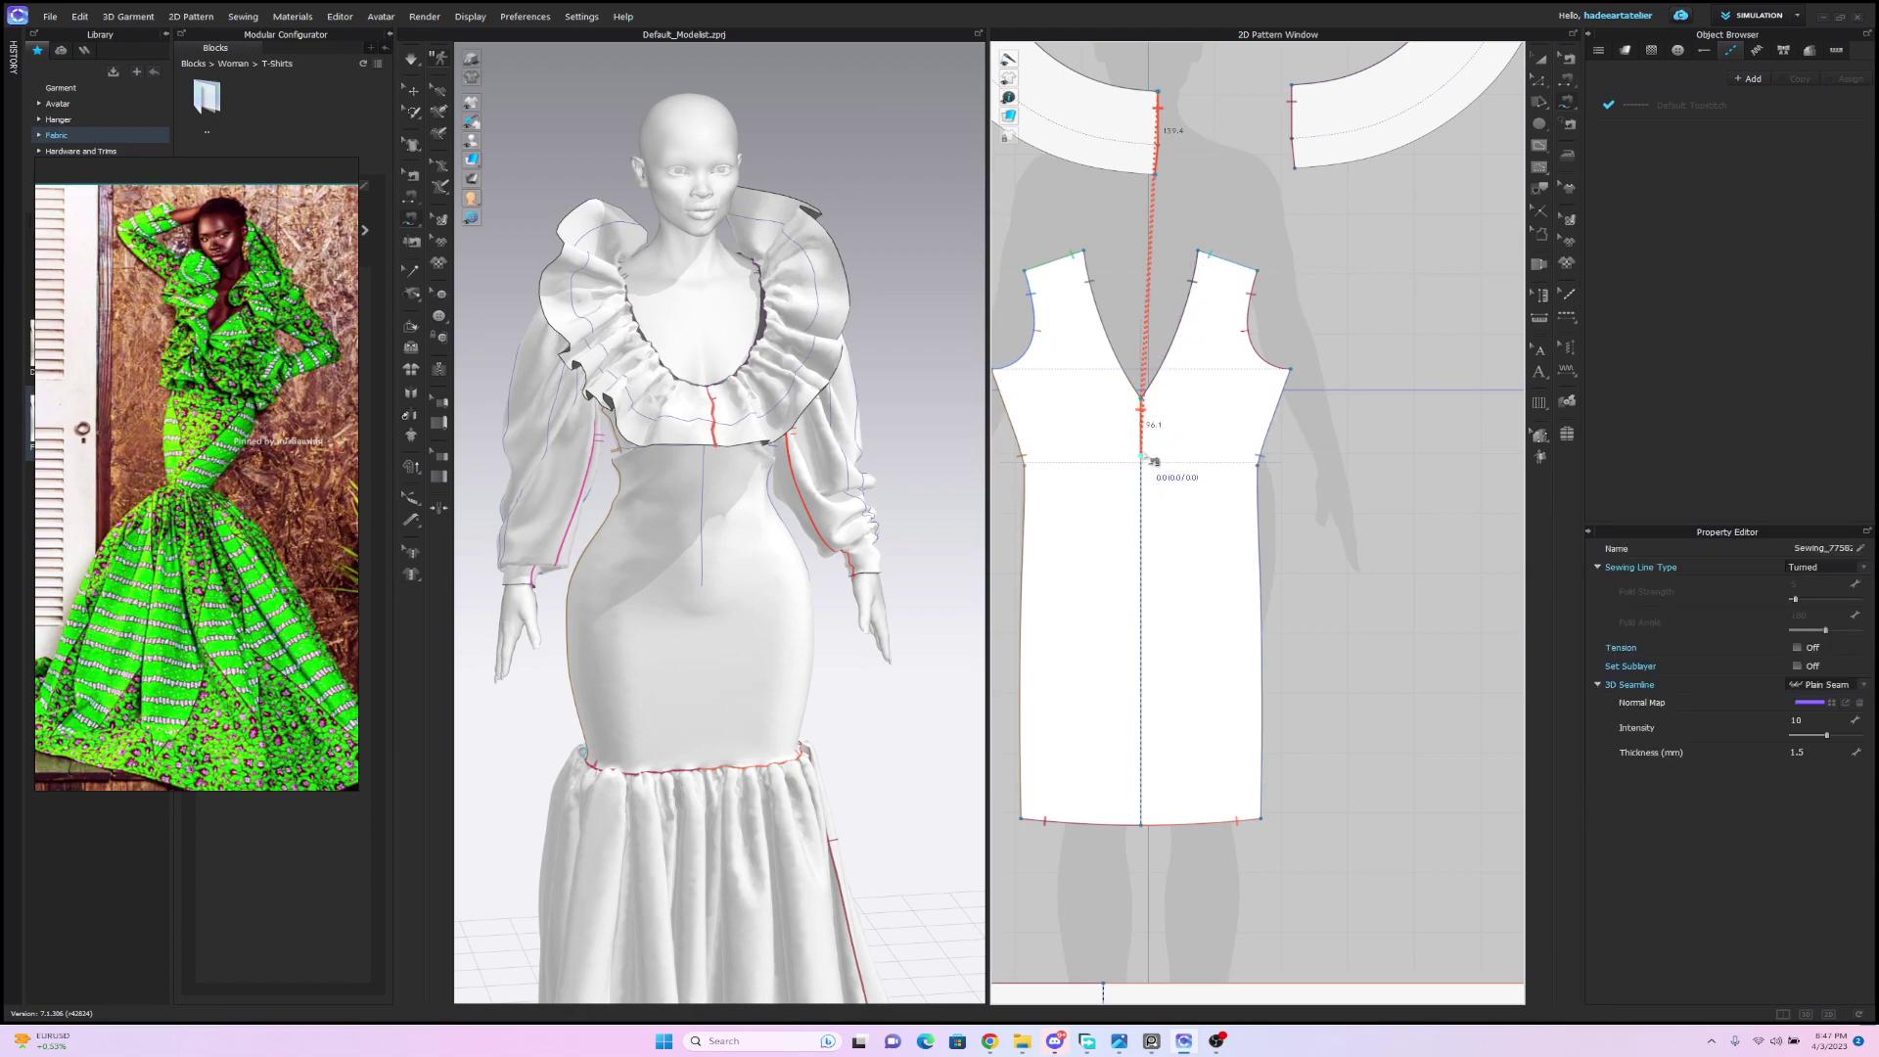
Move the split point on the center front line down onto the bodice's horizontal internal line, and simulate the drape.
left_click(1539, 81)
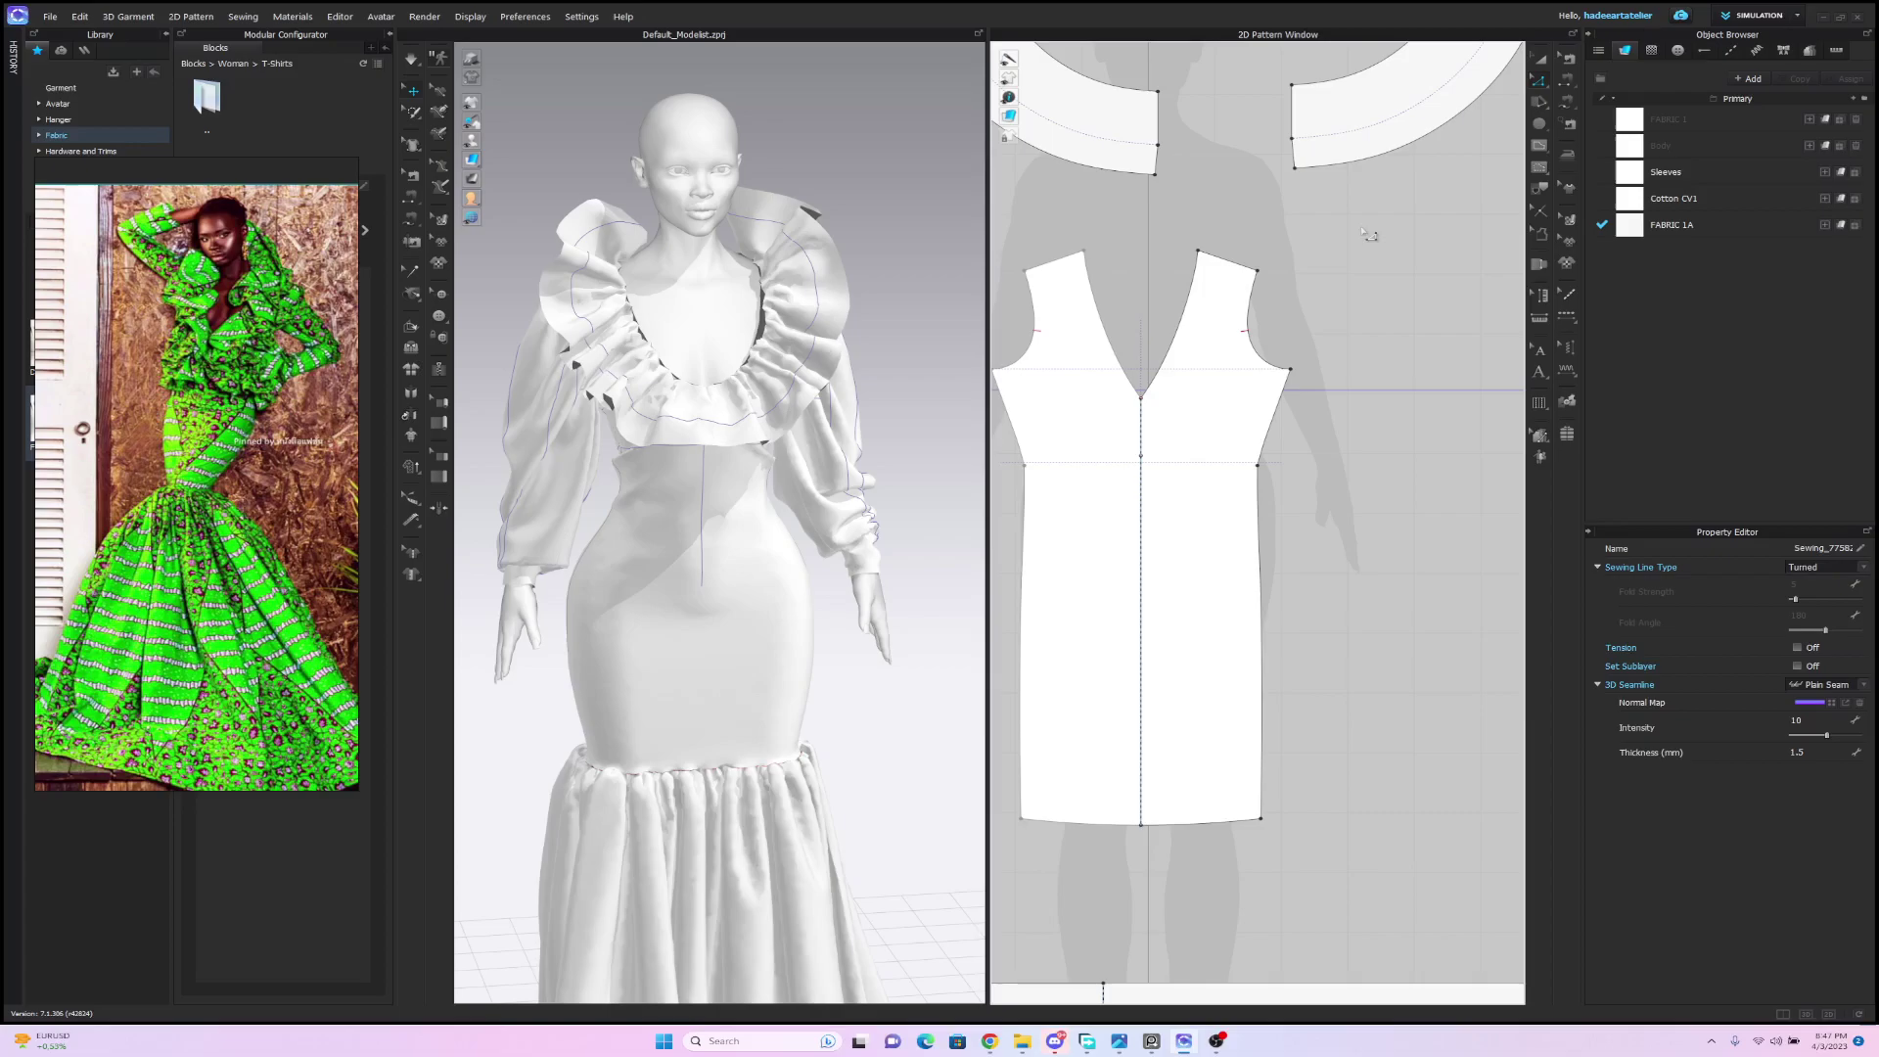
left_click(1162, 471)
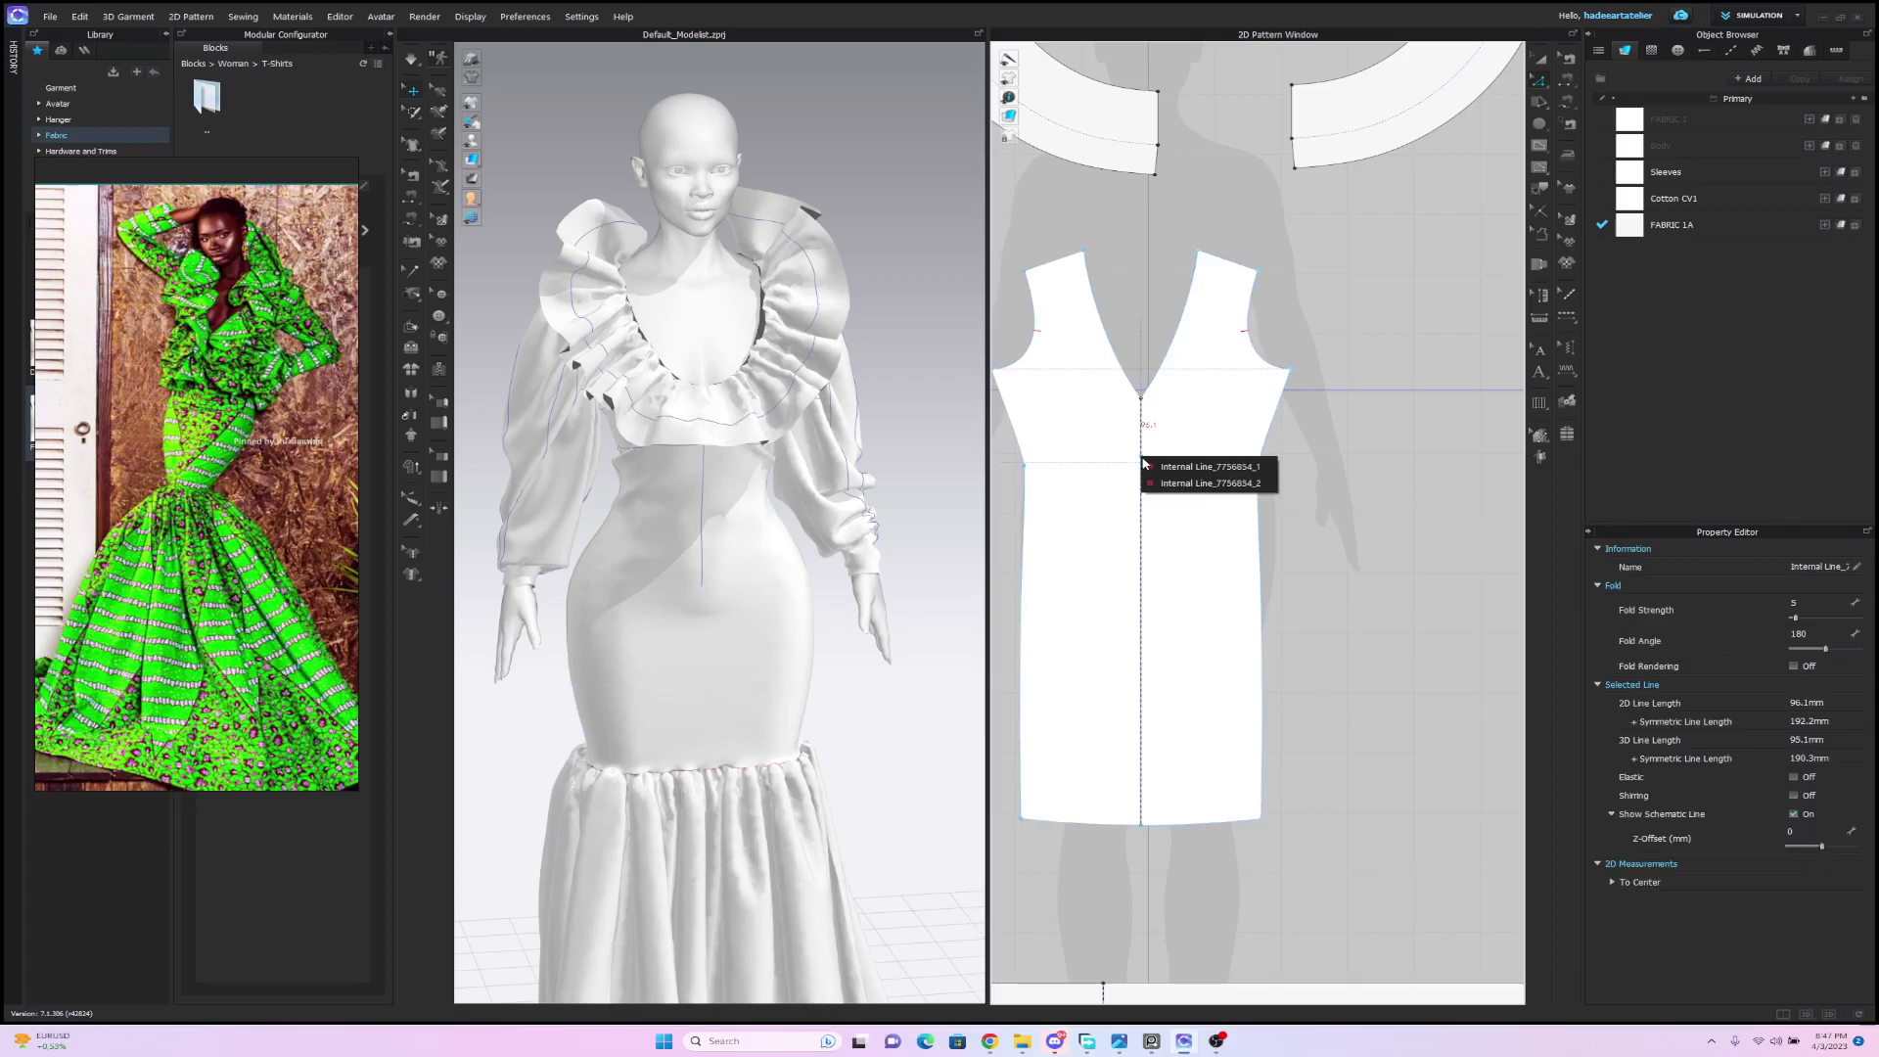
left_click(1153, 464)
left_click_drag(1142, 459, 1165, 468)
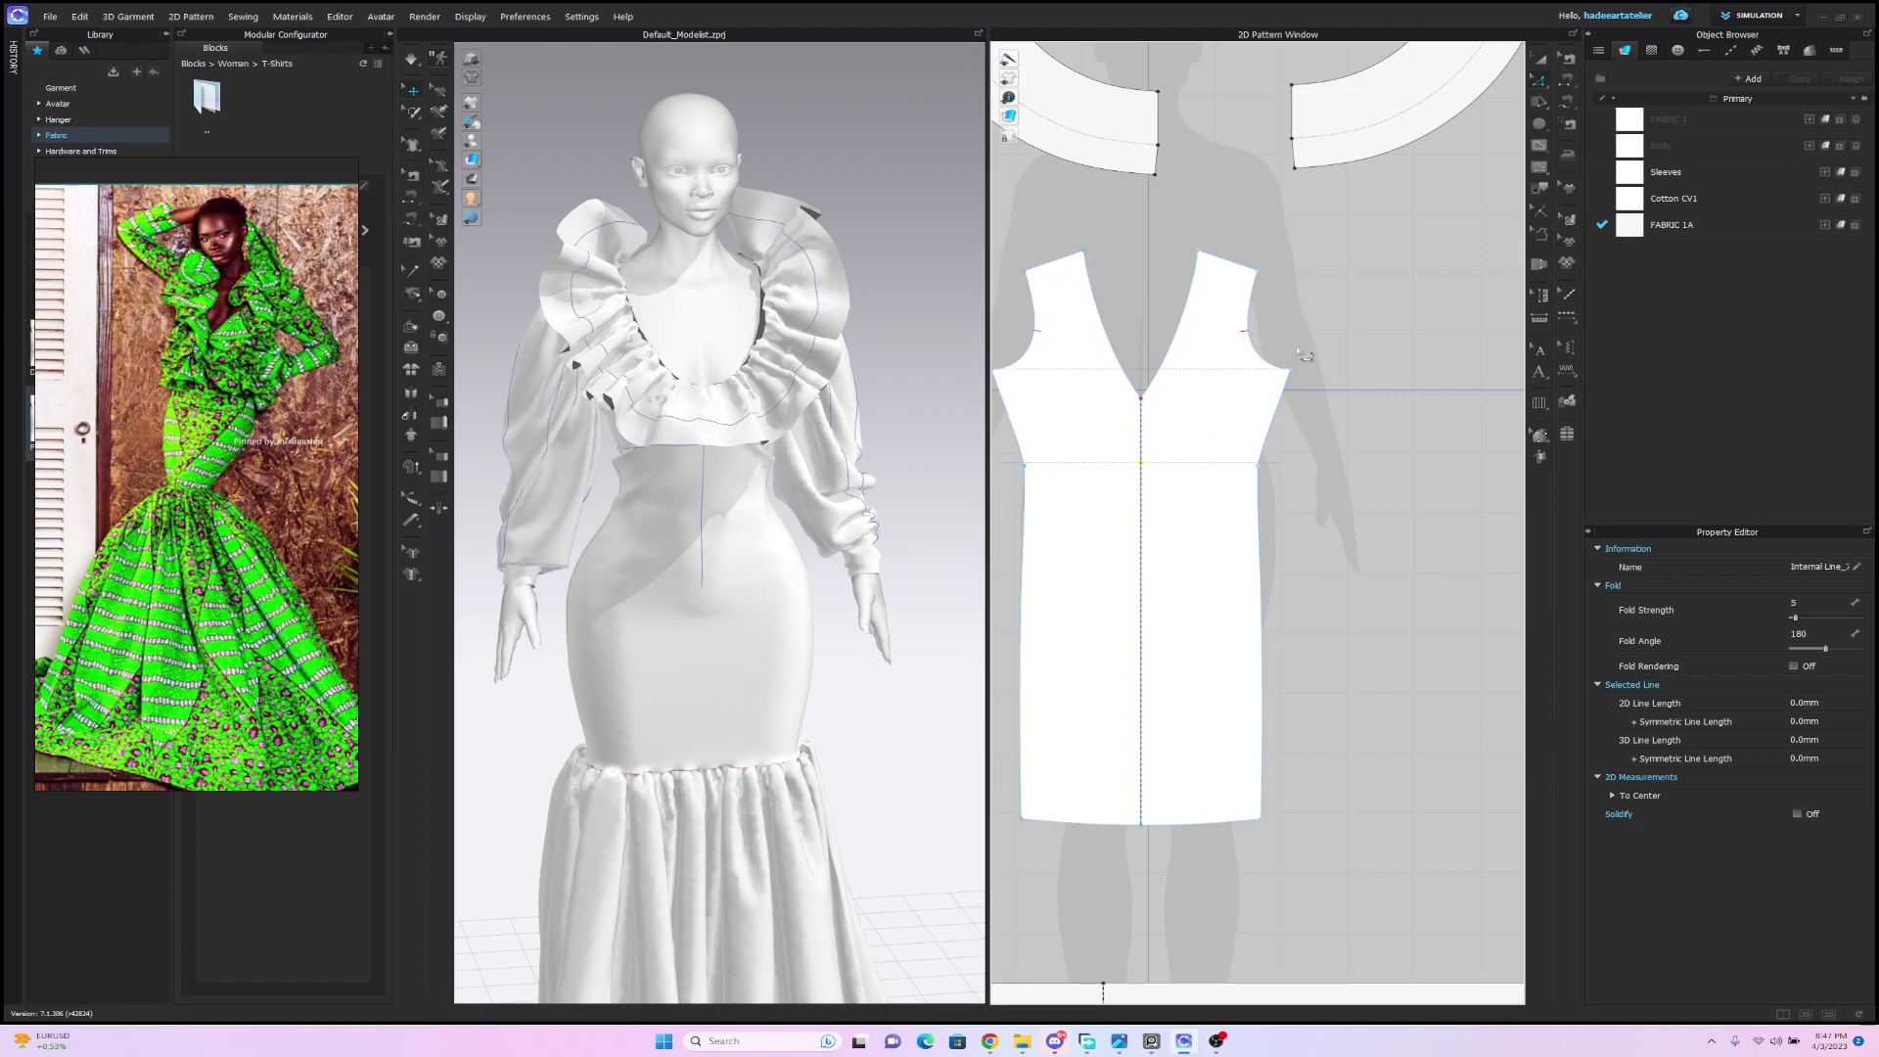
left_click(1568, 58)
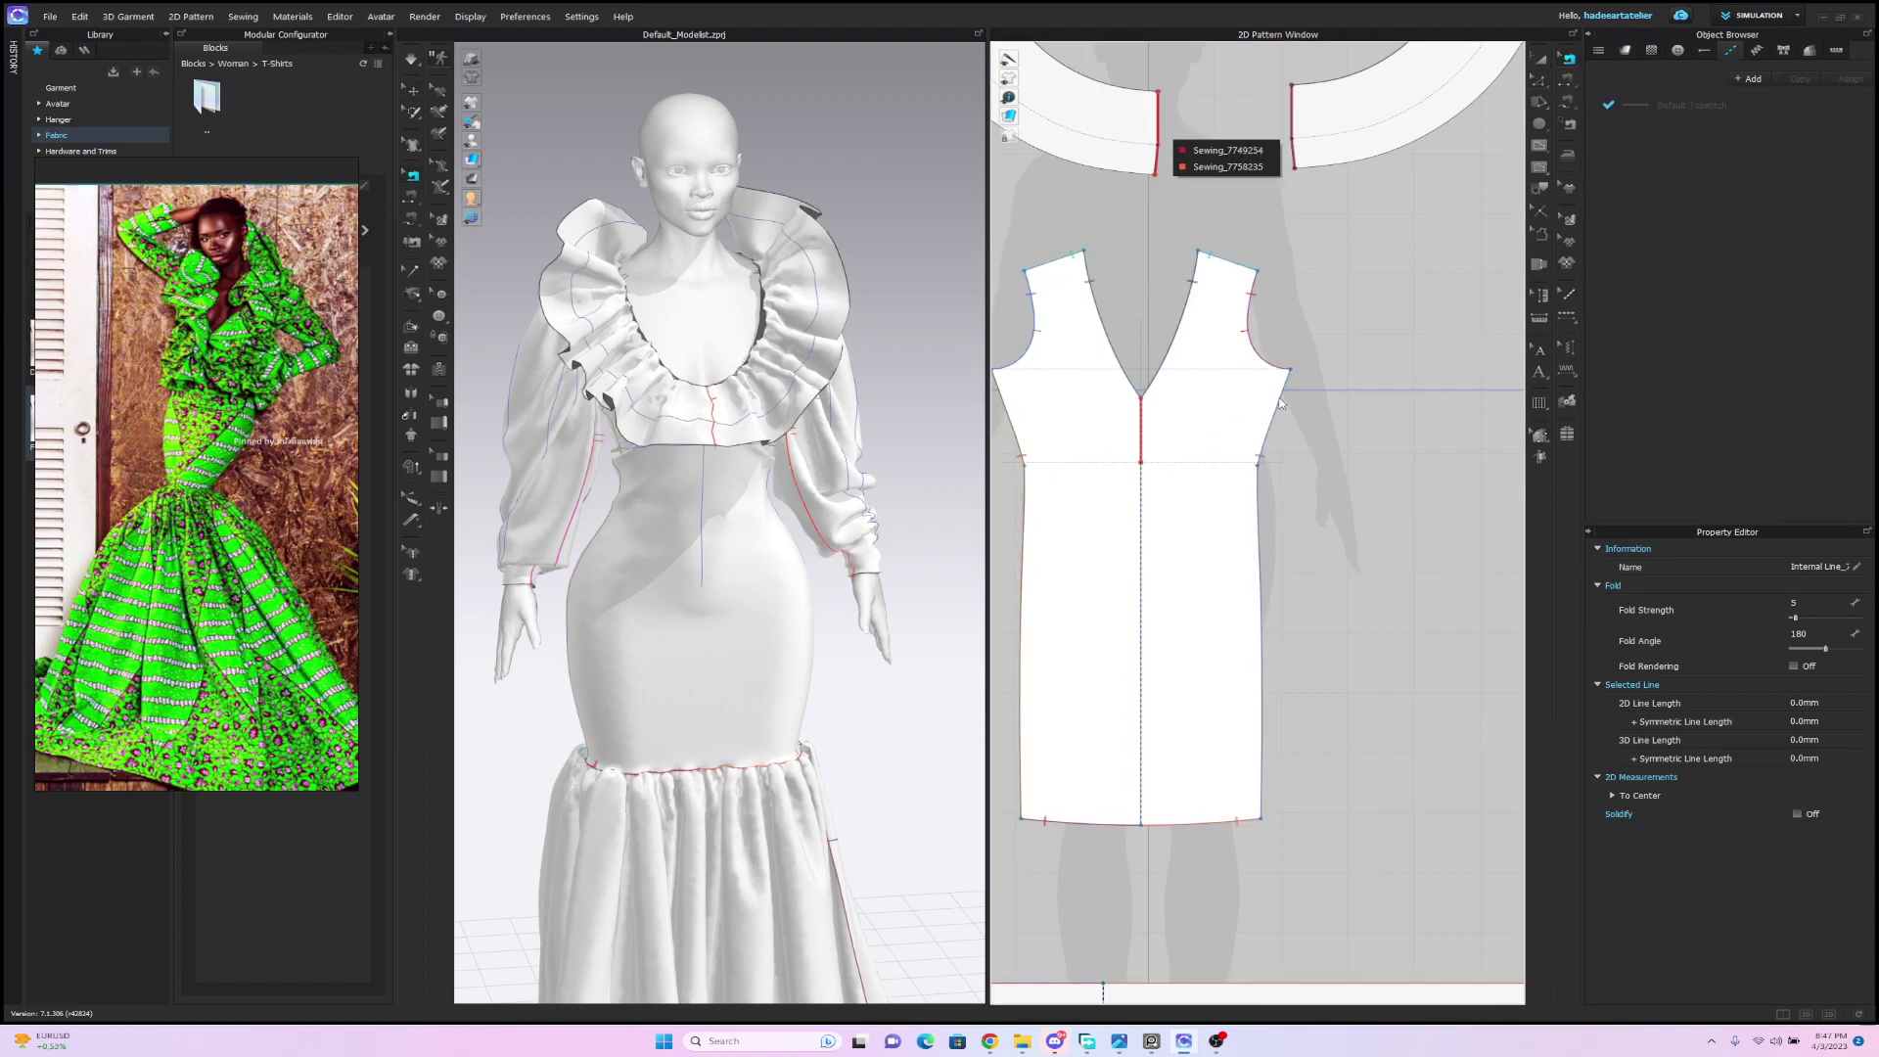
left_click(1389, 389)
key("space")
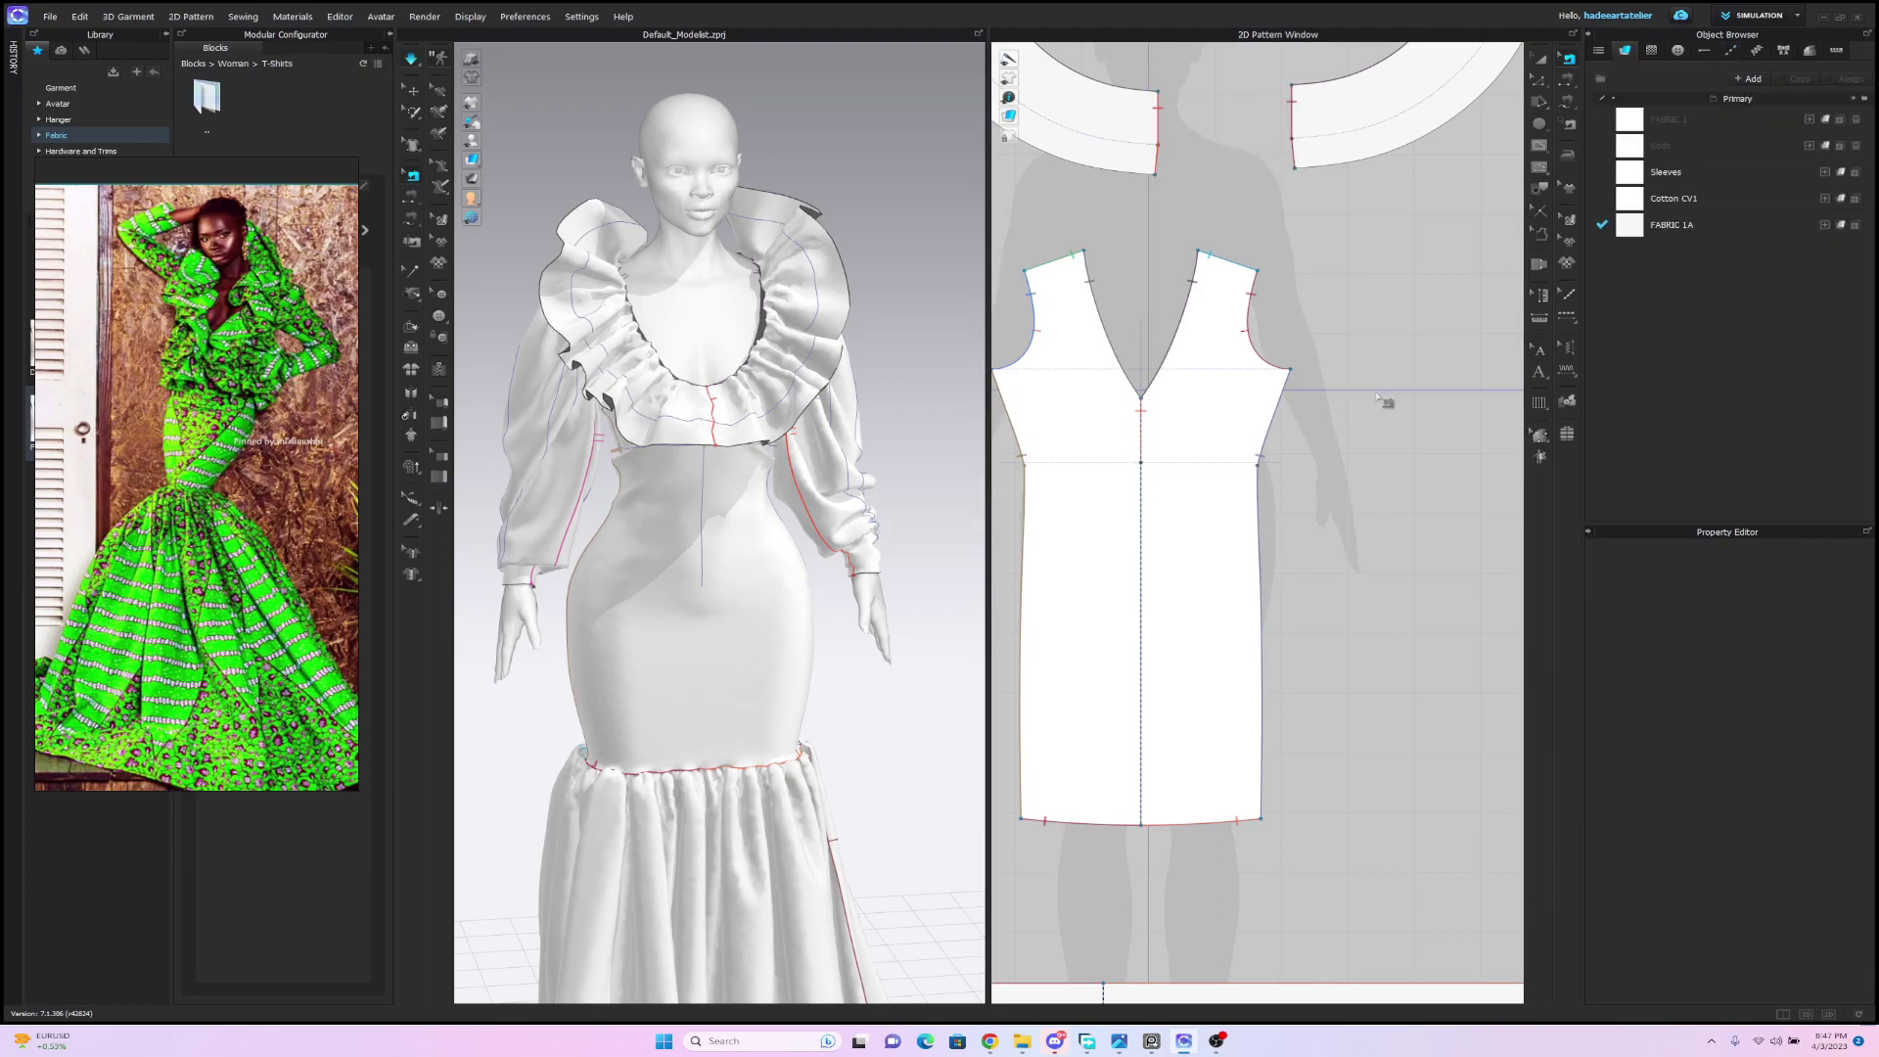
Simulate the dress to let the neckline ruffle settle on the avatar.
key("space")
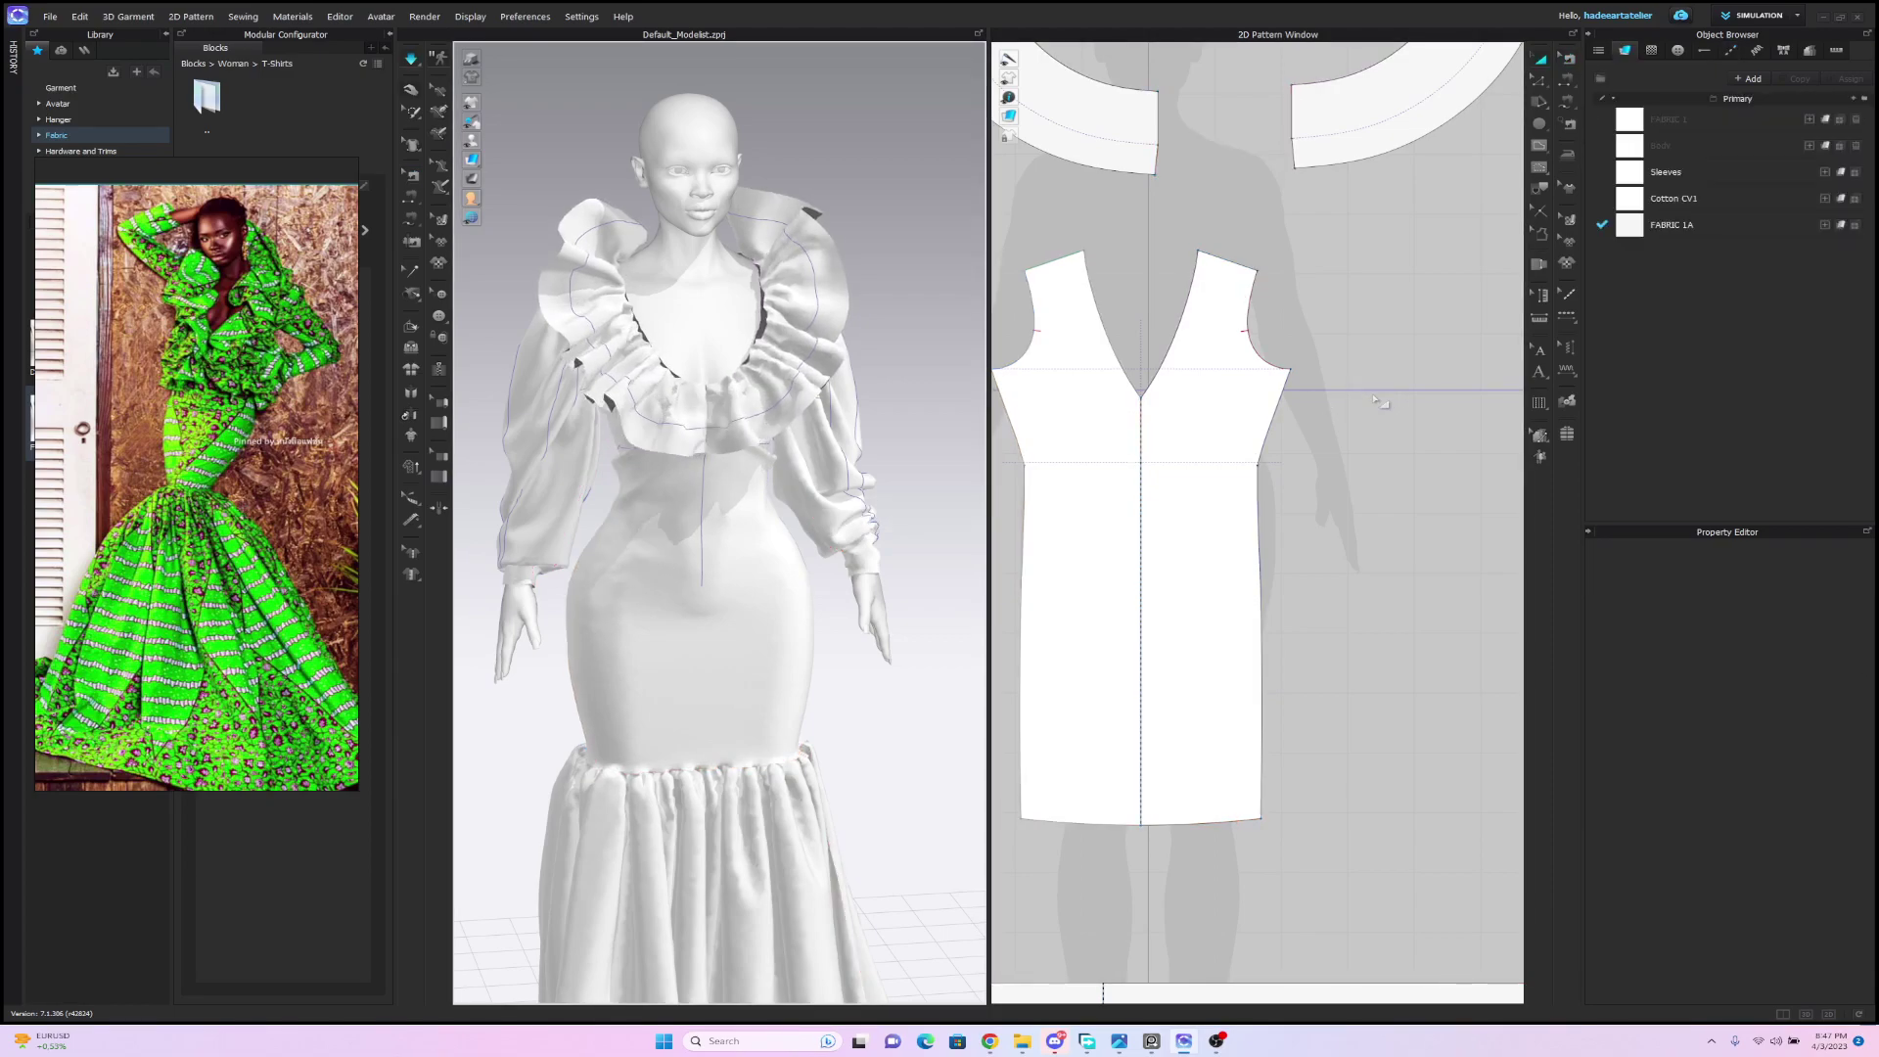
mouse_move(902, 294)
right_mouse_down()
mouse_move(961, 292)
mouse_move(910, 290)
mouse_move(901, 323)
mouse_move(853, 311)
mouse_move(947, 343)
mouse_move(914, 314)
right_mouse_up()
scroll(910, 299, "up", 5)
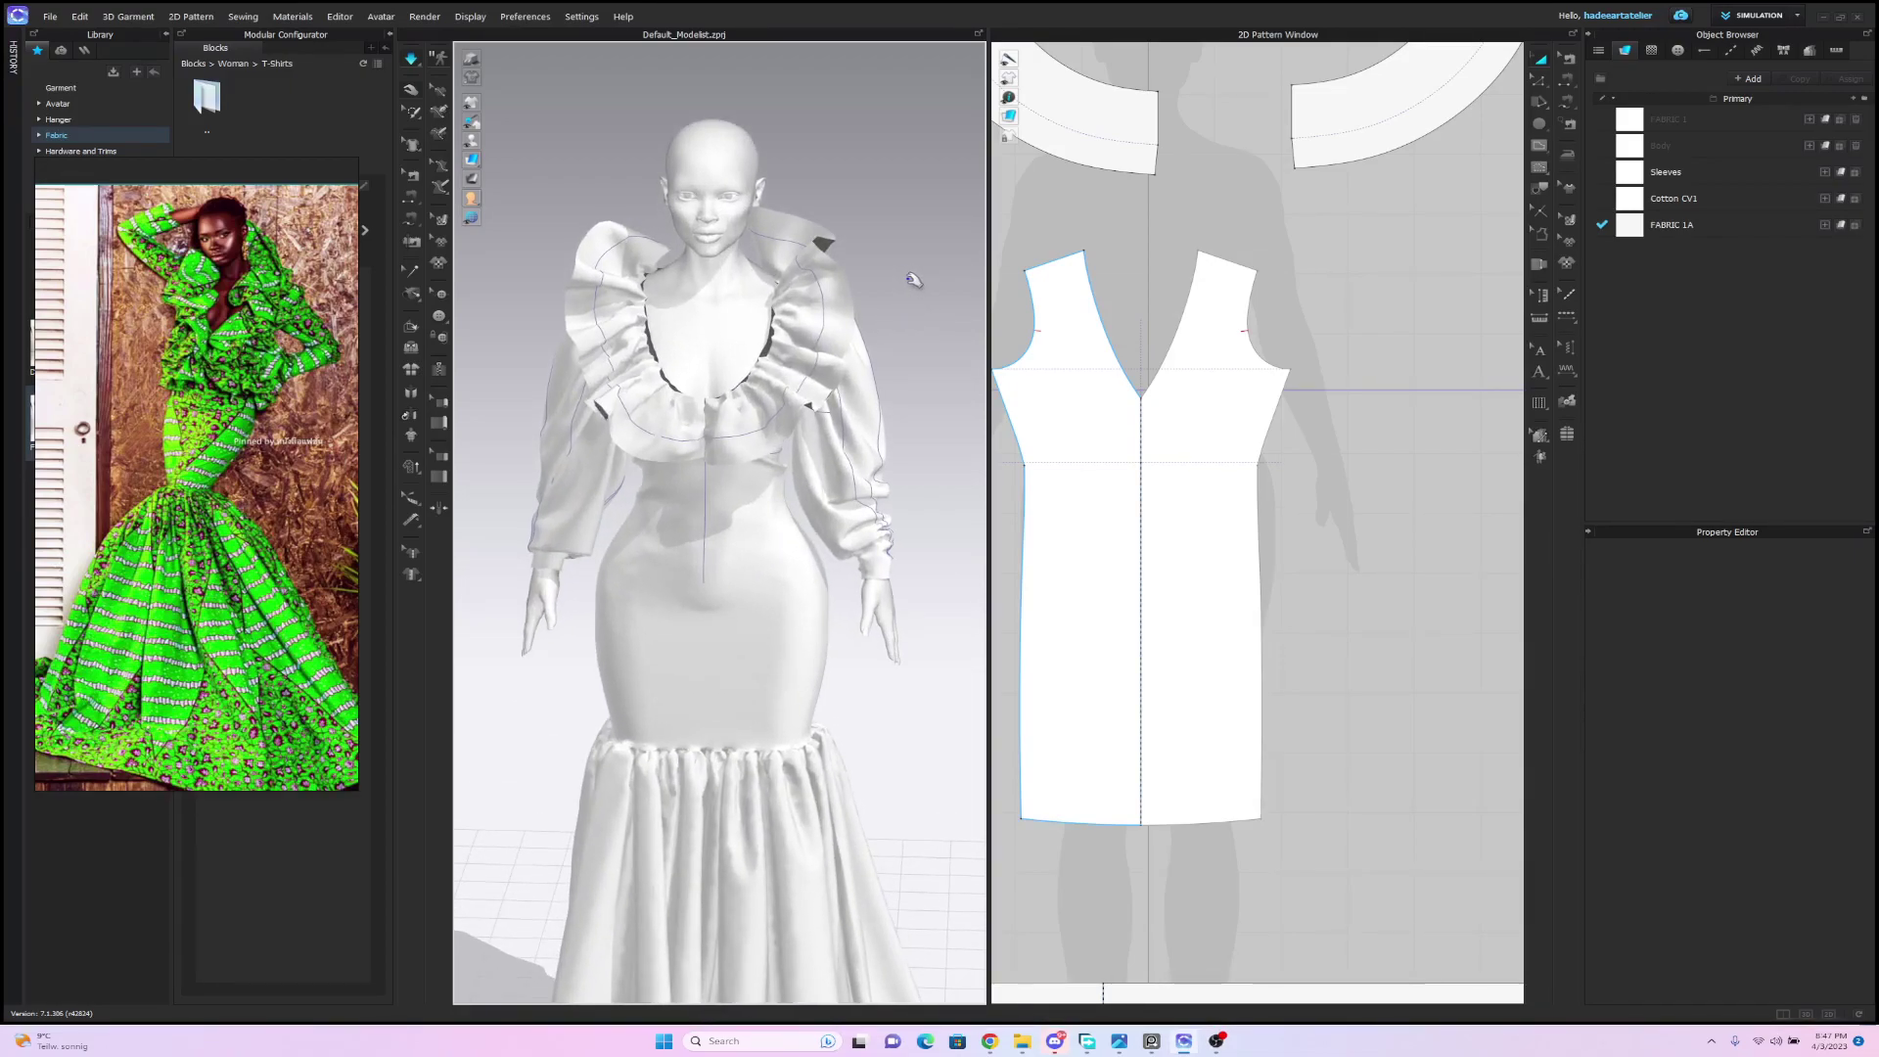
Shift the internal line at the centre front of the bodice slightly downward, away from the V-neck point.
left_click(1538, 86)
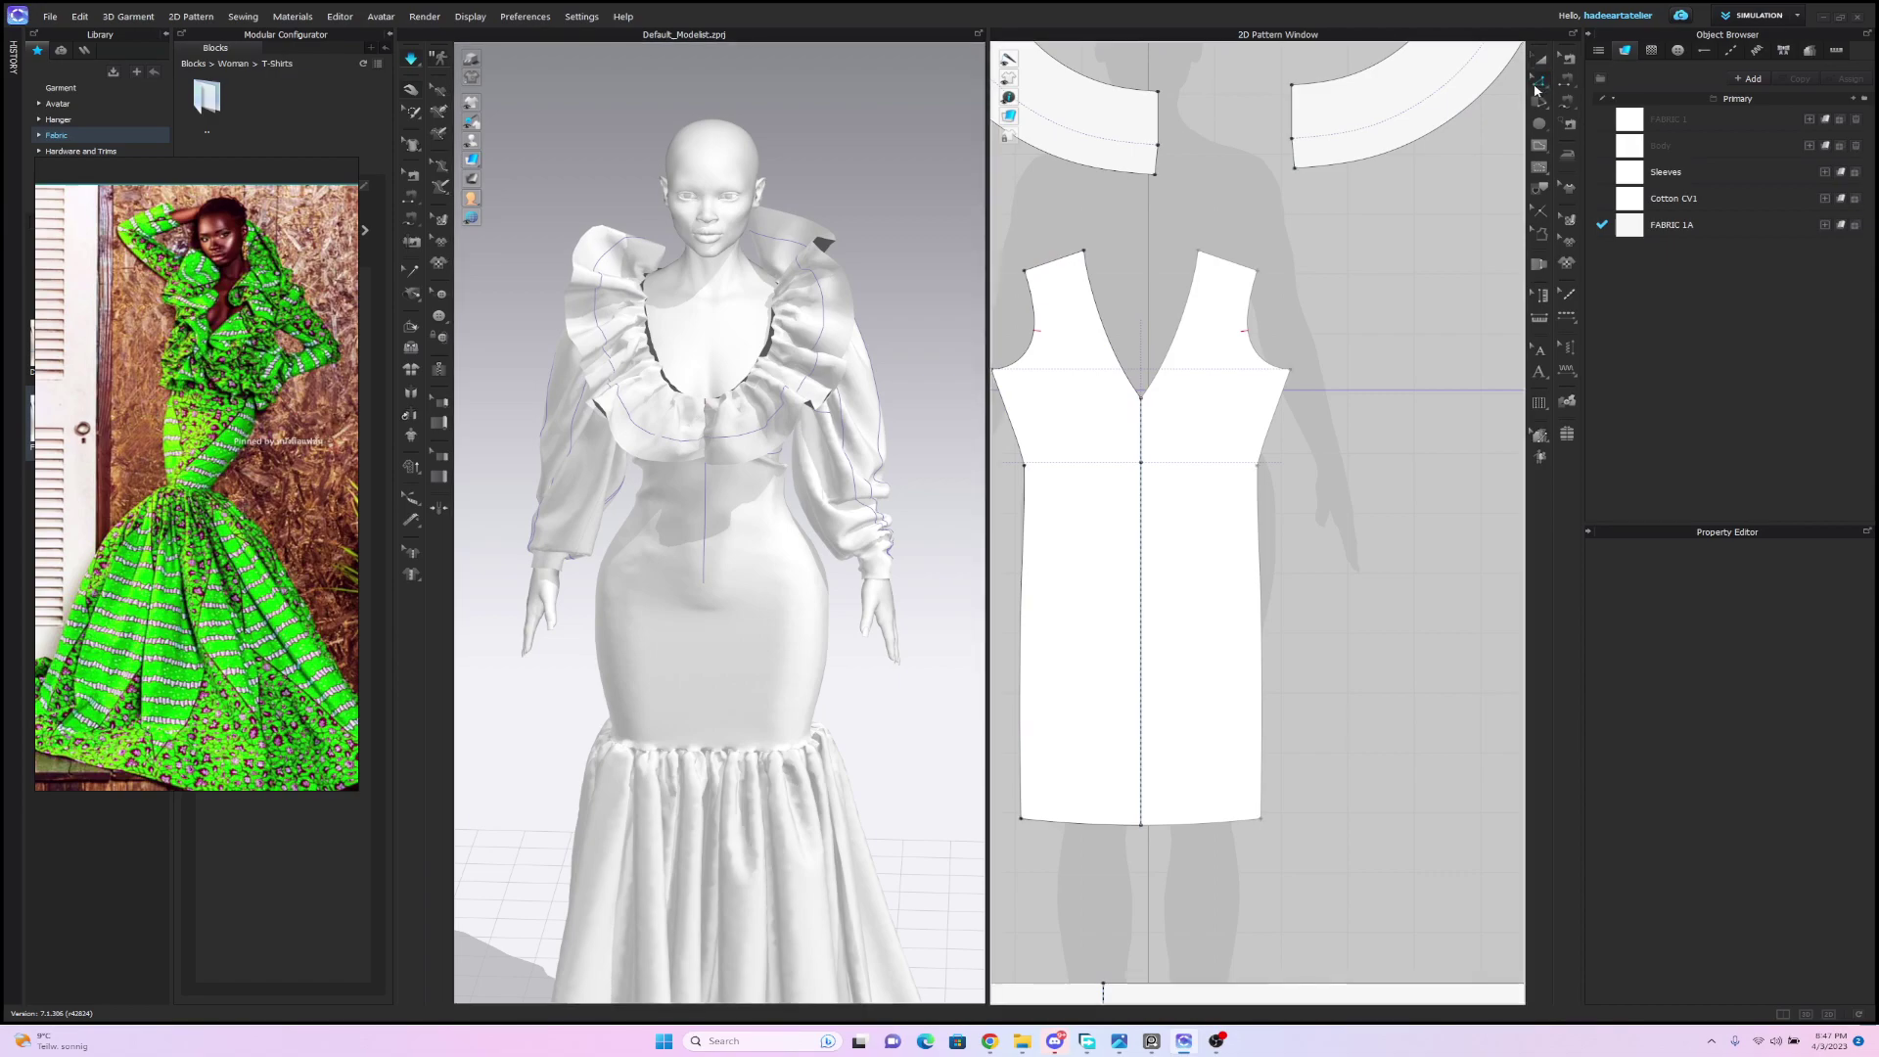
key("b")
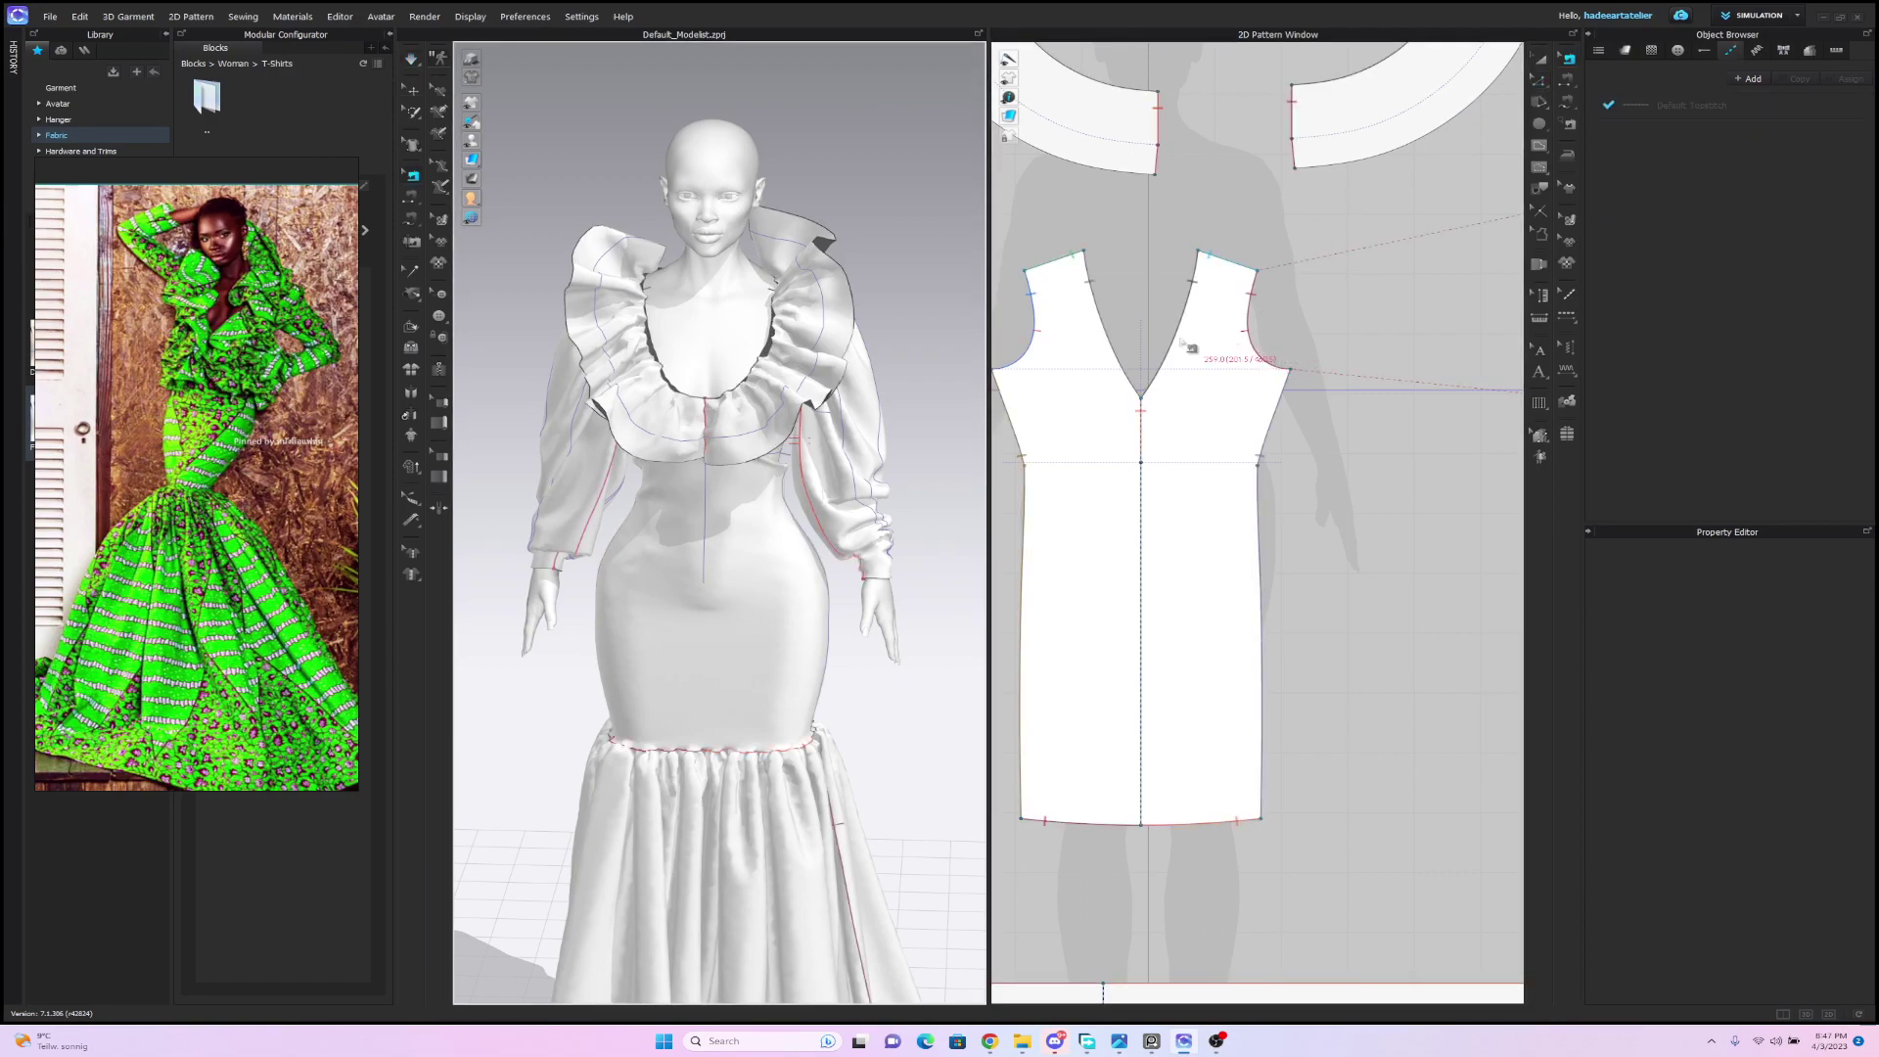
left_click(1539, 82)
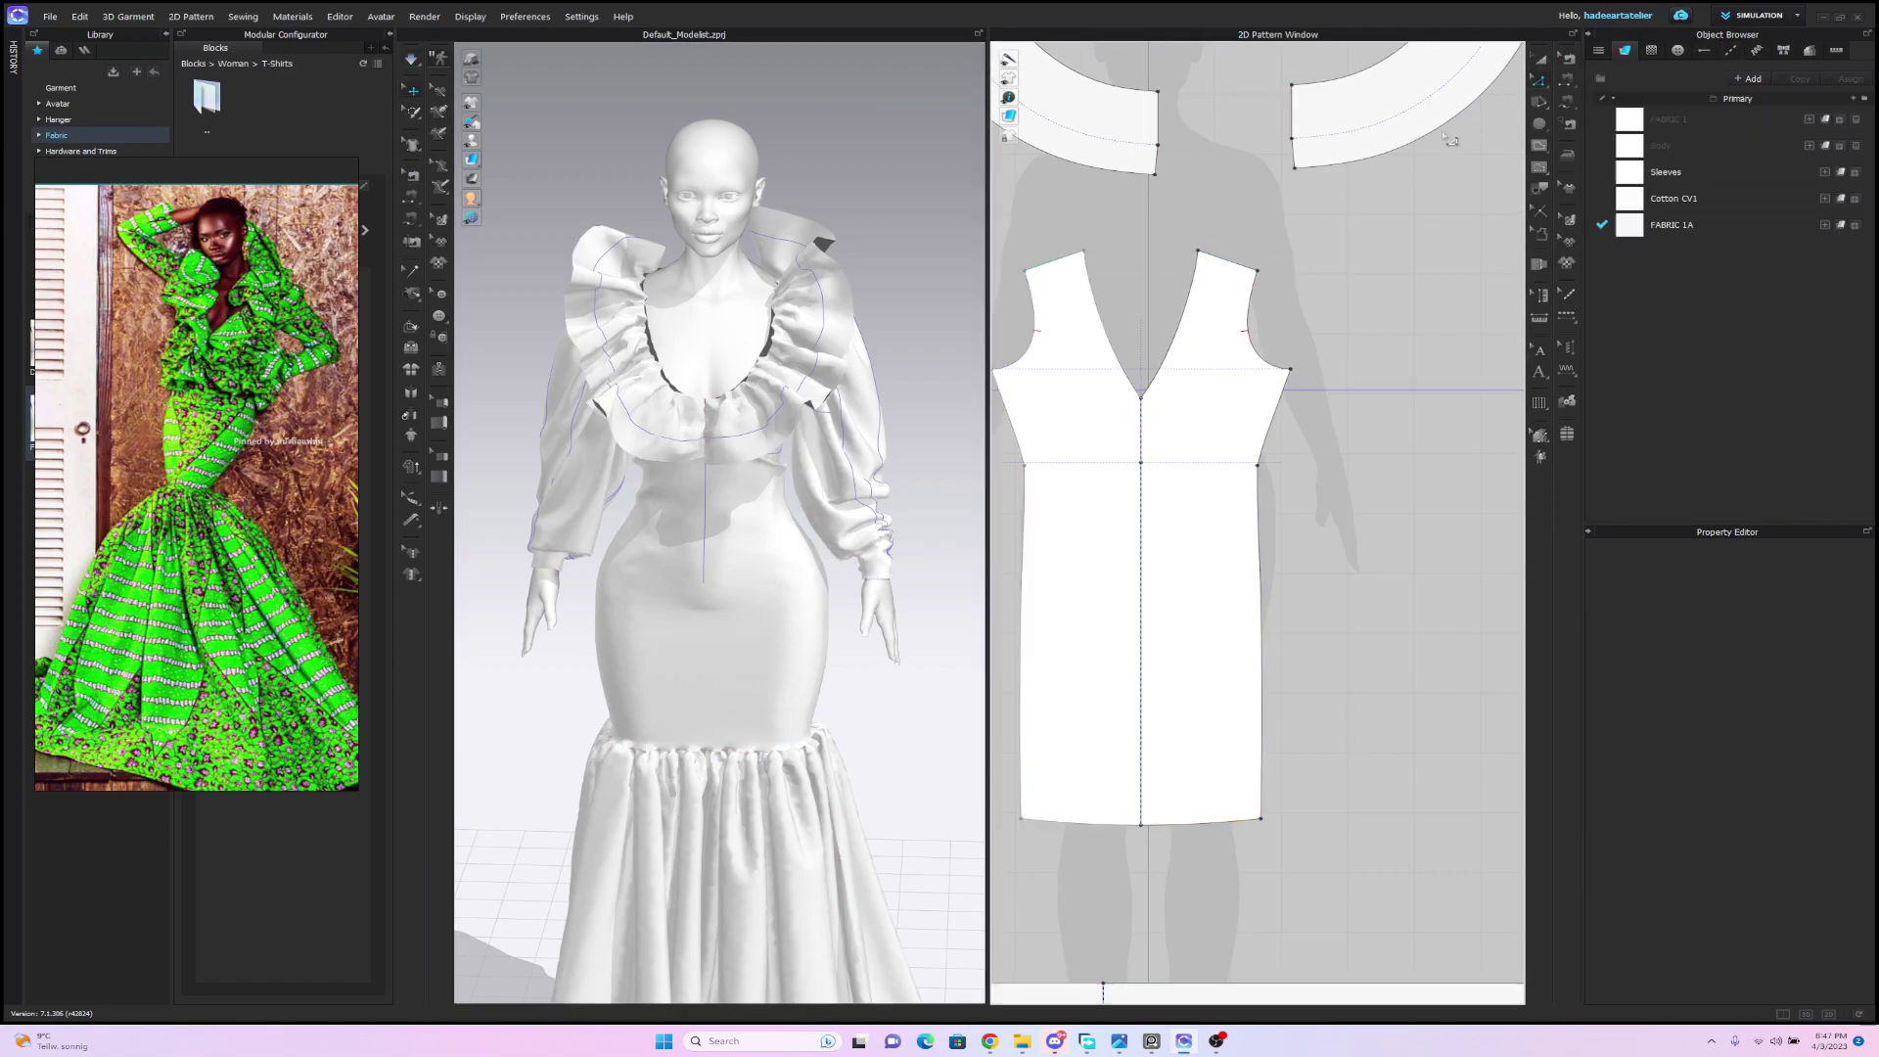
scroll(1317, 490, "up", 5)
scroll(1410, 453, "down", 3)
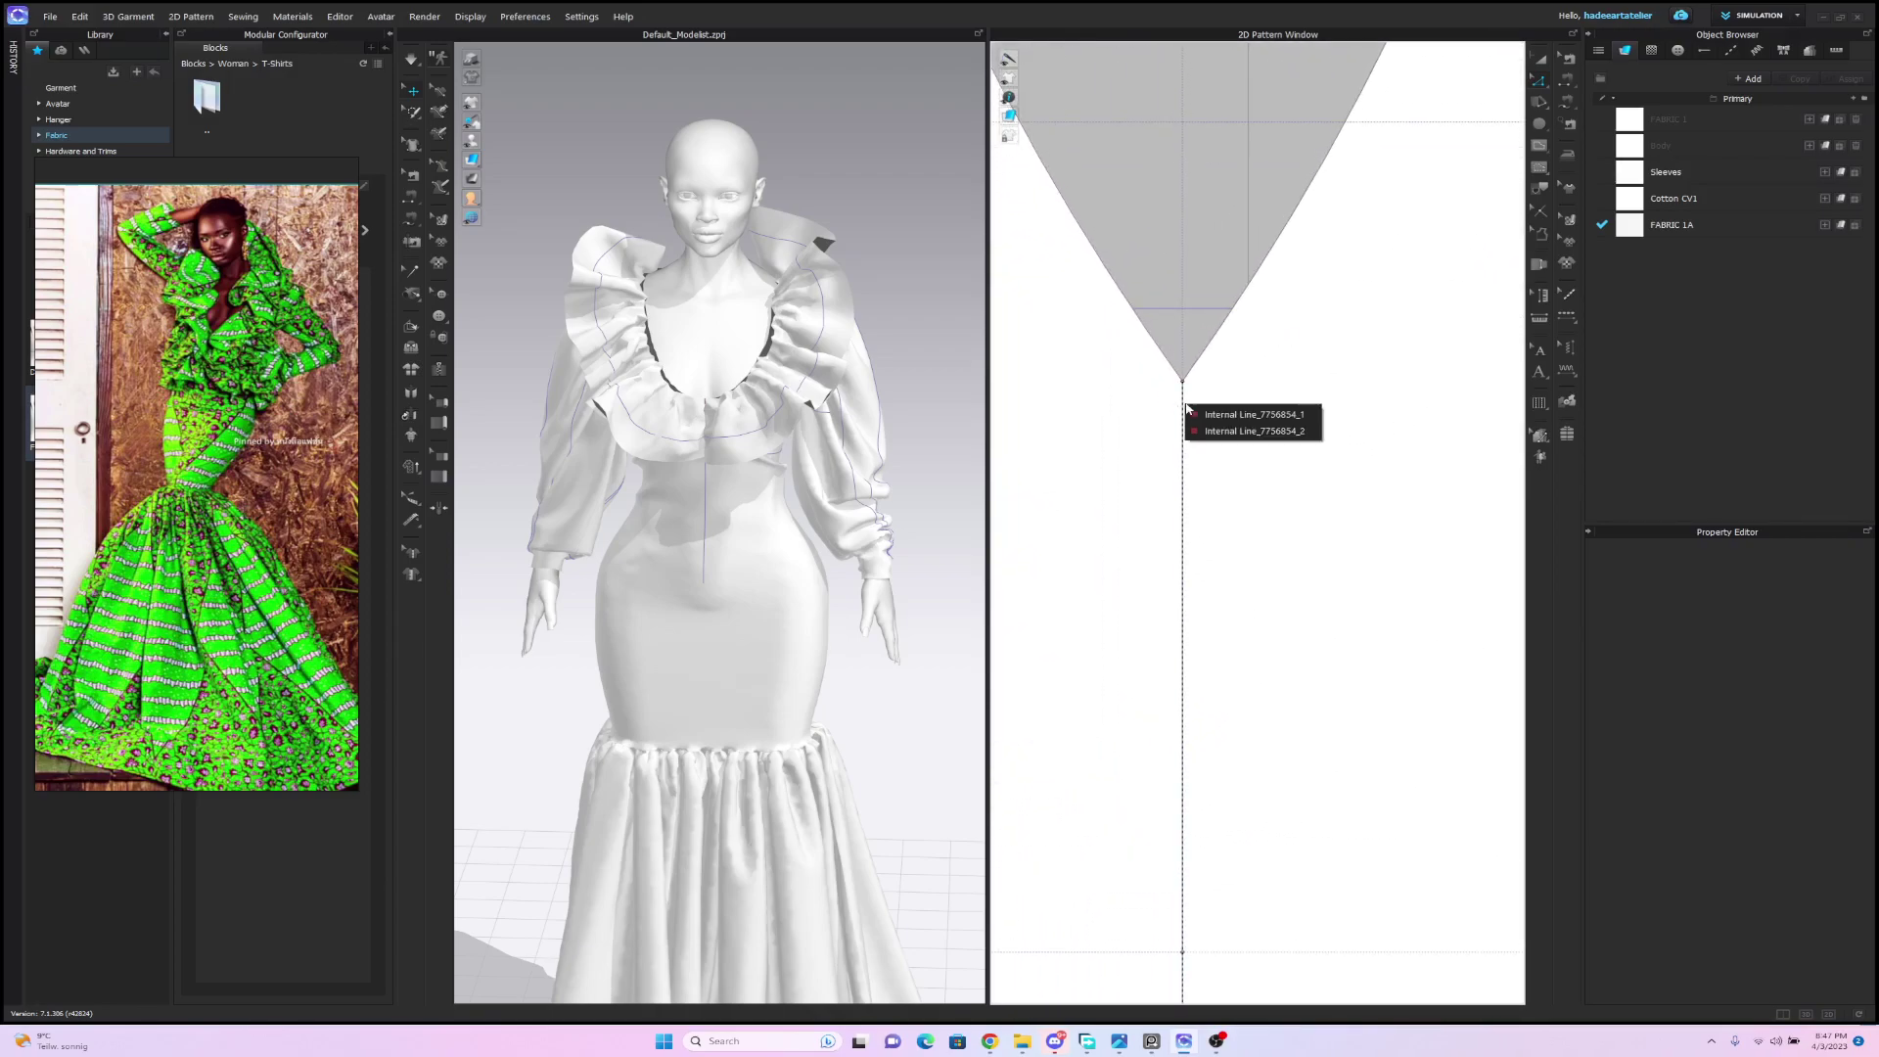
left_click(1184, 408)
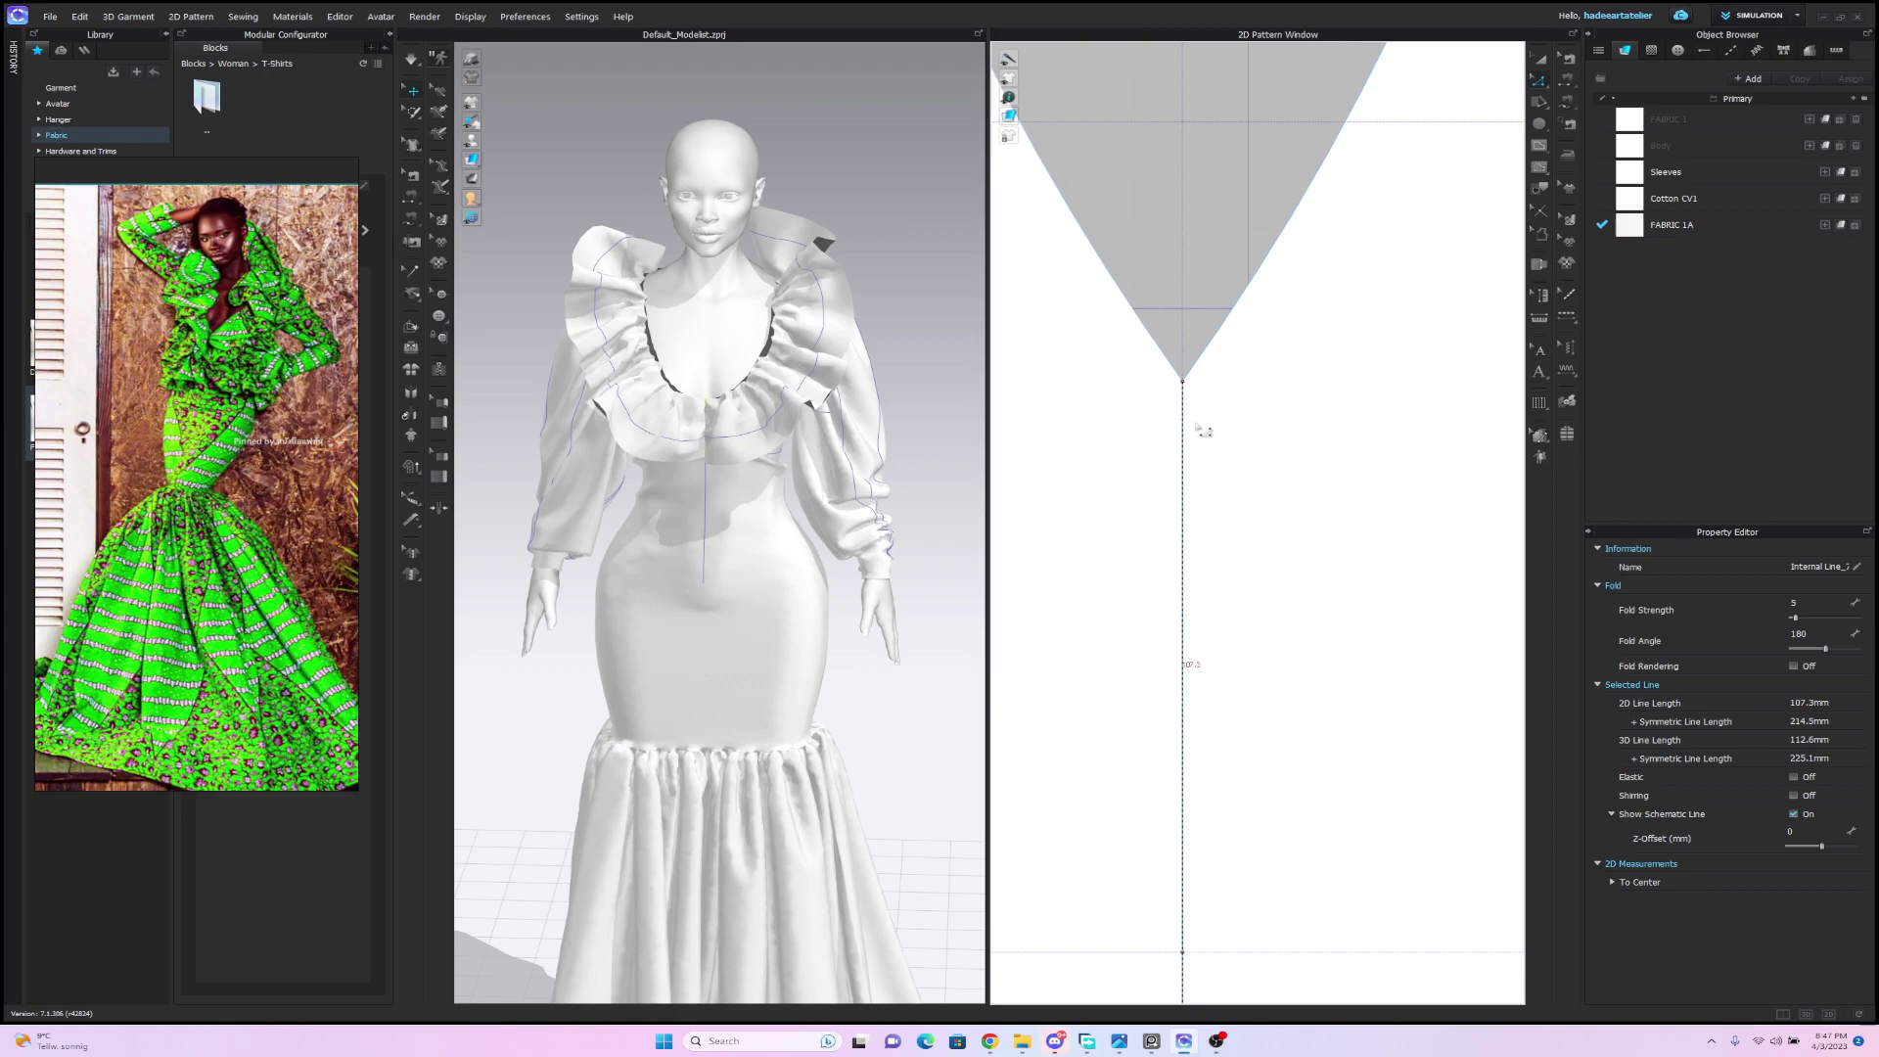
left_click_drag(1195, 447, 1195, 487)
Lower the V-neck point of the front bodice pattern to meet the top of the centre-front internal line.
left_click(1536, 85)
left_click(1194, 415)
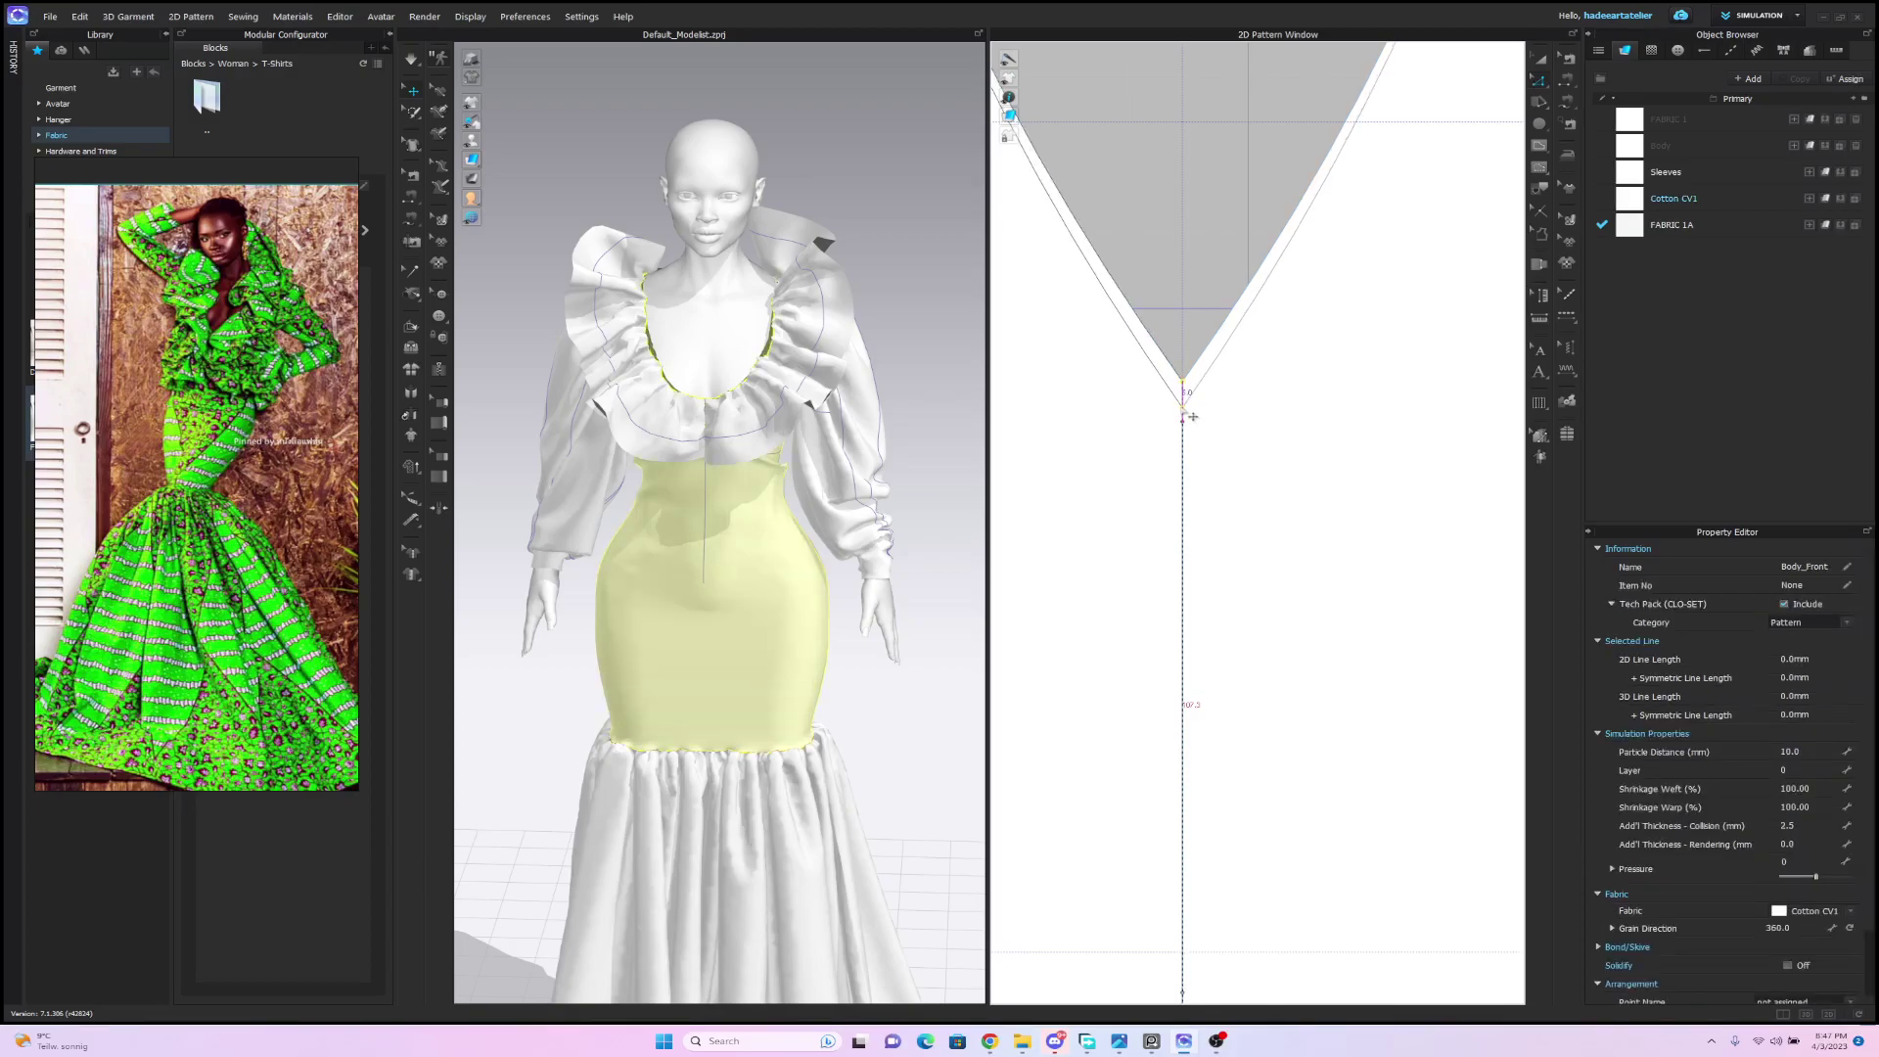
left_click_drag(1193, 417, 1194, 419)
left_click(1194, 435)
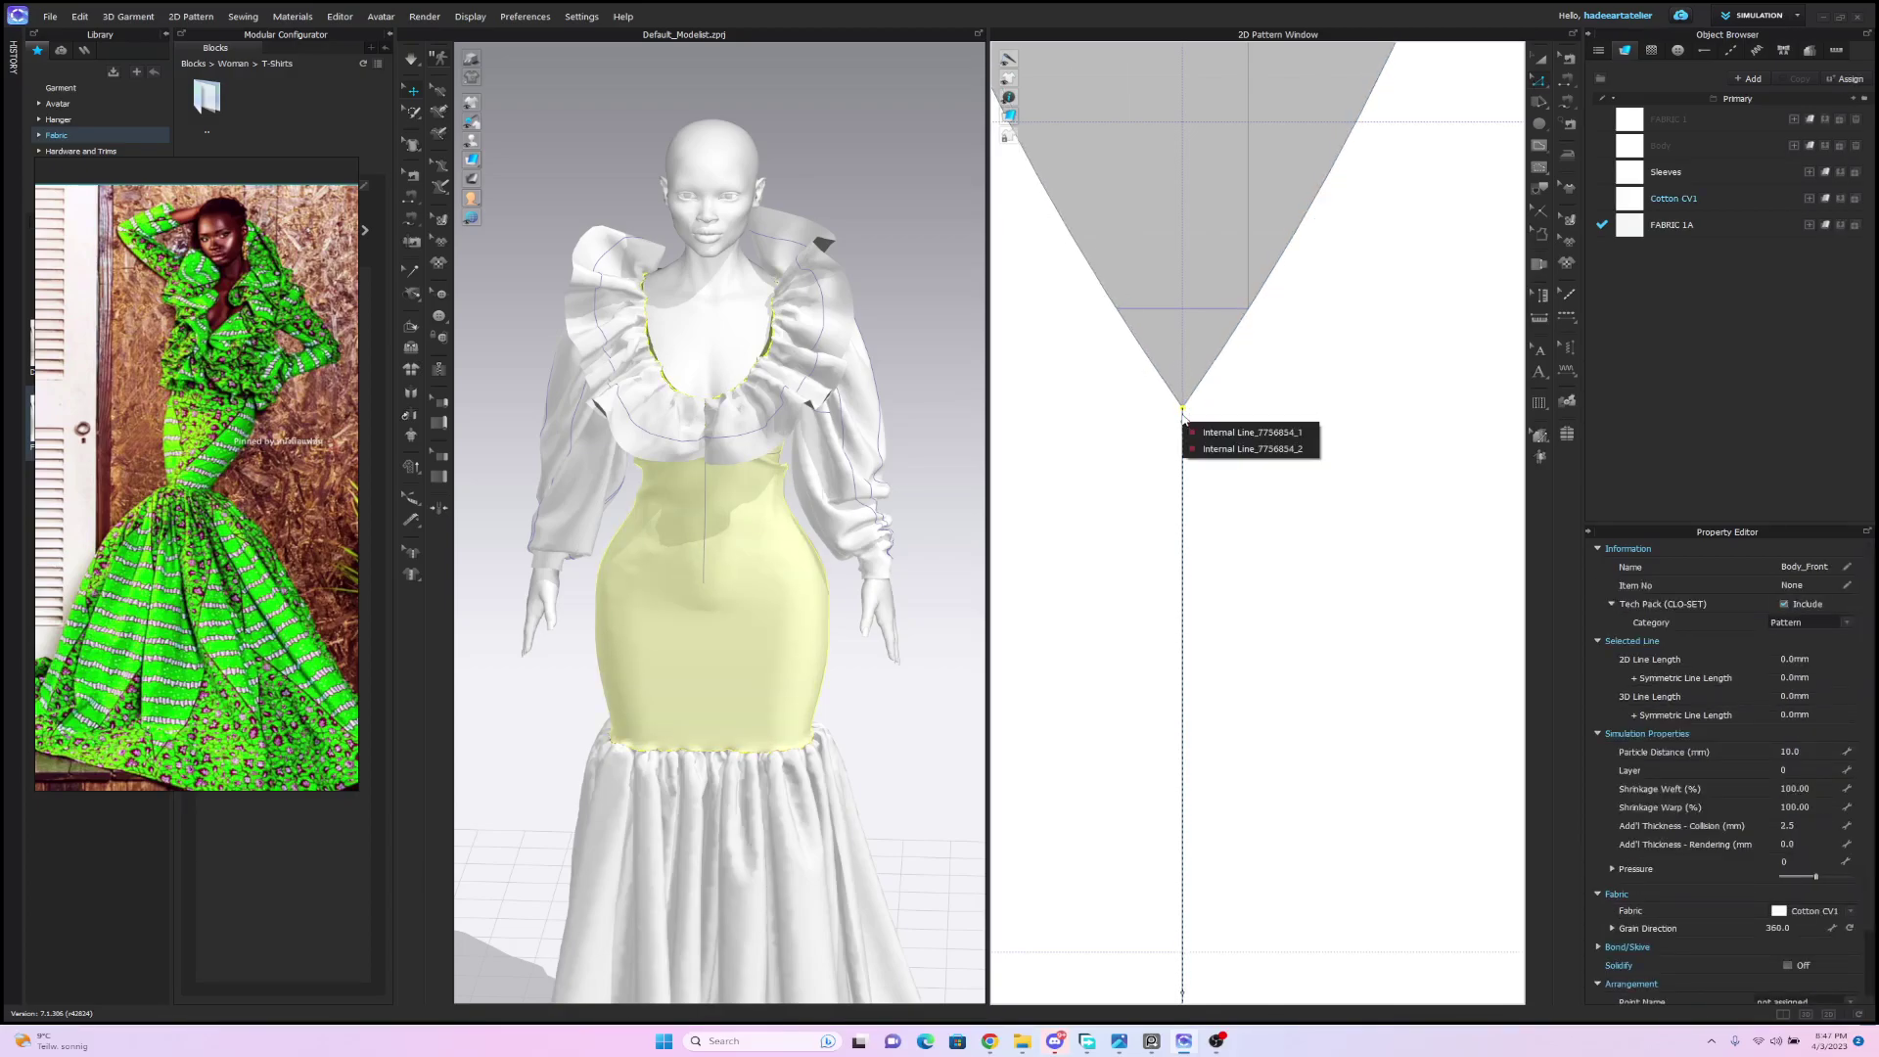
left_click(1198, 427)
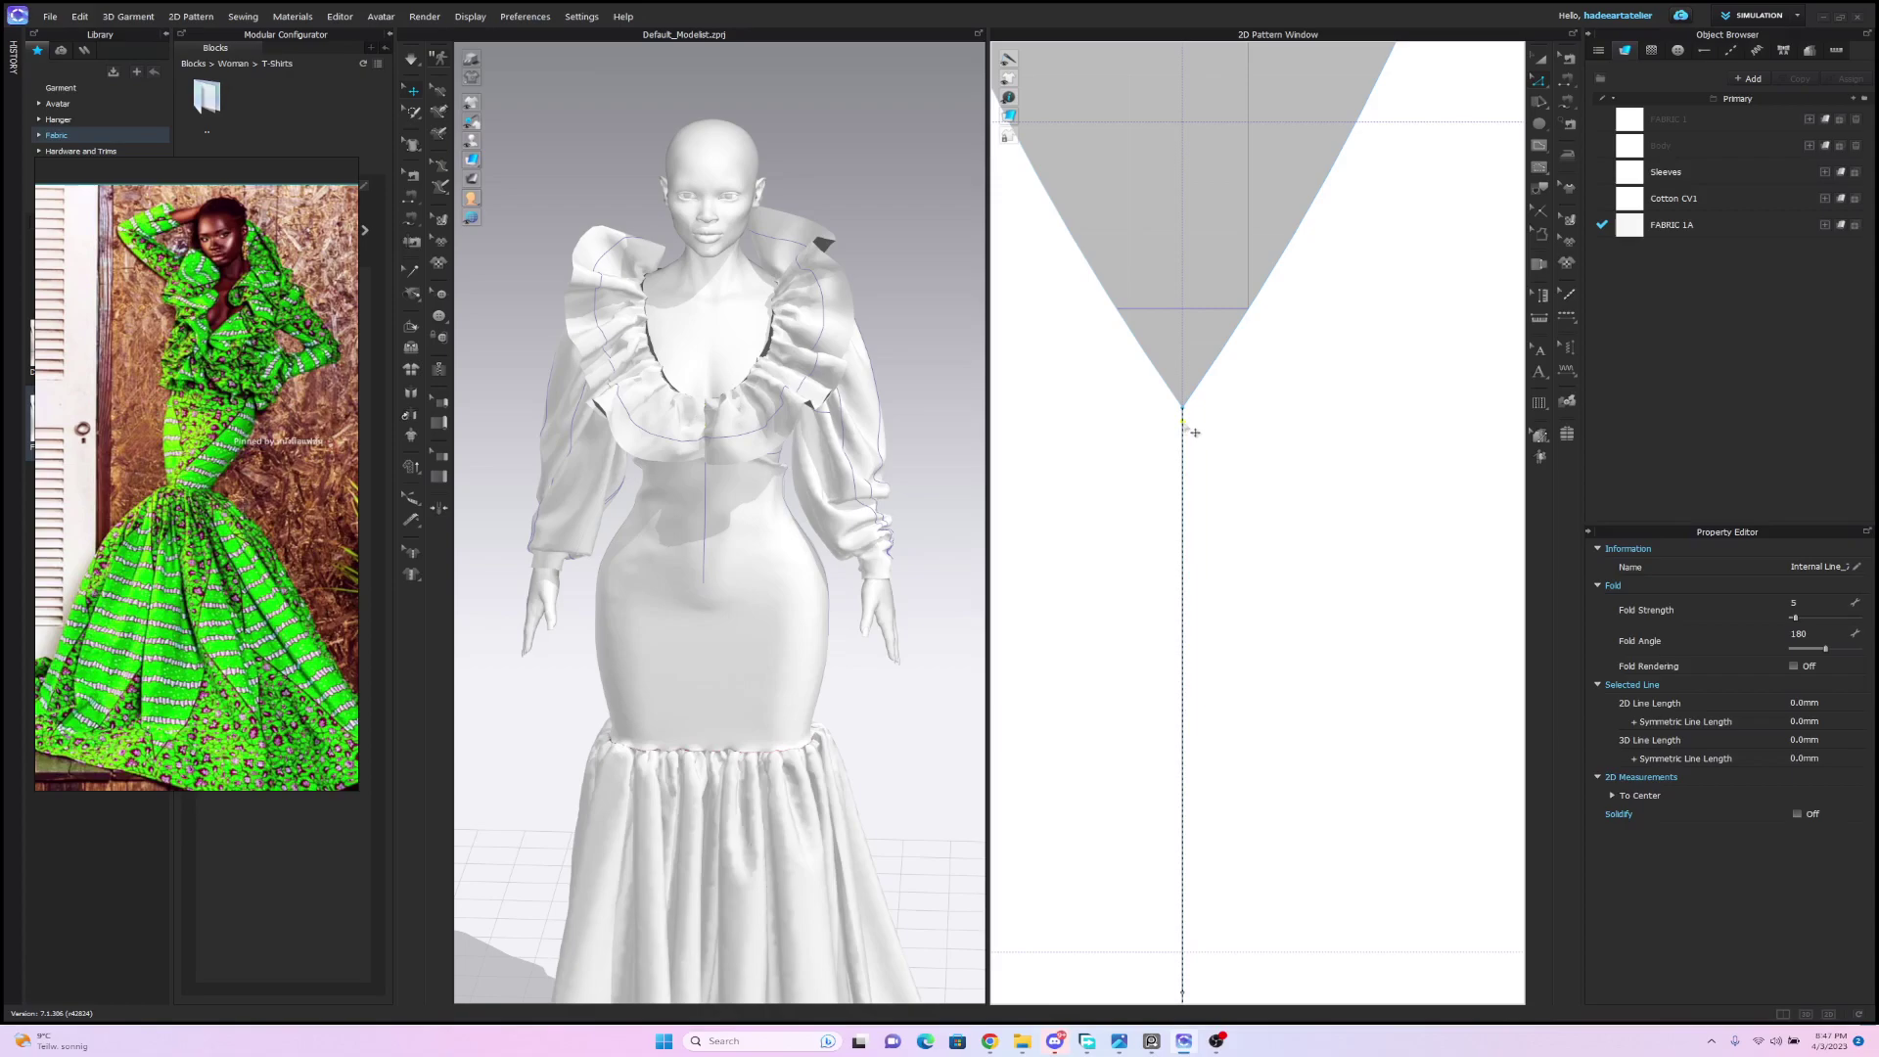
key("Escape")
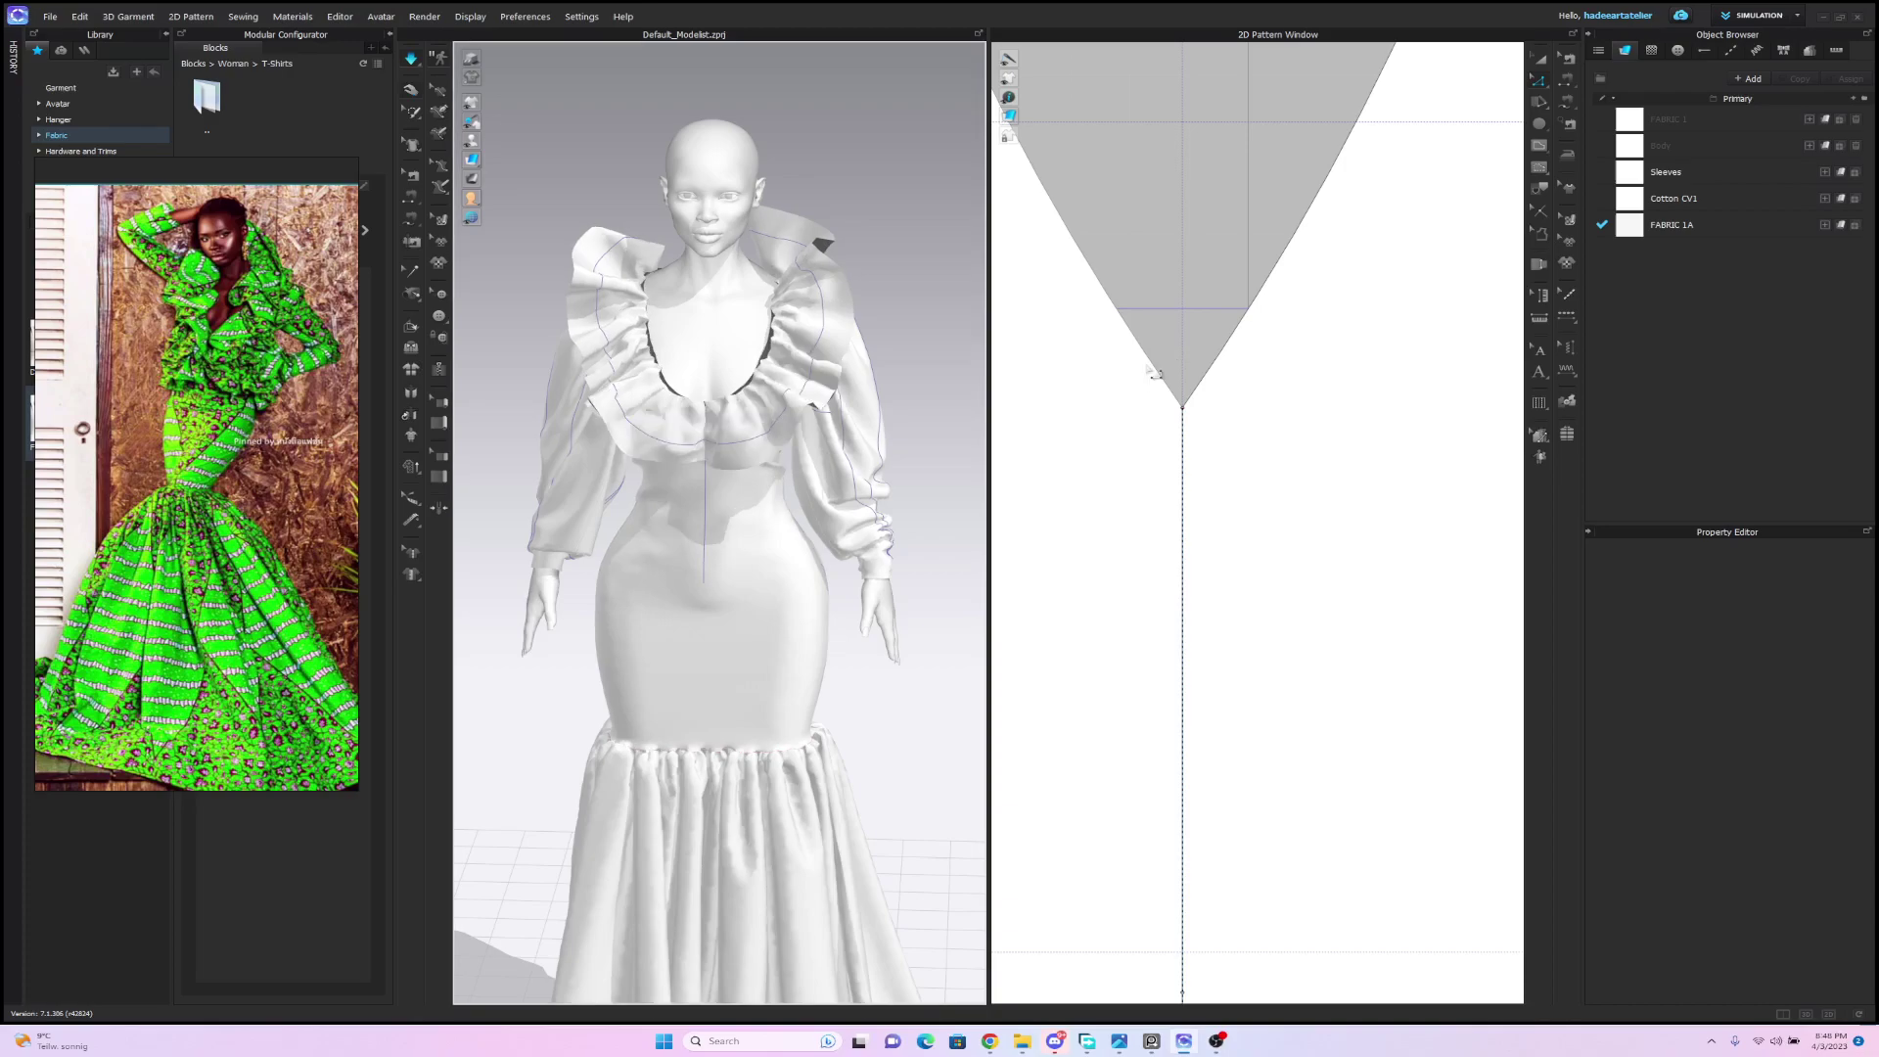
Simulate the dress while pulling the front bodice downward in 3D to settle the lowered neckline.
left_click(1155, 373)
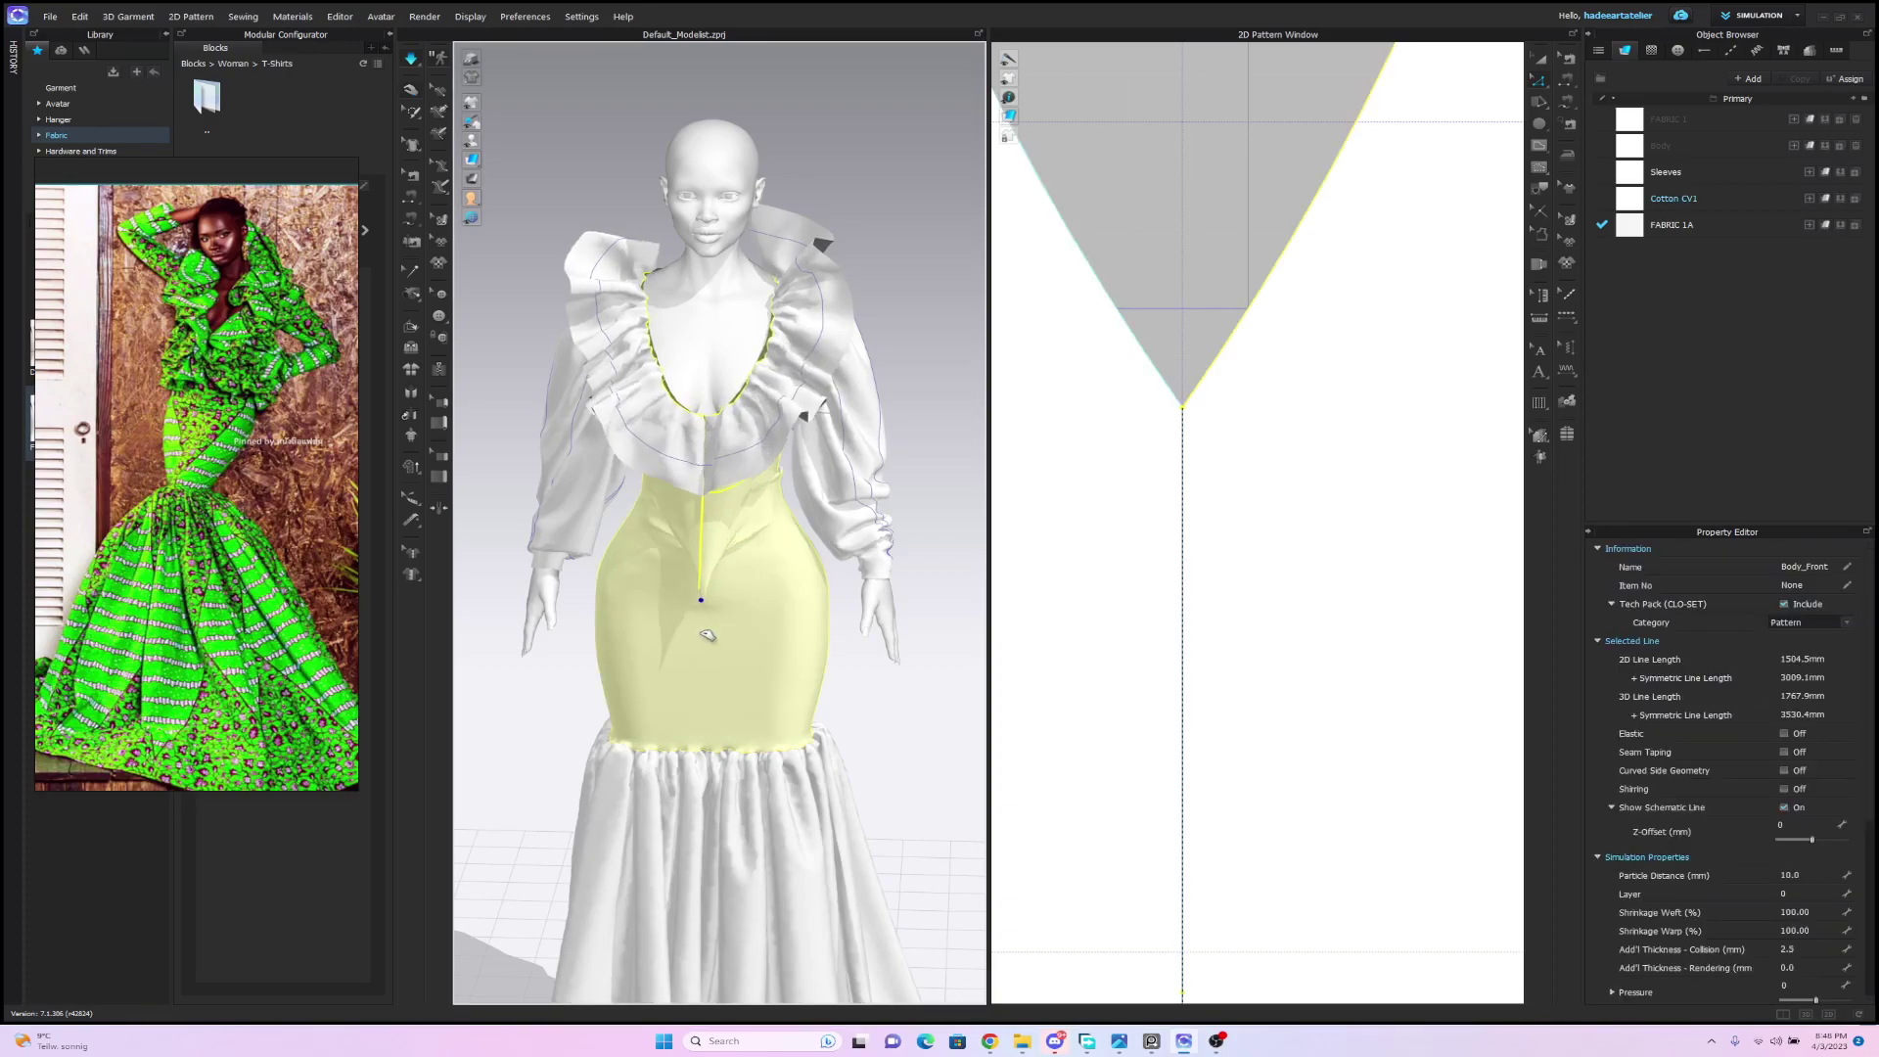
left_click_drag(752, 594, 746, 696)
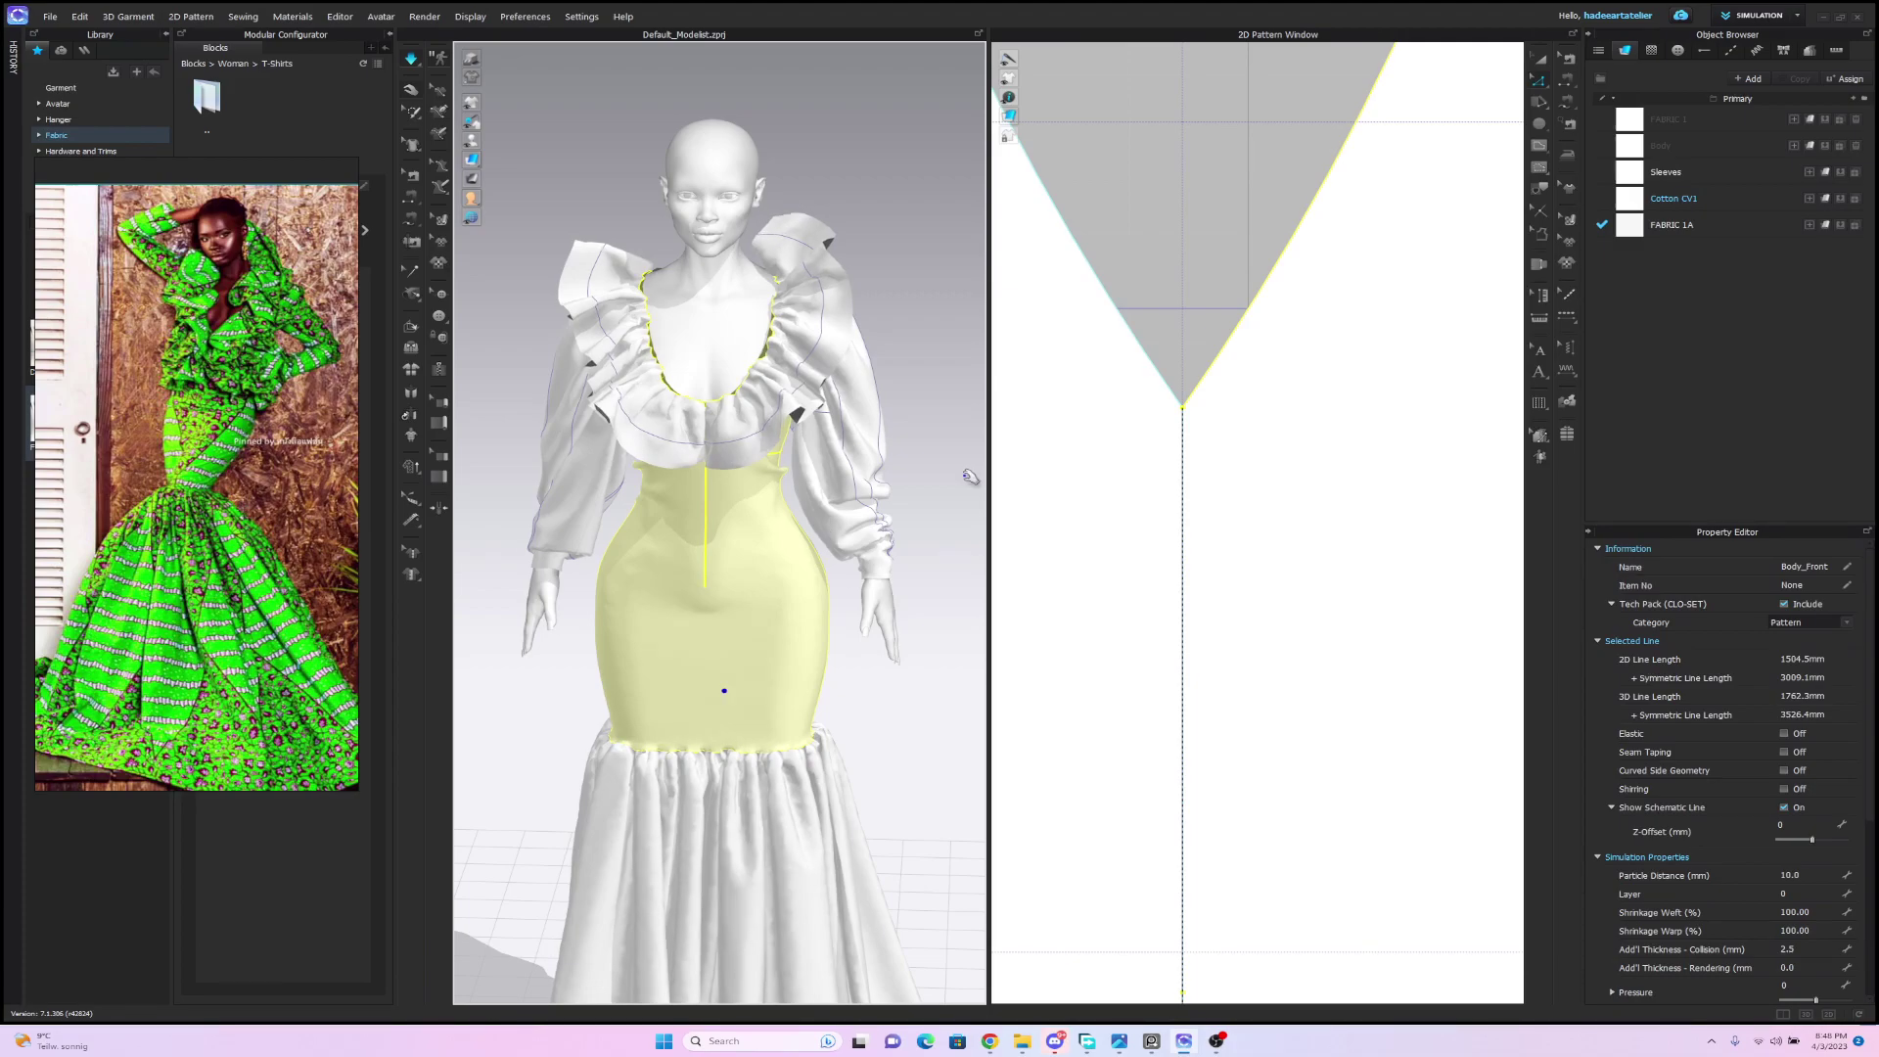
key("space")
Shift the centre-front internal line further down and lower the V-neck point onto its upper end.
left_click(1183, 457)
left_click(1199, 465)
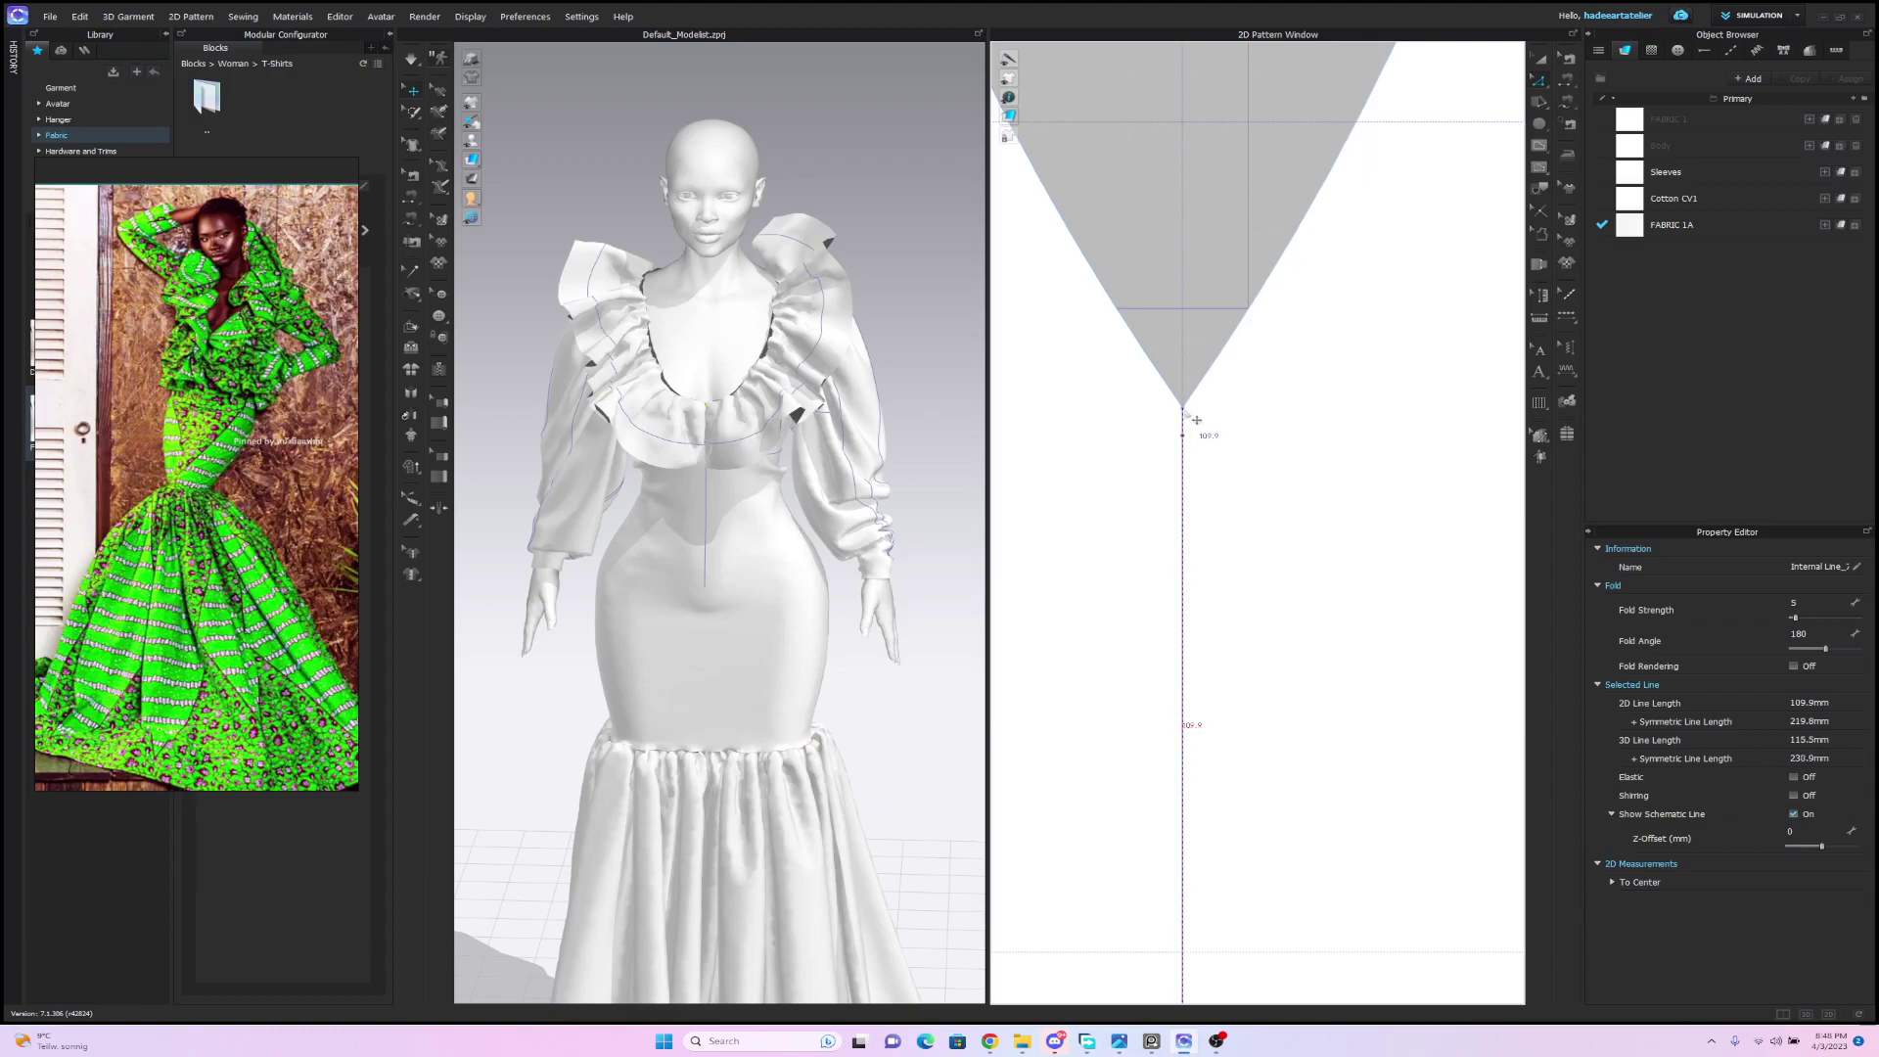
left_click(1193, 432)
left_click_drag(1194, 436, 1195, 445)
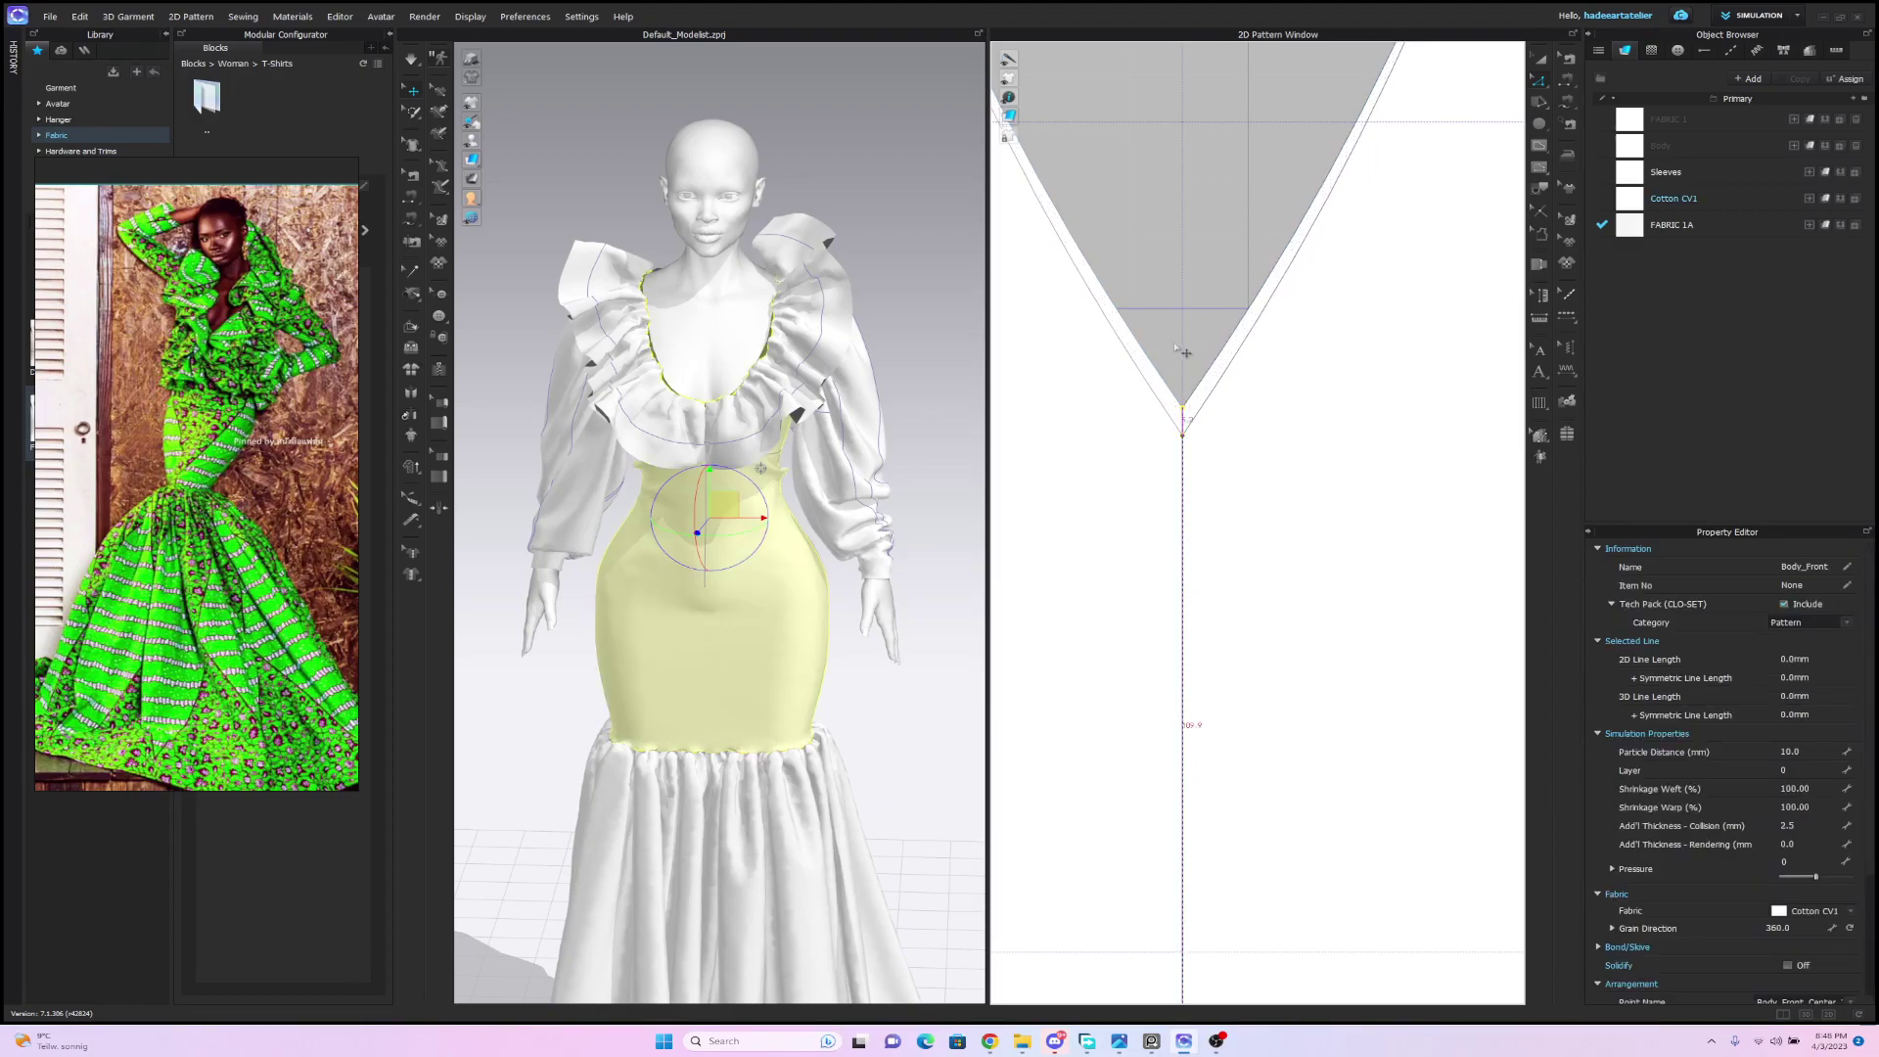
Run the simulation to drape the deepened V-neckline on the avatar.
key("space")
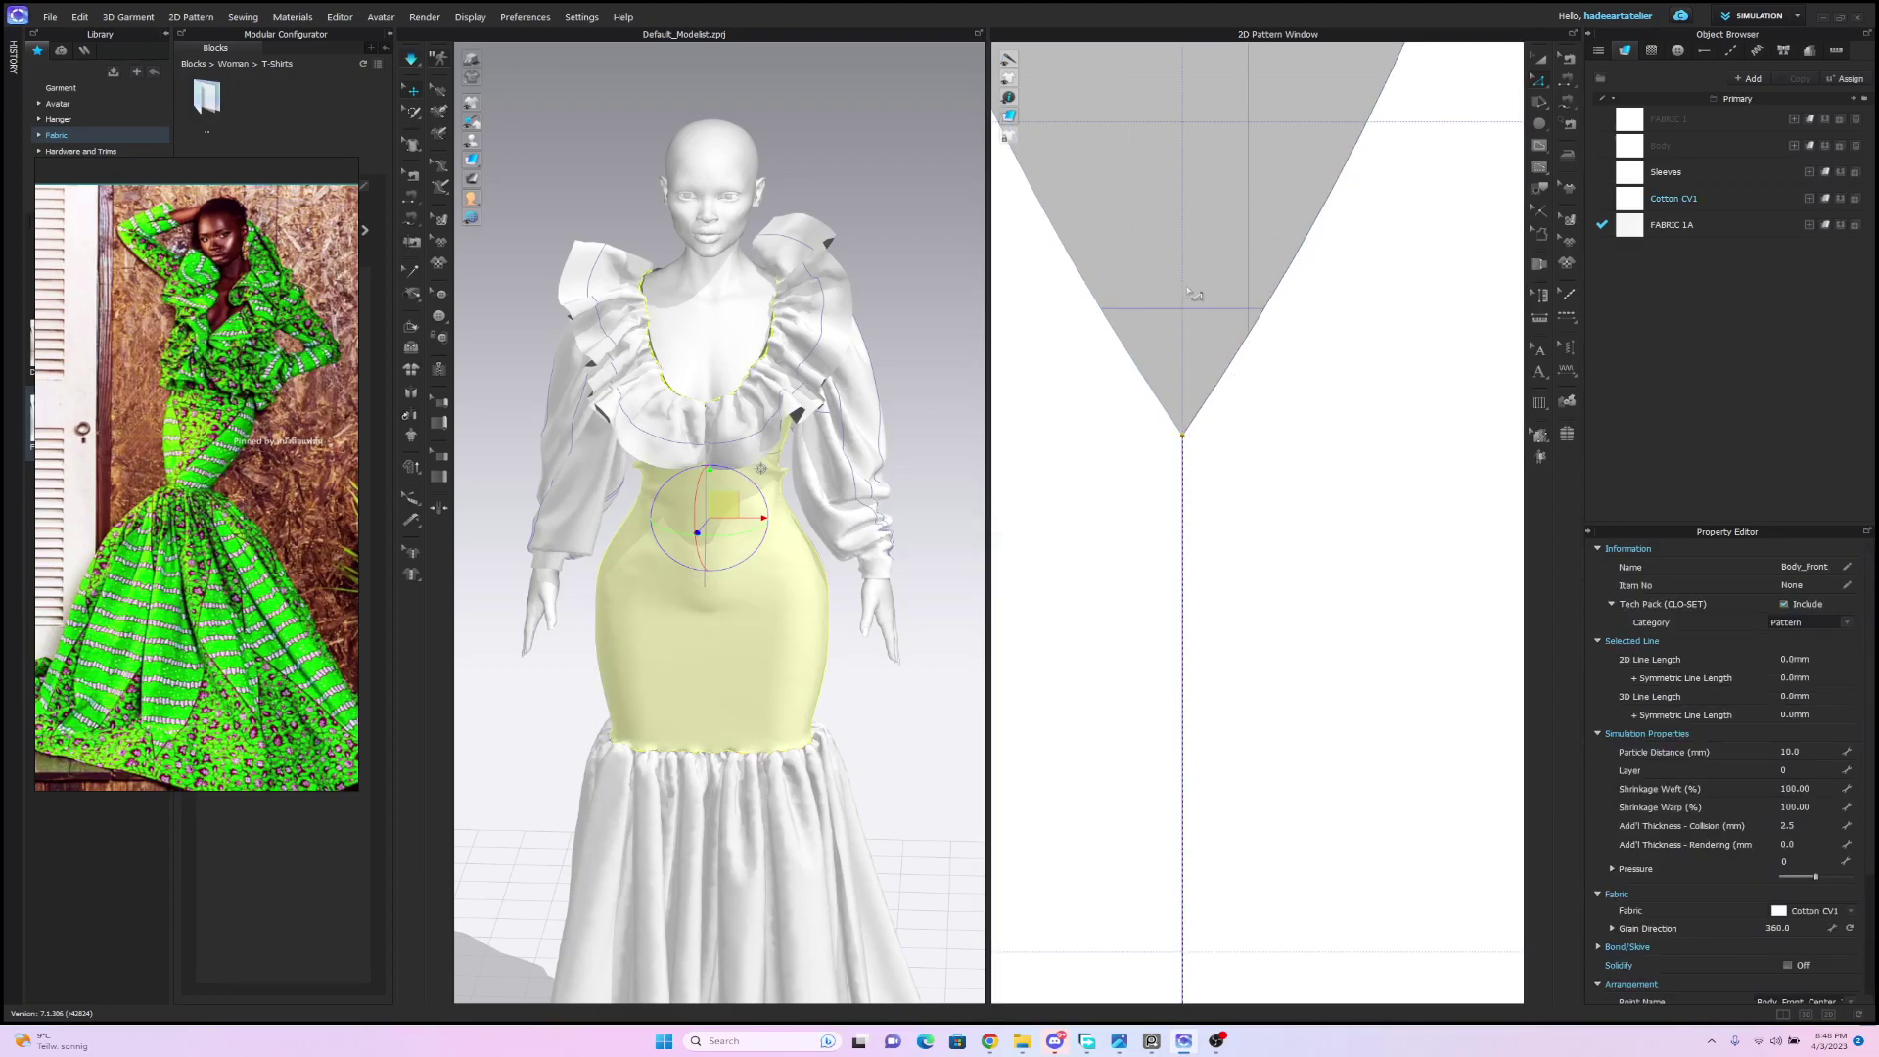
key("space")
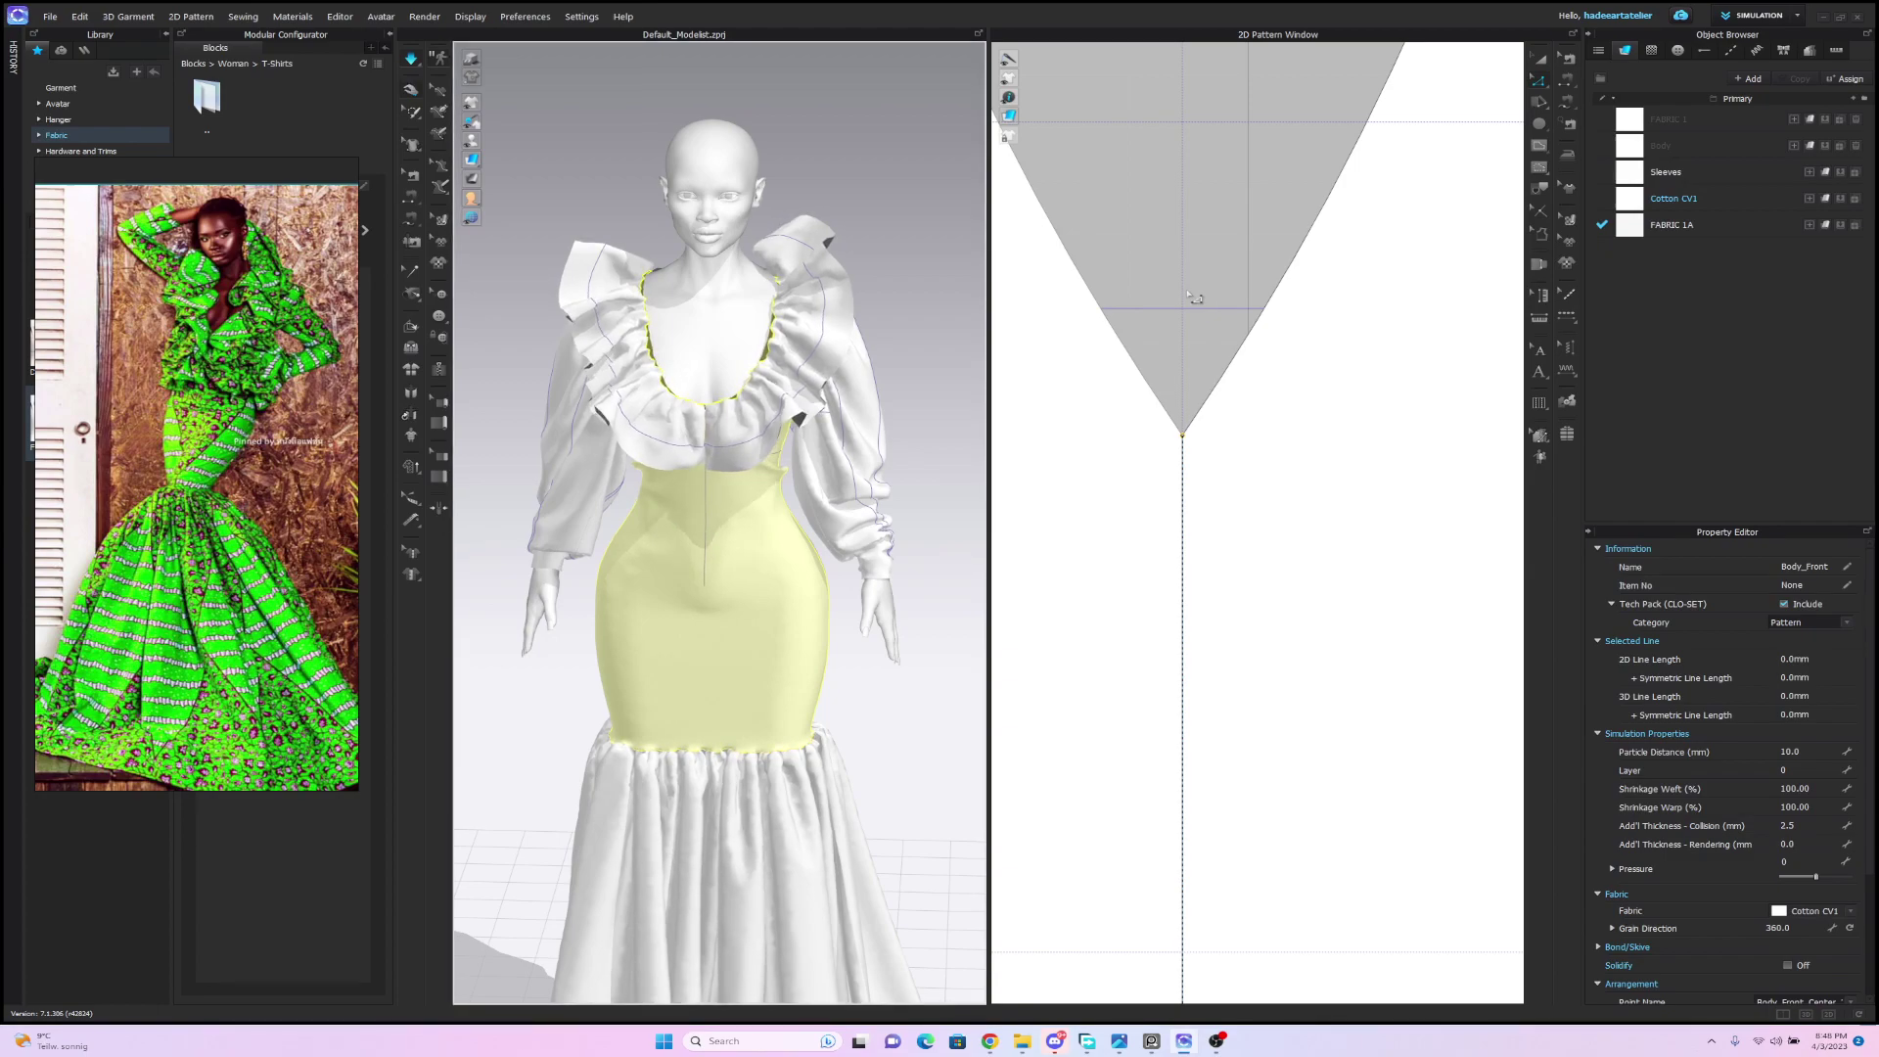
key("space")
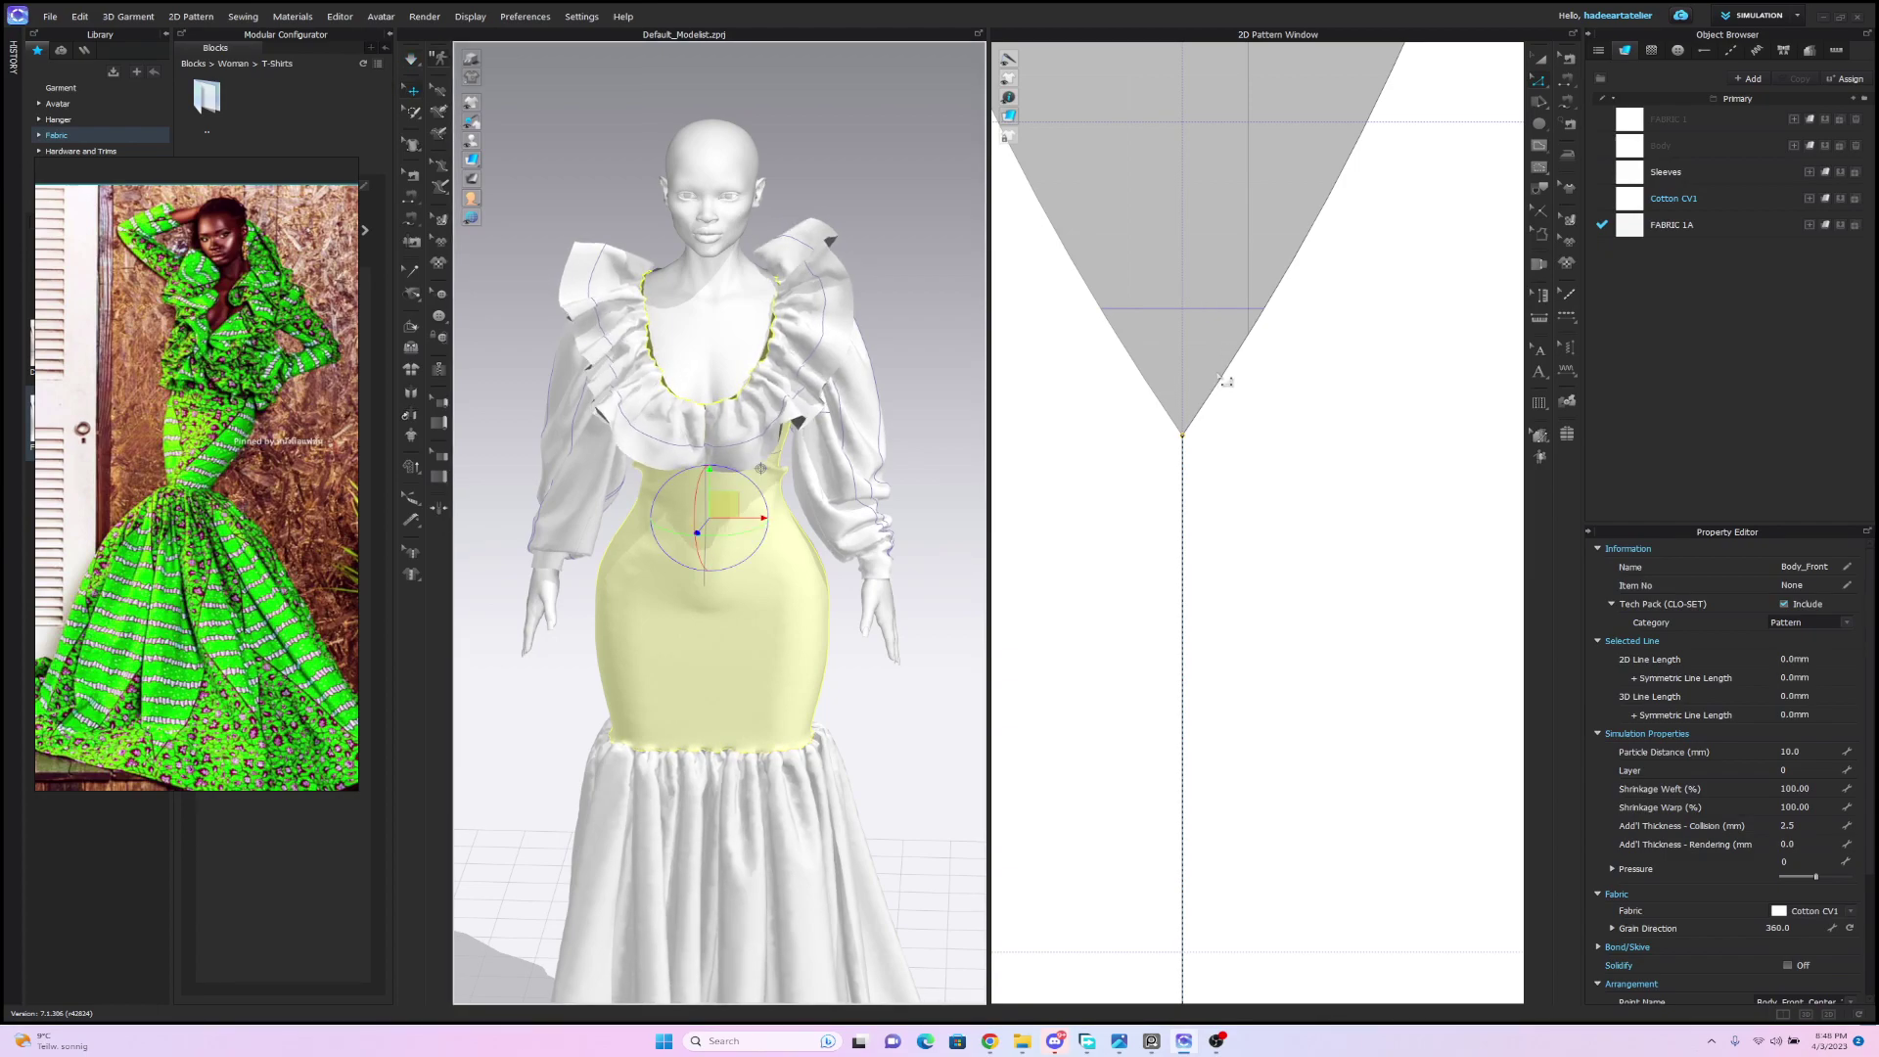
Deepen the V-neck once more by lowering the centre-front internal line and neck point, and resimulate the dress.
left_click(1186, 484)
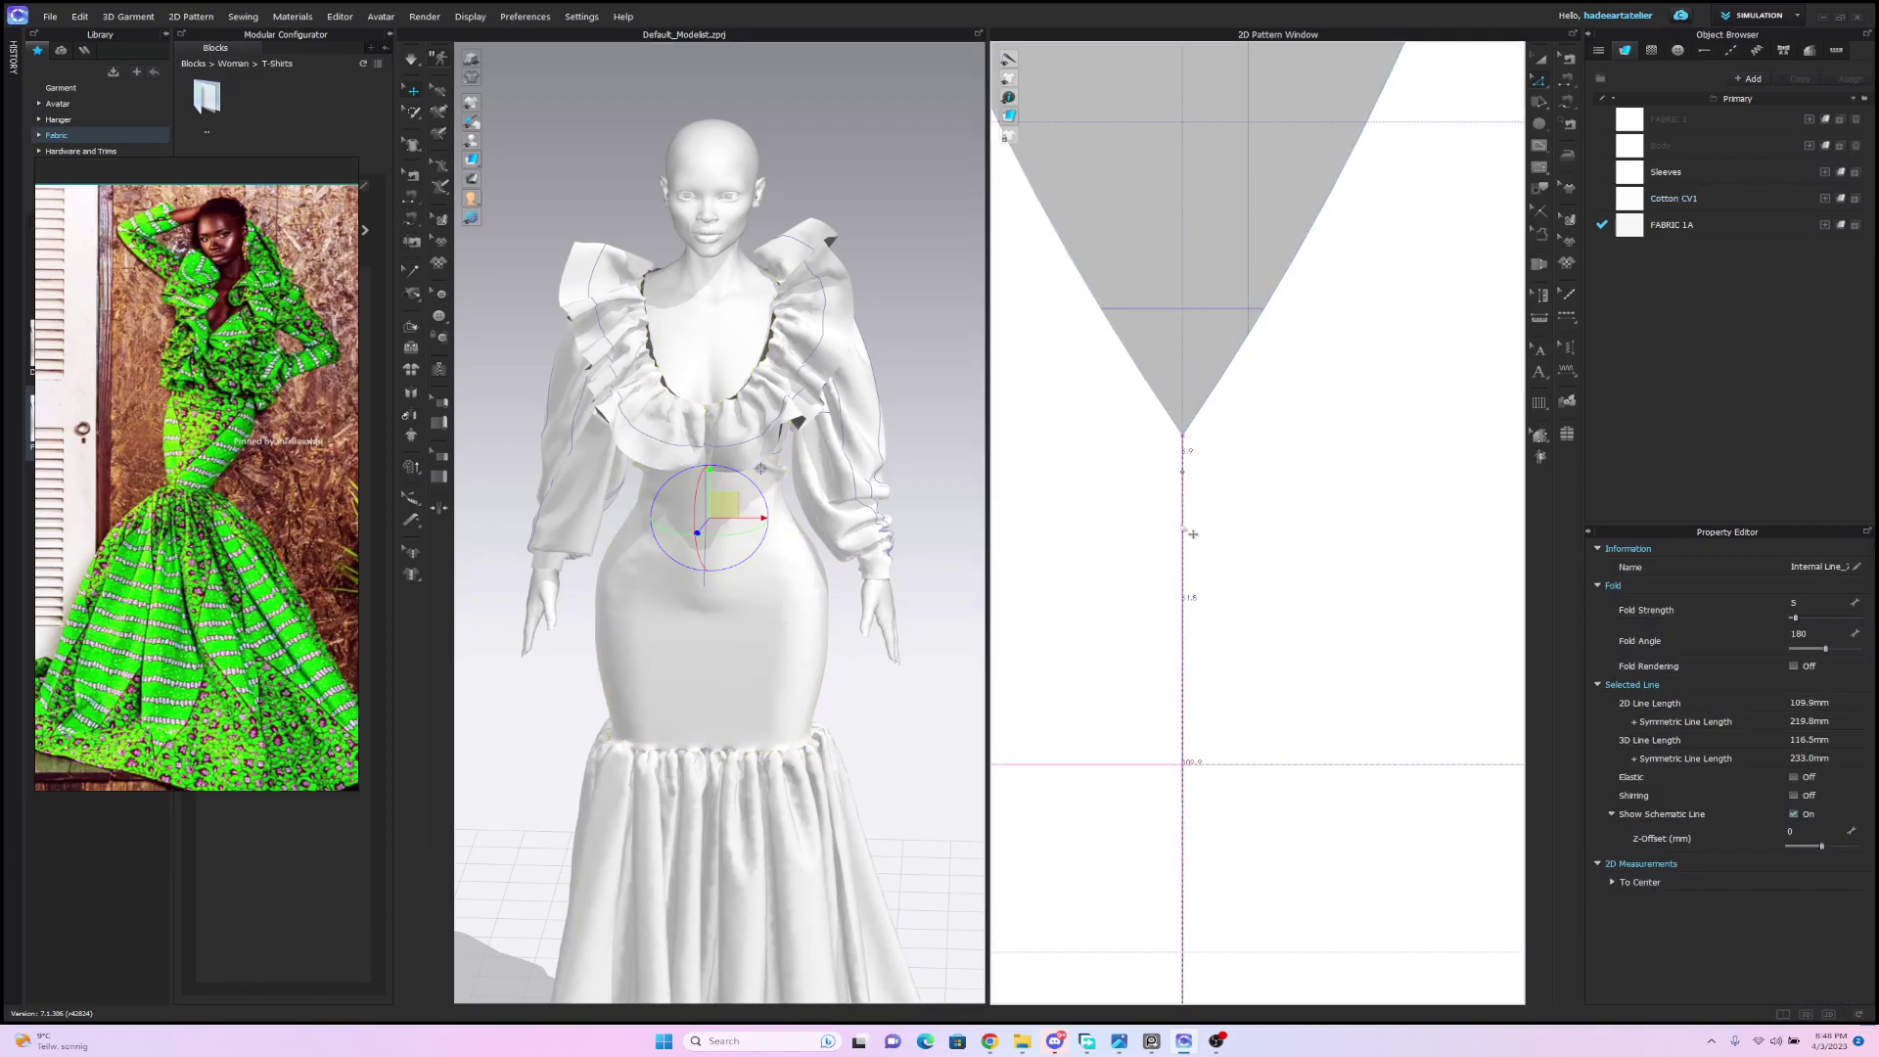
left_click_drag(1186, 433, 1183, 472)
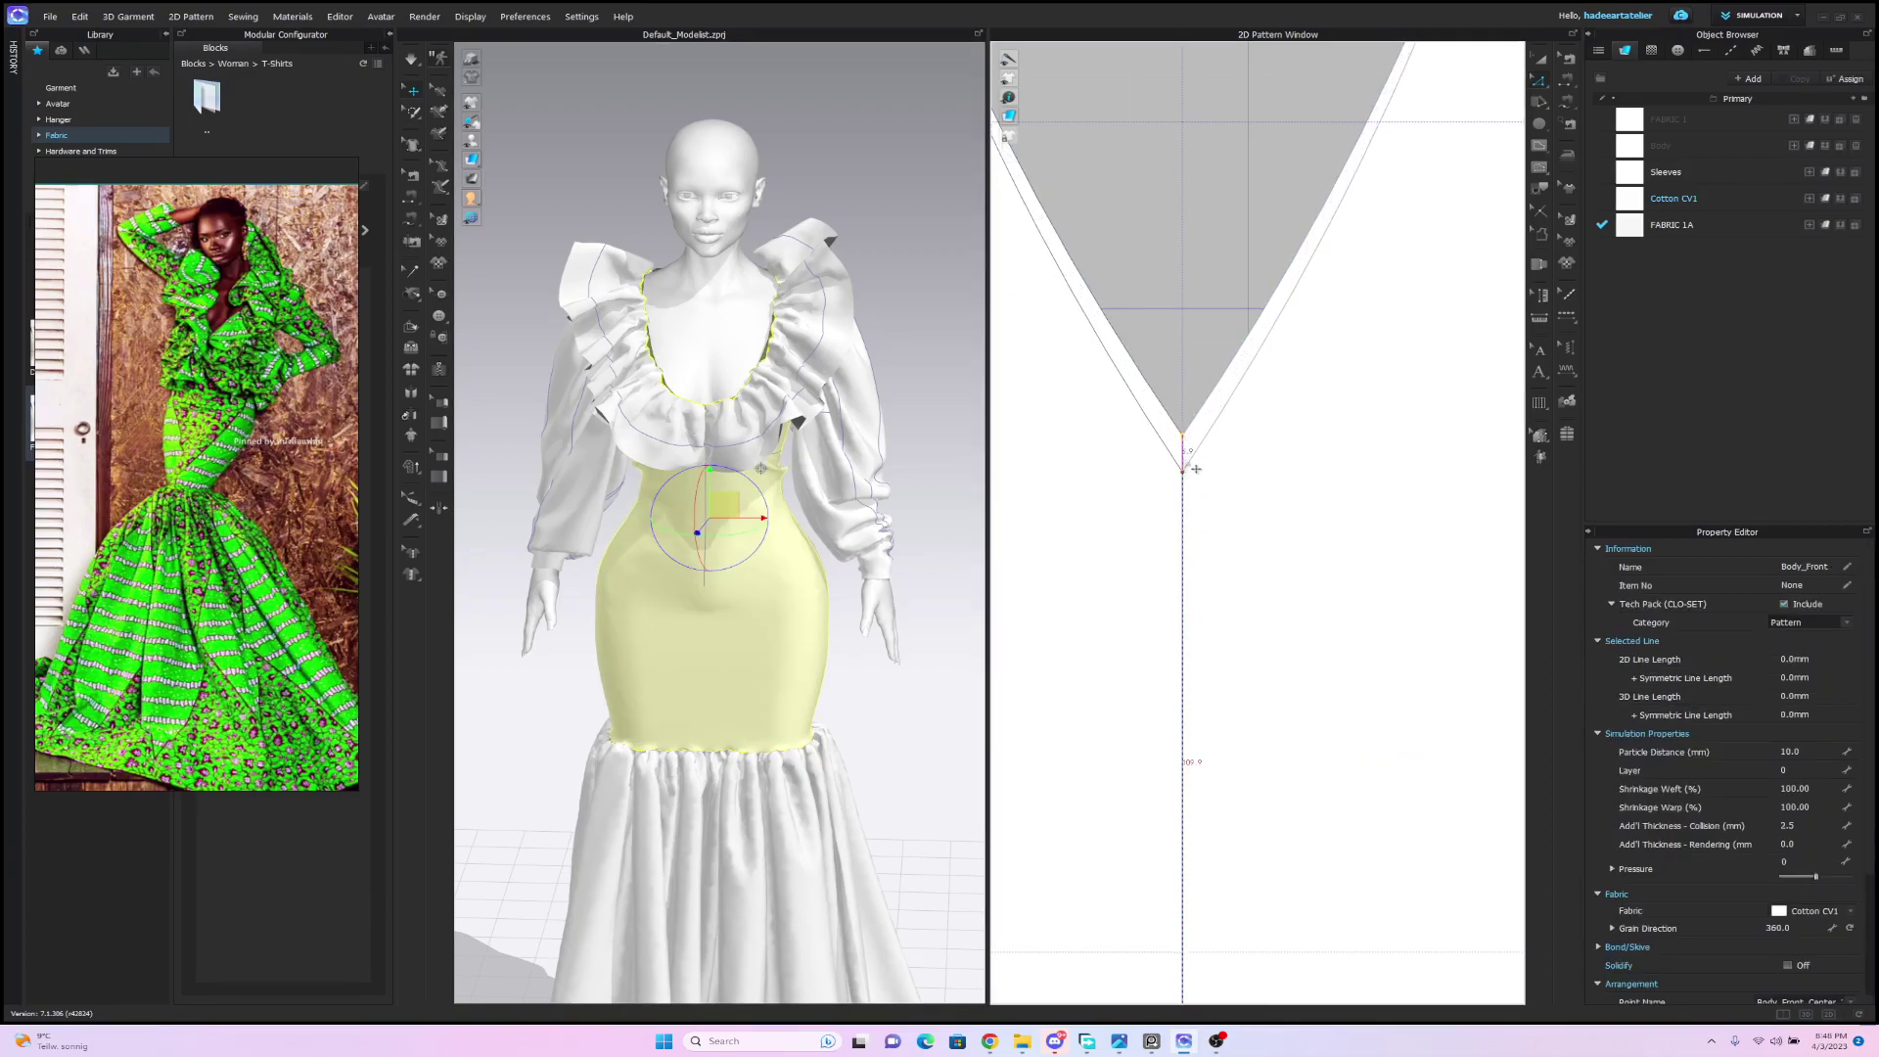
key("space")
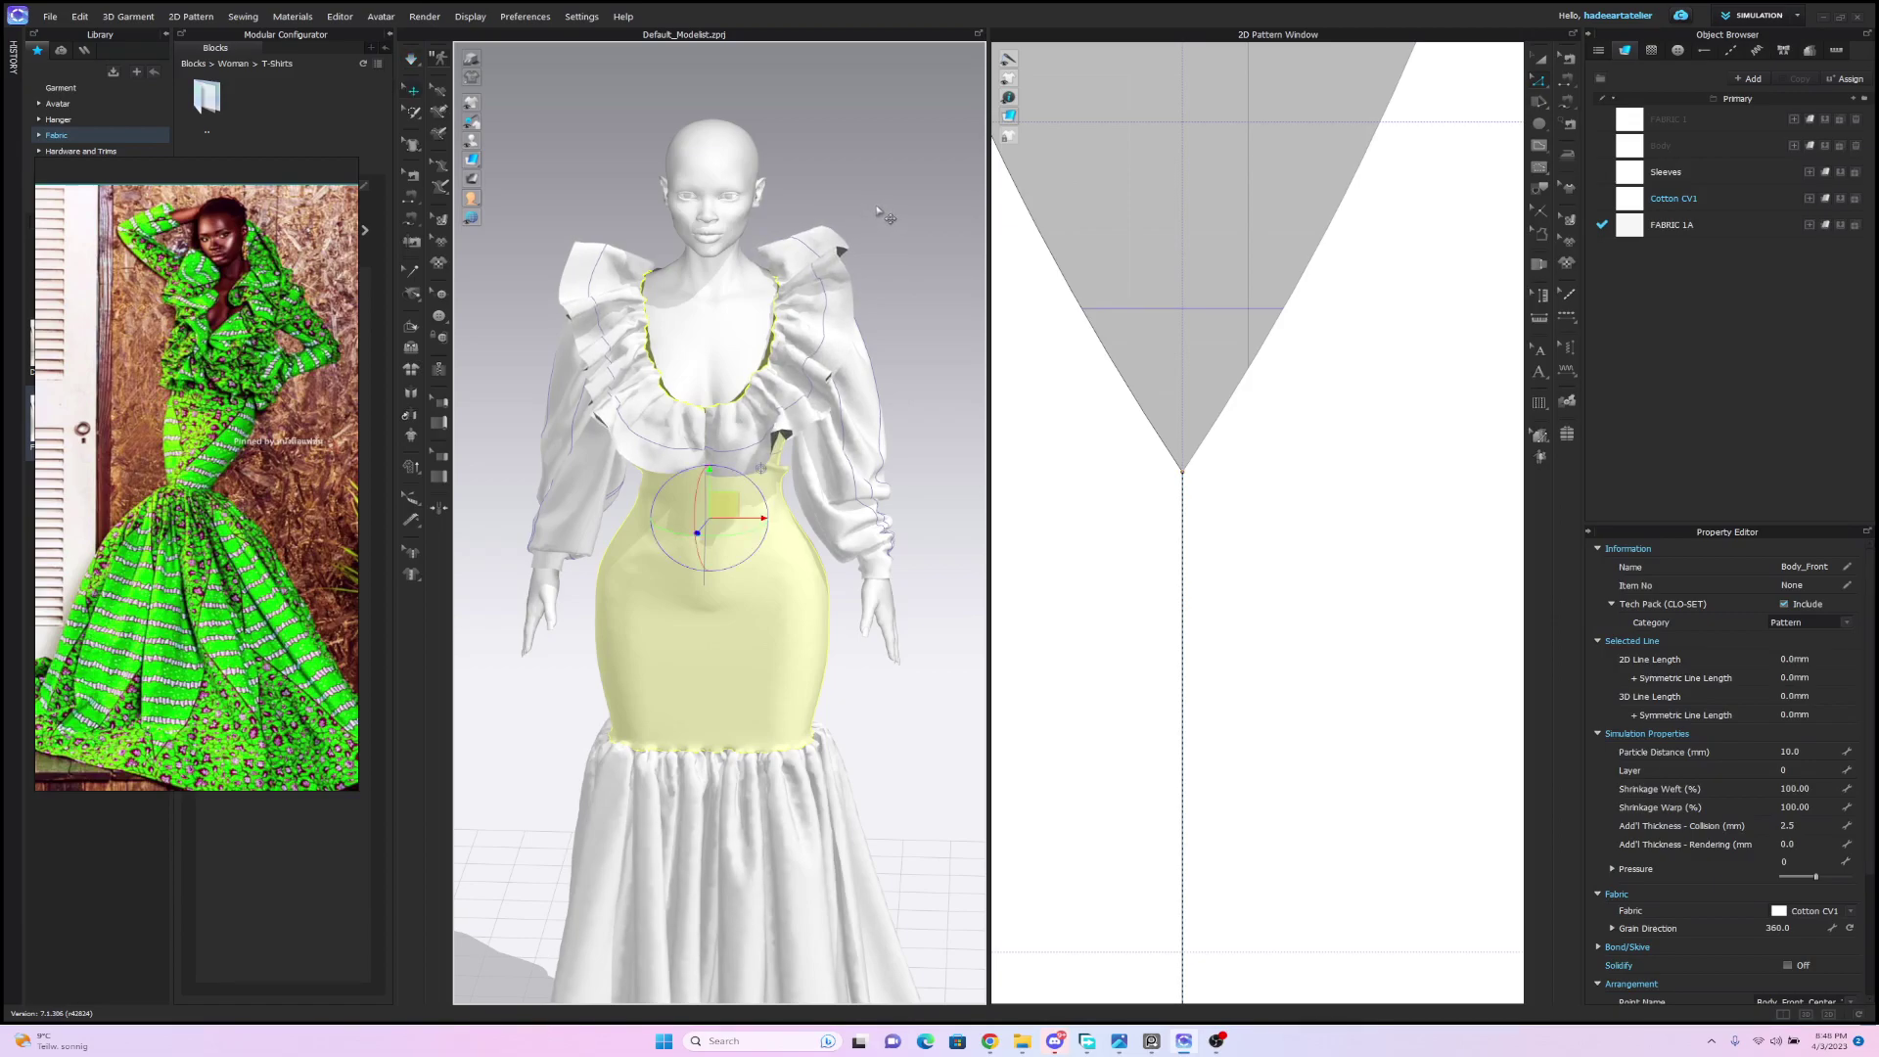
Examine the whole dress in 3D from several angles along with its bodice and ruffle patterns.
left_click(878, 211)
scroll(870, 264, "down", 5)
right_click_drag(860, 315, 852, 259)
scroll(1226, 455, "down", 7)
scroll(1225, 456, "down", 2)
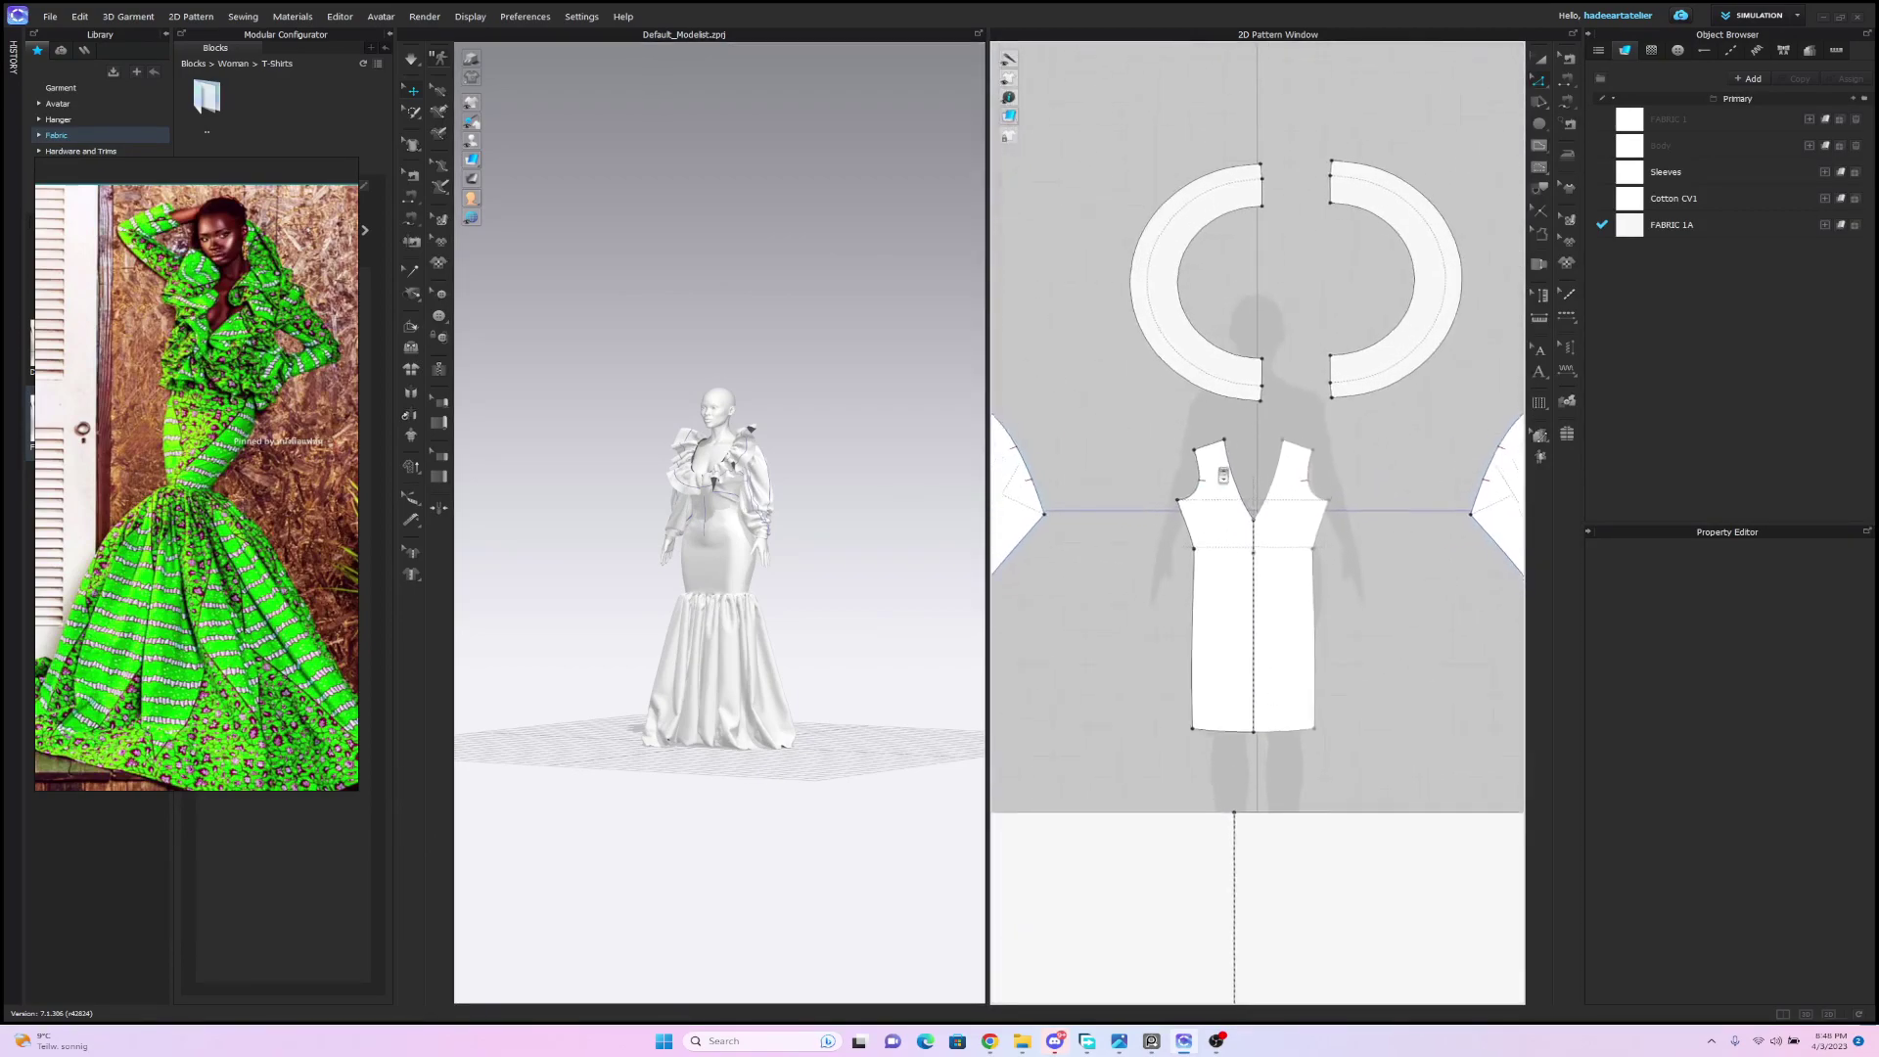
scroll(1233, 392, "up", 6)
scroll(1191, 314, "down", 3)
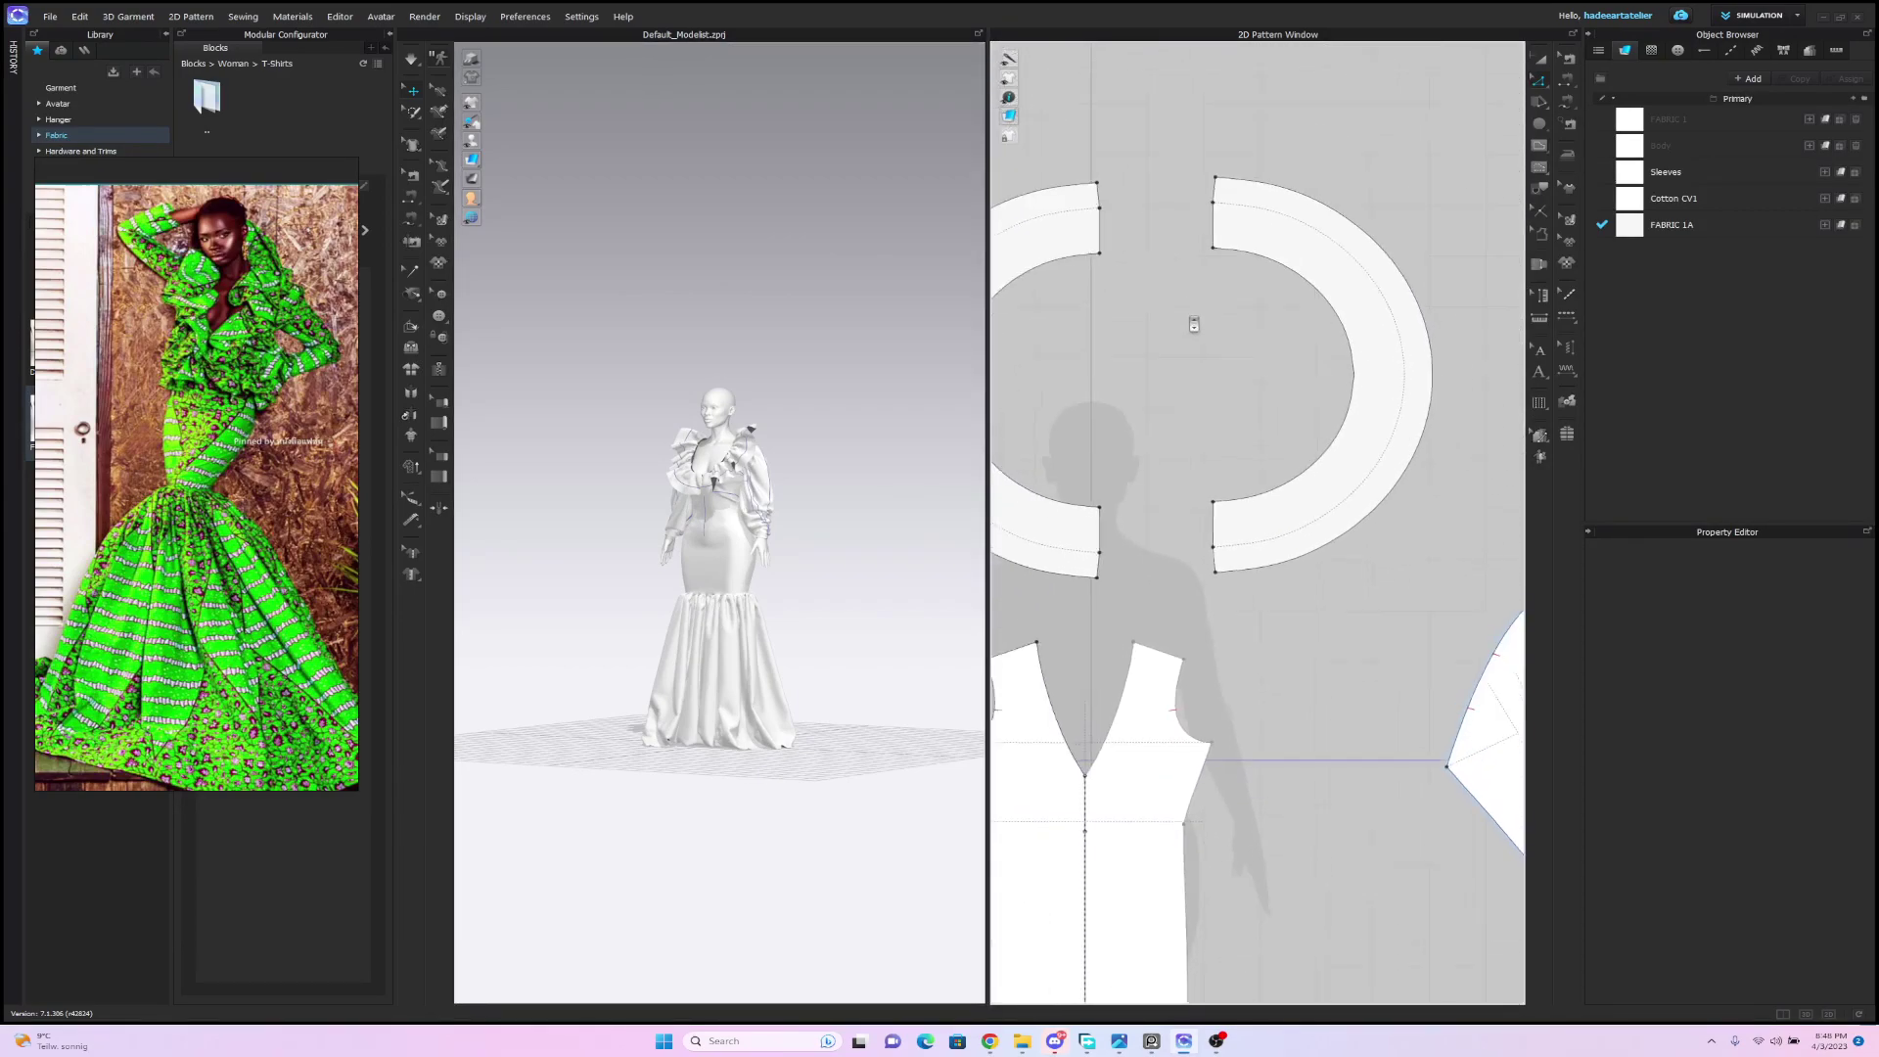
scroll(822, 294, "up", 5)
right_click_drag(807, 195, 696, 193)
right_click_drag(774, 199, 831, 192)
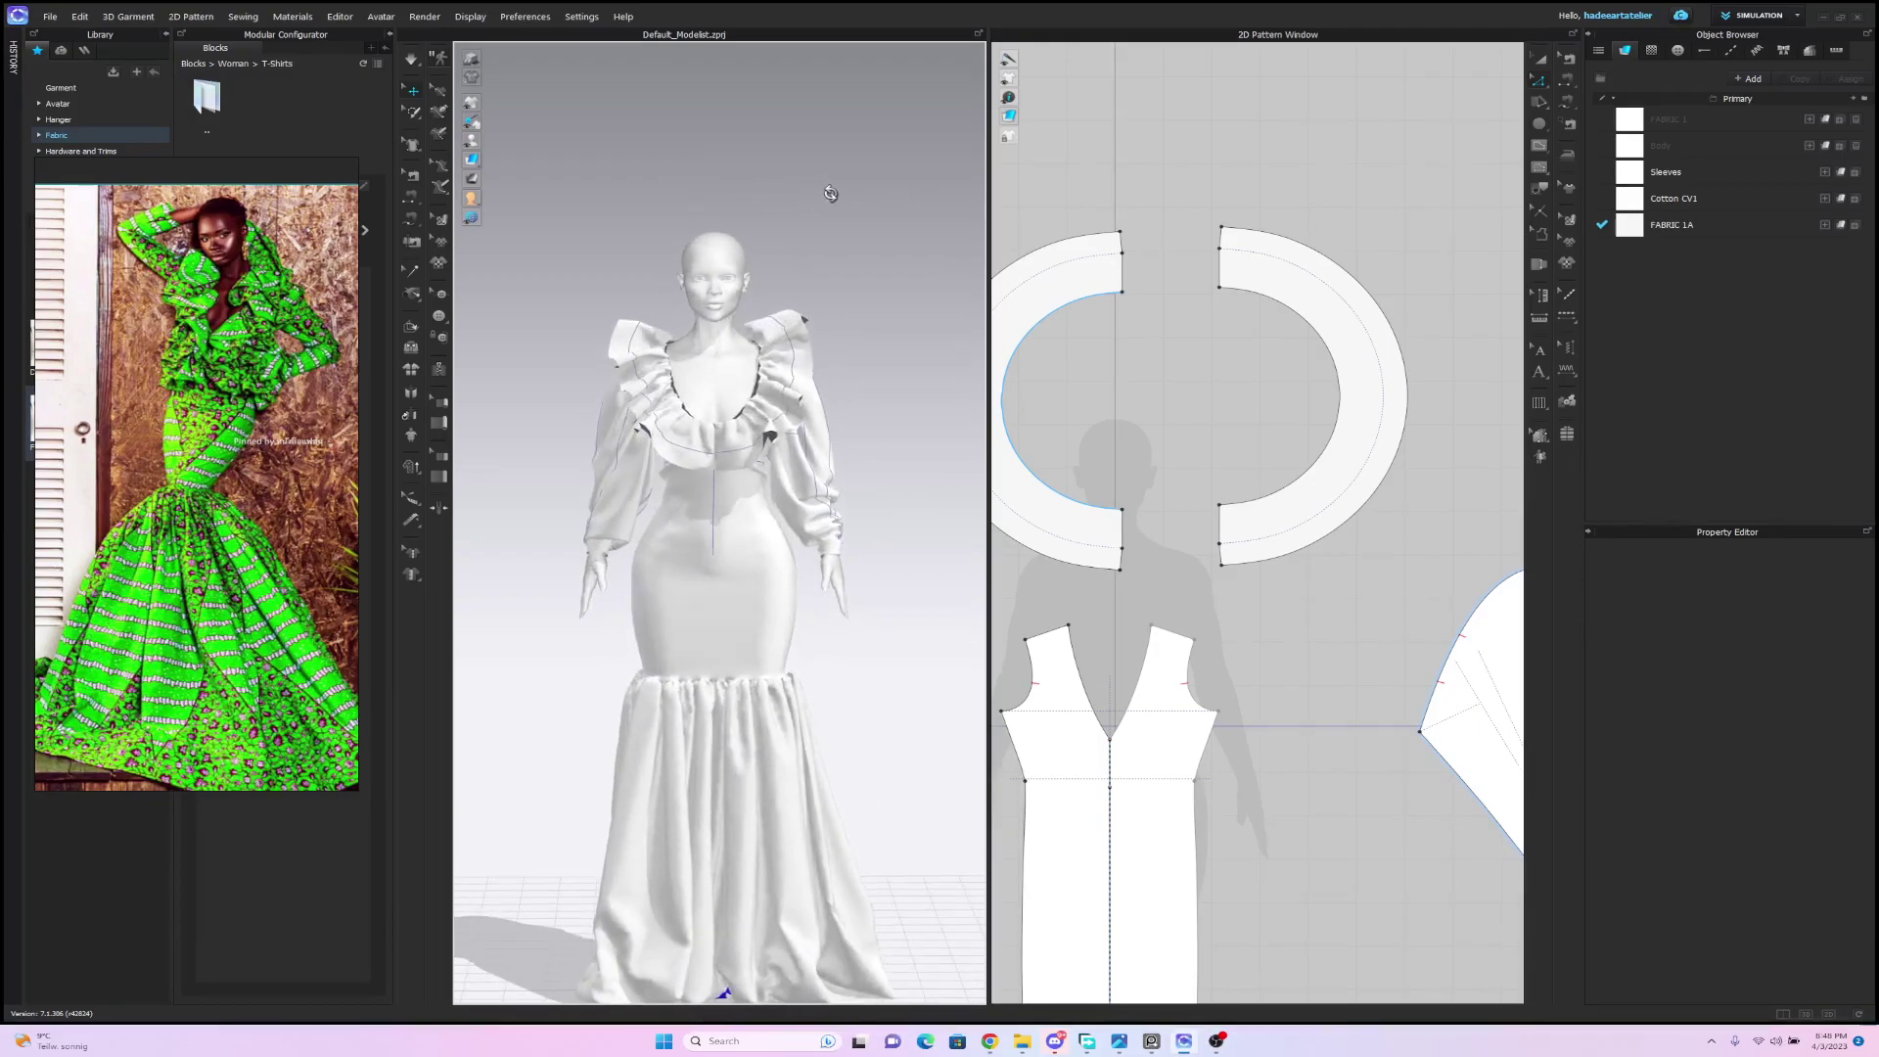
Delete the mid-edge points on the lower front ends of both neckline ruffle patterns.
scroll(1218, 418, "up", 3)
middle_click_drag(1208, 423, 1281, 226)
scroll(1204, 243, "up", 2)
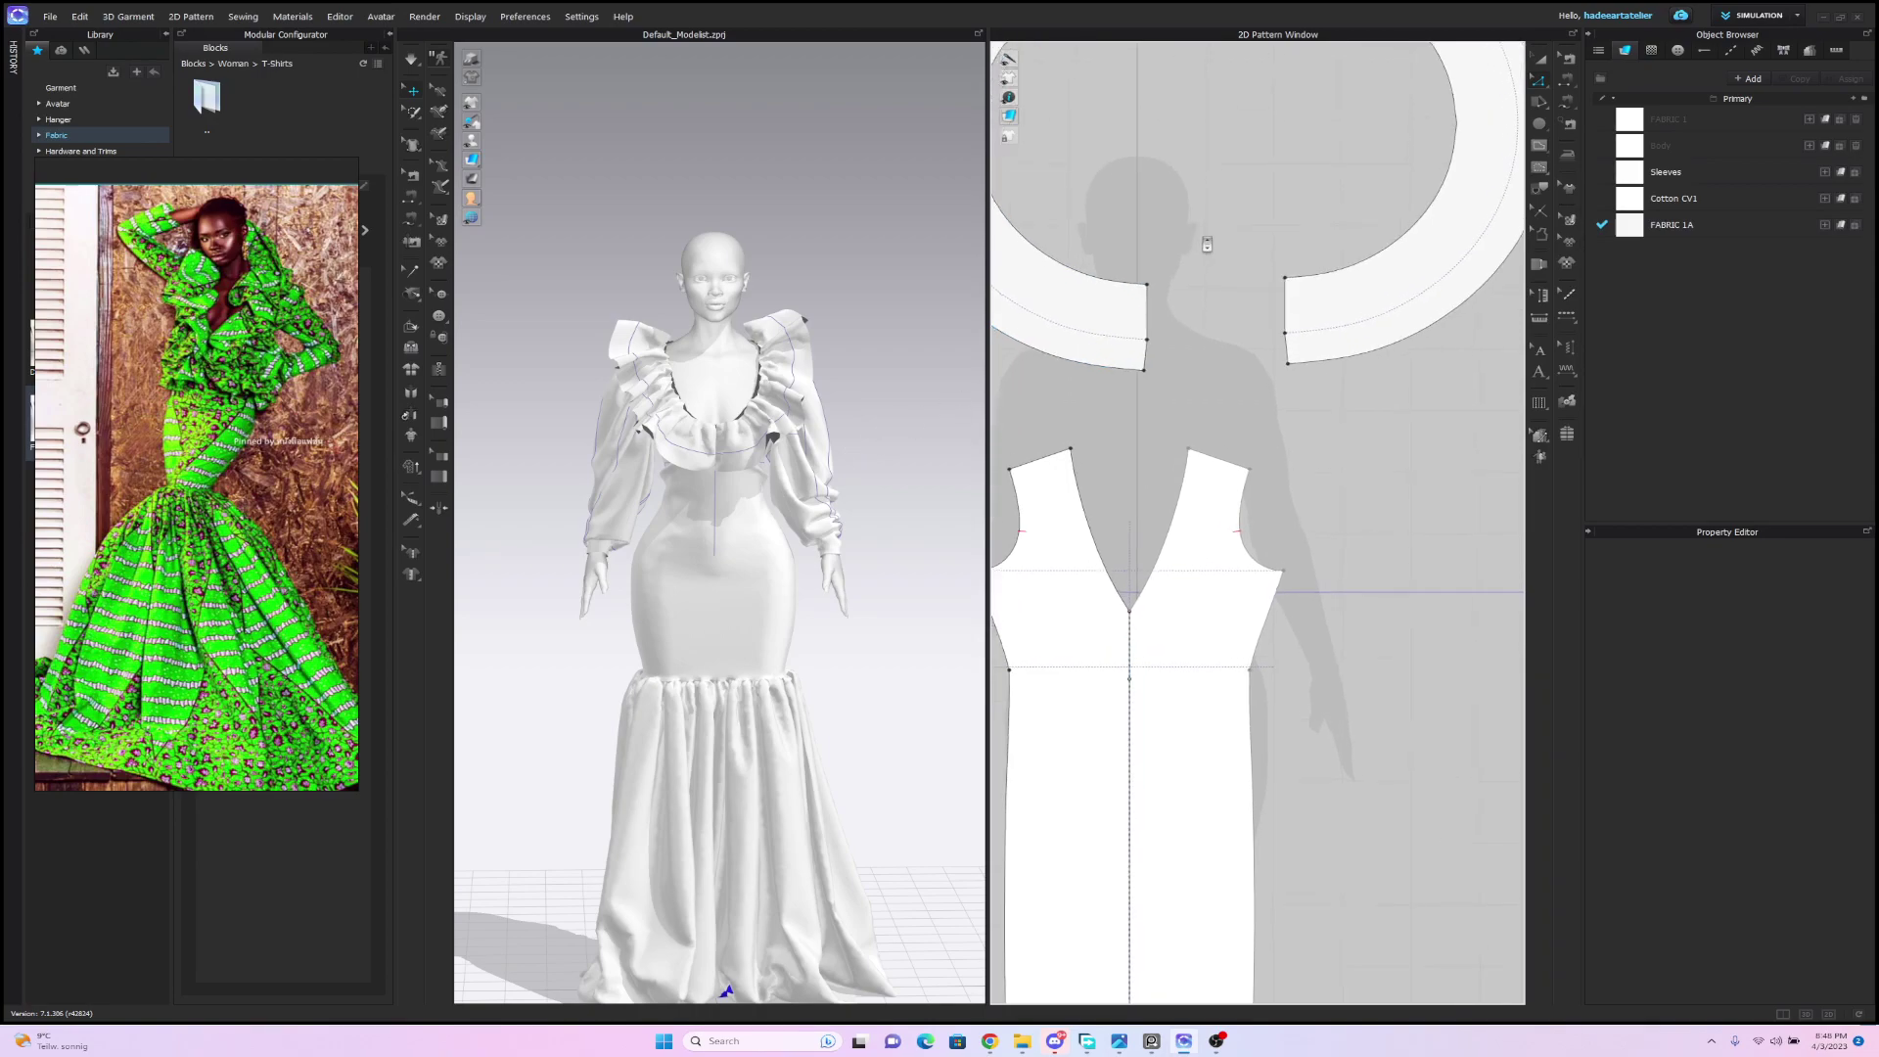
left_click(1543, 104)
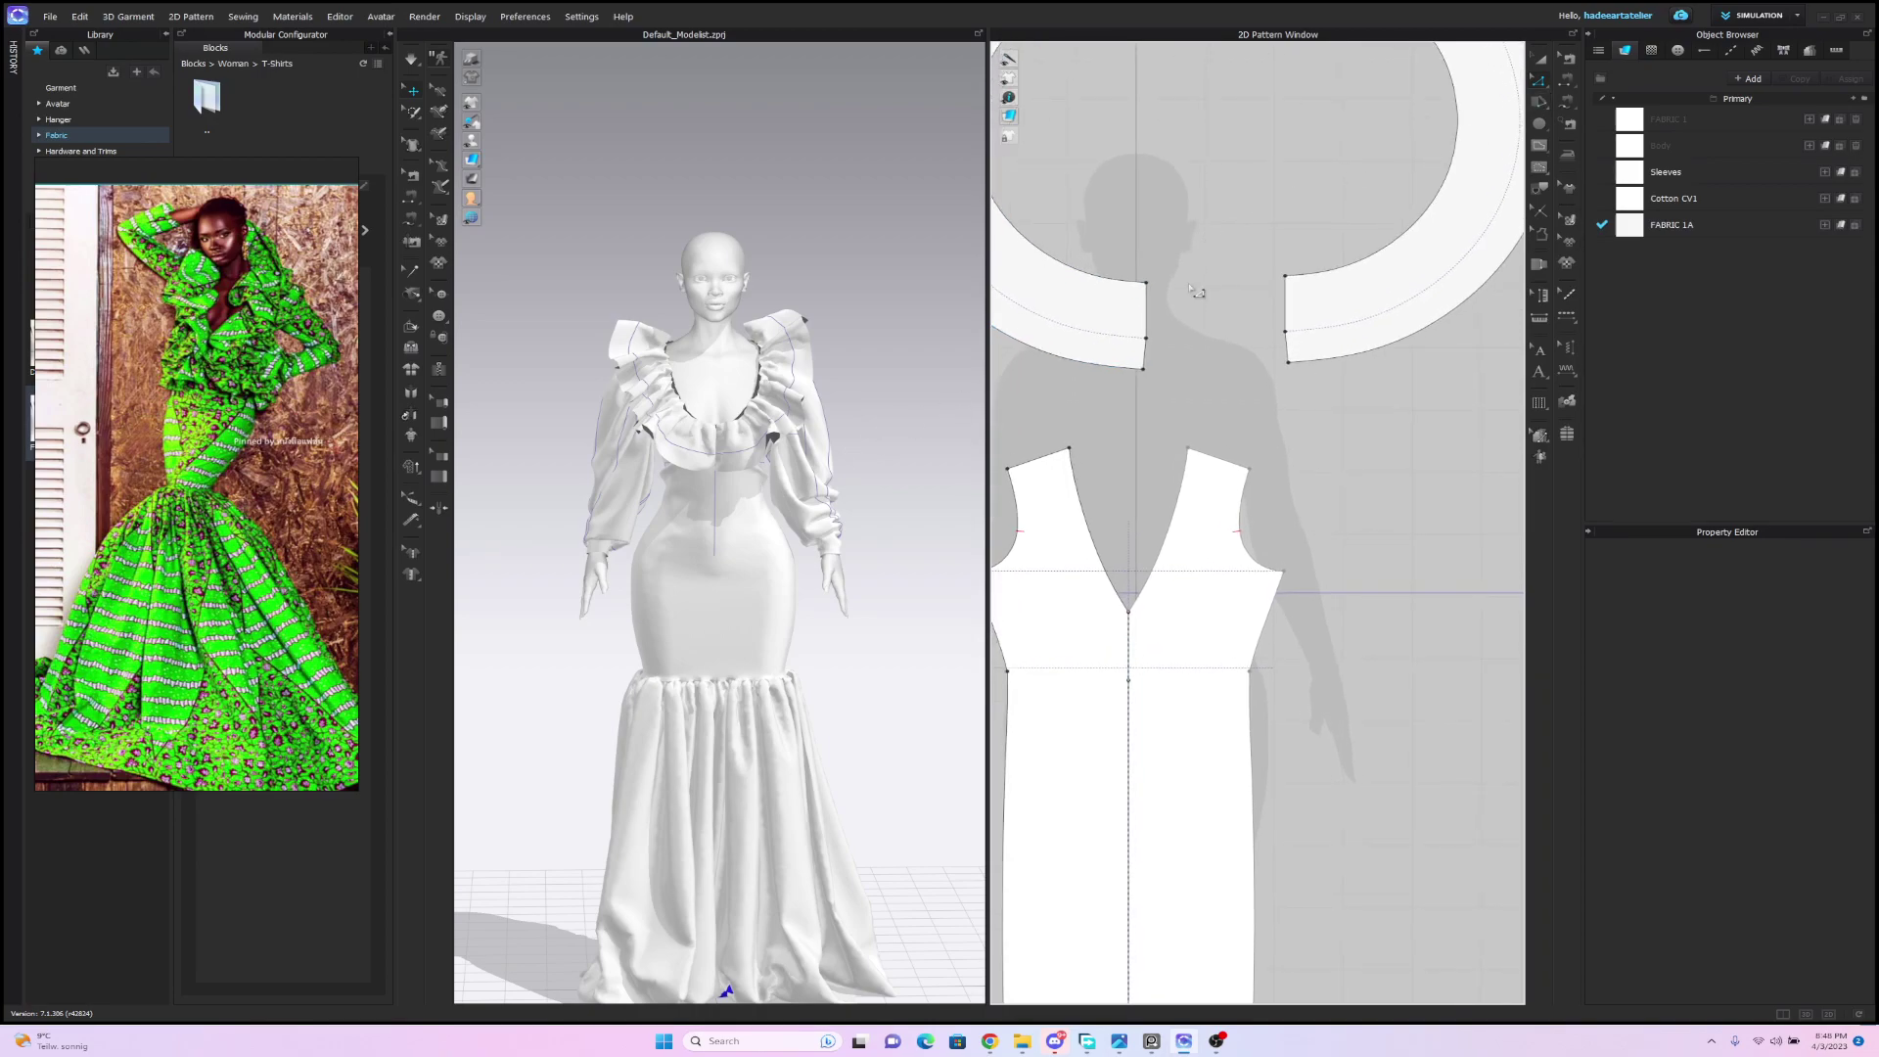
left_click(1286, 330)
key("Delete")
left_click(1287, 334)
key("Delete")
Try extending the lower outer corner of a single ruffle pattern downward, and undo the change.
left_click_drag(1145, 372, 1148, 397)
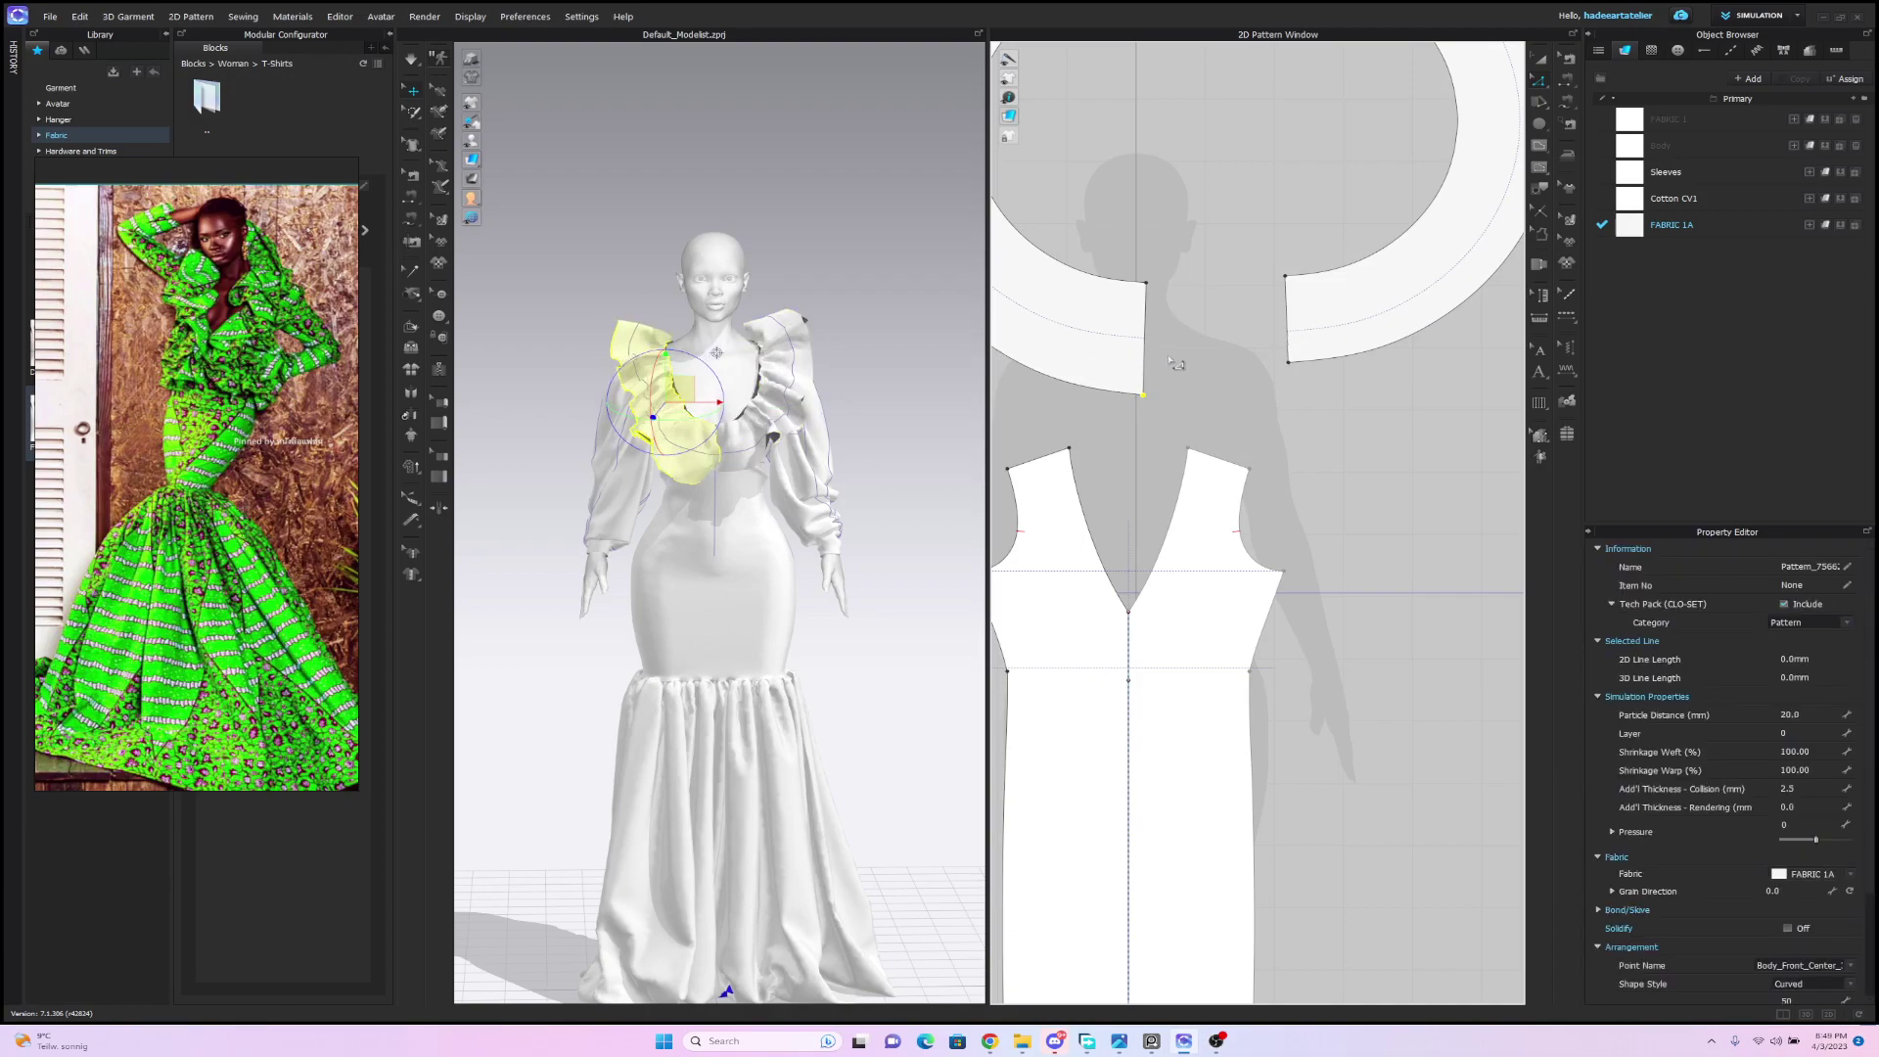
scroll(1196, 350, "down", 5)
scroll(1208, 402, "up", 2)
scroll(1322, 388, "up", 2)
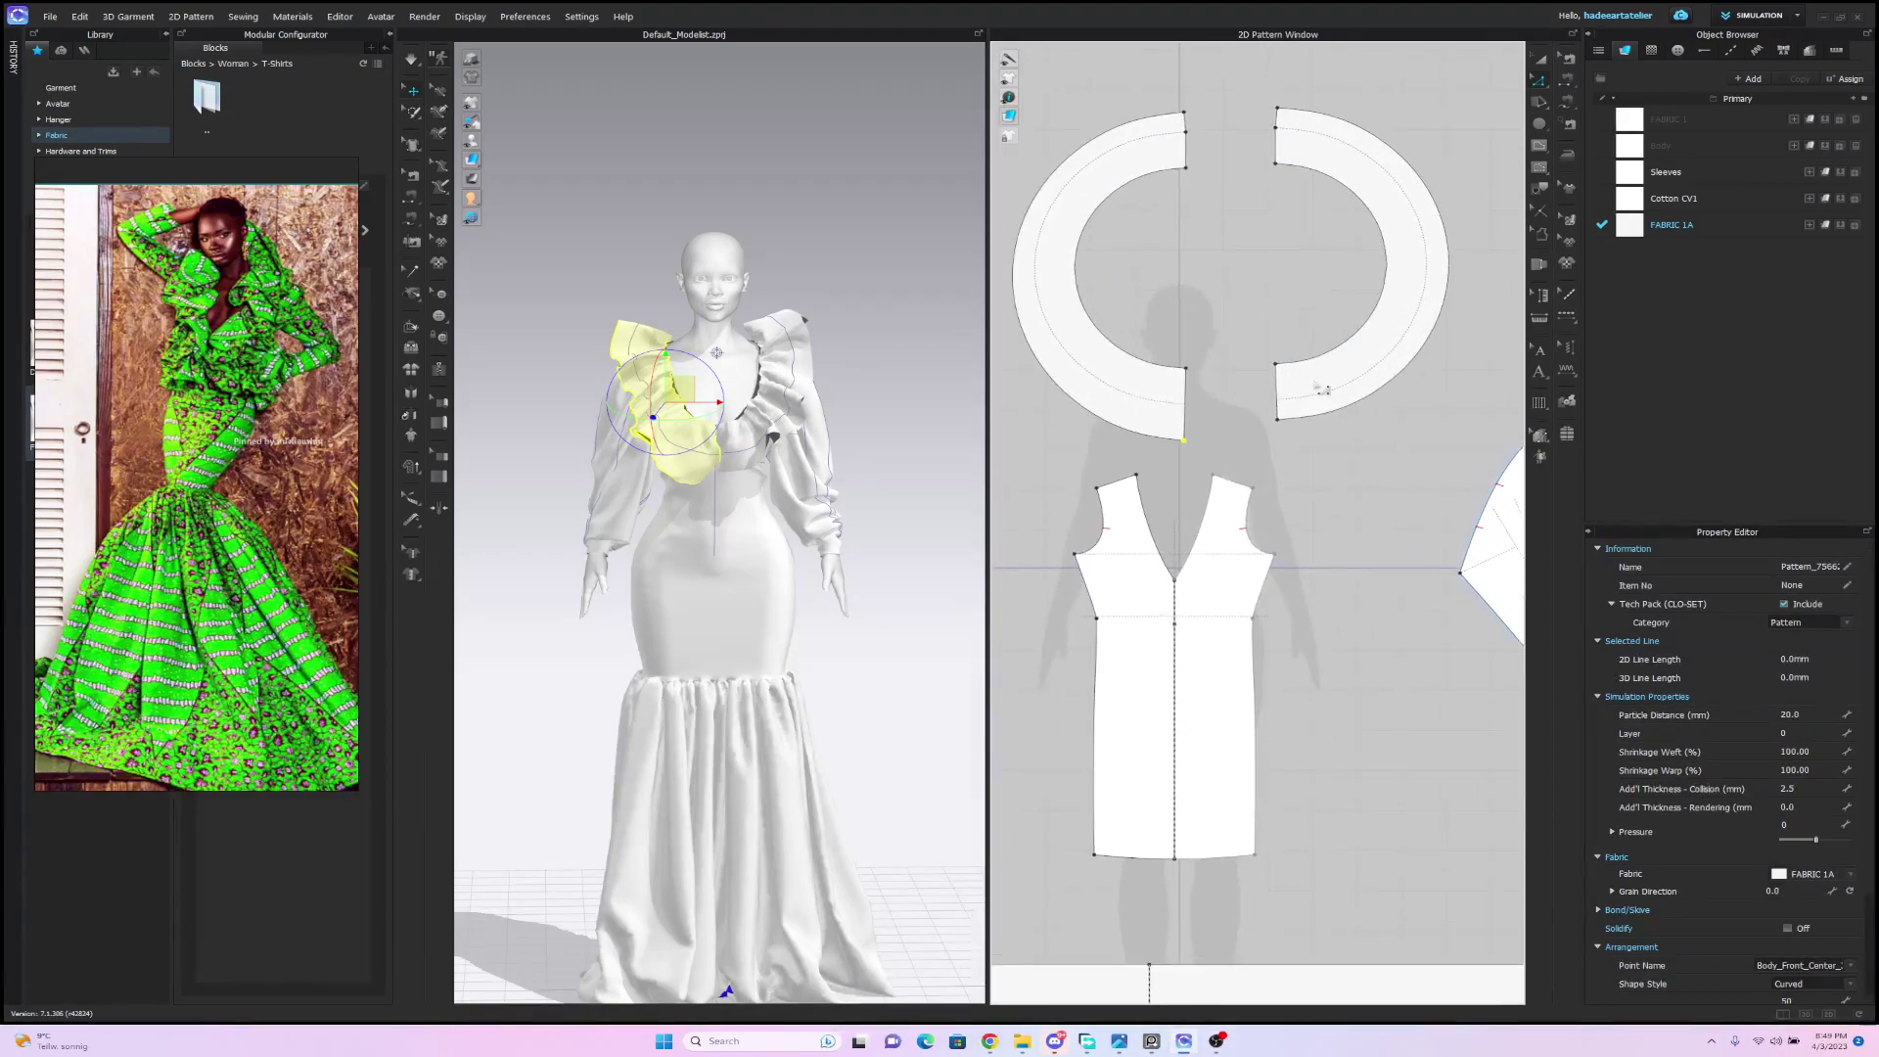
key("ctrl+z")
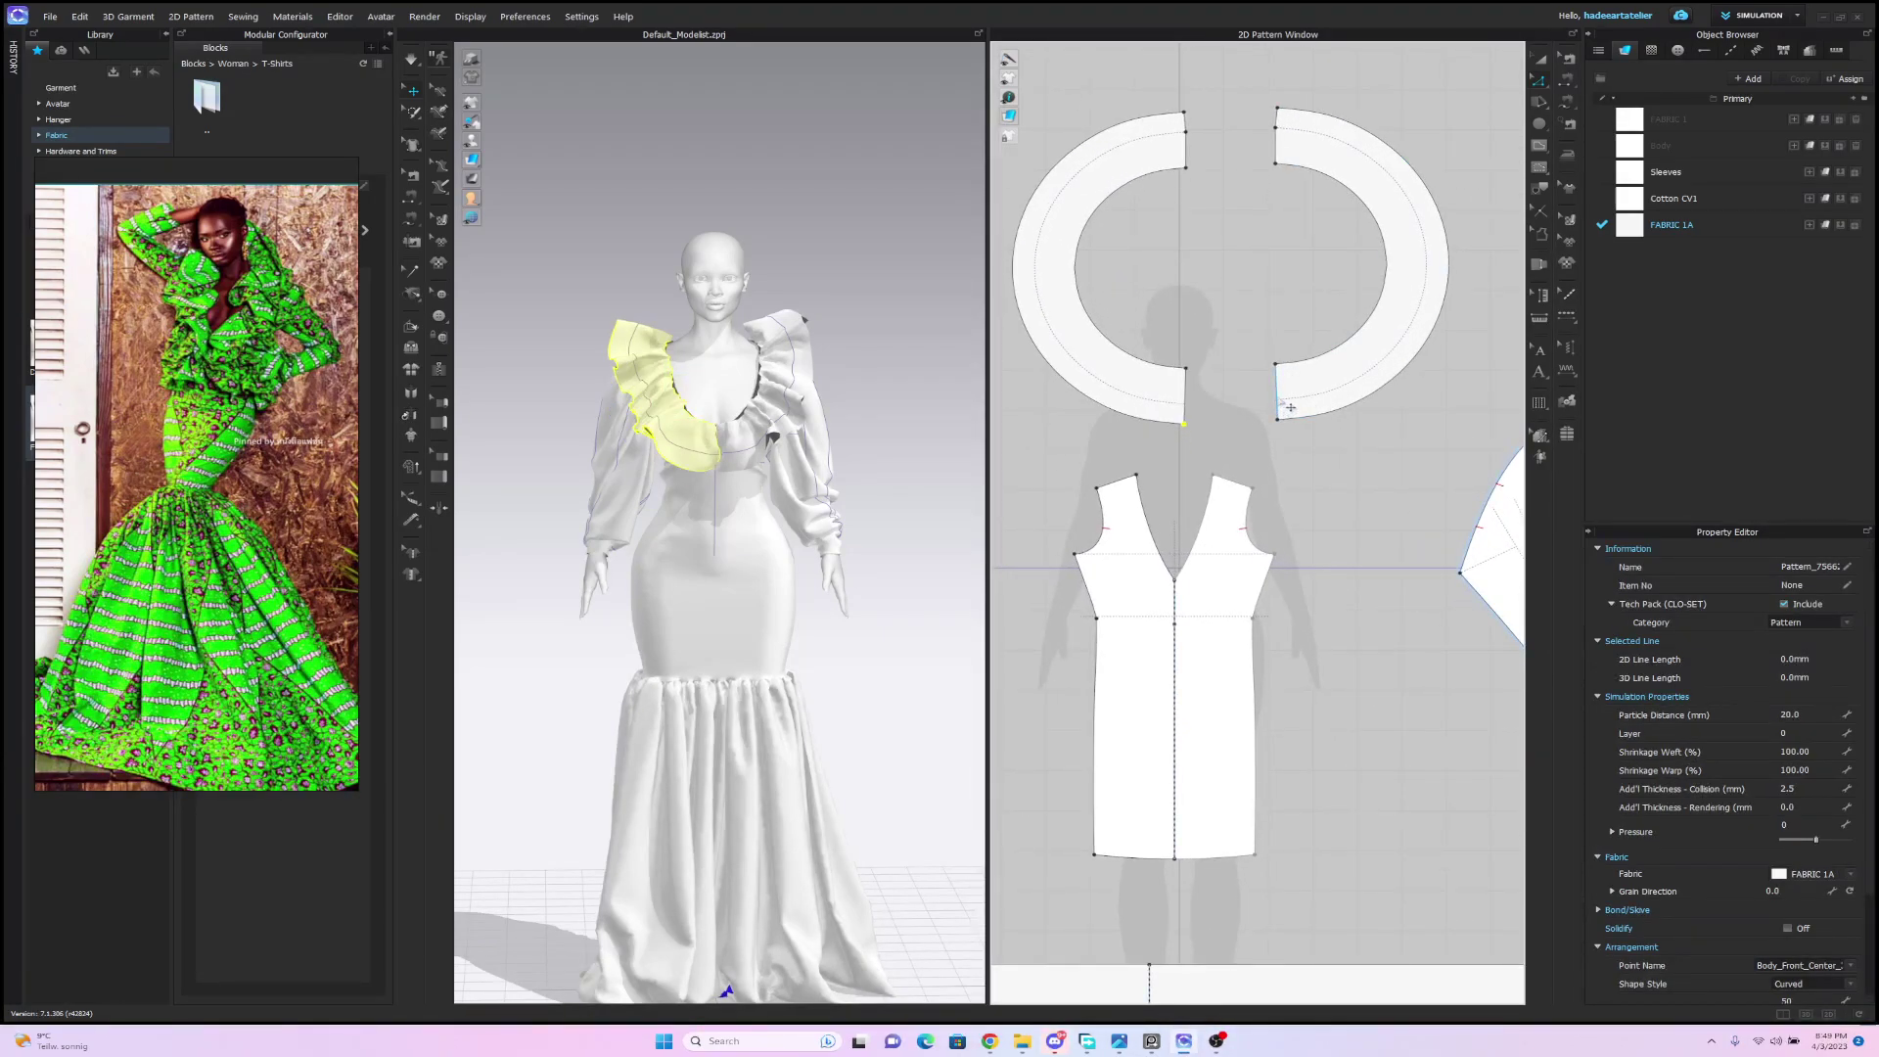
Move the lower outer corners of both neckline ruffle patterns downward together to widen the ruffle at centre front.
left_click(1279, 401, "shift")
left_click(1185, 399, "shift")
left_click(1247, 431)
left_click(1184, 425)
left_click(1277, 421, "shift")
left_click_drag(1279, 424, 1278, 453)
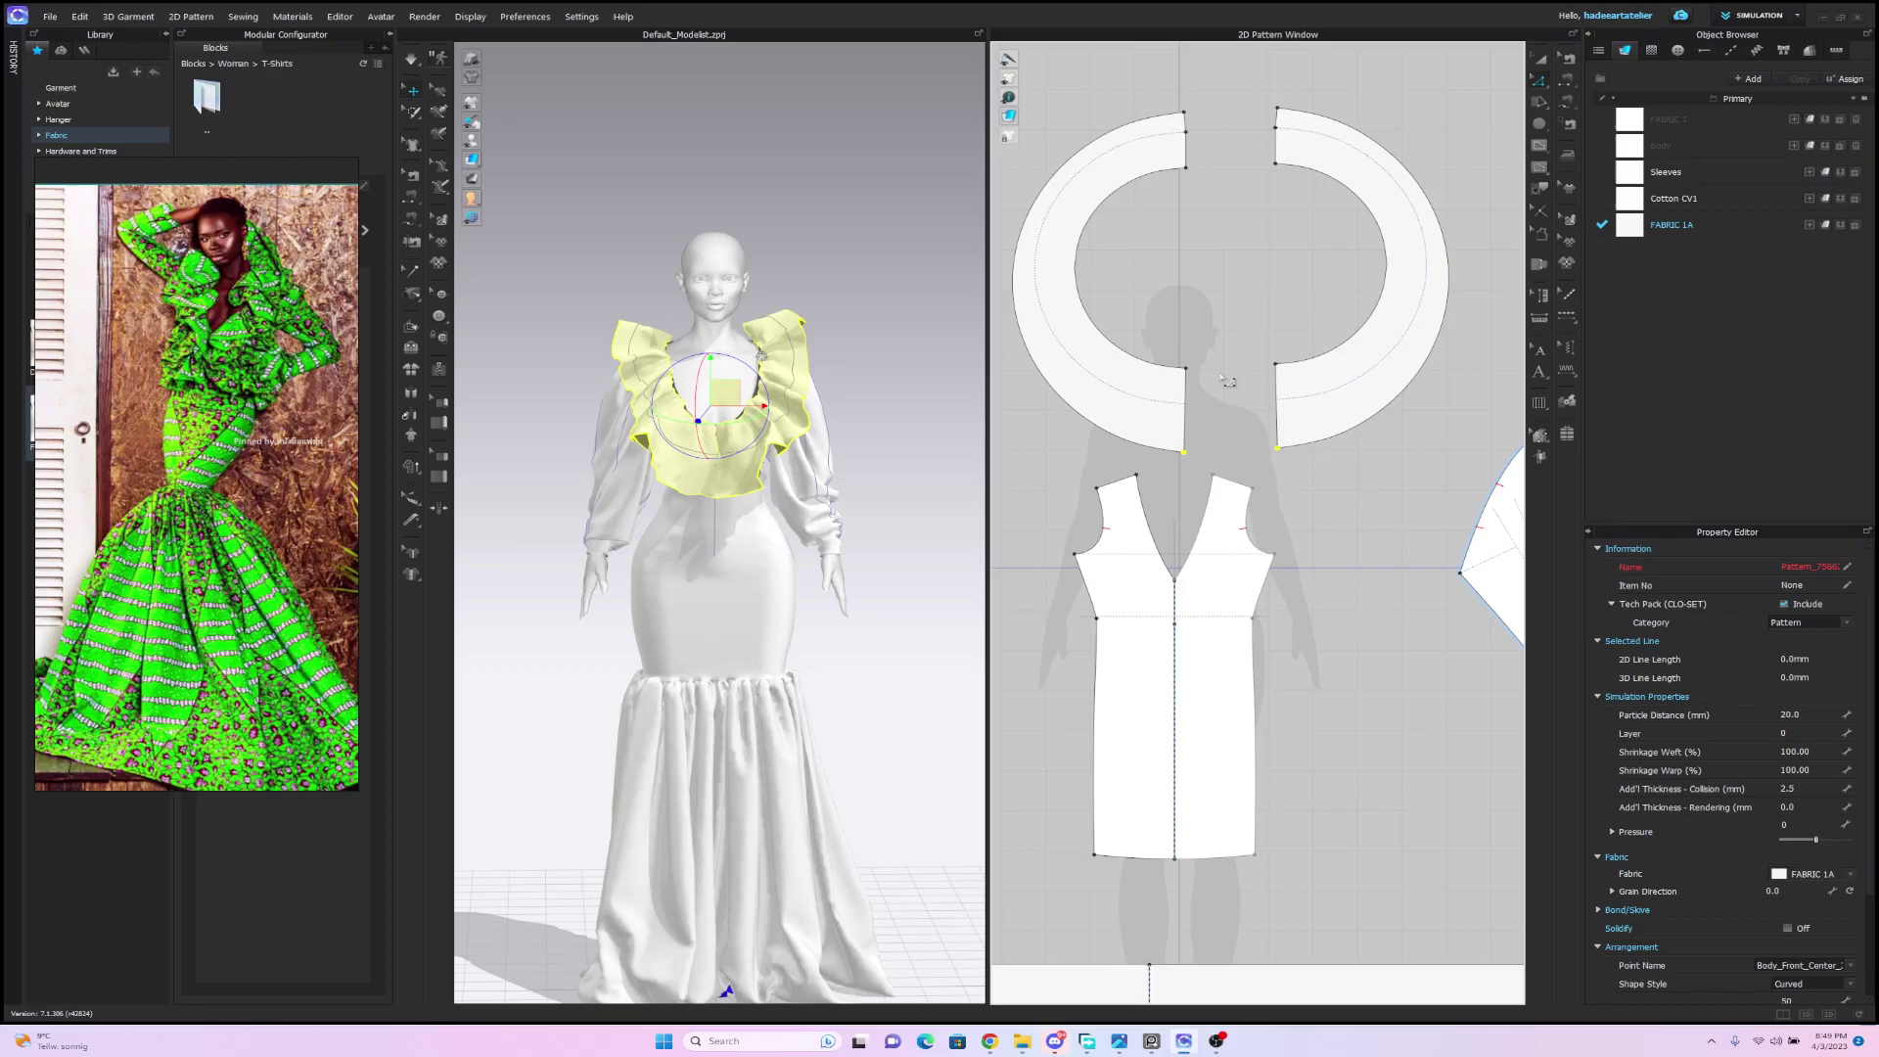
Extend the lower end of the bodice's centre-front internal line downward to suit the widened ruffle.
scroll(1227, 366, "up", 3)
scroll(1233, 361, "down", 2)
middle_click_drag(1233, 361, 1227, 295)
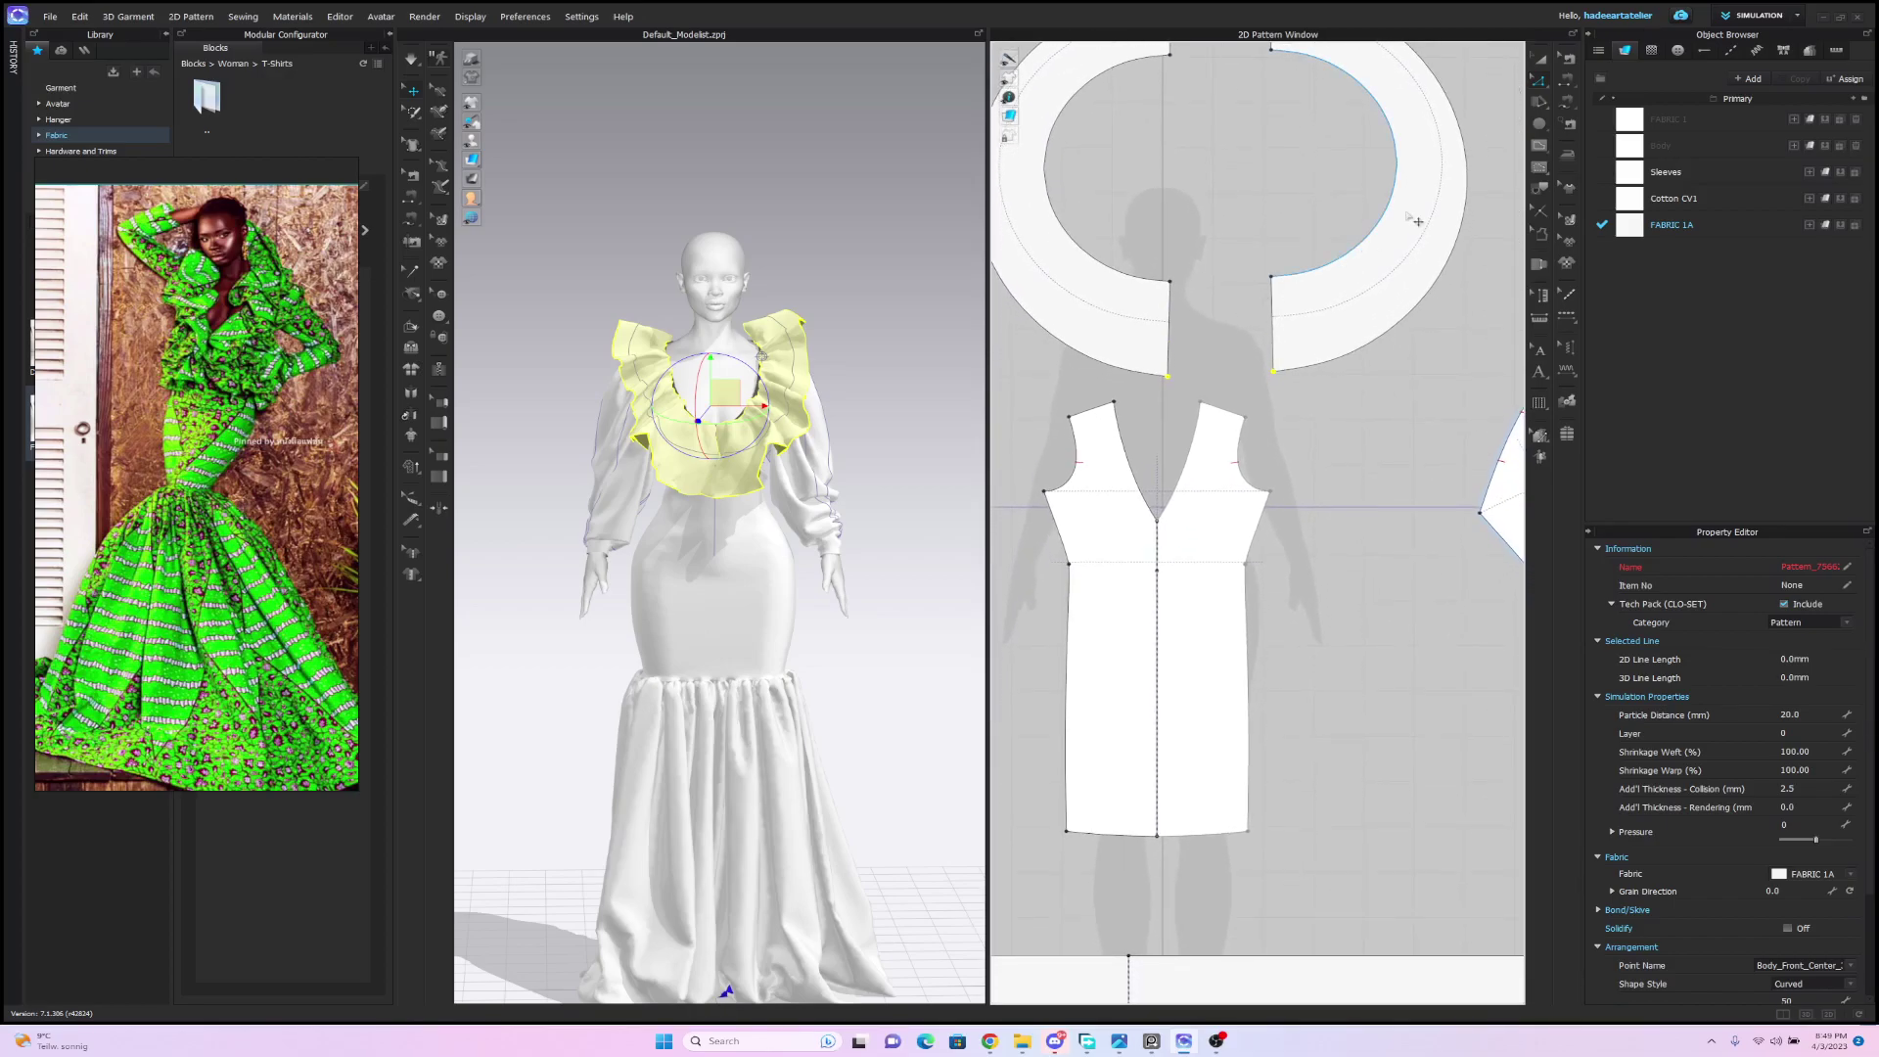
left_click(1158, 577)
left_click(1184, 586)
left_click_drag(1158, 573, 1159, 594)
Simulate the widened ruffle and display the sewing lines to inspect its centre-front seam up close.
key("space")
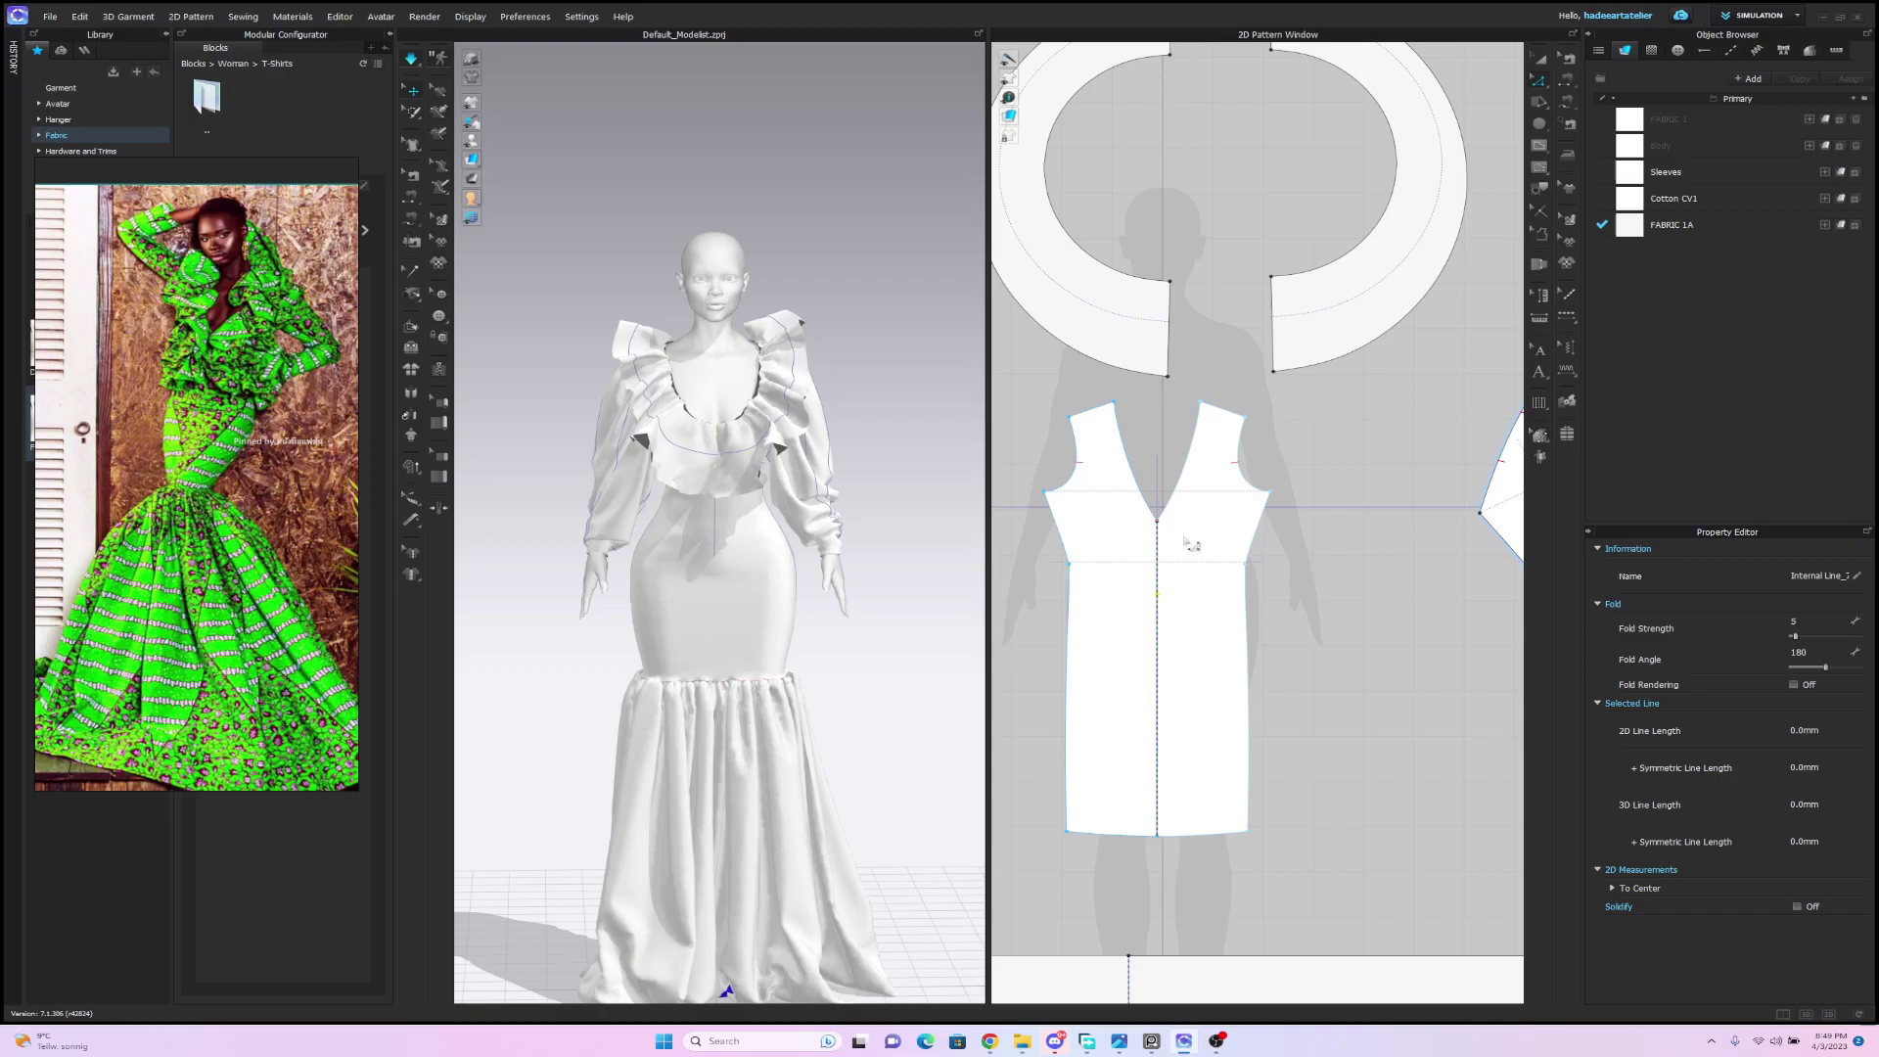
key("space")
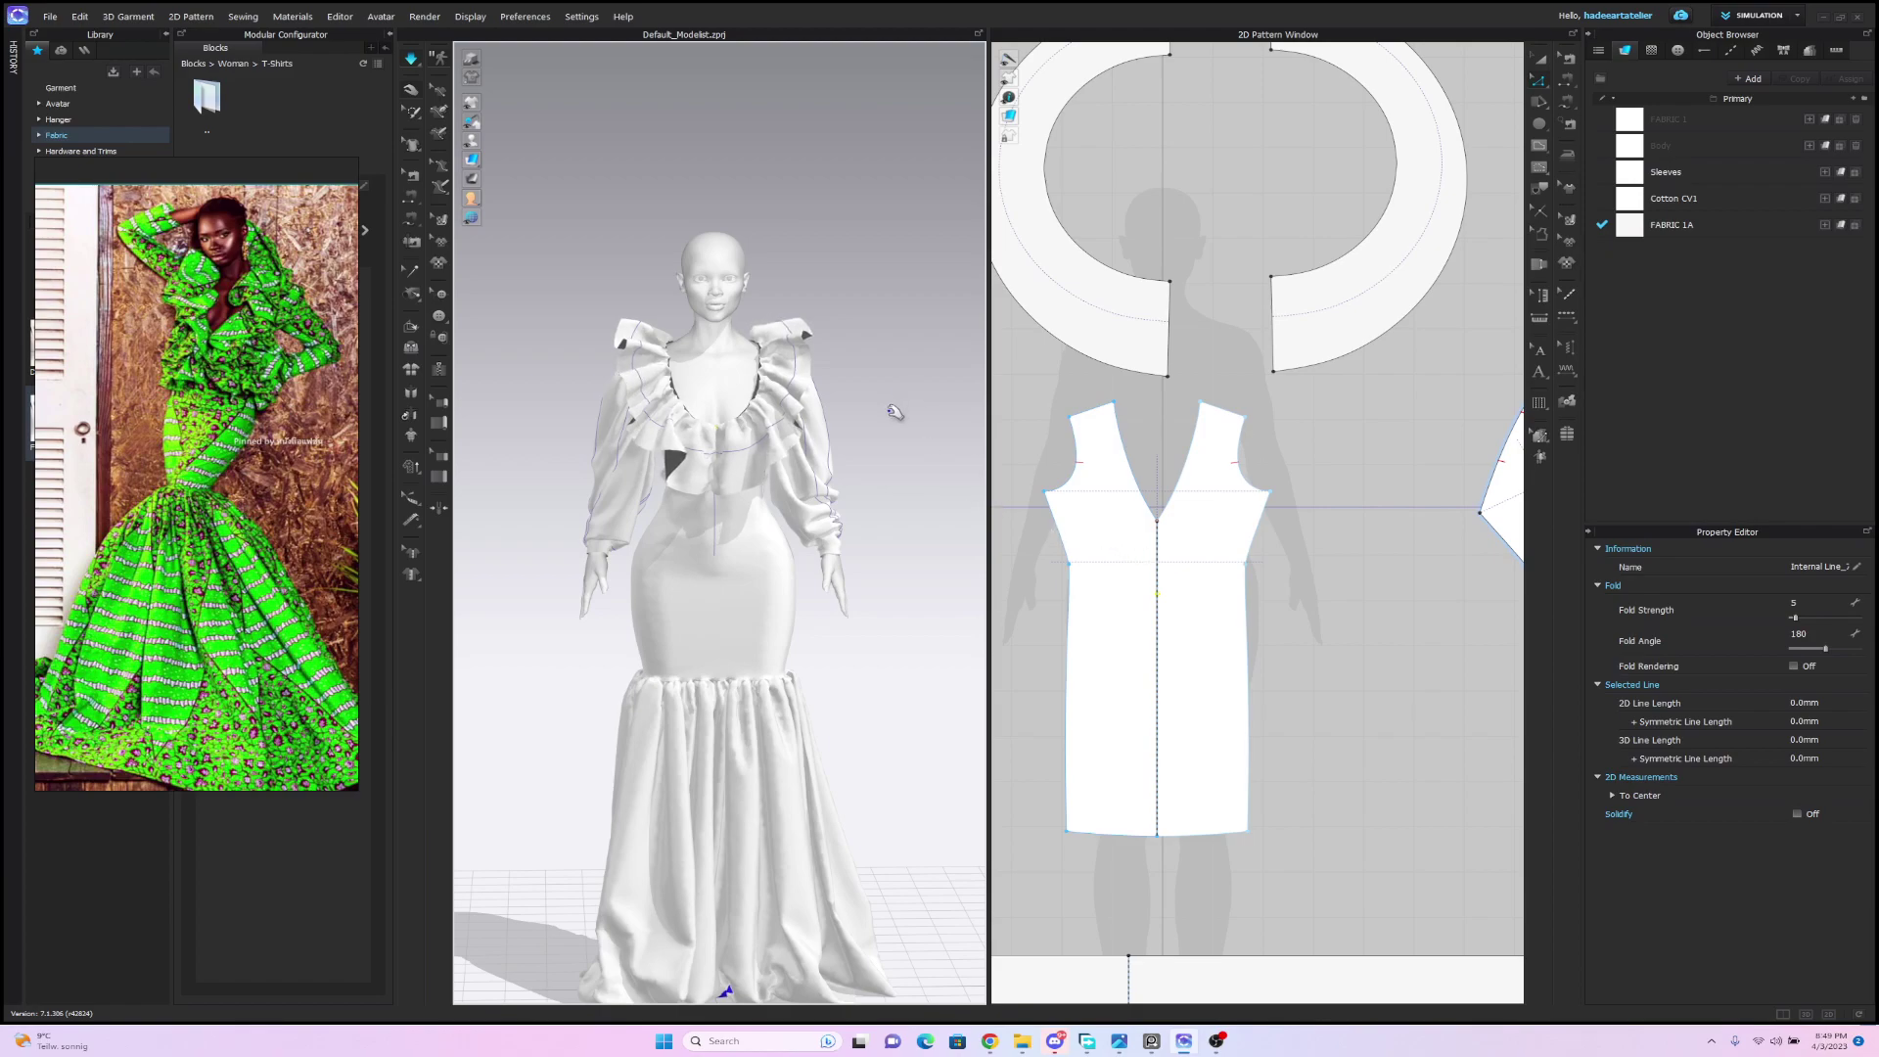
scroll(900, 419, "up", 5)
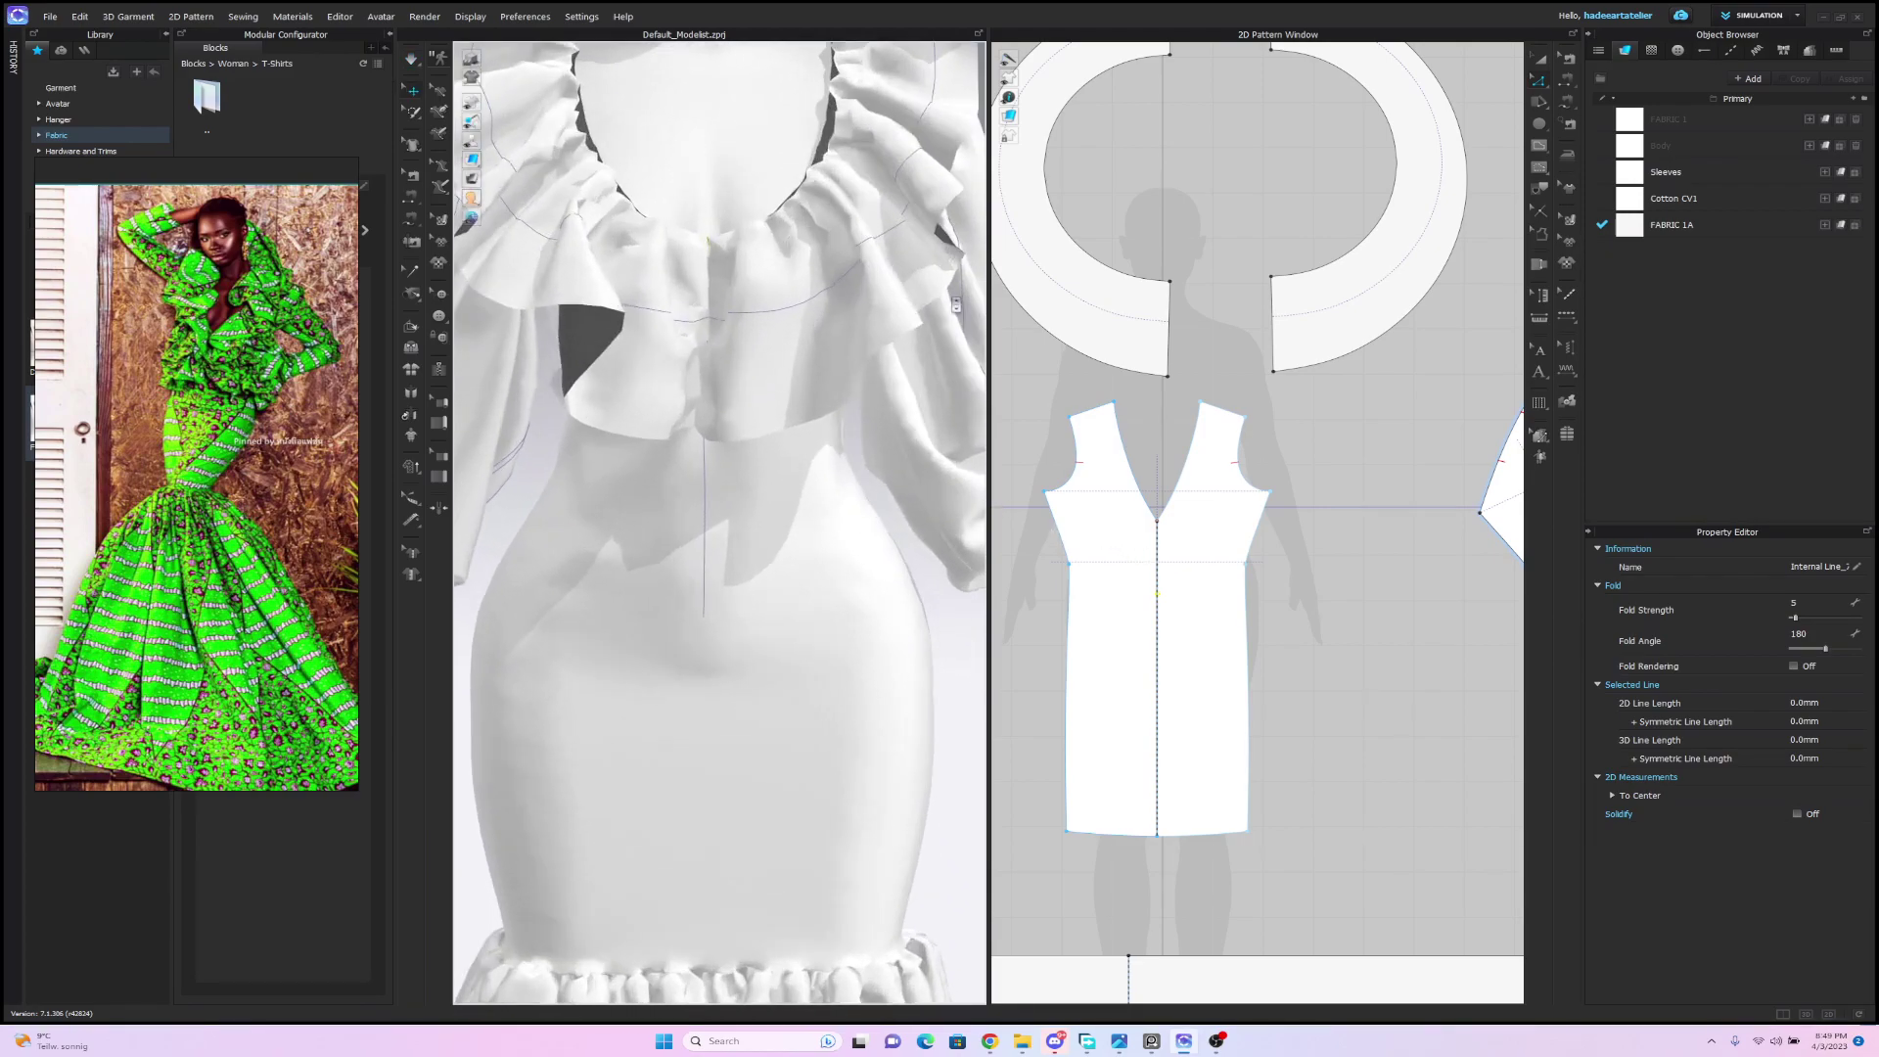
left_click(1570, 59)
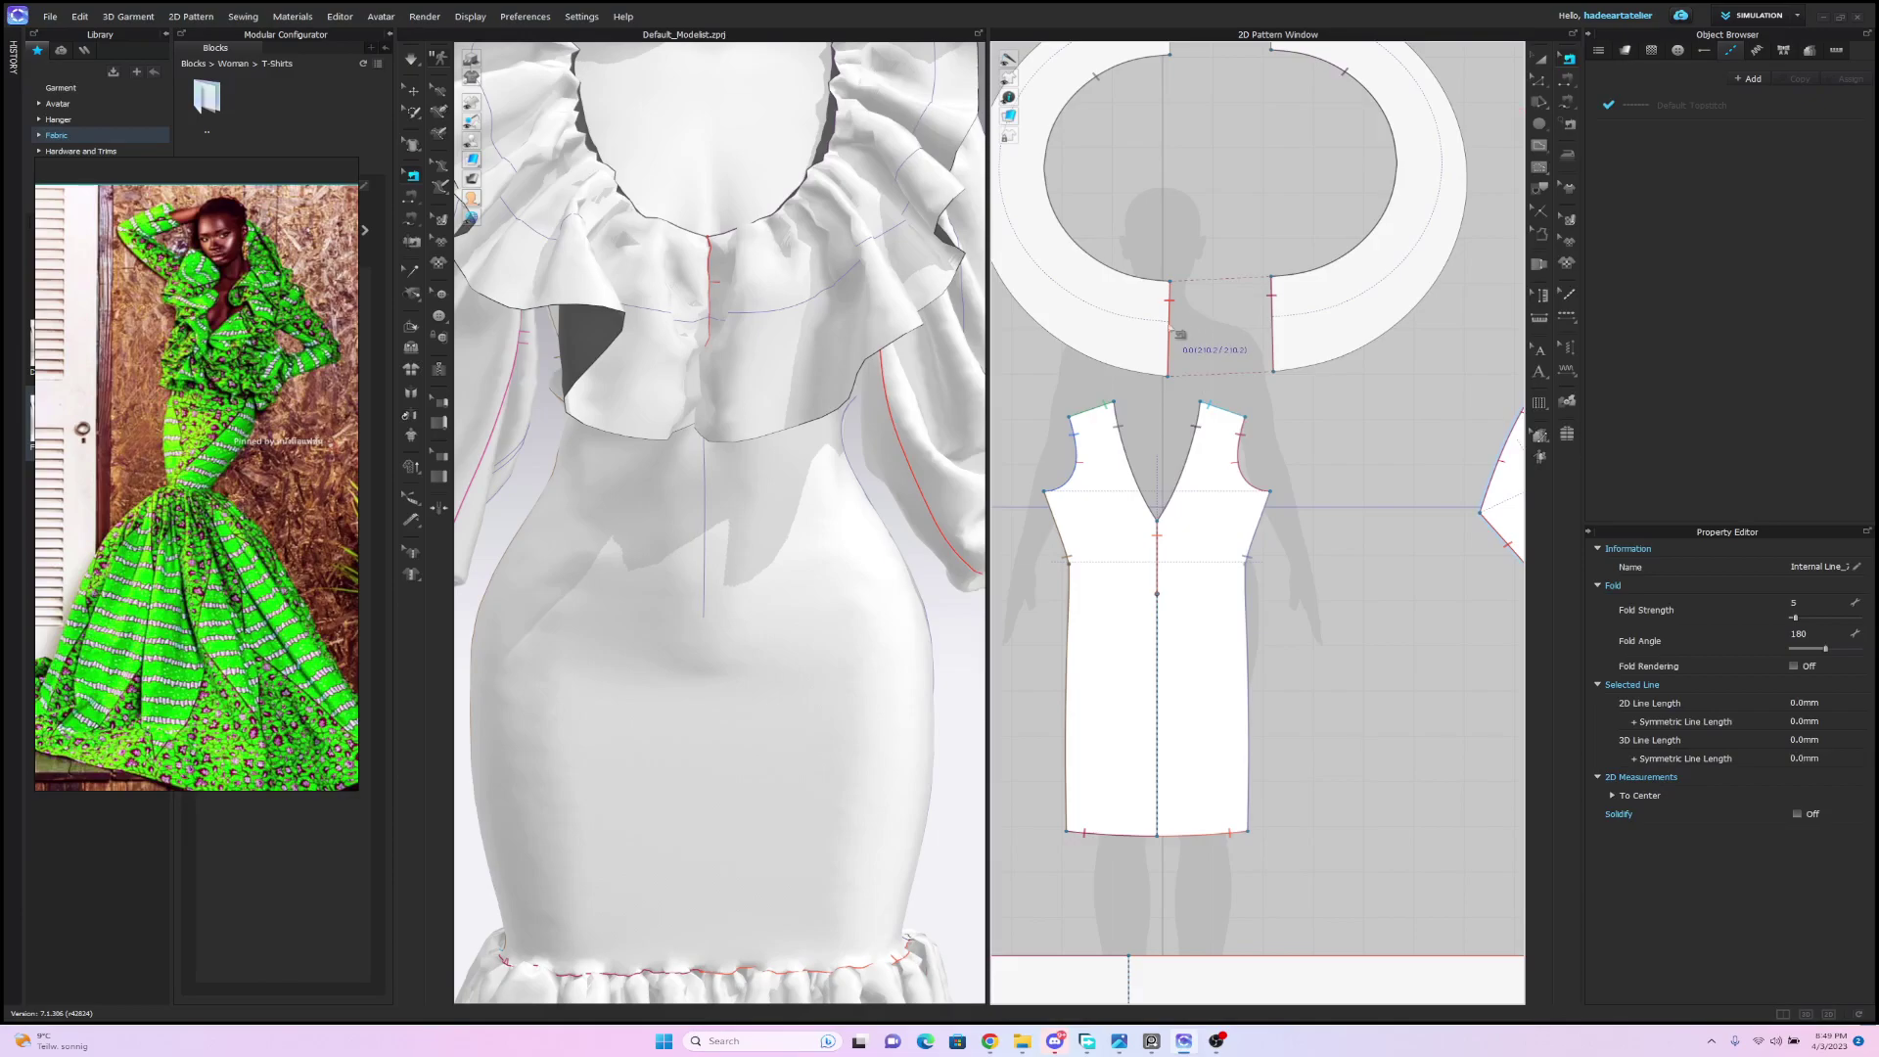
Select the seam joining the ruffle's centre-front edge to the bodice's centre-front line, and examine it on the whole dress.
left_click(1166, 598)
mouse_move(1160, 597)
left_mouse_down()
mouse_move(1161, 571)
mouse_move(1178, 599)
left_mouse_up()
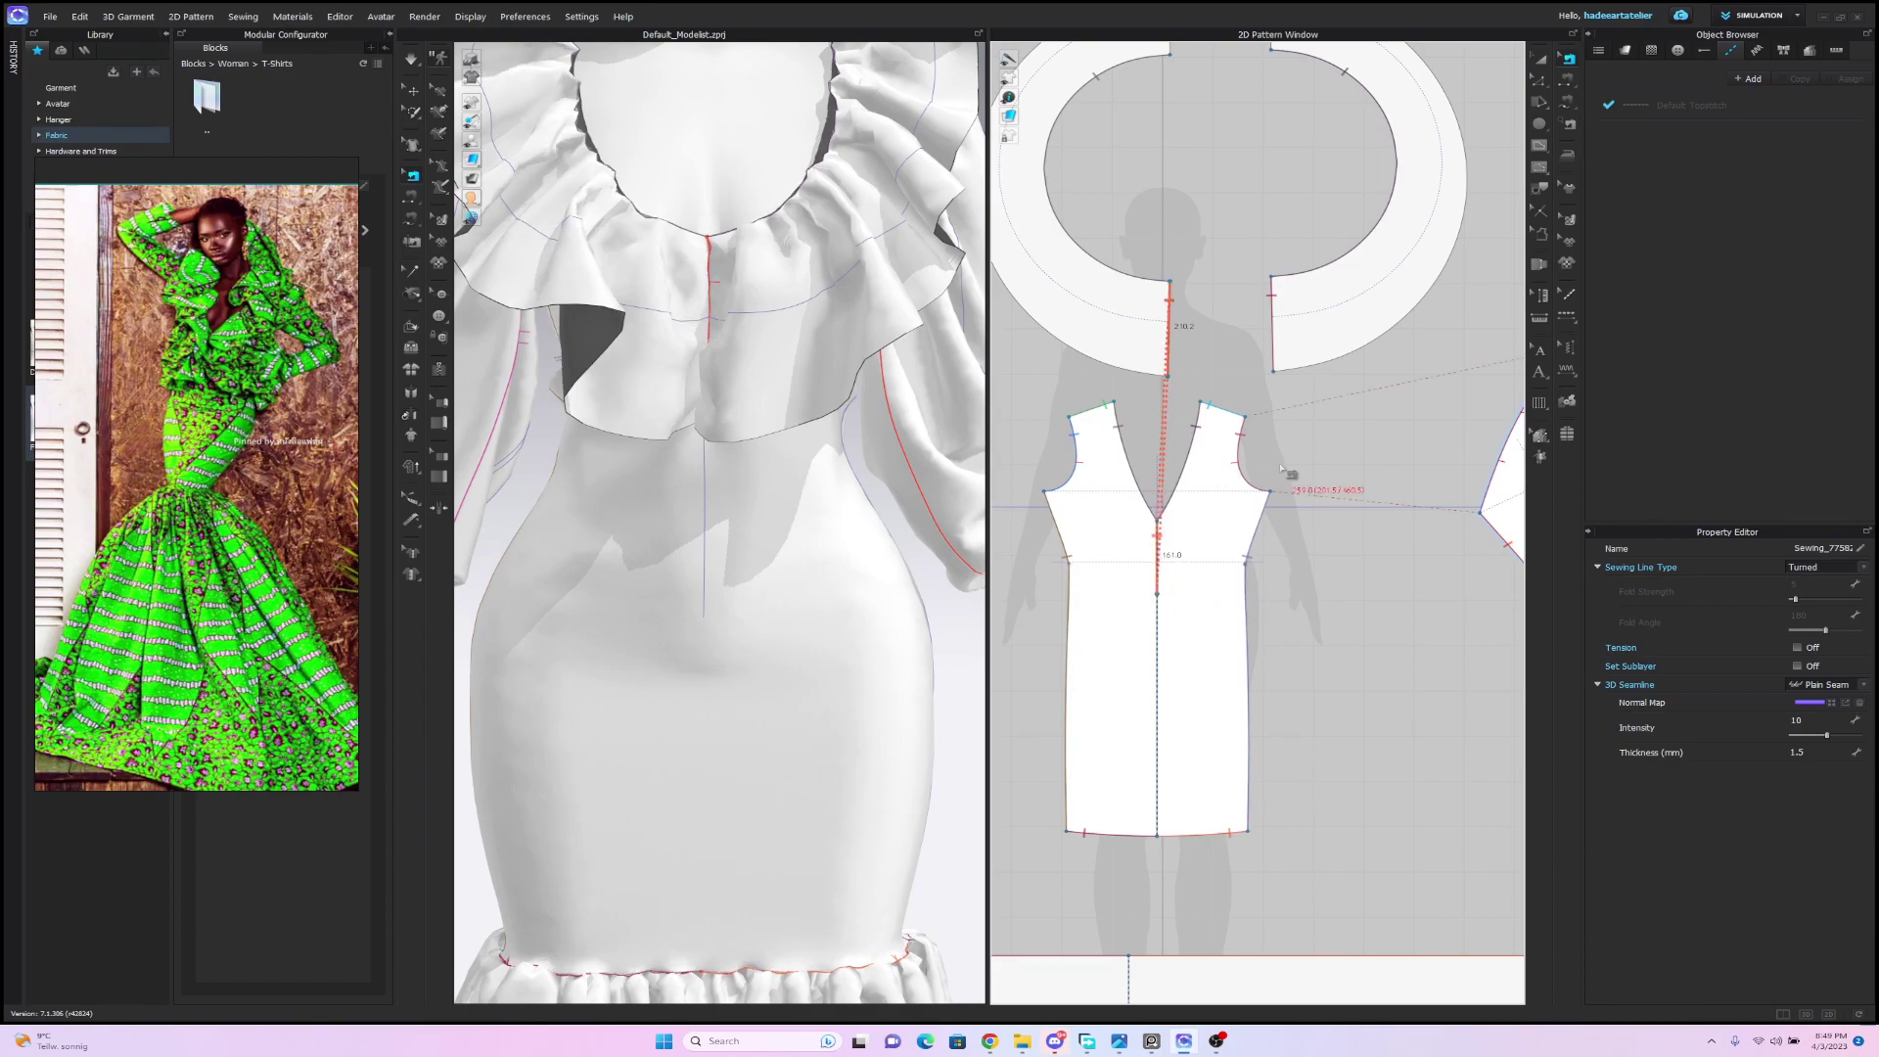
scroll(1280, 579, "down", 6)
scroll(1282, 516, "up", 3)
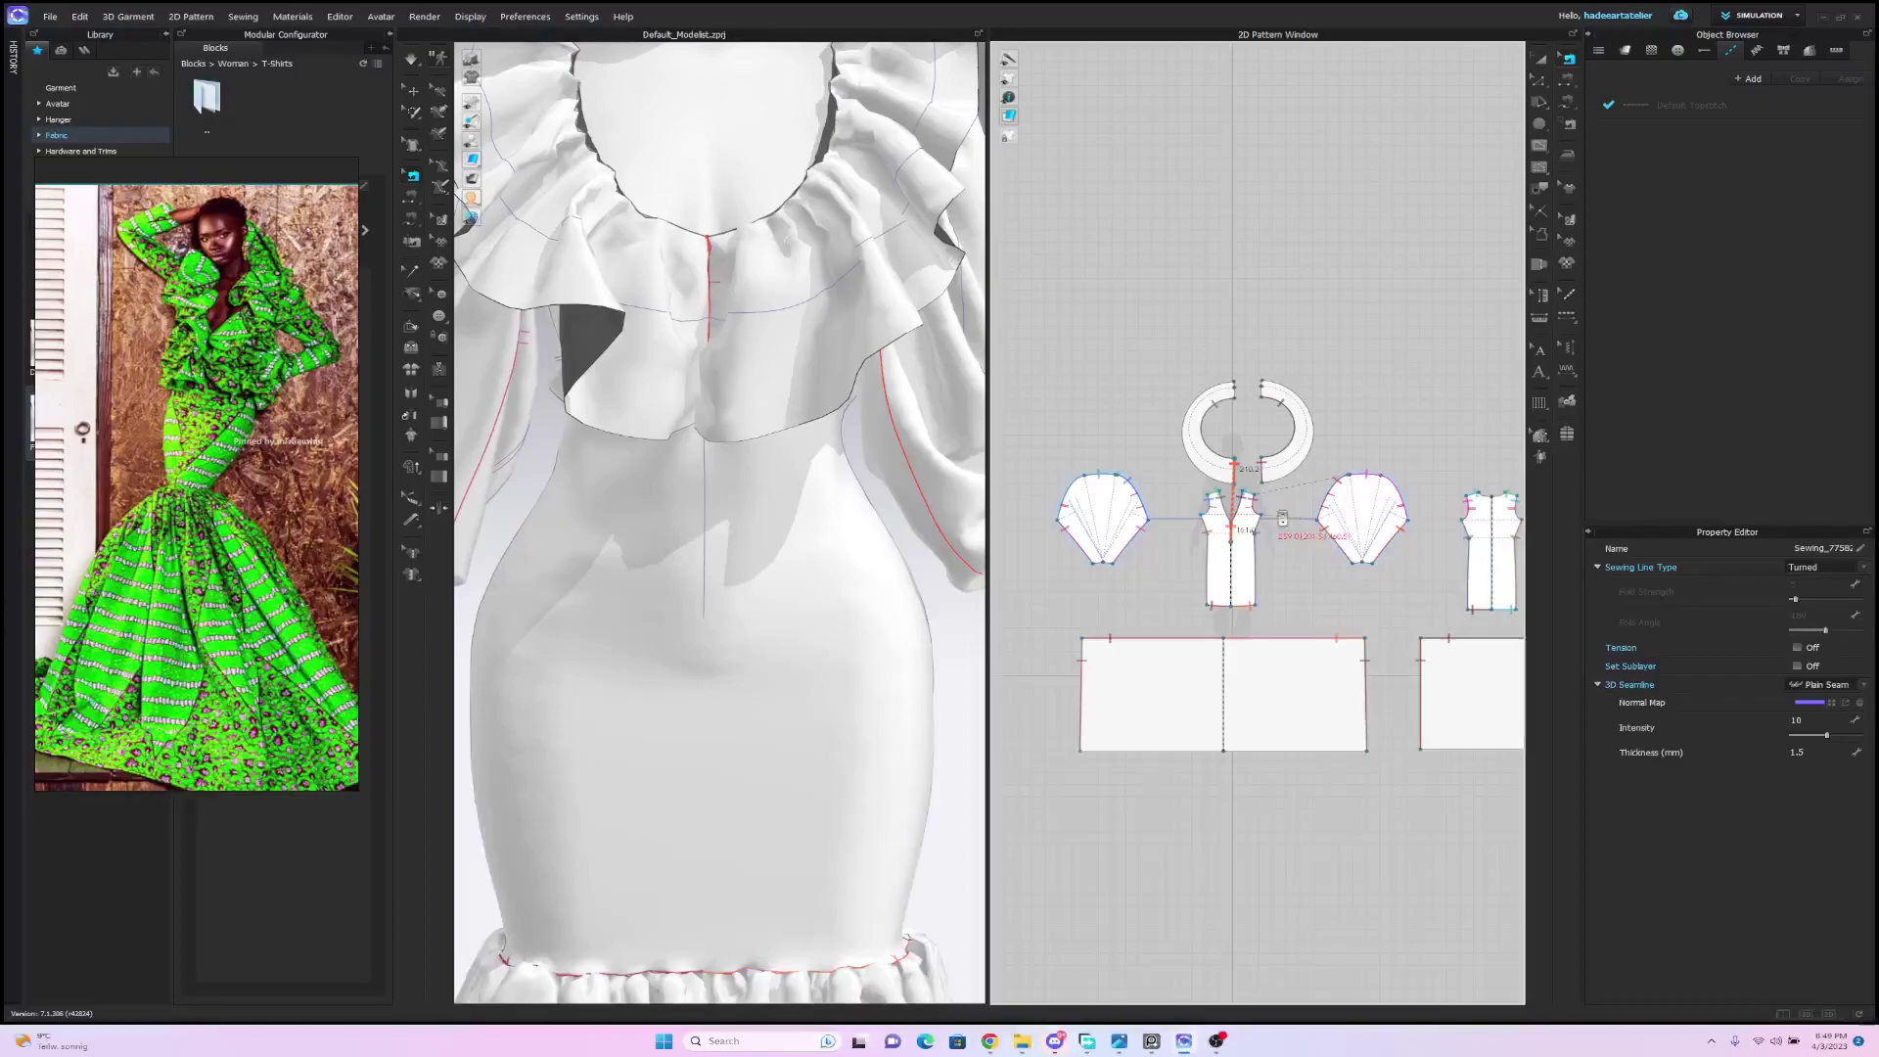
scroll(861, 209, "down", 4)
mouse_move(856, 200)
right_mouse_down()
mouse_move(644, 198)
mouse_move(983, 202)
mouse_move(822, 202)
mouse_move(843, 199)
right_mouse_up()
scroll(889, 184, "up", 2)
scroll(1300, 252, "up", 4)
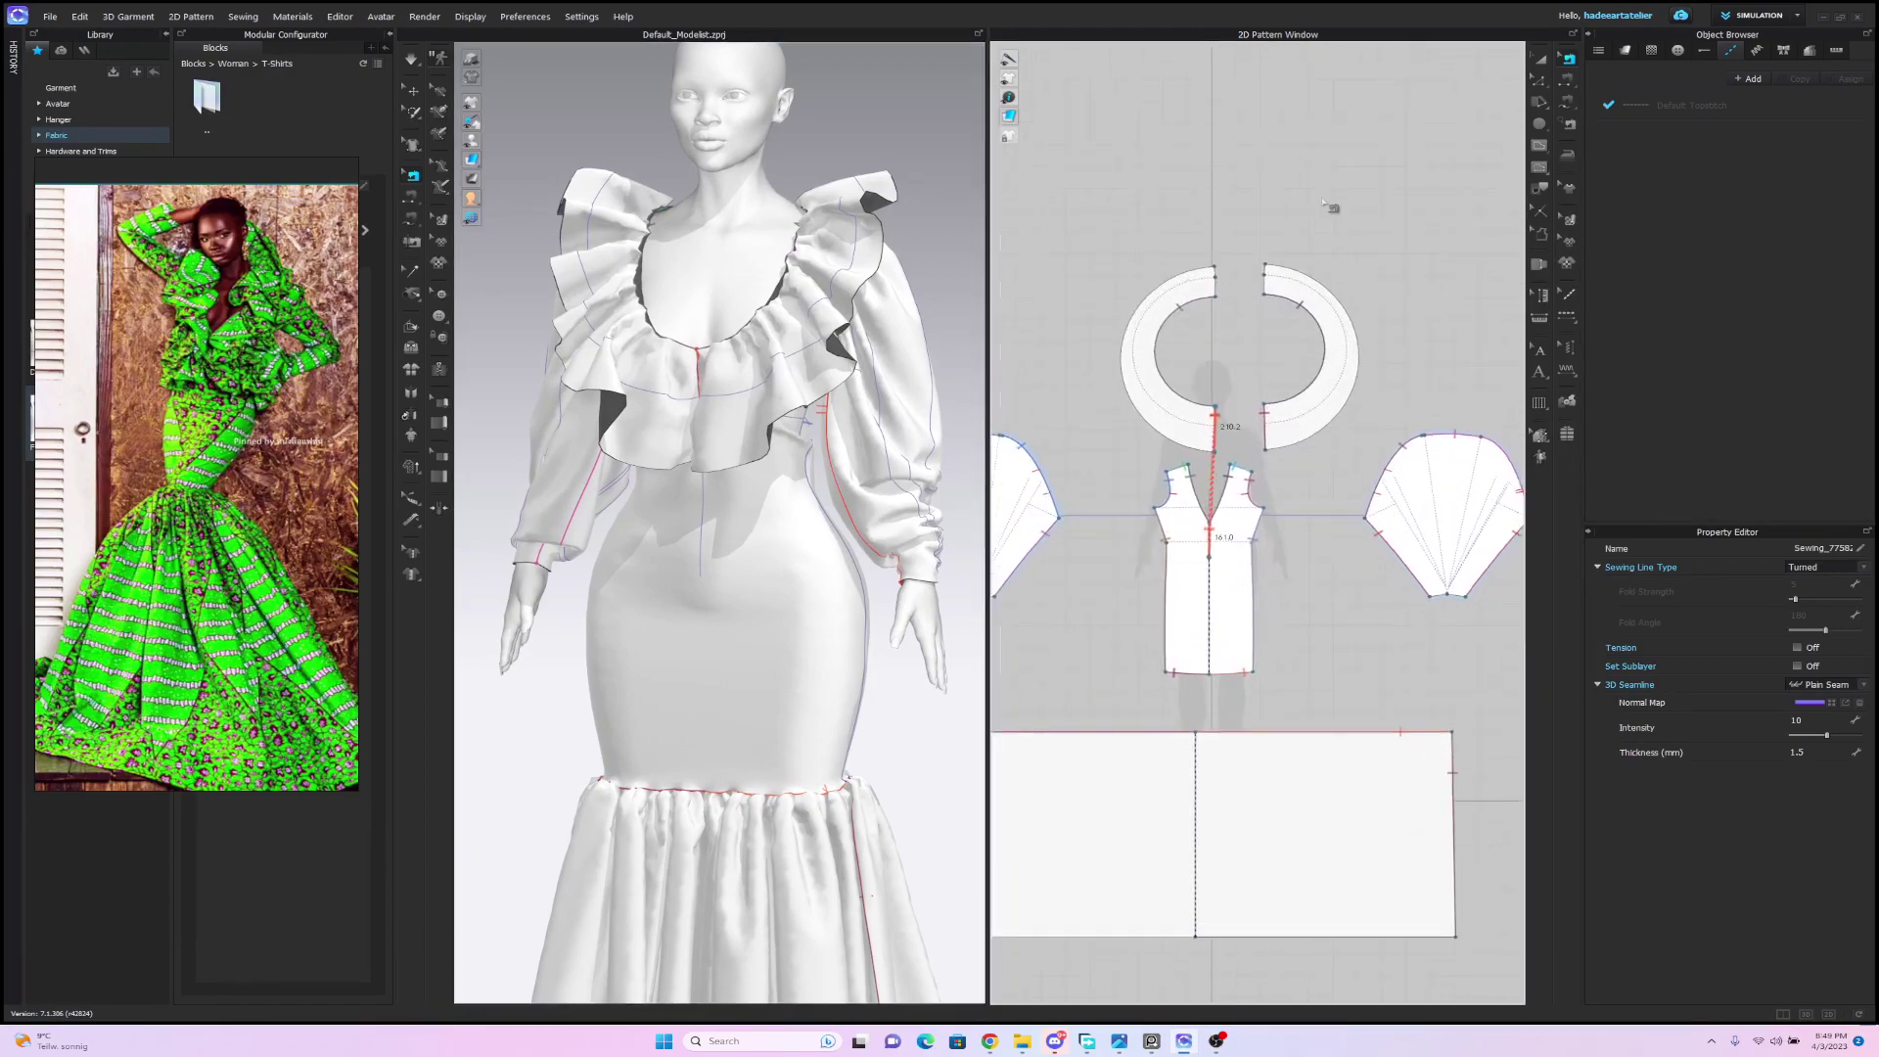
Layer-clone the neckline ruffle pattern for the avatar's left side with the Under option, and place the clone beside the original.
left_click(1533, 64)
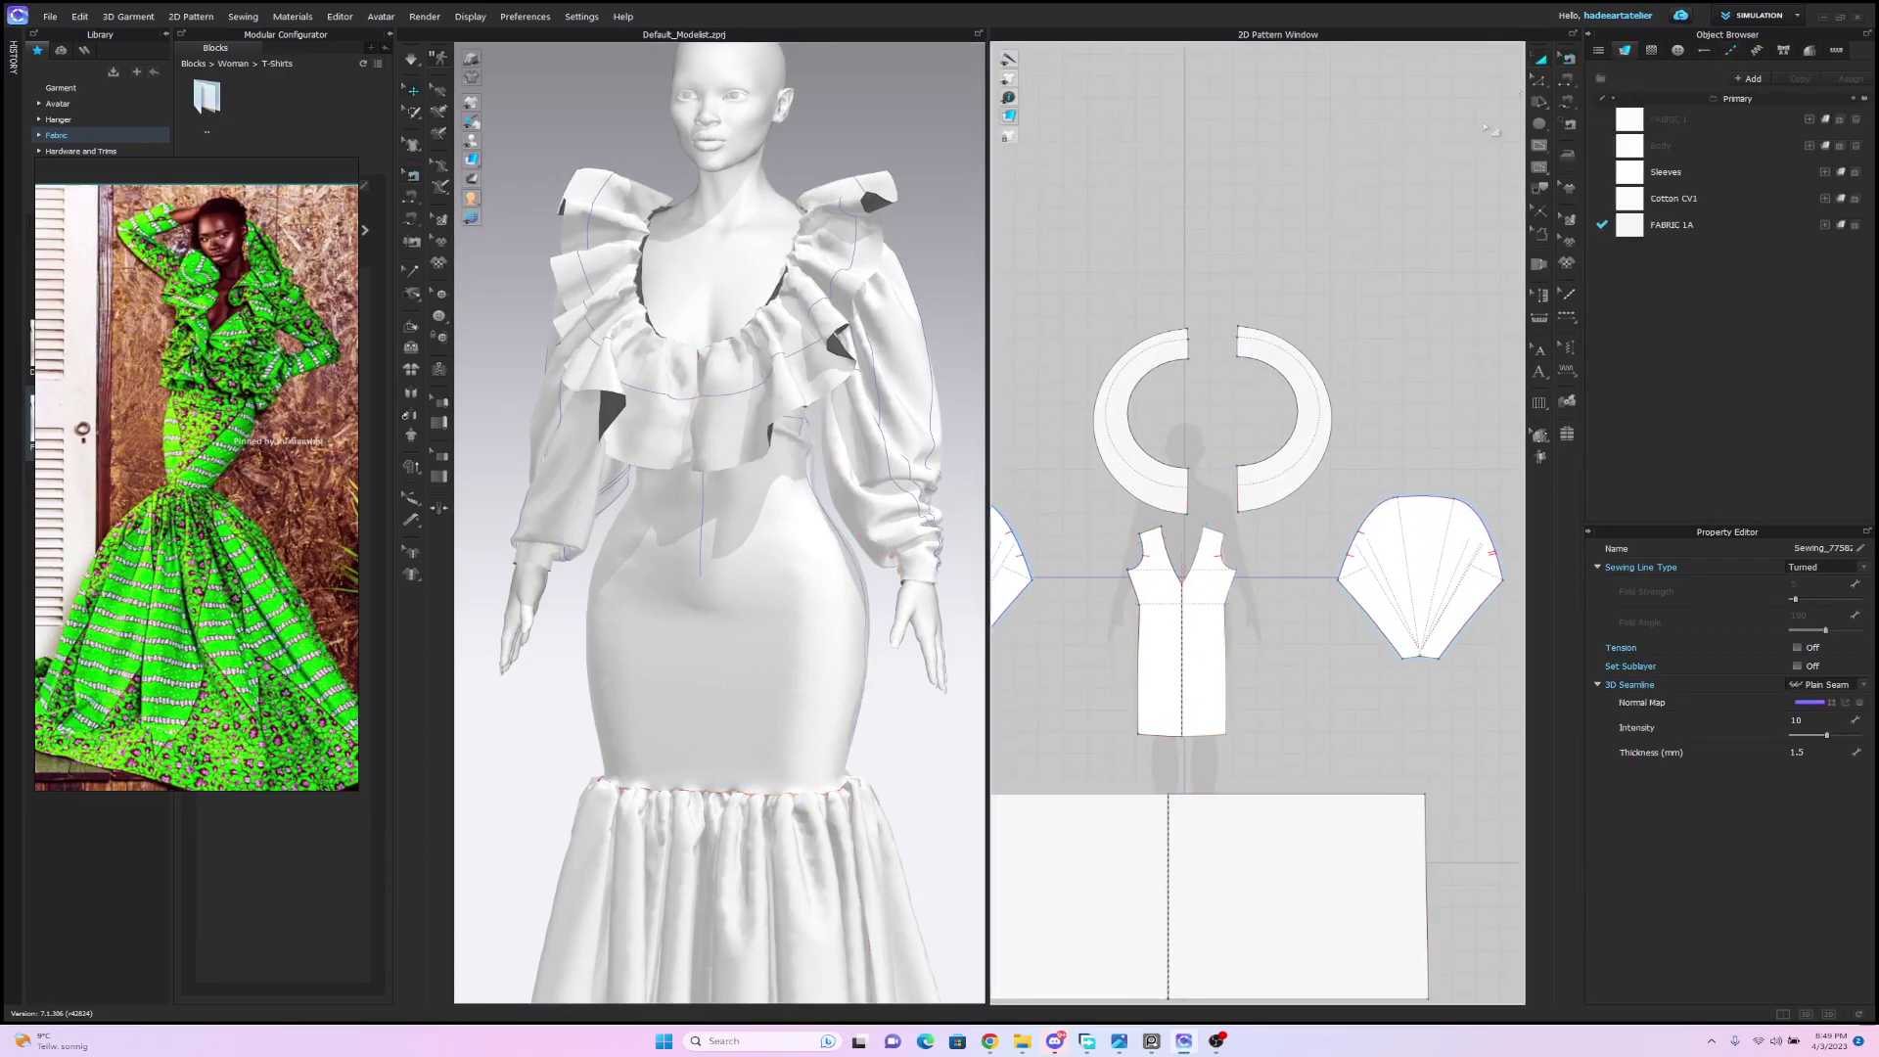
left_click(1300, 400)
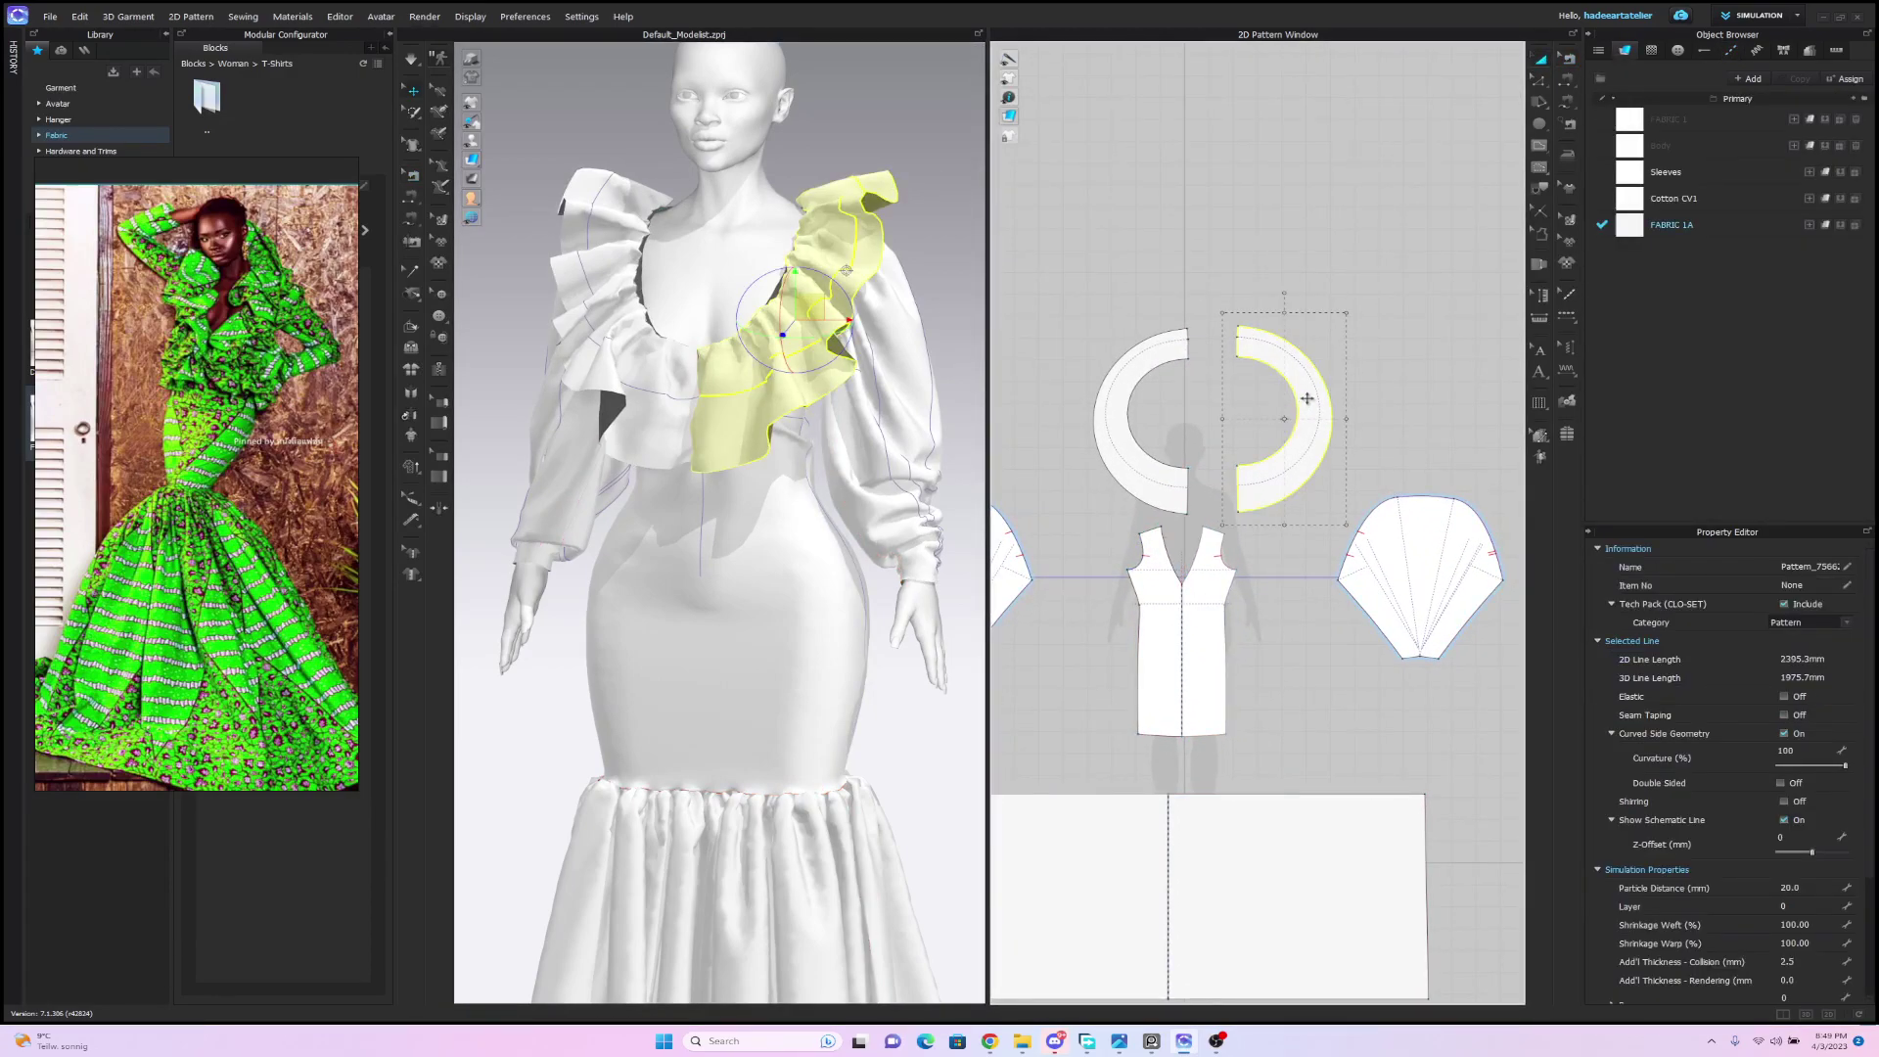
right_click(1307, 399)
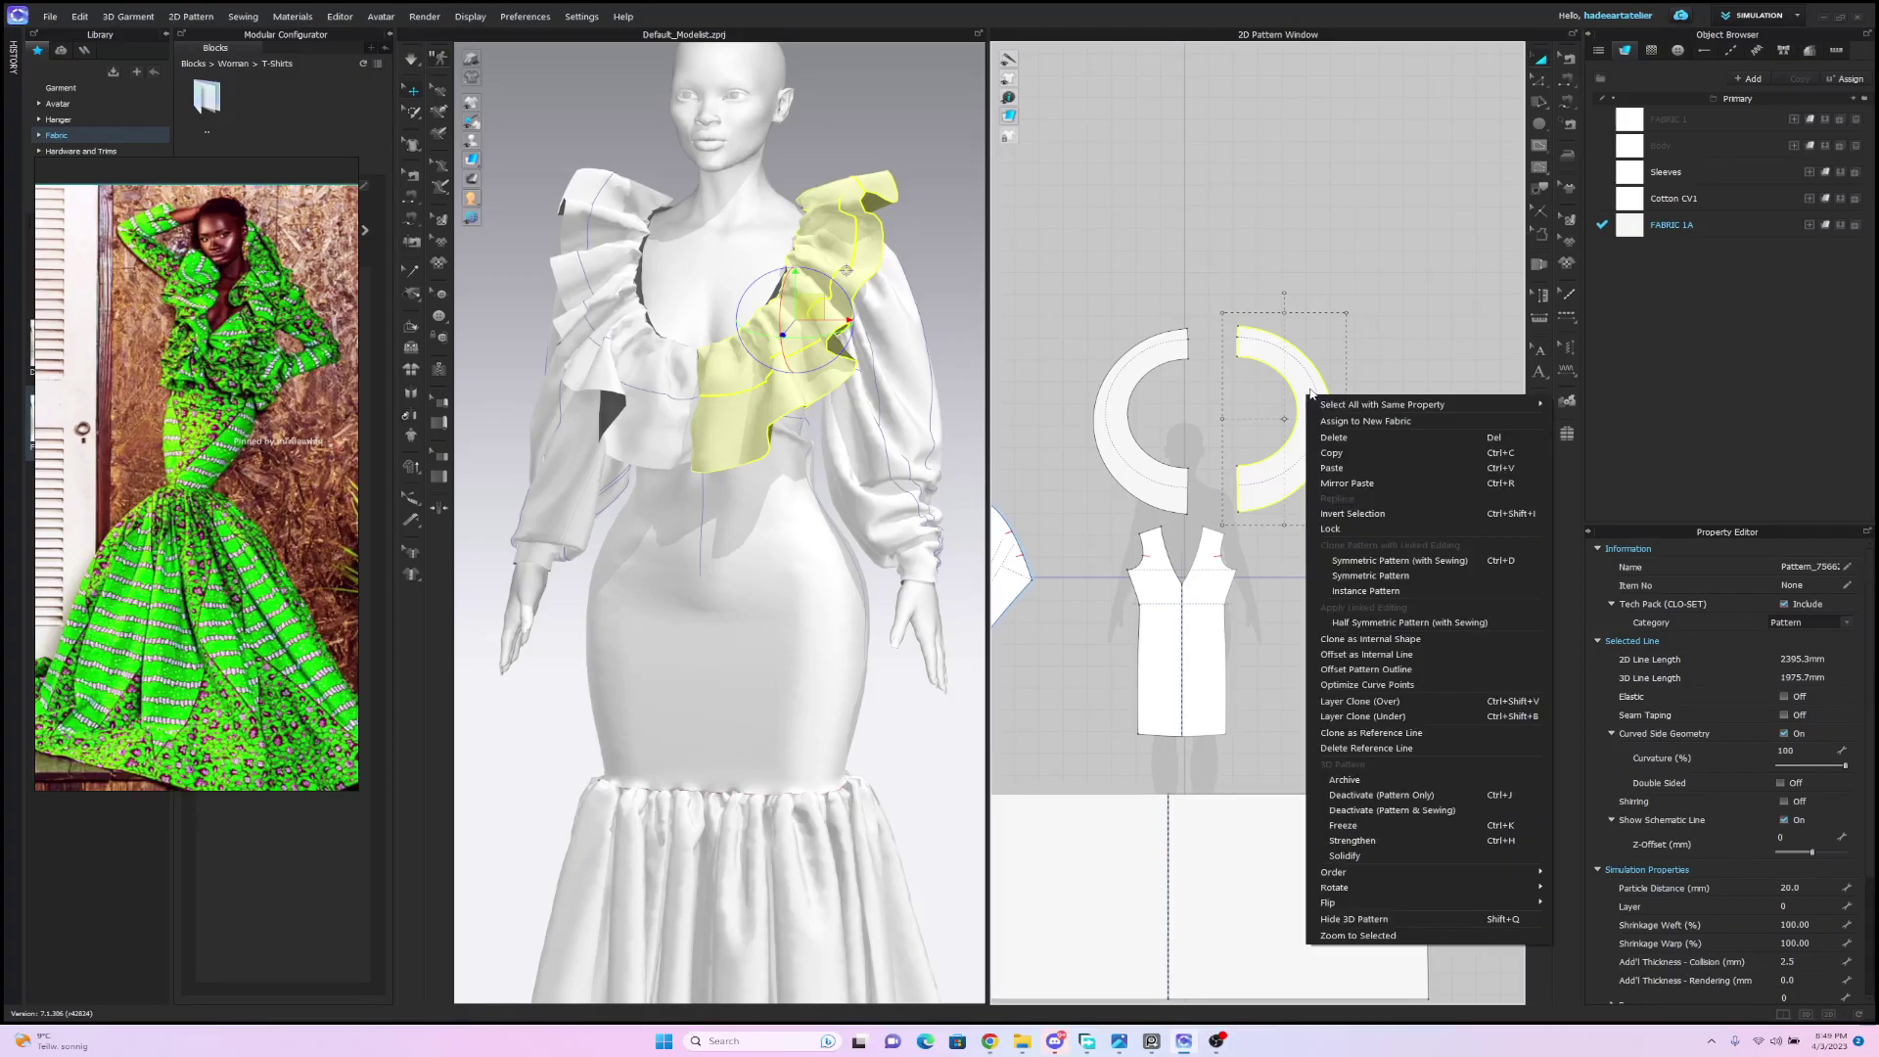
left_click(1397, 719)
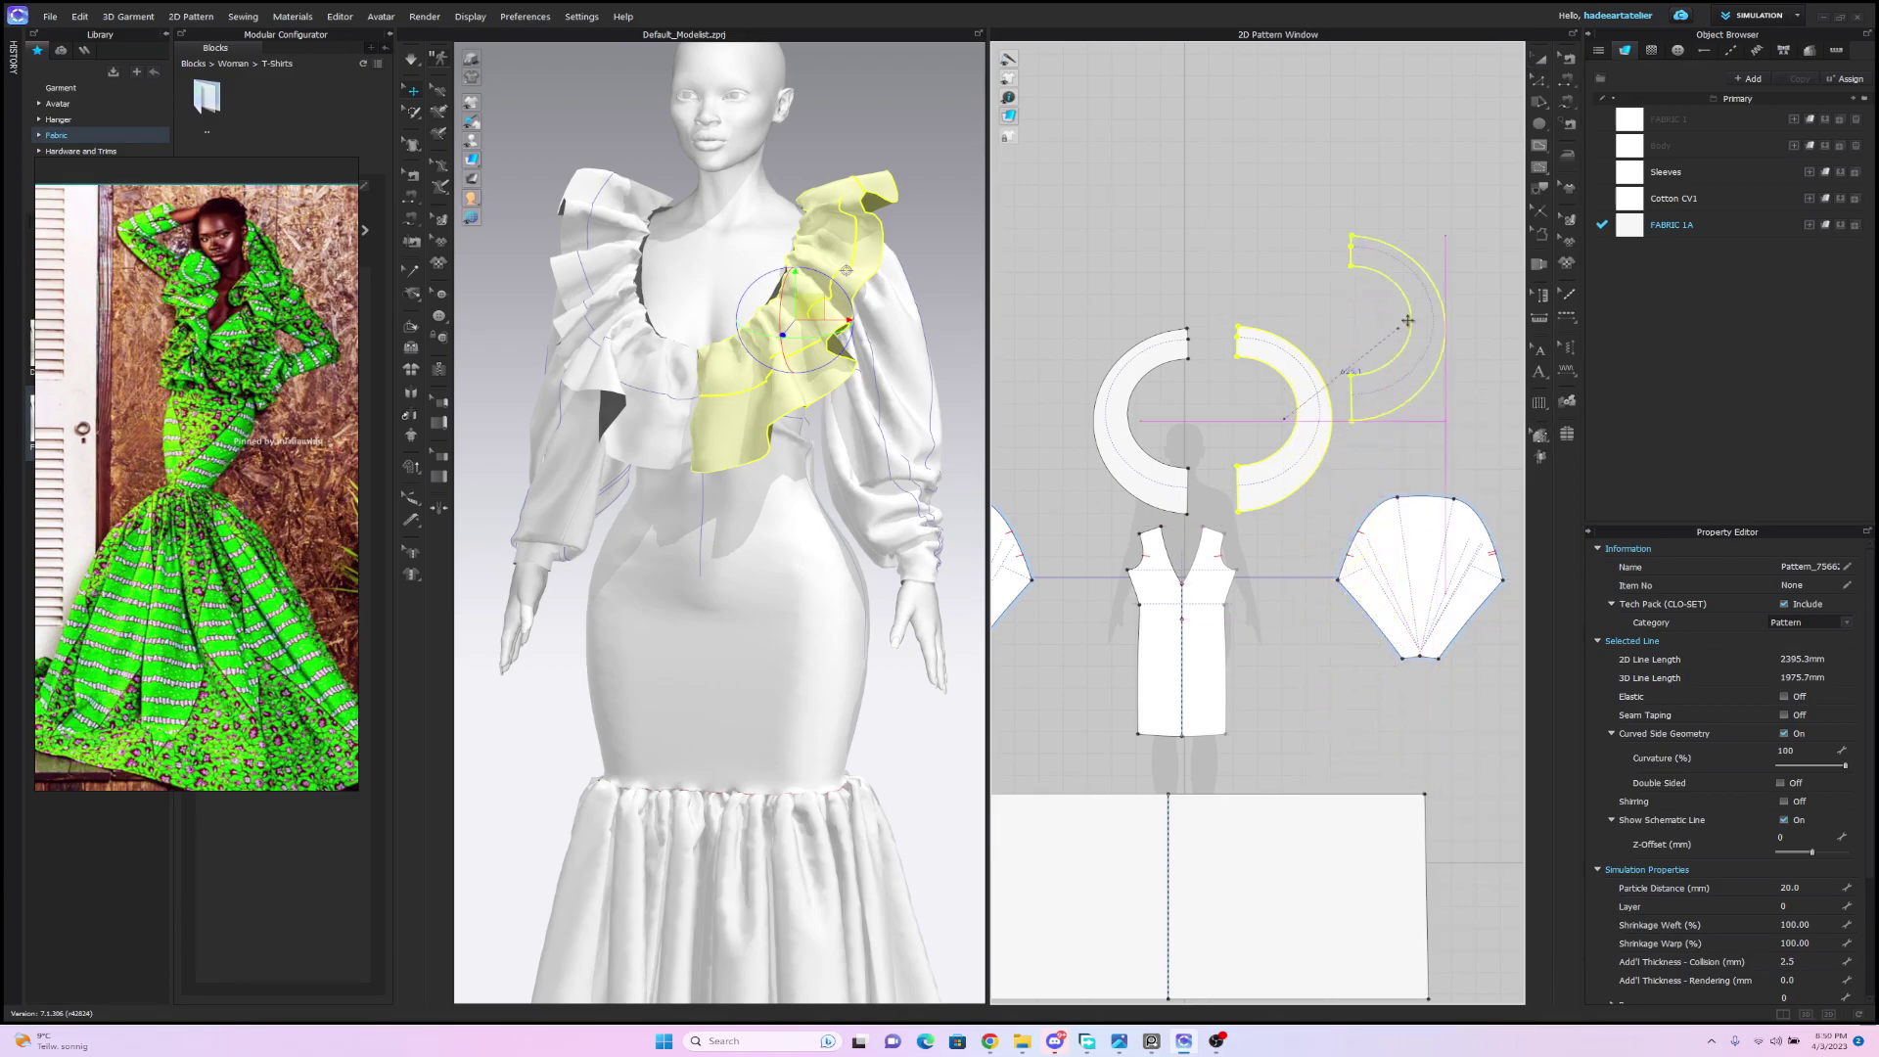
left_click(1401, 391)
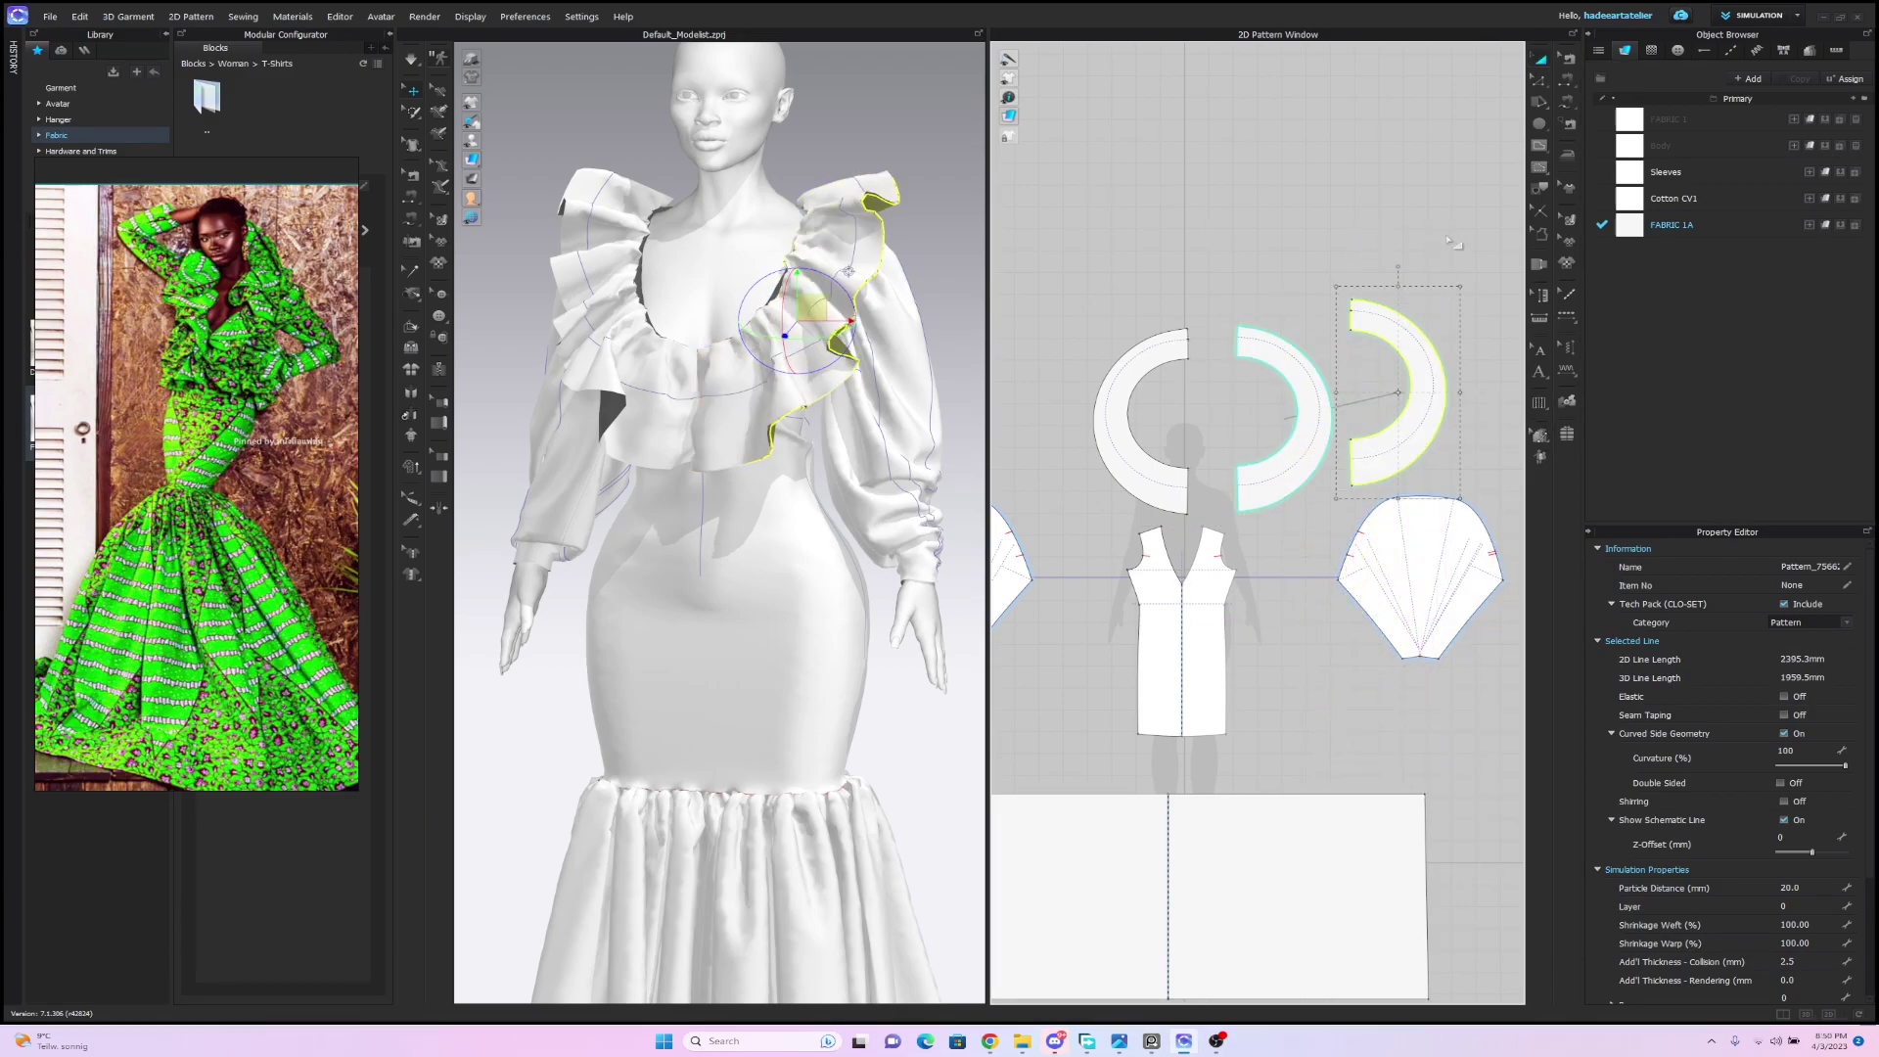
scroll(1455, 244, "up", 2)
left_click(1569, 59)
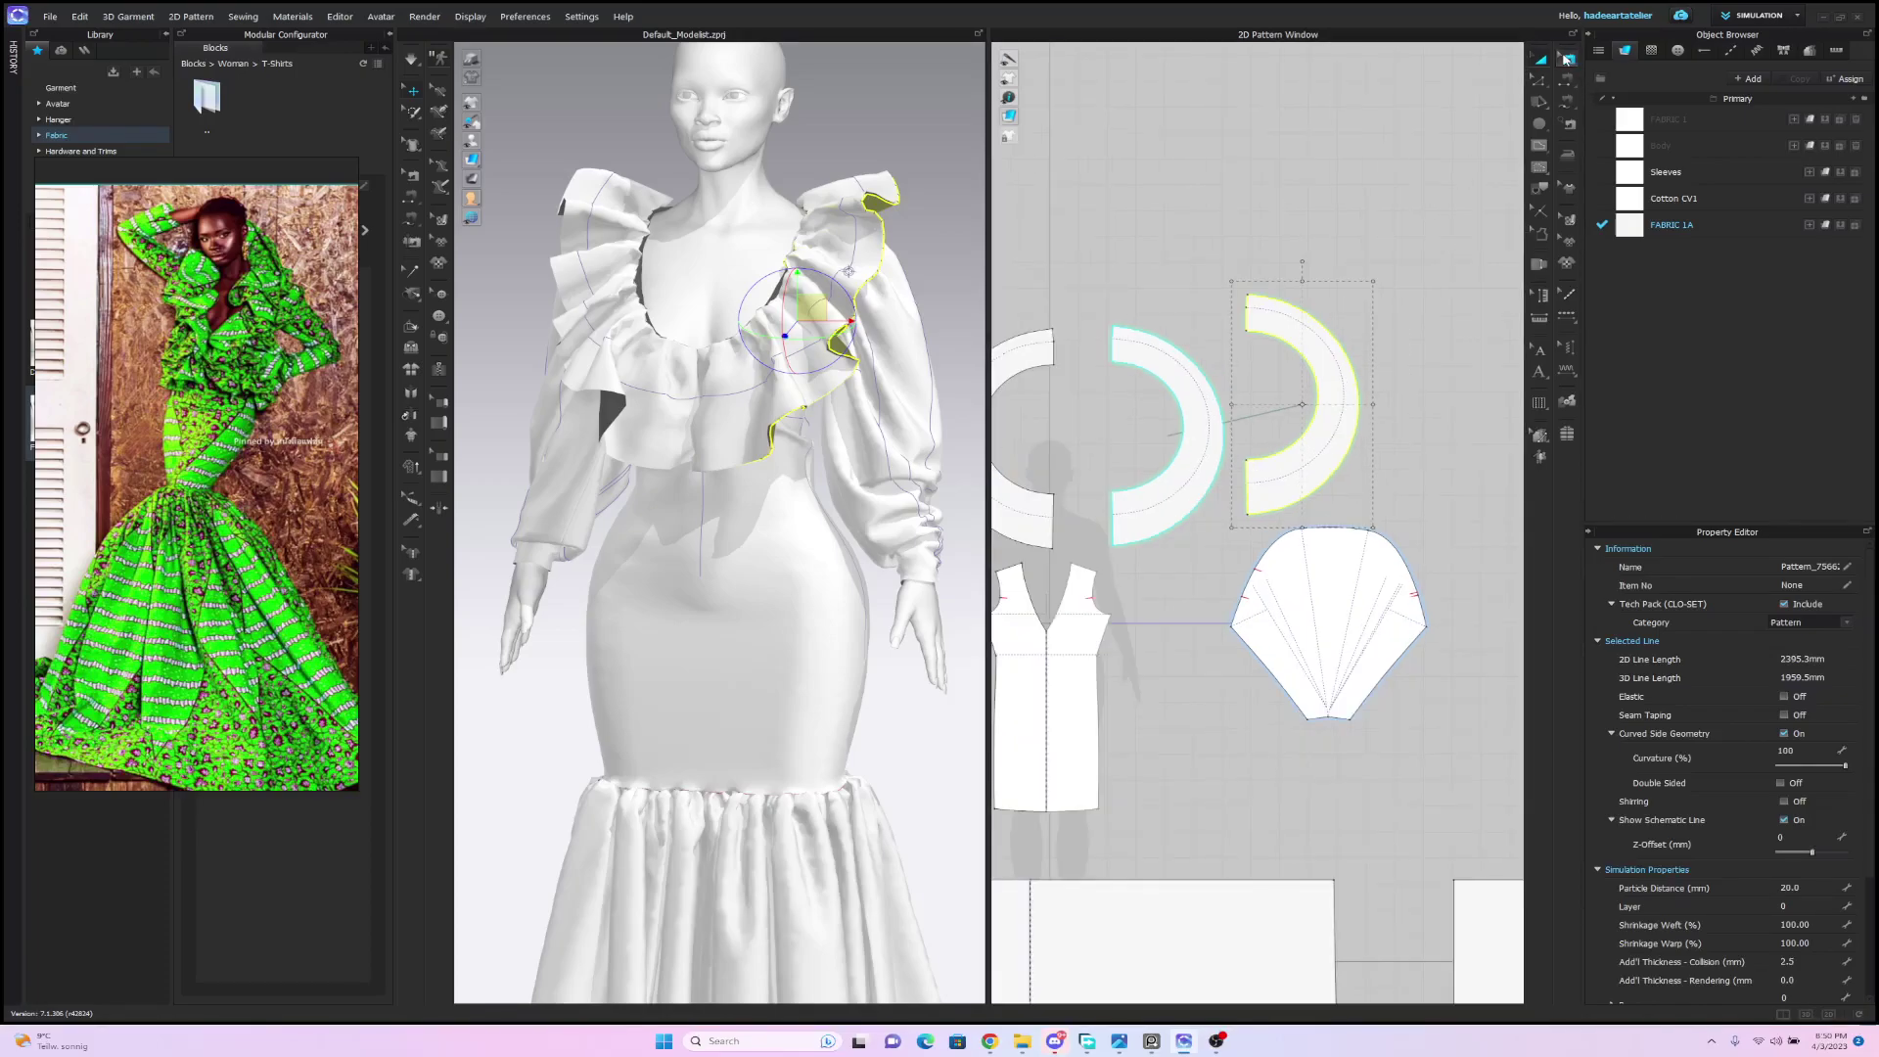
left_click(1358, 376)
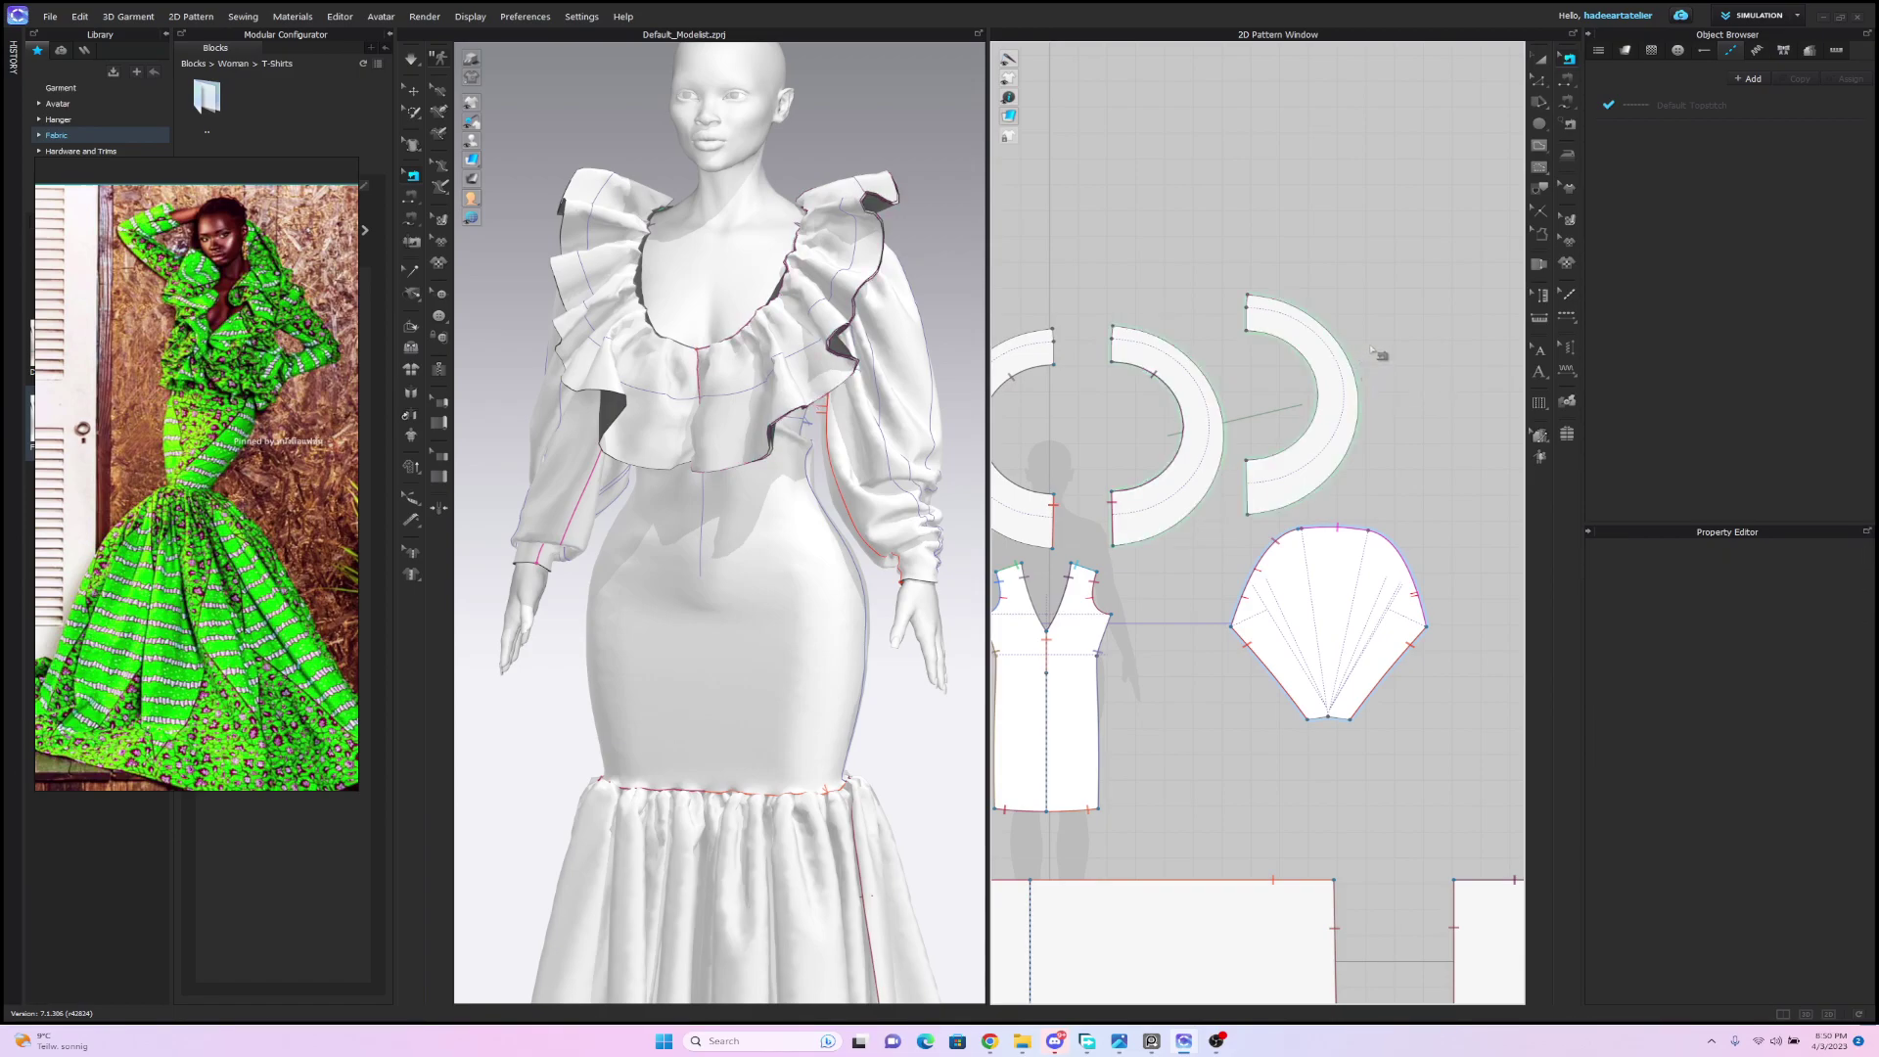
left_click(1541, 83)
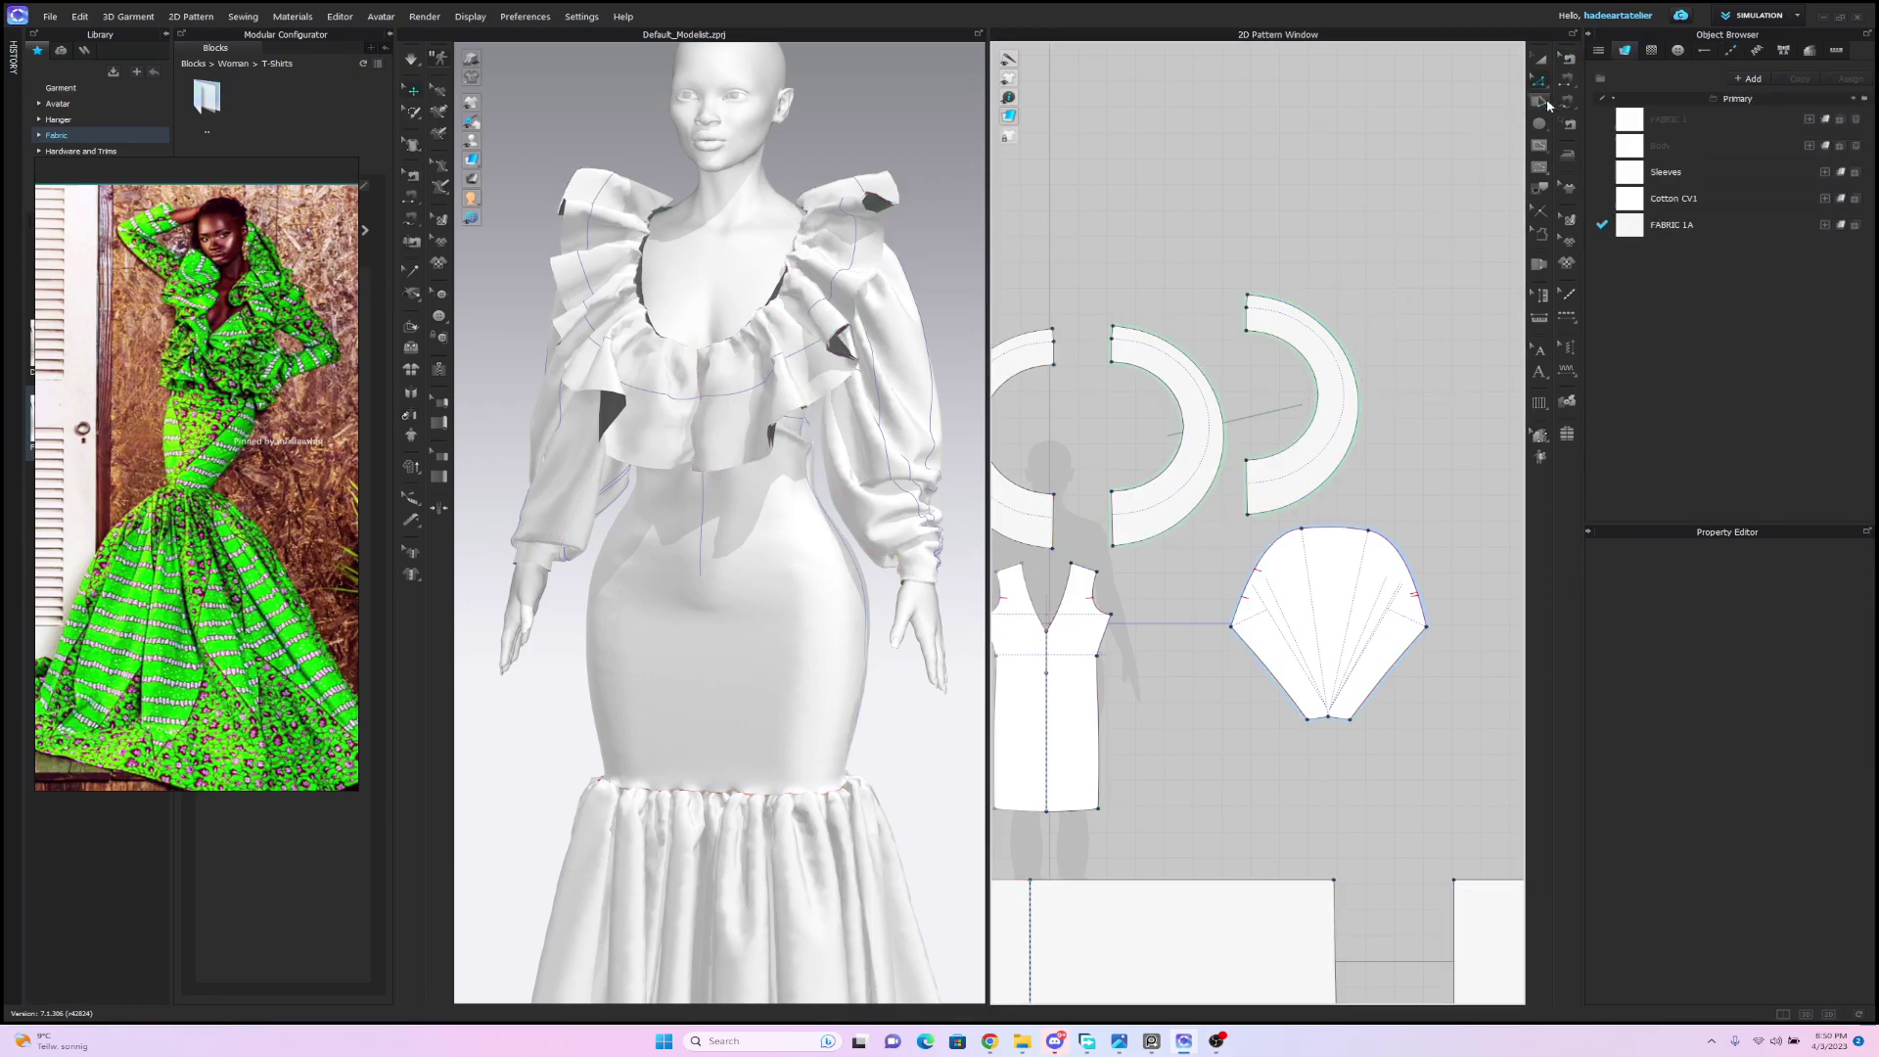
left_click(1542, 102)
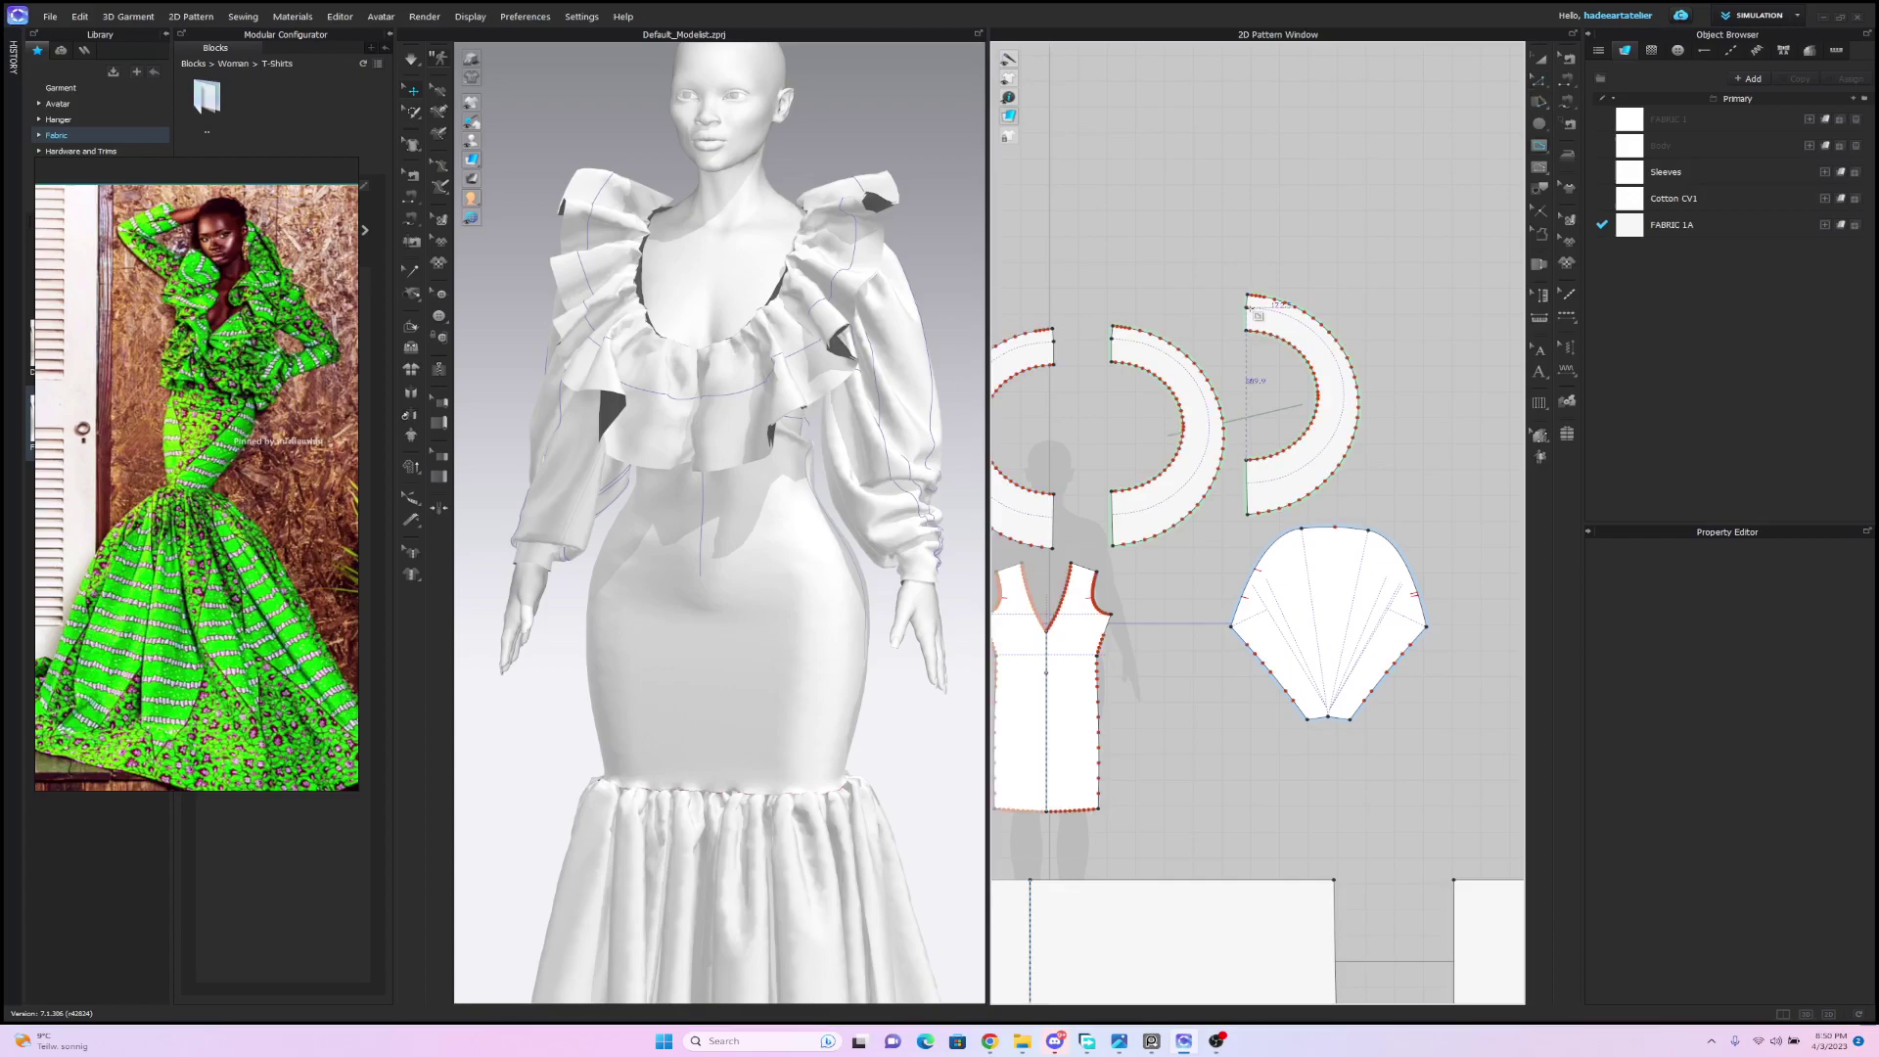
left_click(1248, 309)
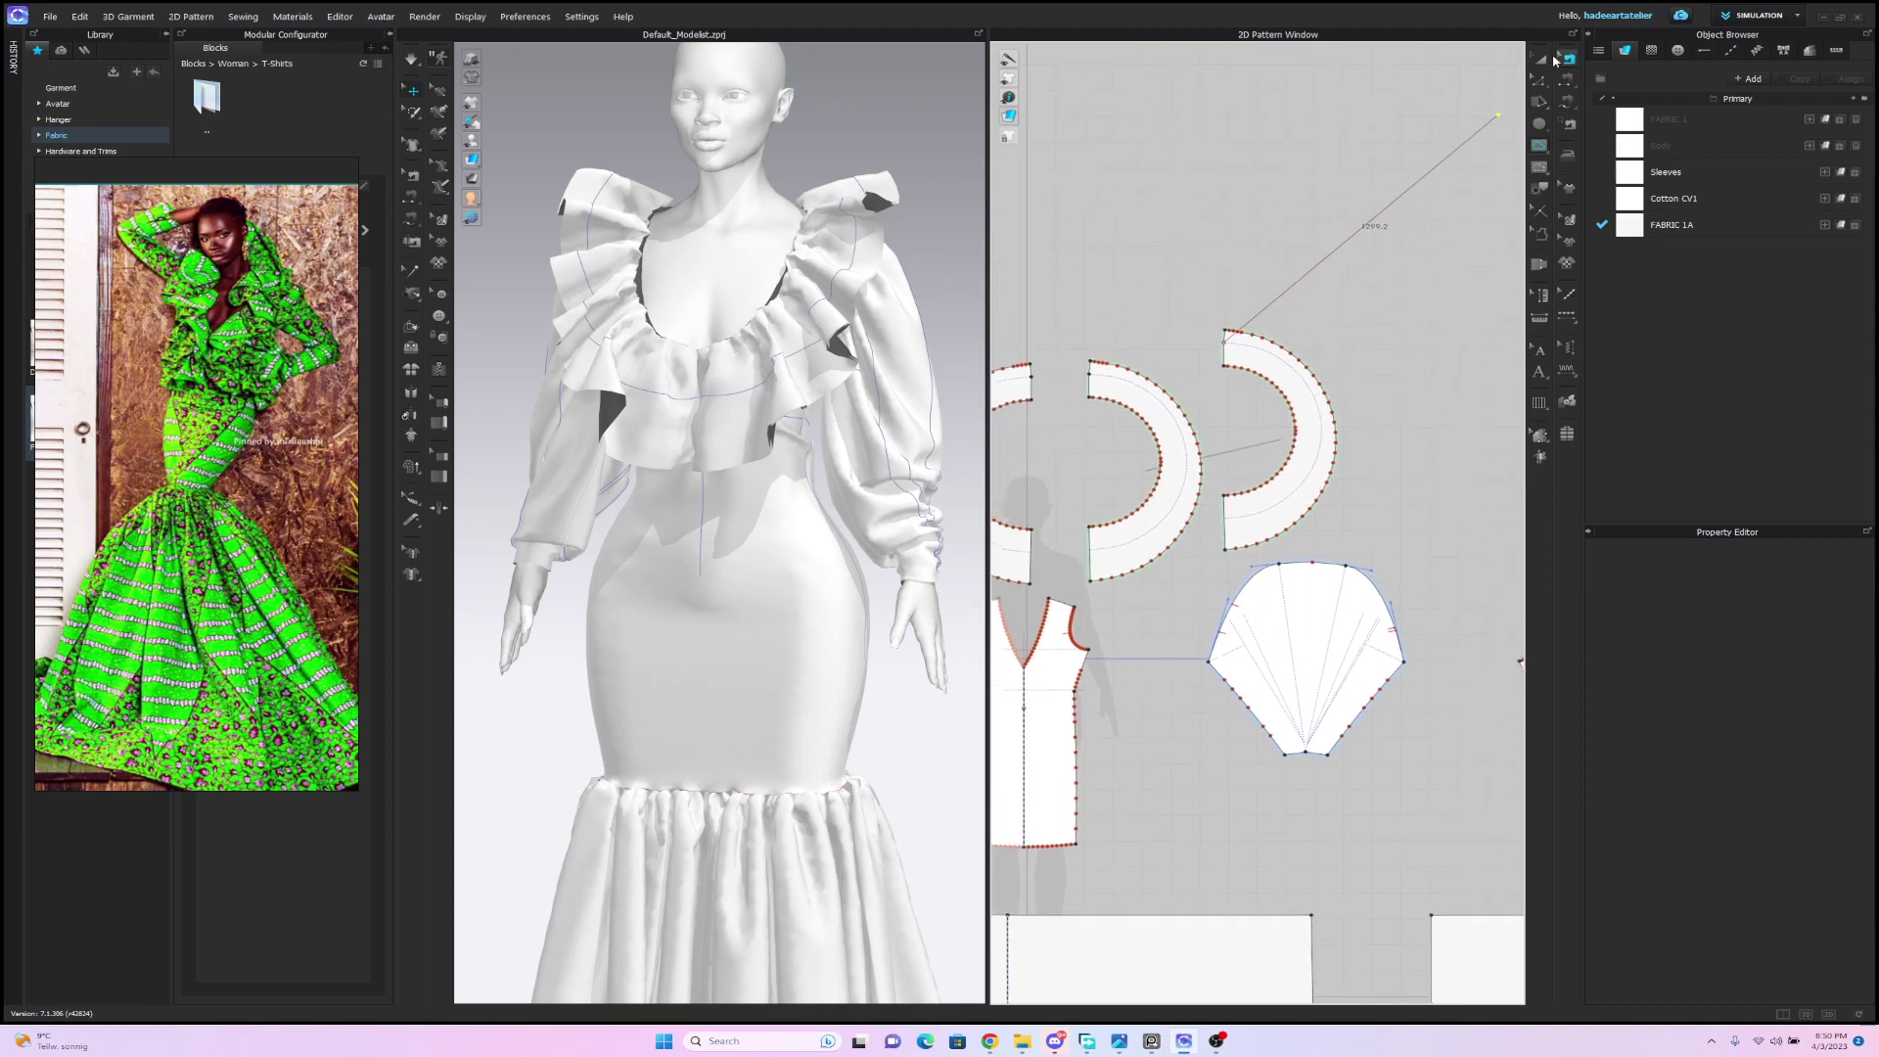
left_click(1540, 81)
left_click(1284, 447)
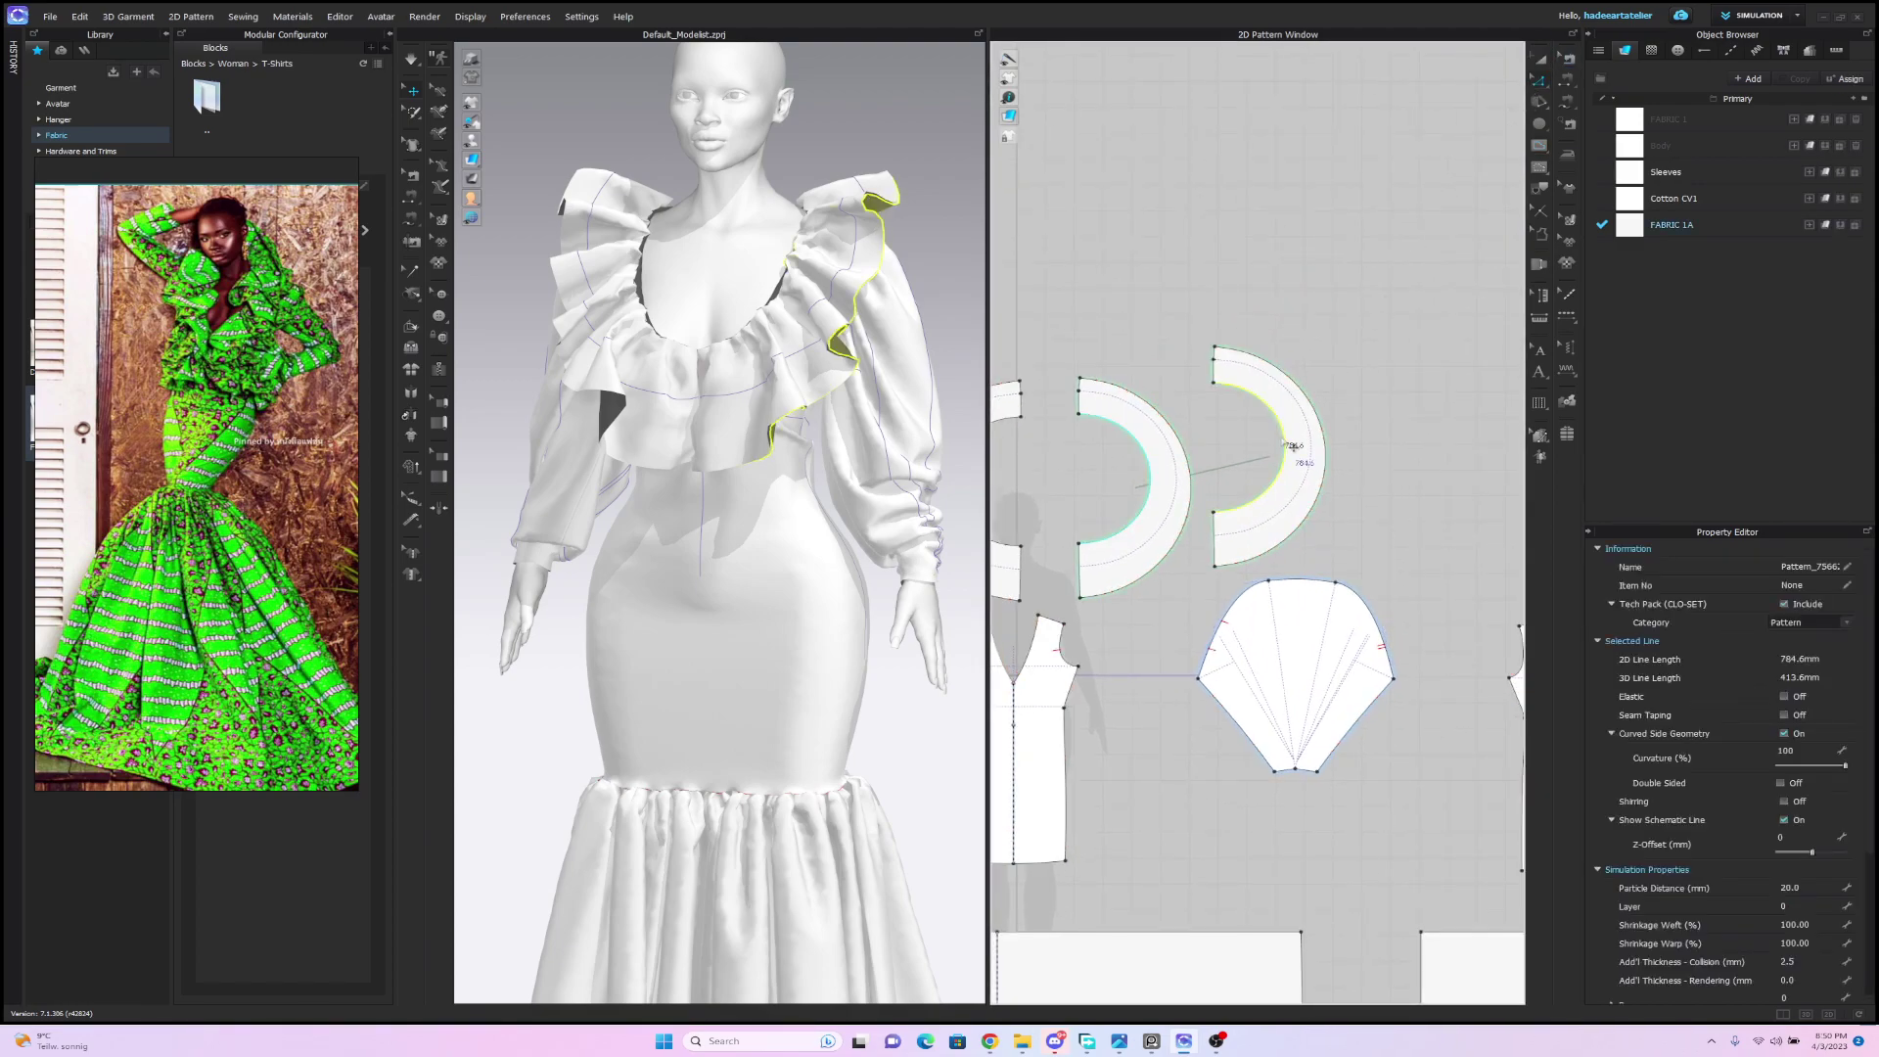
Remove the linked editing between the cloned ruffle and its original pattern.
left_click(1540, 59)
left_click(1382, 381)
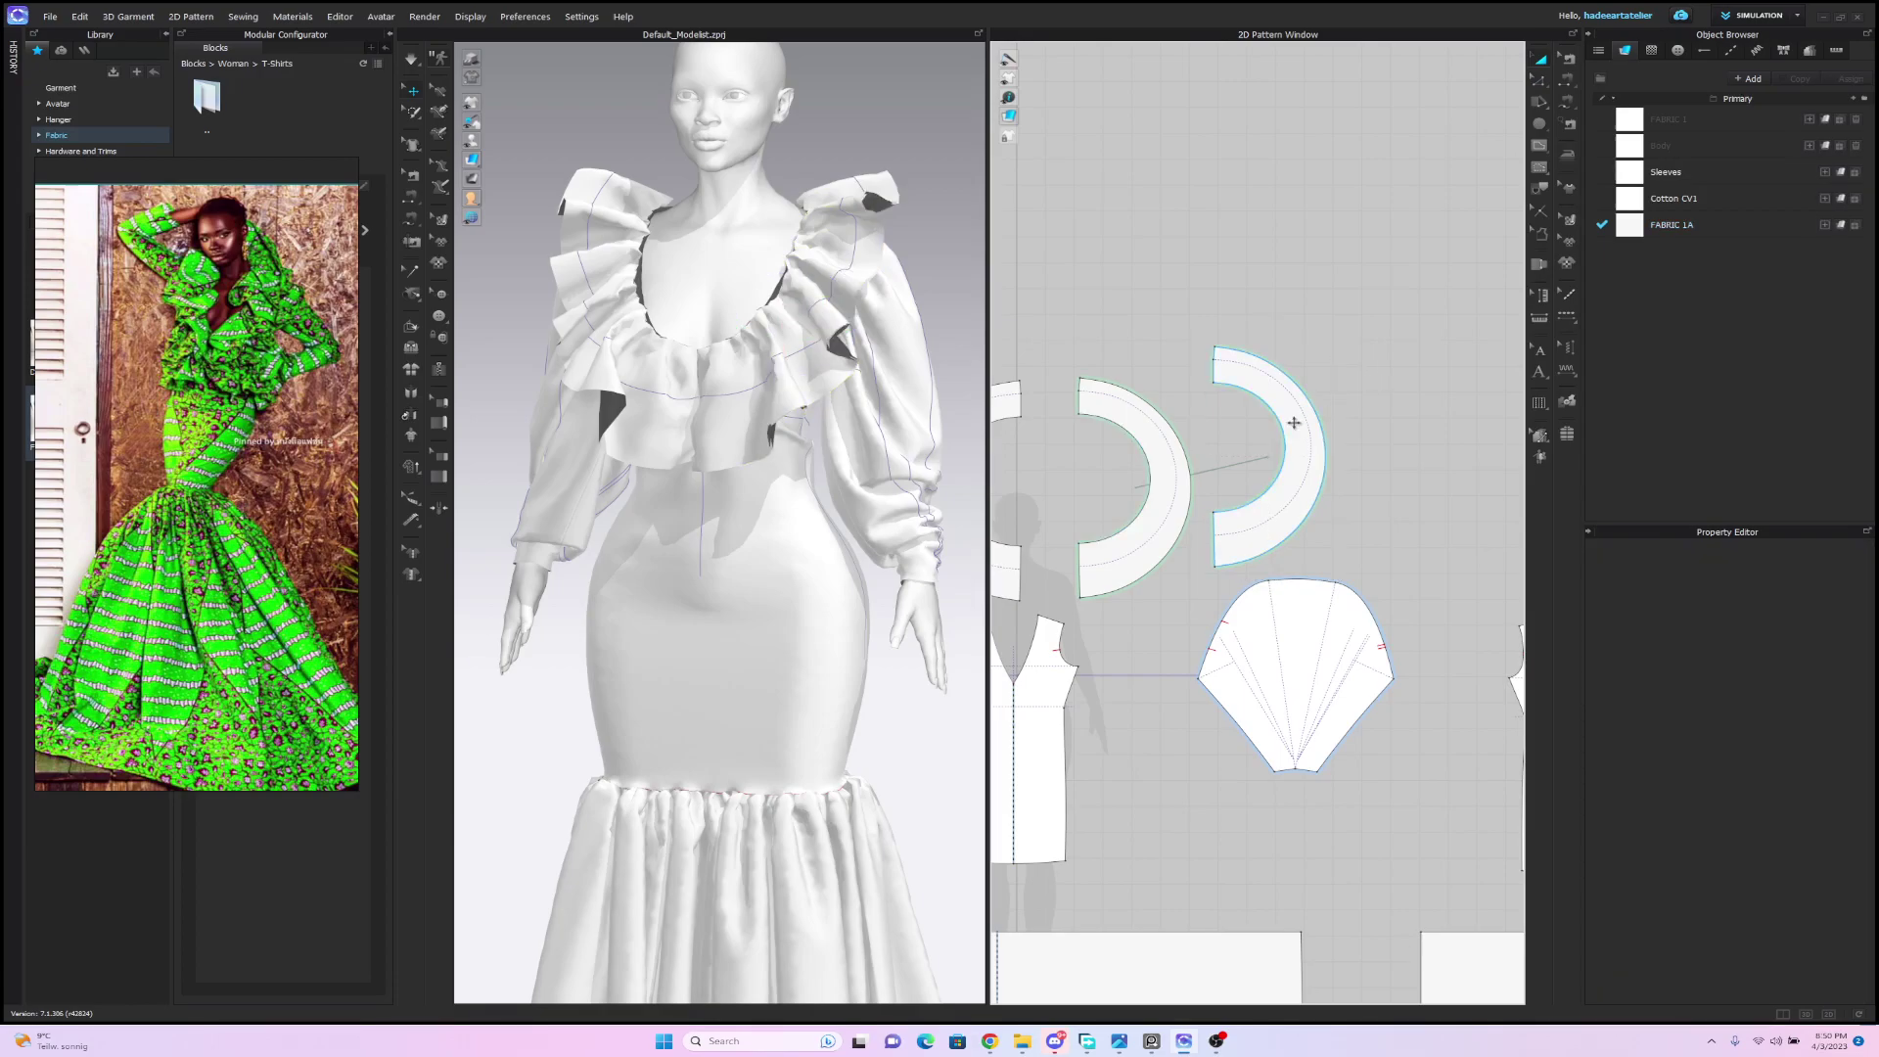
right_click(1294, 425)
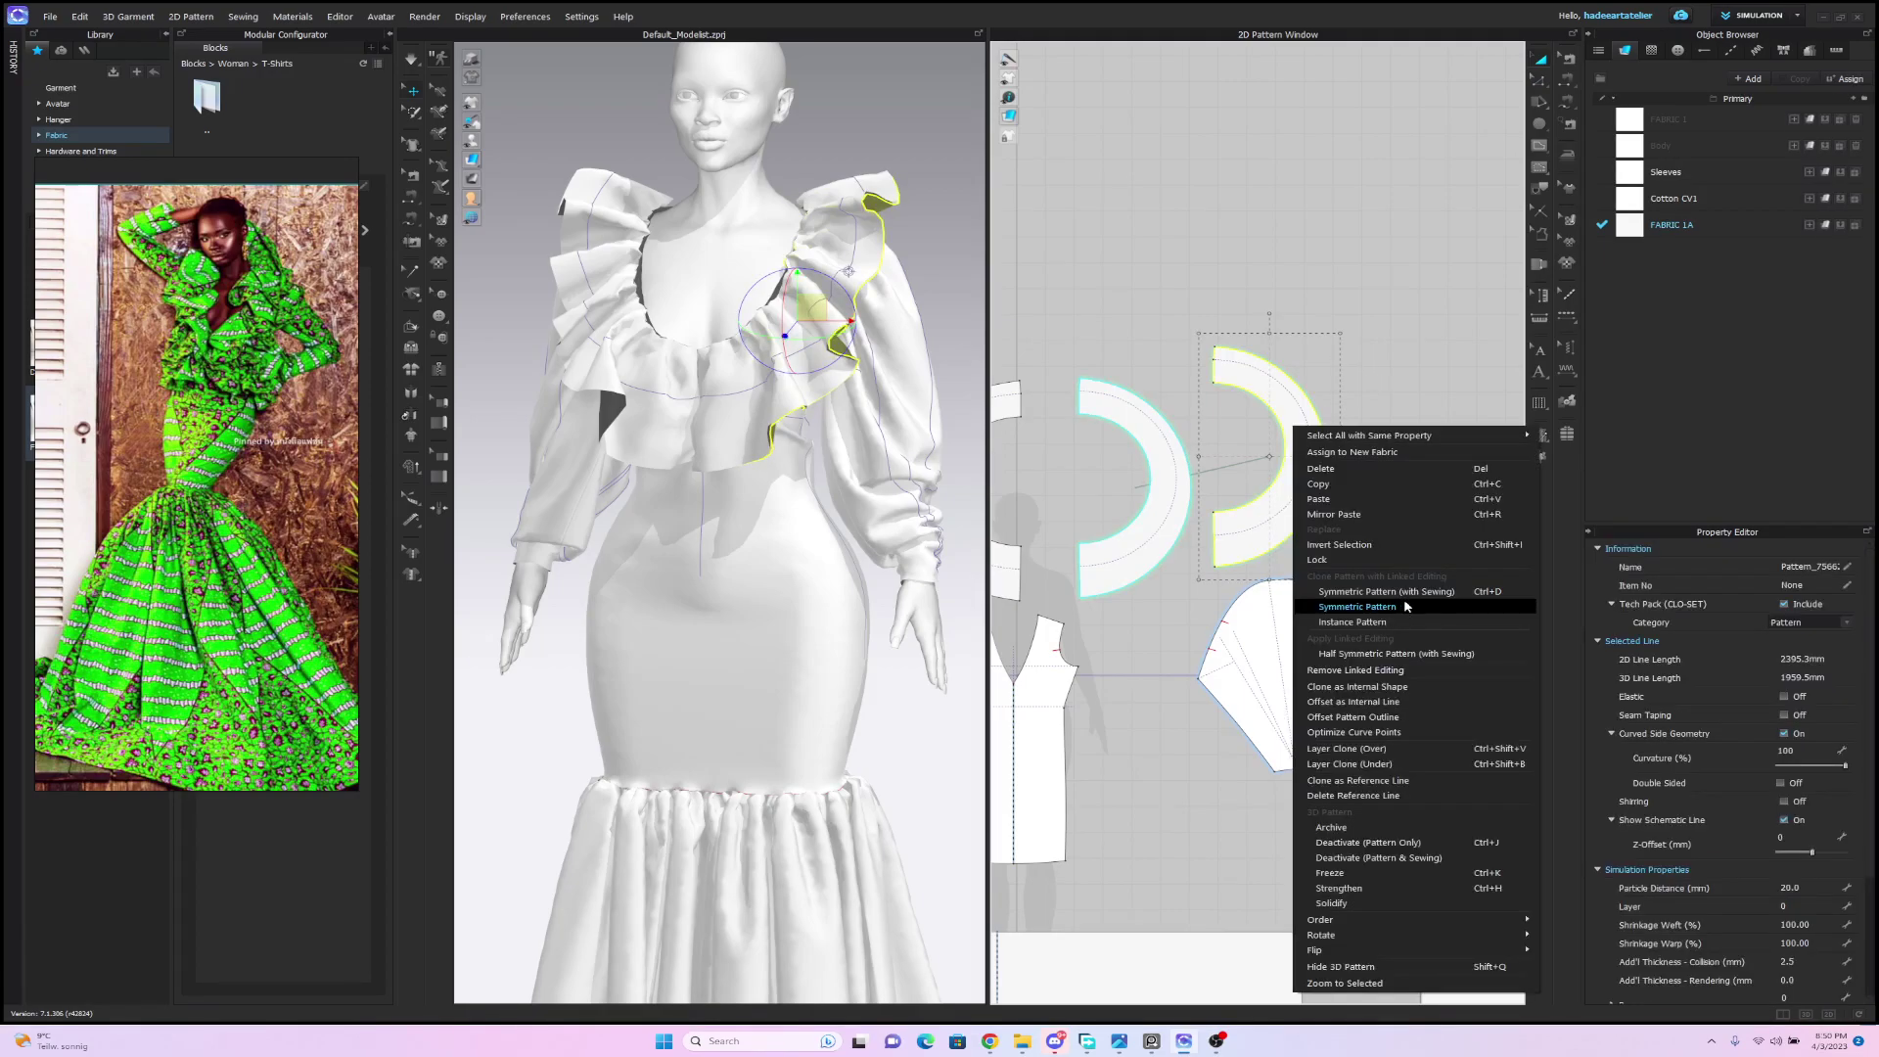
left_click(1355, 671)
left_click(1188, 323)
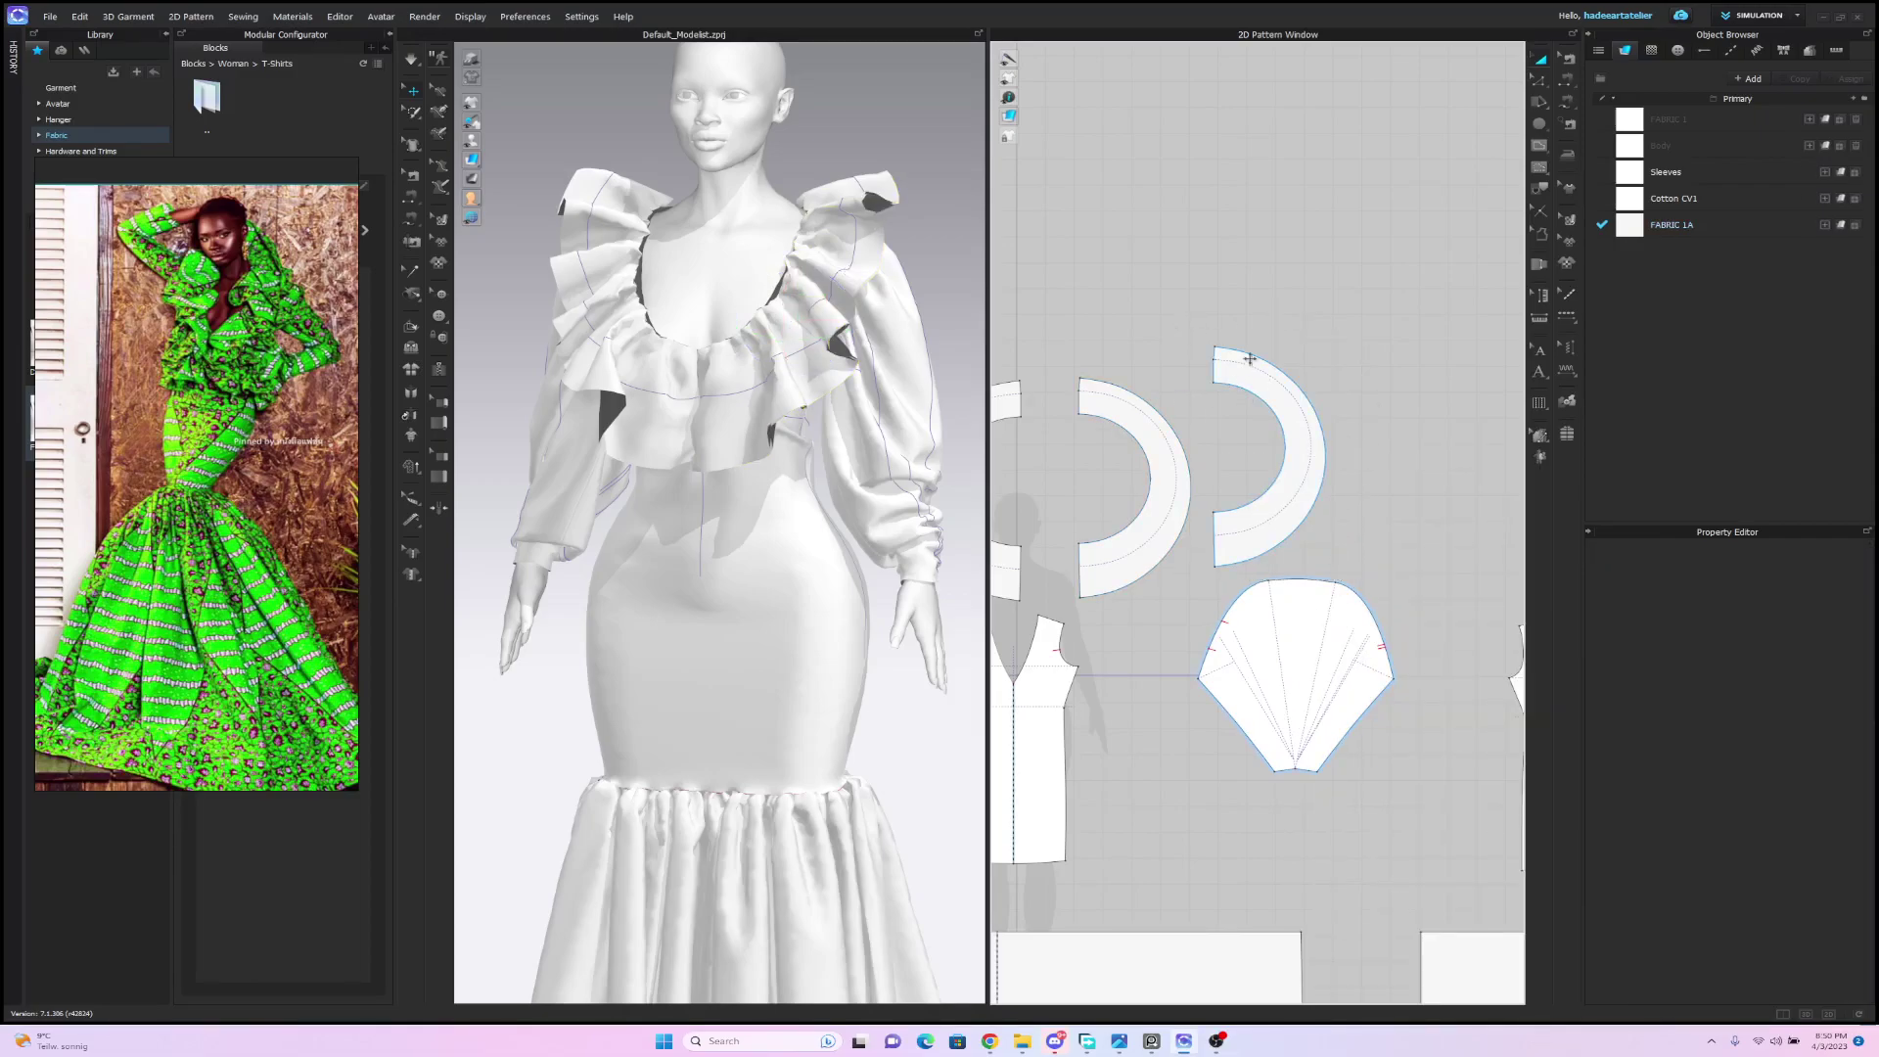
Offset the cloned ruffle's inner curve as a single internal line at a distance of 100 mm.
left_click(1541, 80)
left_click(1293, 440)
right_click(1293, 440)
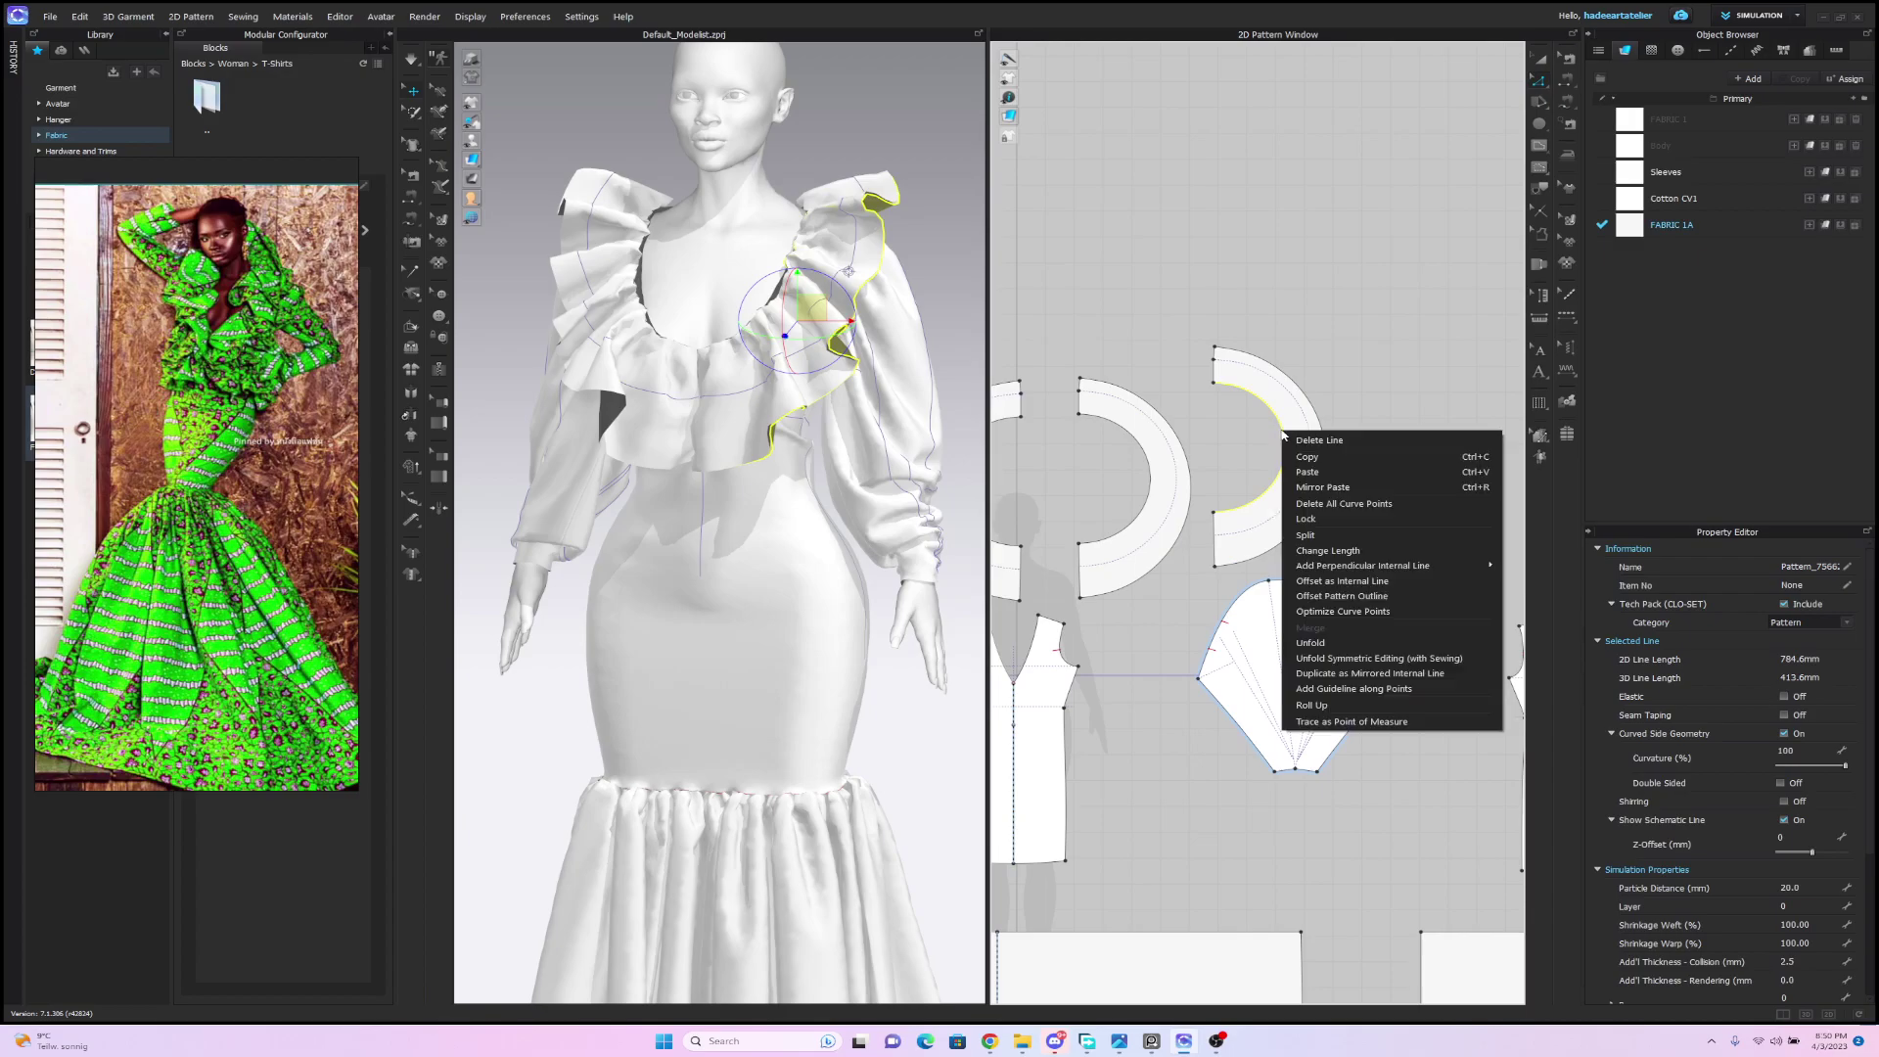
left_click(1356, 583)
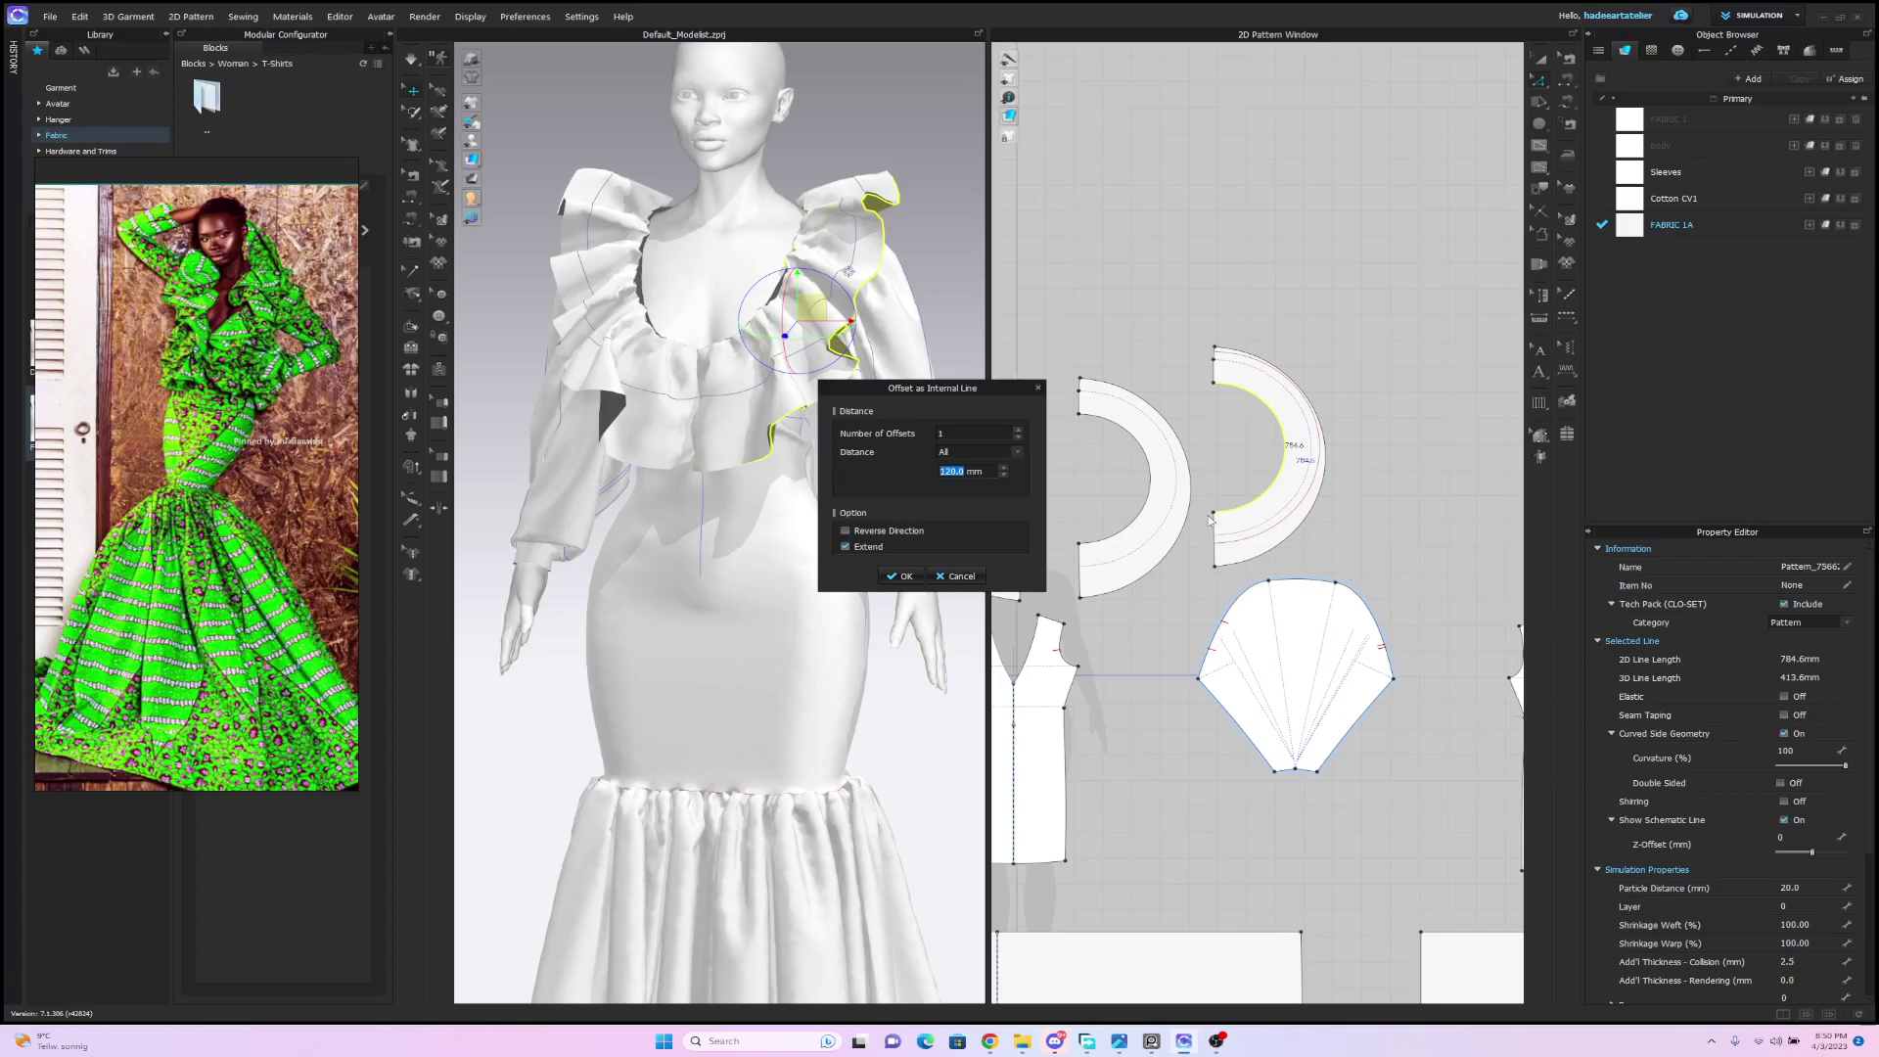
type("100")
key("Return")
left_click(905, 576)
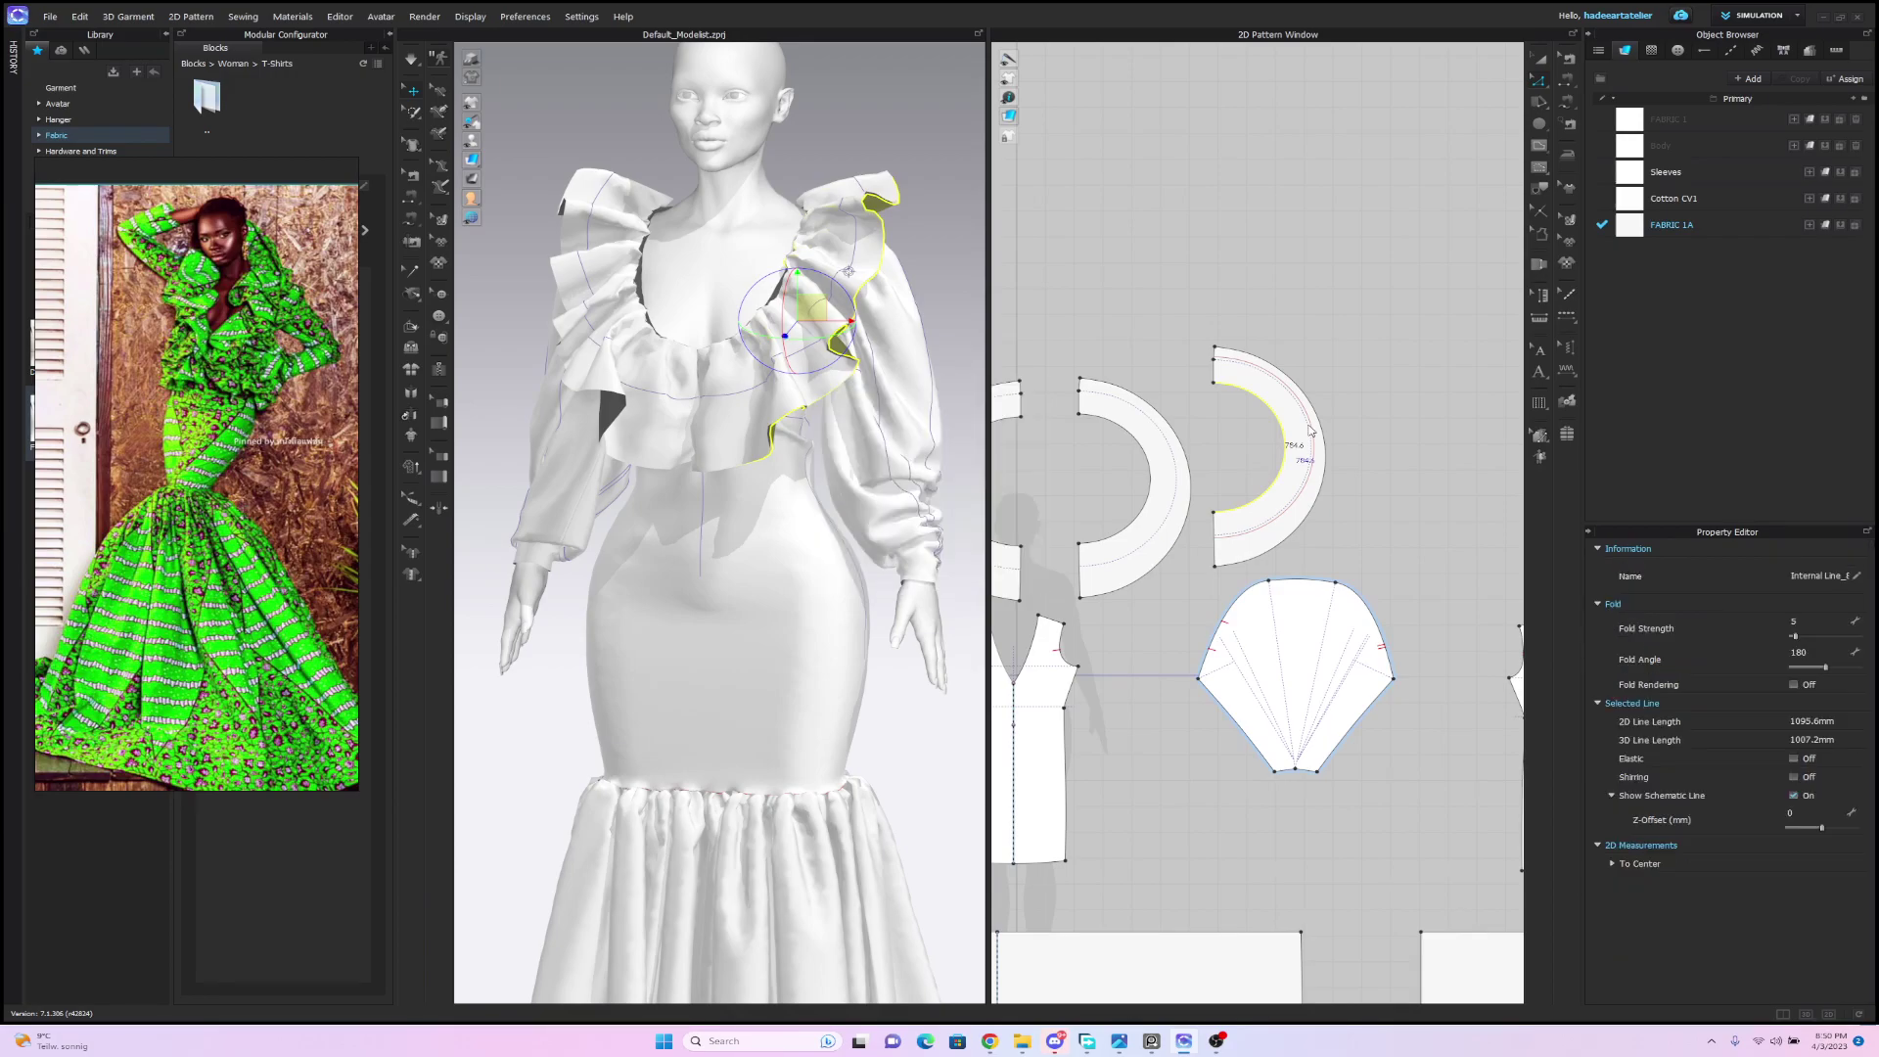
Cut the cloned ruffle along the offset internal line and delete its inner portion, keeping the outer crescent.
left_click(1310, 432)
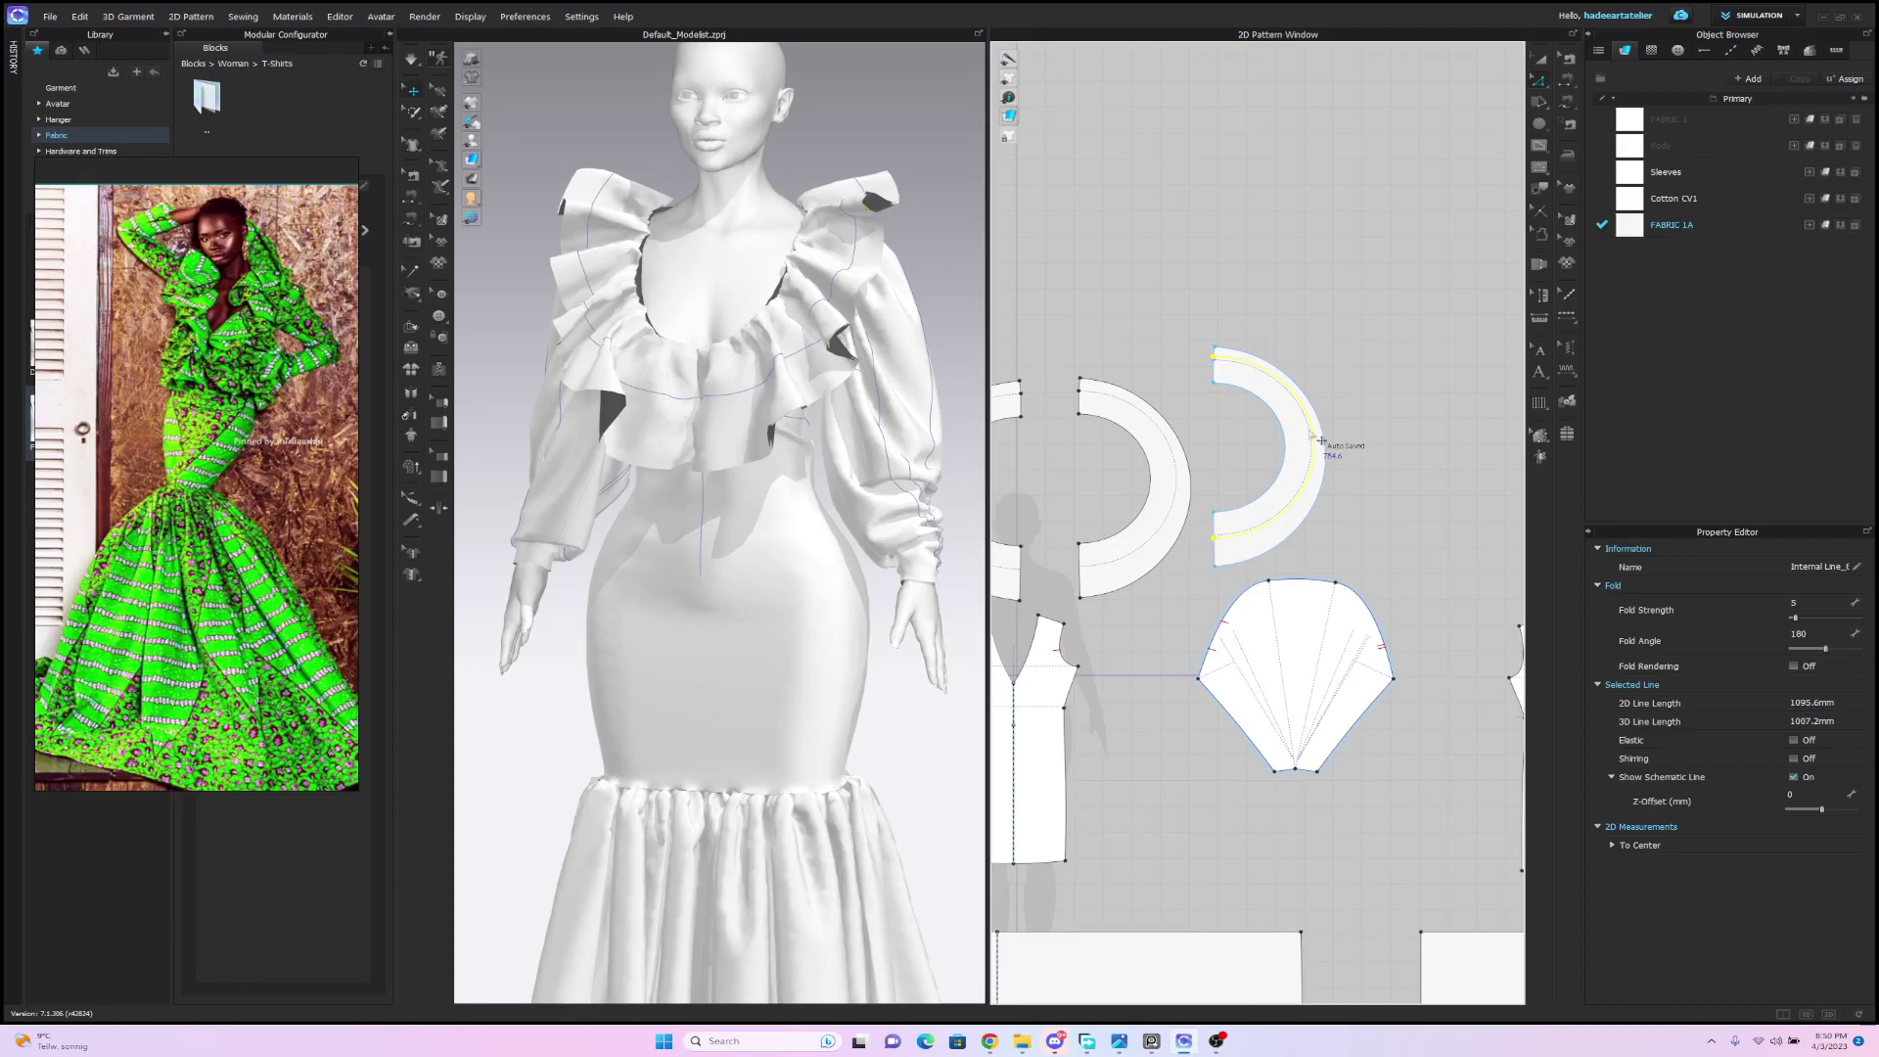
right_click(1312, 435)
left_click(1365, 631)
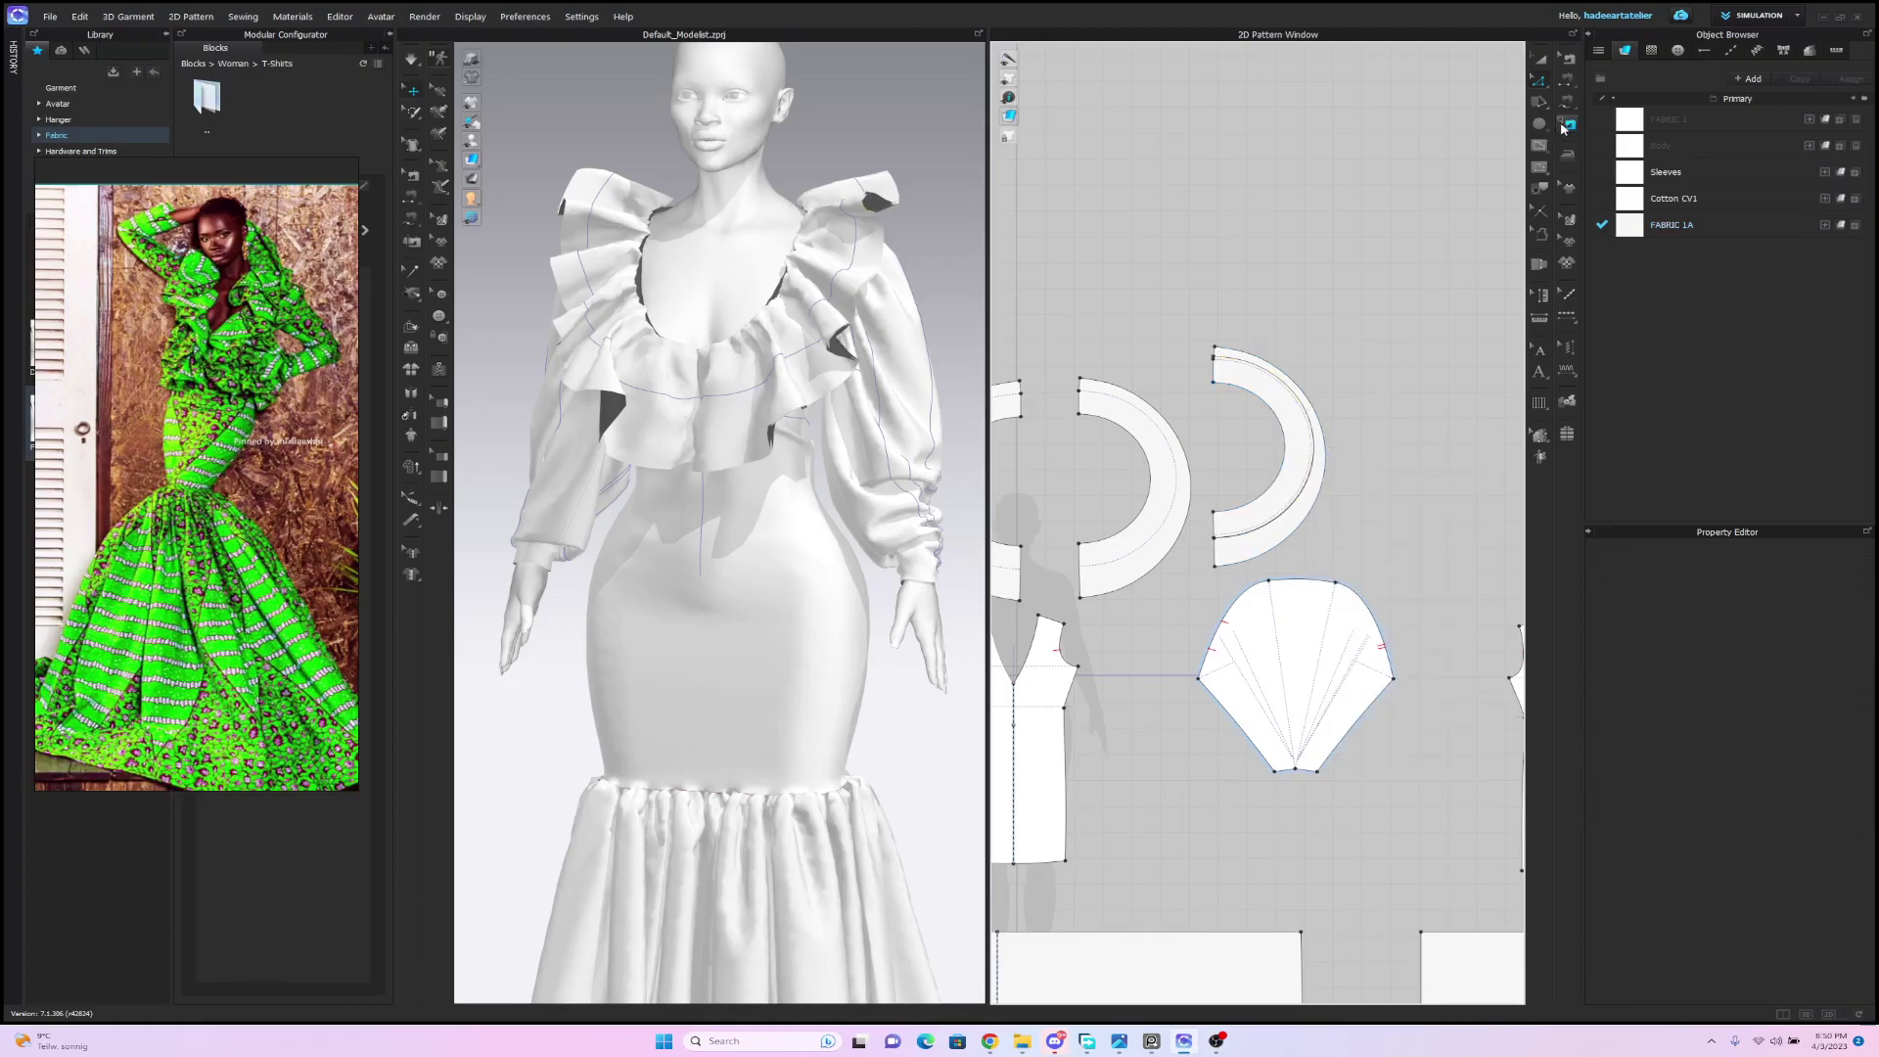
left_click(1542, 59)
left_click(1272, 399)
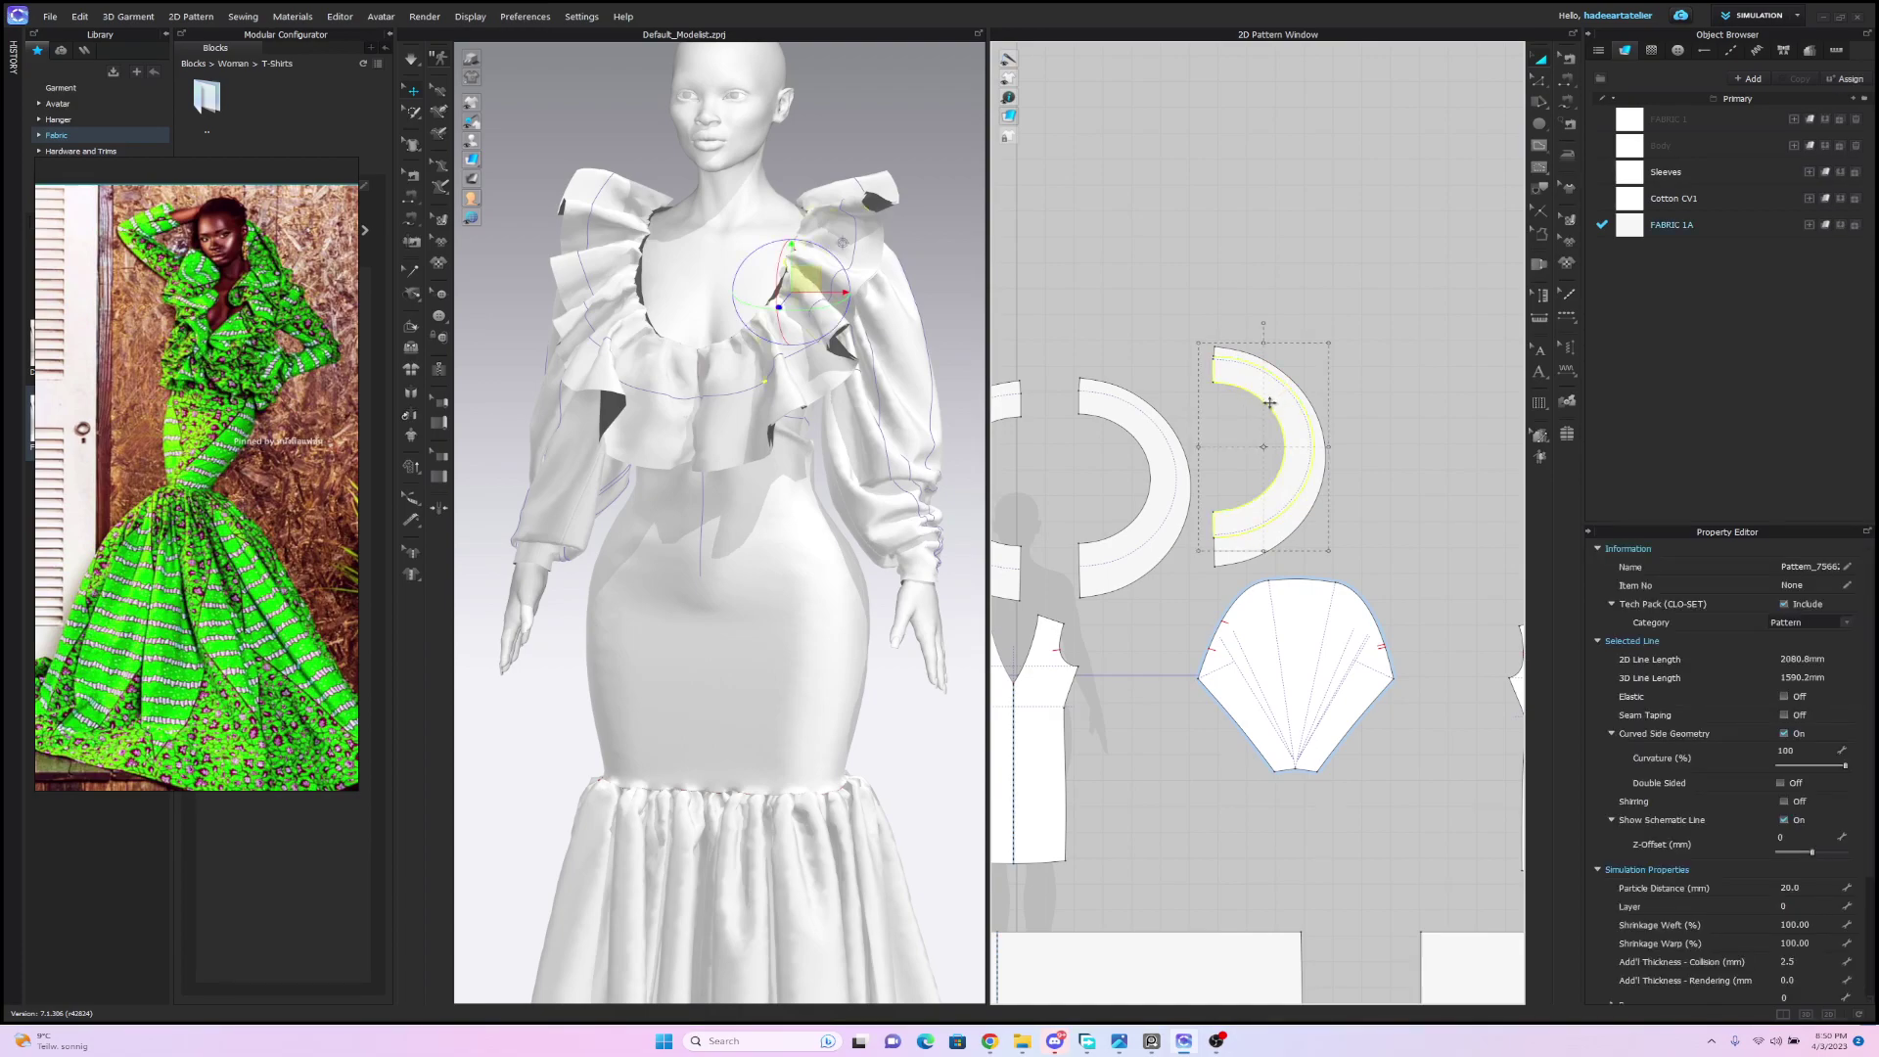
key("Delete")
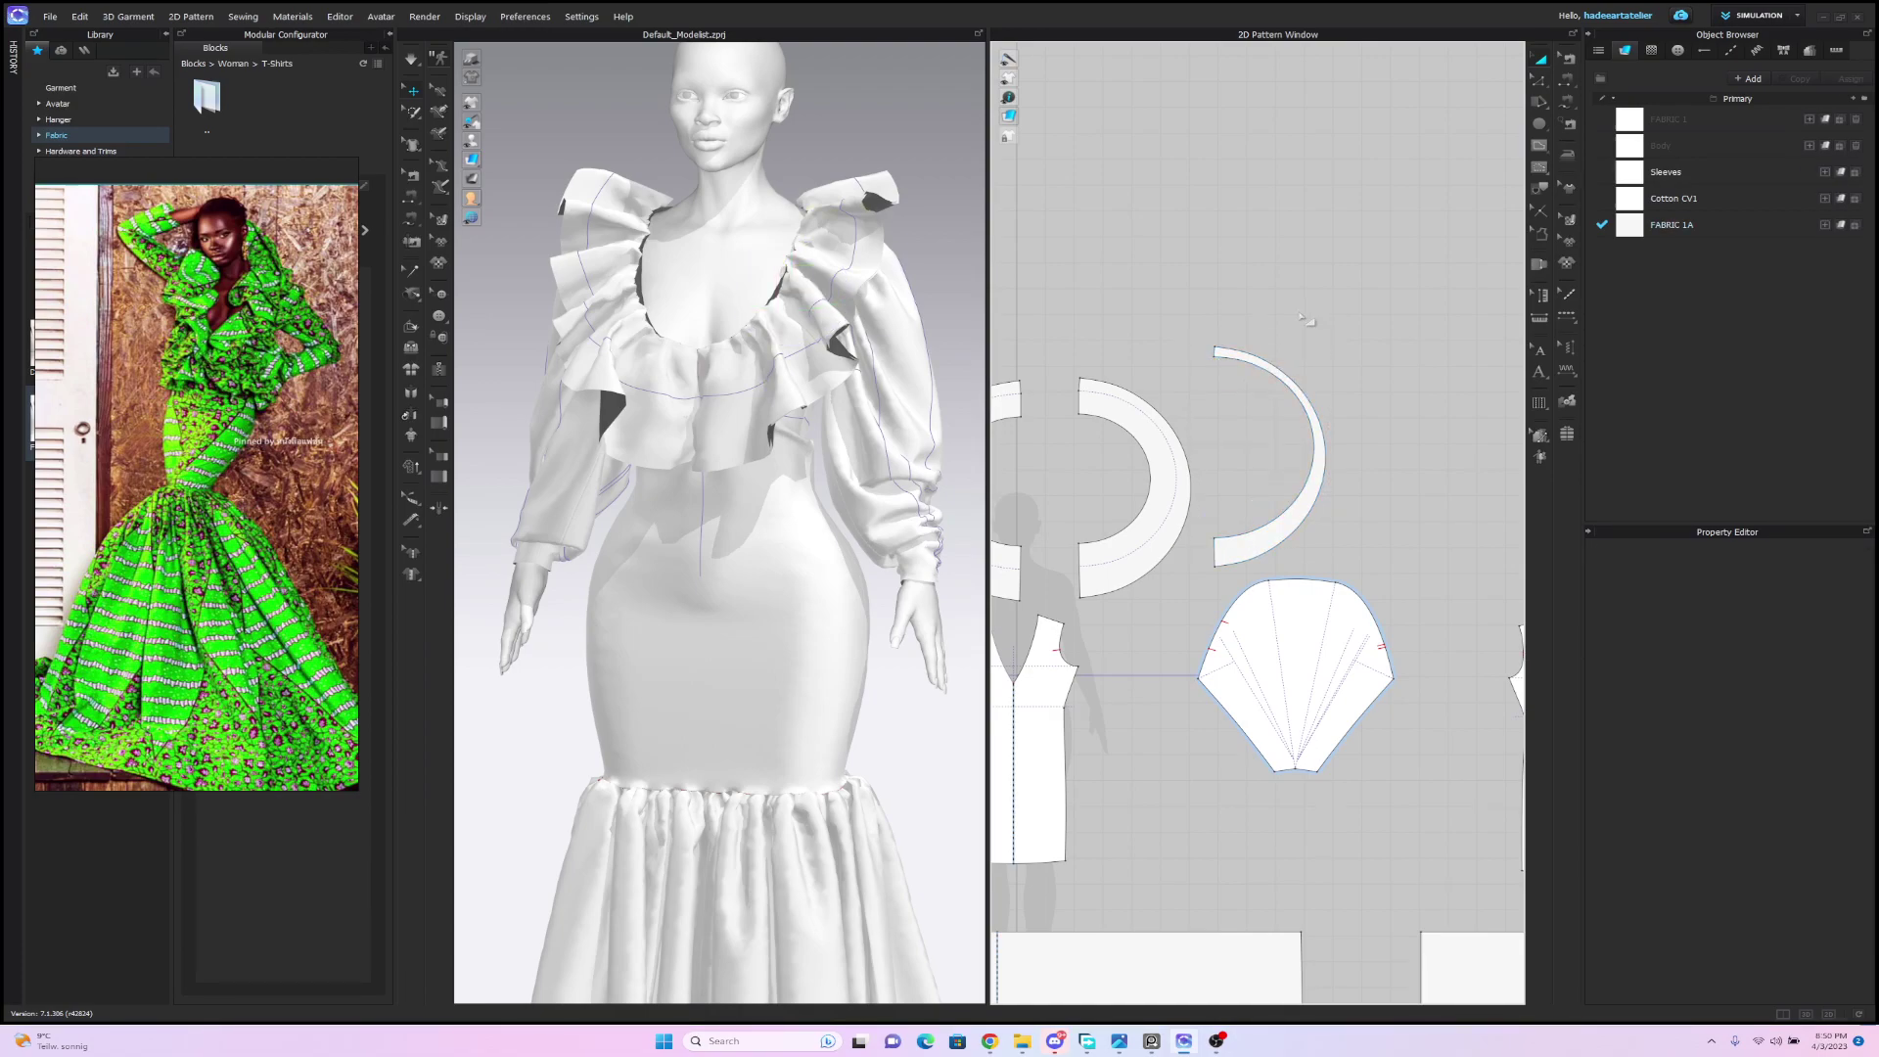
Move the upper and lower outer corners of the remaining crescent outward to widen its two ends.
scroll(1304, 318, "up", 2)
left_click_drag(1197, 274, 1240, 246)
scroll(1410, 289, "down", 2)
scroll(1371, 274, "up", 3)
left_click_drag(1195, 588, 1221, 608)
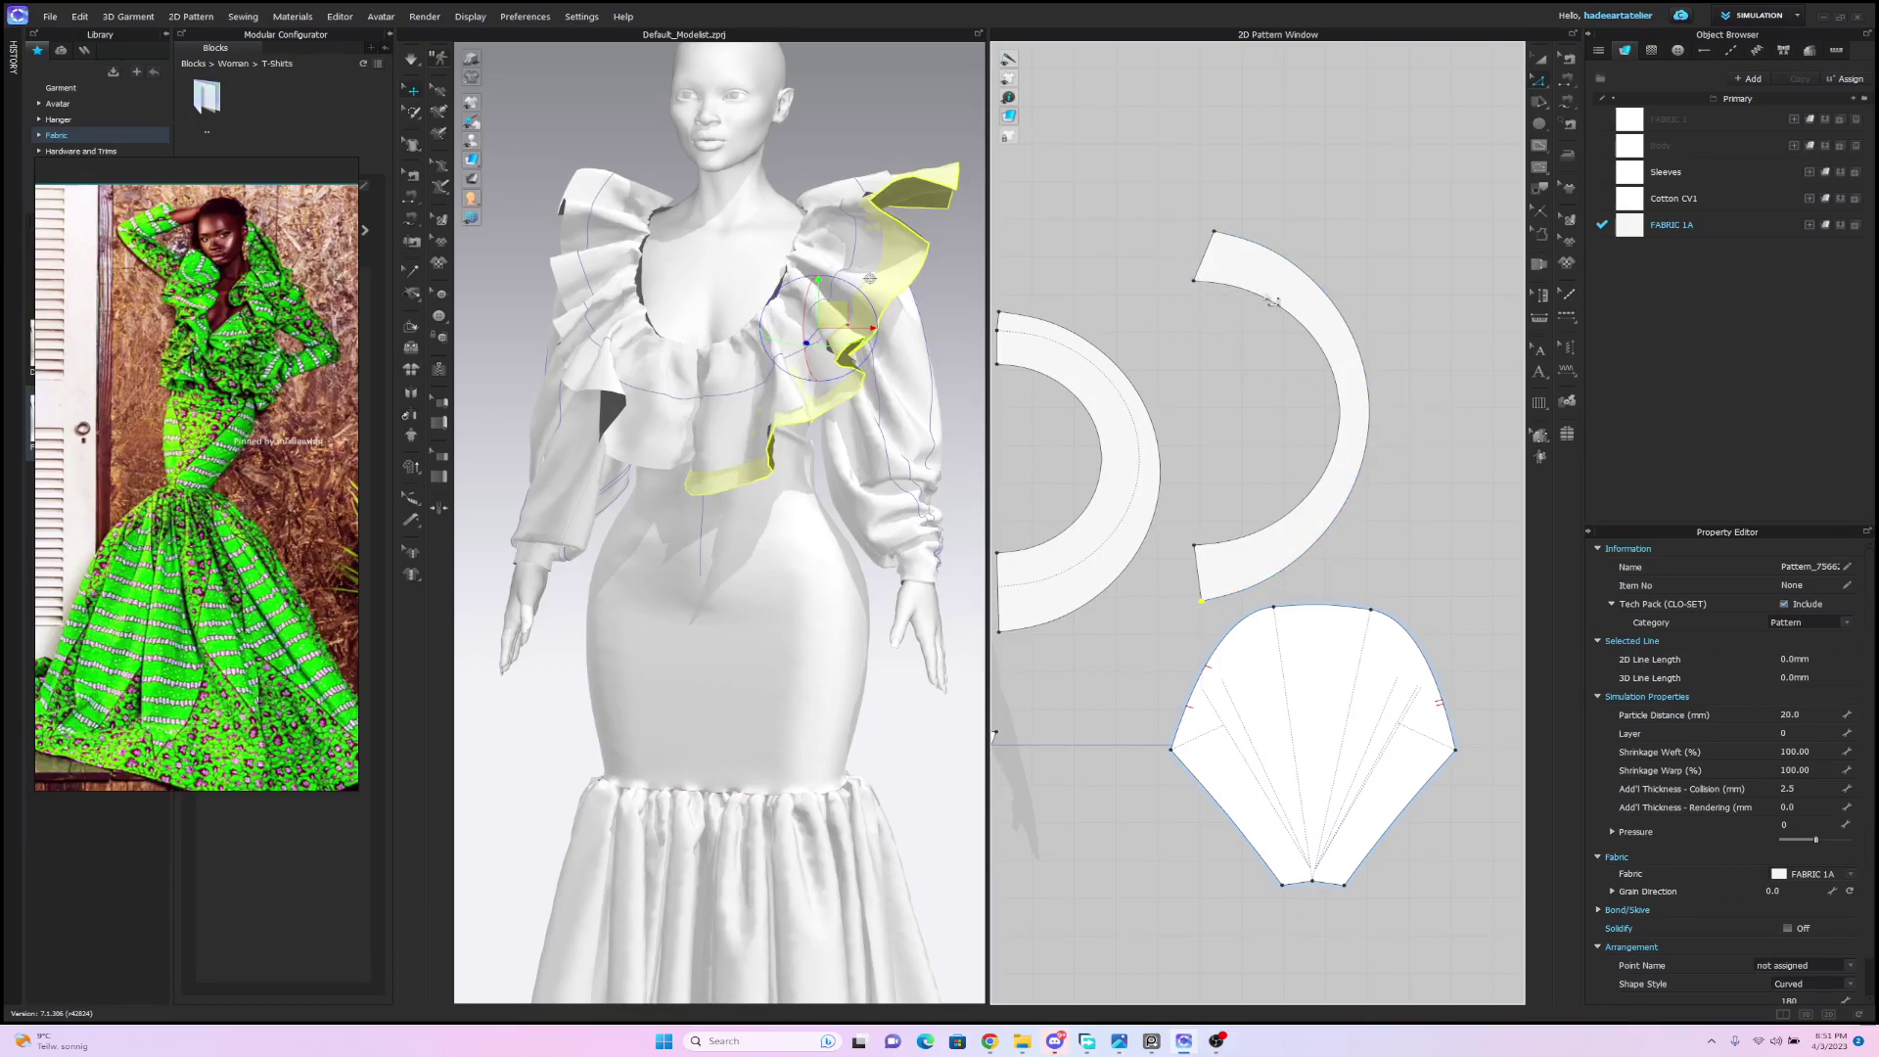
Sew the inner curve of the reshaped crescent to the V-neckline edge on the same side of the front bodice.
scroll(1210, 327, "down", 4)
middle_click_drag(1219, 366, 1316, 231)
left_click(1563, 79)
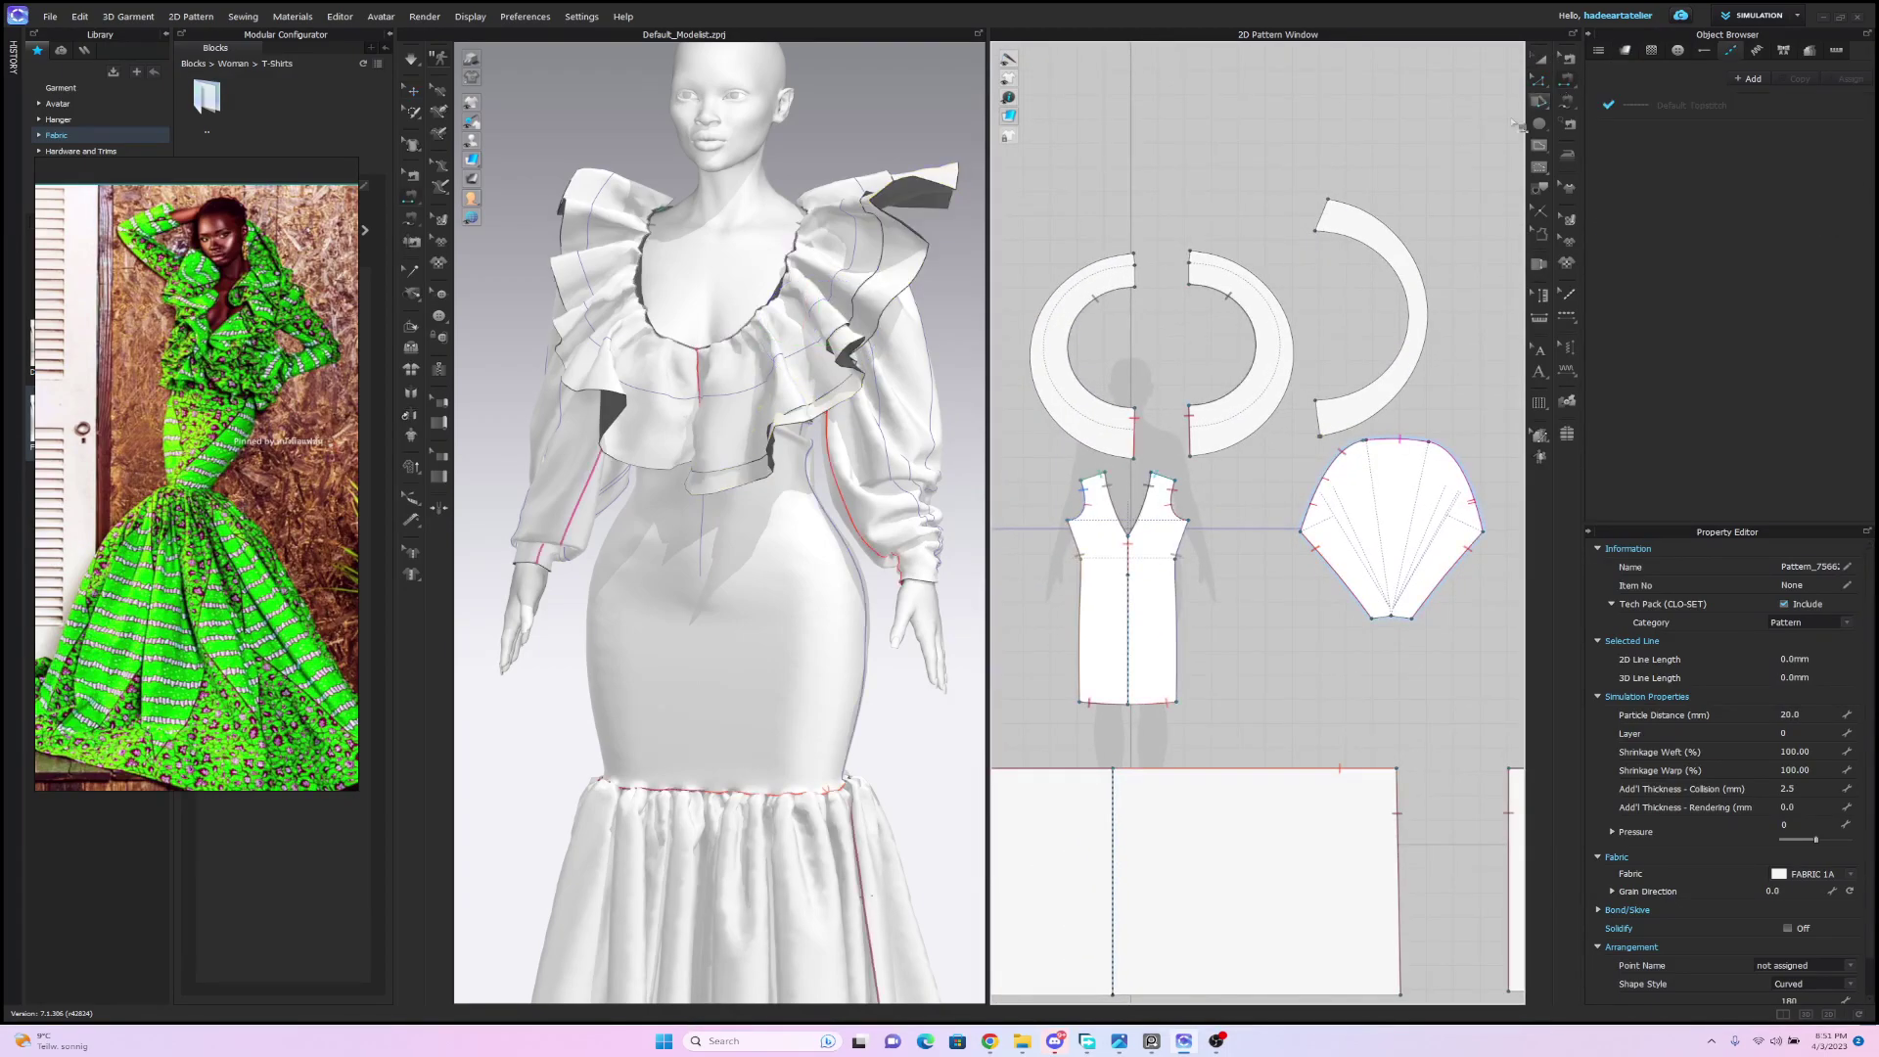
left_click(1367, 262)
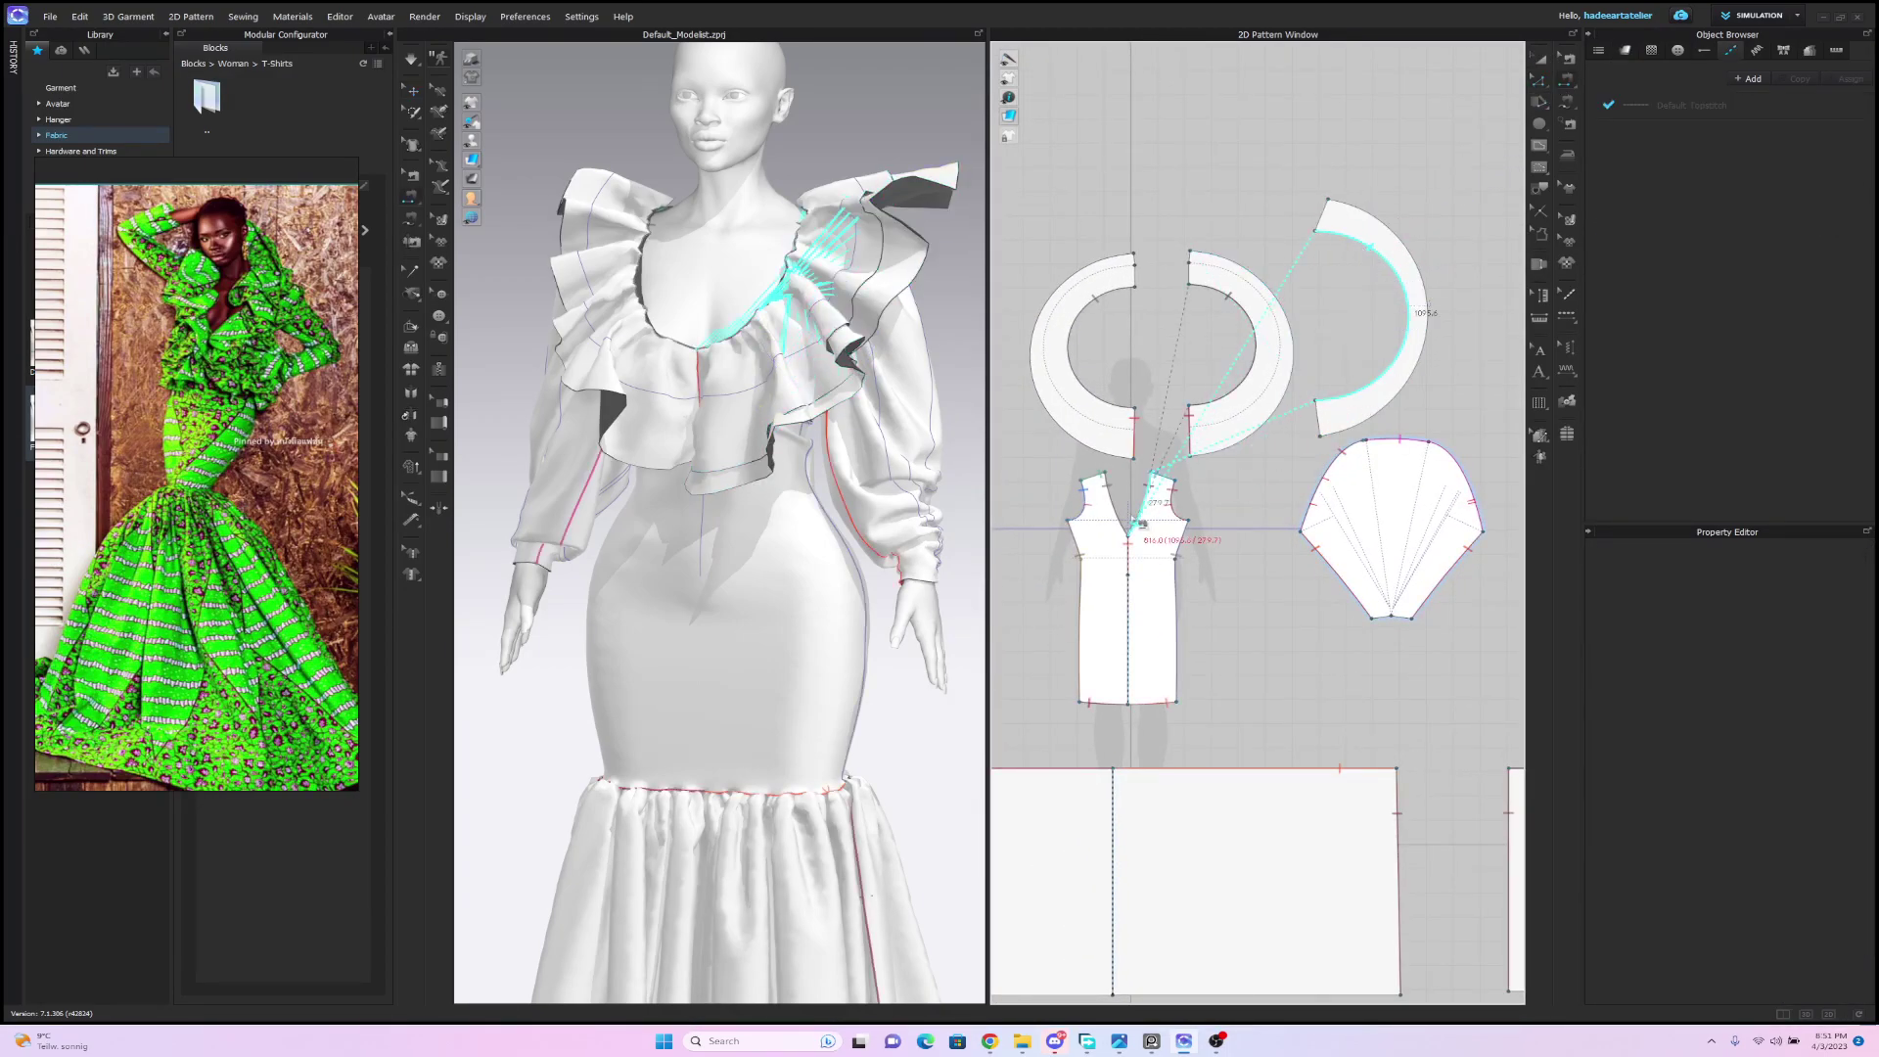
left_click(1158, 499)
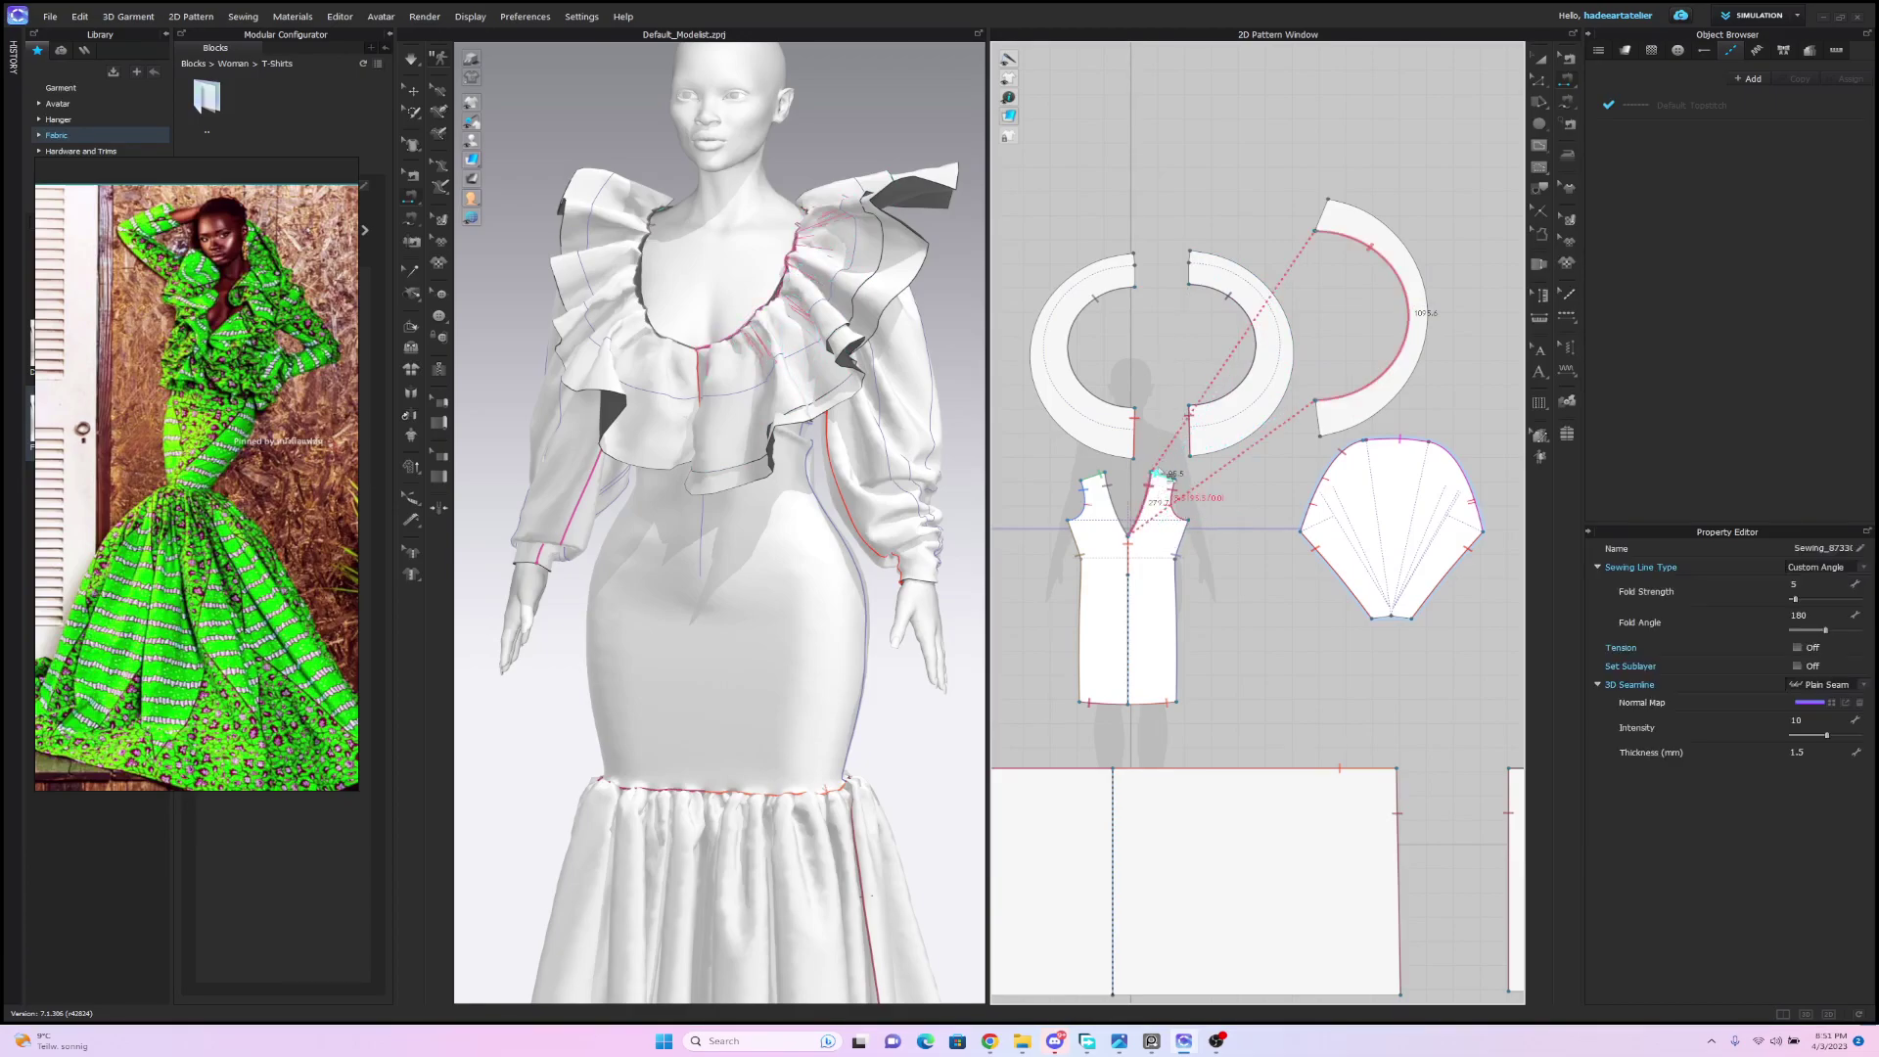
Try assigning layer 1 to the original ruffle beside the crescent, and reset its layer to 0.
key("a")
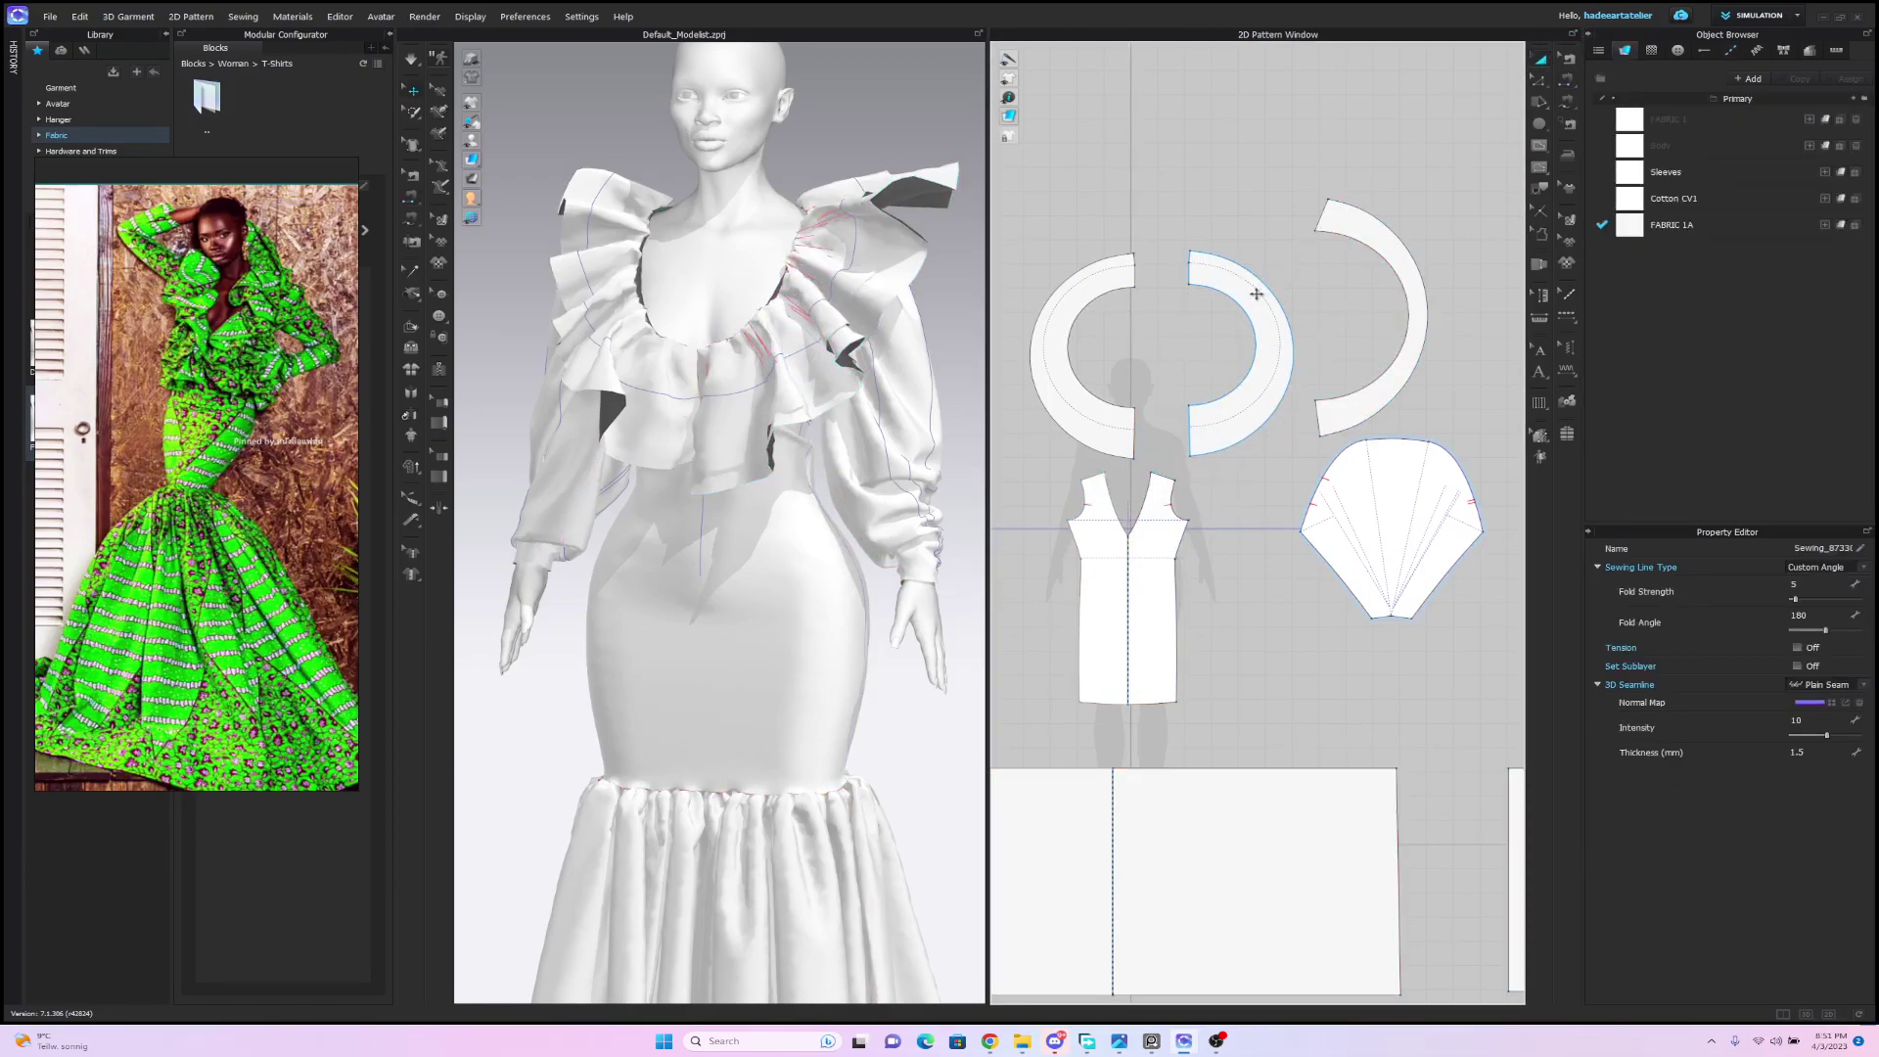
left_click(1256, 288)
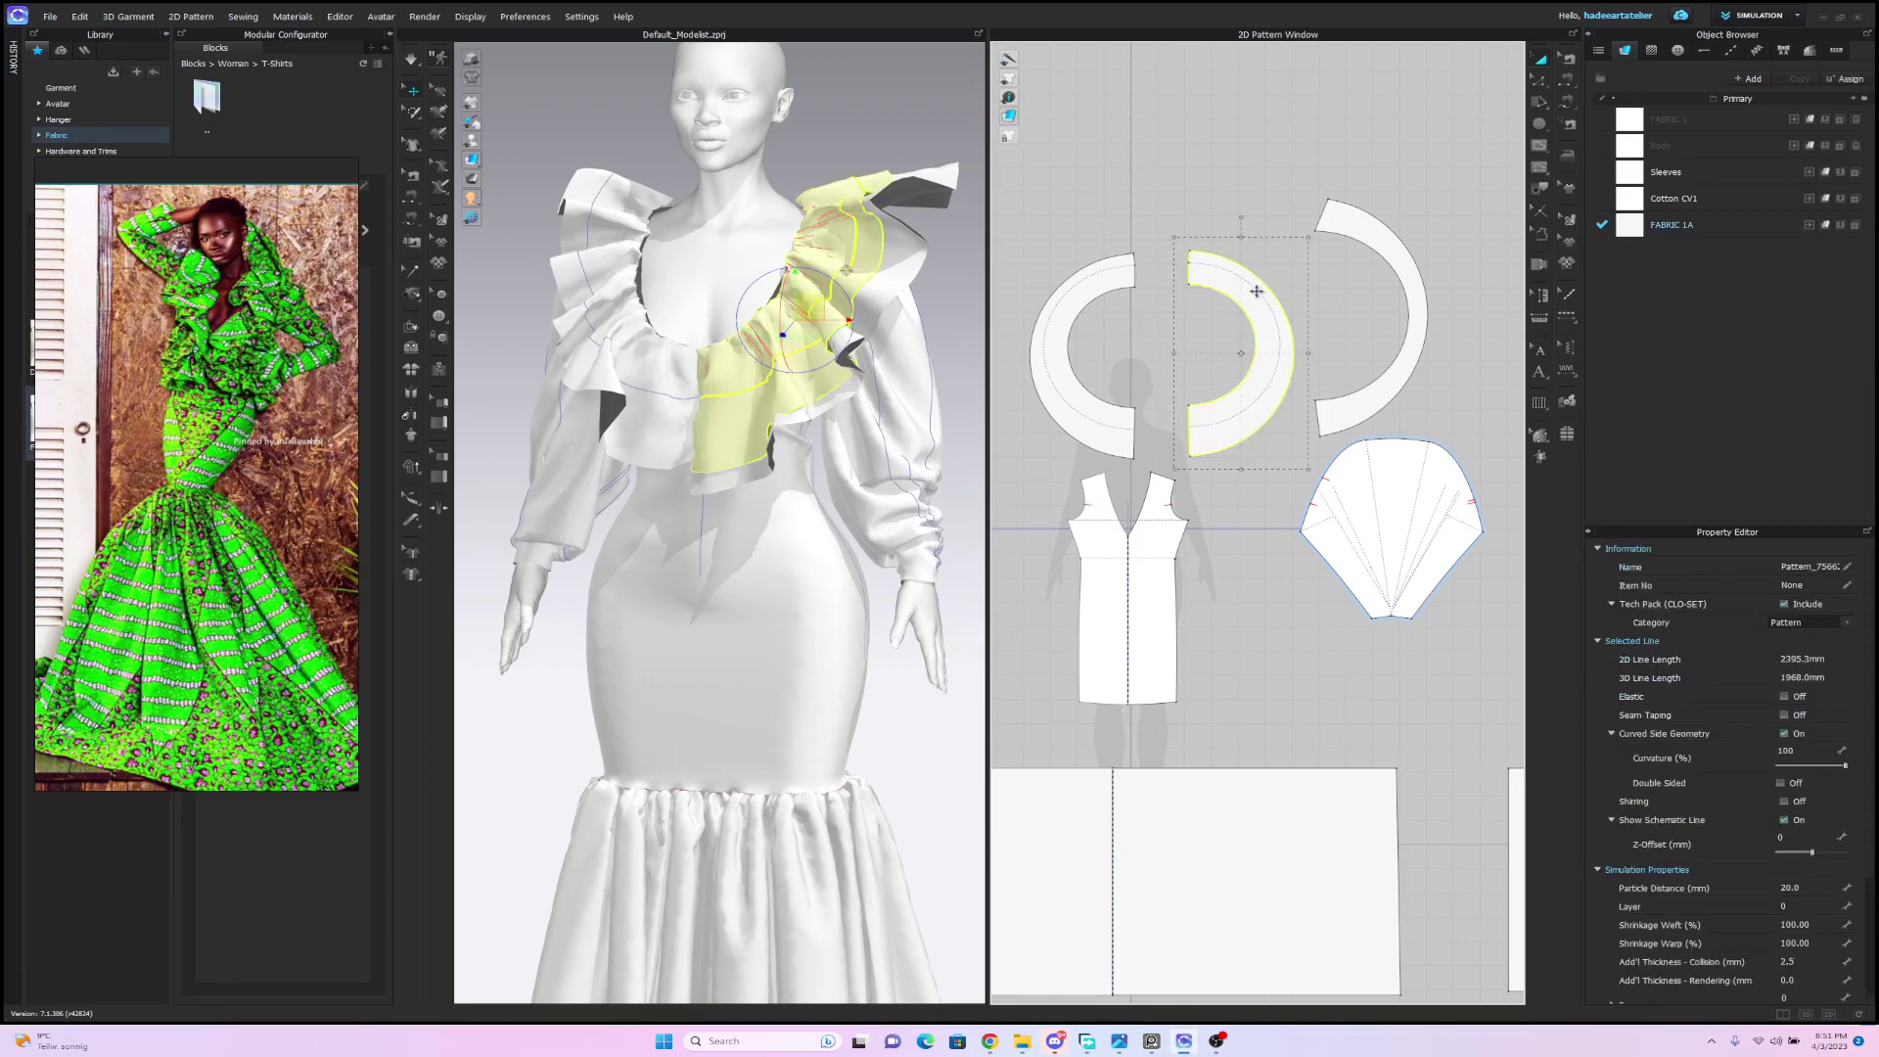
scroll(1820, 773, "down", 3)
left_click(1798, 816)
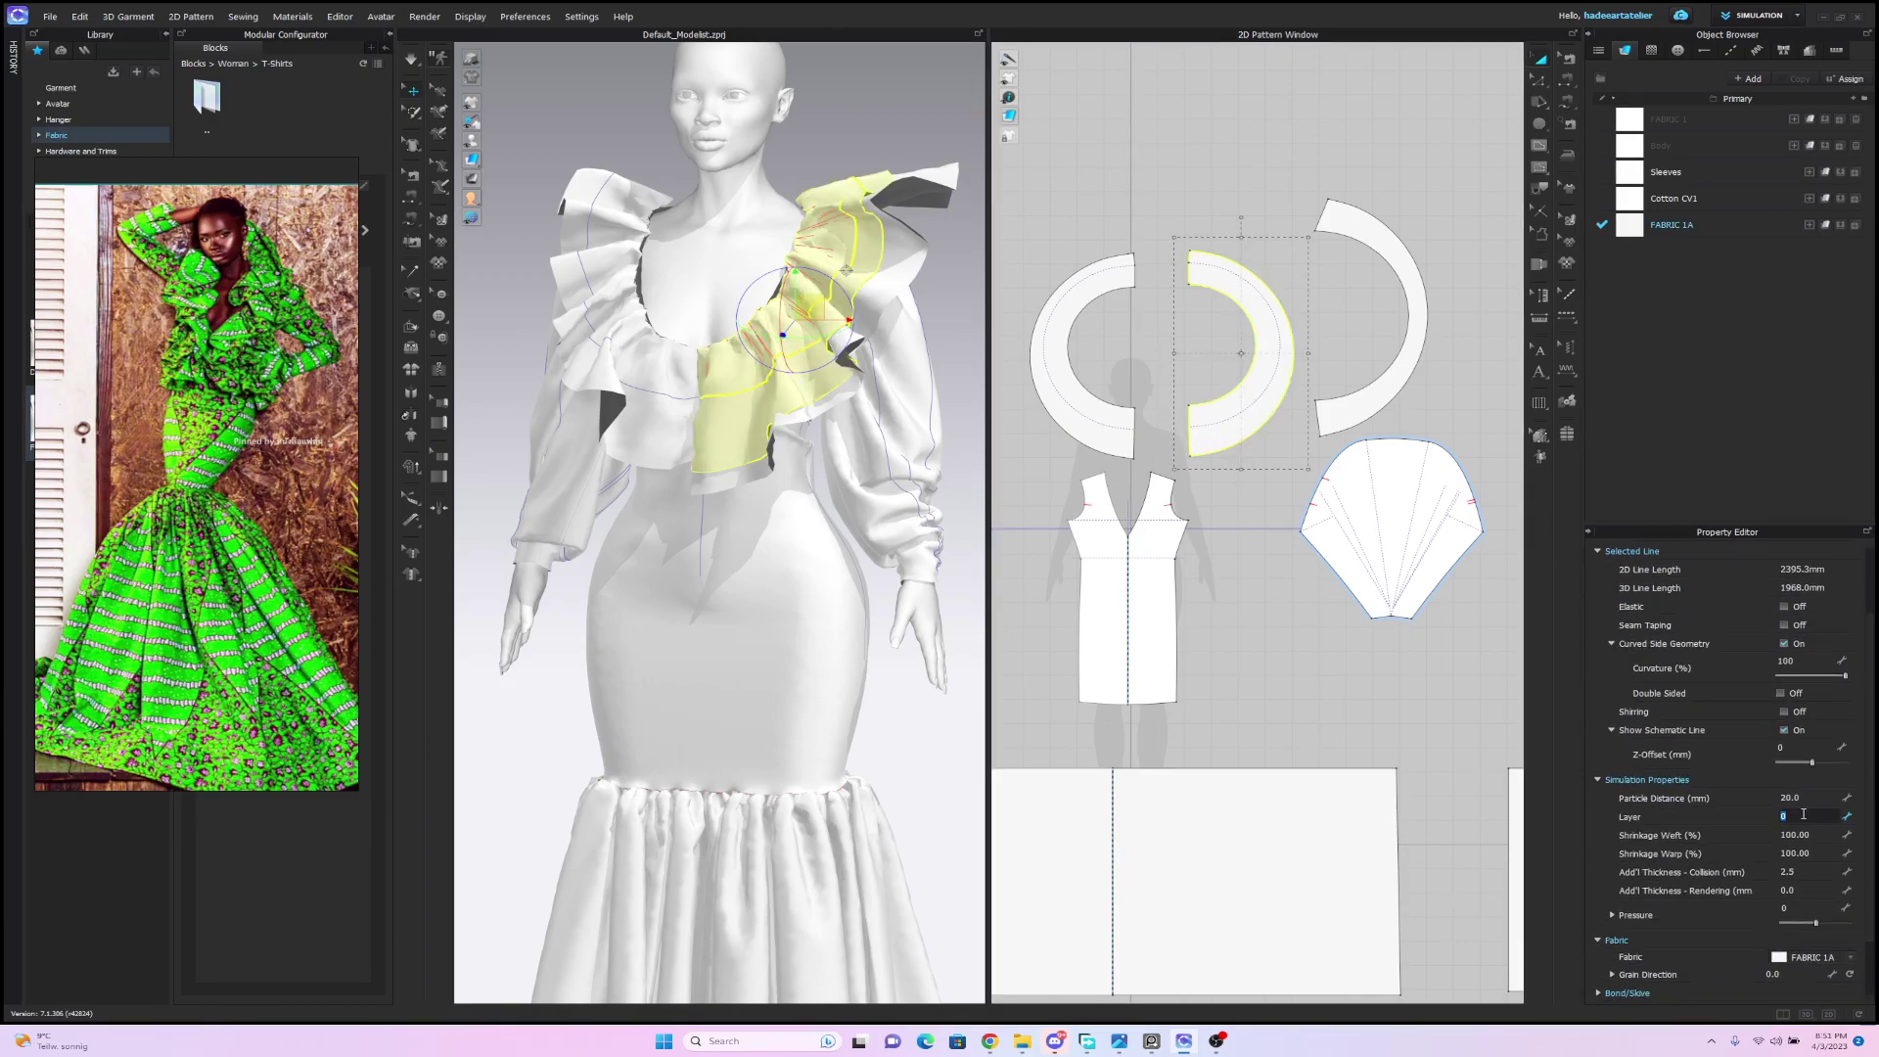
type("1")
key("Return")
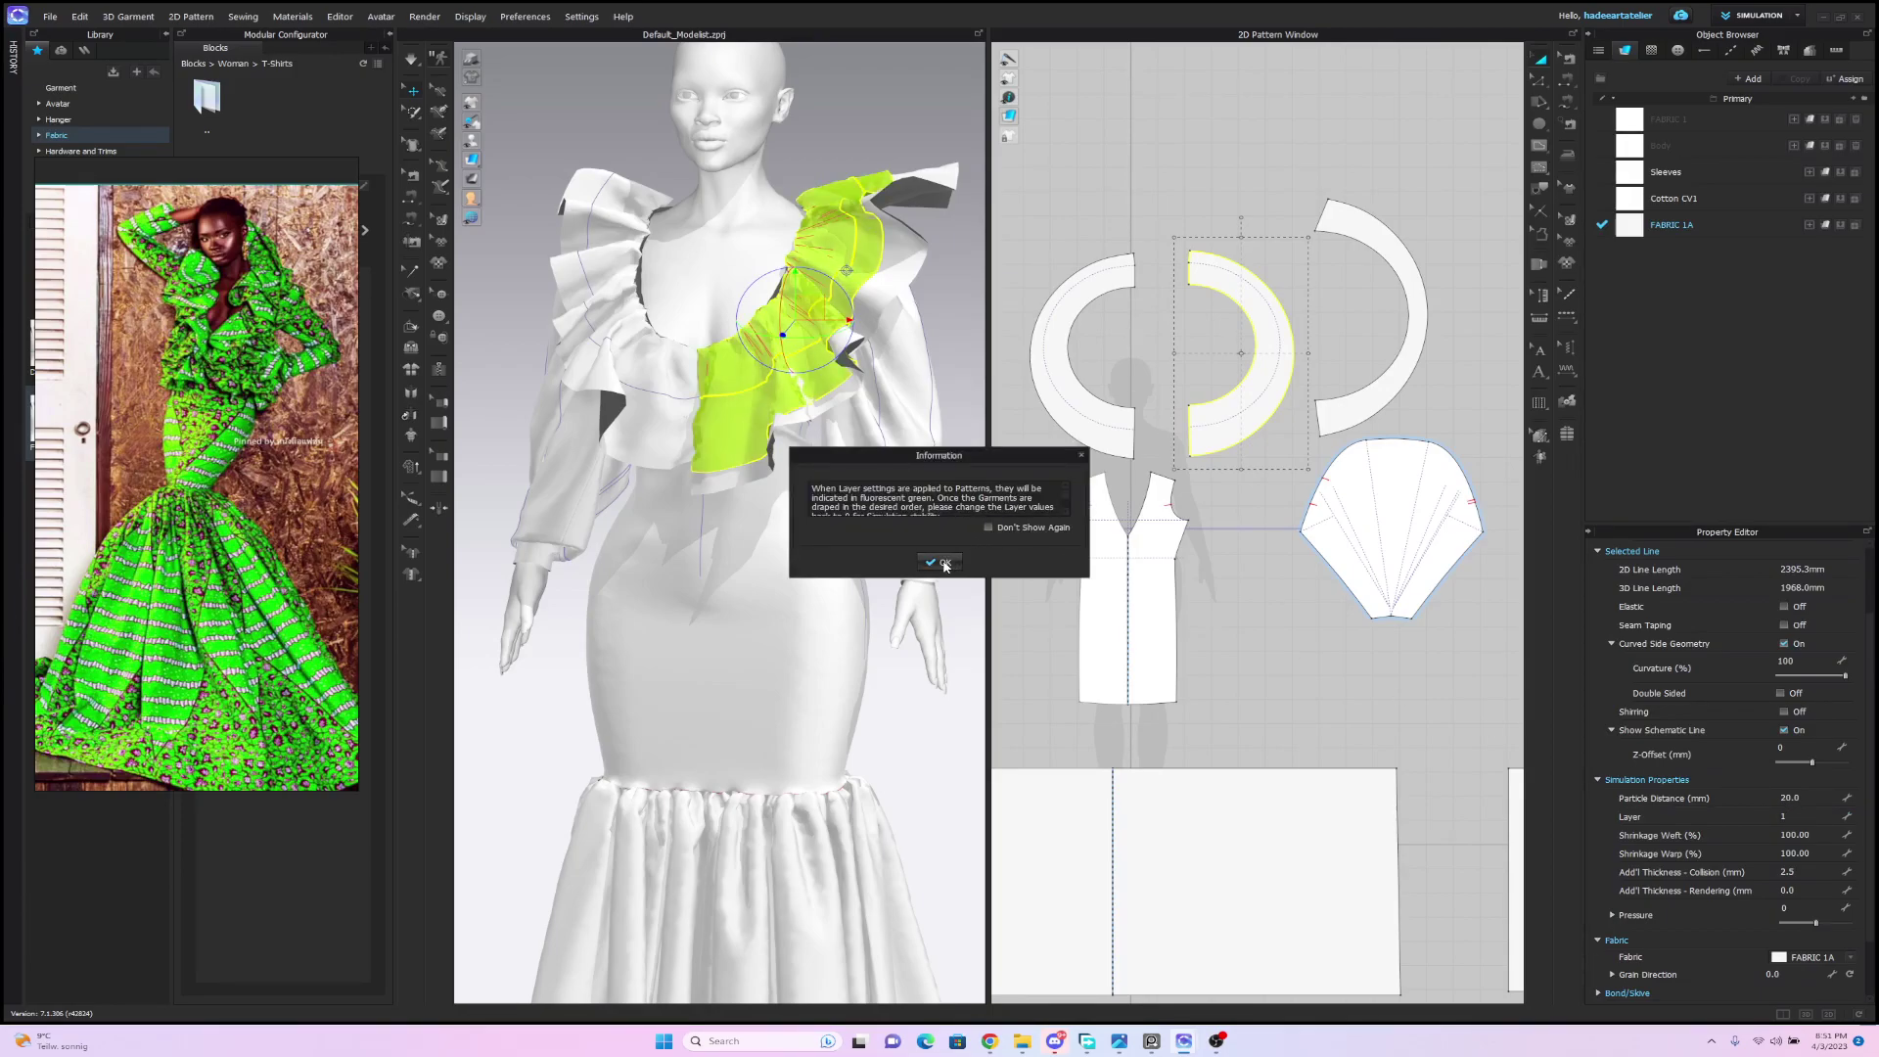
left_click(945, 565)
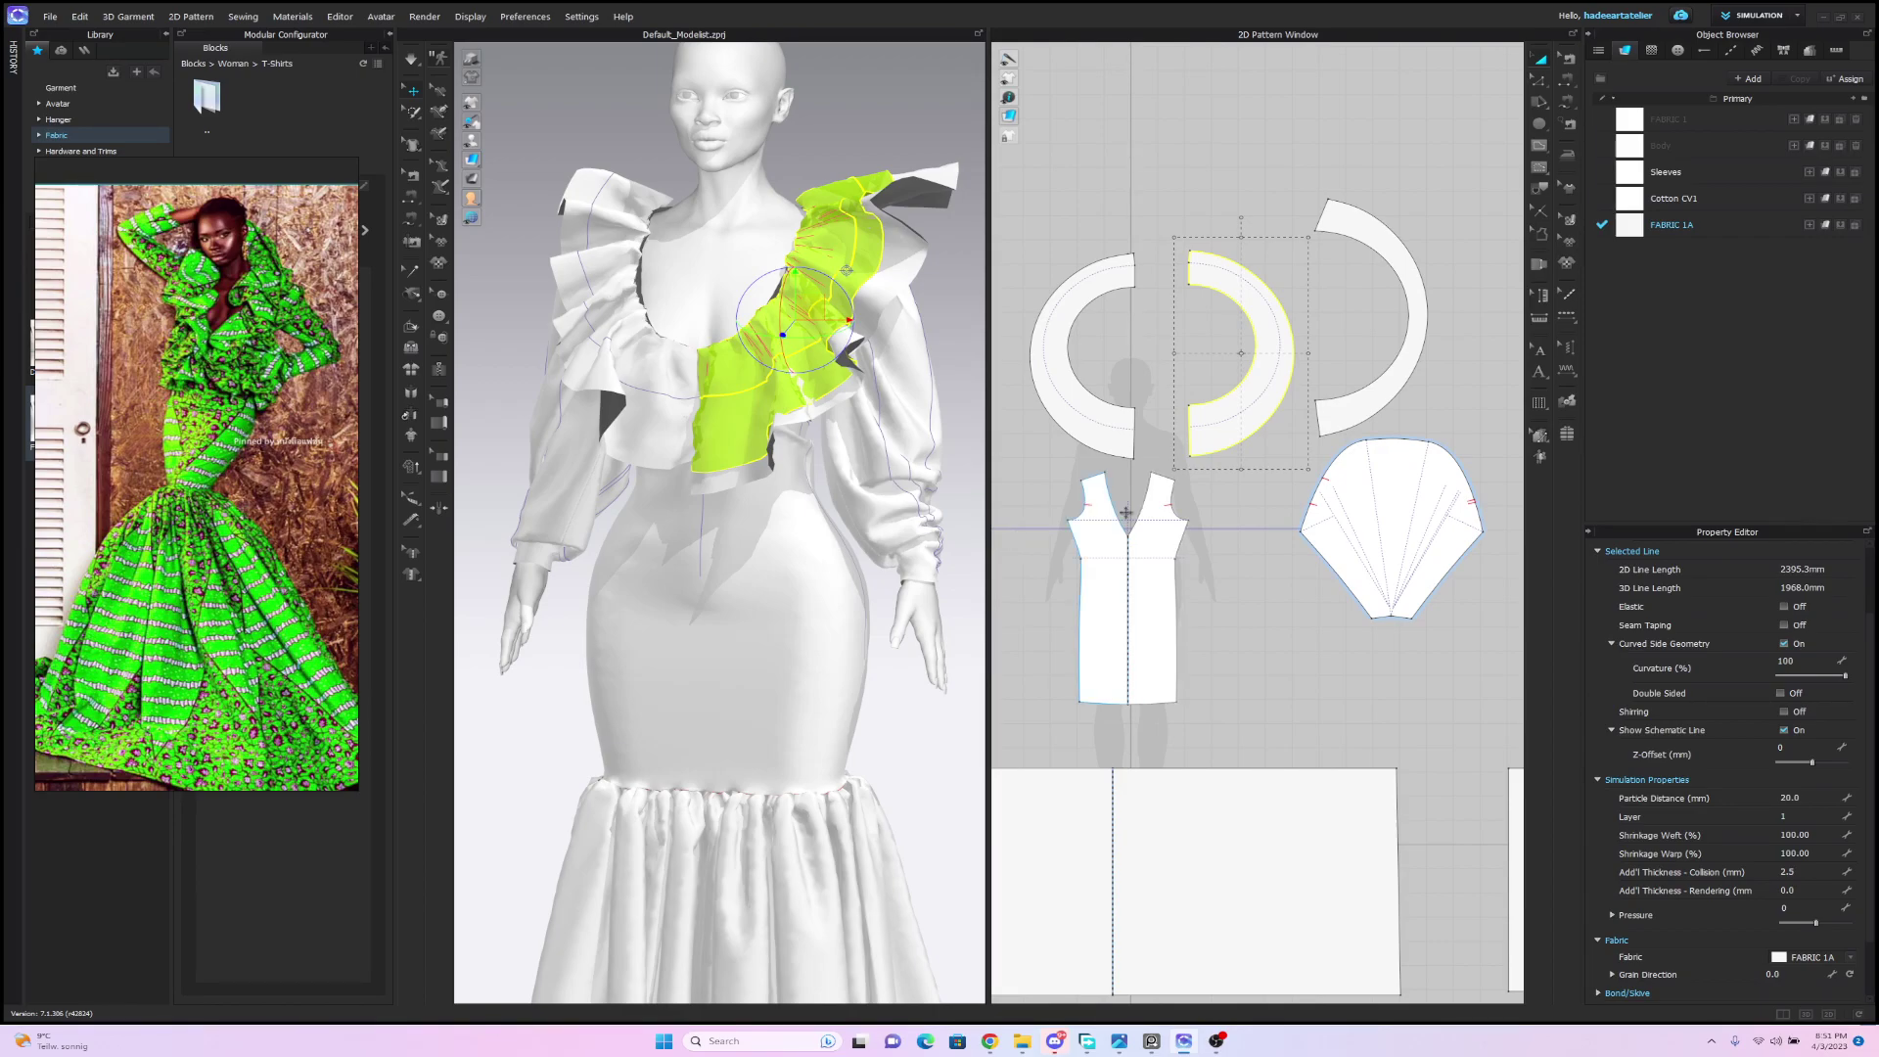
left_click(1785, 816)
type("0")
key("Return")
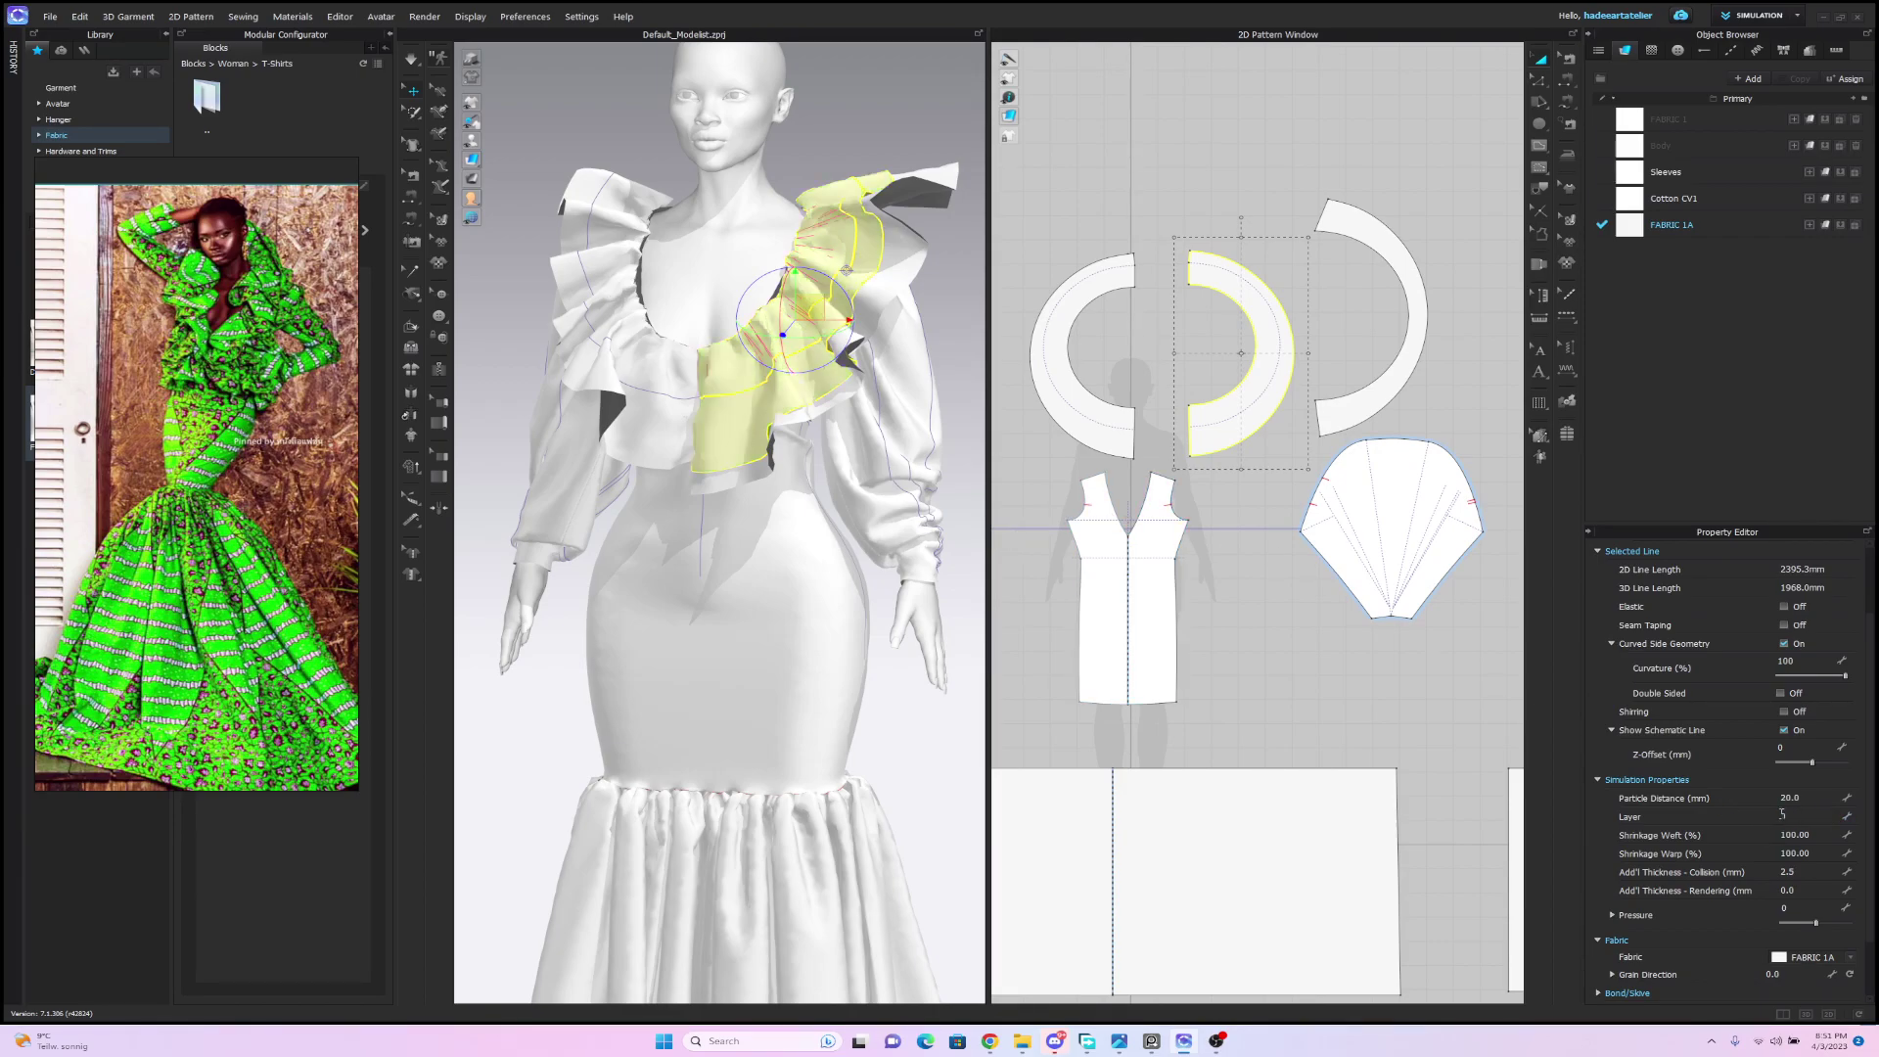
Simulate the dress to drape the newly sewn second ruffle at the neckline.
left_click(1179, 195)
key("space")
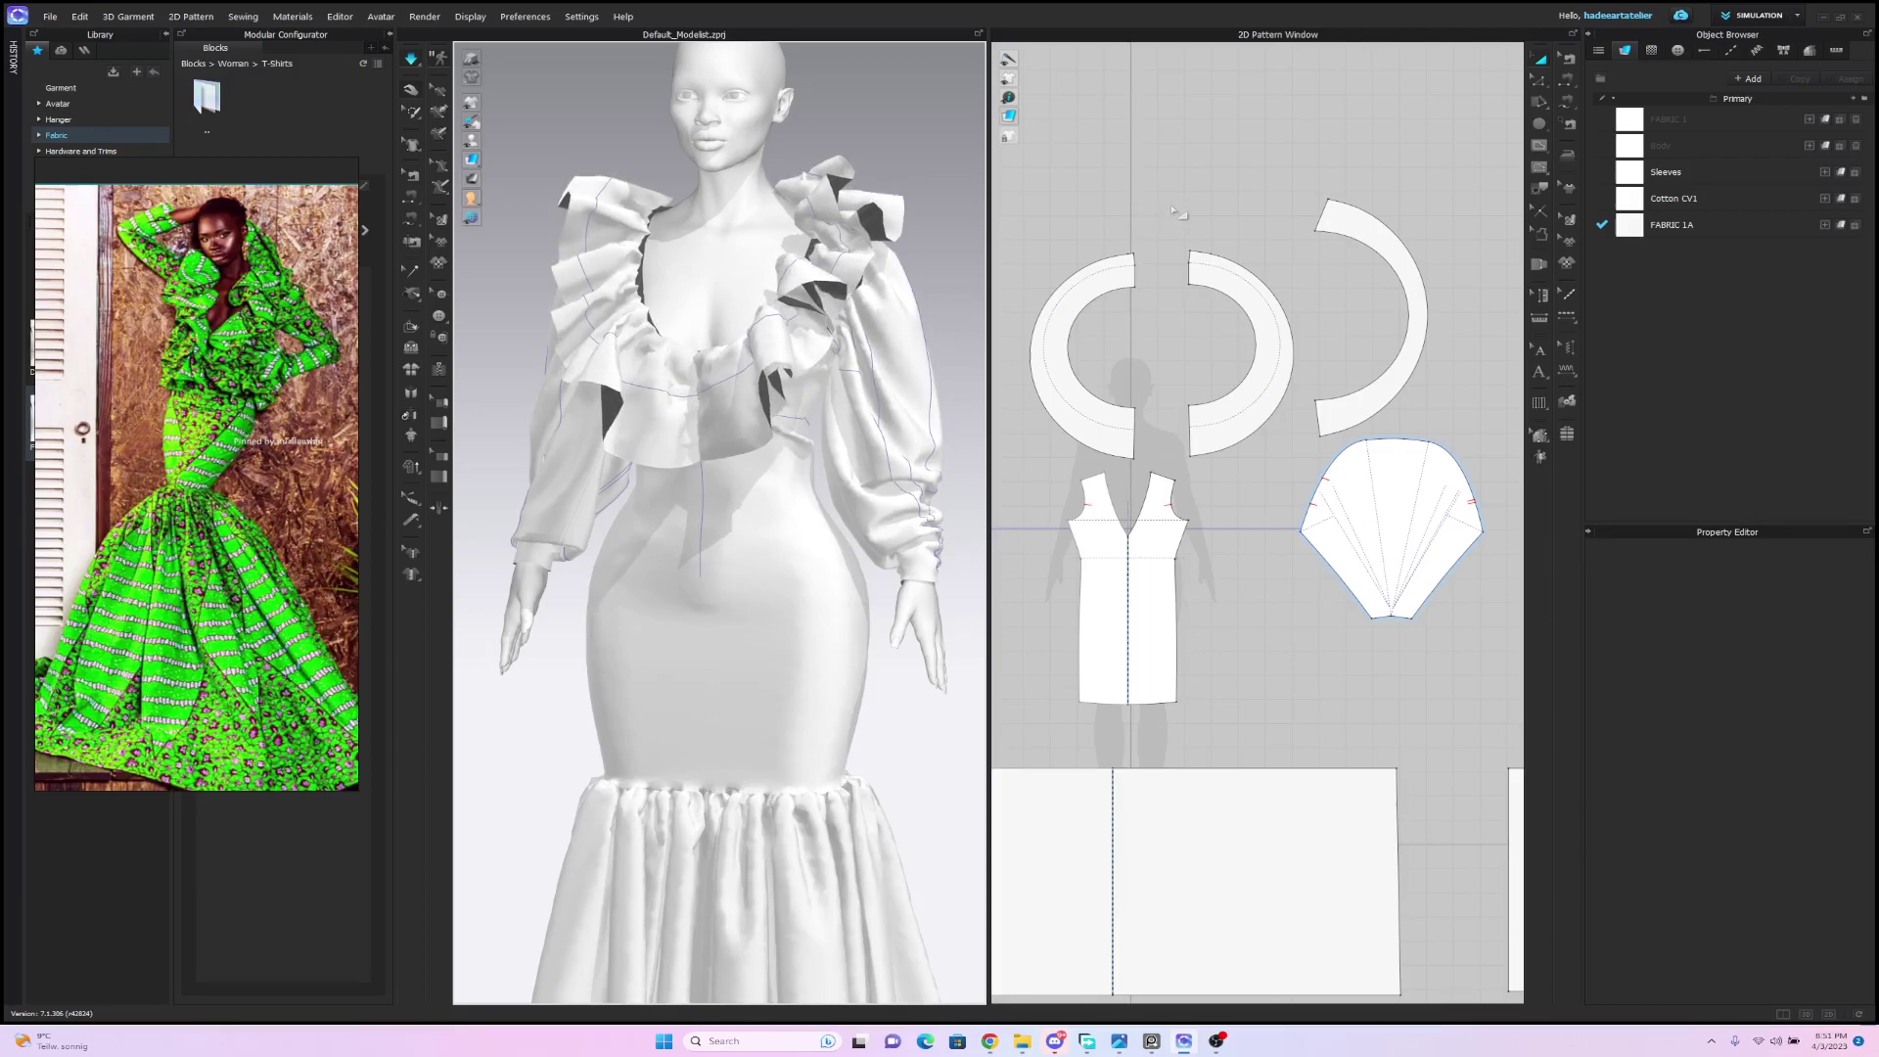
Set the simulation layer of the original neckline ruffle to 1 and accept the layer notice.
left_click(722, 242)
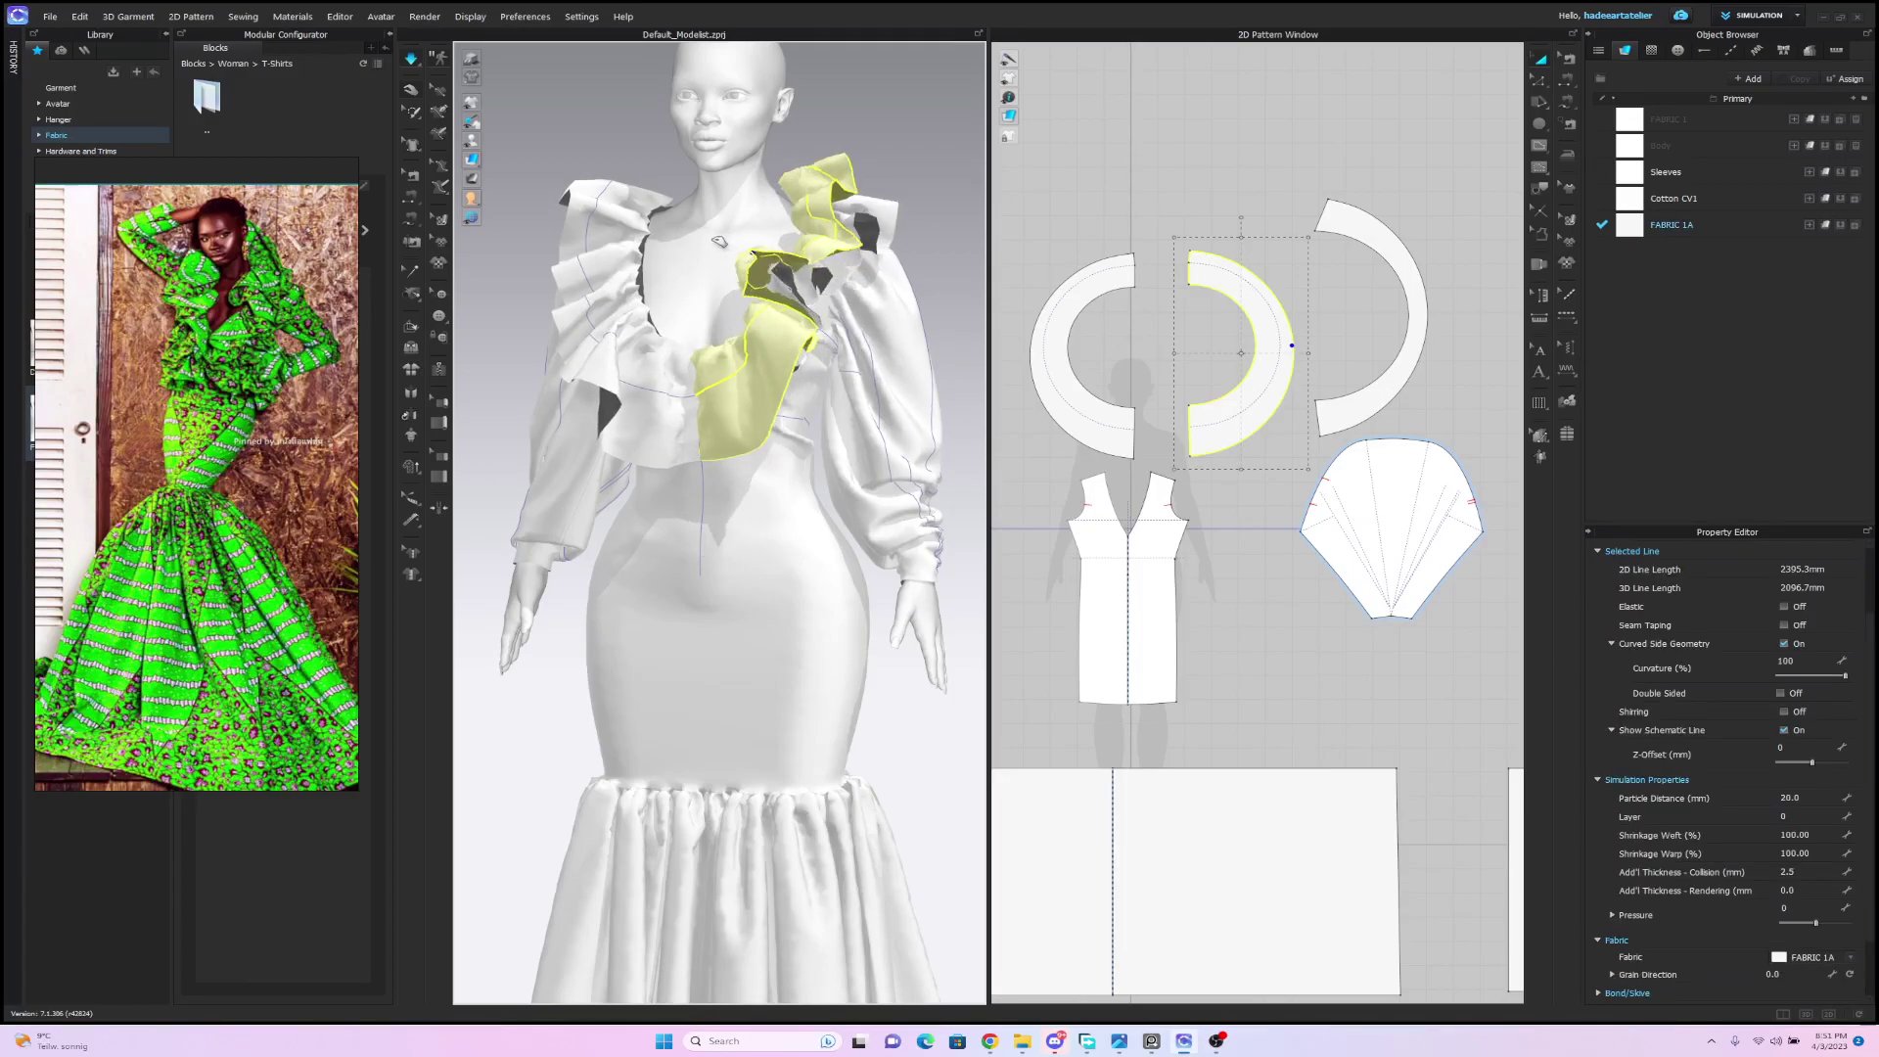
left_click(1803, 816)
type("1")
key("Return")
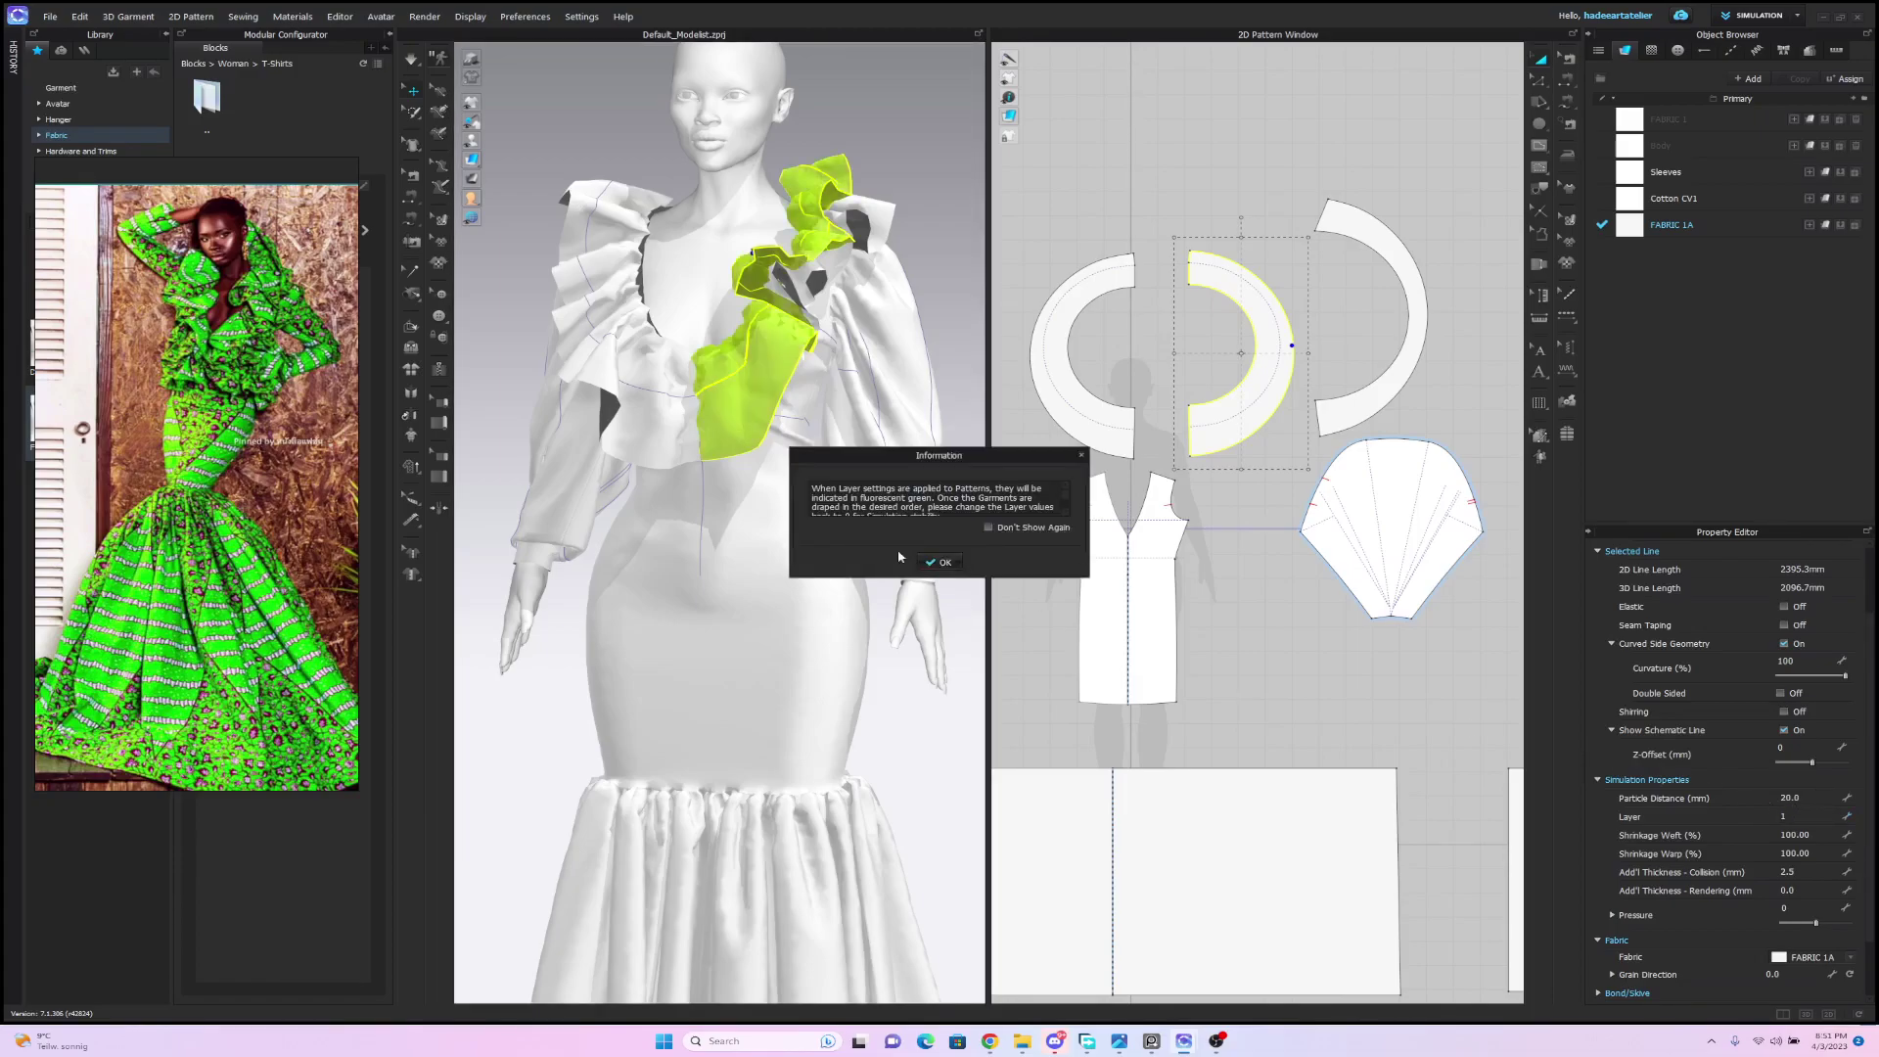
left_click(934, 560)
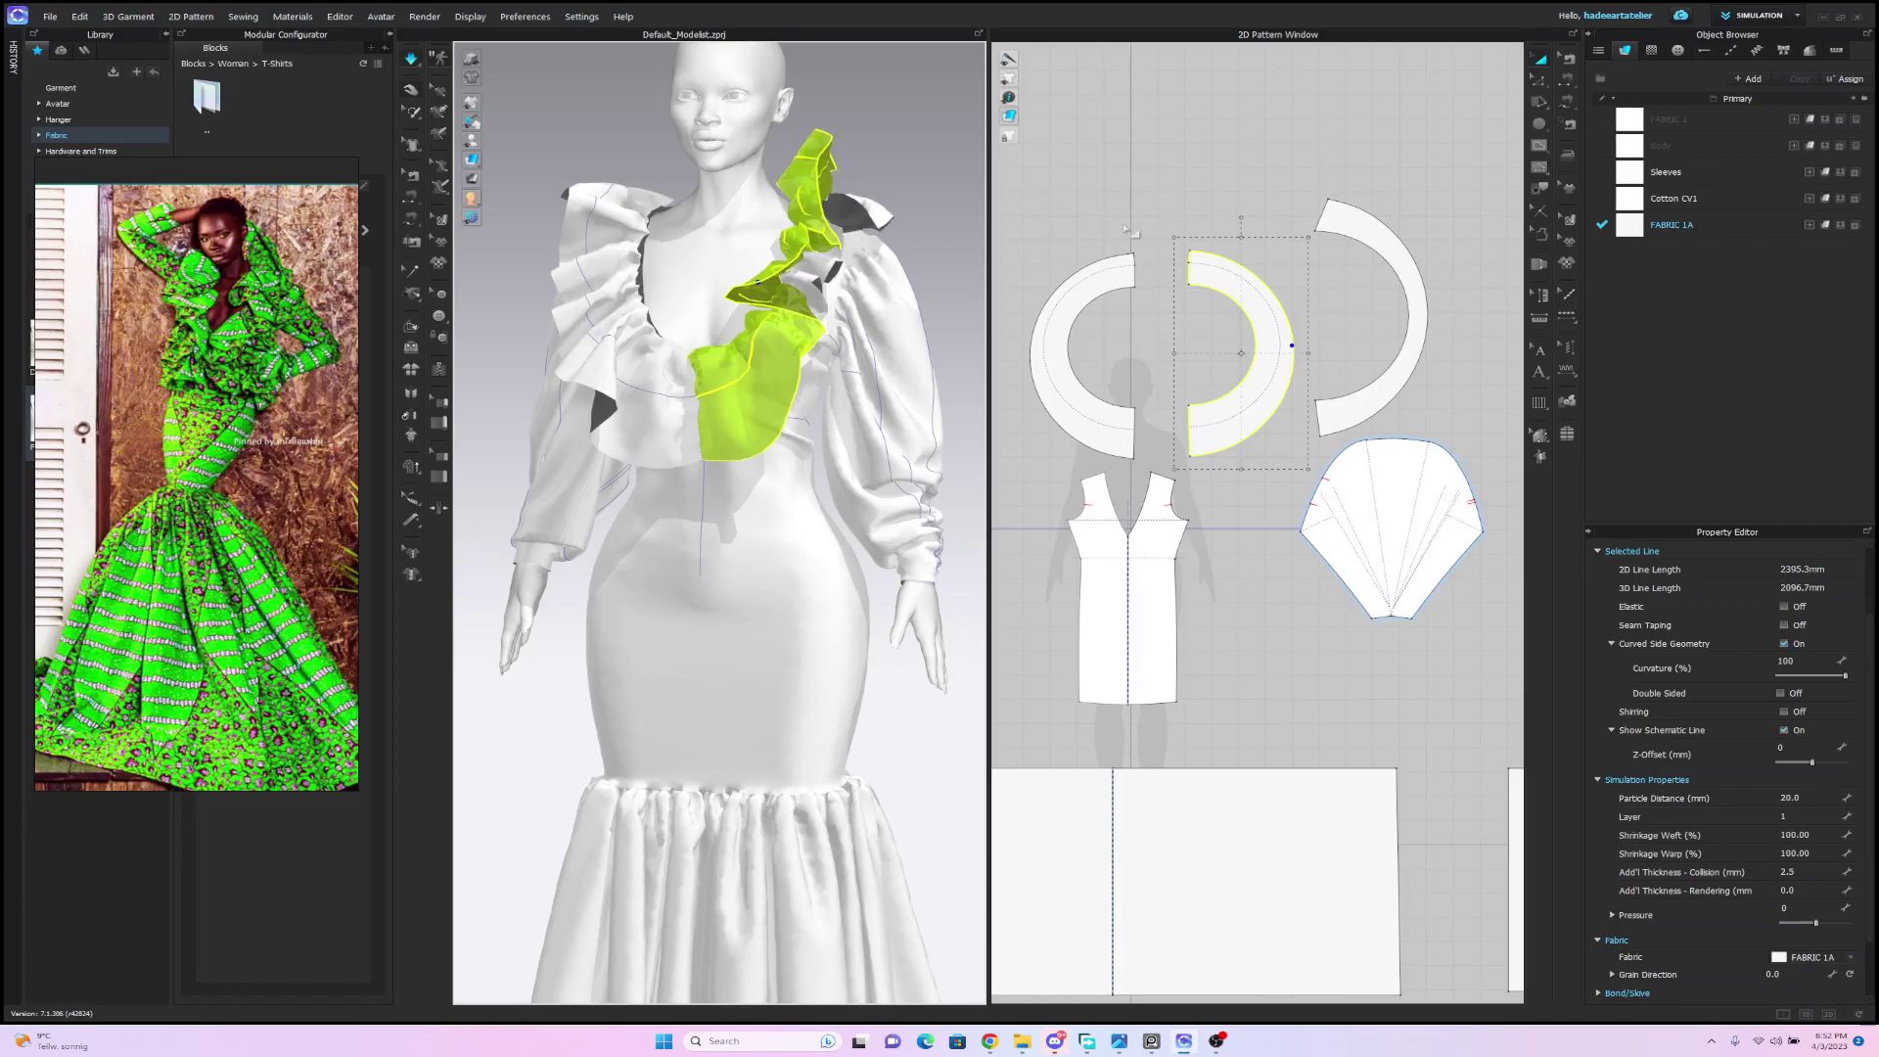
Simulate the dress and pull the second ruffle outward at the shoulder so it separates from the layered original ruffle.
right_click_drag(879, 174, 826, 199)
key("space")
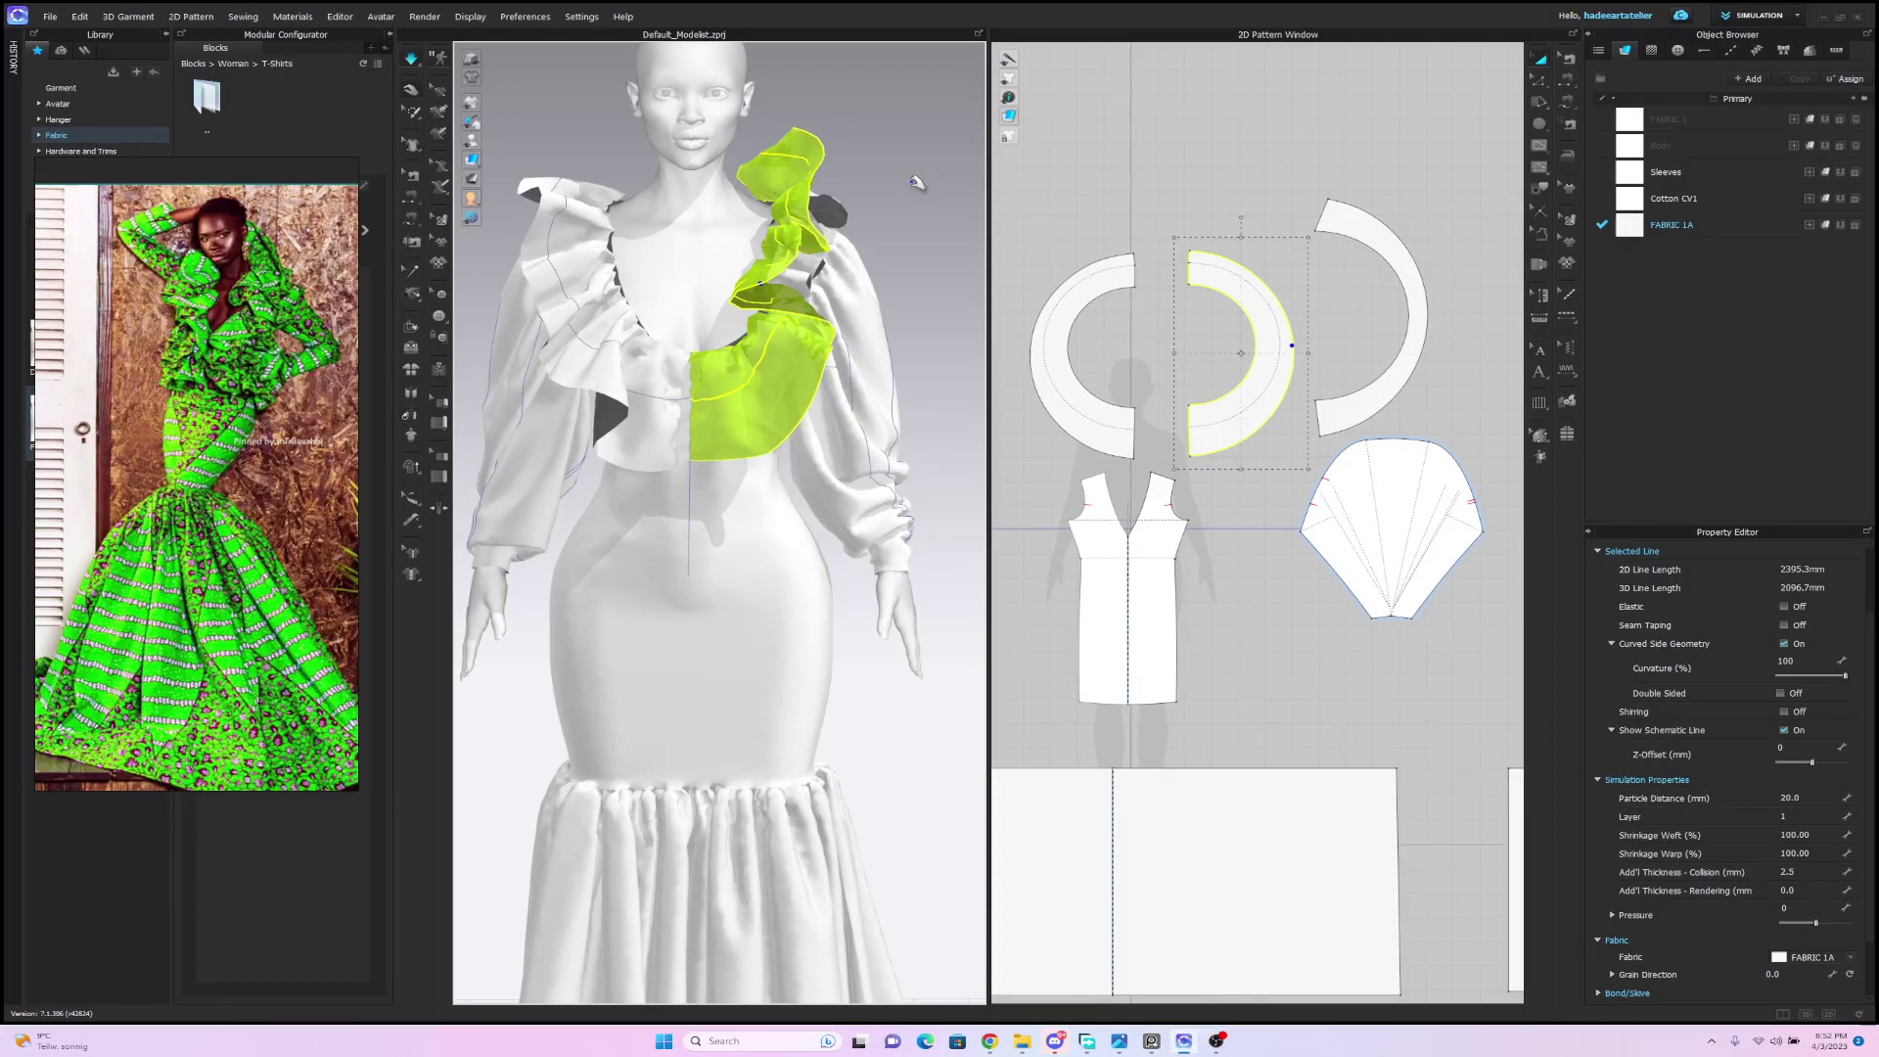
left_click_drag(843, 204, 890, 181)
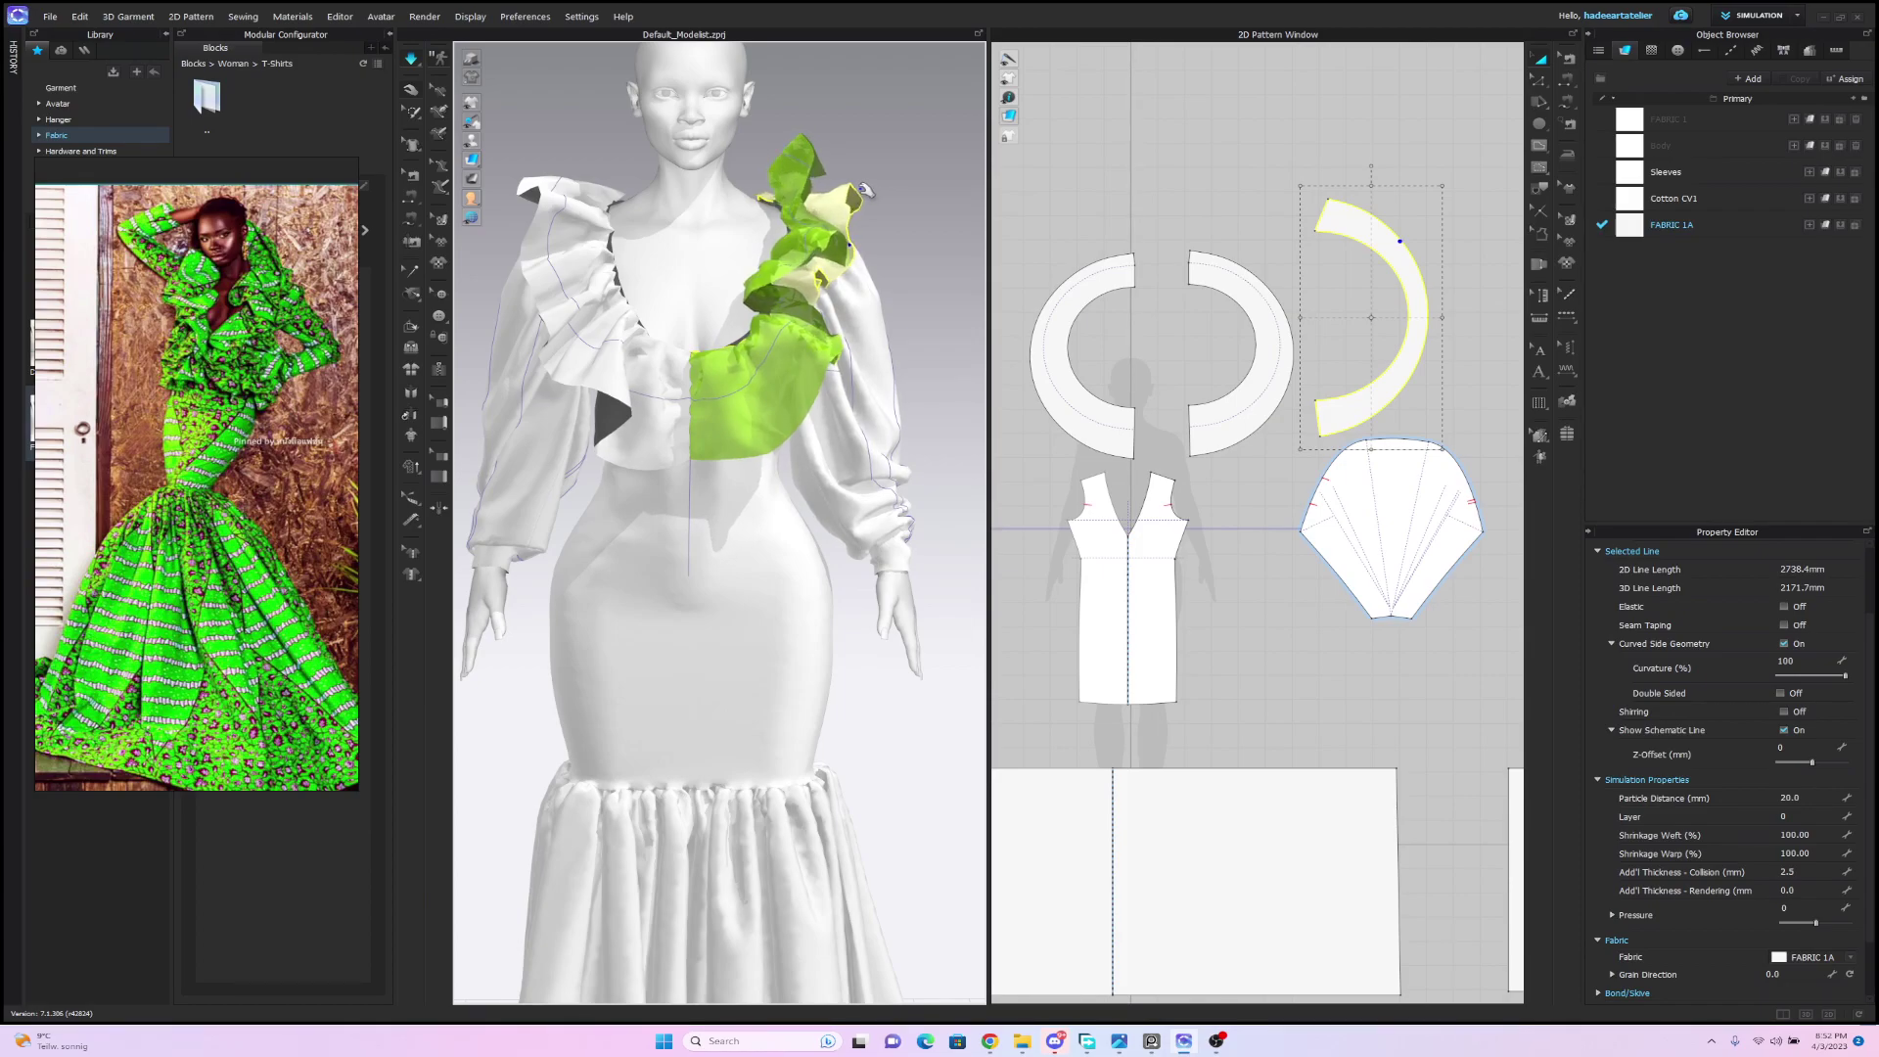
right_click_drag(861, 190, 695, 174)
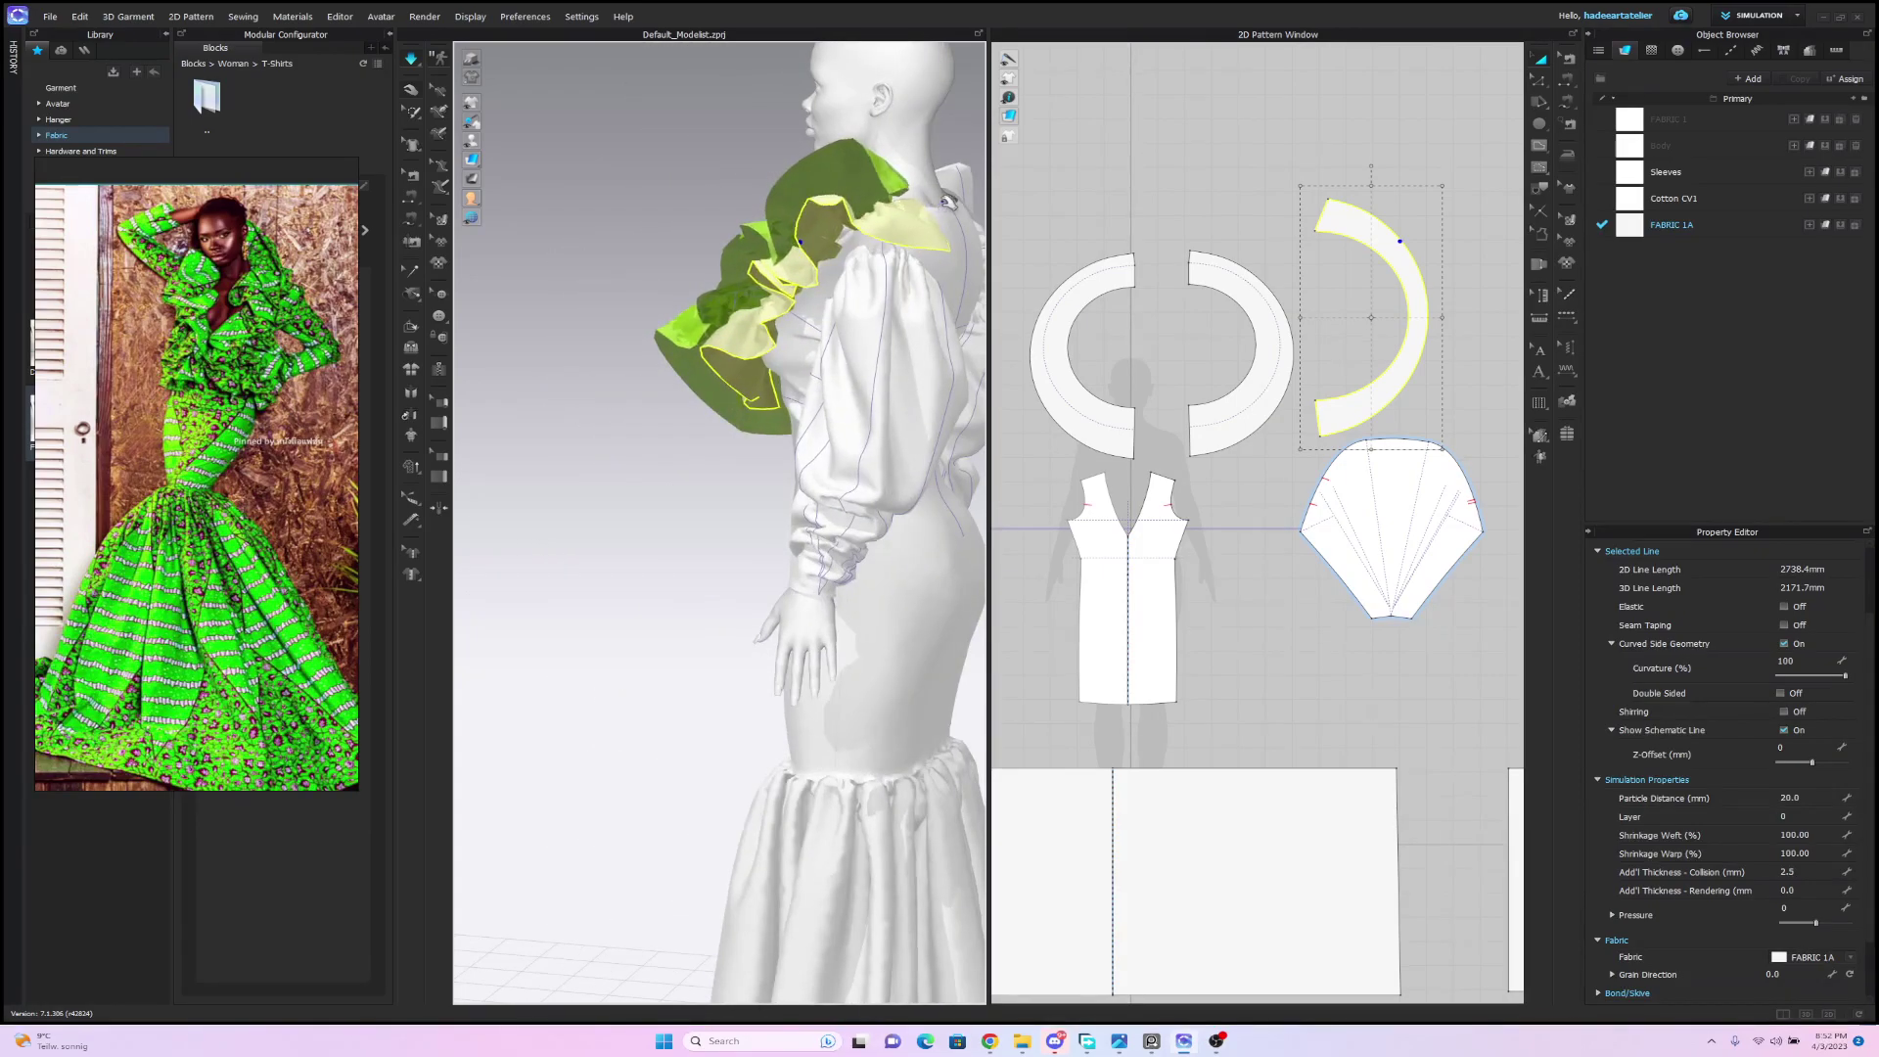
left_click(1153, 161)
scroll(964, 278, "down", 5)
scroll(965, 278, "up", 5)
middle_click_drag(962, 253, 951, 276)
right_click_drag(949, 275, 936, 320)
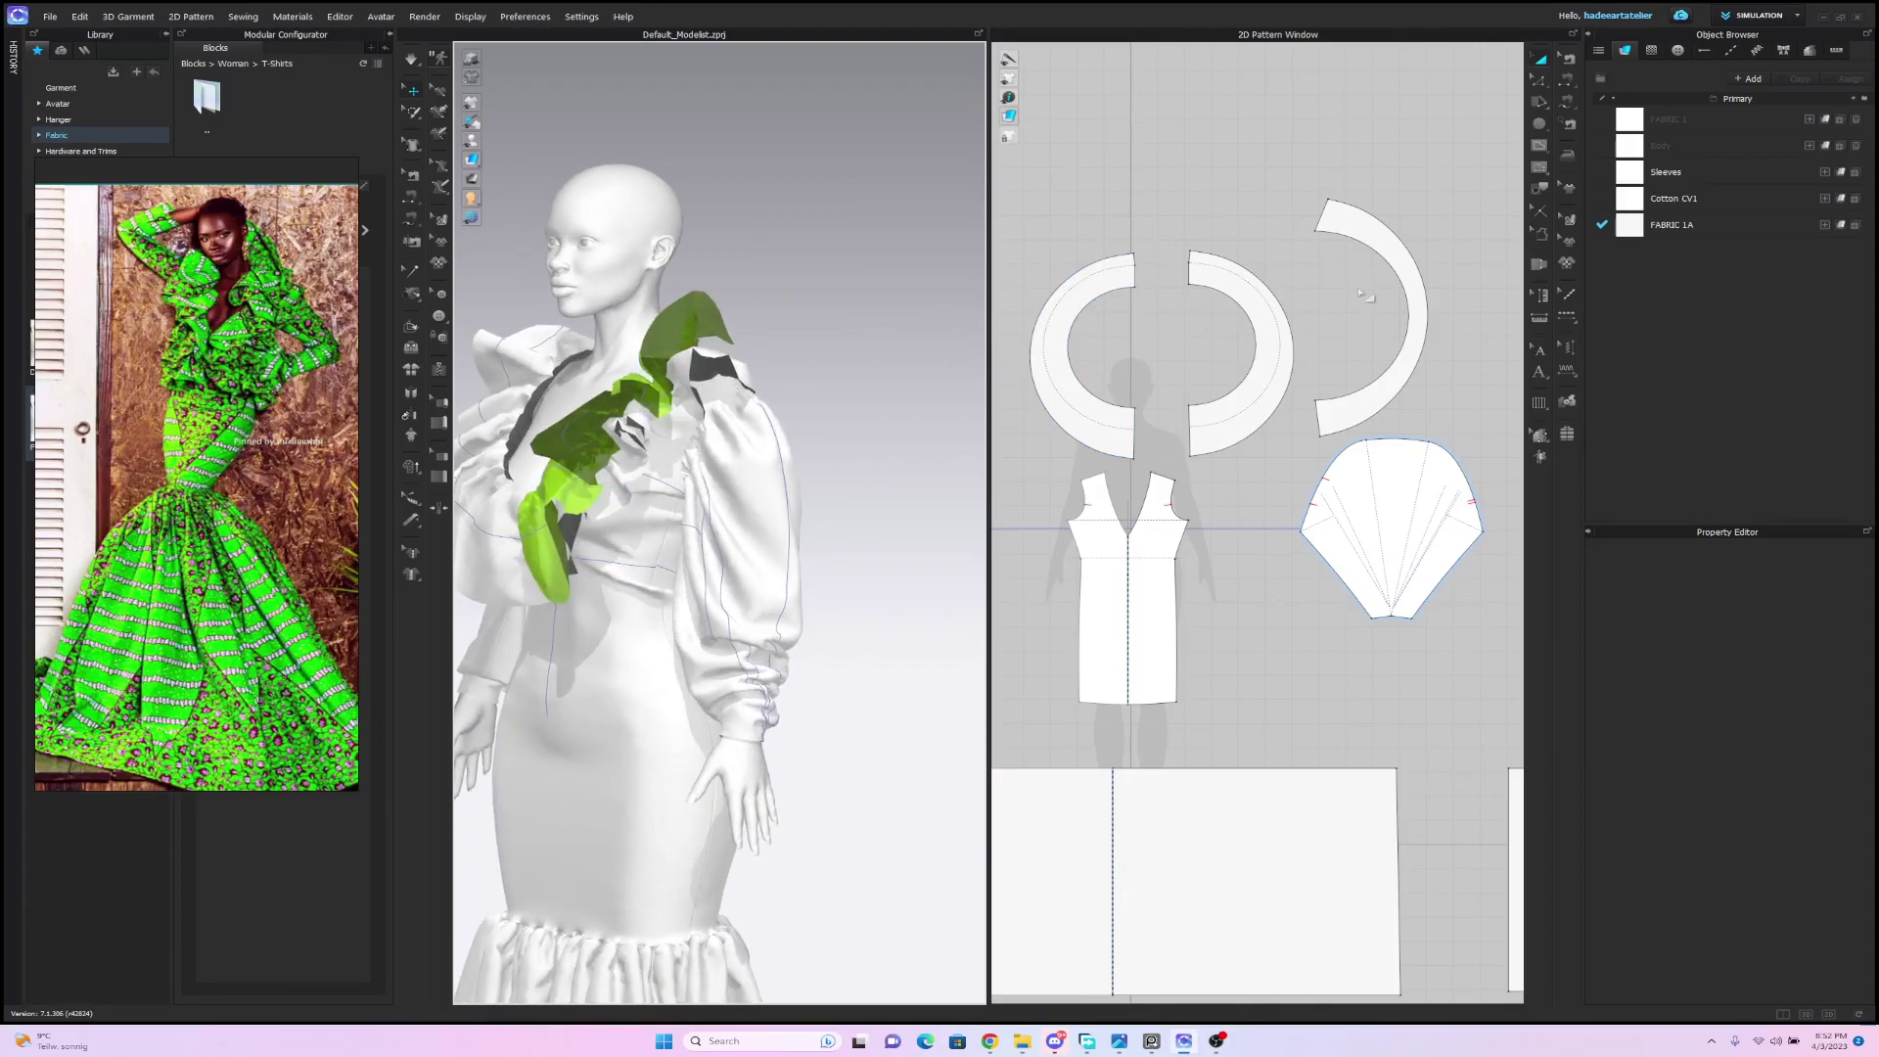
Extend the lower outer corner of the second crescent outward and compare the upper end edges of both crescents.
scroll(1363, 294, "up", 4)
left_click(1536, 82)
left_click(1121, 396)
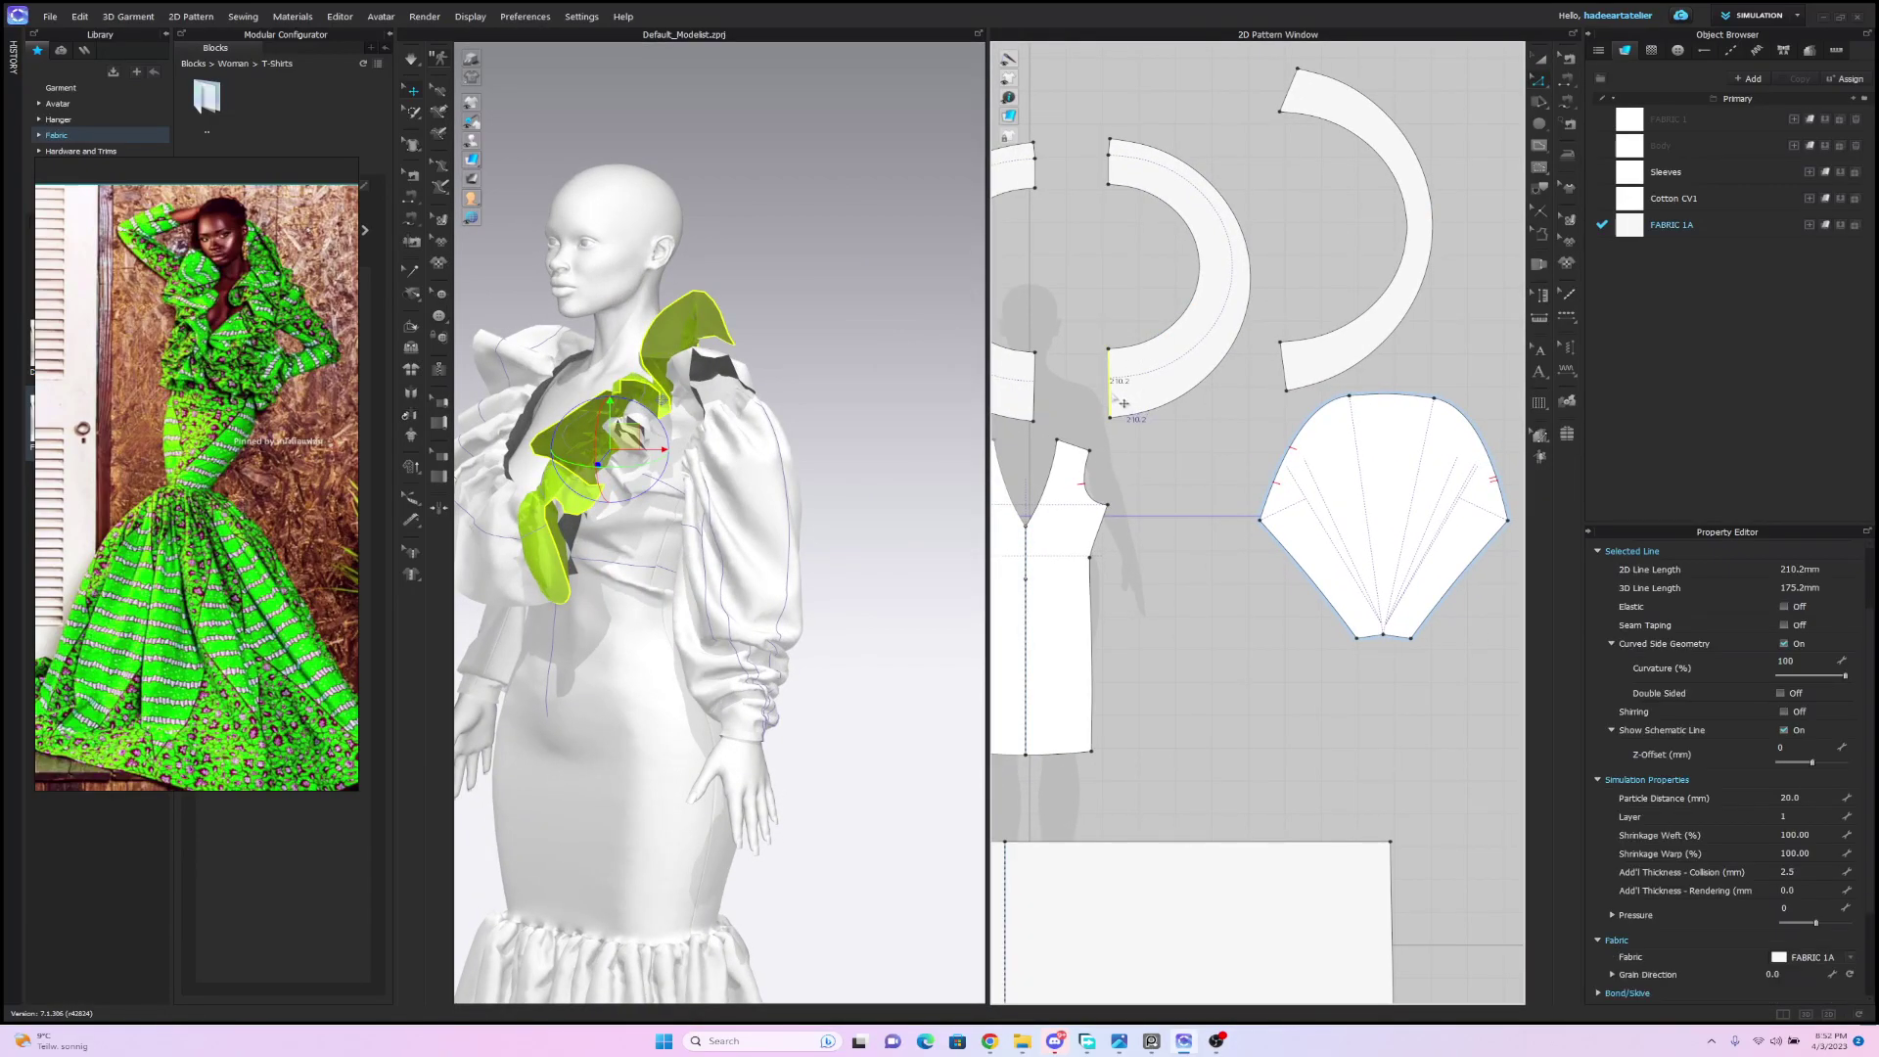
left_click_drag(1288, 391, 1305, 420)
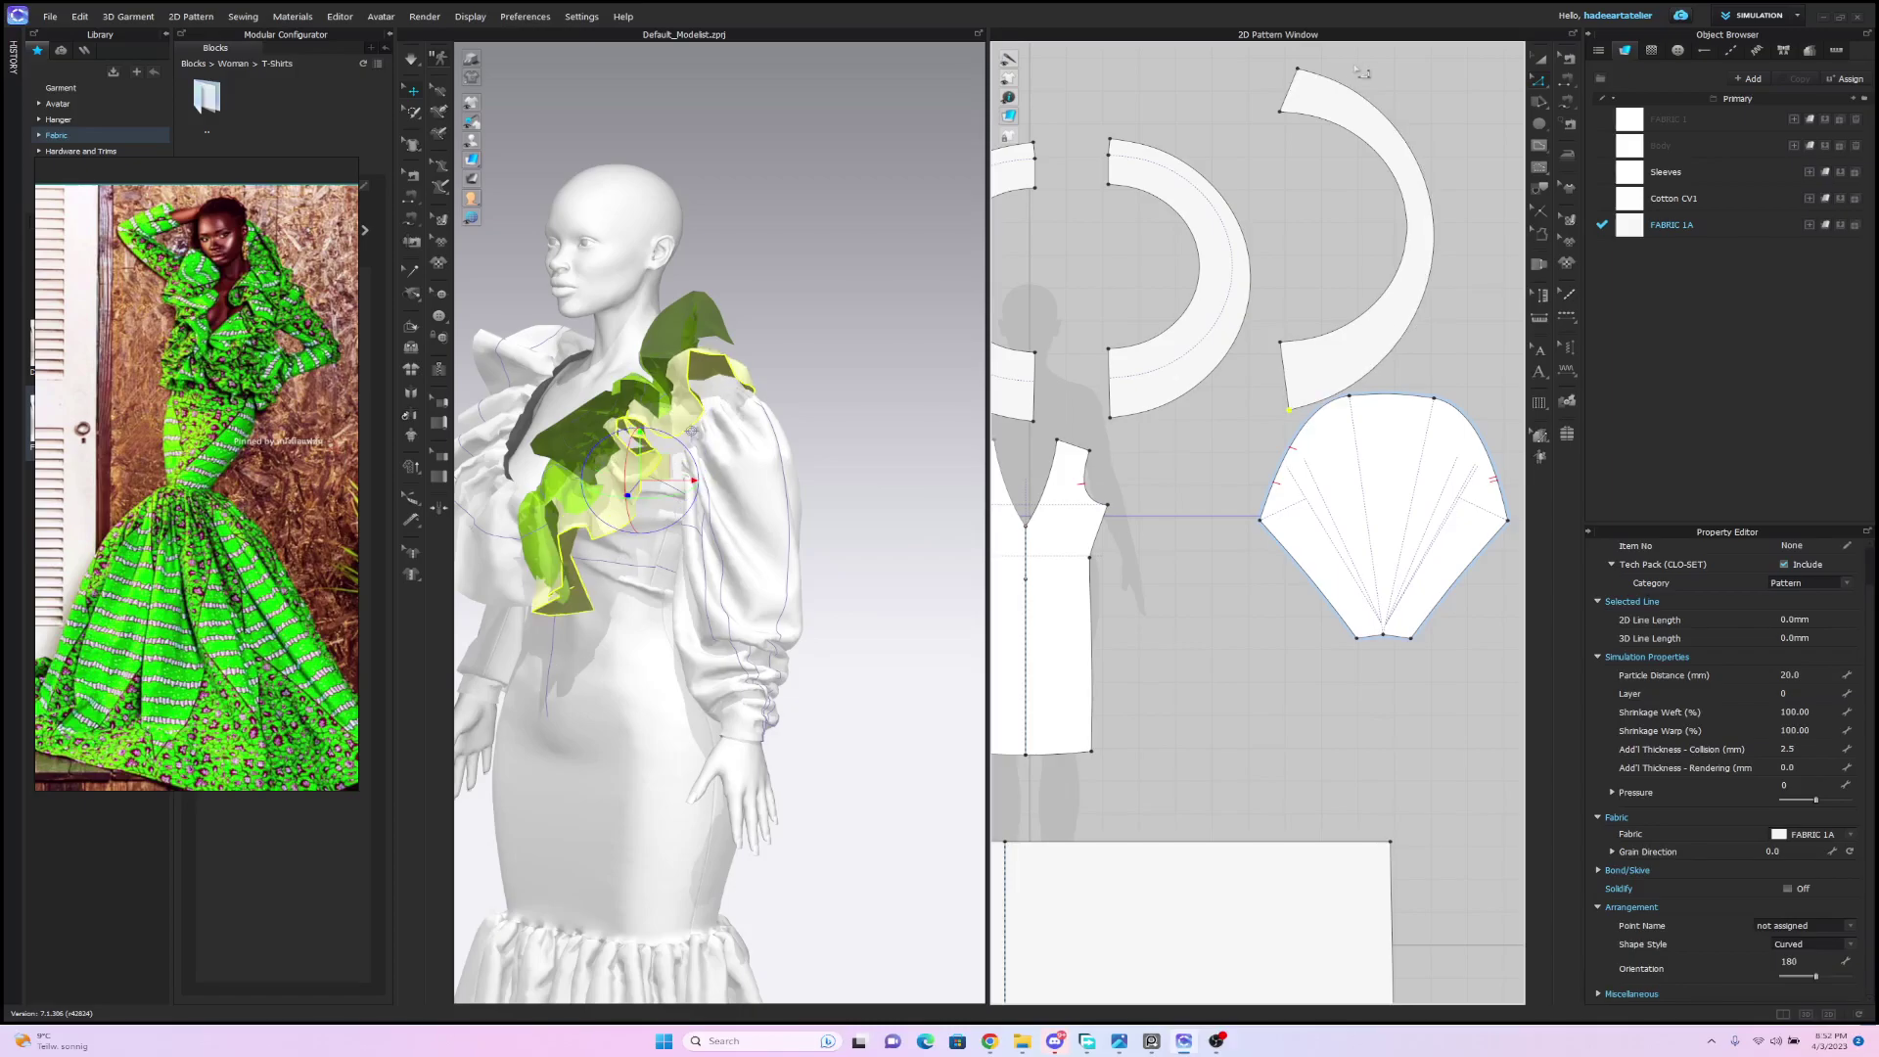
left_click(1124, 166)
left_click(1117, 176)
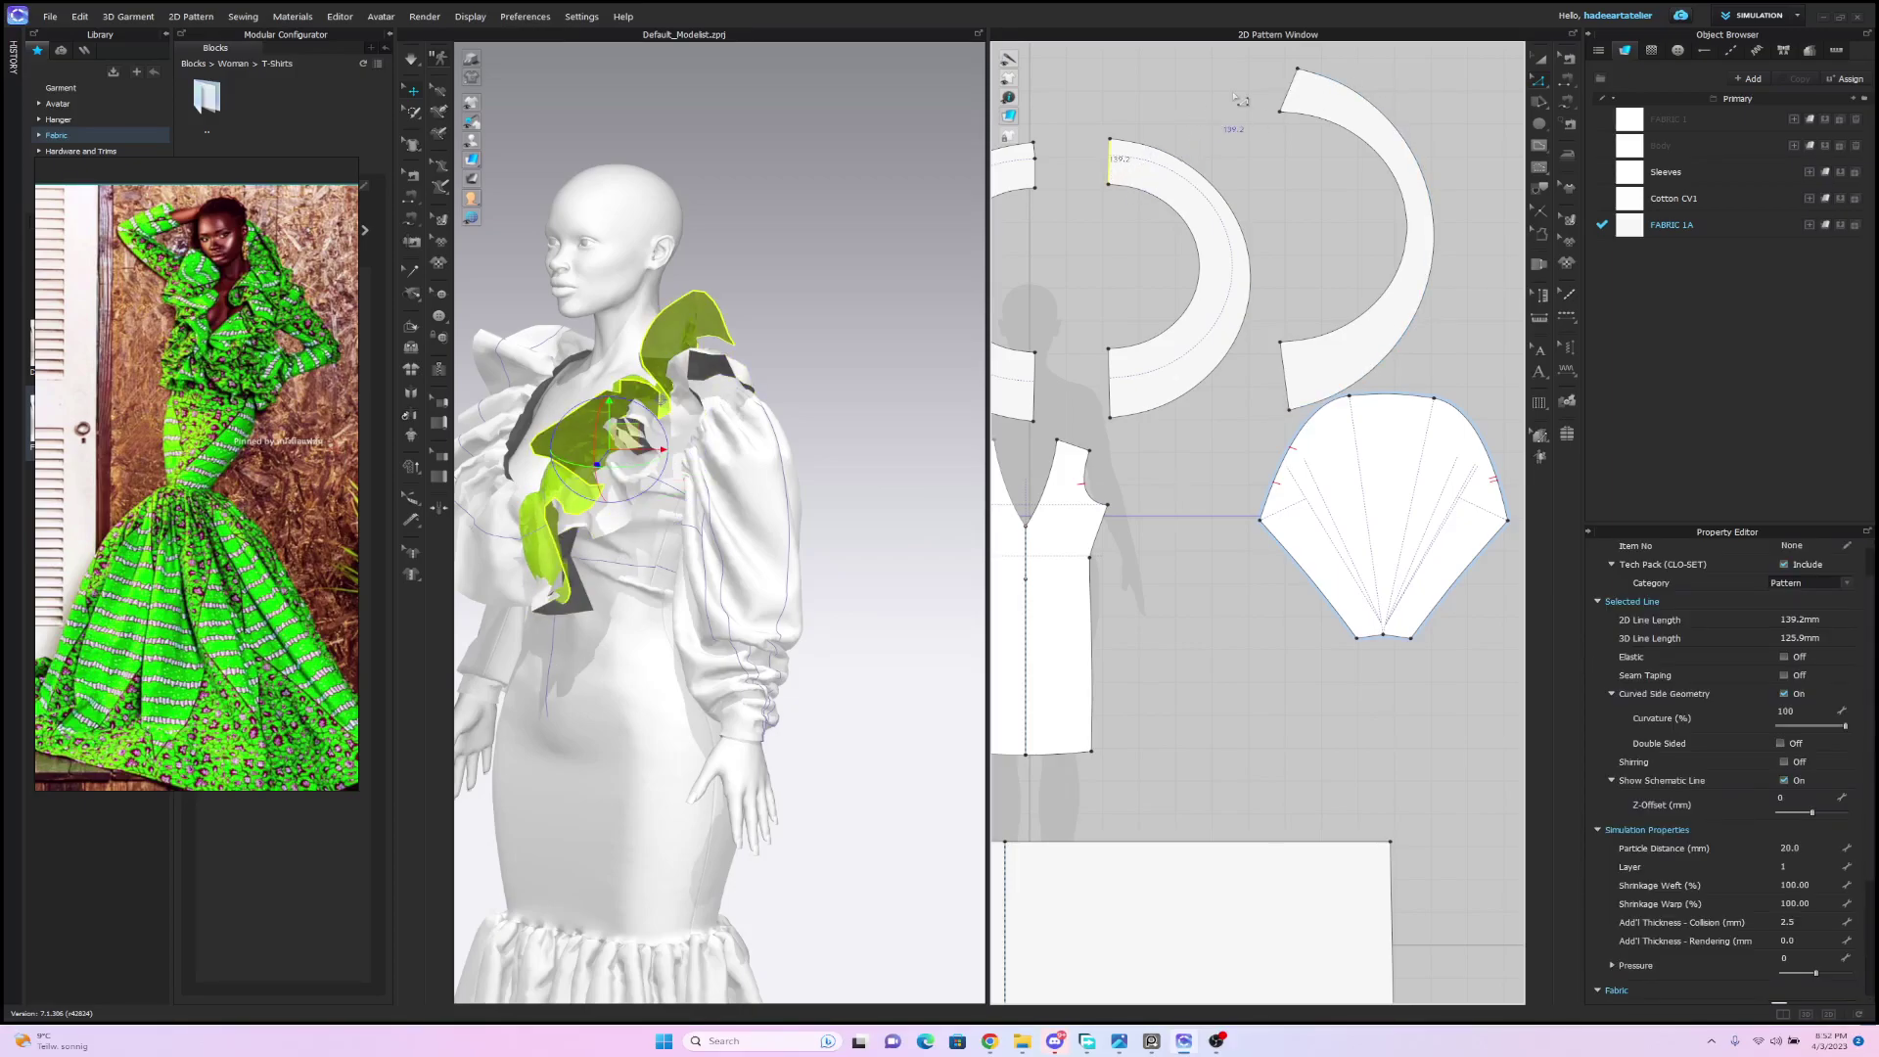
left_click(1288, 90)
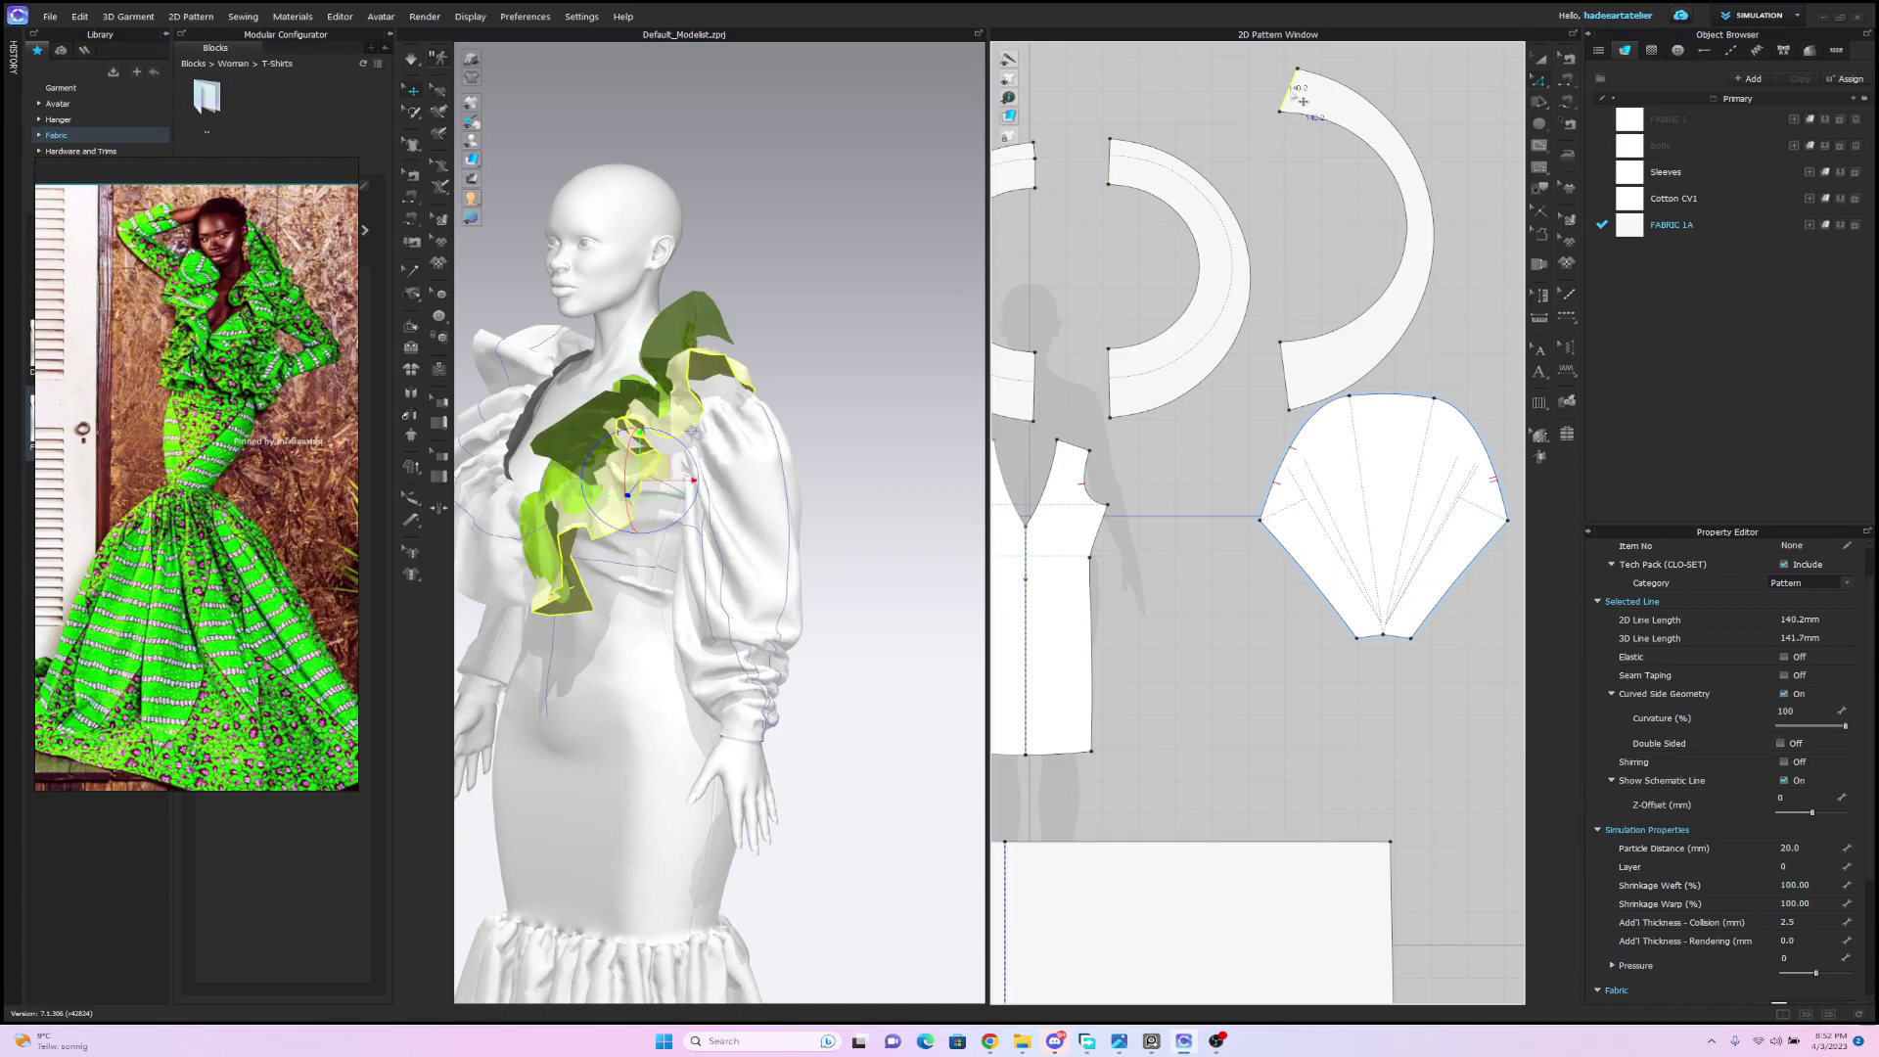
Sew the upper end edge of the original ruffle crescent to the upper end edge of the second crescent.
left_click(1570, 89)
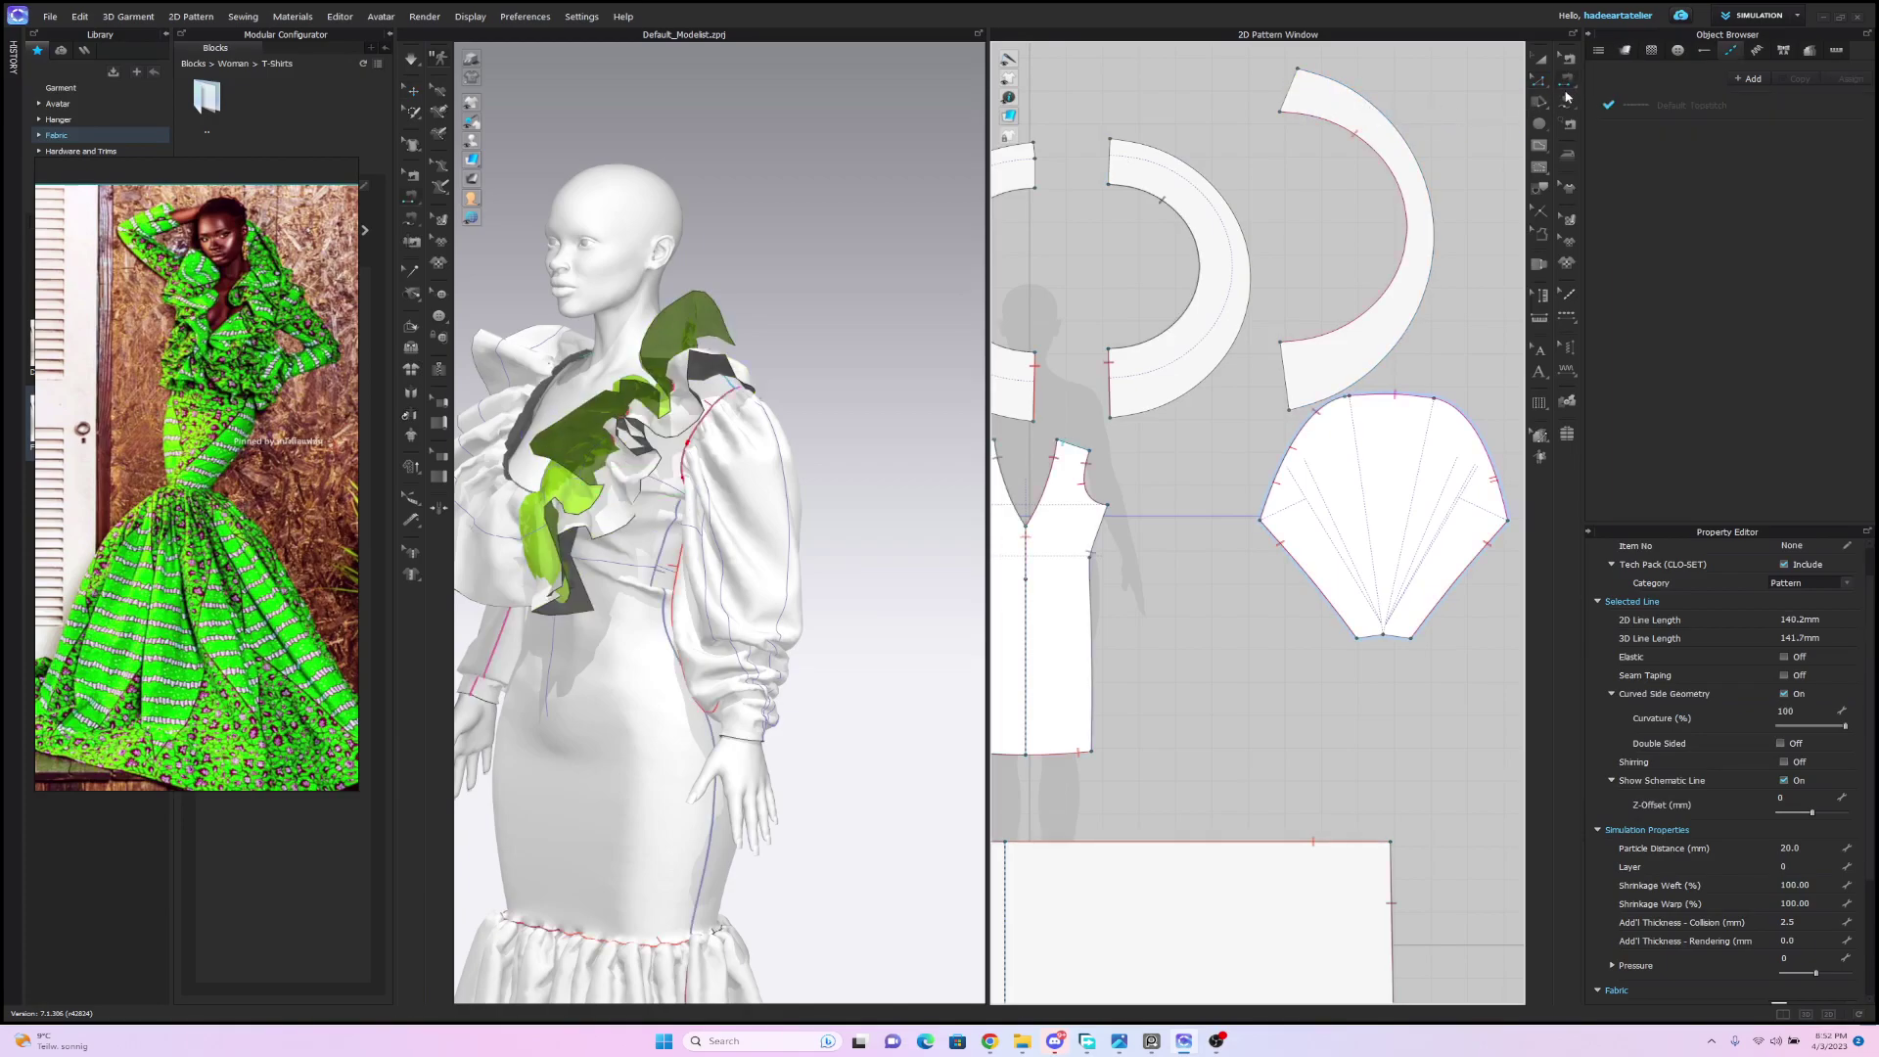
left_click(1113, 161)
left_click(1290, 91)
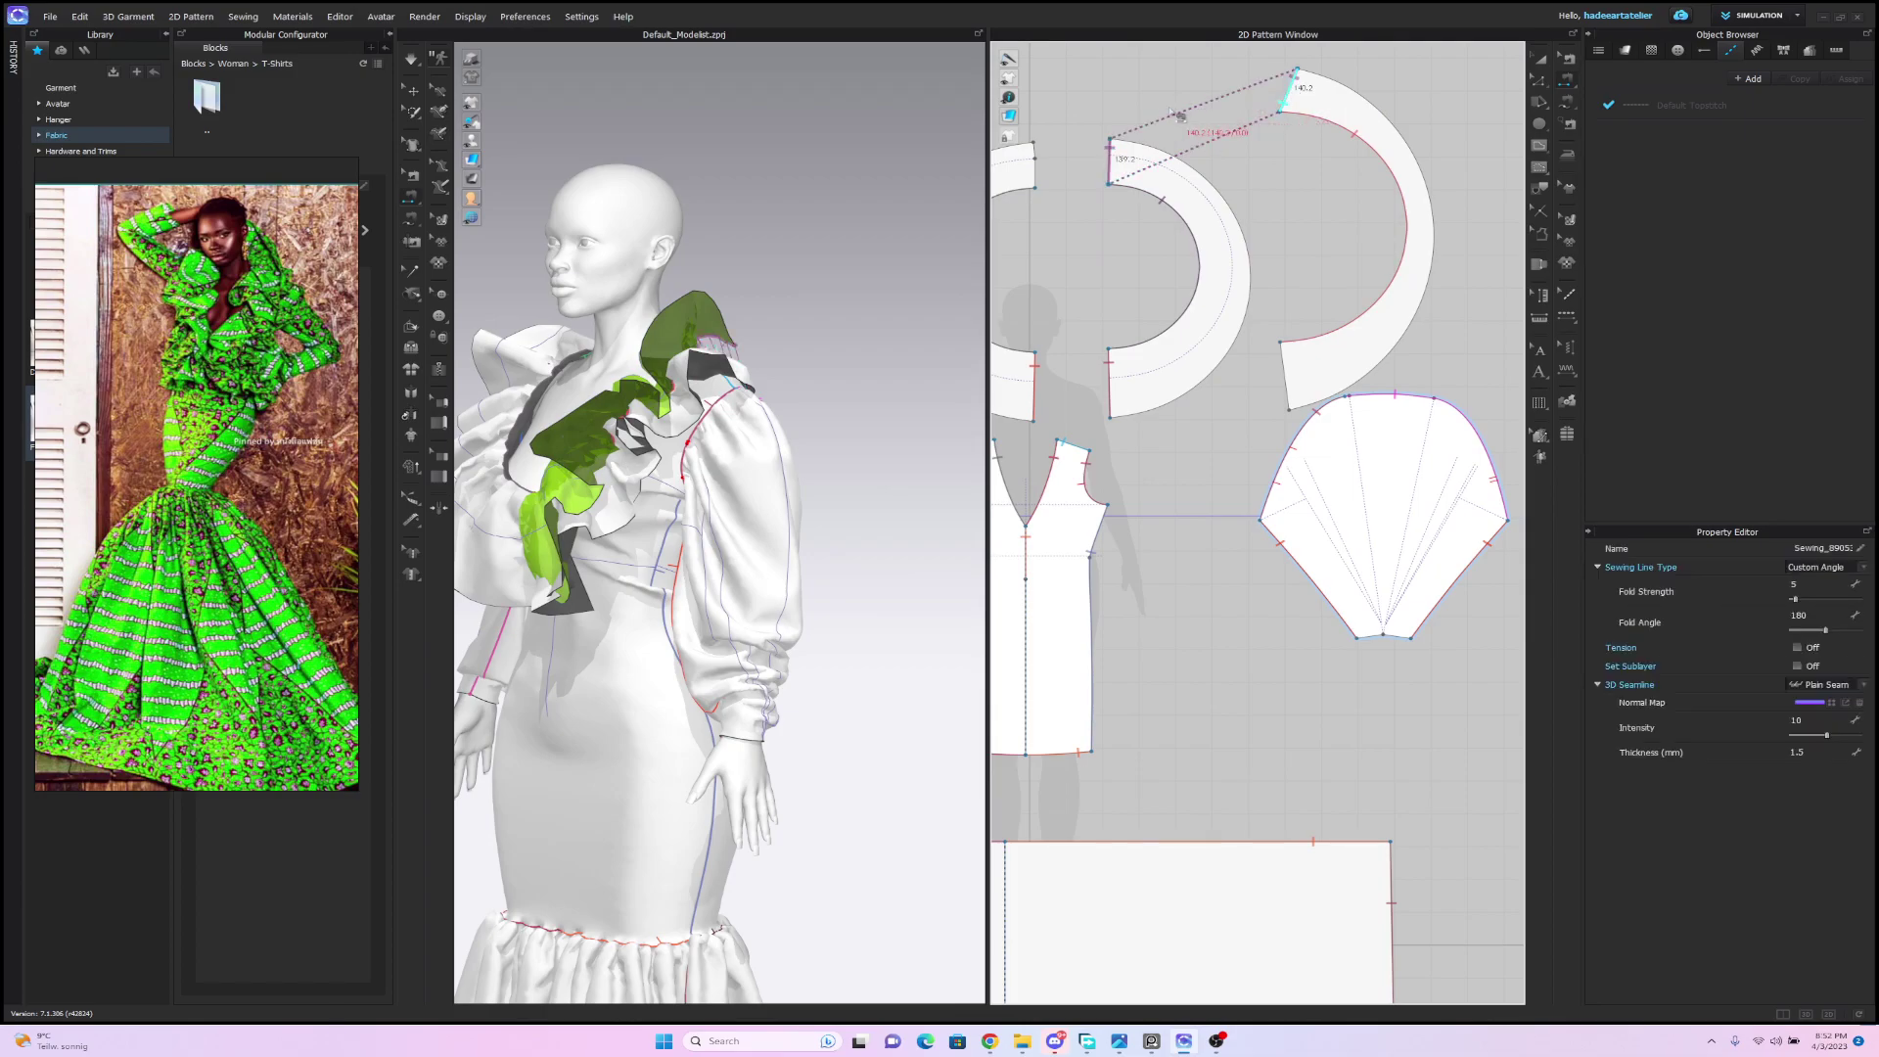
Simulate the joined ruffle tiers and check their drape from behind and from the front.
key("space")
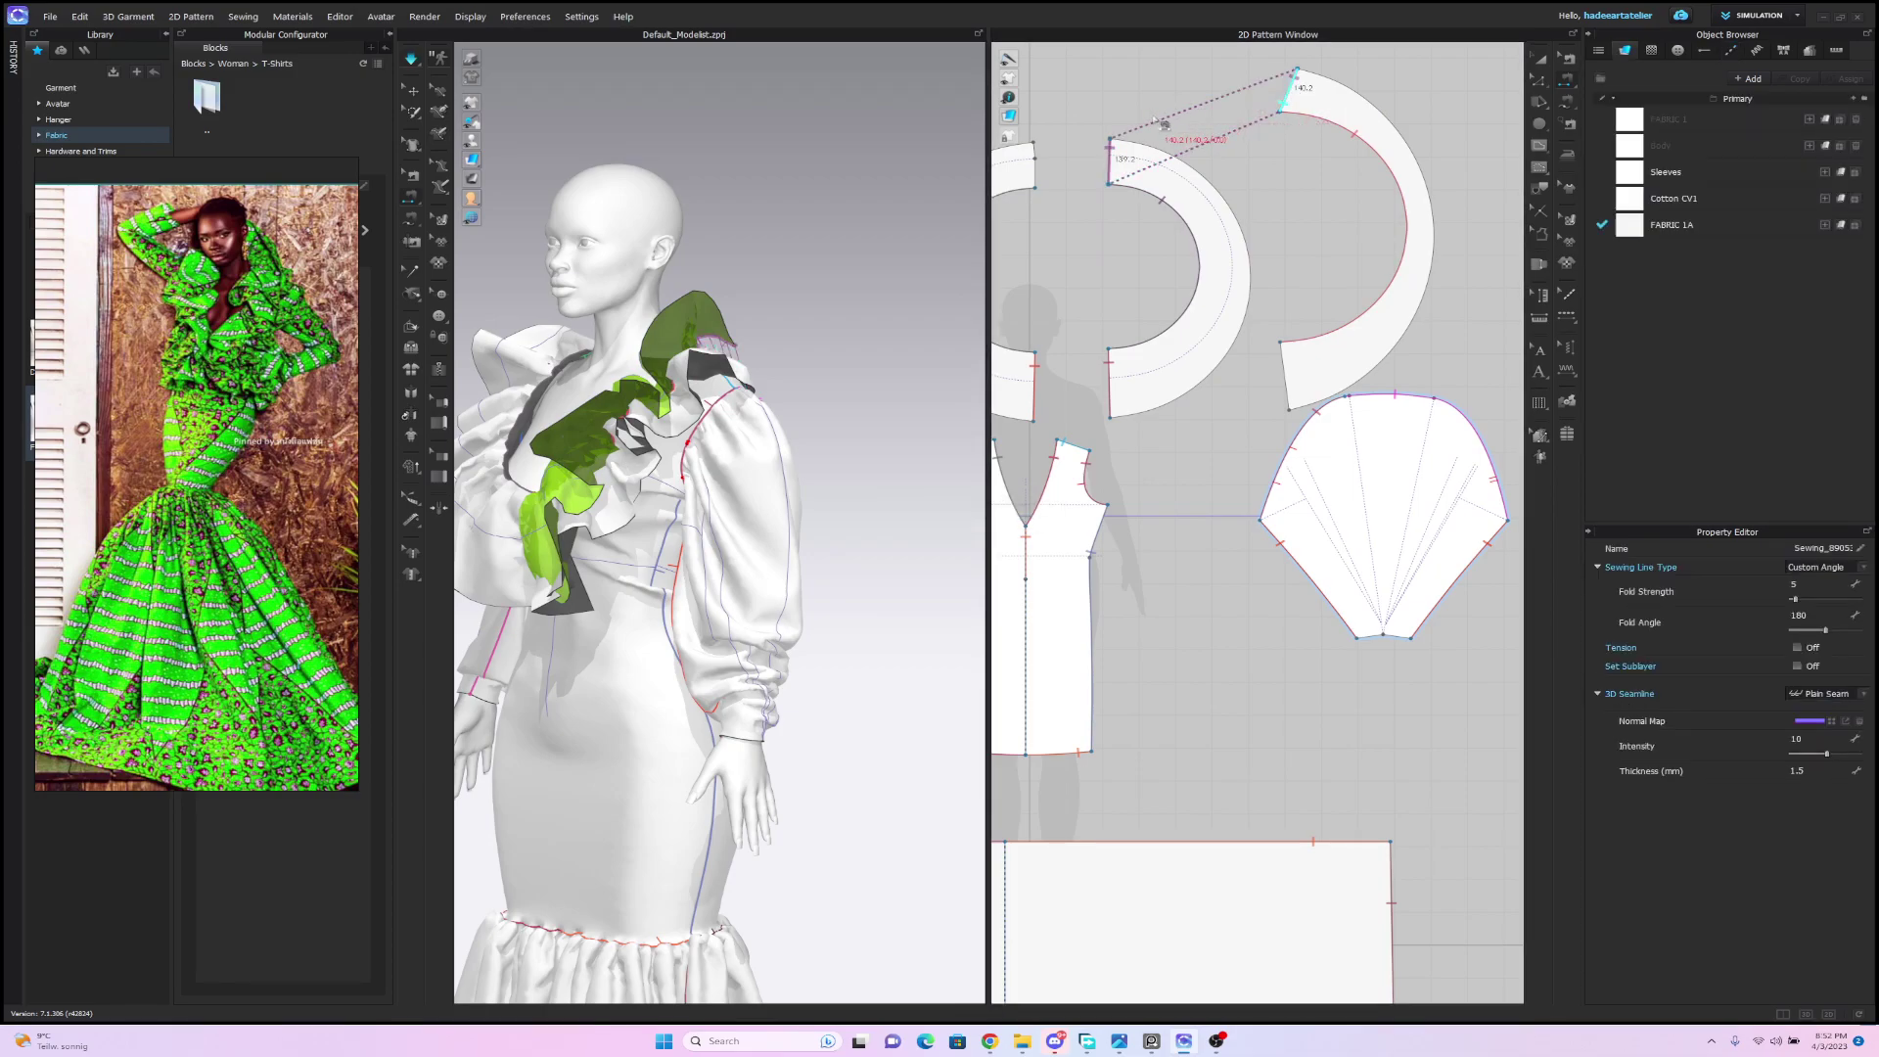
key("space")
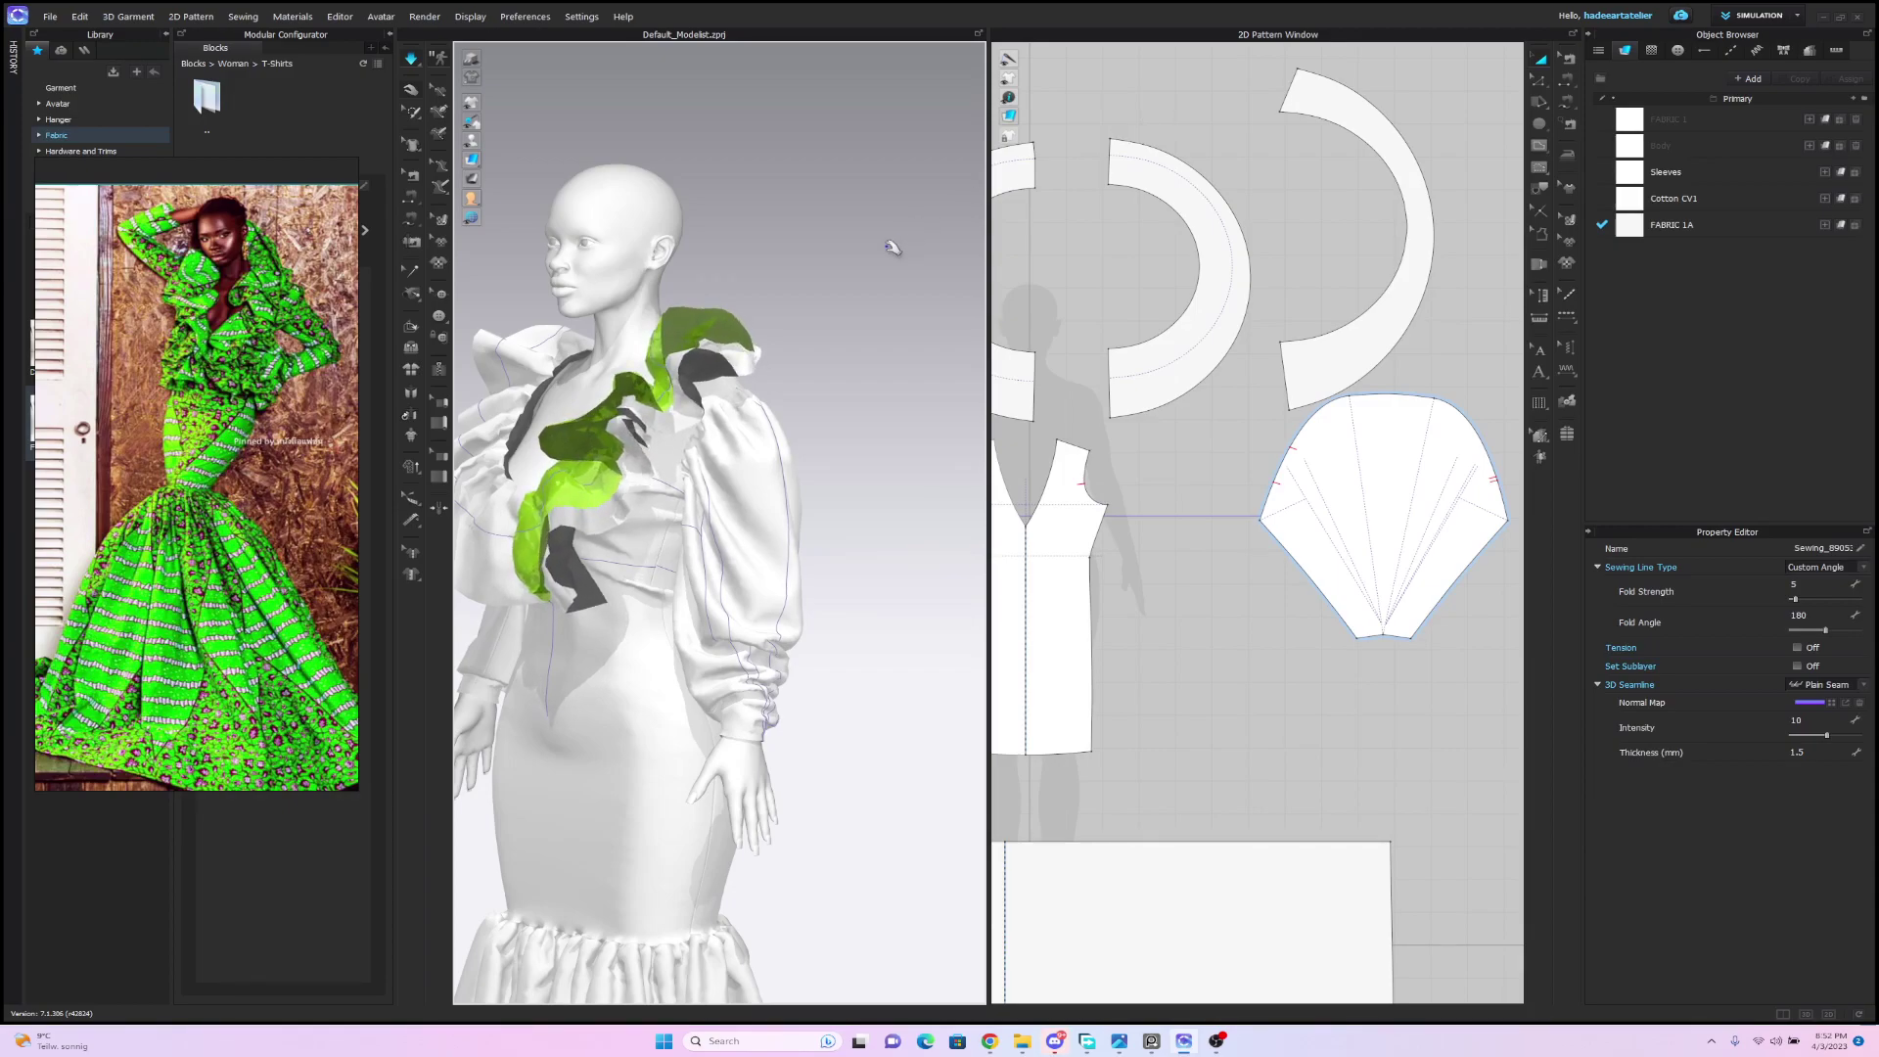
key("space")
right_click_drag(877, 251, 721, 292)
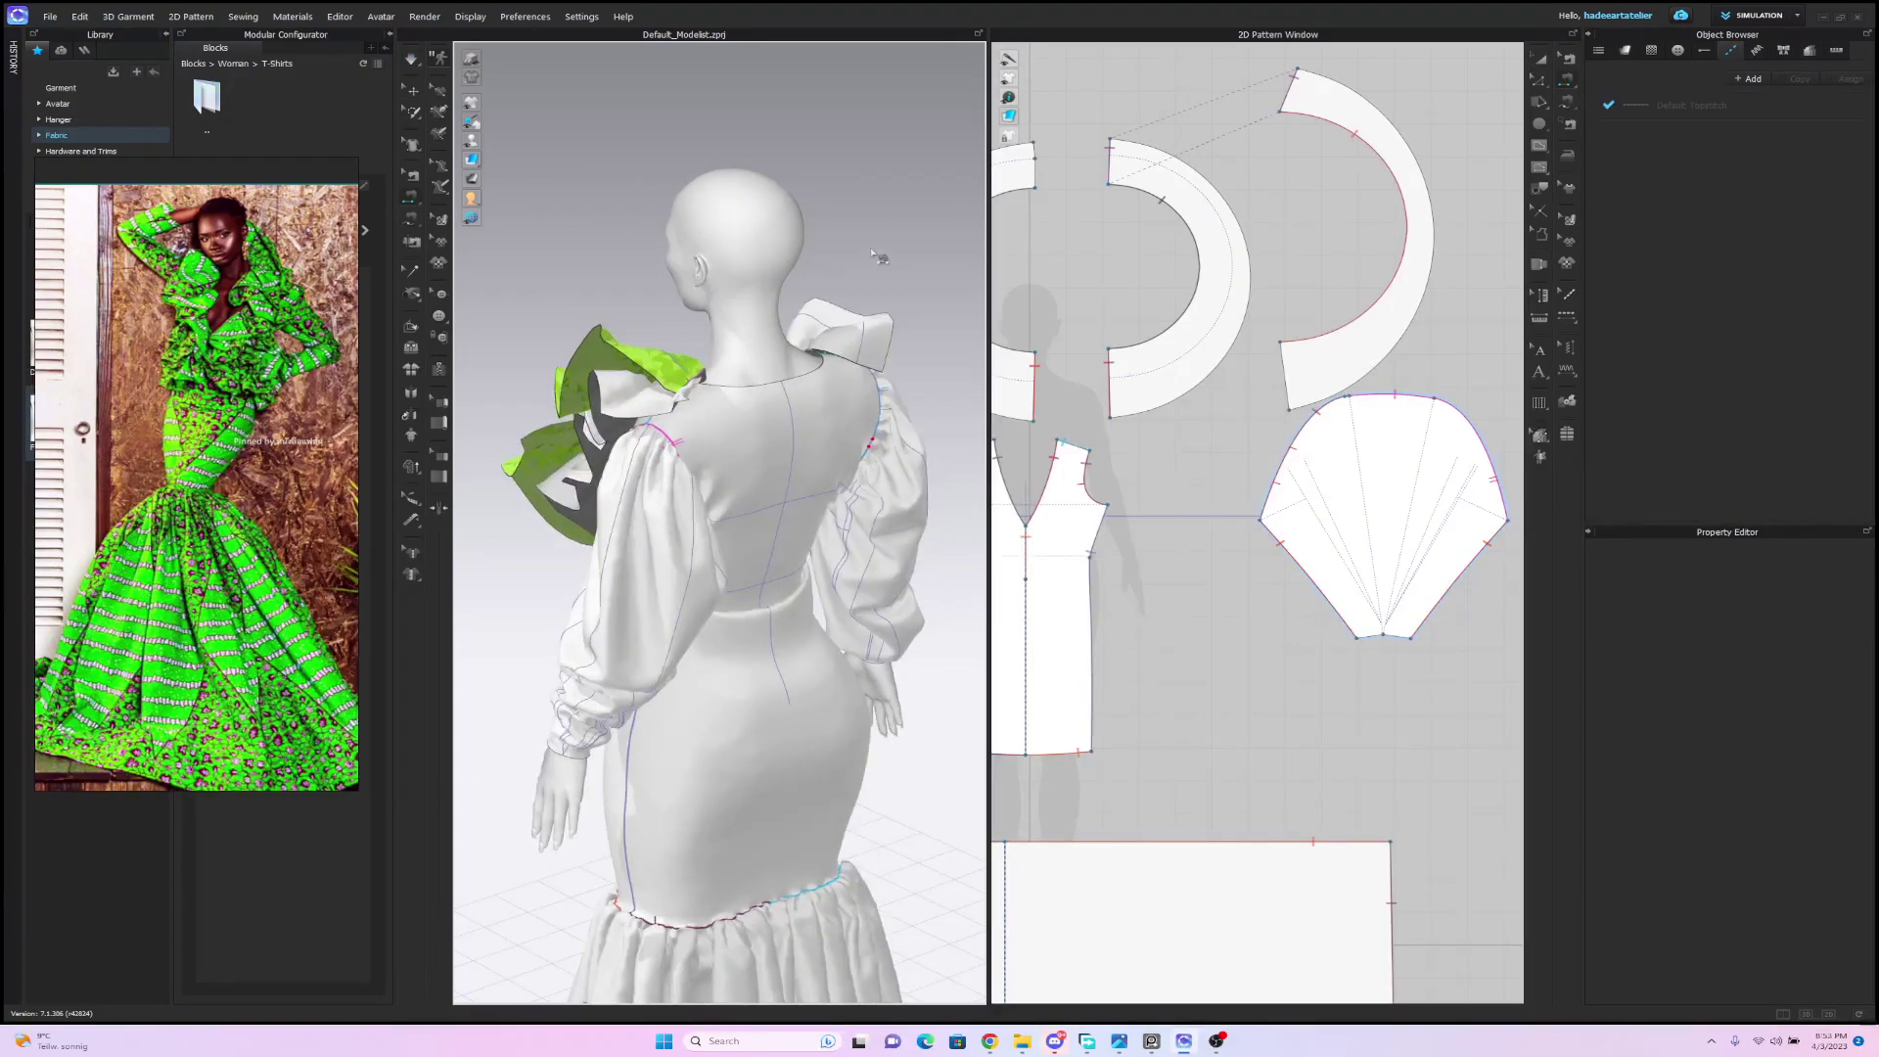
key("space")
key("space")
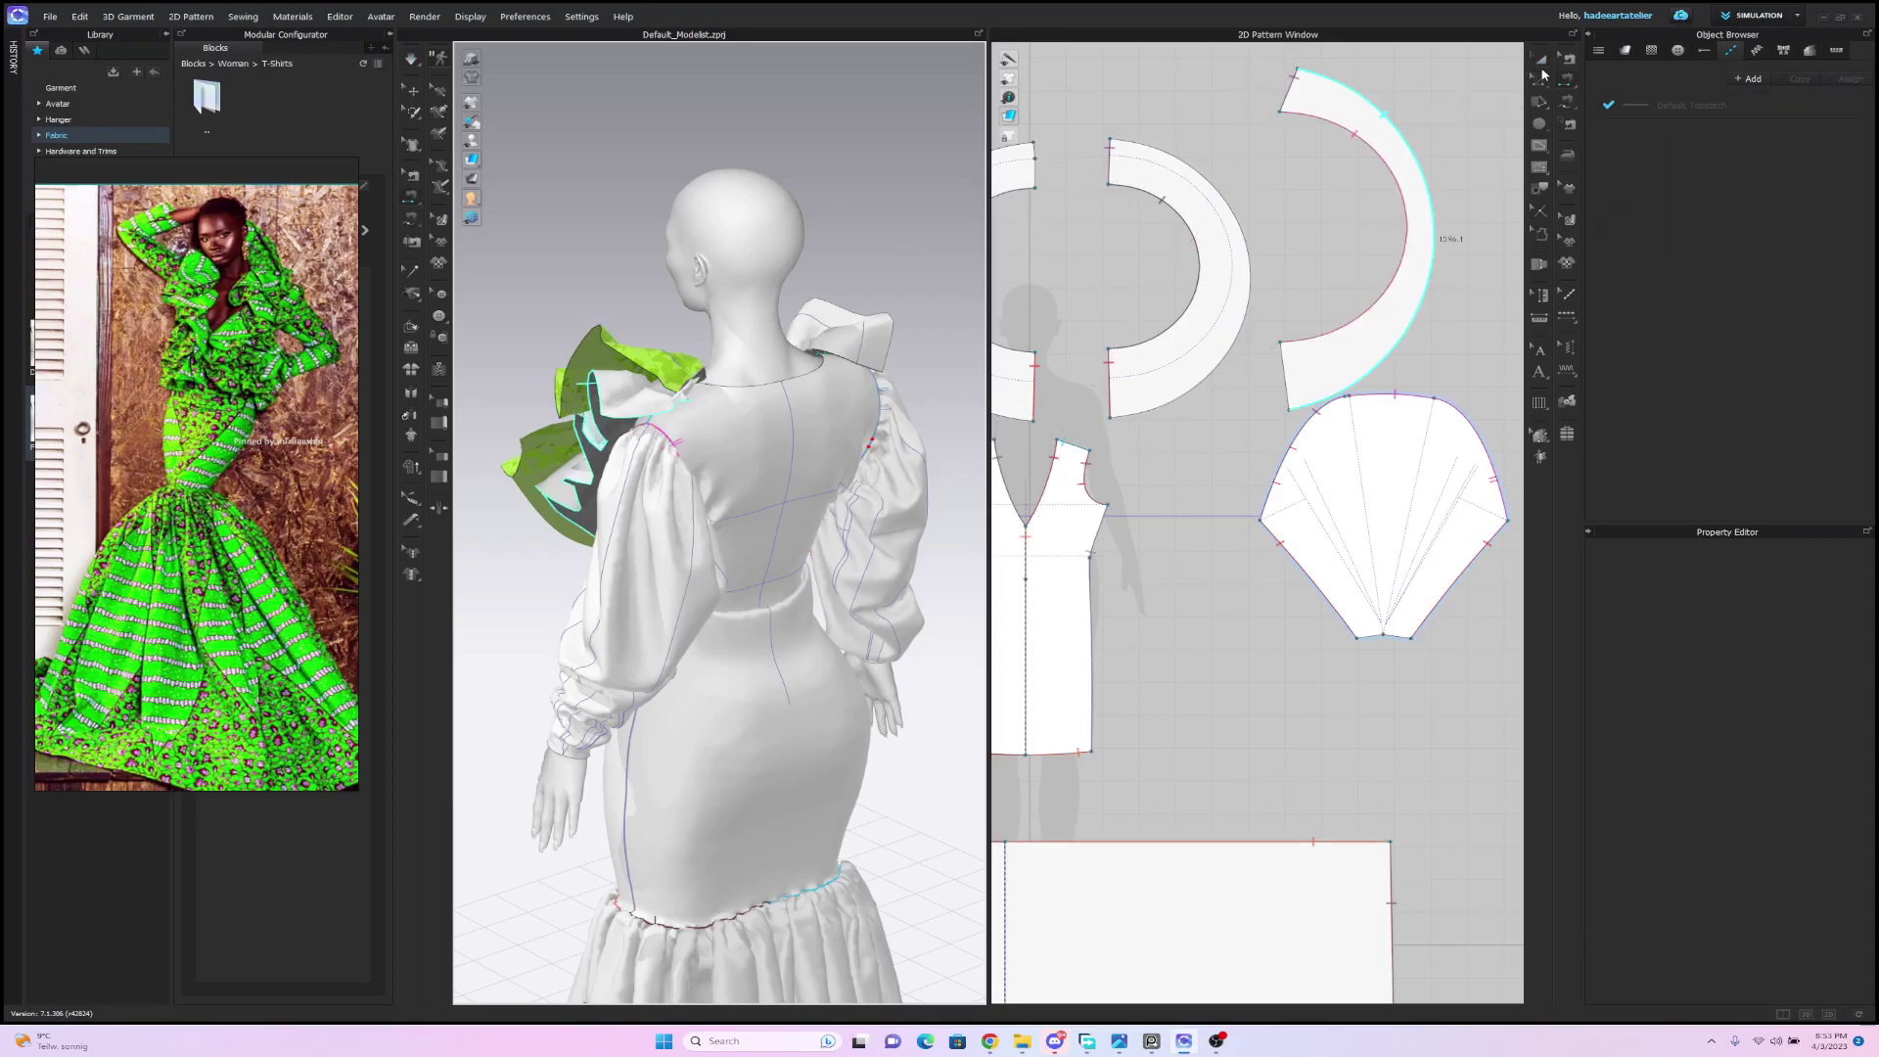
key("space")
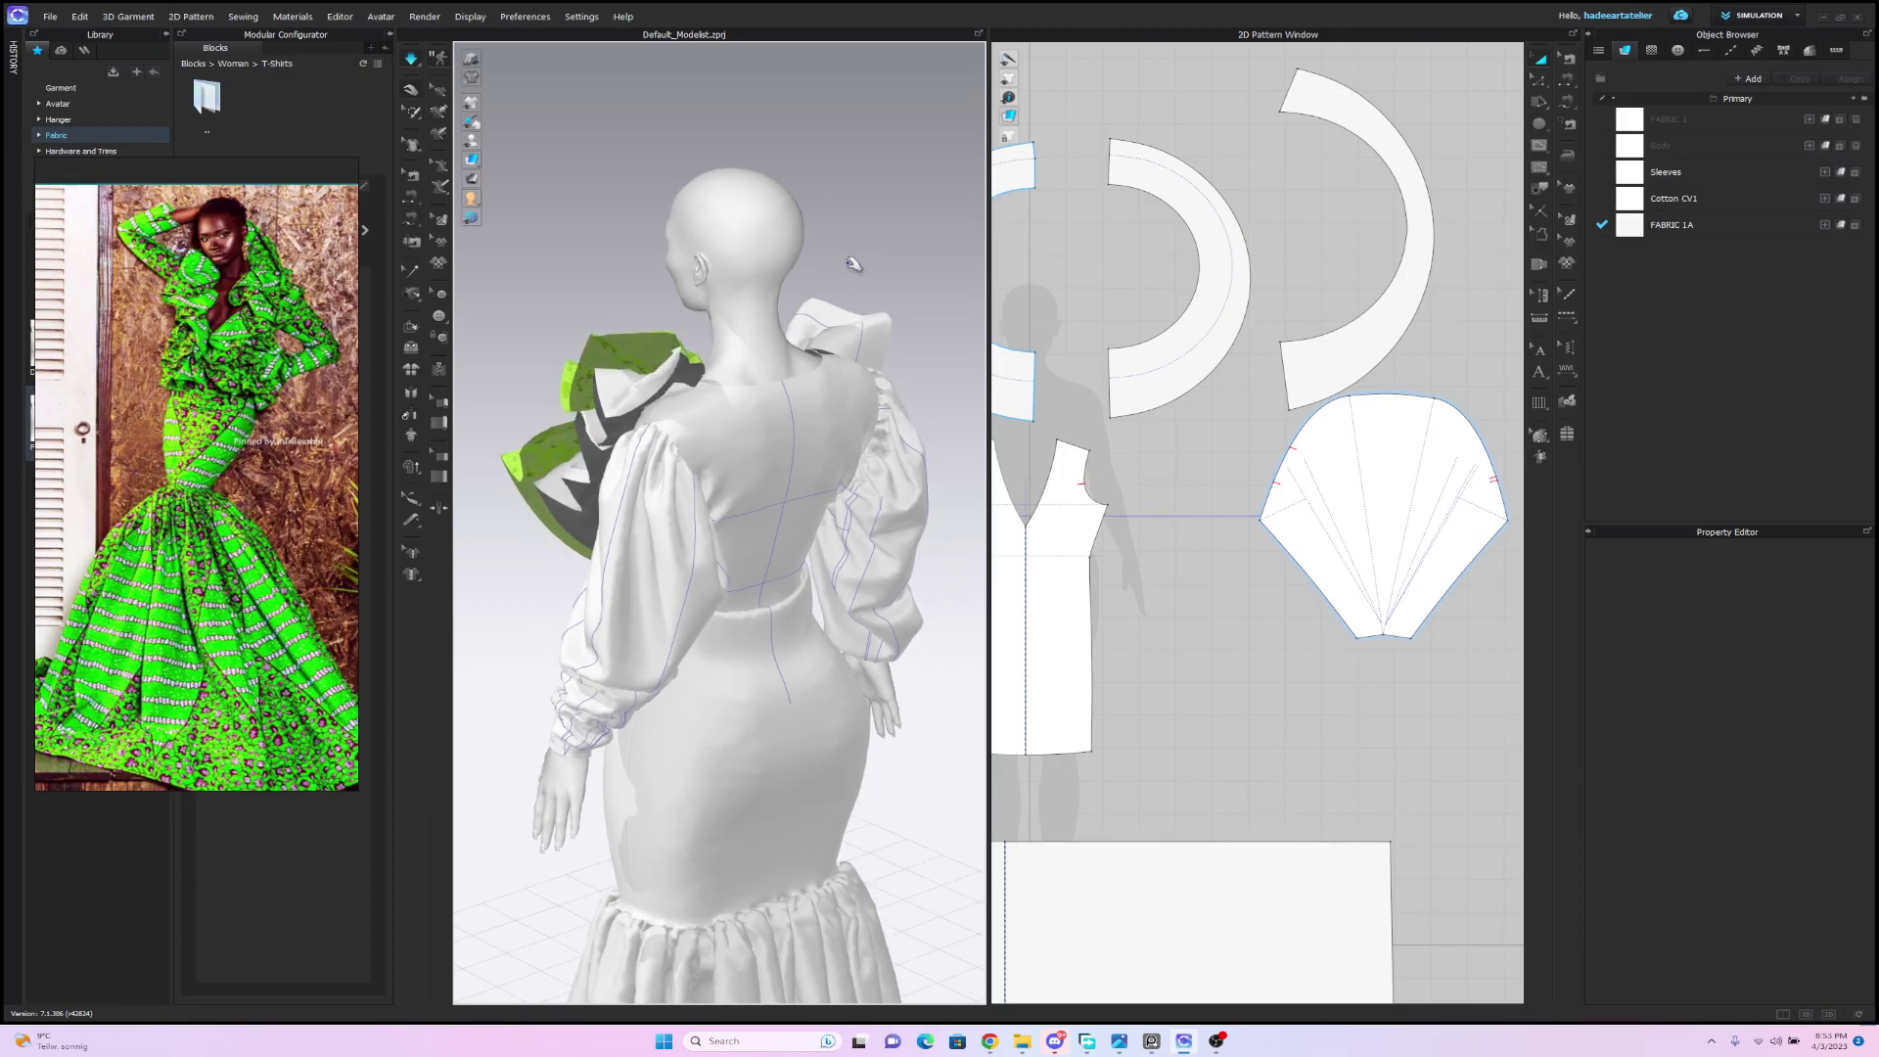
right_click_drag(853, 262, 1073, 242)
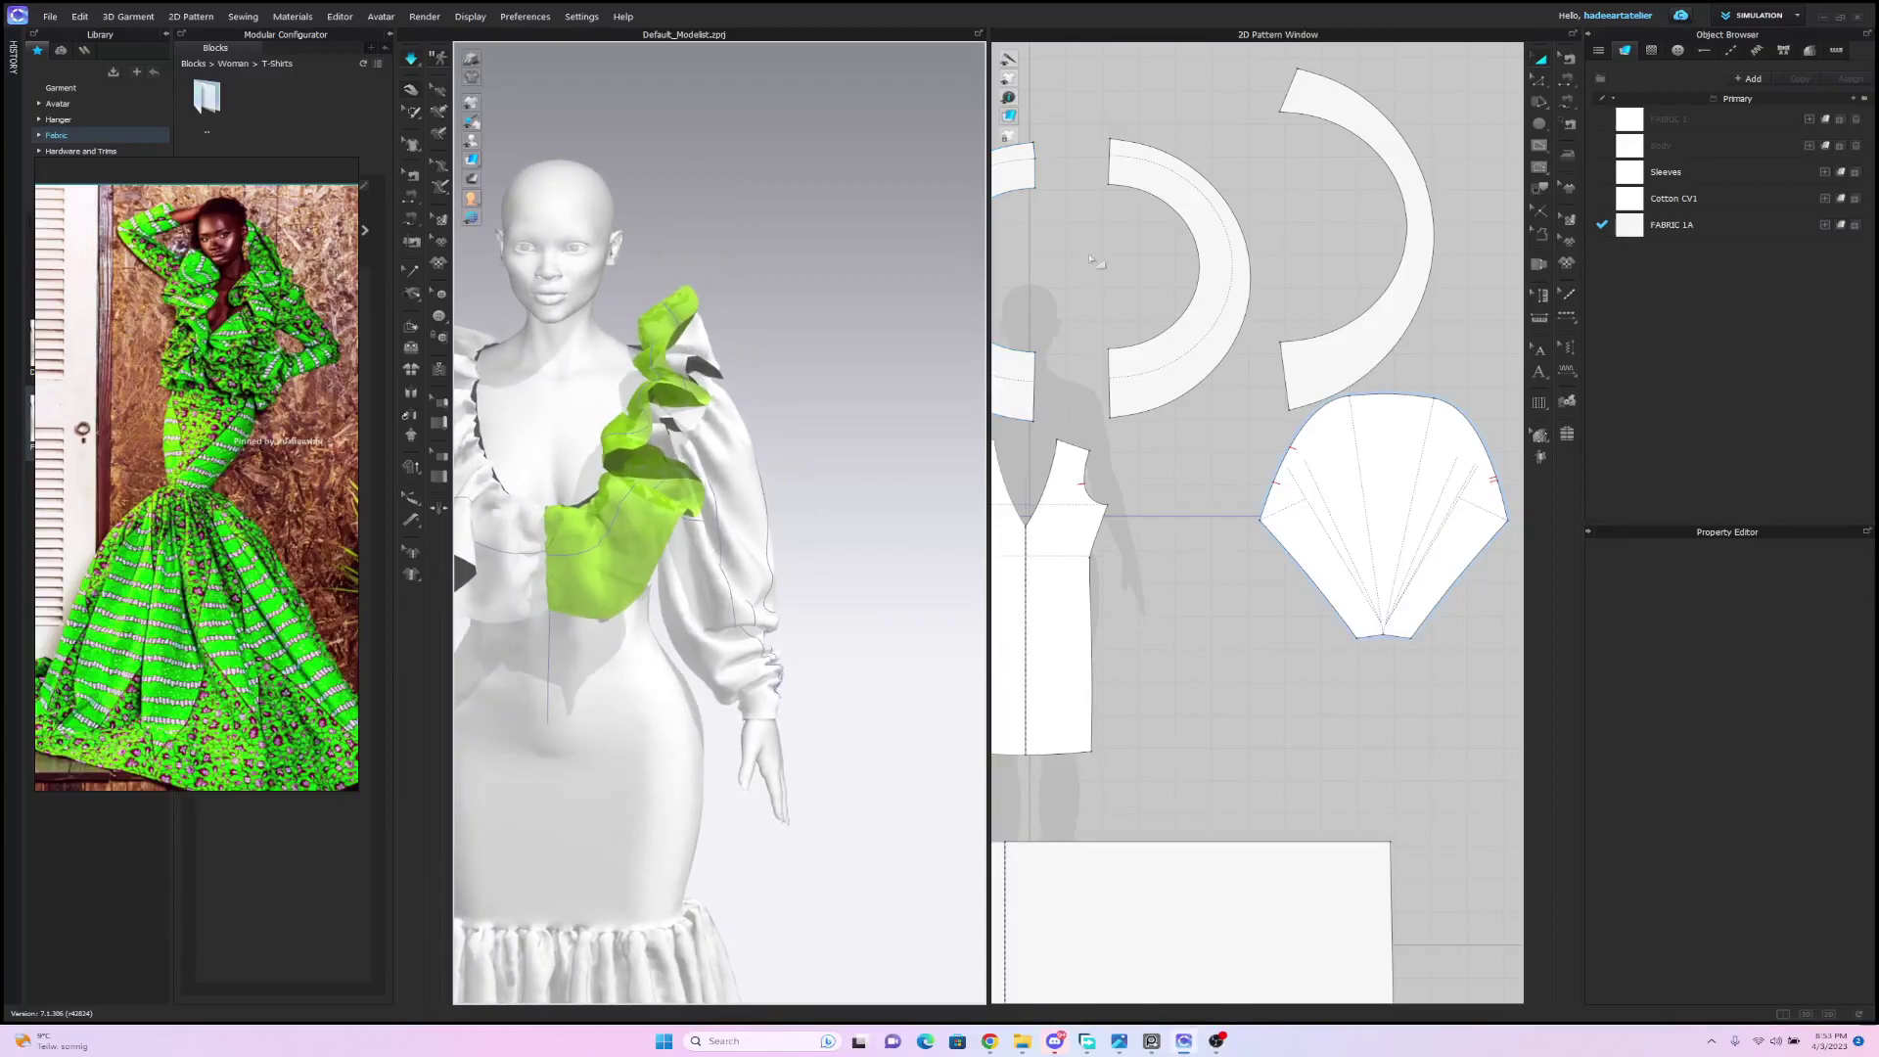
scroll(852, 274, "down", 3)
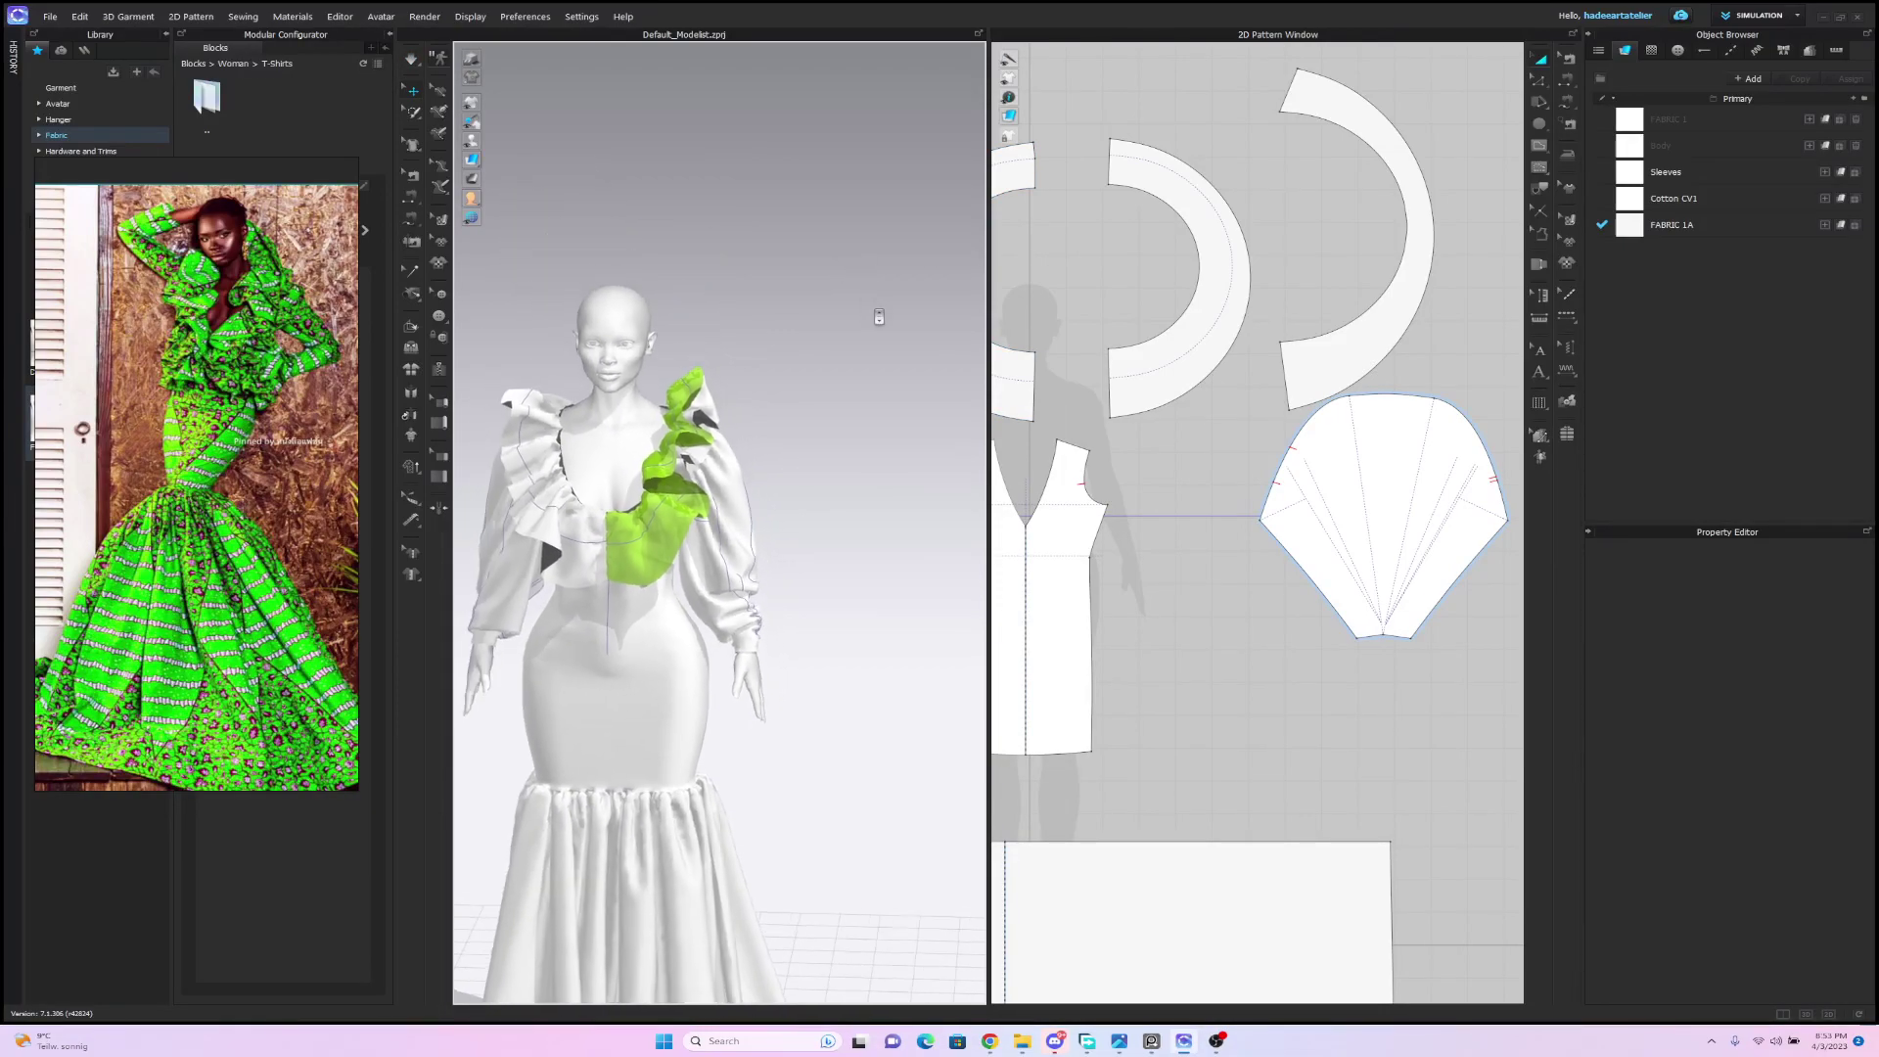
Assign the Cotton CV1 fabric to both ruffle crescents and simulate the dress to update the drape.
left_click(1210, 267)
left_click(1827, 199)
key("space")
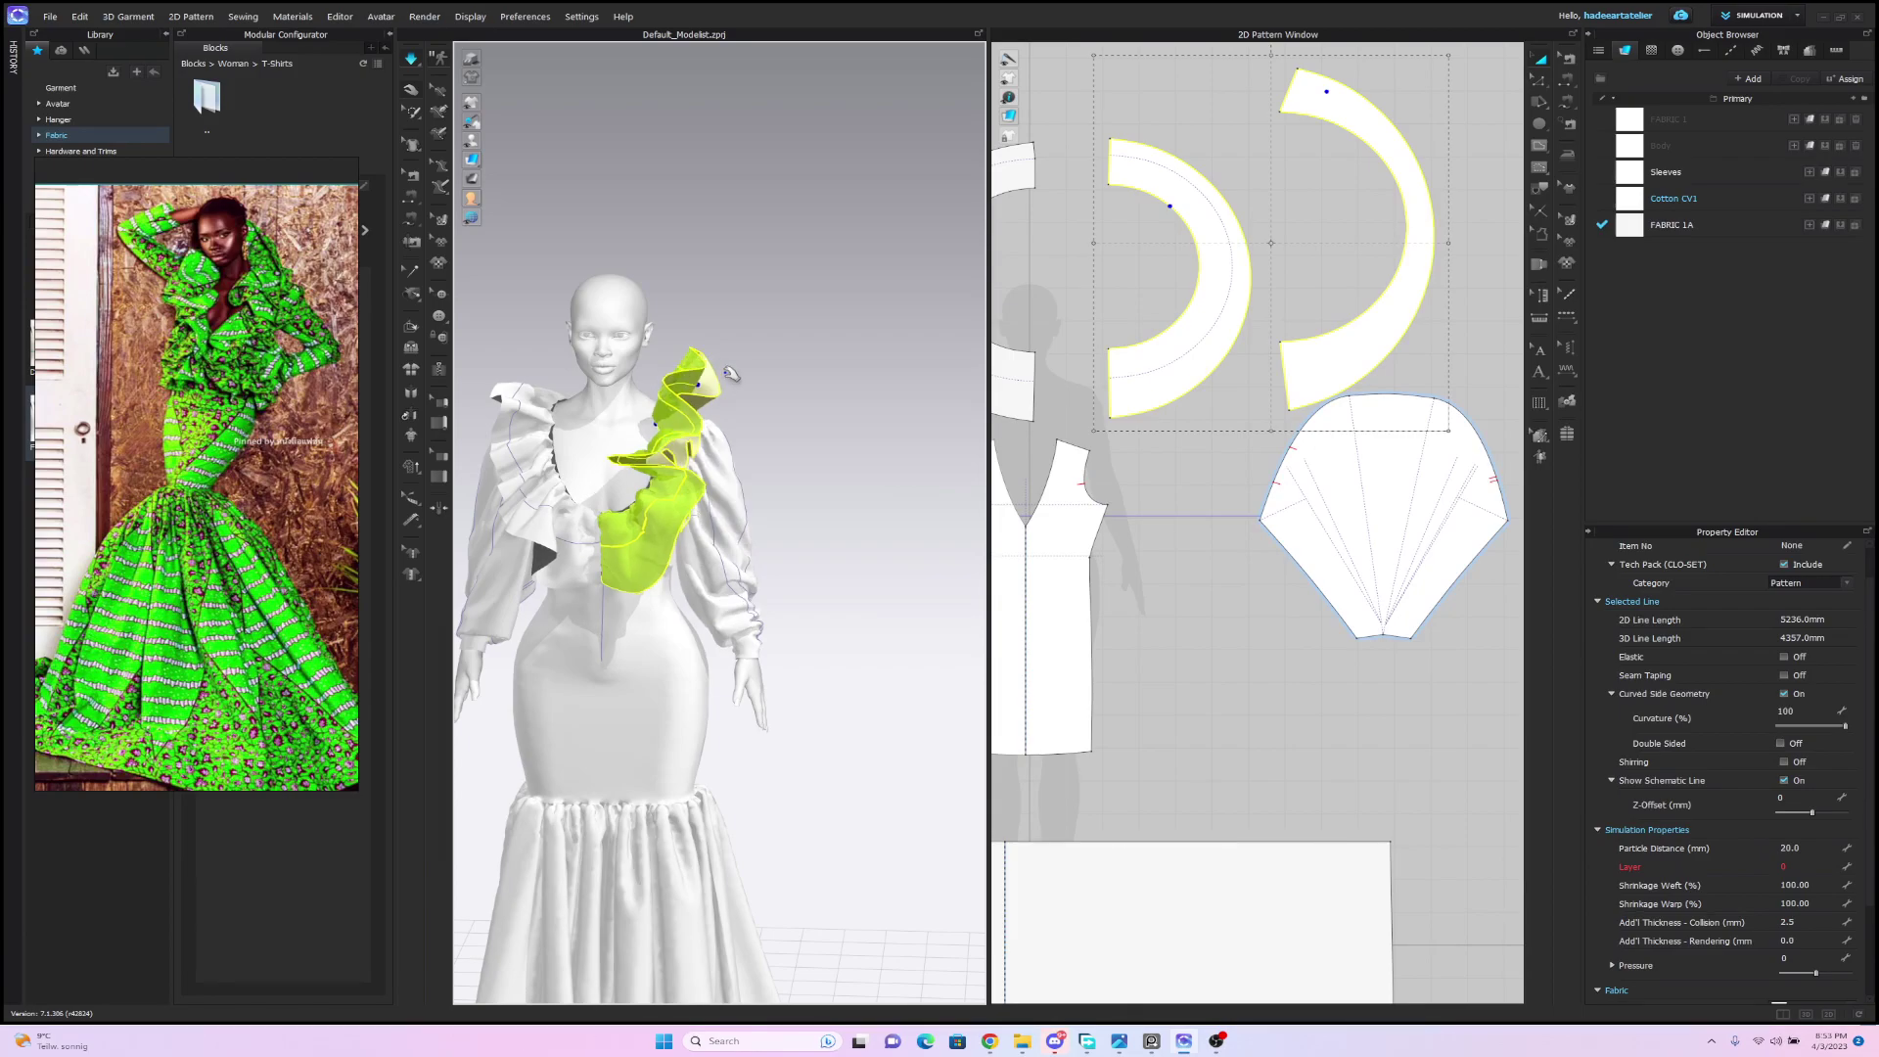
left_click(791, 363)
right_click_drag(790, 363, 827, 340)
key("space")
scroll(817, 318, "up", 3)
scroll(806, 338, "down", 4)
middle_click_drag(782, 356, 868, 341)
scroll(874, 349, "up", 1)
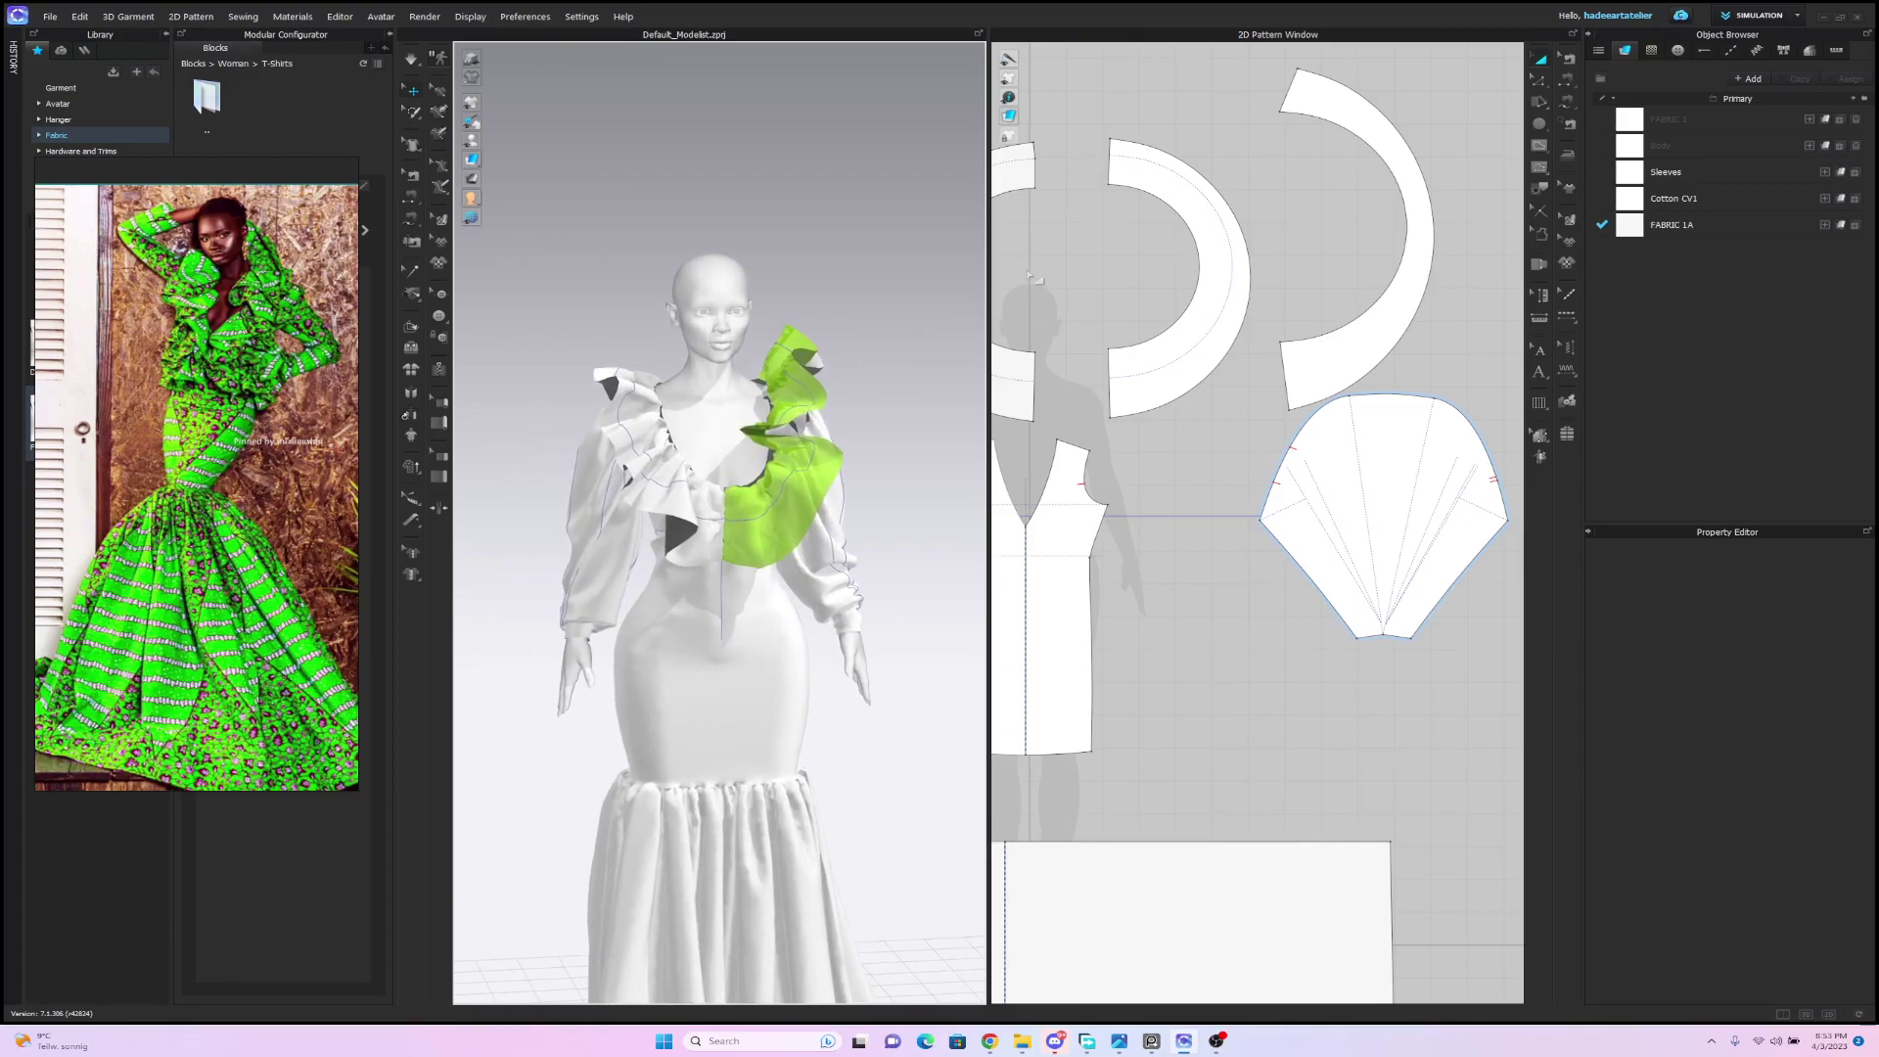
Sew the lower end edge of the original ruffle crescent to the lower end edge of the second crescent.
left_click(1566, 82)
left_click(1110, 382)
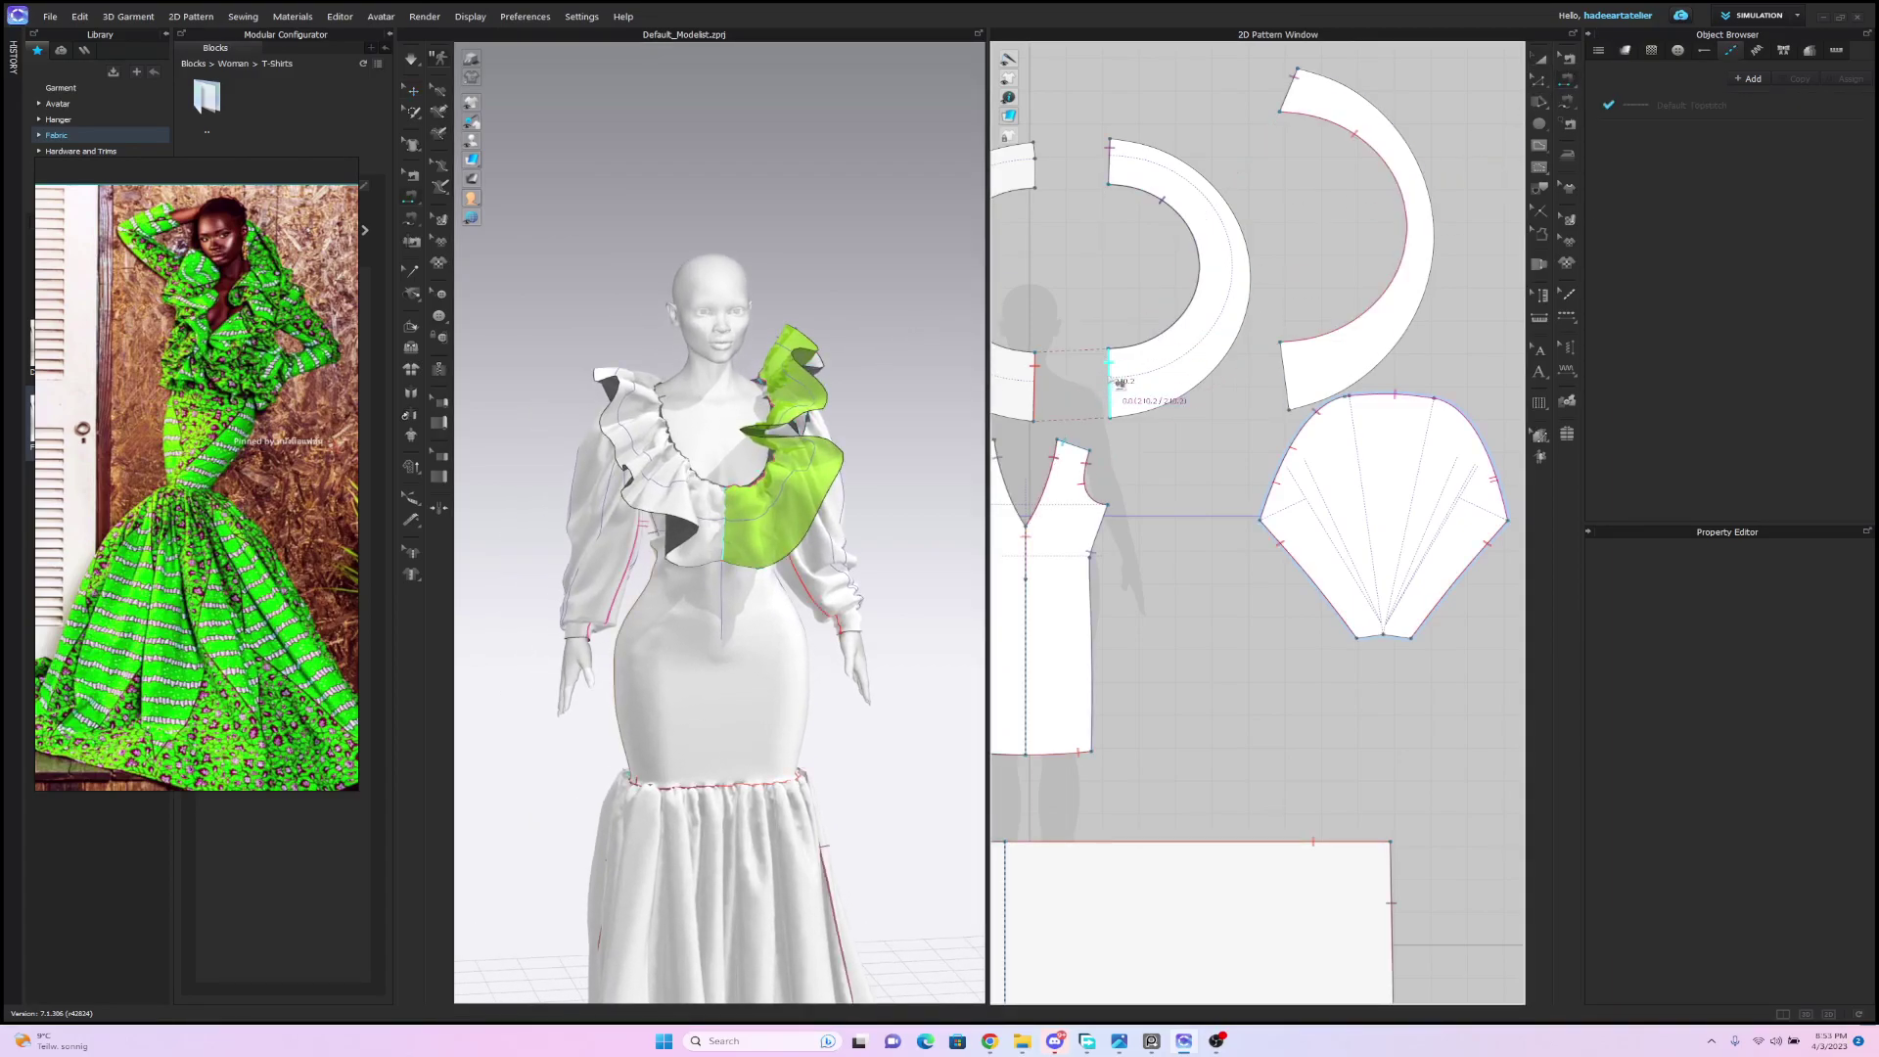
left_click(1292, 380)
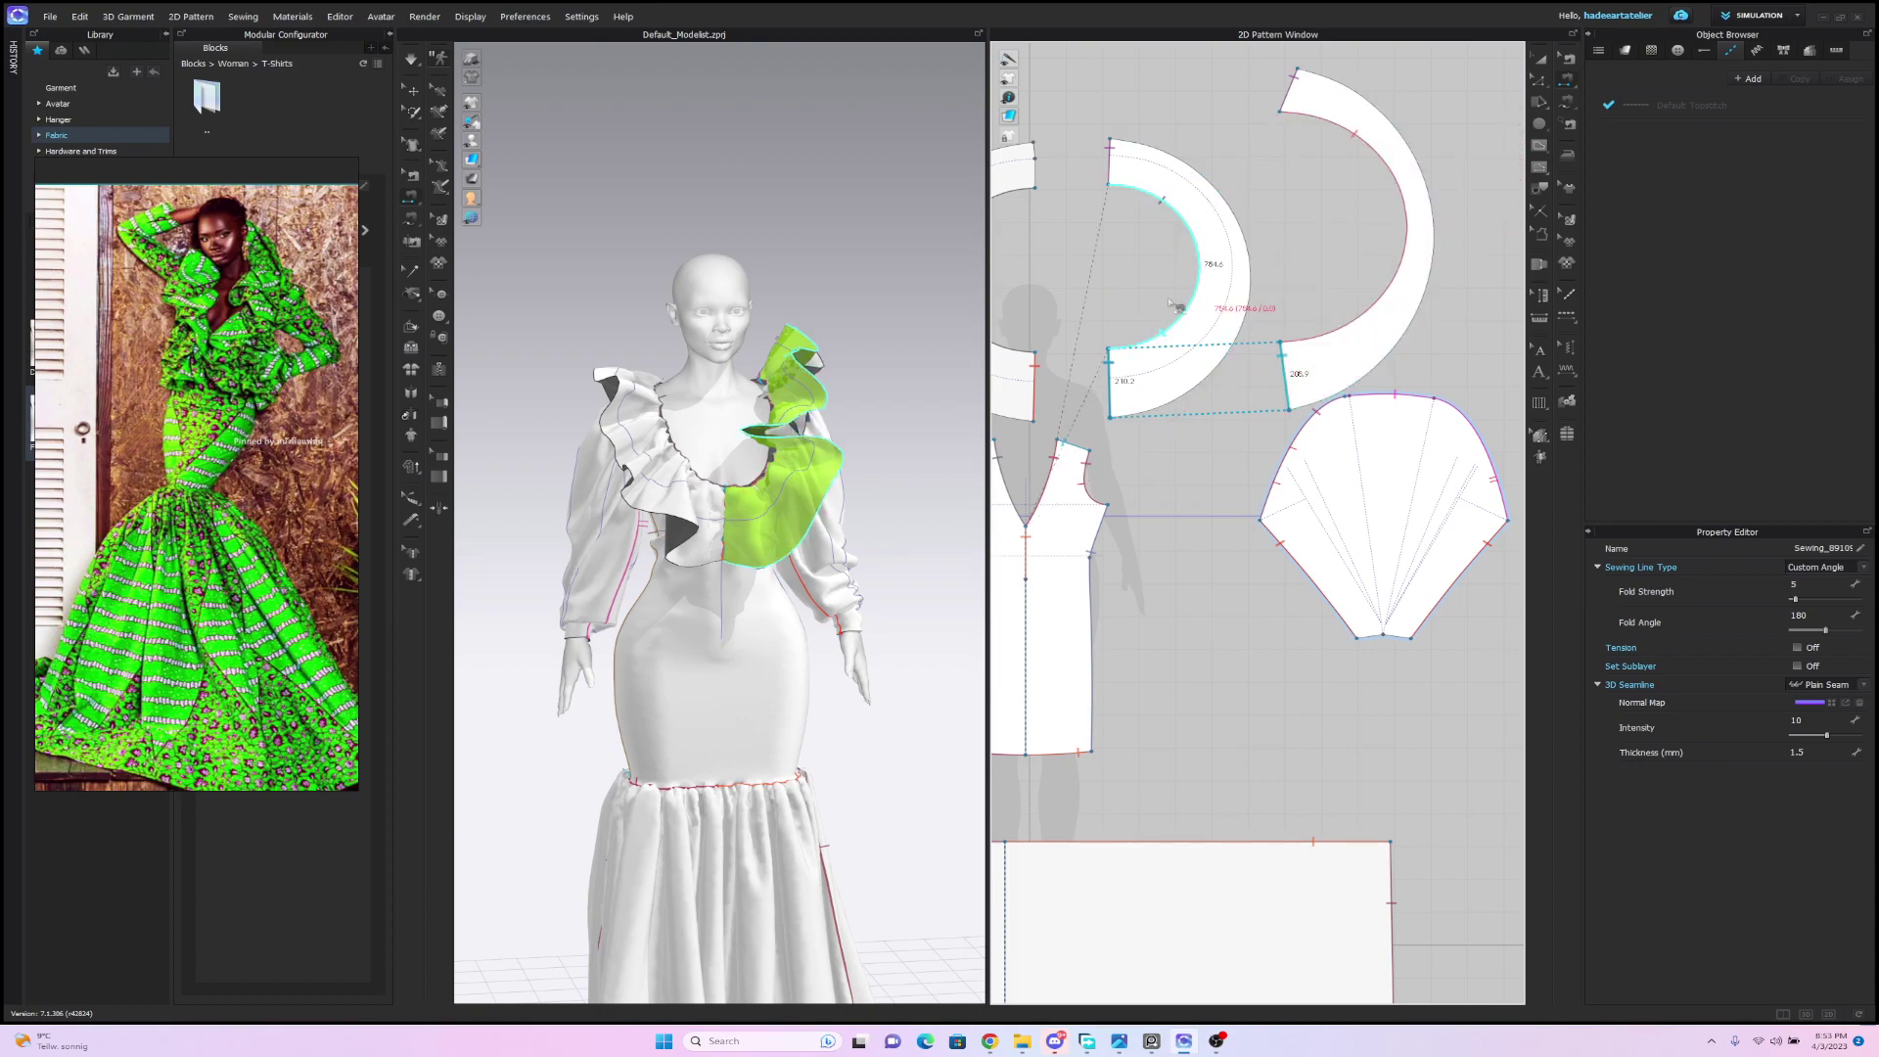
key("a")
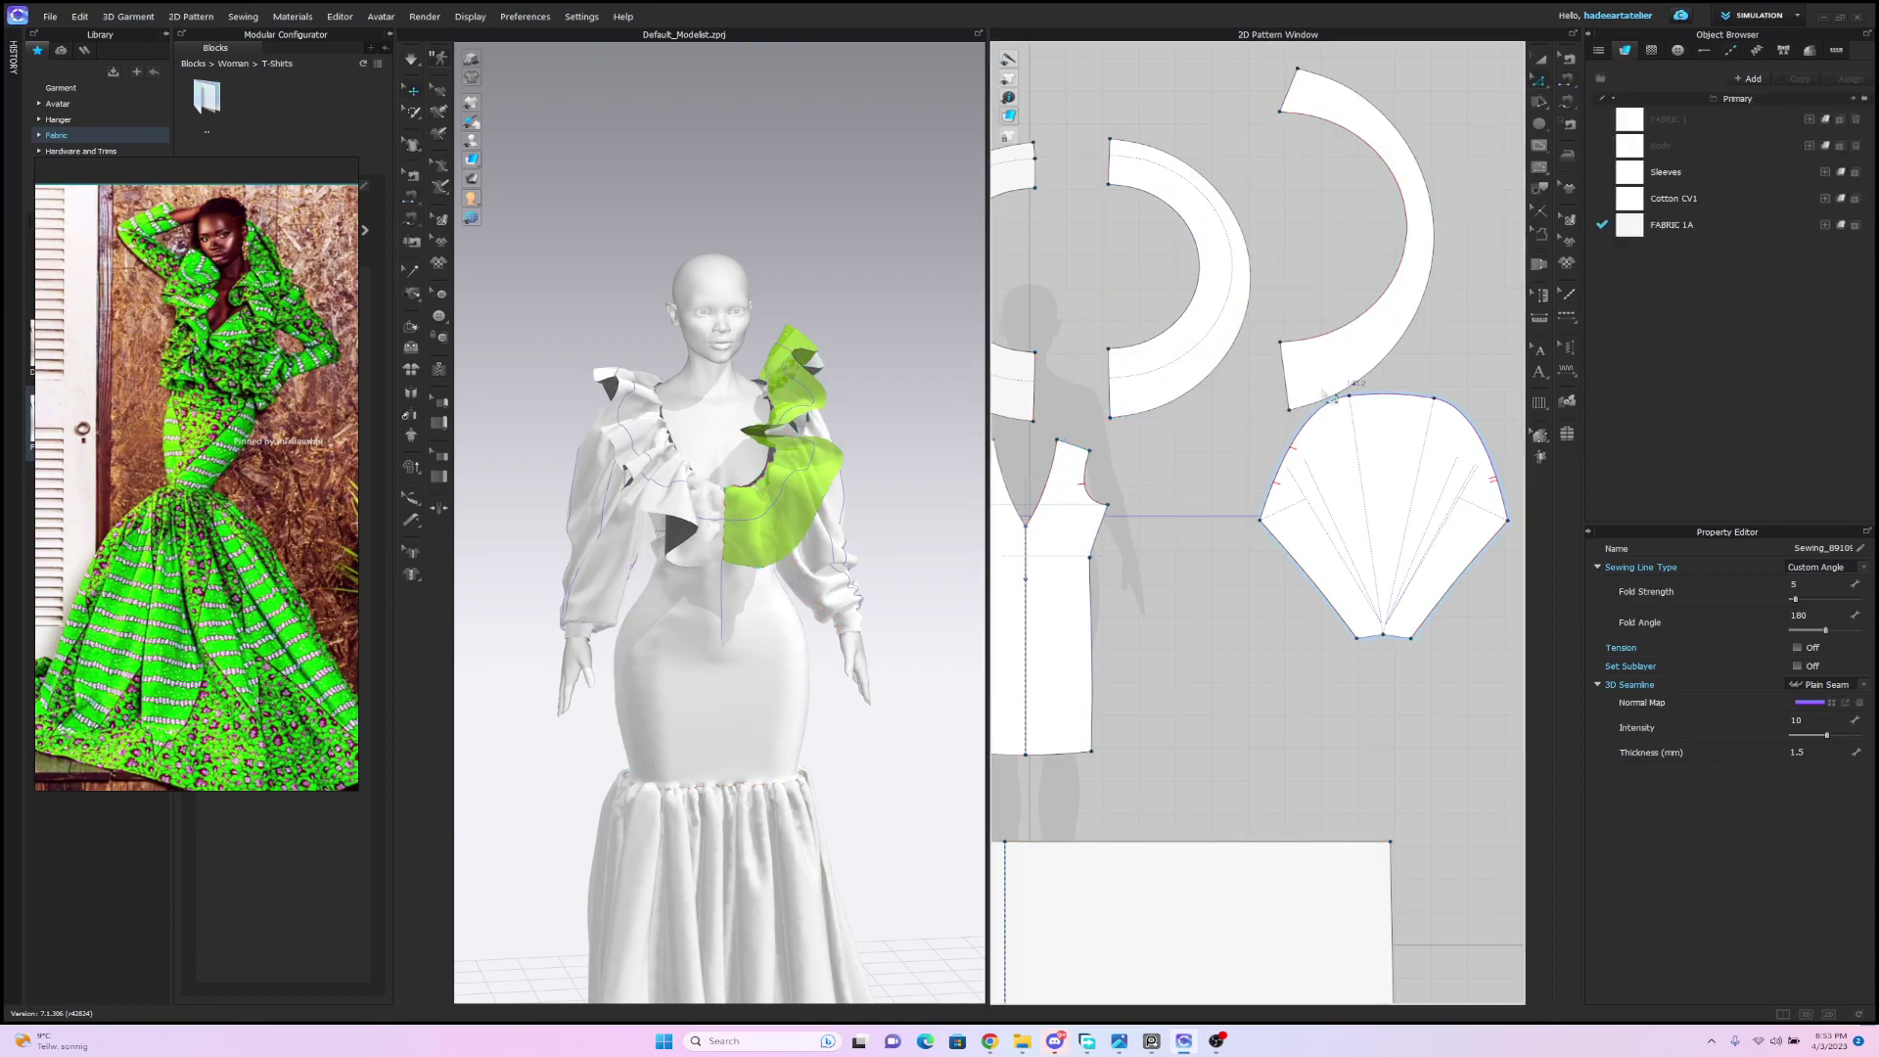
Nudge the lower outer corner of the second crescent outward, and simulate while pulling its ruffle into place at the shoulder.
left_click(1300, 419)
left_click_drag(1290, 412, 1289, 411)
key("space")
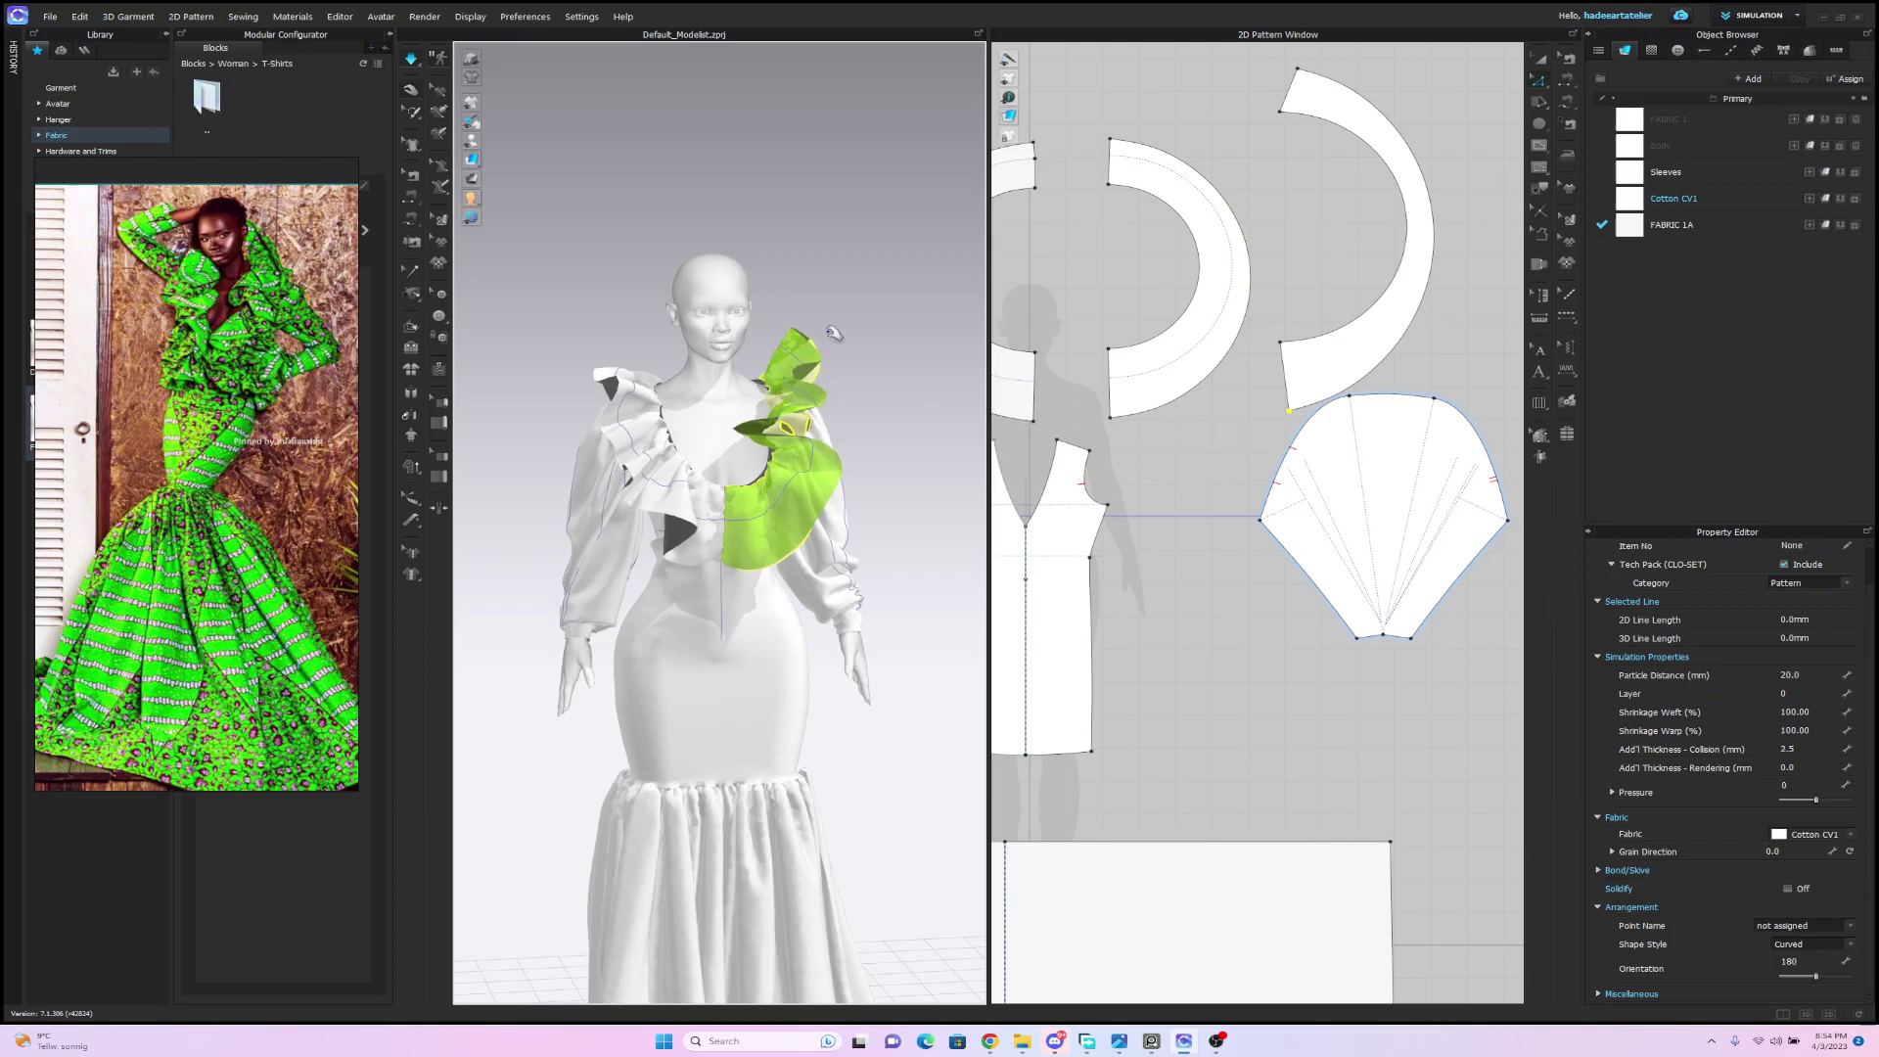
left_click_drag(833, 333, 822, 377)
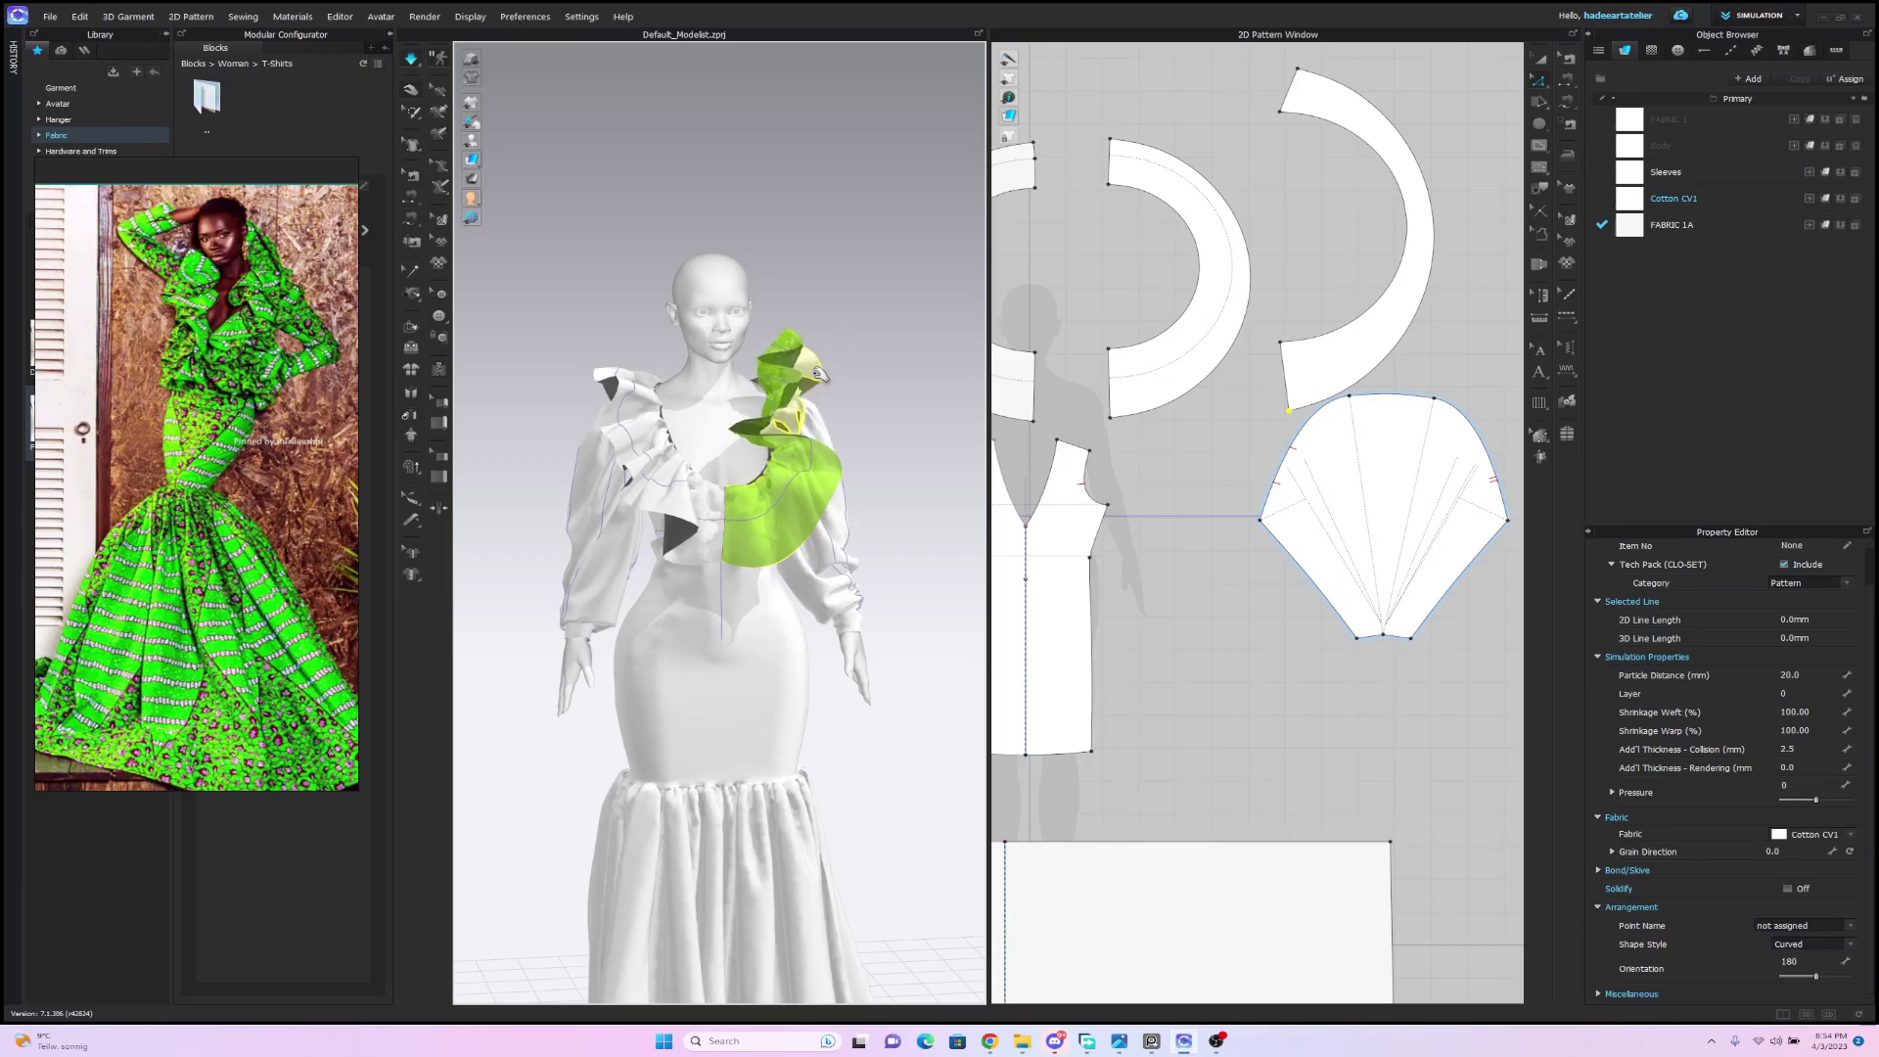
key("space")
Simulate the dress again to settle the two ruffle tiers, with the second tier selected for a closer check.
left_click(869, 330)
scroll(887, 265, "up", 4)
right_click_drag(886, 256, 867, 339)
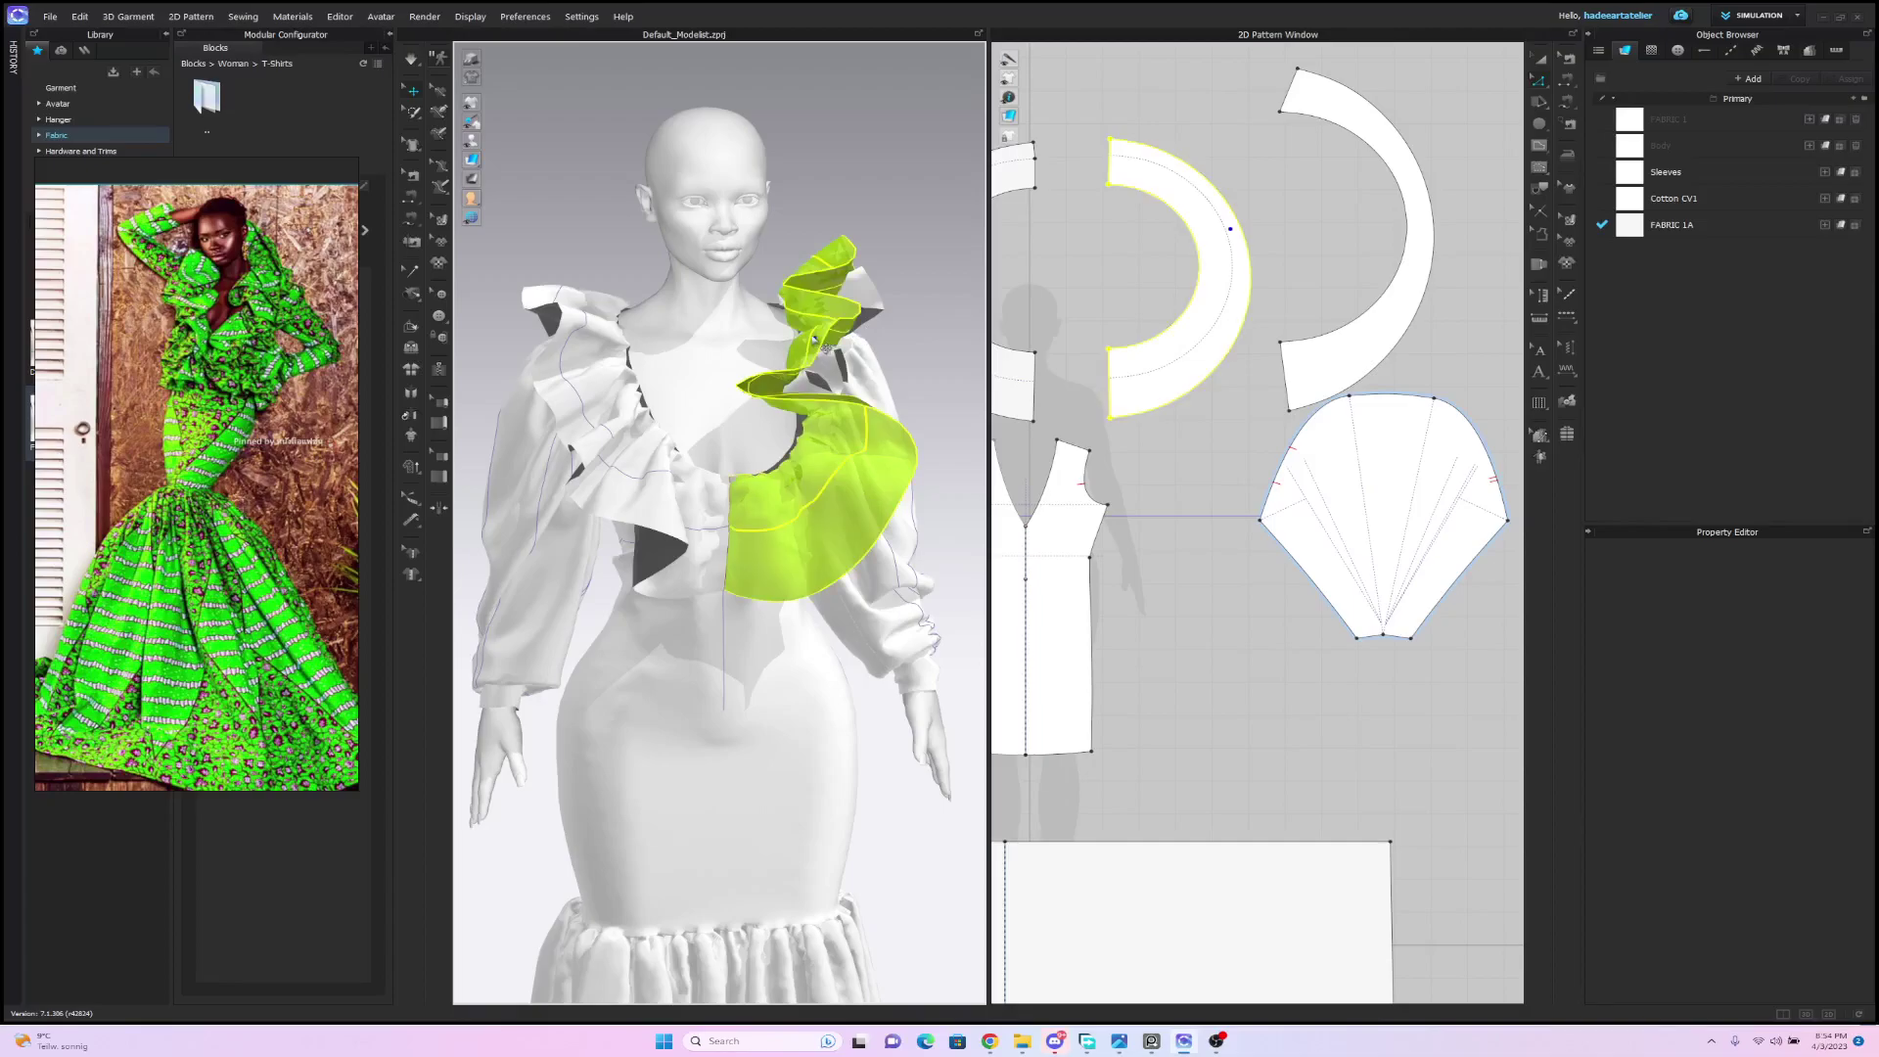
left_click(865, 340)
left_click(851, 361)
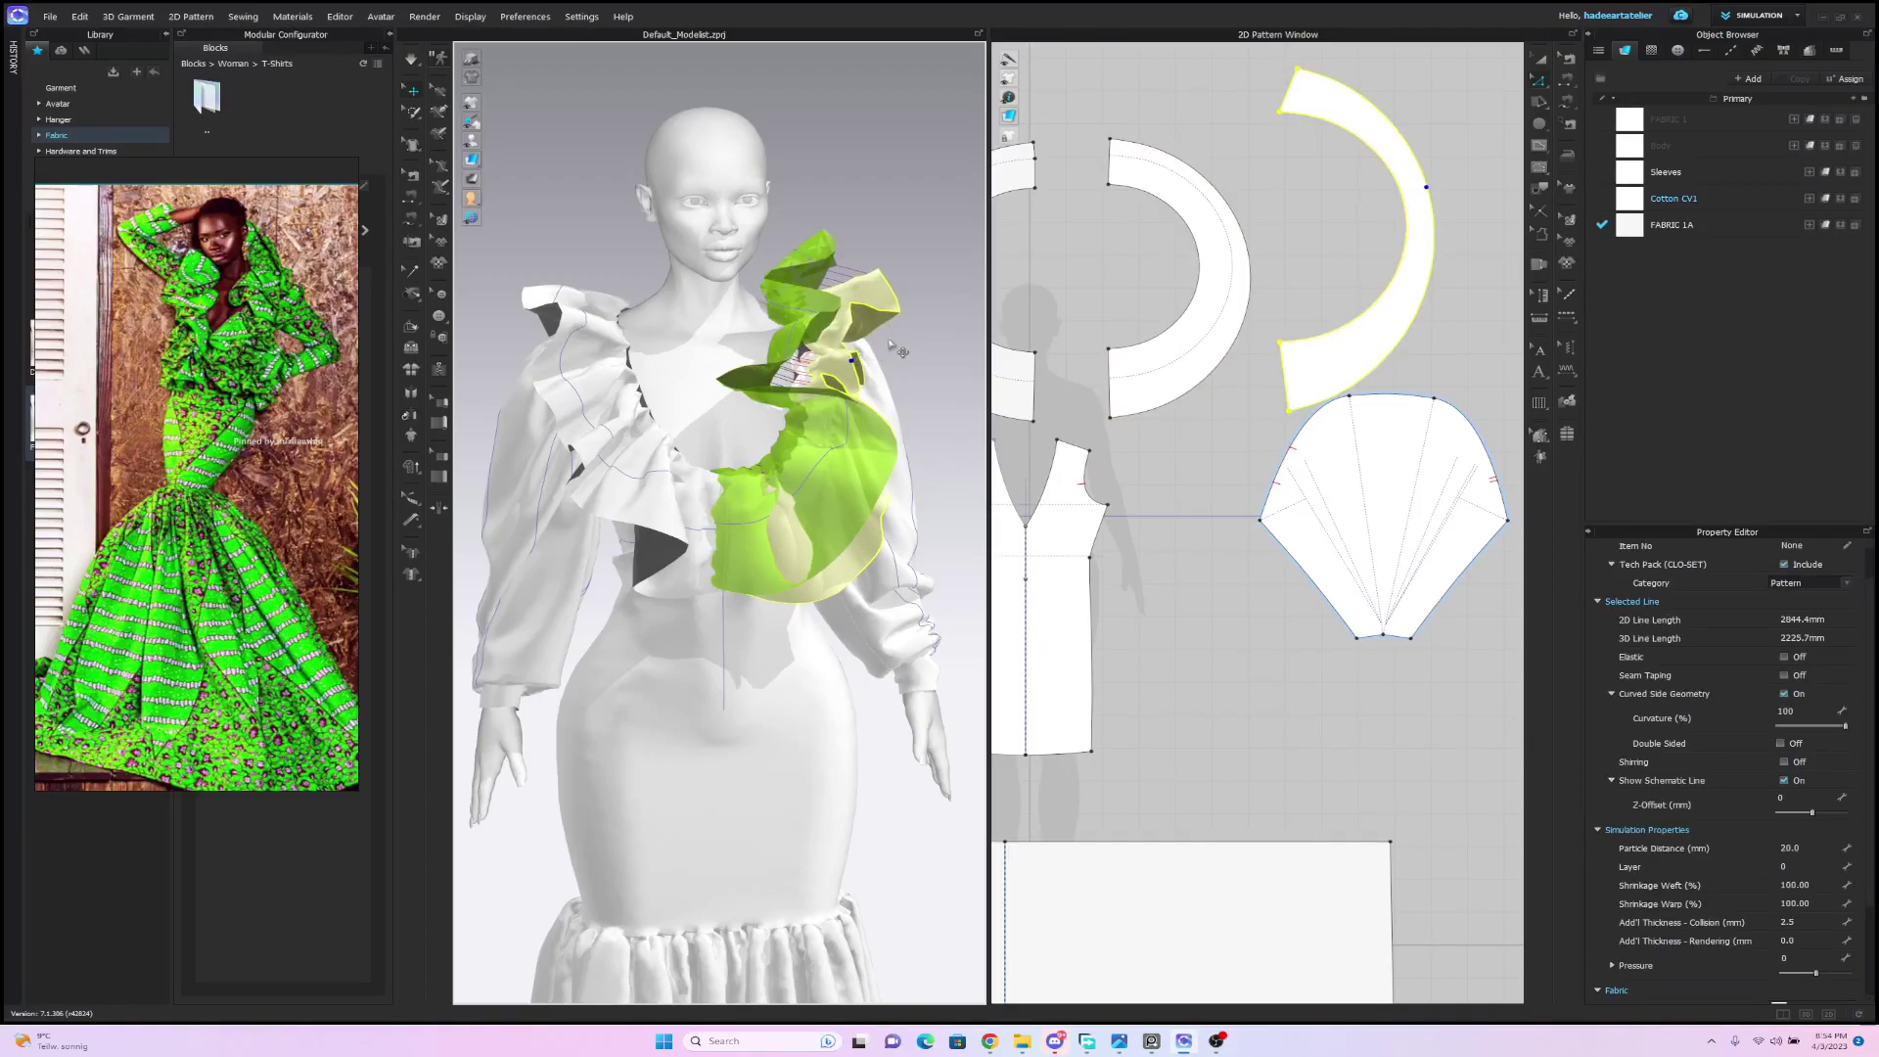
key("space")
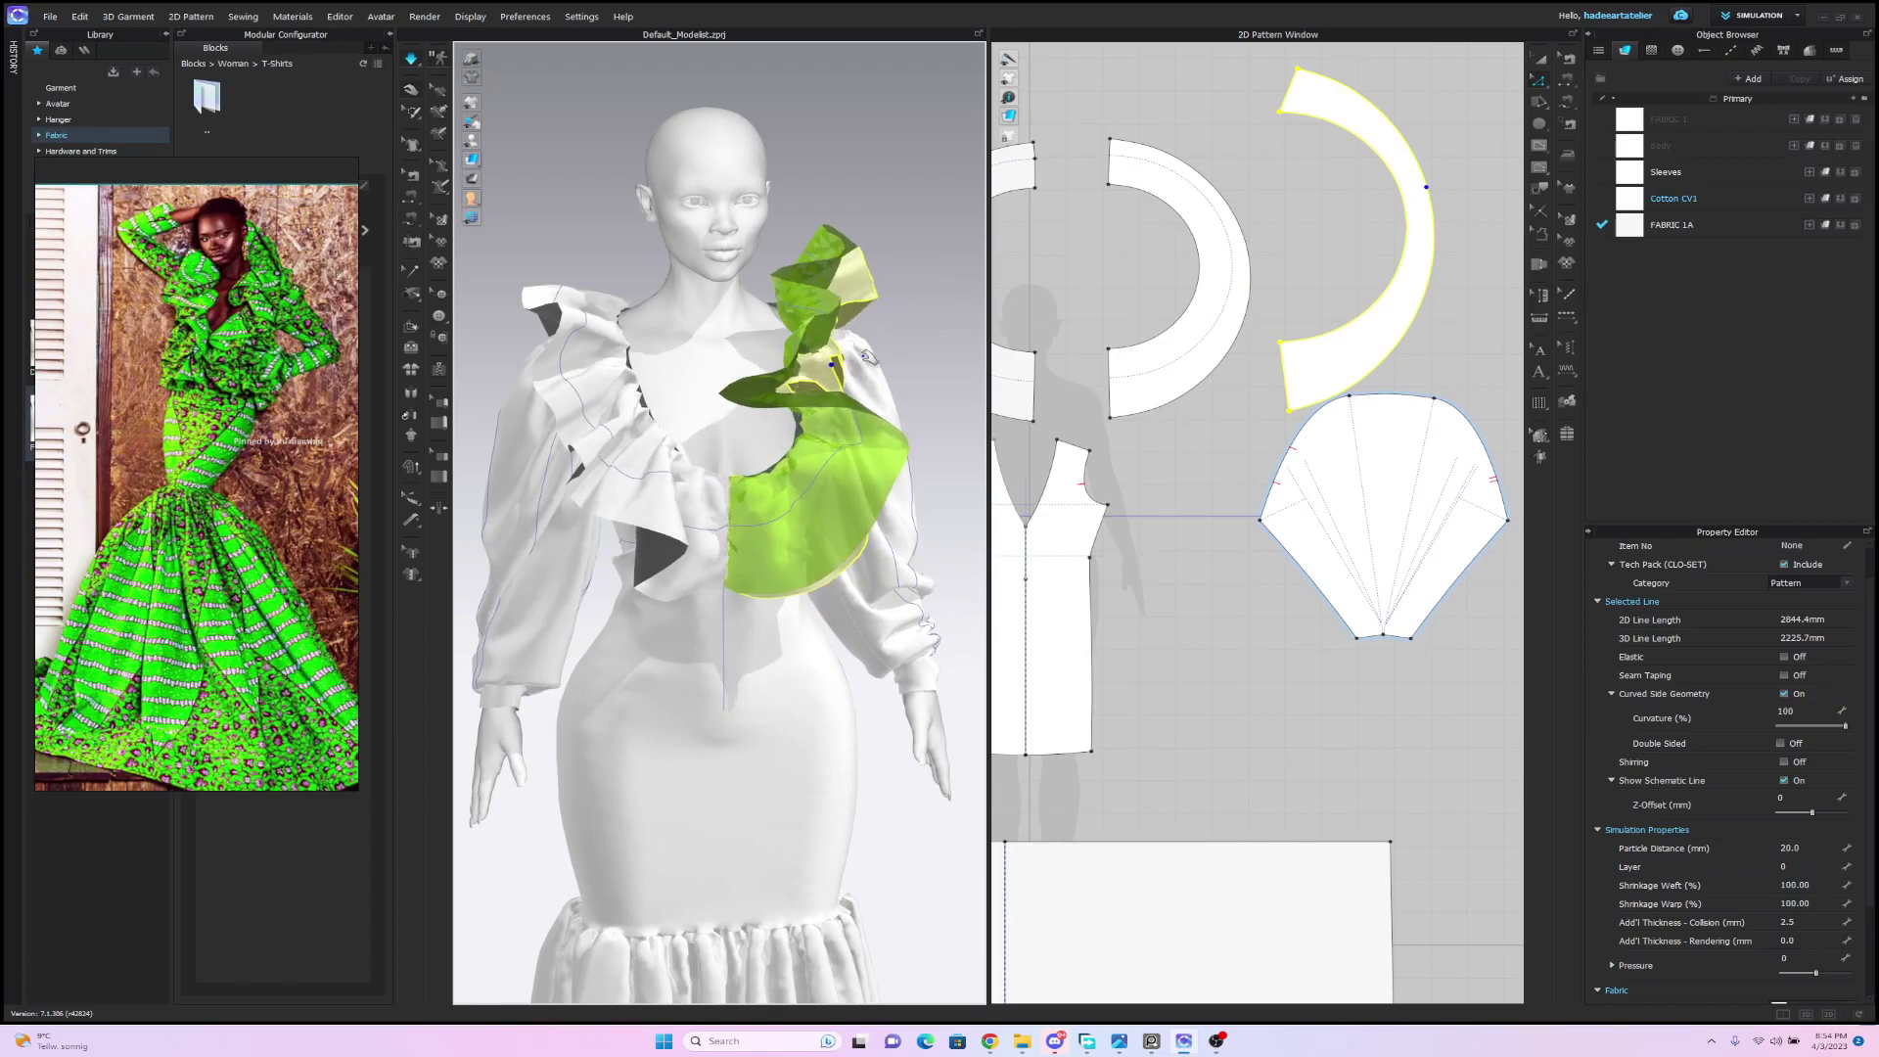
right_click_drag(893, 337, 957, 323)
Delete the second ruffle crescent pattern.
key("a")
left_click(1411, 209)
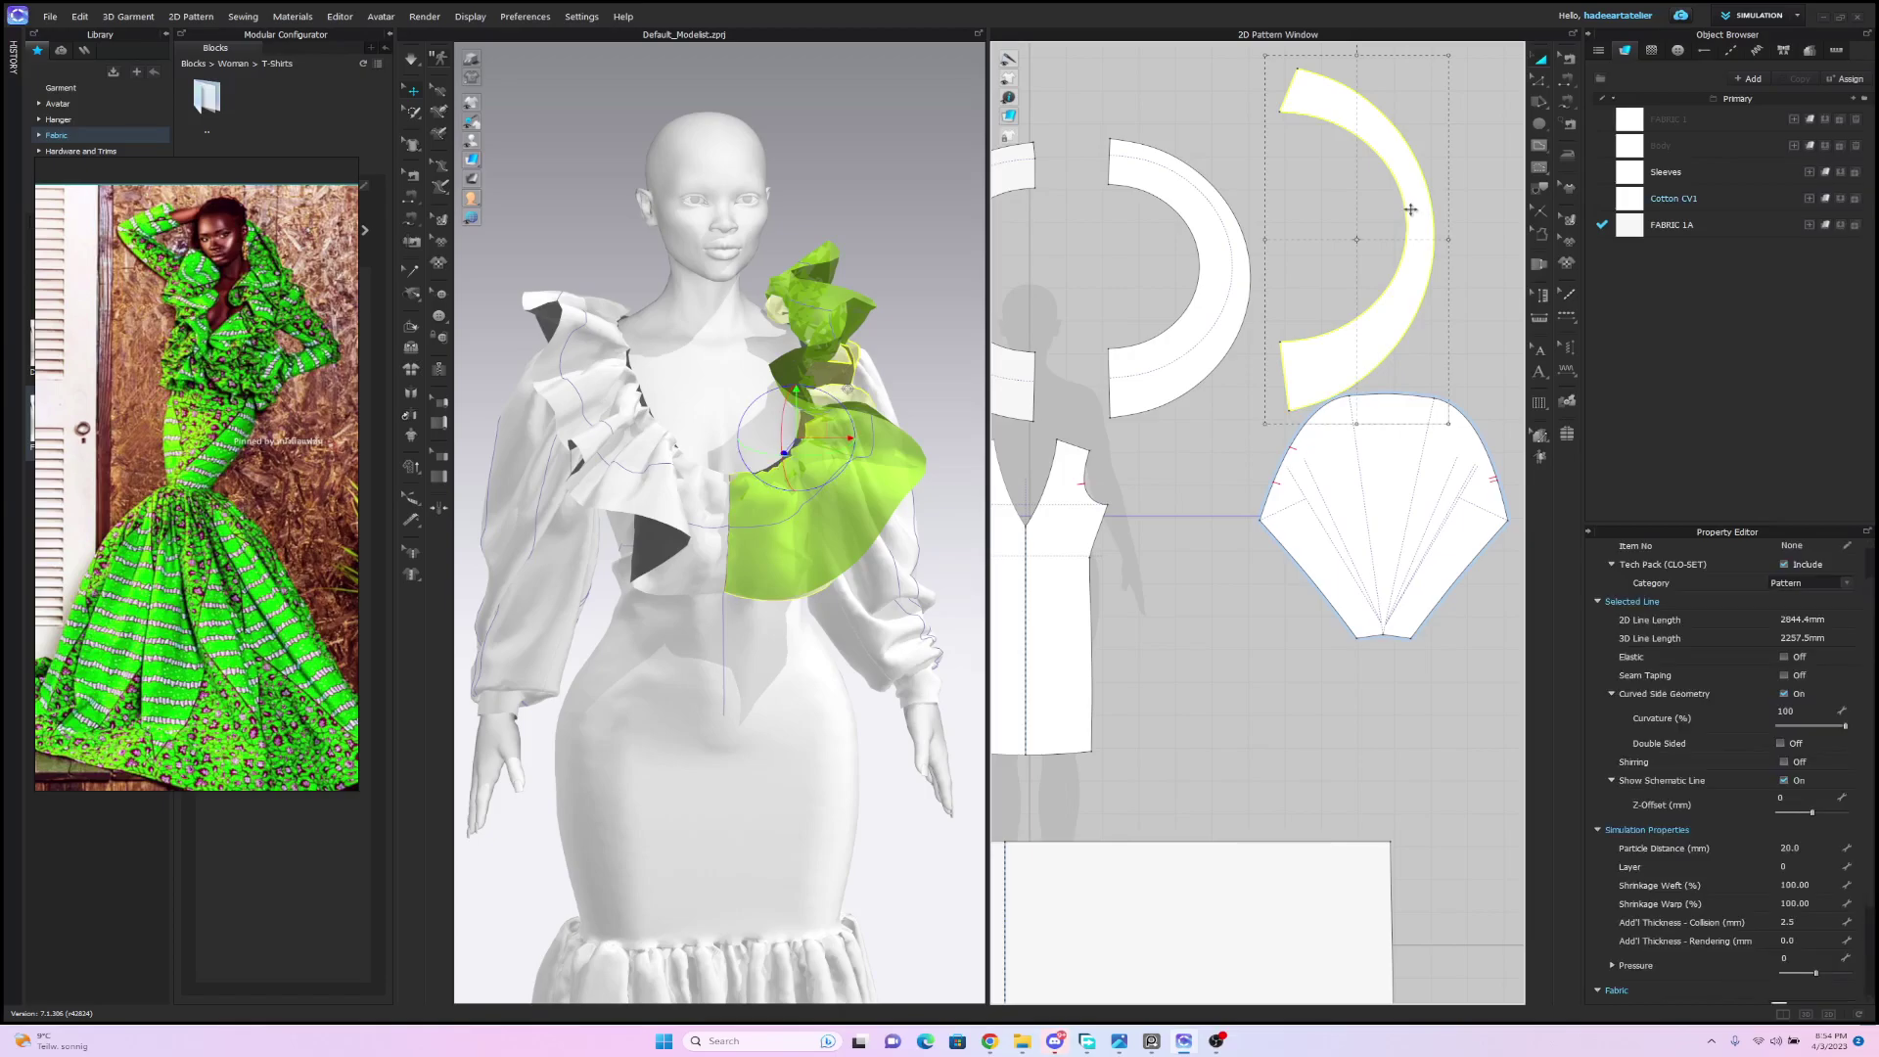
key("Delete")
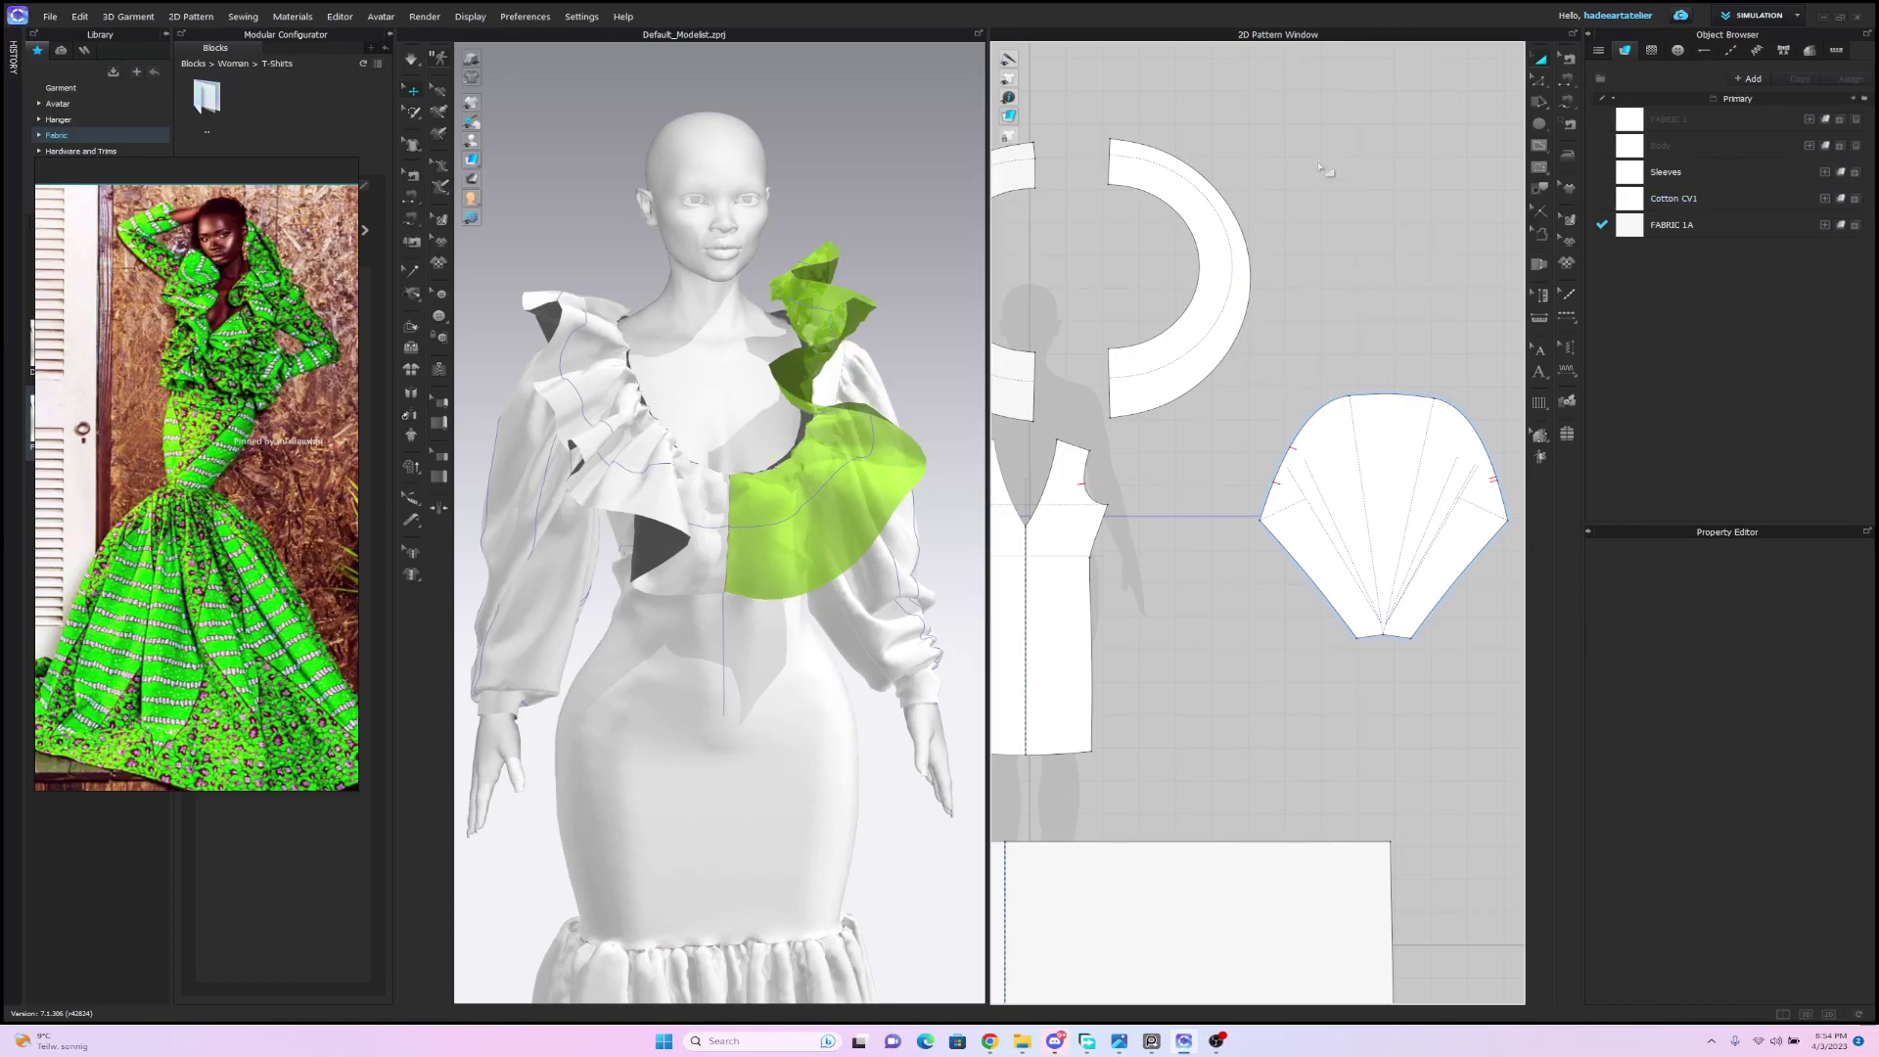
Raise the inner upper corner points of both ruffle crescents together to narrow their upper ends.
scroll(1321, 169, "up", 4)
middle_click_drag(1322, 170, 1455, 275)
scroll(1402, 209, "down", 1)
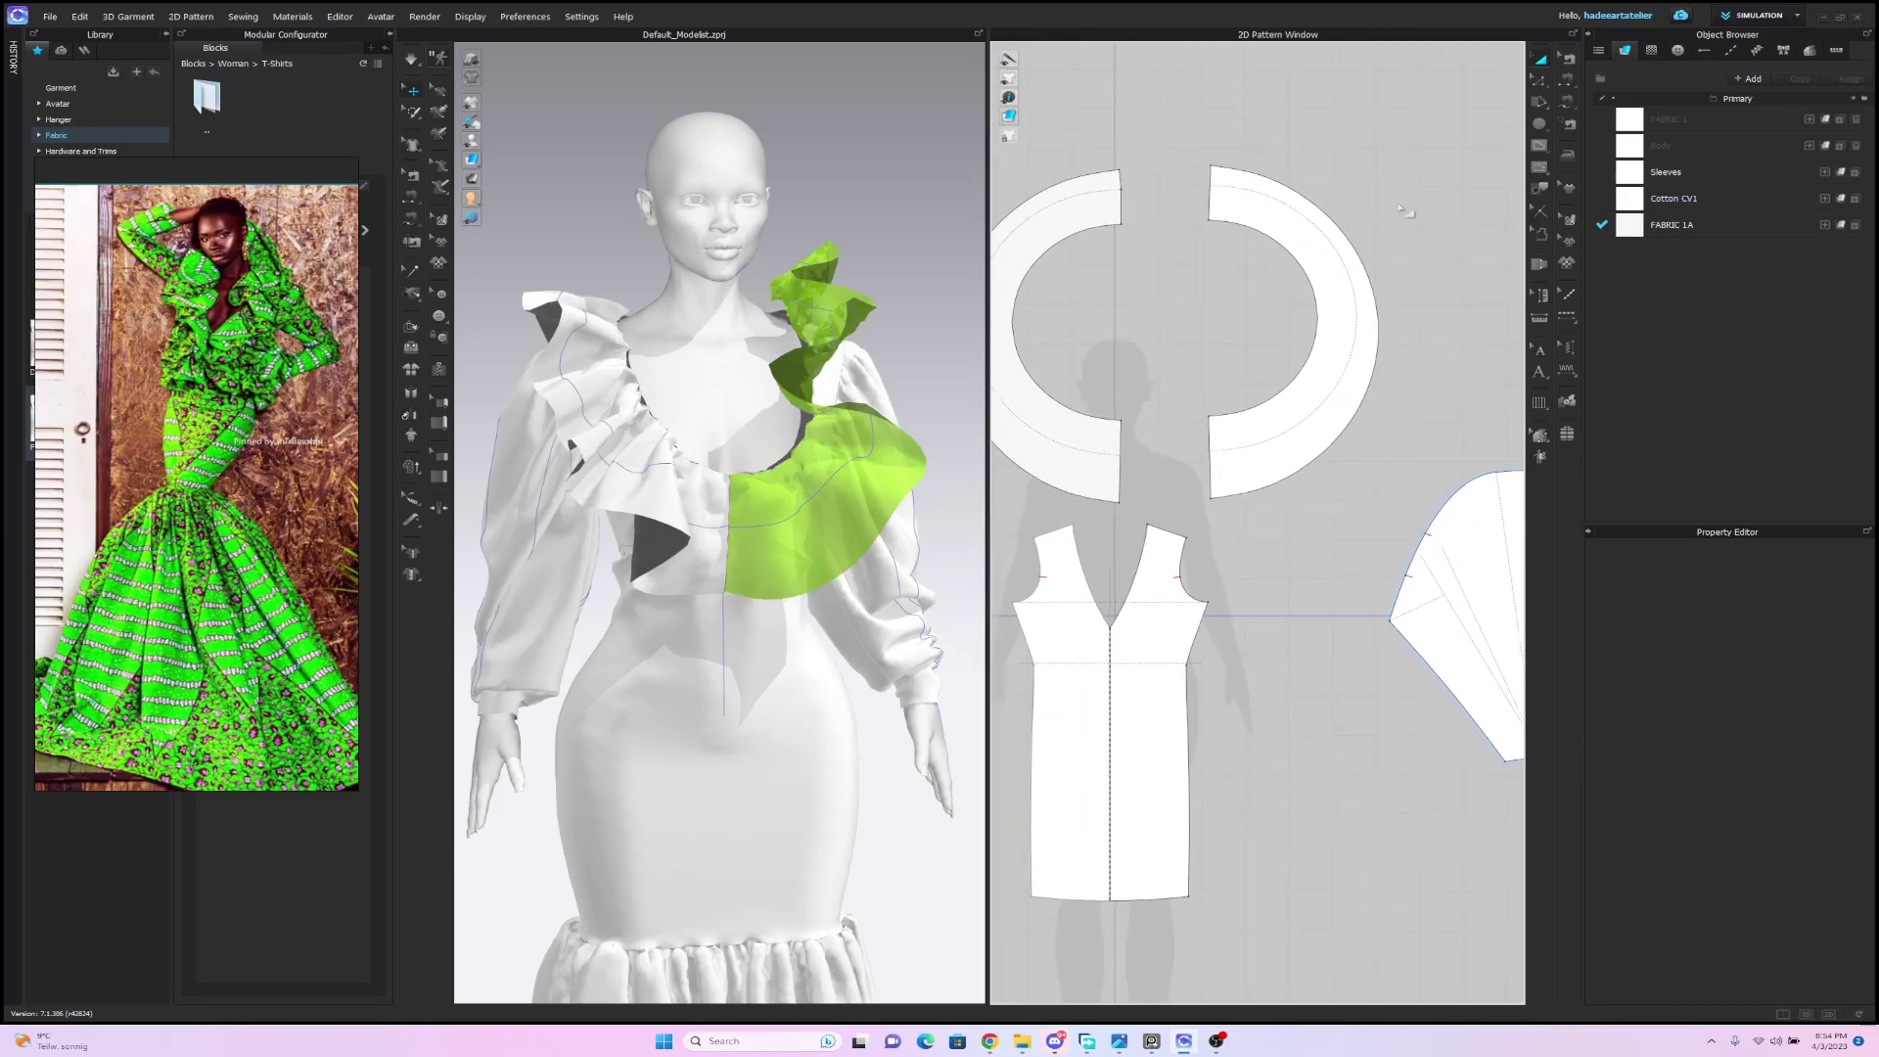
scroll(1410, 205, "up", 2)
left_click(1536, 81)
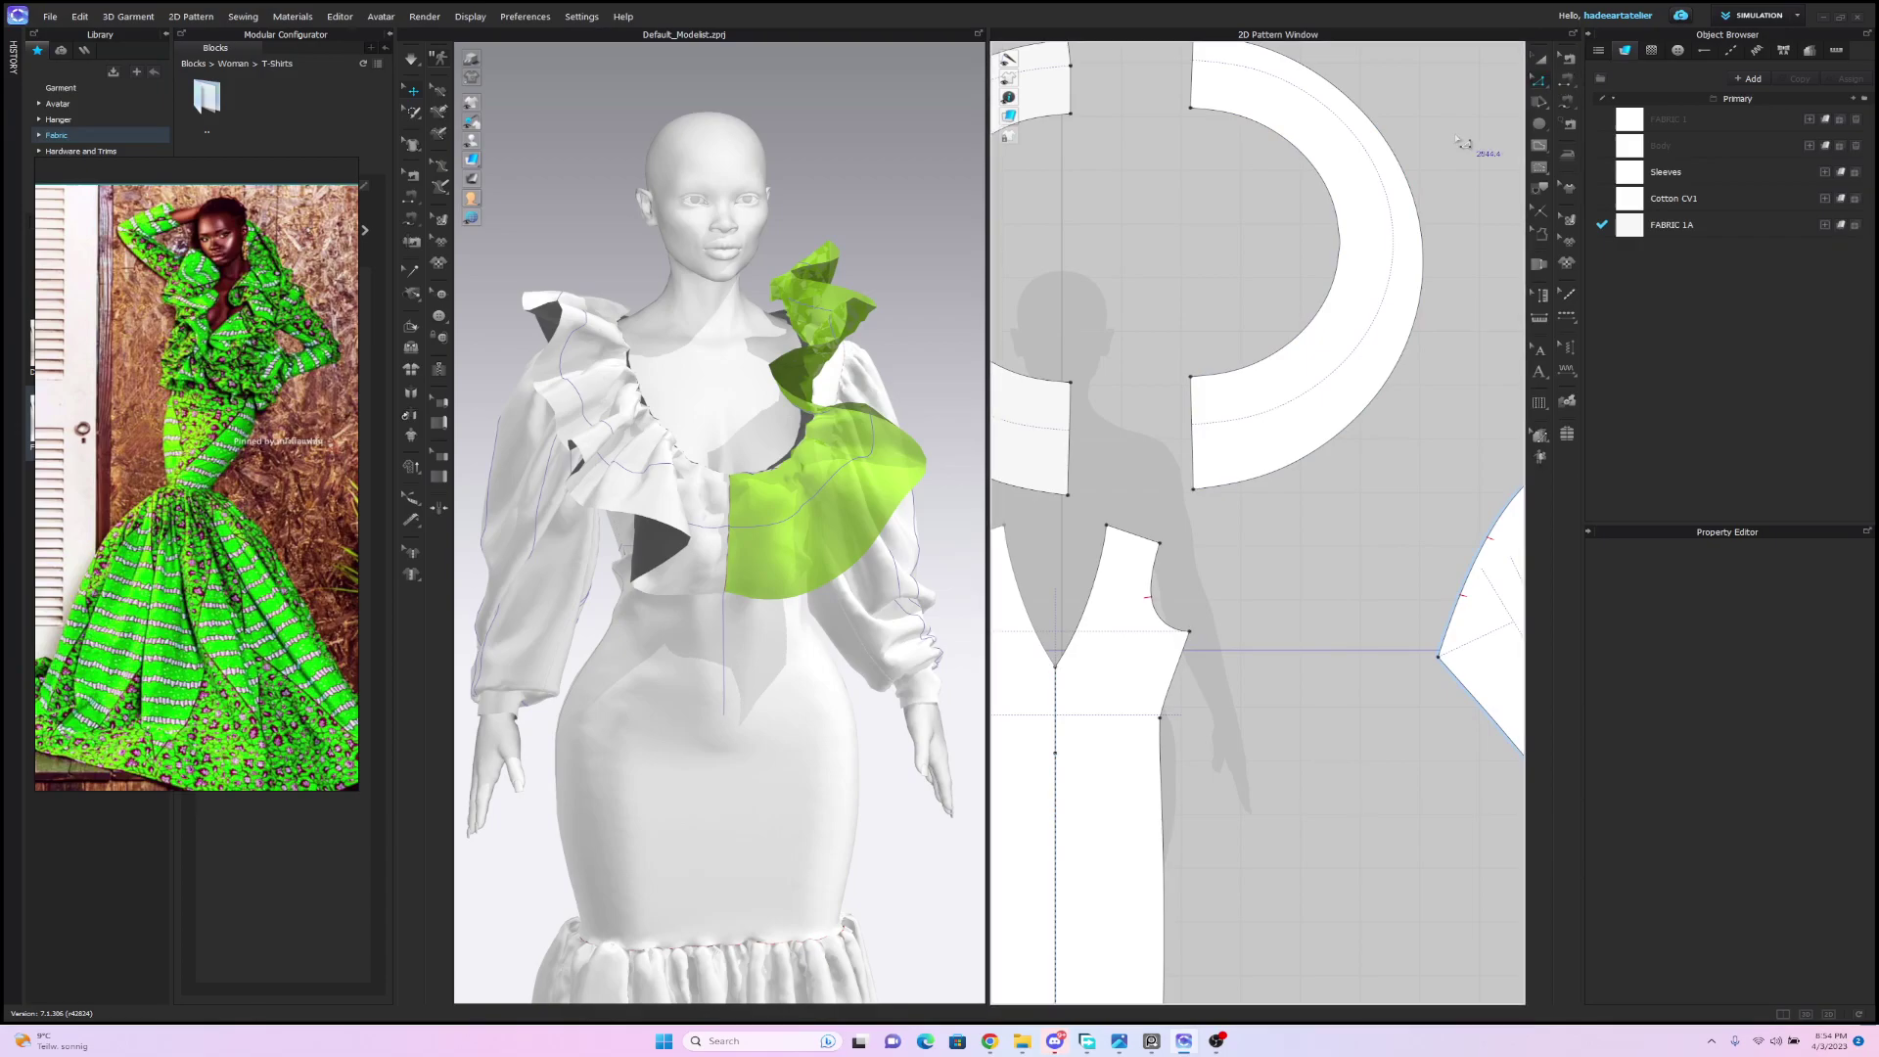
scroll(1222, 206, "down", 1)
left_click(1222, 206)
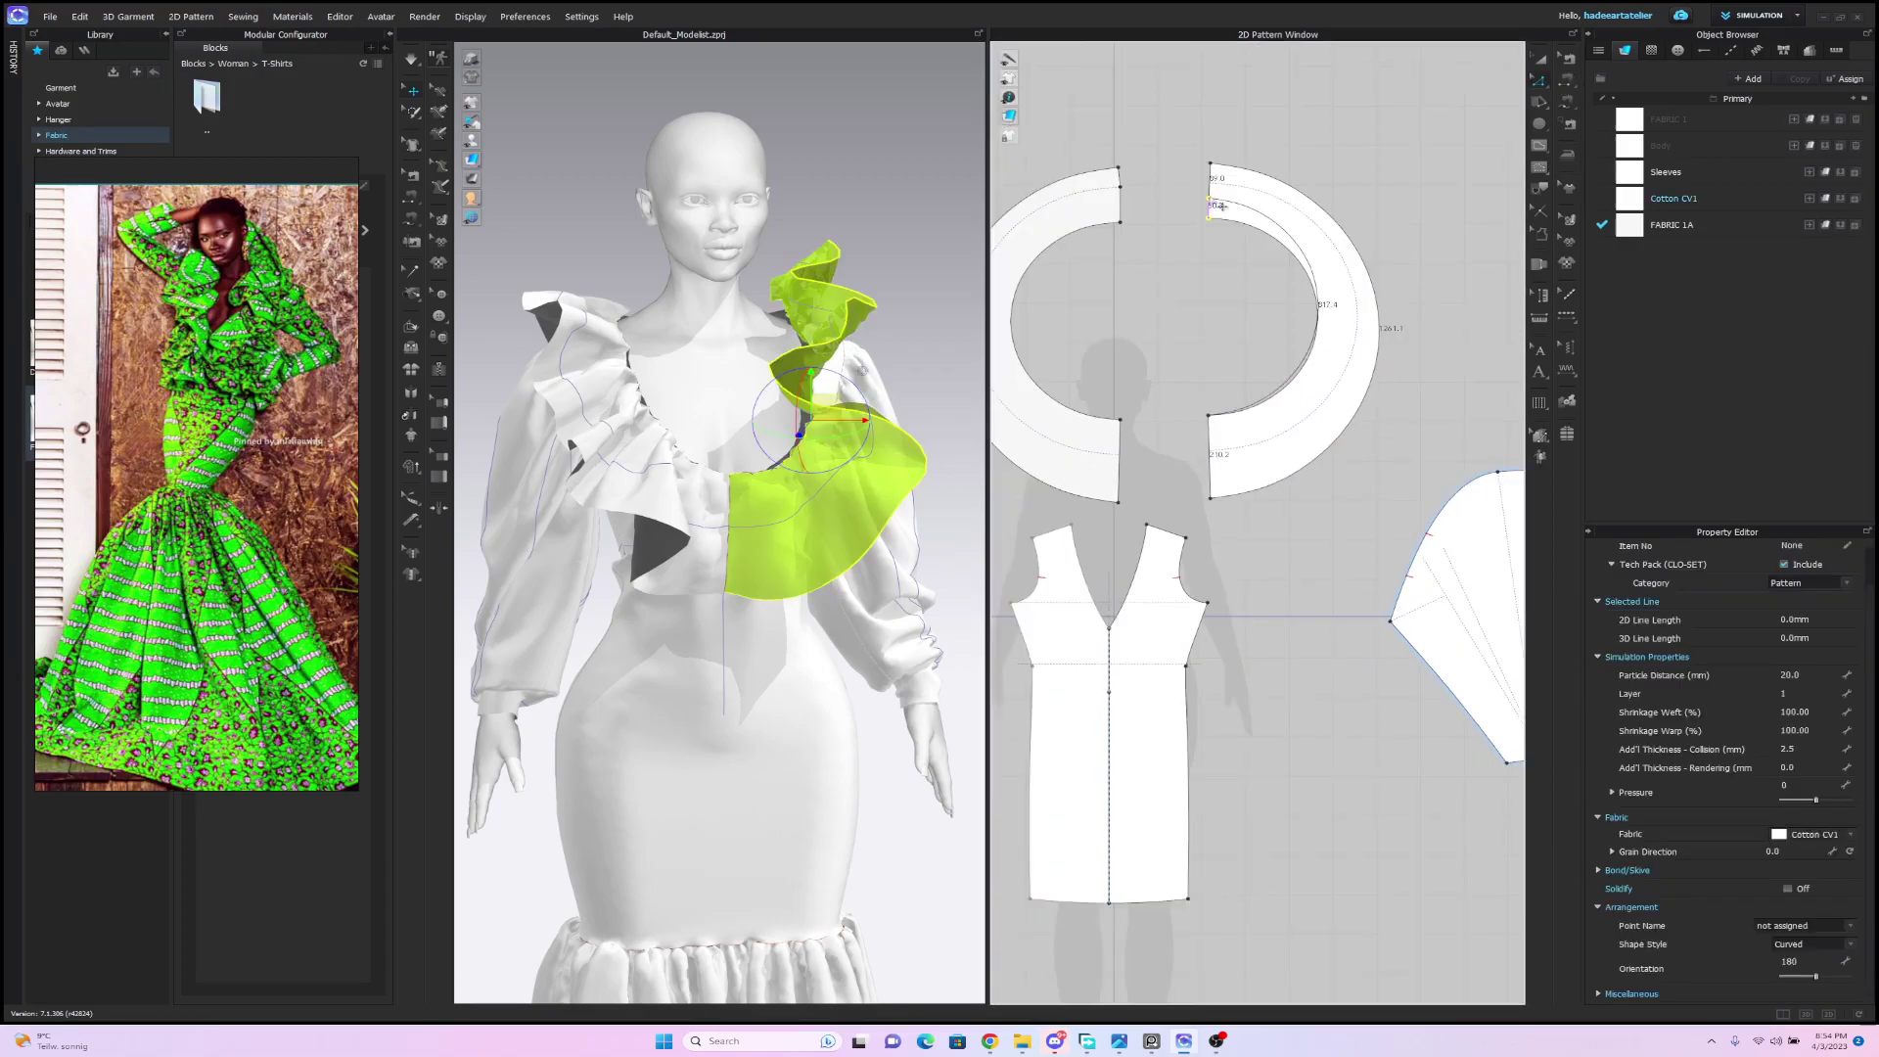
left_click(1223, 207)
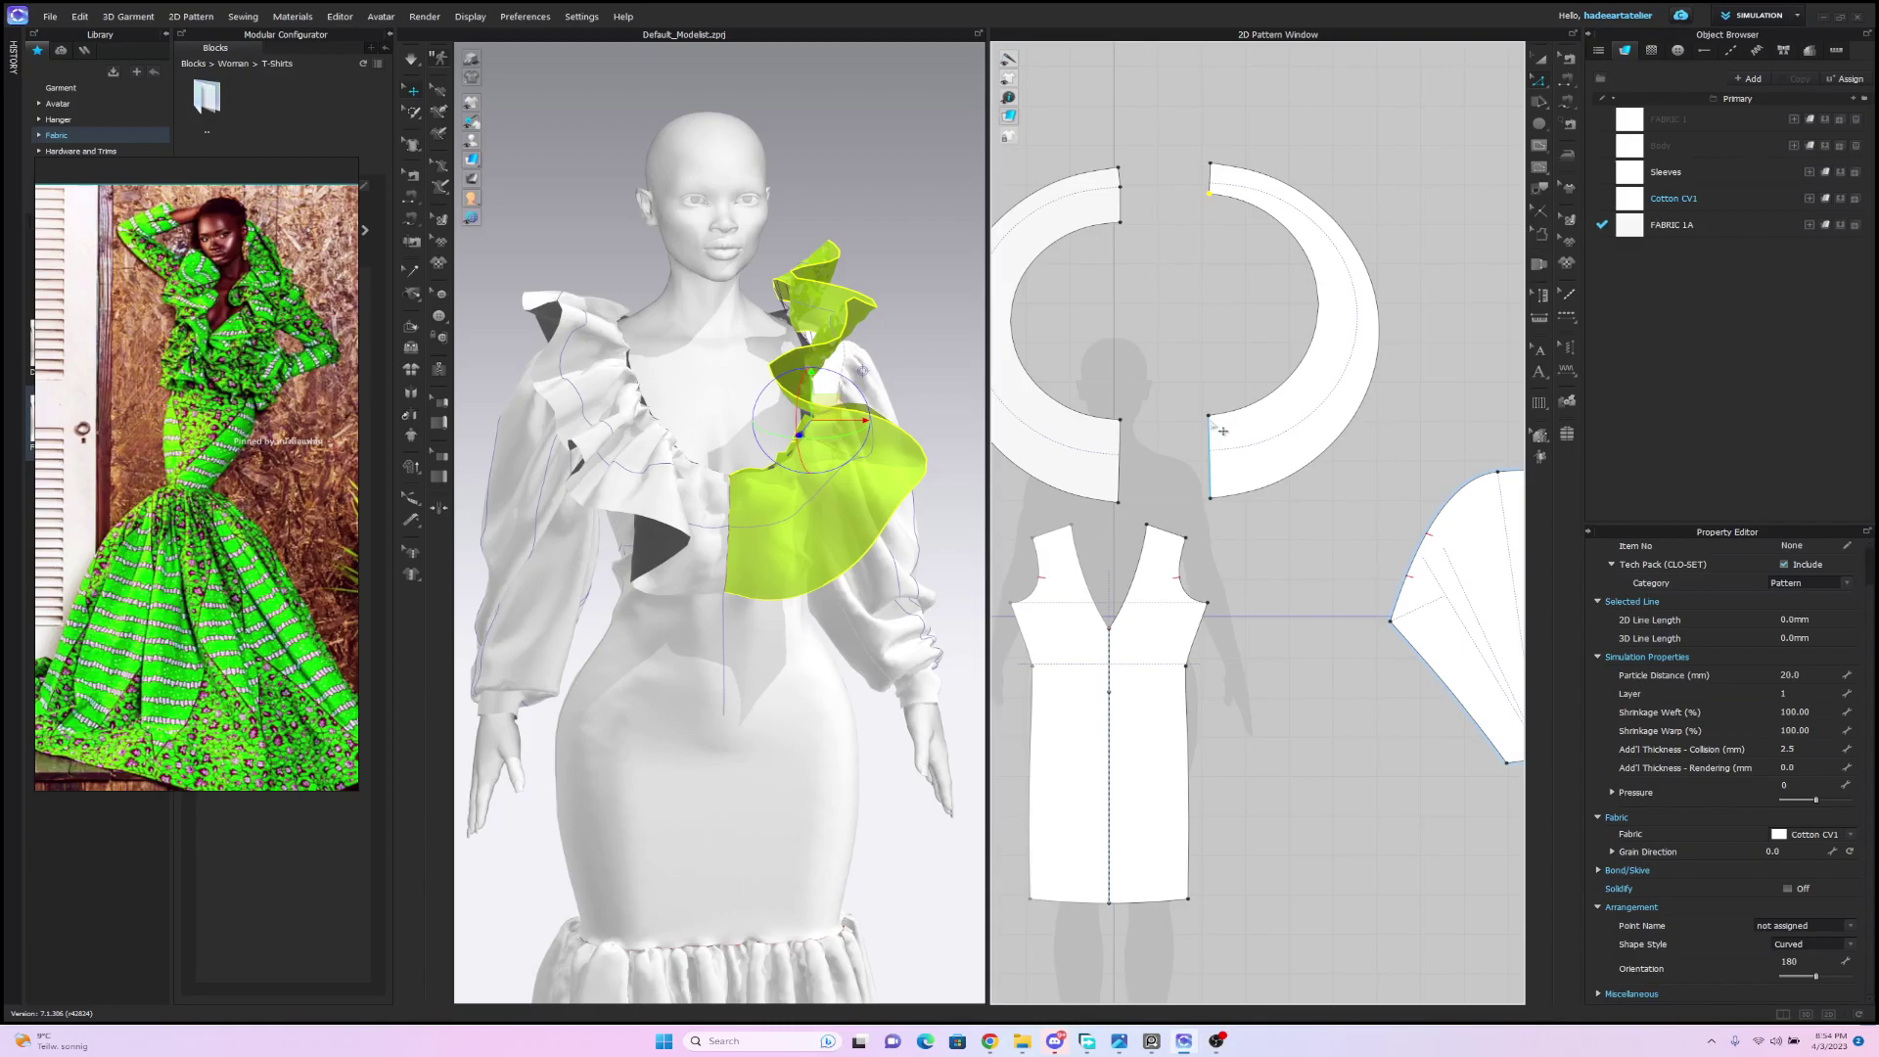
key("ctrl+z")
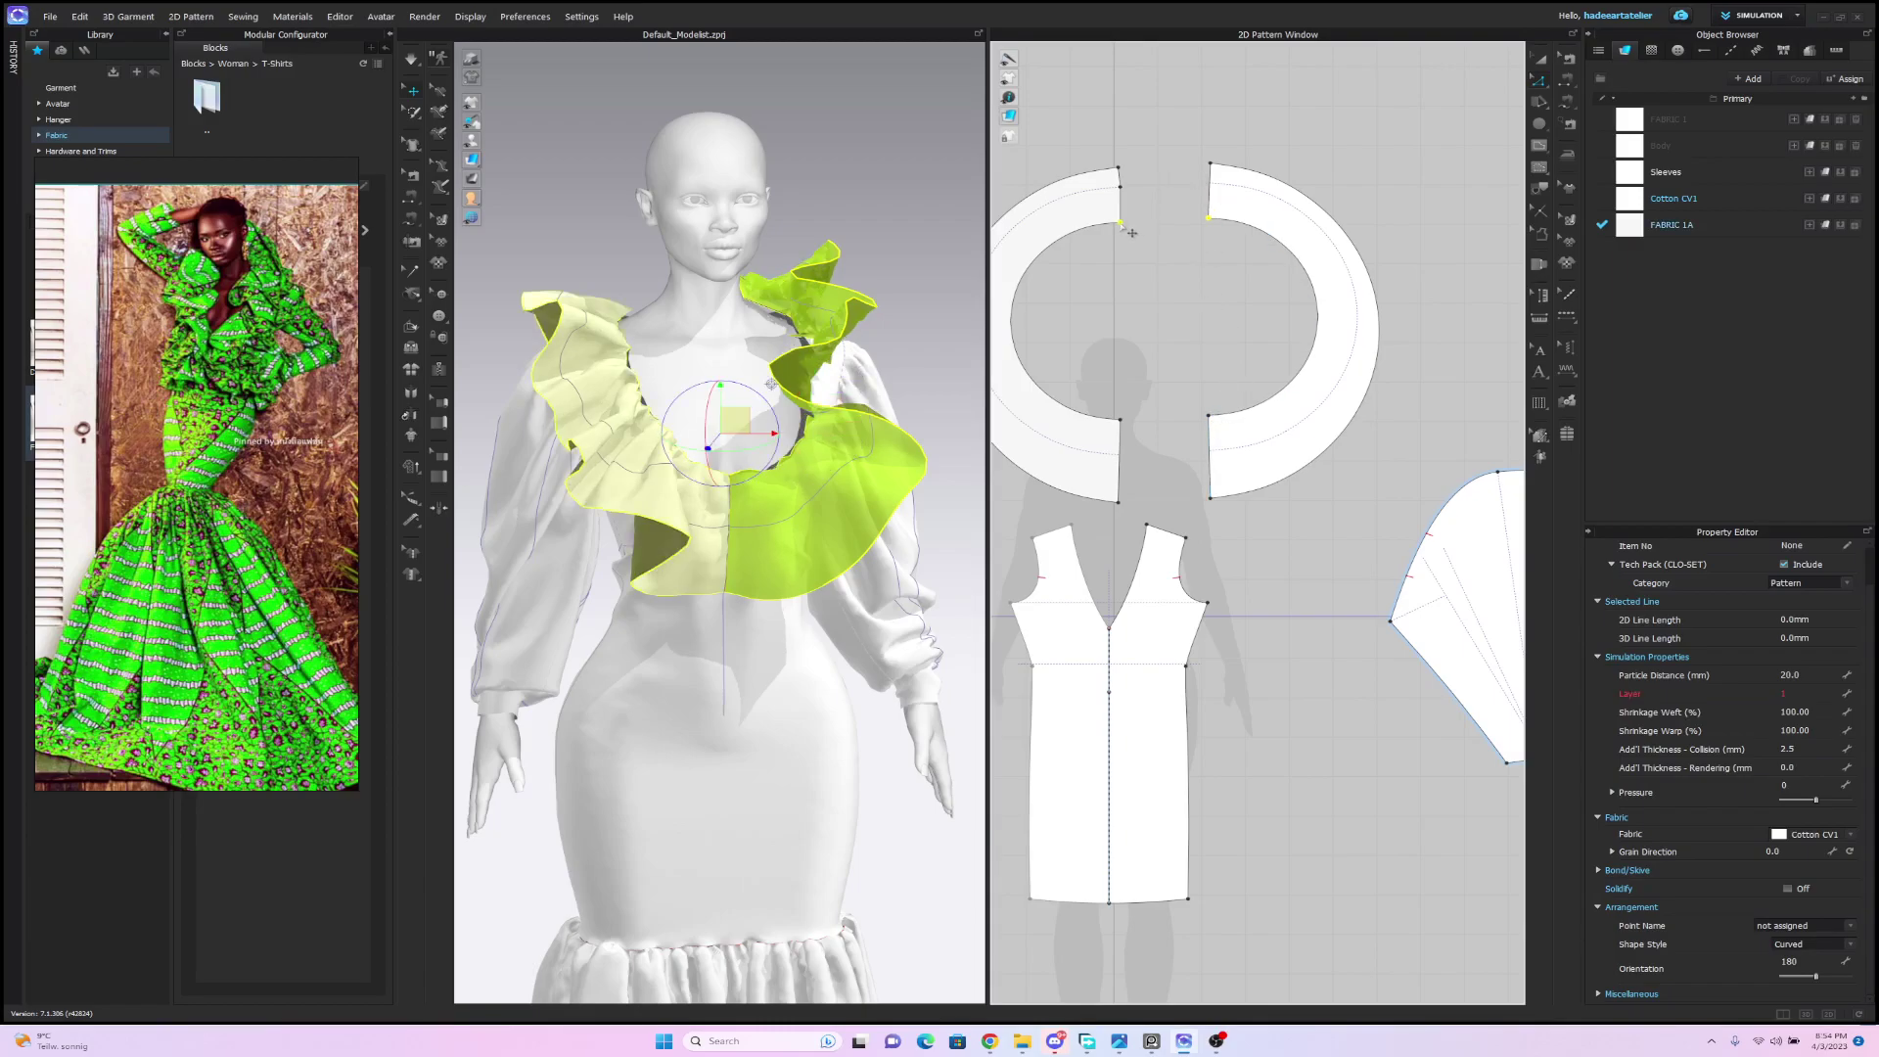
left_click(1124, 227)
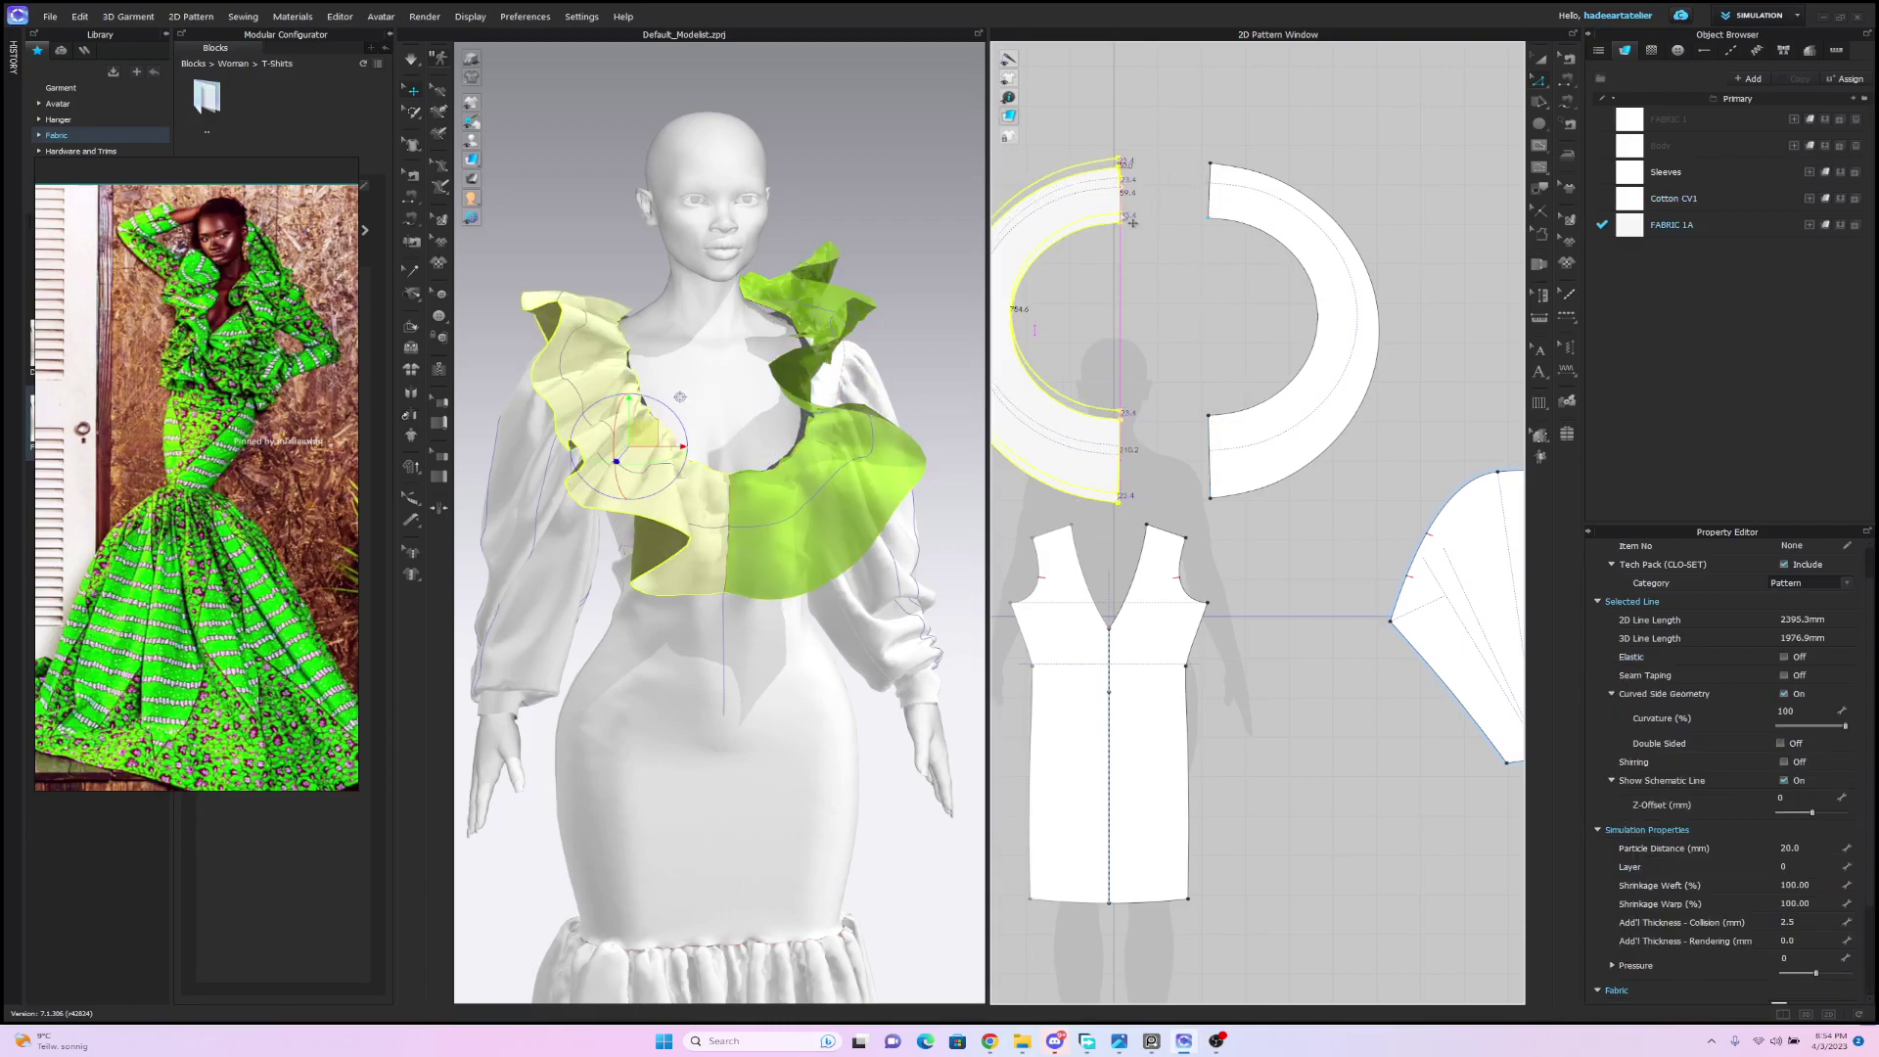
left_click(1221, 228, "shift")
left_click_drag(1222, 227, 1221, 205)
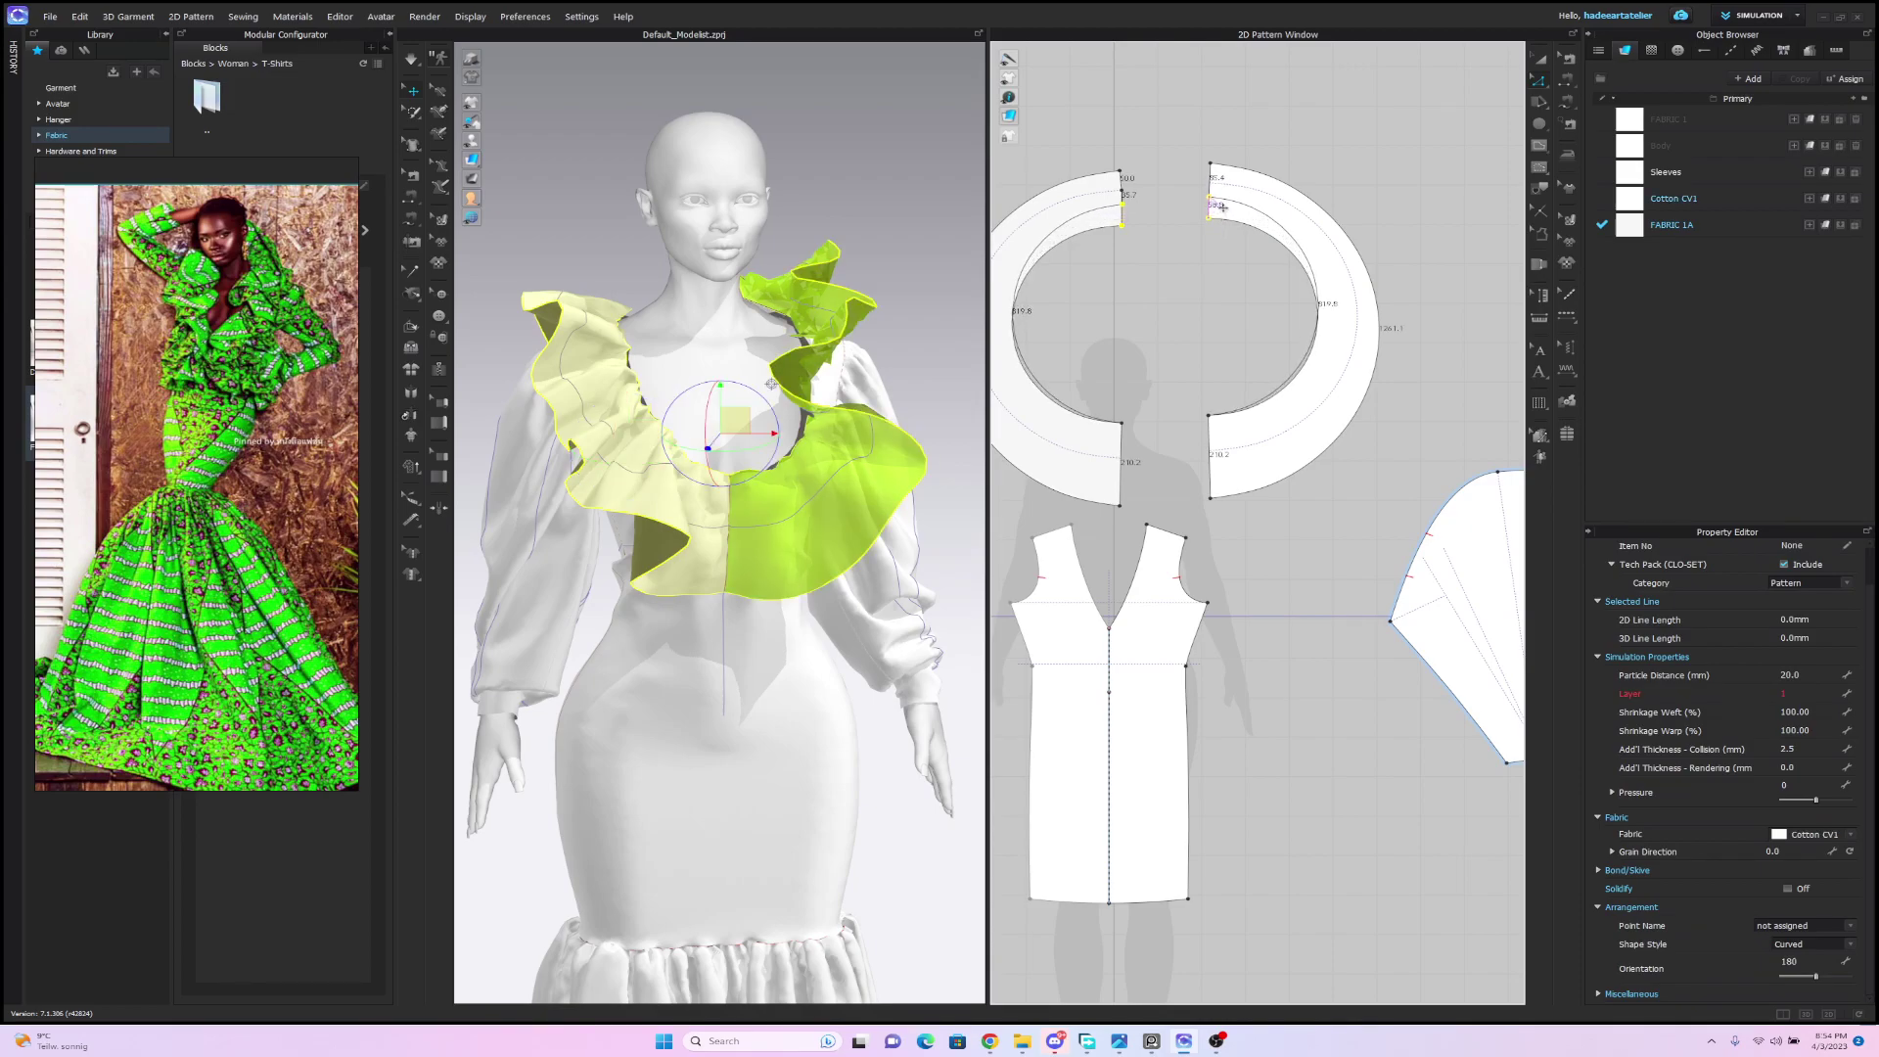
Lower the inner bottom corner points of both ruffle crescents together to narrow their lower ends.
left_click(1123, 427)
left_click(1212, 419, "shift")
left_click_drag(1220, 428, 1223, 459)
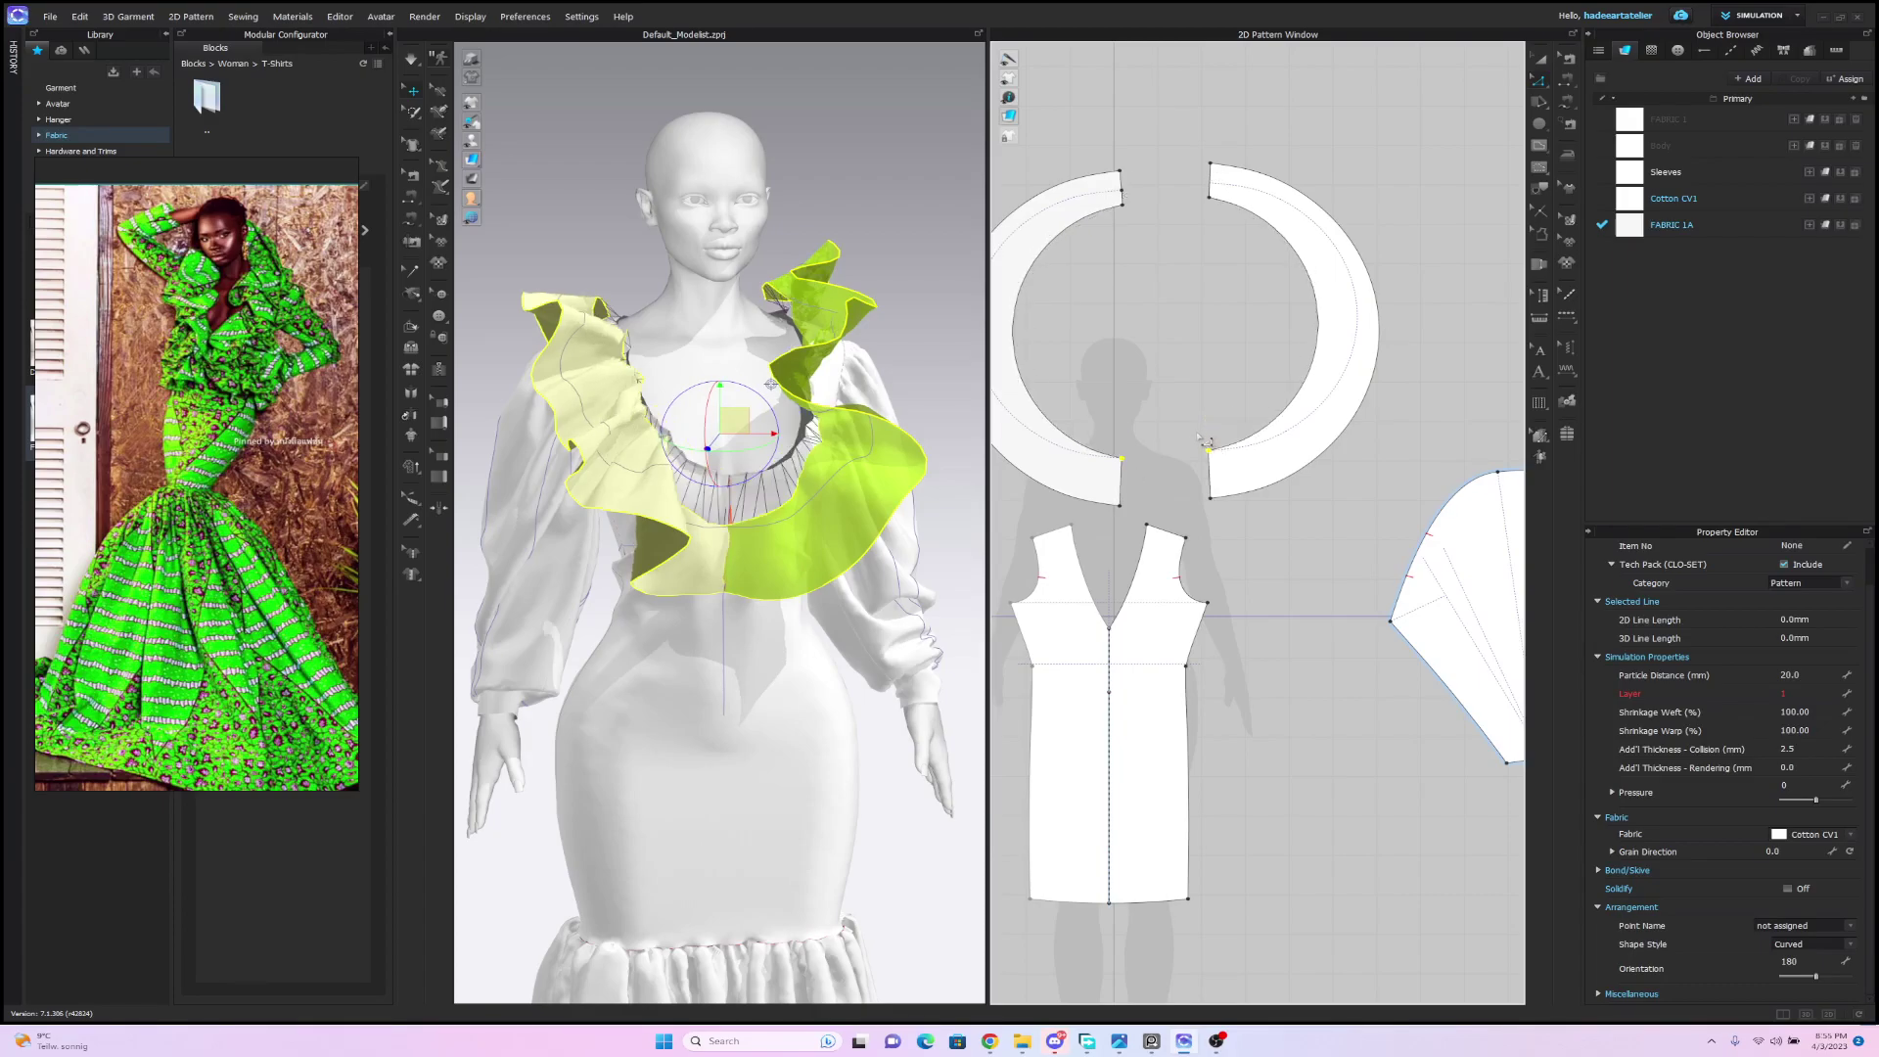
left_click(1321, 349)
Extend the outer bottom corner points of both ruffle crescents downward together, just above the bodice pattern.
scroll(1442, 208, "down", 2)
middle_click_drag(1422, 204, 1419, 151)
scroll(1332, 503, "up", 2)
scroll(1331, 503, "up", 3)
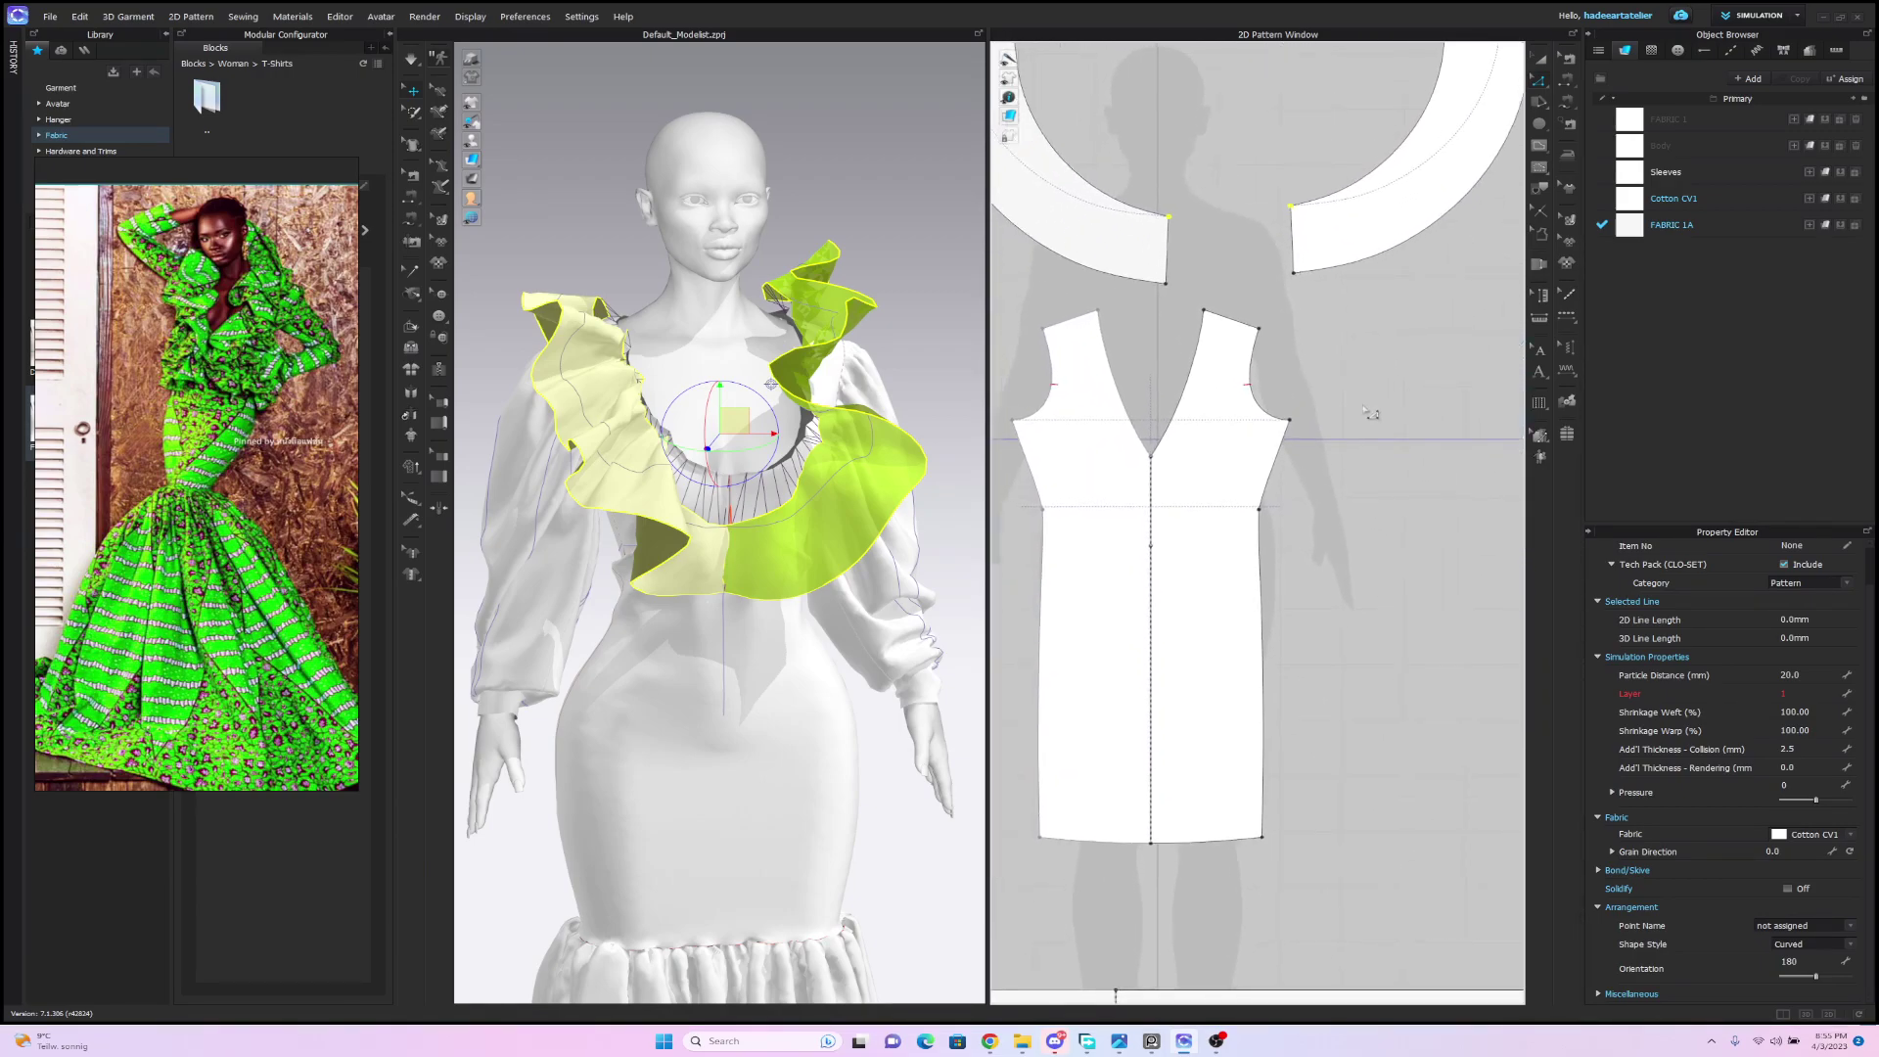
left_click(1293, 276)
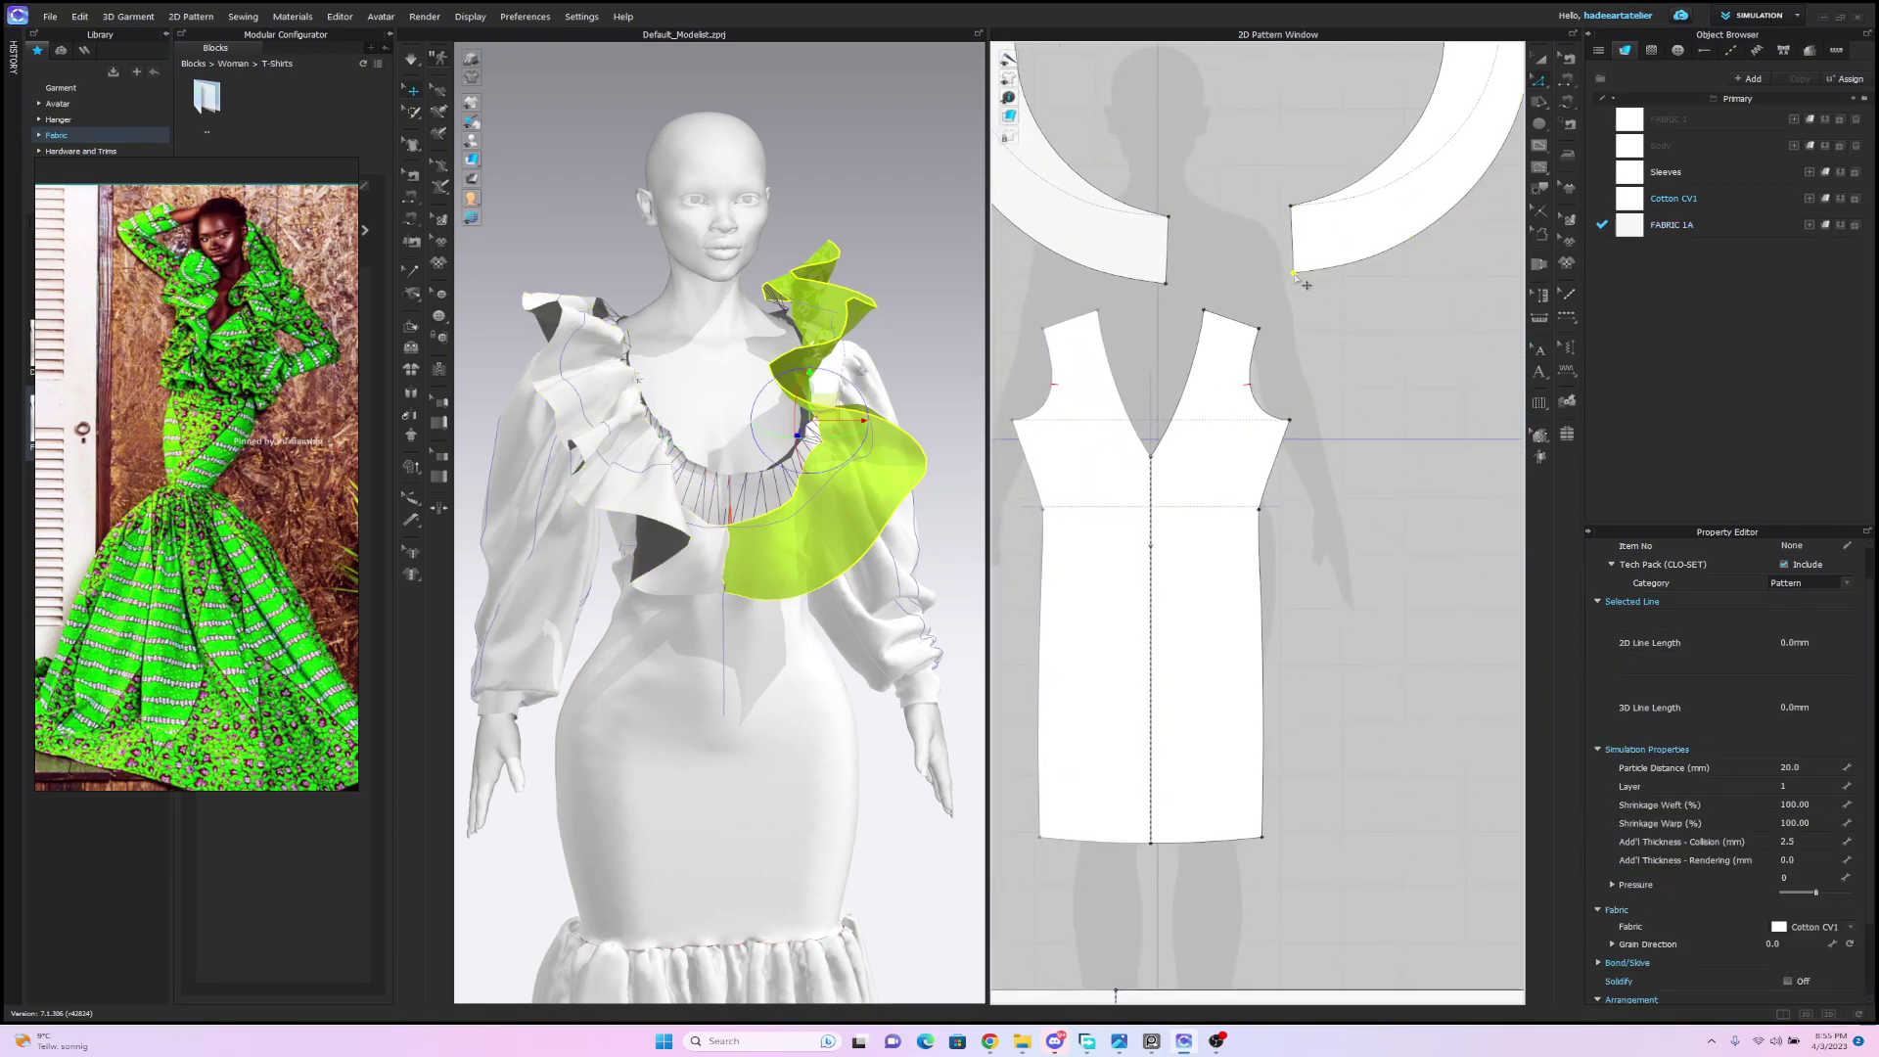
left_click(1167, 288)
left_click_drag(1149, 209, 1202, 298)
left_click(1293, 274)
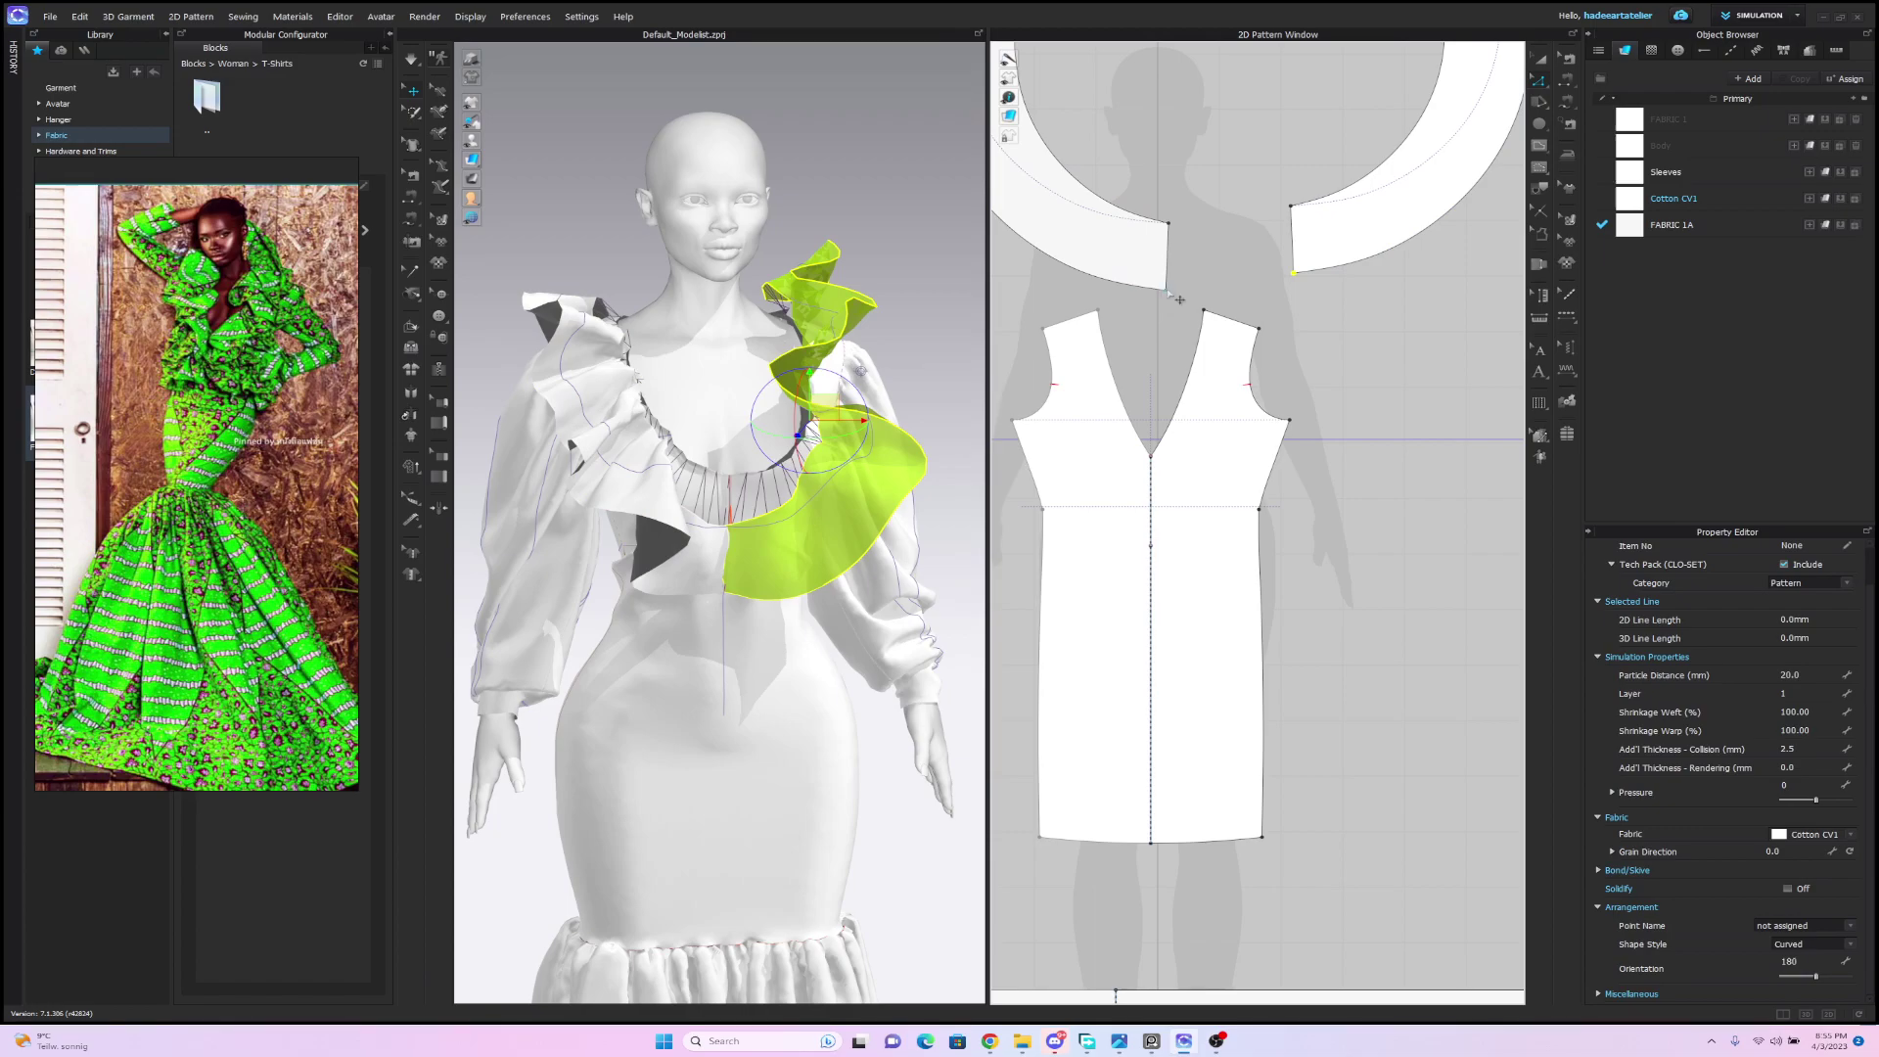
left_click_drag(1166, 290, 1167, 311, "shift")
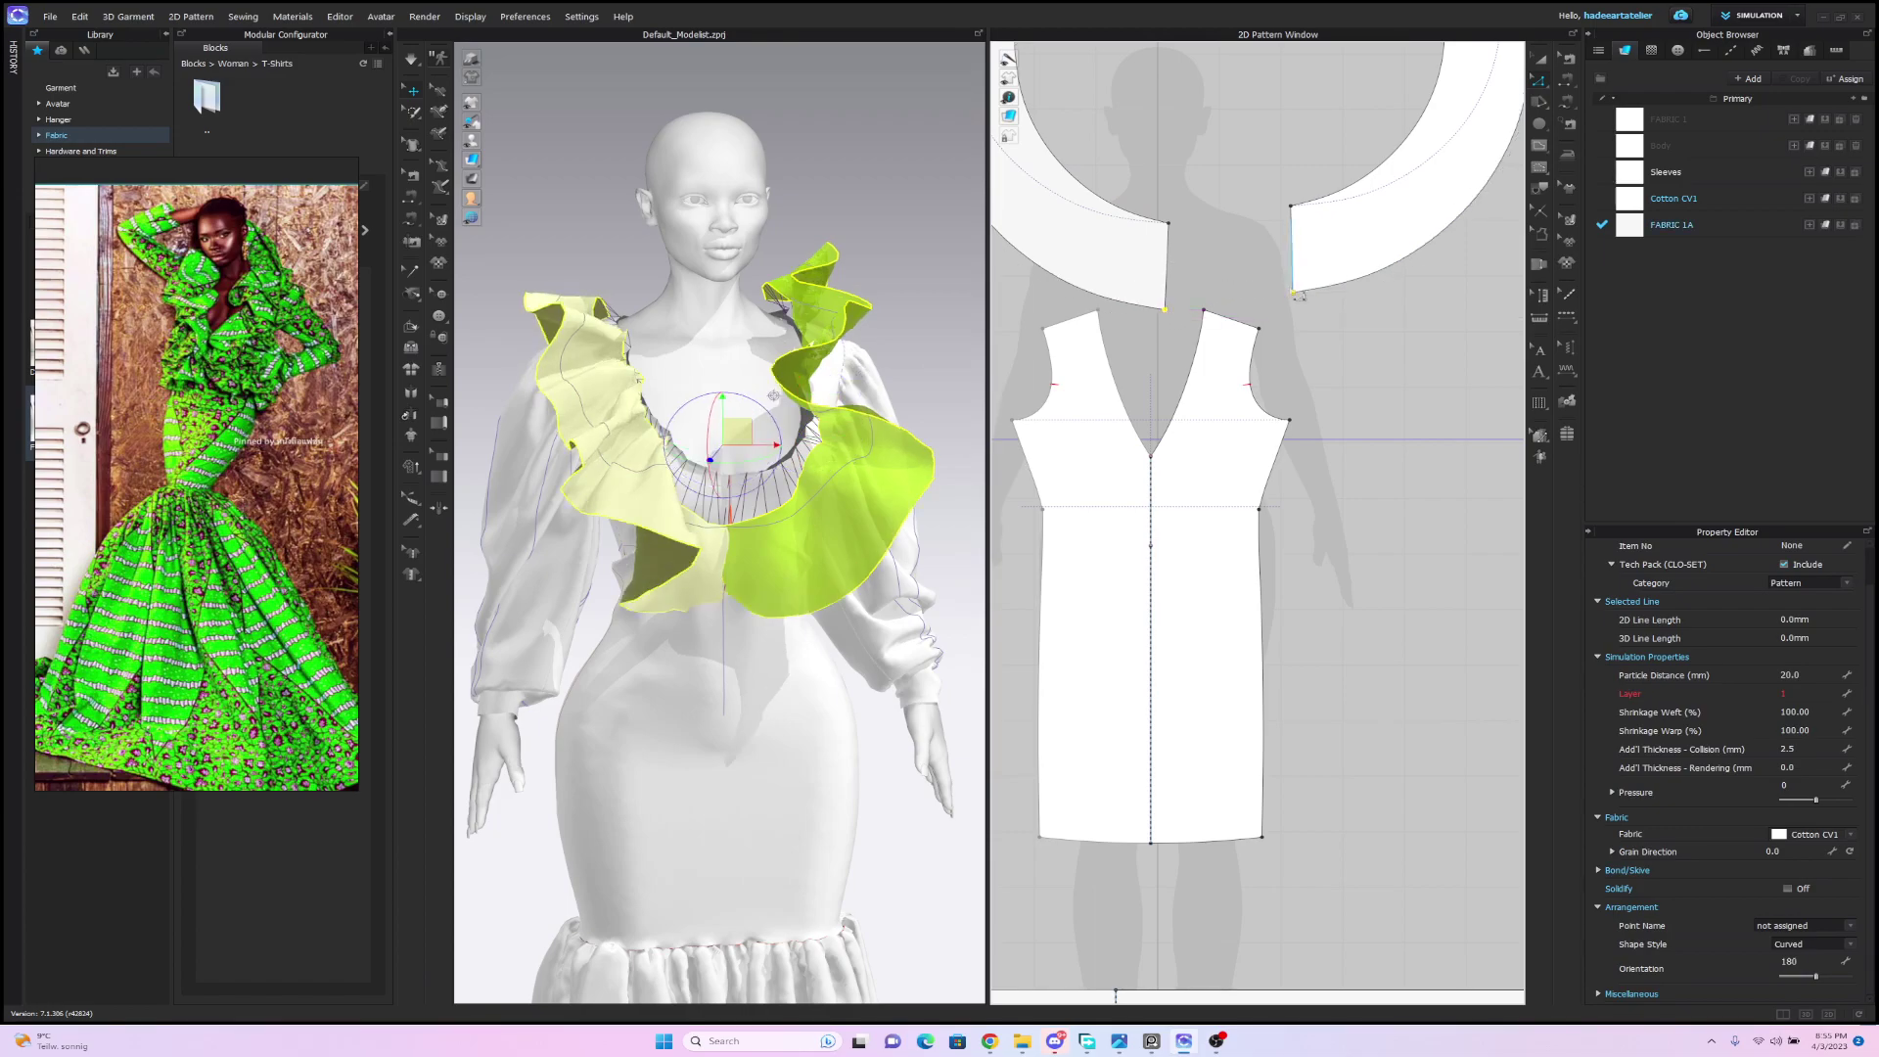
left_click(1371, 334)
Simulate the dress to re-drape the reshaped neckline ruffle, and check it from closer at a slight angle.
scroll(1371, 384, "down", 4)
scroll(1371, 386, "down", 2)
middle_click_drag(1382, 354, 1331, 426)
key("space")
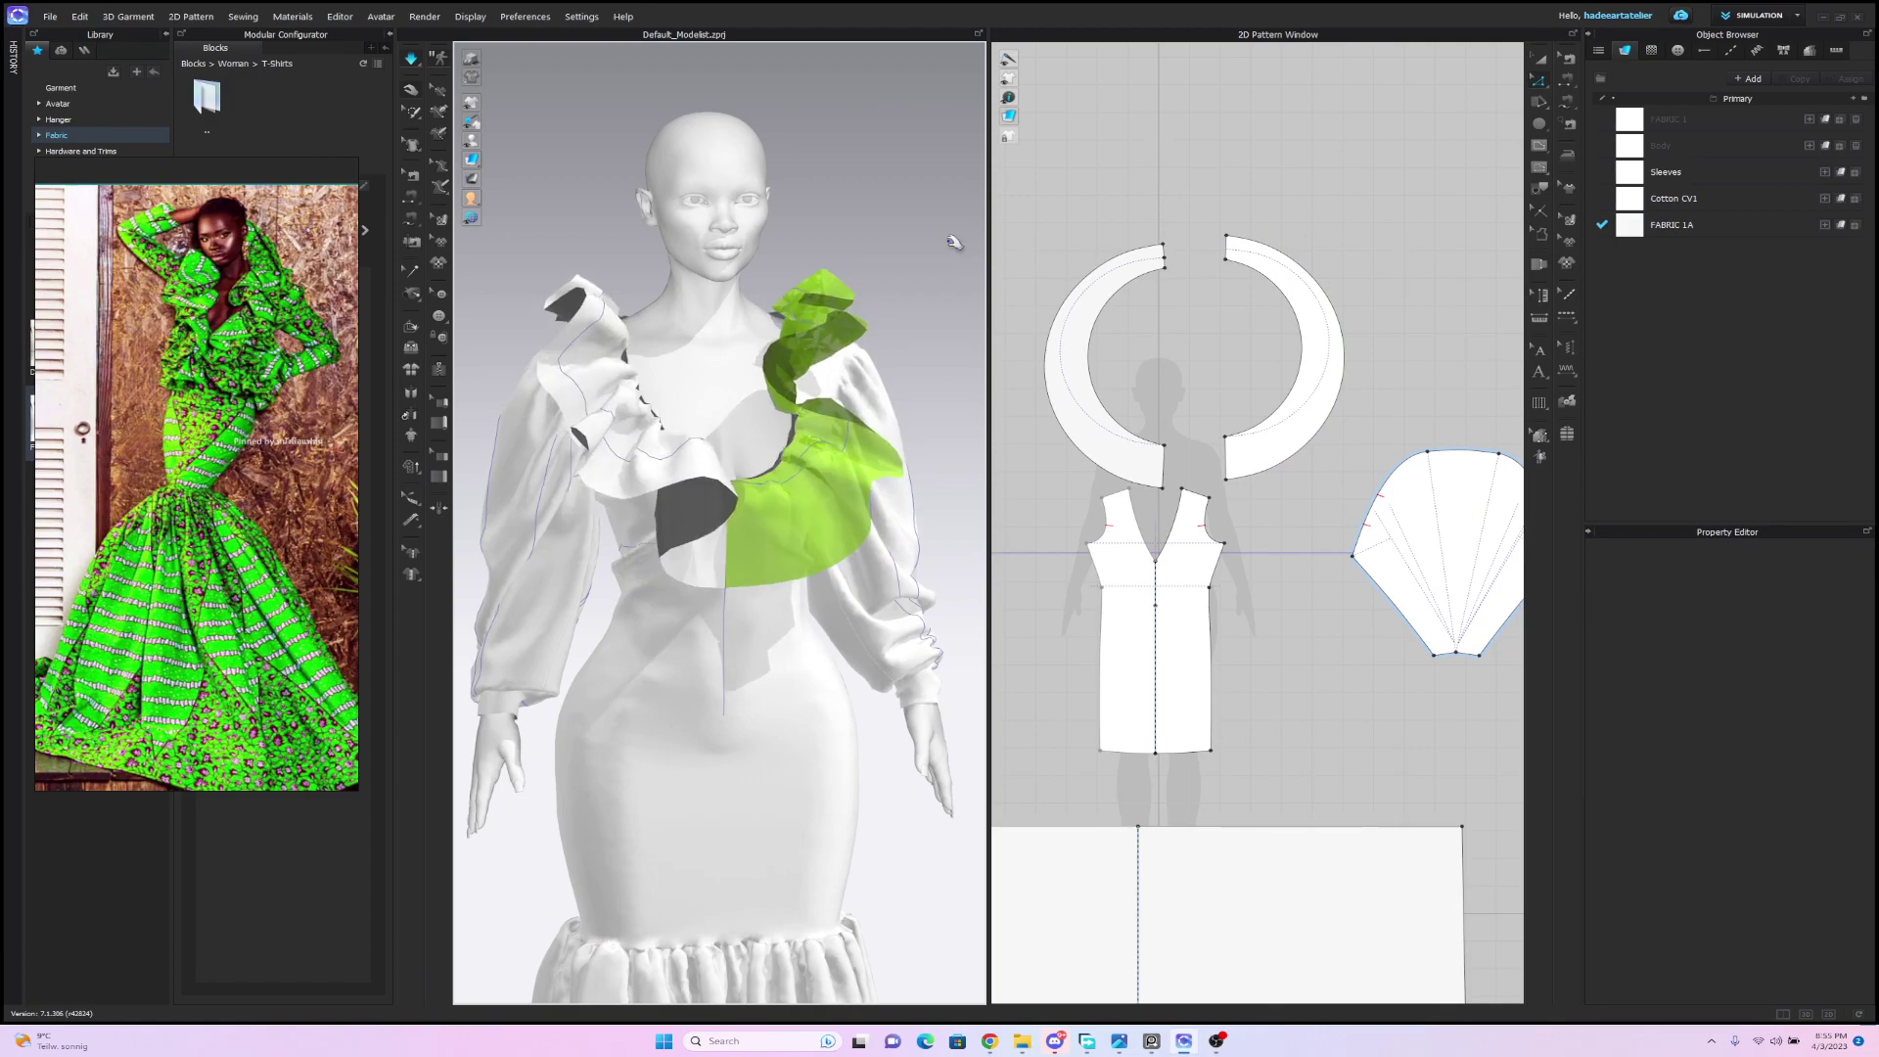
scroll(950, 225, "up", 3)
key("space")
right_click_drag(952, 226, 910, 221)
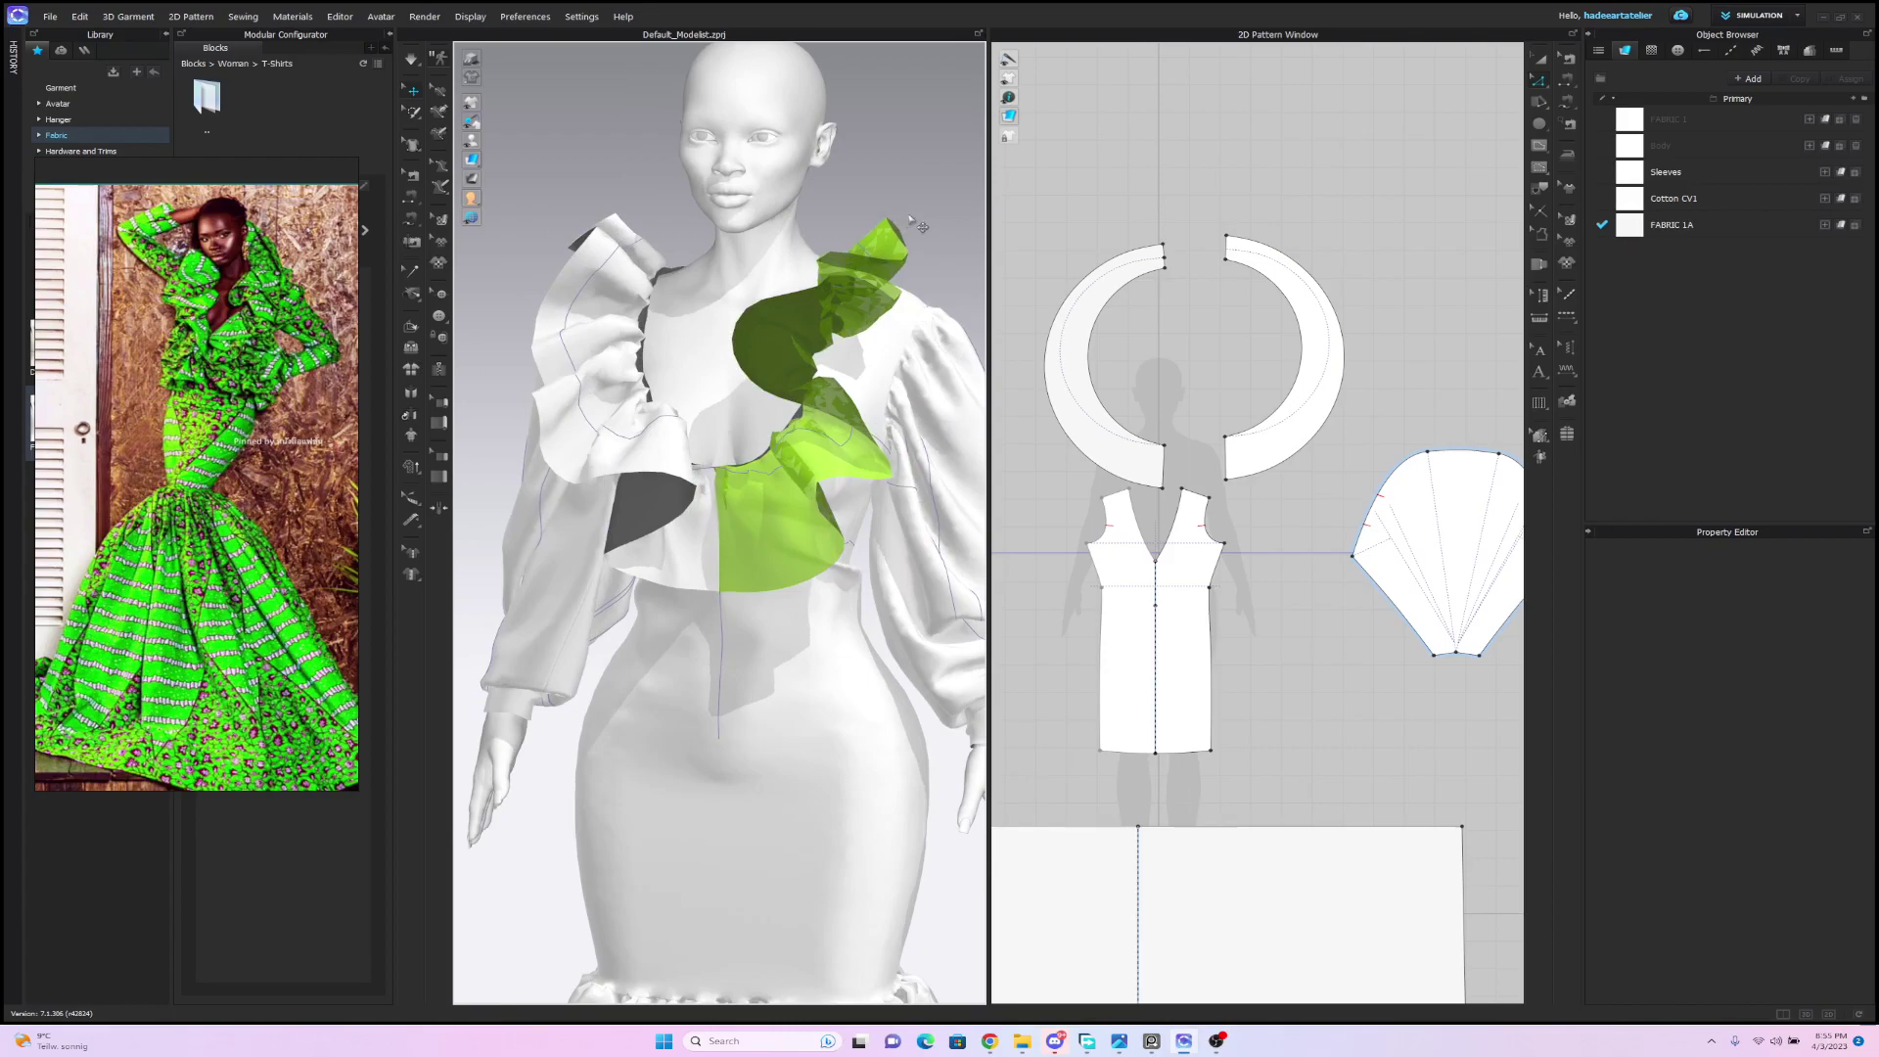
Create a Layer Clone (Under) of the right ruffle crescent and place the copy to its right.
left_click(1317, 307)
right_click(1305, 293)
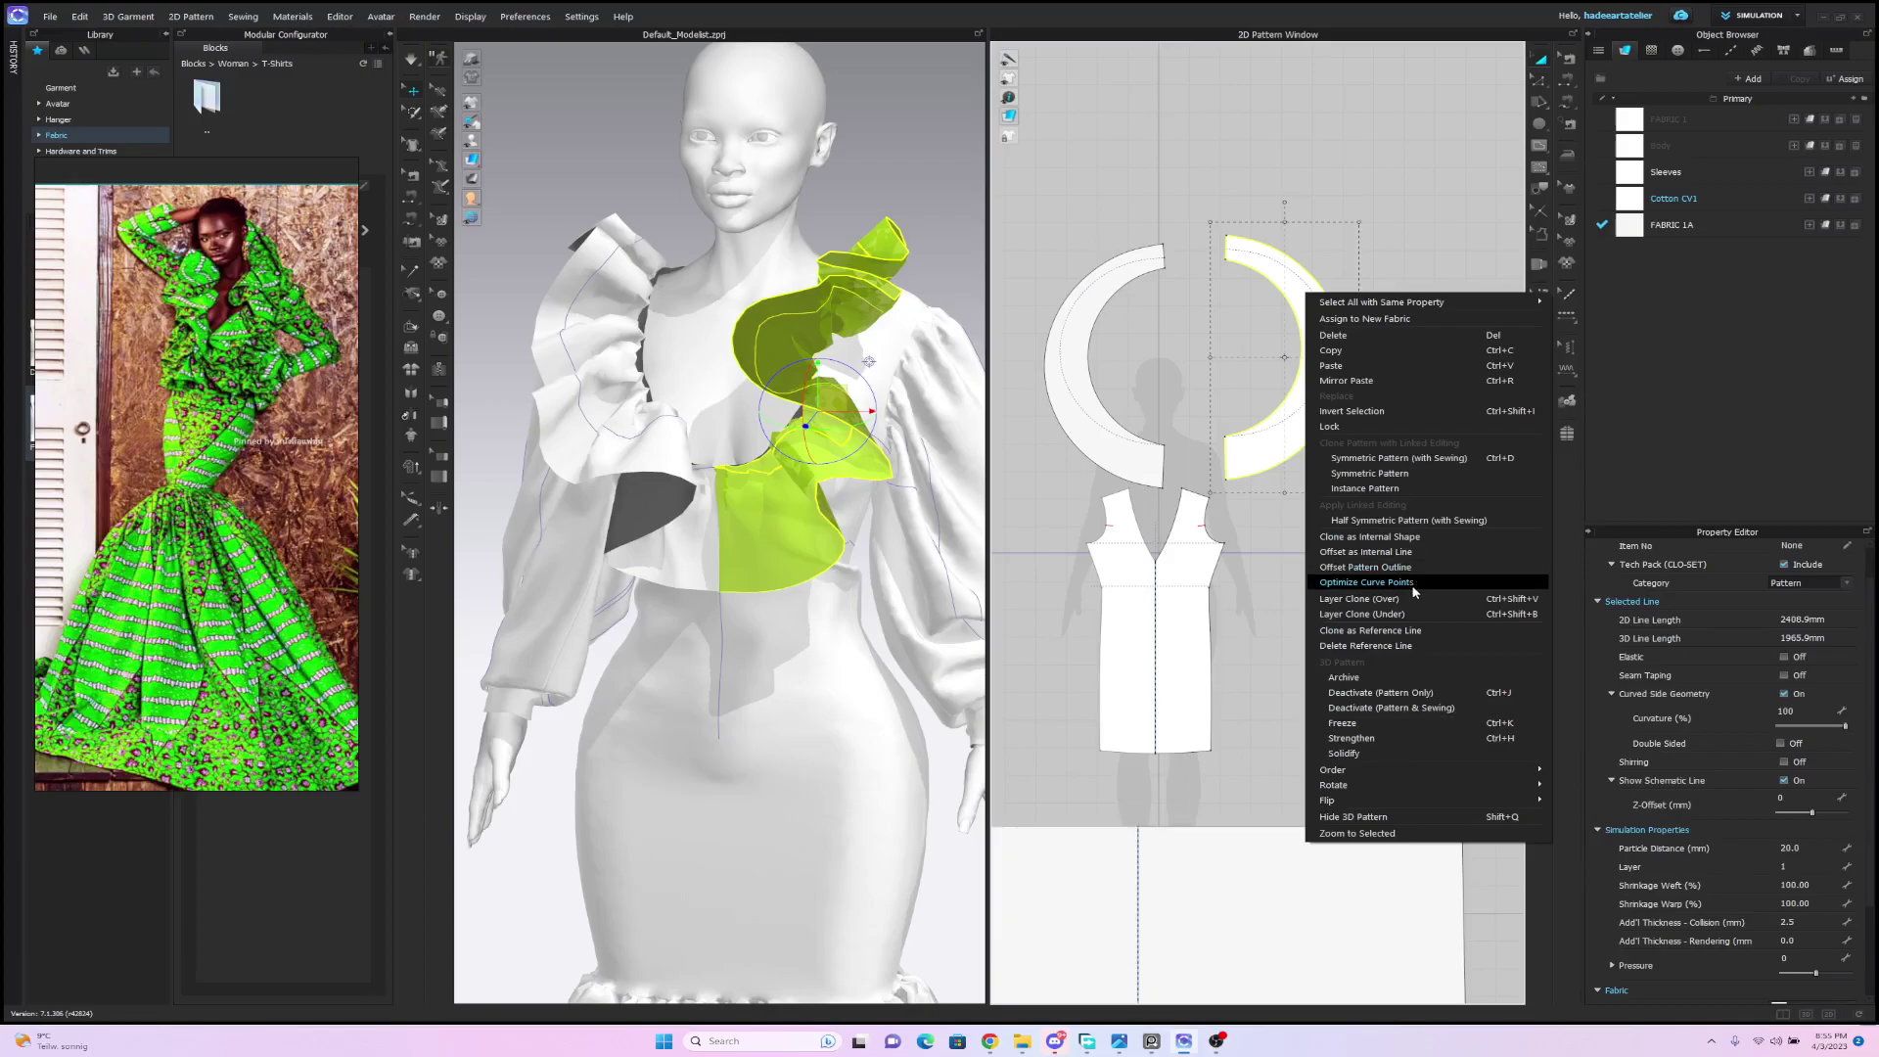
left_click(1409, 614)
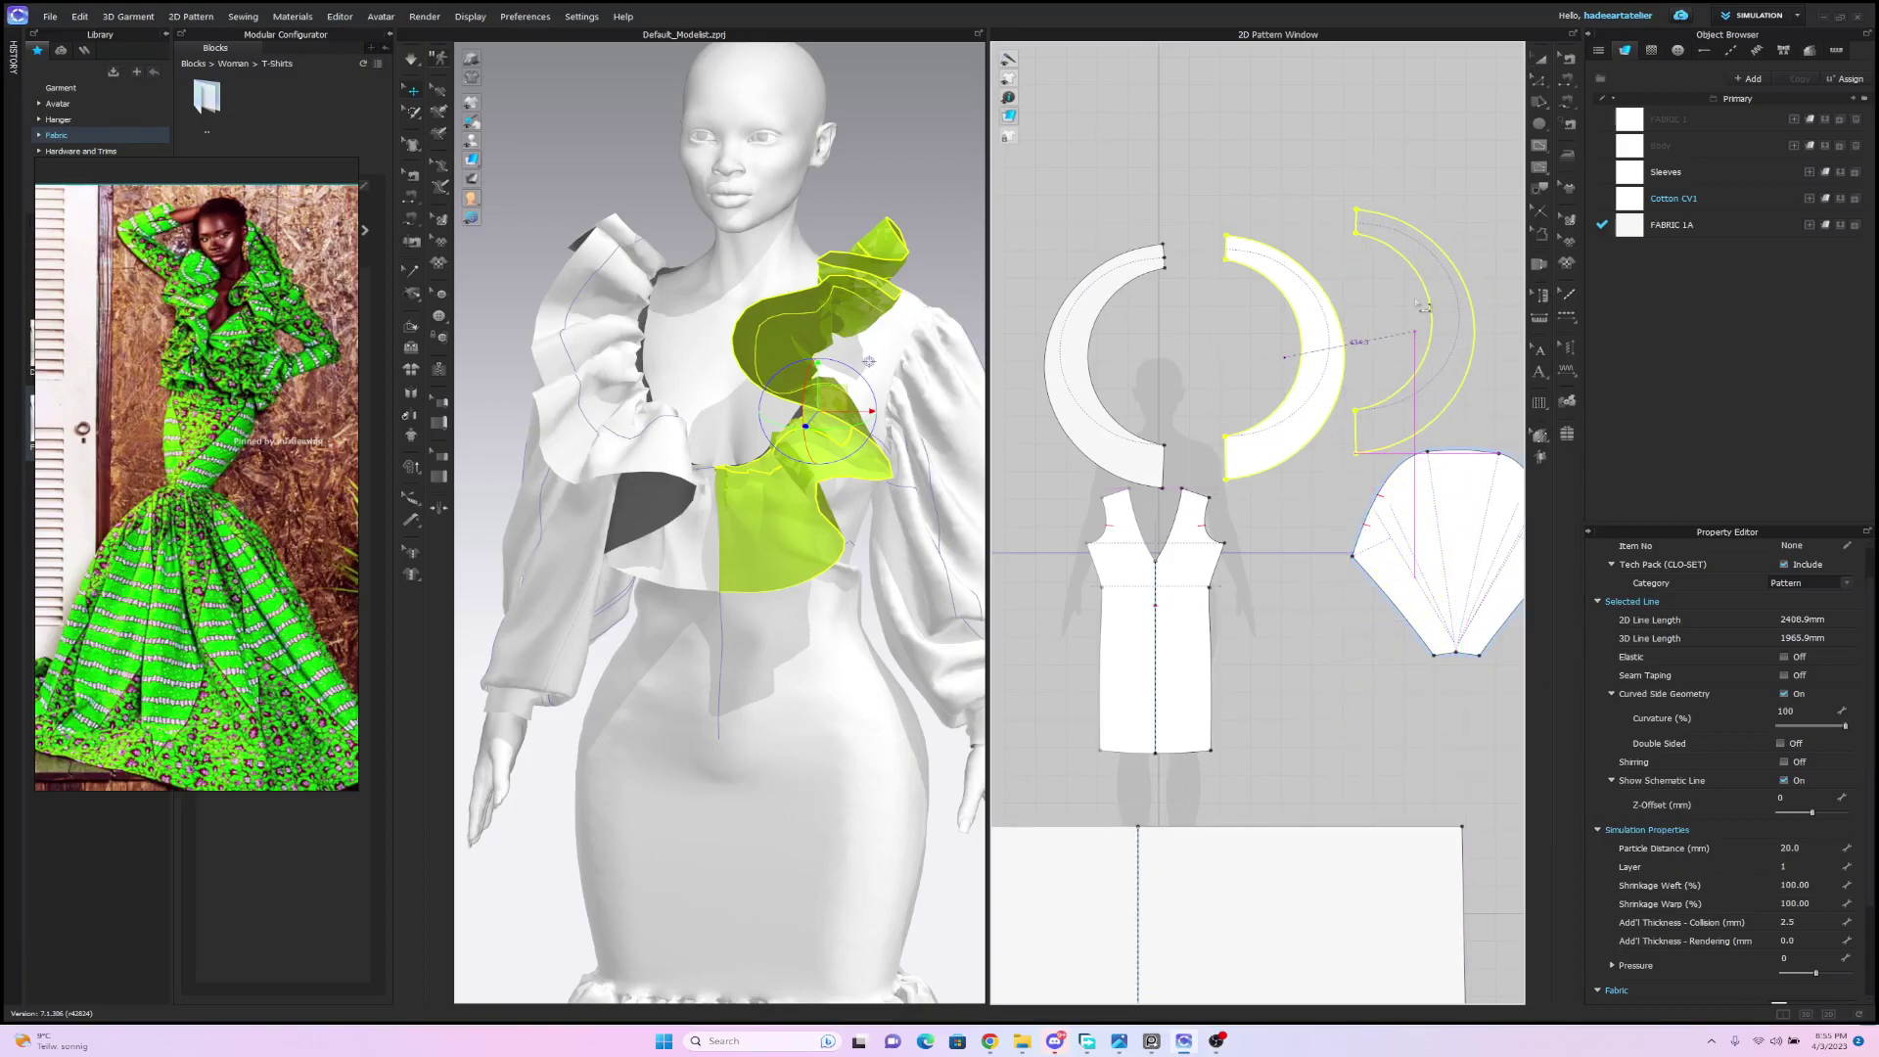
left_click(1422, 329)
Create a Layer Clone (Under) of the left ruffle crescent and place the copy to its left.
scroll(1263, 534, "down", 2)
right_click(1145, 360)
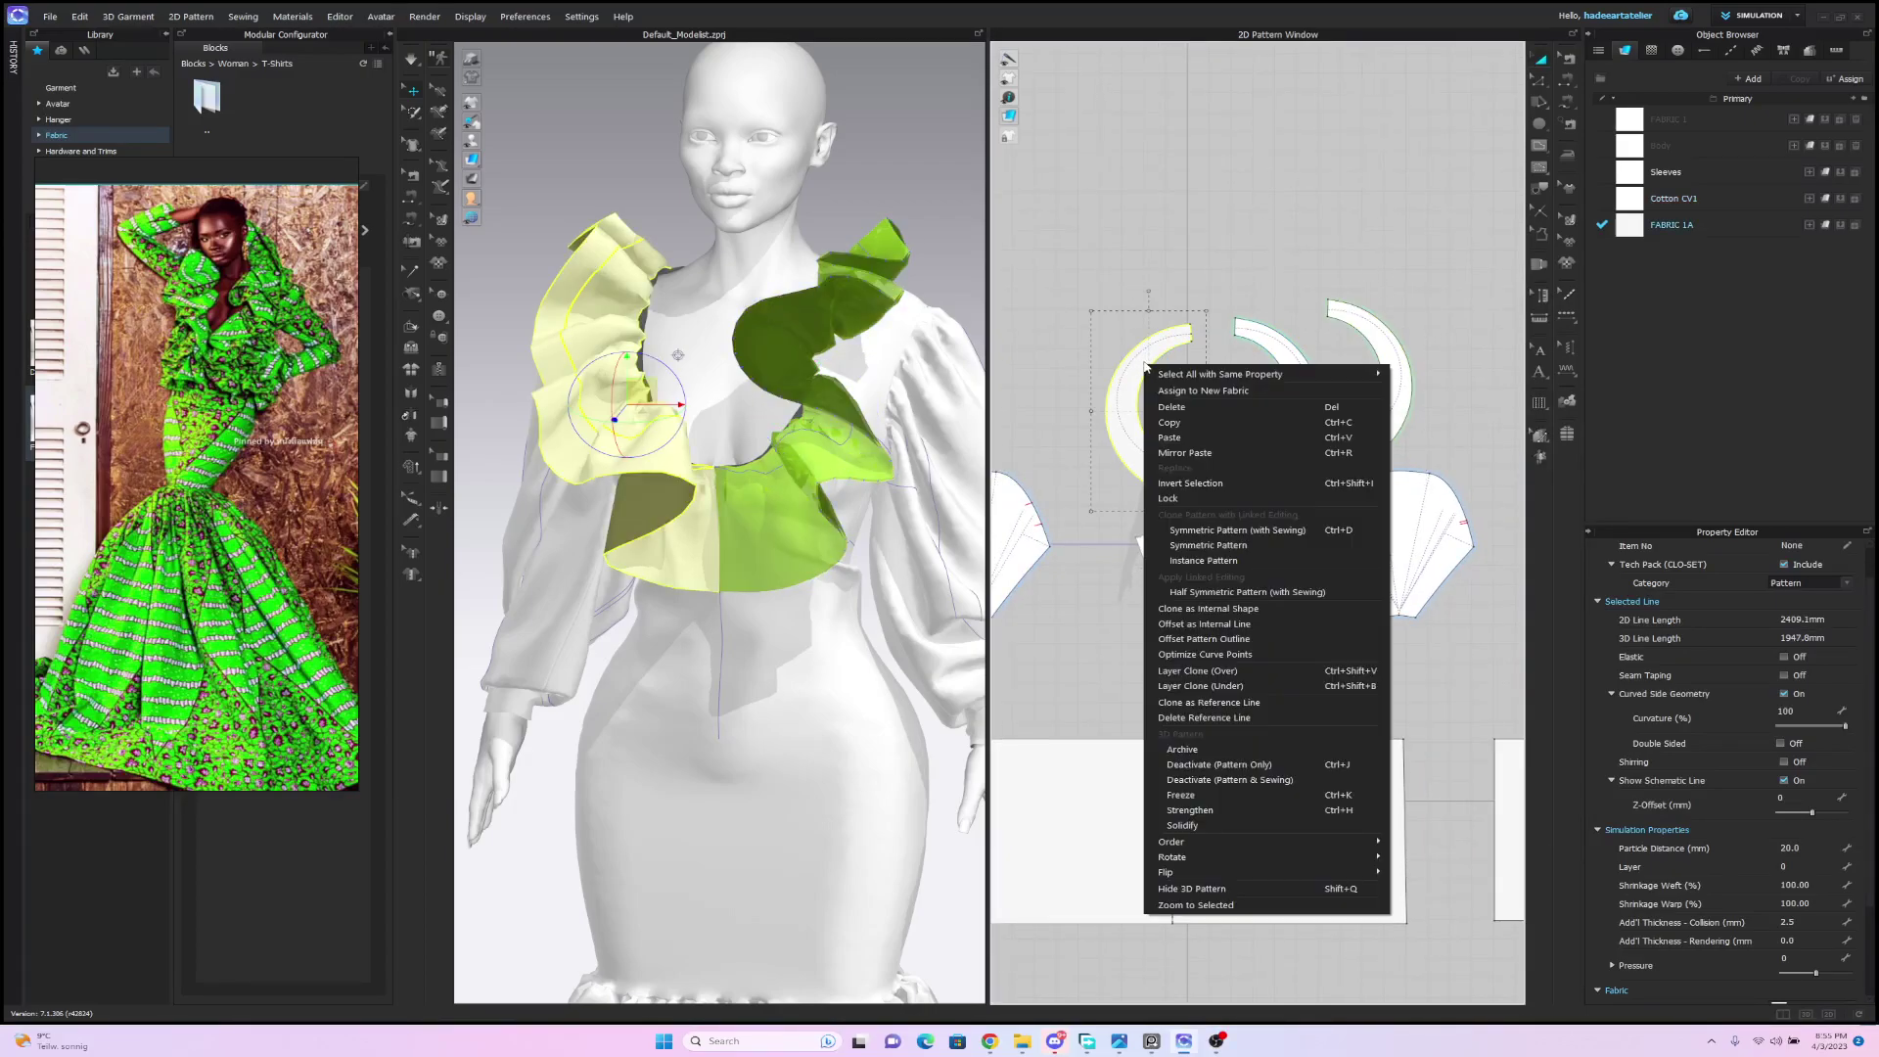
left_click(1250, 687)
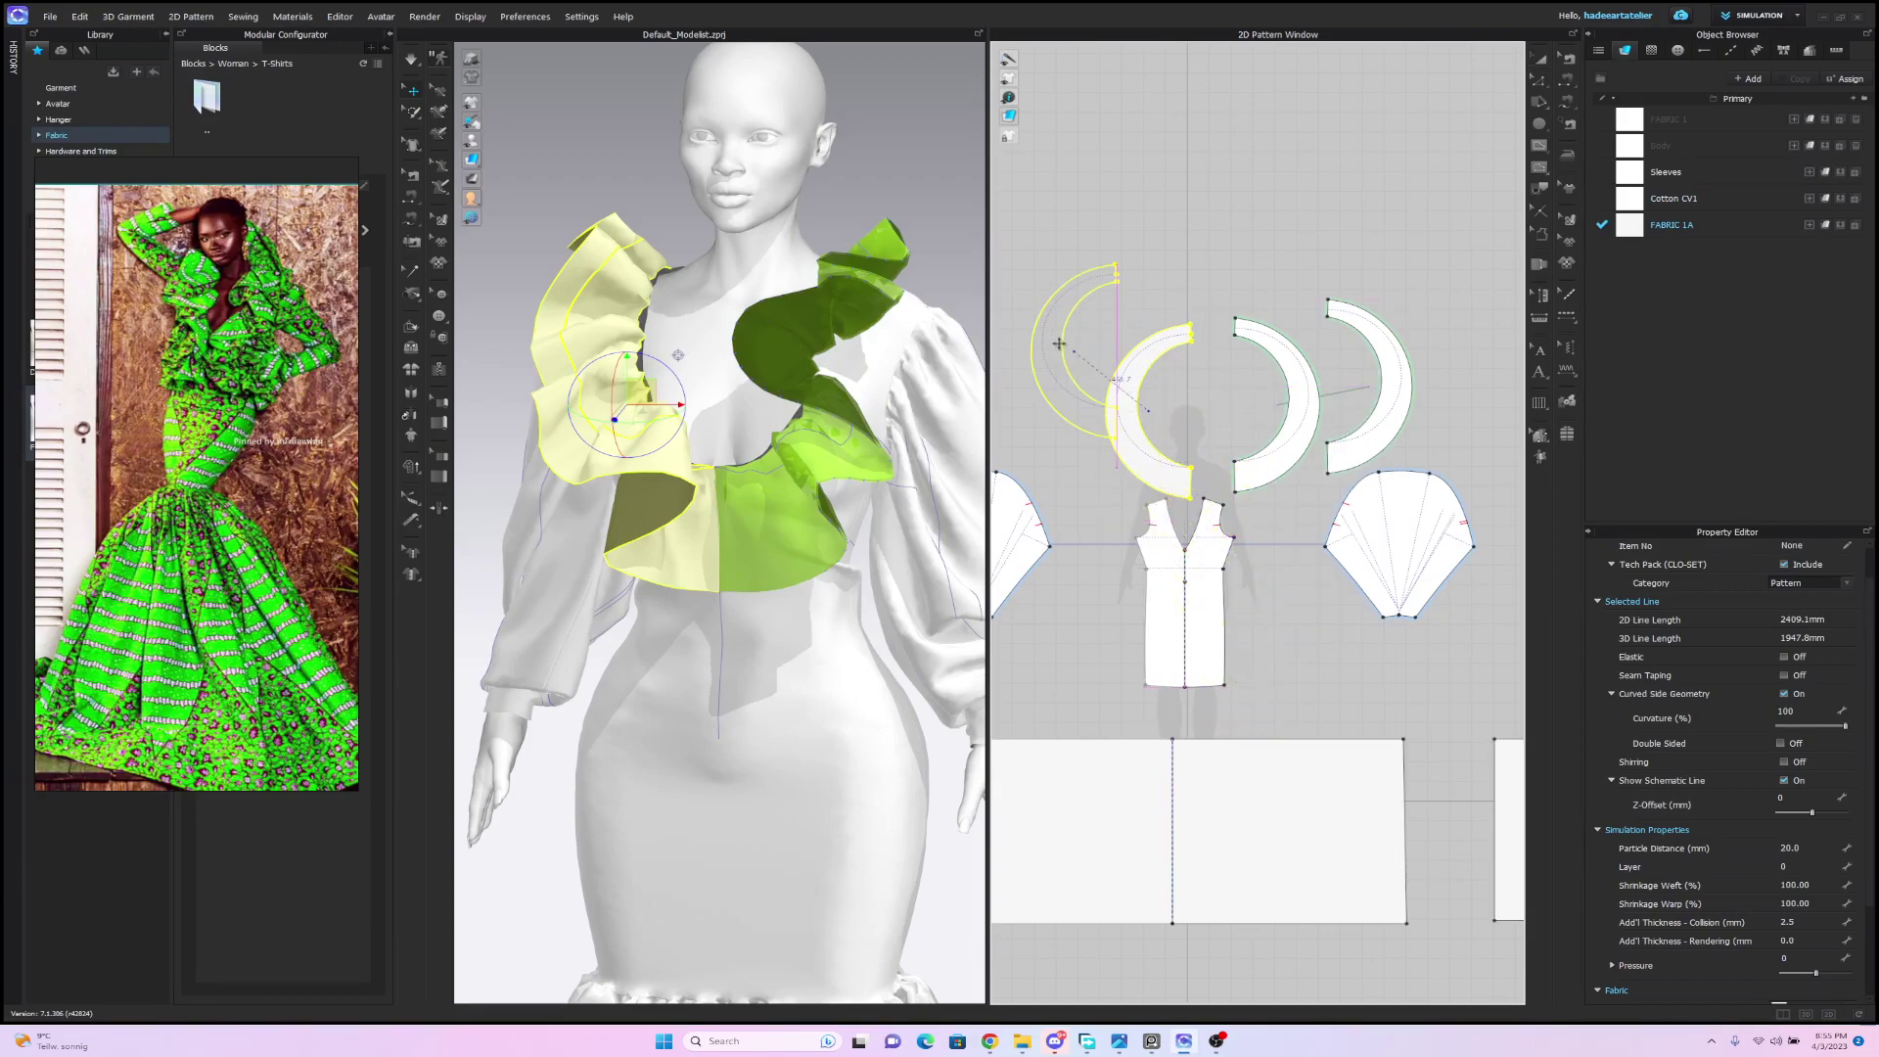
left_click(1171, 221)
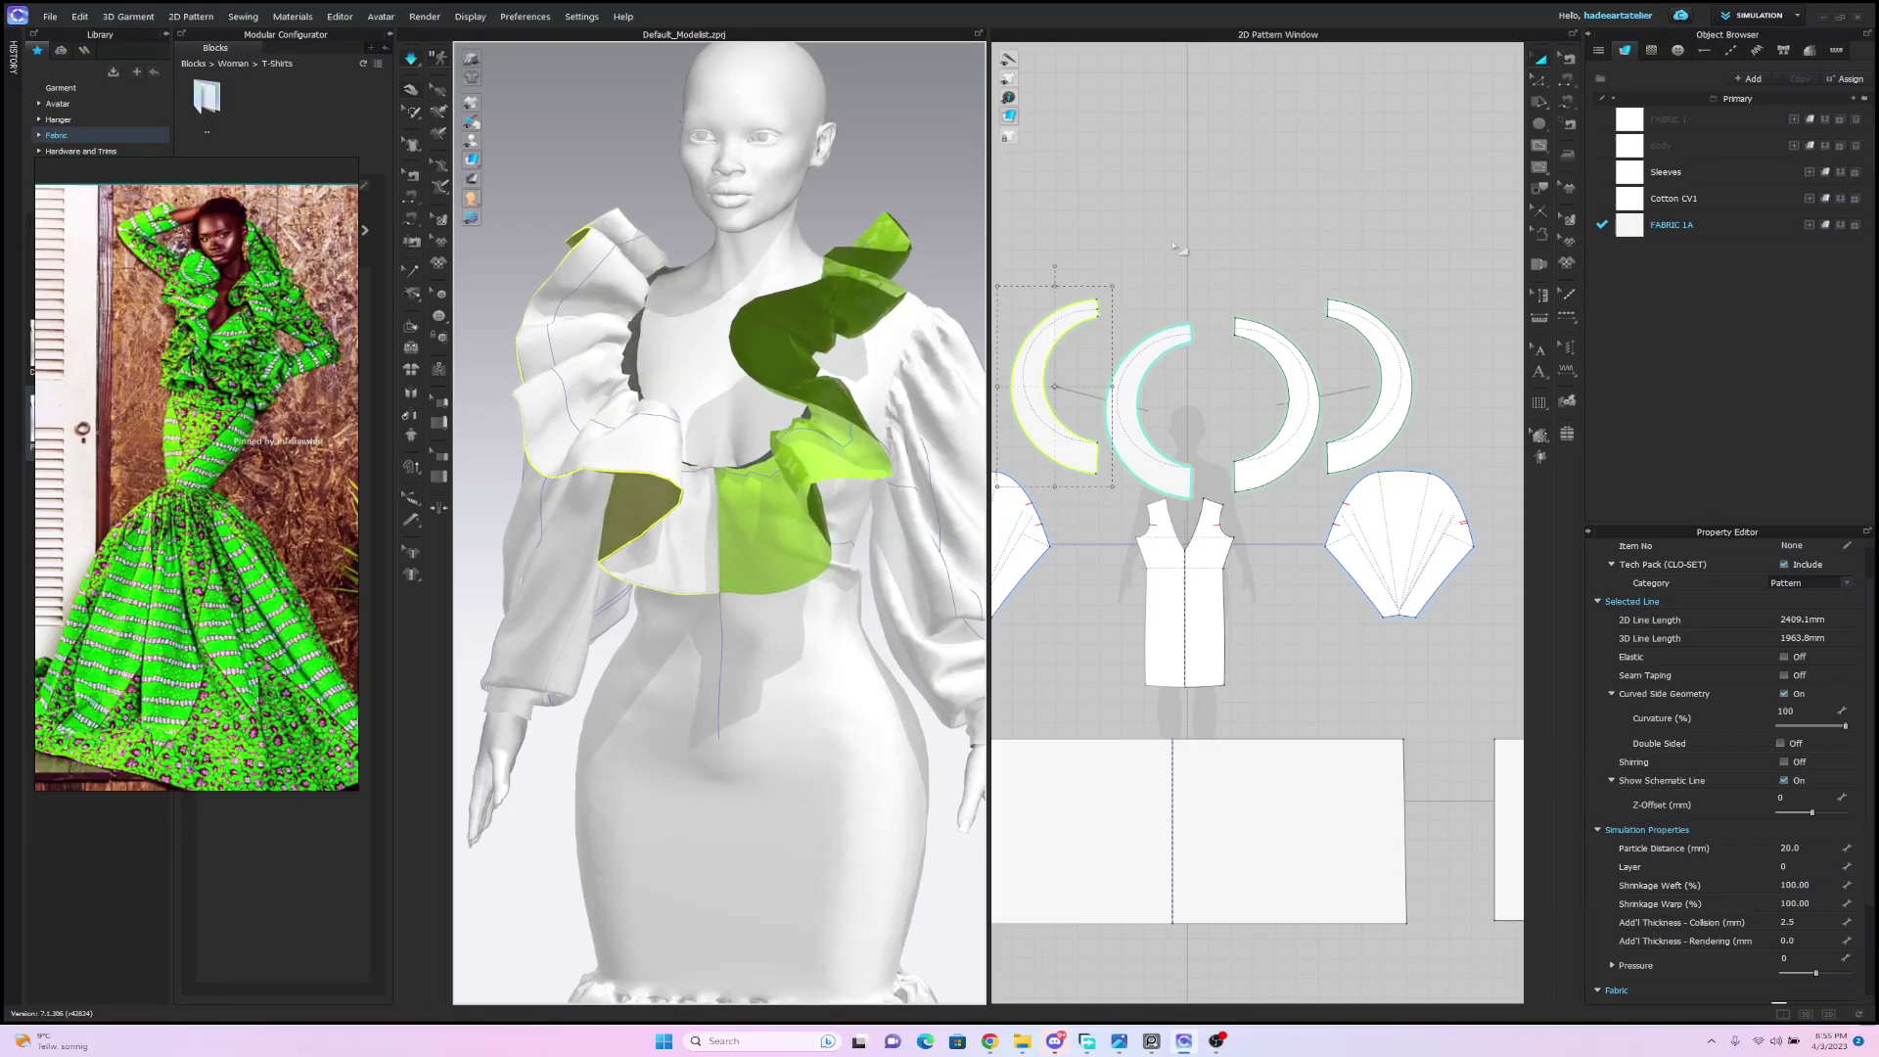
Settle the doubled ruffle layers in the simulation and look over the drape from farther away.
left_click(925, 192)
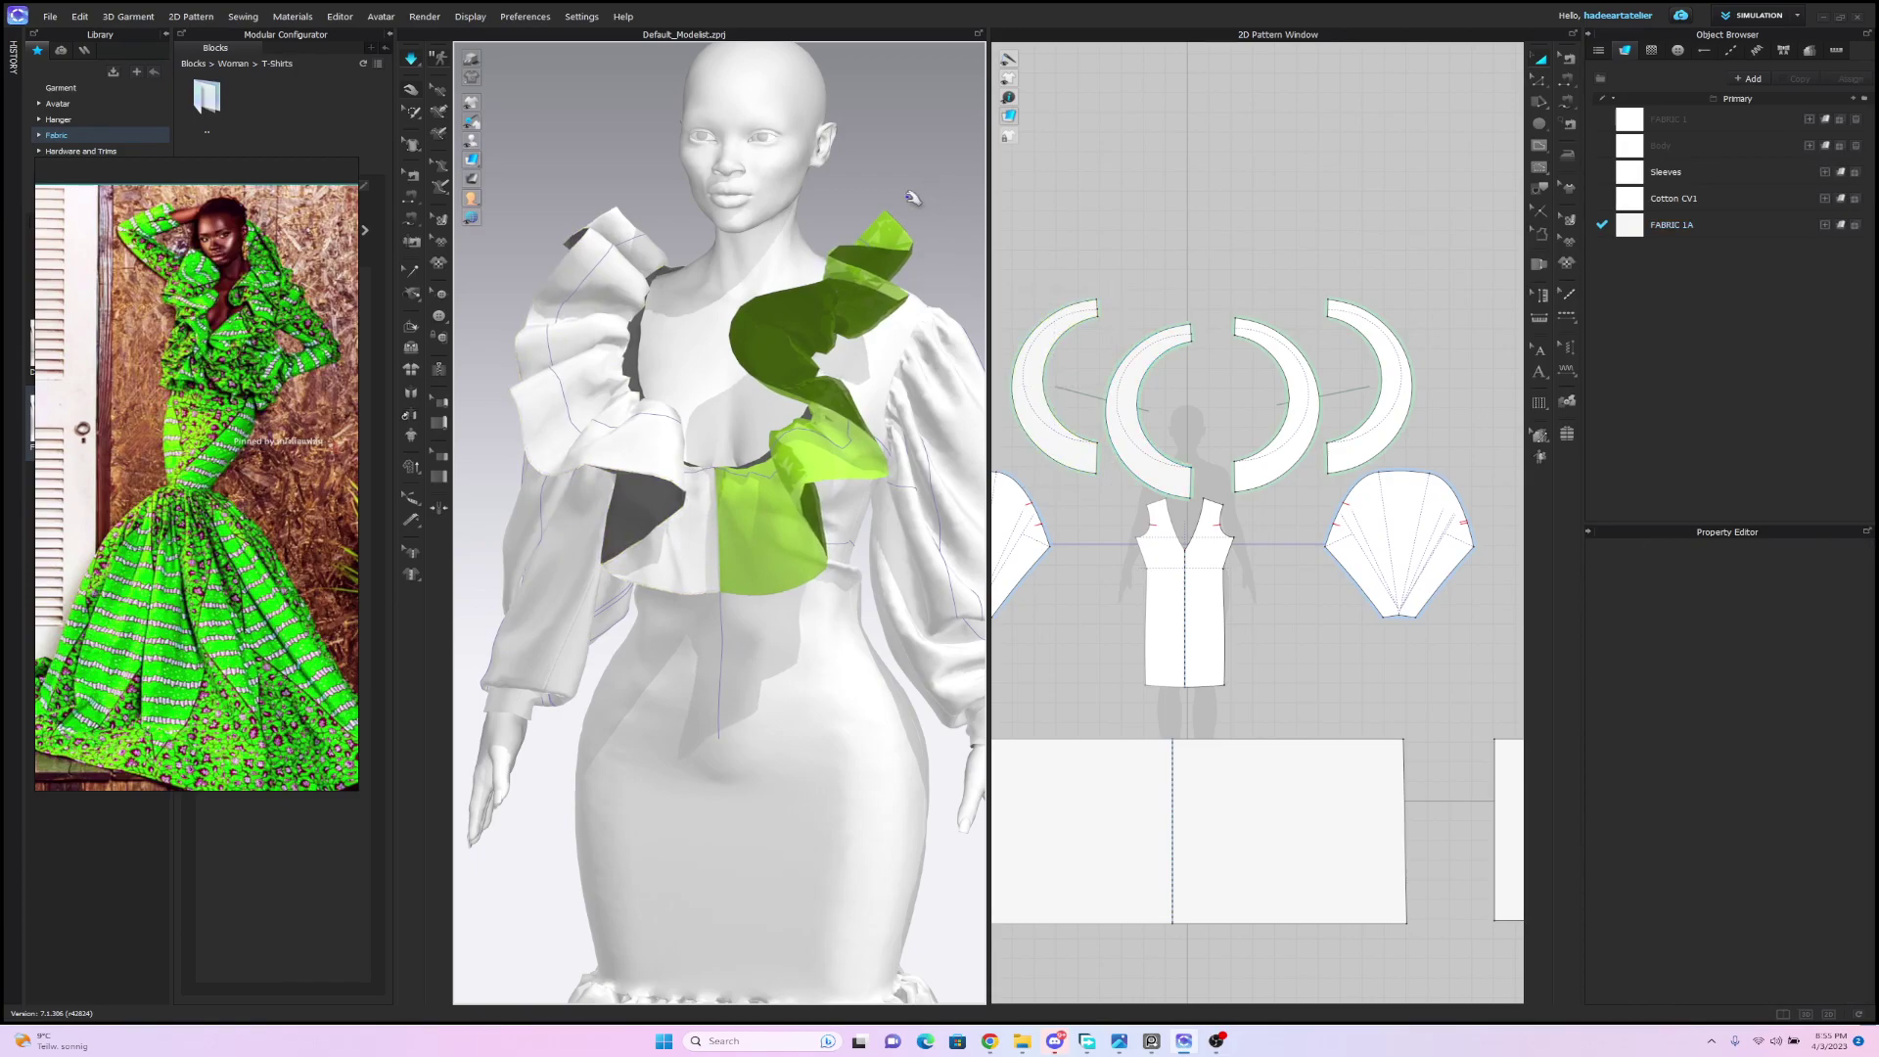
scroll(904, 196, "up", 2)
scroll(906, 198, "down", 4)
right_click_drag(910, 204, 854, 258)
scroll(901, 192, "down", 3)
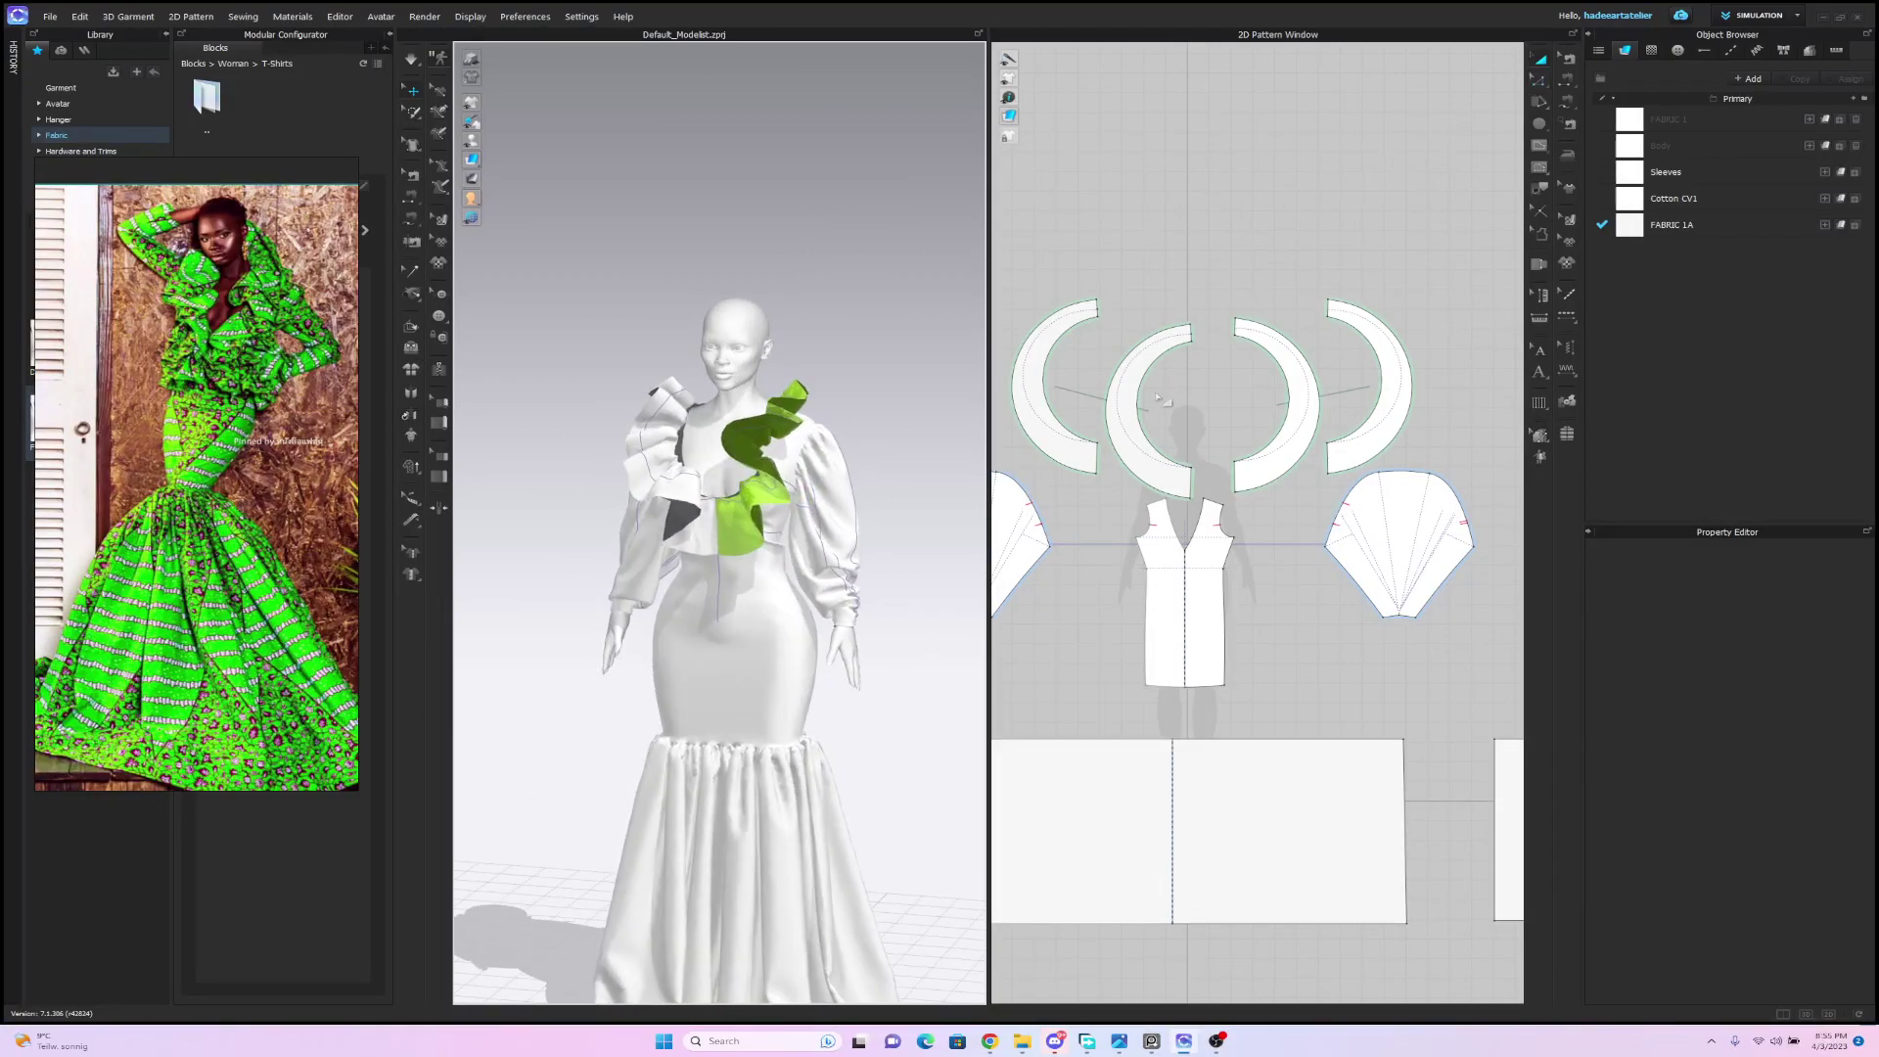
Move the left and right pairs of ruffle crescents up so all four patterns line up above the bodice.
left_click_drag(1127, 383, 1042, 326)
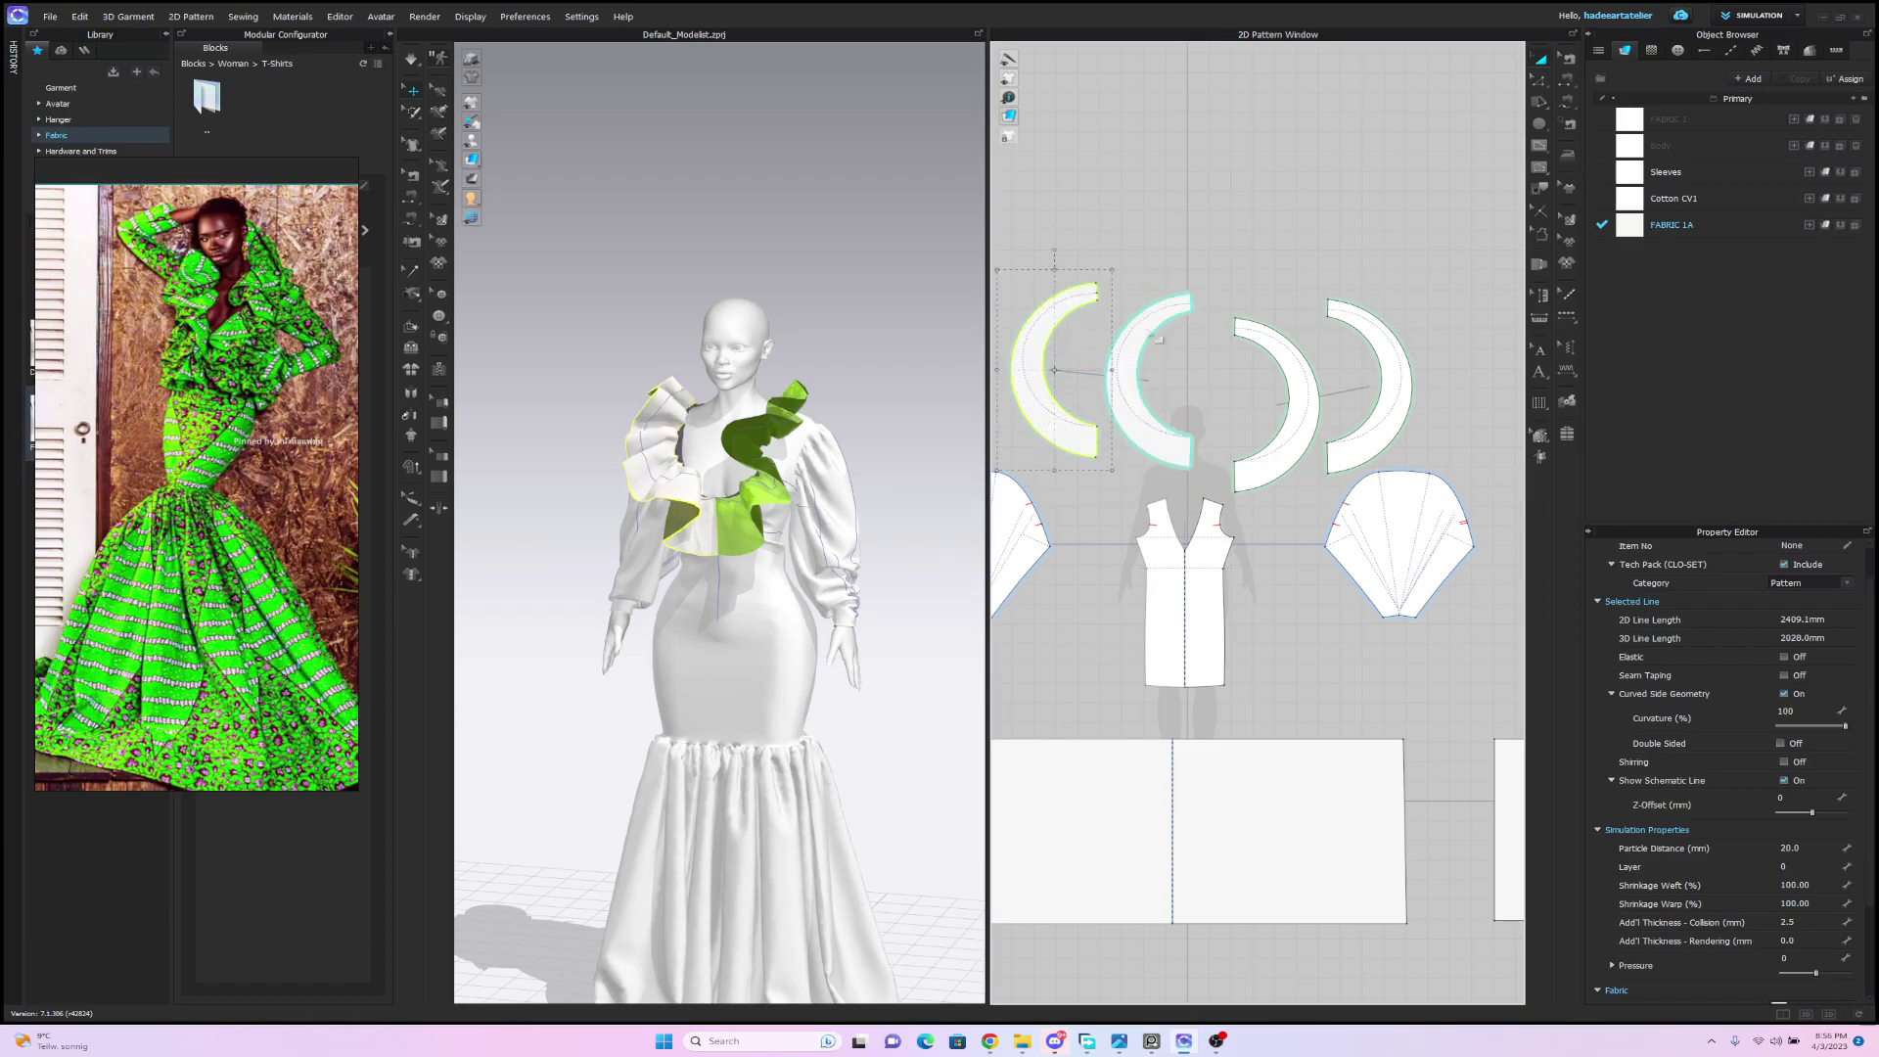
left_click_drag(1282, 342, 1356, 324)
left_click_drag(995, 233, 1091, 325)
left_click_drag(1443, 482, 1435, 478)
left_click(1852, 227)
left_click(1285, 187)
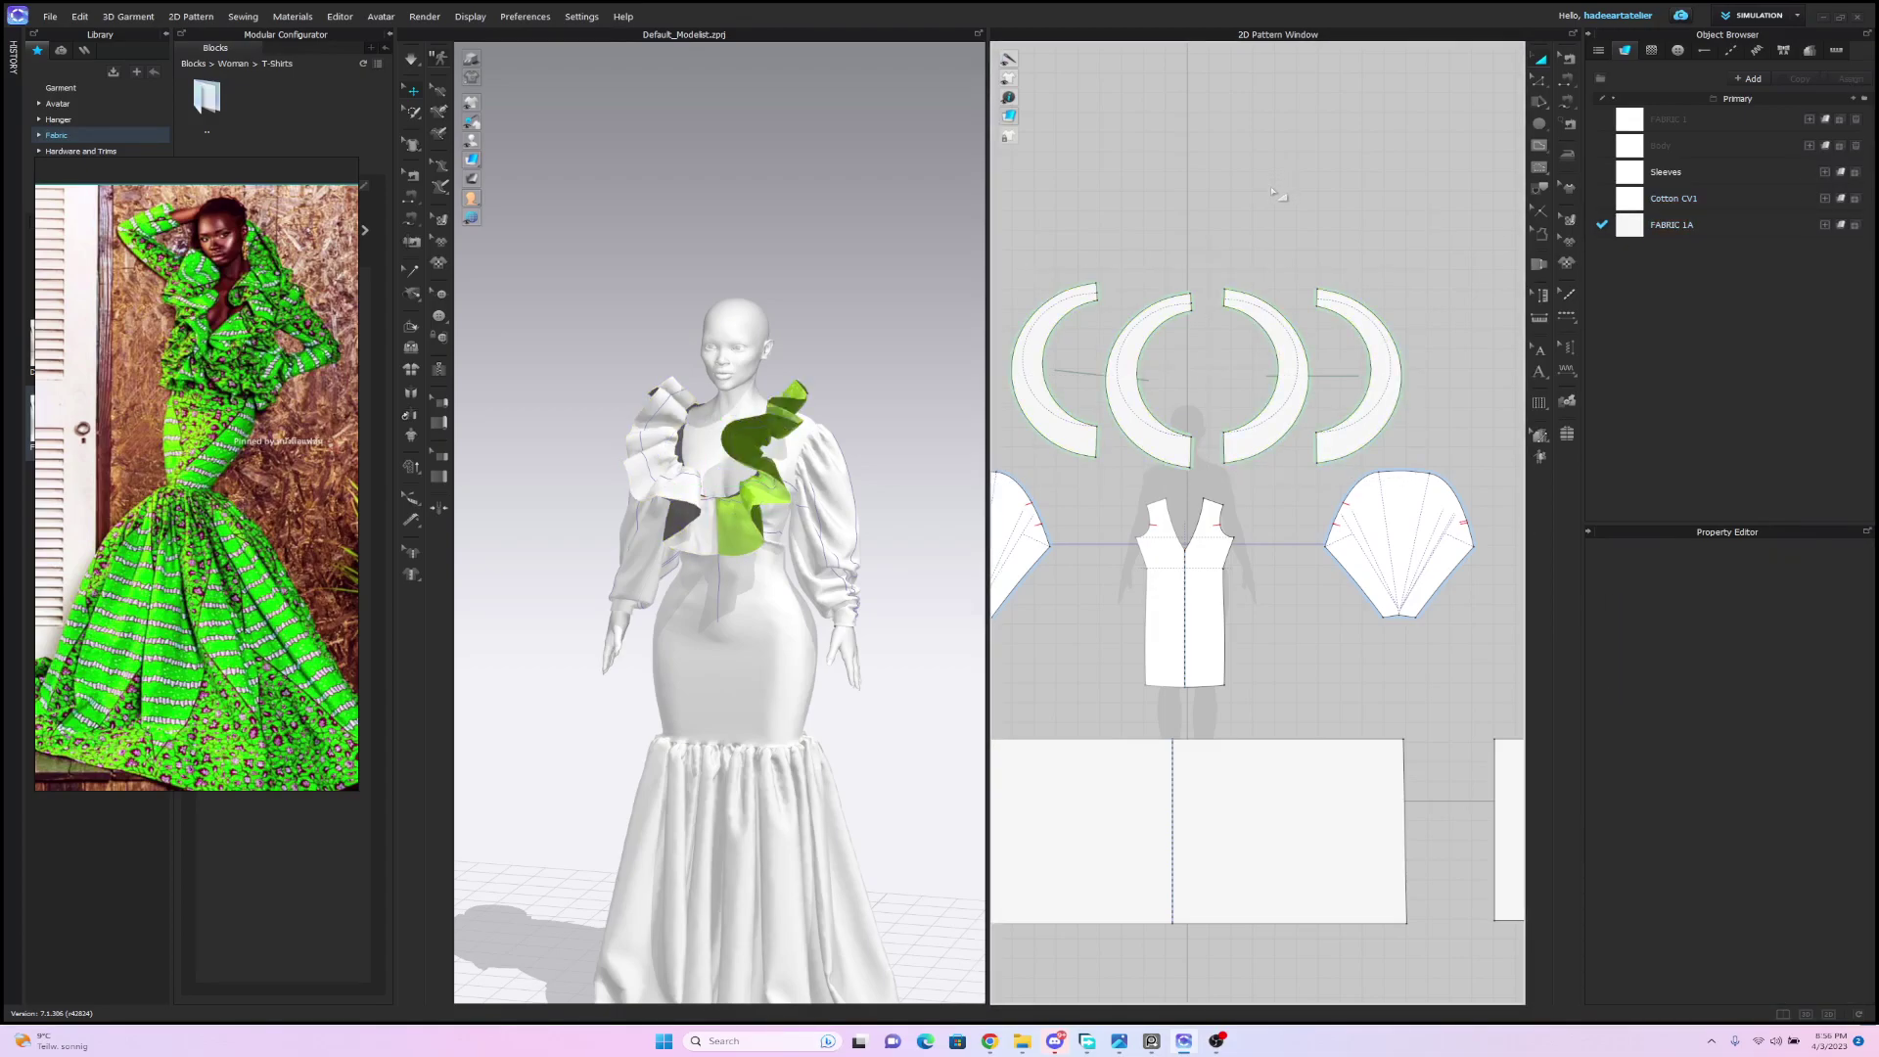
Simulate the dress with the doubled neckline ruffle and compare its full silhouette with the reference photo.
key("space")
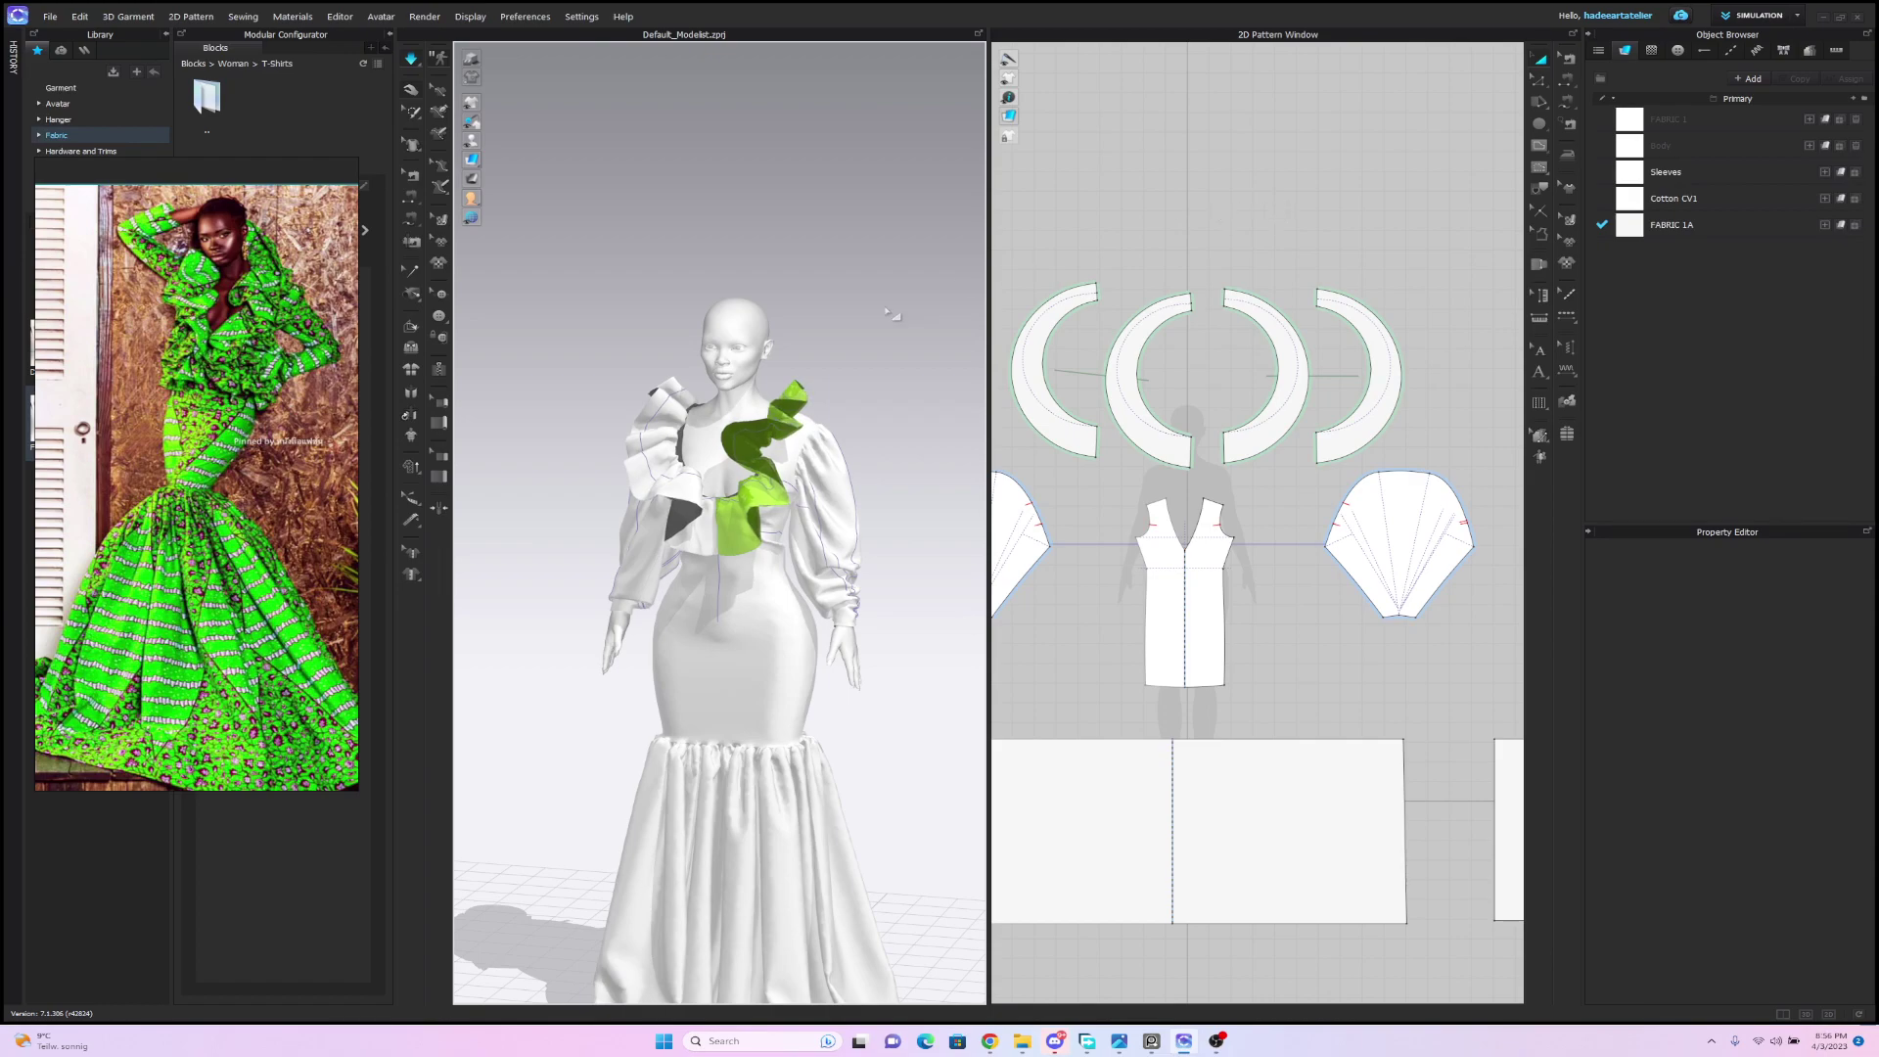
key("space")
scroll(881, 339, "up", 3)
right_click_drag(885, 291, 960, 274)
scroll(931, 336, "down", 5)
right_click_drag(881, 411, 629, 354)
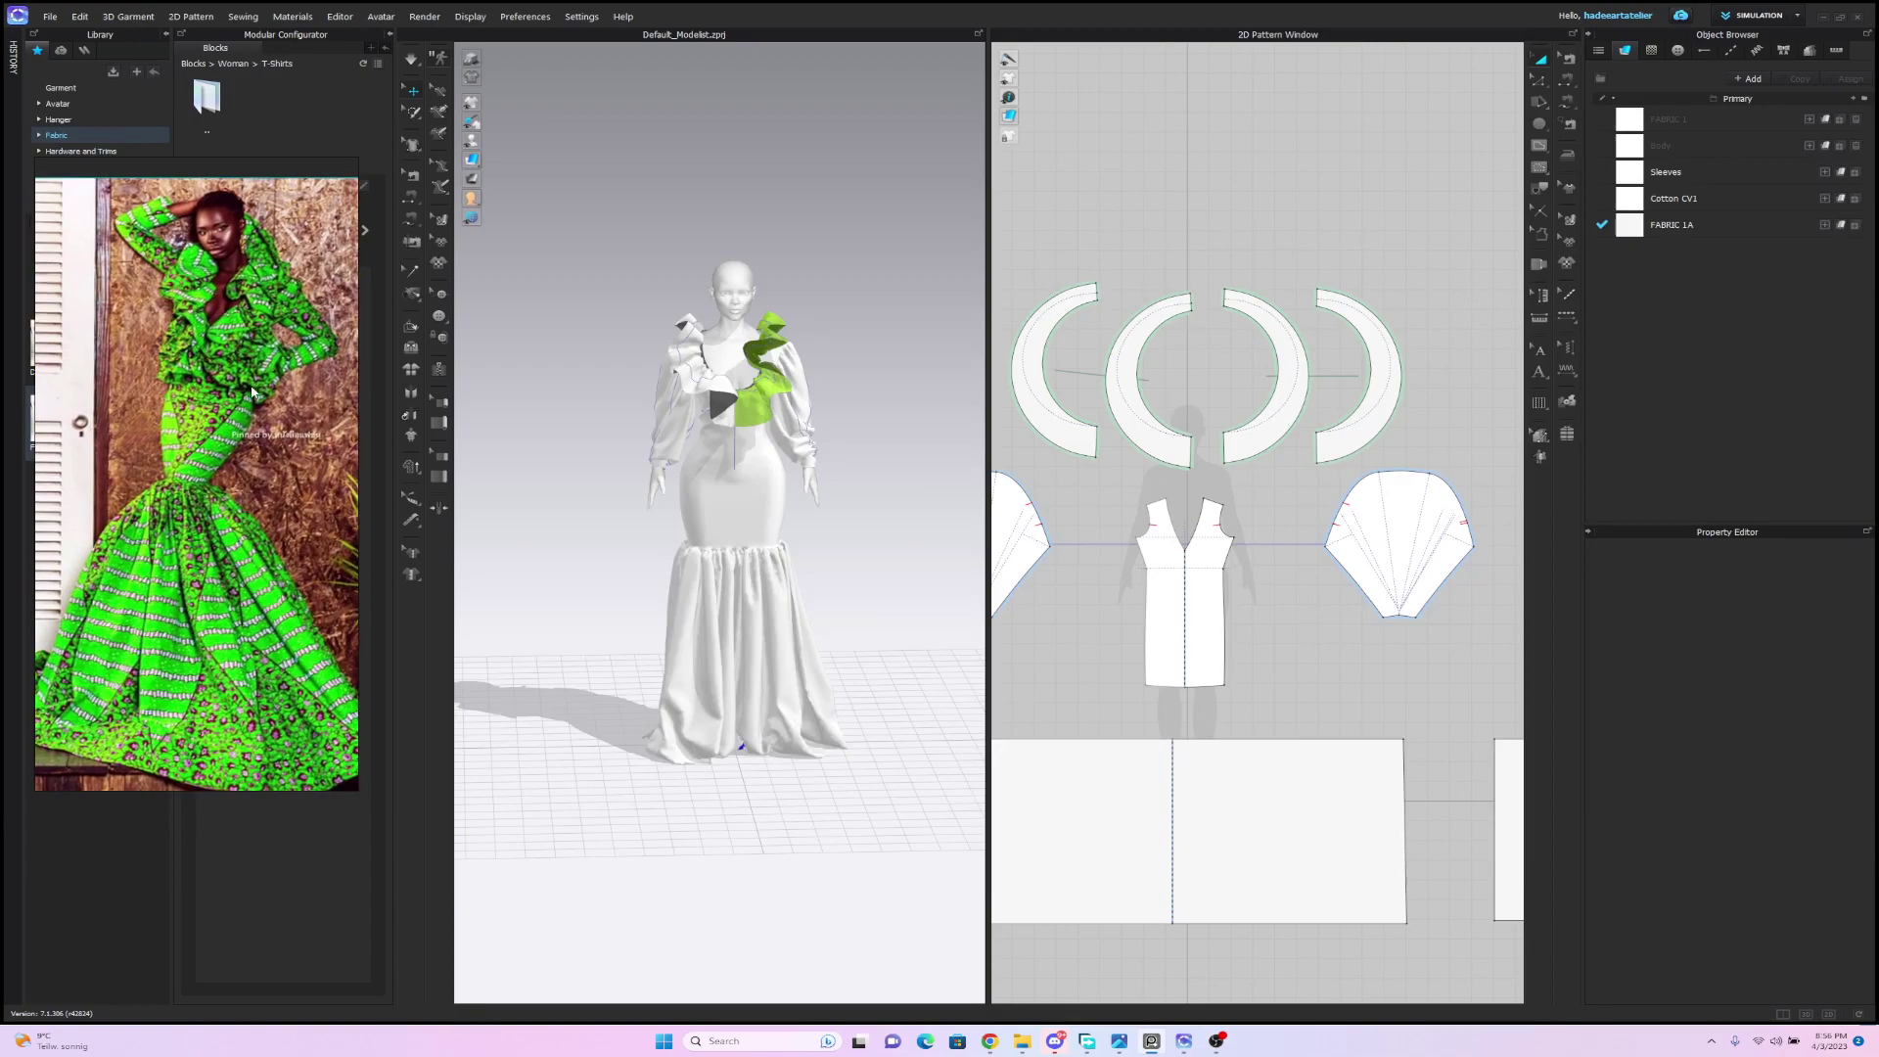
scroll(855, 254, "up", 2)
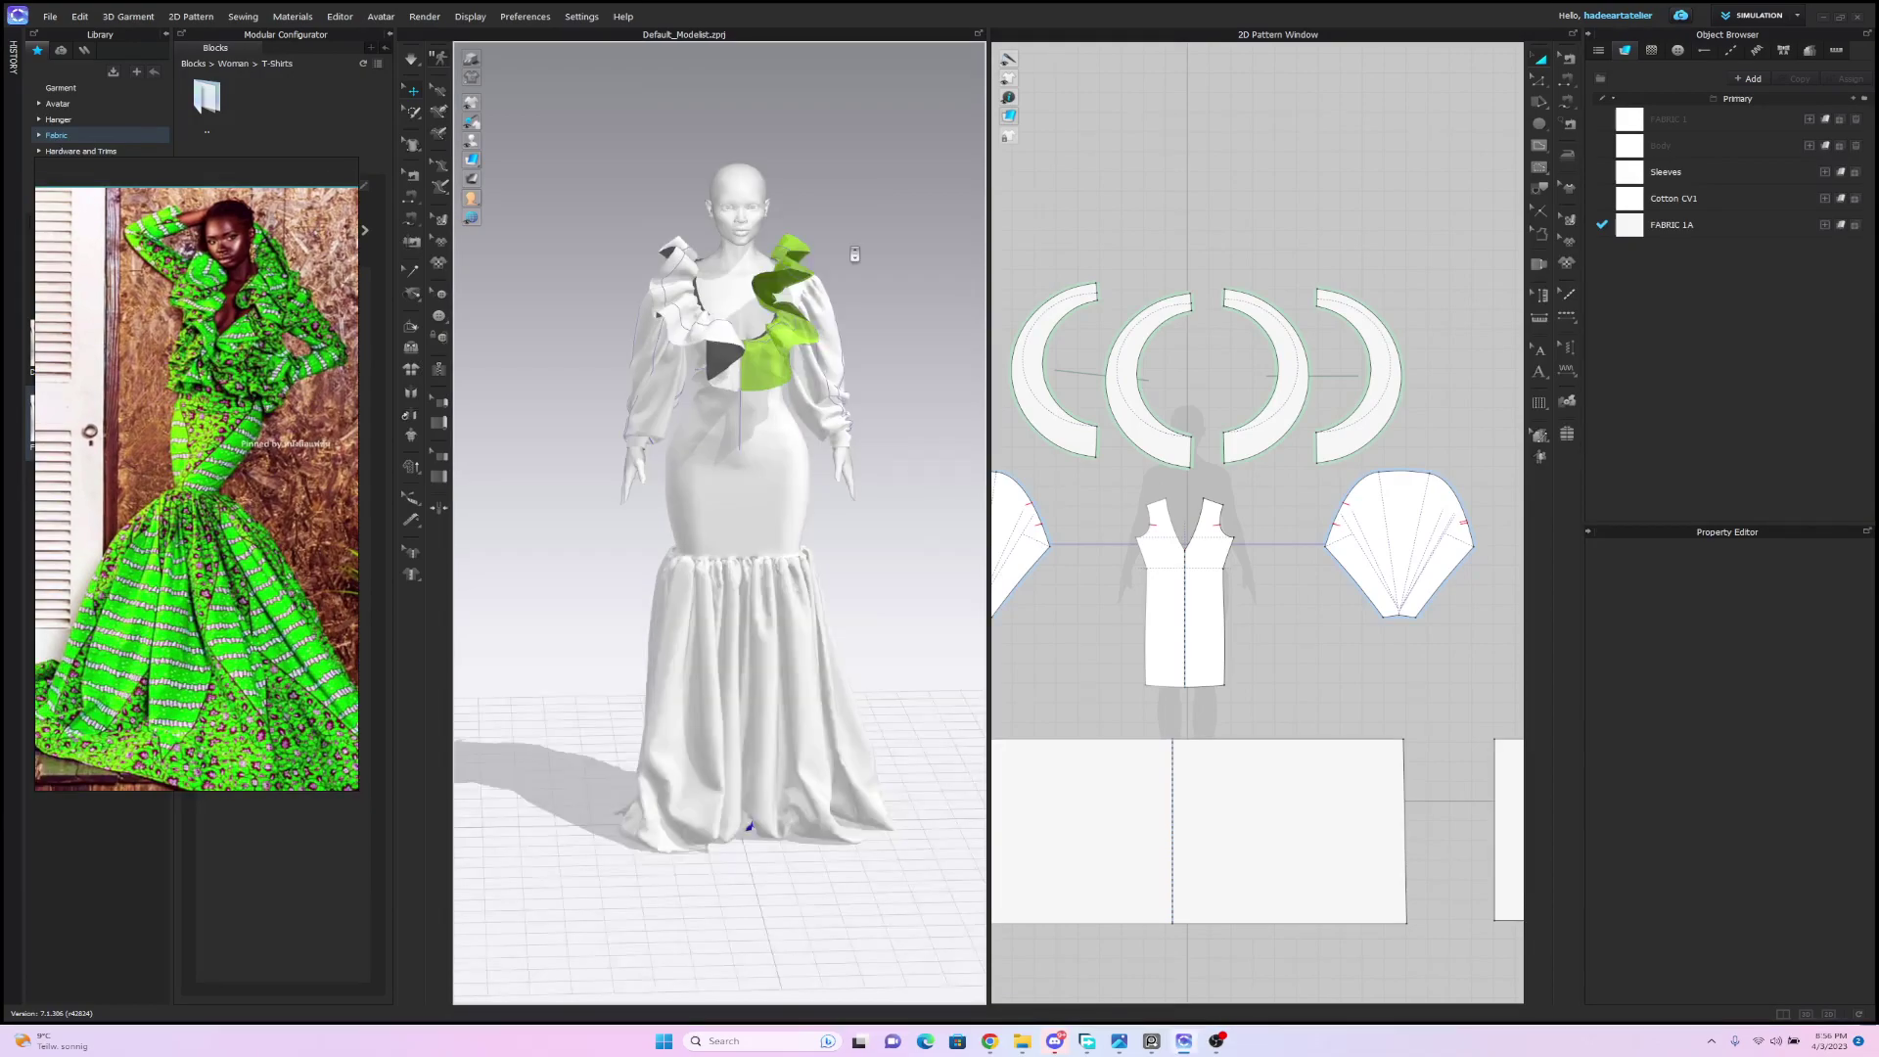
scroll(861, 274, "up", 2)
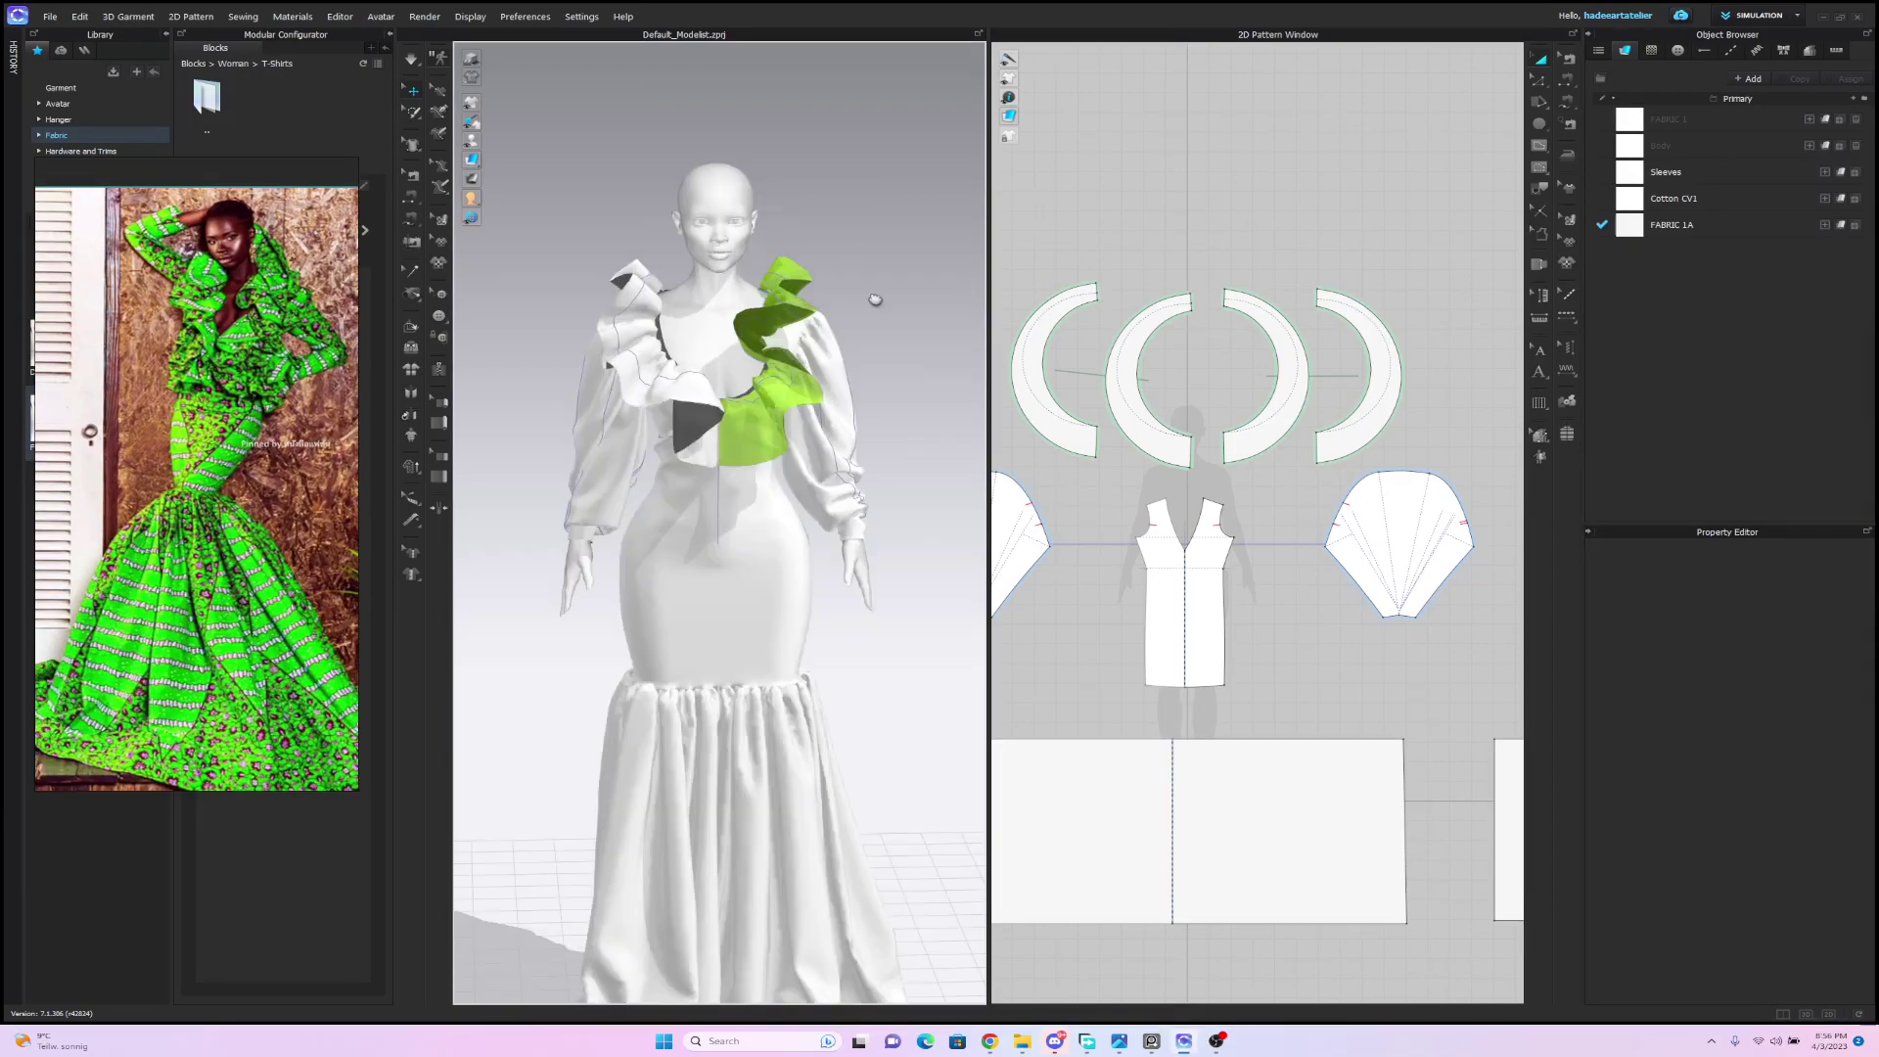
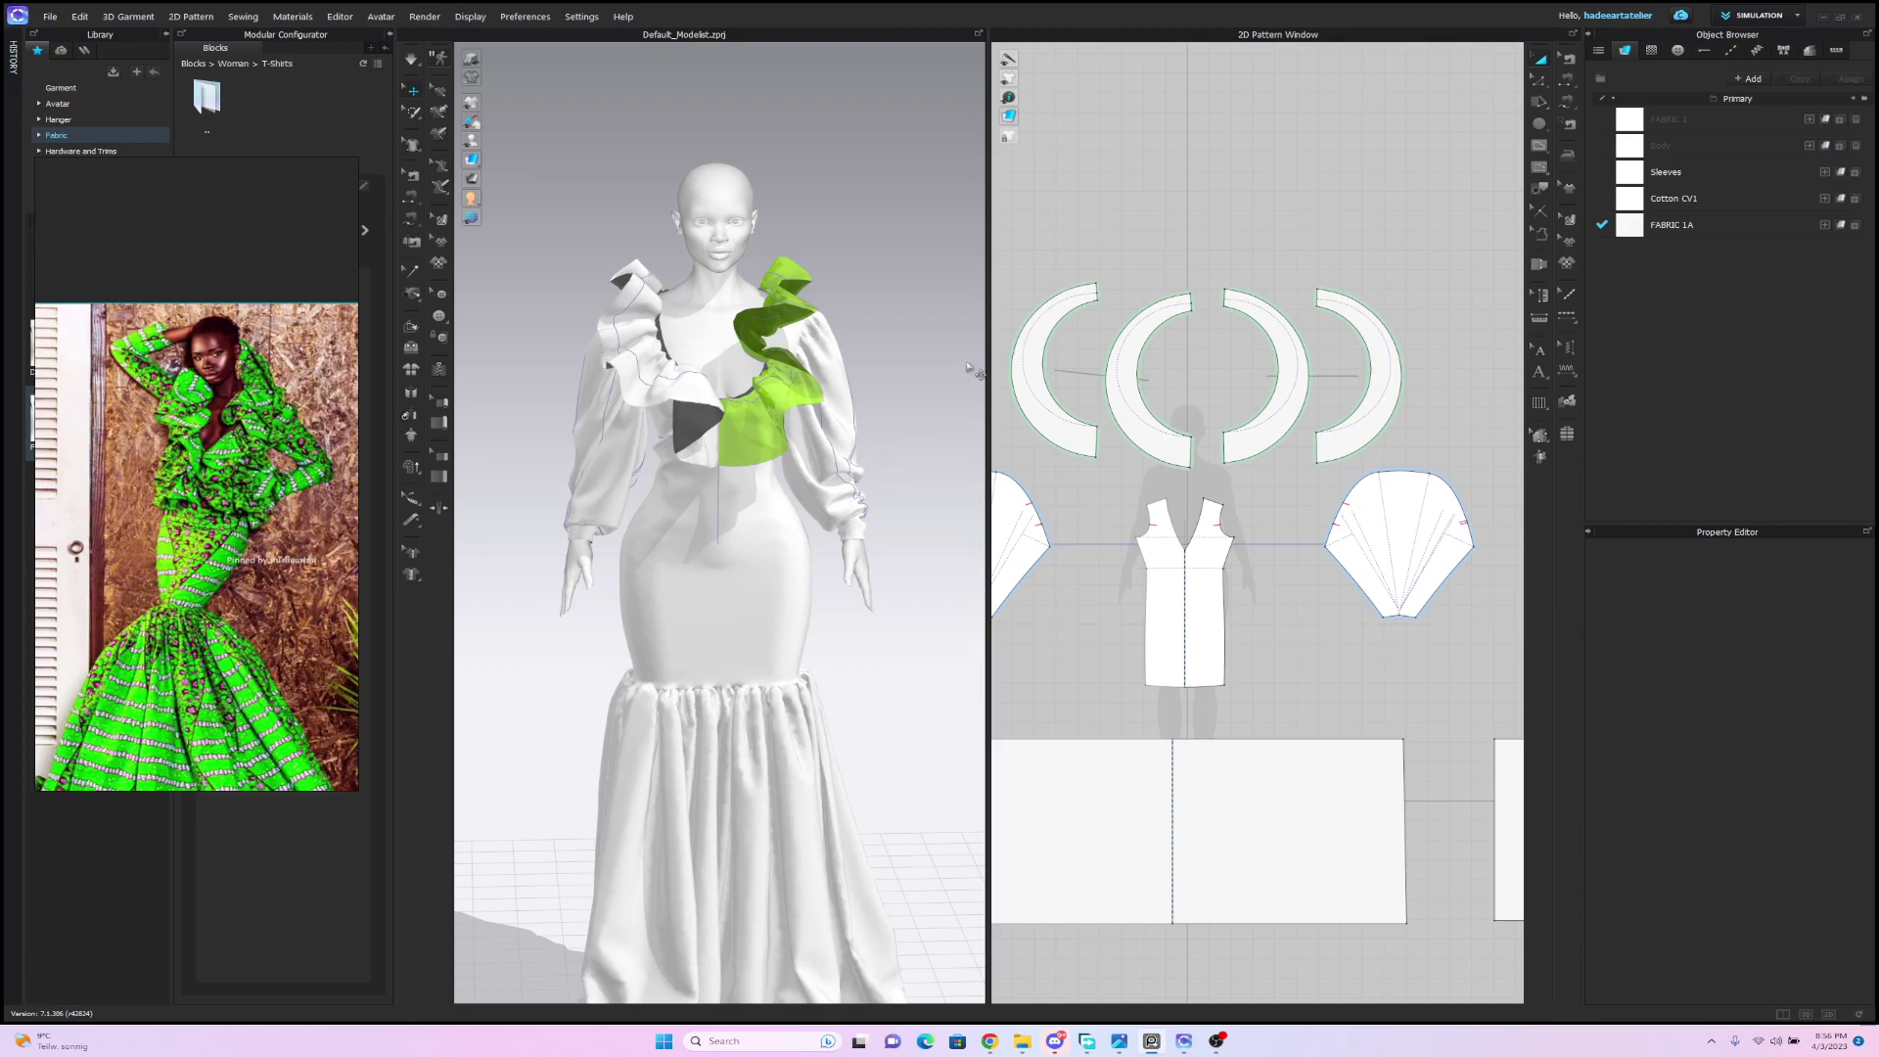
scroll(944, 343, "up", 5)
scroll(962, 310, "down", 3)
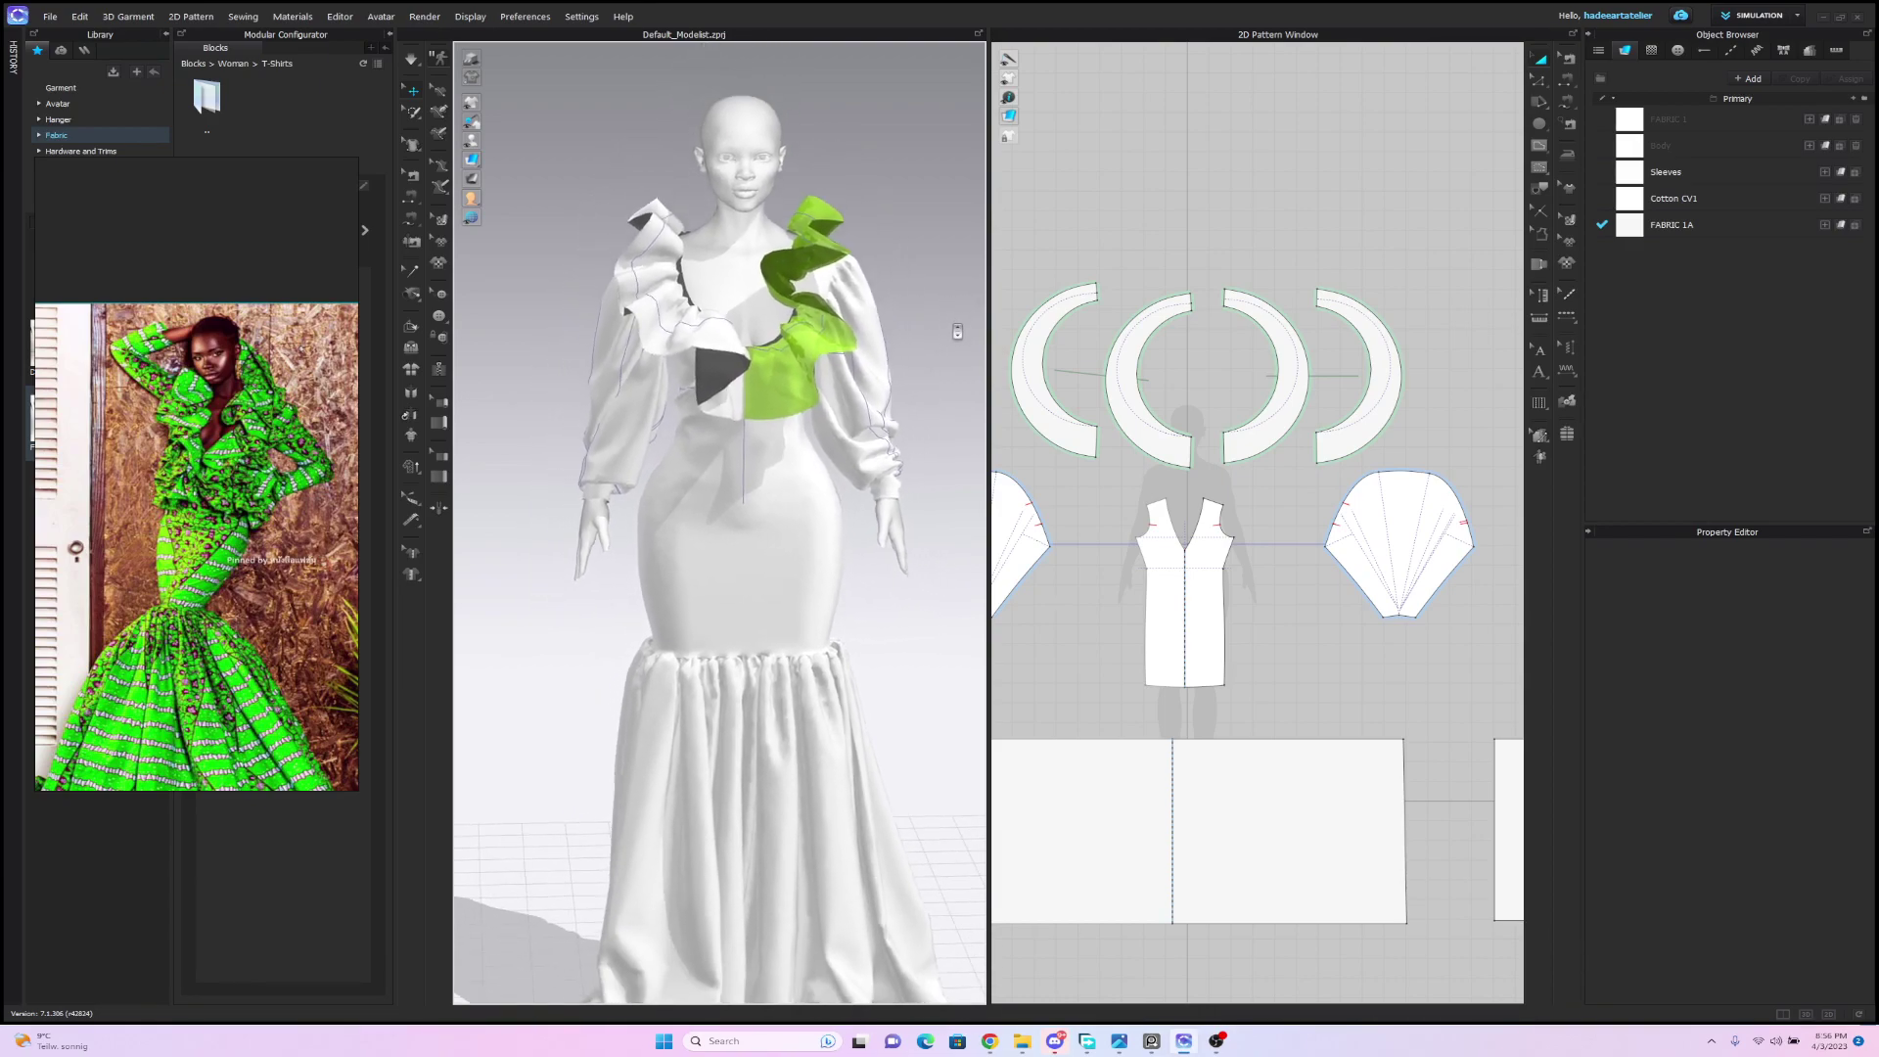
scroll(1355, 220, "down", 2)
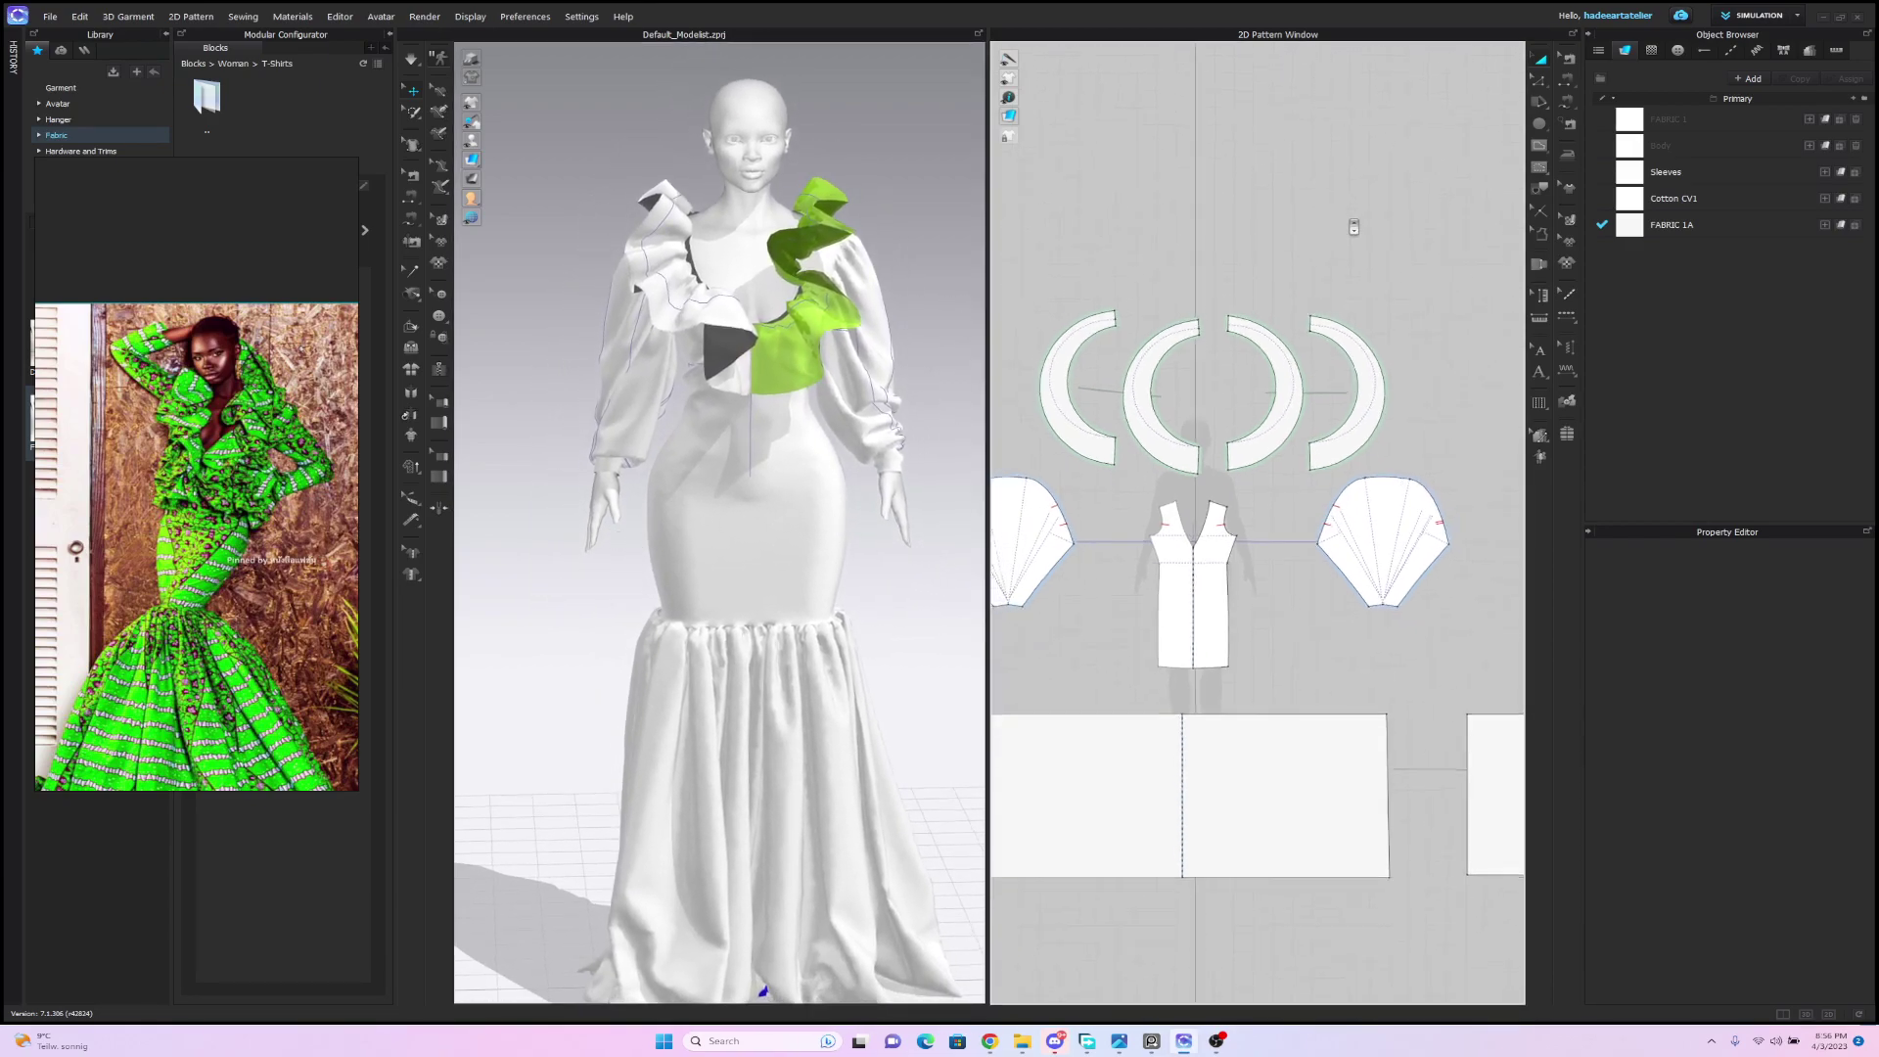
Draw a circle pattern with an outline about 1354 mm long and place it below the left sleeve pattern.
left_click(1540, 125)
left_click_drag(1174, 163, 1251, 233)
scroll(1366, 219, "down", 2)
middle_click_drag(1342, 249, 1389, 146)
left_click_drag(1324, 178, 1200, 506)
scroll(1201, 506, "up", 5)
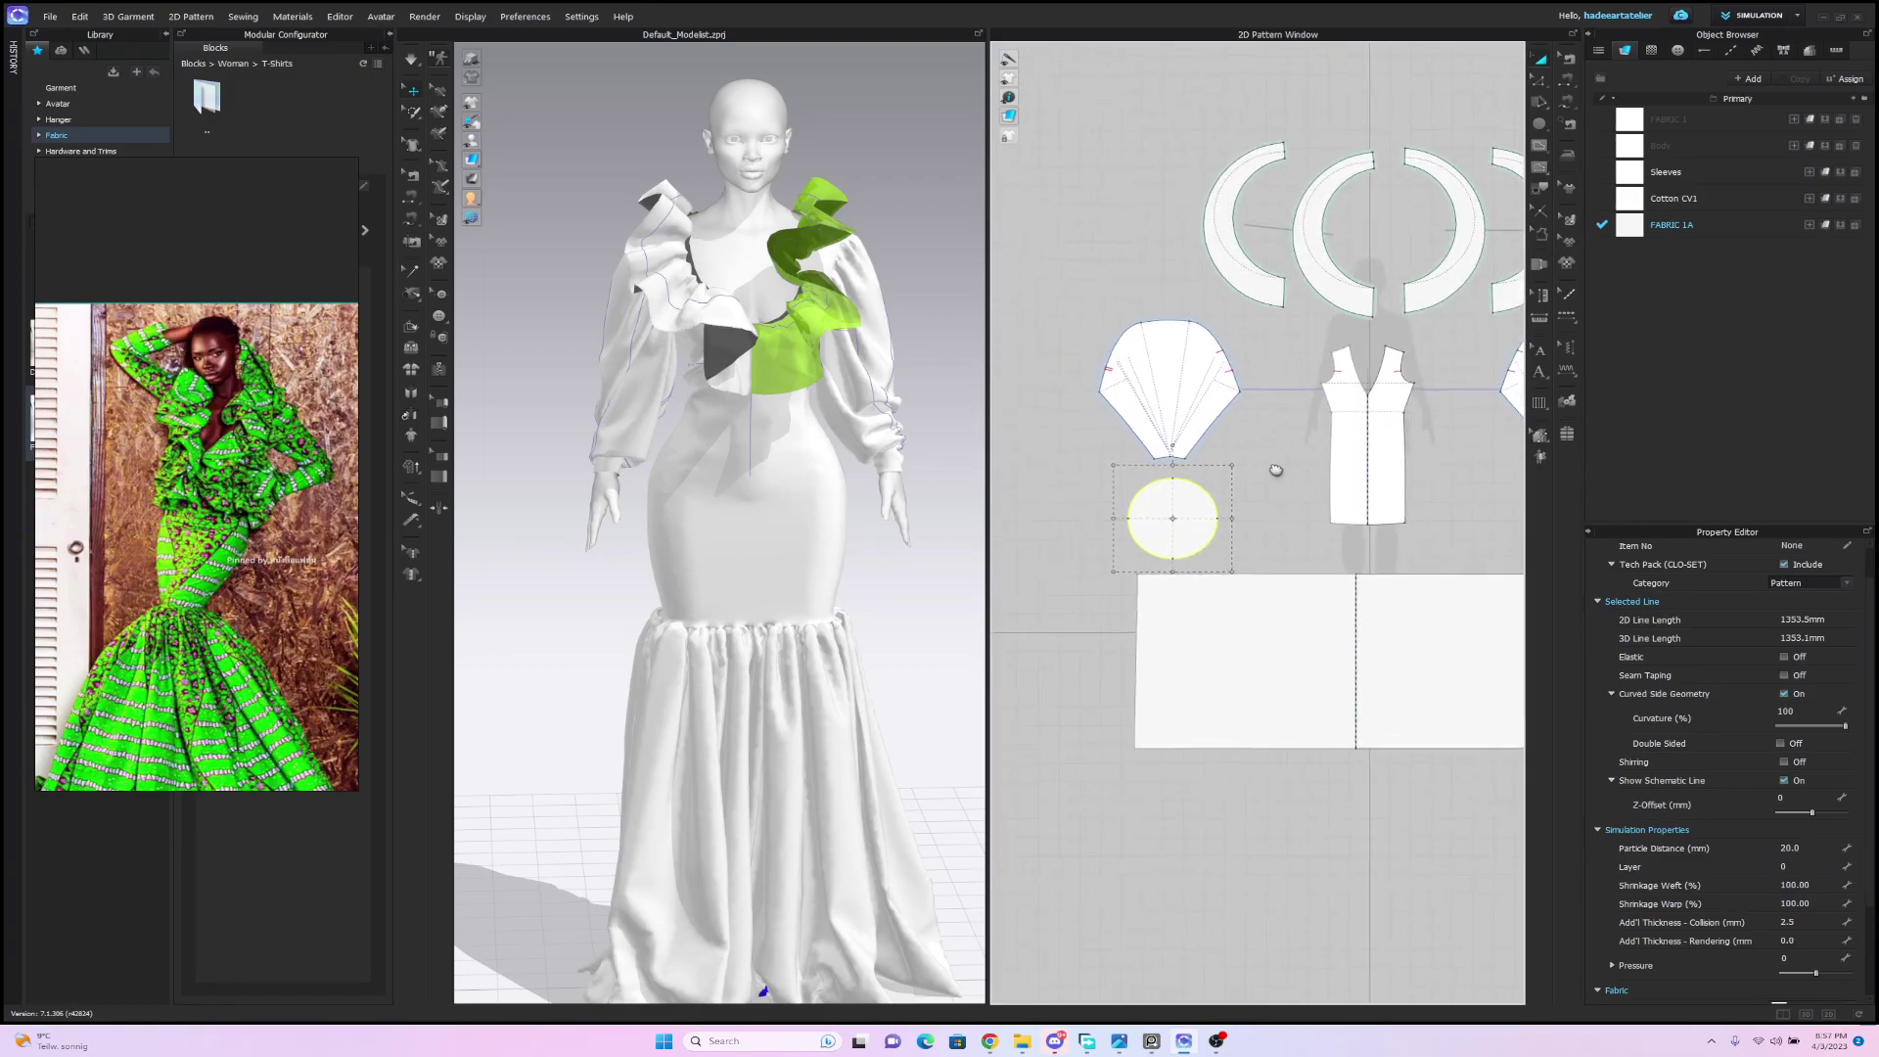
middle_click_drag(1319, 429, 1374, 416)
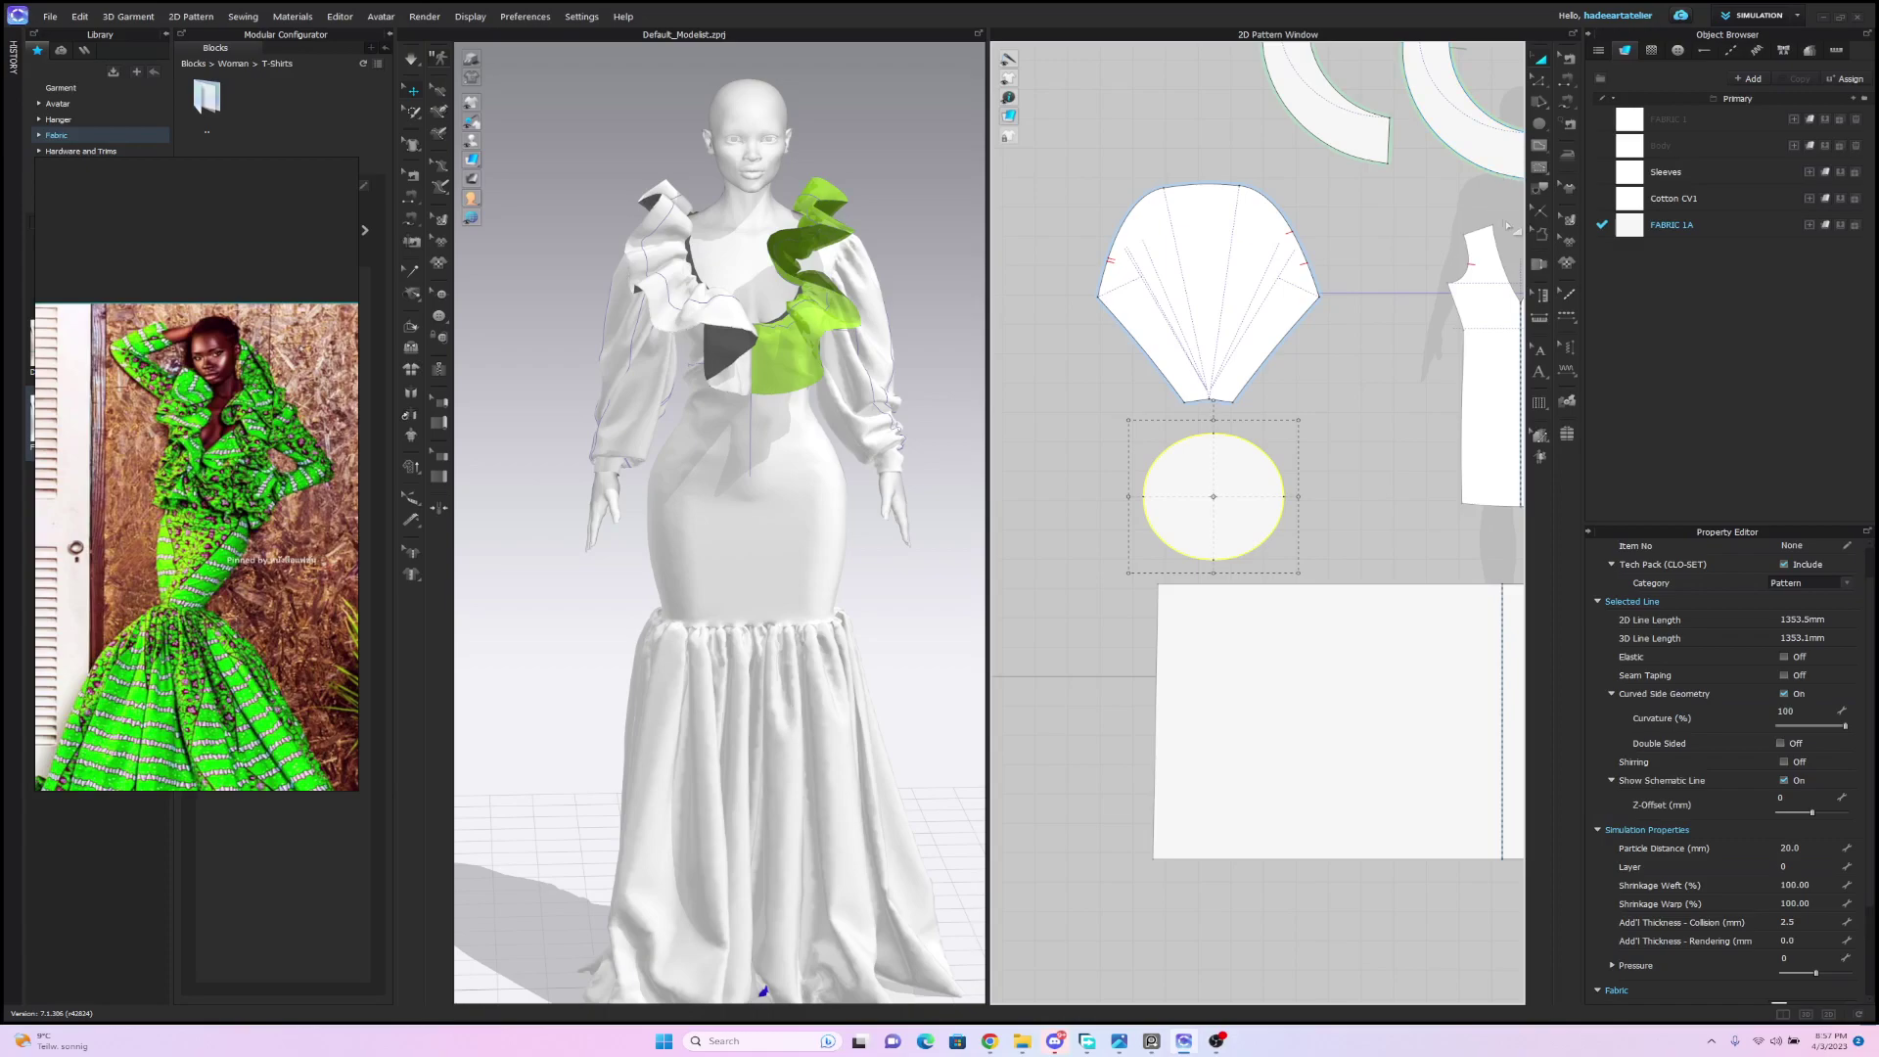
left_click(1542, 148)
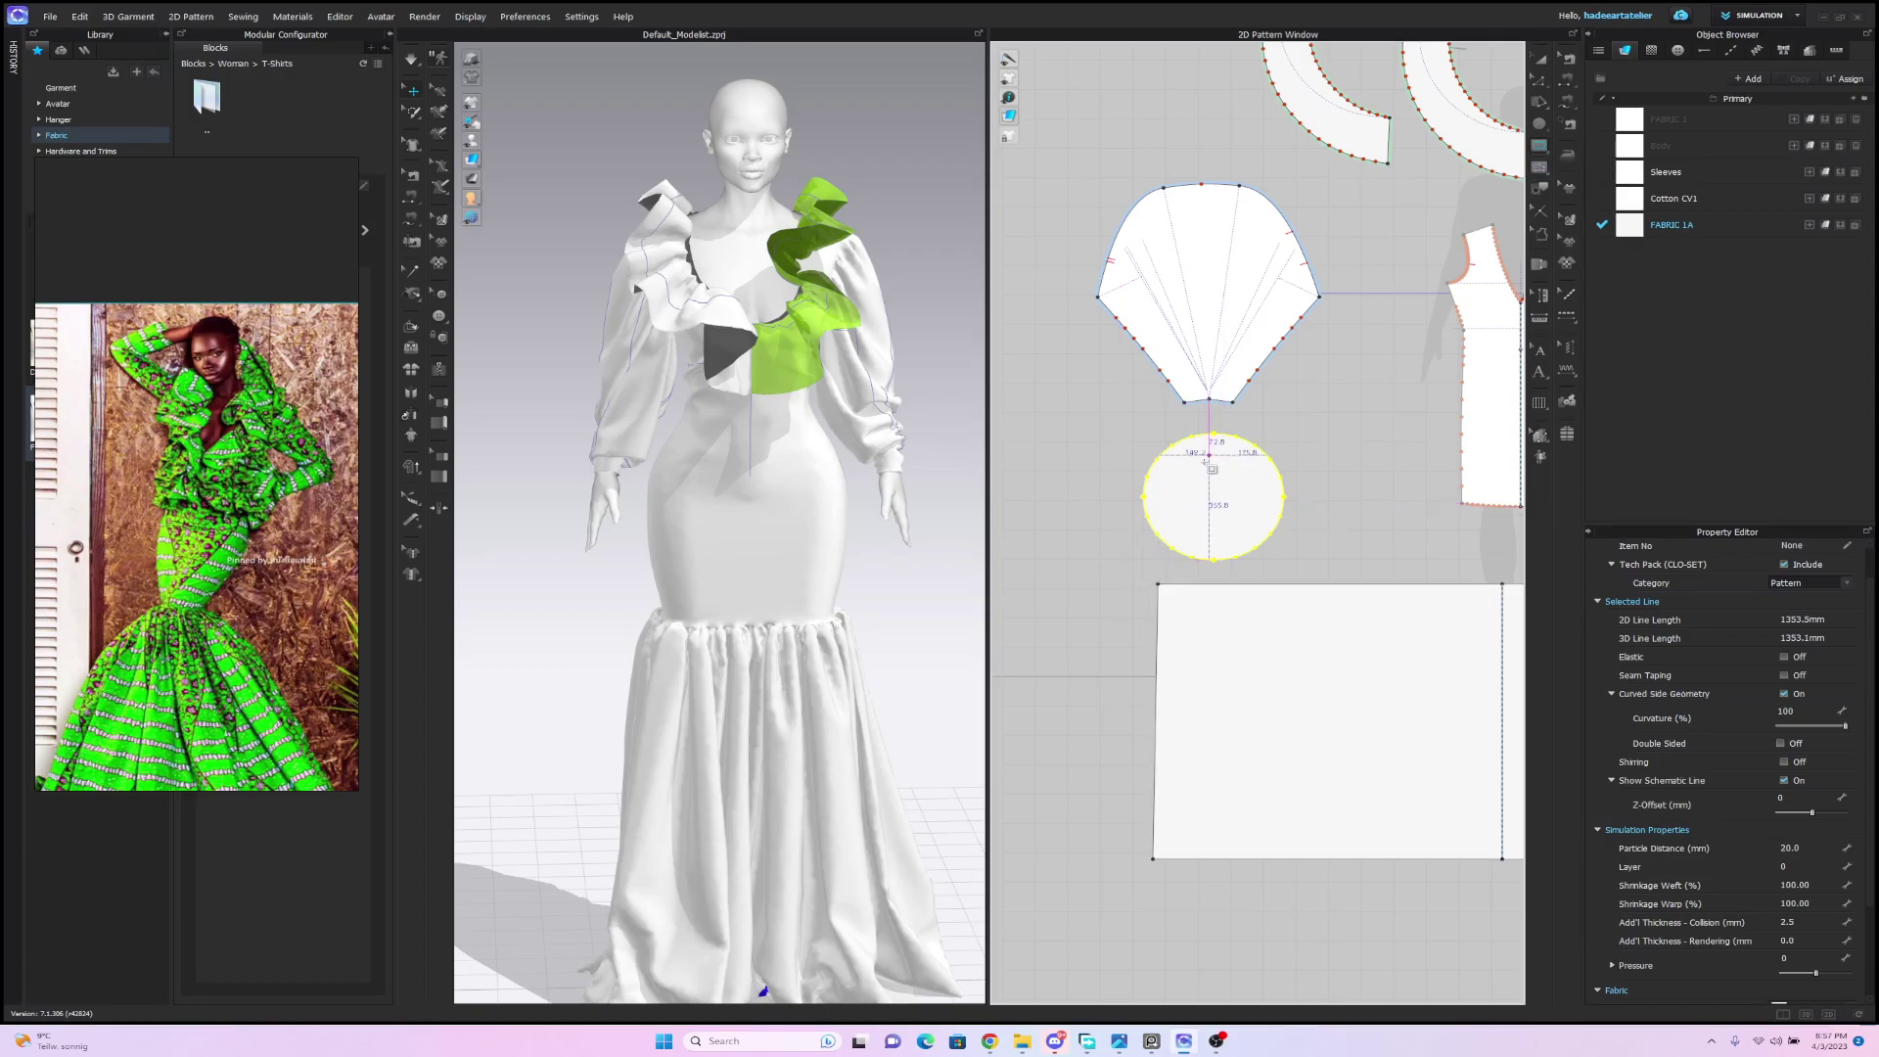
left_click_drag(1193, 478, 1237, 516)
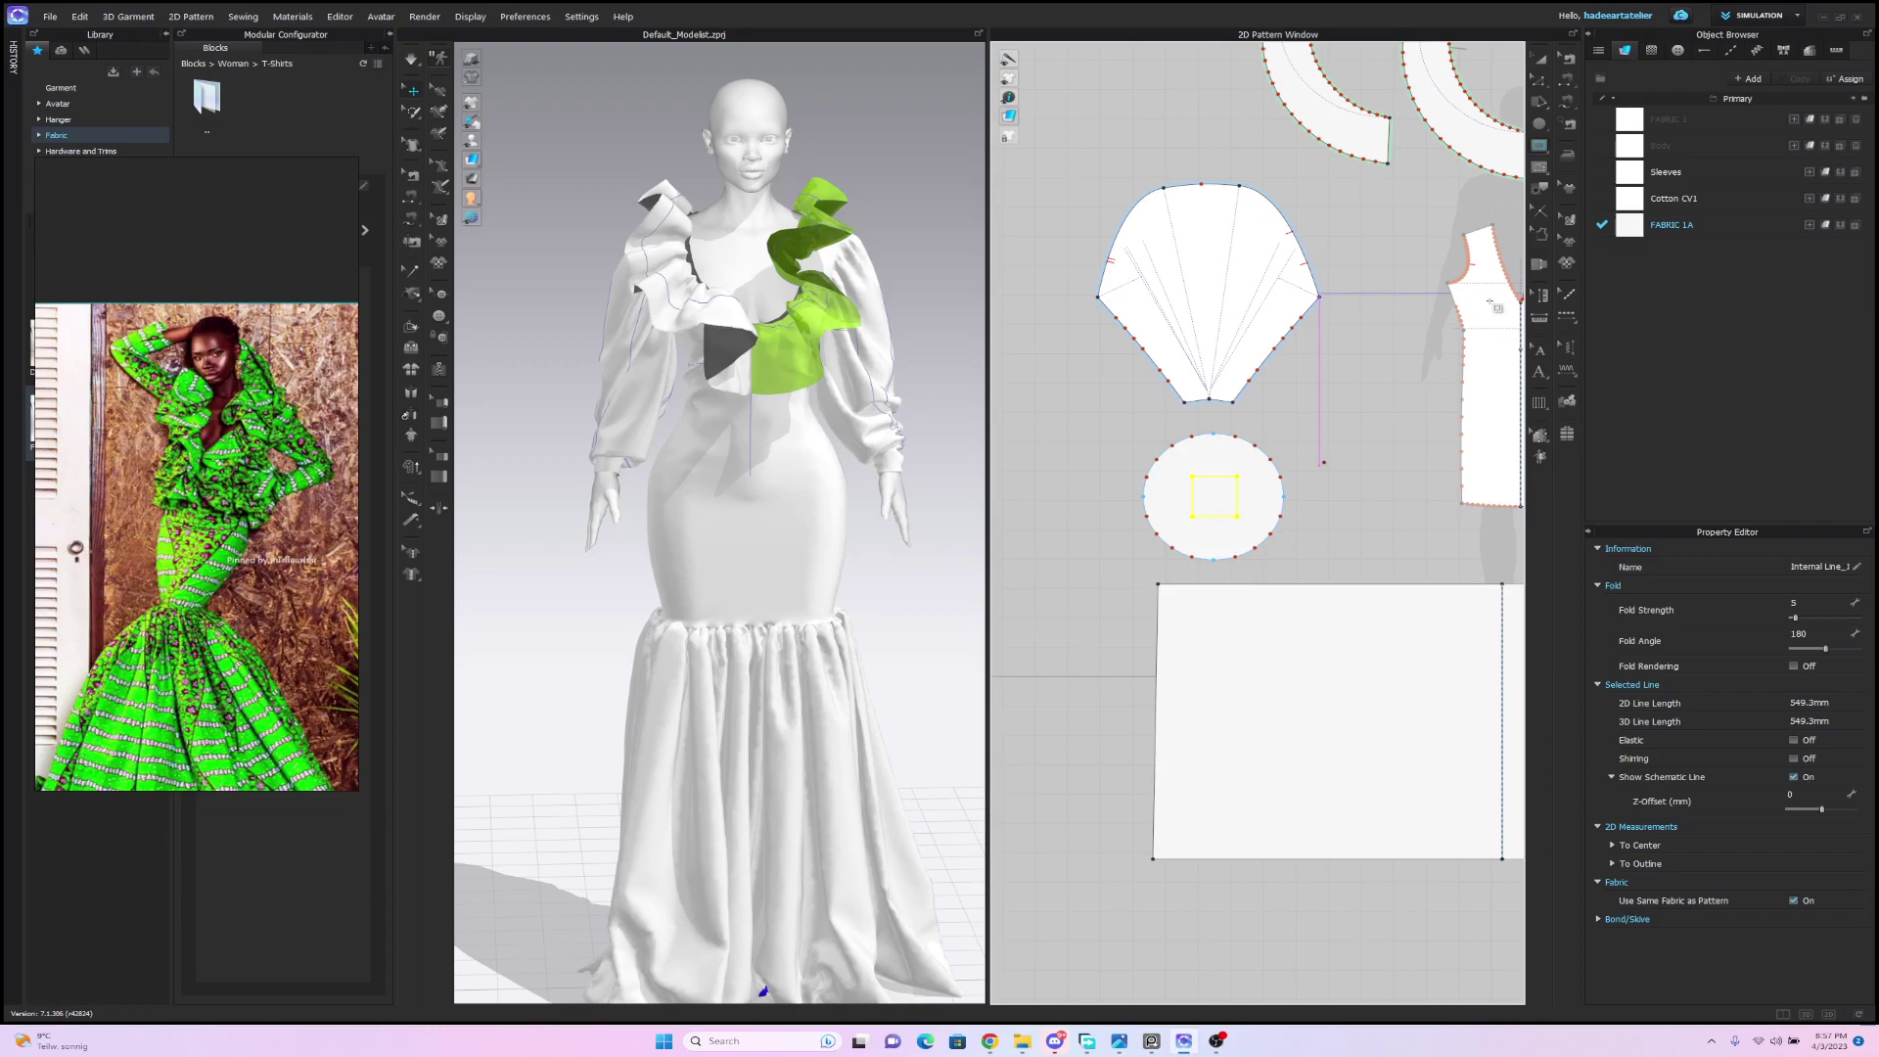
key("ctrl+z")
Draw an internal circle about 459 mm around inside the circle pattern and centre it.
left_click(1537, 152)
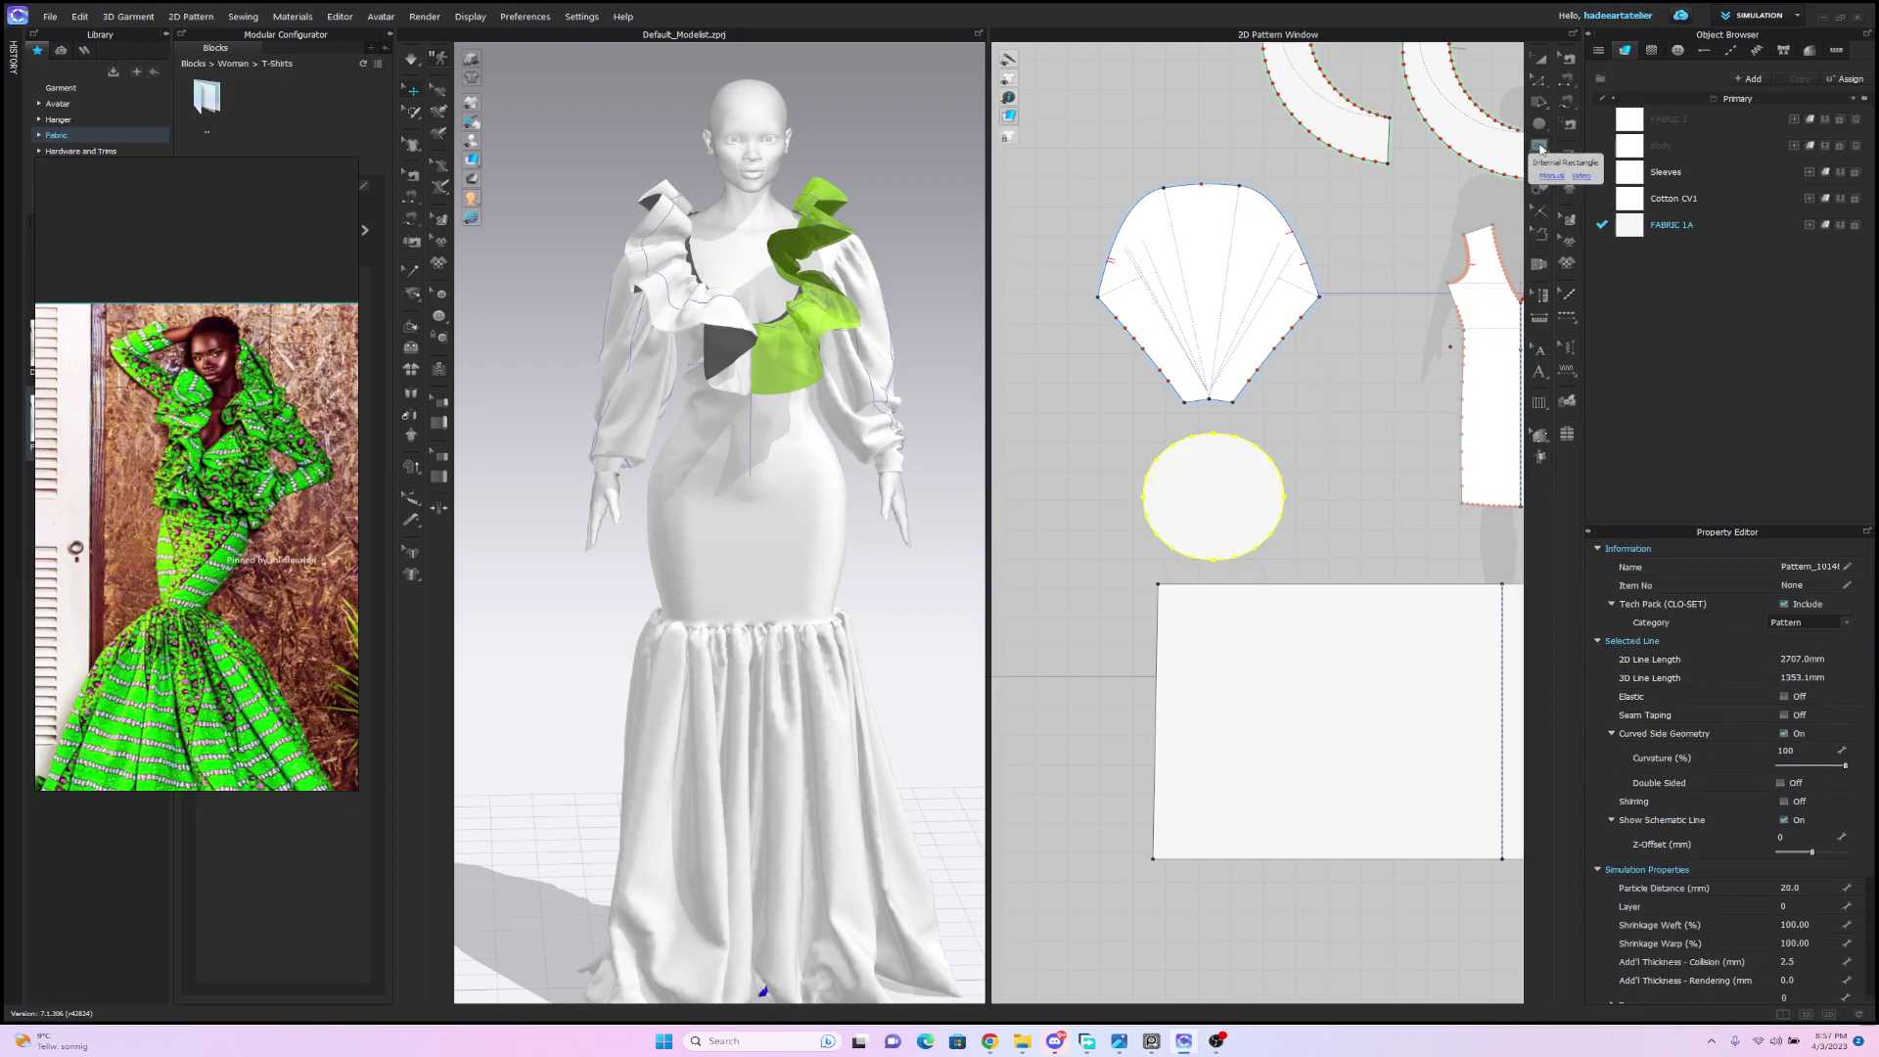
left_click(1591, 165)
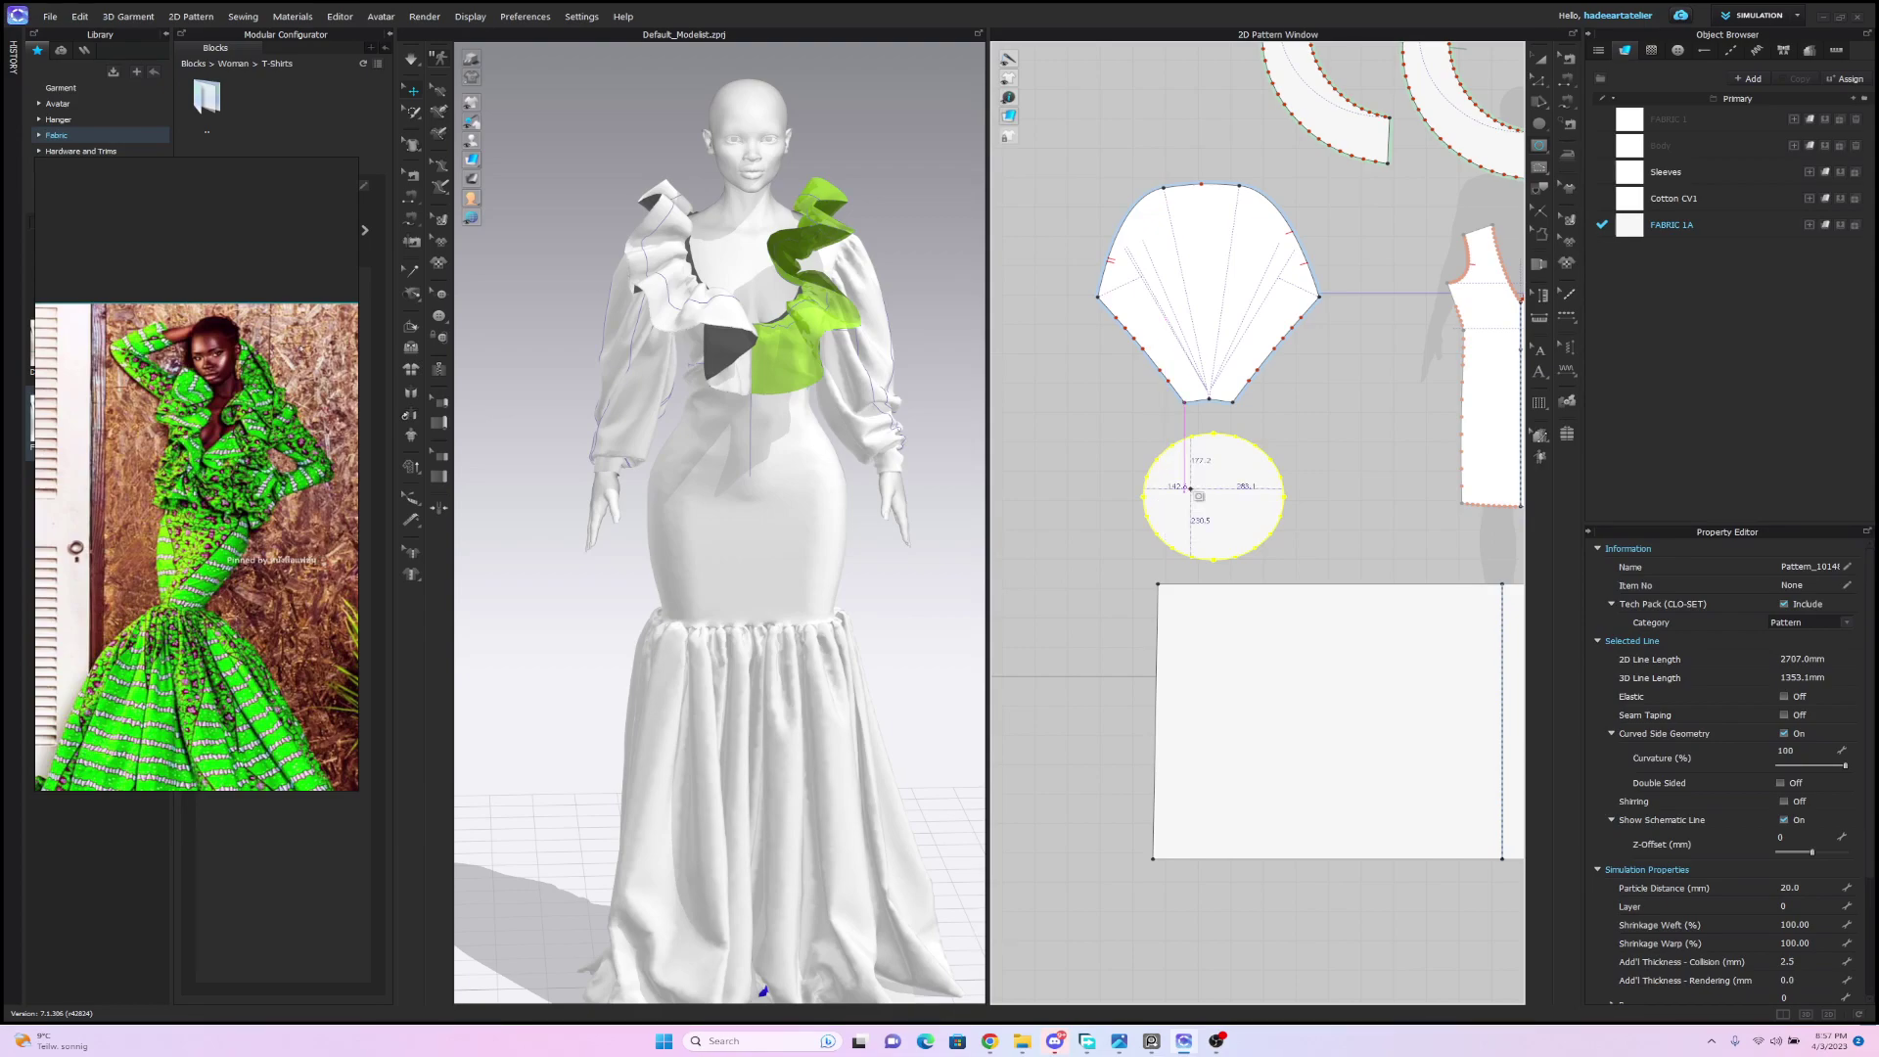
left_click_drag(1191, 473, 1241, 517)
left_click(1540, 60)
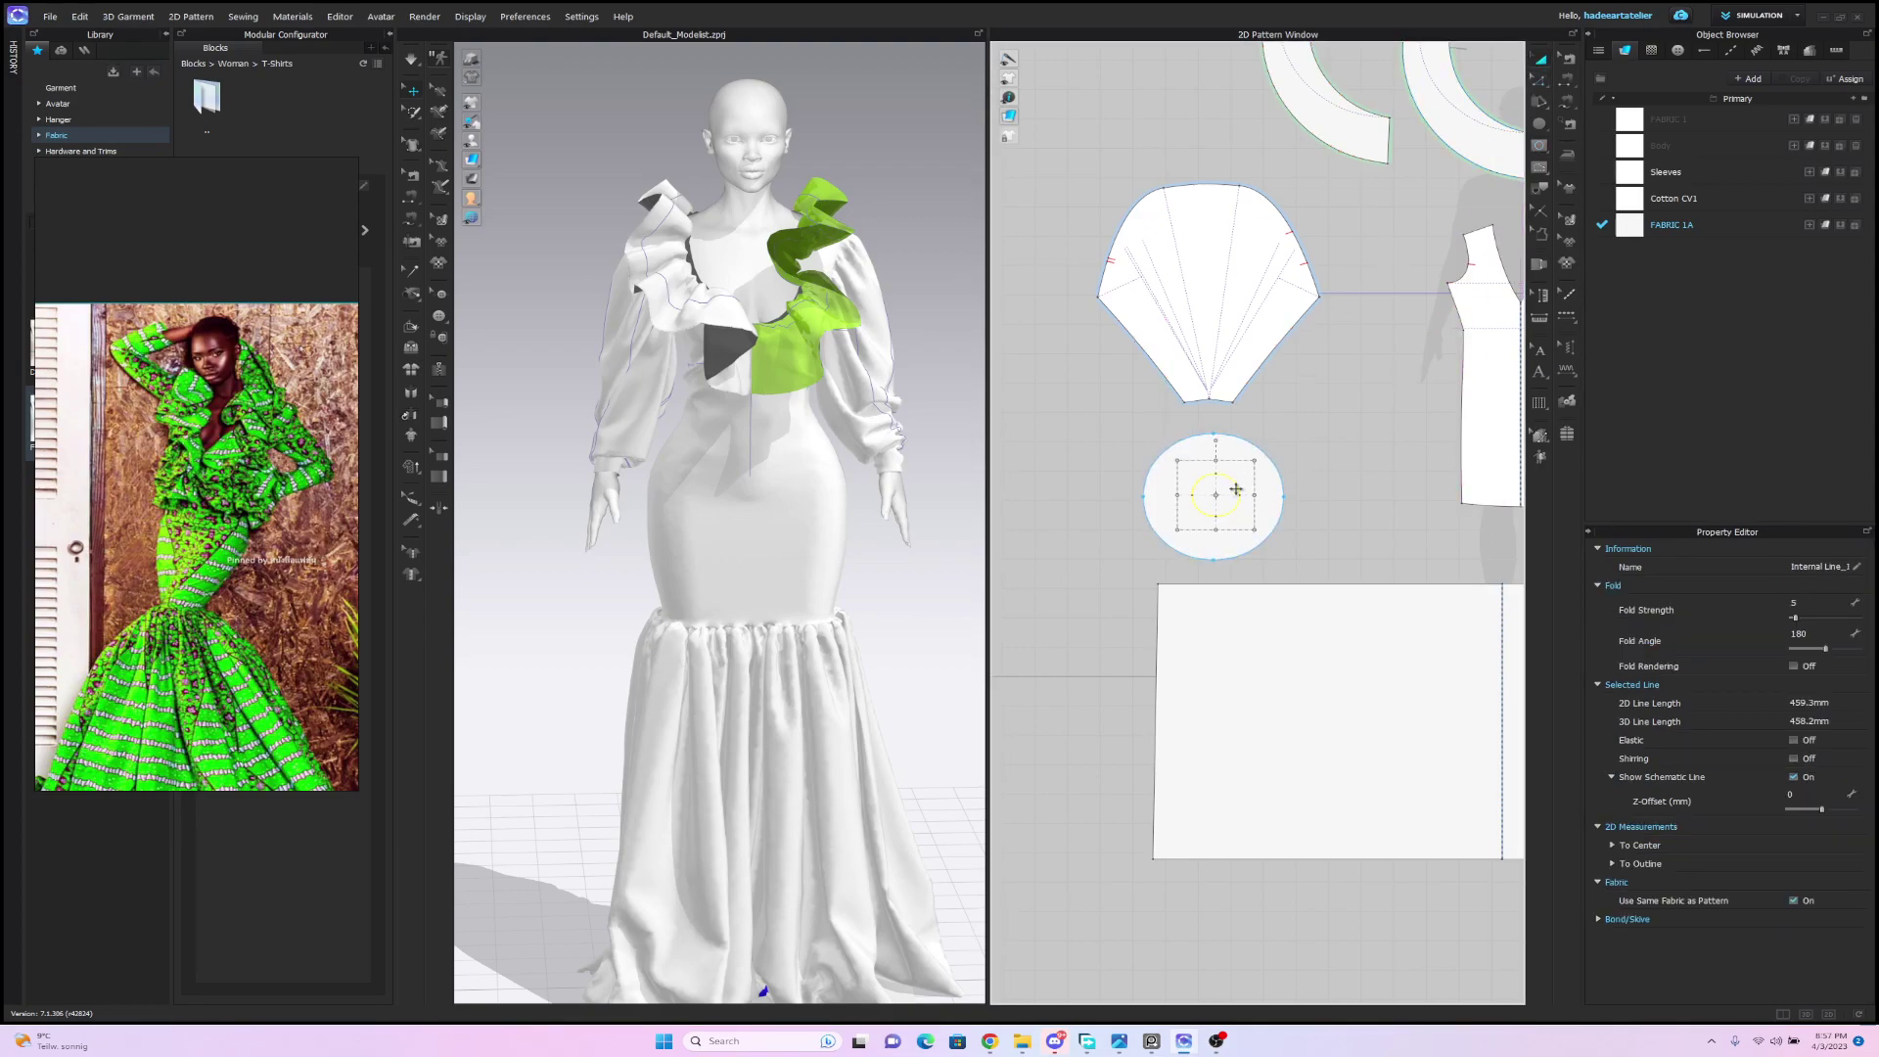
left_click_drag(1232, 487, 1235, 492)
Scale the circle pattern and its internal circle down together to an outline about 1149 mm long.
left_click(1289, 445)
left_click(1306, 582)
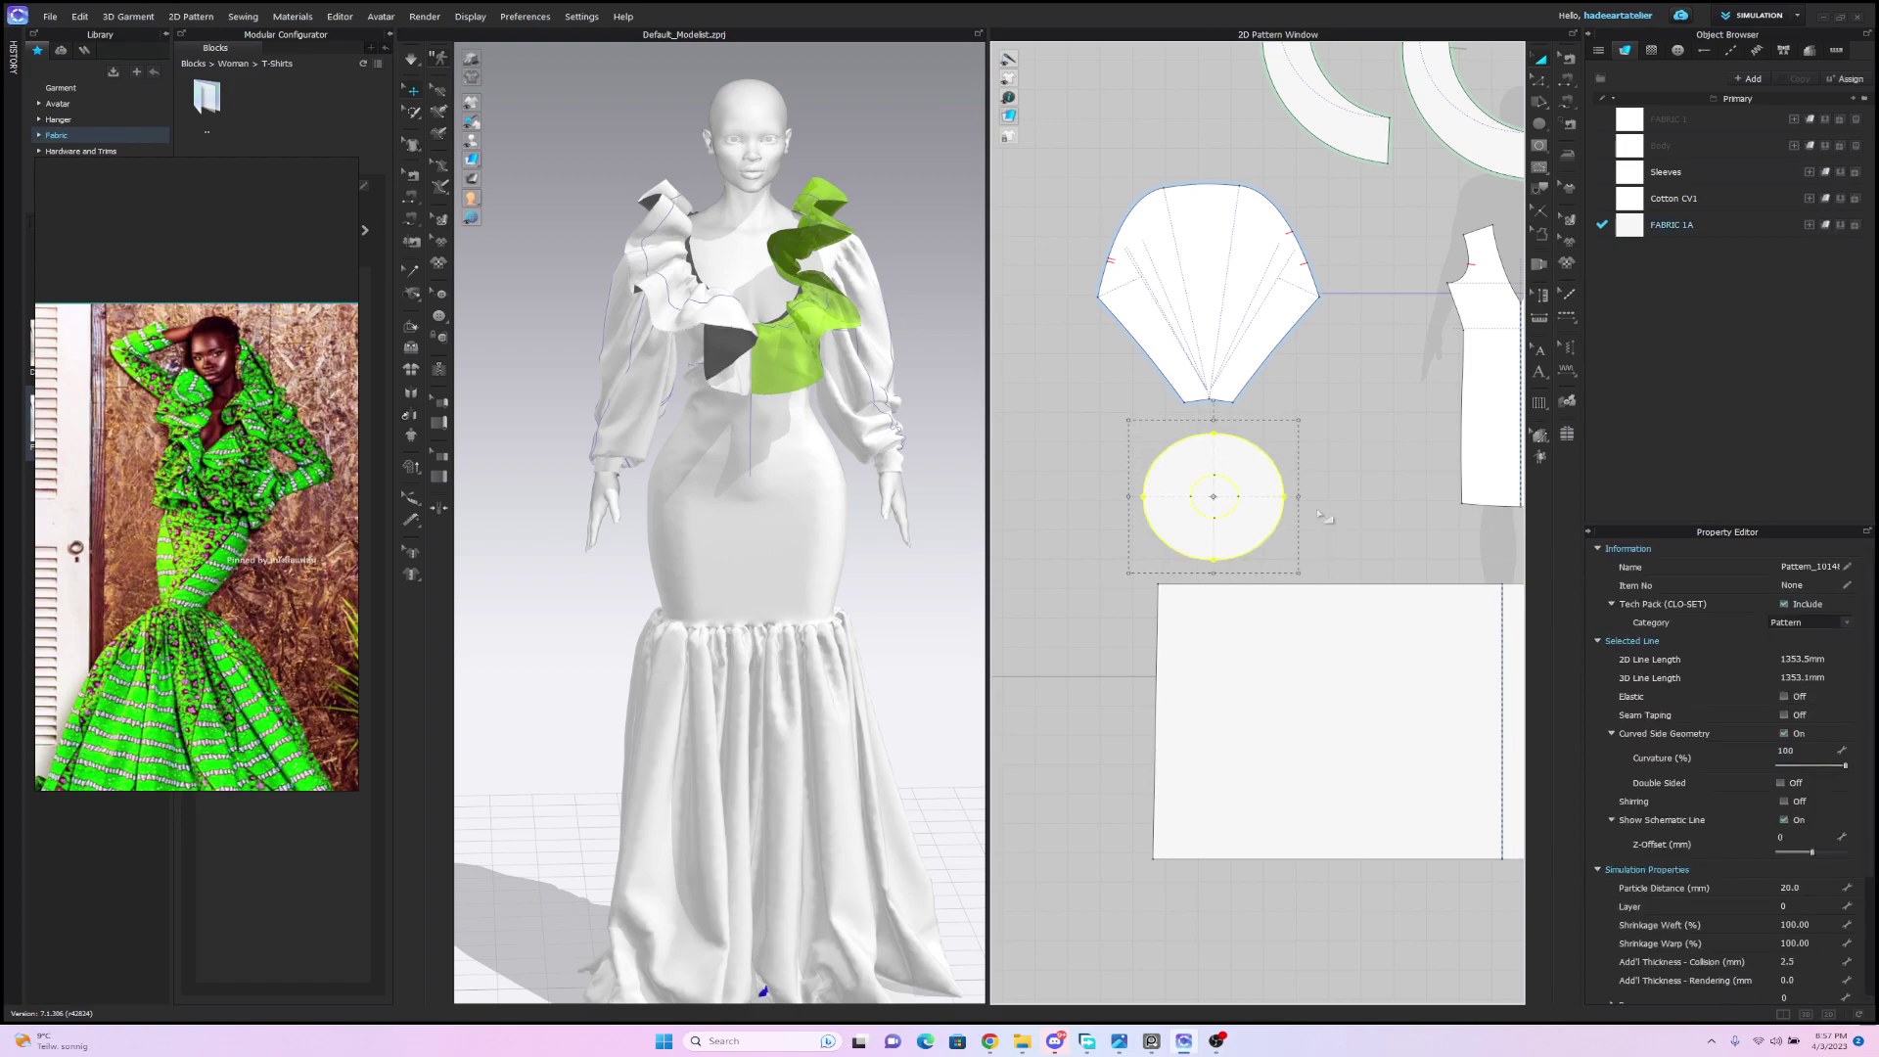
left_click_drag(1299, 418, 1279, 438)
Bring the circle pattern down from above the avatar to its right forearm and turn it to lie horizontally.
left_click(940, 429)
scroll(942, 440, "down", 5)
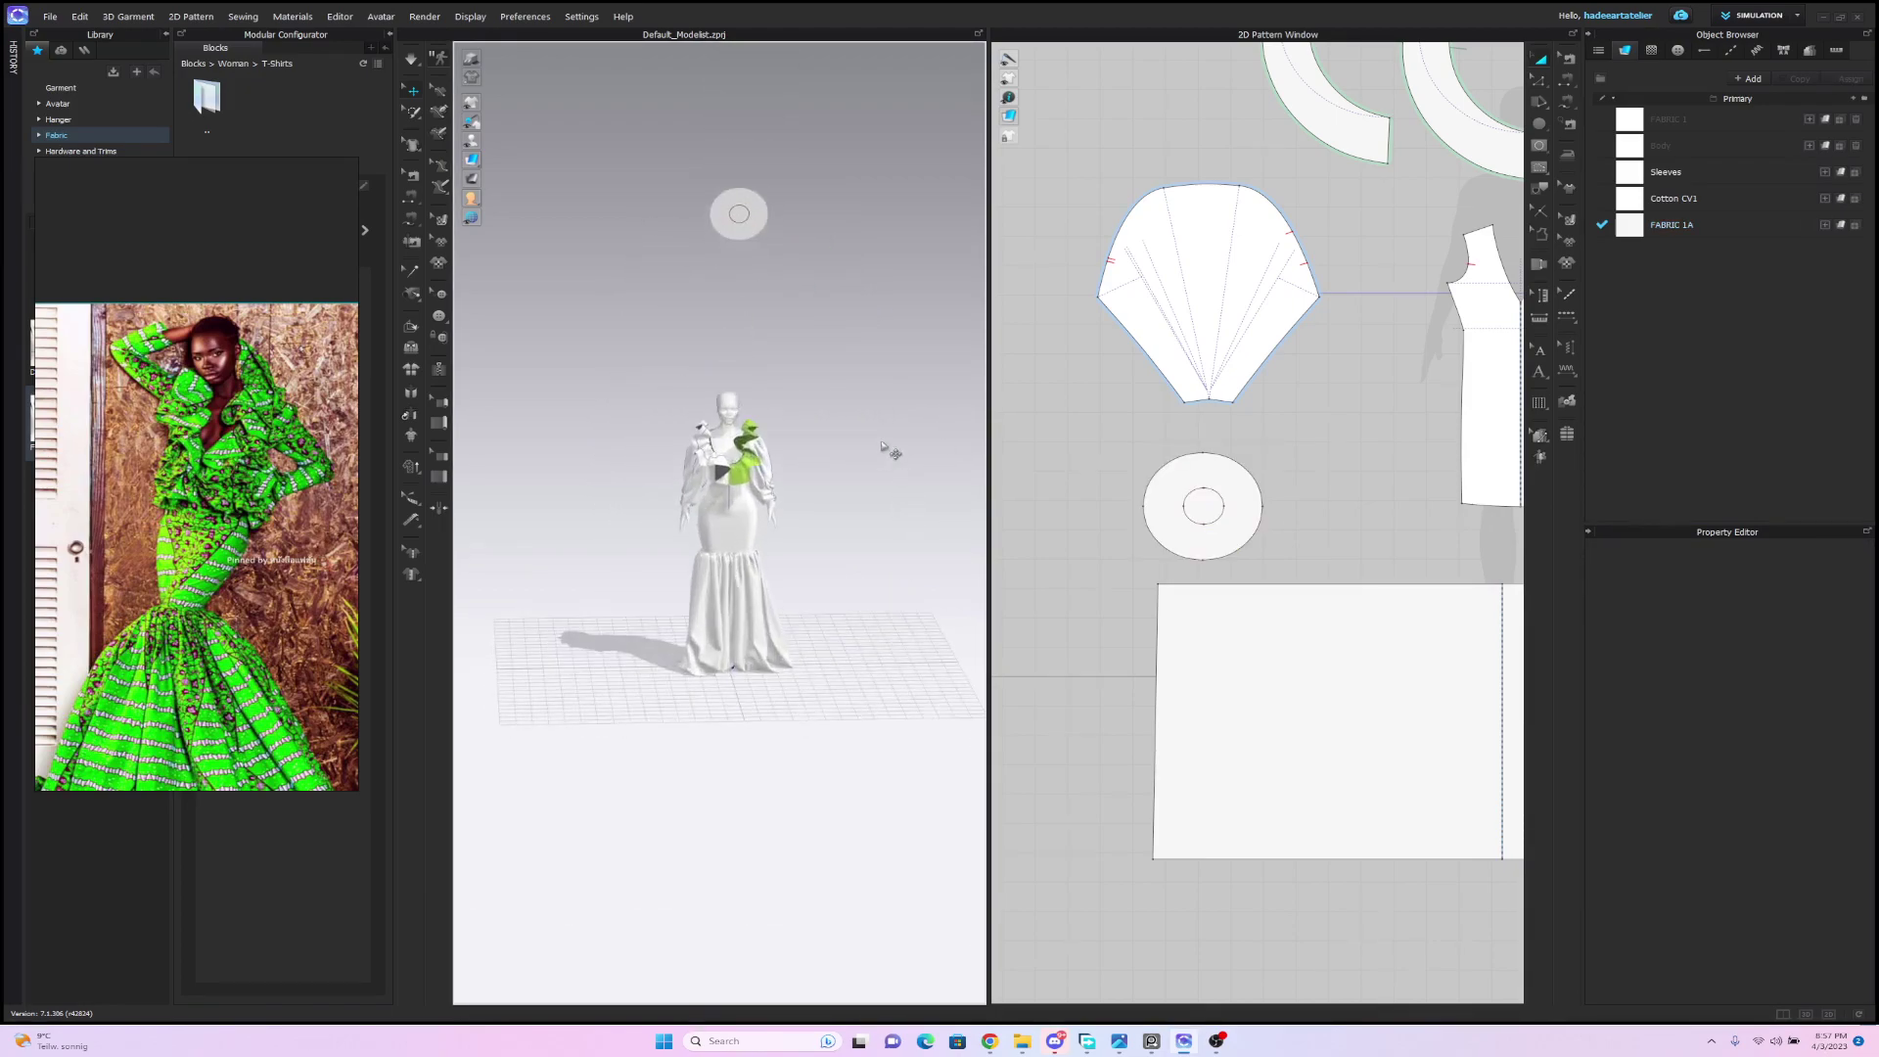
left_click_drag(761, 217, 720, 516)
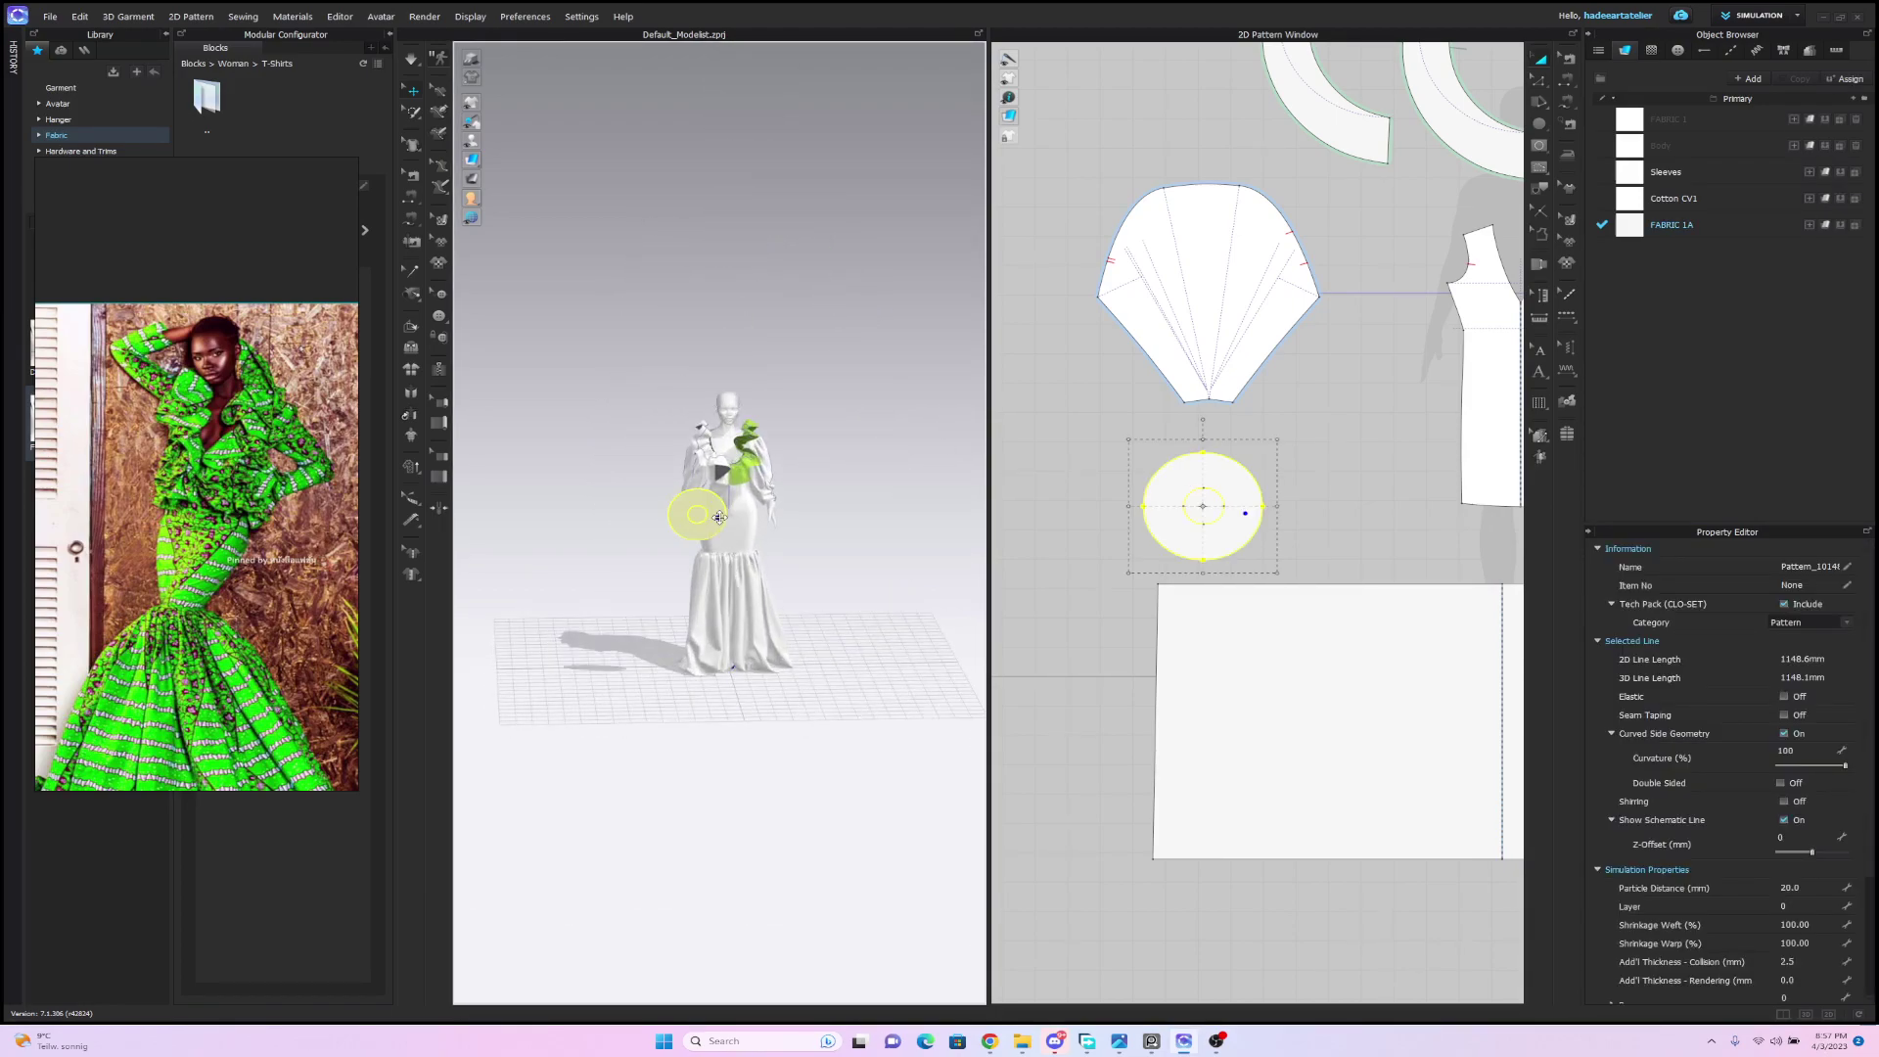
scroll(719, 517, "up", 5)
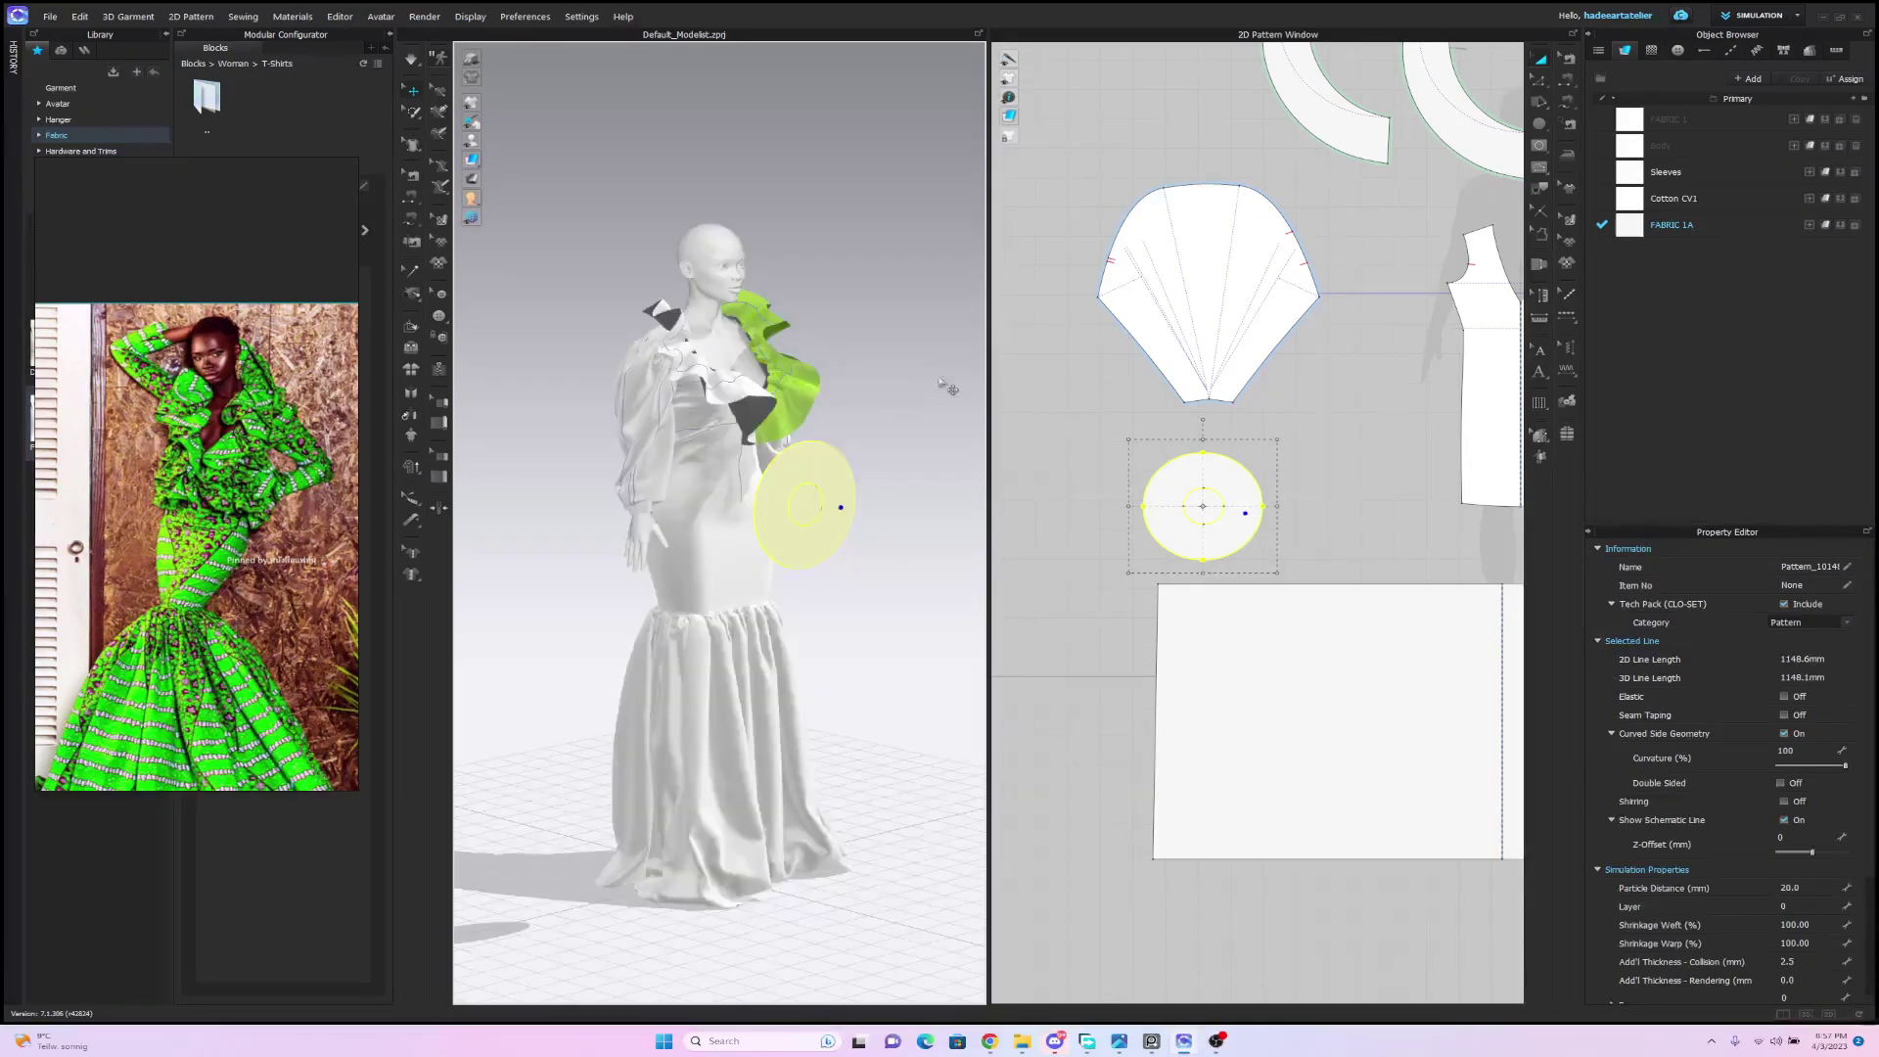
left_click_drag(942, 384, 767, 536)
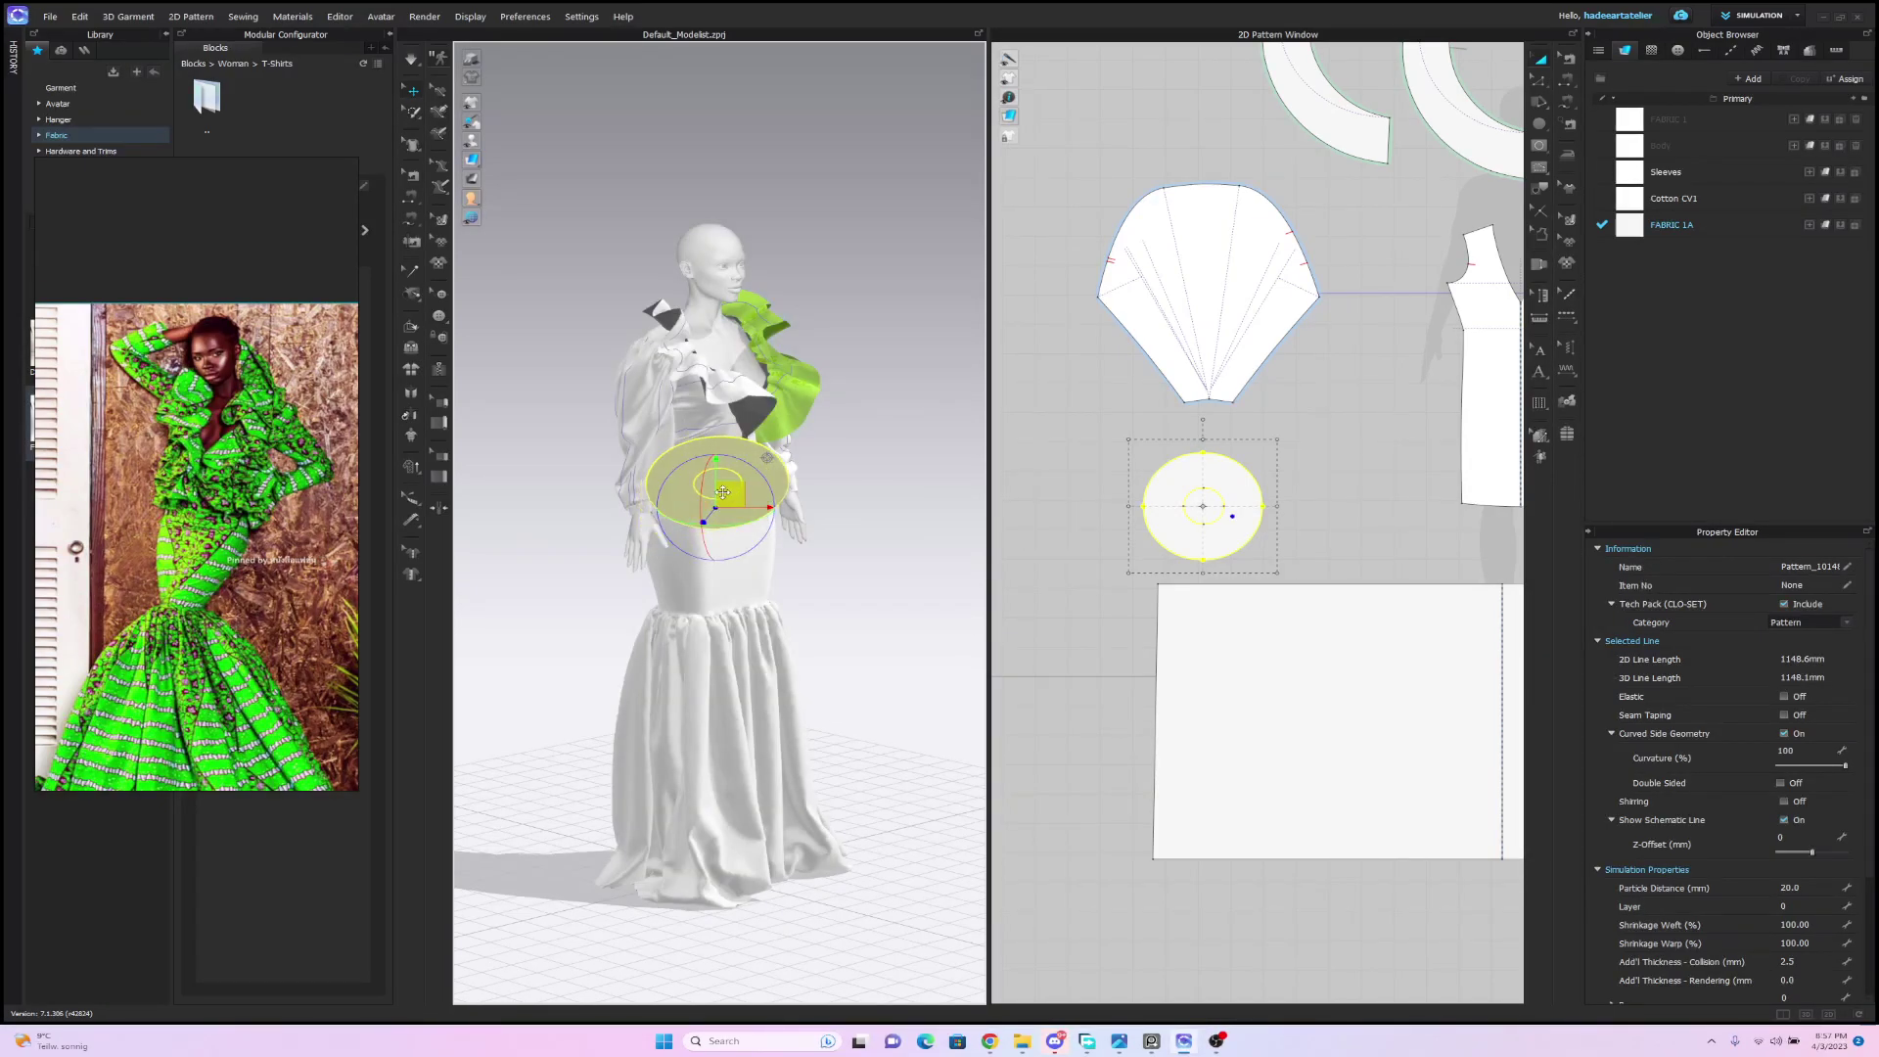
mouse_move(704, 479)
left_mouse_down()
mouse_move(701, 504)
mouse_move(704, 483)
mouse_move(719, 503)
mouse_move(690, 520)
mouse_move(732, 505)
mouse_move(706, 505)
left_mouse_up()
right_click_drag(757, 485, 681, 452)
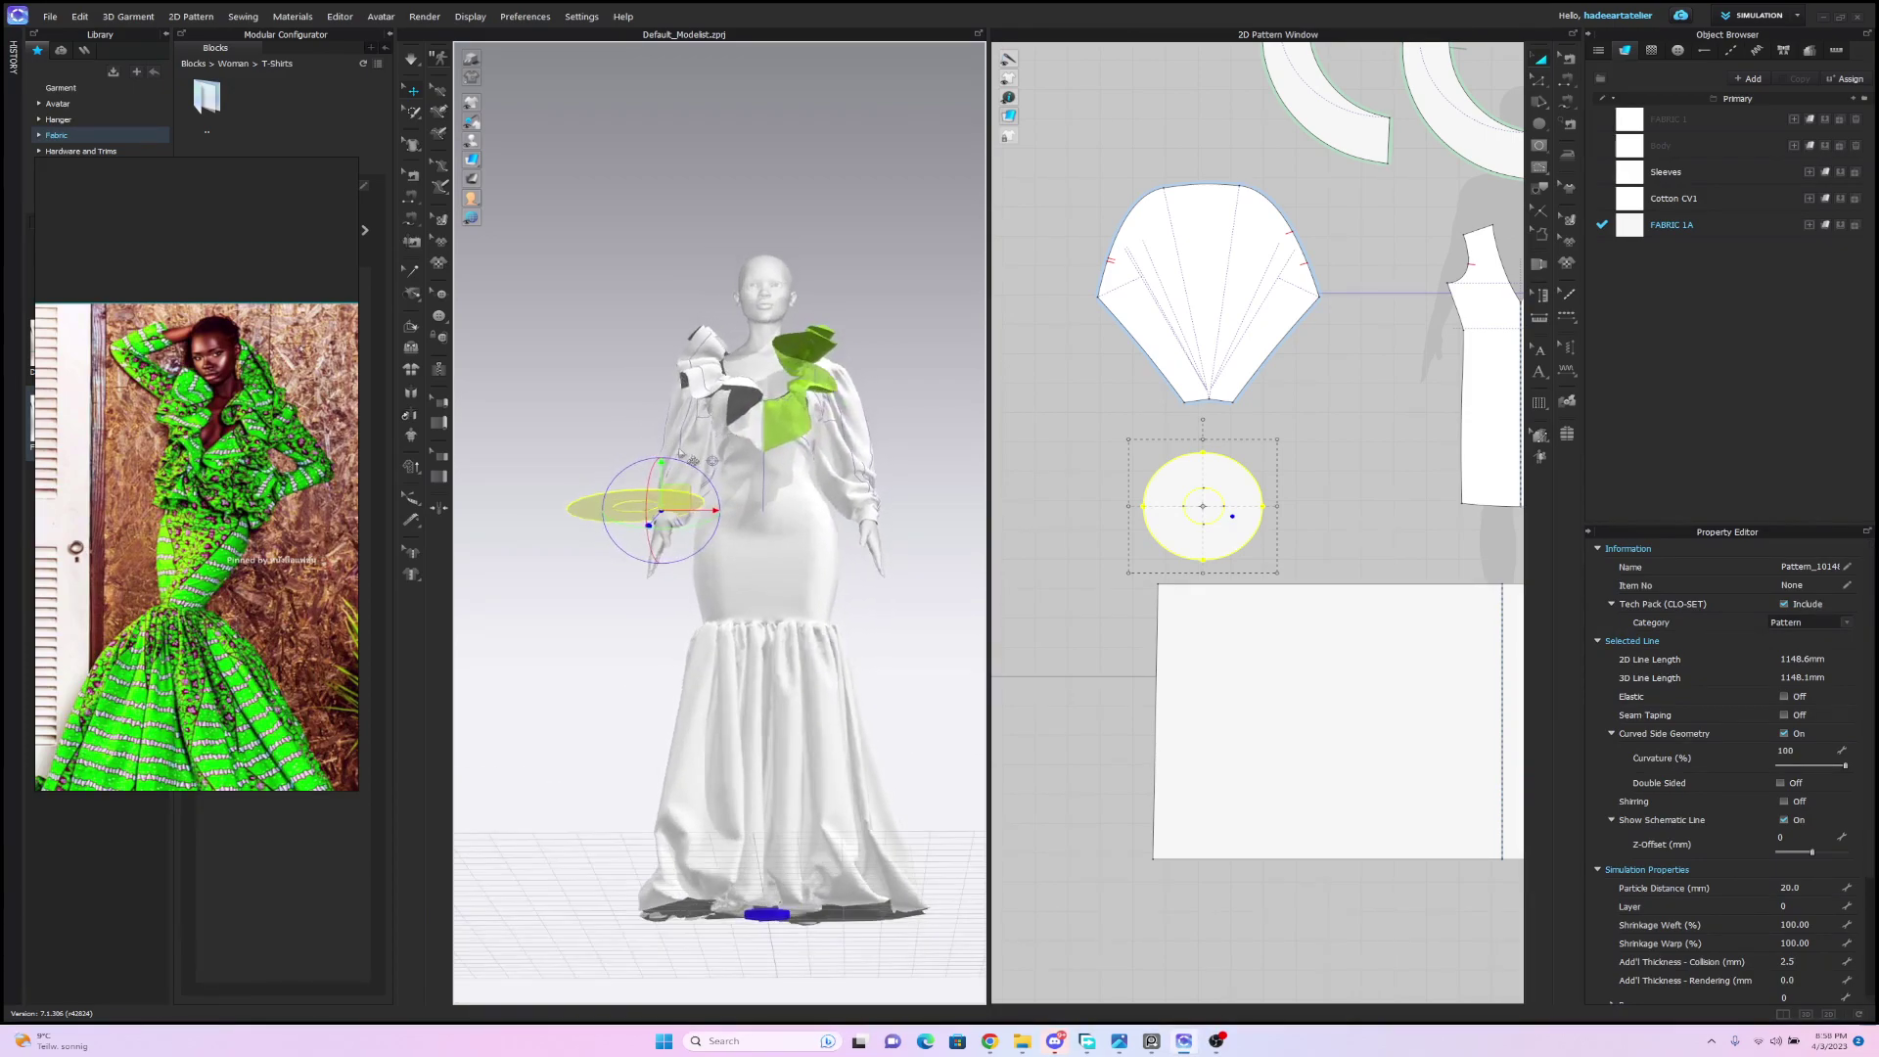
Rotate and shift the circle pattern in 3D until it sits level around the avatar's right wrist at the sleeve end.
left_click(674, 510)
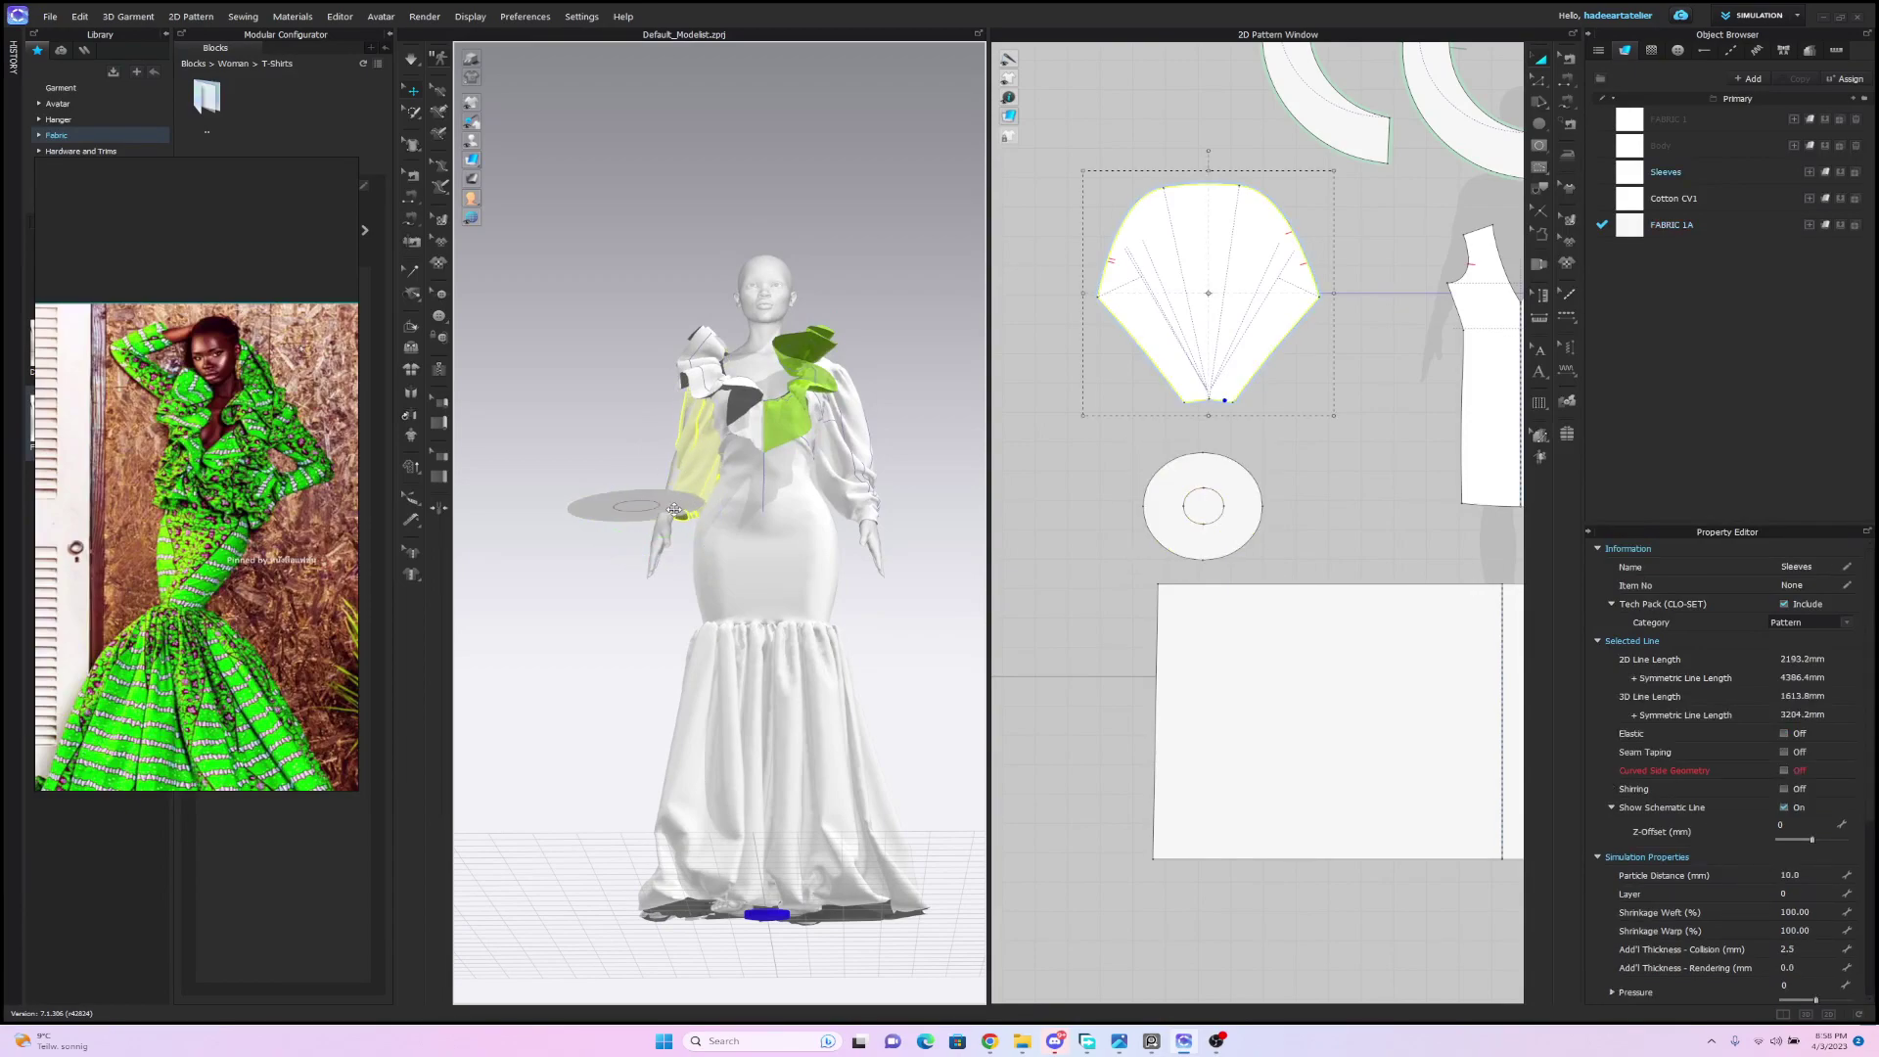
left_click(674, 509)
left_click_drag(666, 504, 761, 285)
left_click(677, 513)
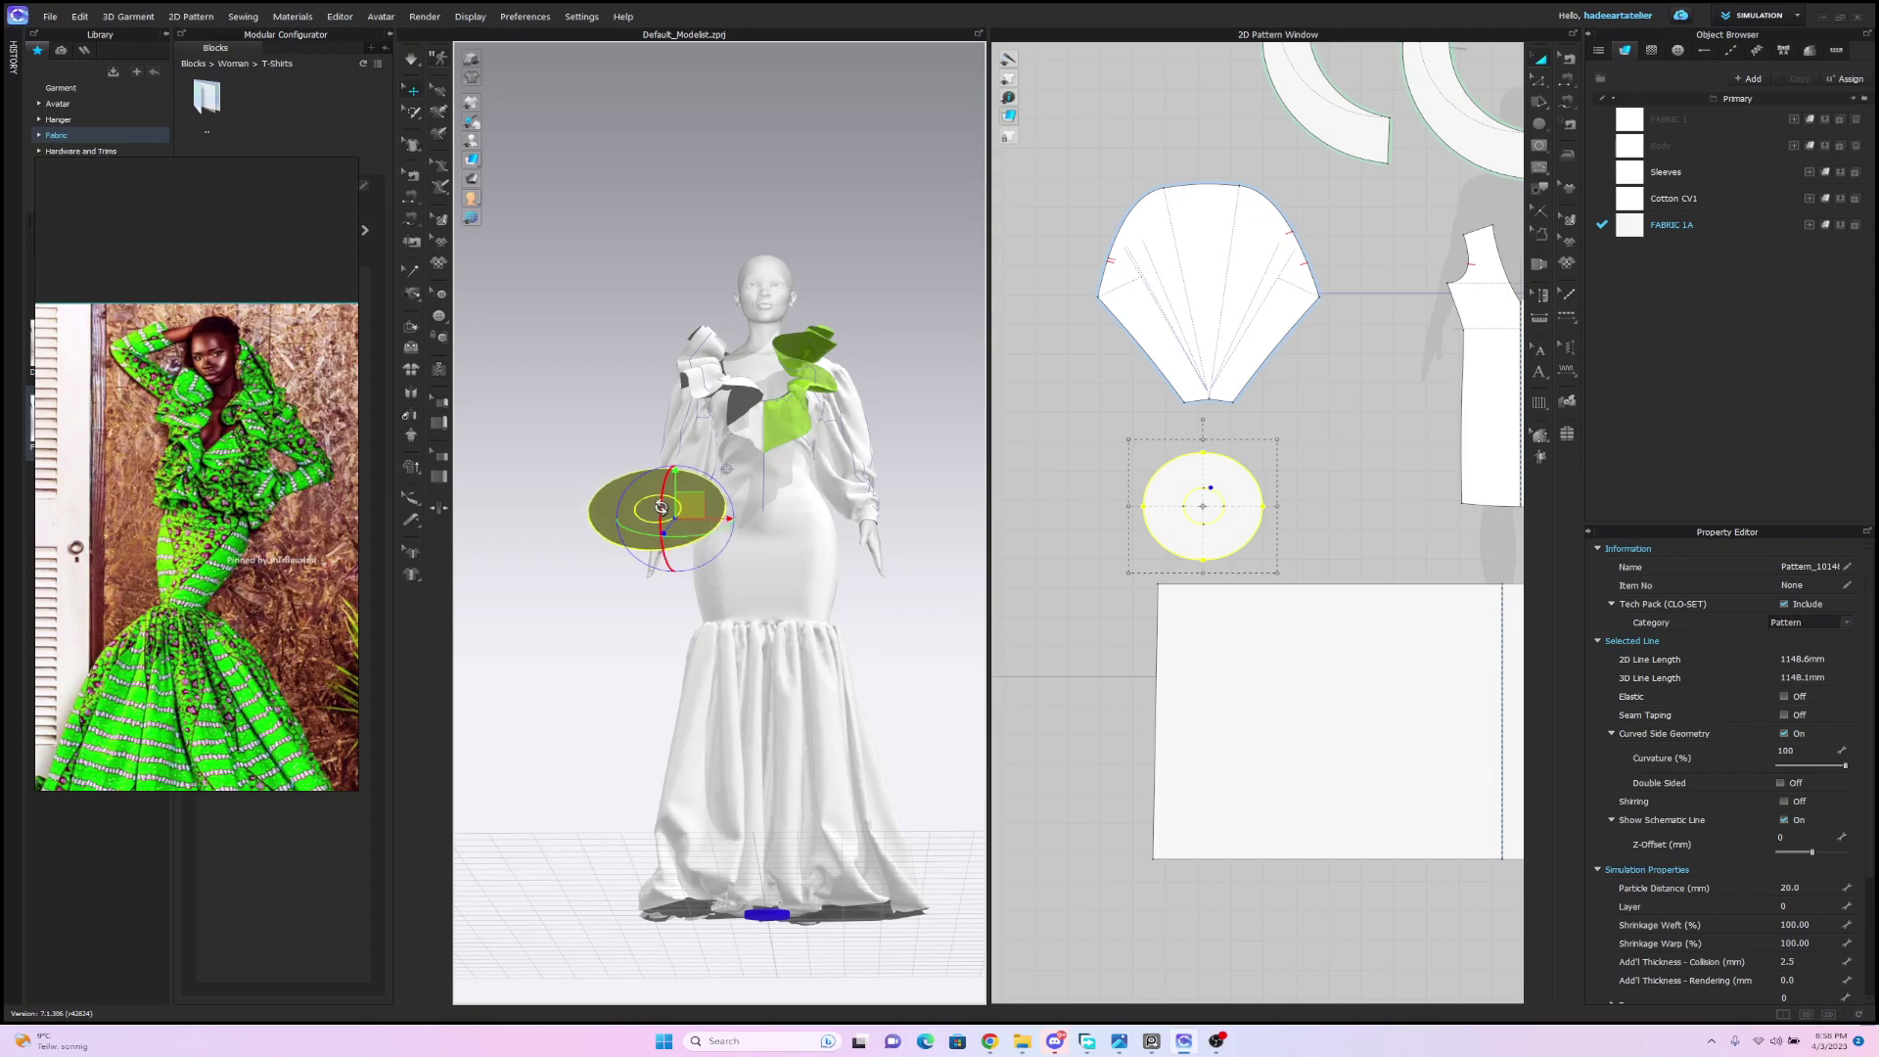
right_click_drag(895, 437, 970, 521)
left_click_drag(701, 466, 640, 496)
right_click_drag(811, 473, 676, 468)
left_click_drag(665, 496, 704, 476)
right_click_drag(709, 472, 809, 487)
left_click_drag(695, 477, 684, 478)
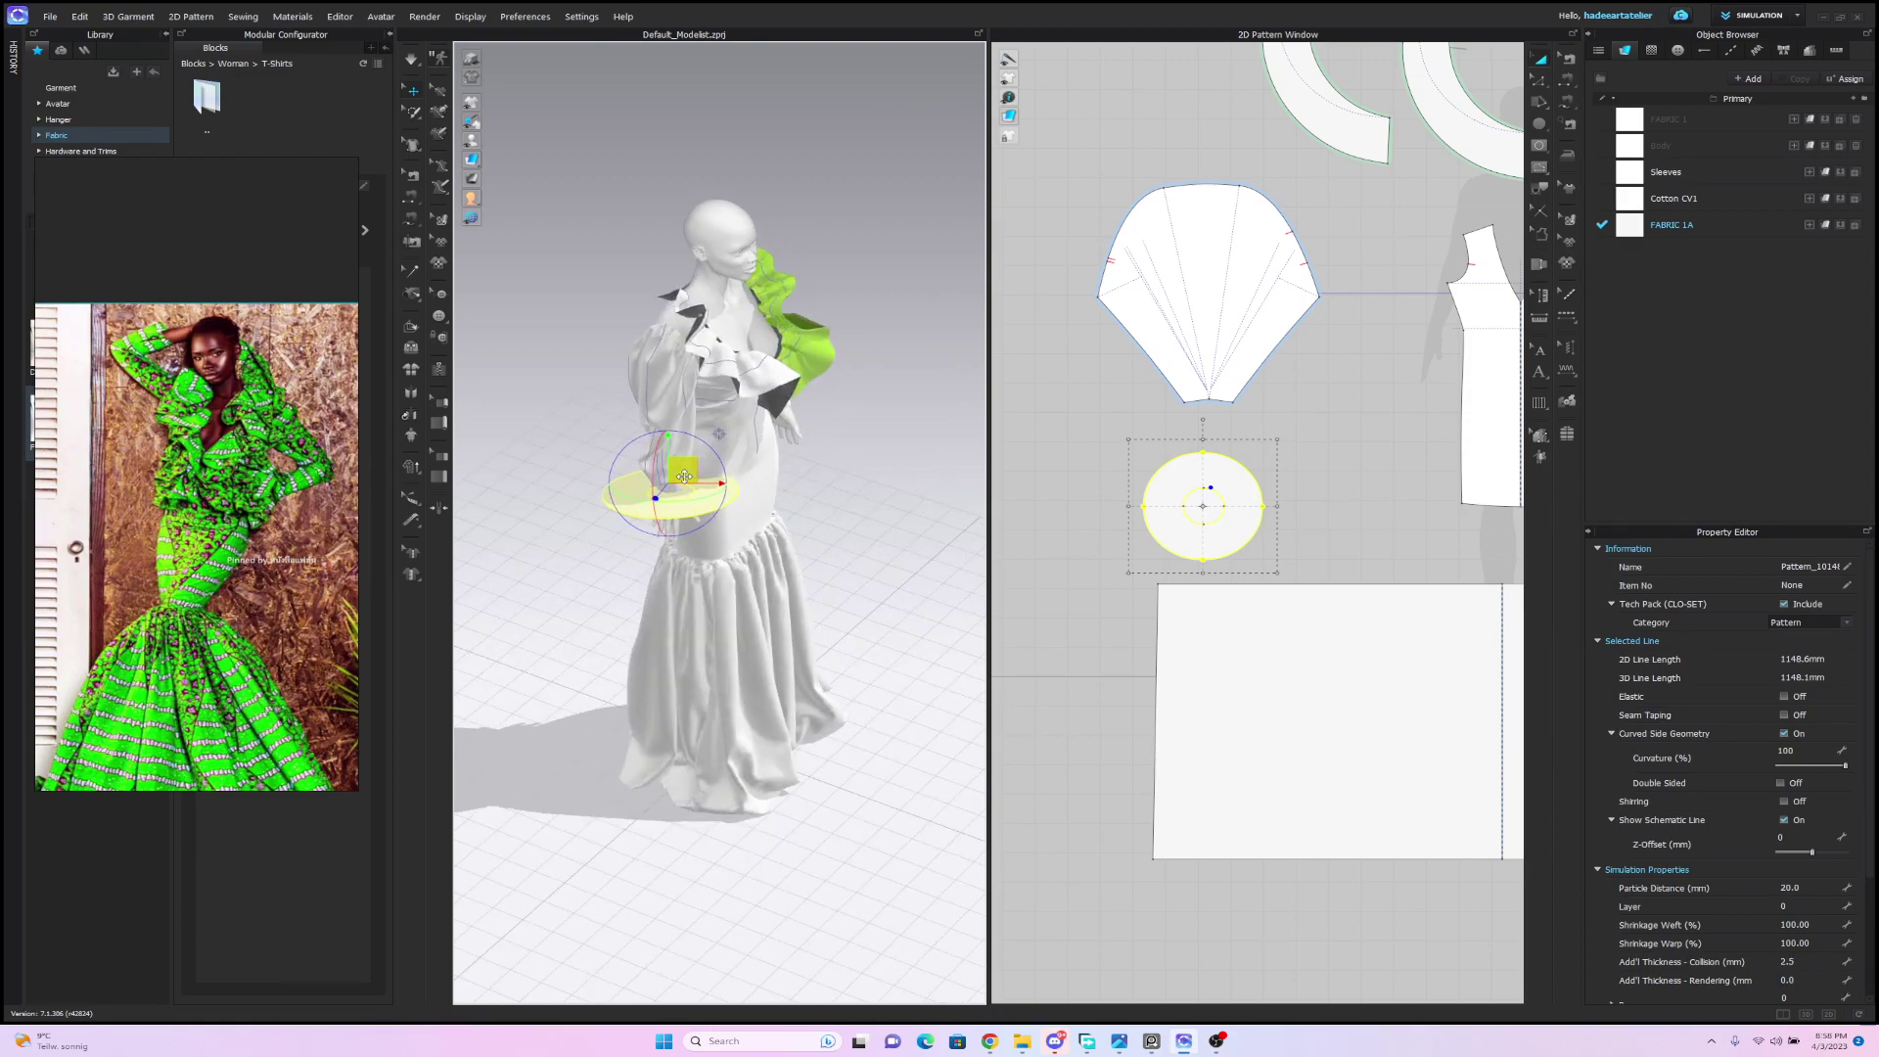
Scale the left sleeve pattern down slightly to an outline about 2140 mm long and check it from the front.
left_click(1329, 453)
scroll(1321, 460, "down", 4)
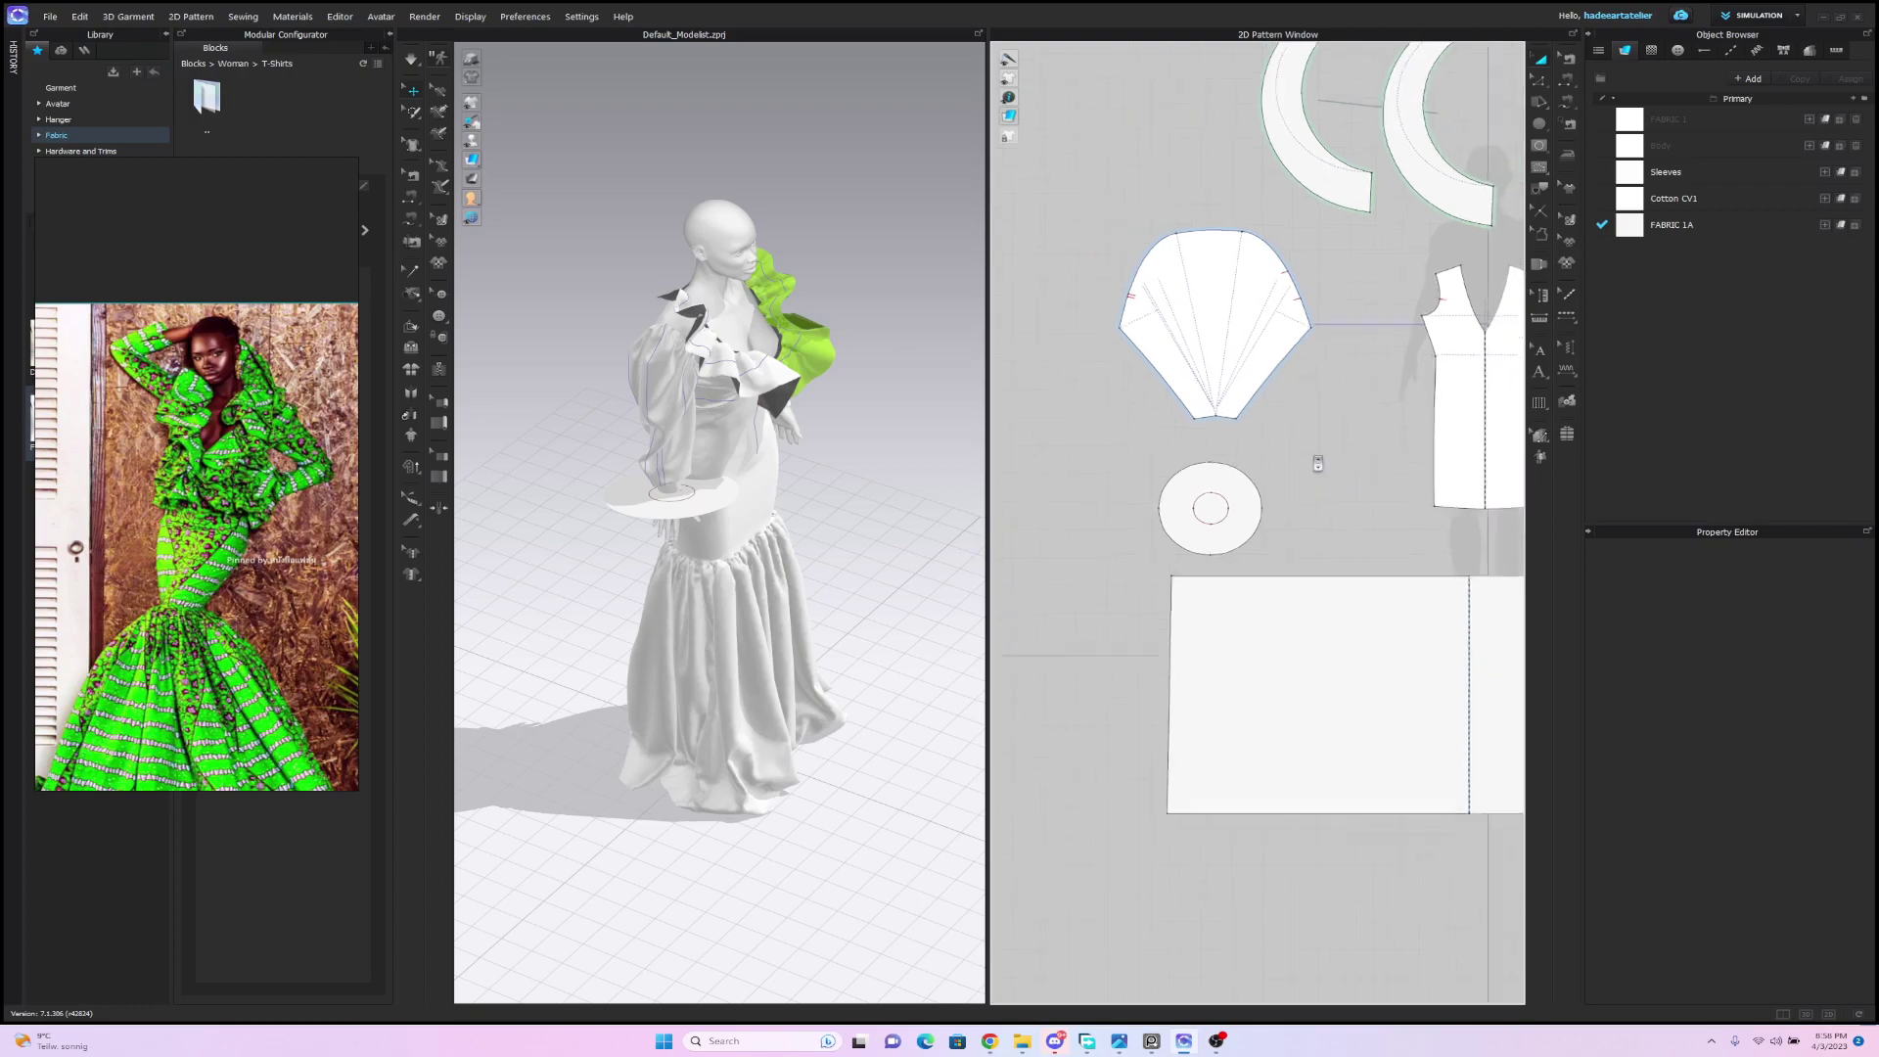
scroll(1218, 509, "down", 3)
left_click(1126, 511)
left_click_drag(1126, 533, 1152, 528)
scroll(1175, 524, "up", 2)
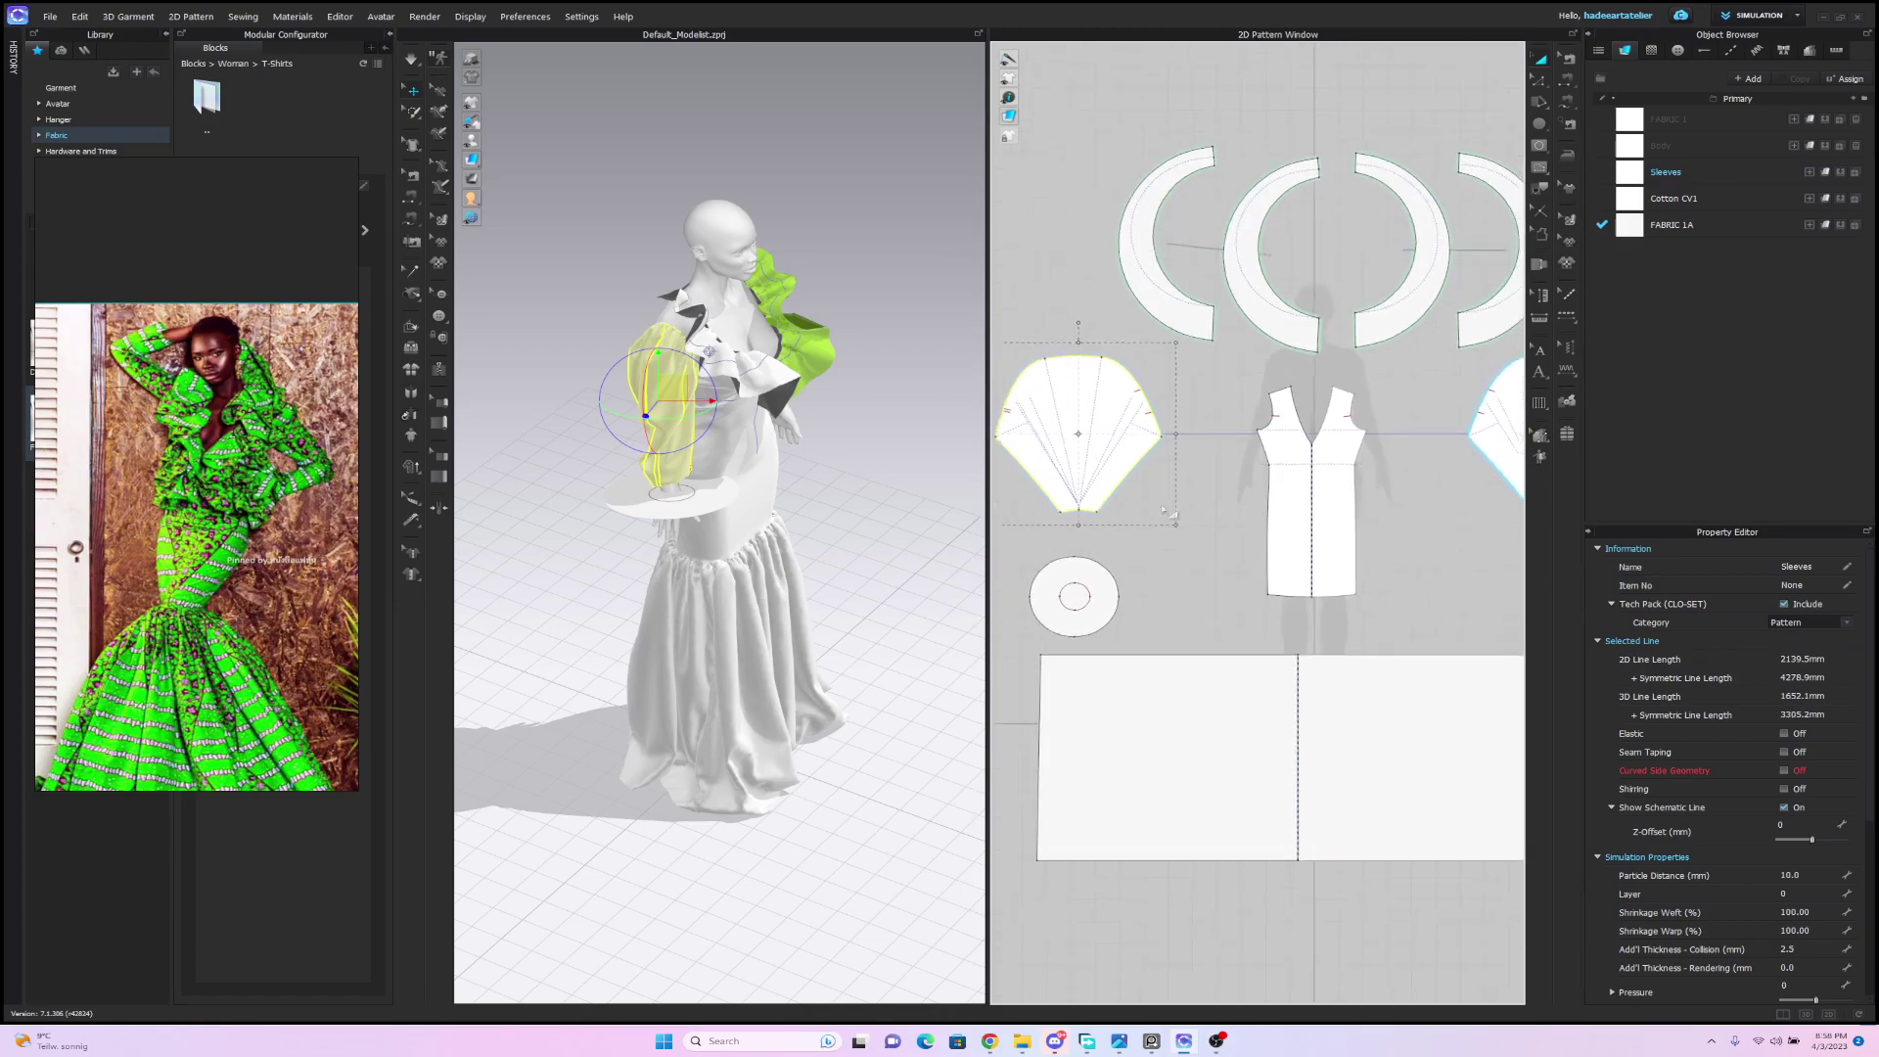
right_click_drag(871, 500, 768, 446)
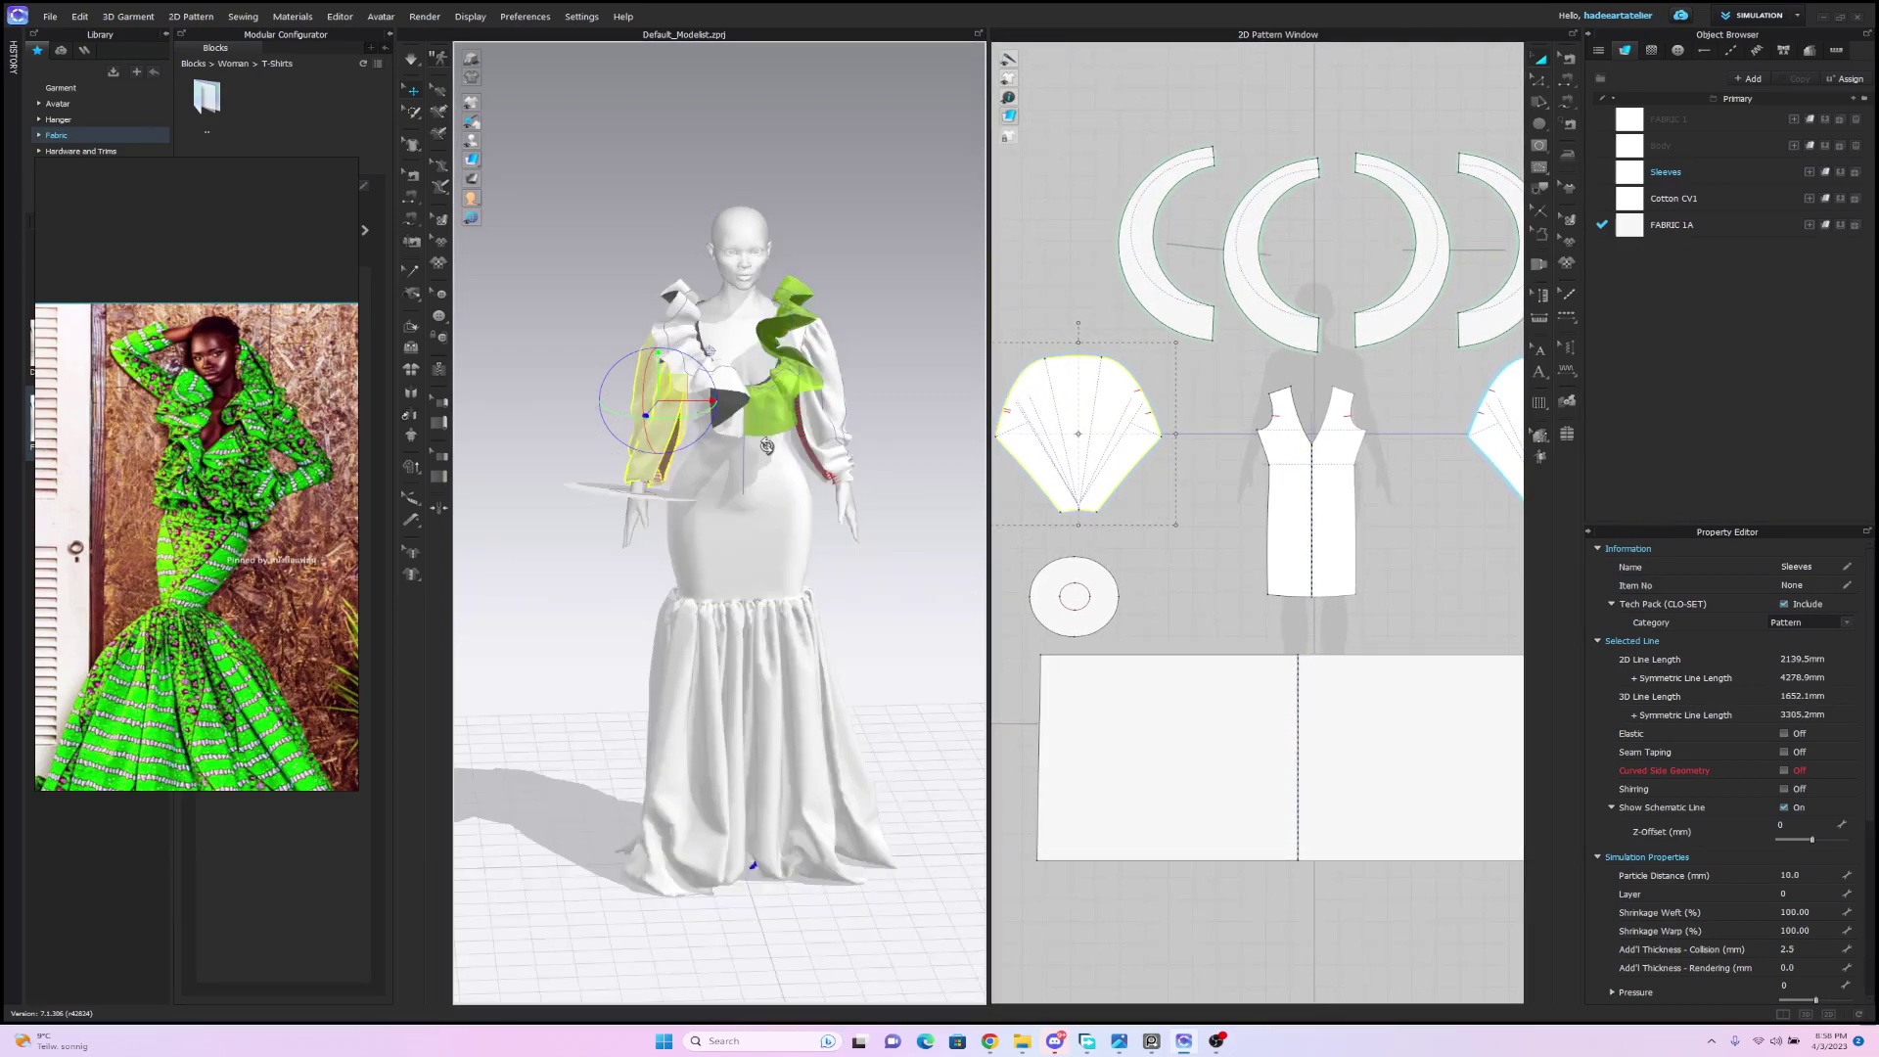
Cut the circle pattern along its internal circle and delete the centre piece, leaving a ring.
scroll(1087, 577, "down", 1)
middle_click_drag(1086, 578, 1120, 467)
left_click(1122, 467)
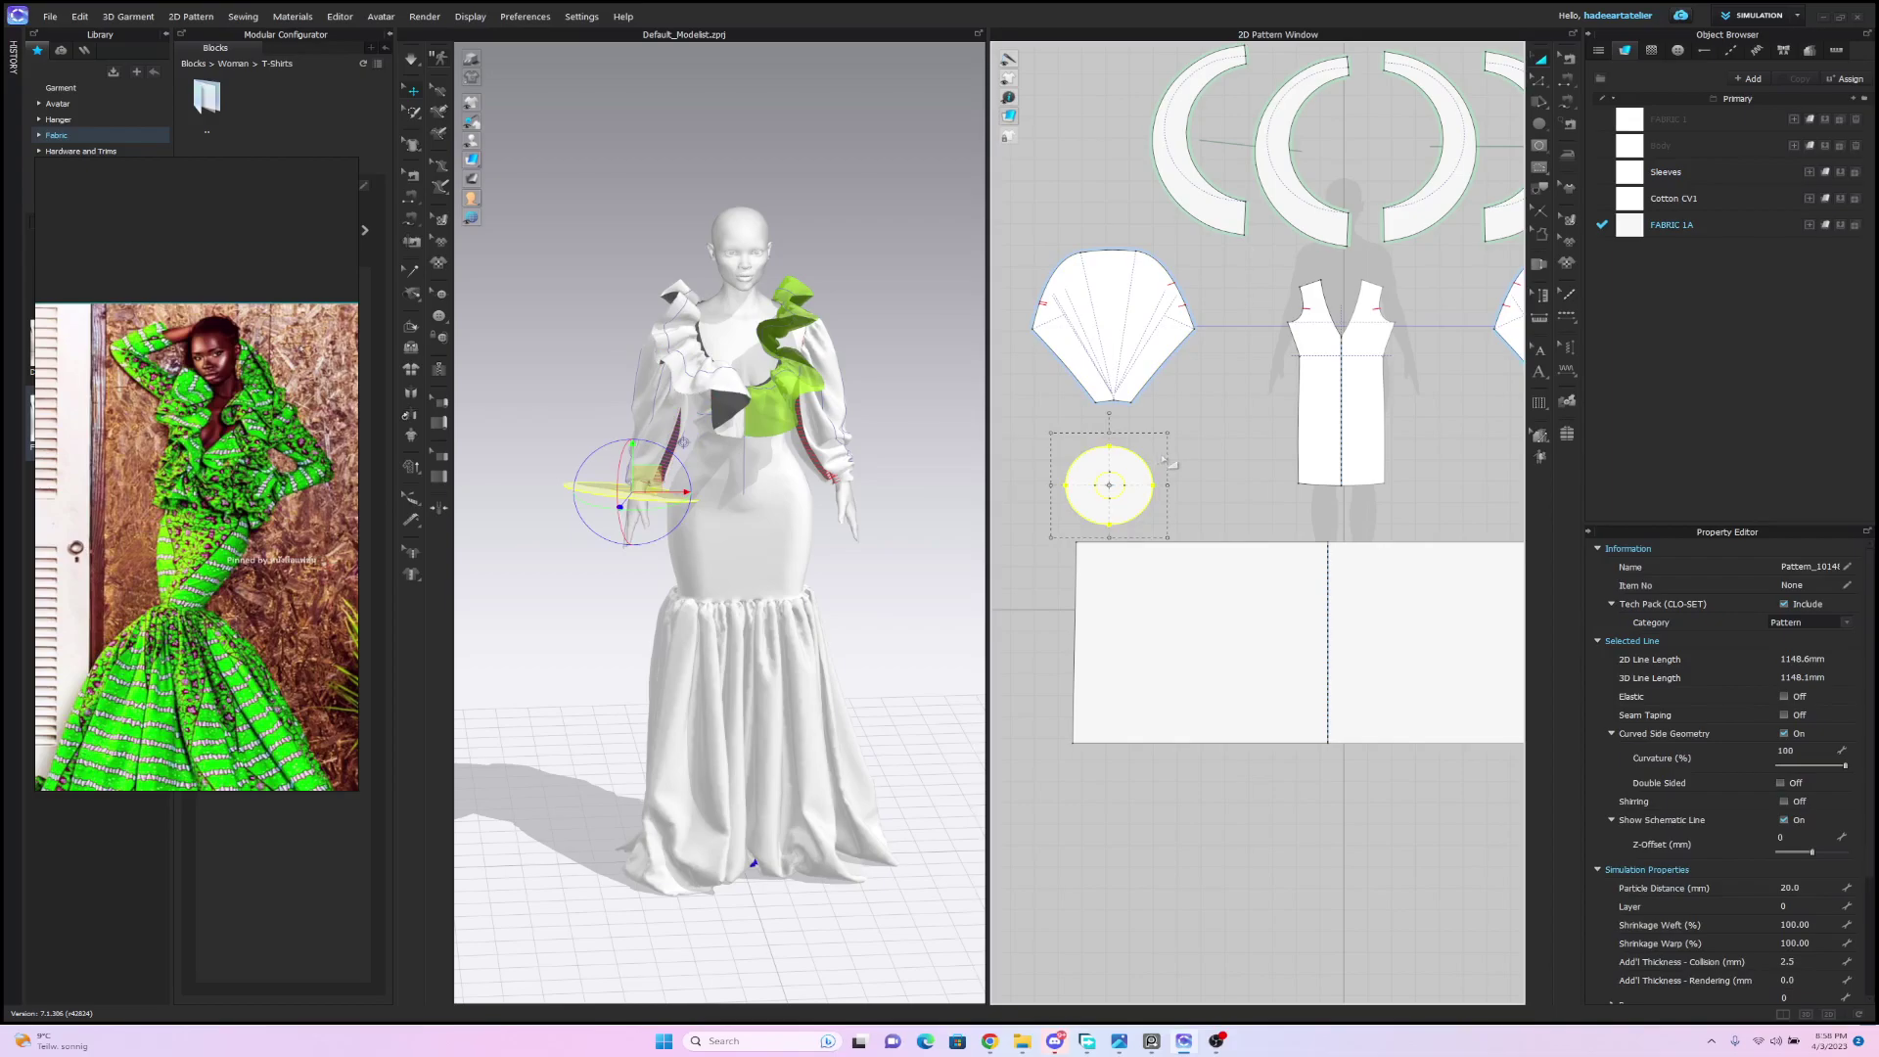
scroll(1170, 441, "up", 1)
middle_click_drag(1171, 441, 1248, 439)
scroll(1253, 443, "up", 1)
left_click(1213, 441)
left_click(1169, 457)
right_click(1170, 457)
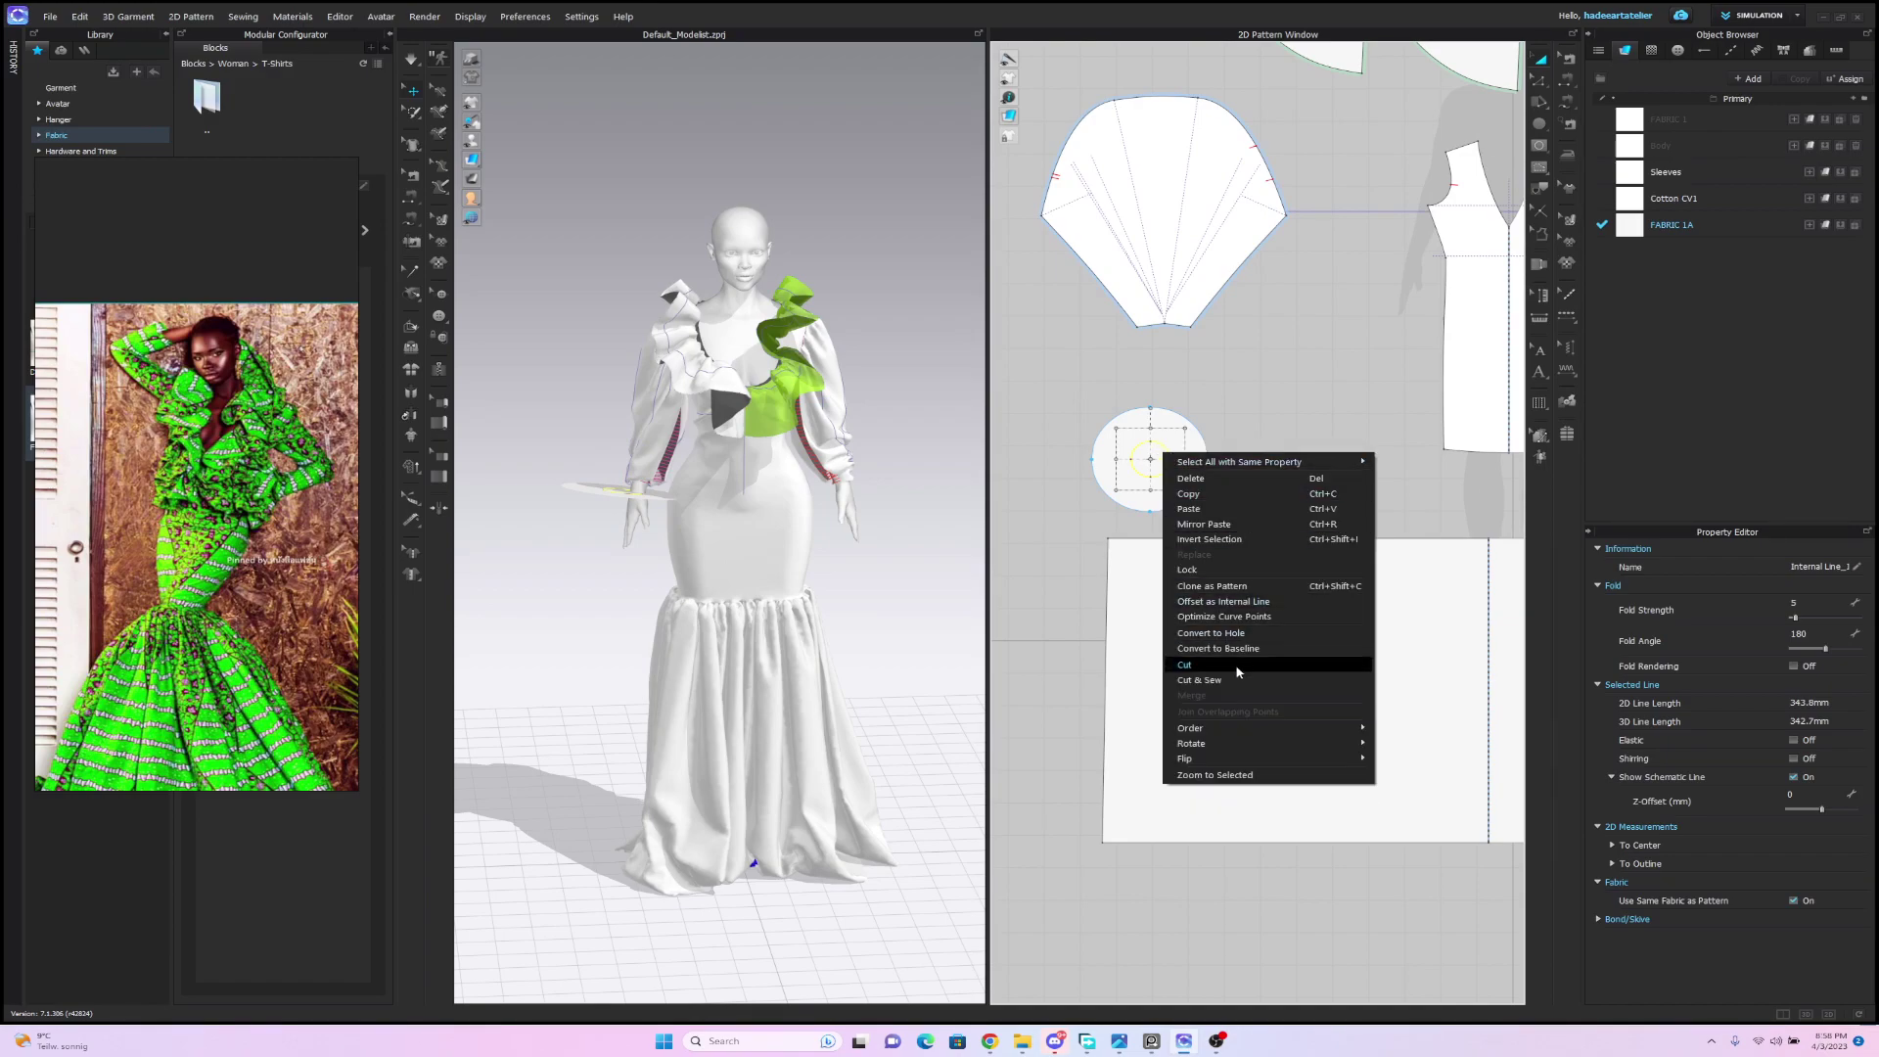
left_click(1199, 679)
left_click(1153, 461)
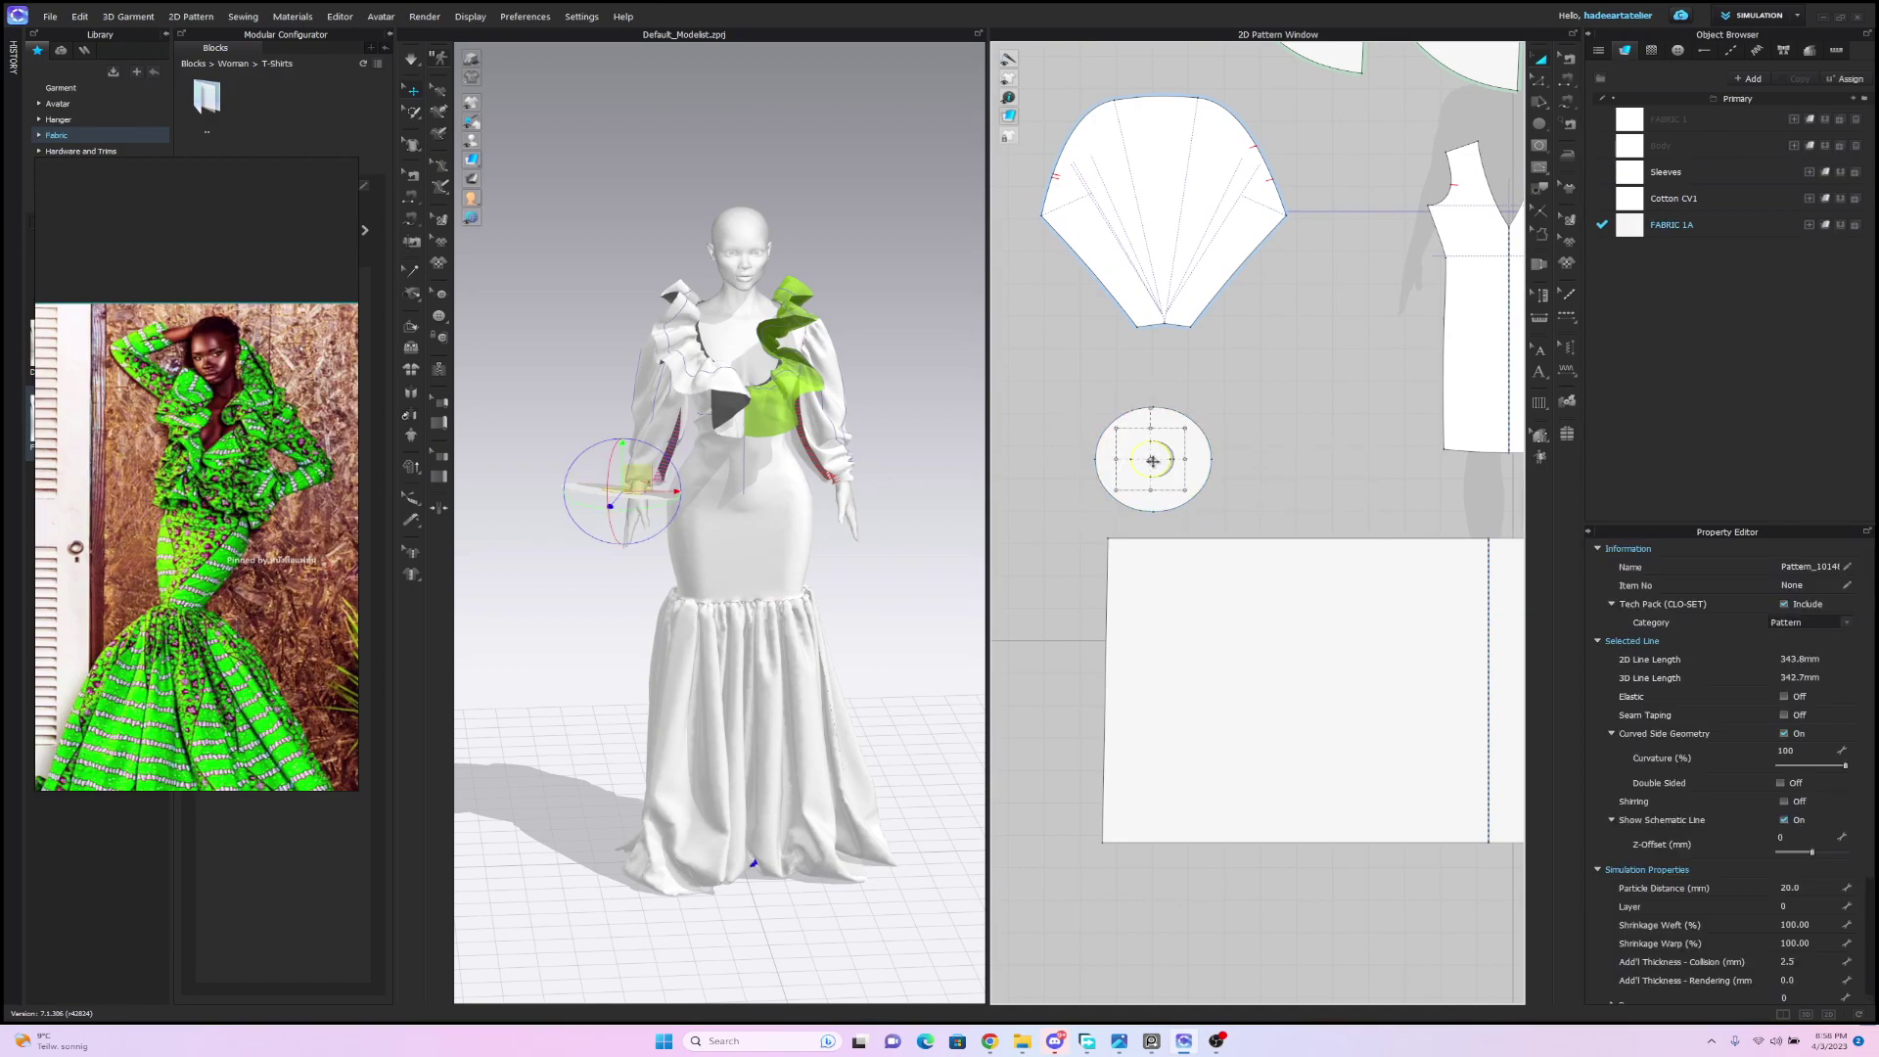
key("Delete")
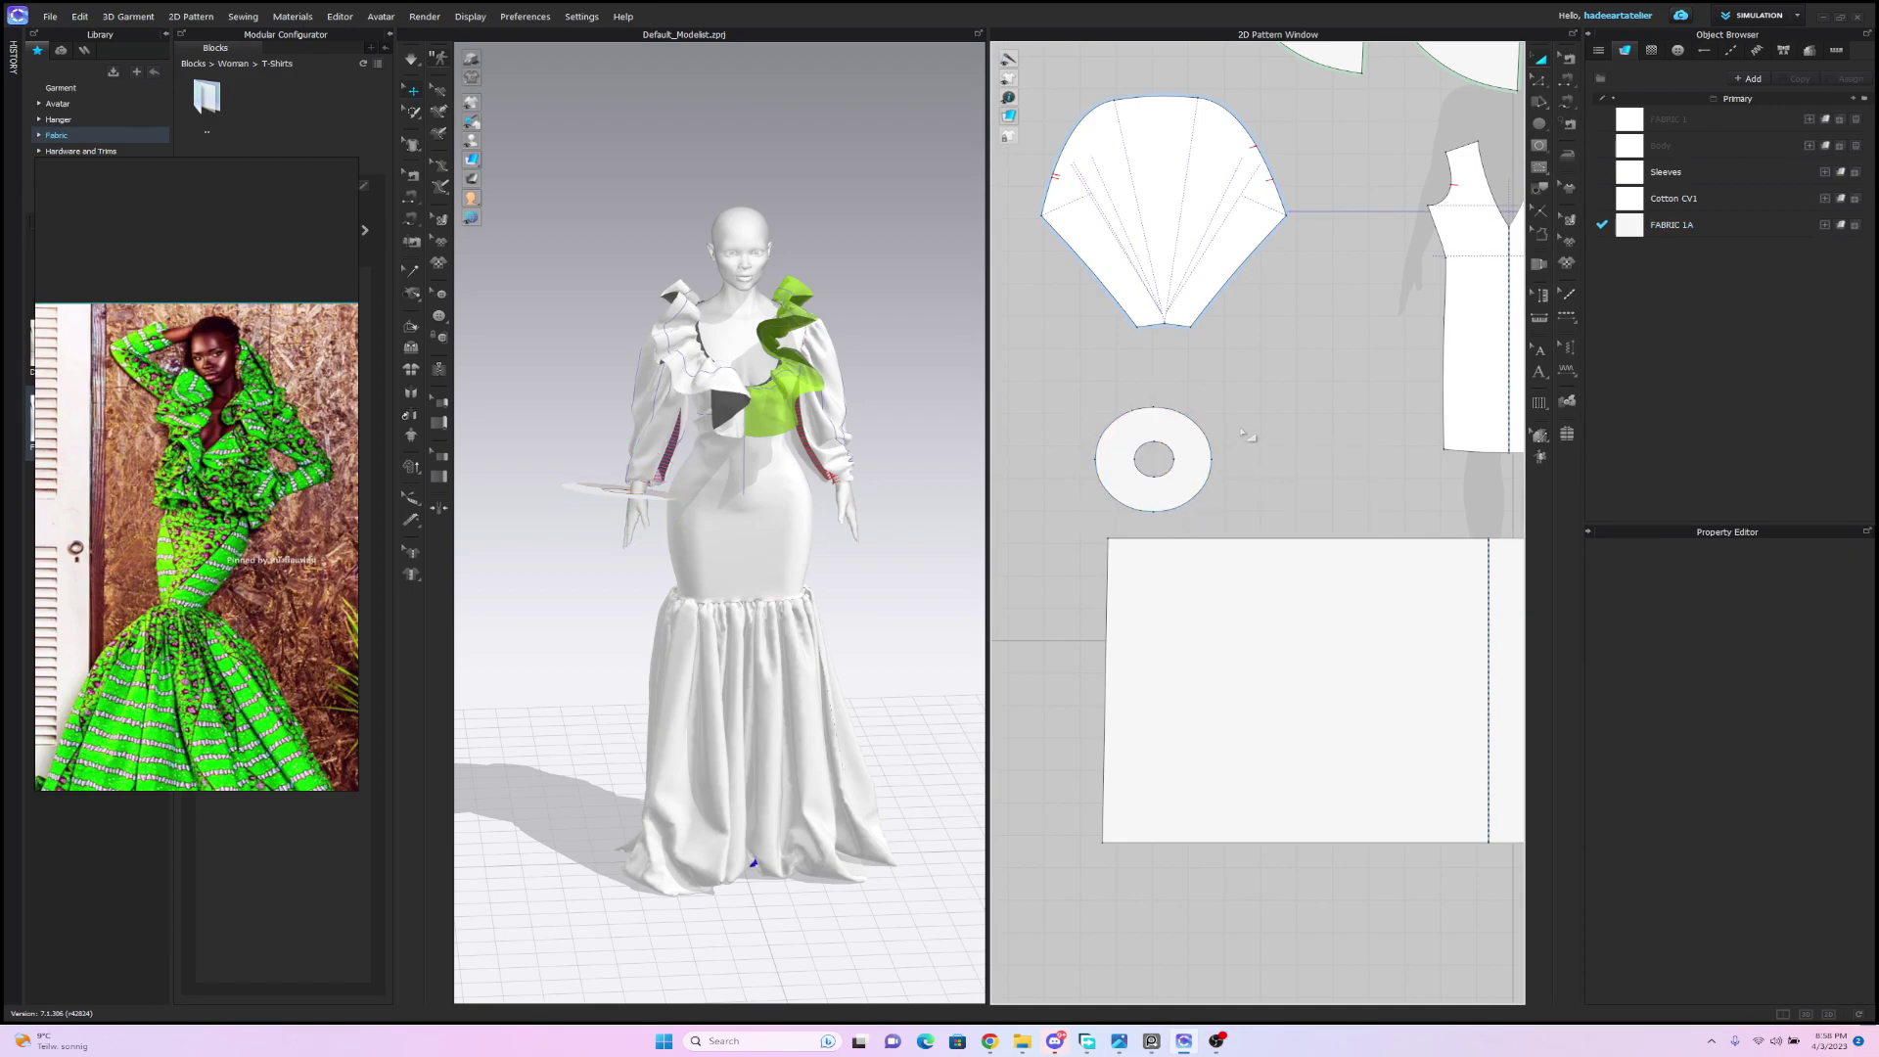
Scale the ring pattern down to an outline about 899 mm long and recentre it around the avatar's right wrist.
scroll(1262, 416, "up", 2)
scroll(1235, 407, "up", 1)
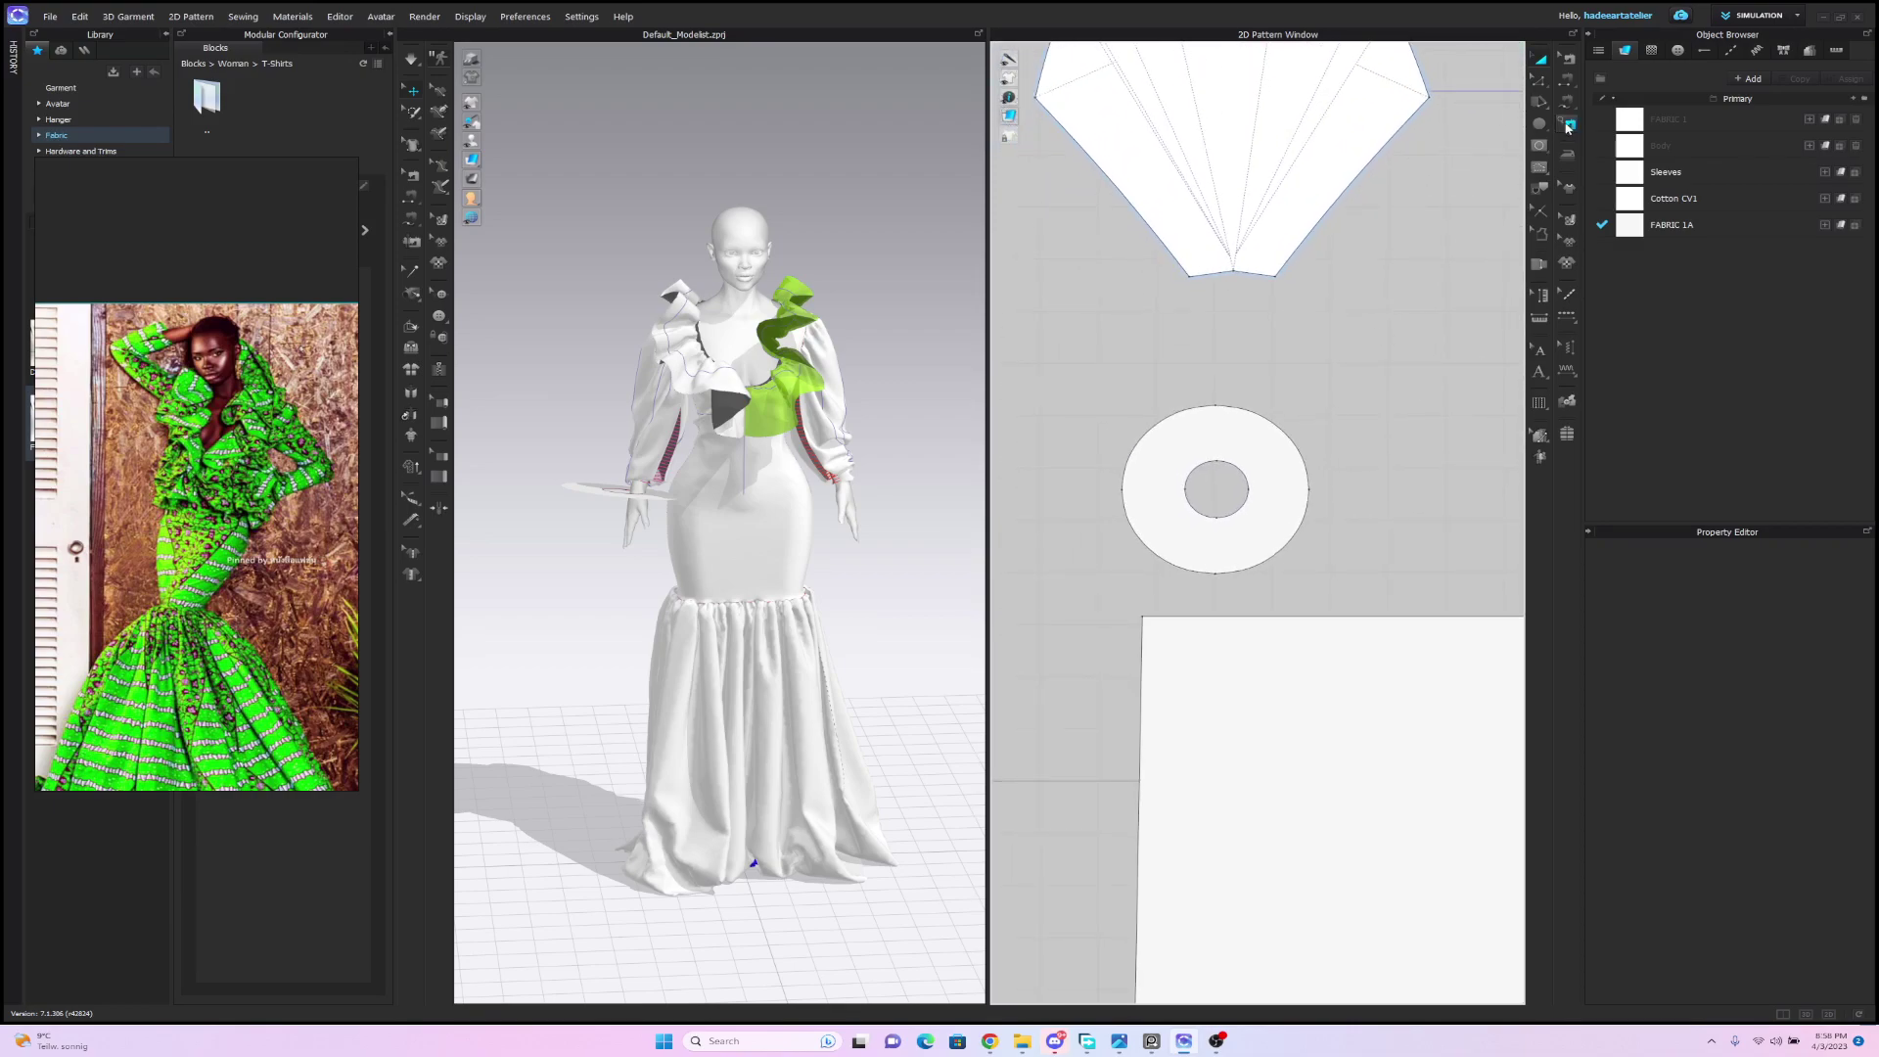
scroll(1277, 362, "up", 2)
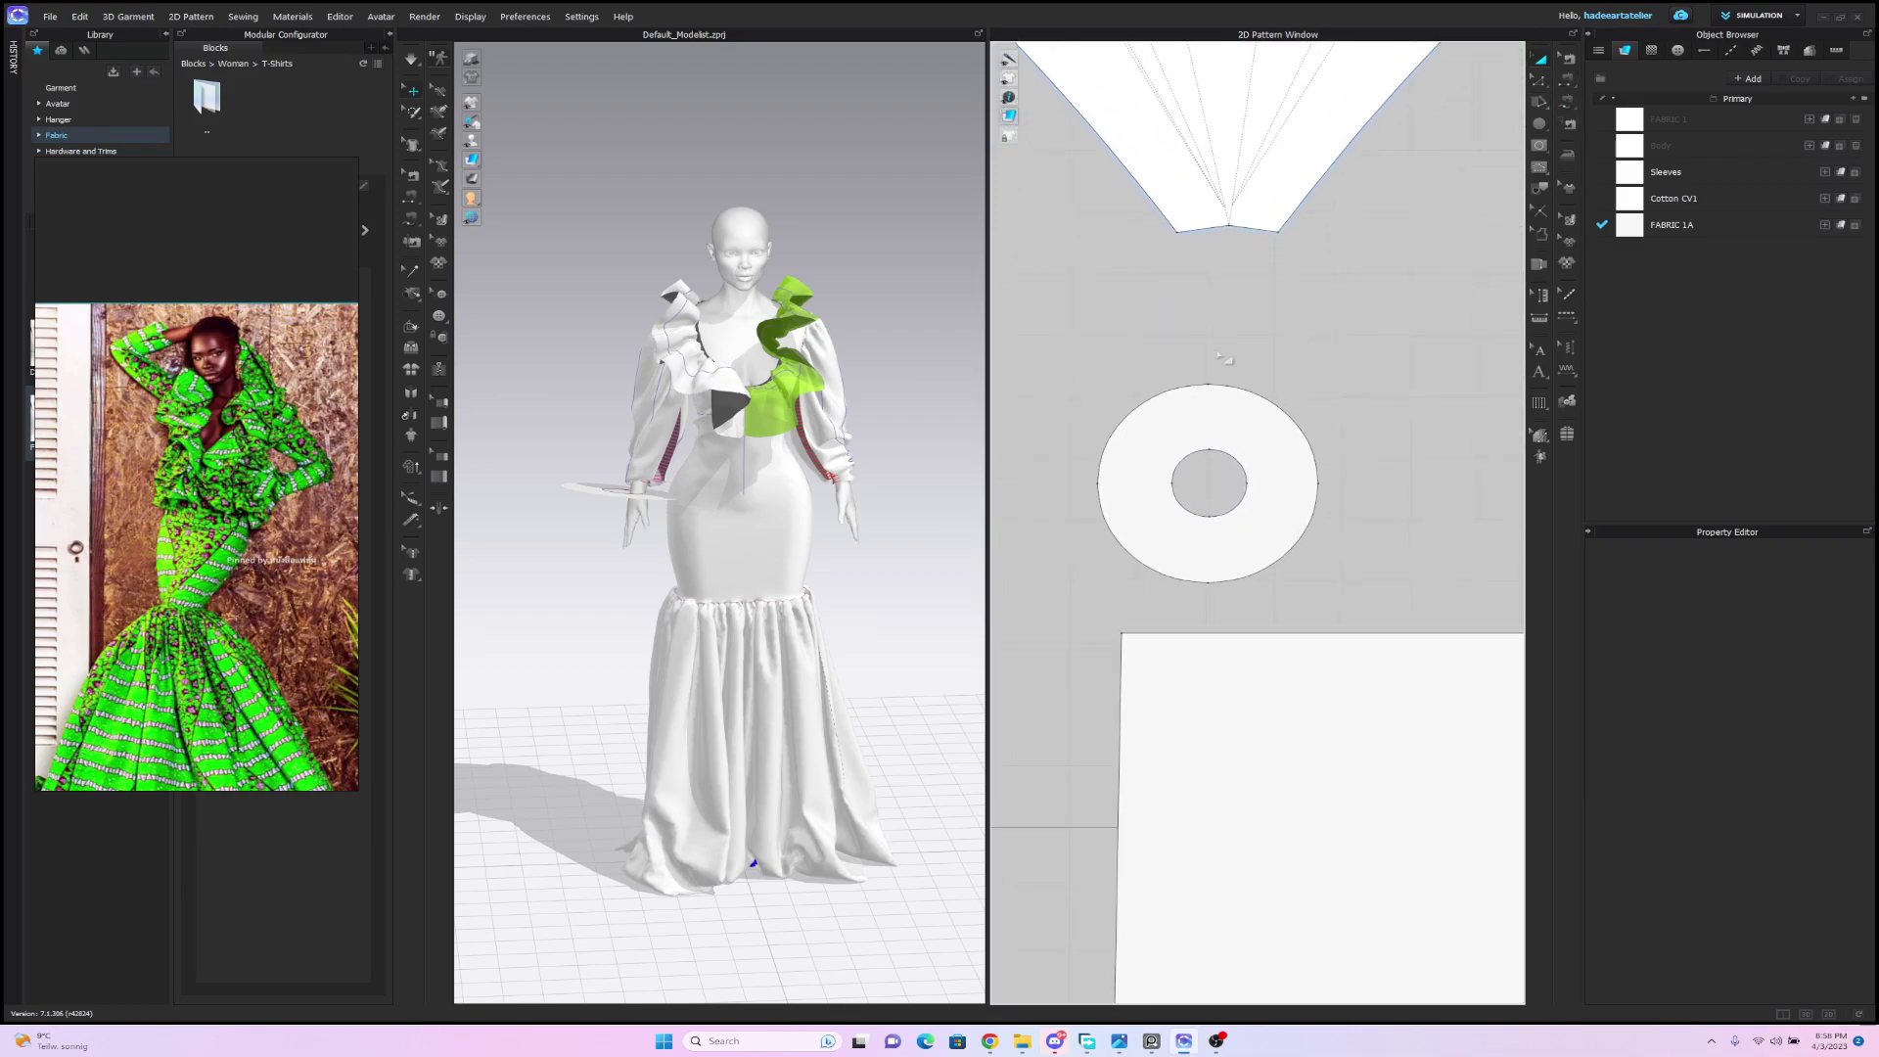
scroll(898, 490, "up", 6)
left_click(753, 495)
left_click_drag(1332, 373, 1308, 394)
left_click_drag(736, 493, 757, 490)
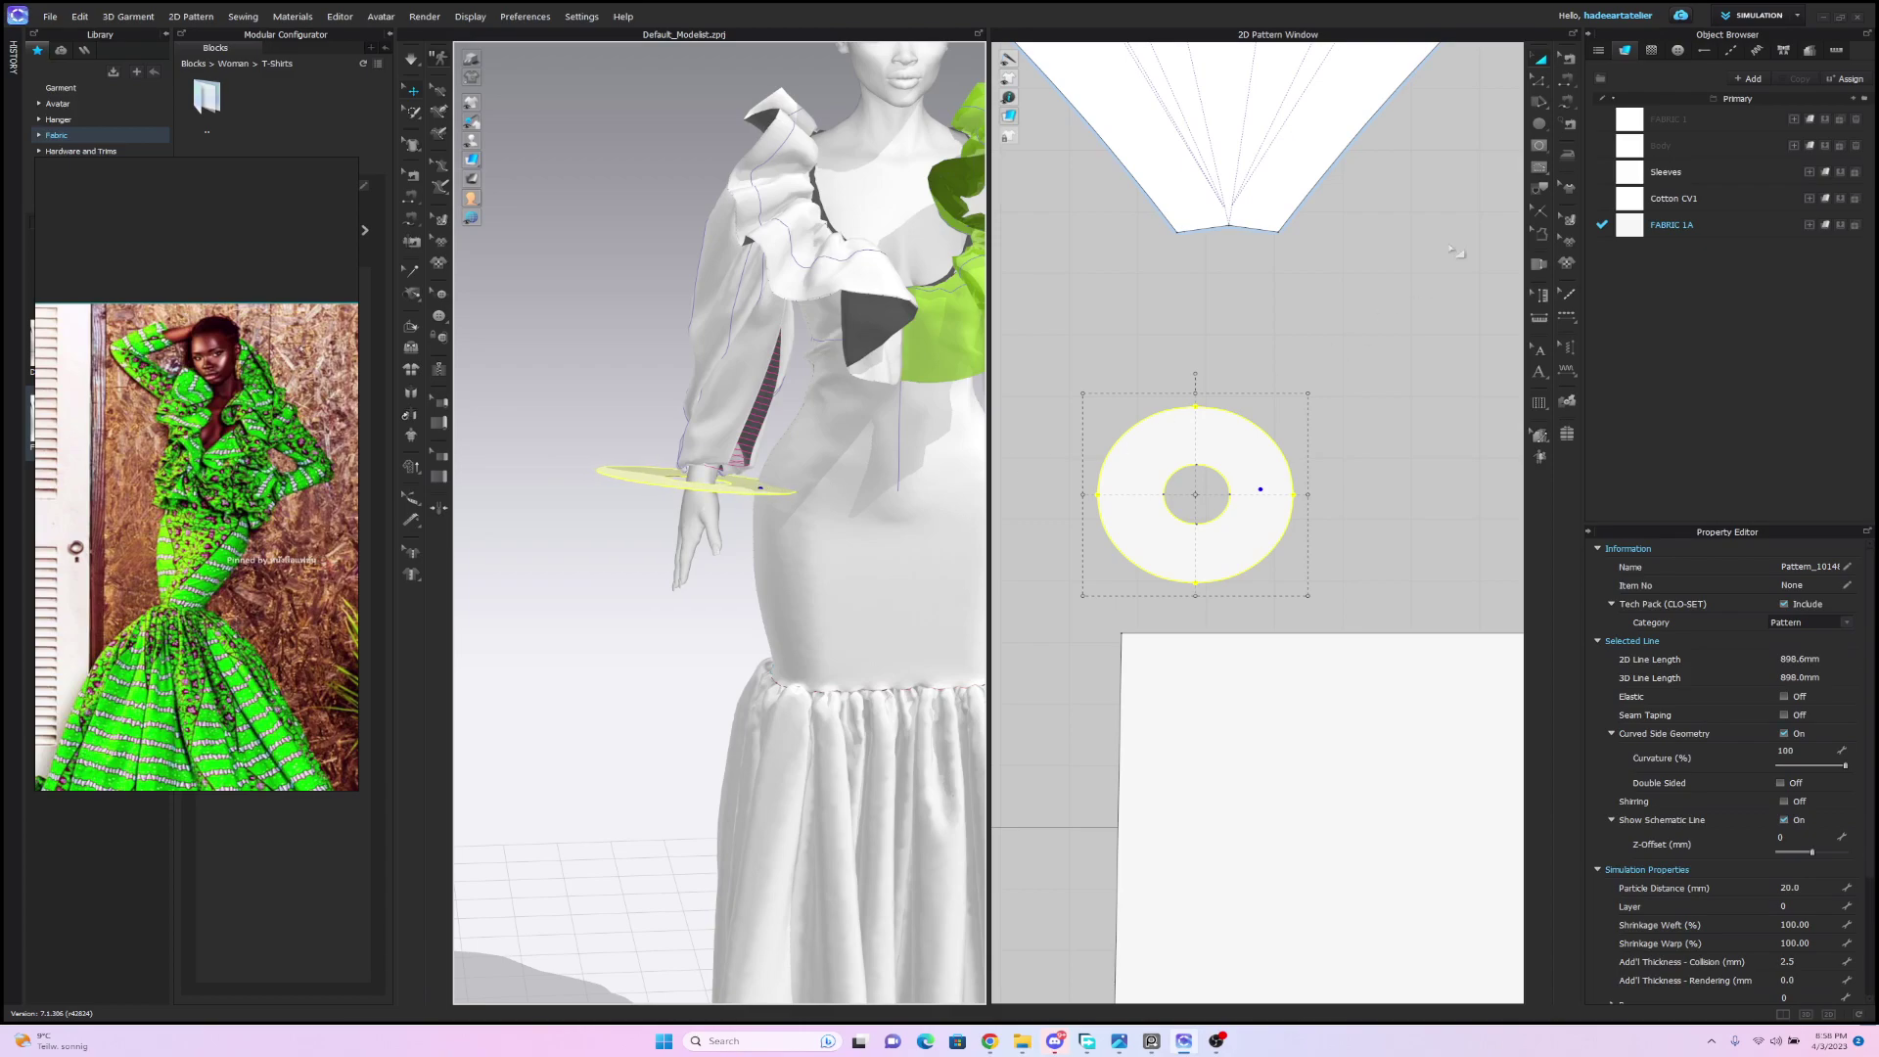
Free-sew the full bottom edge of the left sleeve pattern to the inner edge of the ring.
left_click(1567, 103)
left_click(1178, 232)
left_click(1281, 237)
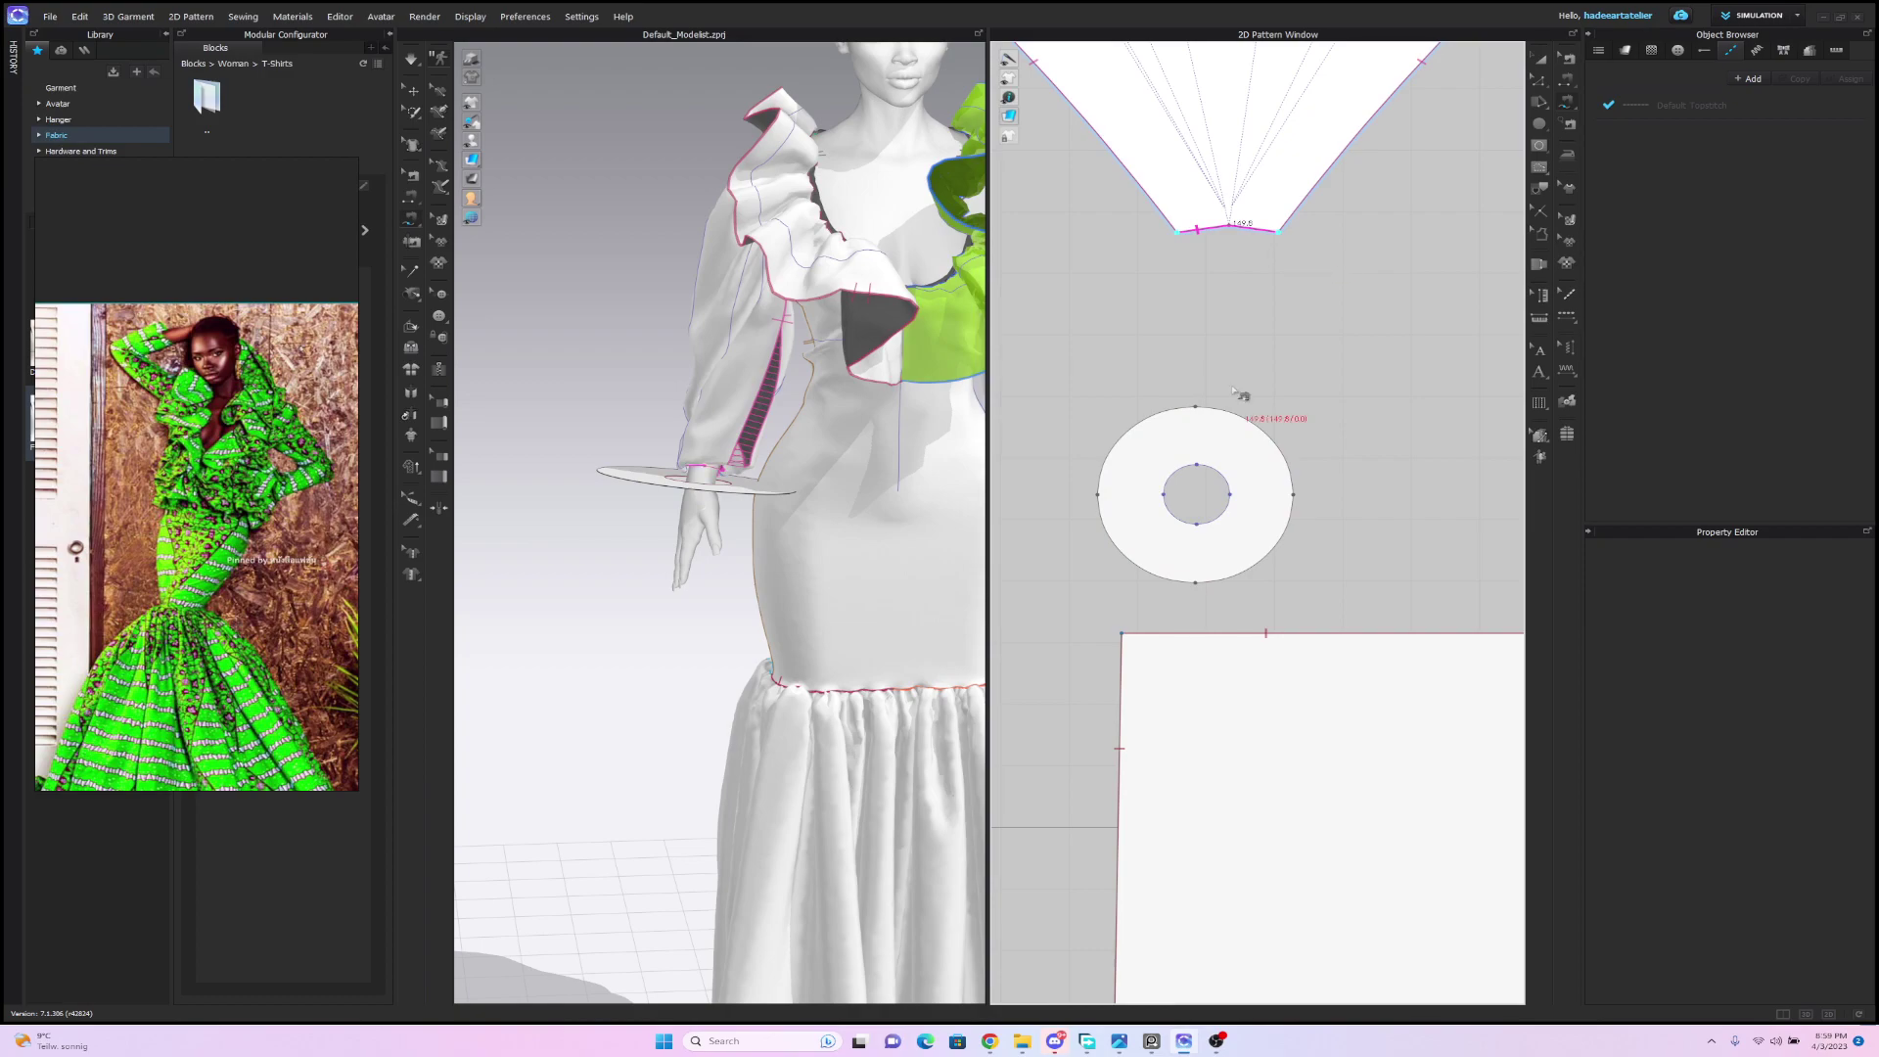
left_click(1165, 487)
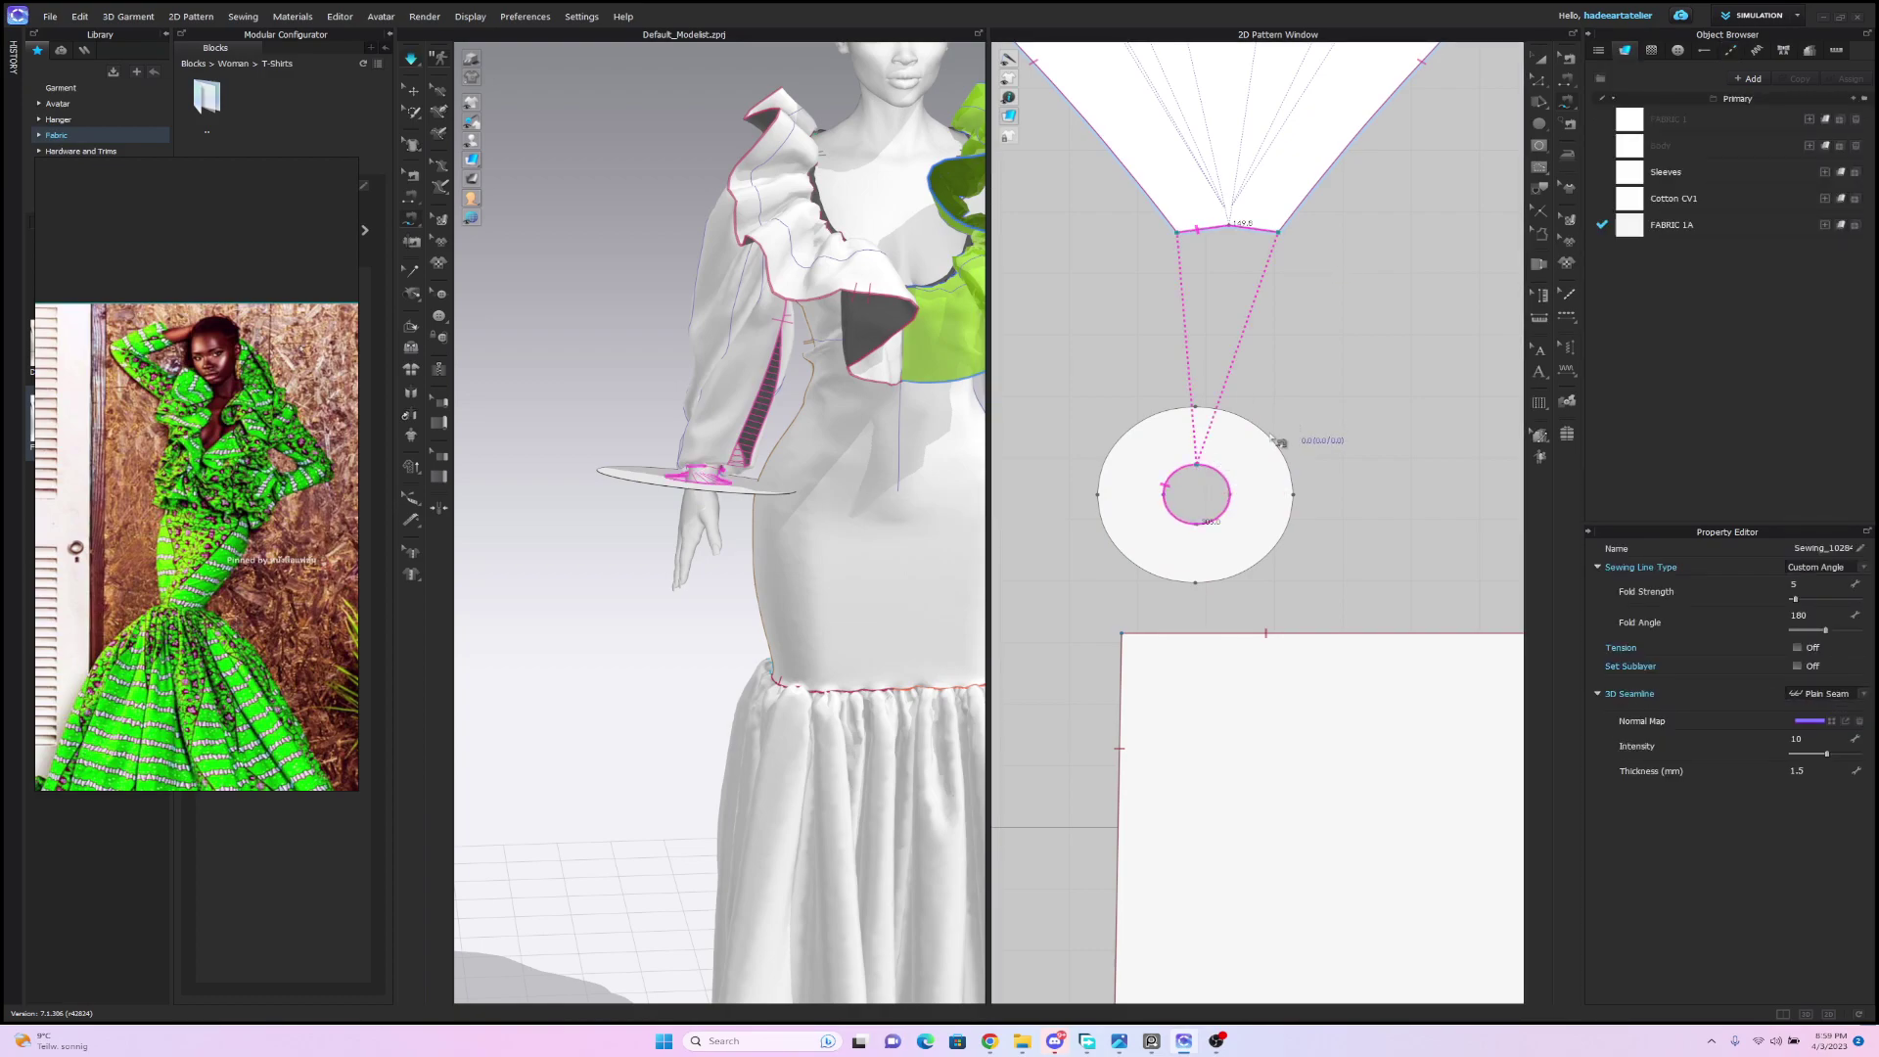
Simulate the sewn ring as a flounce on the sleeve end and compare it with the whole dress.
key("a")
key("space")
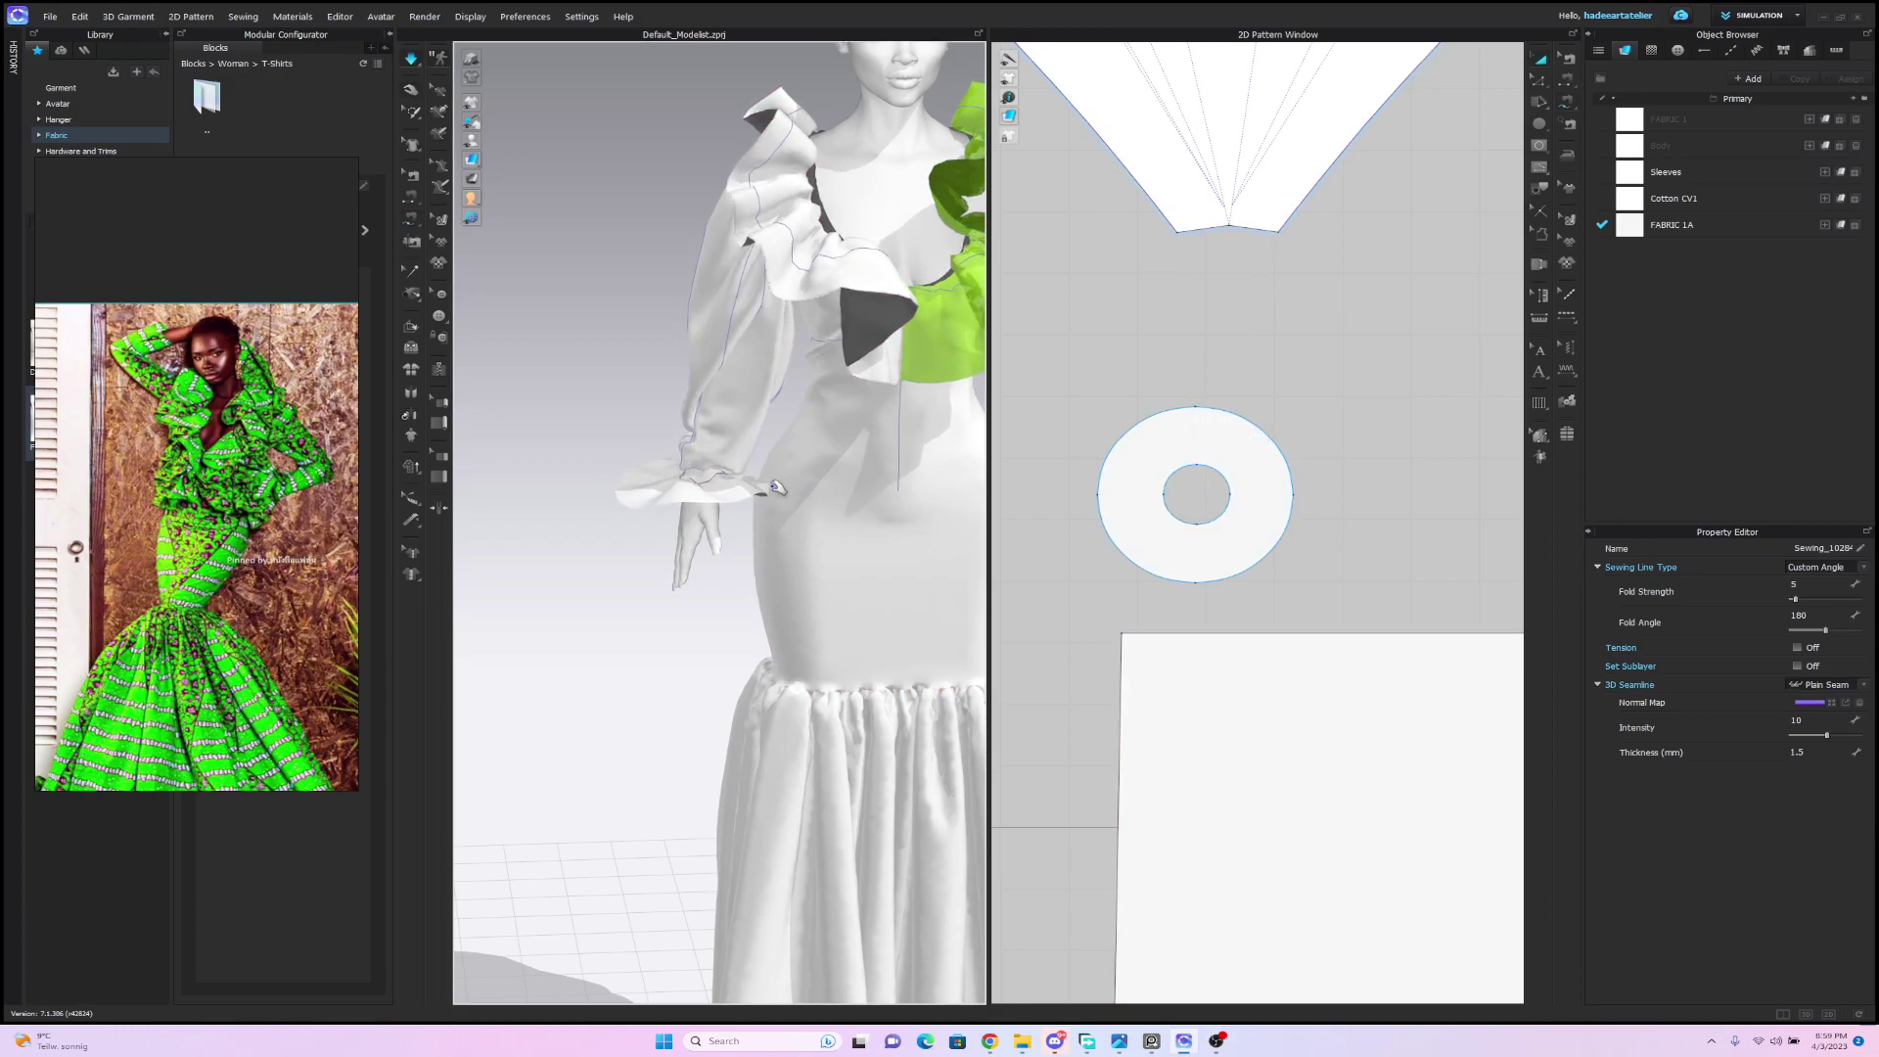
left_click(755, 533)
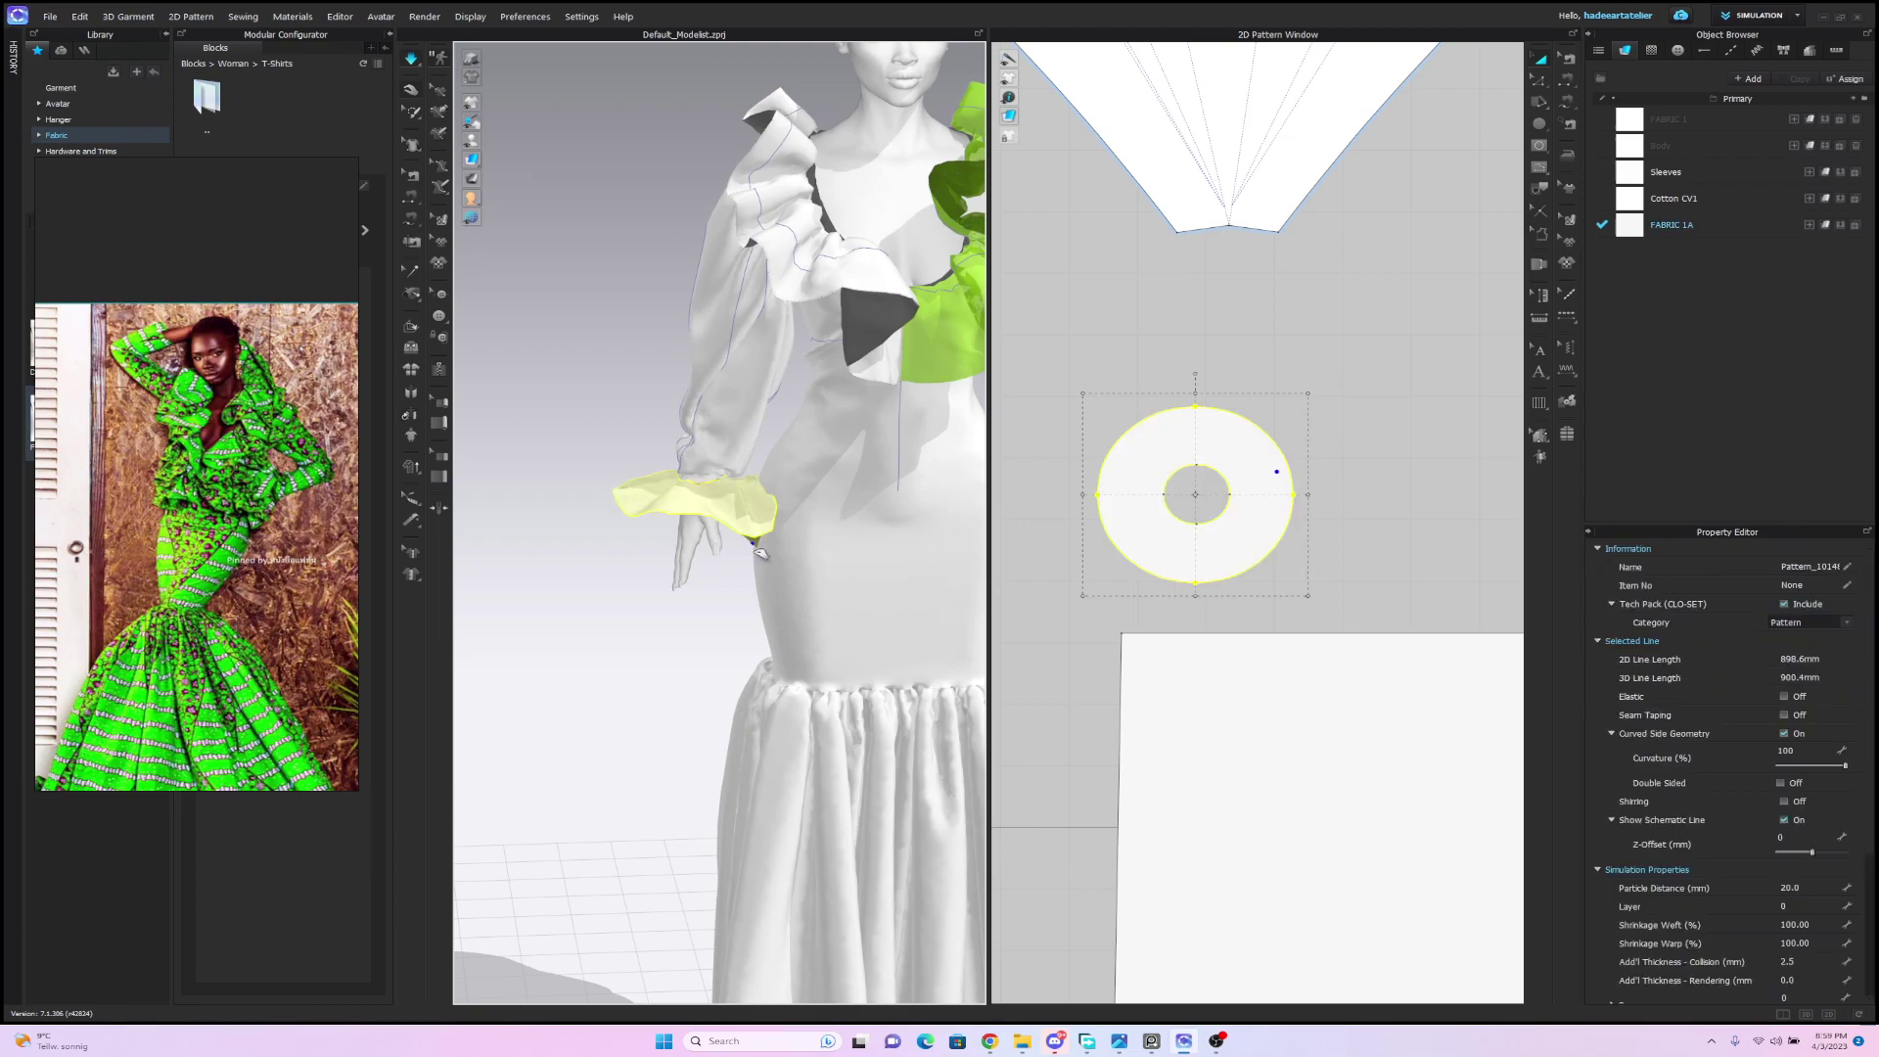
right_click_drag(761, 554, 757, 432)
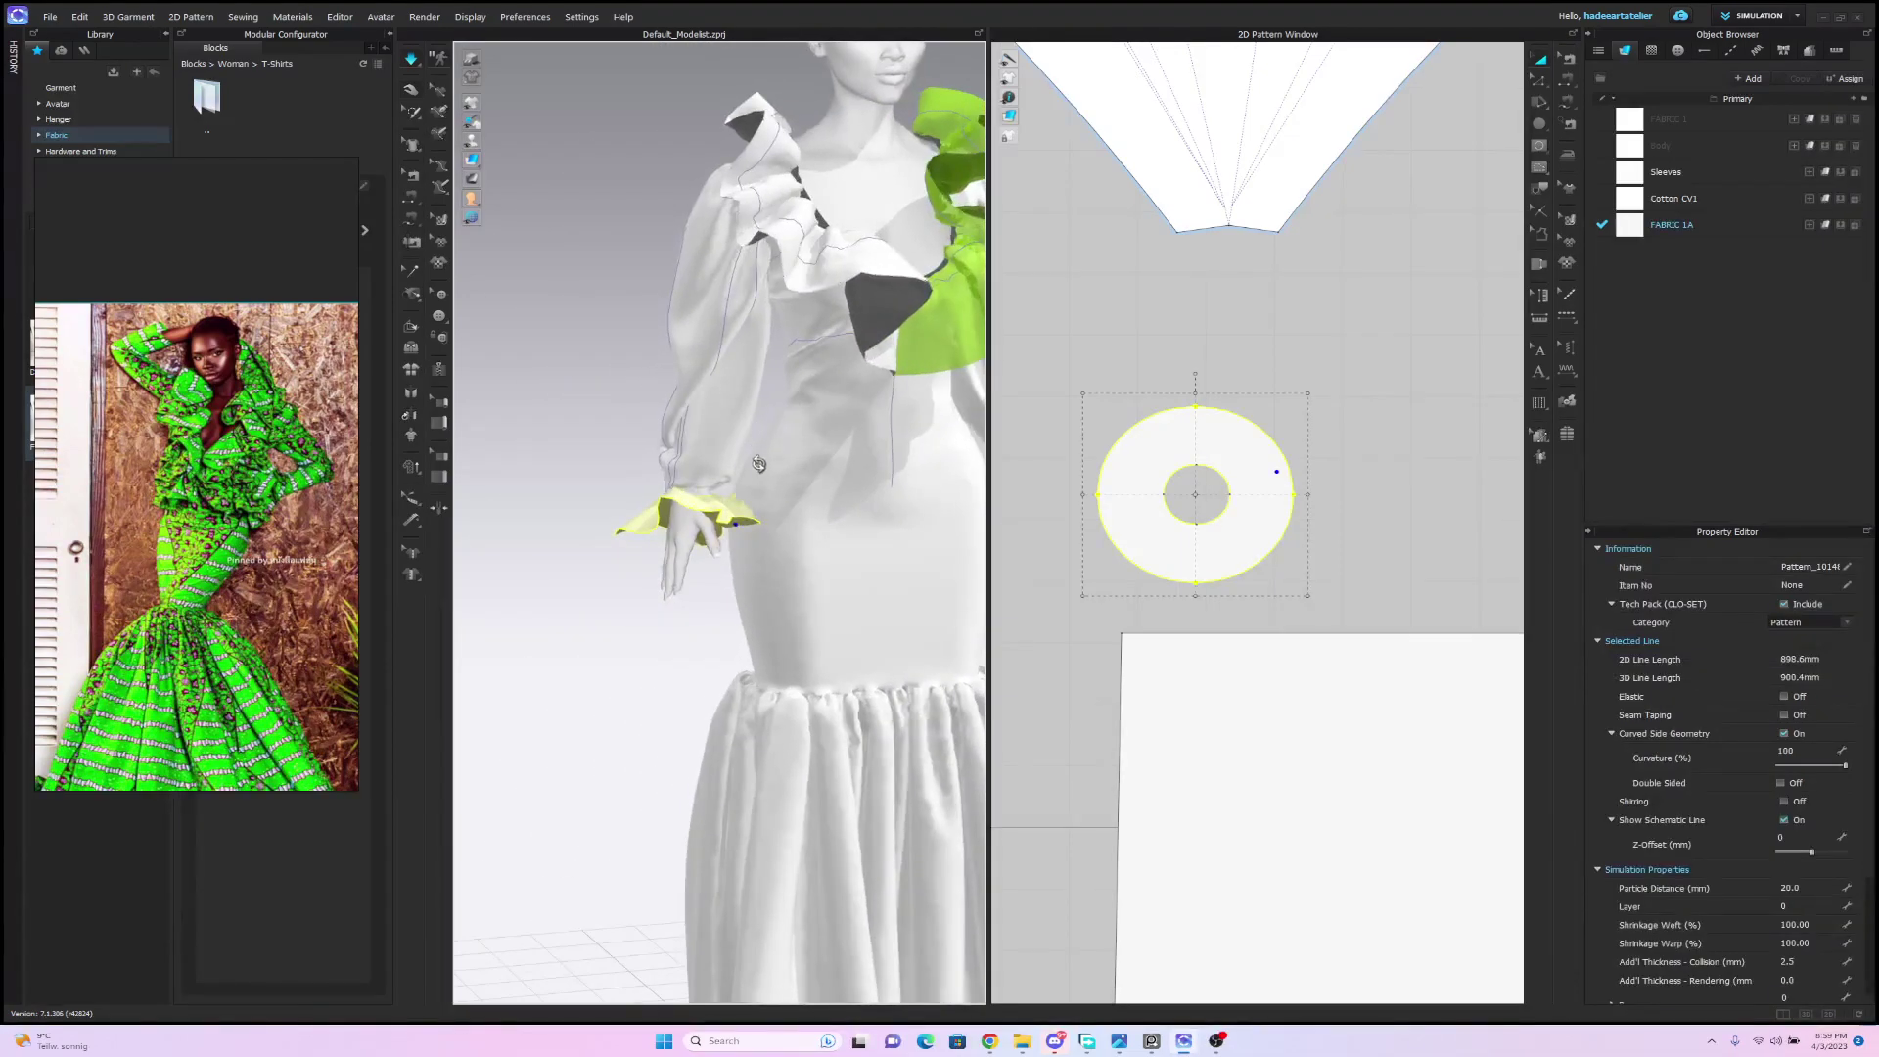
scroll(770, 499, "down", 5)
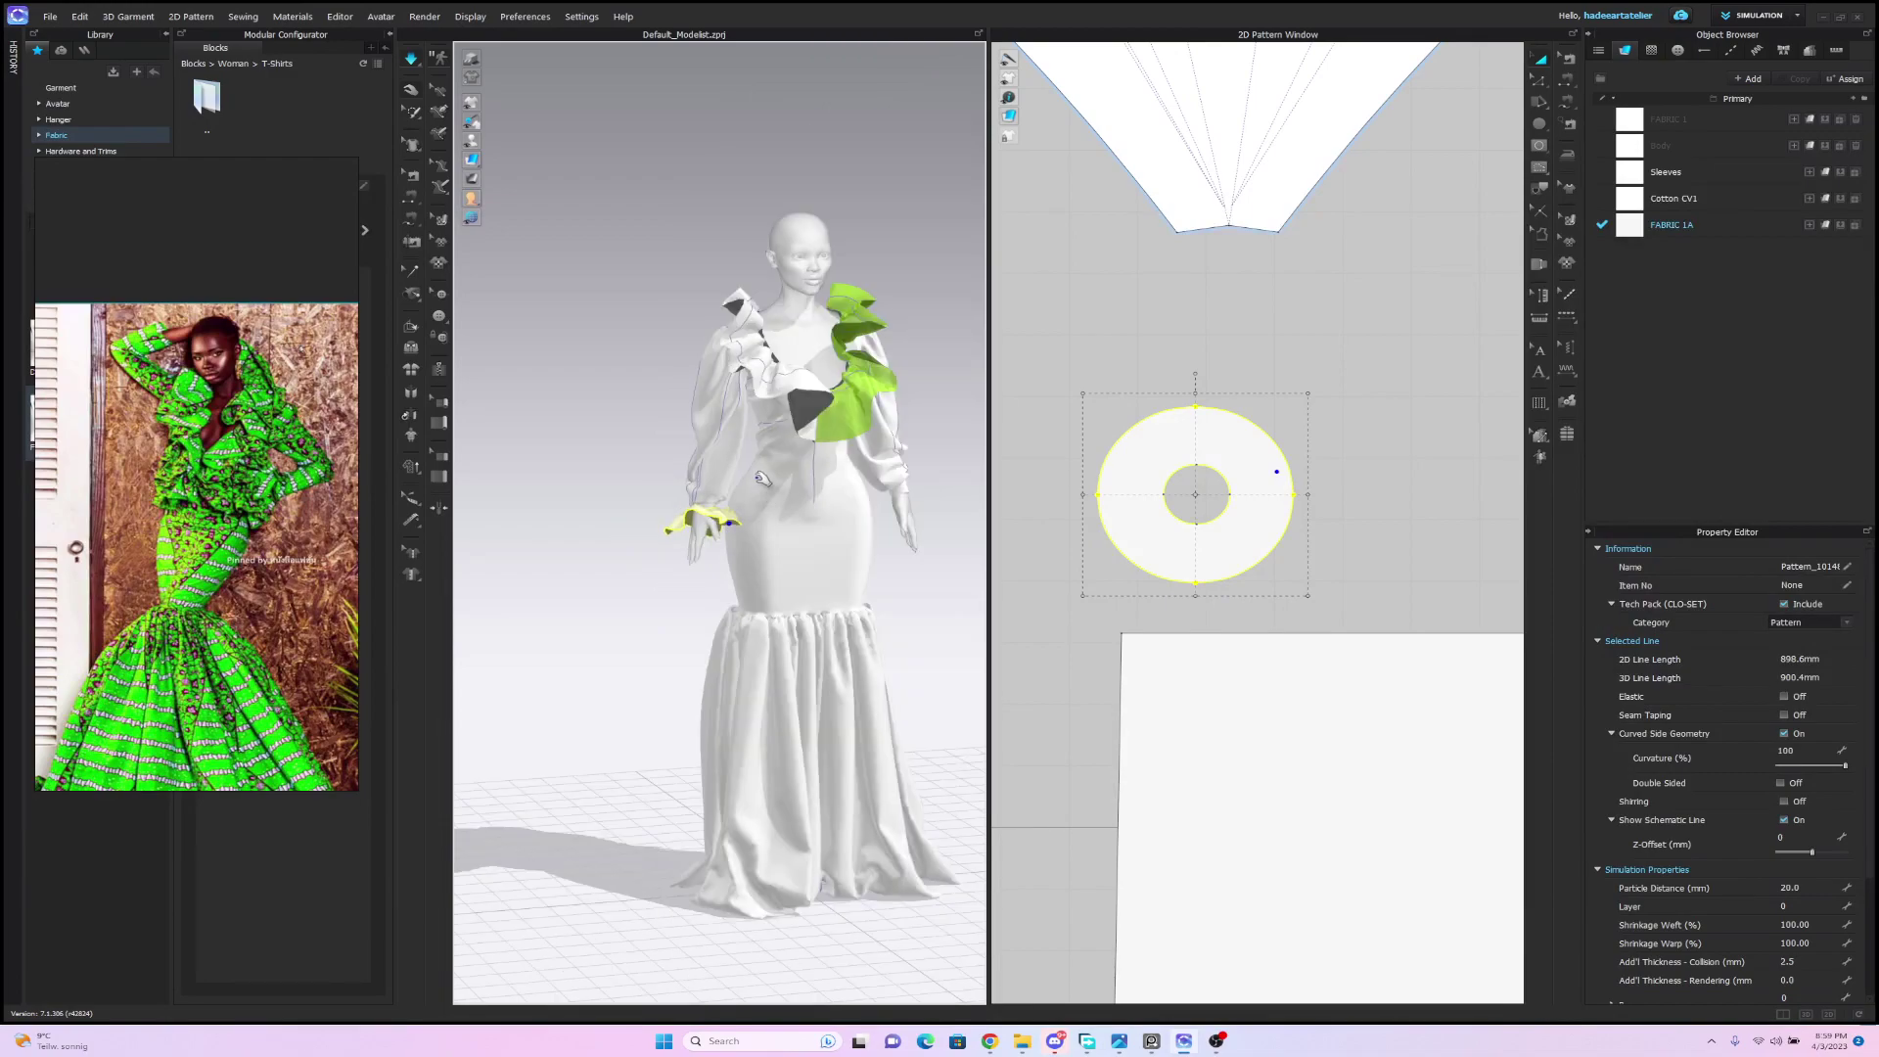
scroll(754, 468, "up", 3)
right_click_drag(755, 468, 779, 395)
Simulate the dress again and pull the lower right sleeve to settle the fabric above the wrist flounce.
key("m")
right_click_drag(757, 474, 783, 534)
scroll(757, 441, "up", 5)
right_click_drag(764, 444, 712, 441)
key("space")
left_click(686, 446)
right_click_drag(688, 414, 714, 479)
left_click_drag(715, 480, 713, 495)
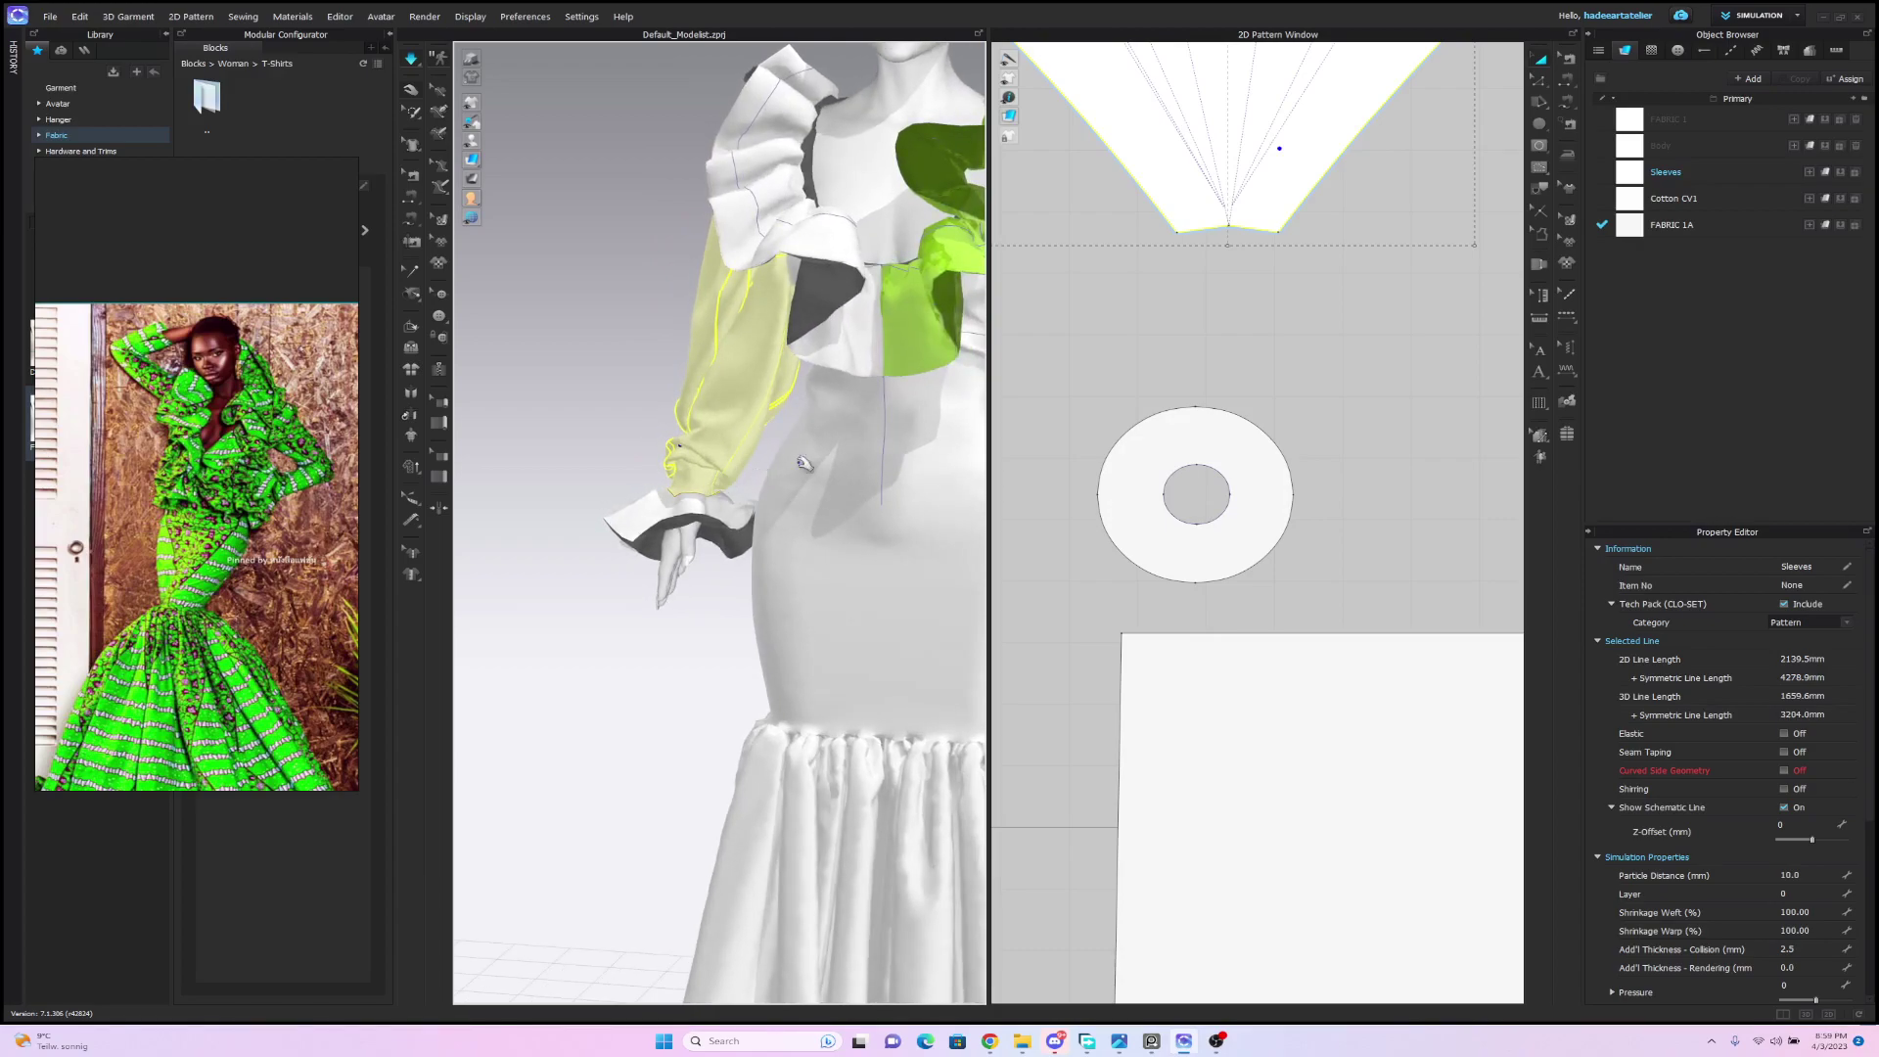
Shrink the ring pattern's inner circle to about 236 mm in circumference and simulate the wrist flounce, pulling its lower edge into shape.
key("m")
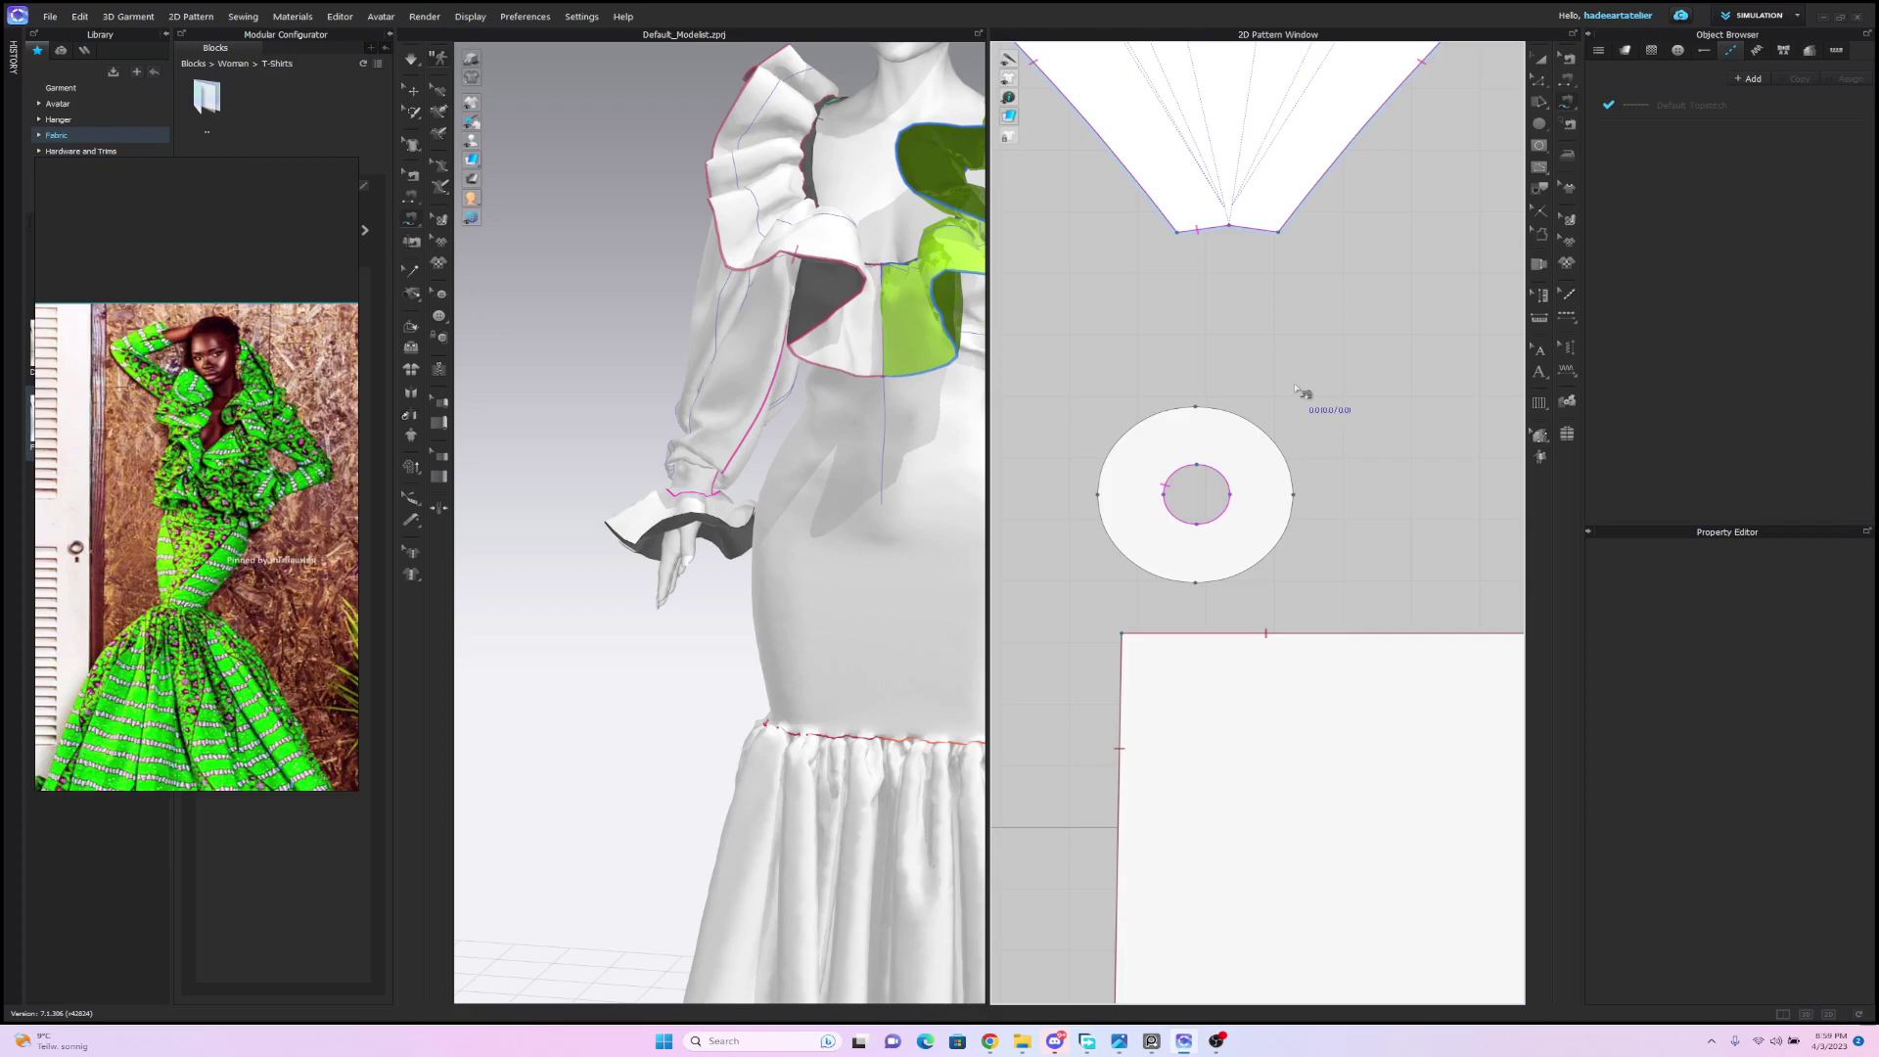
key("a")
scroll(1184, 410, "up", 5)
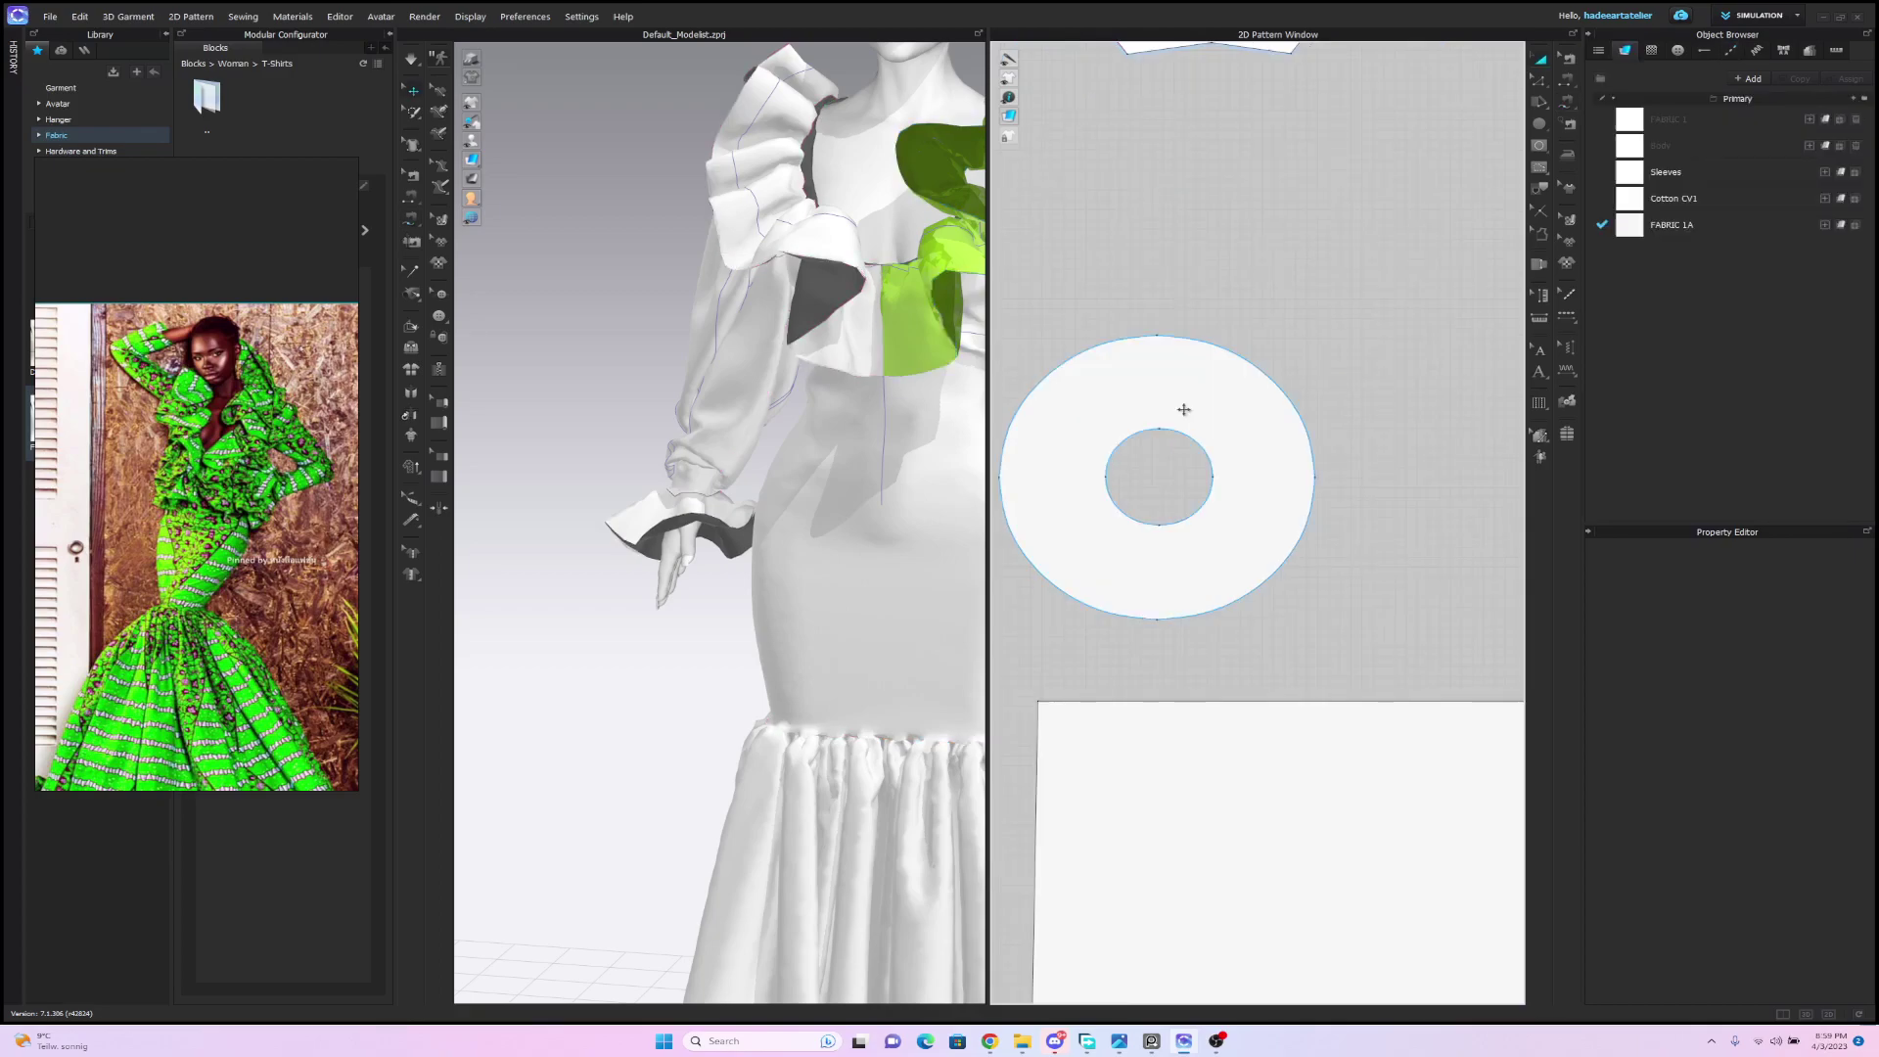
left_click(1212, 438)
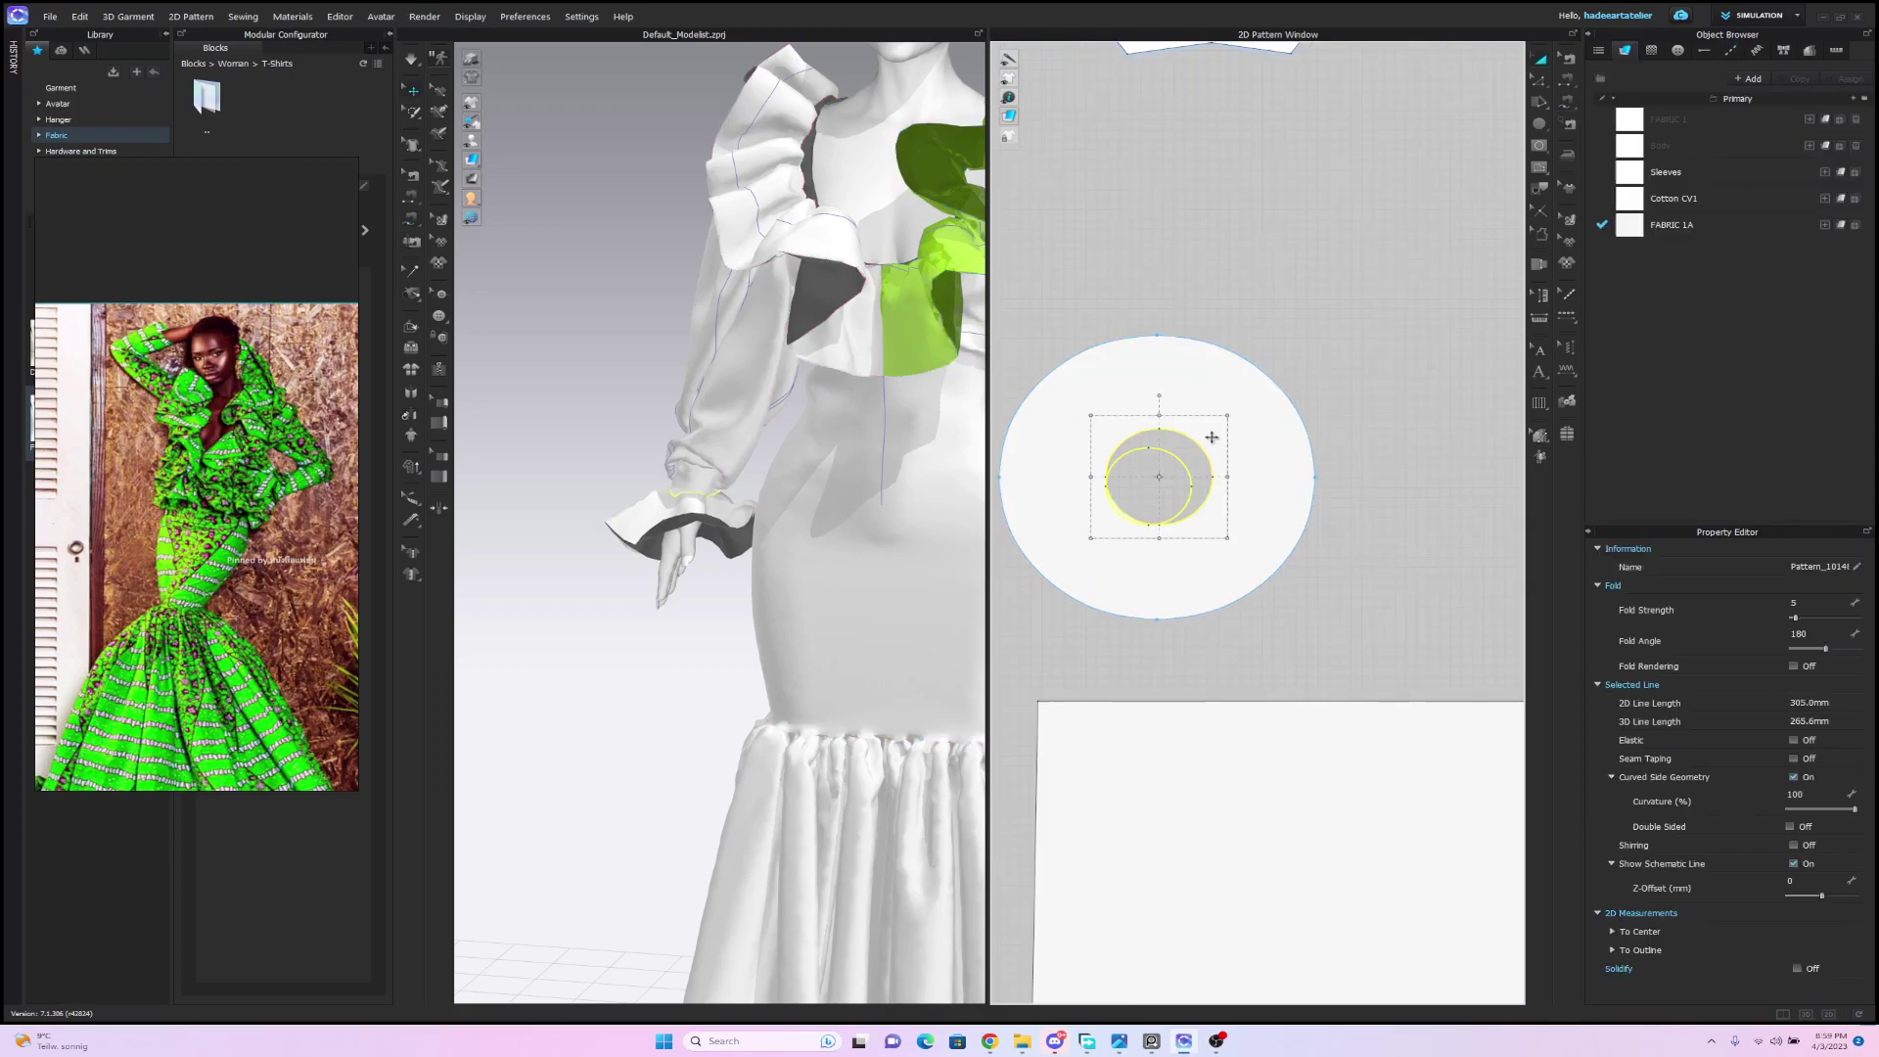
mouse_move(1211, 438)
left_mouse_down()
mouse_move(1186, 465)
mouse_move(1199, 452)
left_mouse_up()
key("space")
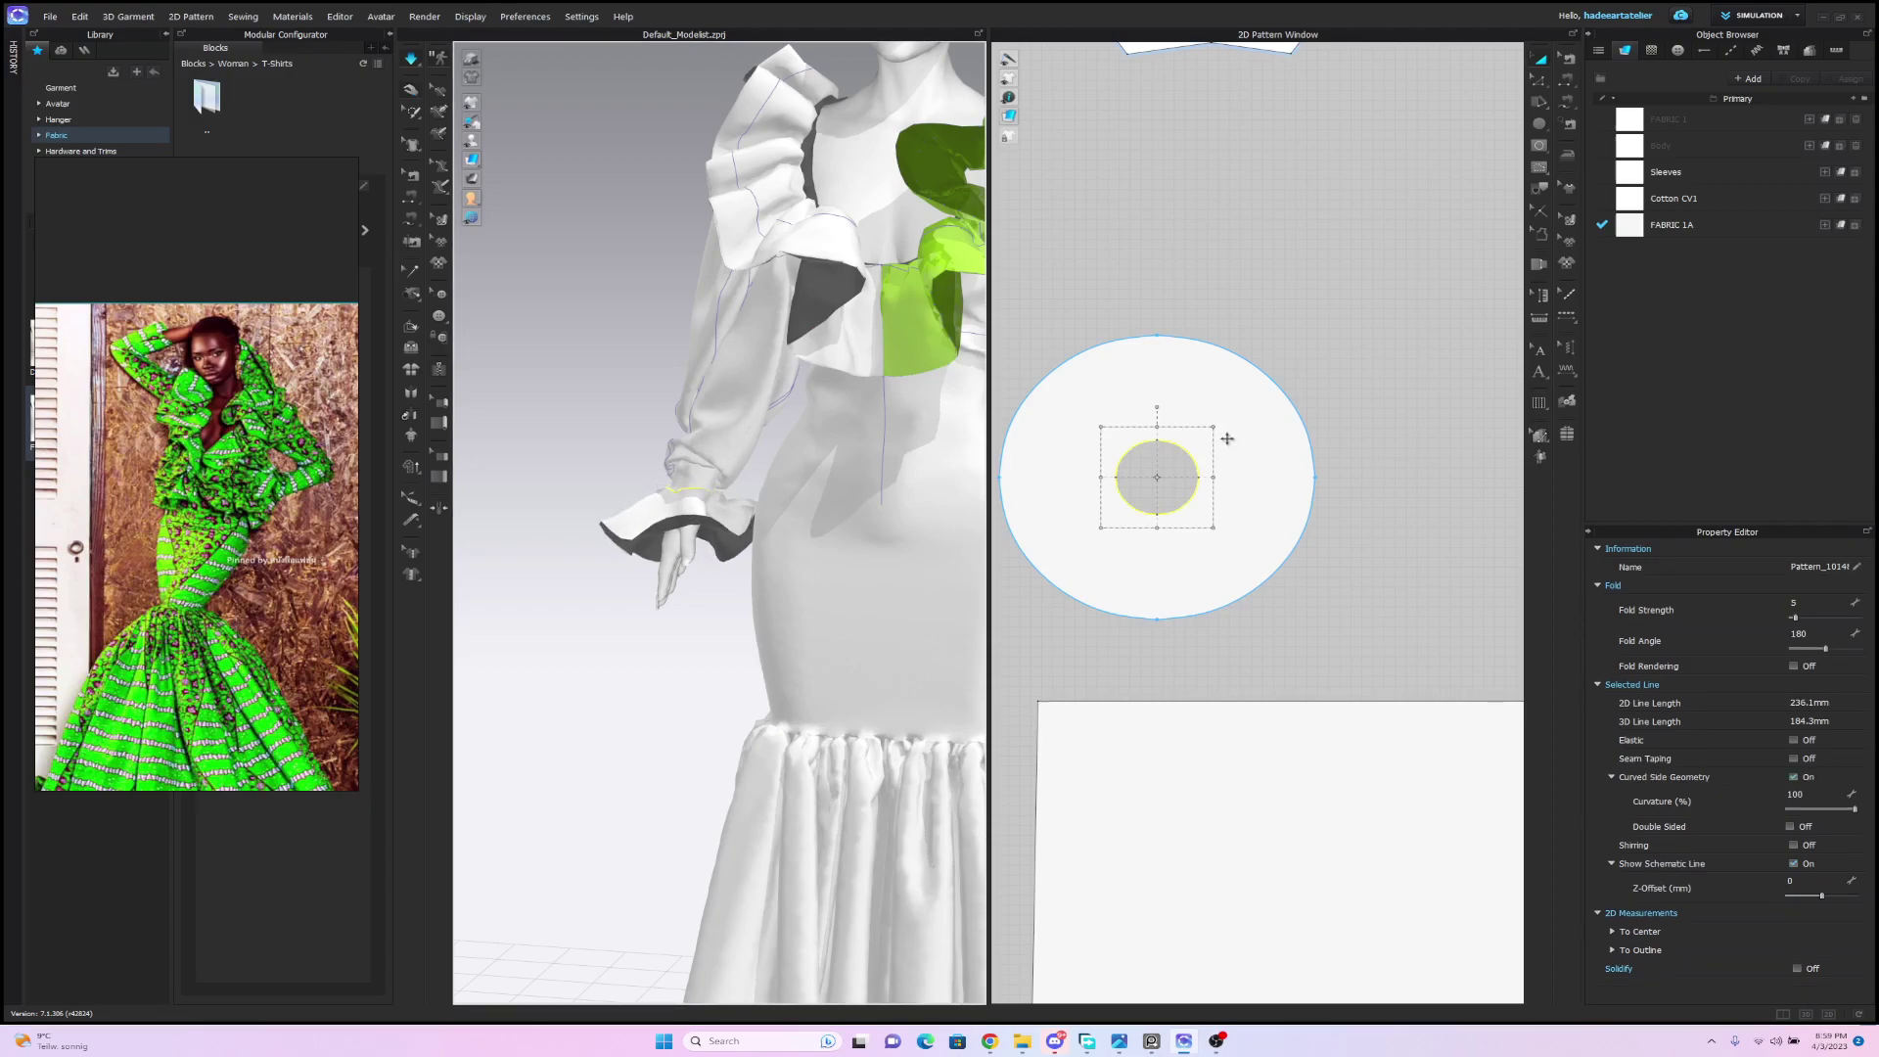
left_click(743, 564)
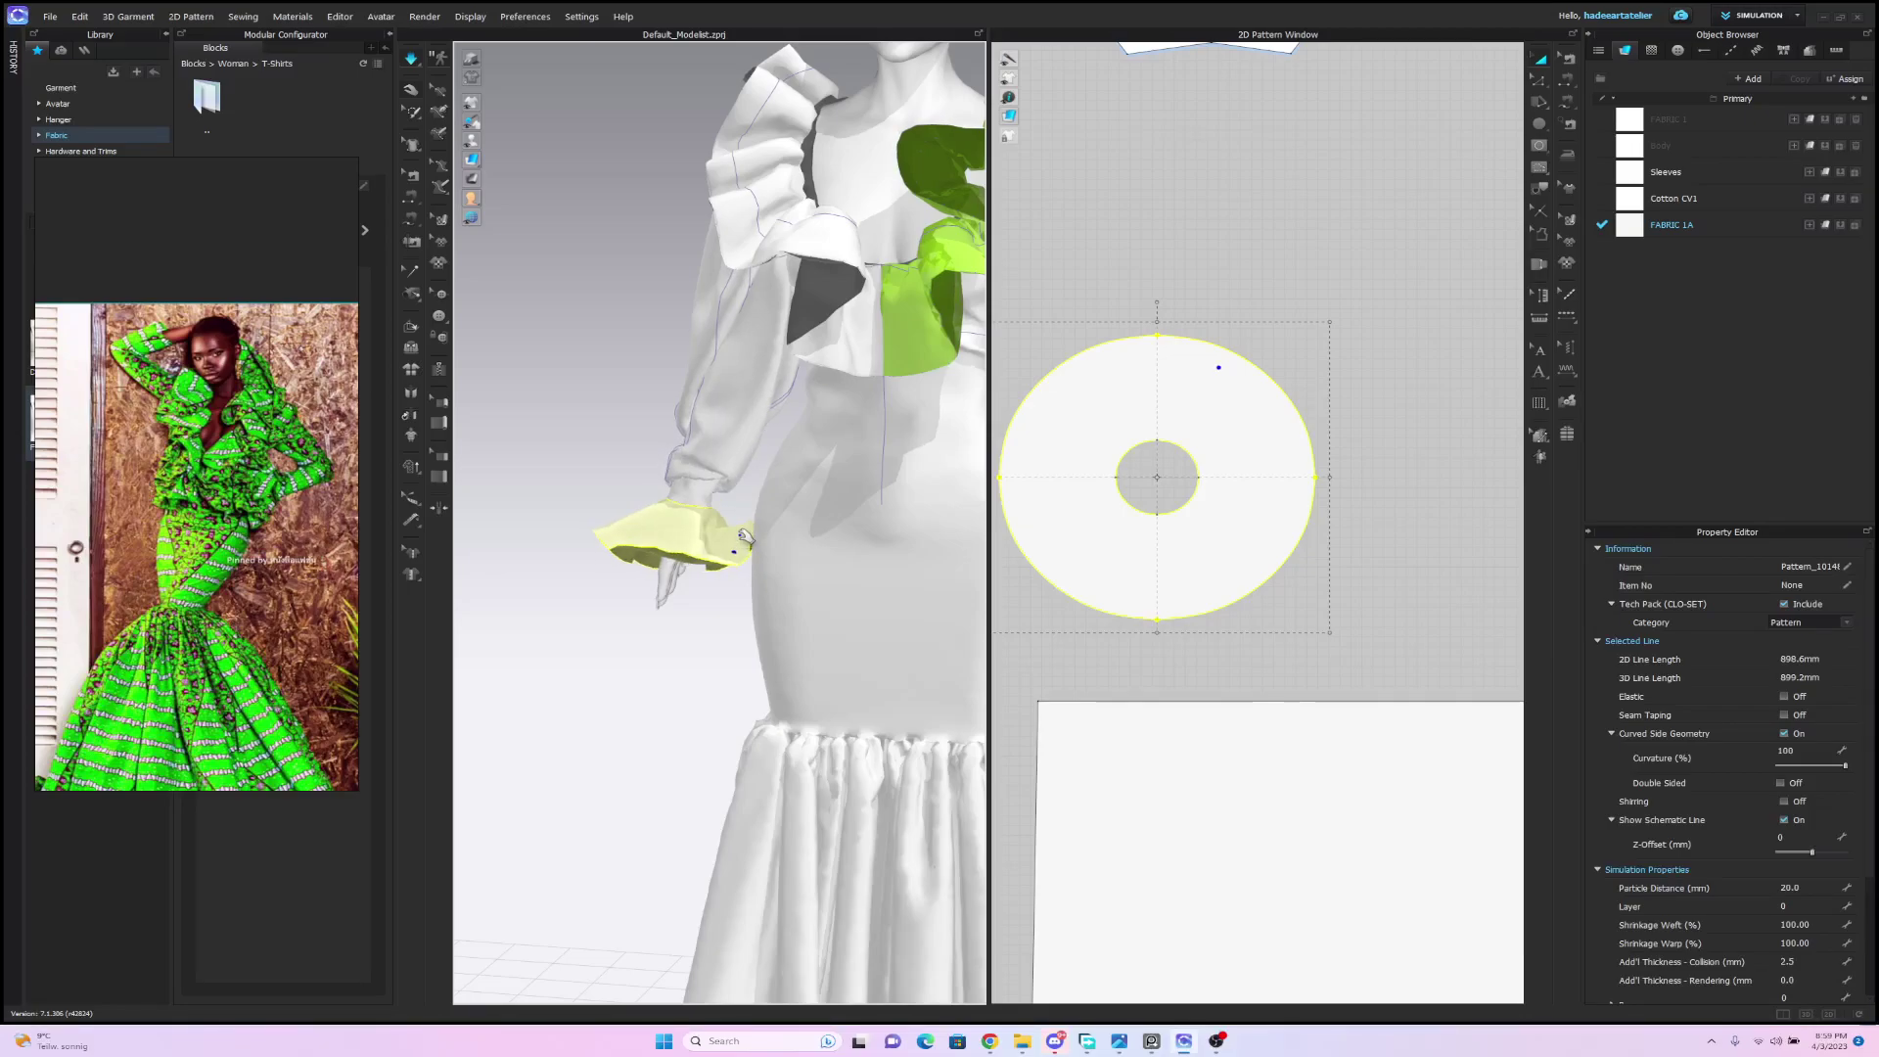
Shrink the ring's inner circle further to about 111 mm in circumference and recentre it within the outer circle.
left_click(1190, 451)
mouse_move(1212, 428)
left_mouse_down()
mouse_move(1174, 468)
mouse_move(1184, 435)
left_mouse_up()
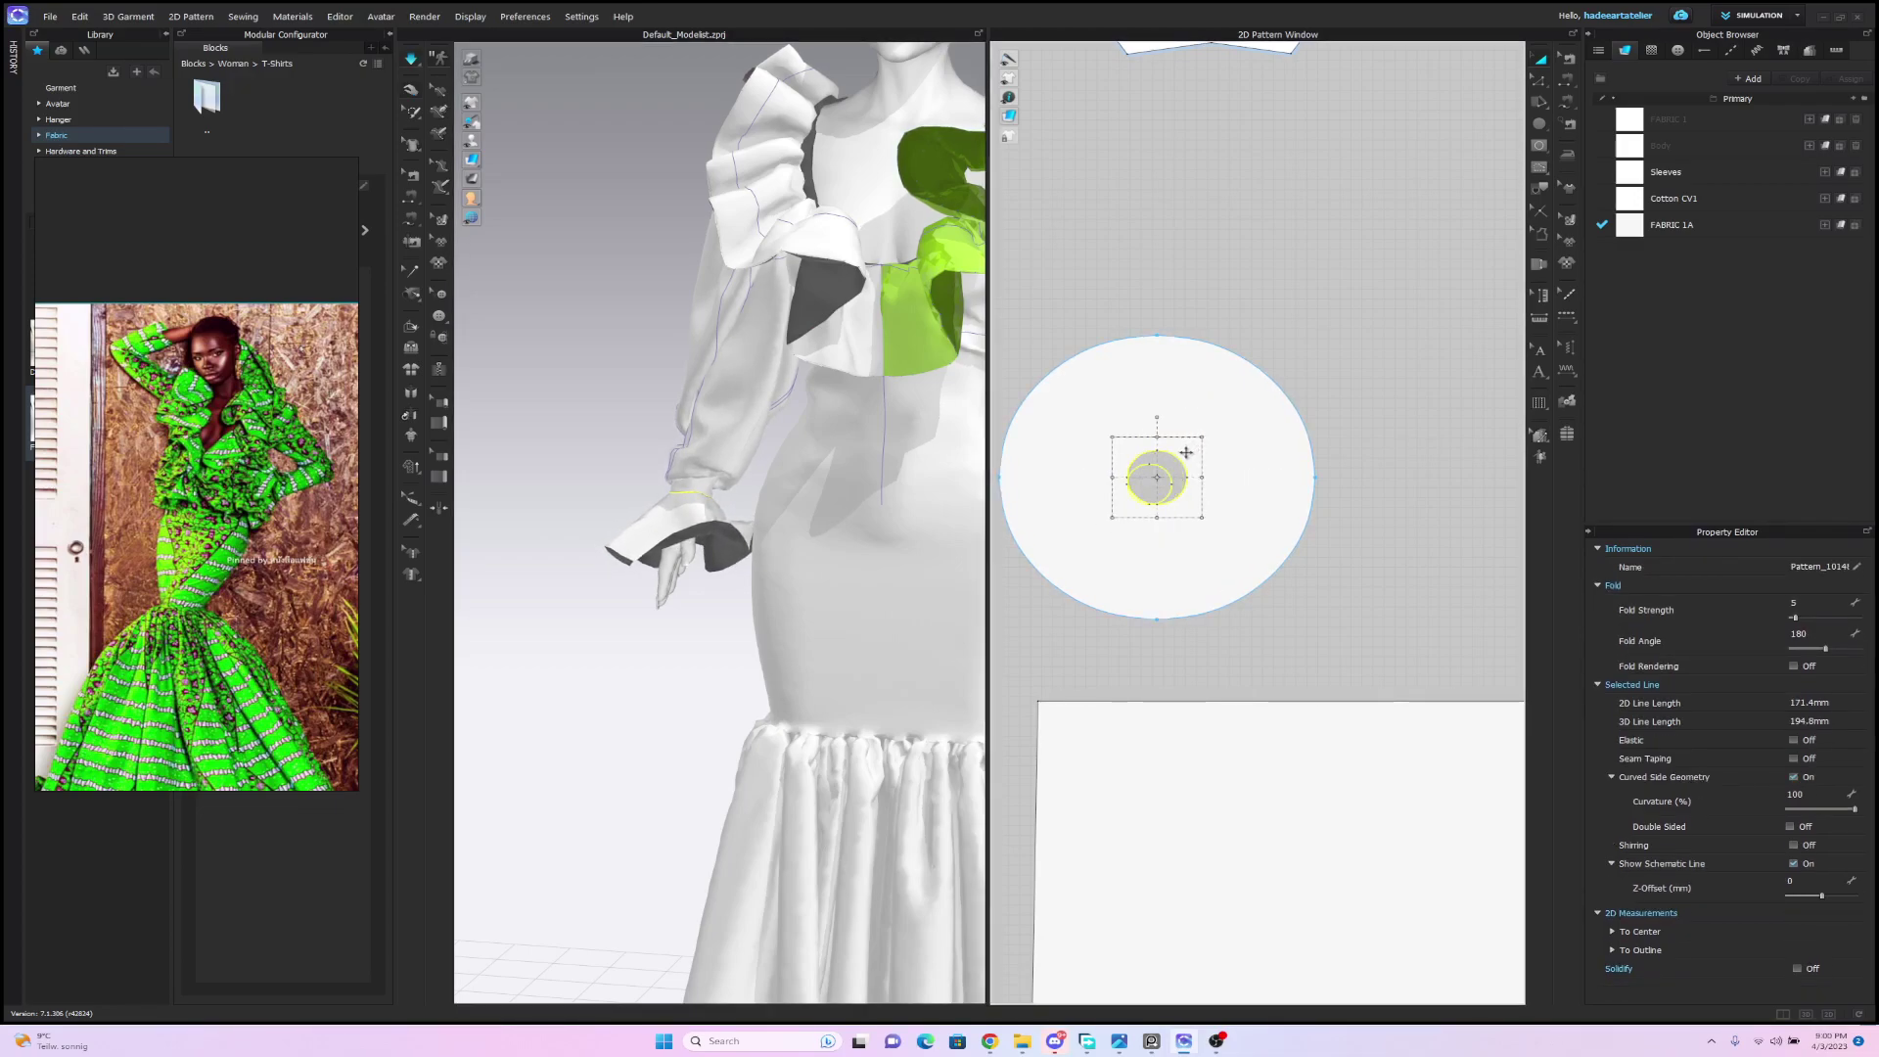
left_click_drag(1186, 452, 1165, 479)
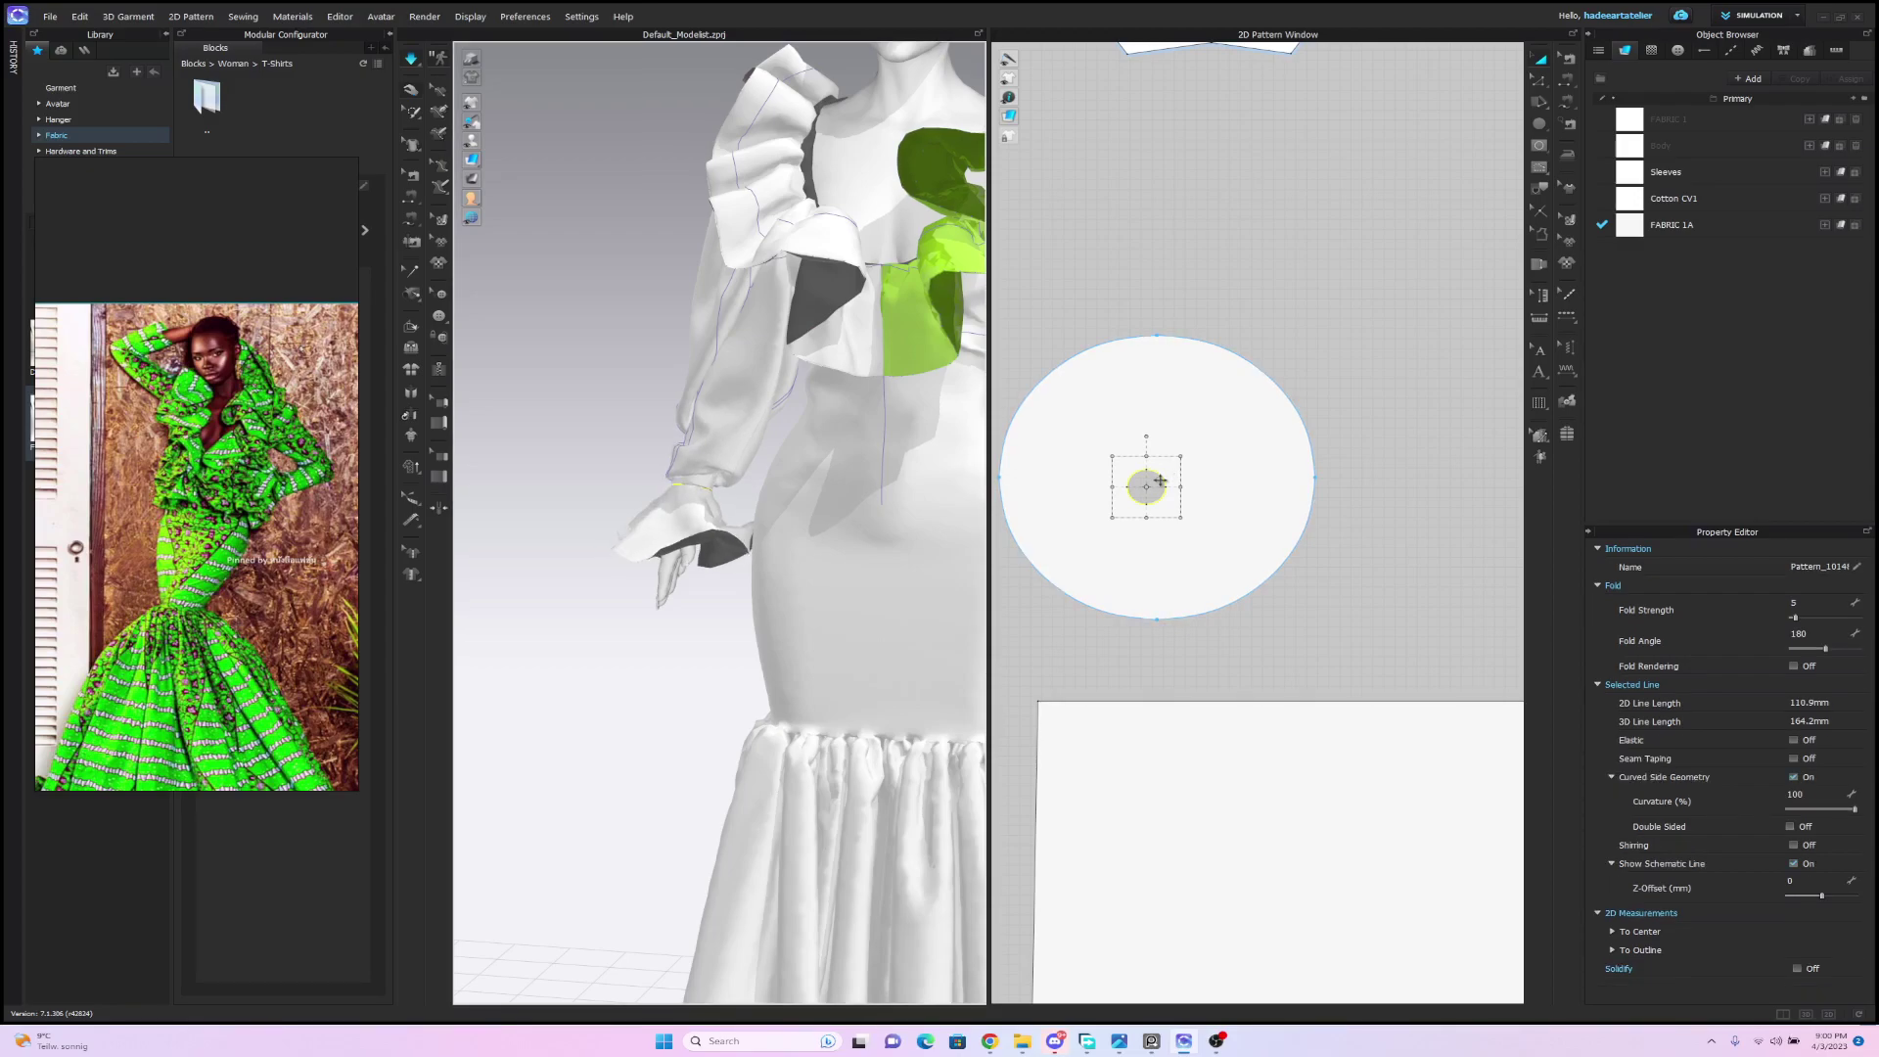
left_click_drag(1163, 475, 1171, 445)
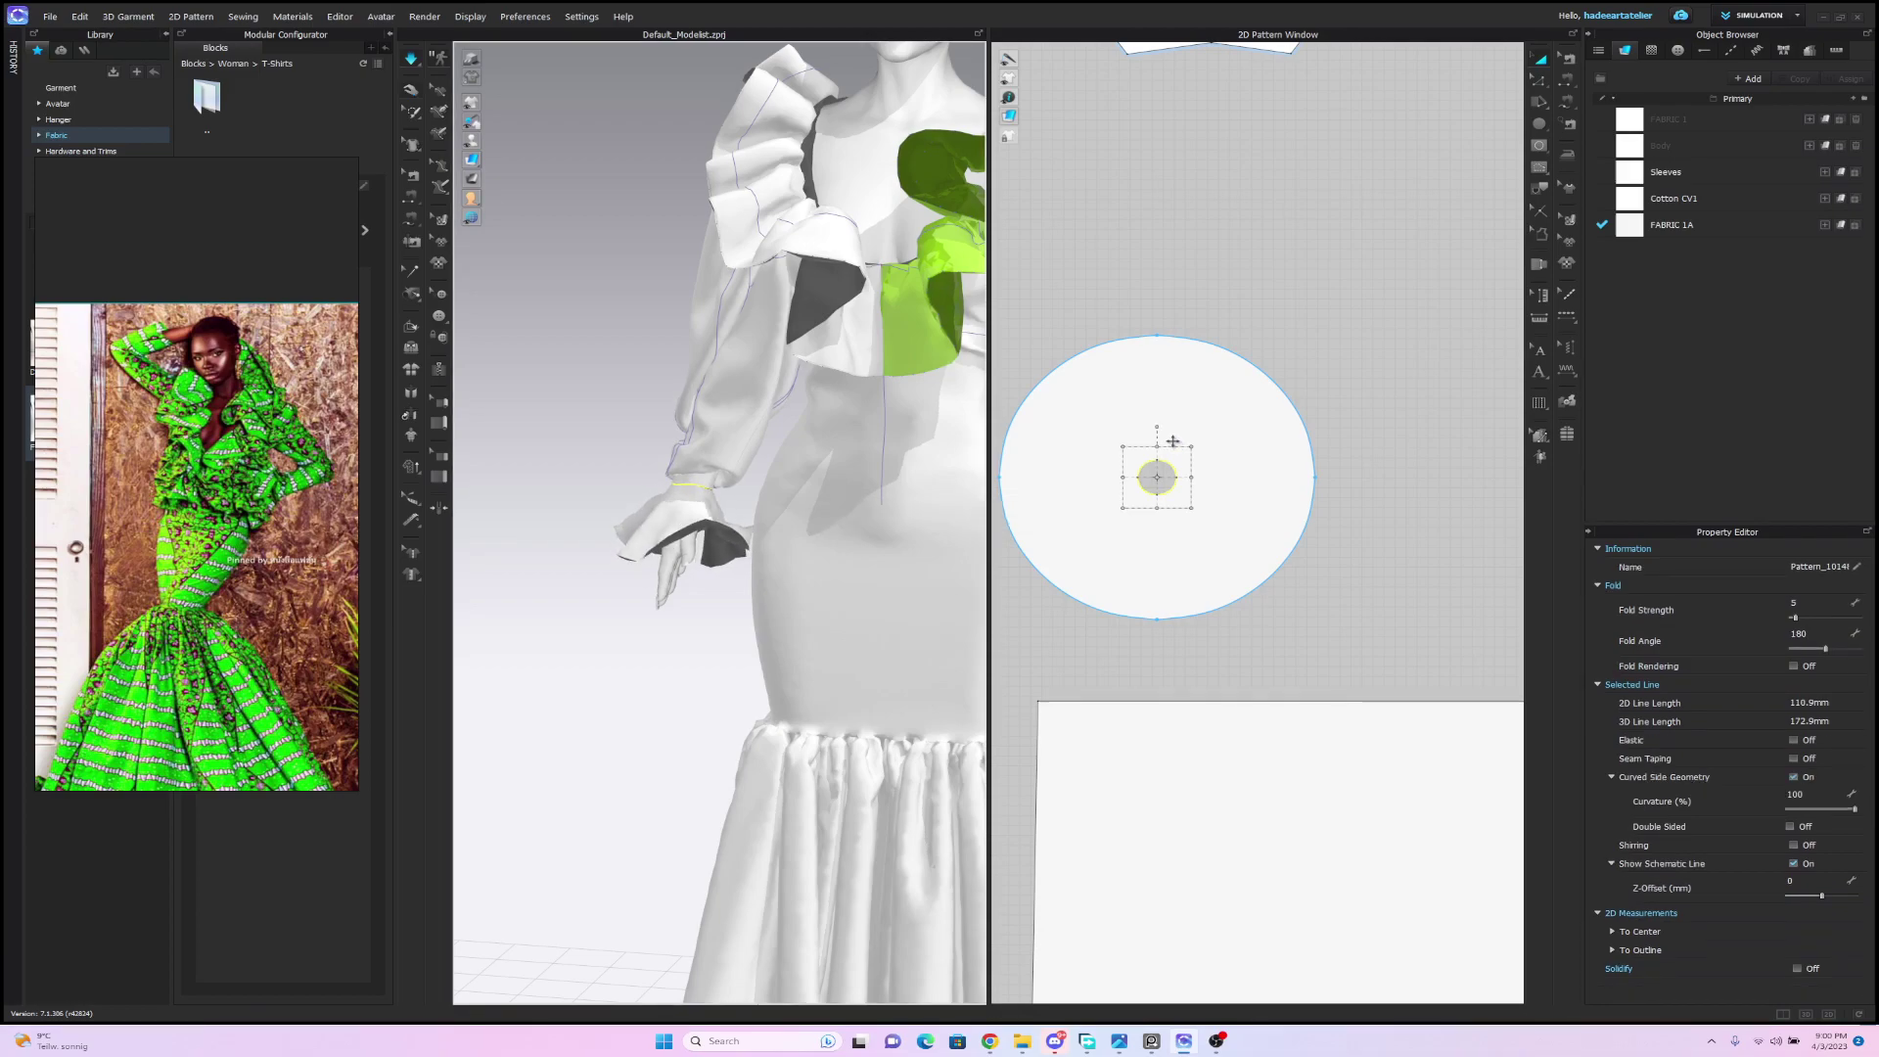
Stop the simulation and examine the wrist flounce up close and against the whole dress.
left_click(600, 446)
key("space")
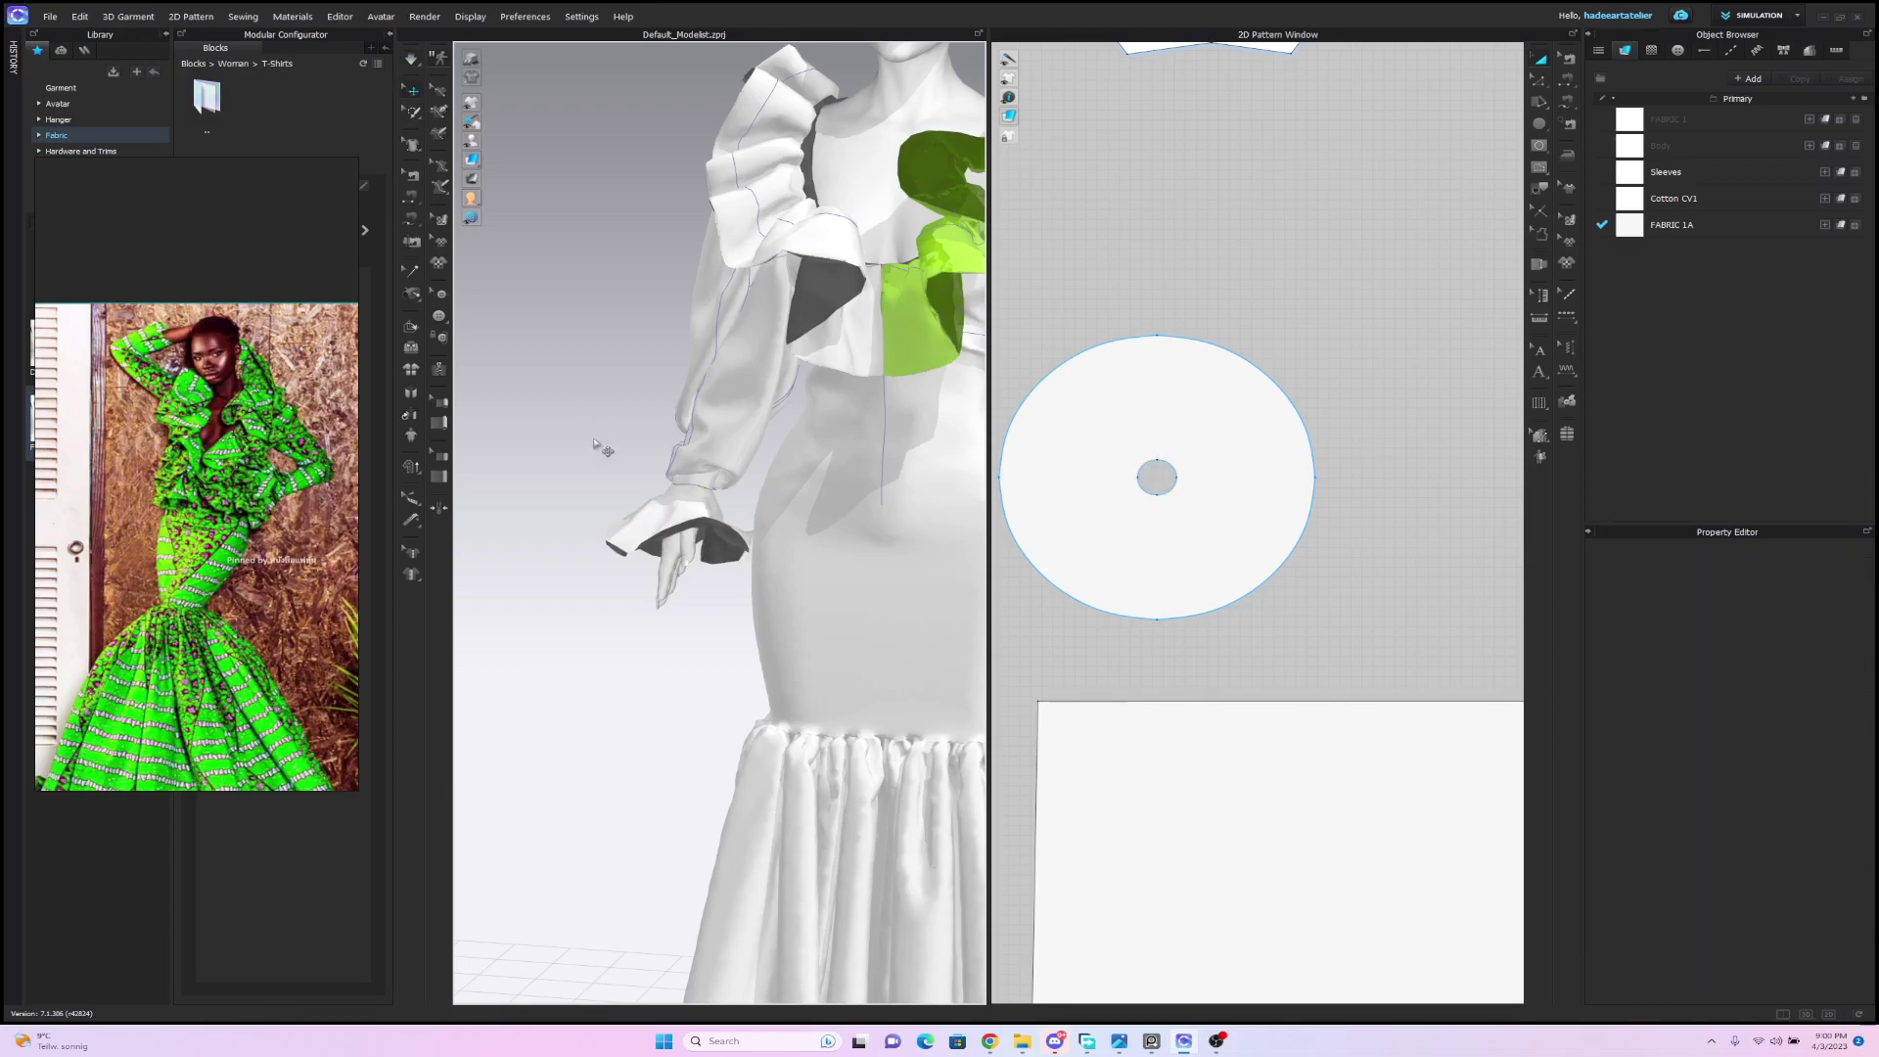
scroll(608, 442, "down", 6)
right_click_drag(596, 518, 619, 480)
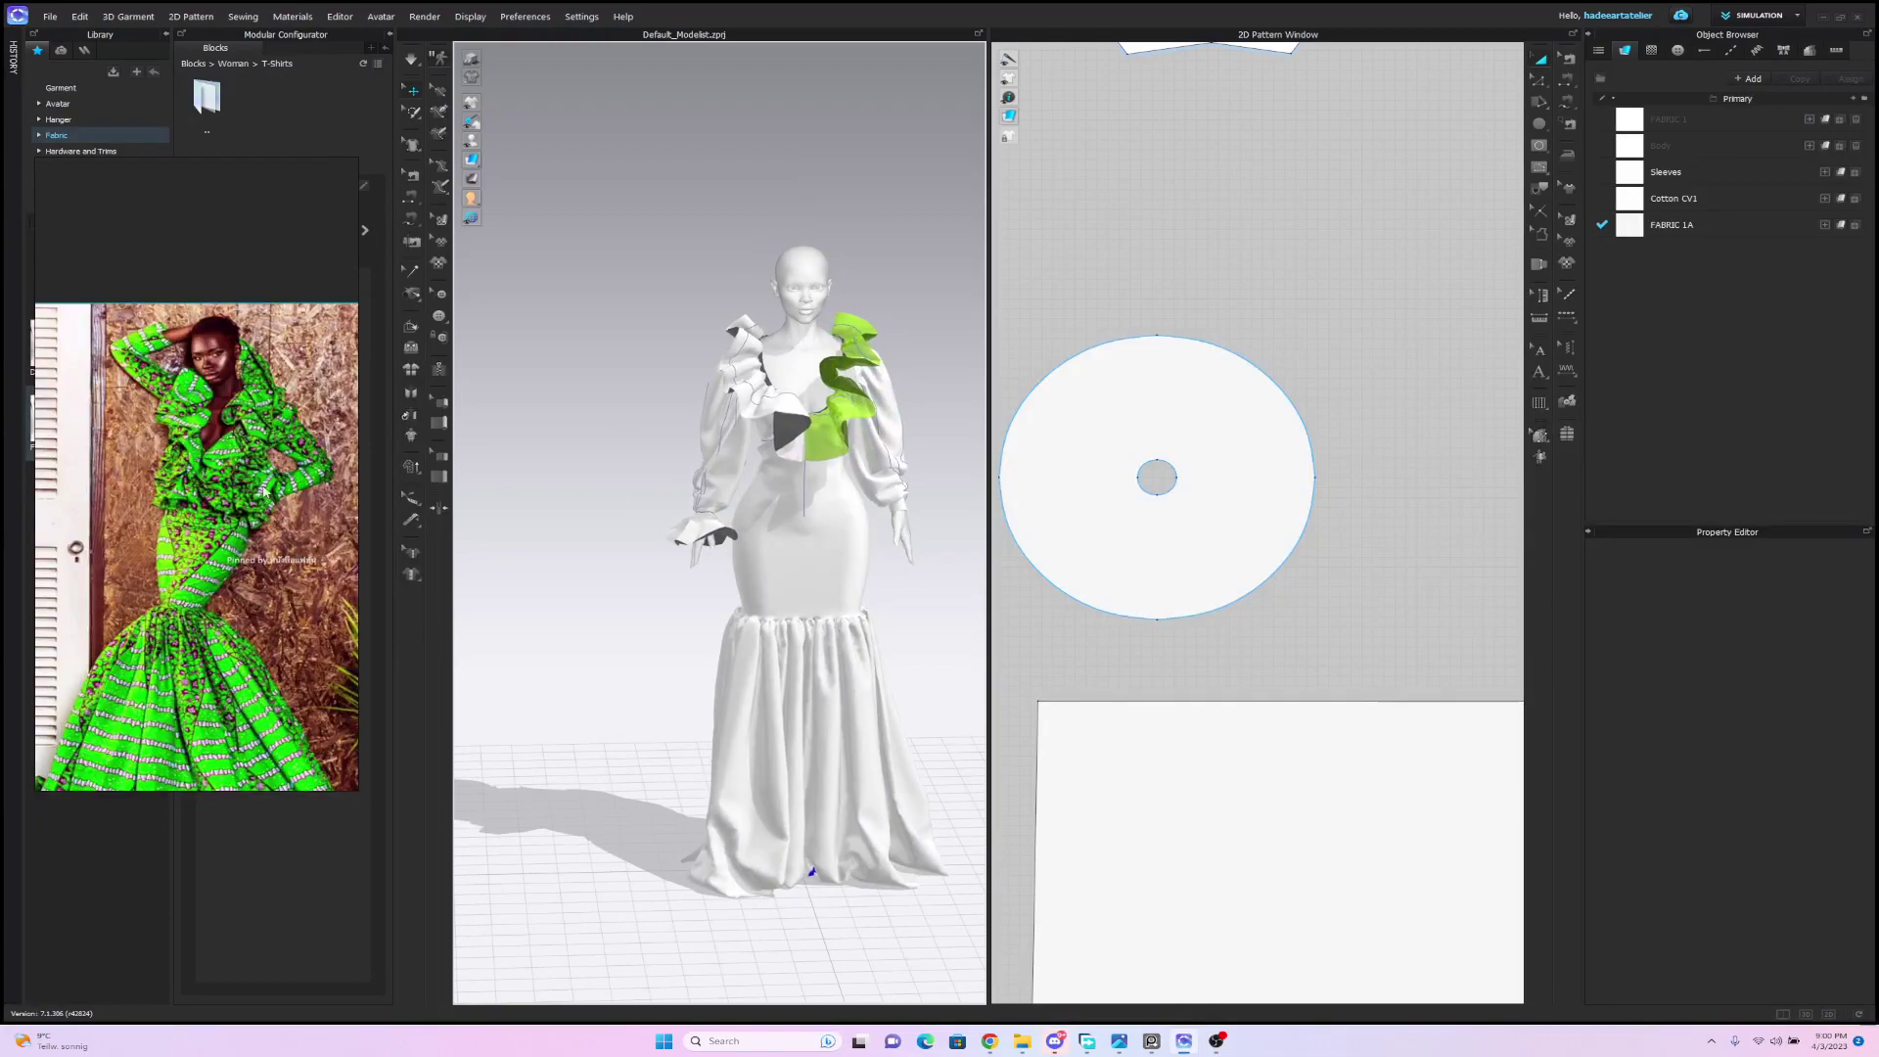
scroll(675, 494, "up", 6)
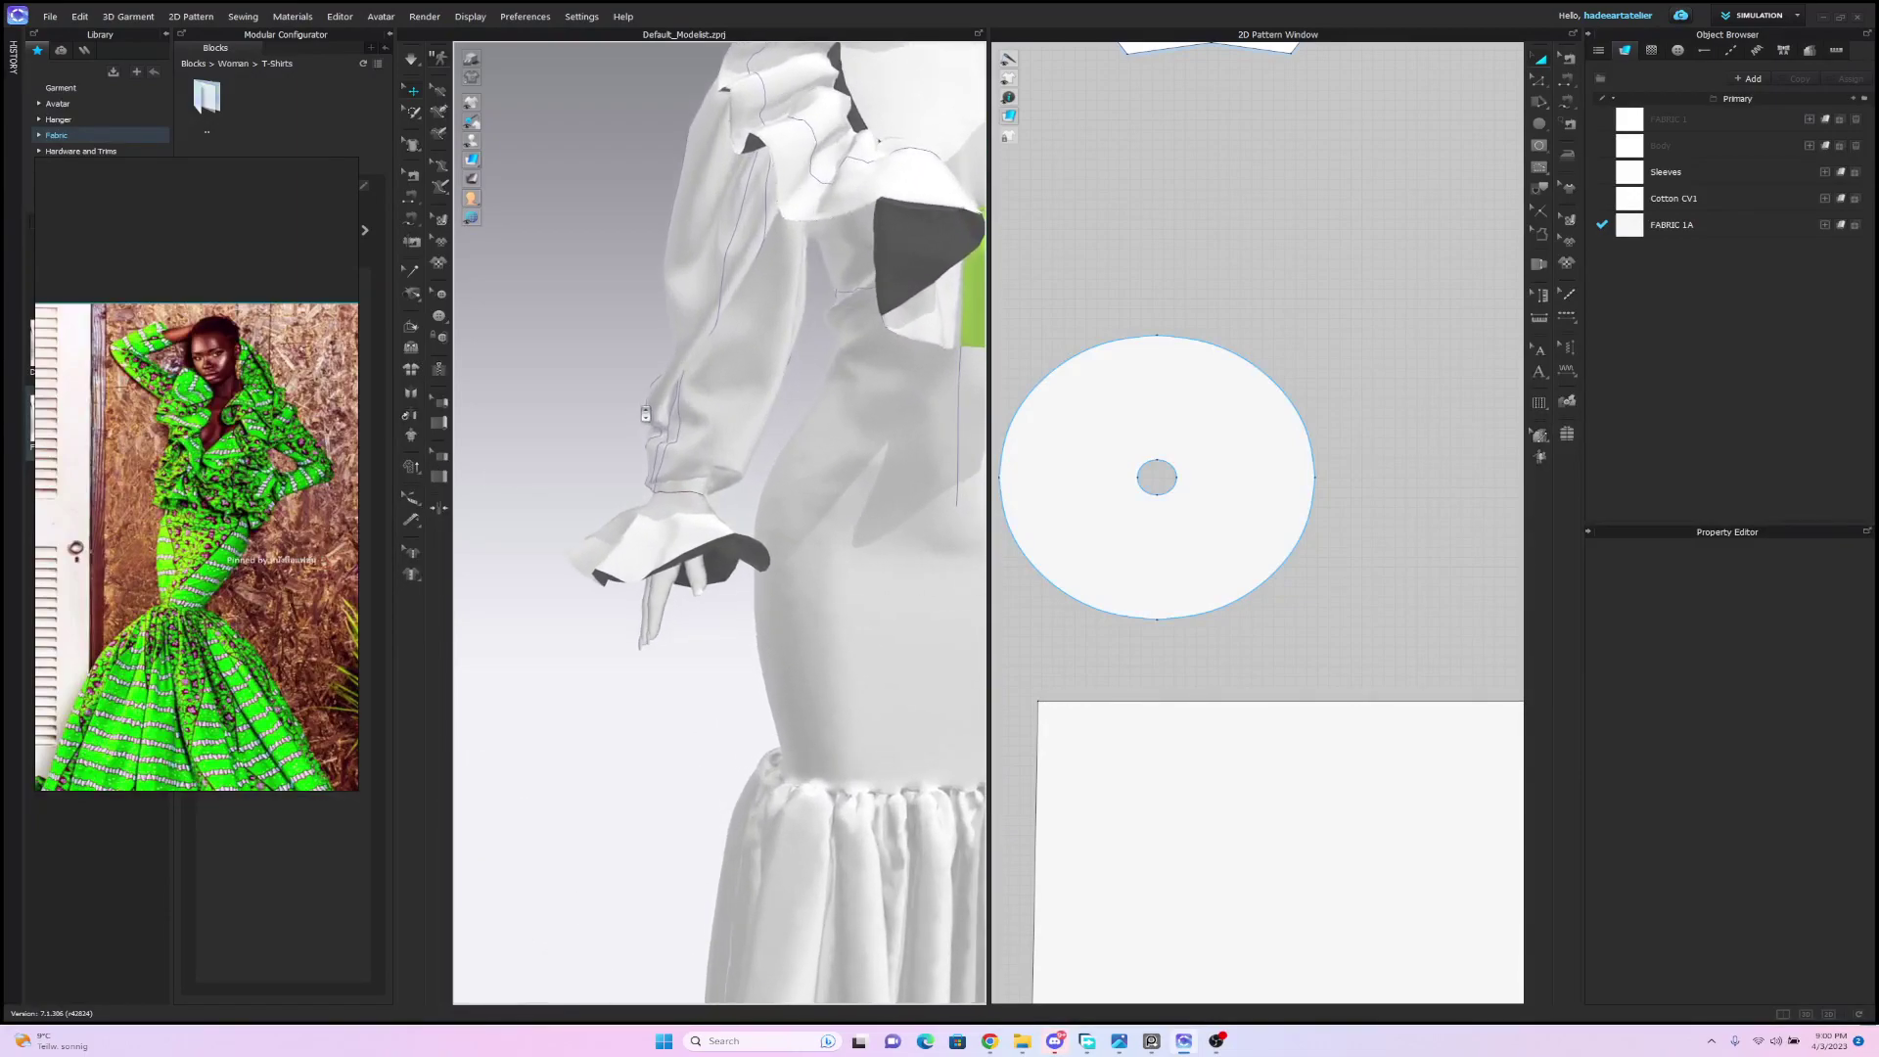
right_click_drag(587, 435, 701, 417)
scroll(1334, 361, "down", 3)
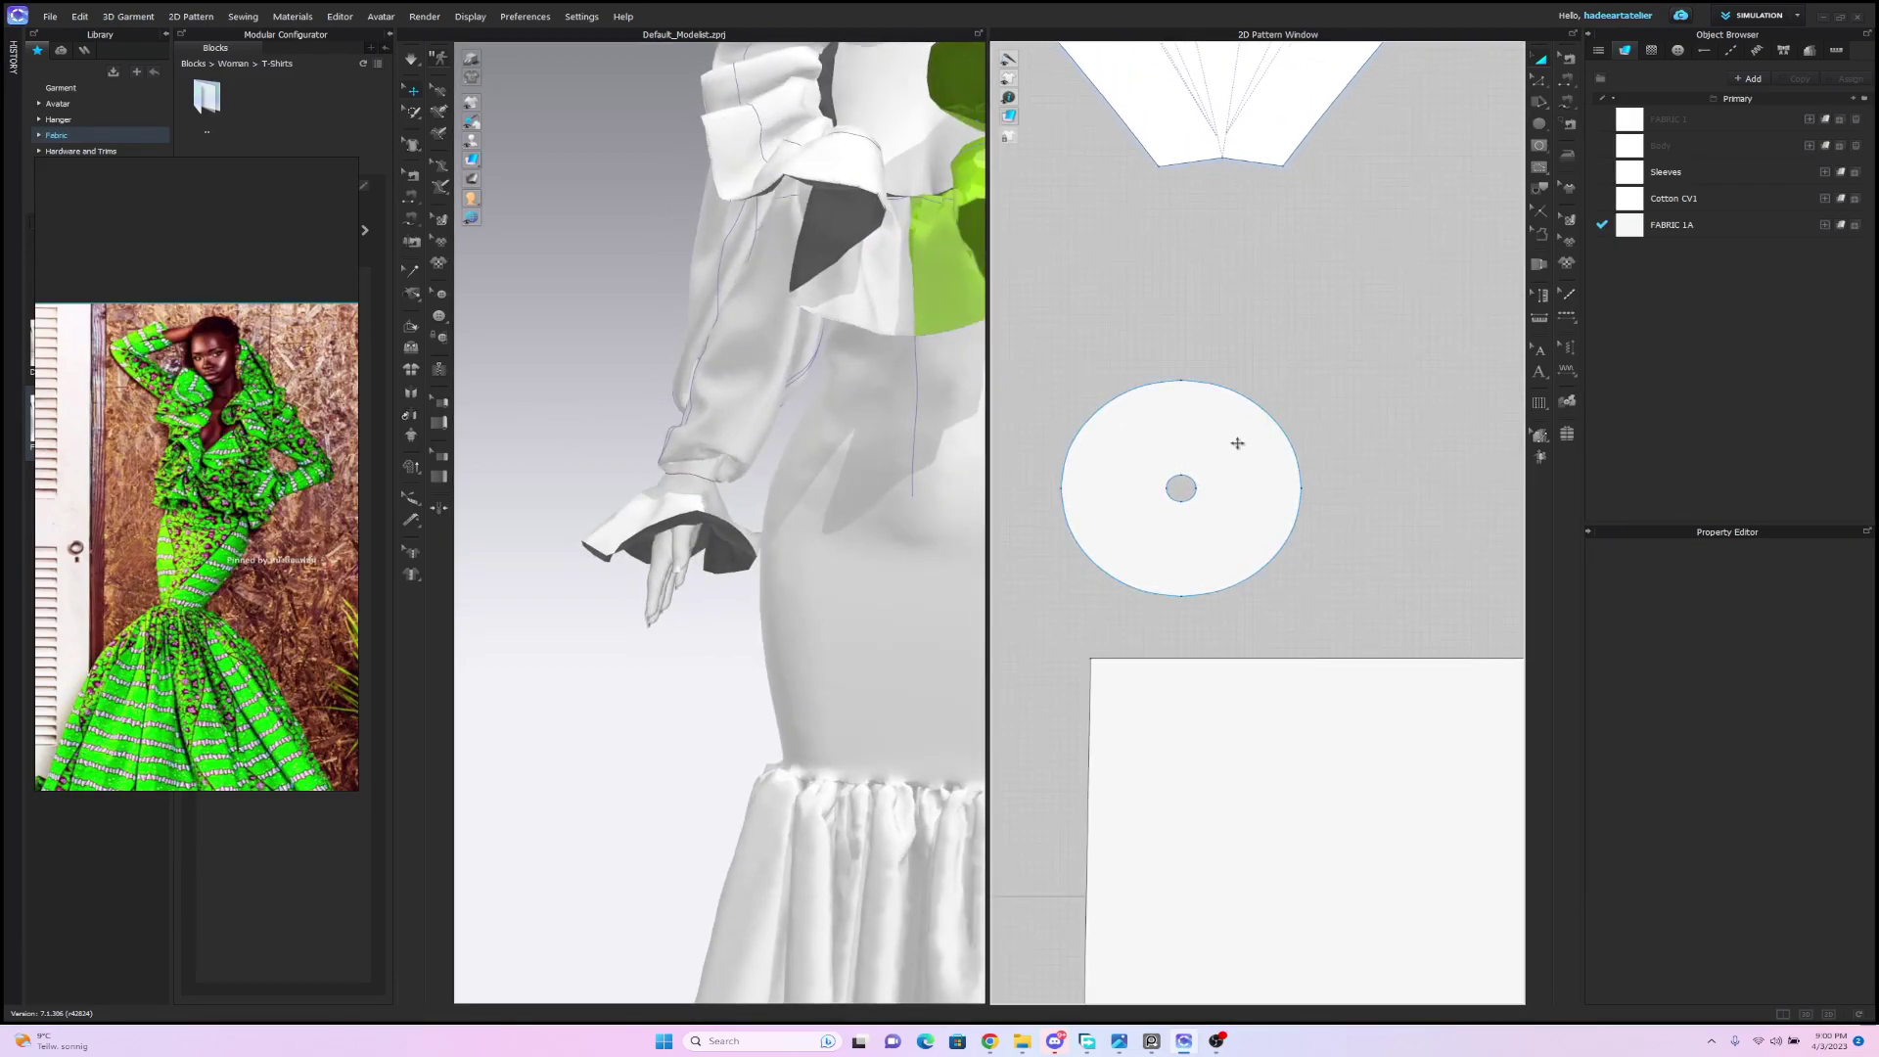
Duplicate the ring pattern and place the copy diagonally above and to the right of the original.
left_click(1237, 443)
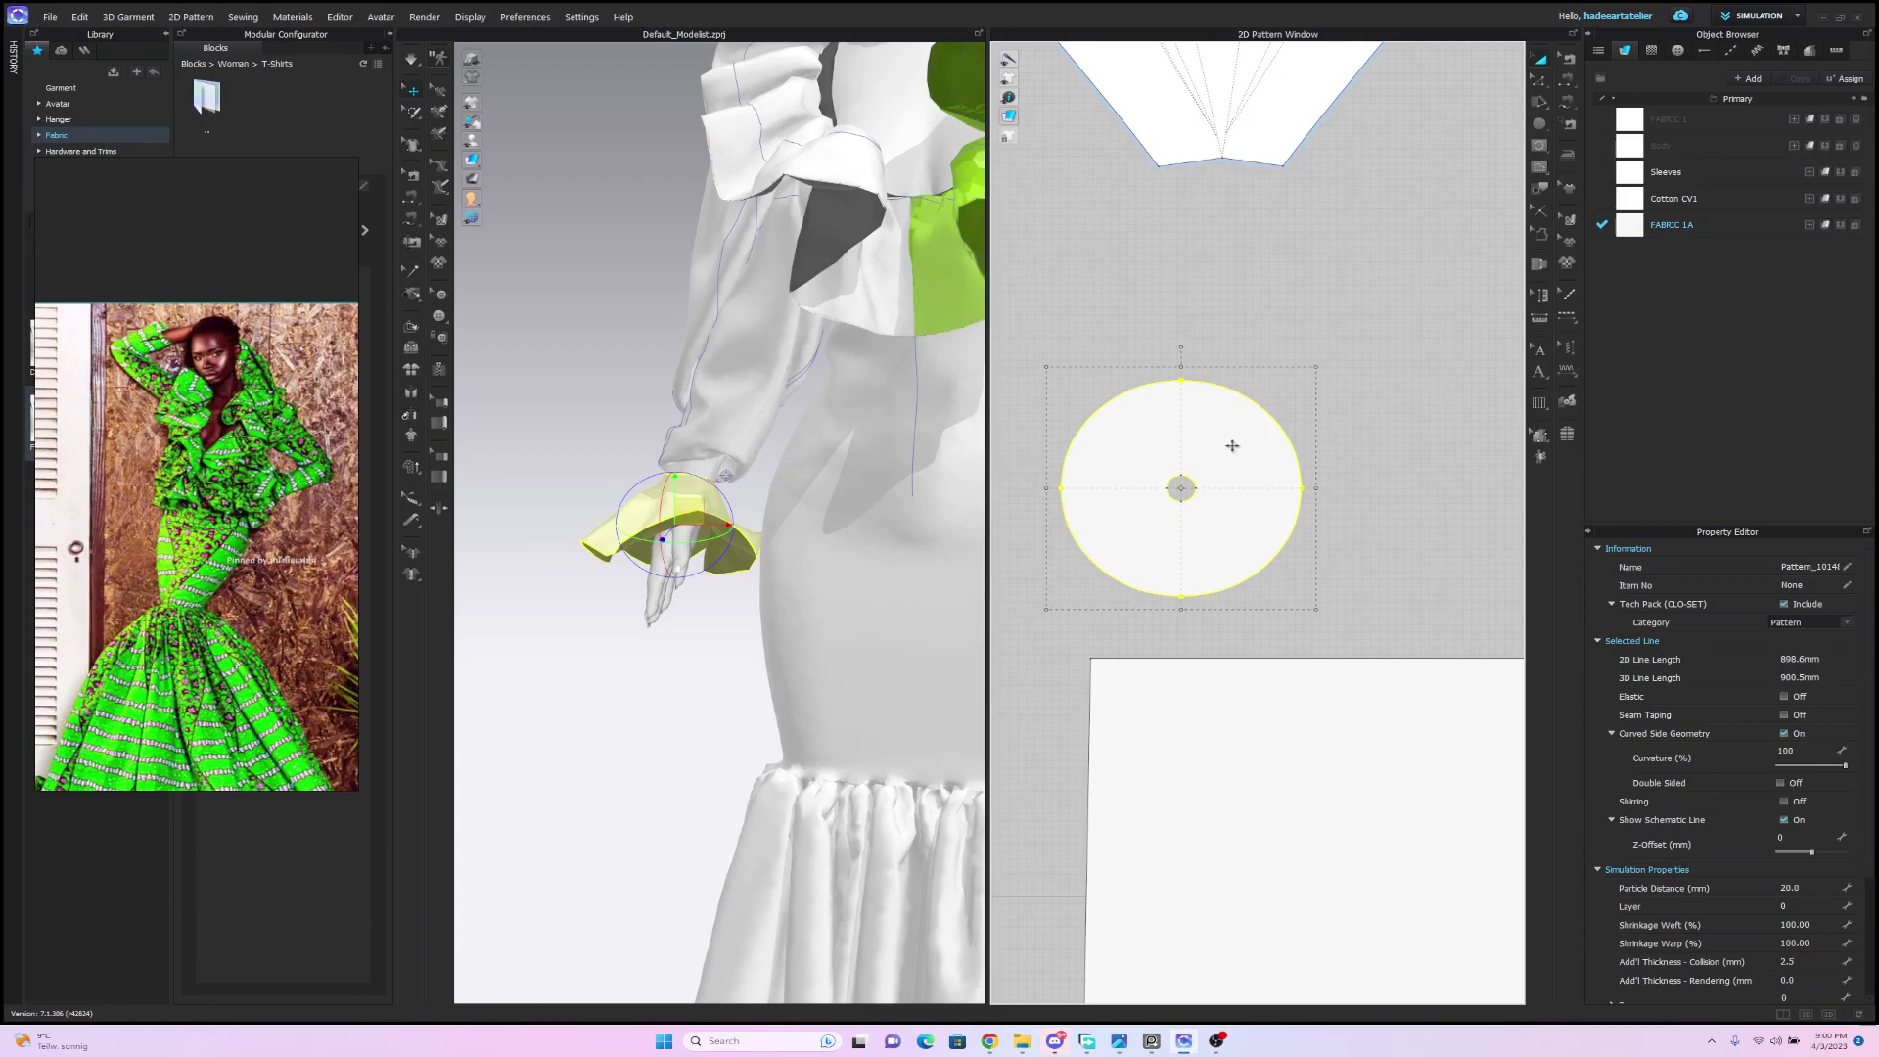
right_click(1232, 448)
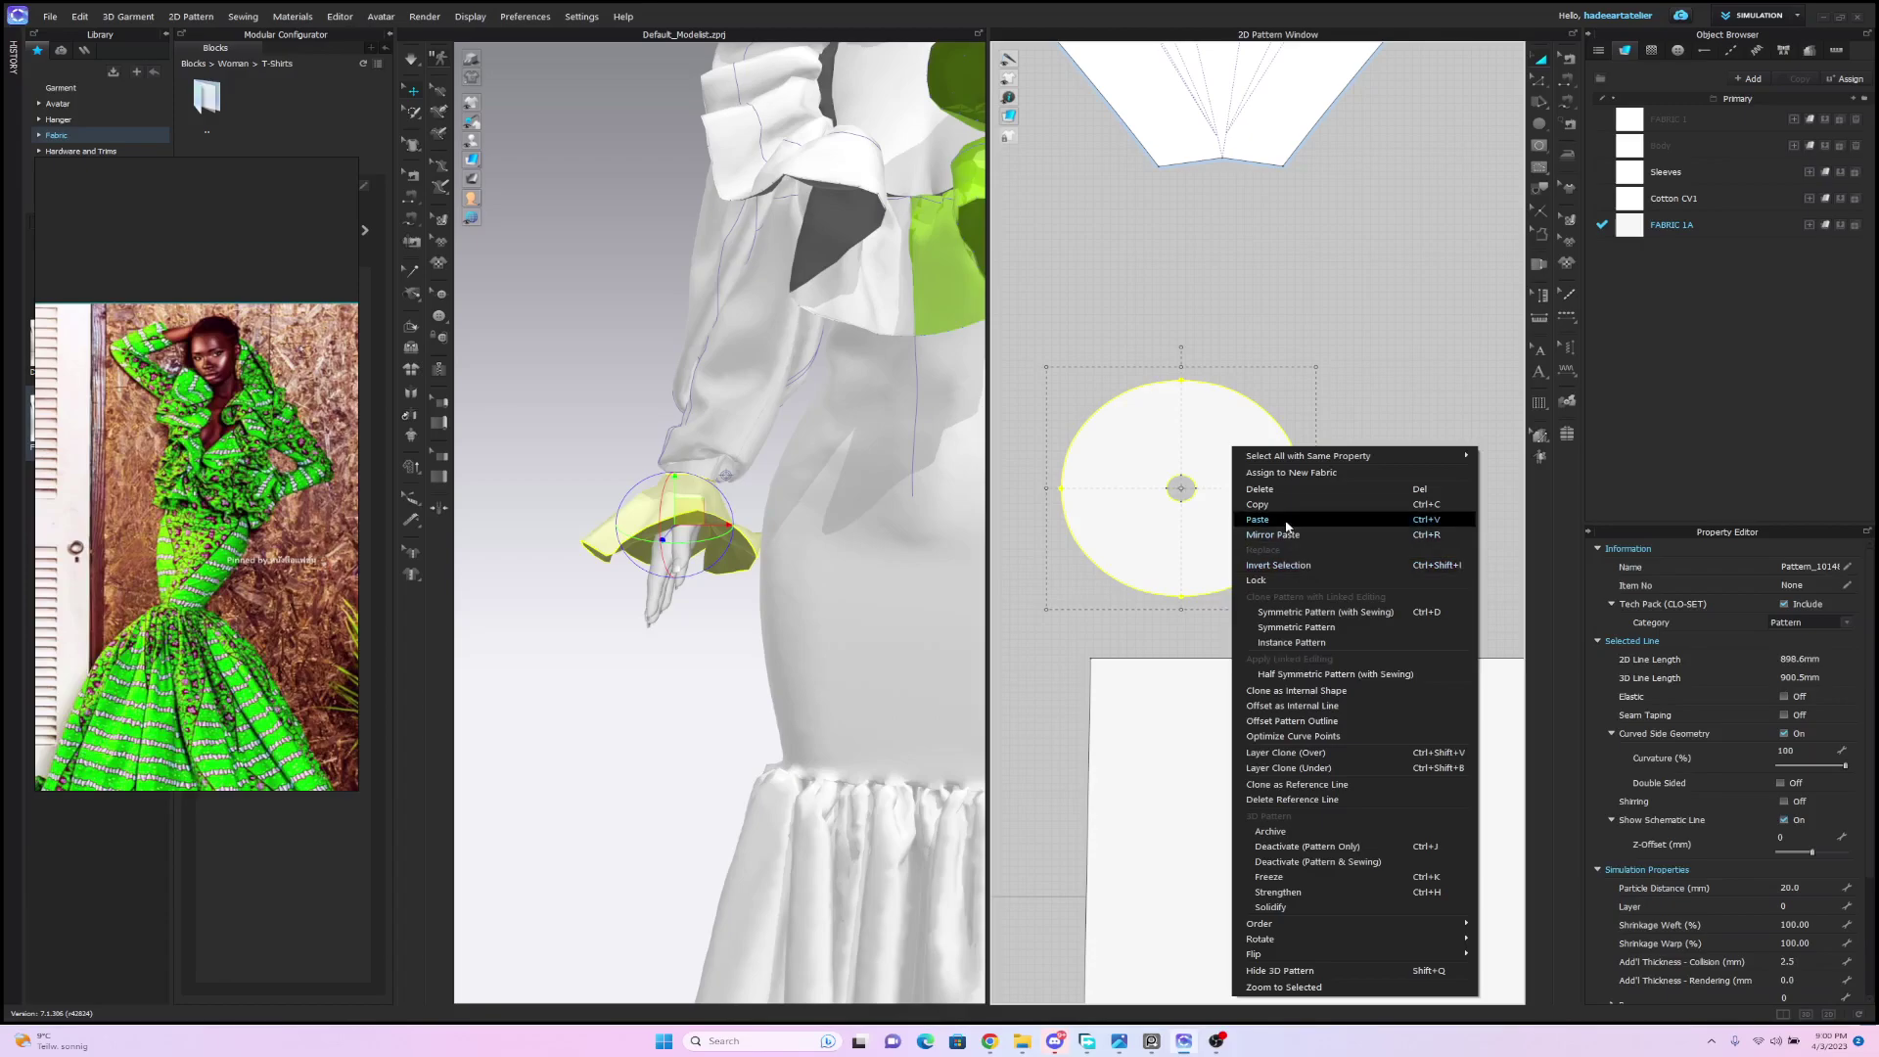
left_click(1276, 387)
left_click(1241, 443)
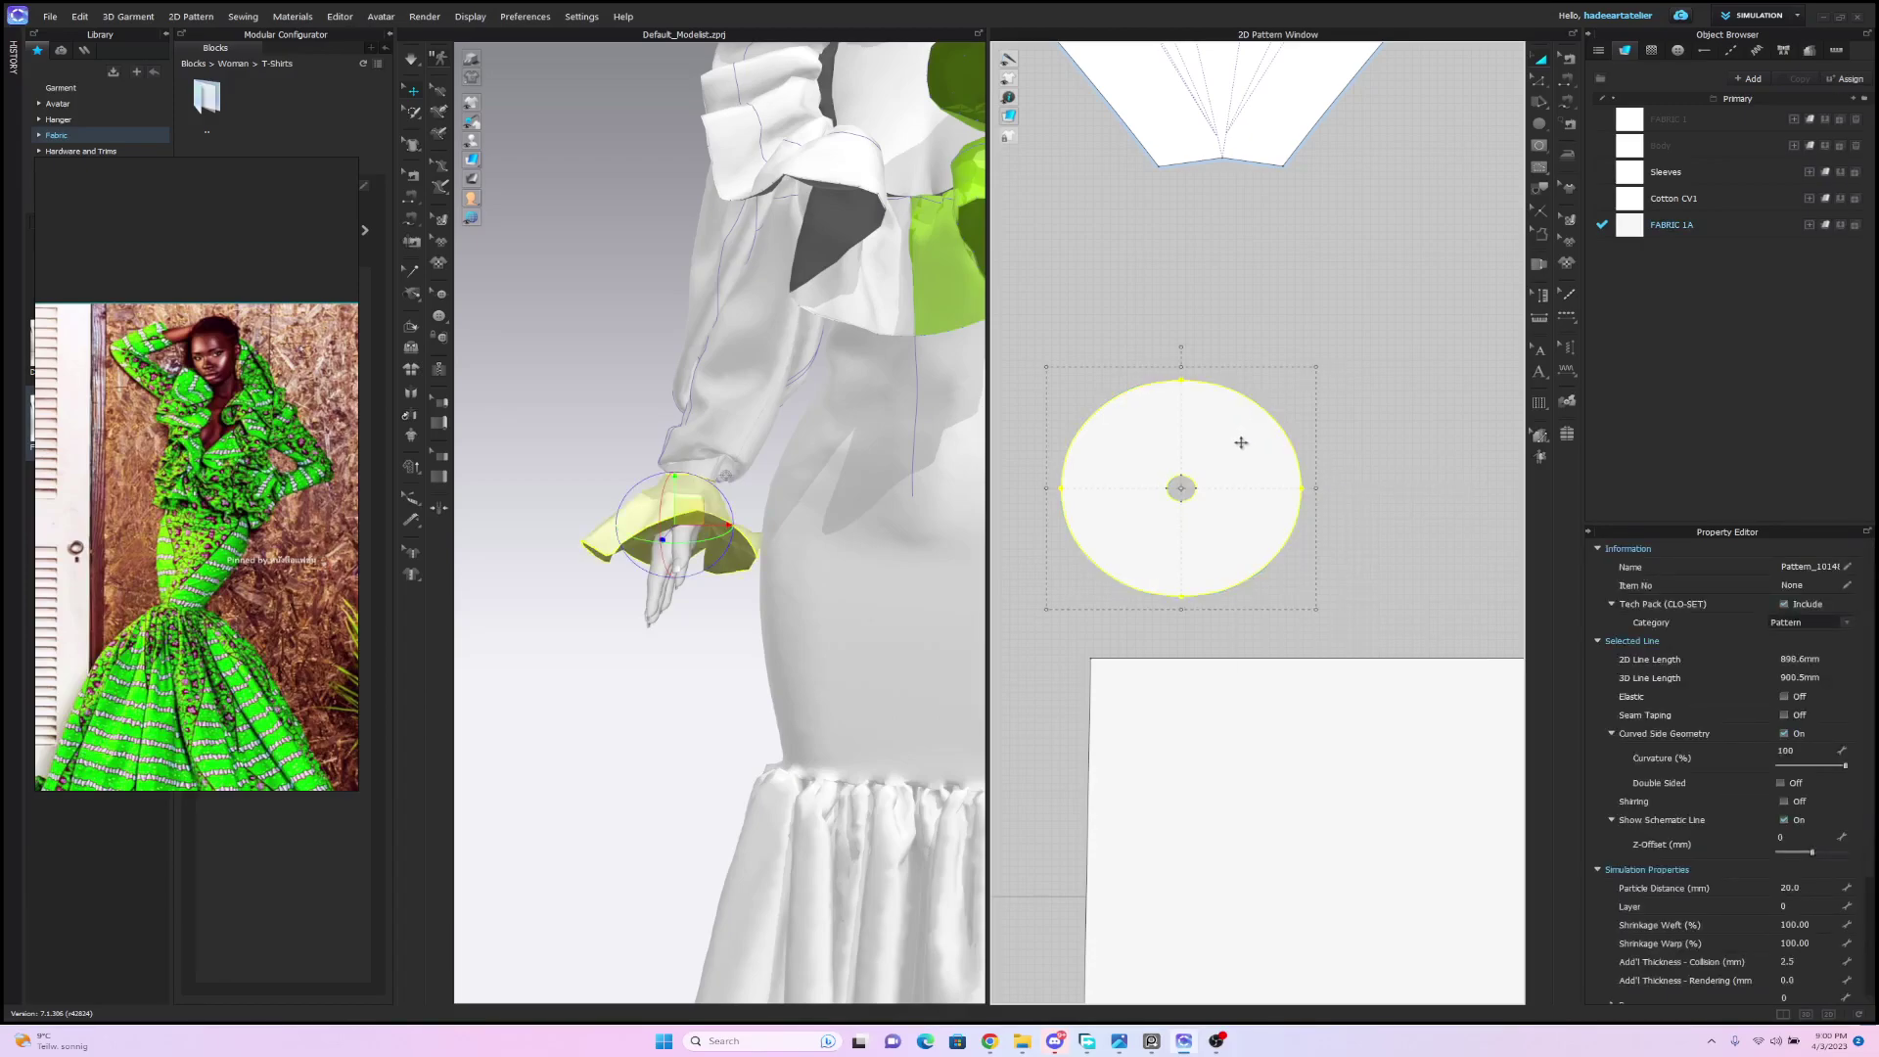
key("ctrl+v")
left_click(1180, 488)
left_click_drag(1224, 452, 1463, 308)
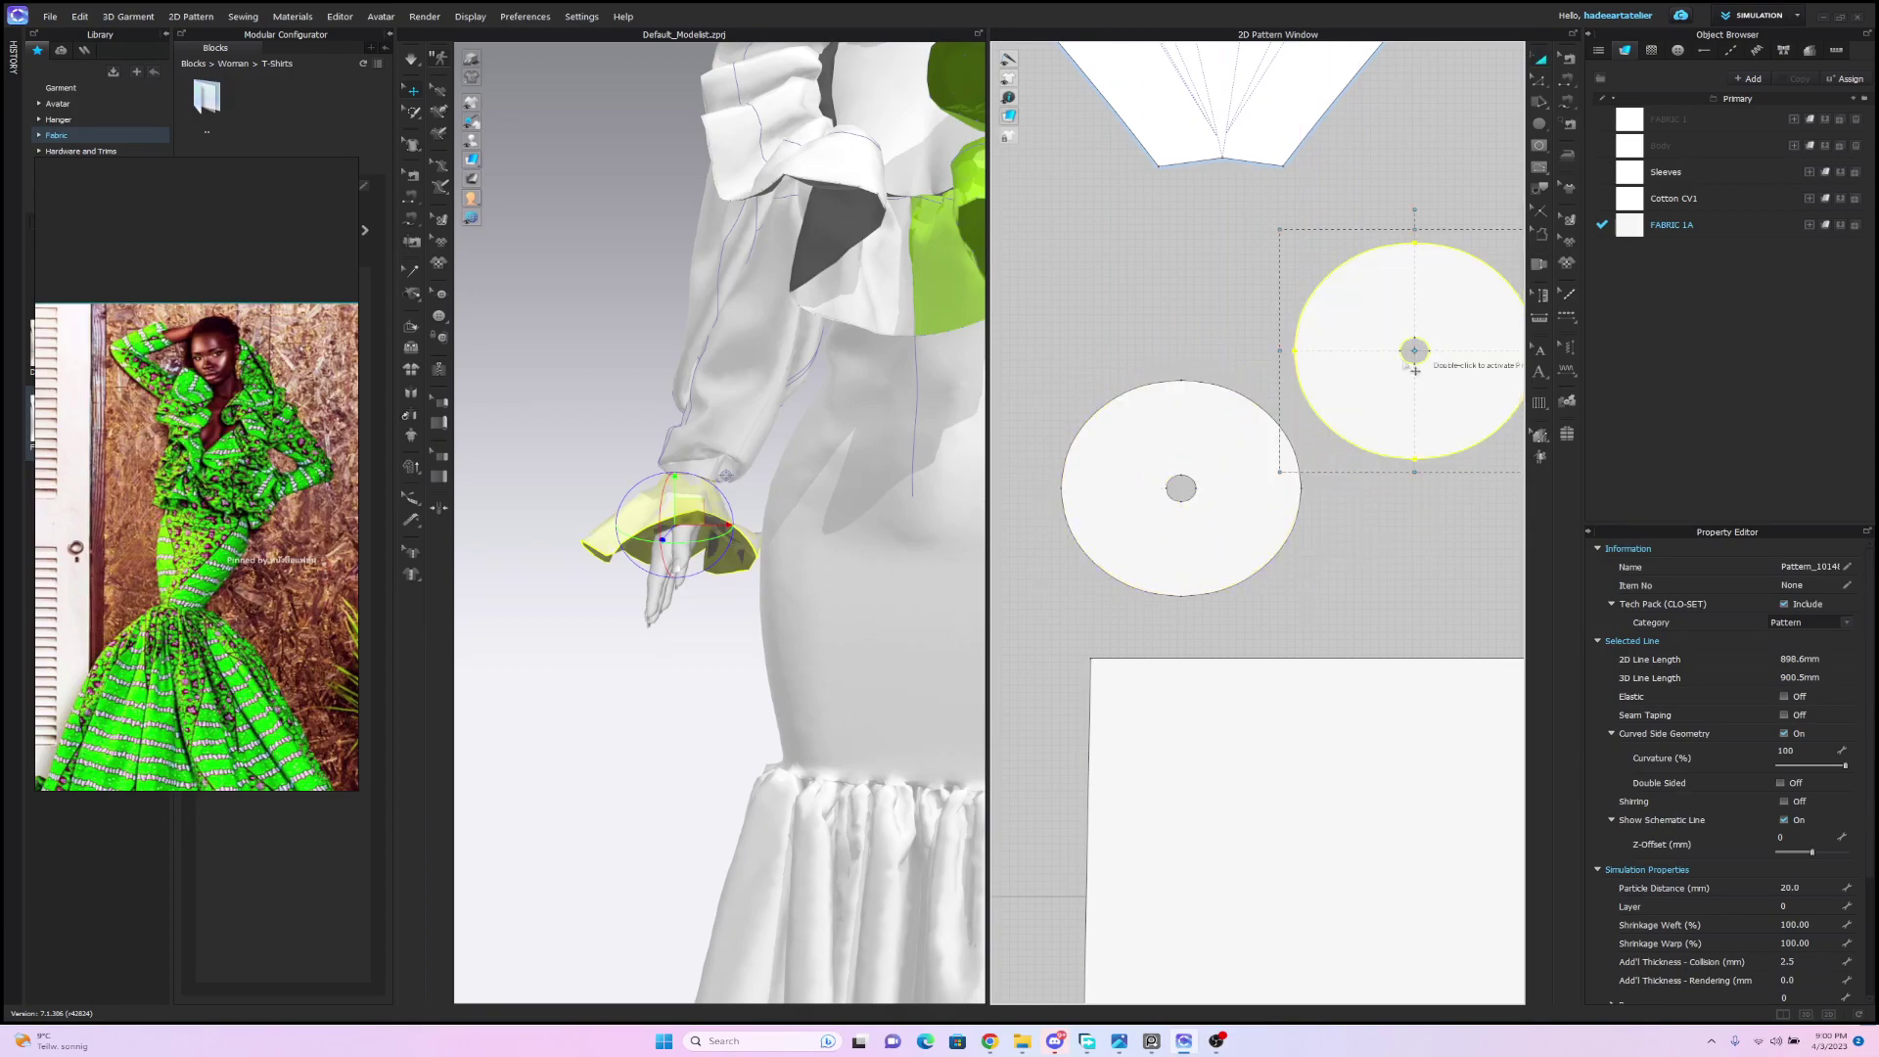
left_click(1227, 331)
scroll(1225, 345, "up", 5)
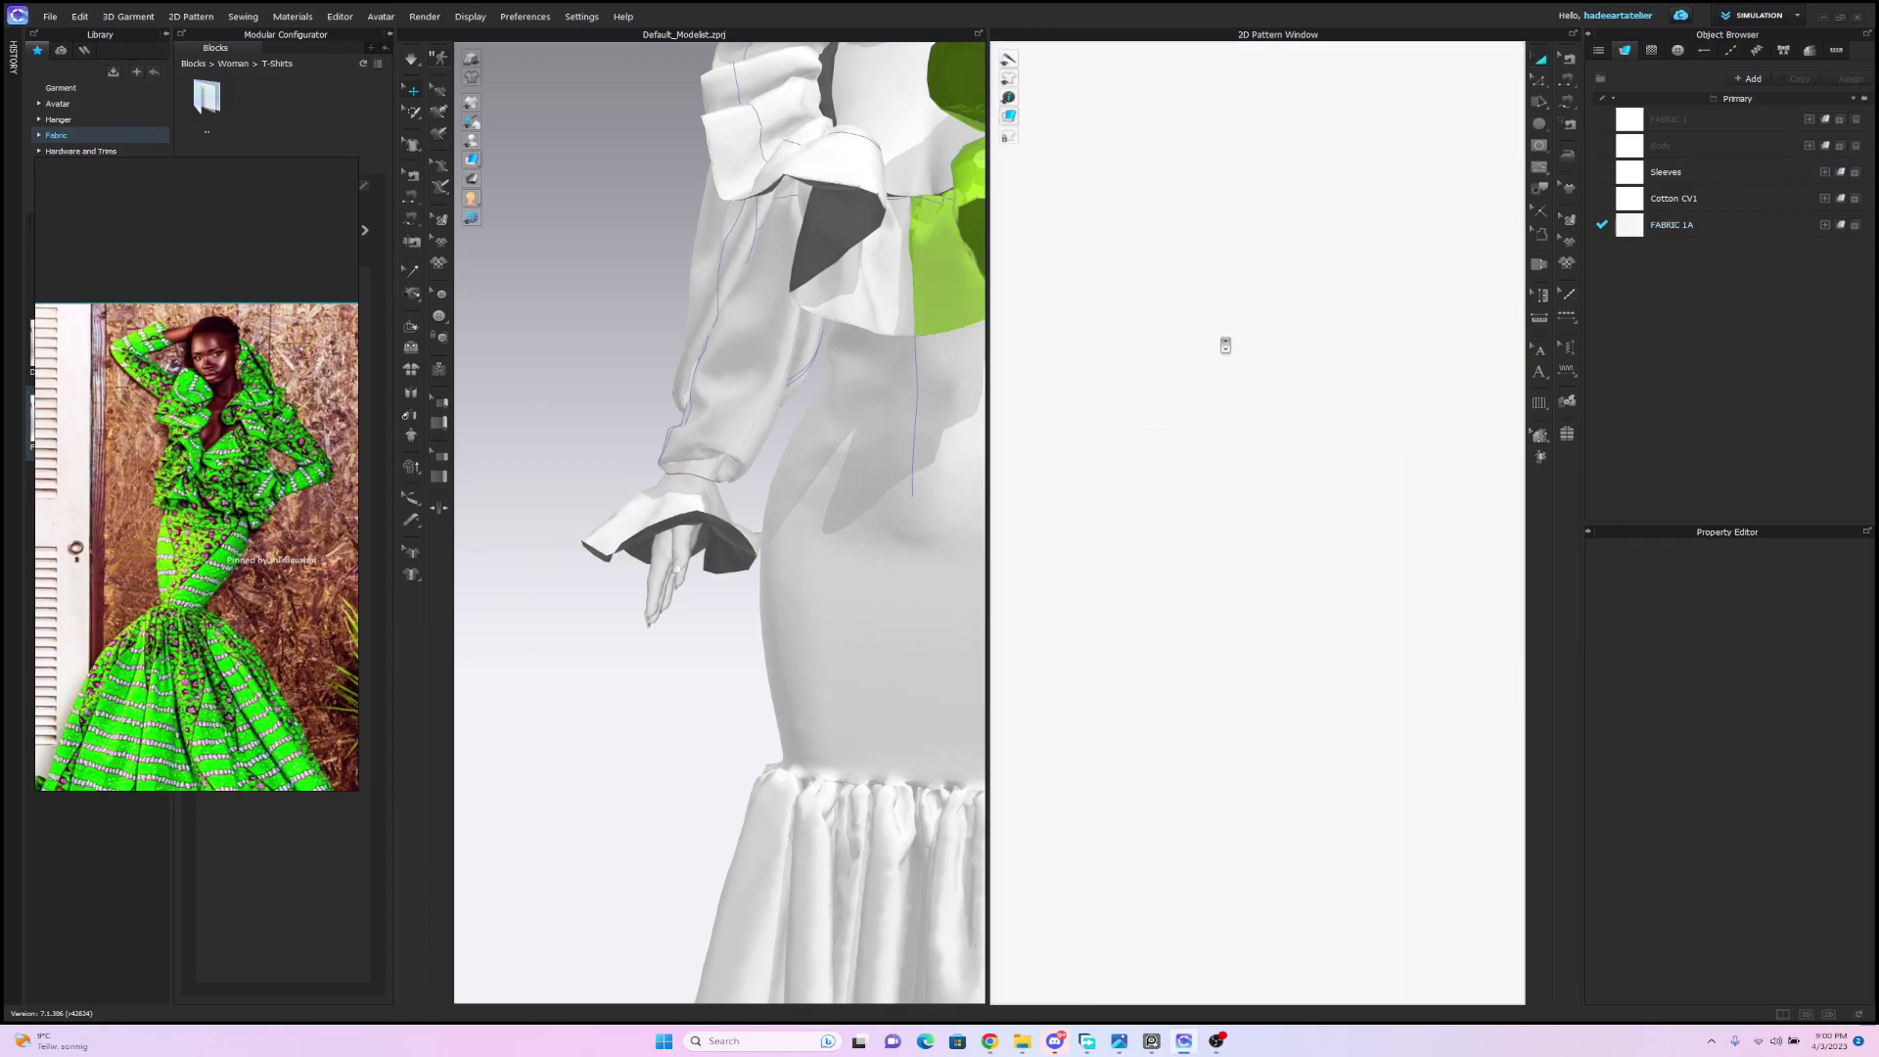
right_click(1213, 336)
left_click(1287, 878)
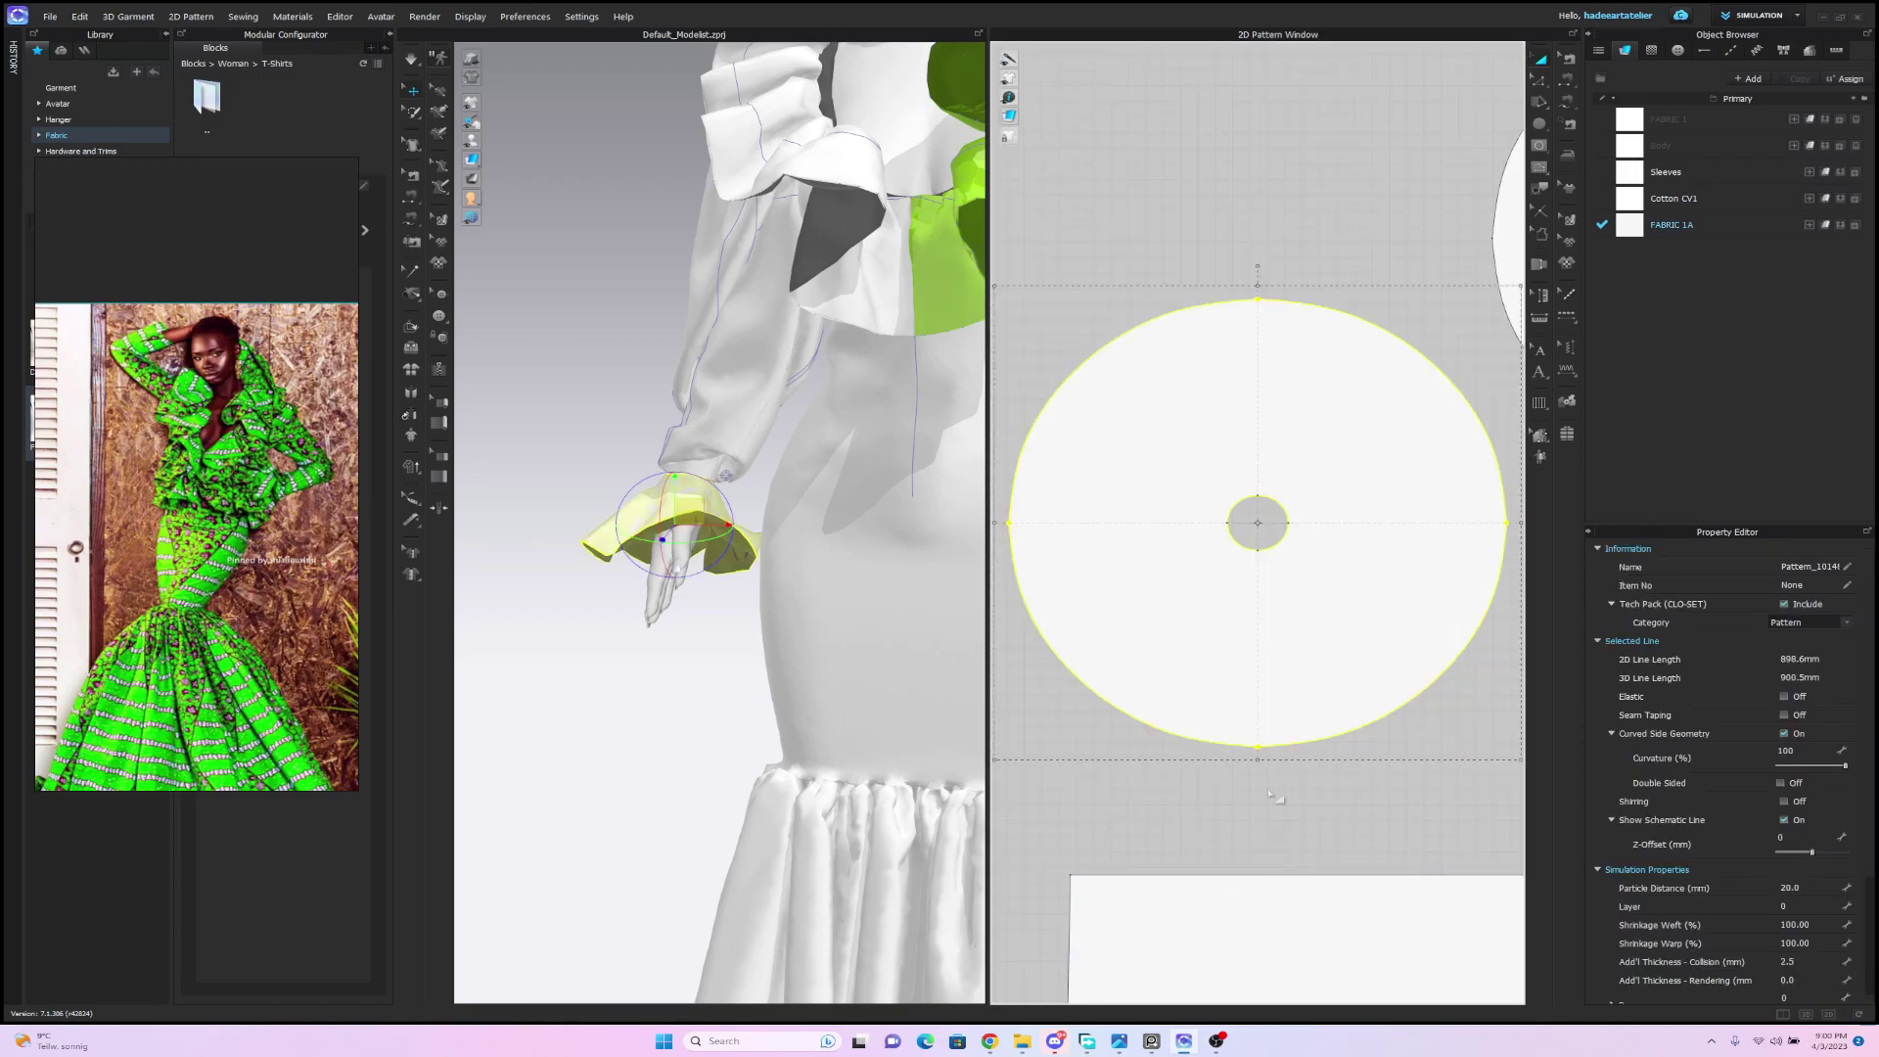
scroll(1264, 506, "down", 5)
middle_click_drag(1262, 501, 1149, 531)
scroll(1179, 489, "down", 3)
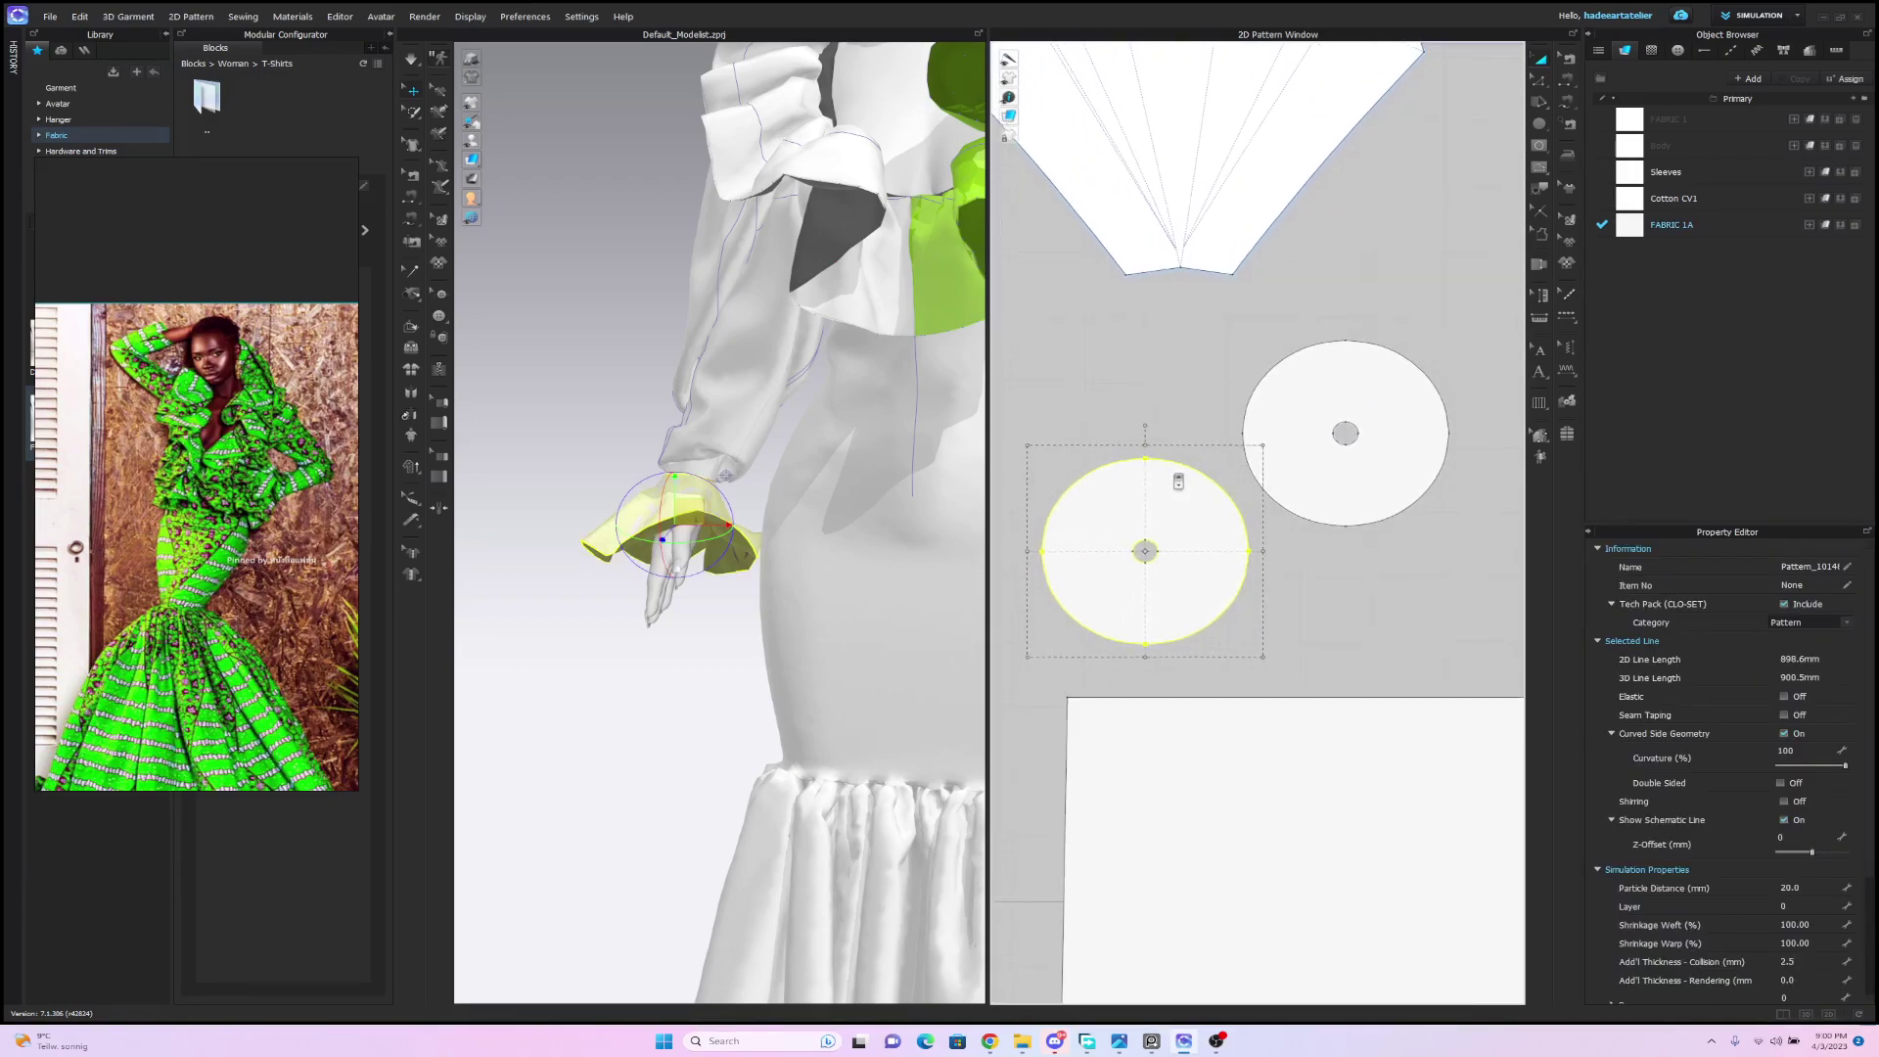
Free-sew the full inner circle of the copied ring to the inner circle of the original ring.
left_click(1323, 392)
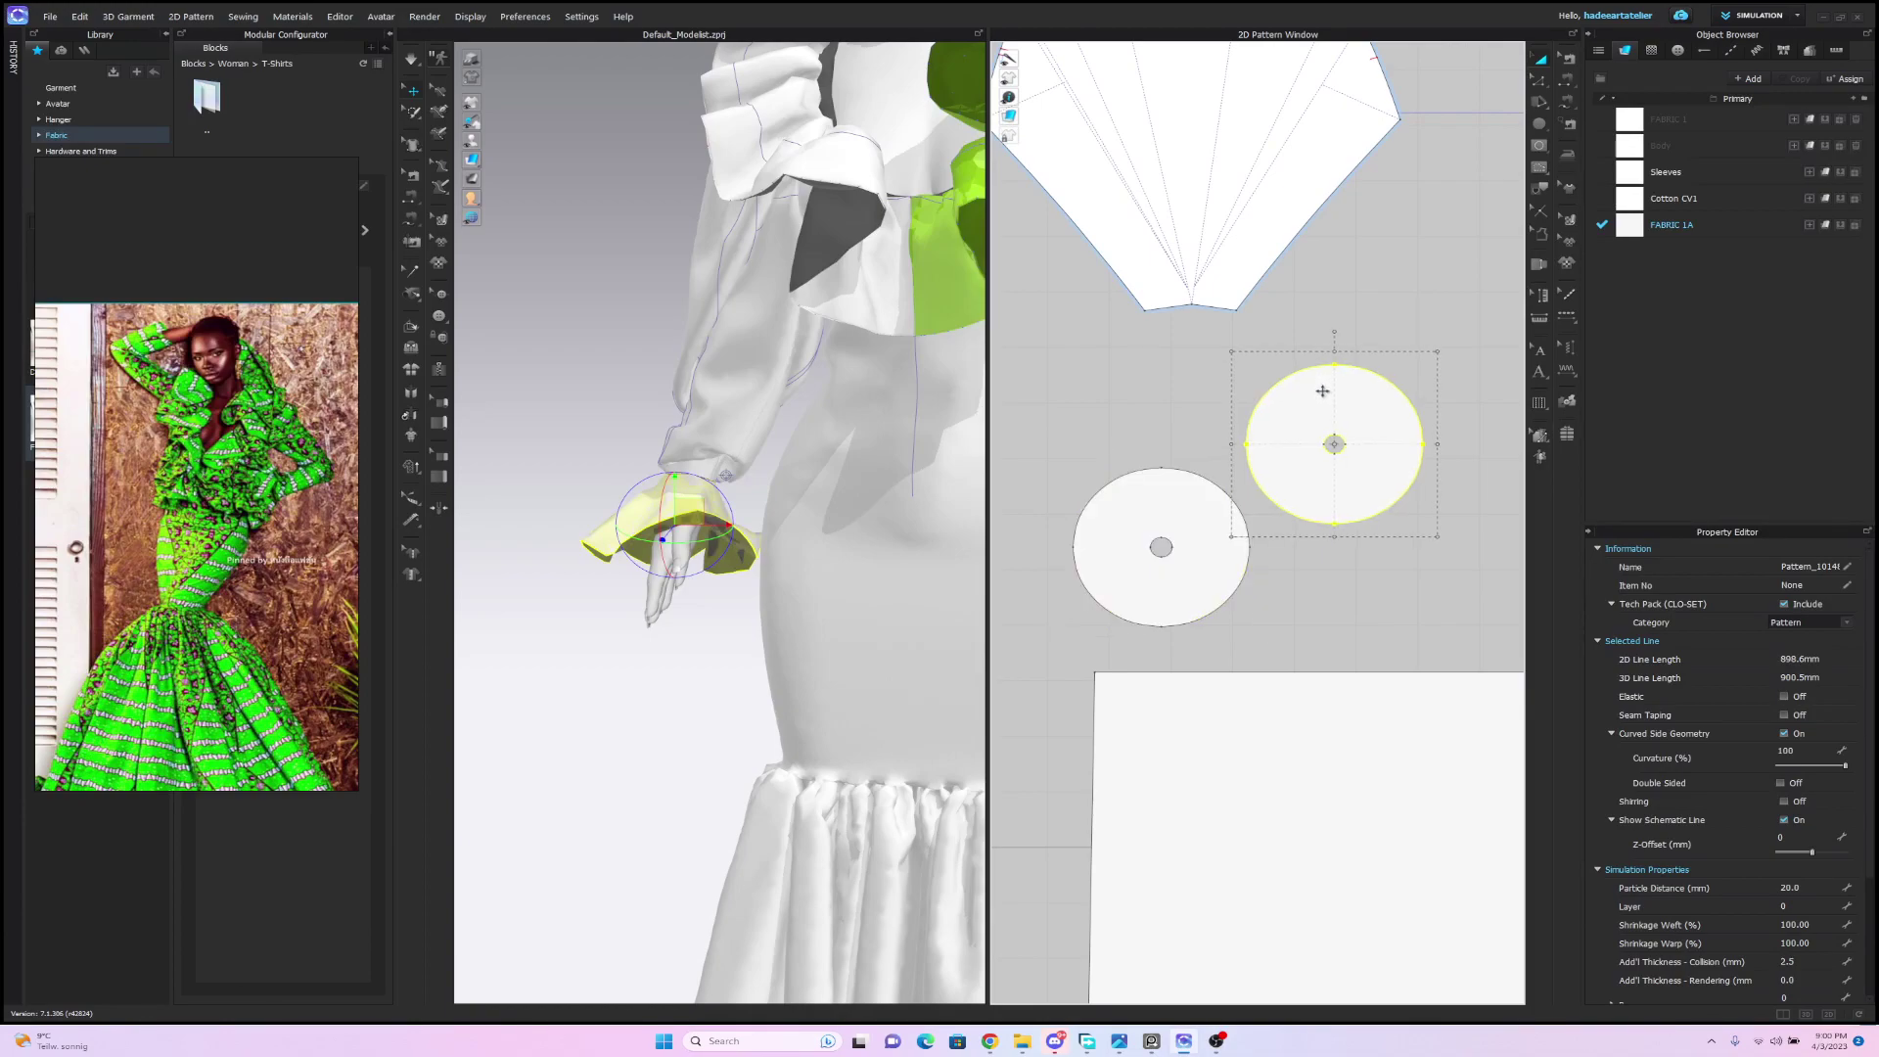
scroll(1236, 382, "up", 1)
left_click(1538, 169)
left_click(1348, 430)
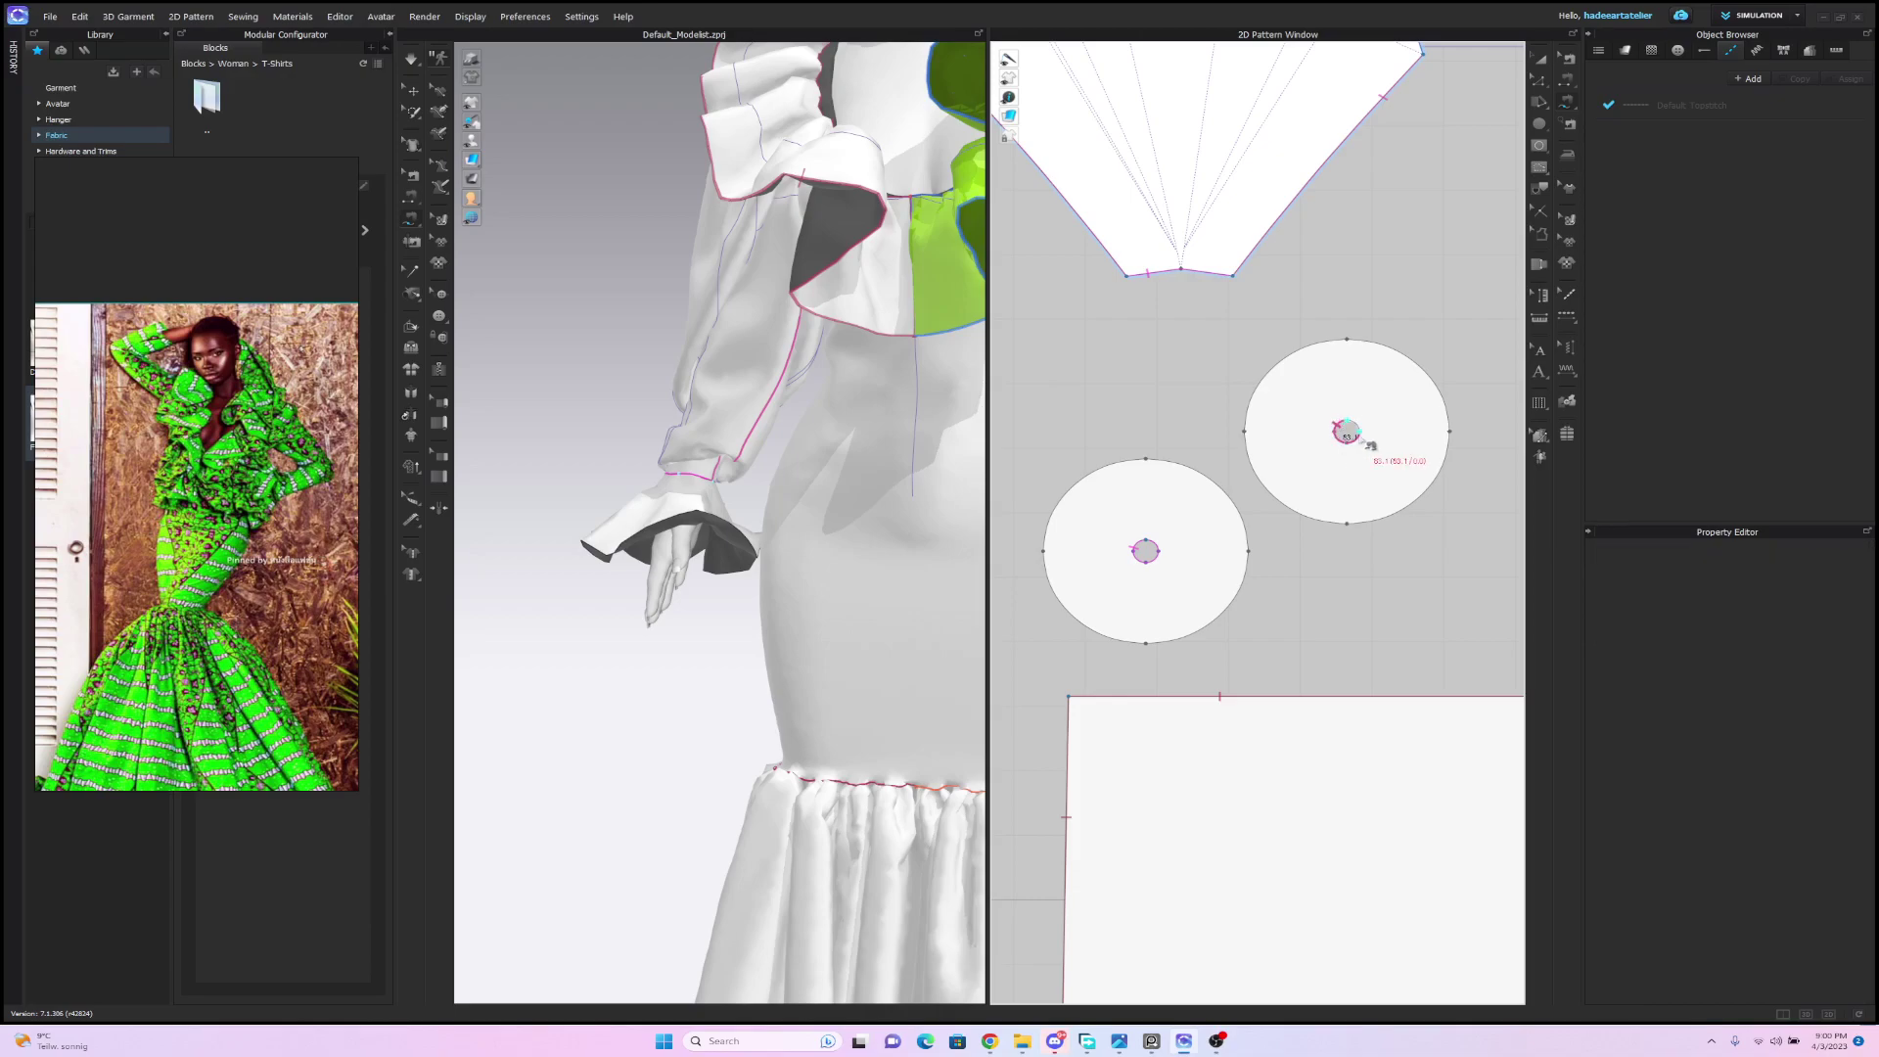
left_click(1161, 552)
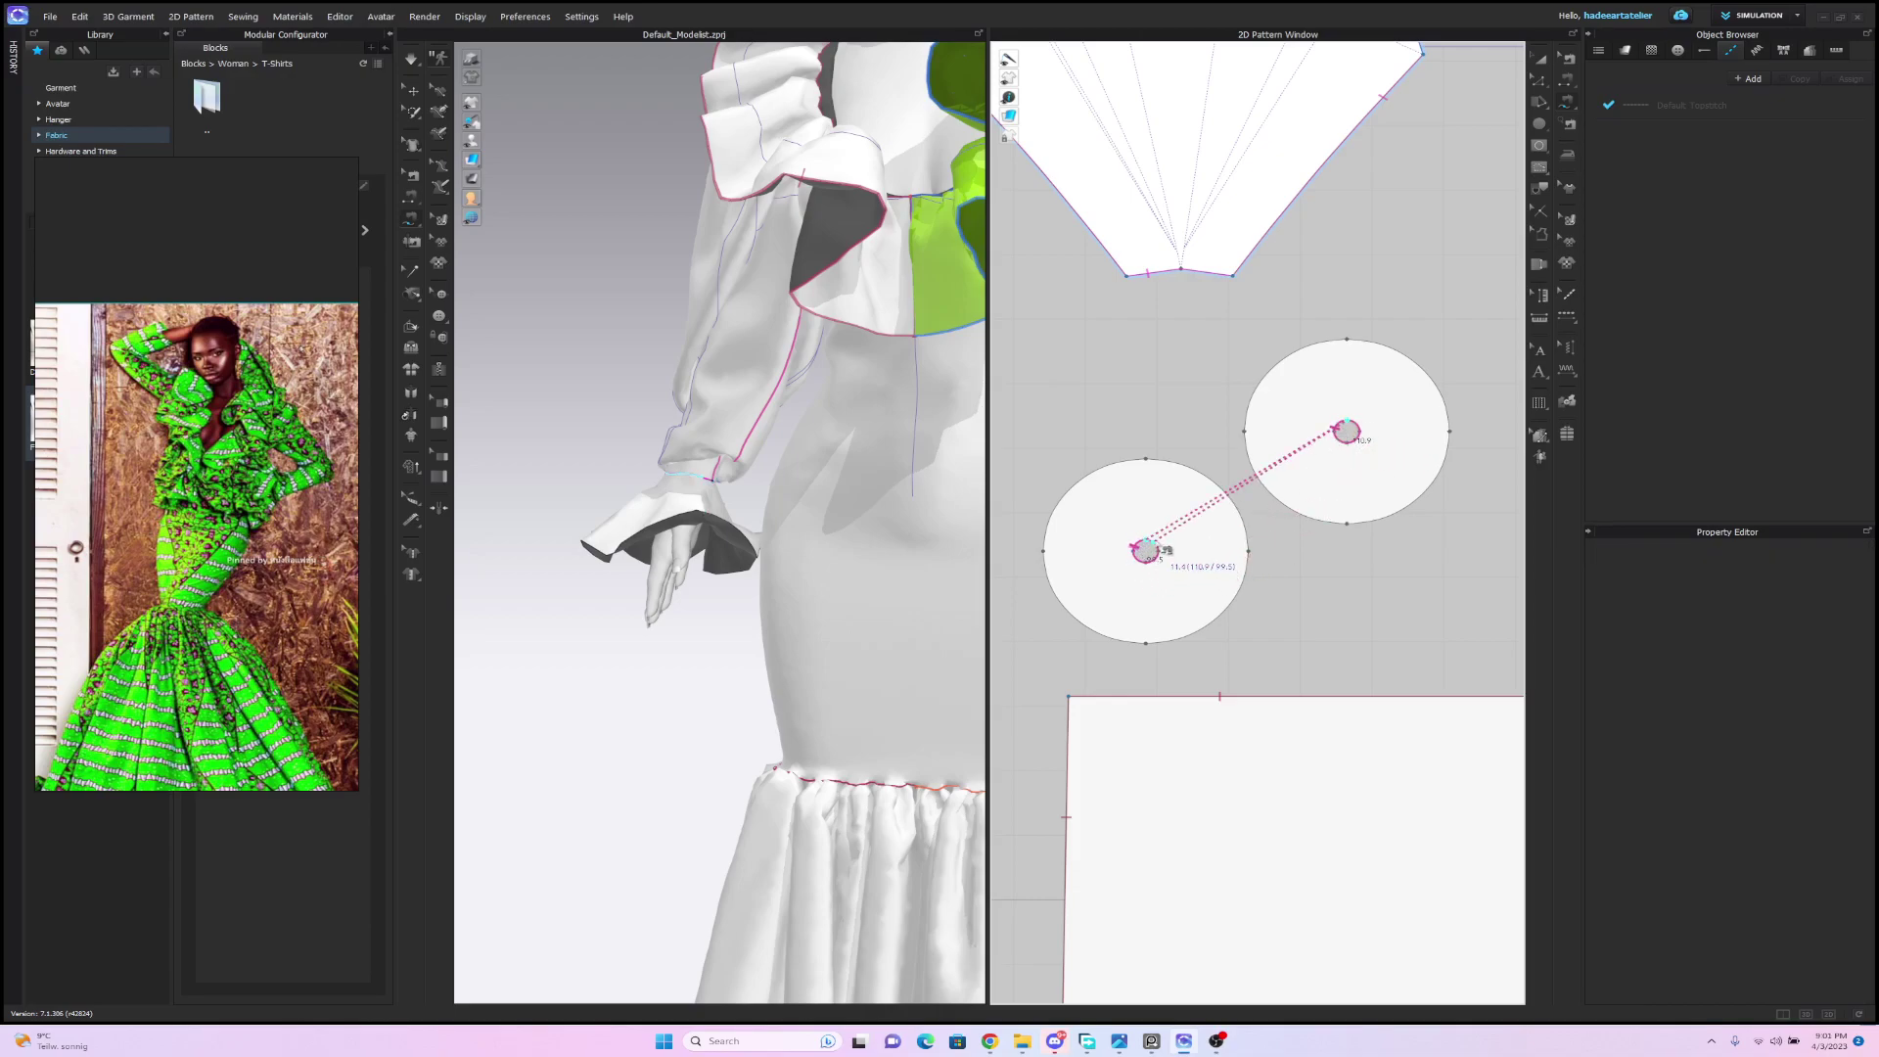
left_click(1160, 548)
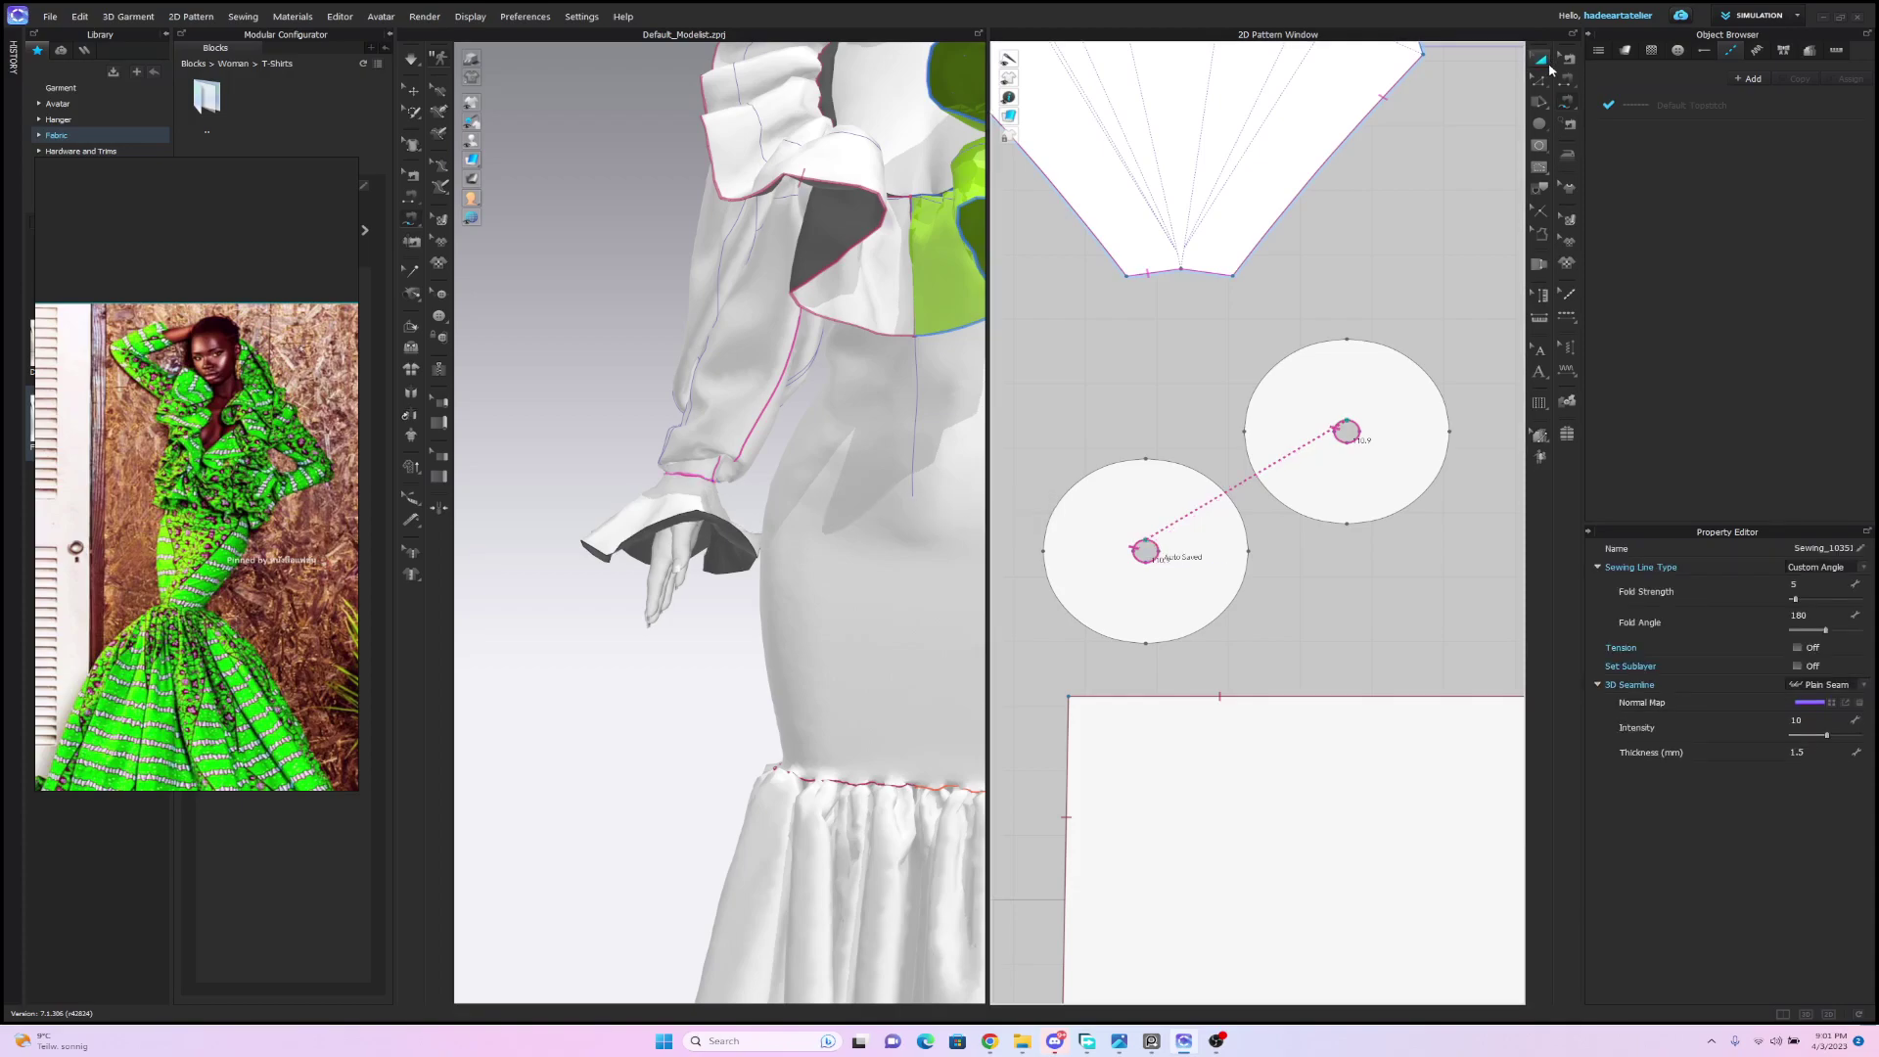
Set the copied ring's simulation layer to 1 and acknowledge the layer notice.
left_click(1543, 61)
left_click(1389, 391)
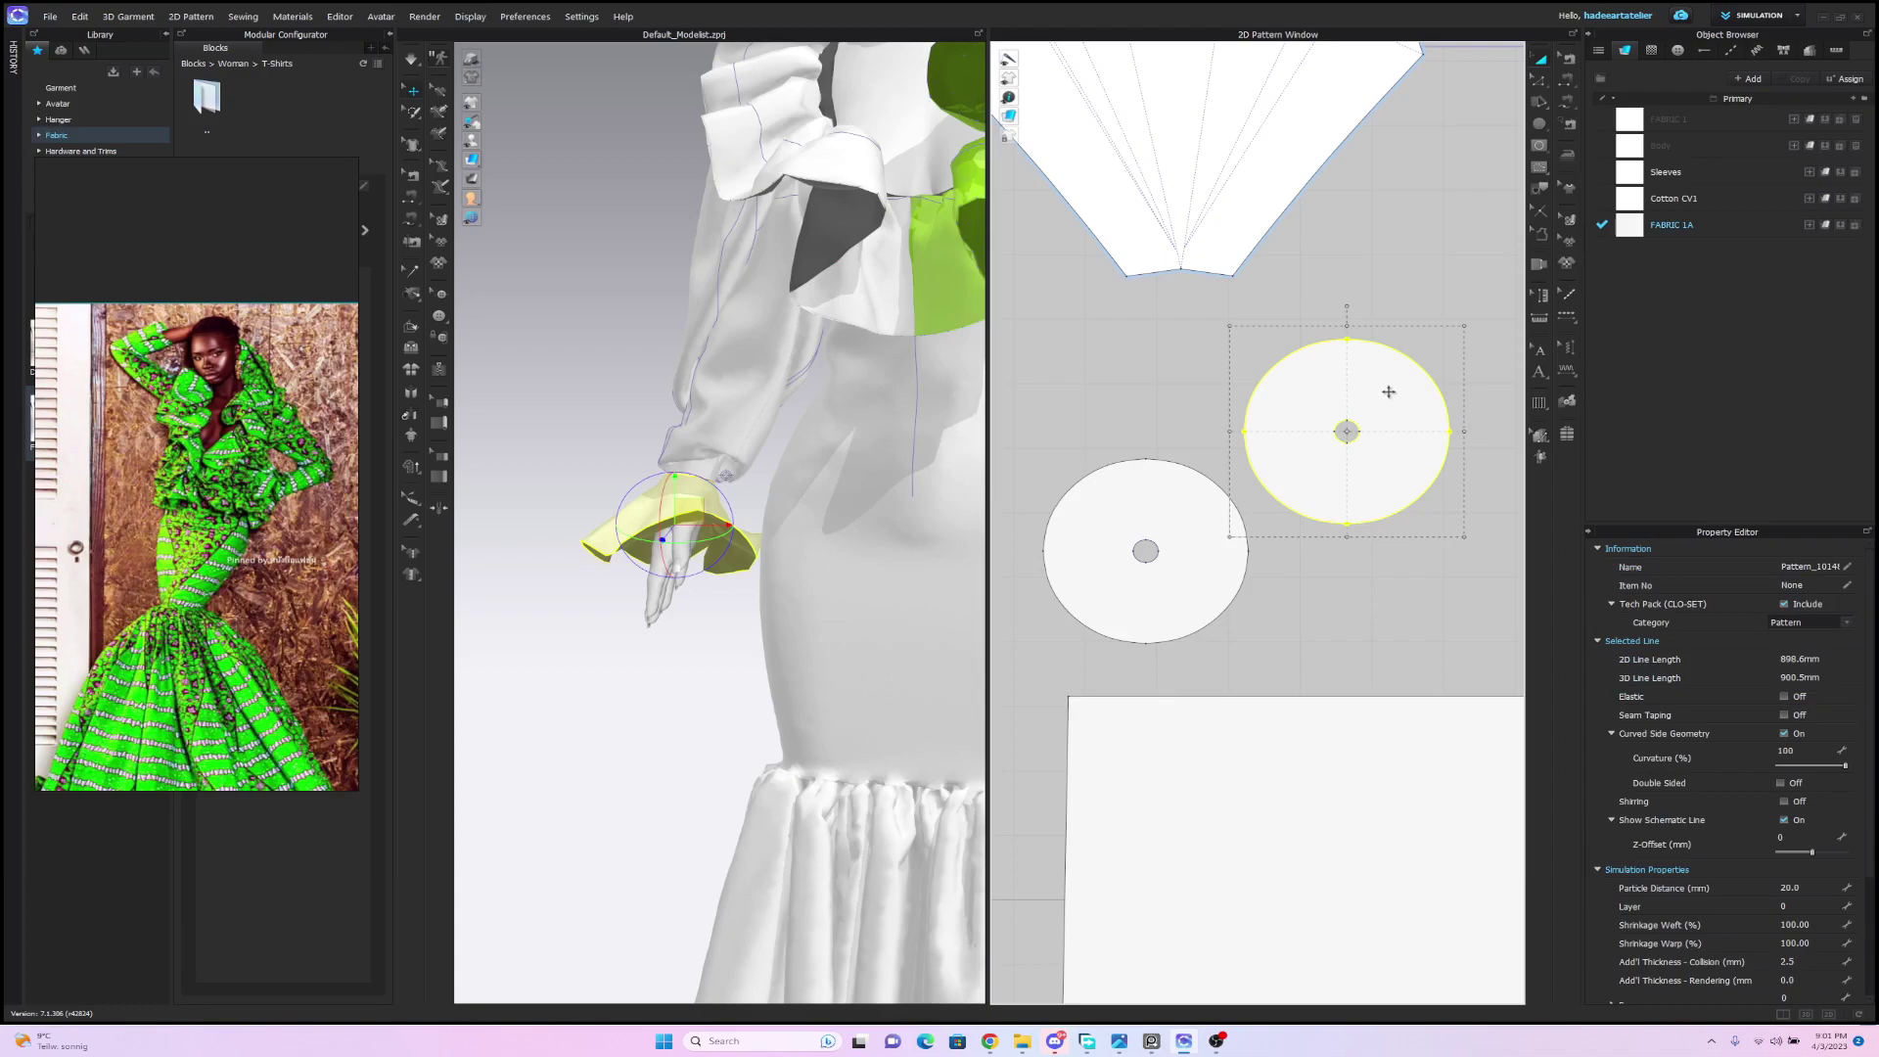
left_click(1797, 907)
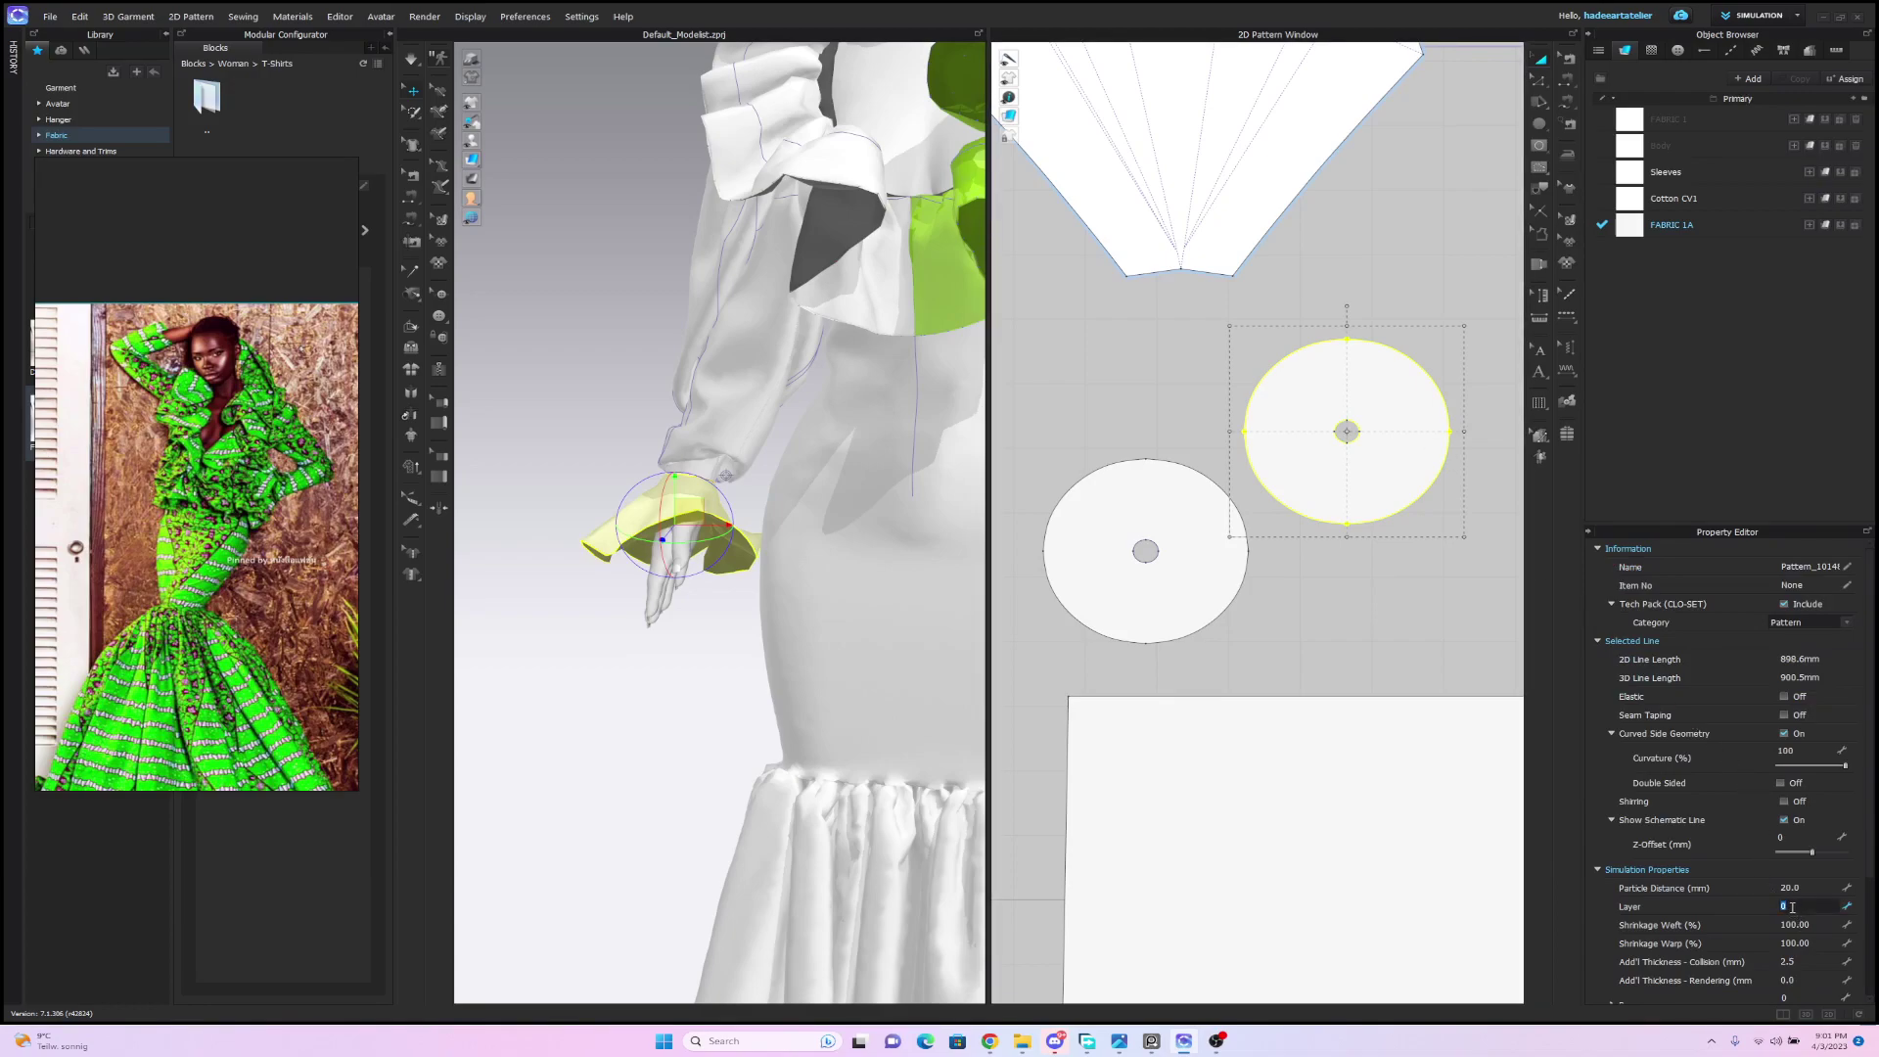
key("Return")
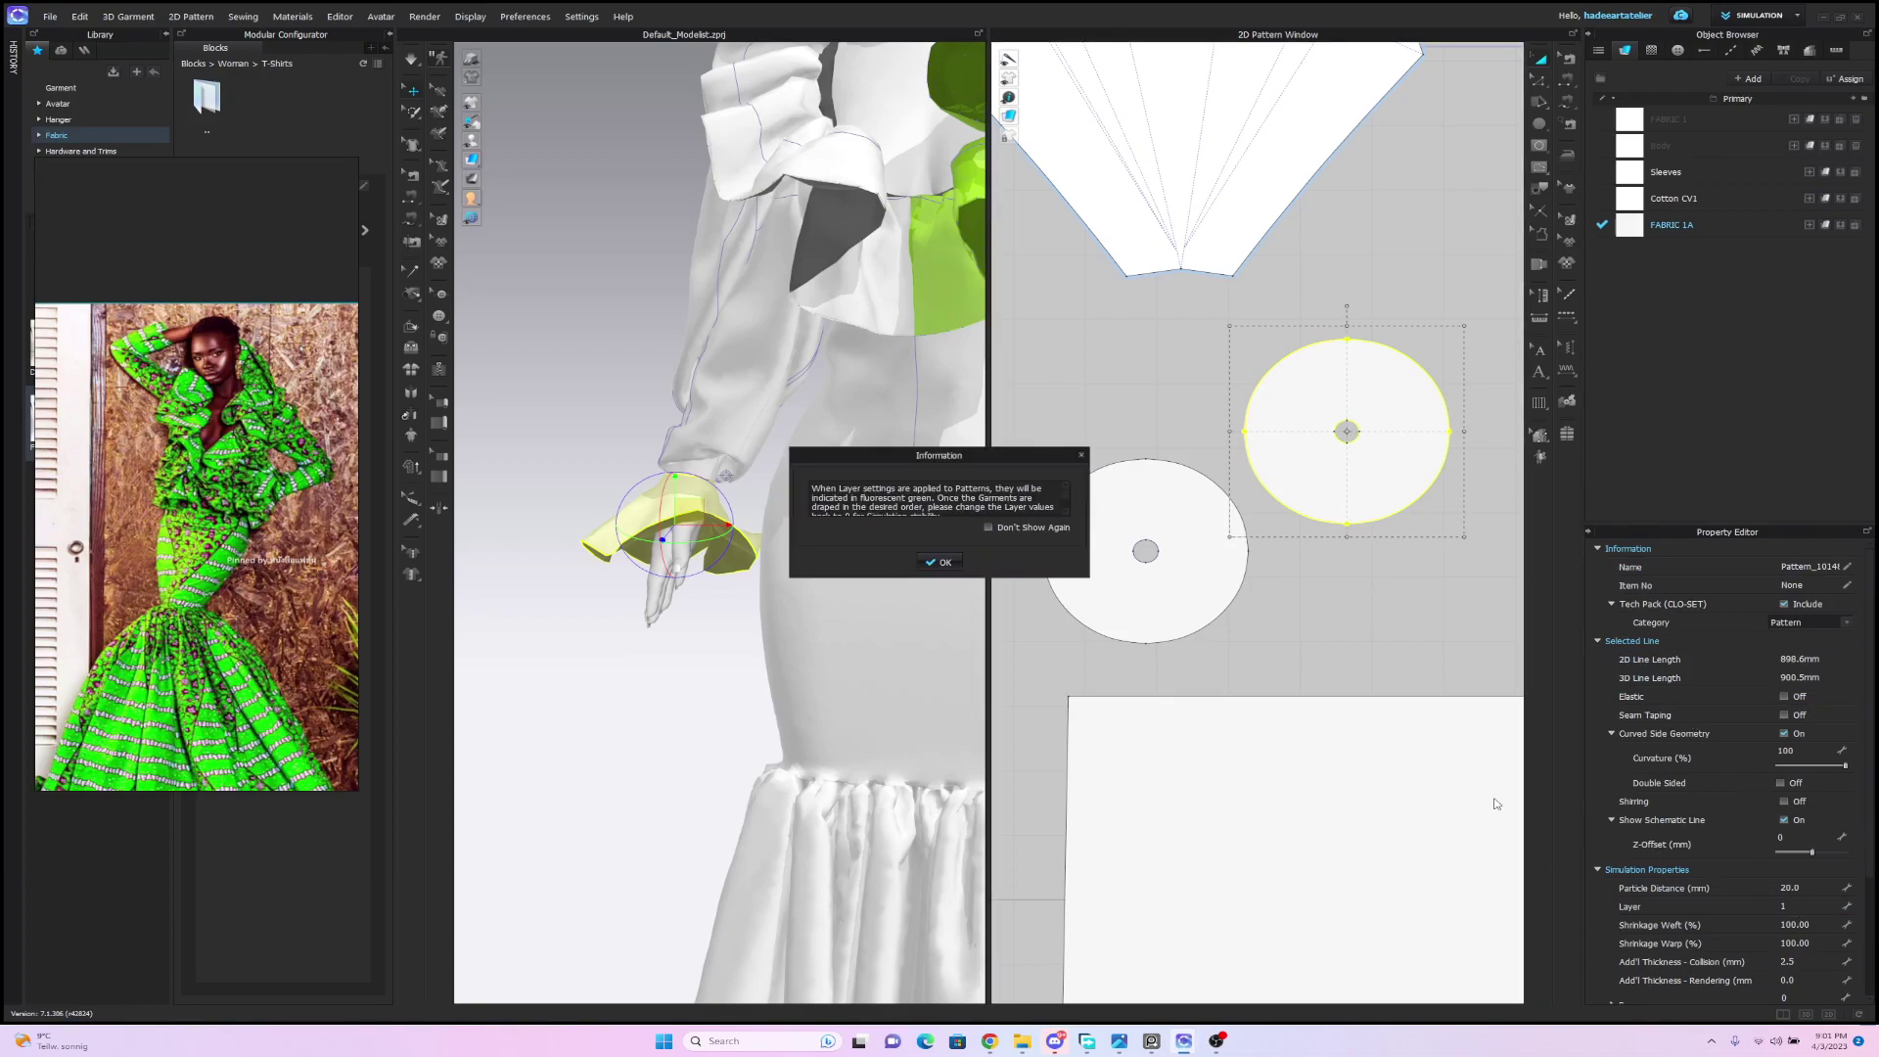
left_click(939, 560)
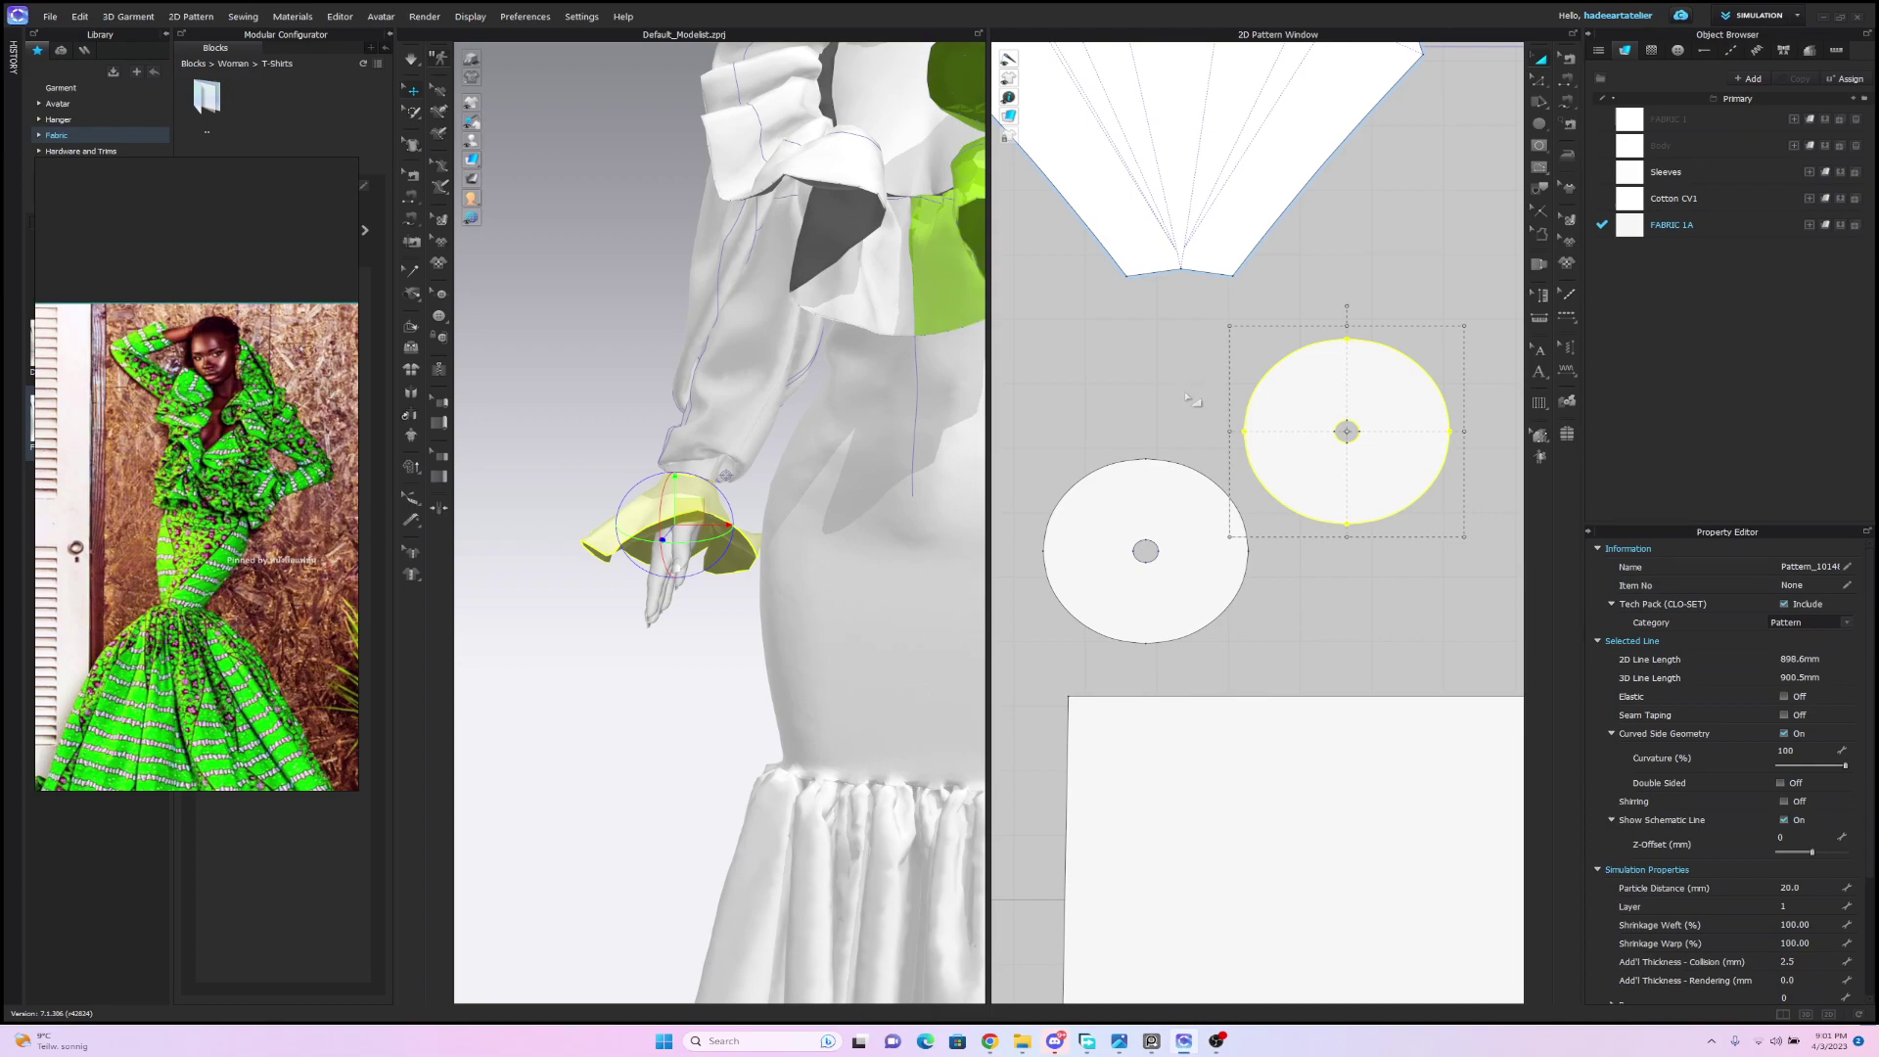
Simulate the doubled flounce and pull the flounce and lower sleeve to settle the fabric around the wrist.
key("space")
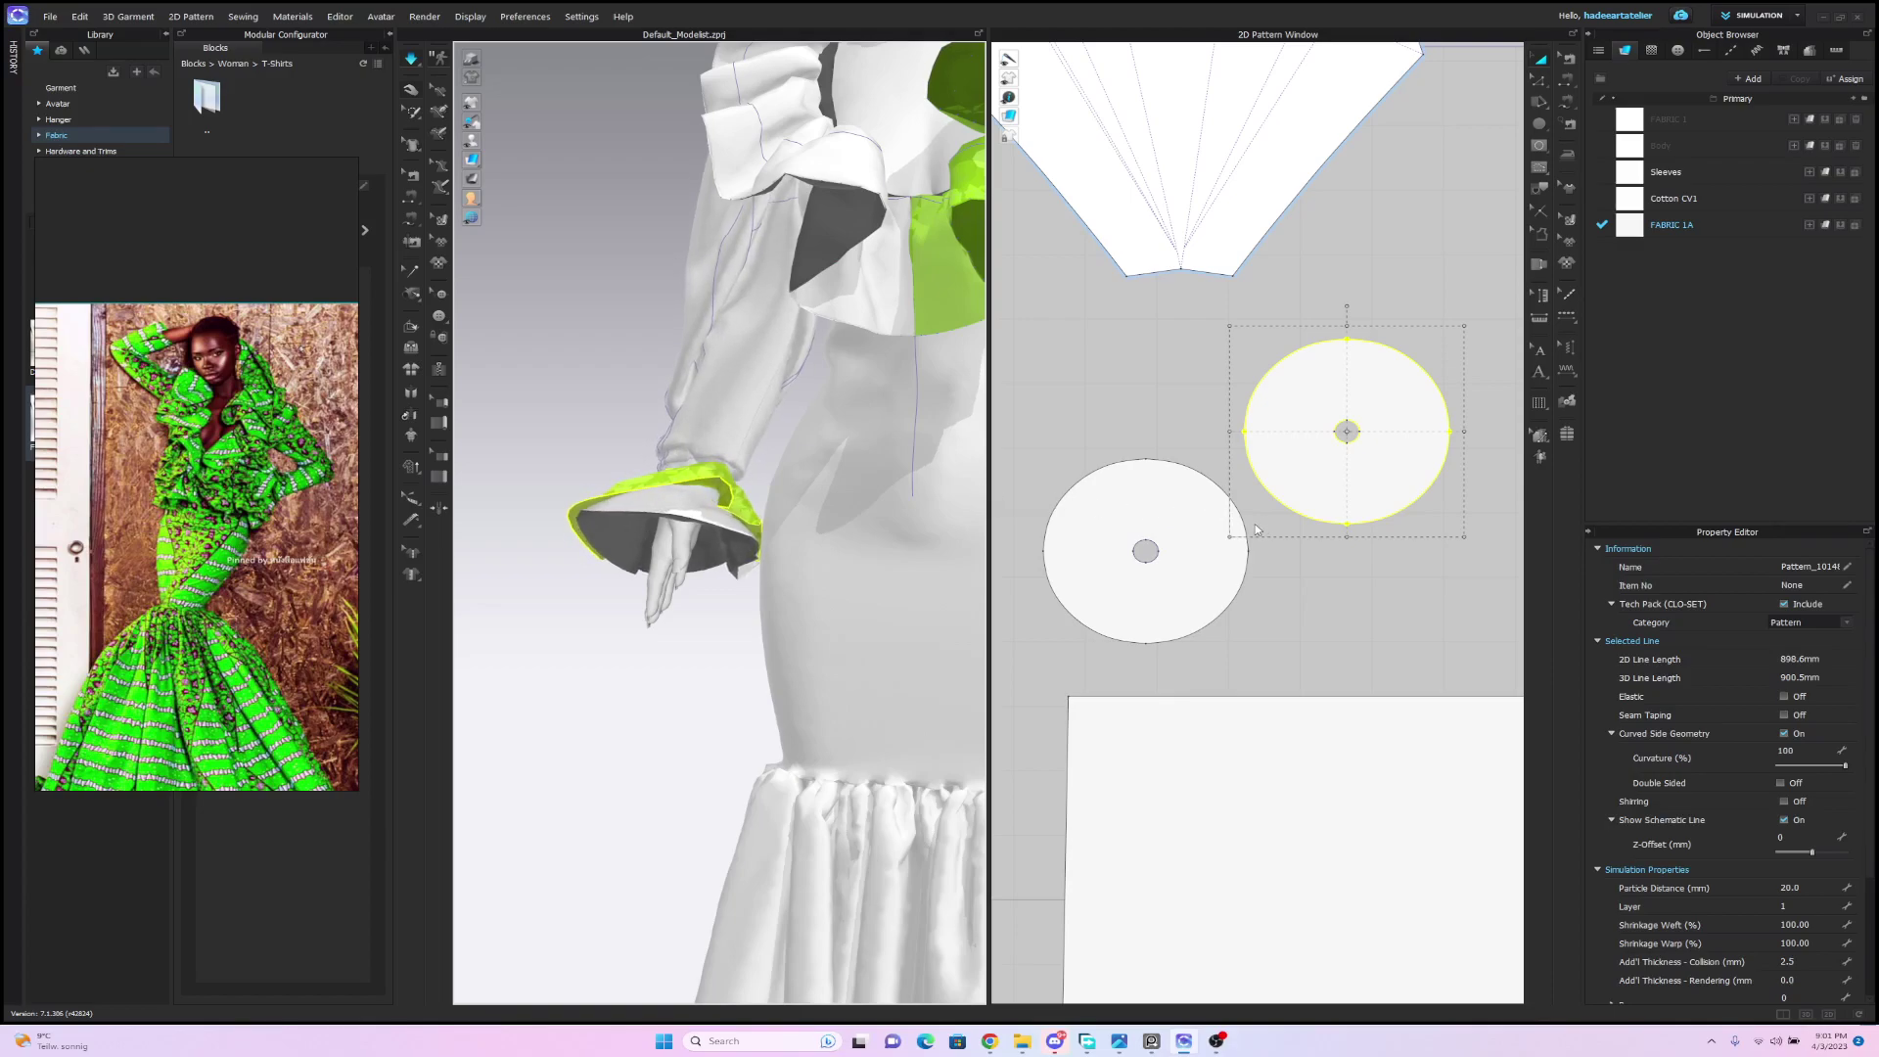
mouse_move(765, 465)
right_mouse_down()
mouse_move(862, 490)
mouse_move(784, 475)
right_mouse_up()
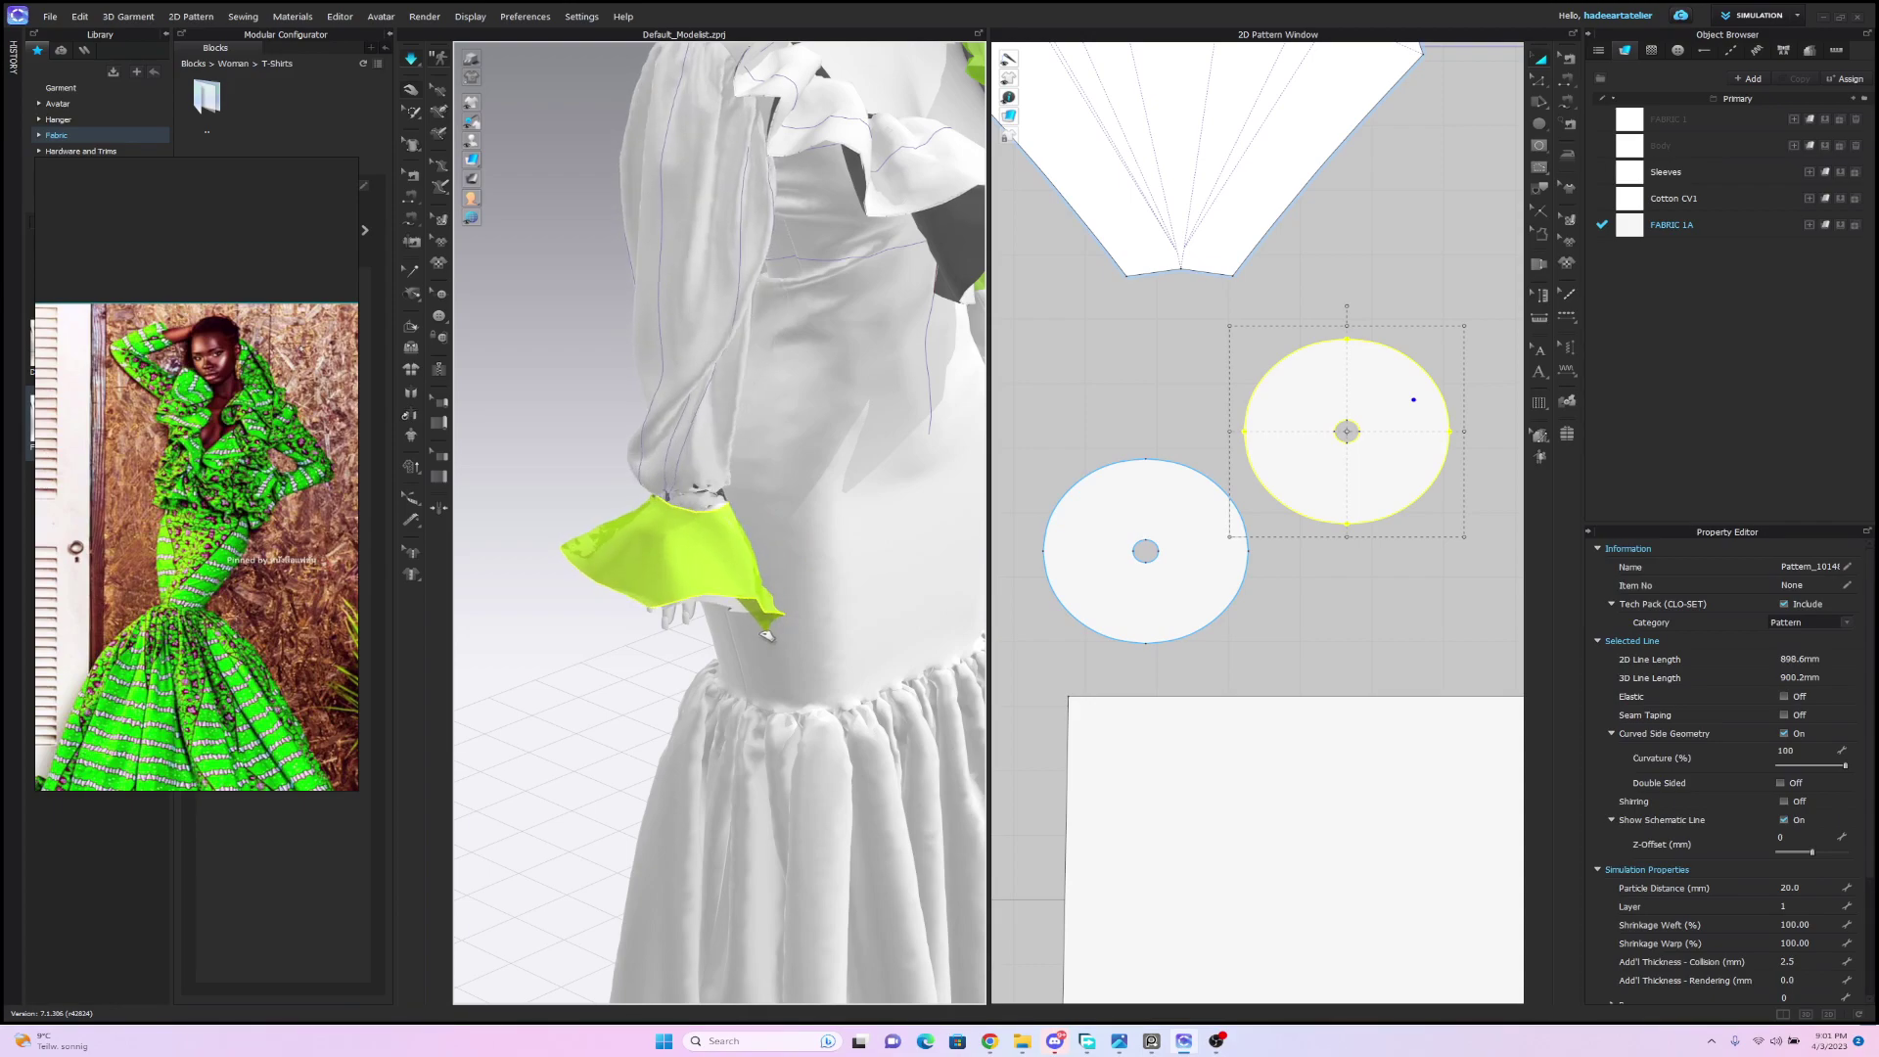
left_click(703, 465)
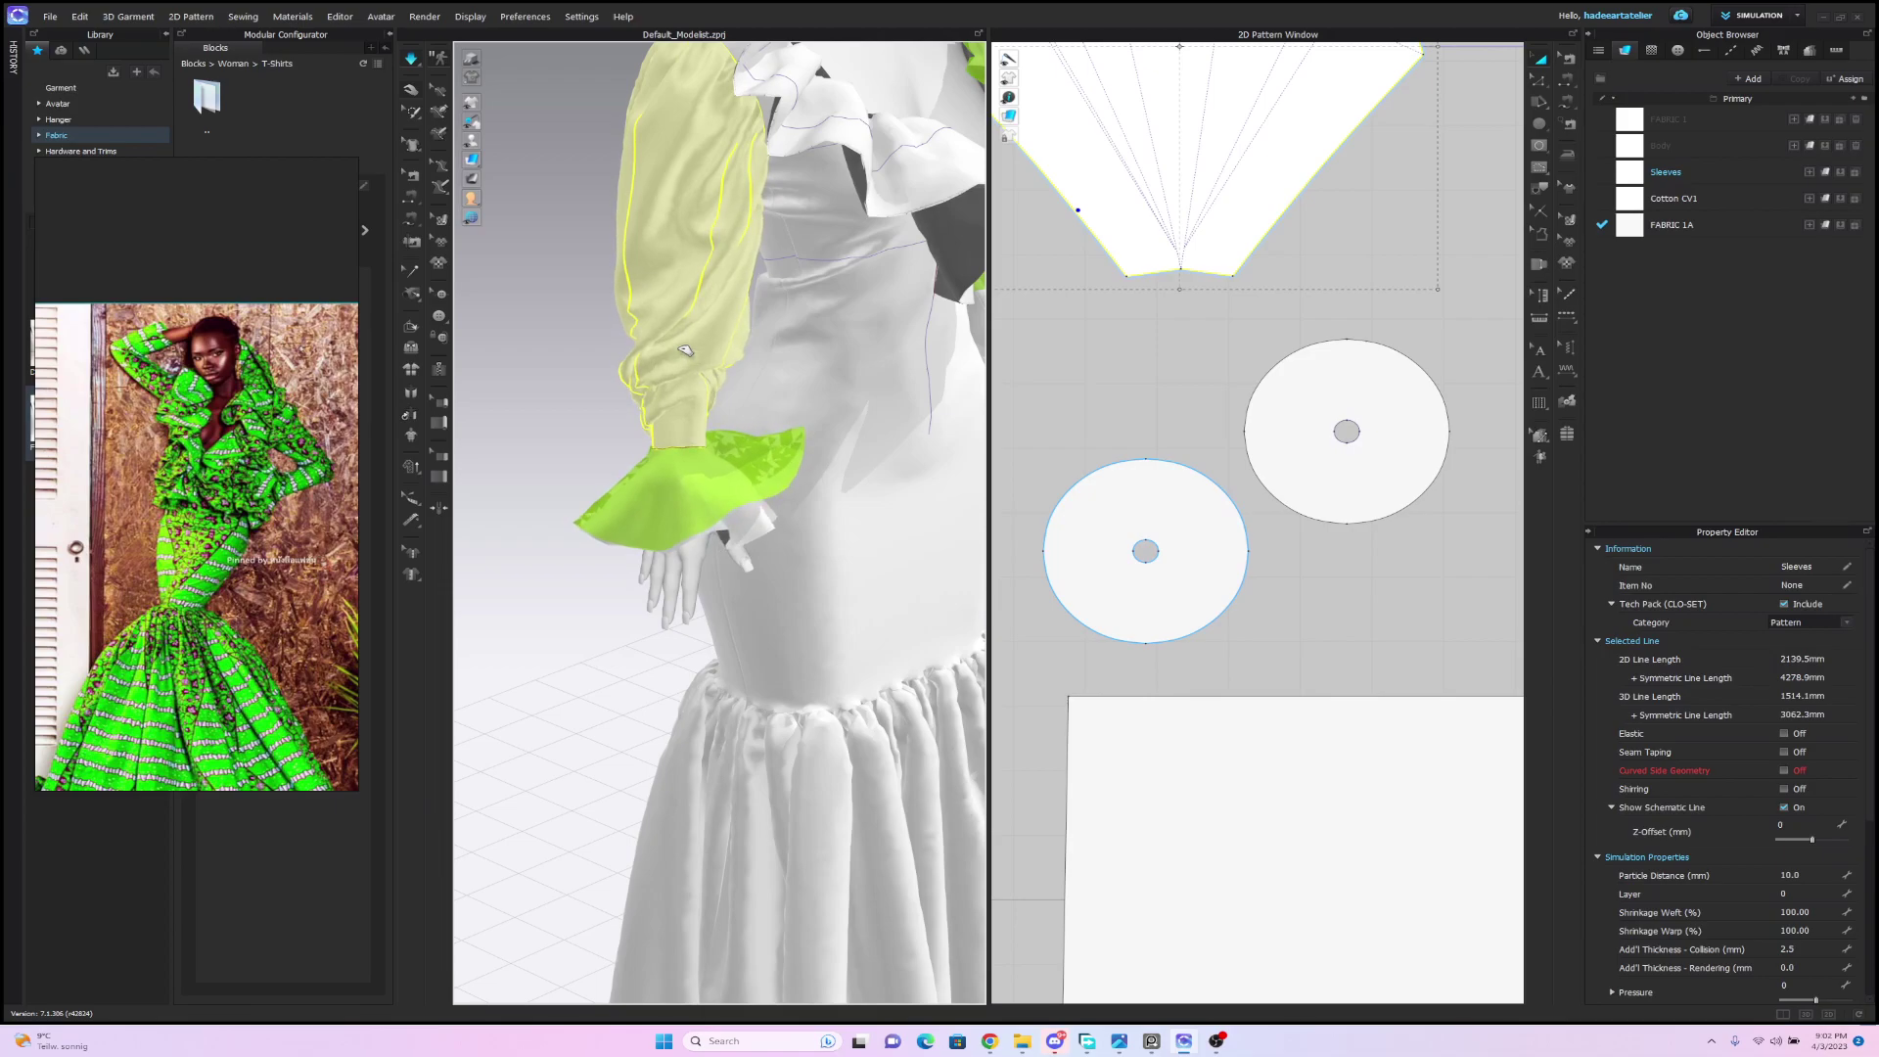
left_click(566, 423)
right_click_drag(557, 424, 789, 420)
Reset the copied ring's layer to 0 and simulate, pulling the upper flounce down over the hand.
left_click(1267, 379)
left_click(1797, 910)
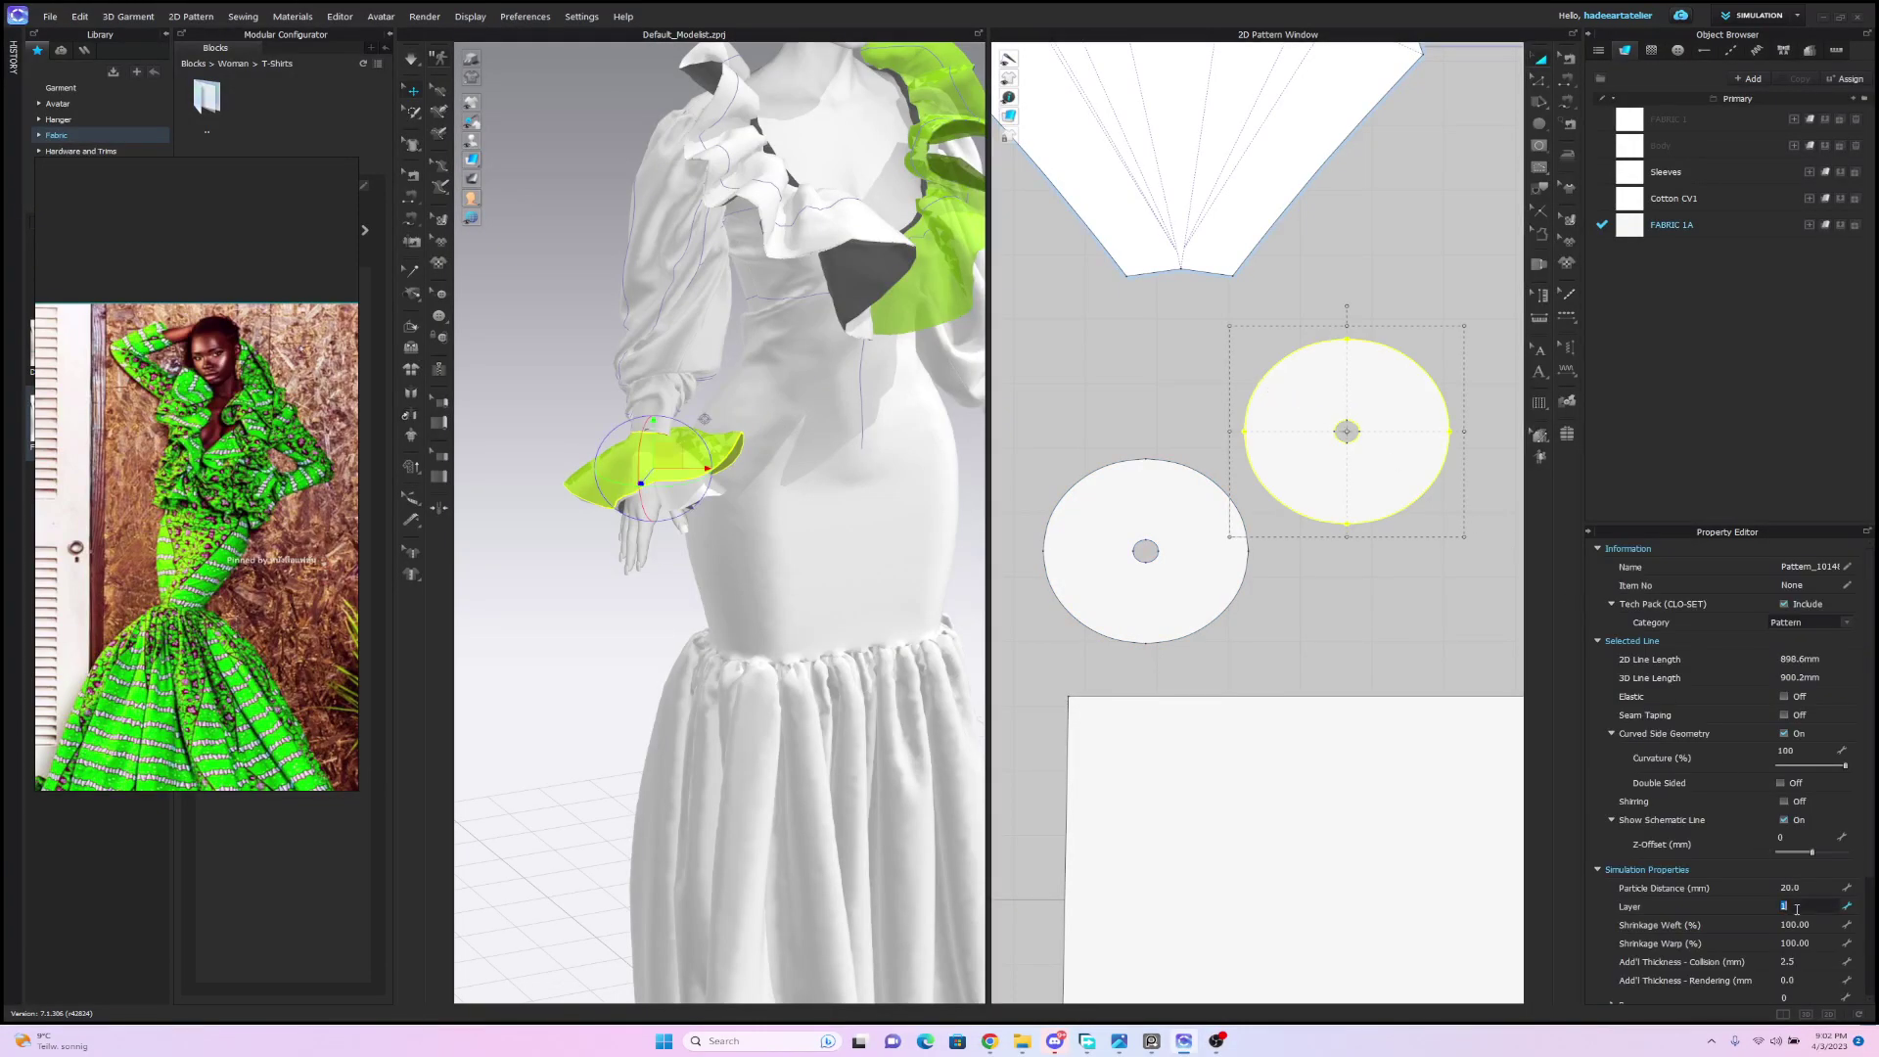
type("0")
key("Return")
left_click(1153, 399)
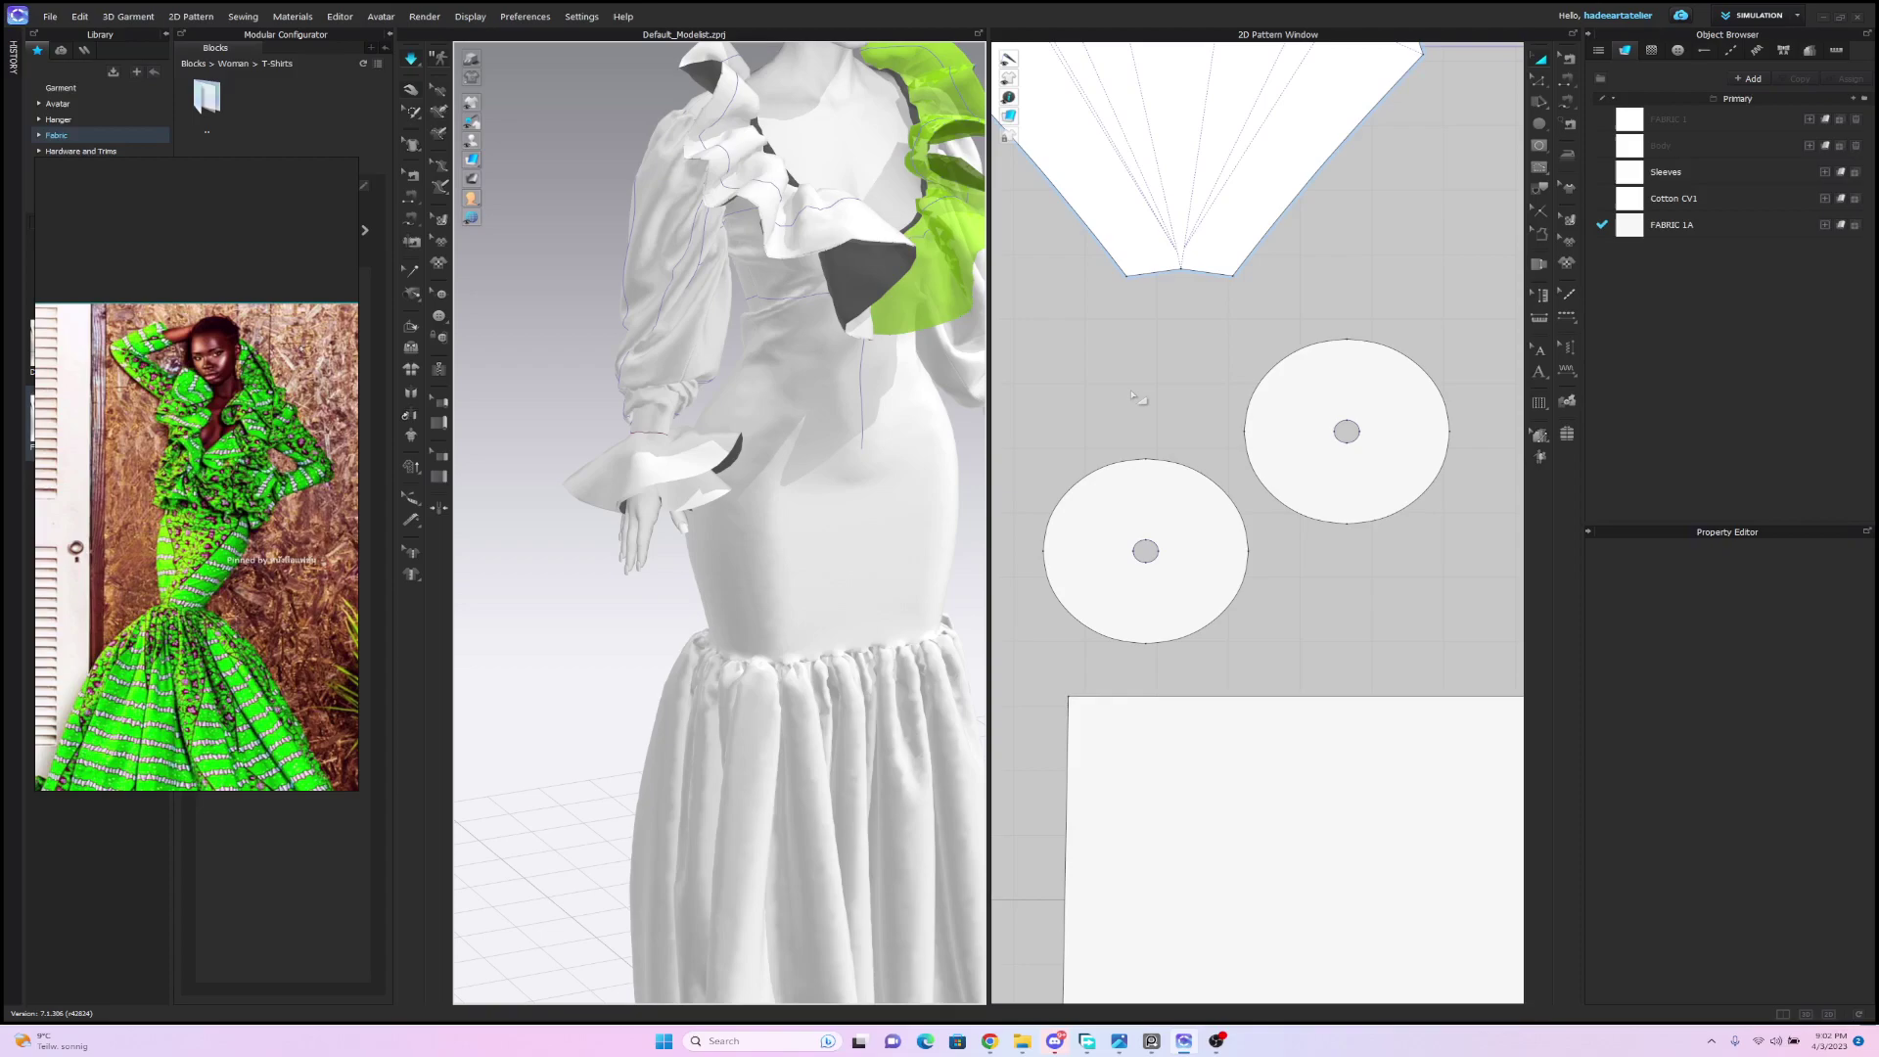
left_click(726, 458)
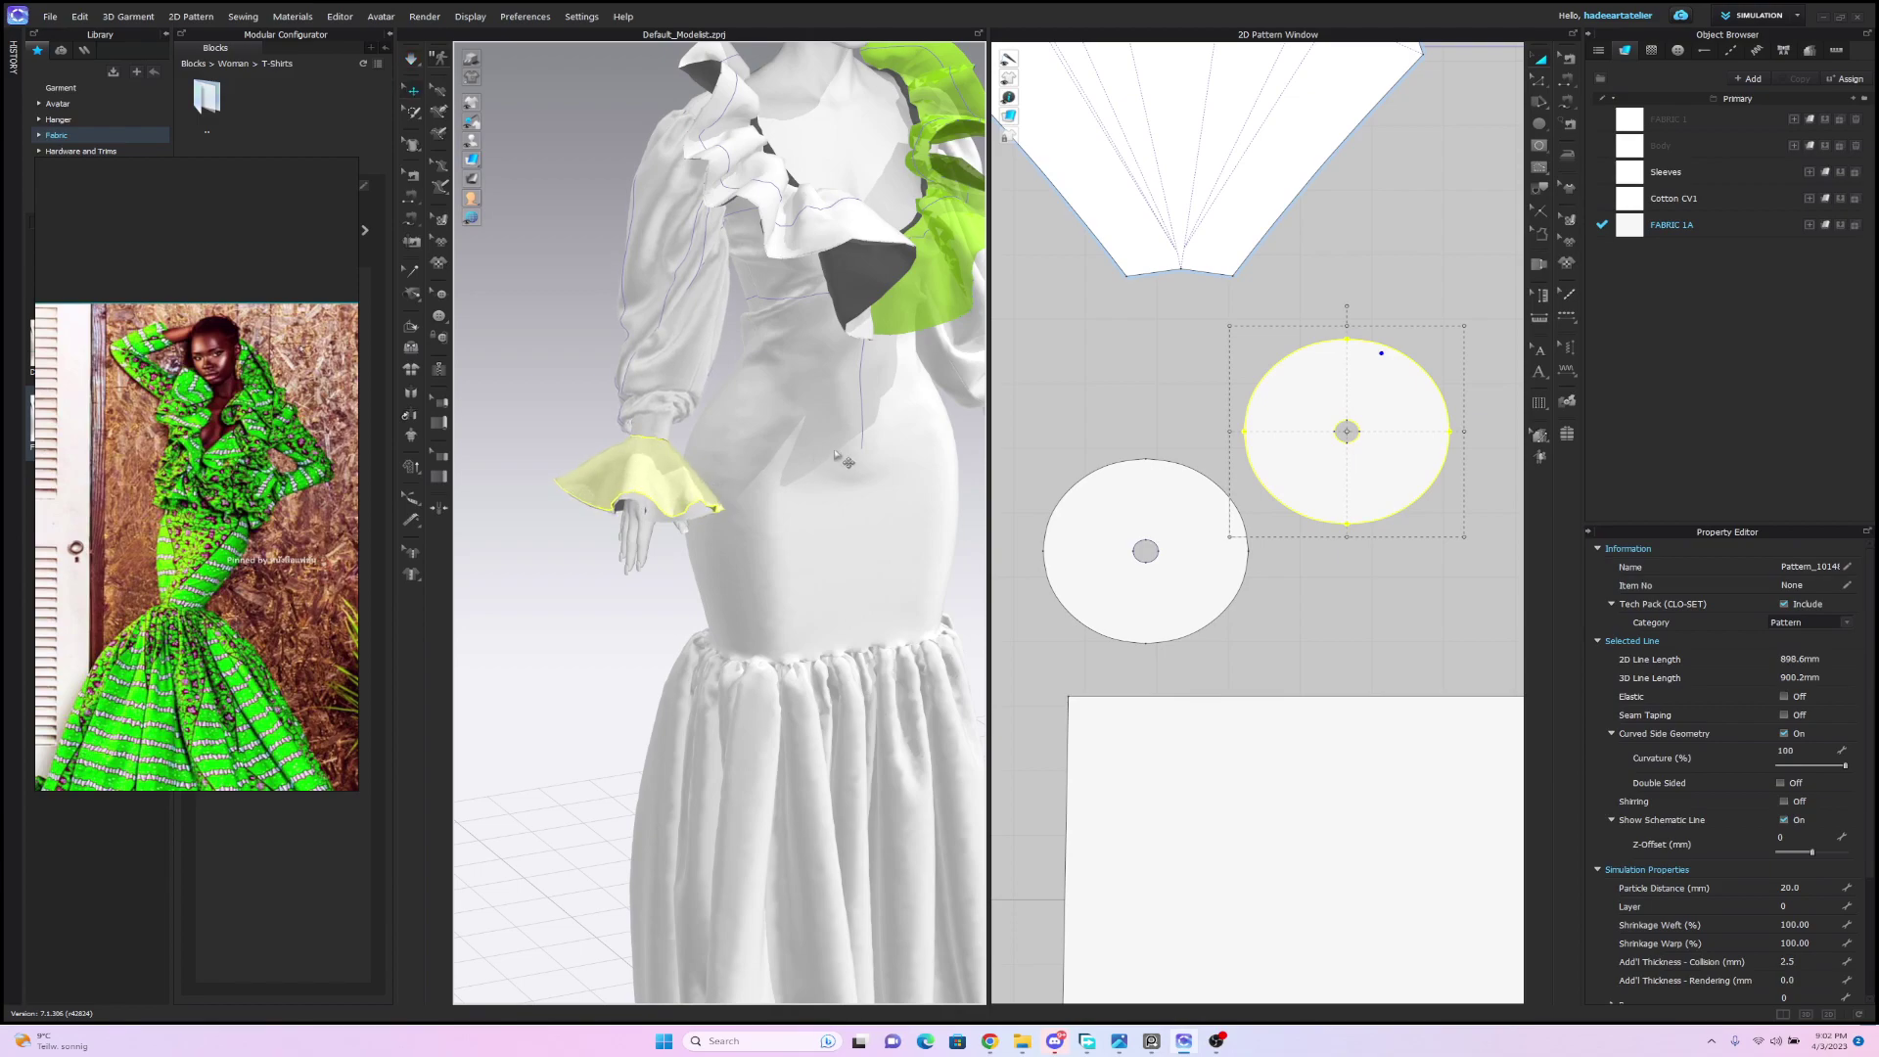
Select the copied flounce ring's inner circle and check its line lengths and fit at the wrist while simulating.
left_click(1153, 409)
left_click(1308, 400)
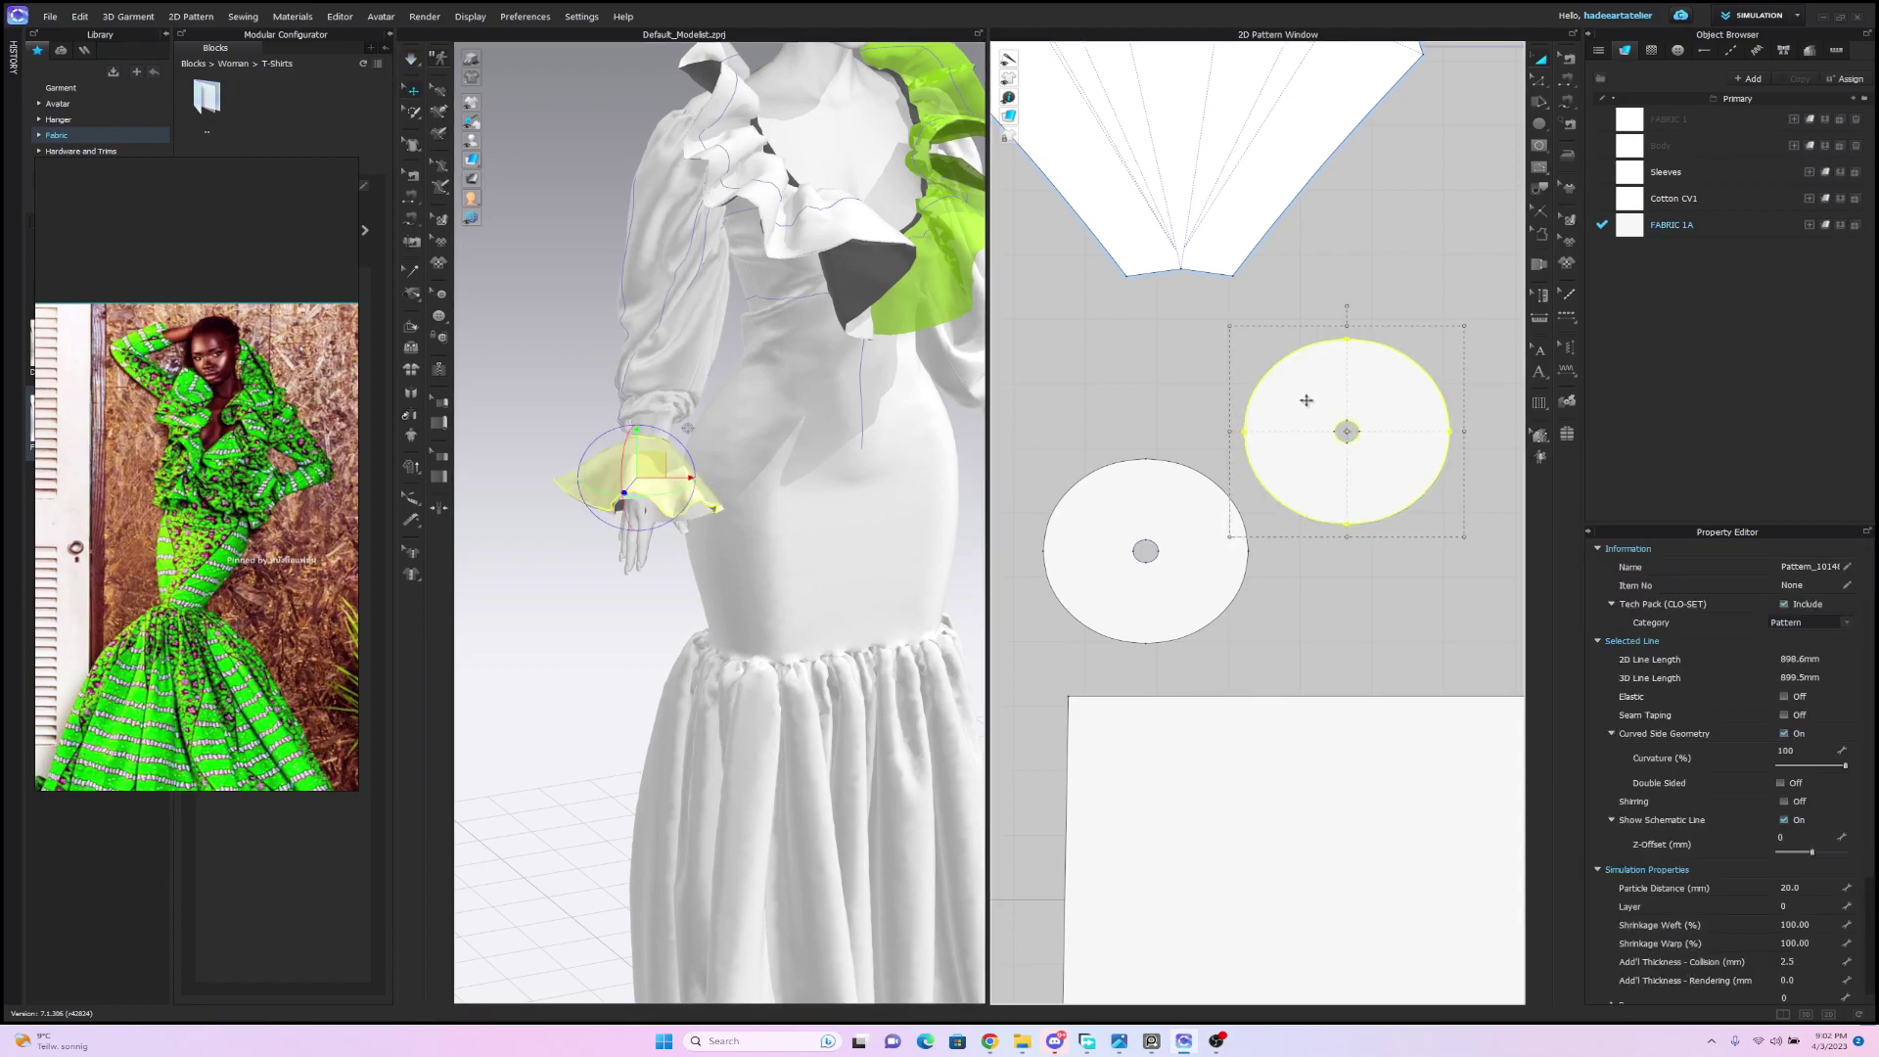
scroll(1316, 399, "down", 2)
scroll(1316, 391, "up", 1)
middle_click_drag(1315, 384, 1146, 480)
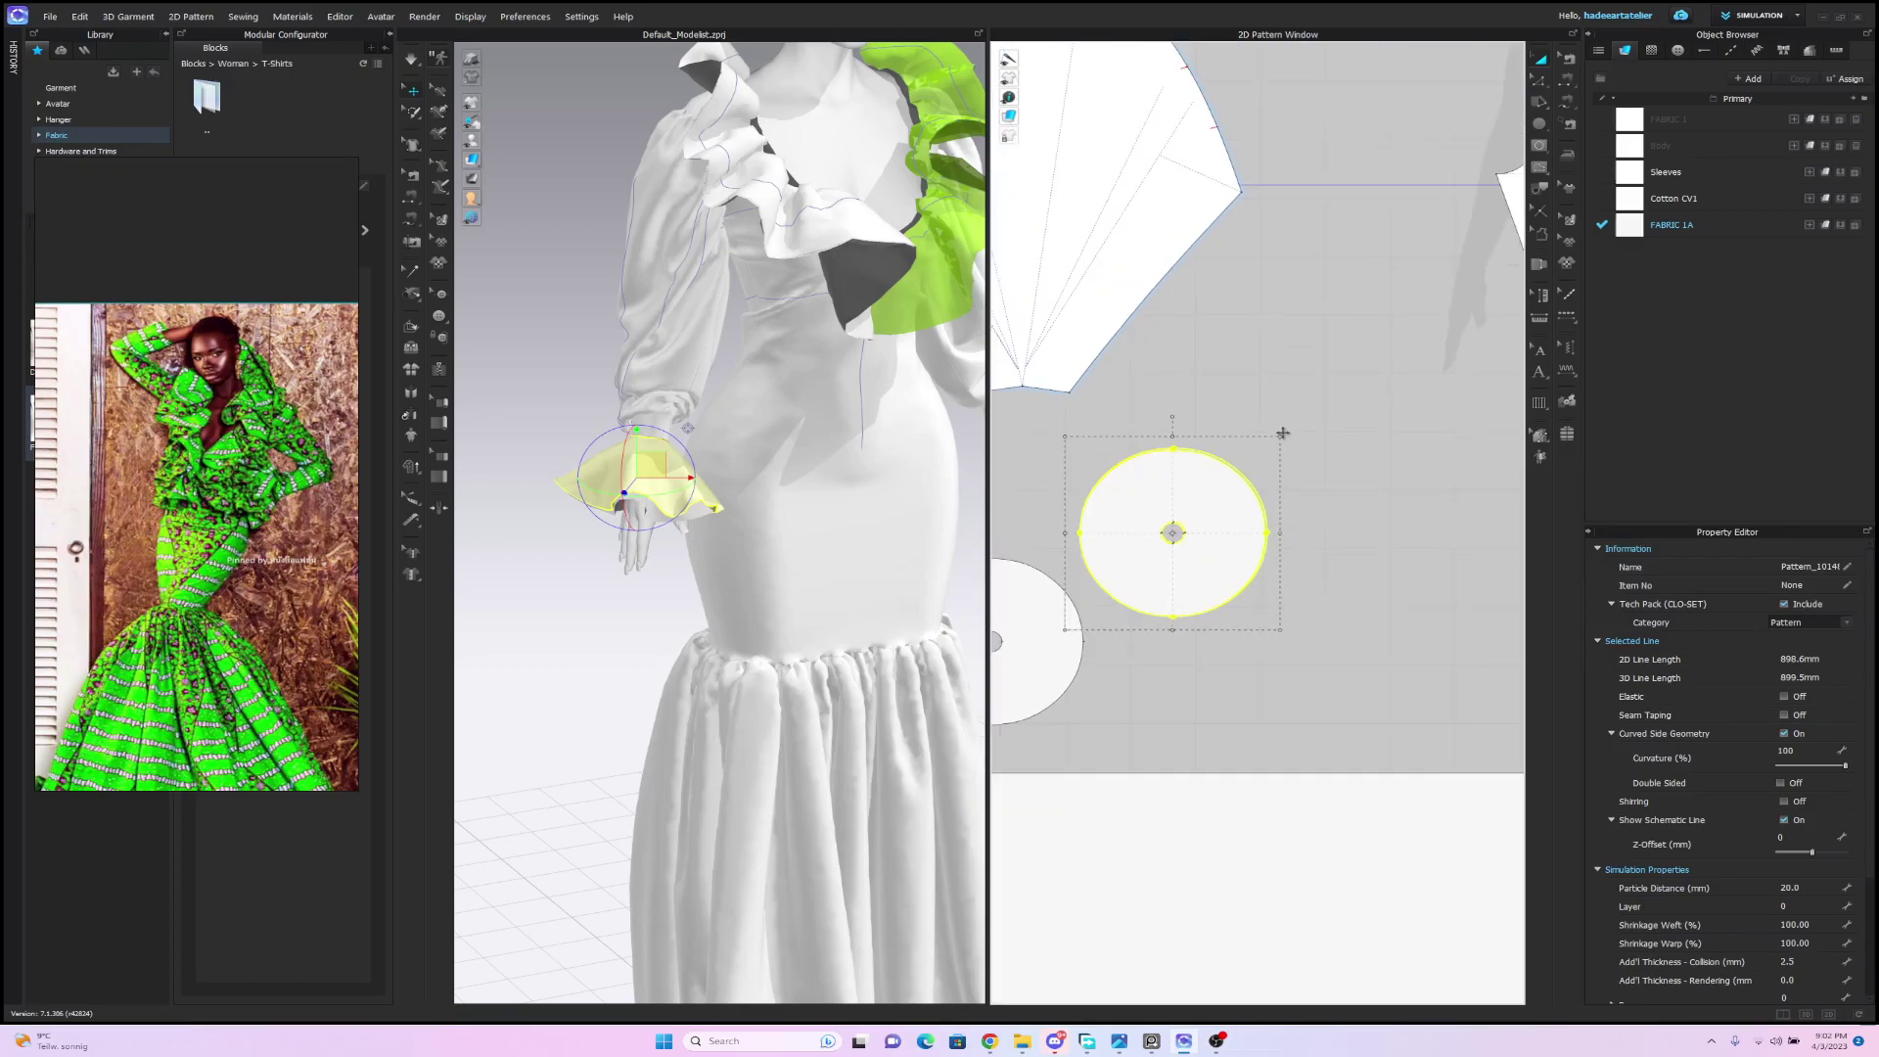
left_click(1284, 429)
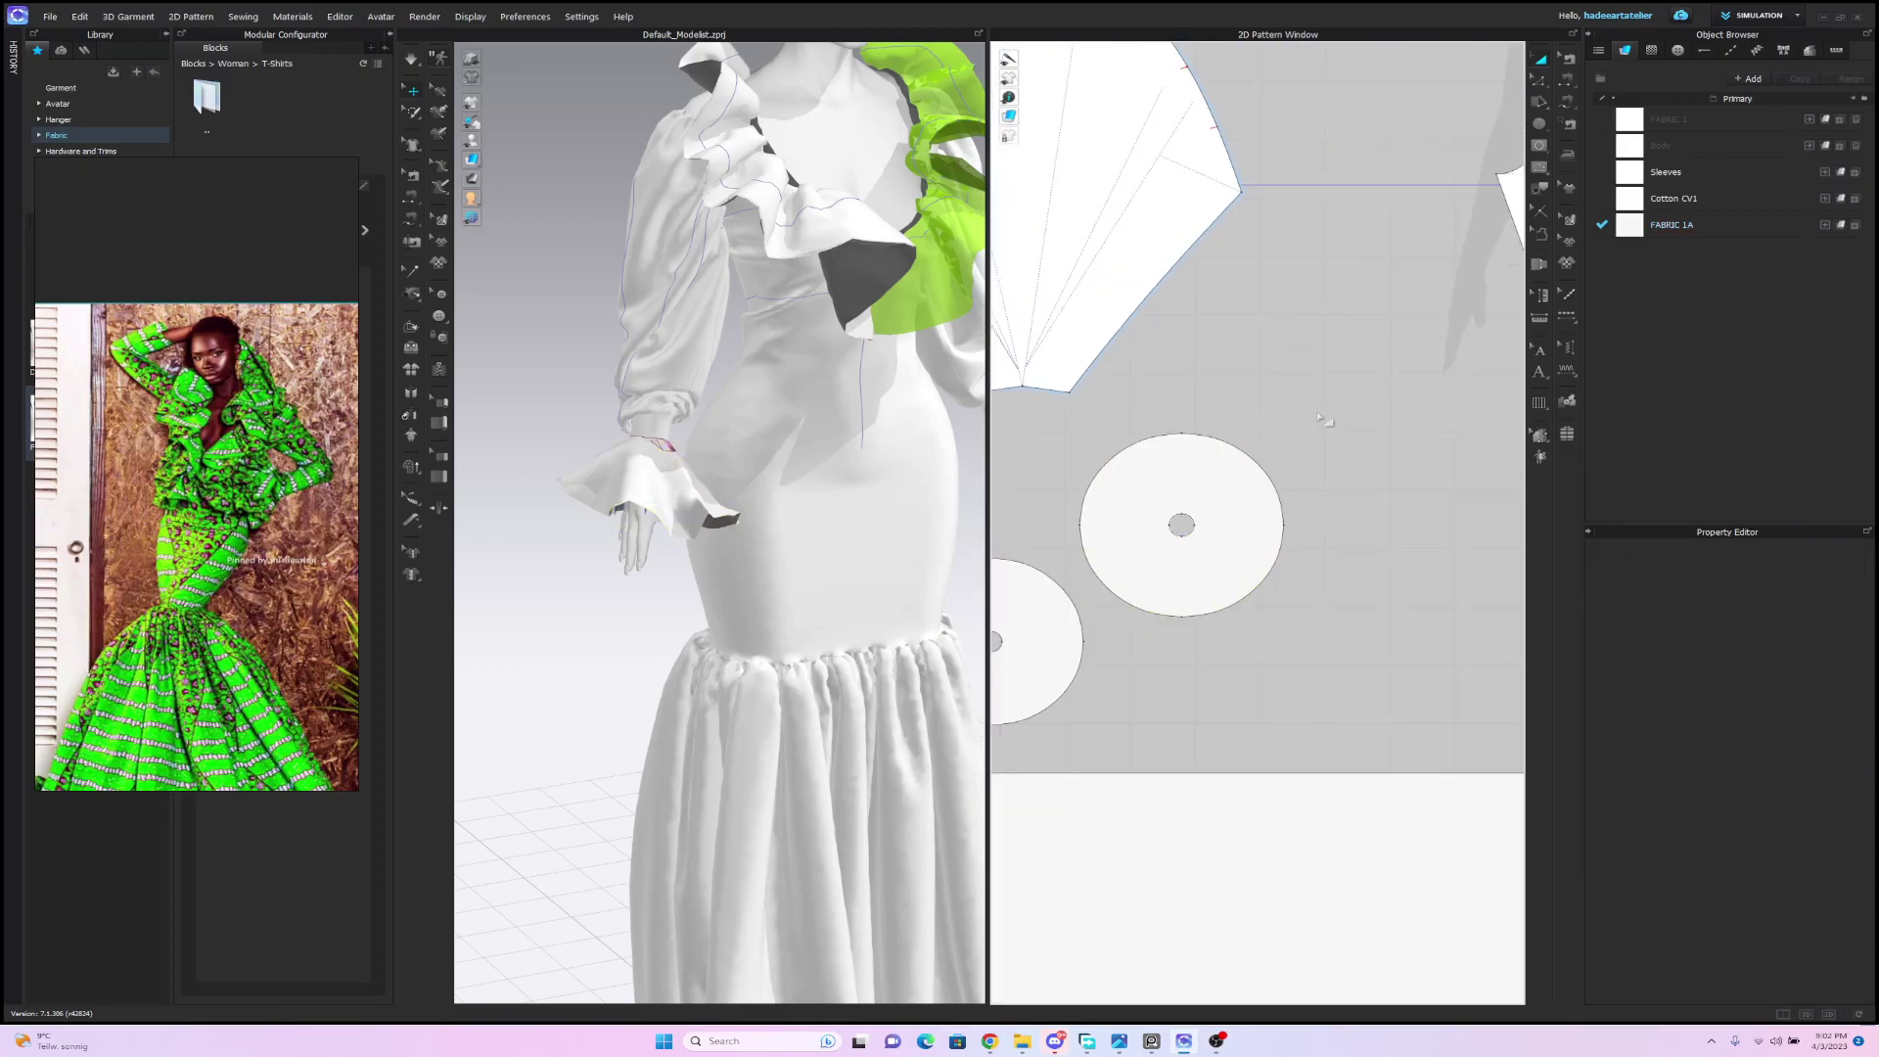
scroll(1297, 419, "up", 2)
left_click(1163, 519)
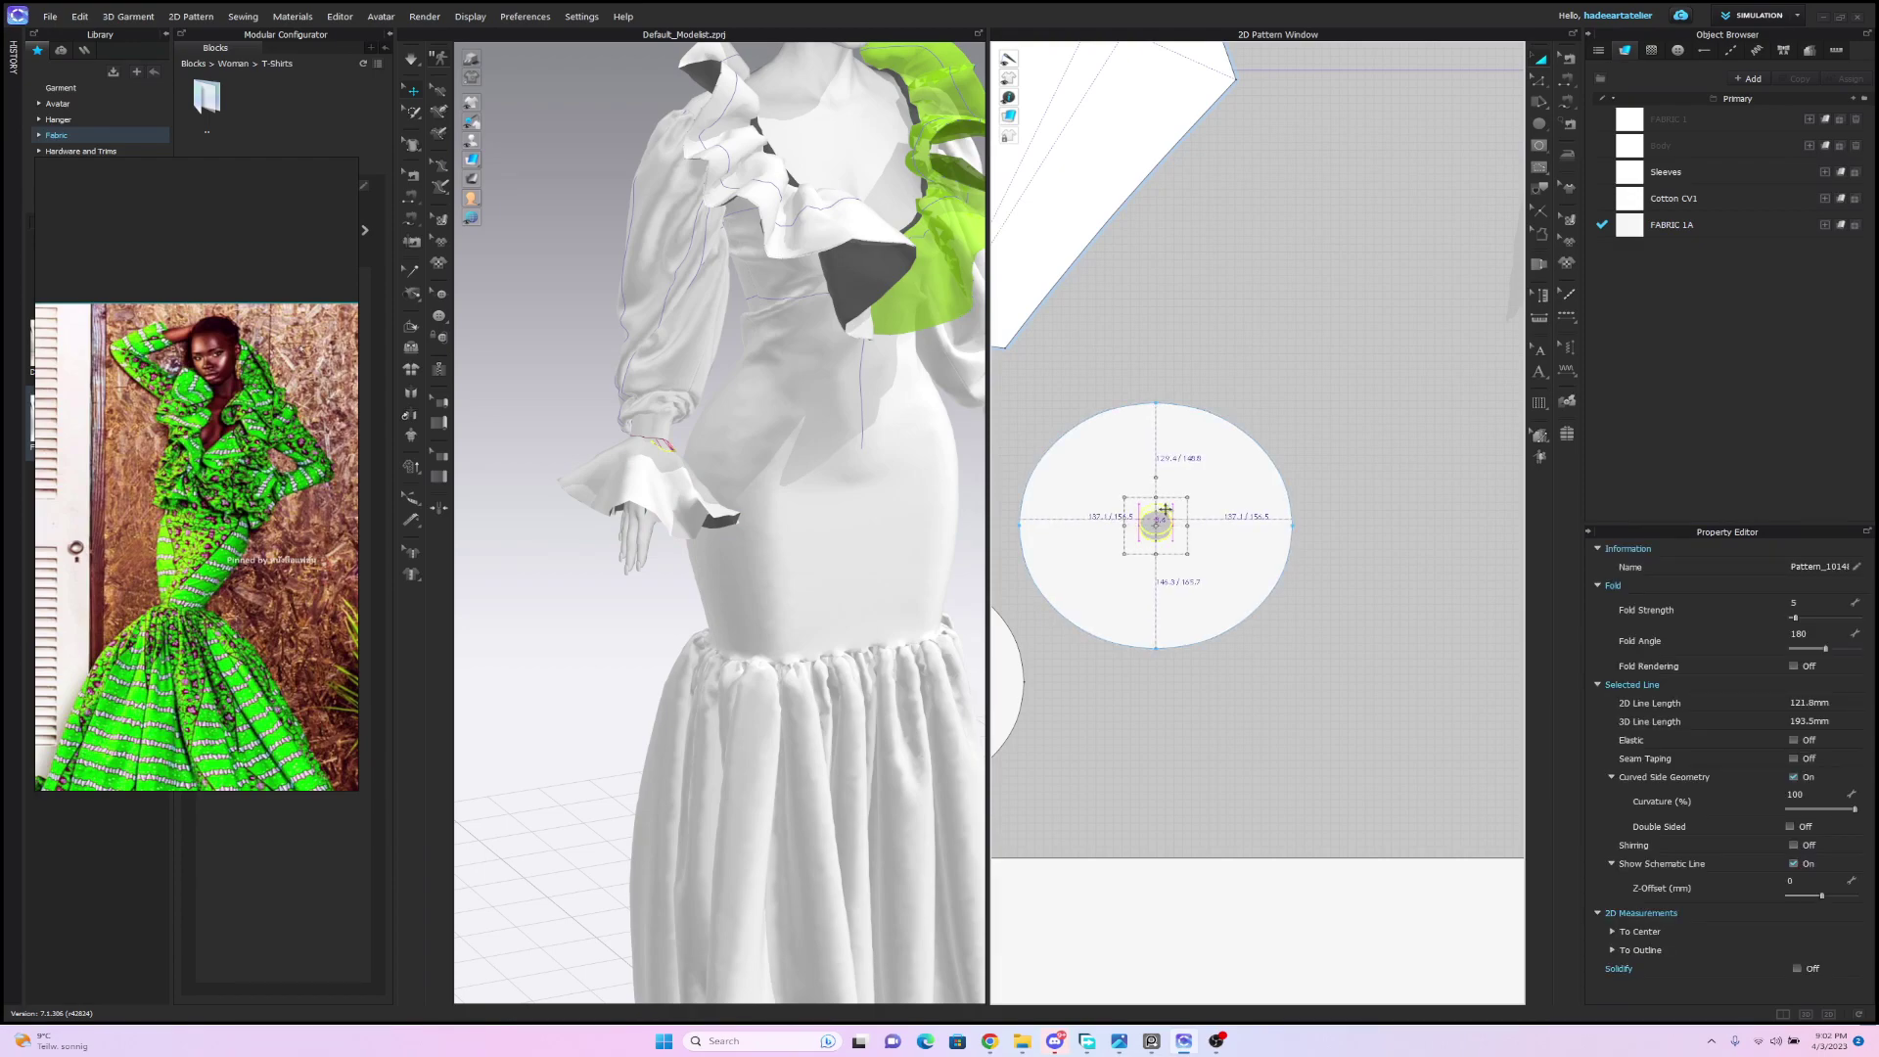
left_click_drag(1165, 515, 1163, 512)
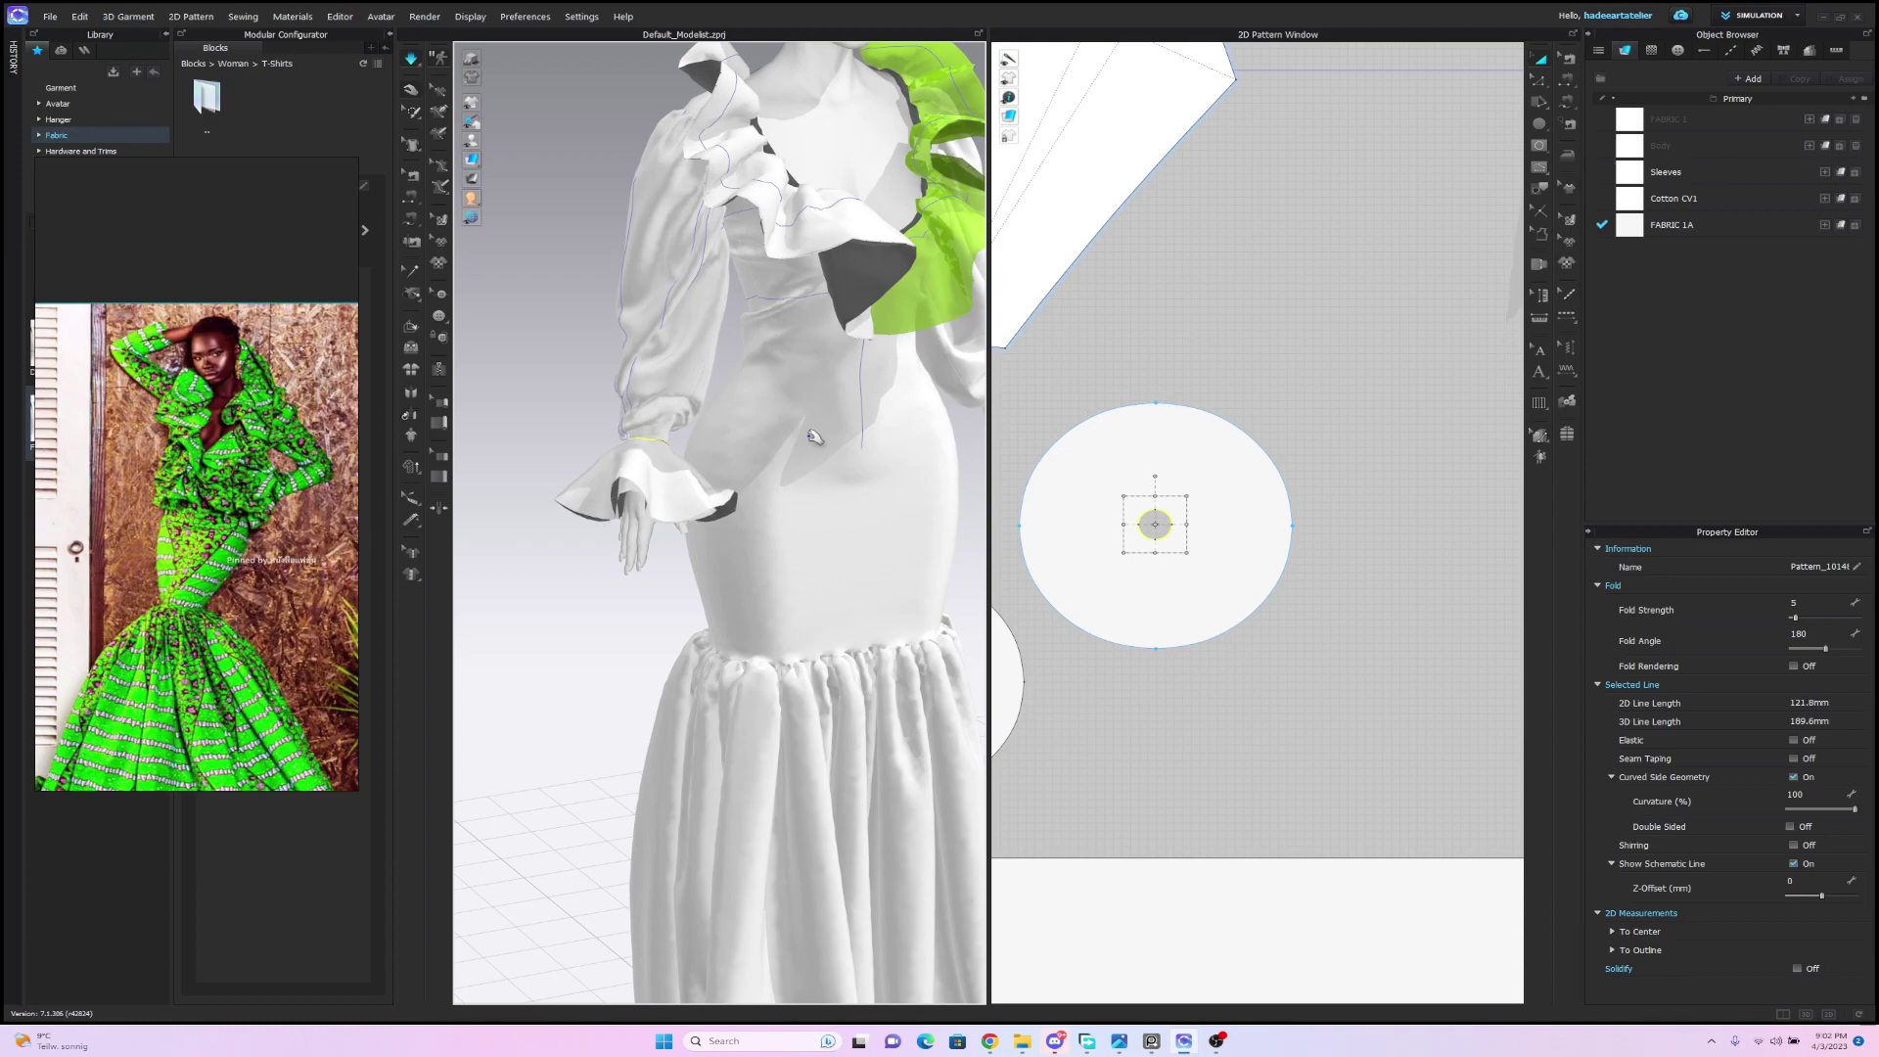
Examine the simulated dress from behind and from the front, focusing on the sleeve and its doubled wrist flounce.
scroll(793, 519, "down", 3)
scroll(792, 519, "down", 2)
left_click(934, 423)
right_click_drag(841, 339, 1071, 374)
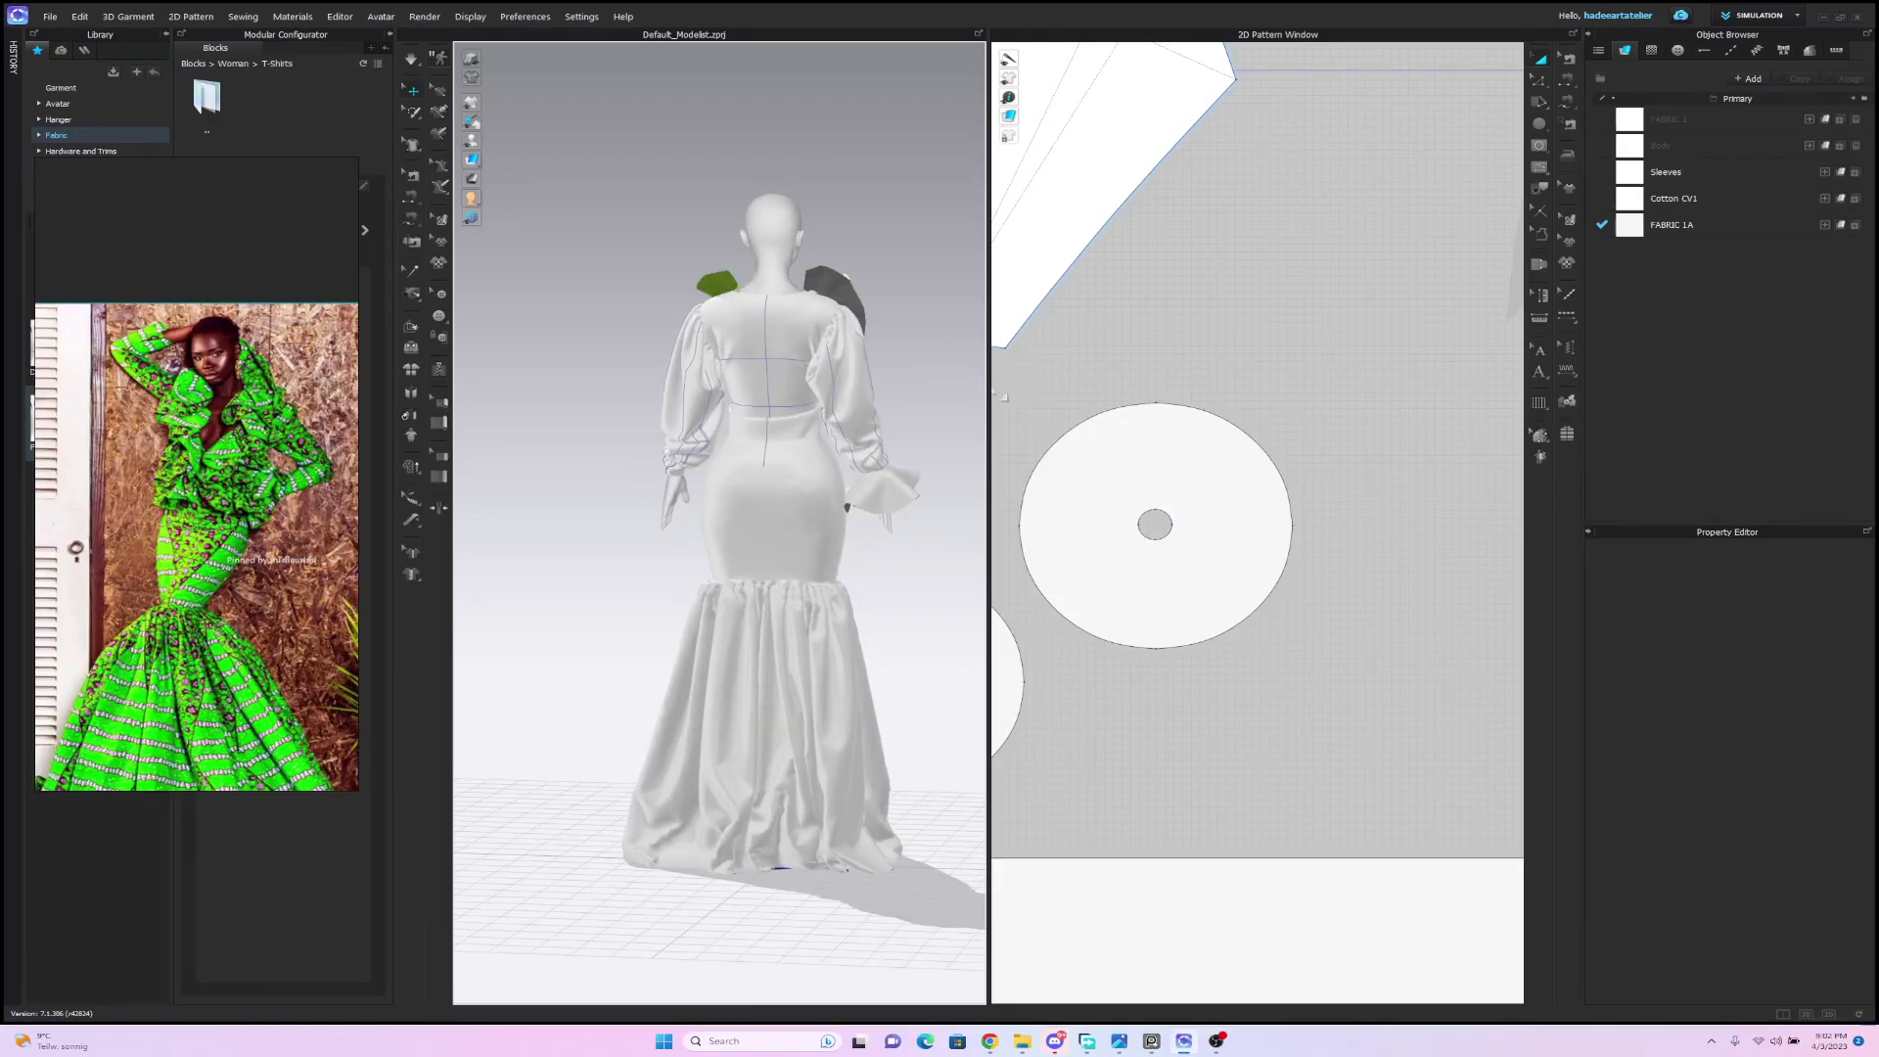
left_click(873, 442)
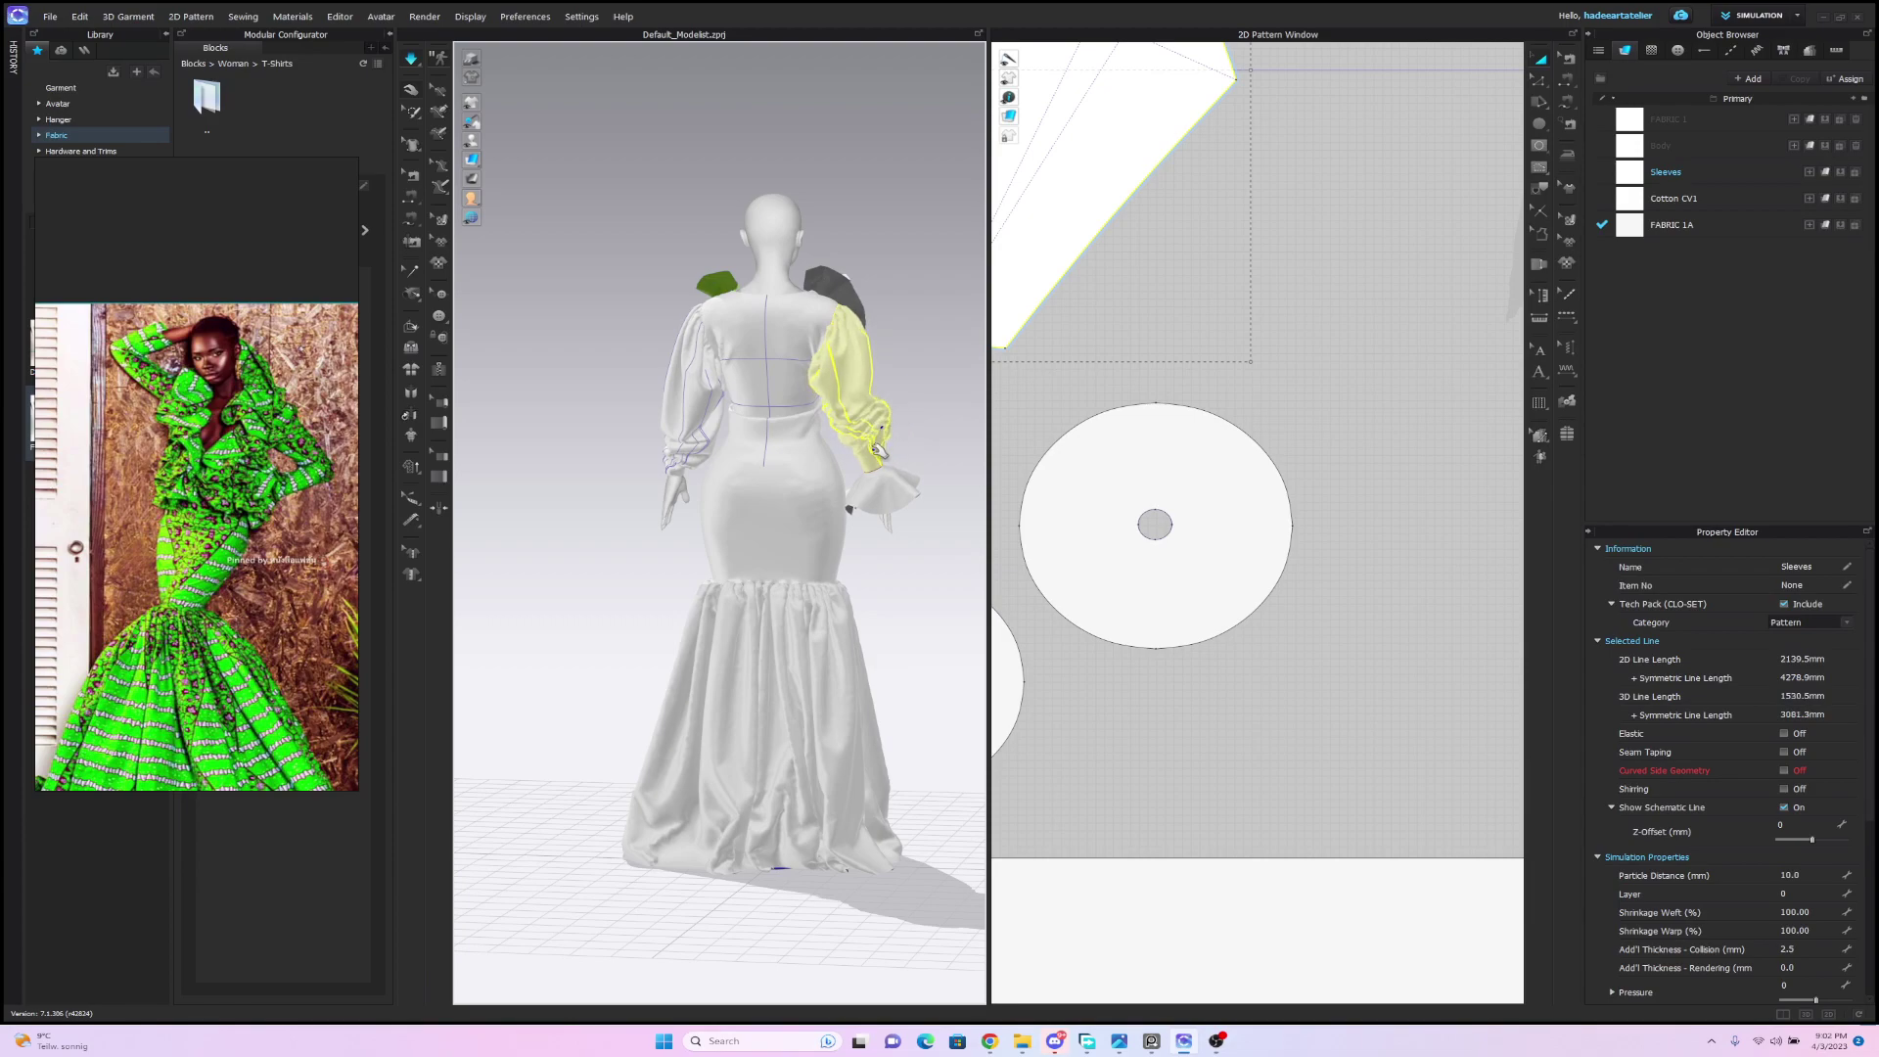
left_click(928, 413)
right_click_drag(928, 413, 595, 416)
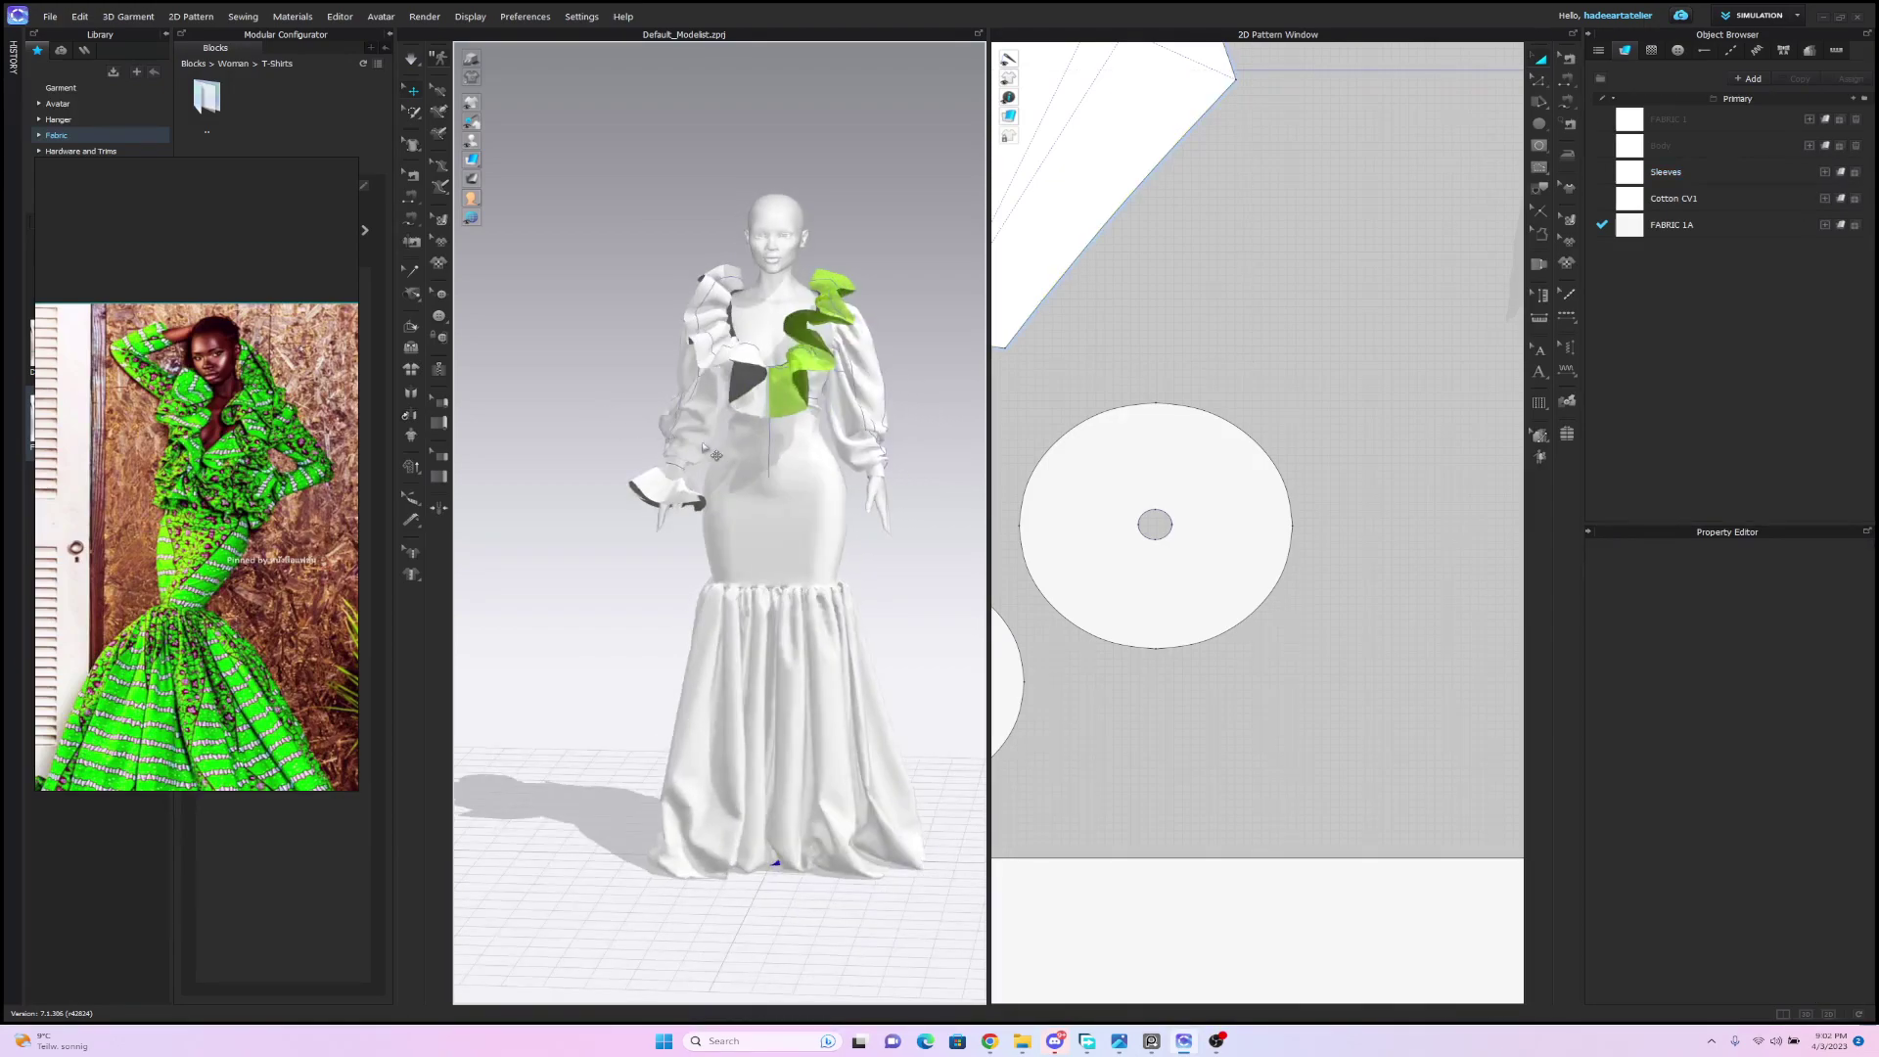
scroll(686, 455, "up", 3)
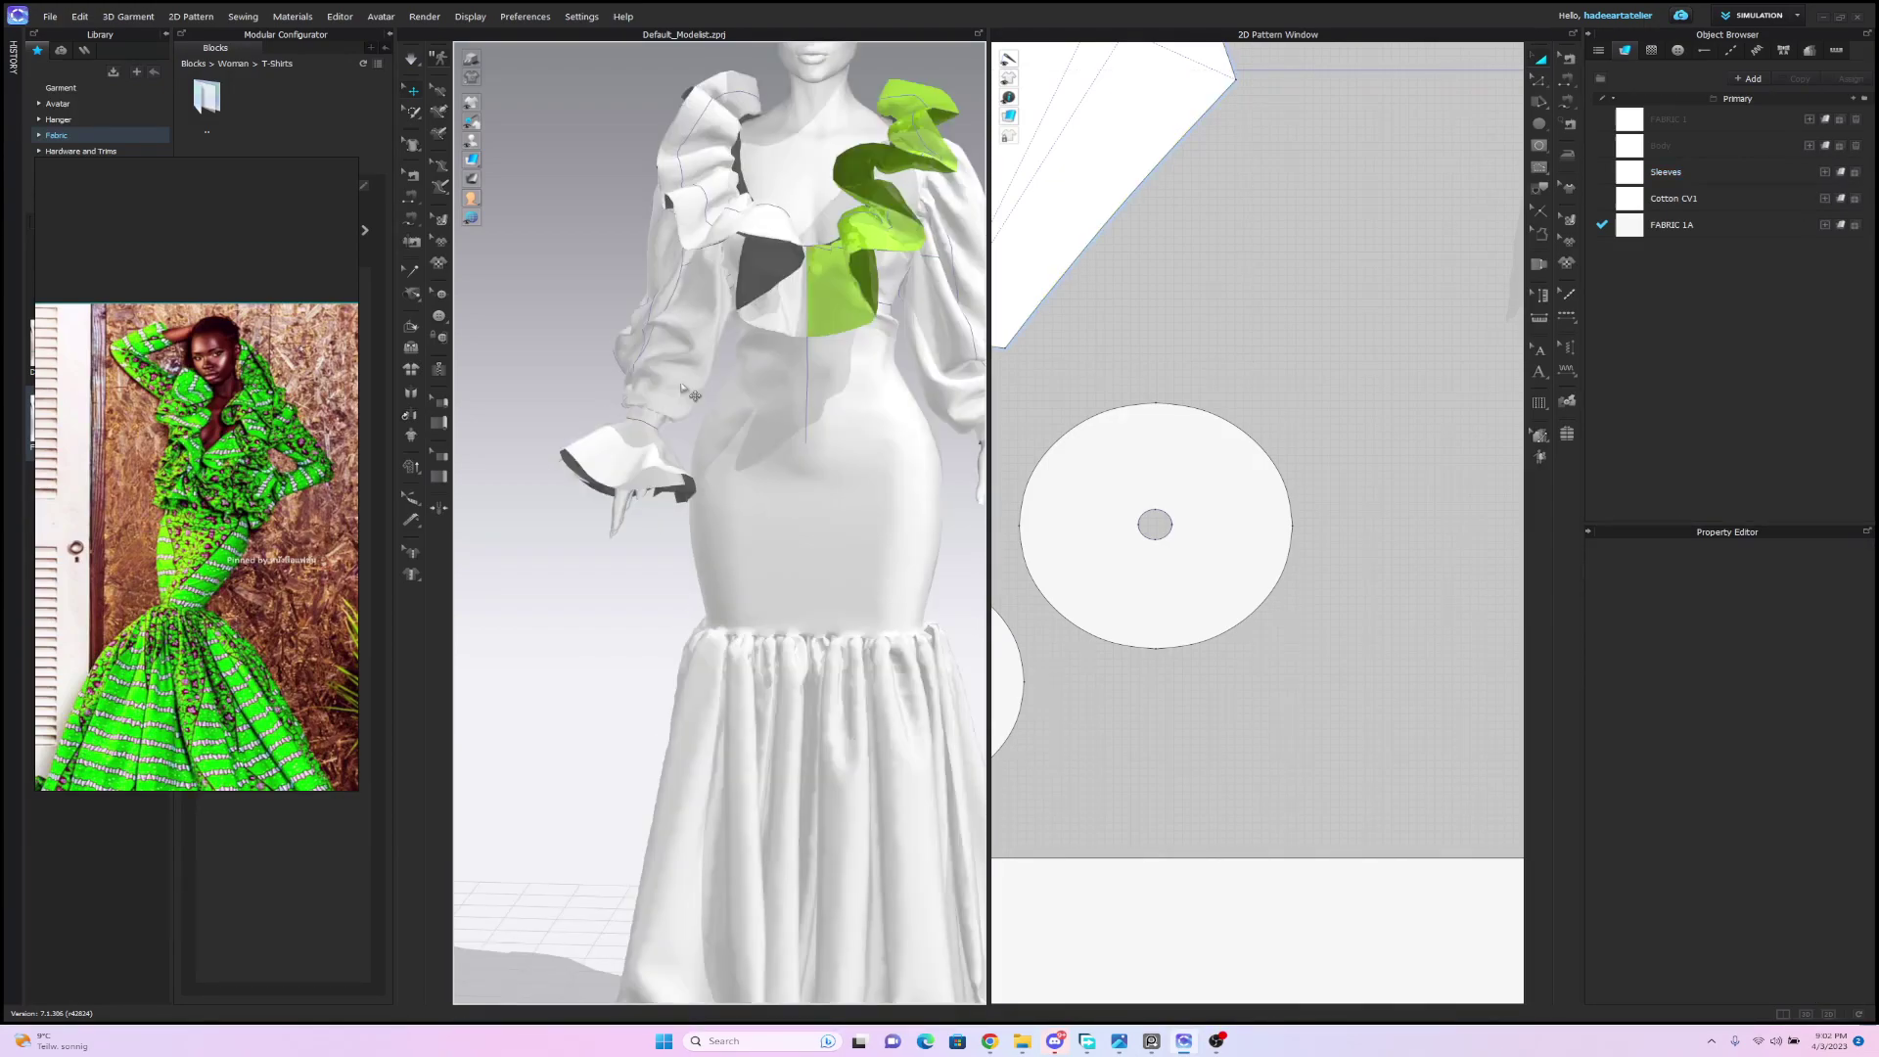
Remove the middle point of the sleeve pattern's hem so that the hem is a straight line.
scroll(1271, 424, "down", 5)
middle_click_drag(1269, 431, 1327, 490)
scroll(1305, 449, "up", 3)
key("z")
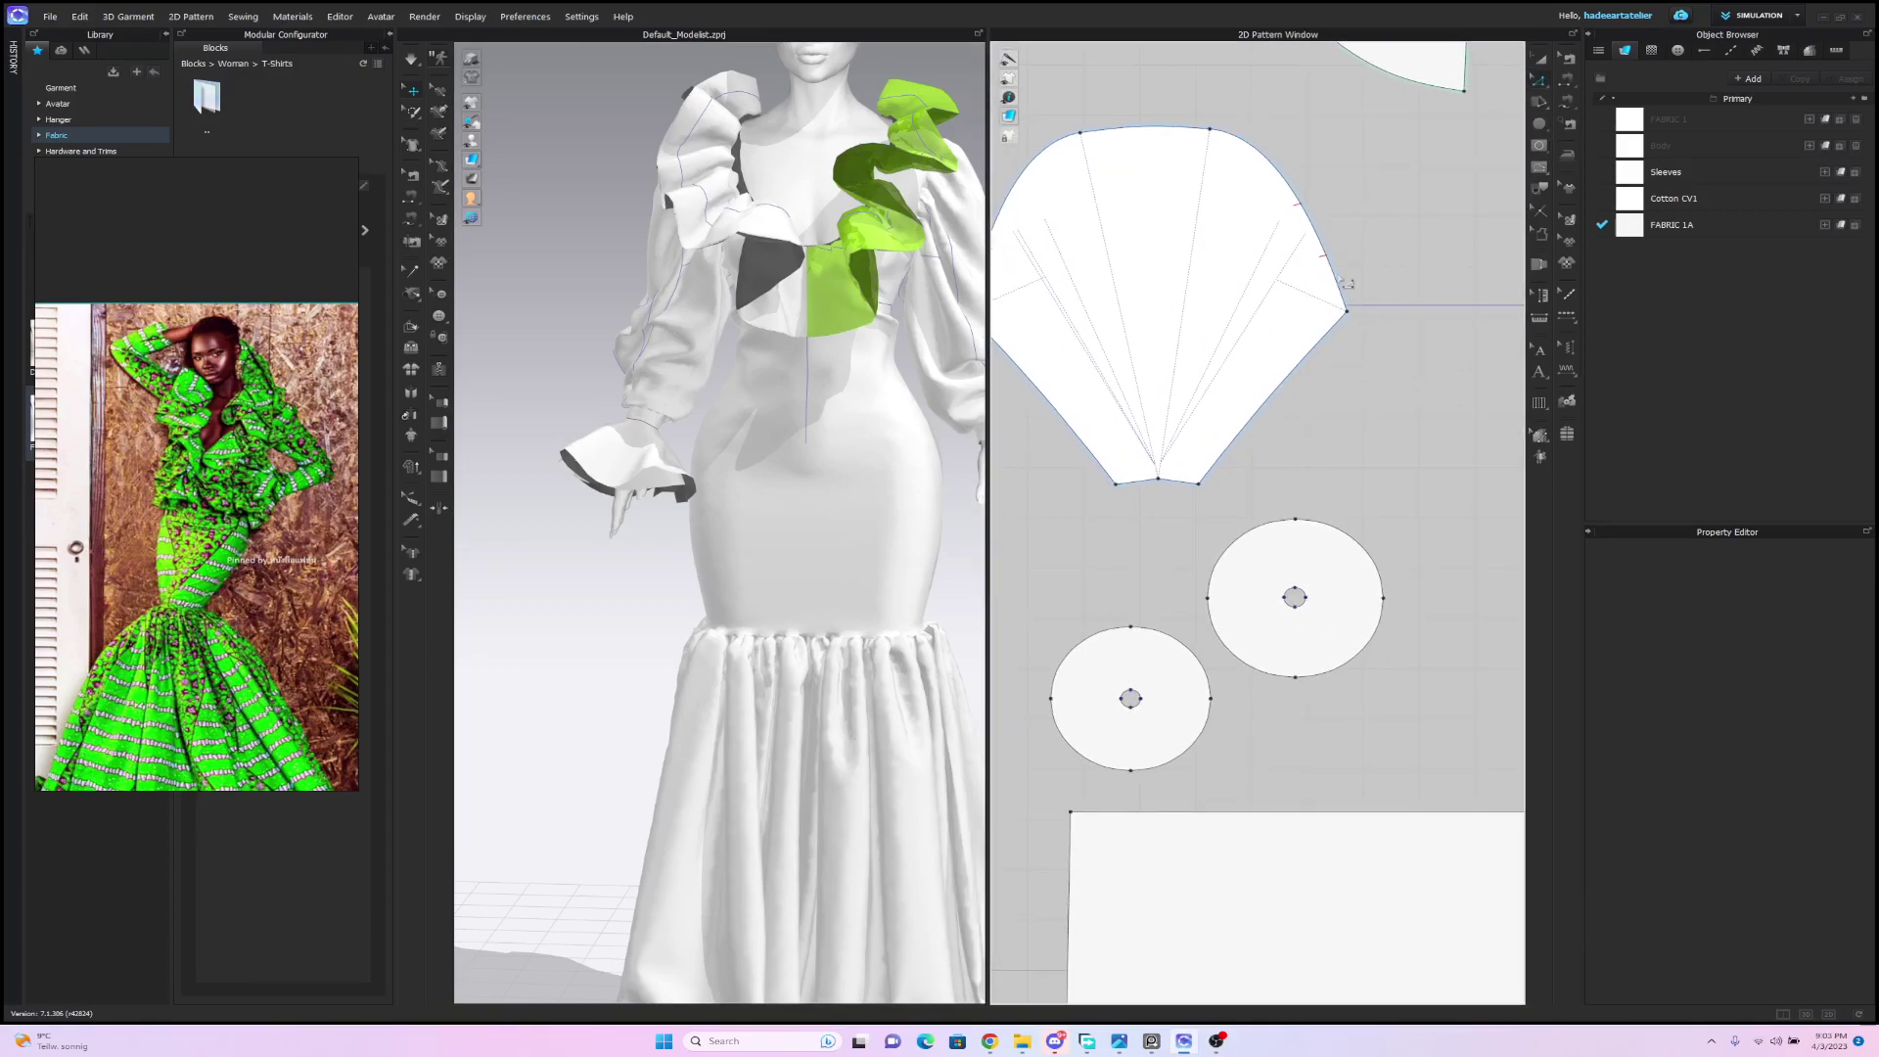
left_click(1158, 483)
left_click(1161, 496)
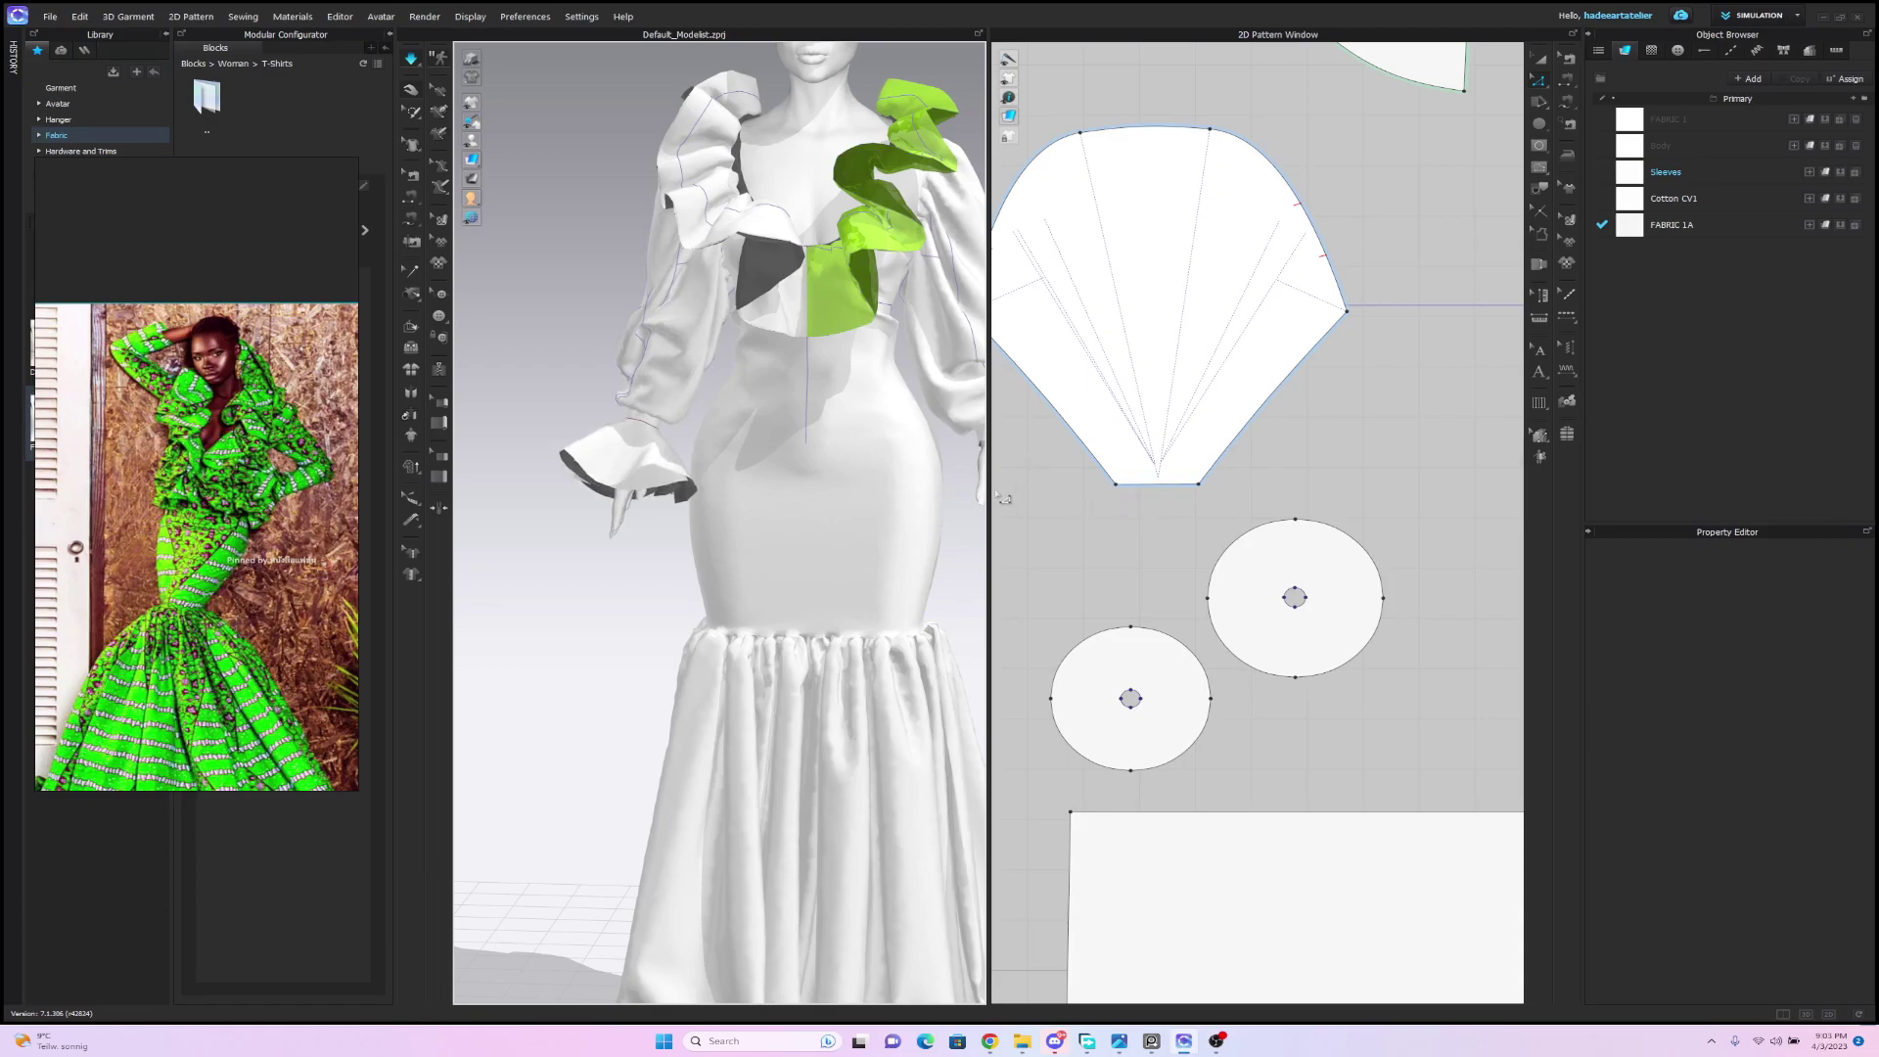
Change the sleeve hem's length to 160 mm, extending it at both ends.
left_click(1161, 485)
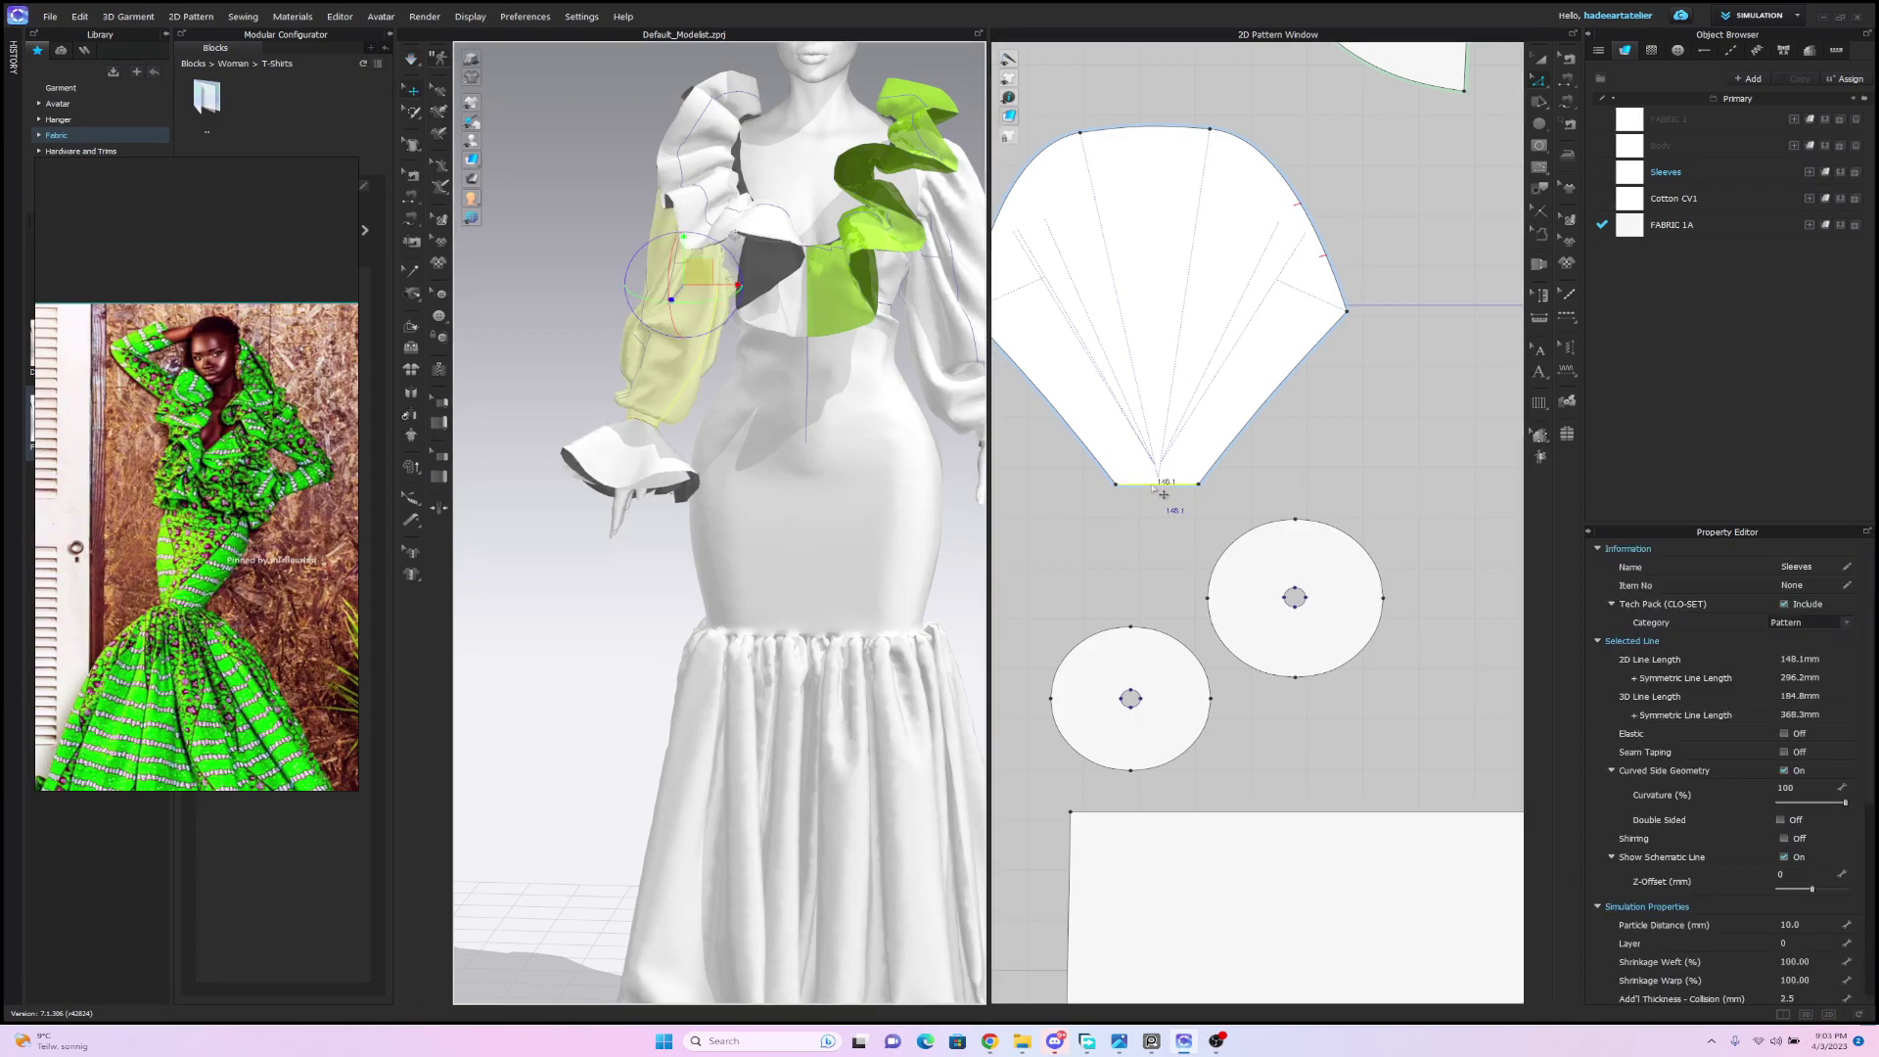
right_click(1158, 485)
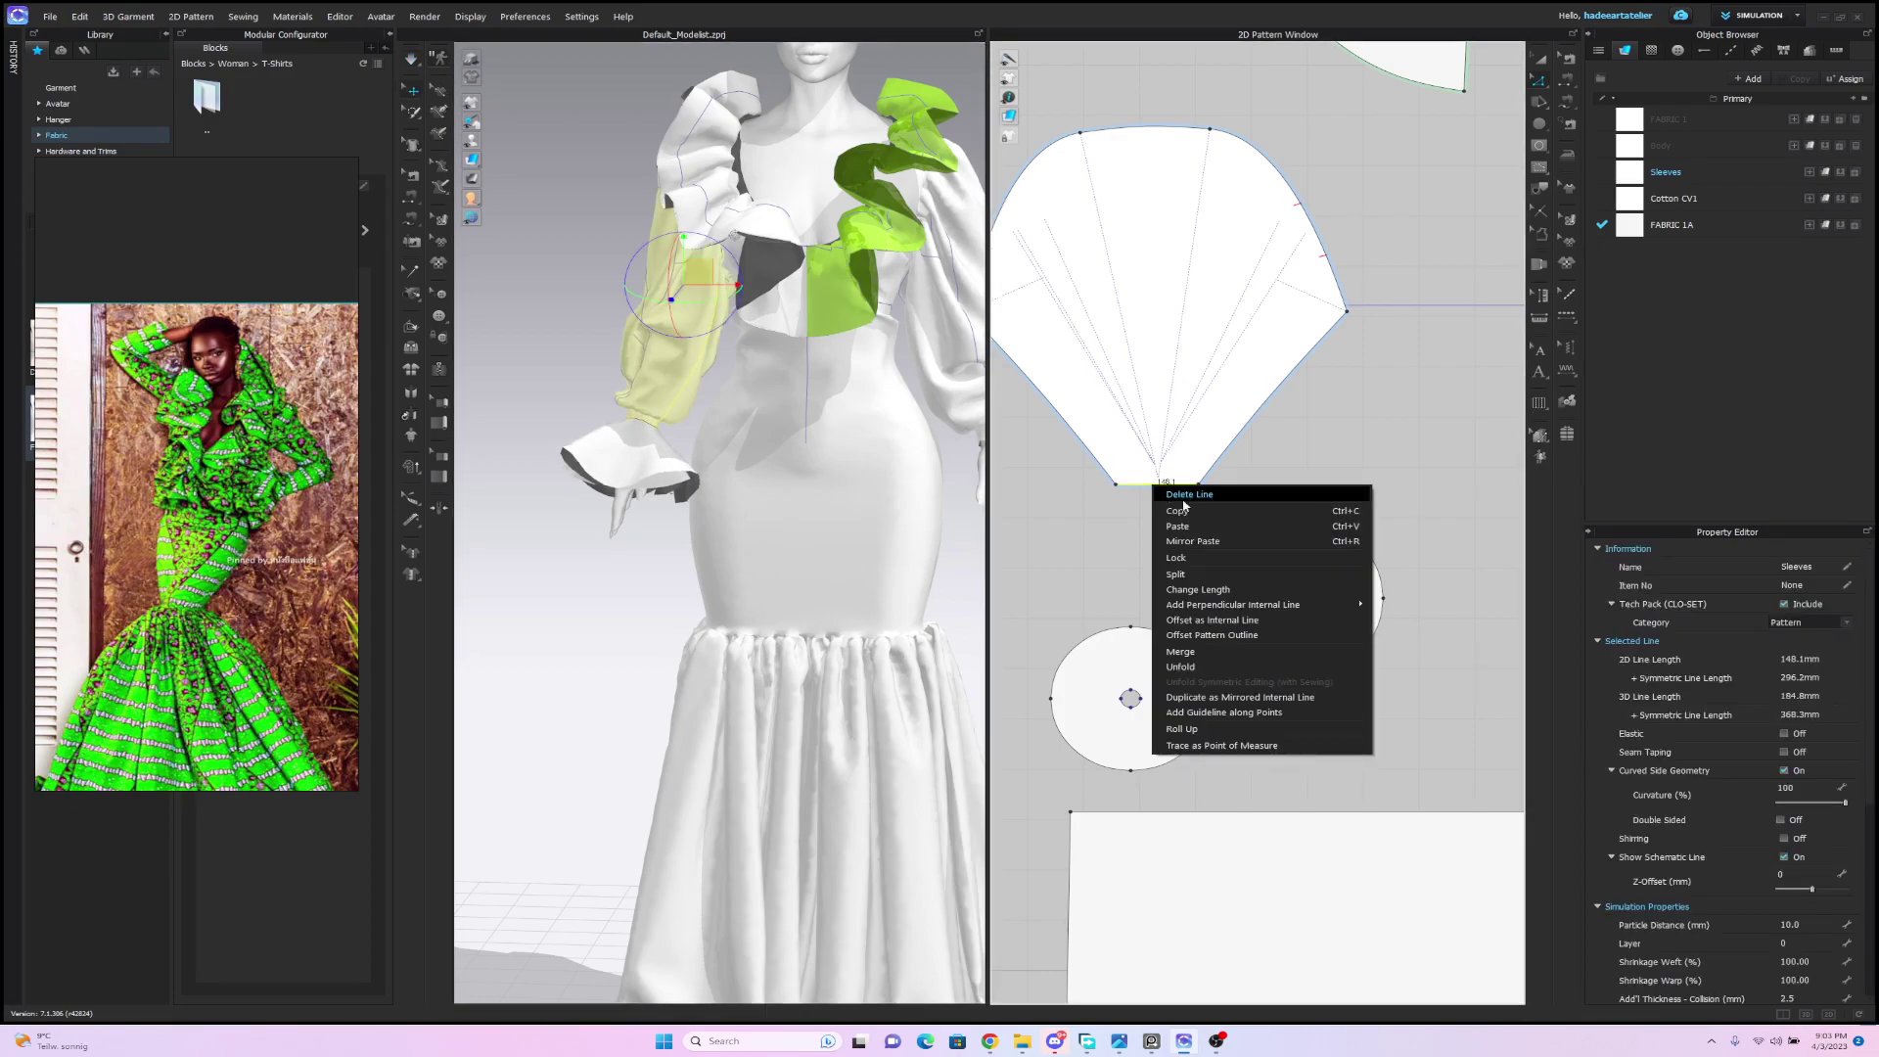
left_click(1218, 591)
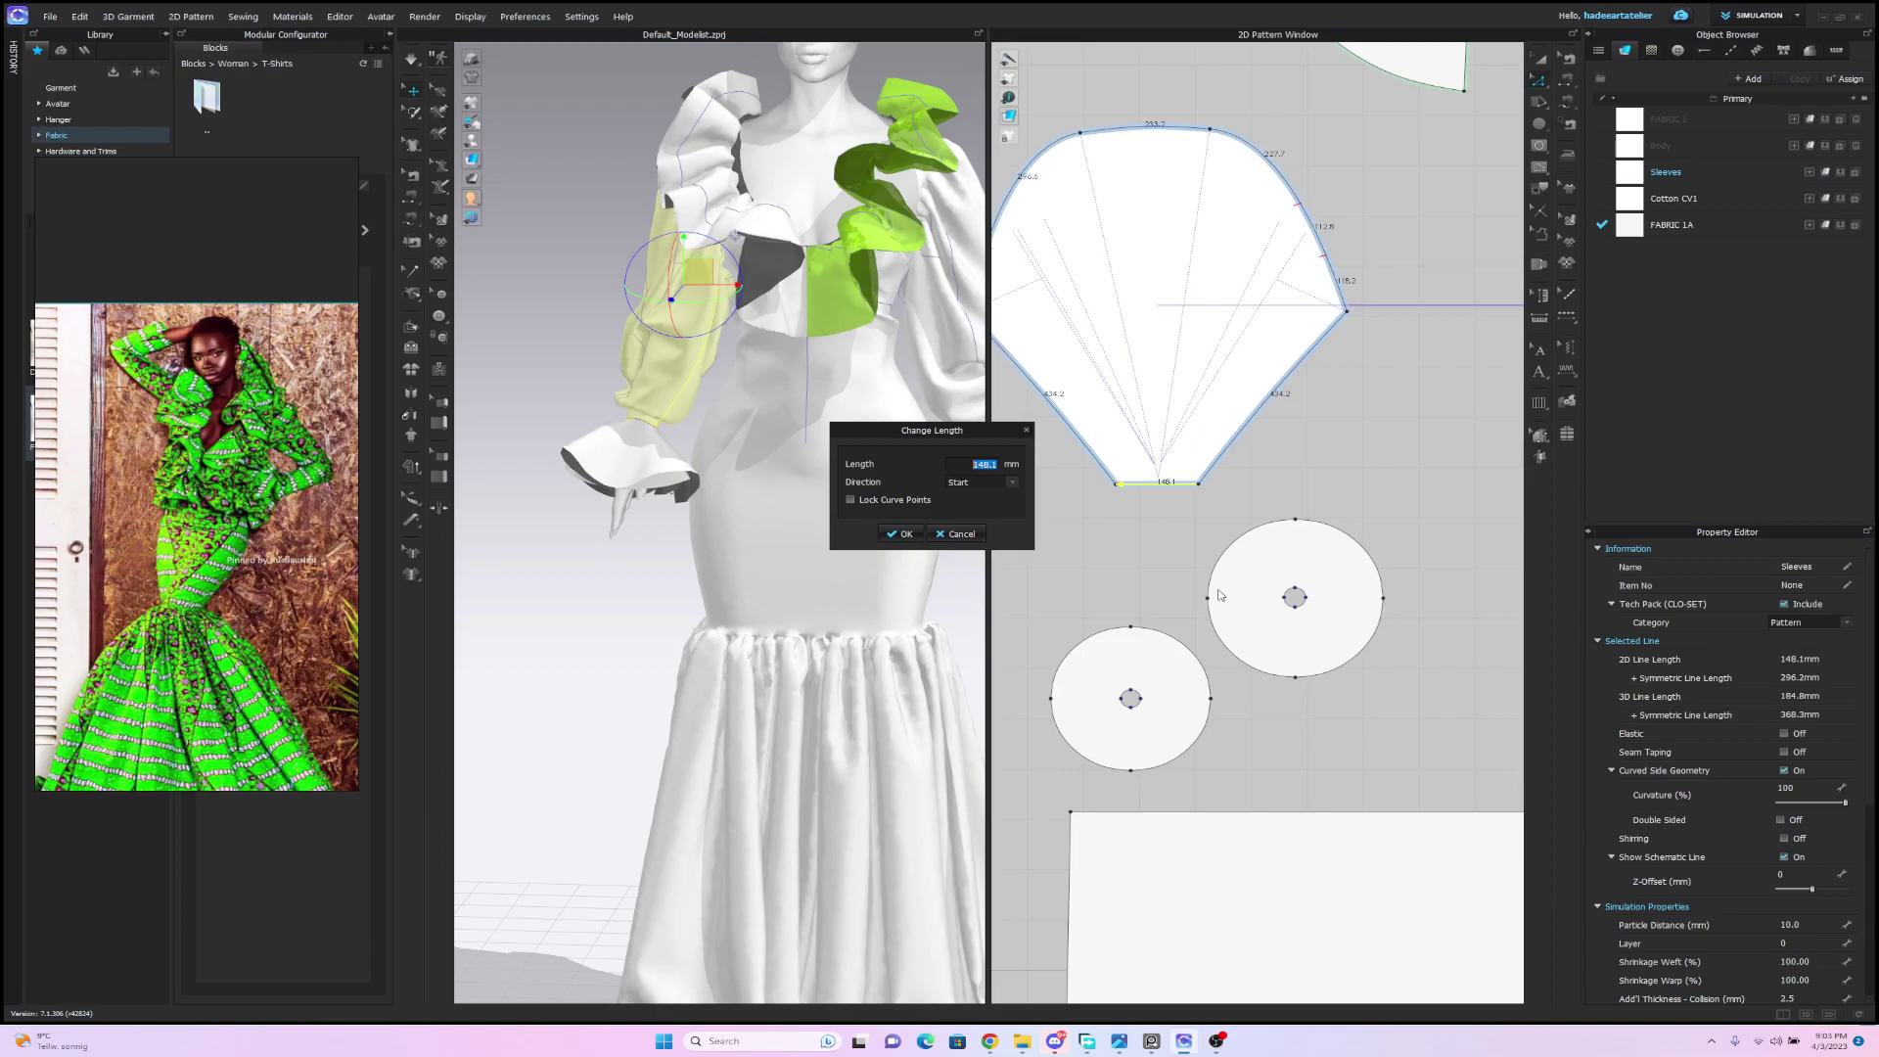
type("160")
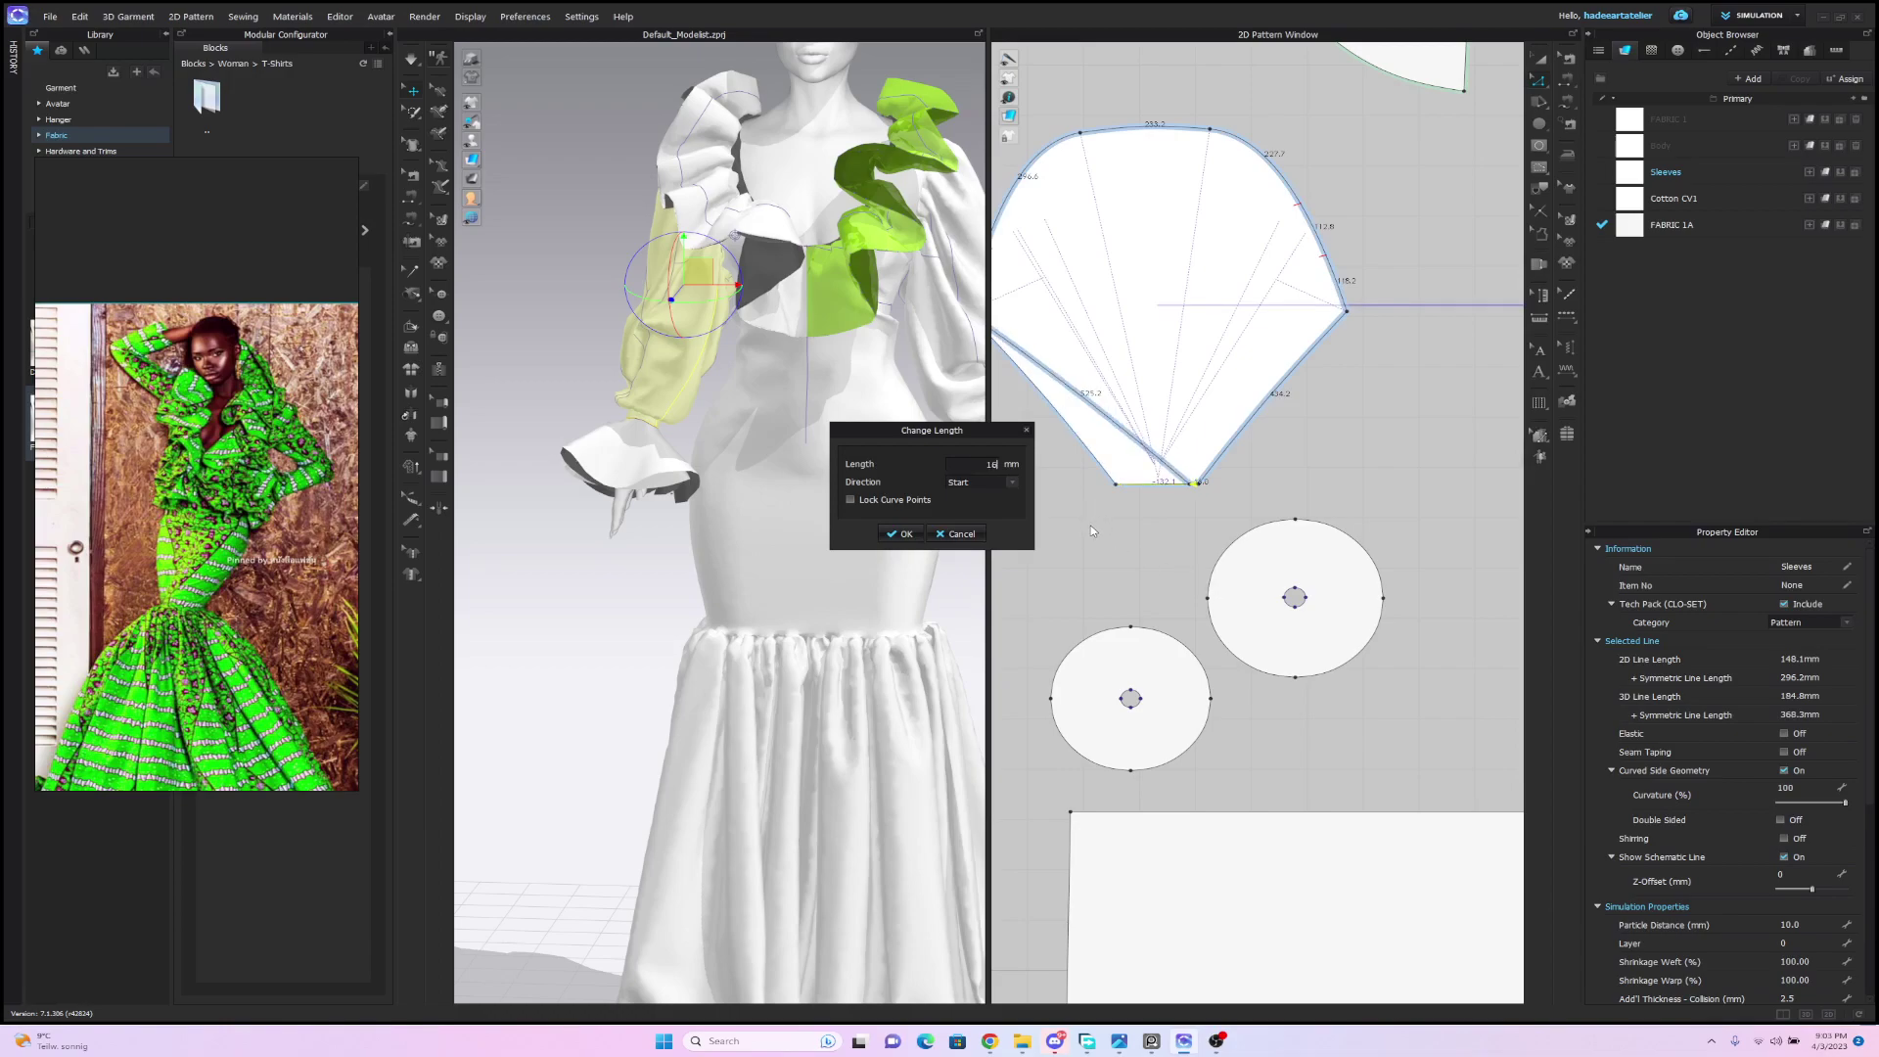
left_click(954, 482)
left_click(983, 507)
left_click(904, 535)
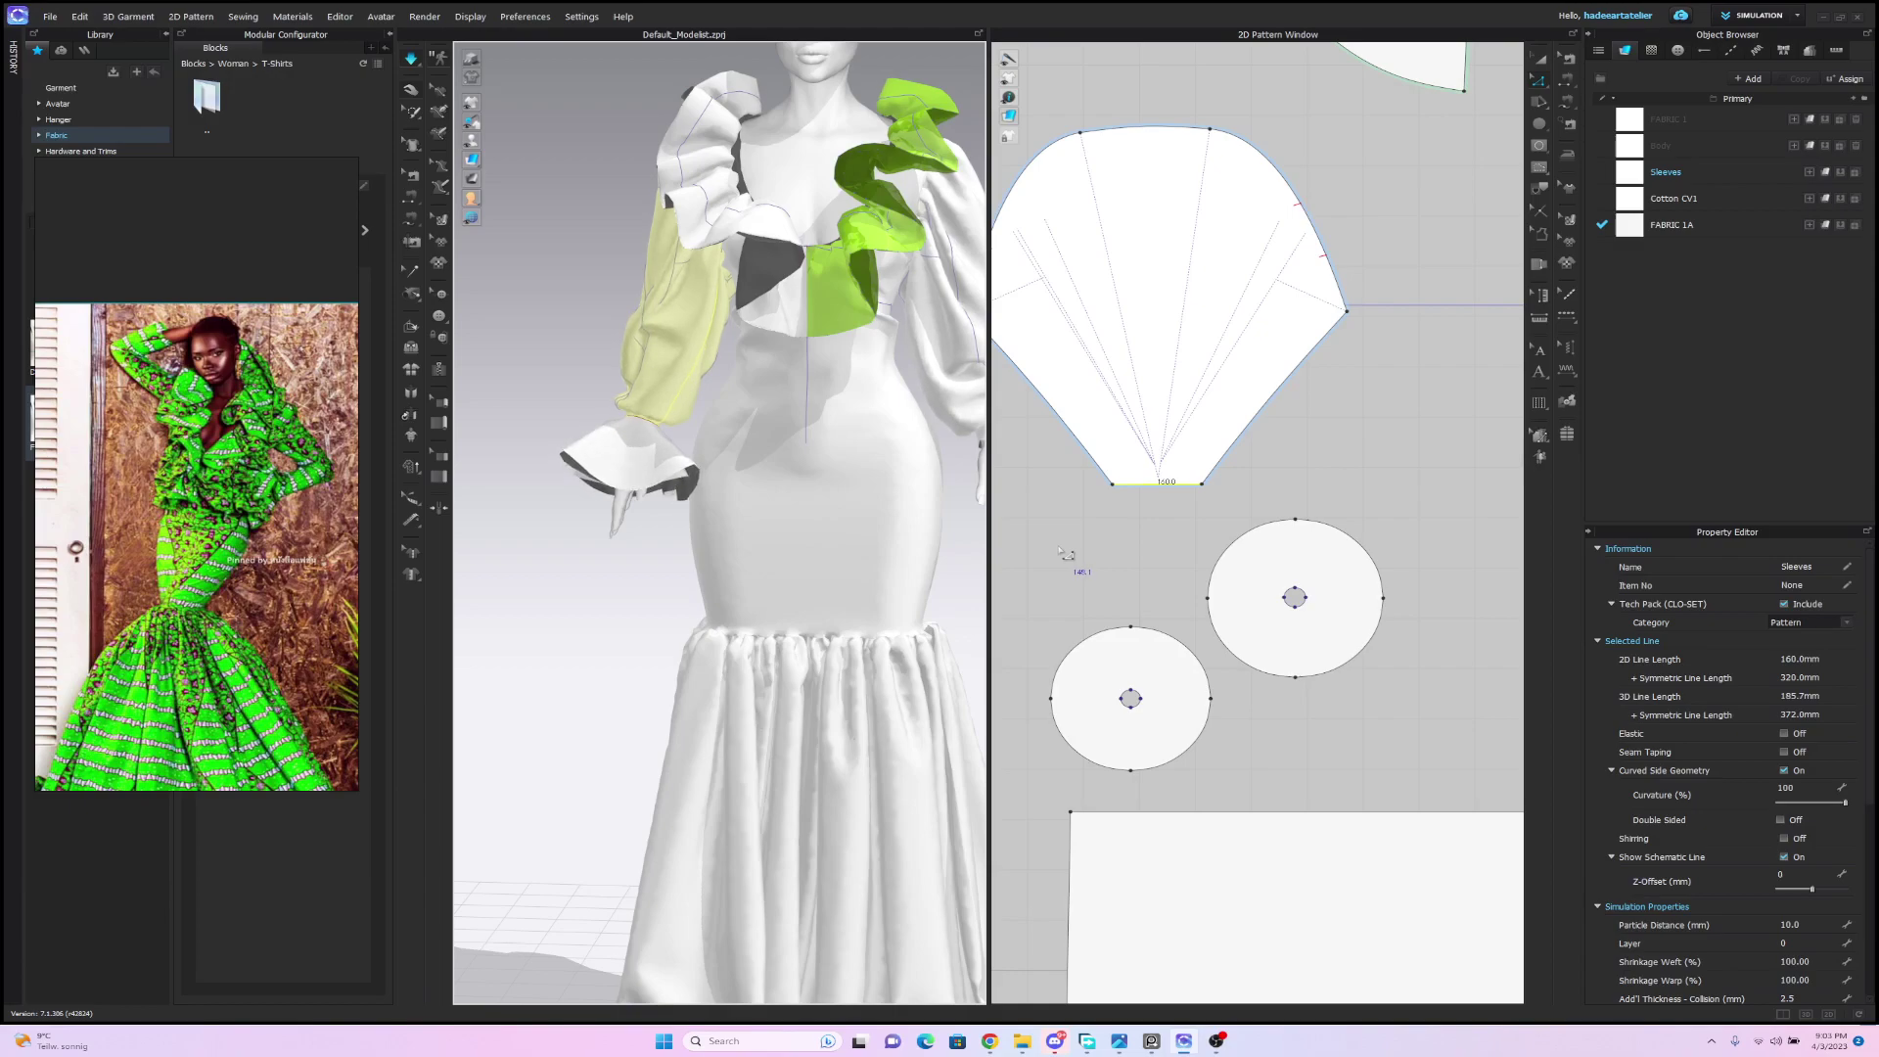
left_click(949, 553)
Review the full dress from the front and look over the complete pattern layout around the bodice and ruffle pieces.
scroll(934, 543, "down", 5)
mouse_move(929, 537)
right_mouse_down()
mouse_move(1006, 538)
mouse_move(914, 533)
mouse_move(943, 532)
right_mouse_up()
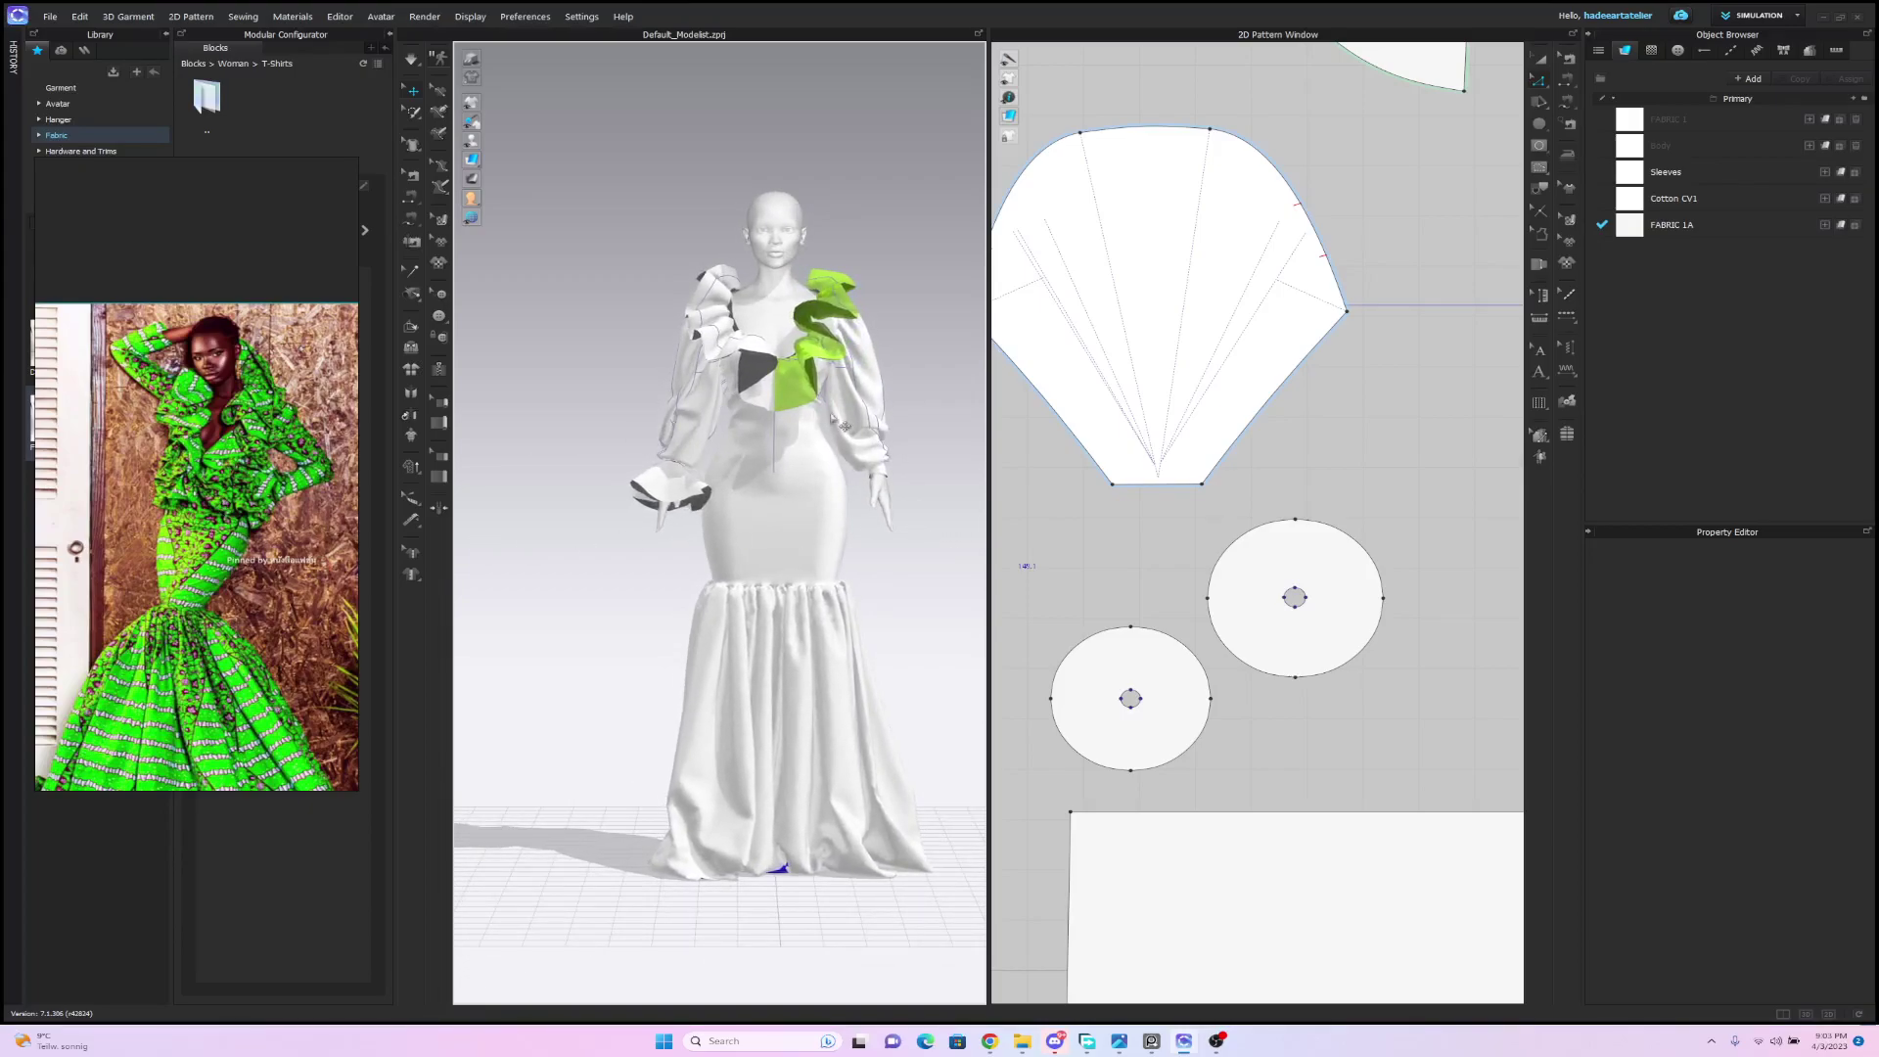
scroll(917, 525, "down", 5)
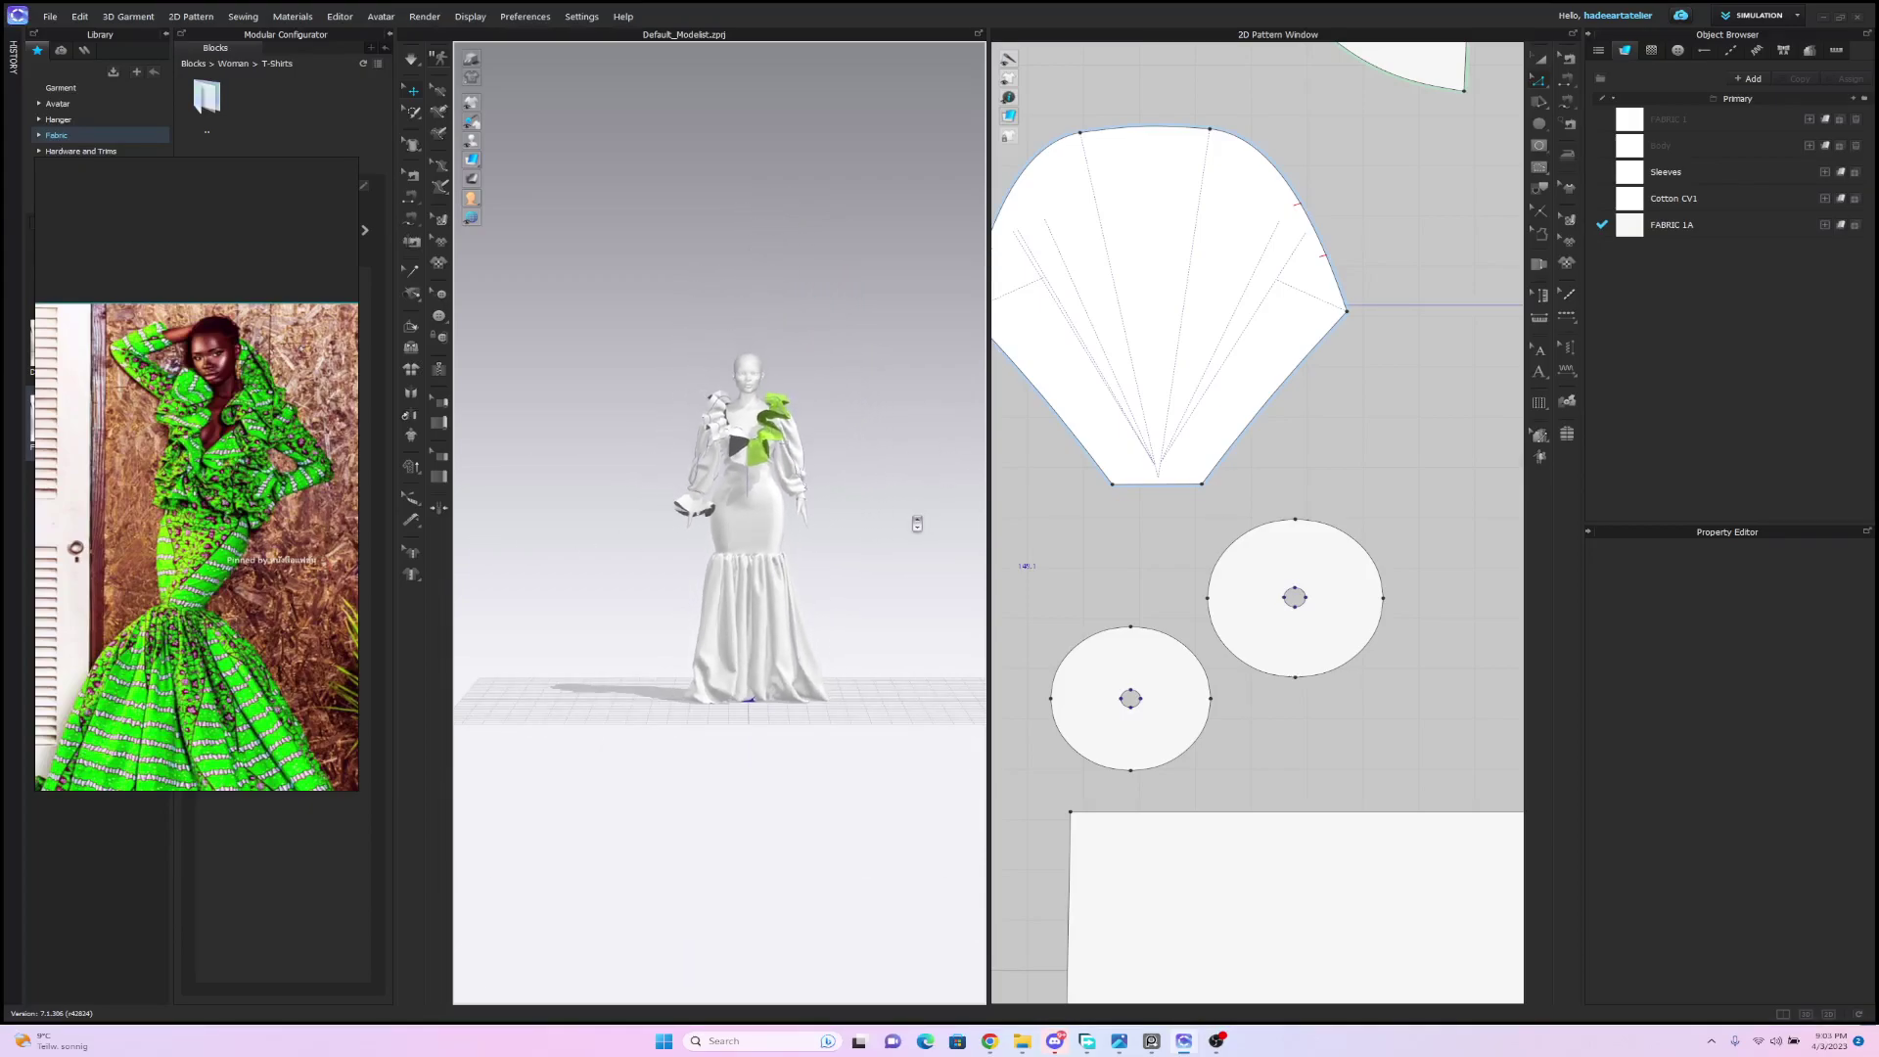
scroll(920, 509, "up", 3)
right_click_drag(923, 492, 926, 449)
scroll(930, 433, "up", 2)
scroll(930, 433, "up", 1)
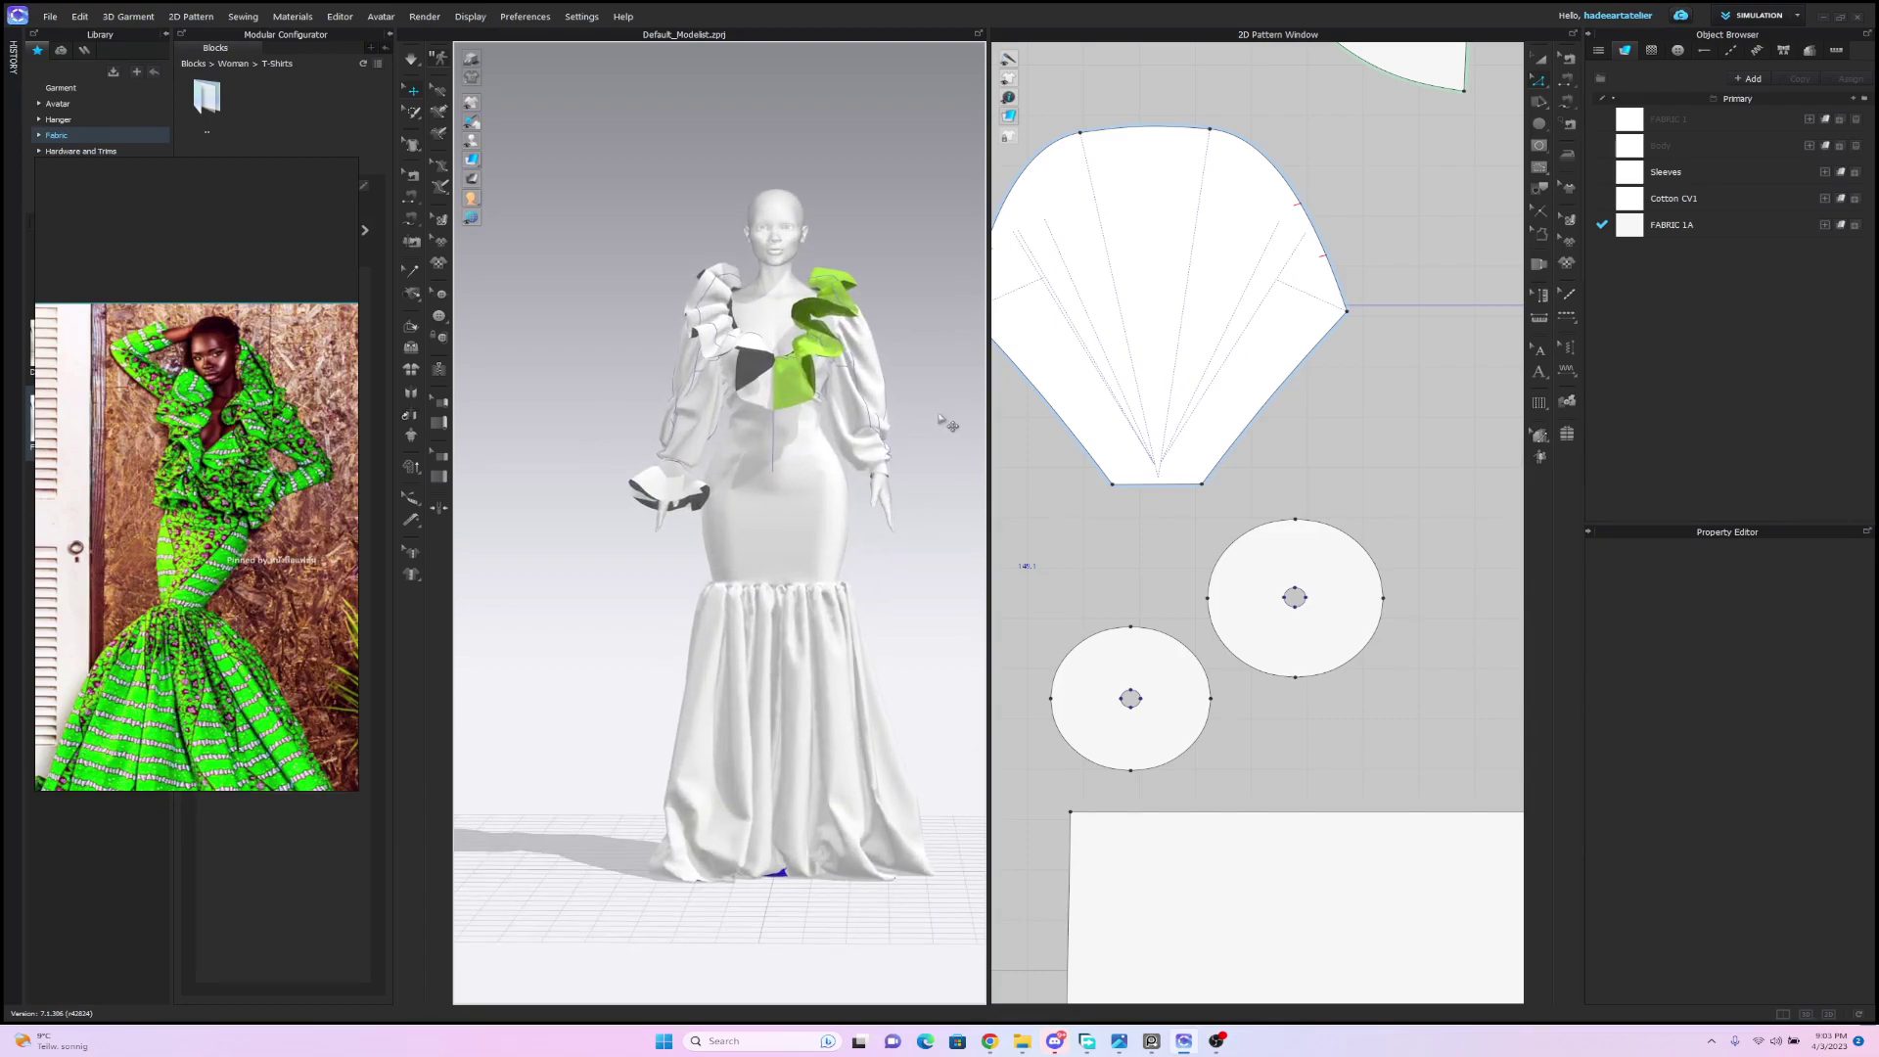
scroll(1380, 388, "down", 3)
right_click_drag(1331, 421, 1131, 516)
scroll(1285, 421, "up", 5)
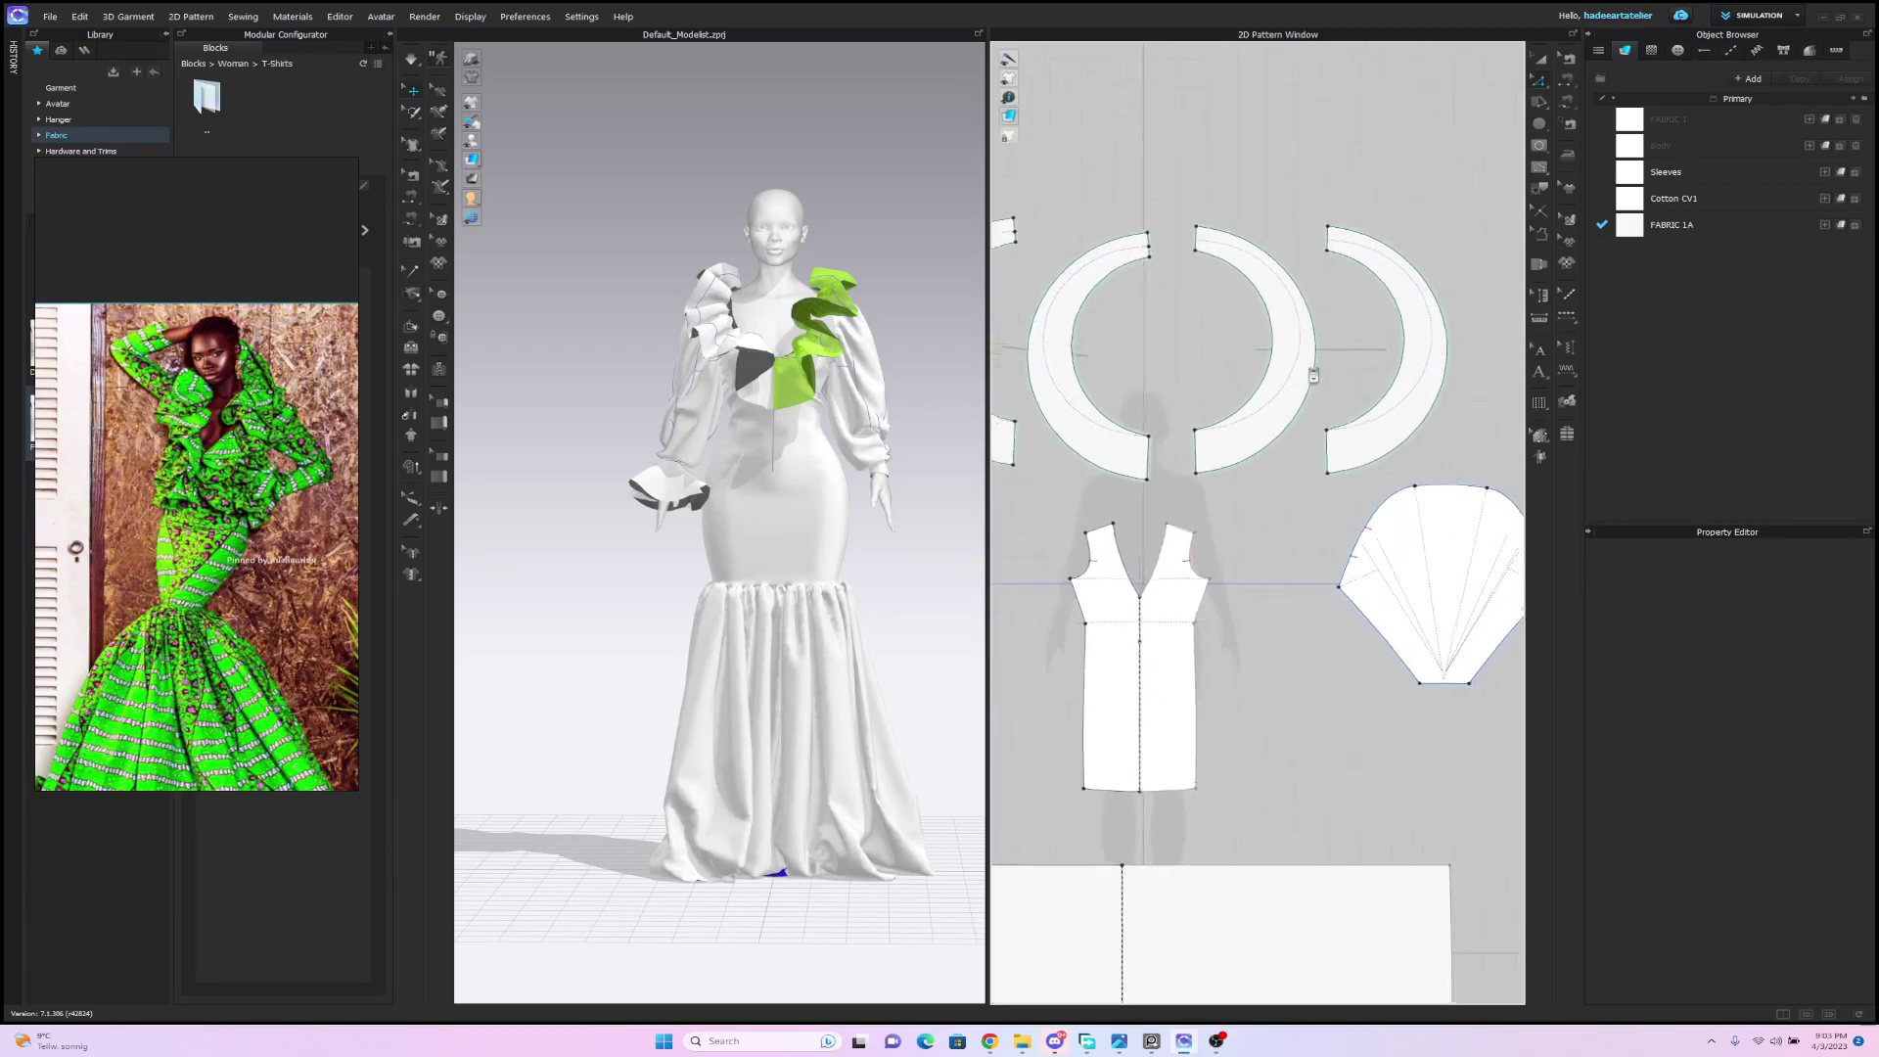
scroll(1326, 409, "down", 2)
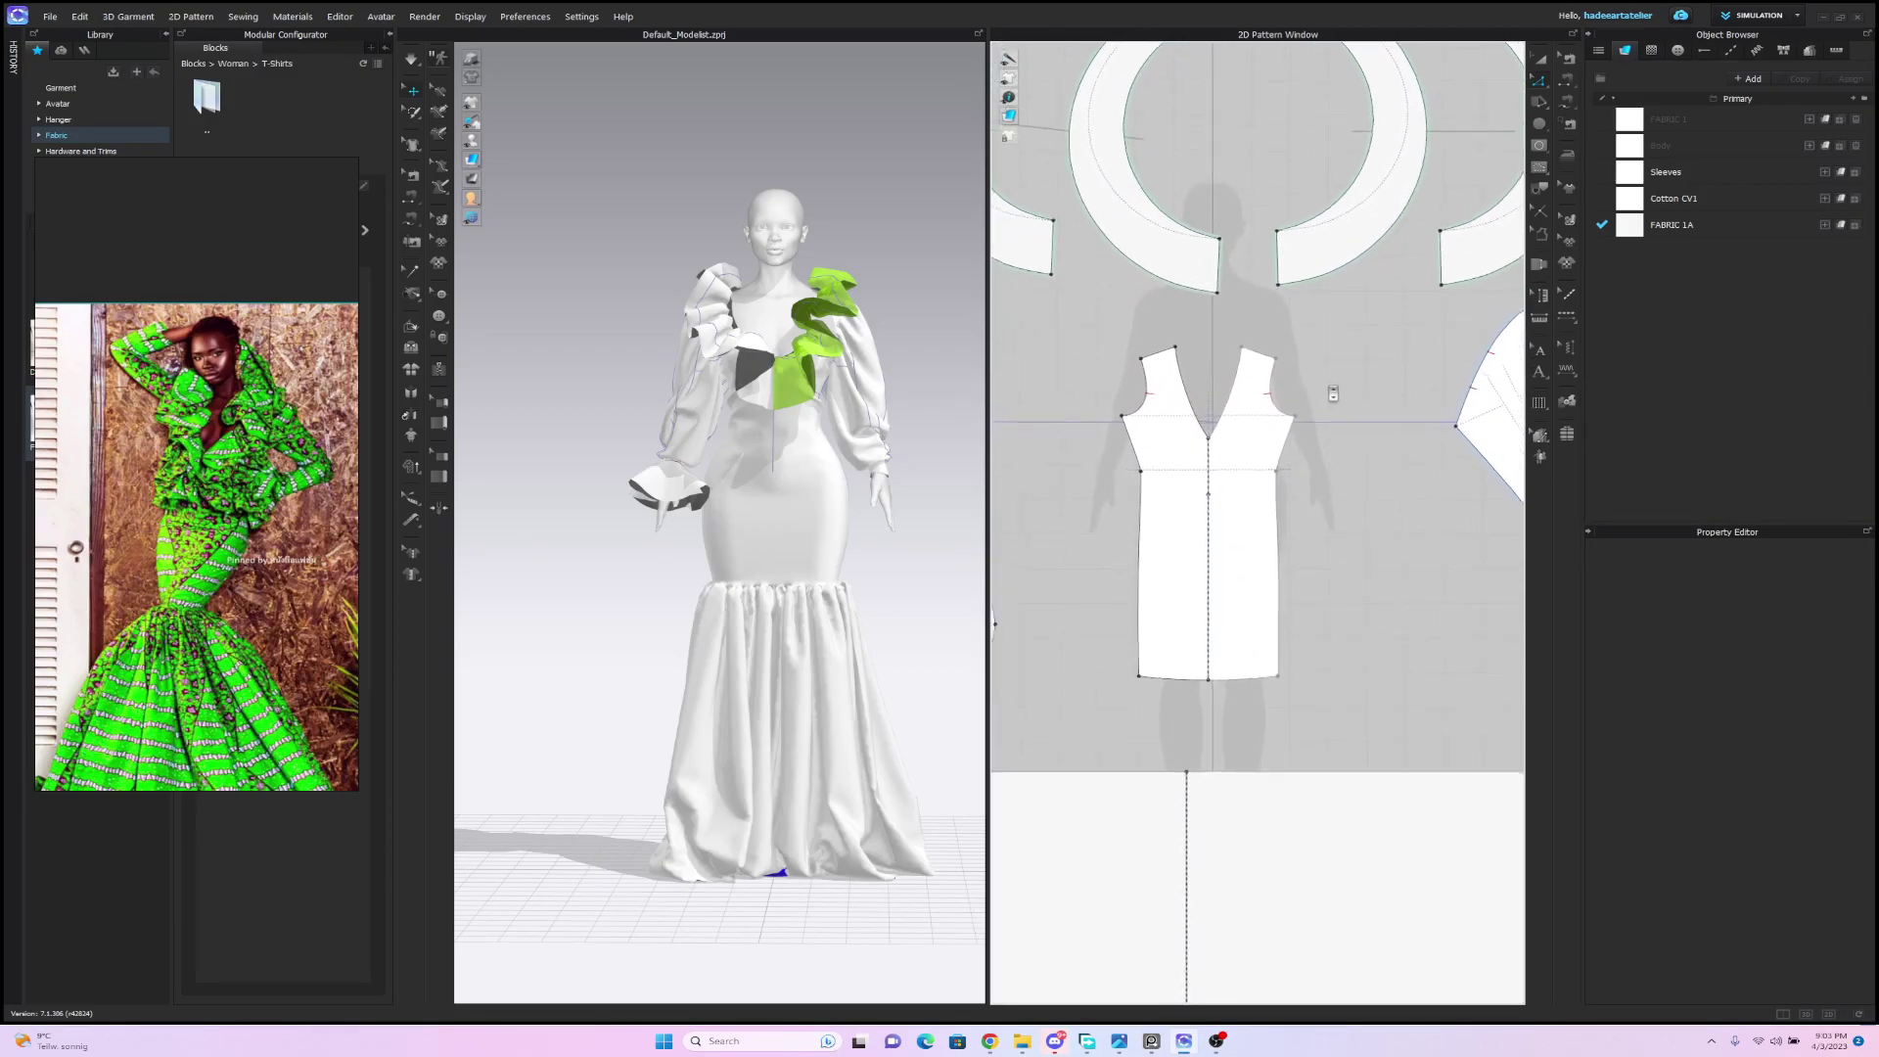
scroll(1331, 431, "down", 1)
scroll(1331, 430, "up", 2)
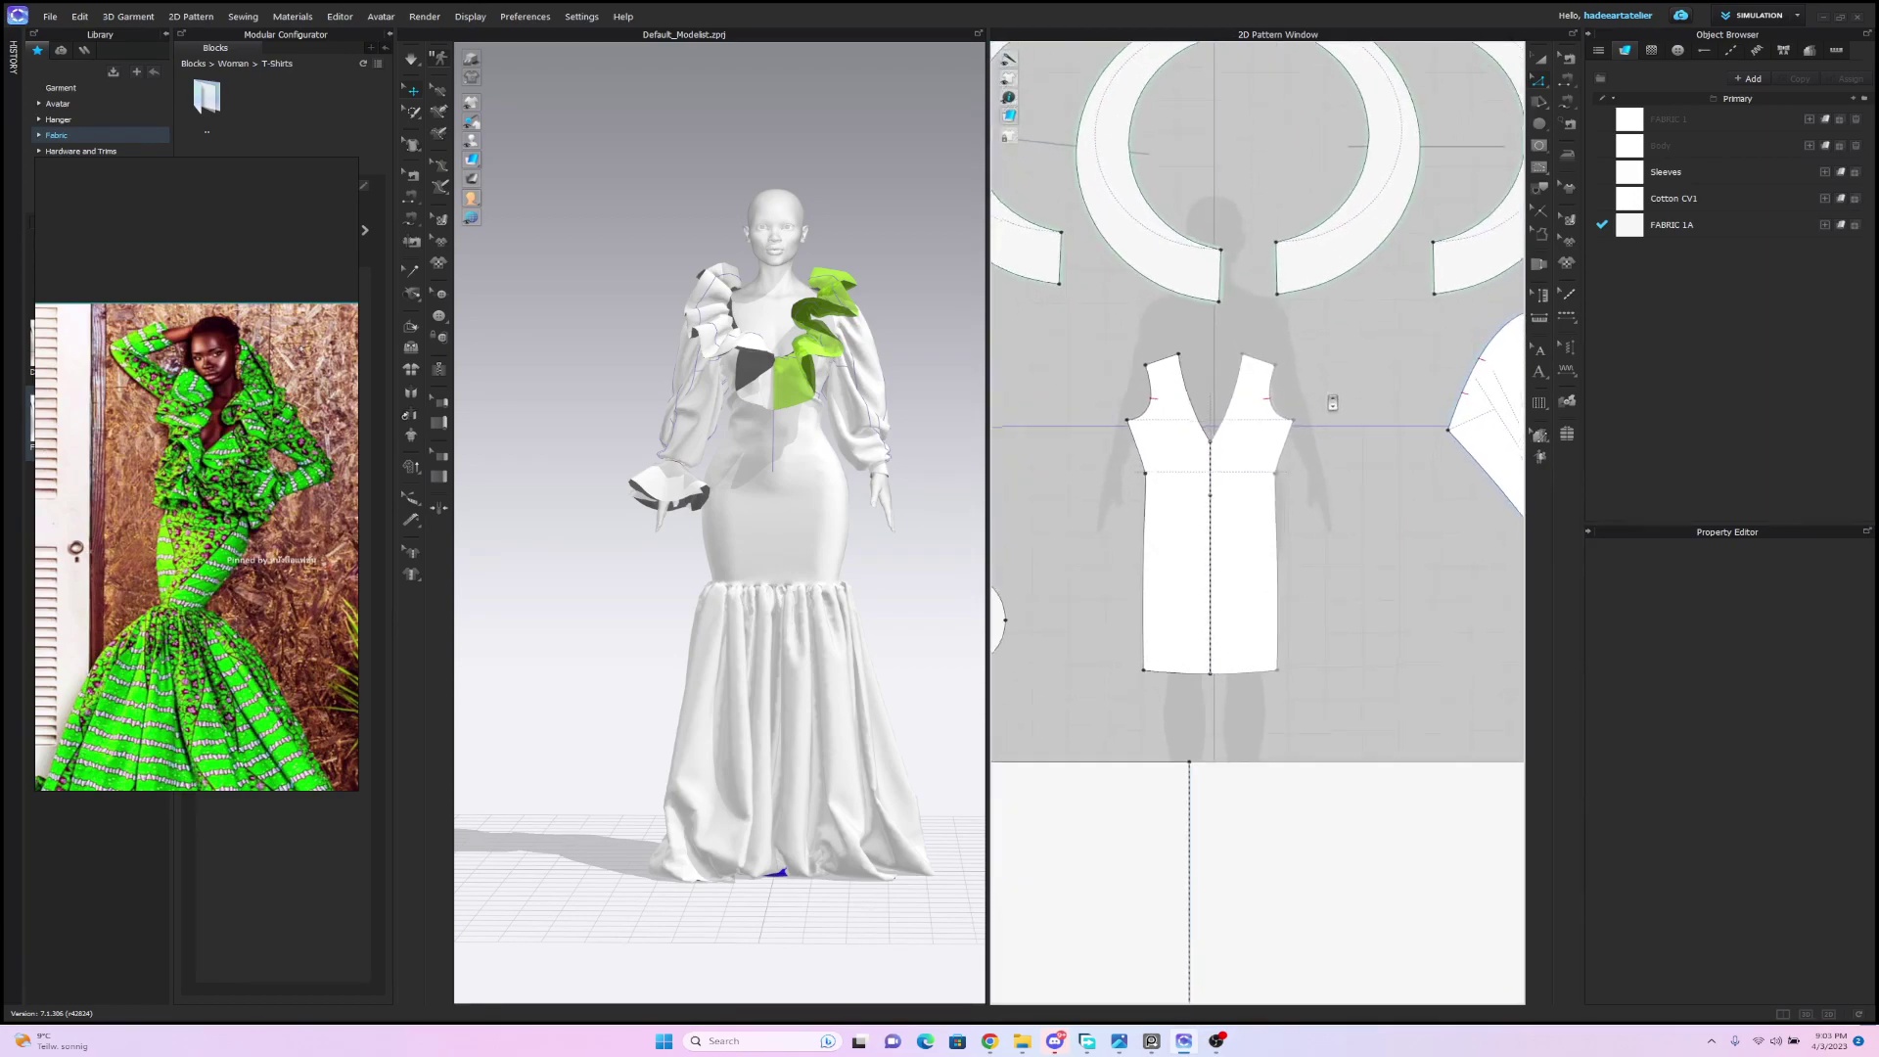
left_click(49, 17)
mouse_move(89, 130)
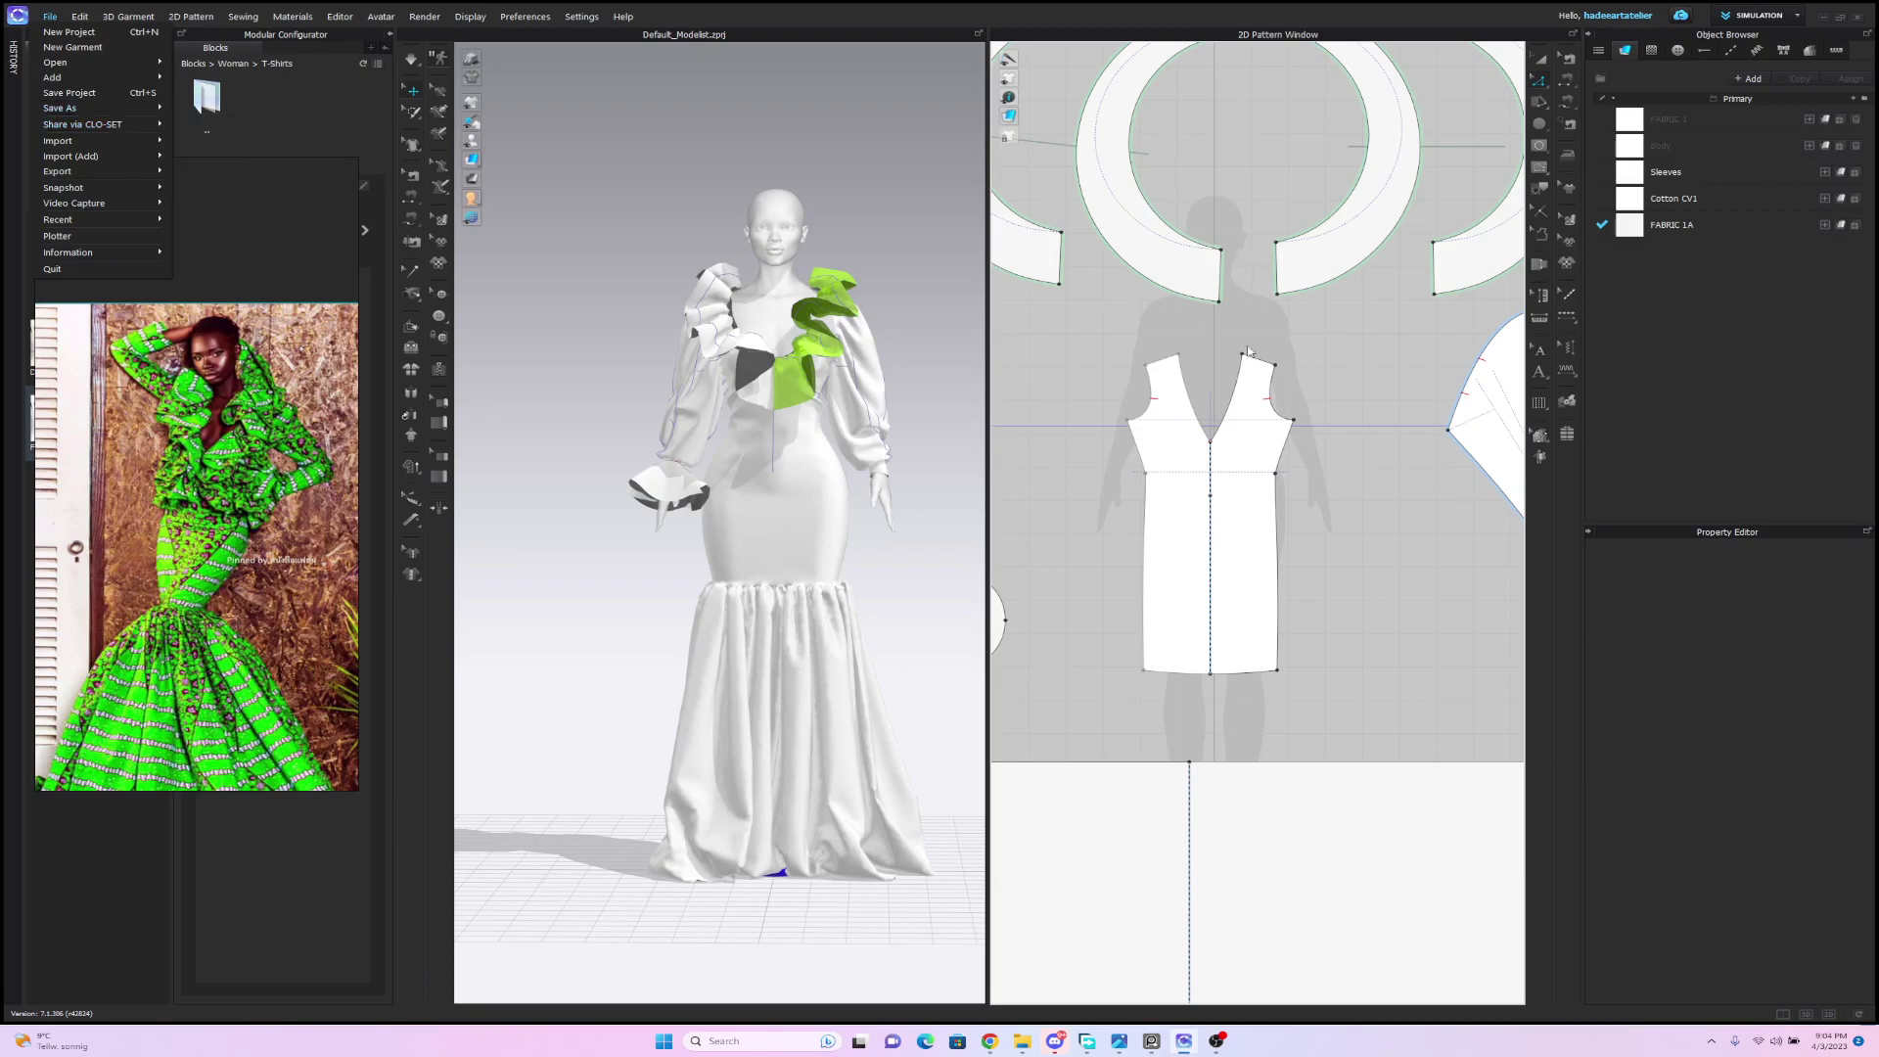
left_click(1310, 370)
Select all four neckline ruffle pieces and set their simulation layer to 0.
scroll(1360, 342, "down", 3)
left_click(1539, 63)
left_click_drag(1328, 446, 1418, 450)
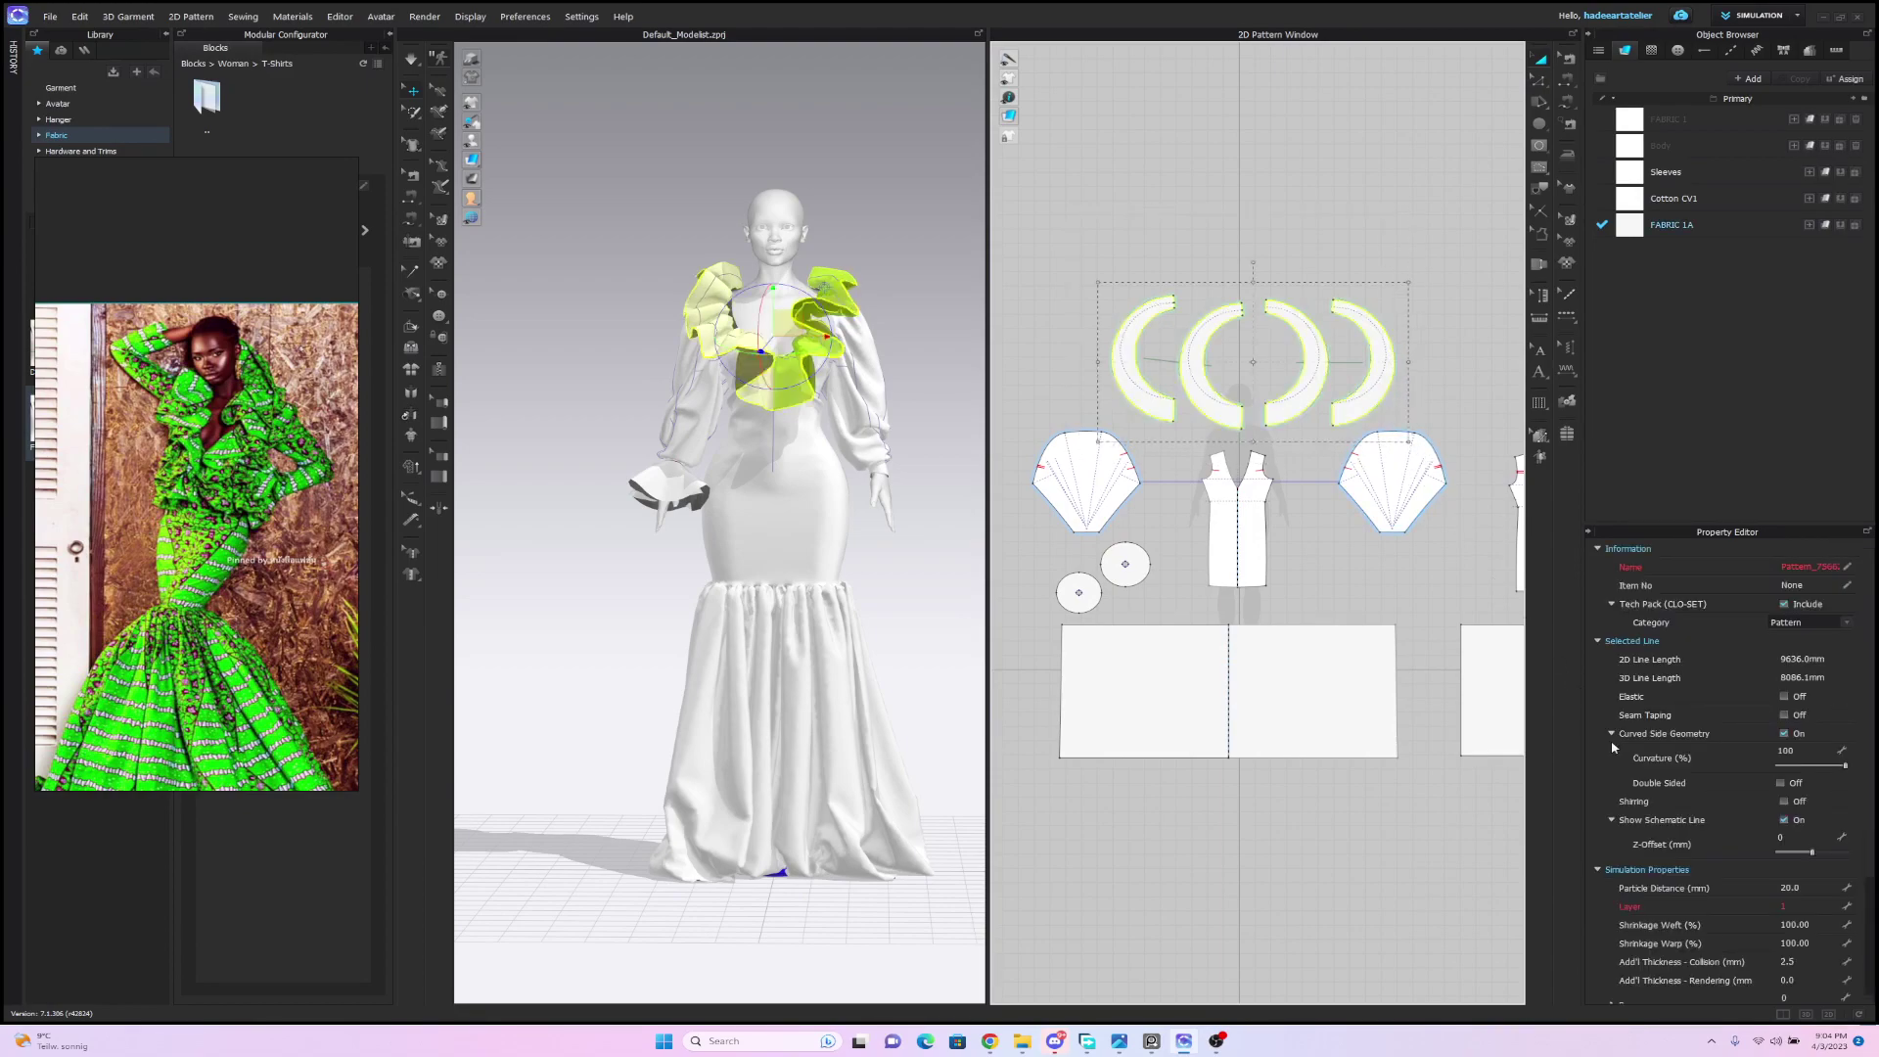
left_click(1795, 905)
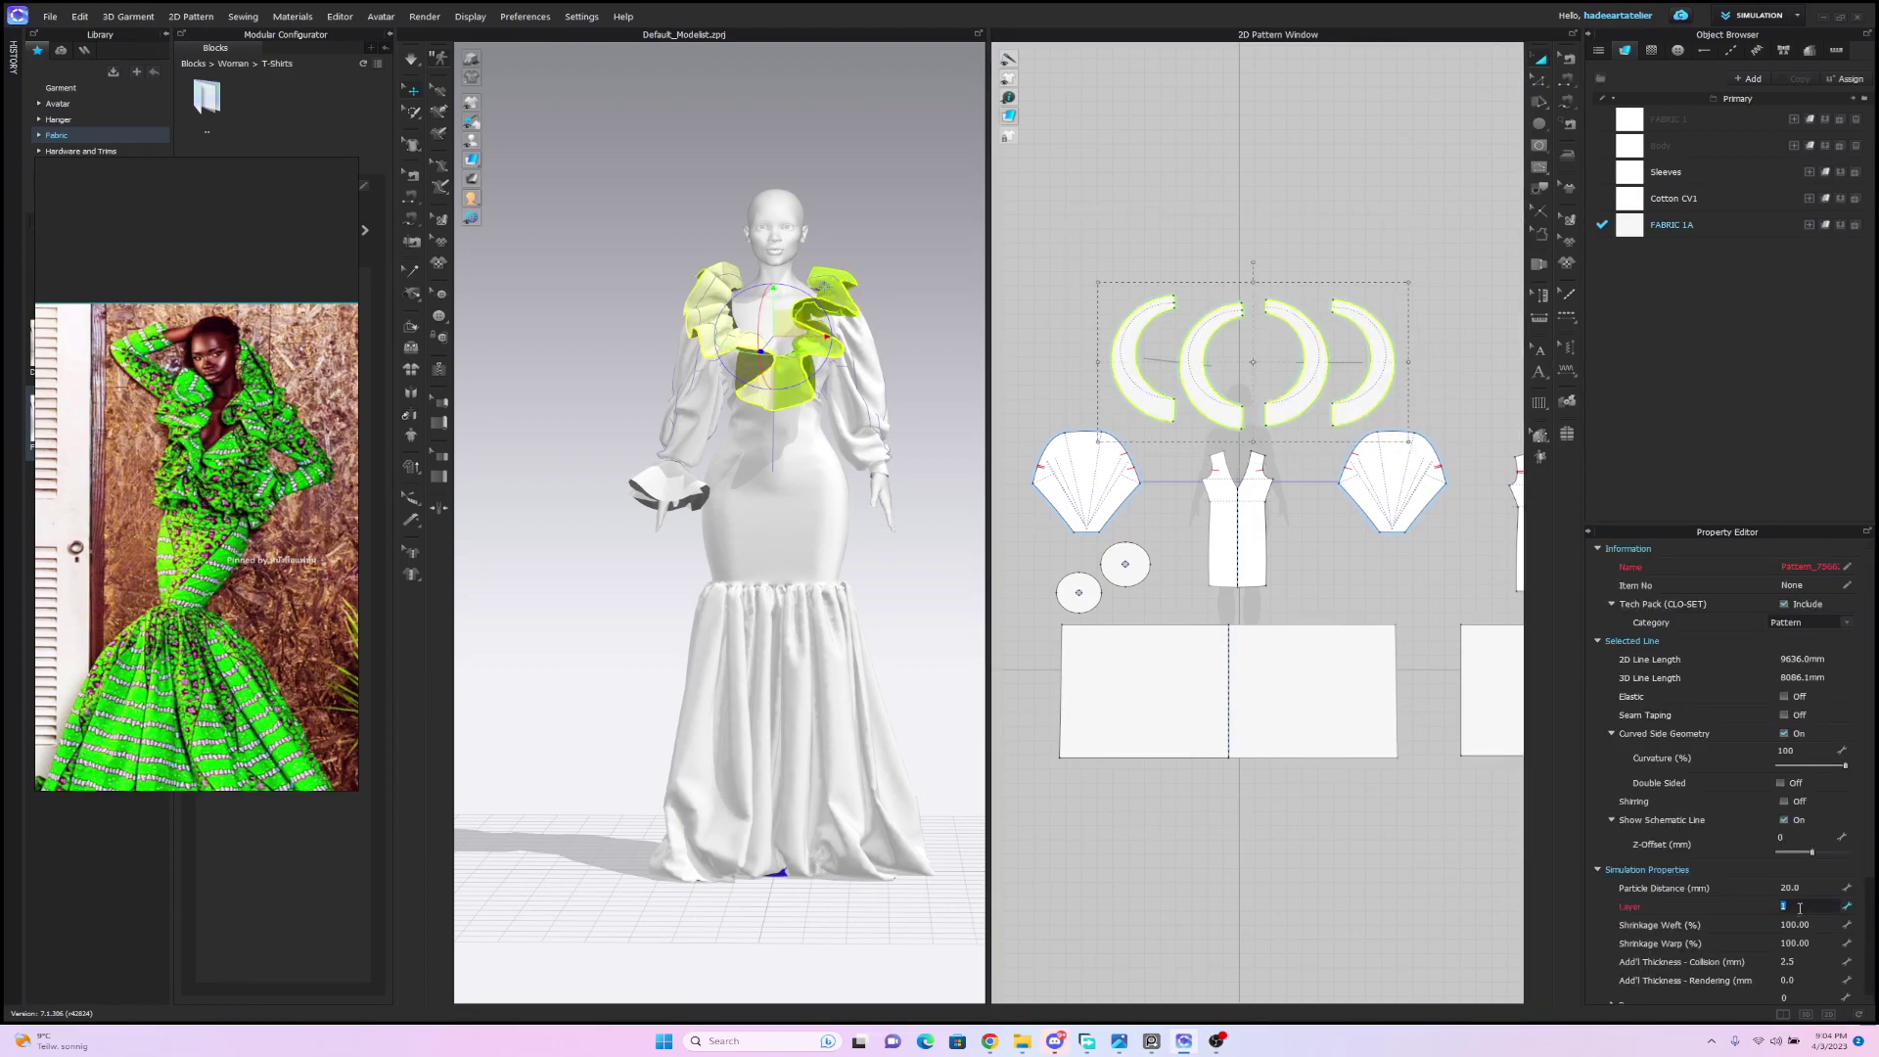
type("0")
key("Return")
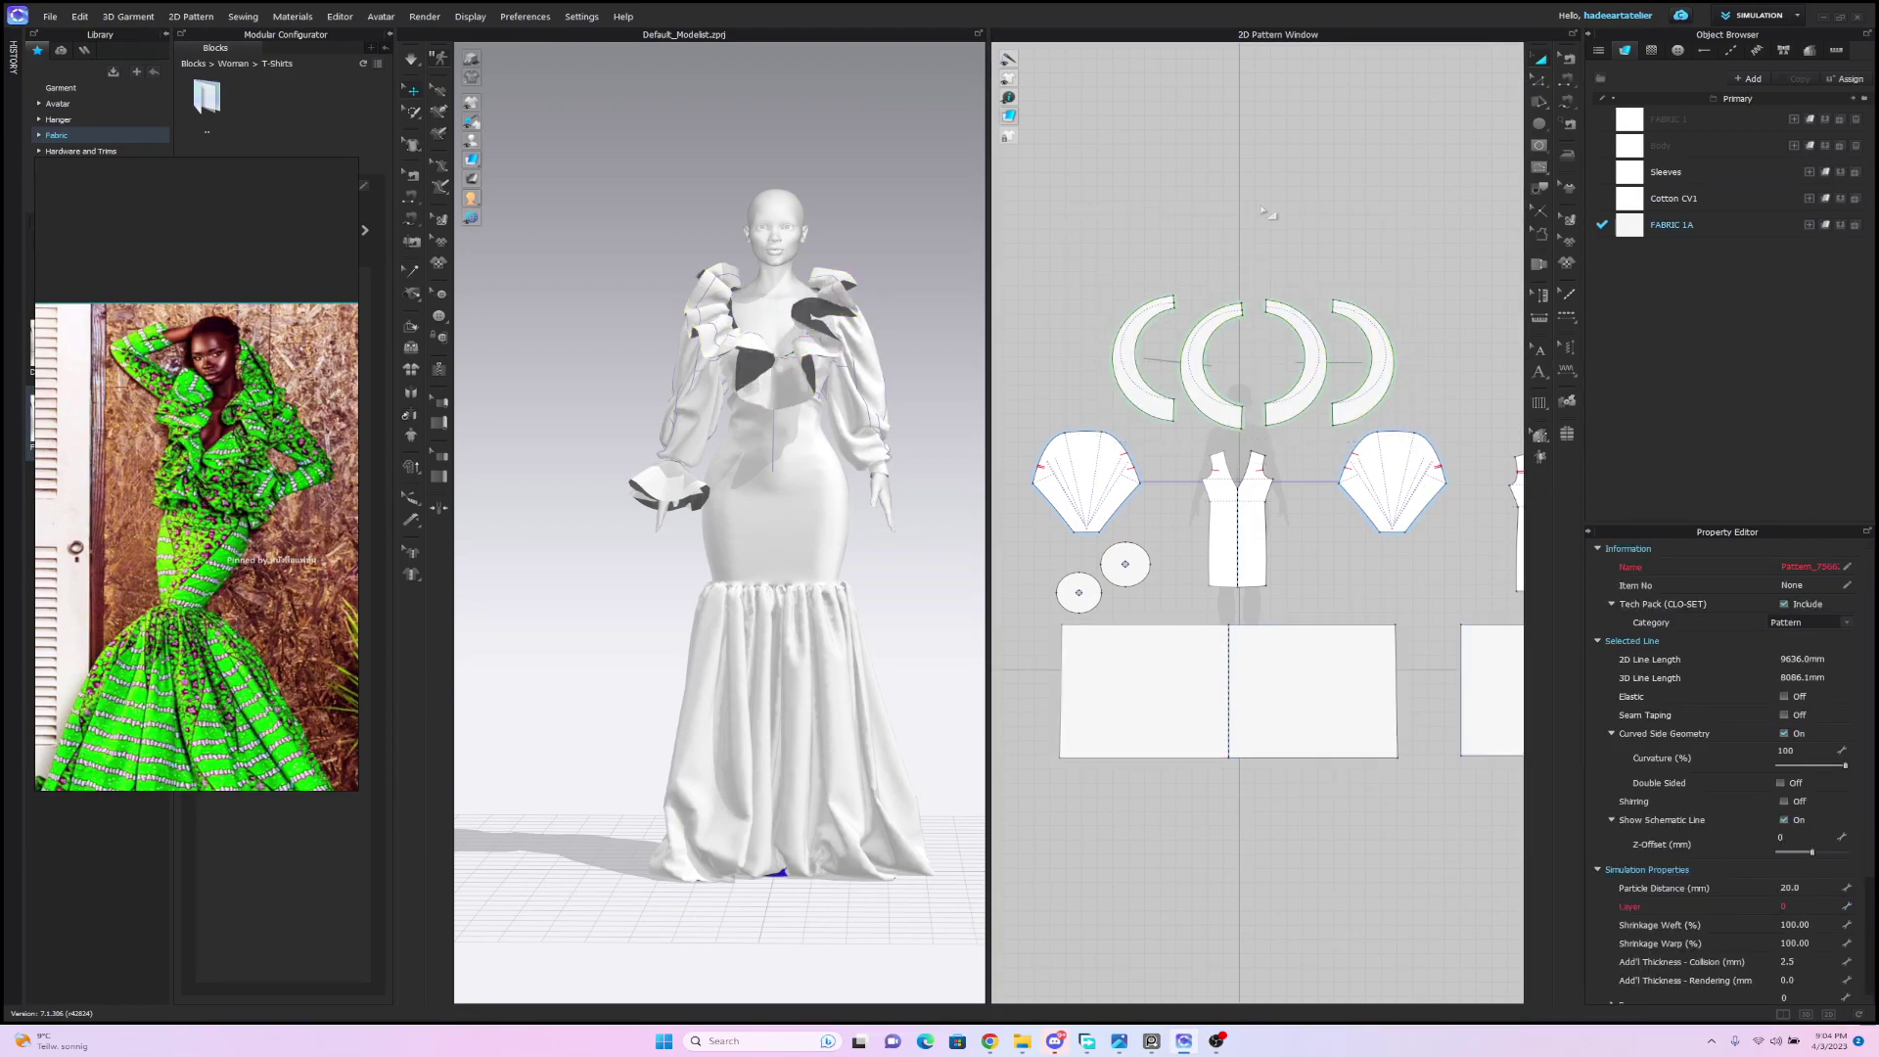
left_click(1266, 218)
Set the particle distance of all pattern pieces to 10 mm and briefly simulate the whole dress.
scroll(1271, 248, "down", 2)
key("ctrl+a")
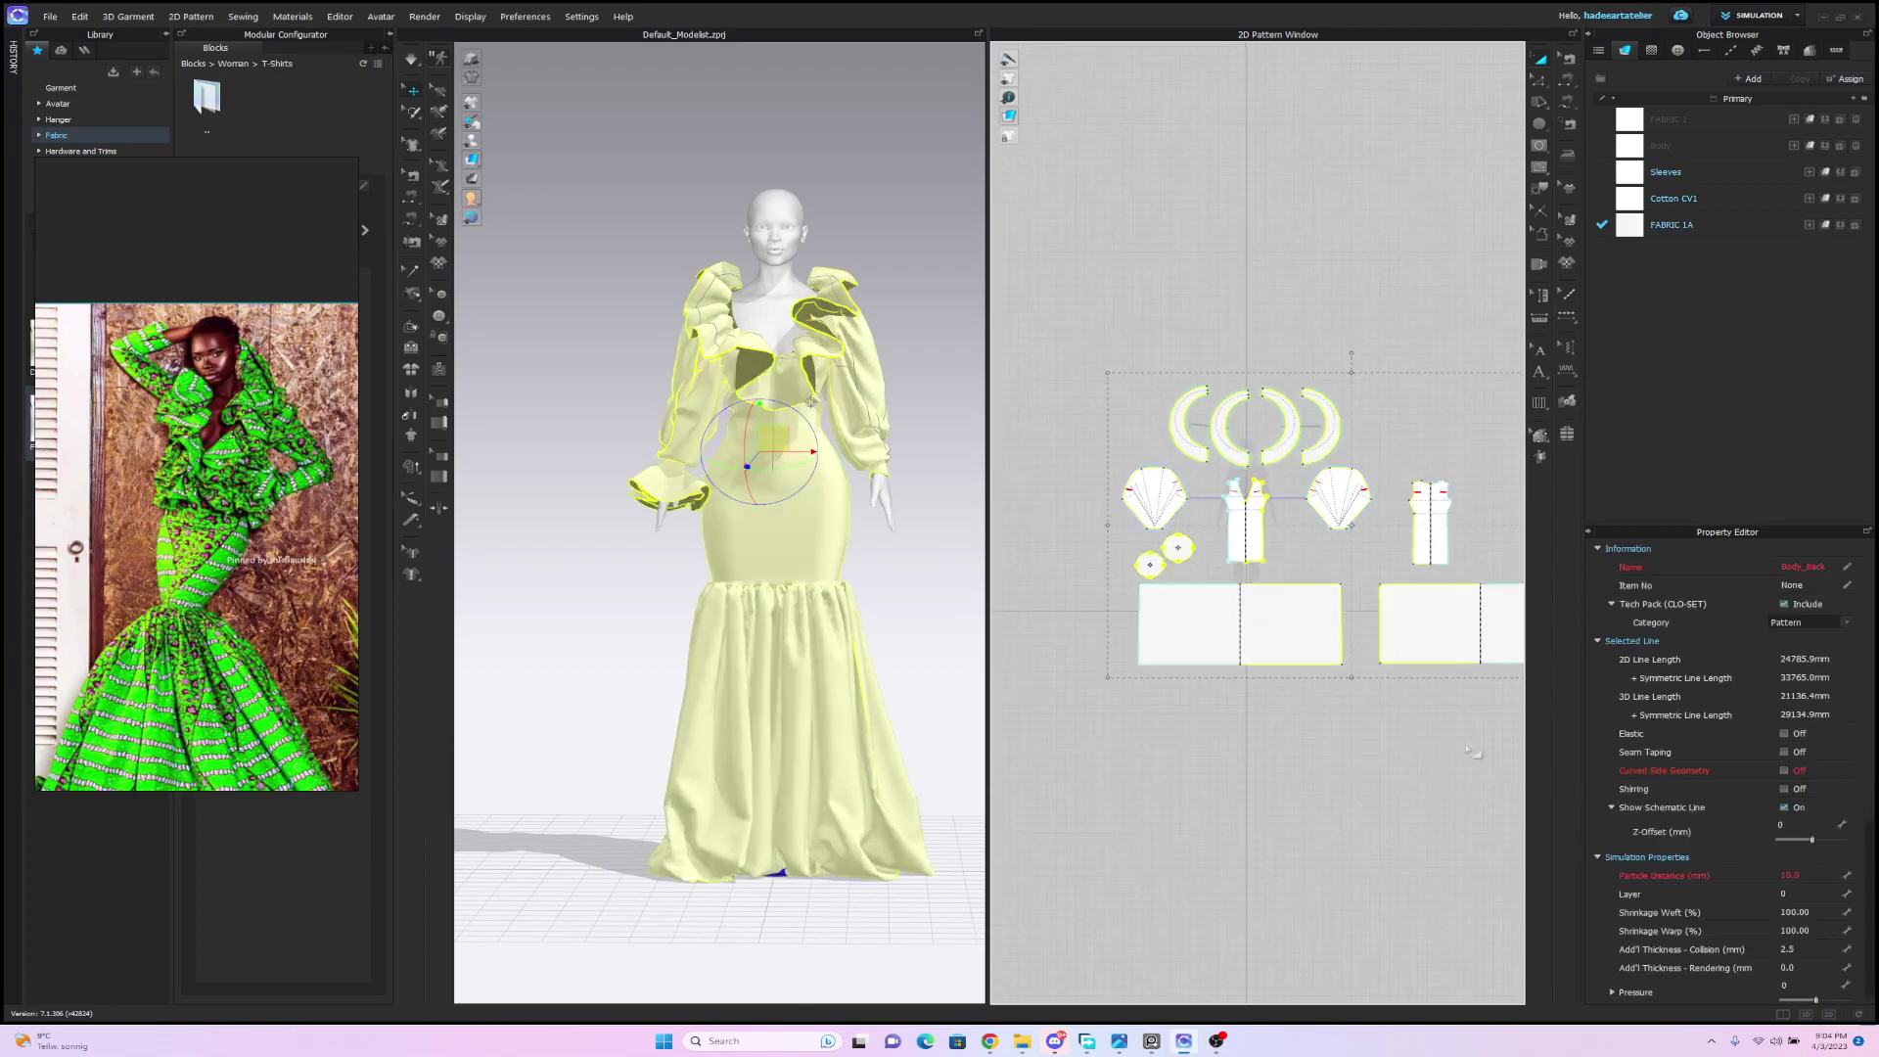
left_click(1818, 876)
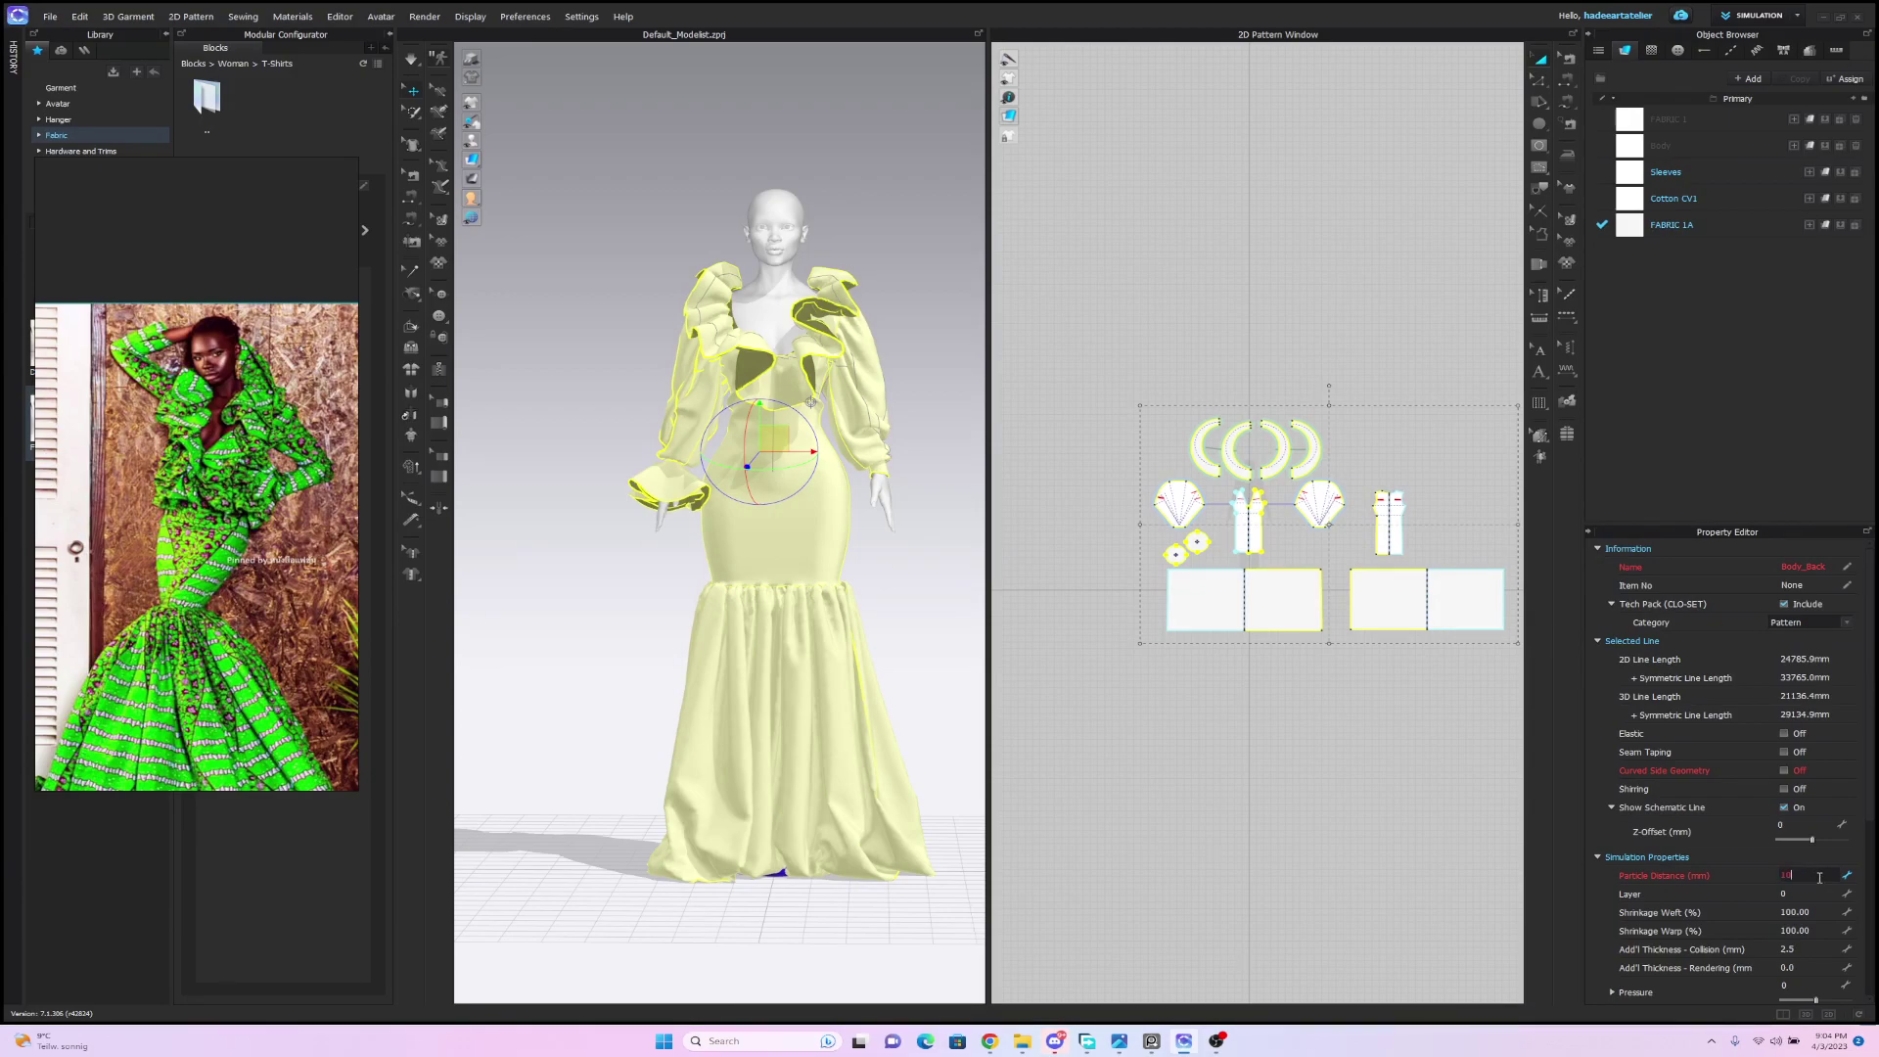
left_click(1159, 270)
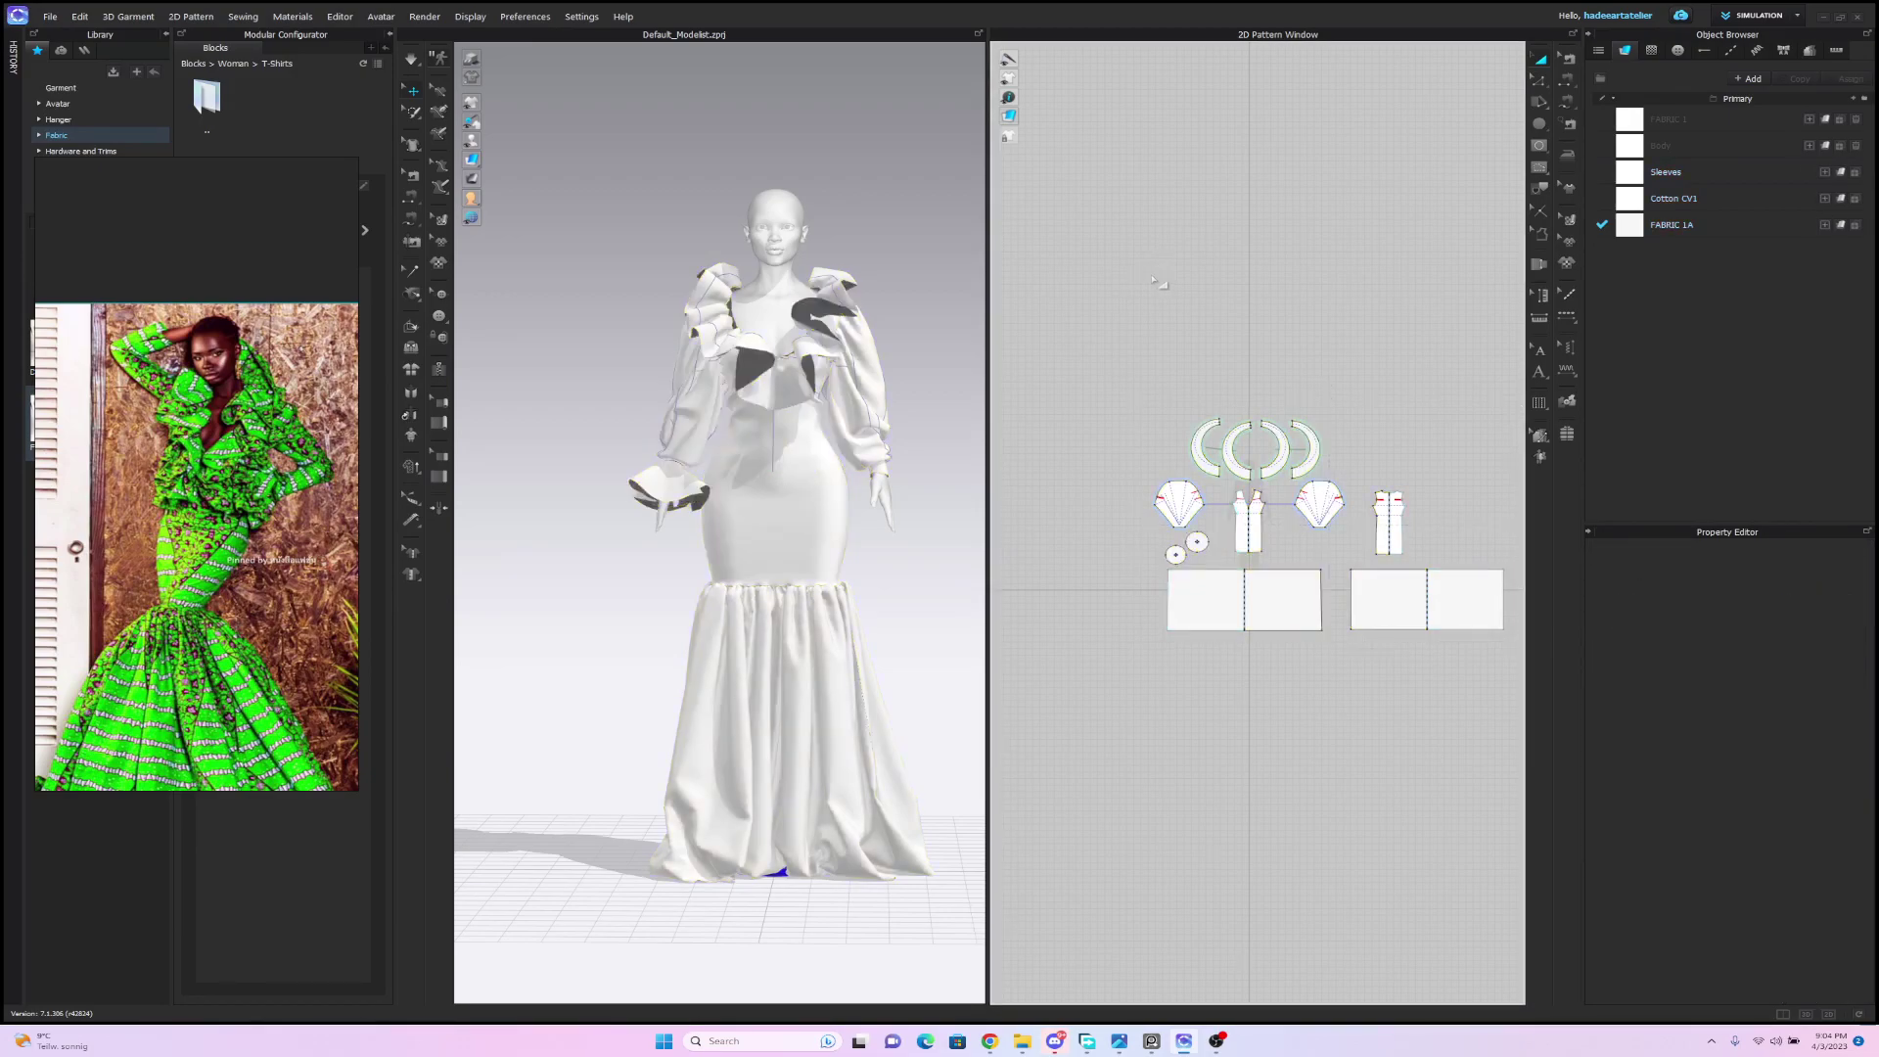
left_click(412, 55)
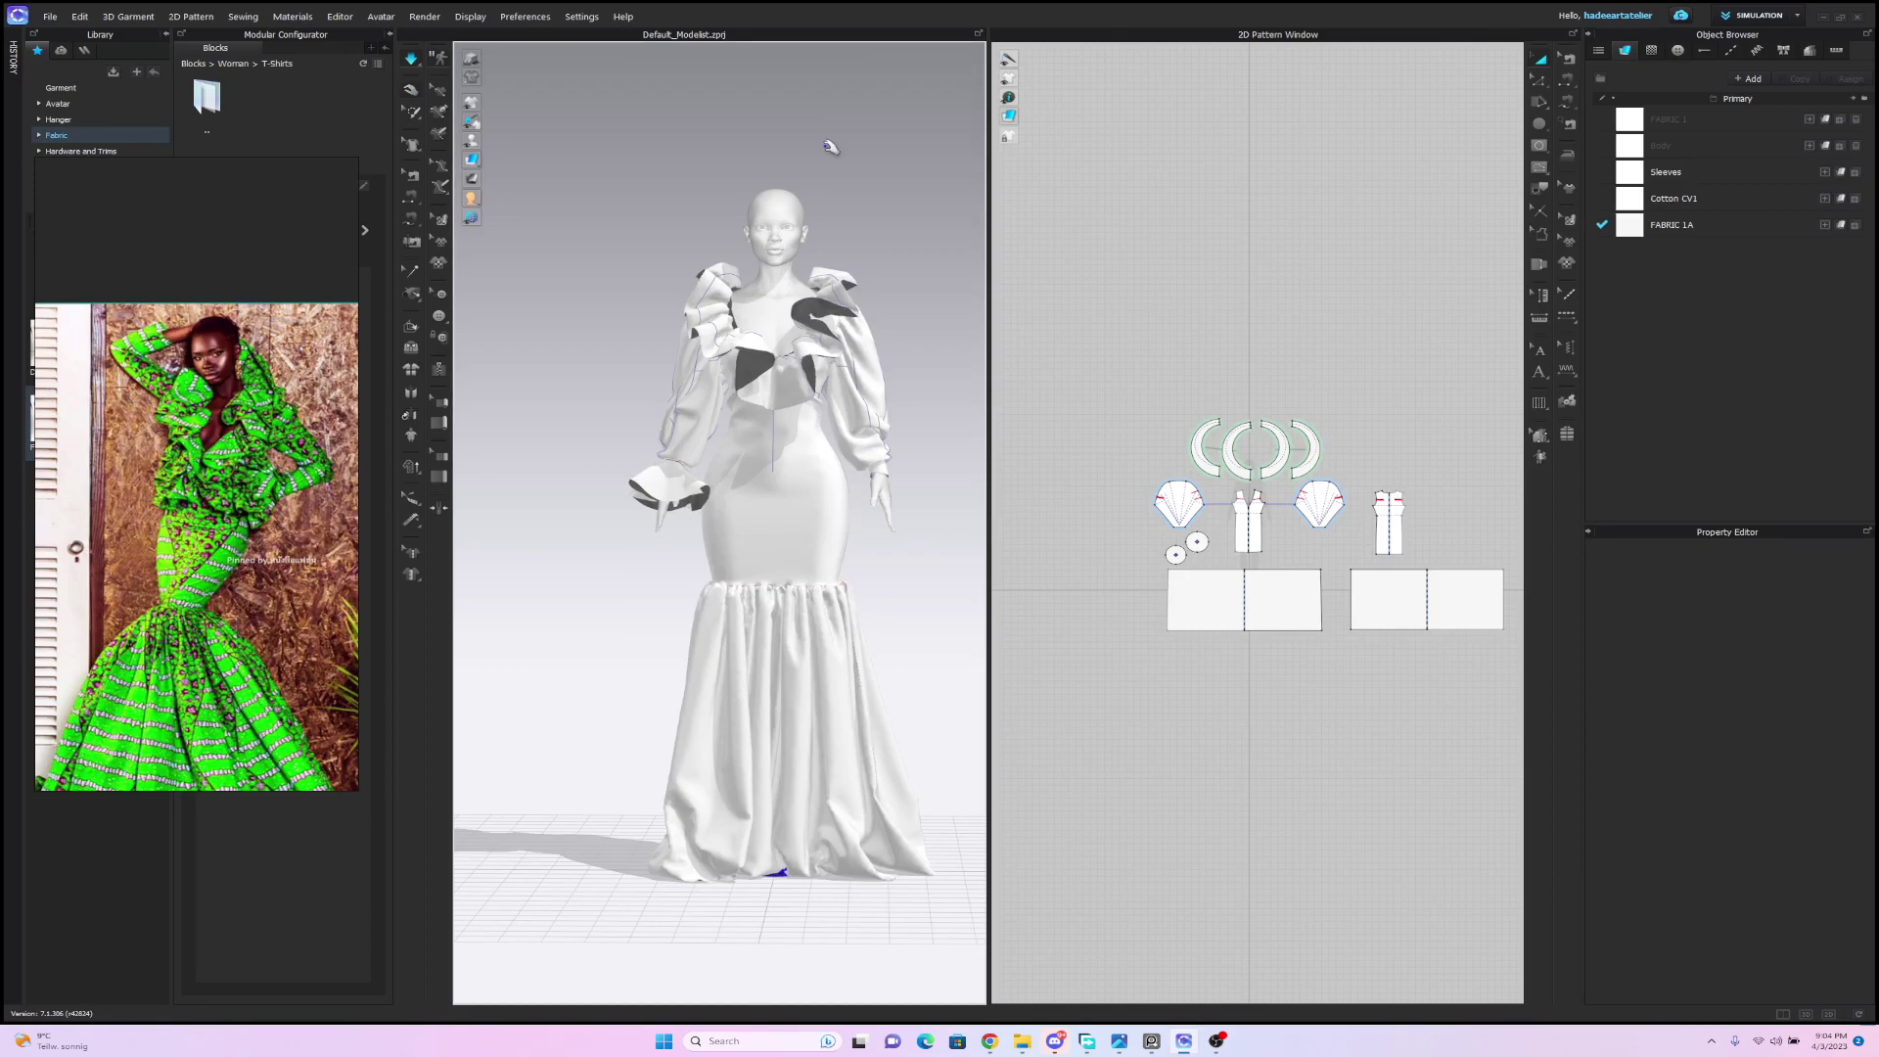
key("space")
Import the Avatar Azeema Pose OBJ as a morph target at cm (DAZ Studio) scale with a morphing frame count of 30.
left_click(50, 17)
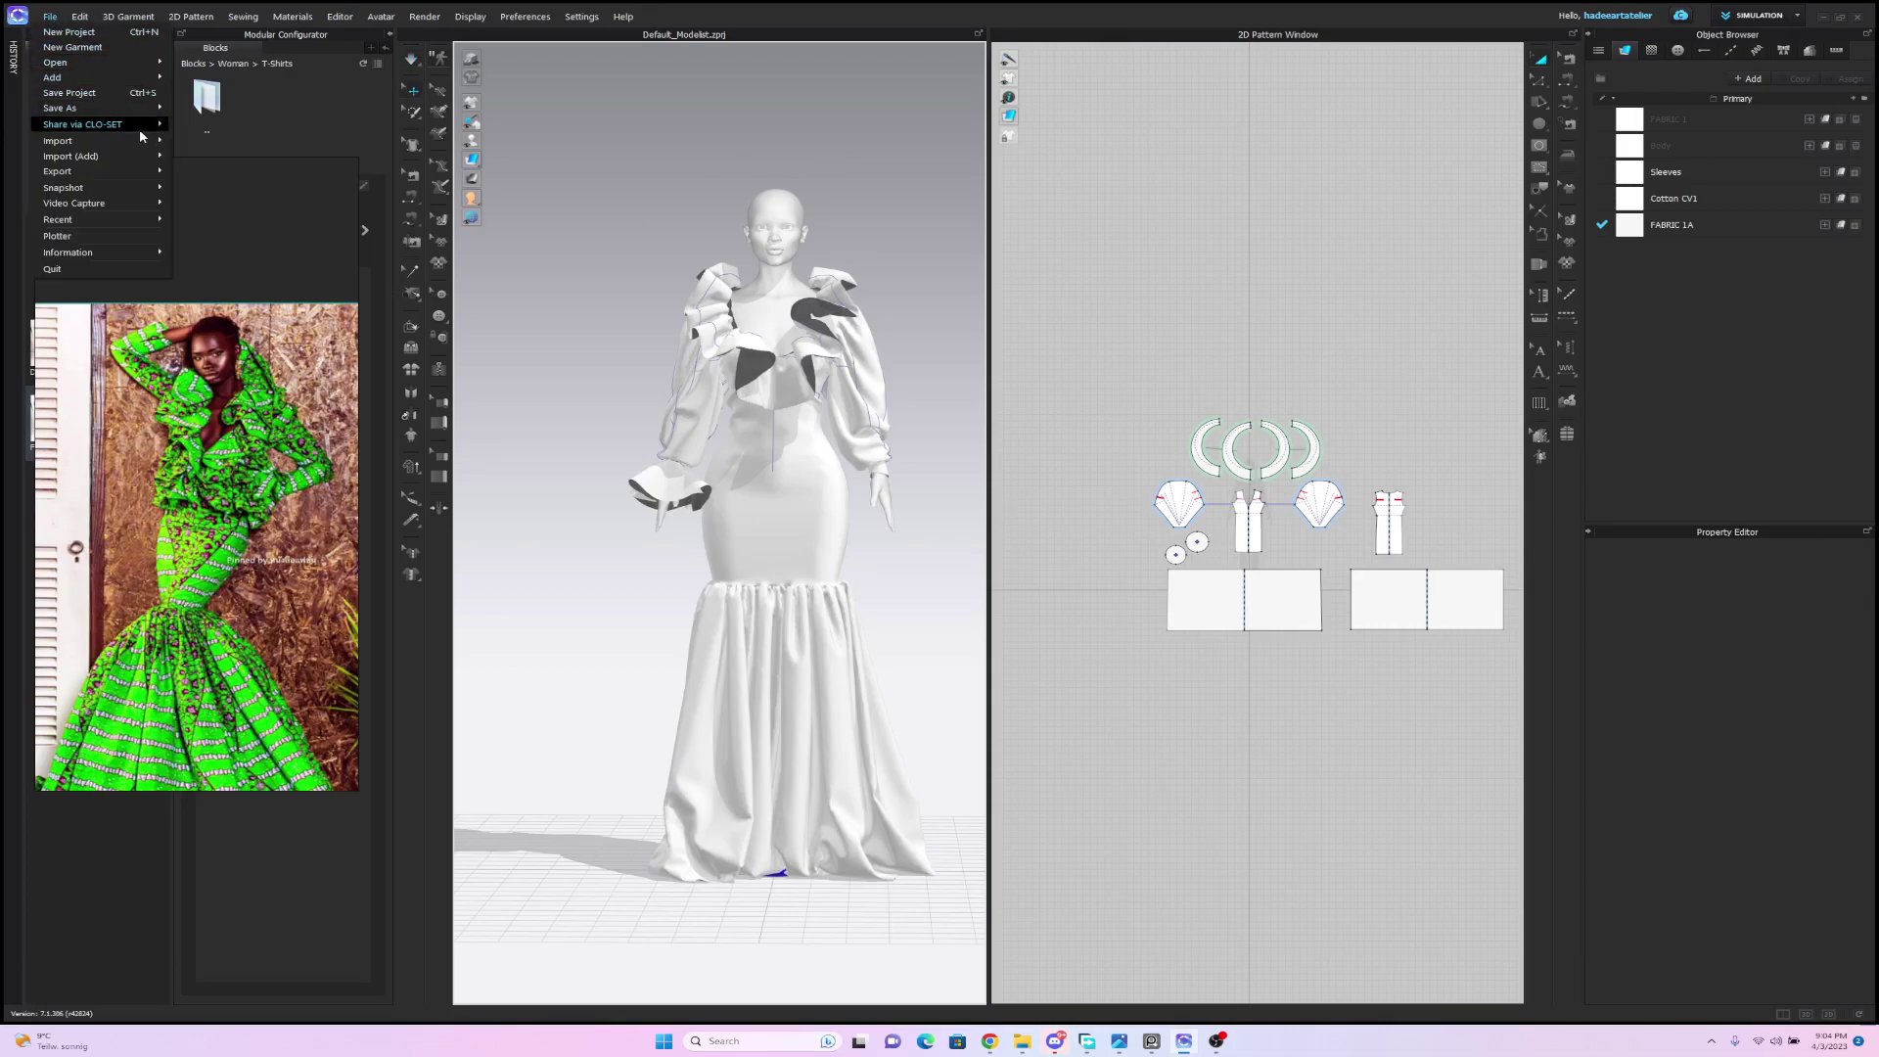
mouse_move(135, 155)
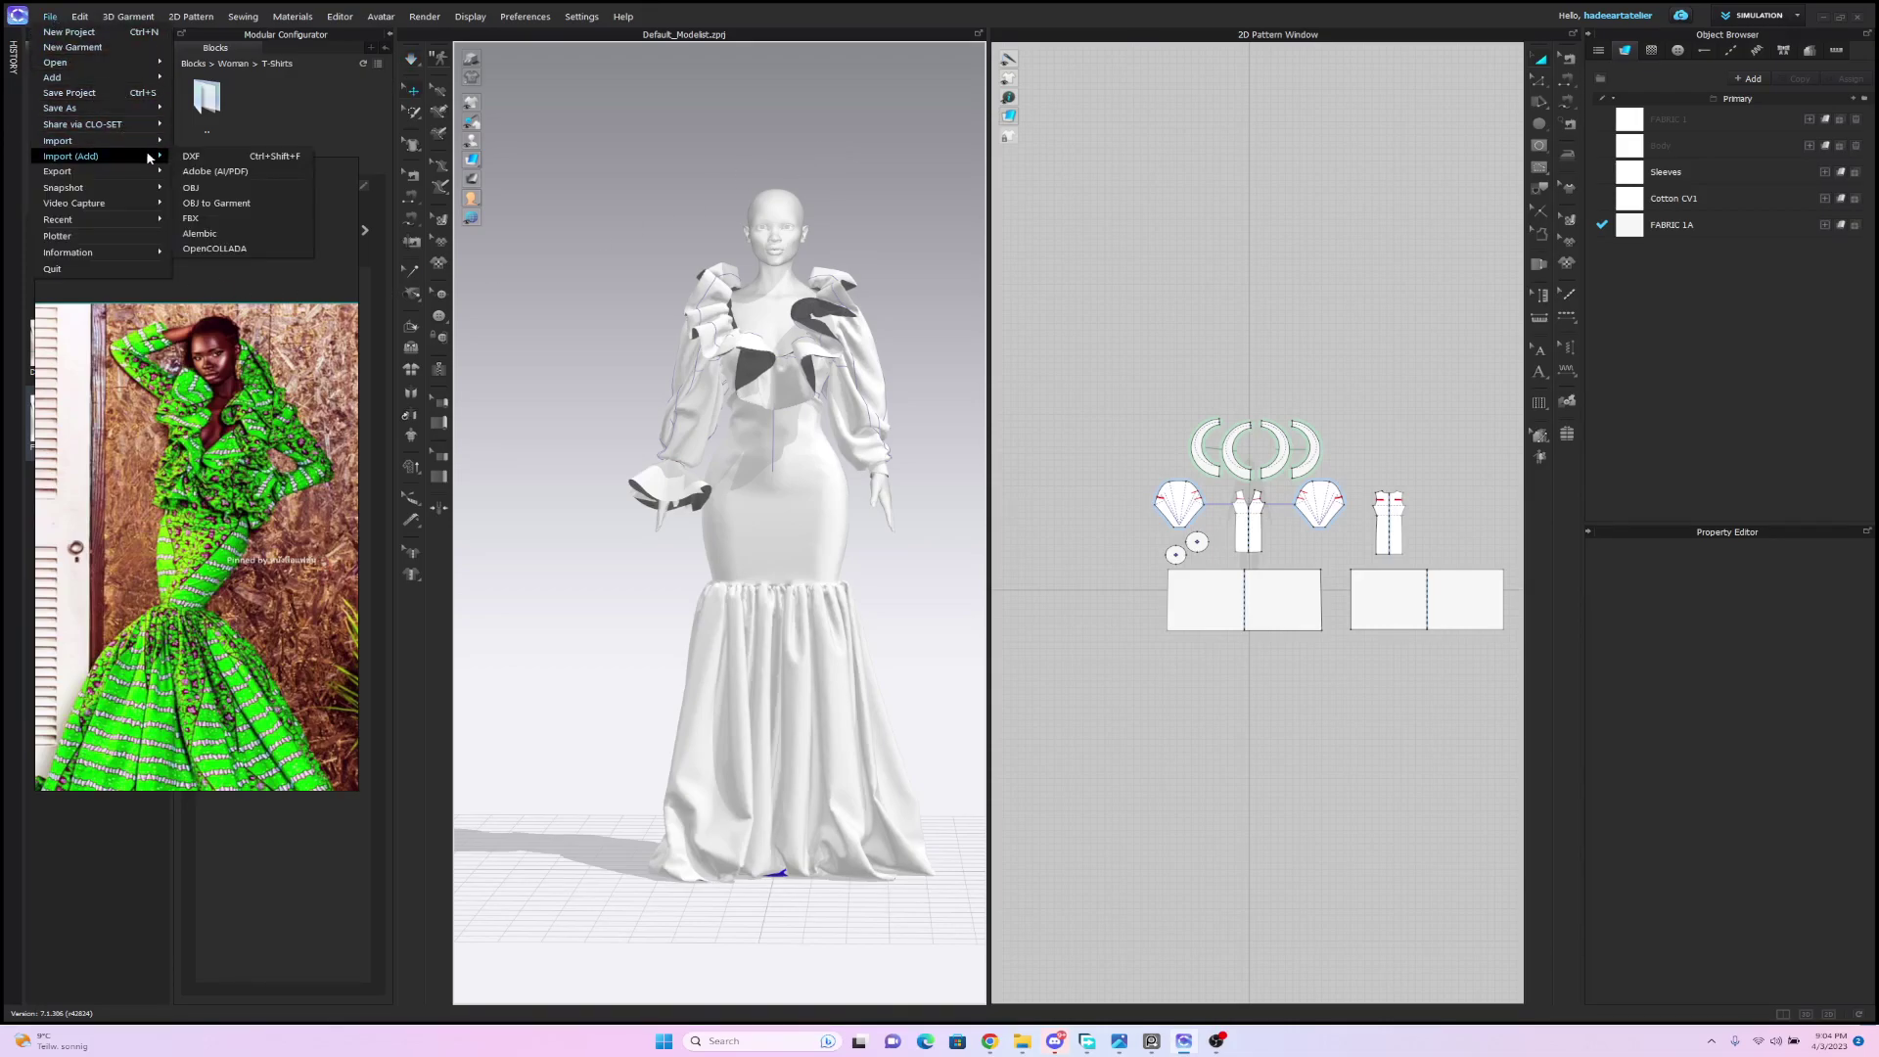
left_click(238, 189)
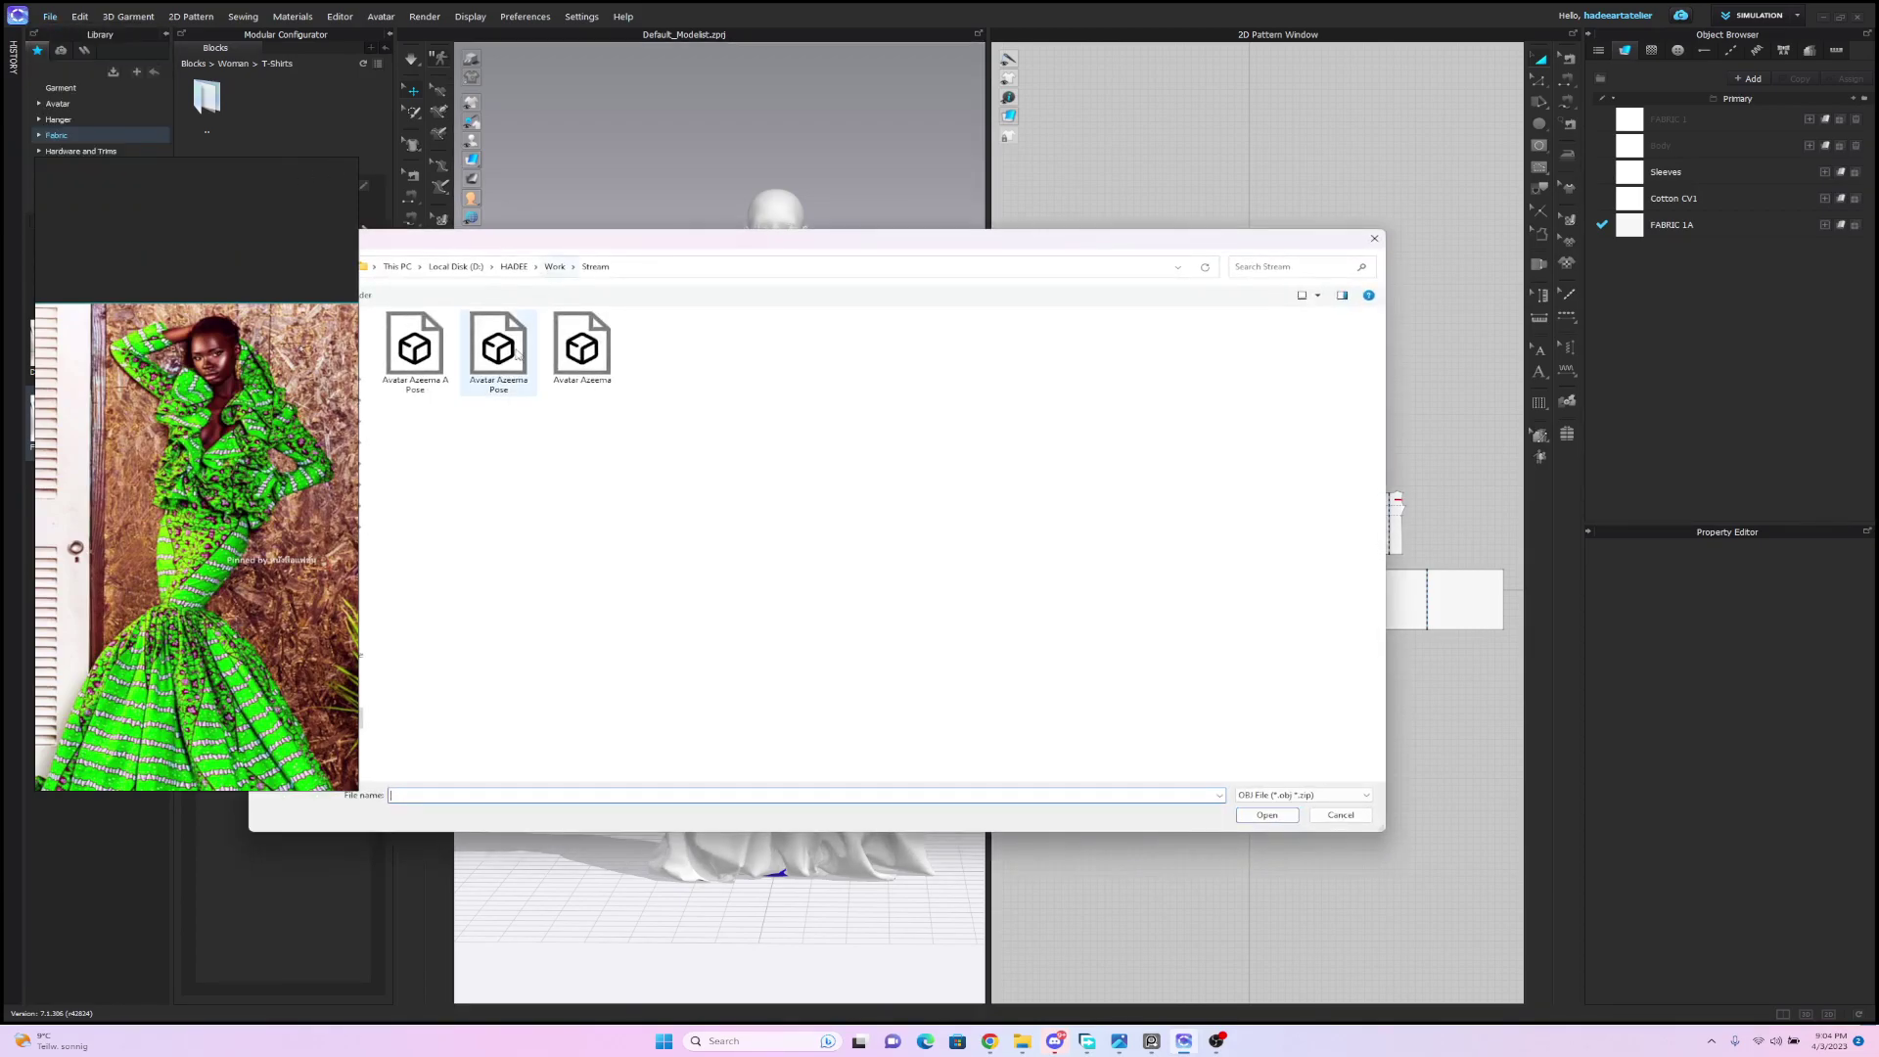
left_click(1285, 821)
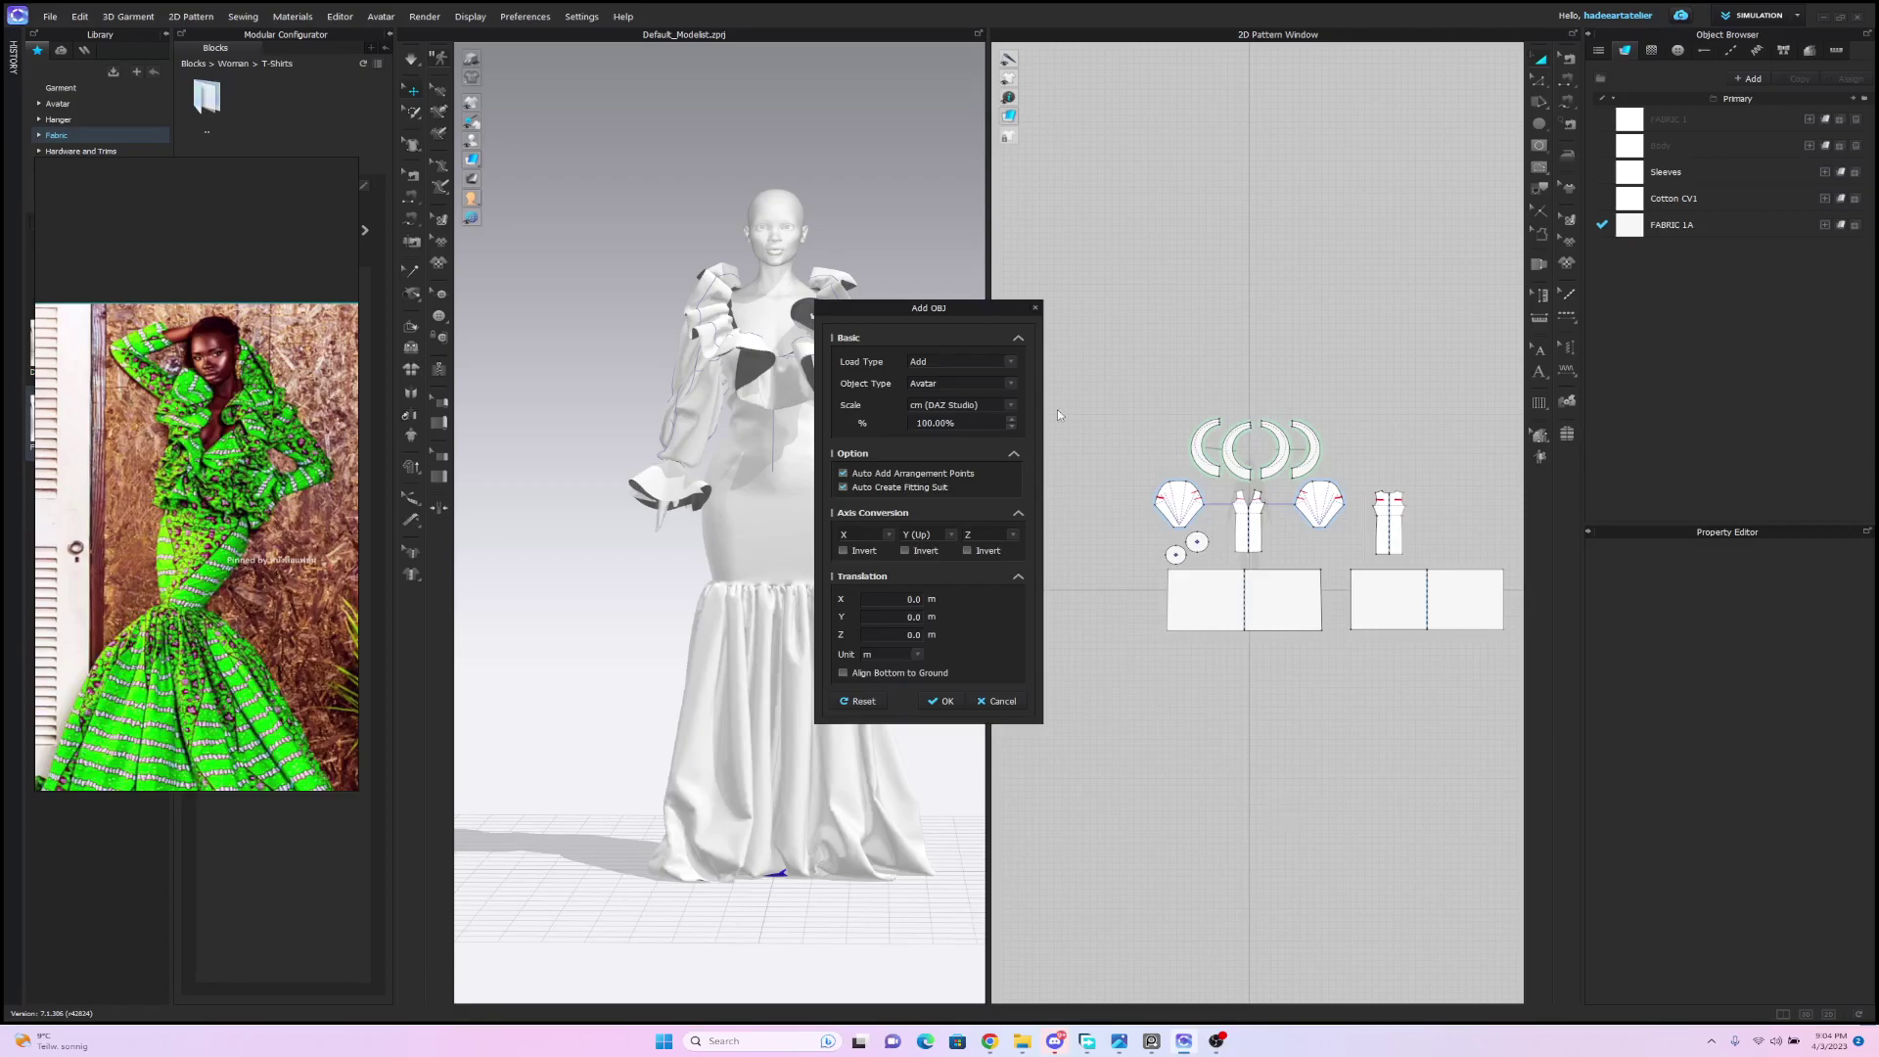
left_click(1011, 384)
left_click(944, 403)
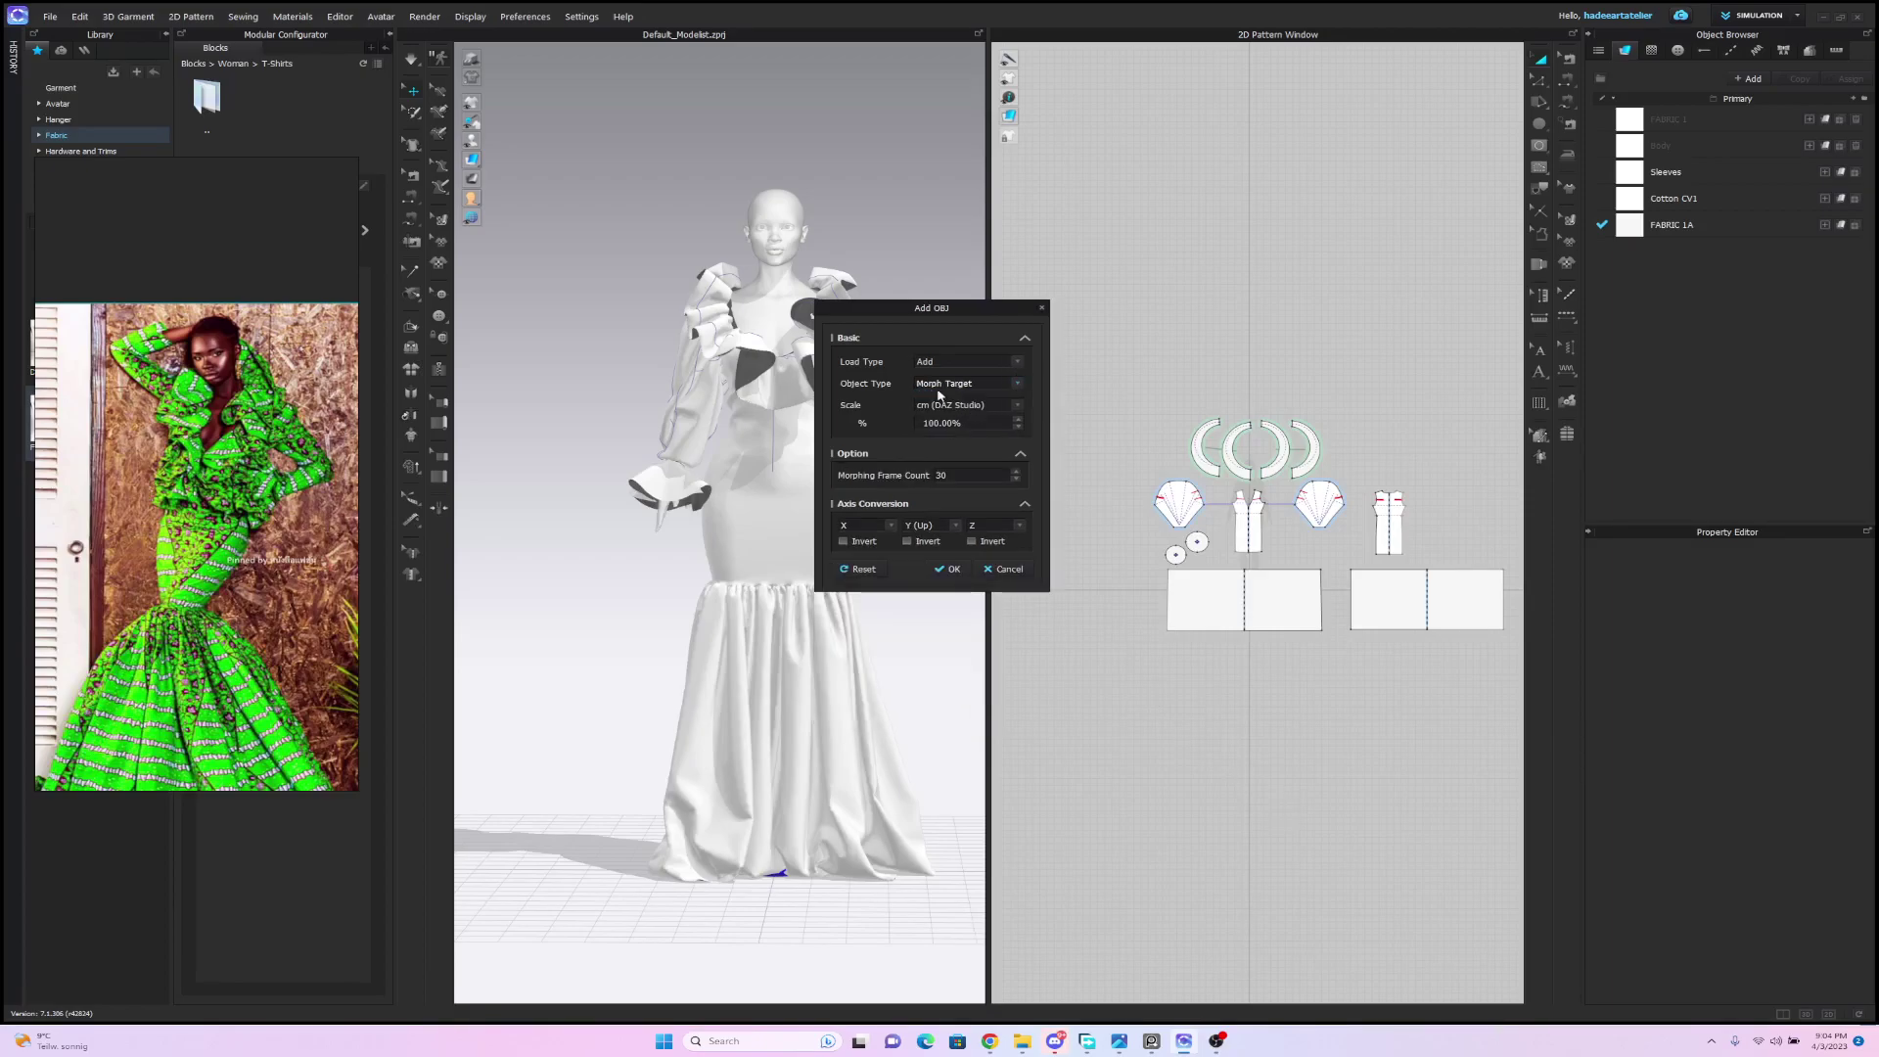
left_click(948, 571)
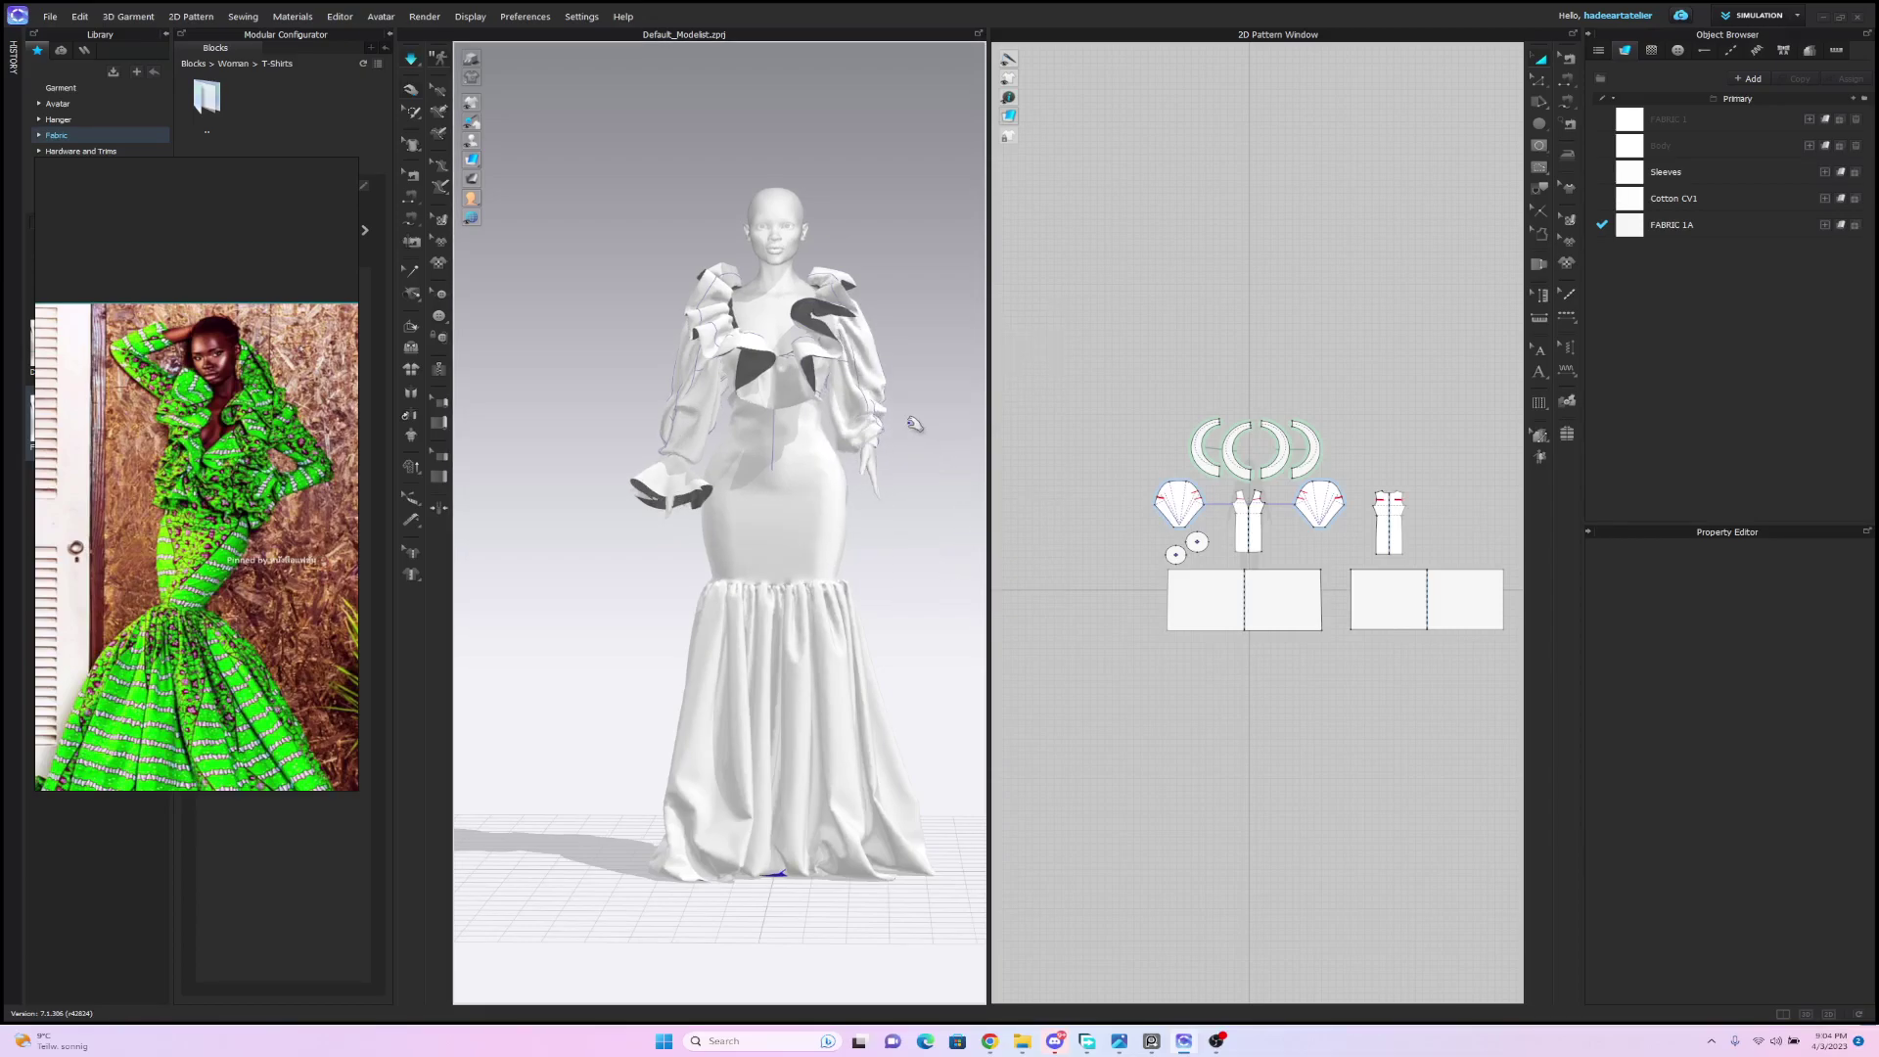
Try pulling the sleeves over the raised and bent arms while the avatar morphs into the pose.
left_click_drag(881, 353, 901, 247)
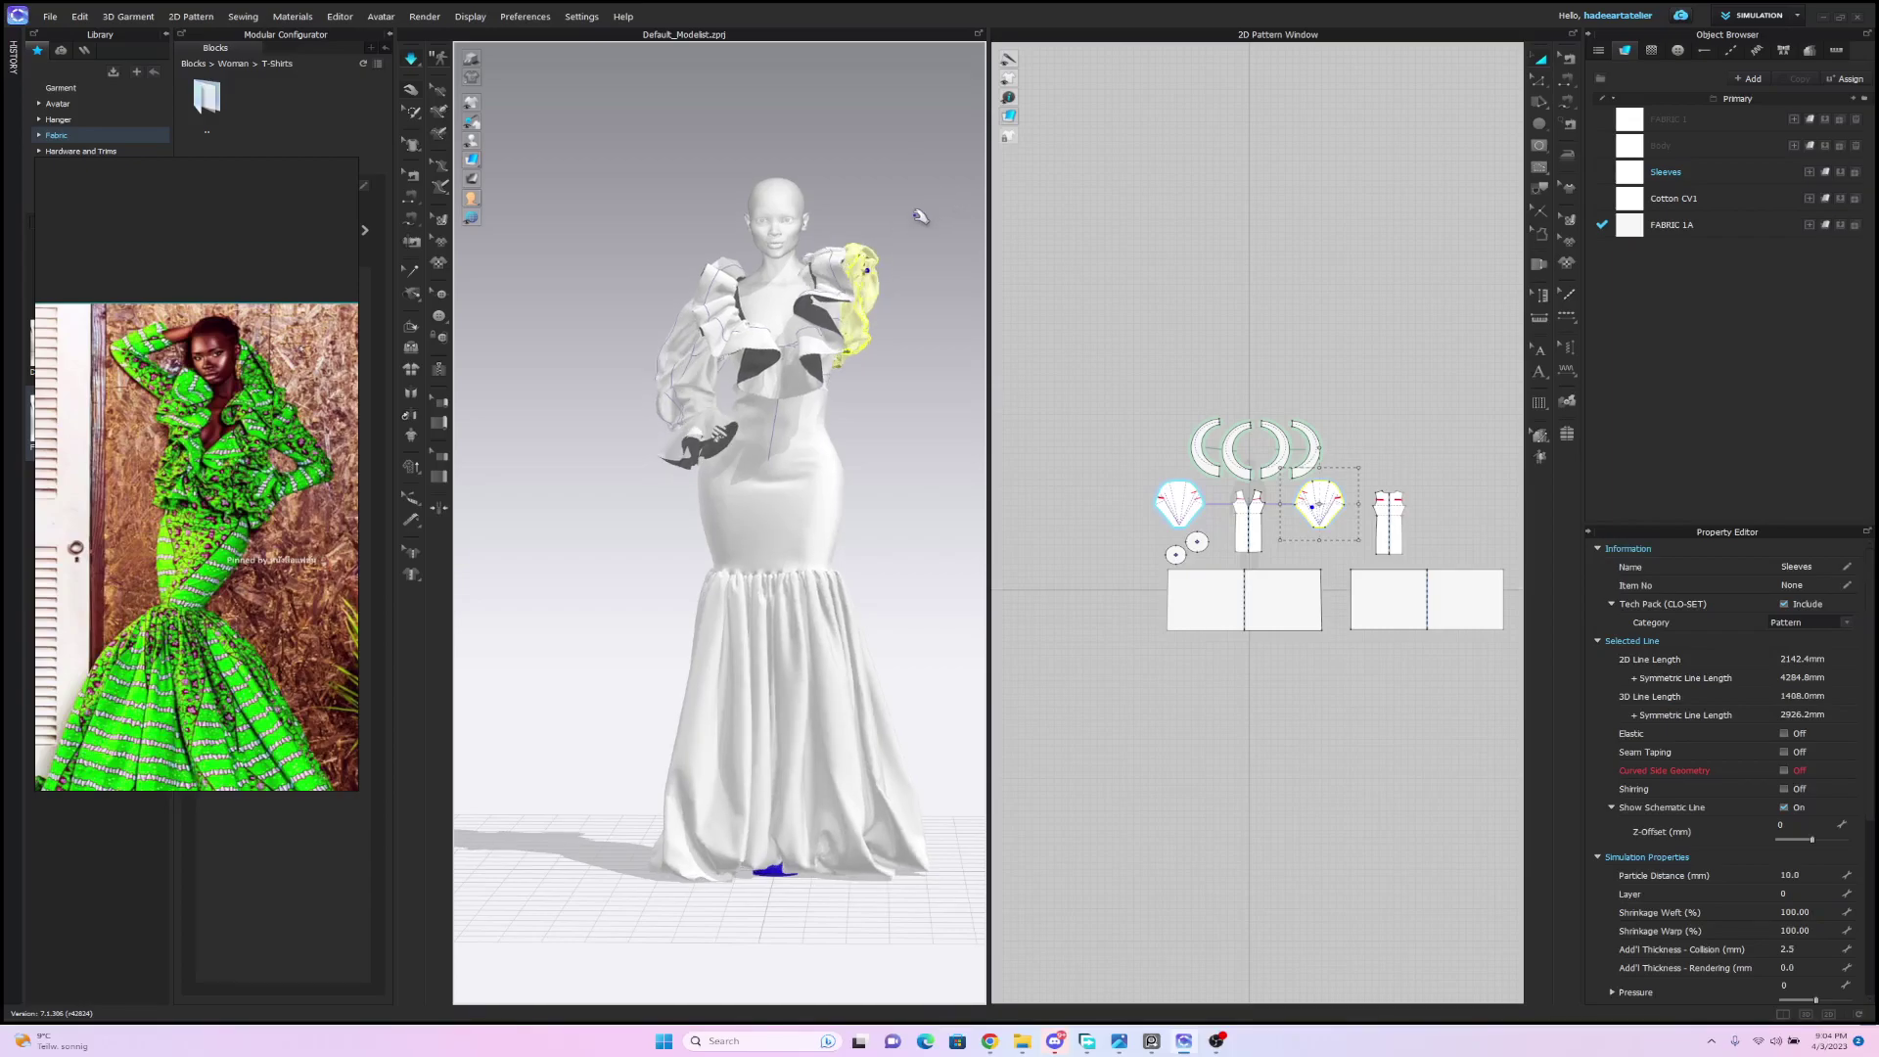
left_click(680, 370)
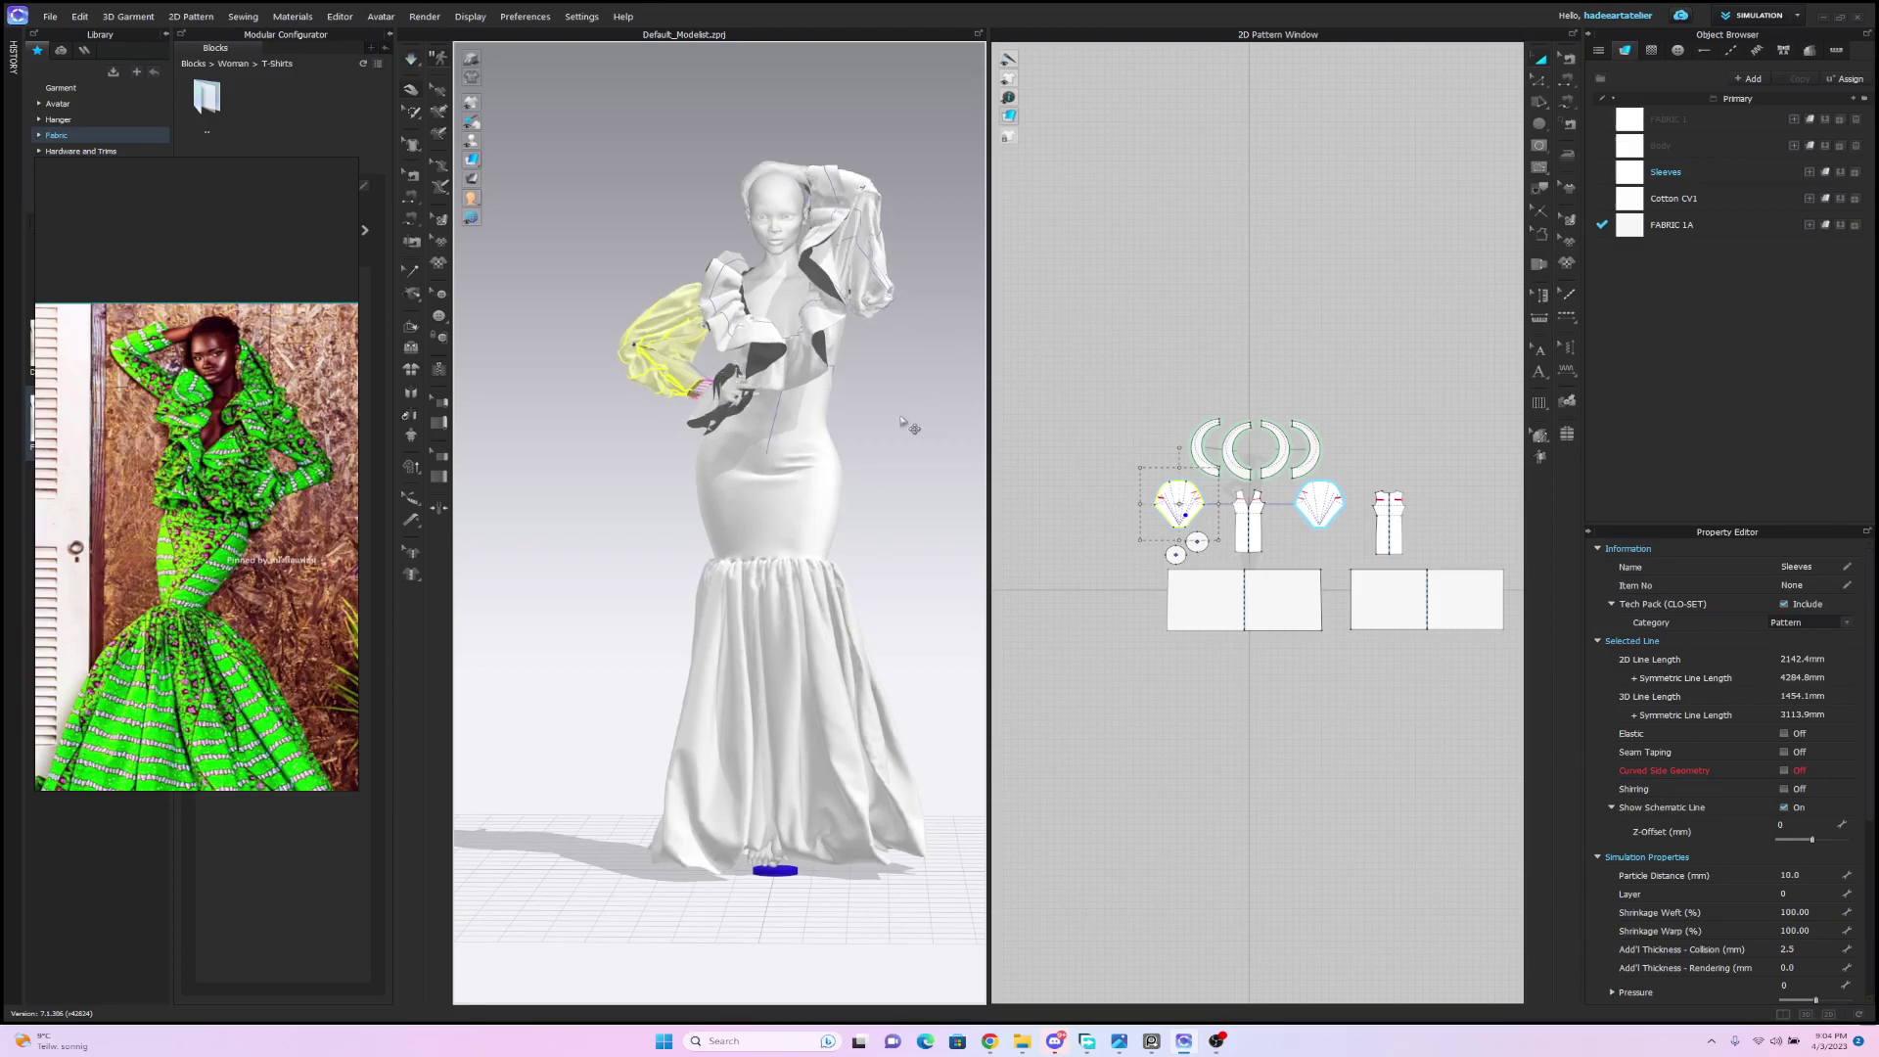
left_click(881, 482)
mouse_move(910, 464)
right_mouse_down()
mouse_move(829, 449)
mouse_move(943, 466)
mouse_move(884, 445)
right_mouse_up()
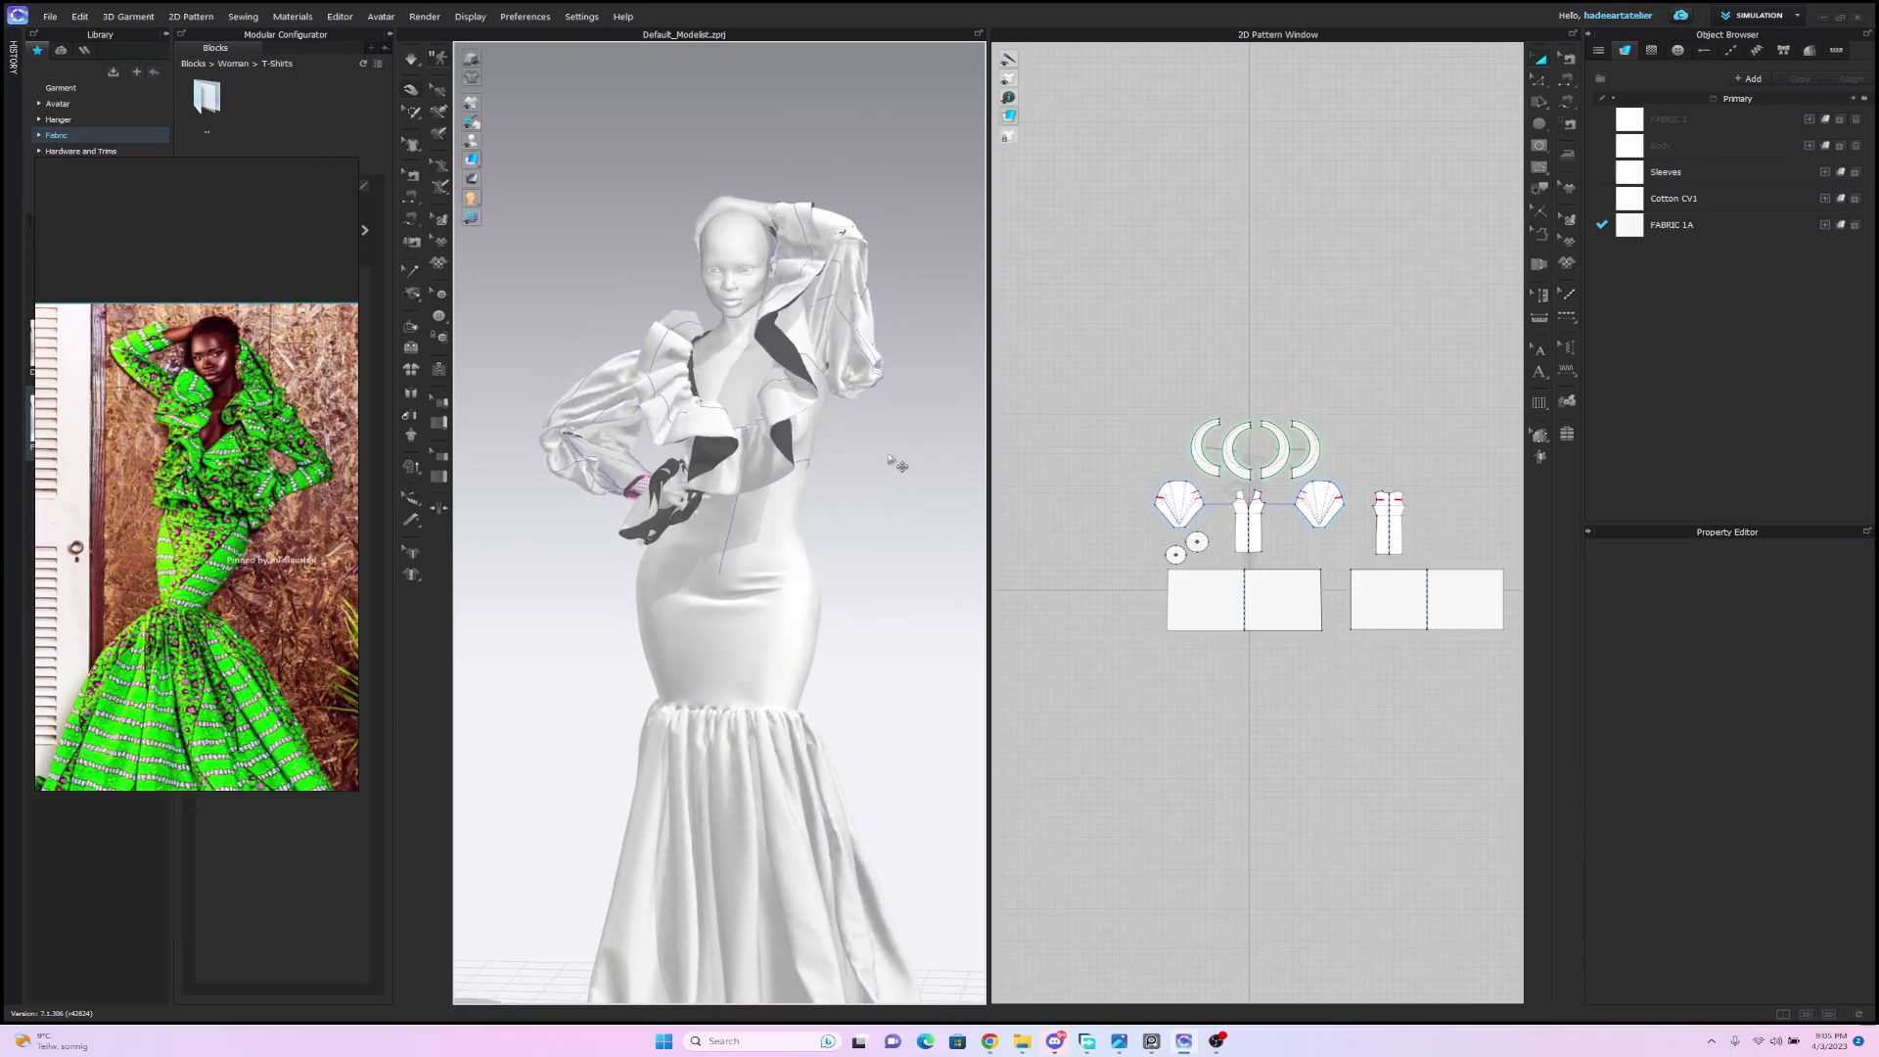
Undo the garment's simulated draping on the posed avatar and clear that avatar from the 3D view.
key("ctrl+z")
key("ctrl+z")
key("ctrl+z")
key("ctrl+z")
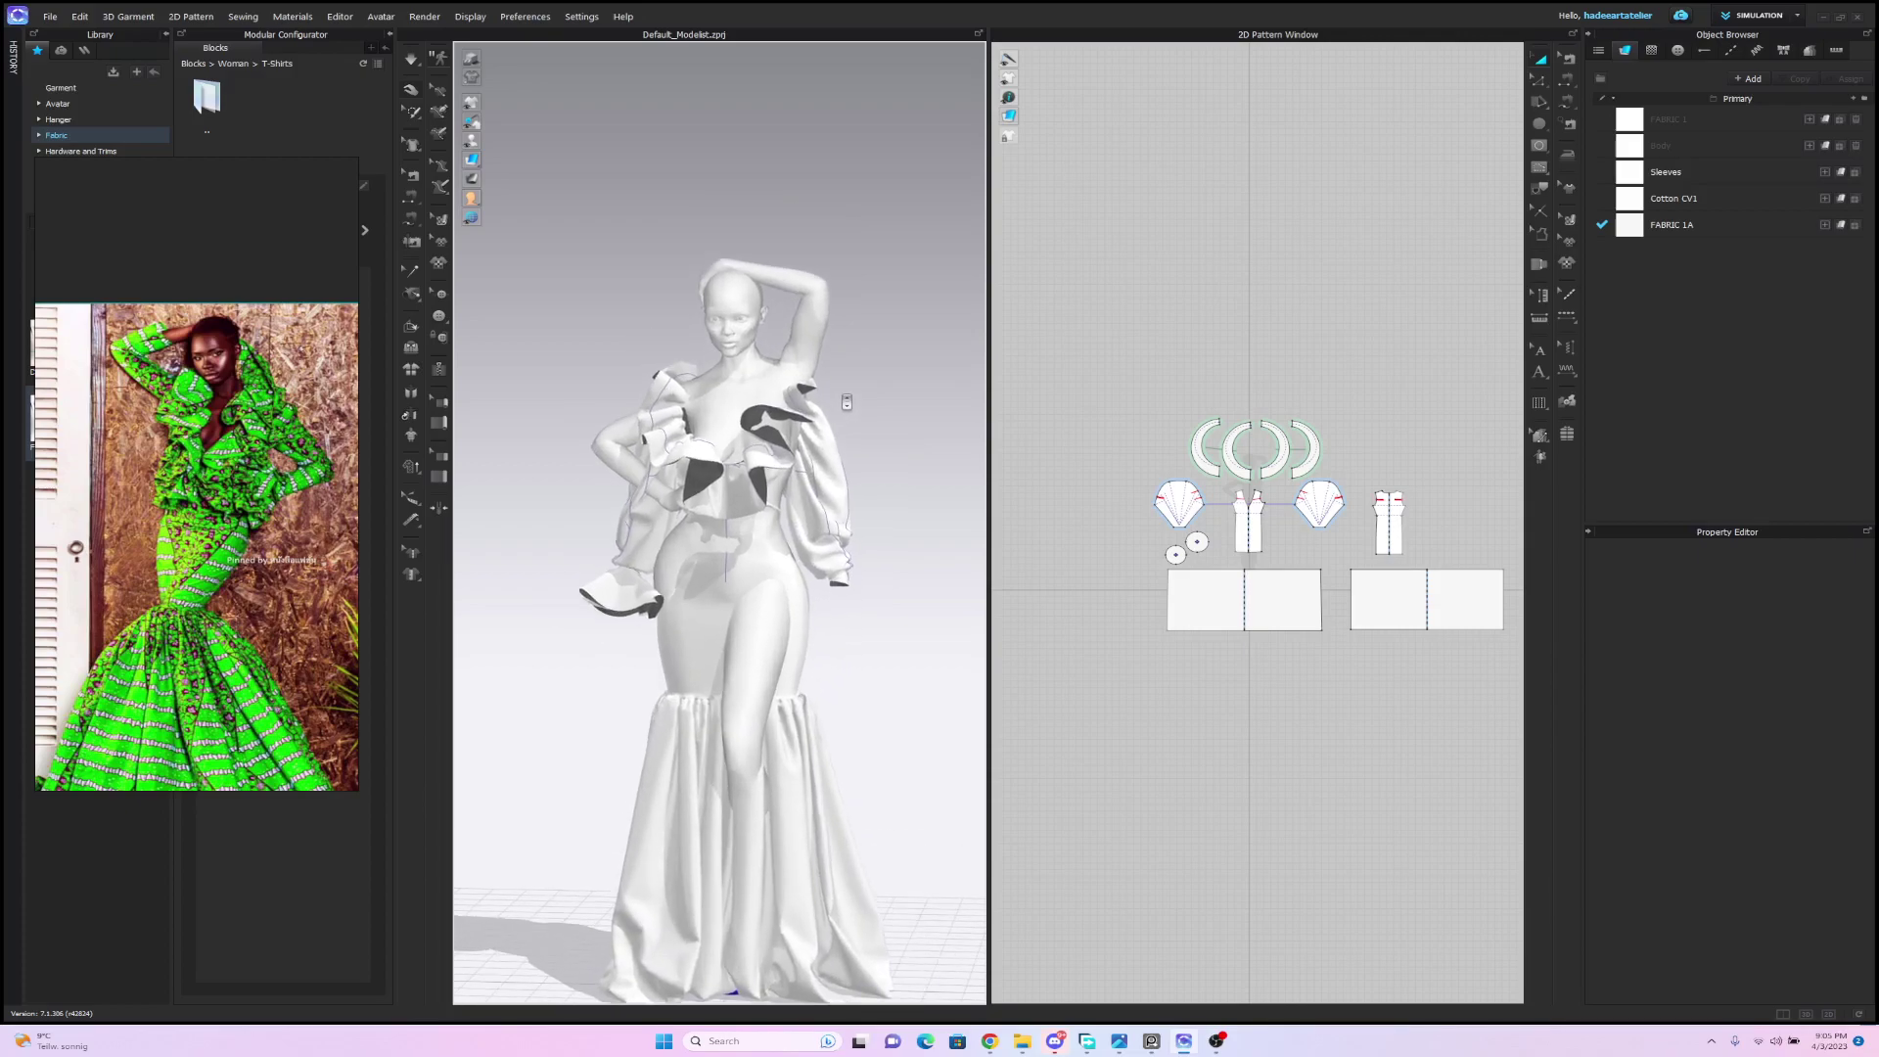
scroll(859, 372, "down", 2)
left_click(802, 345)
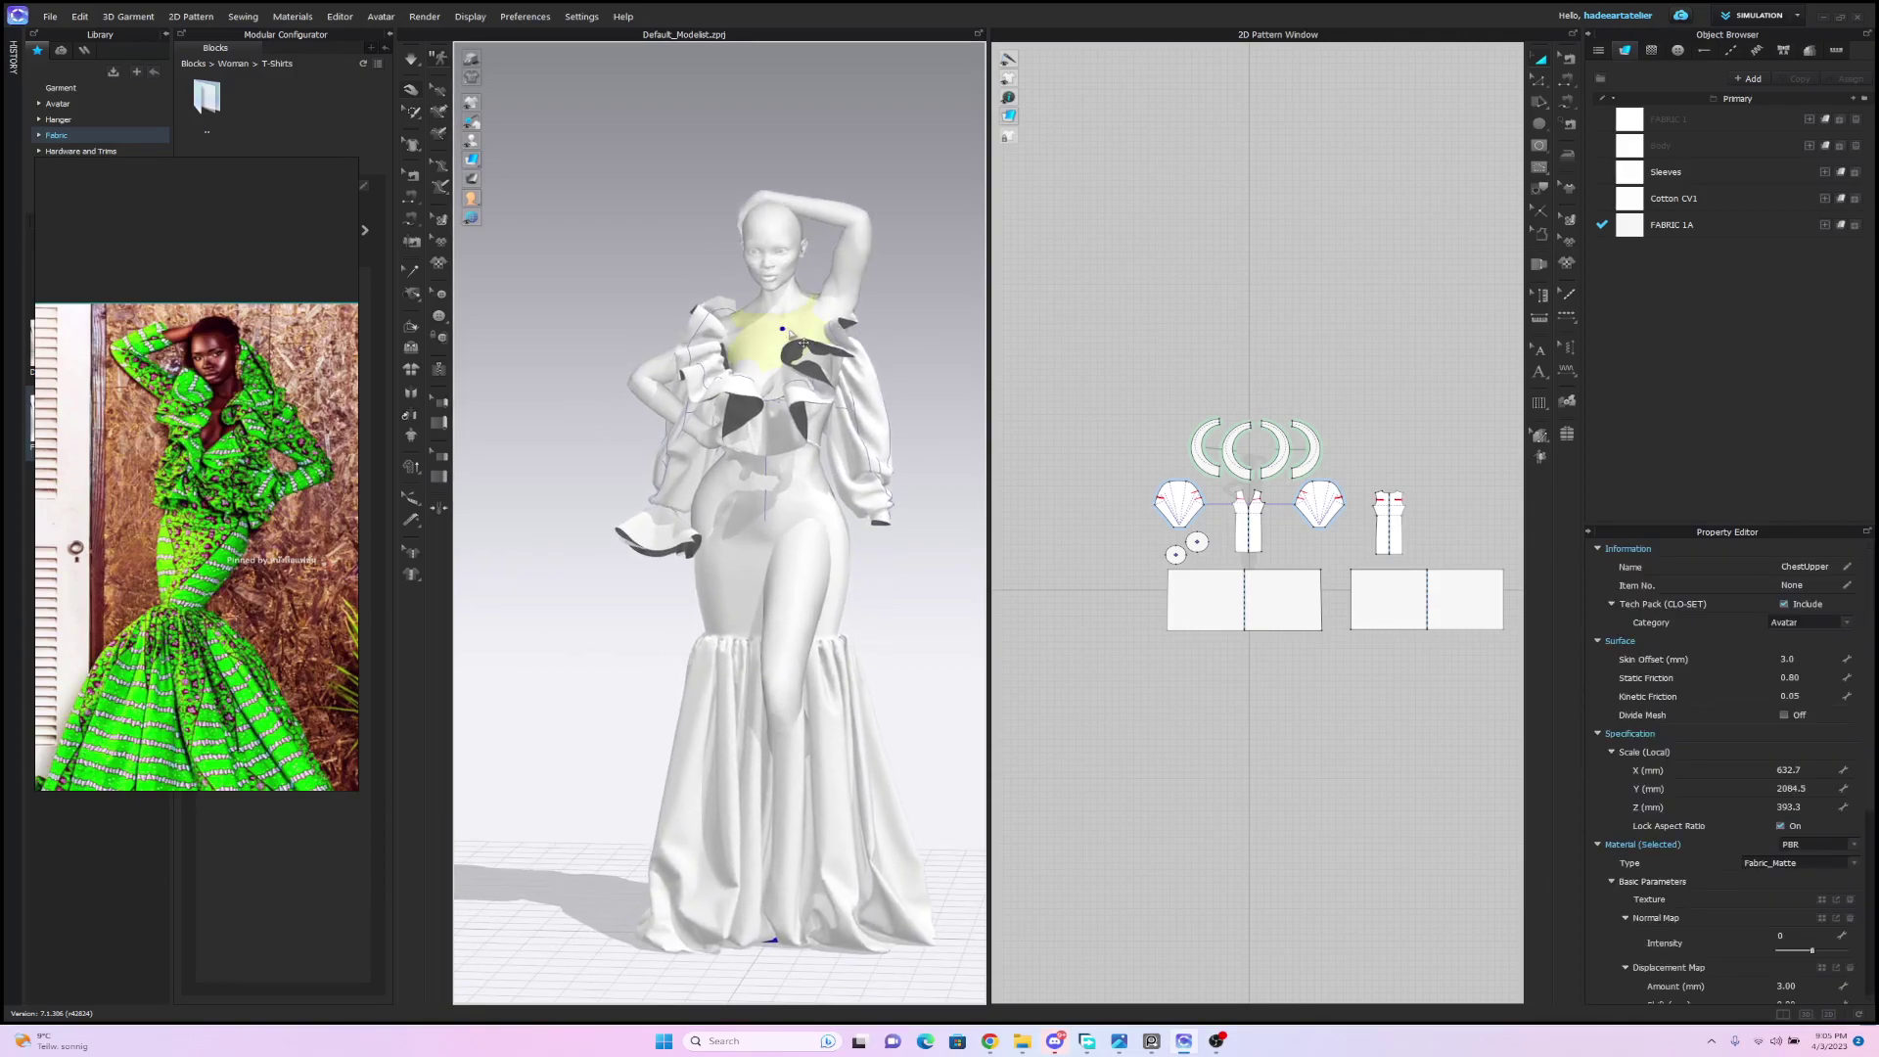
key("shift+a")
Import the Avatar Azeema A Pose OBJ as the avatar under the dress and dismiss the arrangement-point notice.
left_click(48, 18)
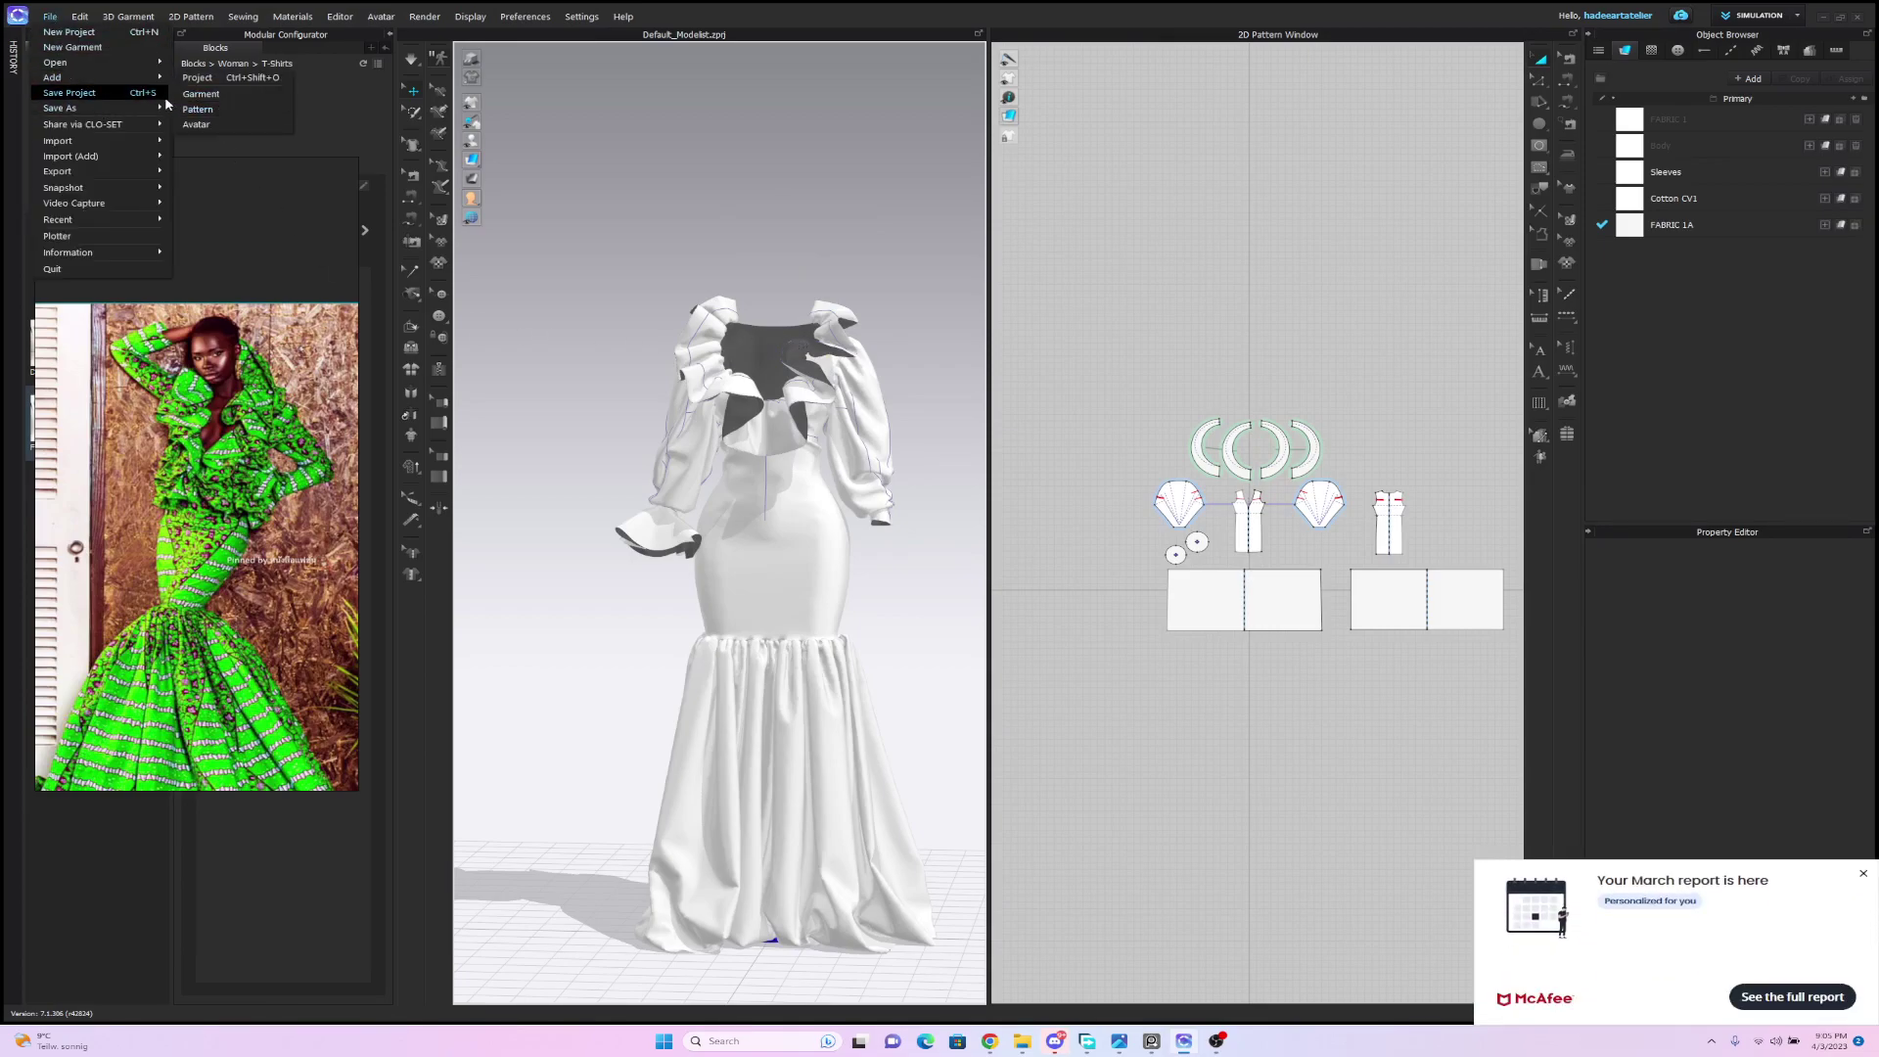
mouse_move(119, 86)
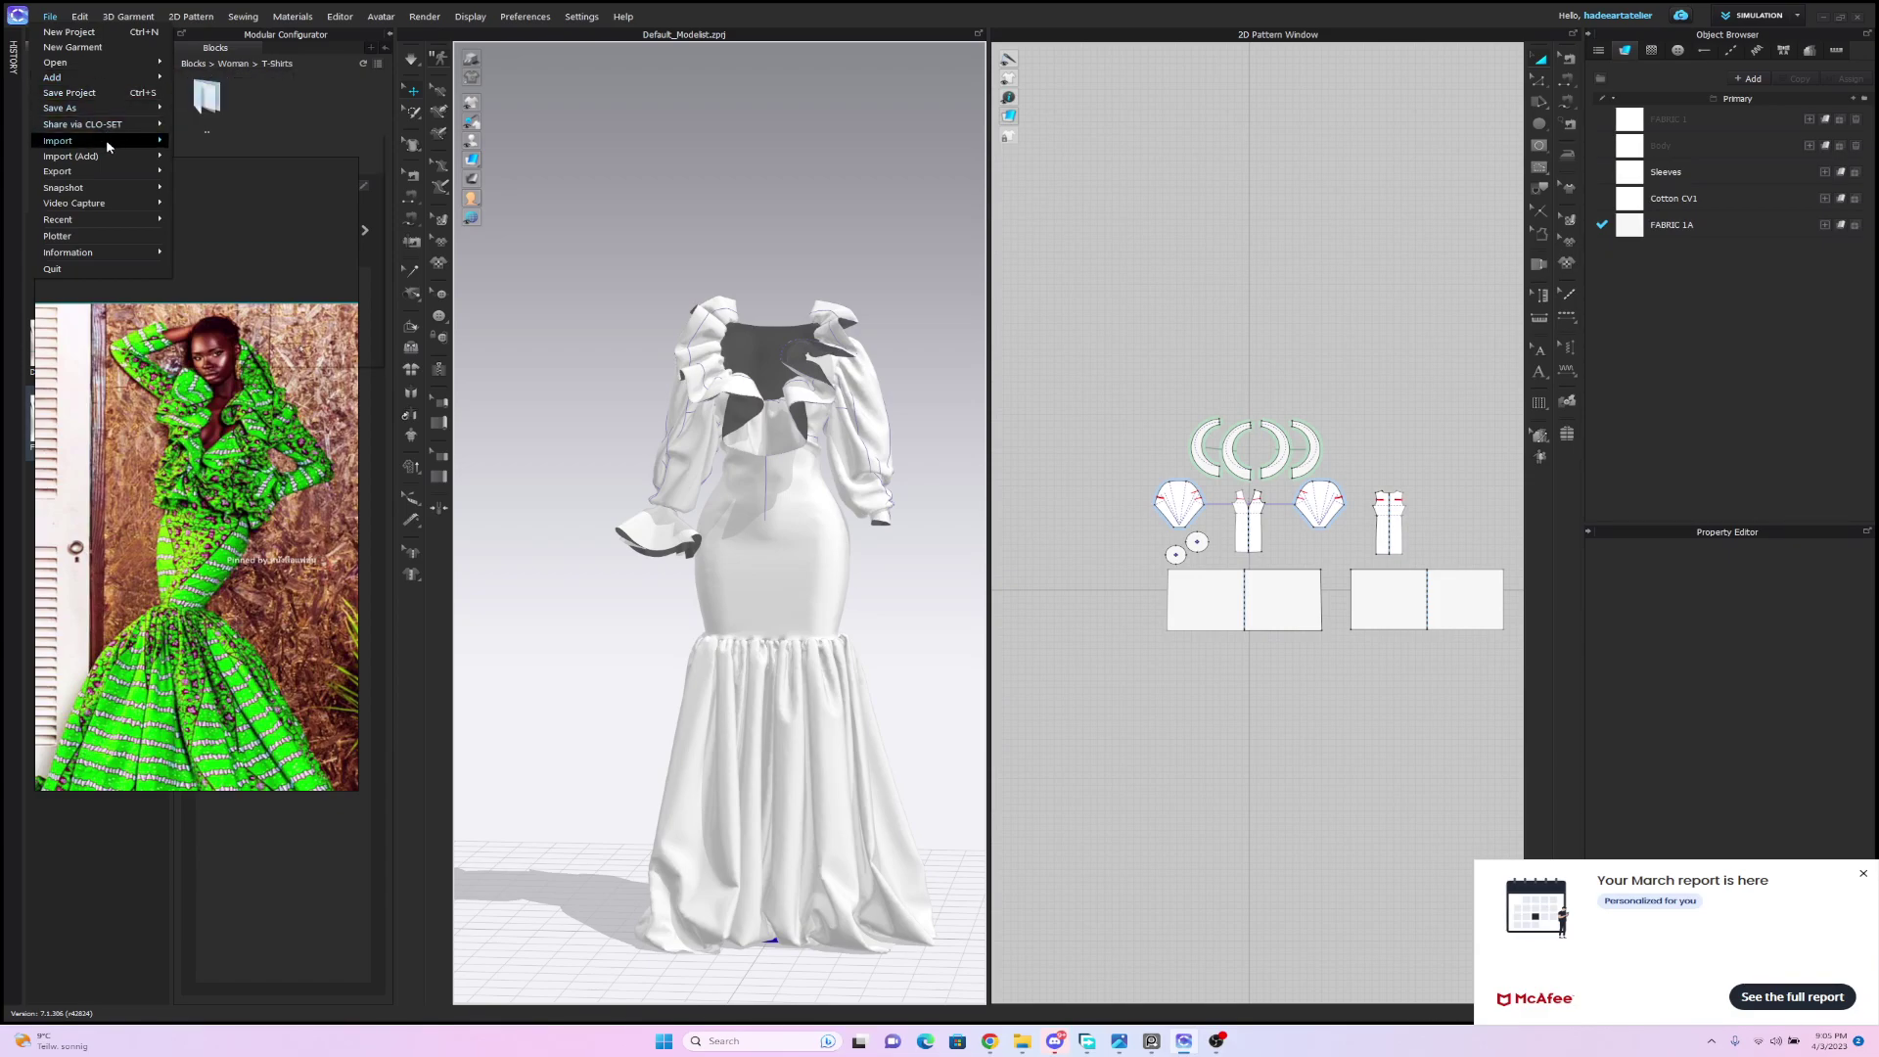
mouse_move(125, 170)
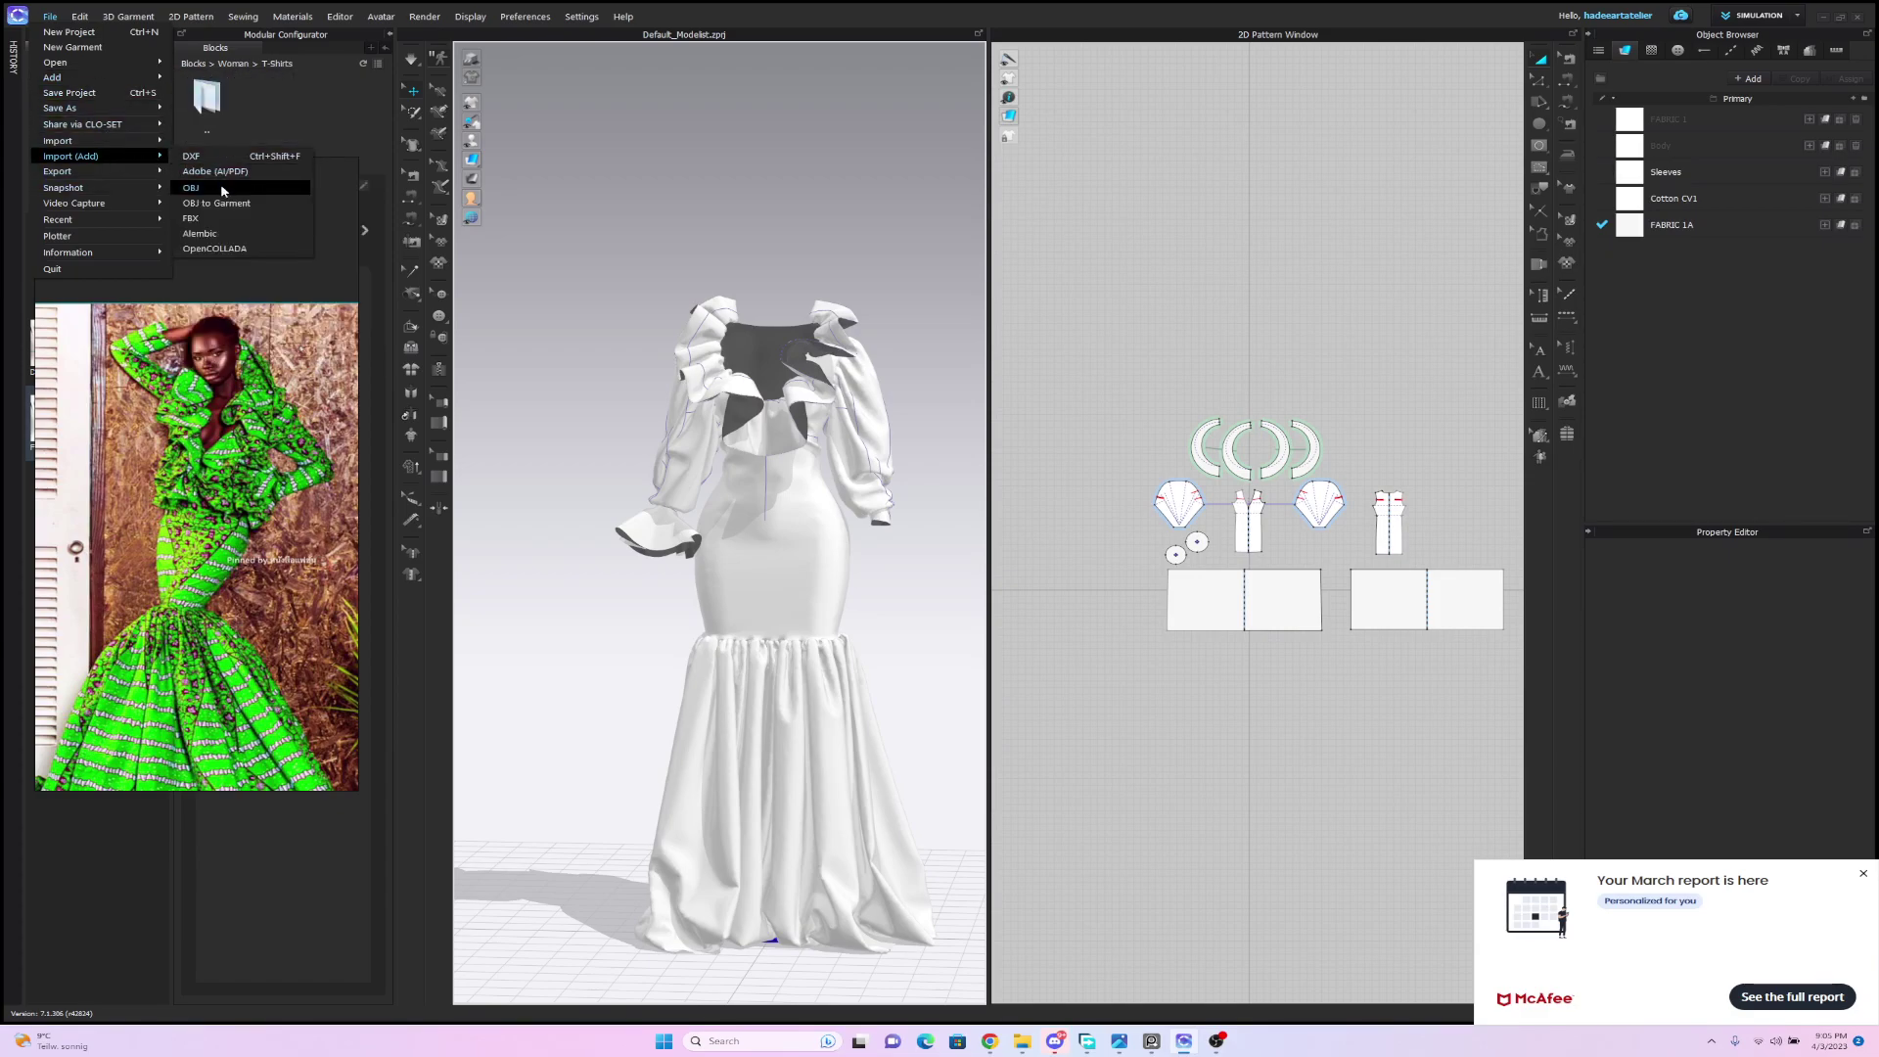
left_click(223, 186)
left_click(415, 347)
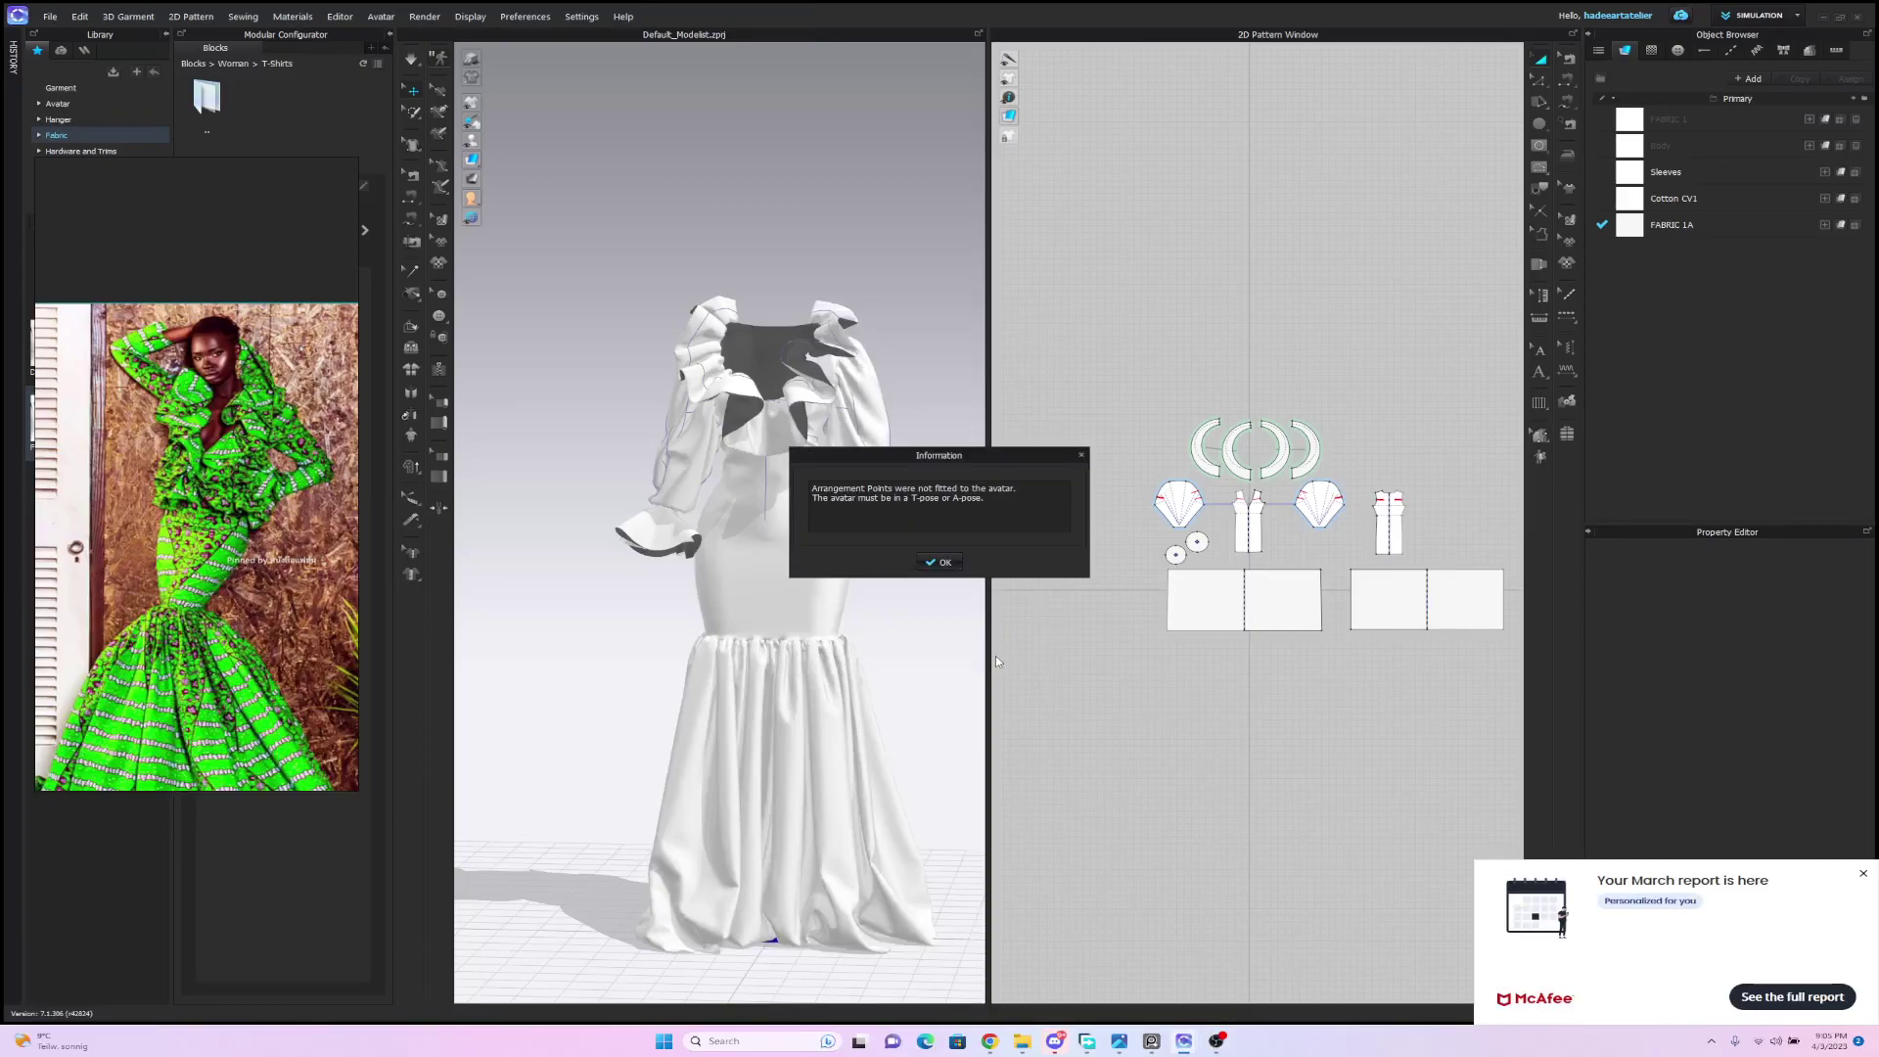
left_click(938, 562)
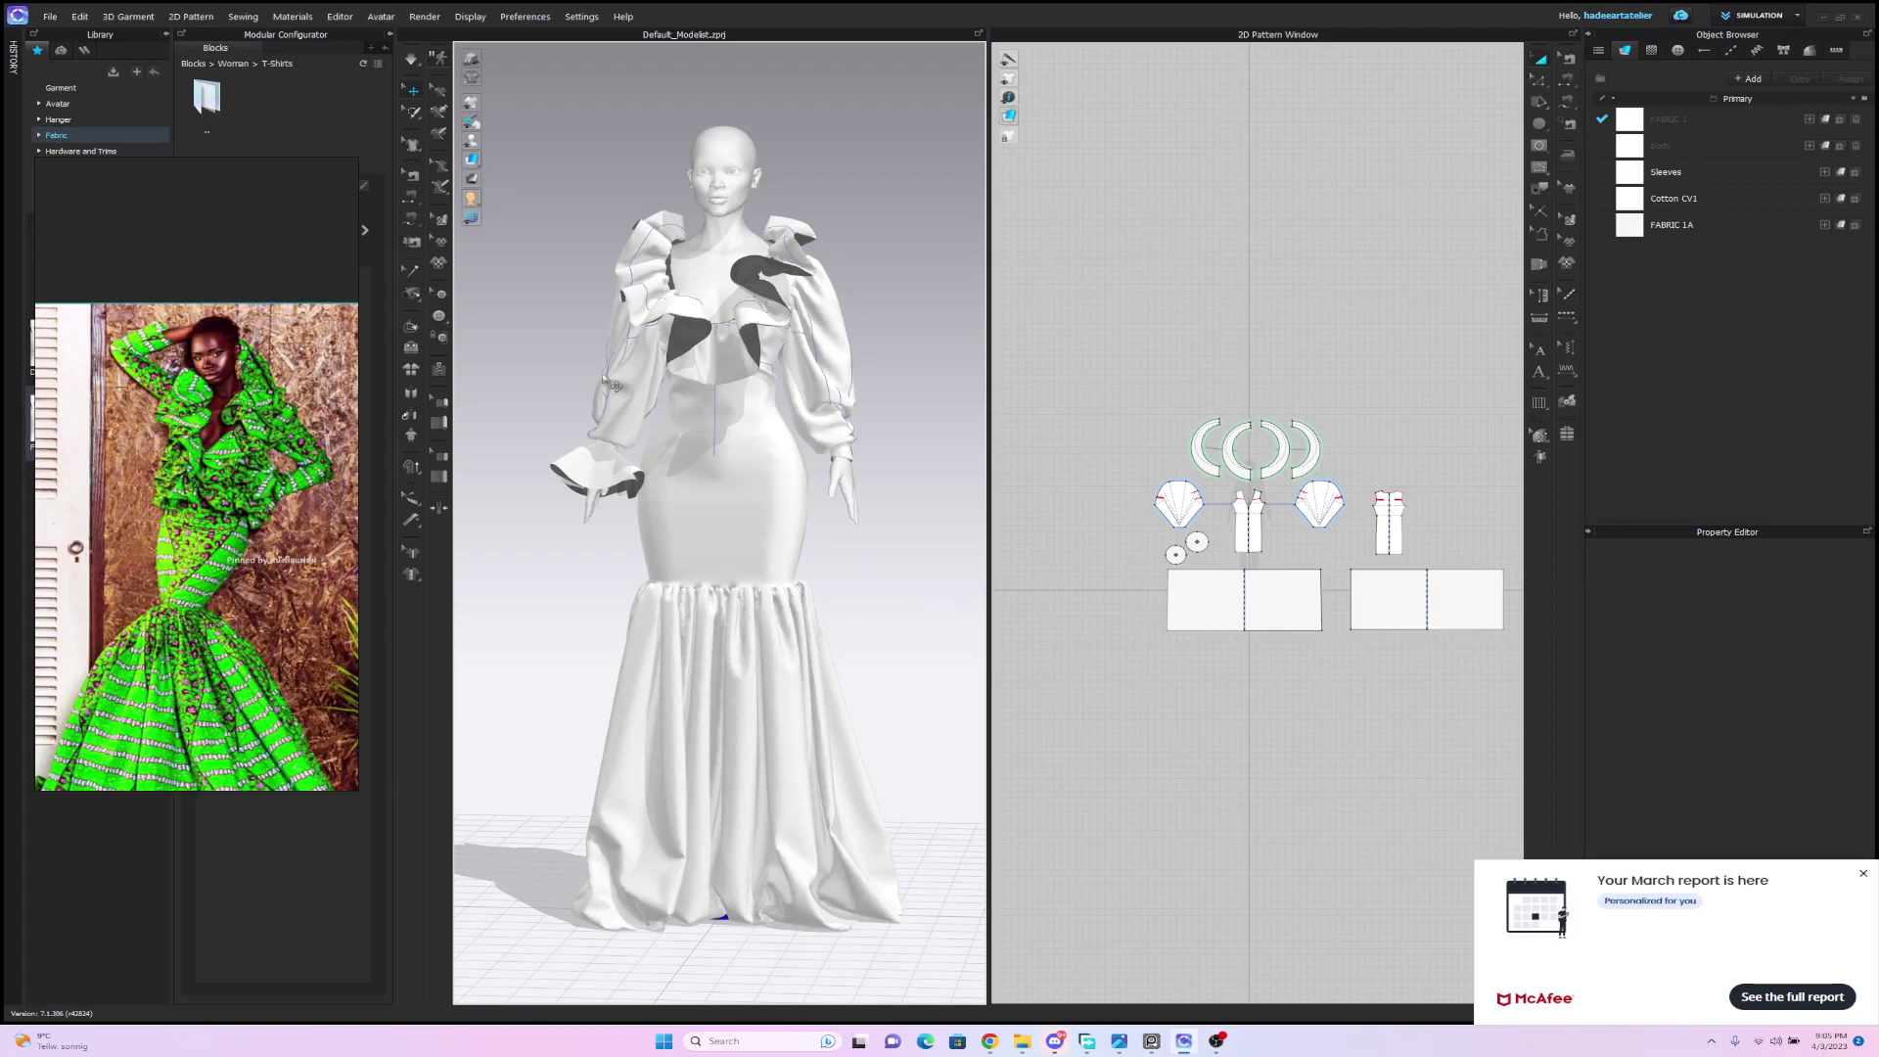
Import Avatar Azeema Pose again as a morph target at cm (DAZ Studio) scale with 30 morphing frames.
left_click(411, 60)
left_click(49, 17)
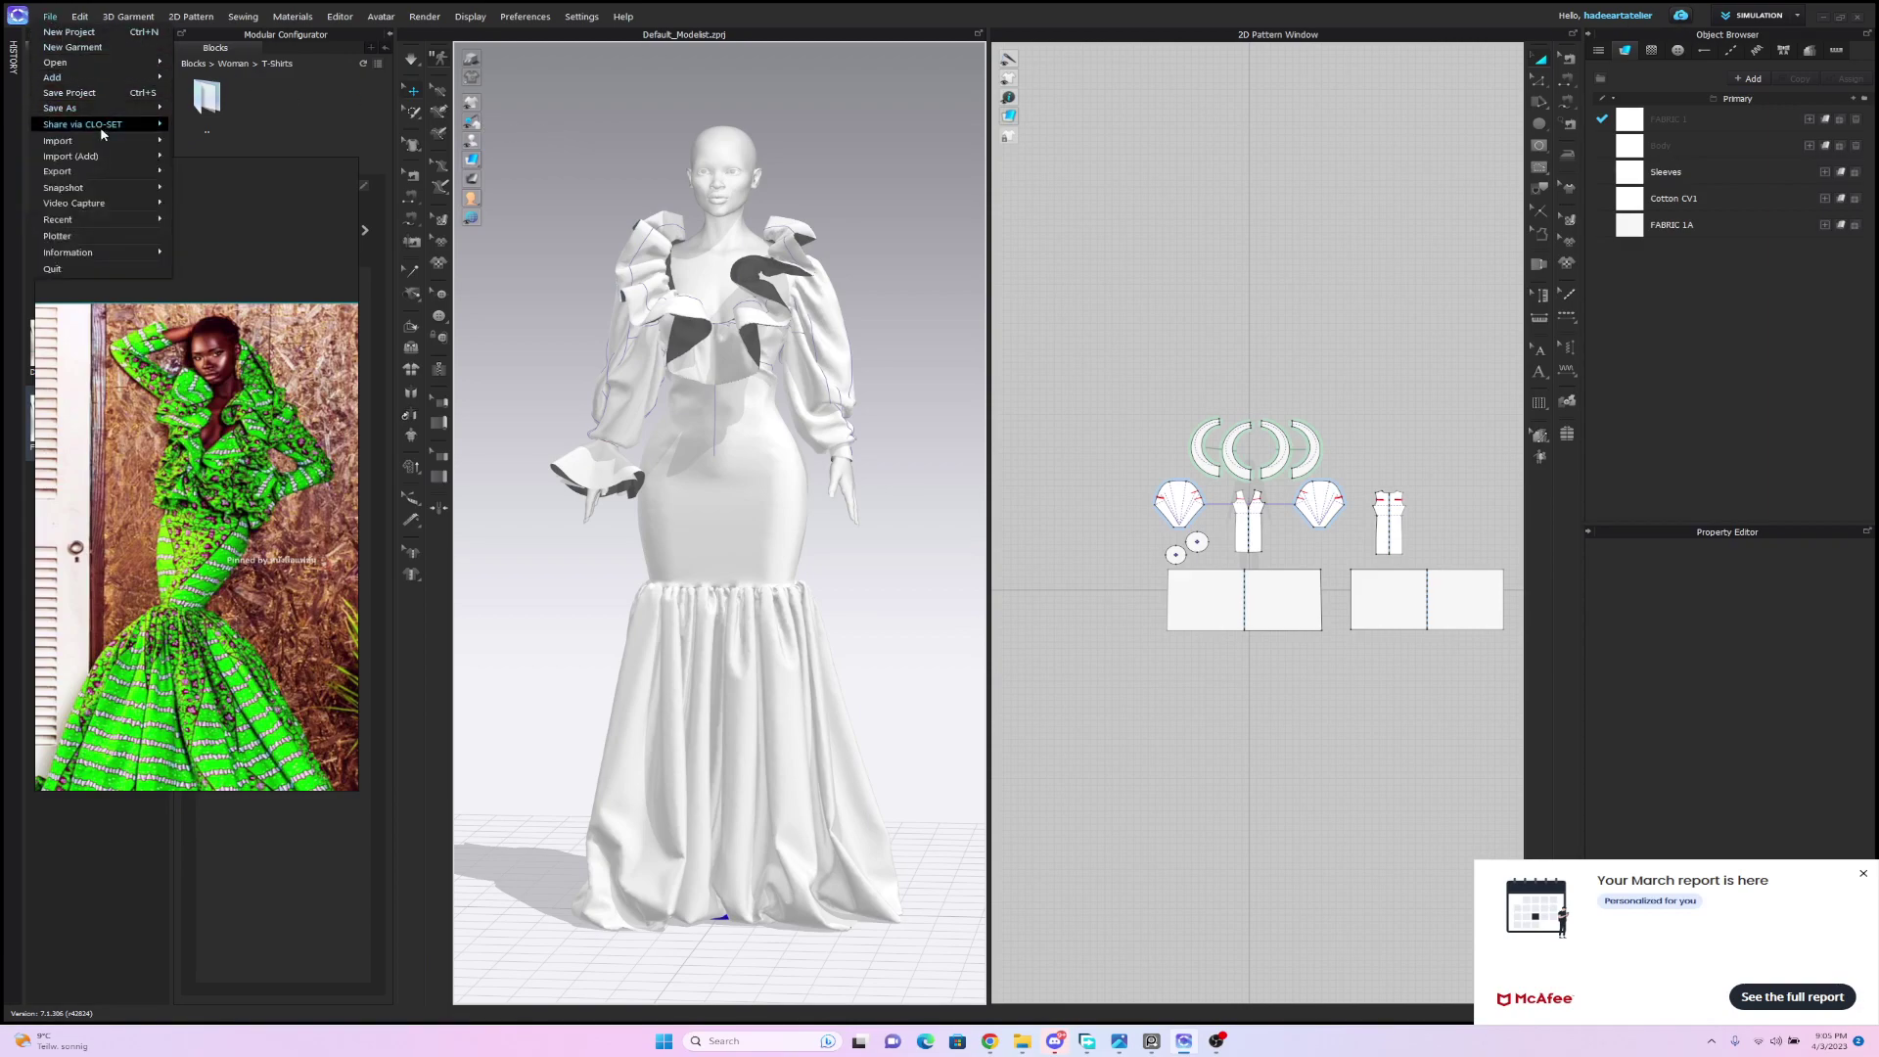
mouse_move(147, 155)
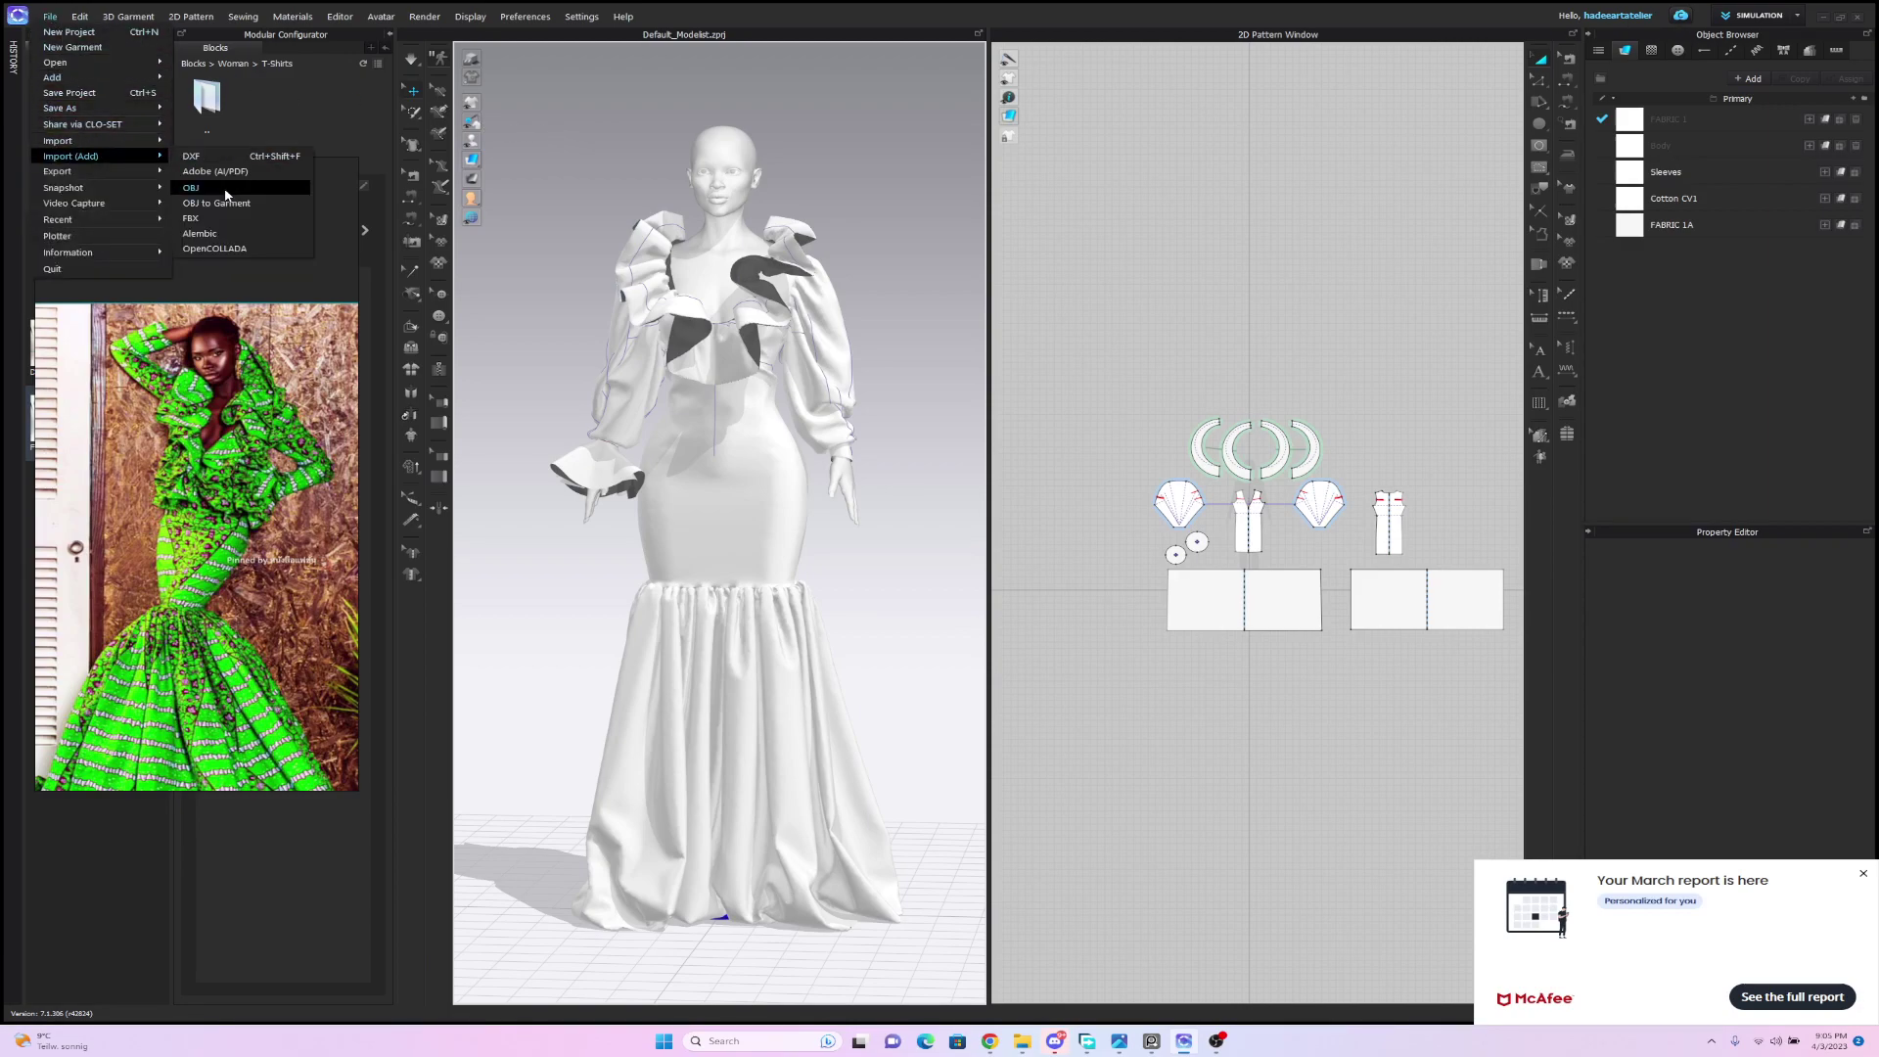
left_click(225, 189)
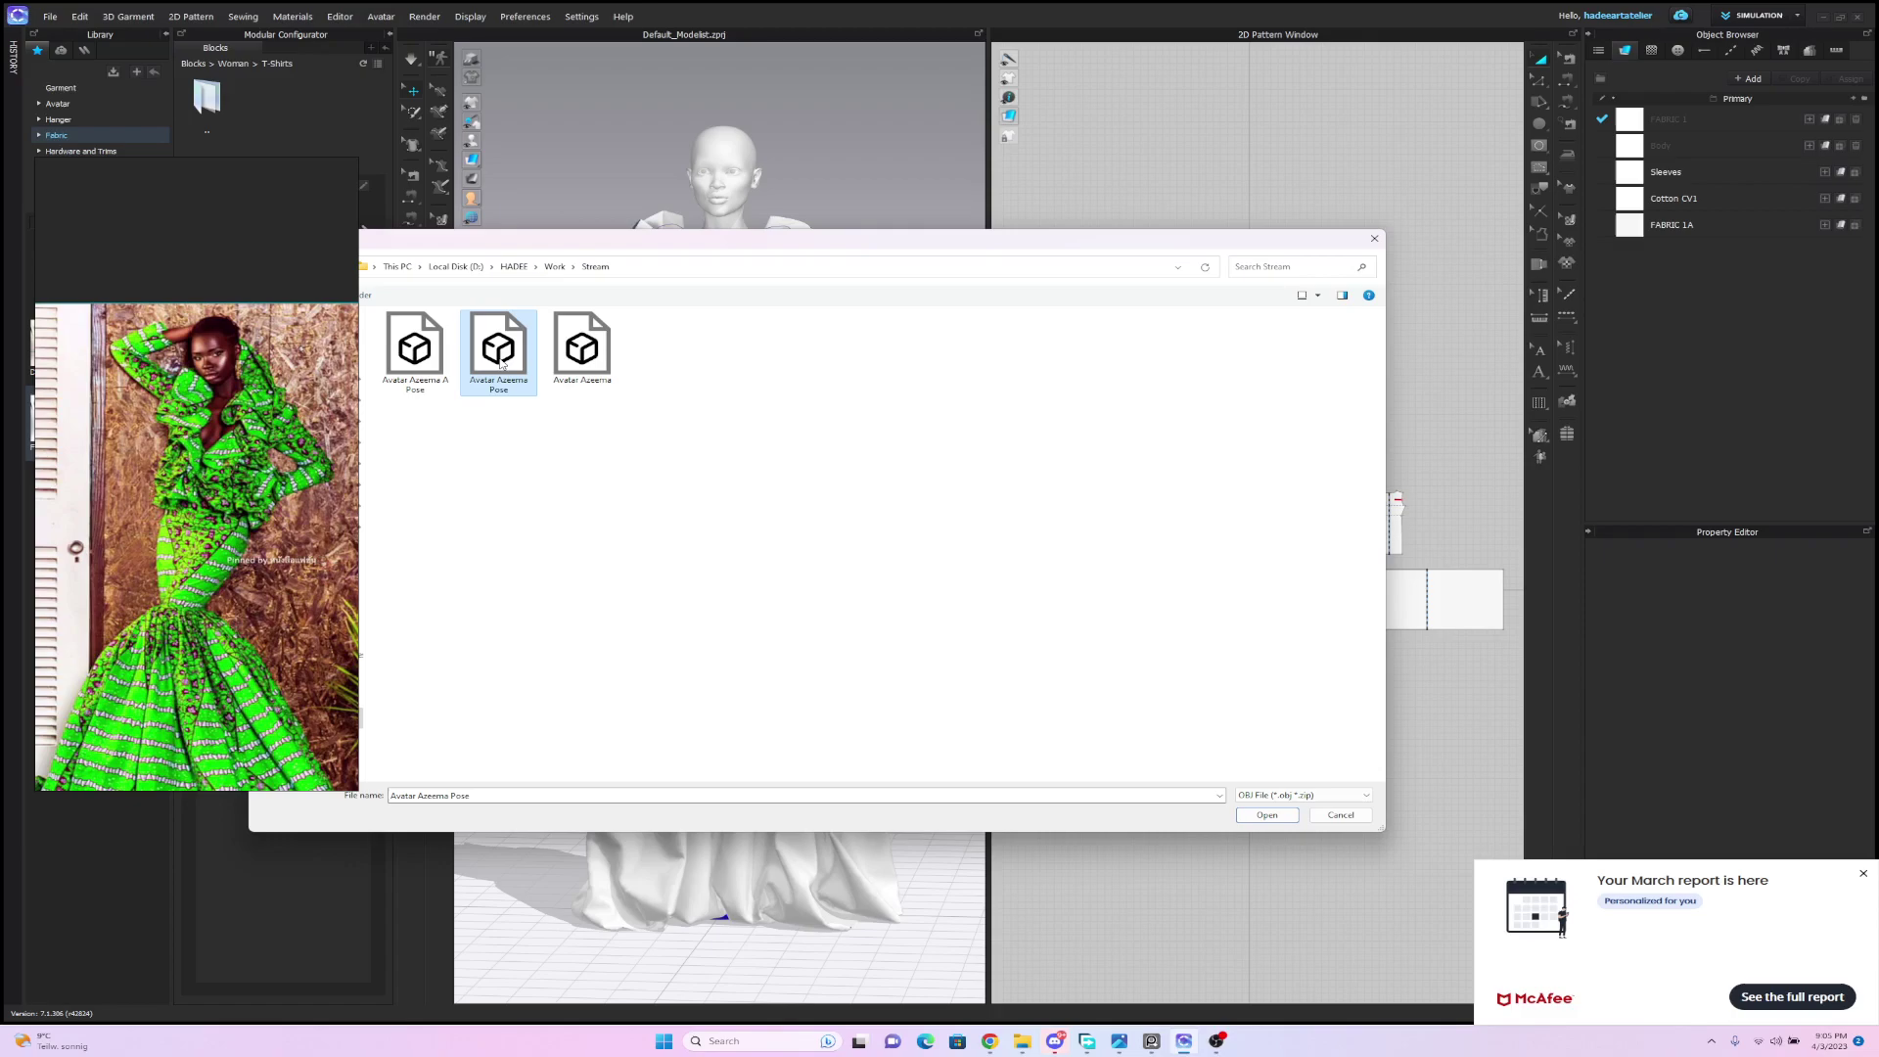
double_click(500, 364)
left_click(986, 388)
left_click(955, 421)
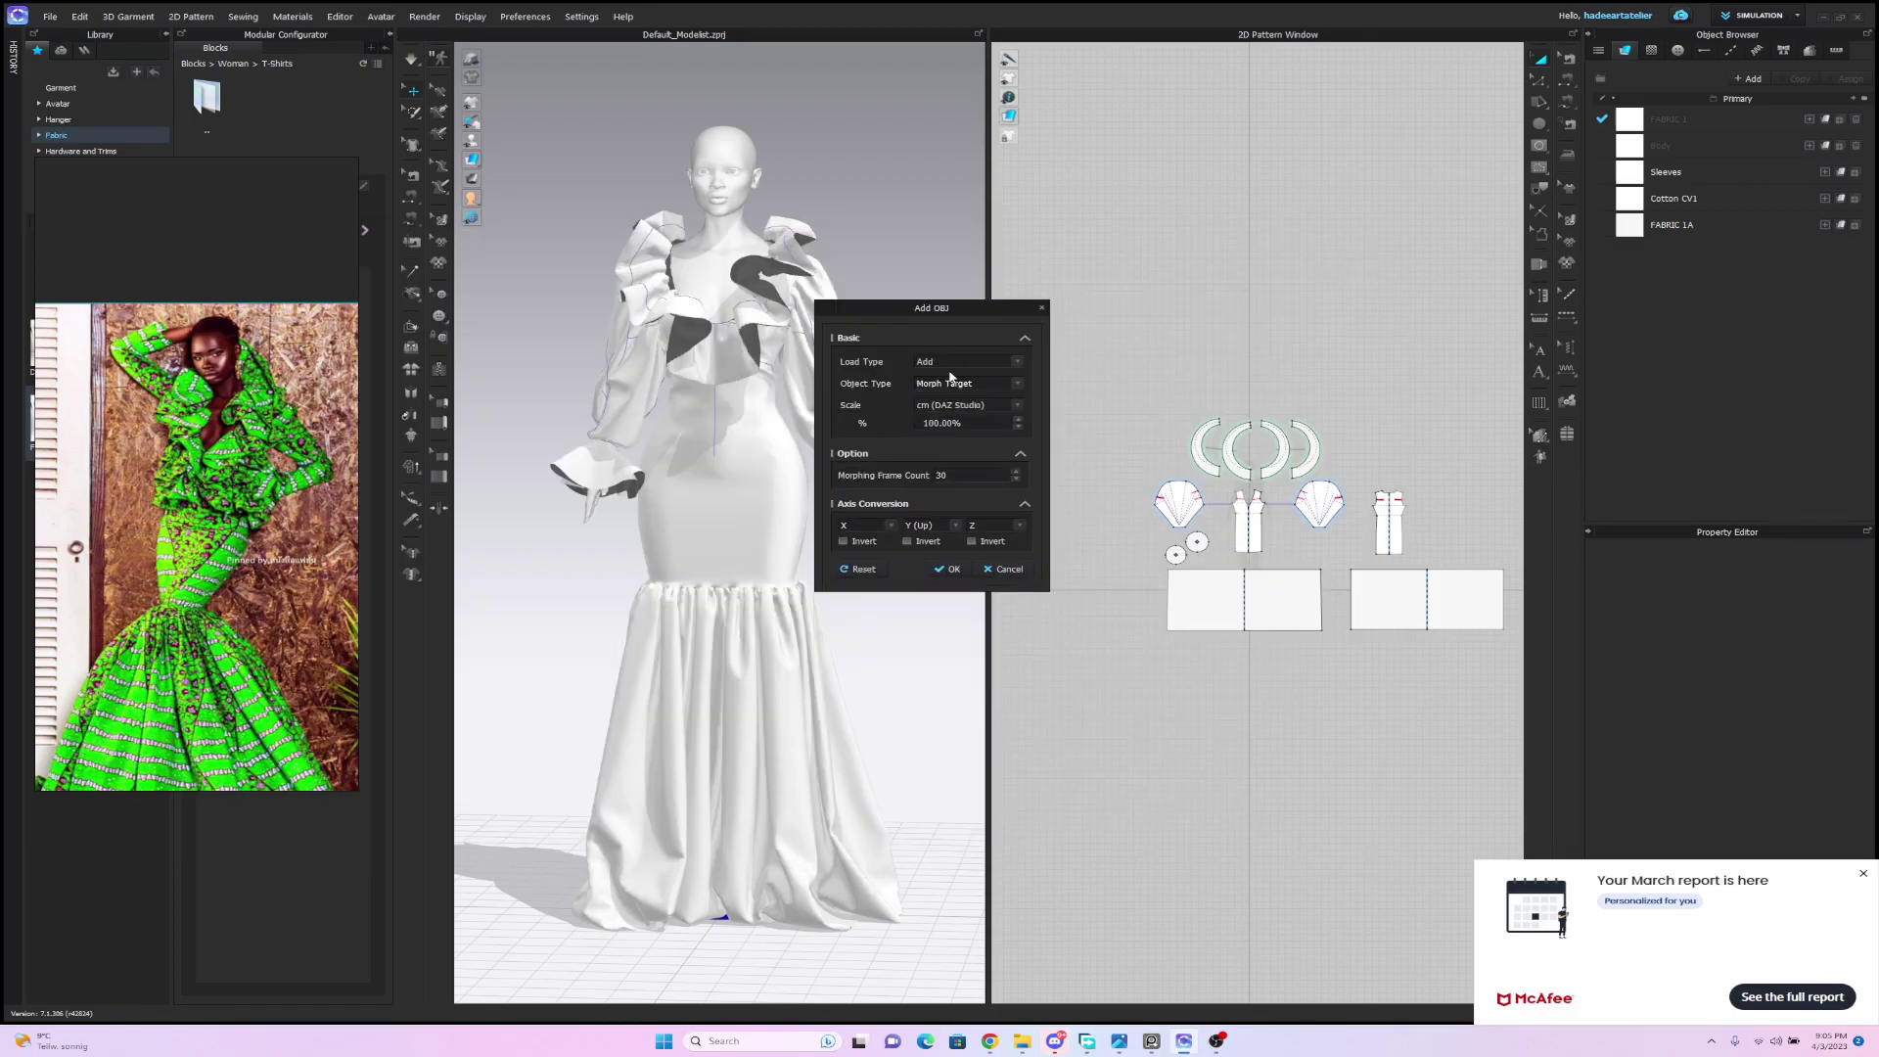
left_click(948, 570)
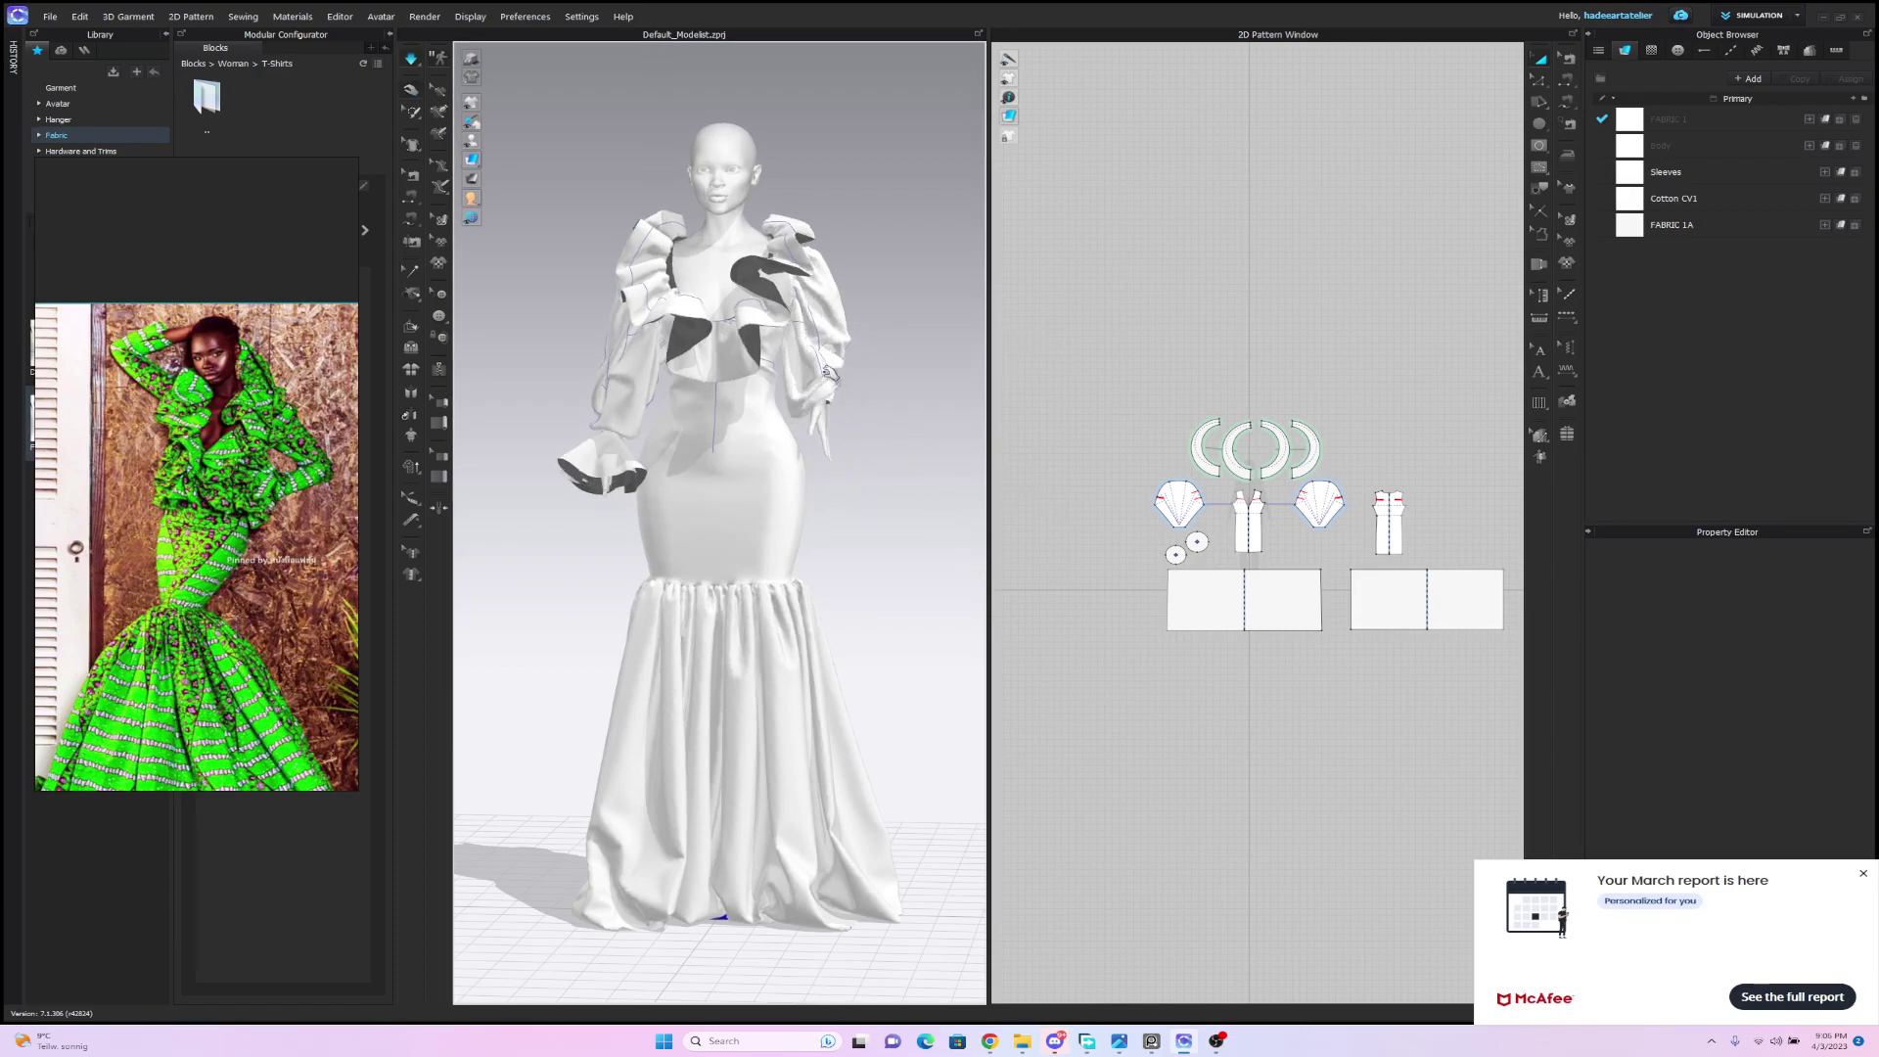
Pull the sleeves into place over the raised and bent arms during the morph, and check the dress from the side and front.
left_click(848, 278)
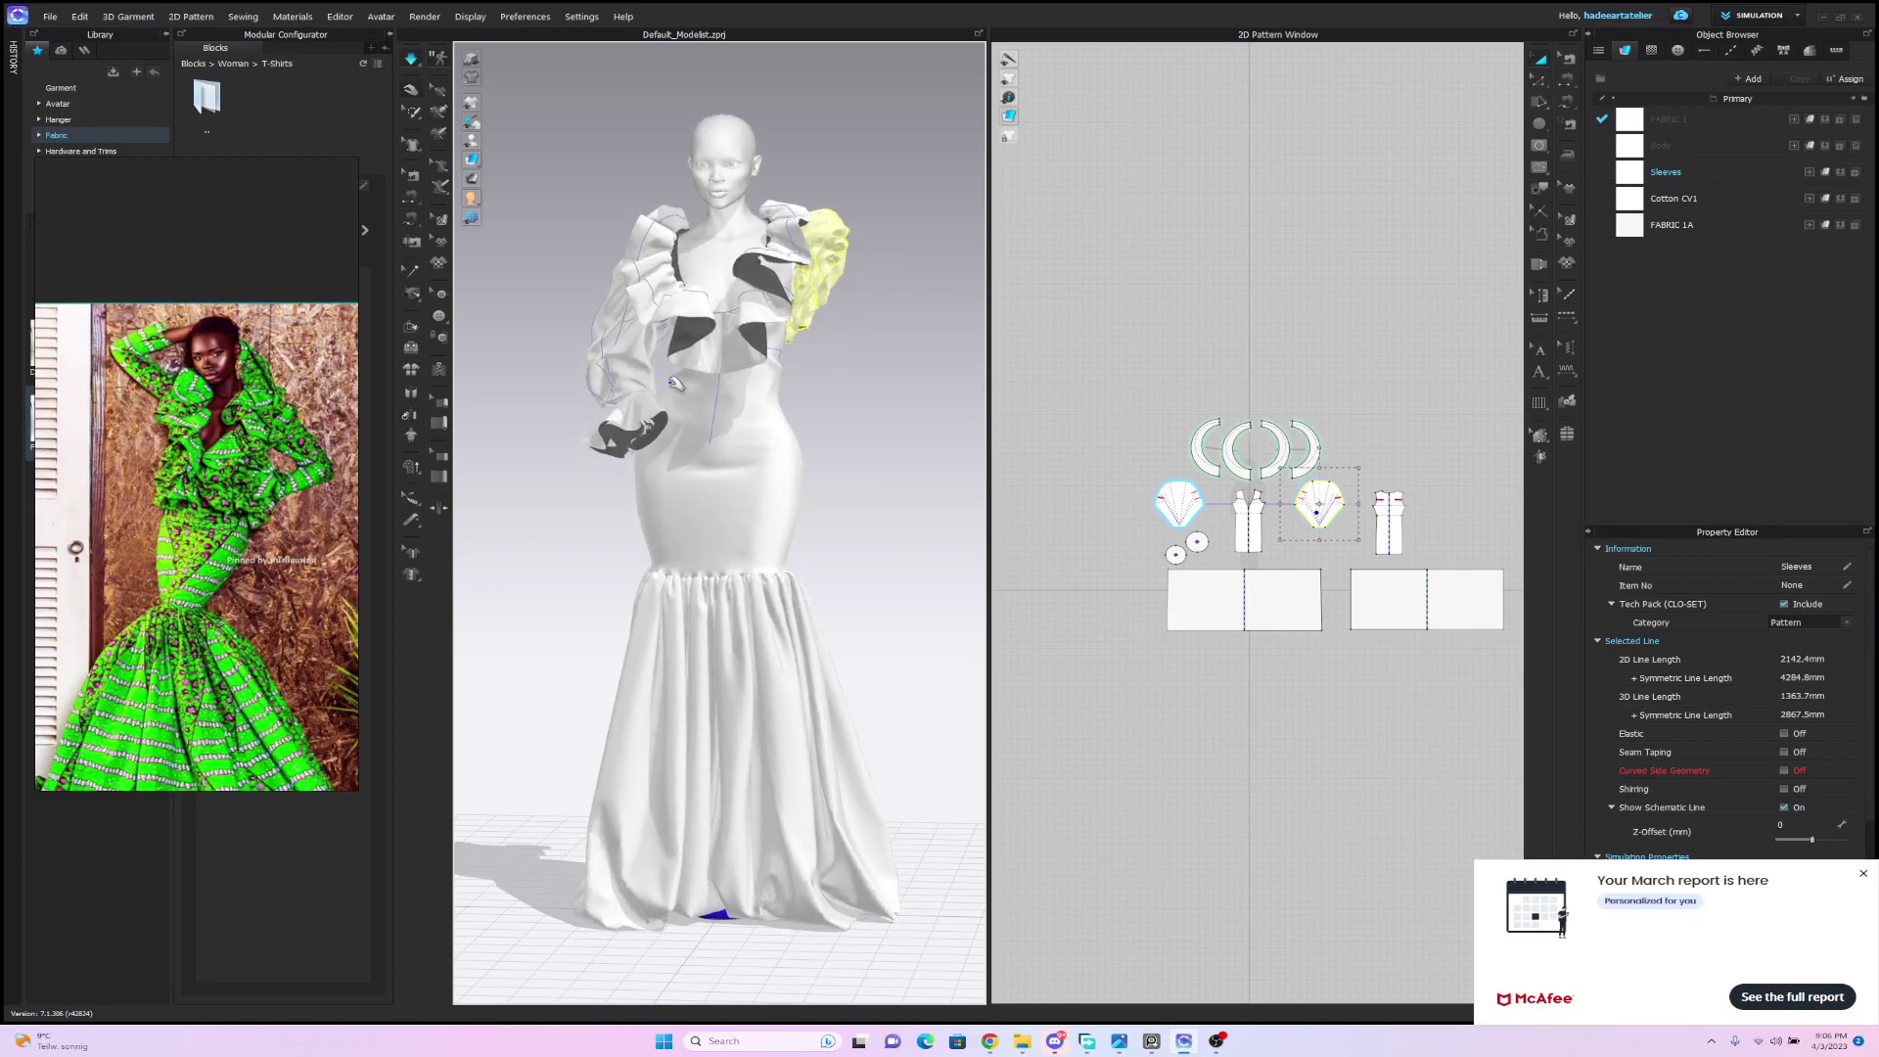
left_click(613, 354)
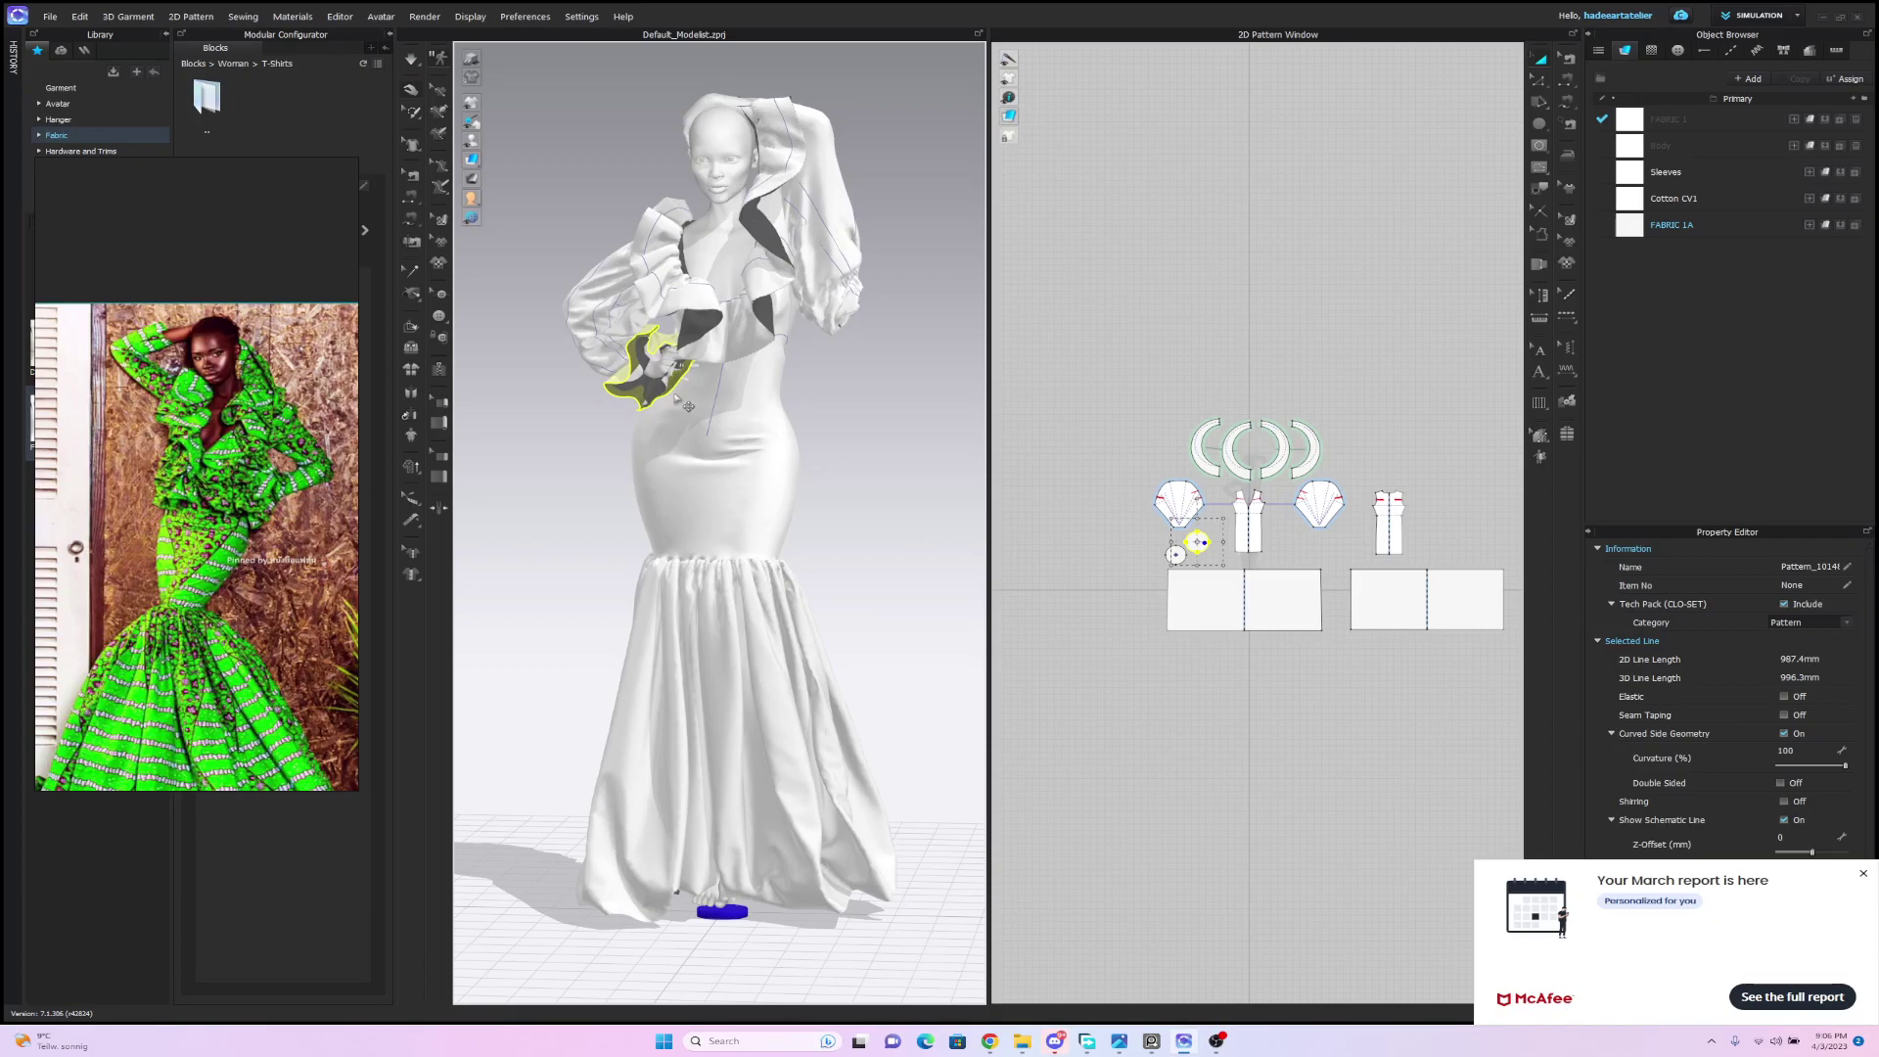
scroll(902, 367, "up", 4)
mouse_move(898, 319)
right_mouse_down()
mouse_move(1014, 306)
mouse_move(869, 307)
right_mouse_up()
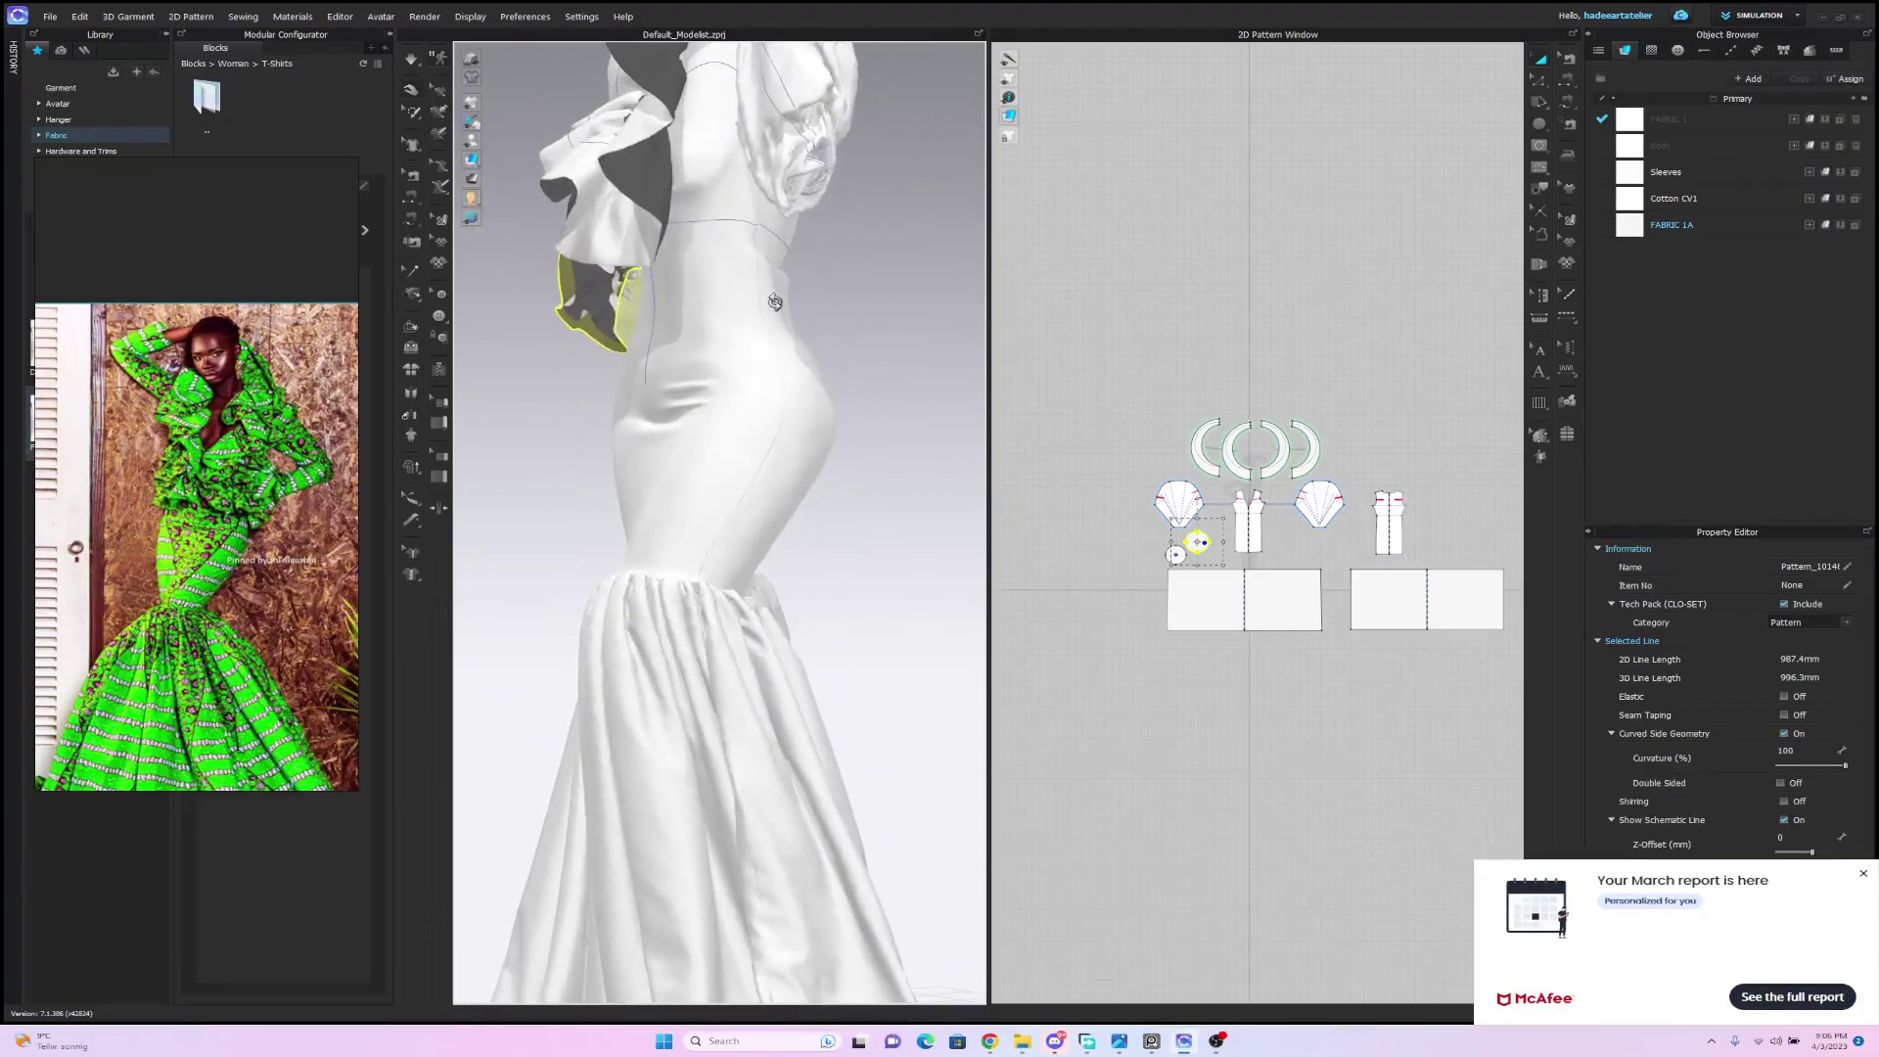
scroll(876, 314, "up", 4)
middle_click_drag(881, 285, 889, 571)
scroll(899, 547, "down", 4)
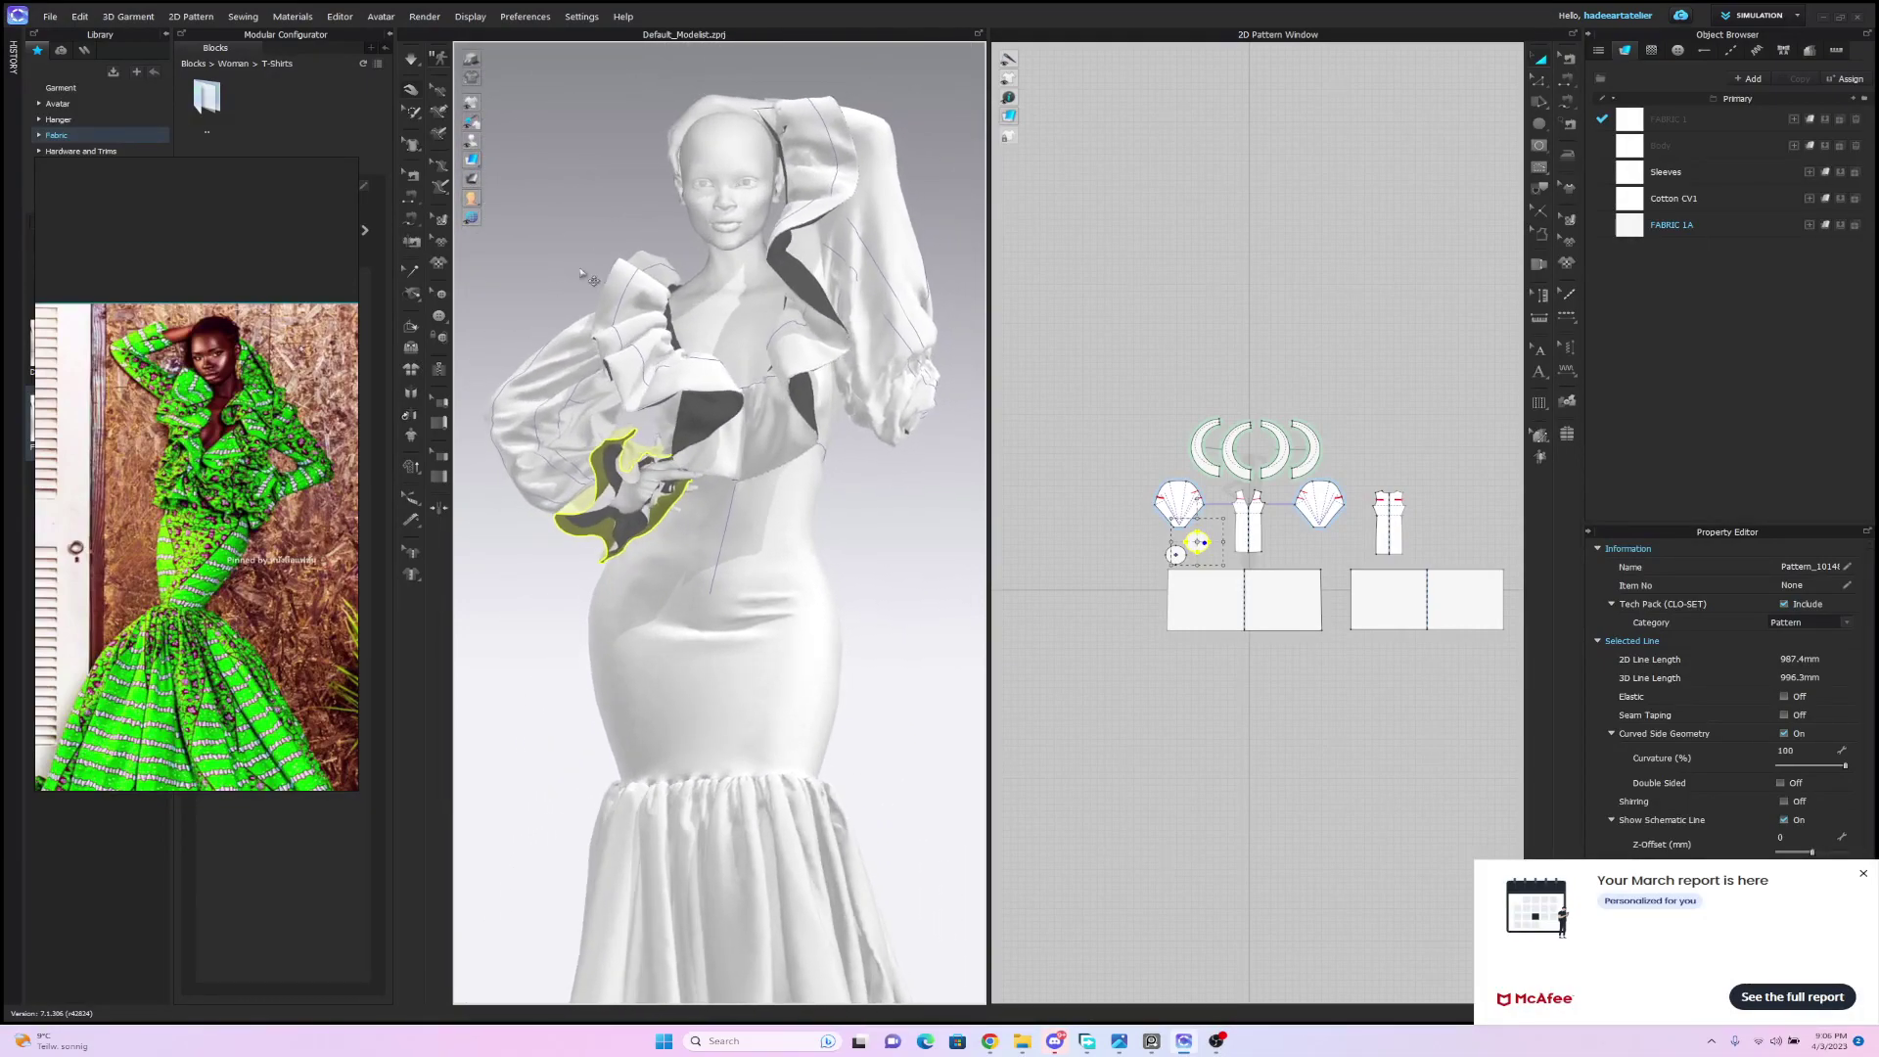
Simulate the dress while tugging the two wrist flounces on the bent arm to drape them around the hand at the waist.
left_click(411, 59)
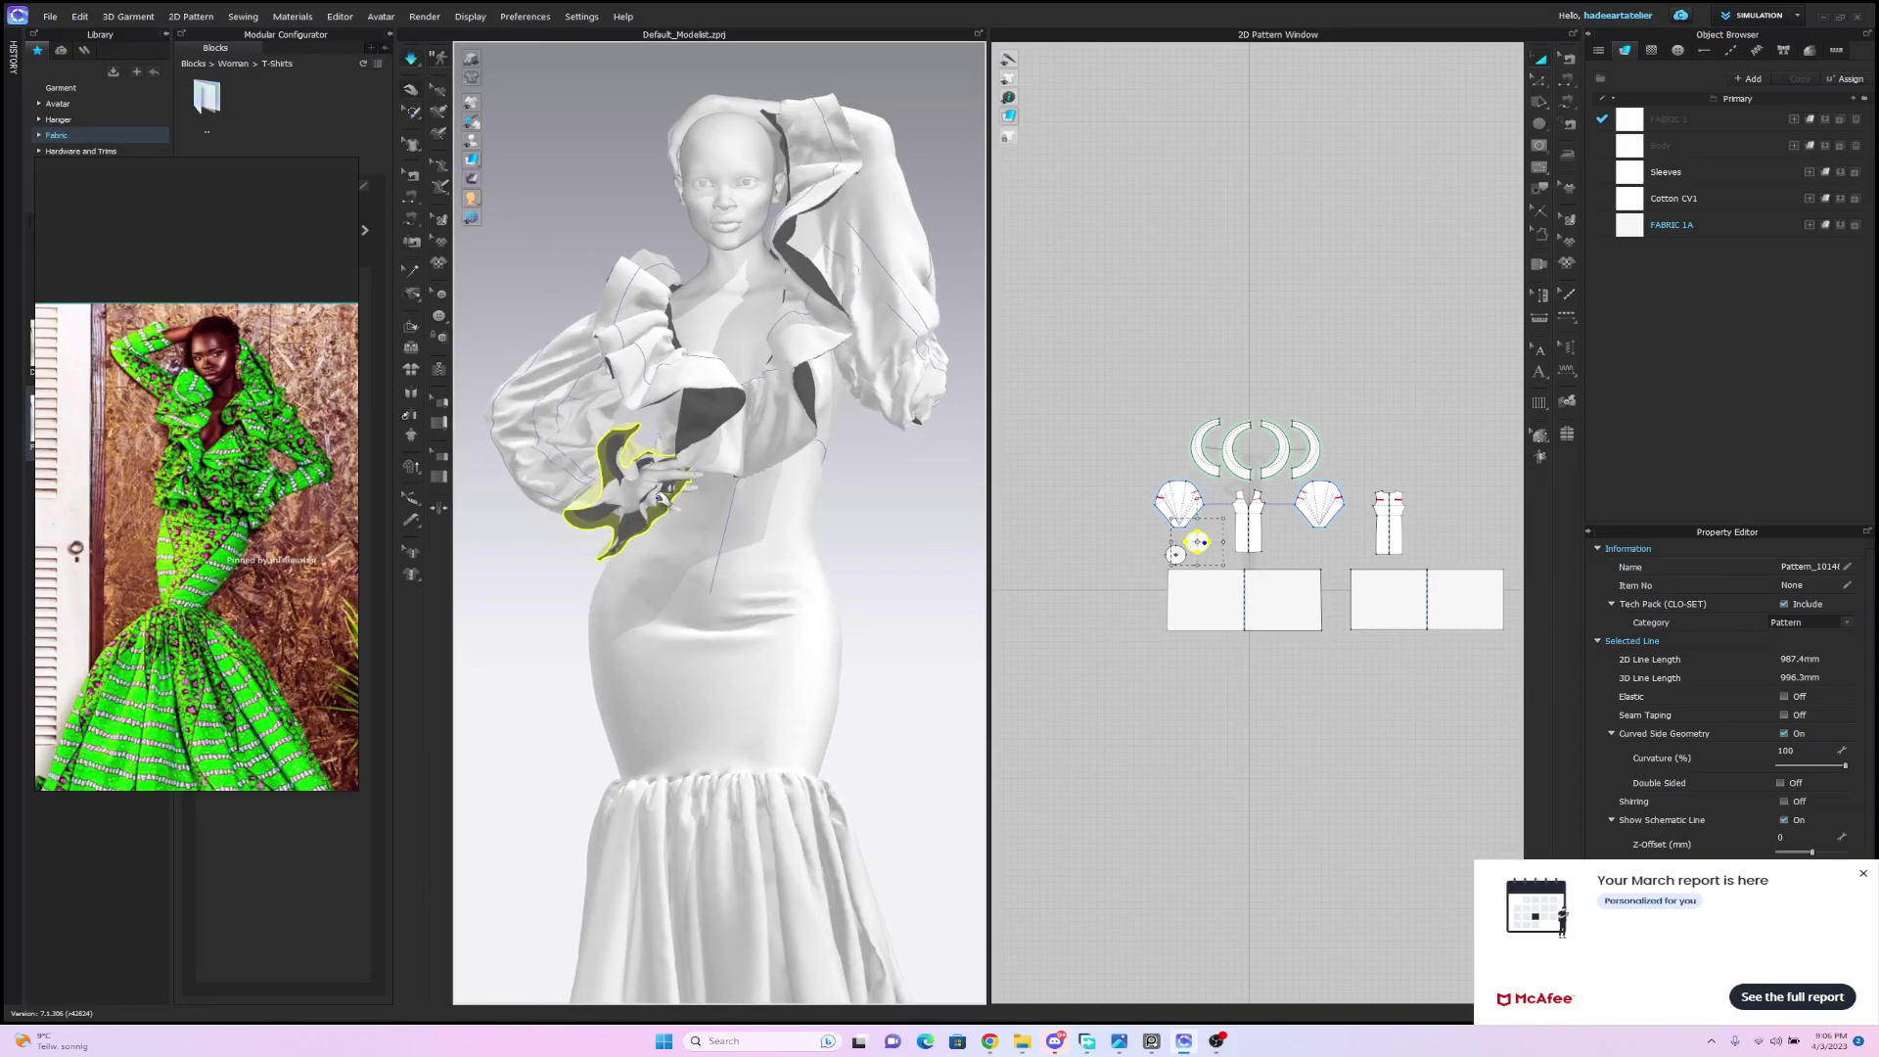
left_click(699, 520)
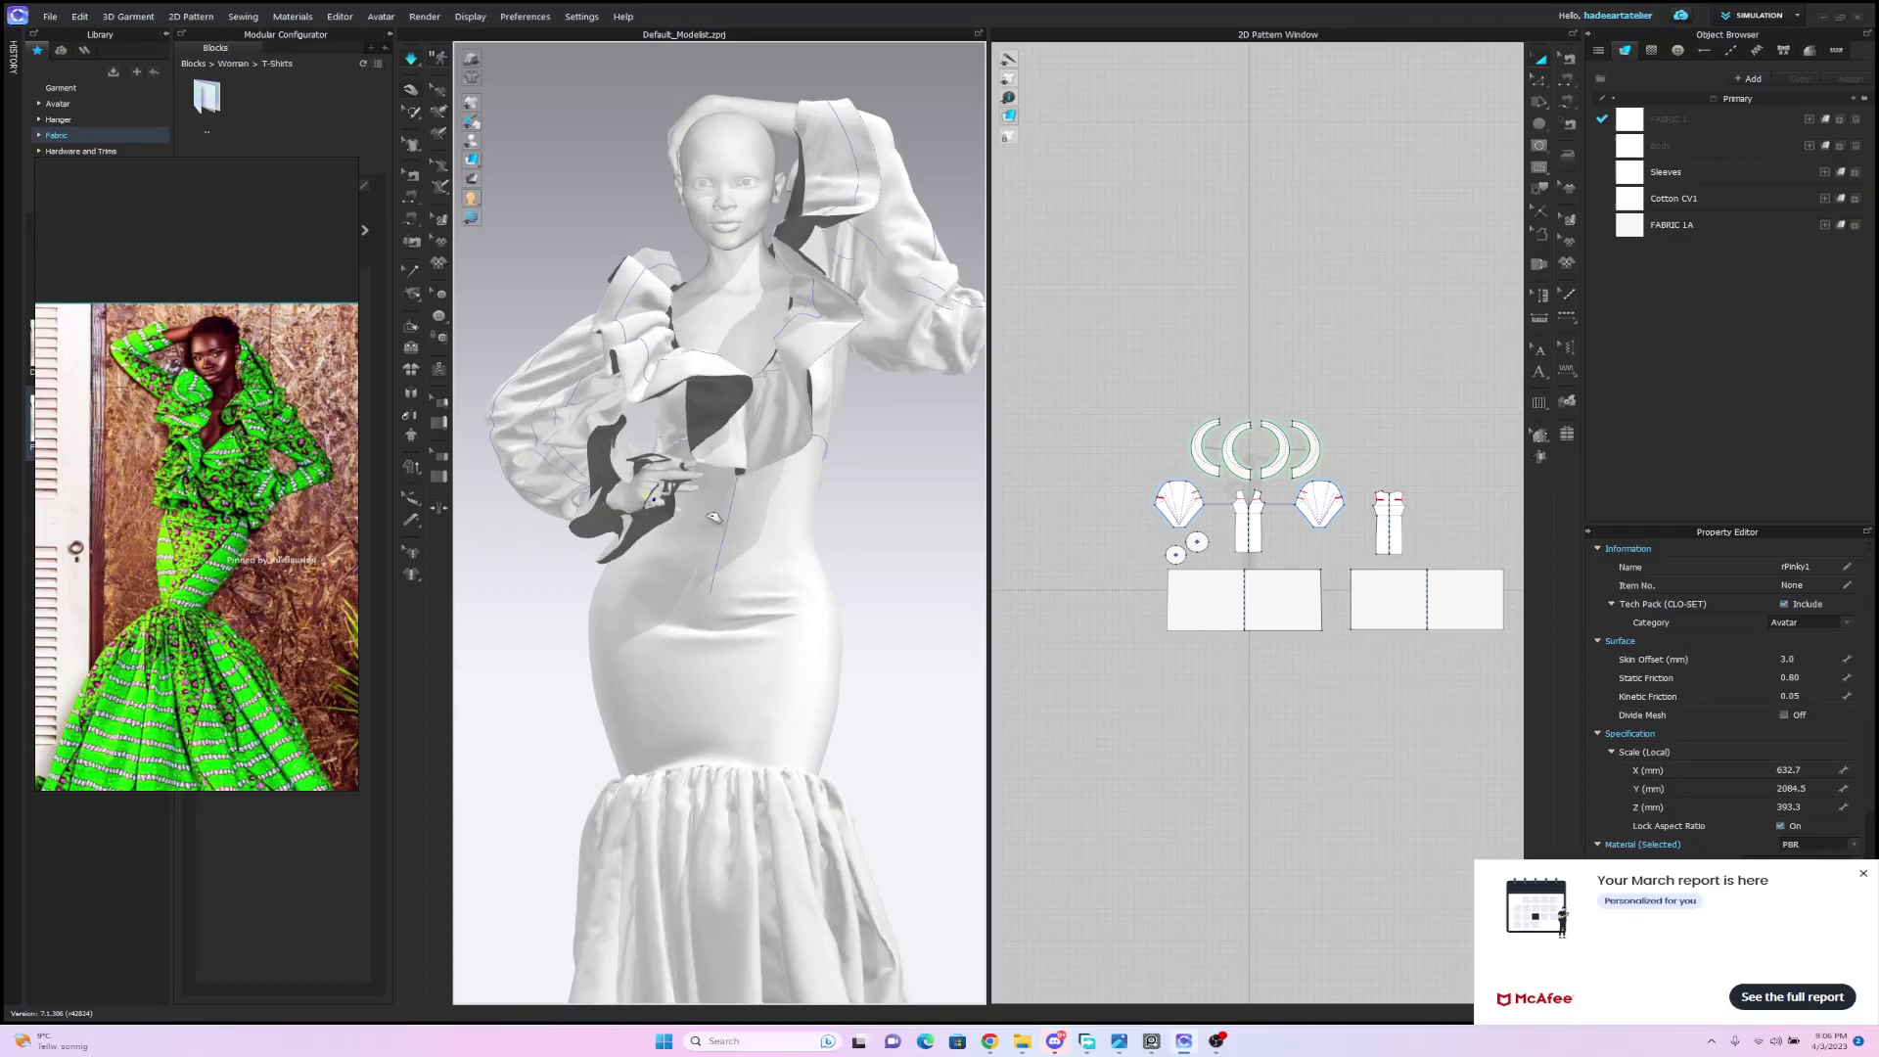
left_click(708, 512)
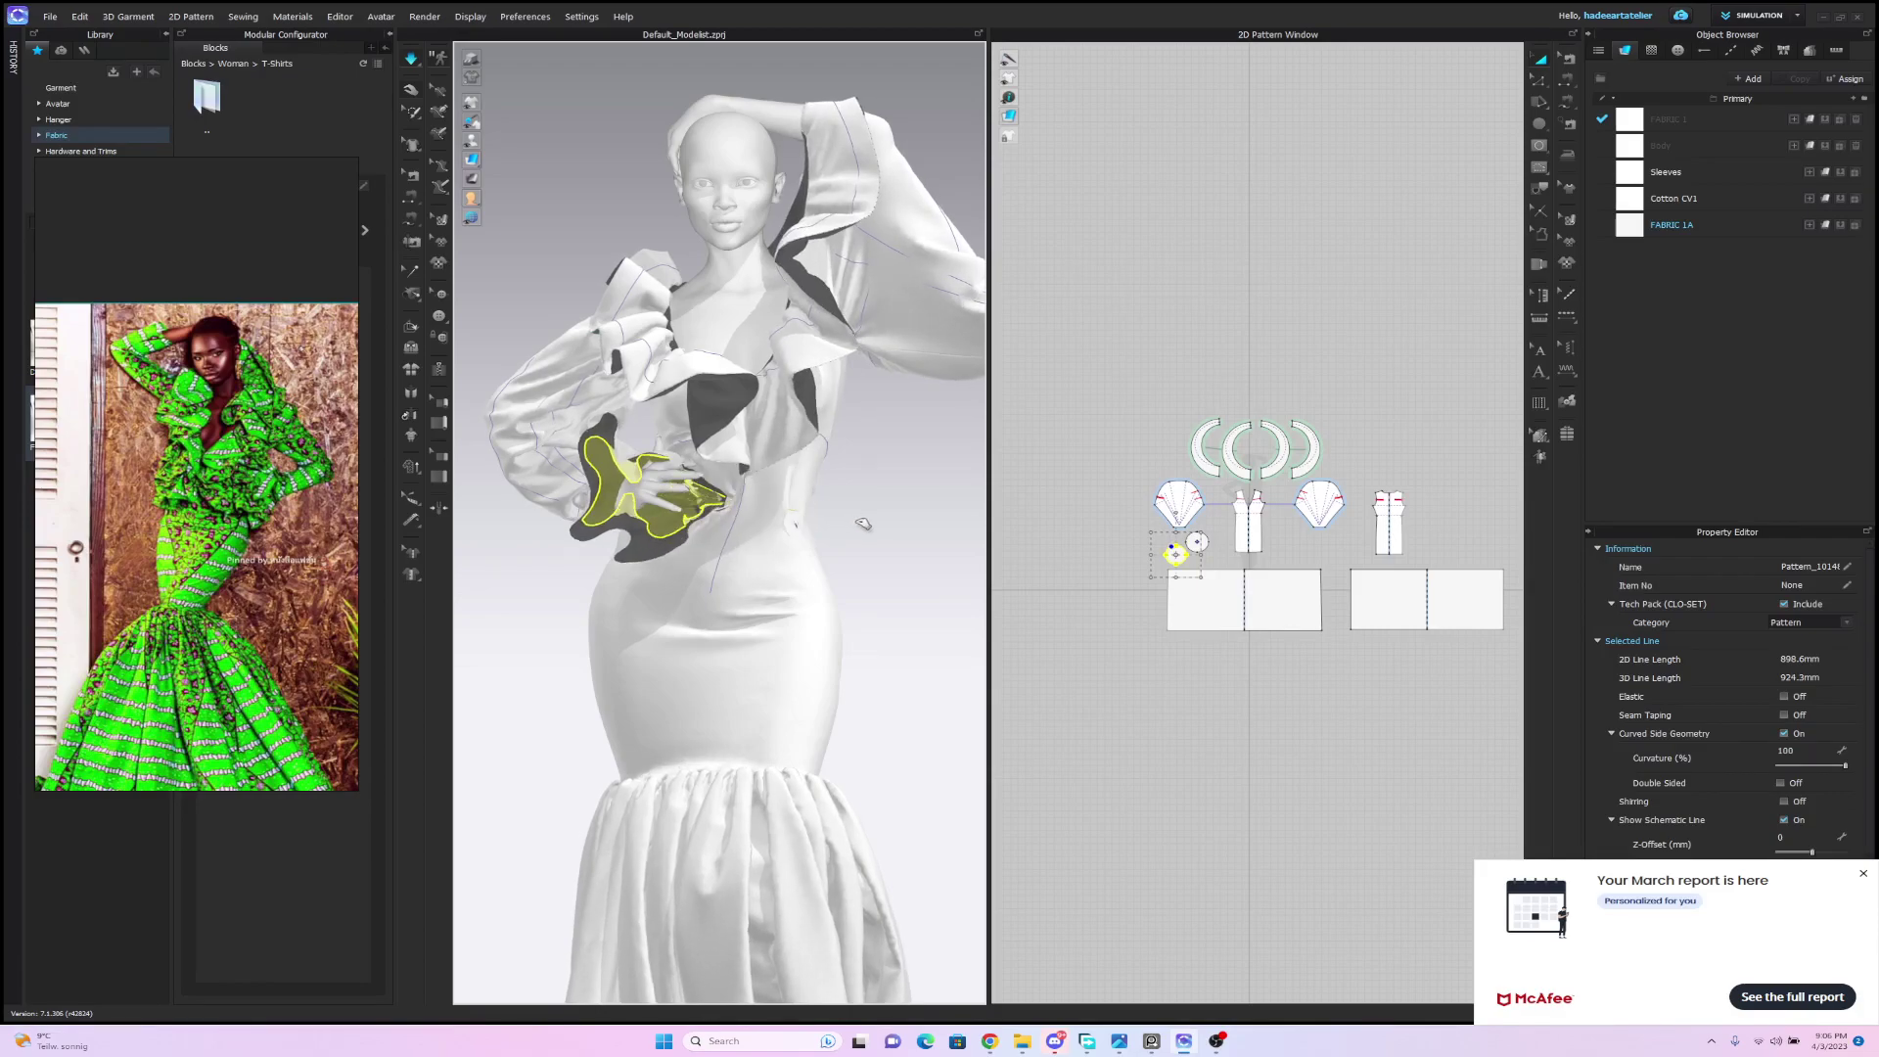
left_click_drag(869, 526, 682, 462)
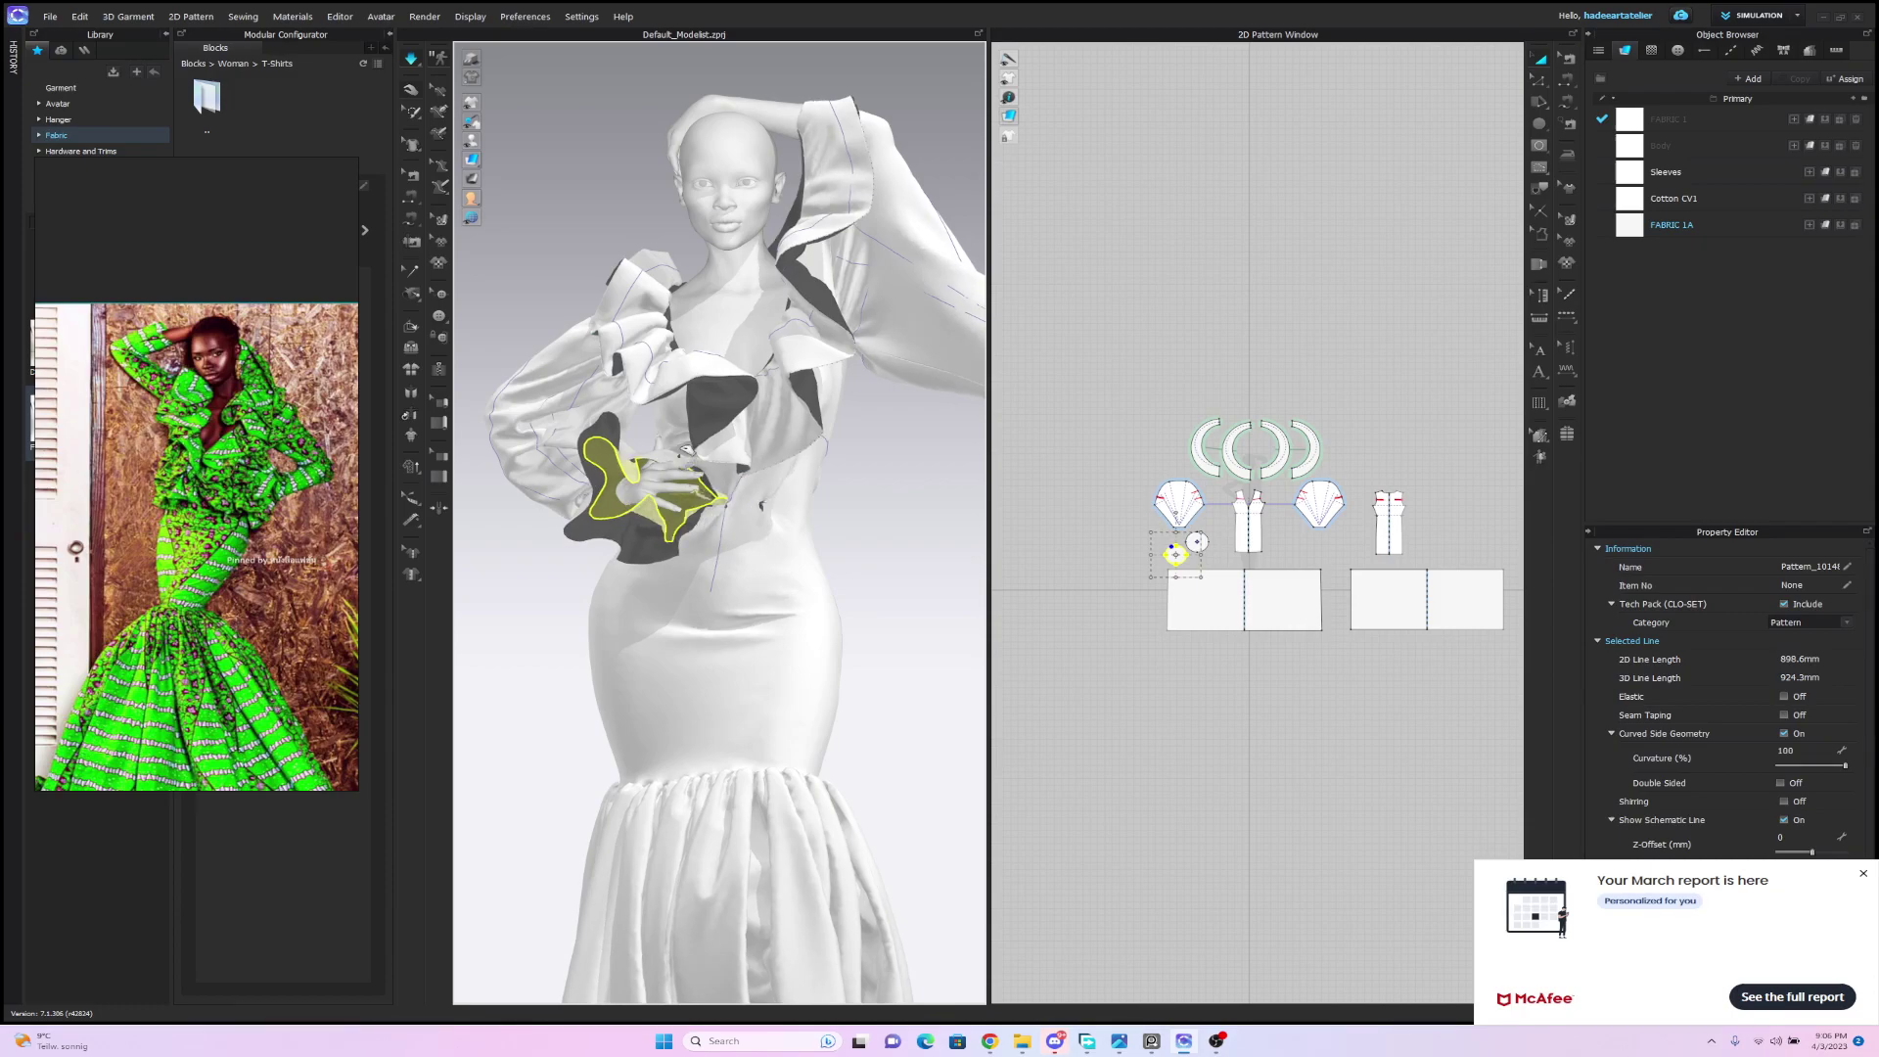
left_click(663, 455)
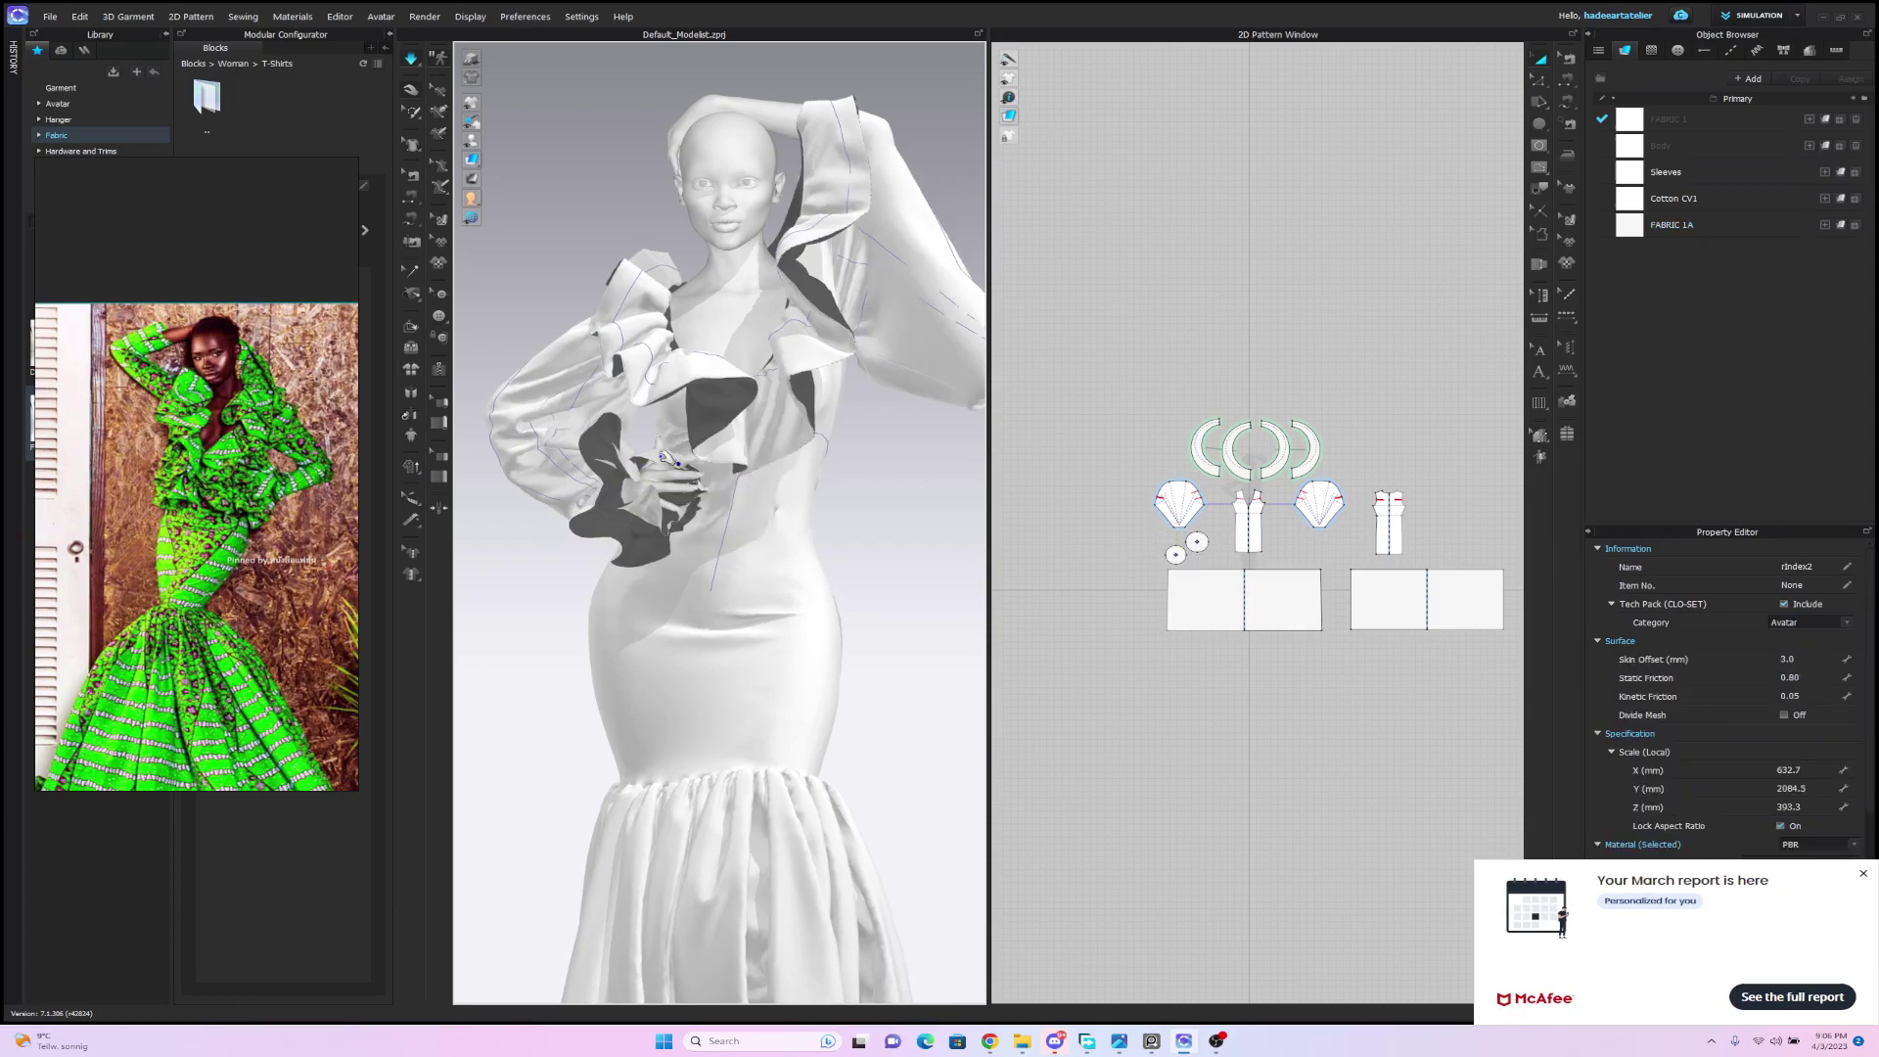
left_click(664, 457)
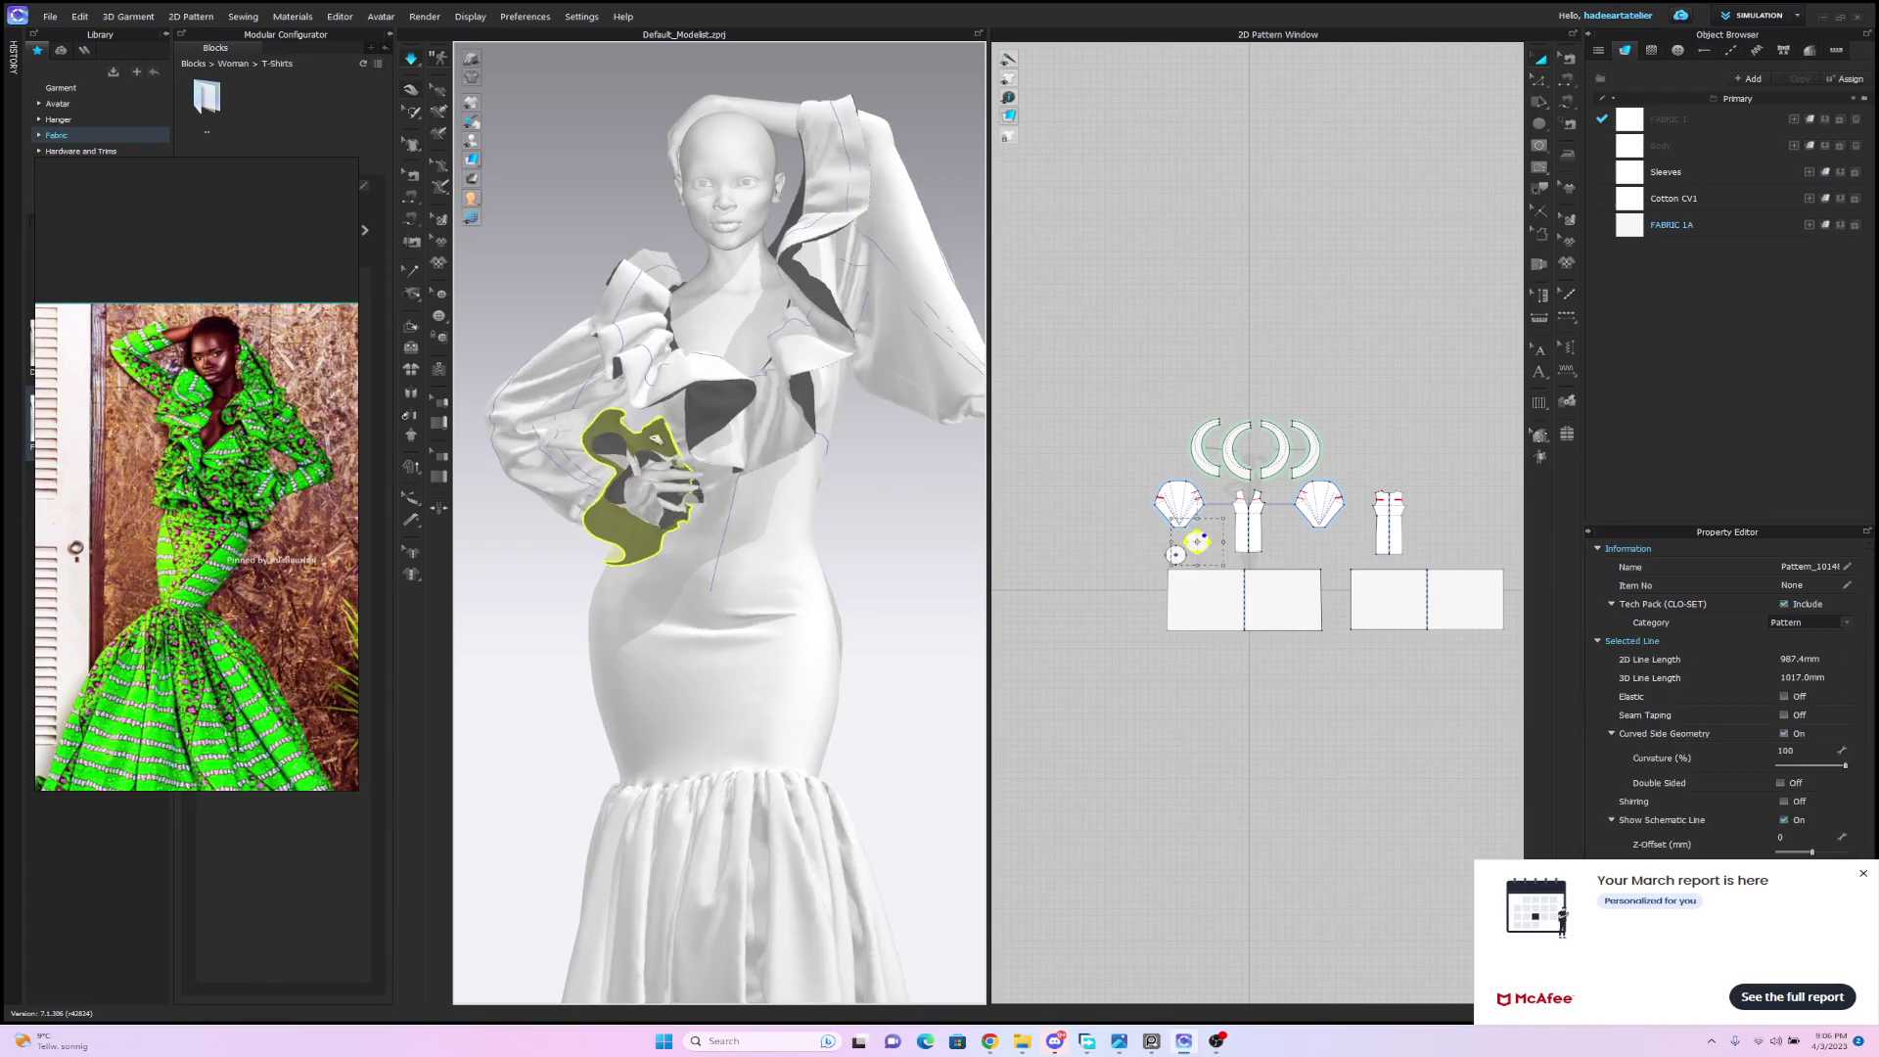
left_click_drag(658, 456, 664, 391)
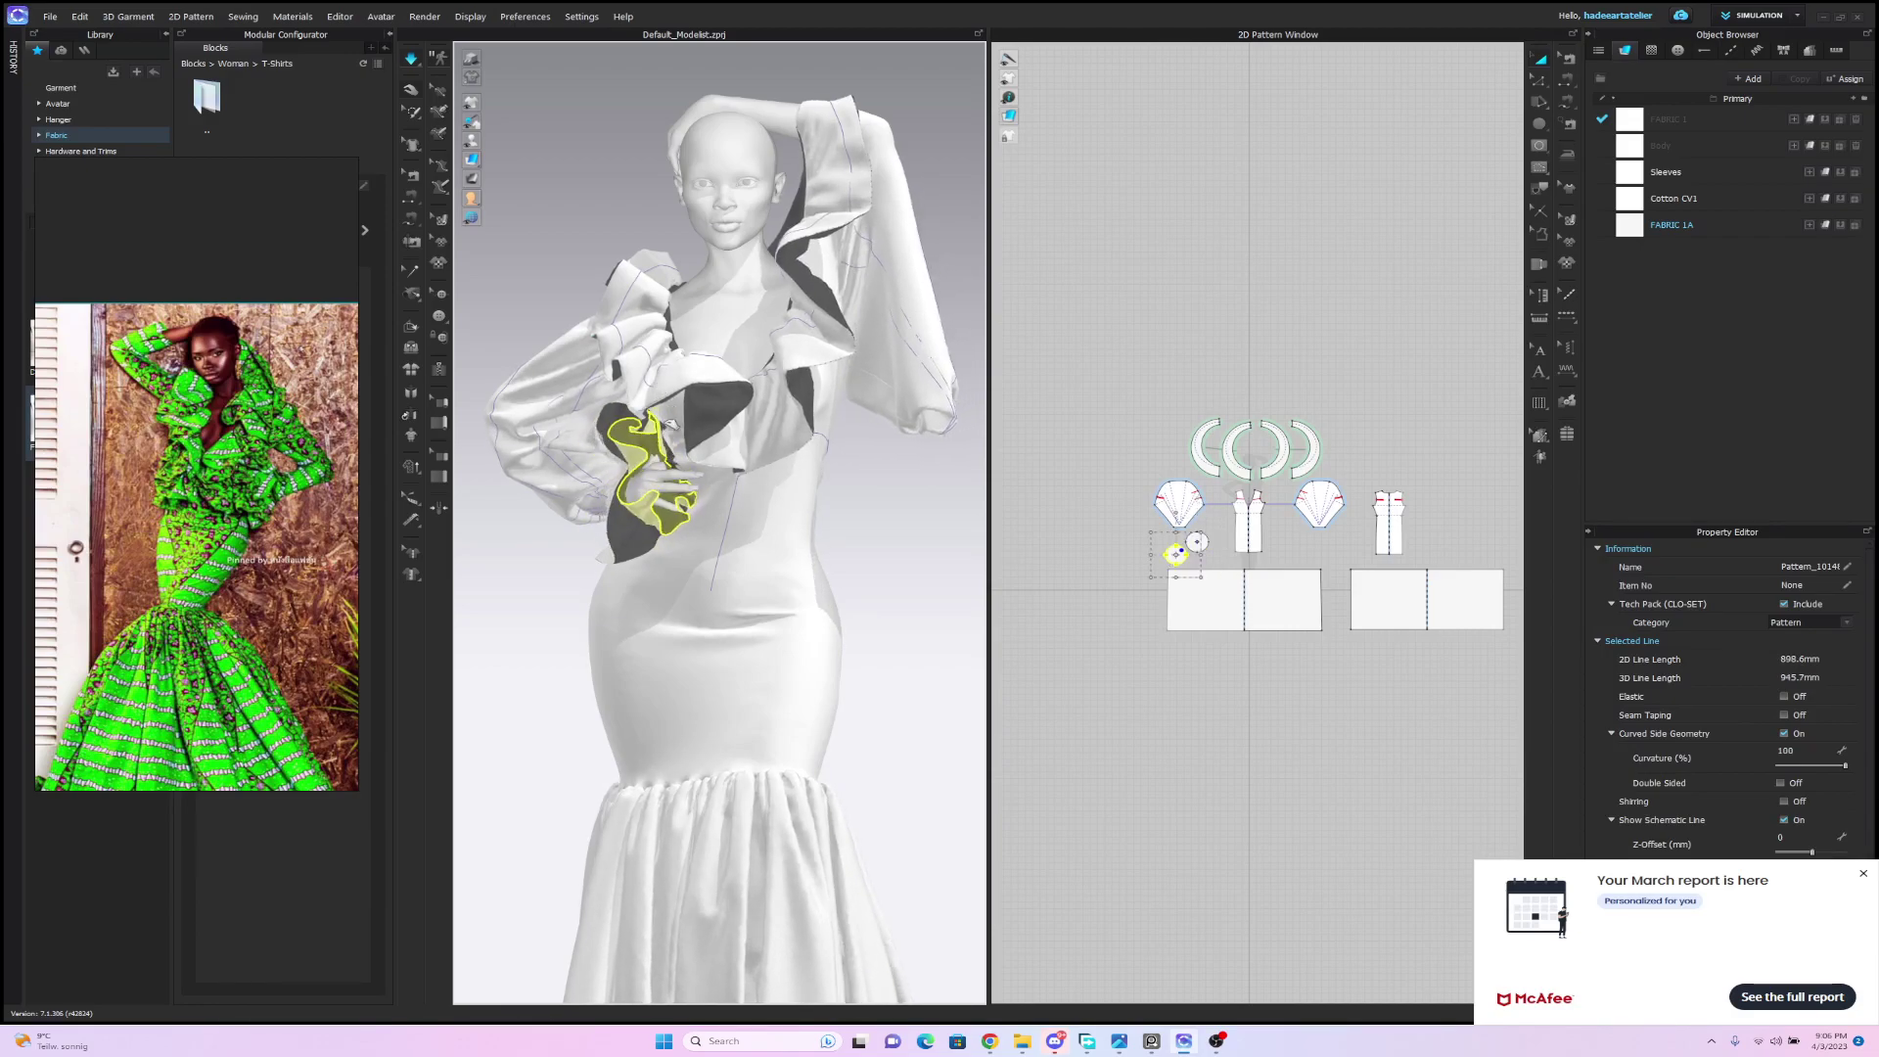
key("ctrl+y")
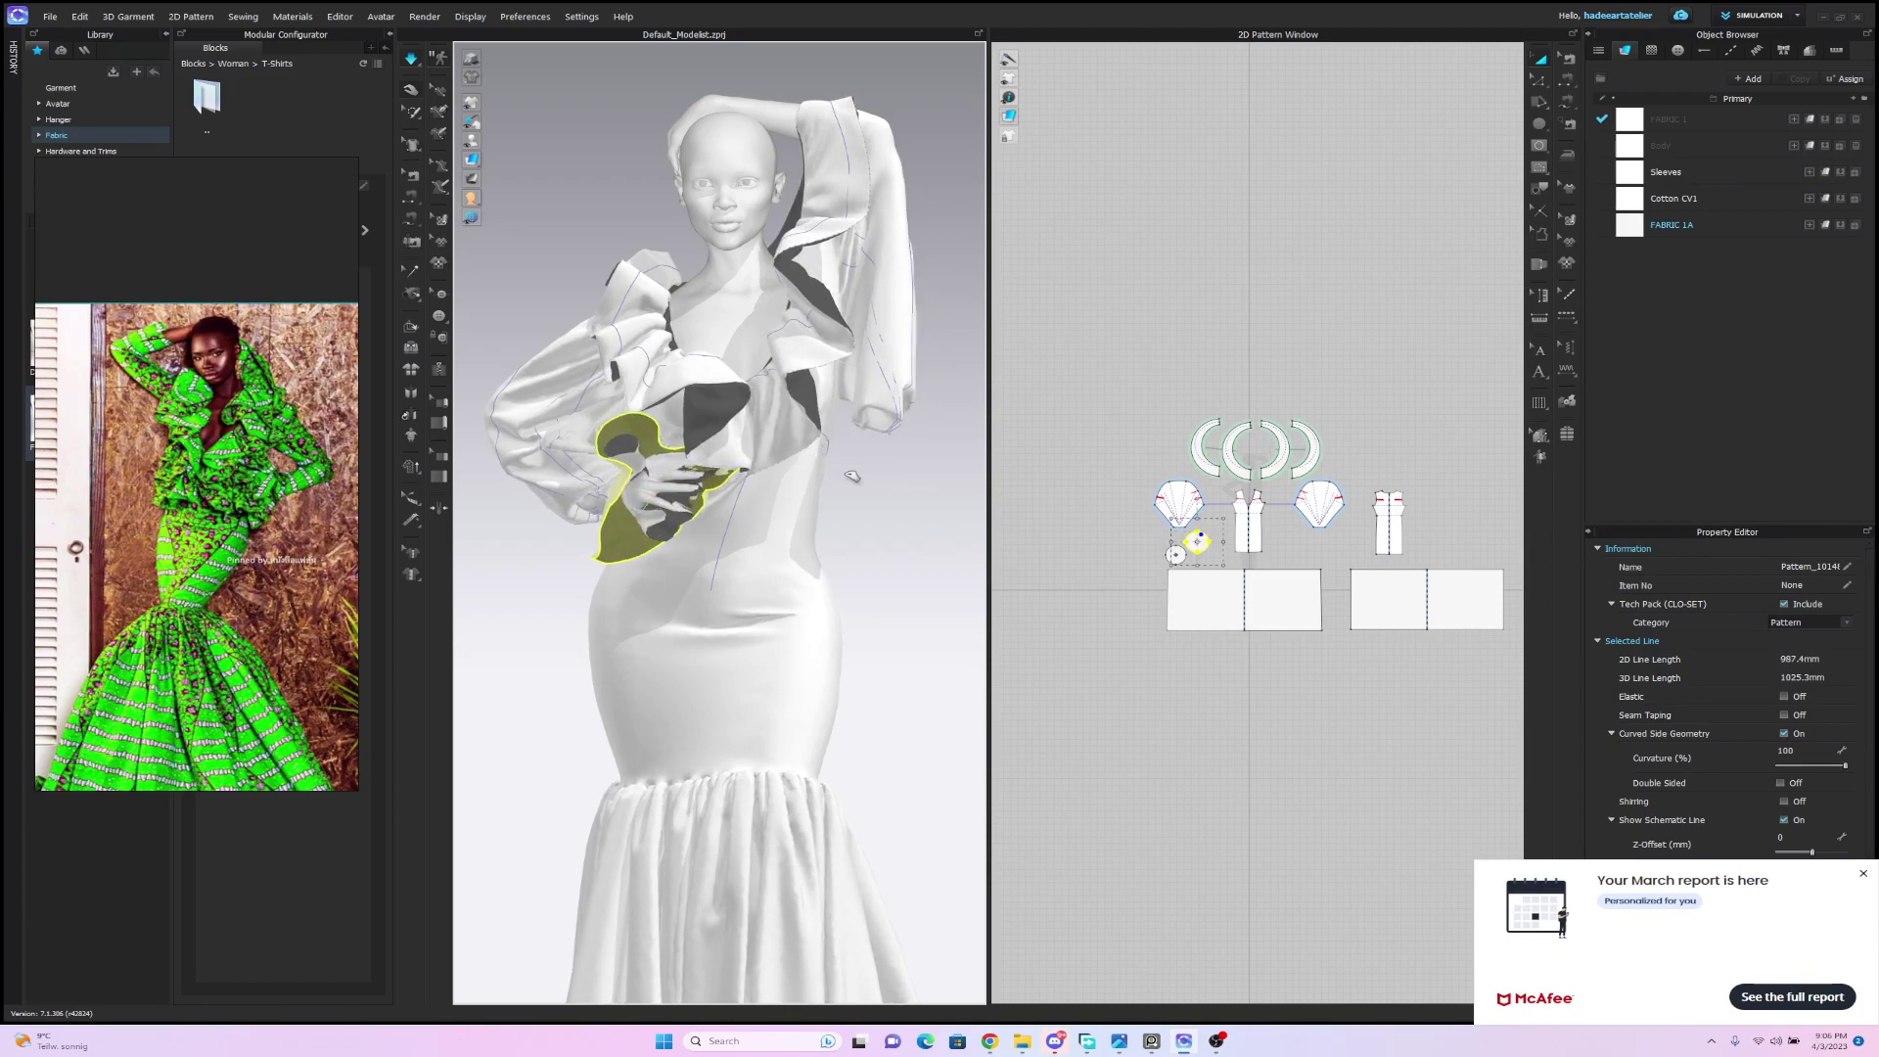
left_click(874, 527)
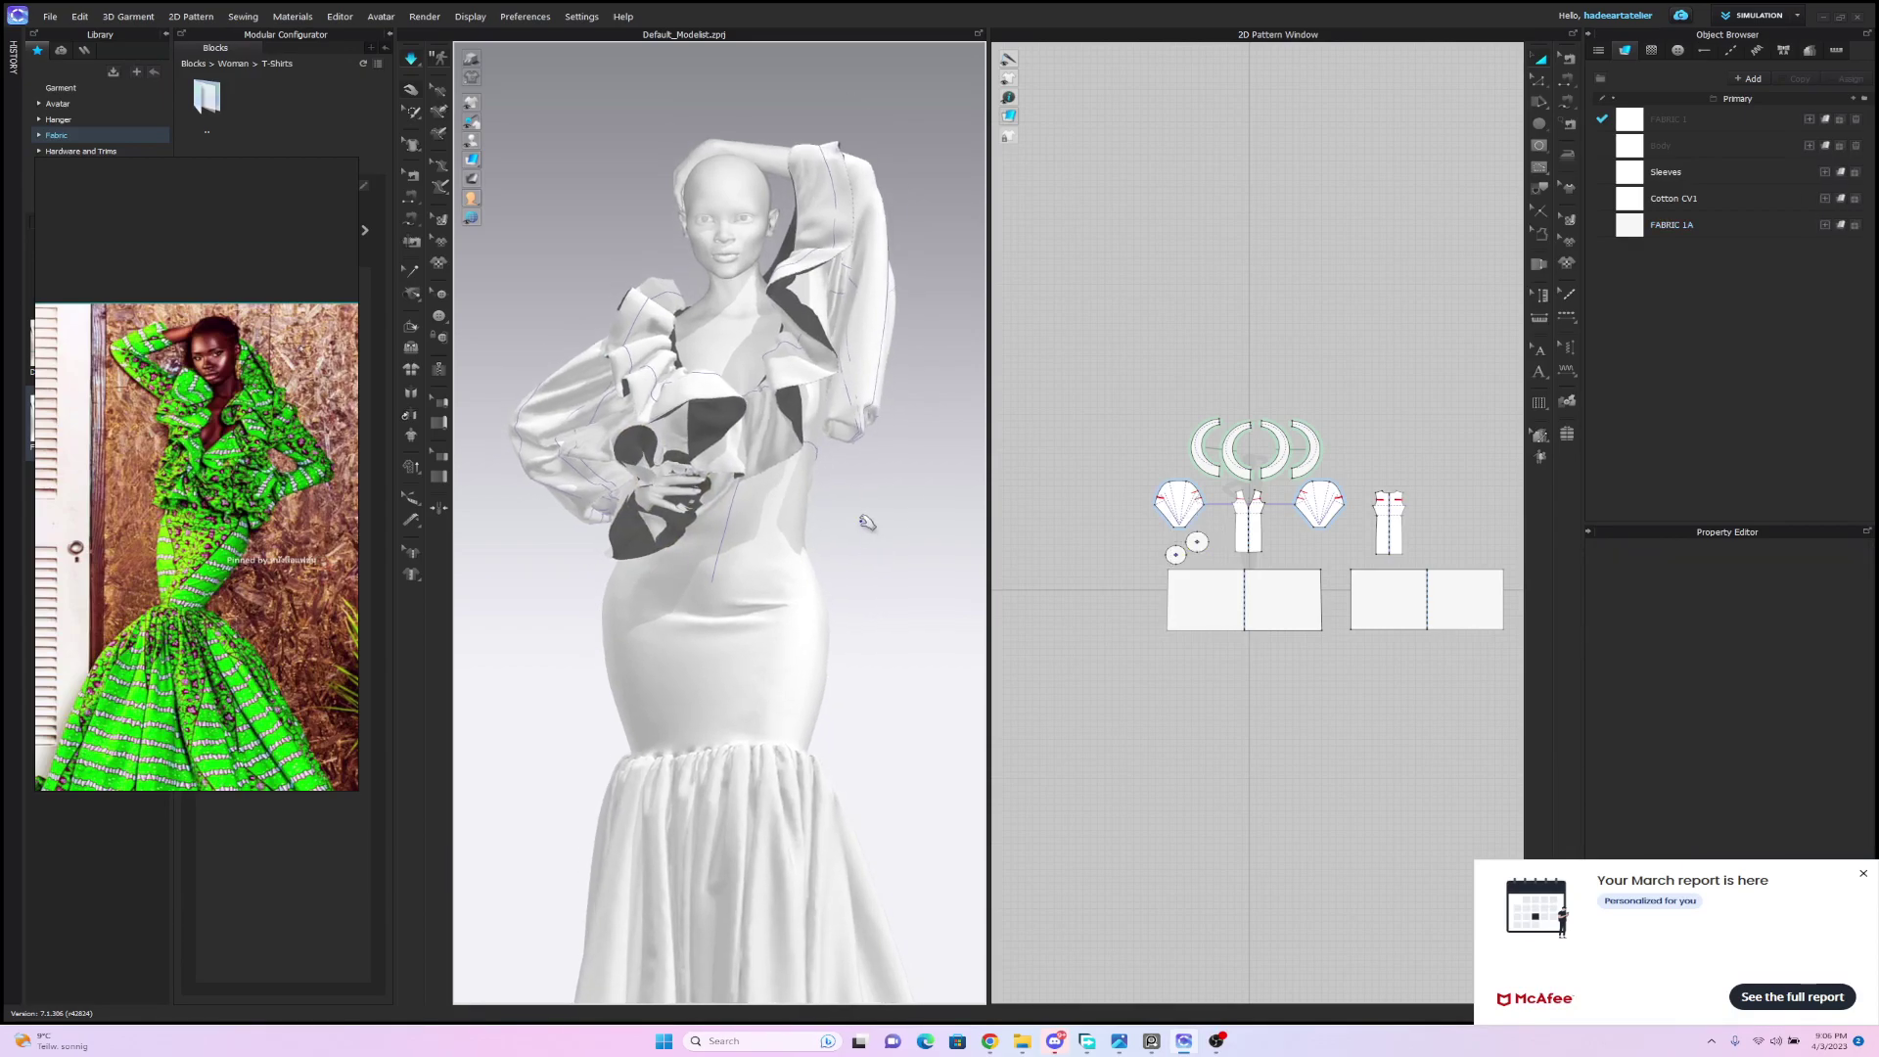
right_click_drag(903, 574, 920, 574)
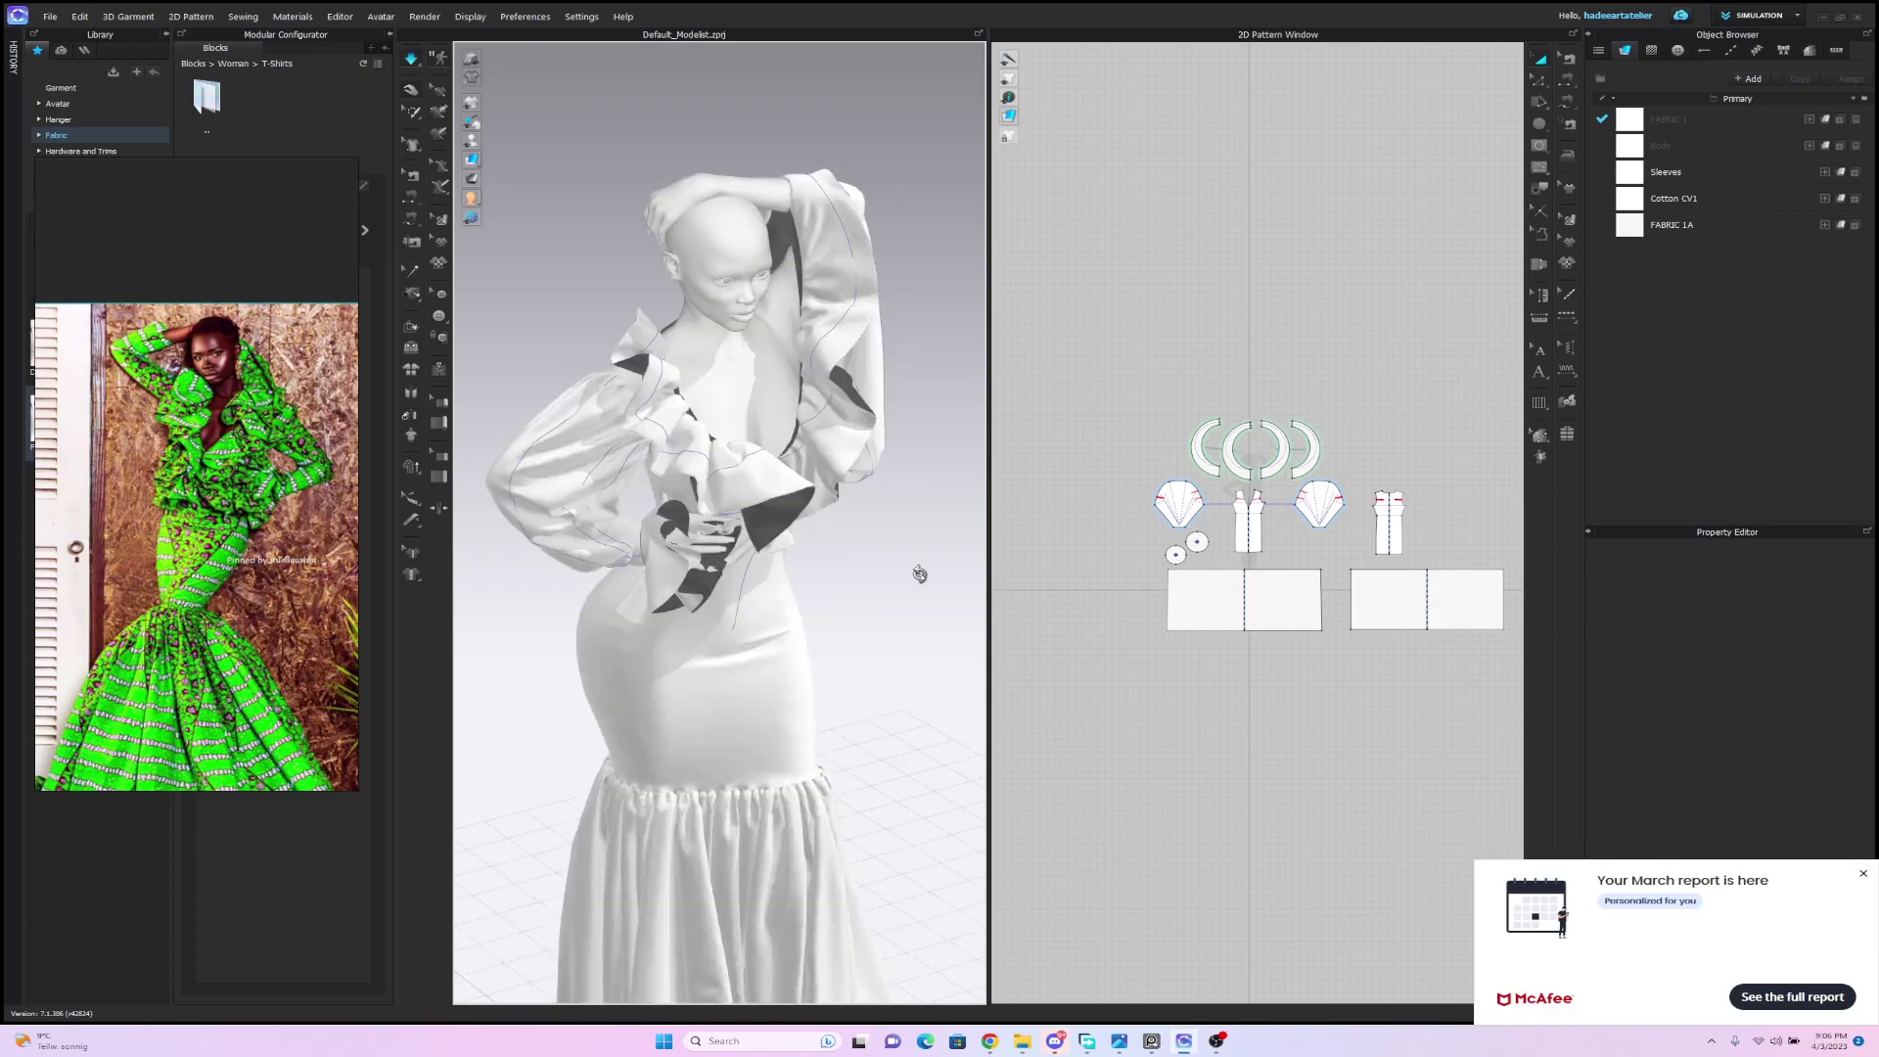
Select both circular wrist flounces and reposition them around the wrist of the bent arm at the waist, adjusting from front and back.
left_click(1194, 541)
left_click(1178, 554, "shift")
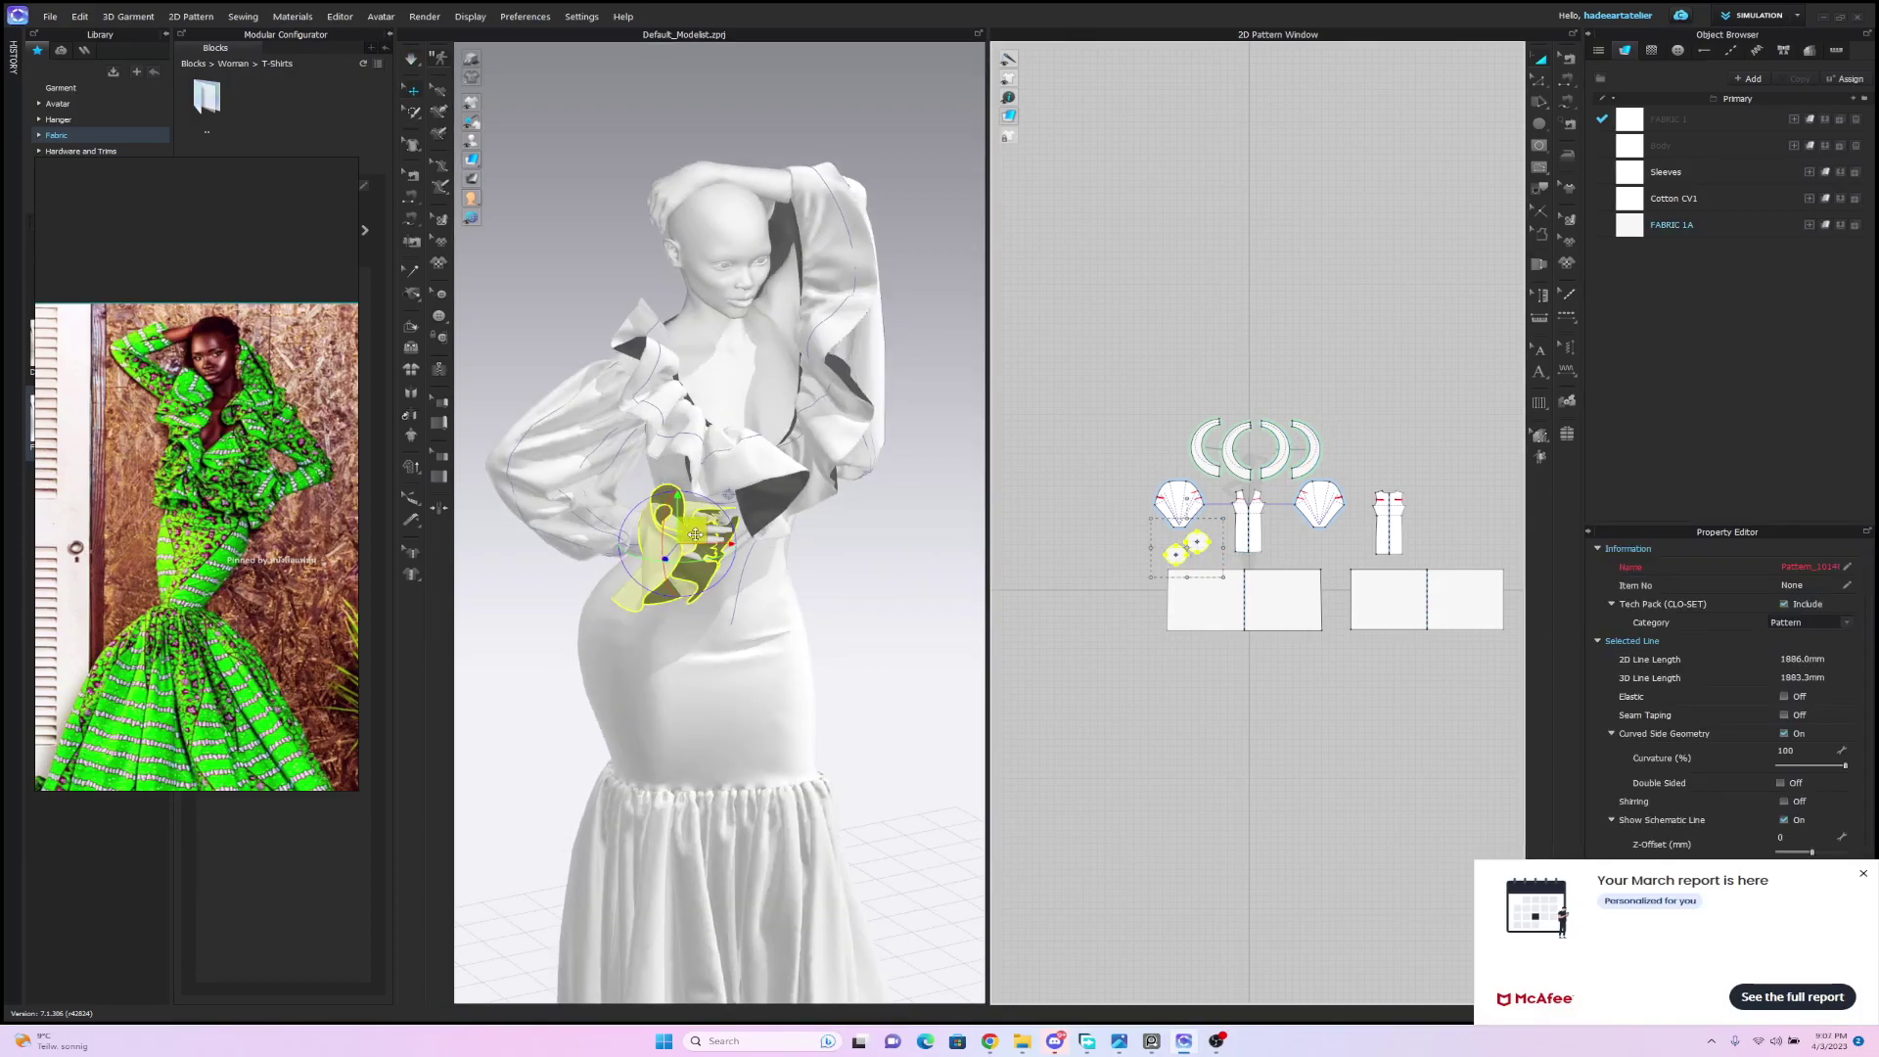
left_click_drag(697, 536, 656, 524)
right_click_drag(757, 524, 707, 540)
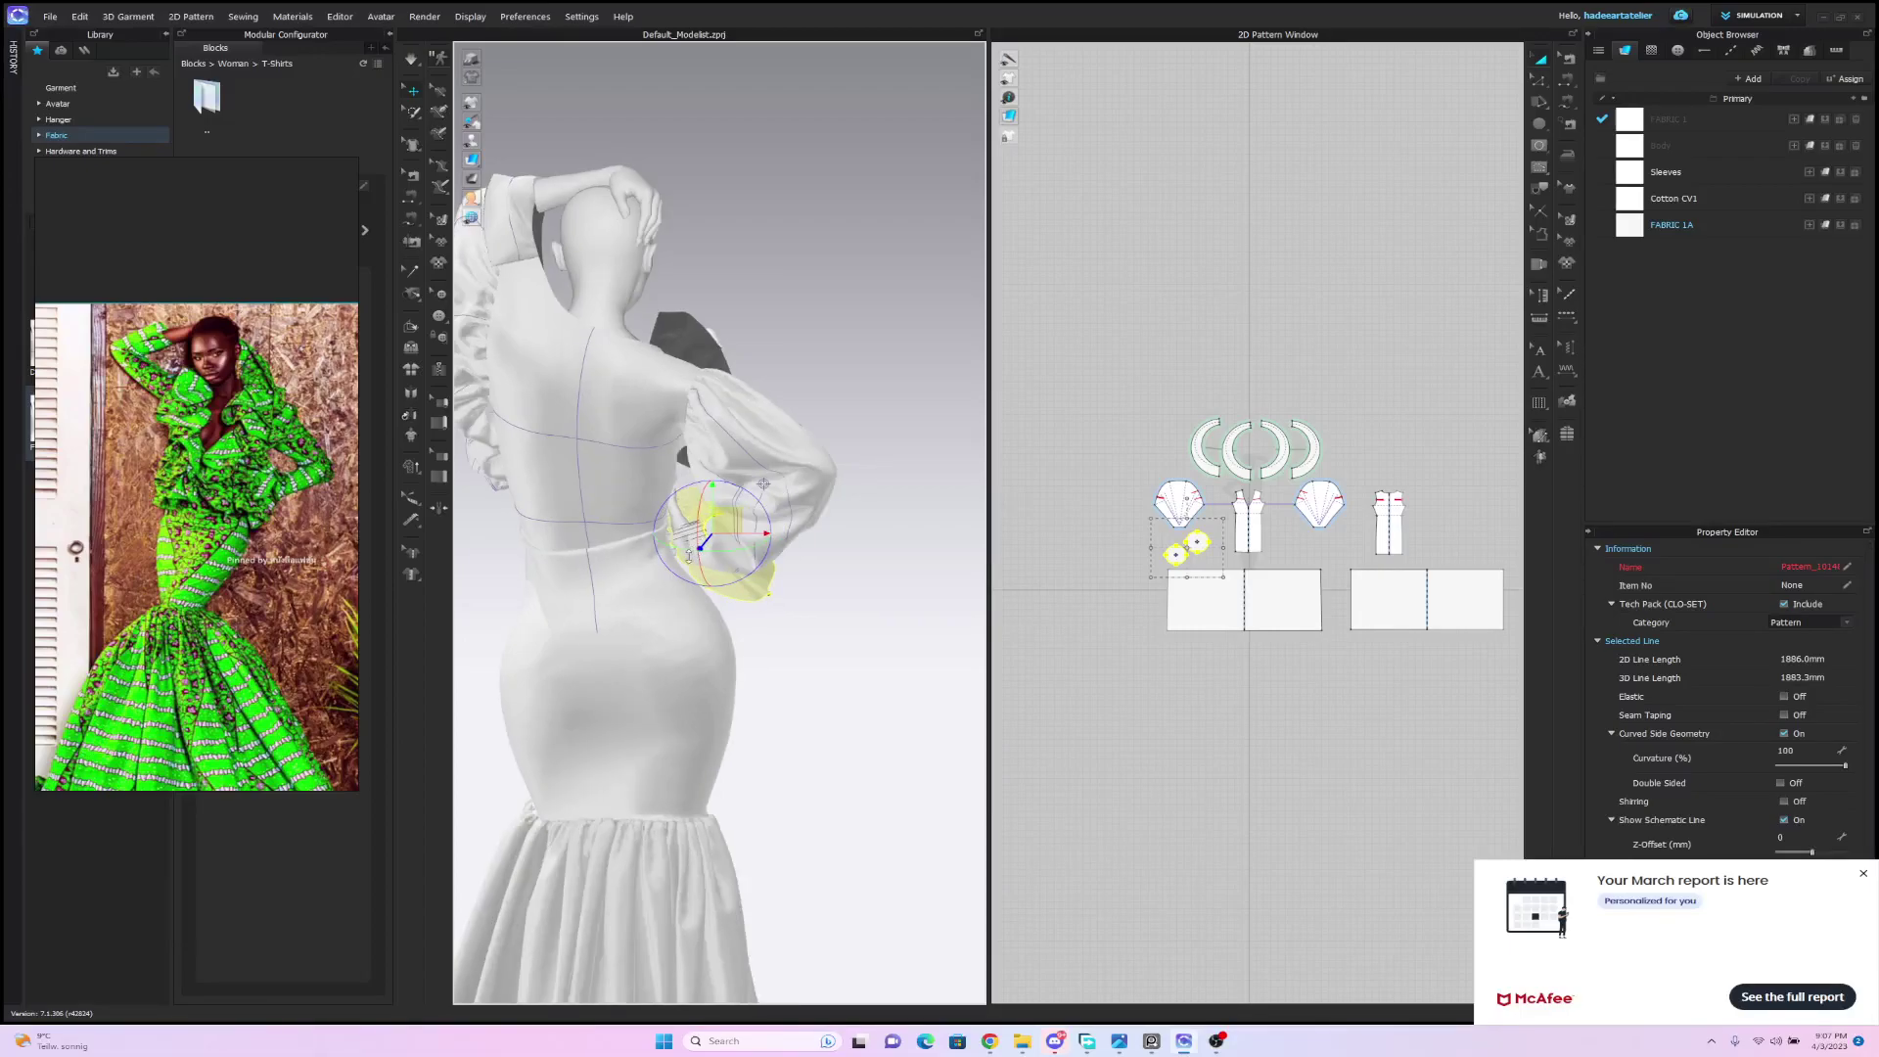
left_click_drag(730, 519, 711, 525)
right_click_drag(710, 525, 566, 522)
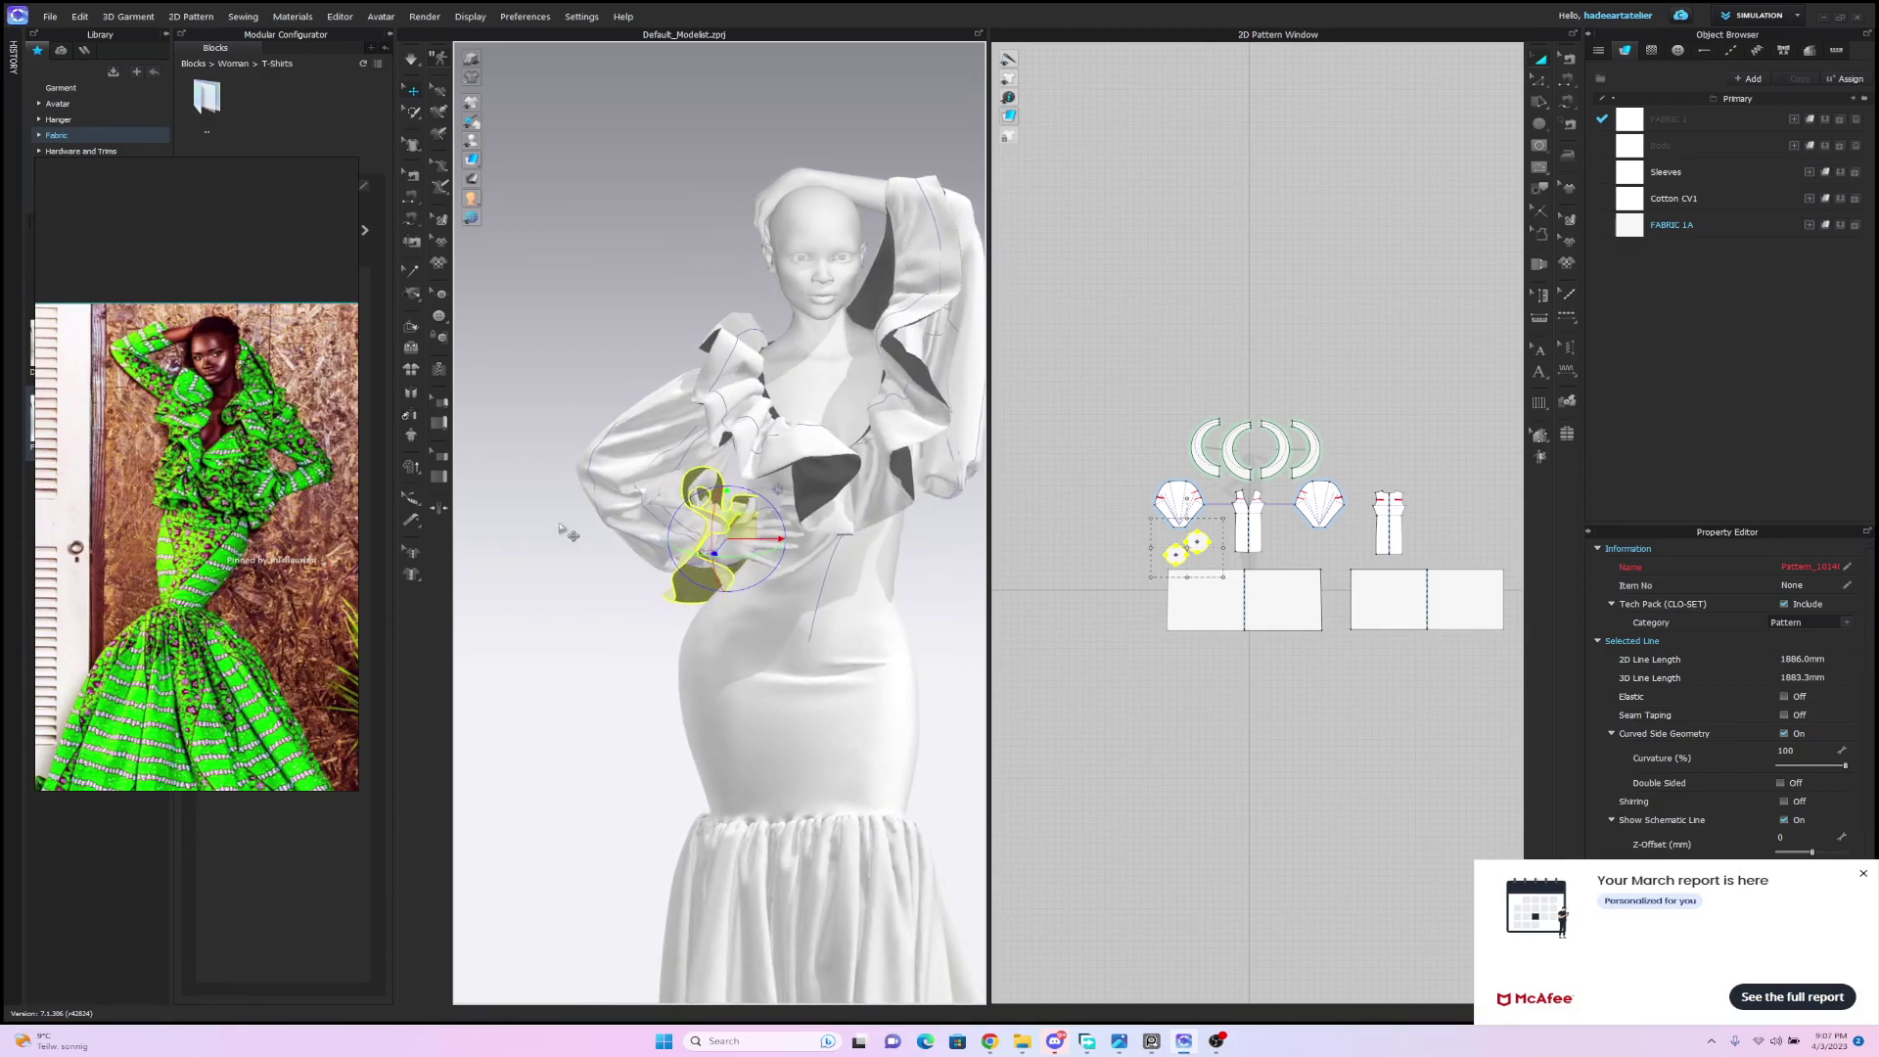
Simulate the dress while tugging the body front, both wrist flounces and the bent arm's sleeve to settle them around the wrist.
key("q")
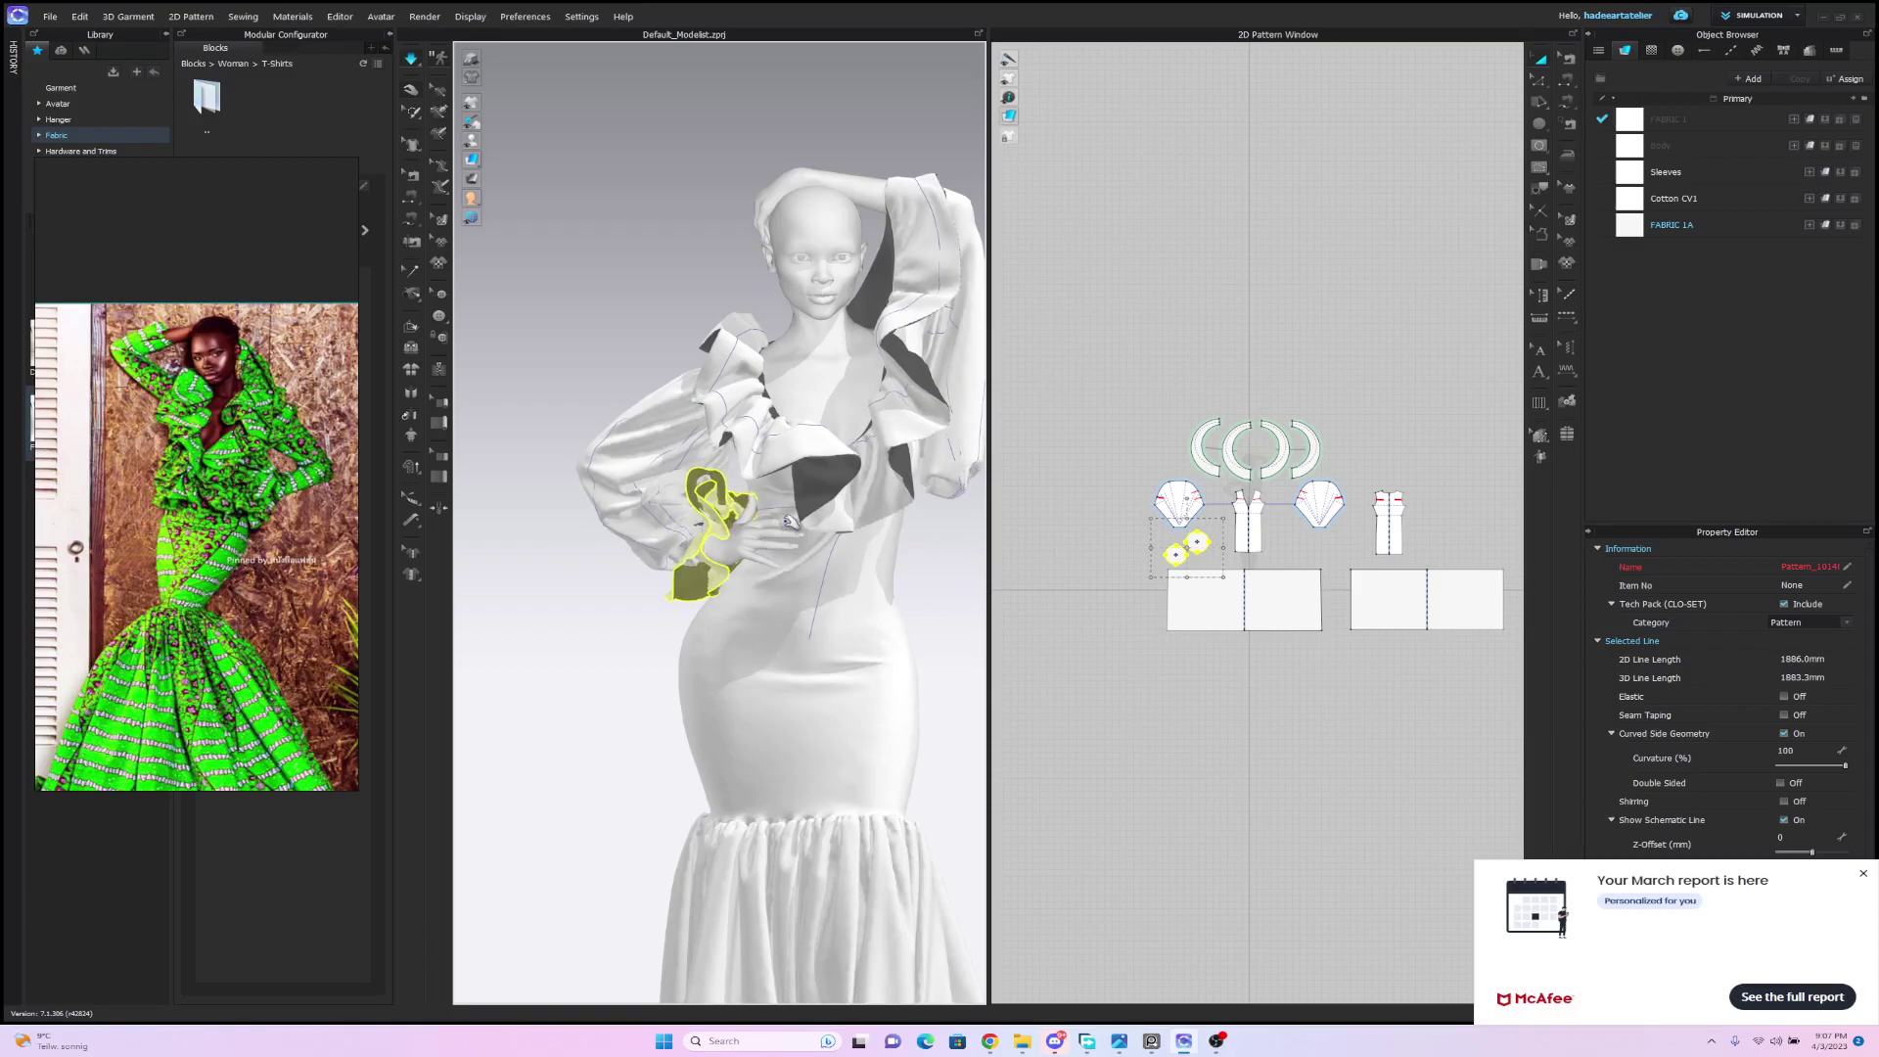
left_click(870, 527)
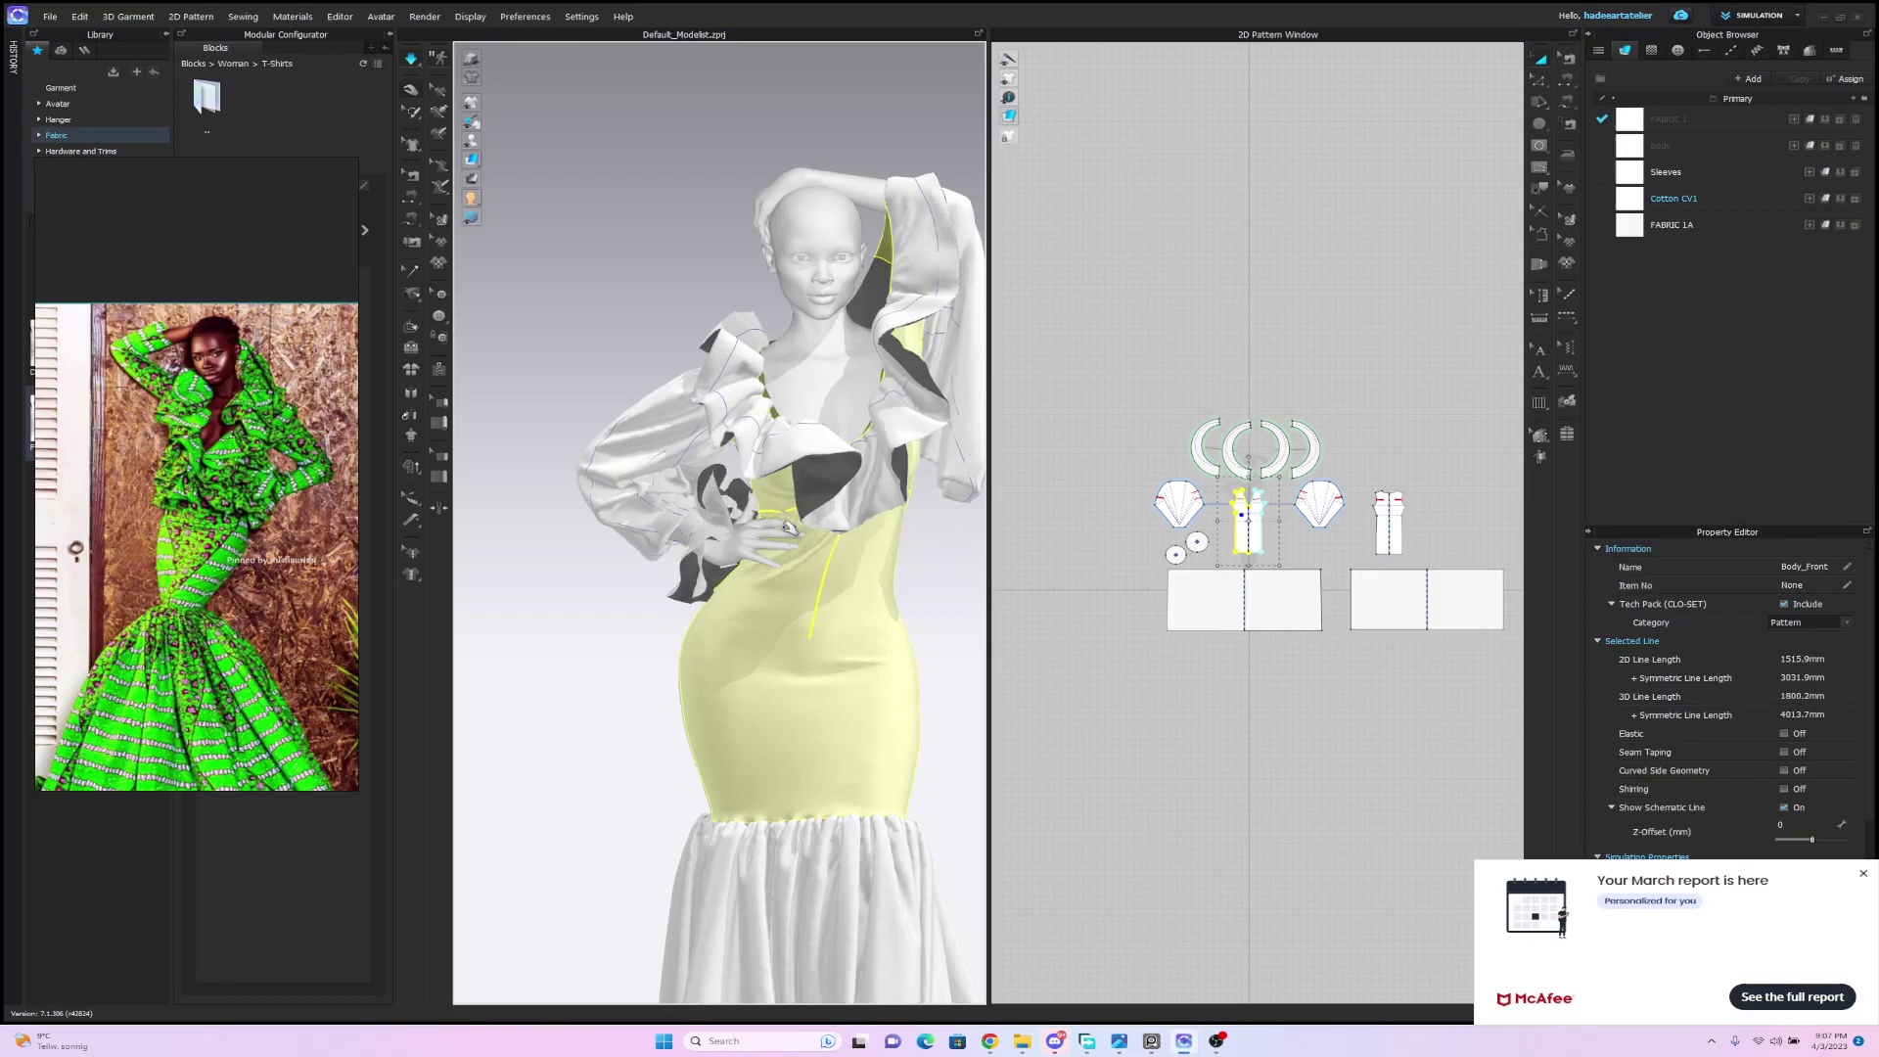
right_click_drag(789, 528, 1085, 542)
right_click_drag(878, 551, 933, 539)
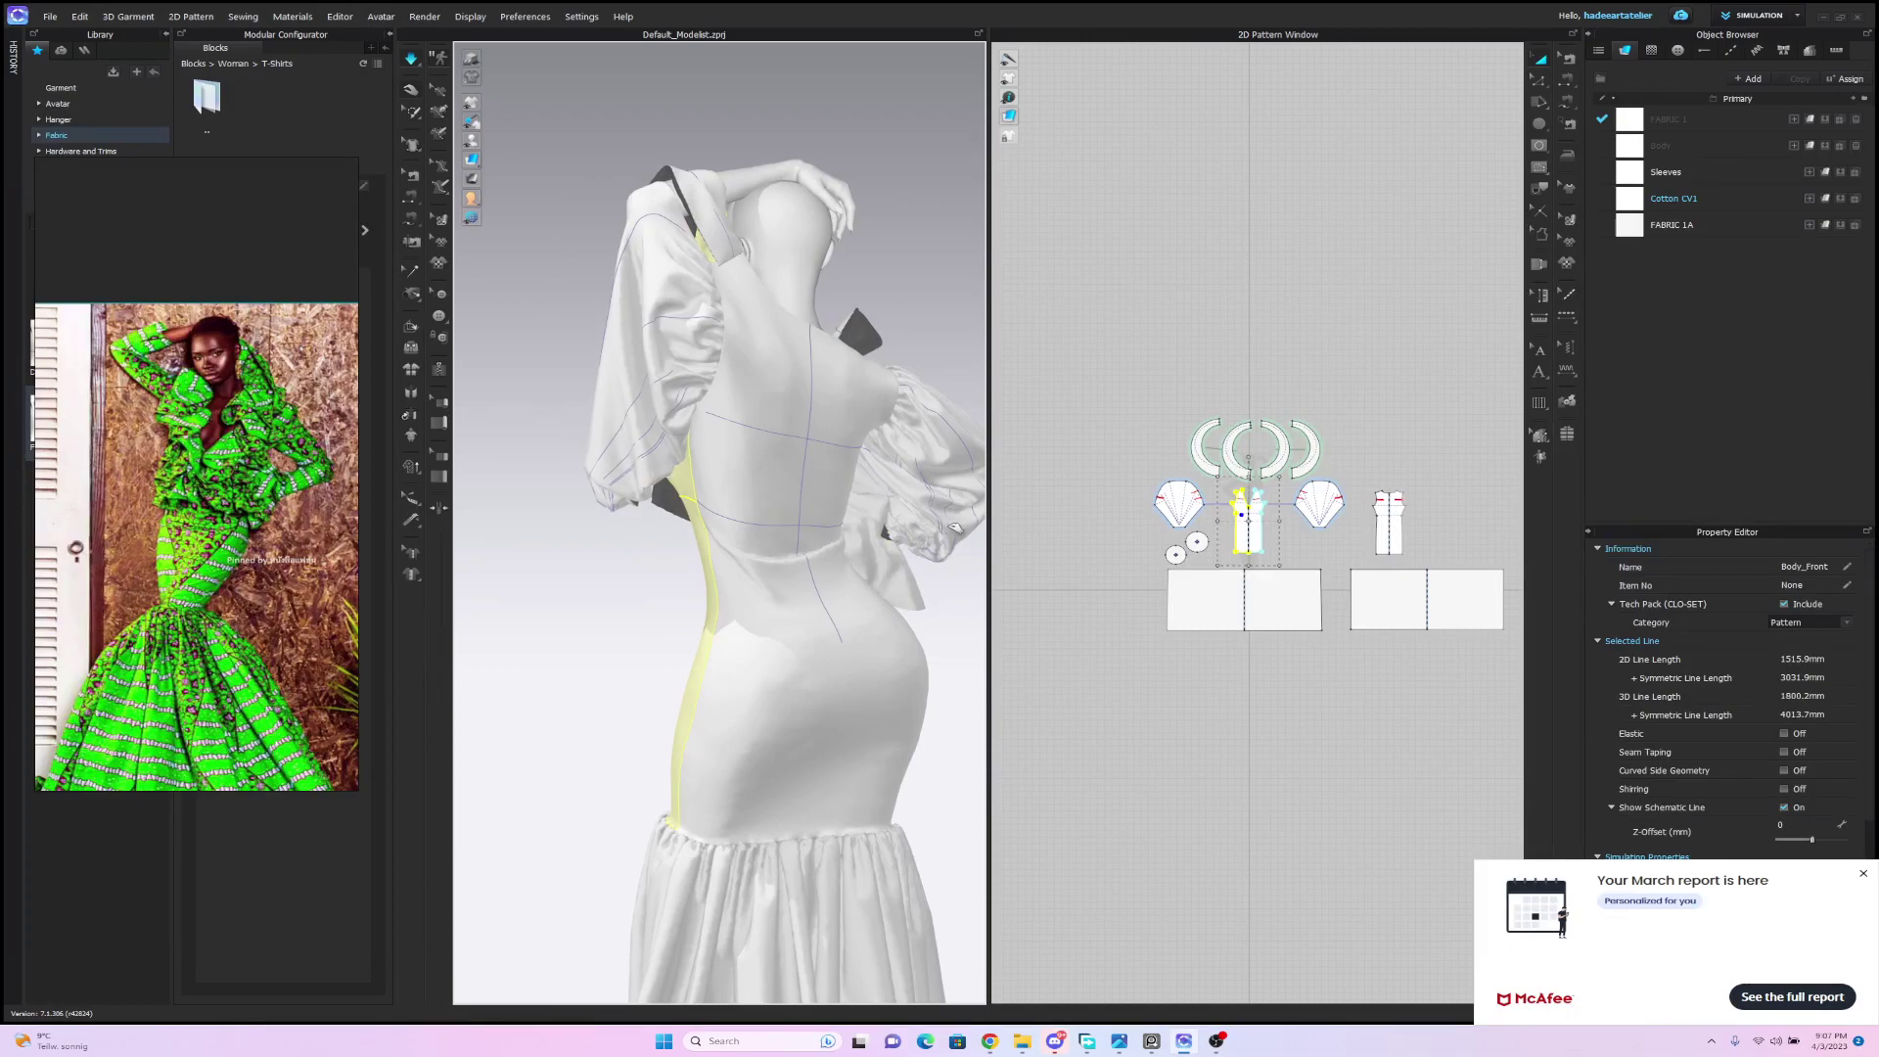
left_click(932, 535)
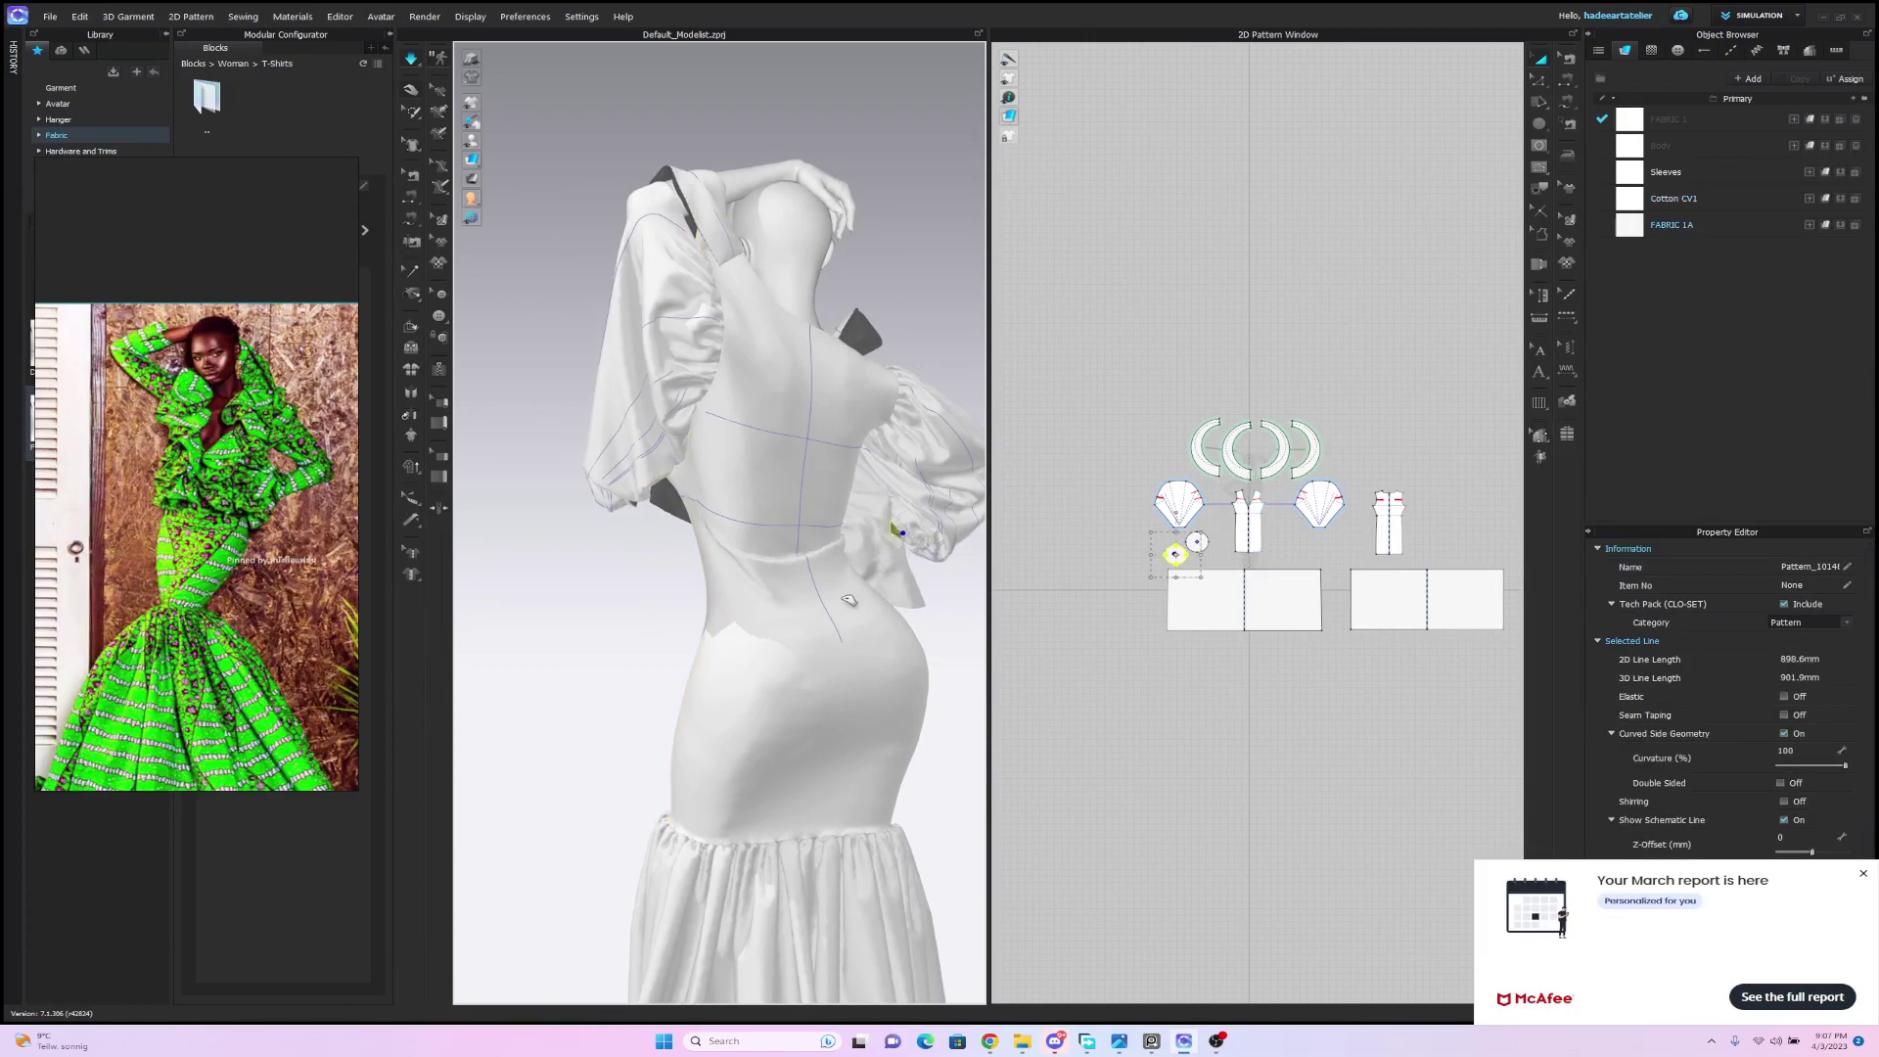
left_click(895, 592)
left_click_drag(898, 597, 904, 576)
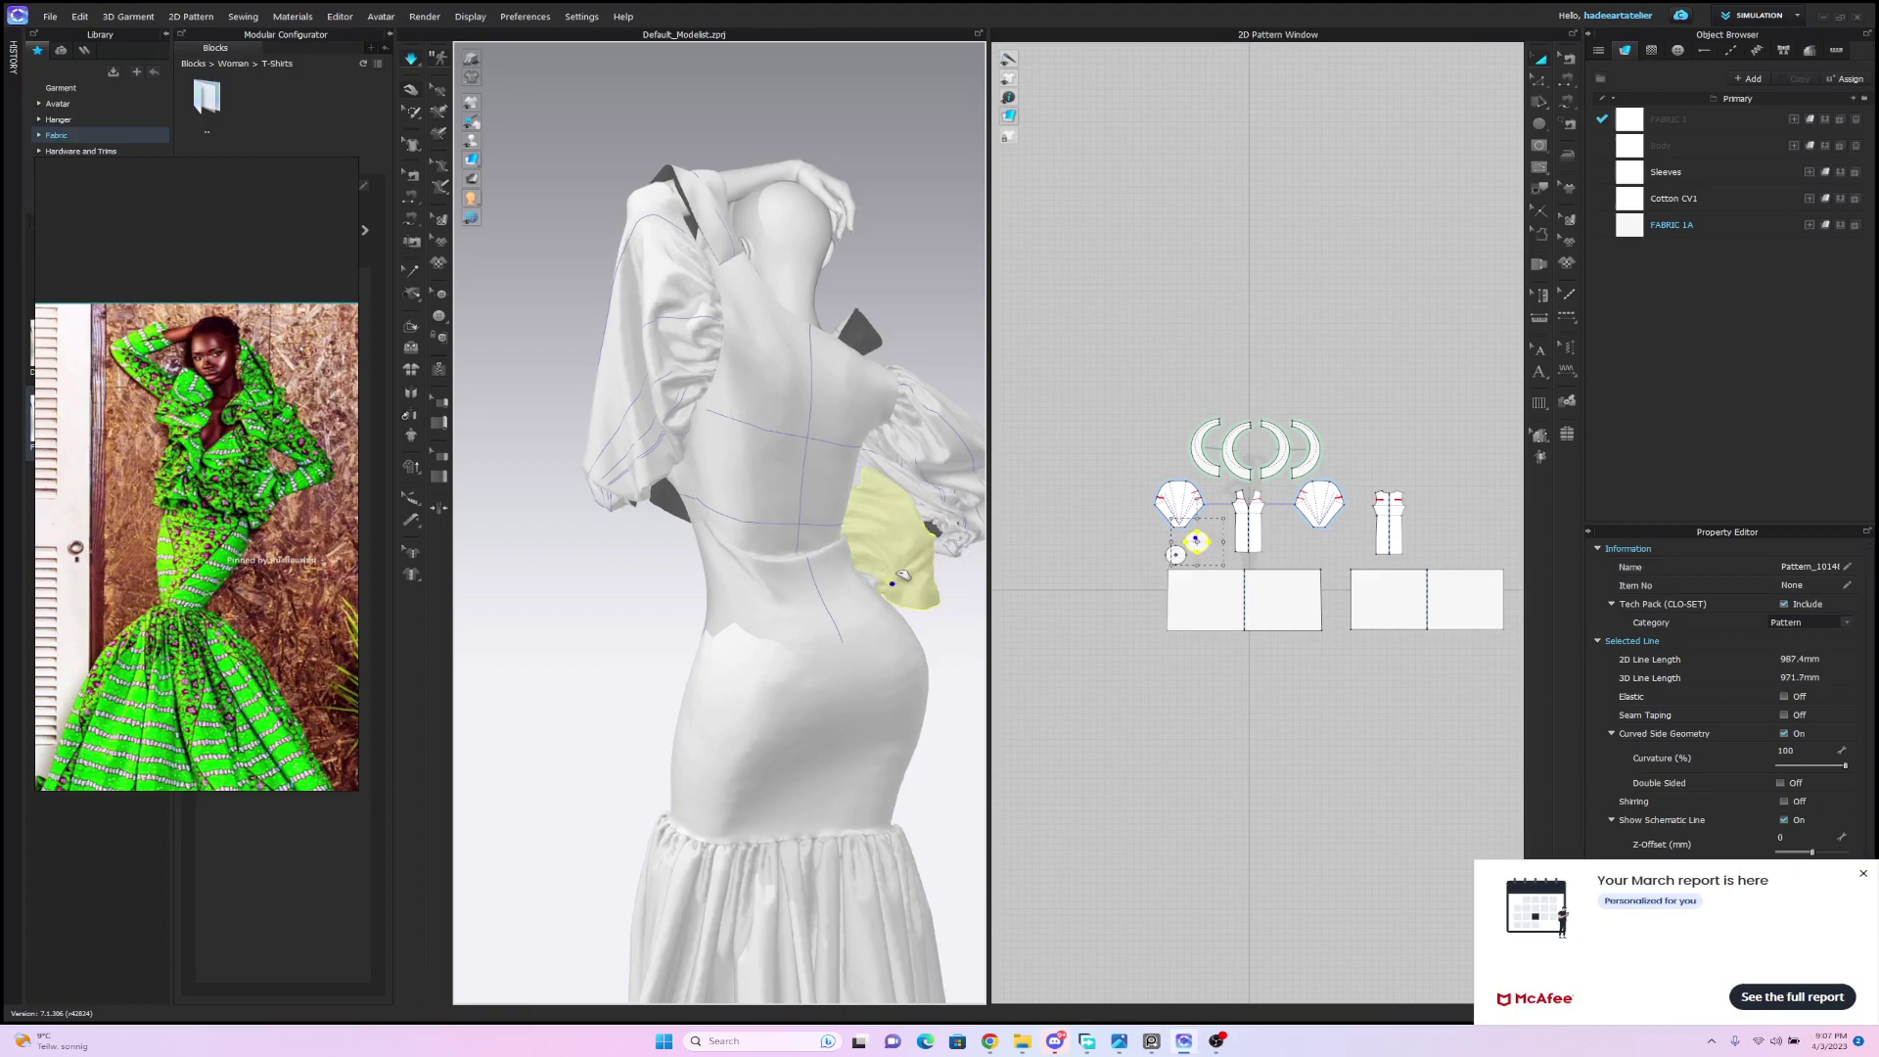
left_click(947, 554)
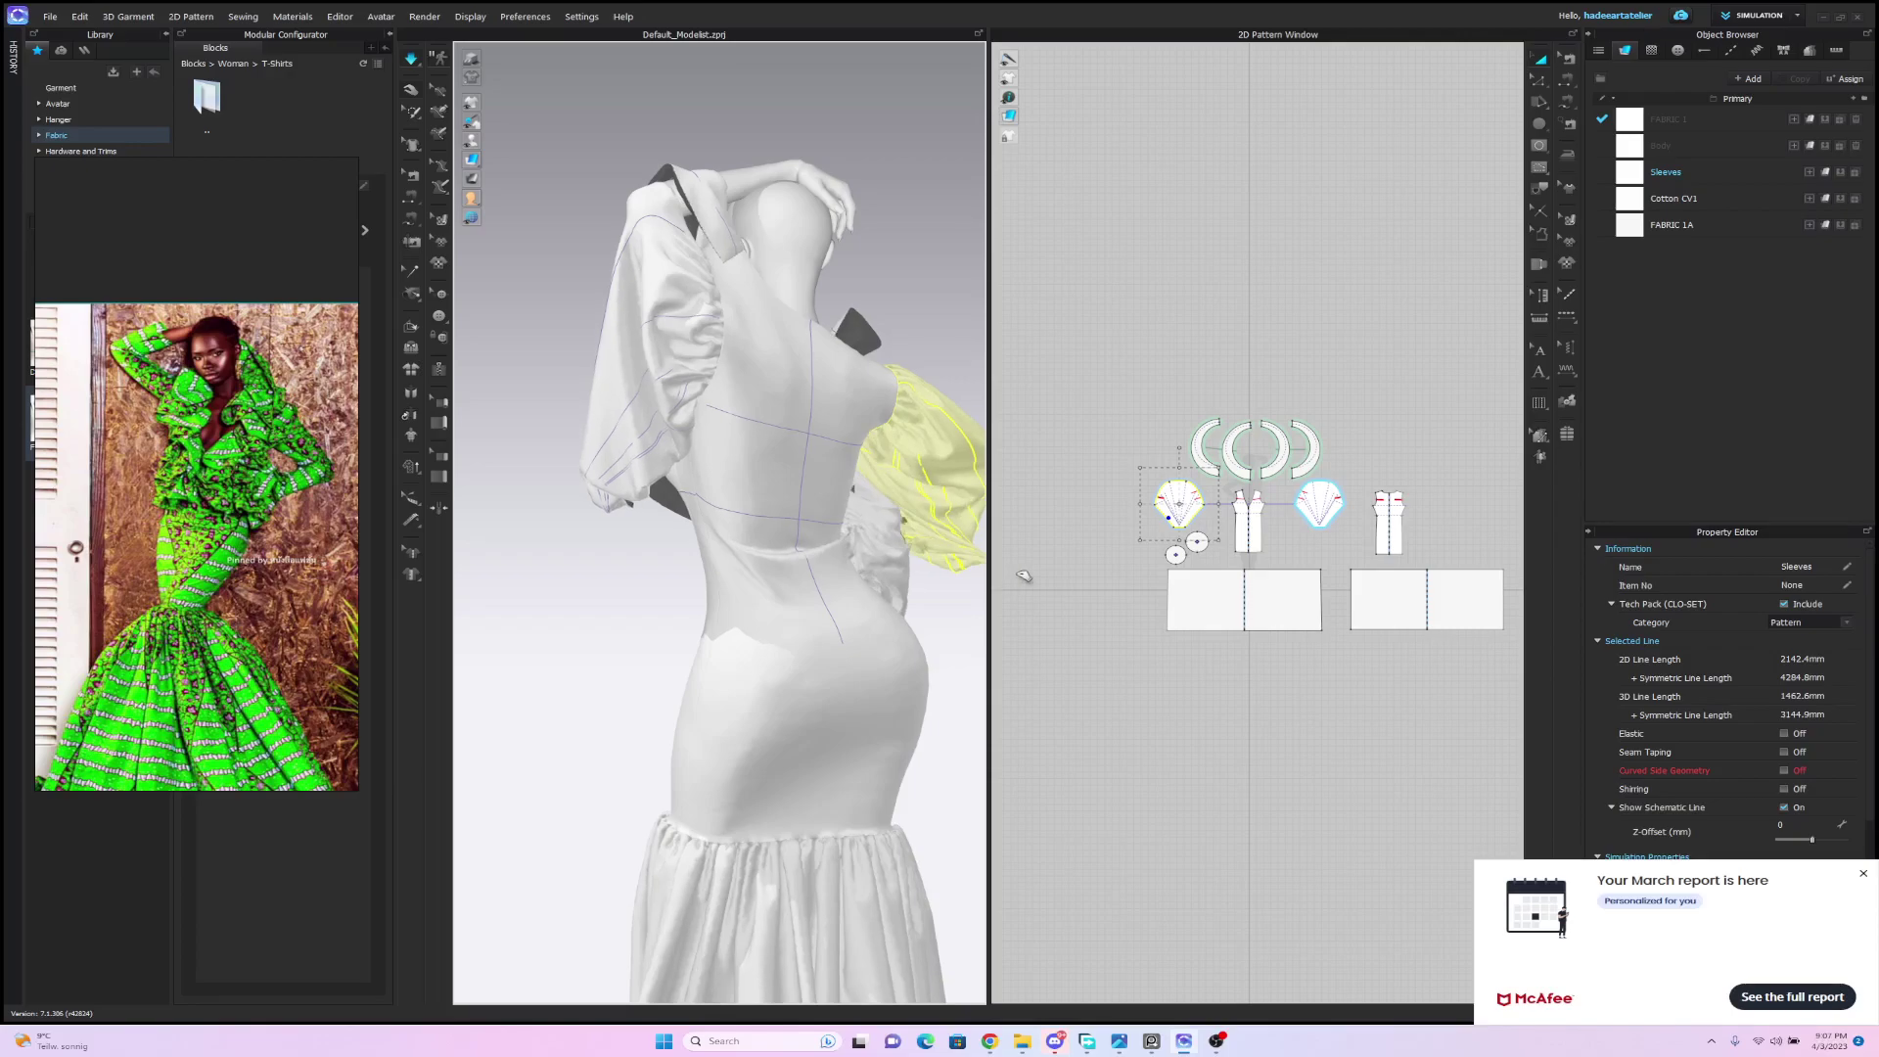
left_click(937, 590)
key("space")
Pull the body front fabric beside the fingers at the waist during simulation to free the hand.
right_click_drag(938, 589, 595, 546)
scroll(863, 519, "up", 5)
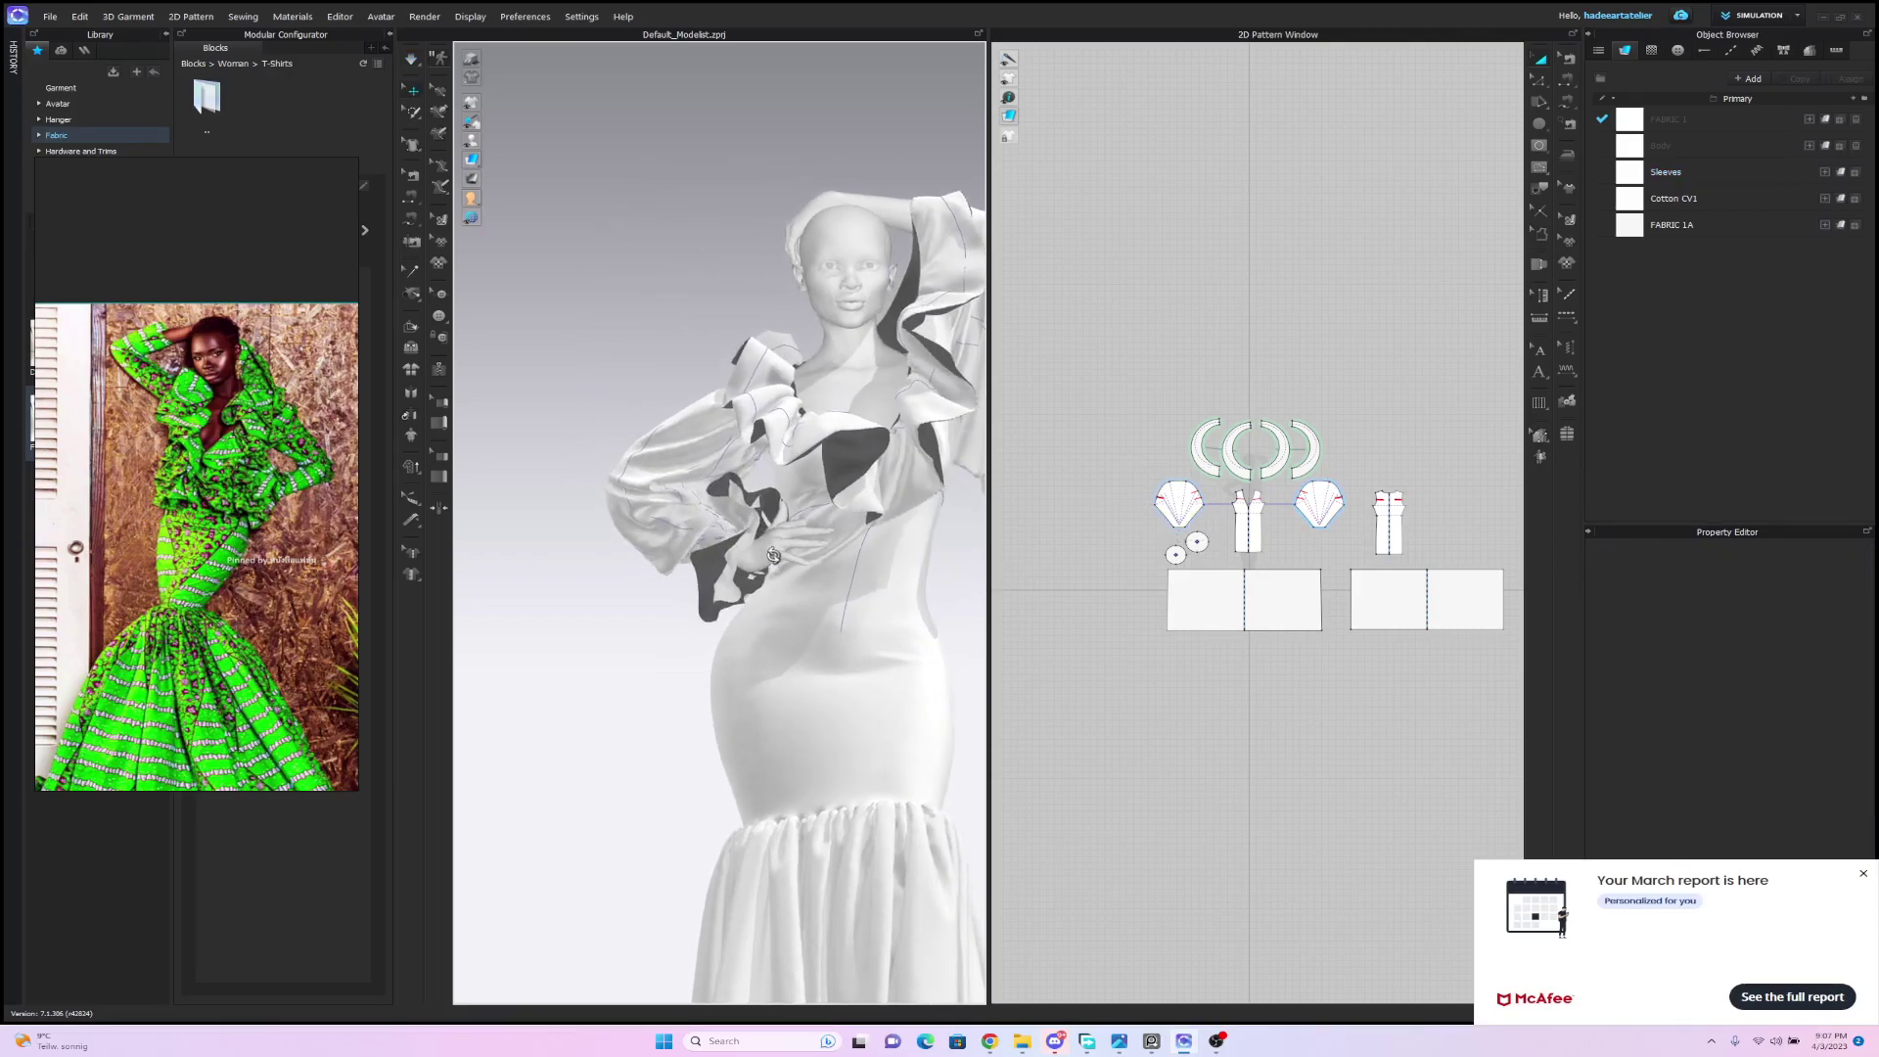
scroll(862, 520, "down", 4)
scroll(862, 520, "up", 3)
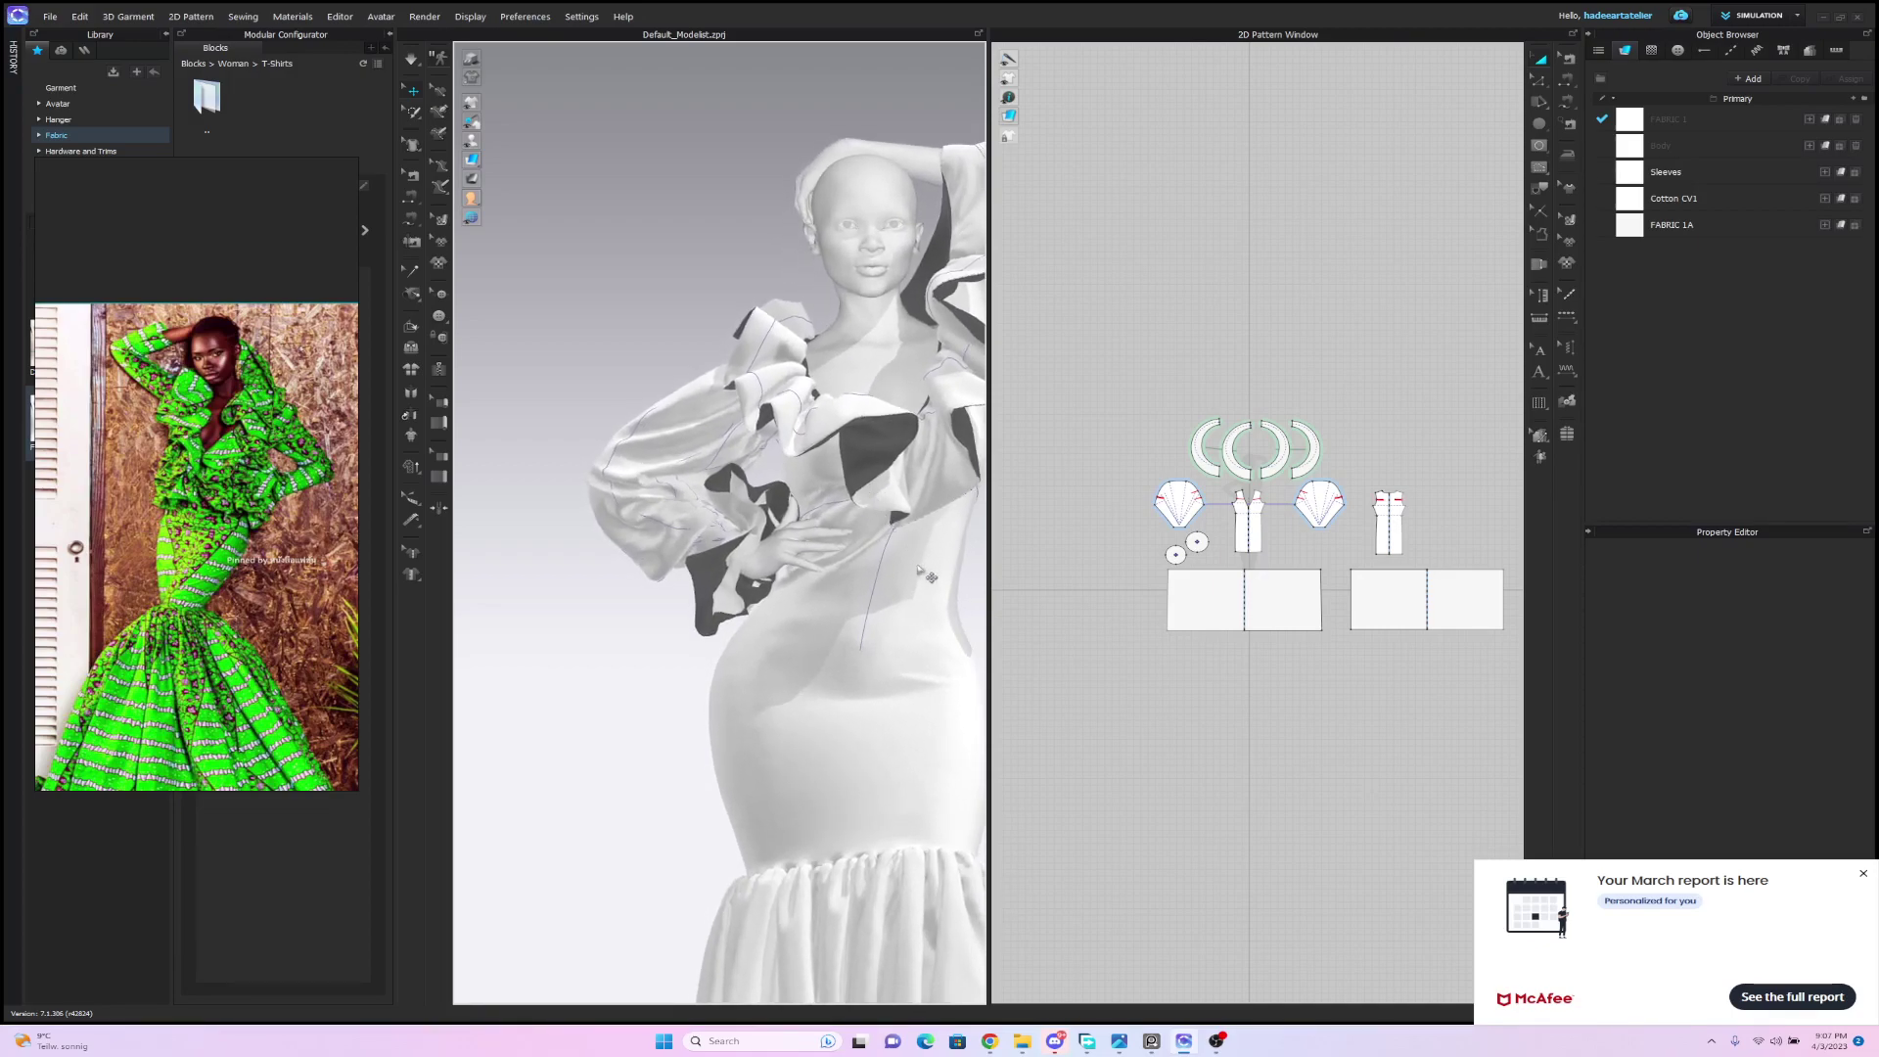
middle_click_drag(913, 567, 863, 542)
scroll(864, 542, "up", 1)
scroll(863, 541, "up", 4)
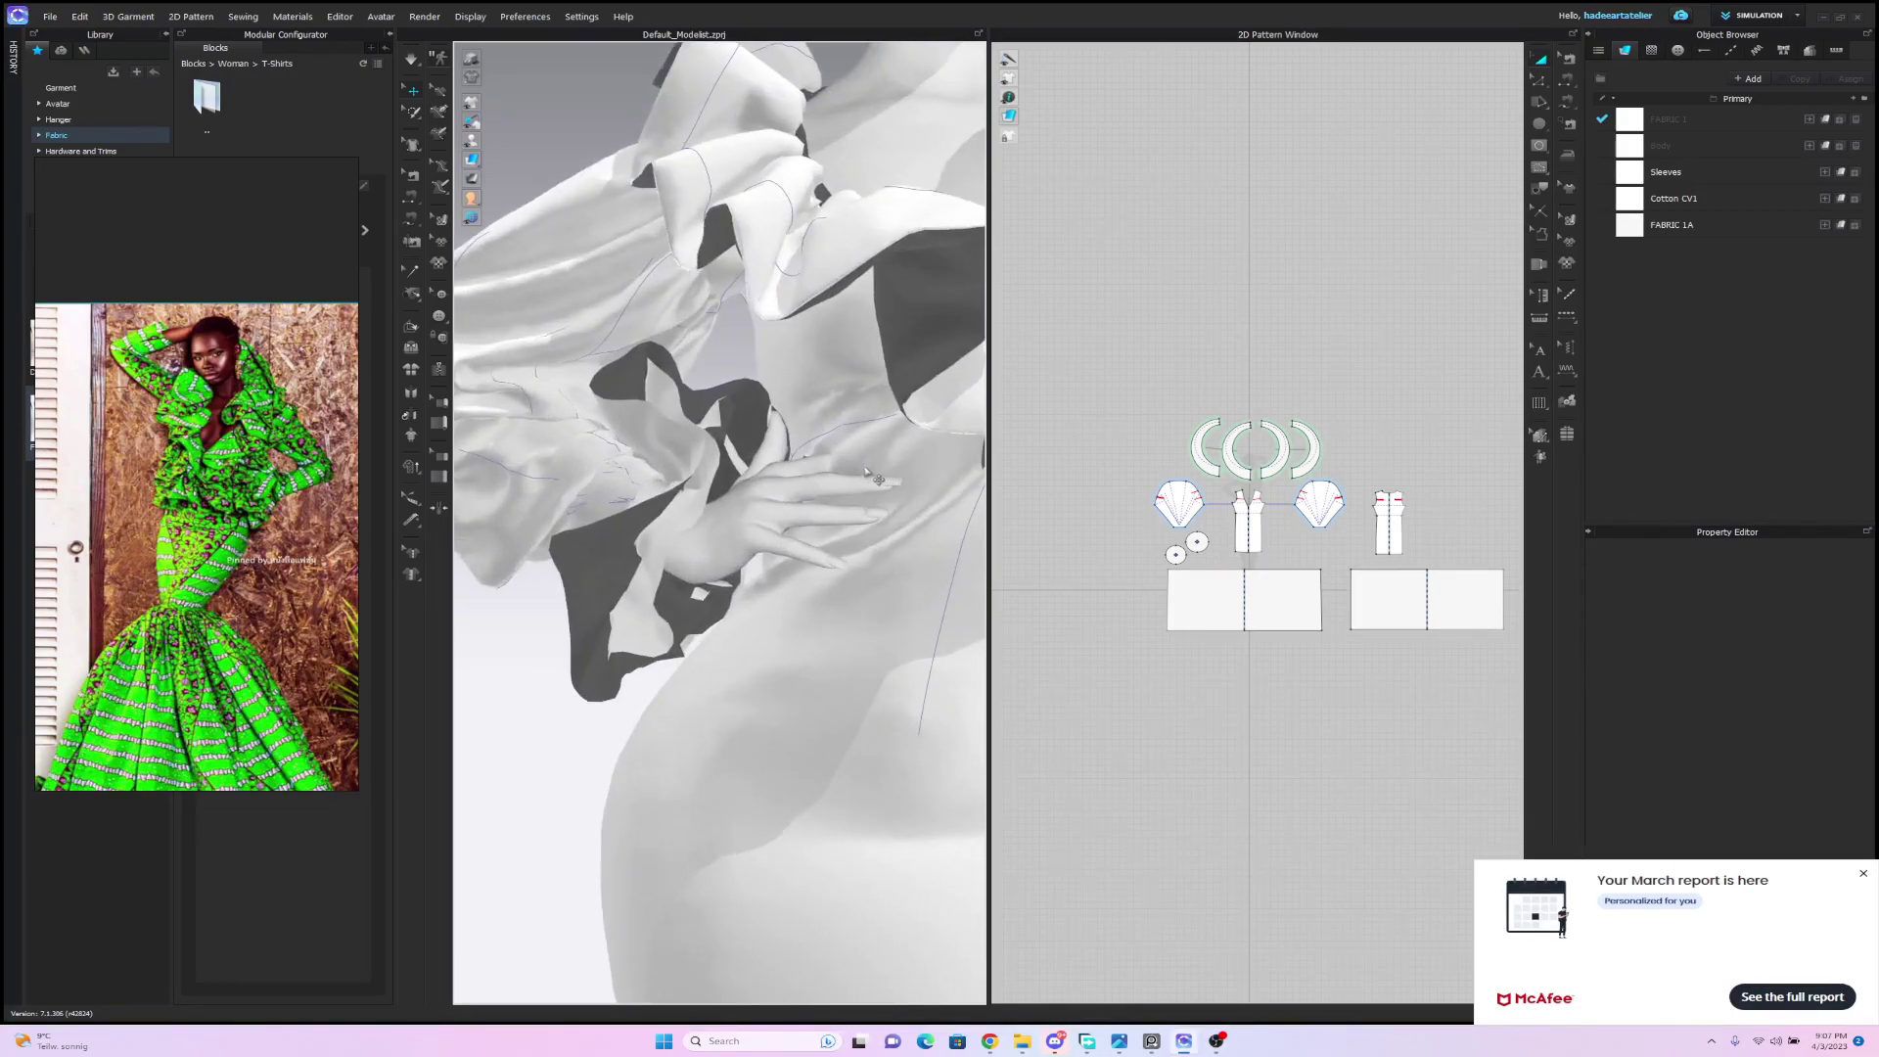
scroll(878, 478, "up", 4)
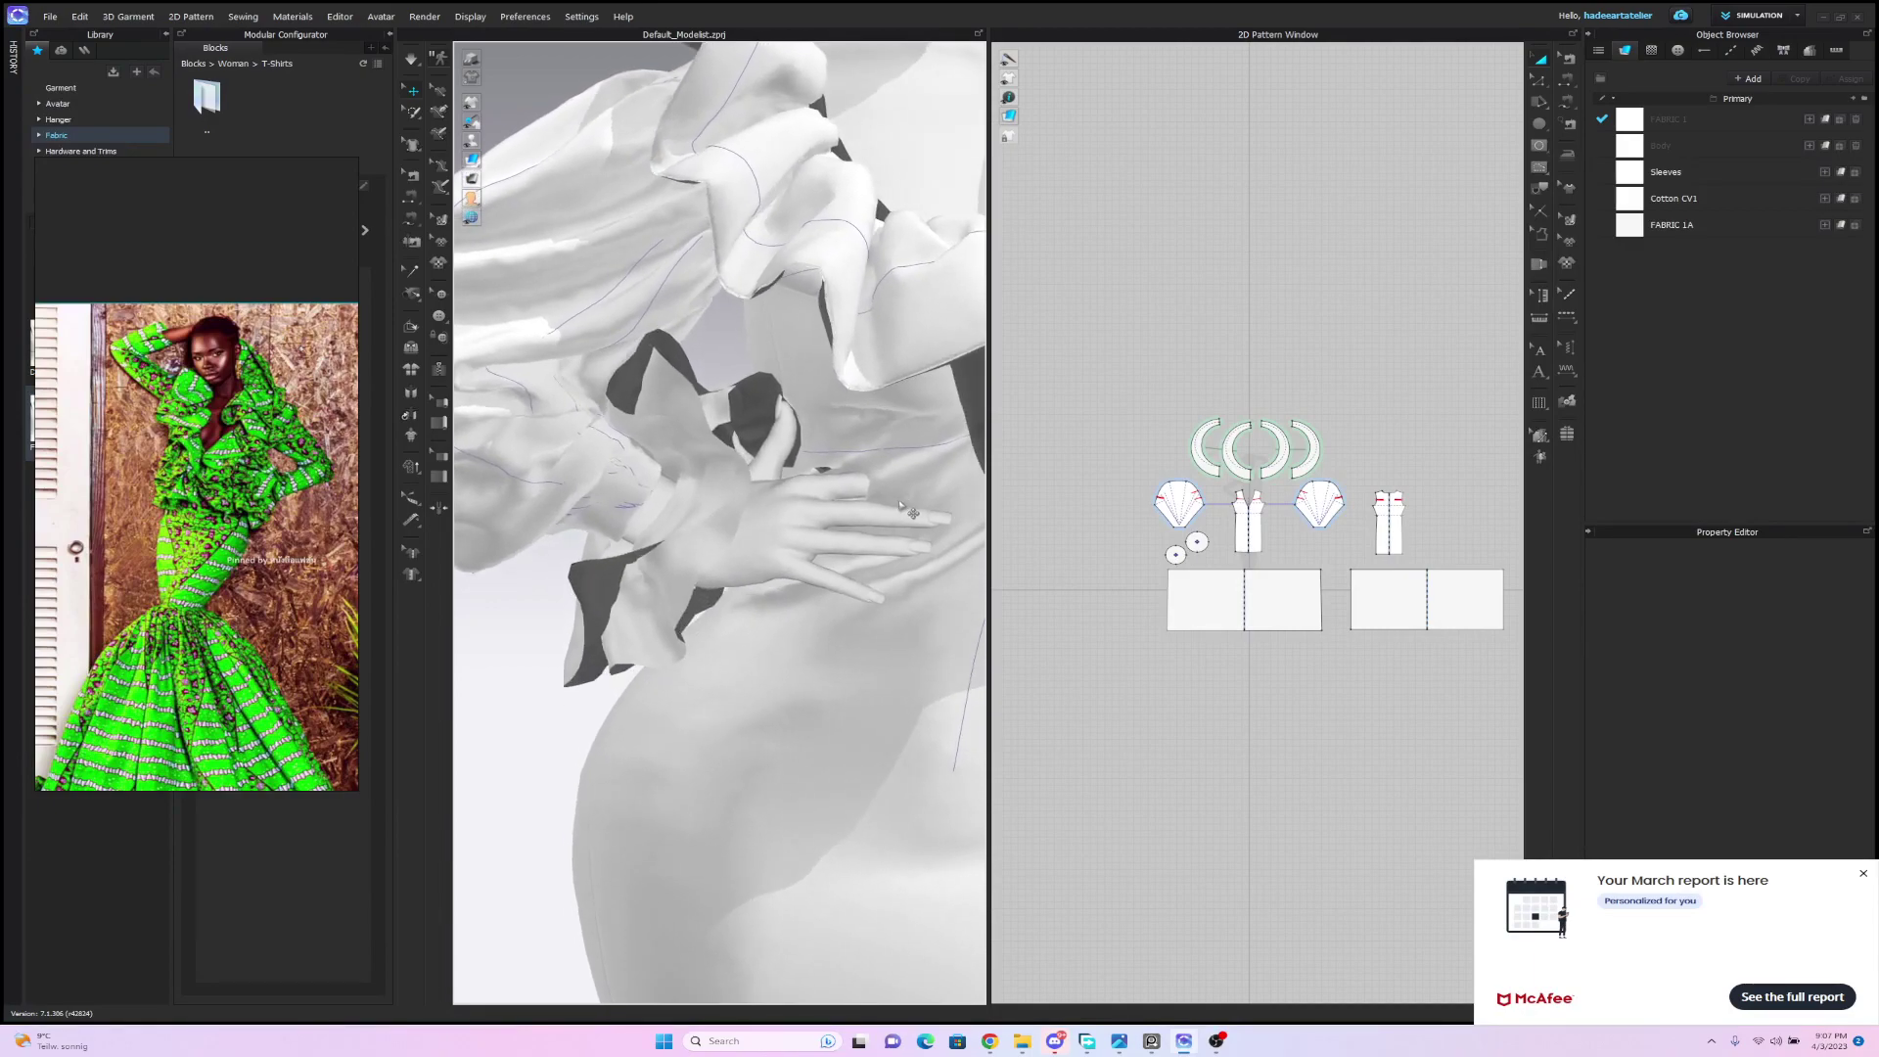
left_click(969, 484)
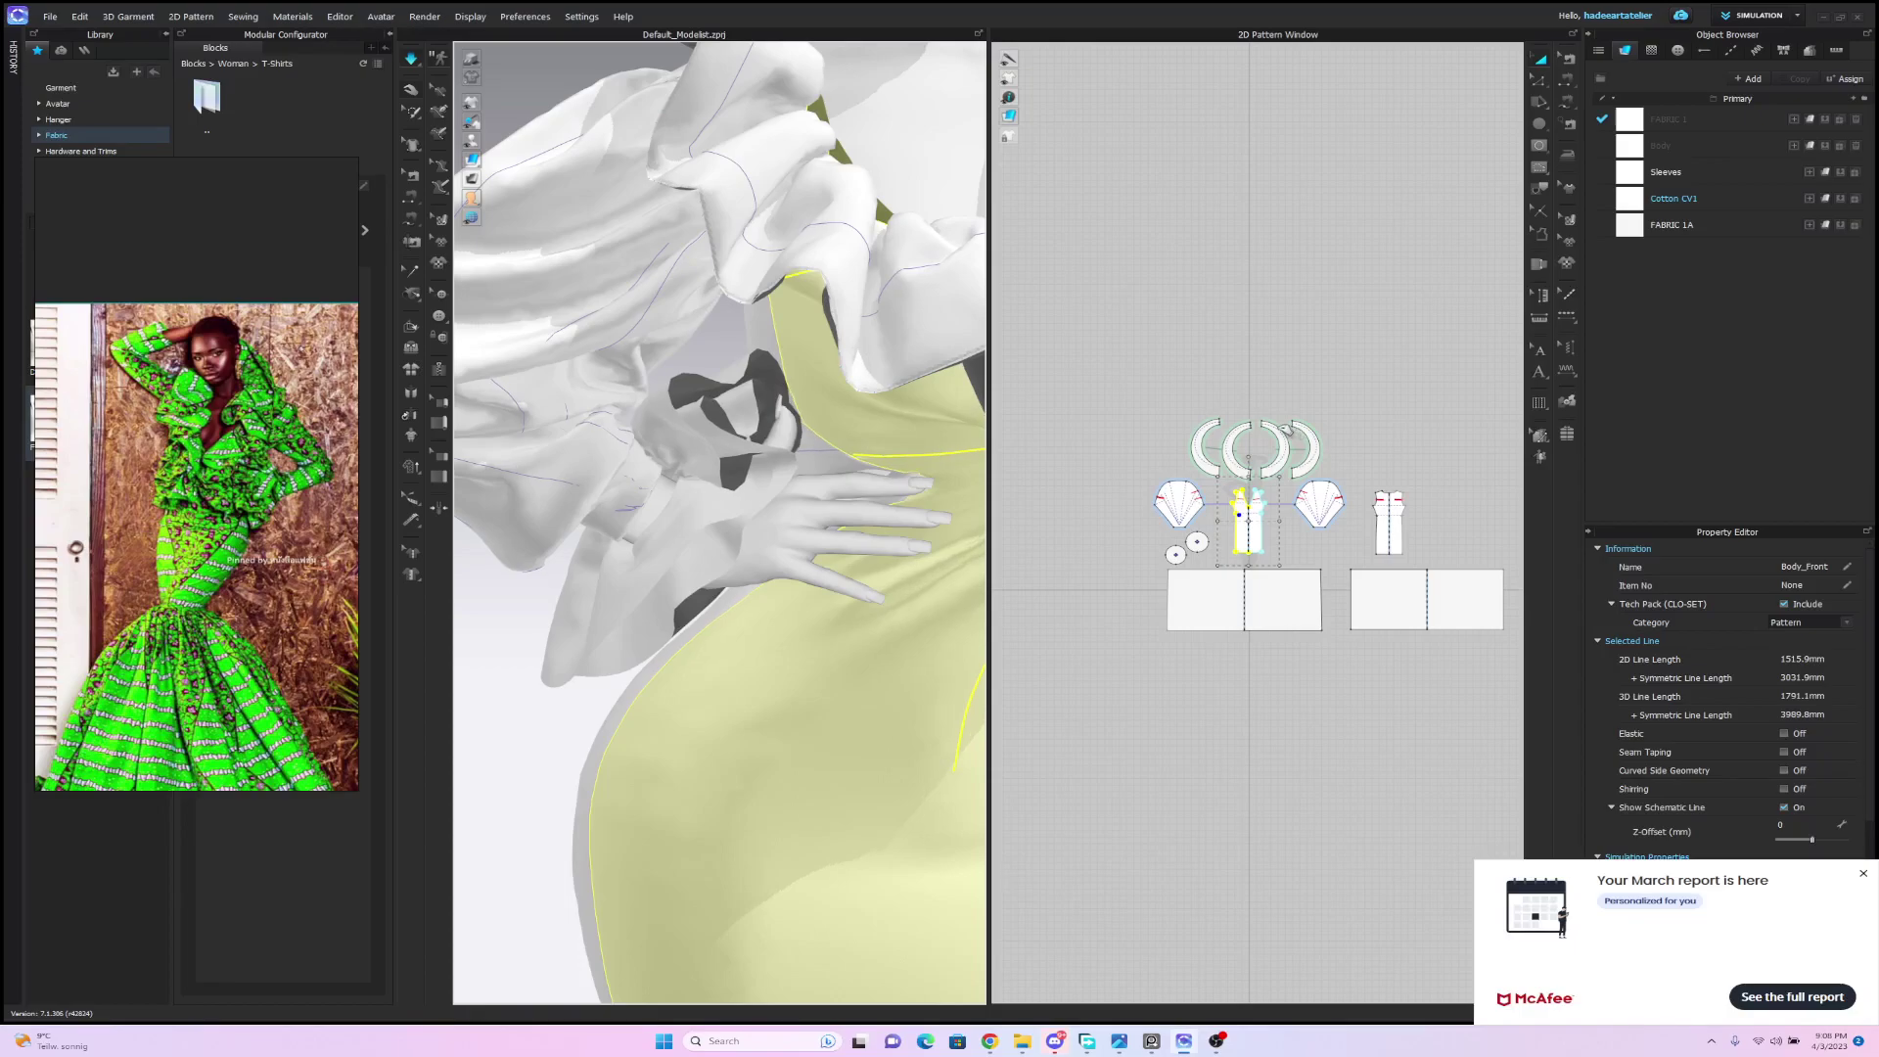
left_click_drag(973, 474, 938, 477)
mouse_move(861, 476)
right_mouse_down()
mouse_move(924, 488)
mouse_move(872, 493)
right_mouse_up()
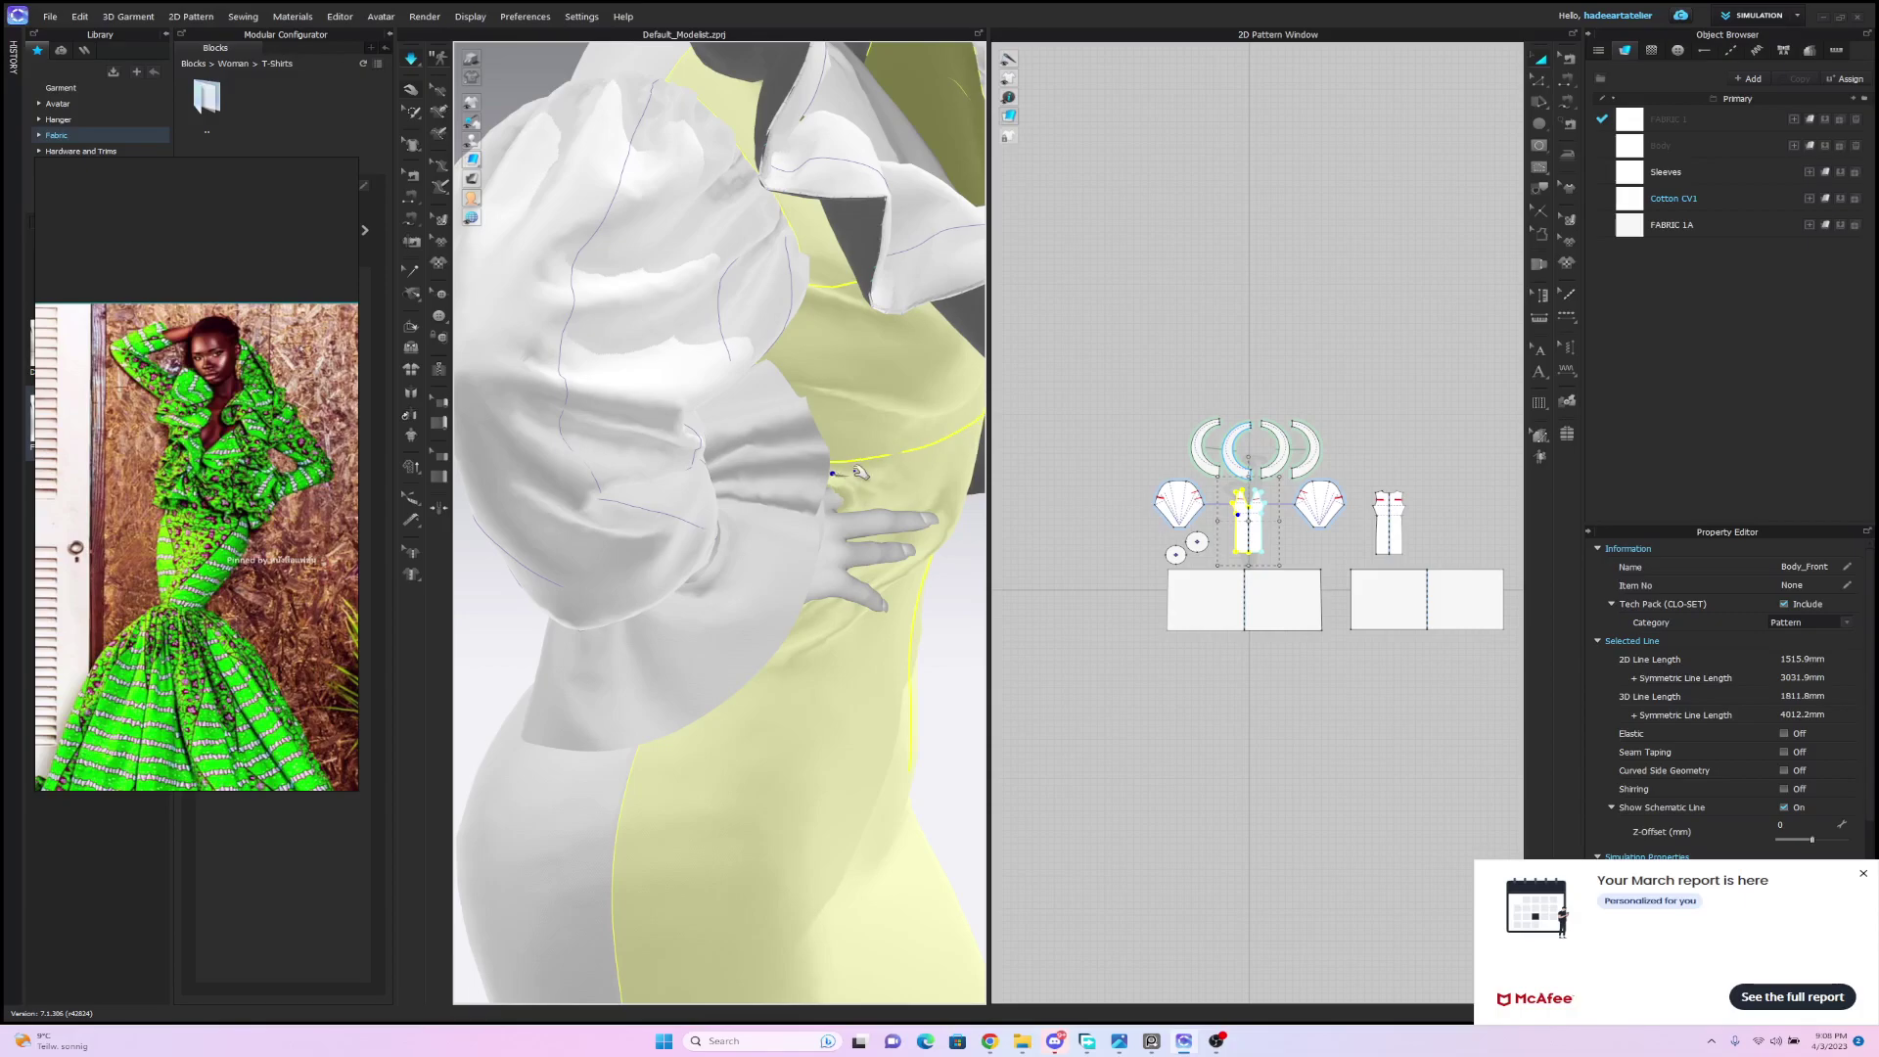
Simulate again and tug the body front at the waist away from the hand towards the other side seam.
right_click_drag(935, 520, 1066, 515)
right_click_drag(815, 525, 862, 496)
key("space")
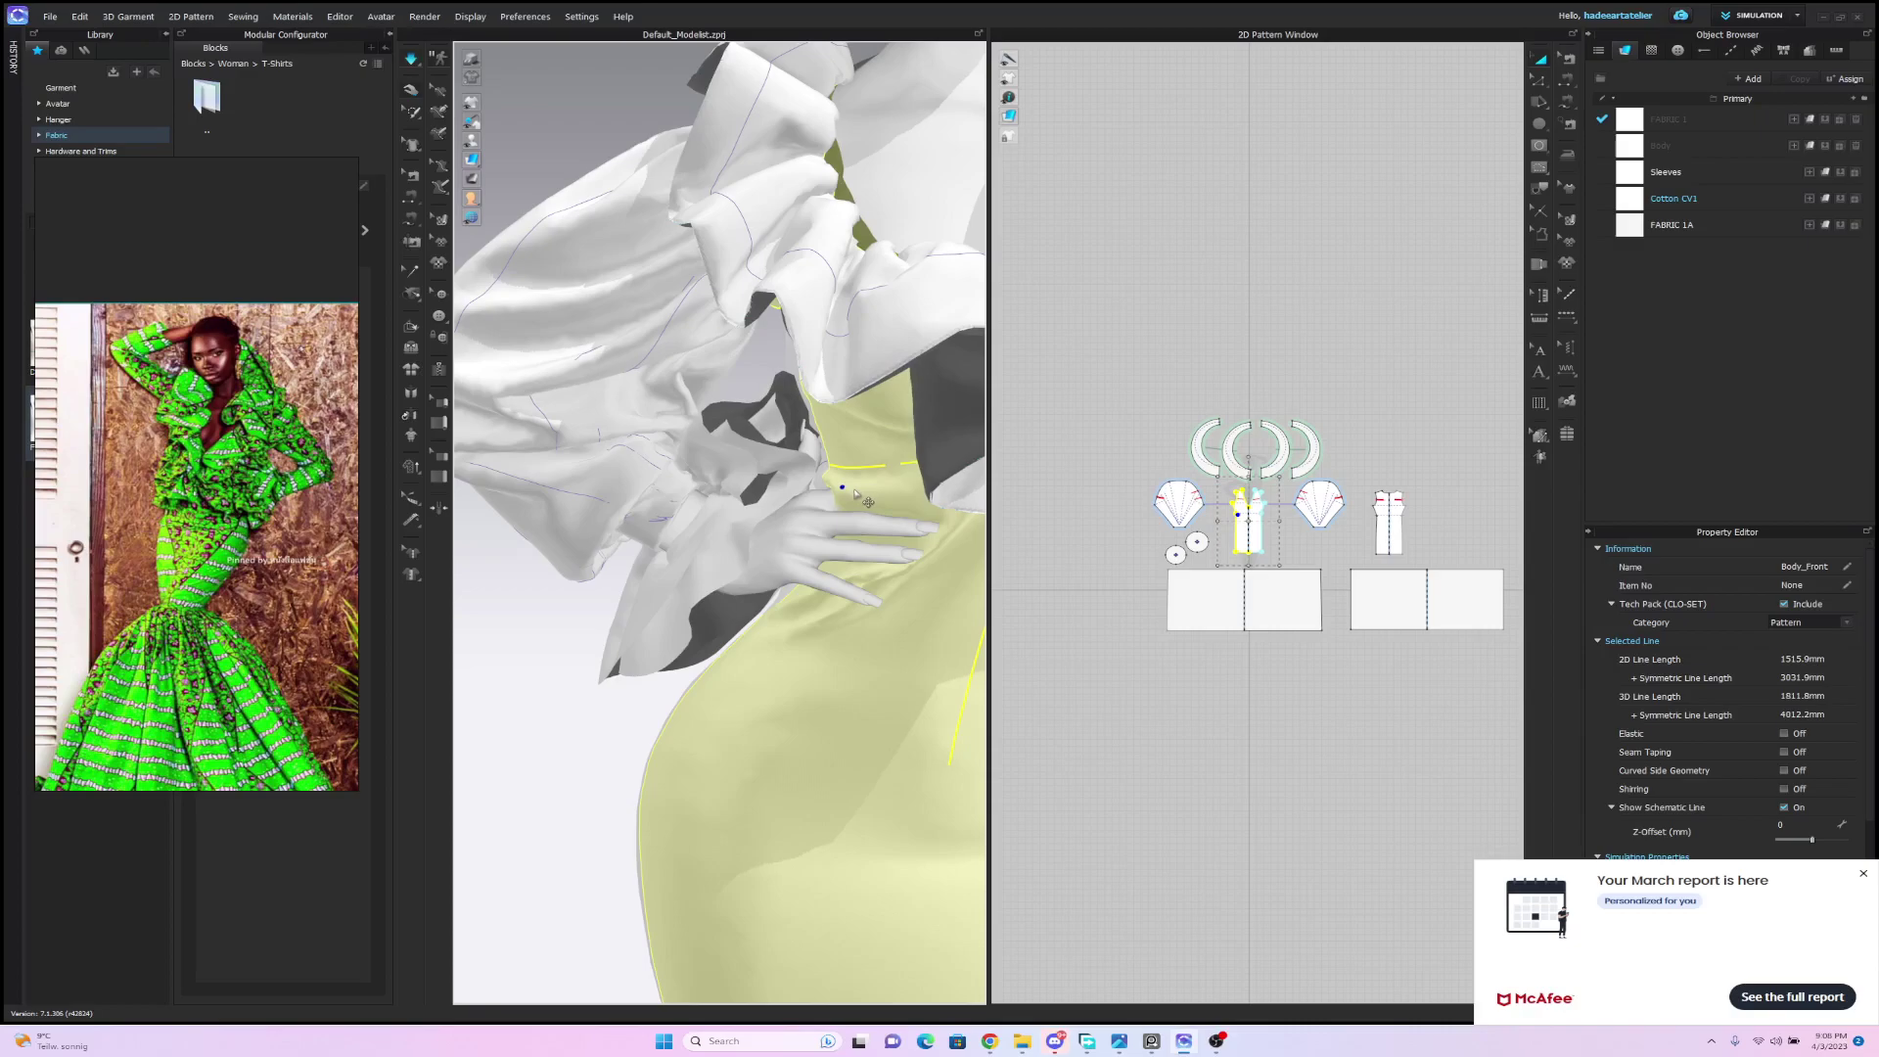
left_click_drag(850, 491, 995, 495)
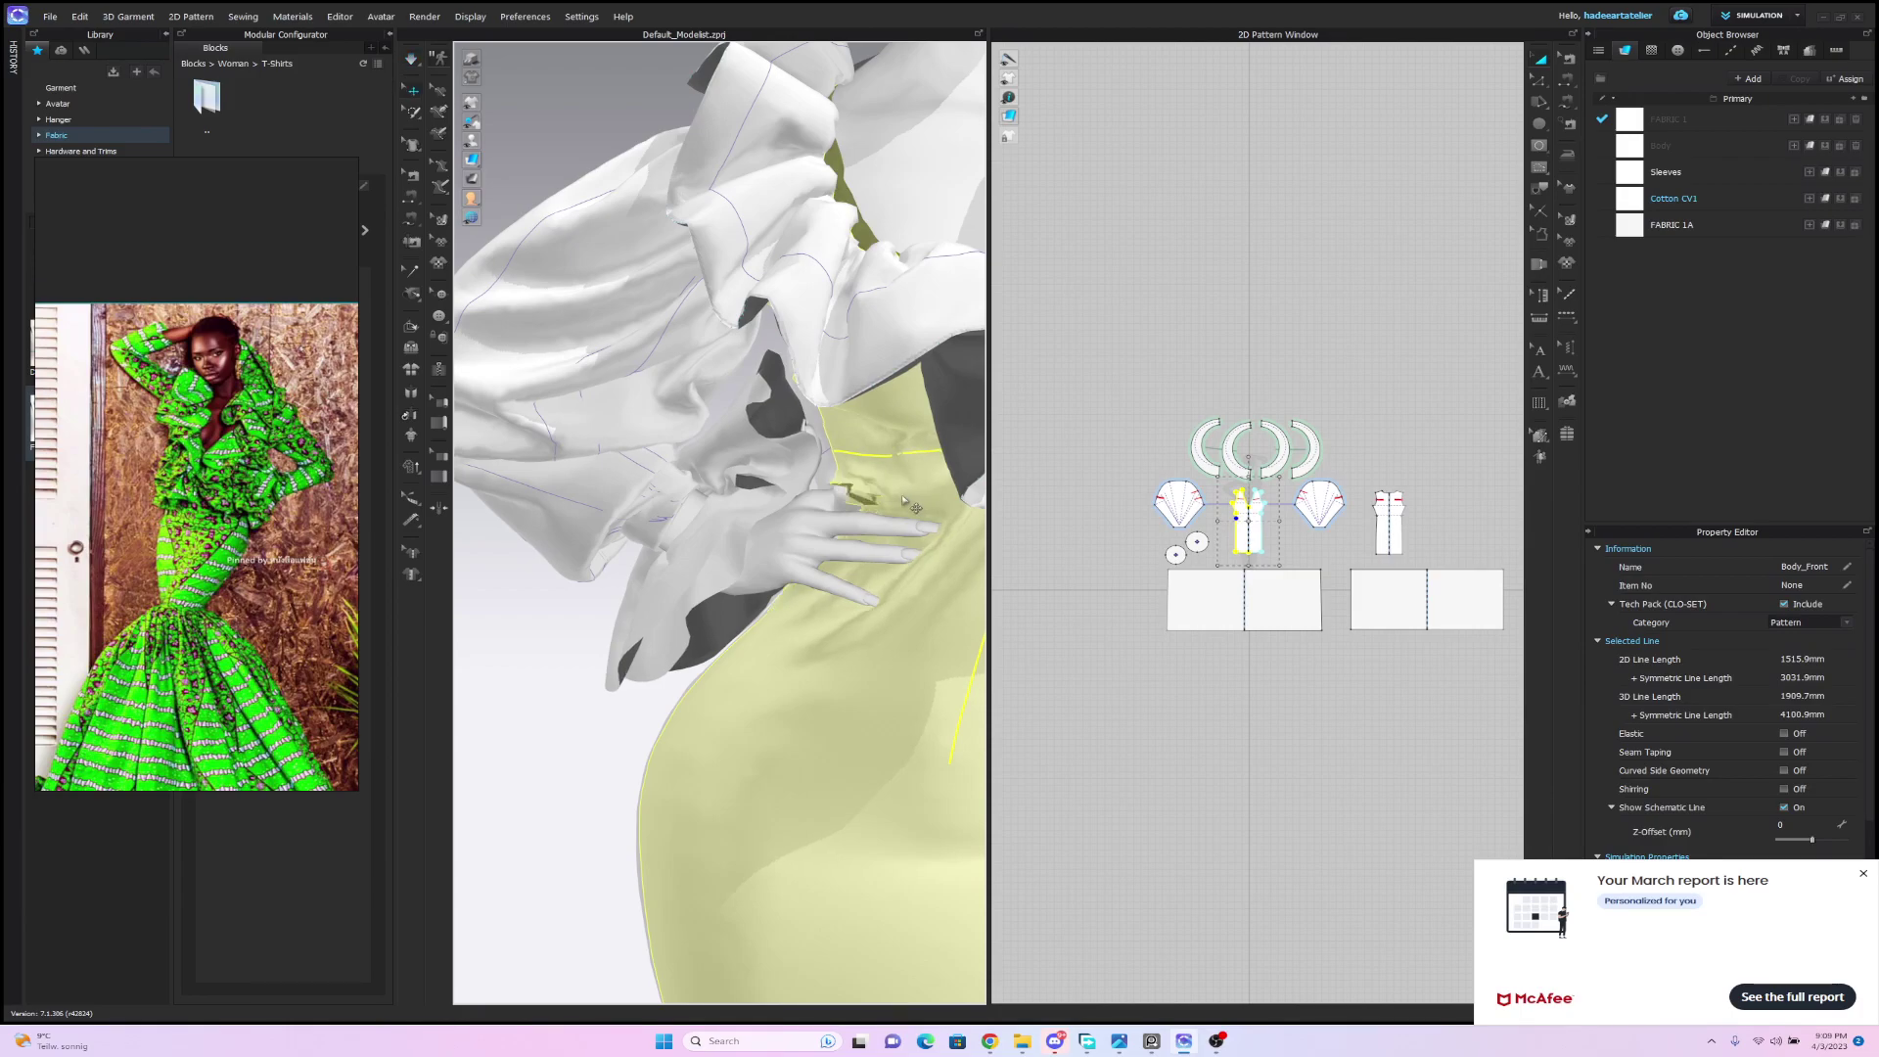
scroll(925, 519, "down", 5)
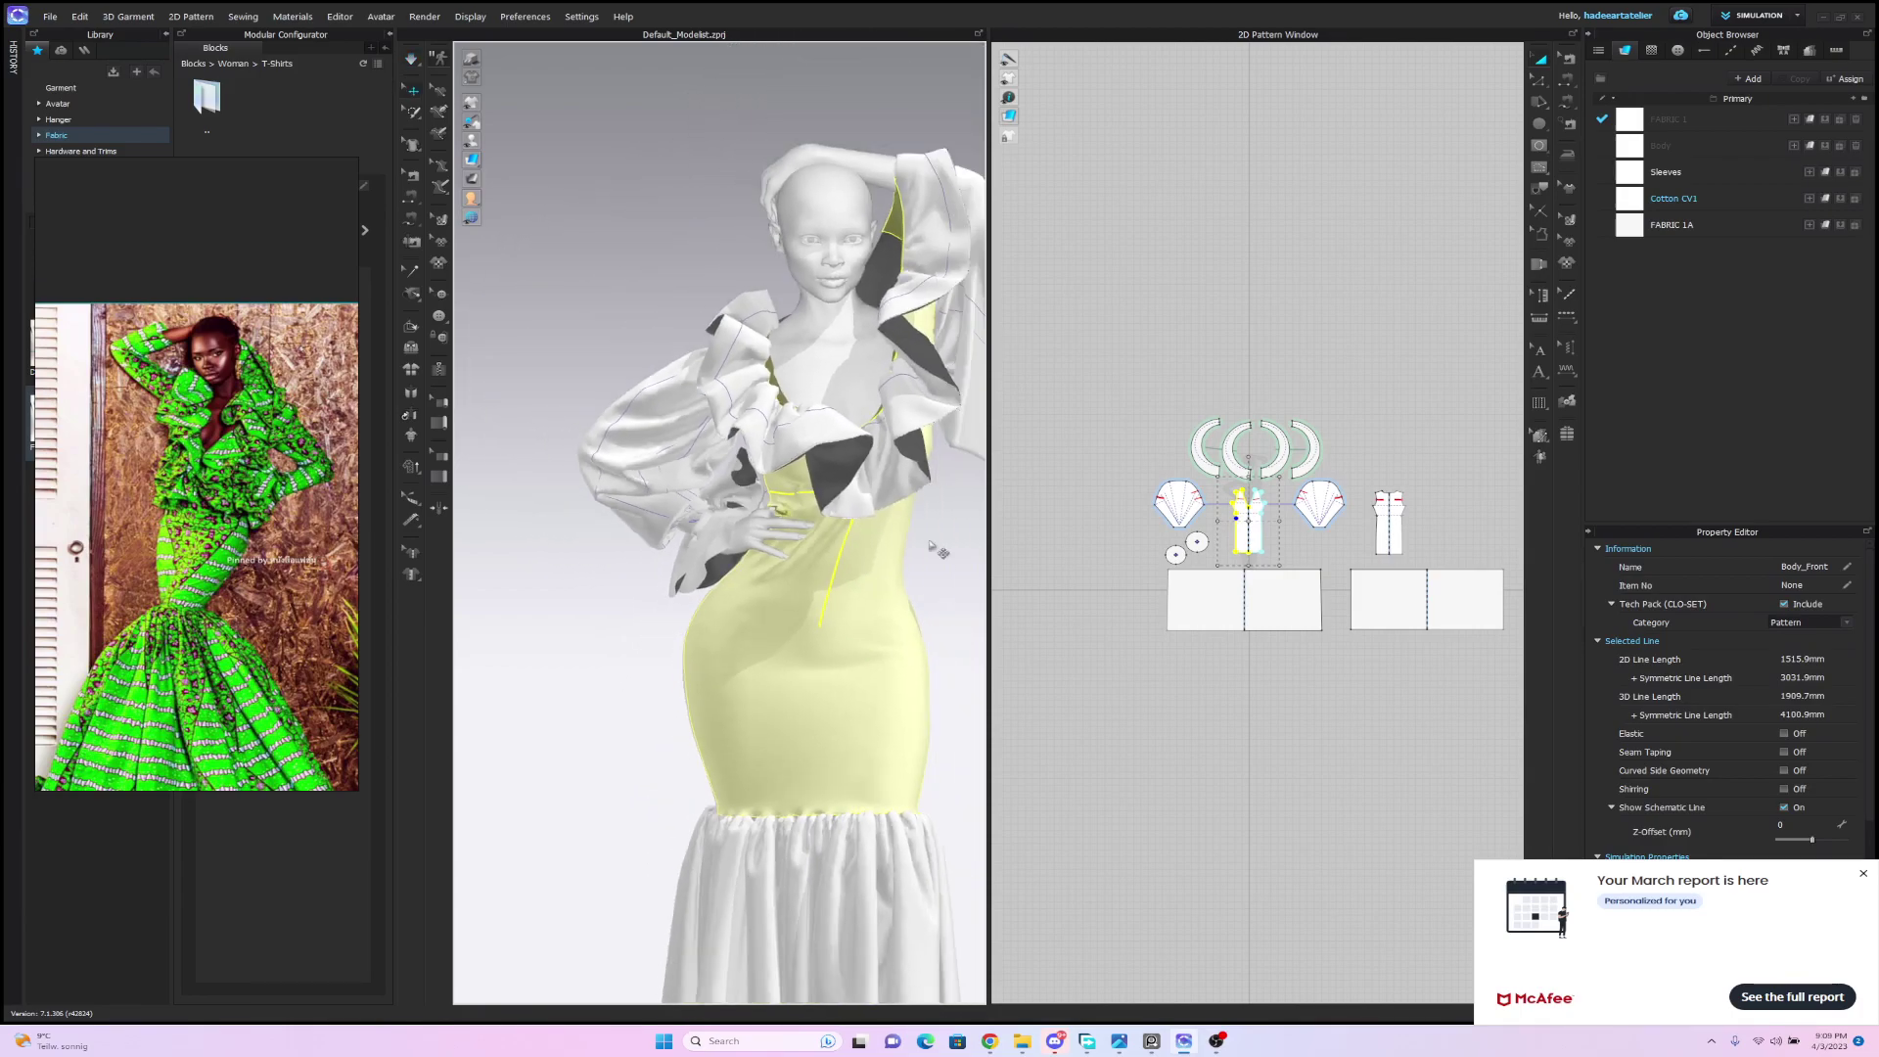
Delete the sleeve pattern of the raised arm.
right_click_drag(933, 551, 920, 416)
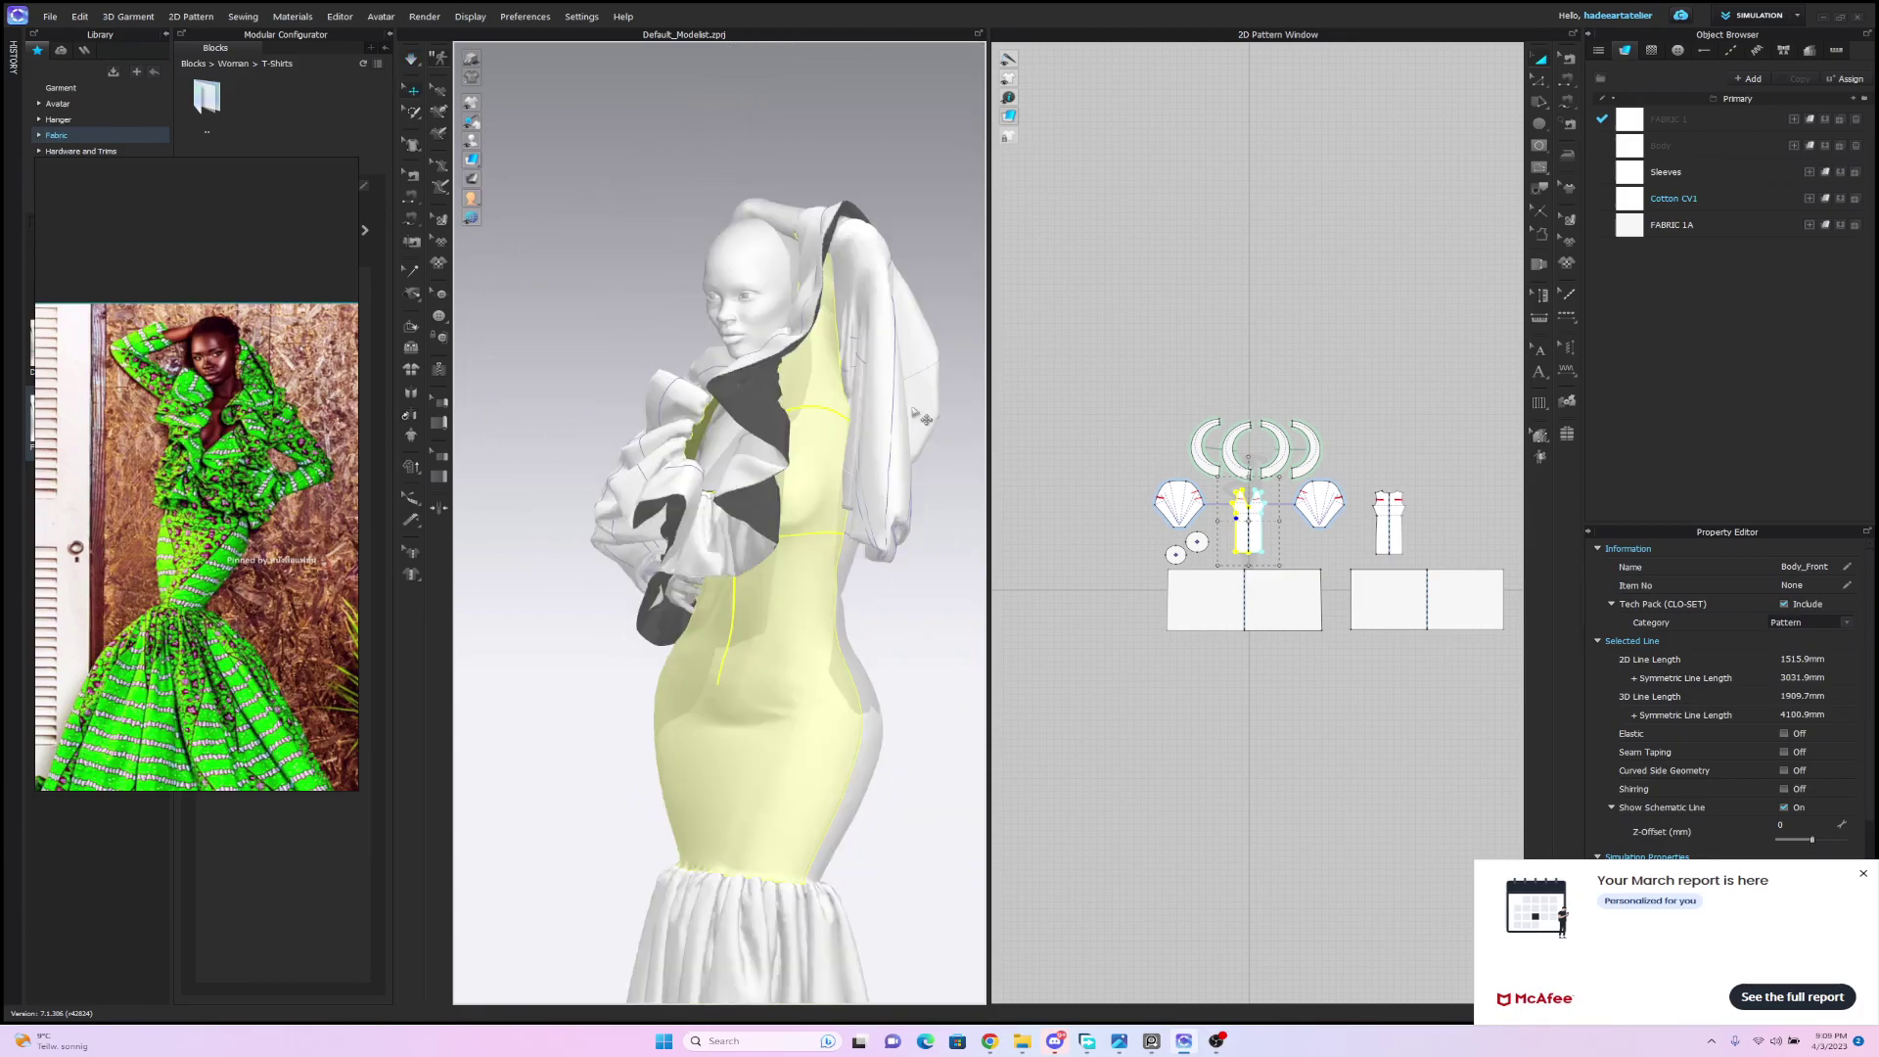
scroll(1259, 526, "up", 1)
left_click(1350, 491)
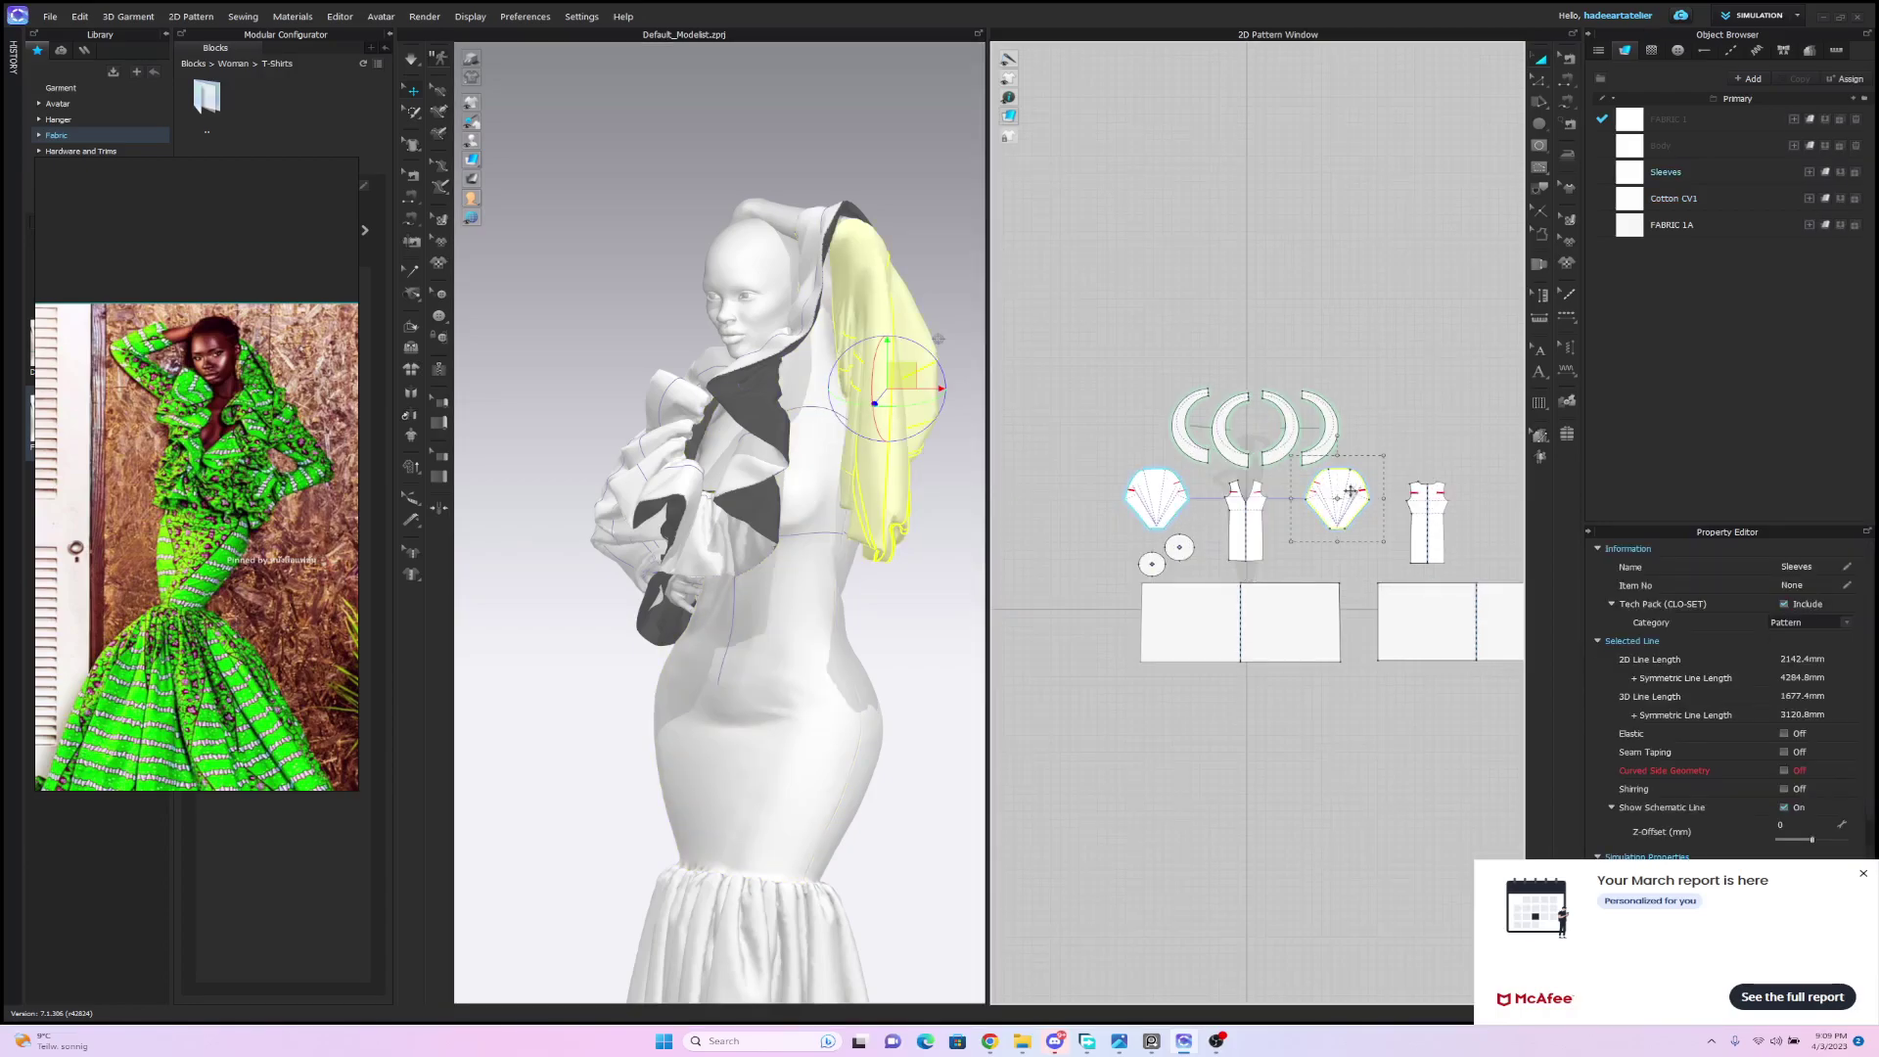
key("Delete")
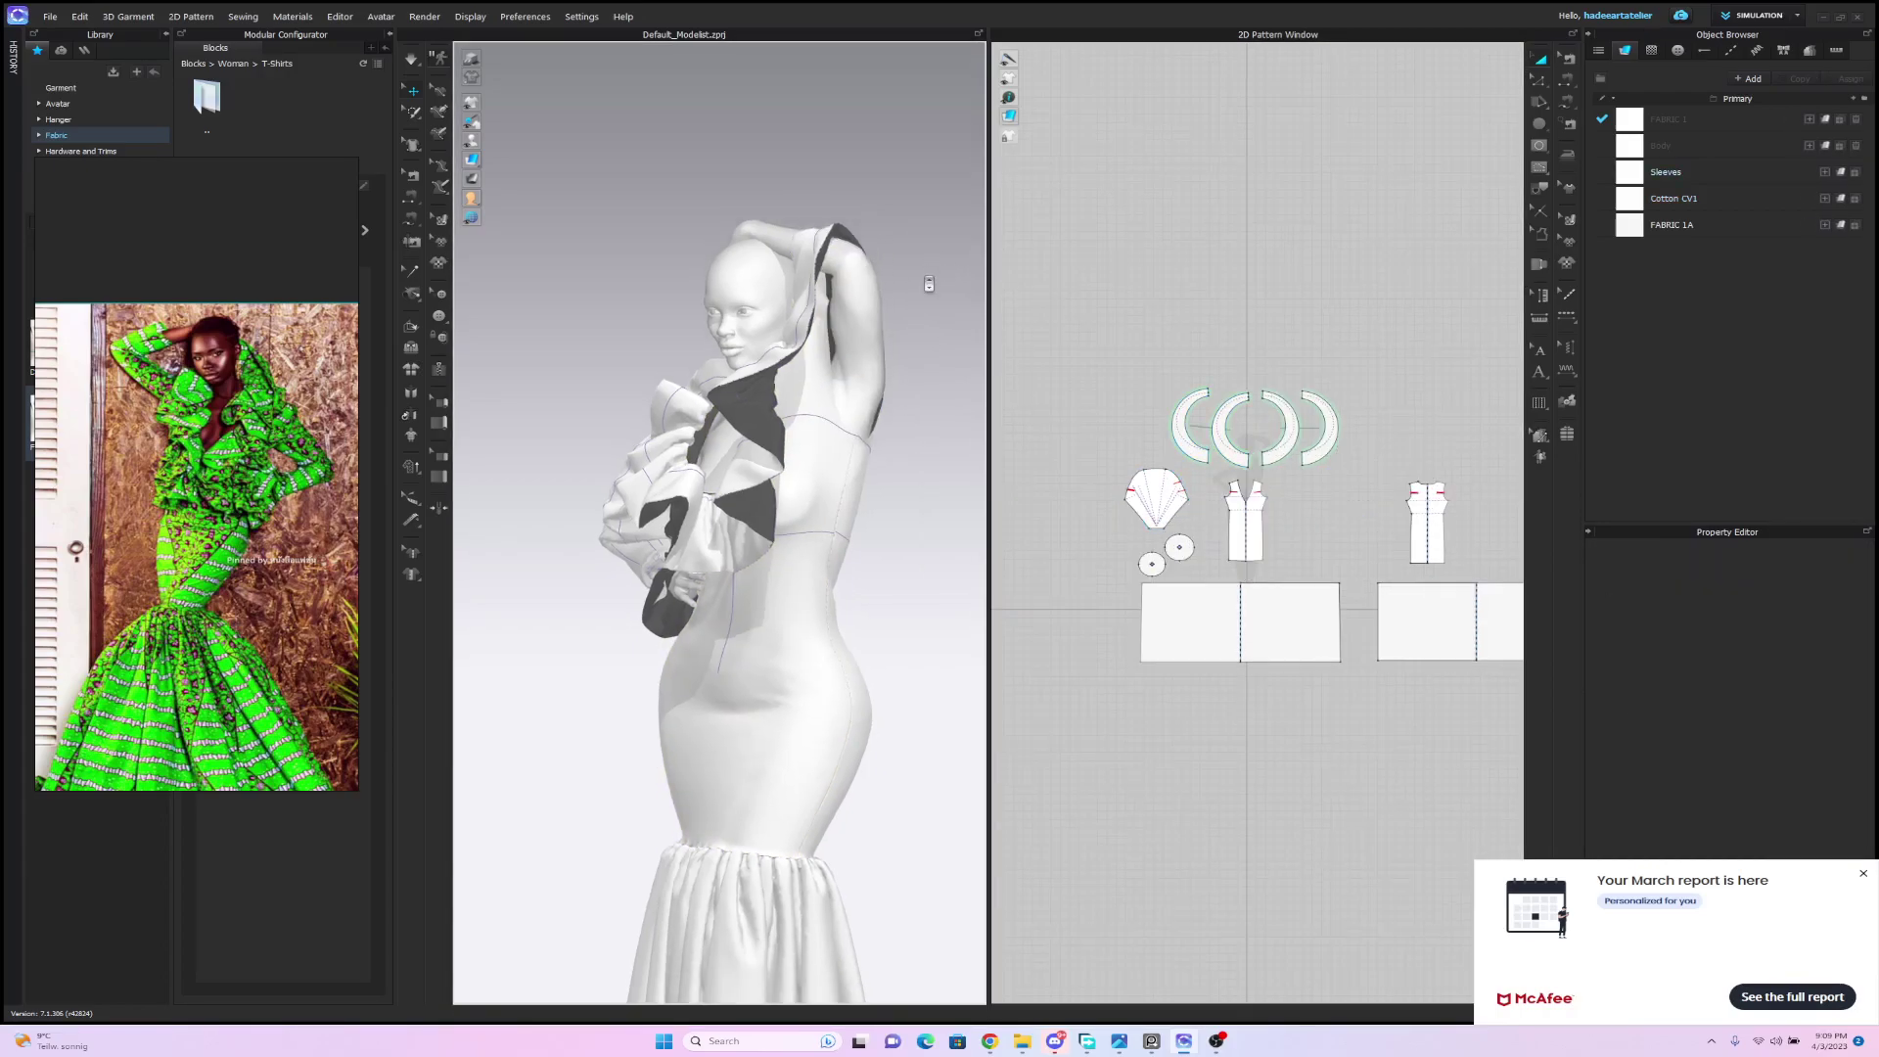
right_click_drag(917, 266, 859, 281)
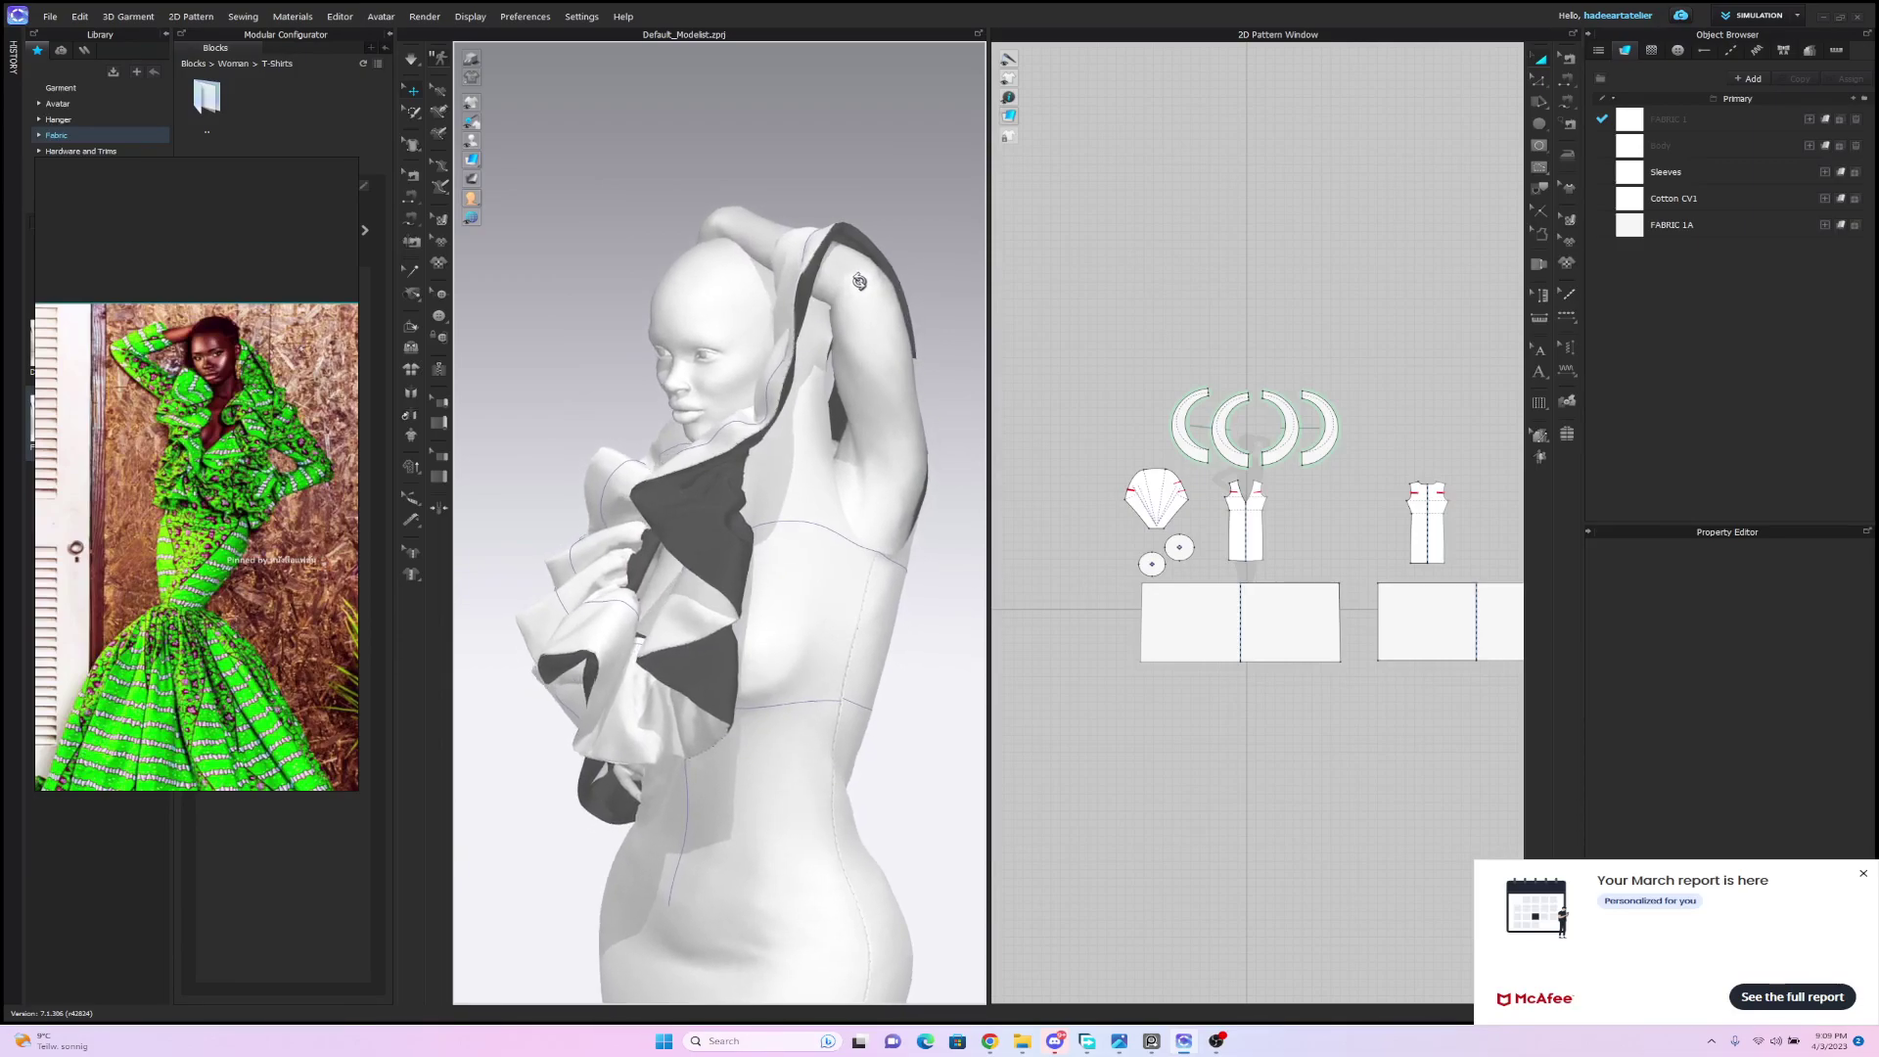
Inspect the body front's shoulder seam, and simulate the neckline flounce around the bare raised arm.
scroll(1318, 194, "up", 3)
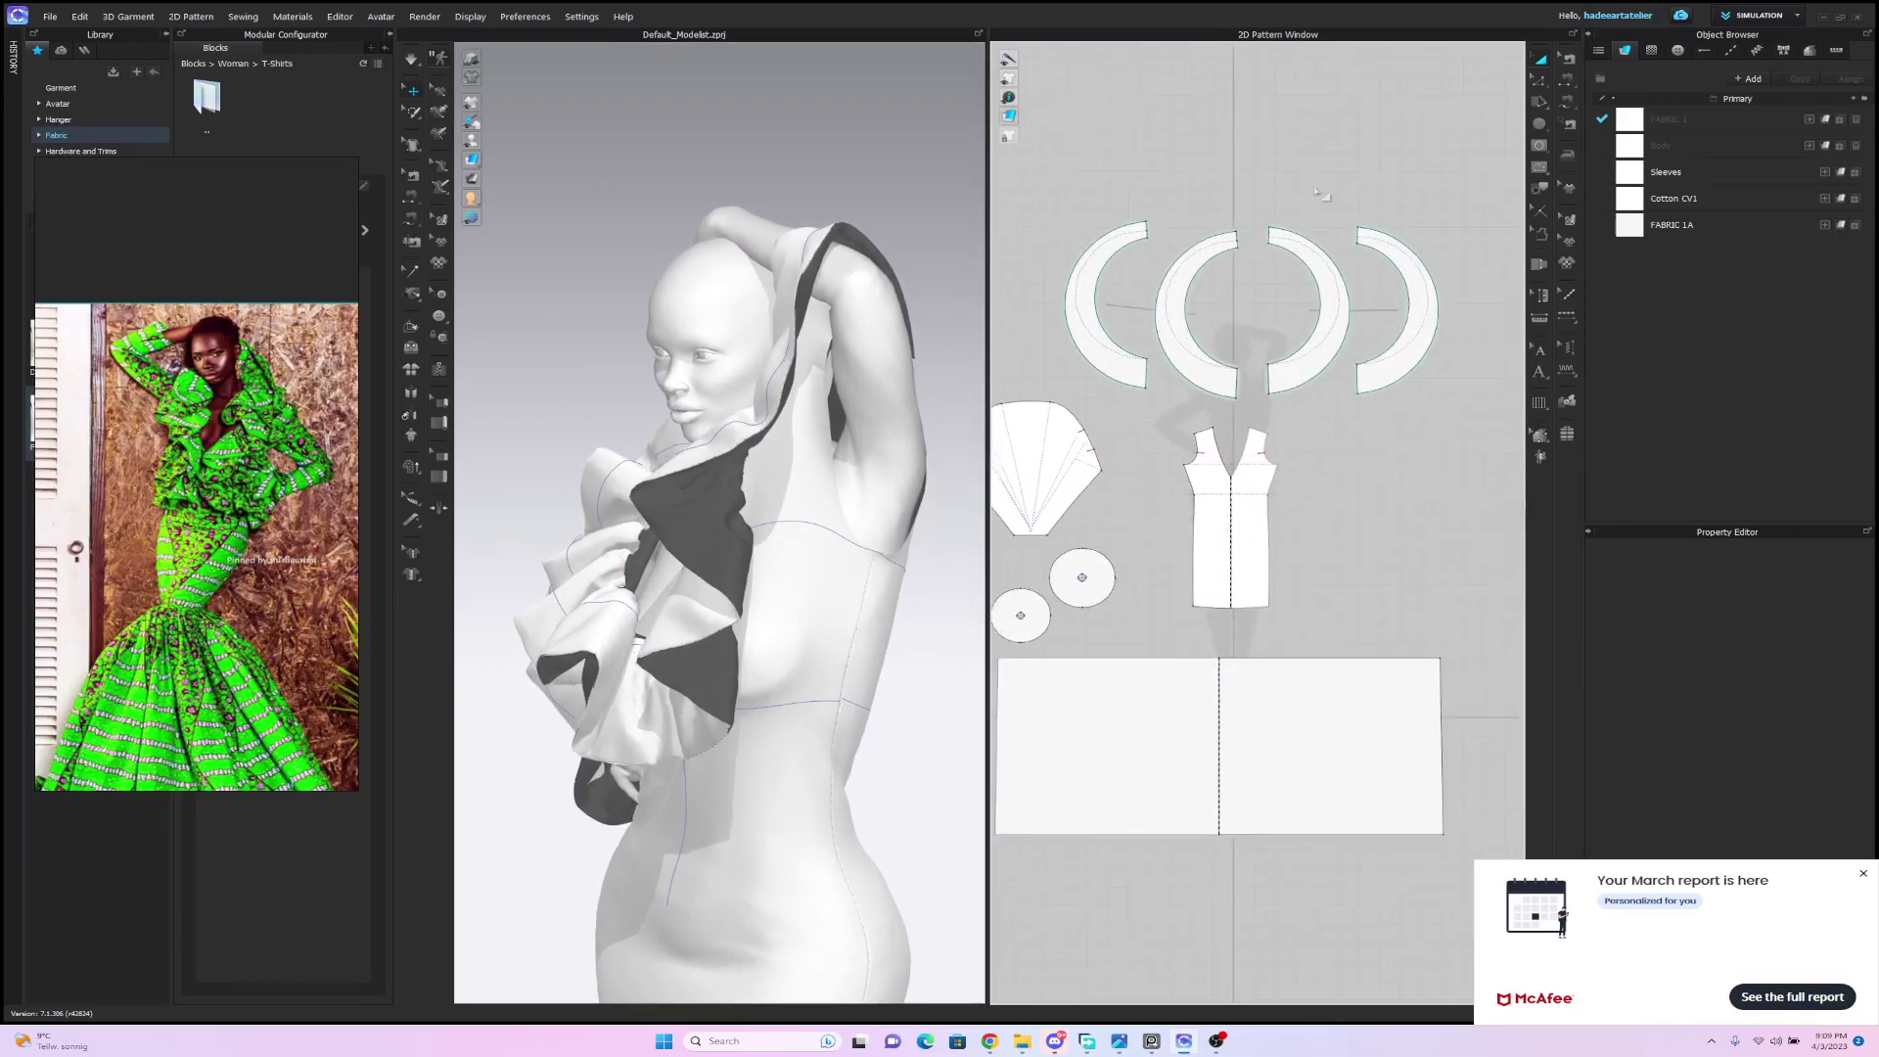
left_click(1569, 58)
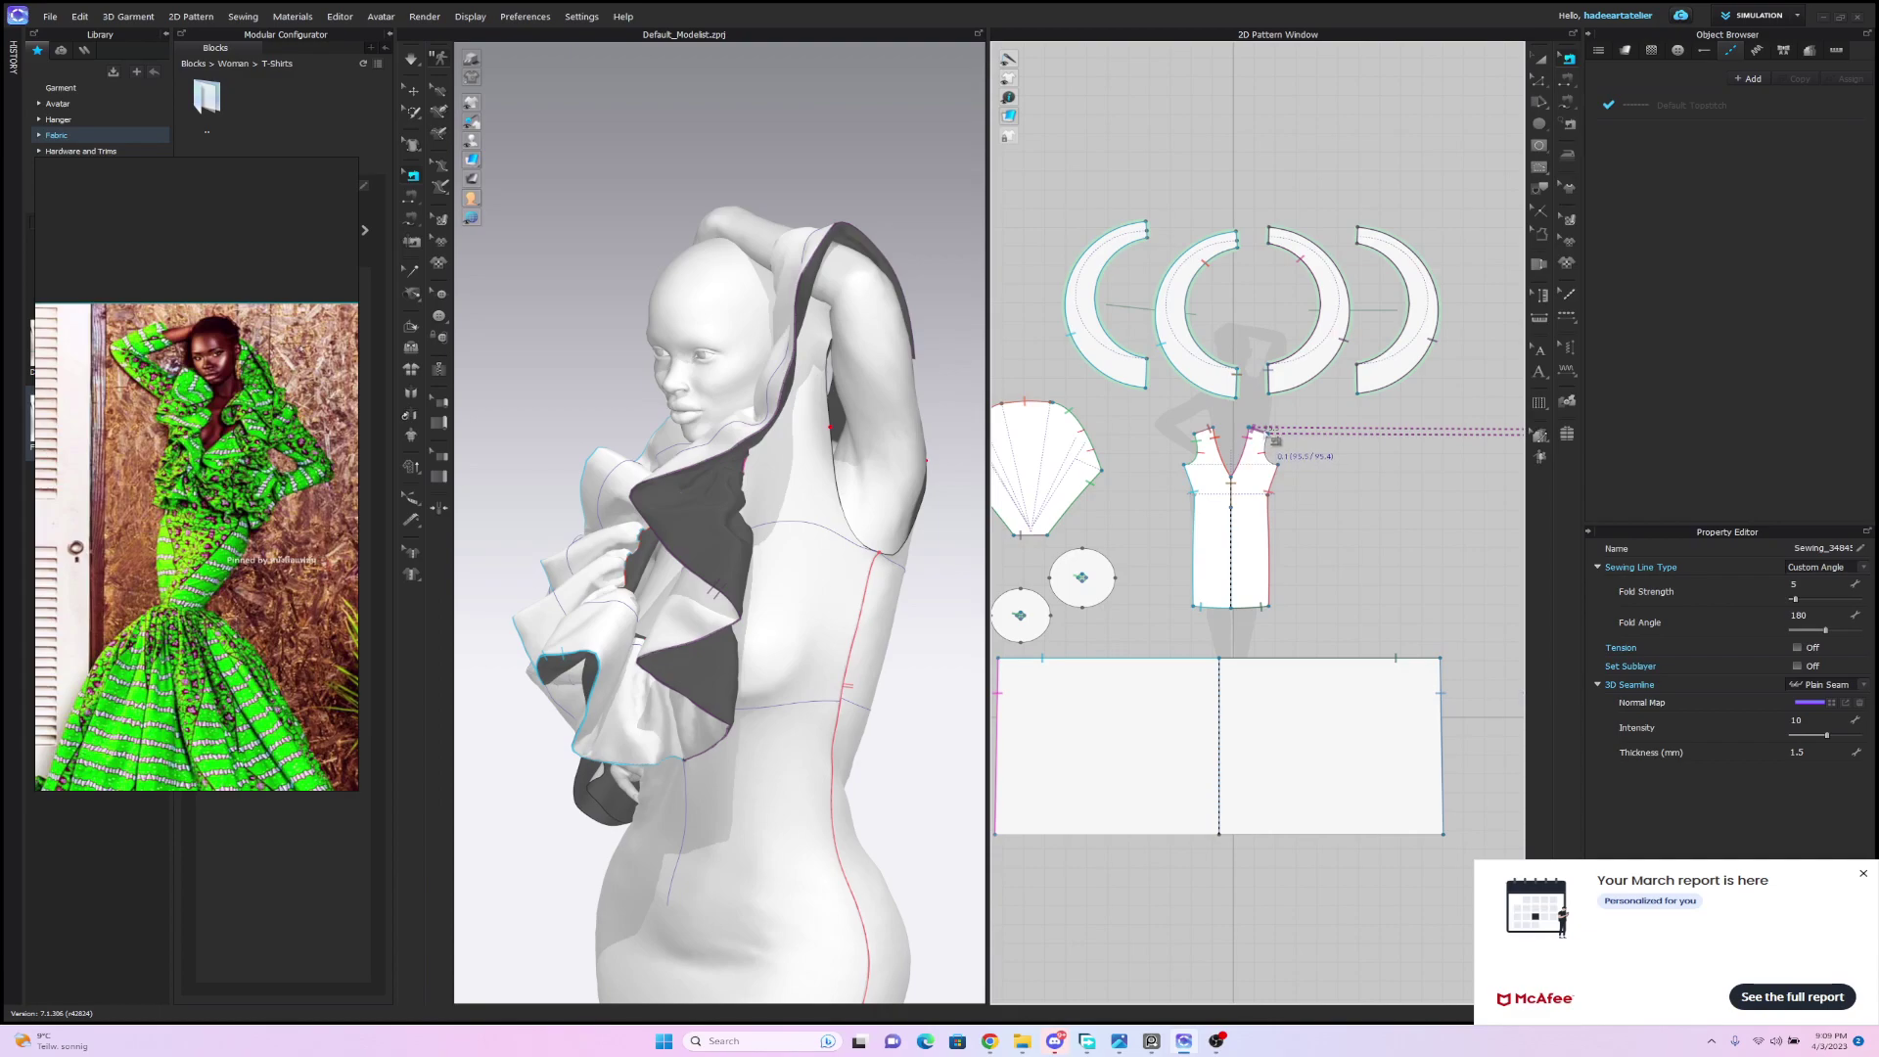
key("Escape")
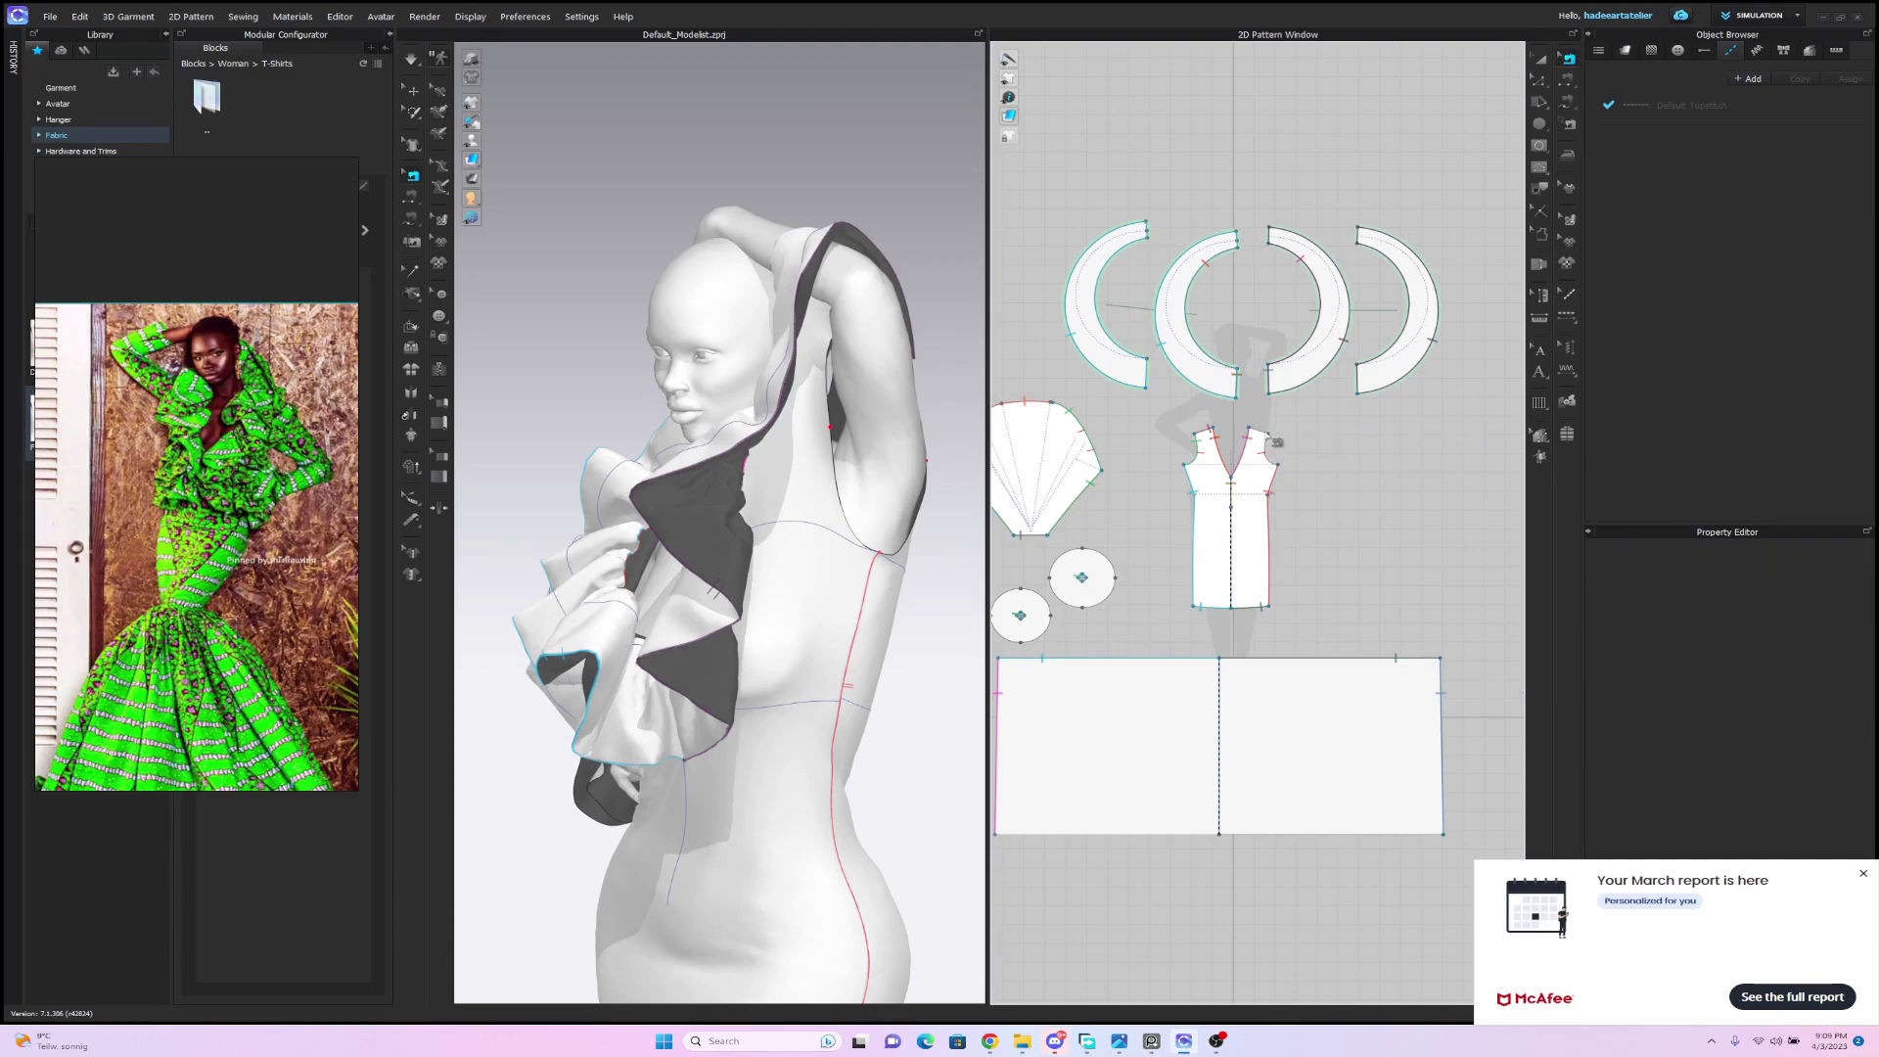
left_click(973, 345)
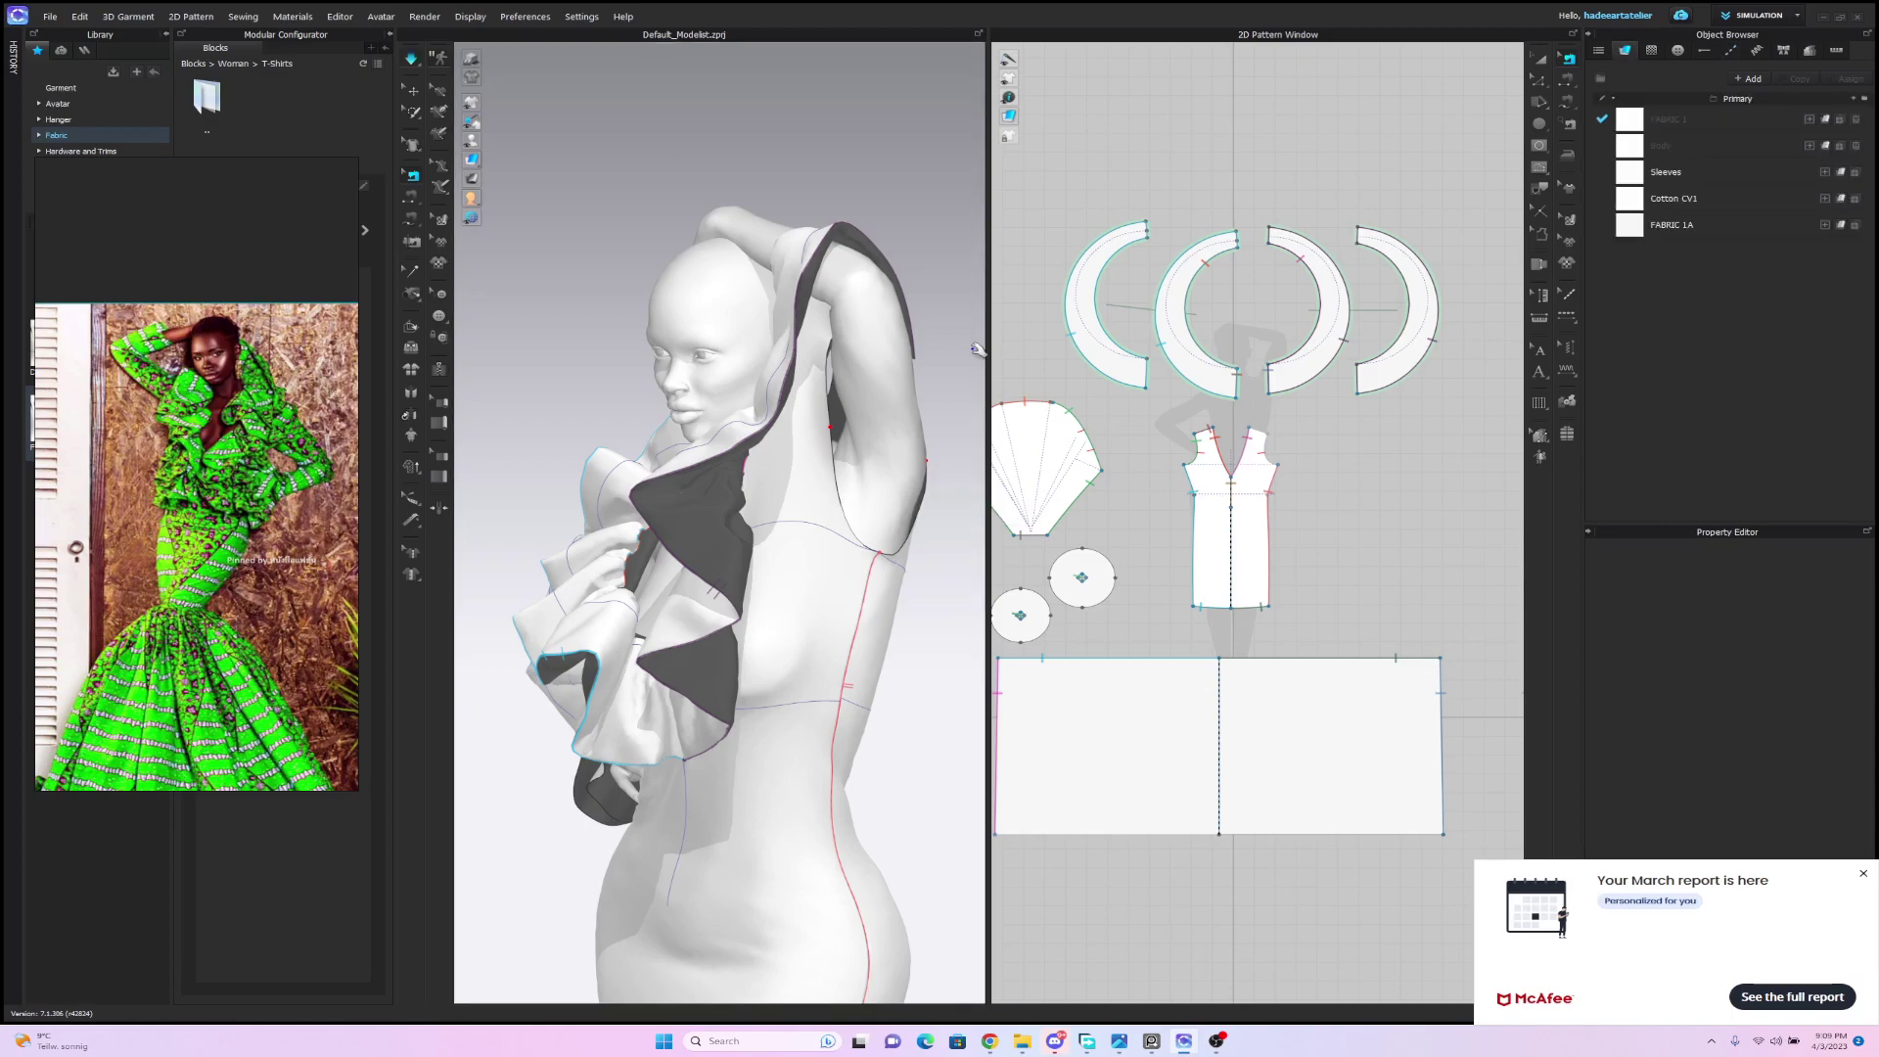
key("space")
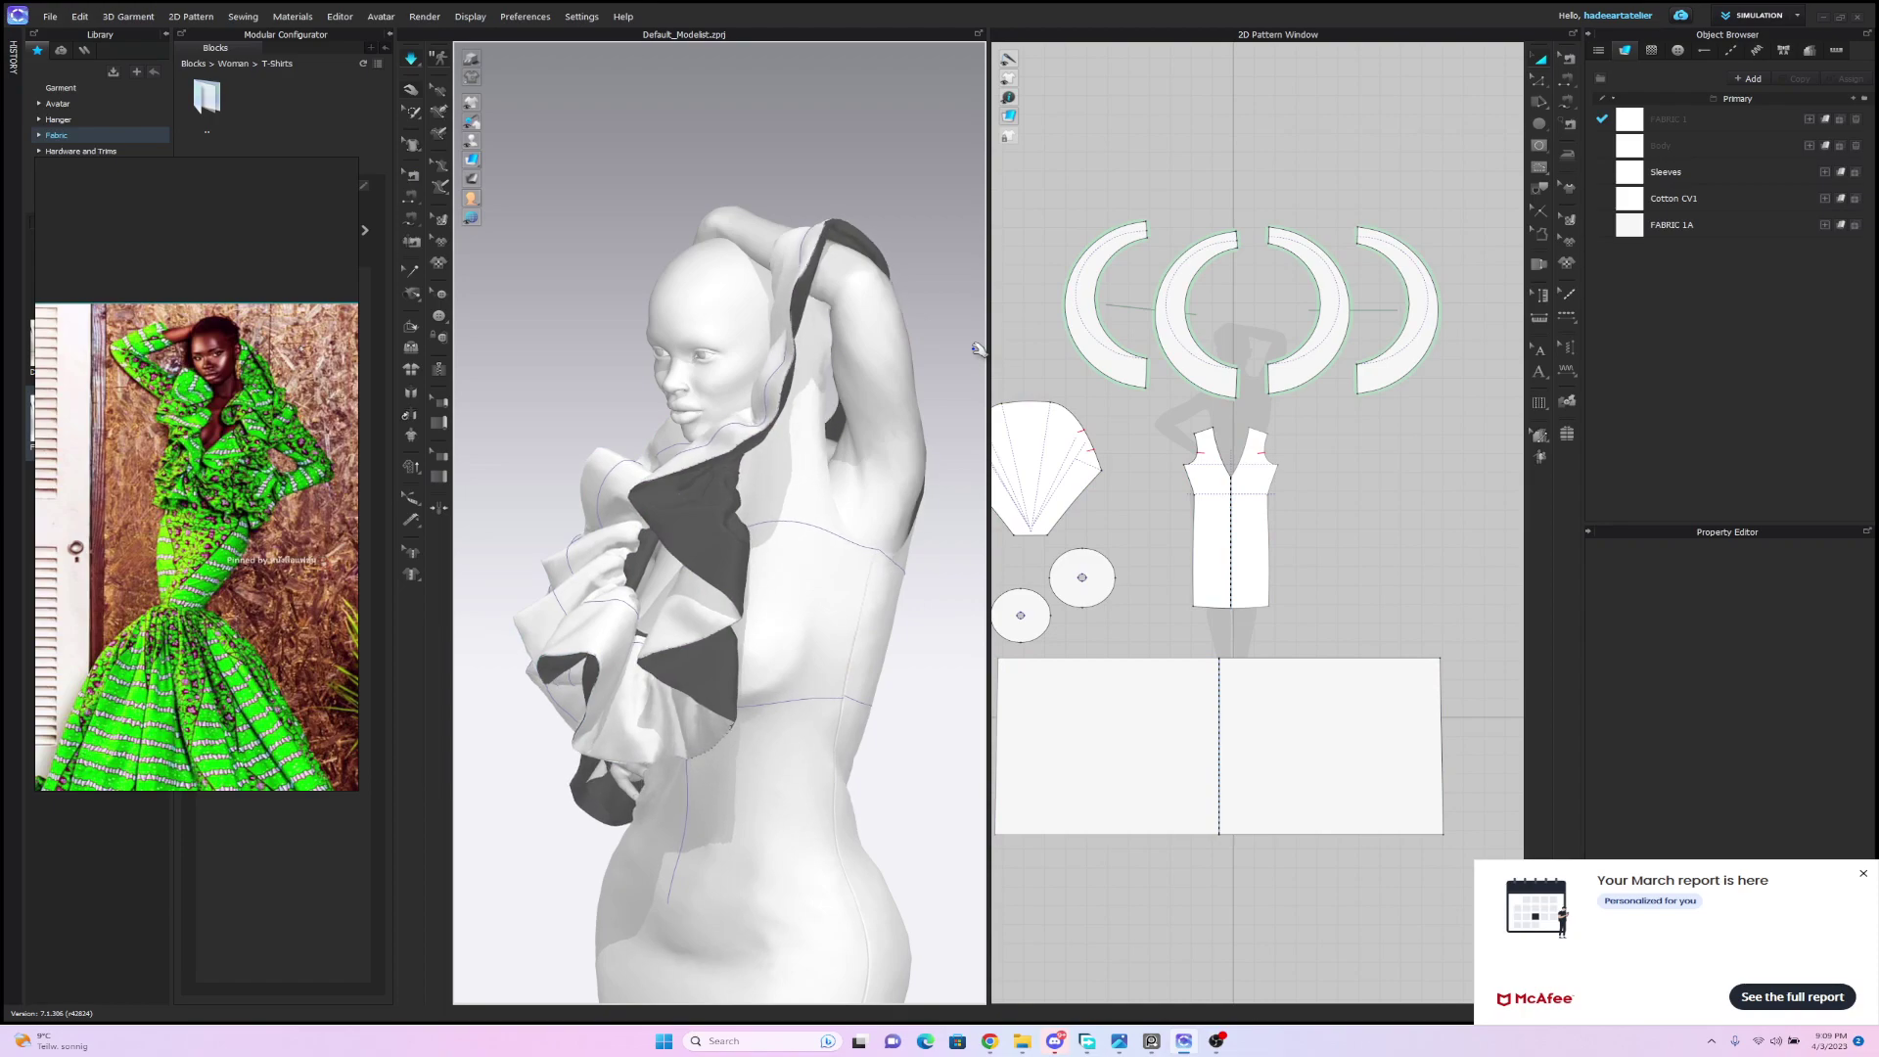
right_click_drag(915, 321, 917, 240)
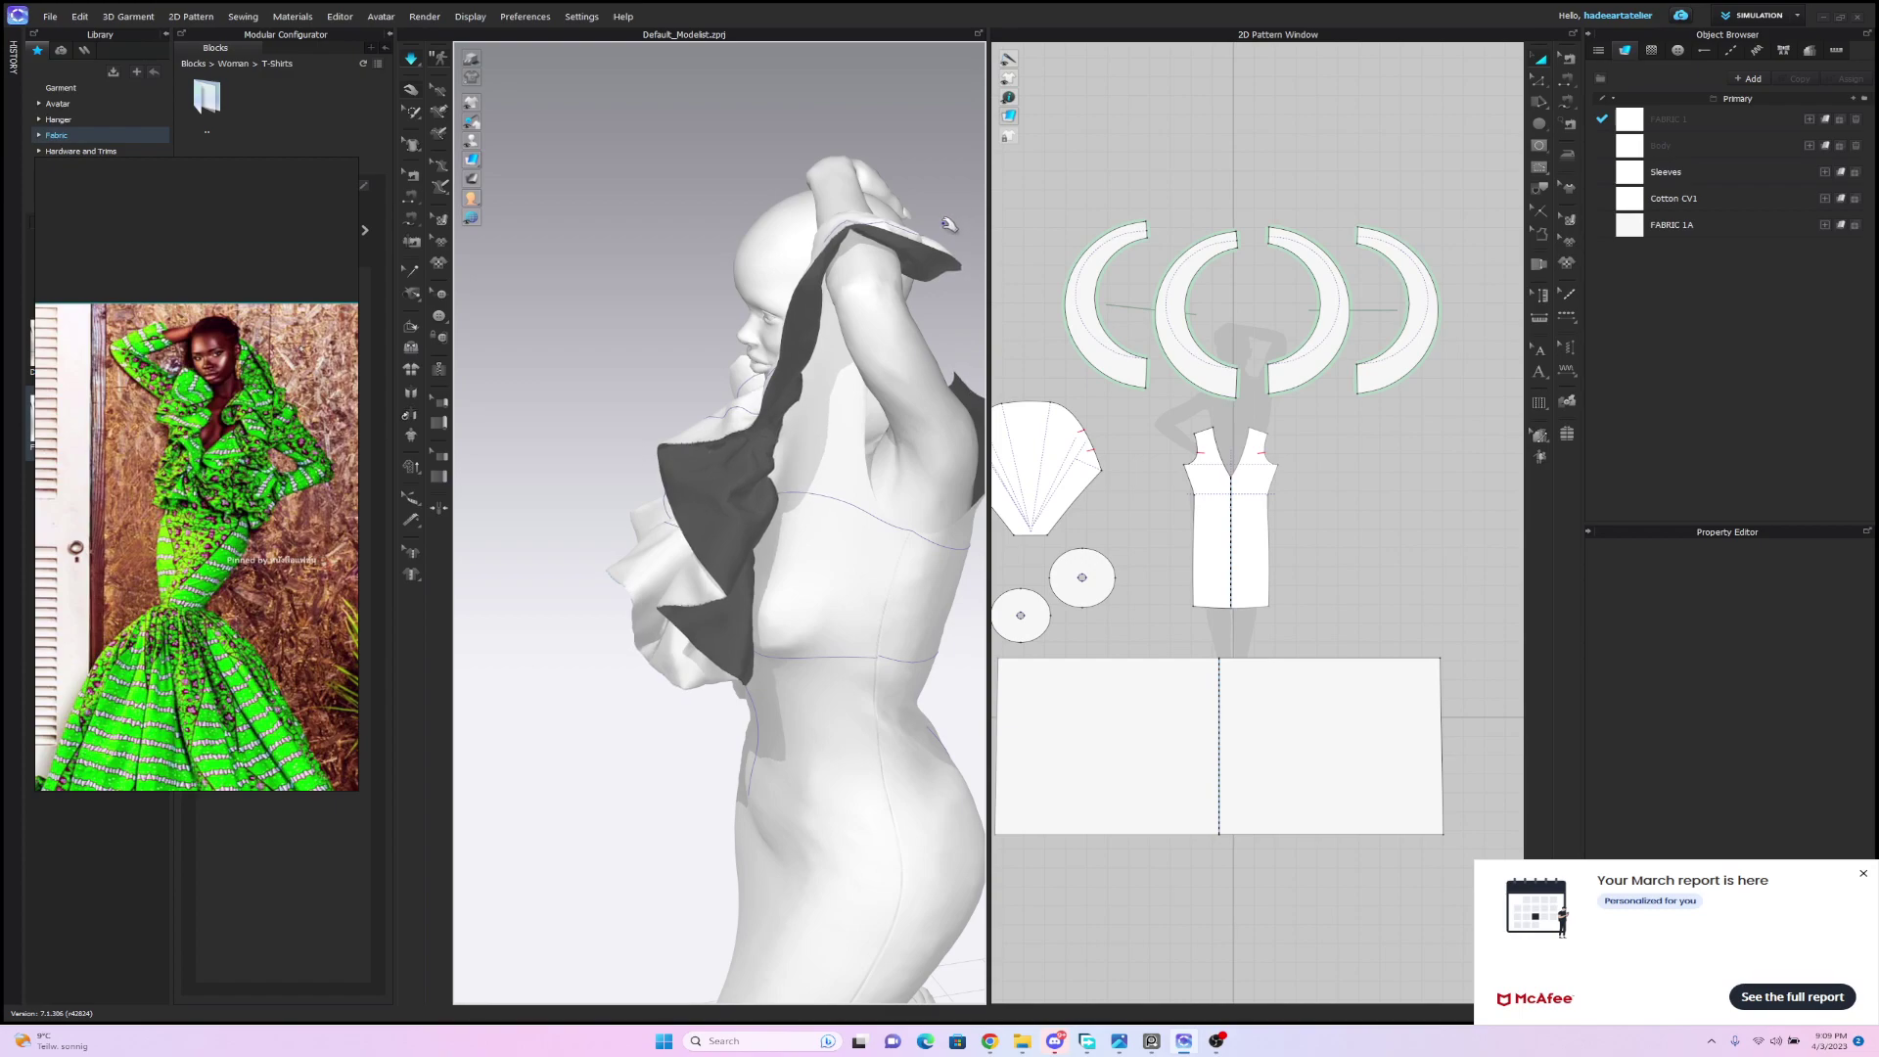
Select the two neckline flounce patterns on the raised-arm side and move them together forward, away from the shoulder.
key("b")
scroll(959, 235, "down", 3)
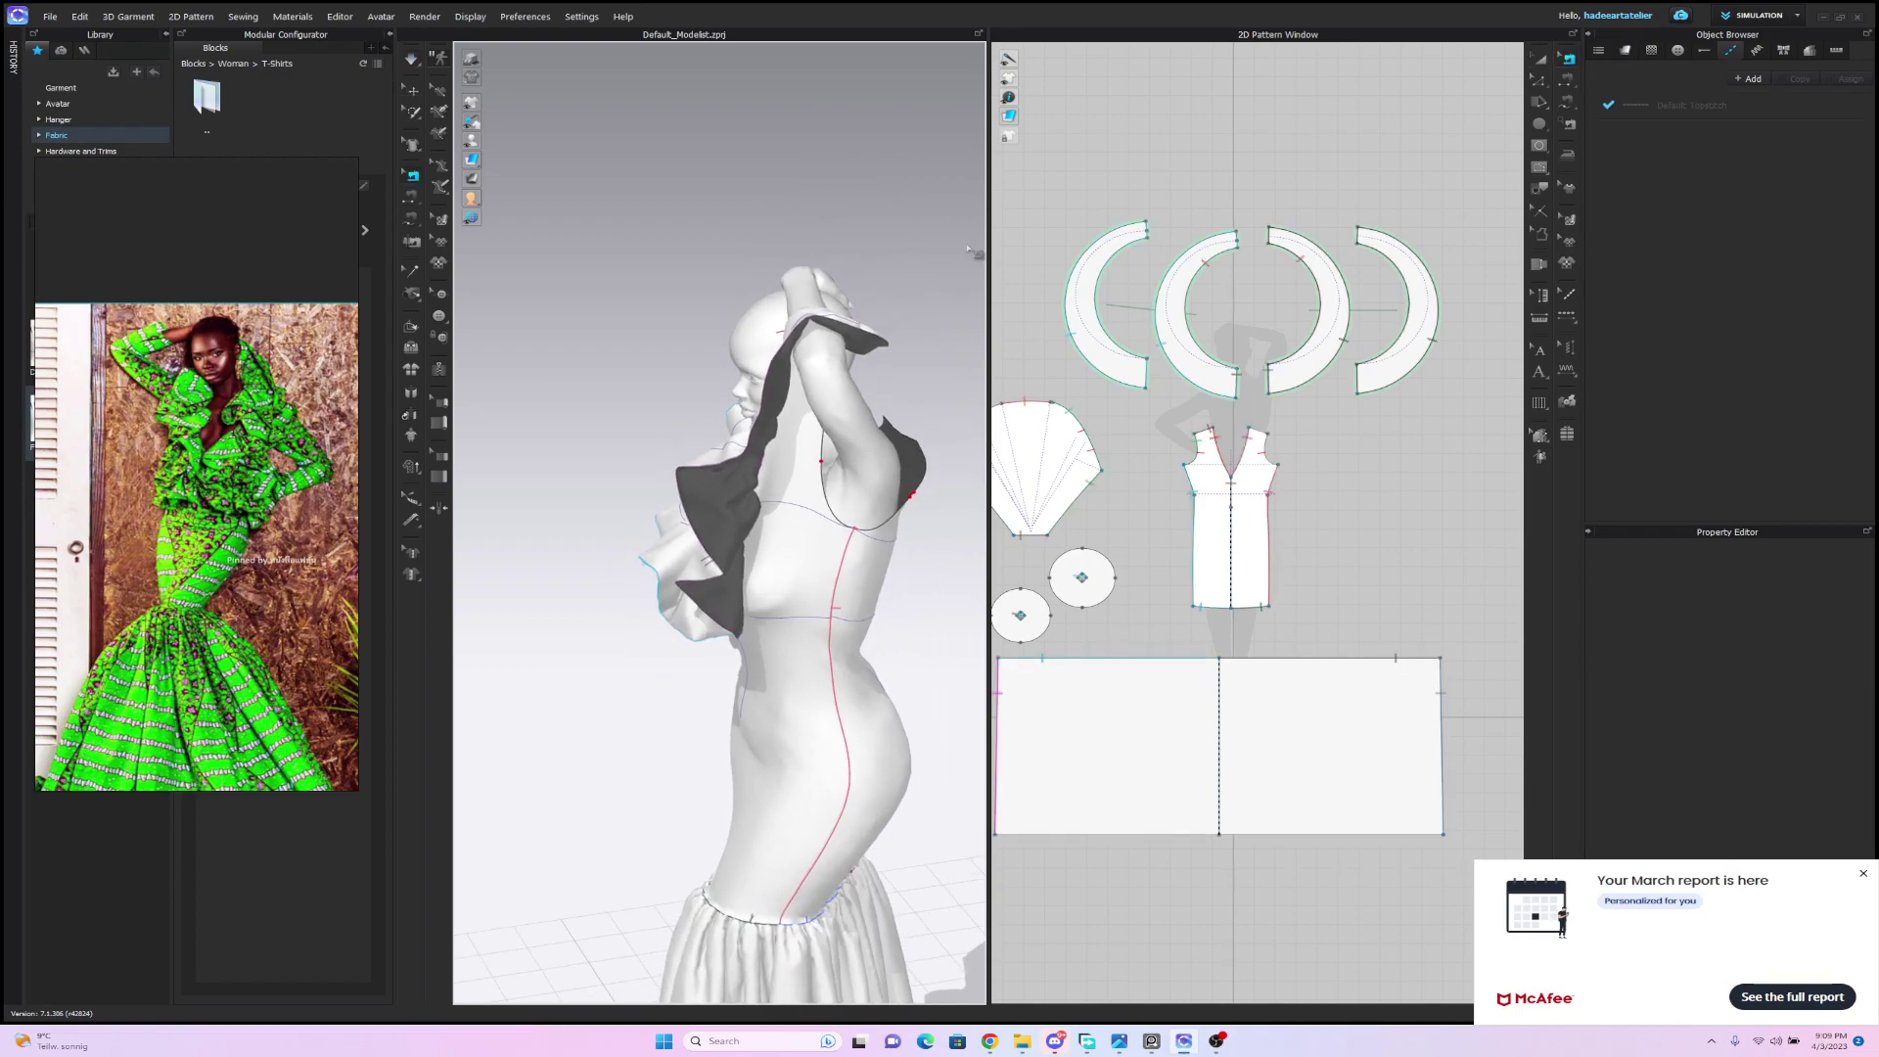
left_click(1540, 60)
left_click(1410, 278)
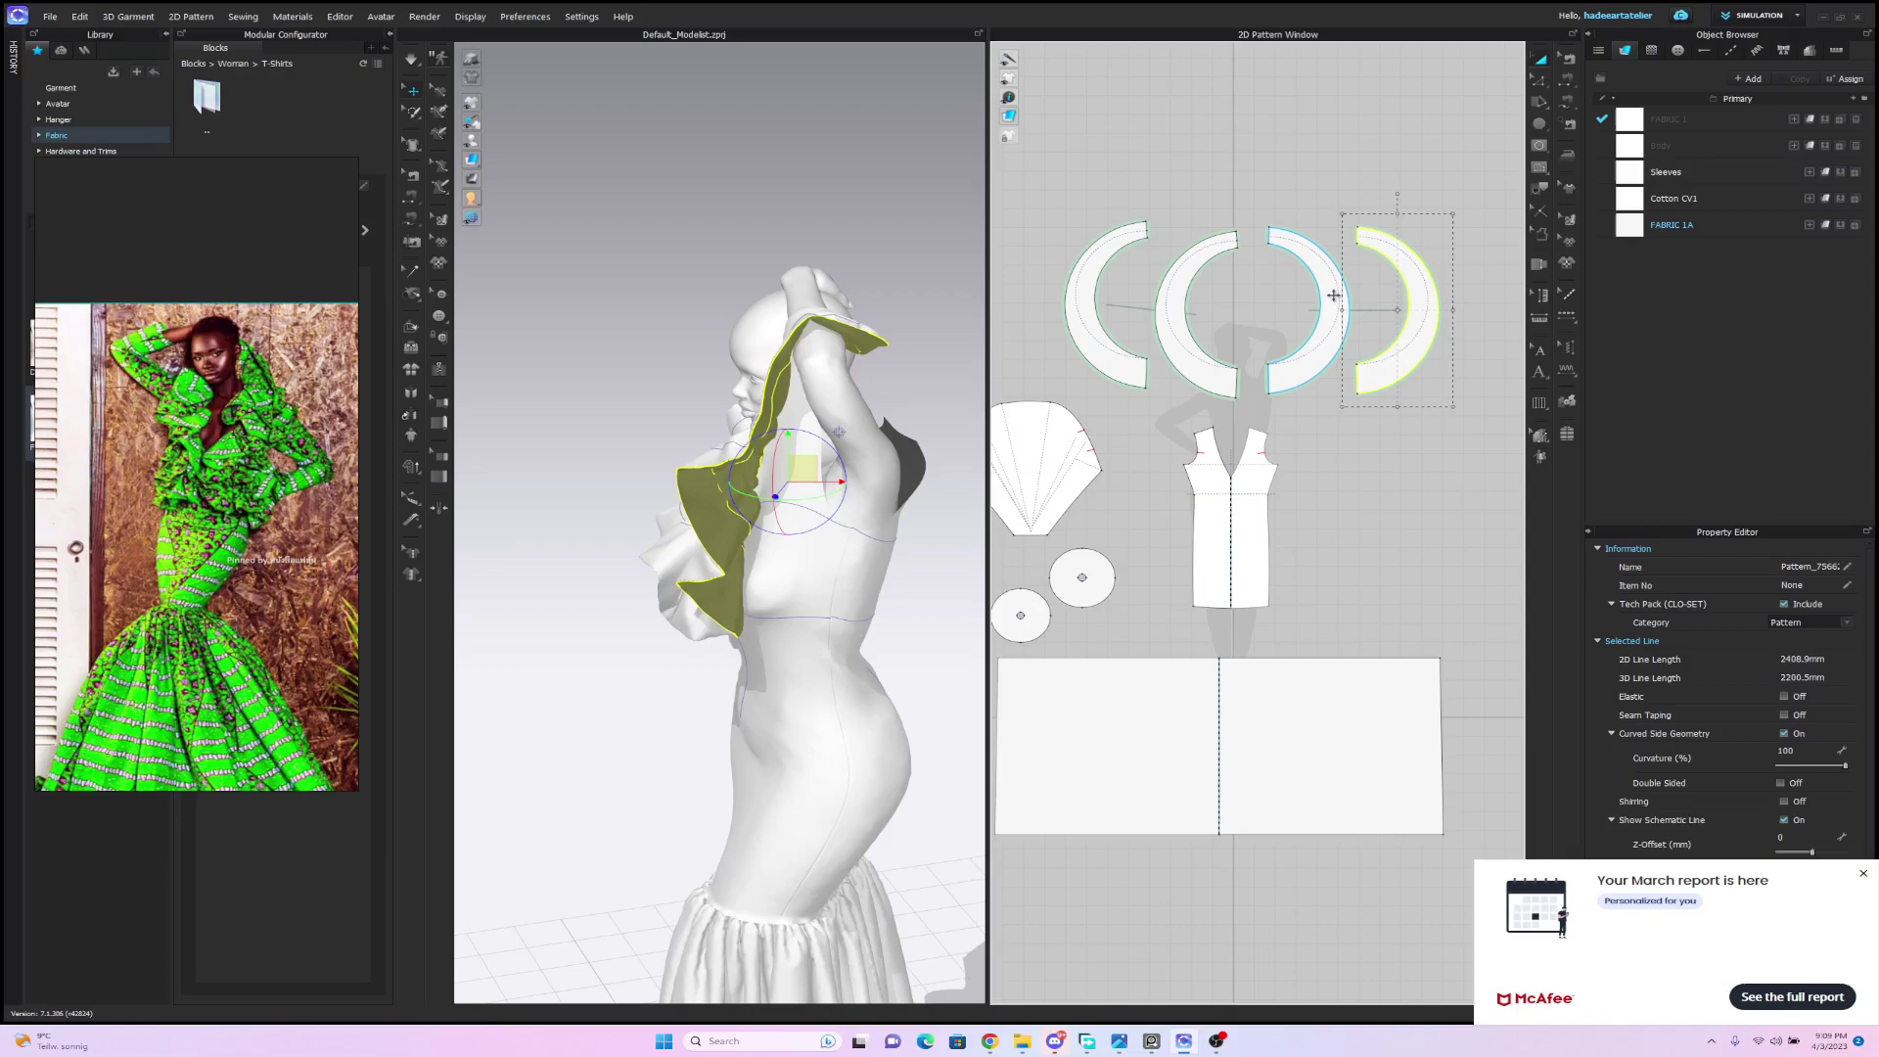
left_click(1333, 295, "shift")
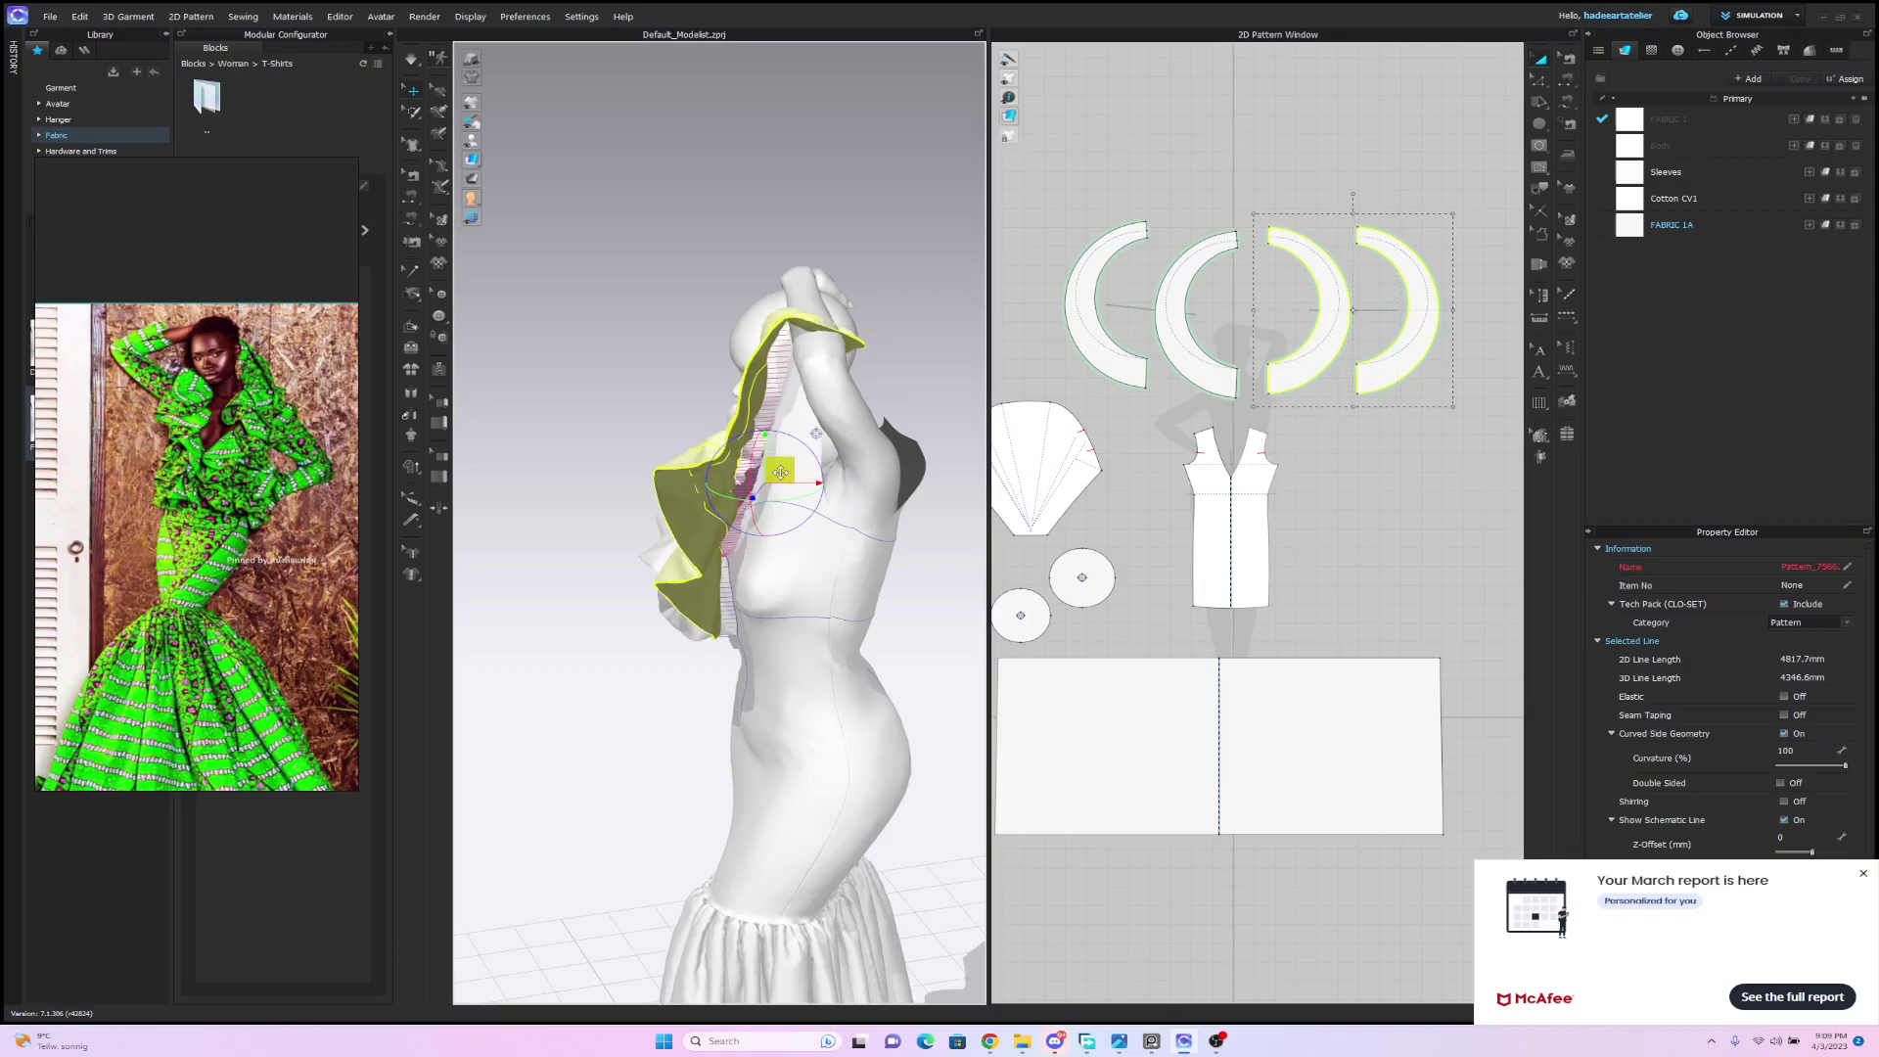
left_click_drag(780, 472, 758, 467)
right_click_drag(758, 468, 895, 392)
Simulate the repositioned neckline flounces so they fall over the front of the bodice, and check the drape from the side.
left_click(792, 403)
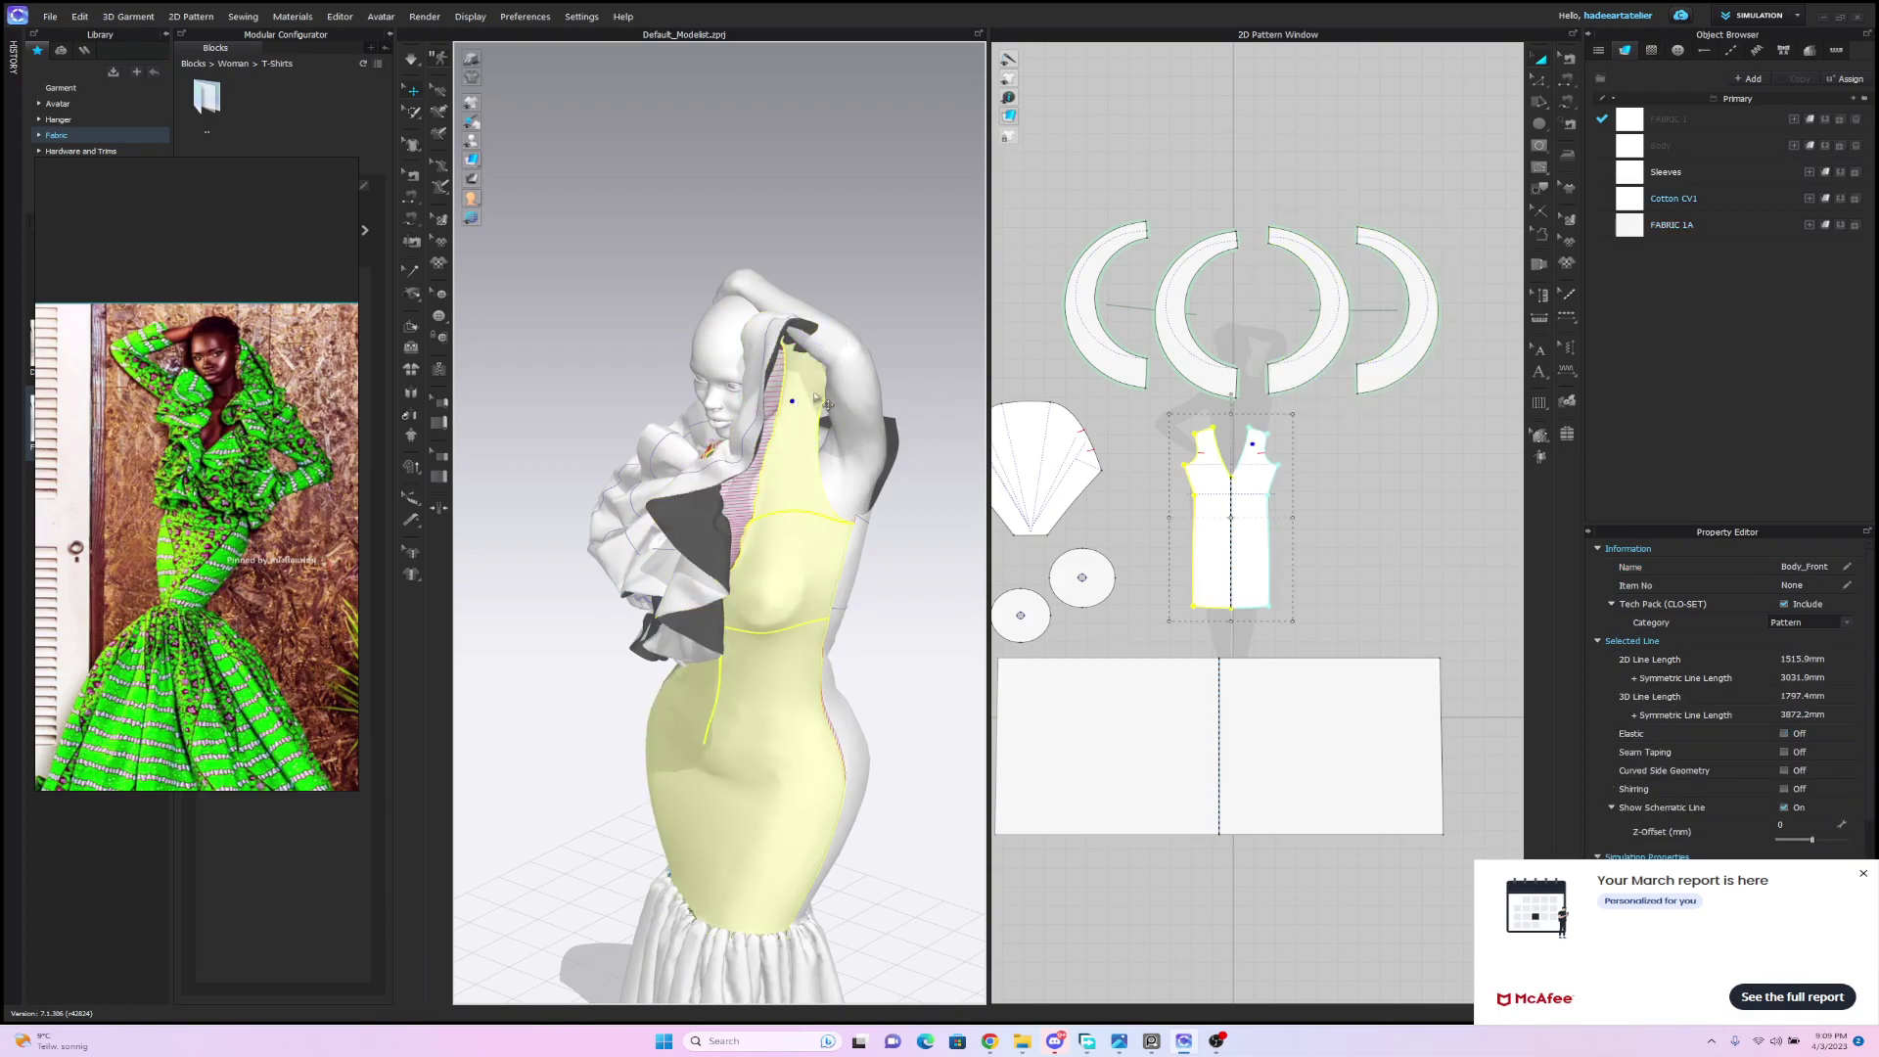
key("space")
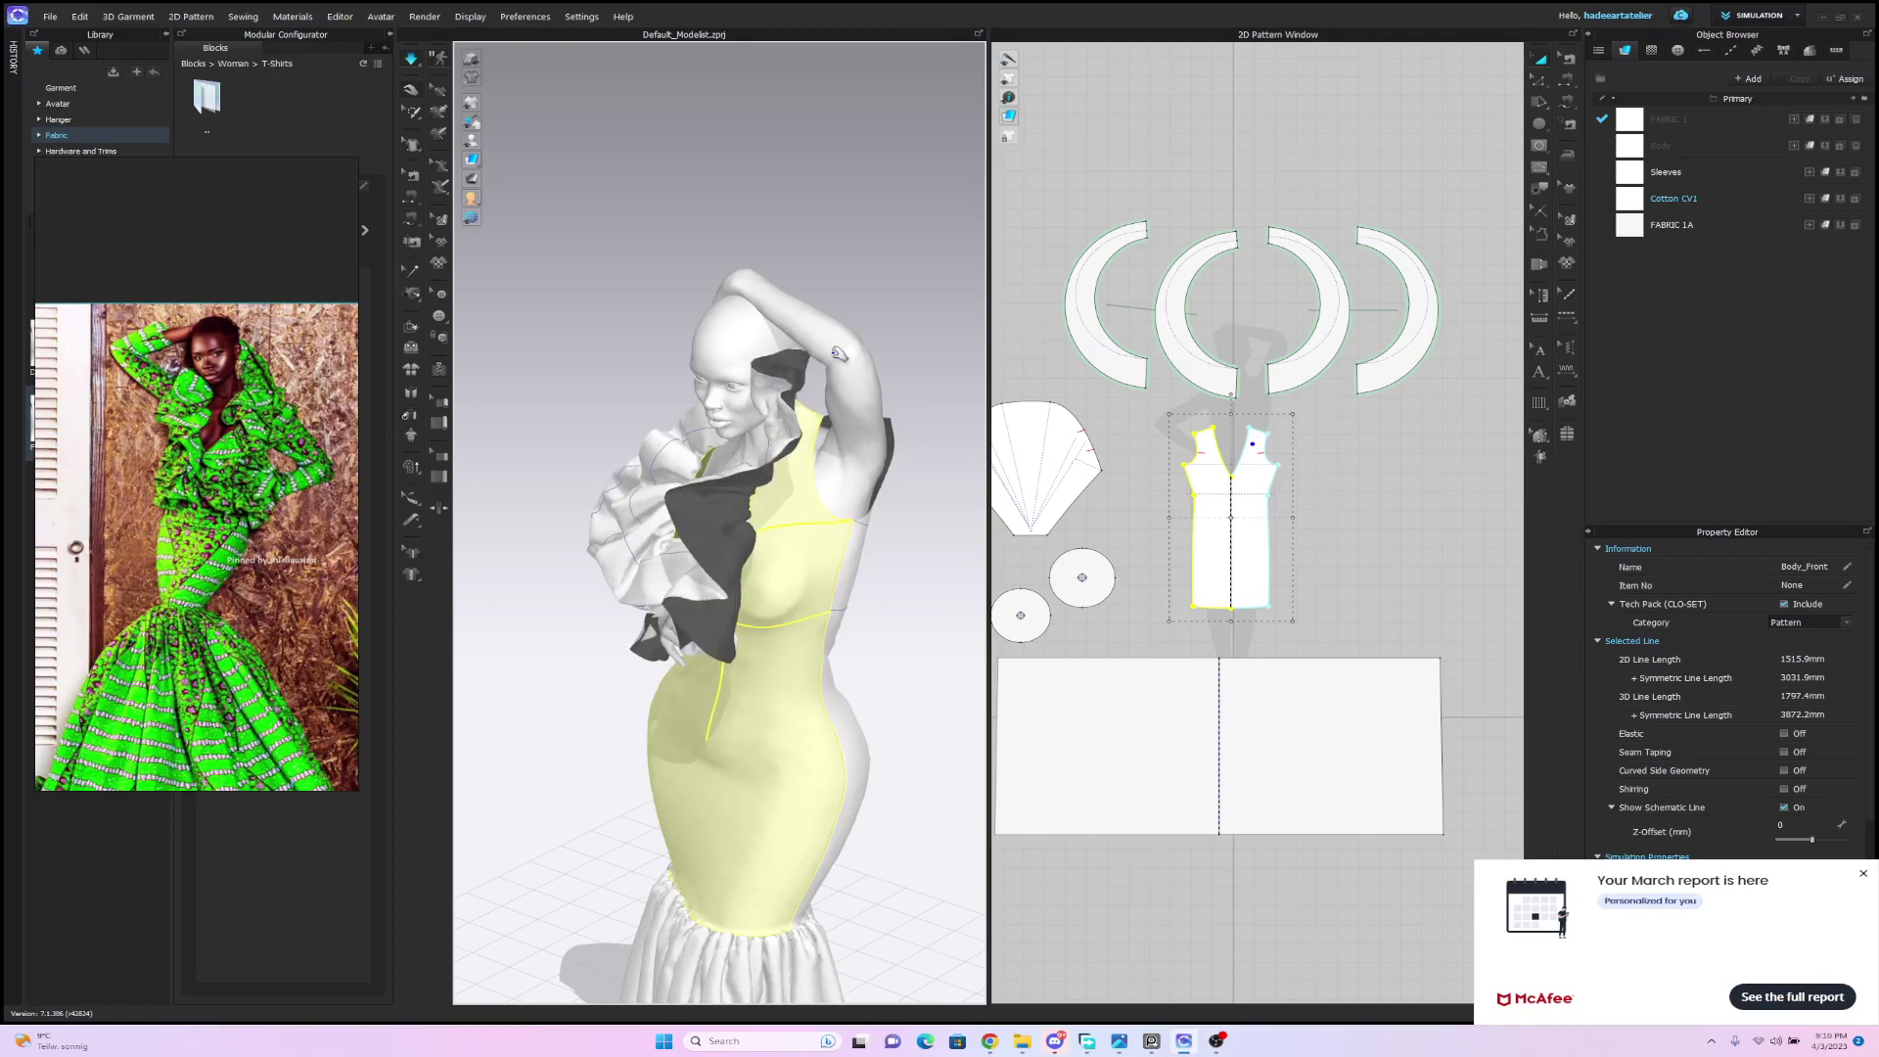
key("space")
left_click(895, 337)
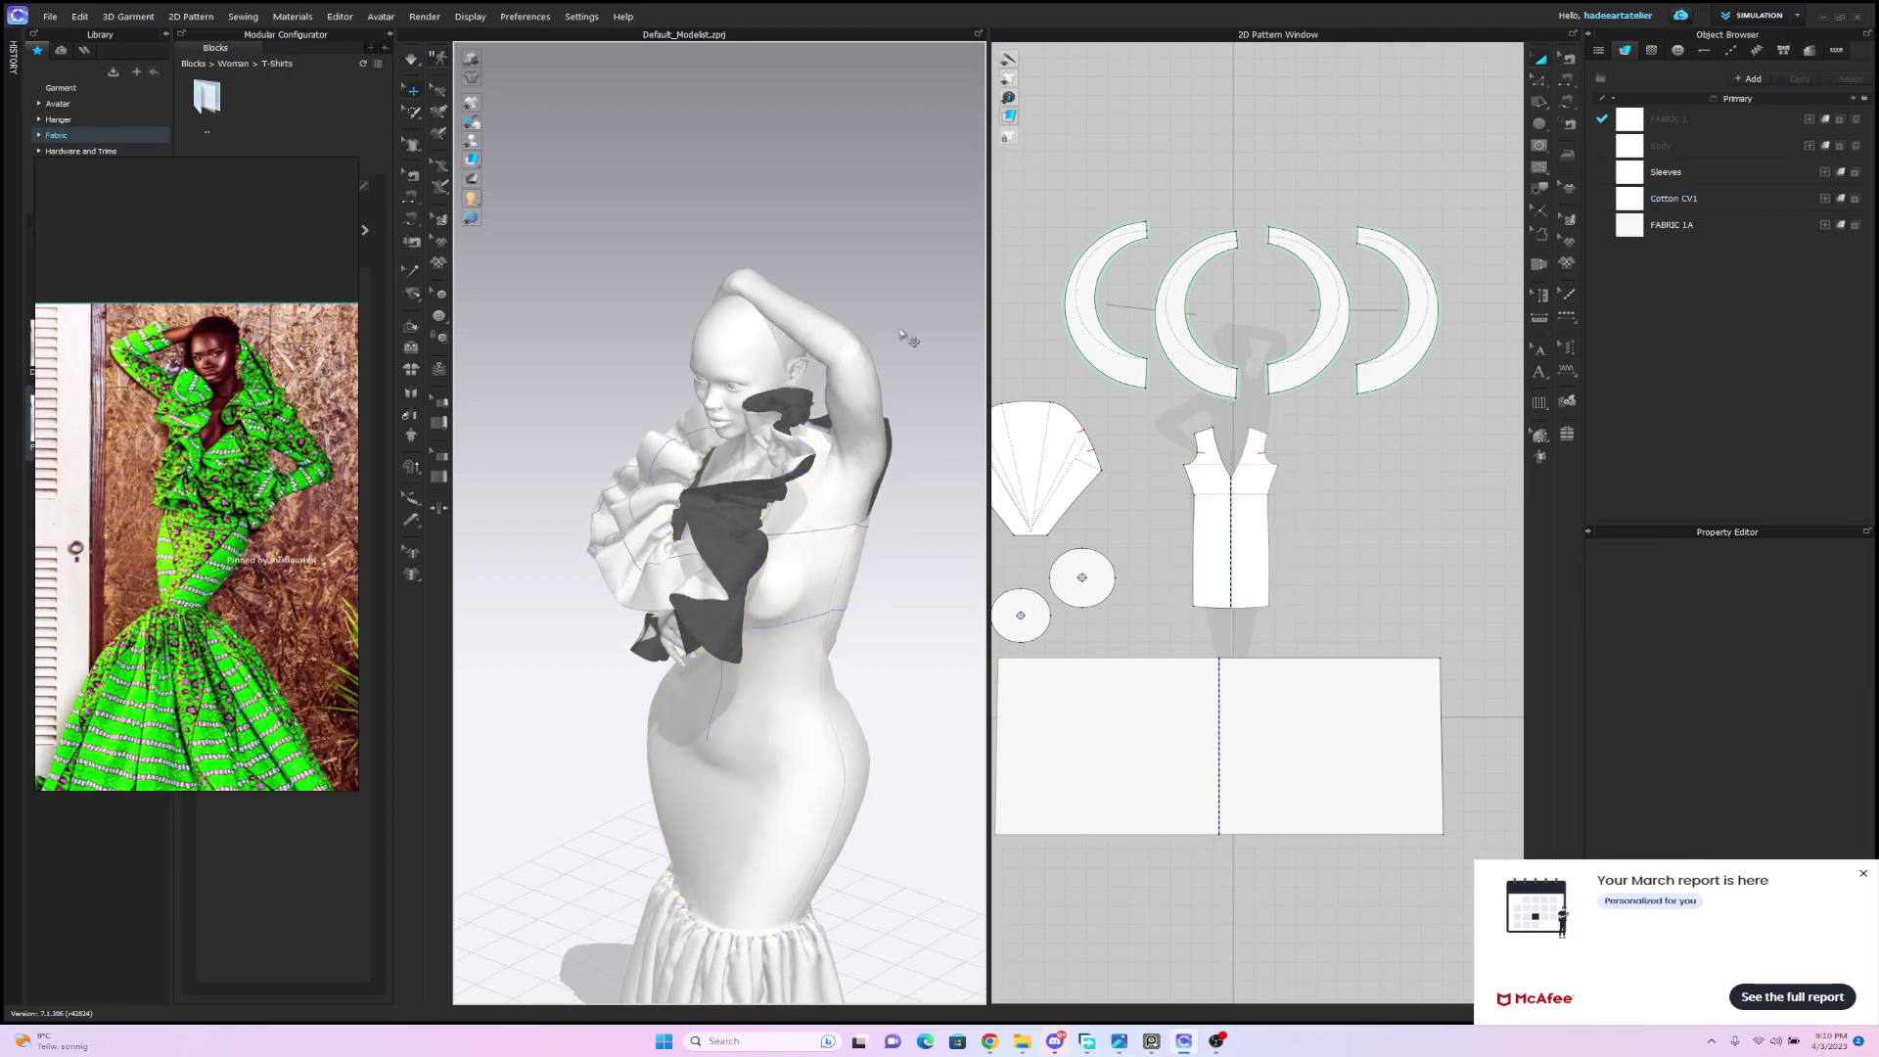
scroll(909, 342, "up", 5)
scroll(902, 358, "down", 4)
right_click_drag(913, 367, 969, 336)
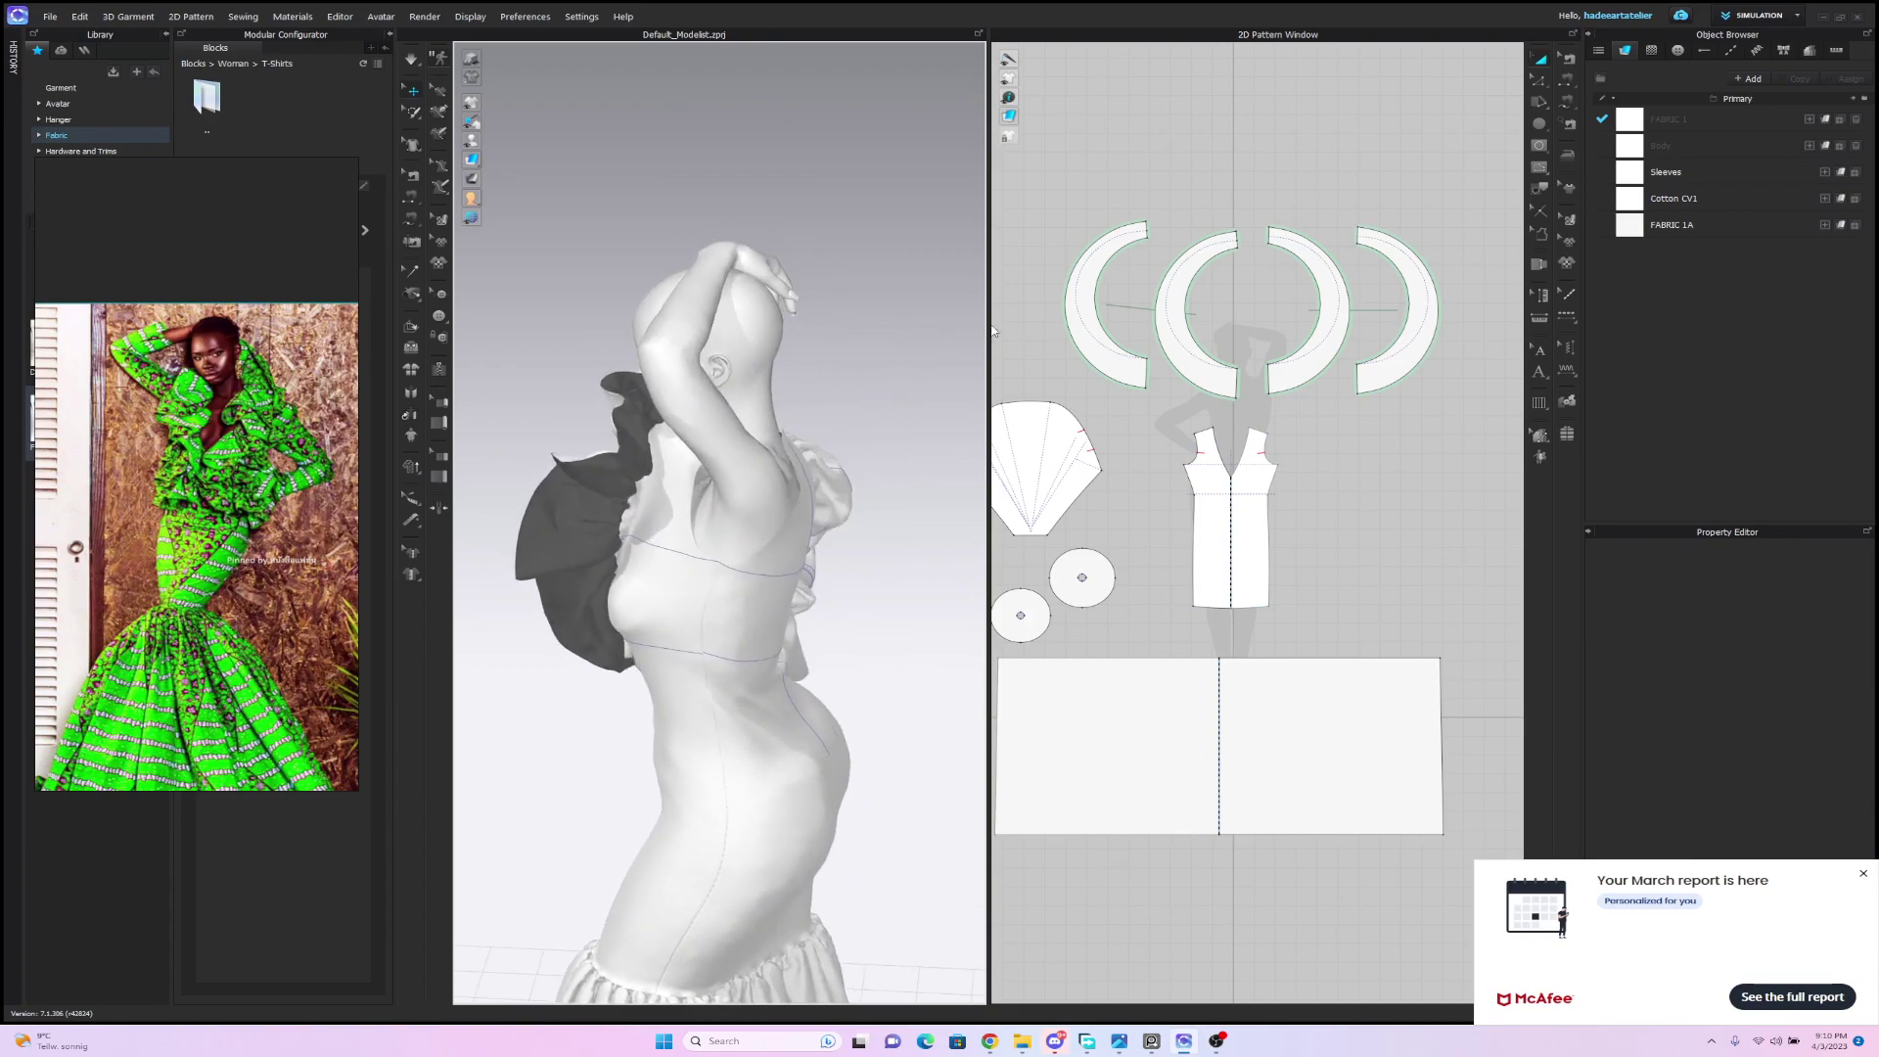
Sew the body front's shoulder edge on the raised-arm side to the matching back shoulder edge, and simulate the dress.
scroll(1381, 523, "down", 4)
middle_click_drag(1382, 485, 1259, 493)
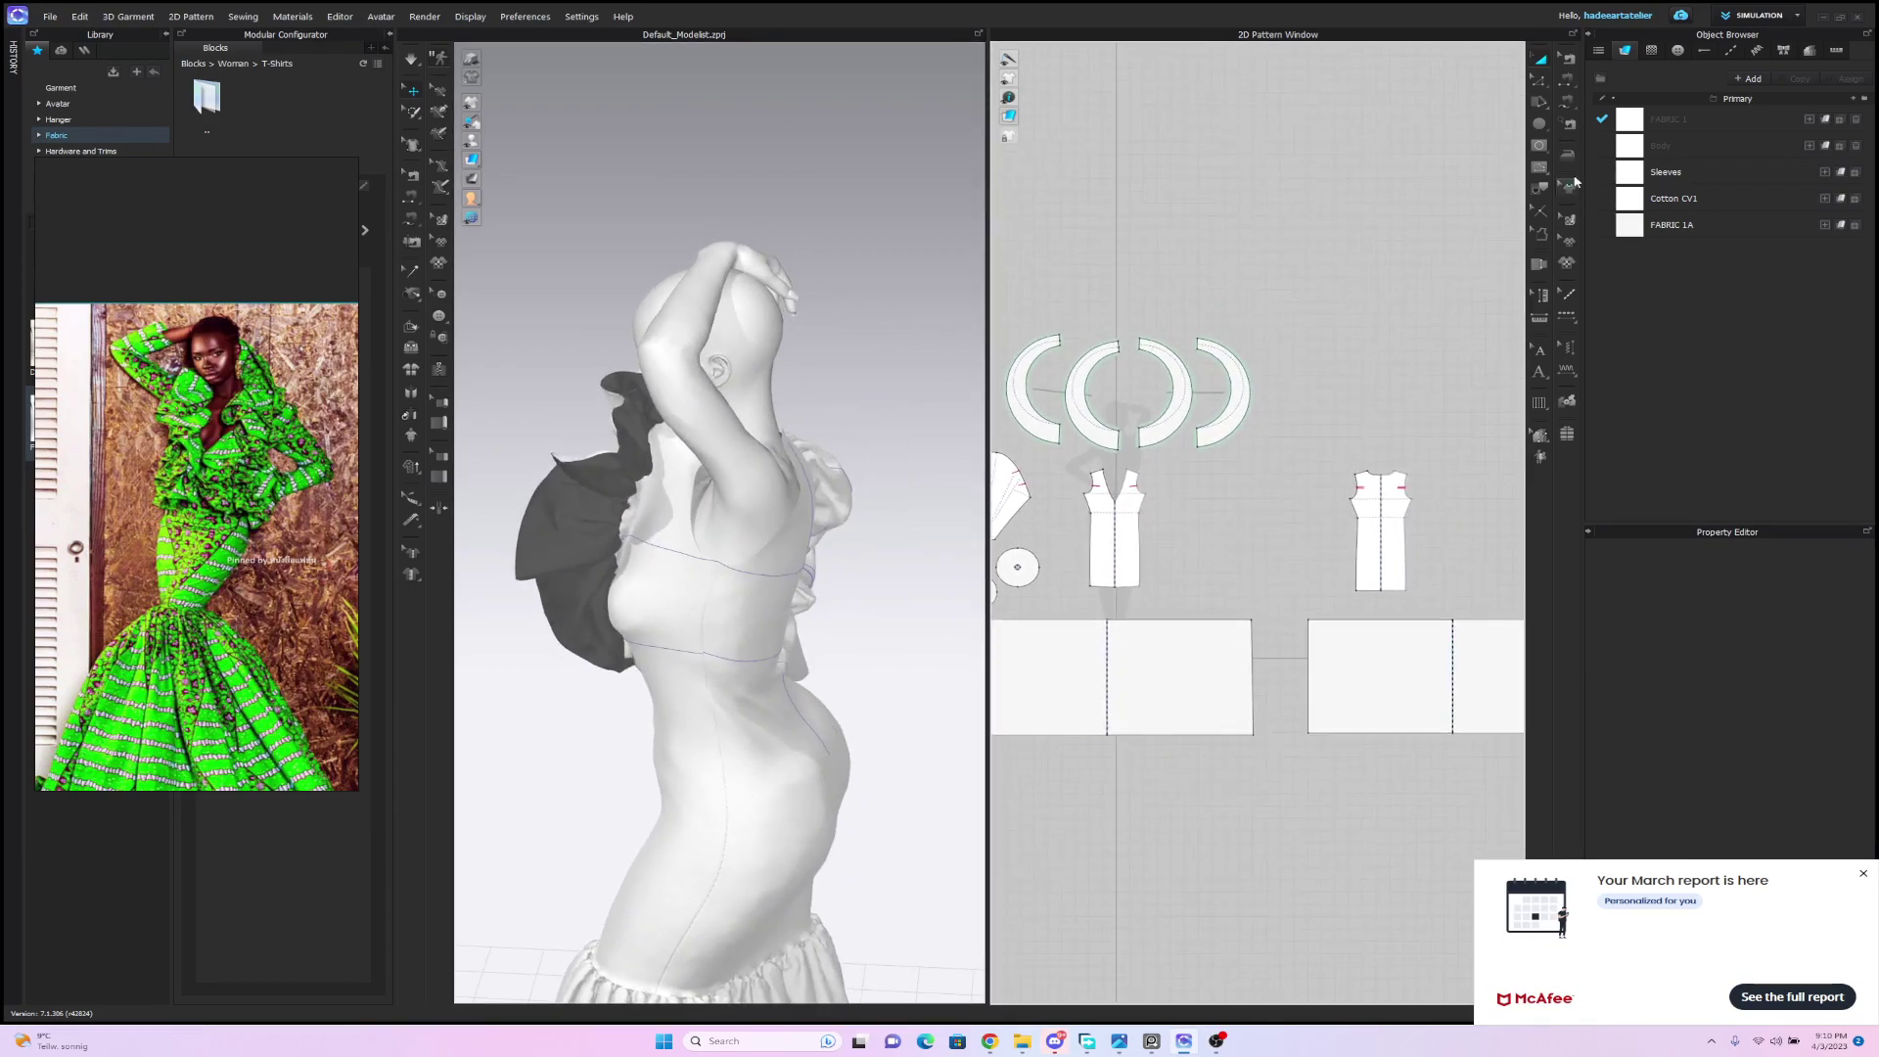
left_click(1566, 82)
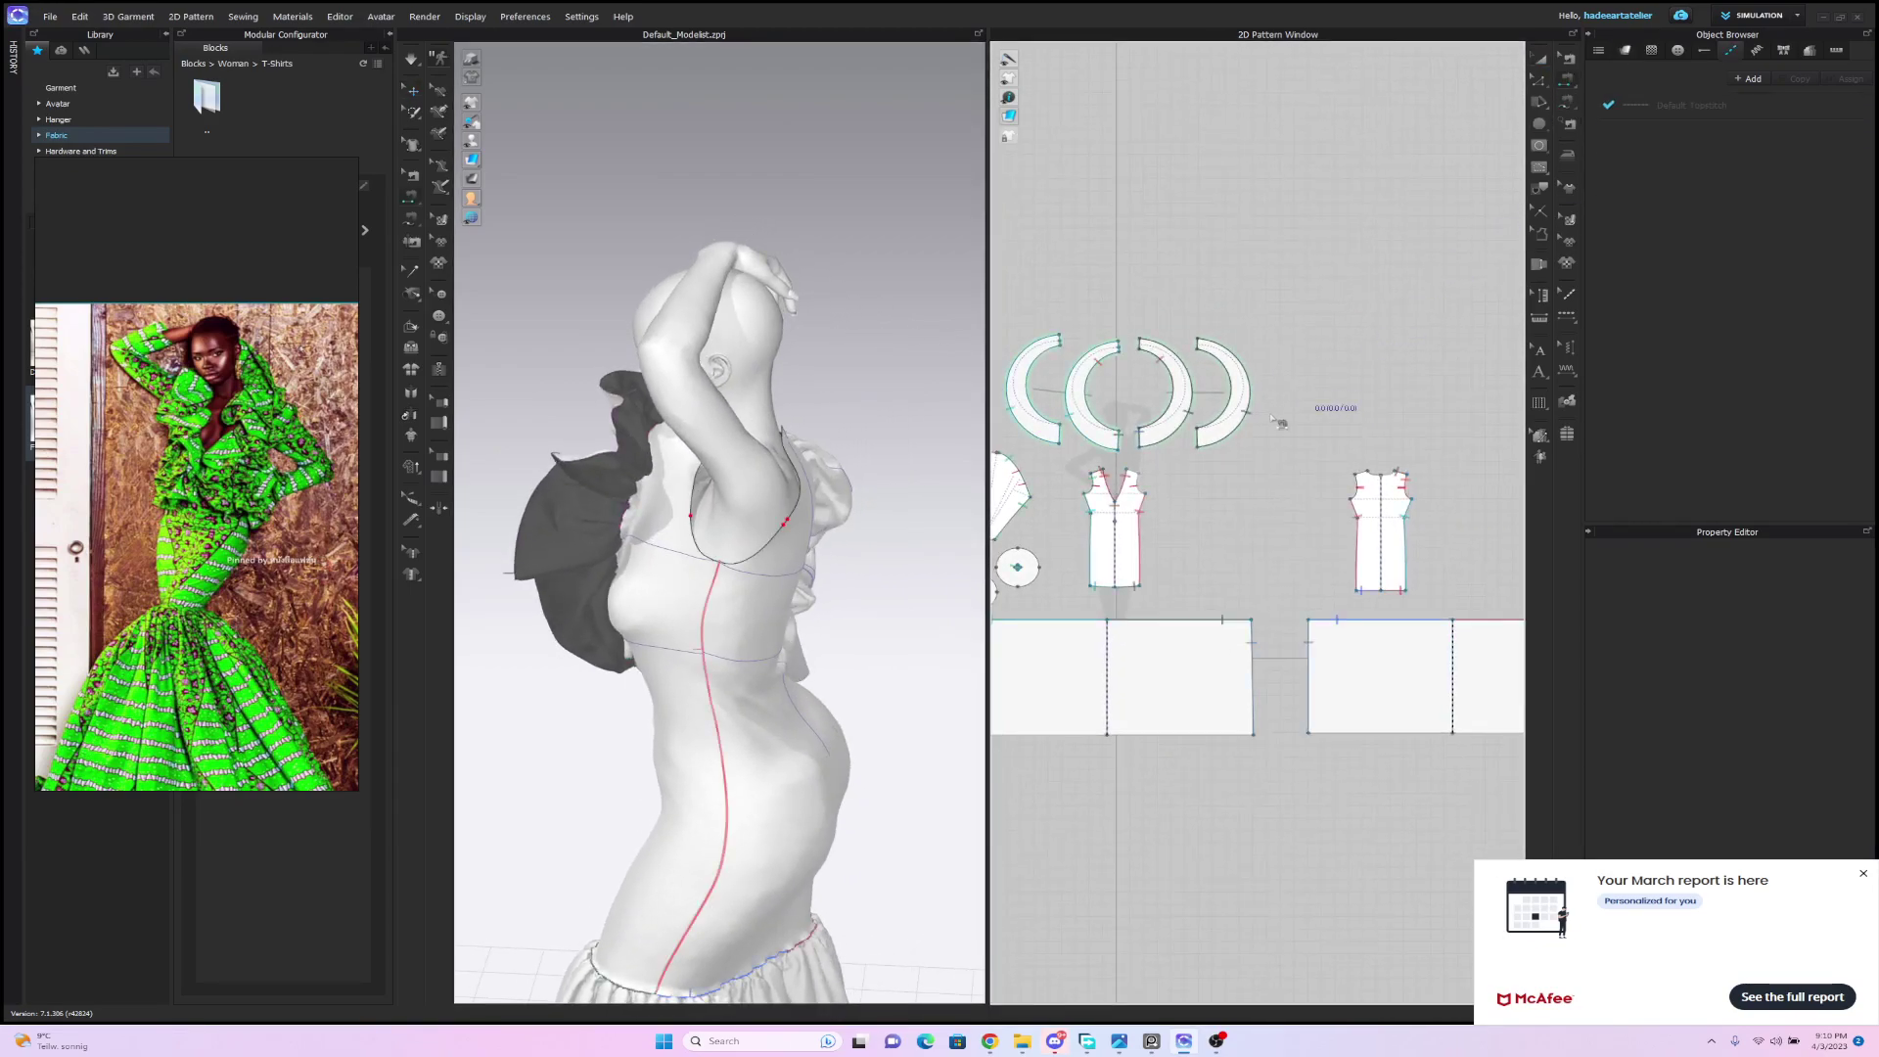
left_click(1143, 474)
left_click(1367, 472)
key("space")
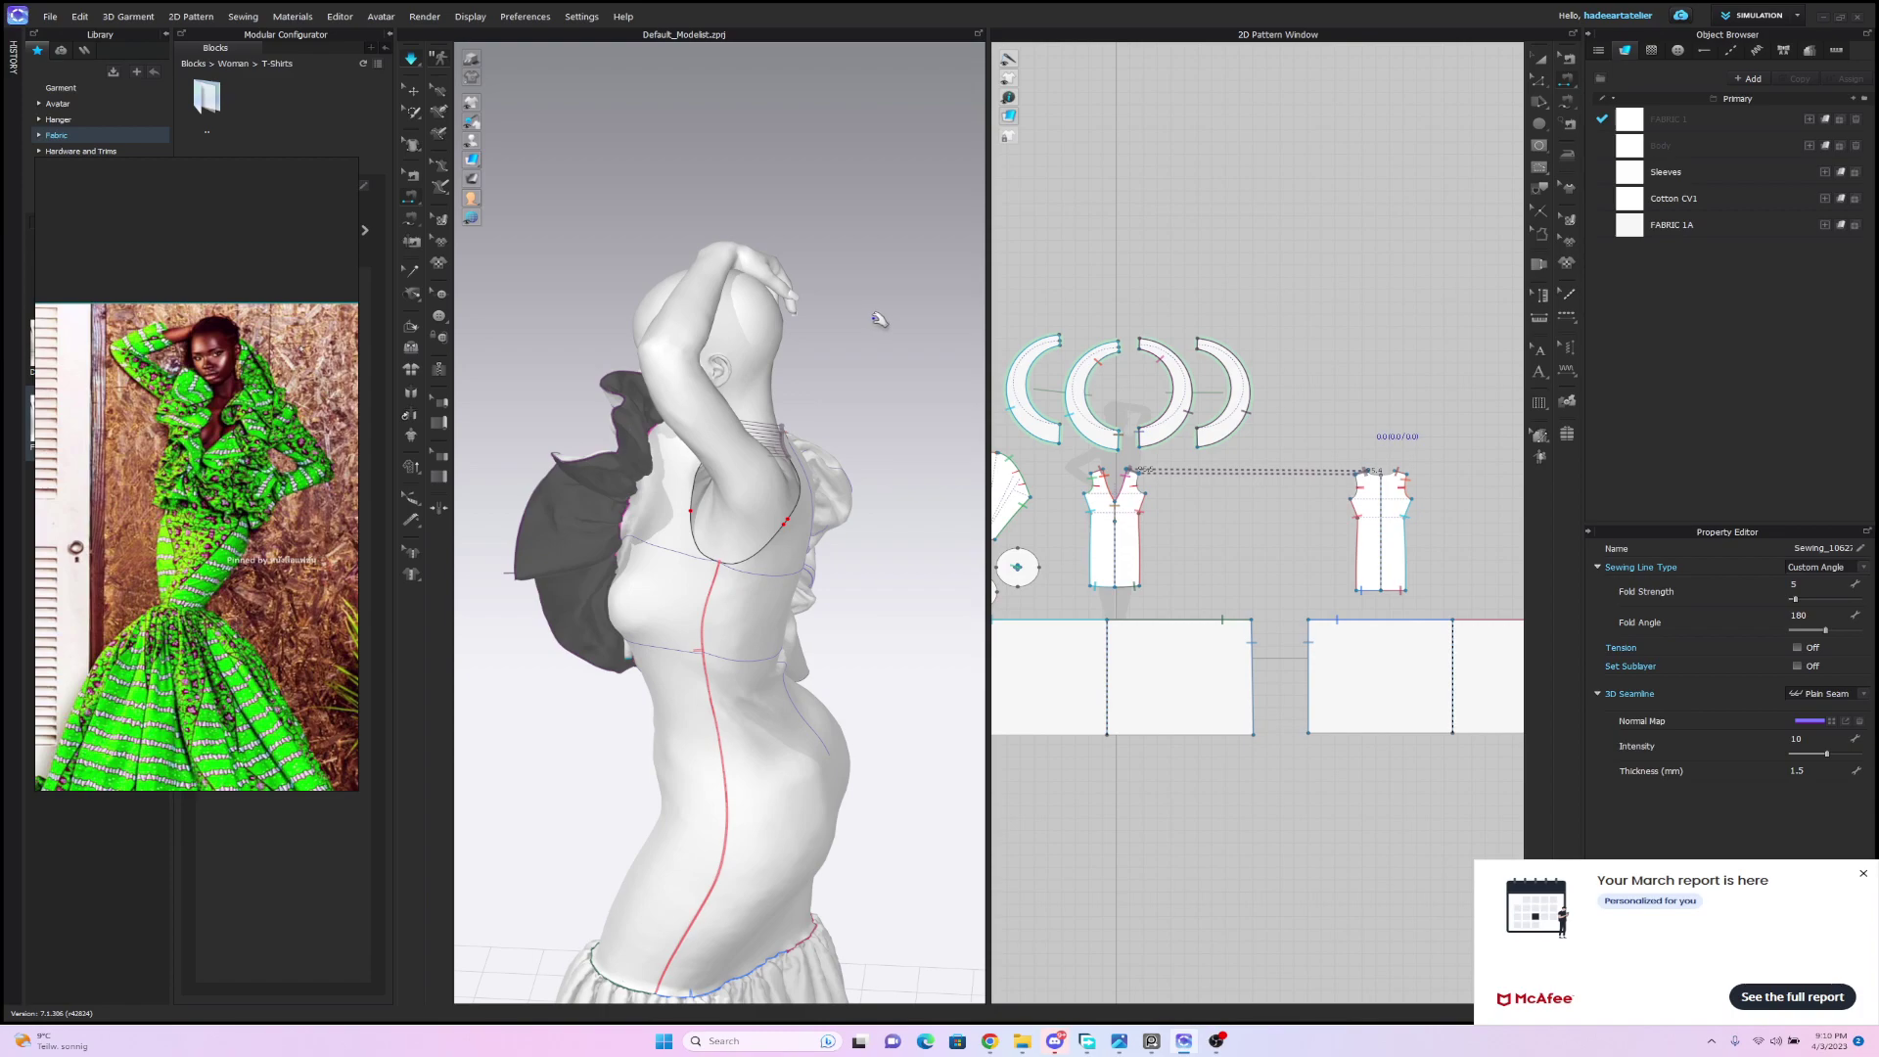
key("space")
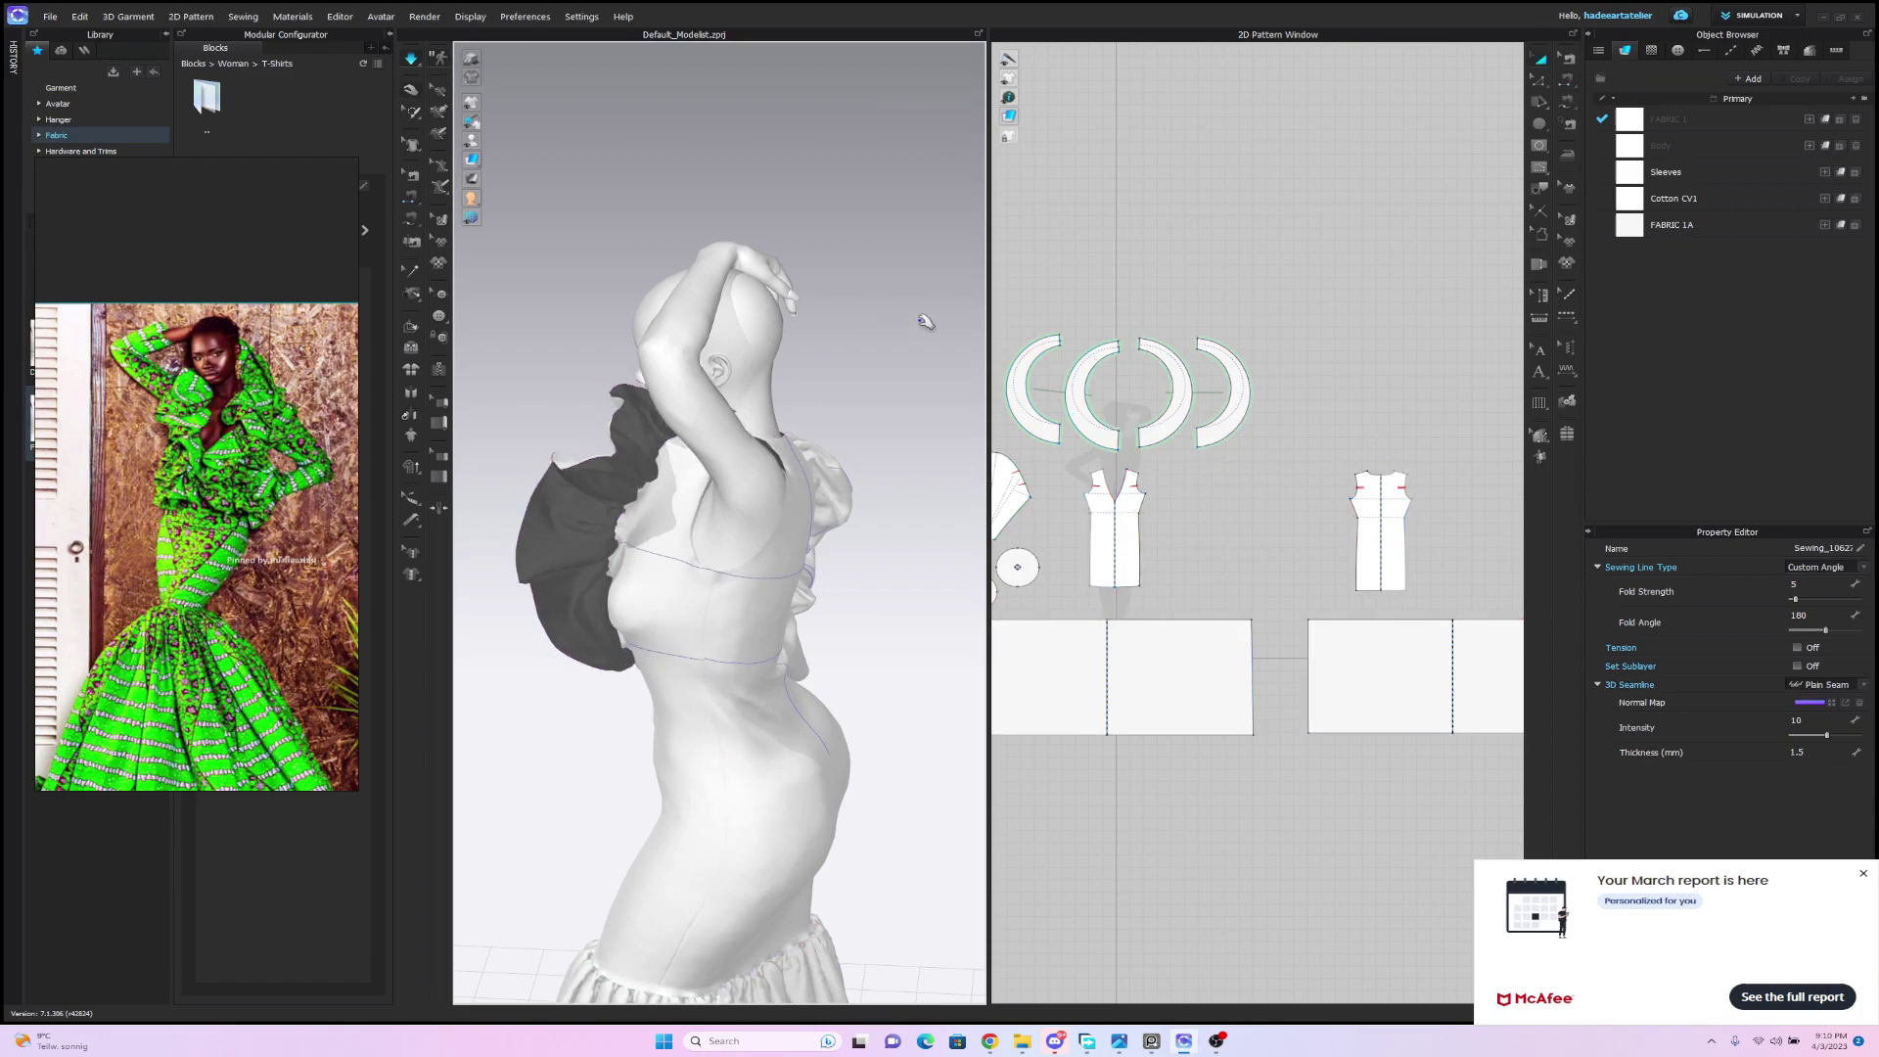
right_click_drag(925, 321, 953, 318)
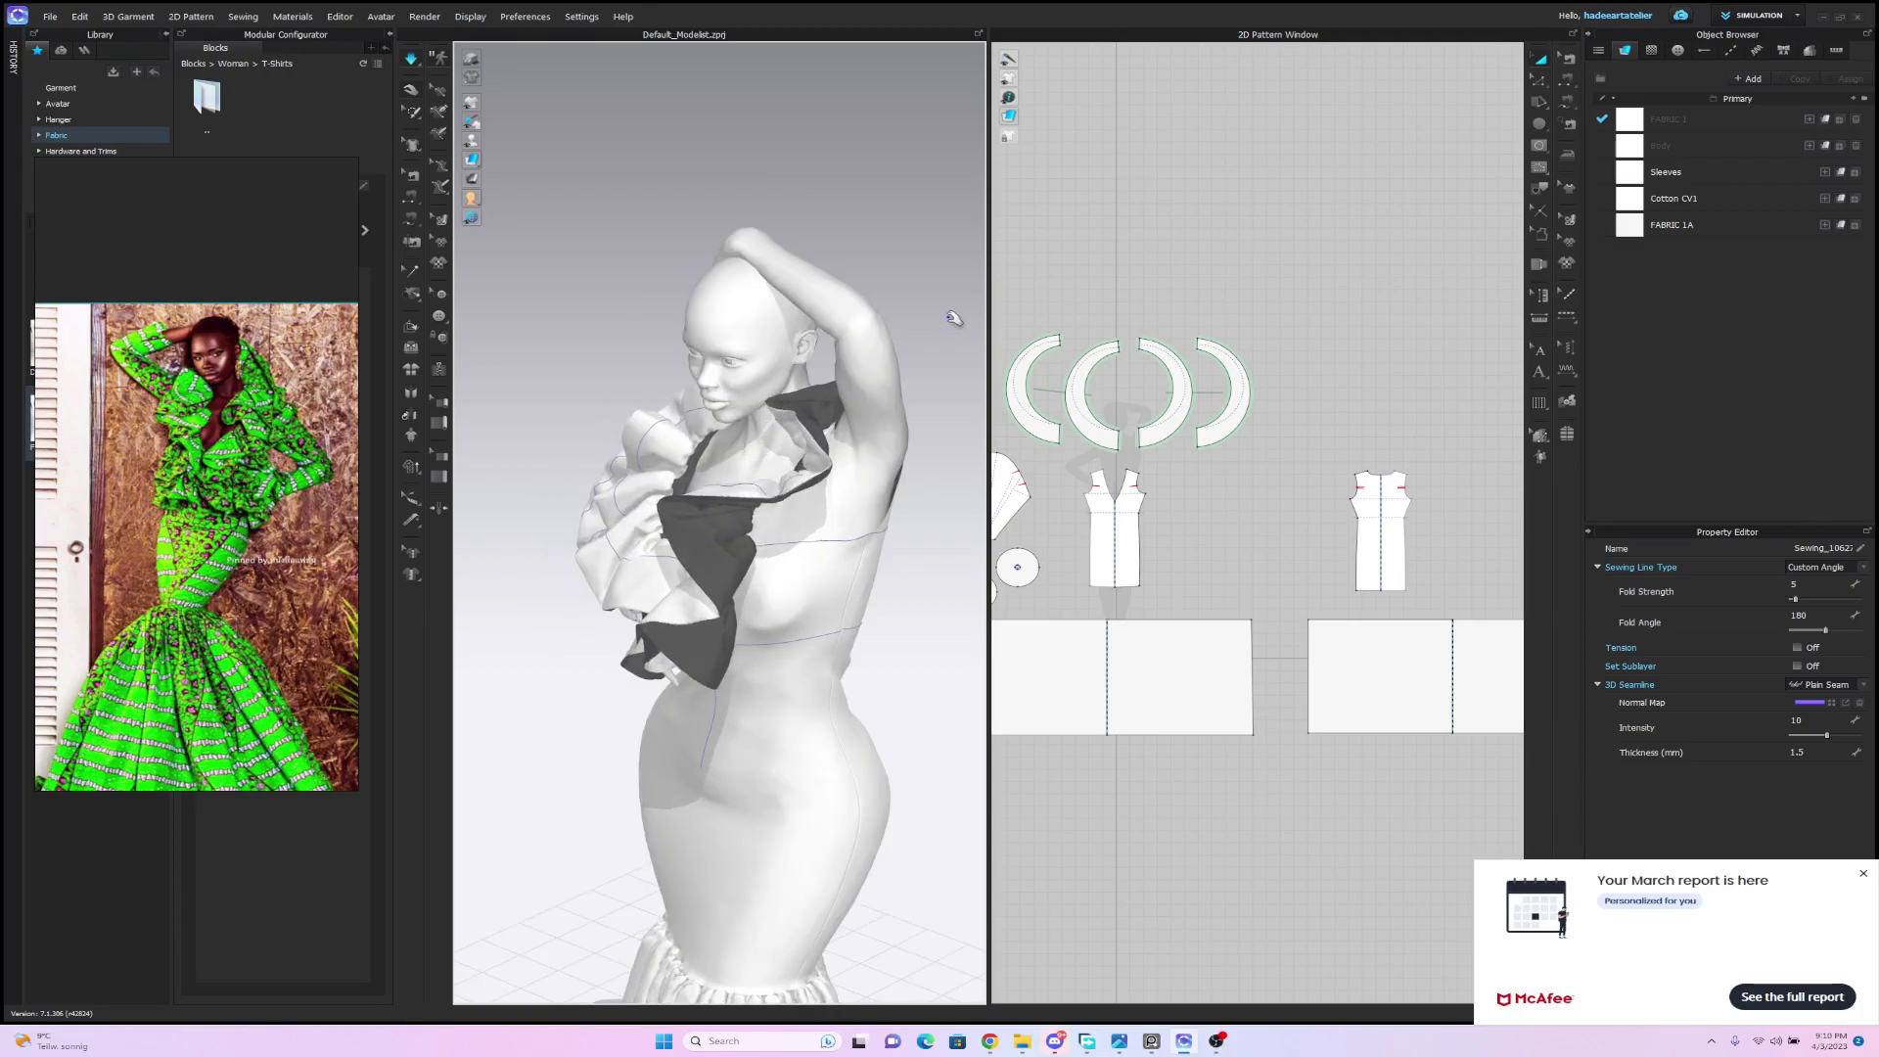
left_click(948, 320)
key("n")
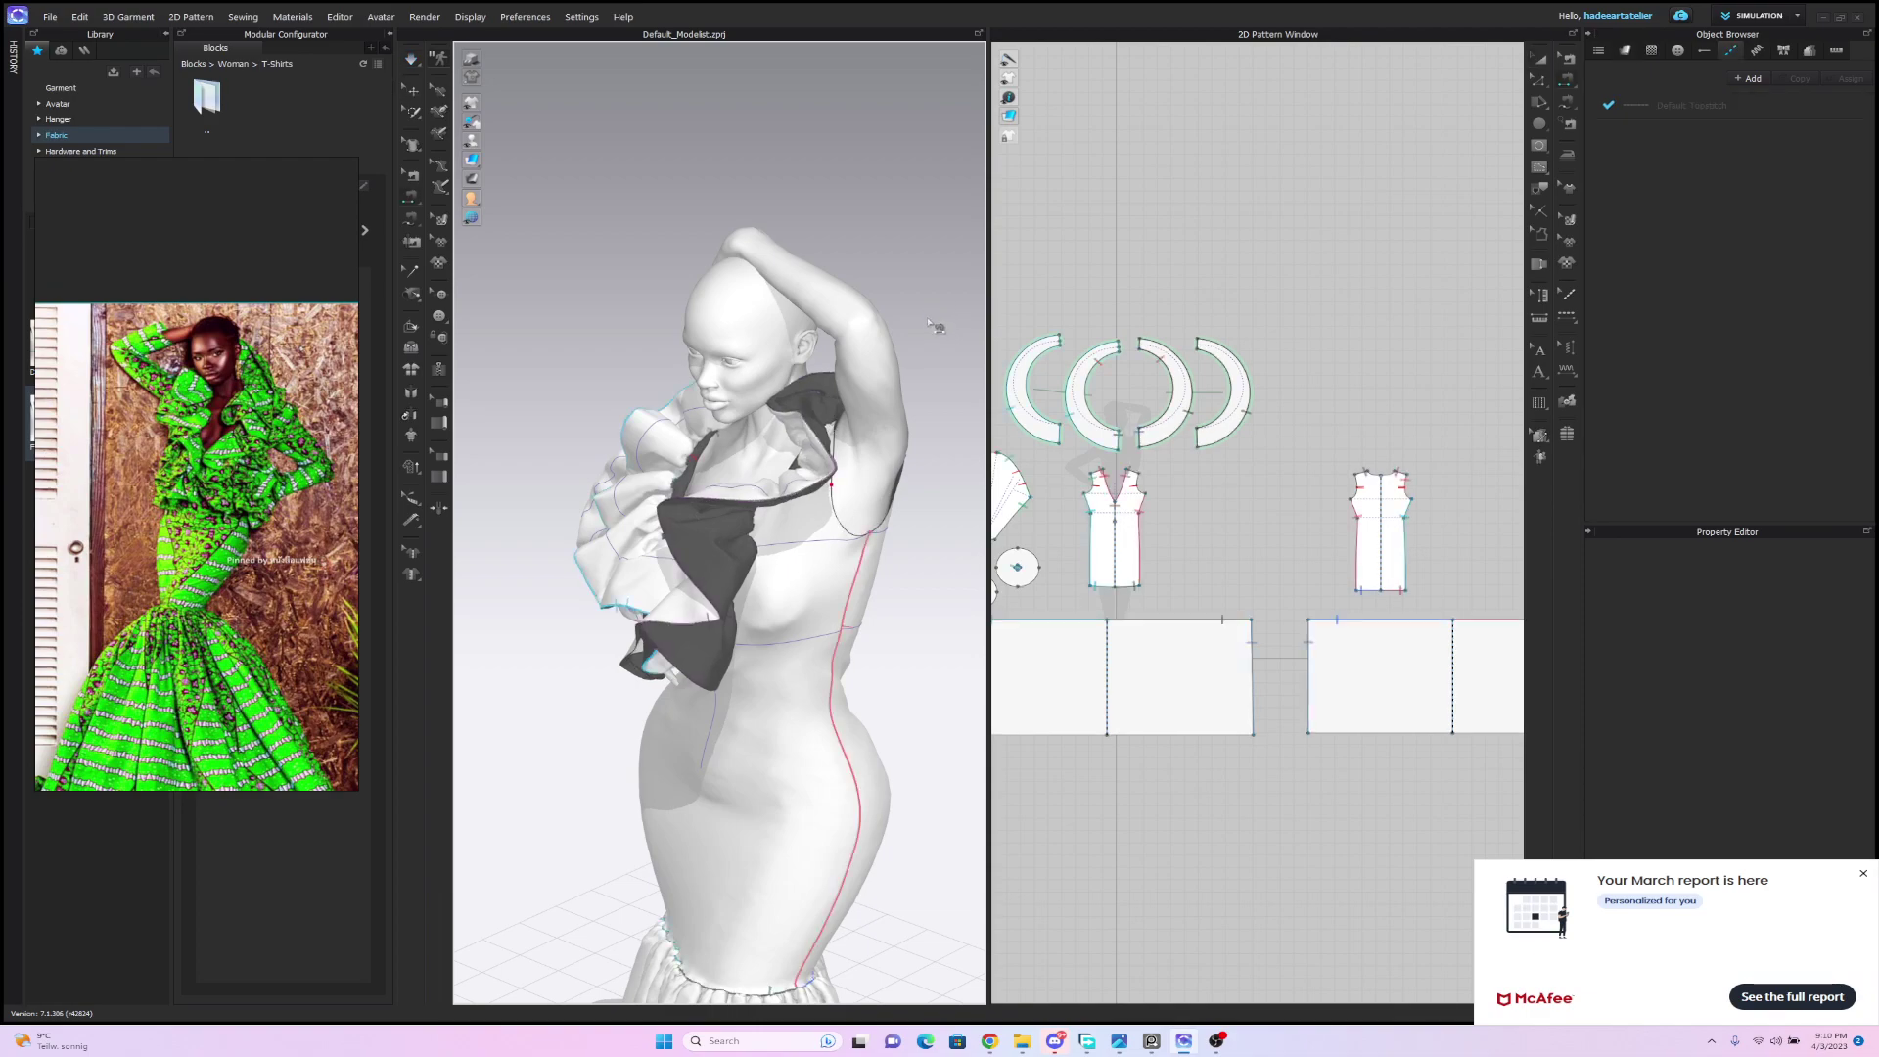
scroll(941, 335, "down", 3)
right_click_drag(881, 333, 973, 293)
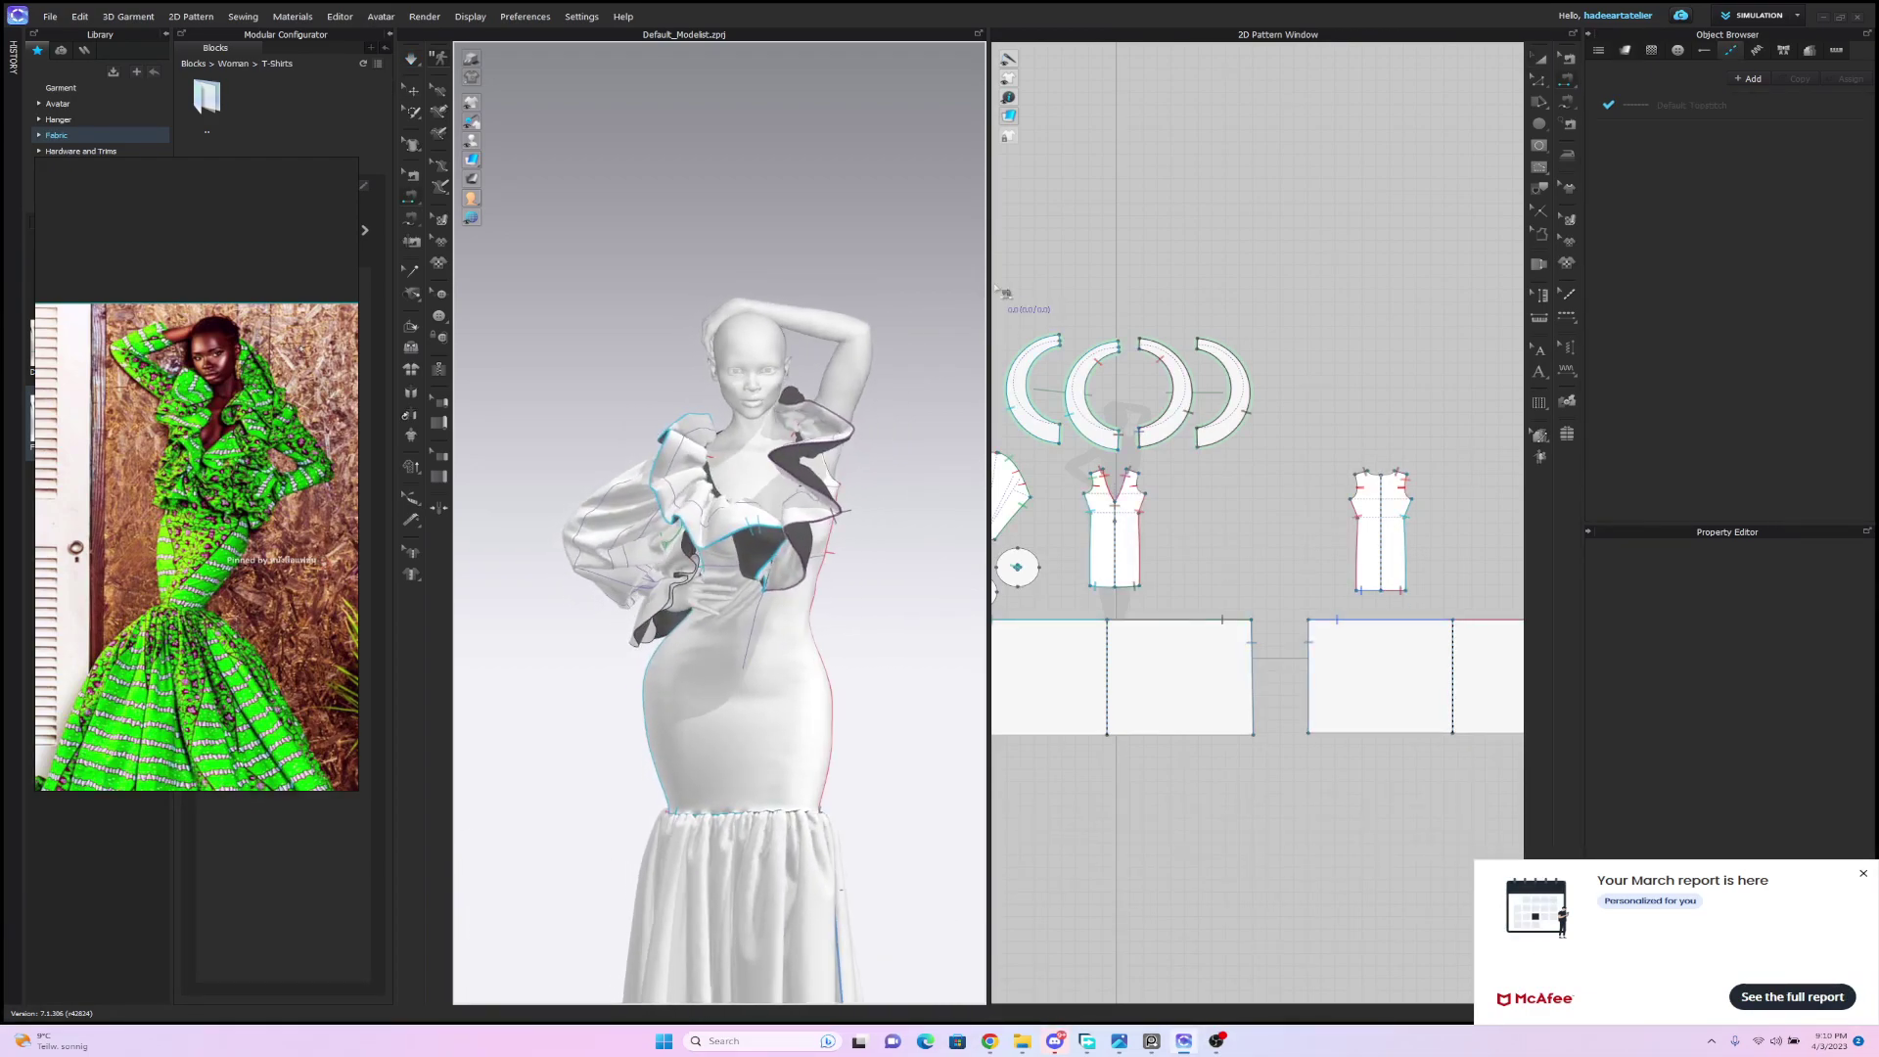
Create a symmetric copy of the sleeve pattern, without sewing, and place it between the body front and back patterns.
key("a")
scroll(1258, 301, "up", 3)
middle_click_drag(1323, 302, 1476, 306)
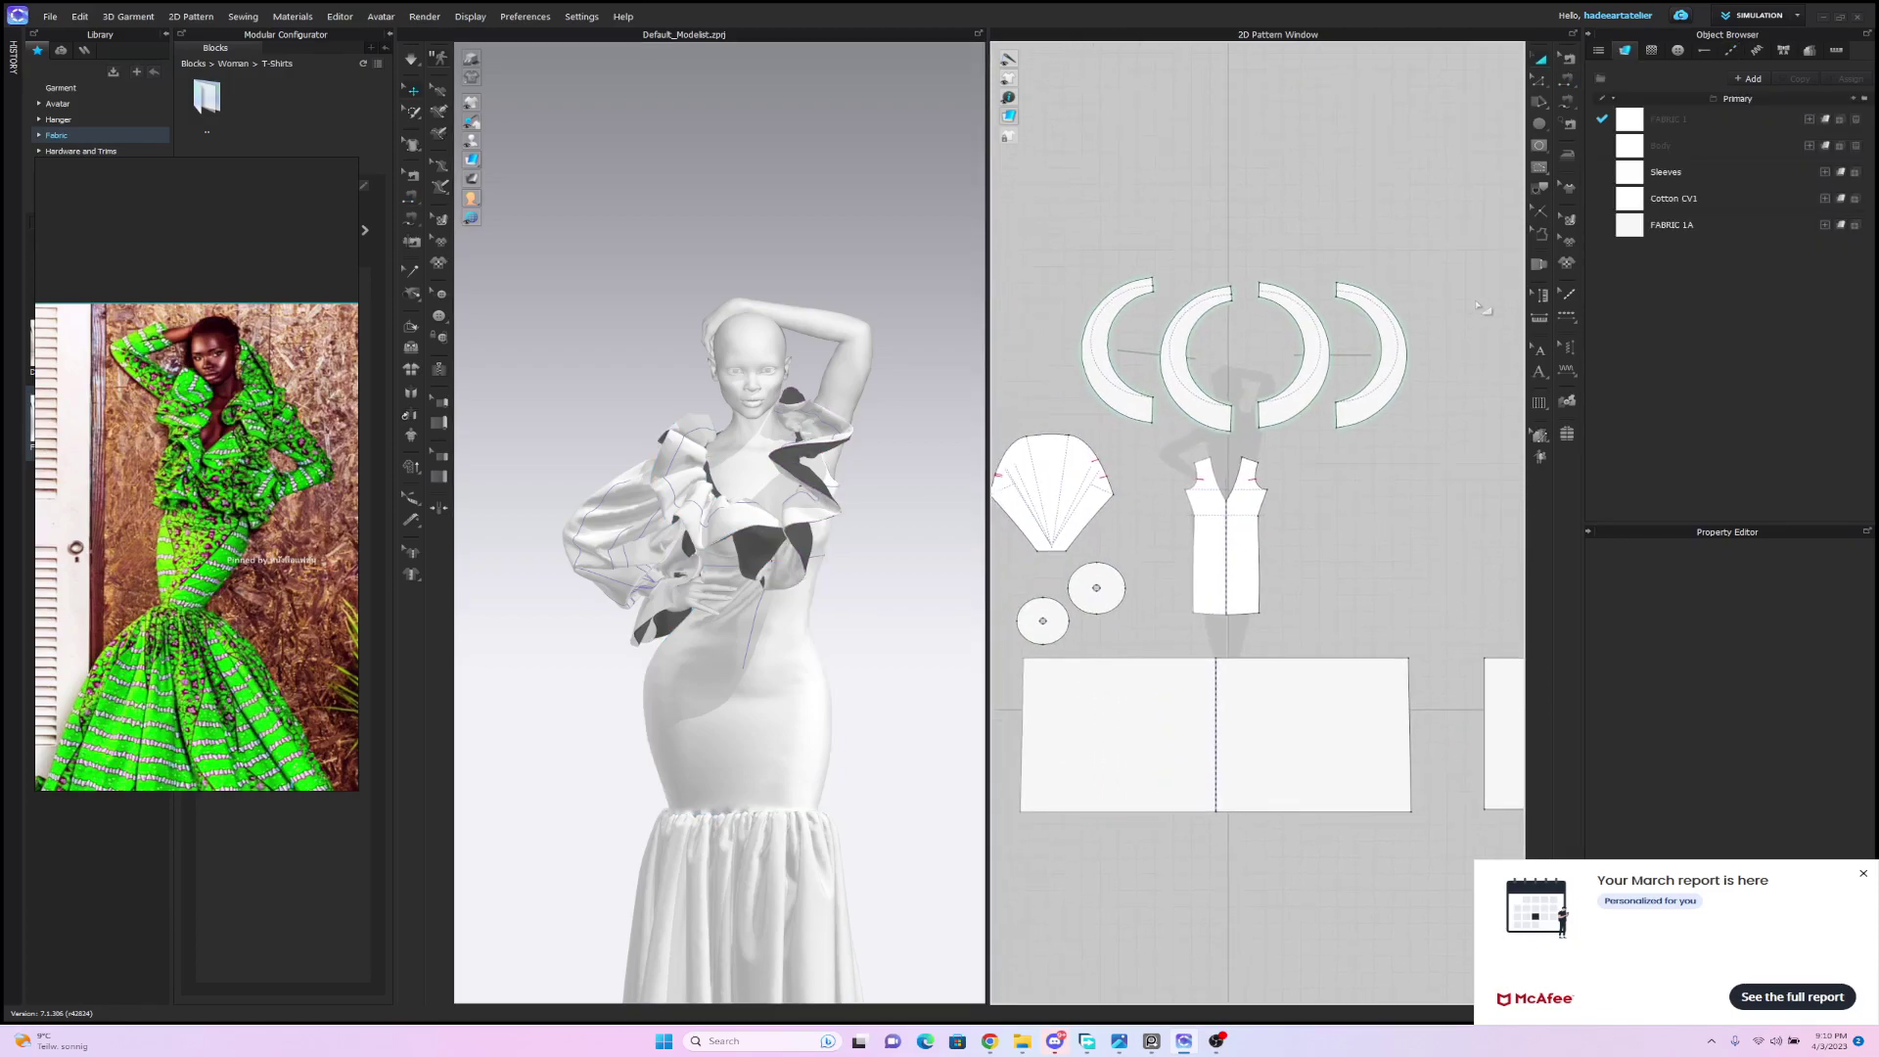
left_click(1086, 483)
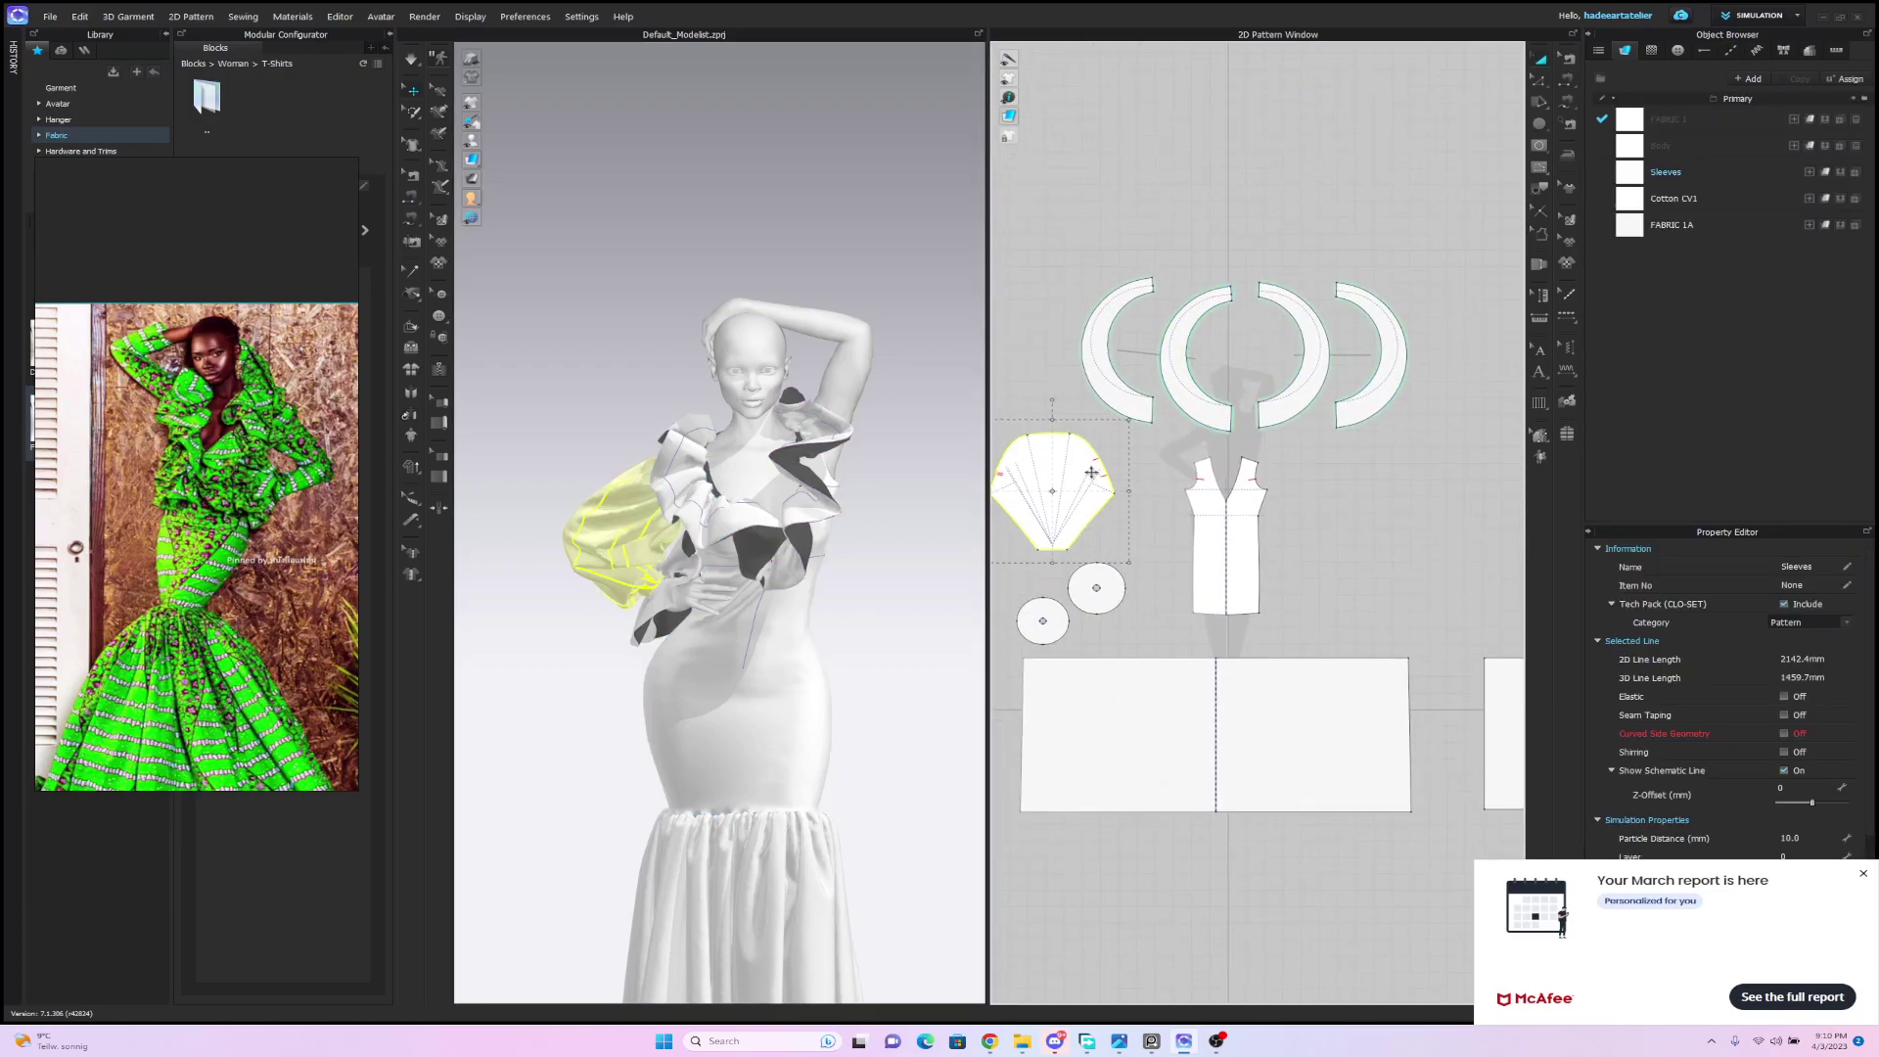
right_click(1086, 477)
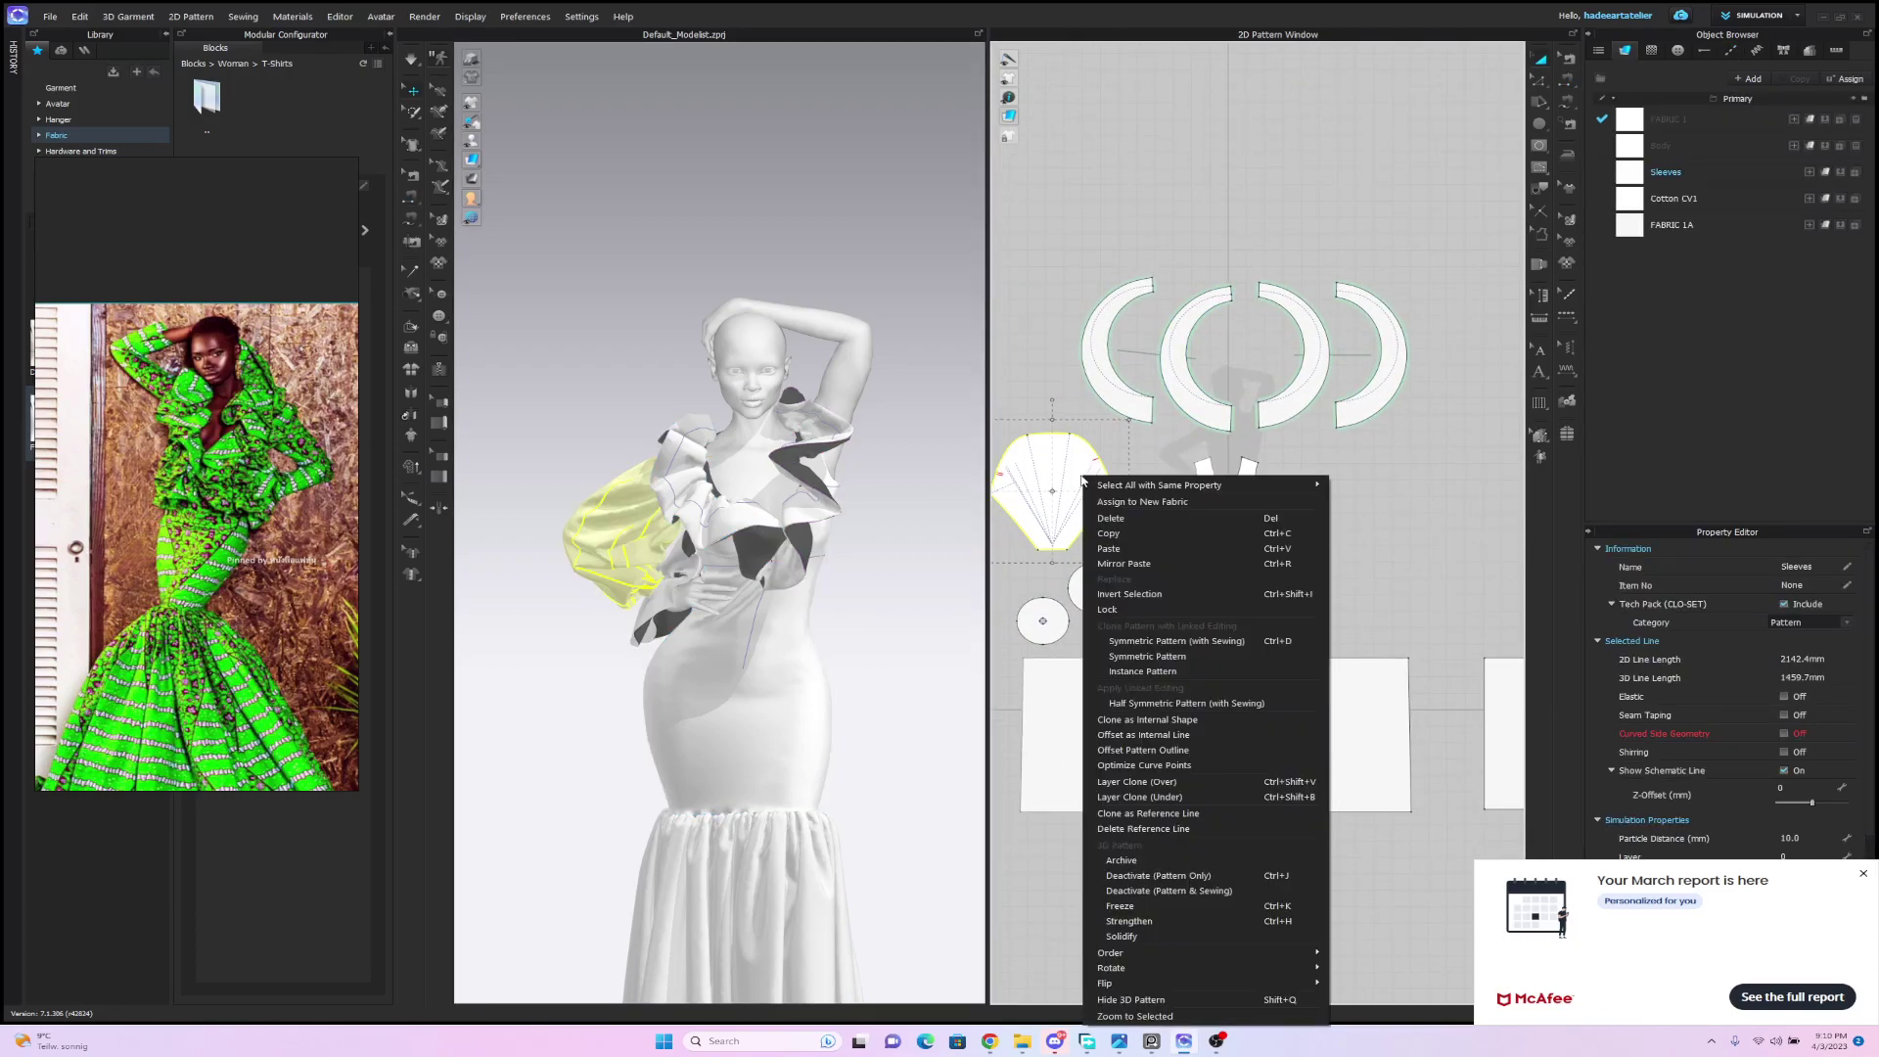
left_click(1244, 658)
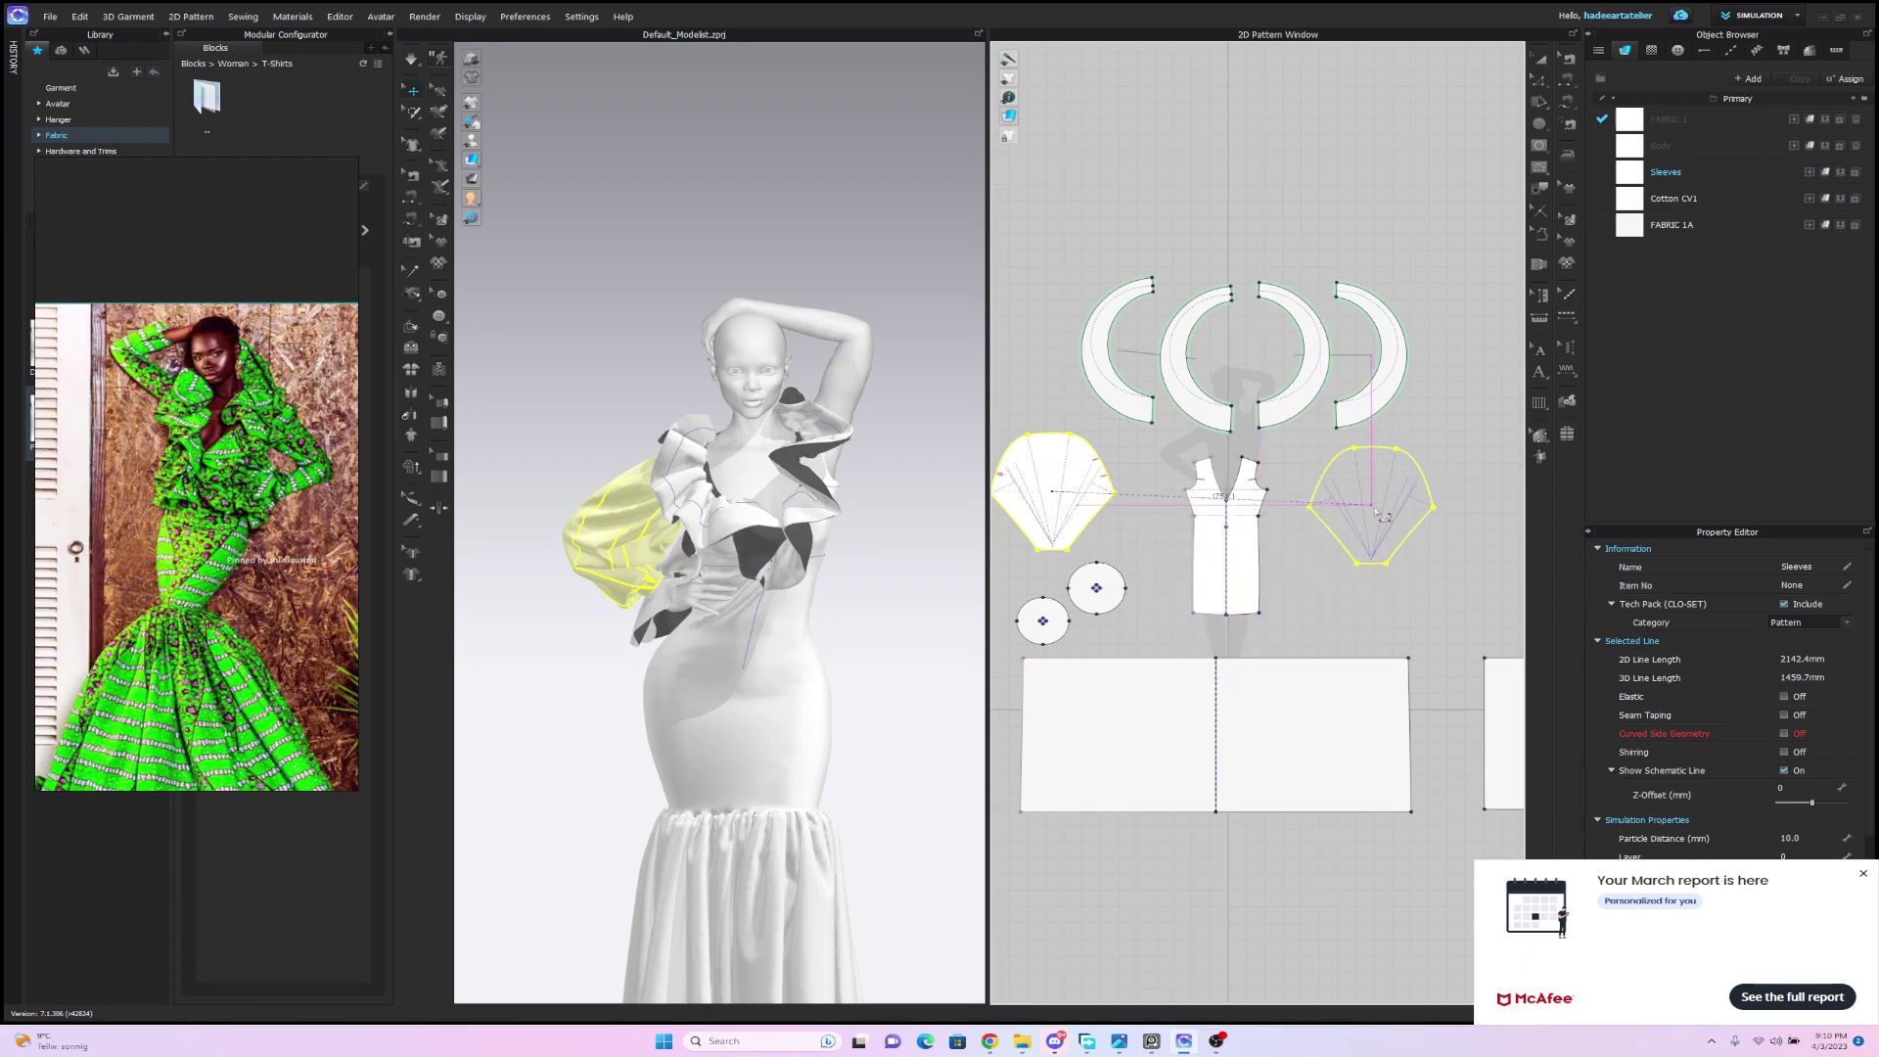
left_click(1243, 519)
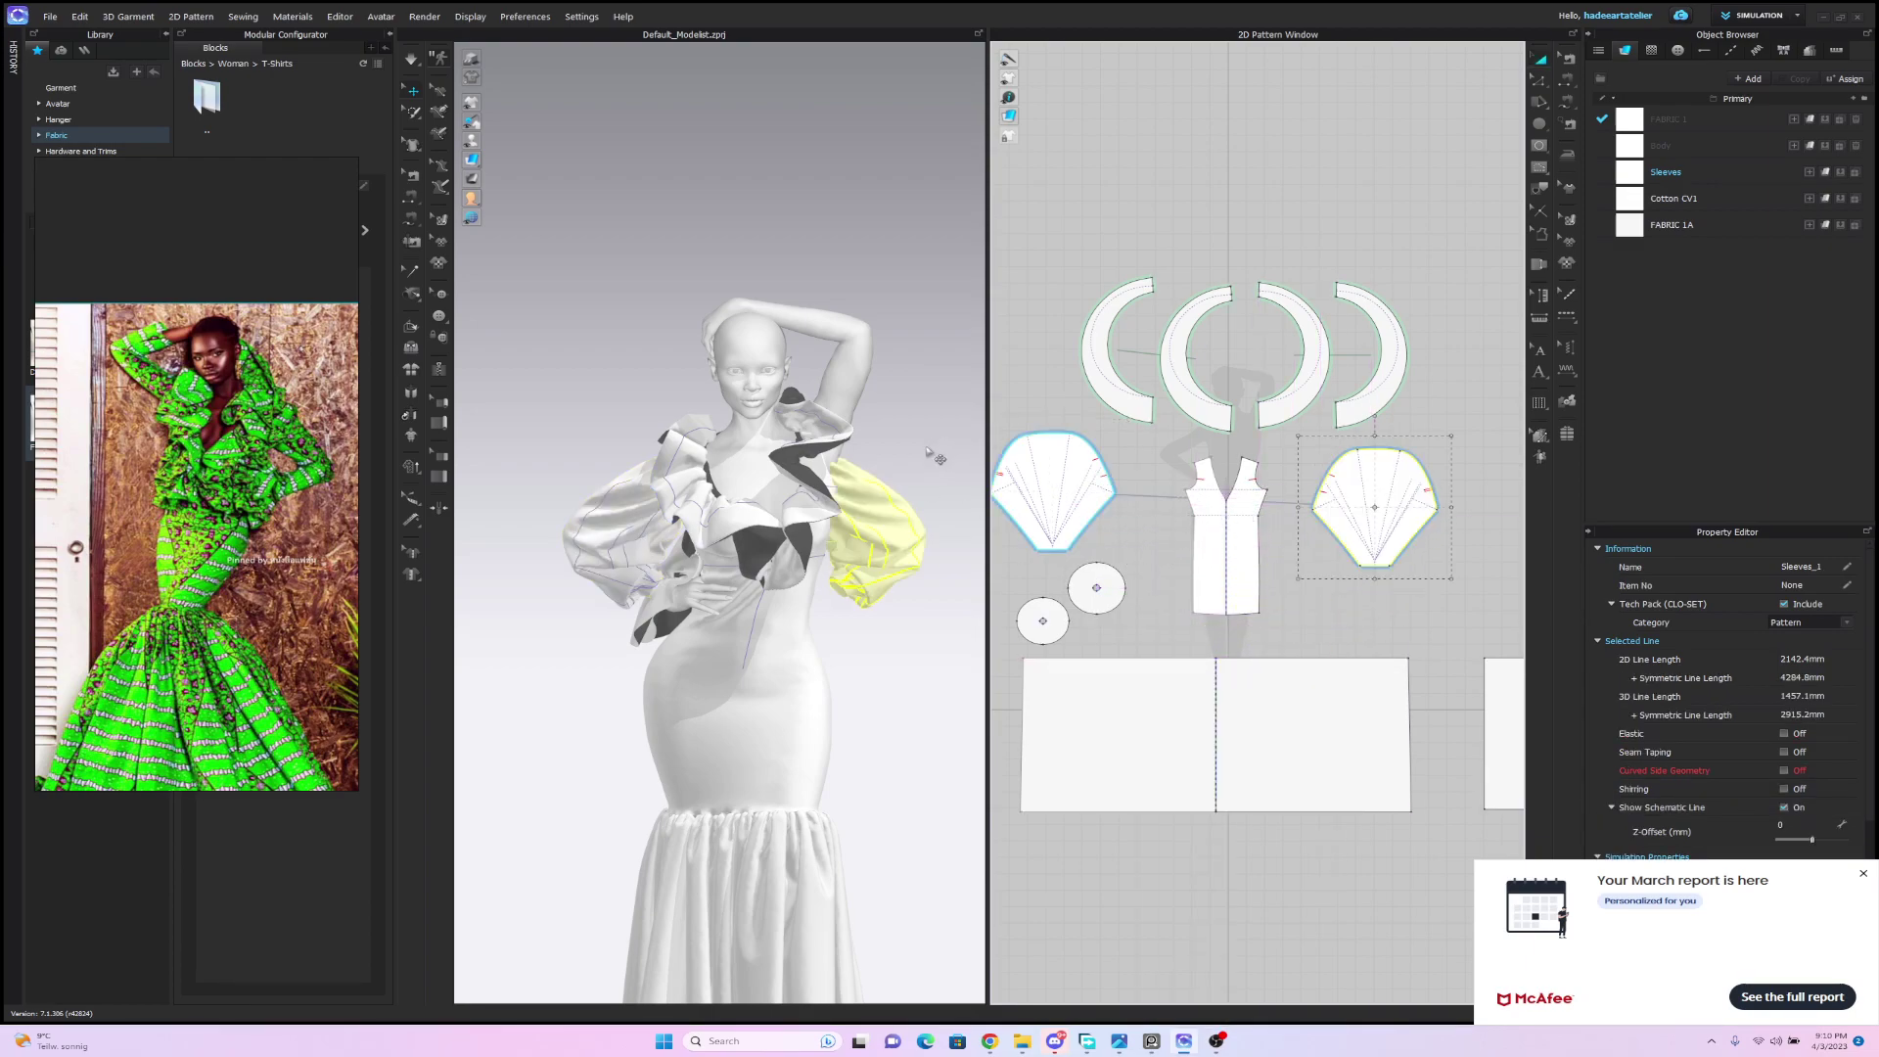
Move the mirrored sleeve beside the raised arm on the avatar and rotate it to follow the arm's direction.
middle_click_drag(935, 457, 859, 564)
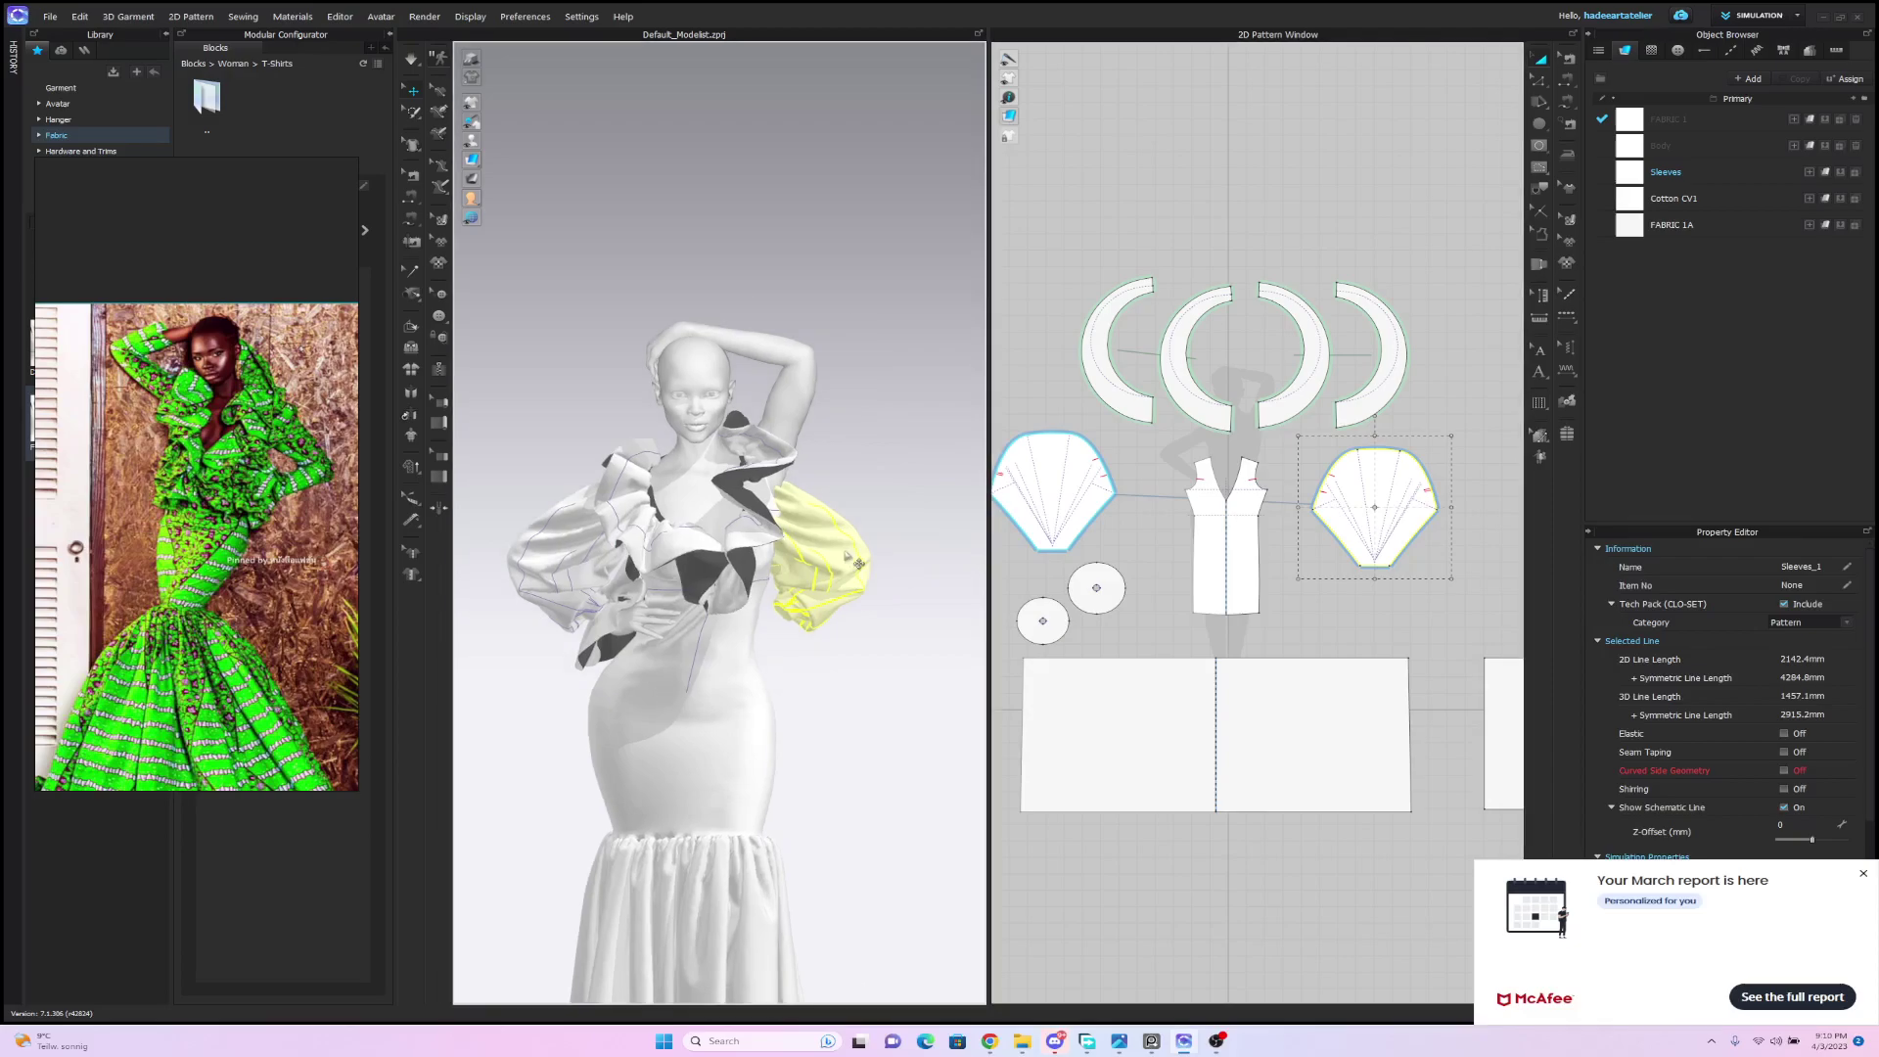
left_click_drag(858, 564, 893, 501)
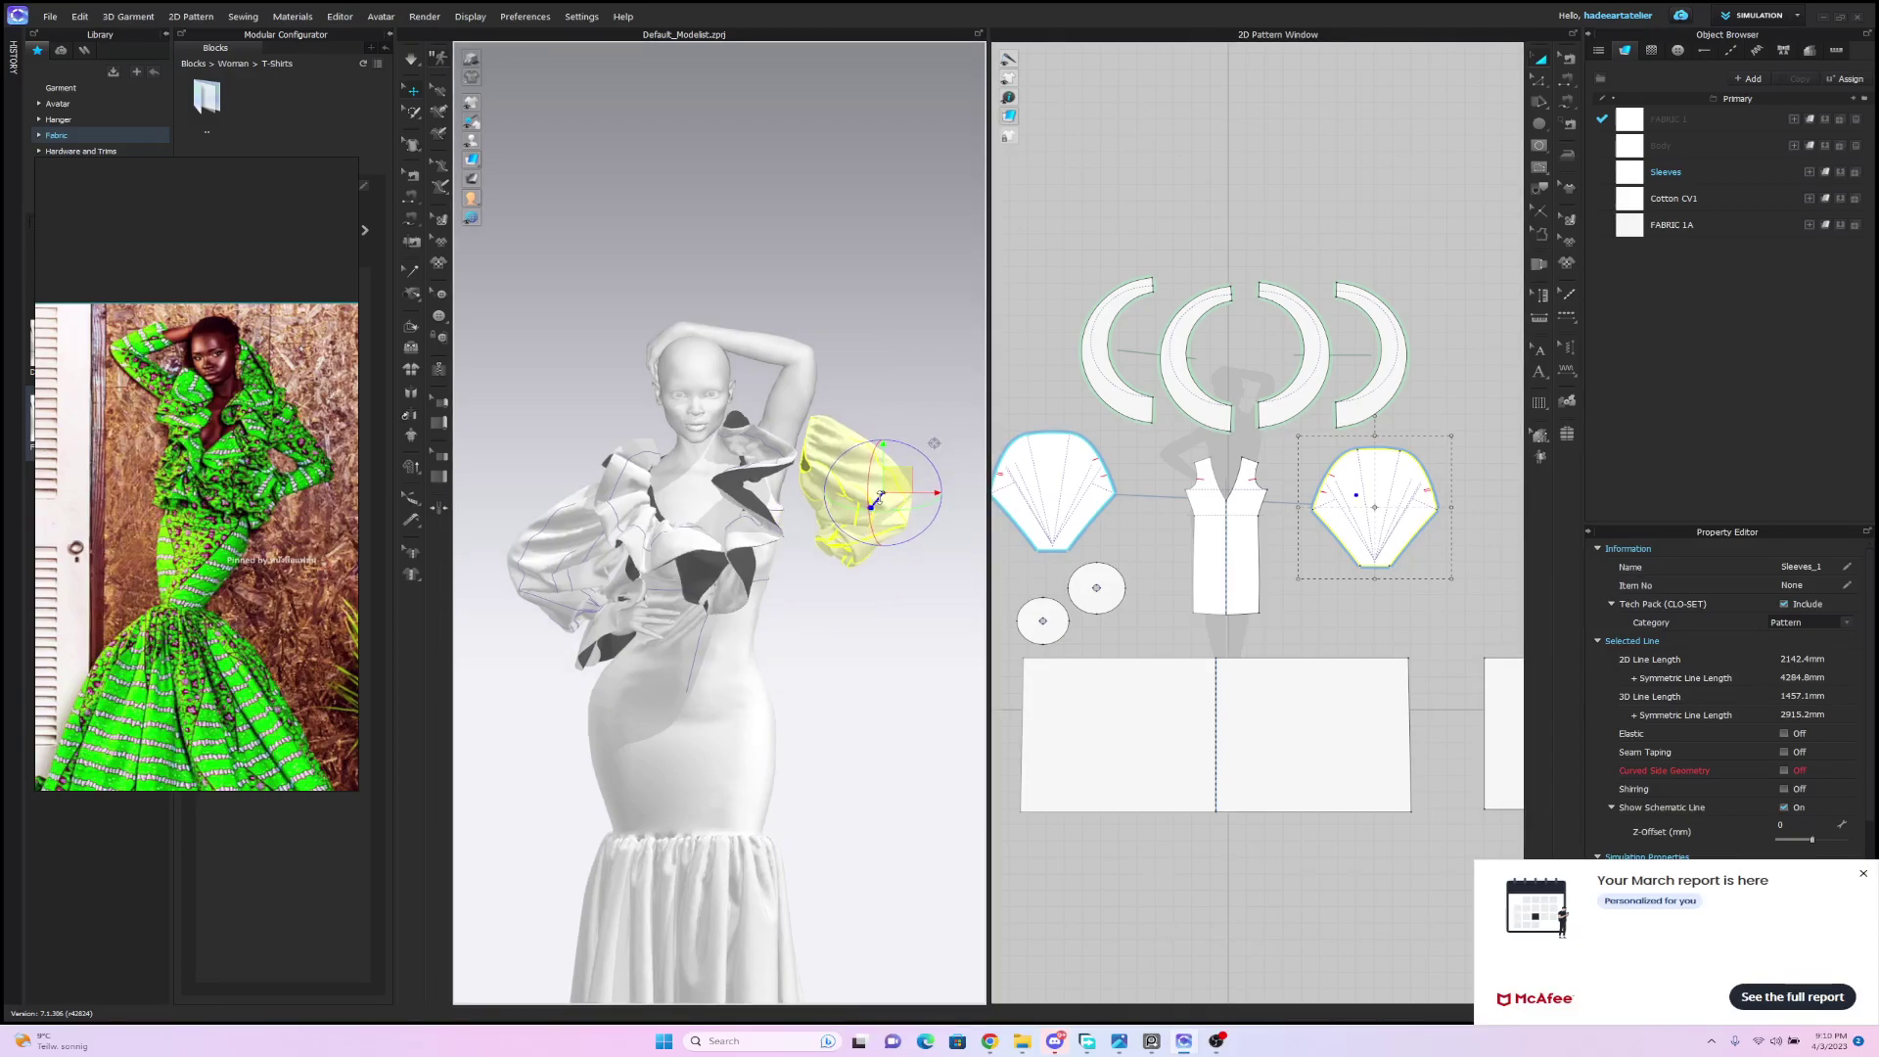
left_click_drag(876, 430, 831, 894)
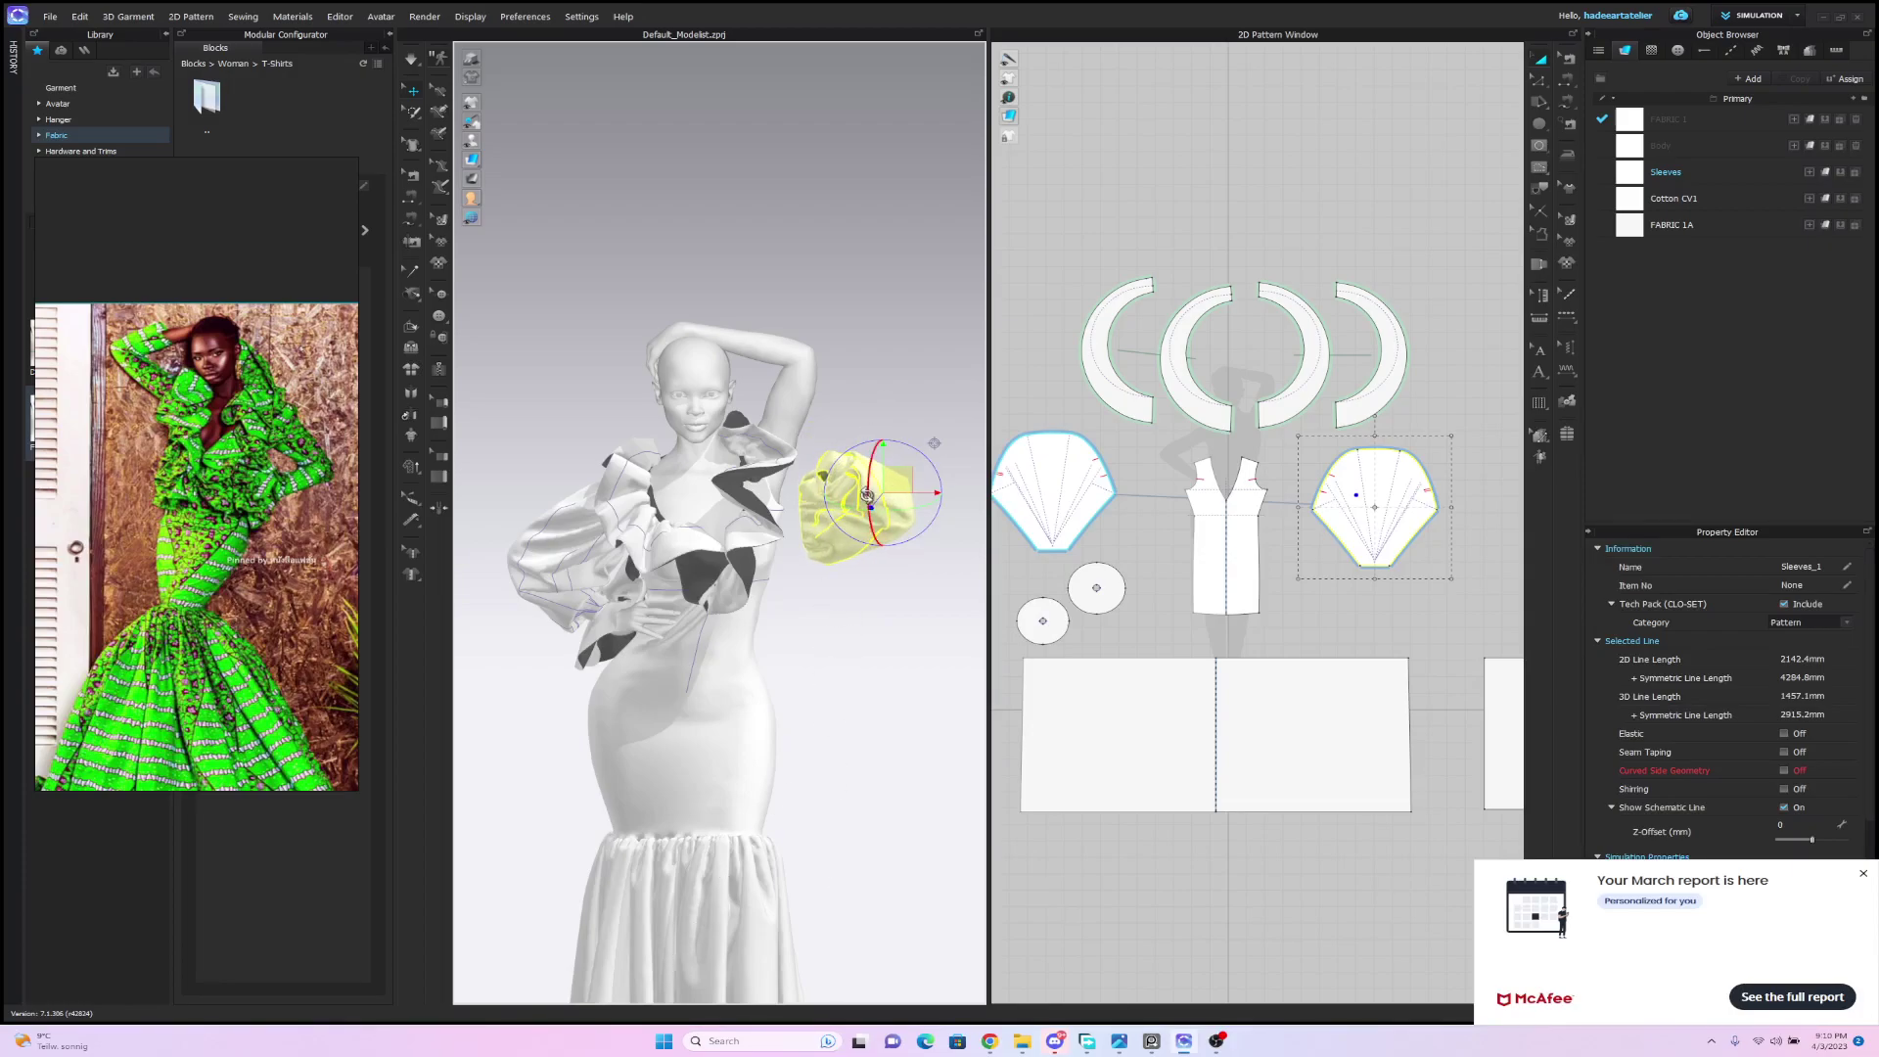
left_click_drag(871, 494, 884, 559)
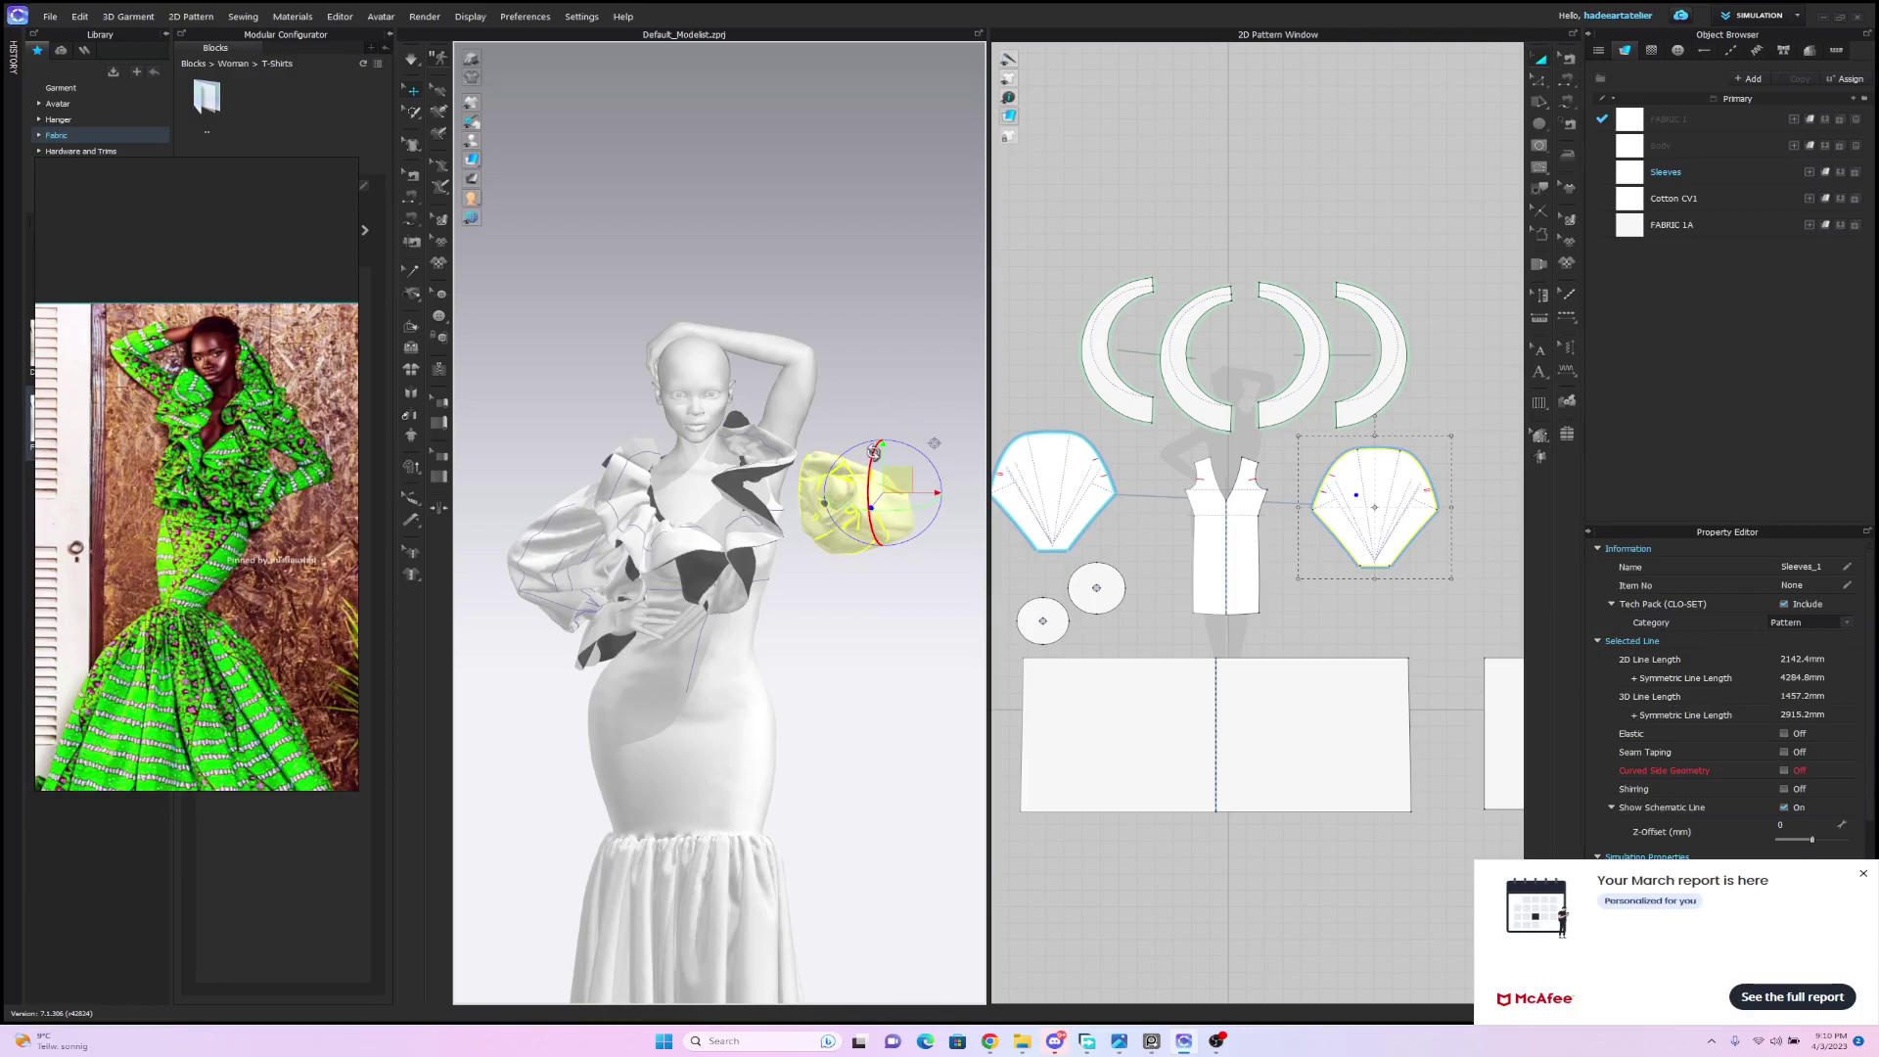
left_click_drag(920, 472, 910, 447)
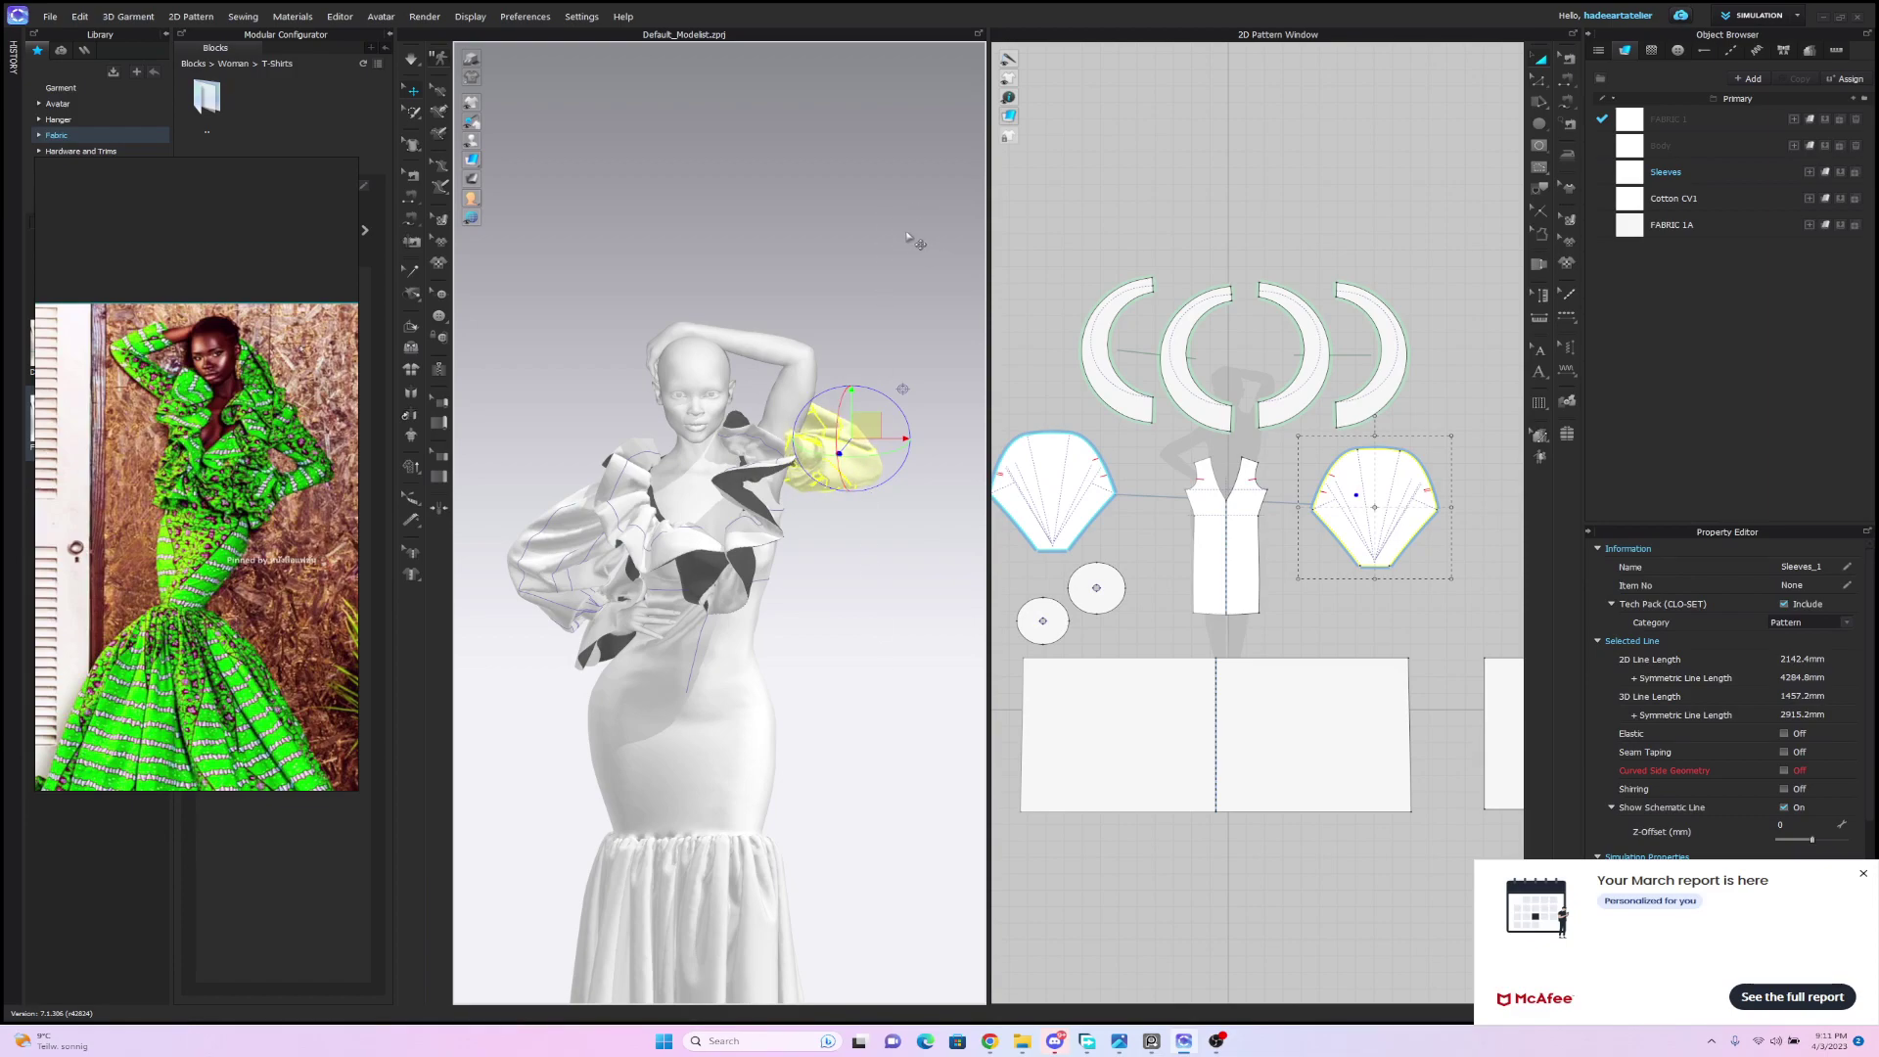
Rotate and lift the mirrored sleeve in several views until it wraps around the raised upper arm and elbow.
scroll(897, 245, "up", 2)
right_click_drag(897, 245, 918, 268)
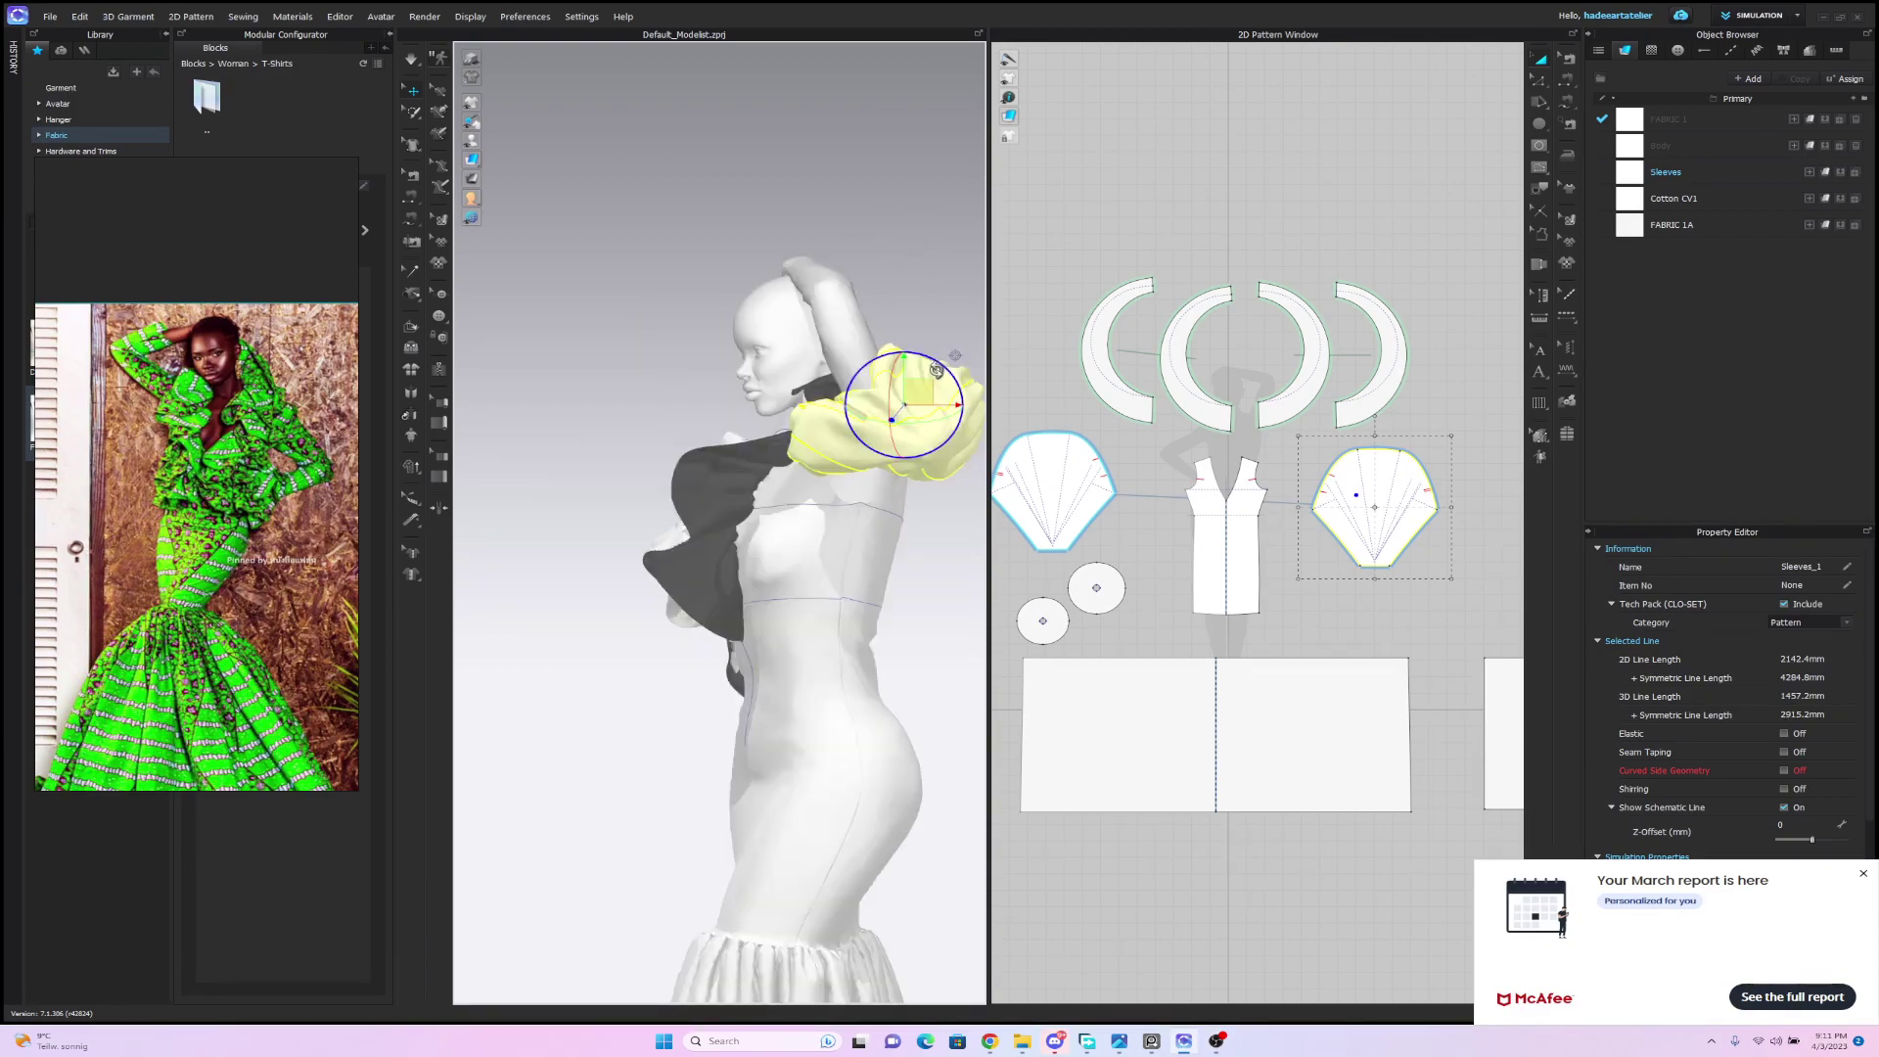
left_click_drag(964, 449, 933, 458)
right_click_drag(934, 321, 1025, 342)
left_click_drag(925, 393, 916, 351)
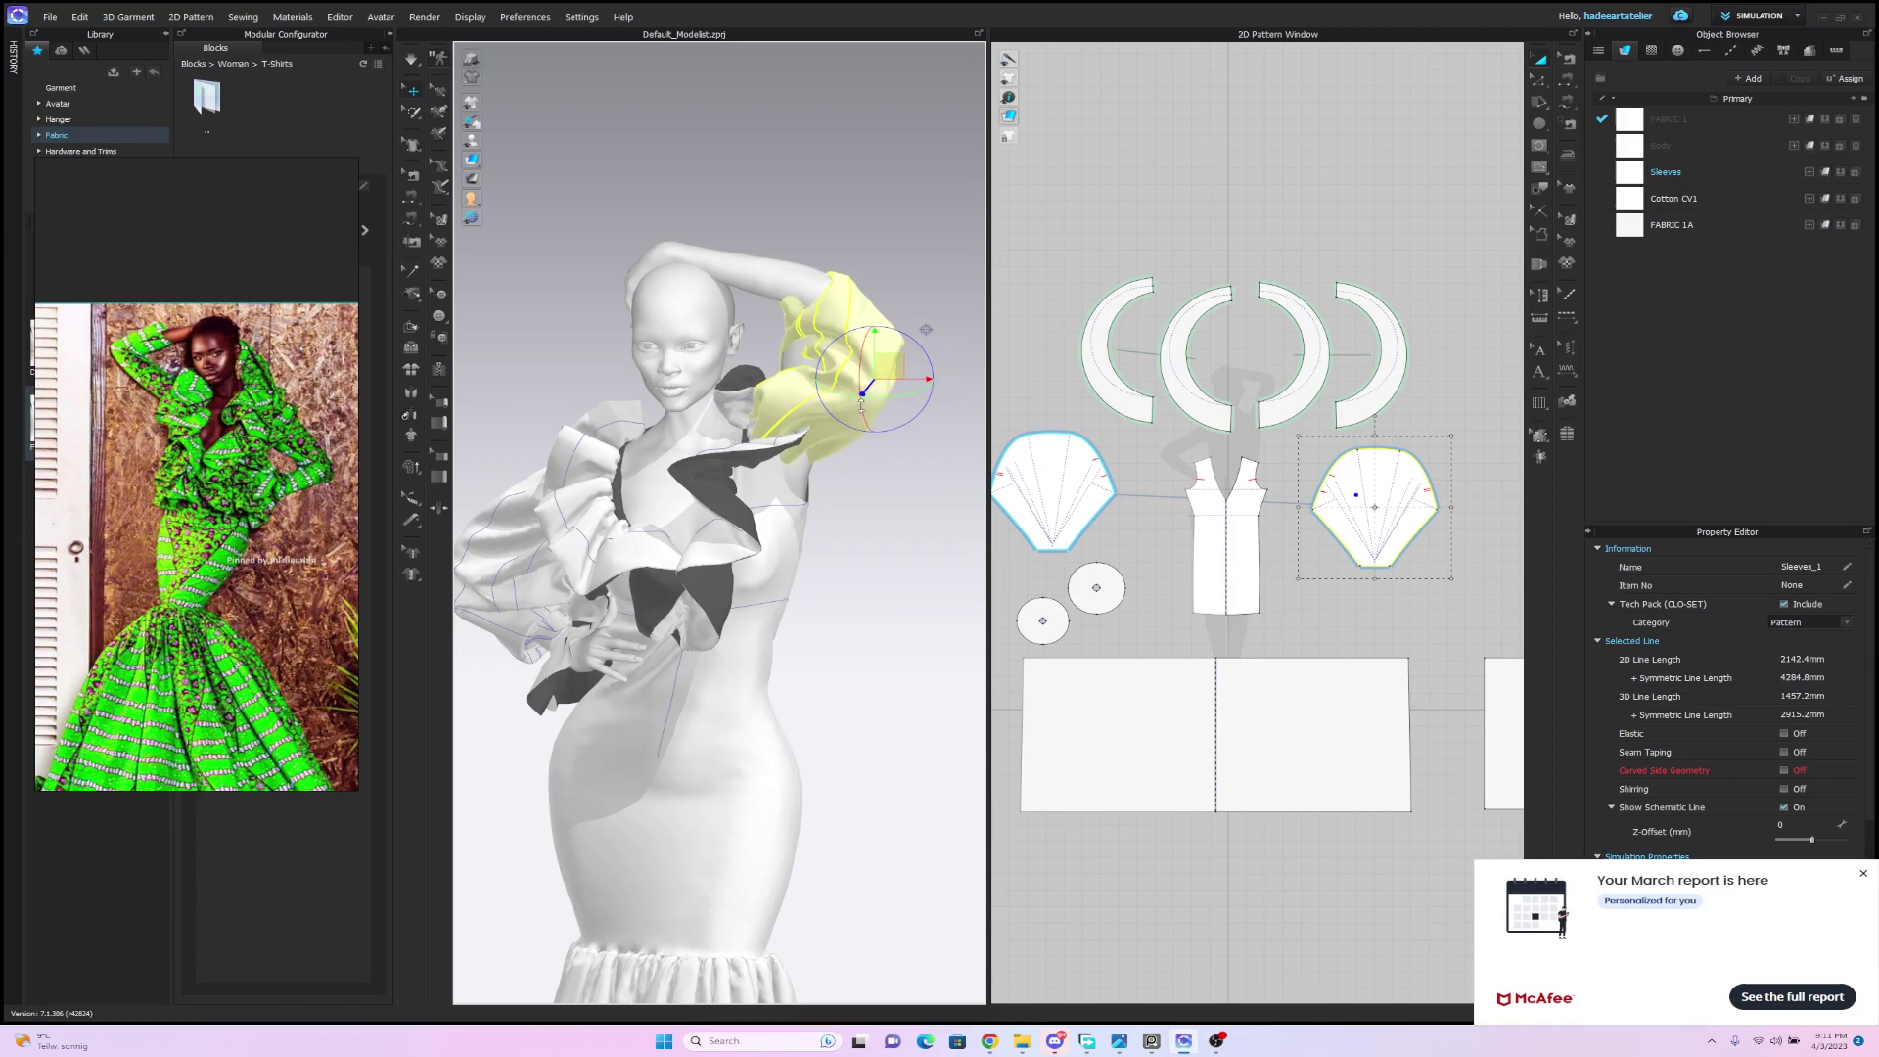
right_click_drag(861, 404, 883, 333)
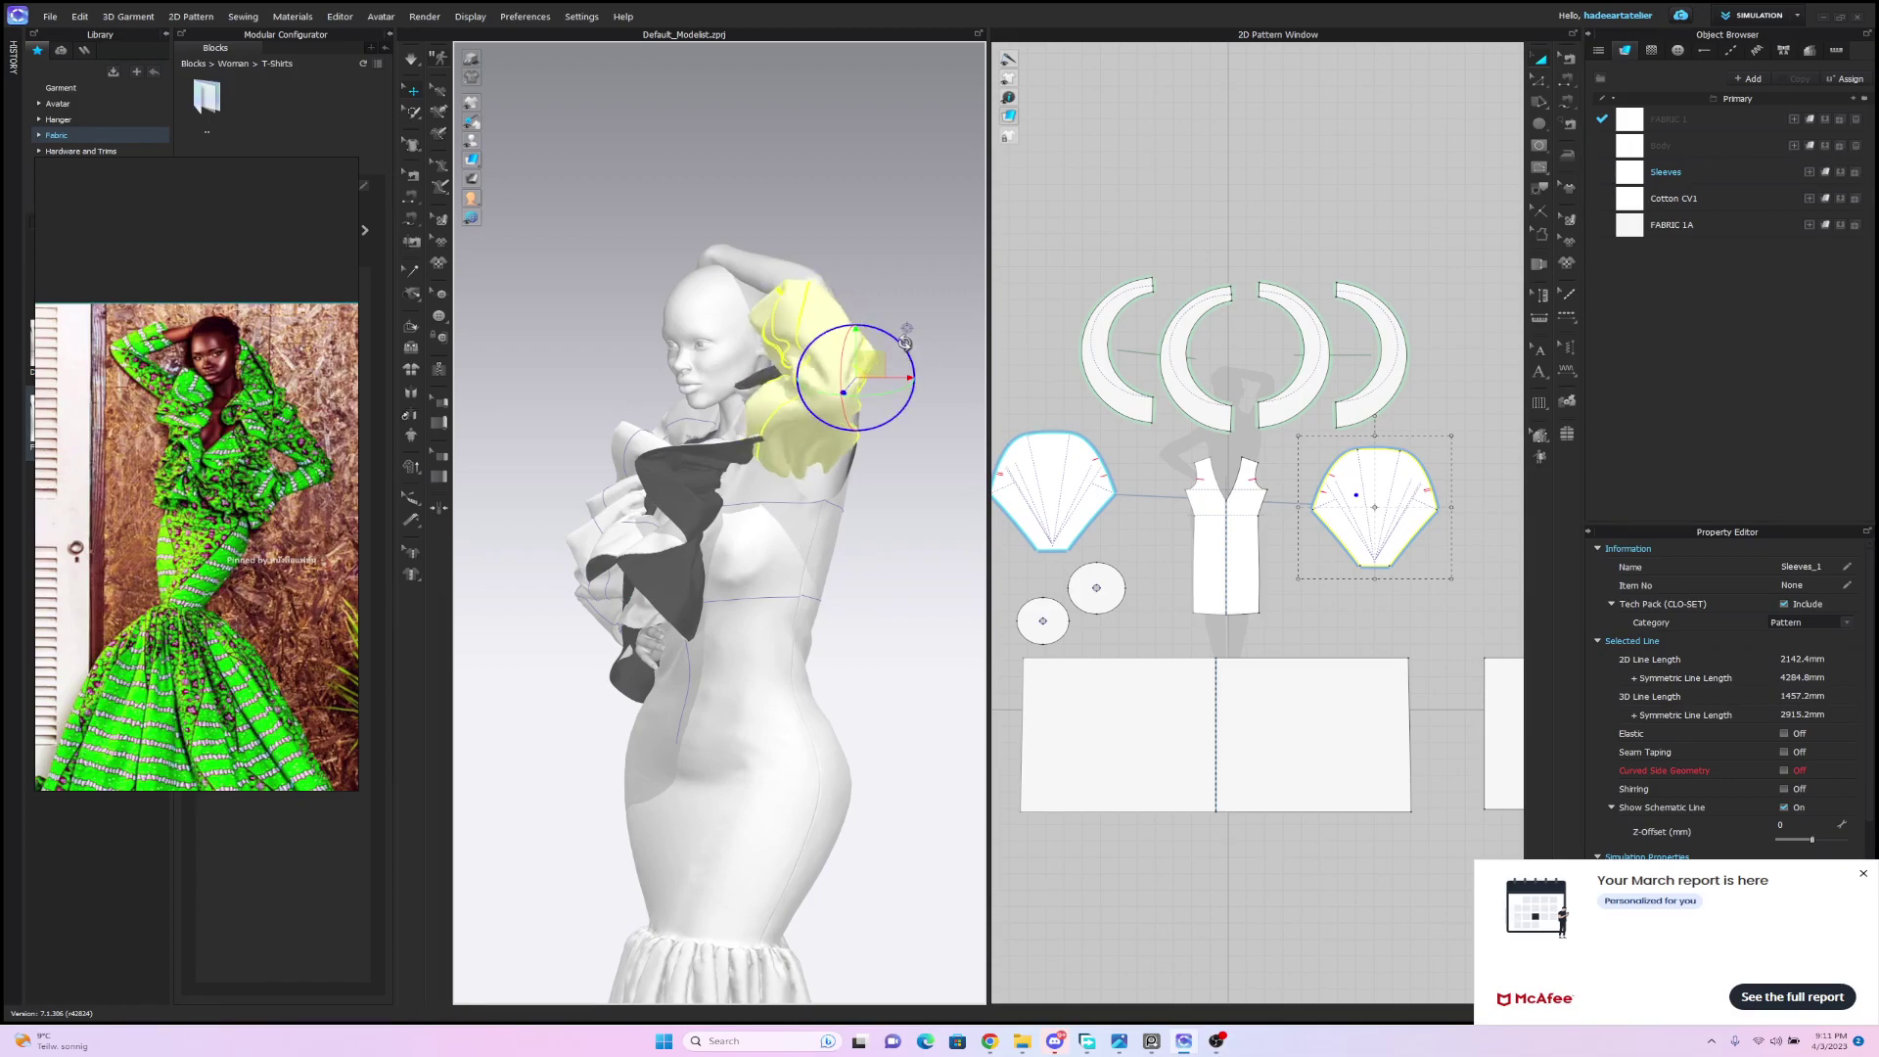
left_click_drag(902, 337, 872, 310)
right_click_drag(874, 313, 1012, 348)
left_click_drag(903, 292, 877, 284)
right_click_drag(870, 287, 771, 227)
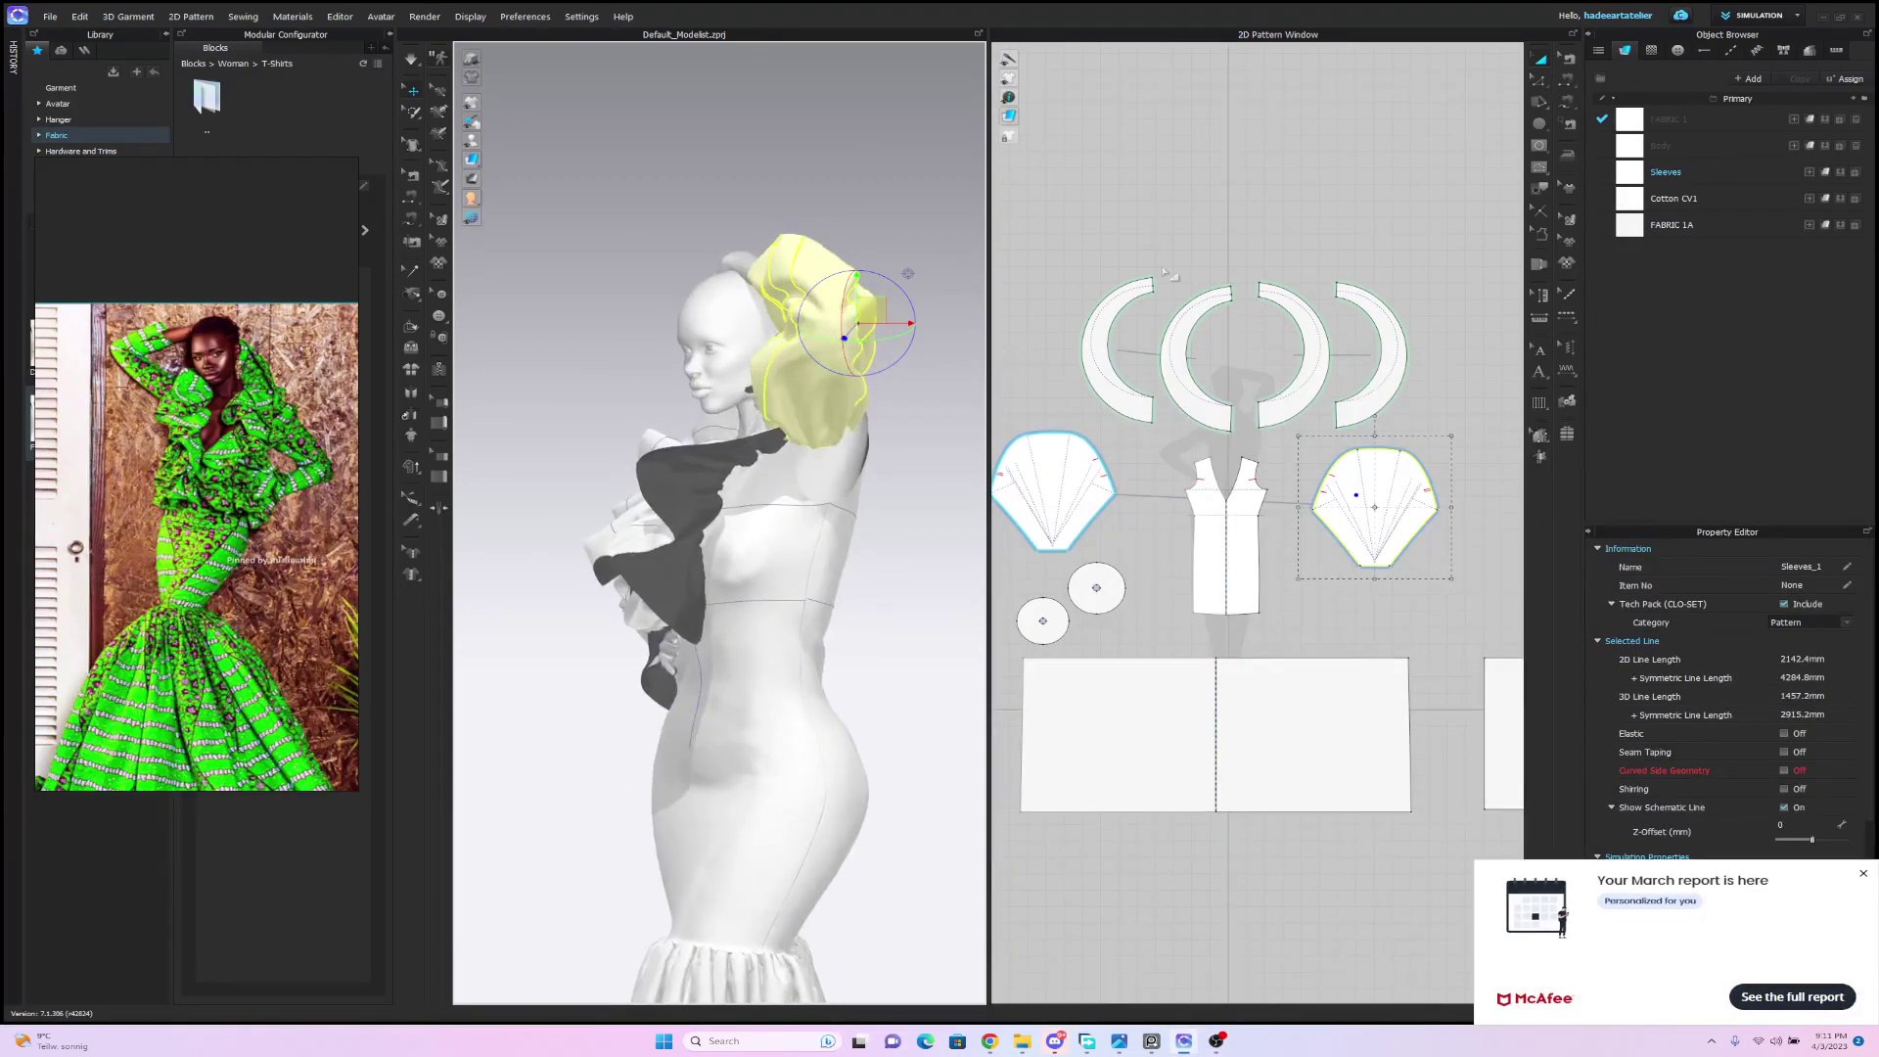
Try to sew the body front's armhole on the raised-arm side to the cap of the mirrored sleeve.
left_click(1570, 124)
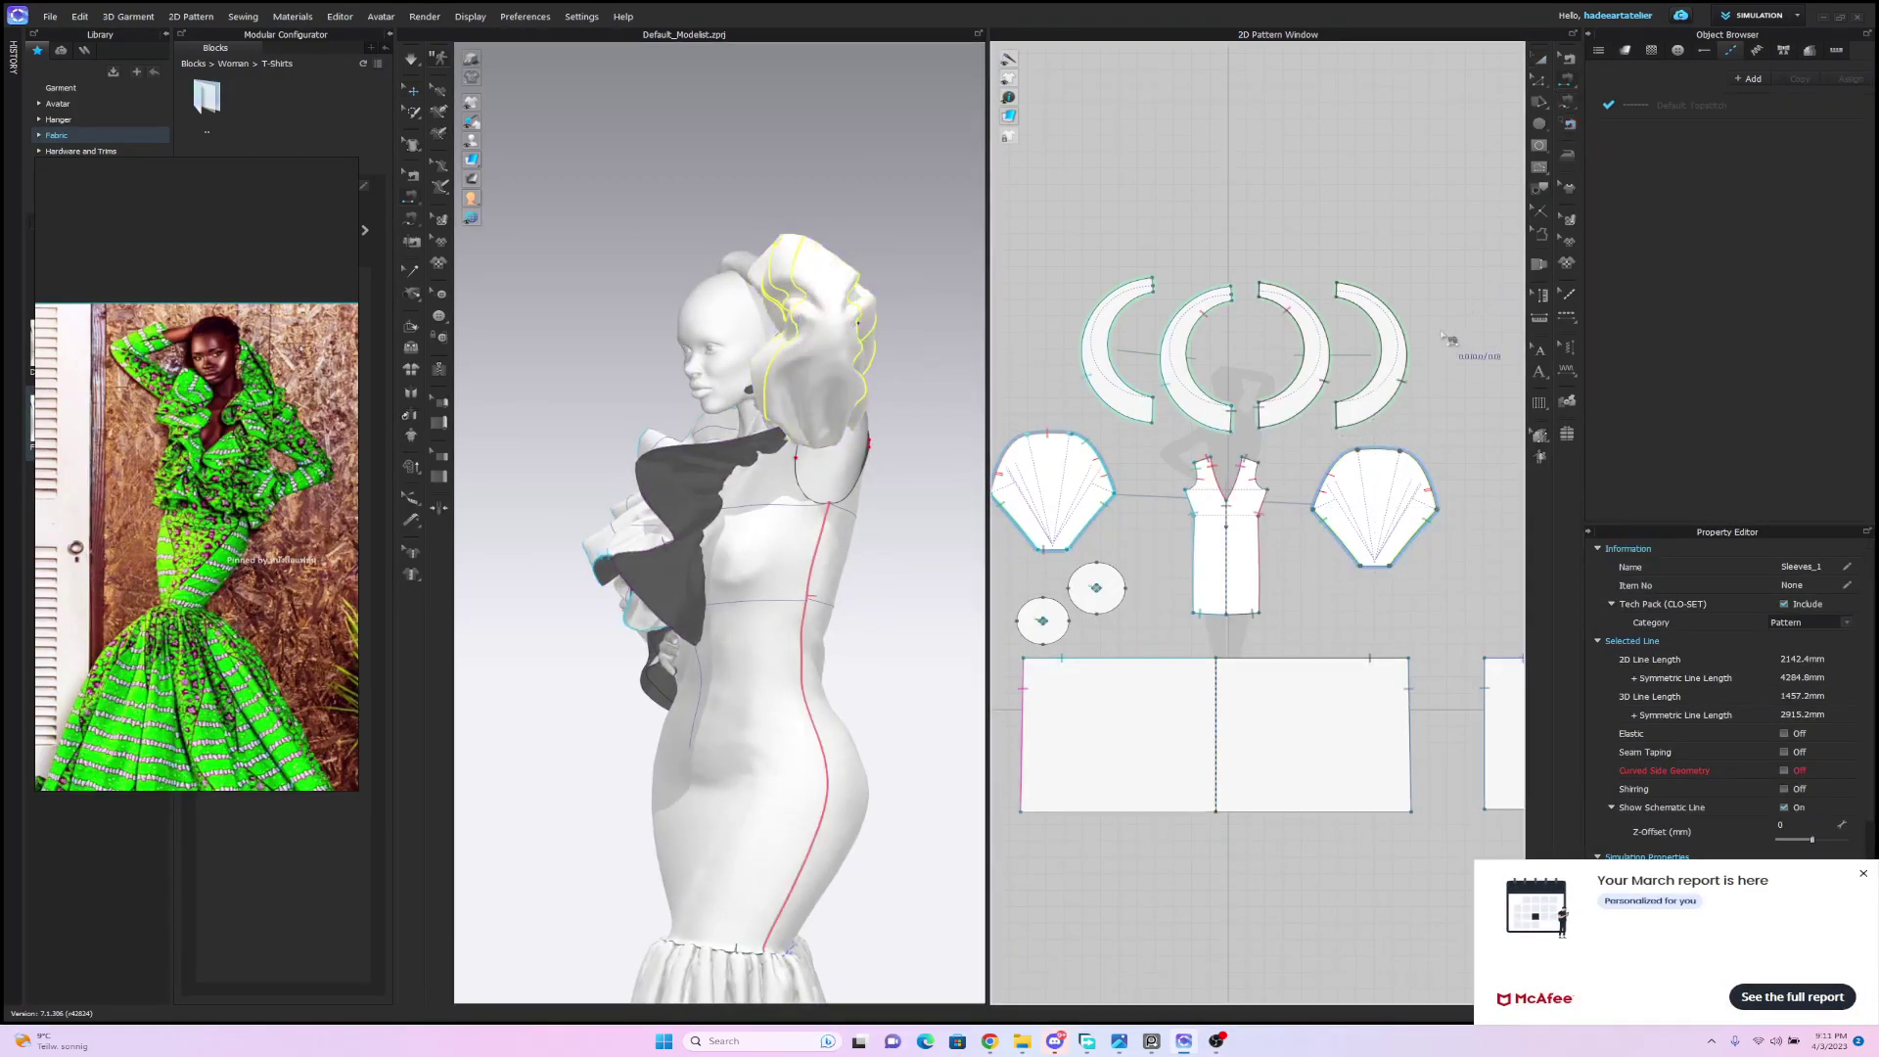
scroll(1453, 362, "down", 2)
right_click_drag(1456, 357, 1351, 314)
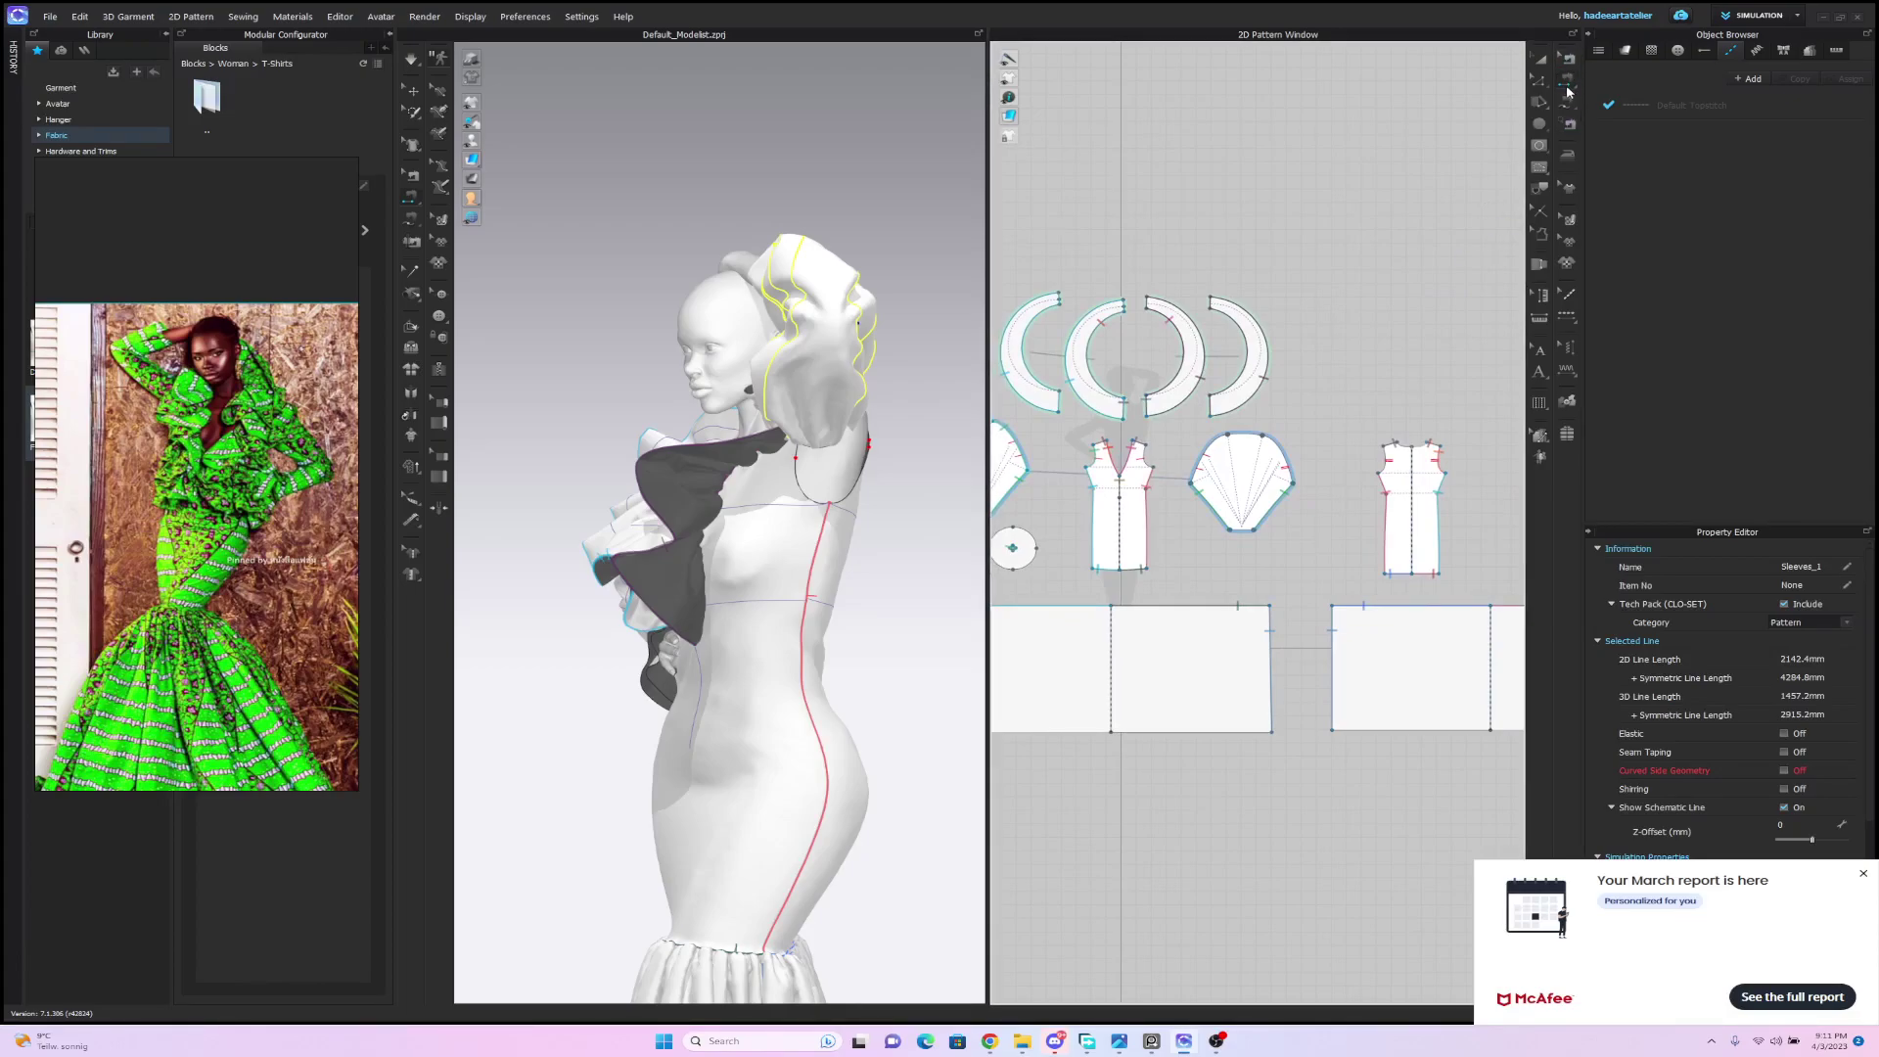
left_click(1569, 104)
left_click(1152, 455)
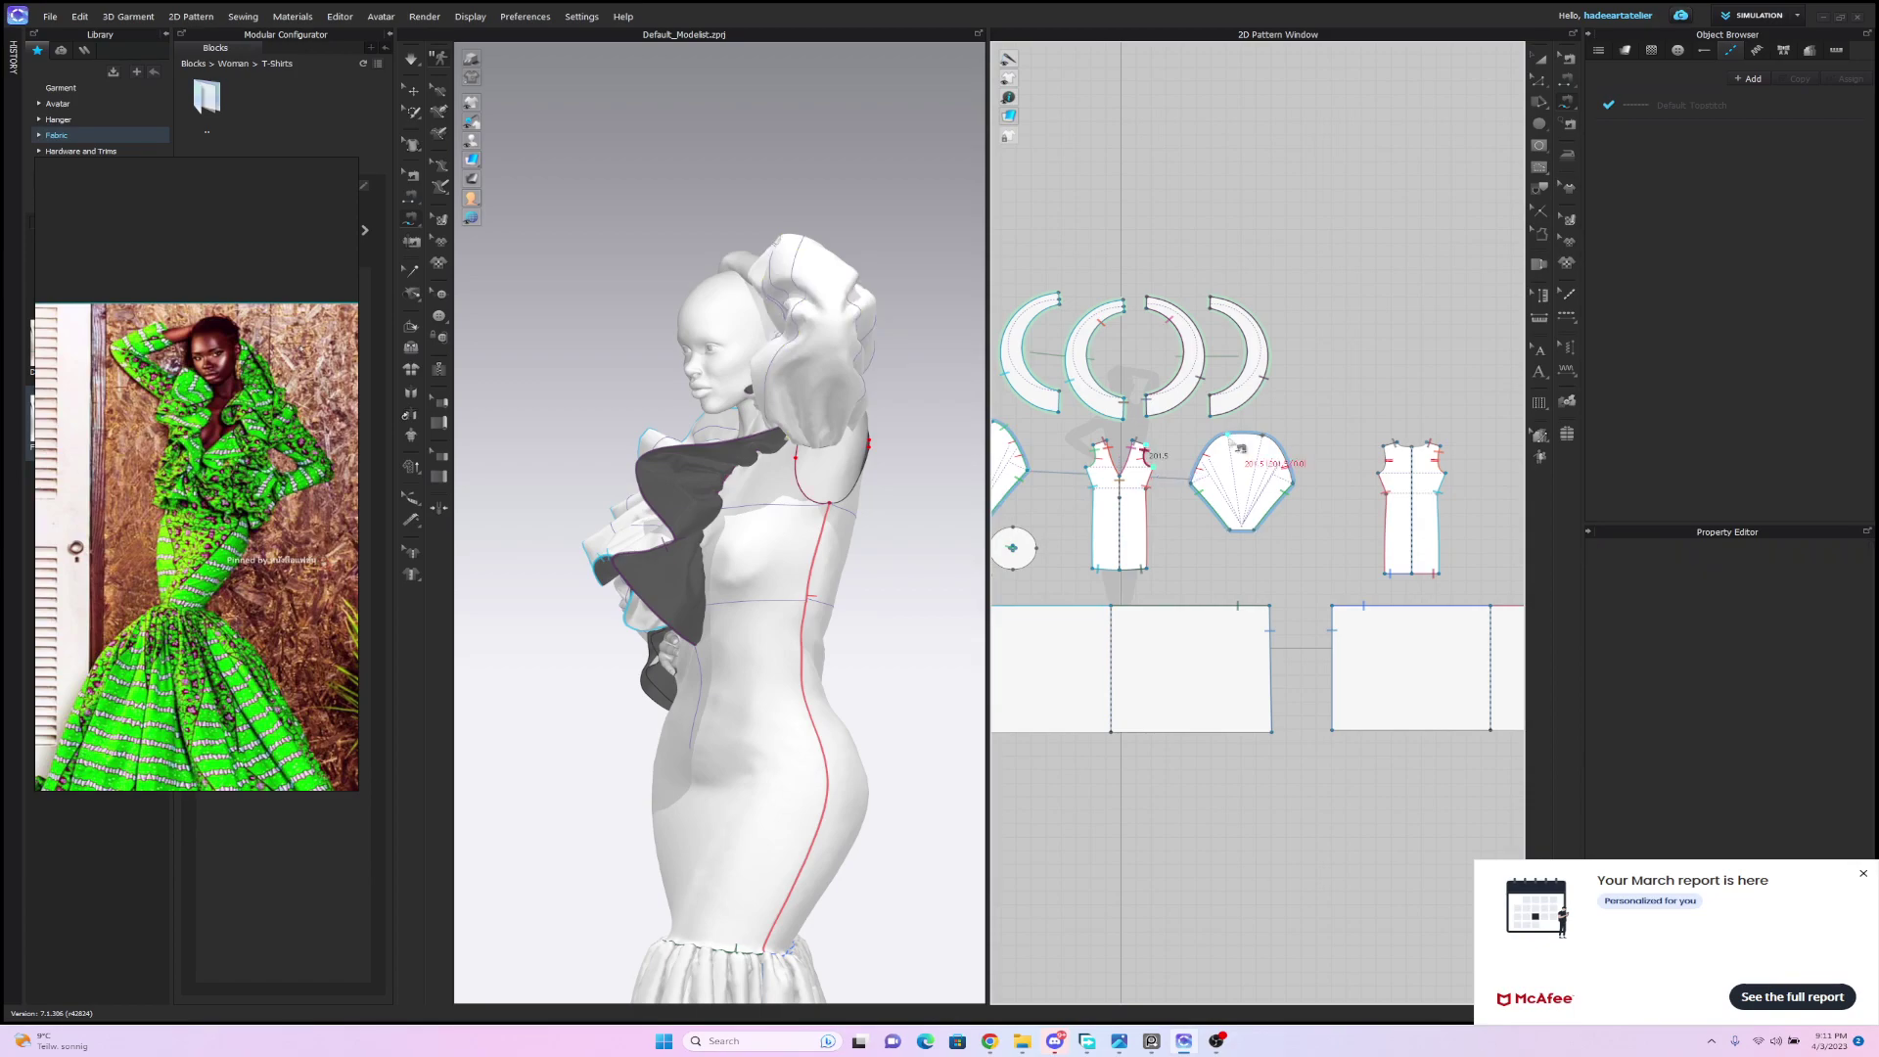
left_click(1244, 434)
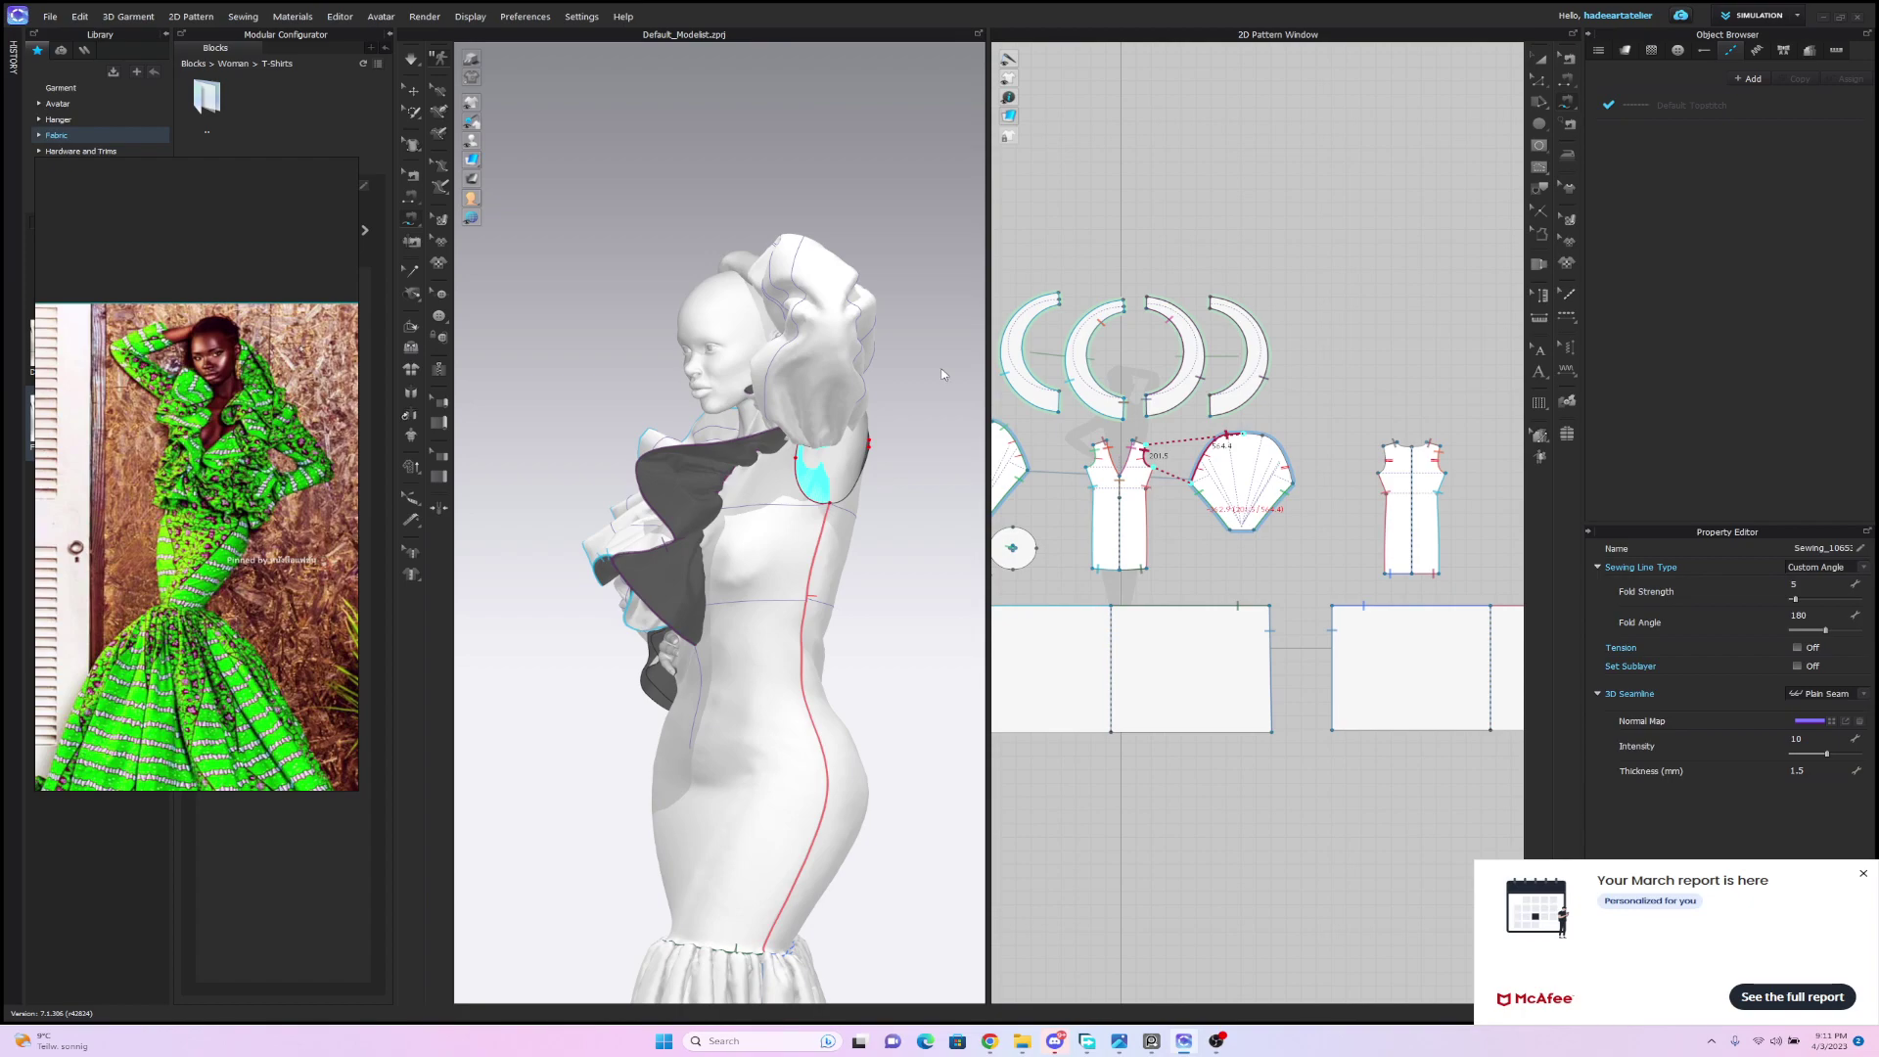
Delete the seam joining the body front's armhole to the mirrored sleeve's cap.
mouse_move(946, 376)
right_mouse_down()
mouse_move(1064, 401)
mouse_move(961, 390)
right_mouse_up()
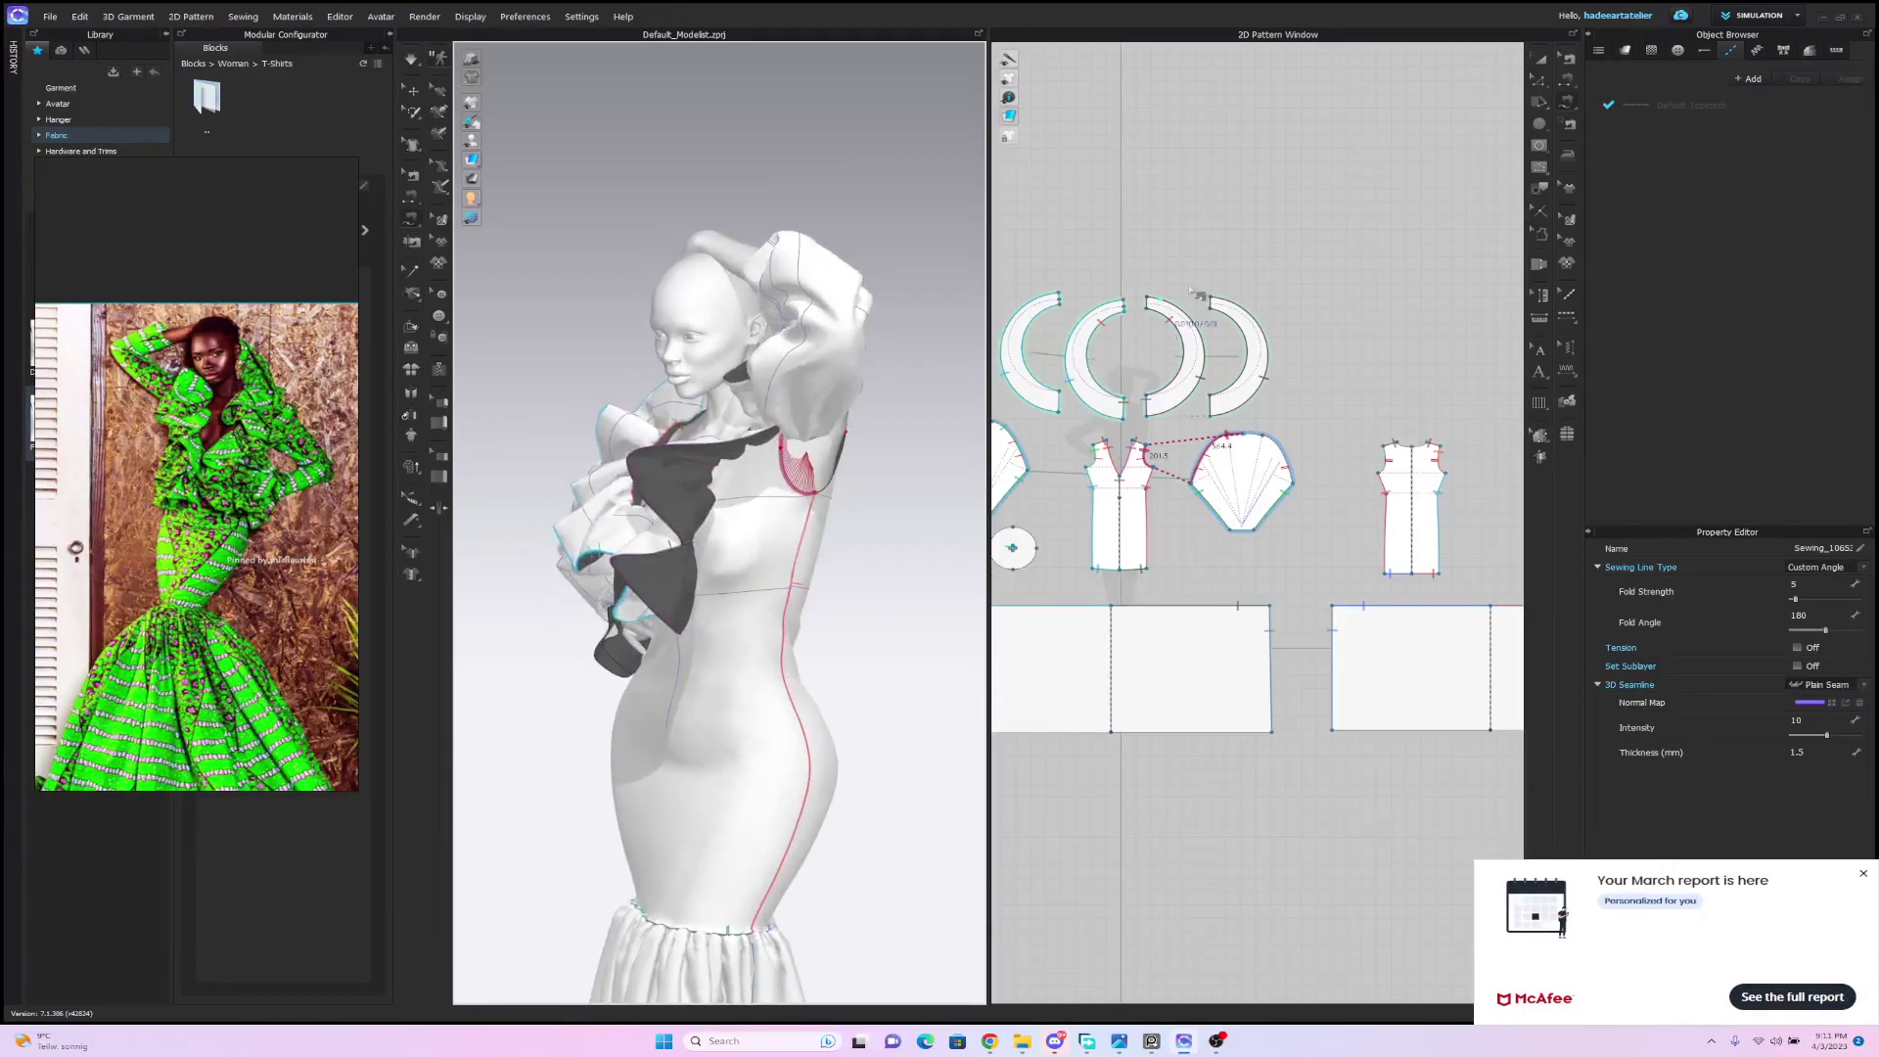
left_click(1569, 59)
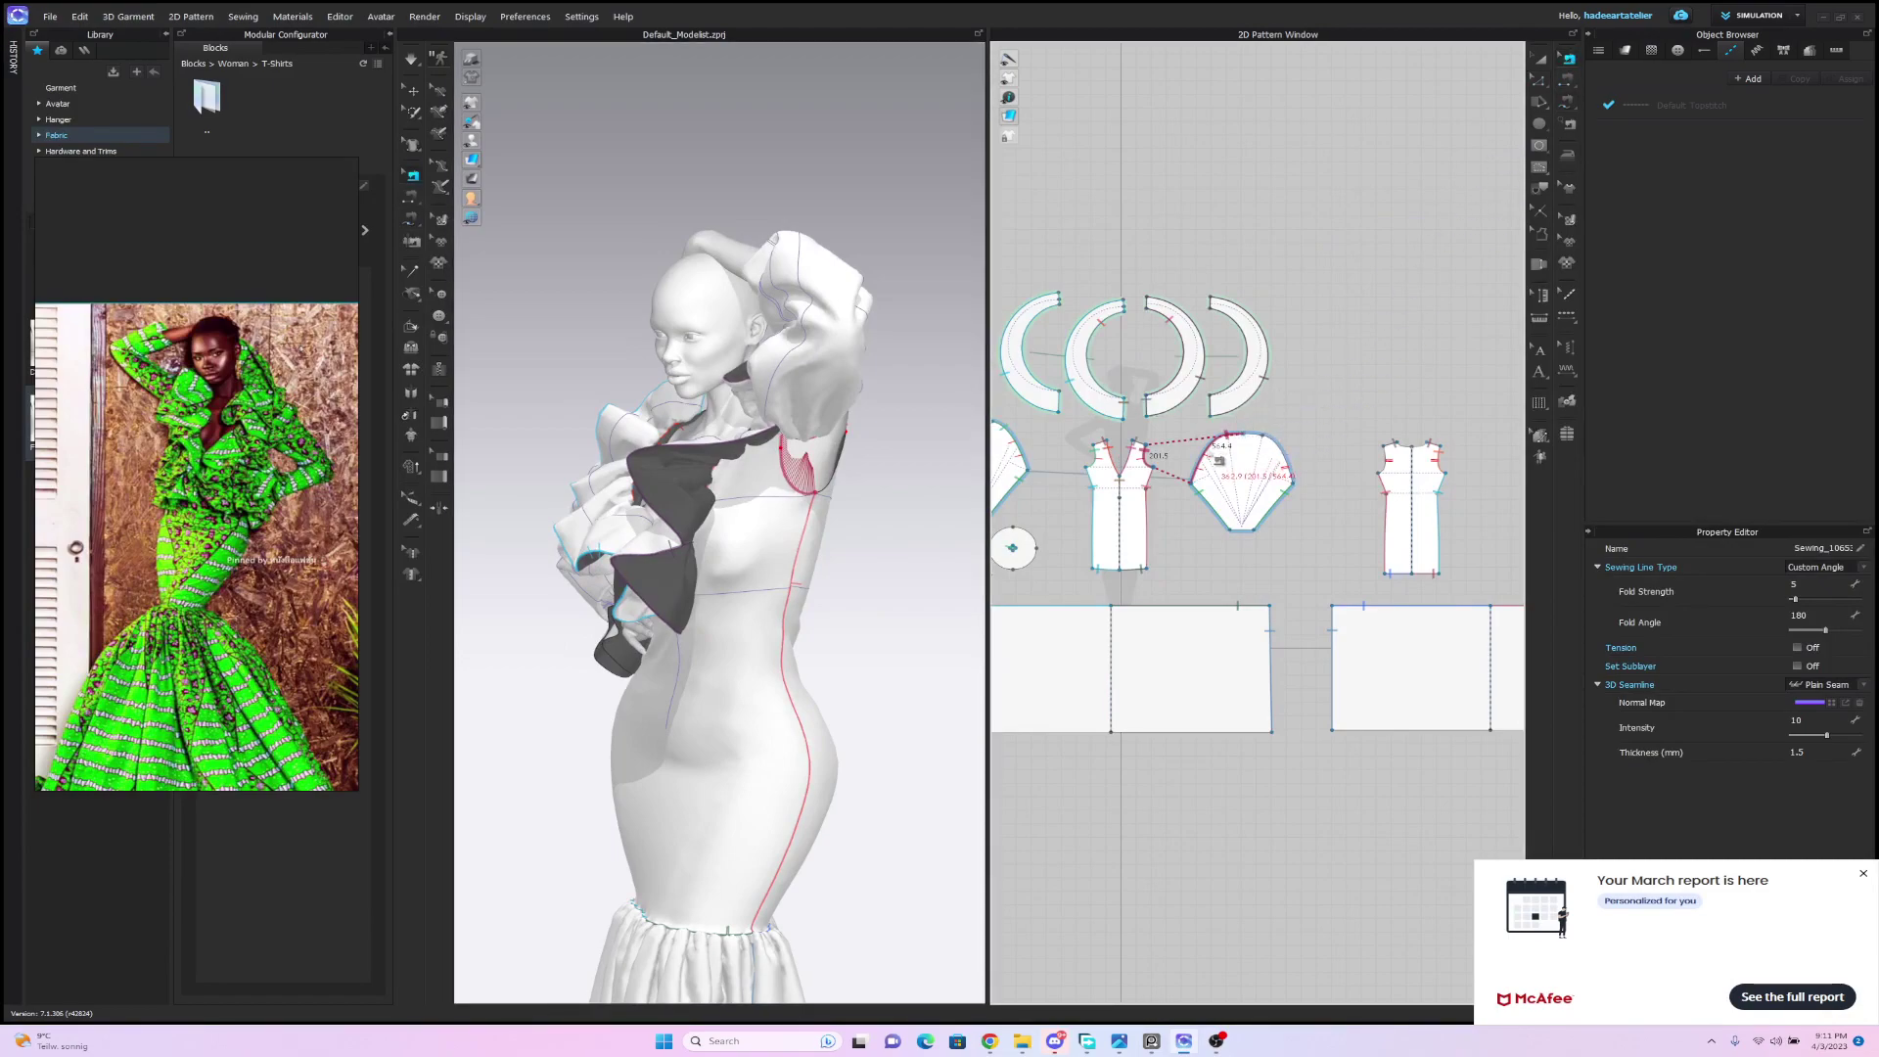
left_click(1239, 450)
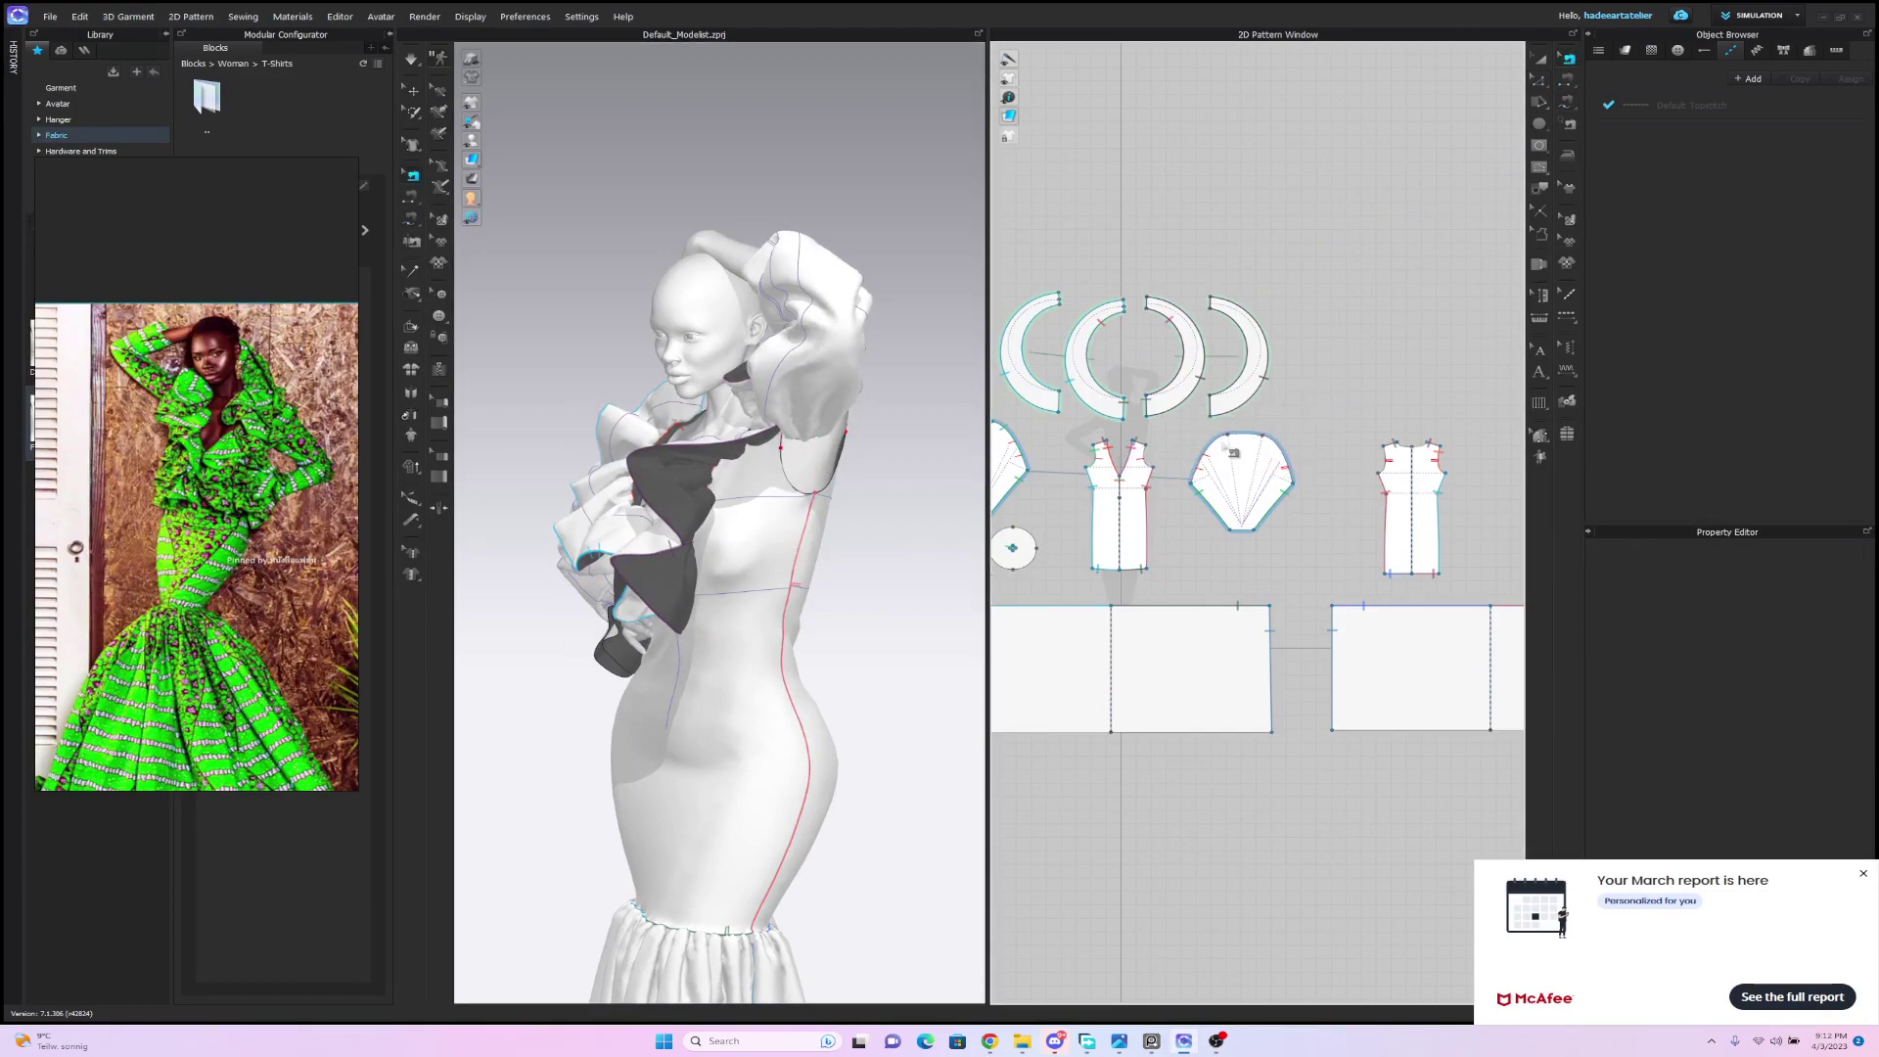
Sew the body front's armhole to the mirrored sleeve's cap again and test the seam in a brief simulation.
left_click(1155, 456)
left_click(1244, 435)
left_click(1323, 393)
mouse_move(956, 328)
right_mouse_down()
mouse_move(1091, 342)
mouse_move(969, 312)
right_mouse_up()
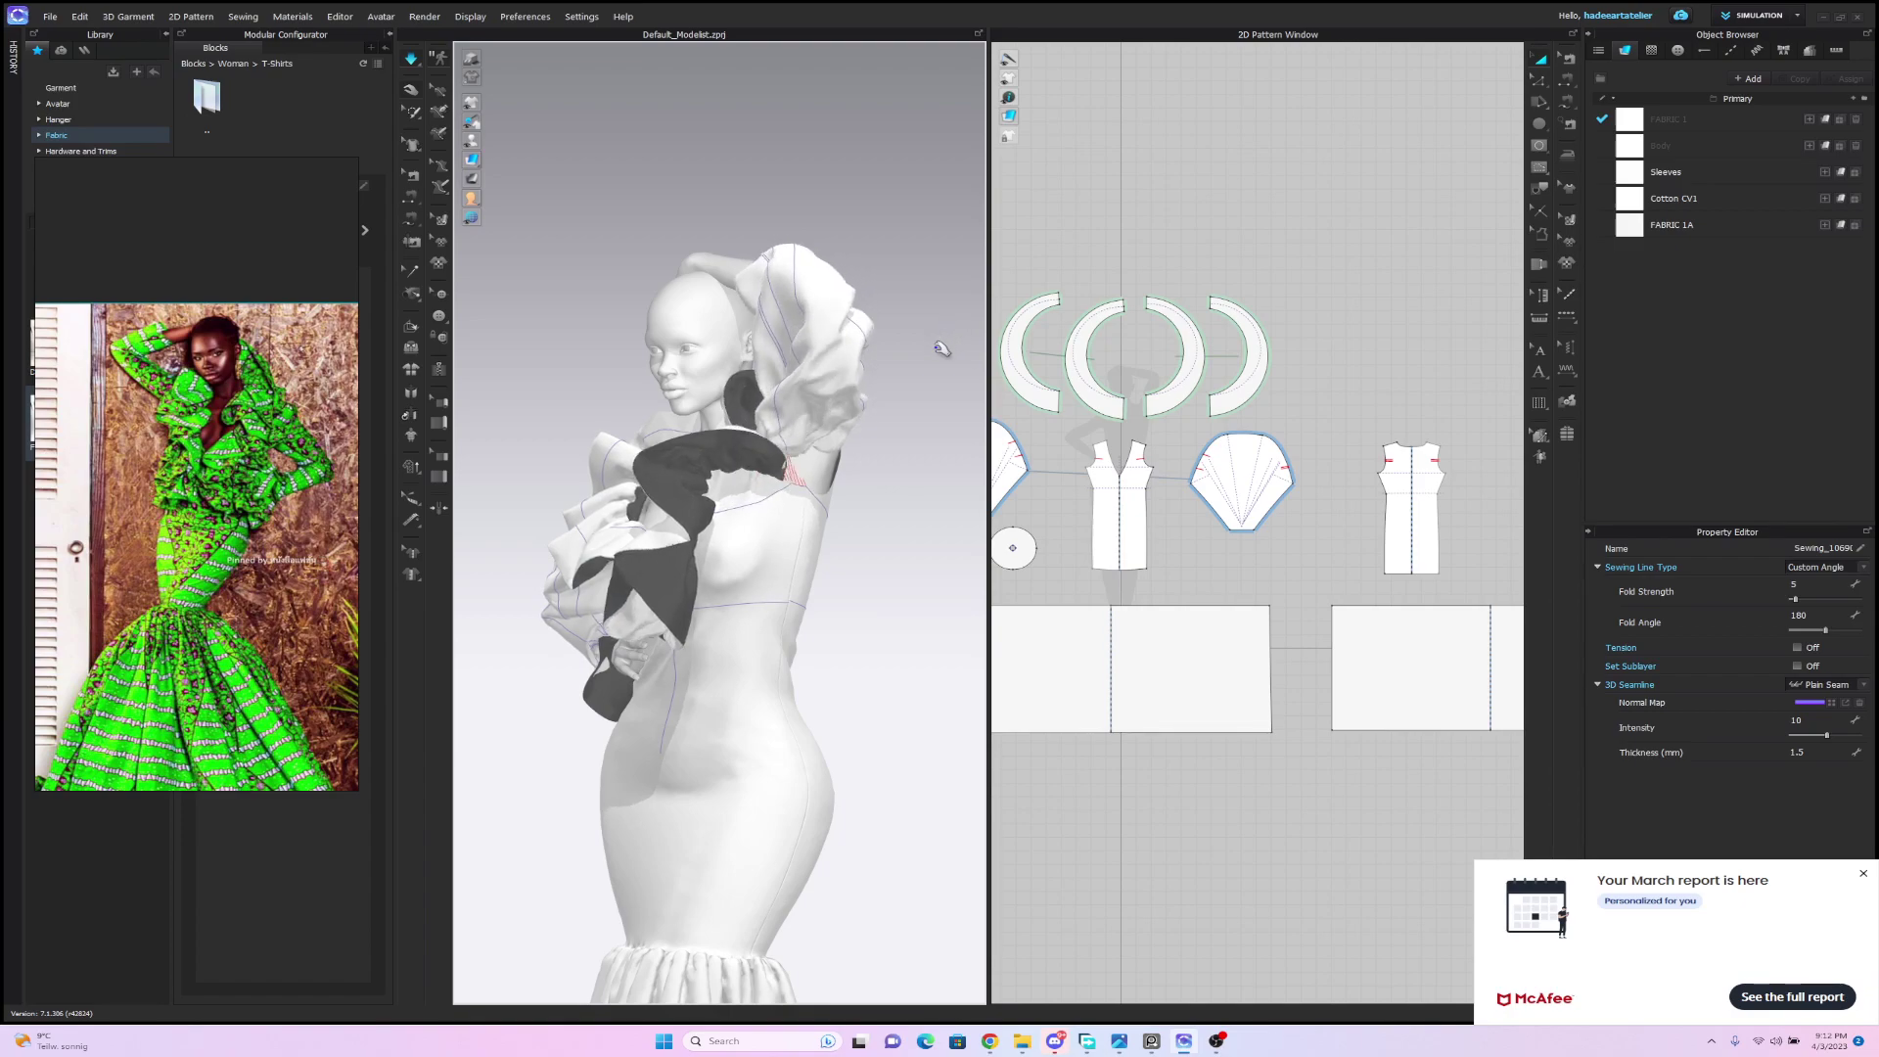
mouse_move(926, 387)
right_mouse_down()
mouse_move(1033, 401)
mouse_move(925, 379)
right_mouse_up()
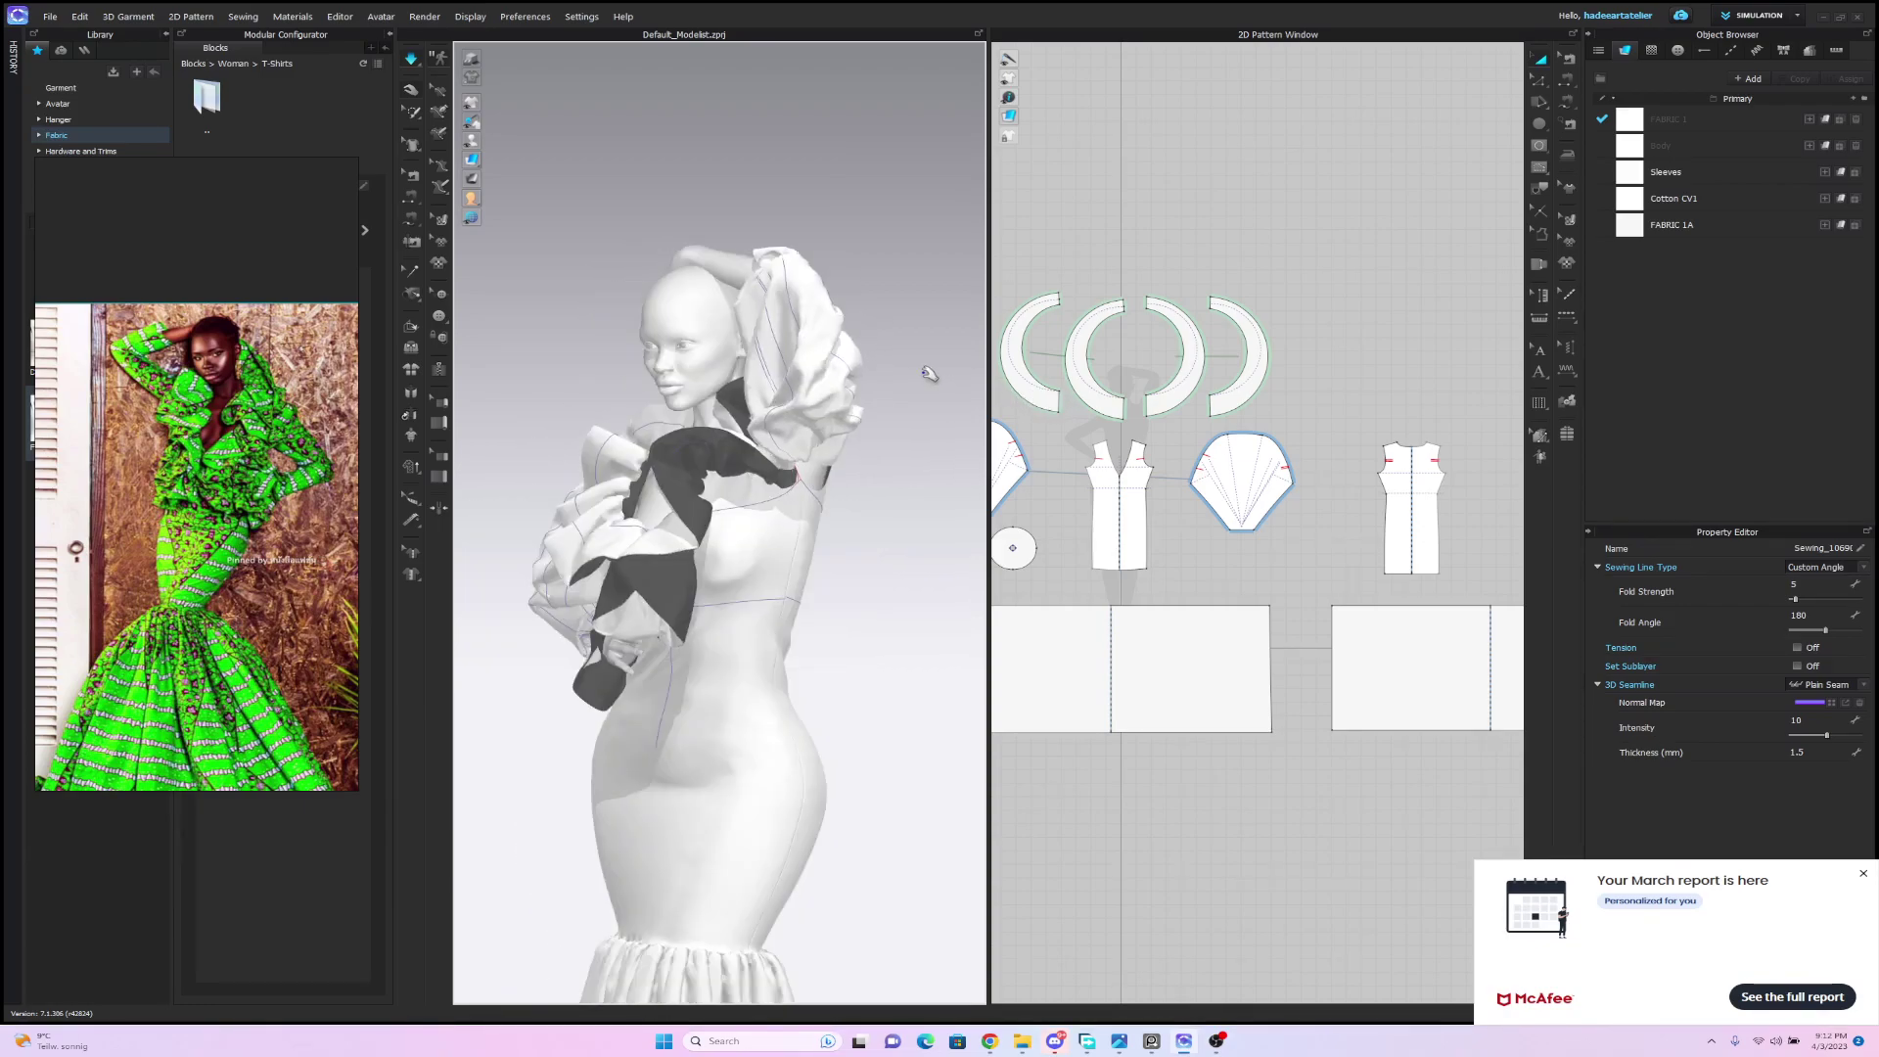
key("space")
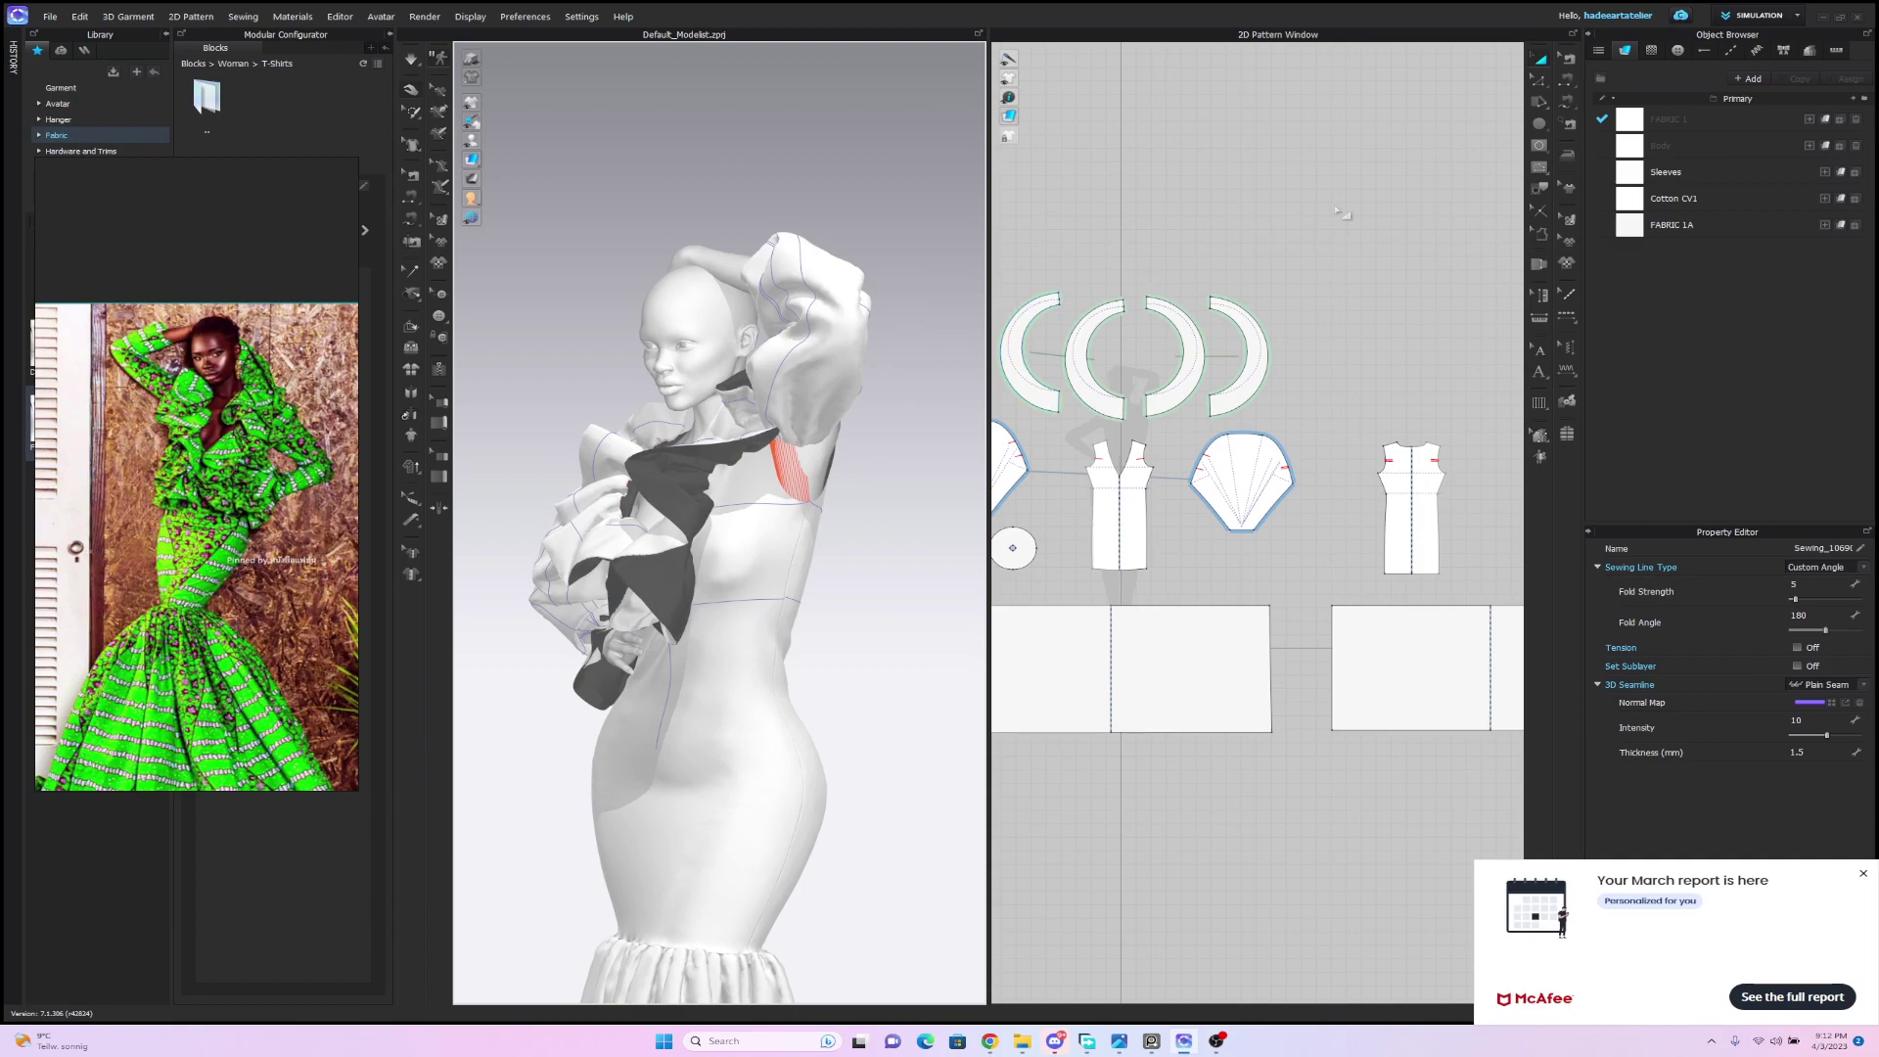
Select the two neckline flounce patterns on the raised-arm side and shift them slightly over the front of the bodice.
left_click(1539, 60)
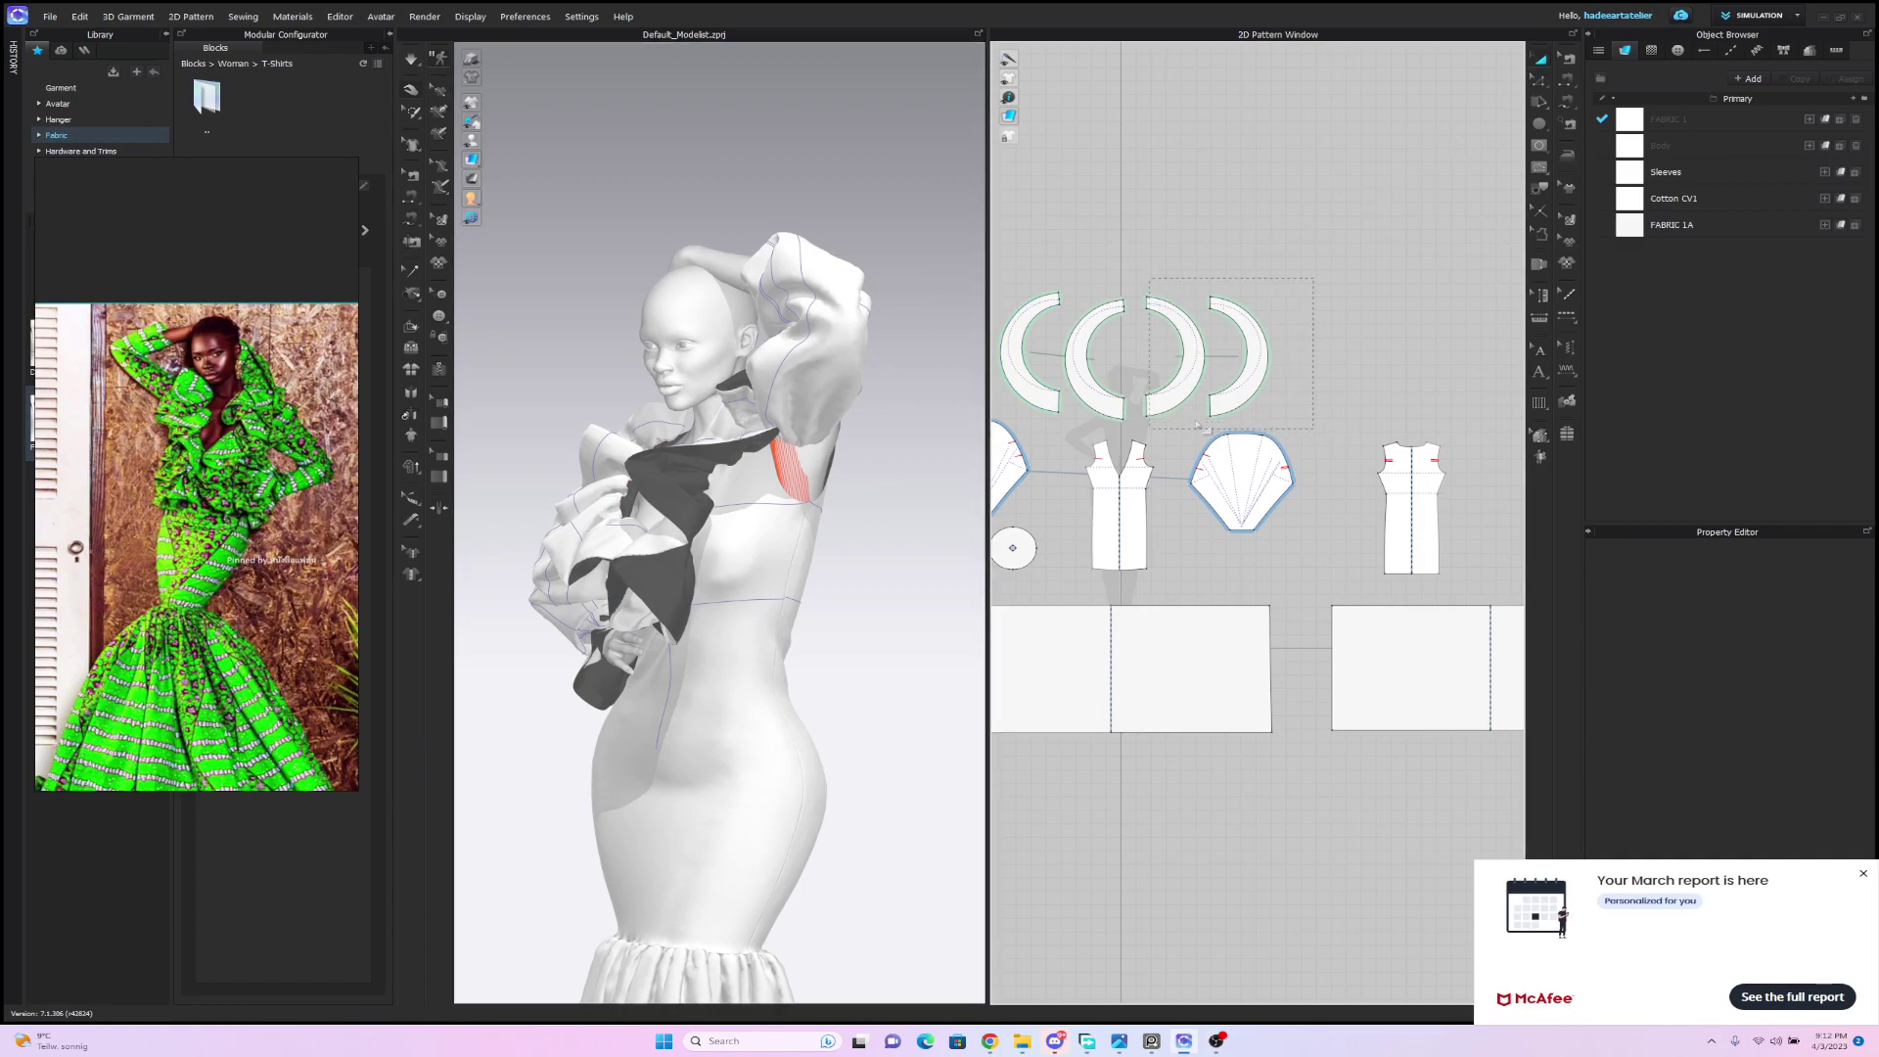
left_click_drag(1231, 423, 1148, 429)
left_click_drag(746, 493, 726, 492)
right_click_drag(726, 492, 864, 482)
Reverse the sewing direction between the body front's armhole and the mirrored sleeve's cap, and check the seam on the avatar.
left_click(1567, 60)
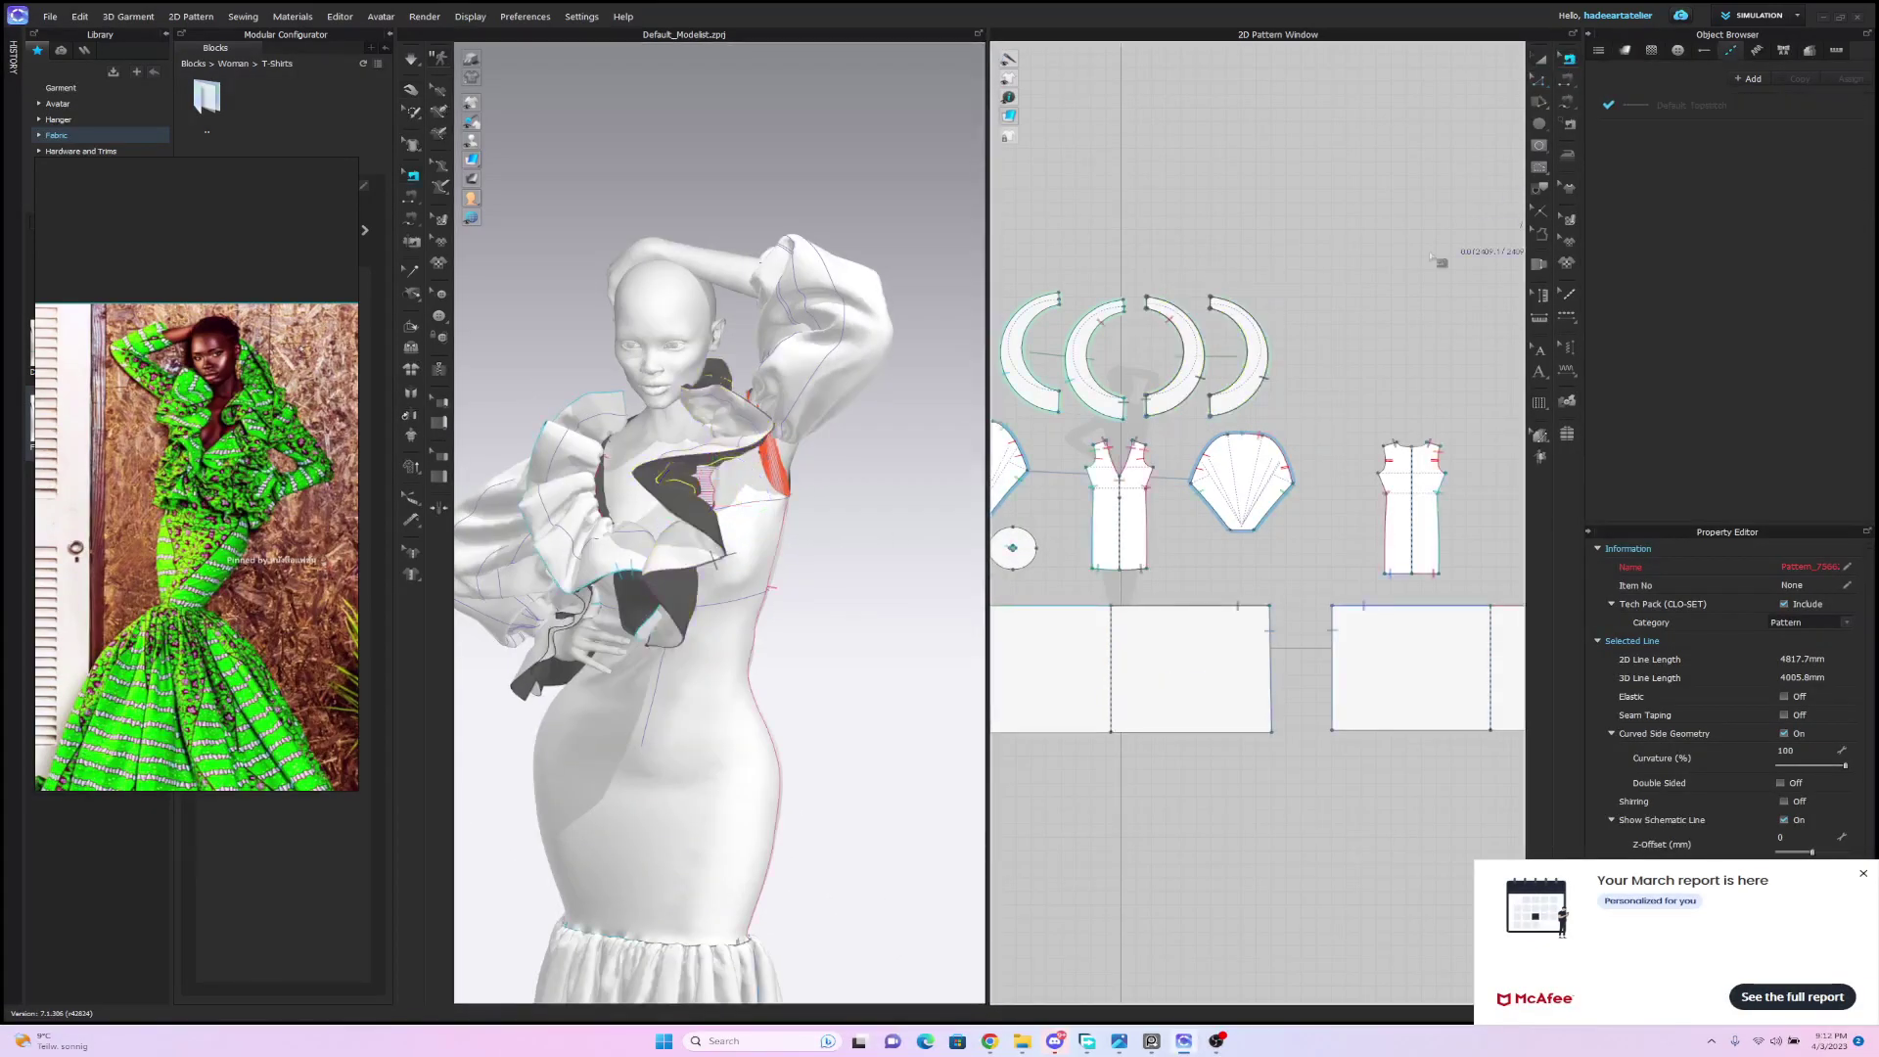
left_click(1288, 460)
right_click(1290, 461)
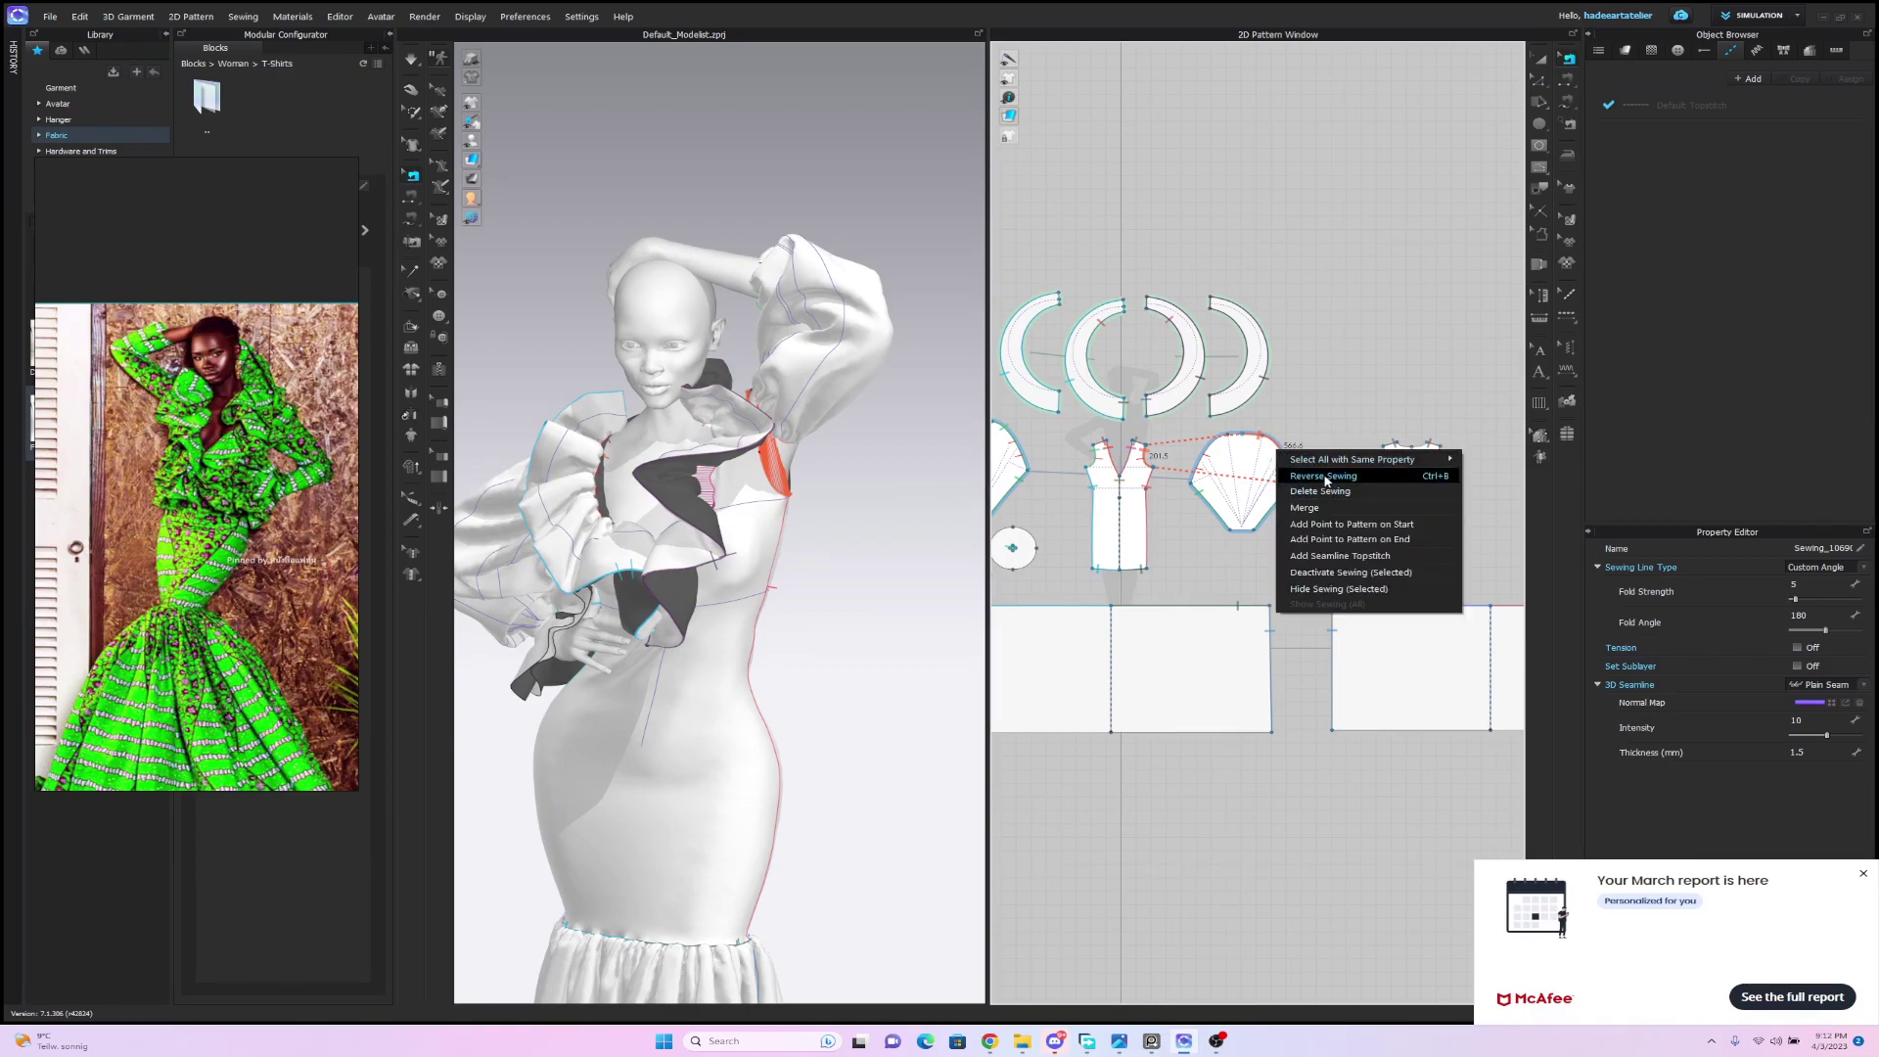
left_click(1315, 480)
right_click_drag(891, 472, 998, 491)
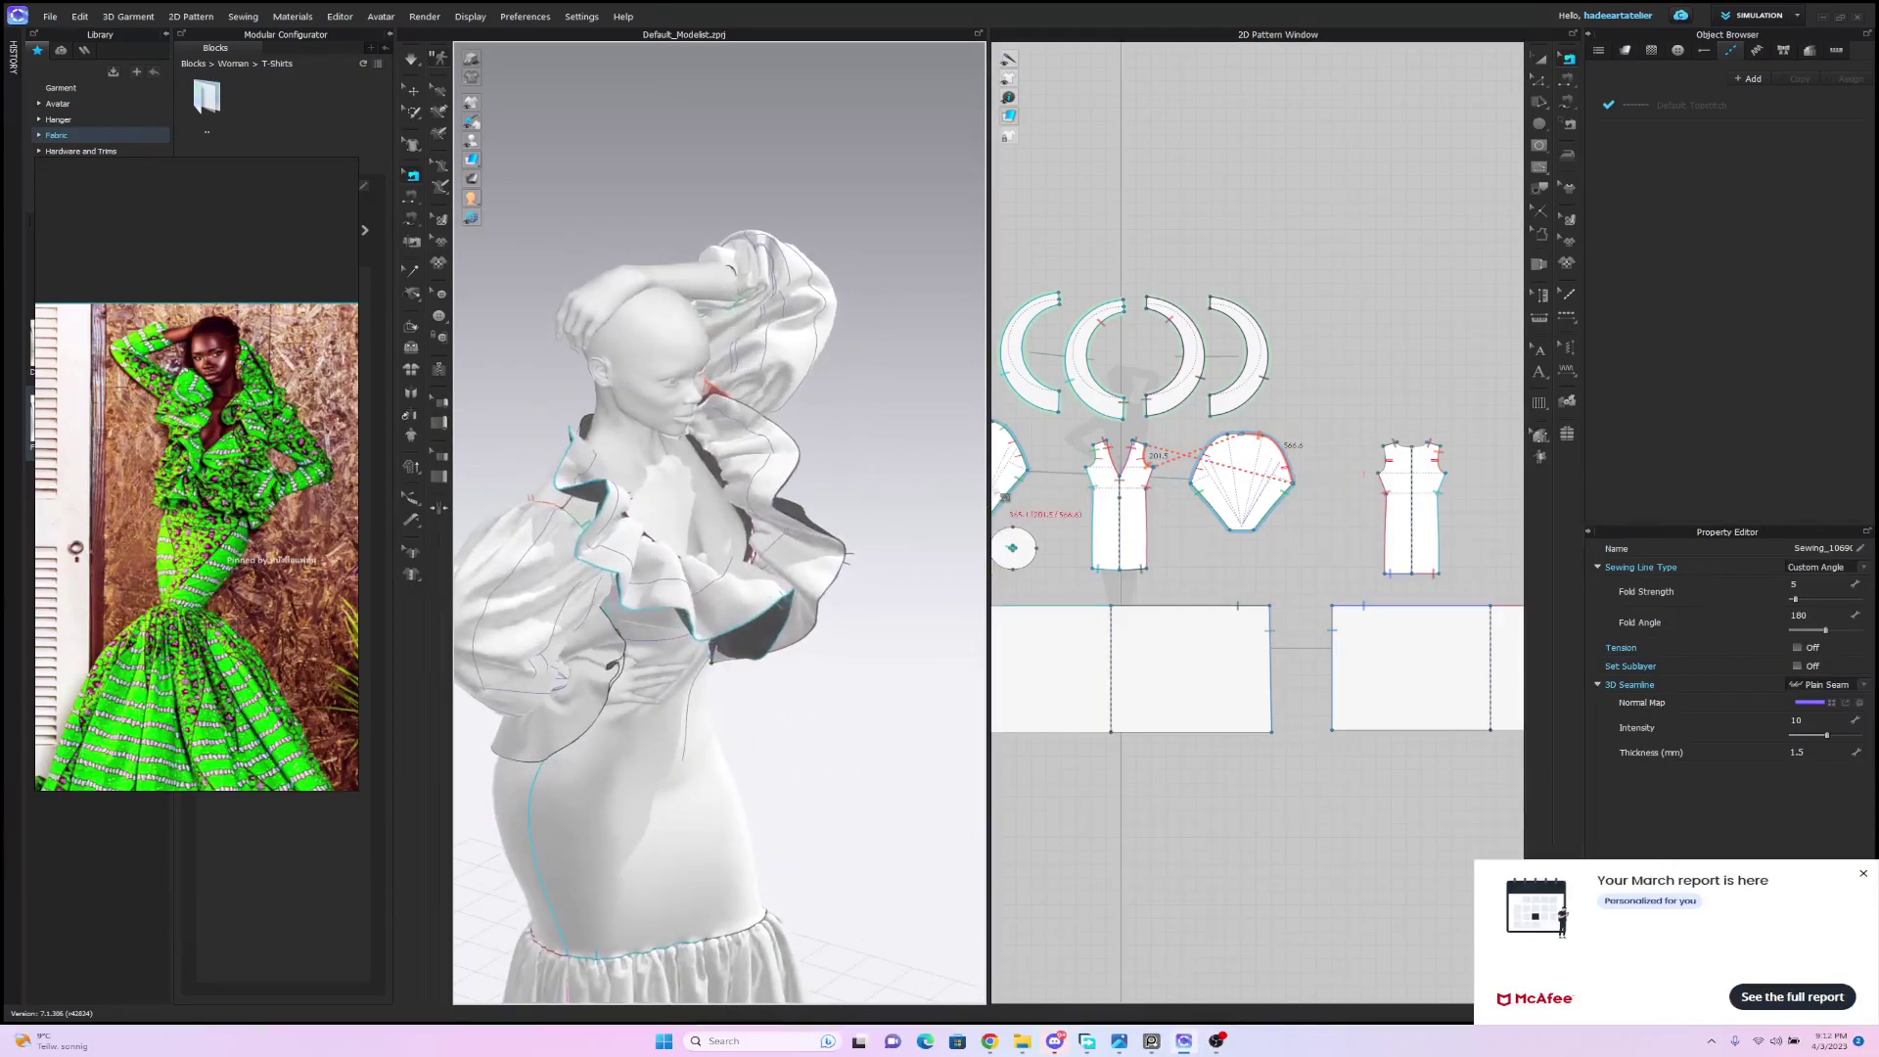
Simulate the garment and pull the raised arm's sleeve opening along the forearm toward the wrist.
scroll(917, 415, "up", 4)
right_click_drag(937, 369, 728, 209)
key("space")
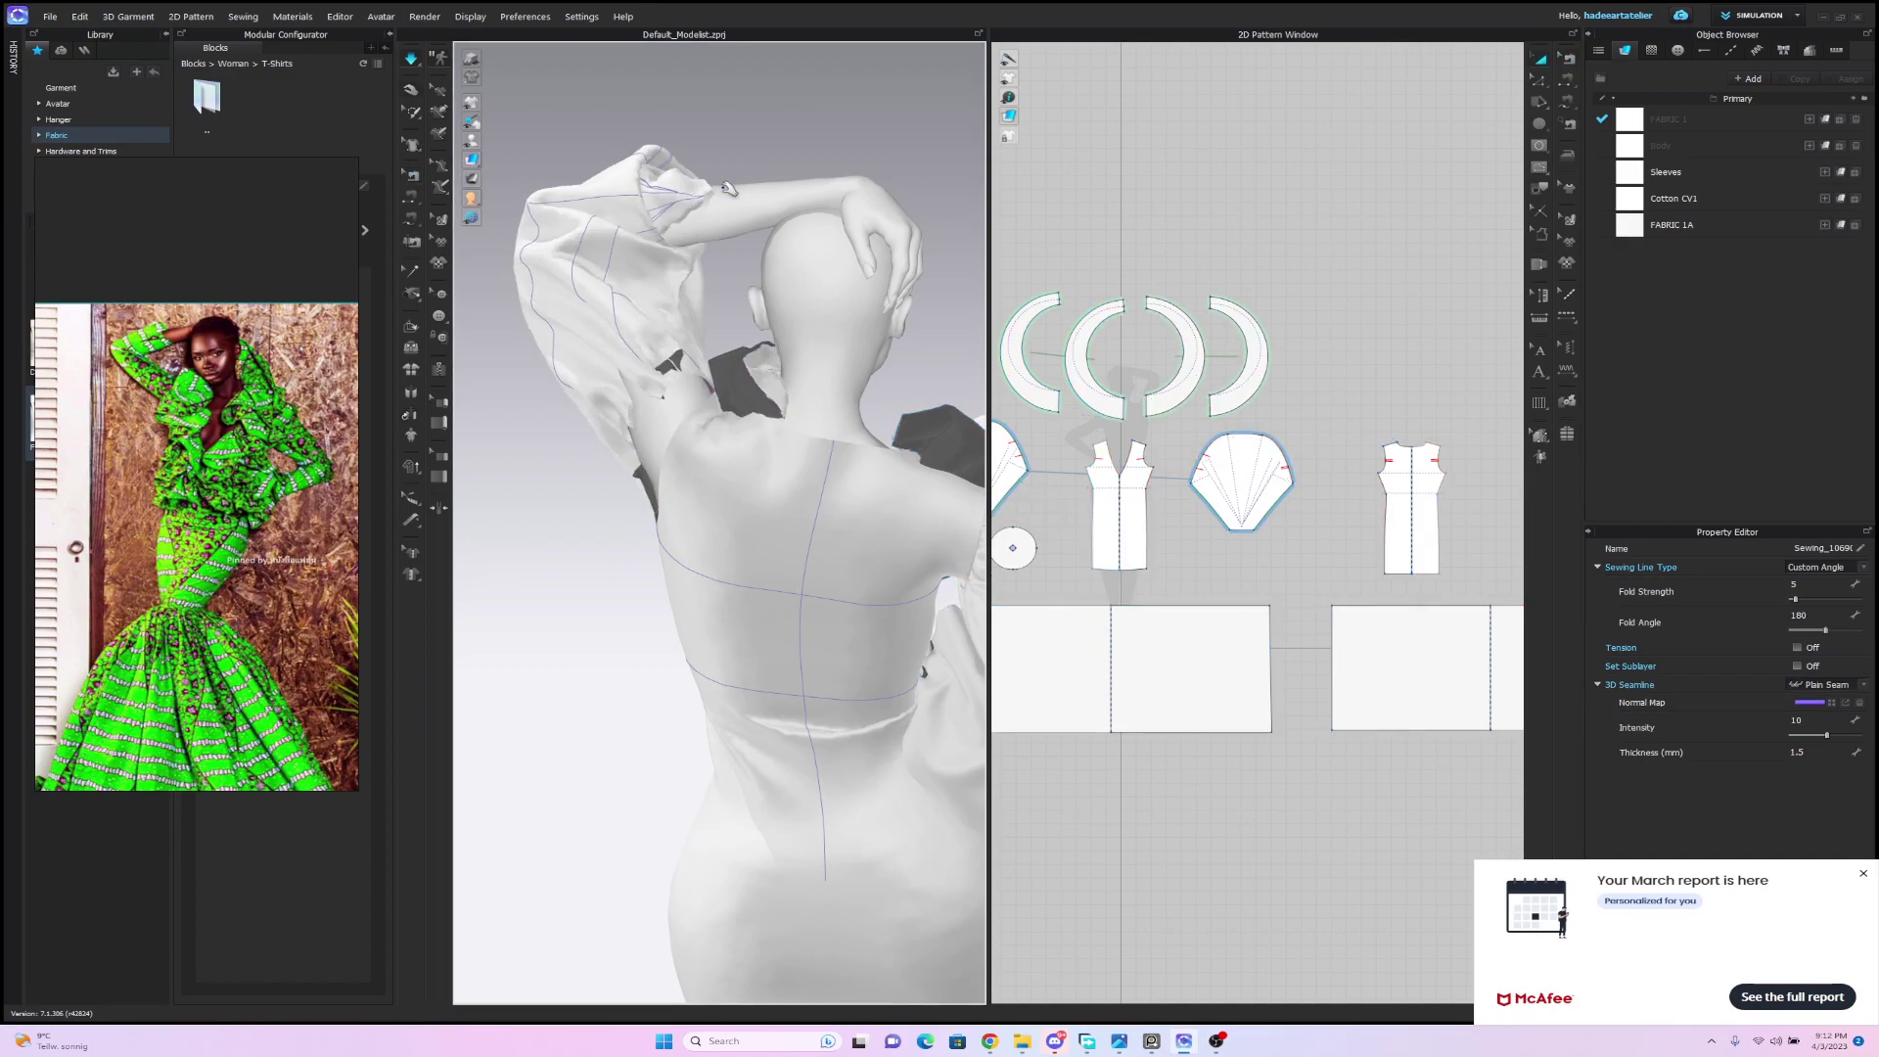
left_click_drag(706, 191, 856, 205)
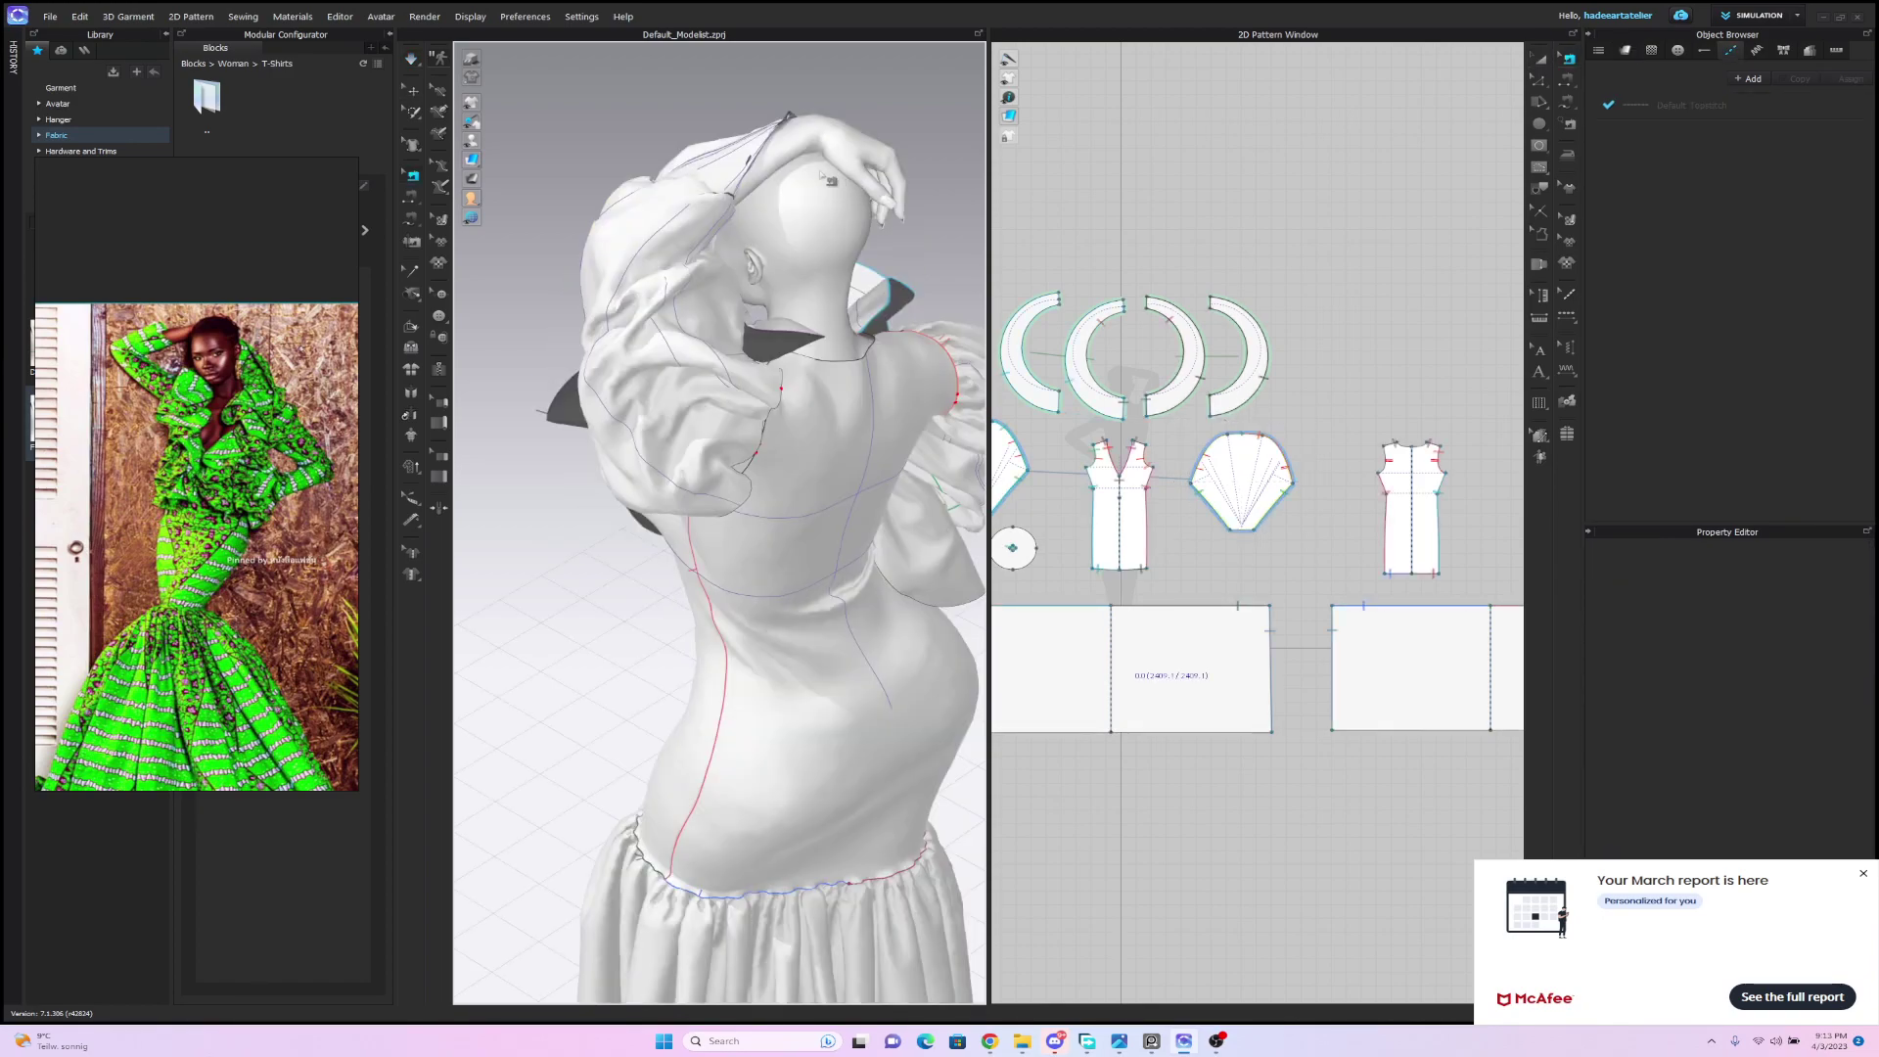
right_click_drag(831, 180, 1097, 122)
Resume the simulation, pull the raised arm's sleeve outward around the elbow, and draw its opening farther up the forearm.
key("space")
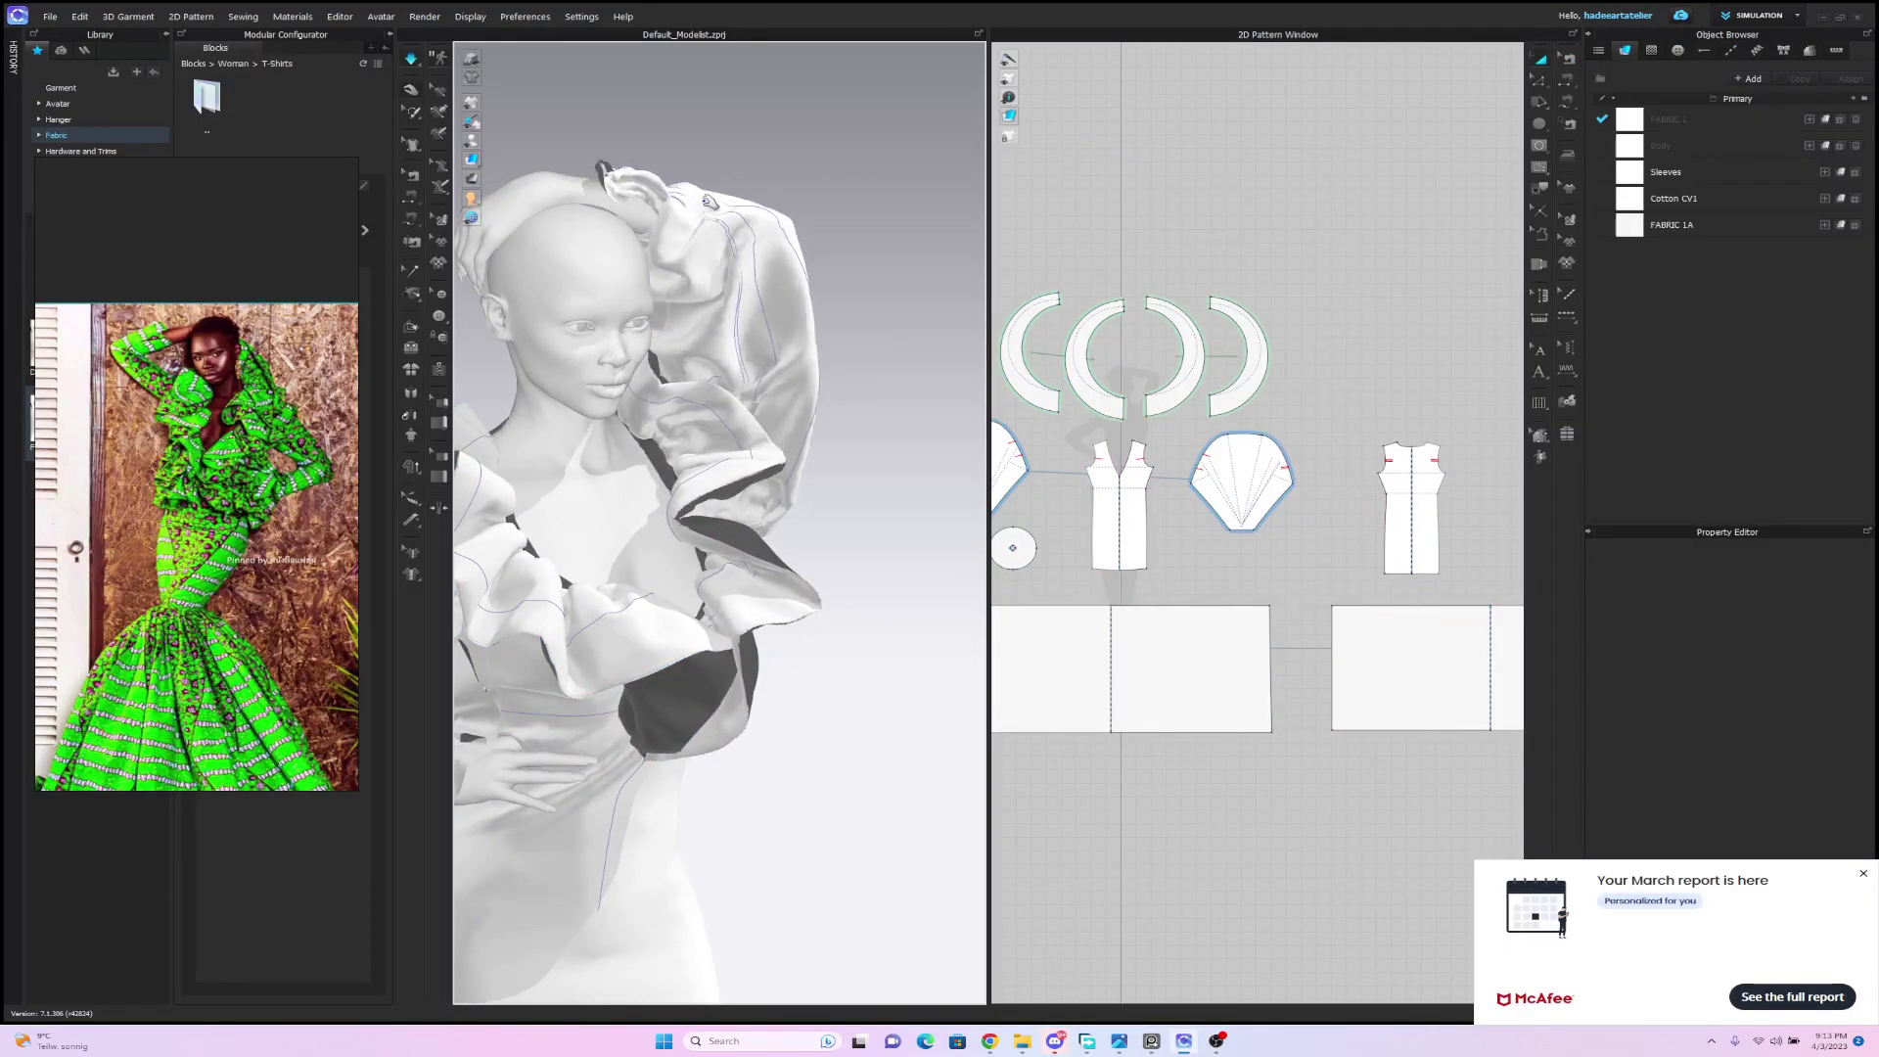
left_click(758, 191)
right_click_drag(763, 186, 939, 206)
right_click_drag(745, 208, 753, 272)
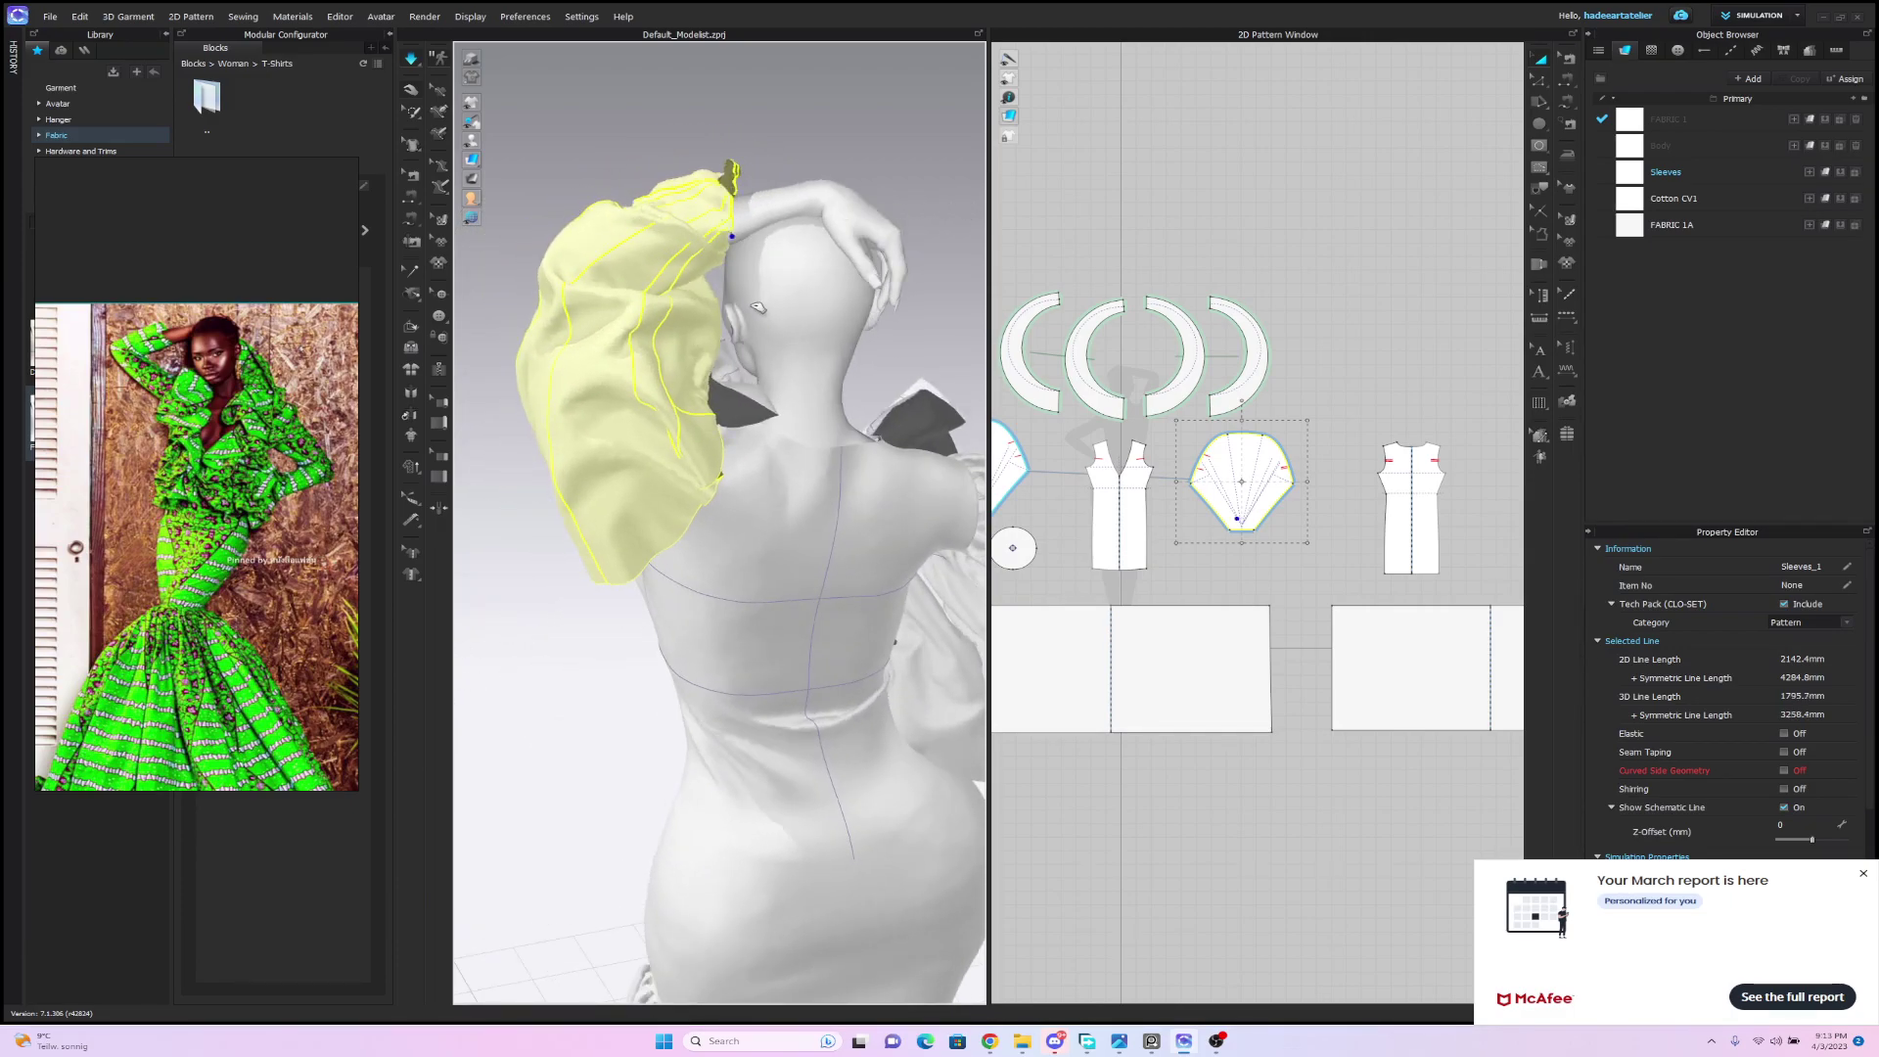
left_click_drag(755, 341, 750, 352)
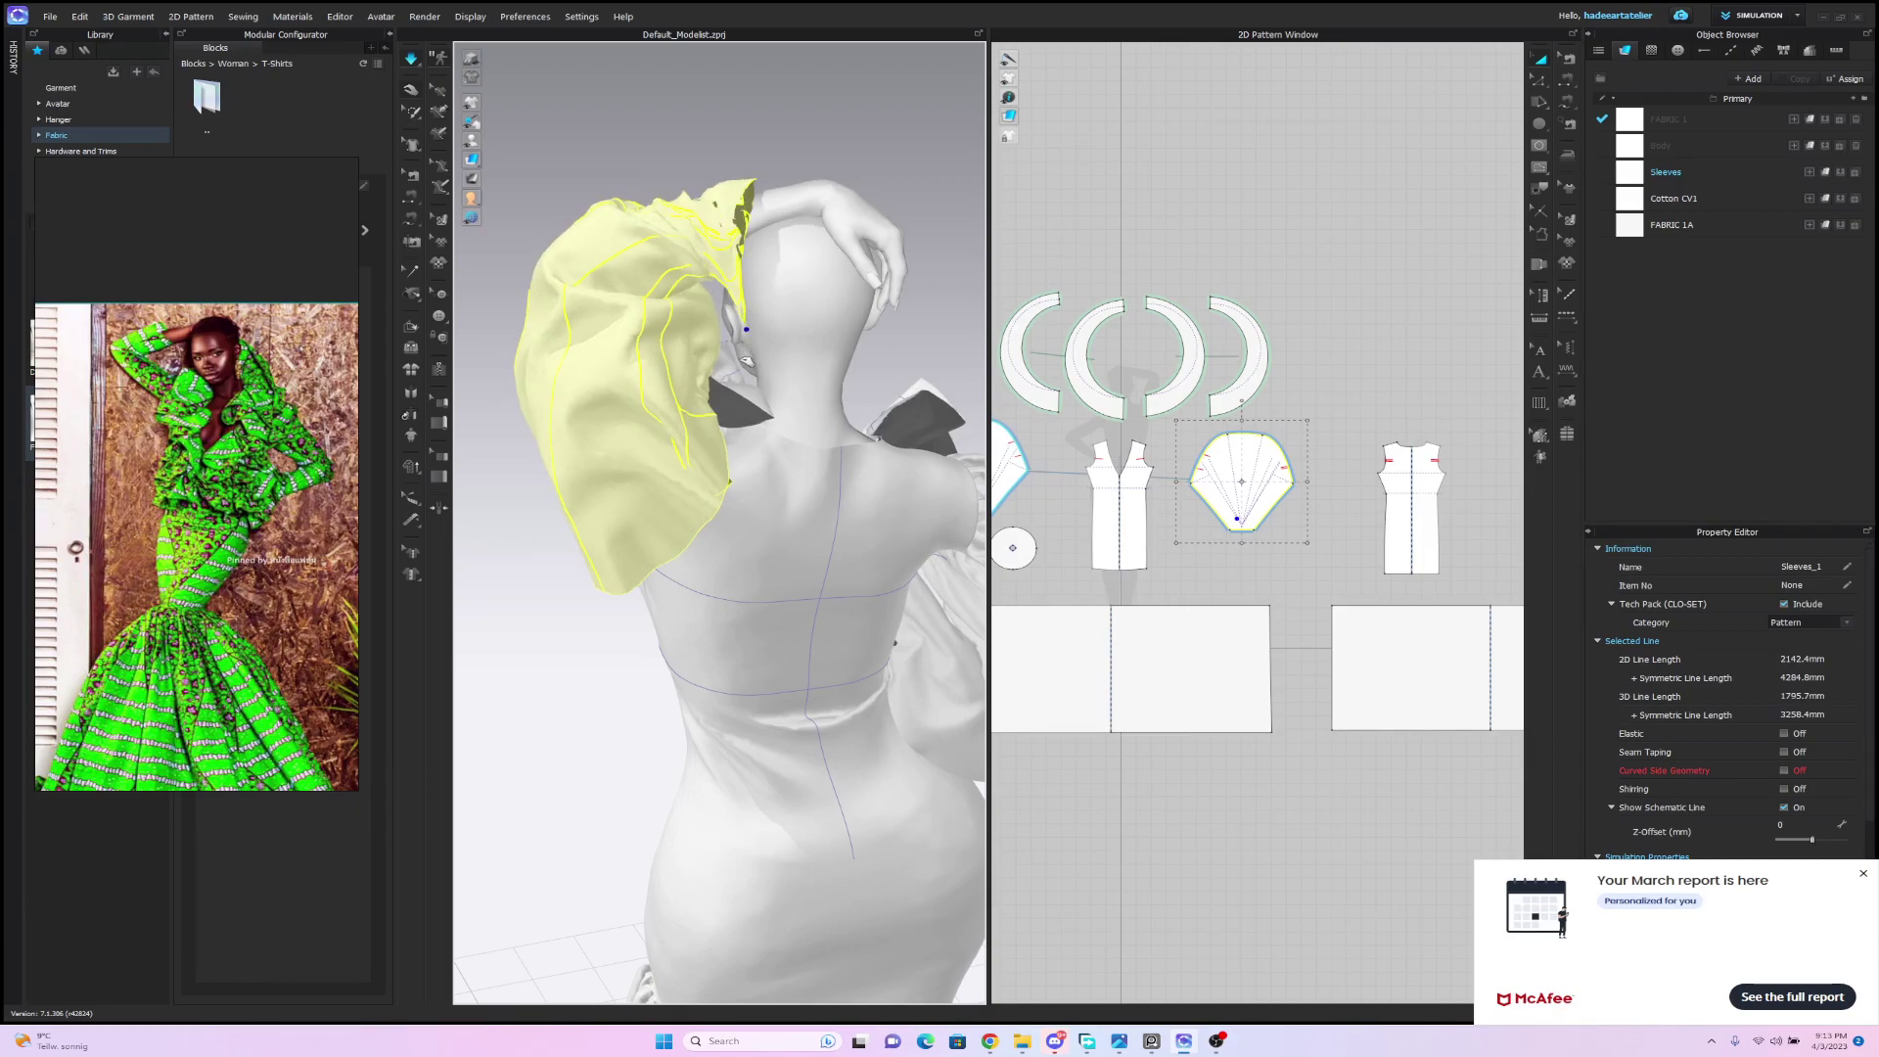
right_click_drag(746, 360, 948, 216)
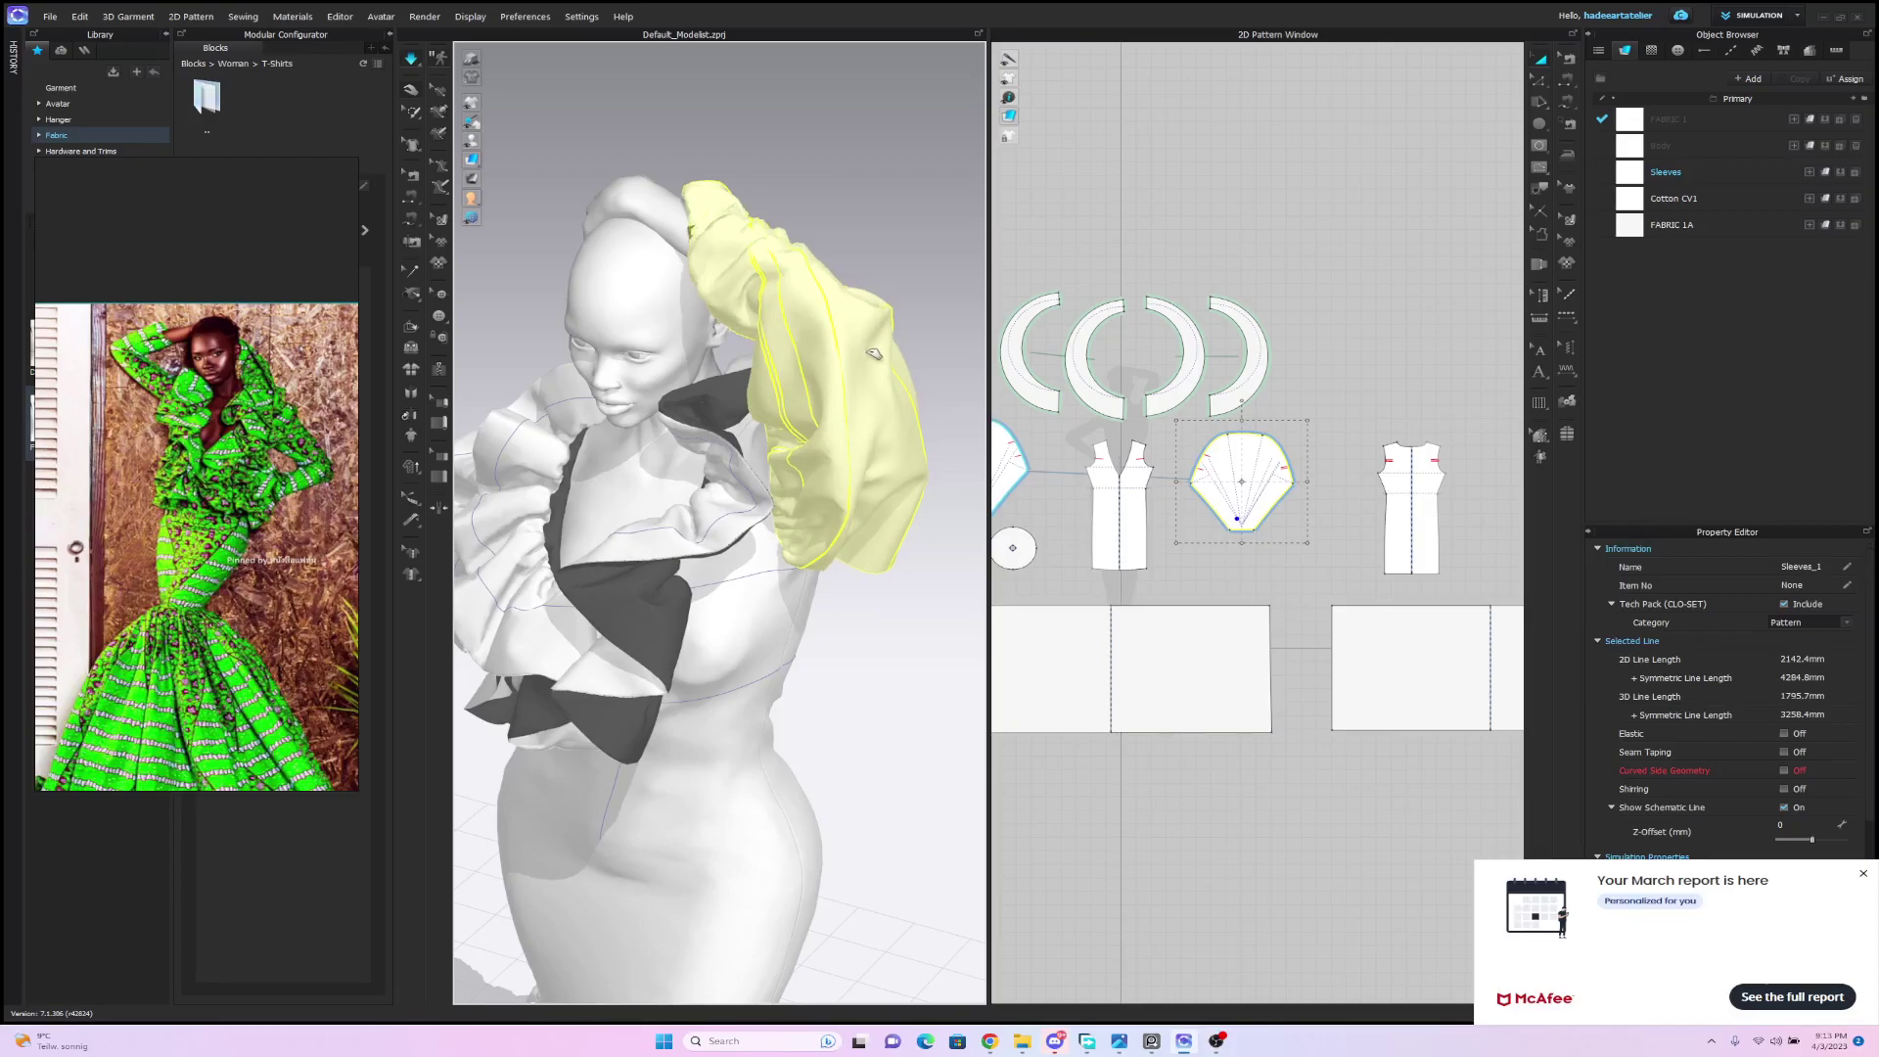
left_click_drag(901, 422, 952, 509)
left_click_drag(736, 229, 526, 261)
right_click_drag(796, 180, 612, 194)
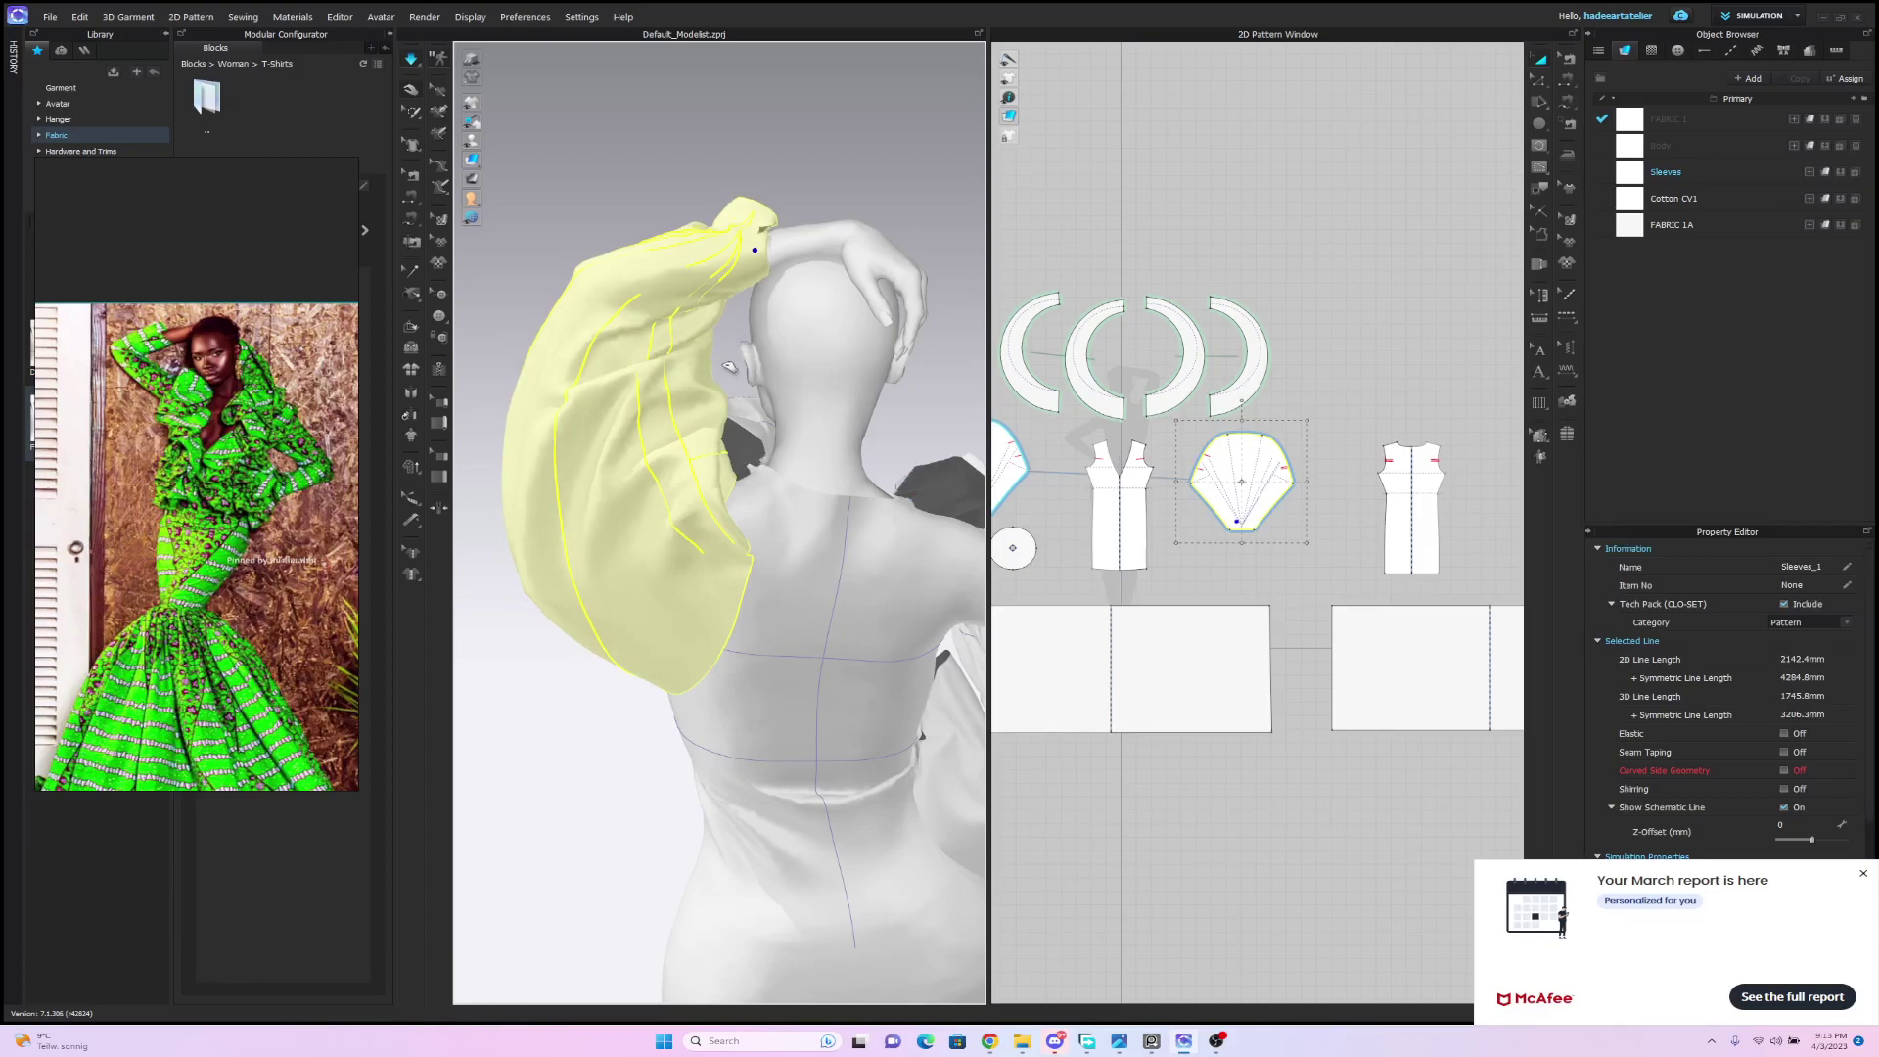
Adjust the raised arm's sleeve drape from the back and front so its opening wraps the forearm near the wrist.
left_click_drag(714, 401, 735, 280)
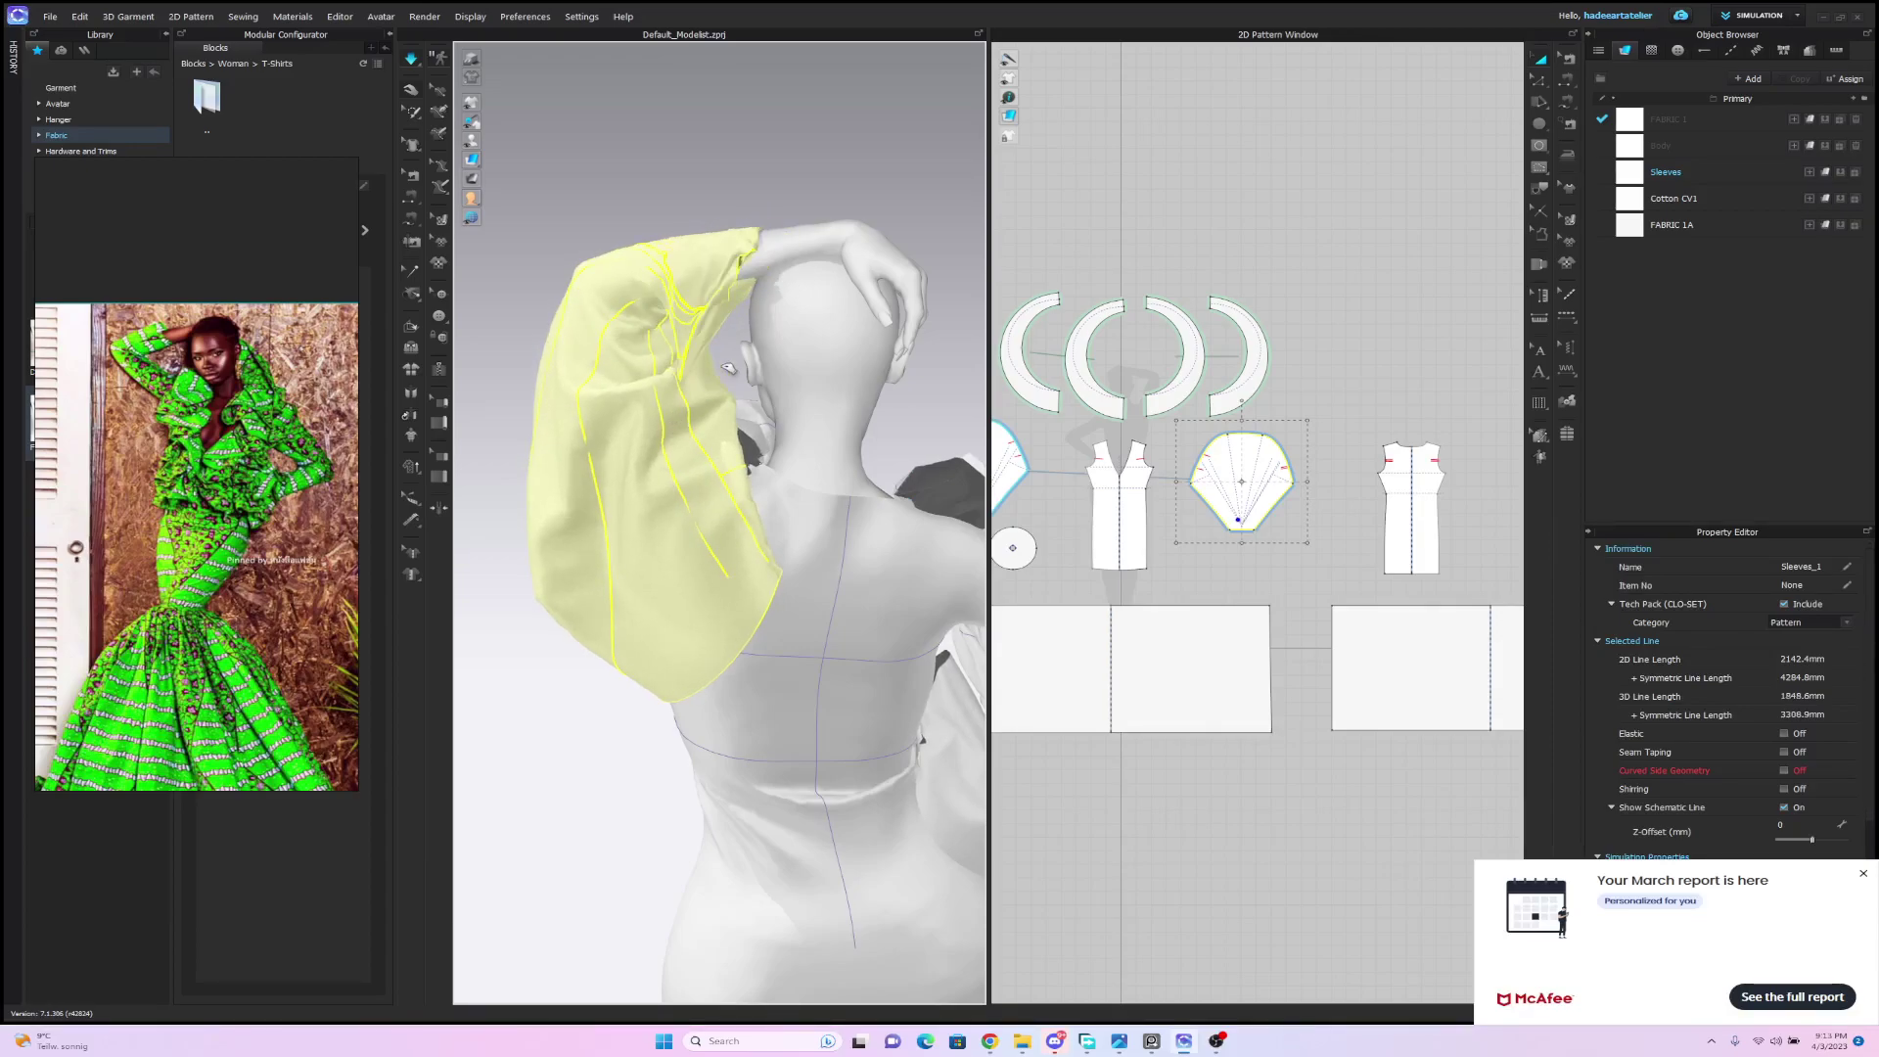
right_click_drag(804, 206, 778, 242)
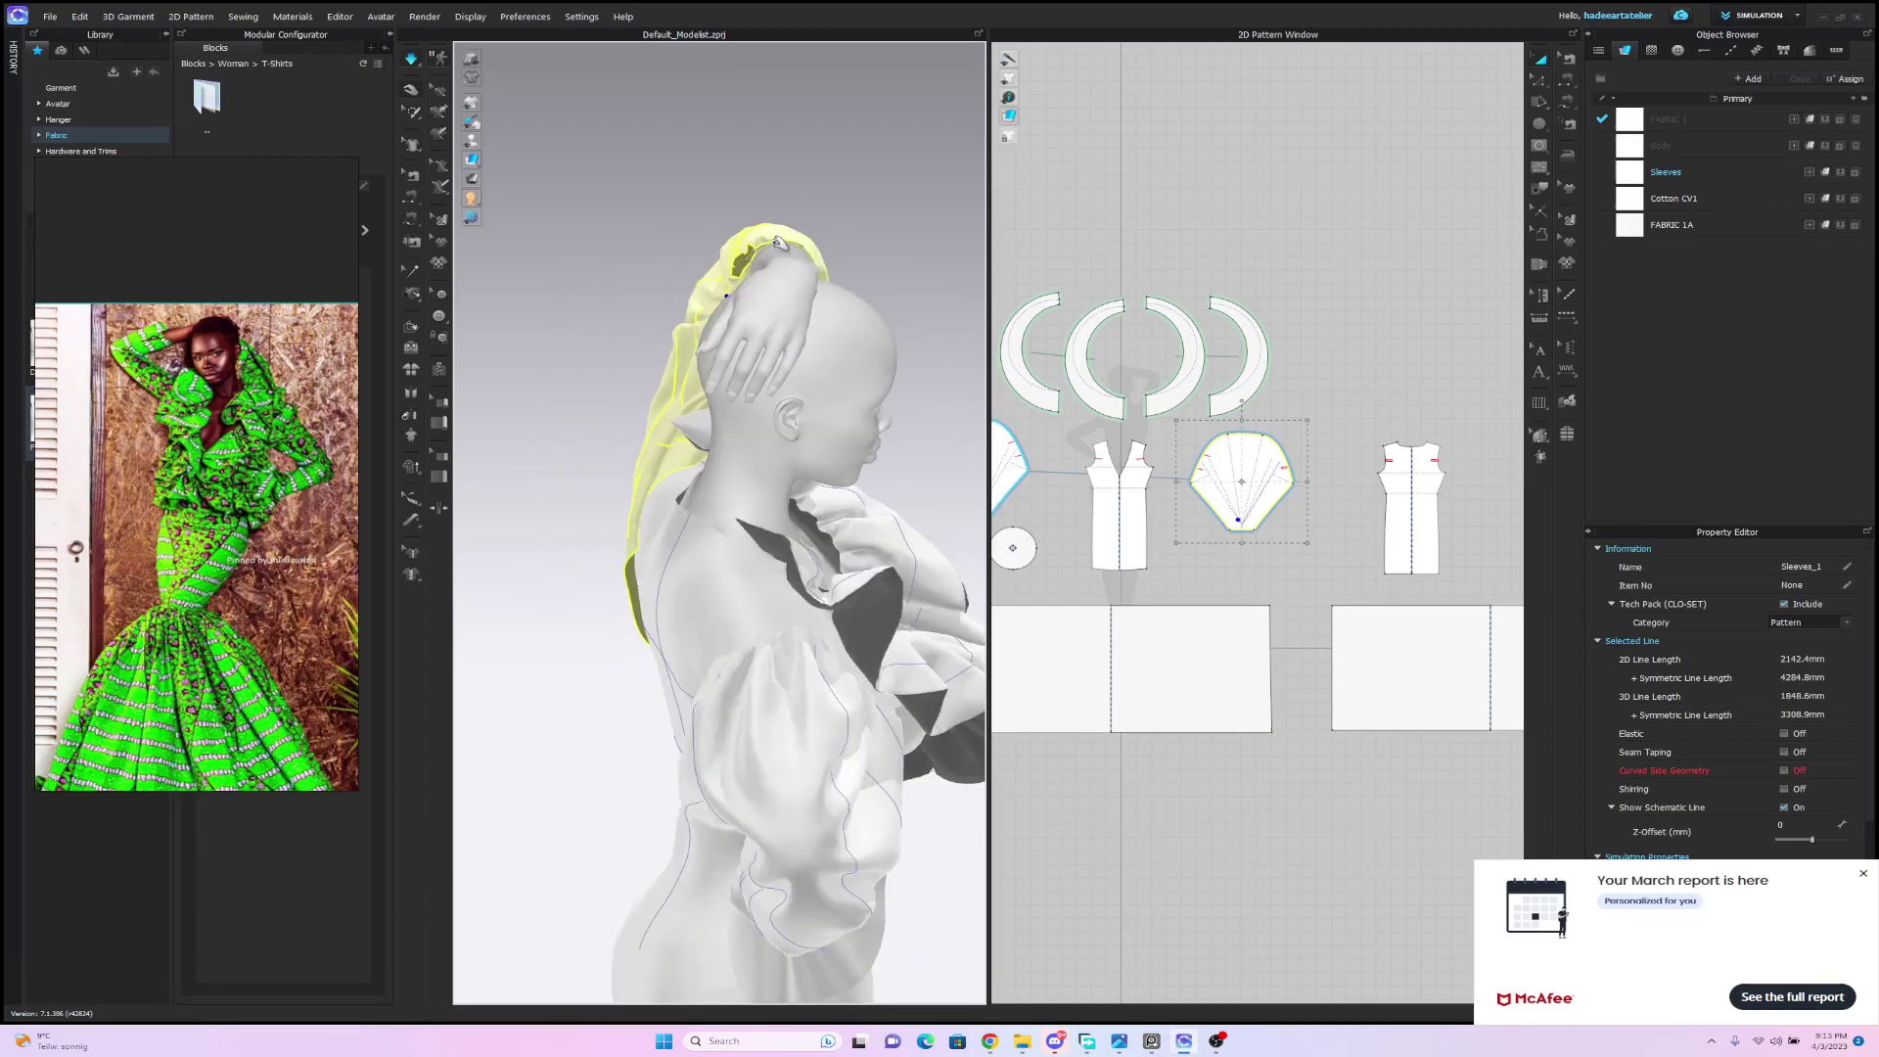
left_click_drag(780, 242, 921, 337)
right_click_drag(868, 243, 938, 216)
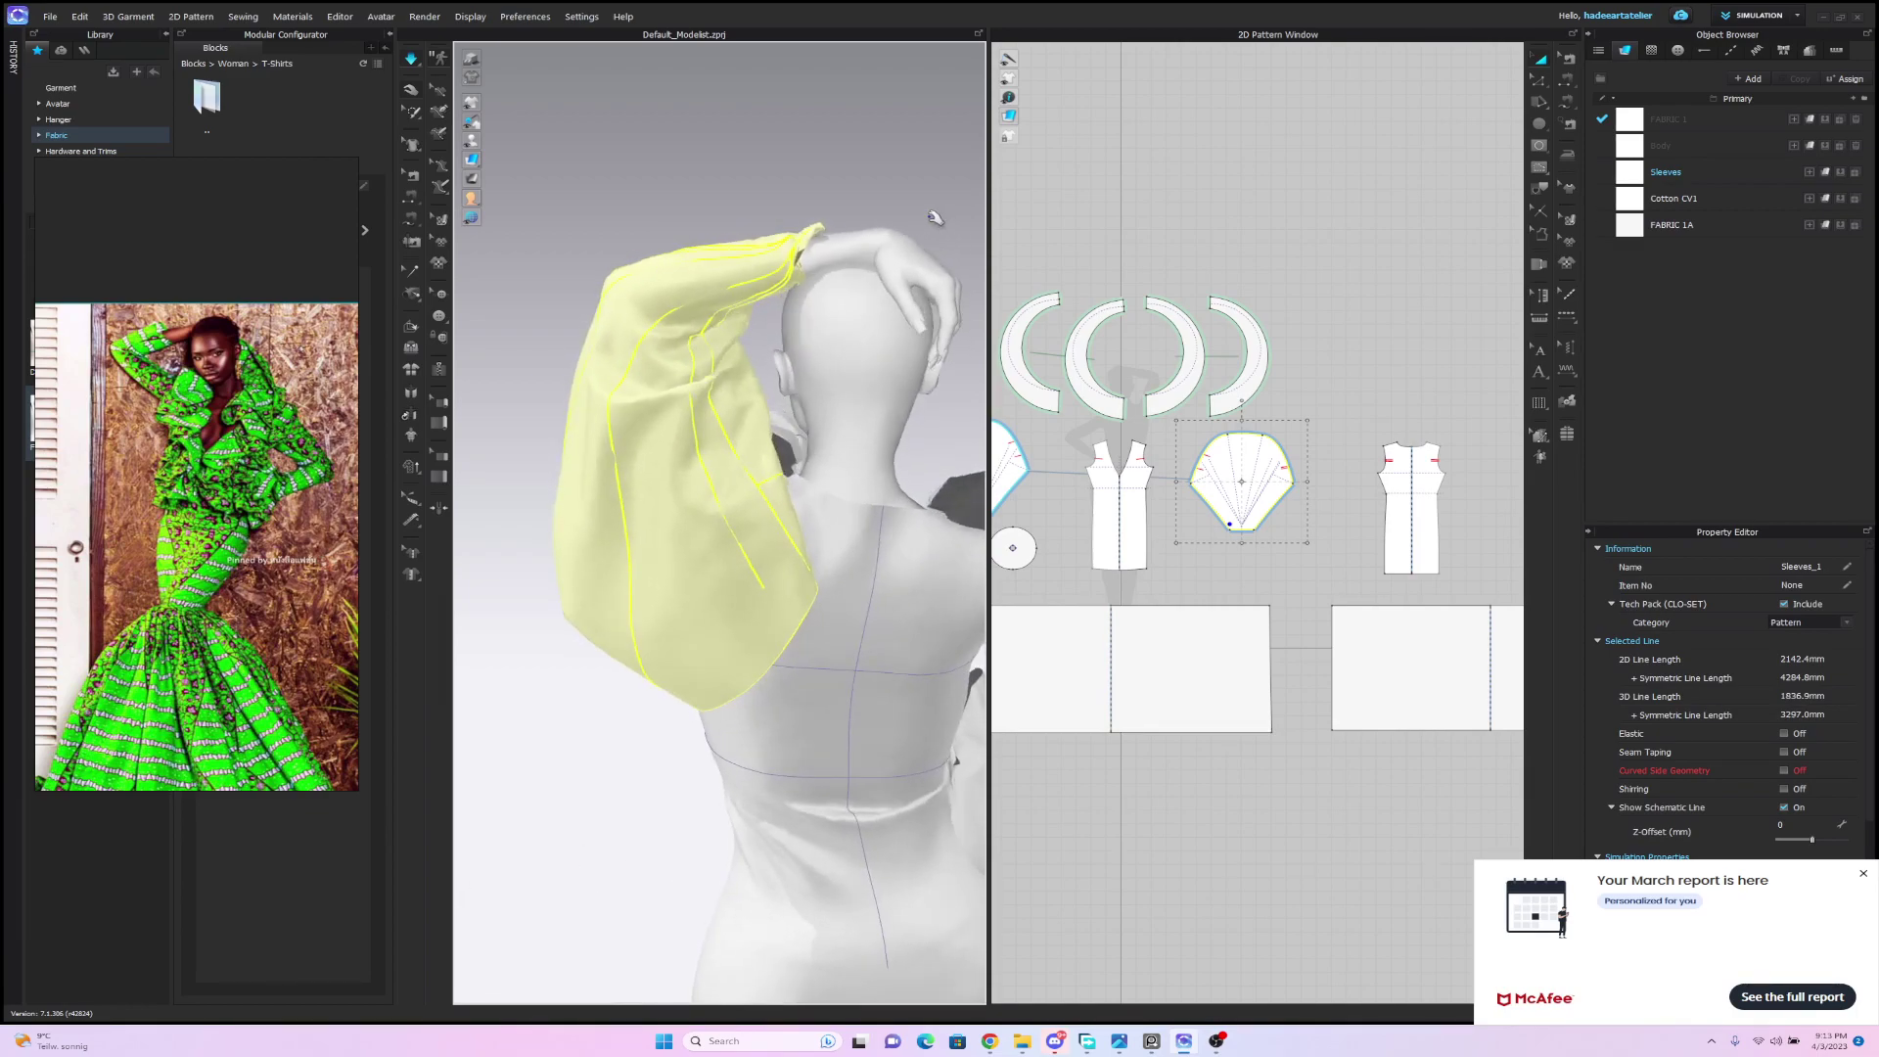
left_click_drag(746, 439, 741, 484)
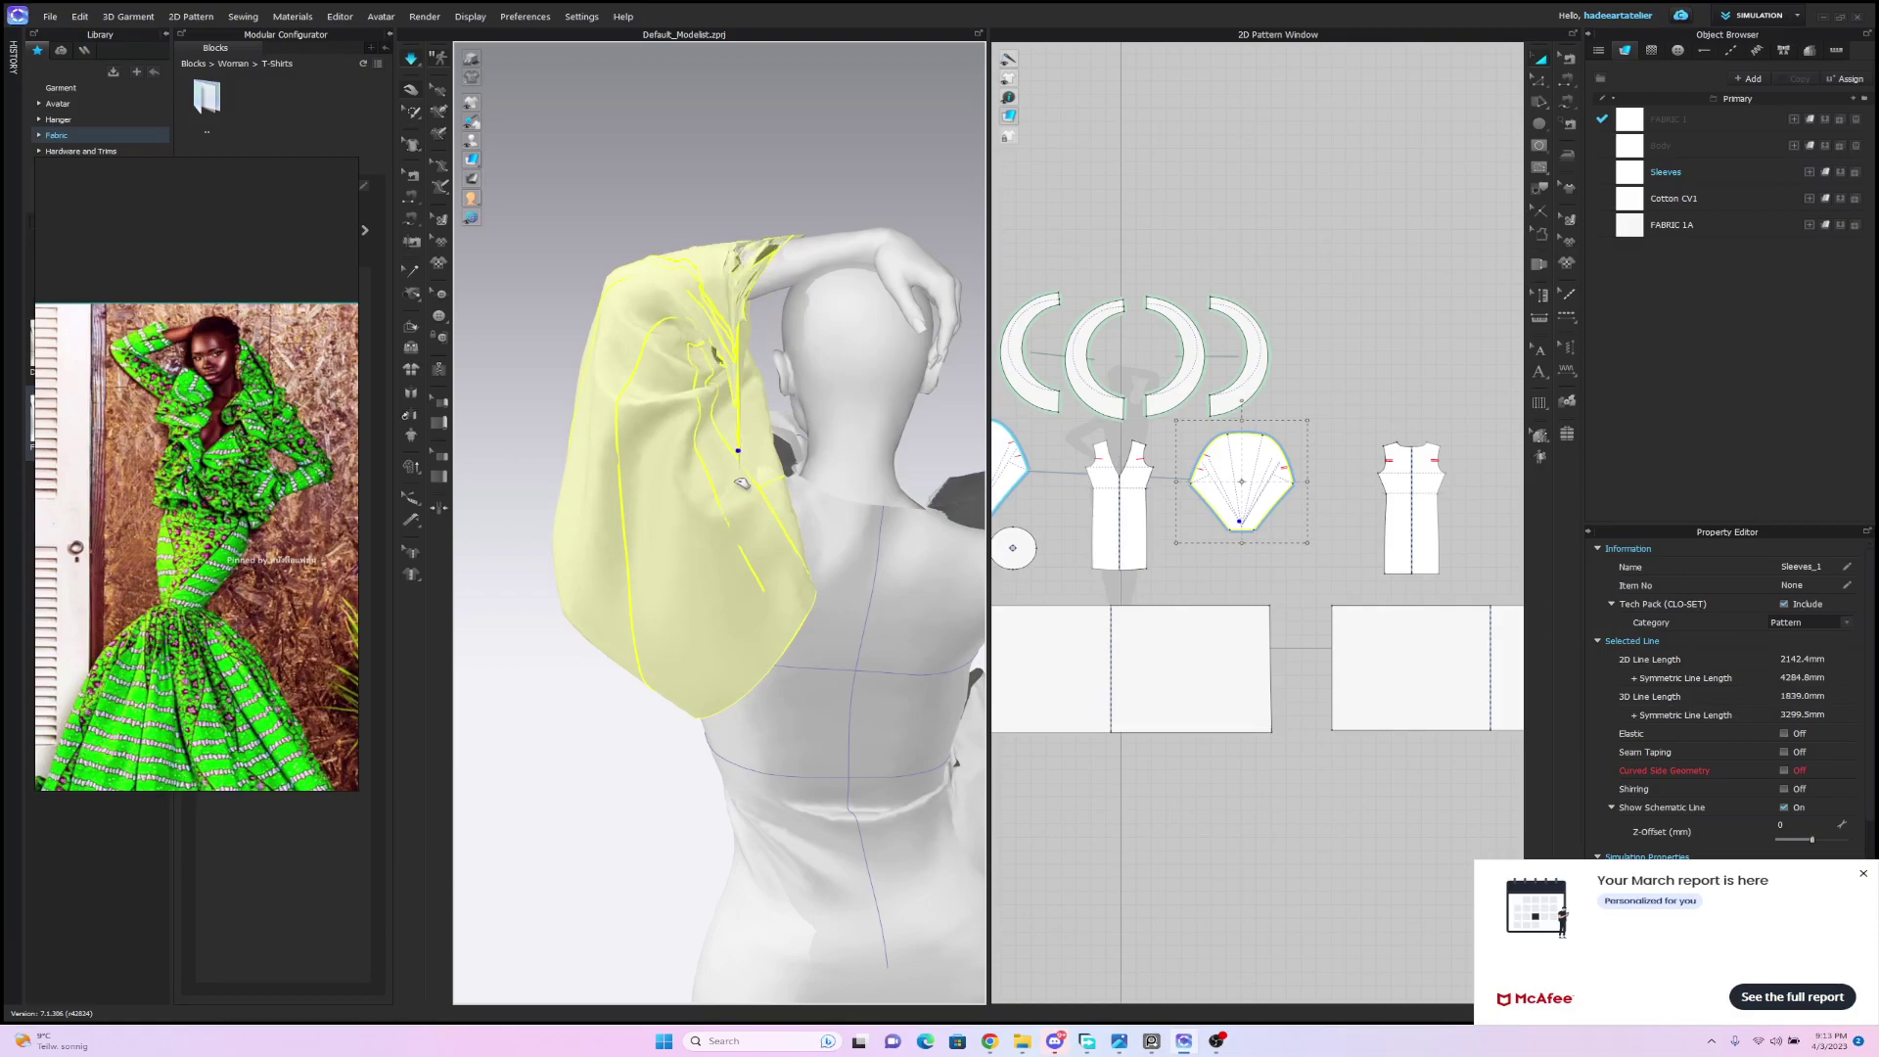
left_click_drag(766, 324, 810, 275)
right_click_drag(820, 257, 1140, 277)
left_click_drag(865, 271, 852, 470)
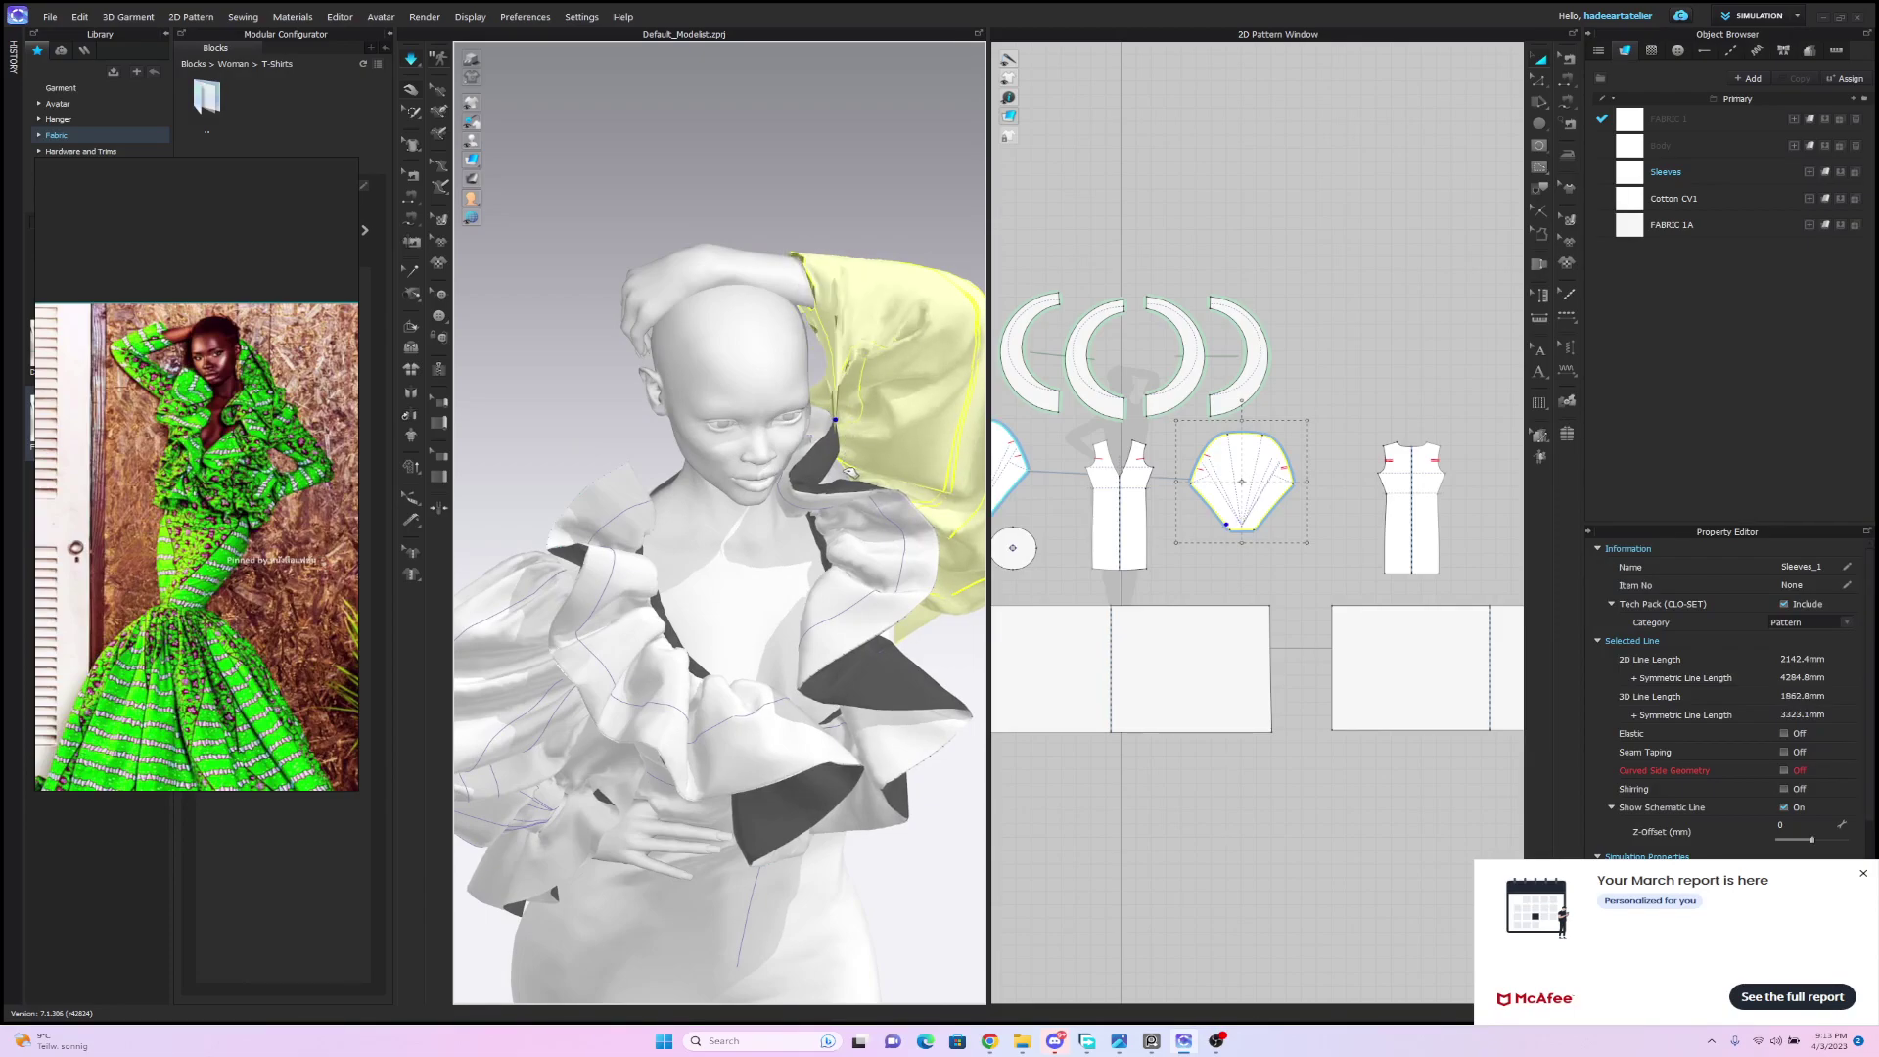
left_click_drag(855, 377, 867, 299)
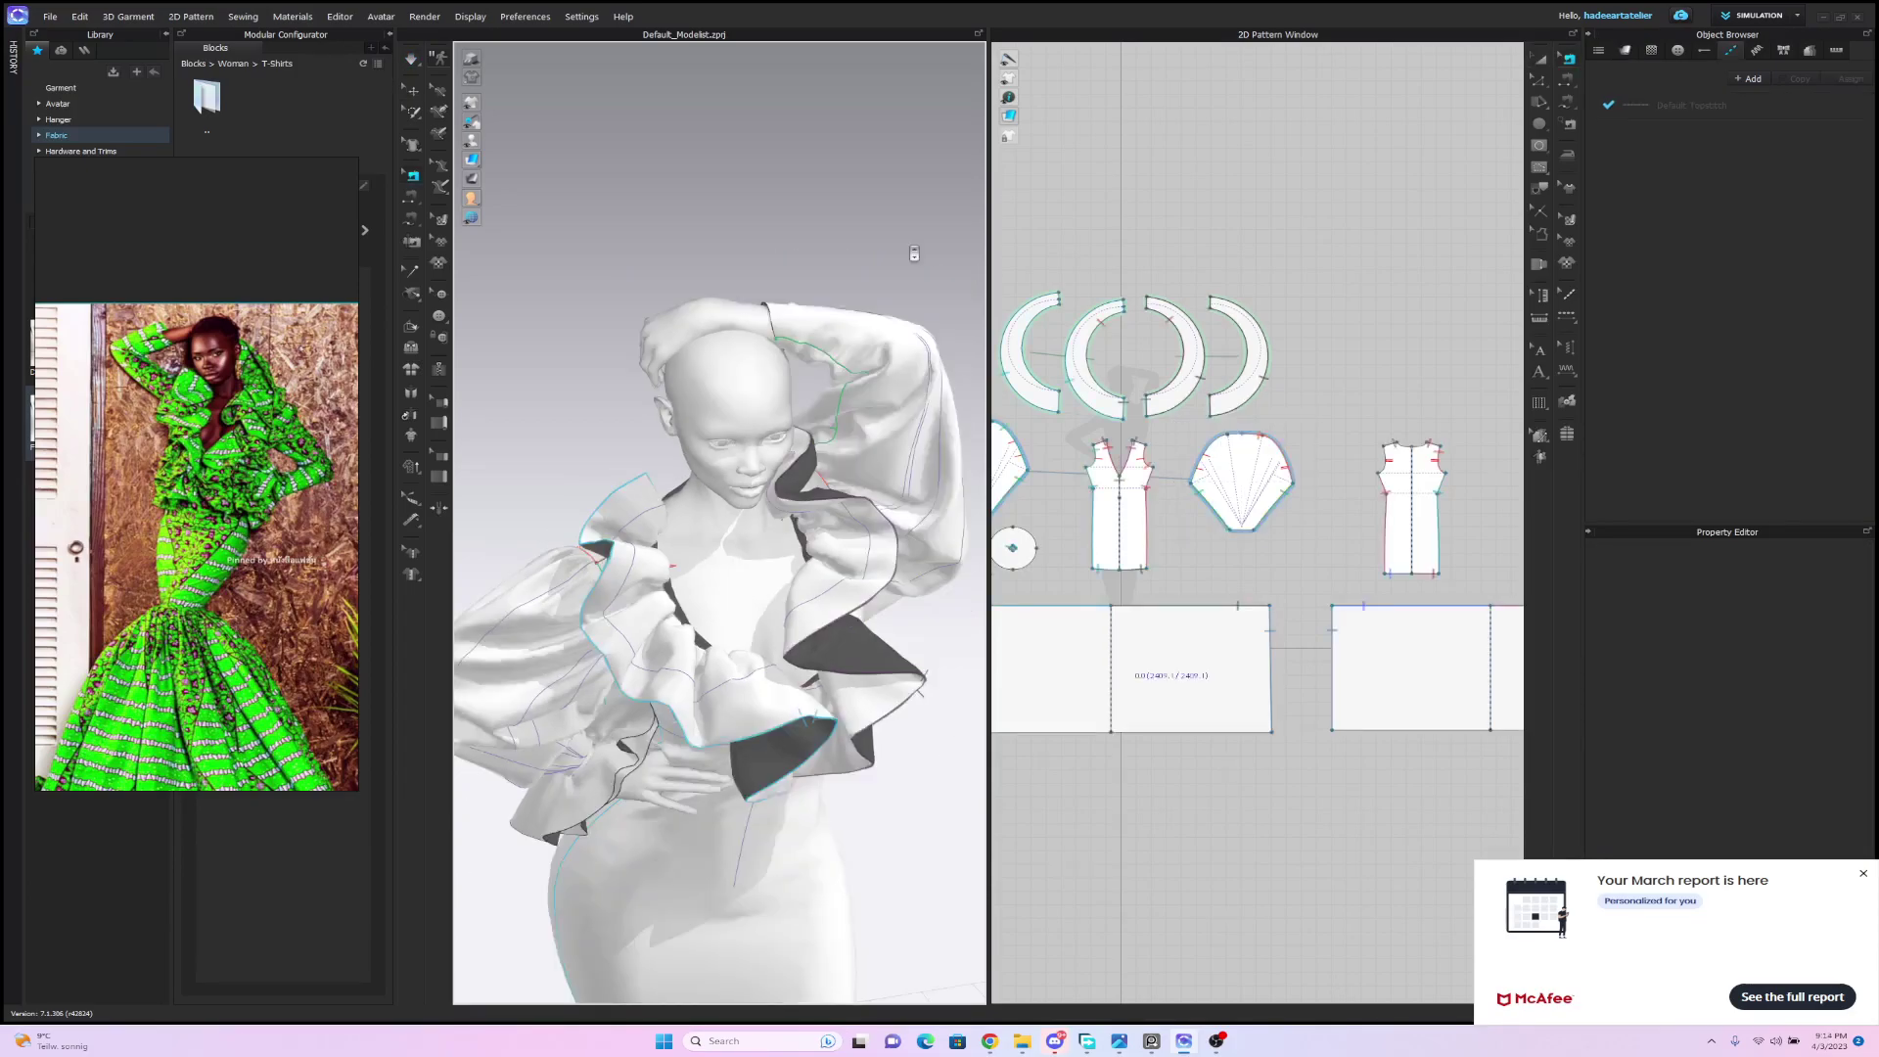
Free-sew the remaining half of the mirrored sleeve's cap to the back bodice's armhole and test the seam in a brief simulation.
right_click_drag(914, 253, 657, 225)
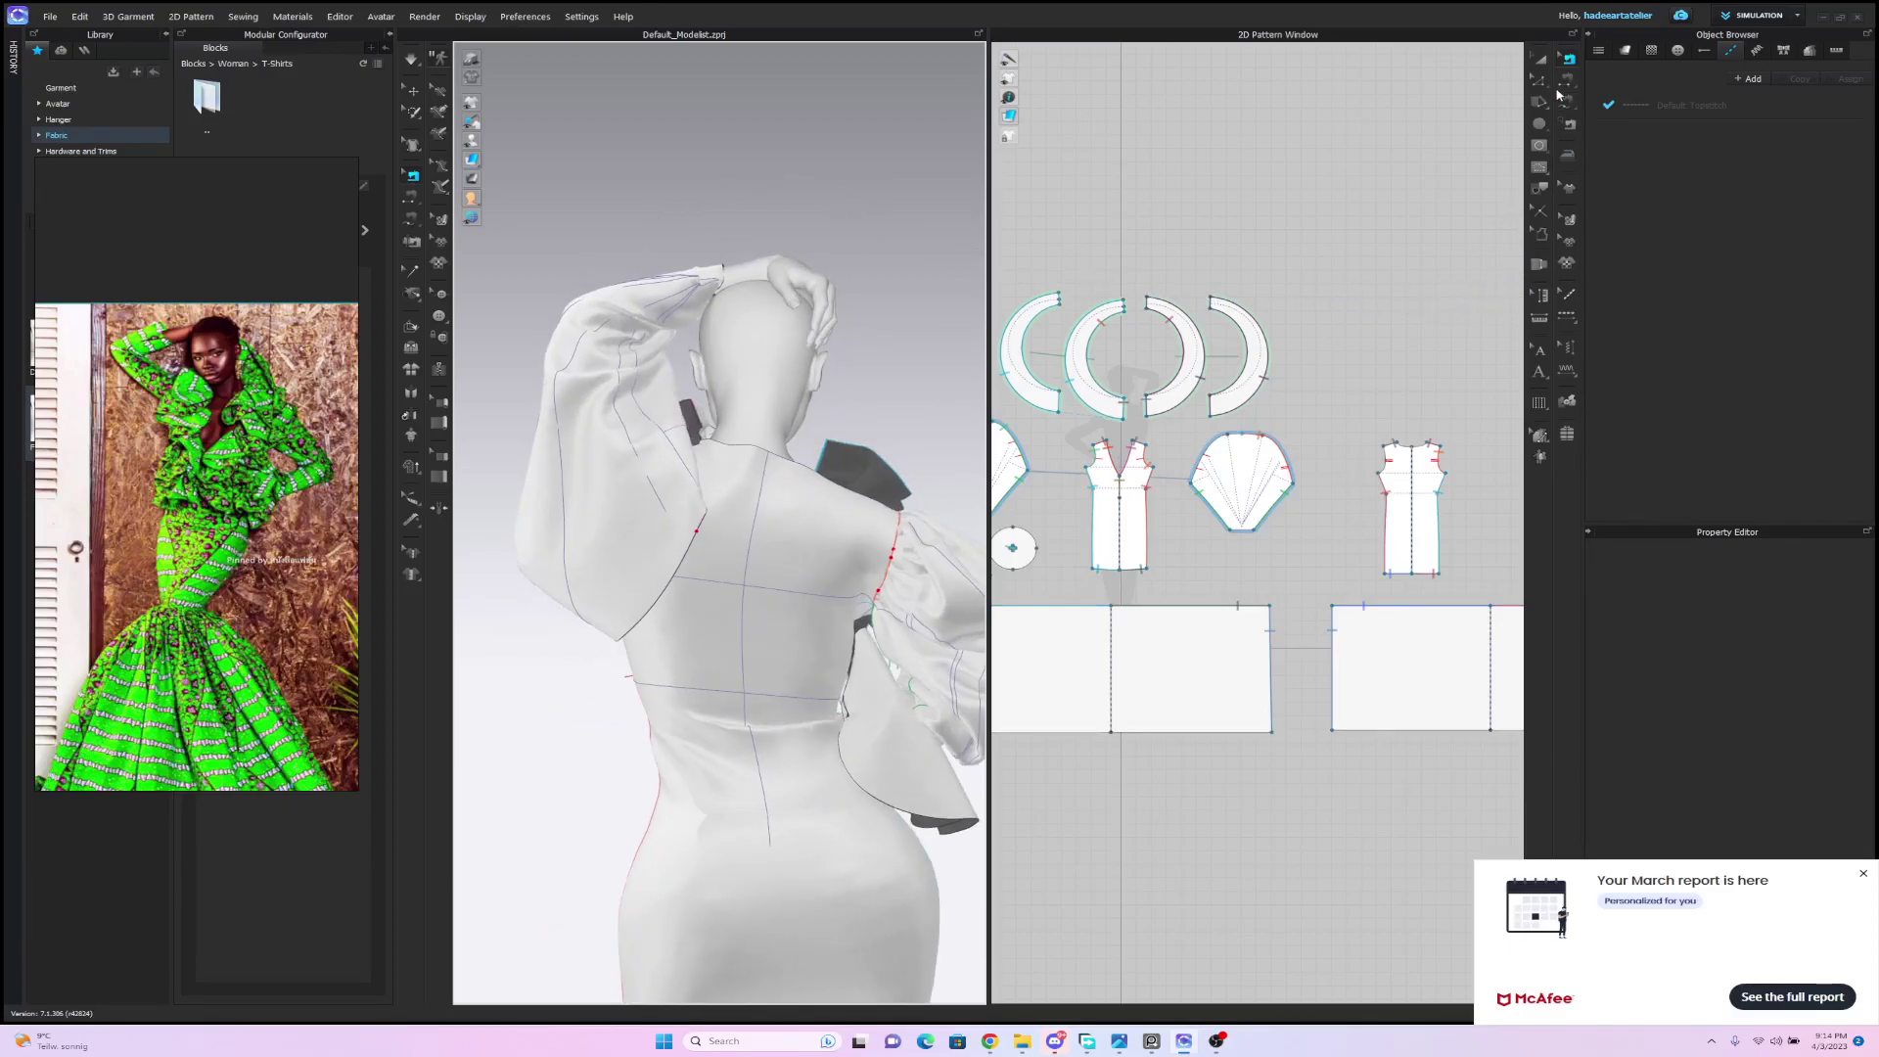
left_click(1242, 434)
left_click(1191, 483)
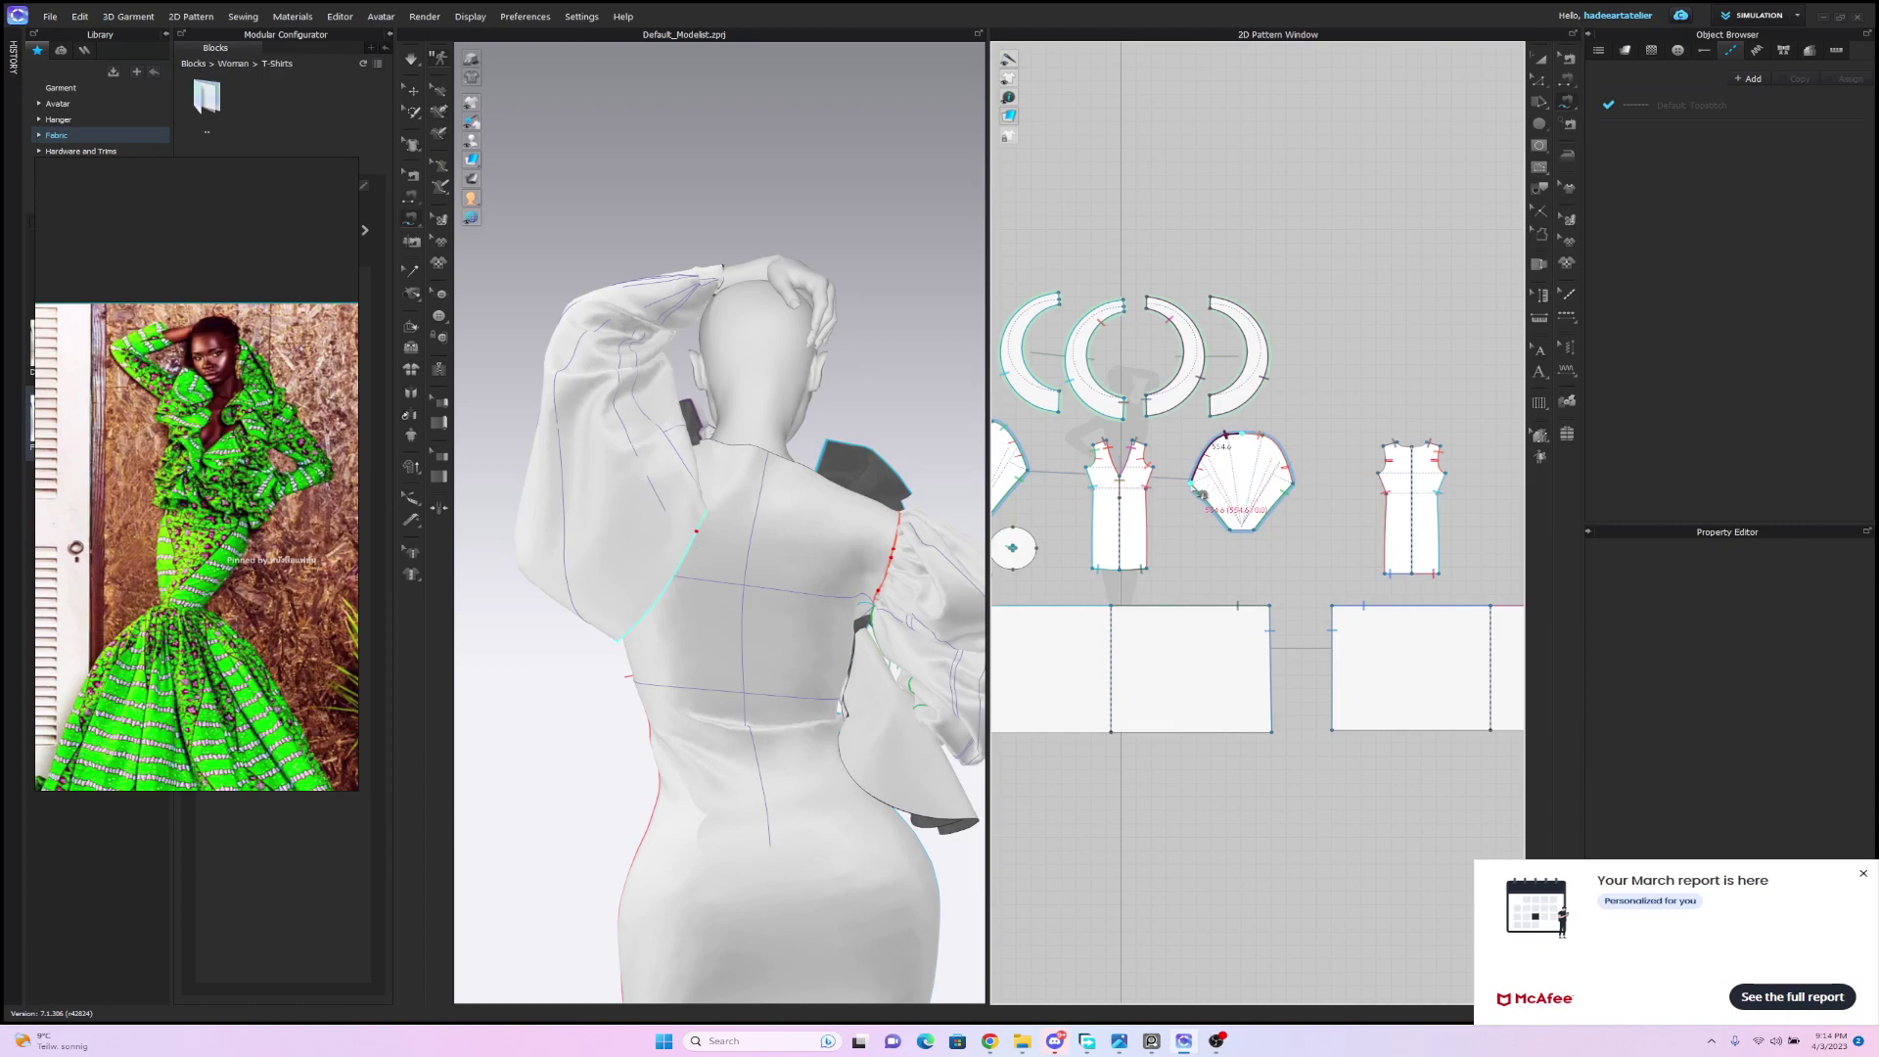
left_click(1384, 449)
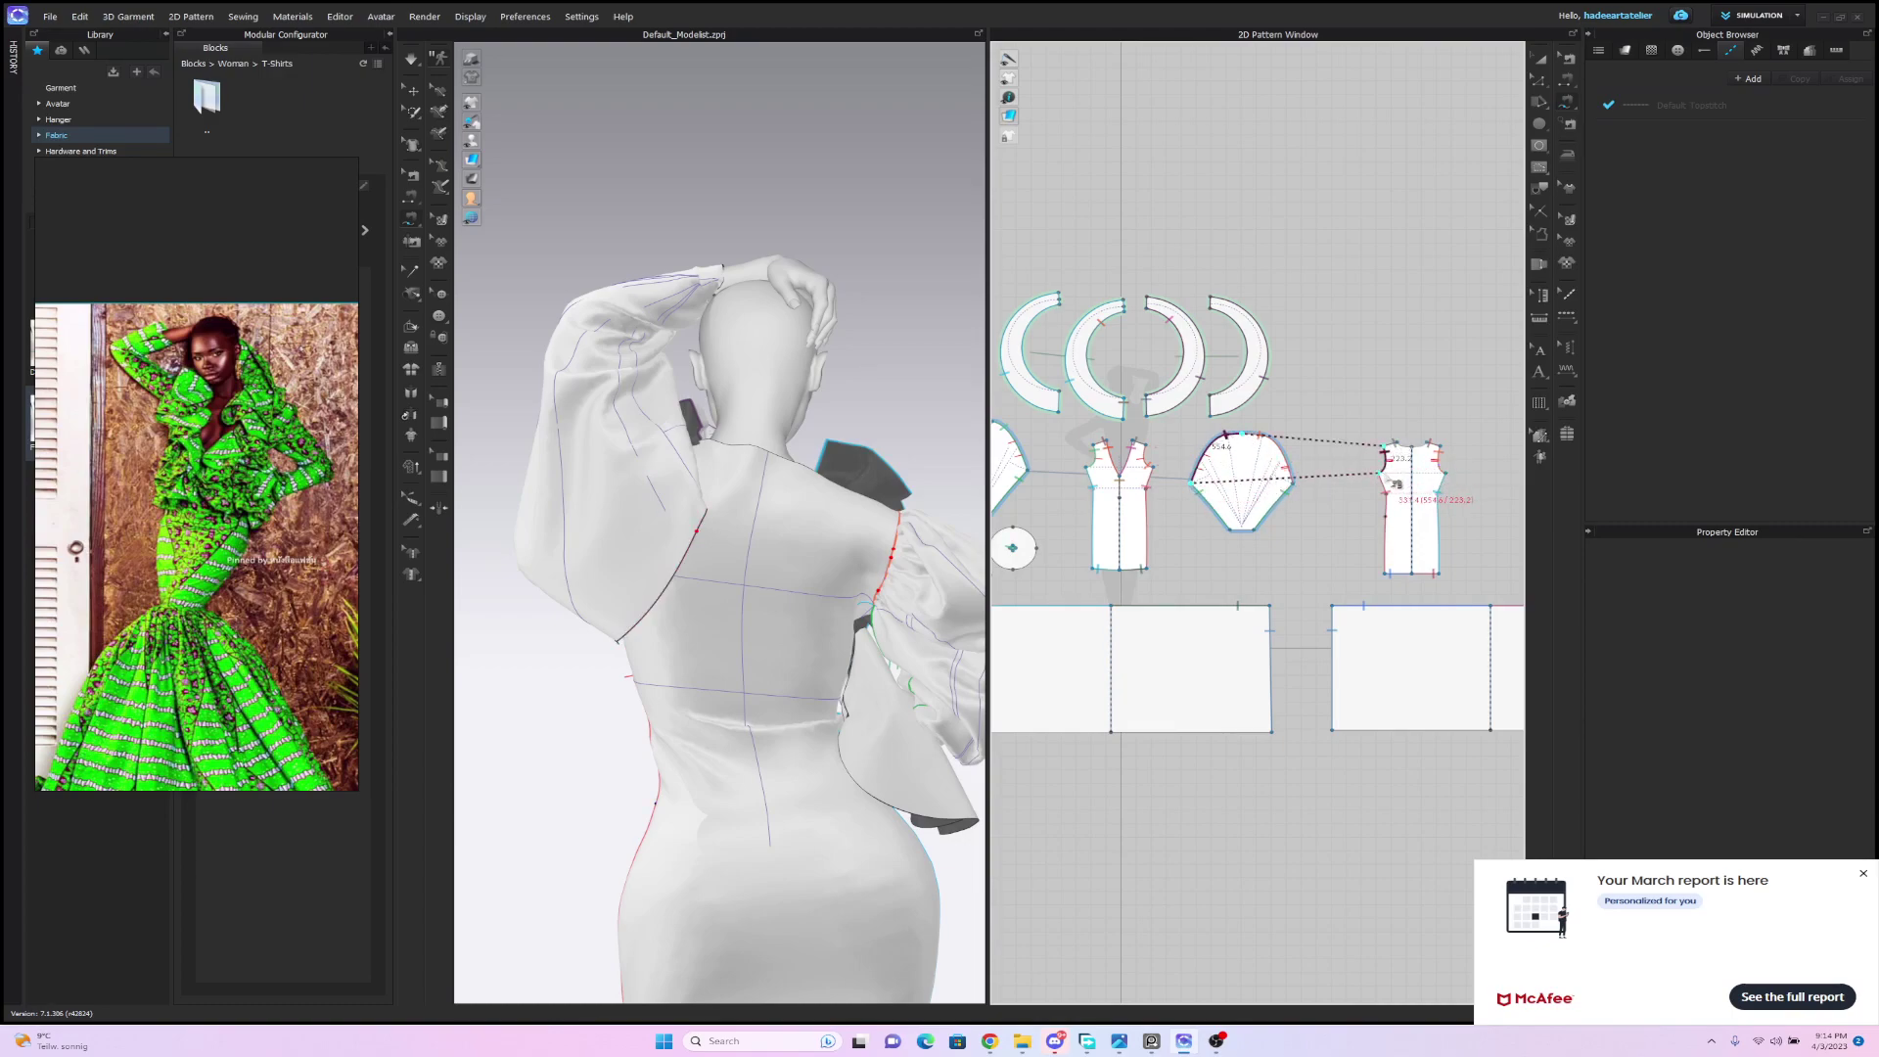
left_click(1394, 481)
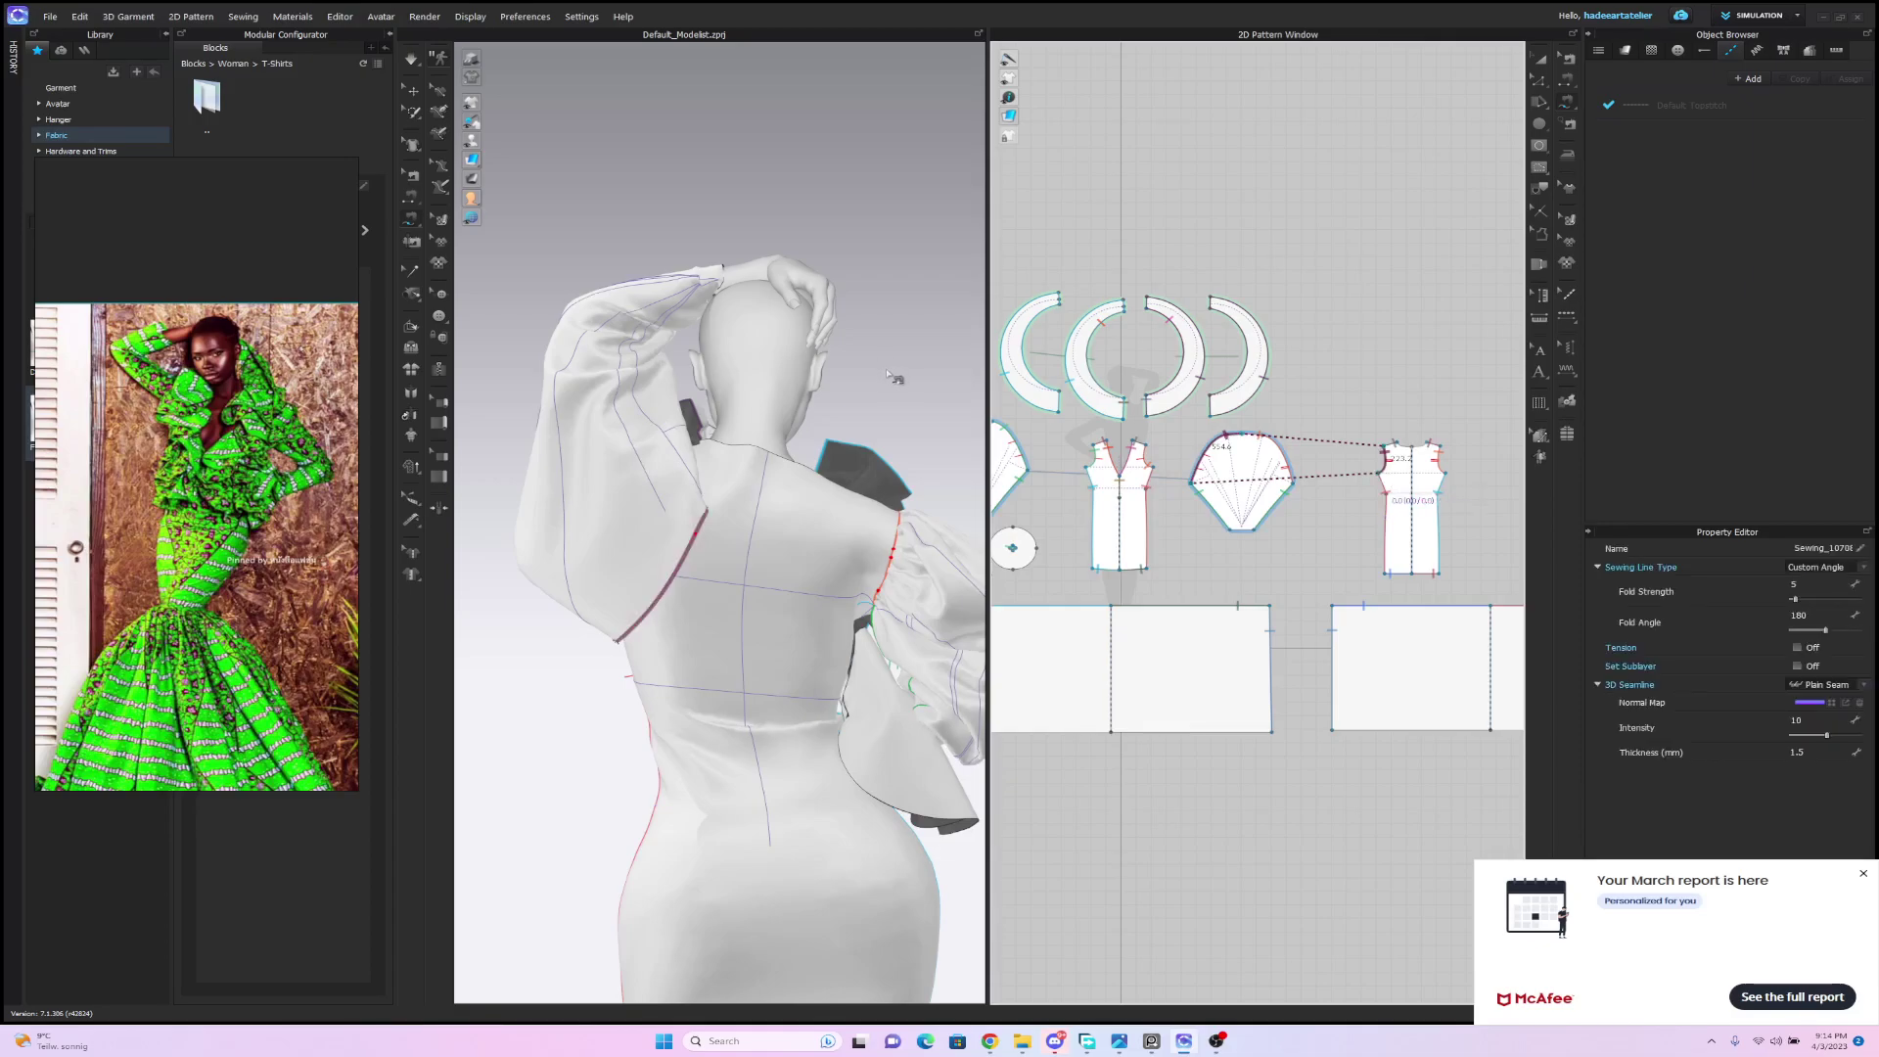
key("space")
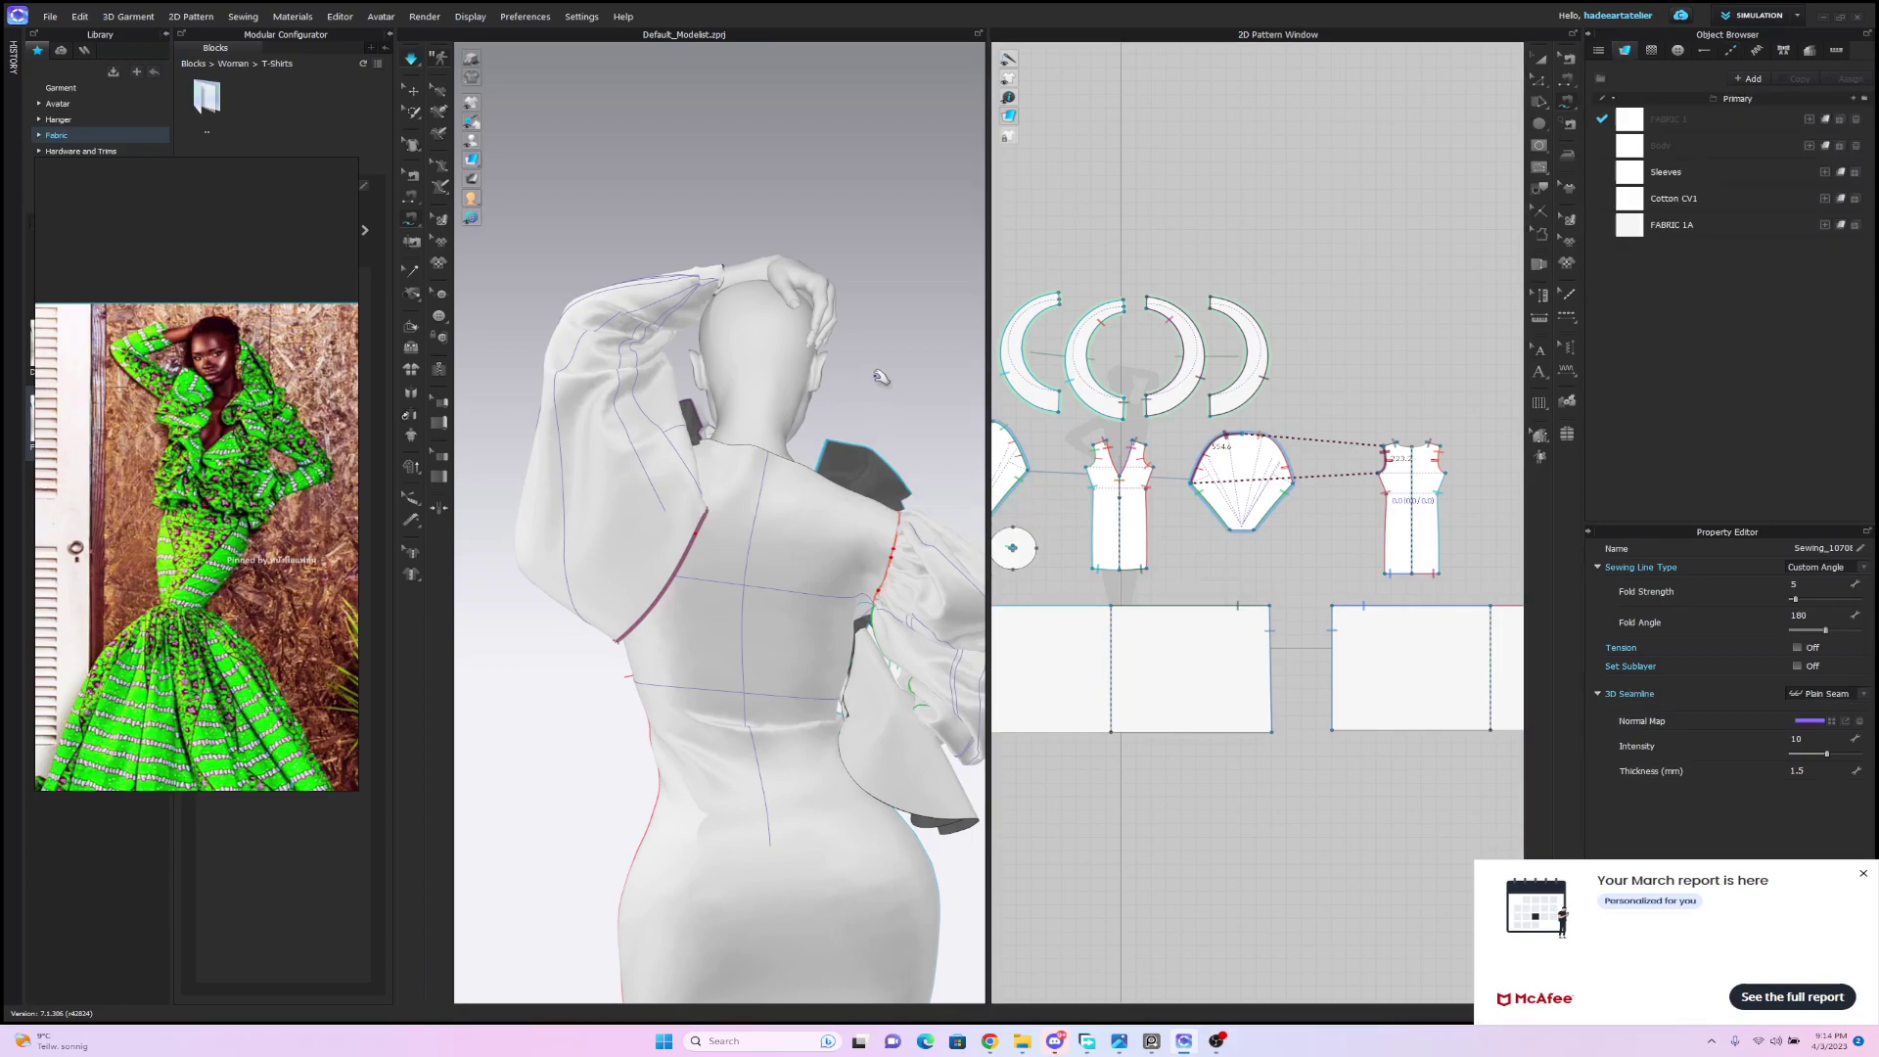
key("space")
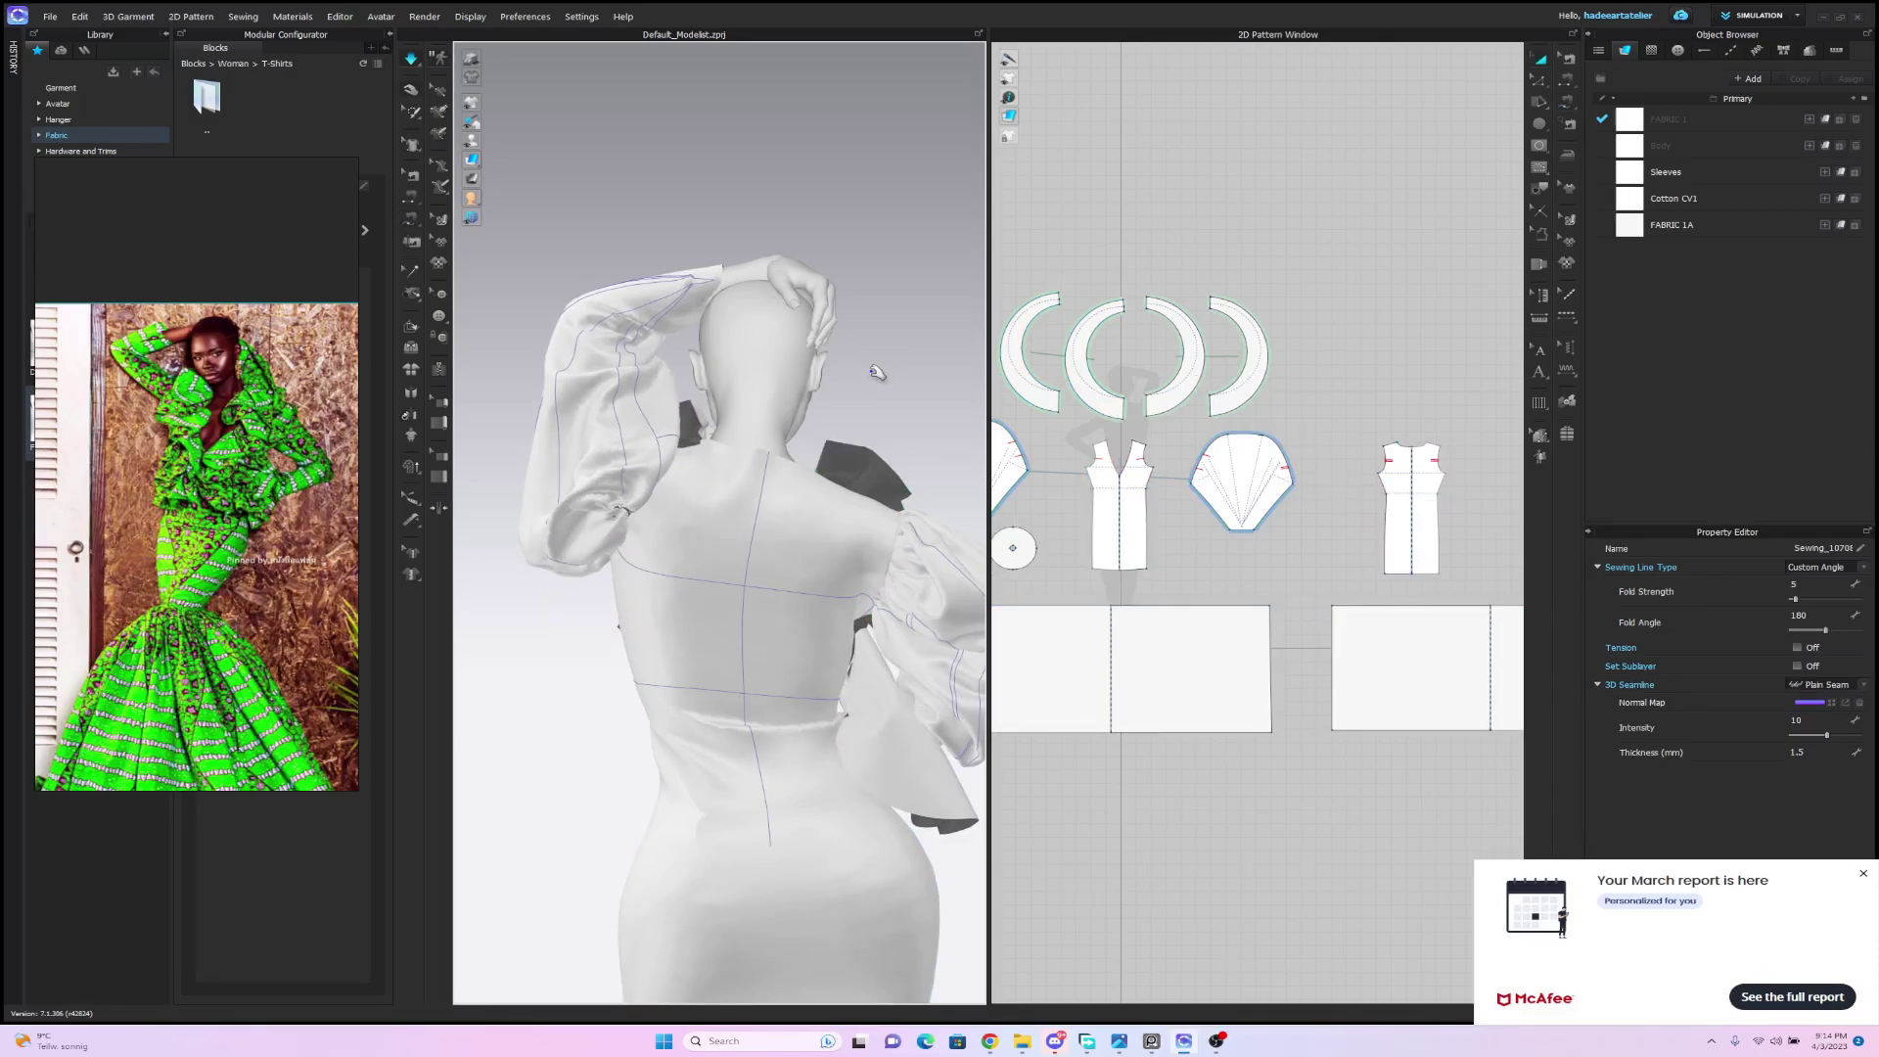
key("space")
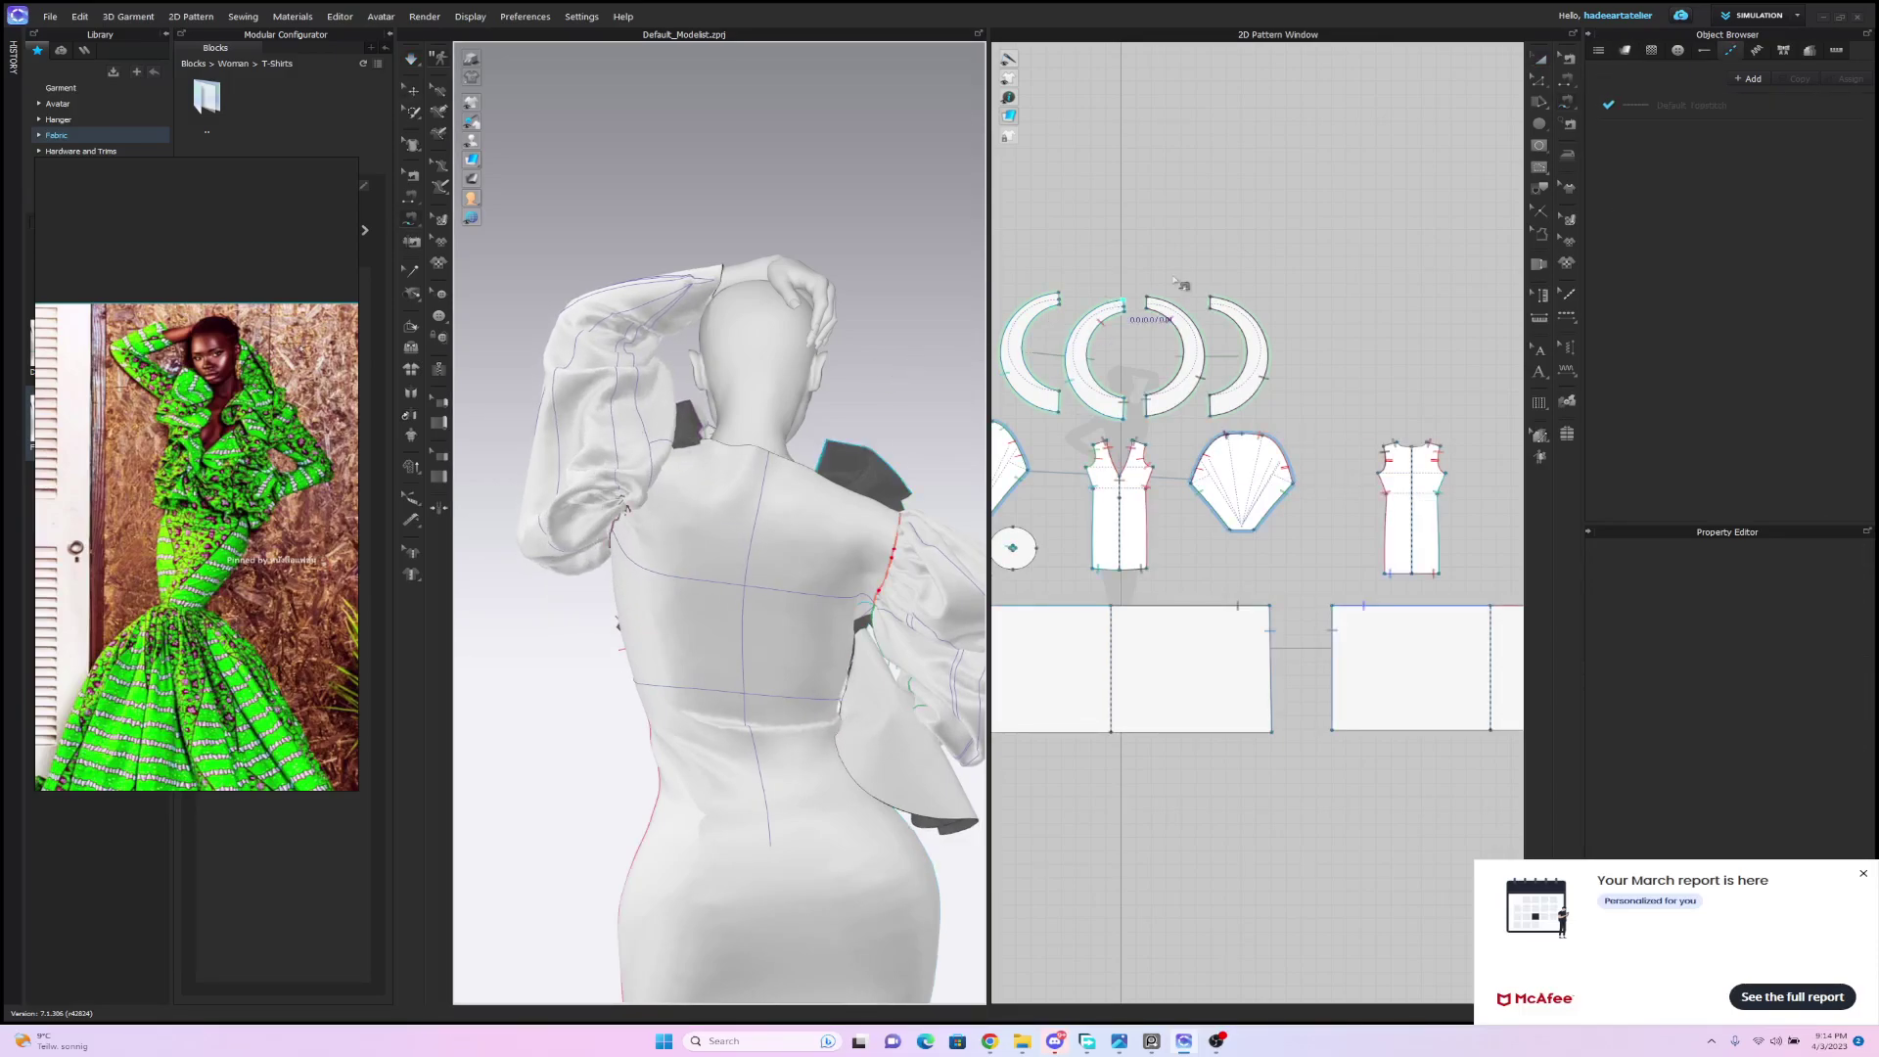
Reverse the sewing direction between the mirrored sleeve's cap and the back bodice's armhole, and simulate briefly to close the seam.
left_click(1569, 61)
left_click(1275, 447)
right_click(1275, 447)
left_click(1301, 473)
left_click(1284, 423)
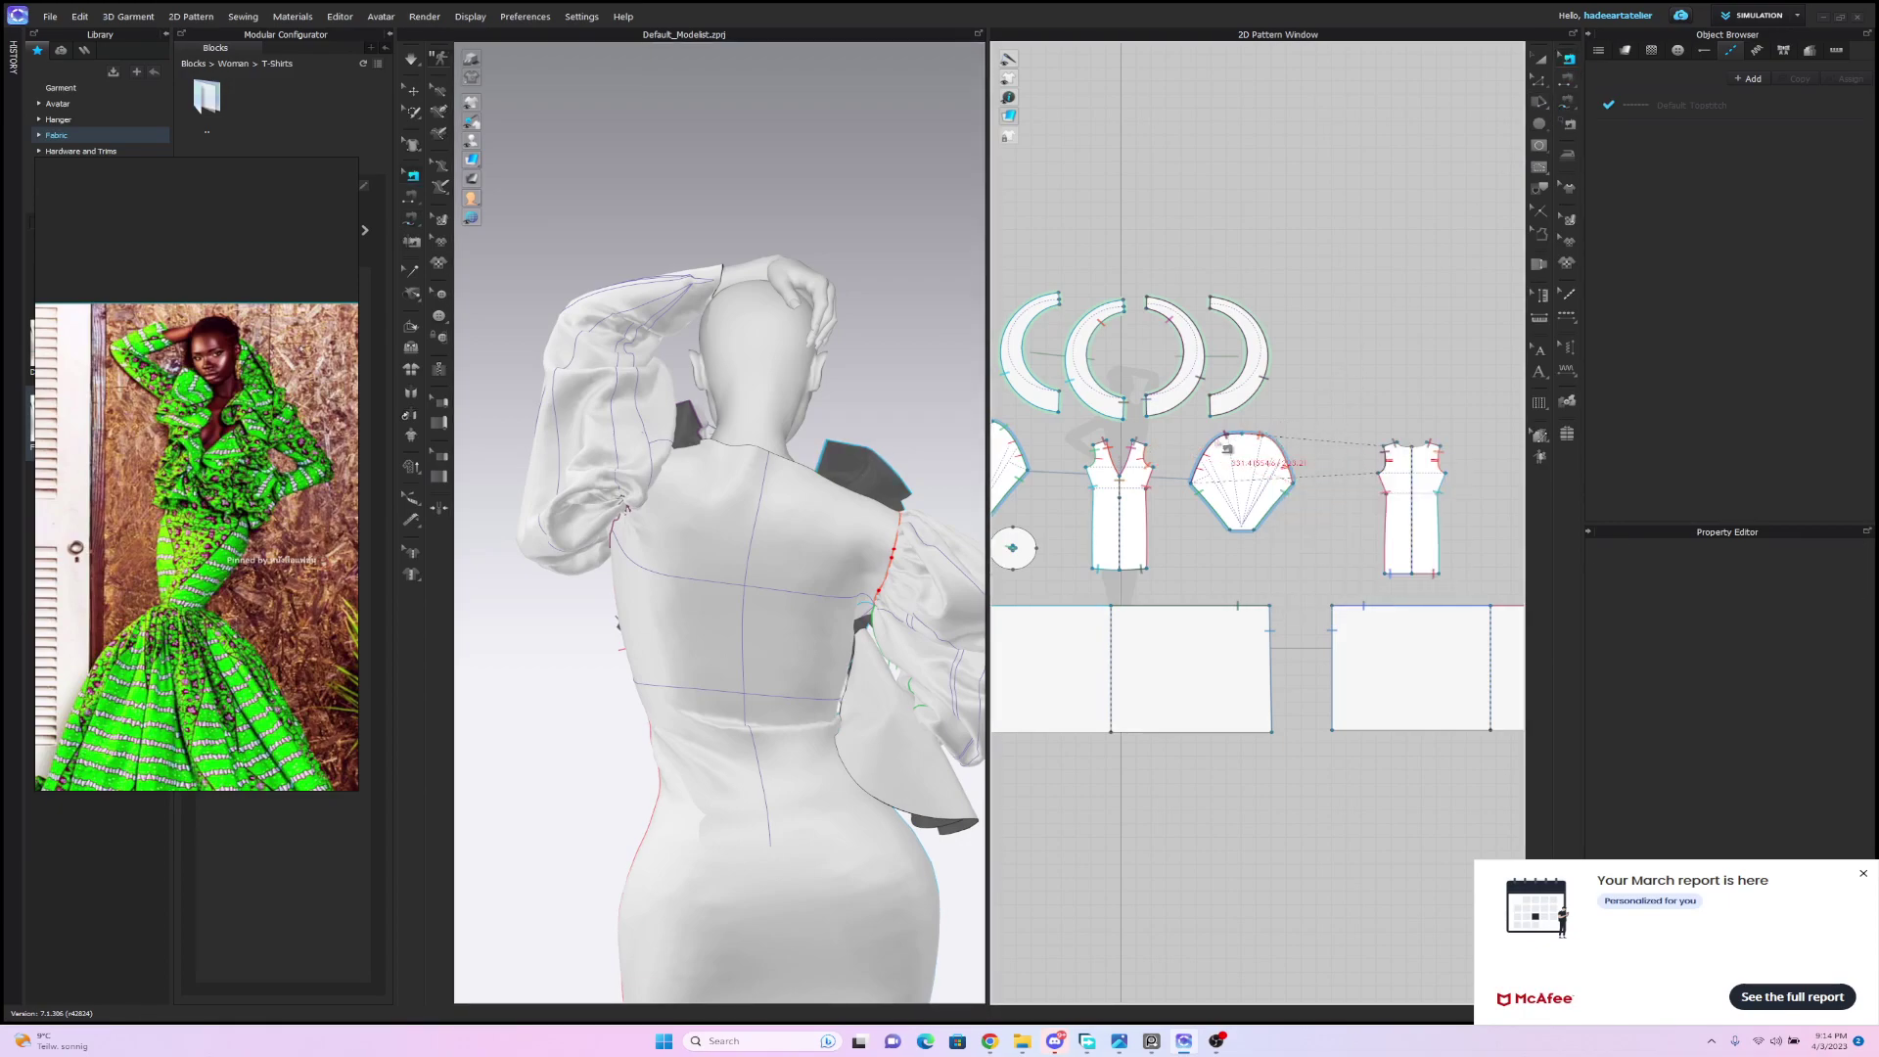
left_click(1229, 449)
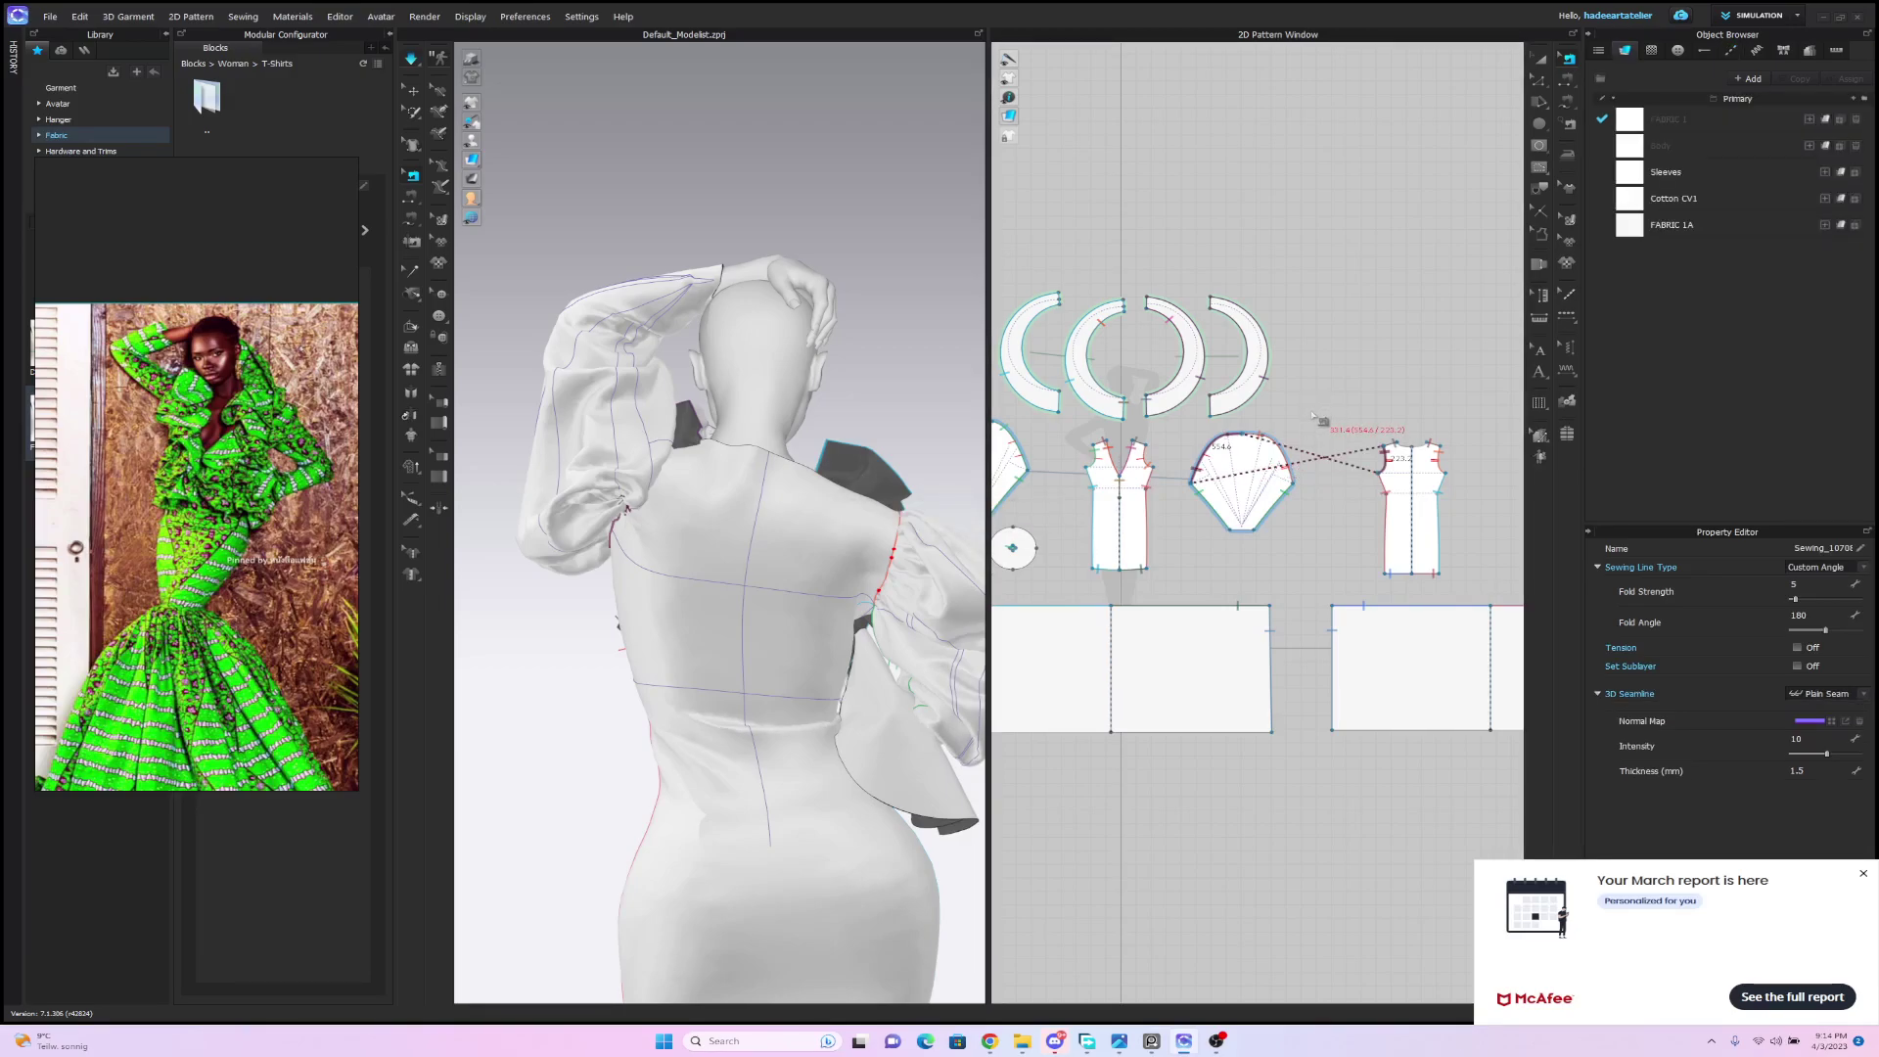
key("space")
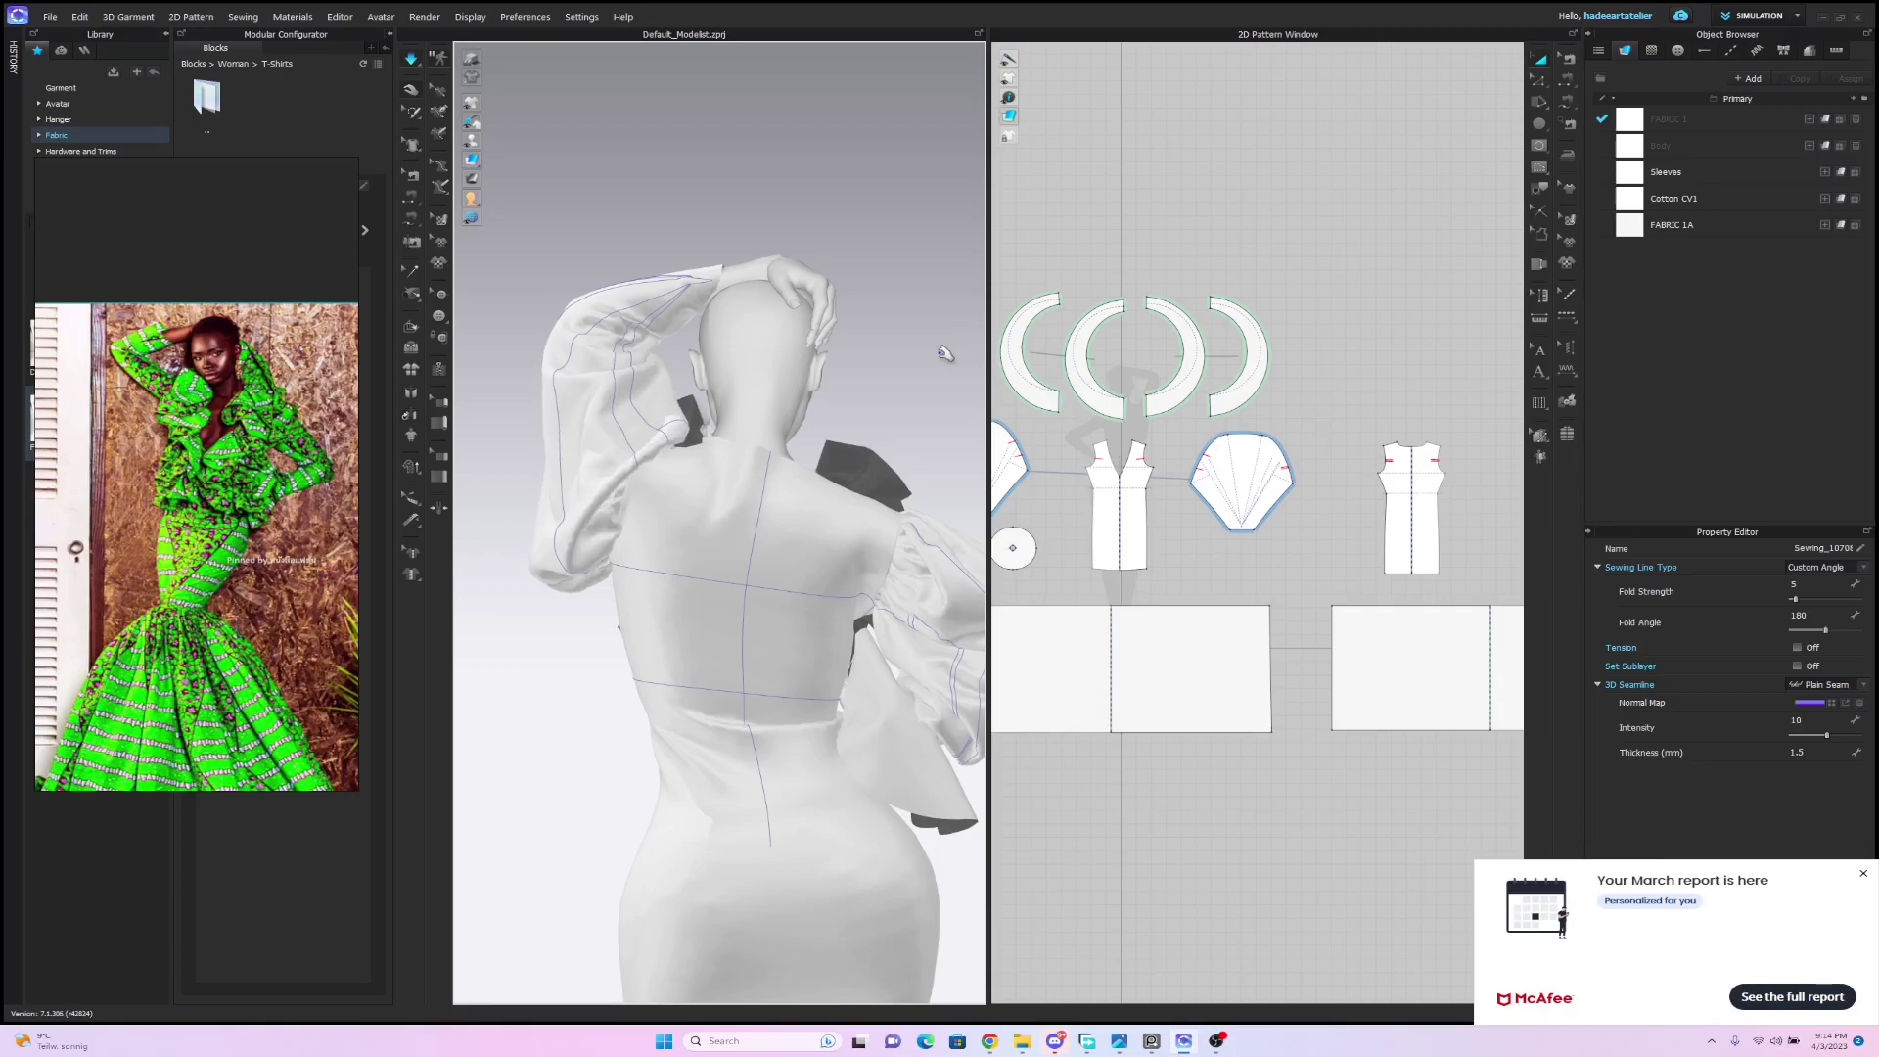
key("space")
key("b")
Examine the whole dress from the front, checking the attached sleeve, neckline flounces and lower skirt.
right_click_drag(885, 370, 1200, 407)
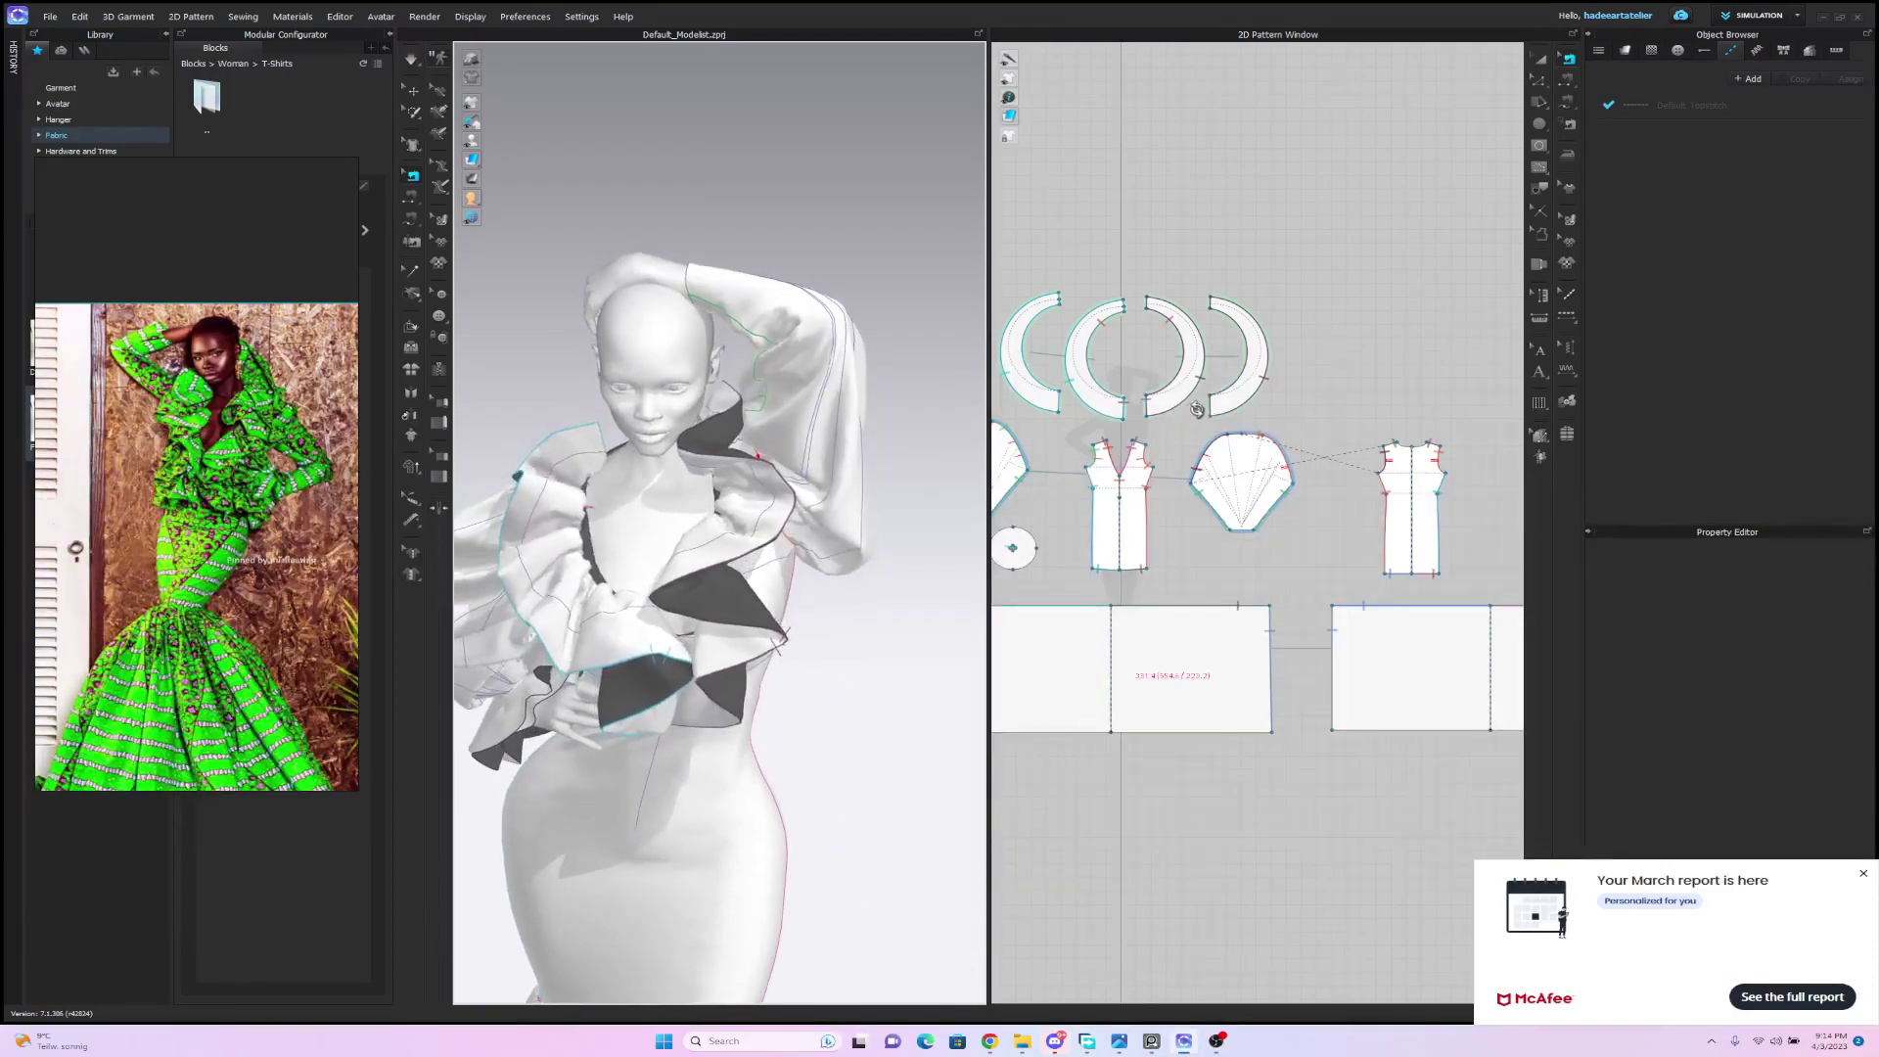
scroll(905, 441, "down", 7)
scroll(855, 470, "up", 1)
middle_click_drag(856, 470, 906, 286)
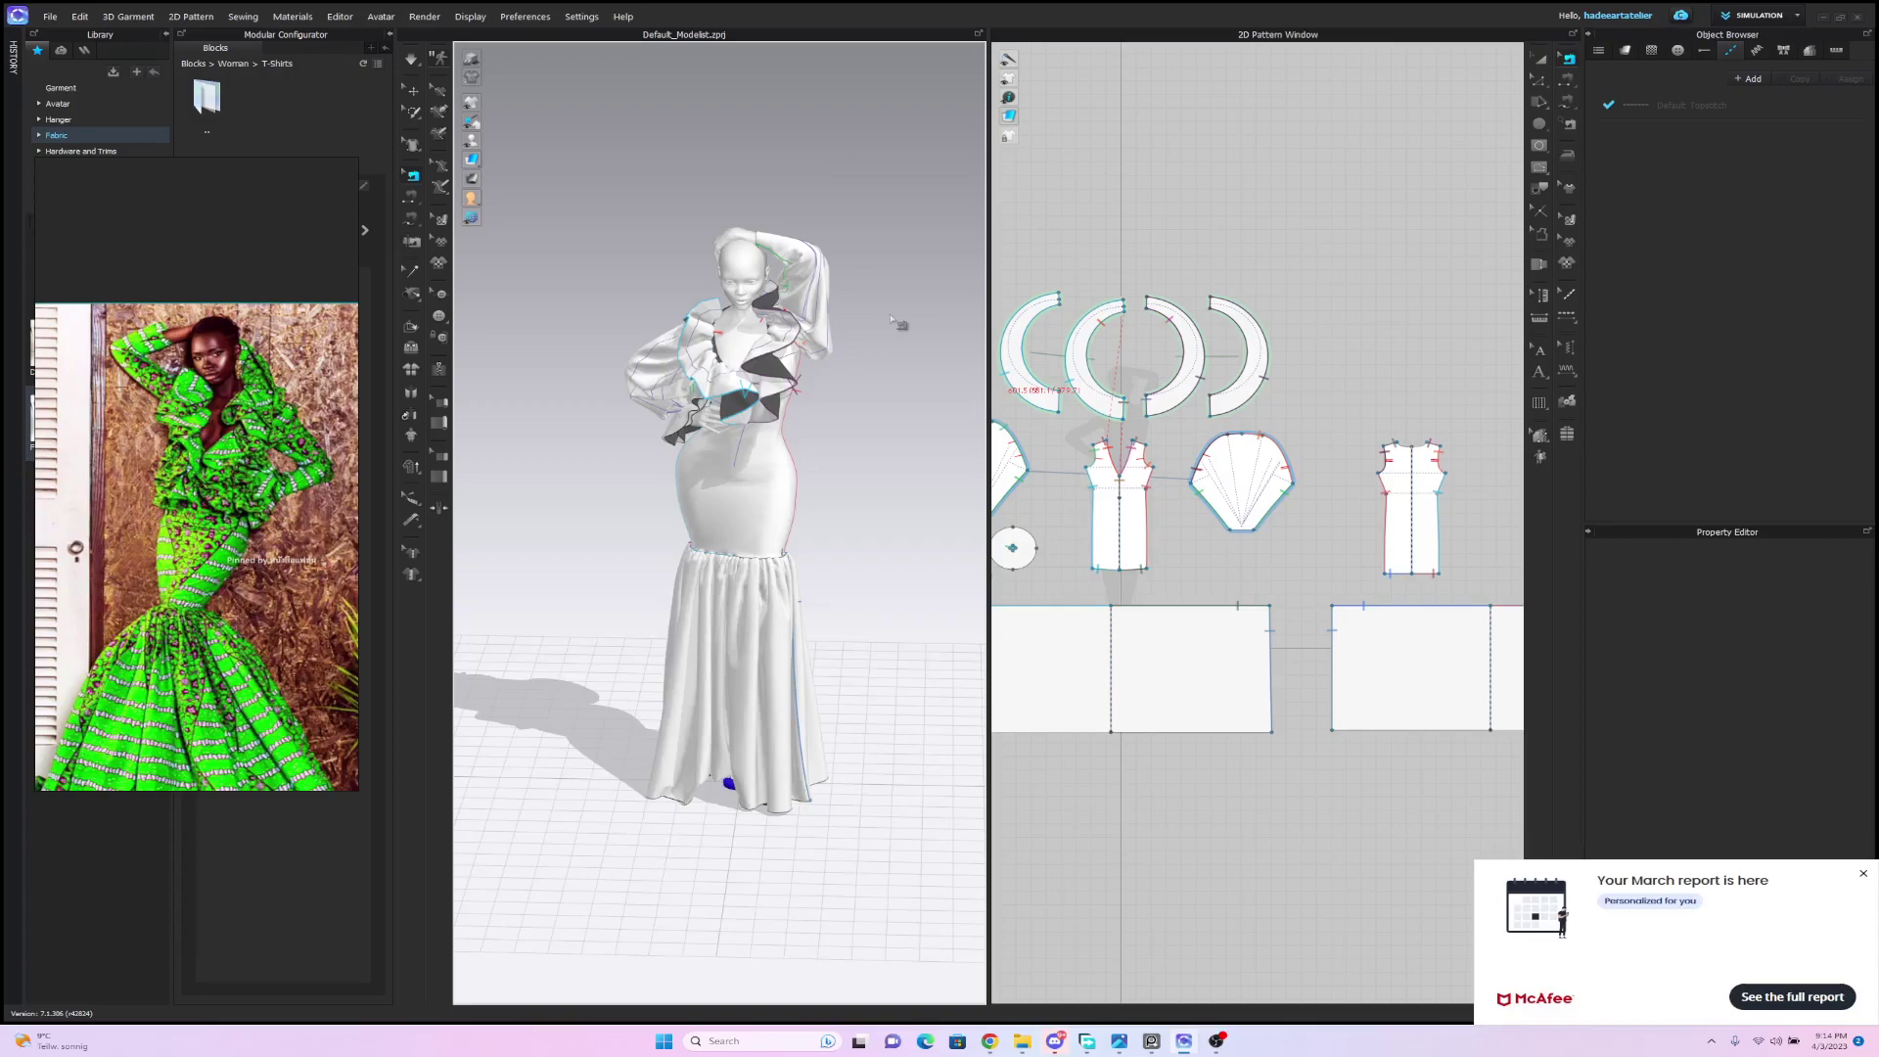
right_click_drag(892, 321, 897, 448)
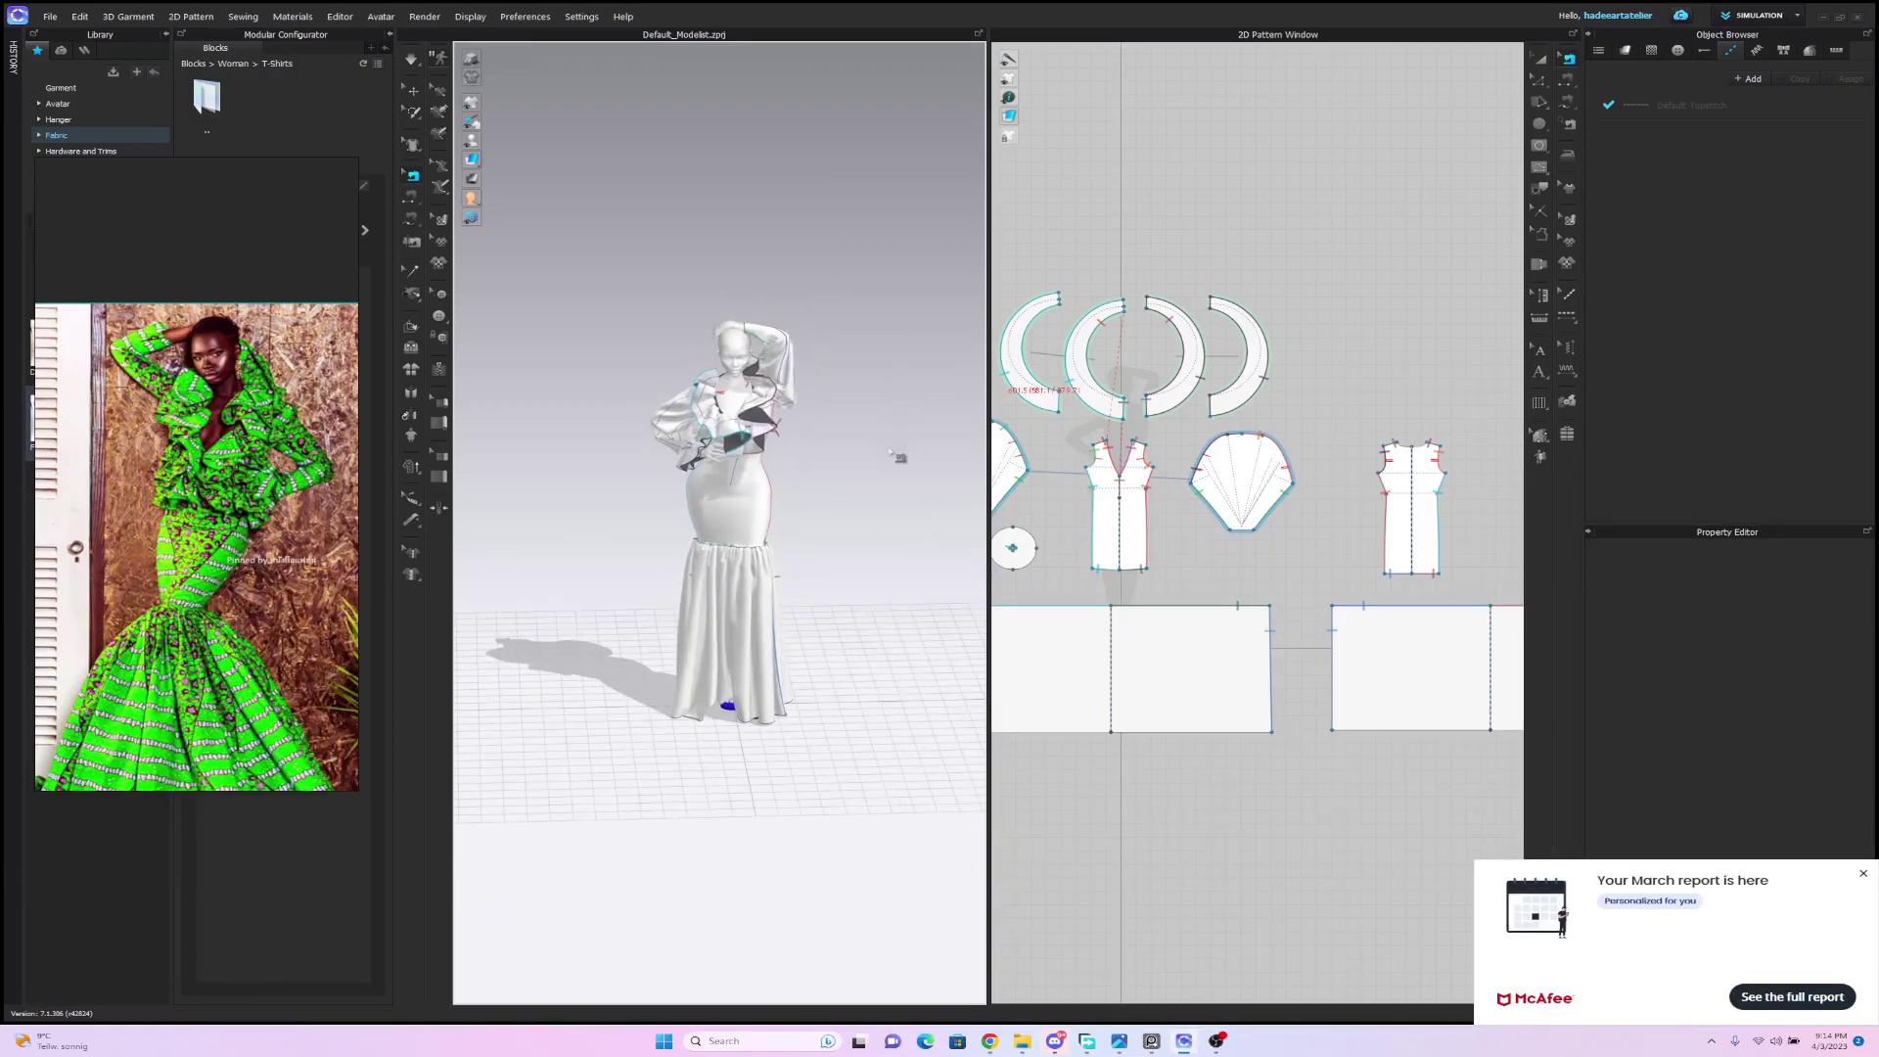
scroll(902, 378, "up", 3)
scroll(896, 375, "up", 3)
mouse_move(897, 375)
right_mouse_down()
mouse_move(923, 367)
mouse_move(907, 312)
mouse_move(929, 375)
mouse_move(887, 338)
mouse_move(746, 349)
mouse_move(919, 354)
right_mouse_up()
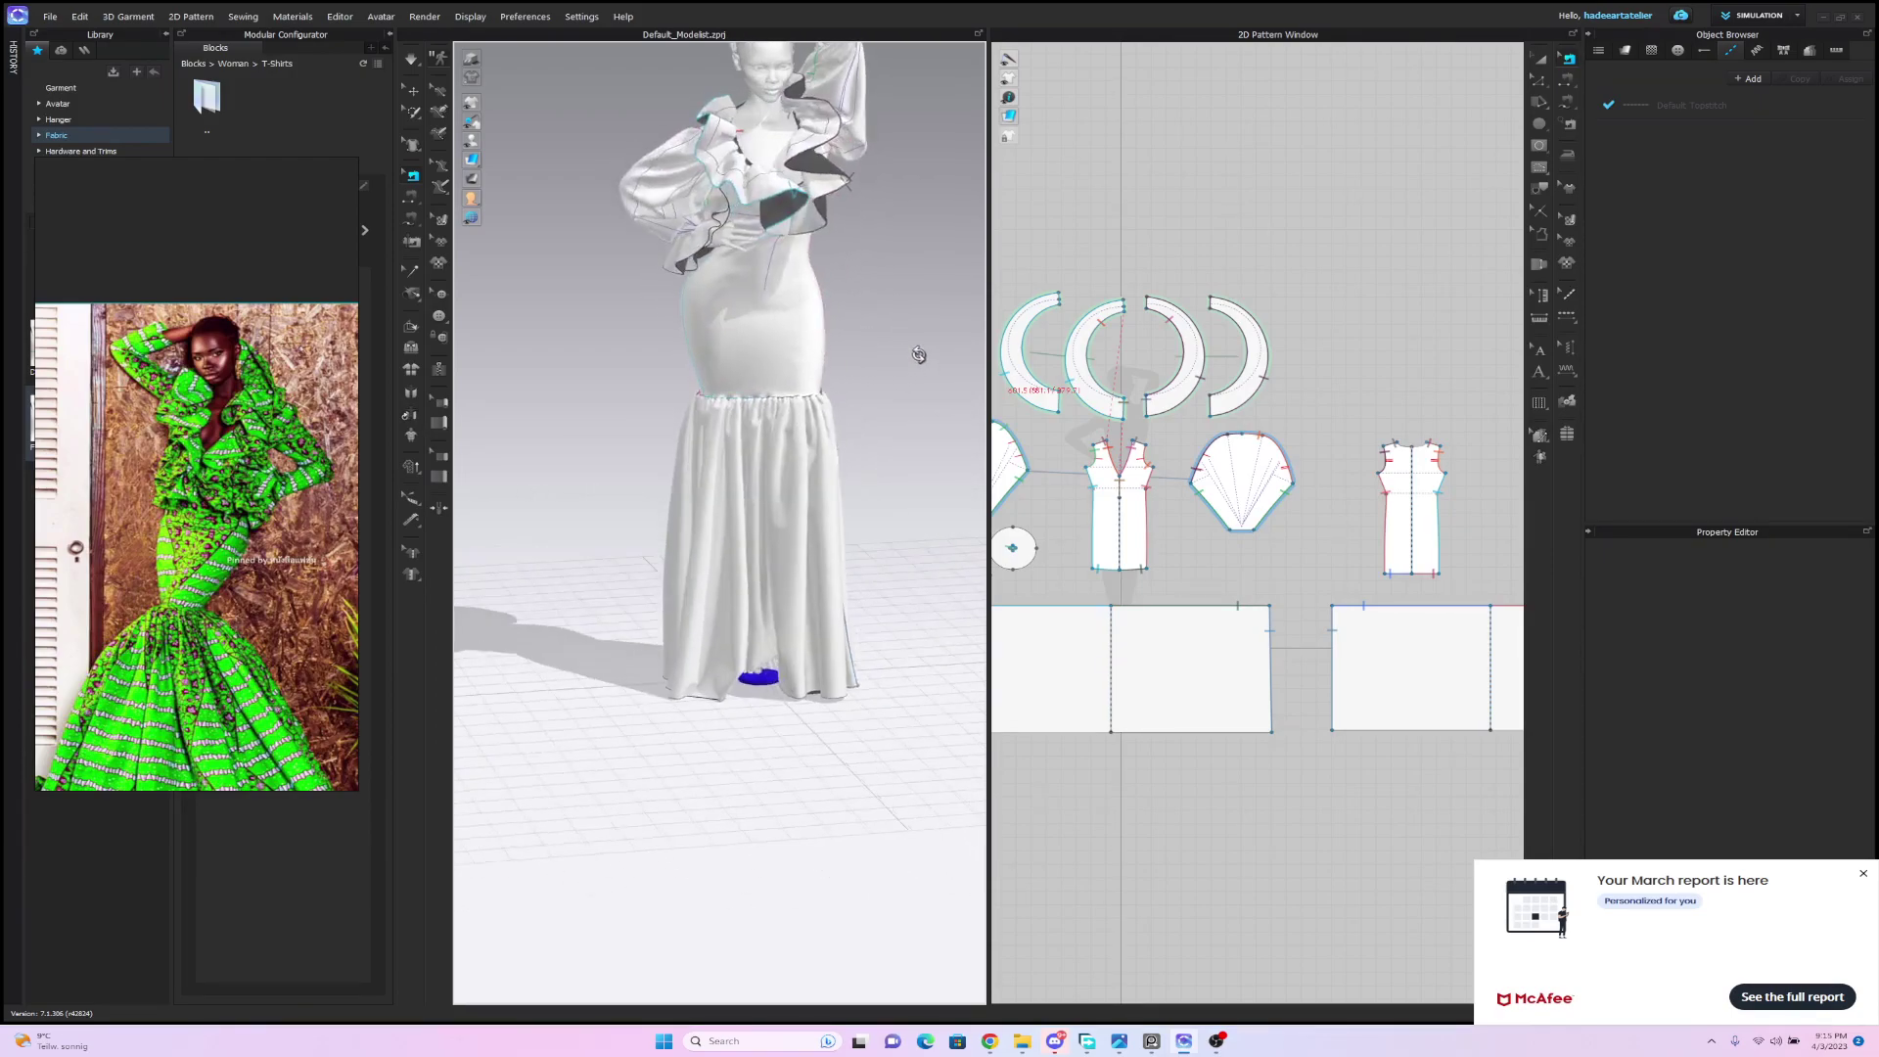
scroll(912, 376, "down", 2)
scroll(913, 376, "up", 1)
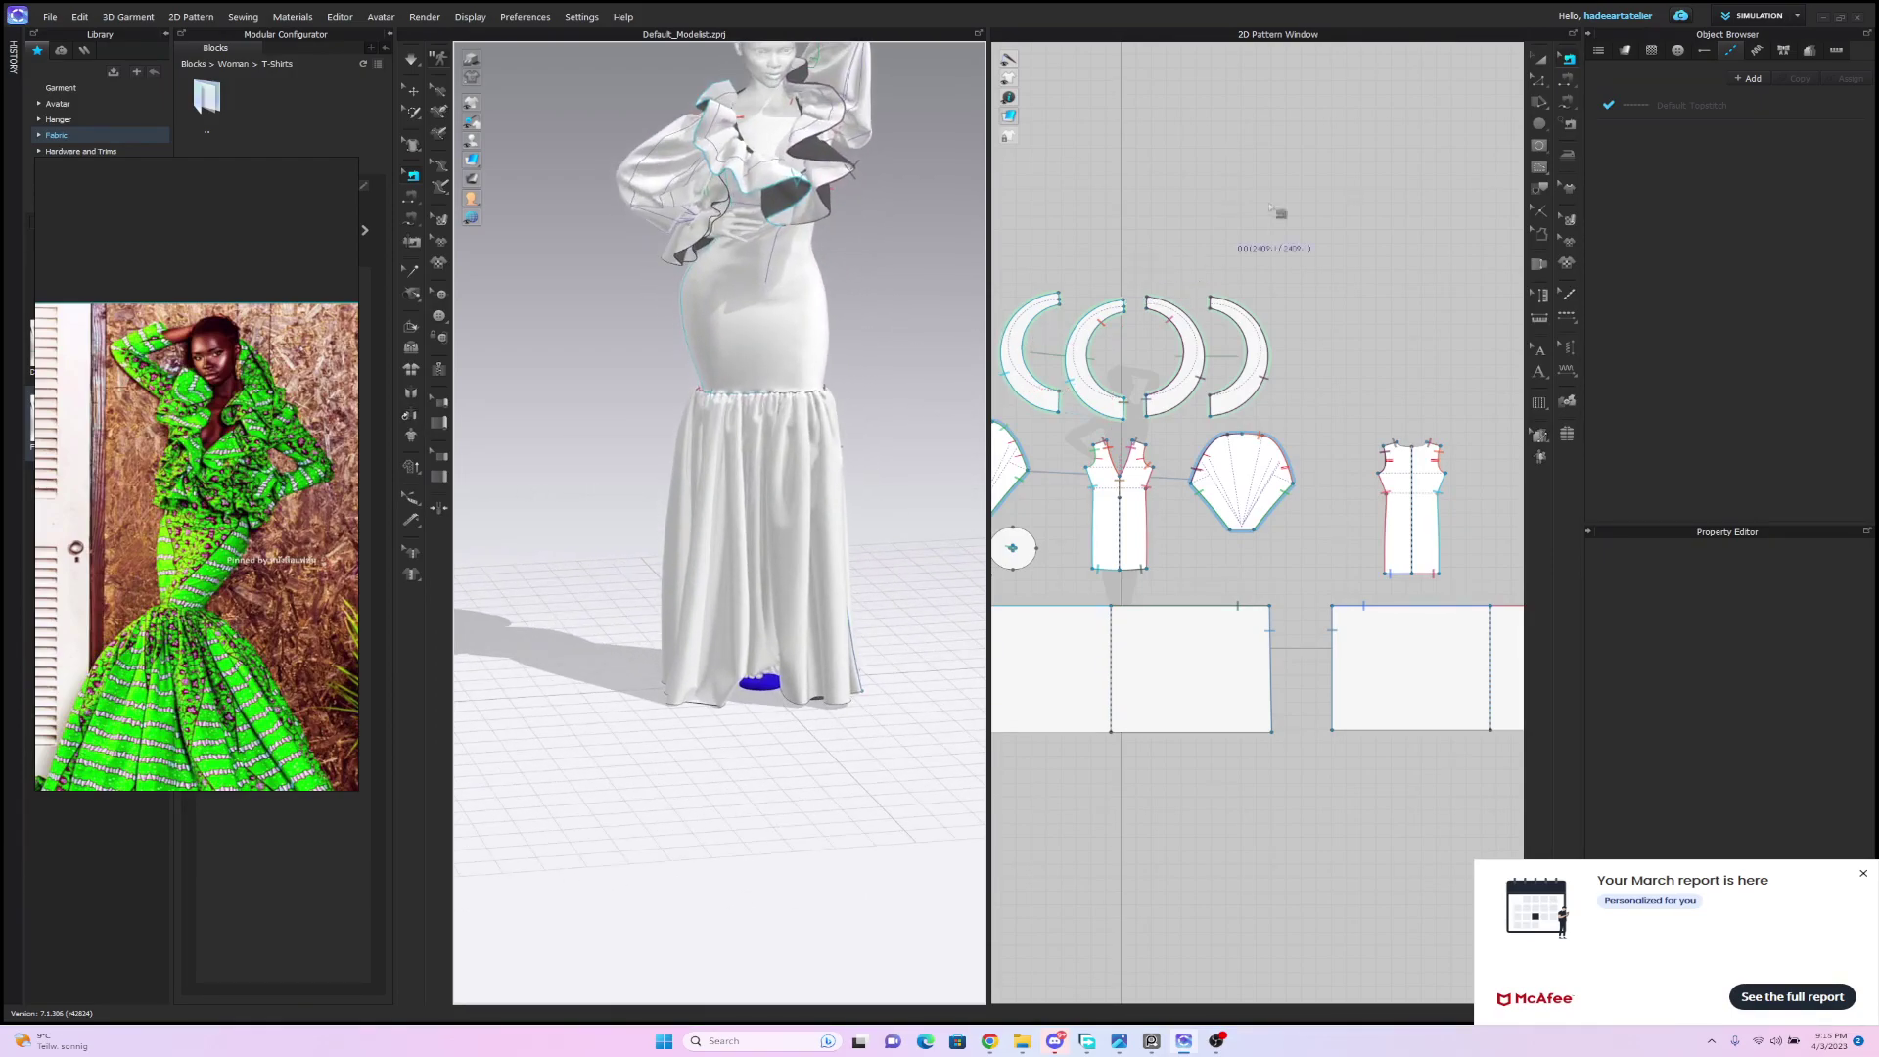
Try to spread the gathered lower skirt by pulling it outward on both sides in simulation, and check how it settles.
left_click(1540, 61)
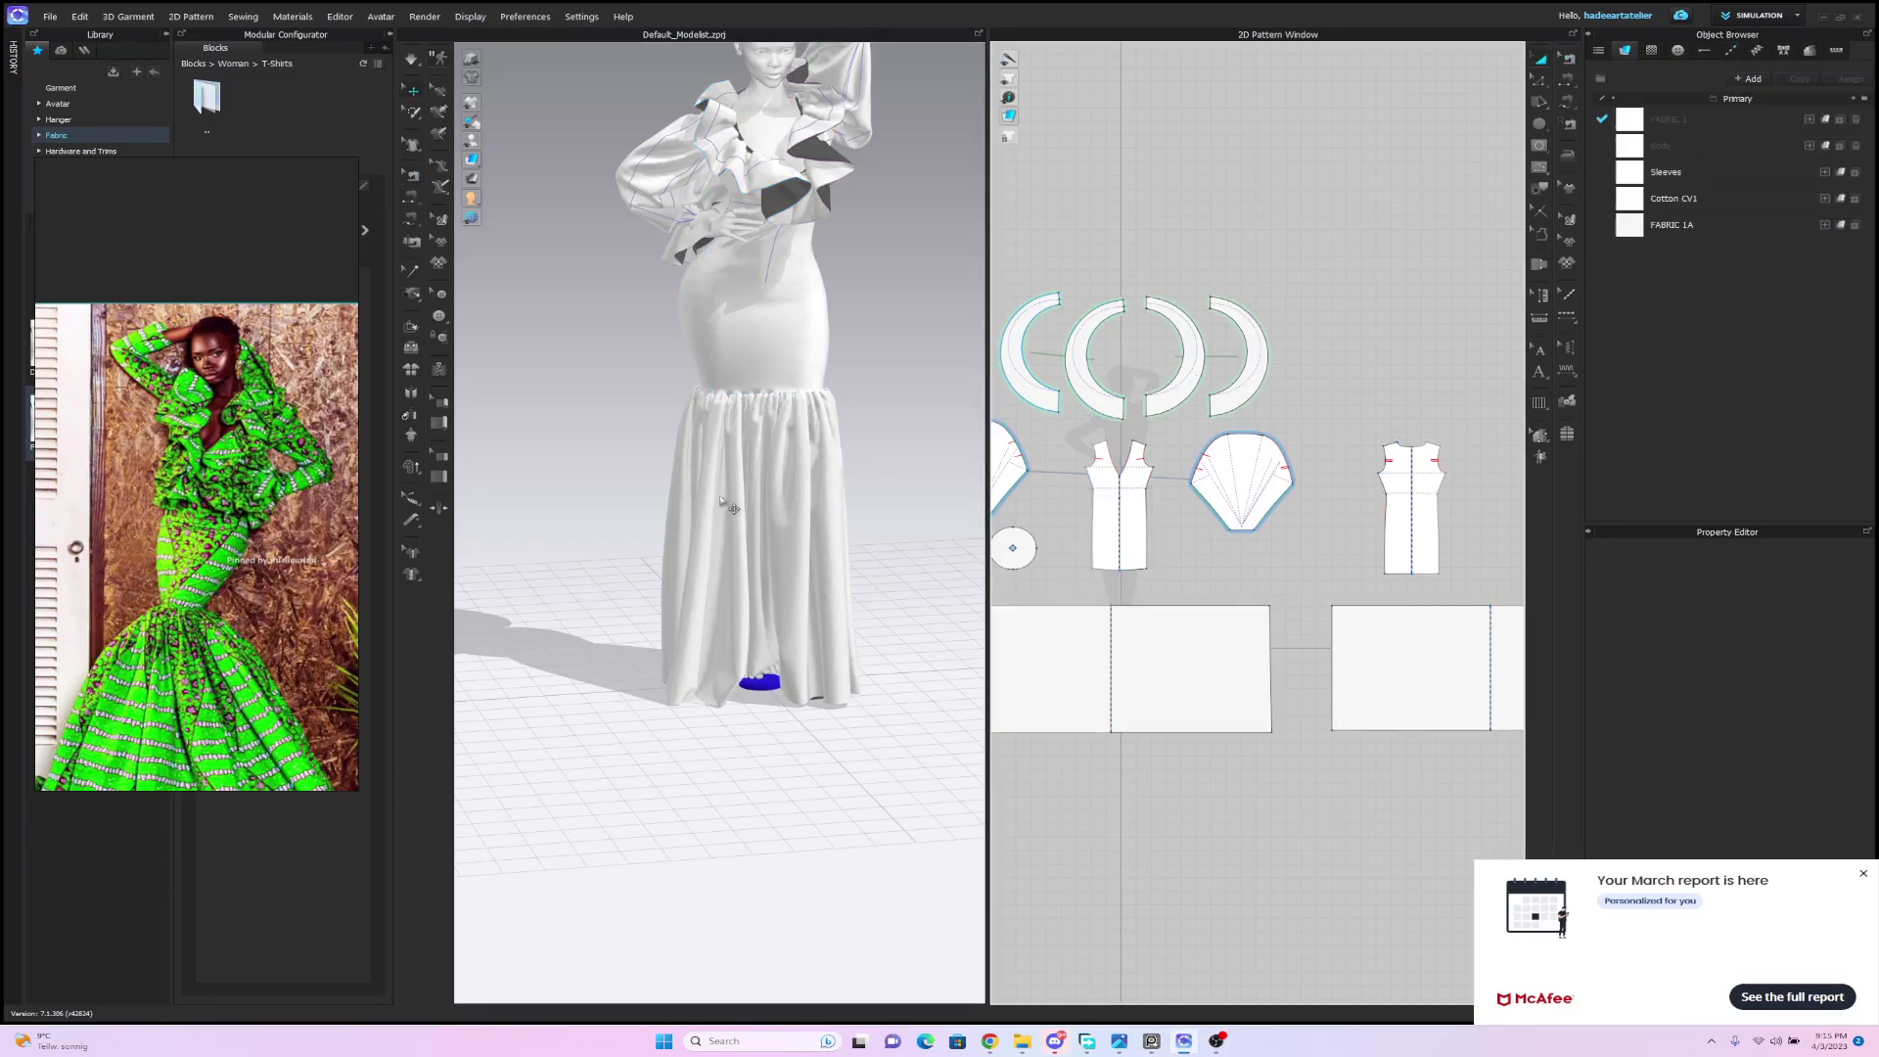
left_click_drag(685, 529, 567, 529)
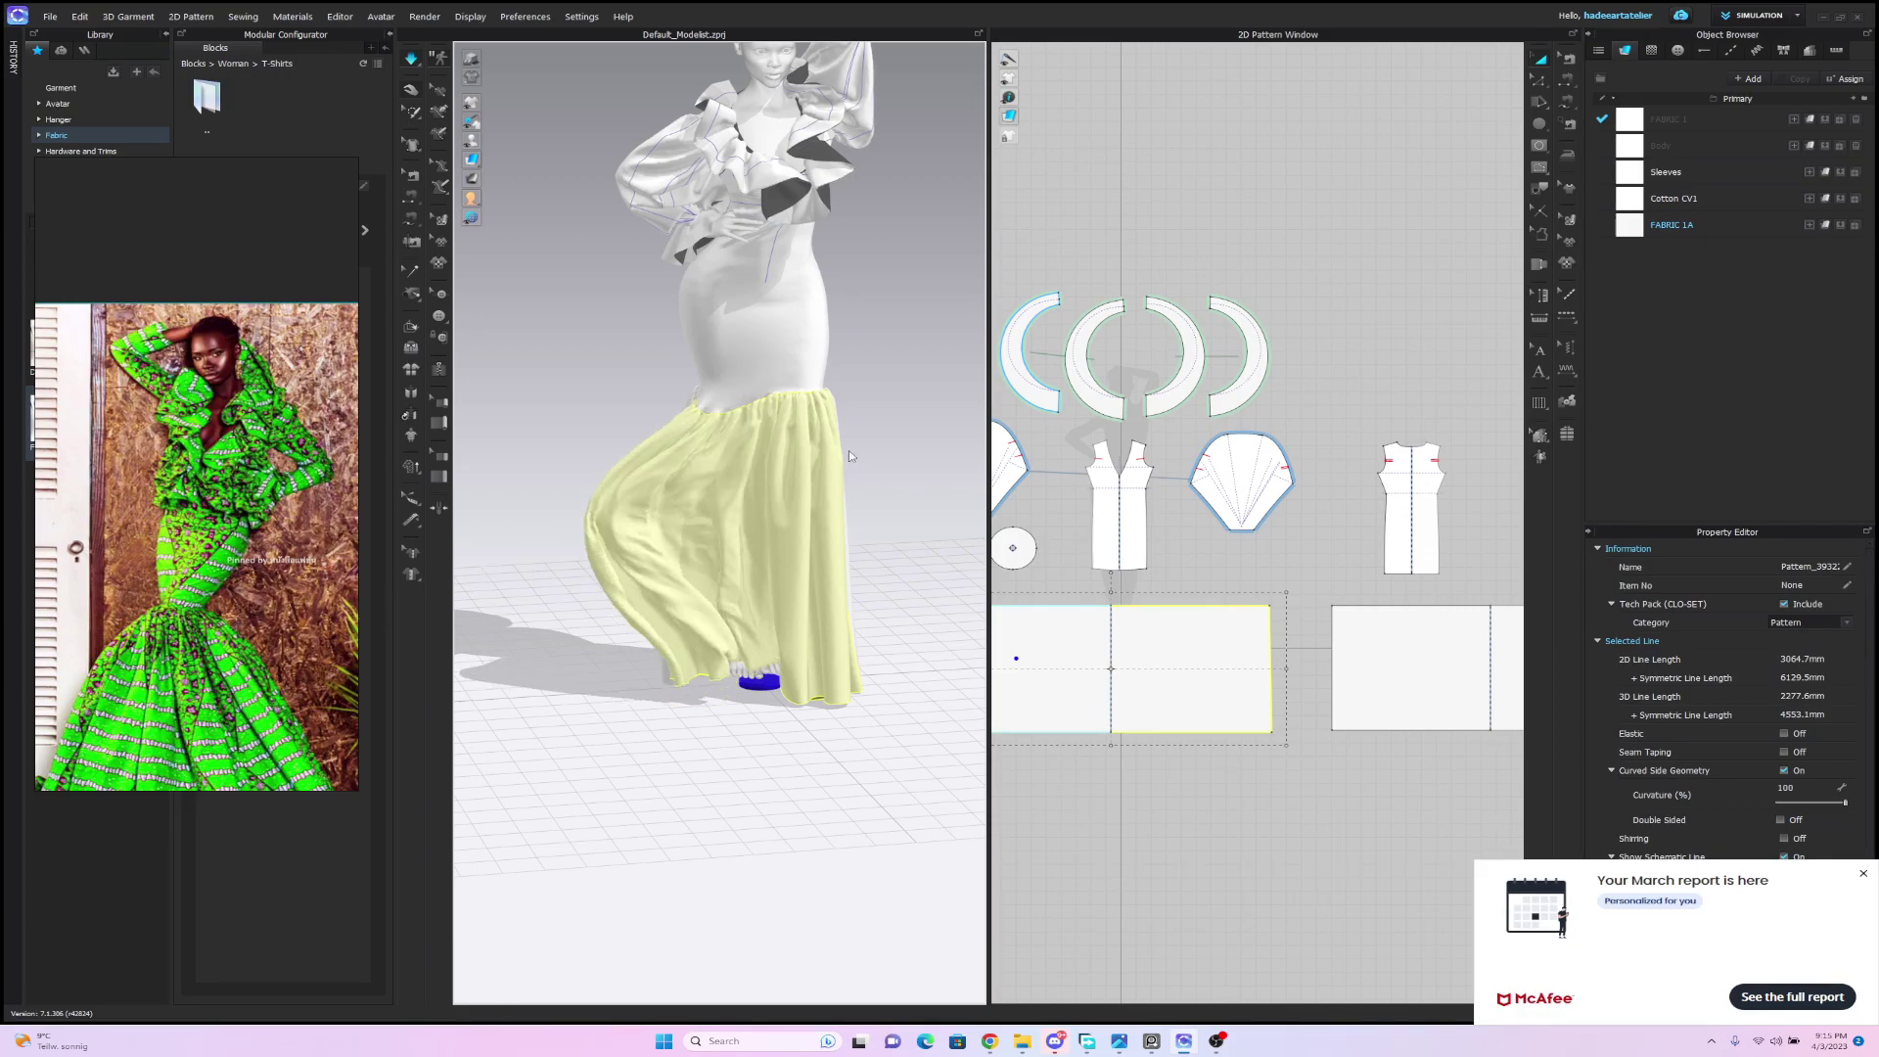
left_click_drag(858, 557, 958, 508)
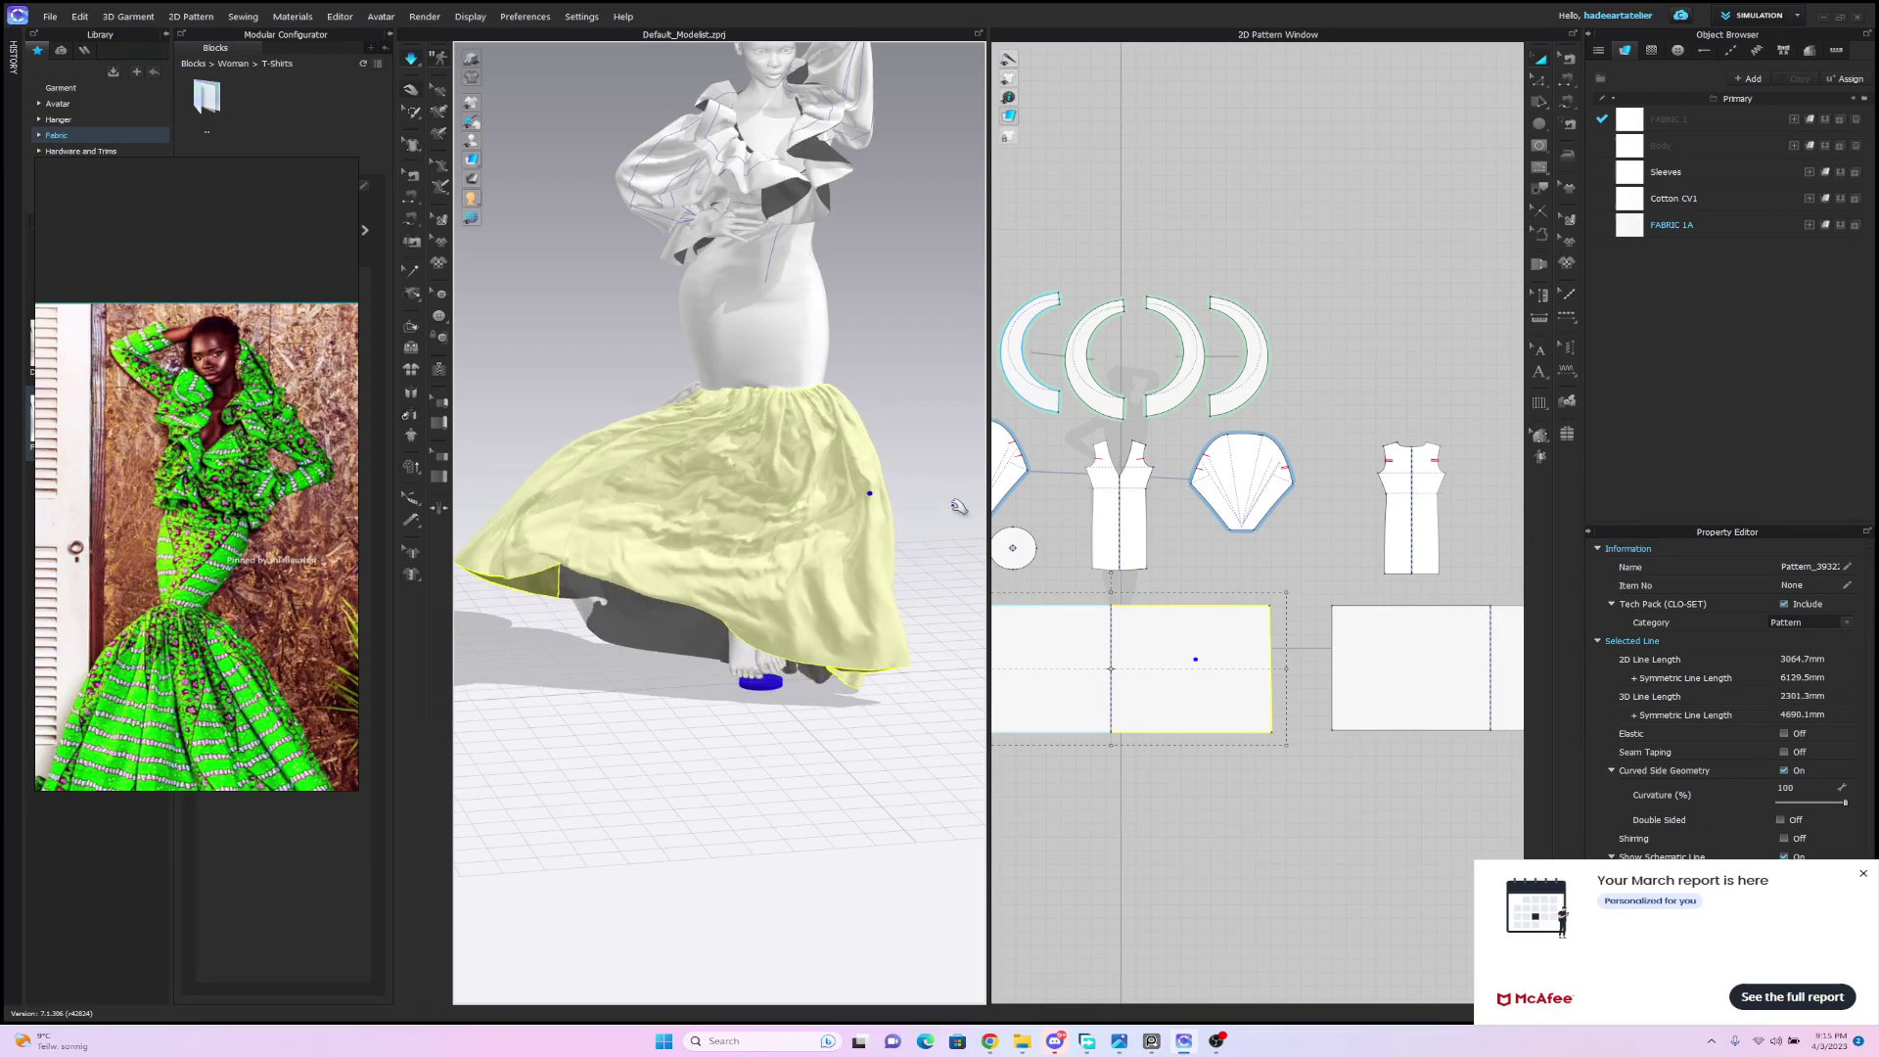
left_click(954, 514)
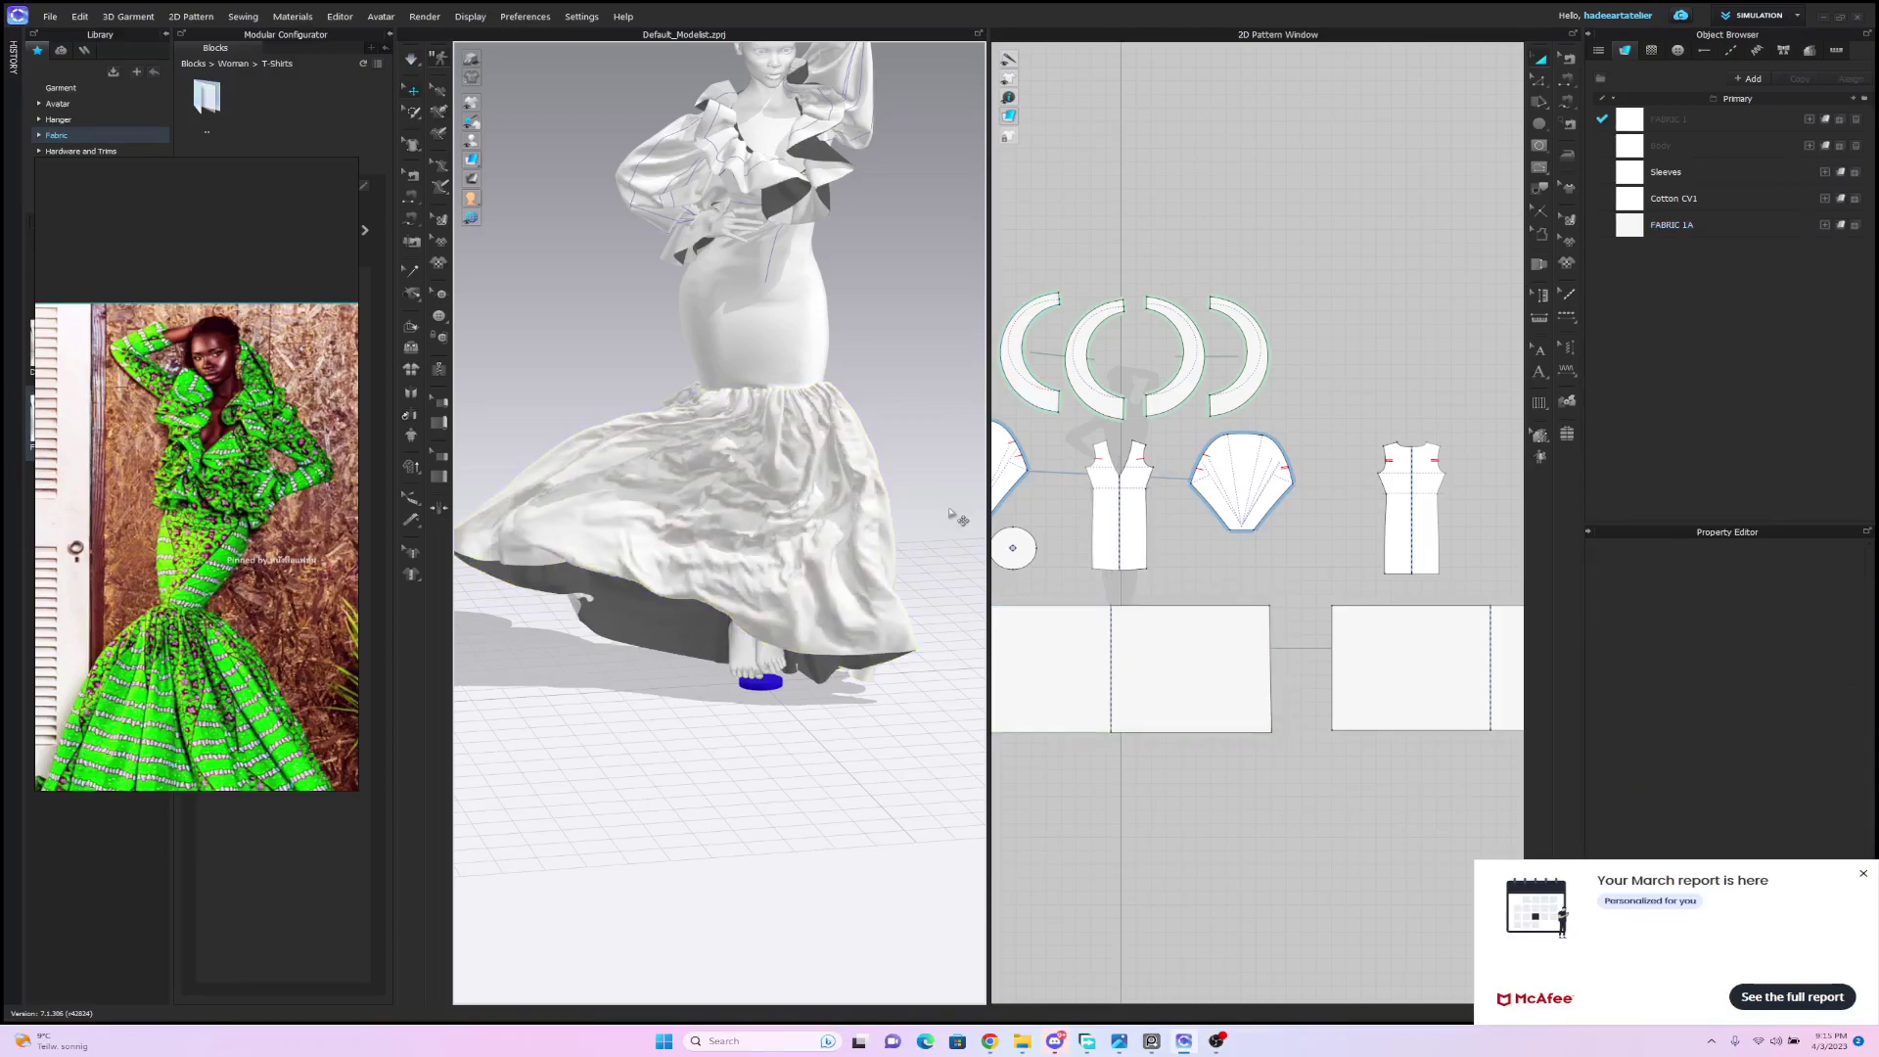
right_click_drag(956, 525, 812, 468)
right_click_drag(947, 460, 936, 470)
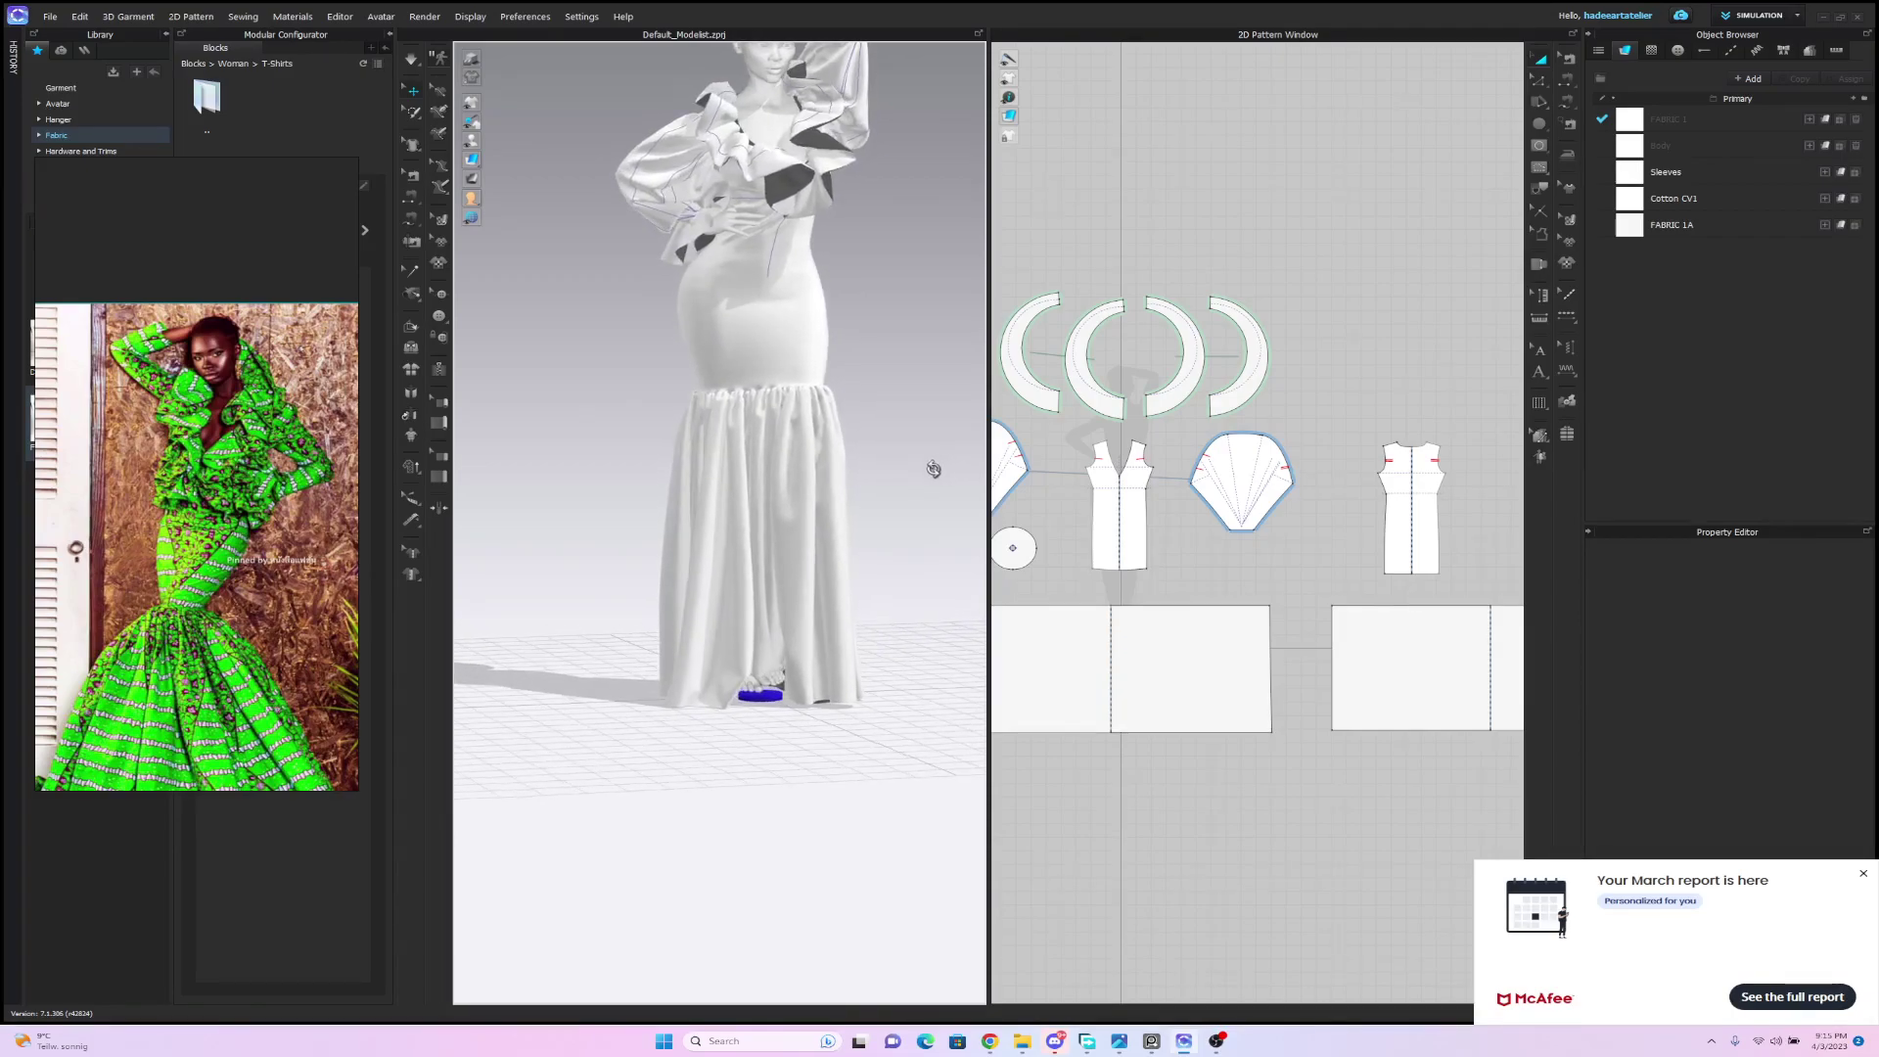
scroll(912, 469, "down", 2)
scroll(902, 477, "up", 1)
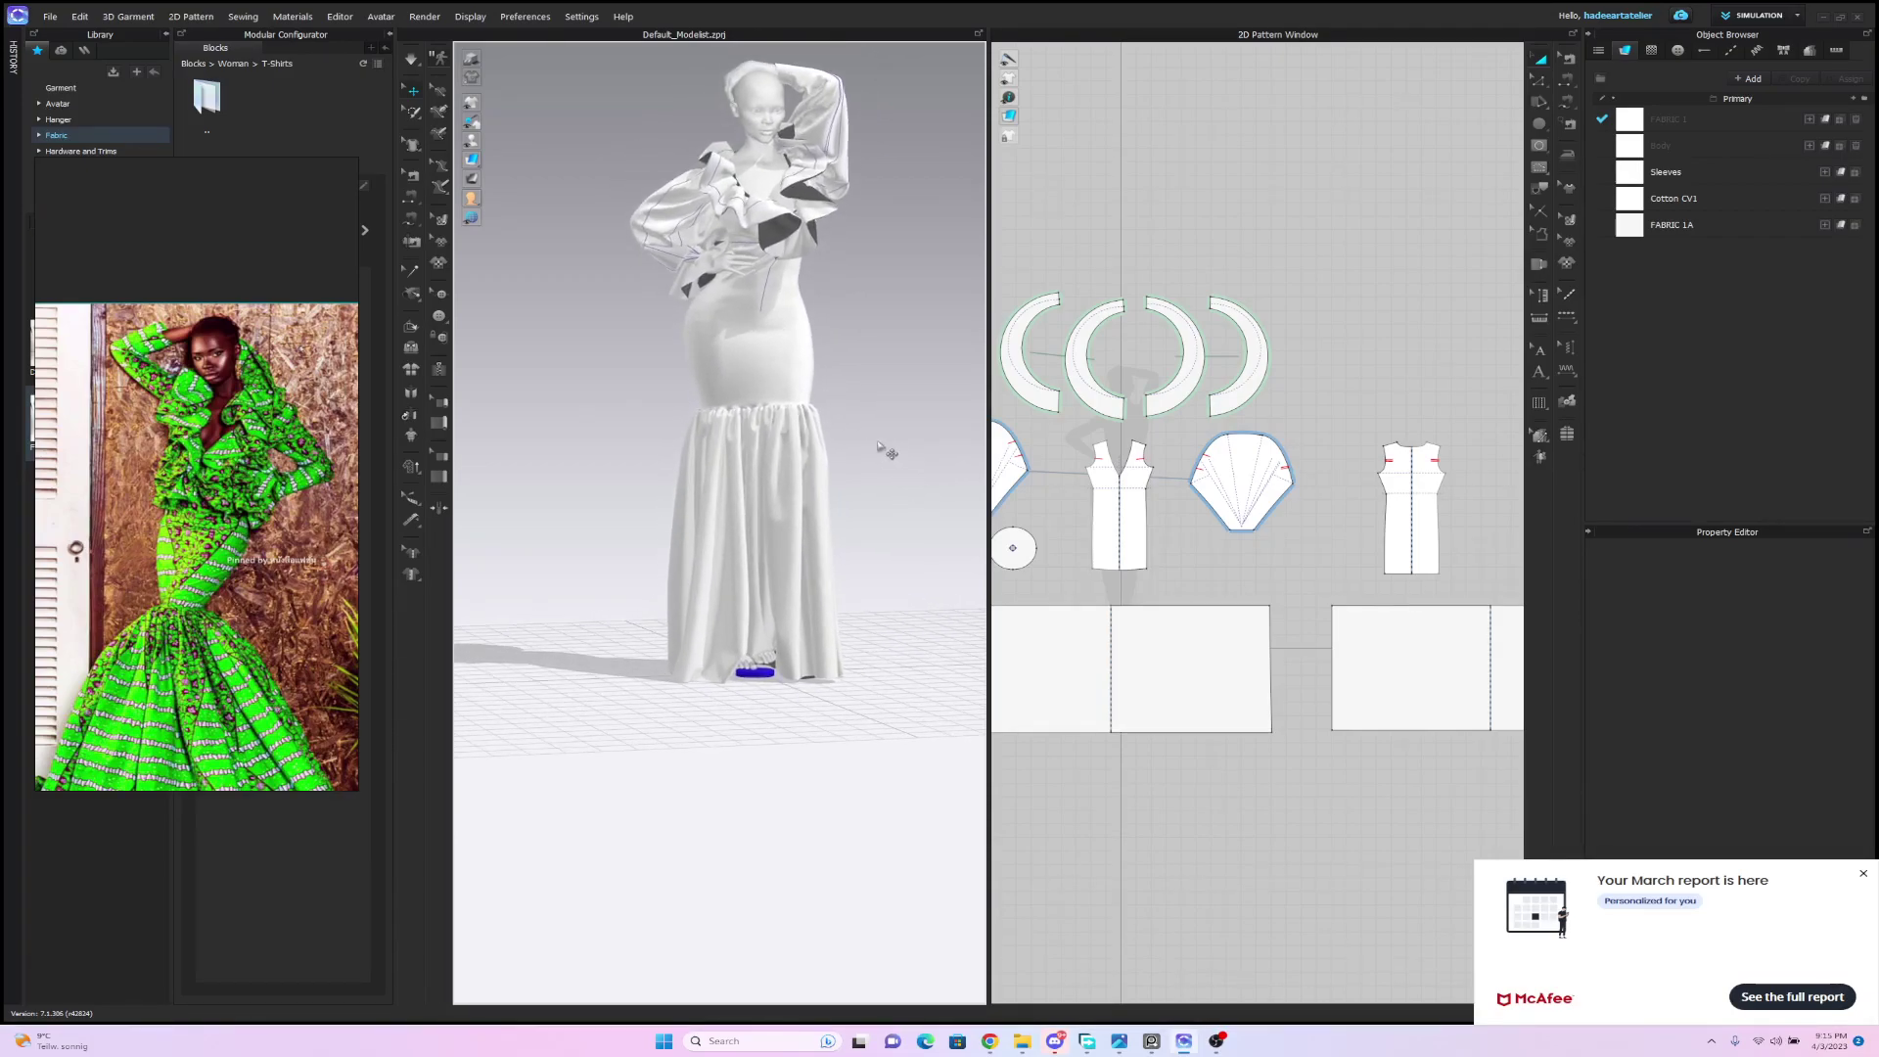
scroll(891, 448, "up", 4)
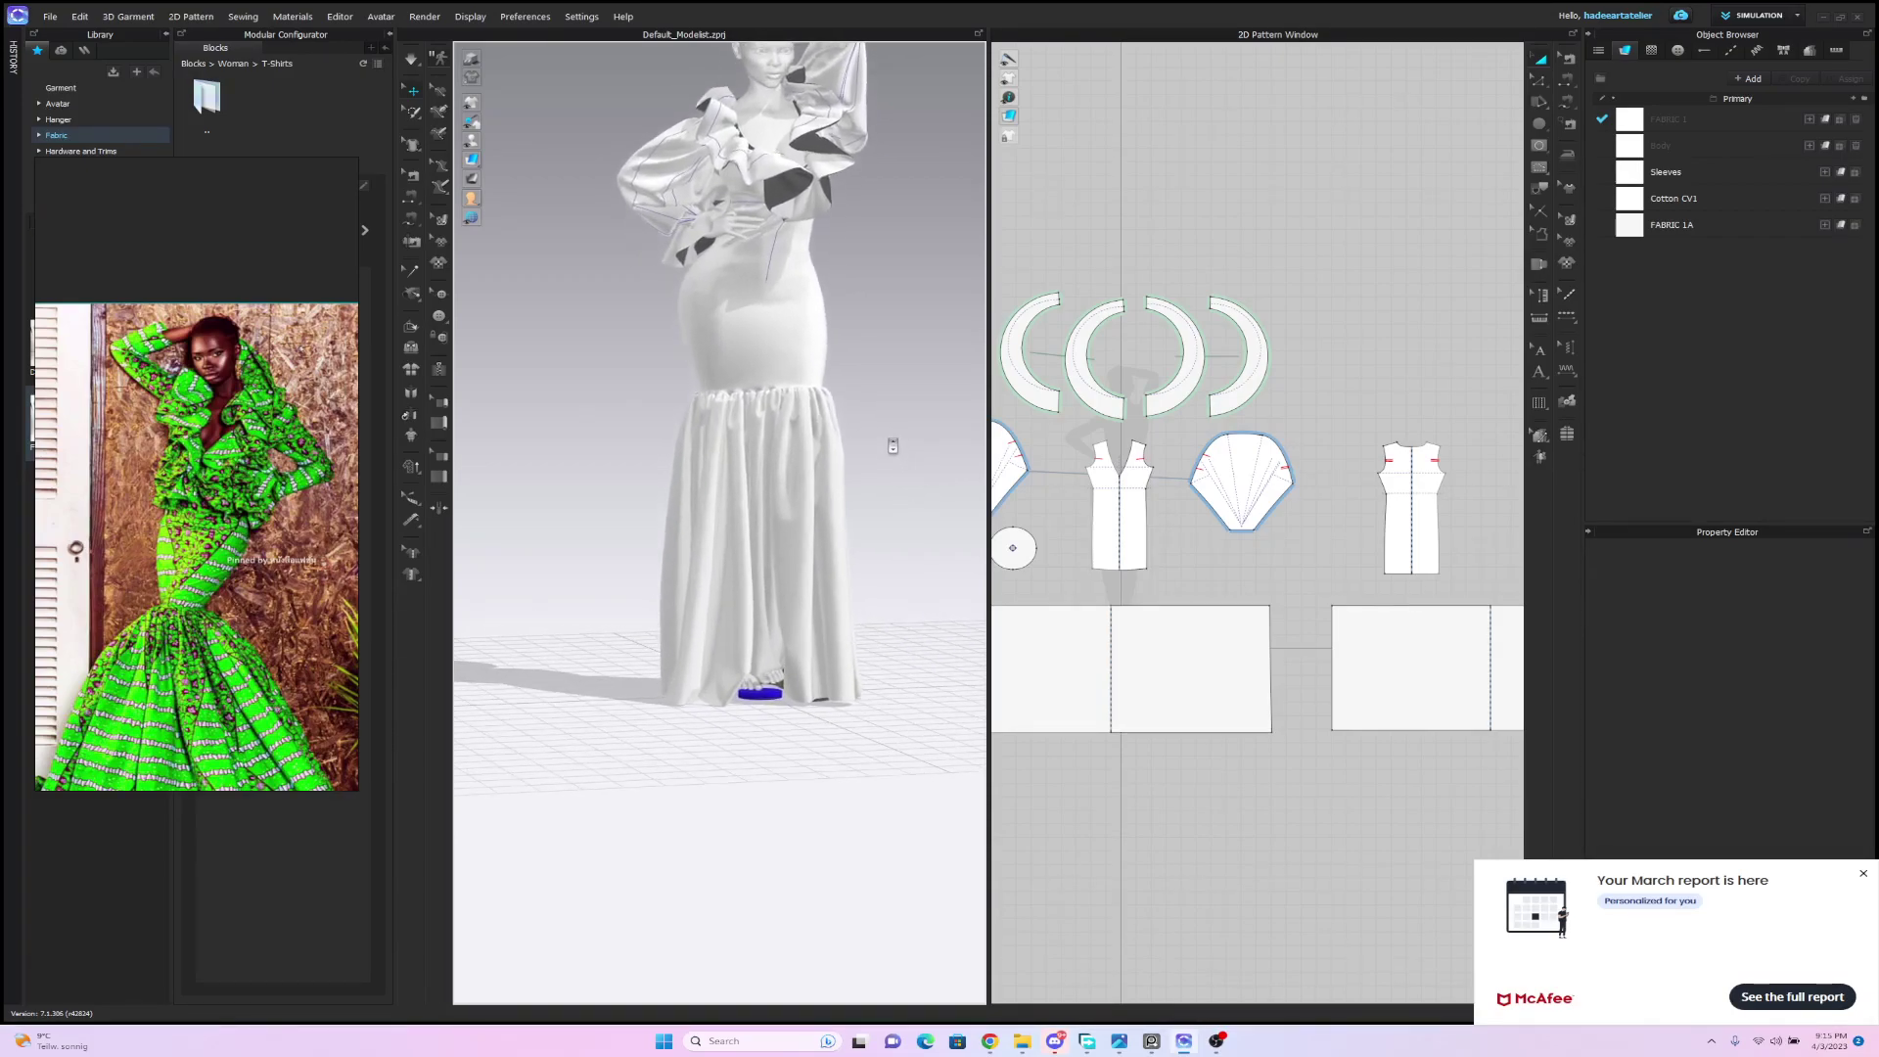
Select all the pattern pieces and hide them in the 3D view to expose the bare avatar.
right_click_drag(898, 432, 816, 421)
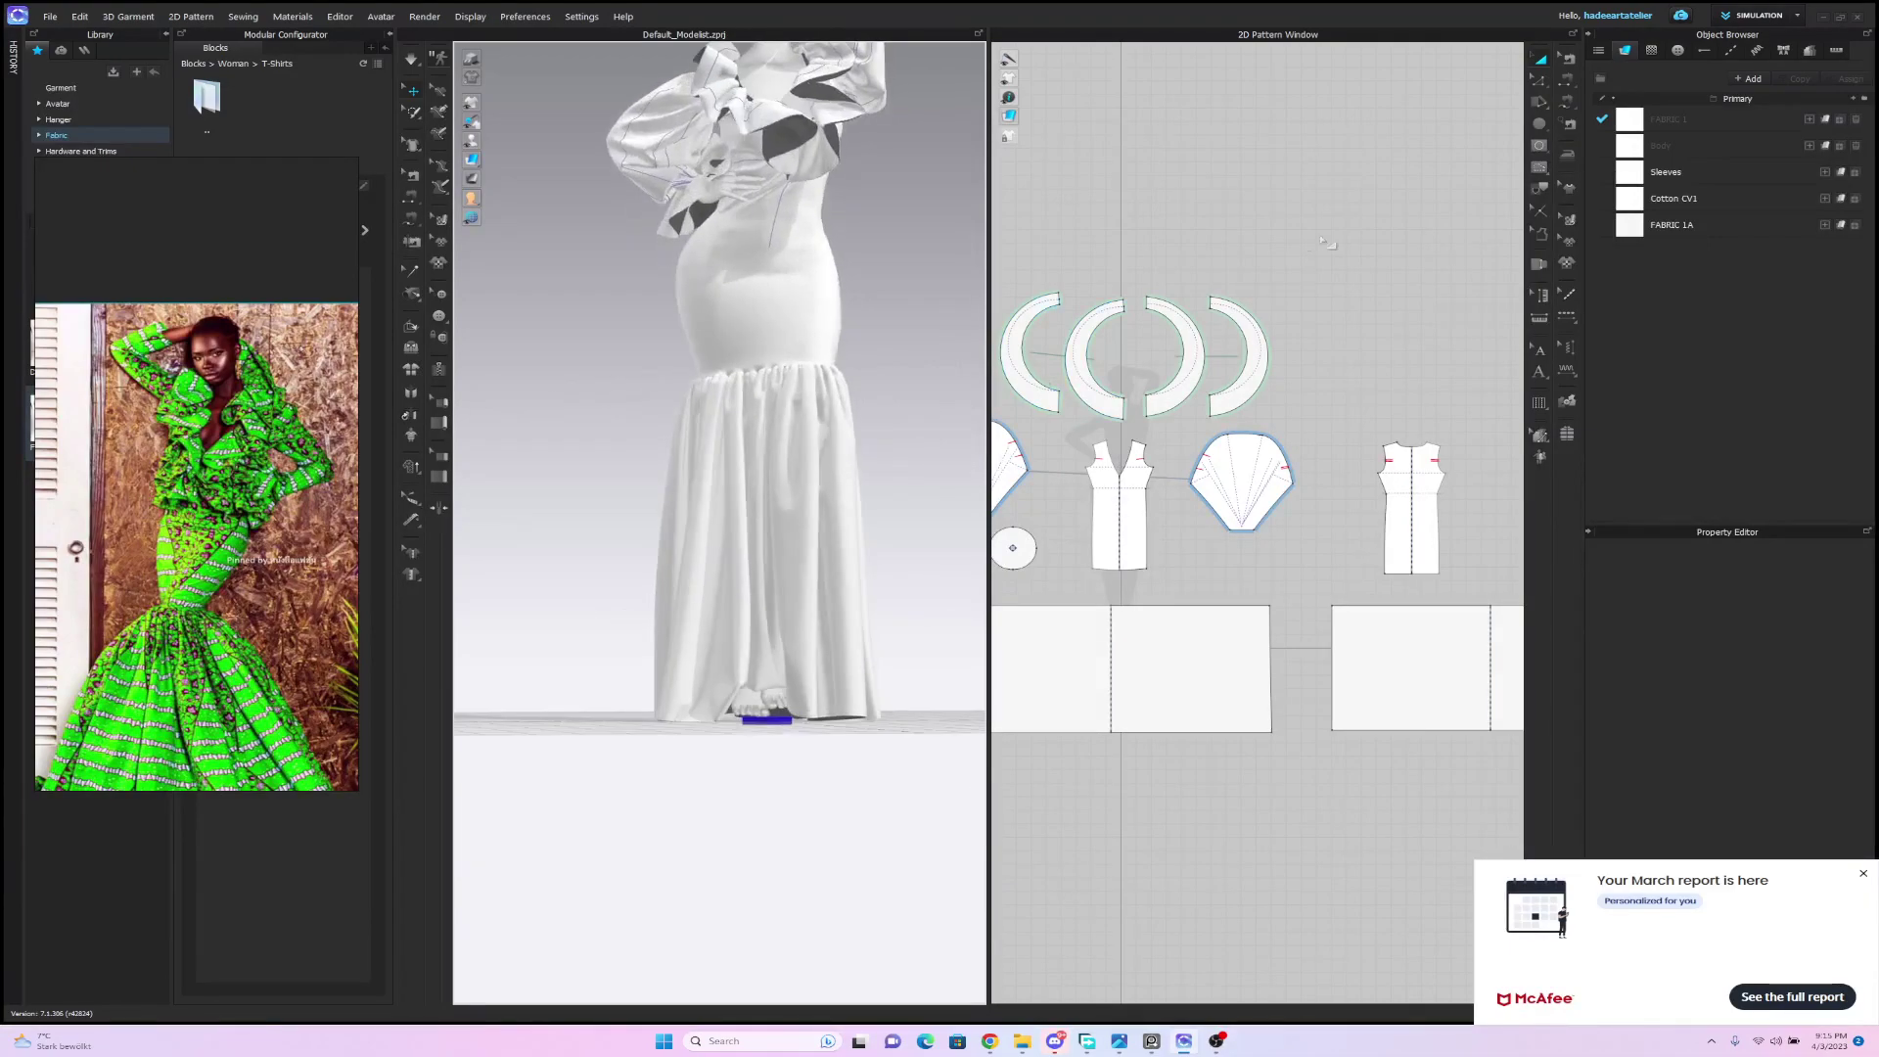
scroll(1204, 350, "down", 5)
key("ctrl+a")
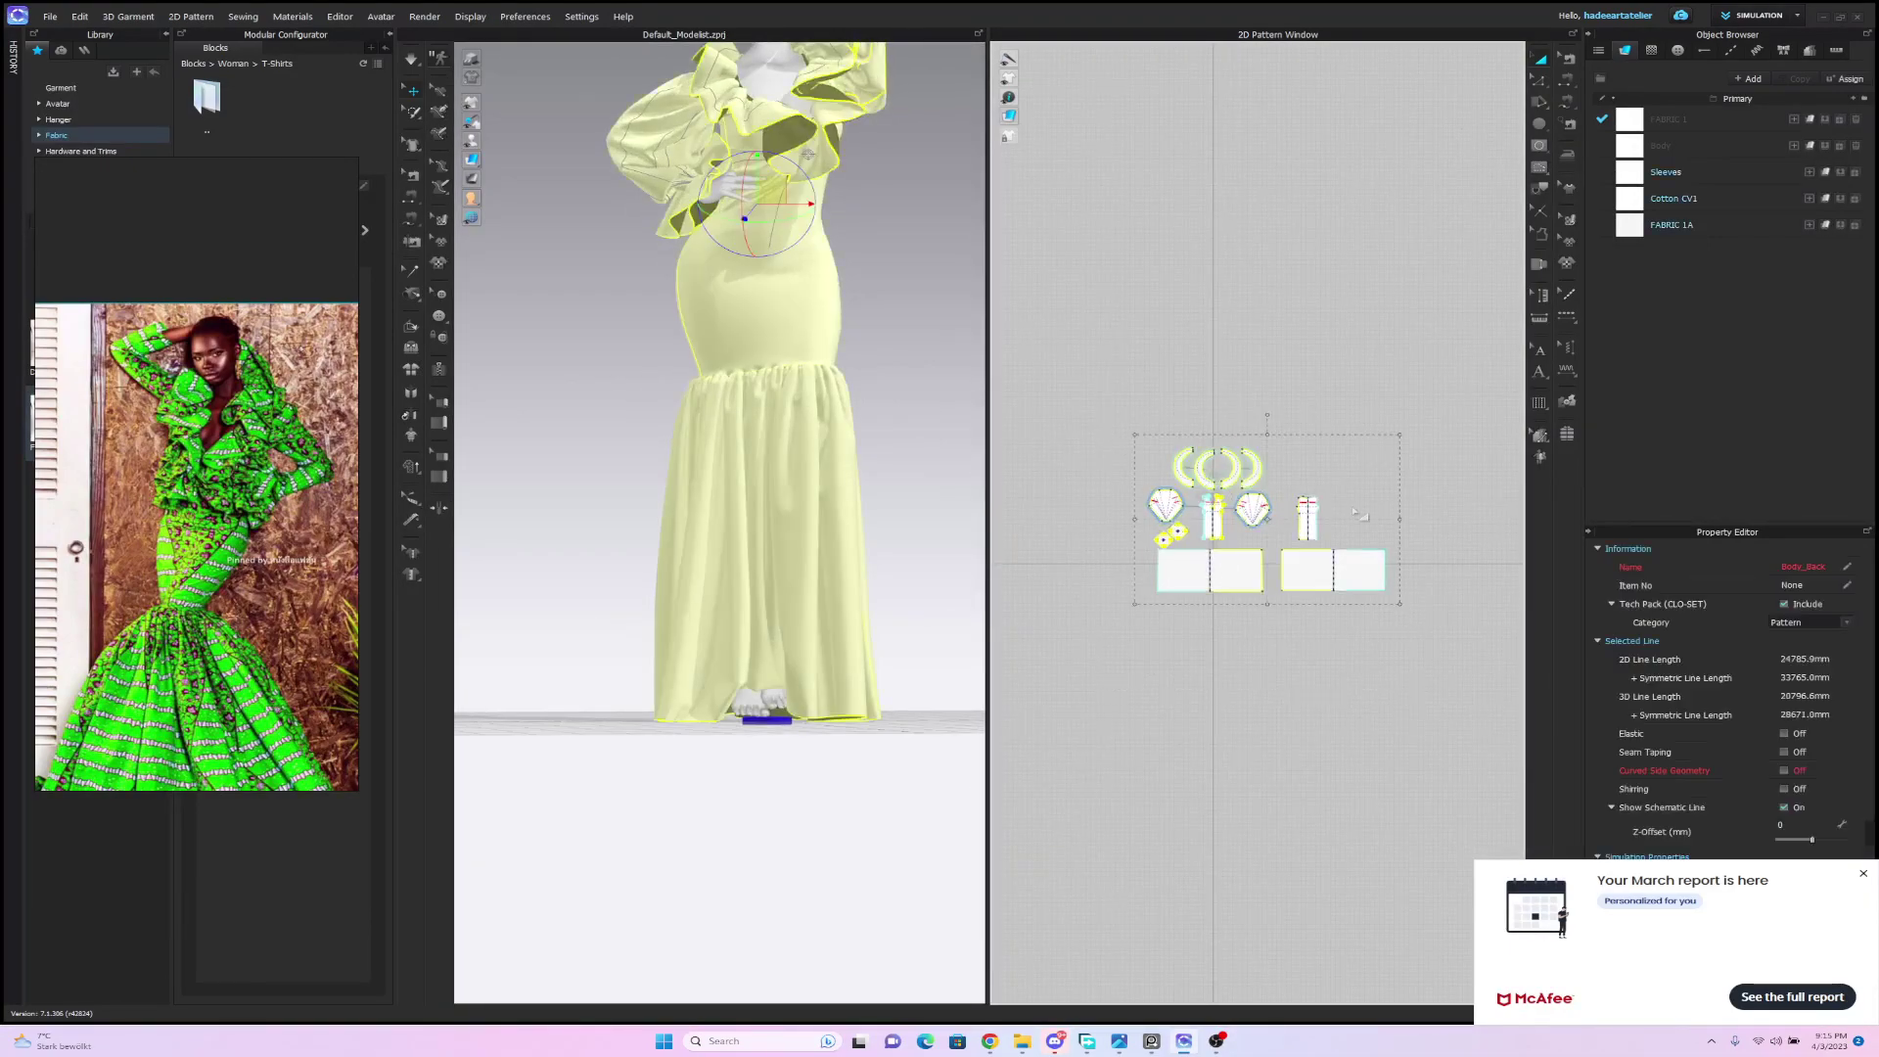
right_click(1370, 626)
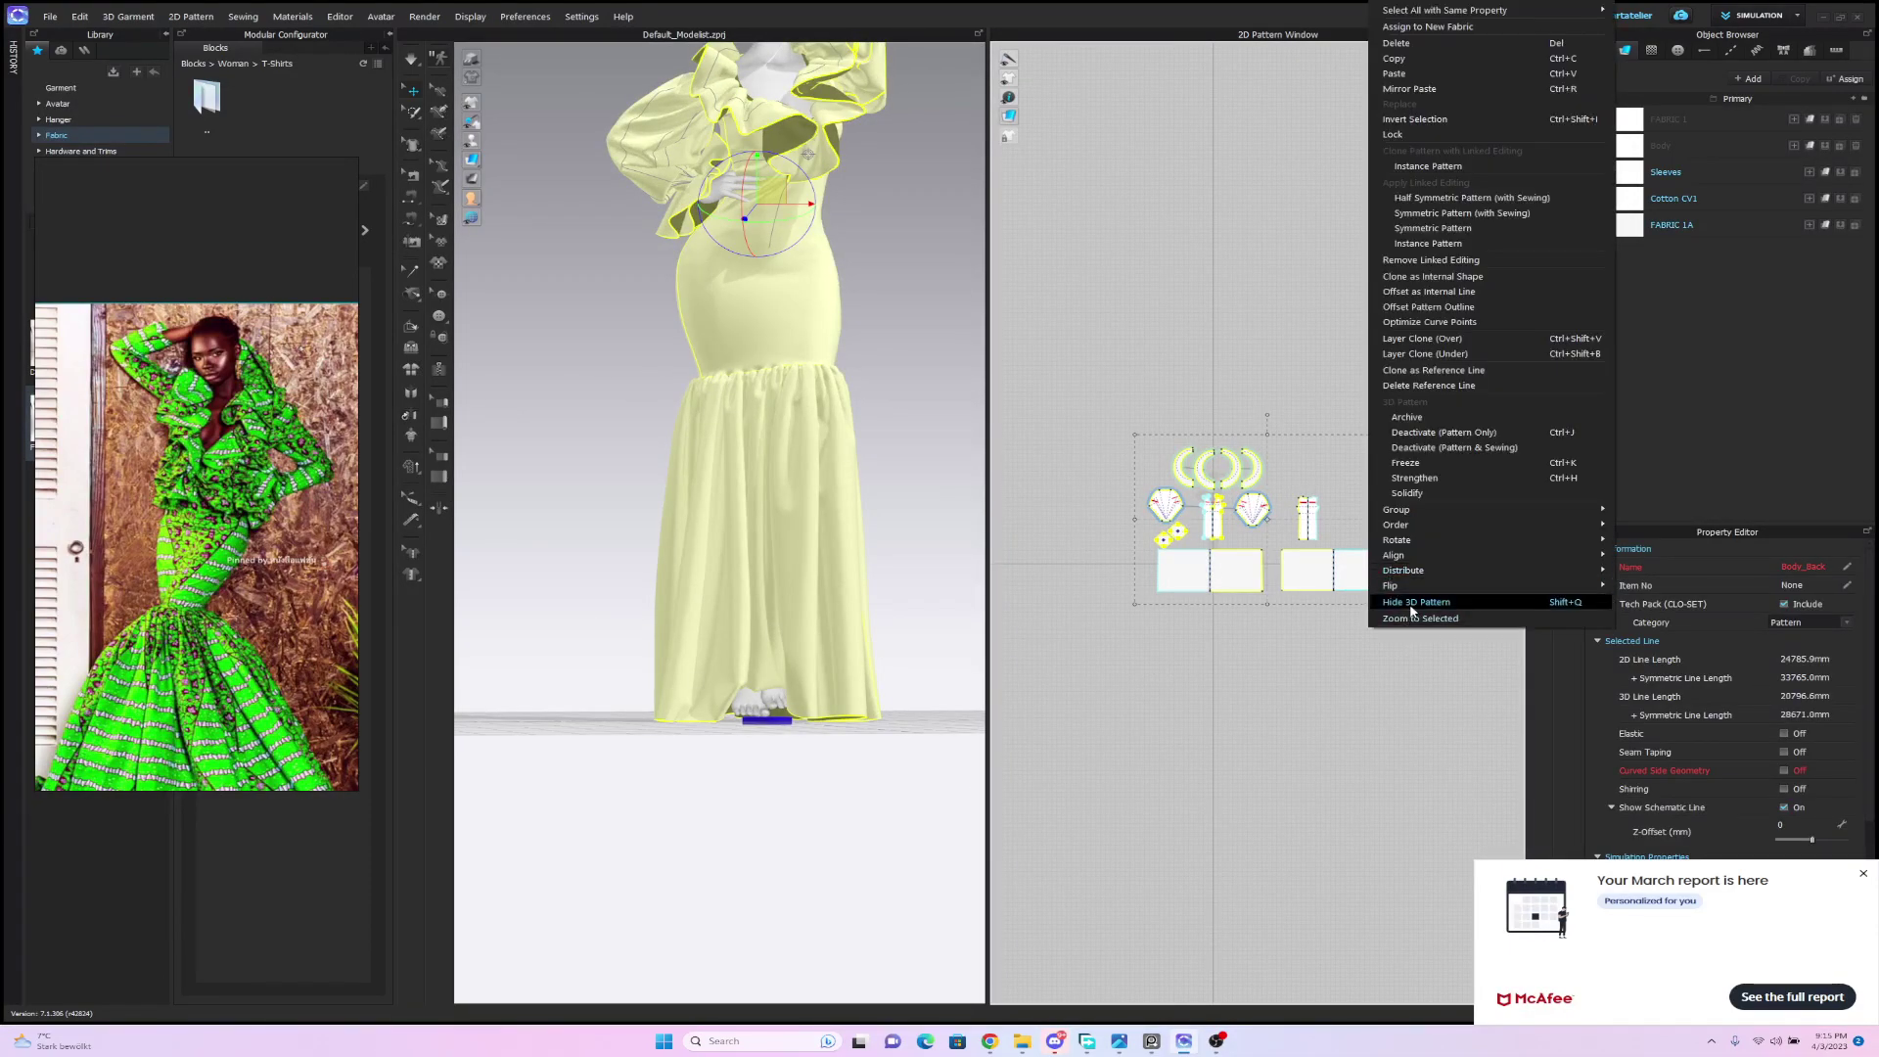
left_click(1415, 602)
Examine the bare avatar's pose and legs, and shift the reference photo to compare them with its lower skirt.
right_click_drag(969, 509, 552, 546)
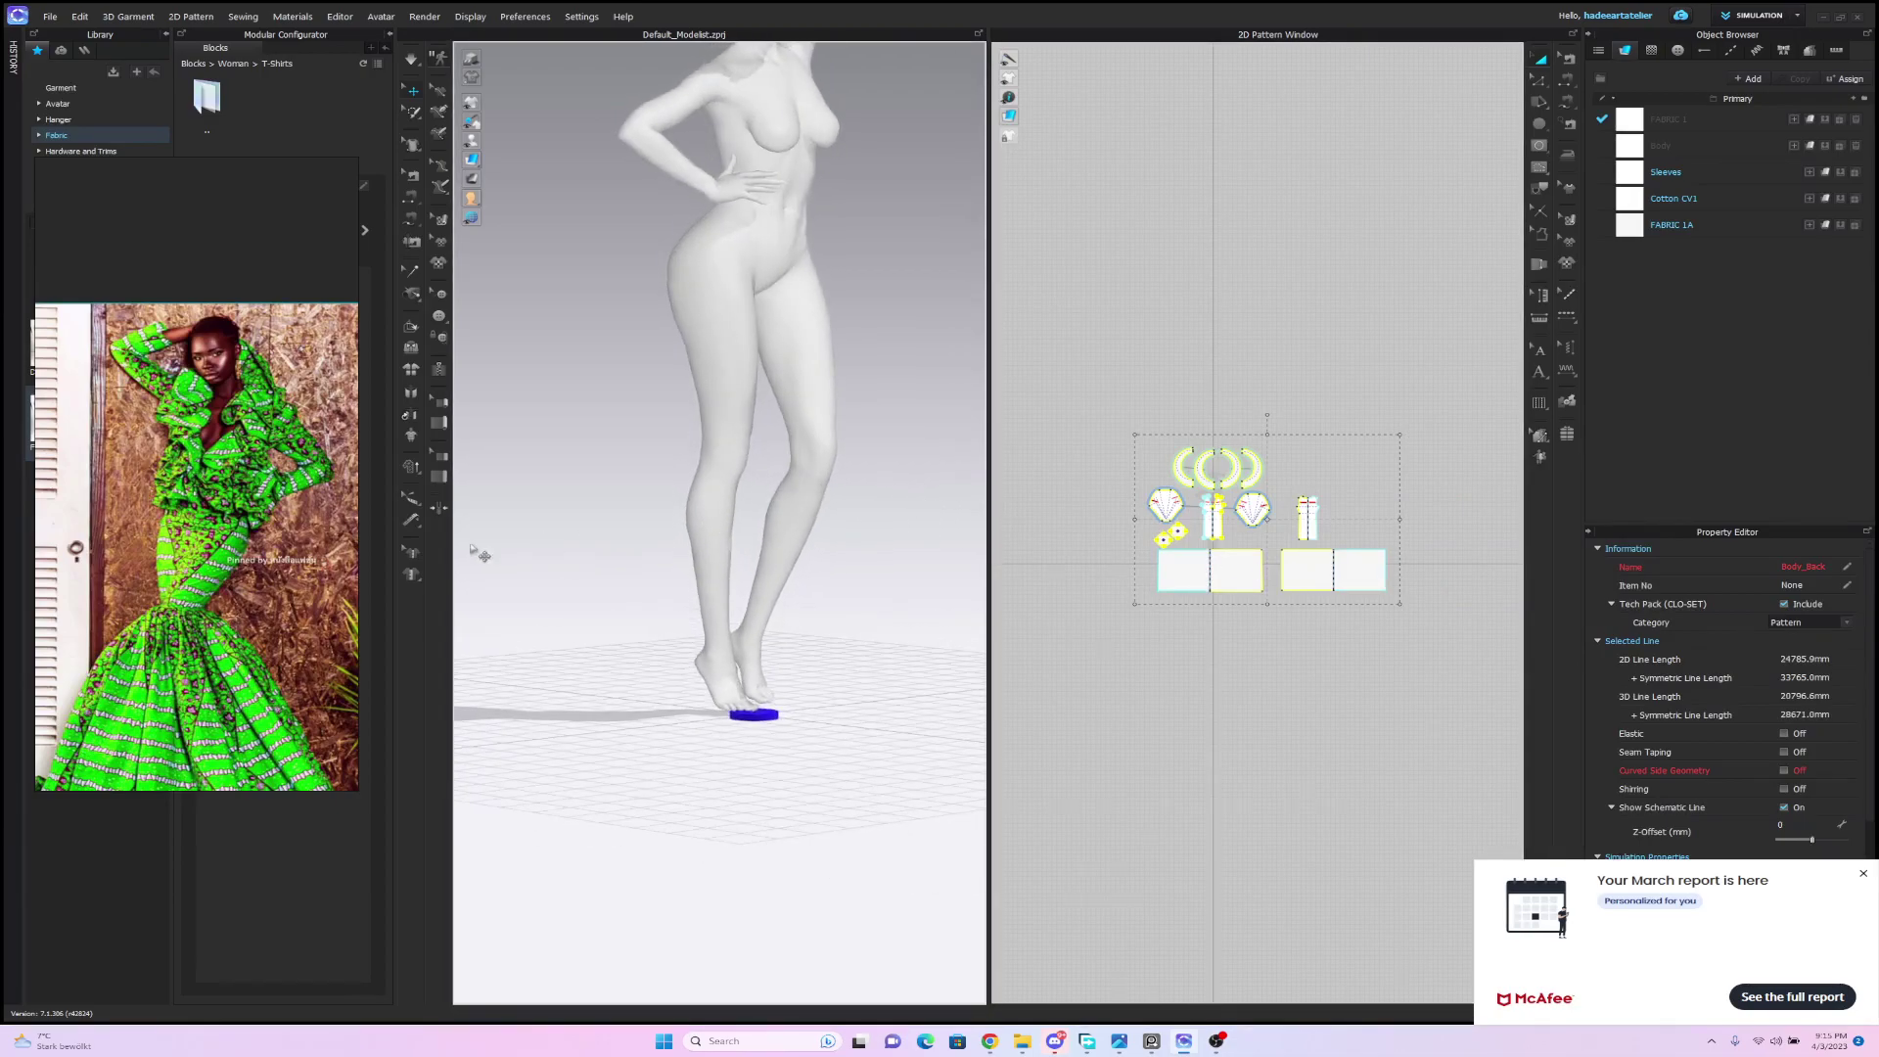
left_click_drag(293, 593, 350, 385)
scroll(917, 403, "down", 1)
scroll(924, 415, "up", 2)
scroll(923, 413, "down", 1)
middle_click_drag(918, 409, 913, 480)
right_click_drag(913, 479, 813, 494)
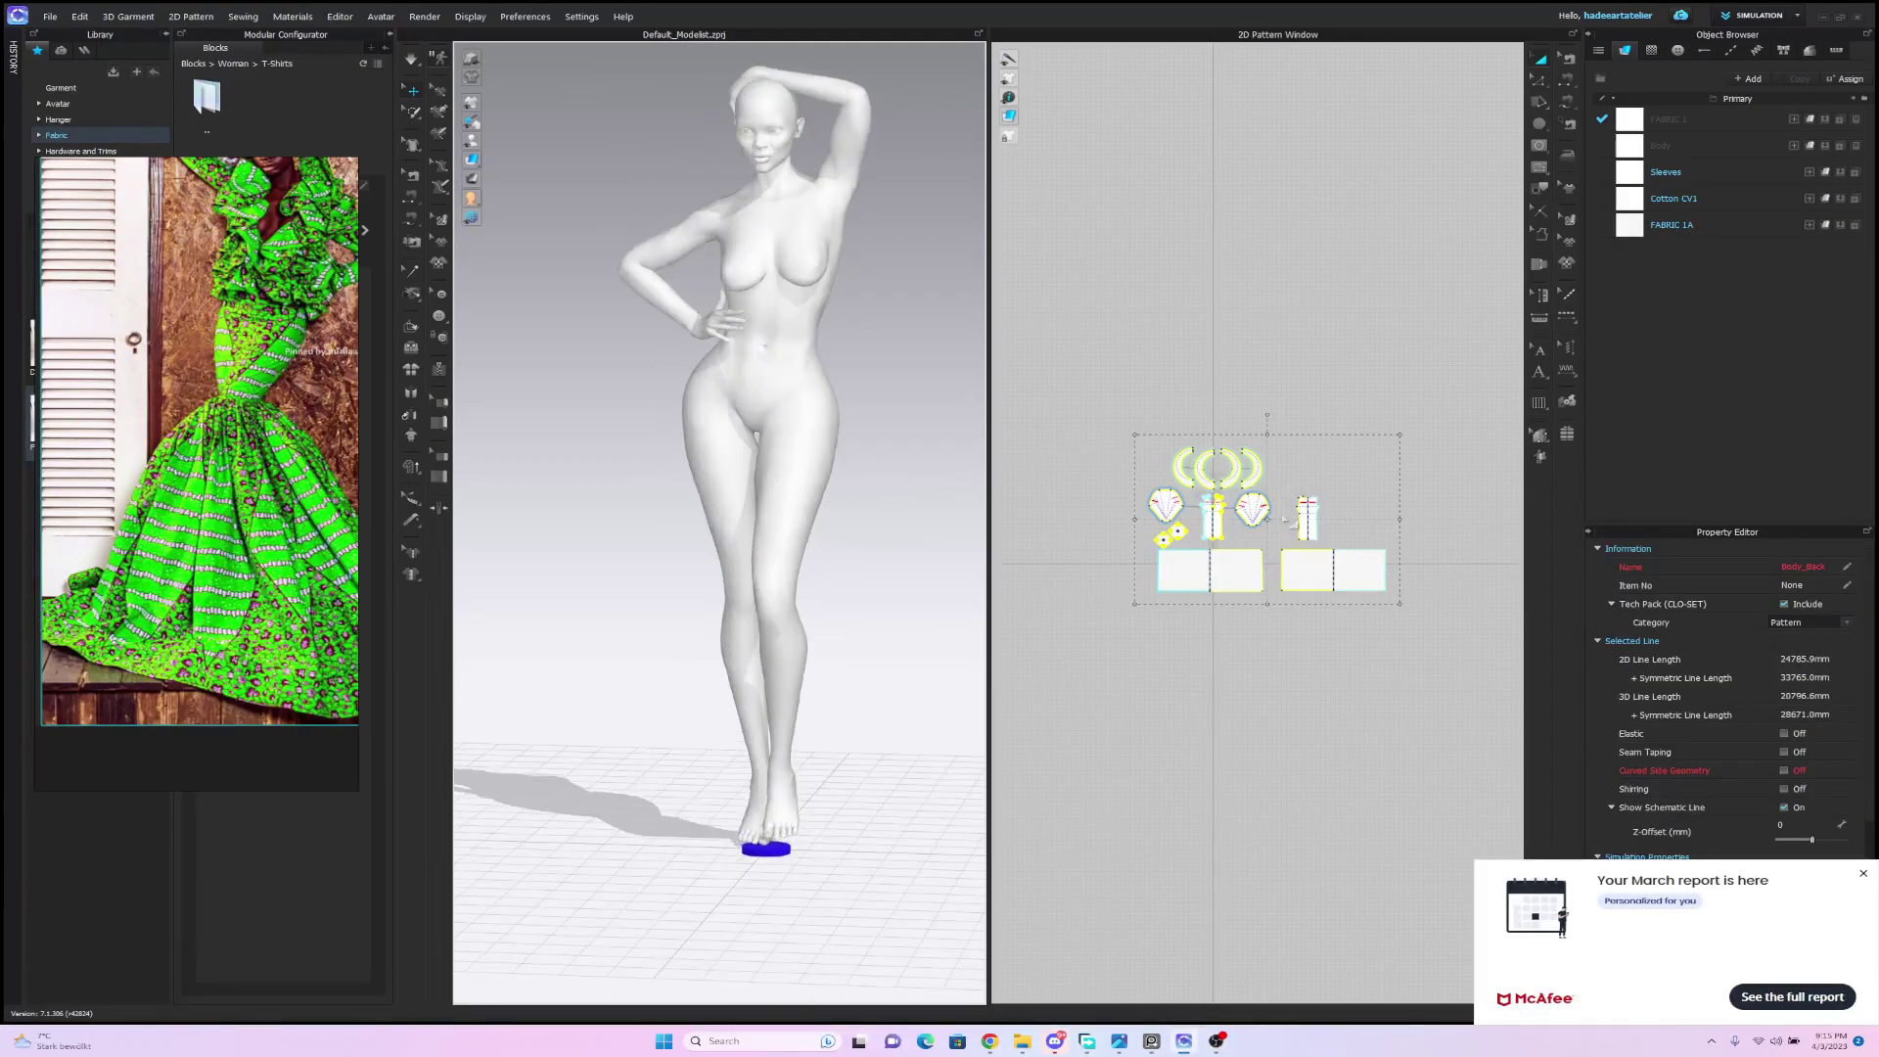
Show all the hidden pattern pieces on the avatar again and clear the selection.
right_click(1366, 566)
left_click(1423, 602)
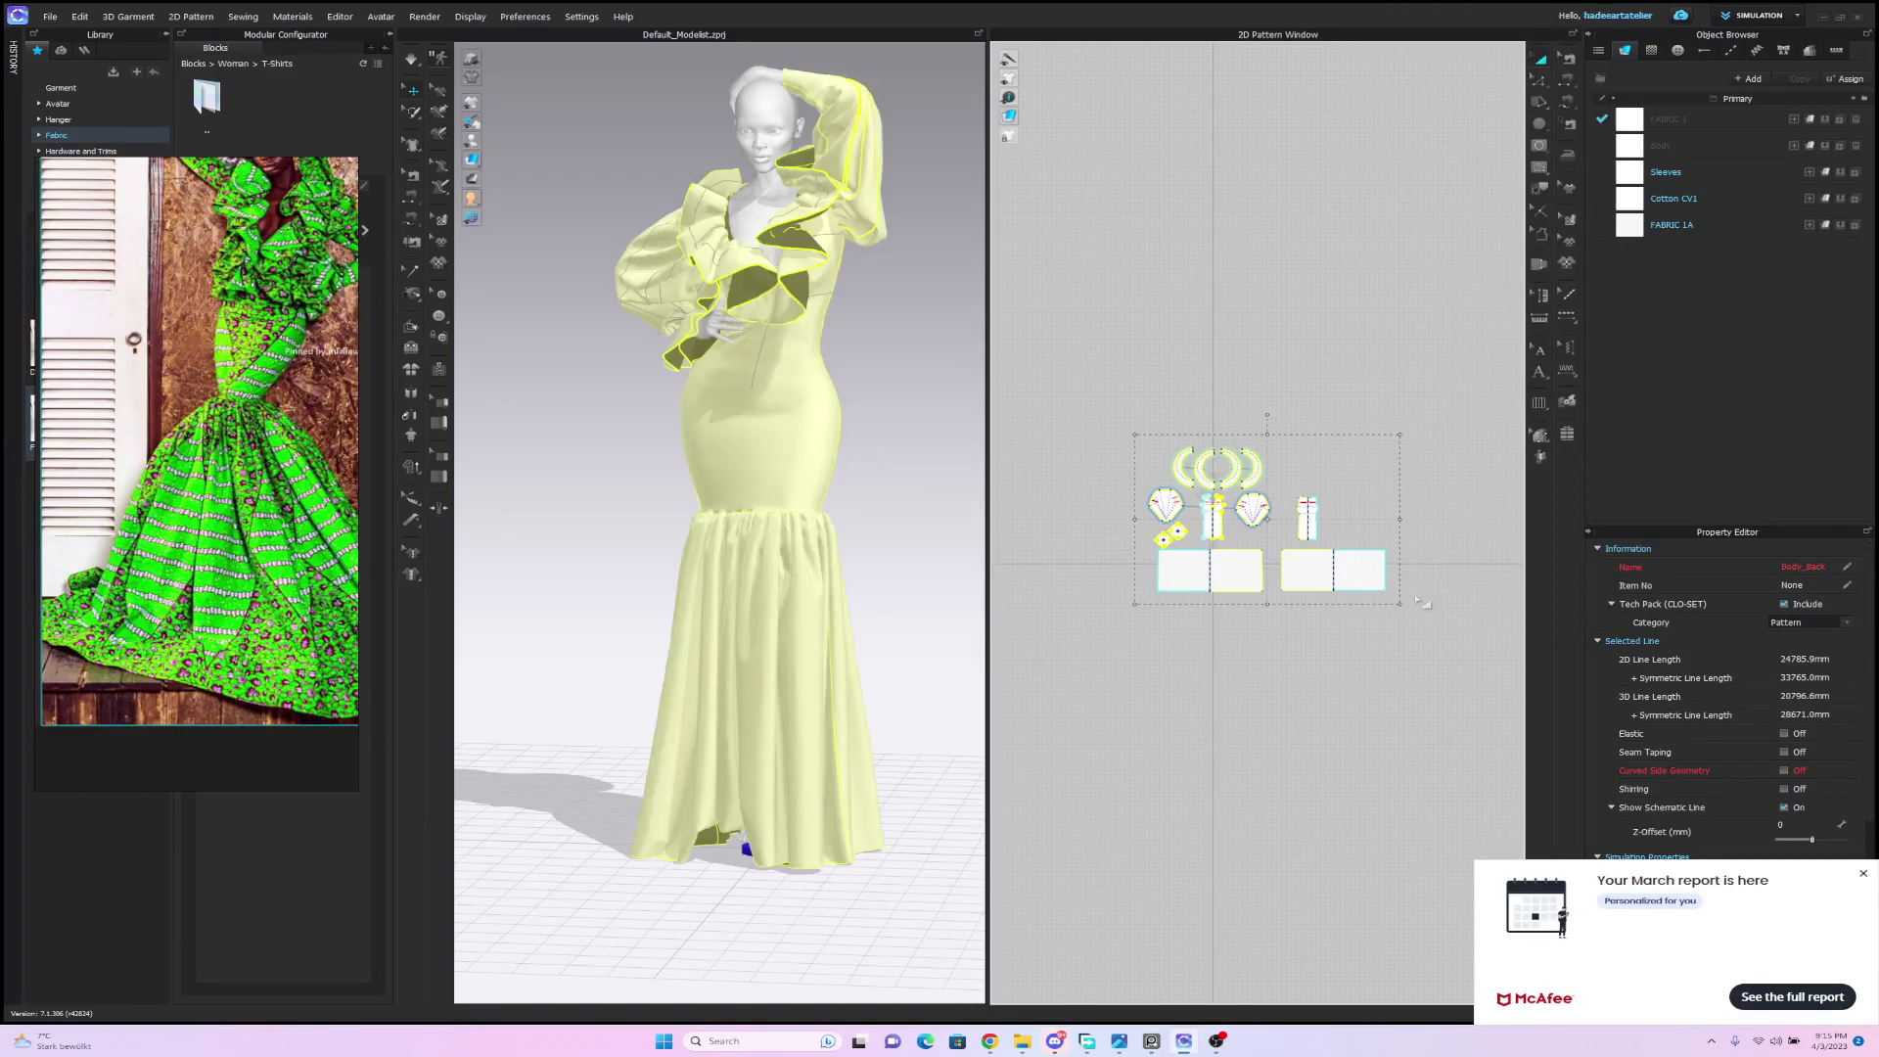
scroll(893, 455, "down", 2)
scroll(892, 460, "up", 3)
left_click(892, 421)
Examine the whole dress from the front, sides and back, comparing the sleeves, neckline flounces and skirt flare with the reference photo.
right_click_drag(892, 421, 854, 432)
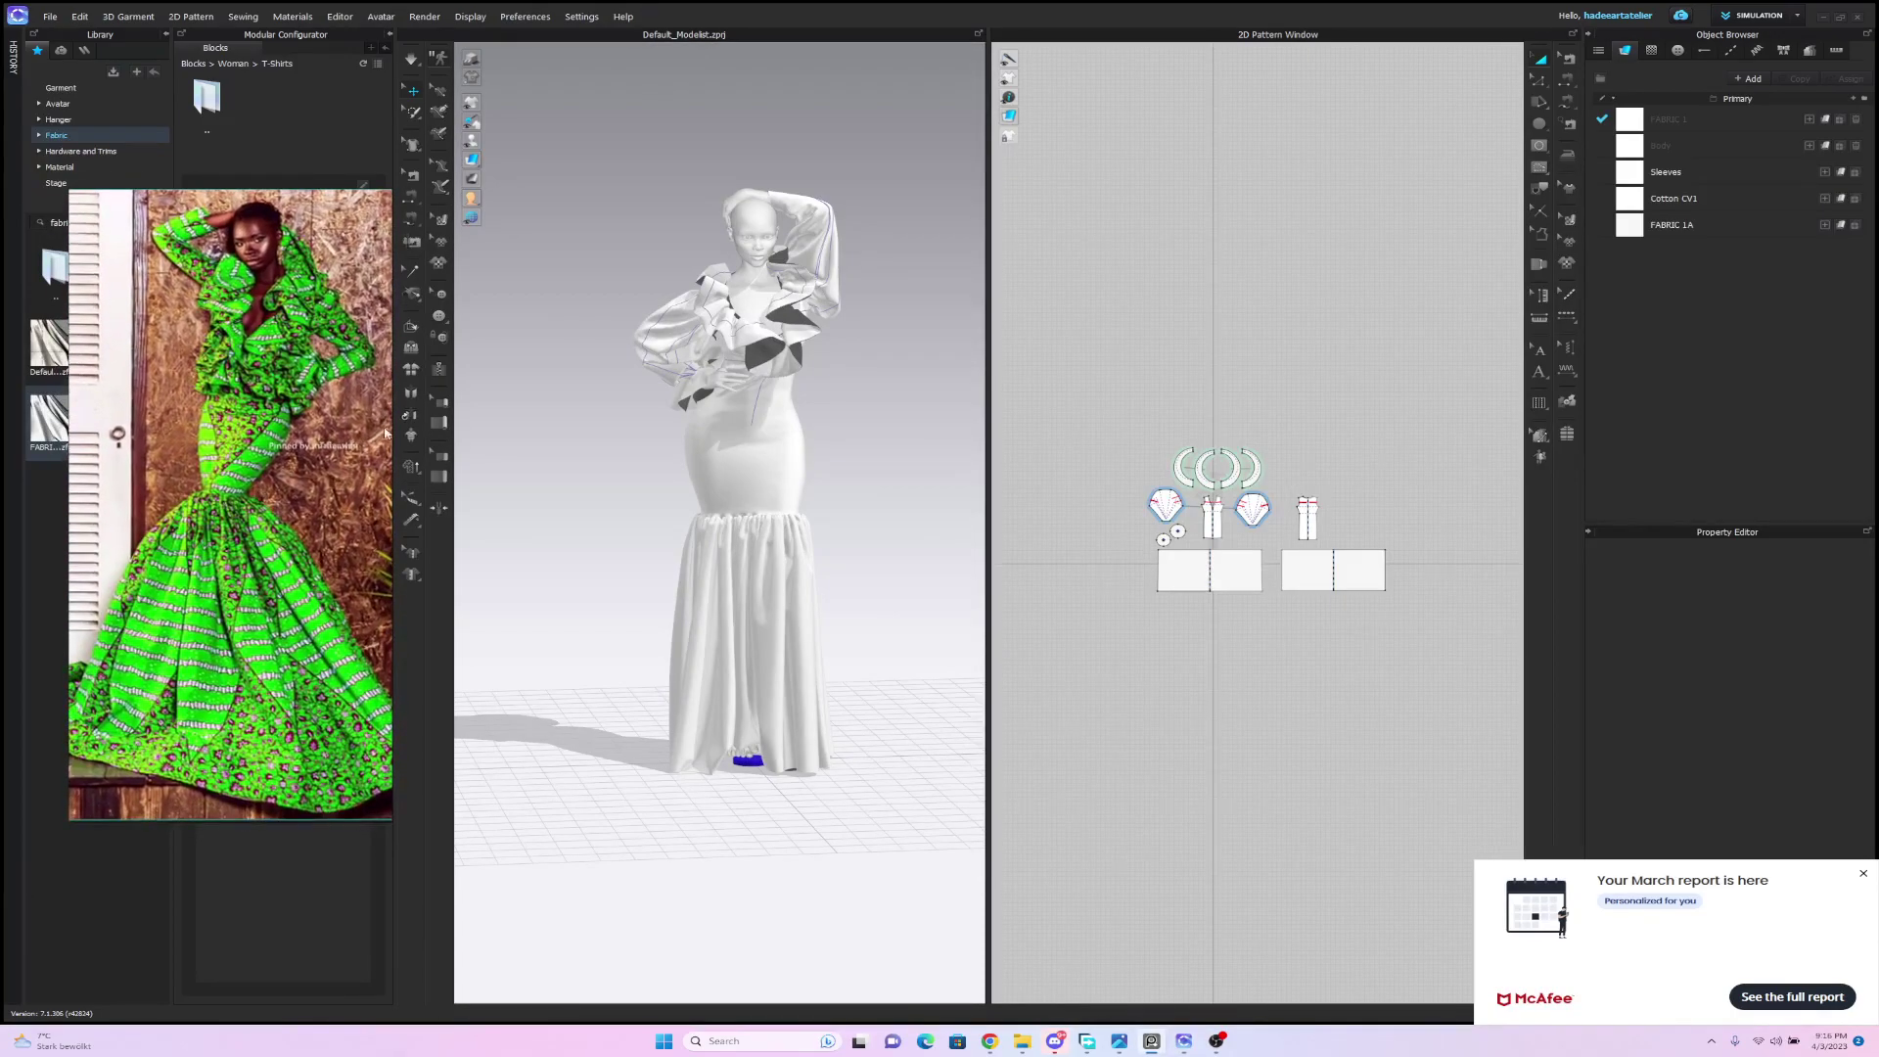
mouse_move(891, 392)
right_mouse_down()
mouse_move(1145, 407)
mouse_move(857, 378)
right_mouse_up()
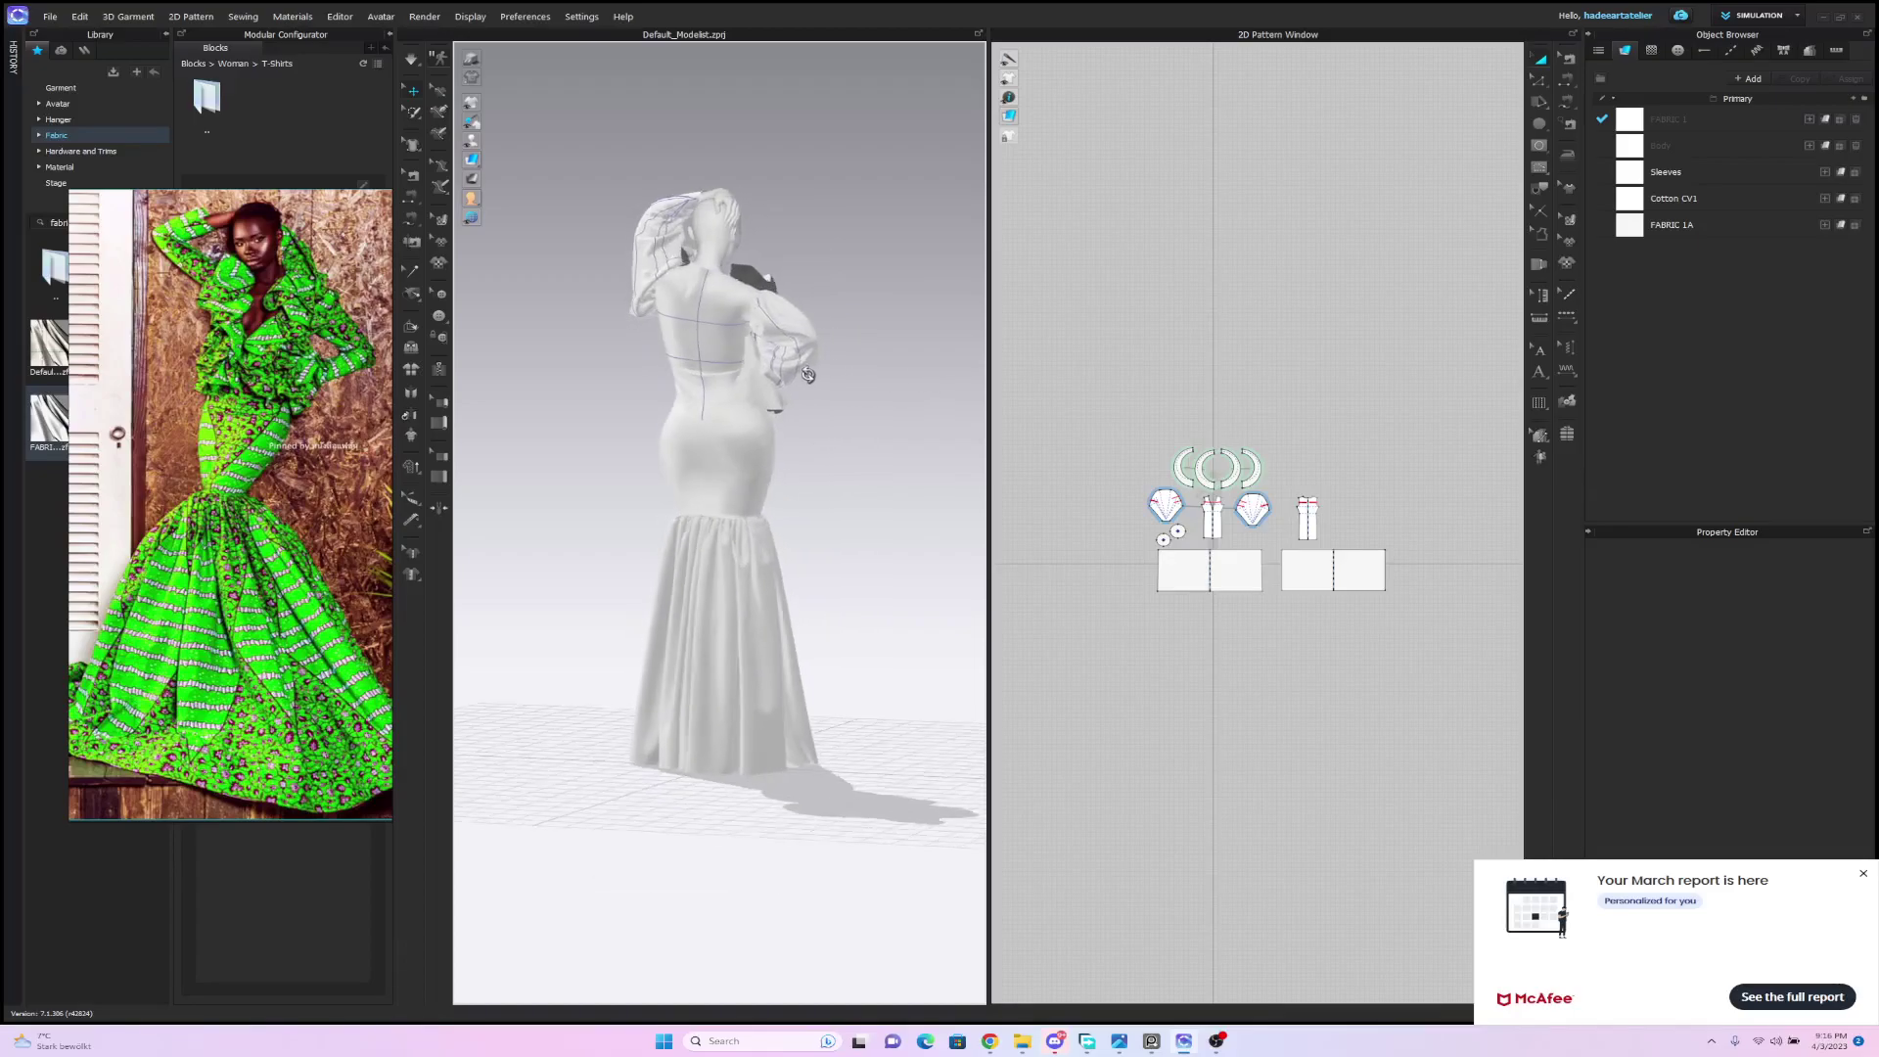
scroll(878, 391, "down", 2)
middle_click_drag(885, 401, 888, 301)
scroll(886, 346, "up", 2)
right_click_drag(886, 346, 943, 416)
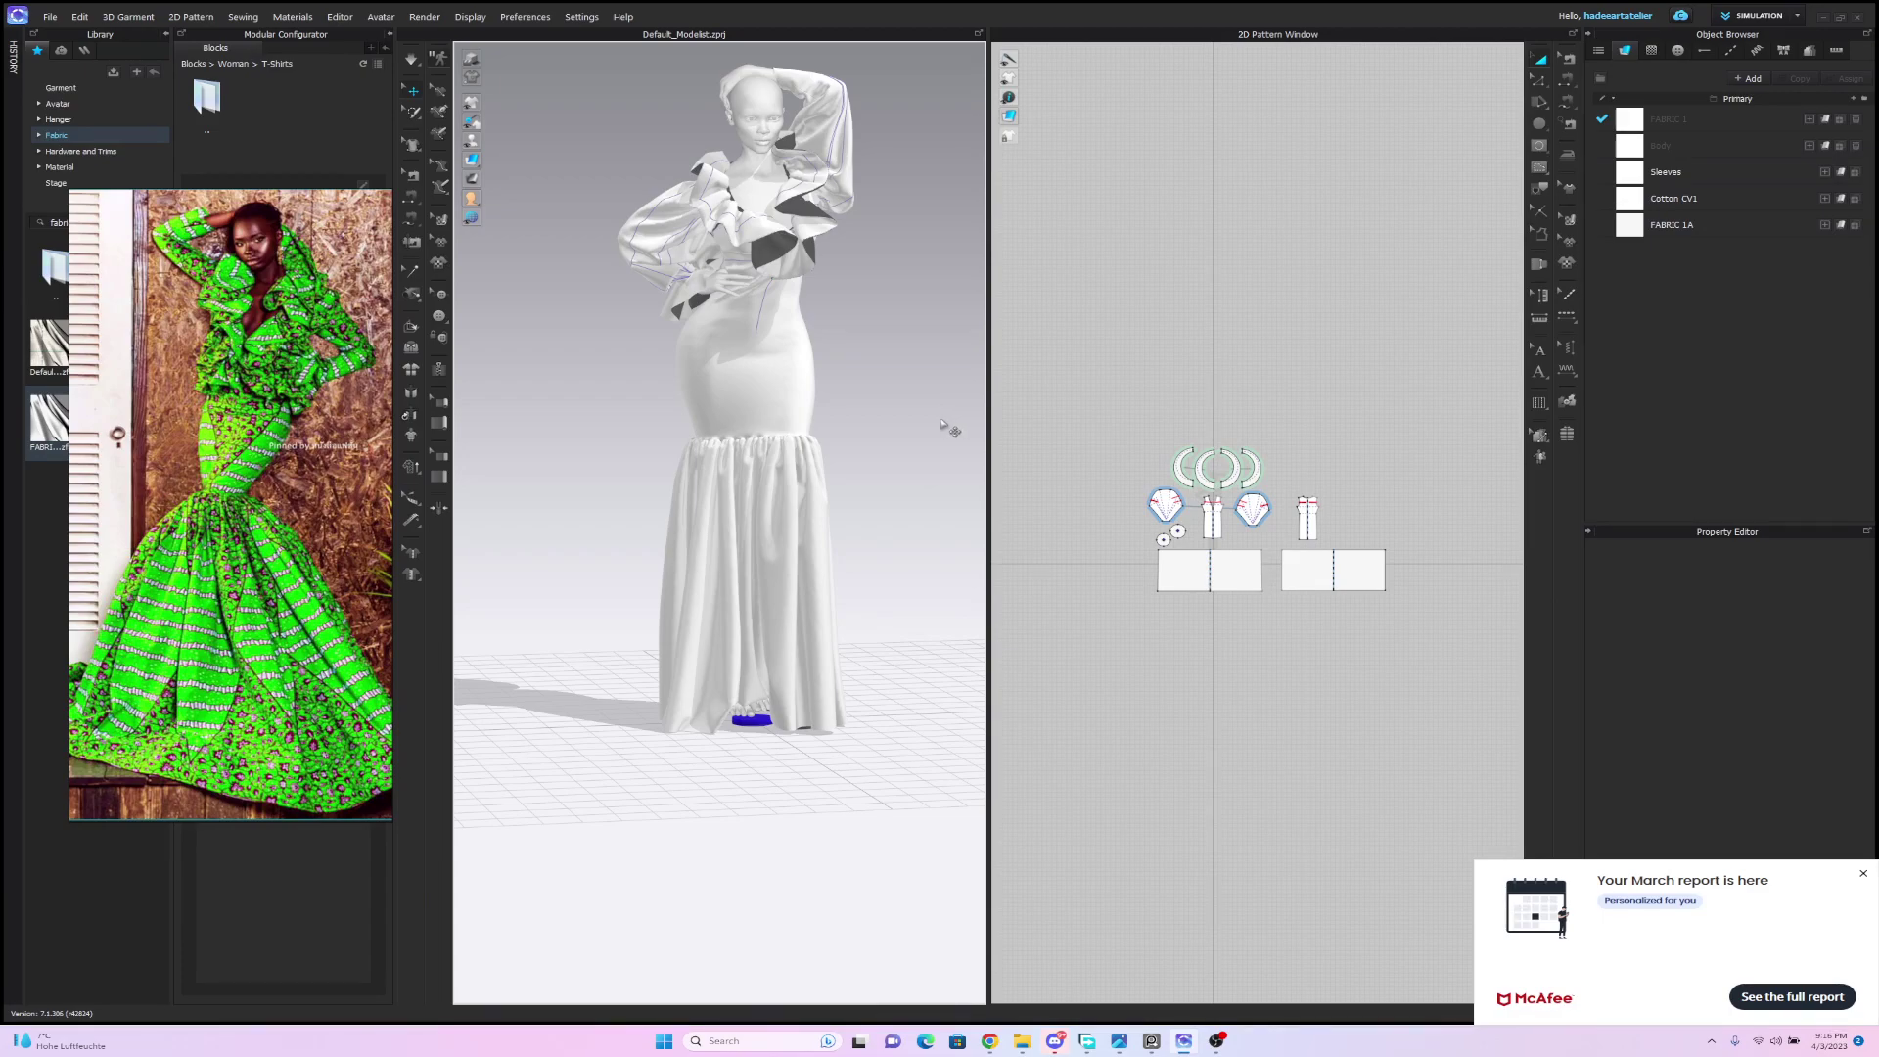
right_click_drag(890, 431, 968, 436)
right_click_drag(829, 429, 870, 429)
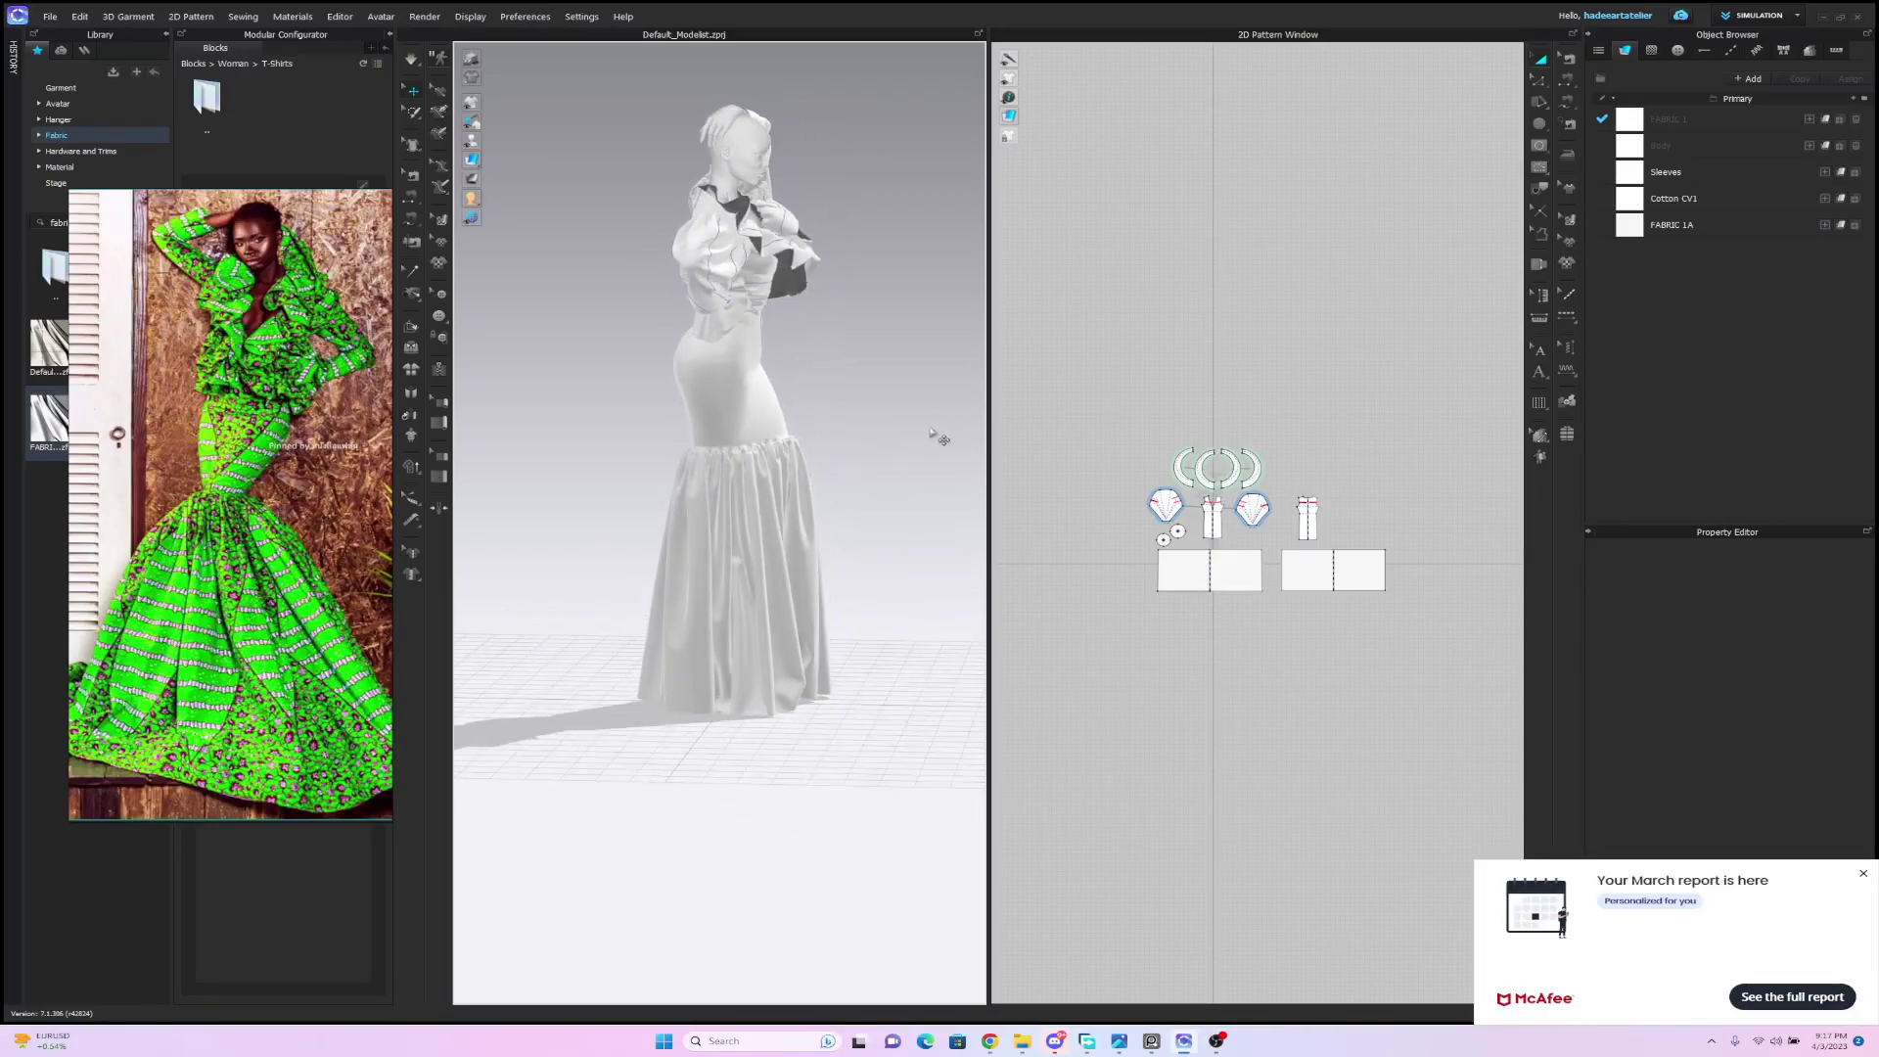
mouse_move(969, 445)
right_mouse_down()
mouse_move(839, 437)
mouse_move(939, 433)
right_mouse_up()
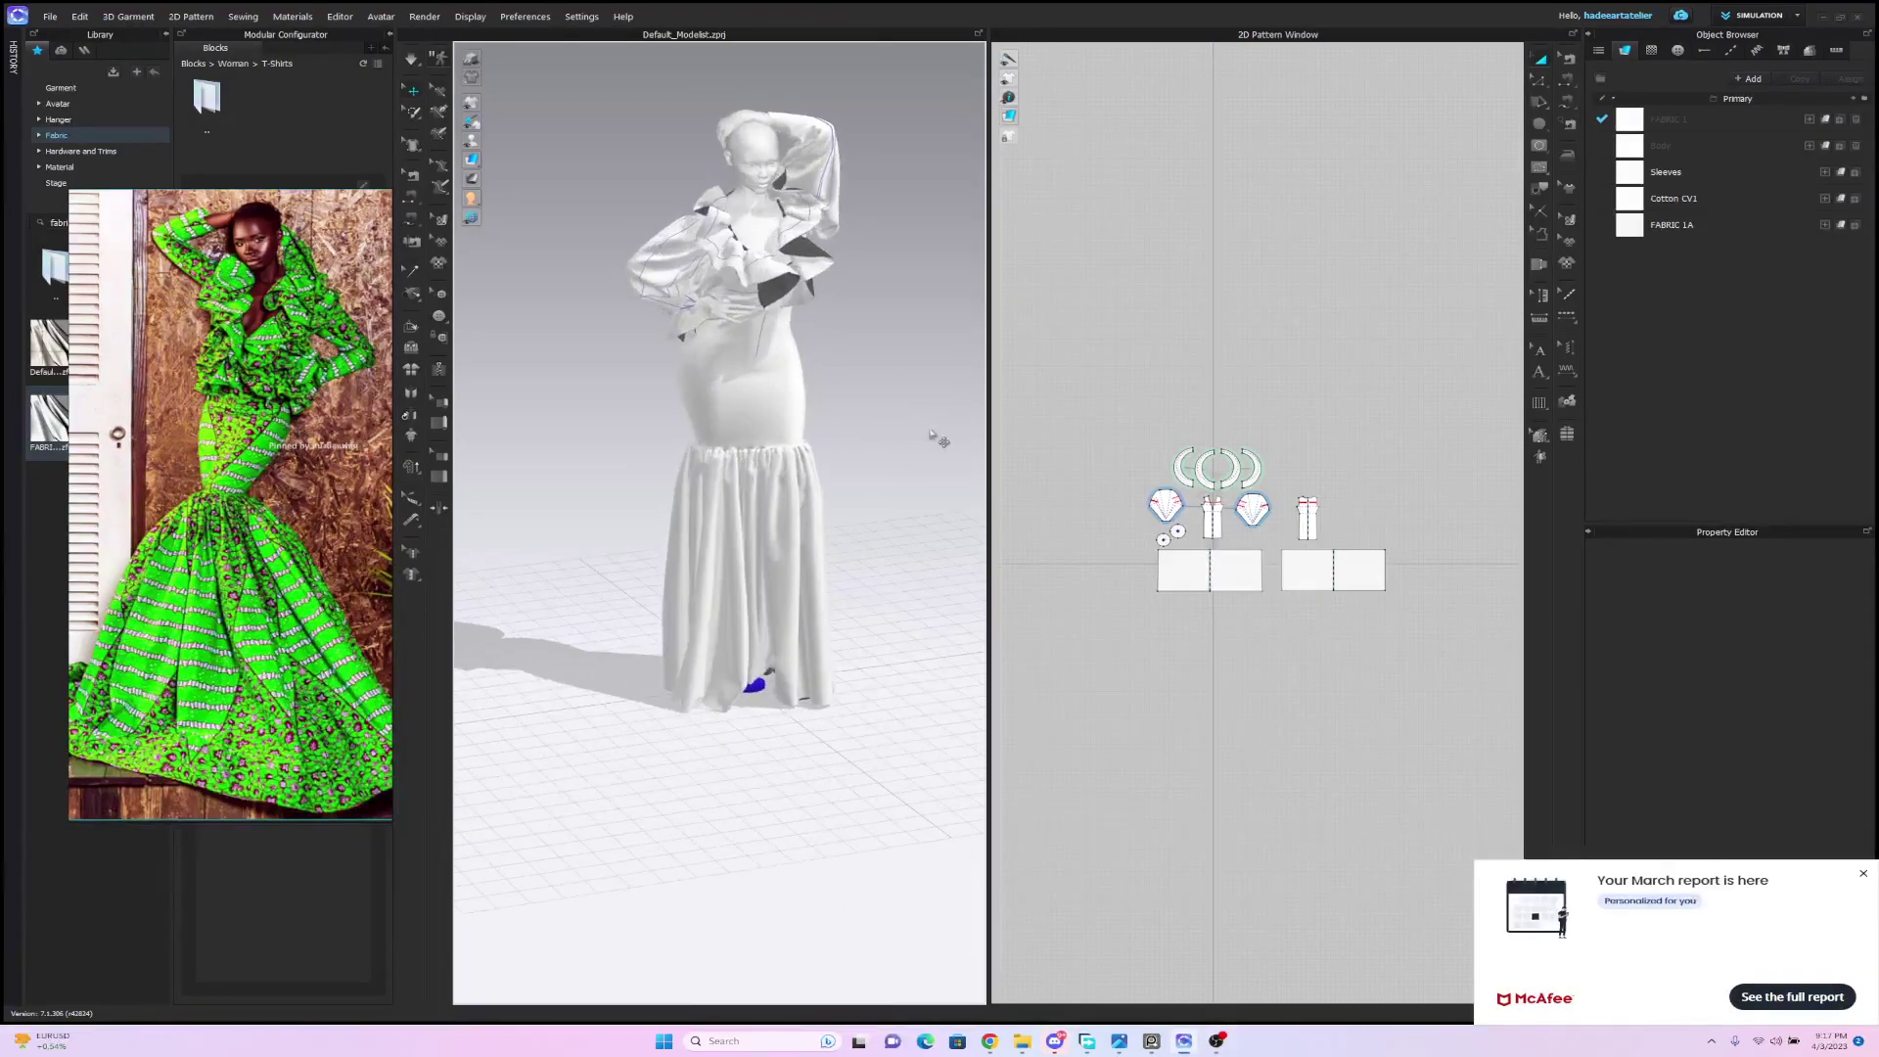
mouse_move(926, 424)
right_mouse_down()
mouse_move(810, 436)
mouse_move(910, 439)
right_mouse_up()
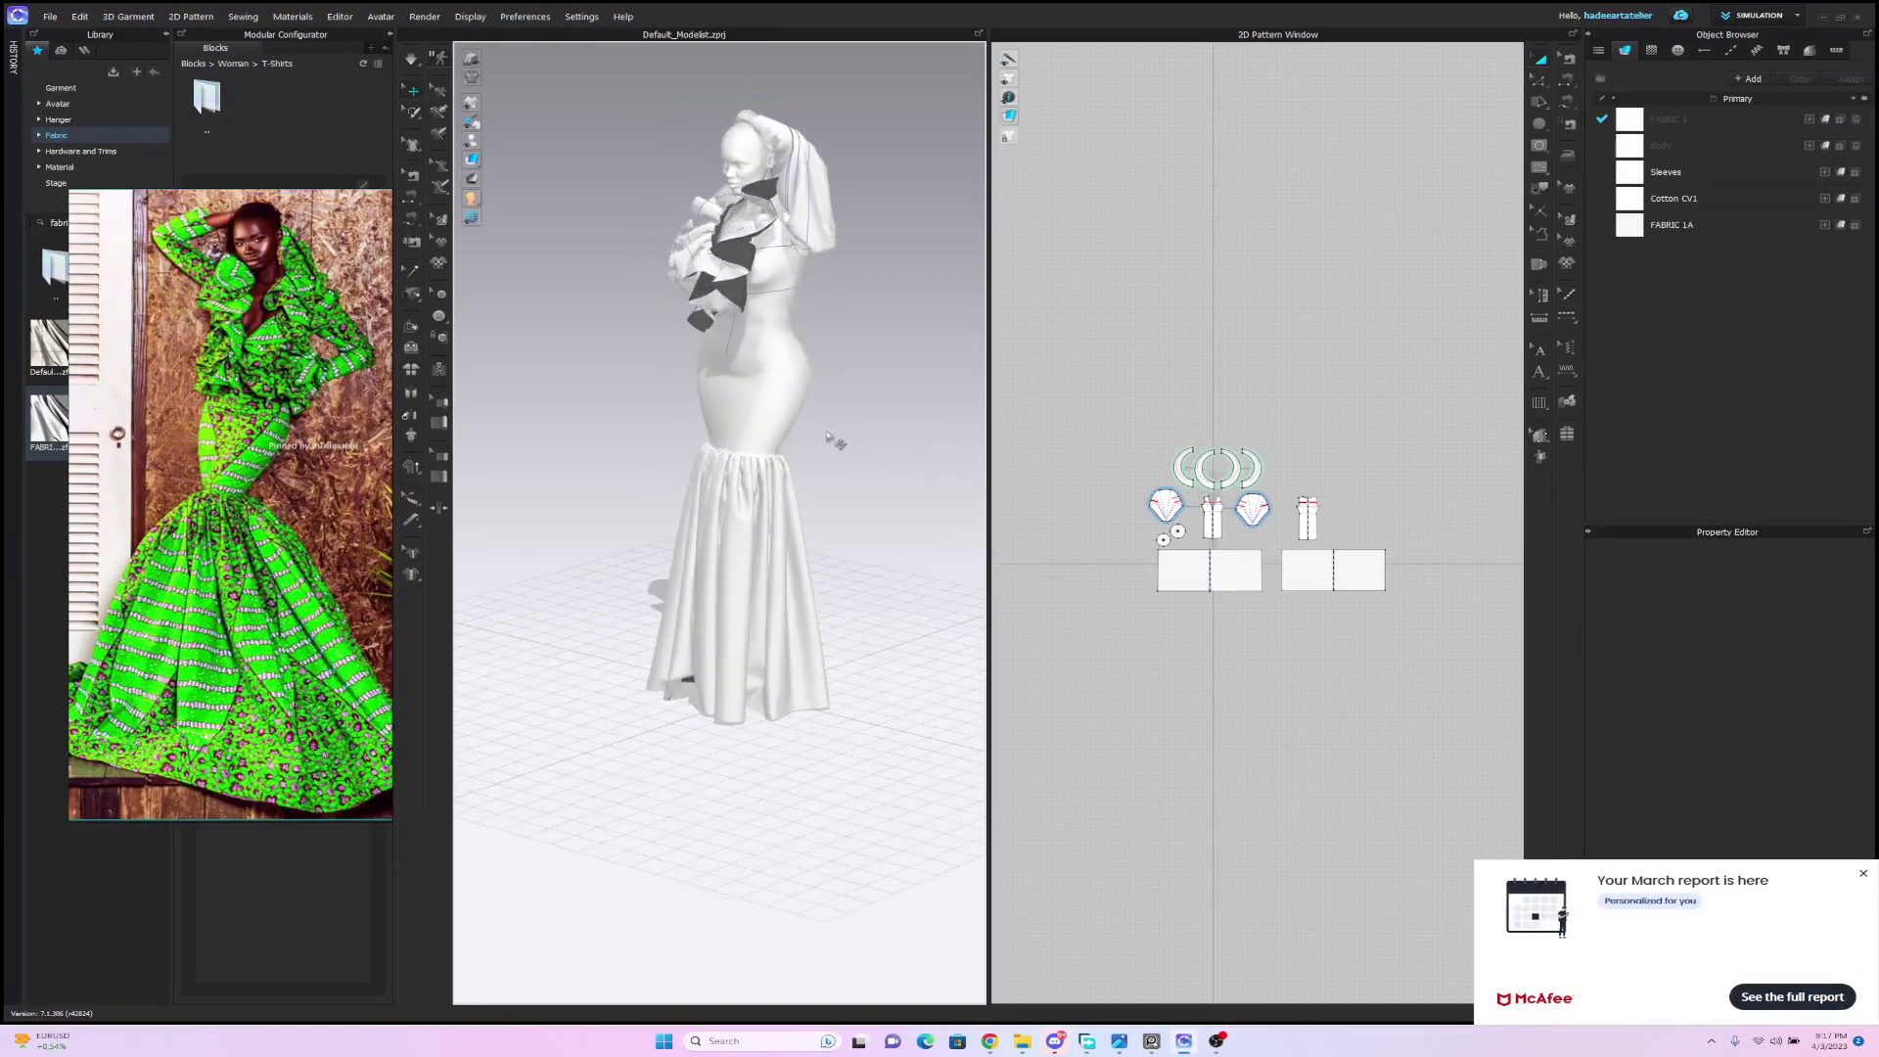
right_click_drag(977, 427, 928, 432)
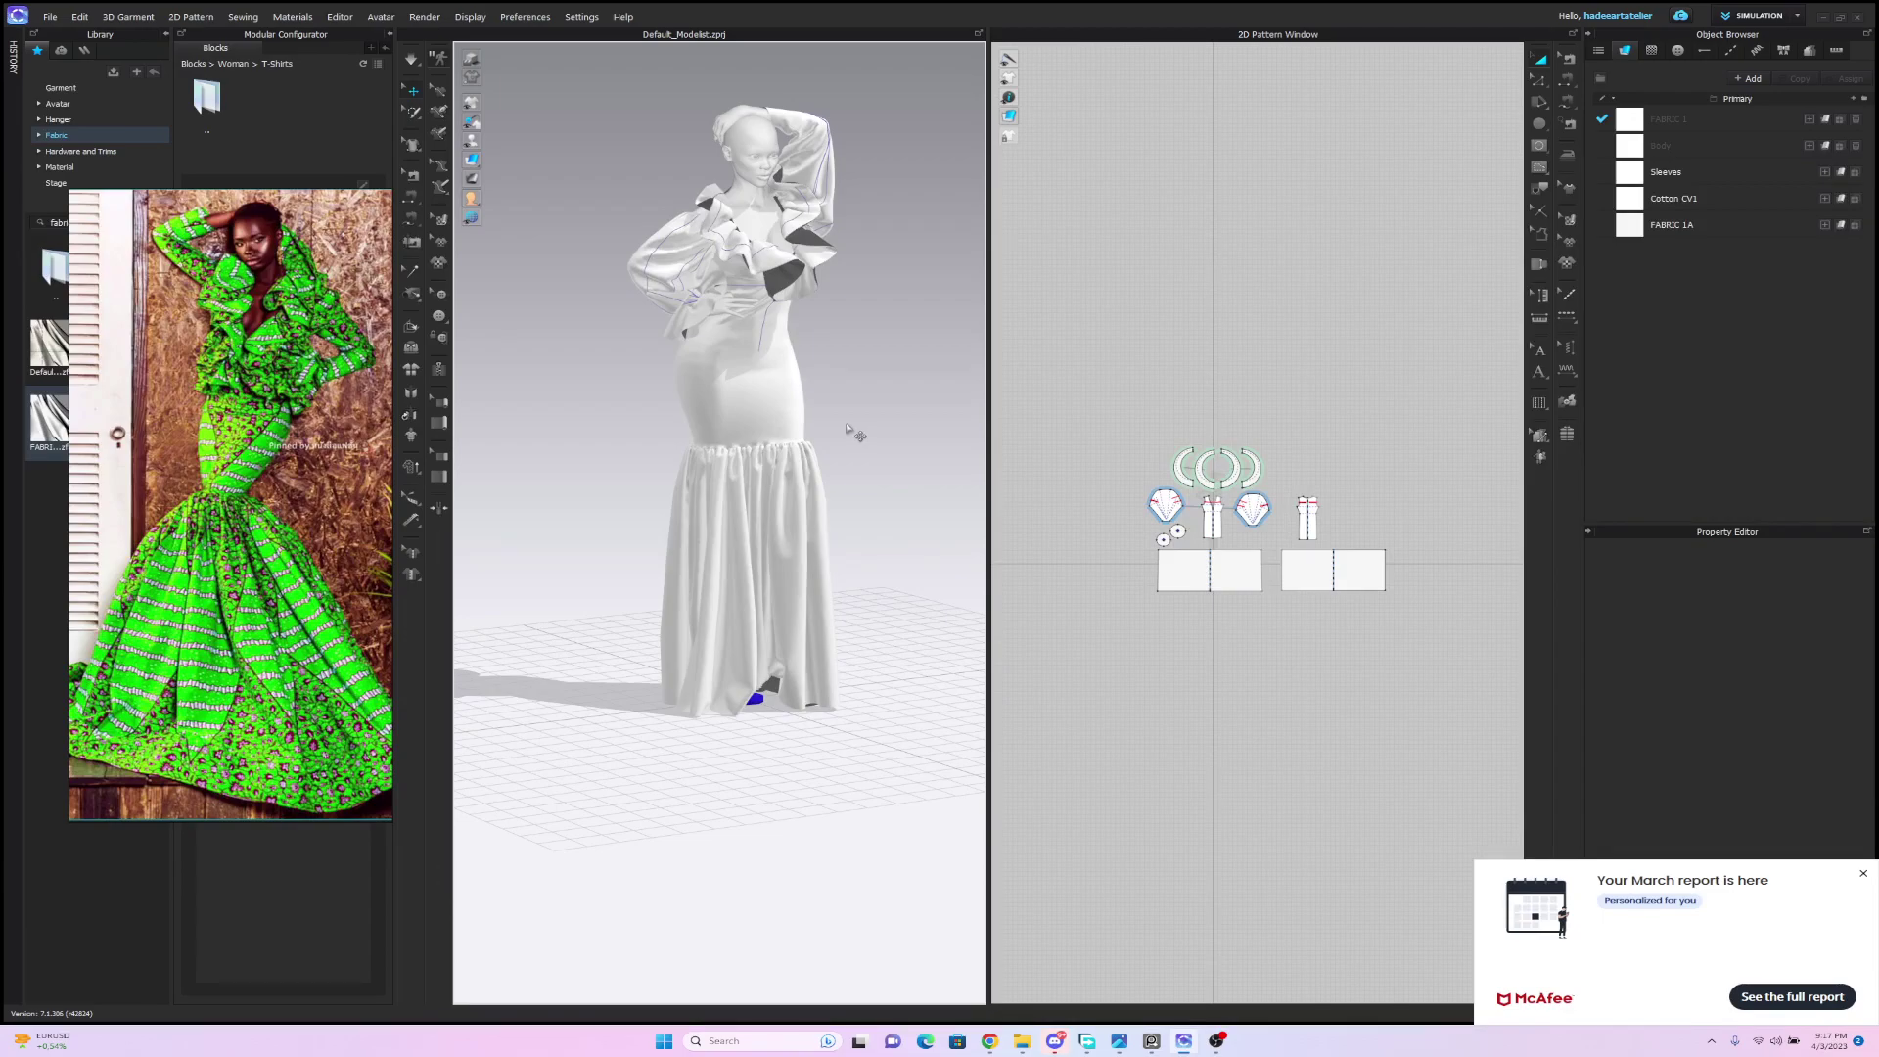
right_click_drag(858, 440, 970, 427)
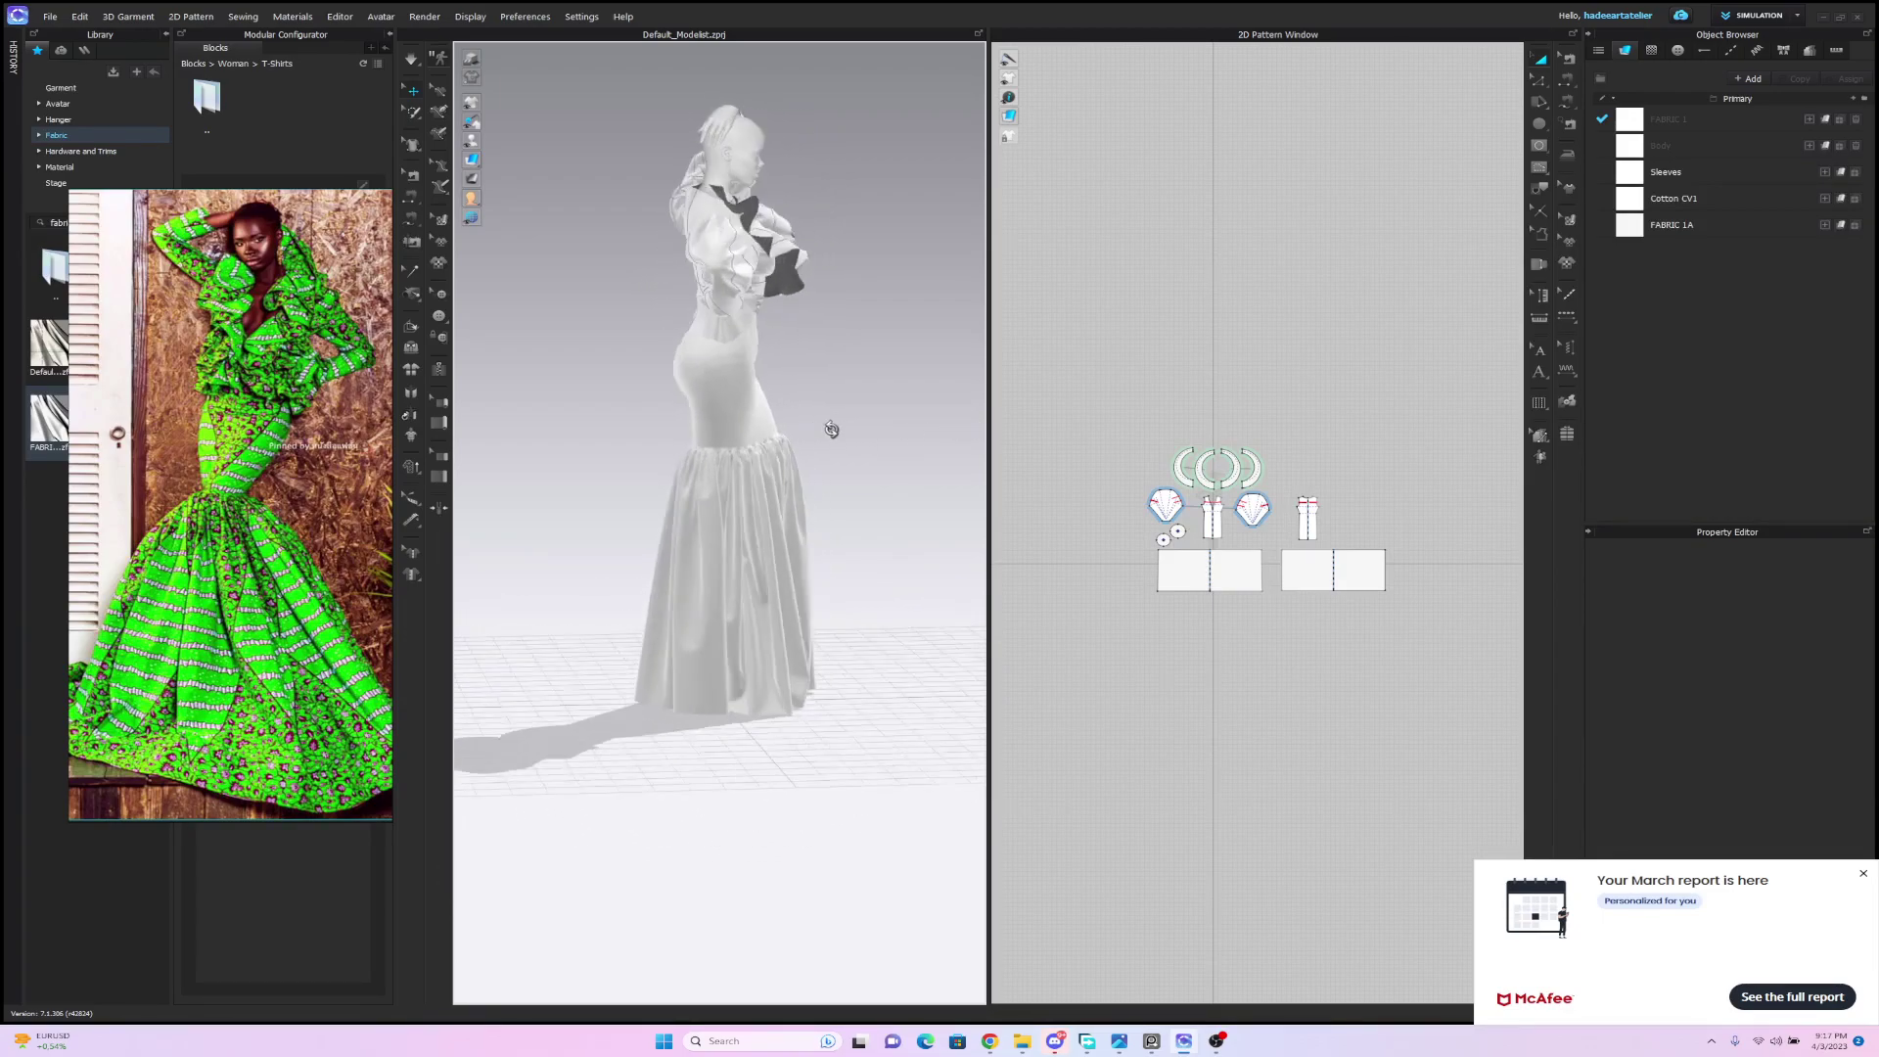
right_click_drag(808, 437, 896, 439)
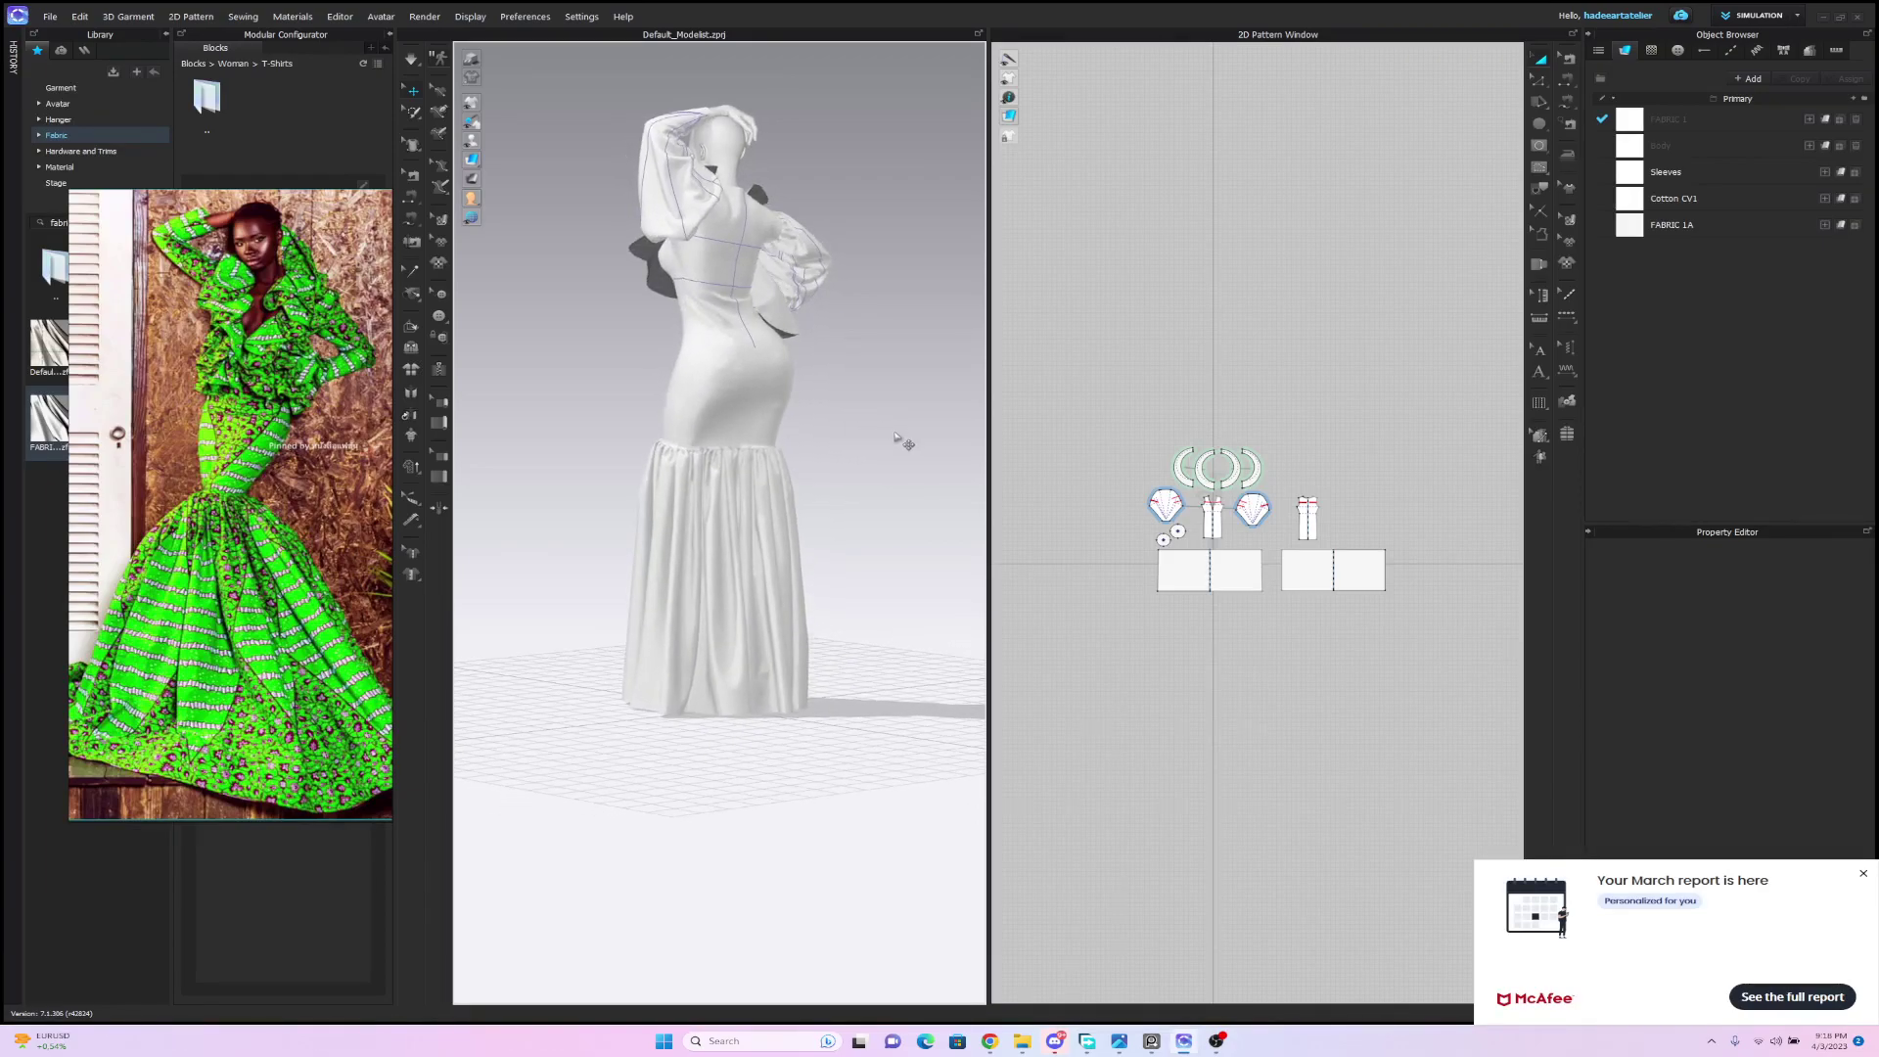